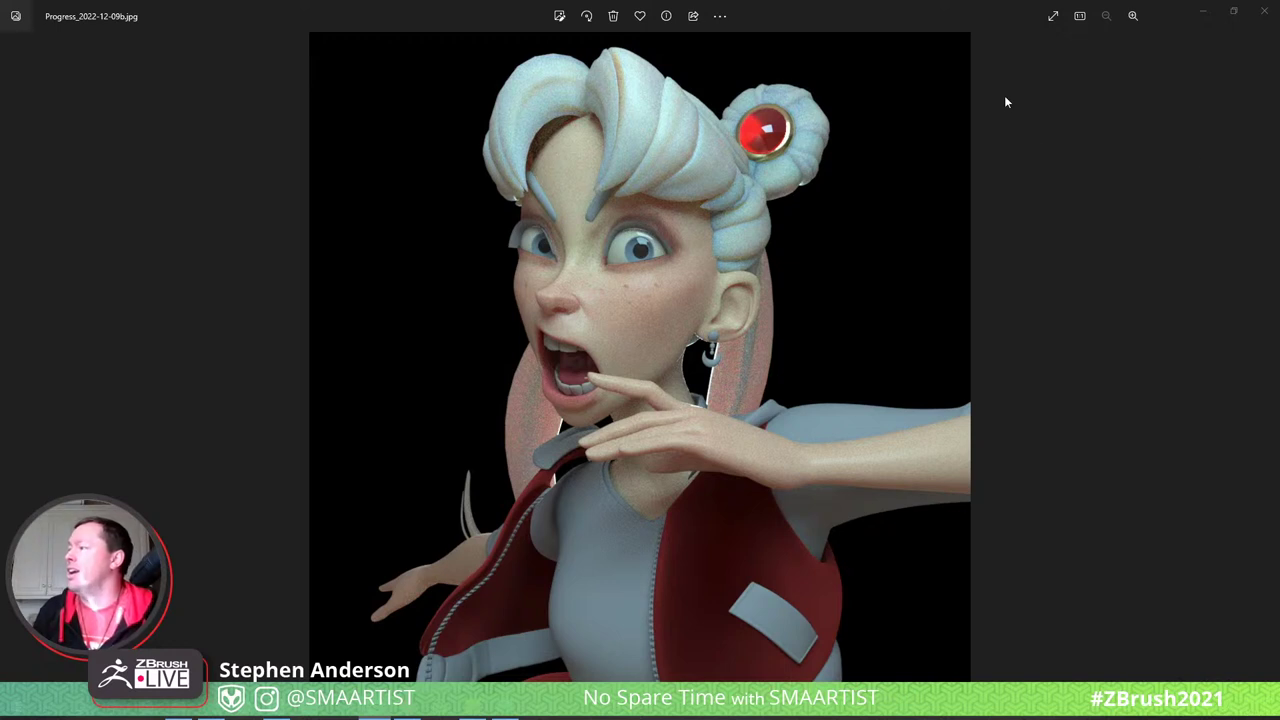
- Load the 131 MB sailormoonredraw_07gPose tool modified 12/9/2022 from the _SailorMoon folder
click(1055, 17)
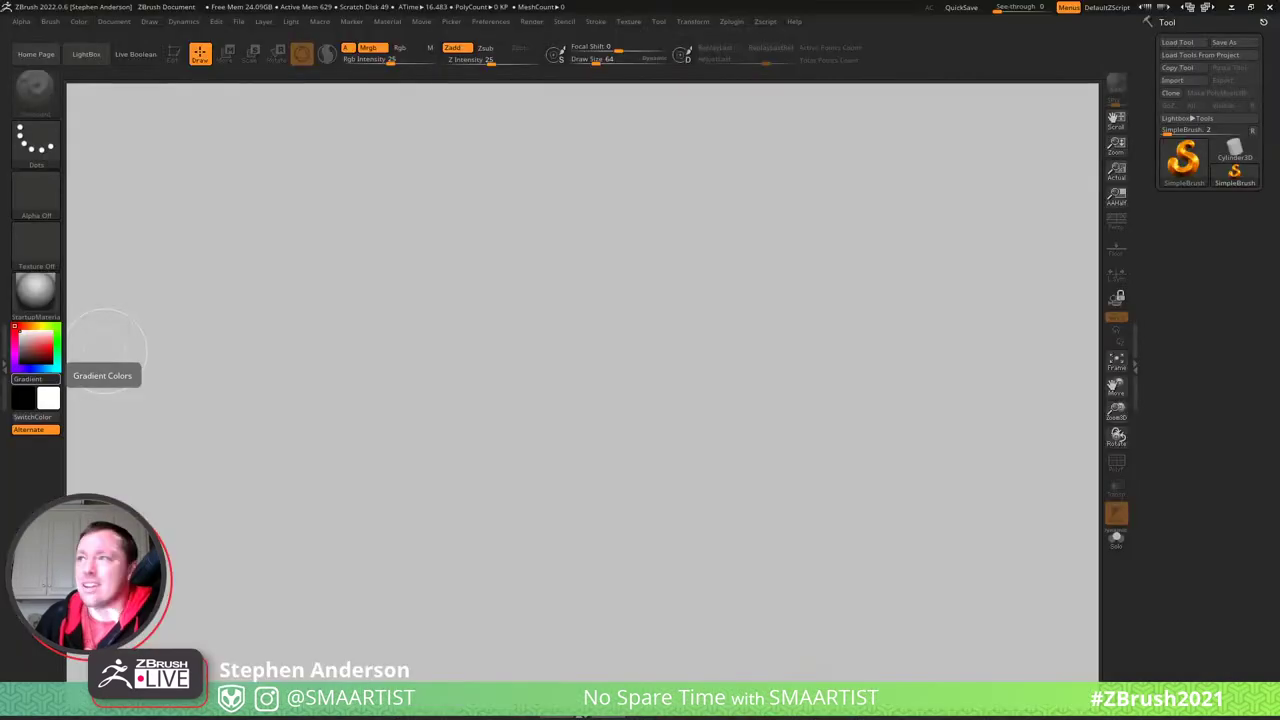
click(1172, 43)
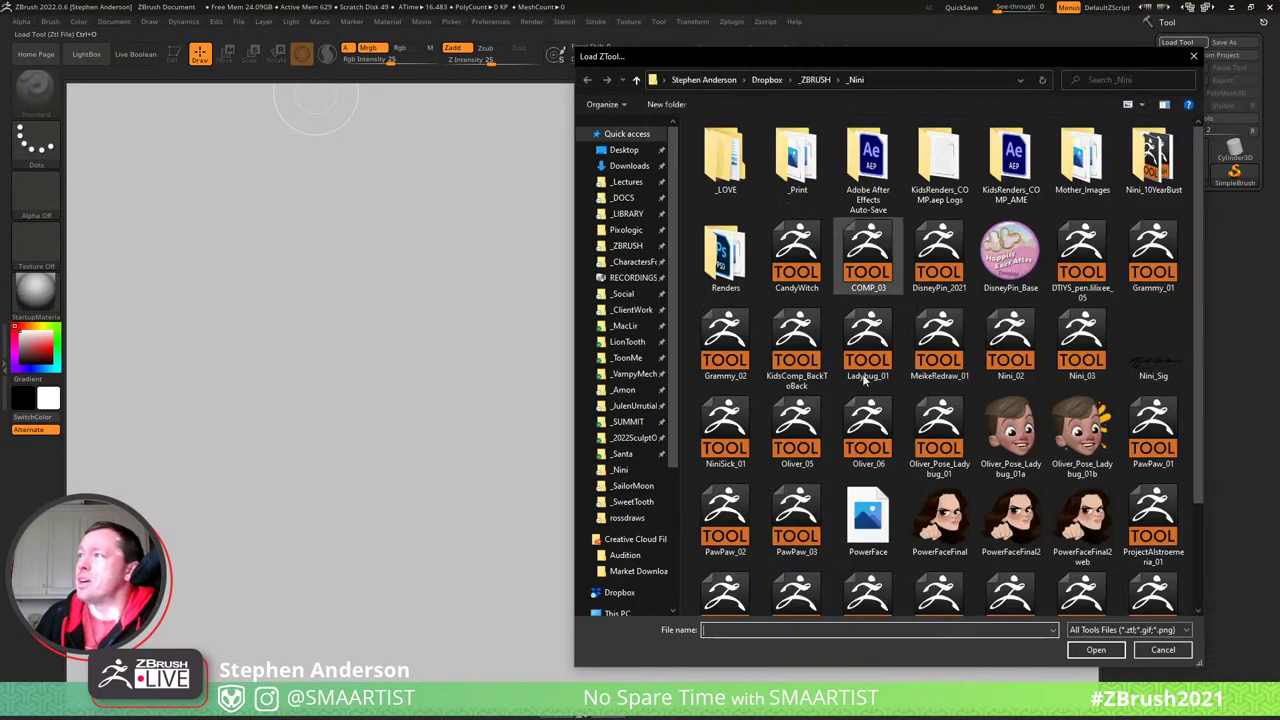
click(634, 487)
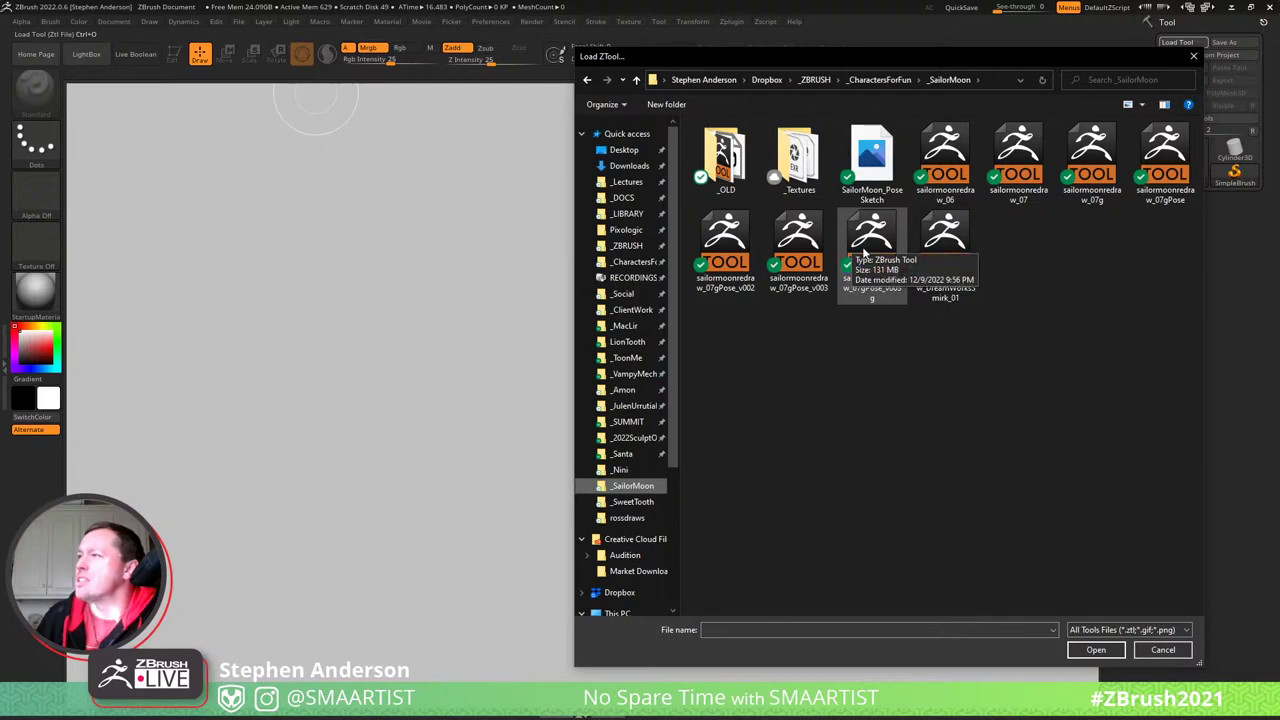
double_click(866, 250)
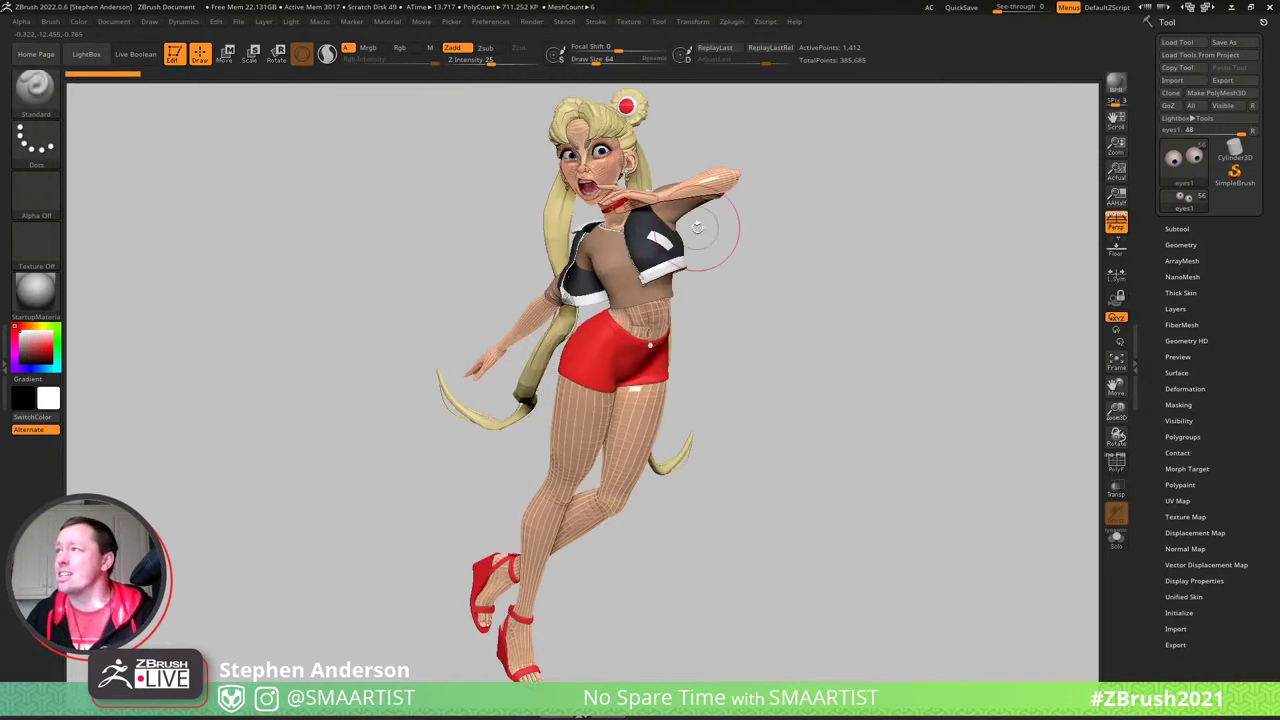
- Fill all visible subtools with the SkinShade4 material using SubTool Master's Fill with the Material option
mouse_move(740, 215)
right_down()
mouse_move(720, 250)
mouse_move(685, 232)
right_up()
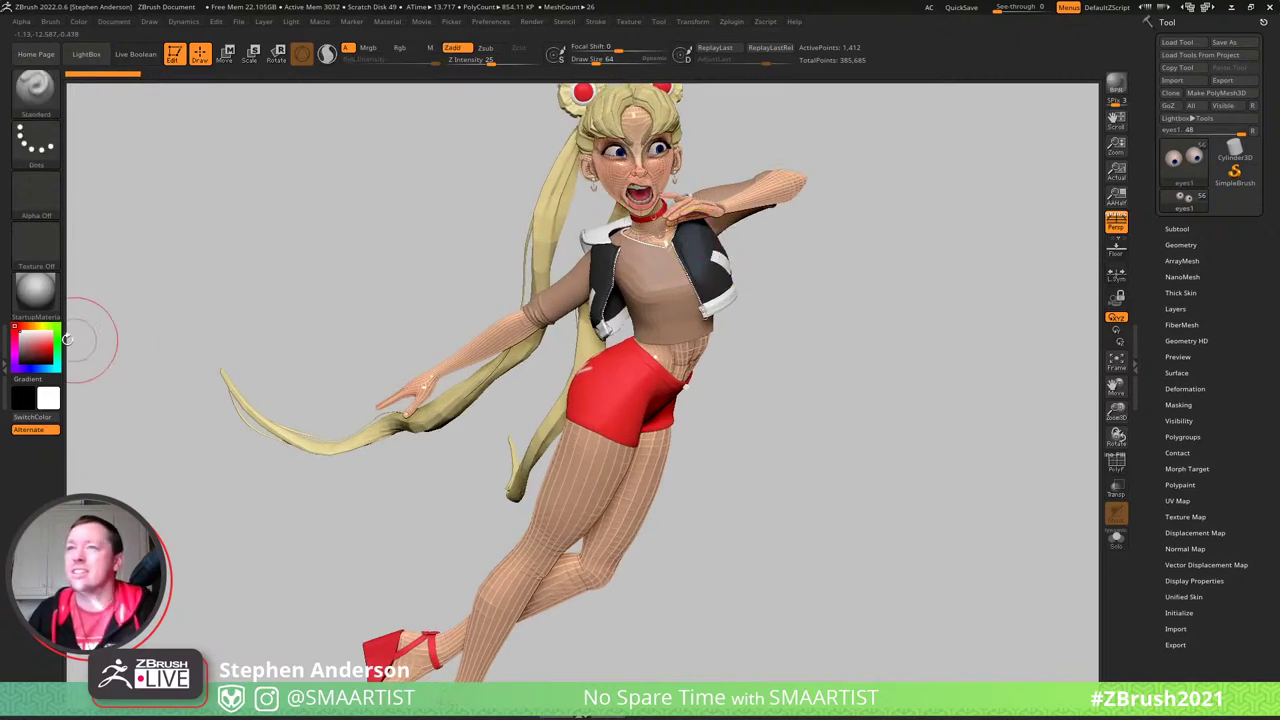
click(36, 298)
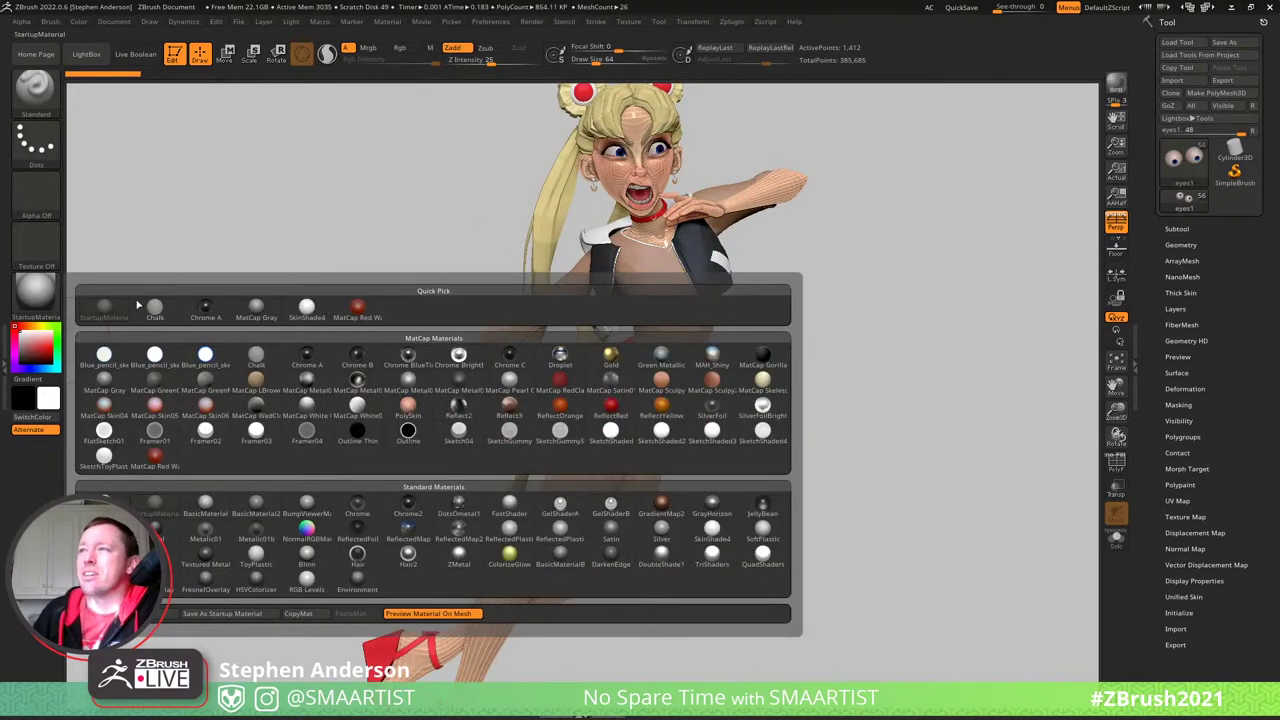
click(304, 318)
click(735, 22)
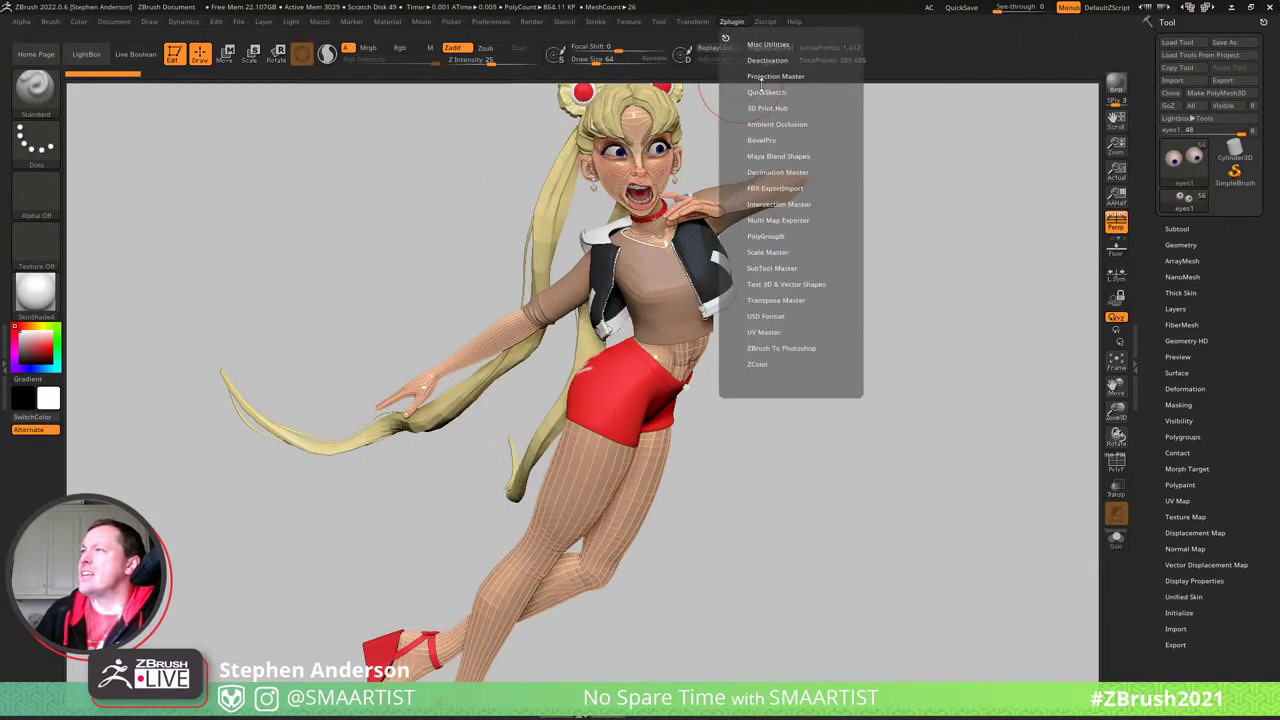
click(768, 267)
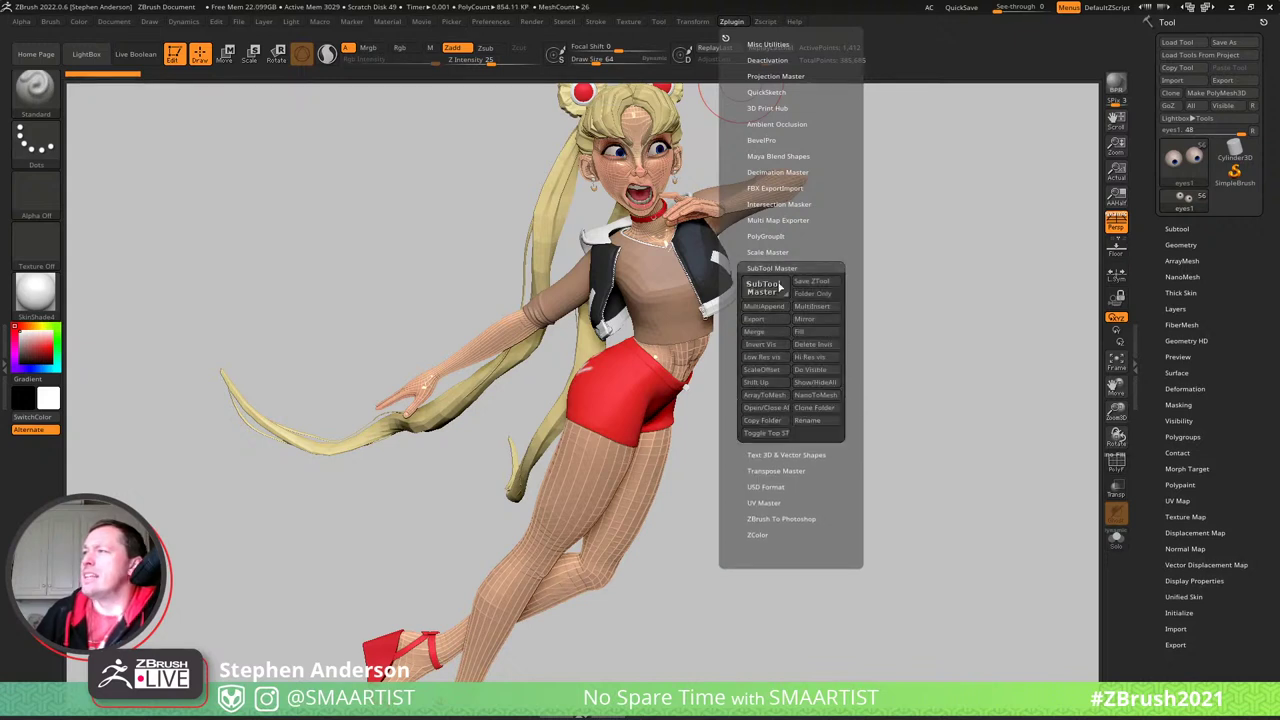
click(808, 334)
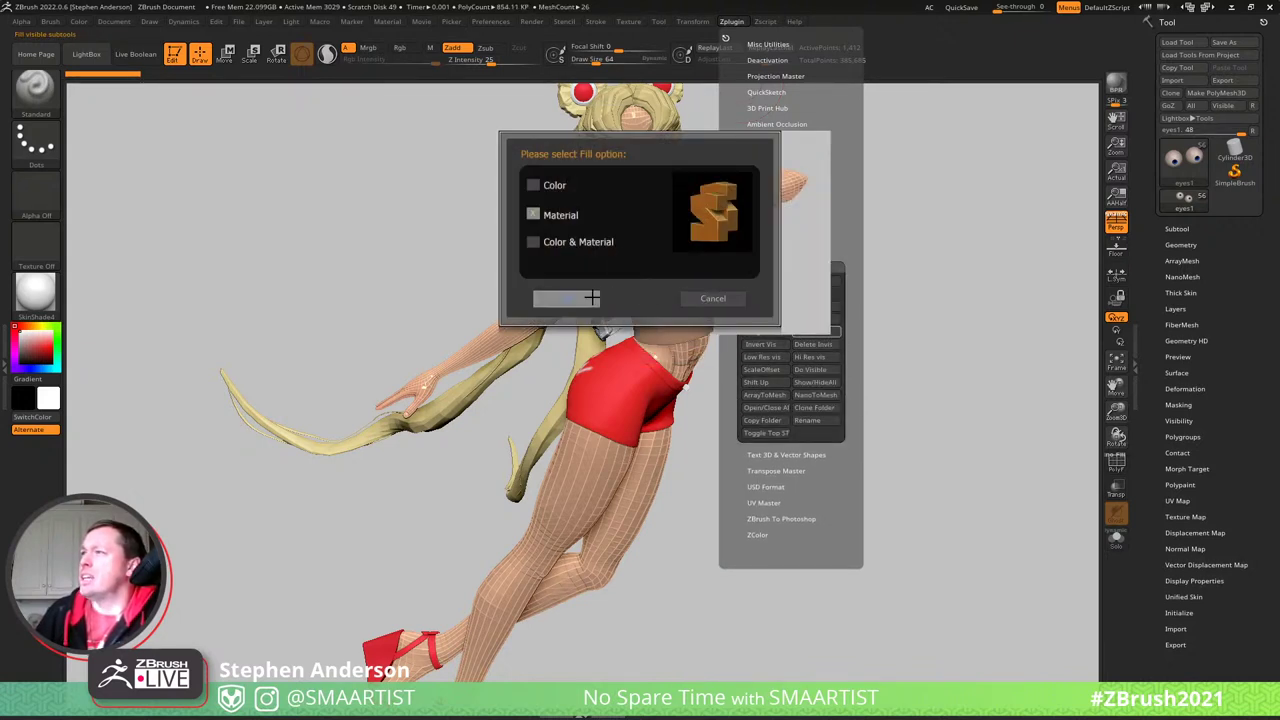
click(592, 298)
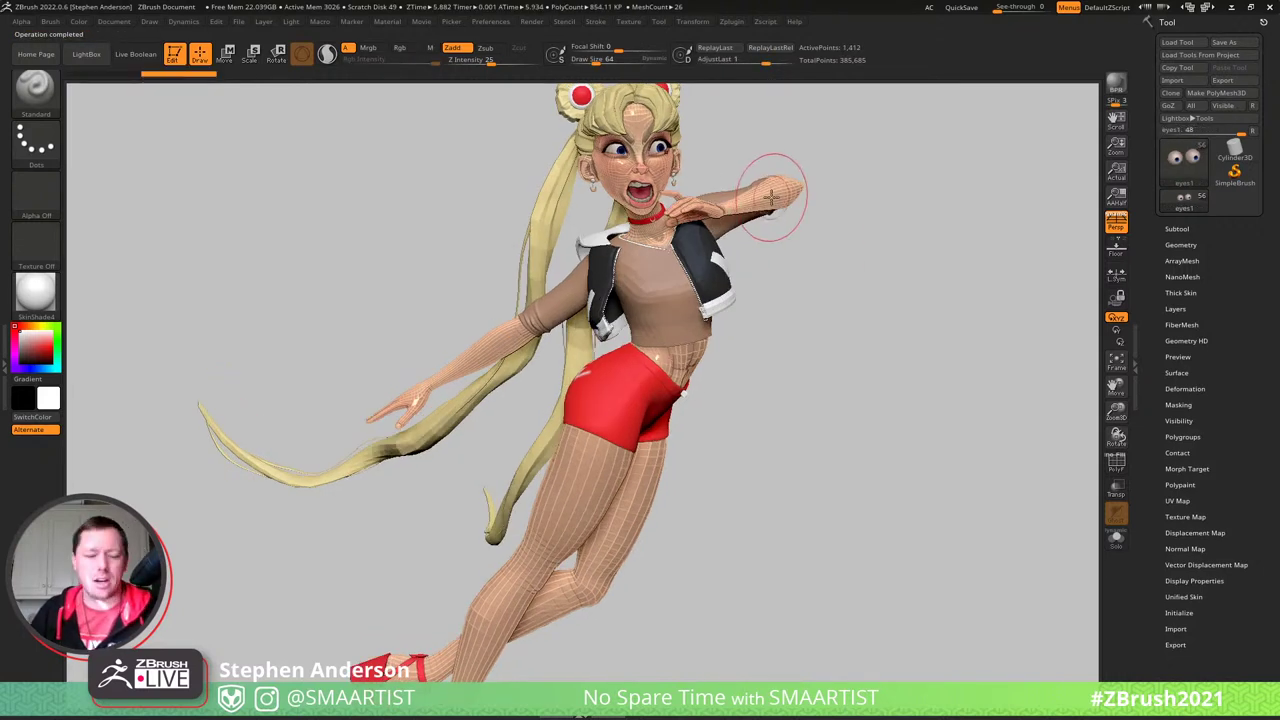
- Select the Body2 subtool and, with its texture on, fill it with the current material using Fill Mat
key(n)
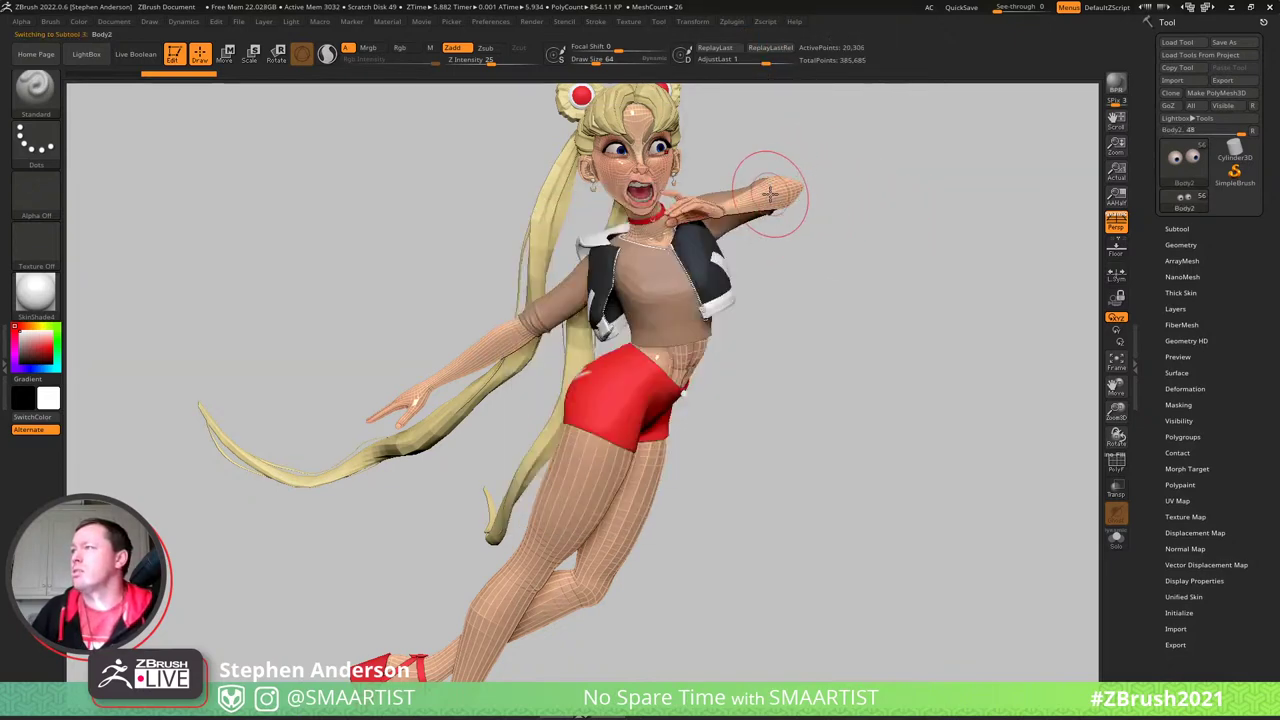
alt+click(789, 194)
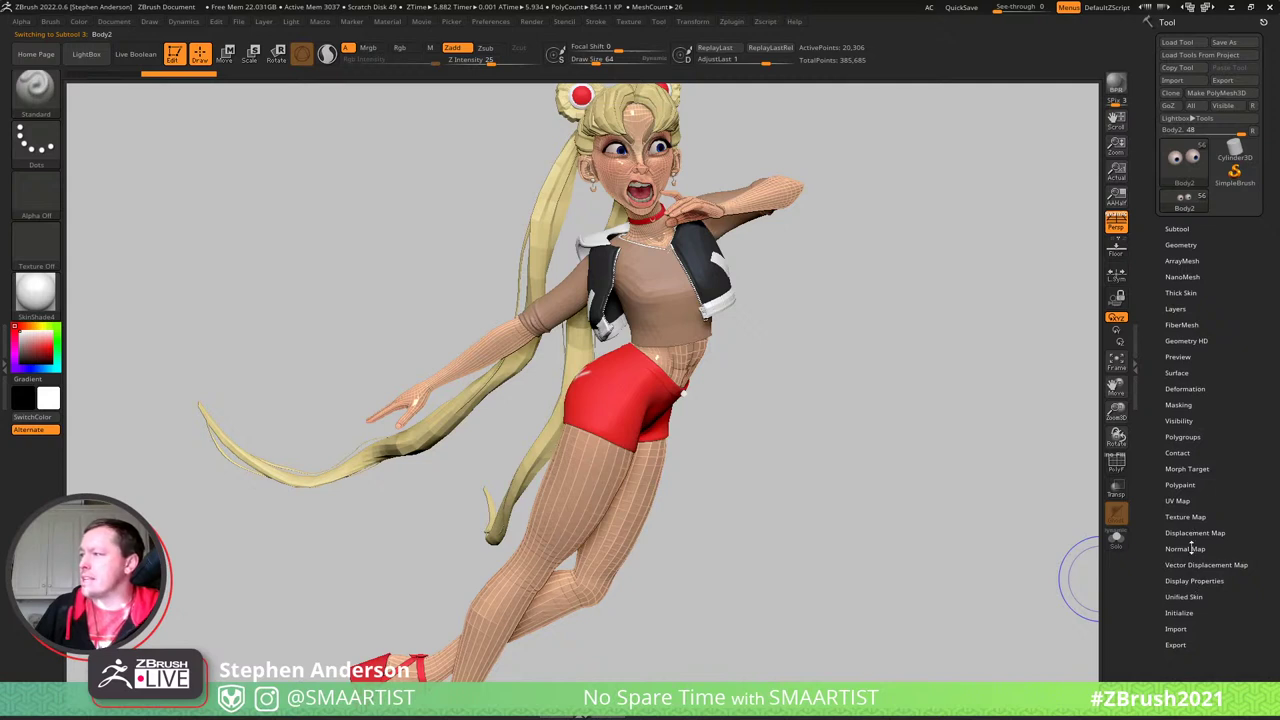
click(1188, 516)
click(1230, 531)
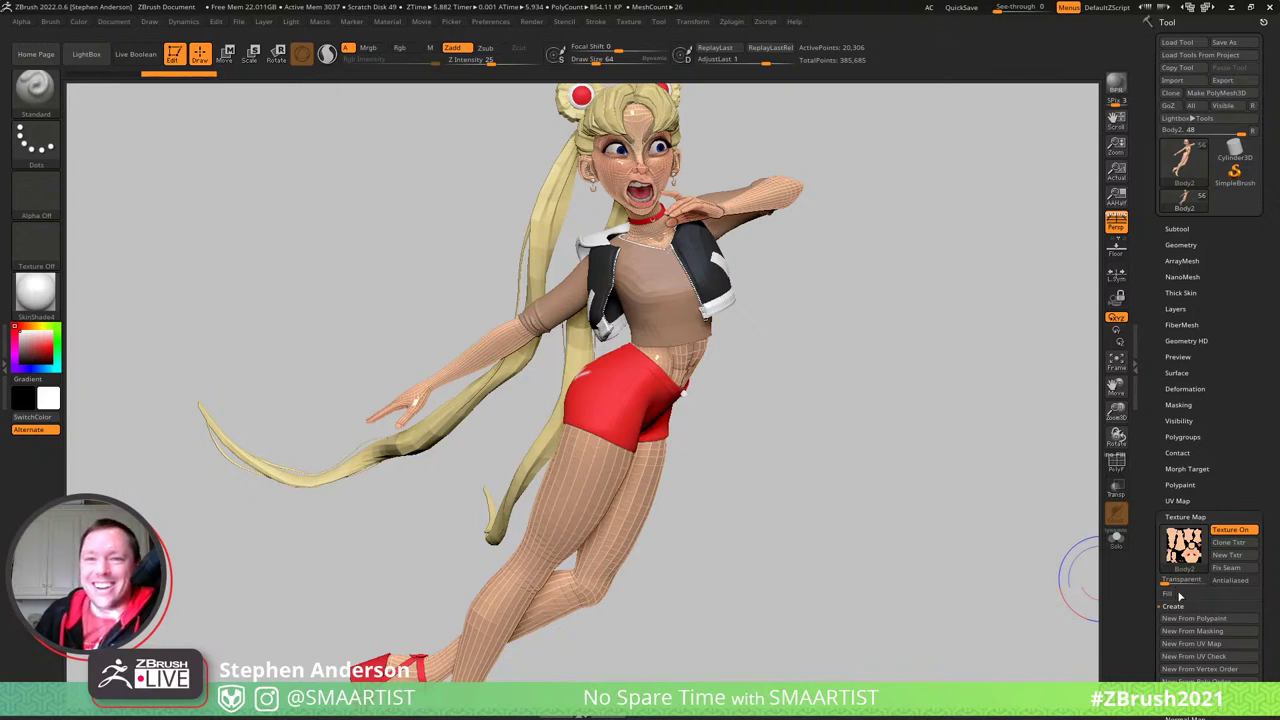
click(1180, 597)
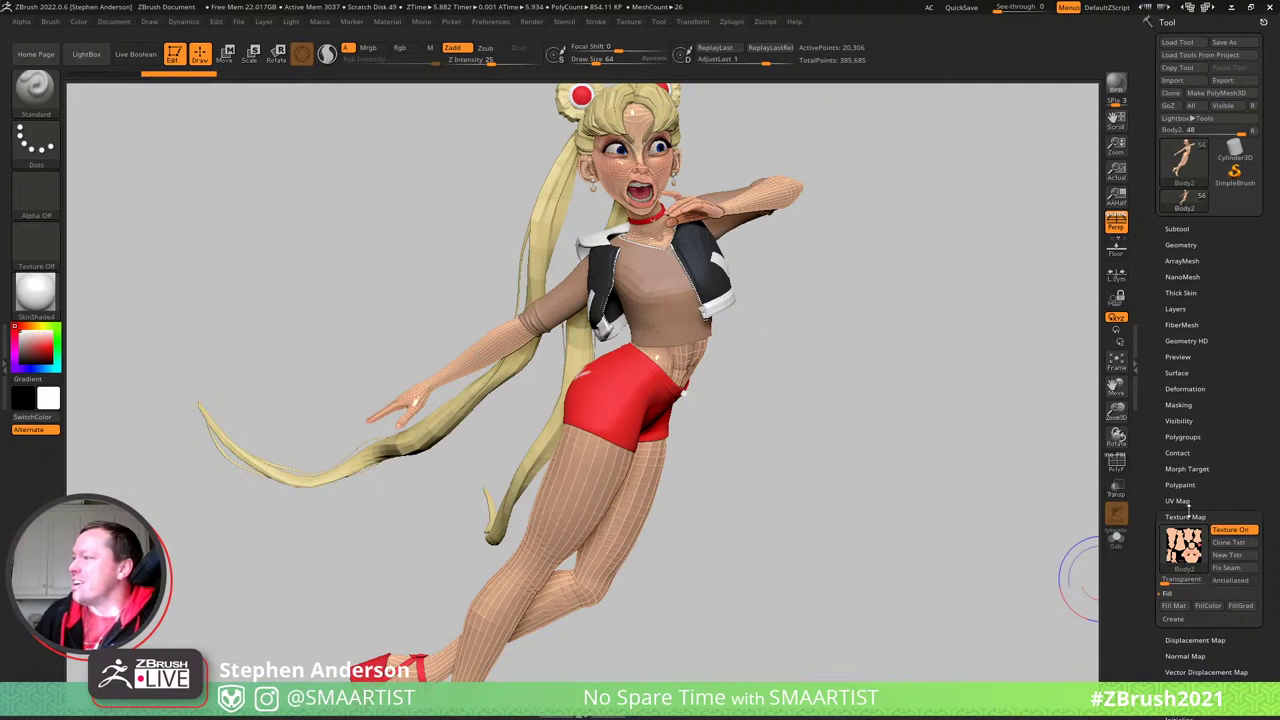
click(1247, 553)
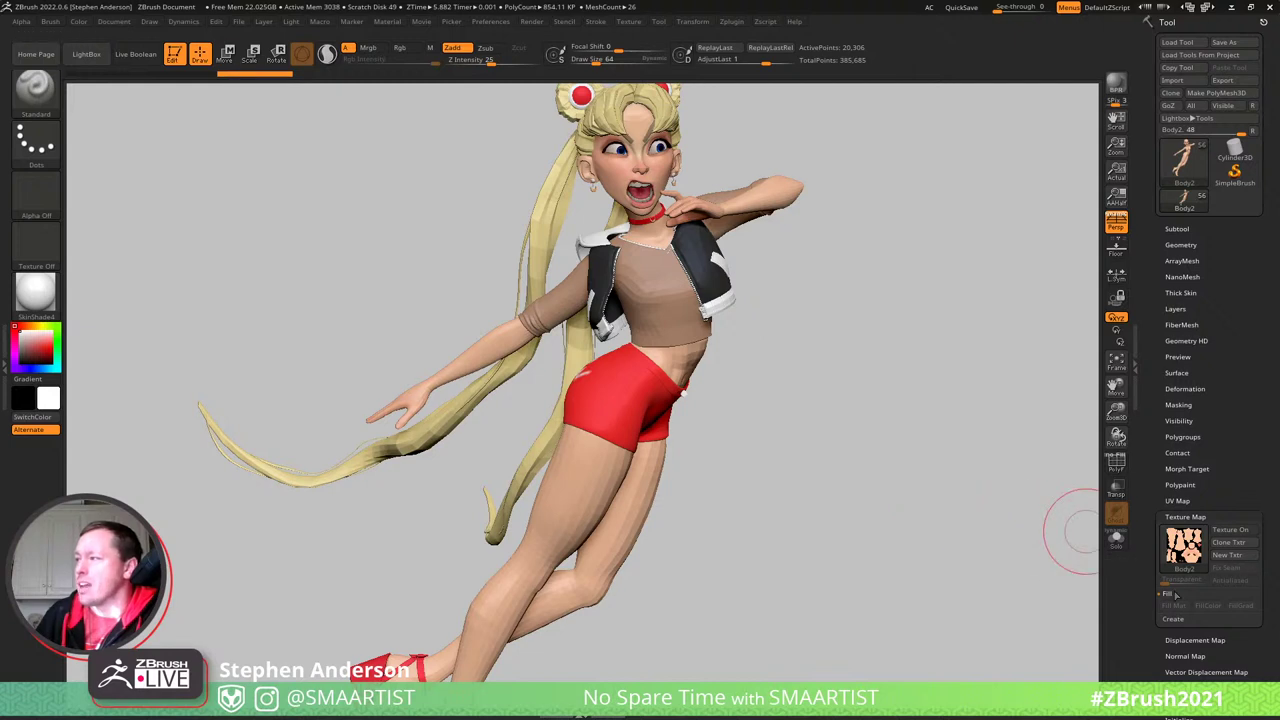
click(1230, 530)
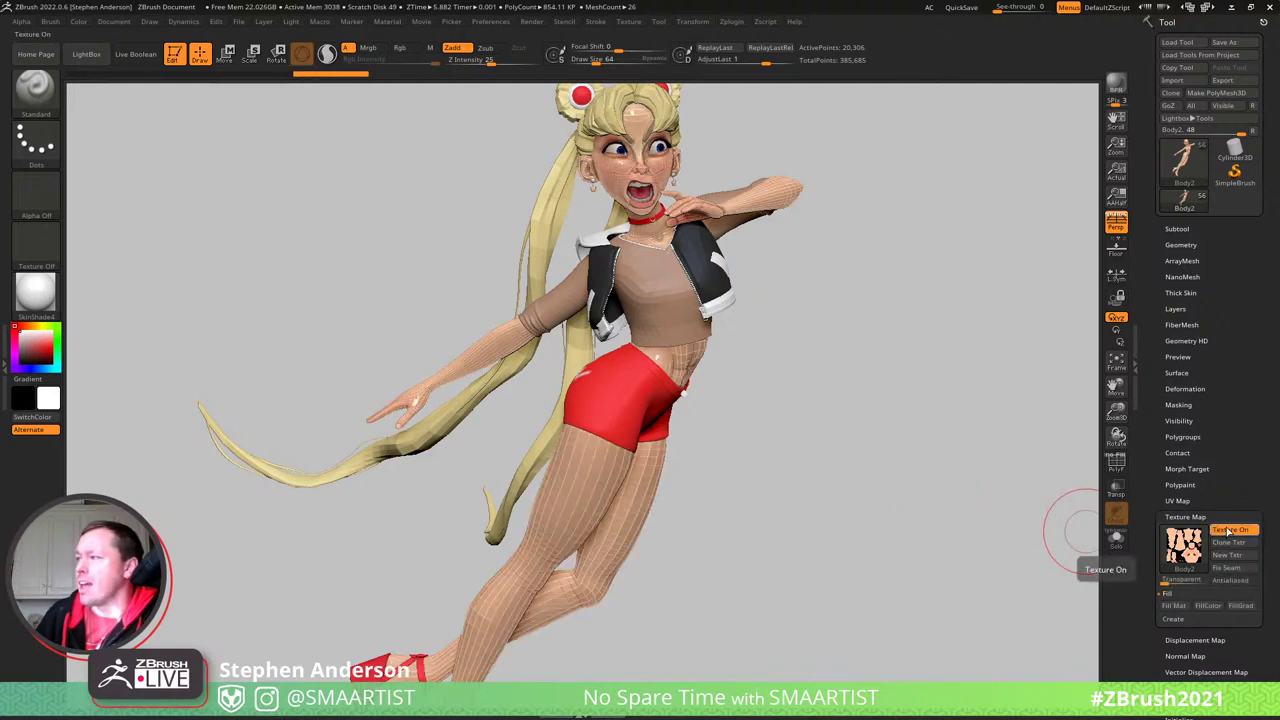
click(1176, 606)
- Examine the posed character from several angles and distances, from the face and jacket down to the hair tips and shoes
drag(857, 409, 926, 343)
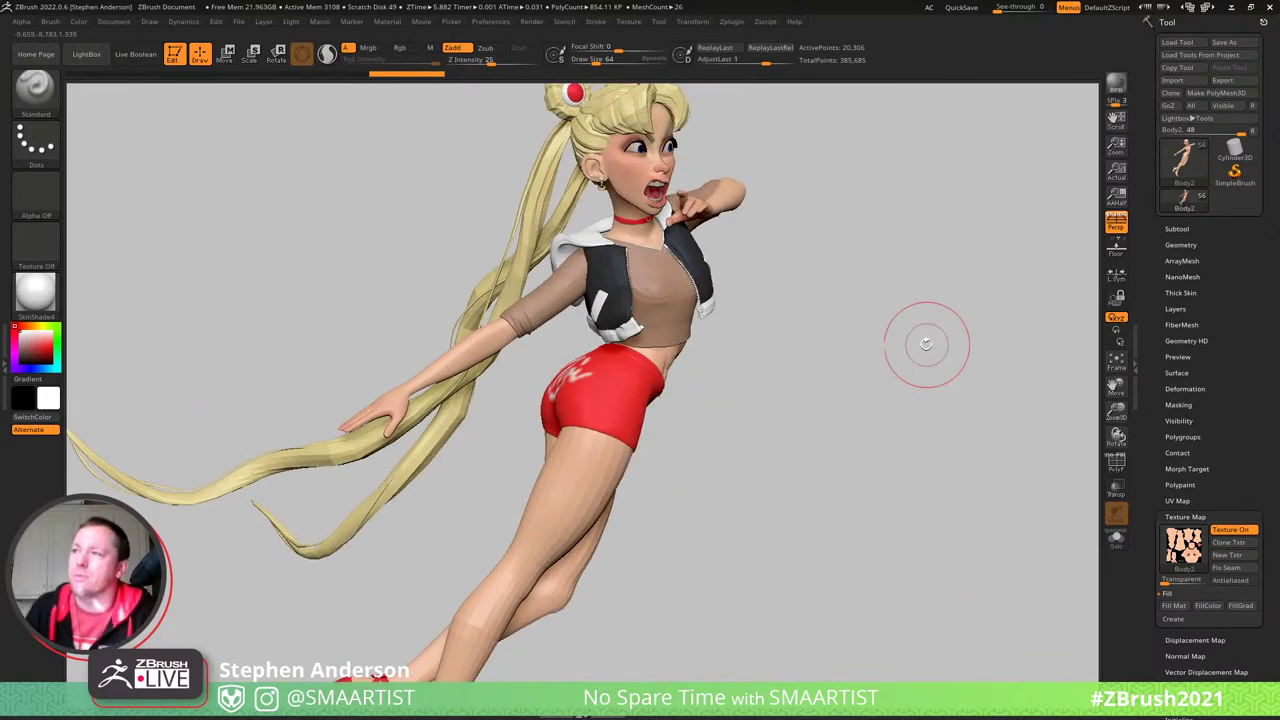
mouse_move(880, 385)
alt+right_down()
mouse_move(860, 283)
mouse_move(843, 279)
alt+right_up()
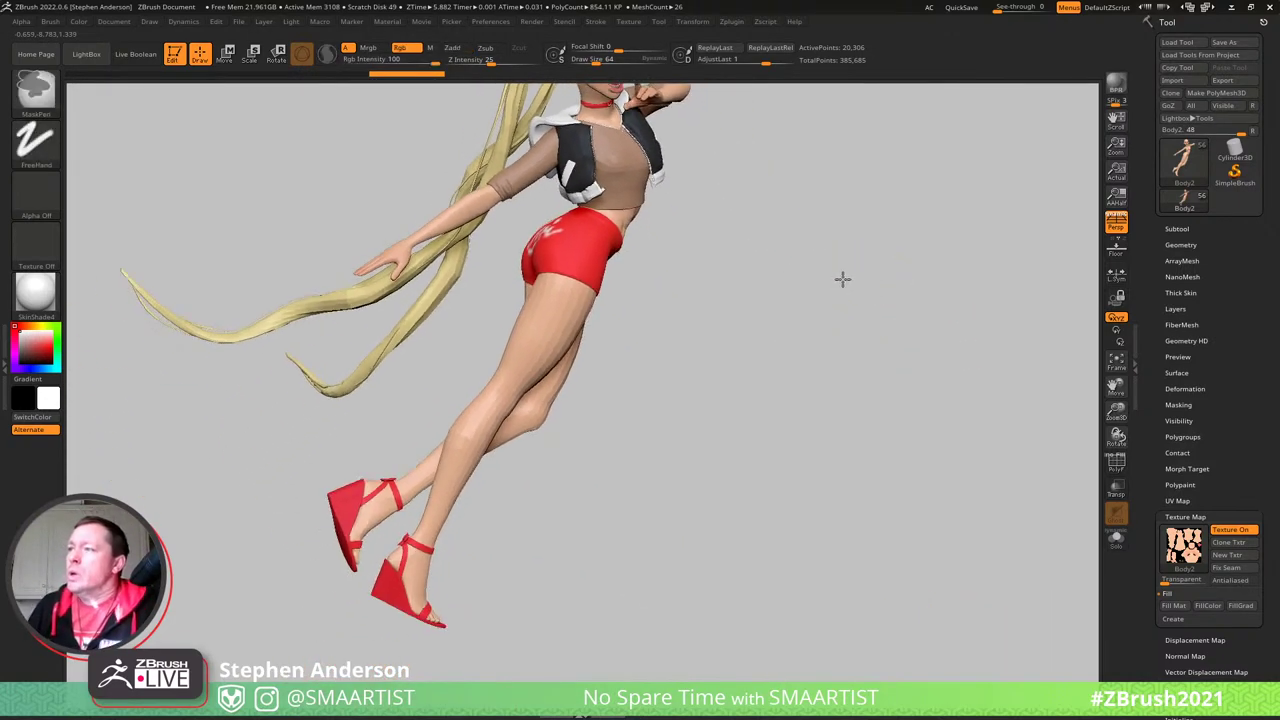
mouse_move(843, 279)
mouse_down()
mouse_move(834, 366)
mouse_move(806, 351)
mouse_move(846, 323)
mouse_move(757, 300)
mouse_up()
drag(843, 329, 880, 371)
drag(760, 360, 754, 334)
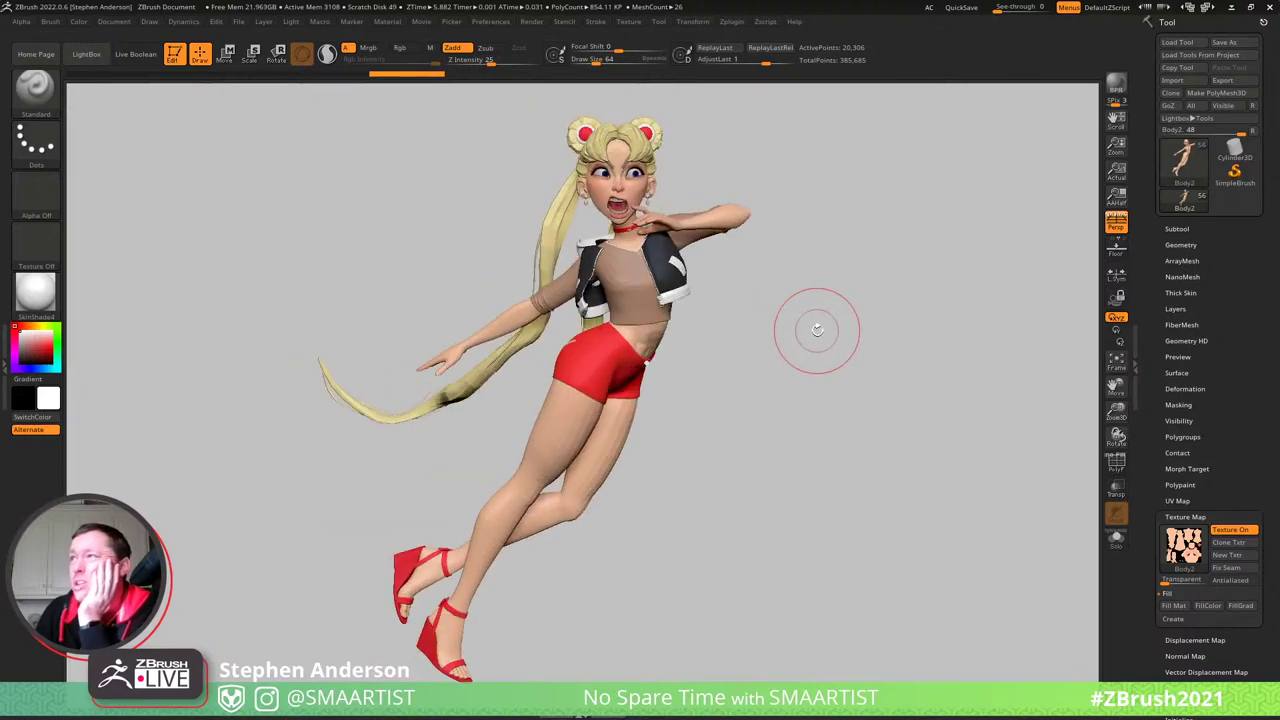
alt+right_drag(810, 326, 819, 416)
ctrl+right_drag(703, 383, 746, 418)
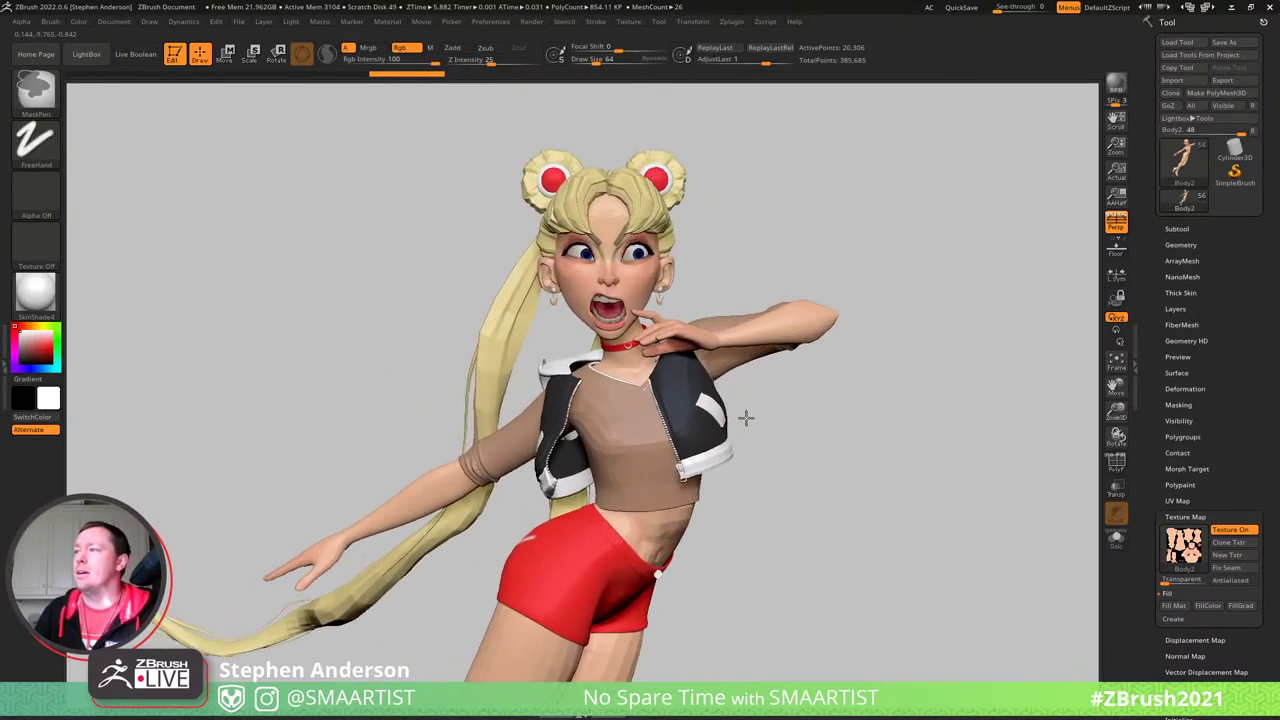
alt+drag(745, 418, 778, 363)
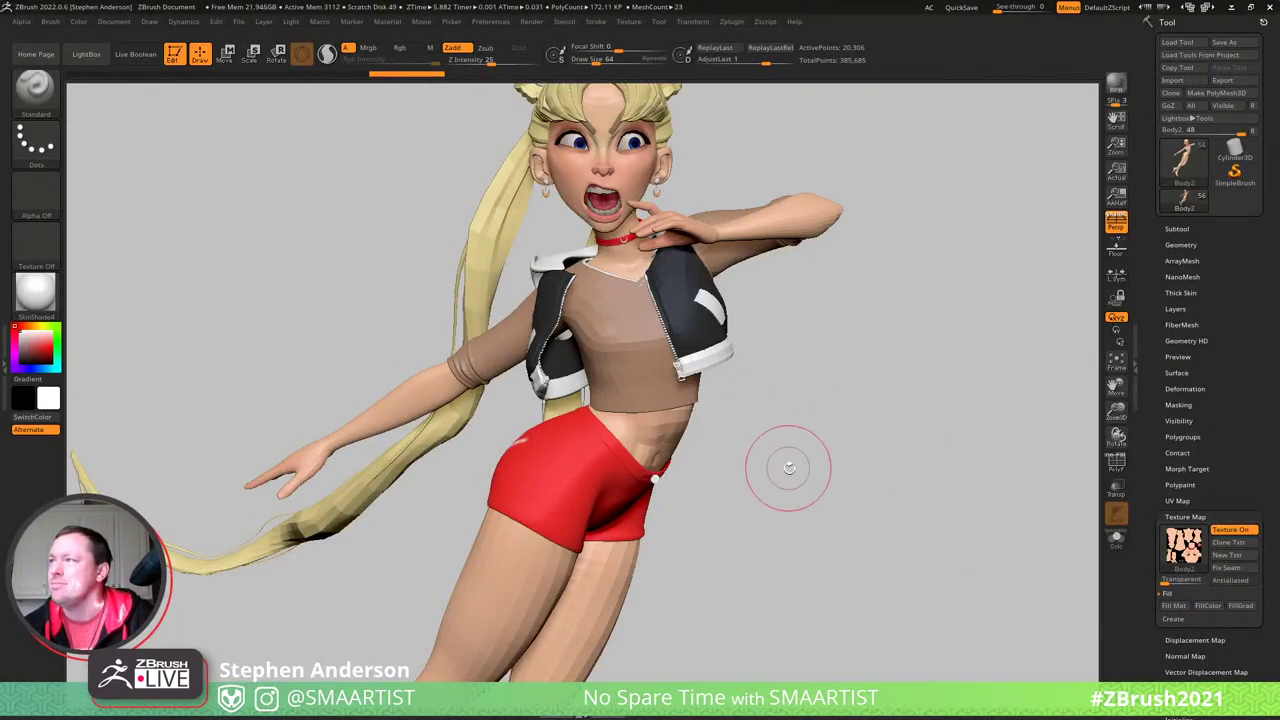
alt+drag(814, 462, 897, 403)
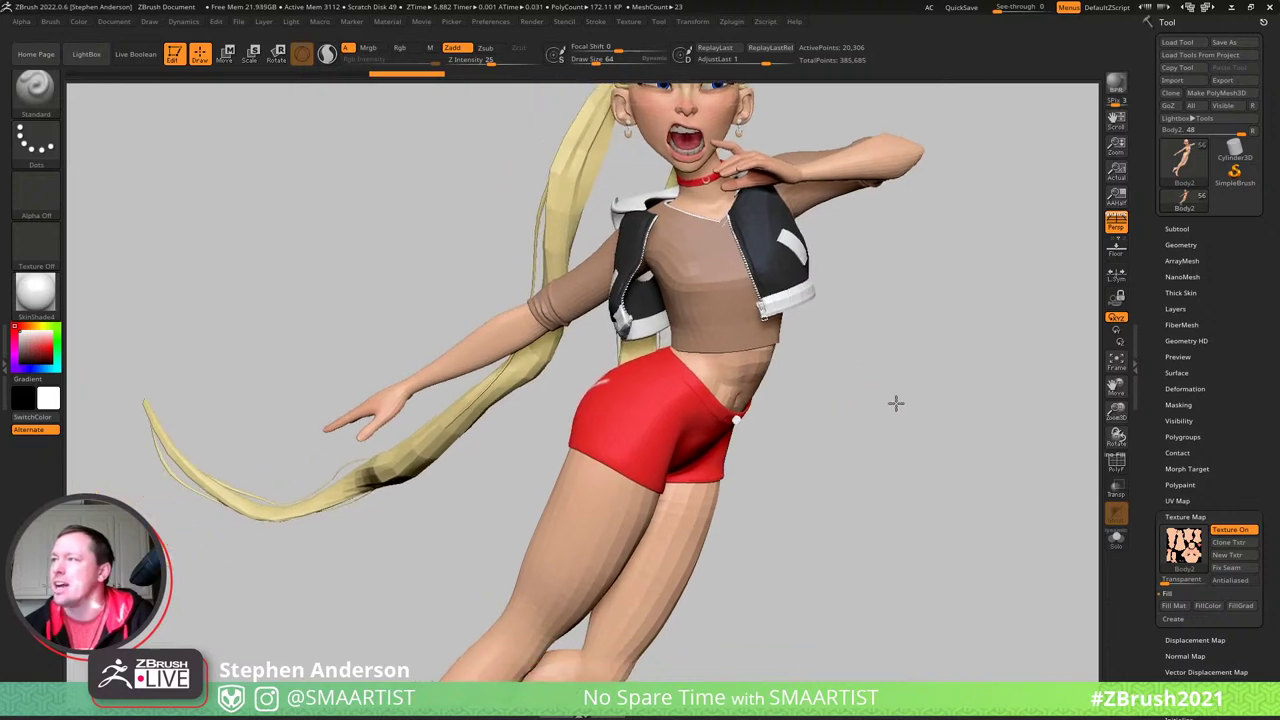
mouse_move(662, 461)
ctrl+right_down()
mouse_move(614, 491)
mouse_move(631, 372)
ctrl+right_up()
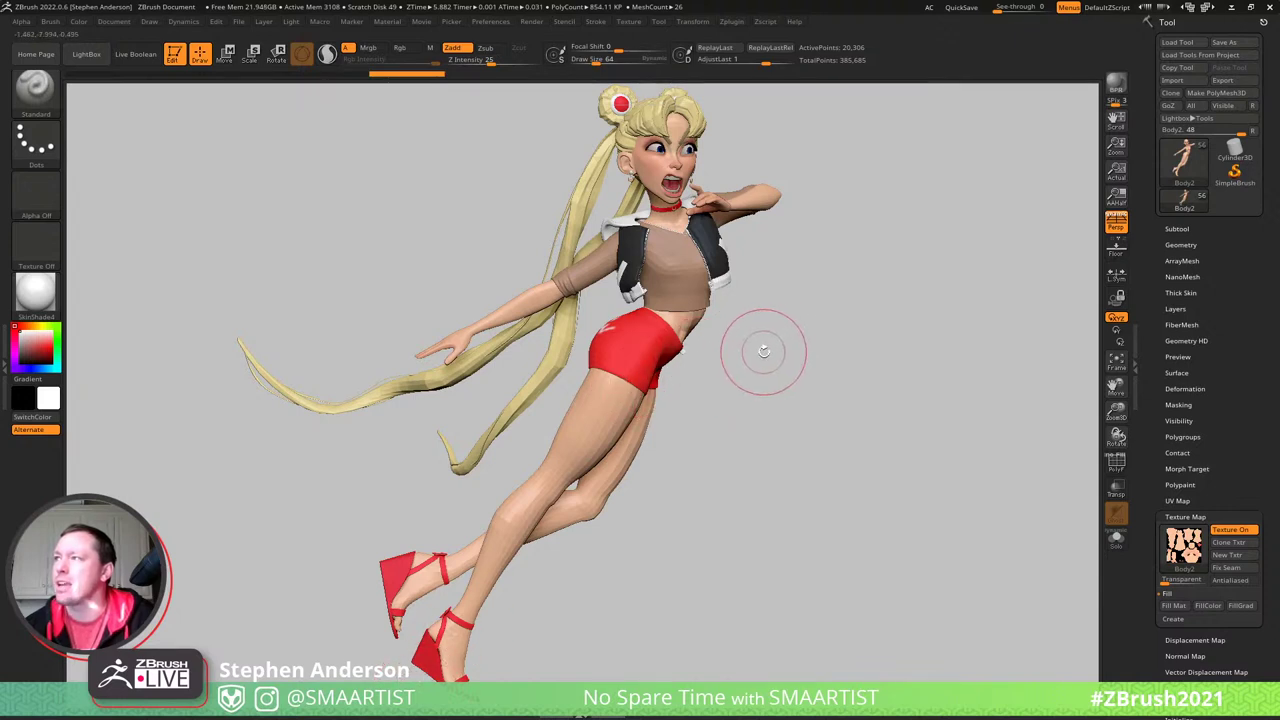
drag(514, 286, 525, 301)
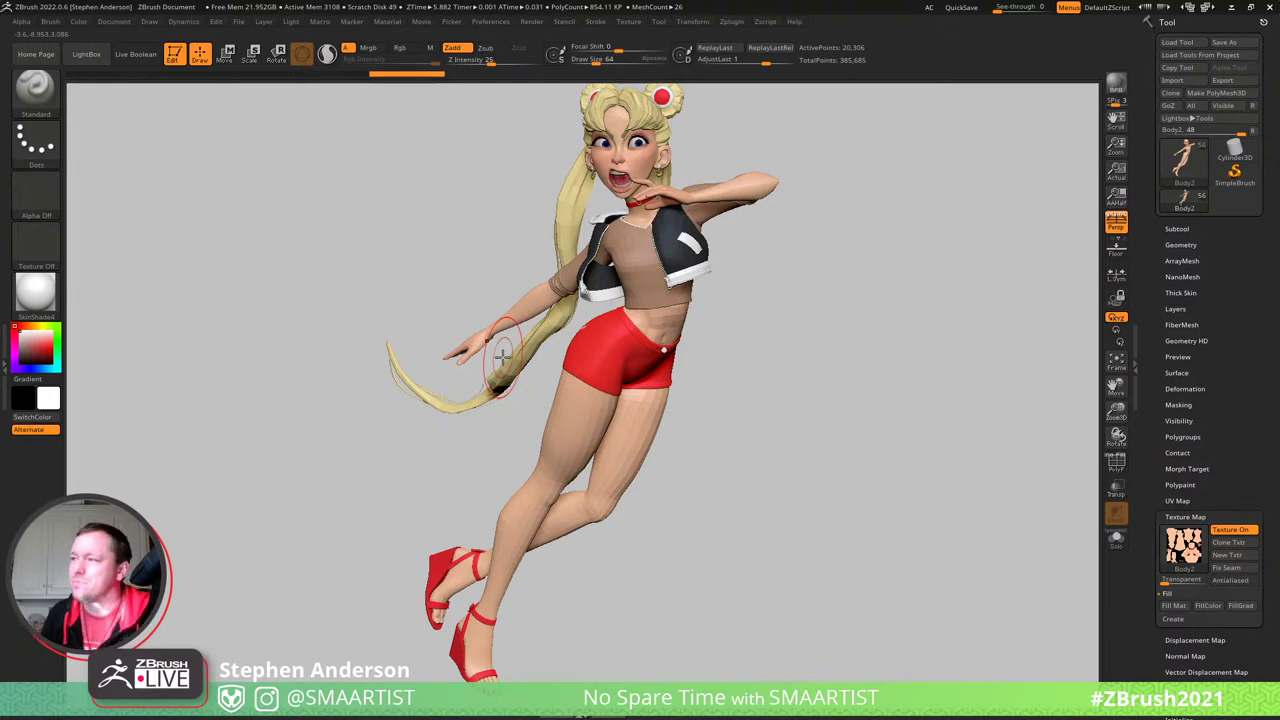
mouse_move(514, 263)
mouse_down()
mouse_move(668, 250)
mouse_move(594, 244)
mouse_up()
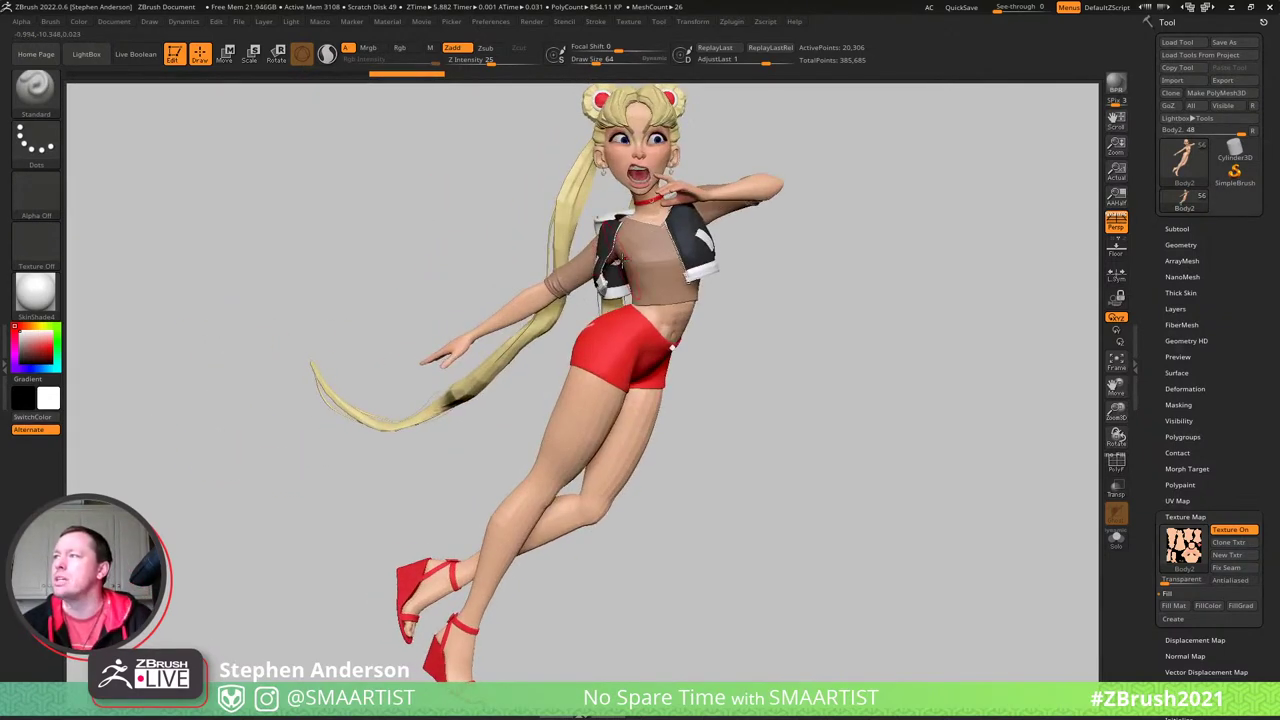
- Select the Body subtool above Body2 and delete it from the subtool list
click(1180, 230)
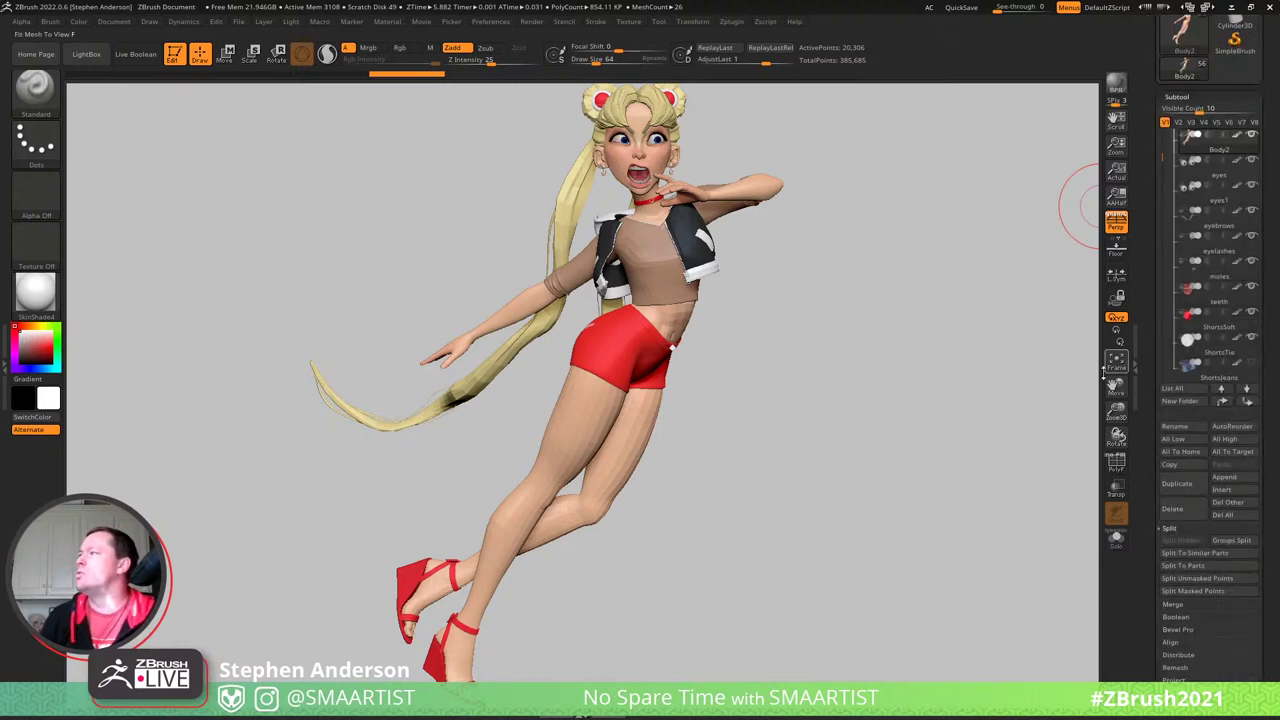
scroll(1210, 212, up, 3)
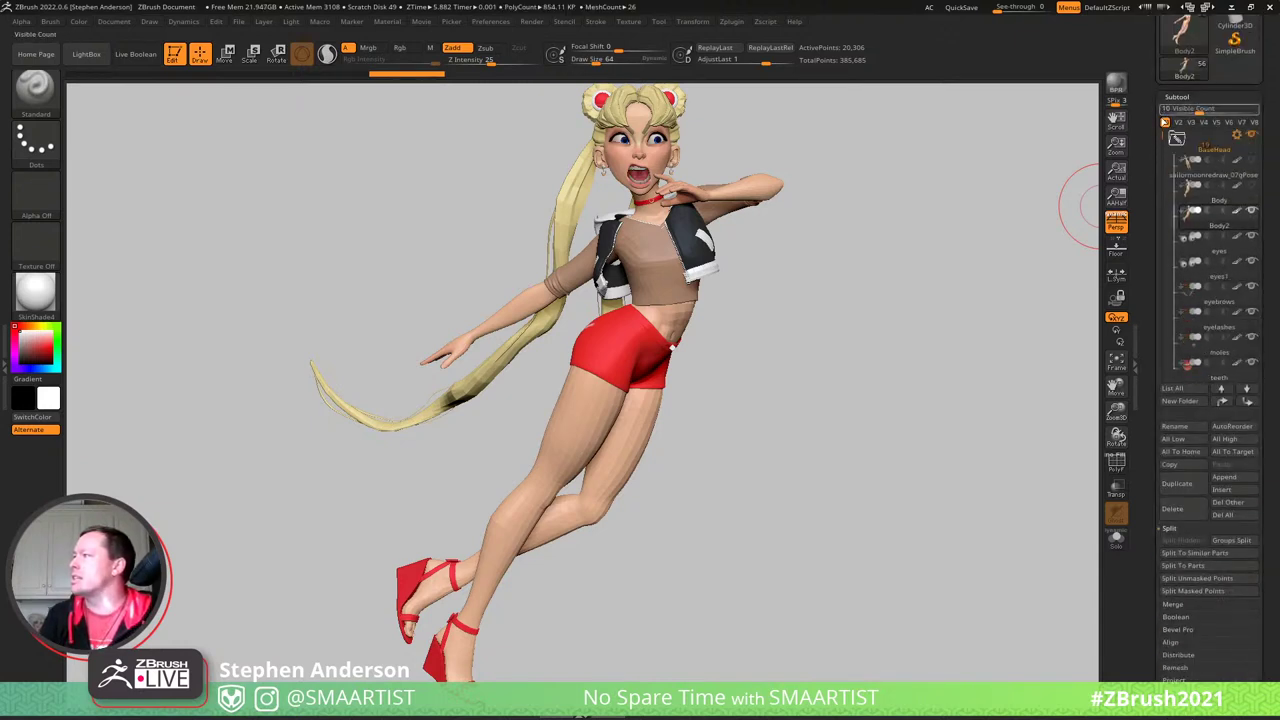
key(Up)
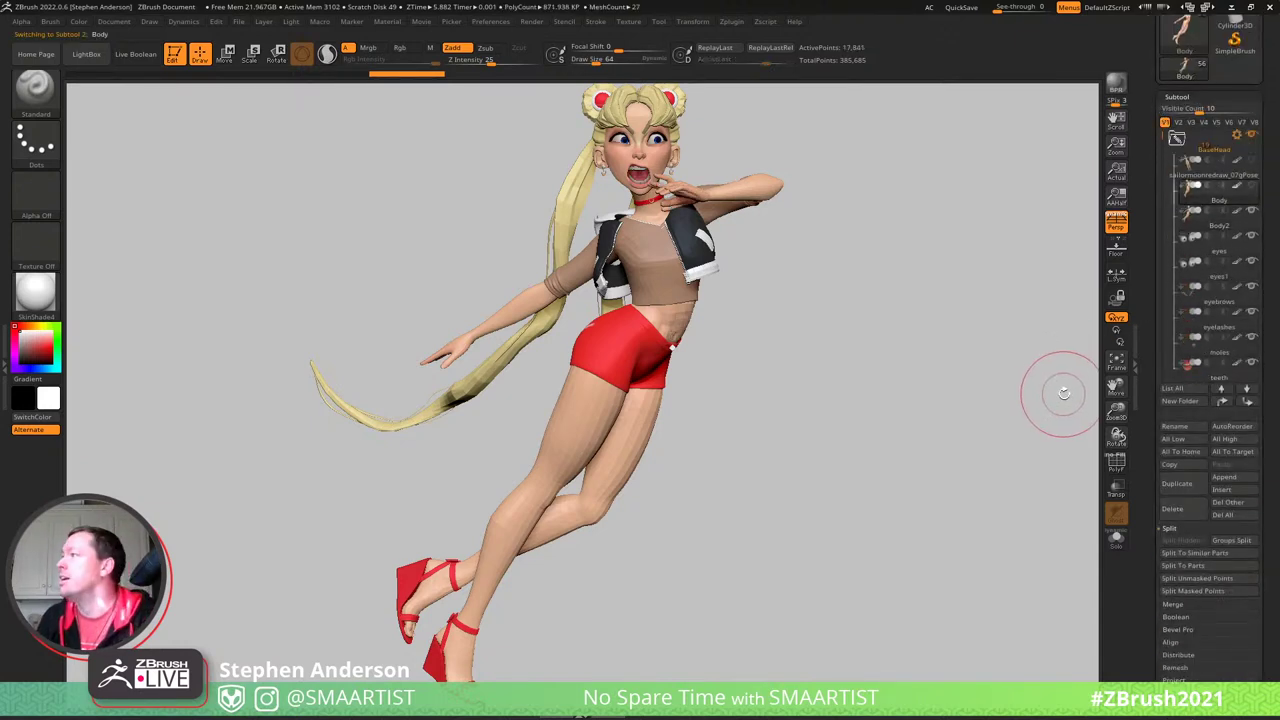
drag(980, 337, 803, 200)
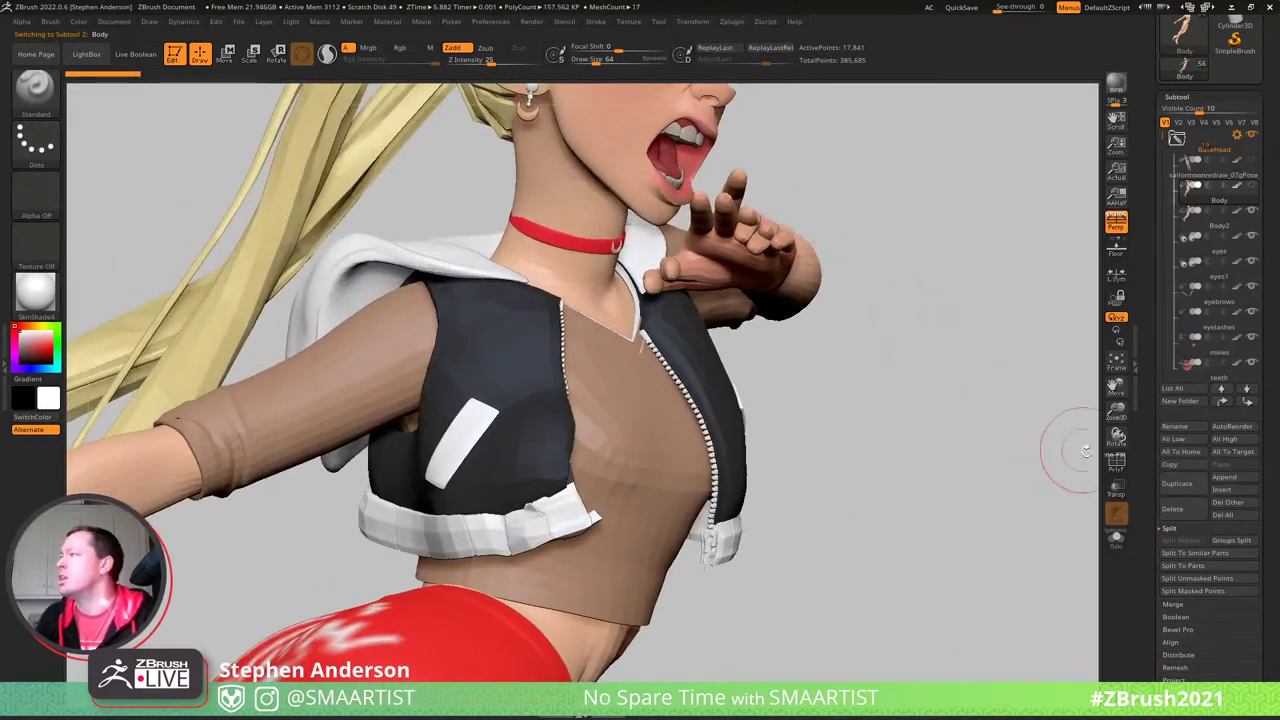
click(1057, 540)
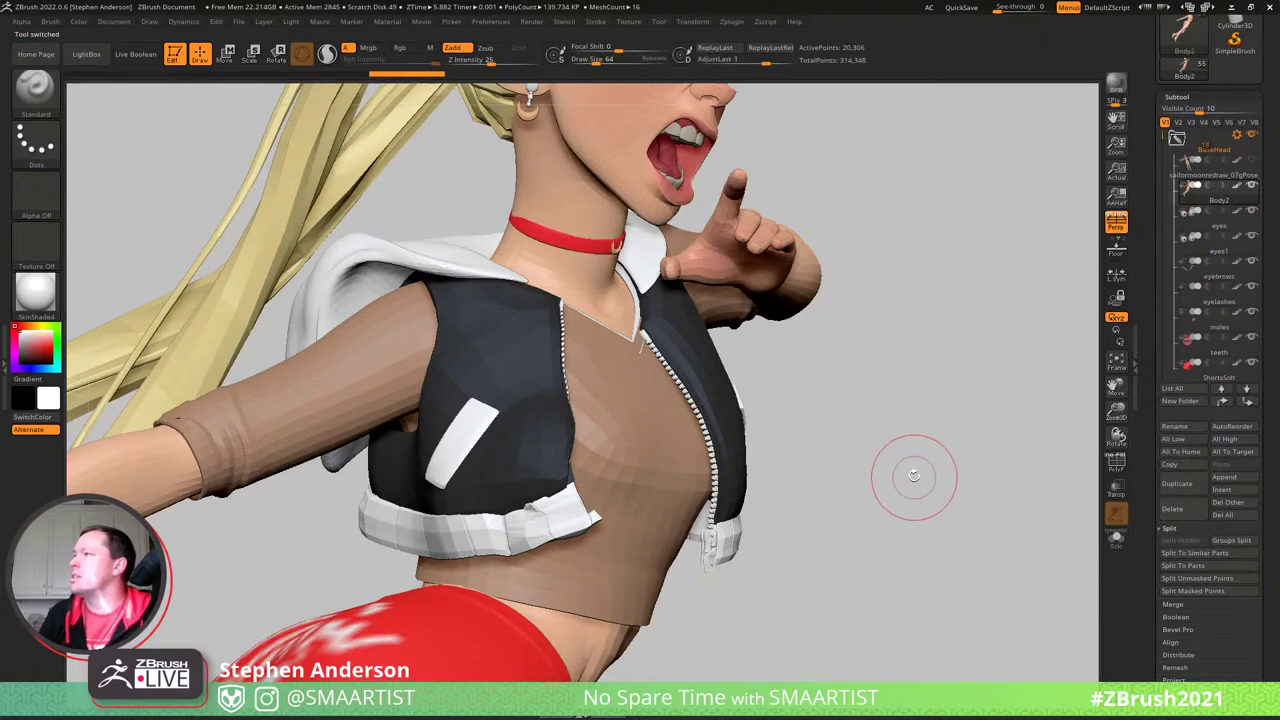
- Turn on the polygon wireframe display and frame the character's hips and legs
right_drag(914, 477, 780, 333)
mouse_move(779, 333)
mouse_down()
mouse_move(812, 292)
mouse_move(660, 310)
mouse_move(745, 323)
mouse_up()
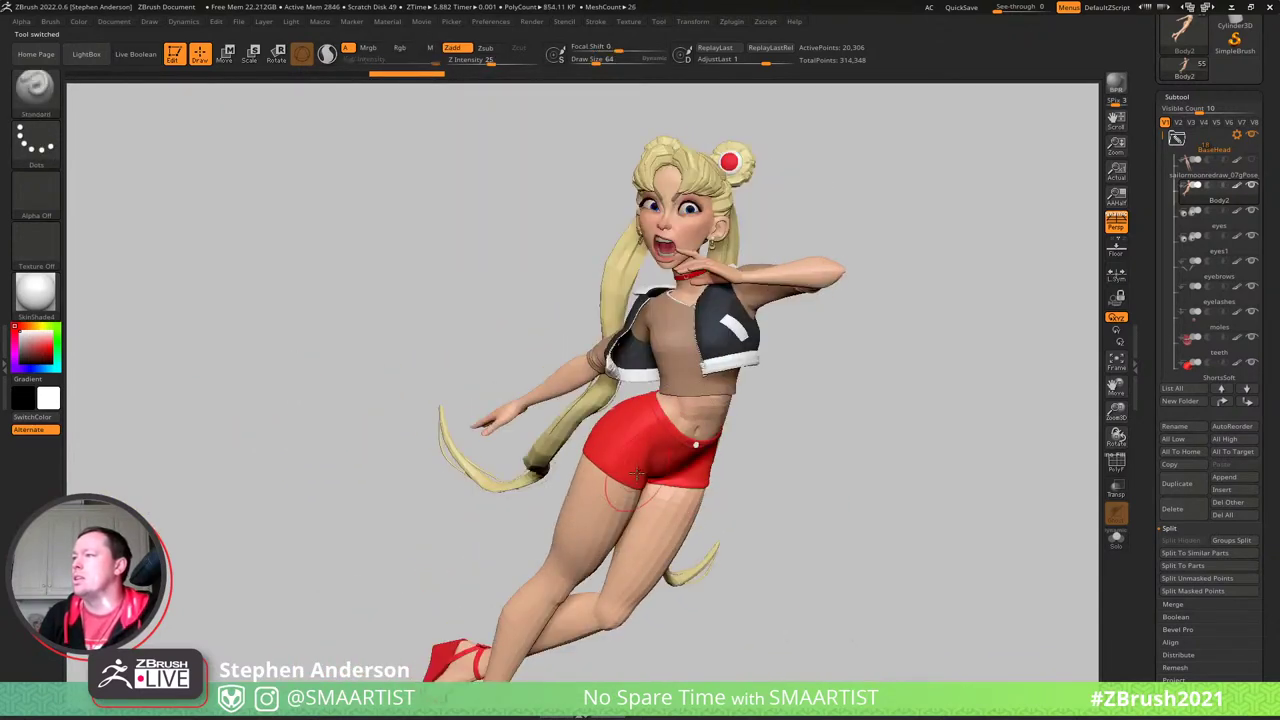
alt+right_drag(614, 481, 622, 408)
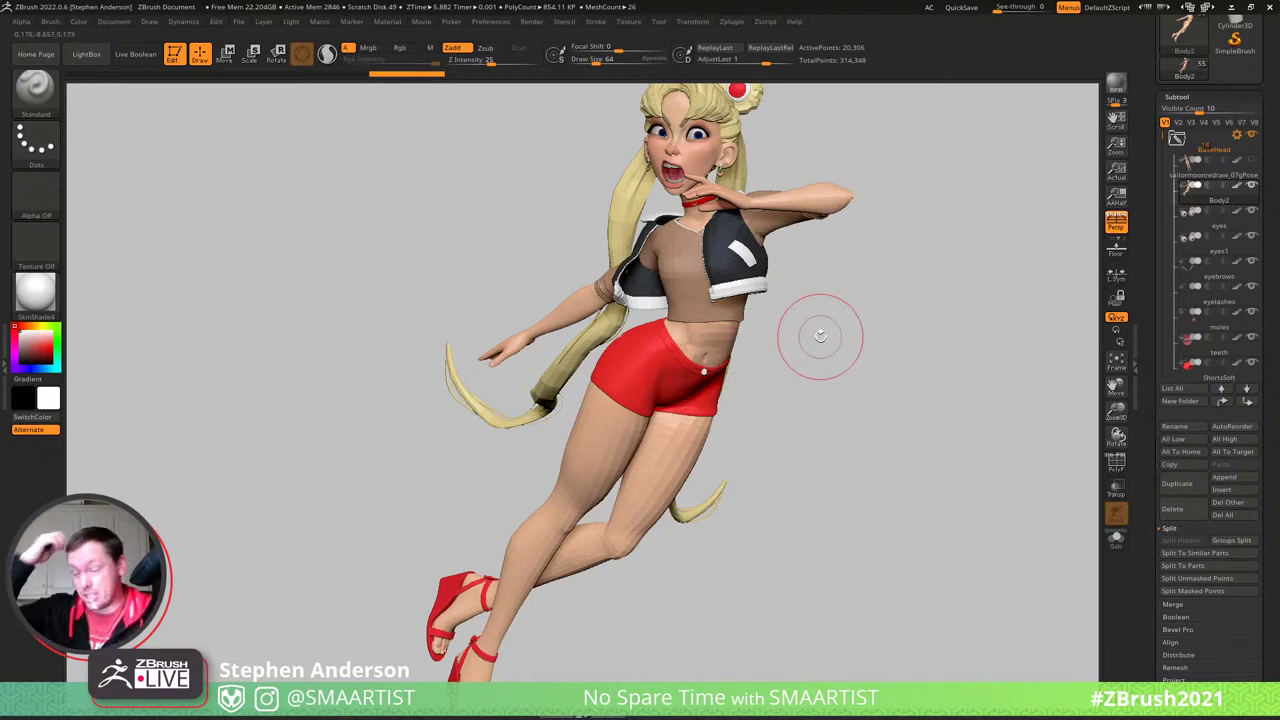
alt+right_drag(594, 505, 590, 311)
key(shift+f)
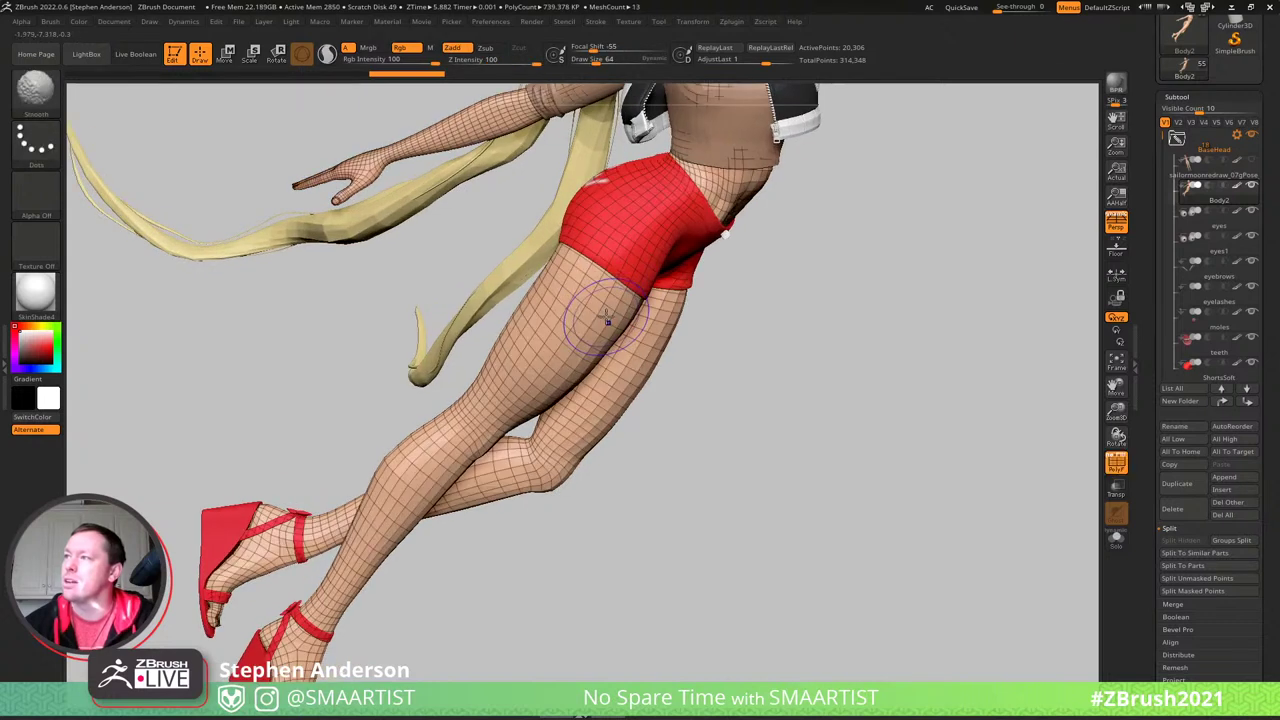
- Turn off the texture on the Body2 subtool in its Texture Map settings
scroll(1270, 560, down, 5)
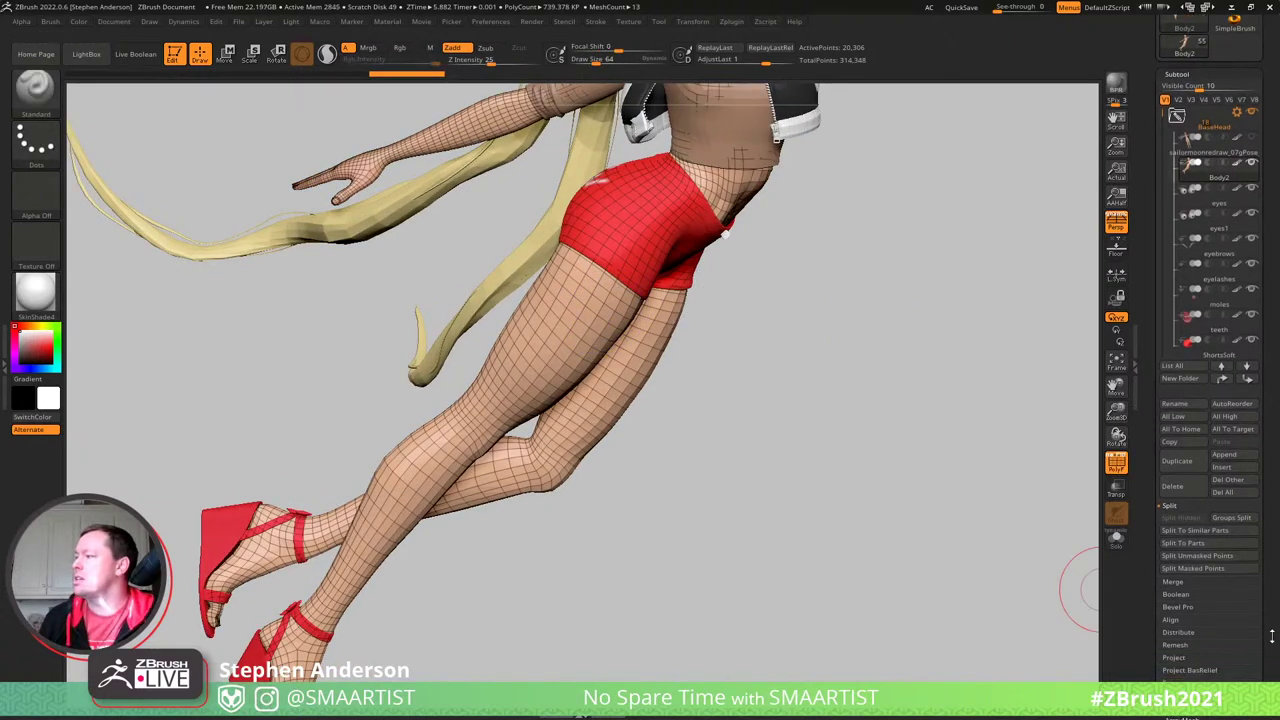
scroll(1270, 560, down, 3)
key(shift)
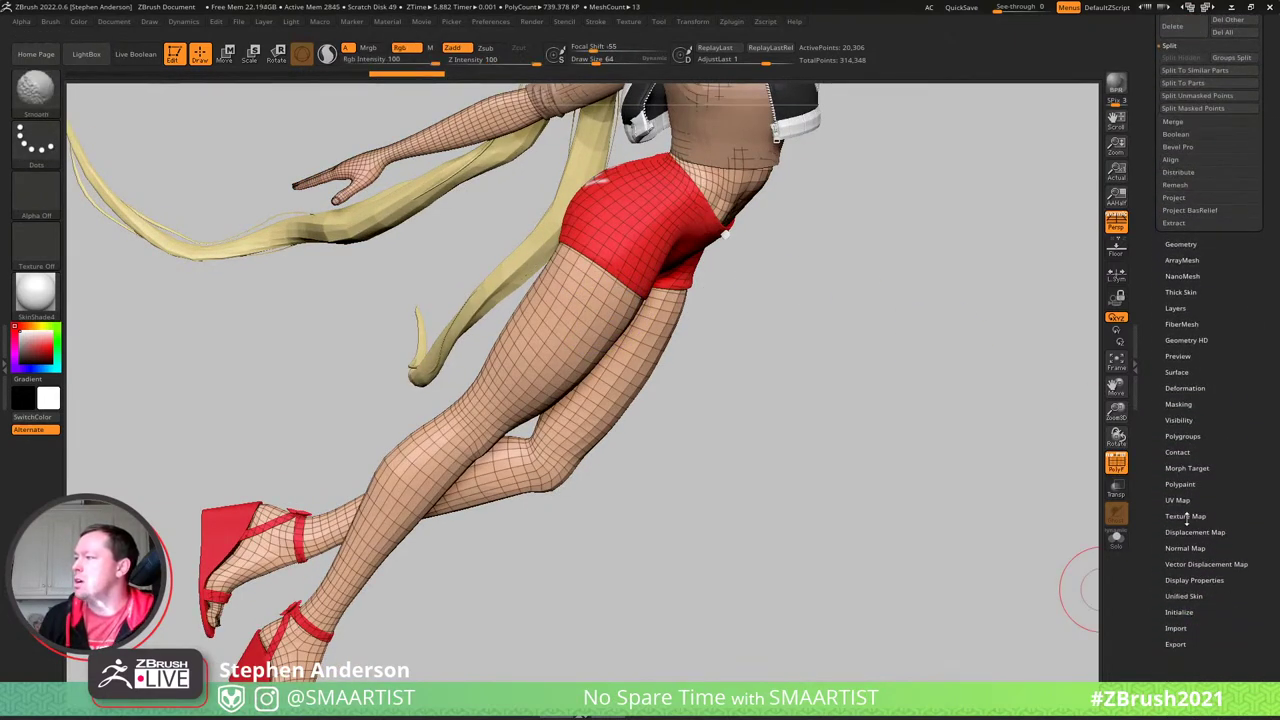
click(1186, 517)
click(1230, 529)
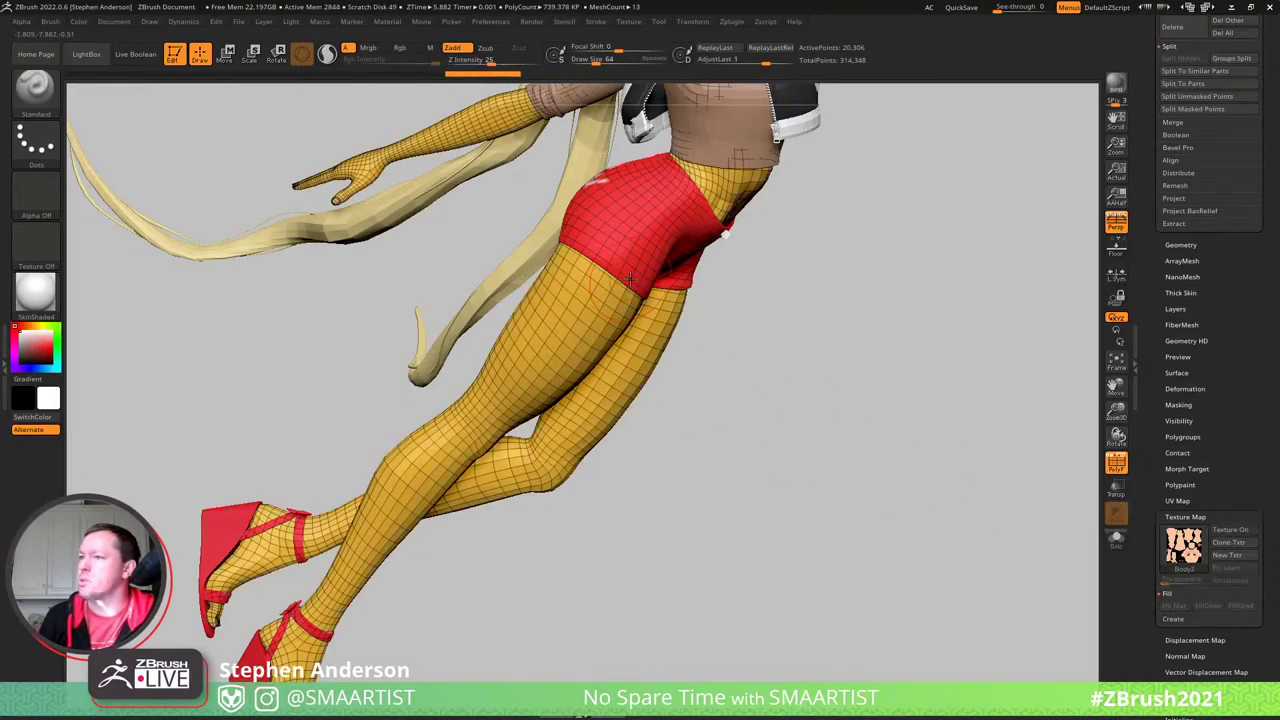
mouse_move(630, 280)
right_down()
mouse_move(663, 263)
mouse_move(640, 150)
mouse_move(617, 220)
mouse_move(622, 175)
mouse_move(626, 322)
mouse_move(628, 308)
mouse_move(686, 310)
mouse_move(597, 294)
mouse_move(645, 313)
mouse_move(640, 205)
right_up()
alt+right_drag(610, 570, 660, 310)
alt+right_drag(648, 507, 644, 363)
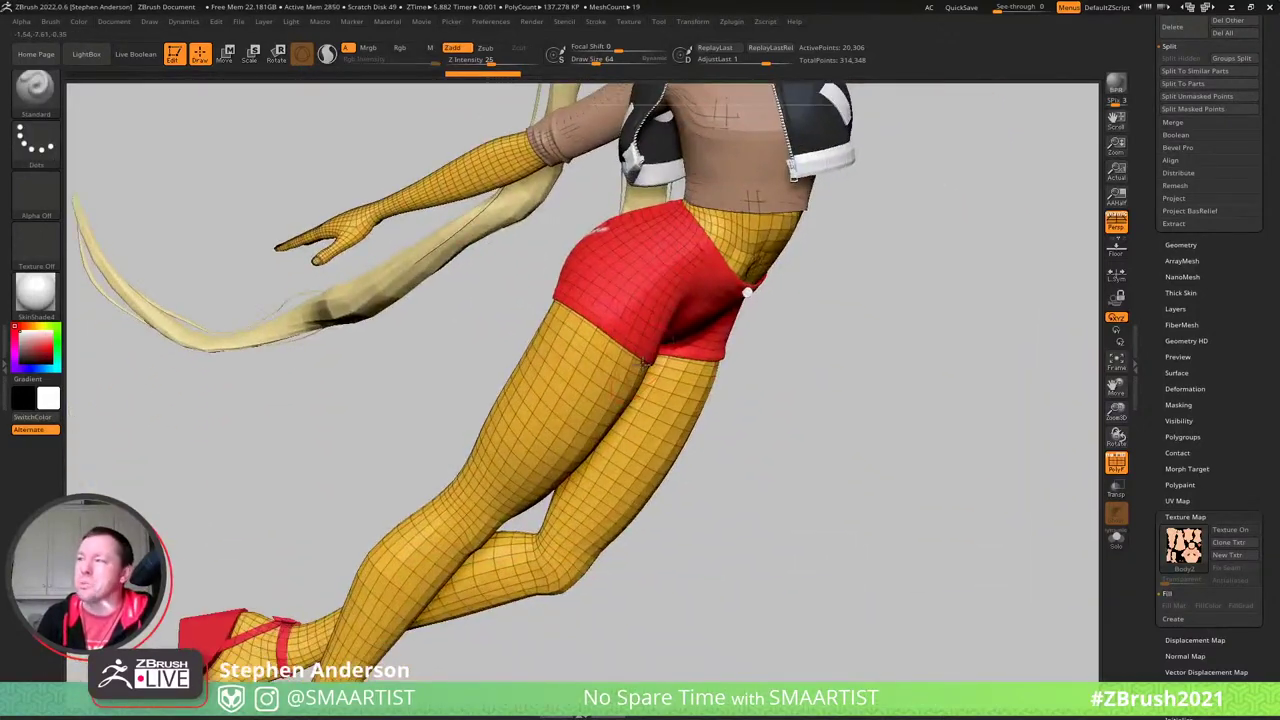
- Switch the polygon selection brush to SelectLasso
mouse_move(575, 395)
mouse_down()
mouse_move(523, 374)
mouse_move(551, 393)
mouse_up()
key(ctrl+shift)
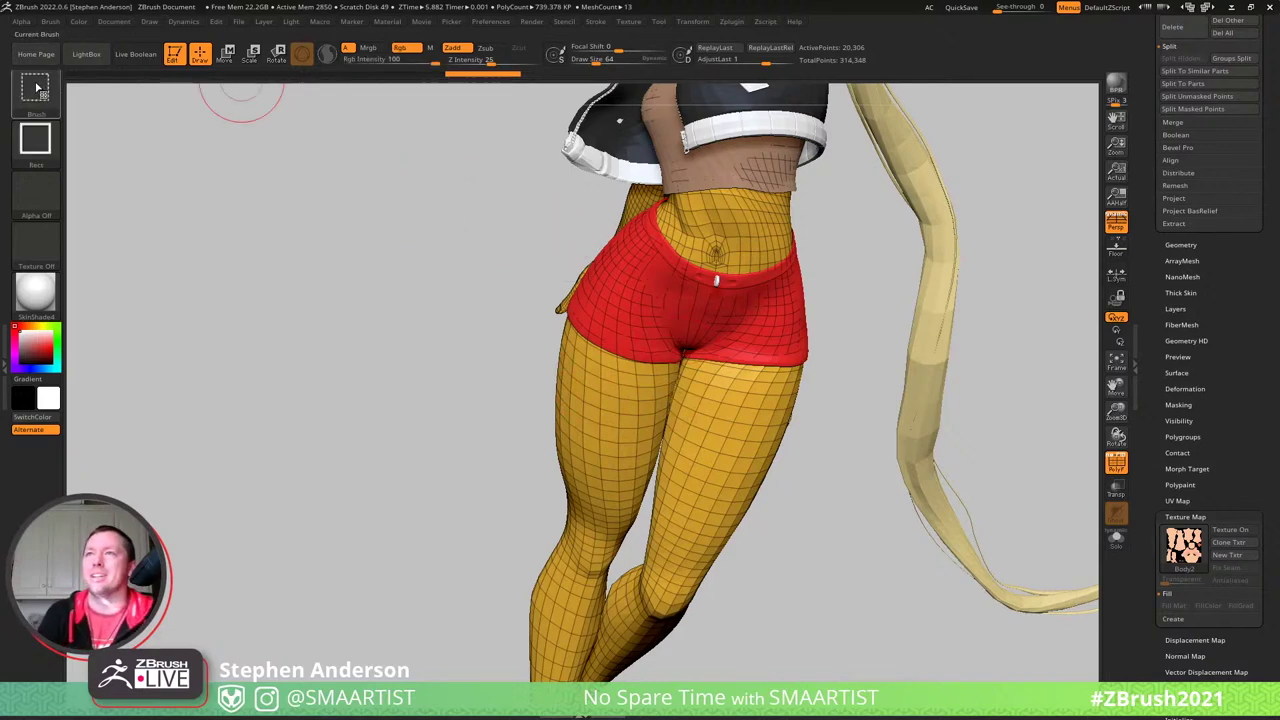
click(38, 96)
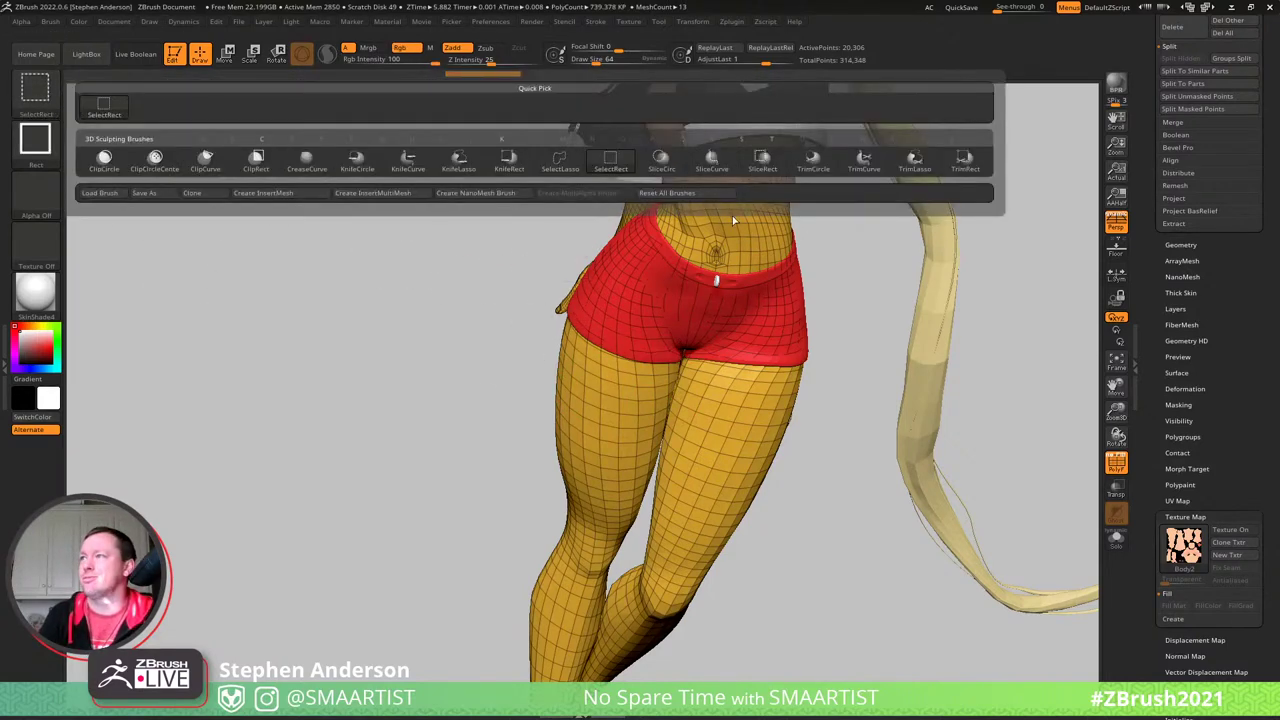
ctrl+shift+click(559, 161)
- Hide a polygon loop around the ankle of the character's right leg on the body mesh
mouse_move(597, 463)
alt+right_down()
mouse_move(640, 290)
mouse_move(628, 258)
alt+right_up()
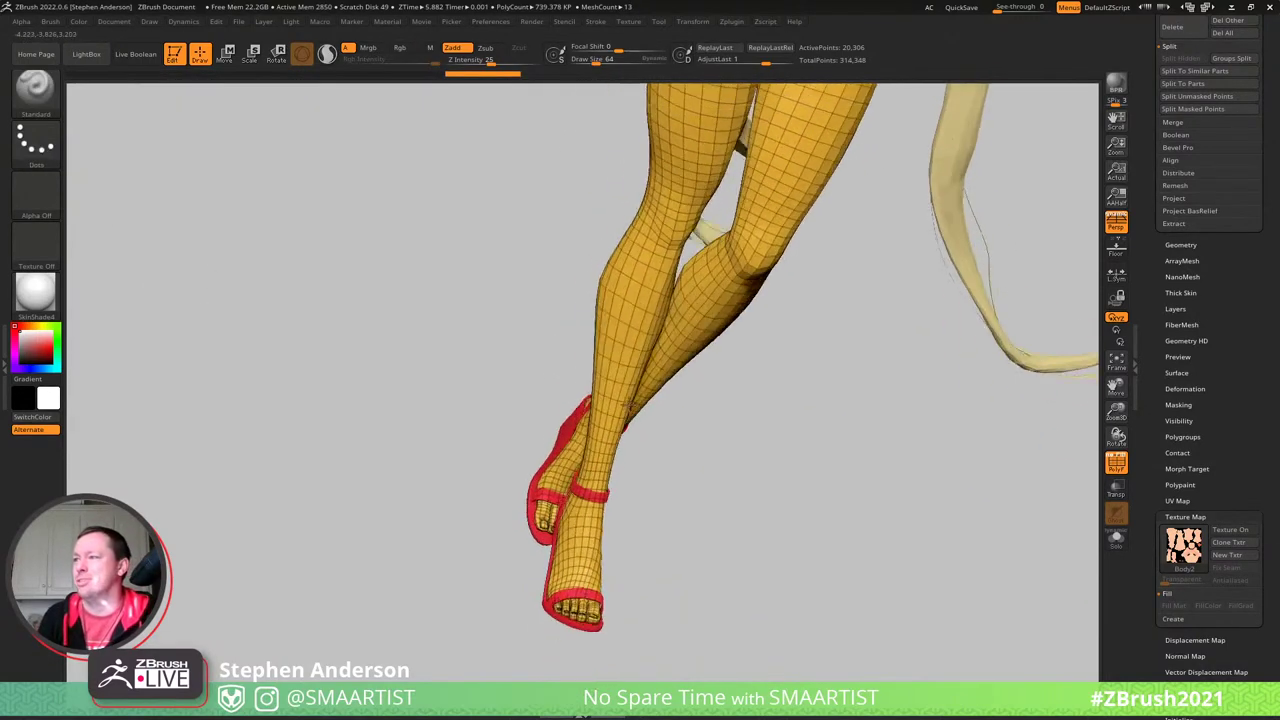
right_drag(628, 405, 578, 570)
key(ctrl+shift)
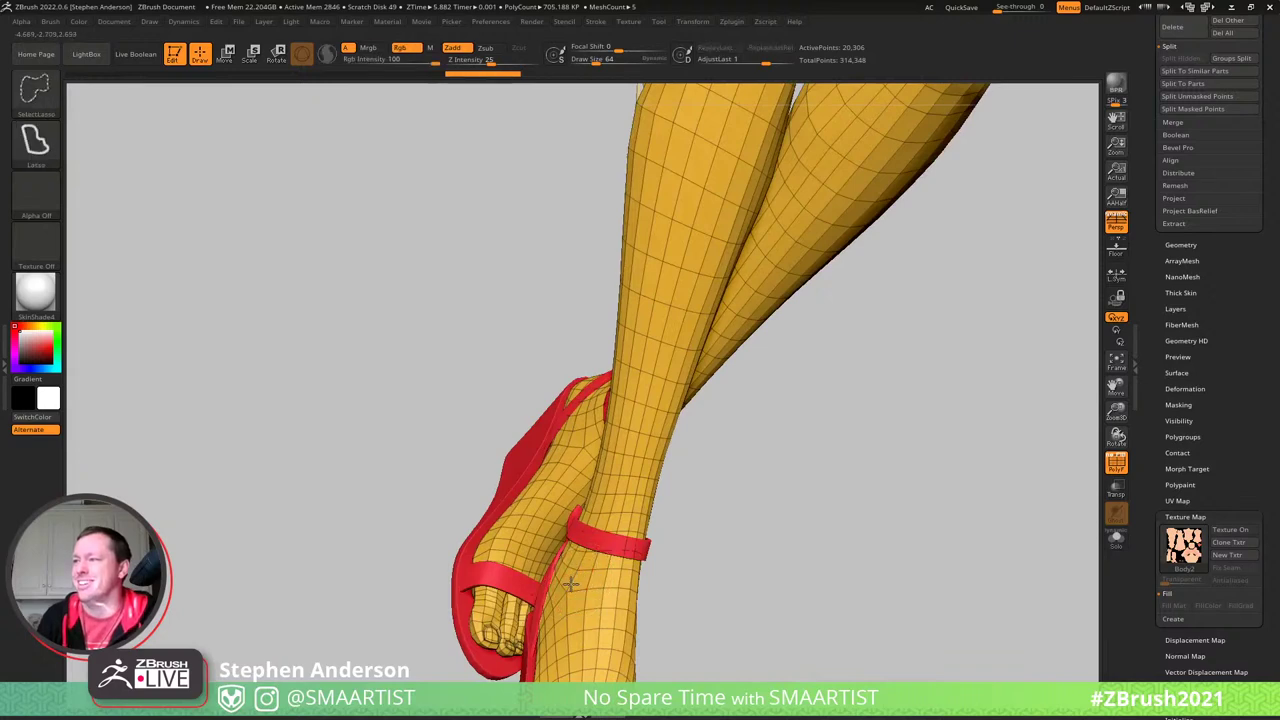
ctrl+shift+click(570, 584)
mouse_move(763, 526)
ctrl+right_down()
mouse_move(689, 457)
mouse_move(634, 431)
mouse_move(529, 494)
mouse_move(474, 474)
ctrl+right_up()
key(ctrl+shift)
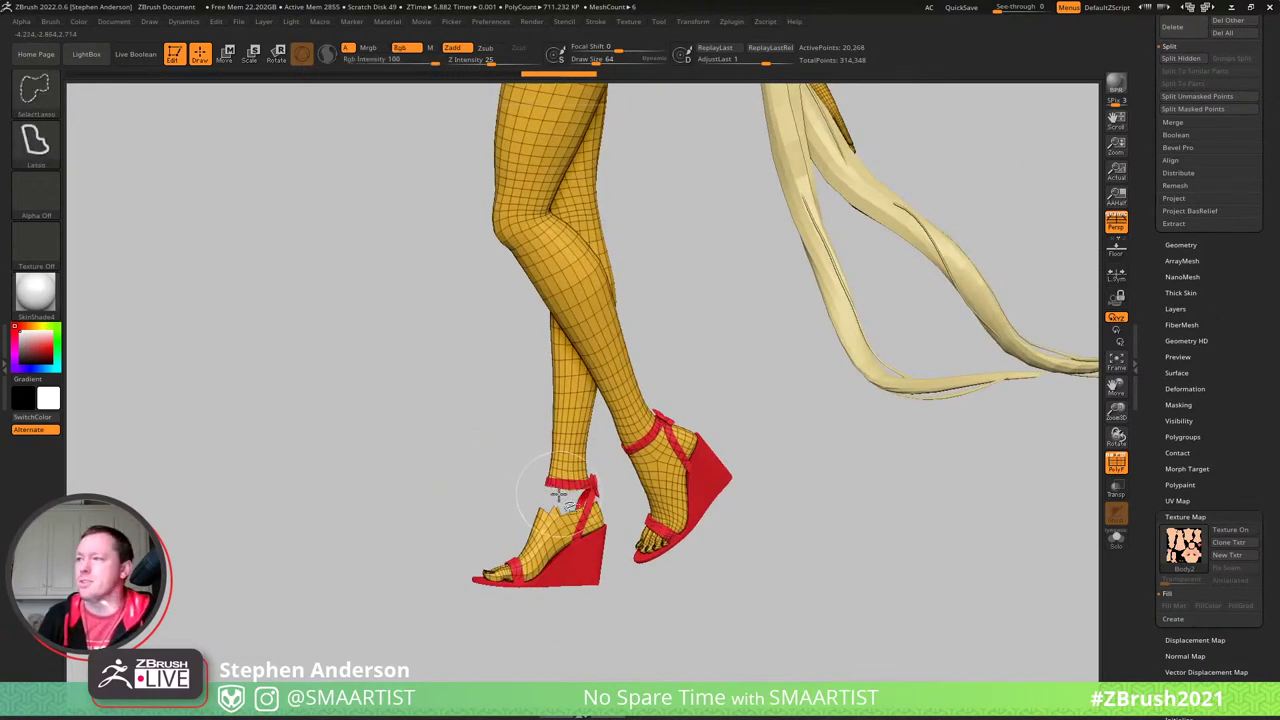
ctrl+alt+shift+click(560, 495)
- Shrink the visible mesh from the hidden ankle loop until the right leg is hidden up to the upper thigh, with the body soloed
key(ctrl+shift+s)
key(ctrl+shift+s)
key(ctrl+shift+s)
key(ctrl+shift+s)
key(ctrl+shift+s)
key(ctrl+shift+s)
right_drag(430, 500, 531, 560)
mouse_move(650, 440)
alt+right_down()
mouse_move(523, 546)
mouse_move(588, 504)
alt+right_up()
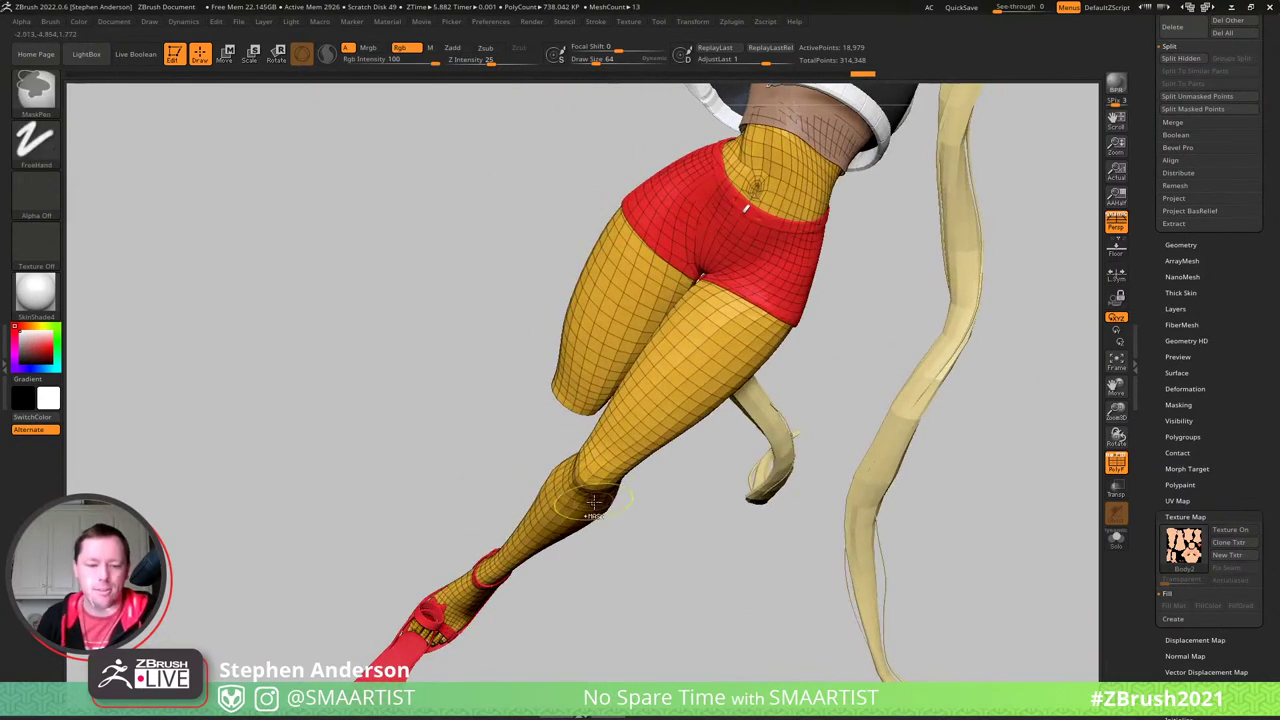
key(ctrl+shift+s)
mouse_move(617, 426)
alt+right_down()
mouse_move(771, 271)
mouse_move(700, 400)
alt+right_up()
key(ctrl+shift+s)
key(ctrl+shift+s)
key(ctrl+shift+s)
key(ctrl+shift+s)
key(ctrl+shift+s)
key(ctrl+shift+s)
key(ctrl+shift+s)
key(ctrl+shift+s)
key(ctrl+shift+s)
key(ctrl+shift+s)
key(ctrl+shift+s)
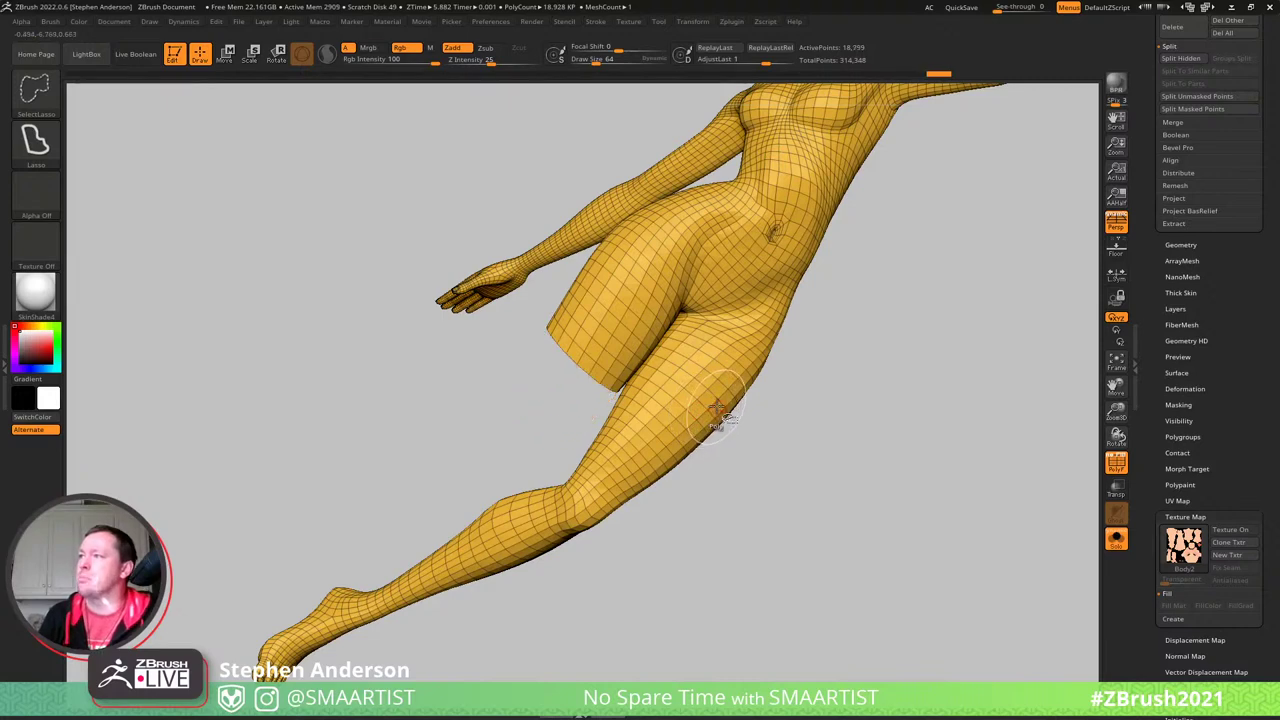
- Invert the visibility, assign the right leg a new polygroup and show the whole body
drag(723, 354, 795, 457)
right_drag(640, 364, 608, 460)
key(ctrl+w)
ctrl+shift+click(749, 423)
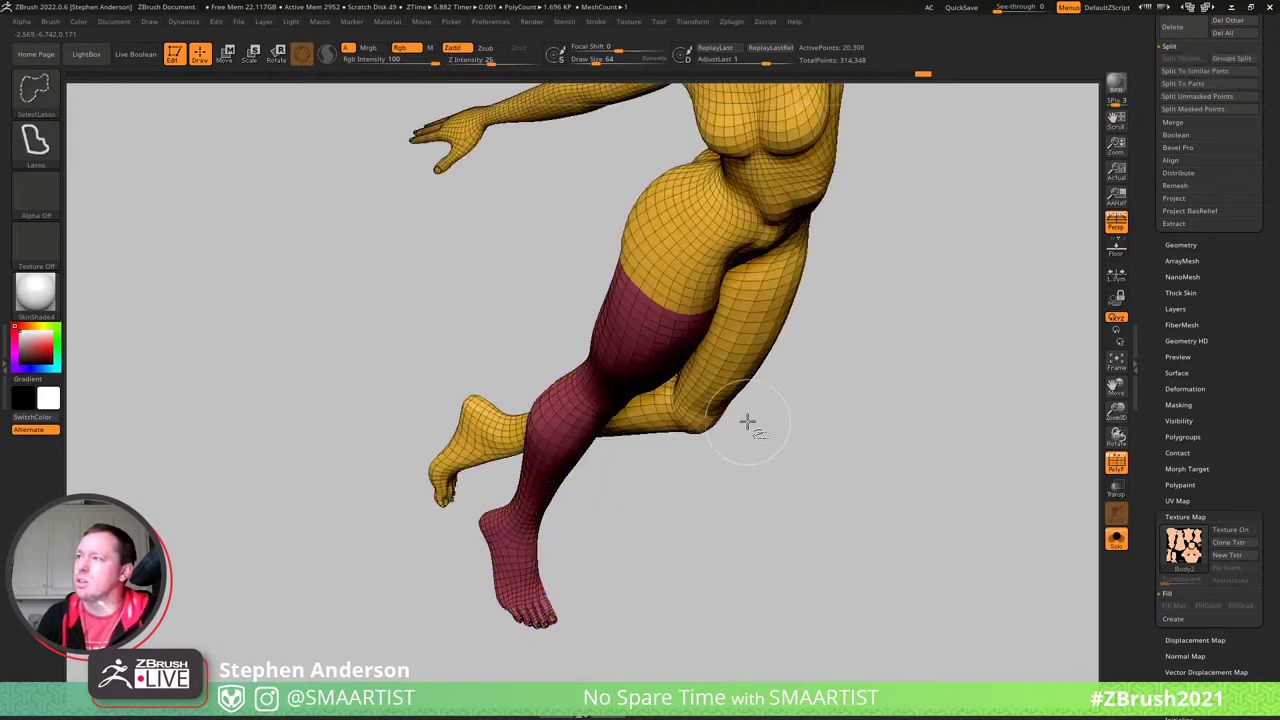
- Isolate the polygroup of the character's right leg
mouse_move(630, 418)
right_down()
mouse_move(690, 408)
mouse_move(658, 369)
mouse_move(628, 149)
right_up()
mouse_move(572, 440)
right_down()
mouse_move(611, 446)
mouse_move(497, 460)
mouse_move(529, 475)
right_up()
alt+right_drag(690, 359, 606, 489)
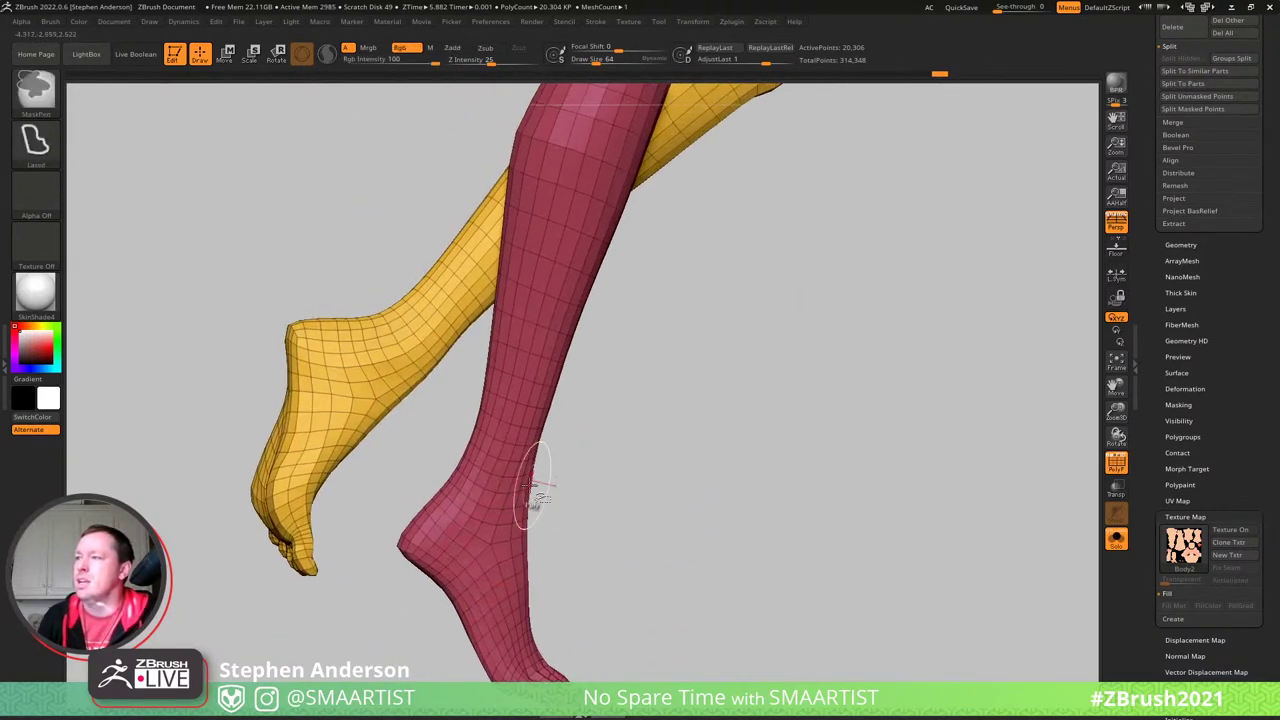
ctrl+shift+click(500, 474)
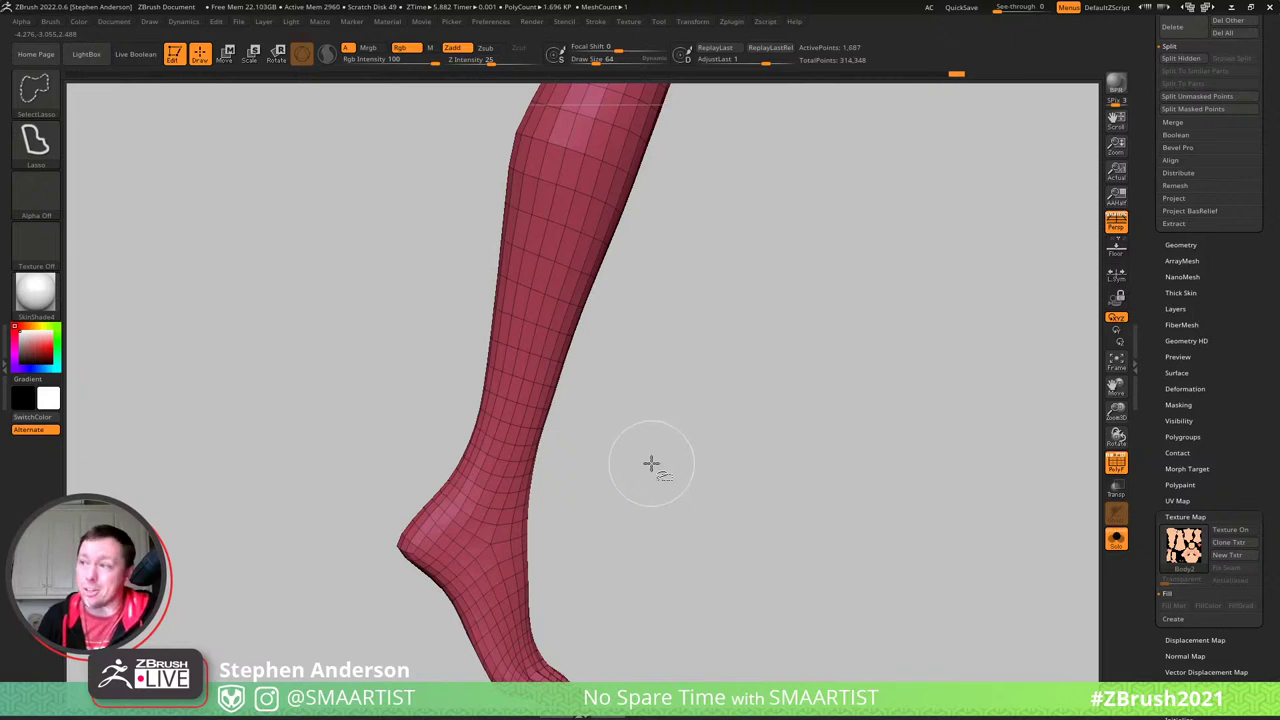
- Shrink the visible part of the right leg from the thigh down until only the foot below the ankle remains
key(ctrl+shift+s)
key(ctrl+shift+s)
key(ctrl+shift+s)
key(ctrl+shift+s)
key(ctrl+shift+s)
key(ctrl+shift+s)
key(ctrl+shift+s)
key(ctrl+shift+s)
key(ctrl+shift+s)
key(ctrl+shift+s)
key(ctrl+shift+s)
key(ctrl+shift+s)
key(ctrl+shift+s)
key(ctrl+shift+s)
key(ctrl+shift+s)
key(ctrl+shift+s)
key(ctrl+shift+s)
key(ctrl+shift+s)
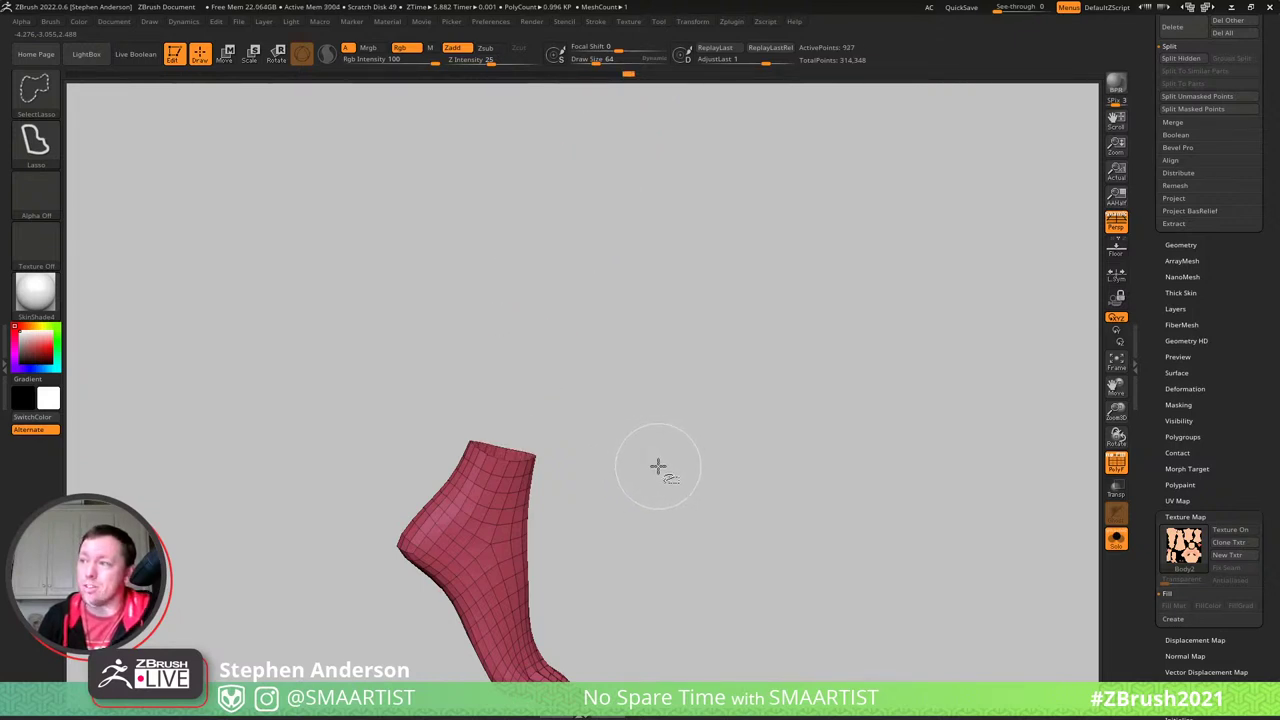
key(ctrl+shift+s)
key(ctrl+shift+s)
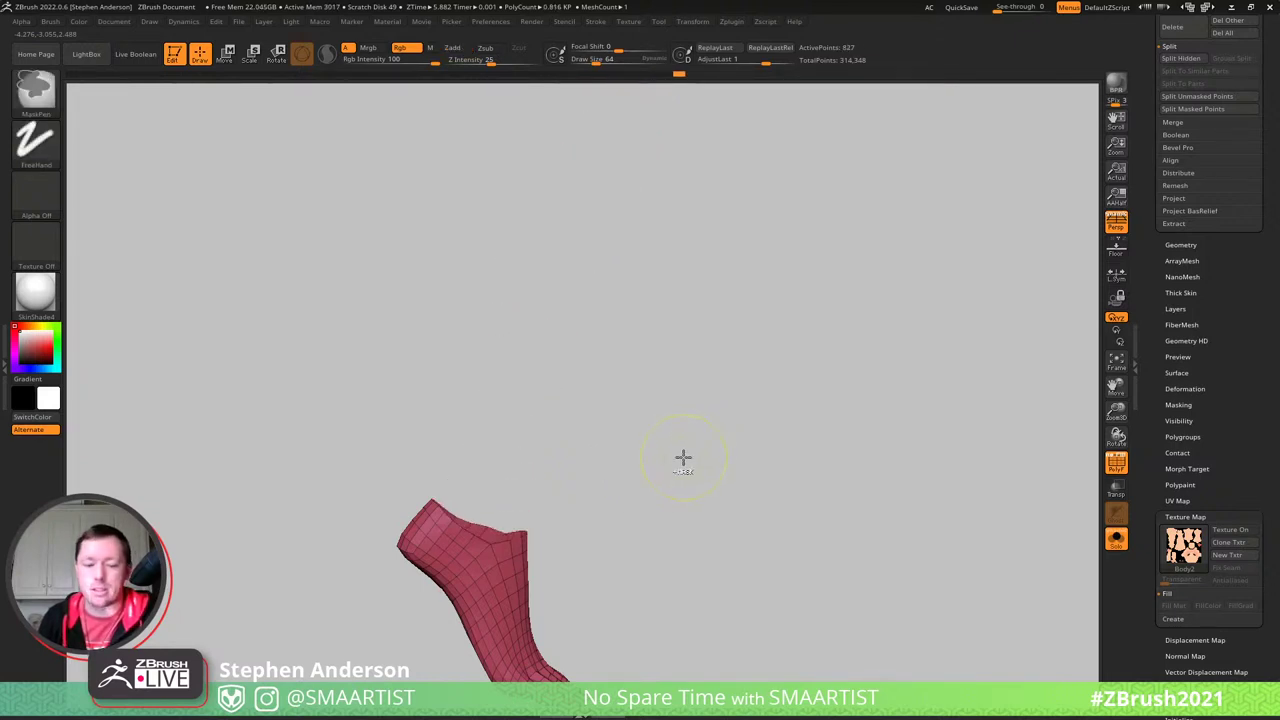
- Assign the isolated right foot its own polygroup and show the whole body
key(ctrl+w)
ctrl+shift+click(692, 456)
mouse_move(677, 489)
mouse_down()
mouse_move(501, 500)
mouse_move(517, 505)
mouse_up()
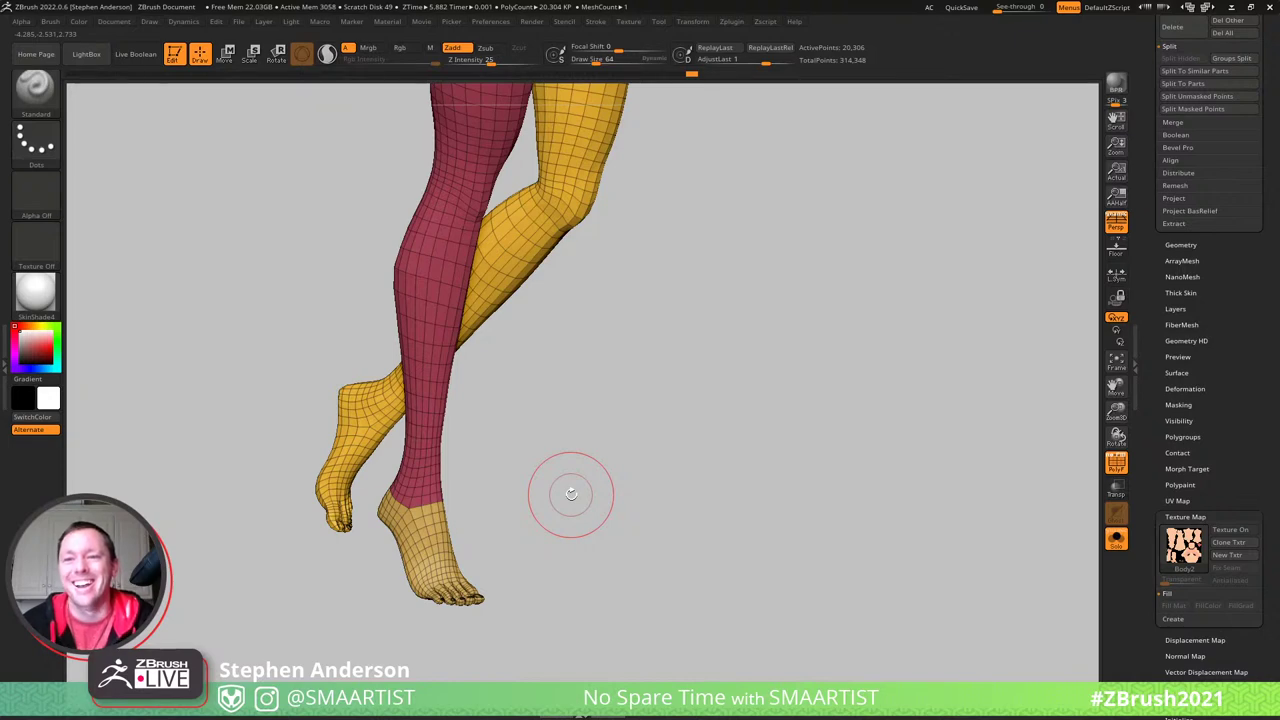
- Hide a polygon loop around the ankle of the character's left leg
alt+right_drag(485, 250, 509, 405)
mouse_move(509, 403)
mouse_down()
mouse_move(417, 374)
mouse_move(534, 294)
mouse_move(509, 334)
mouse_move(473, 313)
mouse_move(531, 523)
mouse_up()
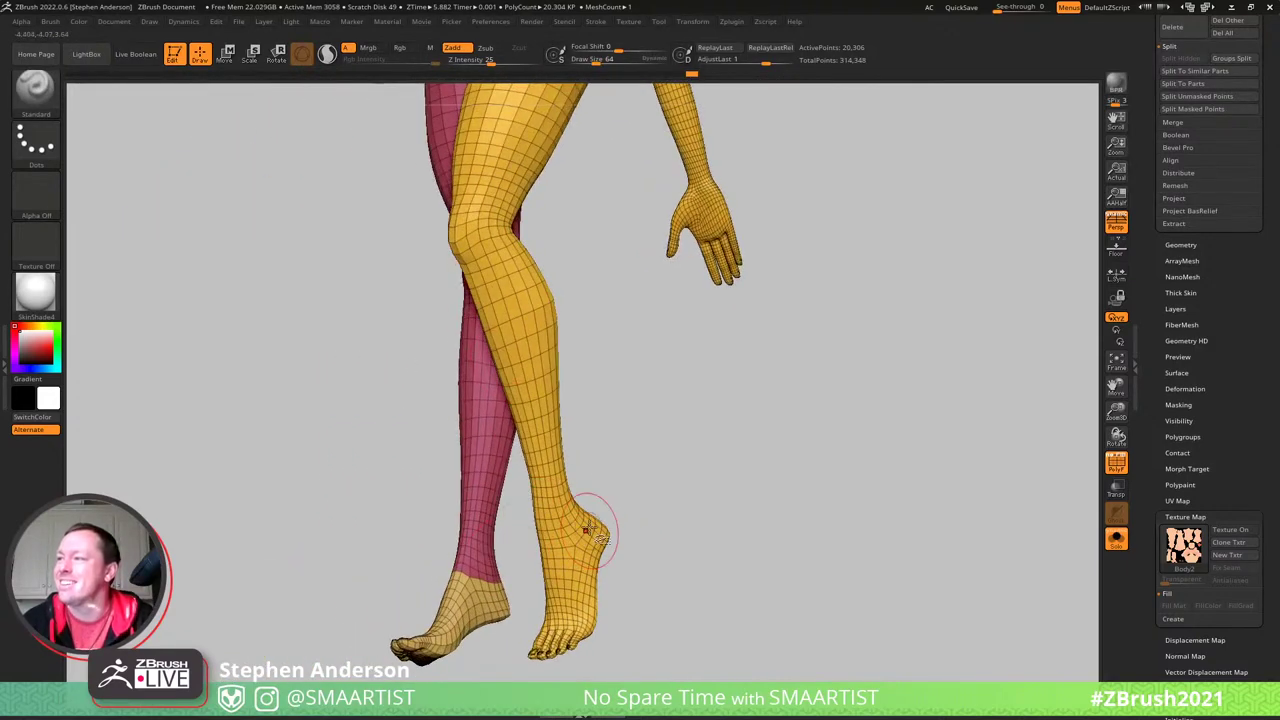
key(ctrl+shift)
ctrl+shift+click(560, 514)
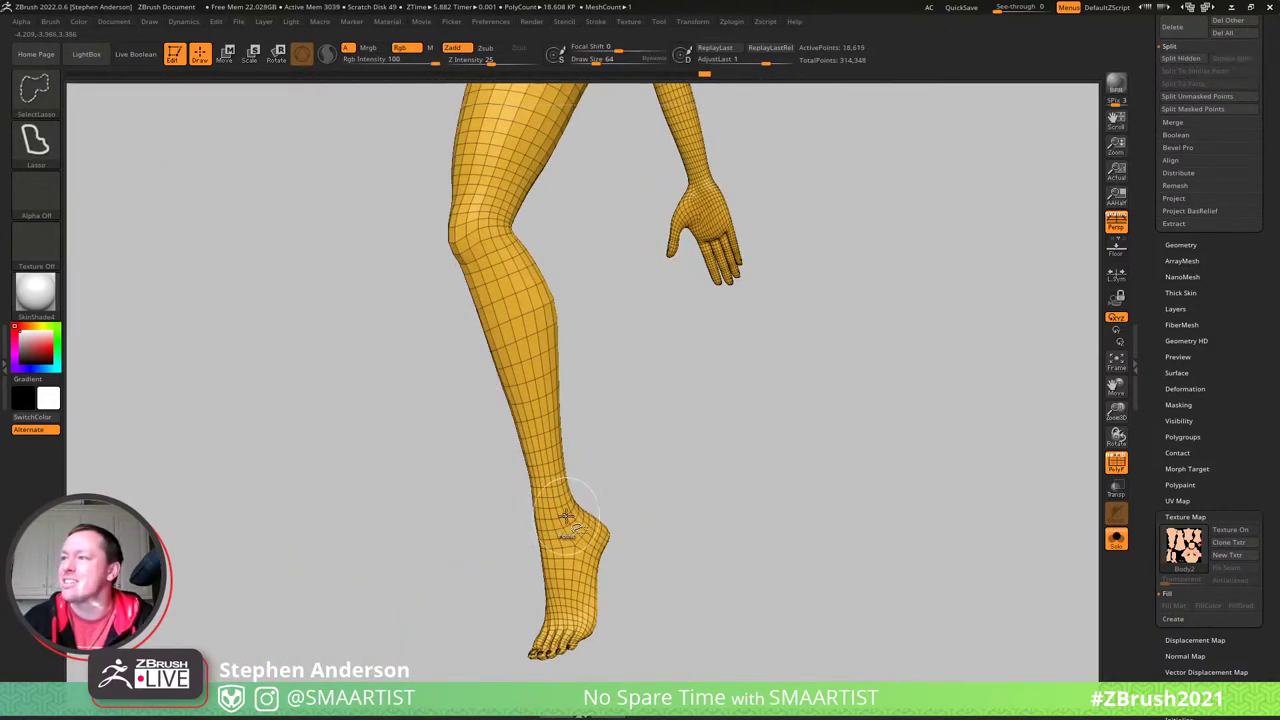
ctrl+shift+click(565, 515)
ctrl+shift+click(561, 523)
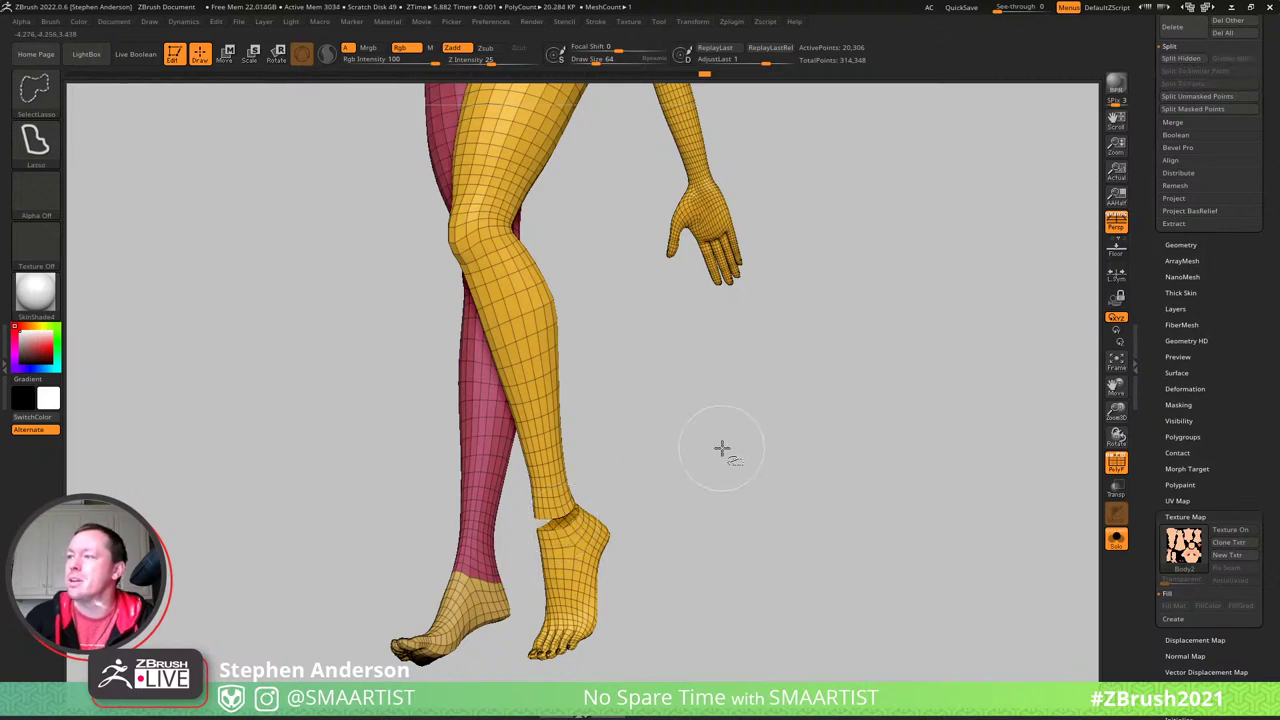
- Shrink the visible mesh from the left ankle loop until the left leg is hidden from the toes up to just below the groin
key(ctrl+shift+s)
key(ctrl+shift+s)
key(ctrl+shift+s)
key(ctrl+shift+s)
key(ctrl+shift+s)
key(ctrl+shift+s)
key(ctrl+shift+s)
key(ctrl+shift+s)
key(ctrl+shift+s)
key(ctrl+shift+s)
key(ctrl+shift+s)
key(ctrl+shift+s)
key(ctrl+shift+s)
key(ctrl+shift+s)
key(ctrl+shift+s)
key(ctrl+shift+s)
key(ctrl+shift+s)
key(ctrl+shift+s)
key(ctrl+shift+s)
key(ctrl+shift+s)
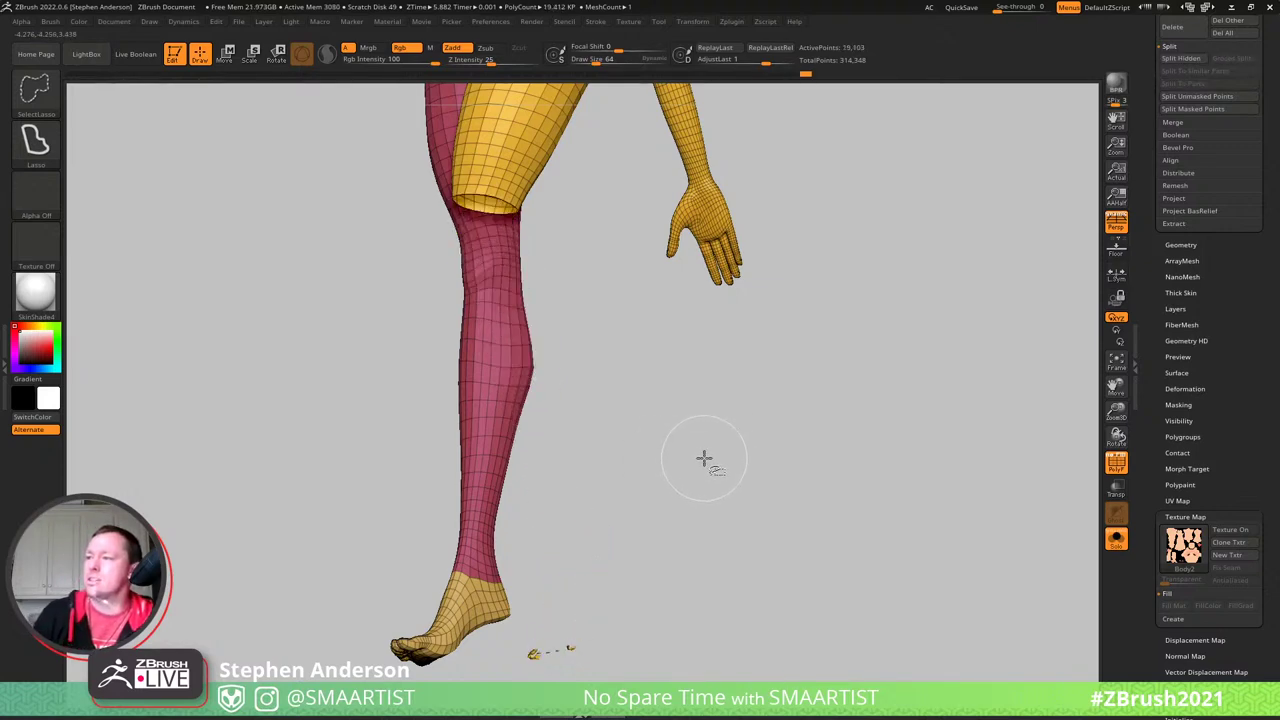
key(ctrl+shift+s)
key(ctrl+shift+s)
key(ctrl+shift+s)
key(ctrl+shift+s)
key(ctrl+shift+s)
mouse_move(554, 180)
alt+mouse_down()
mouse_move(531, 326)
mouse_move(533, 281)
alt+mouse_up()
key(ctrl+shift+s)
key(ctrl+shift+s)
key(ctrl+shift+s)
key(ctrl+shift+s)
key(ctrl+shift+s)
key(ctrl+shift+s)
key(ctrl+shift+s)
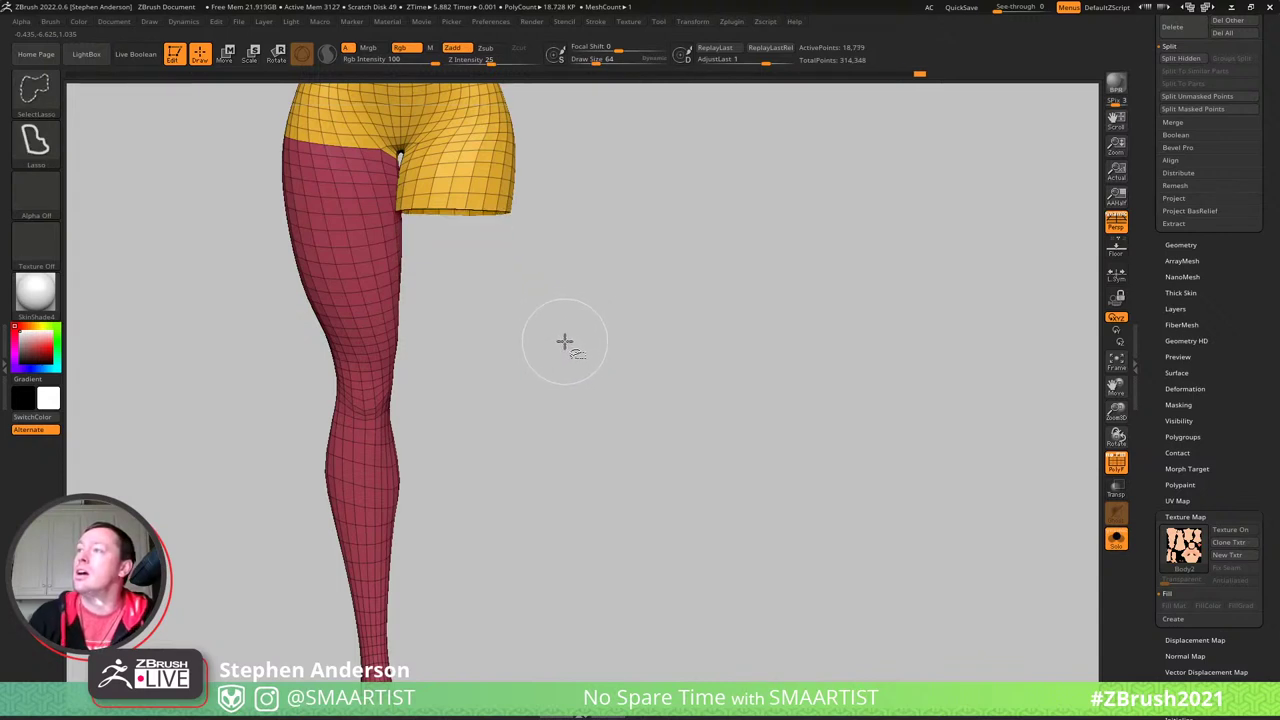
key(ctrl+shift+s)
key(ctrl+shift+s)
key(ctrl+shift+s)
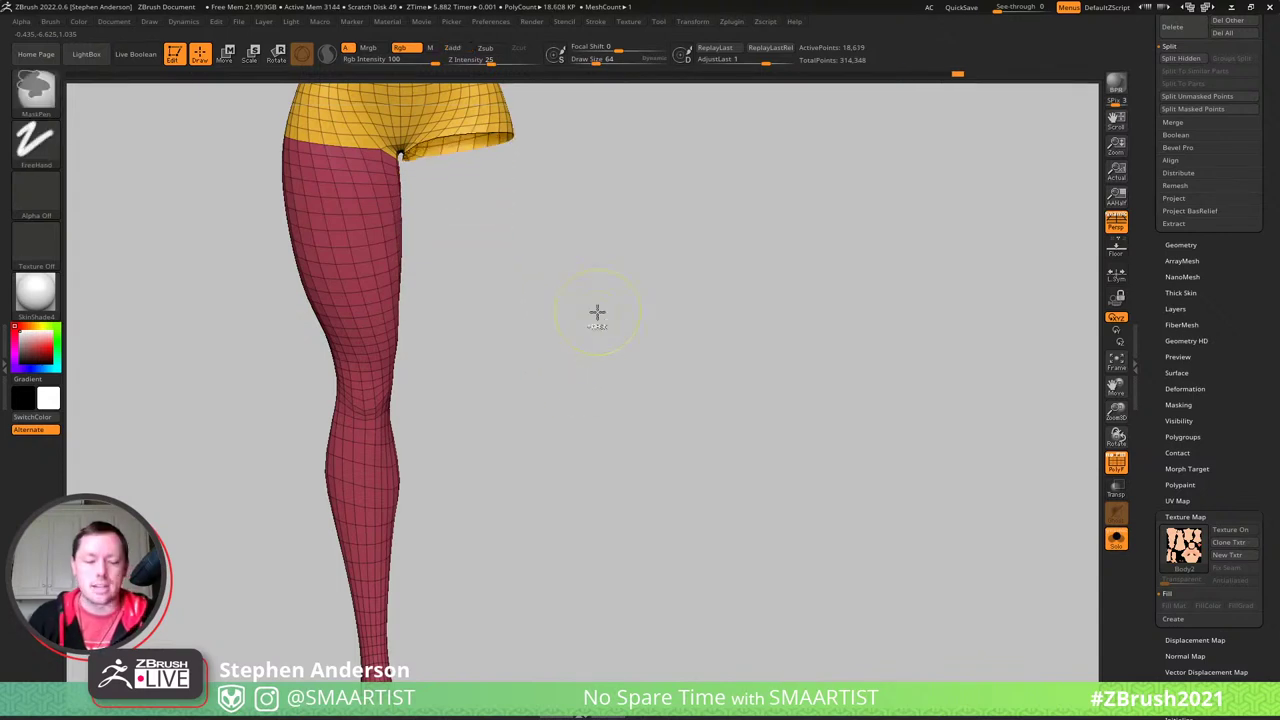
- Invert the visibility to isolate the left leg and assign it a new polygroup
ctrl+shift+drag(597, 311, 675, 465)
key(ctrl+w)
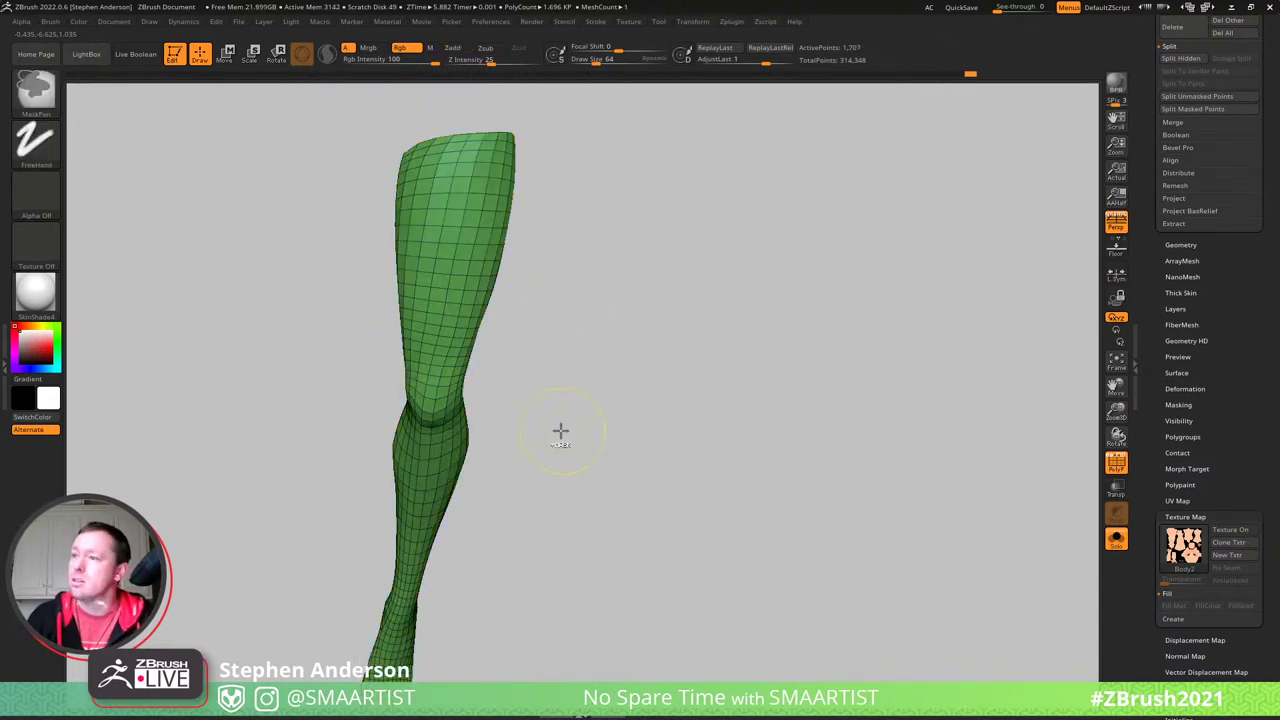
- Shrink the visible part of the left leg from the thigh down until only the foot below the ankle remains
key(ctrl+shift+s)
key(ctrl+shift+s)
key(ctrl+shift+s)
key(ctrl+shift+s)
key(ctrl+shift+s)
key(ctrl+shift+s)
key(ctrl+shift+s)
key(ctrl+shift+s)
key(ctrl+shift+s)
key(ctrl+shift+s)
key(ctrl+shift+s)
key(ctrl+shift+s)
key(ctrl+shift+s)
key(ctrl+shift+s)
key(ctrl+shift+s)
key(ctrl+shift+s)
key(ctrl+shift+s)
key(ctrl+shift+s)
key(ctrl+shift+s)
key(ctrl+shift+s)
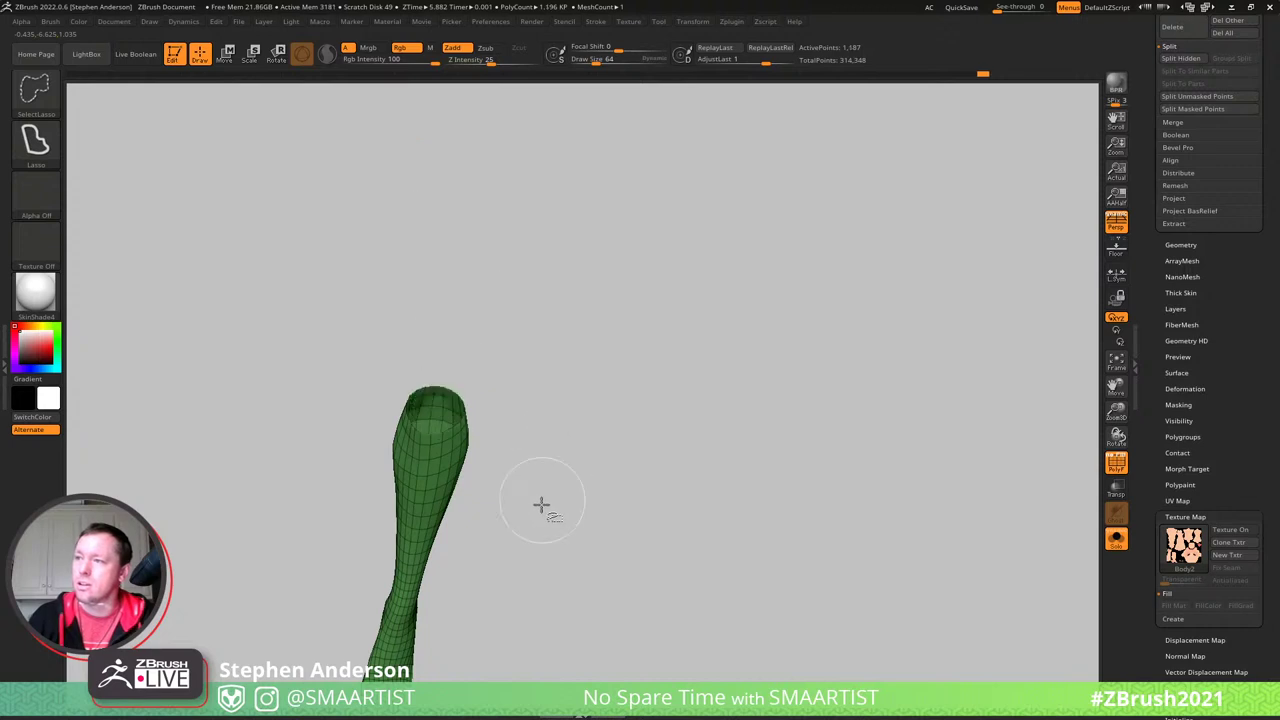
drag(474, 577, 490, 593)
alt+right_drag(490, 593, 485, 601)
mouse_move(266, 617)
alt+right_down()
mouse_move(462, 429)
mouse_move(537, 491)
alt+right_up()
key(ctrl+shift+s)
key(ctrl+shift+s)
key(ctrl+shift+s)
key(ctrl+shift+s)
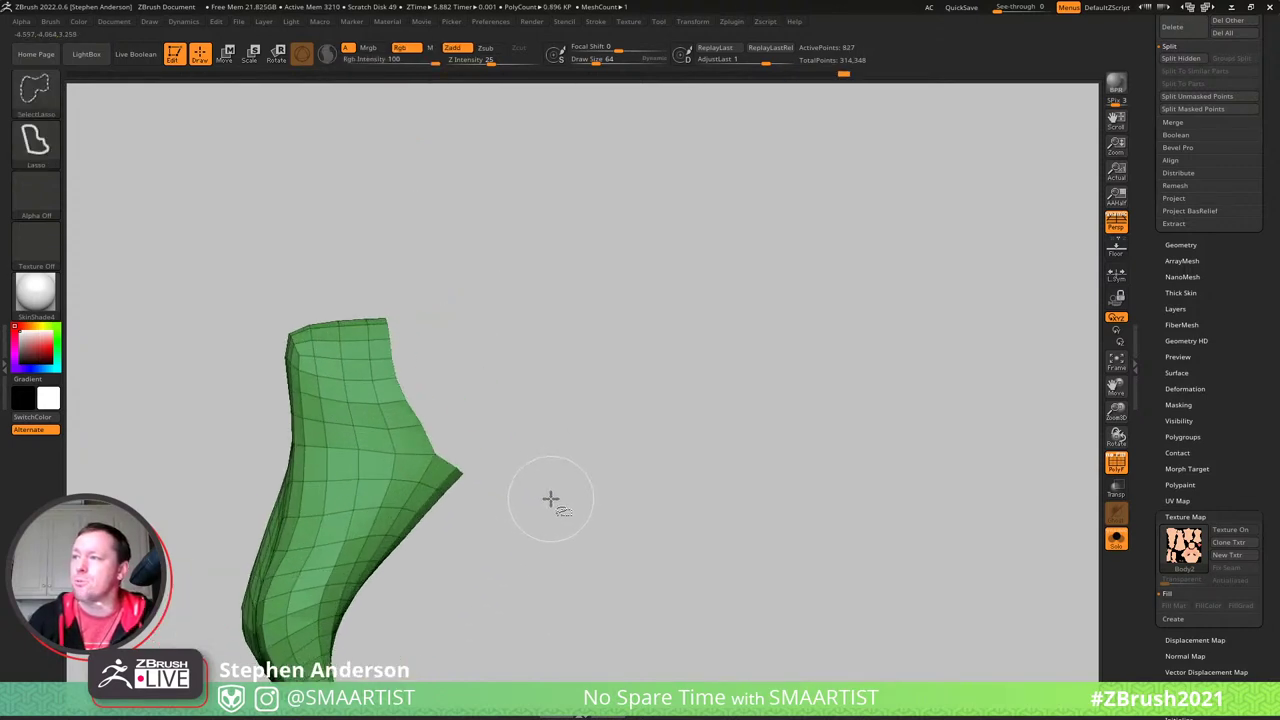
- Assign the isolated left foot its own polygroup and show the whole body
key(ctrl+w)
ctrl+shift+click(577, 478)
ctrl+right_drag(591, 503, 529, 495)
drag(529, 495, 440, 565)
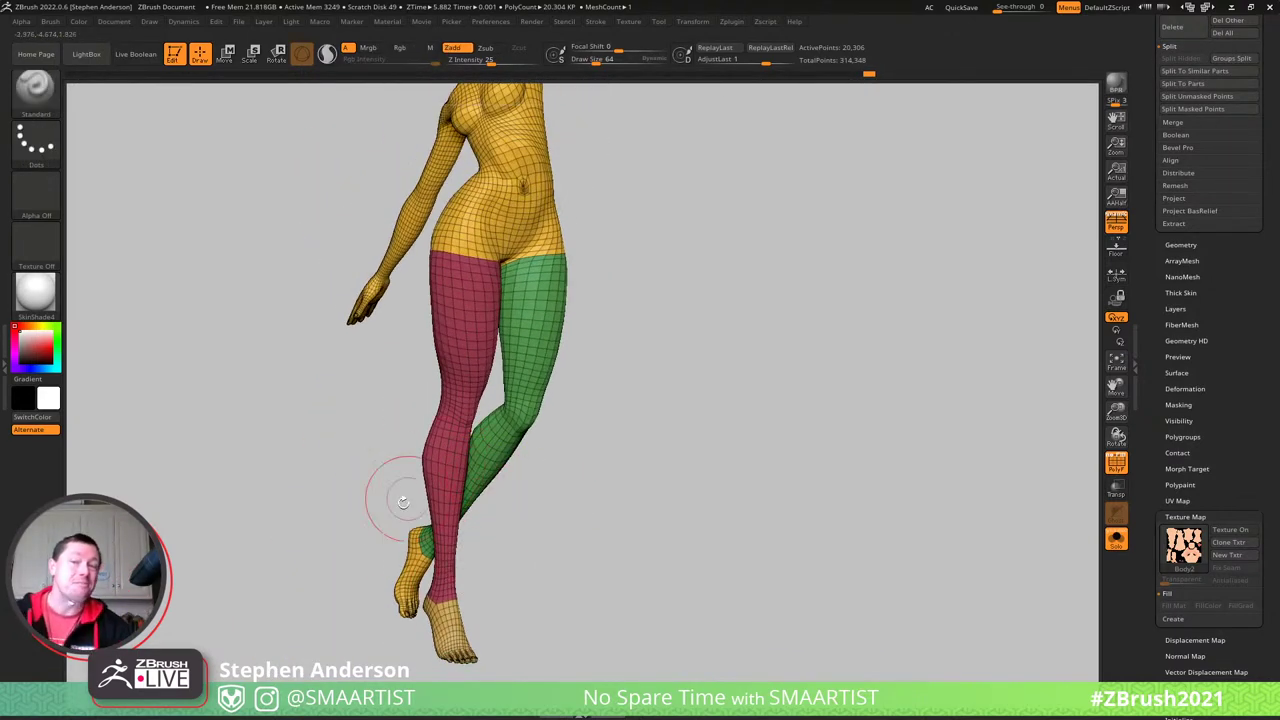
- Isolate the character's right leg together with its foot, hiding the rest of the body
mouse_move(415, 546)
right_down()
mouse_move(486, 566)
mouse_move(463, 549)
mouse_move(543, 652)
mouse_move(532, 644)
right_up()
ctrl+shift+click(461, 599)
alt+right_drag(635, 485, 514, 483)
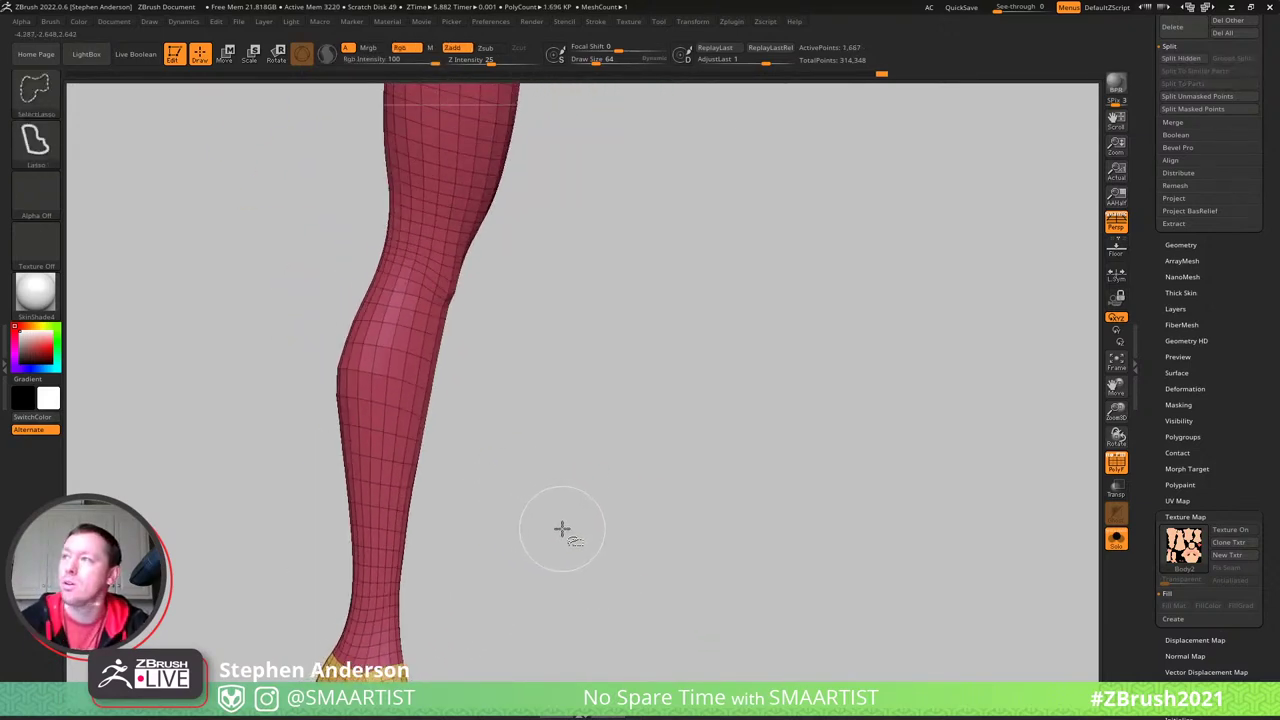
- Shrink the visible part of the right leg from the thigh down until only the part below the knee and the foot remain
key(ctrl+shift+s)
key(ctrl+shift+s)
key(ctrl+shift+s)
key(ctrl+shift+s)
key(ctrl+shift+s)
key(ctrl+shift+s)
key(ctrl+shift+s)
key(ctrl+shift+s)
key(ctrl+shift+s)
key(ctrl+shift+s)
key(ctrl+shift+s)
key(ctrl+shift+s)
key(ctrl+shift+s)
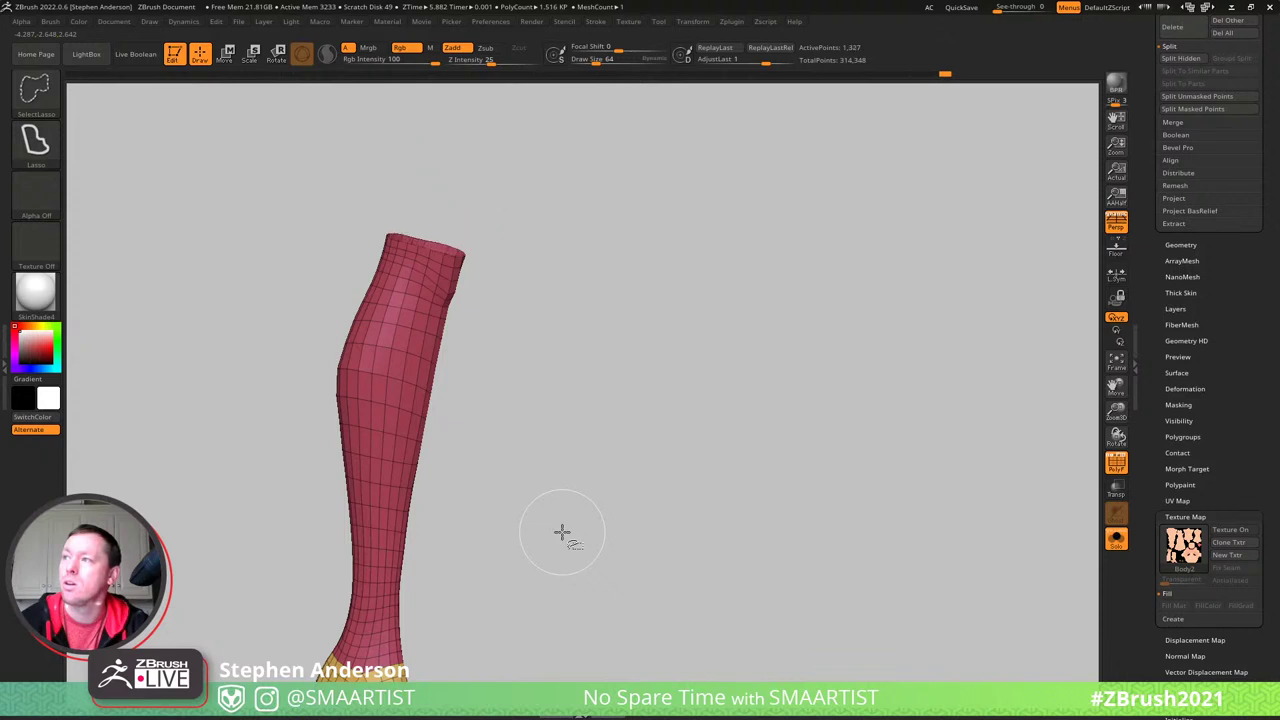
ctrl+shift+click(566, 534)
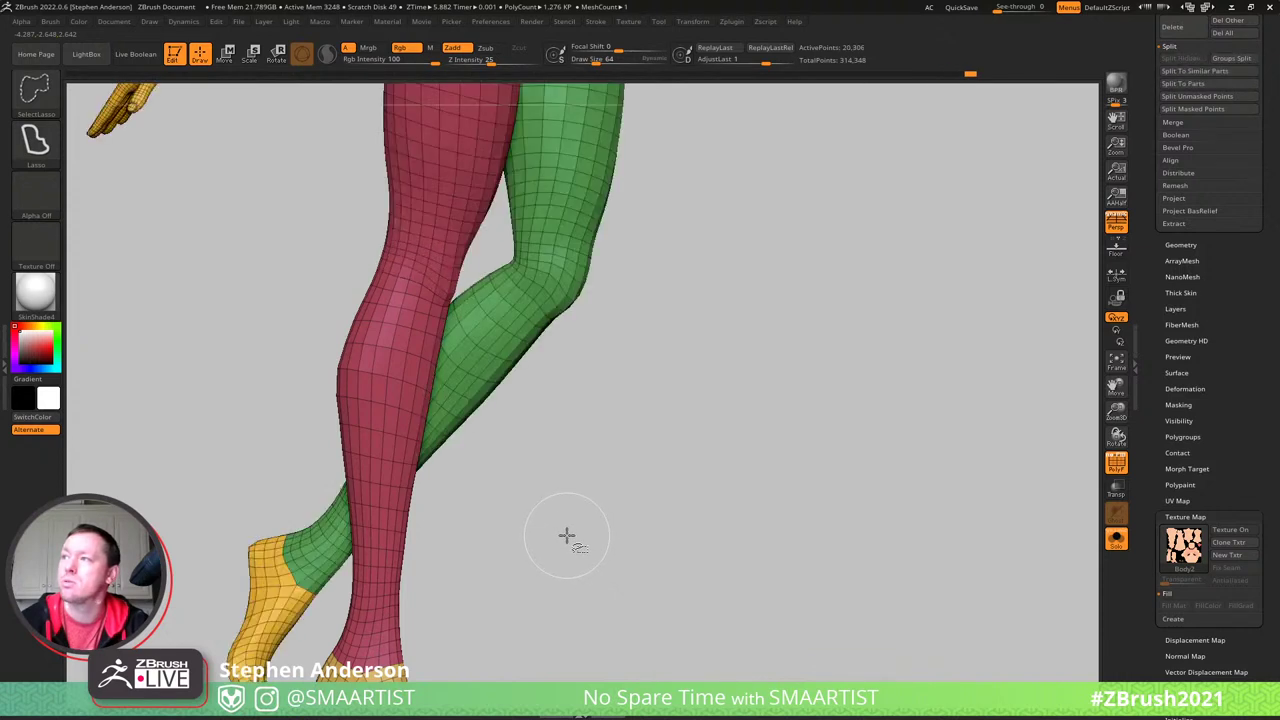
key(ctrl+z)
- Hide the right foot, assign the isolated right lower leg its own polygroup, and show the whole body
alt+drag(570, 538, 539, 385)
ctrl+shift+click(380, 510)
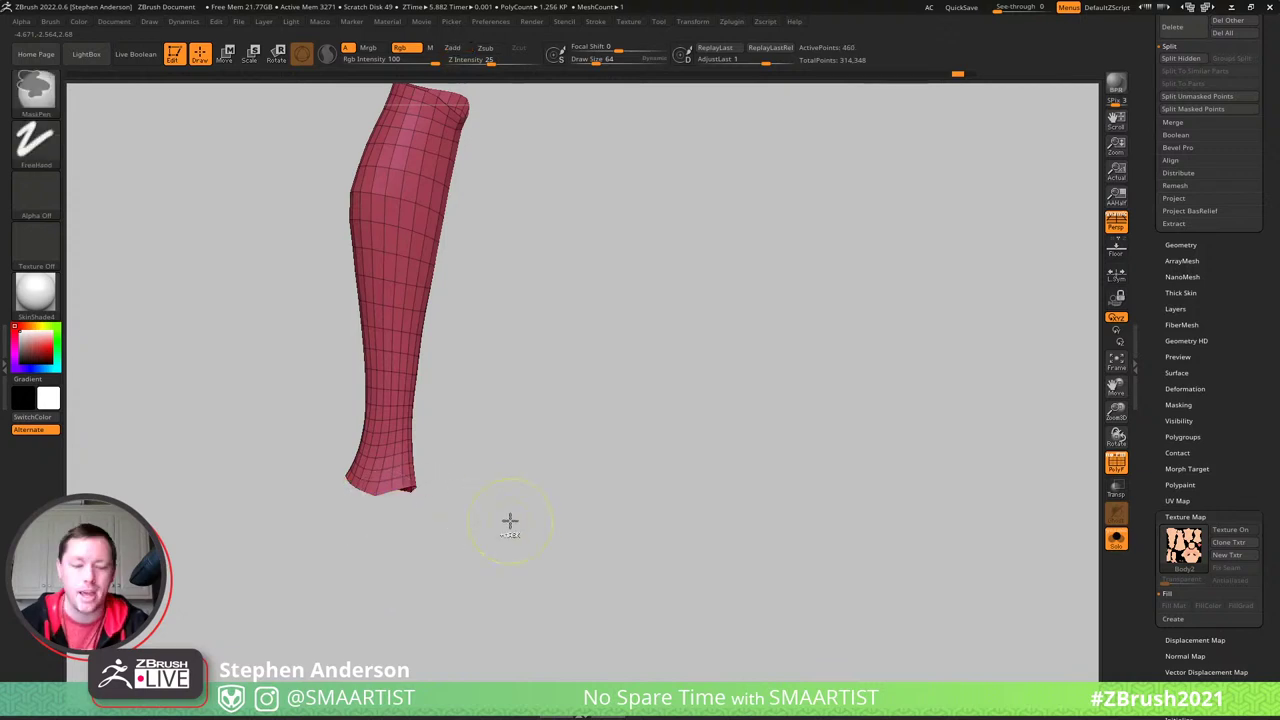
key(ctrl+w)
ctrl+shift+click(563, 500)
alt+drag(528, 352, 533, 456)
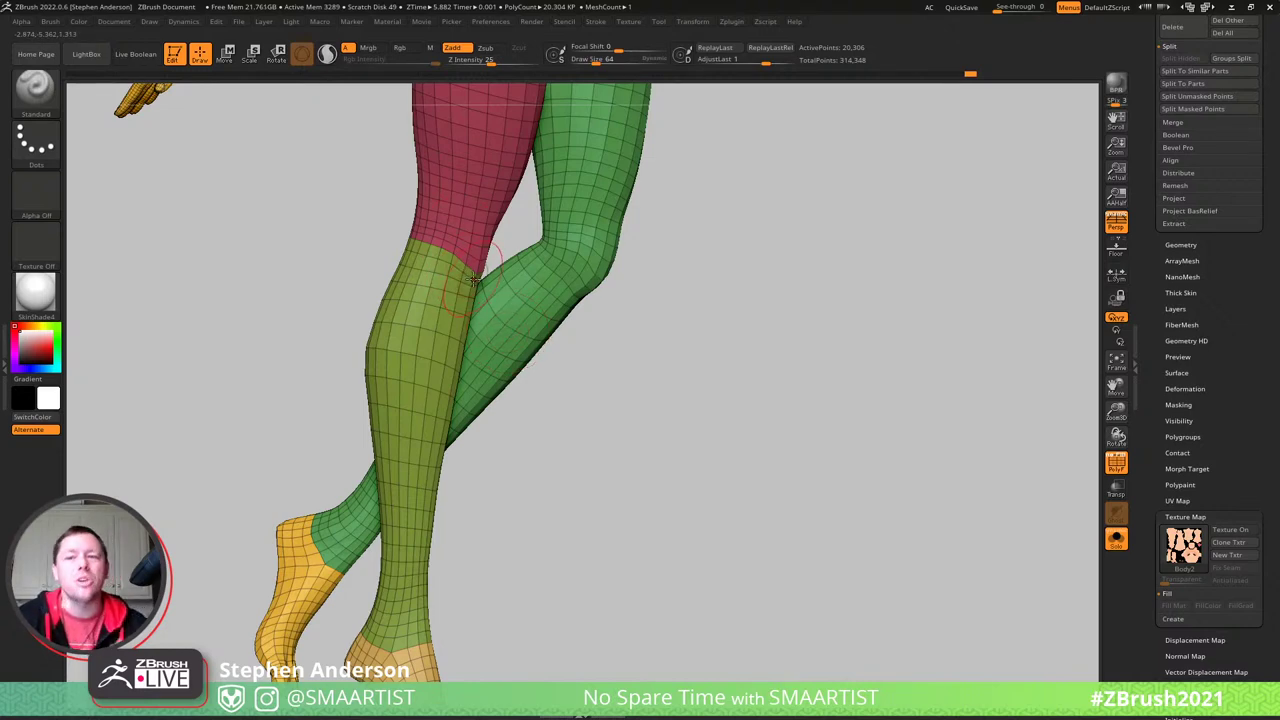
- Isolate the left leg with its foot and shrink the visible part from the thigh down to just below the knee
mouse_move(450, 263)
right_down()
mouse_move(366, 217)
mouse_move(470, 261)
mouse_move(558, 222)
right_up()
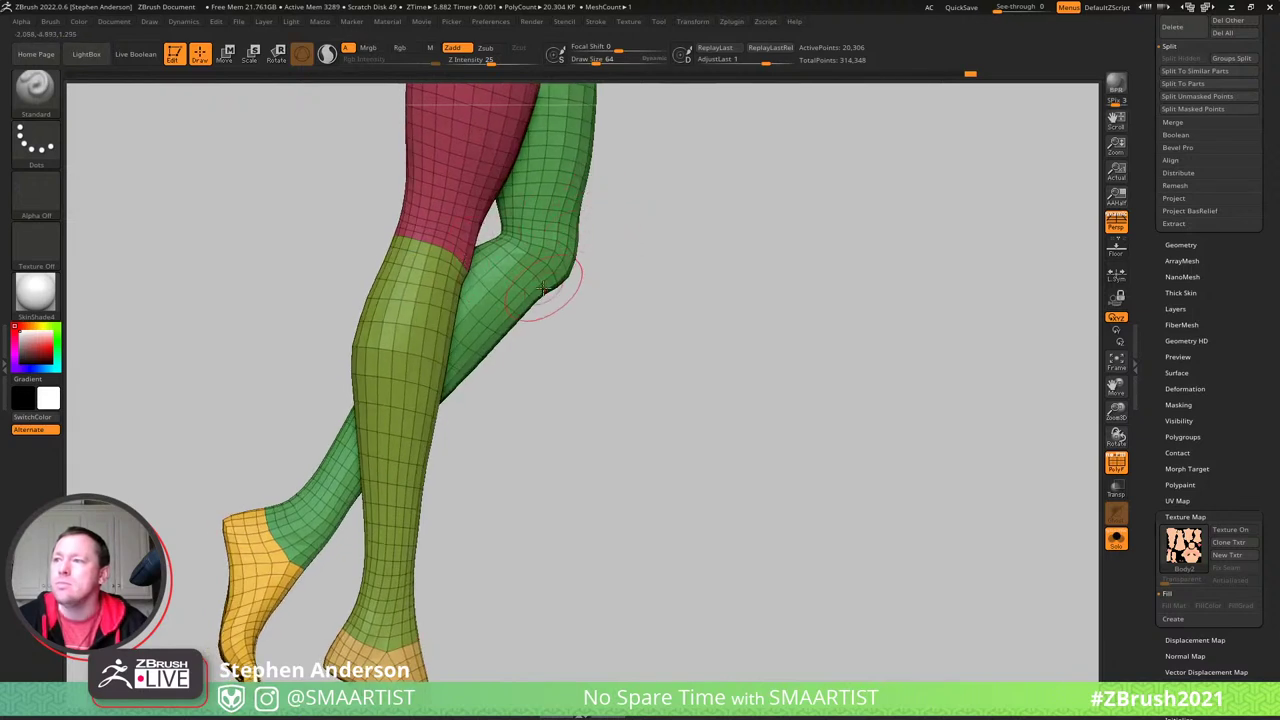
key(ctrl+shift)
ctrl+shift+click(282, 548)
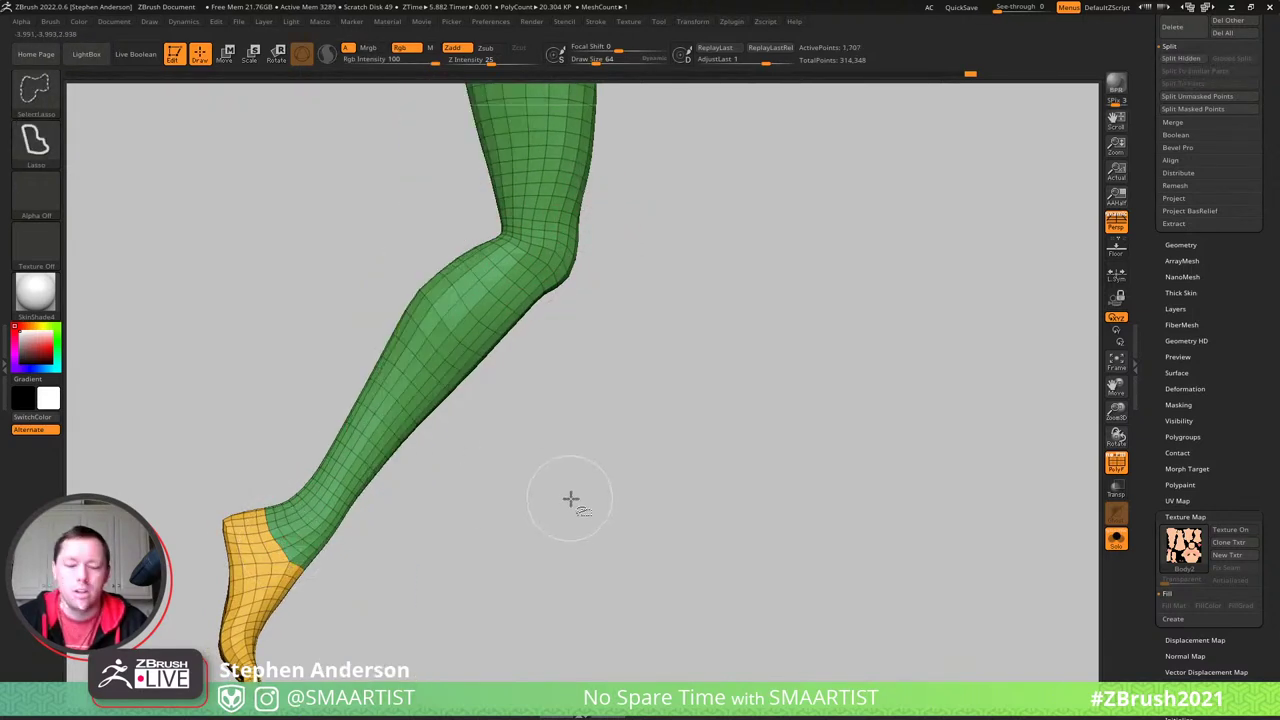
key(ctrl+shift+s)
key(ctrl+shift+s)
key(ctrl+shift+s)
key(ctrl+shift+s)
key(ctrl+shift+s)
key(ctrl+shift+s)
key(ctrl+shift+s)
key(ctrl+shift+s)
key(ctrl+shift+s)
key(ctrl+shift+s)
key(ctrl+shift+s)
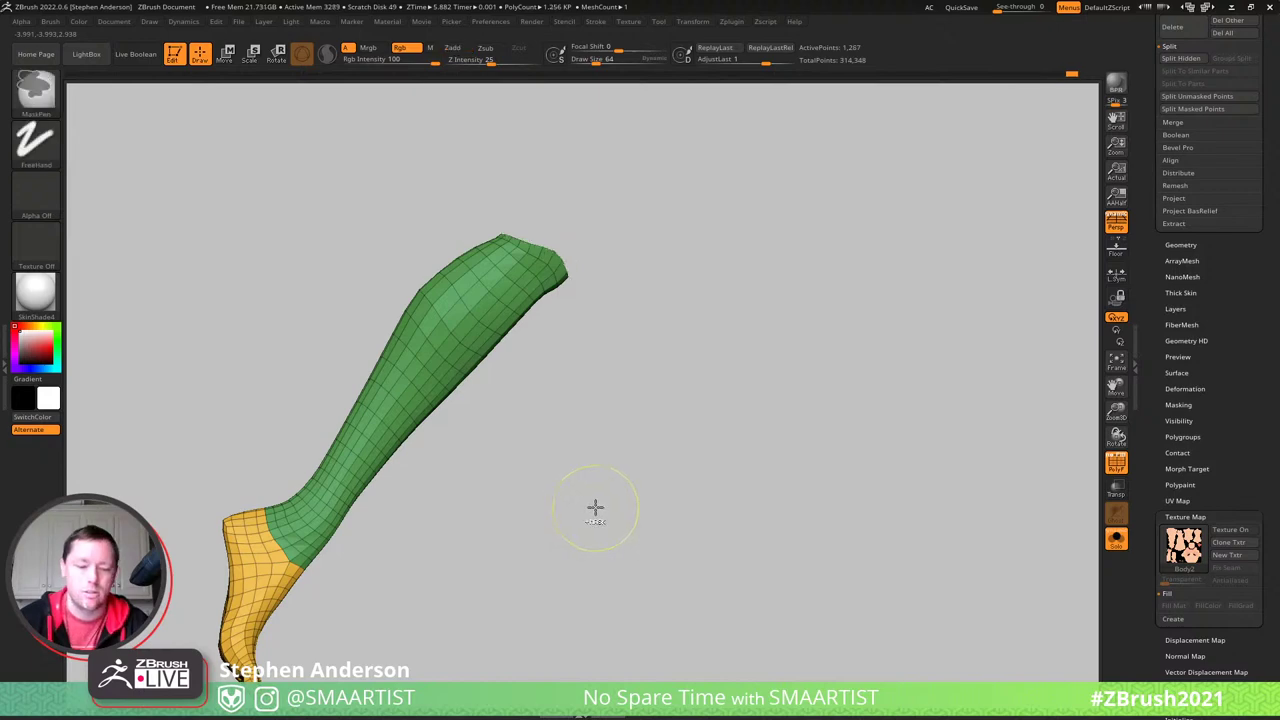
- Hide the left foot, assign the isolated left lower leg its own polygroup, and show the whole body
ctrl+alt+shift+click(266, 563)
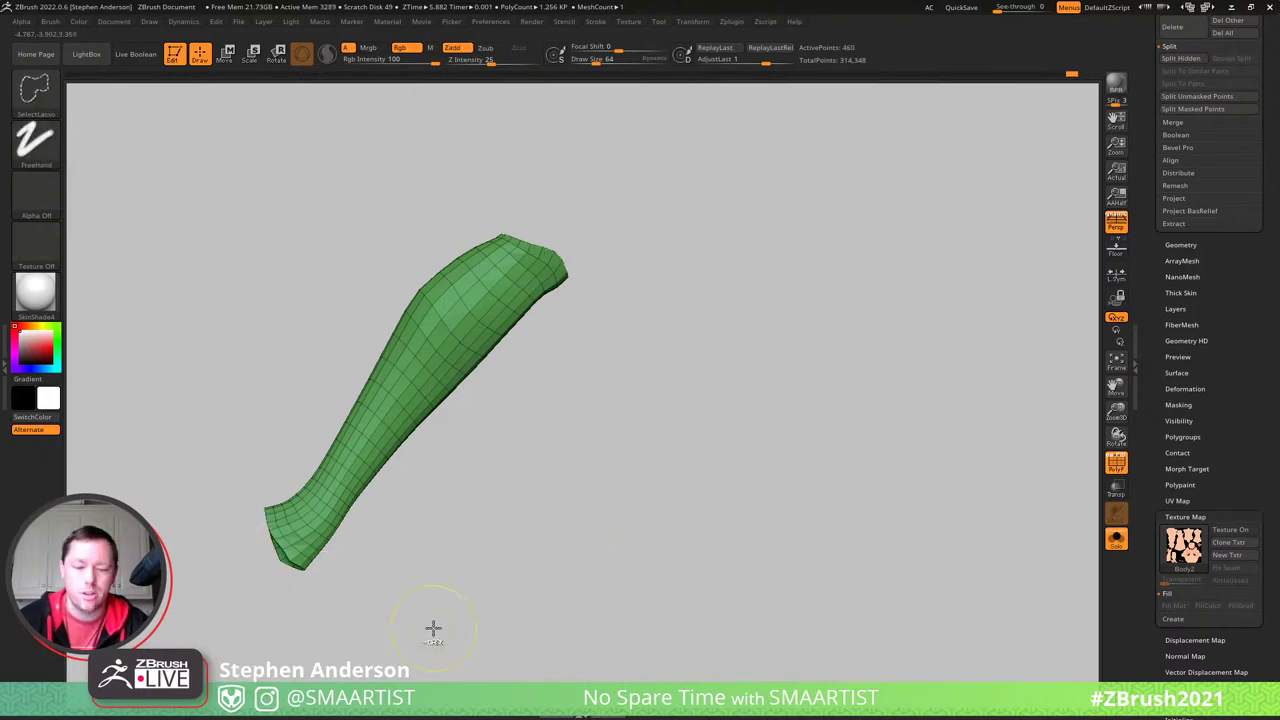
key(ctrl+w)
ctrl+shift+click(449, 585)
ctrl+right_drag(449, 585, 563, 382)
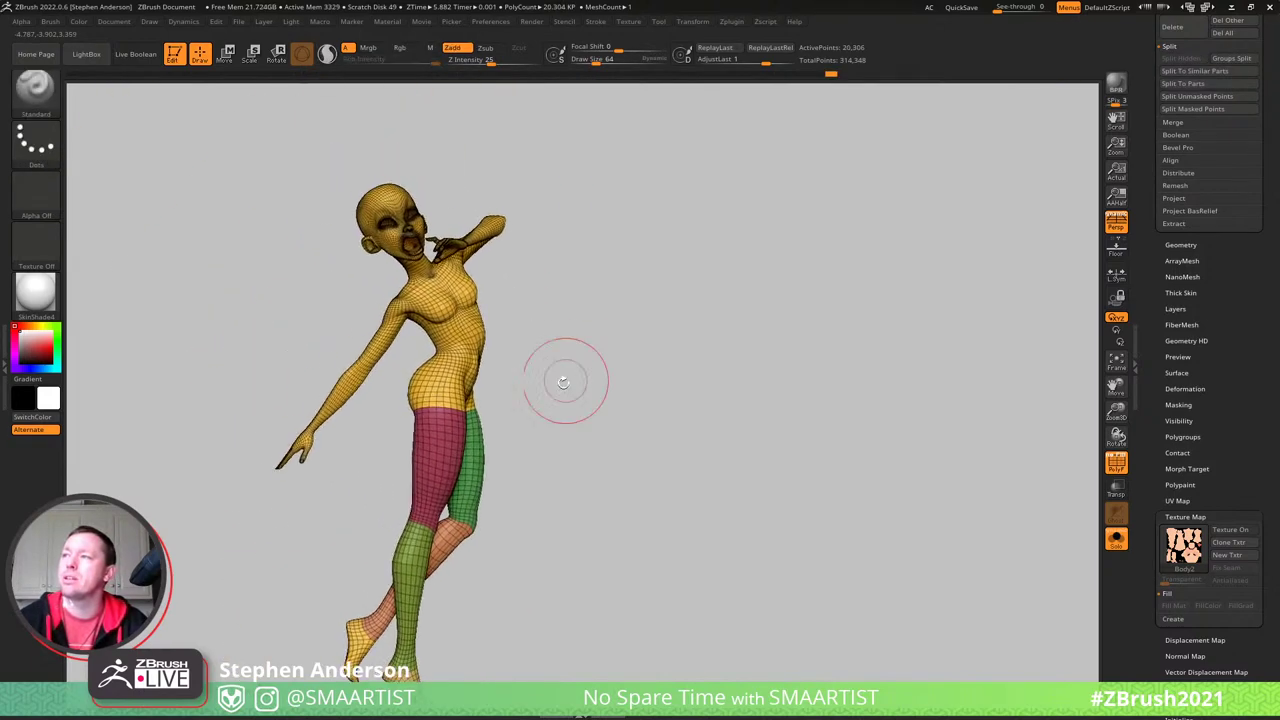
- Inspect the leg polygroups on the full character with all subtools shown, viewing it with and without the polygroup wireframe
drag(563, 382, 480, 450)
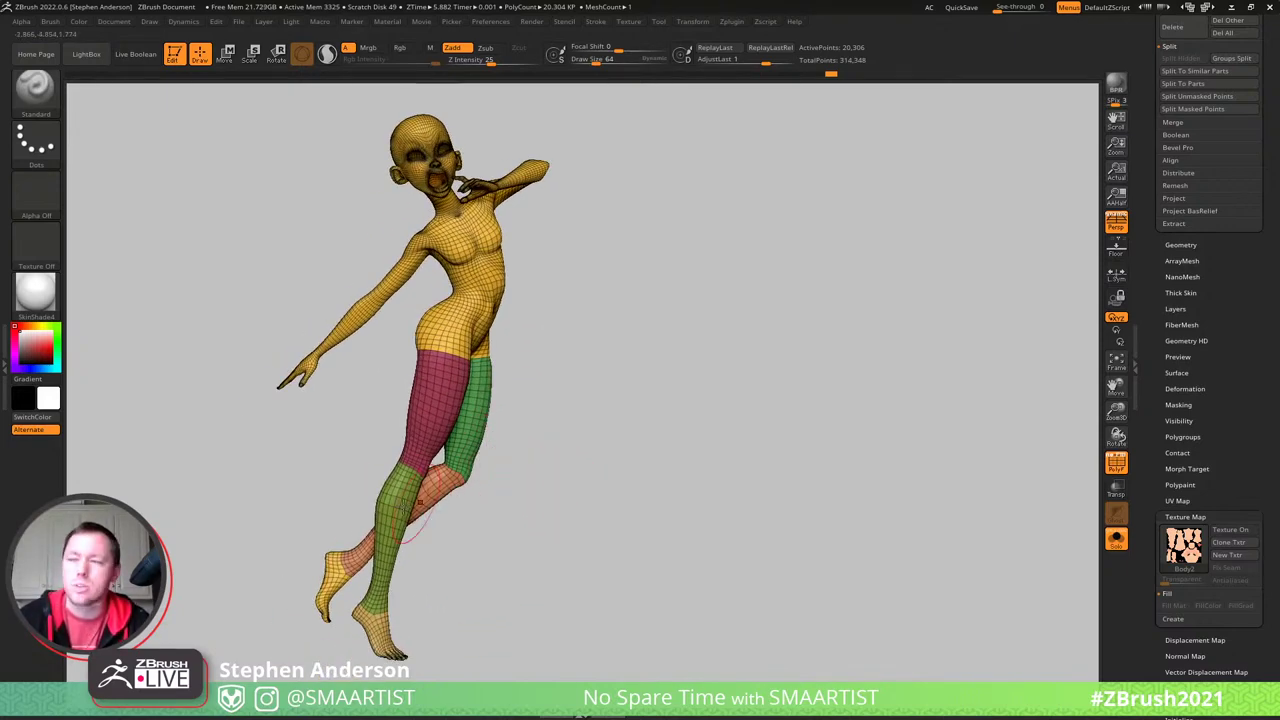
mouse_move(480, 460)
right_down()
mouse_move(410, 460)
mouse_move(470, 460)
mouse_move(424, 471)
right_up()
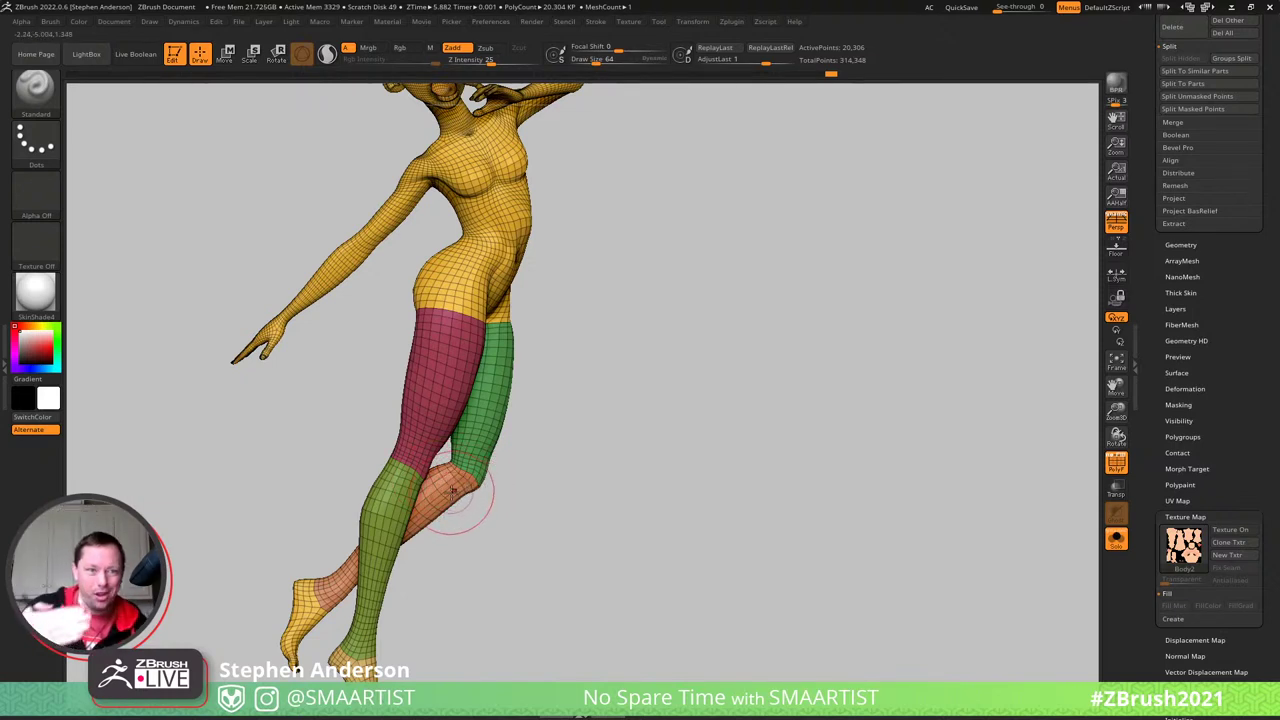
mouse_move(599, 202)
right_down()
mouse_move(495, 240)
mouse_move(518, 257)
mouse_move(506, 274)
mouse_move(491, 263)
mouse_move(578, 292)
right_up()
key(shift+s)
key(shift+f)
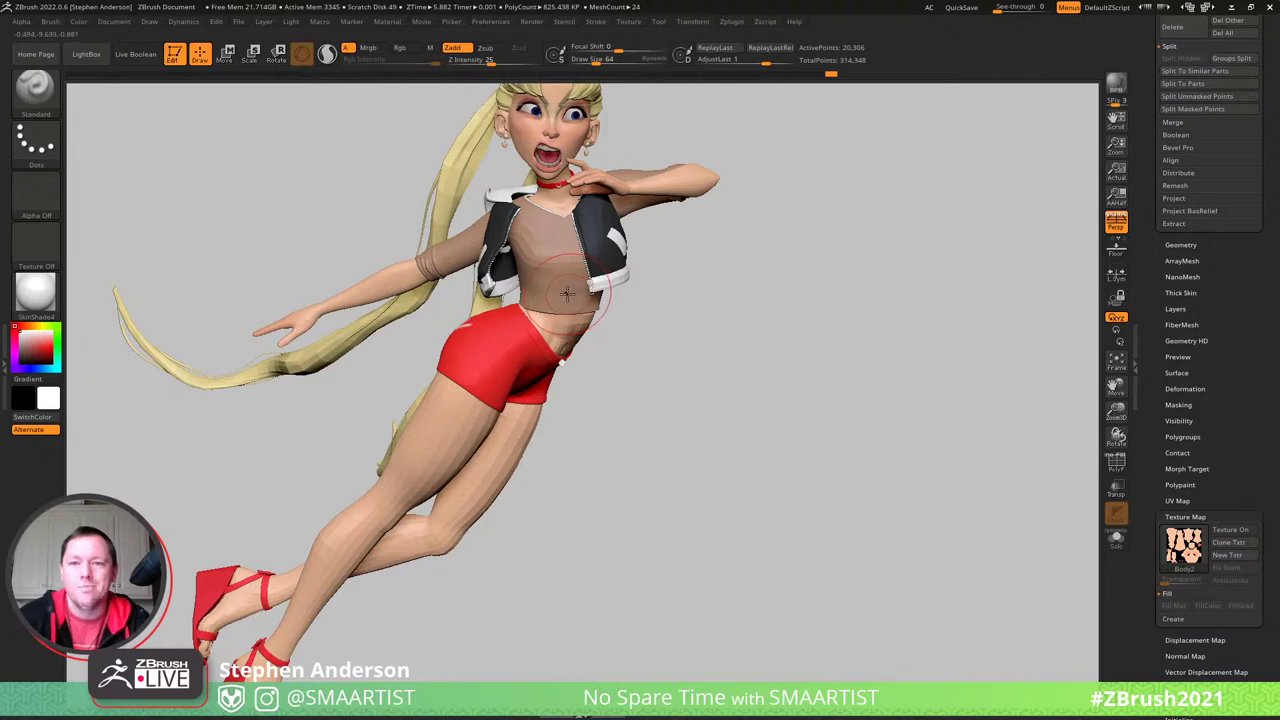
alt+right_drag(528, 212, 589, 254)
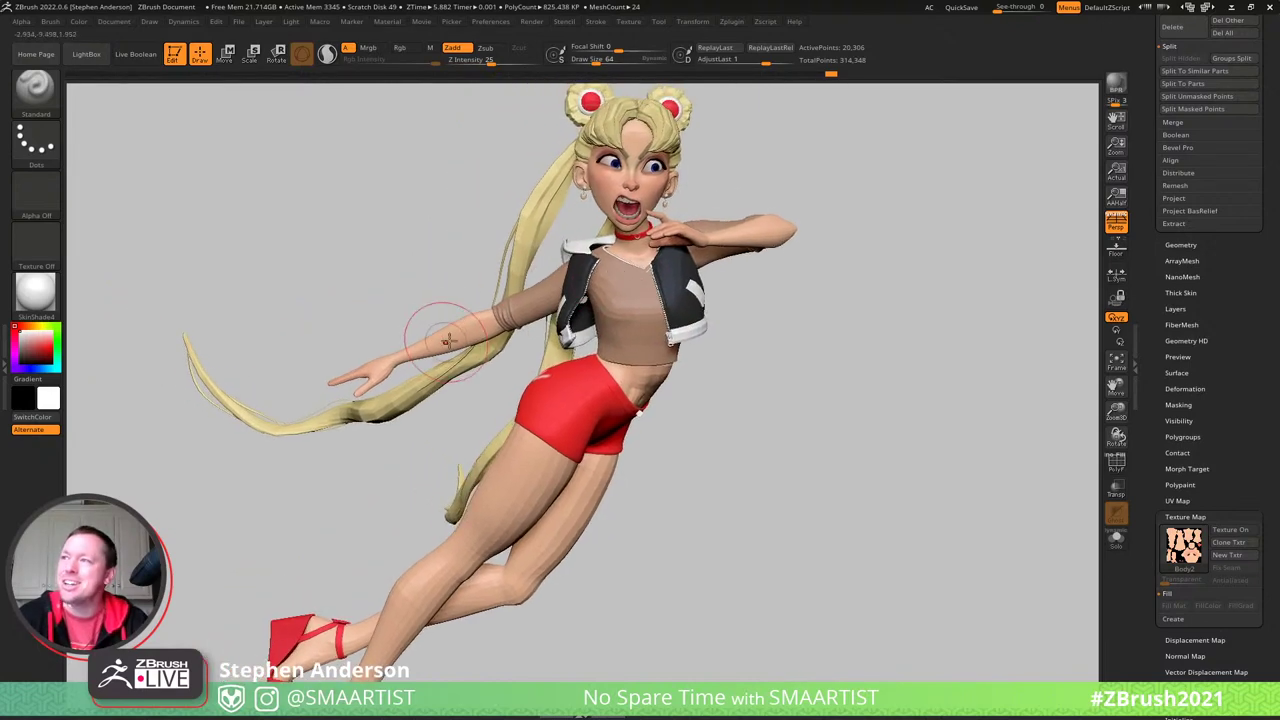
right_drag(505, 295, 538, 322)
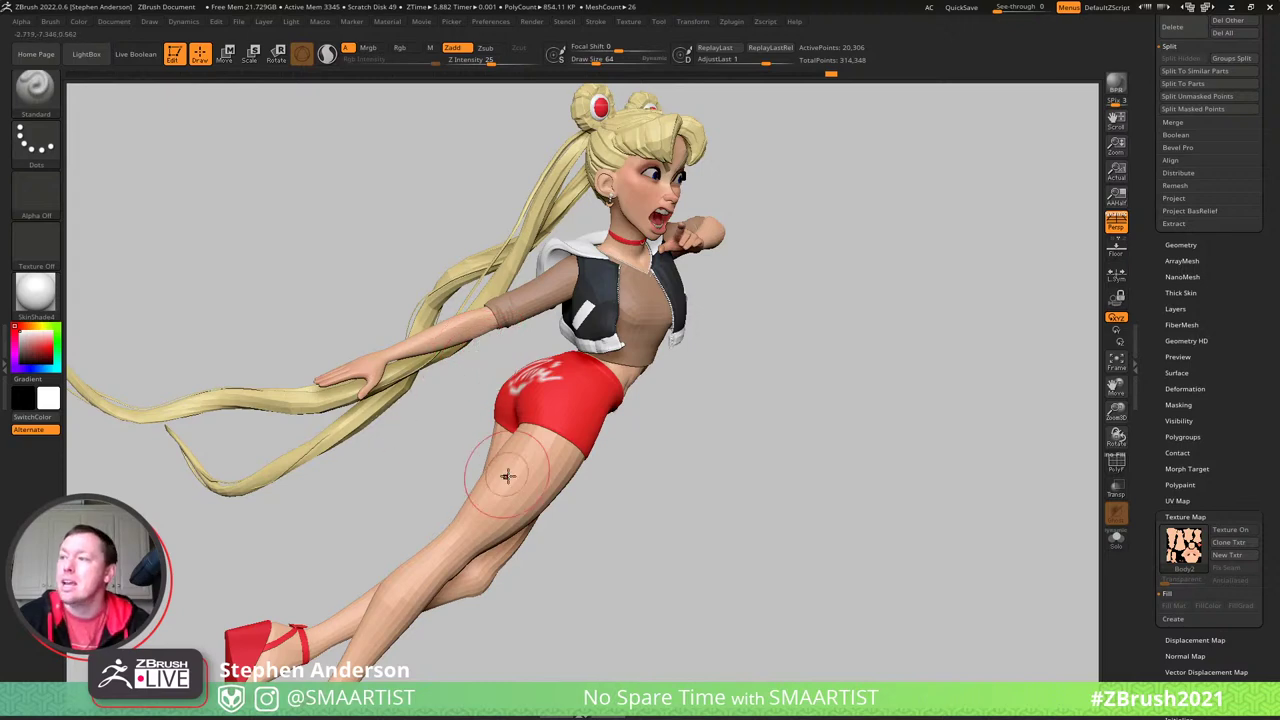
alt+right_drag(507, 476, 479, 409)
key(shift+f)
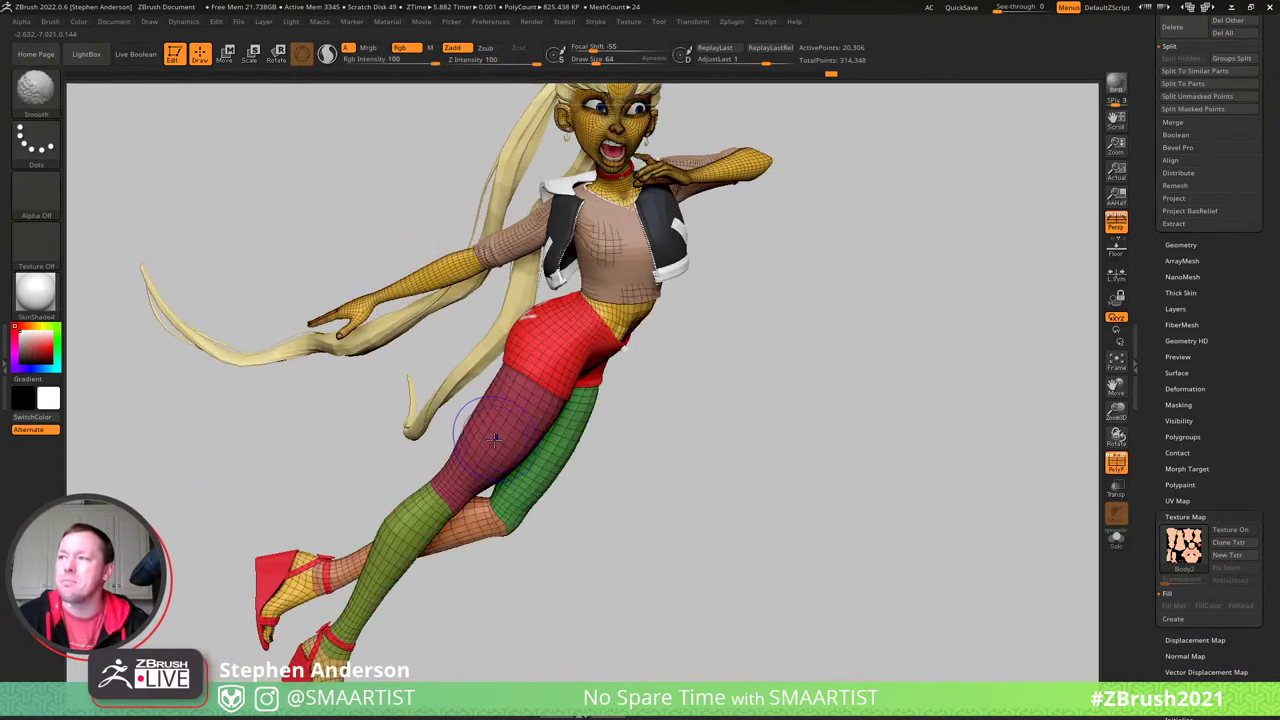
ctrl+right_drag(491, 457, 492, 406)
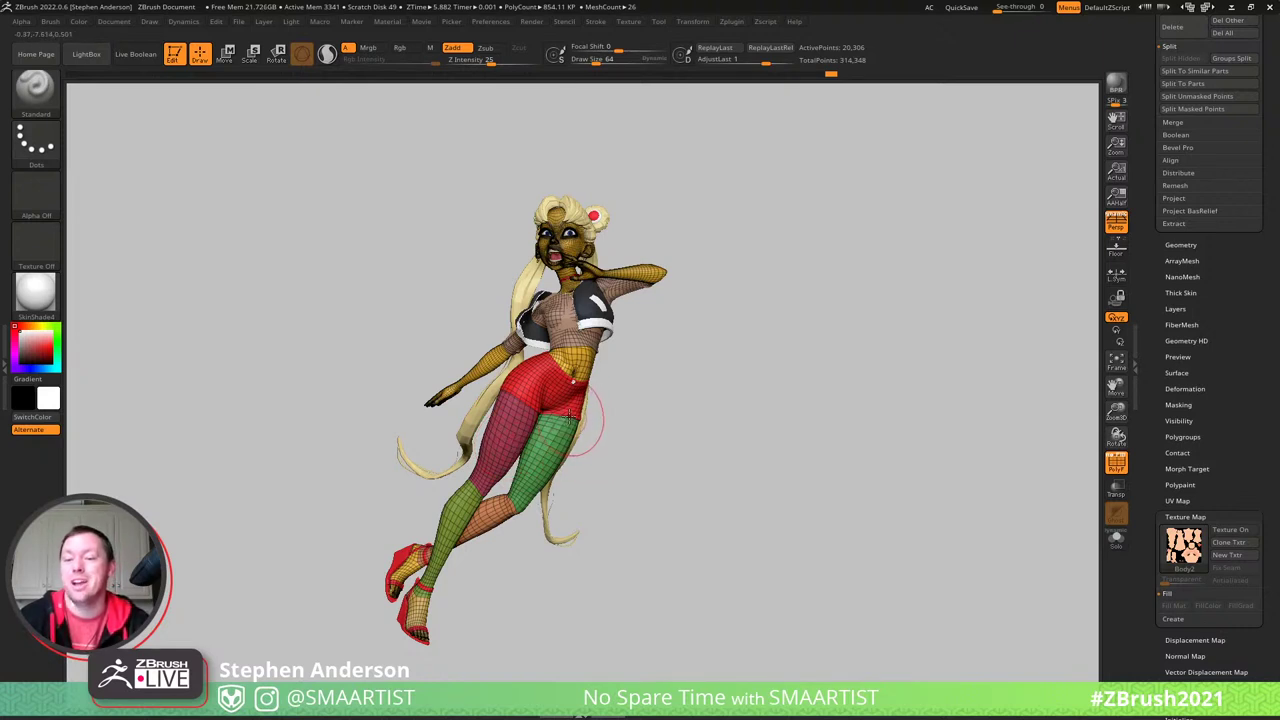
right_drag(573, 381, 600, 280)
ctrl+right_drag(600, 280, 601, 342)
- Hide one edge loop around the character's right wrist and solo the body subtool
alt+right_drag(500, 376, 738, 208)
mouse_move(442, 506)
alt+right_down()
mouse_move(476, 438)
mouse_move(566, 362)
mouse_move(495, 380)
mouse_move(423, 371)
mouse_move(457, 429)
mouse_move(409, 260)
mouse_move(420, 366)
mouse_move(533, 458)
mouse_move(437, 432)
alt+right_up()
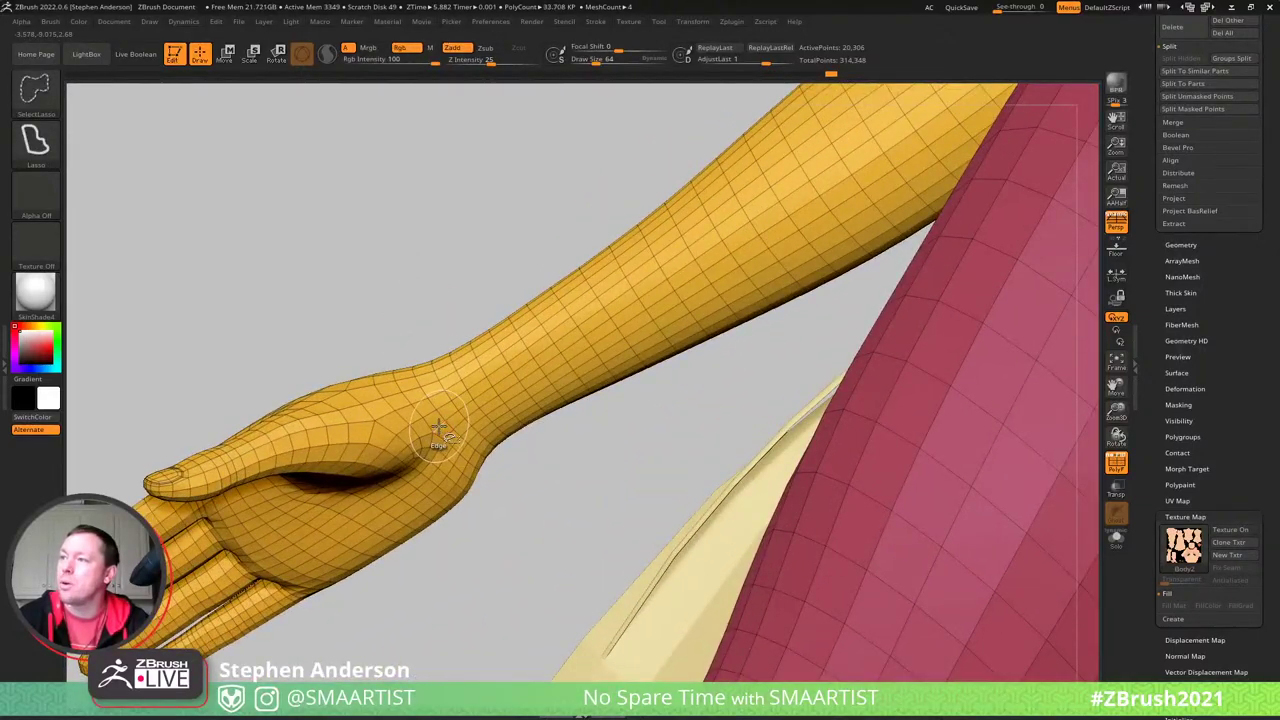
ctrl+shift+click(440, 433)
mouse_move(529, 466)
ctrl+right_down()
mouse_move(431, 363)
mouse_move(447, 367)
ctrl+right_up()
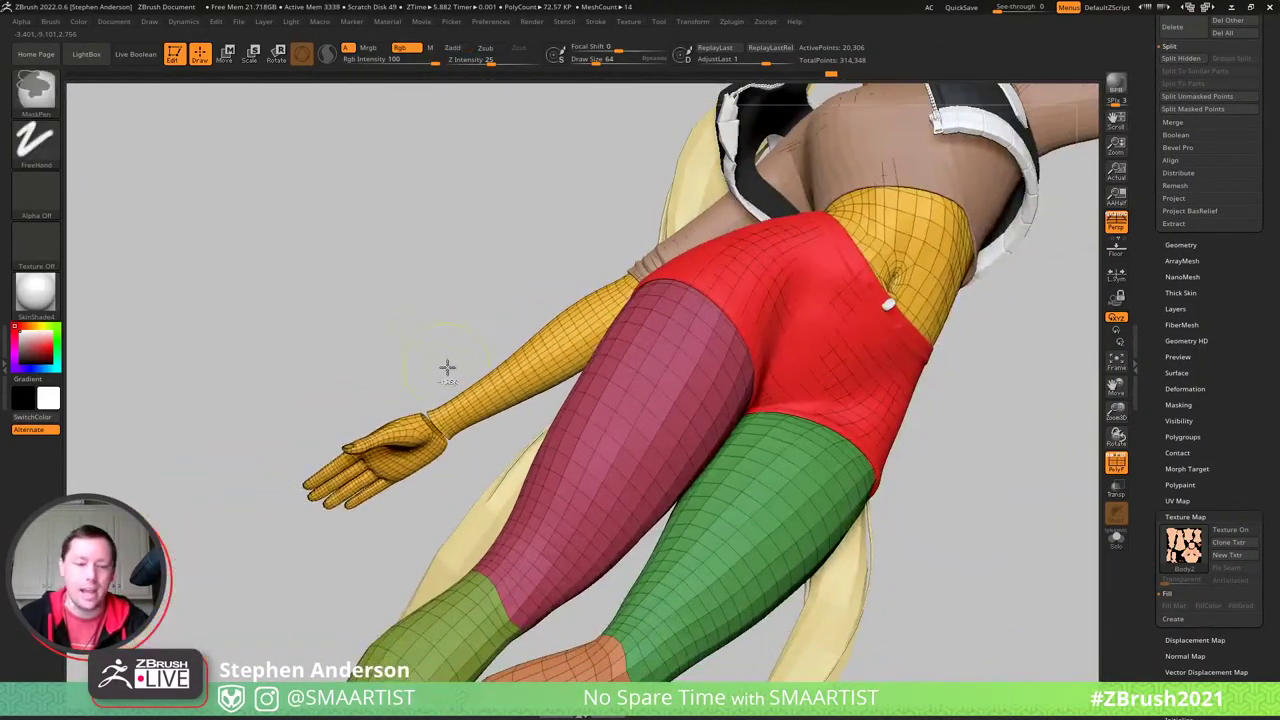
key(shift+s)
right_drag(606, 286, 614, 316)
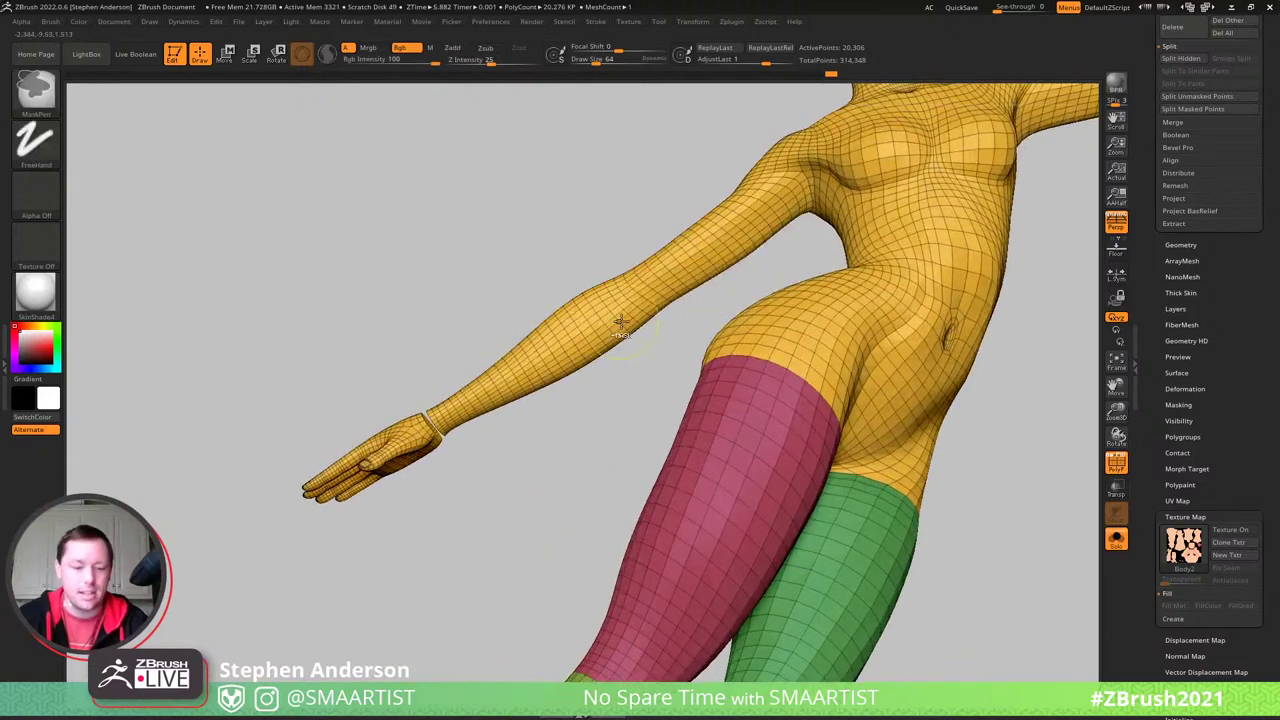
- Shrink the visible mesh away from the wrist gap up to the right upper arm and hide the leftover fingertip pieces
key(ctrl+shift+s)
key(ctrl+shift+s)
key(ctrl+shift+s)
key(ctrl+shift+s)
key(ctrl+shift+s)
key(ctrl+shift+s)
key(ctrl+shift+s)
key(ctrl+shift+s)
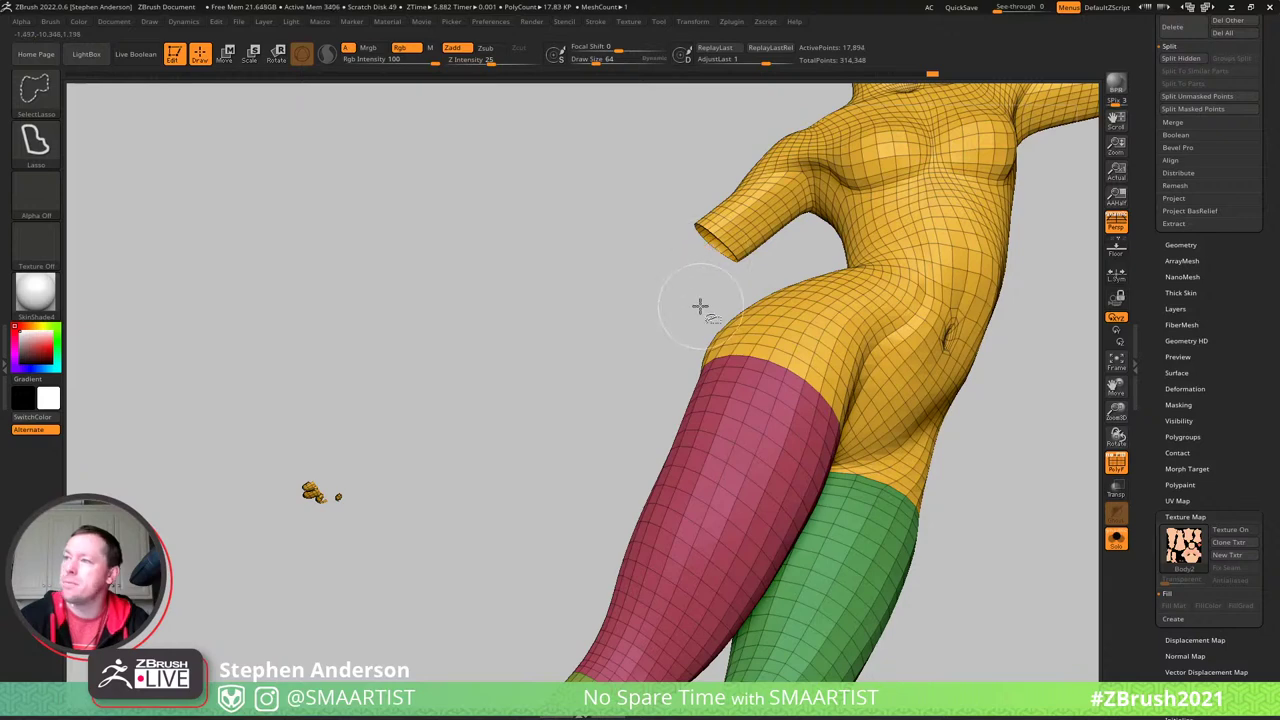
ctrl+alt+shift+drag(233, 465, 475, 498)
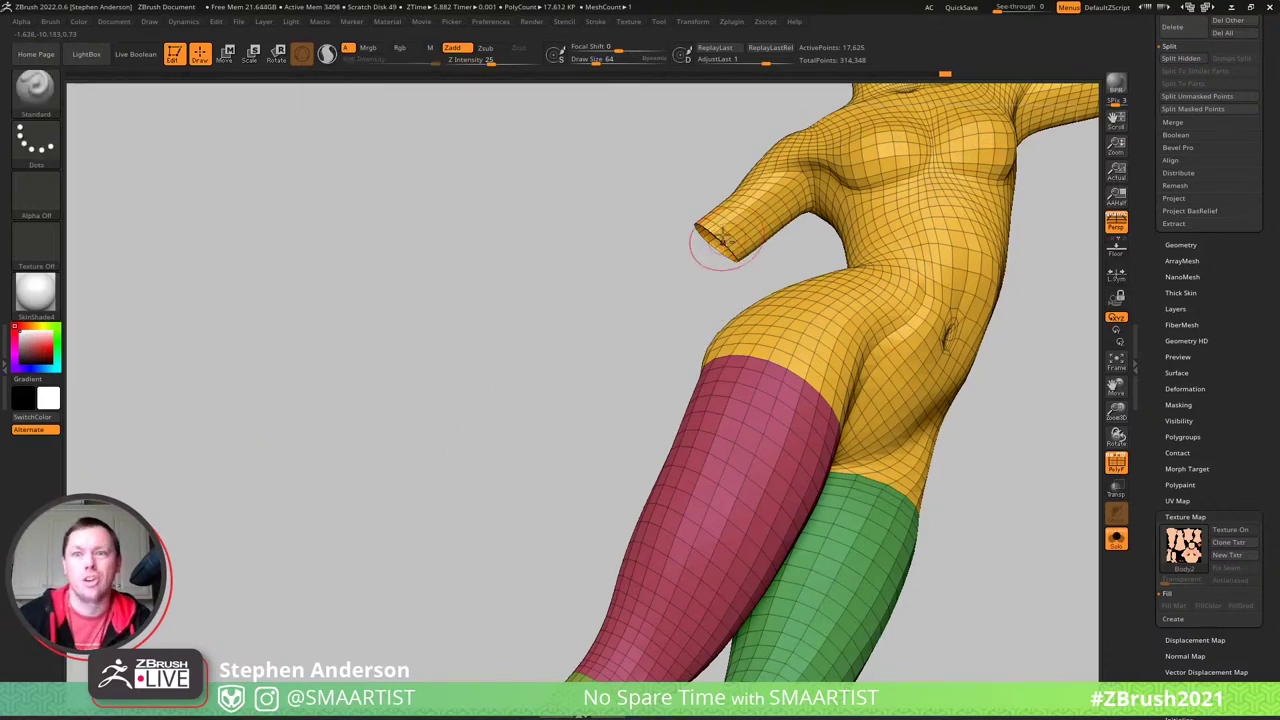
- Shrink the visible mesh further up the right upper arm until the cut sits just below the shoulder
alt+right_drag(722, 241, 445, 339)
mouse_move(606, 245)
right_down()
mouse_move(700, 262)
mouse_move(680, 275)
right_up()
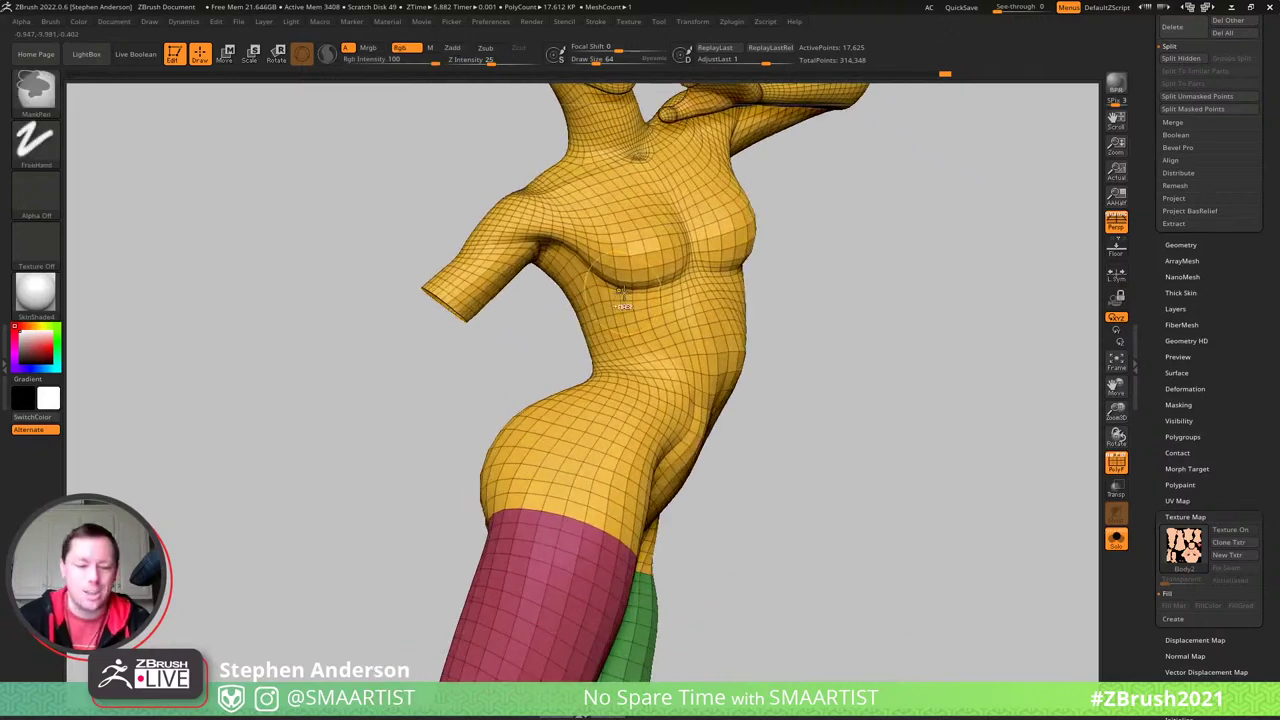
key(ctrl+shift+s)
key(ctrl+shift+s)
key(ctrl+shift+s)
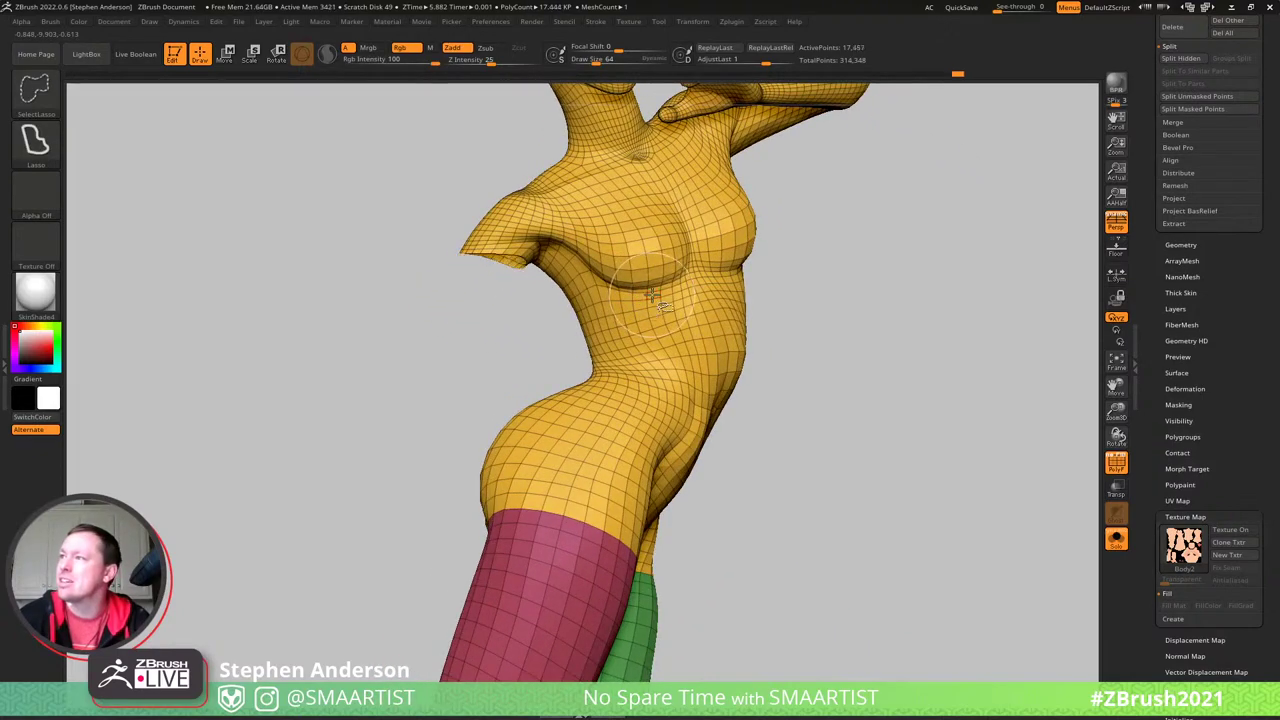
- Invert the visibility to isolate the right arm and assign it a new polygroup
right_drag(574, 255, 694, 356)
ctrl+shift+drag(831, 301, 892, 440)
ctrl+right_drag(892, 440, 723, 355)
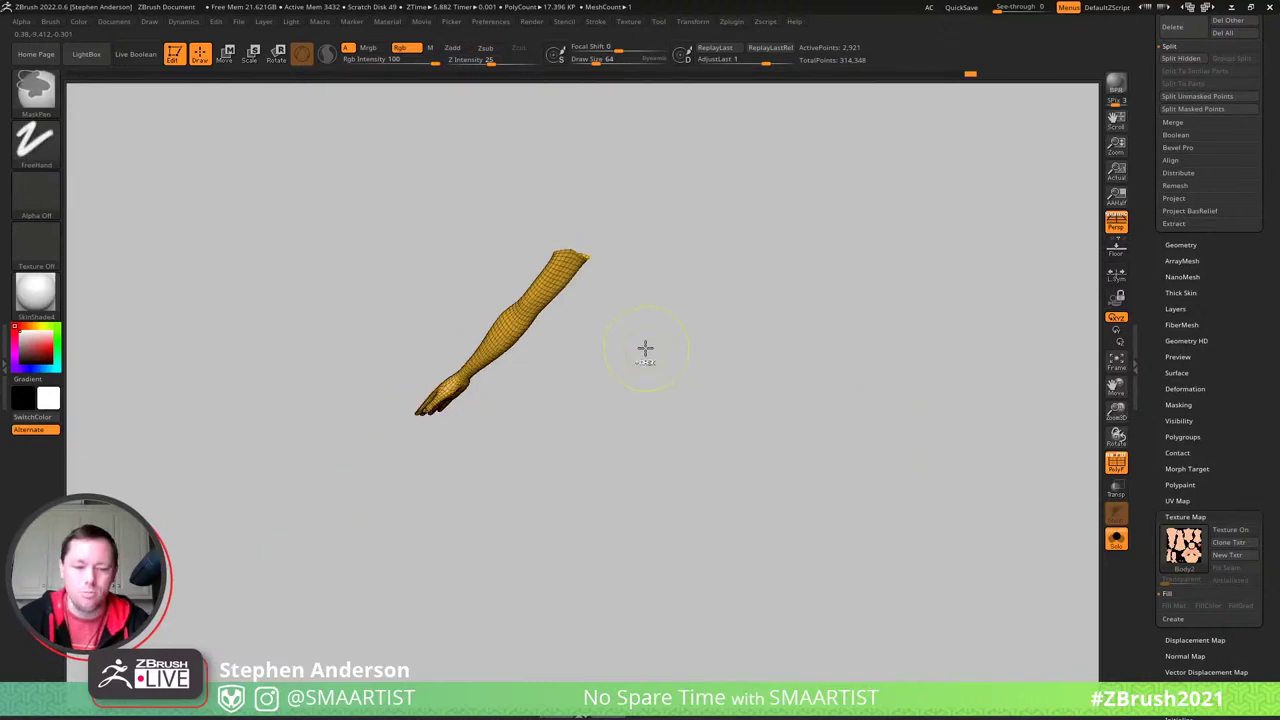
key(ctrl+w)
mouse_move(495, 337)
ctrl+right_down()
mouse_move(593, 357)
mouse_move(569, 344)
mouse_move(574, 429)
mouse_move(577, 417)
ctrl+right_up()
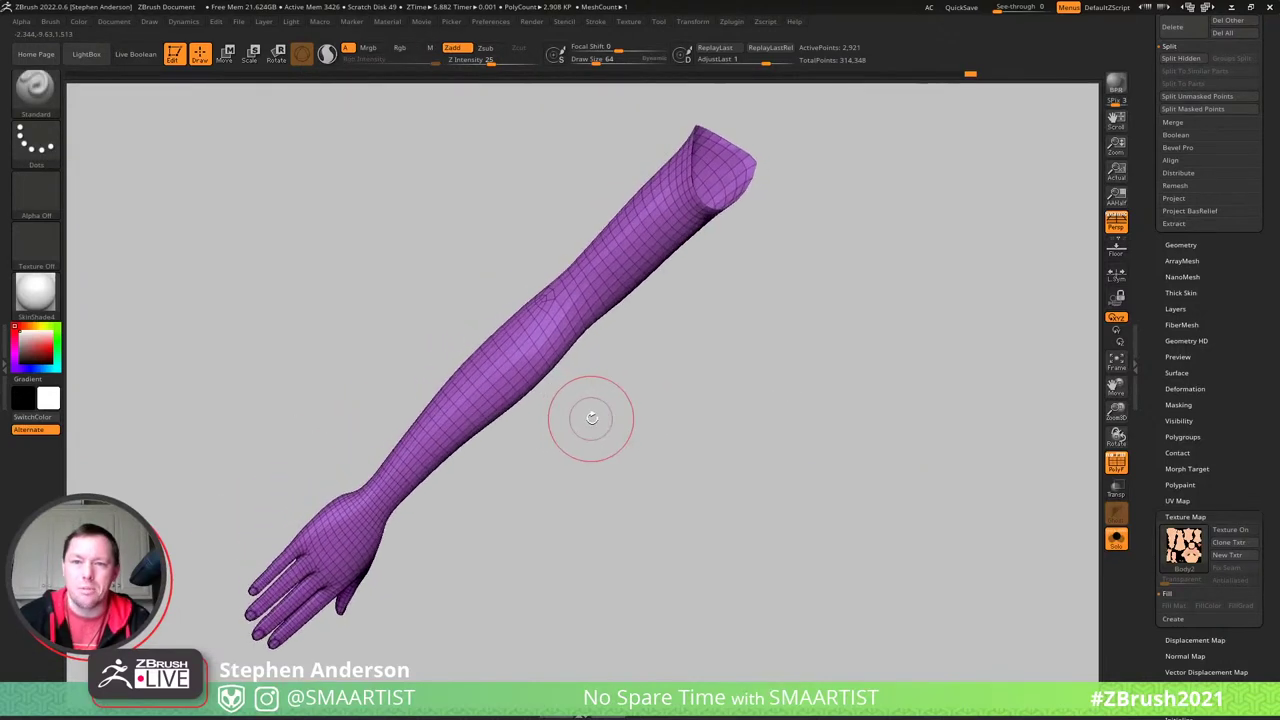
- Shrink the visible right arm from the shoulder end to below the elbow and assign the remaining forearm and hand a new polygroup
key(ctrl+shift)
key(ctrl+shift+s)
key(ctrl+shift+s)
key(ctrl+shift+s)
key(ctrl+shift+s)
key(ctrl+shift+s)
key(ctrl+shift+s)
key(ctrl+shift+s)
key(ctrl+shift+s)
key(ctrl+shift+s)
key(ctrl+shift+s)
key(ctrl+shift+s)
key(ctrl+shift+s)
key(ctrl+shift+s)
key(ctrl+shift+s)
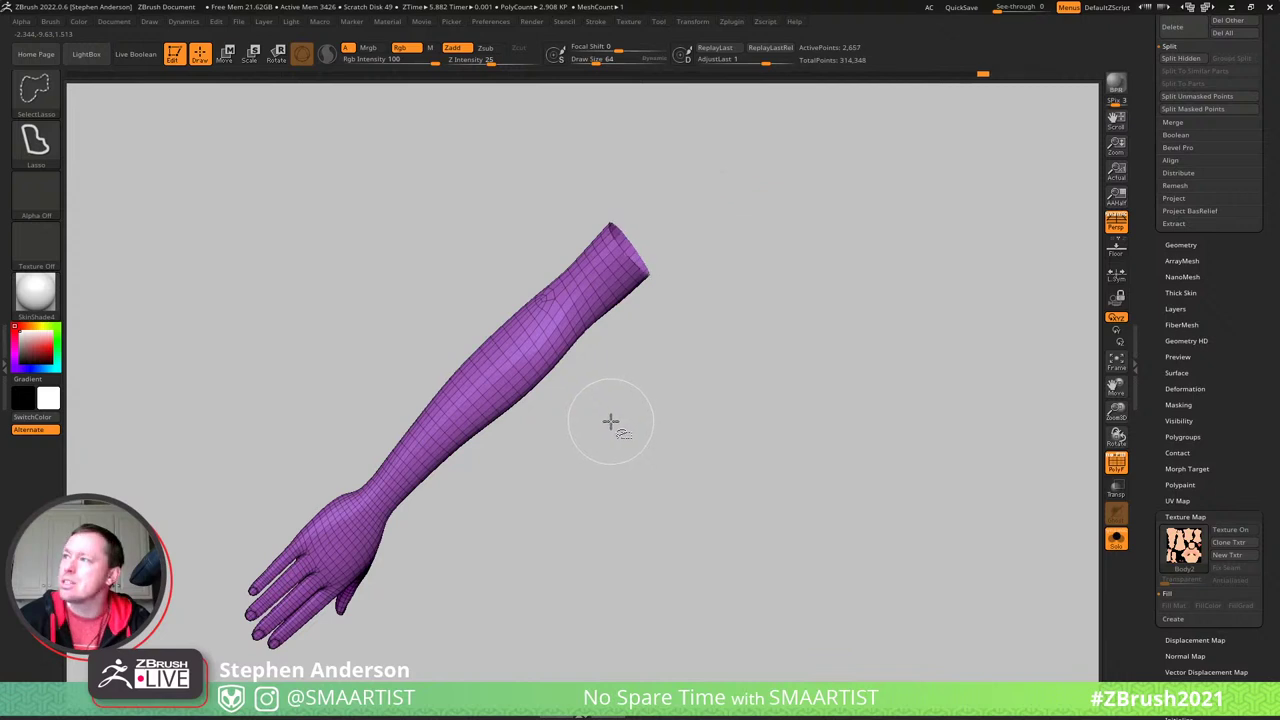
right_drag(621, 425, 560, 349)
key(ctrl+w)
key(ctrl+shift)
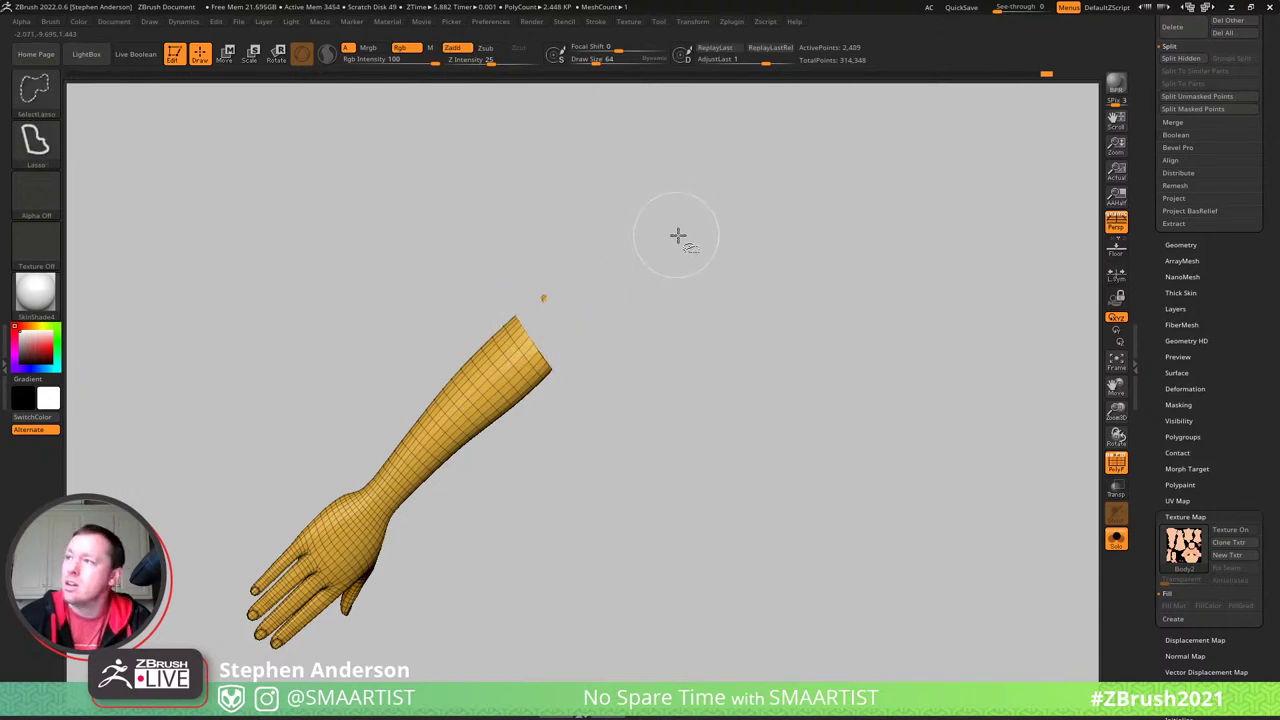
- Shrink the visible forearm down to the wrist, assign the right hand its own polygroup, and show the whole body
key(ctrl+shift+s)
key(ctrl+shift+s)
key(ctrl+shift+s)
key(ctrl+shift+s)
key(ctrl+shift+s)
key(ctrl+shift+s)
key(ctrl+shift+s)
key(ctrl+shift+s)
key(ctrl+shift+s)
key(ctrl+shift+s)
key(ctrl+shift+s)
key(ctrl+shift+s)
key(ctrl+shift+s)
key(ctrl+shift+s)
key(ctrl+shift+s)
right_drag(473, 485, 444, 340)
mouse_move(444, 338)
mouse_down()
mouse_move(417, 303)
mouse_move(529, 323)
mouse_up()
key(ctrl+shift+s)
key(ctrl+shift+s)
key(ctrl+shift+s)
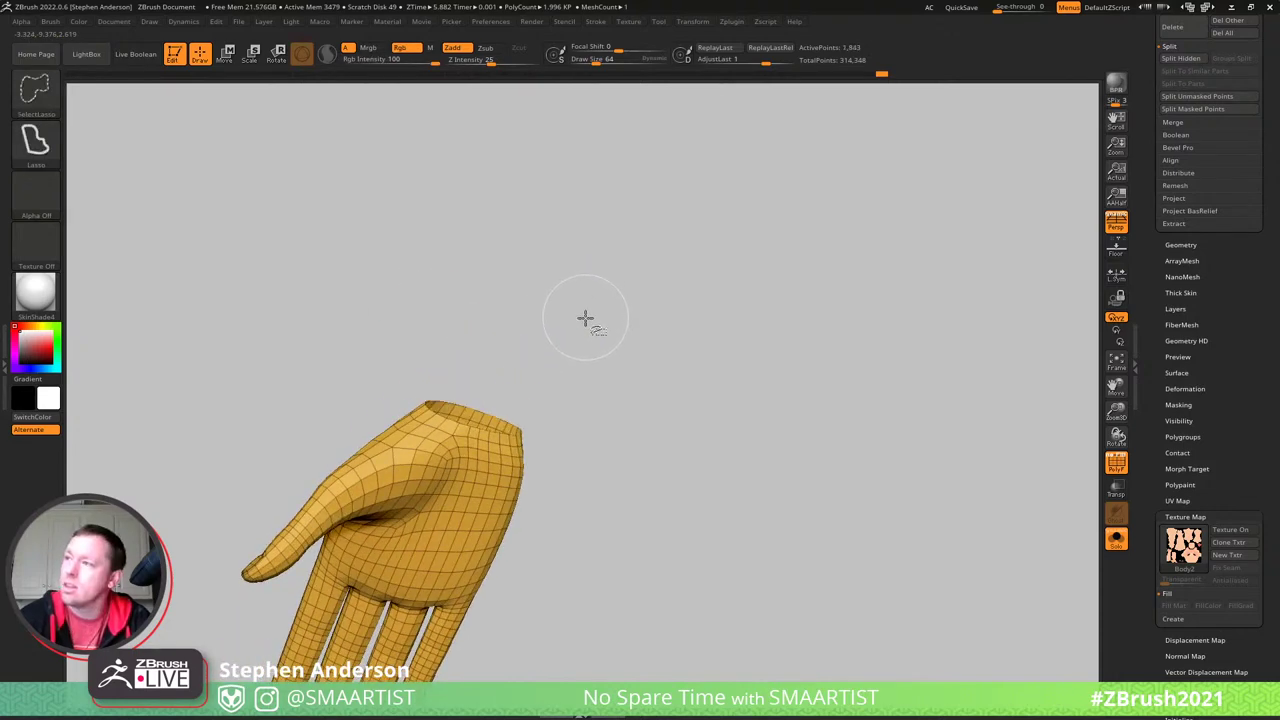
ctrl+shift+click(590, 354)
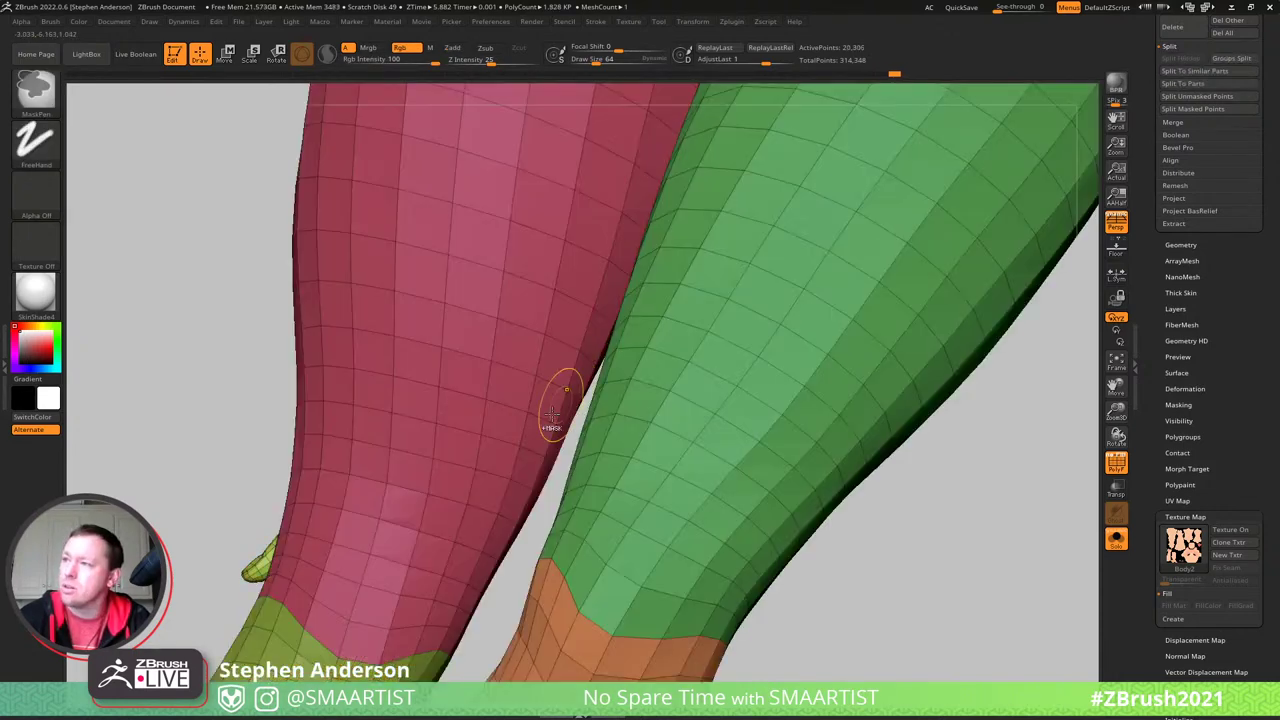
- Hide one edge loop behind the fingernail on each of the right hand's four fingers, leaving the thumb intact
ctrl+right_drag(557, 416, 521, 288)
drag(520, 289, 570, 444)
ctrl+right_drag(455, 432, 540, 448)
alt+right_drag(161, 450, 423, 424)
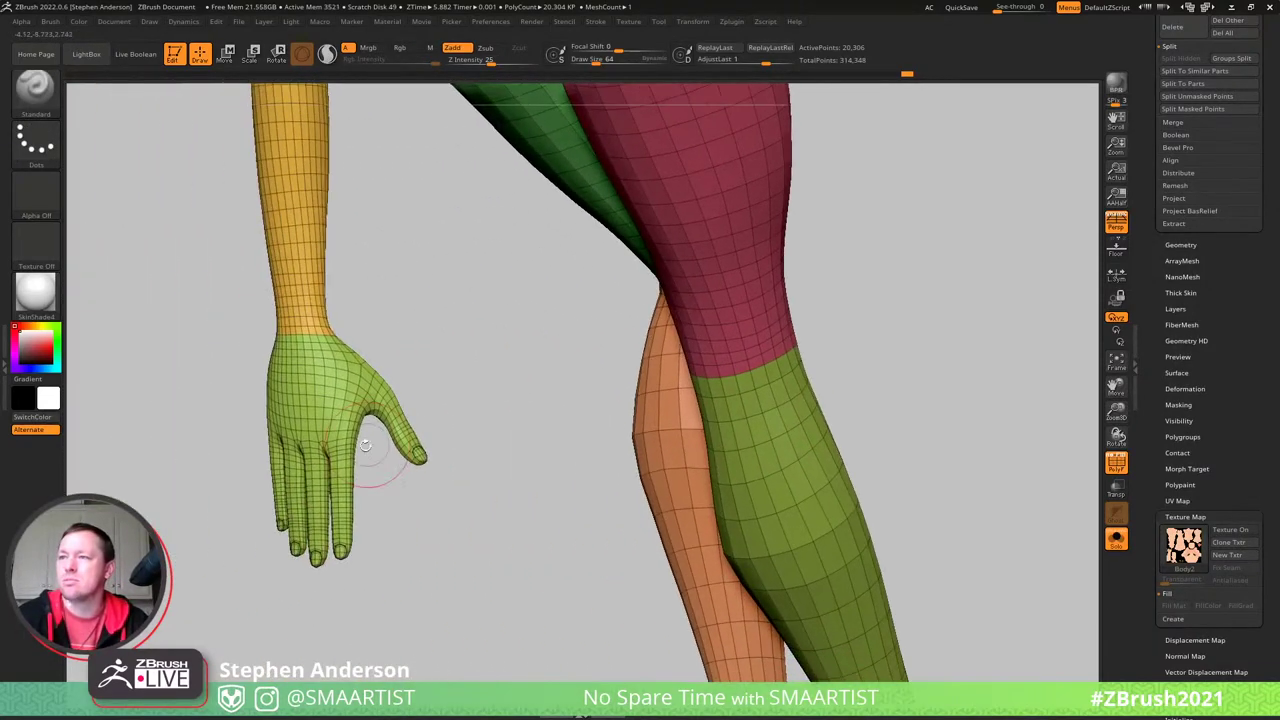
ctrl+right_drag(330, 456, 380, 508)
mouse_move(350, 548)
alt+right_down()
mouse_move(348, 458)
mouse_move(474, 600)
alt+right_up()
ctrl+shift+click(403, 484)
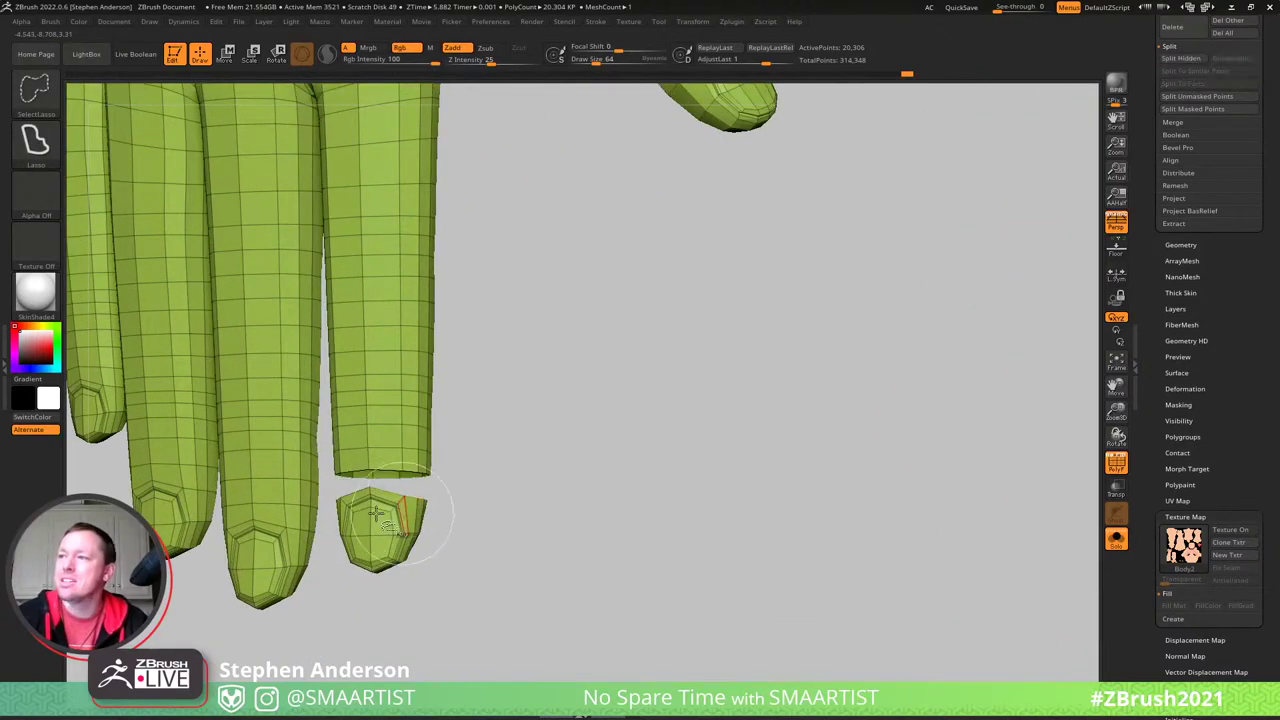
ctrl+shift+click(284, 515)
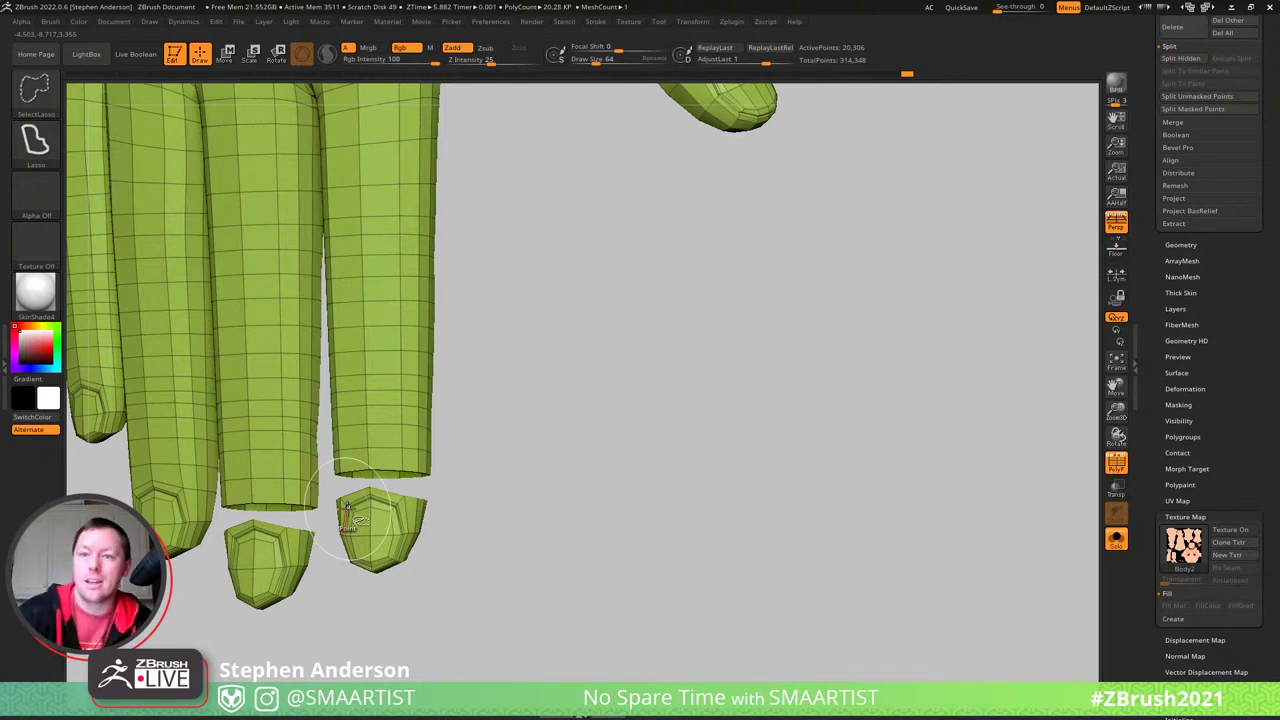
ctrl+shift+click(173, 470)
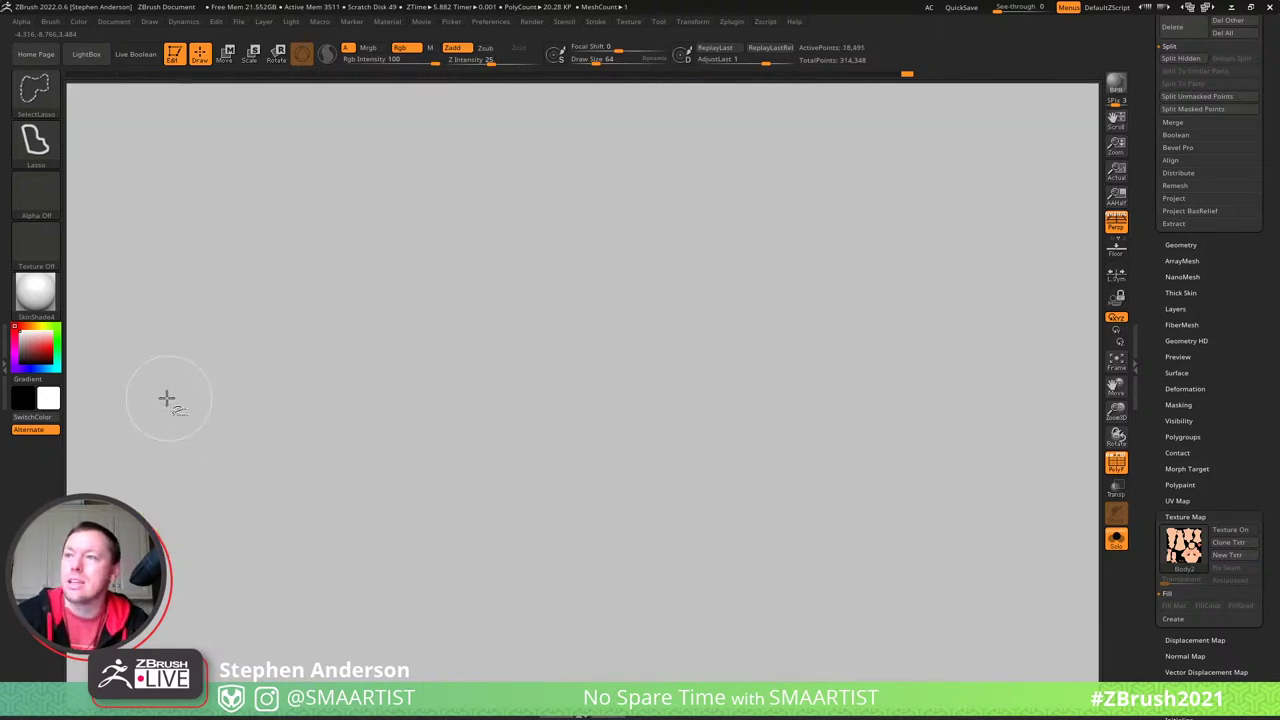
key(ctrl+z)
ctrl+shift+click(184, 472)
alt+right_drag(183, 445, 386, 497)
ctrl+shift+click(303, 428)
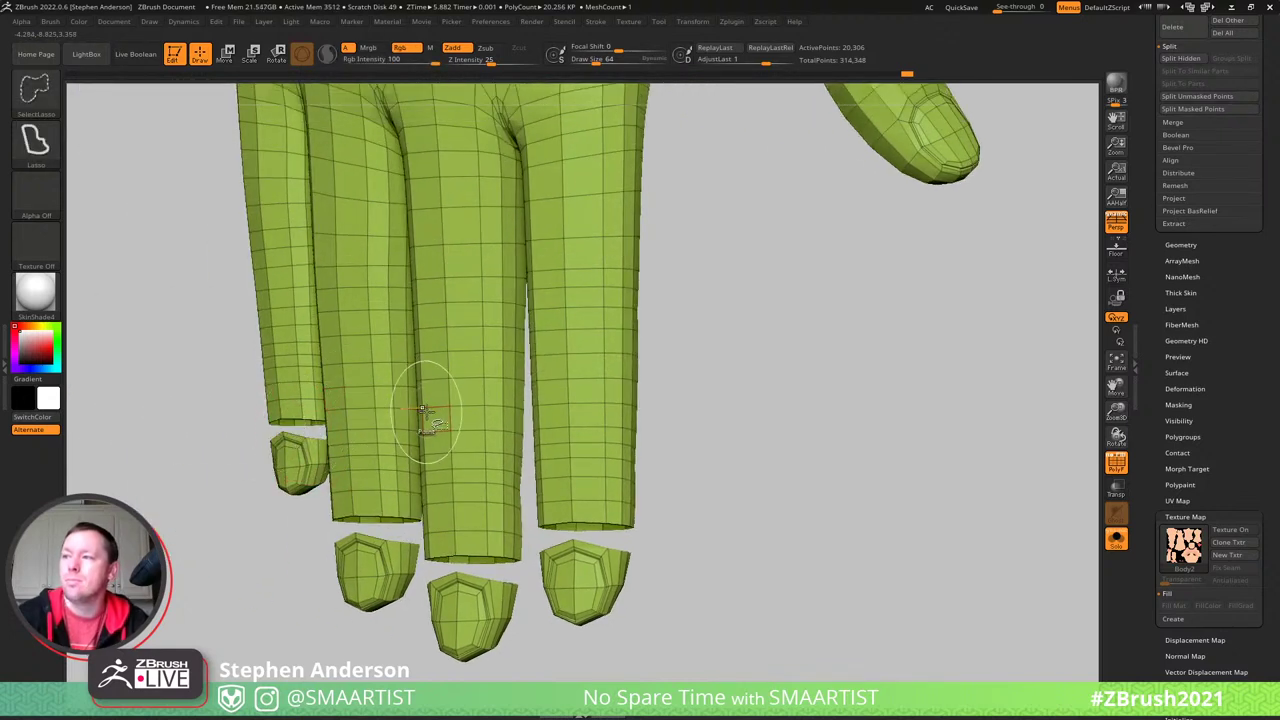
- Shrink the visible mesh until the right hand's four fingers are hidden back to the knuckles
key(ctrl+shift+s)
key(ctrl+shift+s)
key(ctrl+shift+s)
key(ctrl+shift+s)
key(ctrl+shift+s)
key(ctrl+shift+s)
key(ctrl+shift+s)
key(ctrl+shift+s)
key(ctrl+shift+s)
key(ctrl+shift+s)
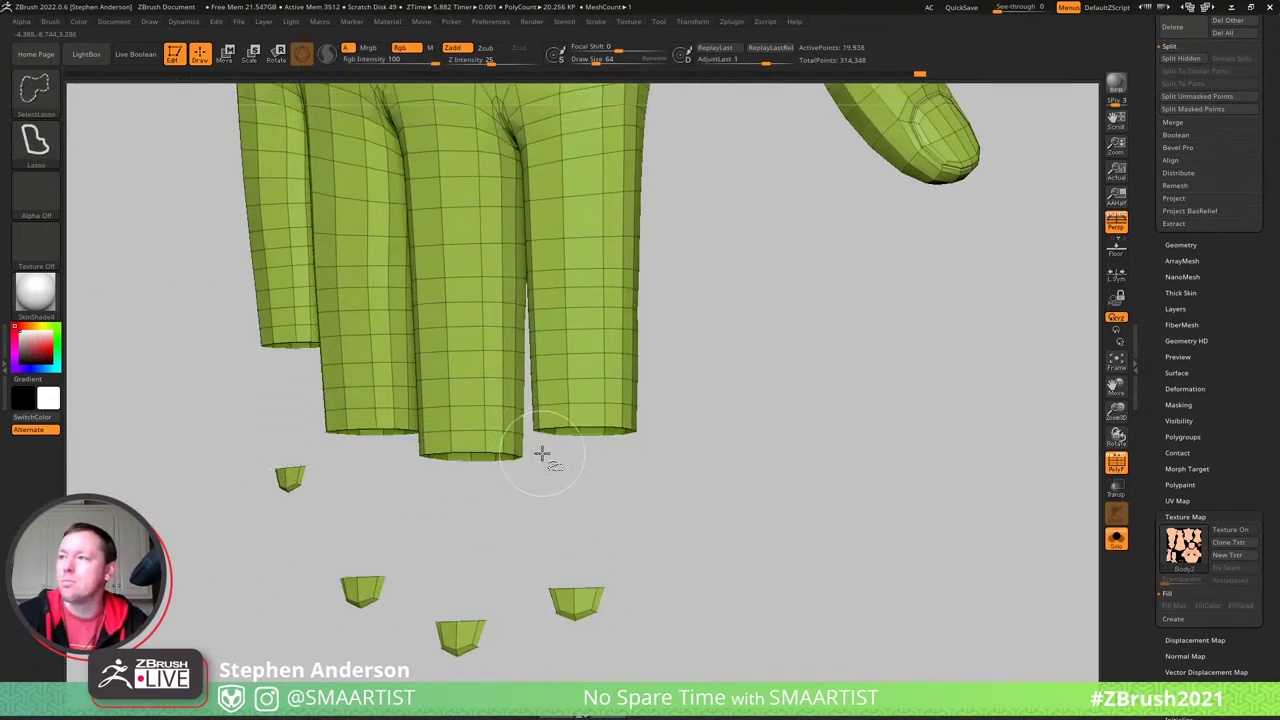
key(ctrl+shift+s)
key(ctrl+shift+s)
key(ctrl+shift+s)
key(ctrl+shift+s)
key(ctrl+shift+s)
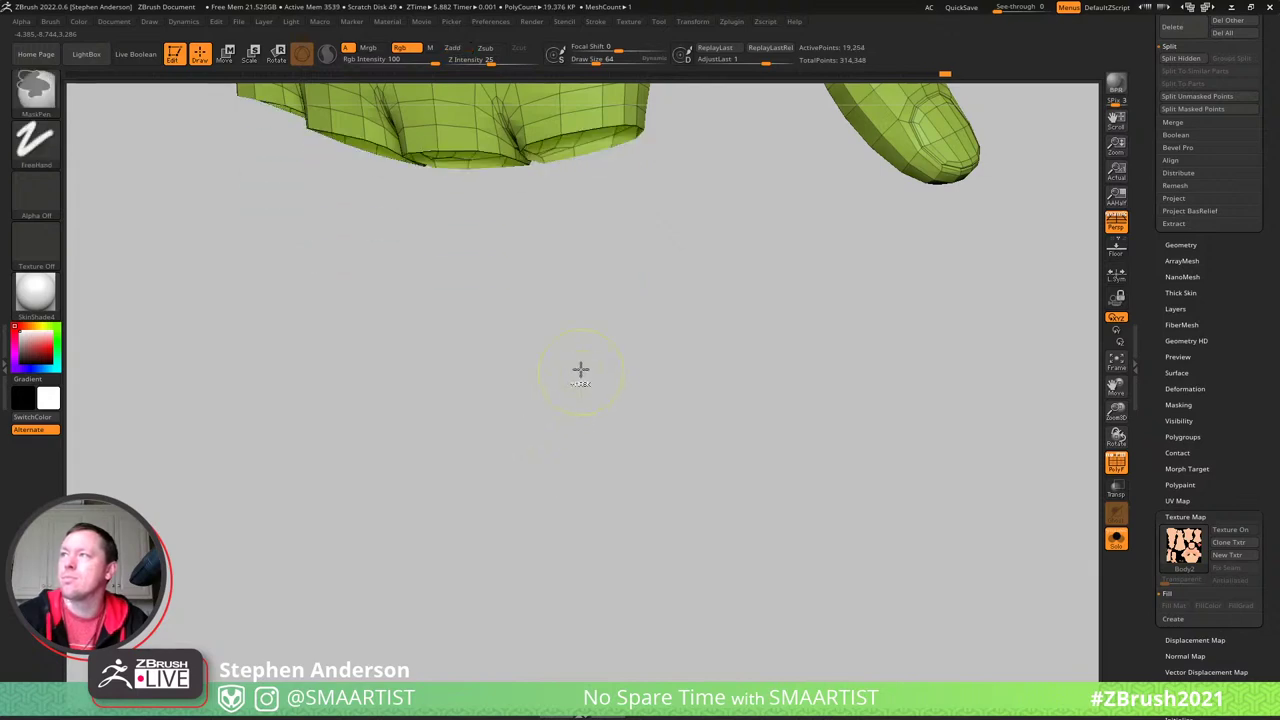
- Hide the right thumb from the edge loop at its base down to the tip
ctrl+right_drag(580, 369, 492, 336)
mouse_move(492, 338)
mouse_down()
mouse_move(414, 292)
mouse_move(657, 249)
mouse_move(666, 309)
mouse_move(631, 366)
mouse_move(631, 398)
mouse_move(537, 343)
mouse_up()
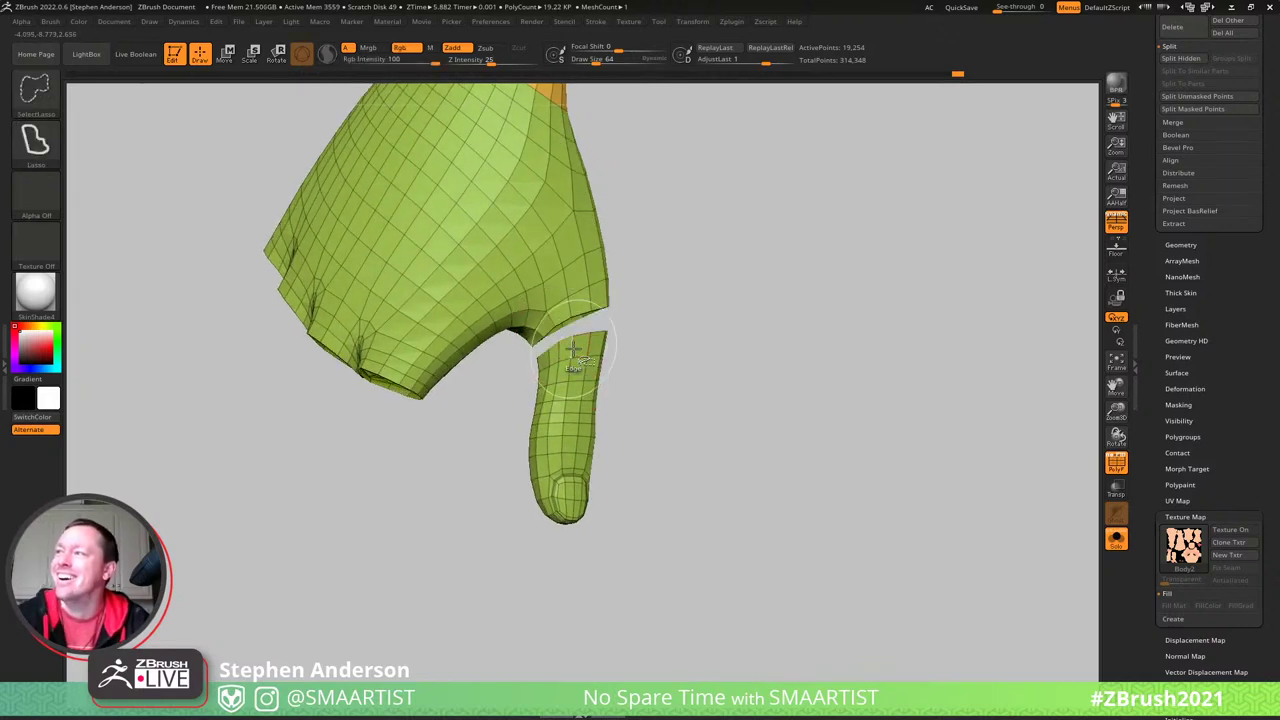
ctrl+shift+click(580, 354)
key(ctrl+z)
ctrl+shift+click(570, 349)
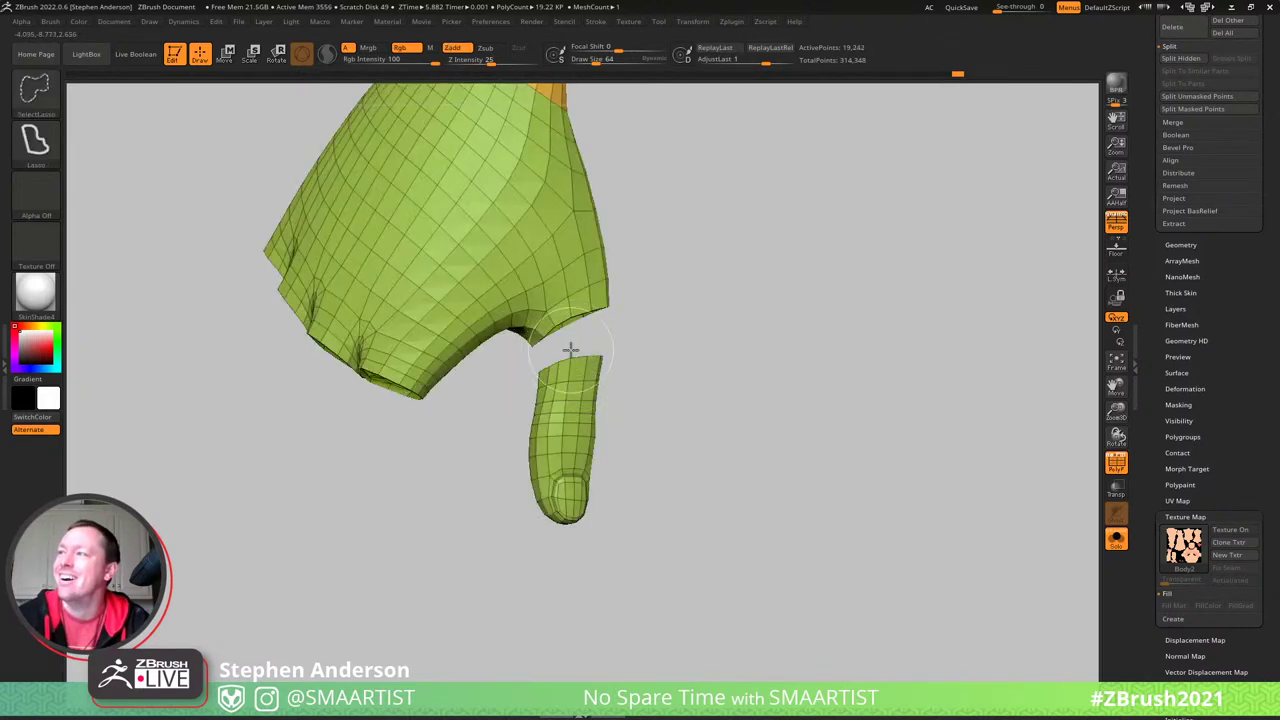
mouse_move(545, 353)
ctrl+alt+shift+mouse_down()
mouse_move(600, 594)
mouse_move(638, 293)
mouse_move(611, 254)
mouse_move(620, 294)
ctrl+alt+shift+mouse_up()
- Invert the visibility to isolate the right hand's fingers and thumb, give each its own polygroup with Auto Groups, and show the whole body
ctrl+shift+drag(646, 340, 683, 403)
mouse_move(399, 394)
right_down()
mouse_move(389, 429)
mouse_move(395, 330)
right_up()
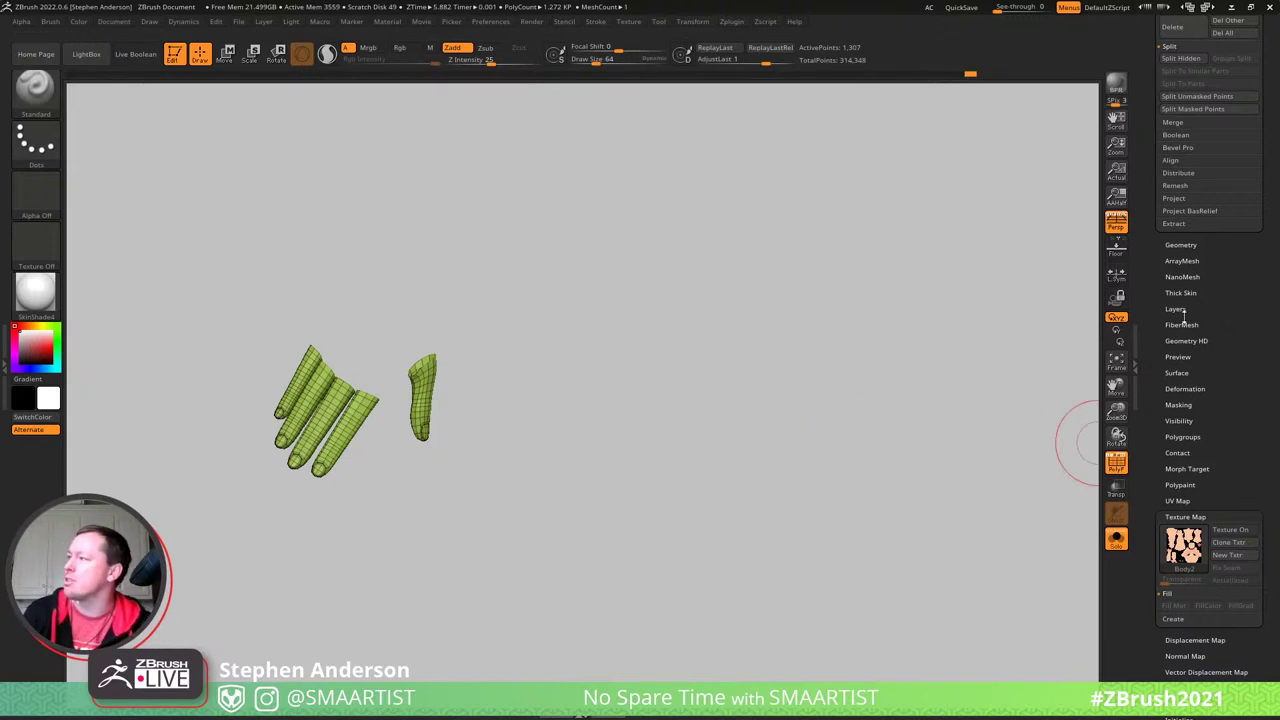
click(1182, 437)
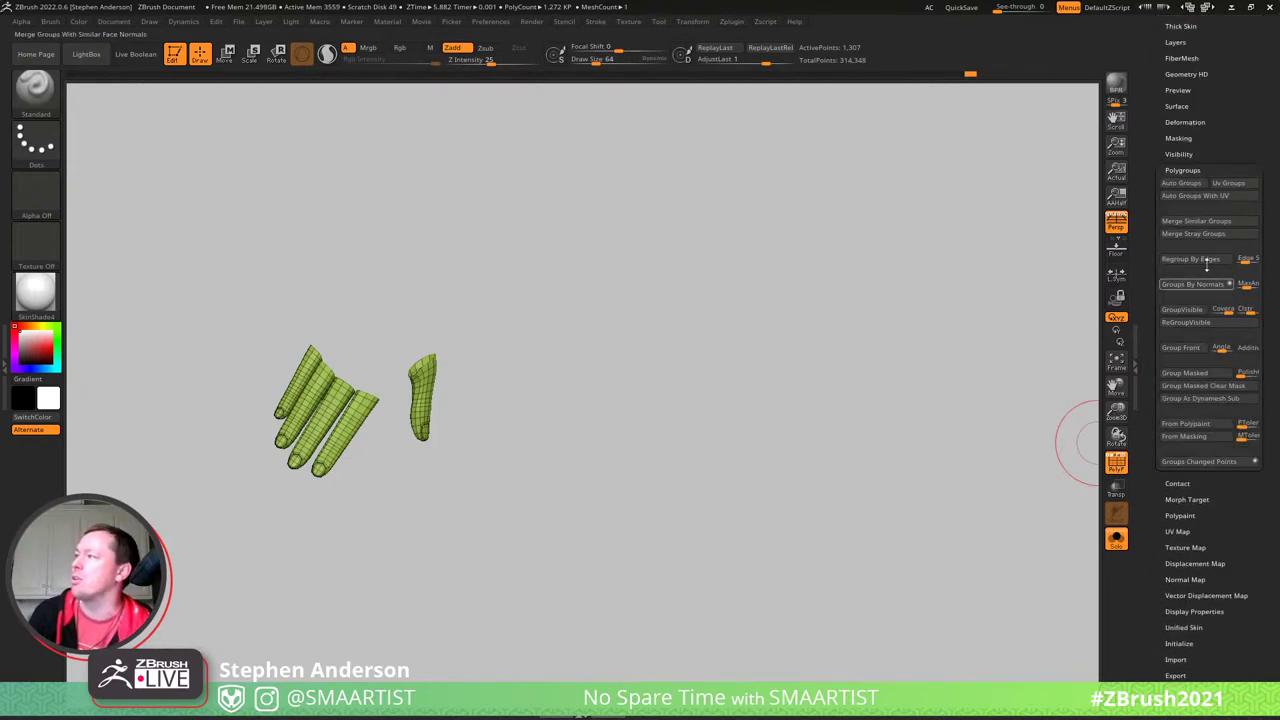
click(1183, 184)
drag(450, 390, 330, 377)
ctrl+shift+click(508, 445)
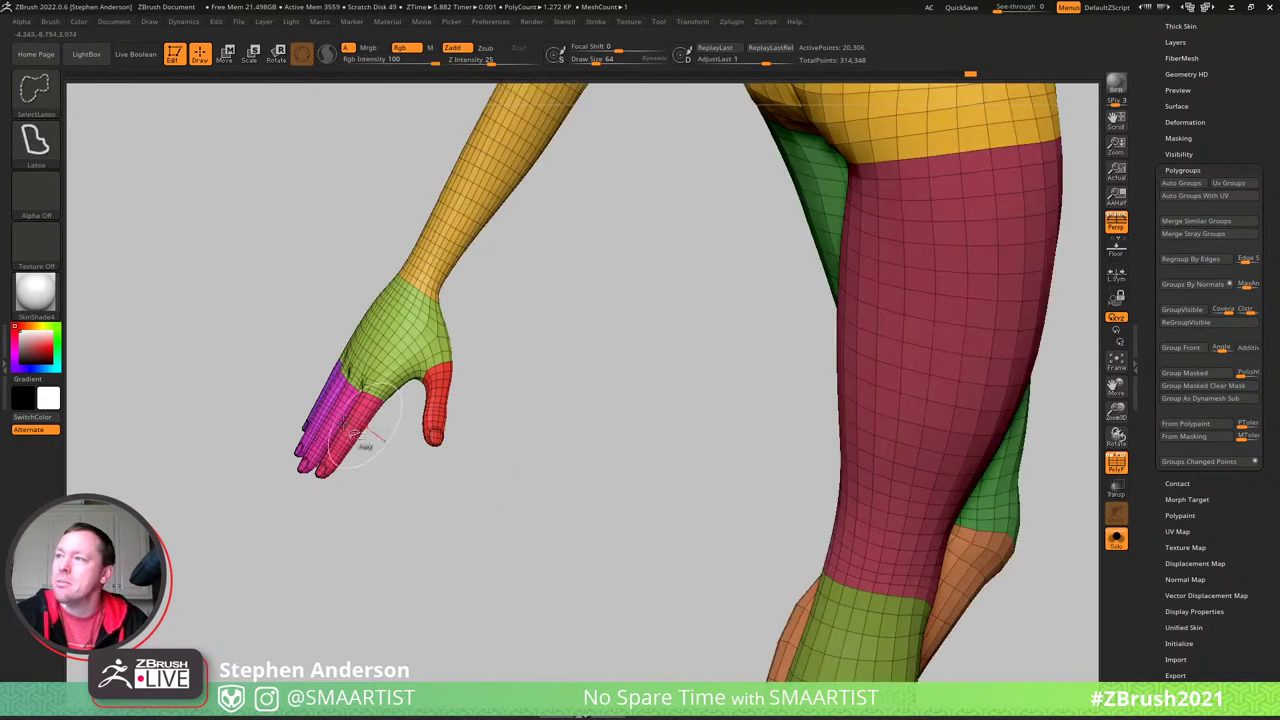
right_drag(366, 440, 571, 459)
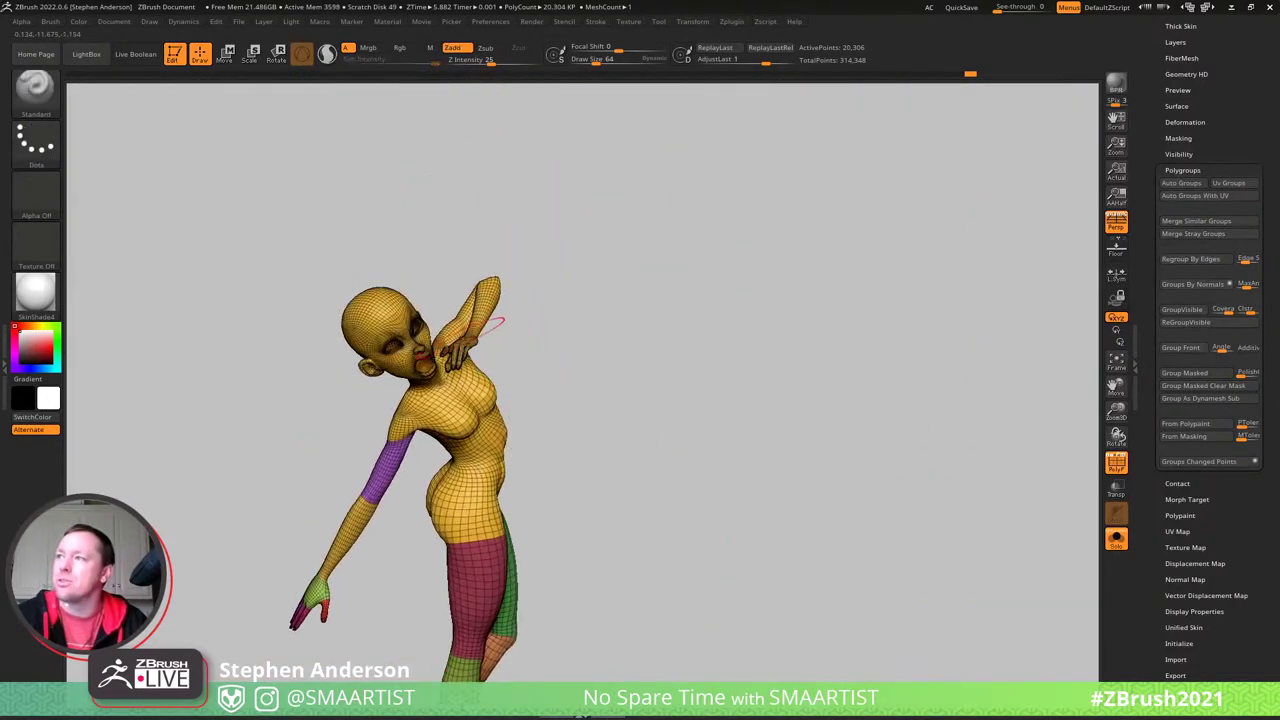
- Isolate the polygroup containing the torso, head and left arm, and turn off the polygroup wireframe display
right_drag(500, 323, 413, 335)
drag(412, 335, 494, 376)
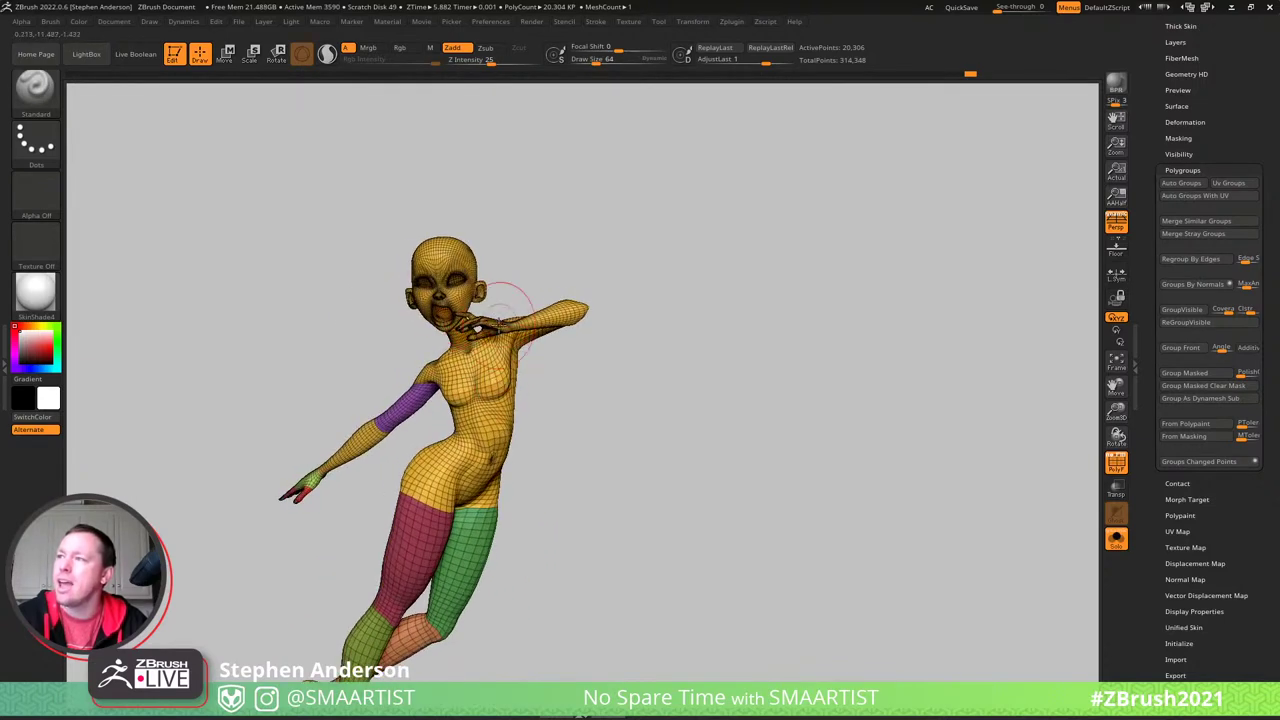
mouse_move(500, 325)
ctrl+right_down()
mouse_move(420, 520)
mouse_move(360, 385)
mouse_move(403, 397)
mouse_move(397, 427)
mouse_move(430, 448)
mouse_move(435, 430)
mouse_move(423, 463)
mouse_move(327, 445)
mouse_move(380, 414)
mouse_move(449, 454)
mouse_move(473, 430)
mouse_move(557, 437)
mouse_move(487, 426)
mouse_move(480, 386)
mouse_move(423, 423)
mouse_move(404, 406)
mouse_move(446, 408)
ctrl+right_up()
ctrl+shift+click(436, 418)
key(shift+f)
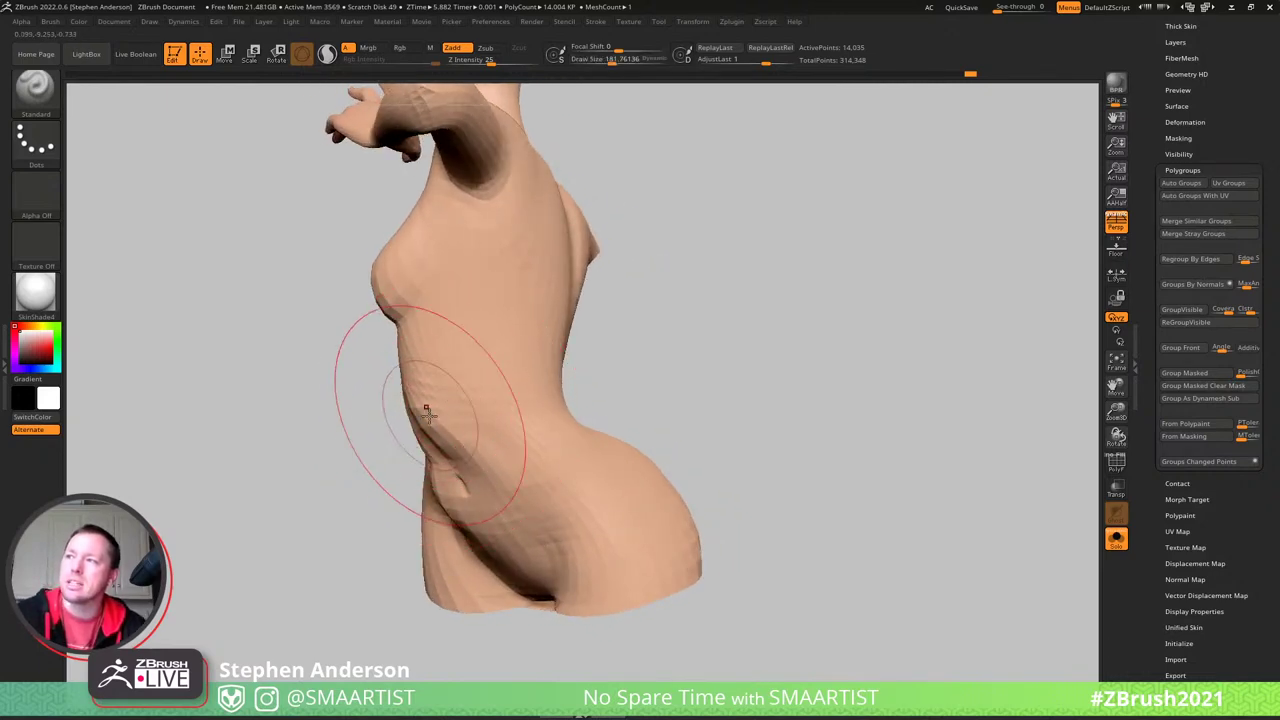
- Examine the waist, navel, chest and raised left arm from several angles with the Move brush at different draw sizes
key(b)
key(m)
key(v)
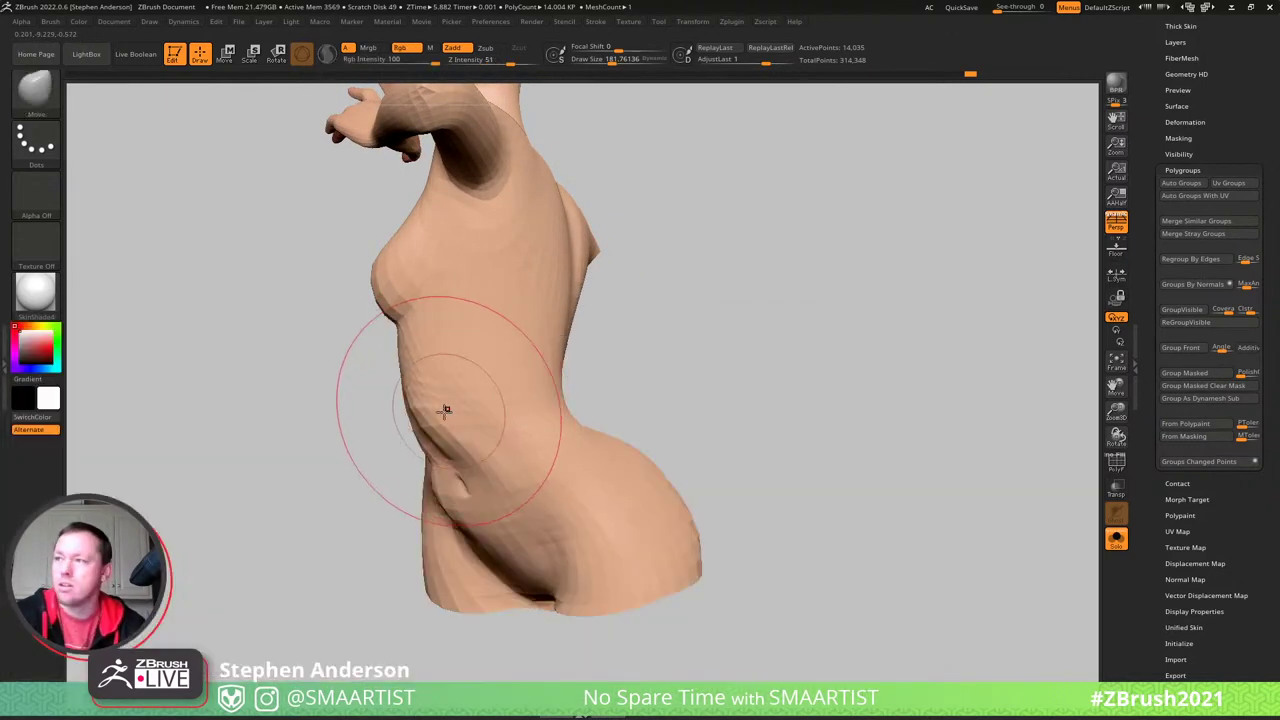
mouse_move(437, 416)
right_down()
mouse_move(551, 406)
mouse_move(480, 366)
mouse_move(480, 431)
mouse_move(434, 391)
right_up()
key(s)
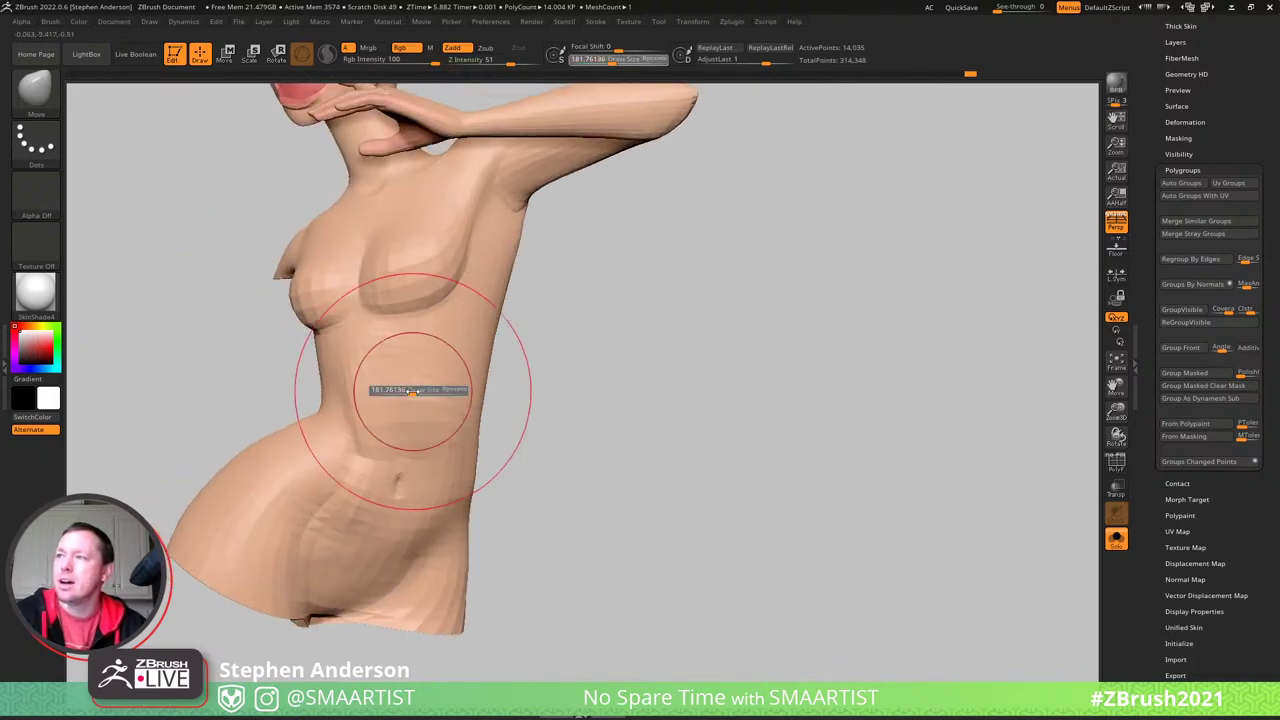
drag(401, 393, 396, 393)
mouse_move(372, 395)
right_down()
mouse_move(414, 389)
mouse_move(360, 449)
mouse_move(300, 414)
mouse_move(325, 421)
mouse_move(391, 363)
mouse_move(343, 417)
mouse_move(380, 434)
mouse_move(408, 476)
right_up()
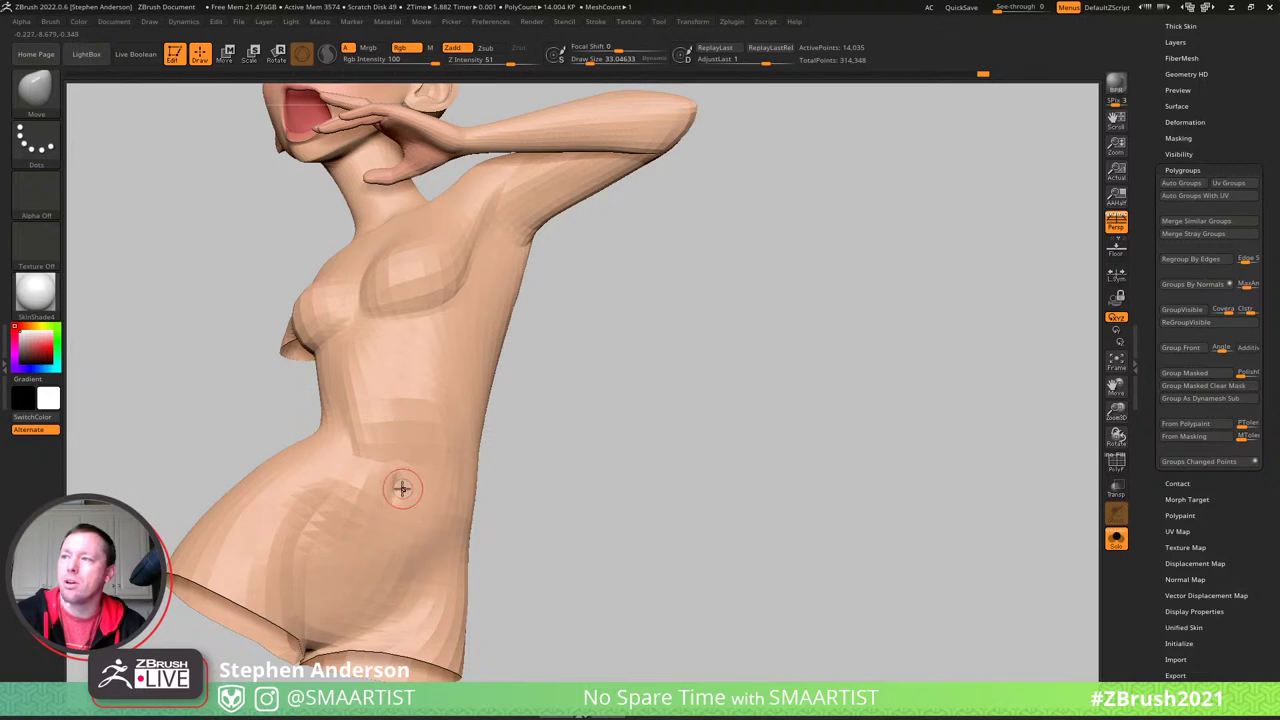
right_drag(401, 488, 413, 500)
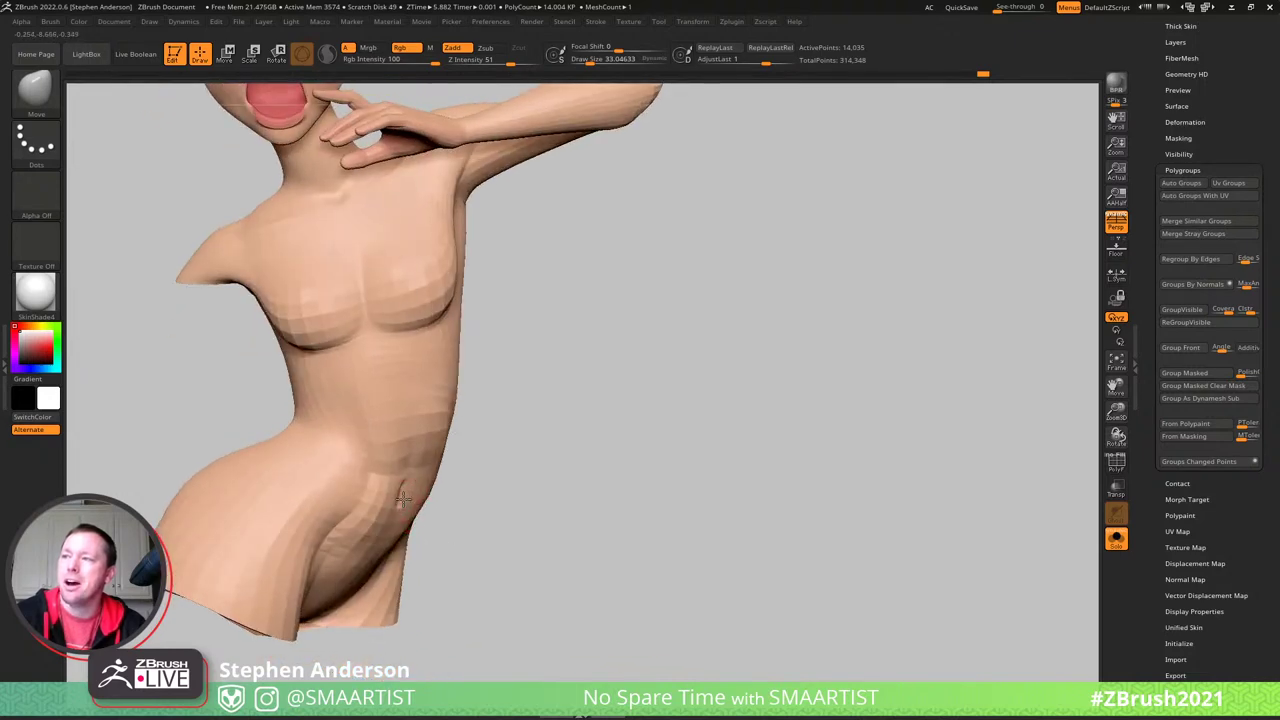
key(s)
drag(385, 532, 397, 532)
mouse_move(397, 457)
right_down()
mouse_move(357, 426)
mouse_move(388, 438)
right_up()
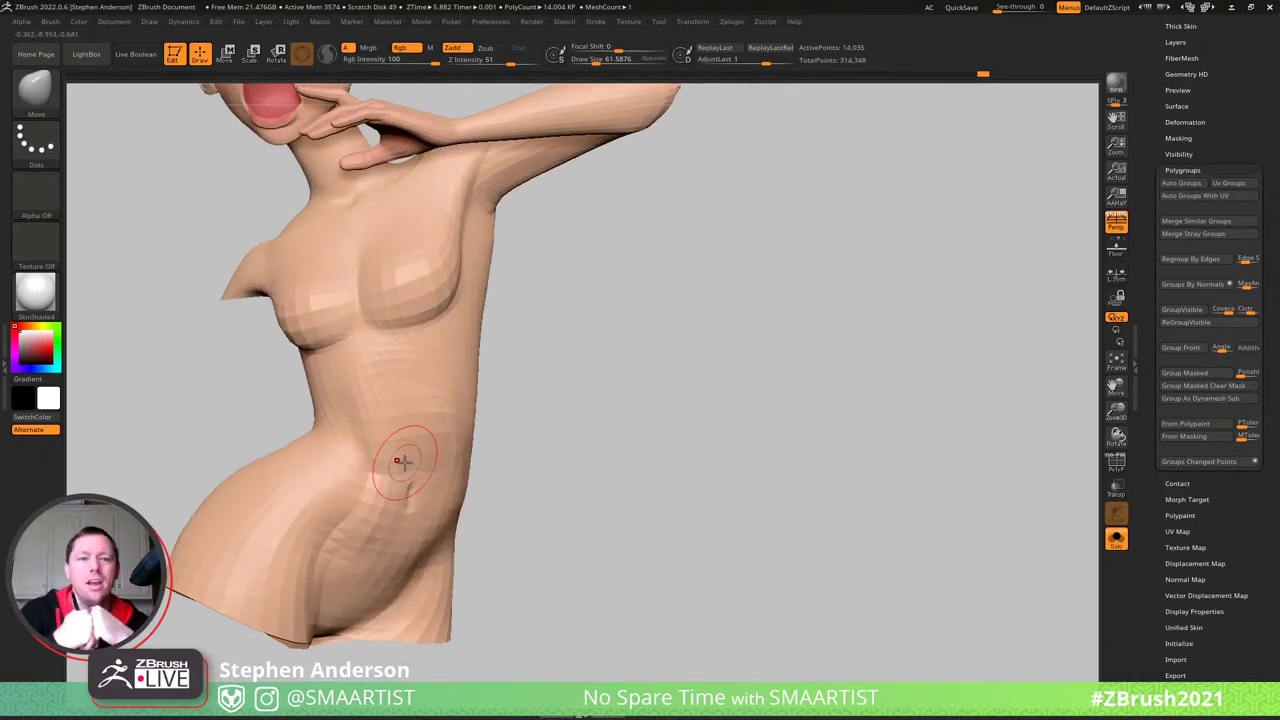
right_drag(425, 365, 620, 280)
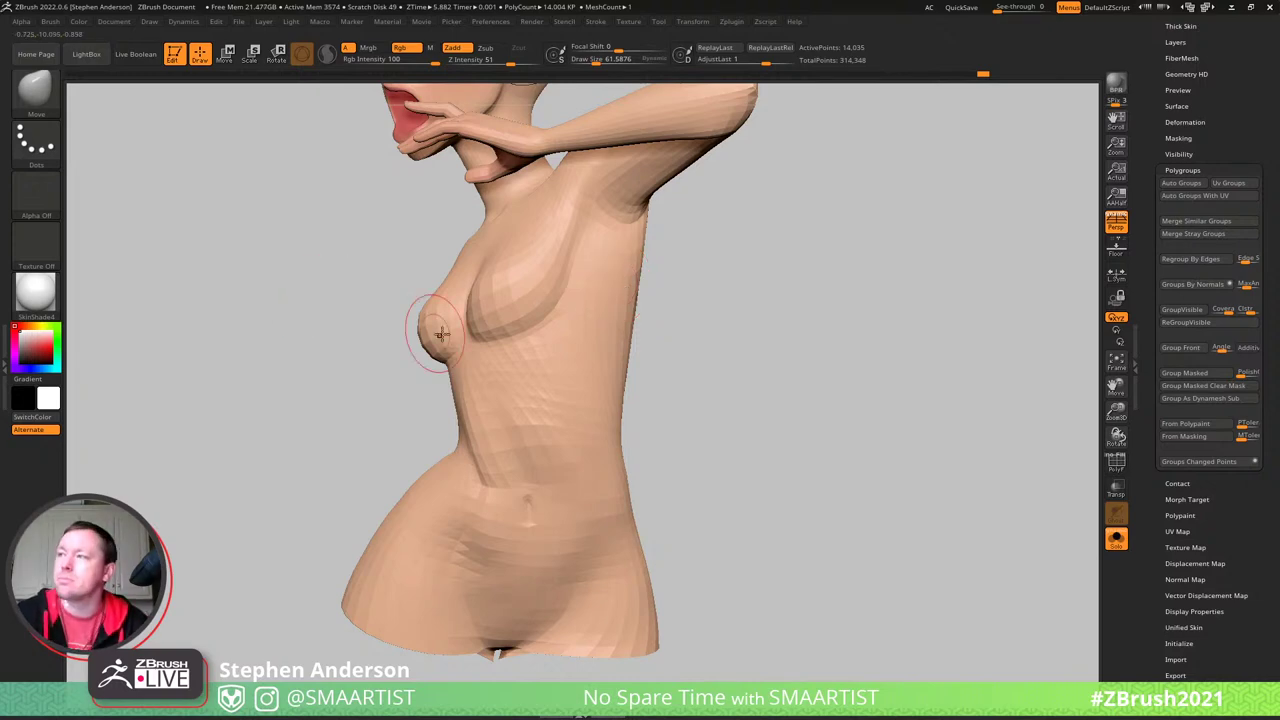
right_drag(441, 333, 519, 321)
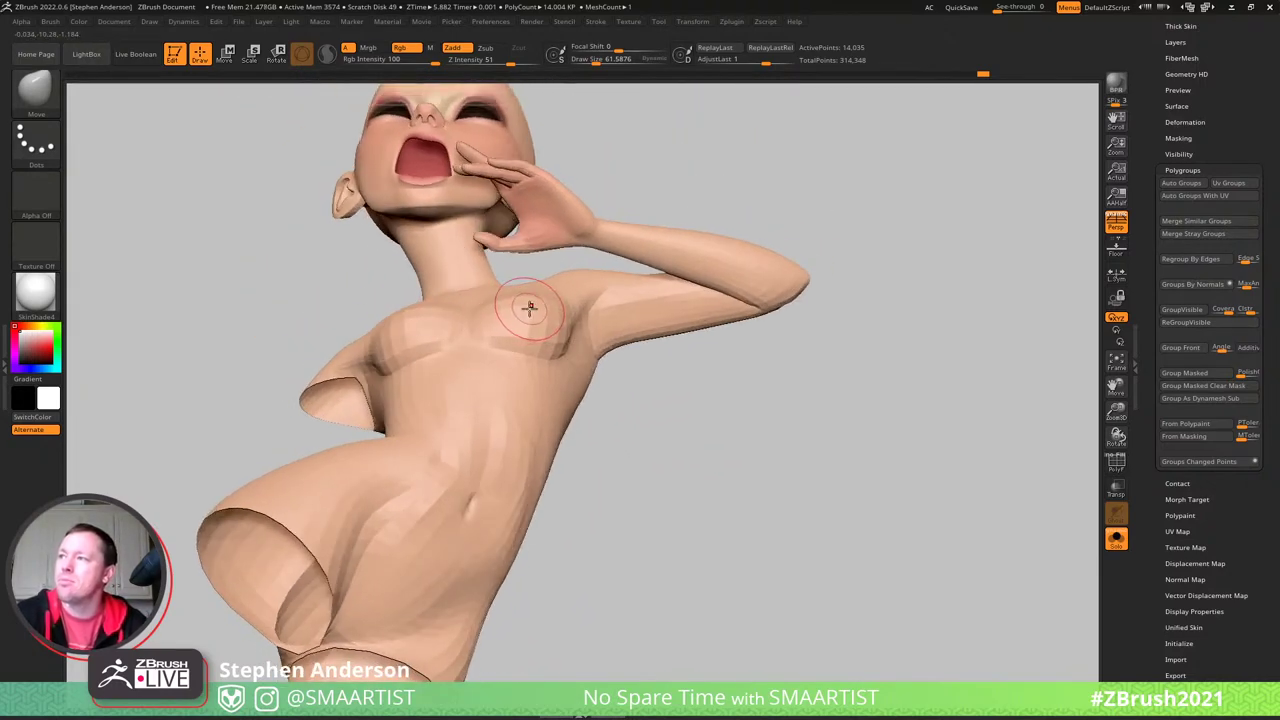
key(s)
drag(530, 282, 586, 282)
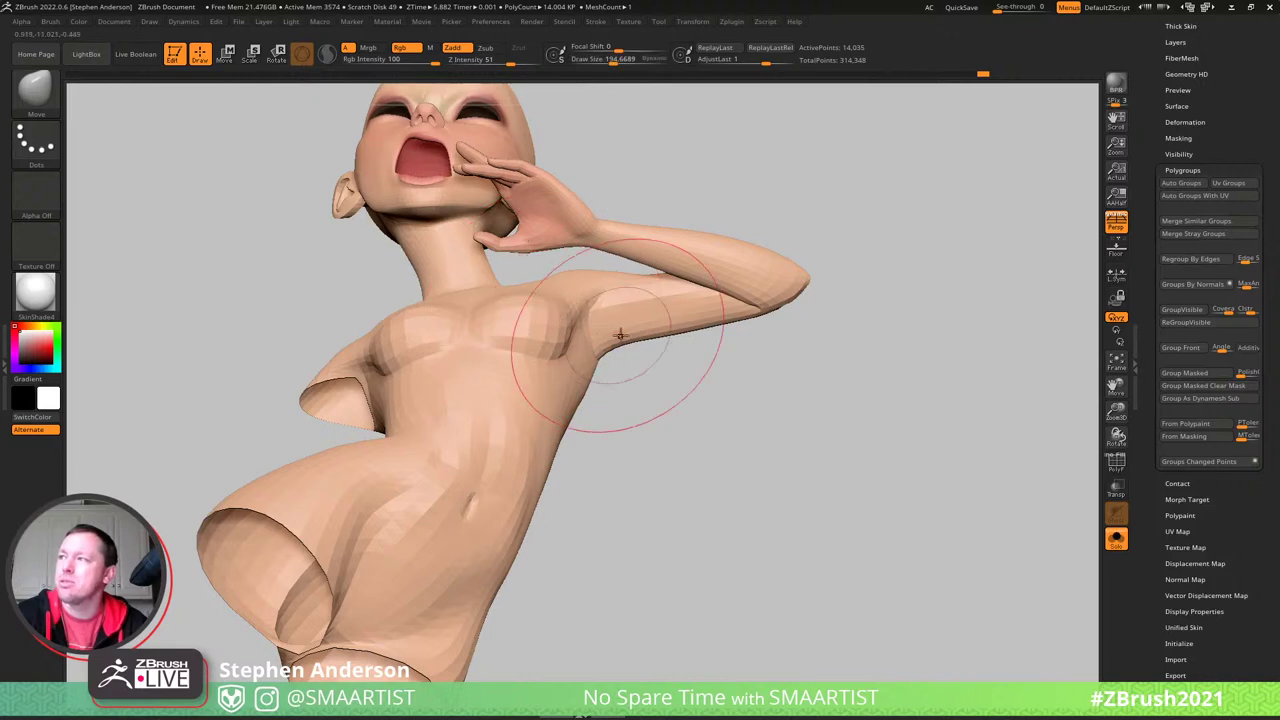
- Turn the polygroup wireframe back on and hide edge loops across the left palm below the fingers and around the left wrist
key(shift+f)
mouse_move(602, 223)
ctrl+right_down()
mouse_move(545, 216)
mouse_move(585, 232)
mouse_move(612, 284)
ctrl+right_up()
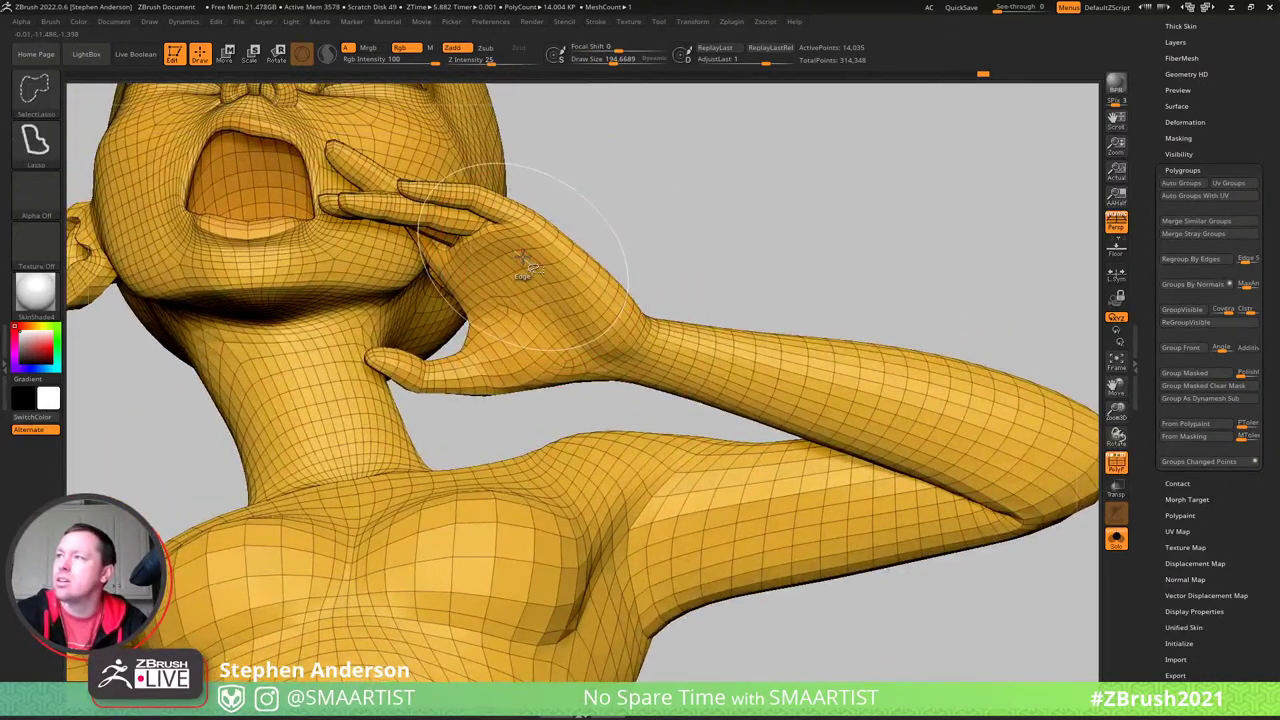
ctrl+shift+click(523, 258)
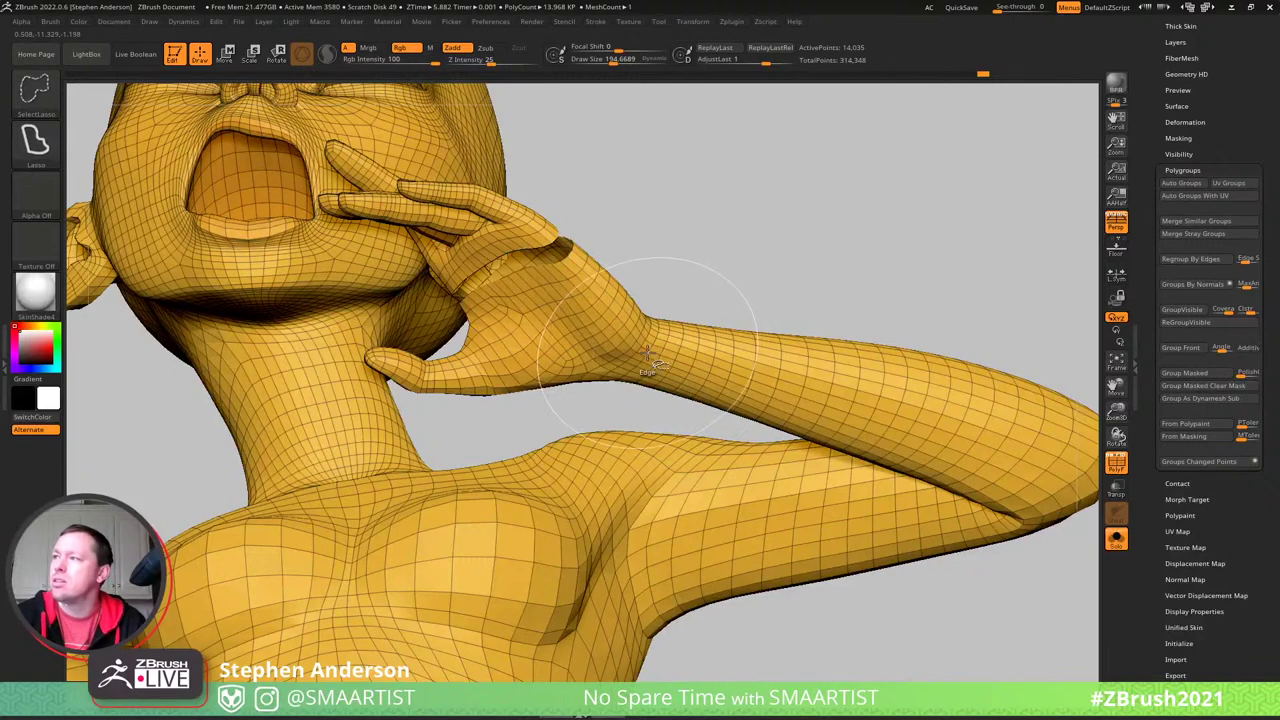
ctrl+shift+click(597, 374)
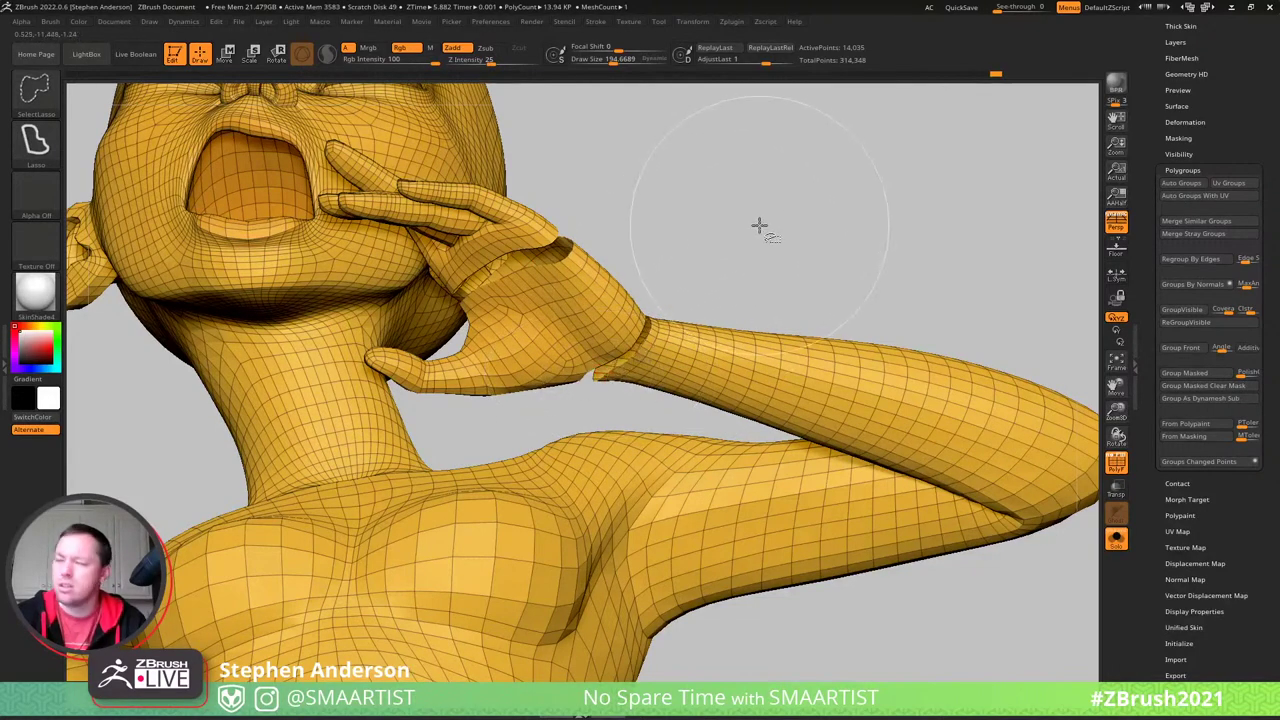
- Shrink the visible mesh from the left palm and wrist past the elbow into the upper arm, and invert the visibility
key(ctrl+shift+s)
key(ctrl+shift+s)
key(ctrl+shift+s)
key(ctrl+shift+s)
key(ctrl+shift+s)
key(ctrl+shift+s)
key(ctrl+shift+s)
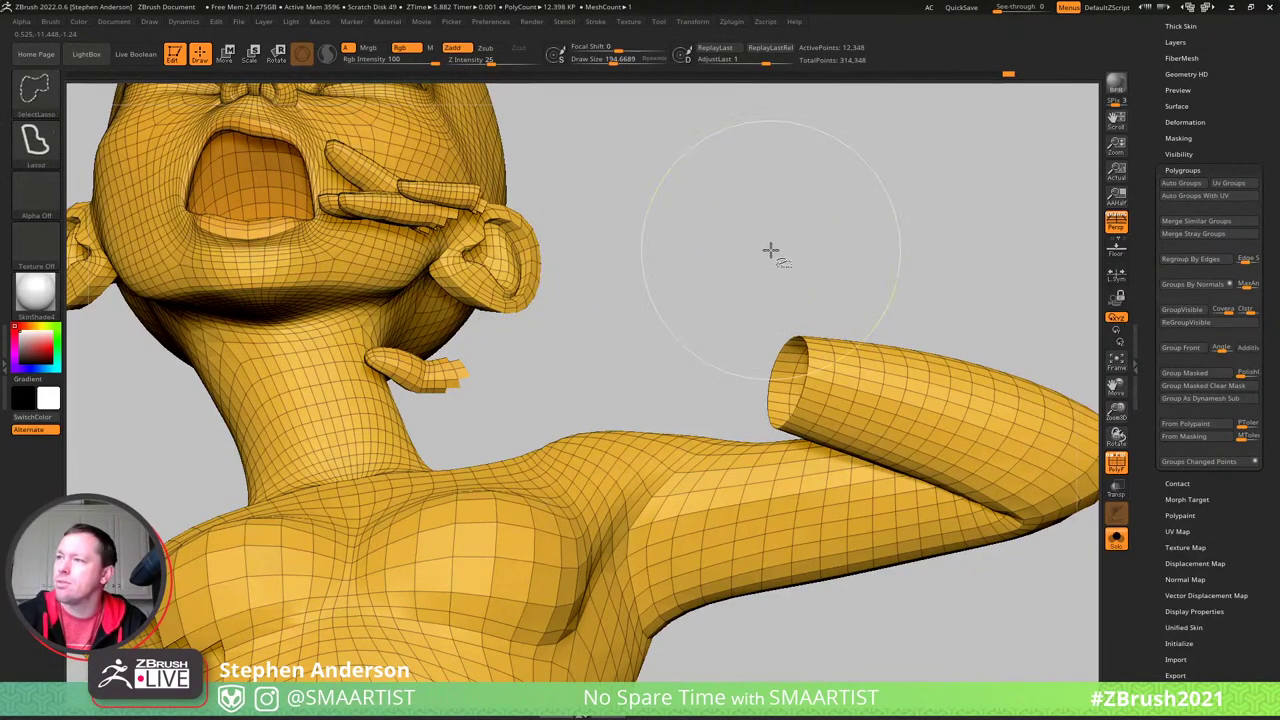
key(ctrl+shift+s)
key(ctrl+shift+s)
key(ctrl+shift+s)
key(ctrl+shift+s)
key(ctrl+shift+s)
key(ctrl+shift+s)
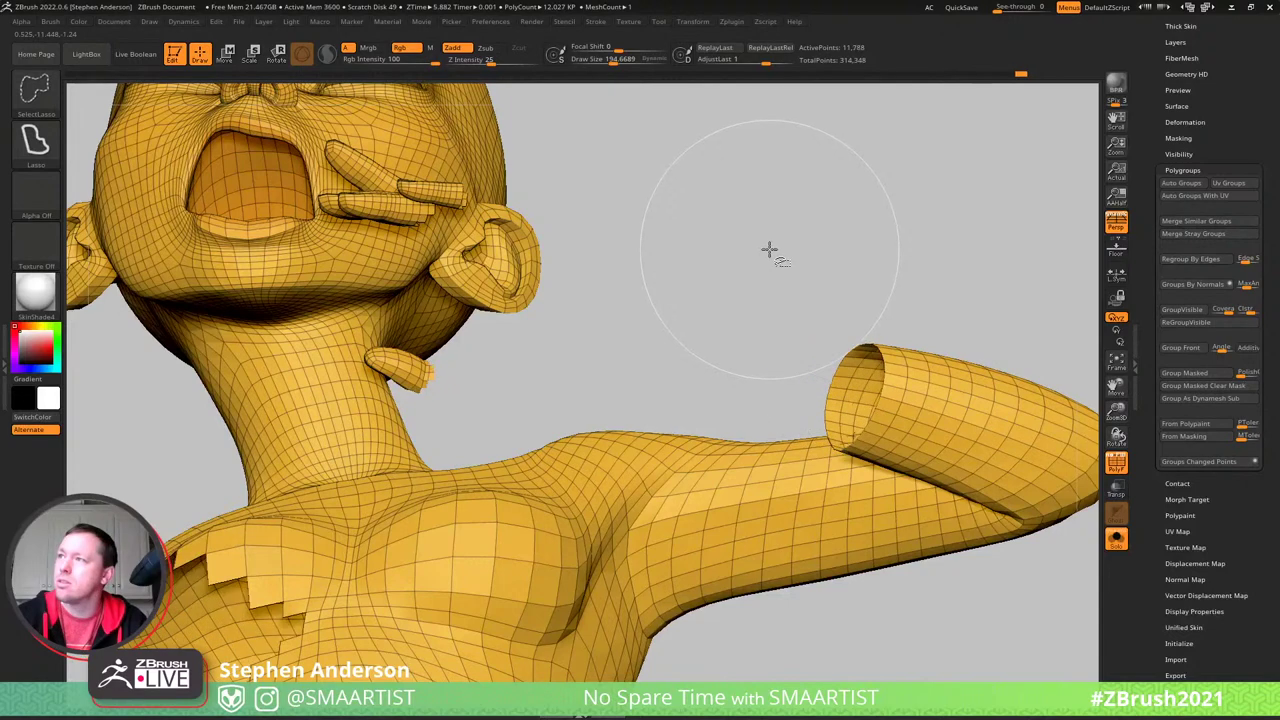
key(ctrl+shift+s)
key(ctrl+shift+s)
key(ctrl+shift+s)
key(ctrl+shift+s)
key(ctrl+shift+s)
key(ctrl+shift+s)
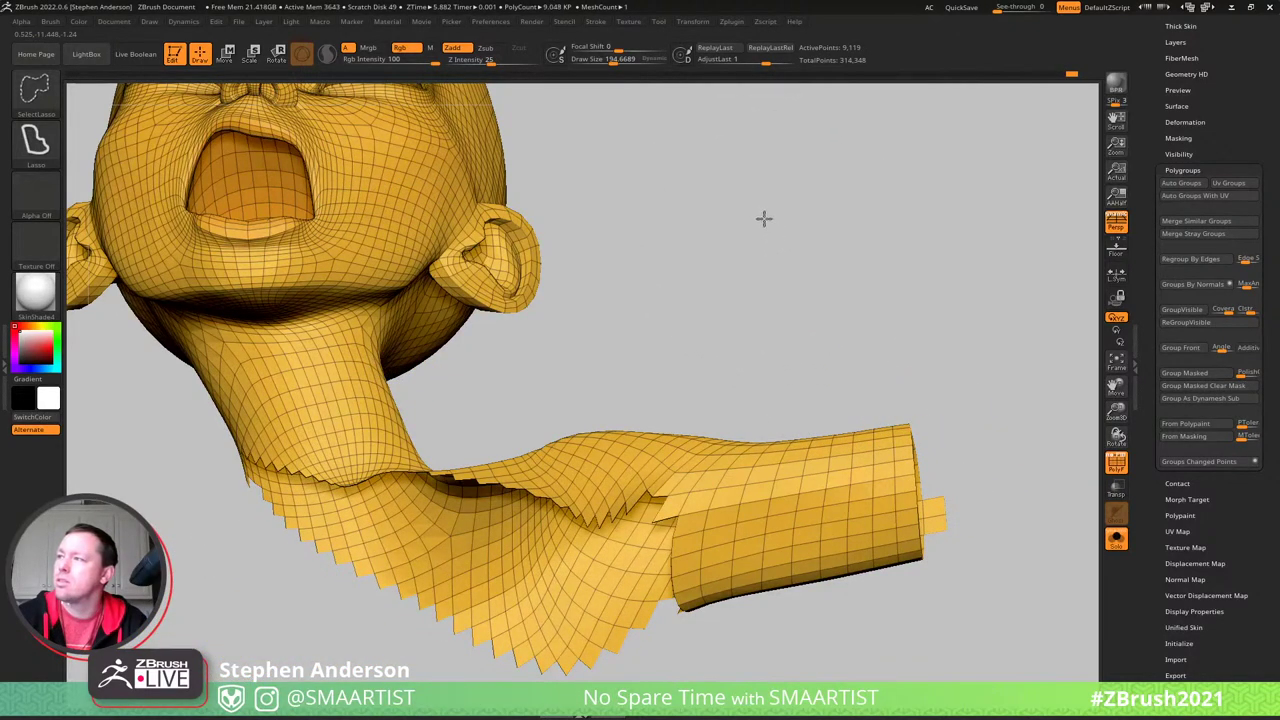
ctrl+shift+drag(763, 218, 874, 289)
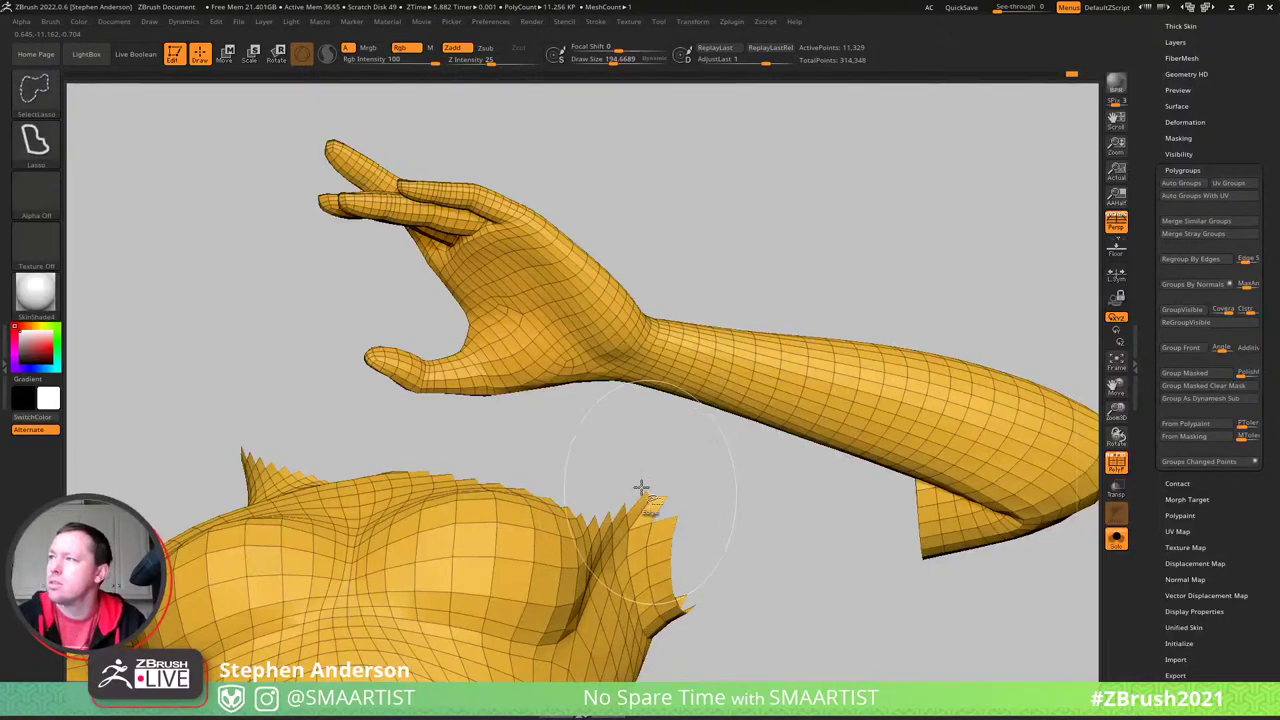
- Hide the edge loop at the left armpit and invert the visibility back to the head, shoulder and upper arm
alt+right_drag(674, 469, 612, 355)
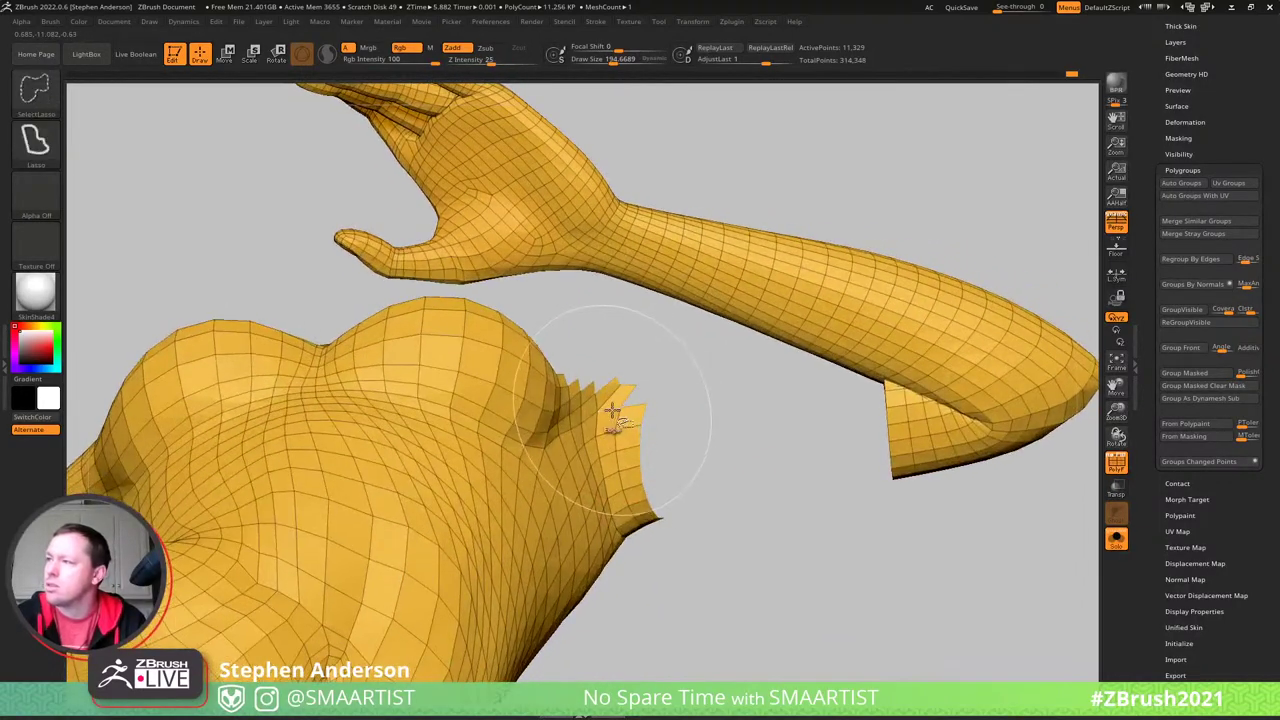
ctrl+shift+click(612, 410)
drag(652, 562, 627, 533)
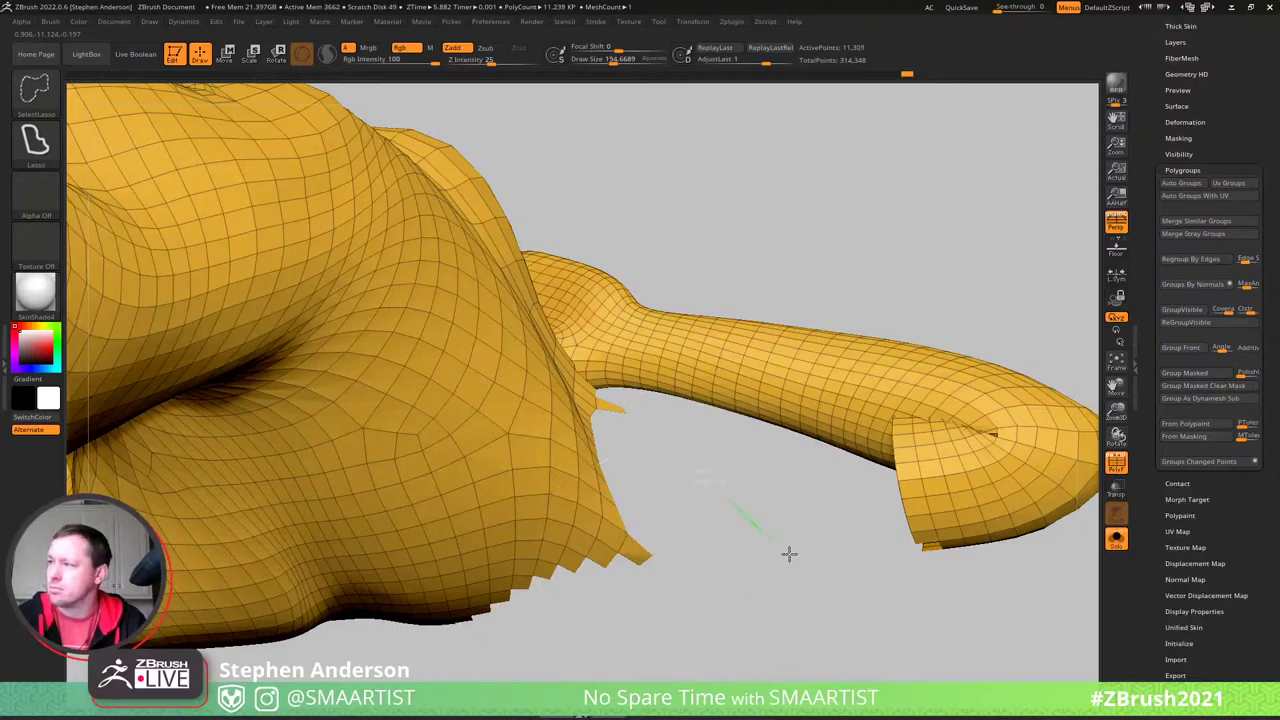
ctrl+shift+drag(789, 554, 800, 562)
- Hide the left upper arm's remaining edge loops one after another from the shoulder towards the elbow, and invert the visibility
mouse_move(754, 440)
ctrl+right_down()
mouse_move(784, 495)
mouse_move(746, 572)
mouse_move(715, 443)
mouse_move(700, 463)
ctrl+right_up()
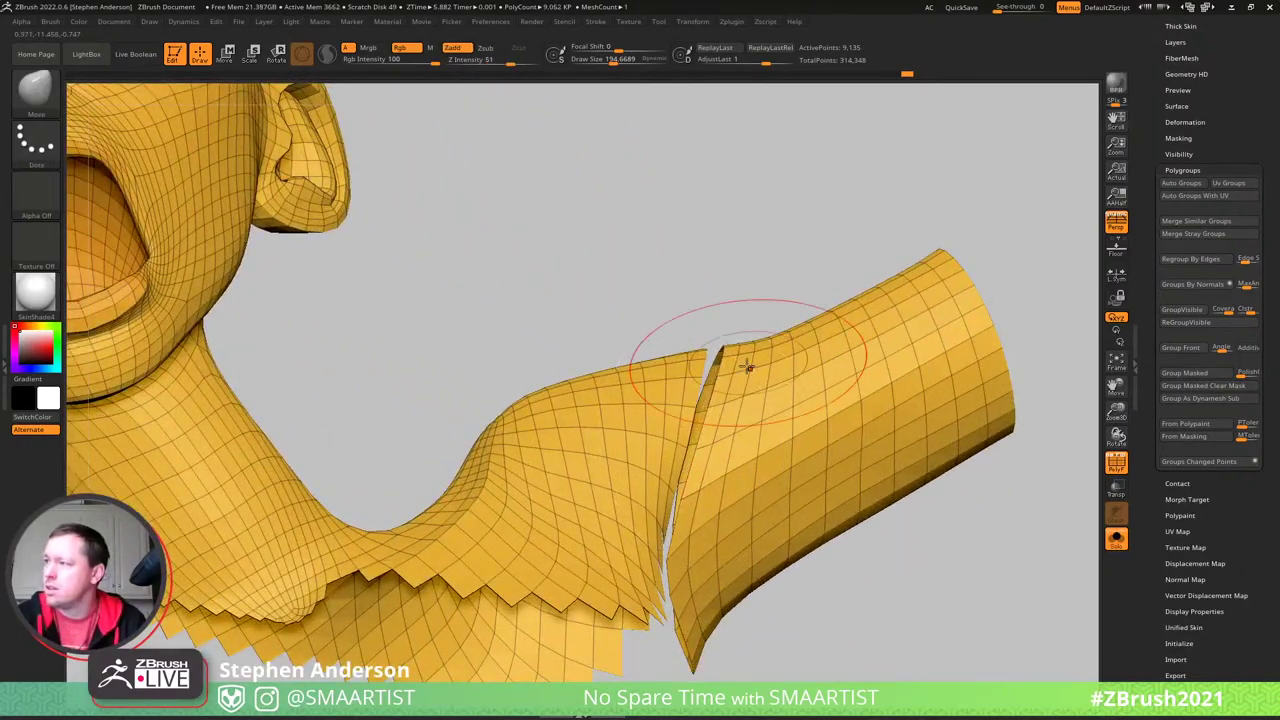
mouse_move(743, 357)
mouse_down()
mouse_move(723, 491)
mouse_move(729, 462)
mouse_move(814, 429)
mouse_move(720, 420)
mouse_up()
ctrl+shift+click(717, 418)
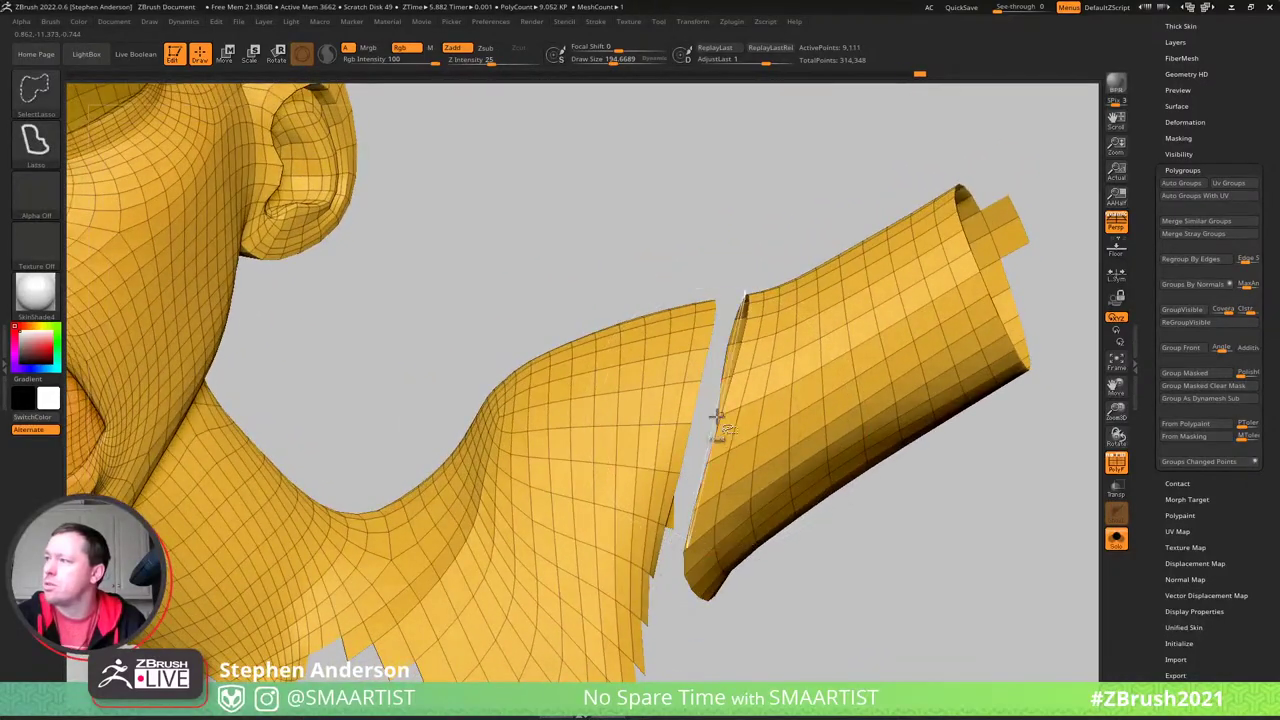
ctrl+shift+click(745, 405)
ctrl+shift+click(768, 398)
ctrl+shift+click(805, 385)
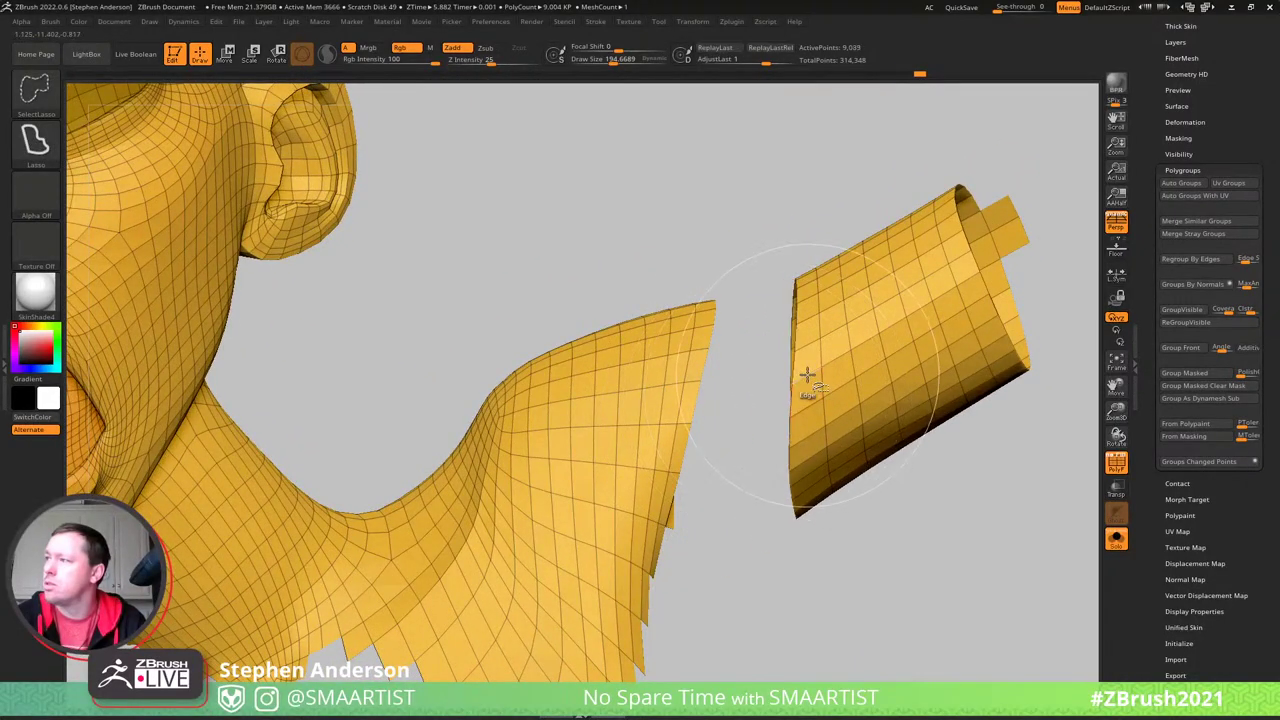
ctrl+shift+click(830, 368)
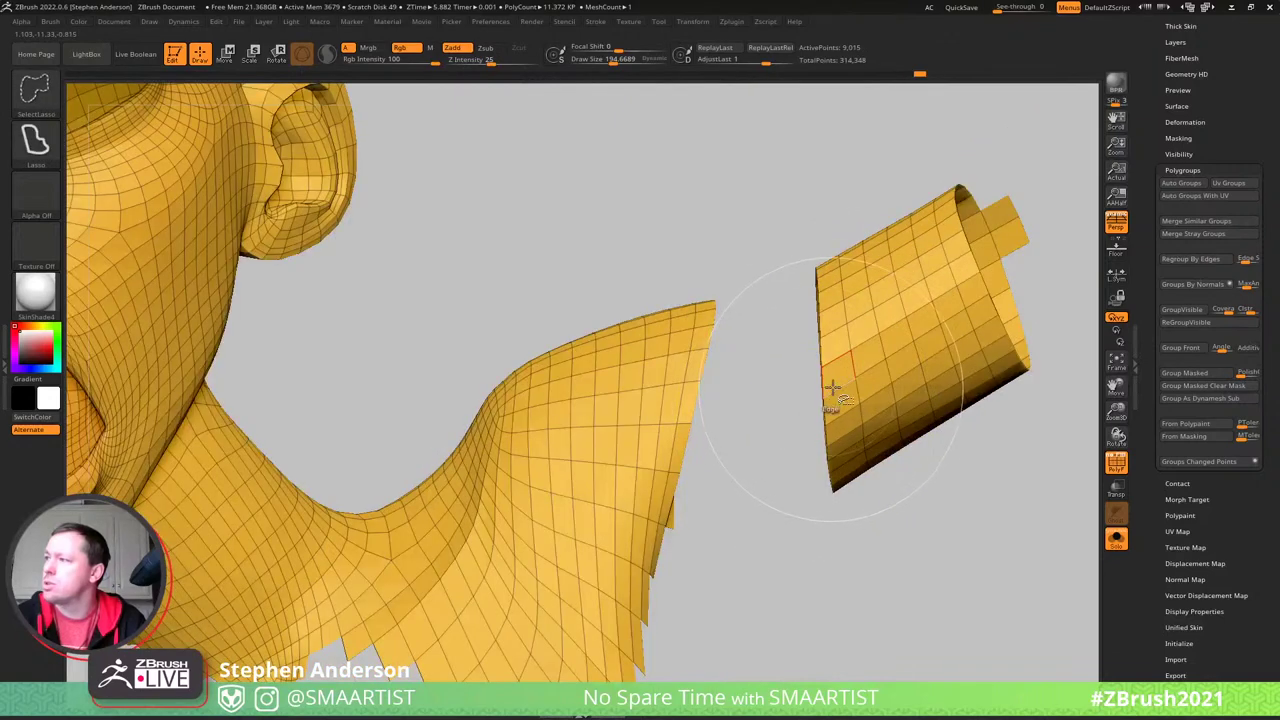
ctrl+shift+click(848, 382)
ctrl+shift+click(885, 360)
ctrl+shift+click(940, 322)
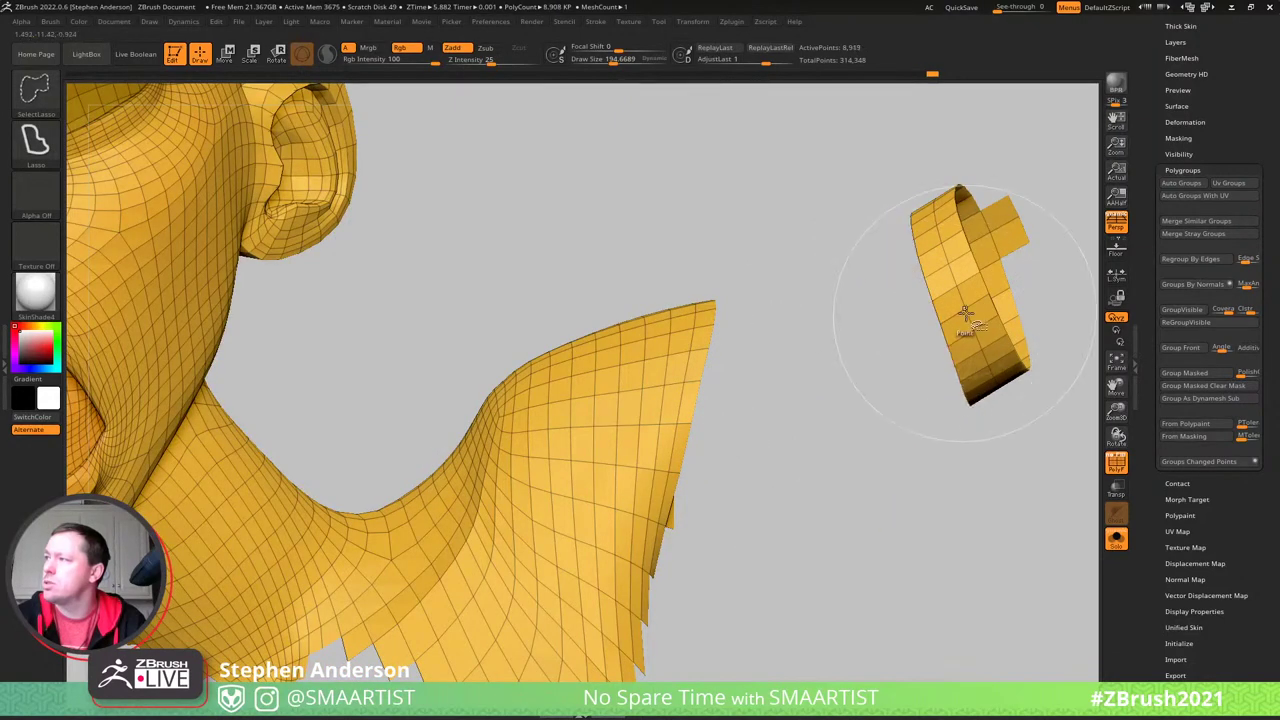
ctrl+shift+click(965, 312)
ctrl+shift+click(1028, 240)
ctrl+shift+click(1005, 224)
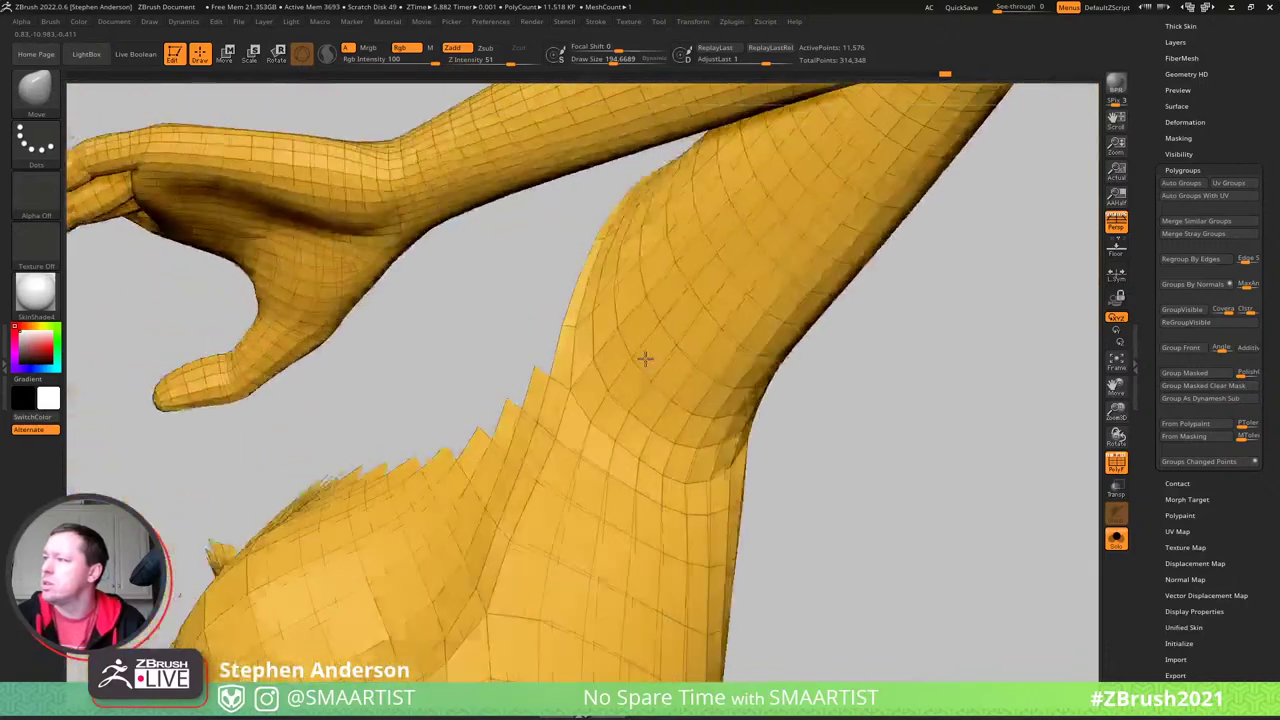
- Hide edge loops around the left armpit and down the side of the chest to detach the raised arm from the torso
right_drag(645, 359, 586, 380)
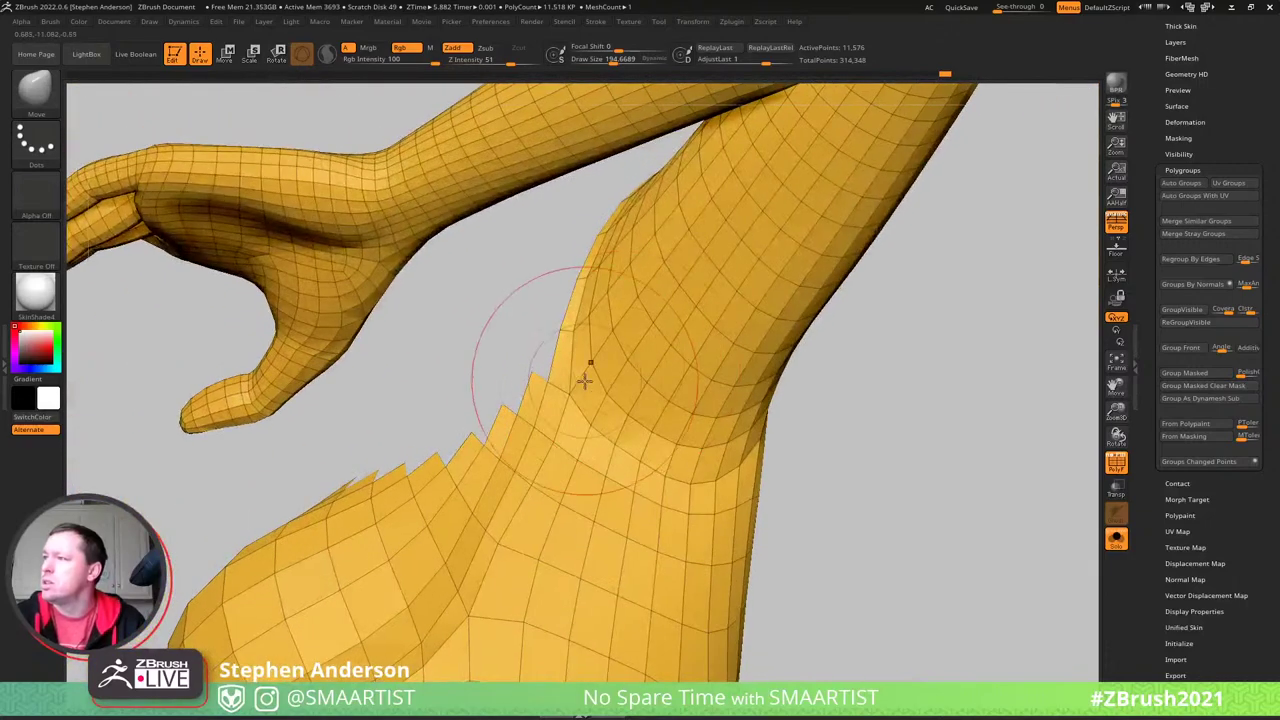
ctrl+alt+shift+click(556, 390)
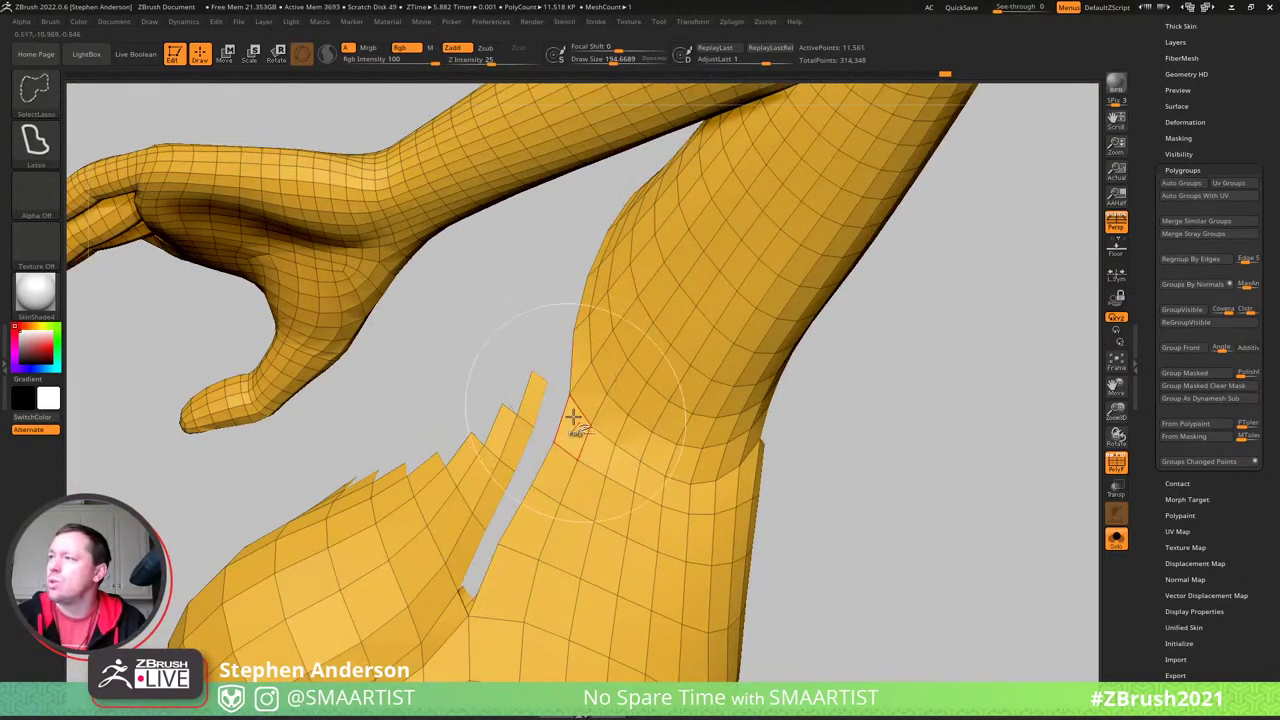
ctrl+shift+click(585, 438)
right_drag(634, 477, 686, 514)
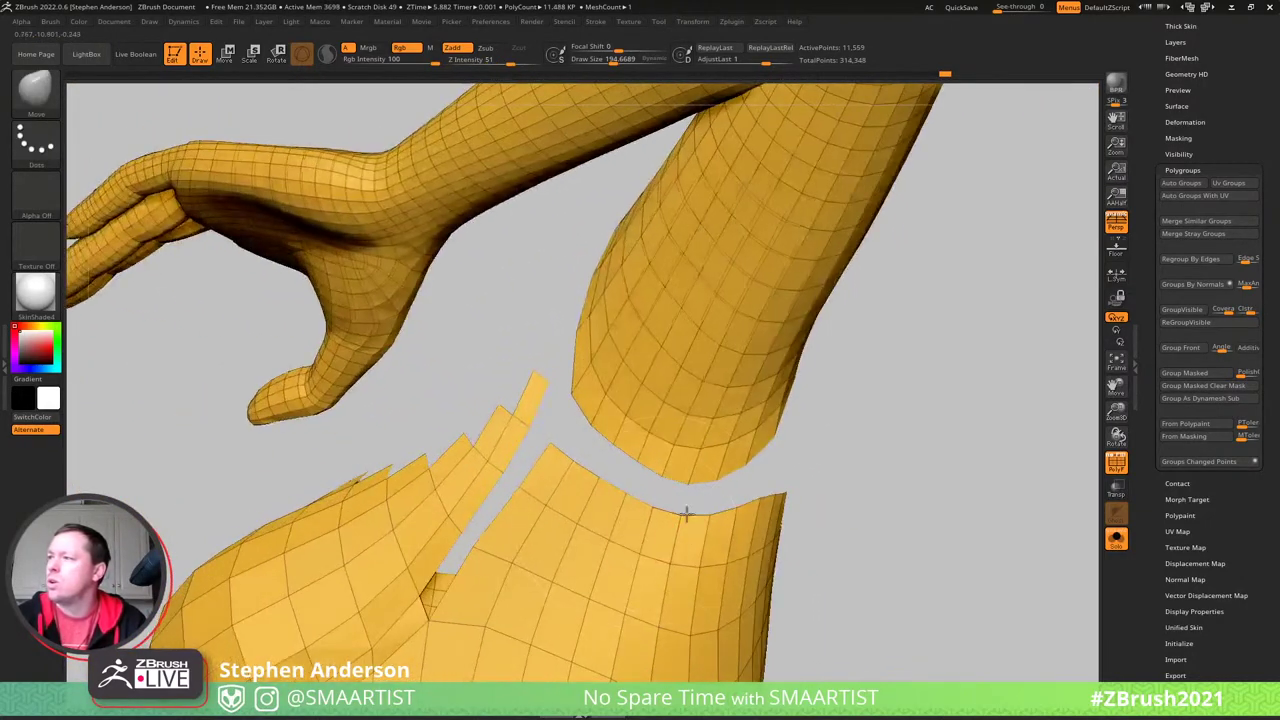
ctrl+alt+shift+click(610, 512)
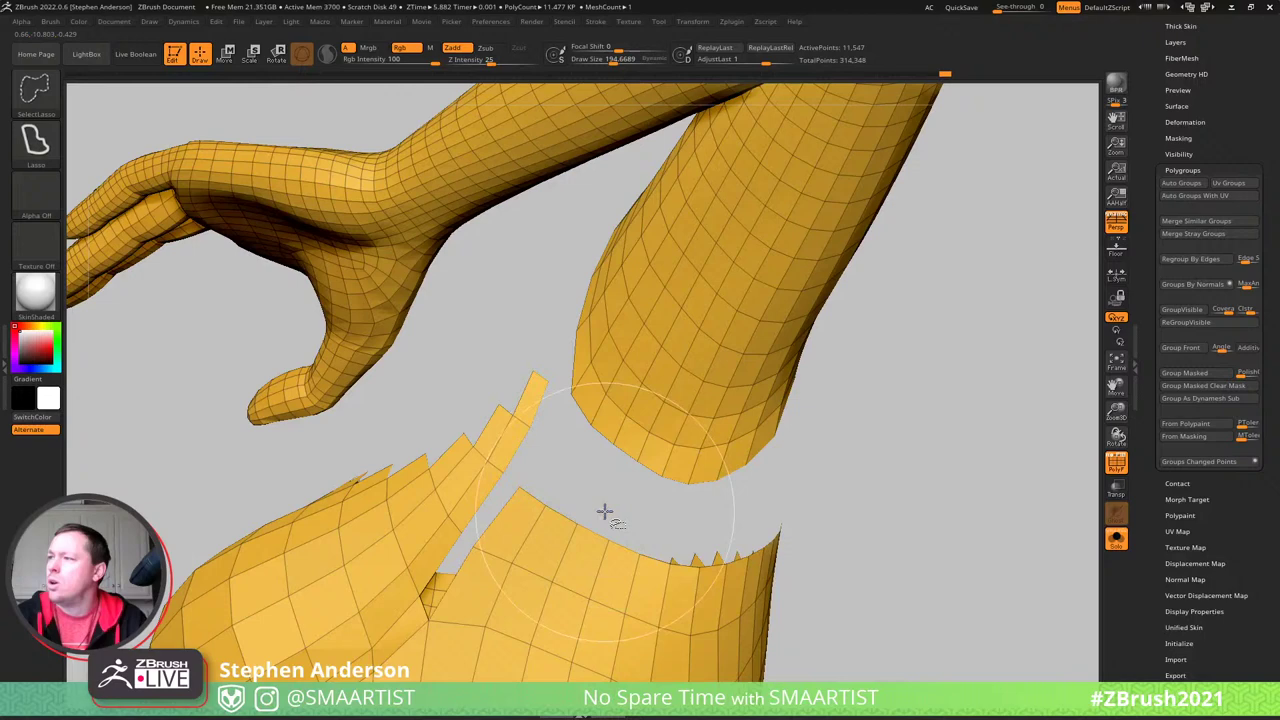
ctrl+alt+shift+click(516, 427)
ctrl+alt+shift+click(478, 451)
ctrl+alt+shift+click(462, 444)
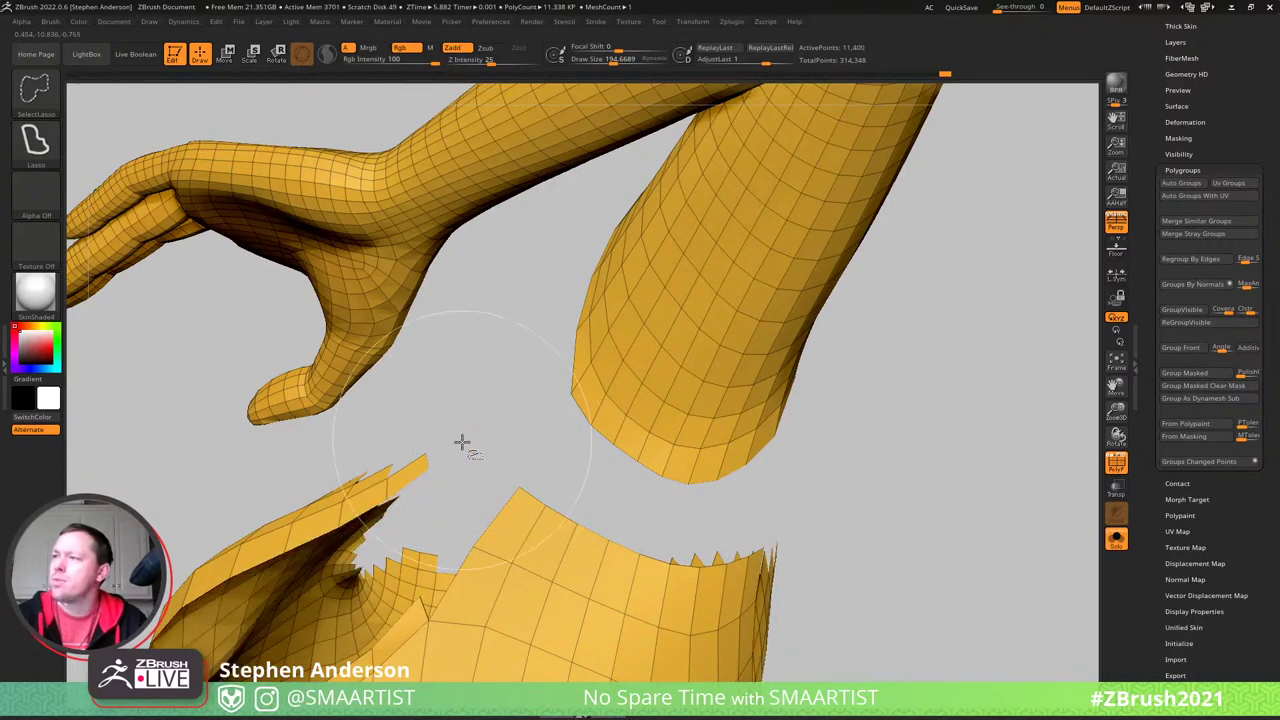
- Mask the whole detached left arm and hand with the MaskLasso brush and convert the mask into its own polygroup
ctrl+right_drag(569, 483, 477, 414)
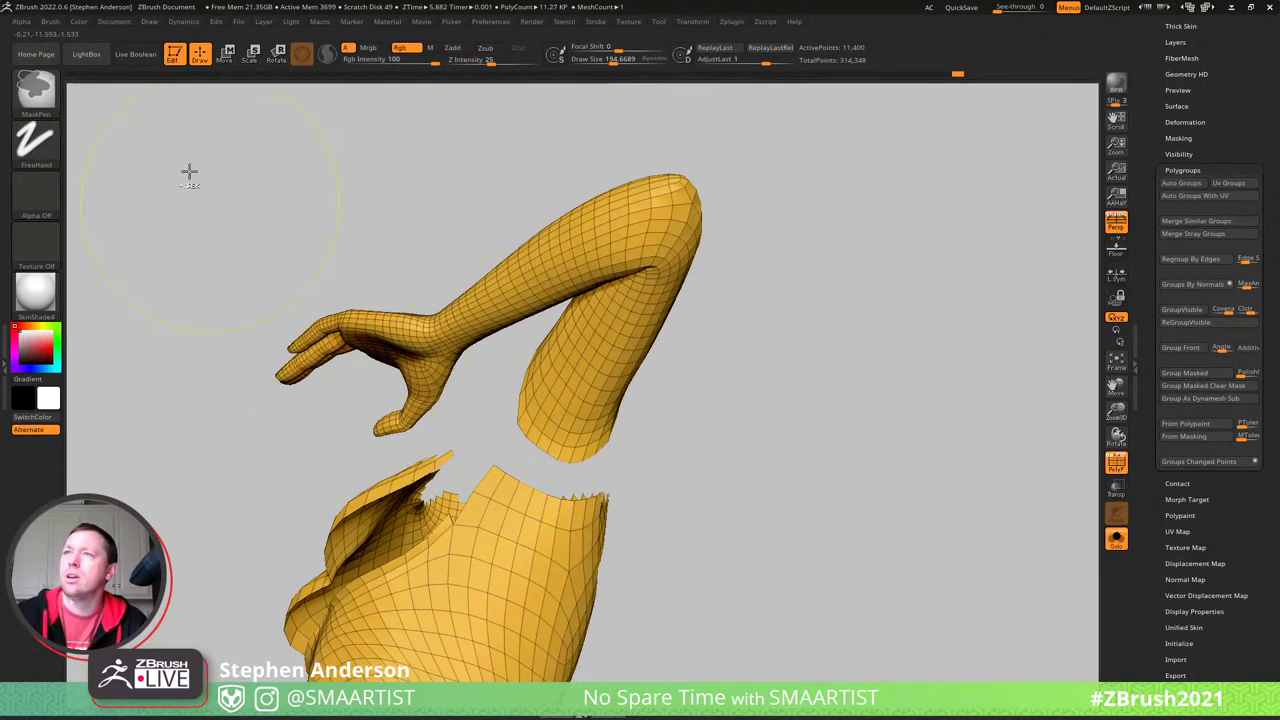
ctrl+click(35, 95)
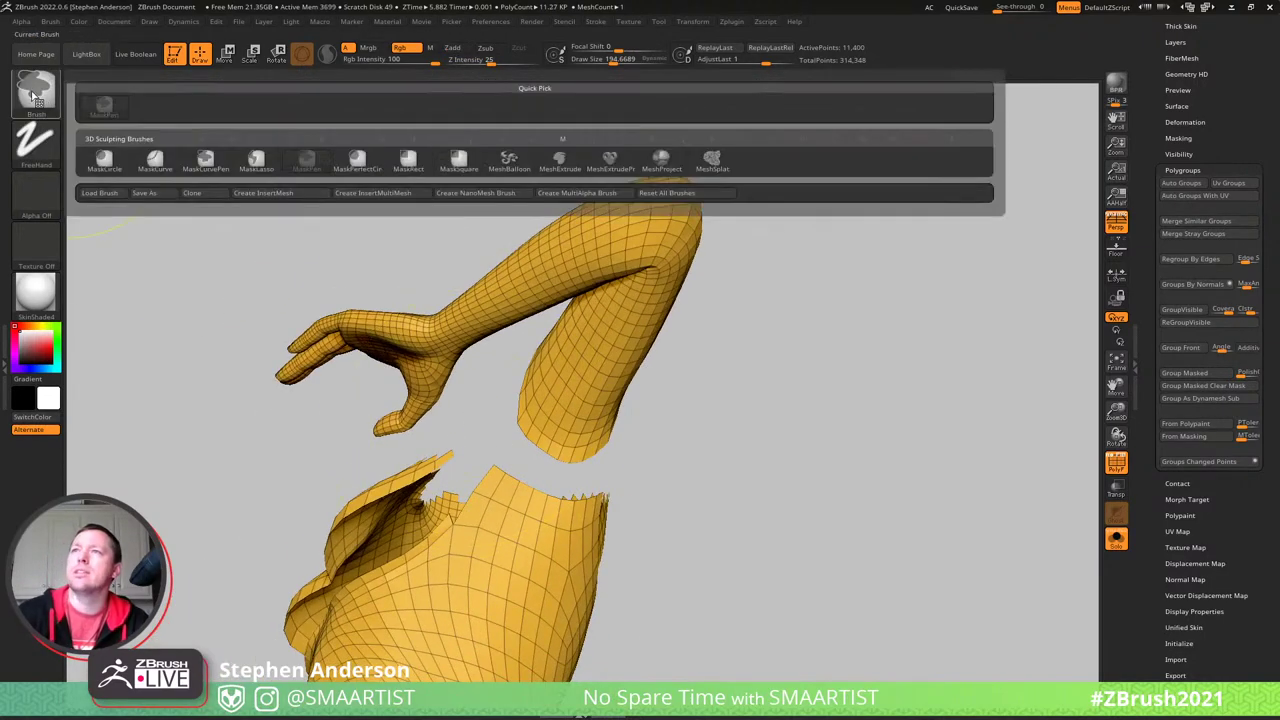
click(257, 165)
mouse_move(409, 445)
ctrl+mouse_down()
mouse_move(166, 223)
mouse_move(906, 231)
mouse_move(642, 465)
ctrl+mouse_up()
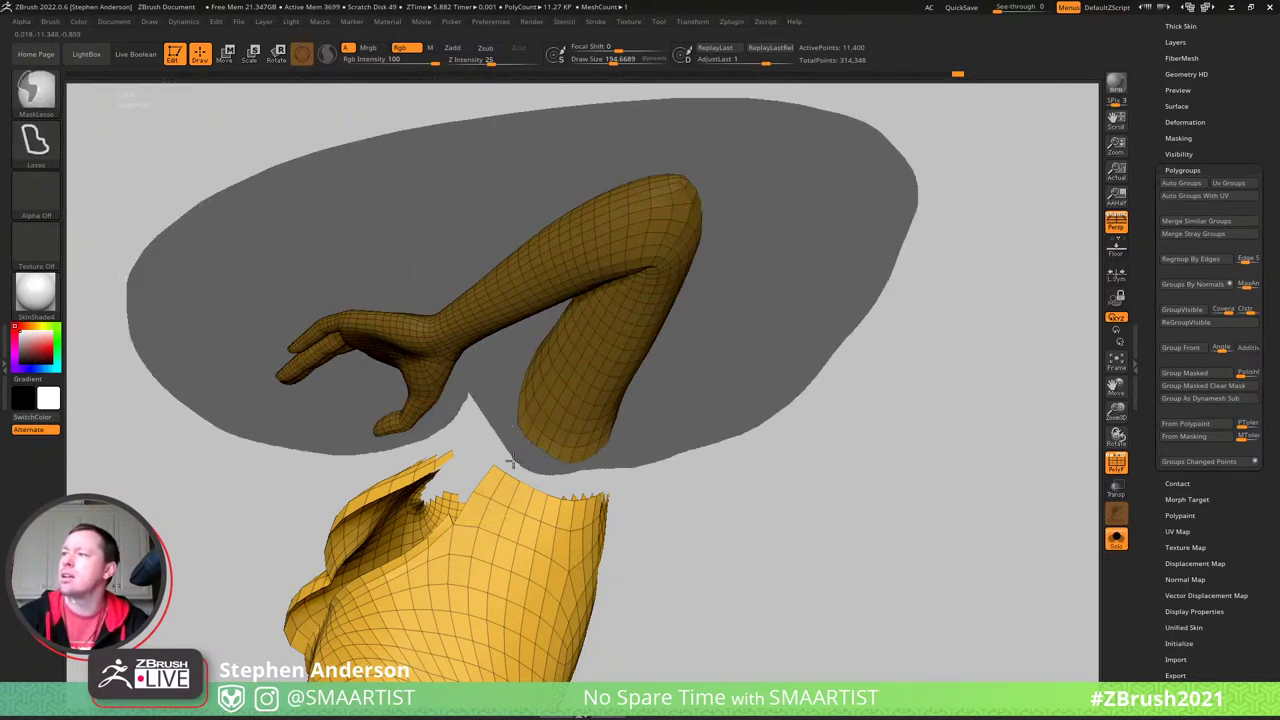
ctrl+drag(512, 460, 520, 458)
key(ctrl+w)
- Return to the Move brush and unhide the whole body mesh
key(b)
key(m)
key(v)
mouse_move(600, 480)
mouse_down()
mouse_move(537, 463)
mouse_move(571, 474)
mouse_move(673, 440)
mouse_move(700, 466)
mouse_up()
ctrl+shift+click(700, 466)
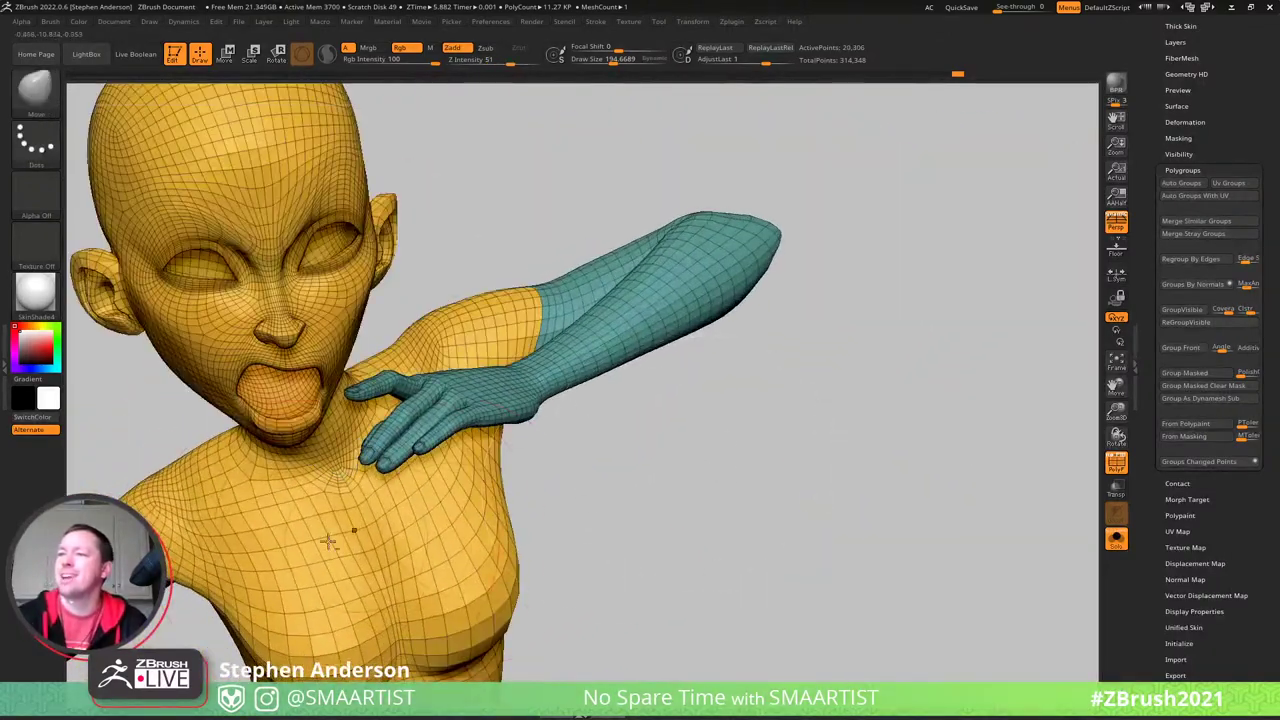
- Isolate the right forearm polygroup to check it, and bring the full body back into view
alt+right_drag(334, 537, 612, 316)
mouse_move(612, 315)
mouse_down()
mouse_move(583, 280)
mouse_move(435, 377)
mouse_up()
key(ctrl+shift)
ctrl+shift+click(418, 418)
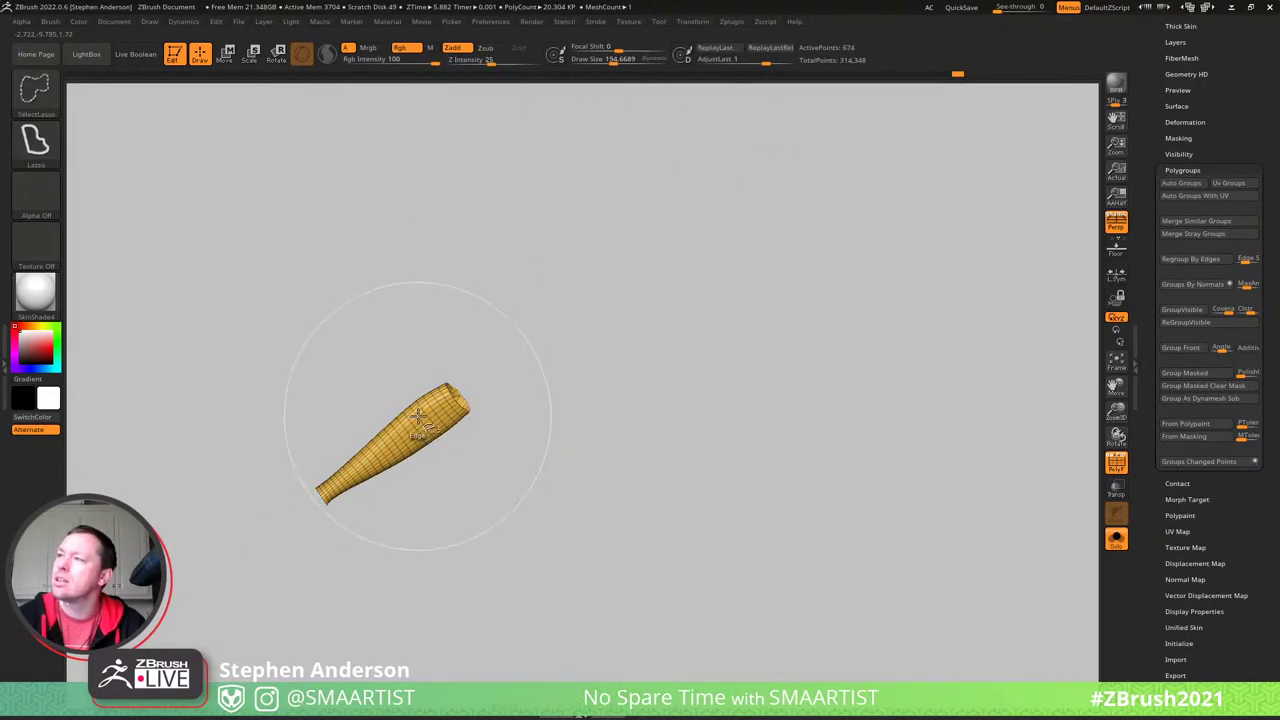
ctrl+shift+click(512, 430)
mouse_move(657, 403)
mouse_down()
mouse_move(540, 455)
mouse_move(545, 350)
mouse_move(589, 357)
mouse_up()
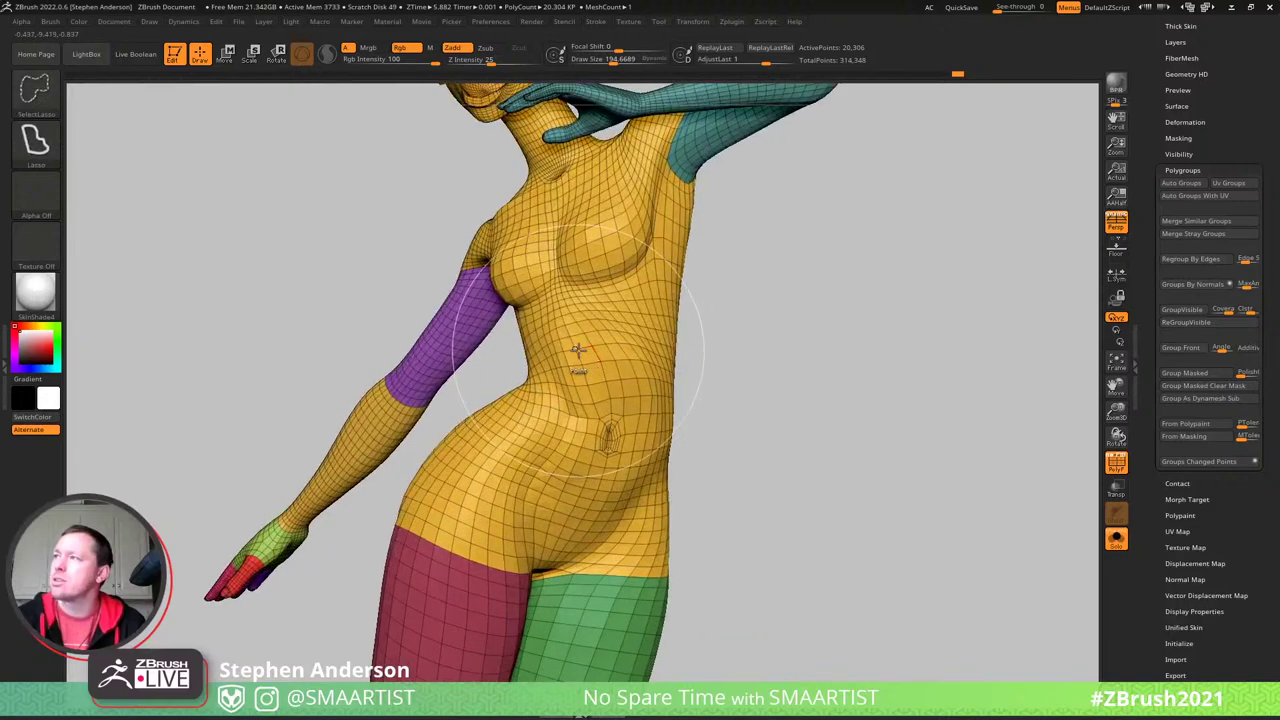
- Isolate the head and torso polygroup and hide the upper body and leftover edge loops above the waist, keeping the hips
ctrl+shift+click(578, 350)
mouse_move(729, 443)
mouse_down()
mouse_move(571, 371)
mouse_move(470, 360)
mouse_move(503, 377)
mouse_up()
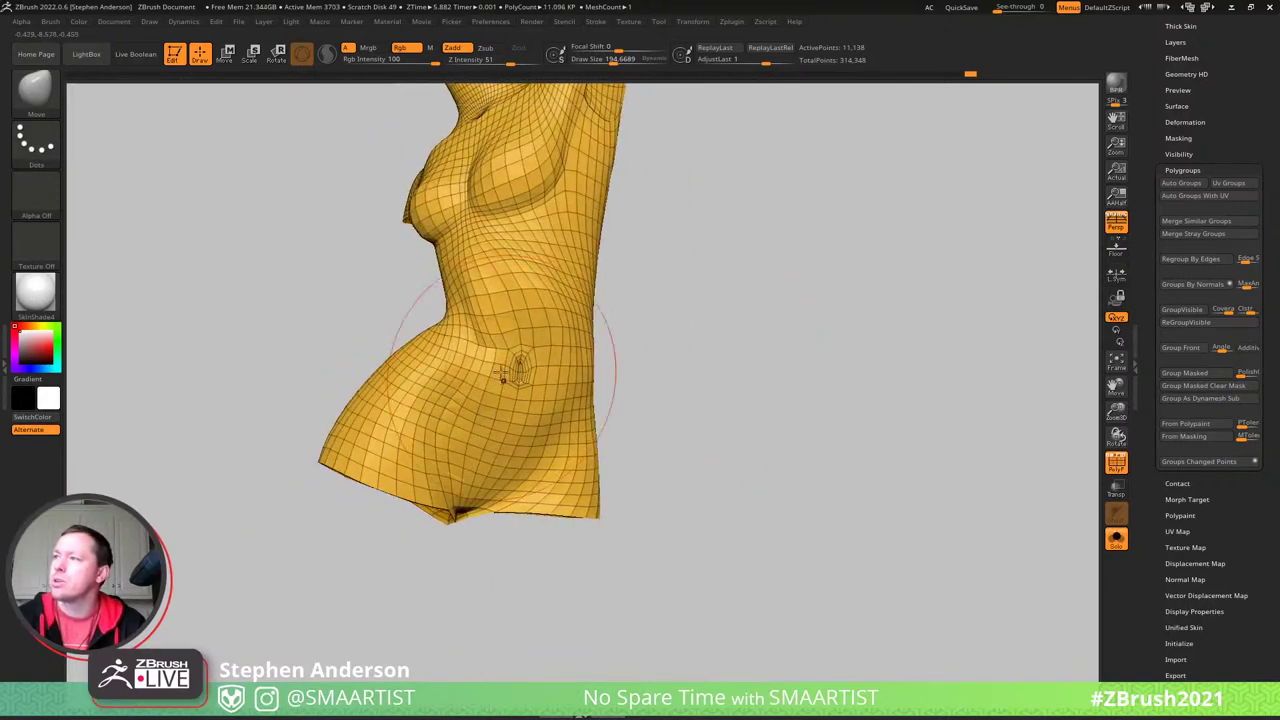
mouse_move(501, 374)
ctrl+right_down()
mouse_move(566, 400)
mouse_move(504, 273)
mouse_move(486, 460)
ctrl+right_up()
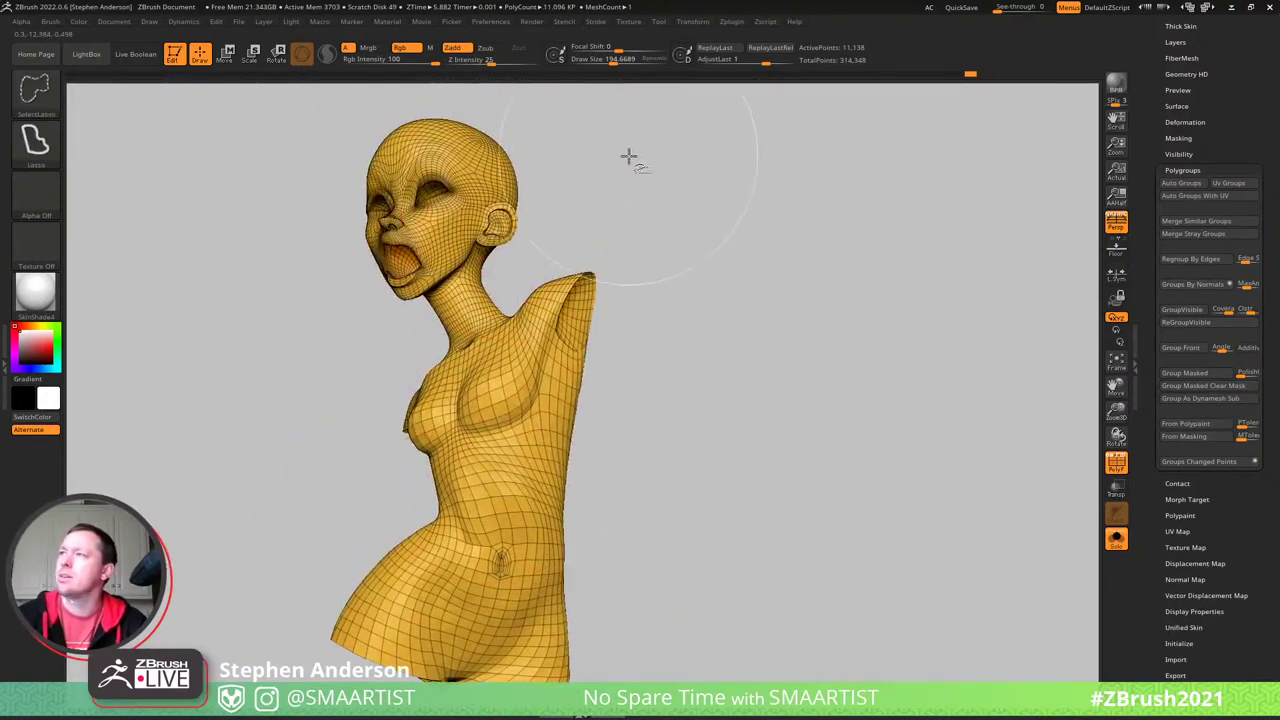
mouse_move(628, 156)
ctrl+shift+mouse_down()
mouse_move(530, 88)
mouse_move(280, 360)
mouse_move(371, 466)
mouse_move(678, 485)
mouse_move(660, 490)
ctrl+shift+mouse_up()
mouse_move(563, 500)
mouse_down()
mouse_move(511, 529)
mouse_move(543, 523)
mouse_move(524, 536)
mouse_move(543, 577)
mouse_up()
mouse_move(494, 560)
right_down()
mouse_move(466, 563)
mouse_move(545, 555)
right_up()
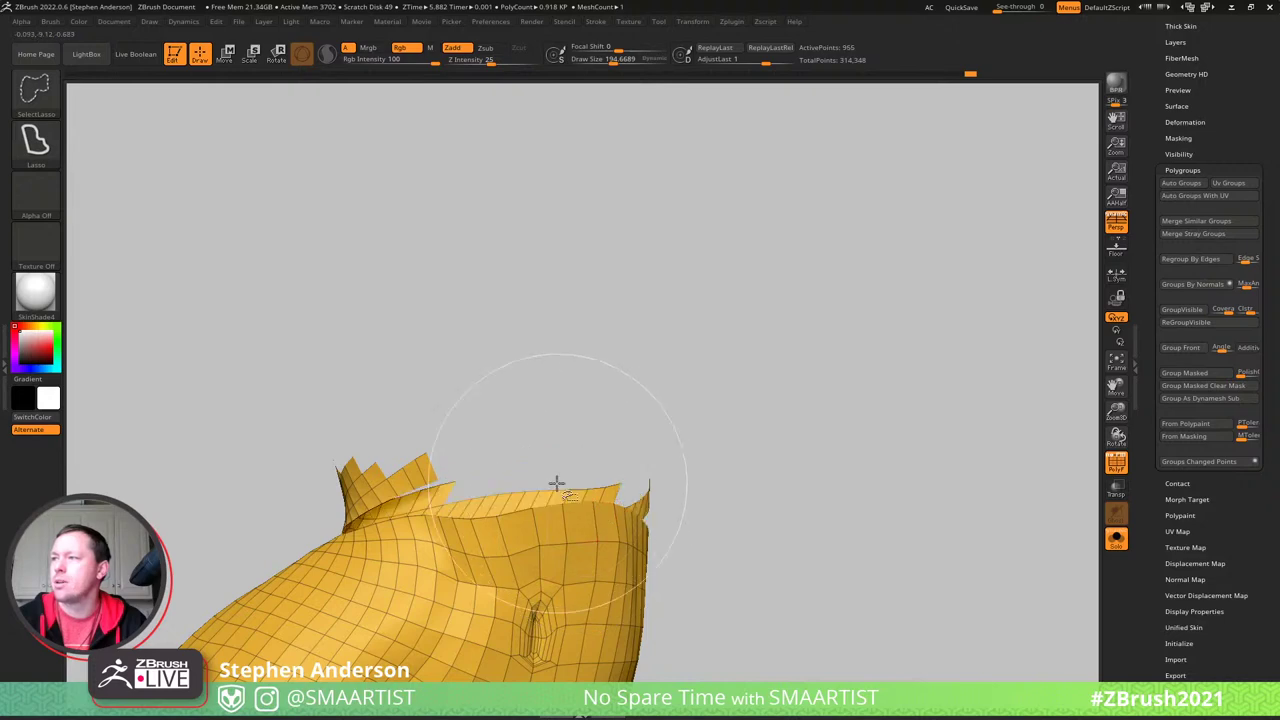
mouse_move(501, 487)
mouse_down()
mouse_move(509, 506)
mouse_move(565, 485)
mouse_move(543, 460)
mouse_move(471, 486)
mouse_move(407, 487)
mouse_move(505, 521)
mouse_move(466, 400)
mouse_move(448, 397)
mouse_move(471, 380)
mouse_move(534, 397)
mouse_move(534, 418)
mouse_move(694, 491)
mouse_move(675, 491)
mouse_up()
ctrl+shift+click(364, 469)
- Undo the last visibility change, assign the visible hip area to its own polygroup, and unhide the whole body
key(shift+f)
key(shift+f)
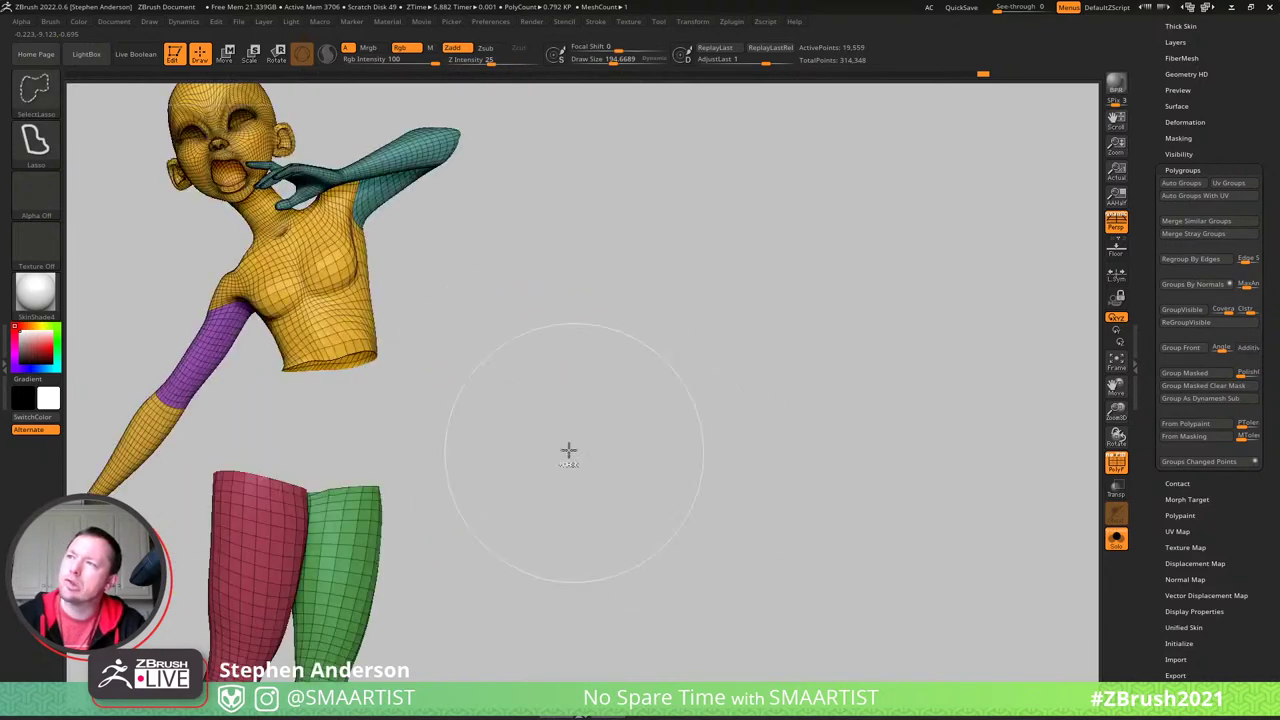
key(ctrl+z)
mouse_move(405, 381)
ctrl+right_down()
mouse_move(446, 408)
mouse_move(341, 408)
mouse_move(311, 400)
mouse_move(314, 389)
ctrl+right_up()
key(ctrl+w)
ctrl+shift+click(600, 431)
- Set the draw size to about 99 and refine the mesh where the waist meets the right hip
key(s)
drag(285, 397, 274, 397)
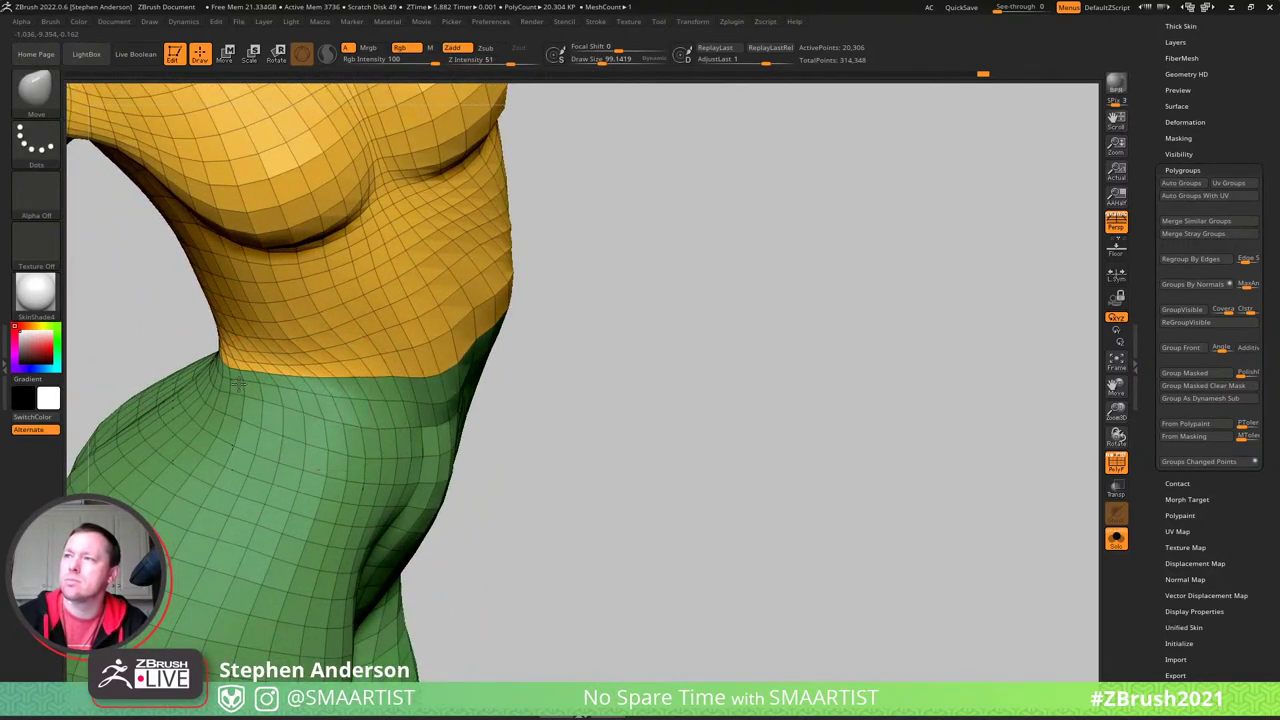
right_drag(226, 380, 265, 379)
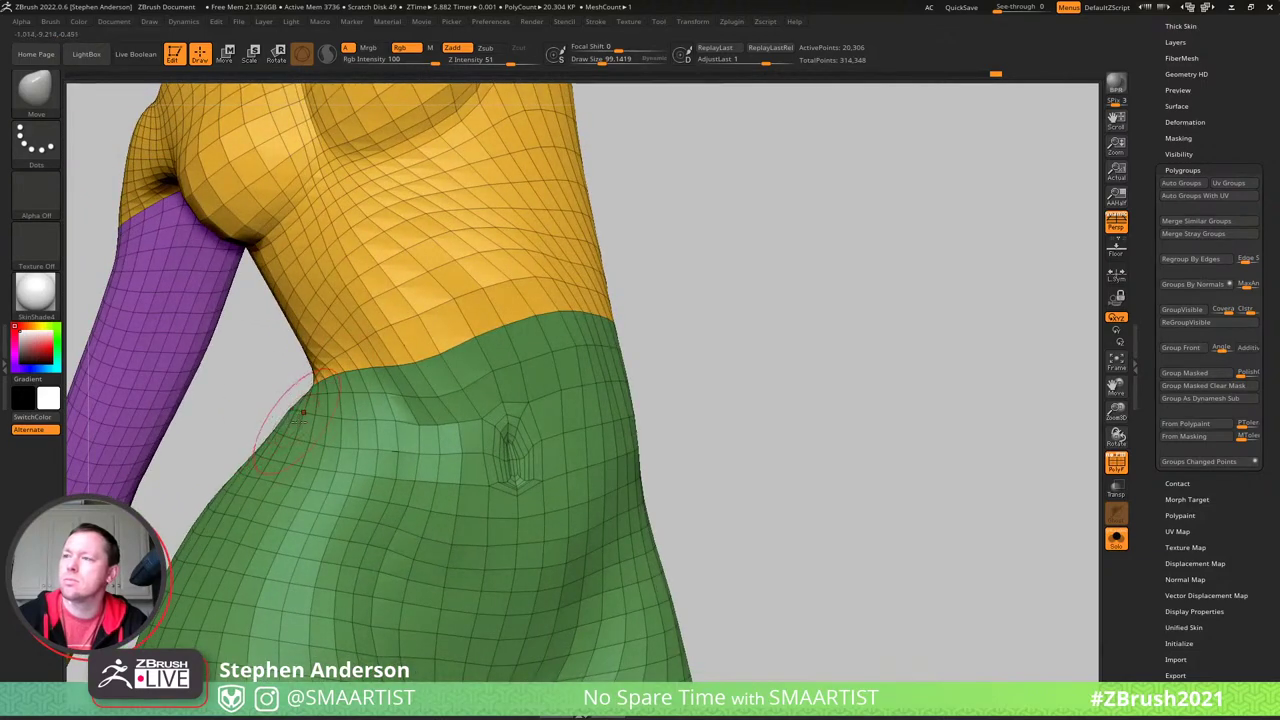
right_drag(298, 420, 286, 434)
mouse_move(286, 434)
shift+mouse_down()
mouse_move(306, 466)
mouse_move(331, 443)
shift+mouse_up()
right_drag(331, 443, 273, 425)
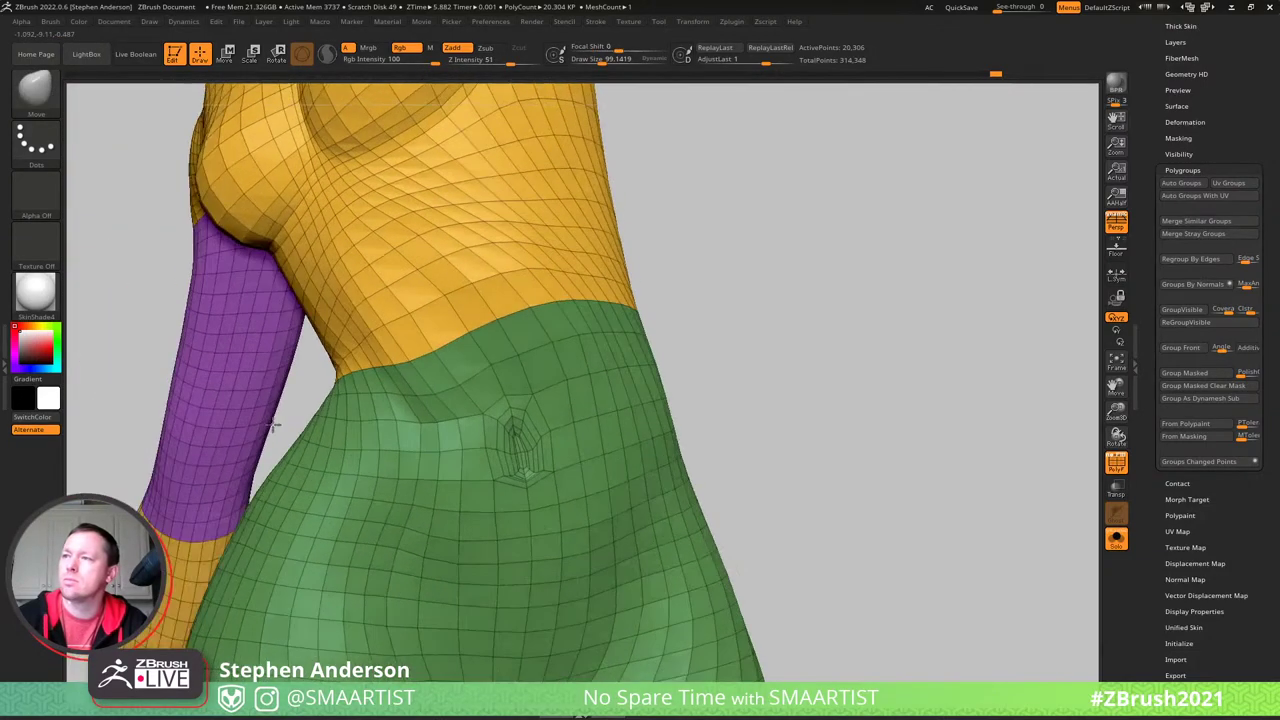
drag(273, 424, 300, 445)
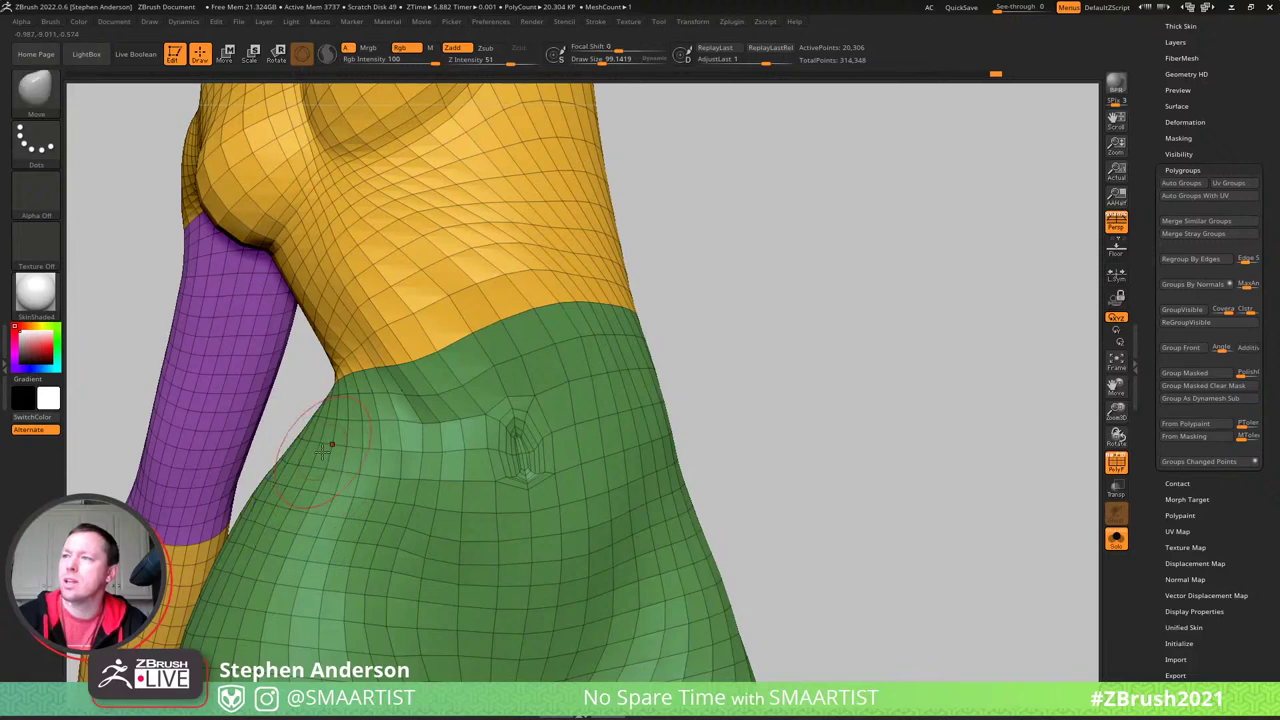
- Turn off the polygroup wireframe and set the draw size to about 86 for work around the waist and lower back
ctrl+right_drag(322, 451, 528, 366)
key(shift+f)
mouse_move(627, 428)
right_down()
mouse_move(561, 412)
mouse_move(594, 424)
mouse_move(609, 409)
mouse_move(535, 489)
mouse_move(443, 514)
mouse_move(557, 485)
right_up()
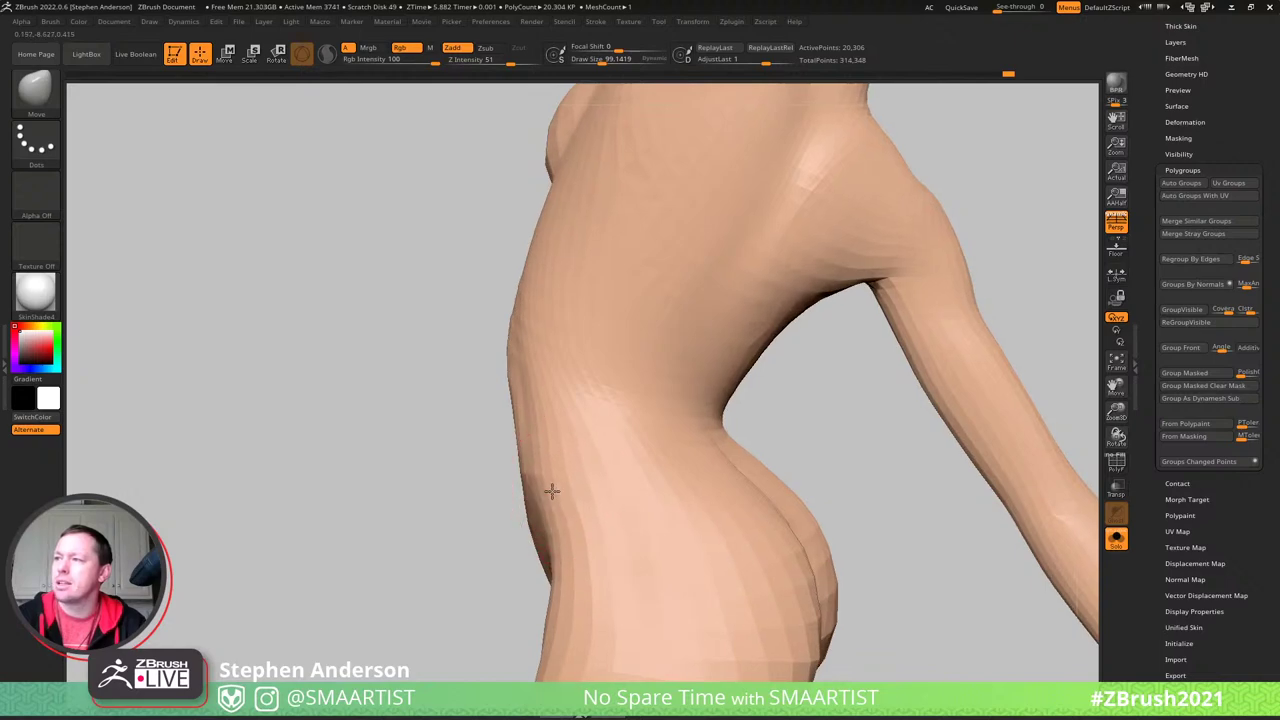
key(s)
drag(553, 483, 544, 482)
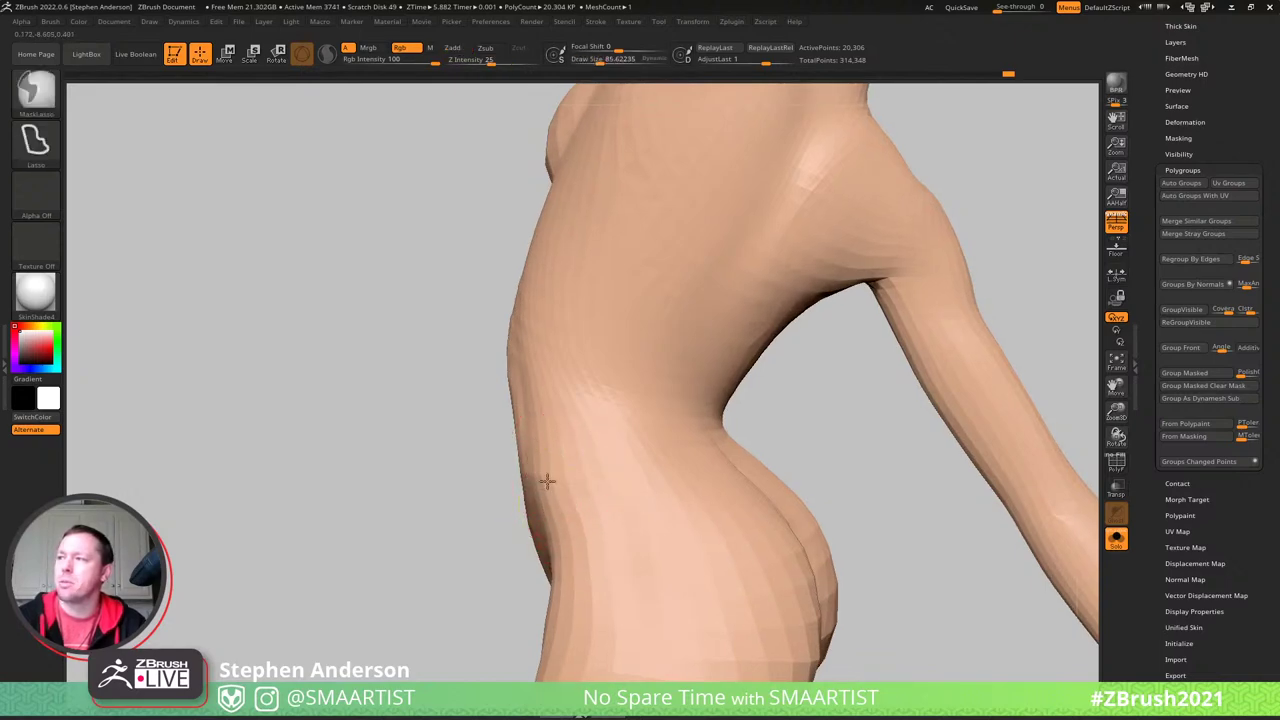
mouse_move(546, 480)
ctrl+right_down()
mouse_move(571, 440)
mouse_move(641, 502)
mouse_move(600, 469)
ctrl+right_up()
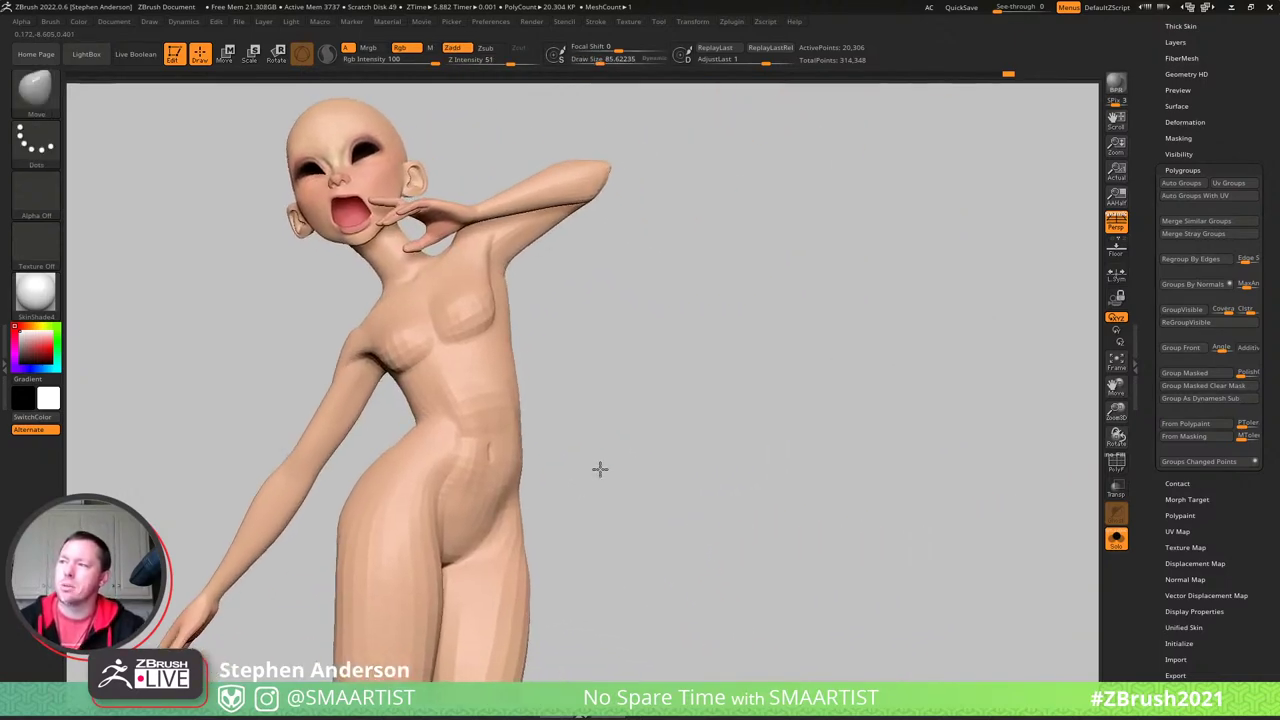
- Set the draw size to about 81 and the Smooth intensity to 36, and smooth the outer left thigh
right_drag(550, 537, 509, 540)
key(s)
drag(528, 533, 522, 533)
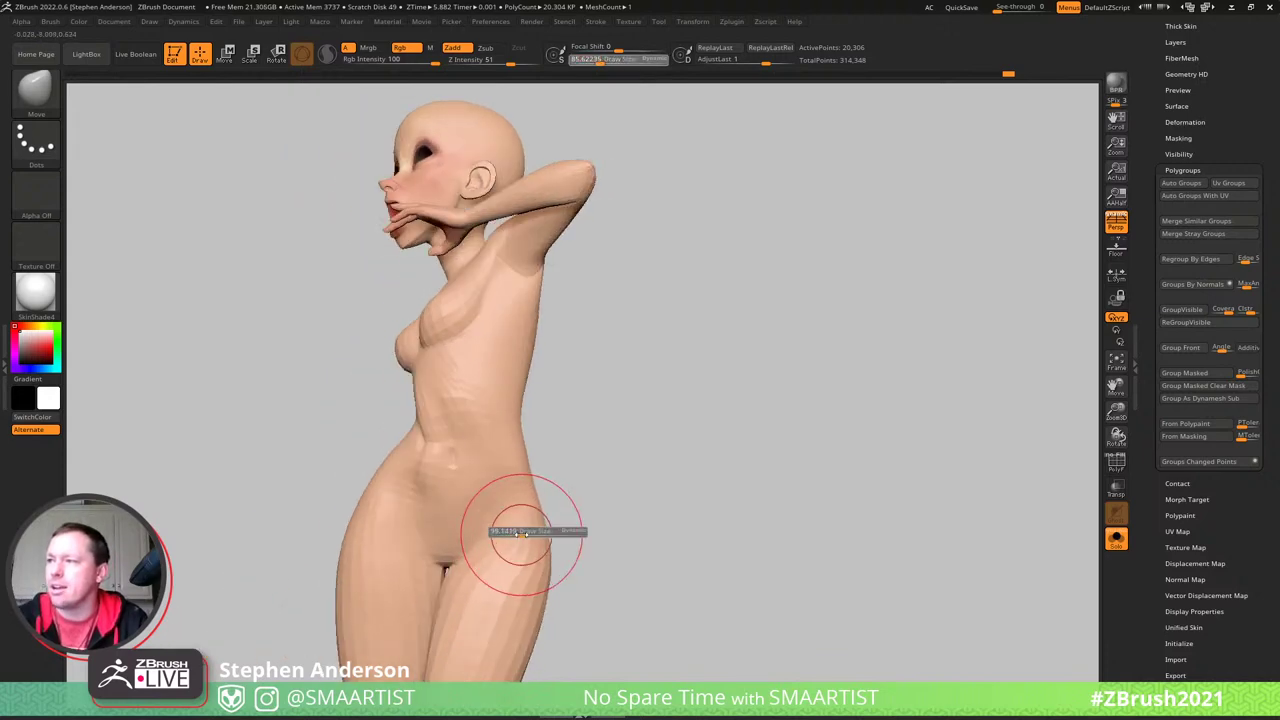
mouse_move(522, 533)
right_down()
mouse_move(586, 566)
mouse_move(483, 443)
mouse_move(477, 500)
right_up()
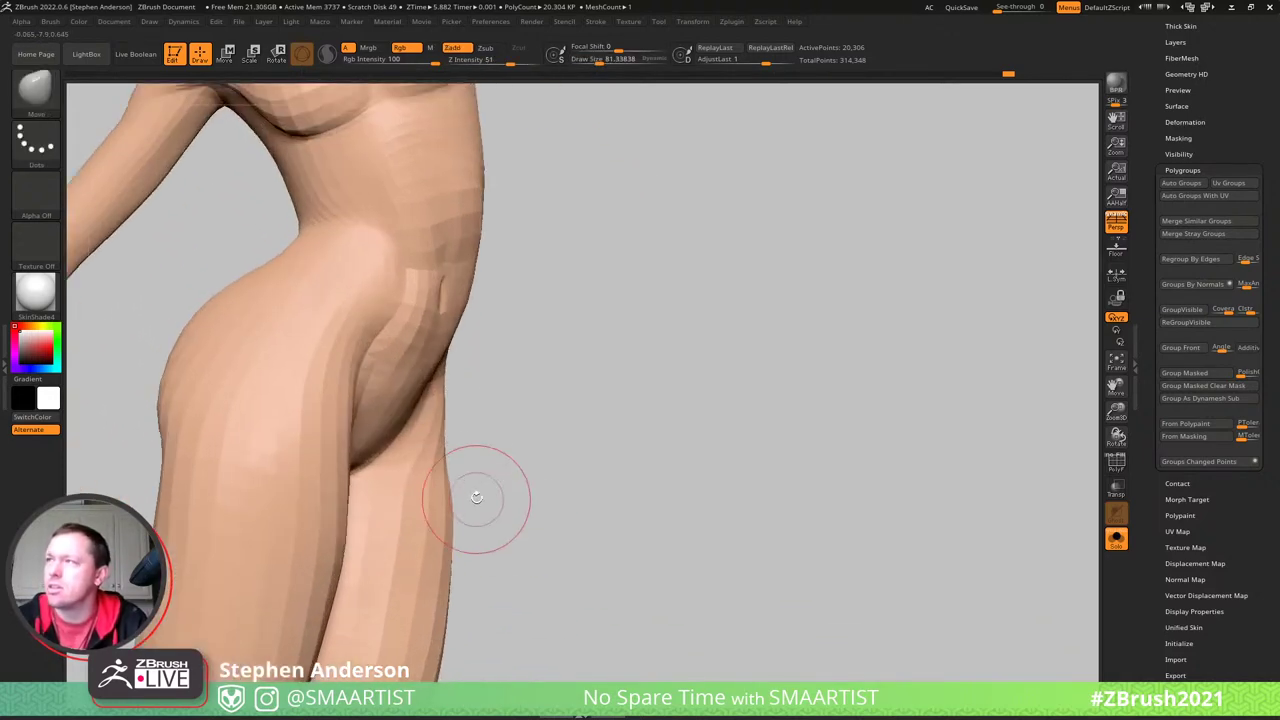
shift+drag(528, 63, 484, 63)
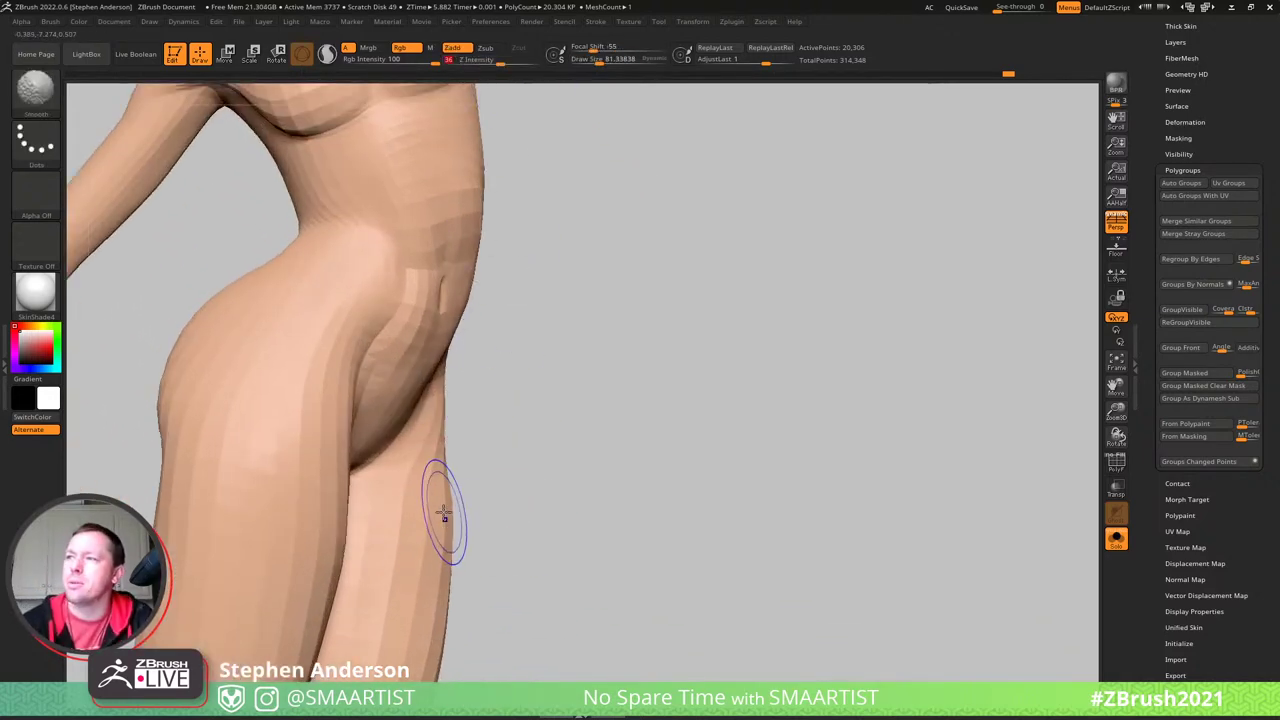
mouse_move(443, 500)
shift+mouse_down()
mouse_move(460, 497)
mouse_move(450, 528)
shift+mouse_up()
mouse_move(491, 531)
shift+right_down()
mouse_move(459, 518)
mouse_move(483, 509)
mouse_move(451, 457)
mouse_move(472, 460)
mouse_move(457, 451)
mouse_move(433, 464)
mouse_move(363, 414)
shift+right_up()
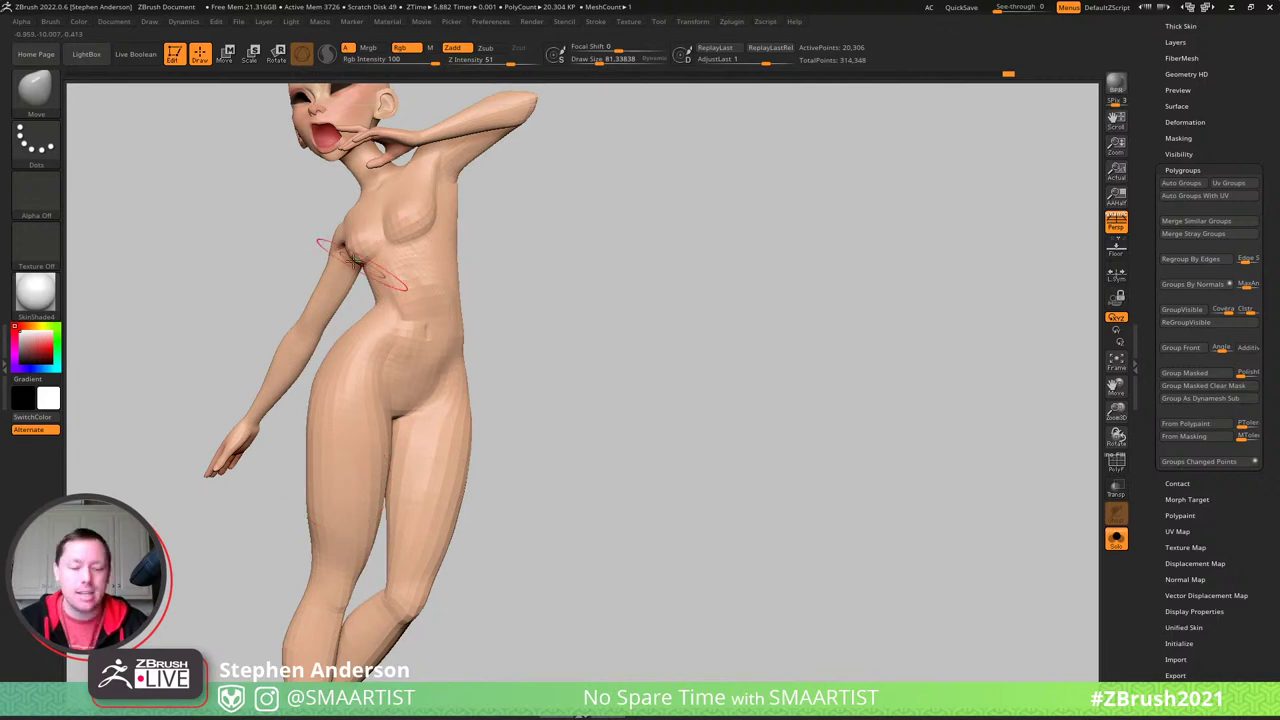
- Turn the polygroup wireframe back on and subdivide the body mesh once while checking the left fingertips
alt+right_drag(377, 254, 517, 380)
right_drag(488, 254, 520, 257)
key(shift+f)
right_drag(443, 251, 472, 248)
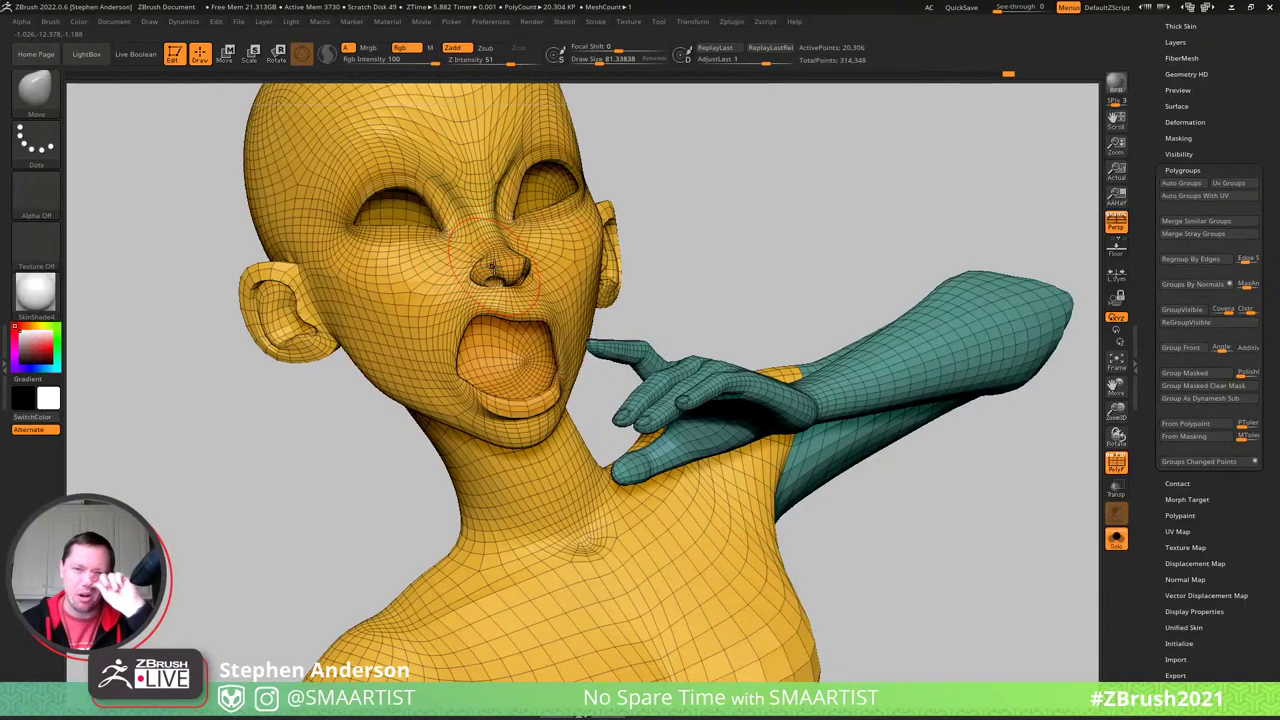
right_drag(507, 304, 650, 262)
right_drag(570, 258, 580, 319)
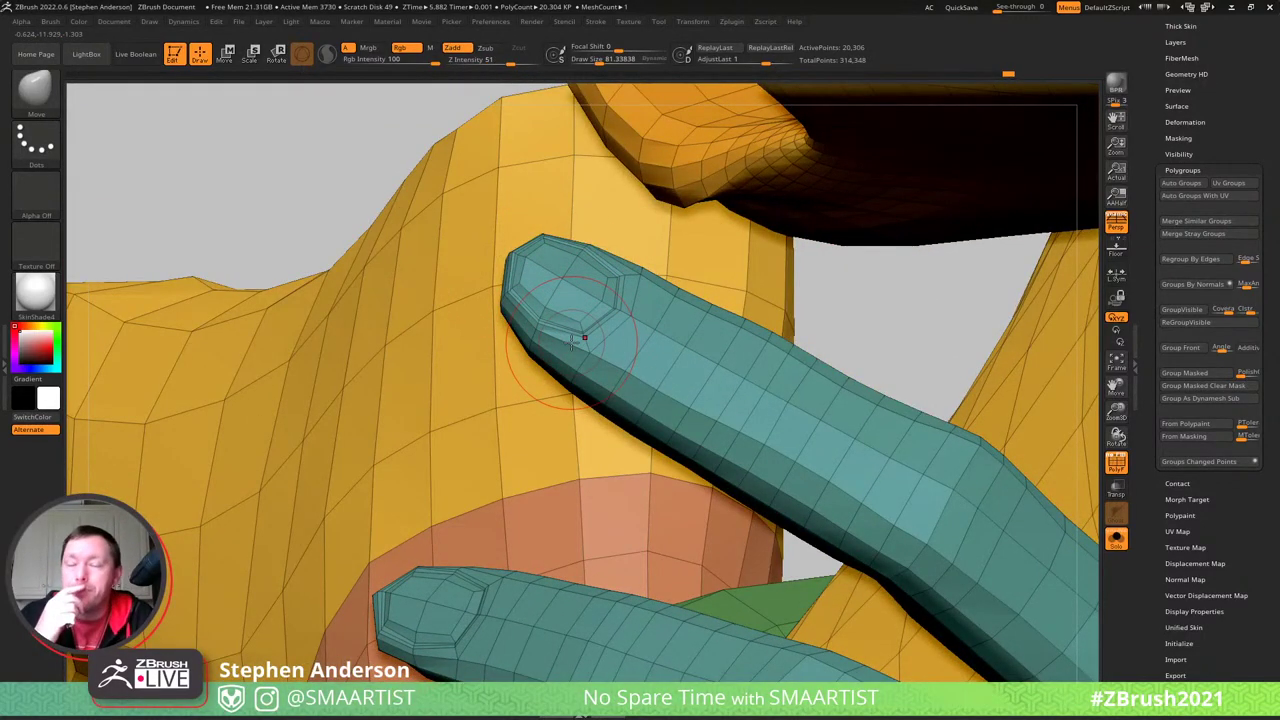
key(ctrl+d)
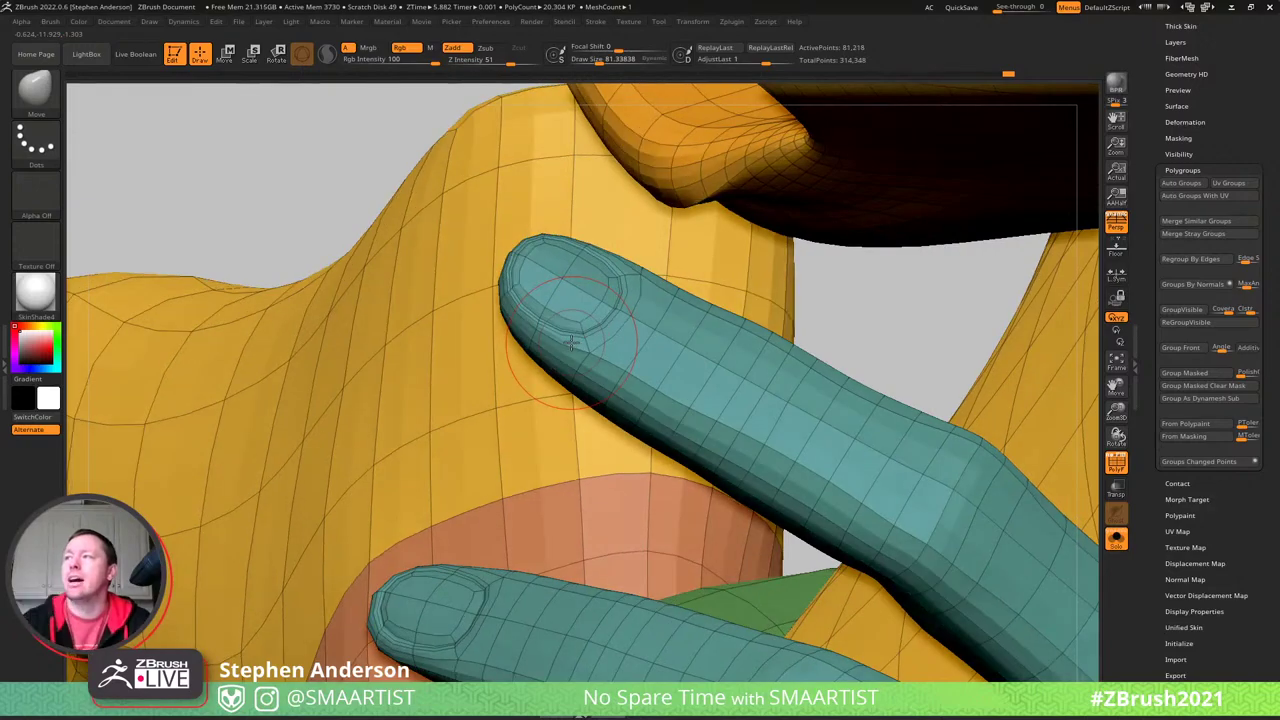
ctrl+right_drag(604, 357, 654, 471)
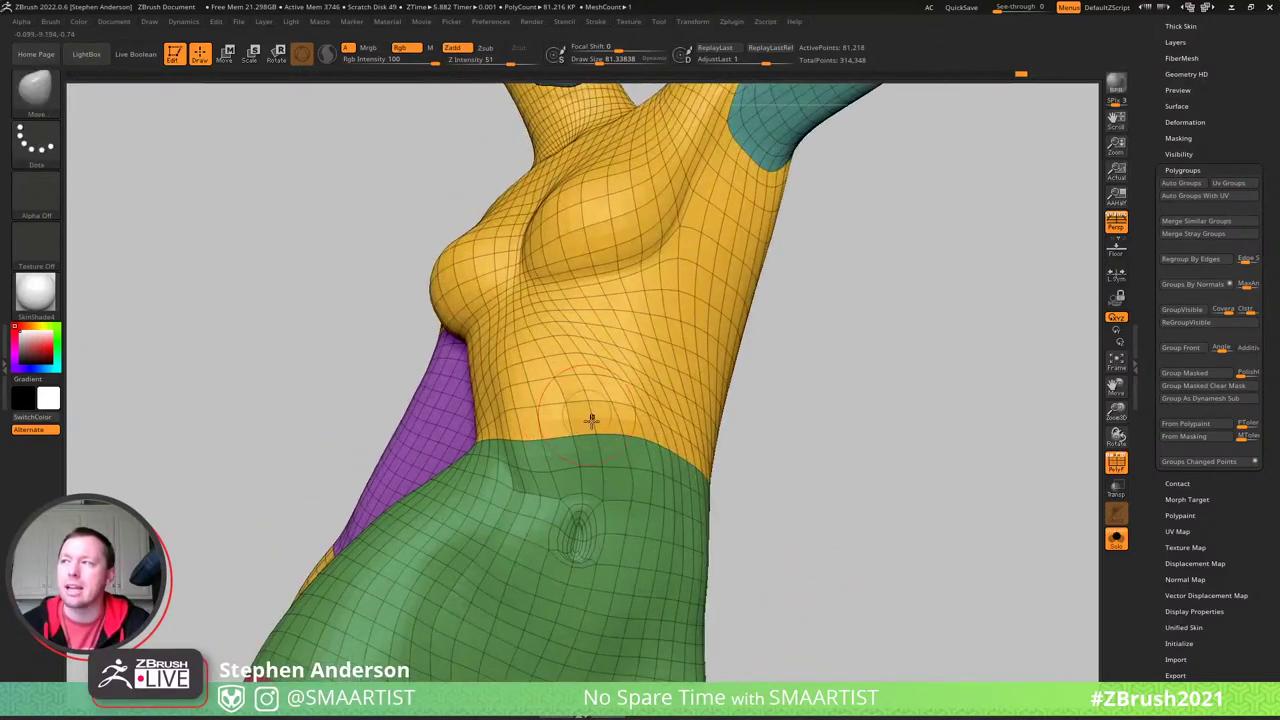
- Step the mesh down to its lower subdivision level and examine the waist where the torso and hip polygroups meet
key(shift+d)
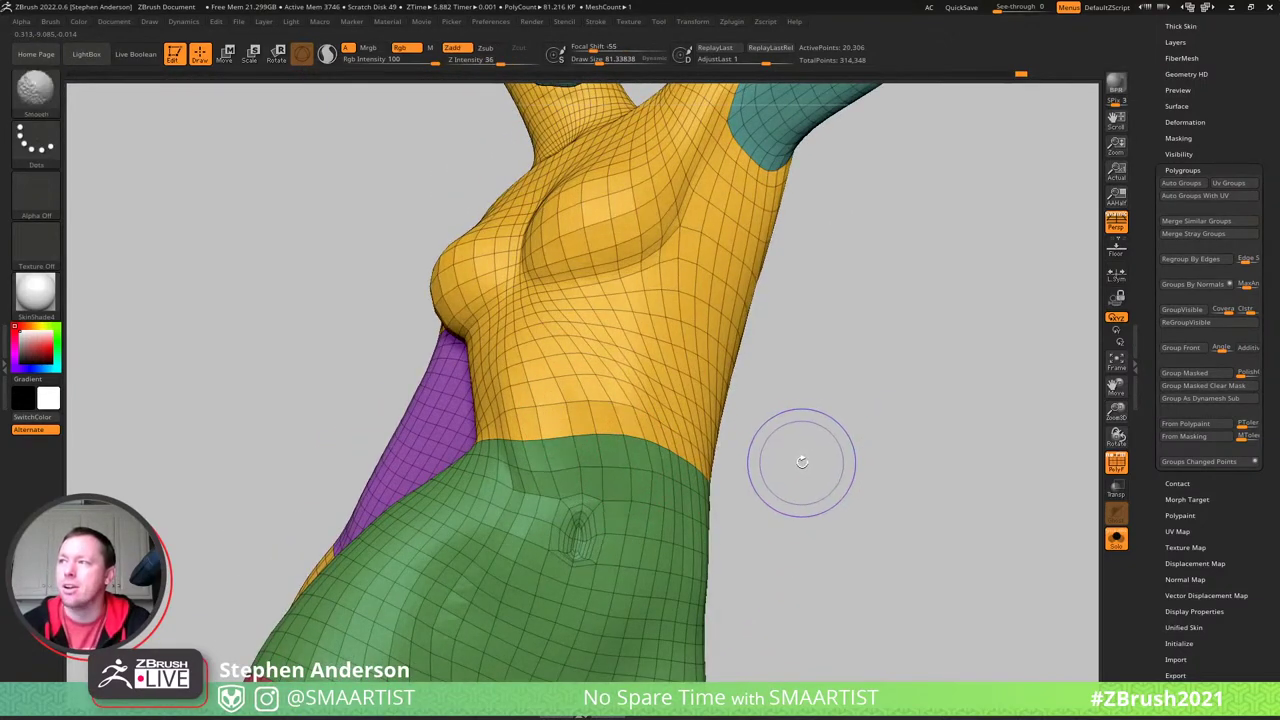
right_drag(537, 410, 589, 400)
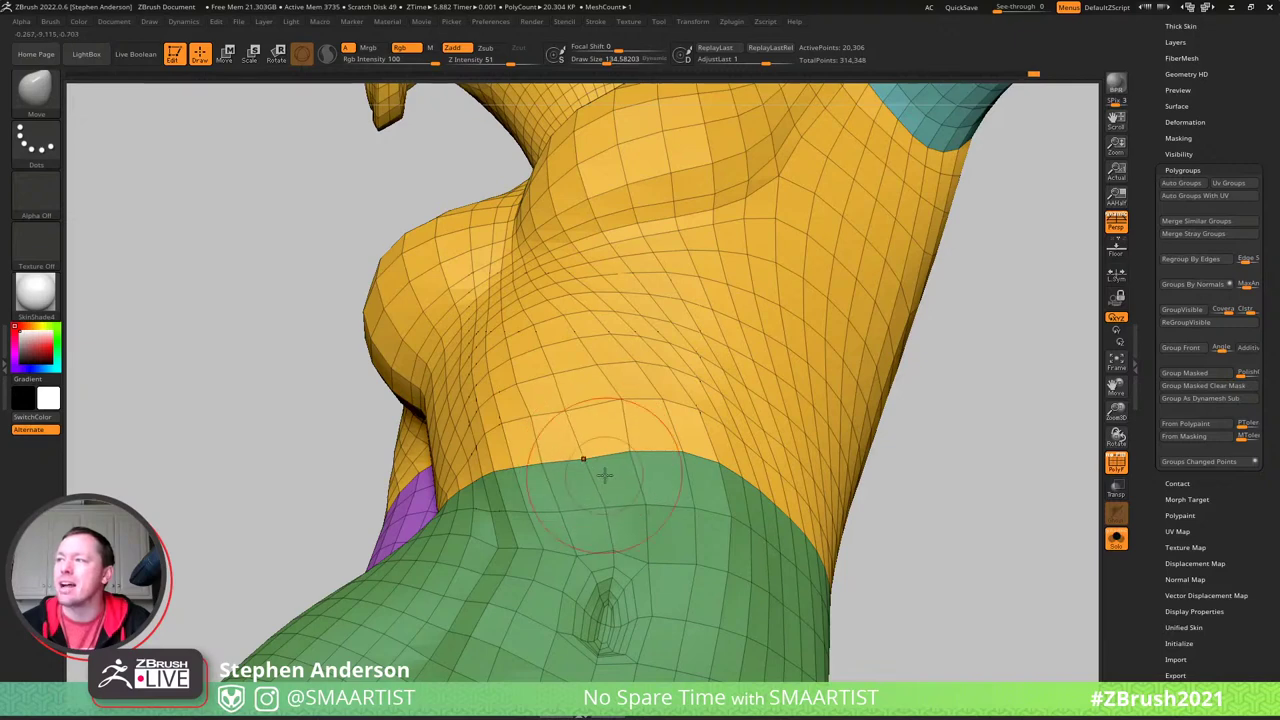
right_drag(605, 476, 605, 397)
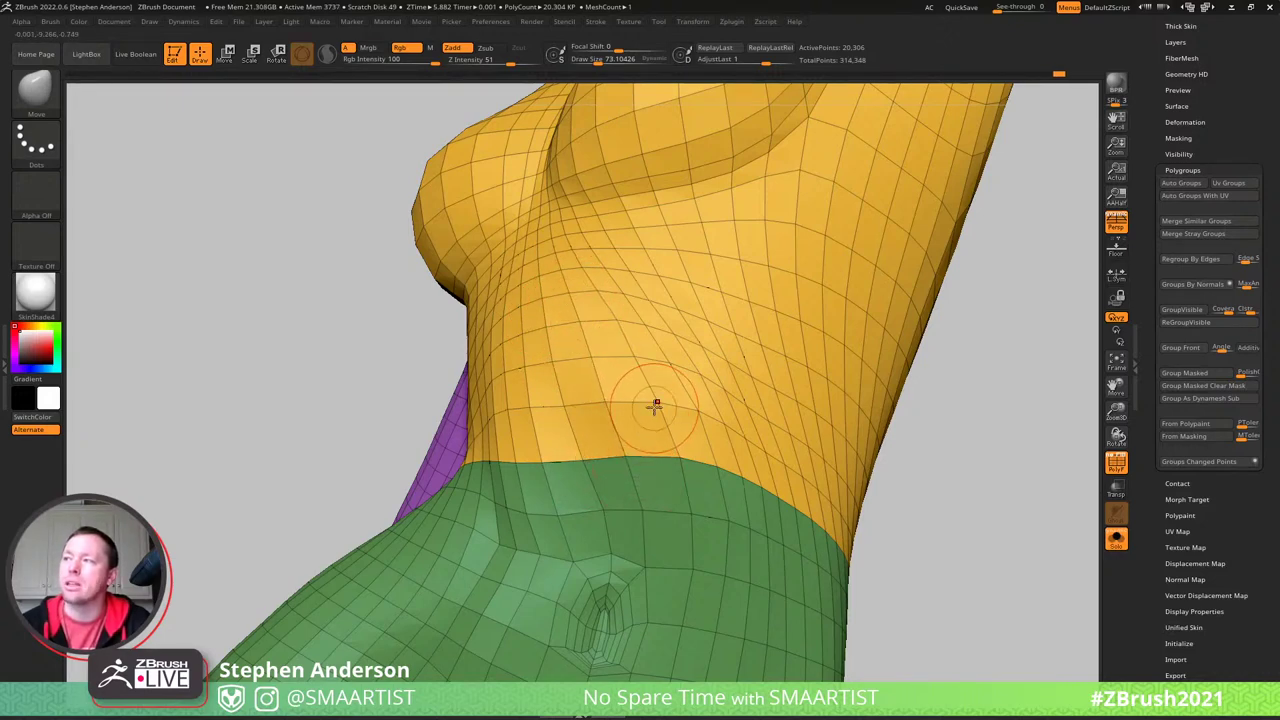
- Switch to the Move gizmo and mask everything except the right thigh polygroup
mouse_move(606, 443)
right_down()
mouse_move(680, 440)
mouse_move(626, 600)
mouse_move(596, 450)
mouse_move(620, 523)
mouse_move(643, 491)
mouse_move(547, 270)
mouse_move(419, 410)
right_up()
right_drag(508, 169, 481, 228)
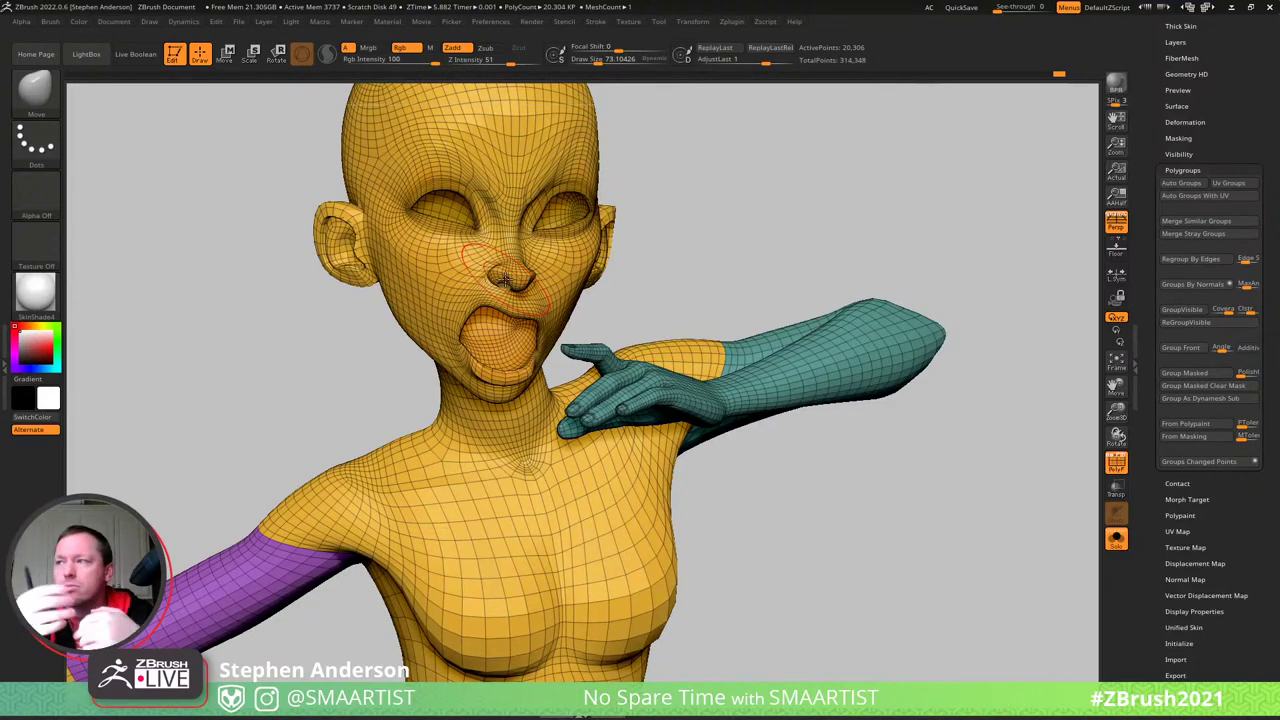
mouse_move(531, 427)
right_down()
mouse_move(626, 451)
mouse_move(551, 449)
mouse_move(481, 378)
mouse_move(472, 398)
mouse_move(503, 445)
mouse_move(385, 497)
mouse_move(455, 360)
right_up()
key(w)
ctrl+shift+click(460, 349)
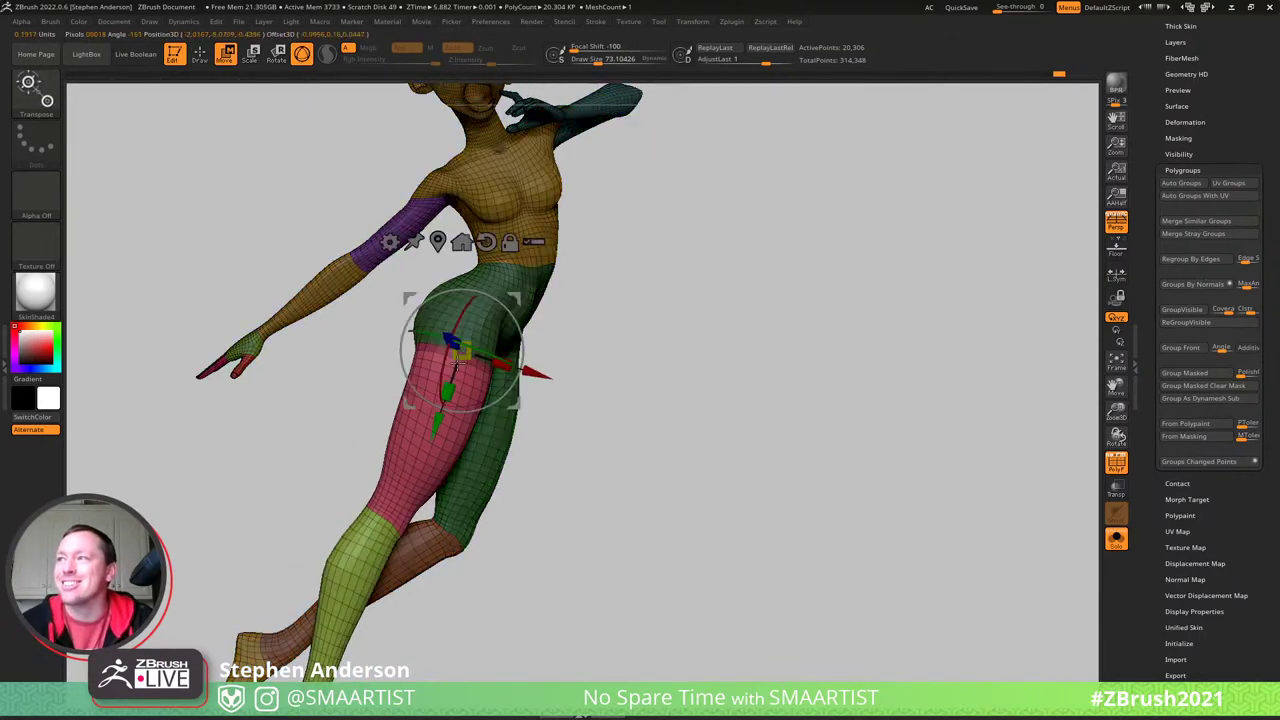
- Soften the mask's edge around the hip and rotate the right leg forward with the gizmo
right_drag(603, 400, 572, 294)
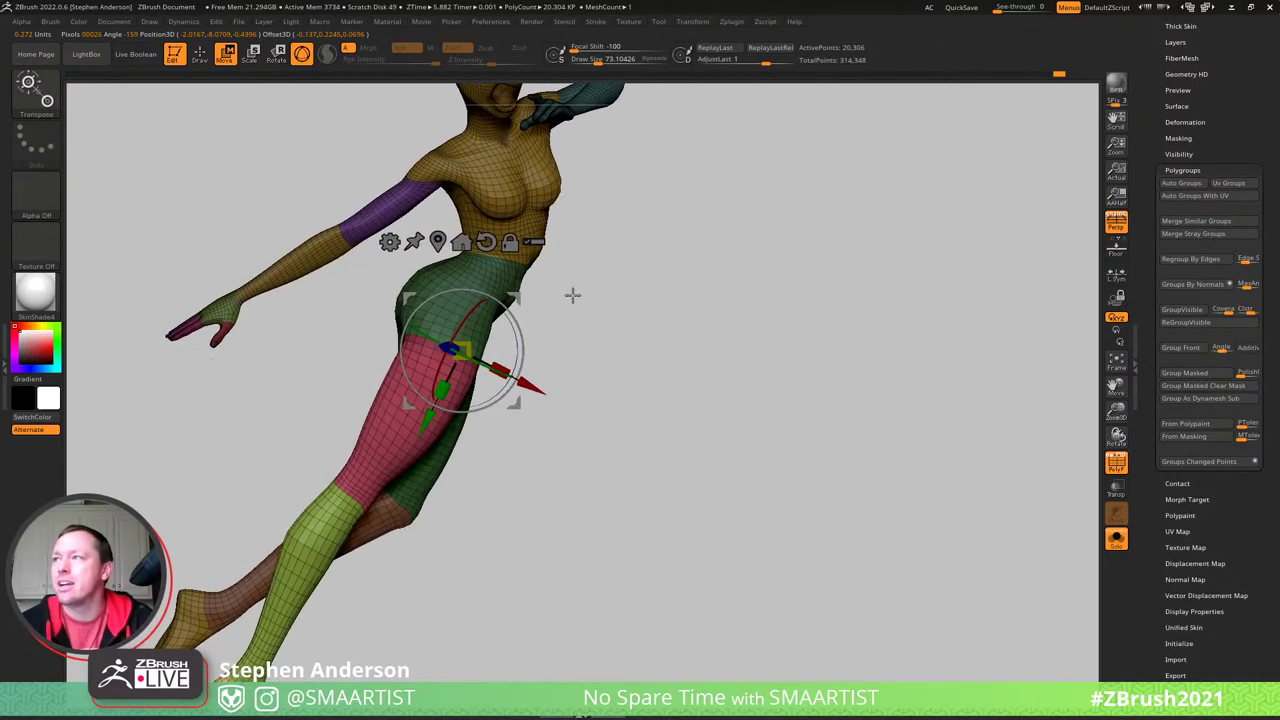
key(q)
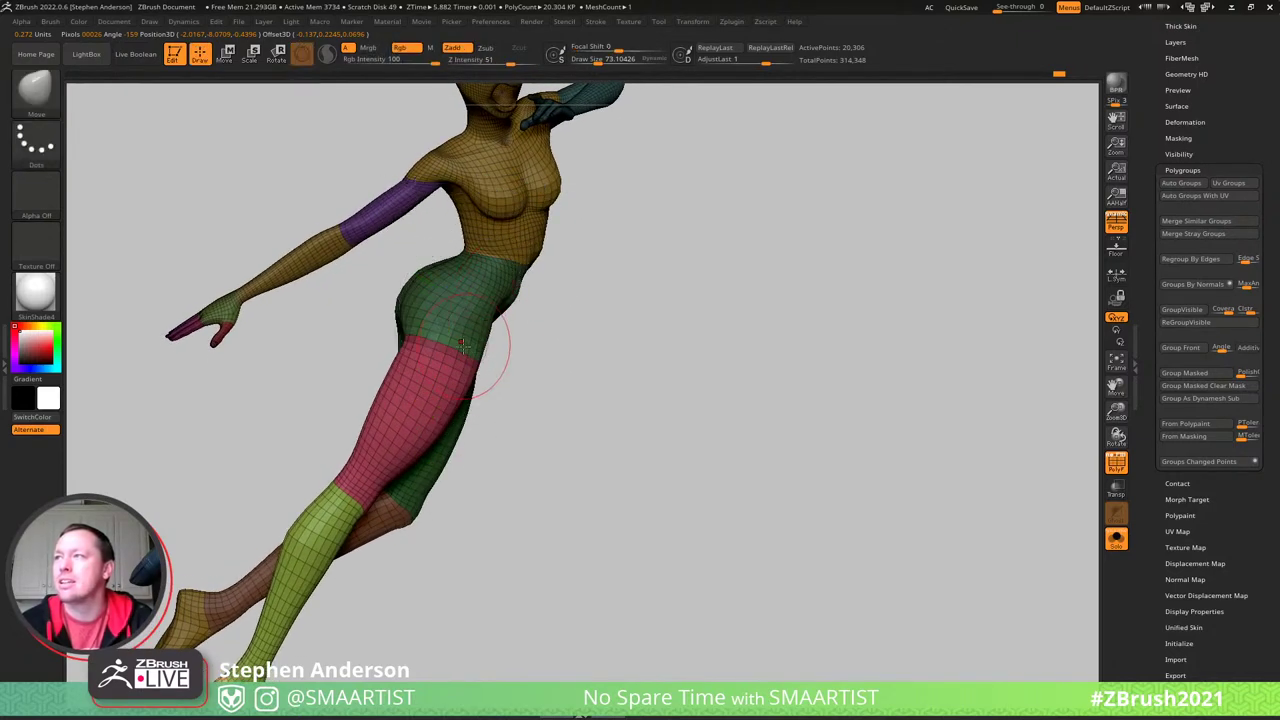
key(ctrl)
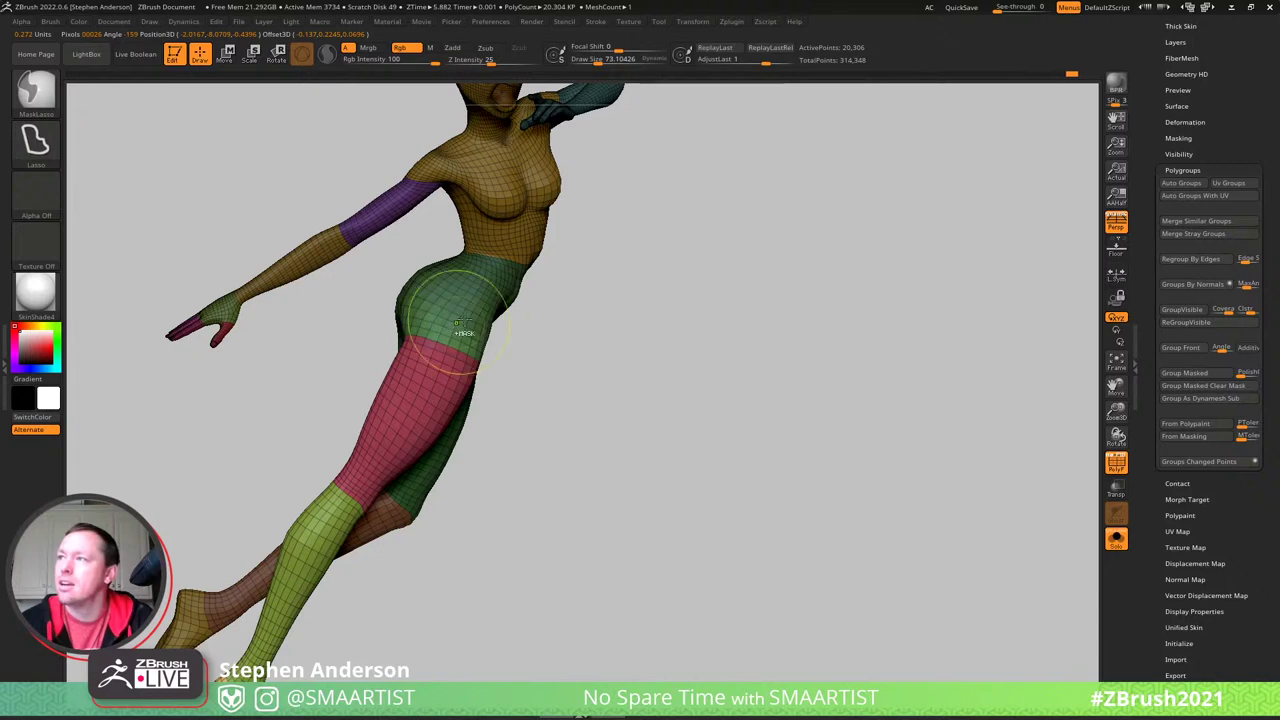
ctrl+click(525, 355)
ctrl+click(520, 346)
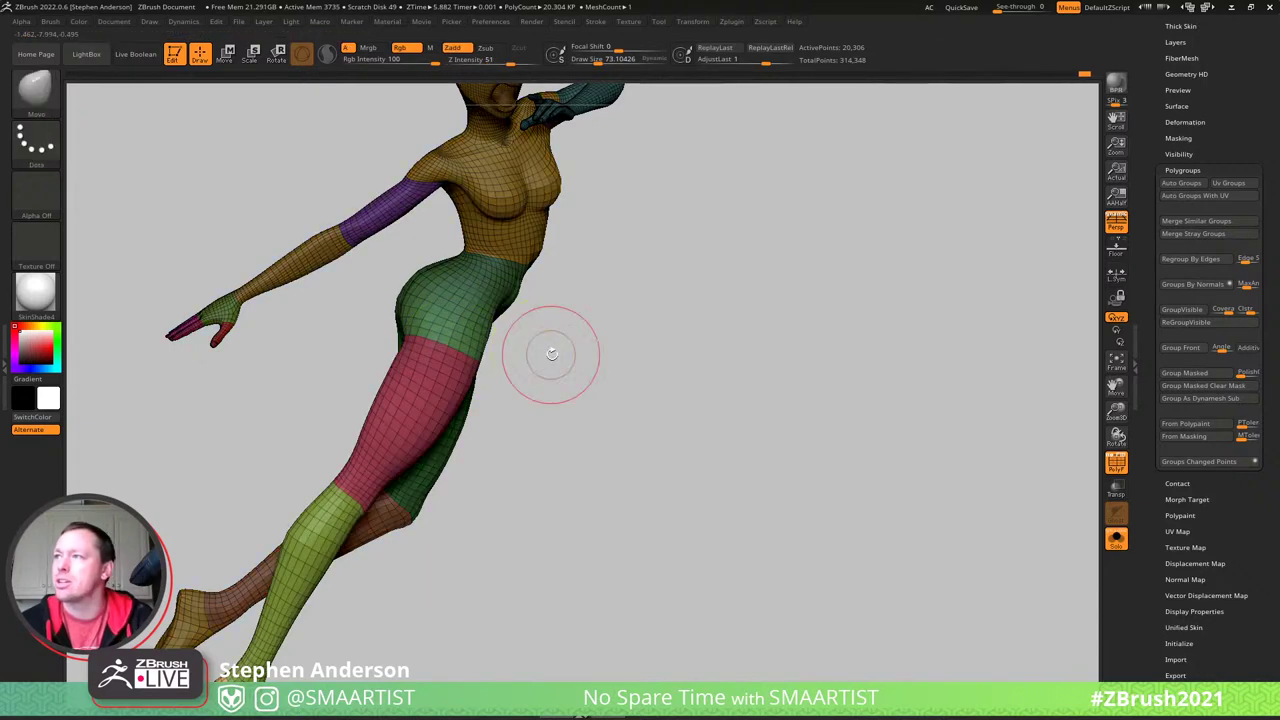
key(w)
drag(508, 253, 474, 250)
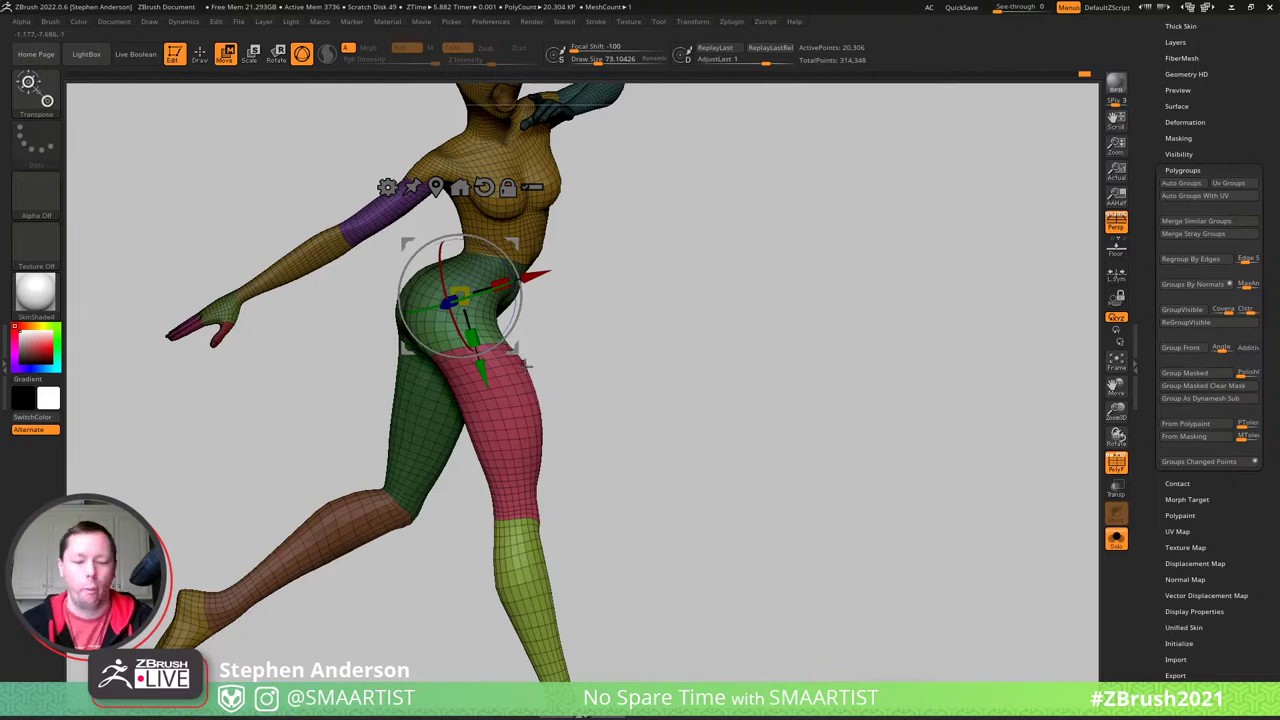
- Clear the mask, re-mask everything except the right thigh, and set the Move brush's draw size to about 77
ctrl+right_drag(594, 329, 608, 381)
ctrl+click(608, 381)
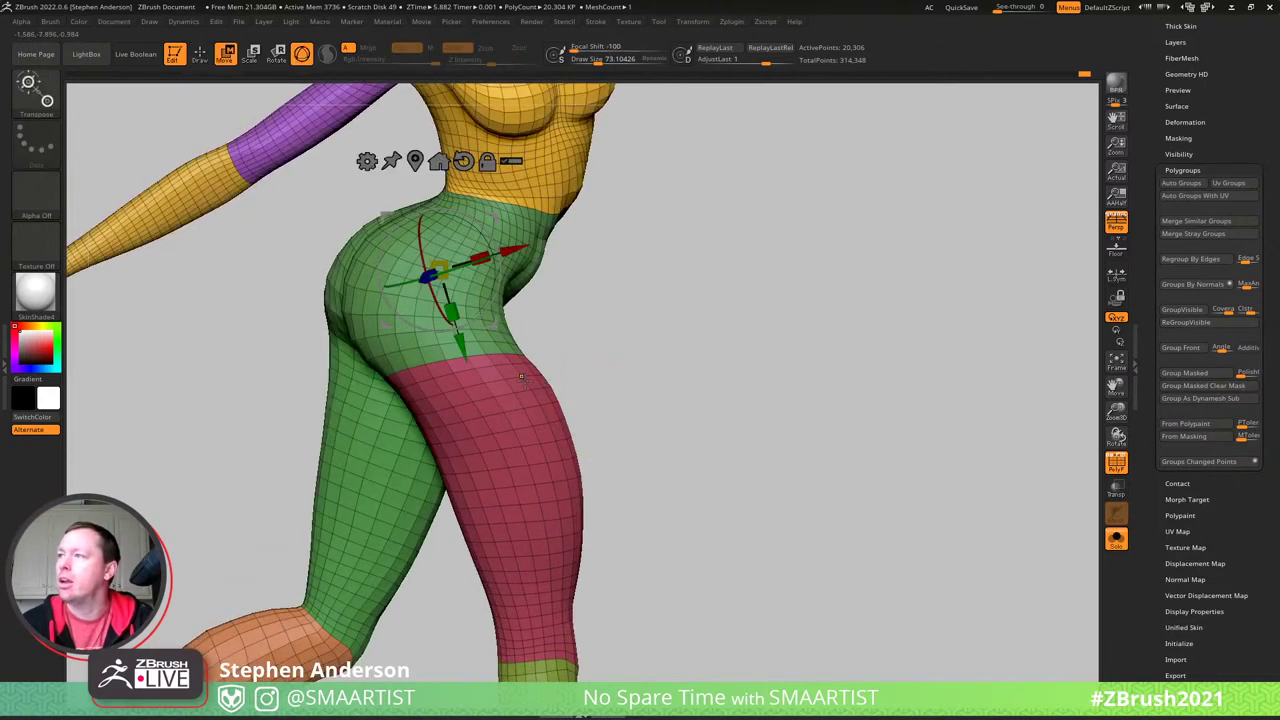
key(q)
mouse_move(534, 347)
right_down()
mouse_move(480, 369)
mouse_move(592, 346)
mouse_move(570, 347)
right_up()
key(ctrl)
key(s)
mouse_move(570, 347)
mouse_down()
mouse_move(549, 316)
mouse_move(560, 336)
mouse_move(527, 341)
mouse_up()
key(s)
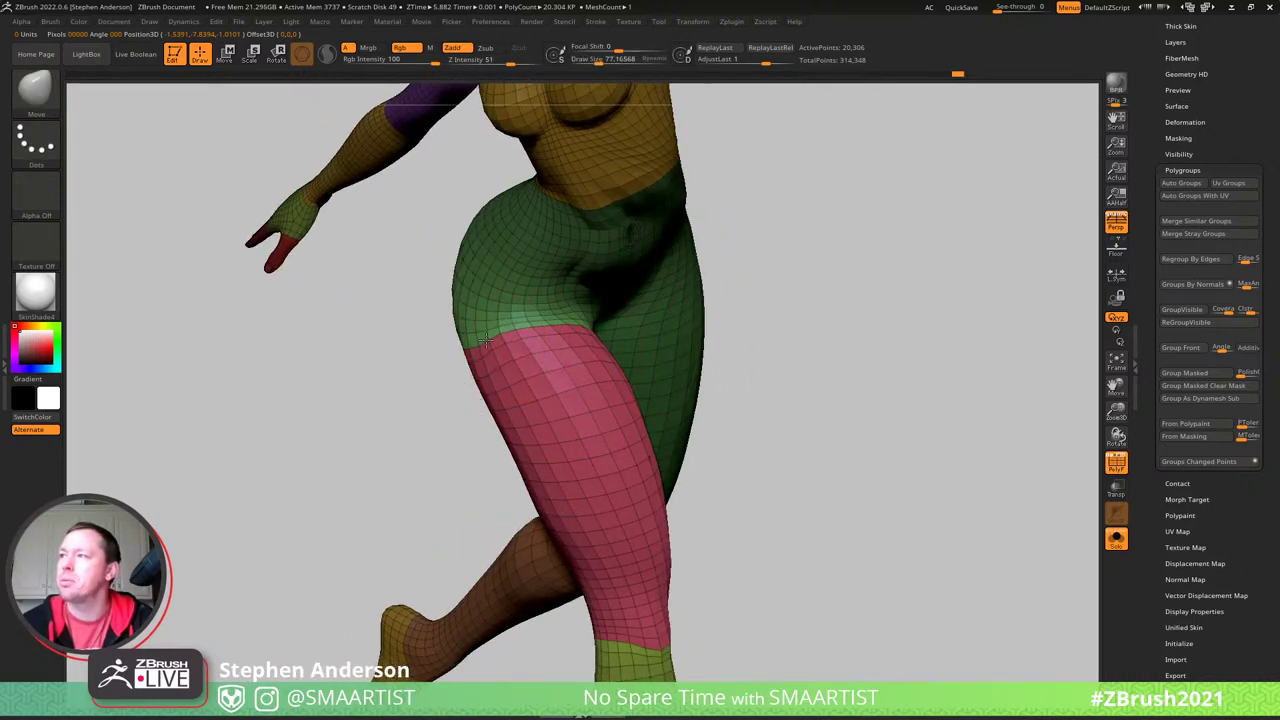
- Set the draw size to about 109 and reshape the top of the right thigh along the groin with the Move brush
mouse_move(481, 344)
right_down()
mouse_move(474, 334)
mouse_move(529, 337)
mouse_move(576, 366)
mouse_move(541, 338)
right_up()
key(s)
drag(541, 332, 561, 303)
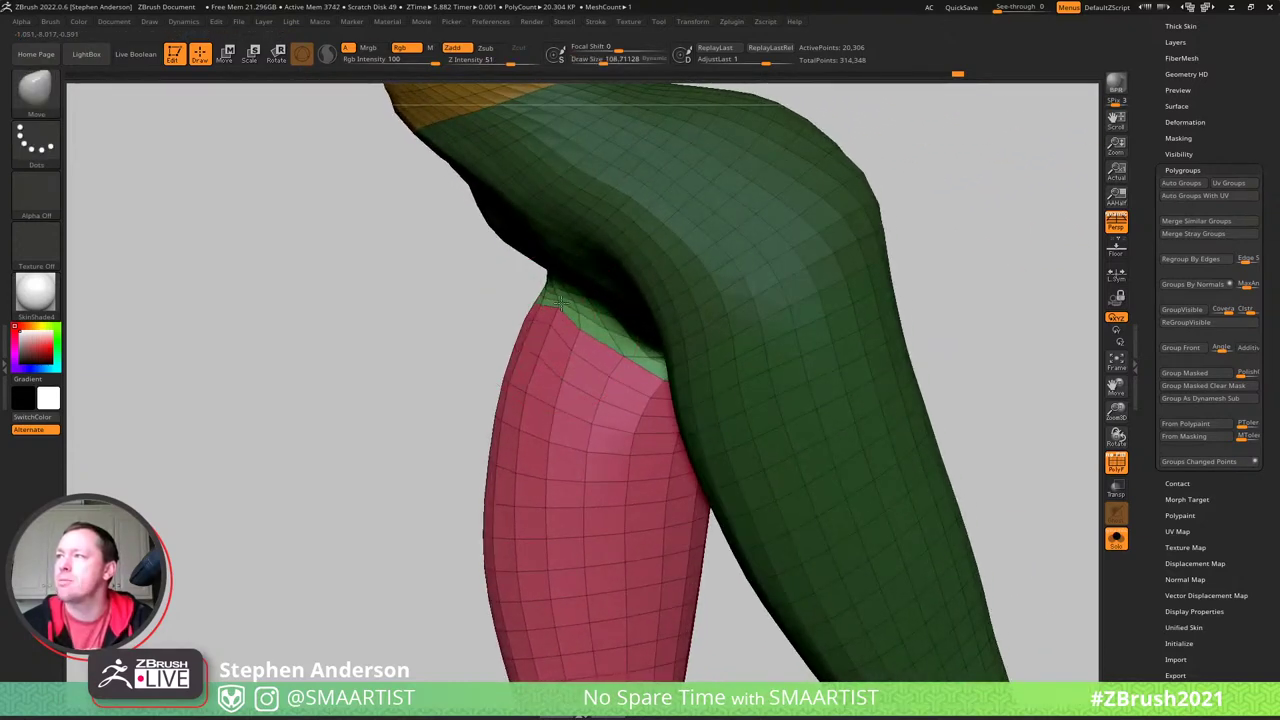
right_drag(585, 343, 502, 318)
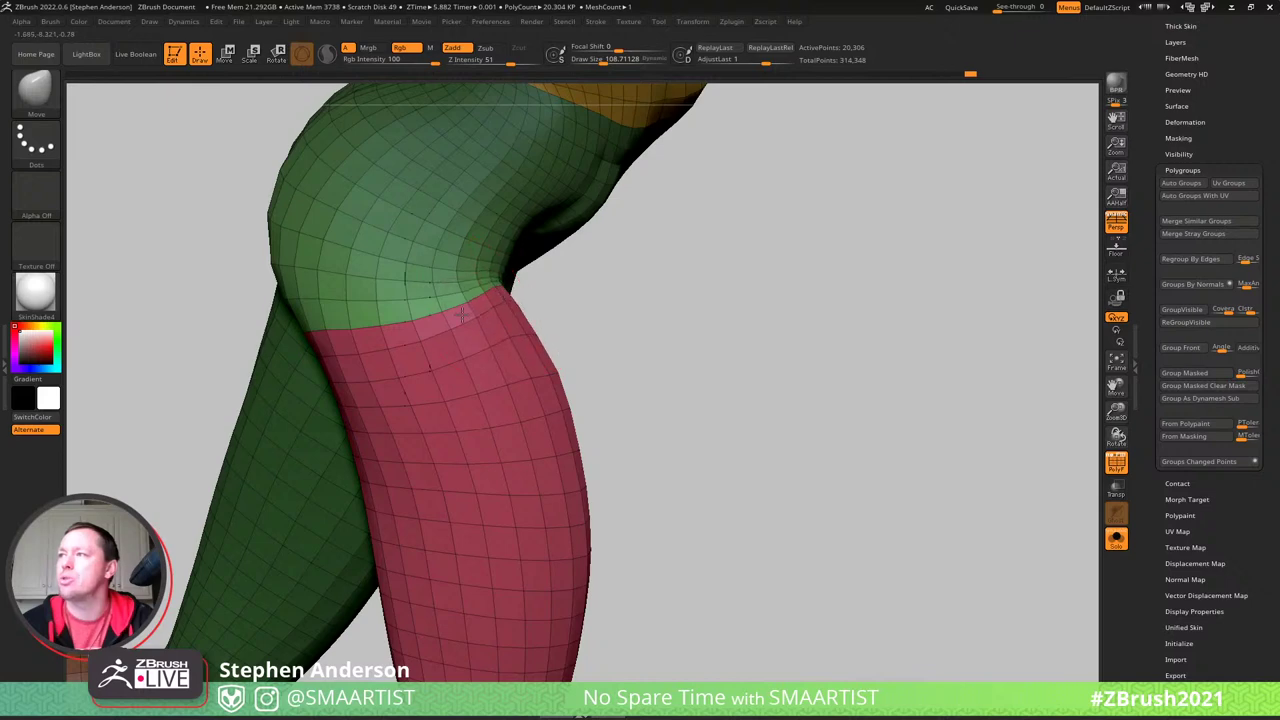
right_drag(406, 316, 629, 321)
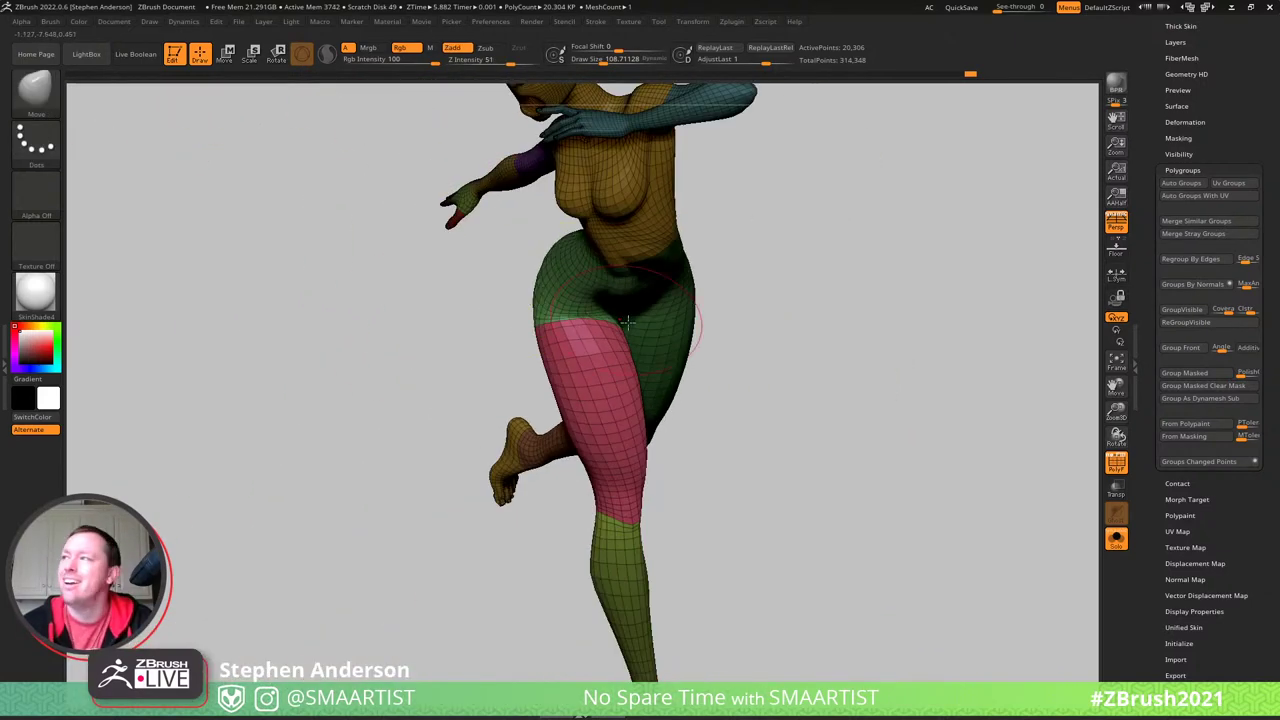
- Hide the polygroup wireframe and clear the mask from the body after checking the hip bend
key(shift+f)
right_drag(540, 322, 604, 331)
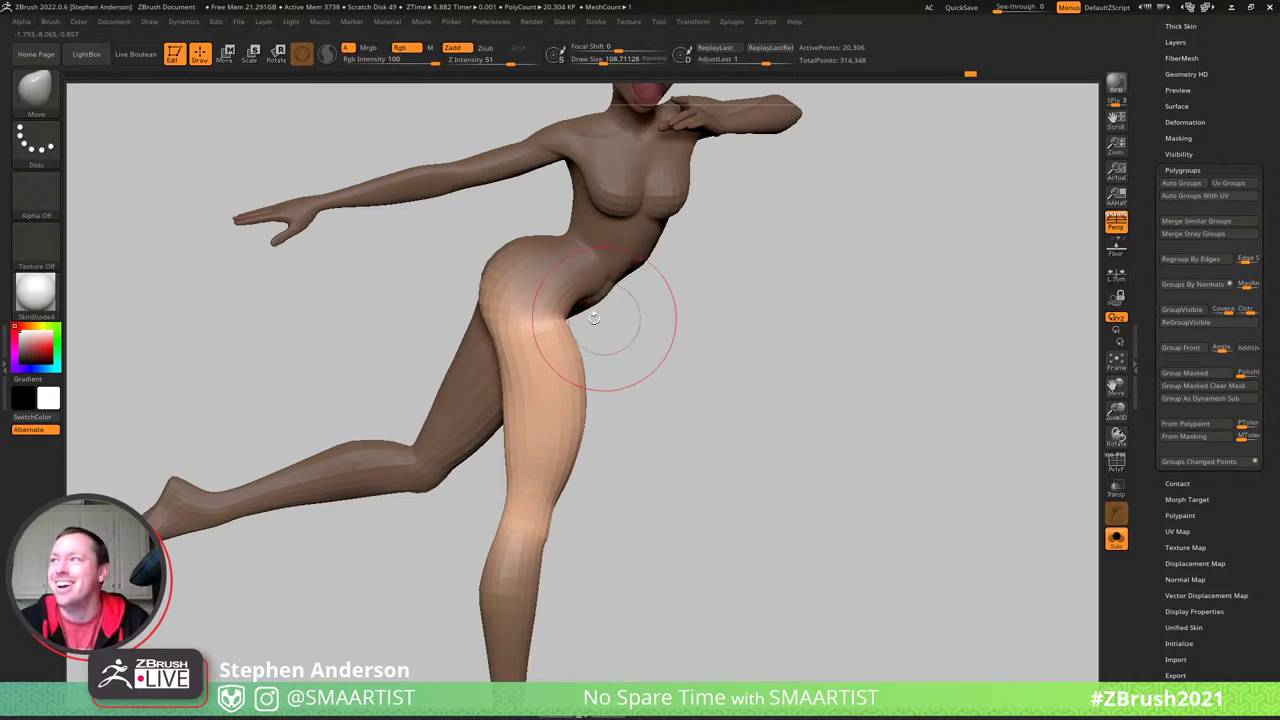
mouse_move(613, 326)
right_down()
mouse_move(510, 326)
mouse_move(585, 323)
mouse_move(788, 409)
right_up()
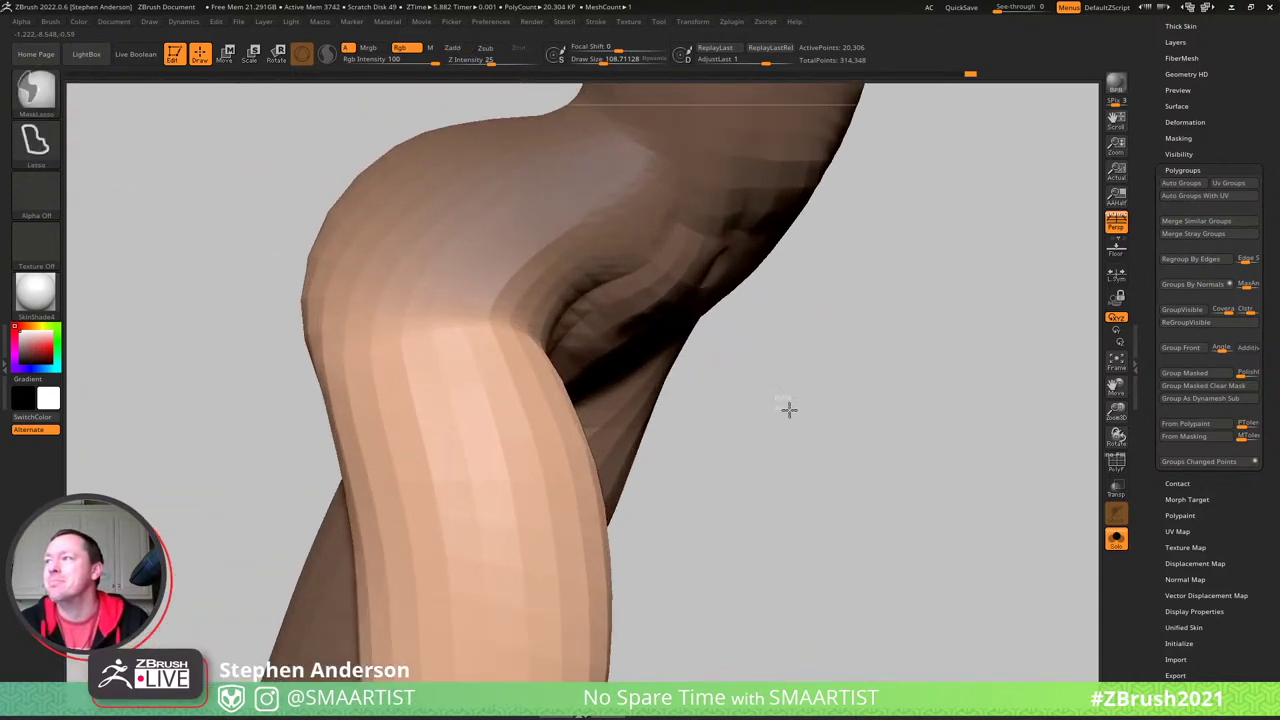
ctrl+drag(788, 409, 820, 435)
- Shape the right hip crease with the Move brush at draw sizes of about 81 and 119
mouse_move(600, 360)
right_down()
mouse_move(509, 343)
mouse_move(514, 331)
right_up()
key(s)
drag(555, 282, 552, 282)
click(552, 282)
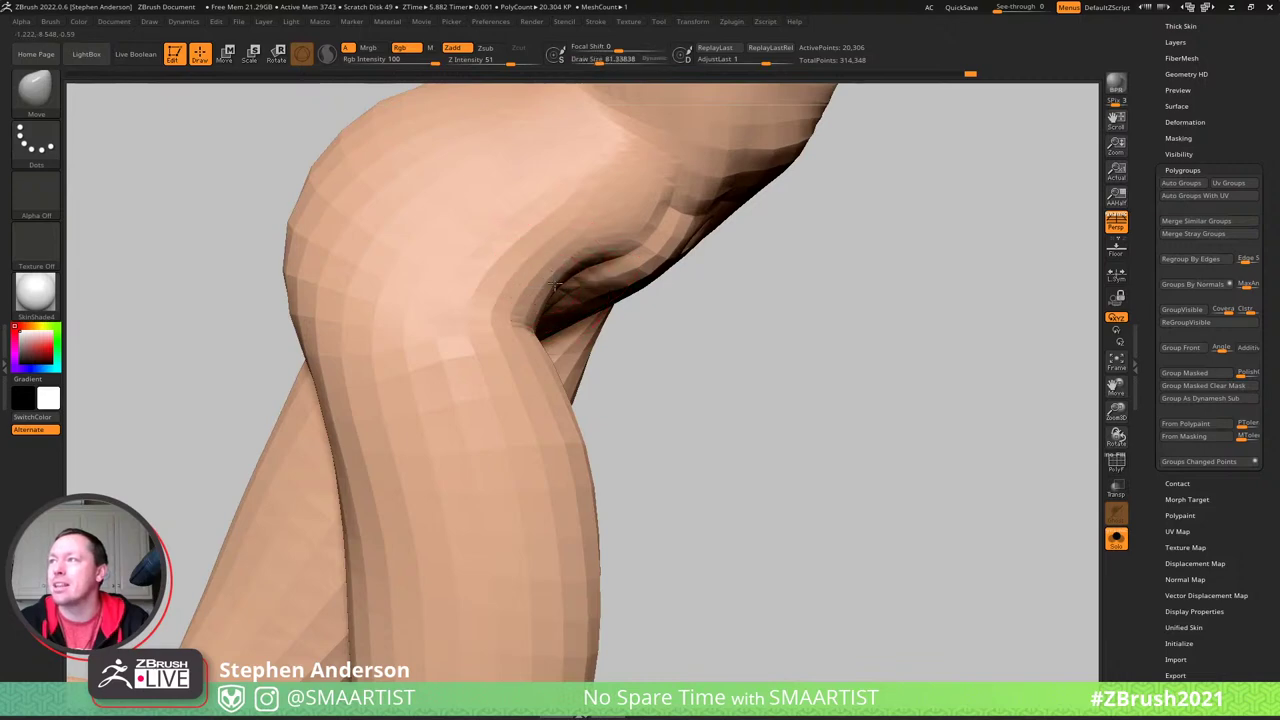
mouse_move(585, 265)
right_down()
mouse_move(557, 320)
mouse_move(534, 246)
mouse_move(552, 310)
right_up()
key(s)
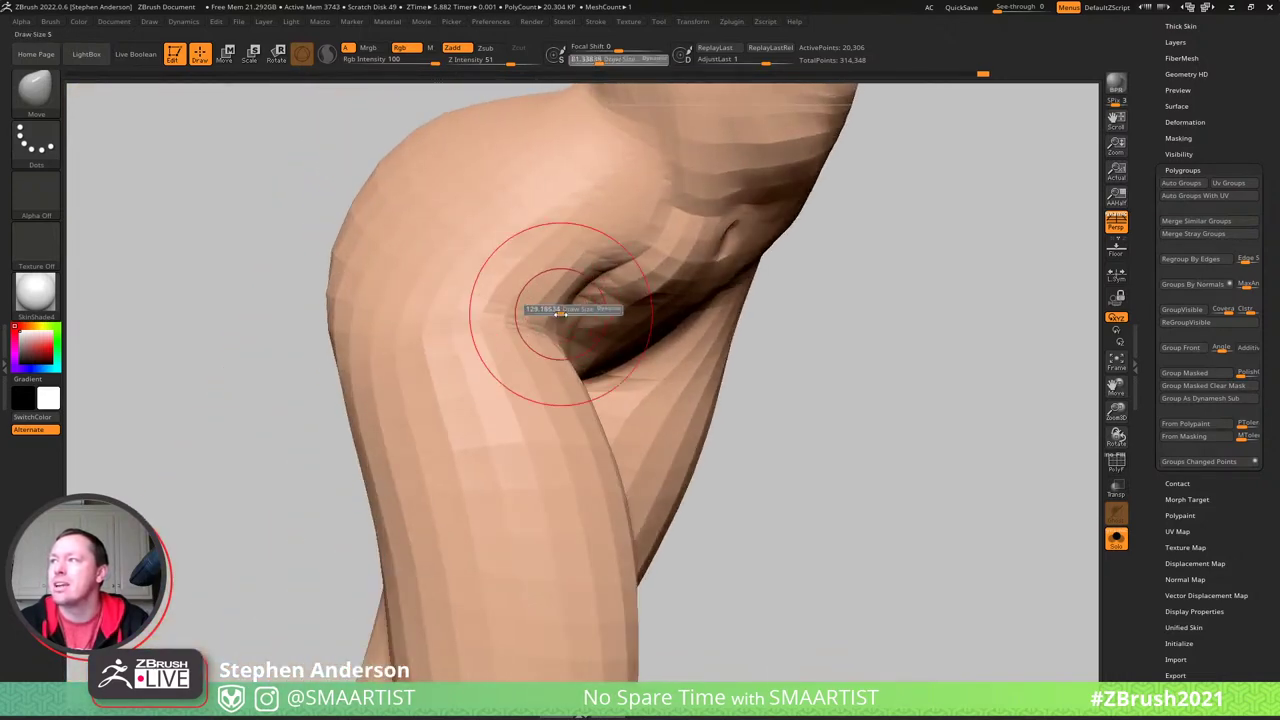
drag(558, 312, 571, 324)
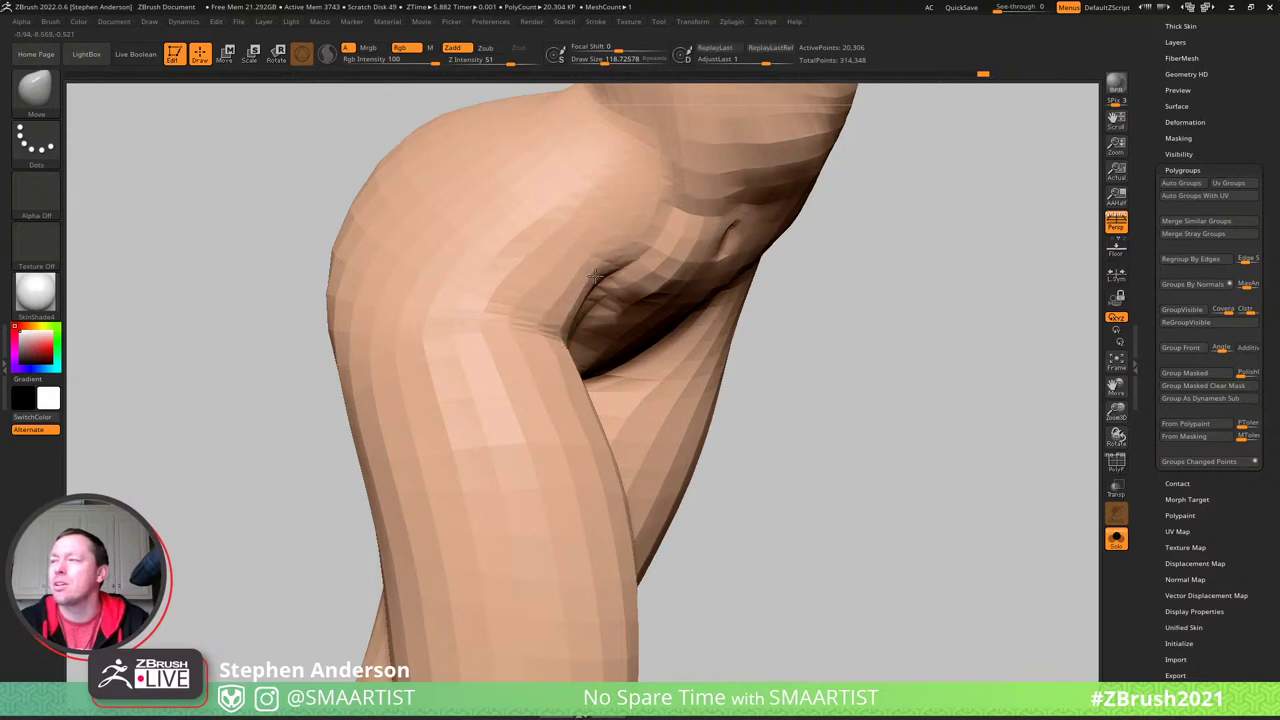
- Refine the inner fold of the right hip crease with the Move brush, setting the draw size to about 90 and 99
mouse_move(563, 324)
right_down()
mouse_move(560, 380)
mouse_move(554, 366)
mouse_move(576, 352)
right_up()
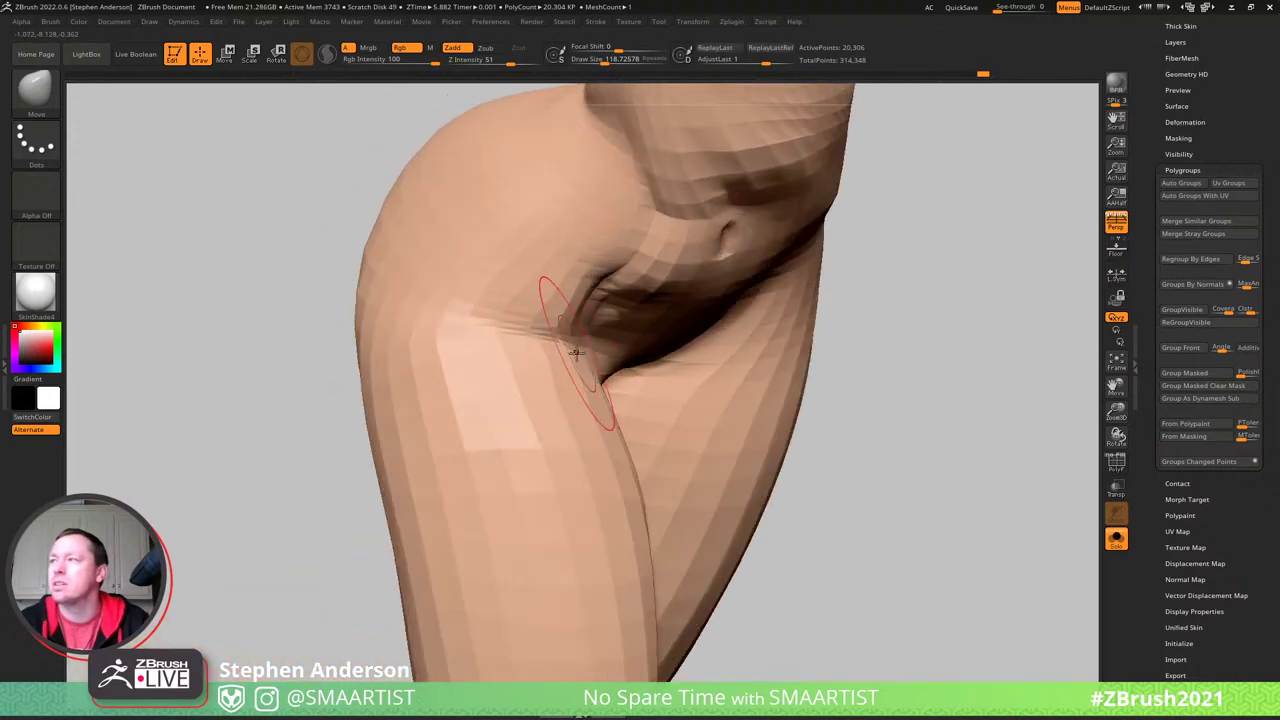
key(s)
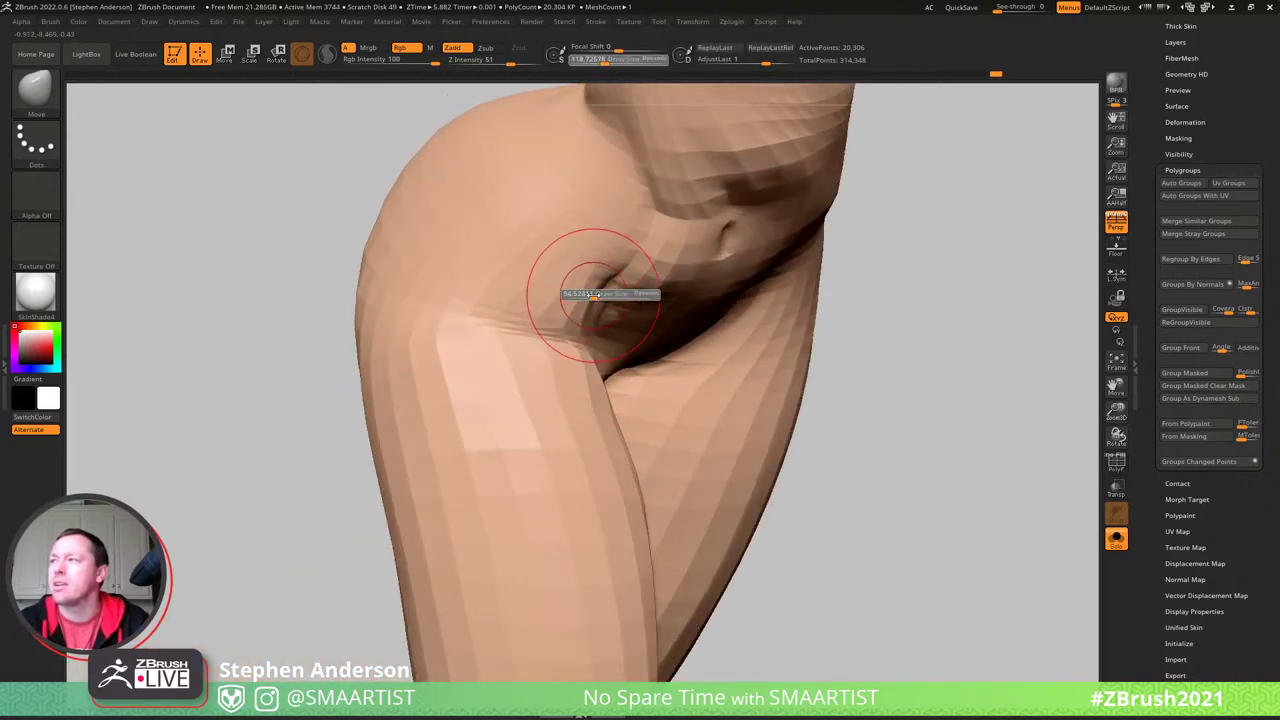
mouse_move(609, 290)
right_down()
mouse_move(573, 355)
mouse_move(580, 340)
mouse_move(616, 413)
right_up()
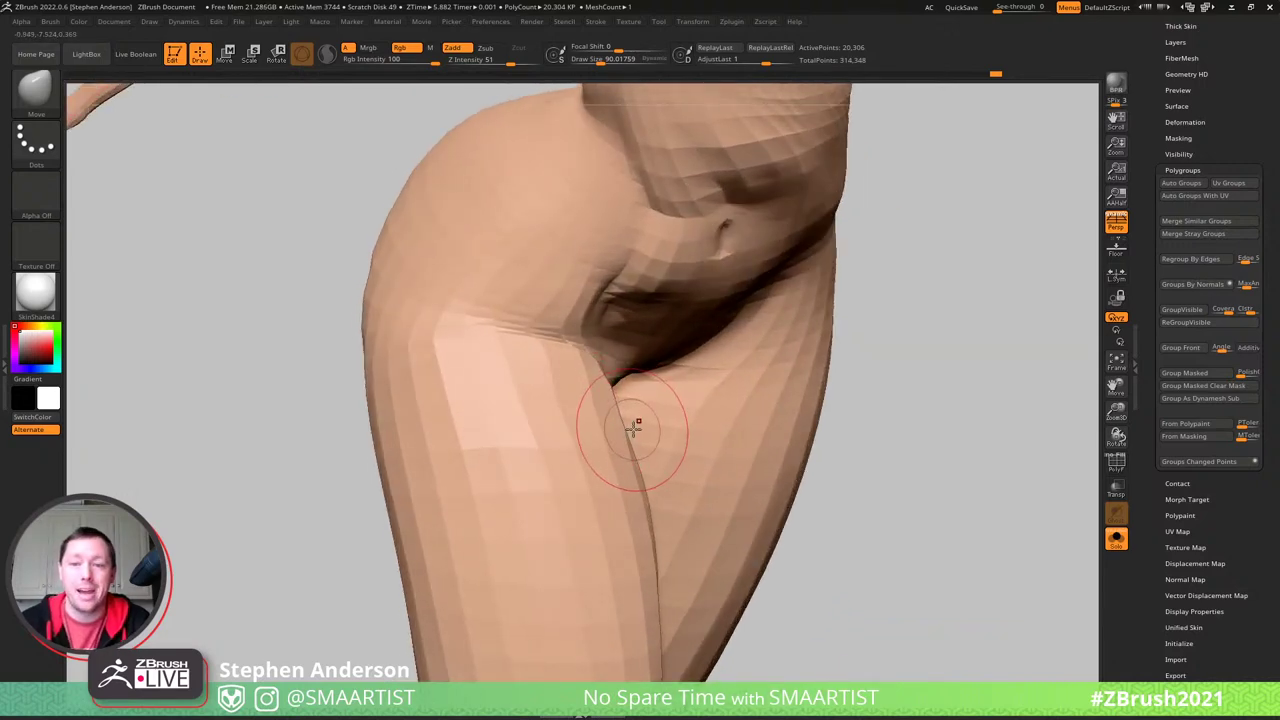
mouse_move(634, 432)
right_down()
mouse_move(591, 395)
mouse_move(663, 390)
mouse_move(535, 346)
mouse_move(549, 340)
mouse_move(462, 328)
mouse_move(500, 343)
right_up()
key(s)
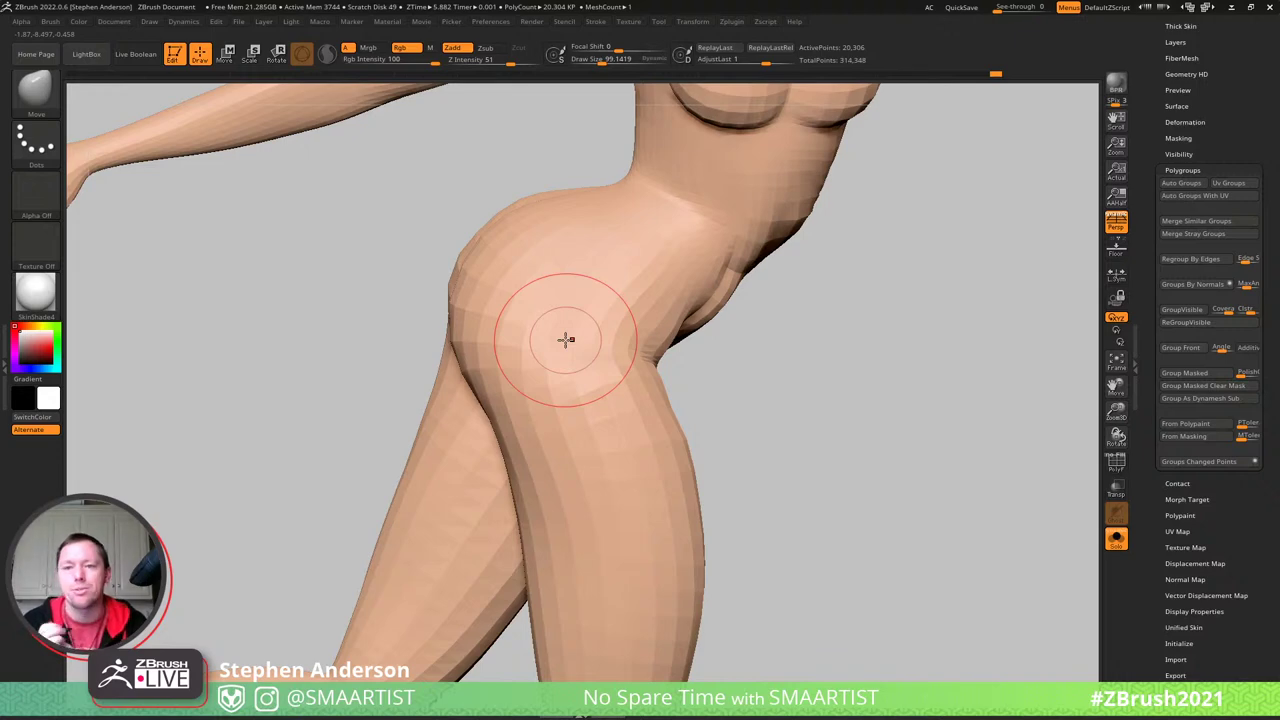
ctrl+right_drag(649, 308, 594, 356)
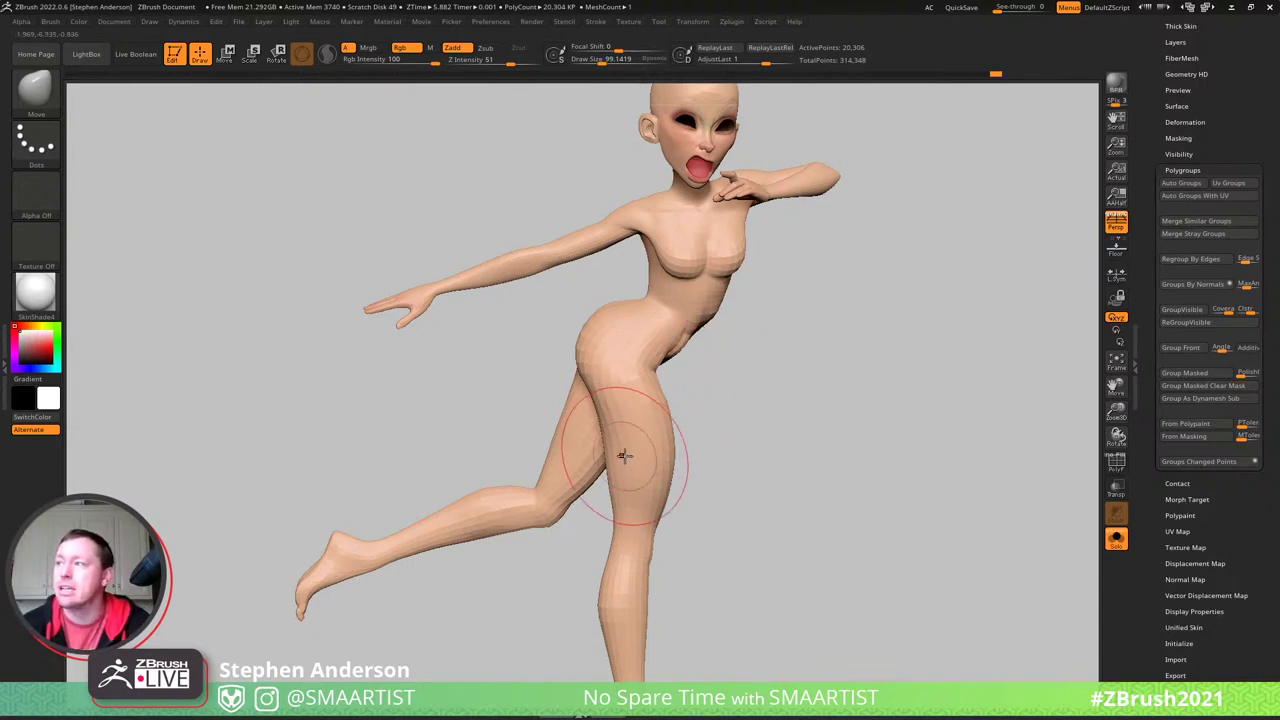
mouse_move(631, 452)
alt+right_down()
mouse_move(597, 372)
mouse_move(614, 369)
mouse_move(597, 371)
alt+right_up()
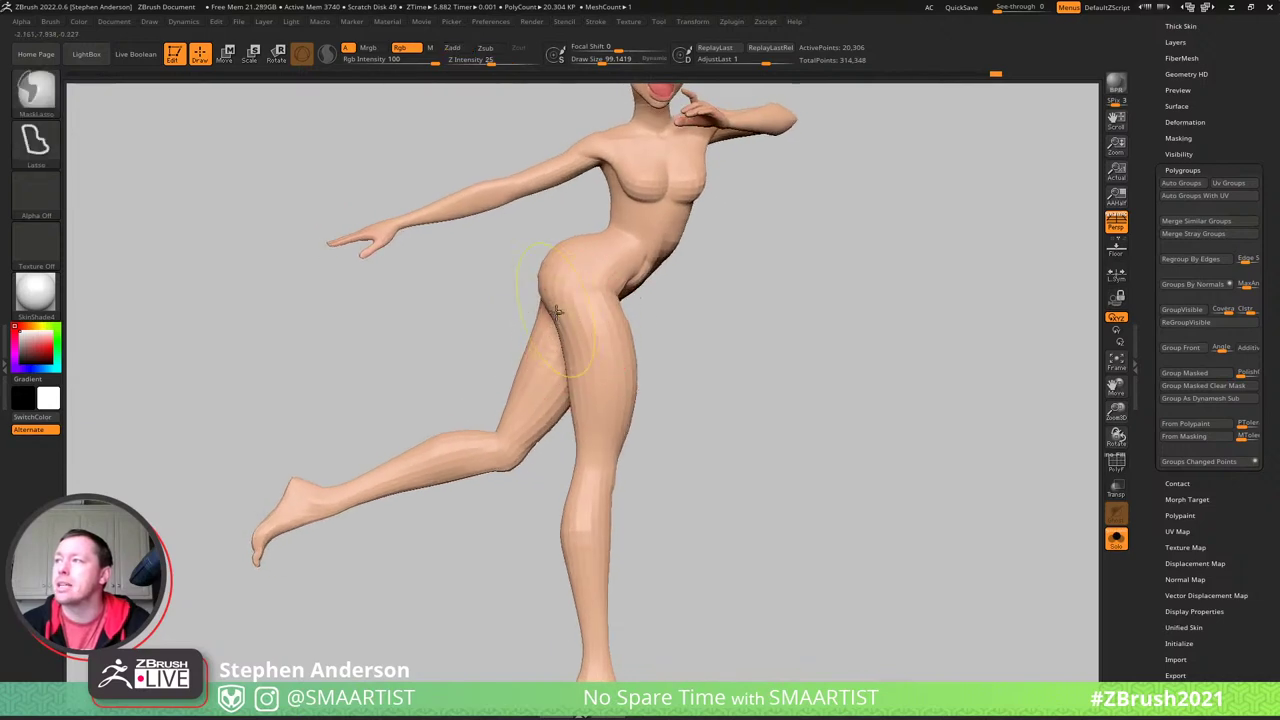
- Set the draw size to about 124 and turn the polygroup wireframe back on for the buttocks
ctrl+right_drag(558, 280, 560, 248)
mouse_move(514, 243)
mouse_down()
mouse_move(586, 243)
mouse_move(571, 223)
mouse_move(580, 201)
mouse_move(559, 199)
mouse_up()
key(s)
key(s)
key(shift+f)
right_drag(558, 206, 600, 208)
ctrl+right_drag(545, 208, 507, 287)
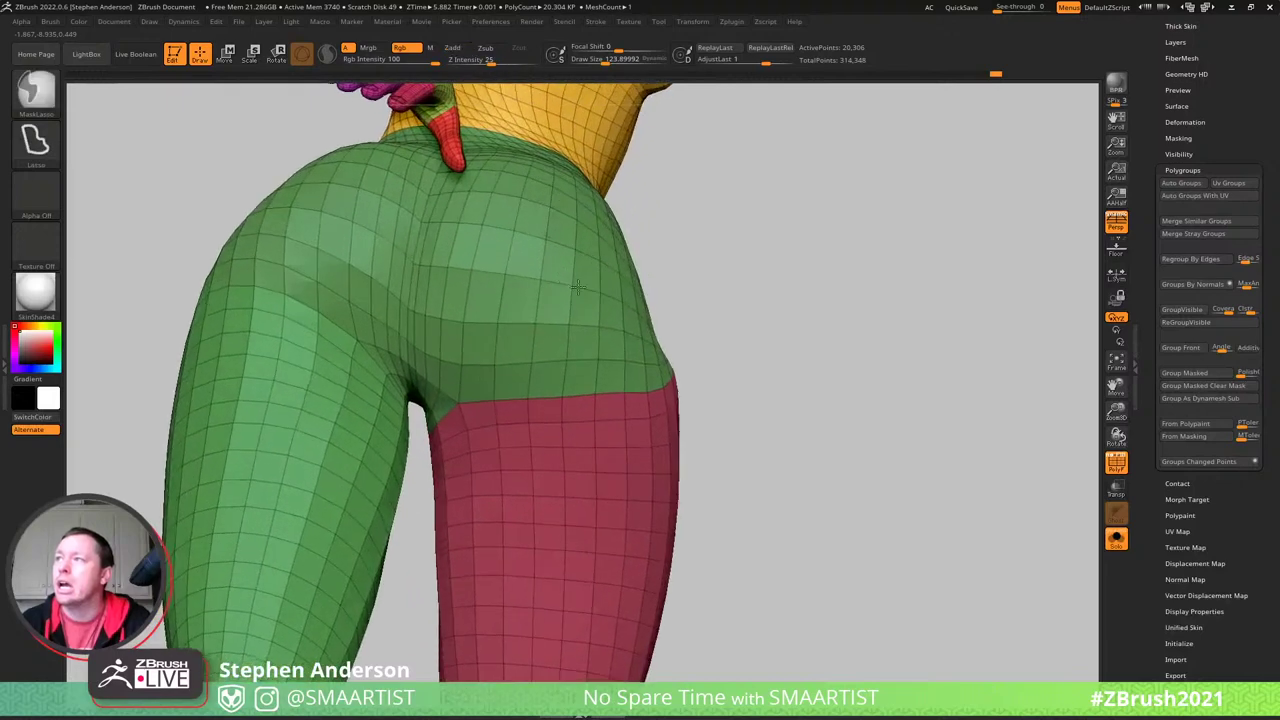
- Isolate the hip polygroup, mask its right half, invert the mask, and show the whole body again
ctrl+shift+click(418, 264)
mouse_move(429, 262)
right_down()
mouse_move(494, 246)
mouse_move(480, 216)
right_up()
drag(481, 222, 470, 205)
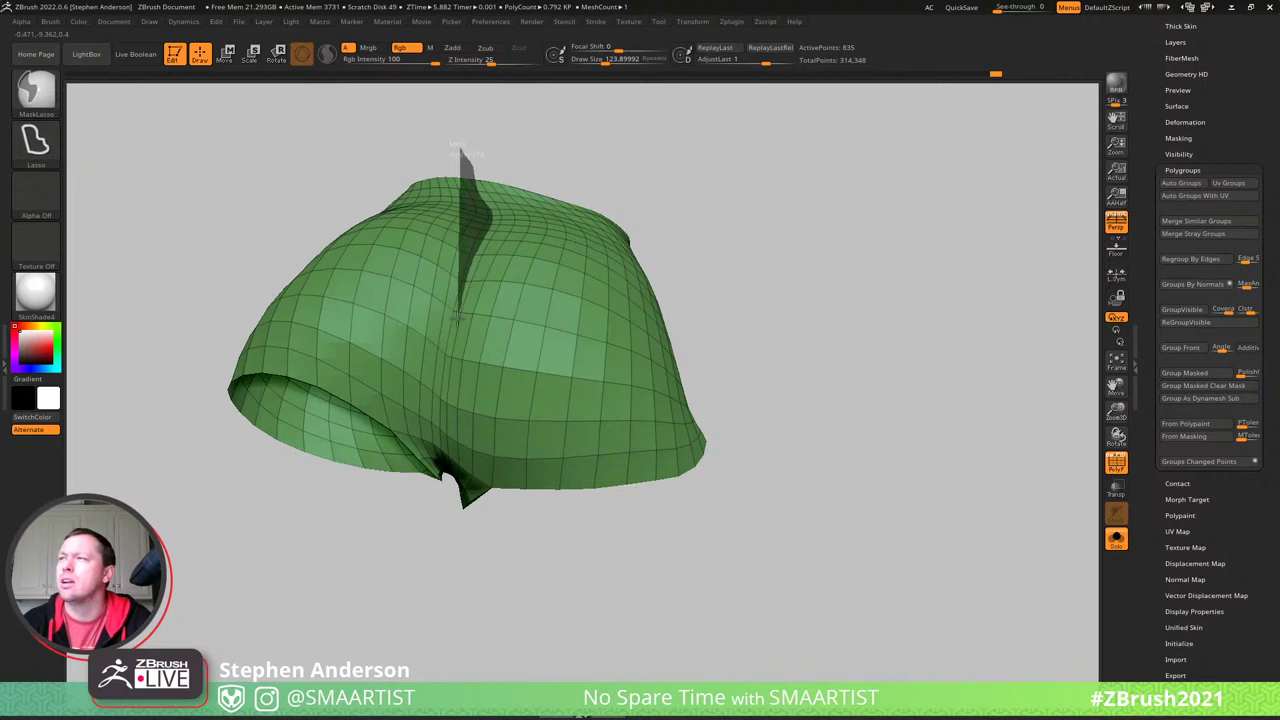
mouse_move(444, 418)
ctrl+mouse_down()
mouse_move(263, 609)
mouse_move(100, 95)
mouse_move(457, 143)
ctrl+mouse_up()
ctrl+click(521, 287)
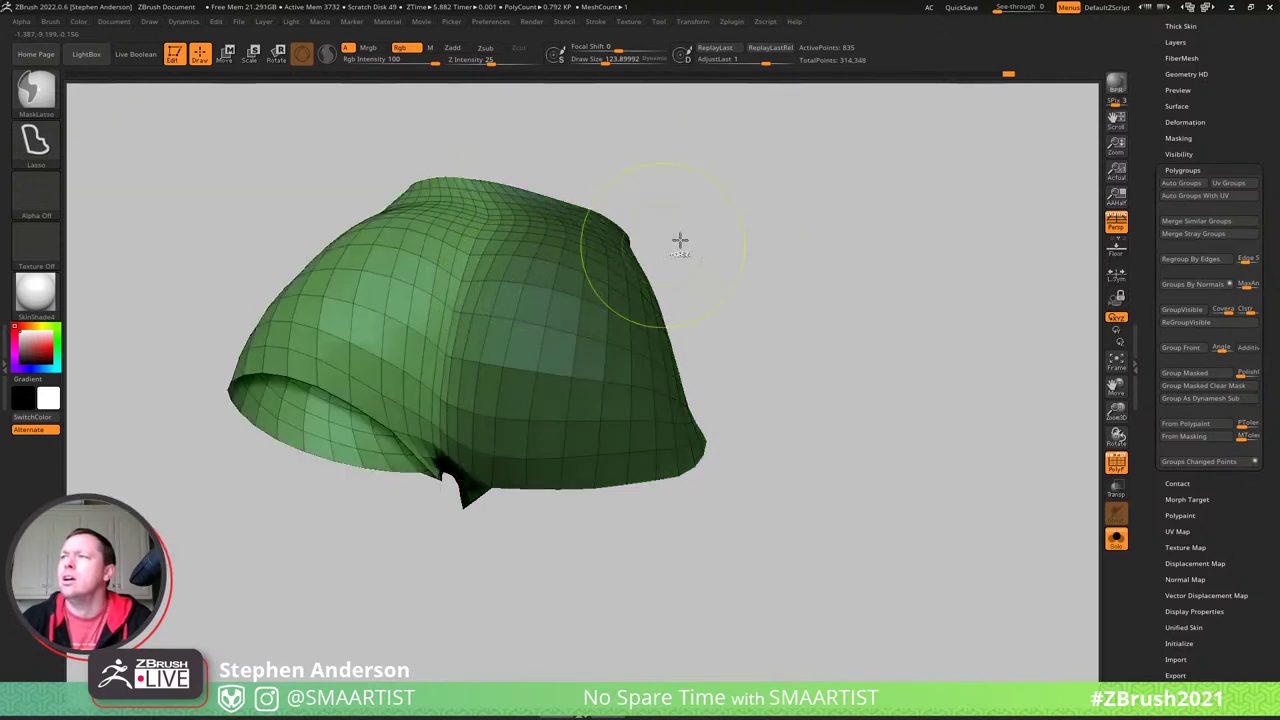
ctrl+click(717, 229)
mouse_move(774, 235)
mouse_down()
mouse_move(826, 240)
mouse_move(749, 194)
mouse_move(985, 287)
mouse_move(995, 305)
mouse_up()
ctrl+shift+click(960, 303)
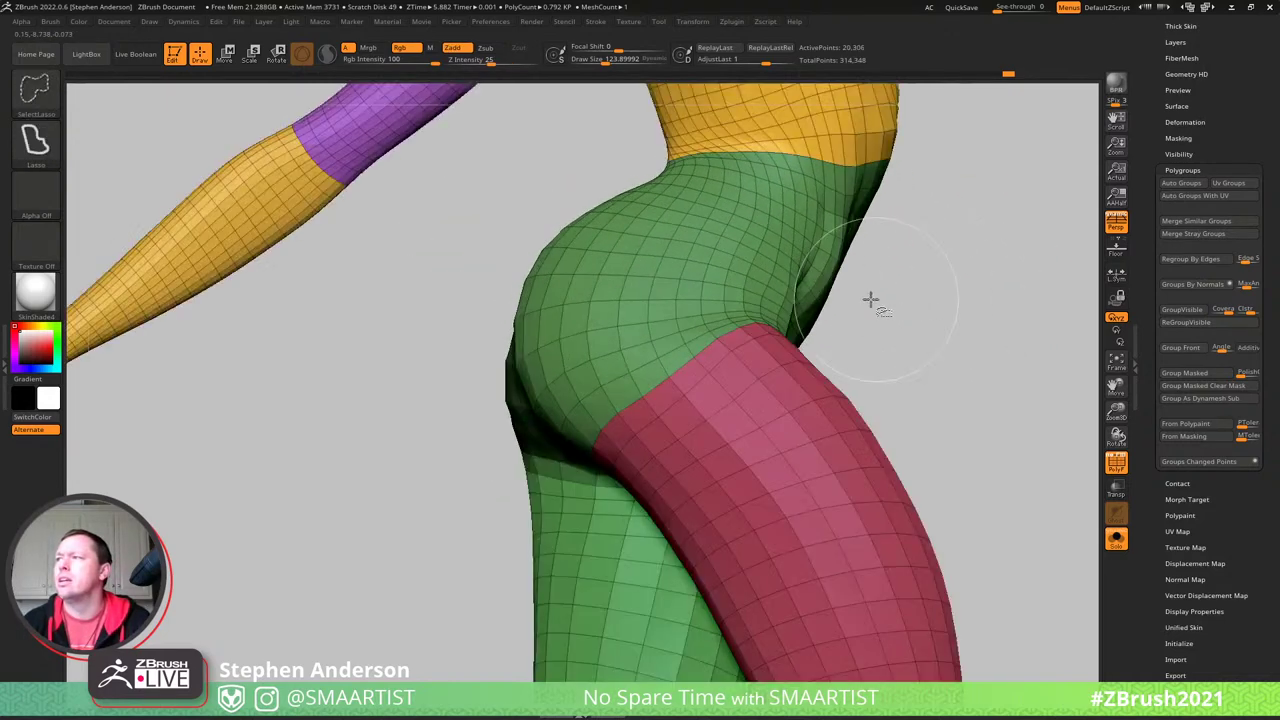
- Enlarge the draw size to about 322 and reshape the right buttock with the Move brush
mouse_move(871, 300)
alt+mouse_down()
mouse_move(656, 277)
mouse_move(662, 326)
mouse_move(590, 305)
mouse_move(620, 288)
alt+mouse_up()
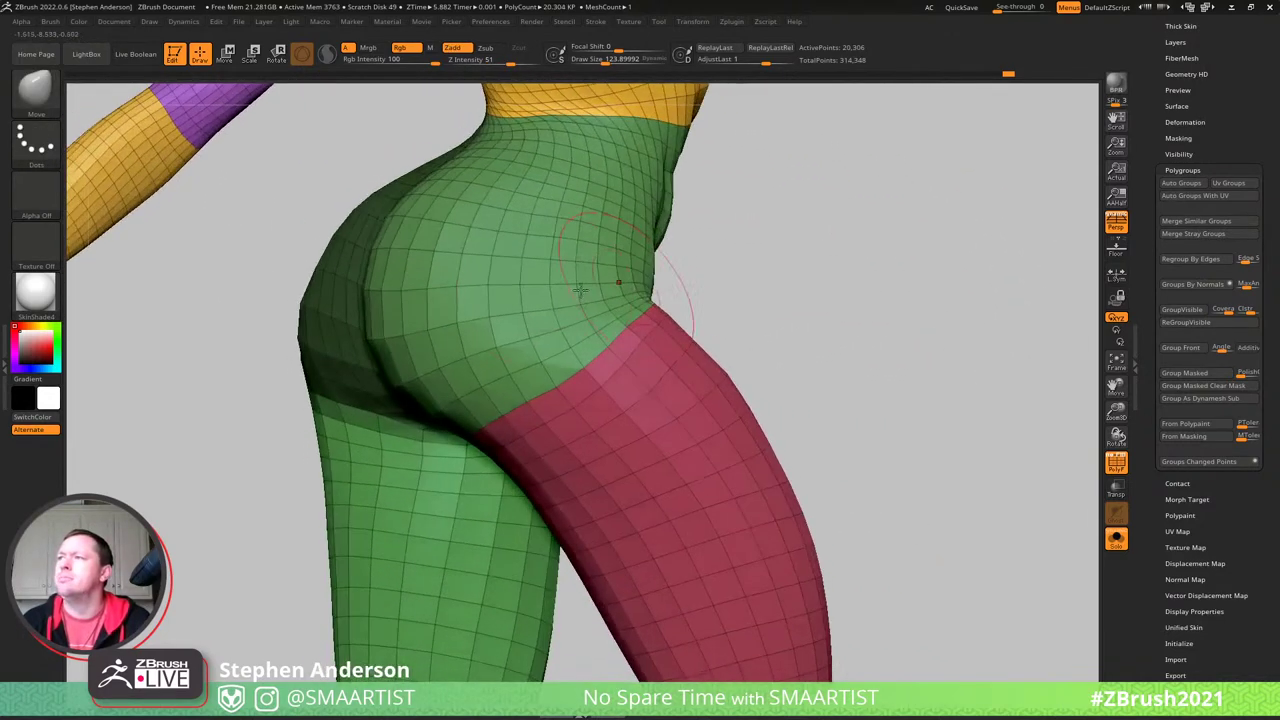
key(s)
drag(372, 260, 429, 259)
right_drag(429, 259, 398, 262)
key(s)
drag(408, 258, 420, 258)
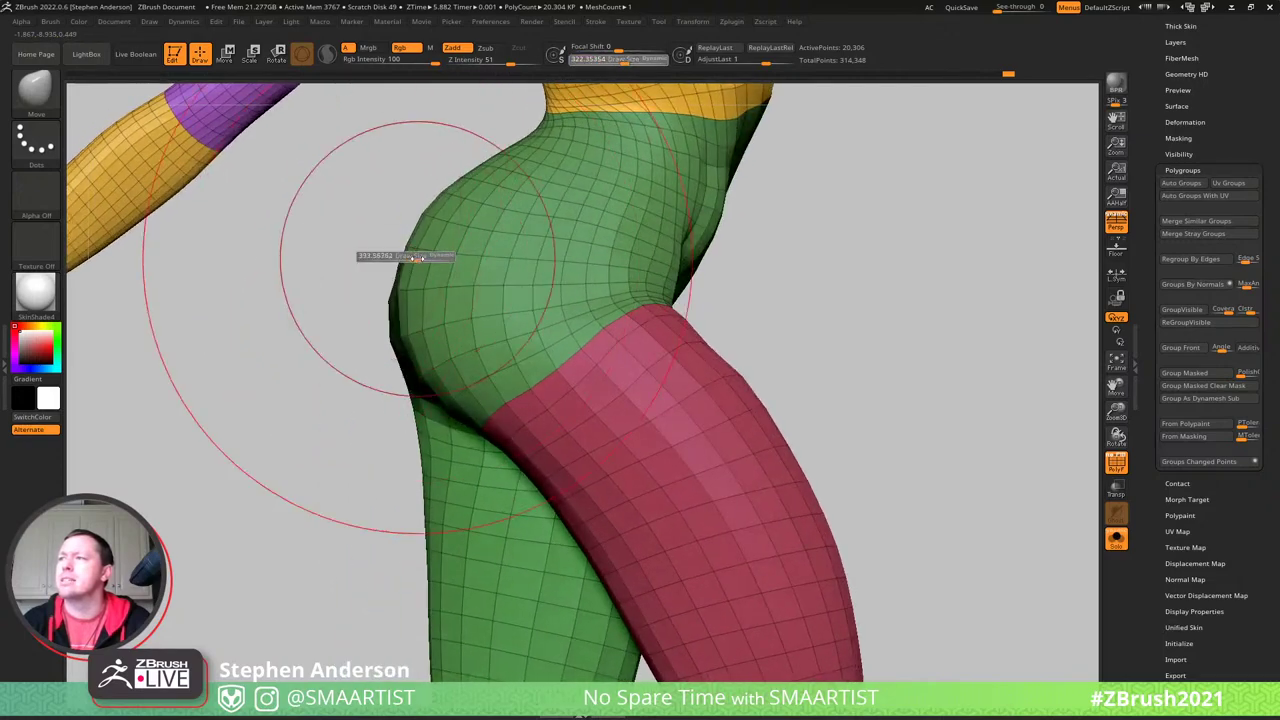
drag(425, 322, 456, 332)
drag(503, 229, 514, 234)
- Set the draw size to about 109, clear the hip mask, and mask everything except the right thigh polygroup
mouse_move(514, 234)
ctrl+right_down()
mouse_move(562, 240)
mouse_move(540, 258)
mouse_move(549, 292)
mouse_move(560, 230)
mouse_move(538, 304)
ctrl+right_up()
key(s)
drag(538, 301, 520, 297)
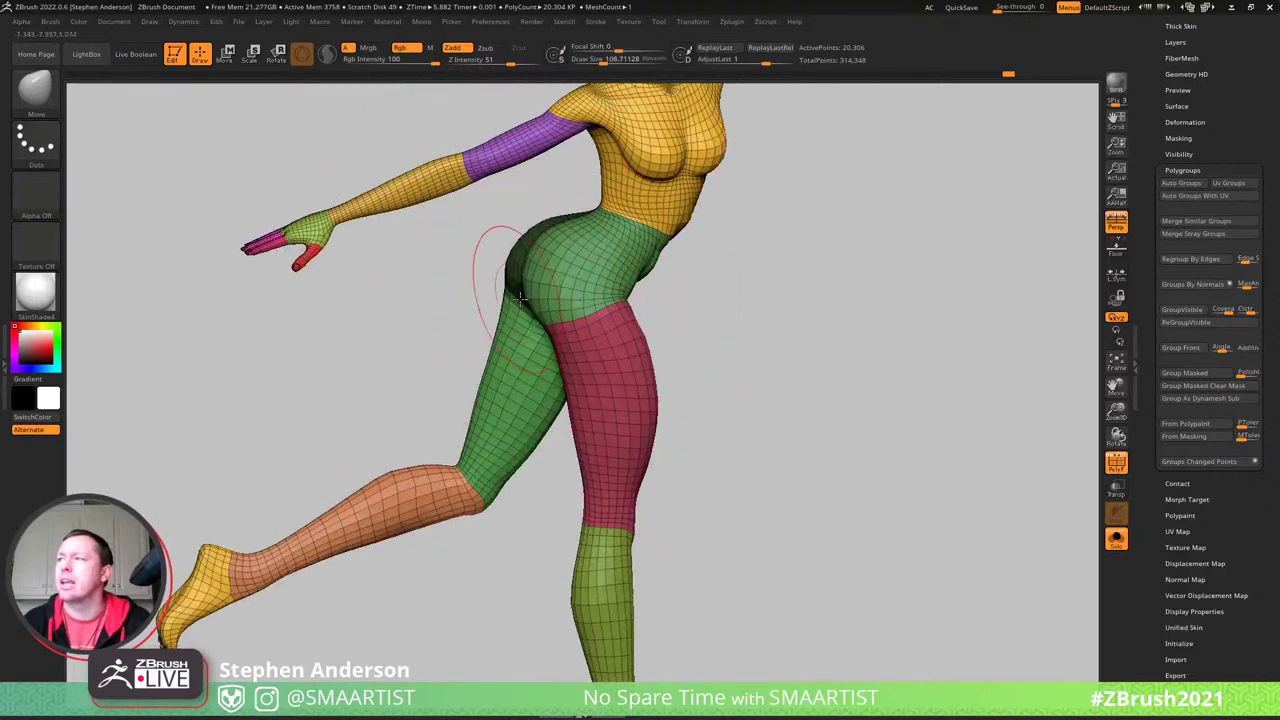
mouse_move(566, 374)
ctrl+right_down()
mouse_move(620, 411)
mouse_move(582, 360)
ctrl+right_up()
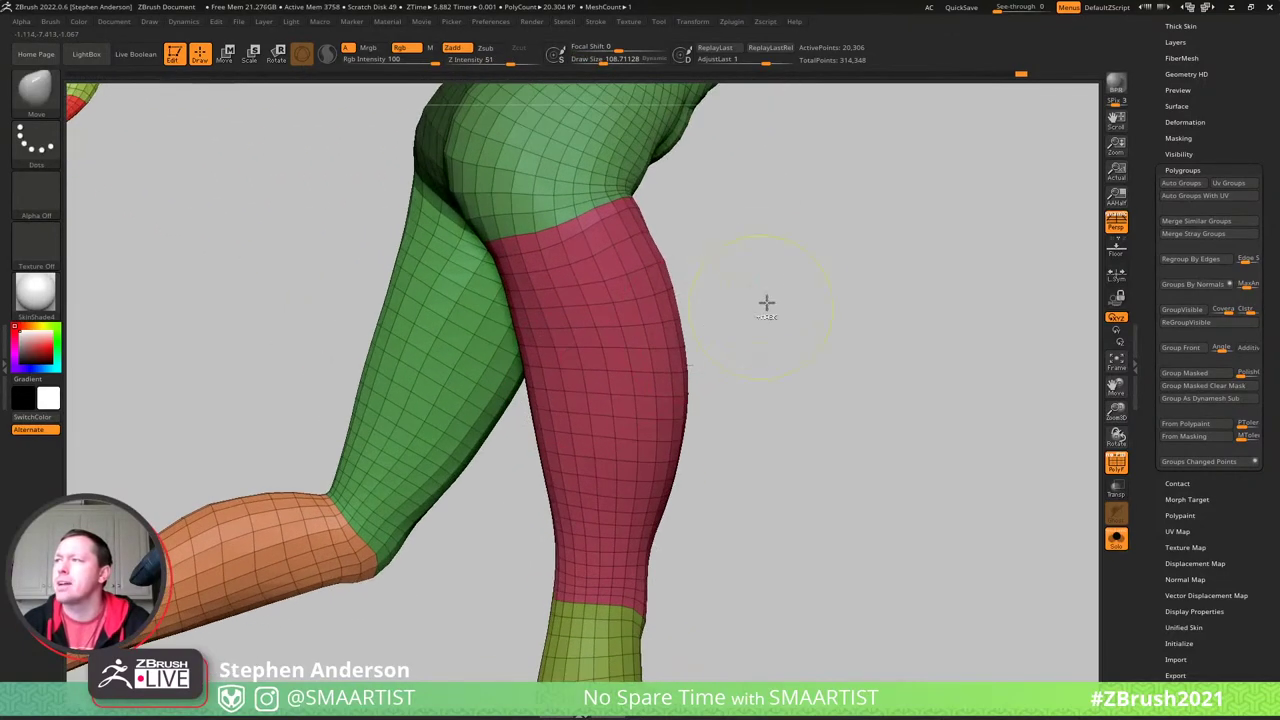
key(ctrl+shift+z)
key(w)
ctrl+click(630, 400)
key(q)
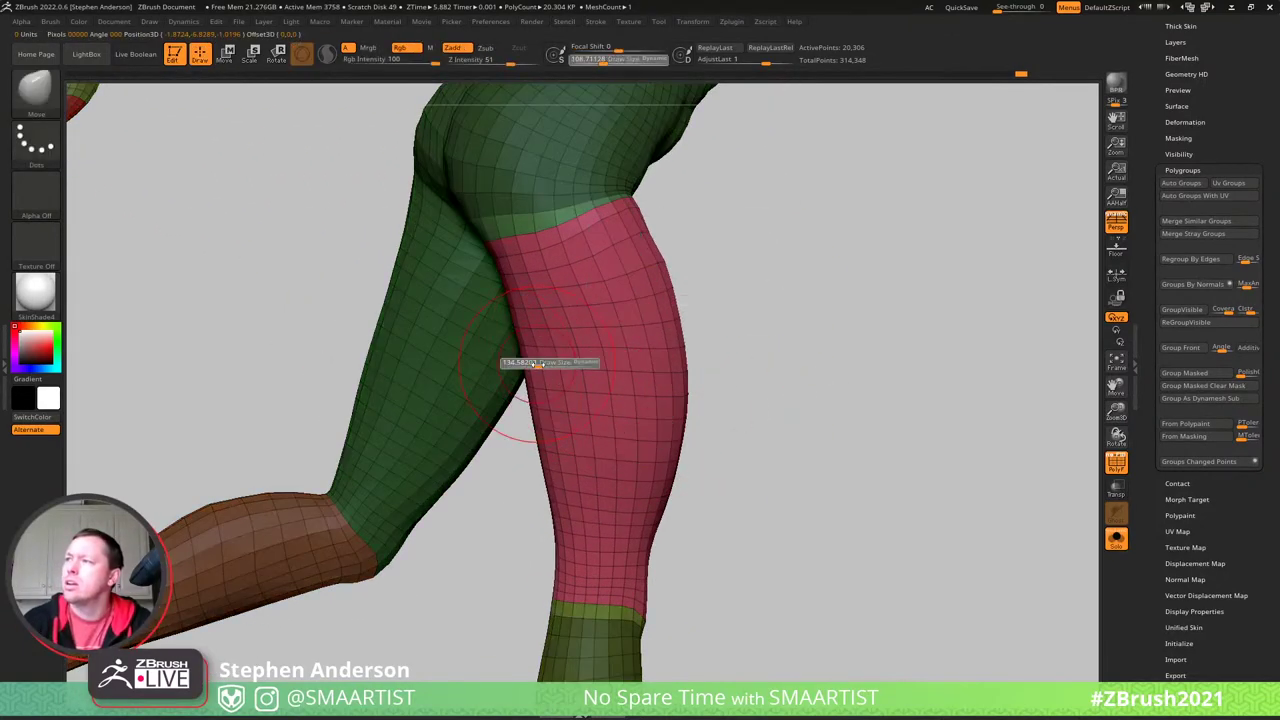
- Pull out the back edge of the right thigh with the Move brush at about 258, and set the draw size to about 157
drag(538, 364, 548, 364)
drag(529, 366, 513, 367)
key(s)
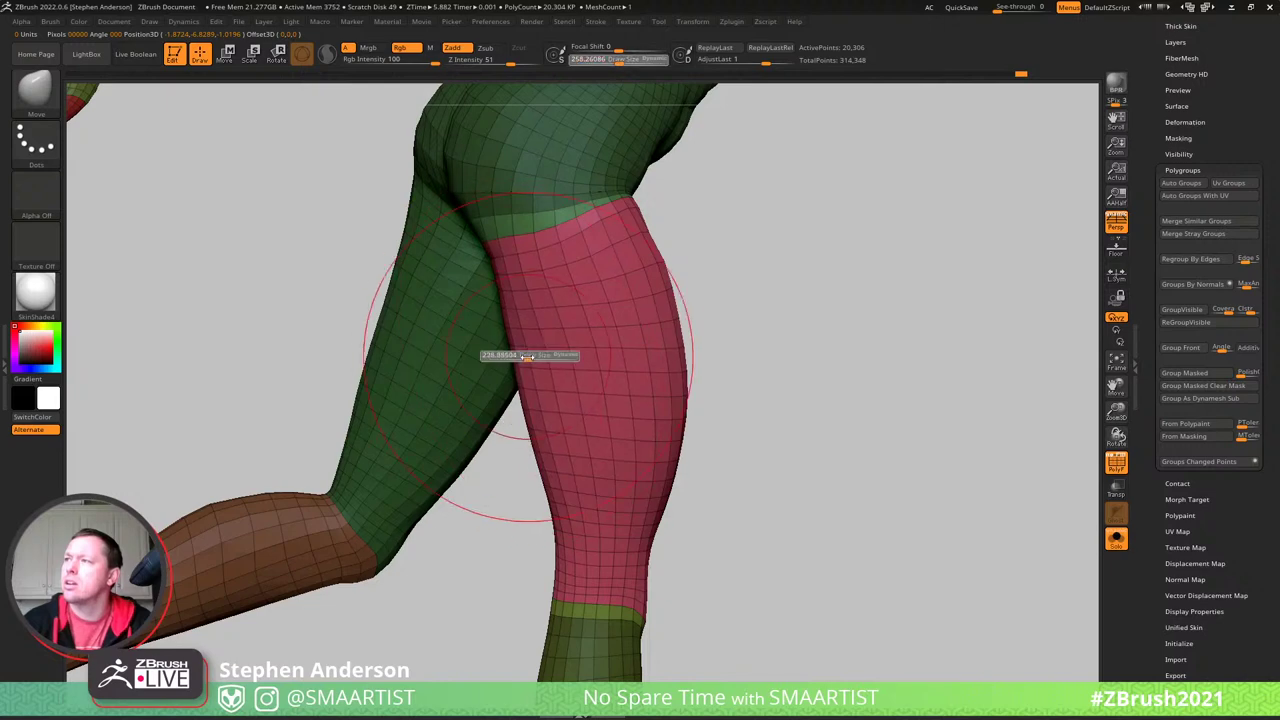
right_drag(505, 299, 492, 266)
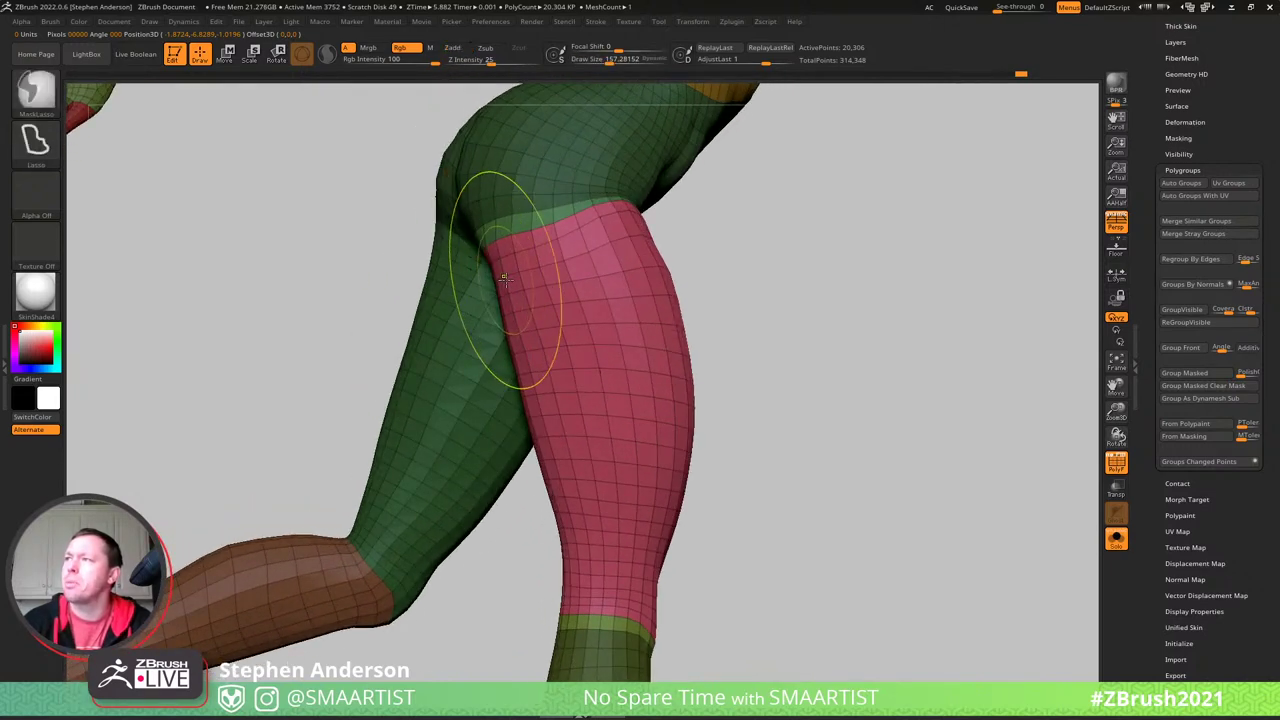
- Blur the mask at the top of the right thigh, smooth that area, and set the Smooth brush's Z Intensity to 9
ctrl+click(506, 288)
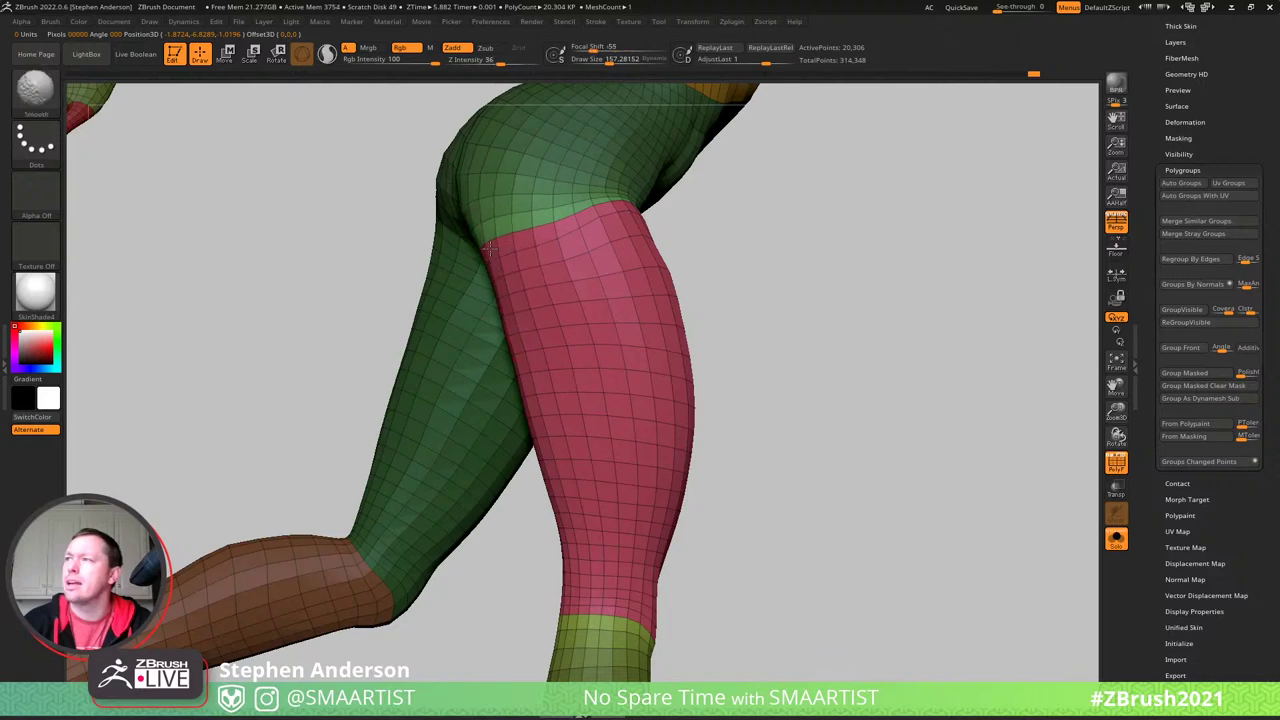
right_drag(490, 248, 556, 226)
shift+drag(556, 226, 566, 220)
mouse_move(580, 222)
right_down()
mouse_move(523, 243)
mouse_move(598, 234)
right_up()
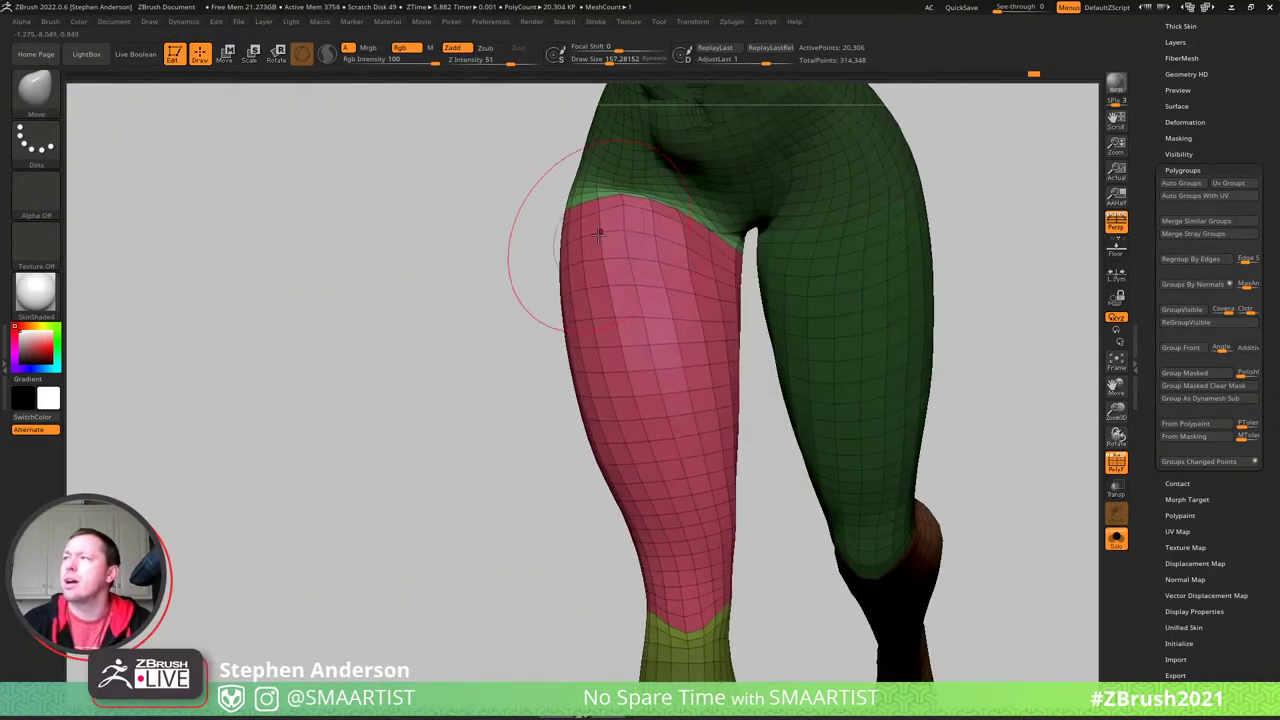
shift+click(497, 61)
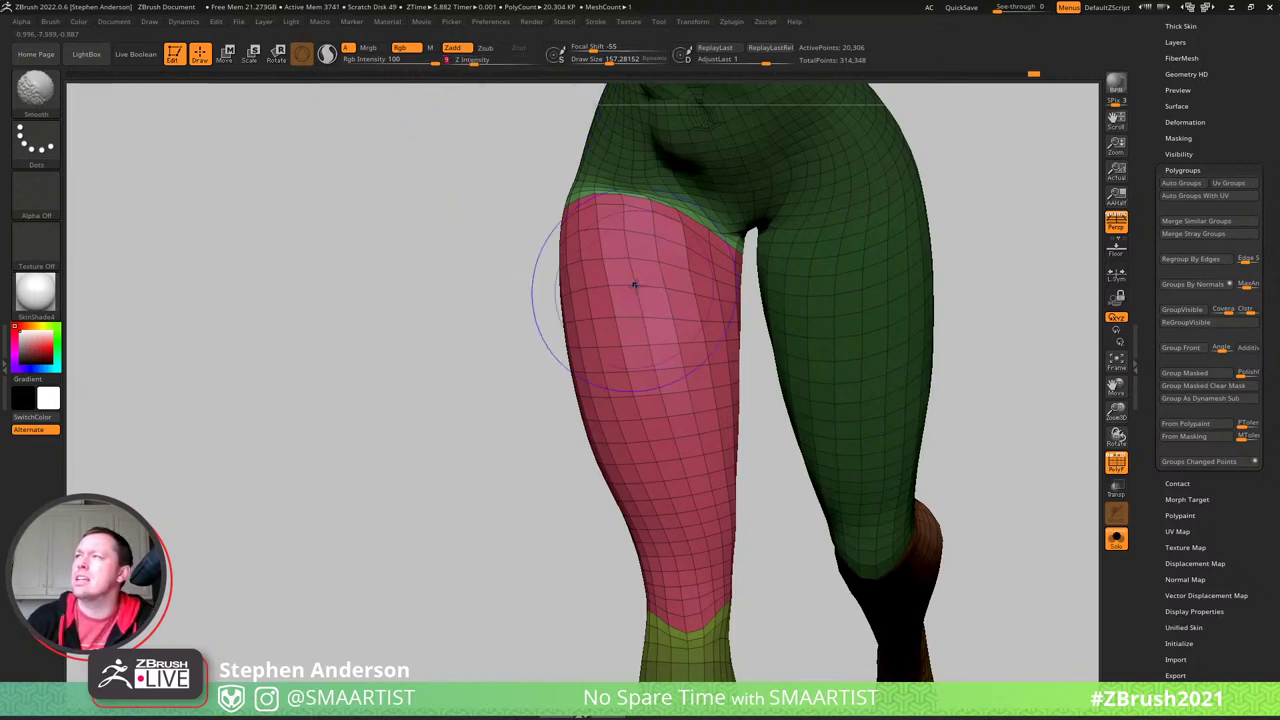
- Hide the polyframe and unmask the right lower leg and foot with a lasso, leaving the whole right leg free
mouse_move(617, 237)
right_down()
mouse_move(663, 263)
mouse_move(629, 241)
mouse_move(744, 200)
mouse_move(749, 177)
mouse_move(766, 177)
mouse_move(687, 242)
mouse_move(711, 280)
mouse_move(660, 243)
mouse_move(645, 264)
mouse_move(694, 294)
mouse_move(783, 209)
mouse_move(760, 170)
right_up()
key(shift+f)
key(w)
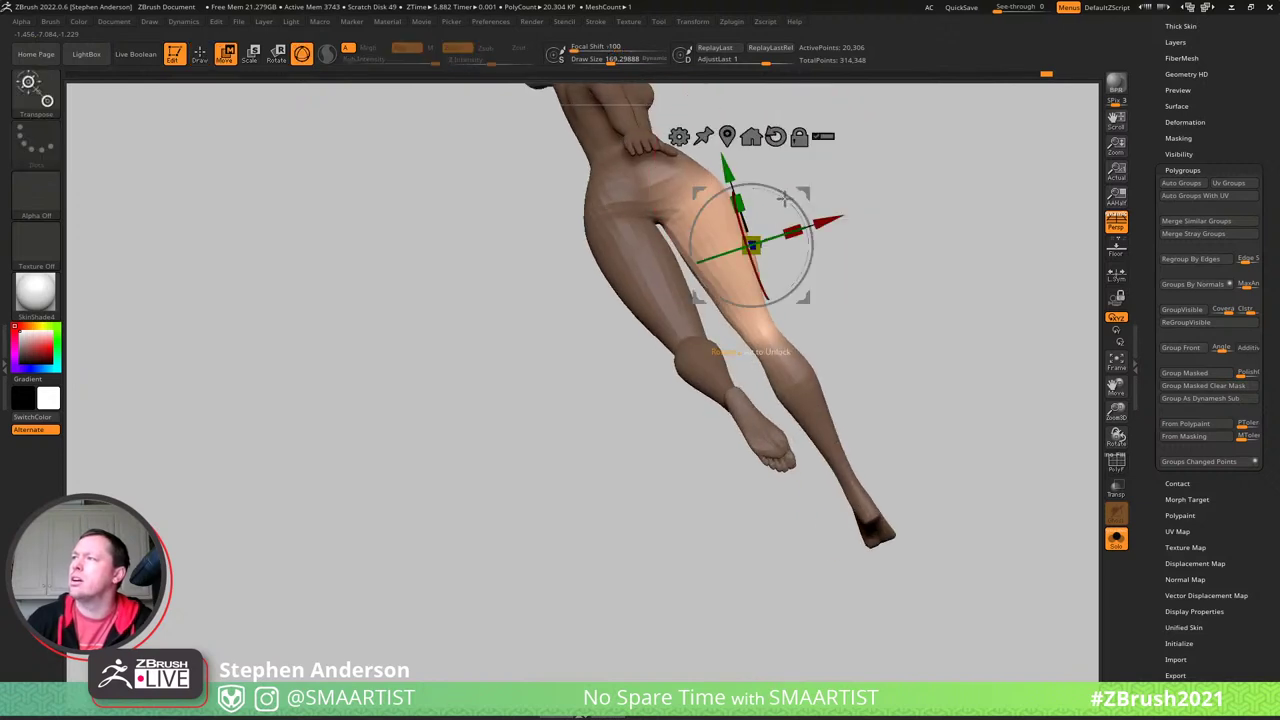
right_drag(866, 165, 888, 269)
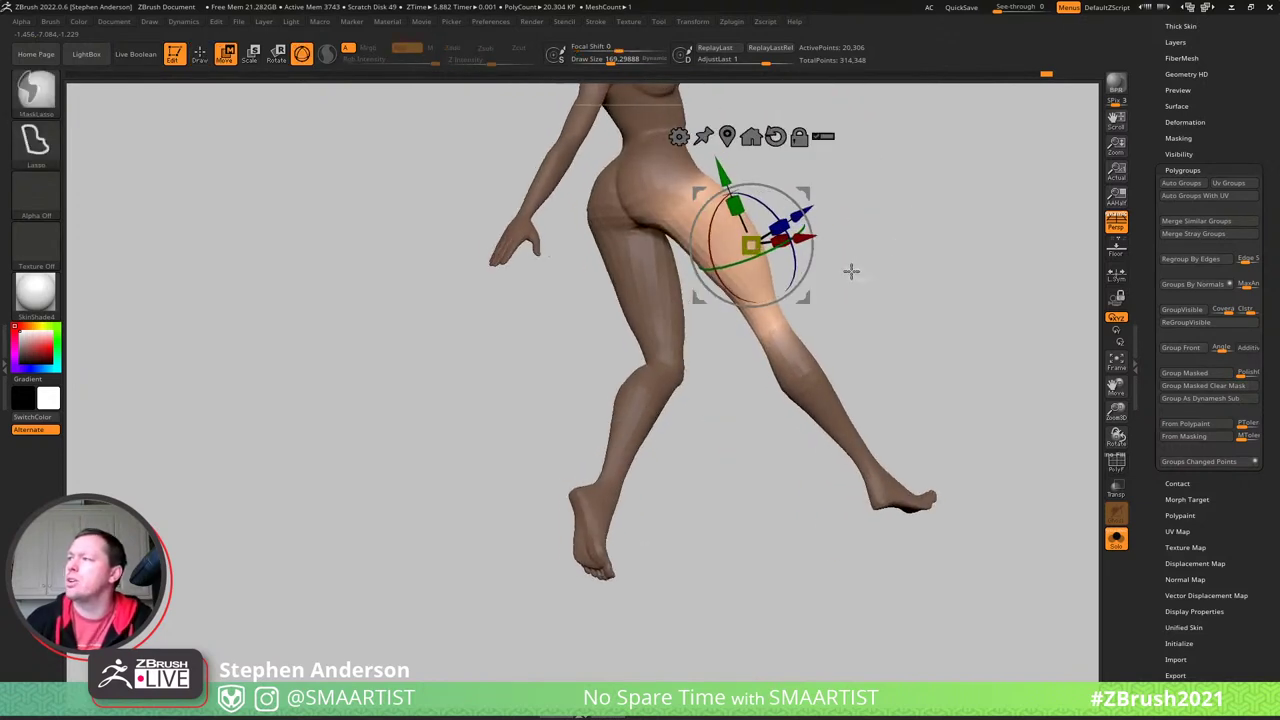
mouse_move(735, 410)
ctrl+alt+mouse_down()
mouse_move(1046, 466)
mouse_move(915, 262)
ctrl+alt+mouse_up()
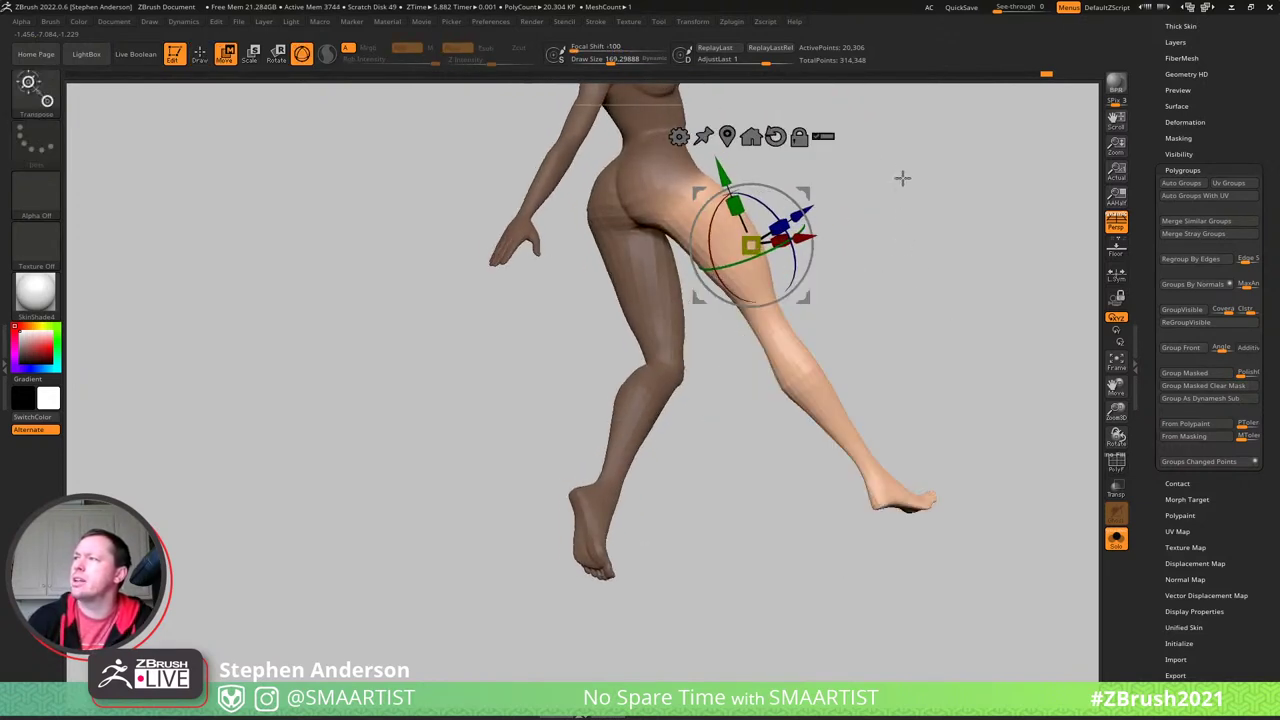
alt+right_drag(903, 177, 877, 300)
key(q)
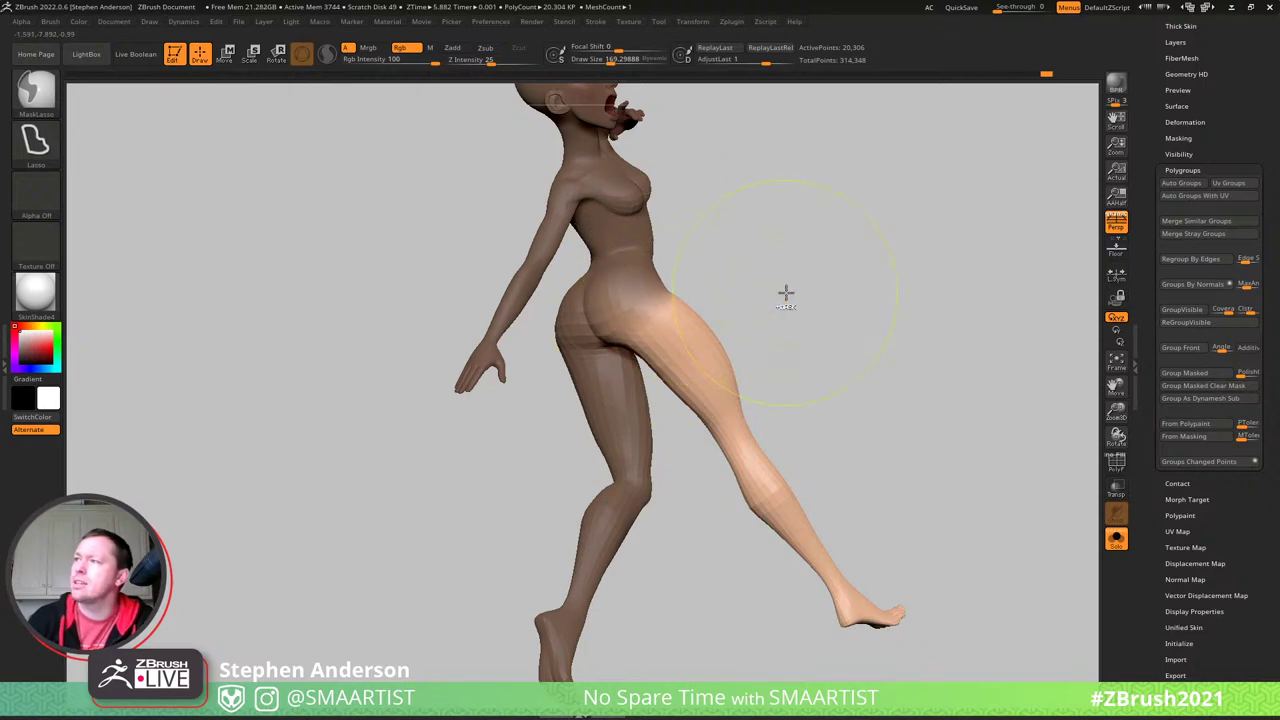
ctrl+click(786, 293)
ctrl+click(764, 295)
mouse_move(775, 283)
right_down()
mouse_move(660, 290)
mouse_move(743, 300)
mouse_move(846, 277)
mouse_move(771, 351)
mouse_move(781, 322)
mouse_move(763, 309)
mouse_move(789, 311)
mouse_move(770, 296)
right_up()
ctrl+right_drag(786, 358, 800, 380)
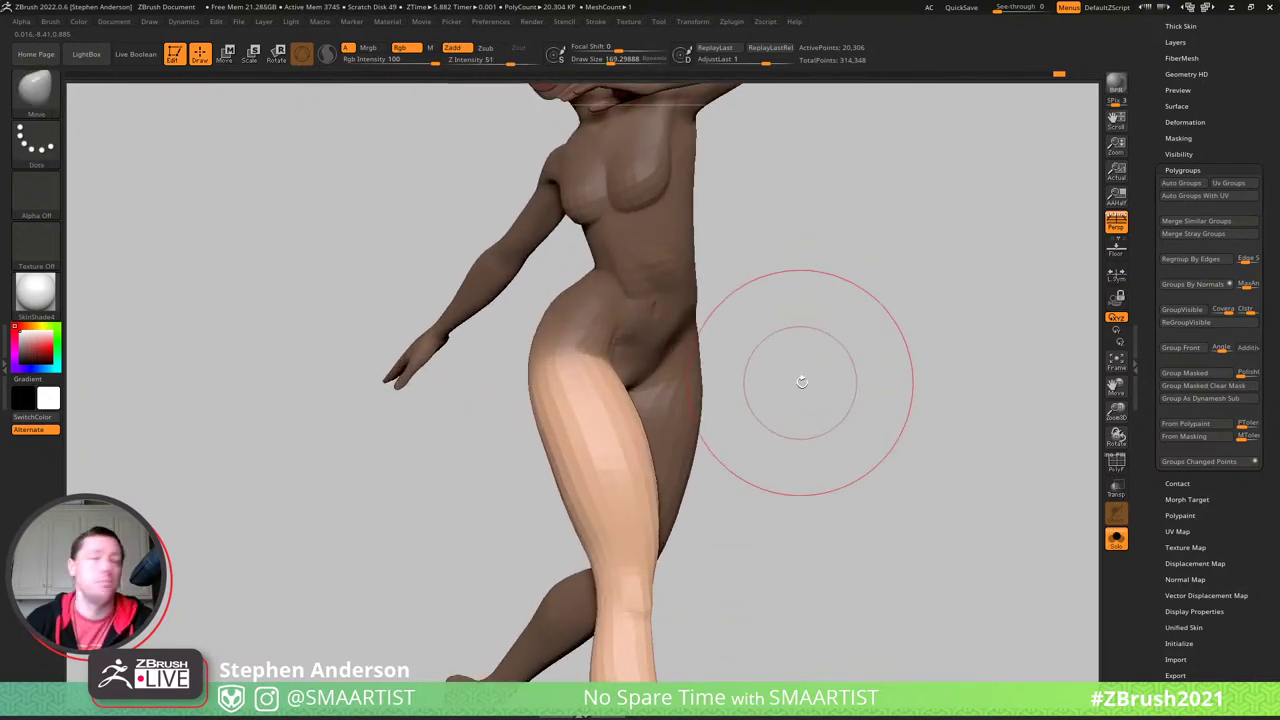
- Bring up the Gizmo on the right leg and place its pivot at the hip joint
key(w)
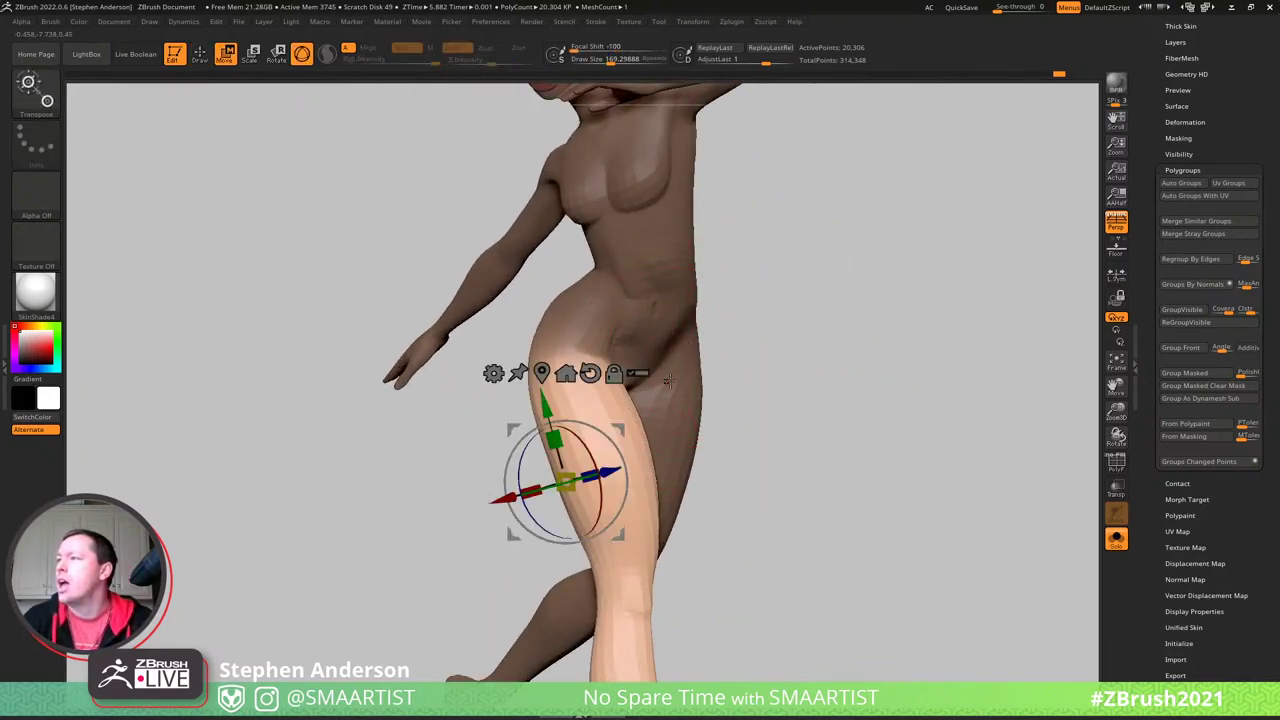
mouse_move(683, 347)
right_down()
mouse_move(740, 408)
mouse_move(802, 435)
right_up()
alt+drag(824, 434, 751, 282)
right_drag(760, 284, 714, 285)
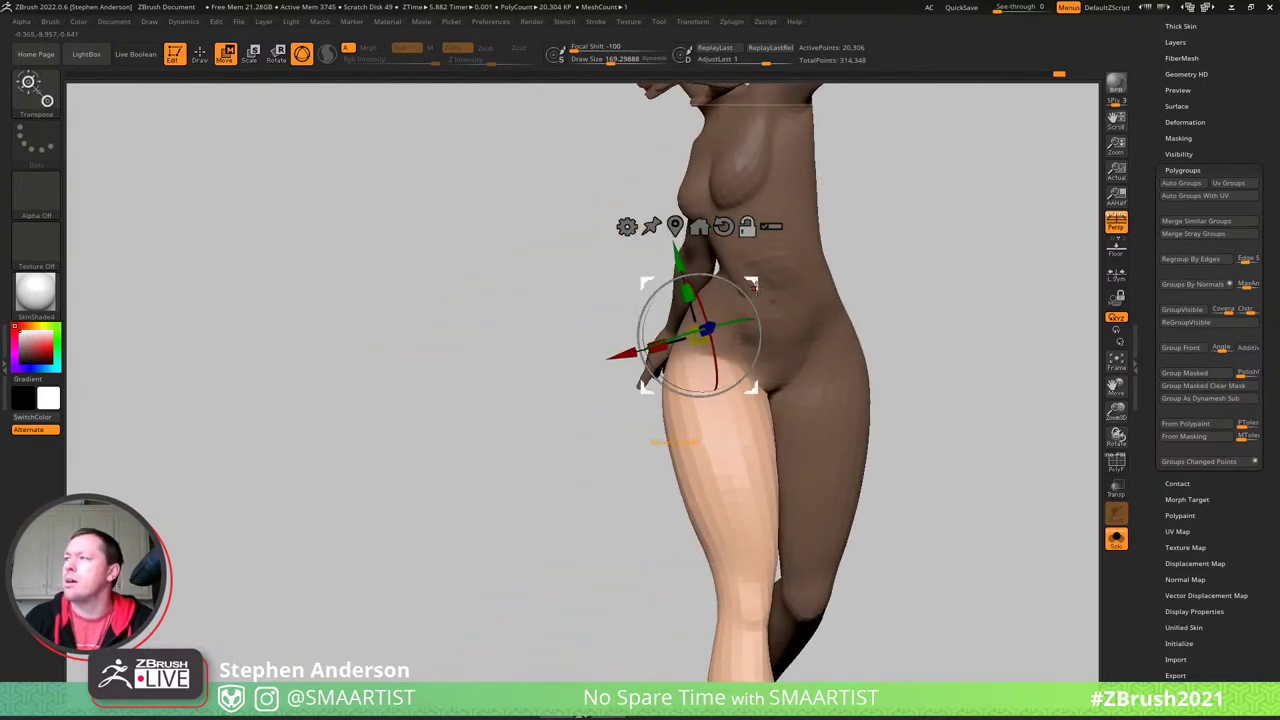
alt+drag(752, 283, 763, 278)
mouse_move(795, 300)
right_down()
mouse_move(776, 272)
mouse_move(794, 322)
mouse_move(803, 314)
mouse_move(745, 310)
mouse_move(901, 284)
mouse_move(837, 303)
mouse_move(823, 266)
mouse_move(740, 226)
mouse_move(697, 309)
mouse_move(729, 337)
mouse_move(610, 405)
right_up()
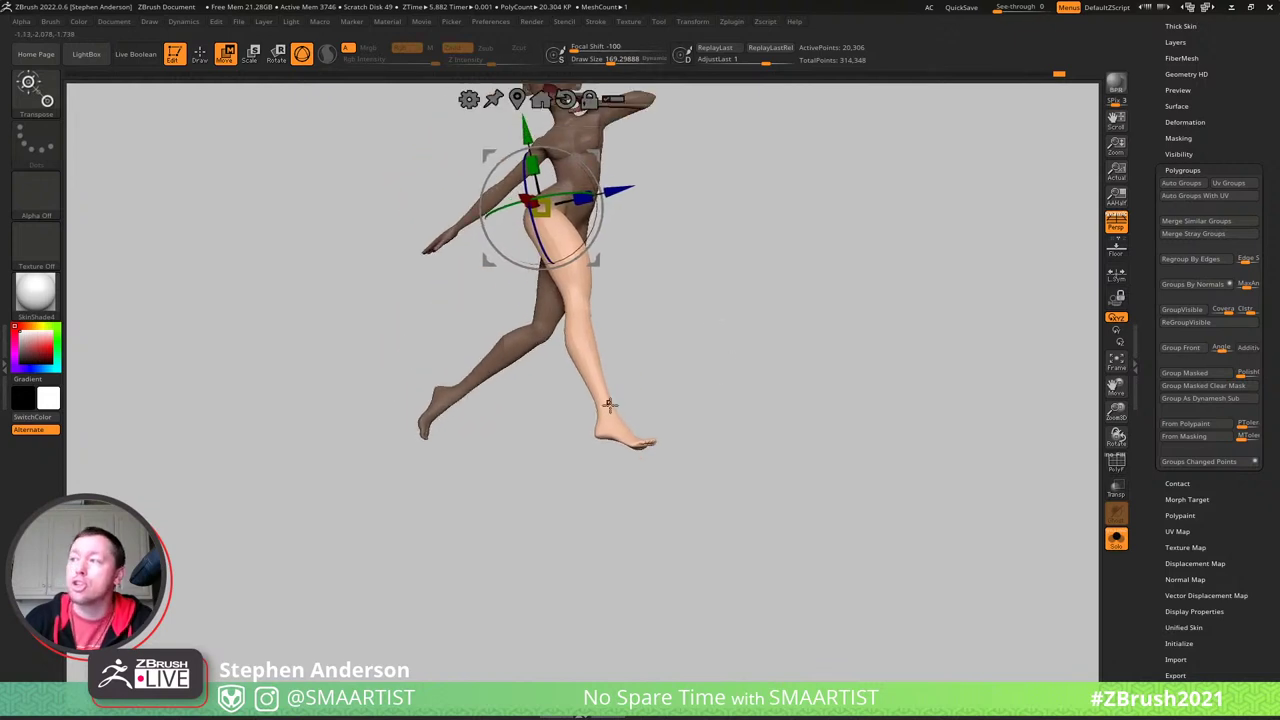
alt+right_drag(699, 350, 700, 421)
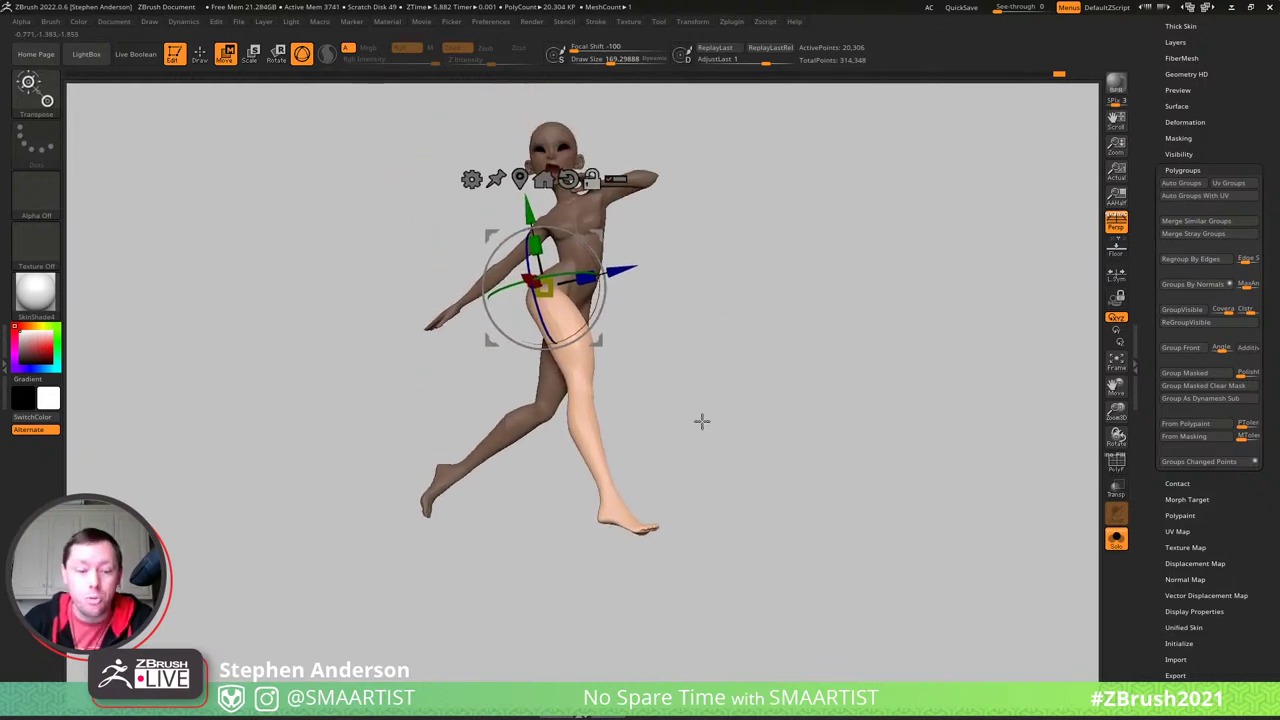
- Turn Solo off to show the full character and rotate the right leg slightly about the hip pivot
key(ctrl+shift+s)
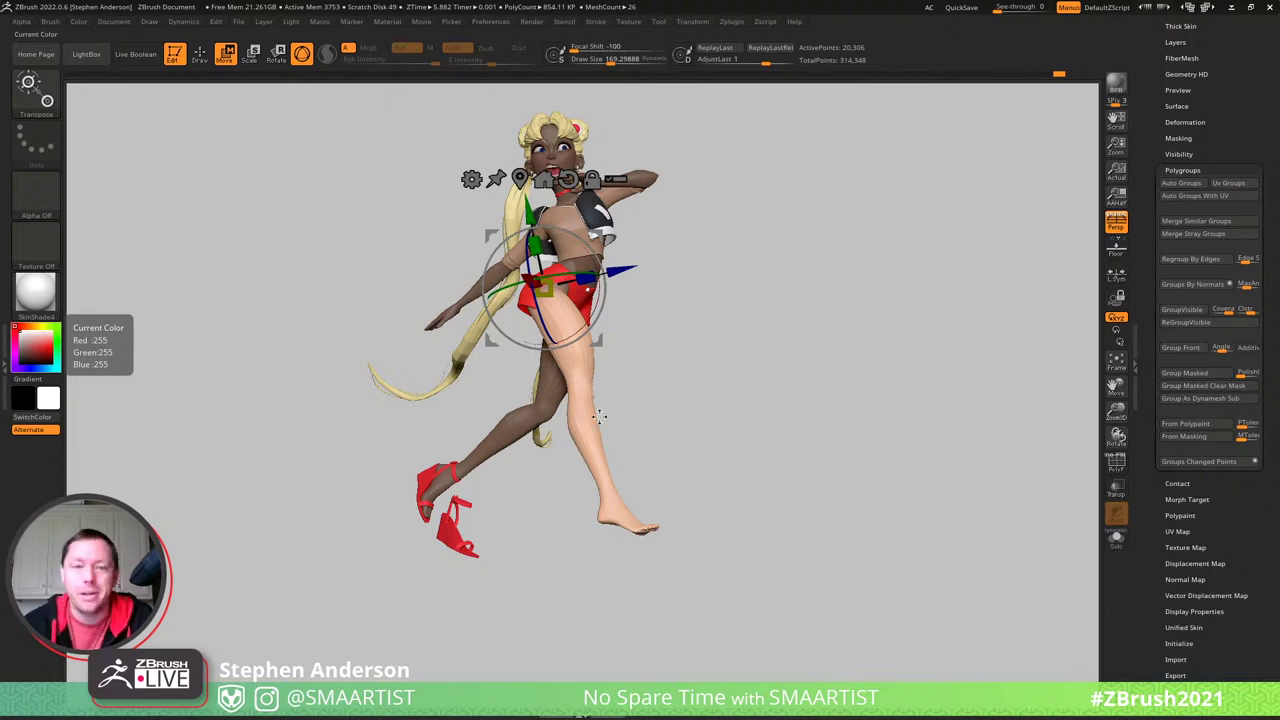
mouse_move(666, 403)
mouse_down()
mouse_move(746, 423)
mouse_move(666, 403)
mouse_move(689, 410)
mouse_up()
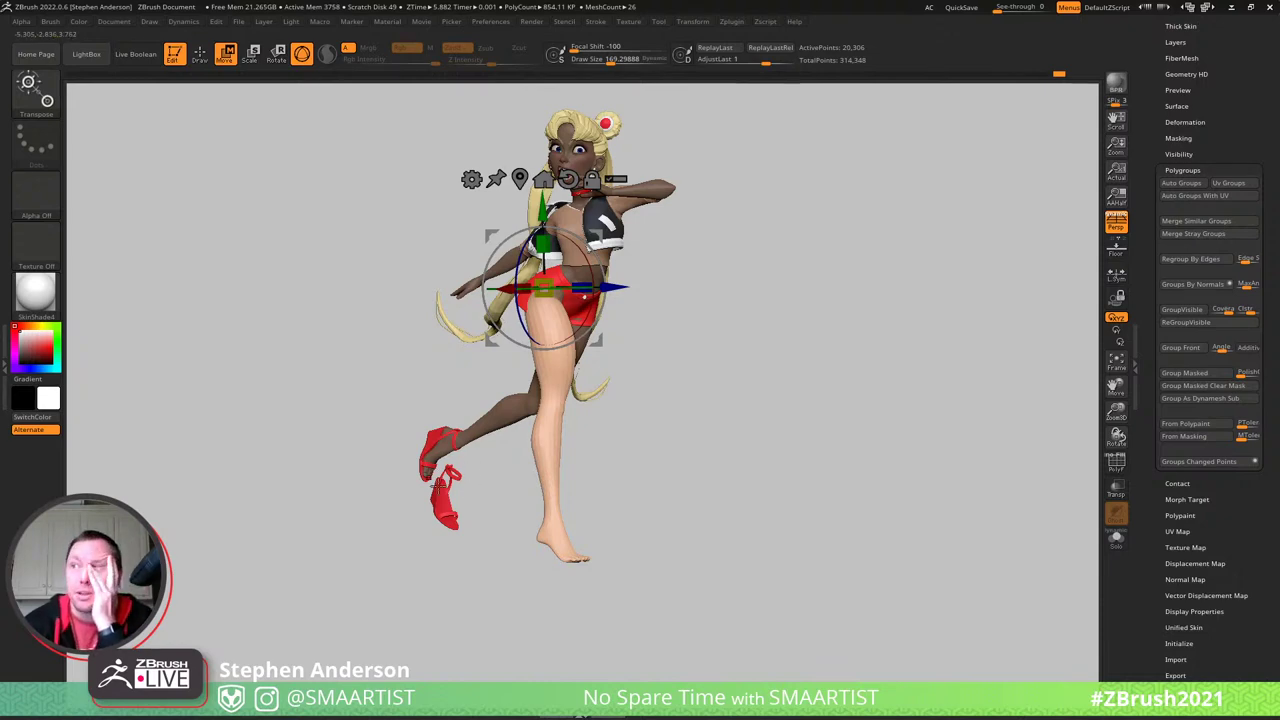
drag(548, 406, 660, 372)
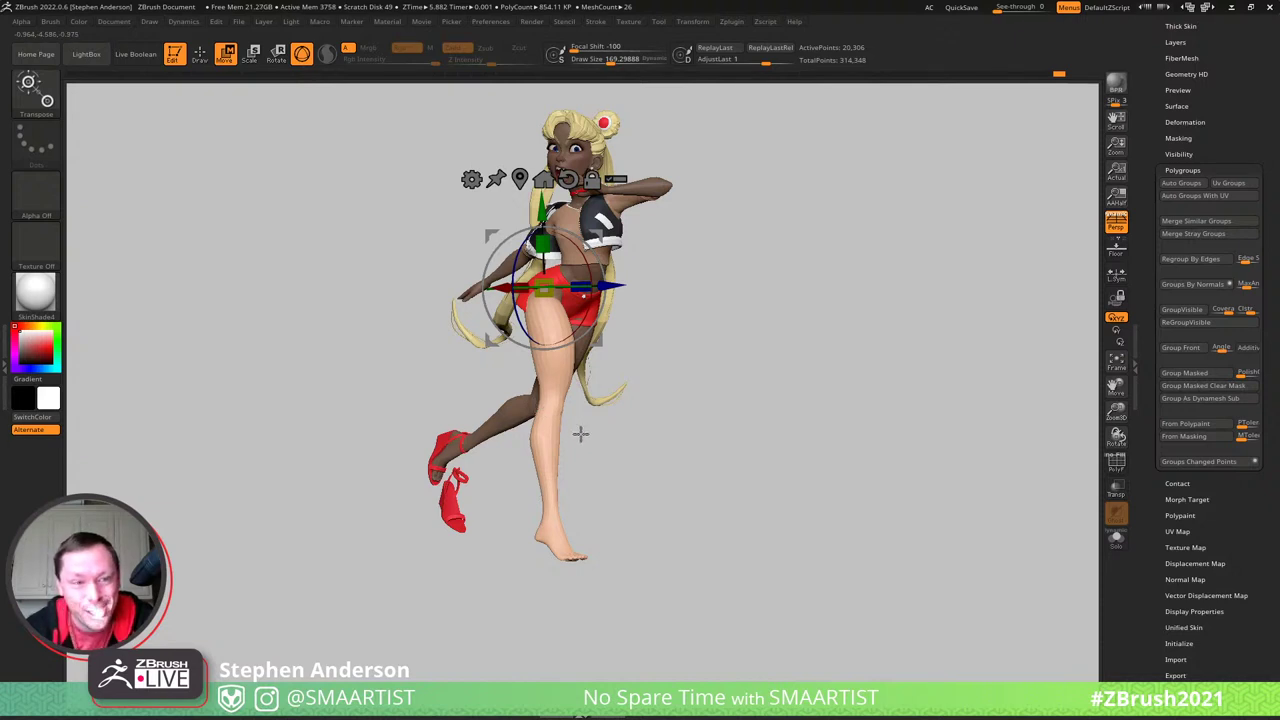
drag(600, 393, 670, 406)
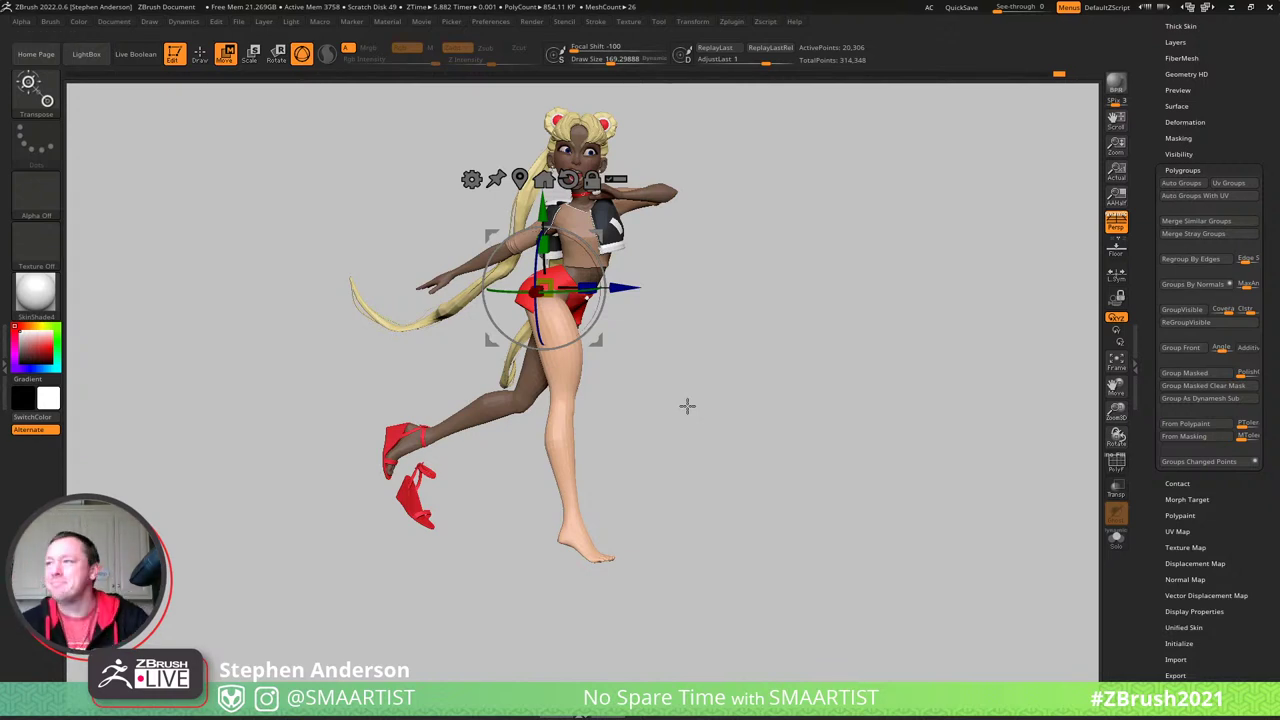
right_drag(691, 329, 798, 359)
drag(798, 358, 703, 307)
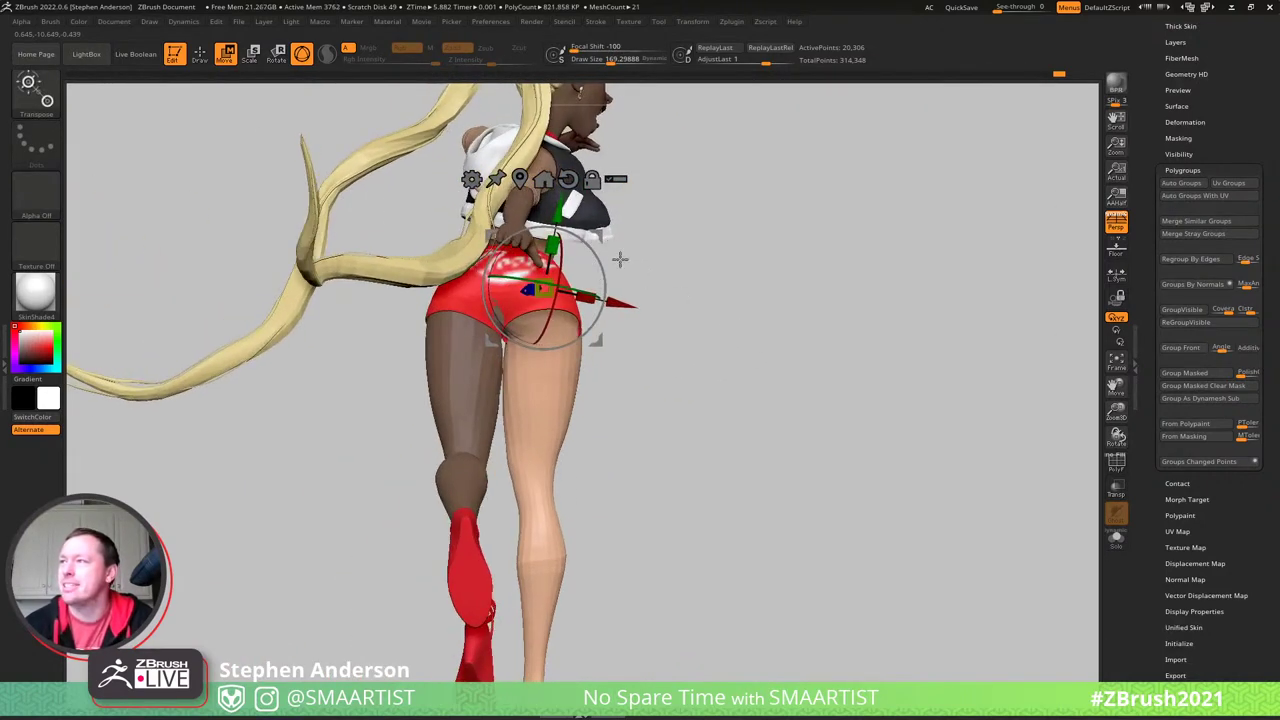
mouse_move(600, 258)
mouse_down()
mouse_move(631, 257)
mouse_move(641, 232)
mouse_move(626, 214)
mouse_move(578, 252)
mouse_up()
drag(597, 330, 609, 405)
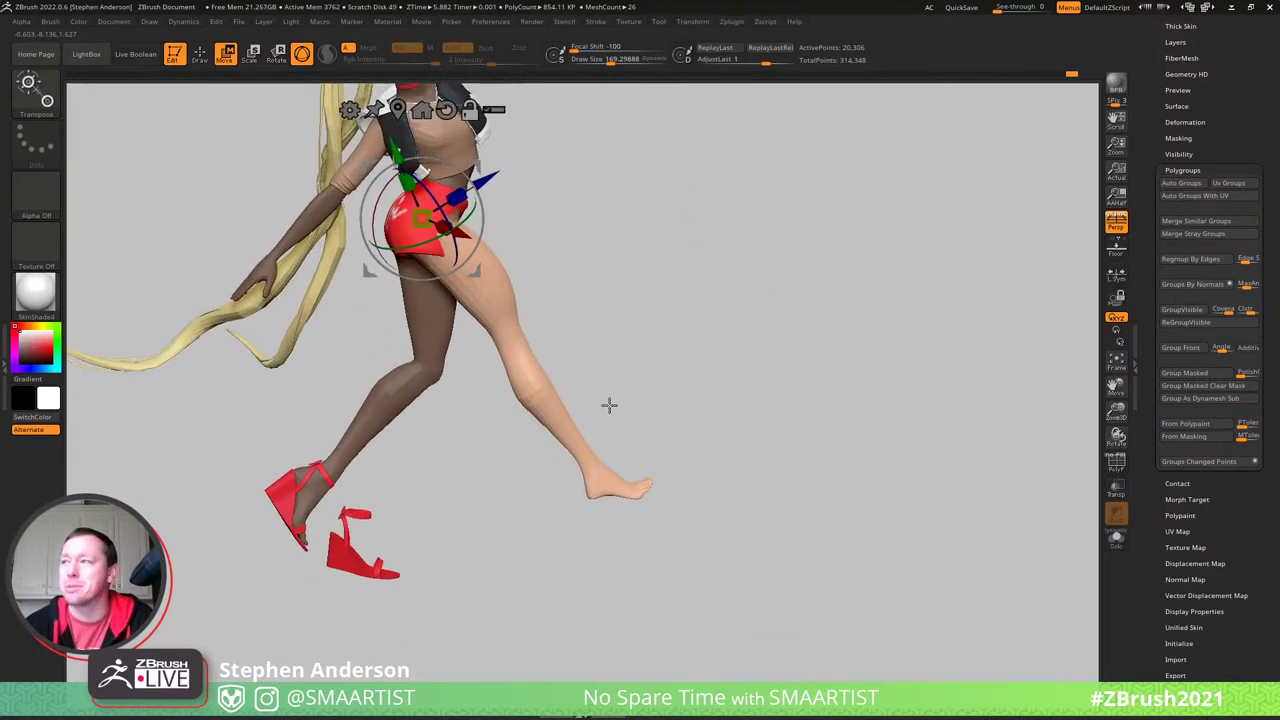
- Show the polyframe and mask everything except the right lower leg and foot
key(shift+f)
ctrl+right_drag(643, 401, 680, 303)
ctrl+drag(680, 303, 720, 340)
ctrl+drag(458, 228, 589, 411)
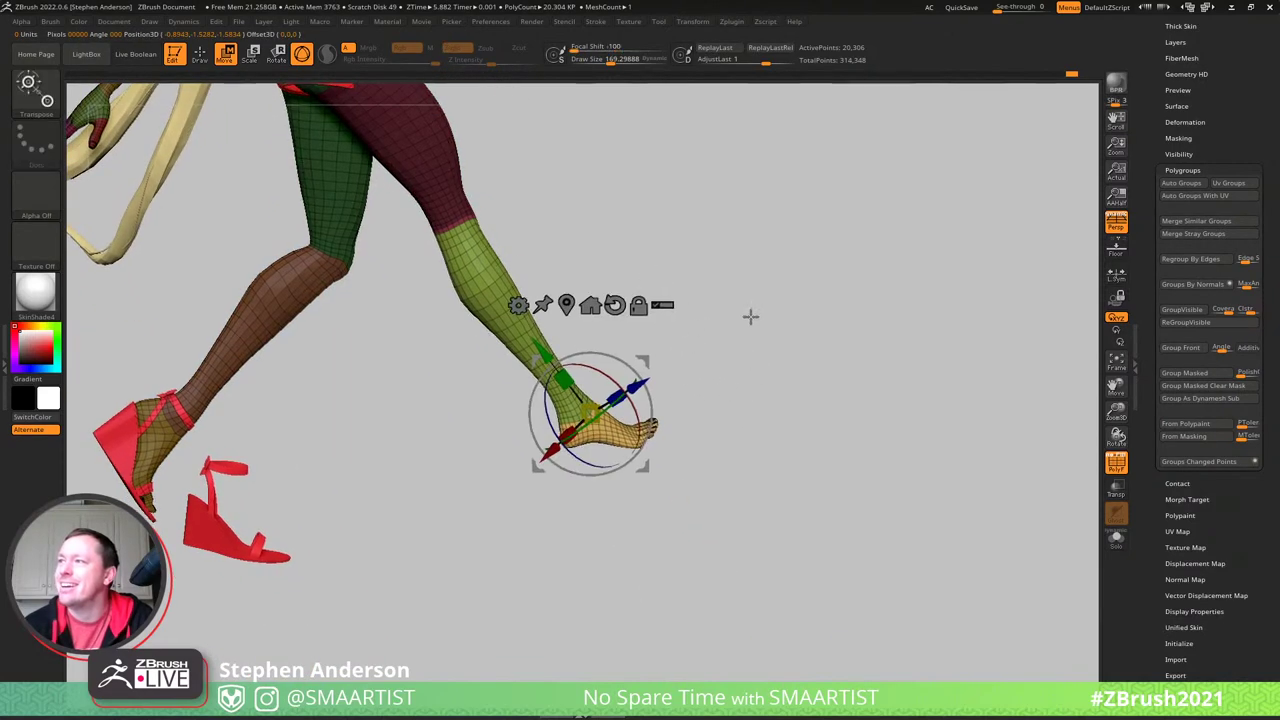
alt+right_drag(749, 317, 752, 391)
alt+click(462, 298)
key(q)
right_drag(500, 297, 563, 297)
ctrl+click(532, 301)
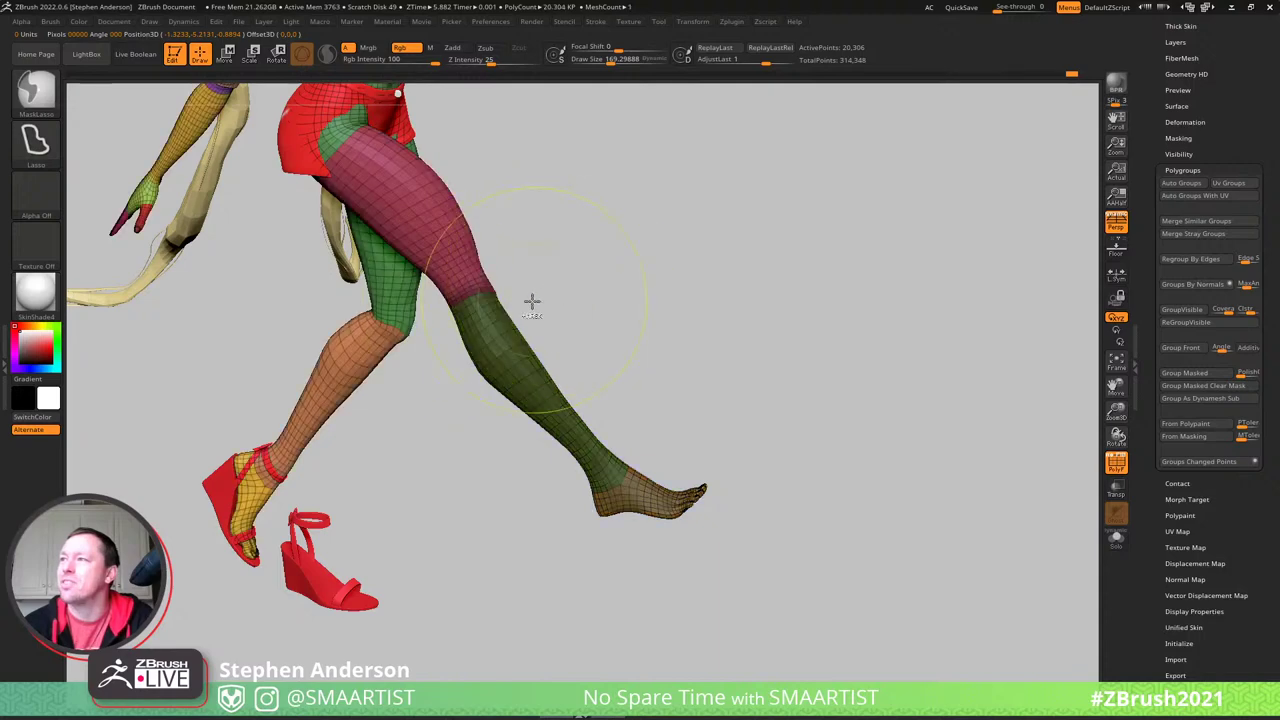
ctrl+click(568, 292)
- Place the Gizmo pivot at the right knee and rotate the lower leg backward to bend the knee
right_drag(506, 308, 530, 291)
key(w)
alt+drag(512, 253, 563, 300)
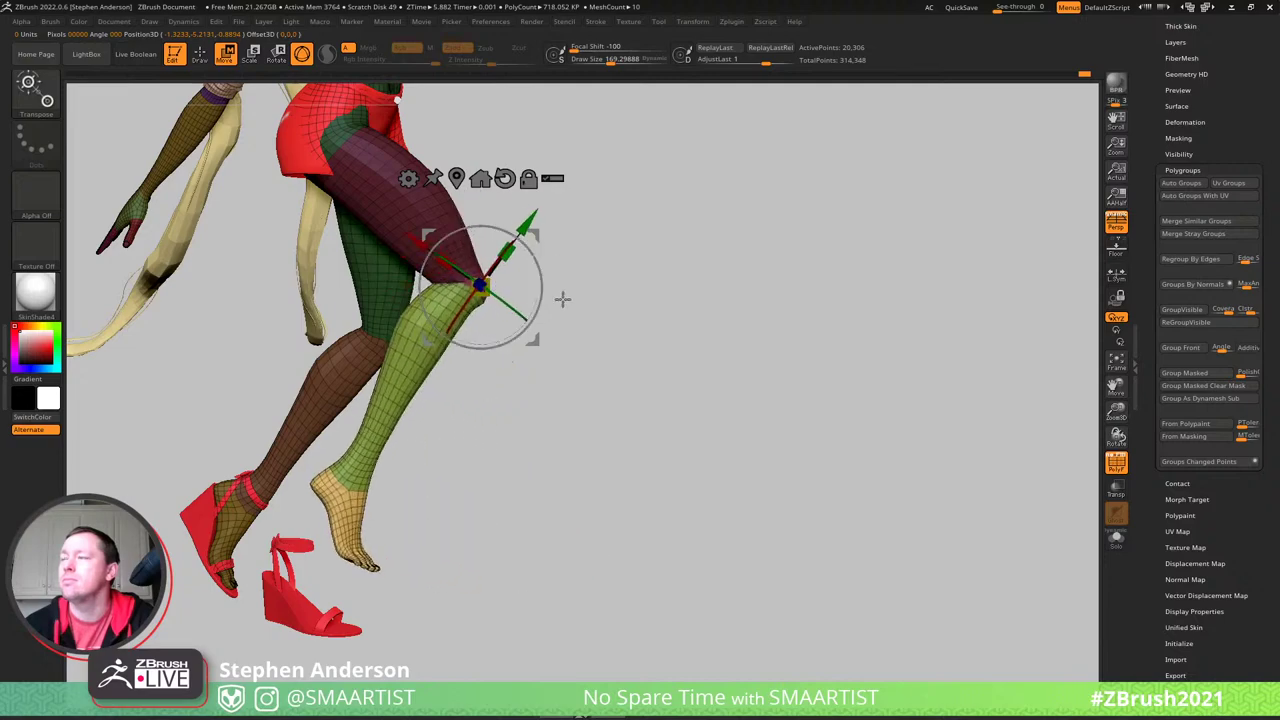
right_drag(563, 300, 514, 277)
mouse_move(515, 279)
mouse_down()
mouse_move(640, 291)
mouse_move(600, 310)
mouse_move(534, 296)
mouse_move(589, 300)
mouse_move(640, 400)
mouse_move(774, 414)
mouse_move(654, 345)
mouse_move(654, 356)
mouse_move(642, 307)
mouse_move(695, 315)
mouse_move(624, 291)
mouse_move(575, 304)
mouse_up()
key(q)
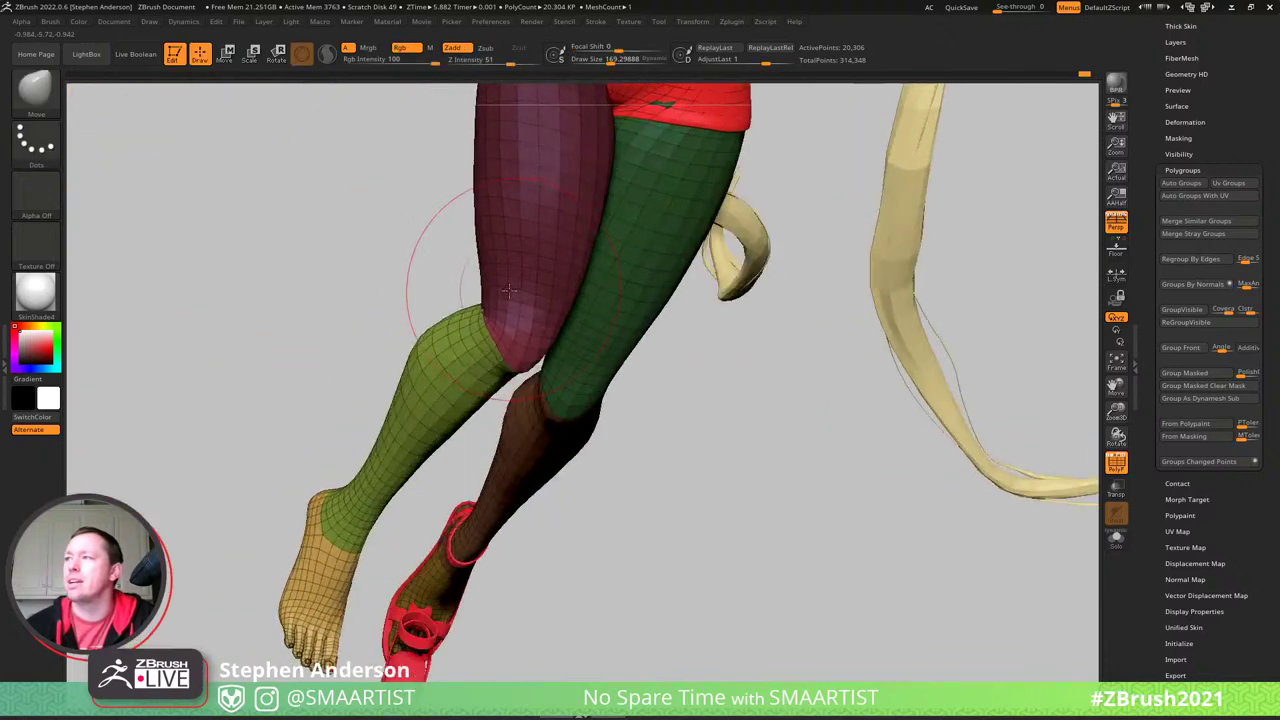
- Rotate and twist the right lower leg from the front so it hangs straight down below the knee
right_drag(509, 291, 560, 312)
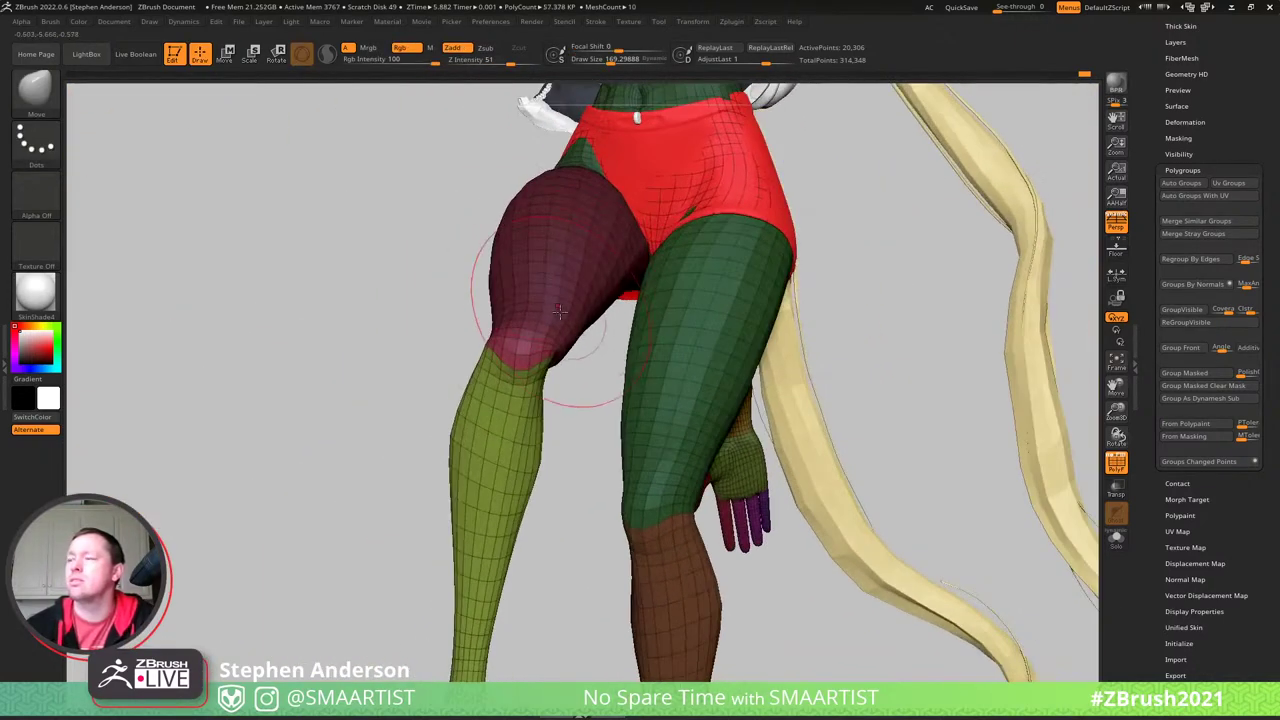
key(w)
drag(584, 318, 569, 369)
alt+right_drag(606, 366, 588, 280)
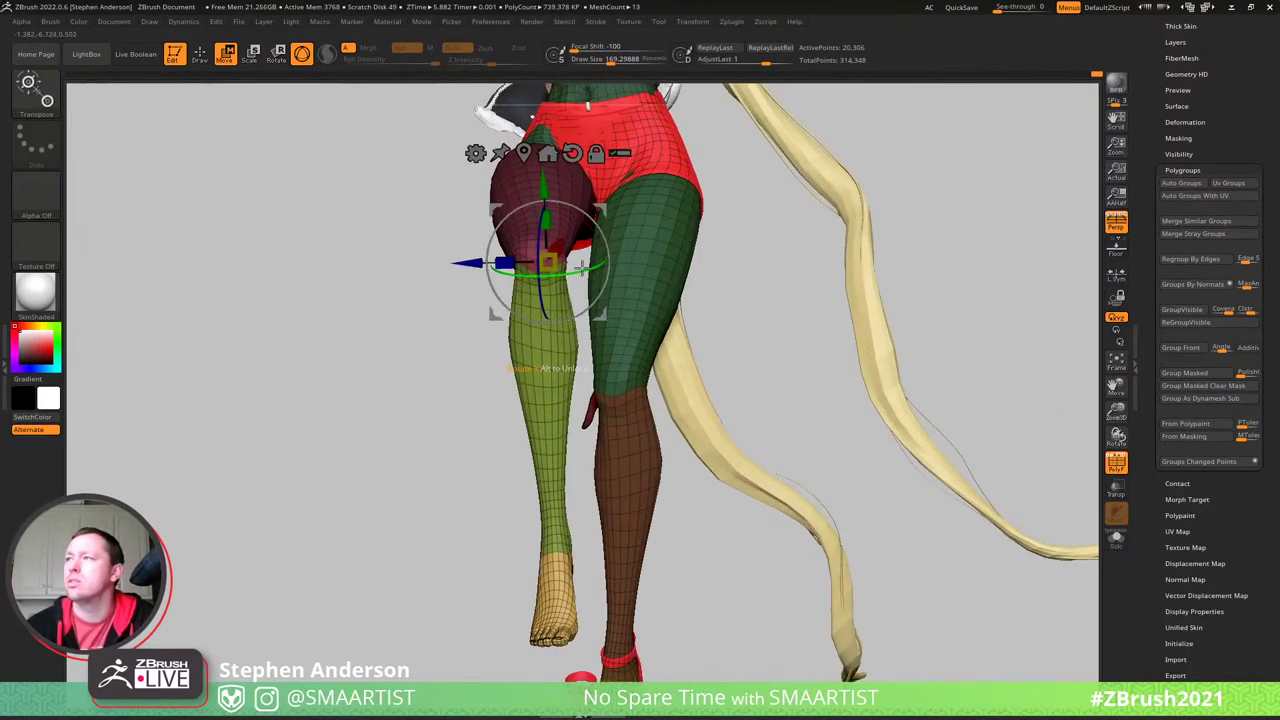
drag(602, 266, 593, 270)
- Shift the right lower leg slightly downward at the knee with the Gizmo in side view
right_drag(593, 268, 787, 260)
alt+right_drag(813, 325, 812, 221)
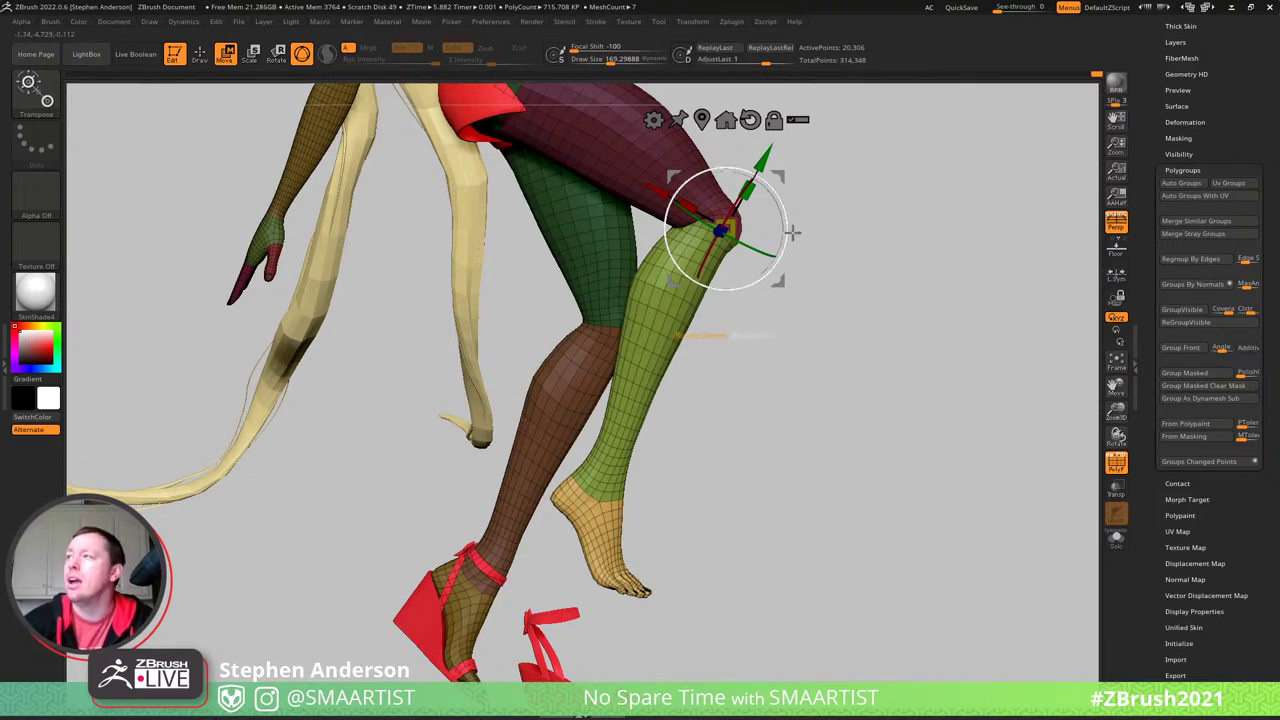
alt+right_drag(729, 337, 721, 399)
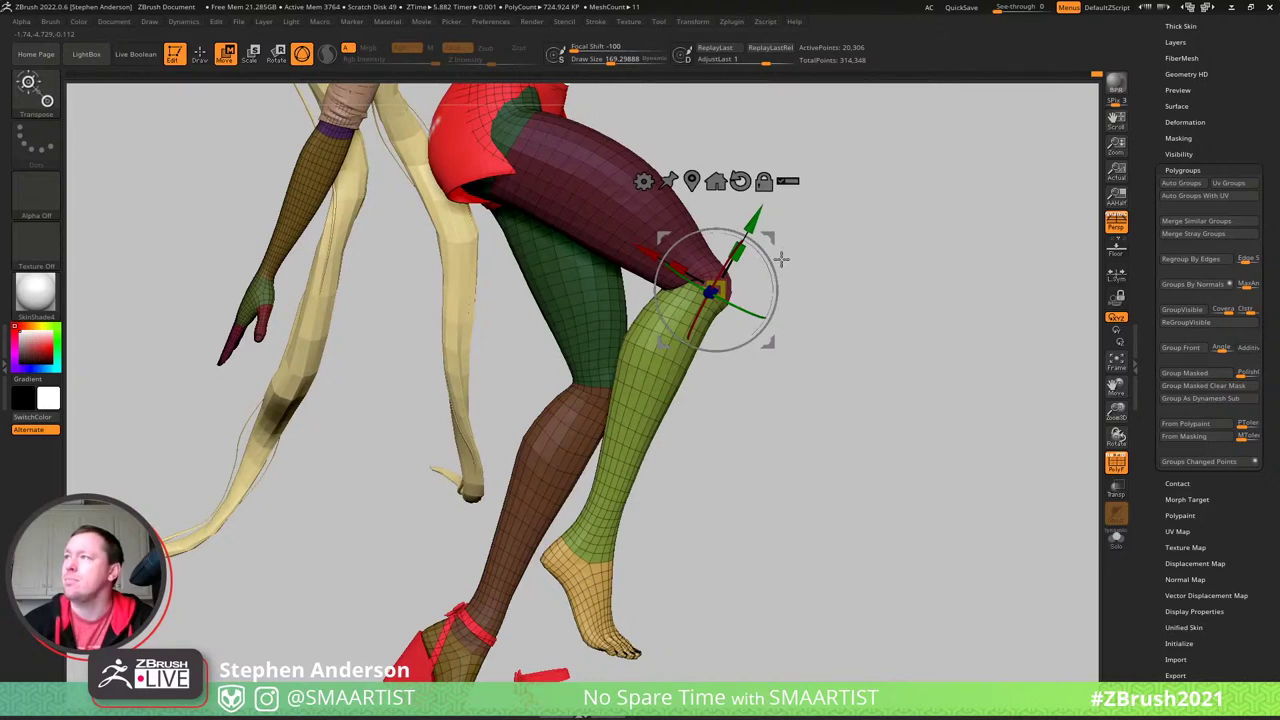
alt+right_drag(662, 224, 684, 273)
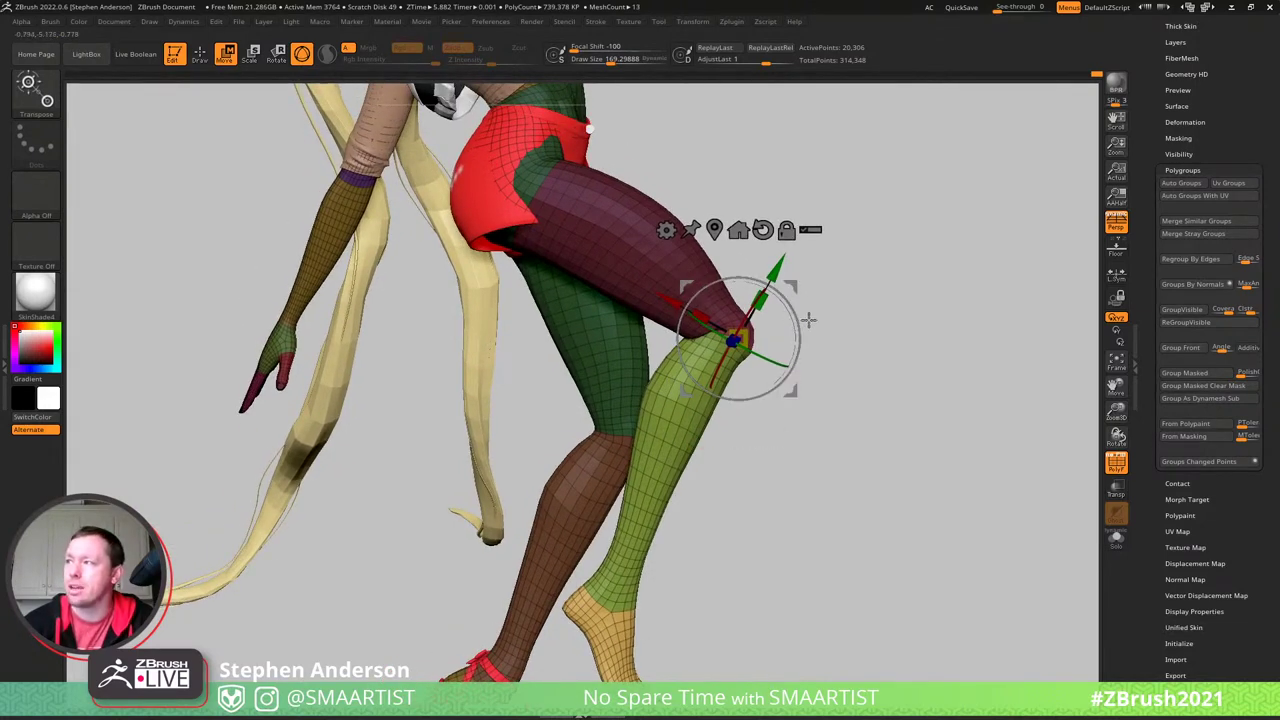
alt+right_drag(790, 287, 799, 301)
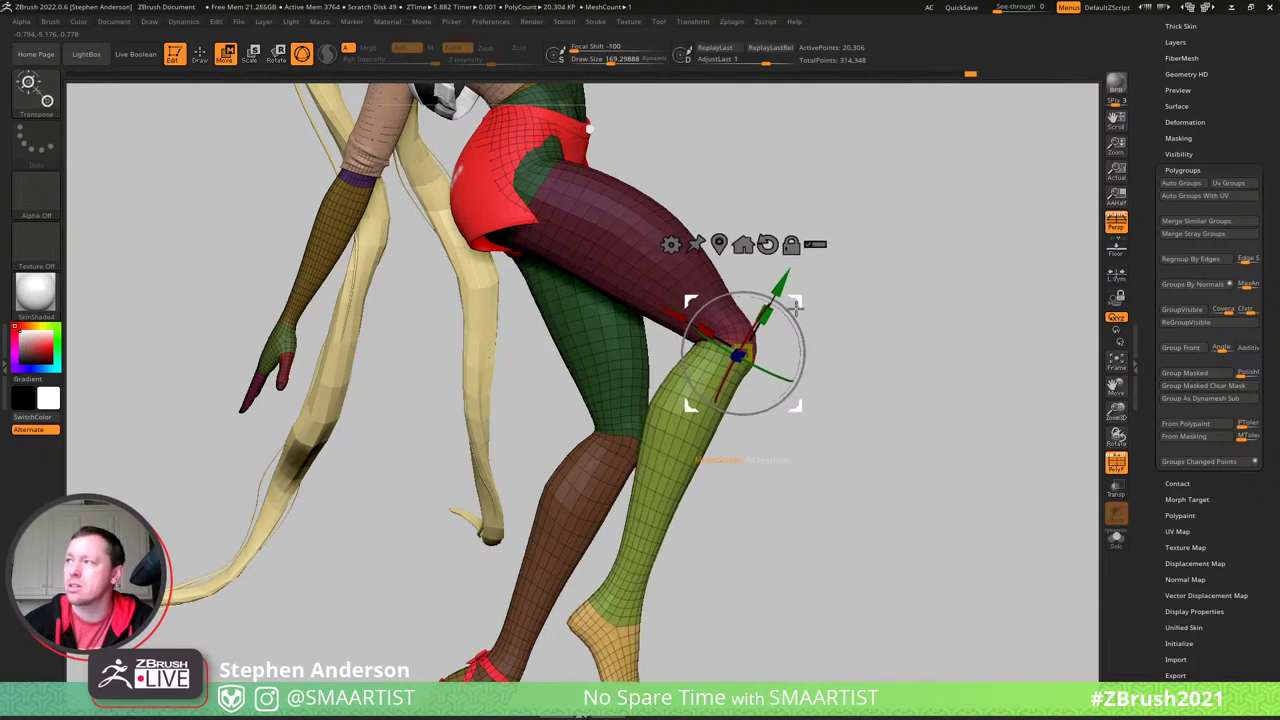
- Rotate the right lower leg further back so the foot is raised behind the body, and hide the polyframe
drag(797, 300, 890, 369)
right_drag(883, 369, 921, 358)
mouse_move(920, 357)
mouse_down()
mouse_move(877, 357)
mouse_move(900, 362)
mouse_up()
ctrl+right_drag(900, 362, 860, 331)
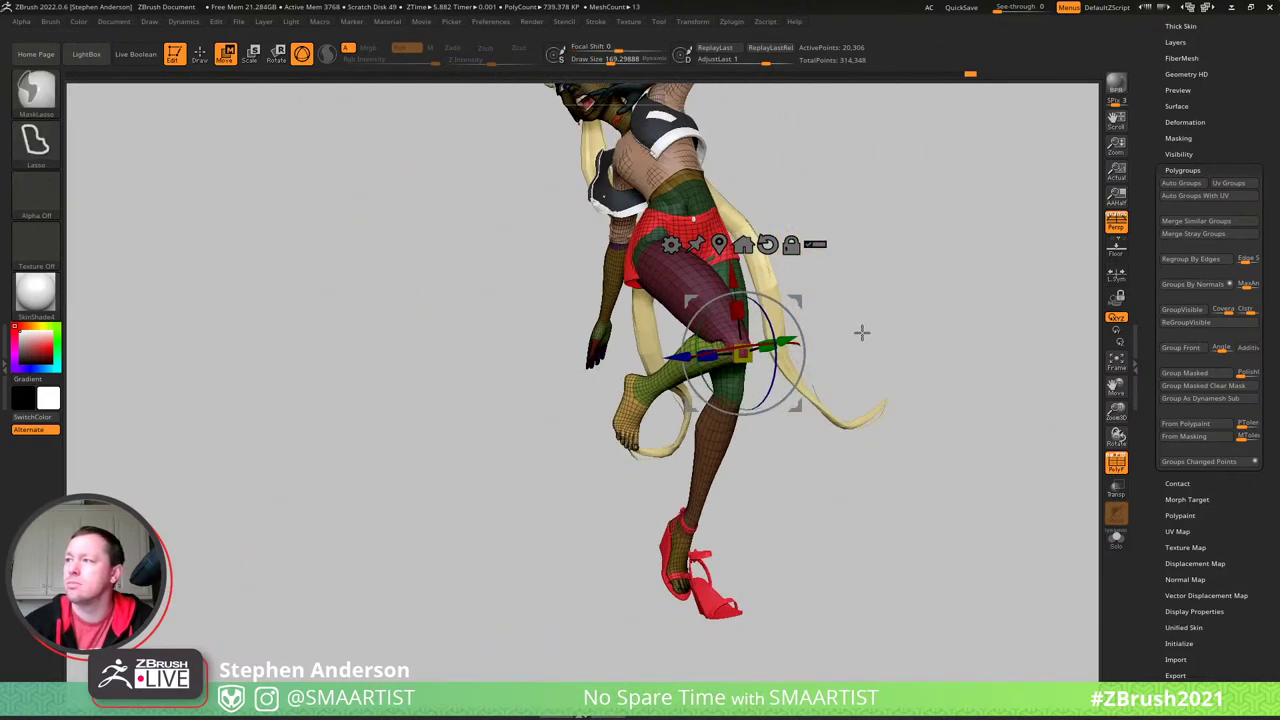
key(q)
mouse_move(874, 197)
shift+right_down()
mouse_move(834, 290)
mouse_move(817, 249)
mouse_move(806, 317)
mouse_move(803, 269)
mouse_move(790, 296)
shift+right_up()
key(shift+f)
mouse_move(790, 295)
mouse_down()
mouse_move(771, 309)
mouse_move(766, 291)
mouse_move(784, 299)
mouse_move(726, 331)
mouse_move(738, 343)
mouse_up()
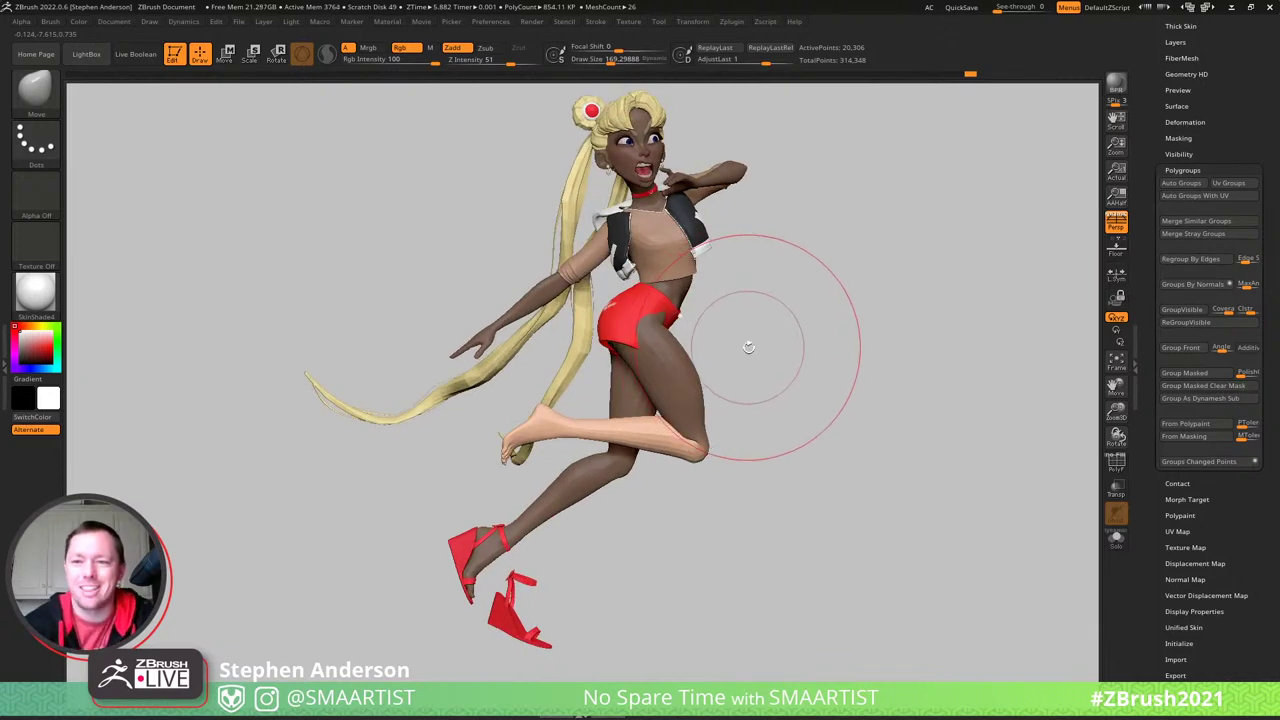
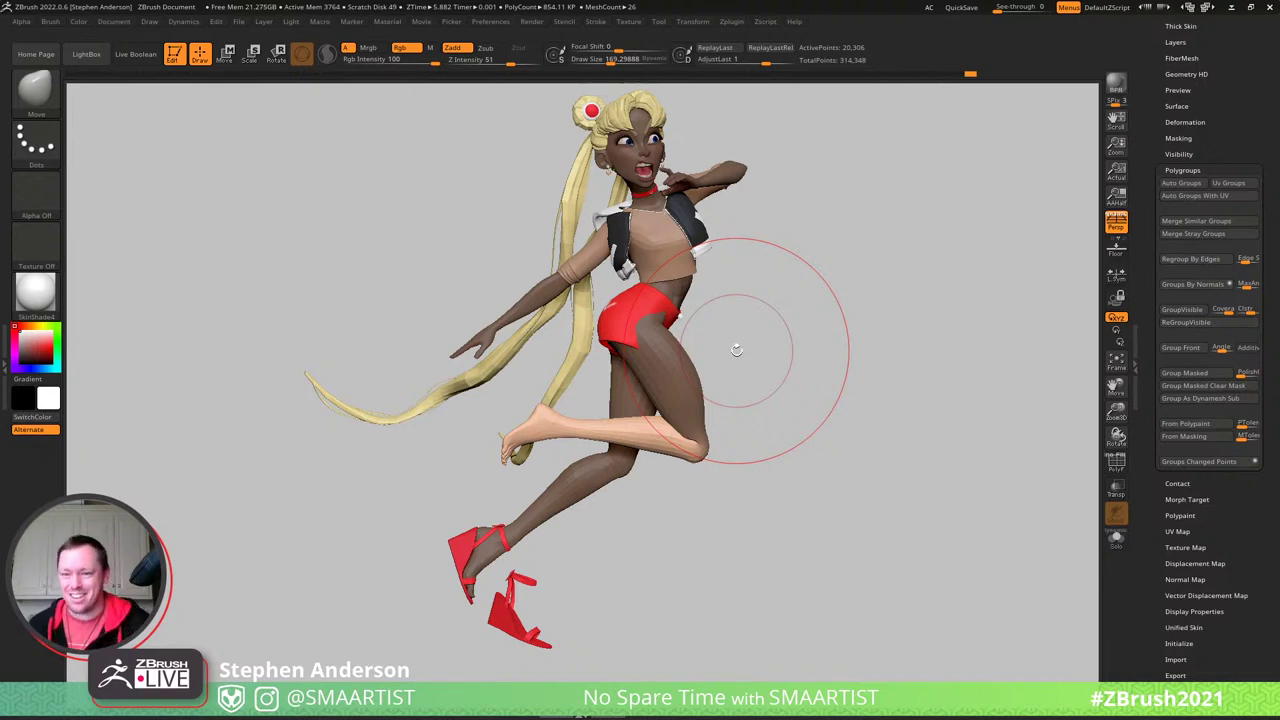
- Show the polyframe and mask the right lower leg and foot by polygroup, leaving the thigh unmasked
drag(851, 357, 814, 349)
mouse_move(857, 274)
mouse_down()
mouse_move(829, 314)
mouse_move(894, 331)
mouse_move(752, 353)
mouse_move(770, 340)
mouse_move(837, 386)
mouse_move(723, 369)
mouse_move(662, 393)
mouse_move(577, 363)
mouse_move(632, 388)
mouse_up()
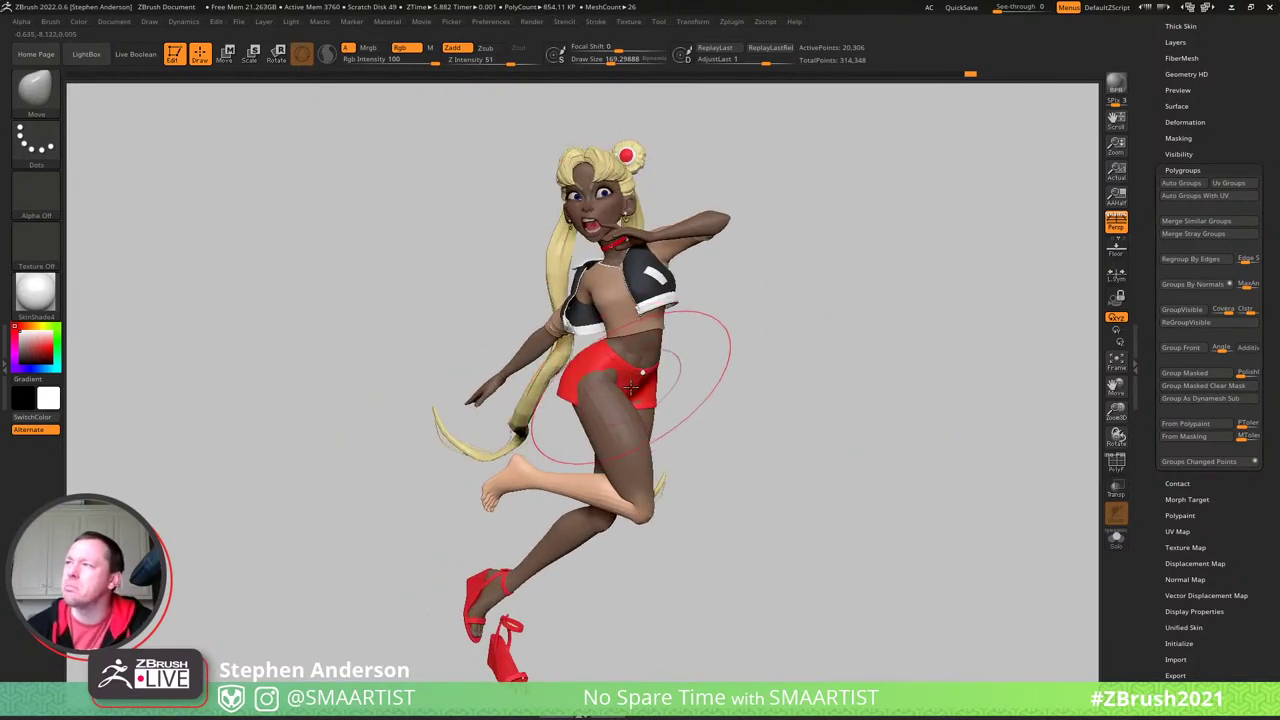
drag(729, 371, 622, 372)
ctrl+right_drag(622, 372, 726, 386)
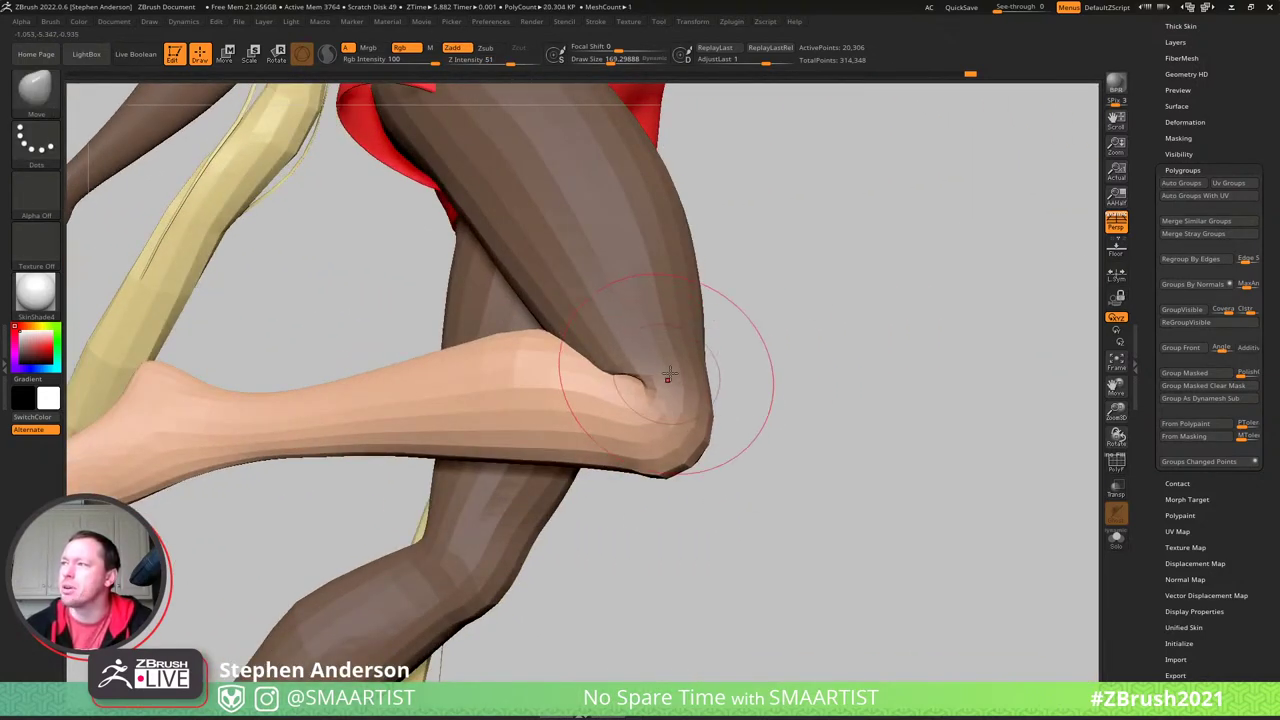
key(shift+f)
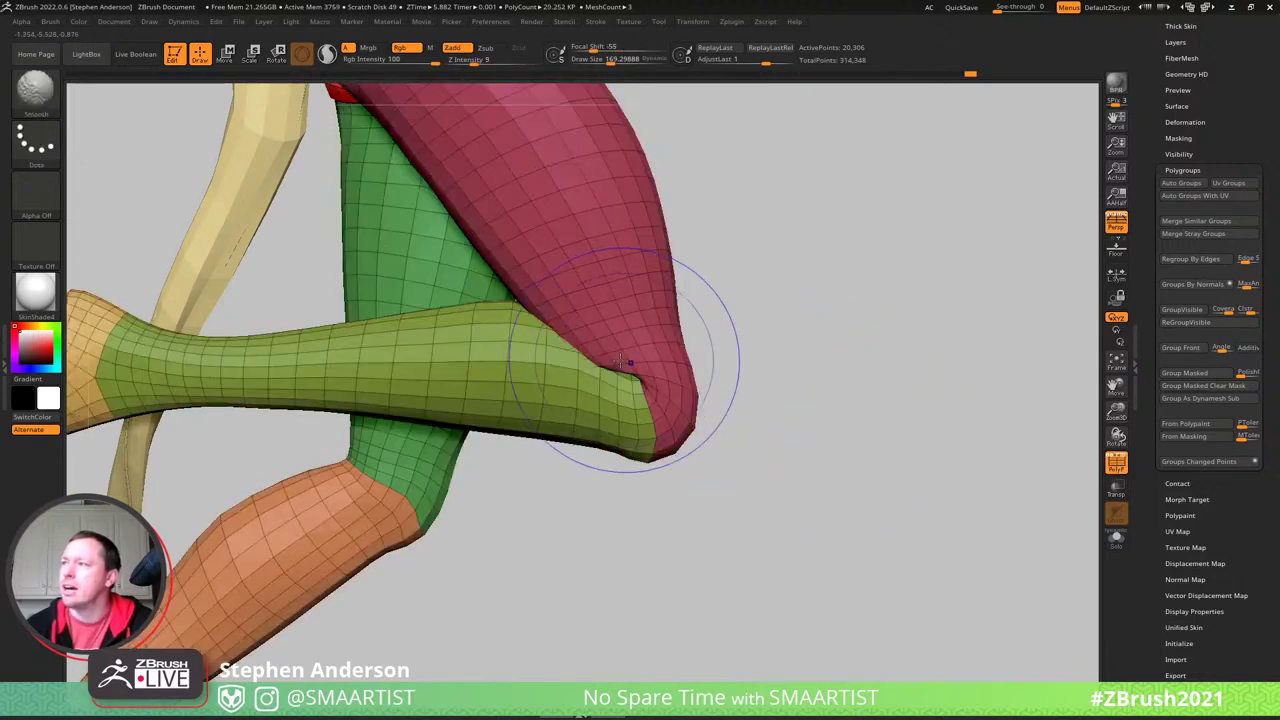
key(w)
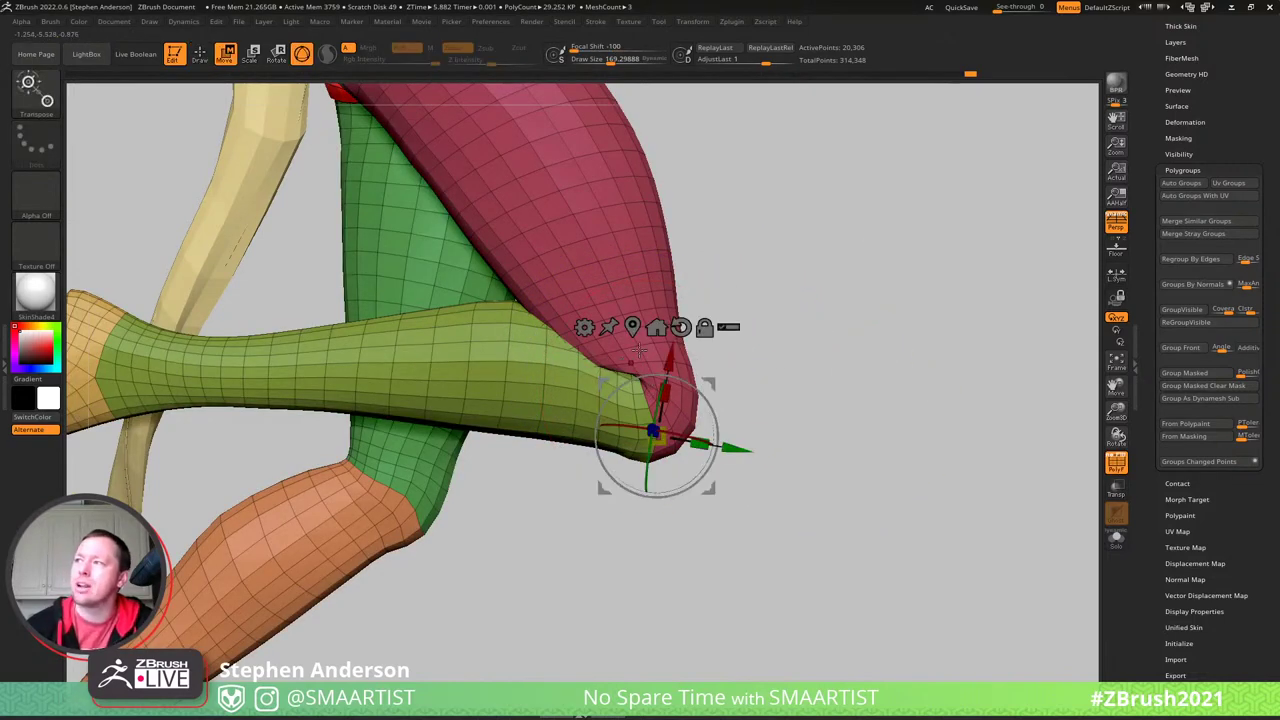
alt+drag(709, 384, 984, 367)
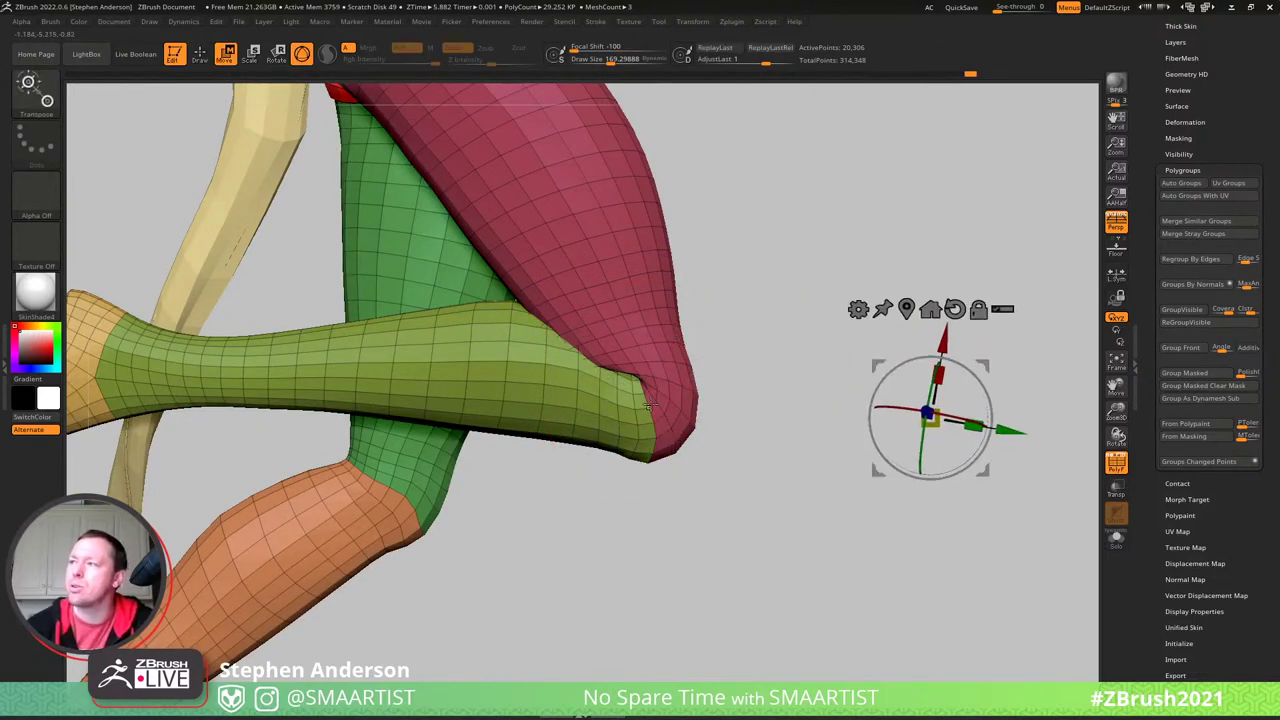
ctrl+click(648, 404)
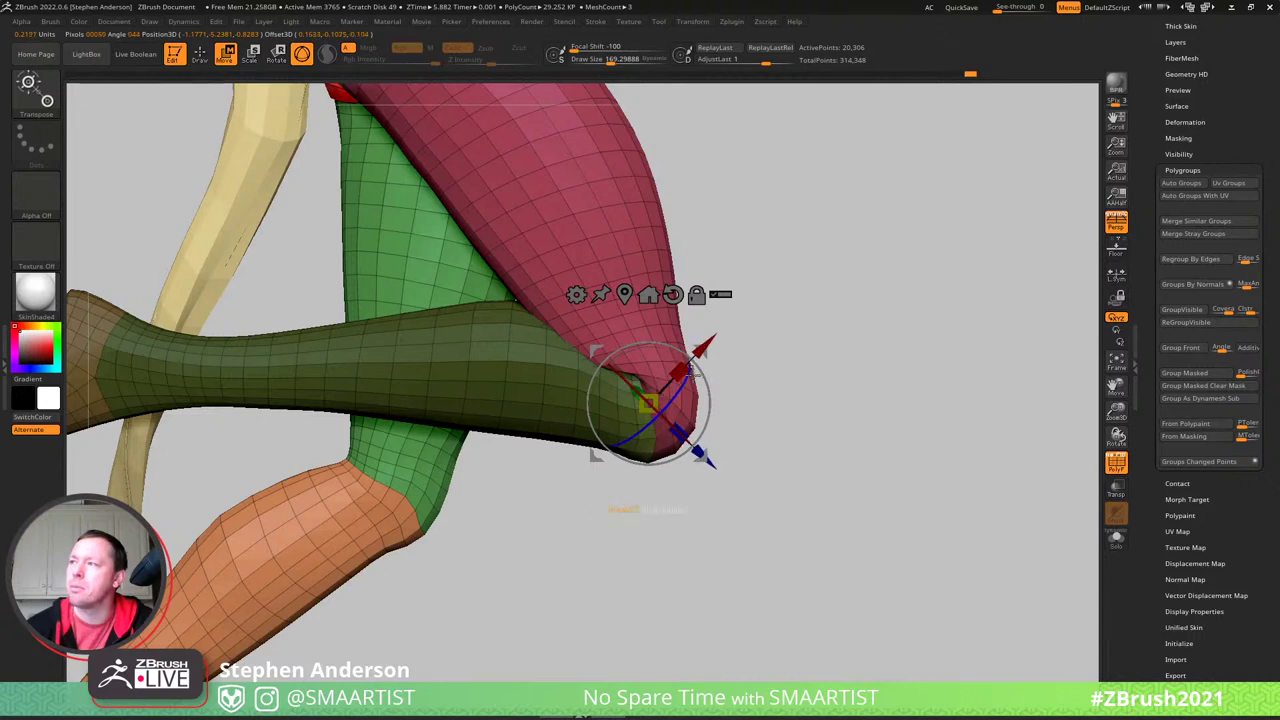
key(q)
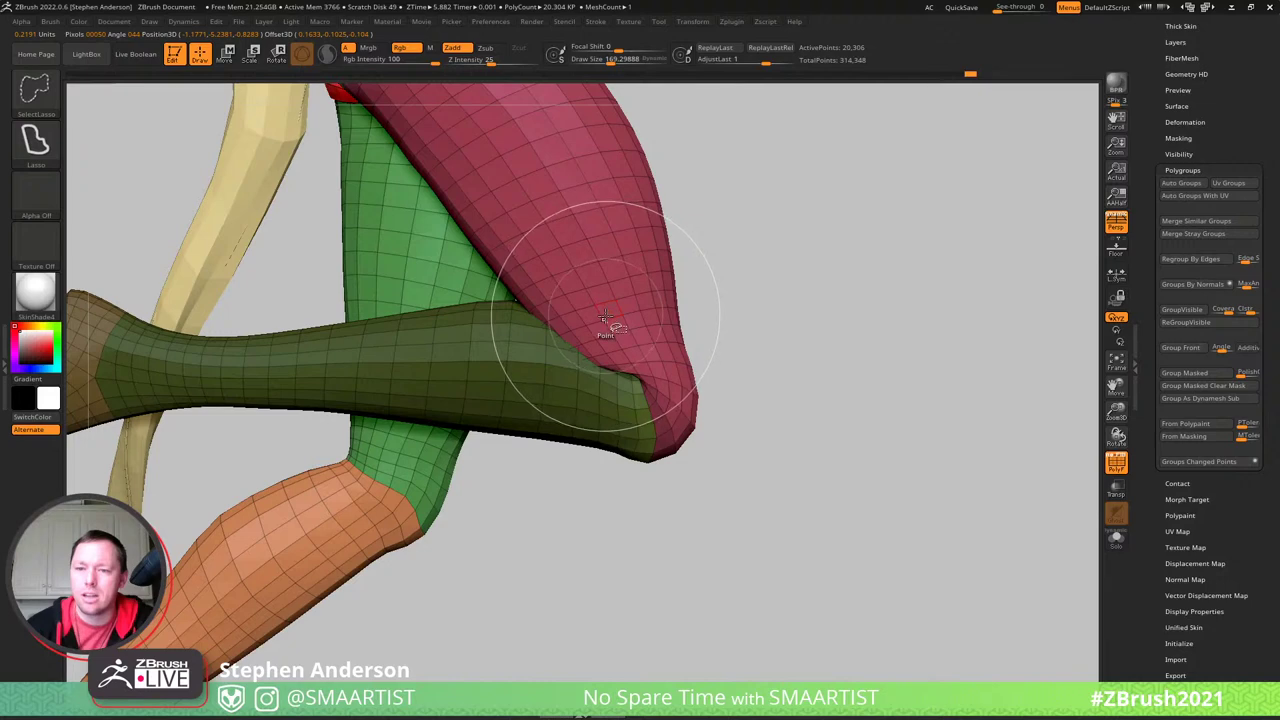
- Hide the polyframe and mask all of the body except the right thigh, shrinking the visible area away from the thigh borders before masking
mouse_move(603, 318)
ctrl+right_down()
mouse_move(651, 300)
mouse_move(631, 309)
ctrl+right_up()
key(shift+f)
mouse_move(805, 397)
mouse_down()
mouse_move(857, 366)
mouse_move(834, 343)
mouse_move(733, 366)
mouse_move(826, 369)
mouse_move(843, 400)
mouse_up()
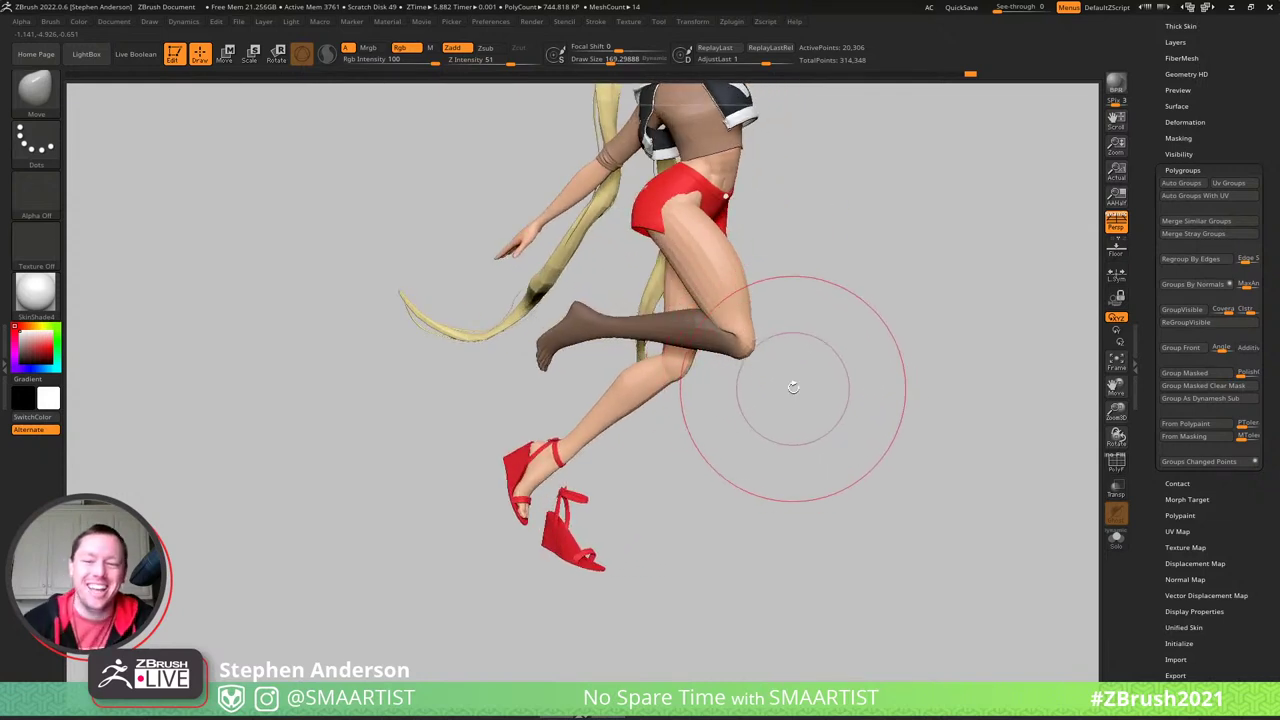
right_drag(710, 336, 587, 432)
drag(585, 435, 608, 412)
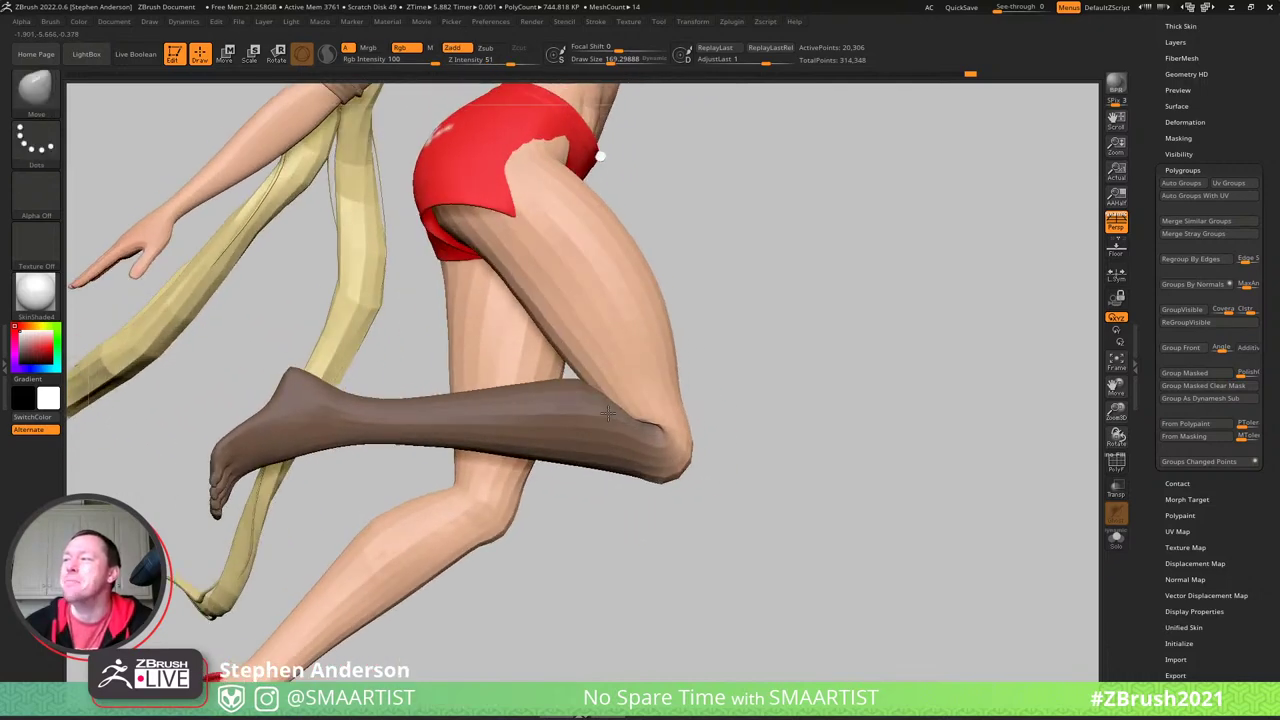
key(ctrl+shift)
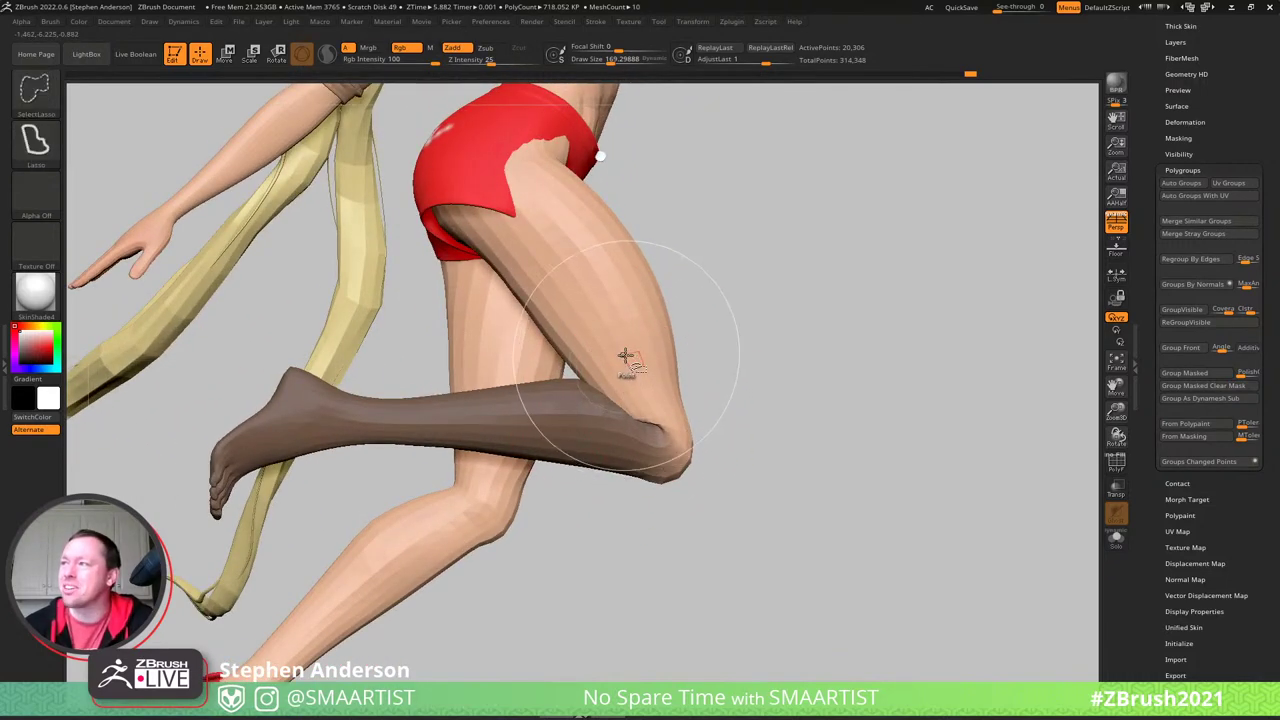
ctrl+shift+click(624, 357)
ctrl+shift+click(812, 385)
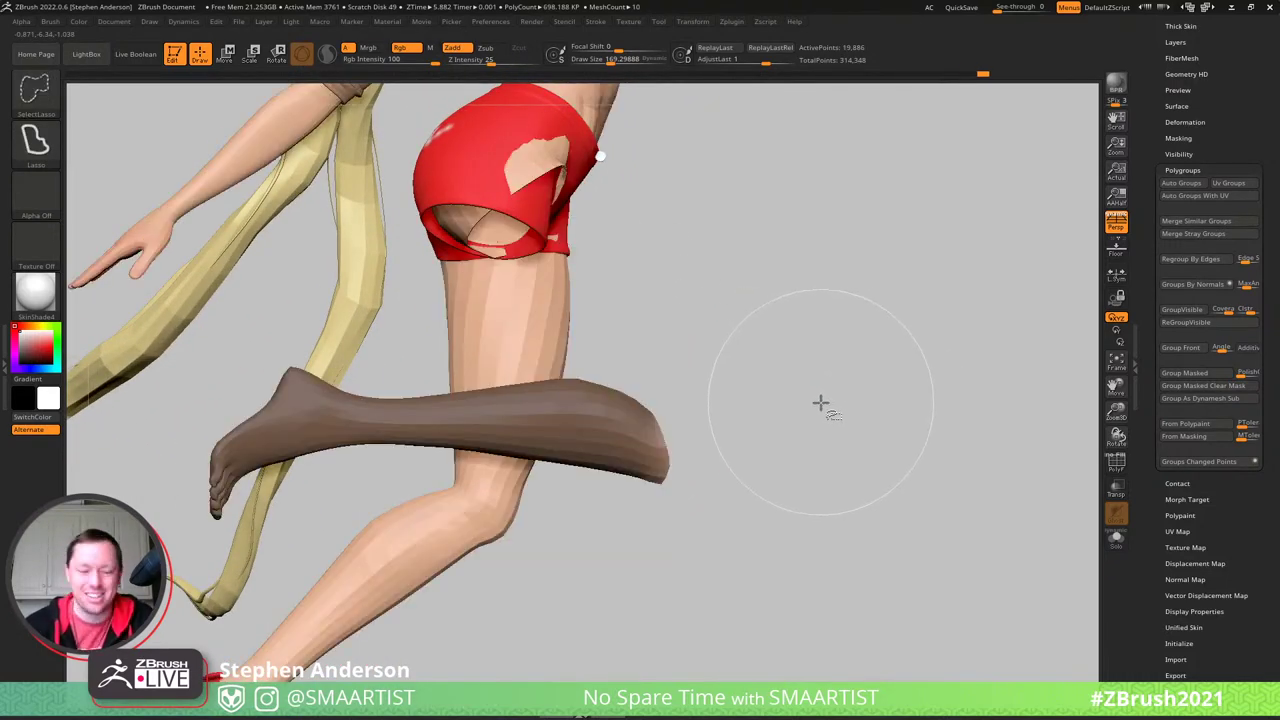
key(ctrl+shift+s)
key(ctrl+shift+s)
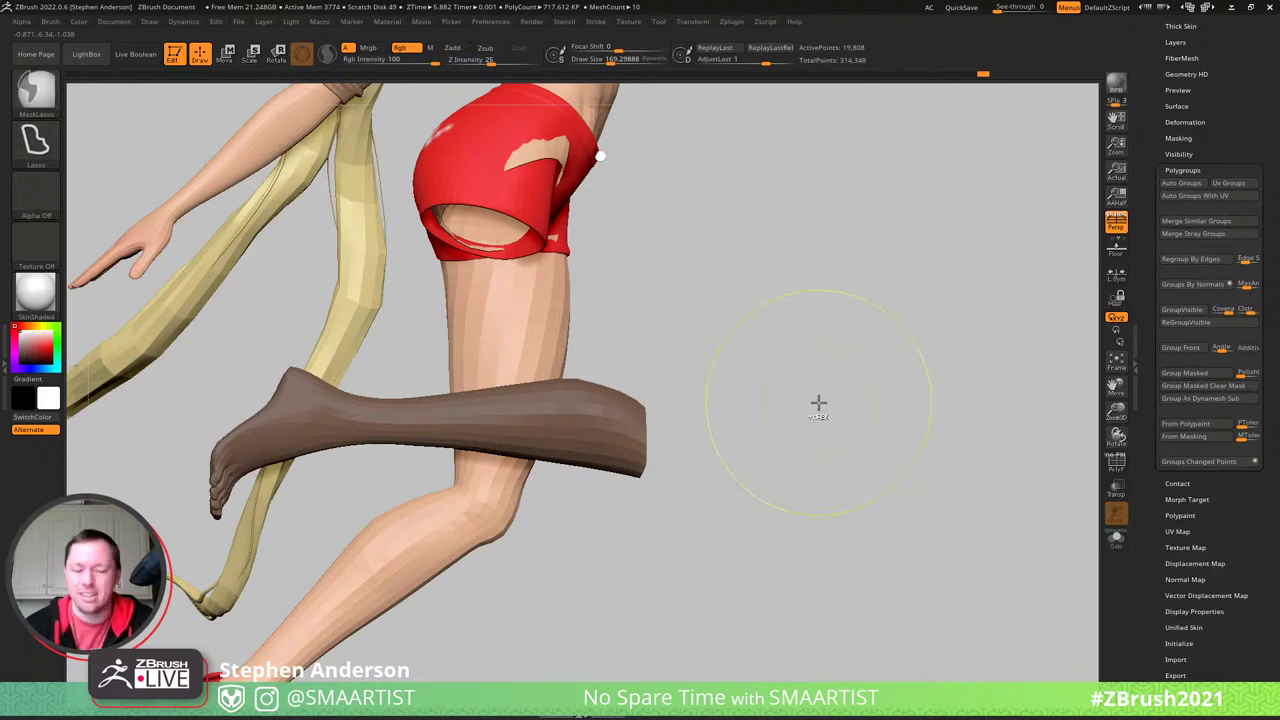
key(ctrl+a)
ctrl+shift+click(817, 389)
- Examine the right thigh and its mask borders at the hip and knee, both isolated and with the whole body visible
alt+right_drag(617, 288, 650, 342)
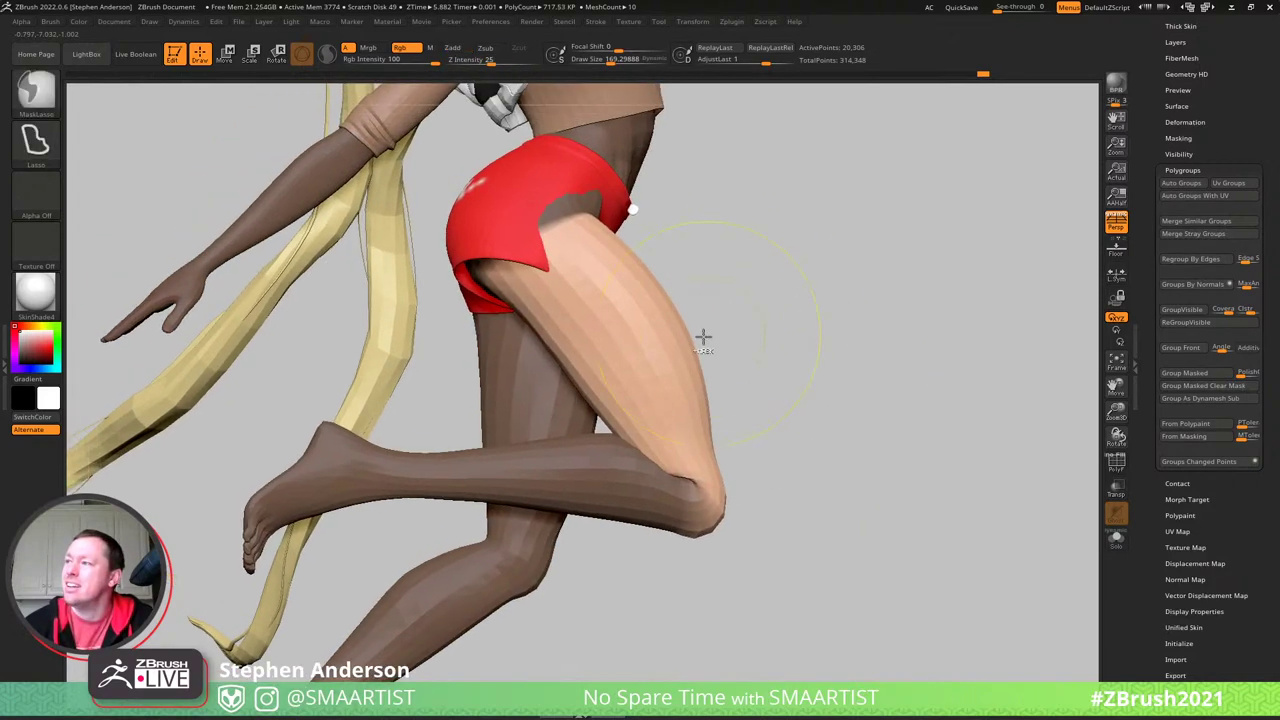
ctrl+click(776, 344)
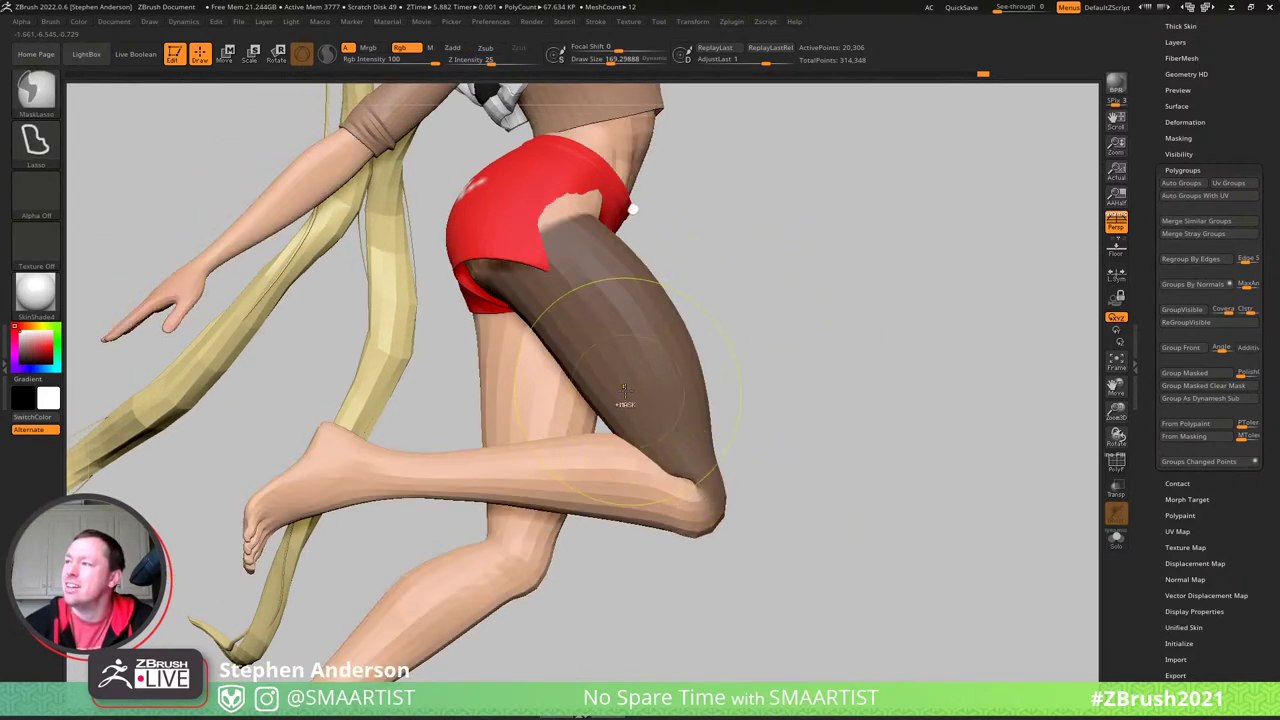
ctrl+click(766, 366)
mouse_move(657, 460)
right_down()
mouse_move(669, 454)
mouse_move(648, 446)
mouse_move(671, 427)
mouse_move(680, 463)
right_up()
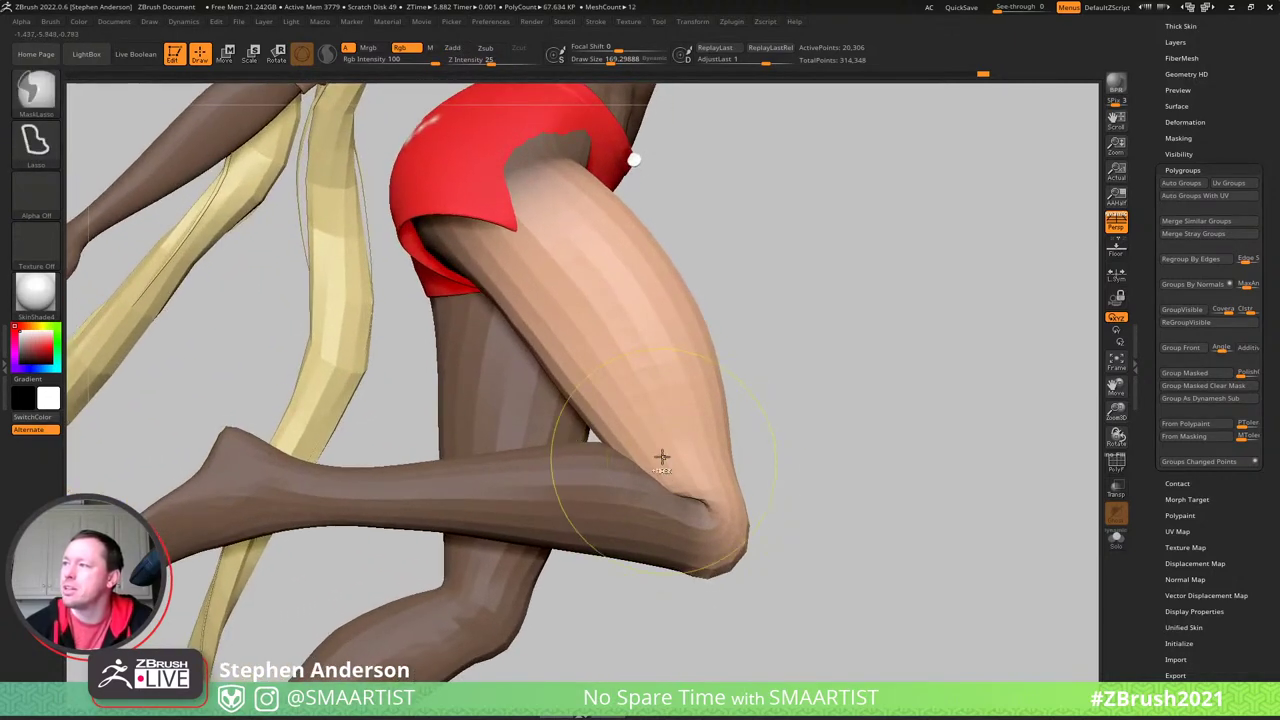
ctrl+shift+click(634, 436)
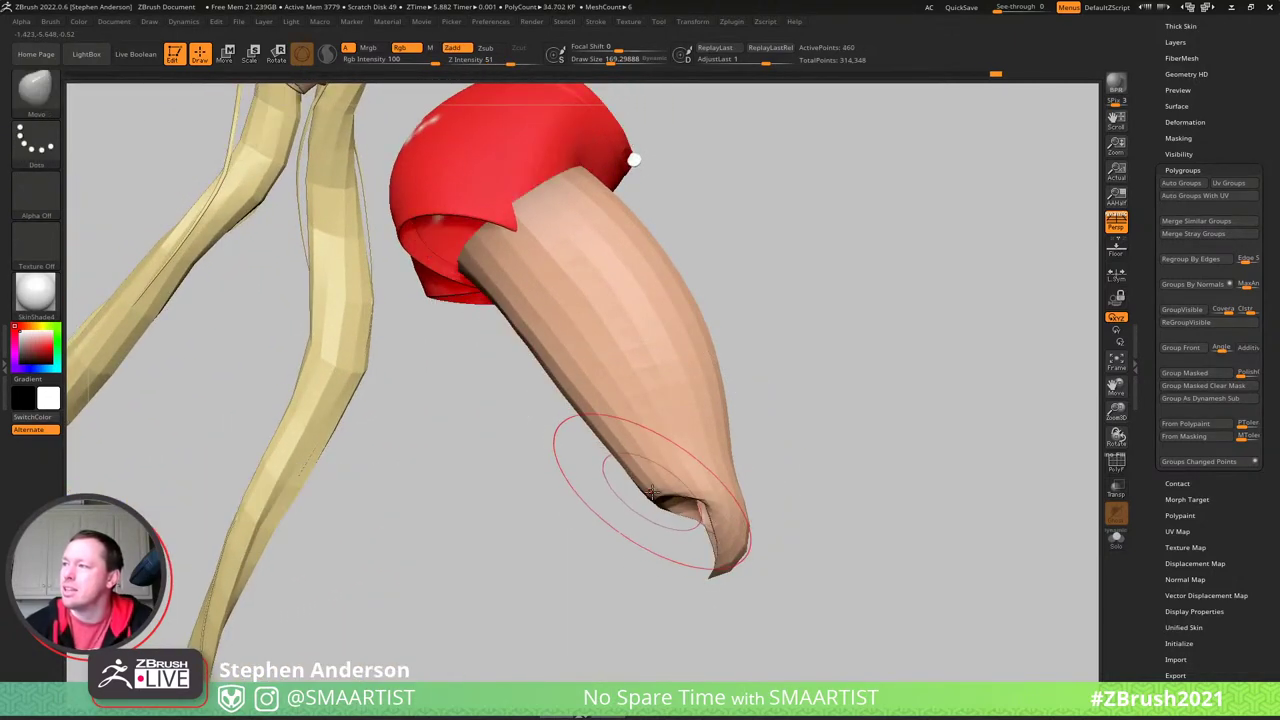
mouse_move(637, 474)
right_down()
mouse_move(656, 395)
mouse_move(754, 457)
right_up()
ctrl+shift+click(779, 455)
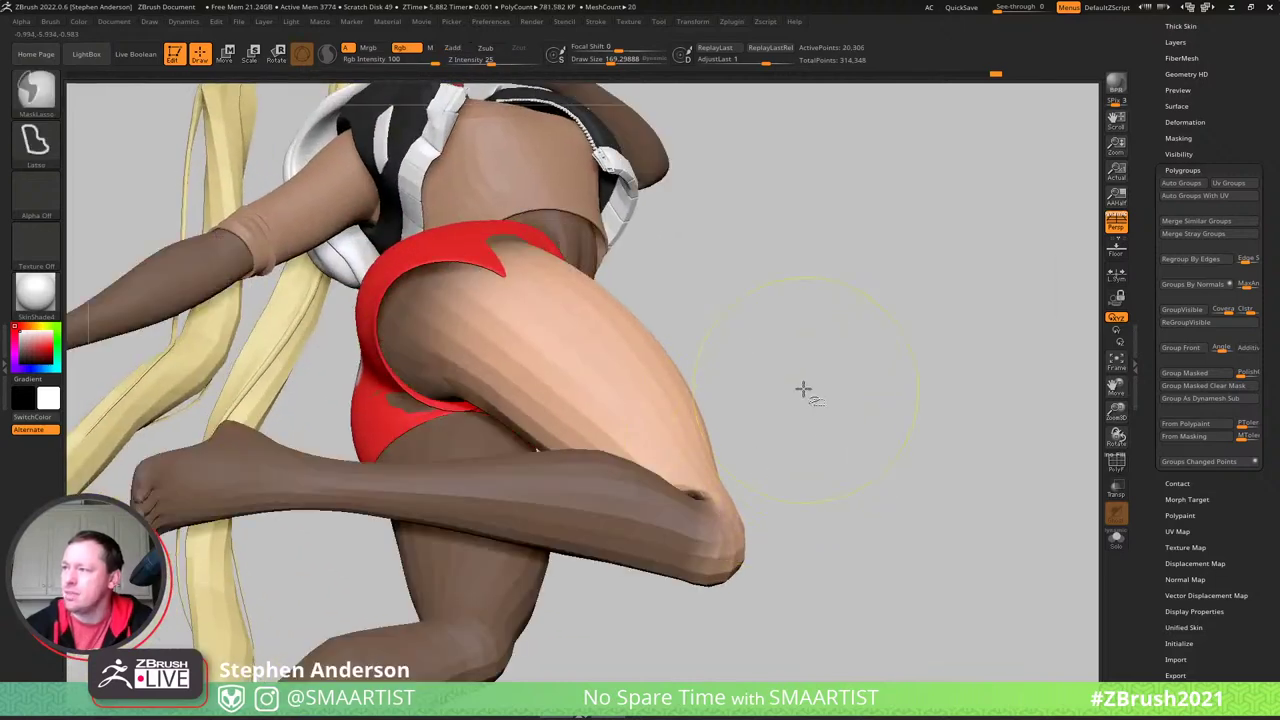
key(ctrl)
ctrl+click(858, 497)
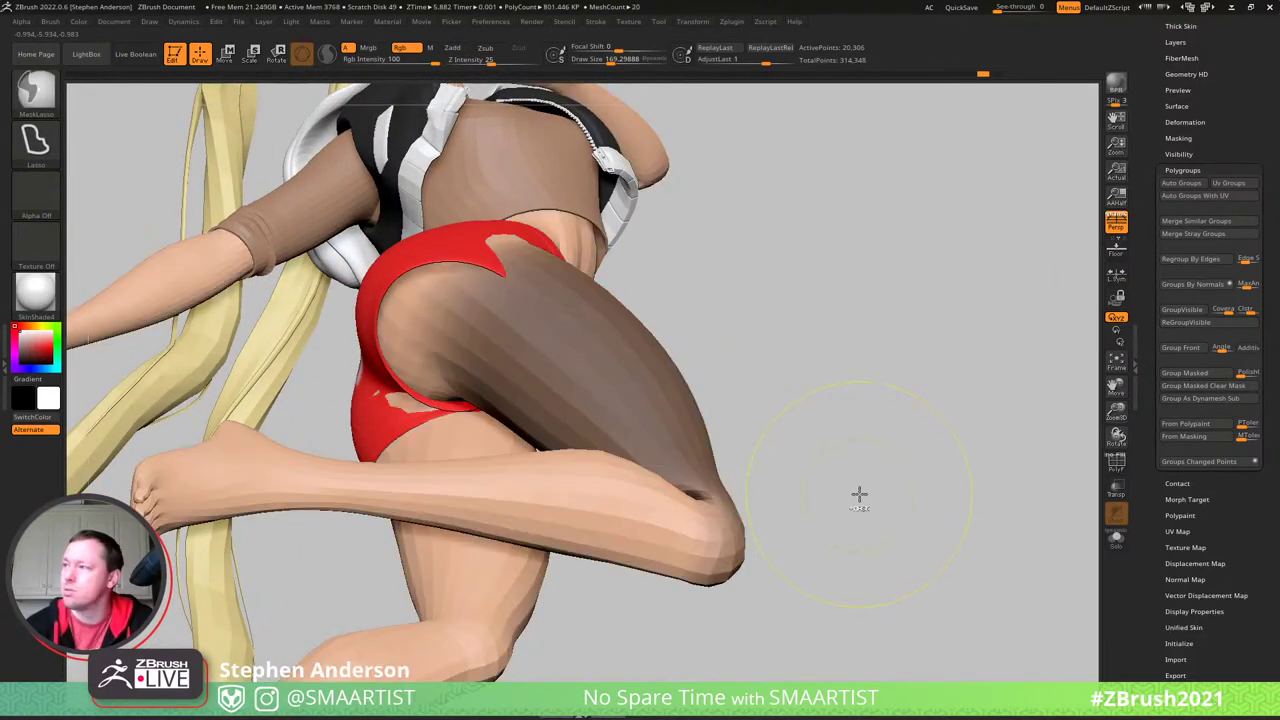
ctrl+click(862, 496)
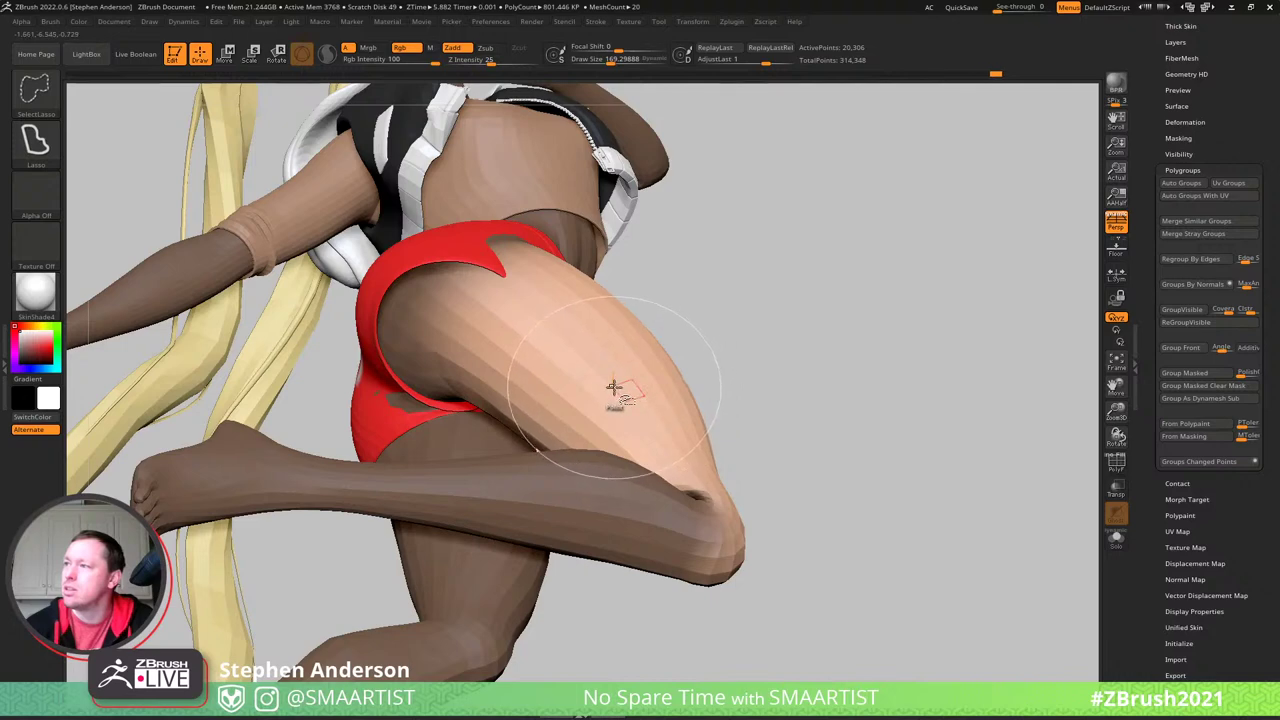
- Isolate the right thigh polygroup and work on the crease at the back of the knee with the Move brush
ctrl+shift+click(613, 387)
ctrl+shift+click(926, 447)
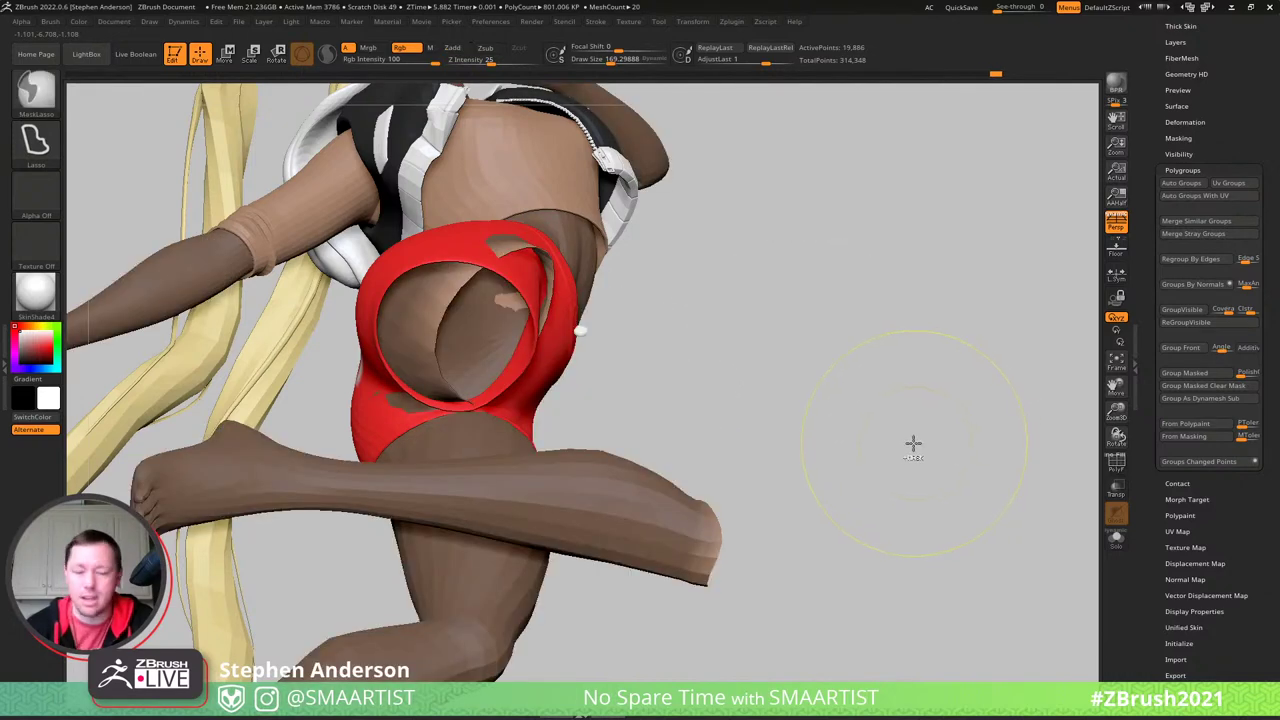
ctrl+shift+drag(886, 417, 868, 436)
right_drag(707, 448, 673, 487)
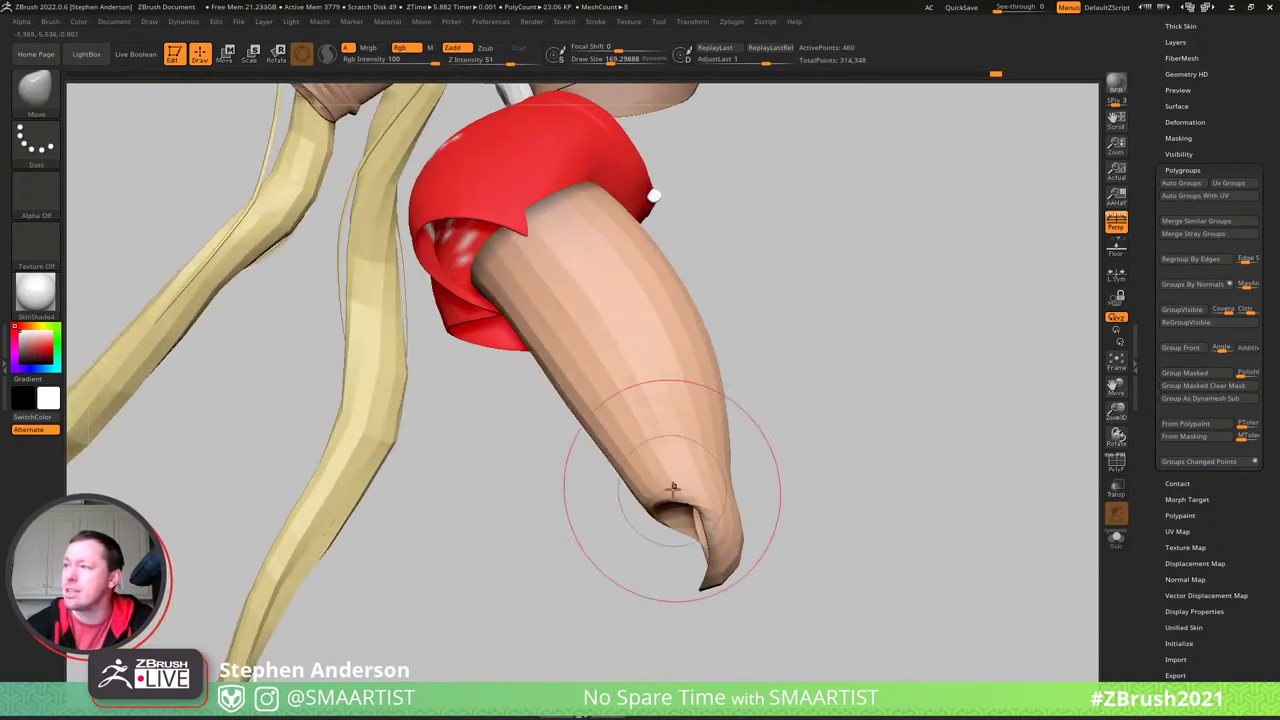
mouse_move(673, 487)
mouse_down()
mouse_move(709, 454)
mouse_move(688, 486)
mouse_up()
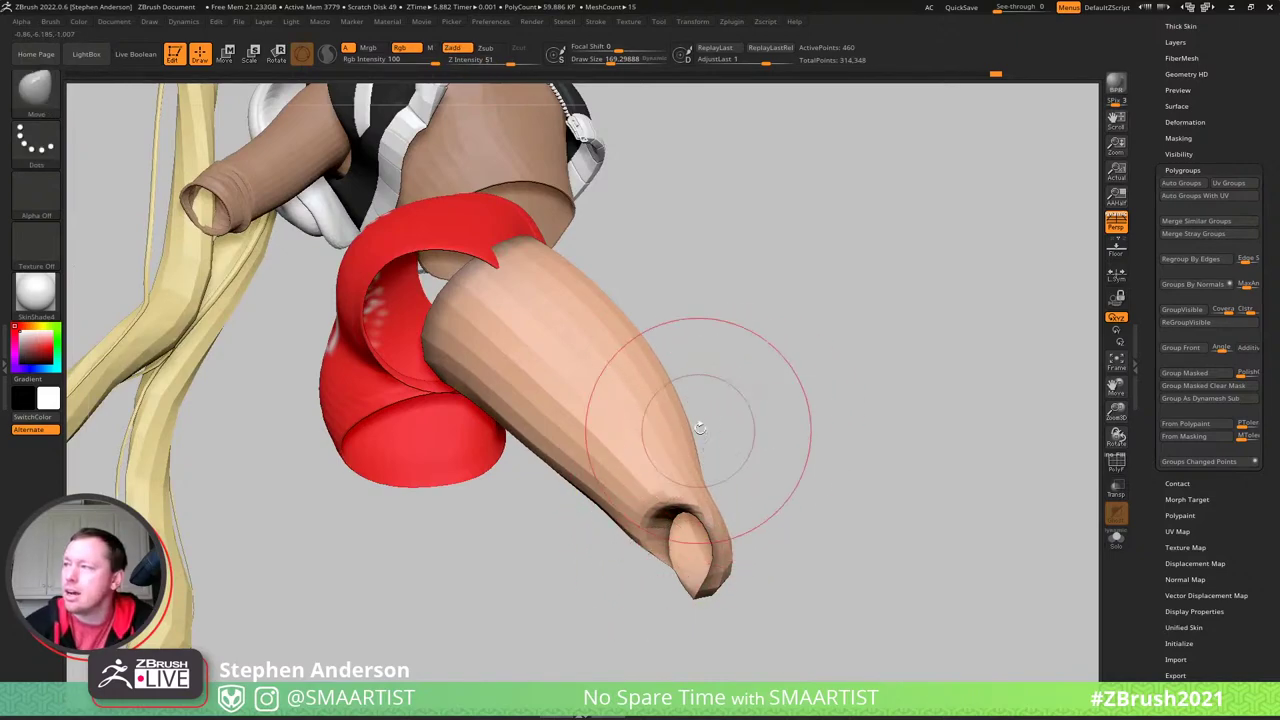
mouse_move(700, 428)
mouse_down()
mouse_move(714, 431)
mouse_move(694, 463)
mouse_move(648, 502)
mouse_move(641, 494)
mouse_up()
- Reshape and smooth the lower end of the right thigh around the knee crease with a smaller brush
key(s)
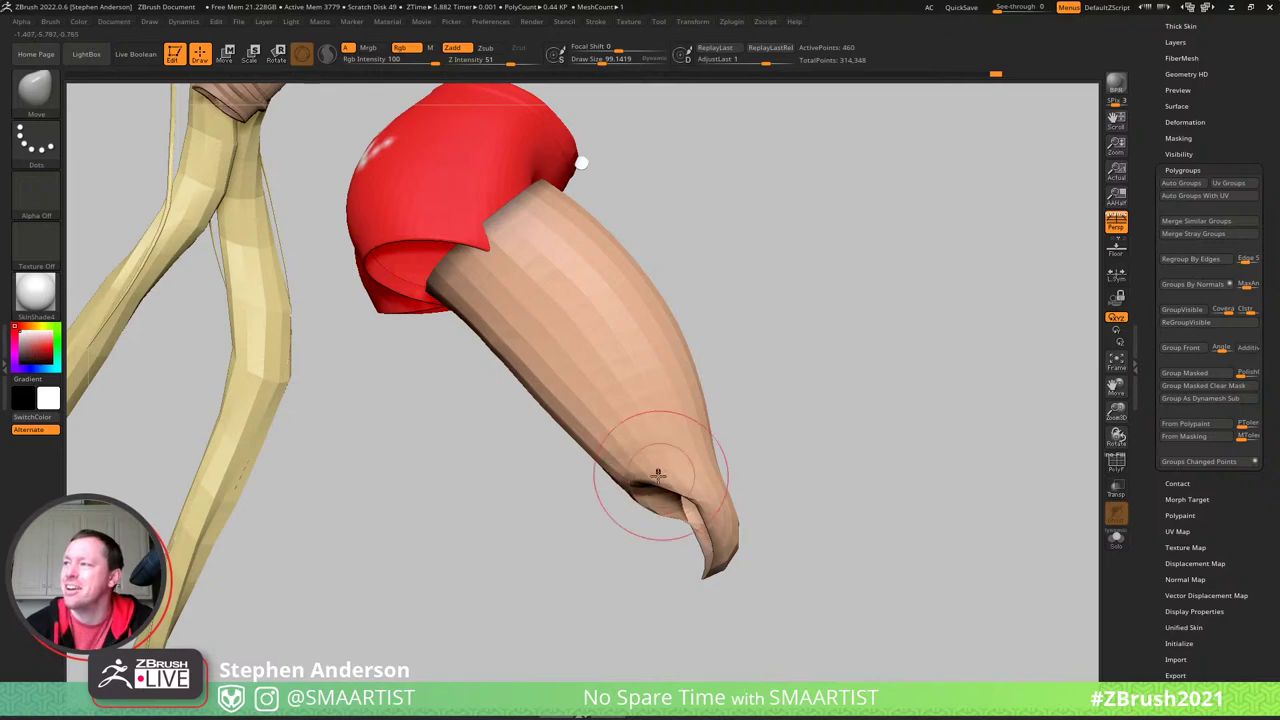
mouse_move(658, 473)
mouse_down()
mouse_move(680, 429)
mouse_move(629, 471)
mouse_move(632, 516)
mouse_move(609, 524)
mouse_move(603, 484)
mouse_move(621, 478)
mouse_move(597, 514)
mouse_move(620, 495)
mouse_move(628, 457)
mouse_up()
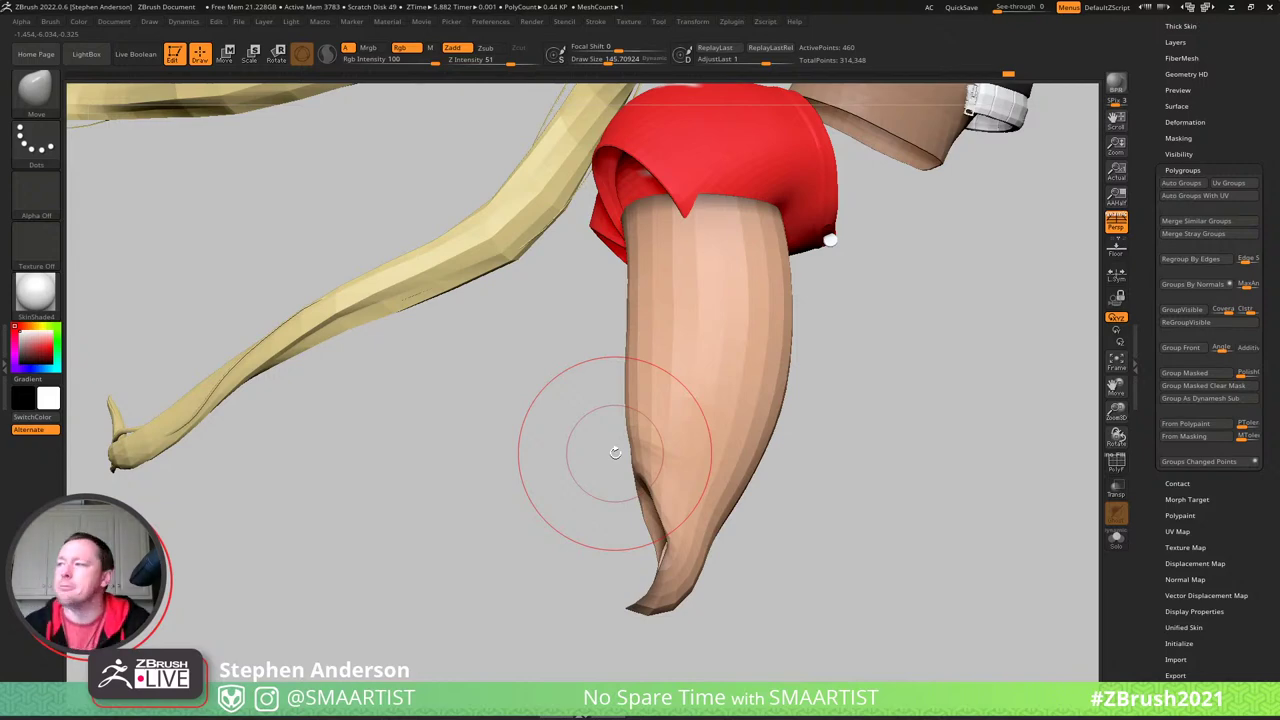
drag(600, 466, 652, 452)
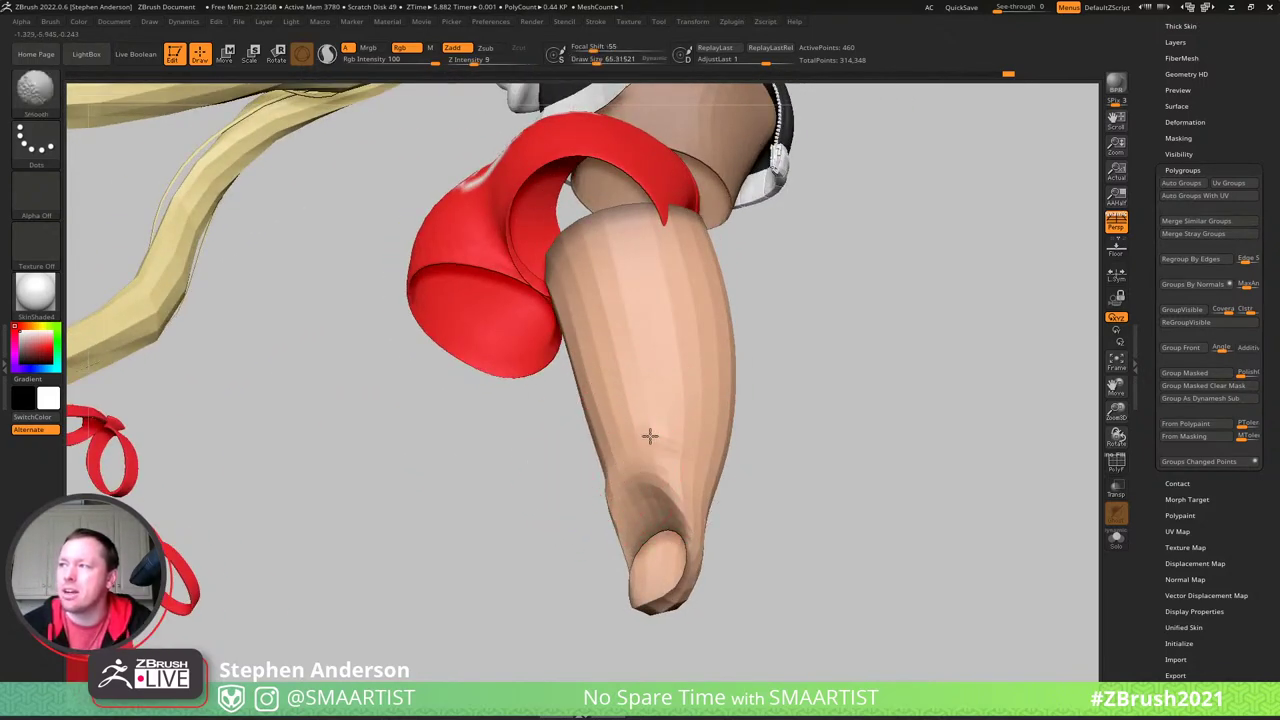
right_drag(608, 452, 668, 452)
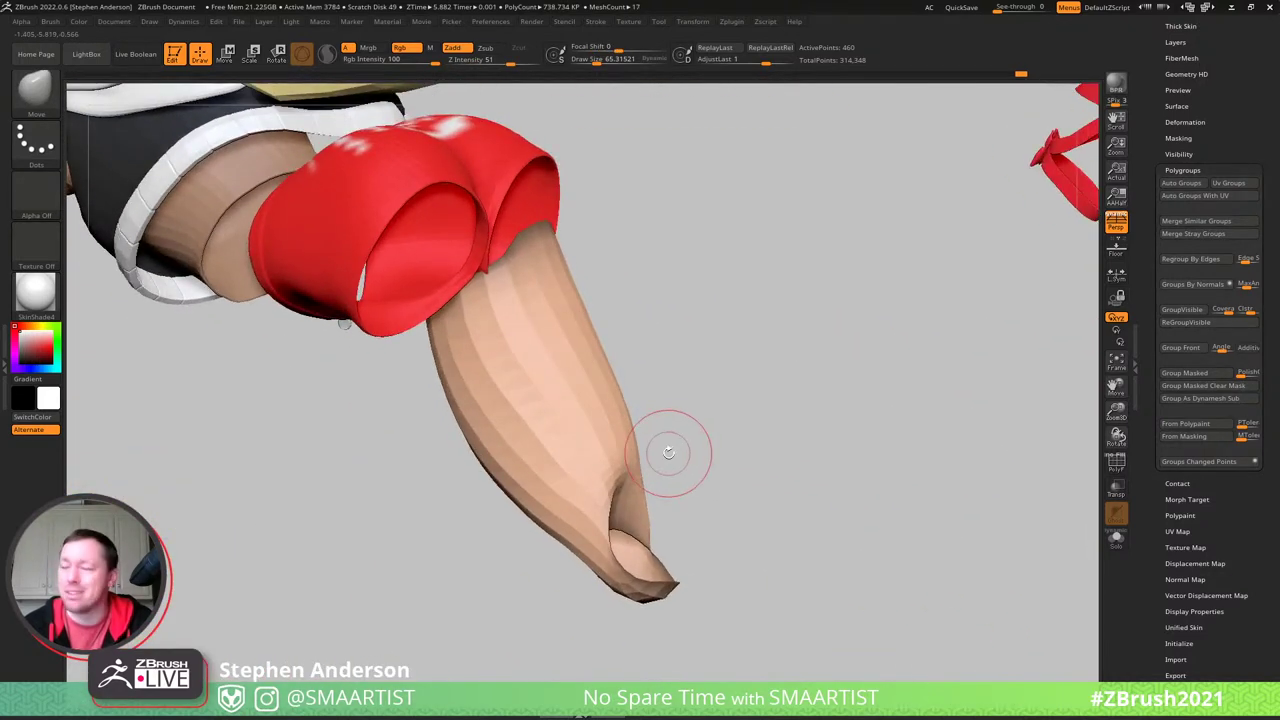
- Set the Move brush size to about 175 and refine the back of the isolated right thigh just above the knee crease
ctrl+shift+click(683, 387)
mouse_move(683, 387)
right_down()
mouse_move(700, 440)
mouse_move(730, 400)
mouse_move(685, 370)
mouse_move(711, 383)
mouse_move(686, 406)
mouse_move(712, 420)
mouse_move(654, 360)
mouse_move(649, 369)
right_up()
ctrl+shift+click(712, 421)
key(s)
drag(649, 372, 664, 372)
right_drag(657, 391, 646, 396)
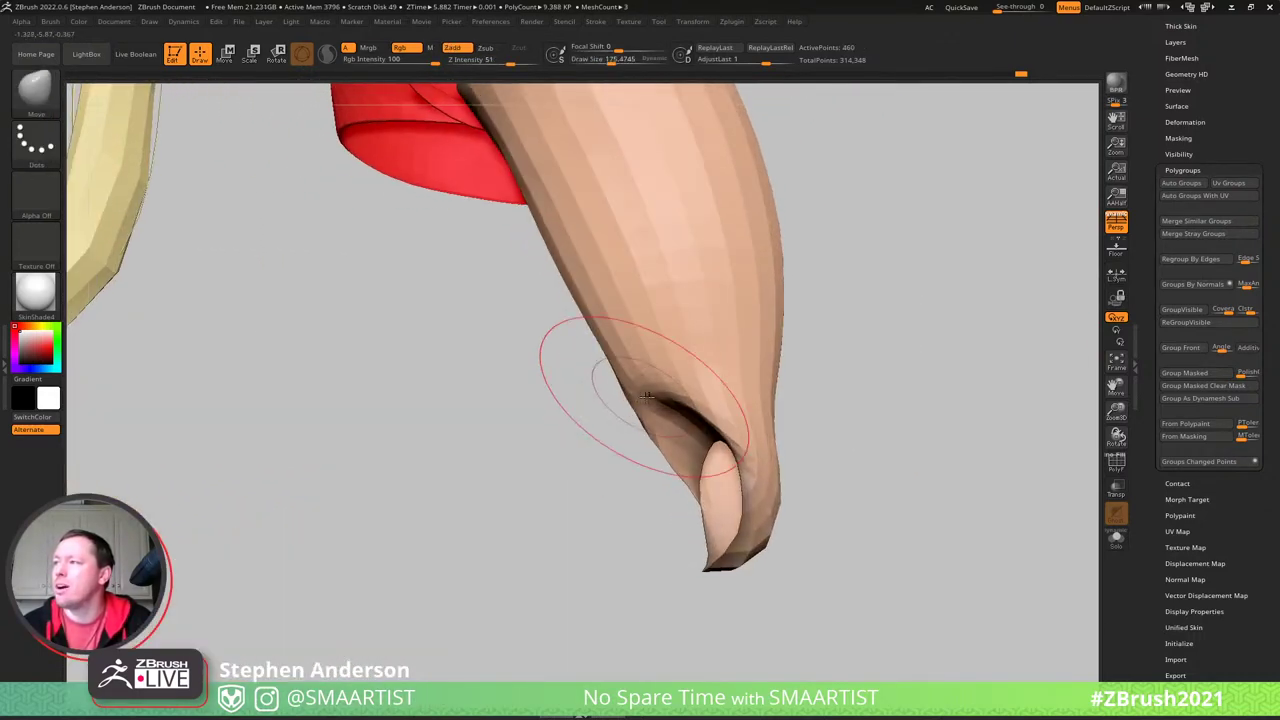
mouse_move(731, 400)
ctrl+right_down()
mouse_move(737, 366)
mouse_move(800, 386)
mouse_move(760, 366)
ctrl+right_up()
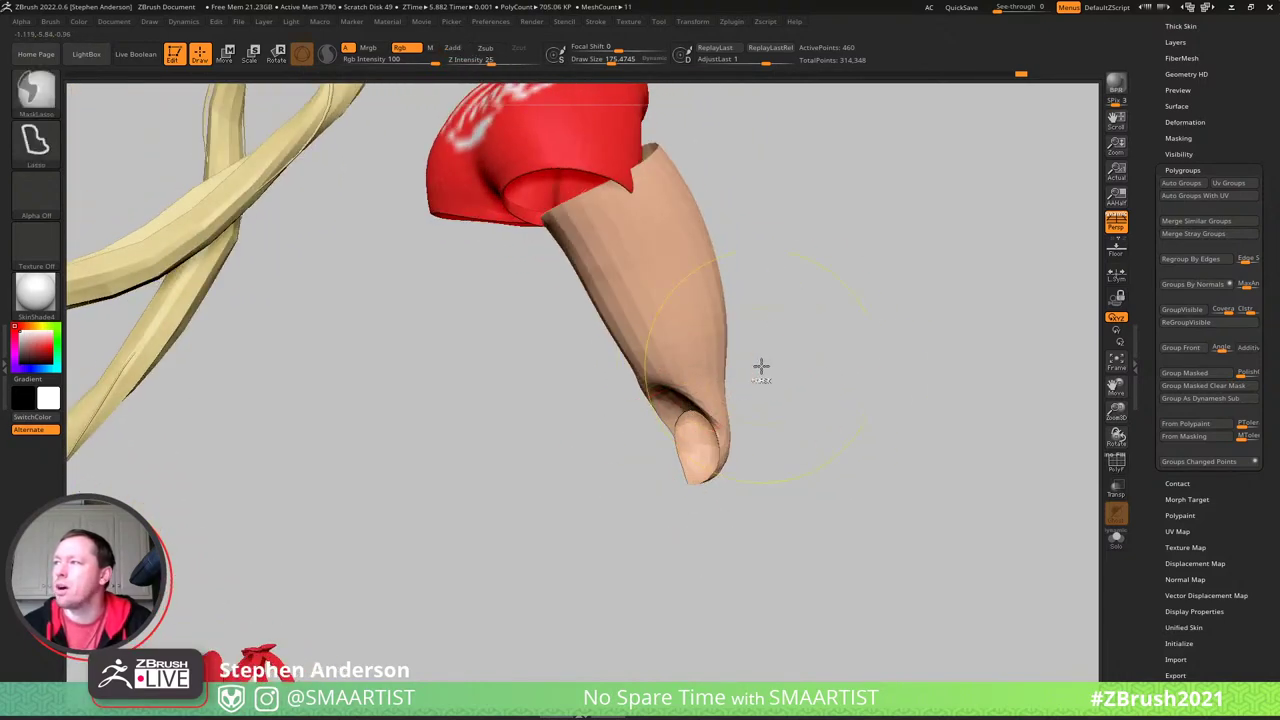
- Unhide the body, invert the mask to protect the right thigh, and isolate the right lower leg polygroup
ctrl+shift+click(860, 337)
ctrl+click(862, 318)
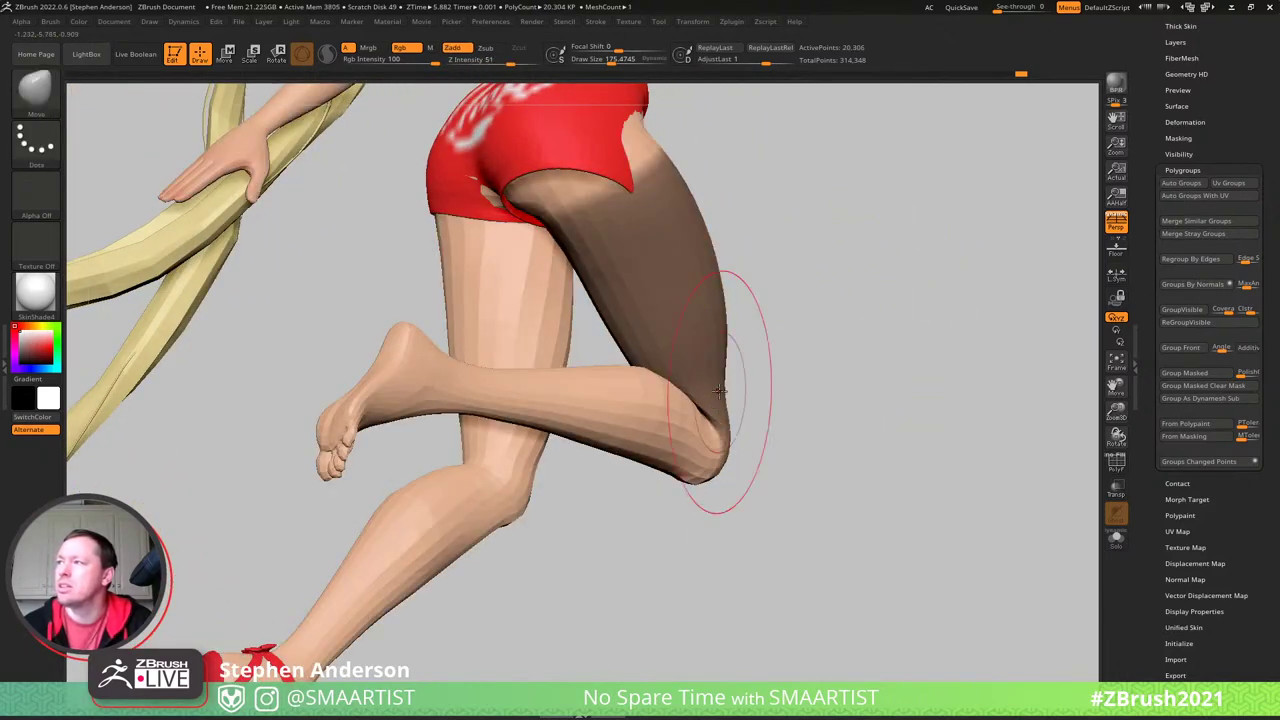
right_drag(726, 391, 690, 402)
mouse_move(780, 425)
right_down()
mouse_move(709, 417)
mouse_move(660, 390)
mouse_move(760, 400)
mouse_move(743, 423)
mouse_move(772, 362)
mouse_move(738, 364)
mouse_move(795, 368)
mouse_move(726, 337)
mouse_move(702, 394)
right_up()
ctrl+shift+click(670, 389)
- Reshape the upper calf around its open edge behind the knee, reducing the Move brush size to about 73
key(s)
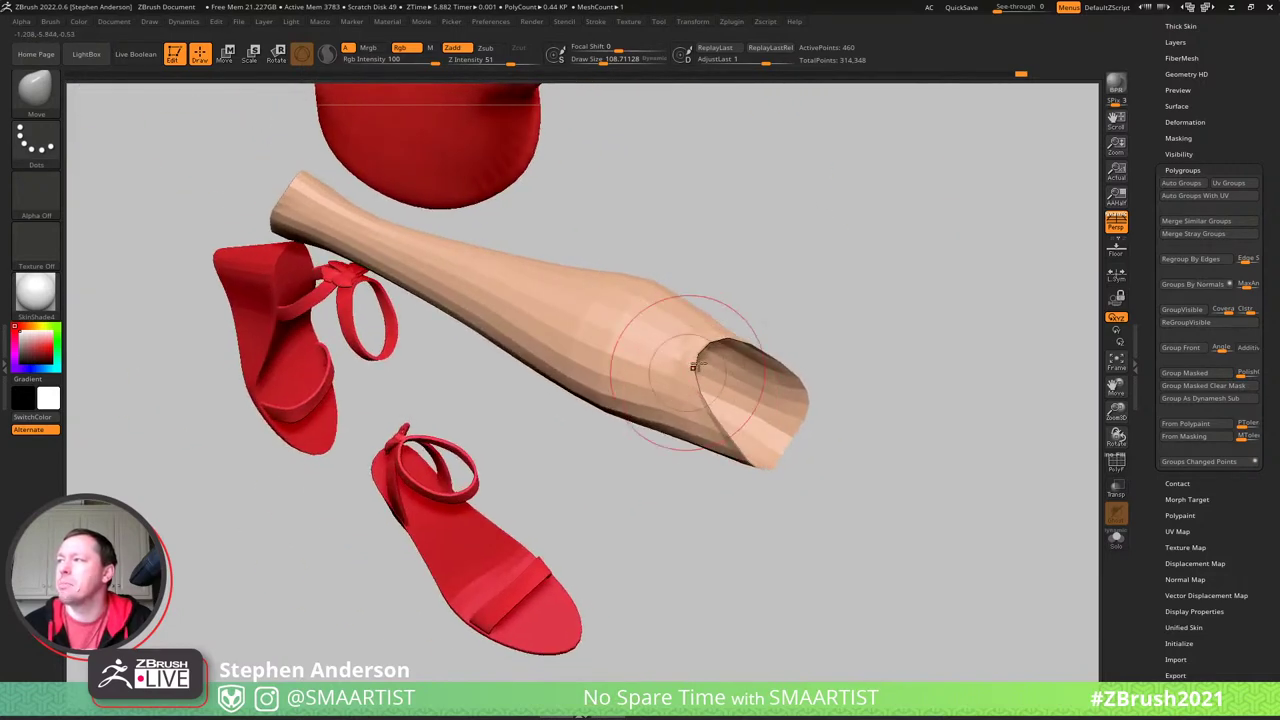
mouse_move(708, 318)
right_down()
mouse_move(674, 371)
mouse_move(729, 363)
right_up()
key(s)
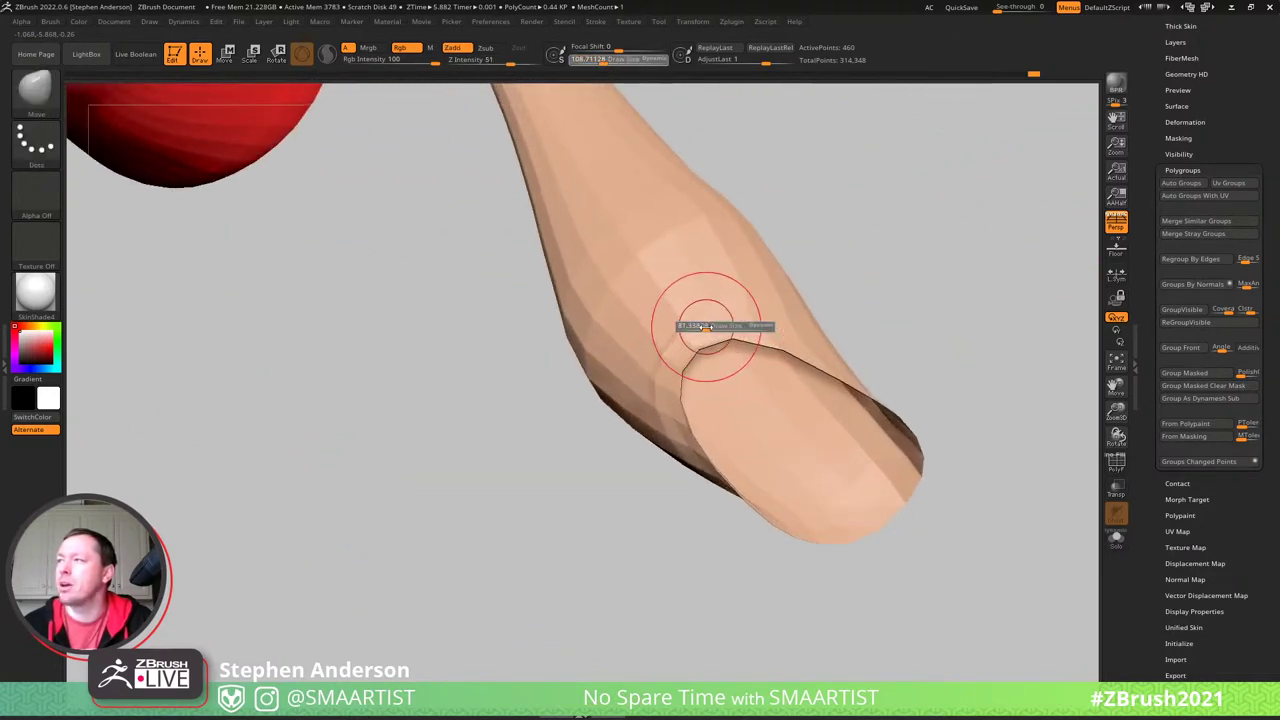
drag(709, 323, 699, 323)
mouse_move(700, 348)
right_down()
mouse_move(671, 400)
mouse_move(590, 432)
mouse_move(620, 420)
mouse_move(666, 354)
right_up()
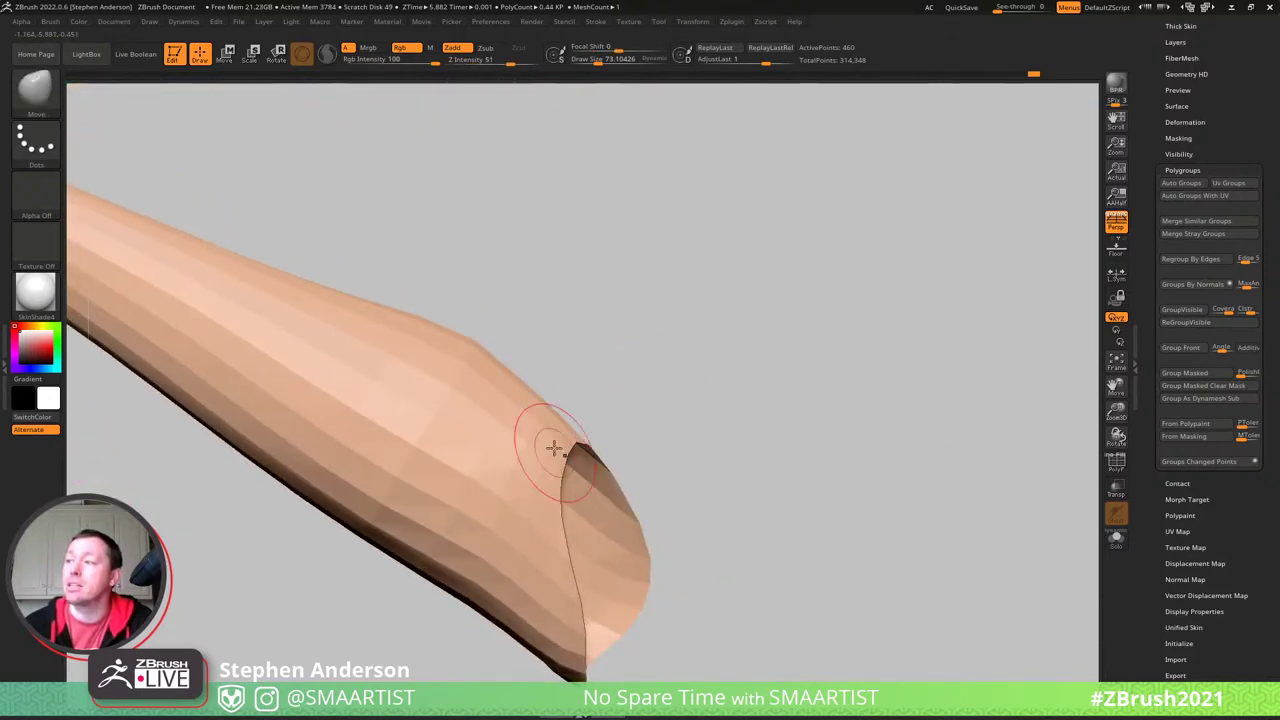
mouse_move(554, 446)
right_down()
mouse_move(531, 466)
mouse_move(557, 429)
right_up()
- Show the polyframe, mask everything except the right lower leg, and isolate that polygroup for a Move brush about 195 in size
key(shift+f)
ctrl+shift+click(646, 389)
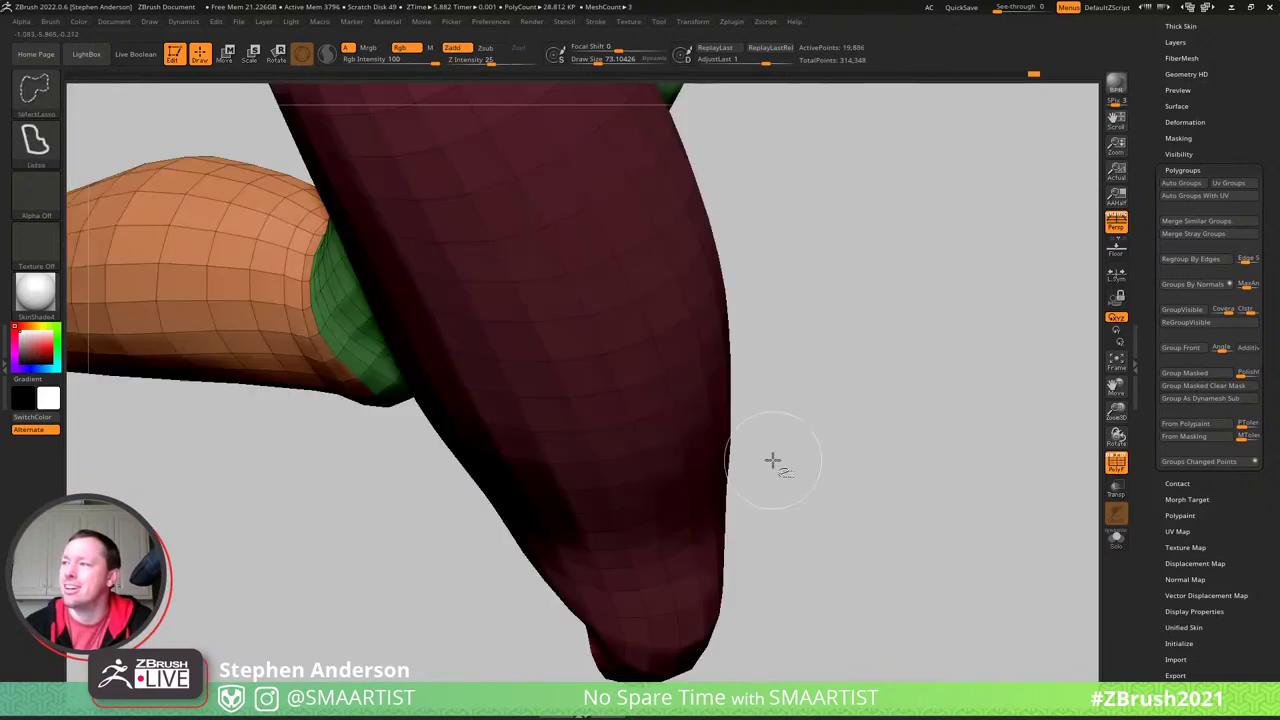
ctrl+click(789, 472)
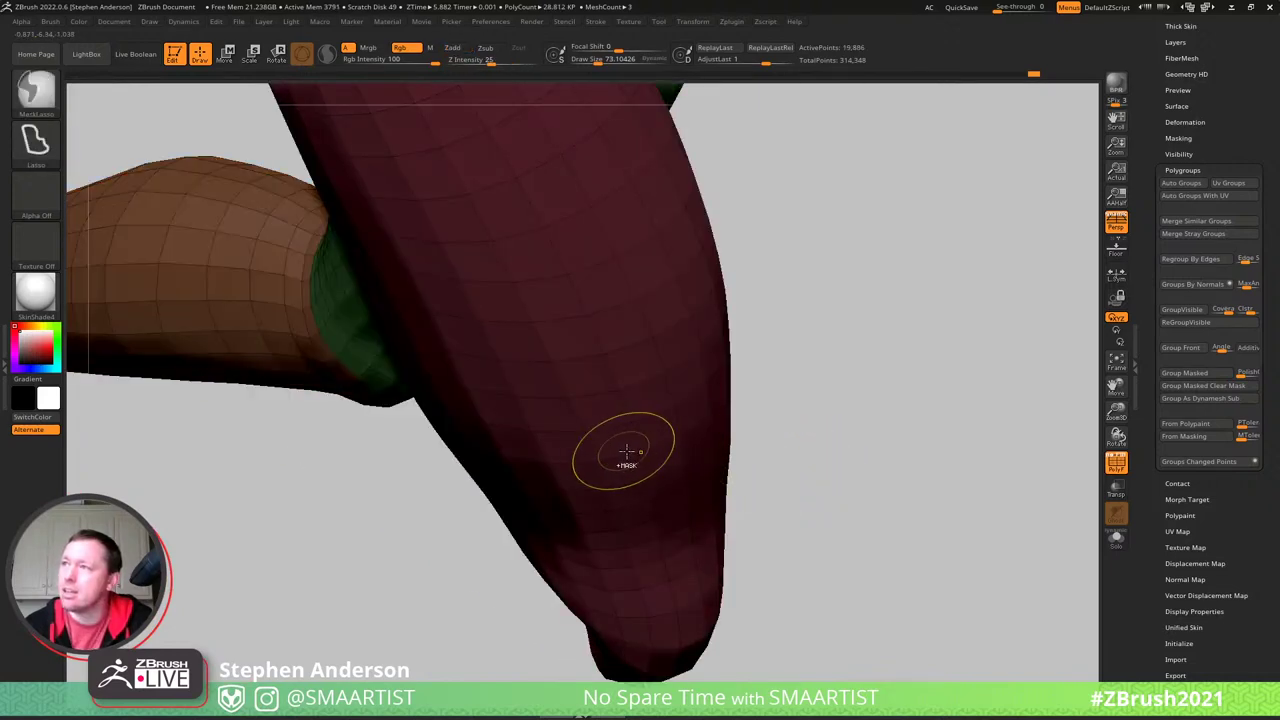
mouse_move(626, 452)
right_down()
mouse_move(611, 420)
mouse_move(766, 457)
mouse_move(560, 434)
mouse_move(562, 457)
mouse_move(634, 423)
mouse_move(540, 375)
mouse_move(604, 349)
right_up()
key(ctrl+shift)
ctrl+shift+click(503, 352)
drag(627, 336, 646, 334)
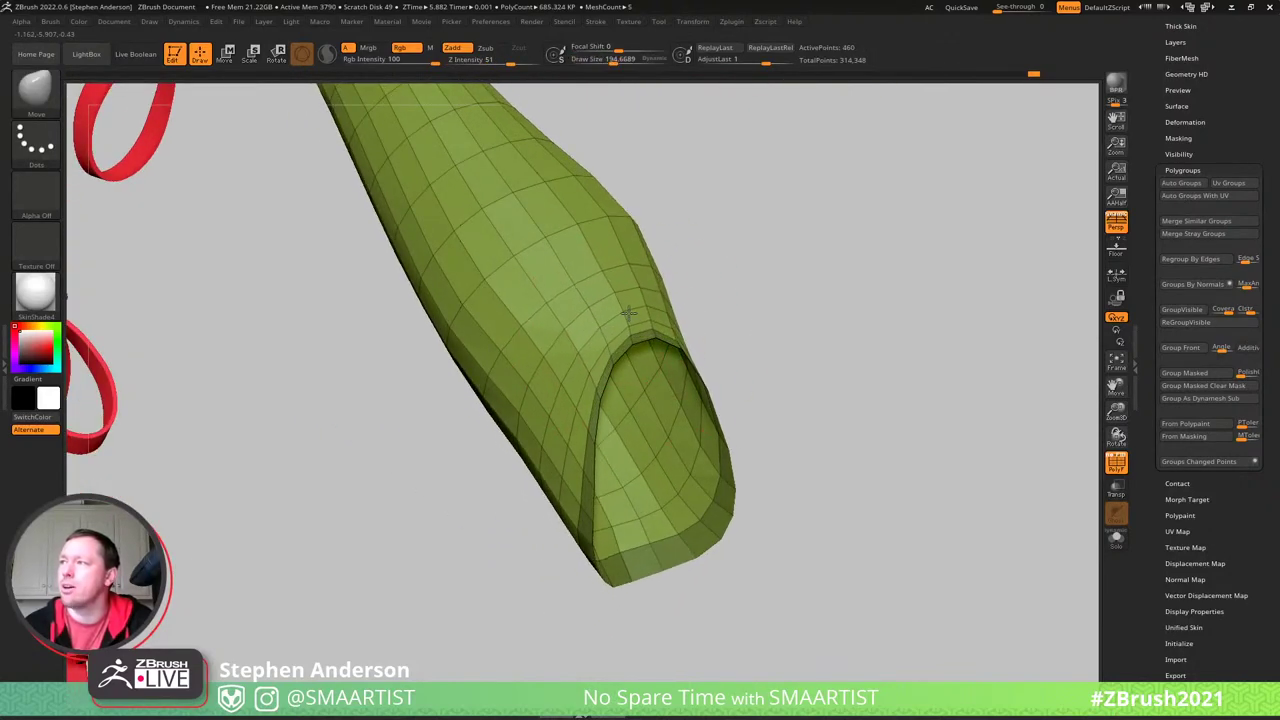
- Even out the isolated calf above its open edge with the Smooth brush and a Move brush about 129 in size
right_drag(628, 334, 652, 316)
key(s)
drag(647, 314, 628, 314)
key(shift)
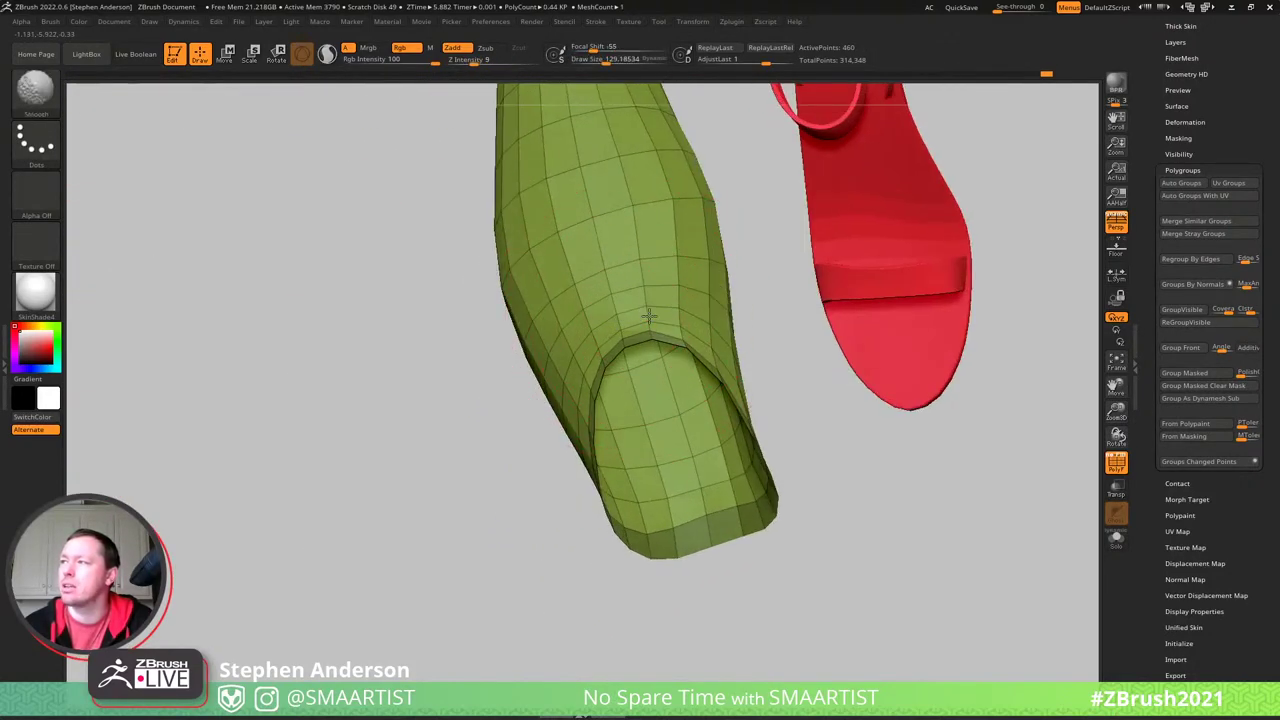
mouse_move(622, 340)
right_down()
mouse_move(657, 309)
mouse_move(645, 308)
right_up()
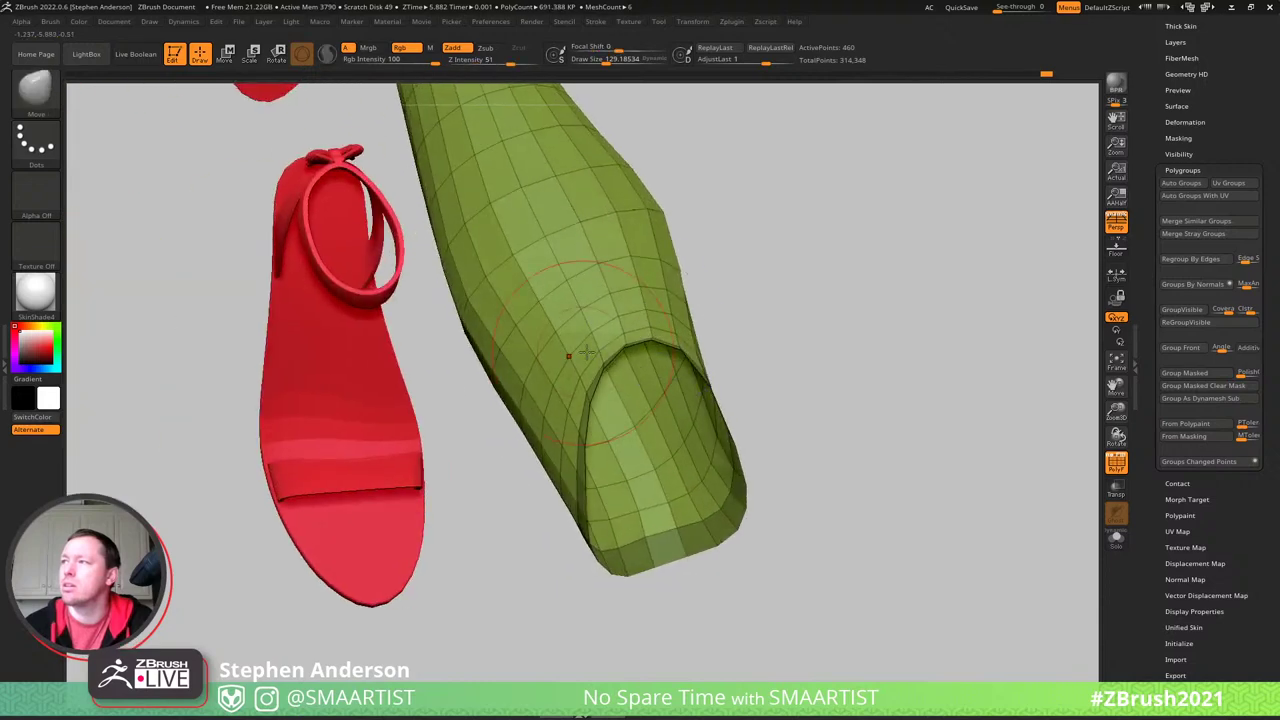
- Reshape the open edge of the isolated right calf behind the knee, varying the Move brush size between about 95 and 169
mouse_move(563, 373)
right_down()
mouse_move(634, 319)
mouse_move(688, 333)
right_up()
key(s)
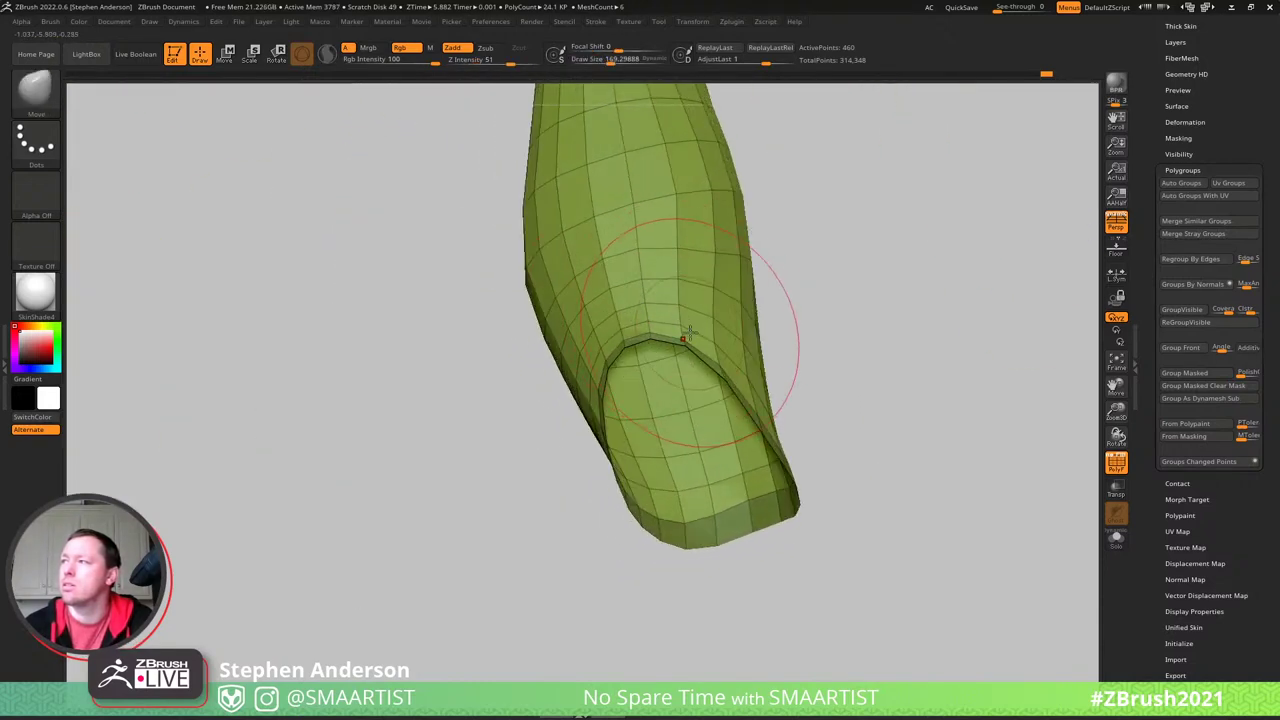
drag(683, 331, 679, 331)
mouse_move(679, 331)
right_down()
mouse_move(664, 322)
mouse_move(686, 328)
mouse_move(601, 356)
right_up()
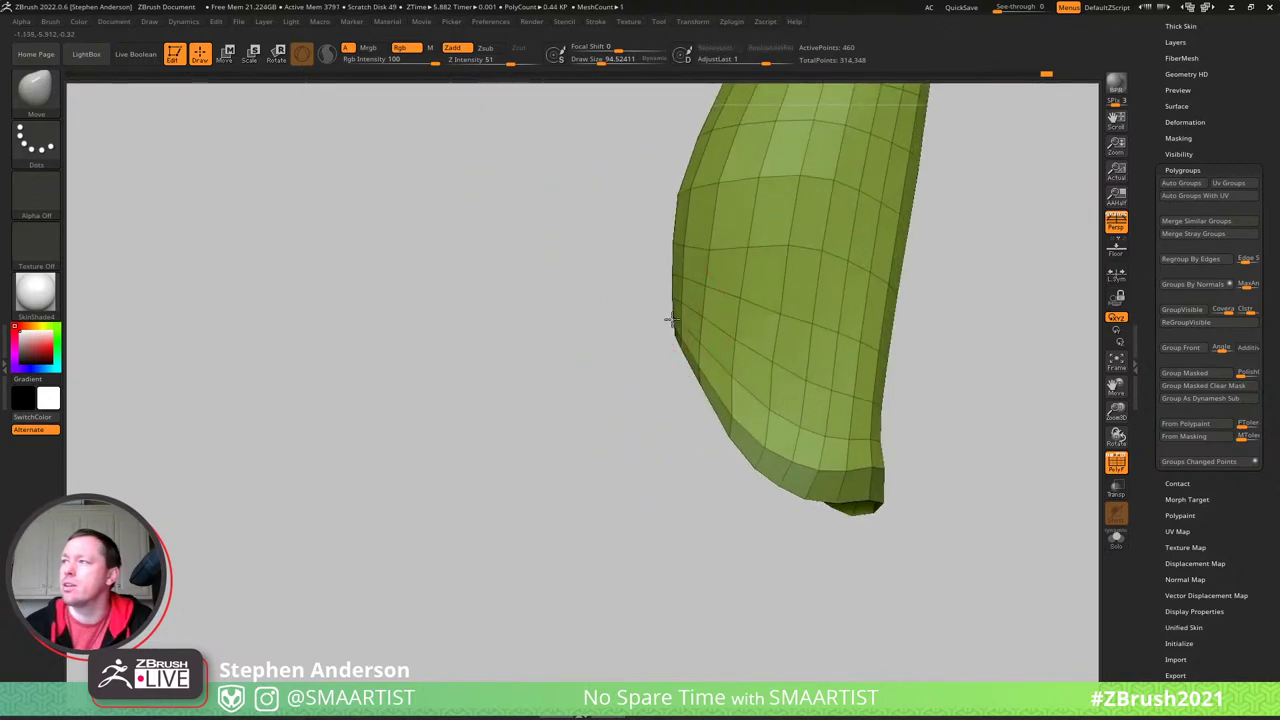
mouse_move(673, 319)
right_down()
mouse_move(760, 286)
mouse_move(697, 320)
right_up()
key(s)
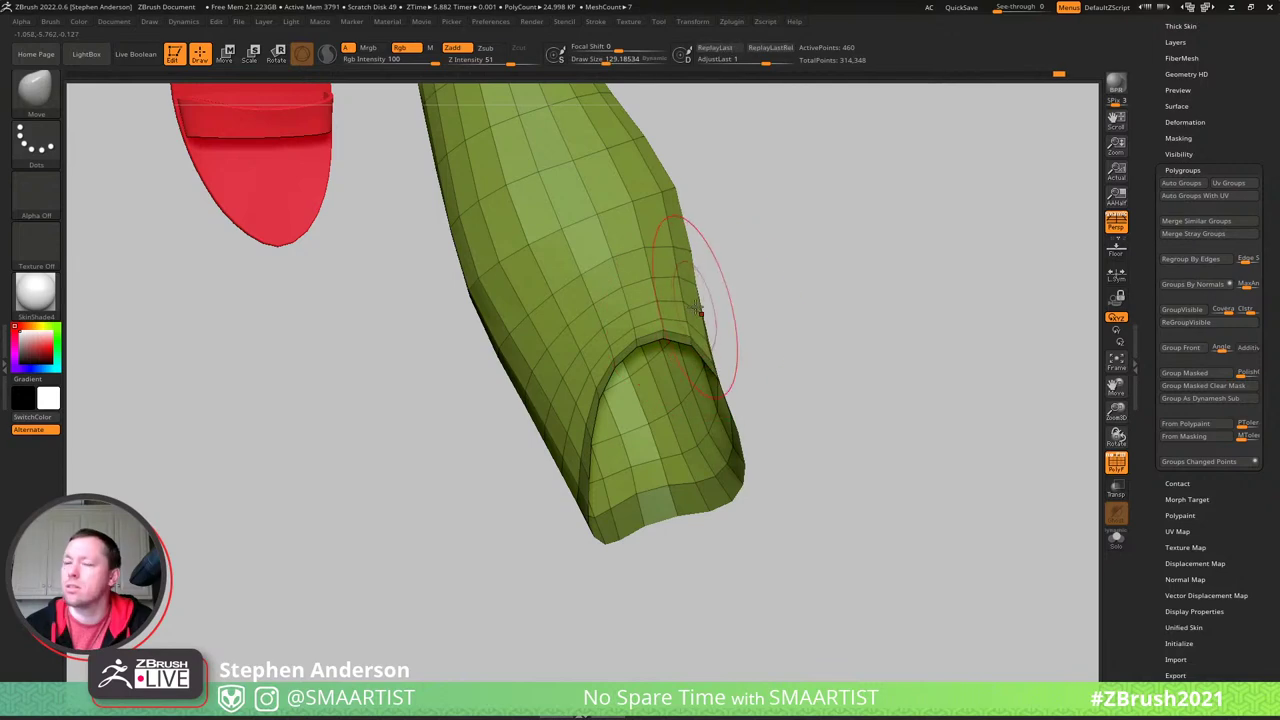
- Unhide the body and invert the mask so only the right lower leg is editable
mouse_move(831, 337)
right_down()
mouse_move(857, 371)
mouse_move(808, 330)
mouse_move(863, 380)
mouse_move(741, 370)
mouse_move(802, 415)
mouse_move(791, 340)
mouse_move(583, 357)
mouse_move(691, 429)
mouse_move(683, 380)
mouse_move(638, 416)
mouse_move(686, 400)
right_up()
ctrl+shift+click(871, 369)
key(ctrl)
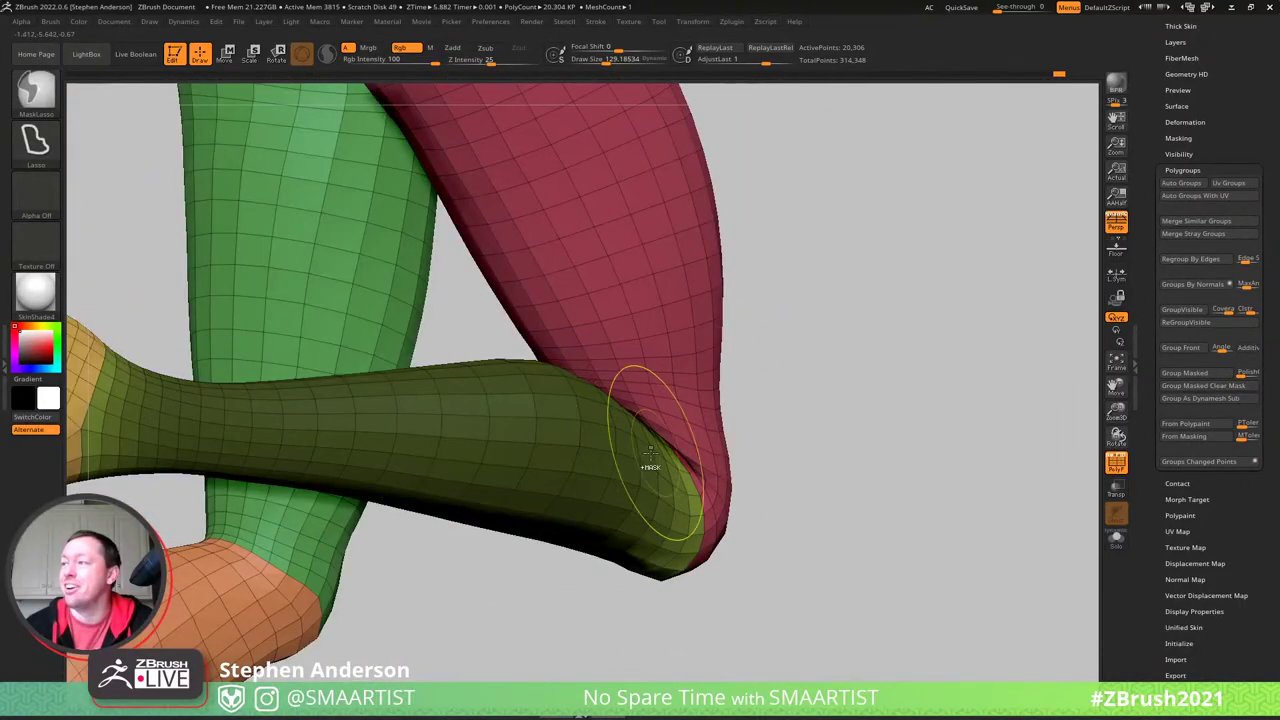
ctrl+click(820, 430)
- Refine the right calf where it meets the thigh from several sides, with Move brush sizes of about 129 and 169
right_drag(700, 375, 660, 440)
key(s)
drag(634, 439, 638, 439)
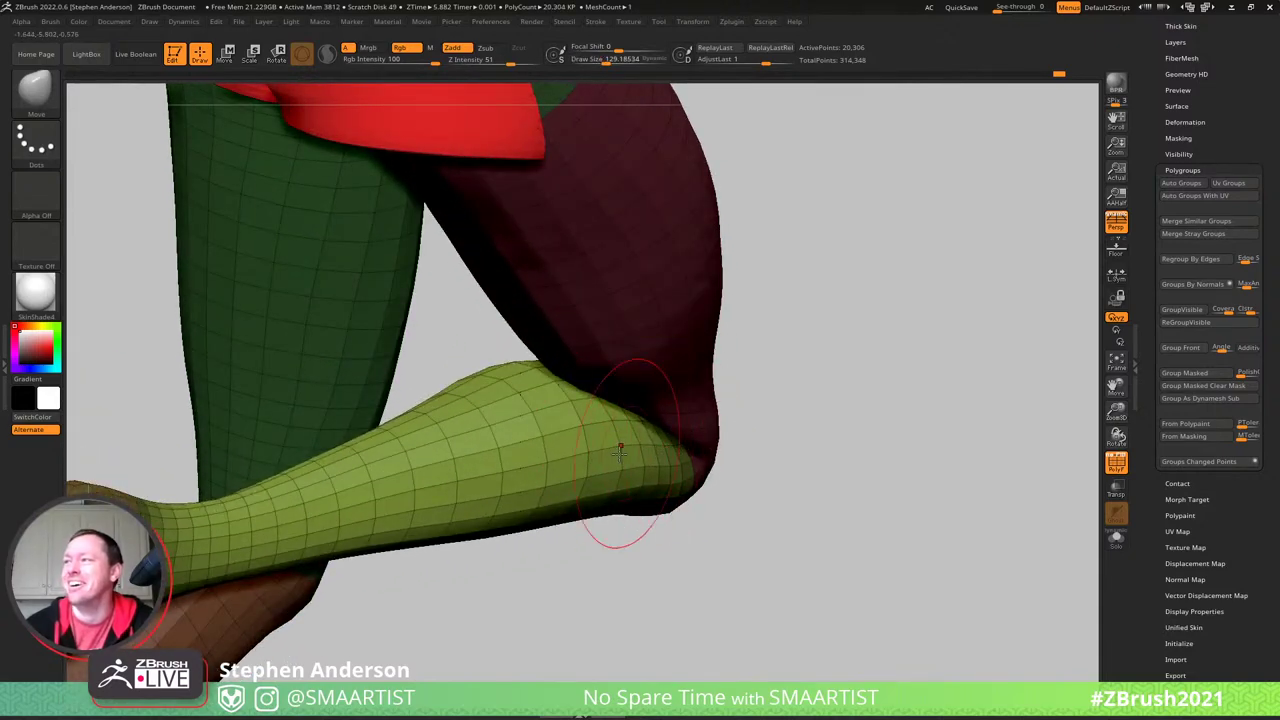
right_drag(617, 450, 528, 386)
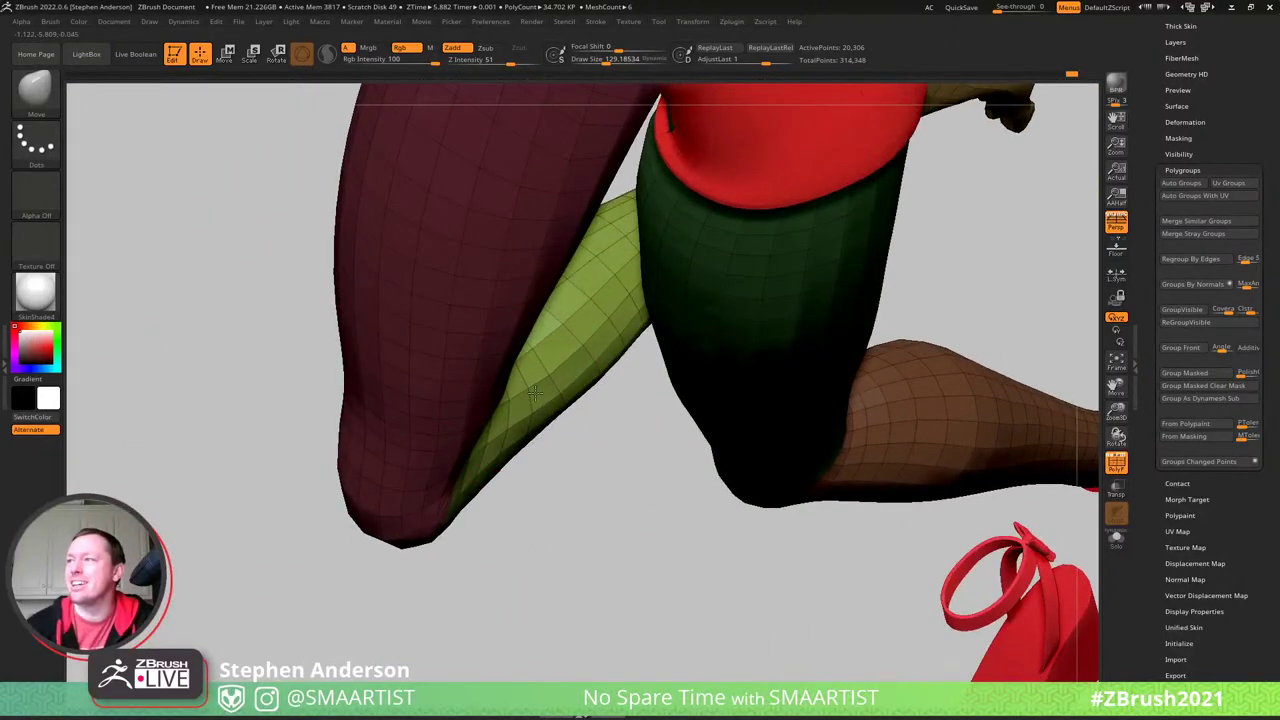
right_drag(618, 287, 498, 420)
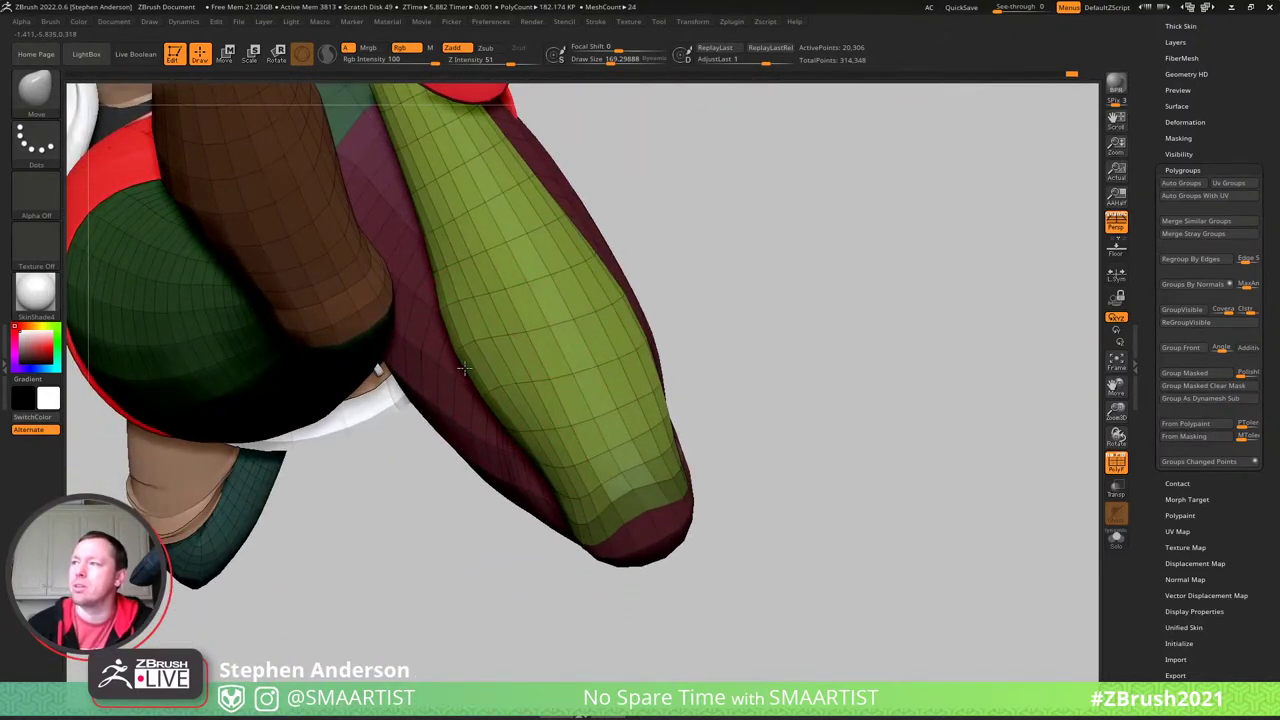
right_drag(512, 433, 629, 308)
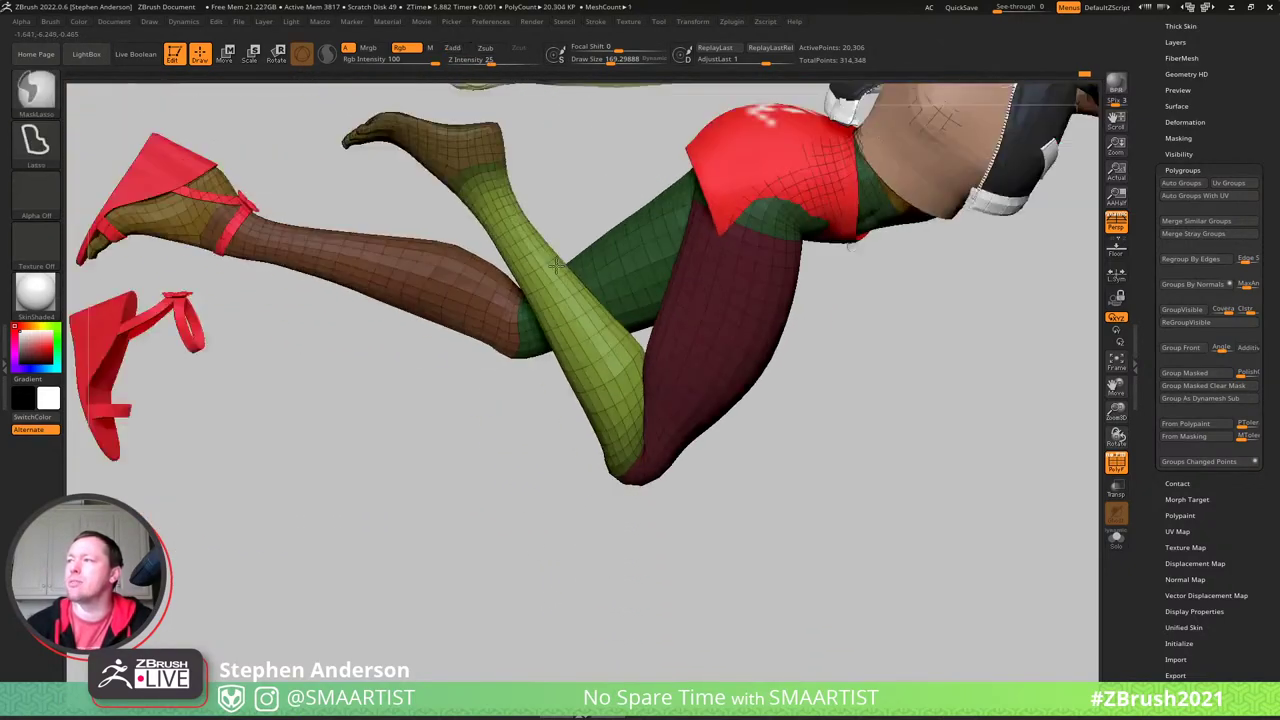
- Hide the polyframe and clear the mask from the body
right_drag(640, 350, 766, 343)
key(shift+f)
ctrl+drag(809, 283, 840, 320)
- Adjust the crease behind the bent right knee with a Move brush about 104 in size, undoing the last stroke
mouse_move(560, 380)
right_down()
mouse_move(584, 353)
mouse_move(571, 320)
mouse_move(570, 340)
mouse_move(571, 320)
mouse_move(589, 326)
mouse_move(626, 394)
right_up()
key(s)
drag(585, 365, 589, 365)
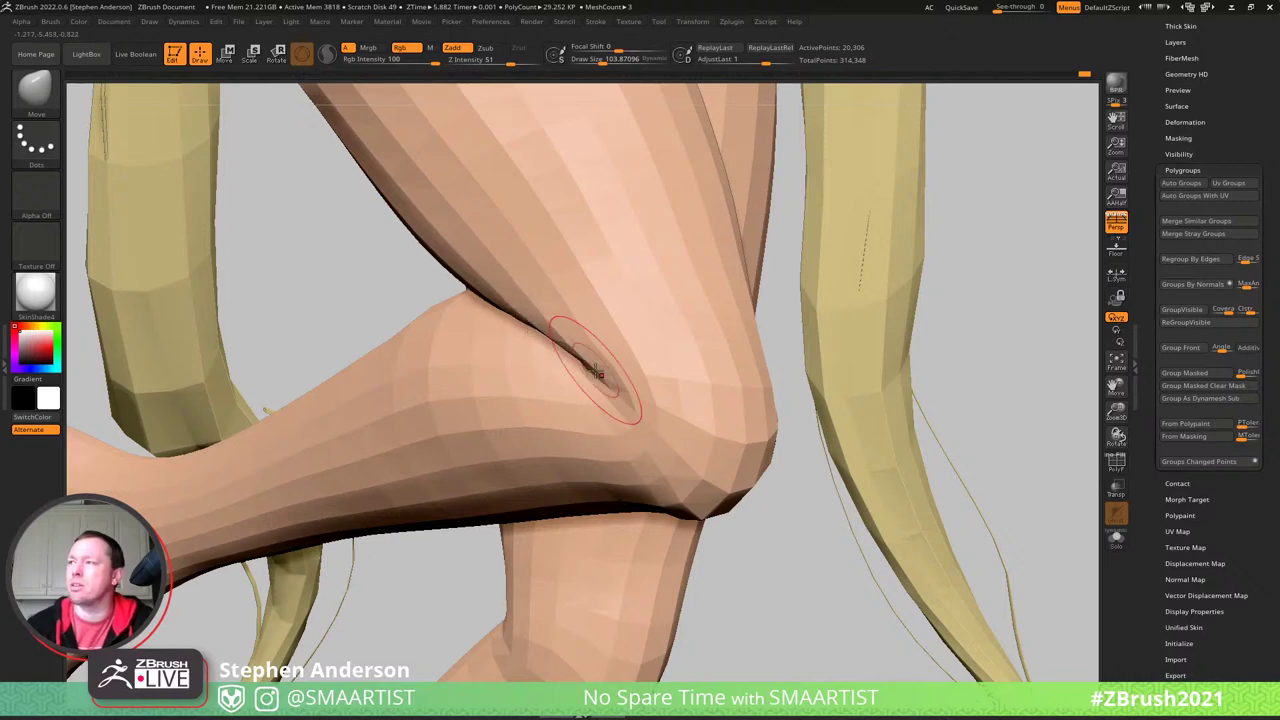
right_drag(616, 390, 616, 390)
key(ctrl+z)
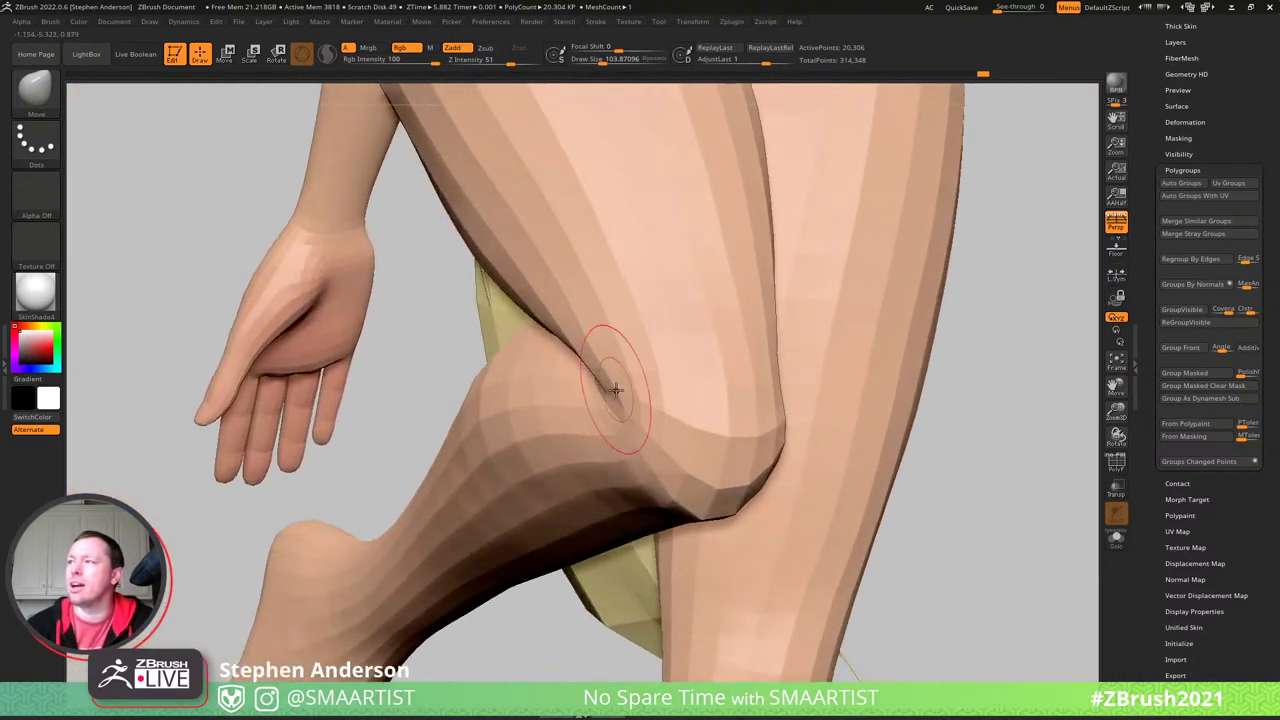
- Refine the outer crease of the bent right knee with the Move brush, reducing its size from about 77 to 42
right_drag(614, 436, 578, 427)
key(s)
drag(571, 435, 567, 435)
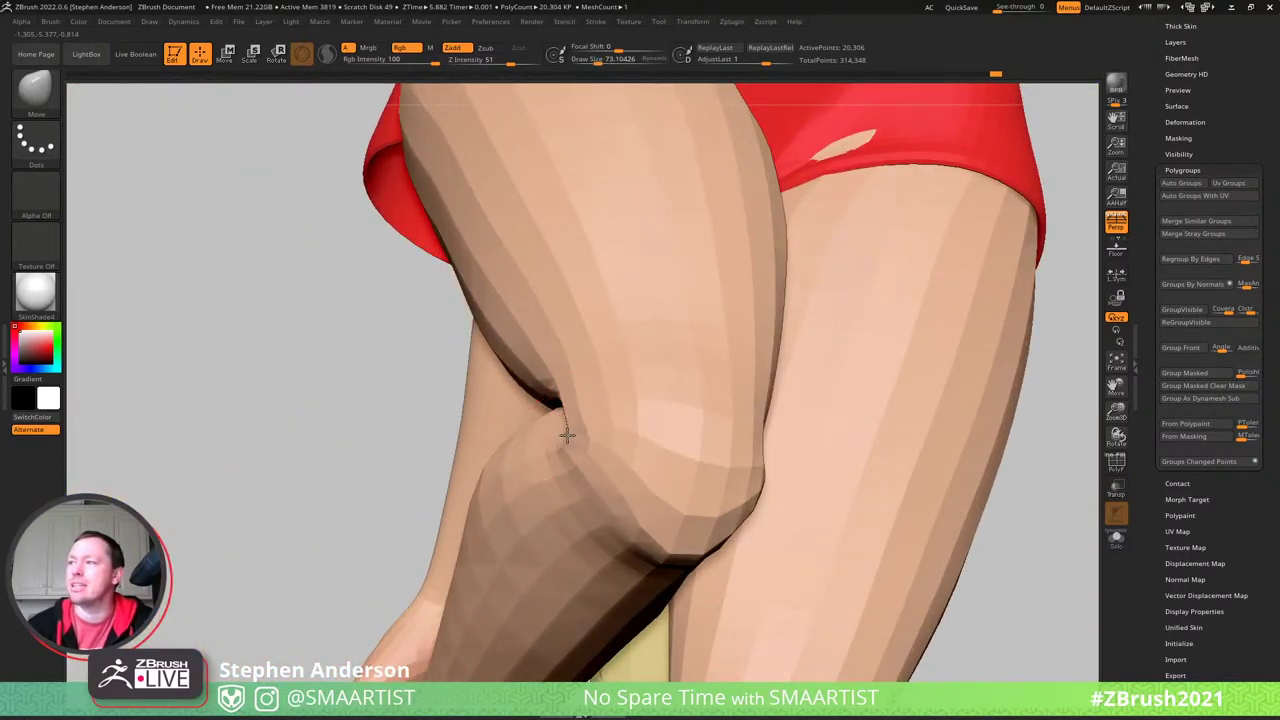
right_drag(572, 430, 577, 450)
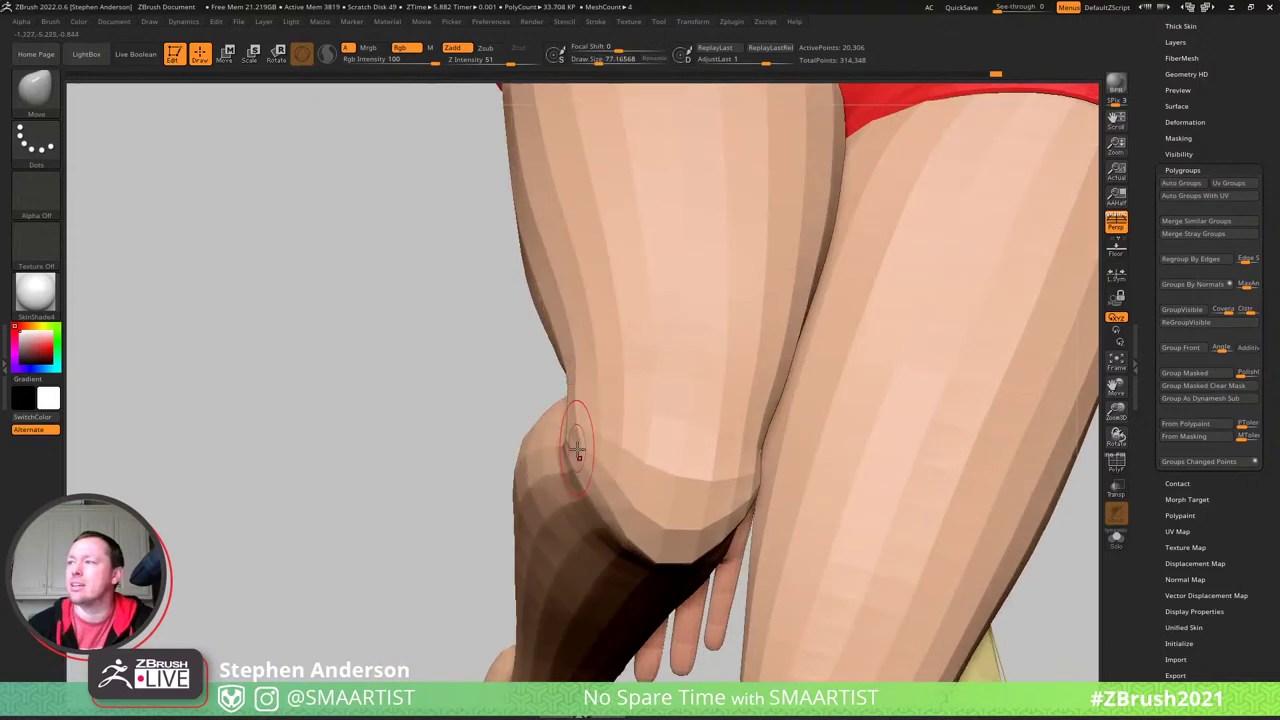
key(s)
click(572, 449)
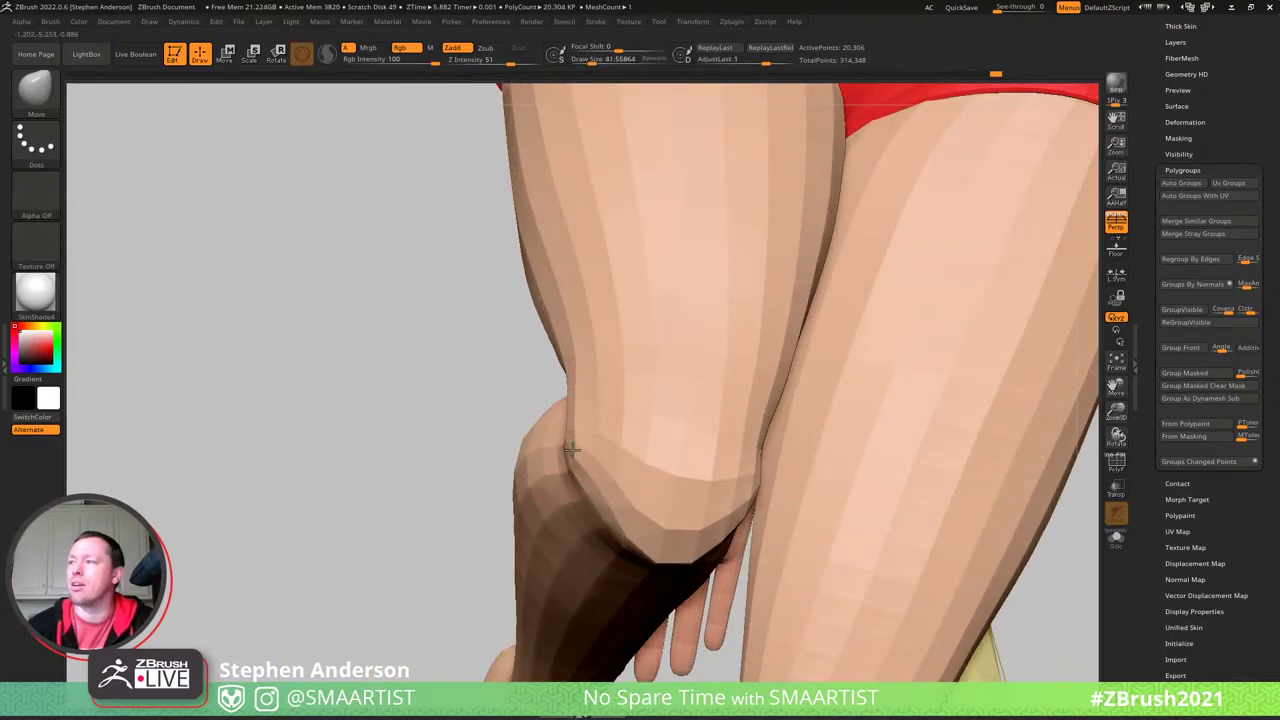
- Shape the inner side of the right knee fold between thigh and calf, enlarging the Move brush to about 124
mouse_move(572, 447)
right_down()
mouse_move(626, 392)
mouse_move(574, 340)
mouse_move(592, 349)
right_up()
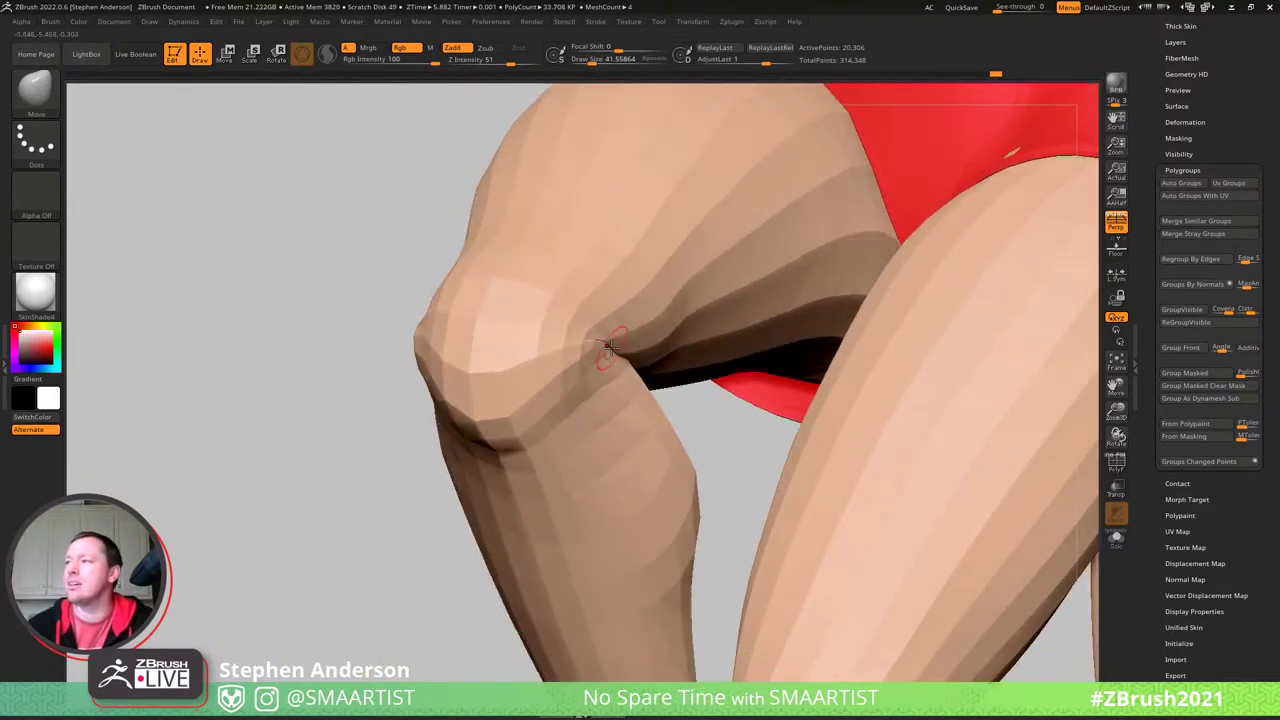
key(s)
drag(592, 349, 608, 350)
mouse_move(608, 350)
right_down()
mouse_move(586, 349)
mouse_move(616, 358)
mouse_move(601, 350)
right_up()
key(shift)
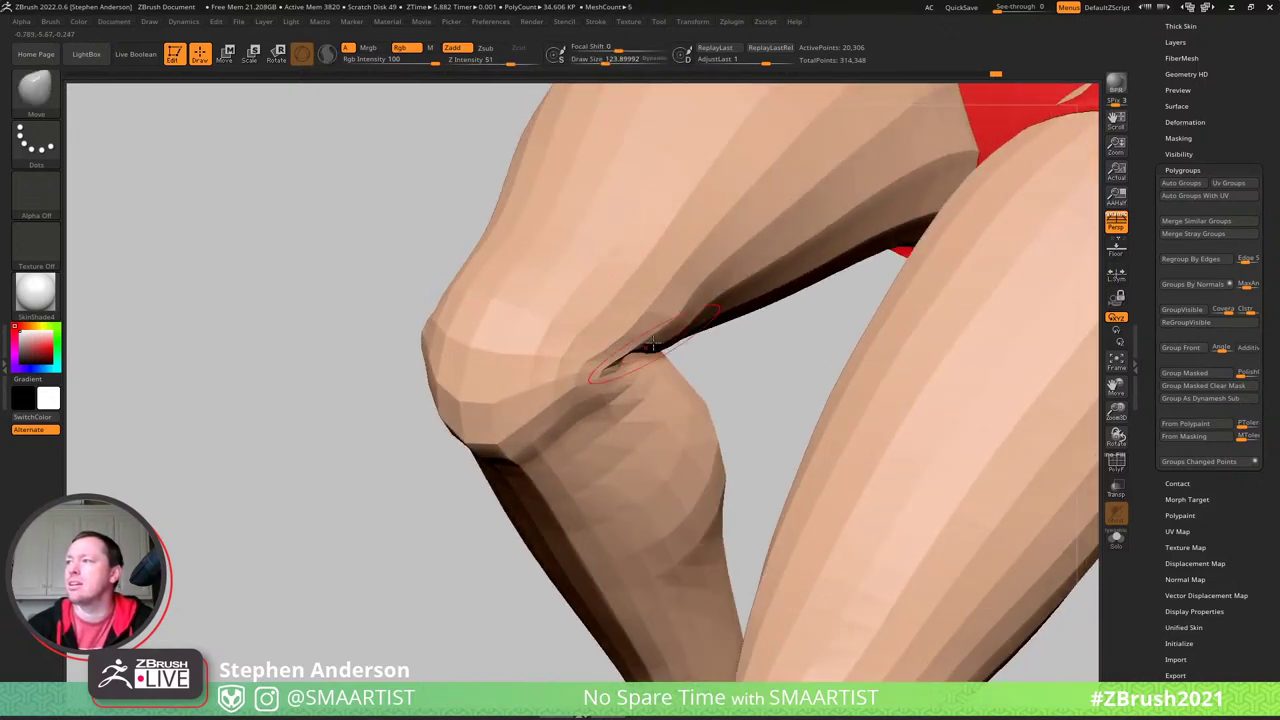
- Tuck in the end of the inner right knee crease using Move brush sizes of about 77 and 95
right_drag(582, 390, 594, 337)
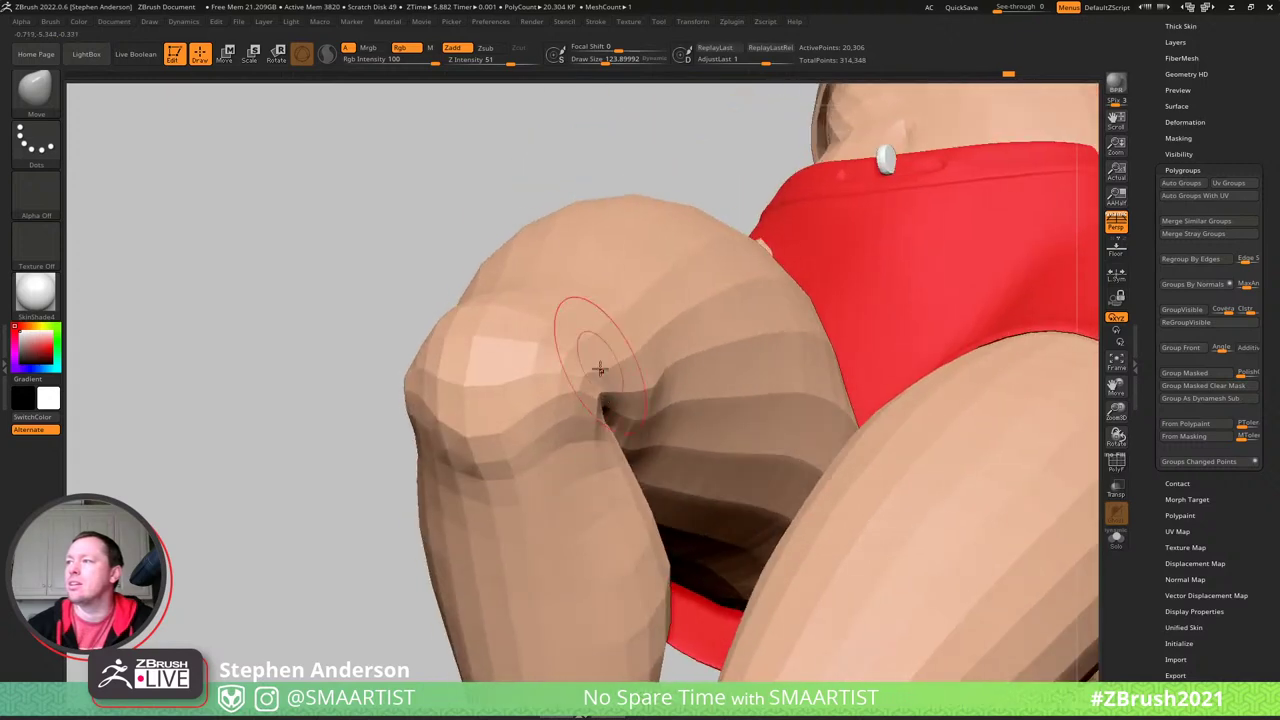
key(s)
drag(600, 409, 588, 410)
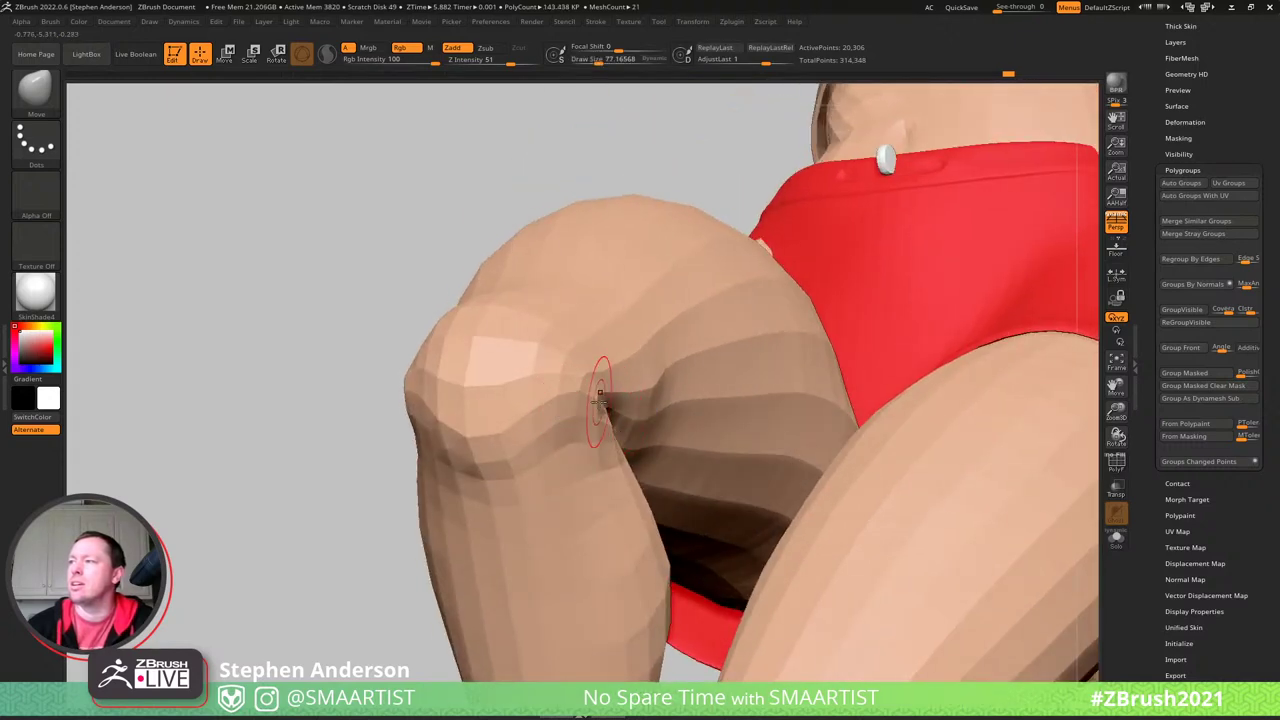
mouse_move(603, 402)
right_down()
mouse_move(655, 385)
mouse_move(600, 394)
right_up()
key(s)
drag(600, 394, 604, 394)
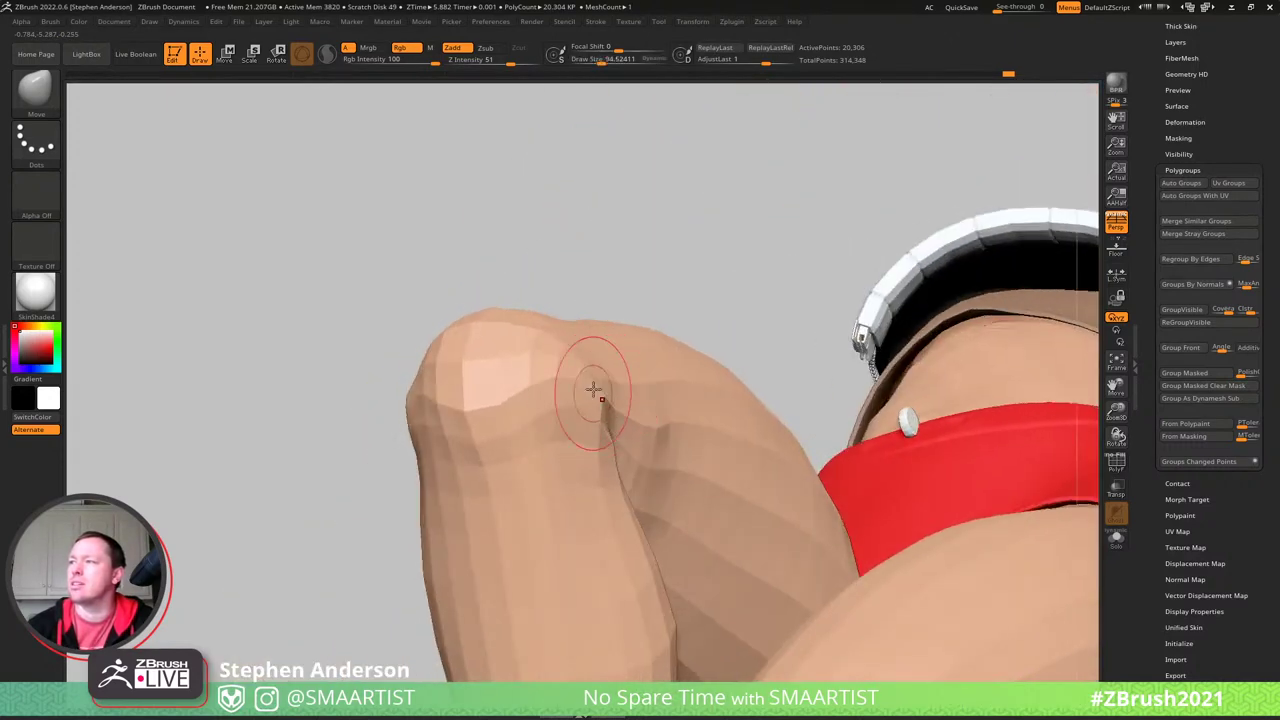
mouse_move(594, 389)
right_down()
mouse_move(543, 429)
mouse_move(646, 465)
mouse_move(680, 400)
mouse_move(666, 434)
mouse_move(680, 432)
right_up()
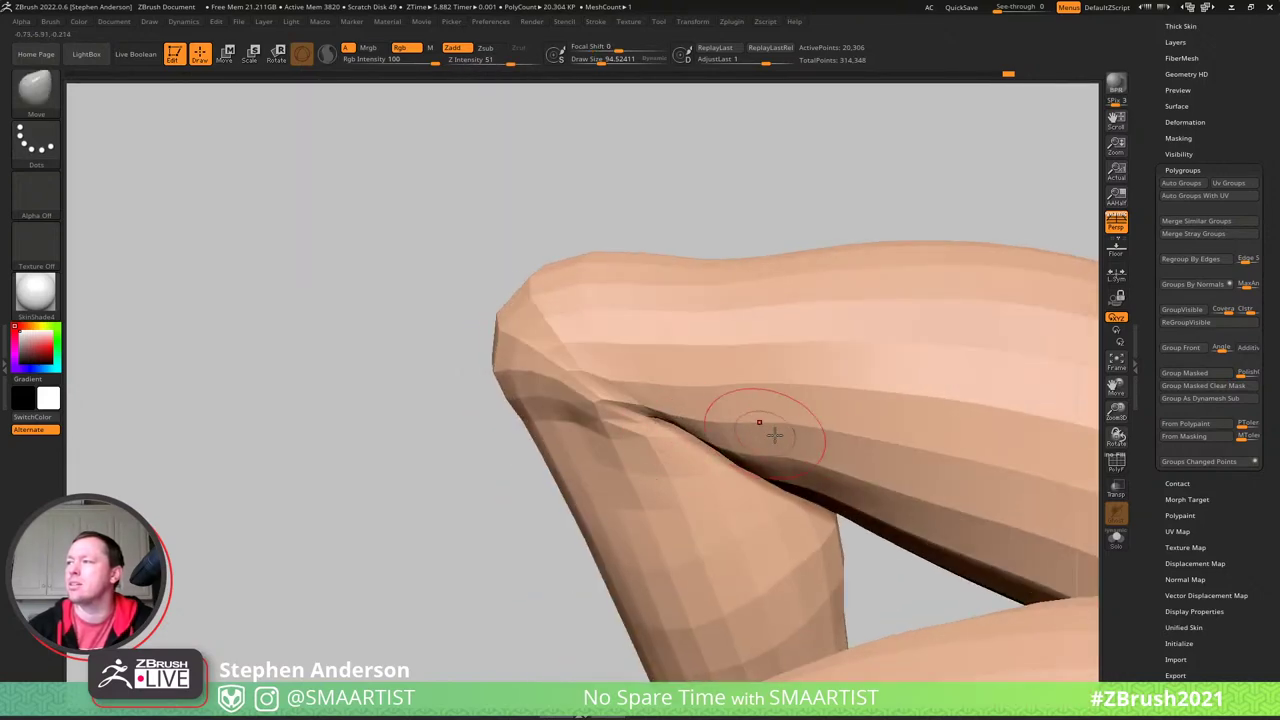
- Adjust the right thigh's contour from the inner knee up to the hip with Move brush sizes of about 135 and 175
right_drag(774, 433, 766, 422)
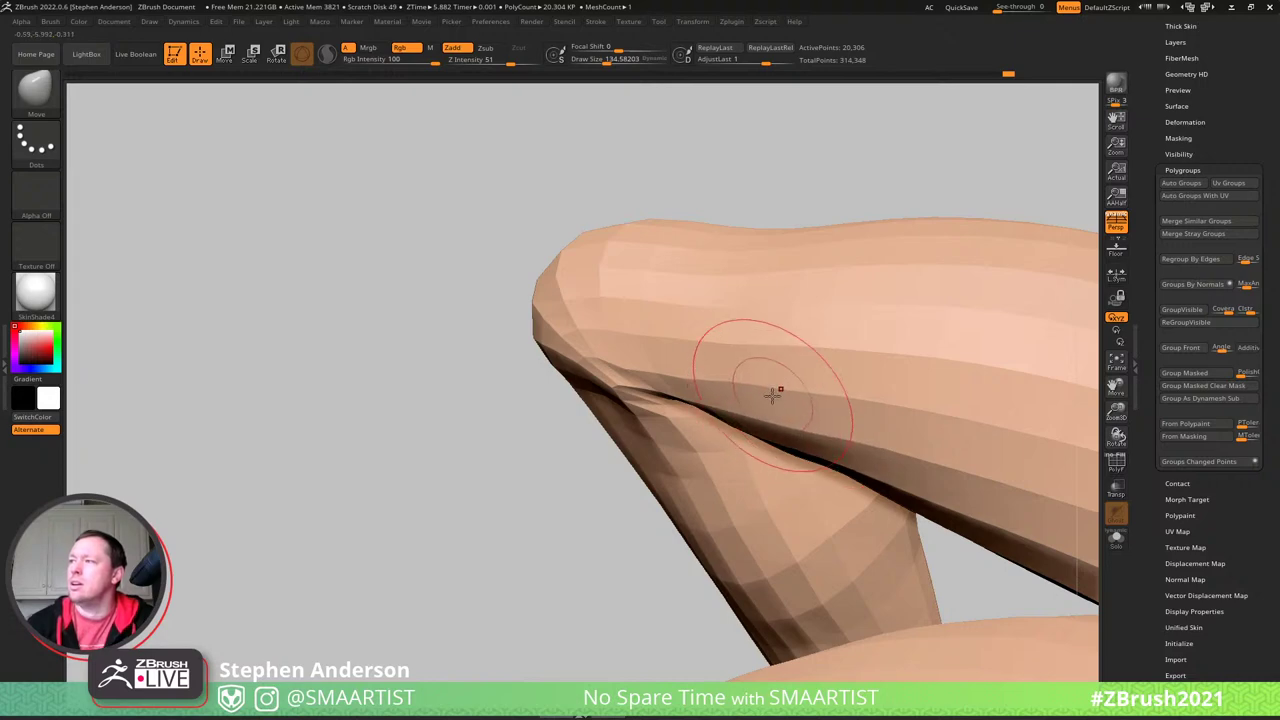
mouse_move(766, 386)
right_down()
mouse_move(677, 371)
mouse_move(686, 391)
mouse_move(722, 402)
mouse_move(766, 323)
mouse_move(586, 400)
mouse_move(577, 356)
mouse_move(623, 400)
mouse_move(574, 391)
mouse_move(530, 442)
mouse_move(588, 447)
right_up()
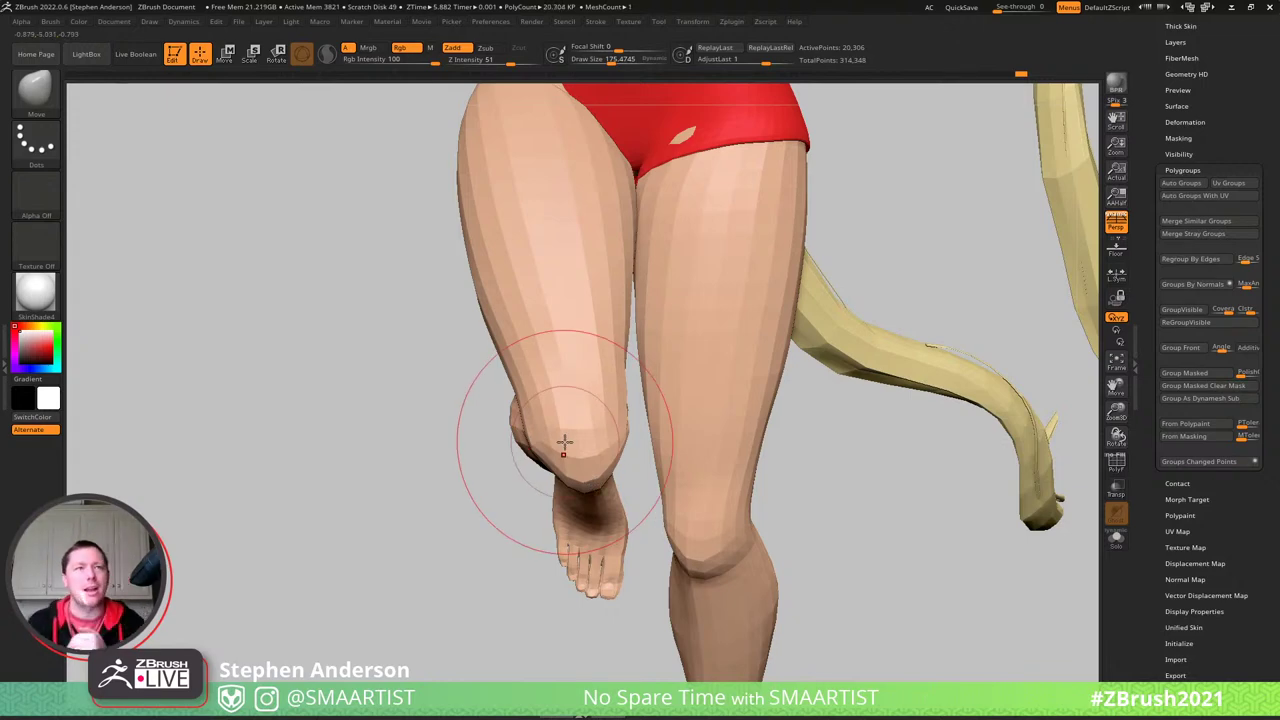
right_drag(508, 306, 591, 403)
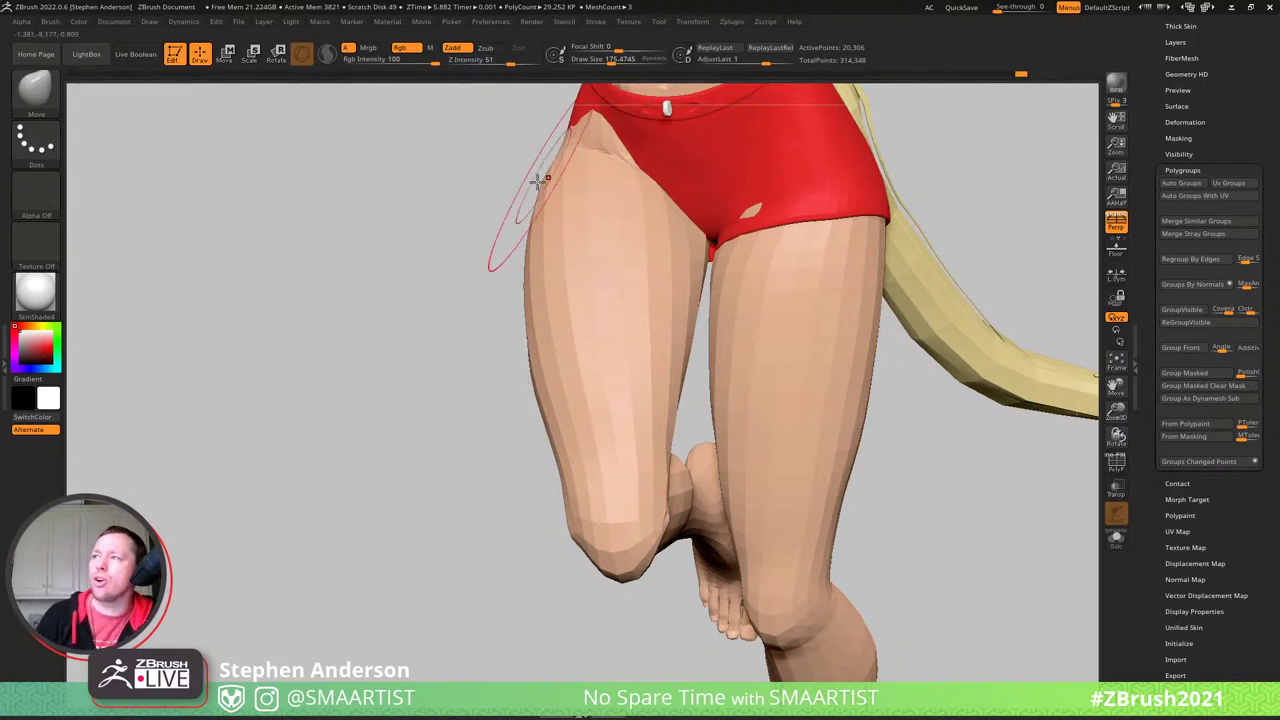
mouse_move(571, 486)
right_down()
mouse_move(664, 481)
mouse_move(640, 514)
right_up()
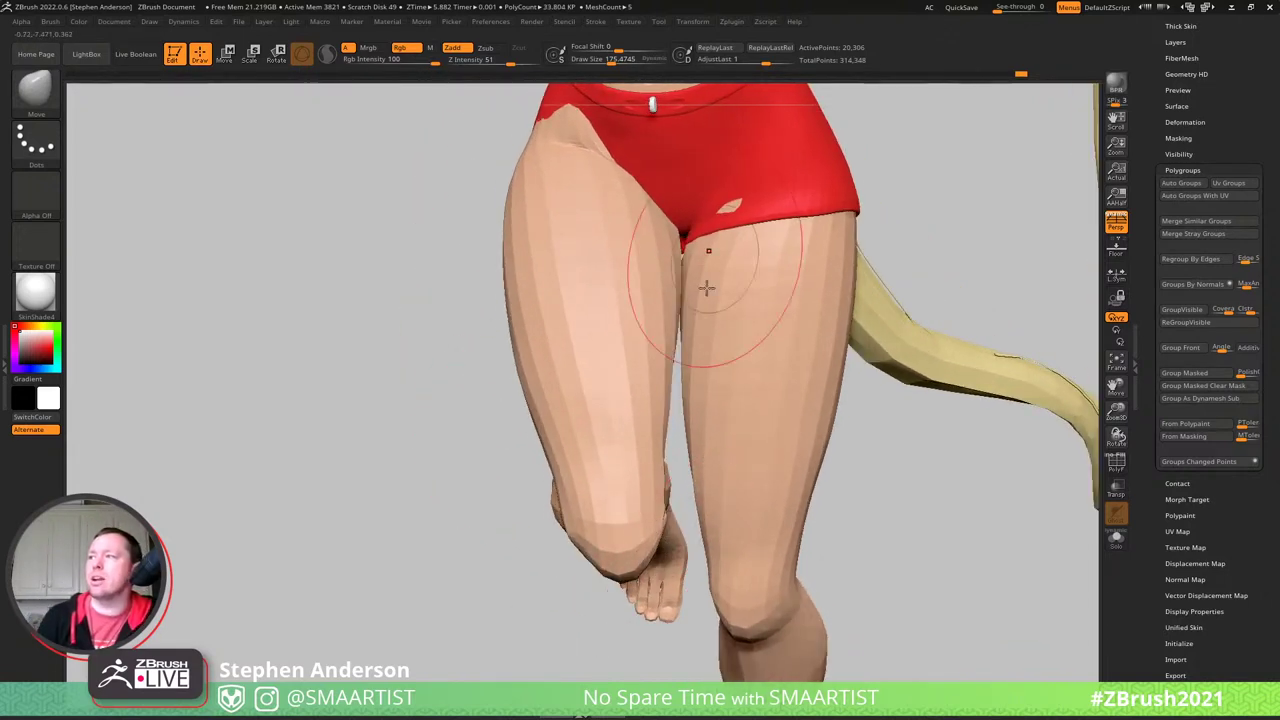
- Reshape the front of the right lower thigh and knee, changing the Move brush size between about 129 and 175
key(s)
mouse_move(656, 503)
mouse_down()
mouse_move(675, 500)
mouse_move(643, 497)
mouse_up()
key(s)
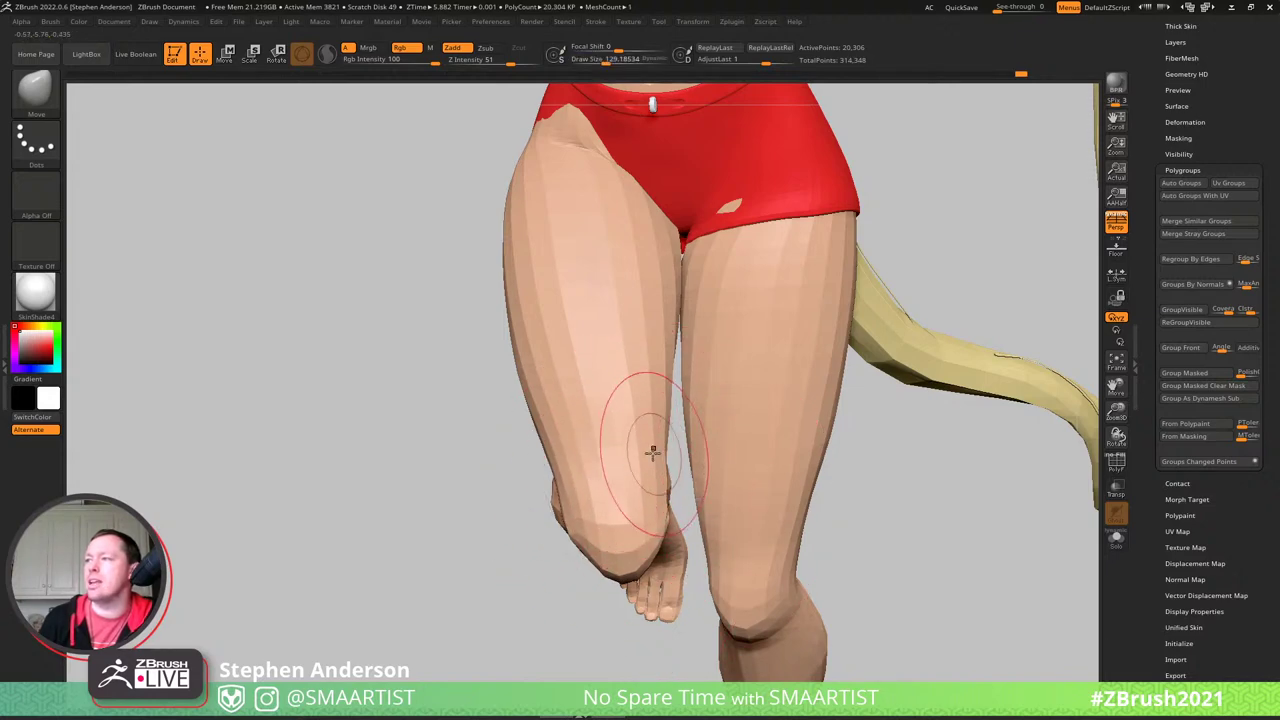
key(s)
drag(592, 434, 599, 434)
drag(594, 448, 582, 426)
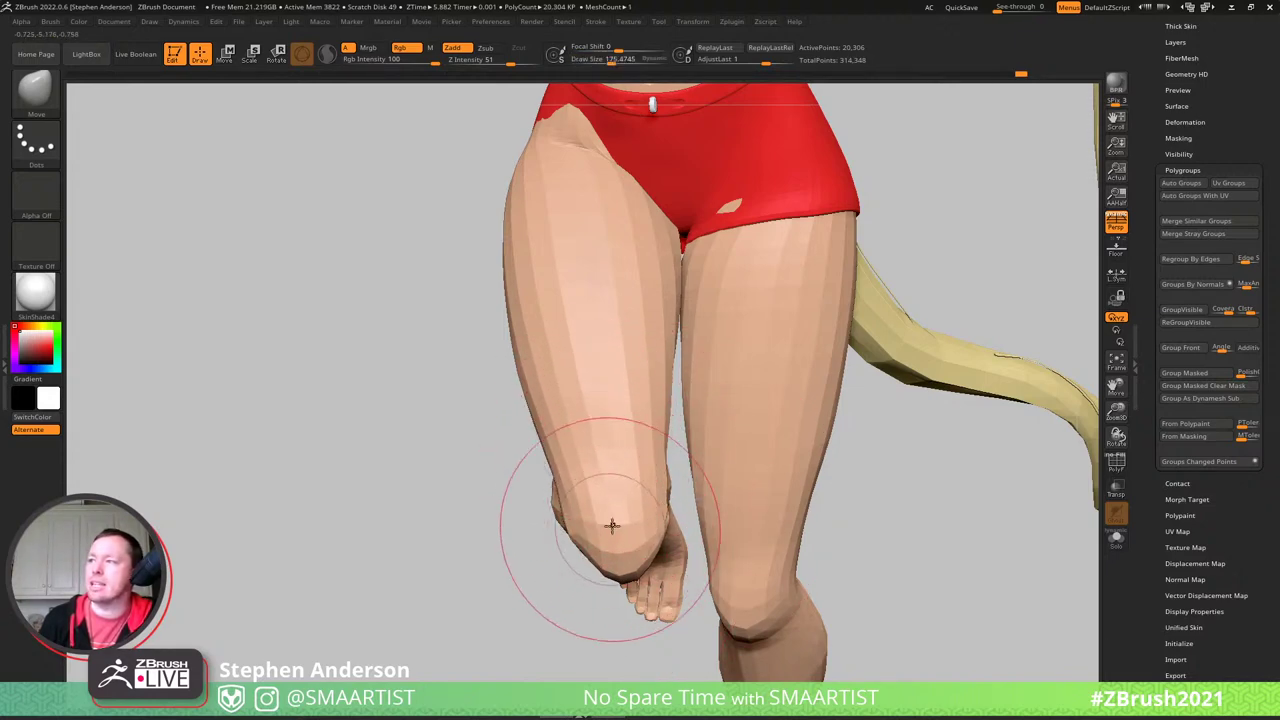
mouse_move(611, 525)
right_down()
mouse_move(610, 455)
mouse_move(608, 563)
mouse_move(597, 448)
mouse_move(517, 252)
mouse_move(614, 269)
right_up()
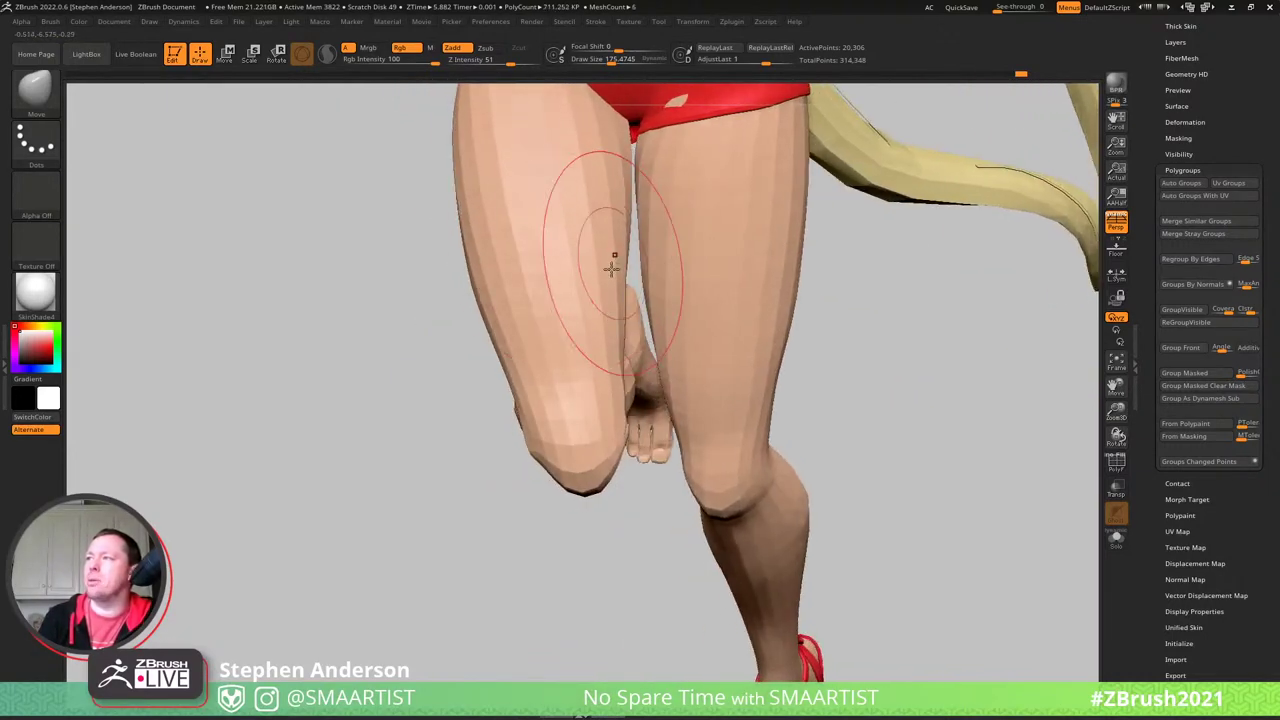
- Switch to the Move Topological brush and mask the body except for a lengthwise polygon loop along the inner right thigh
key(b)
key(m)
key(t)
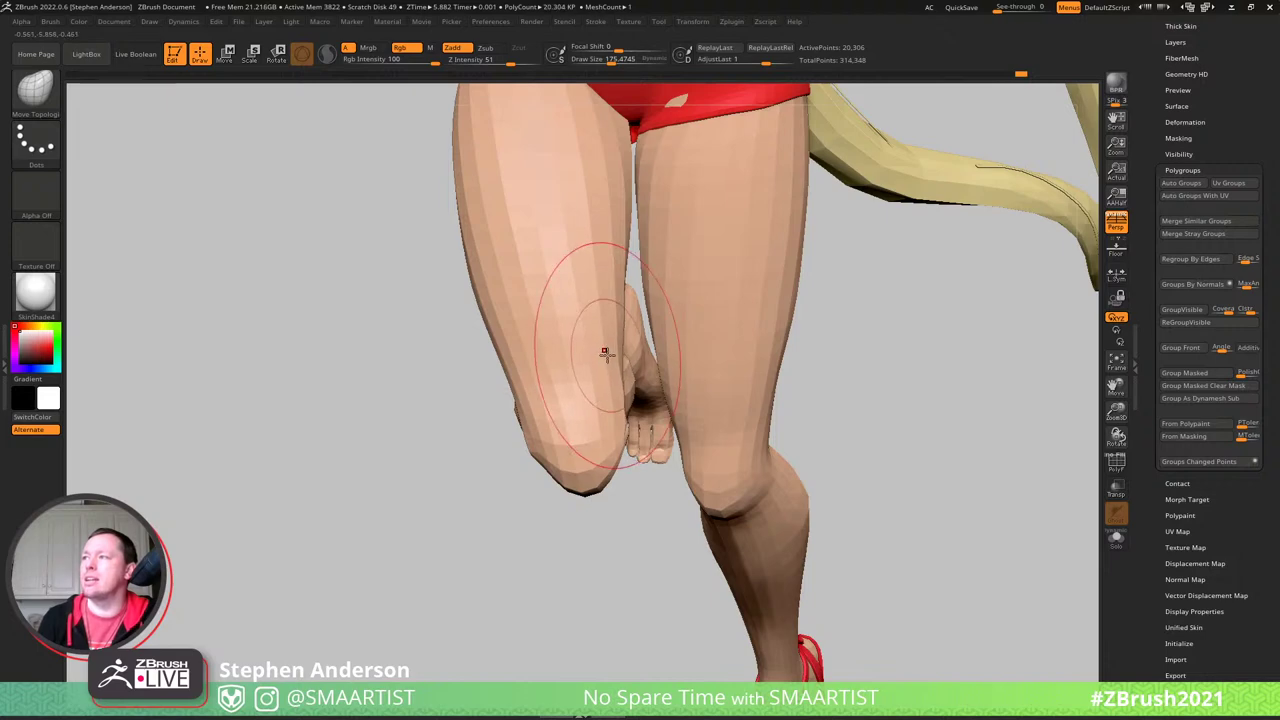
right_drag(582, 329, 633, 268)
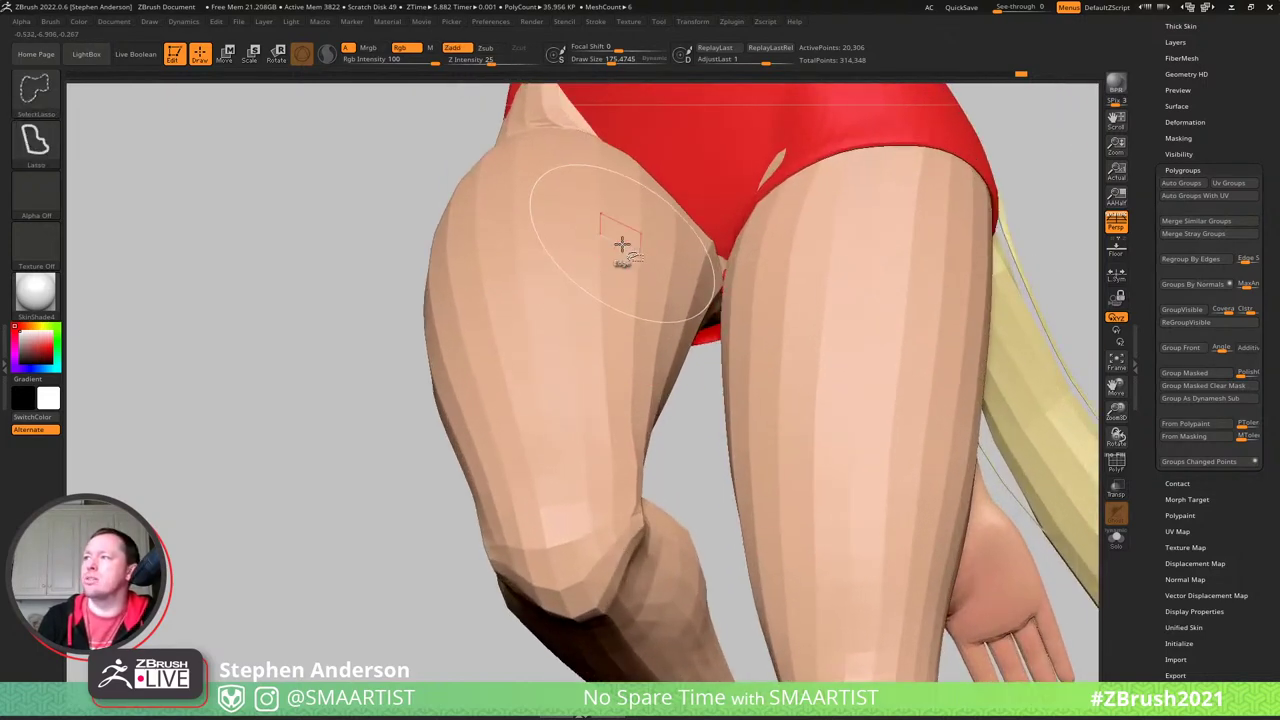
ctrl+shift+click(632, 247)
ctrl+shift+click(652, 263)
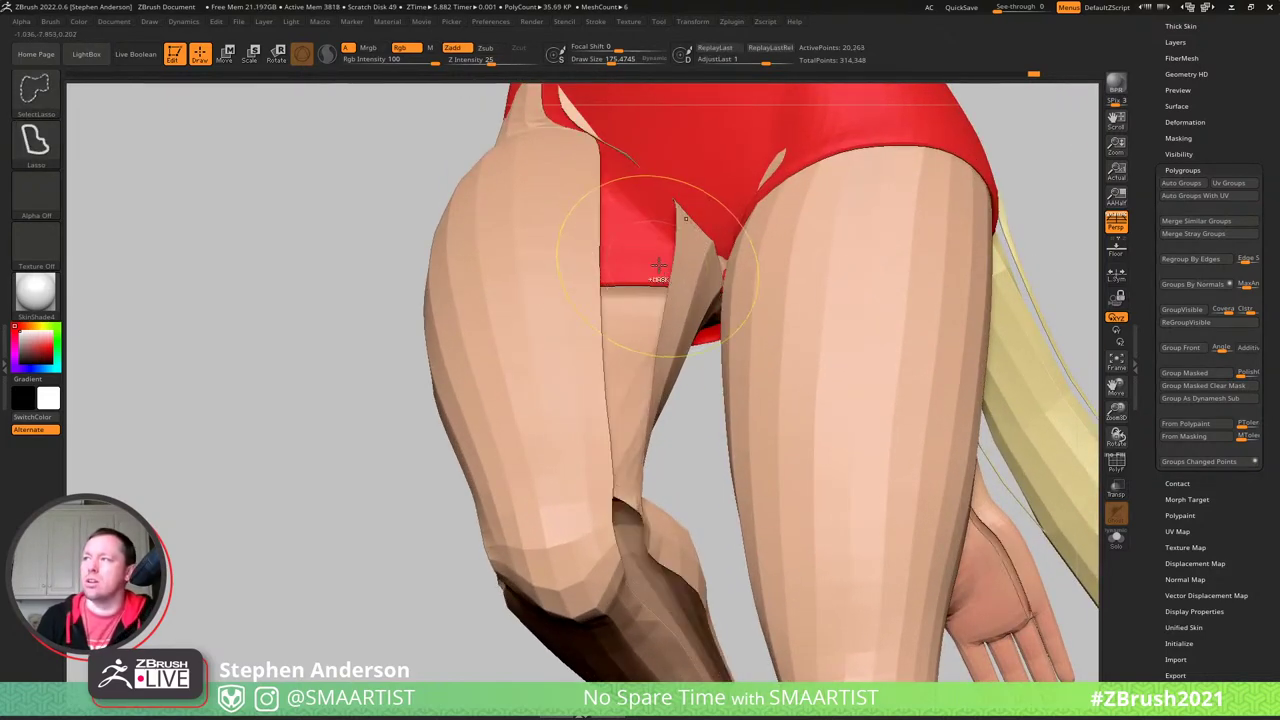
key(ctrl+a)
key(ctrl+shift+a)
right_drag(636, 212, 638, 206)
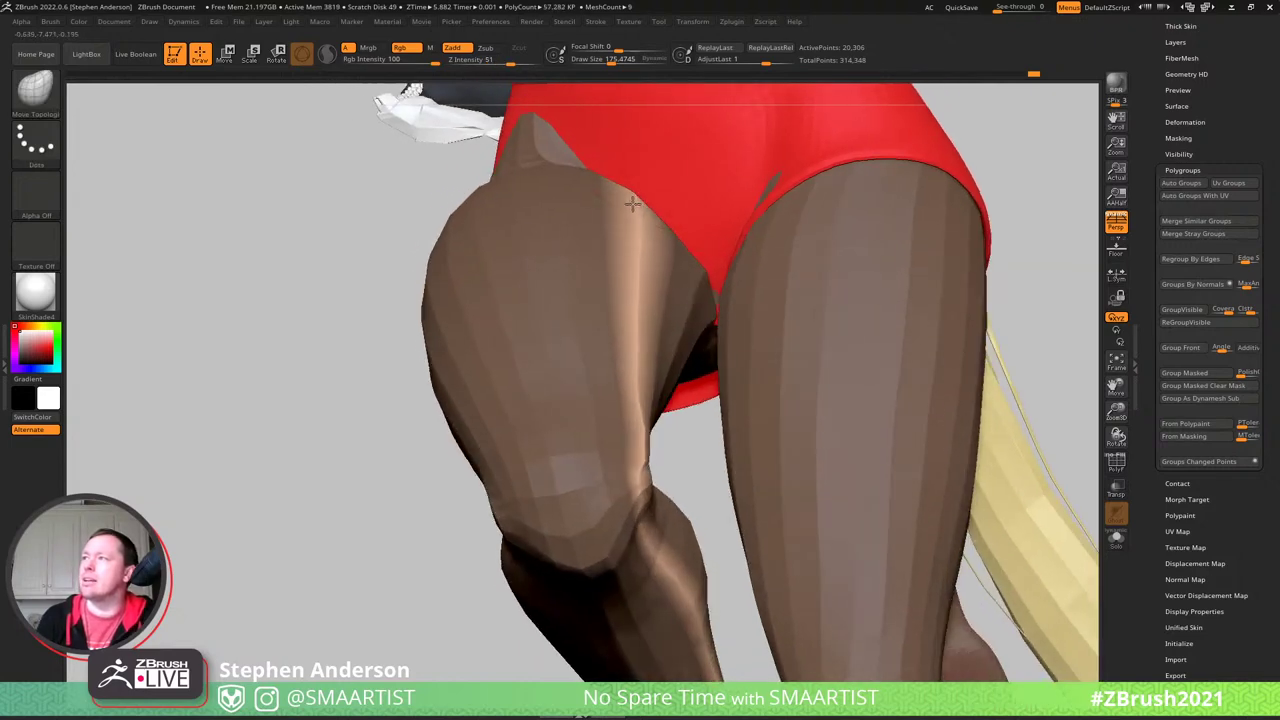
- Adjust the inner right thigh through a softened mask with a Move Topological brush about 322 in size, clearing the mask to finish
key(s)
drag(648, 214, 648, 214)
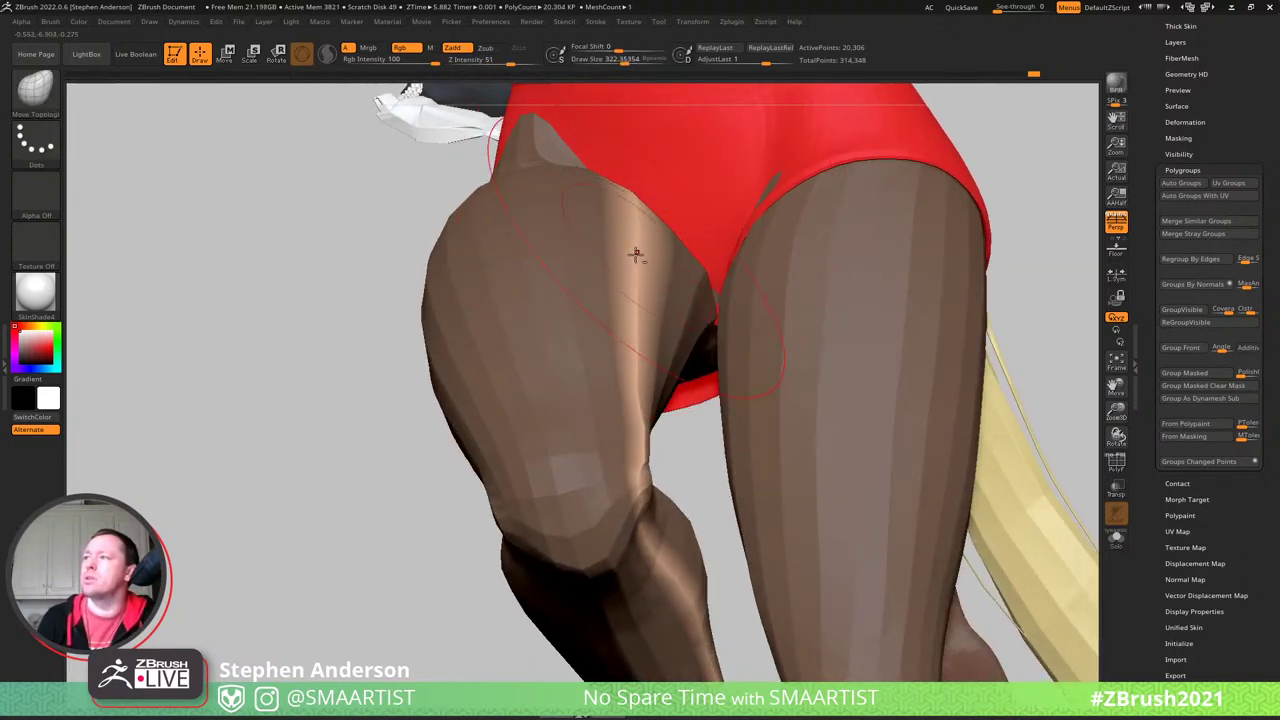
right_drag(636, 254, 654, 349)
ctrl+click(643, 322)
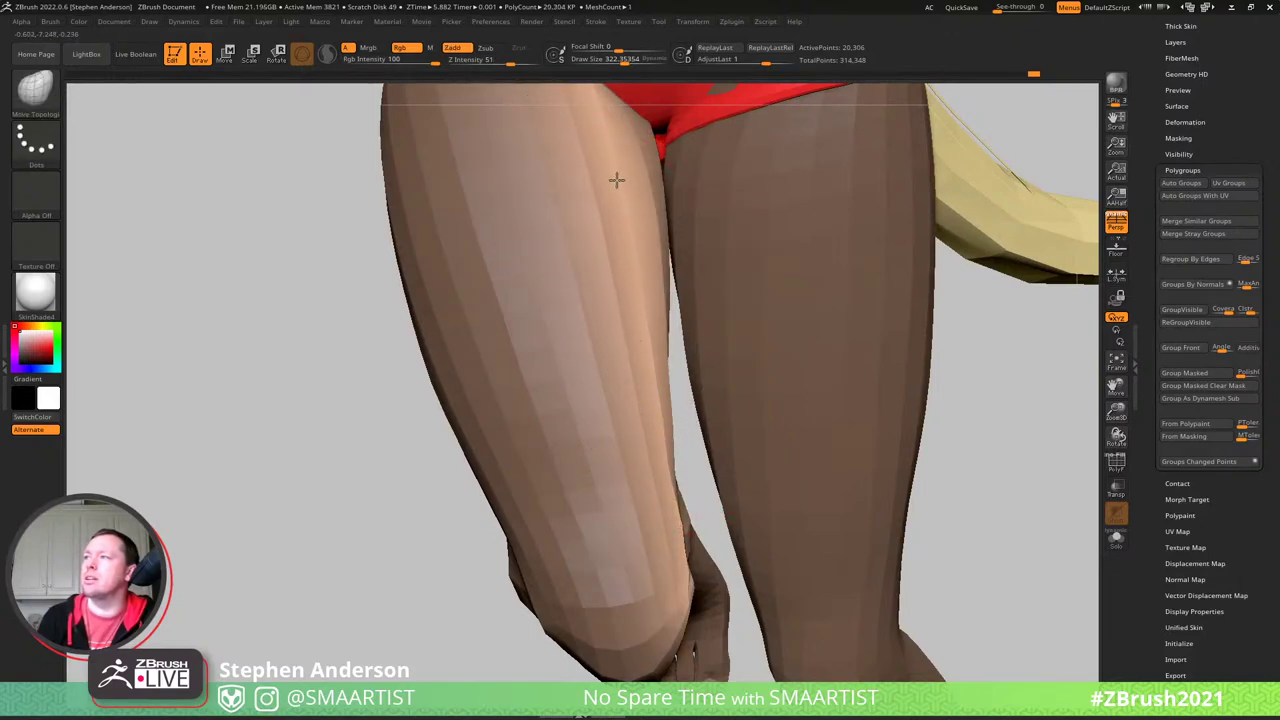
ctrl+right_drag(642, 229, 689, 266)
ctrl+drag(810, 440, 840, 480)
mouse_move(600, 330)
right_down()
mouse_move(662, 328)
mouse_move(503, 330)
right_up()
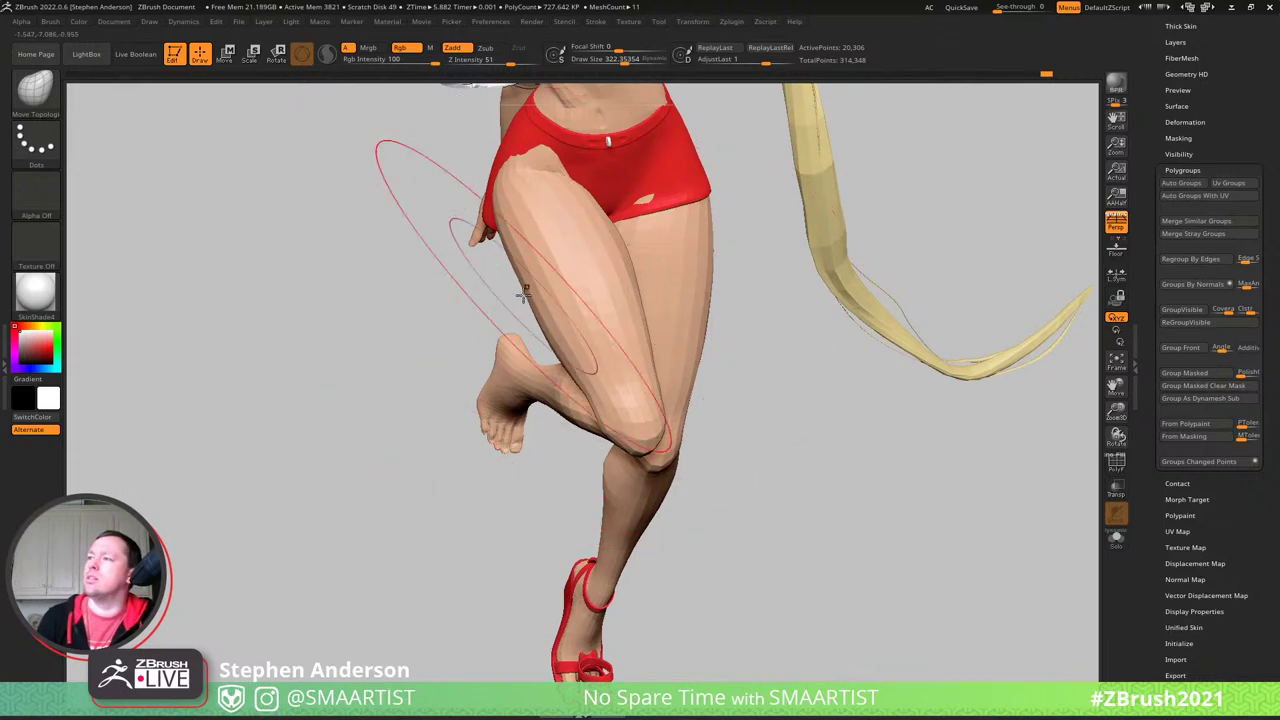
- Adjust the outer contour of the right thigh with a Move Topological brush about 140 in size
key(s)
drag(517, 285, 502, 285)
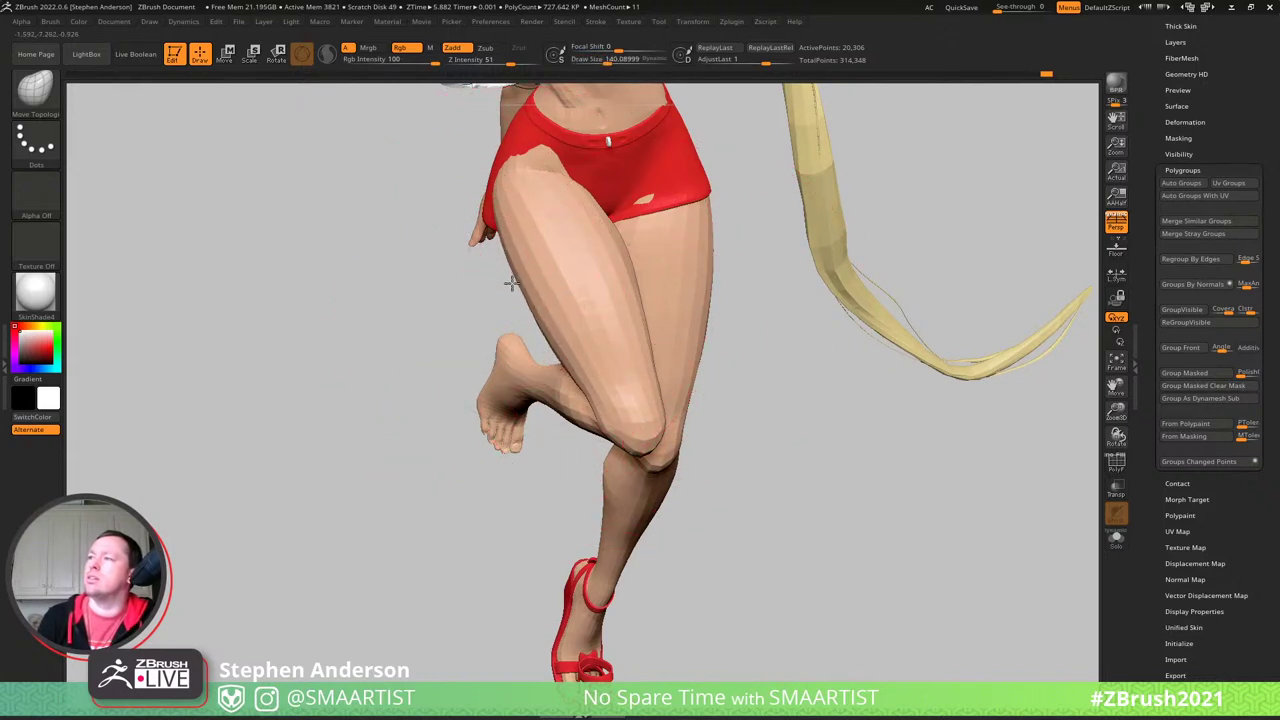
drag(562, 346, 552, 343)
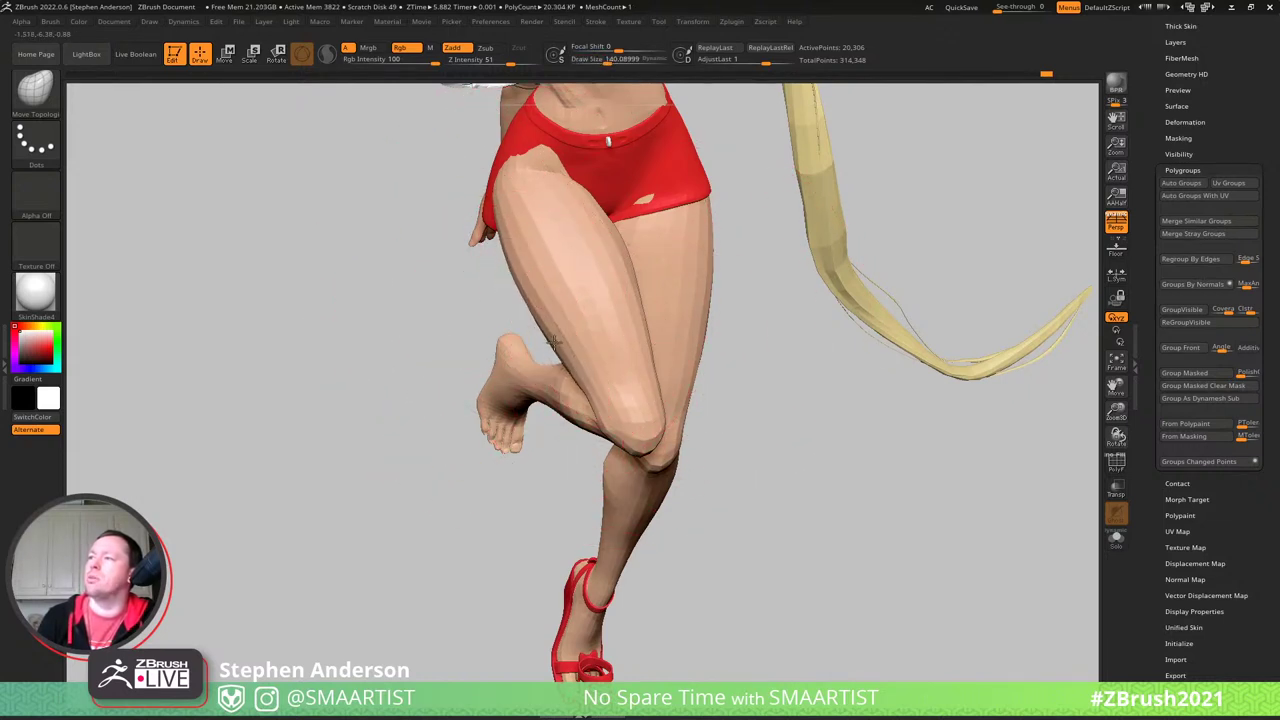
mouse_move(553, 343)
right_down()
mouse_move(534, 277)
mouse_move(580, 263)
right_up()
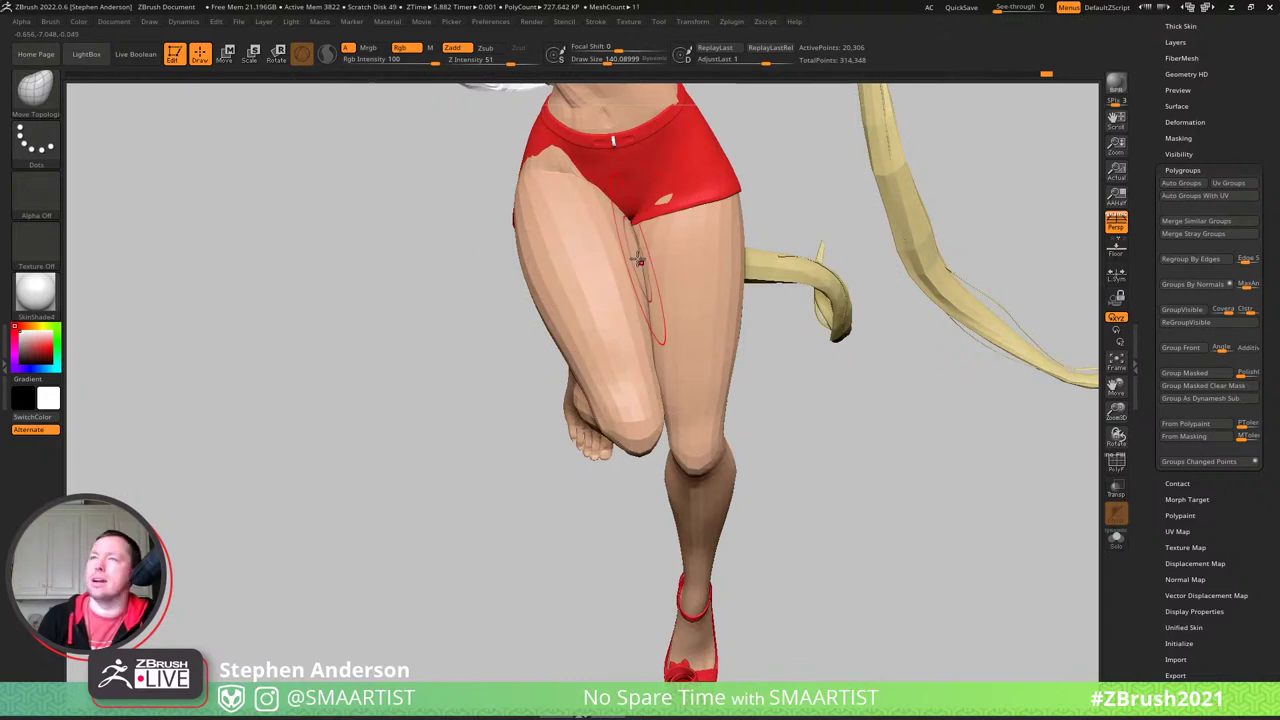
- Mask everything except the right thigh, soften the mask edge, and adjust the inner thigh contour
key(w)
ctrl+click(602, 264)
key(q)
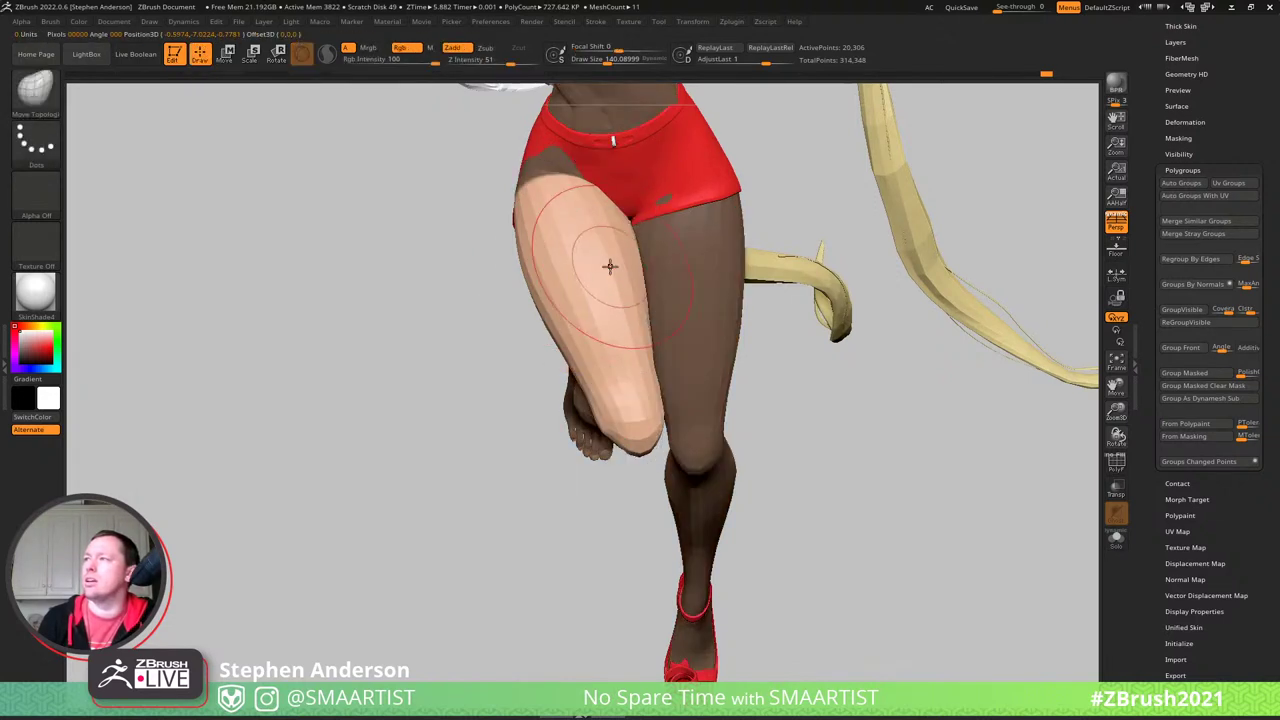
ctrl+click(574, 274)
ctrl+click(574, 274)
drag(630, 266, 641, 261)
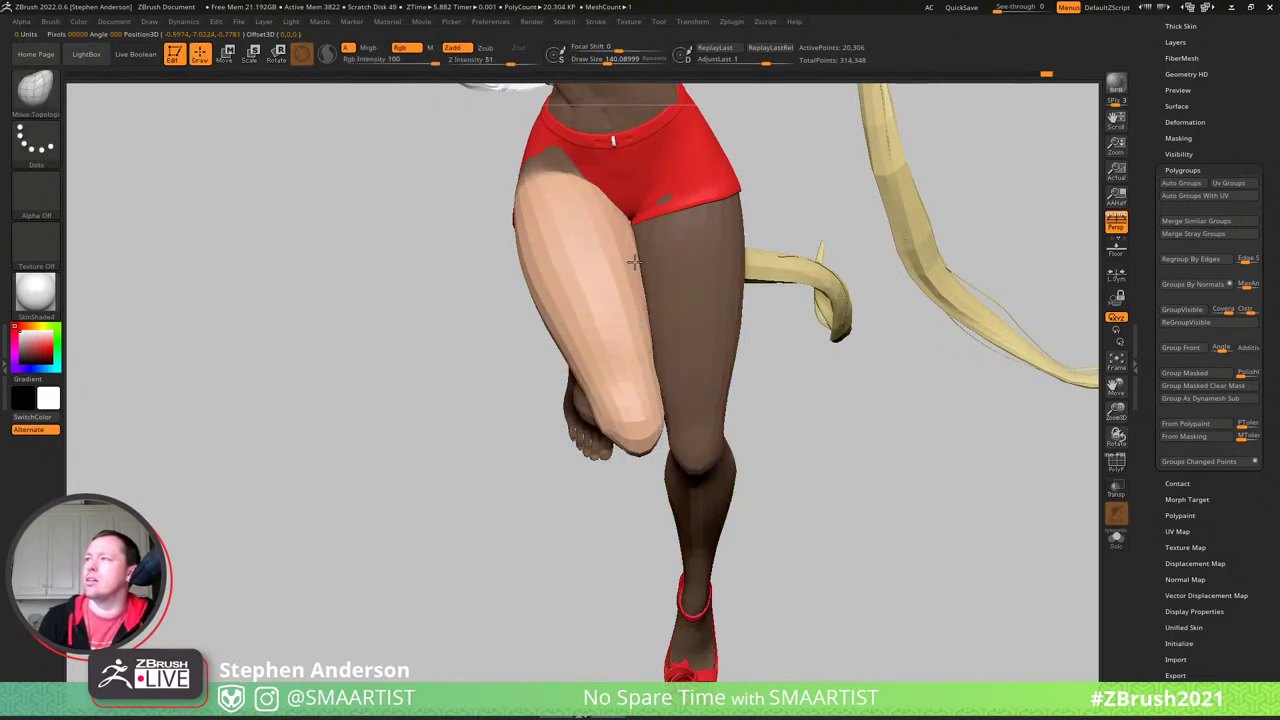
- Refine the inner edge of the right lower thigh near the knee with brush sizes of about 62 and 119
key(s)
click(596, 427)
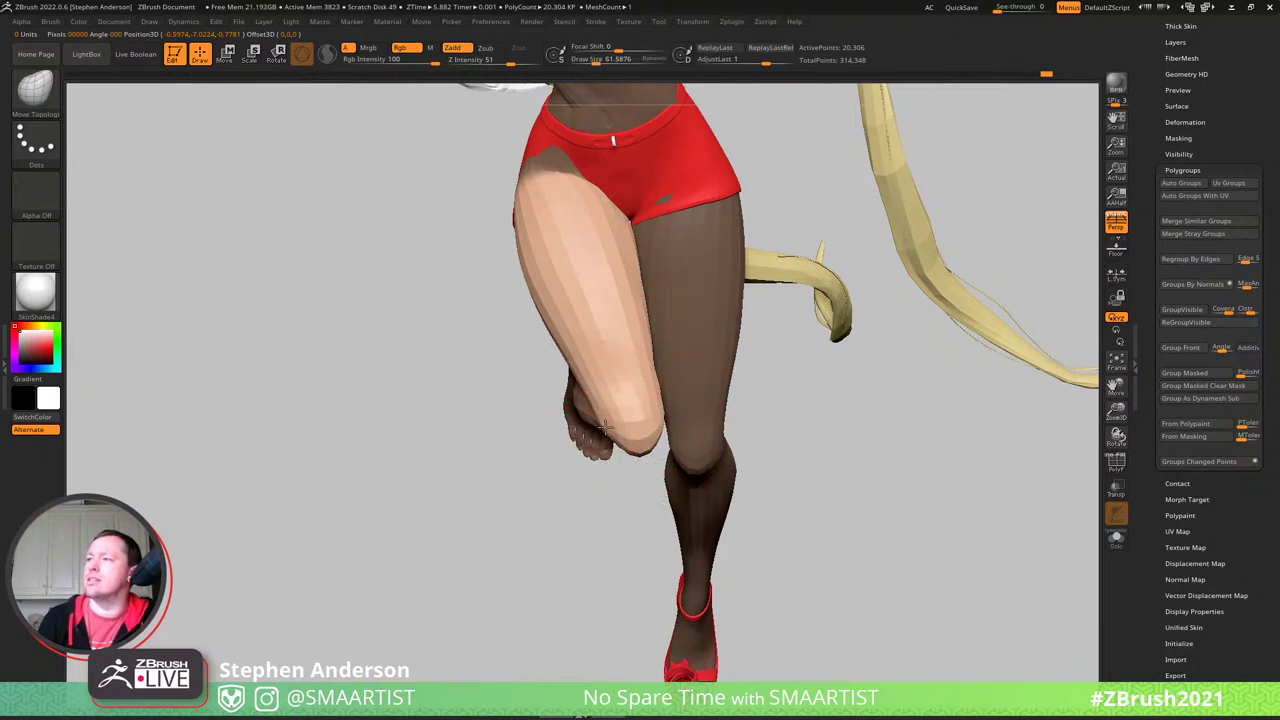
drag(651, 362, 655, 362)
ctrl+right_drag(655, 338, 646, 425)
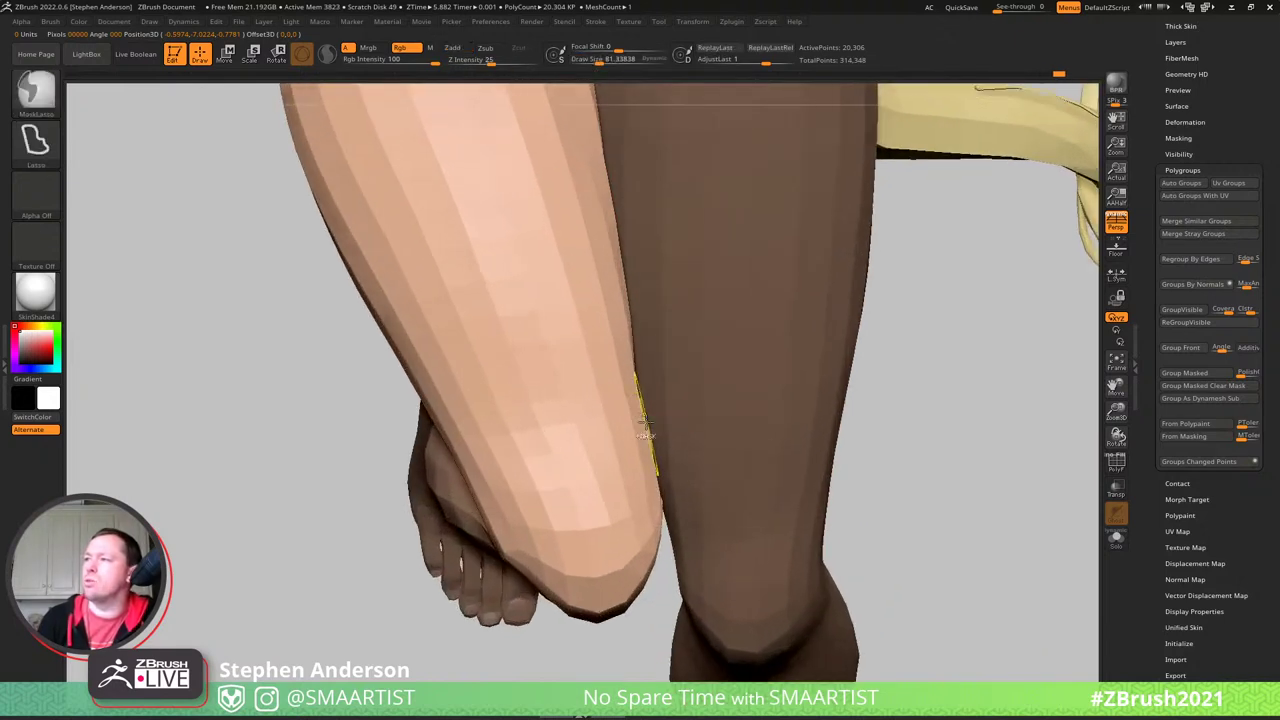
key(s)
drag(634, 380, 637, 380)
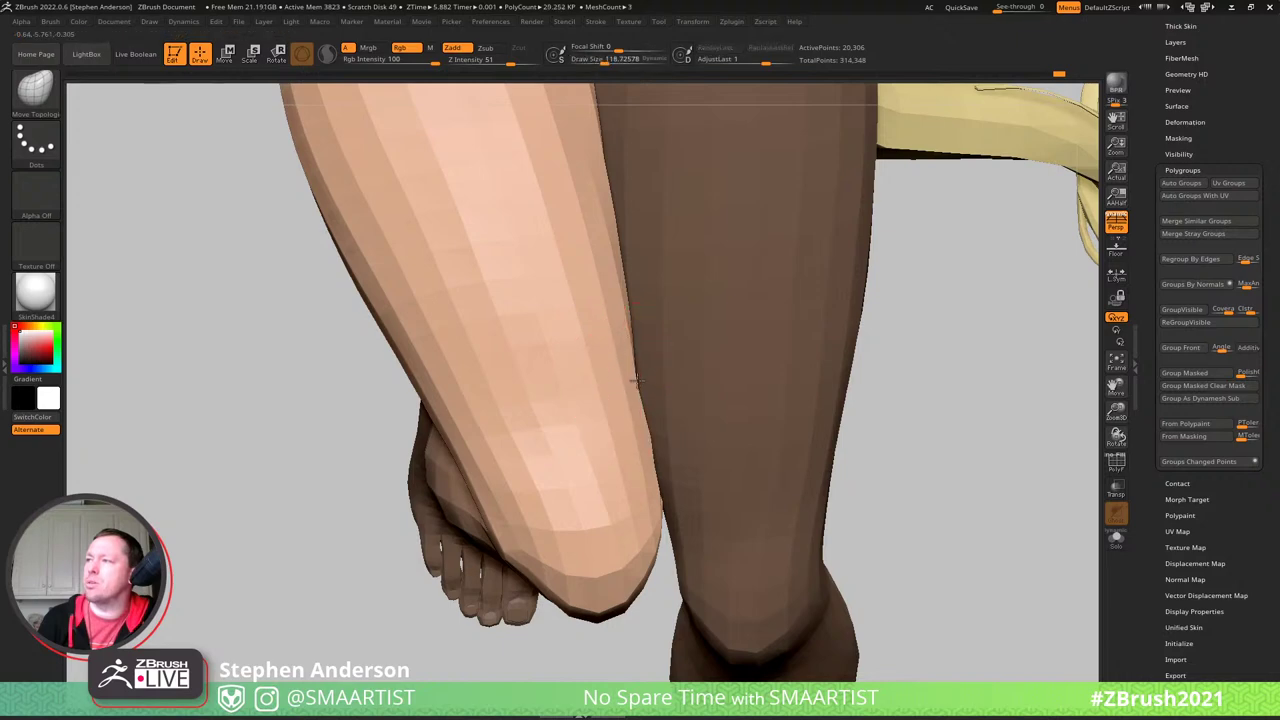
scroll(625, 313, down, 5)
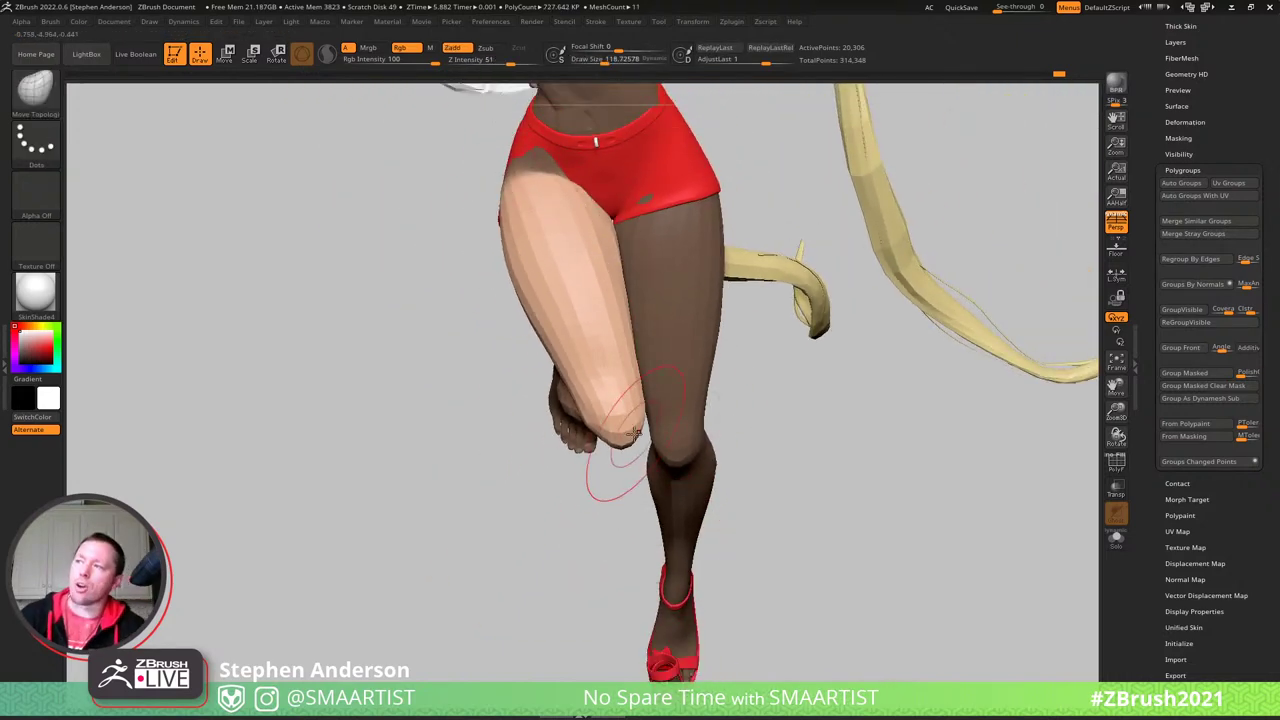
- Shape the front of the right knee with a brush about 104 in size and clear the mask
right_drag(570, 397, 610, 323)
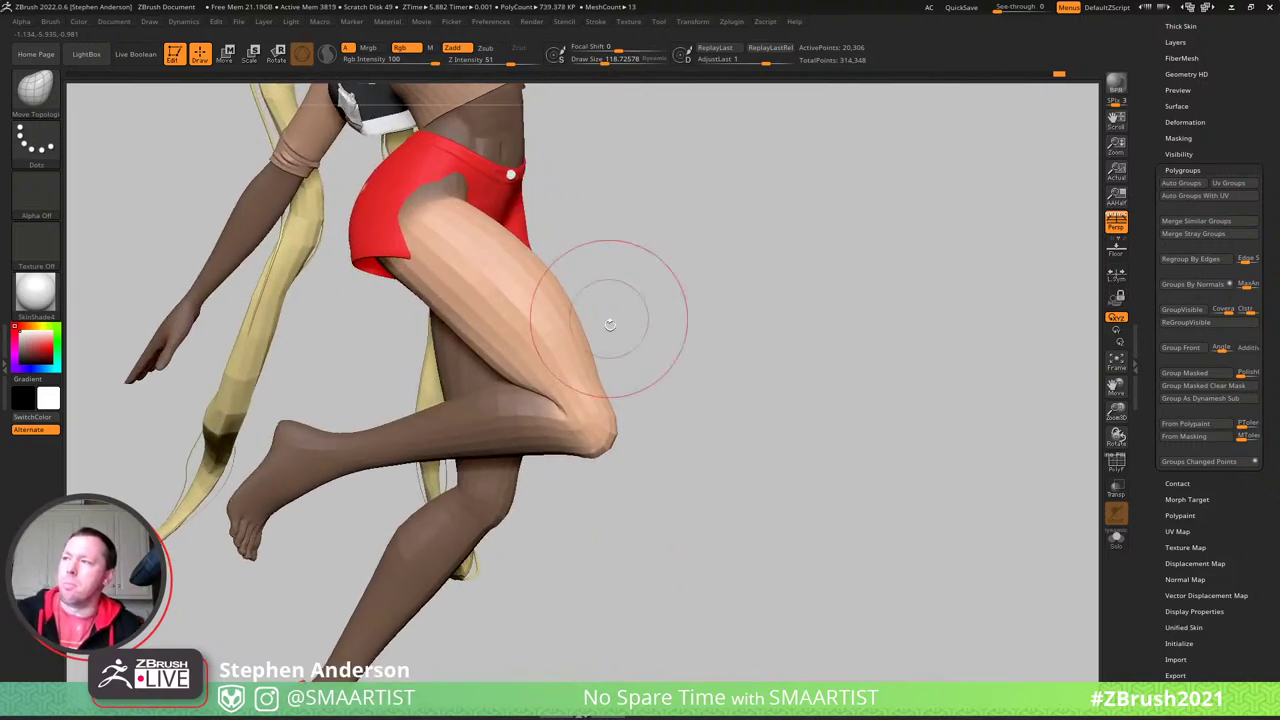
ctrl+right_drag(616, 436, 623, 417)
key(s)
drag(623, 417, 617, 417)
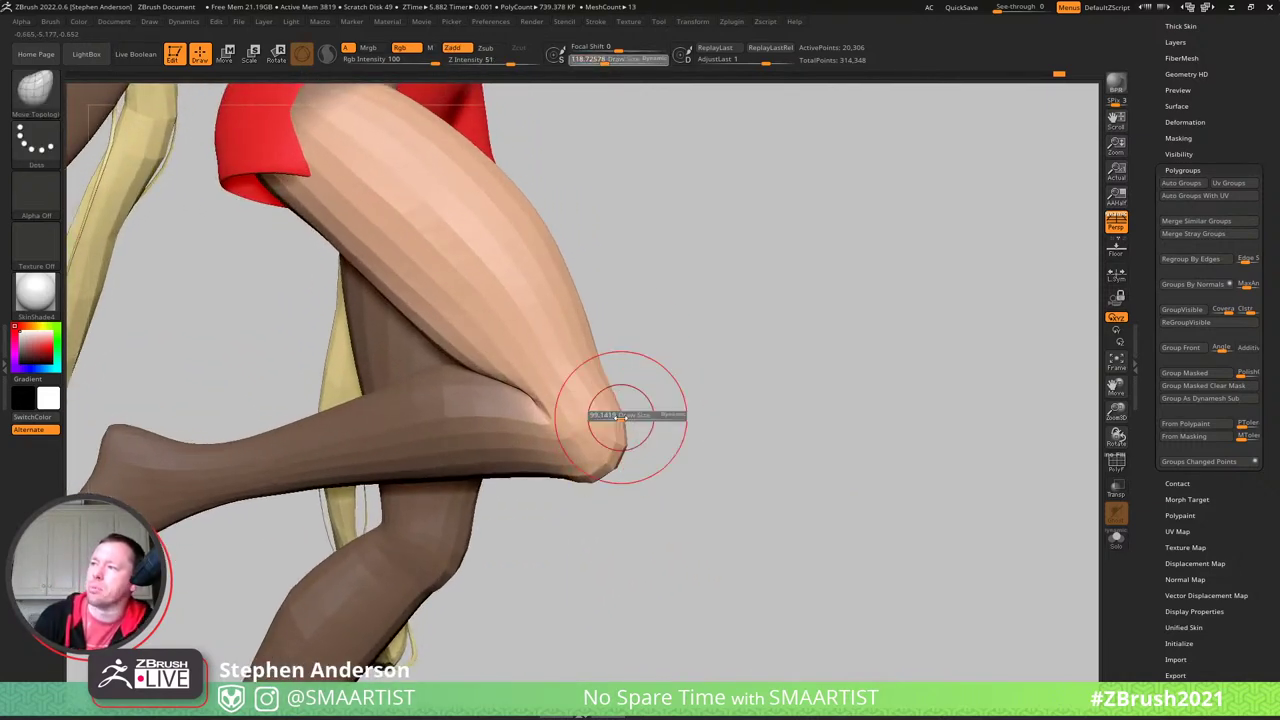
mouse_move(608, 429)
right_down()
mouse_move(583, 414)
mouse_move(591, 377)
mouse_move(630, 490)
mouse_move(671, 460)
mouse_move(645, 441)
mouse_move(677, 491)
mouse_move(638, 504)
mouse_move(697, 469)
right_up()
ctrl+drag(818, 374, 840, 480)
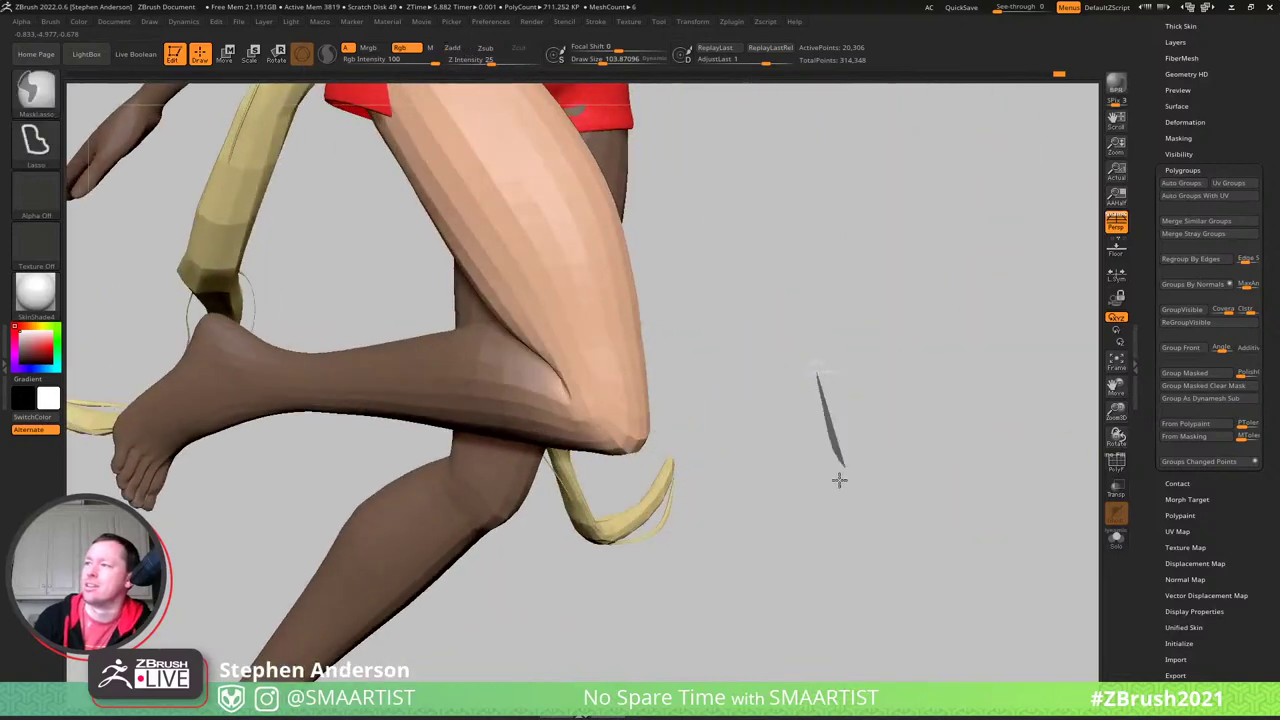
- Adjust the front of the right lower thigh above the knee with a brush about 157 in size
key(f)
key(shift+f)
key(shift+f)
mouse_move(763, 368)
right_down()
mouse_move(620, 390)
mouse_move(669, 394)
mouse_move(671, 457)
mouse_move(580, 440)
mouse_move(624, 416)
right_up()
key(s)
drag(603, 414, 611, 414)
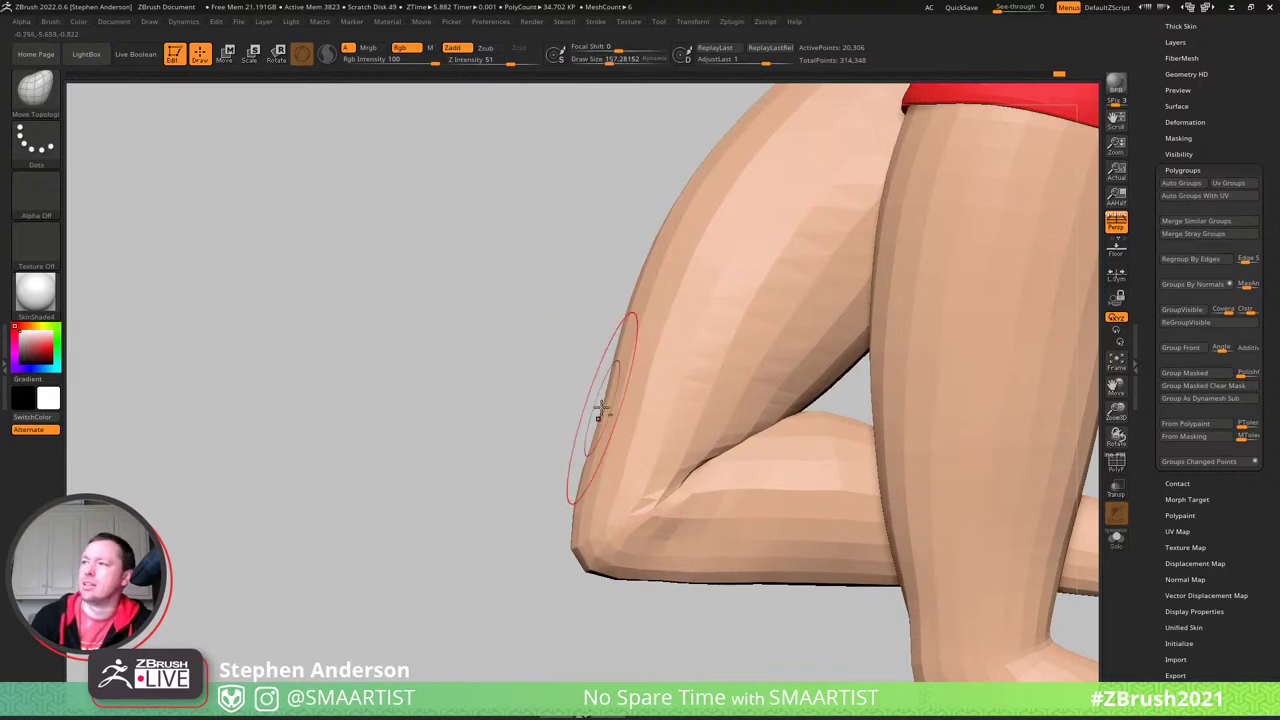
right_drag(605, 401, 657, 492)
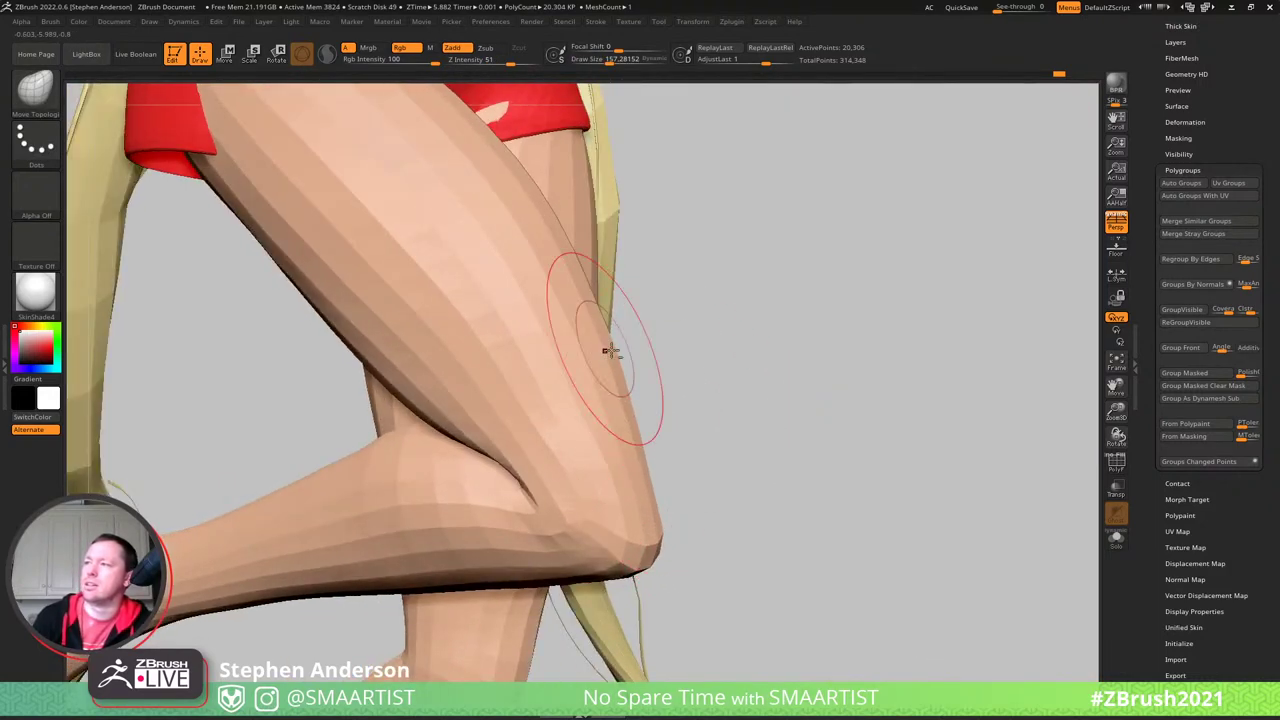
- Refine the underside and tip of the bent right knee with brush sizes of about 42 and 69
right_drag(610, 350, 651, 457)
key(s)
drag(657, 463, 638, 460)
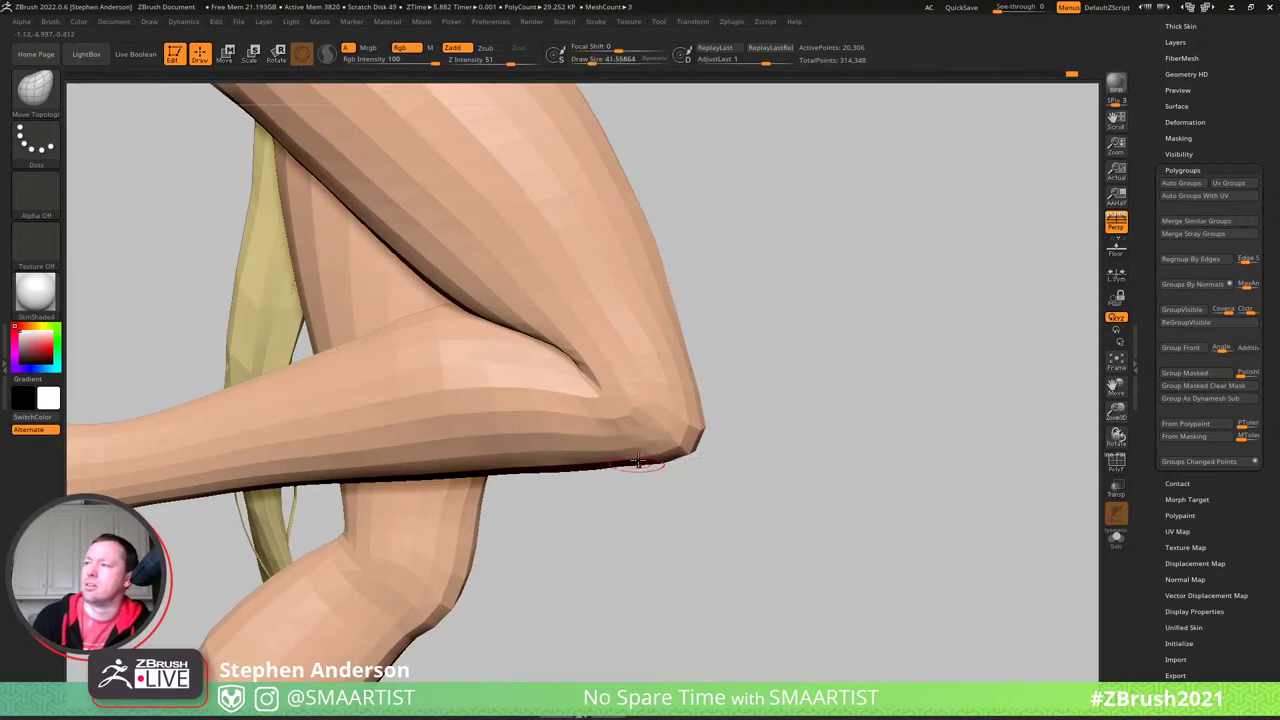
right_drag(637, 462, 657, 487)
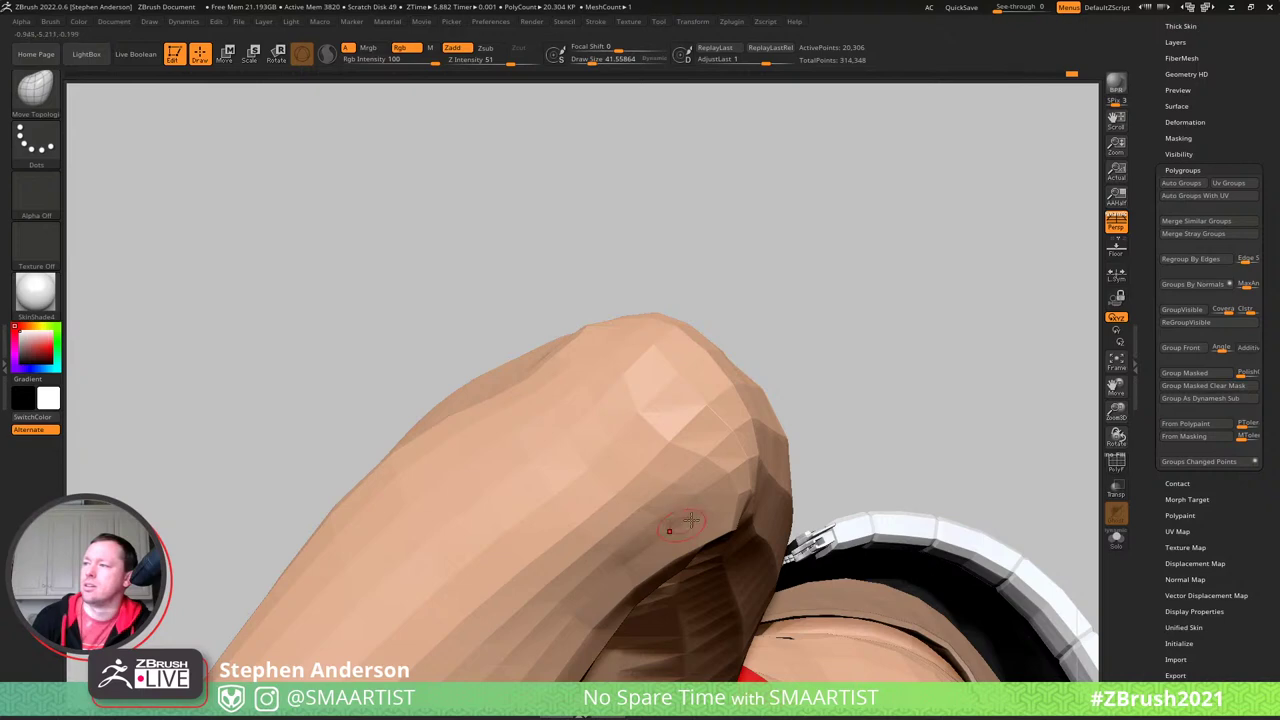
mouse_move(714, 471)
right_down()
mouse_move(700, 463)
mouse_move(722, 485)
right_up()
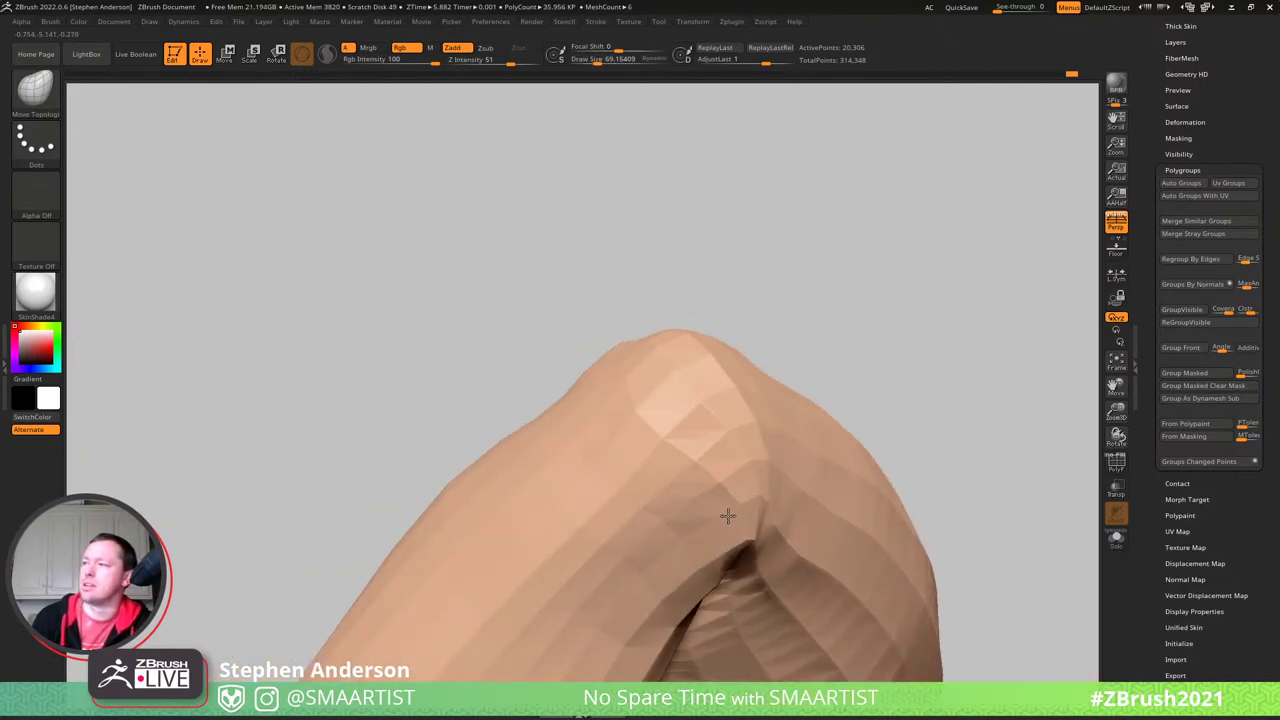
- Check the bent right knee from several angles and undo the last adjustment there
right_drag(686, 426, 643, 392)
mouse_move(611, 331)
right_down()
mouse_move(580, 332)
mouse_move(600, 314)
right_up()
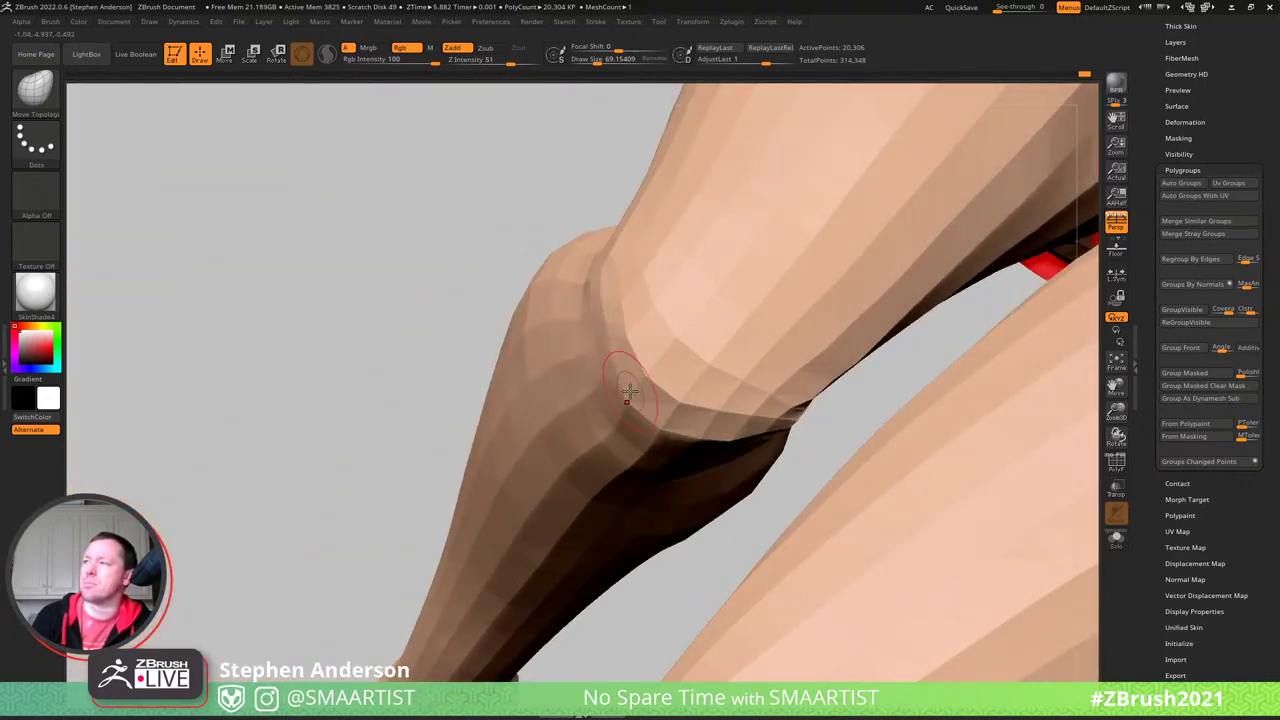
right_drag(709, 380, 828, 430)
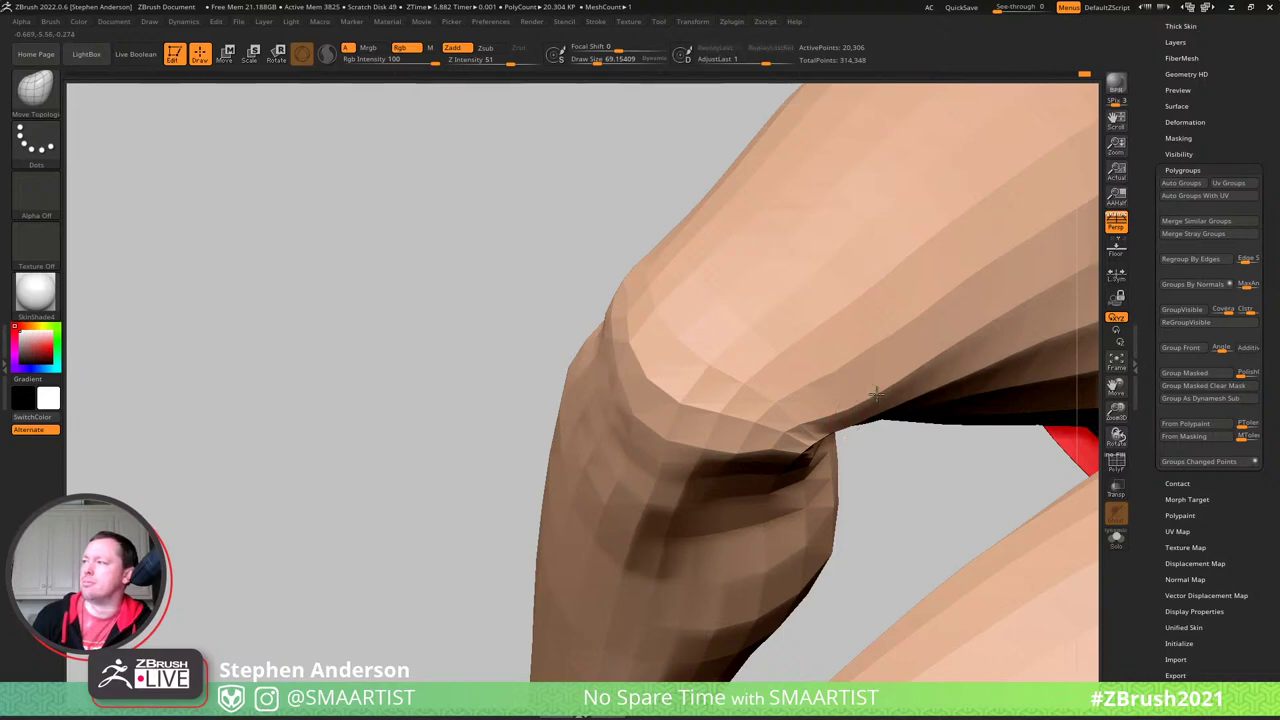
key(ctrl+z)
mouse_move(856, 382)
ctrl+right_down()
mouse_move(857, 434)
mouse_move(886, 470)
mouse_move(800, 420)
ctrl+right_up()
ctrl+right_drag(800, 420, 820, 343)
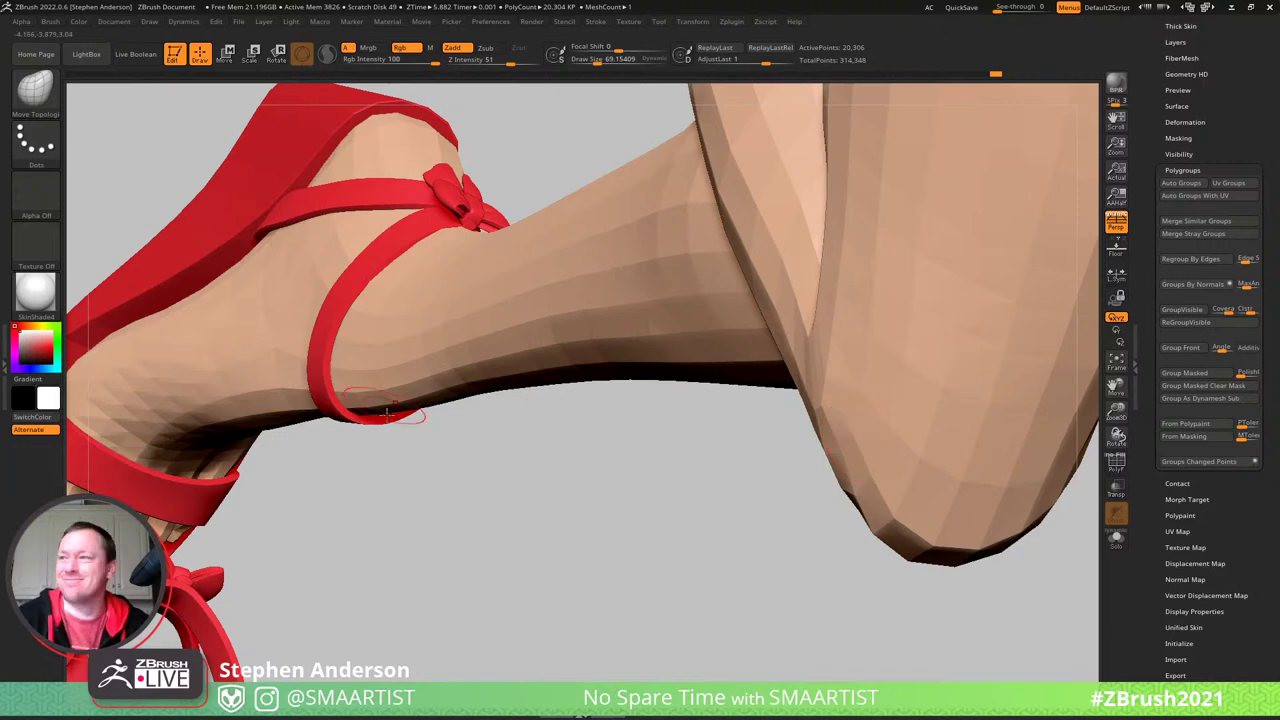
- Reshape the back of the upper right thigh below the shorts with a brush about 119 in size
drag(461, 501, 405, 400)
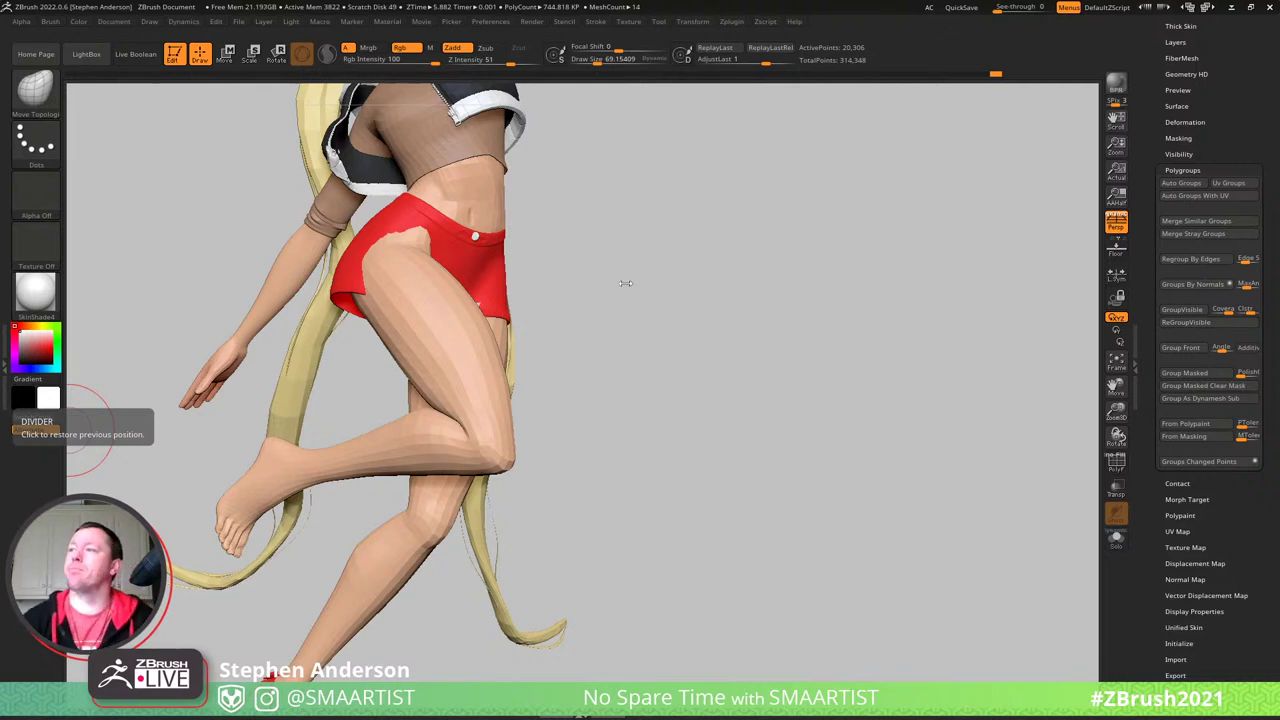
mouse_move(625, 283)
mouse_down()
mouse_move(683, 329)
mouse_move(649, 331)
mouse_move(702, 339)
mouse_move(672, 337)
mouse_up()
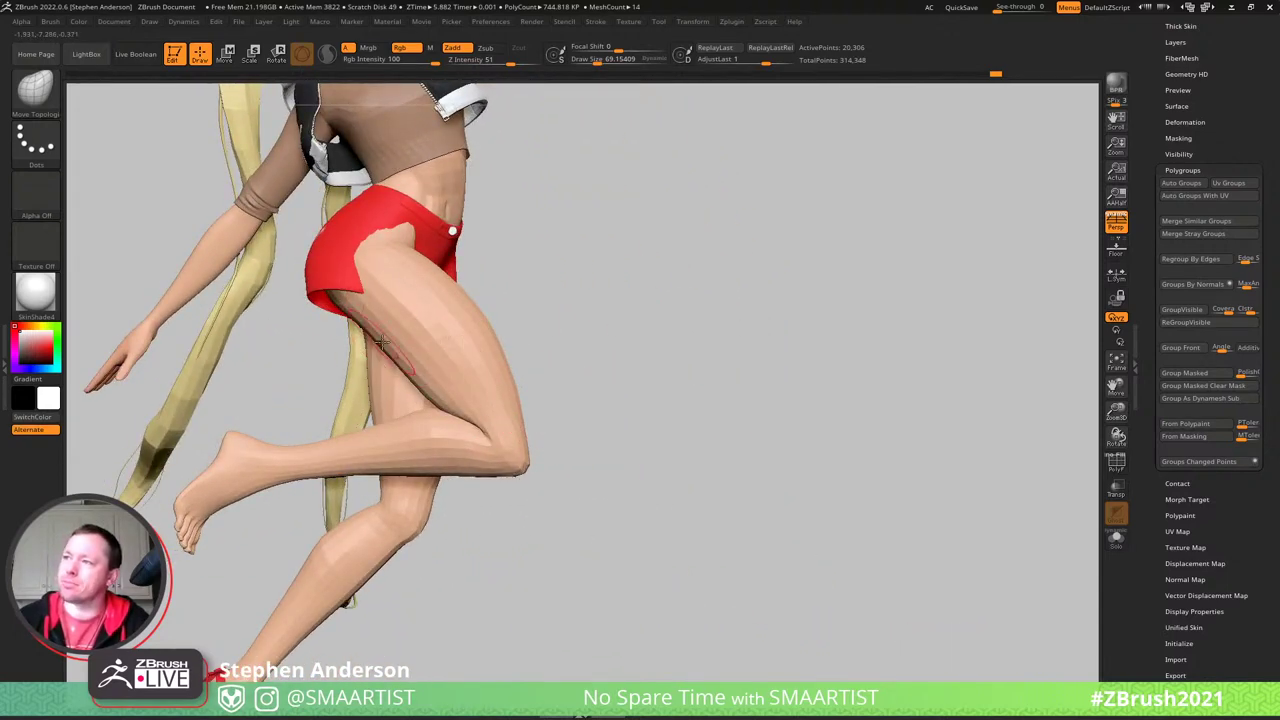
mouse_move(405, 345)
right_down()
mouse_move(449, 351)
mouse_move(406, 334)
mouse_move(426, 347)
mouse_move(415, 370)
mouse_move(391, 371)
mouse_move(491, 374)
mouse_move(390, 447)
right_up()
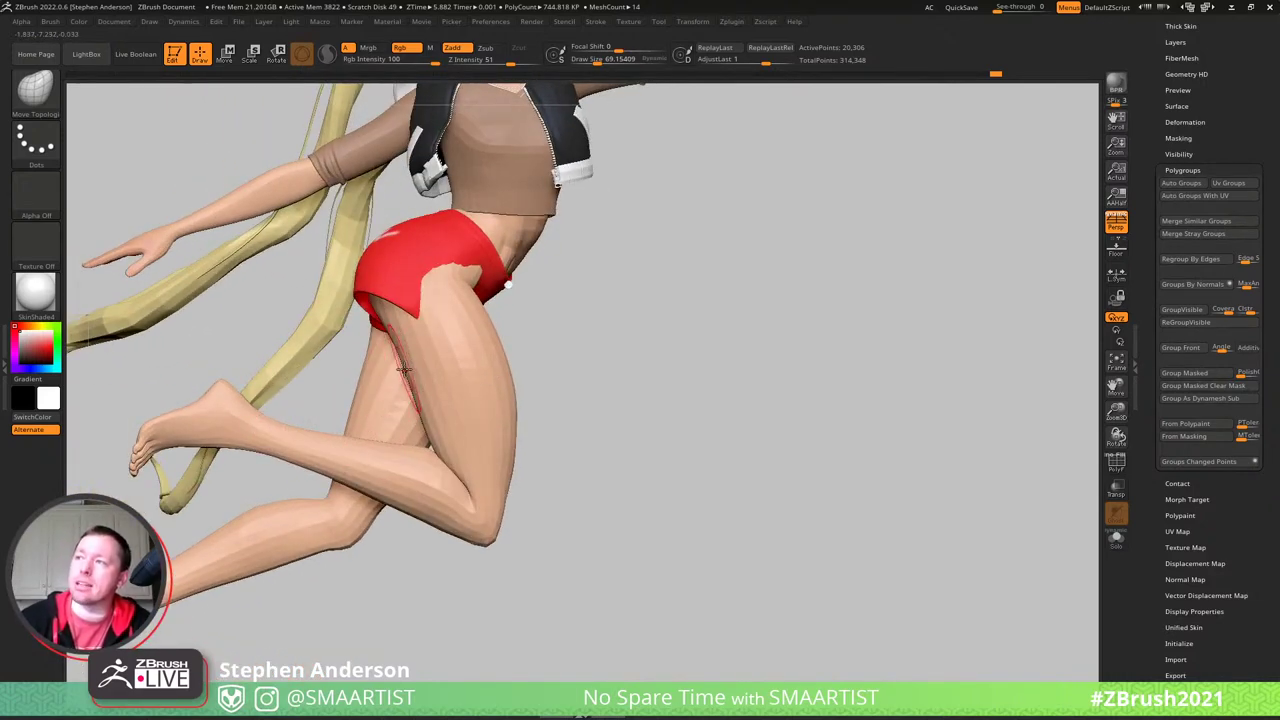
drag(415, 372, 394, 354)
key(s)
mouse_move(394, 354)
ctrl+right_down()
mouse_move(457, 406)
mouse_move(392, 344)
ctrl+right_up()
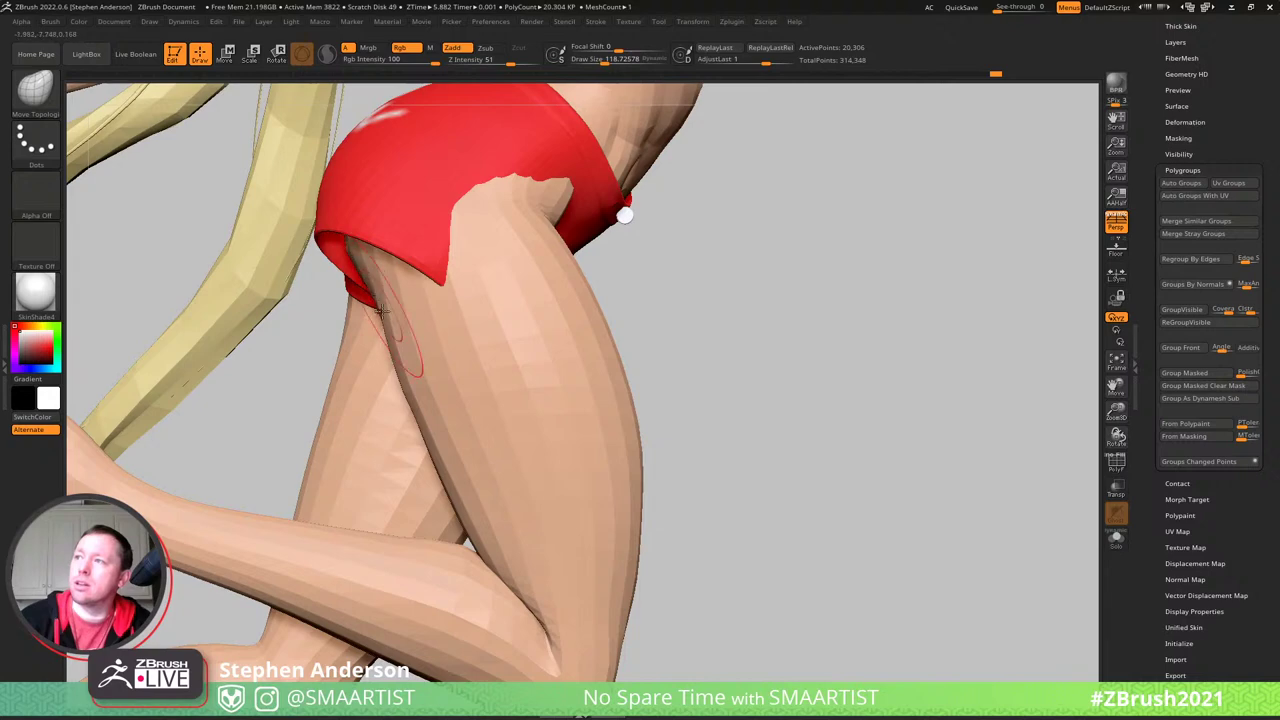
mouse_move(385, 308)
right_down()
mouse_move(420, 291)
mouse_move(397, 318)
mouse_move(371, 297)
right_up()
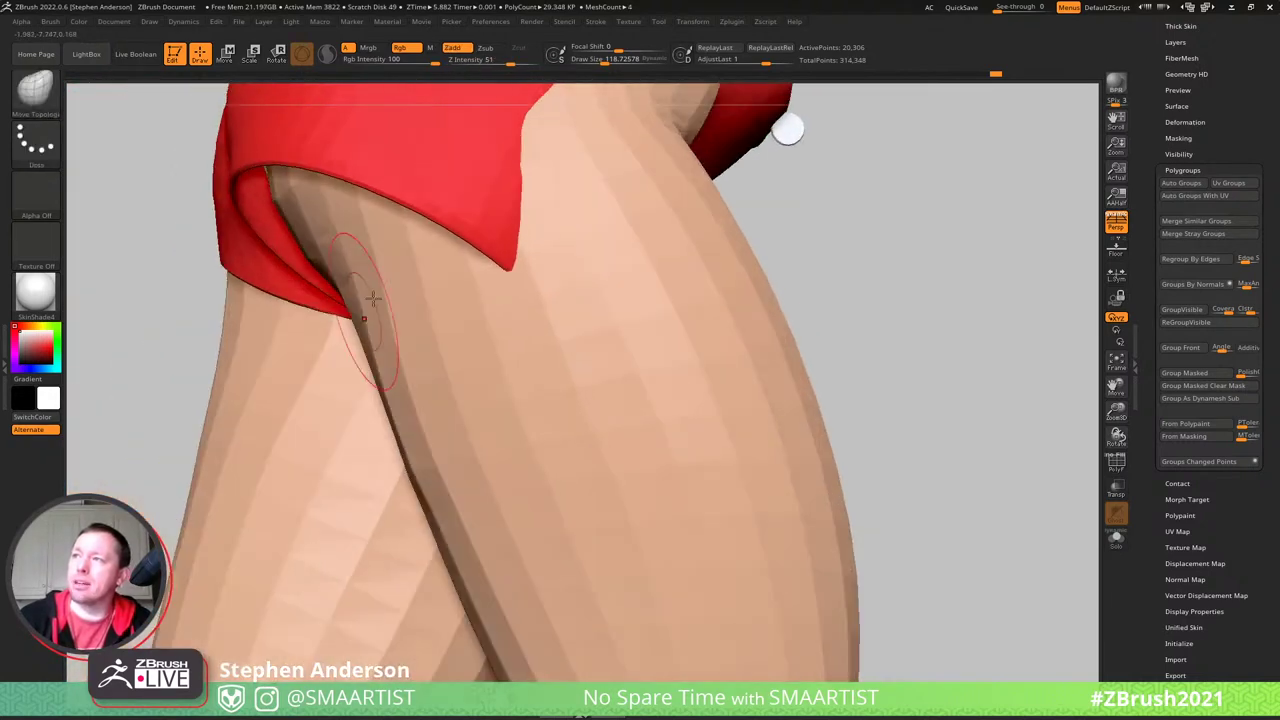
- Show the polyframe and mask the body except for the band where the right thigh polygroup meets the hip
key(shift+f)
key(ctrl+shift)
ctrl+shift+click(369, 245)
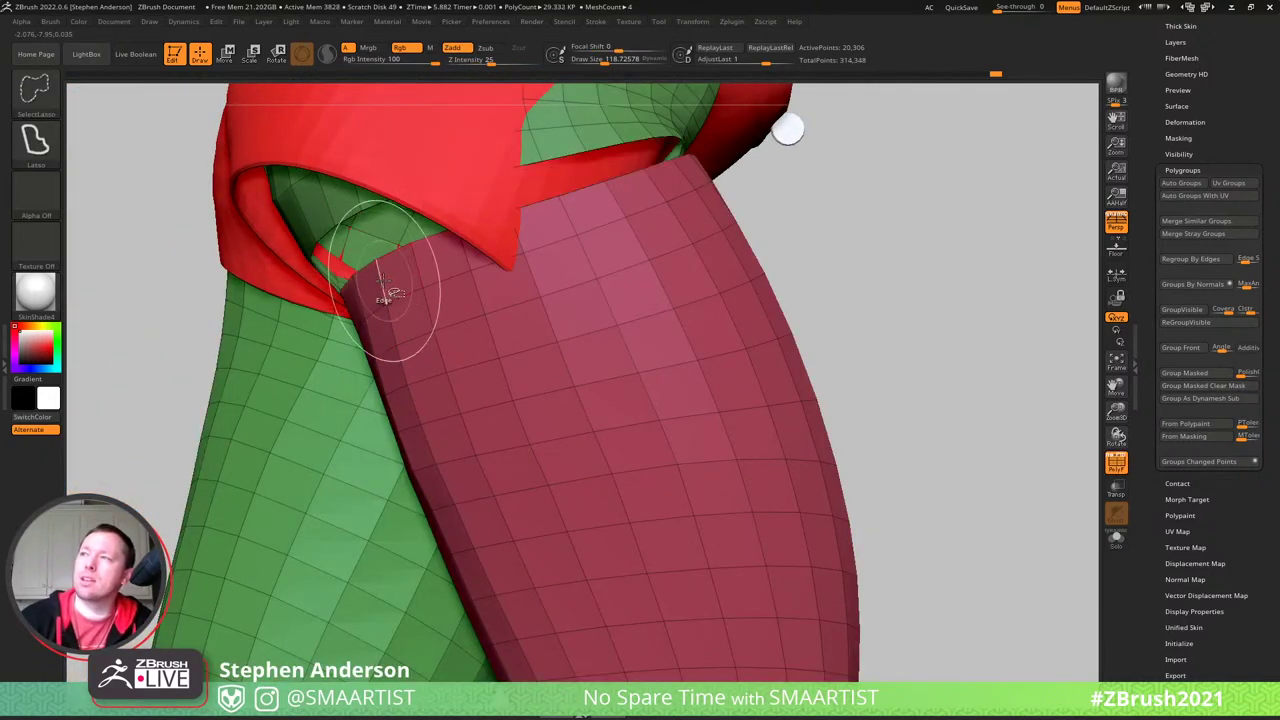
ctrl+shift+click(387, 298)
key(ctrl+a)
key(ctrl+shift+a)
- Reshape the unmasked band at the top of the right thigh with a brush about 229 in size and soften the mask
right_drag(407, 274, 383, 264)
key(s)
drag(376, 268, 387, 269)
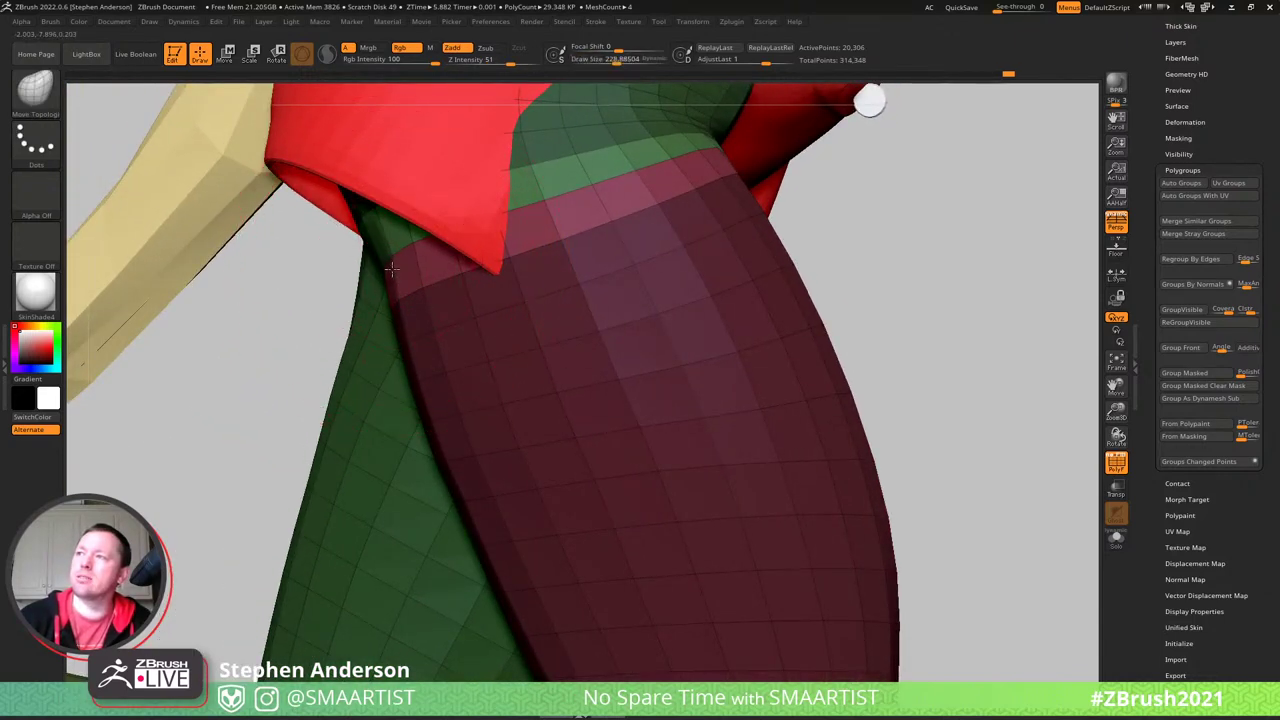
right_drag(416, 302, 438, 278)
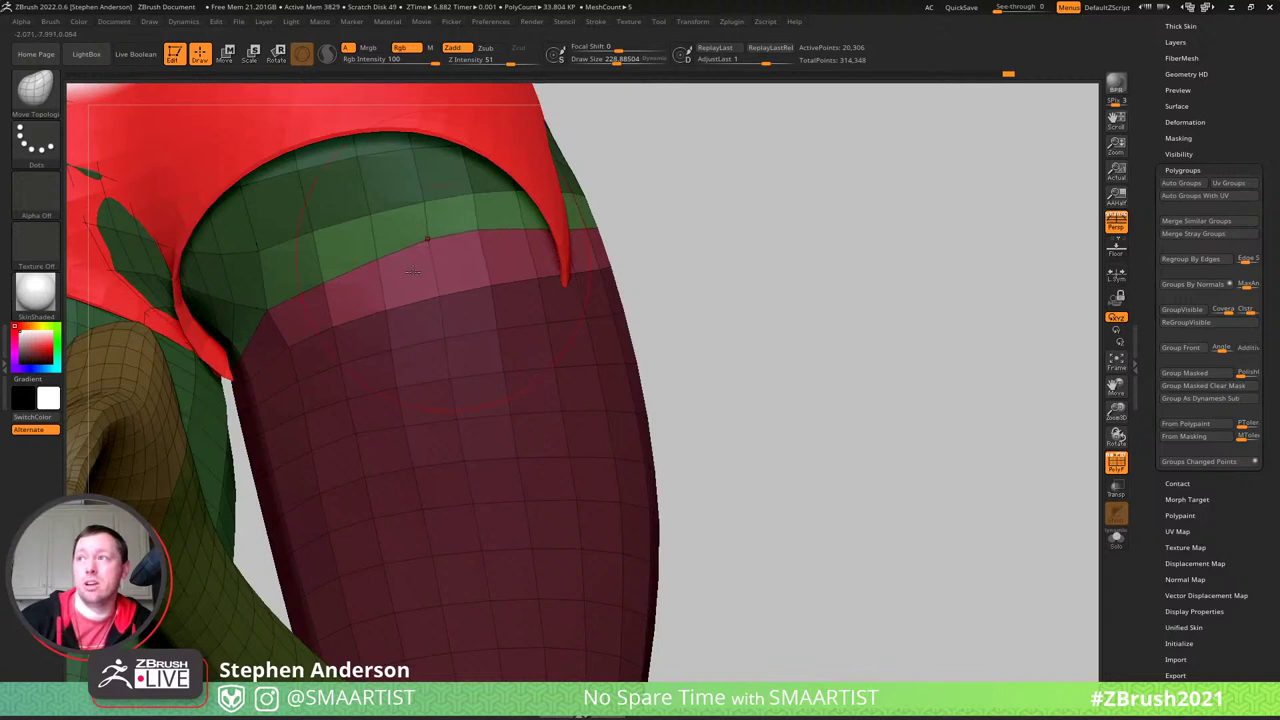
key(ctrl)
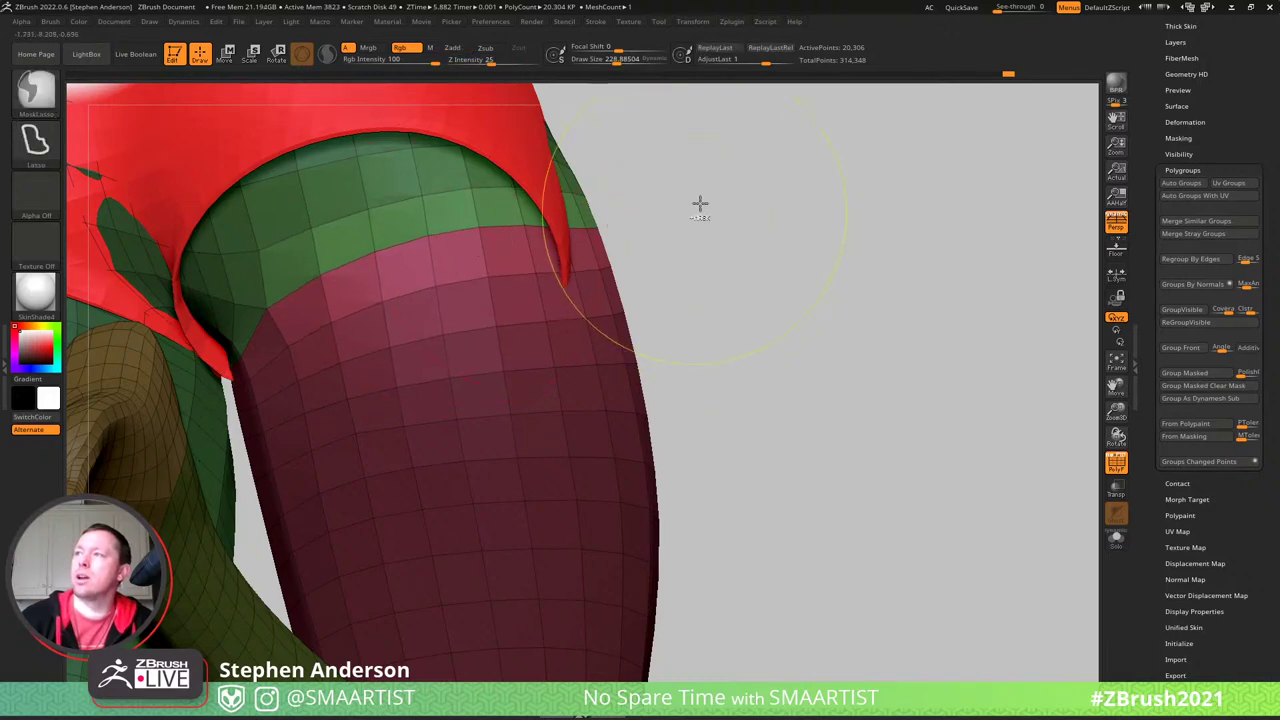
- Isolate the right thigh's polygroup to adjust its upper part, and restore the visibility of the whole body
ctrl+right_drag(700, 206, 352, 303)
mouse_move(383, 433)
right_down()
mouse_move(480, 463)
mouse_move(360, 340)
mouse_move(392, 398)
mouse_move(369, 400)
right_up()
key(ctrl)
ctrl+shift+click(369, 385)
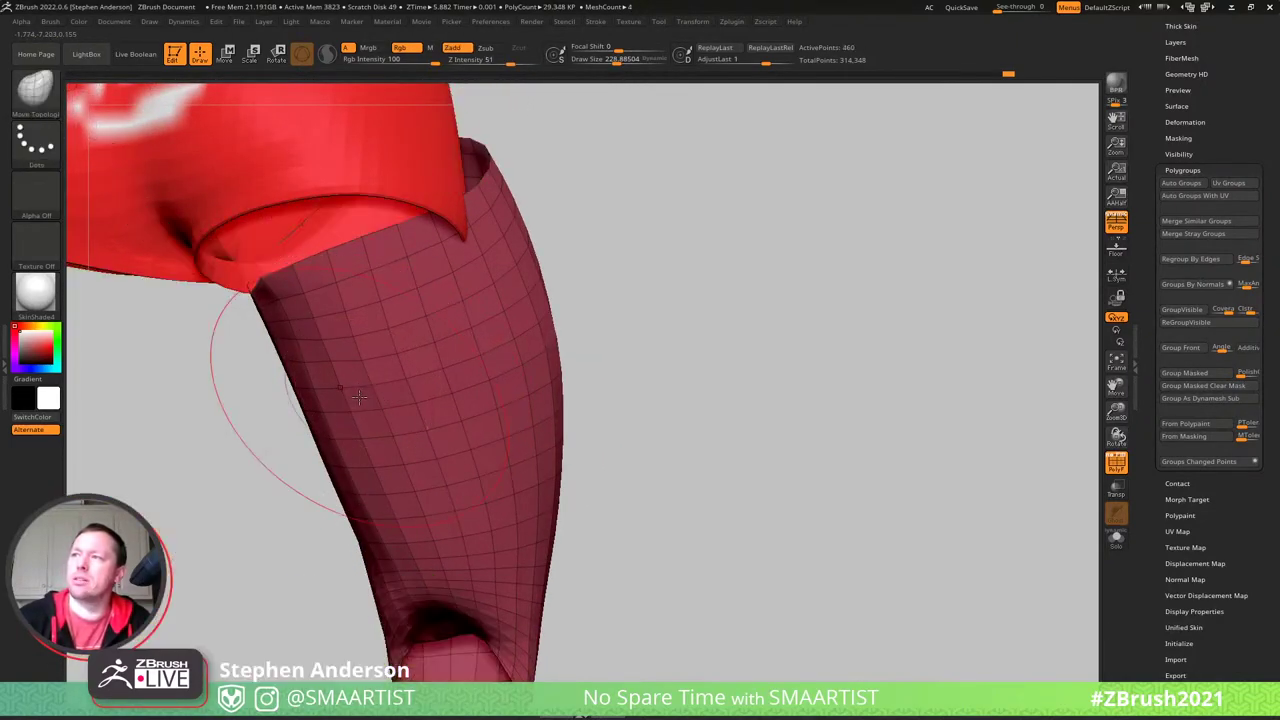
key(s)
mouse_move(357, 380)
mouse_down()
mouse_move(342, 381)
mouse_move(362, 384)
mouse_up()
mouse_move(398, 410)
right_down()
mouse_move(366, 409)
mouse_move(380, 403)
mouse_move(560, 480)
right_up()
ctrl+shift+click(620, 522)
- Adjust the front hip crease and inner contour of the right thigh with a brush about 195 in size
mouse_move(497, 414)
right_down()
mouse_move(571, 329)
mouse_move(497, 328)
mouse_move(529, 340)
mouse_move(529, 386)
mouse_move(471, 306)
mouse_move(419, 299)
right_up()
key(s)
drag(419, 299, 434, 285)
key(s)
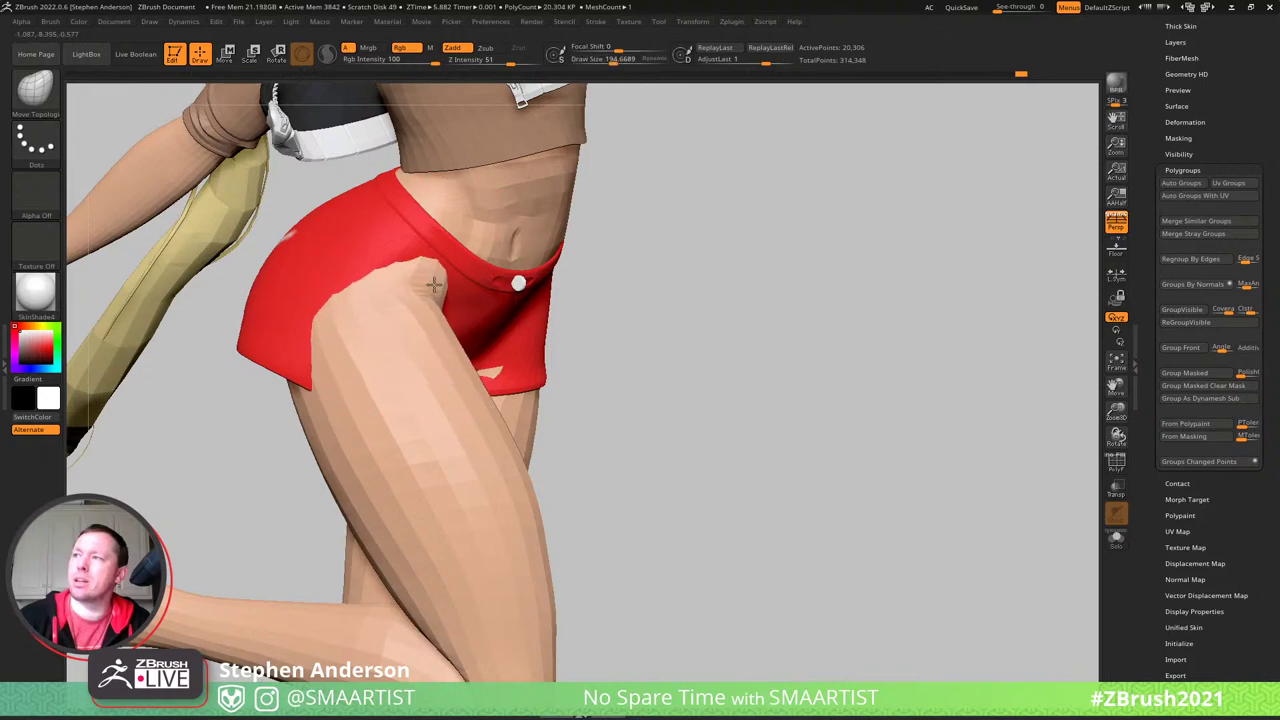
drag(480, 396, 499, 386)
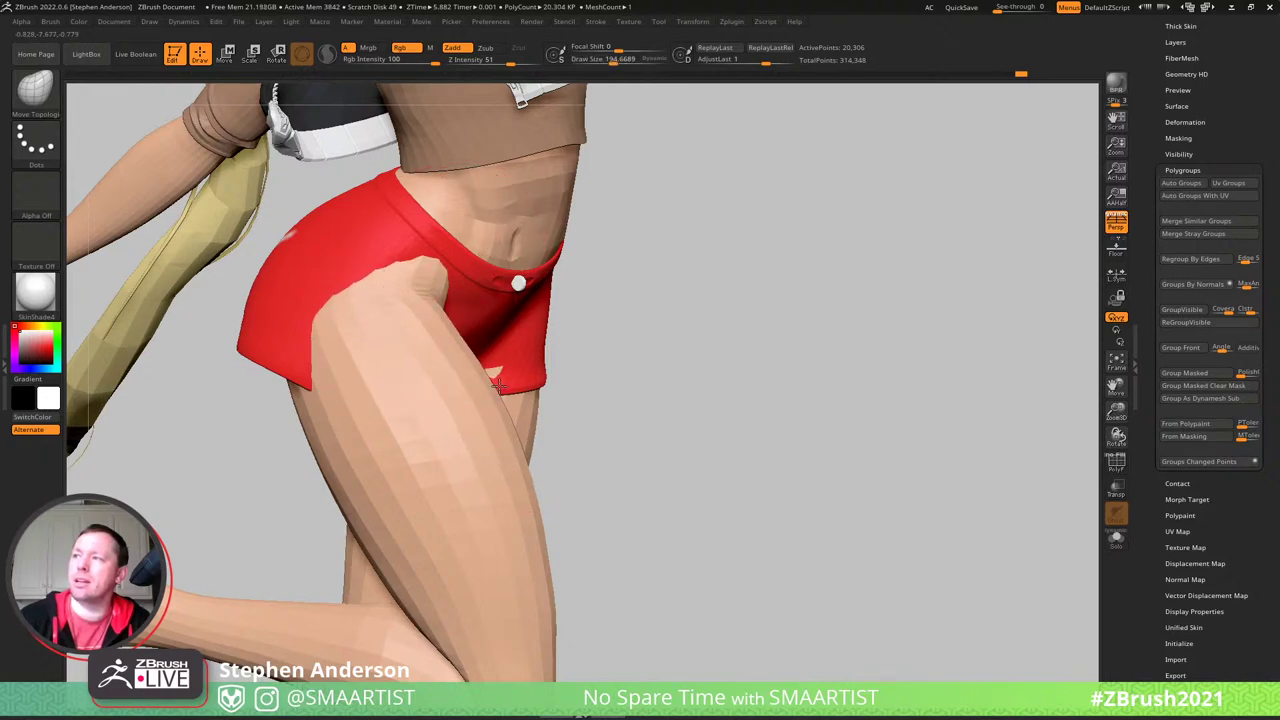
- Show only the body in Solo mode and reshape the right hip and buttock with a brush about 281 in size
mouse_move(423, 300)
right_down()
mouse_move(358, 339)
mouse_move(309, 327)
mouse_move(366, 336)
mouse_move(330, 320)
mouse_move(343, 323)
right_up()
key(ctrl+t)
key(t)
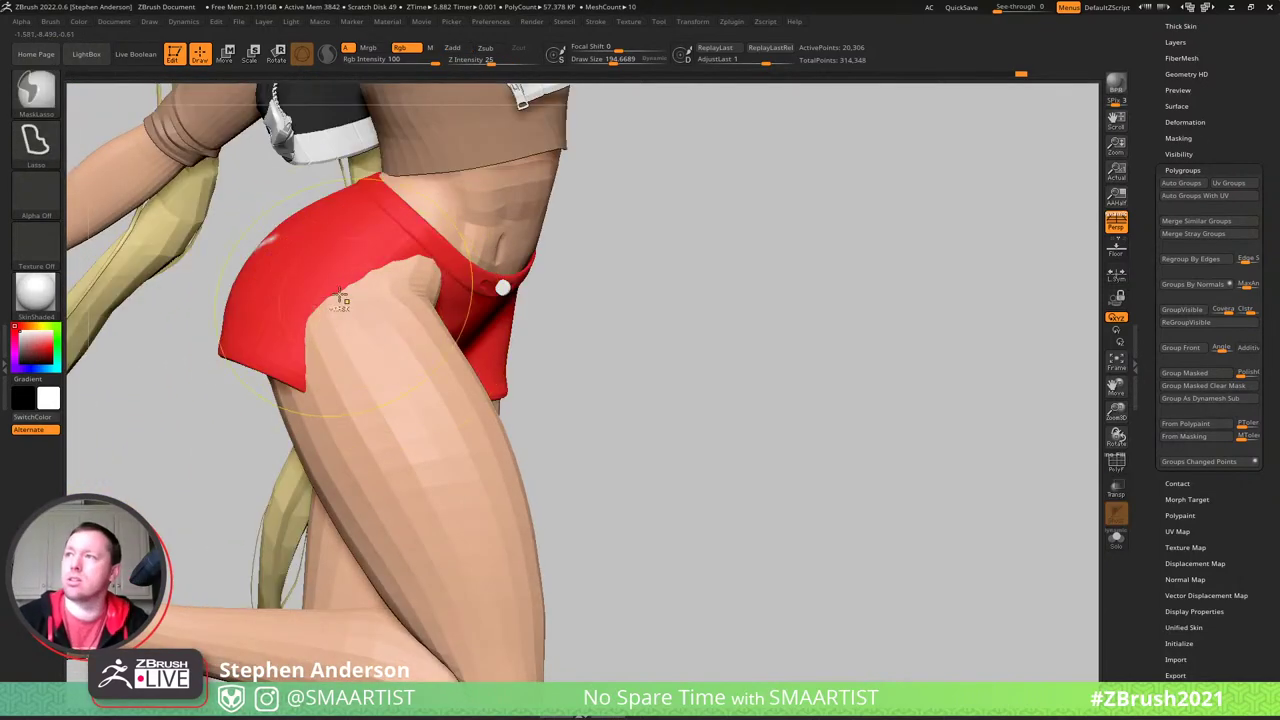
key(ctrl+shift+s)
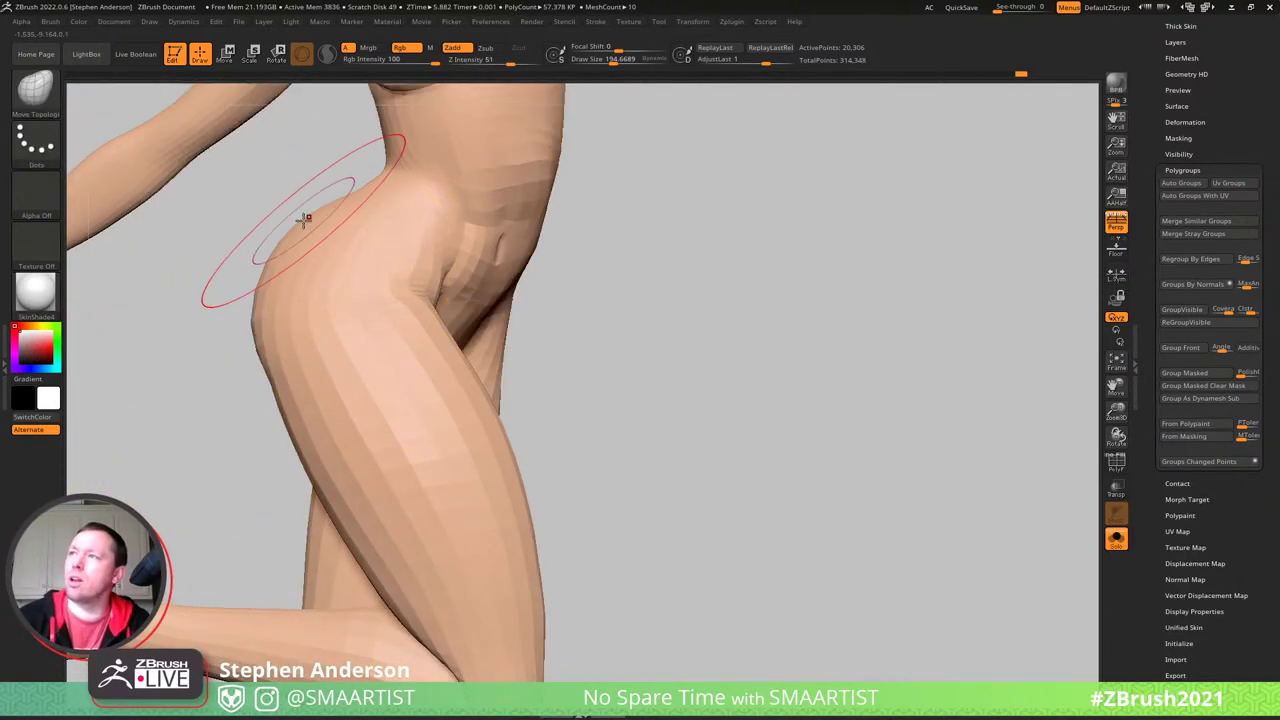
key(s)
drag(301, 222, 314, 223)
drag(296, 228, 291, 229)
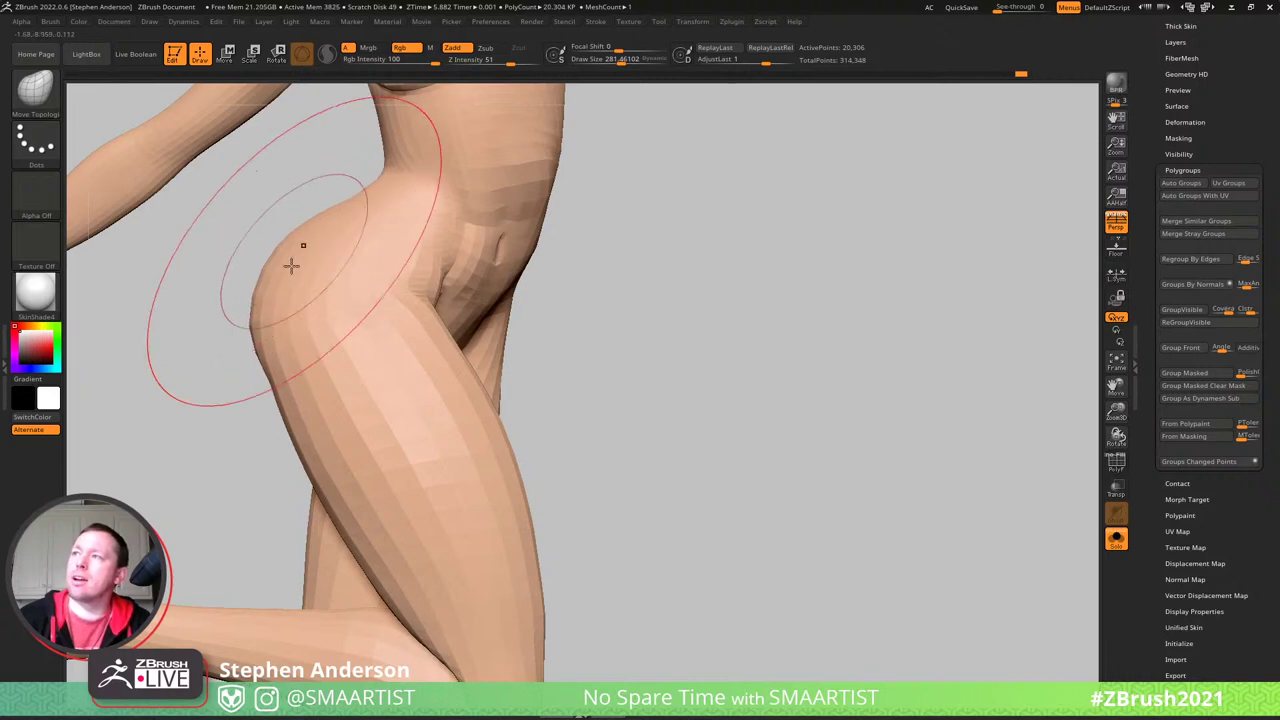
- Refine the contour of the right buttock and hip with a brush about 201 in size
key(s)
drag(271, 325, 266, 306)
mouse_move(279, 311)
ctrl+right_down()
mouse_move(291, 294)
mouse_move(386, 340)
mouse_move(492, 283)
mouse_move(446, 314)
mouse_move(452, 349)
mouse_move(423, 354)
mouse_move(394, 303)
mouse_move(403, 271)
mouse_move(367, 278)
mouse_move(451, 331)
ctrl+right_up()
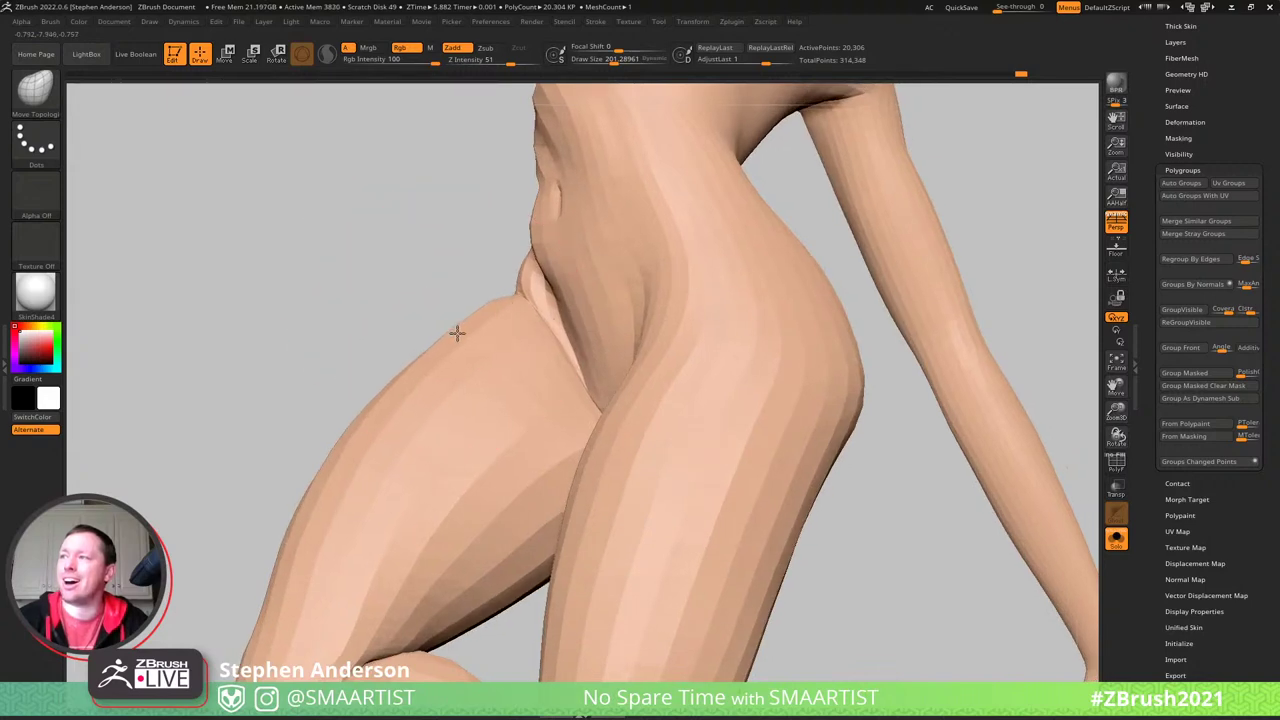
mouse_move(537, 331)
right_down()
mouse_move(517, 343)
mouse_move(603, 405)
mouse_move(466, 300)
mouse_move(569, 331)
mouse_move(589, 309)
mouse_move(538, 300)
right_up()
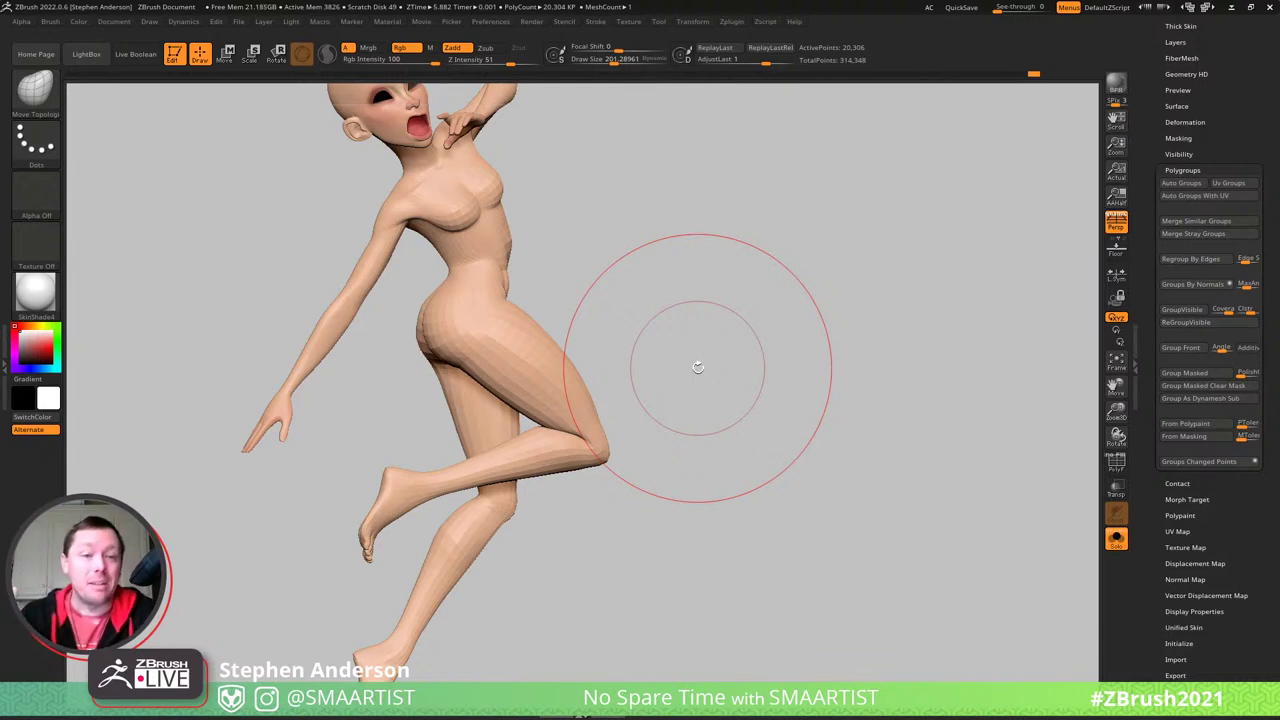
- Adjust the crease between the navel and the raised right thigh with a brush about 140 in size
mouse_move(629, 277)
mouse_down()
mouse_move(611, 214)
mouse_move(560, 360)
mouse_move(578, 303)
mouse_up()
right_drag(578, 303, 473, 210)
mouse_move(472, 210)
mouse_down()
mouse_move(526, 211)
mouse_move(566, 271)
mouse_up()
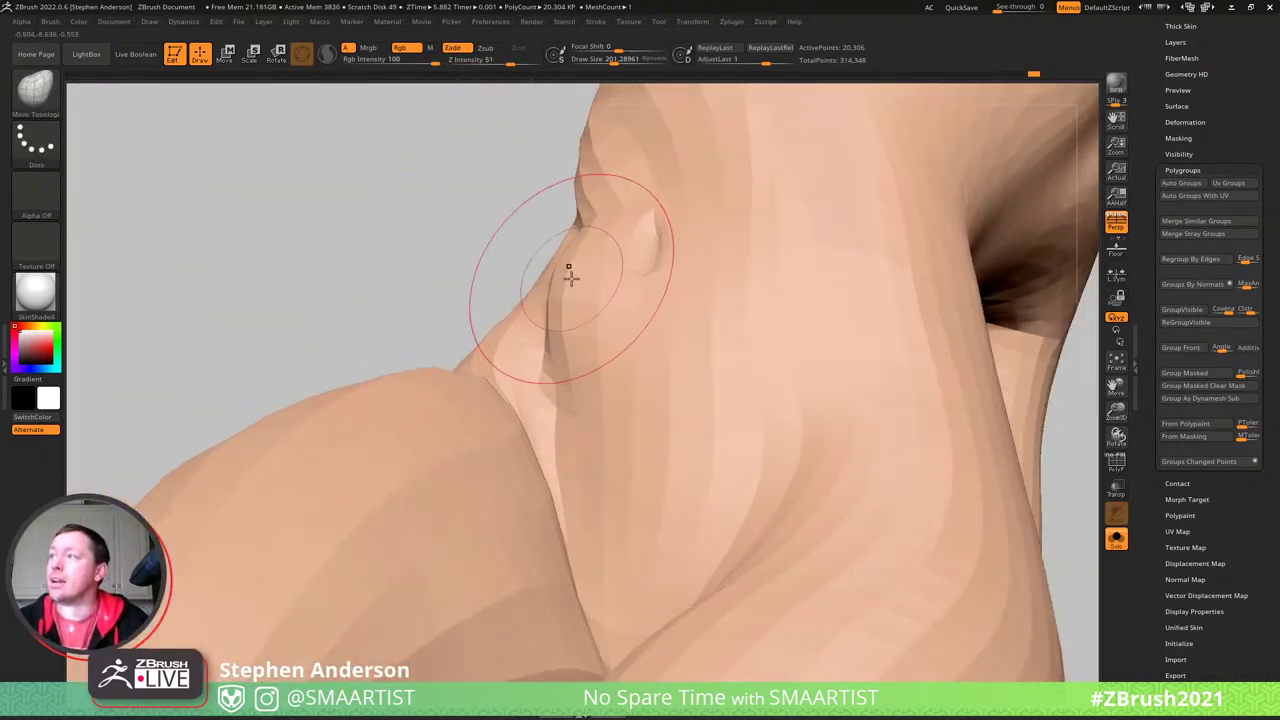
key(s)
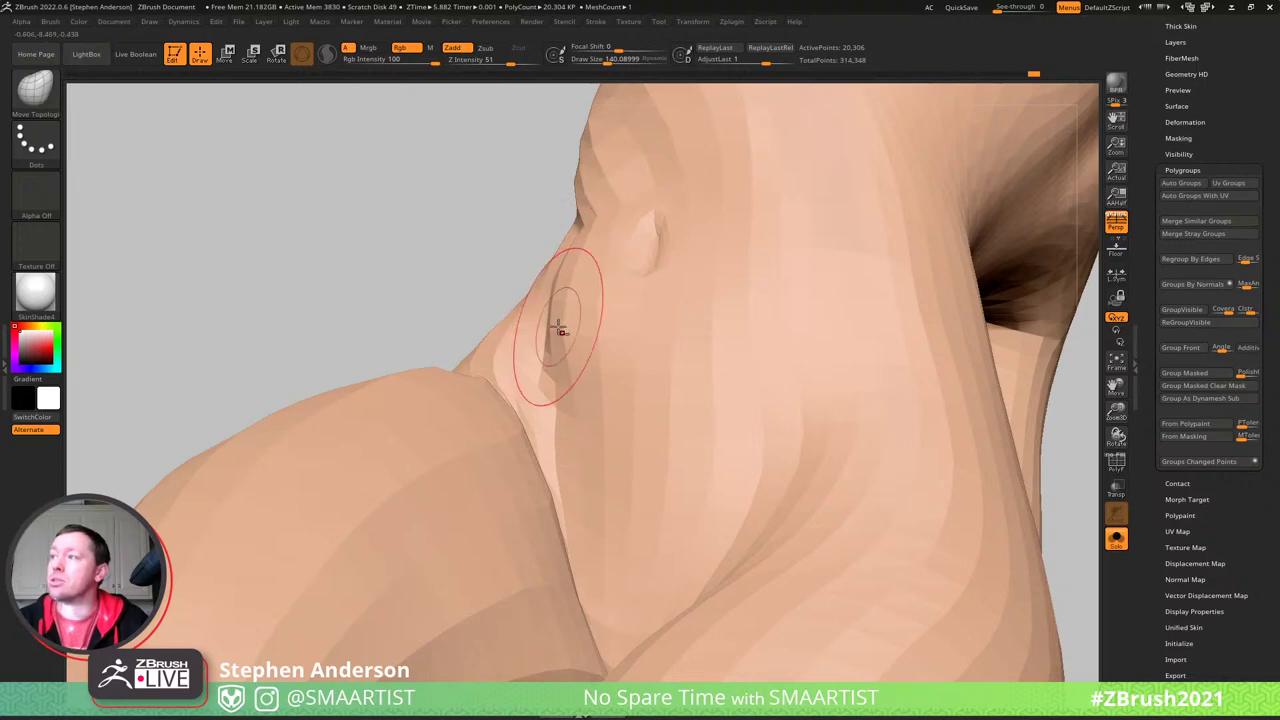
mouse_move(560, 286)
right_down()
mouse_move(606, 317)
mouse_move(700, 298)
right_up()
mouse_move(605, 328)
ctrl+right_down()
mouse_move(551, 231)
mouse_move(546, 263)
mouse_move(541, 253)
mouse_move(583, 263)
ctrl+right_up()
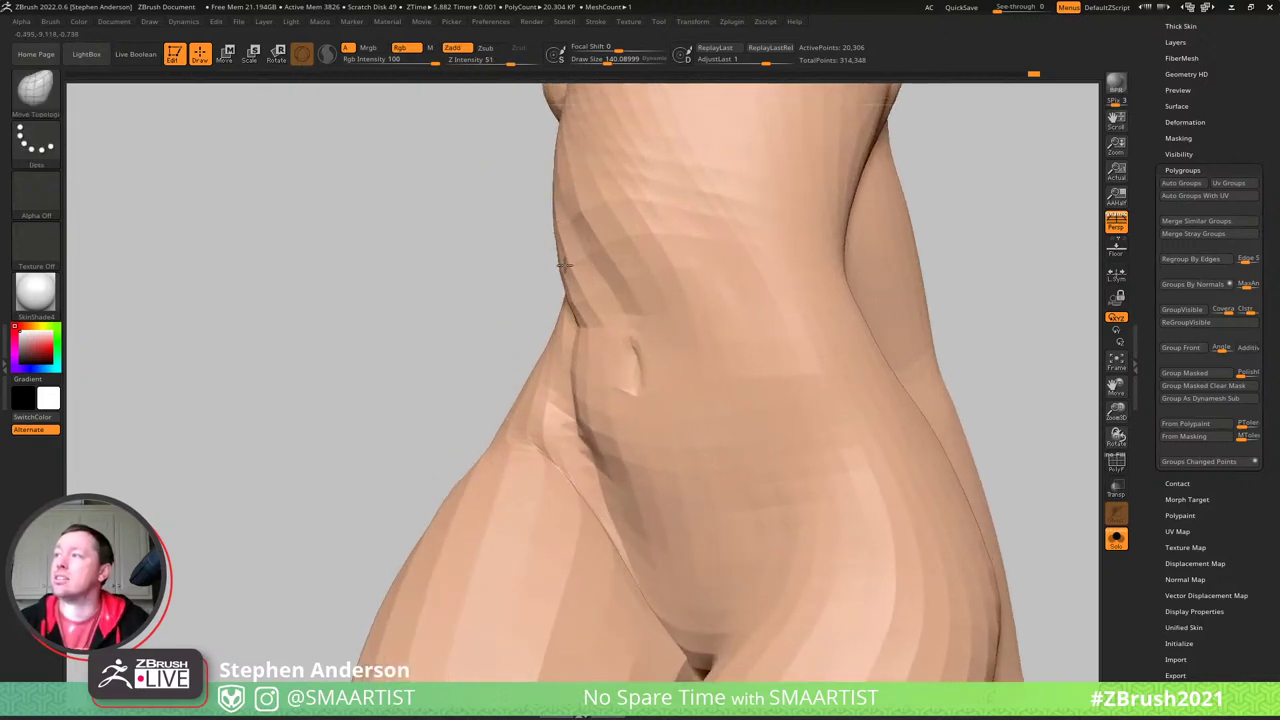
- Refine the fold between the abdomen and the right hip with a brush about 81 in size
mouse_move(608, 204)
mouse_down()
mouse_move(657, 306)
mouse_move(623, 286)
mouse_move(609, 234)
mouse_move(661, 266)
mouse_move(666, 329)
mouse_move(705, 374)
mouse_up()
mouse_move(743, 403)
ctrl+right_down()
mouse_move(678, 345)
mouse_move(754, 398)
mouse_move(740, 398)
mouse_move(755, 421)
mouse_move(691, 374)
ctrl+right_up()
key(s)
drag(700, 374, 681, 375)
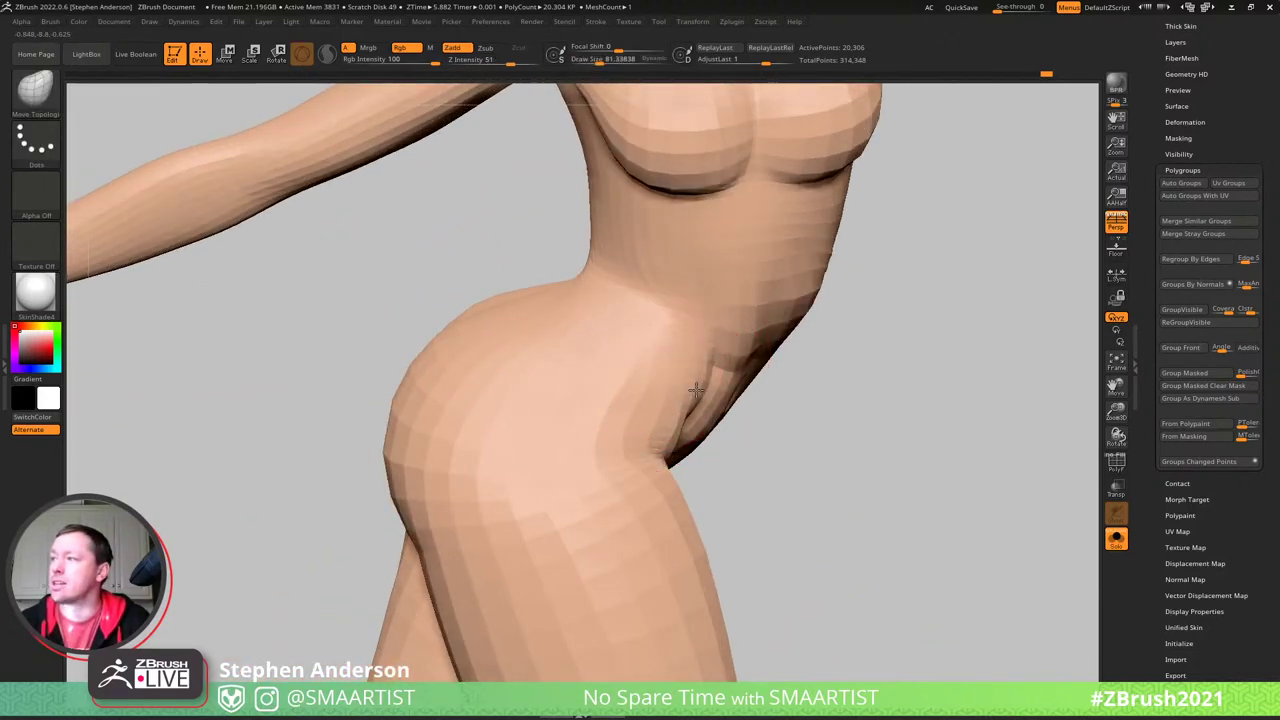
ctrl+right_drag(696, 390, 792, 455)
- Reshape the front crease of the right hip with a brush about 129 in size, using the polyframe display as a guide
key(shift+f)
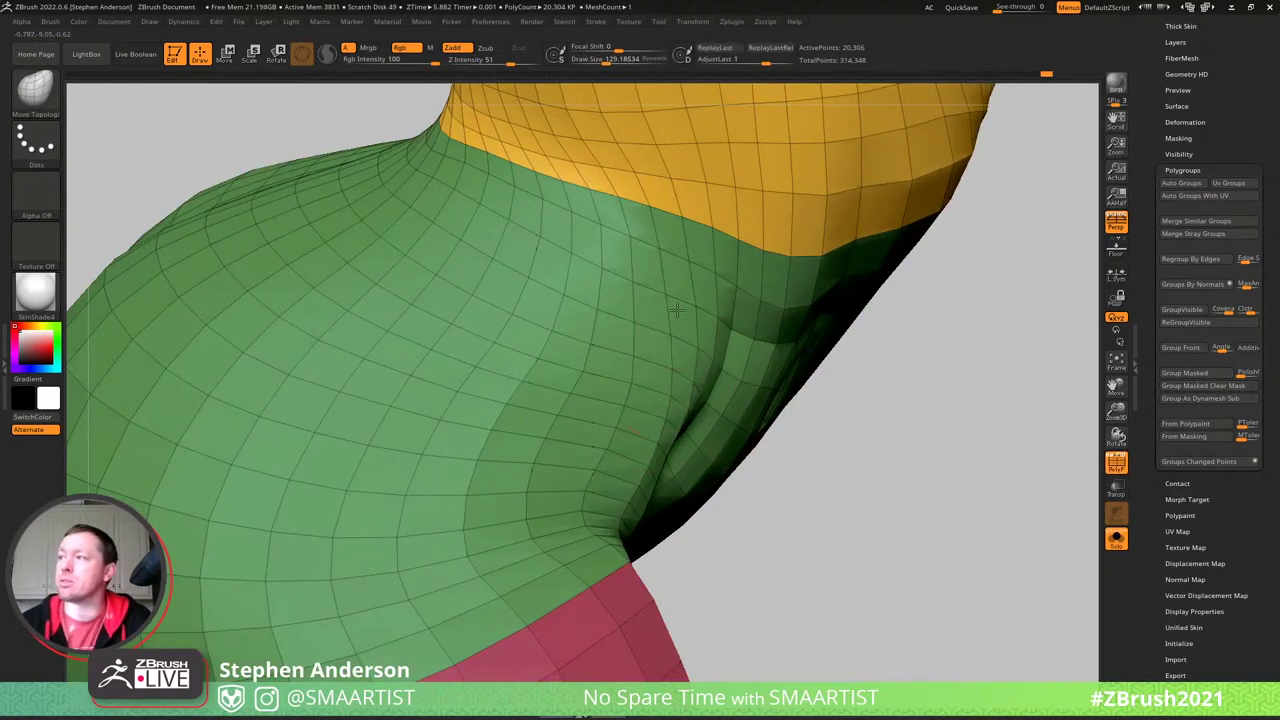
right_drag(668, 294, 667, 248)
right_drag(760, 290, 645, 321)
drag(645, 320, 636, 352)
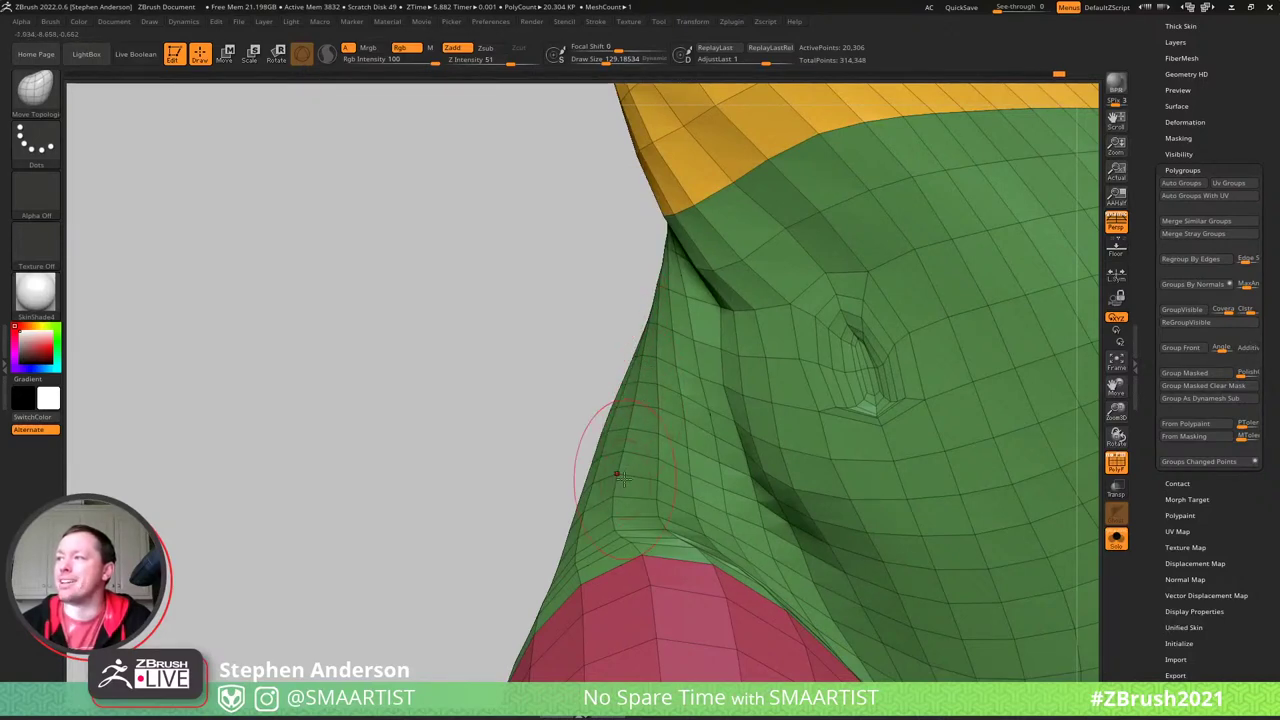
drag(620, 478, 700, 475)
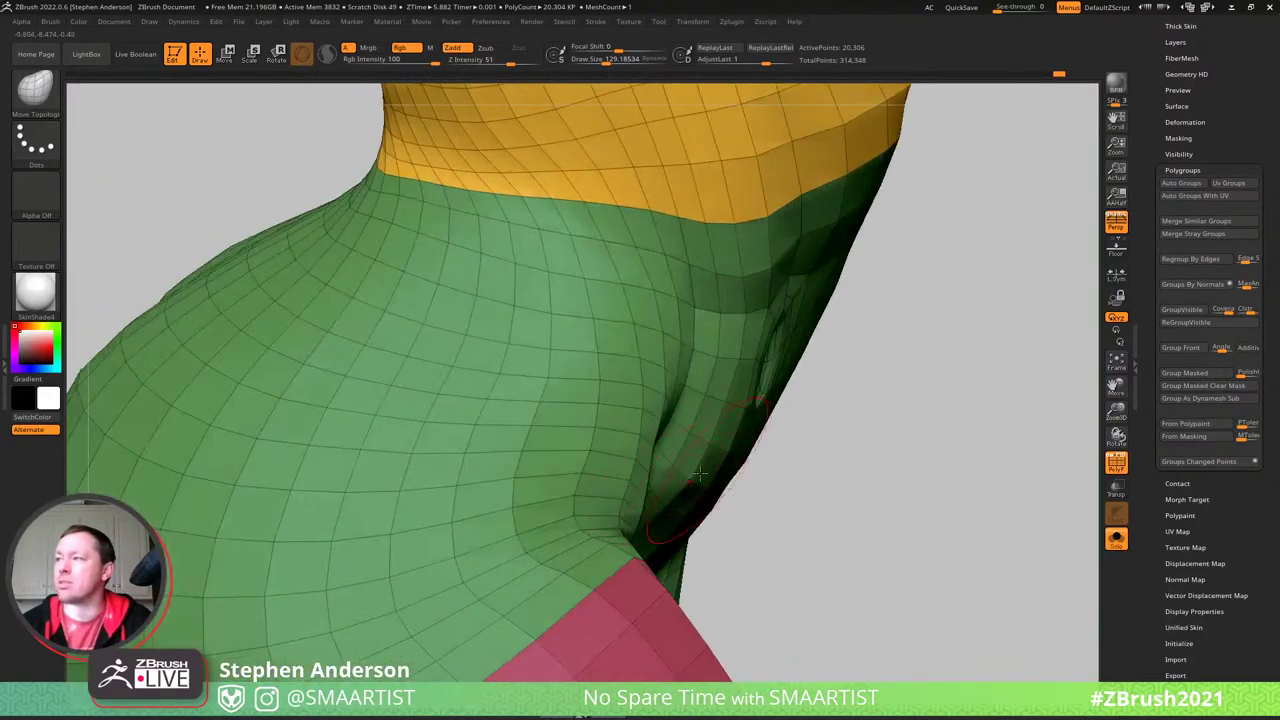
ctrl+right_drag(677, 417, 646, 450)
key(shift+f)
key(shift)
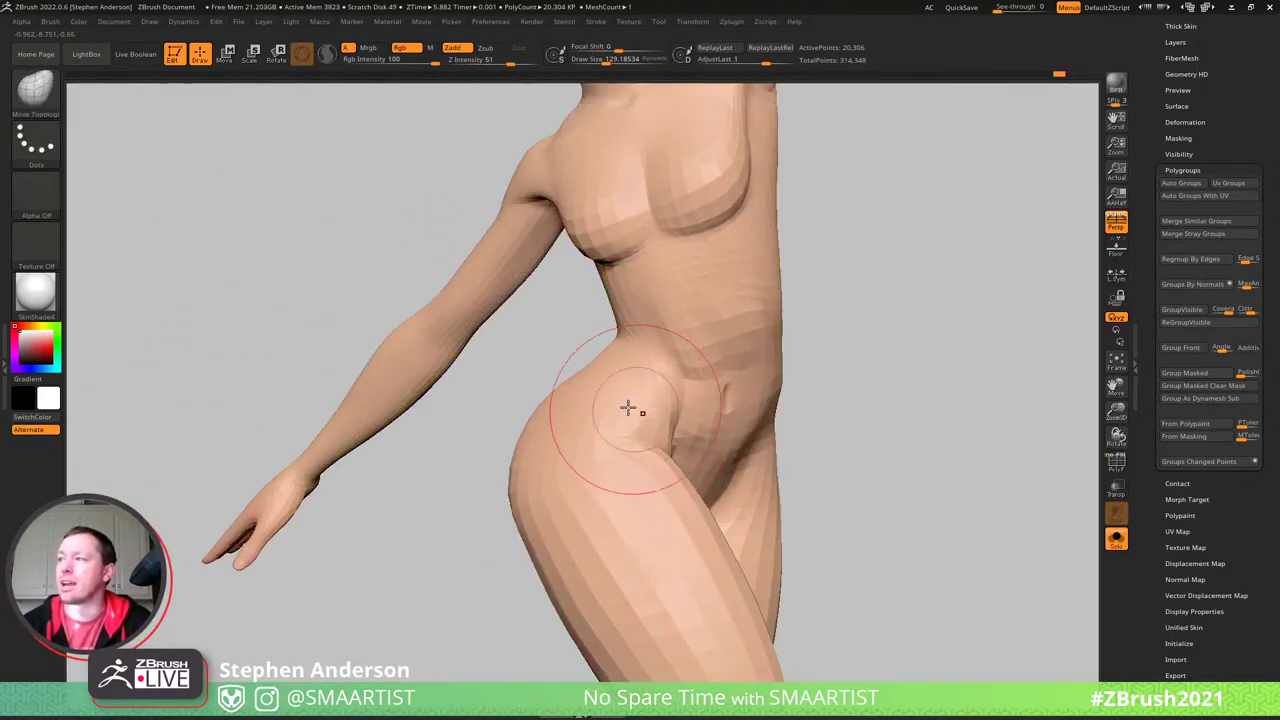
- Adjust the contours of the abdomen and waist with a brush about 175 in size
mouse_move(657, 386)
right_down()
mouse_move(629, 343)
mouse_move(631, 377)
mouse_move(660, 383)
right_up()
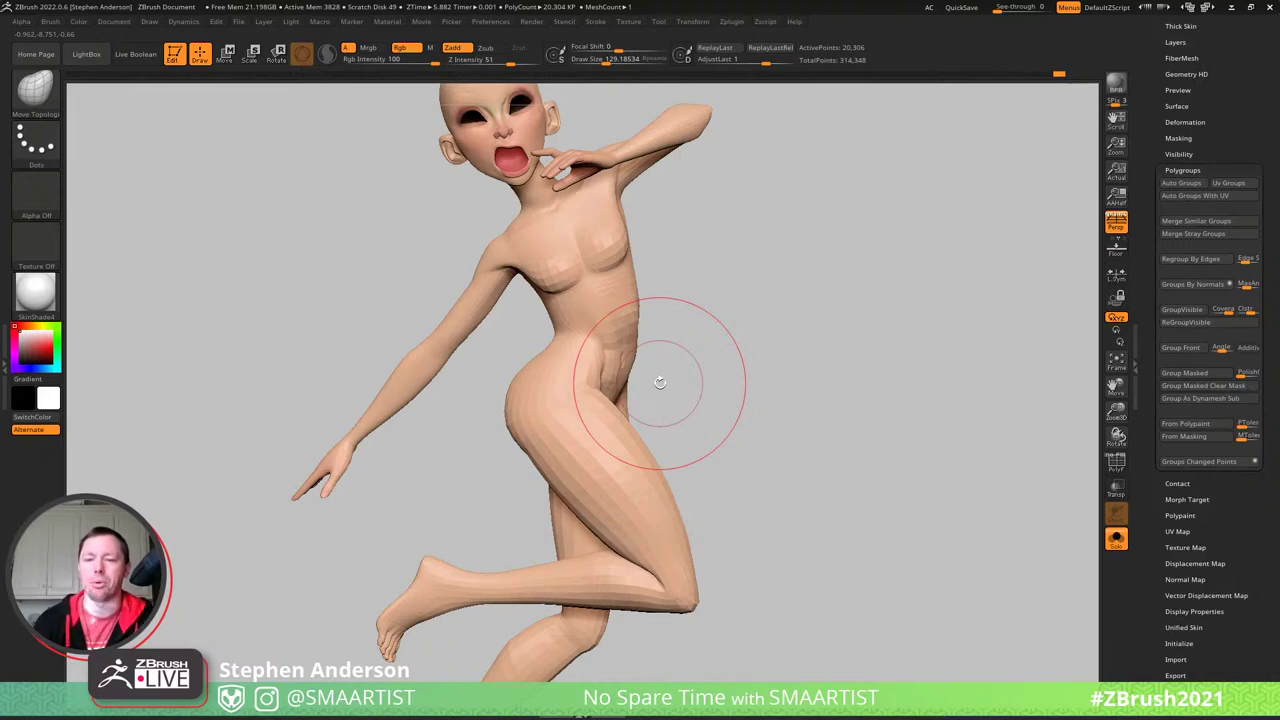
mouse_move(665, 393)
right_down()
mouse_move(666, 348)
mouse_move(659, 363)
right_up()
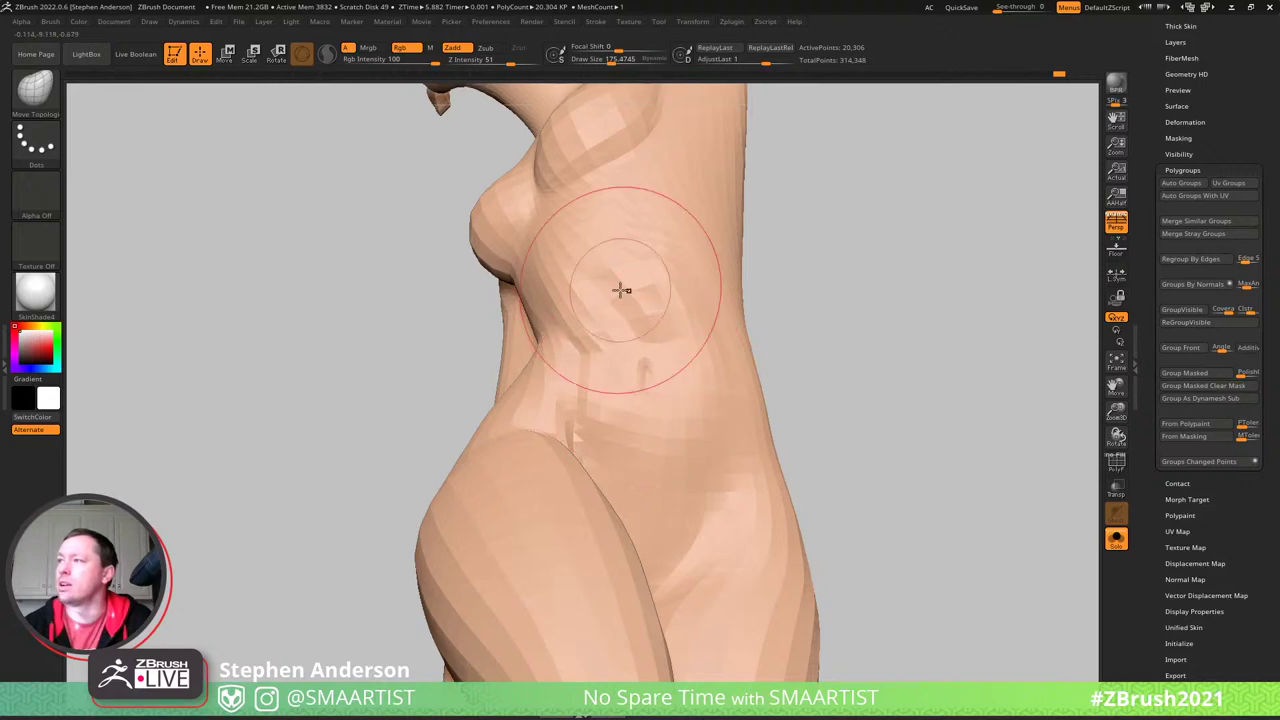
mouse_move(616, 276)
right_down()
mouse_move(680, 380)
mouse_move(606, 303)
mouse_move(583, 308)
mouse_move(669, 286)
mouse_move(600, 186)
mouse_move(582, 297)
mouse_move(600, 320)
mouse_move(594, 354)
mouse_move(537, 383)
mouse_move(542, 399)
mouse_move(589, 371)
mouse_move(780, 371)
mouse_move(750, 370)
right_up()
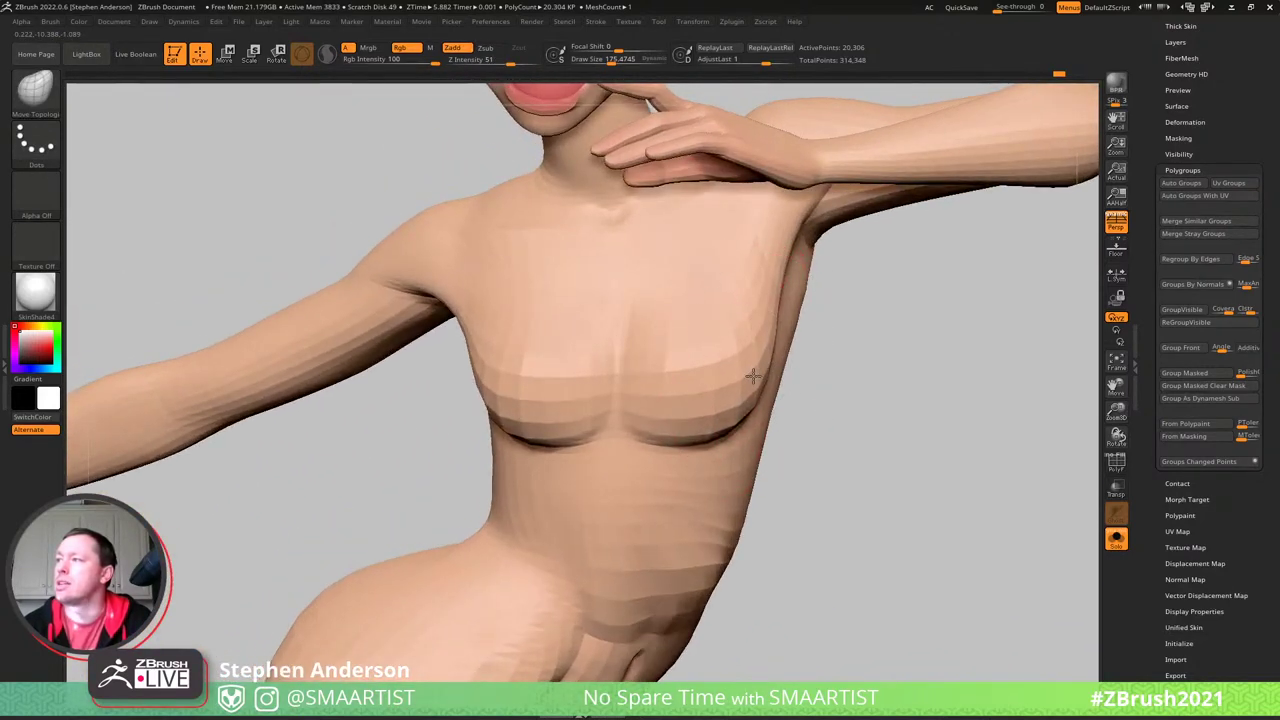
mouse_move(768, 317)
right_down()
mouse_move(789, 334)
mouse_move(830, 200)
right_up()
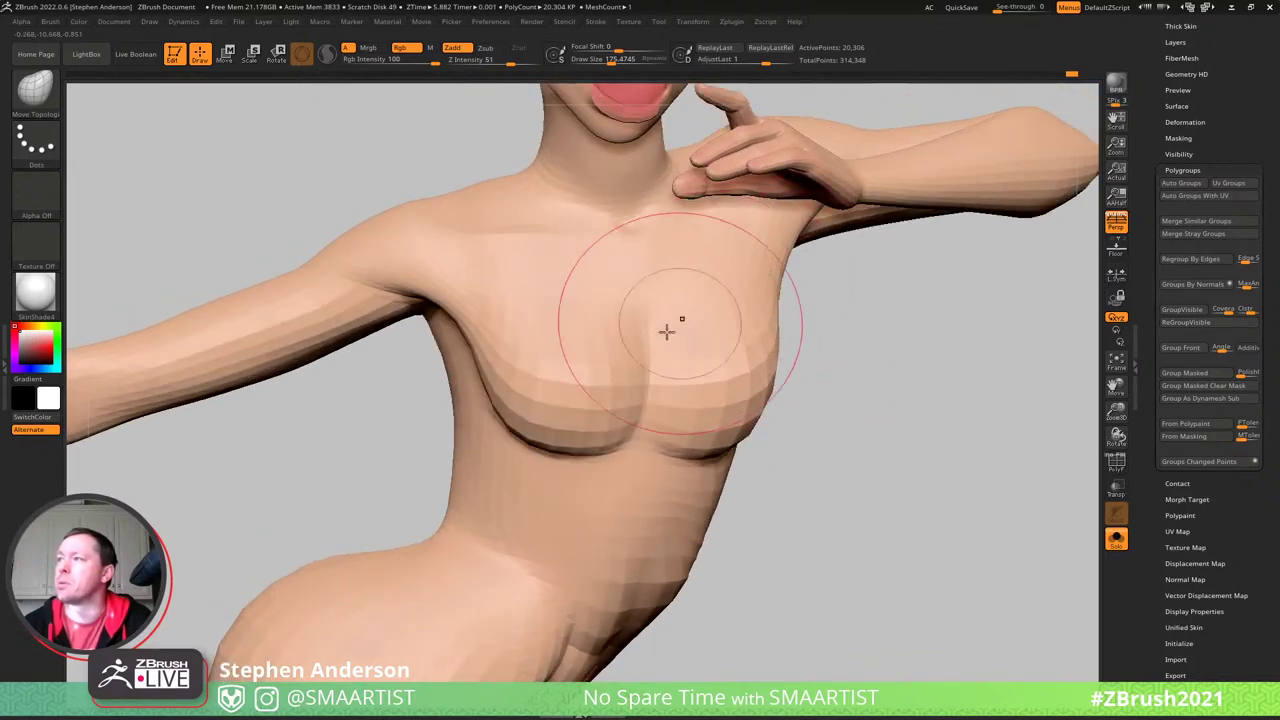
- Refine the side of the torso below the breasts with a brush about 86 in size
mouse_move(666, 334)
right_down()
mouse_move(613, 311)
mouse_move(597, 346)
mouse_move(530, 351)
mouse_move(594, 367)
mouse_move(731, 343)
mouse_move(691, 406)
mouse_move(751, 348)
right_up()
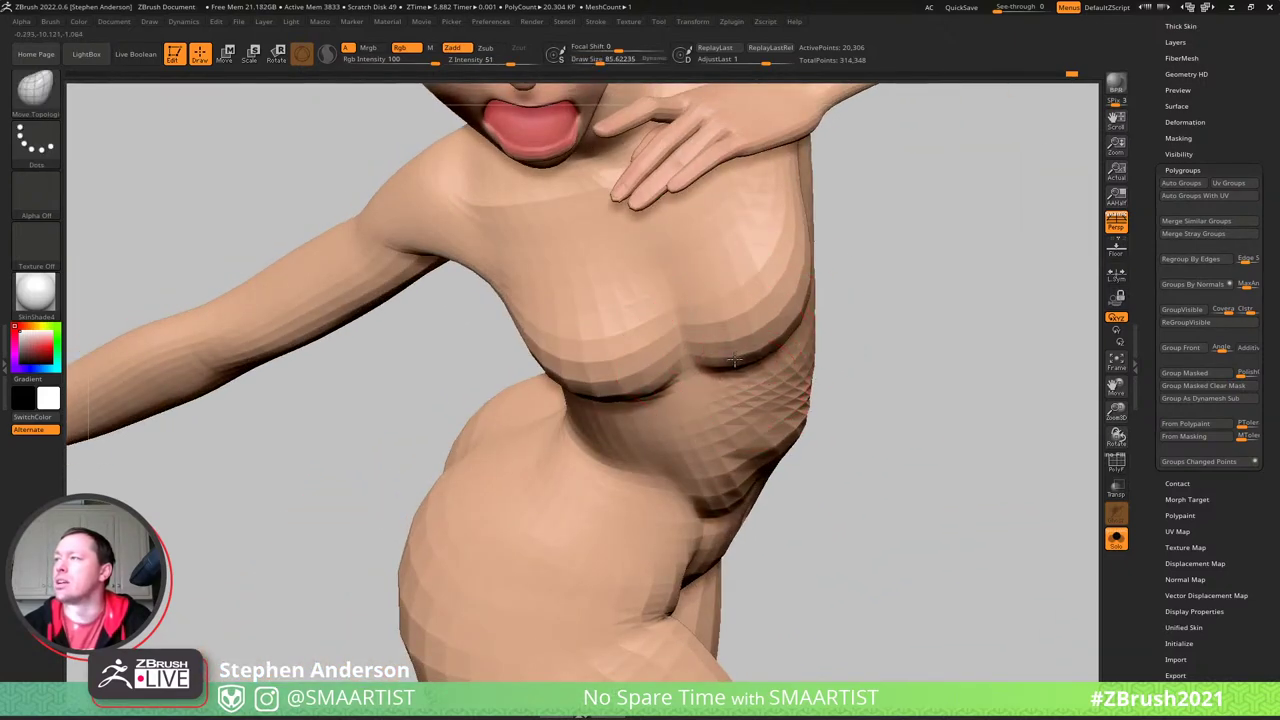
mouse_move(719, 355)
right_down()
mouse_move(646, 340)
mouse_move(657, 388)
mouse_move(691, 389)
mouse_move(691, 340)
mouse_move(648, 276)
right_up()
drag(789, 333, 767, 355)
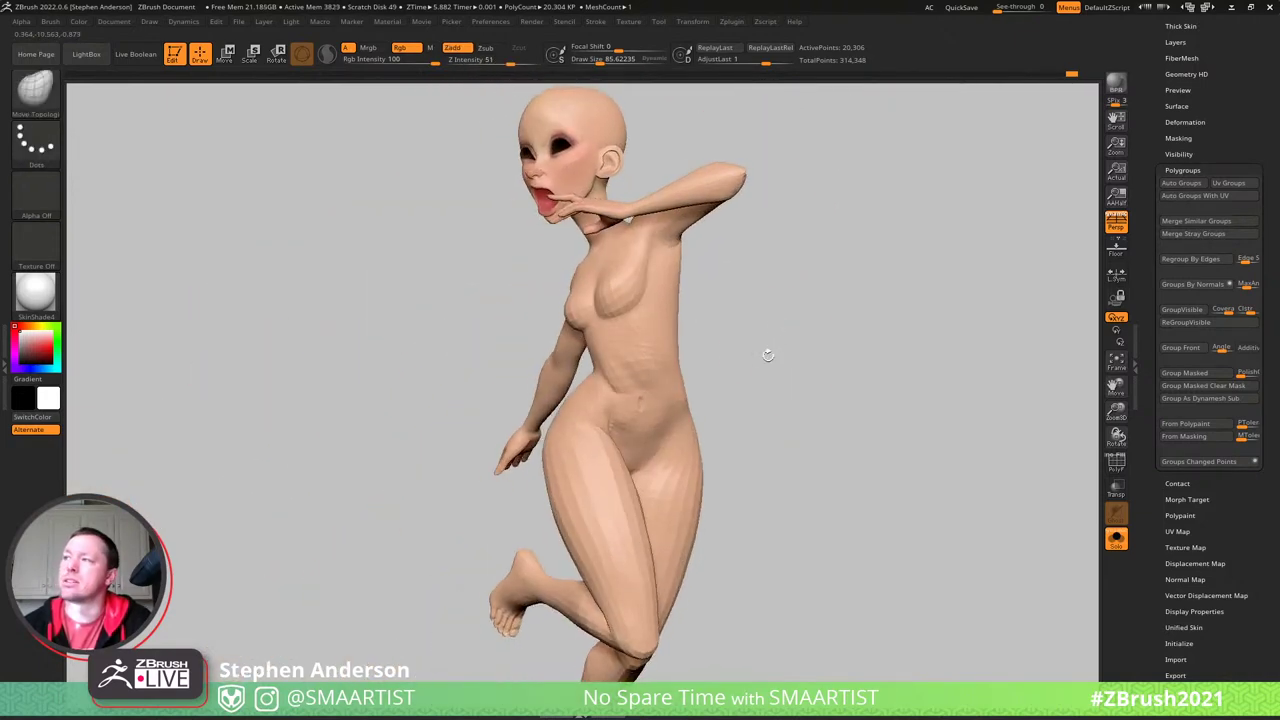
- Turn off Solo mode to show the complete character with hair, clothes and shoes
mouse_move(676, 307)
right_down()
mouse_move(689, 286)
mouse_move(711, 326)
mouse_move(706, 289)
mouse_move(600, 180)
mouse_move(562, 356)
mouse_move(604, 339)
mouse_move(556, 281)
right_up()
key(ctrl+shift+s)
mouse_move(555, 283)
mouse_down()
mouse_move(517, 280)
mouse_move(586, 297)
mouse_move(572, 272)
mouse_up()
mouse_move(572, 272)
ctrl+right_down()
mouse_move(590, 330)
mouse_move(666, 343)
mouse_move(617, 317)
mouse_move(646, 280)
ctrl+right_up()
mouse_move(645, 280)
mouse_down()
mouse_move(569, 302)
mouse_move(605, 318)
mouse_up()
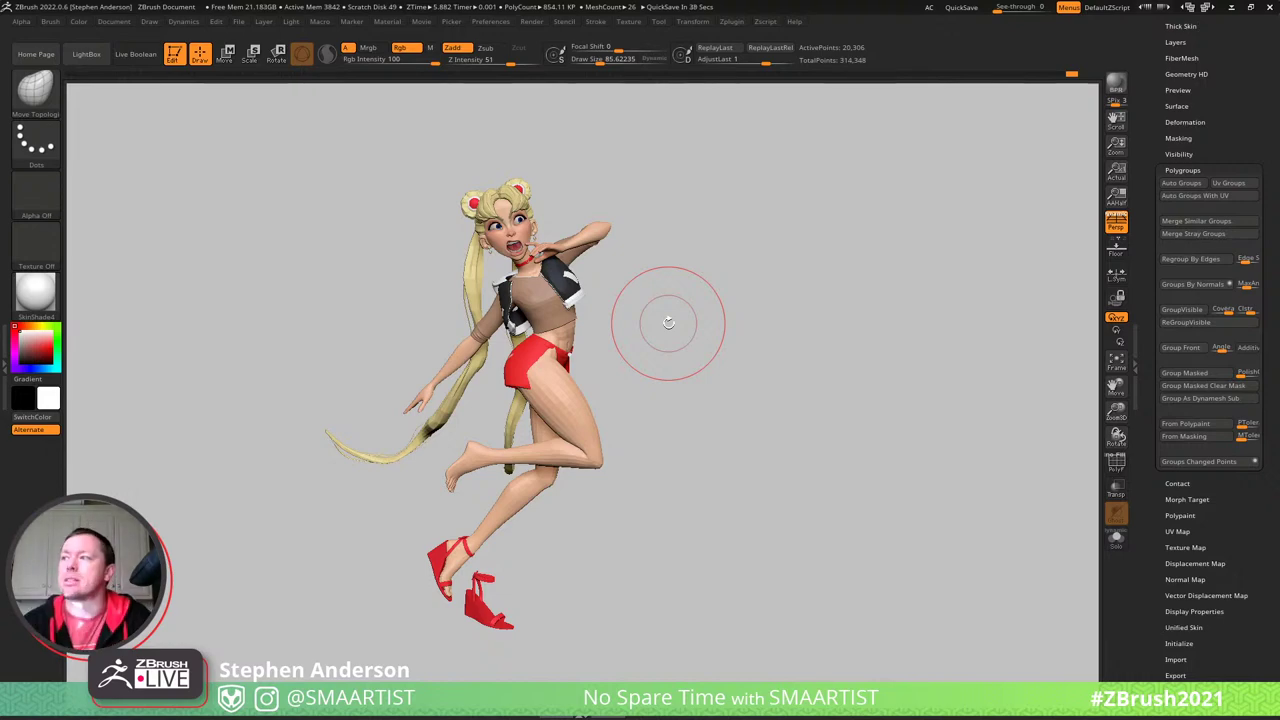
- Mask the whole body except the right thigh and soften the mask's edge
ctrl+right_drag(569, 426, 743, 526)
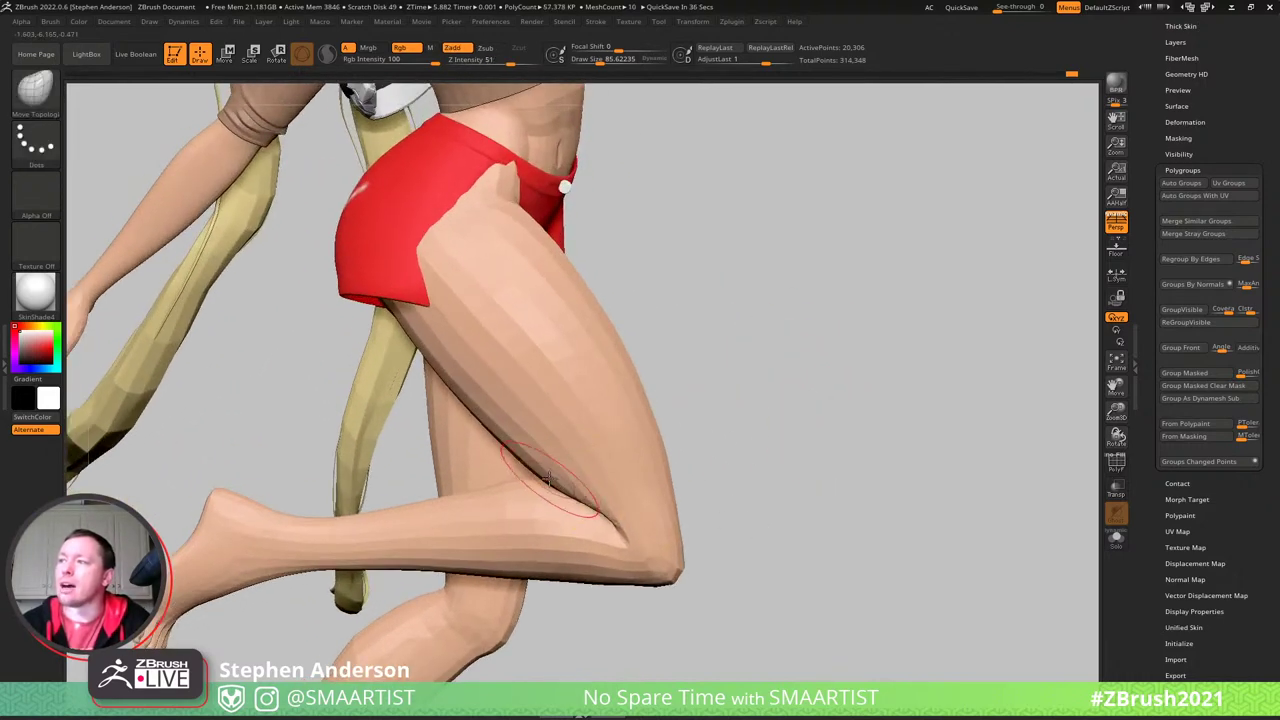
key(w)
ctrl+click(556, 446)
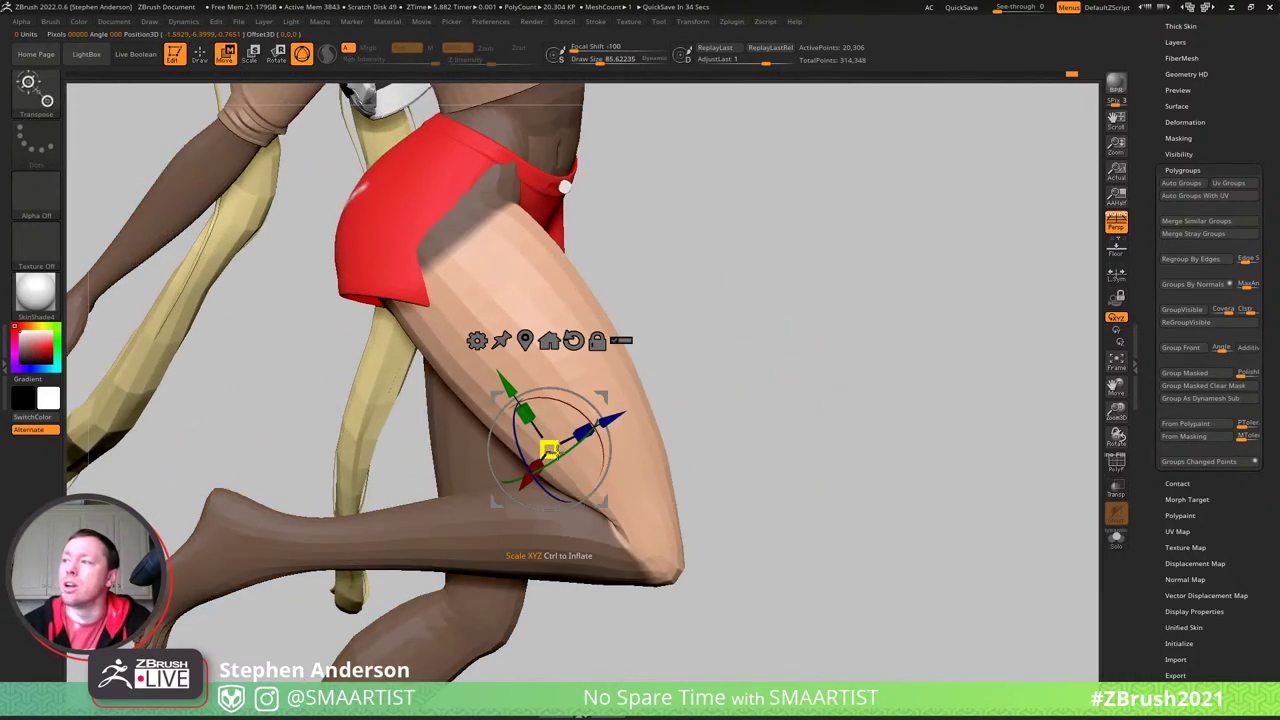
key(q)
ctrl+click(740, 492)
ctrl+click(627, 493)
ctrl+click(745, 487)
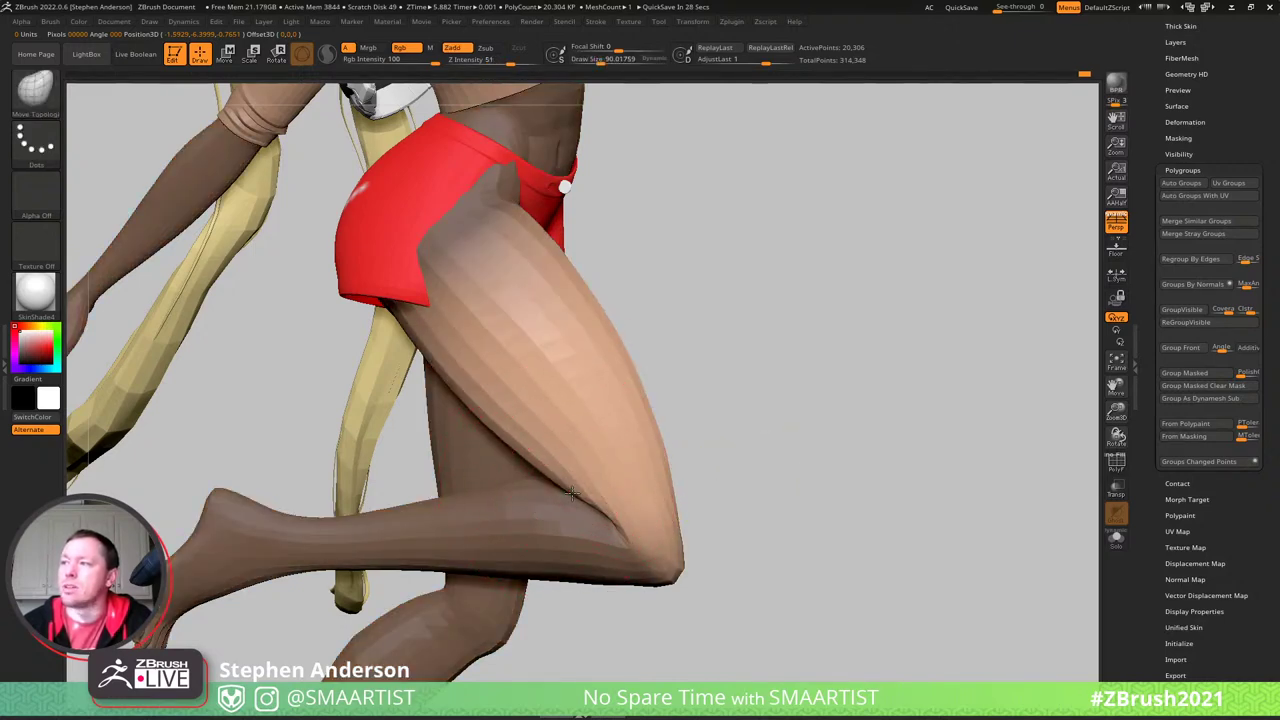
- Reshape the back of the right thigh above the knee with brushes about 90 and 135 in size
mouse_move(571, 491)
right_down()
mouse_move(660, 491)
mouse_move(571, 494)
mouse_move(536, 470)
mouse_move(536, 488)
right_up()
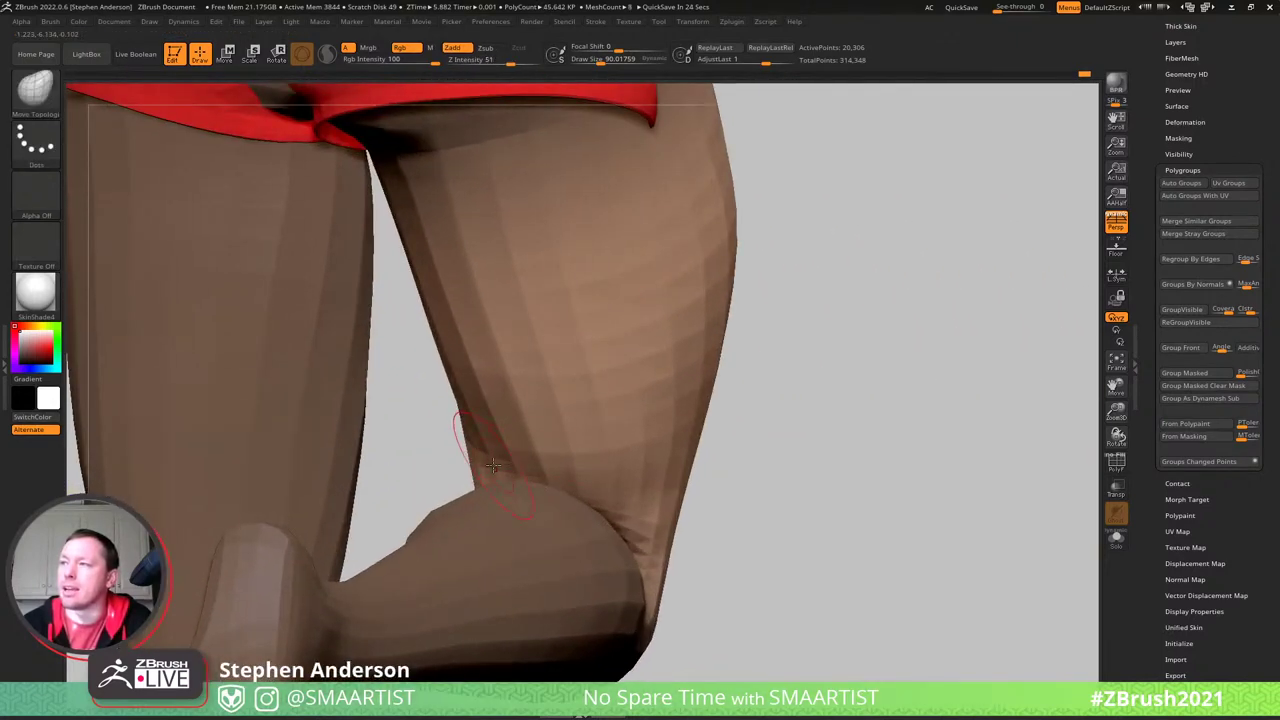
right_drag(640, 484, 720, 540)
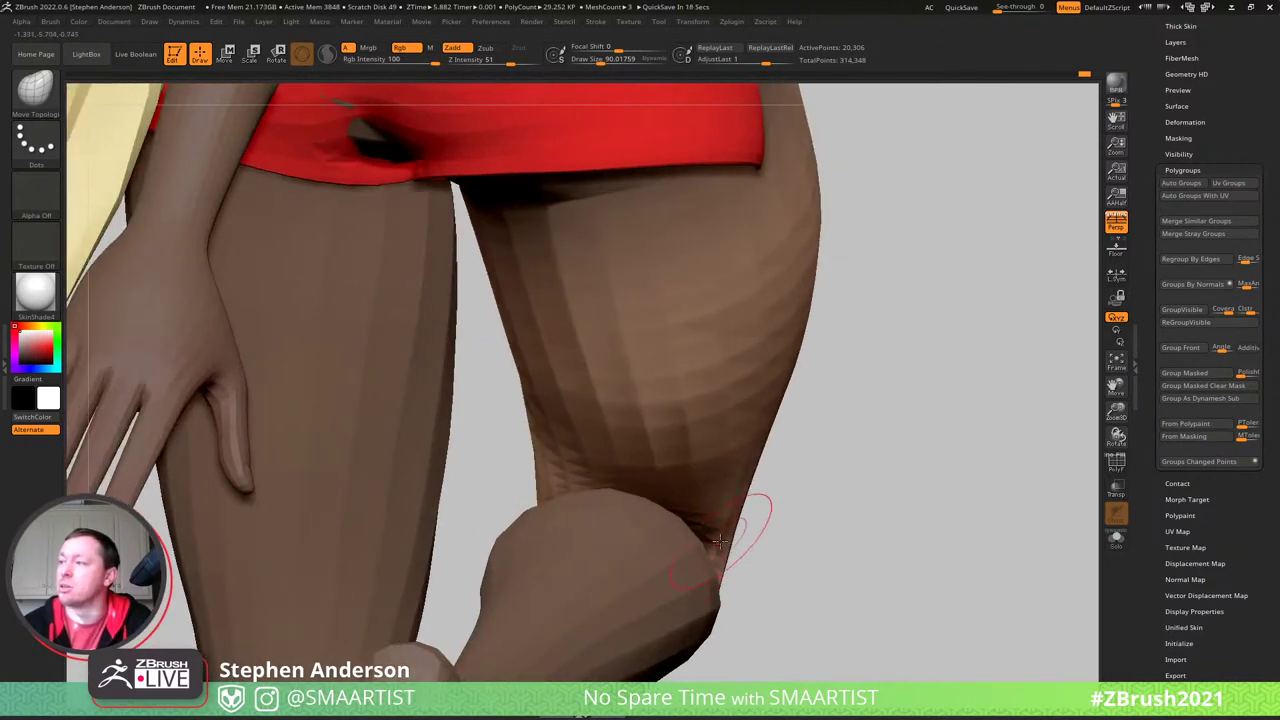
right_drag(549, 462, 563, 457)
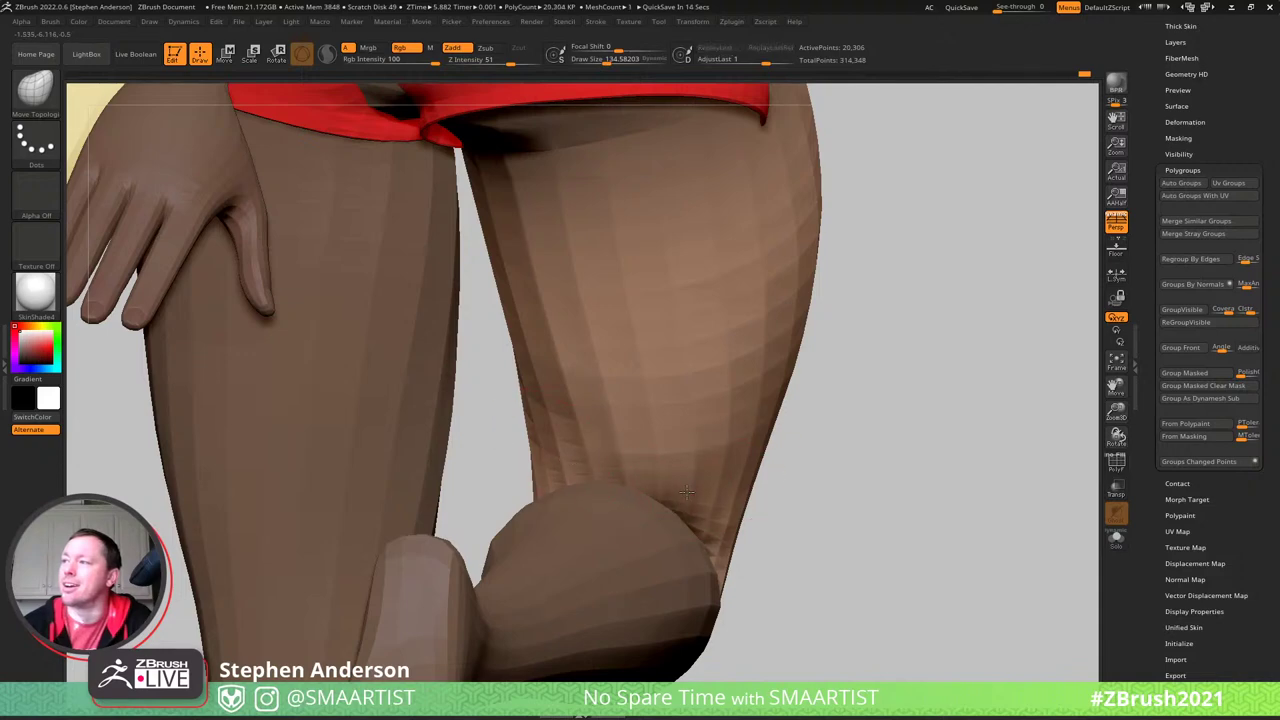
mouse_move(687, 492)
right_down()
mouse_move(723, 480)
mouse_move(771, 514)
mouse_move(798, 368)
mouse_move(612, 421)
mouse_move(617, 440)
mouse_move(560, 428)
mouse_move(674, 420)
right_up()
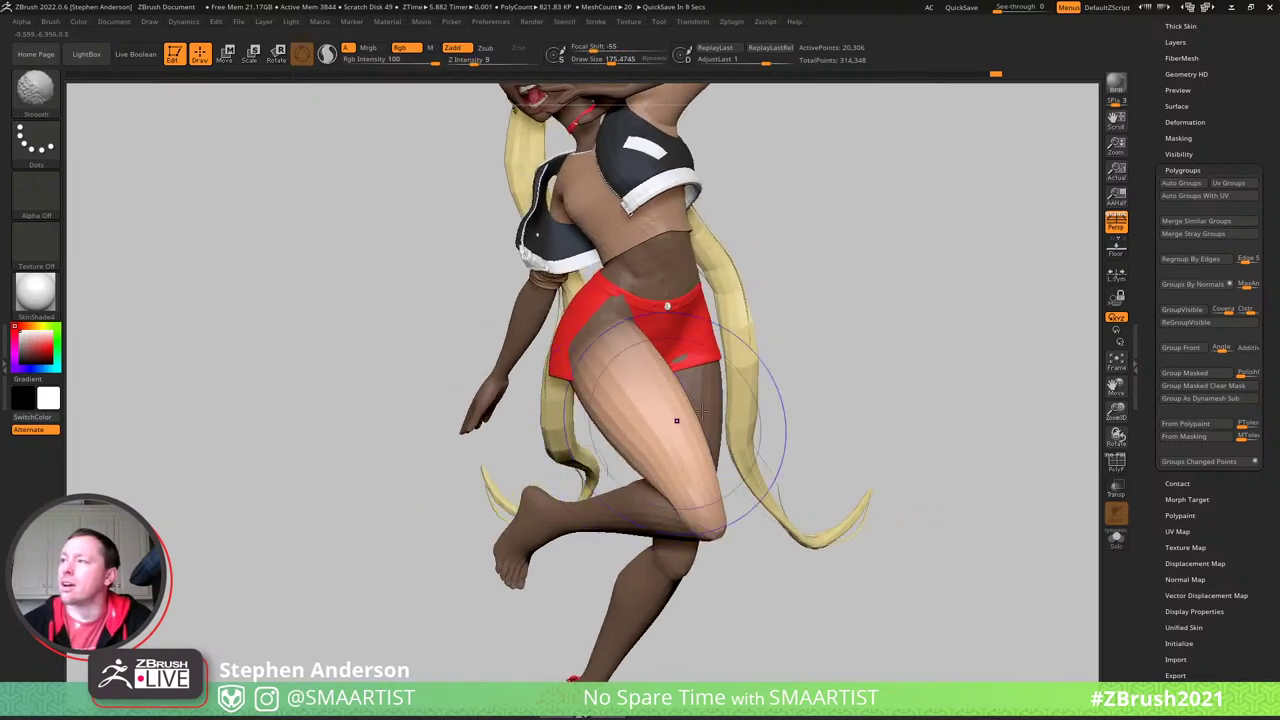
- Make the red shorts the active subtool and display their polyframe
key(shift+f)
key(shift+f)
mouse_move(762, 355)
right_down()
mouse_move(806, 340)
mouse_move(817, 389)
mouse_move(617, 374)
mouse_move(603, 432)
mouse_move(606, 320)
mouse_move(559, 422)
right_up()
alt+click(572, 401)
key(shift+f)
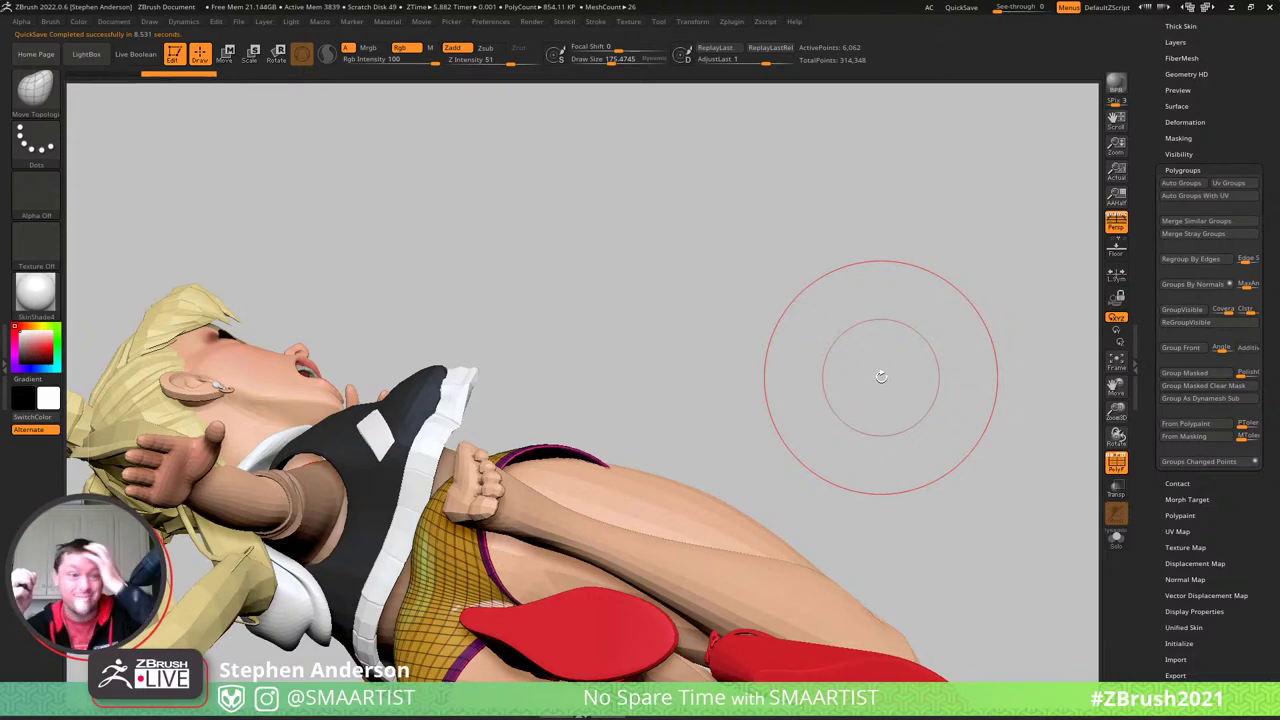
drag(597, 340, 606, 445)
key(shift+f)
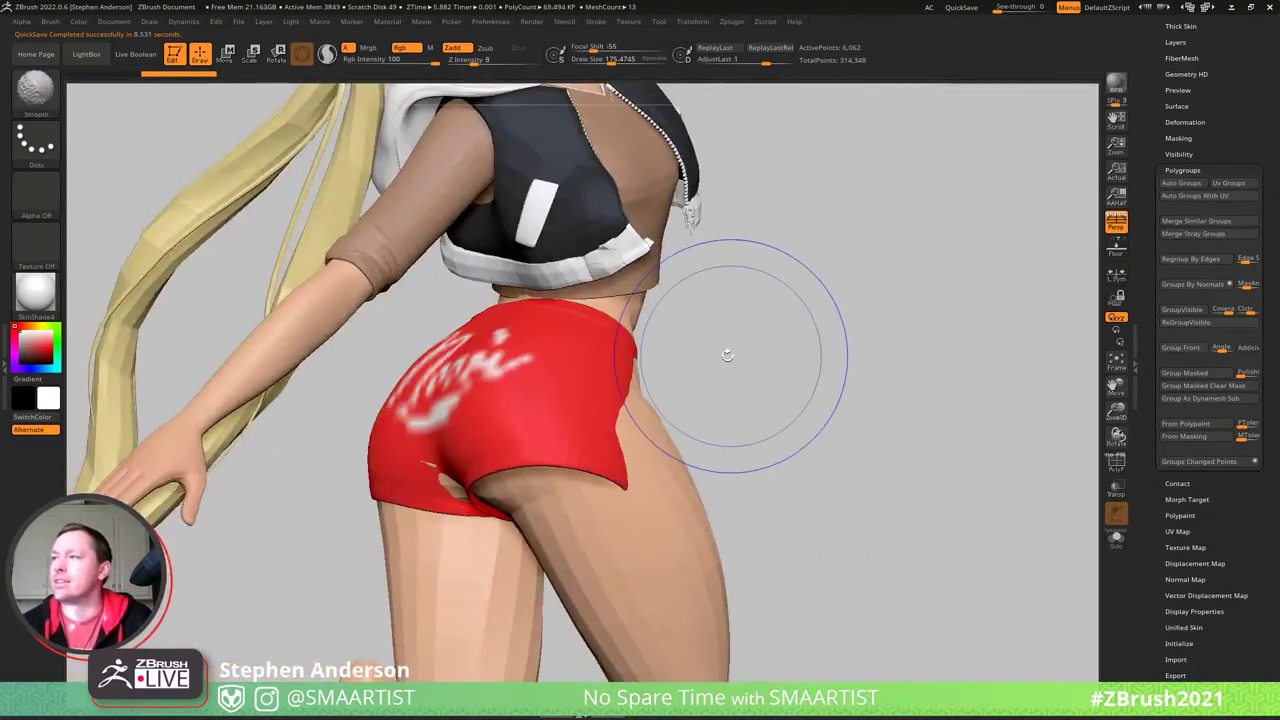
key(shift+f)
drag(762, 331, 773, 305)
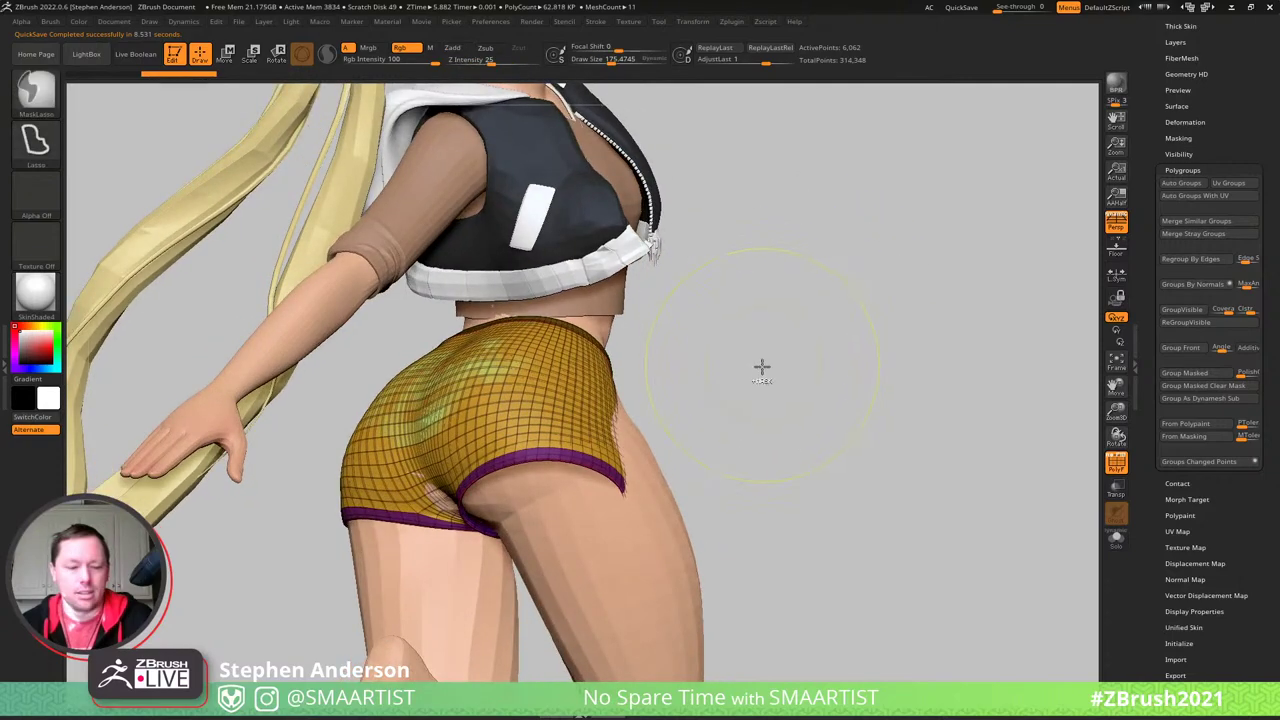
- Show only the shorts in Solo mode and isolate the polygroup of their leg hems
key(ctrl+shift+s)
drag(703, 425, 599, 465)
alt+right_drag(599, 465, 525, 361)
ctrl+right_drag(525, 361, 632, 459)
ctrl+shift+click(630, 458)
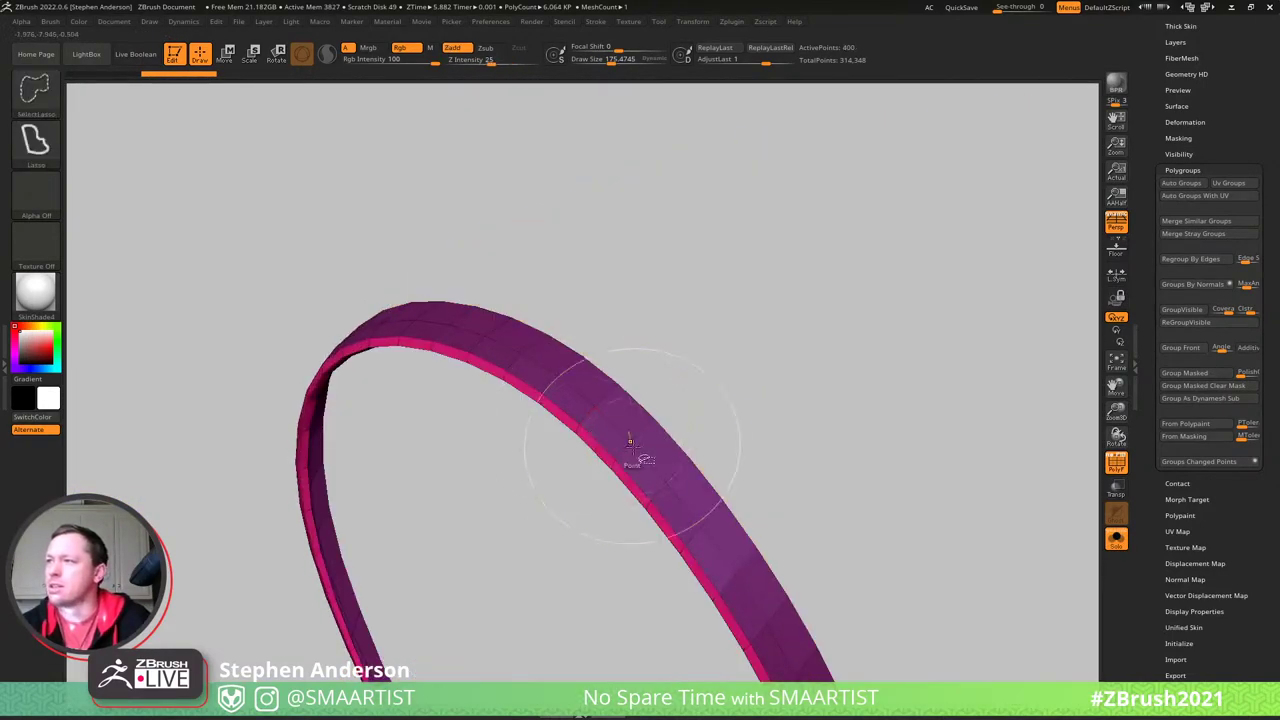
- Give the isolated leg hems new polygroups with Auto Groups and restore the visibility of the whole shorts
drag(634, 443, 600, 470)
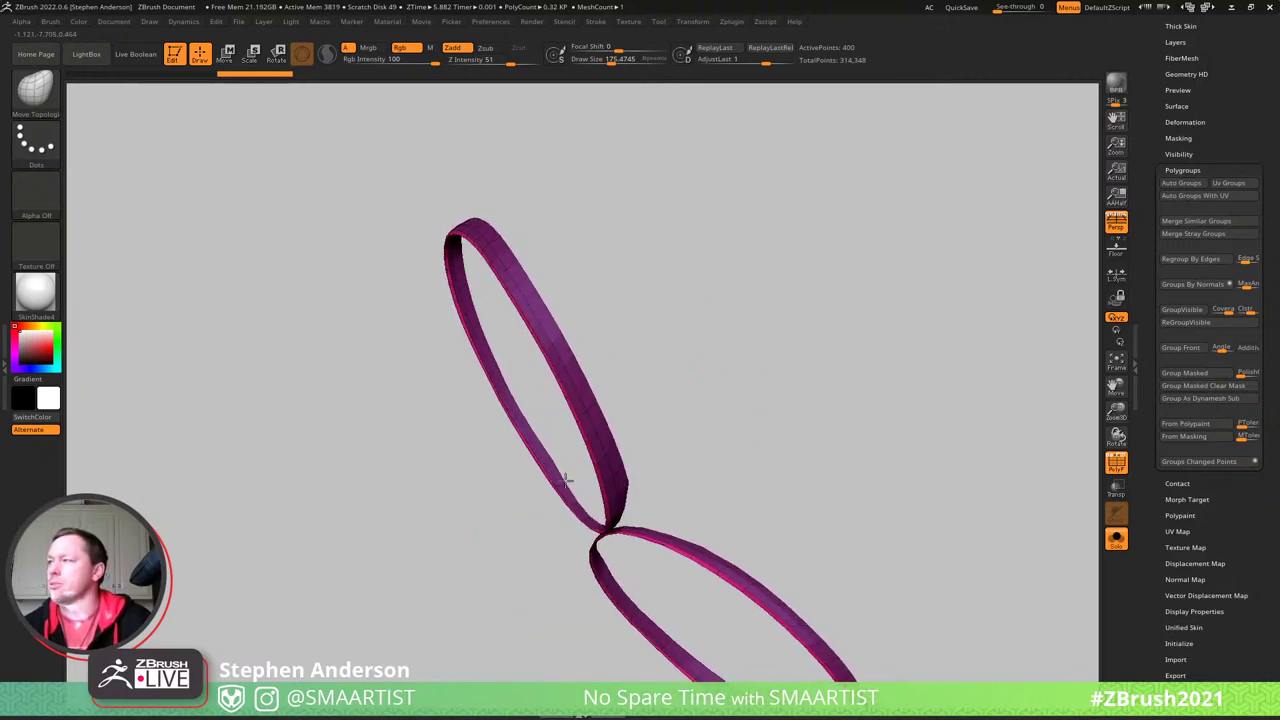
click(1197, 184)
drag(586, 343, 757, 346)
ctrl+shift+click(757, 346)
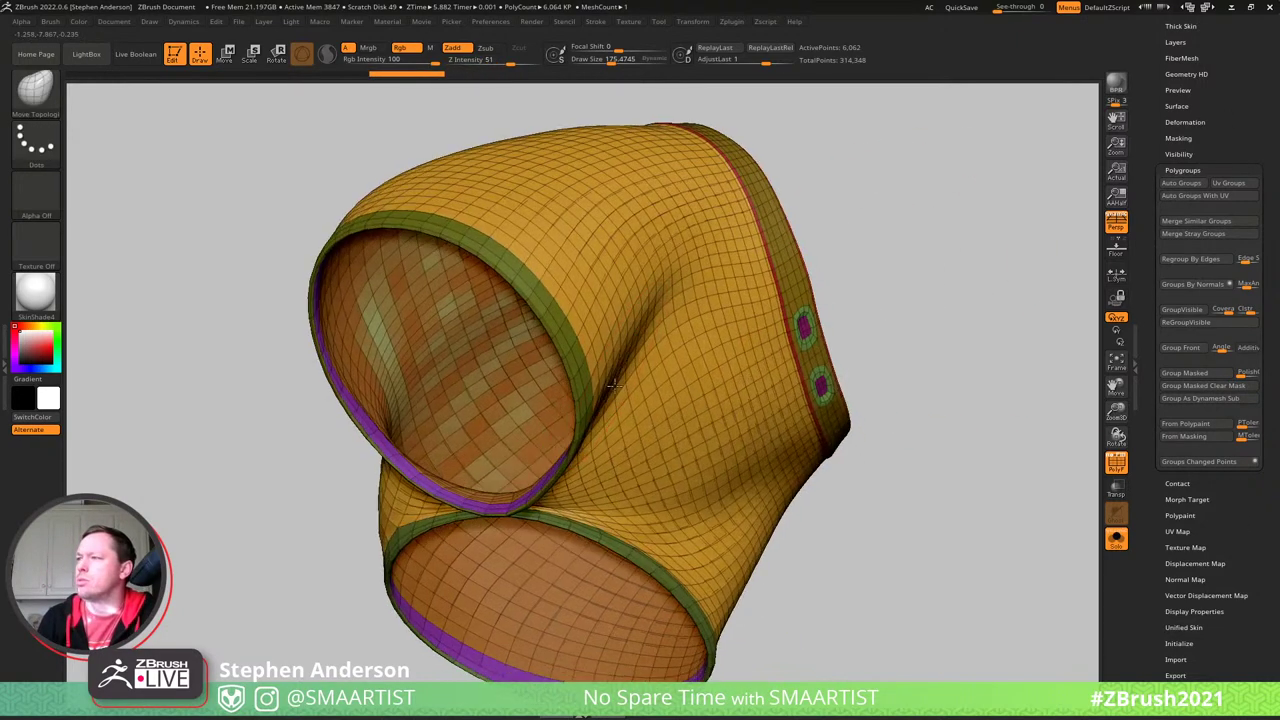
- Hide the hem polygroups around both leg openings of the shorts
mouse_move(614, 384)
right_down()
mouse_move(566, 392)
mouse_move(646, 340)
mouse_move(640, 362)
mouse_move(629, 350)
mouse_move(631, 405)
right_up()
ctrl+shift+click(614, 410)
alt+right_drag(623, 457, 647, 250)
right_drag(647, 250, 614, 308)
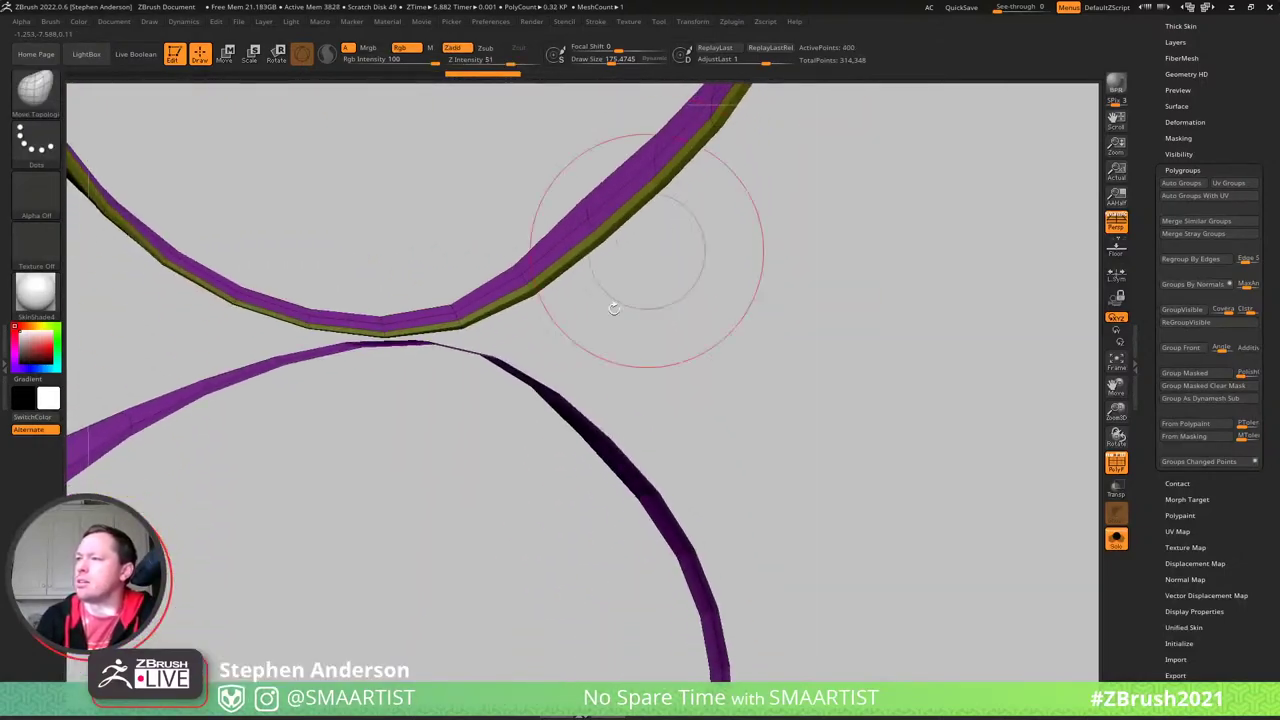
ctrl+shift+click(731, 361)
scroll(630, 441, up, 3)
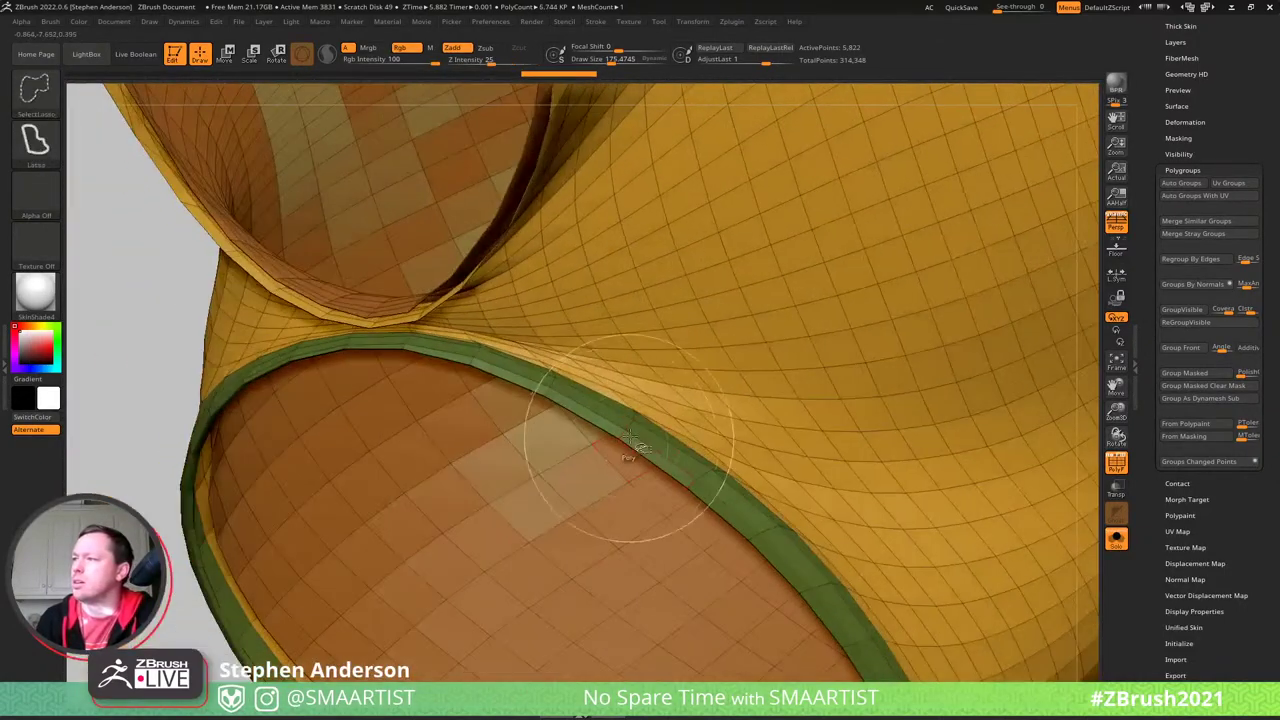
ctrl+shift+click(628, 429)
ctrl+right_drag(628, 429, 720, 310)
alt+right_drag(800, 302, 587, 474)
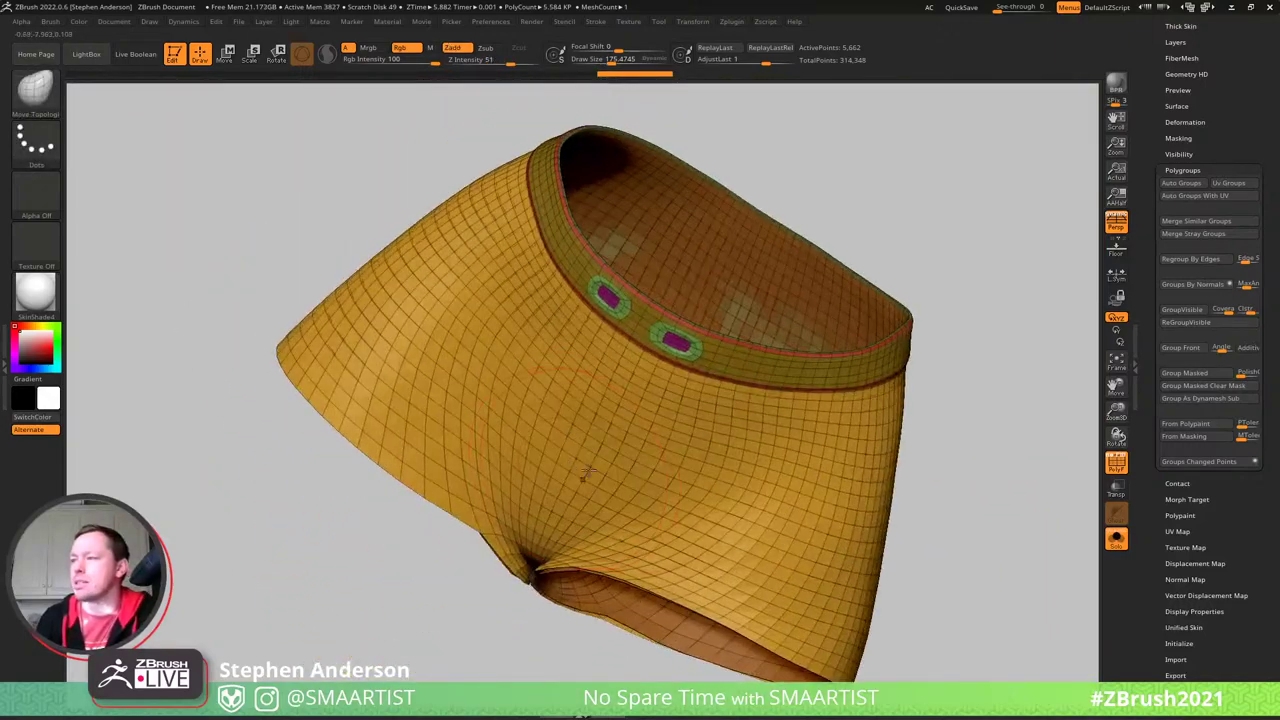
- Invert the visibility to isolate both hems, regroup them with Auto Groups, and show the whole shorts again
ctrl+shift+click(1030, 235)
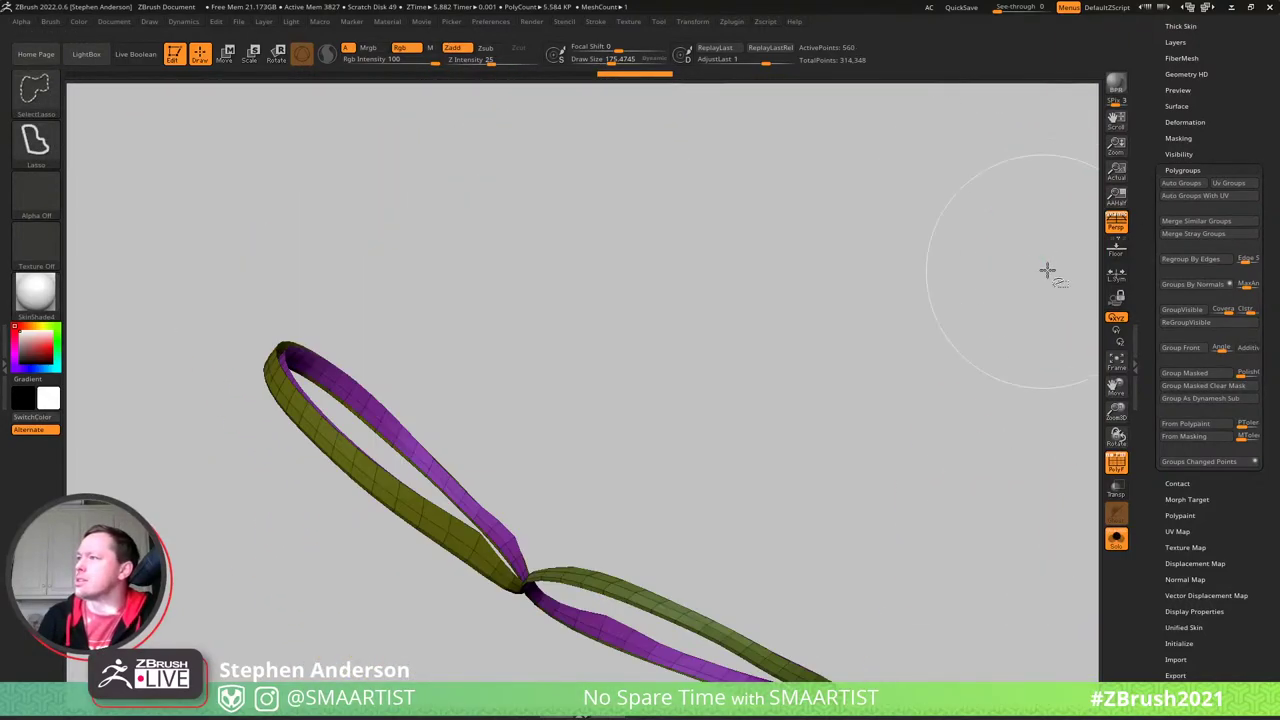
click(1181, 183)
right_drag(731, 288, 676, 296)
right_drag(676, 296, 530, 400)
ctrl+shift+click(731, 297)
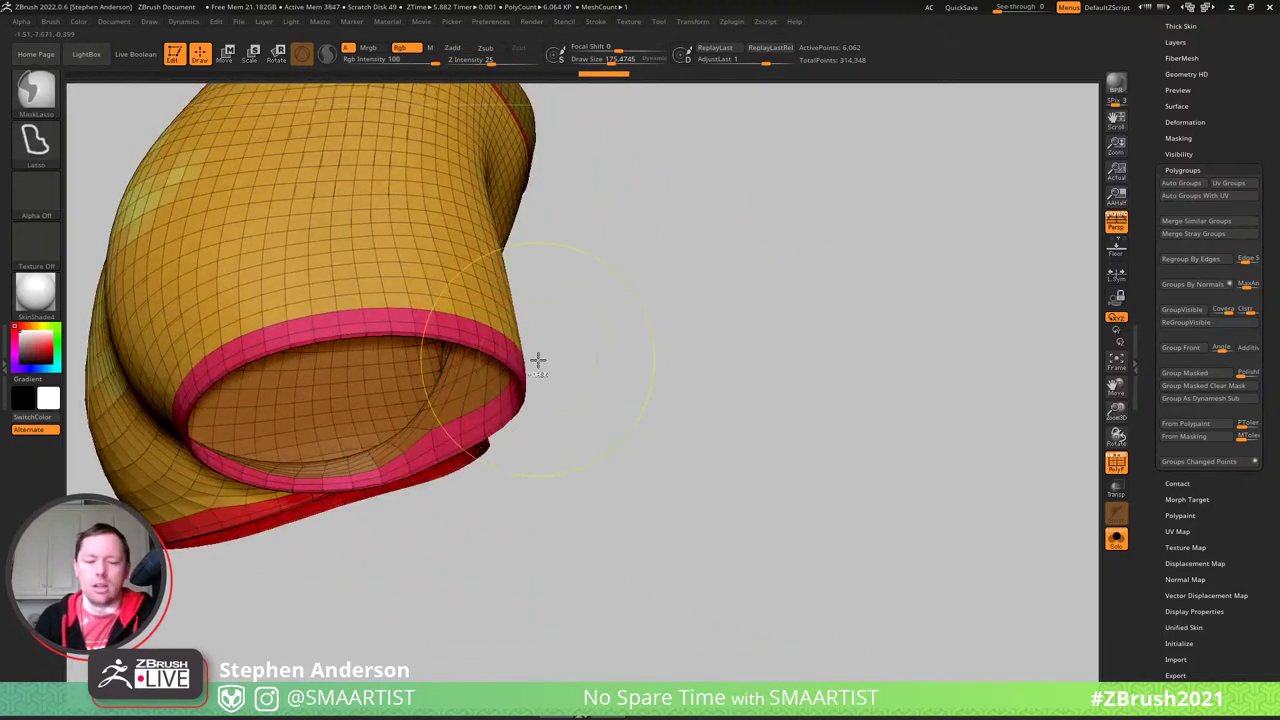
- Leave Solo mode and mask the shorts with a softened falloff, keeping only the bent leg's hem unmasked
key(ctrl+shift+s)
right_drag(529, 326, 525, 362)
key(w)
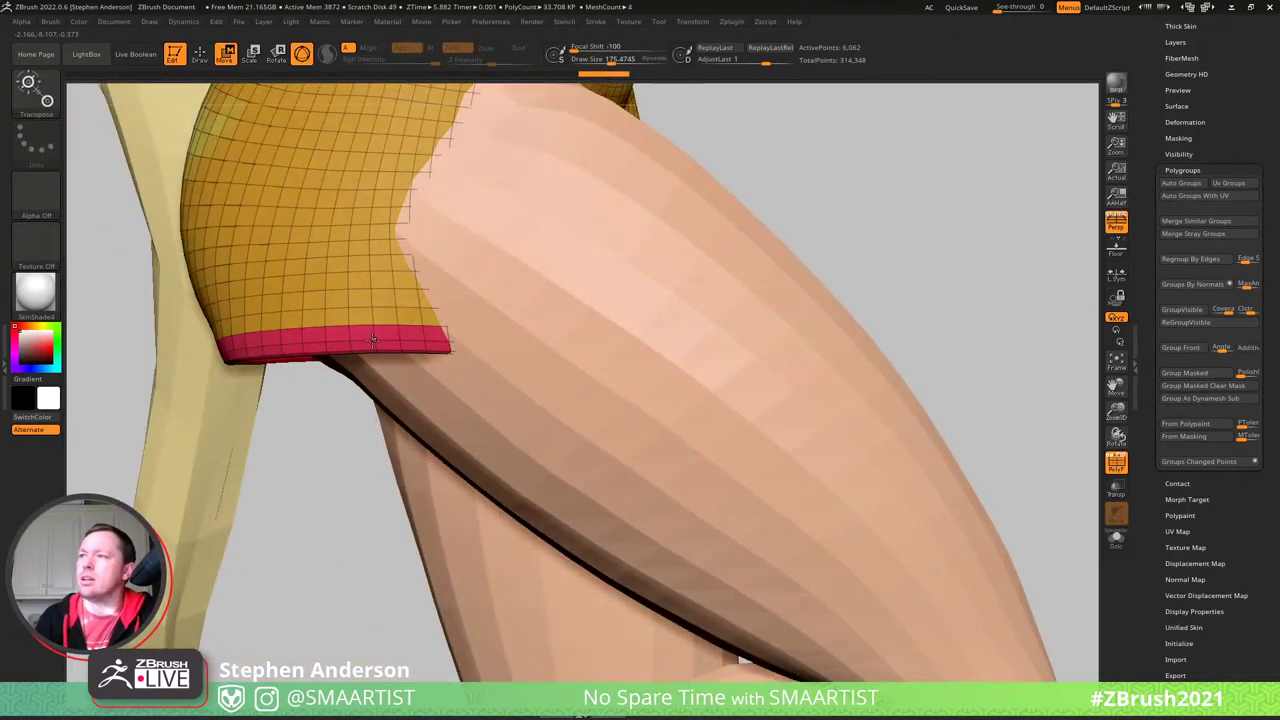
ctrl+click(374, 338)
key(q)
mouse_move(374, 338)
ctrl+right_down()
mouse_move(385, 298)
mouse_move(477, 283)
mouse_move(400, 297)
ctrl+right_up()
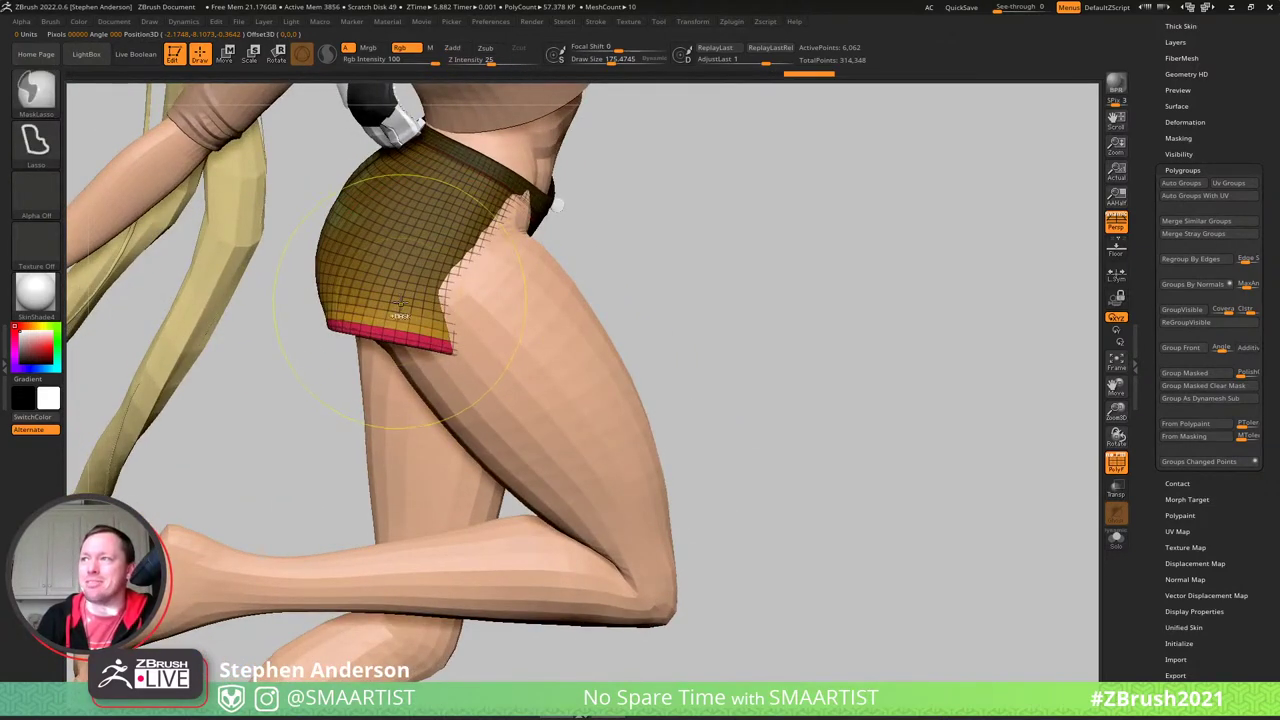
ctrl+click(609, 246)
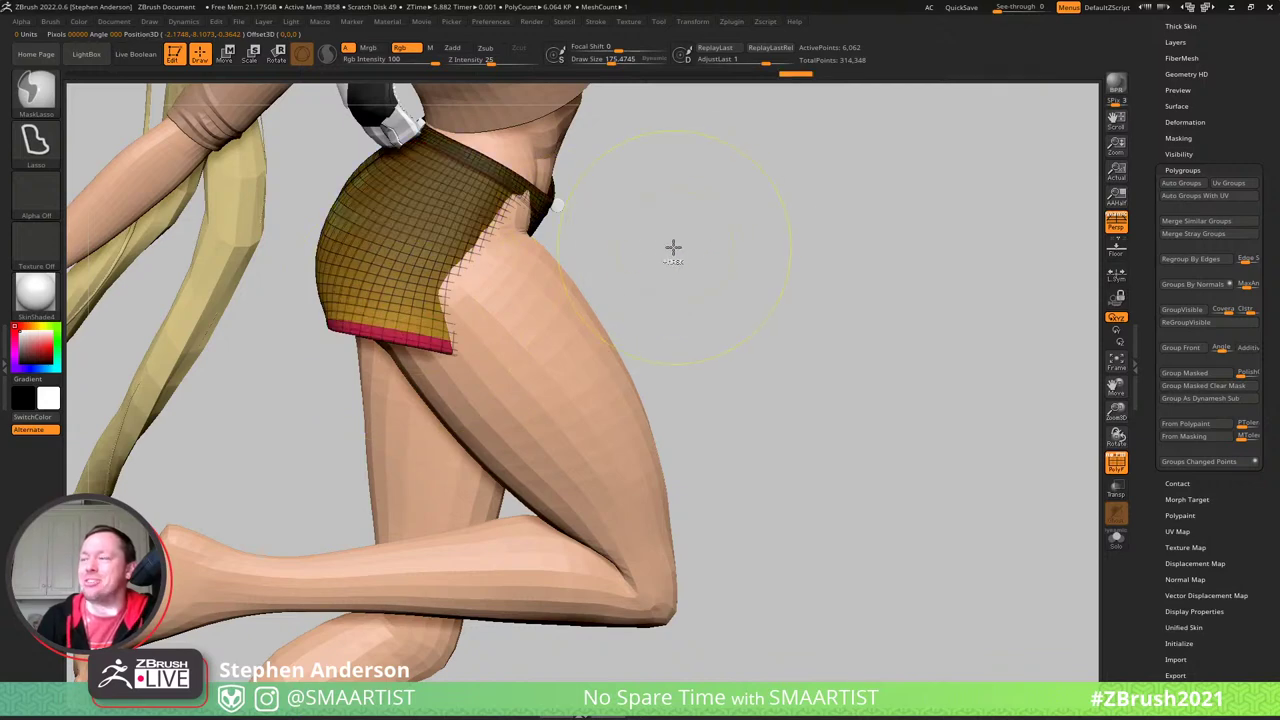
- Reposition the unmasked hem with the gizmo so it sits at an angle around the bent thigh
key(w)
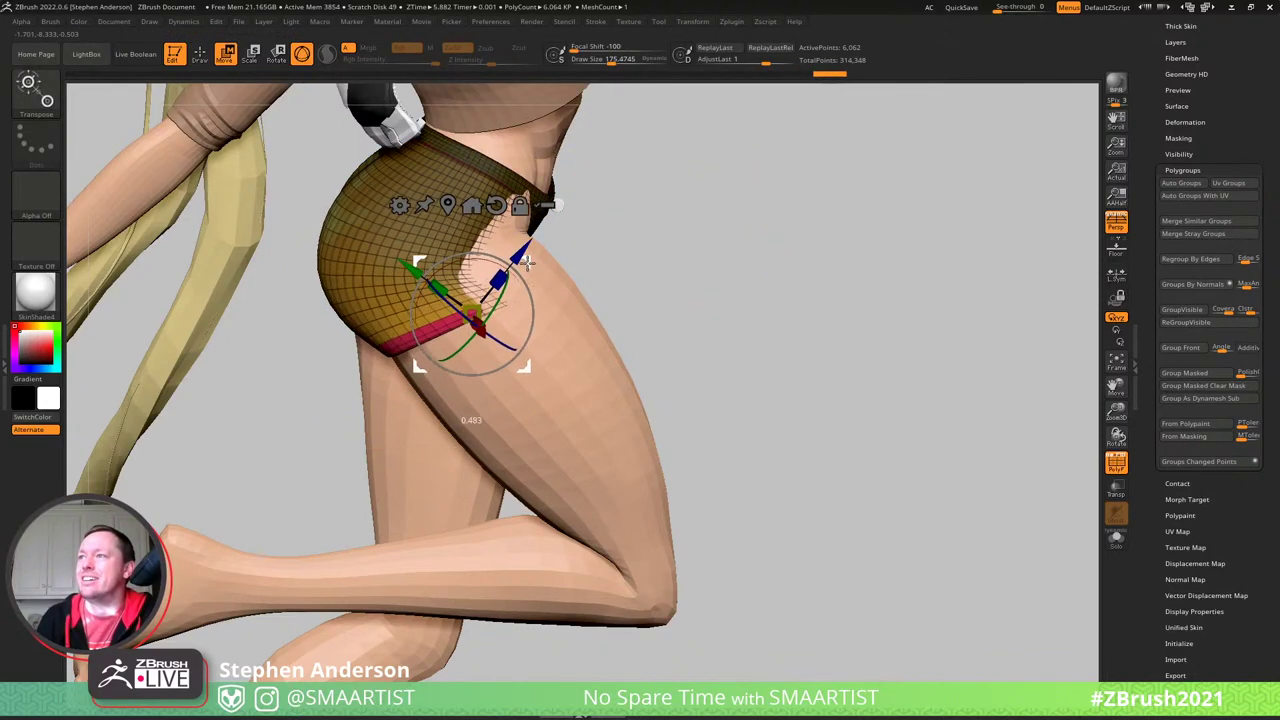
mouse_move(380, 300)
right_down()
mouse_move(440, 305)
mouse_move(435, 288)
mouse_move(357, 311)
mouse_move(391, 280)
right_up()
right_drag(389, 343, 450, 343)
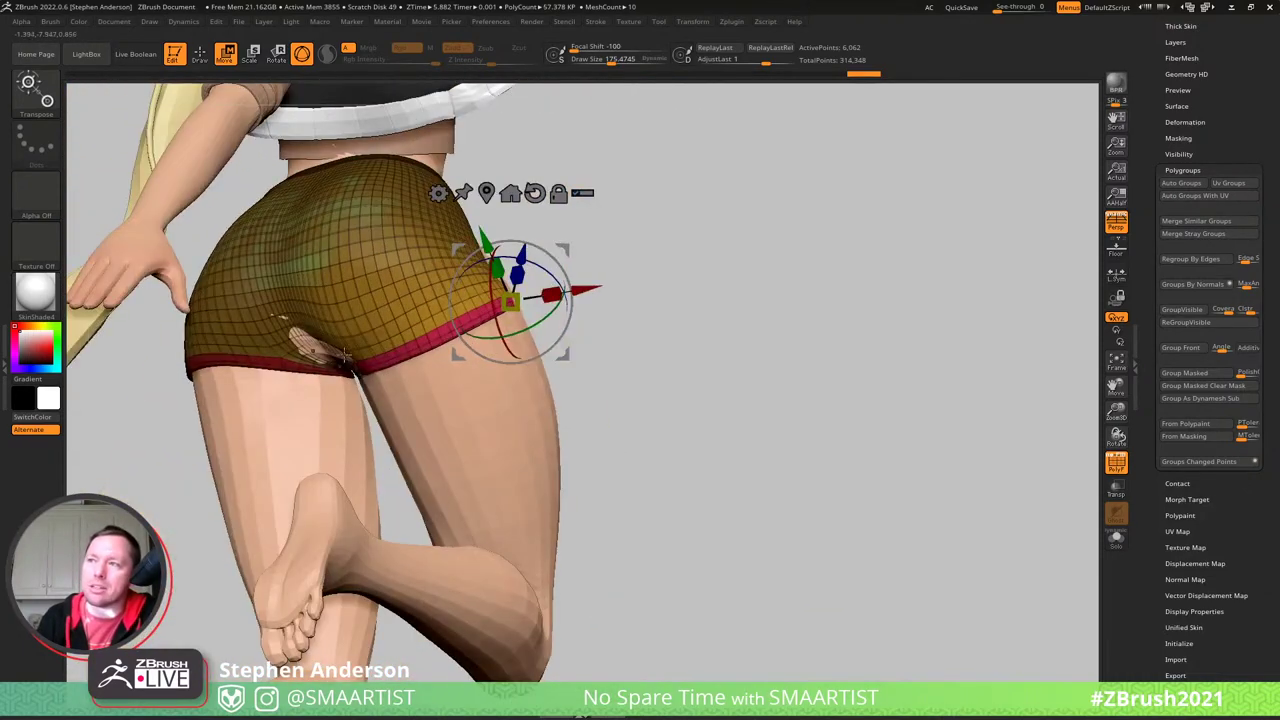
mouse_move(360, 345)
right_down()
mouse_move(380, 305)
mouse_move(337, 354)
right_up()
right_drag(449, 313, 595, 298)
- Choose the Move brush, show the body as a transparent ghost, and inspect the shorts around both leg openings before isolating them
key(b)
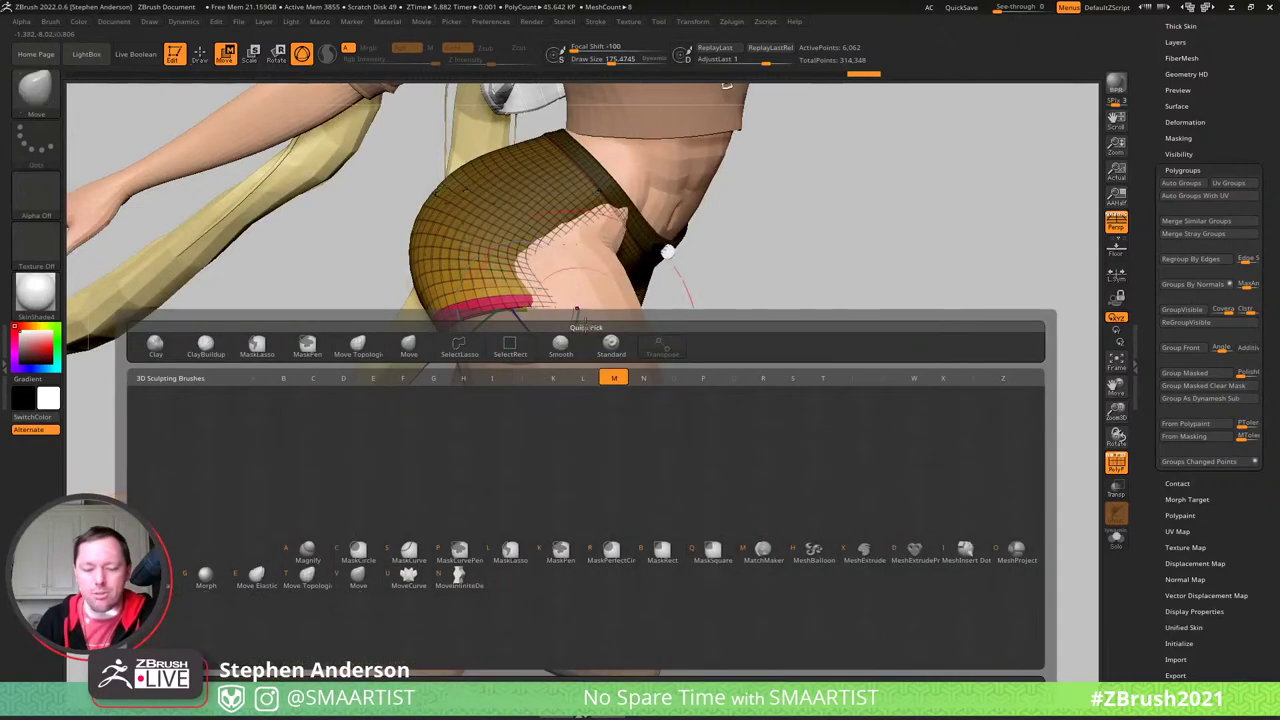
key(m)
key(v)
key(ctrl+t)
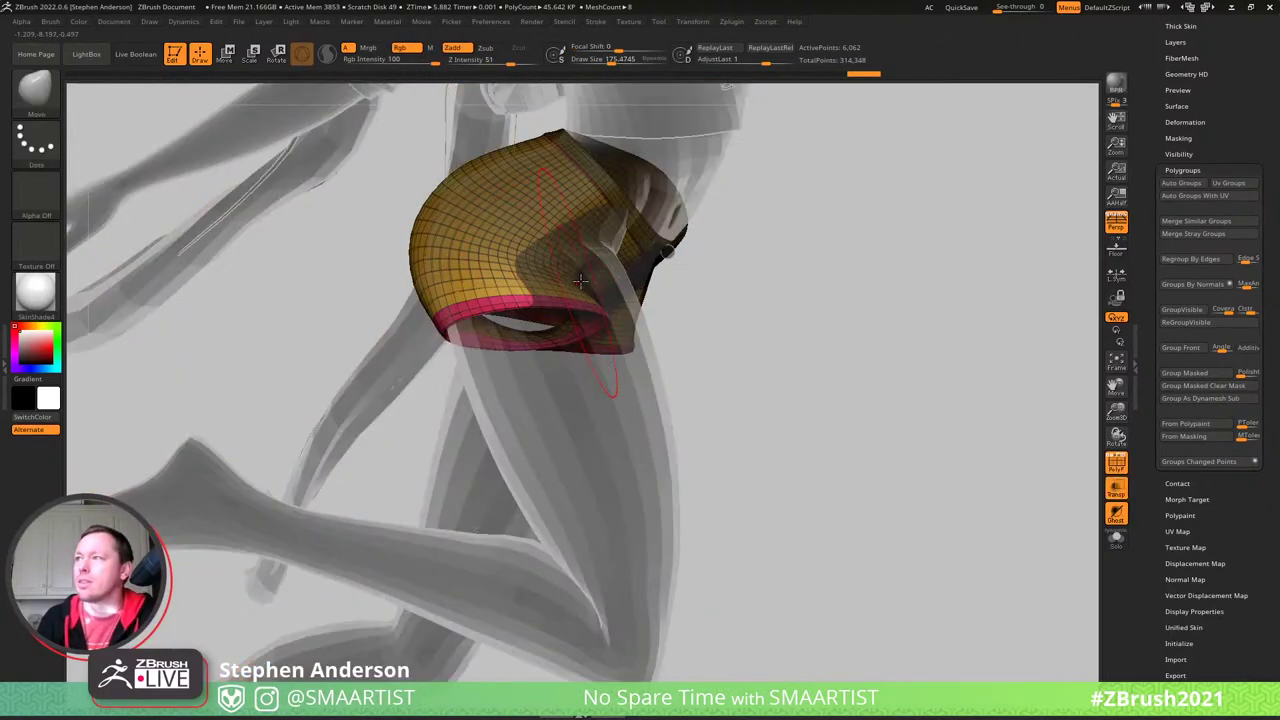
right_drag(608, 386, 686, 267)
mouse_move(571, 294)
right_down()
mouse_move(629, 260)
mouse_move(547, 303)
mouse_move(506, 275)
mouse_move(493, 297)
mouse_move(487, 273)
right_up()
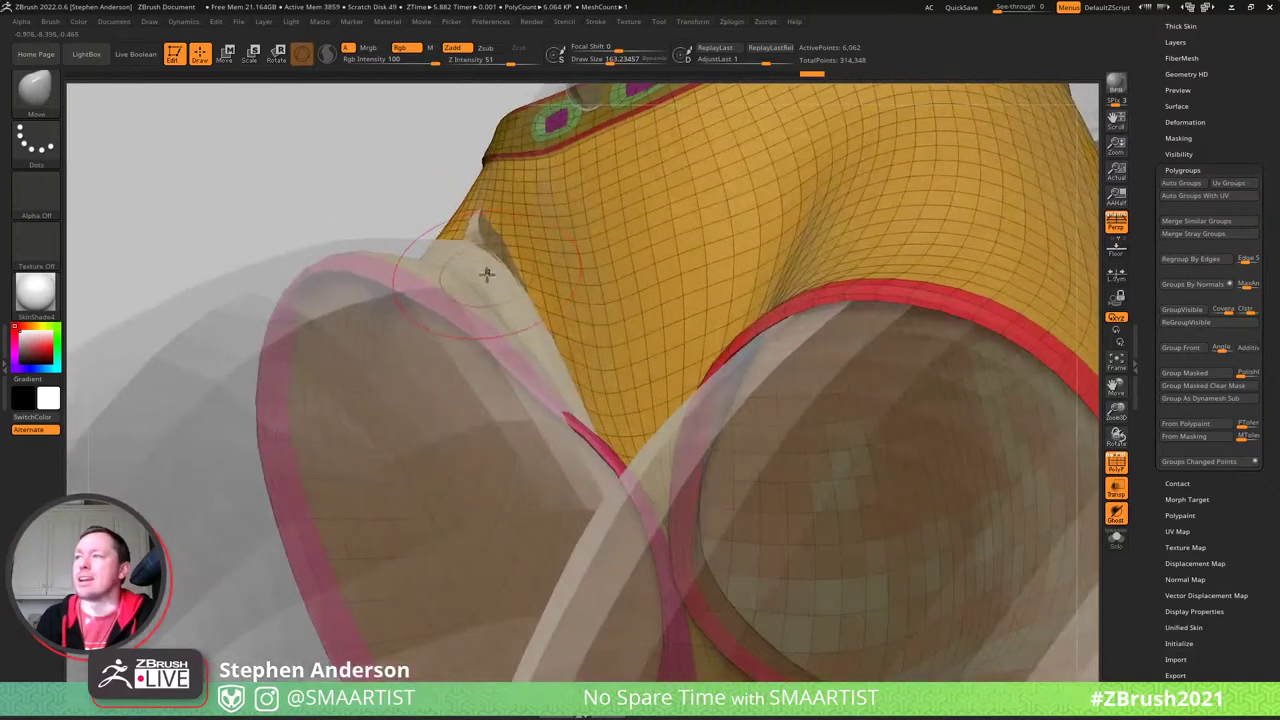
right_drag(612, 263, 528, 280)
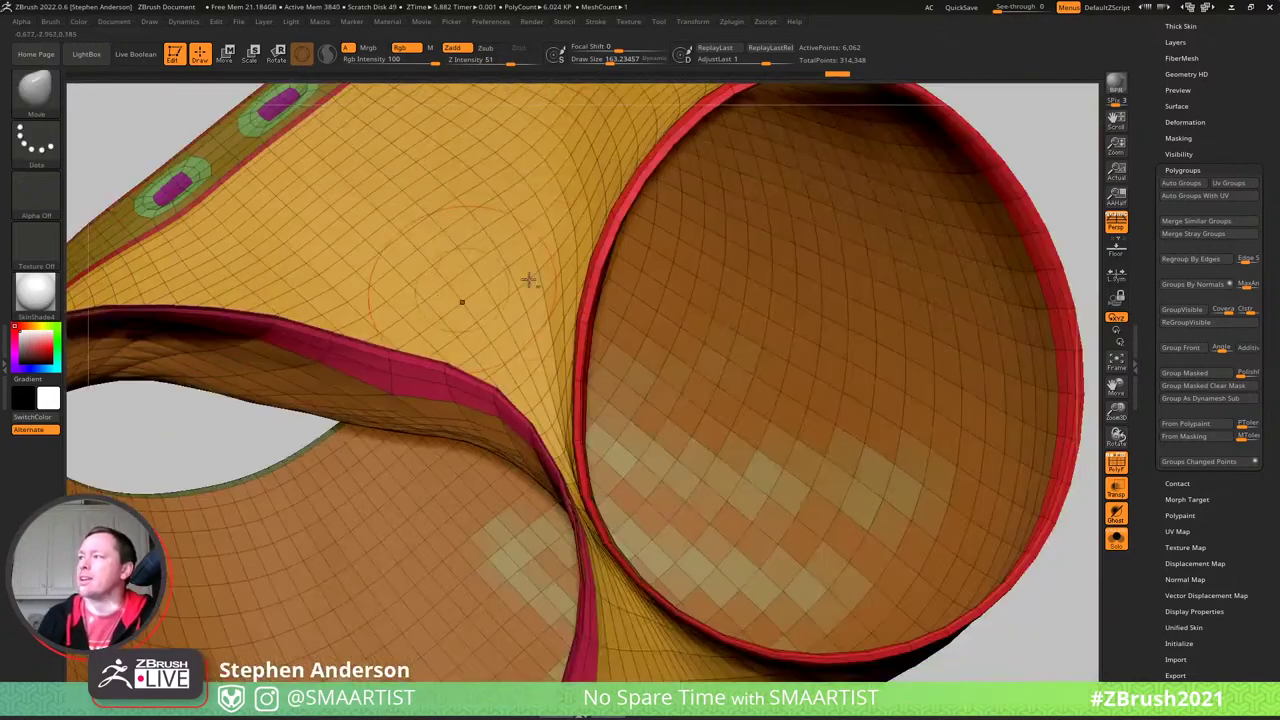
- Hide the inner edge strips of the shorts and bring up the Modify Topology options of the geometry settings
ctrl+shift+click(644, 180)
ctrl+right_drag(648, 192, 670, 512)
mouse_move(716, 444)
right_down()
mouse_move(717, 391)
mouse_move(739, 405)
mouse_move(704, 421)
mouse_move(777, 423)
mouse_move(820, 400)
mouse_move(794, 346)
mouse_move(770, 357)
mouse_move(921, 227)
right_up()
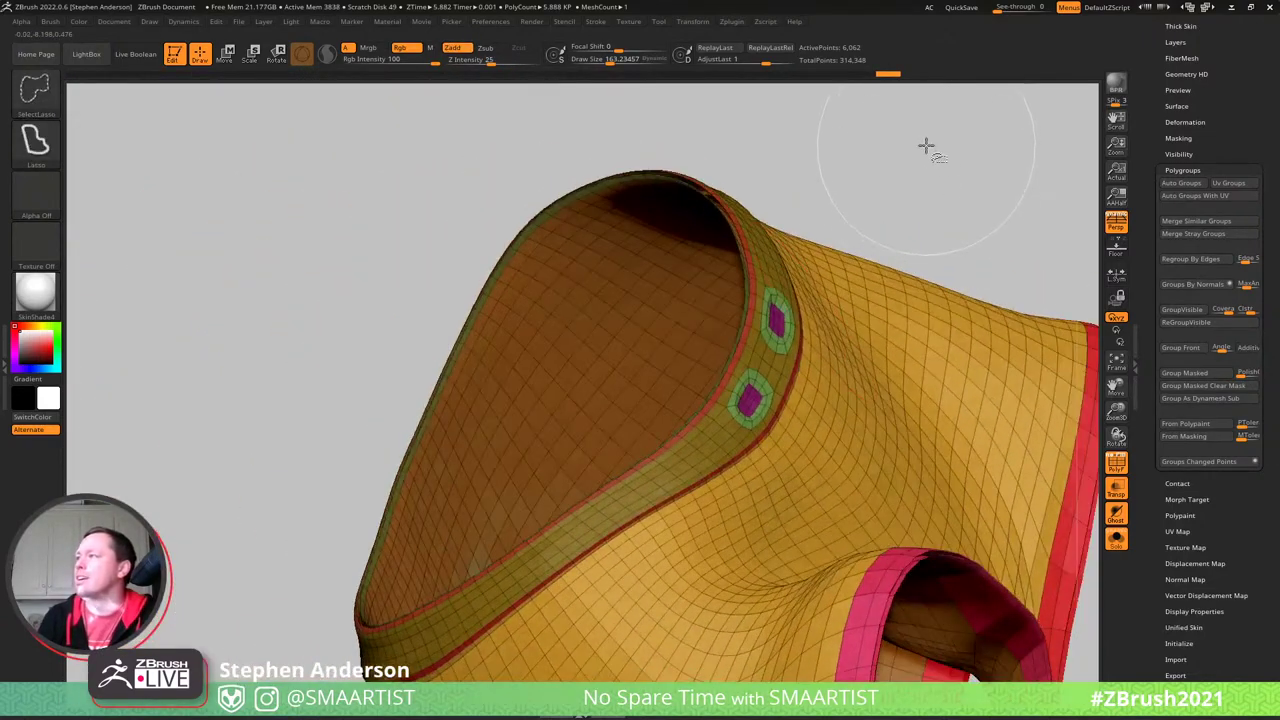
drag(1200, 80, 1206, 134)
click(1180, 59)
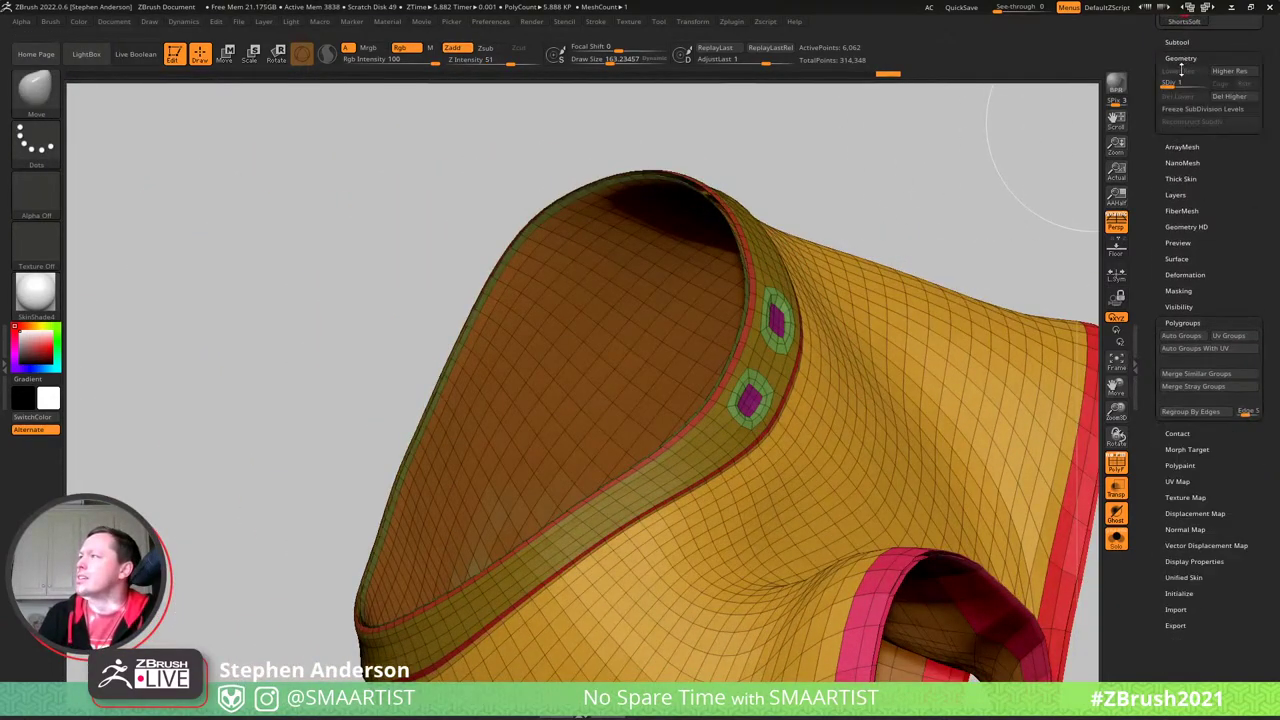
click(1187, 274)
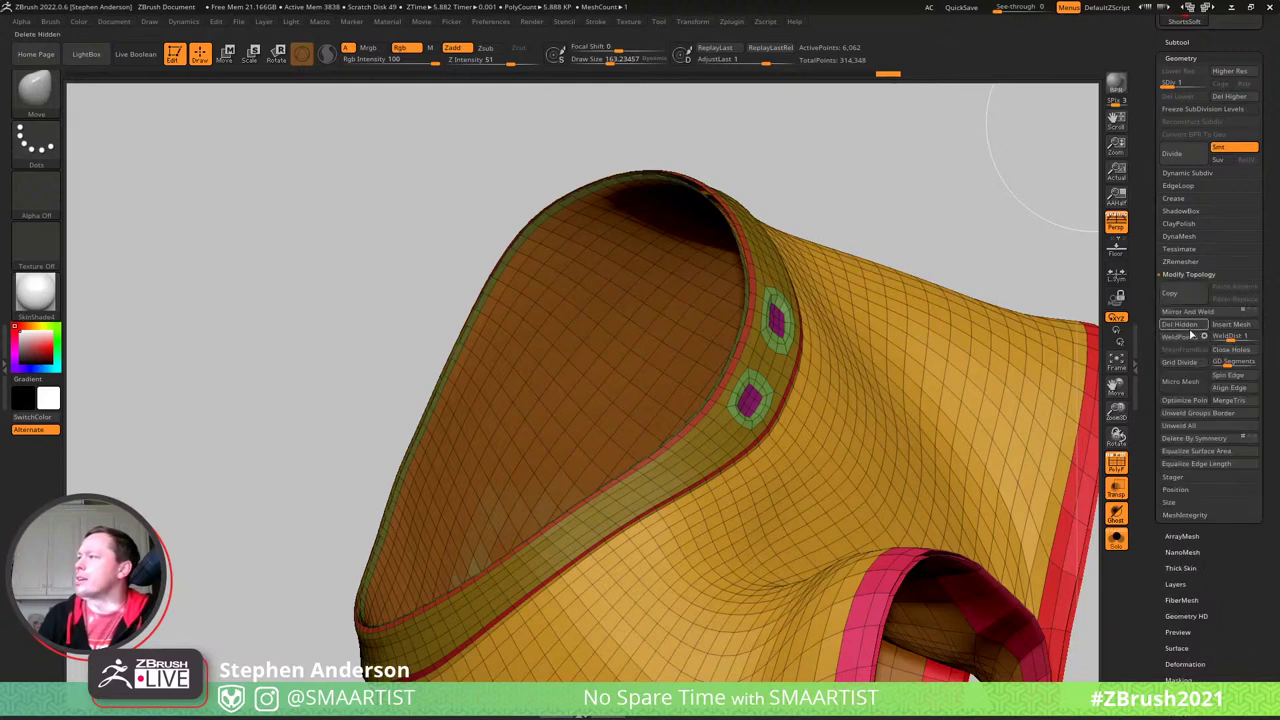
mouse_move(943, 214)
mouse_down()
mouse_move(709, 306)
mouse_move(751, 309)
mouse_up()
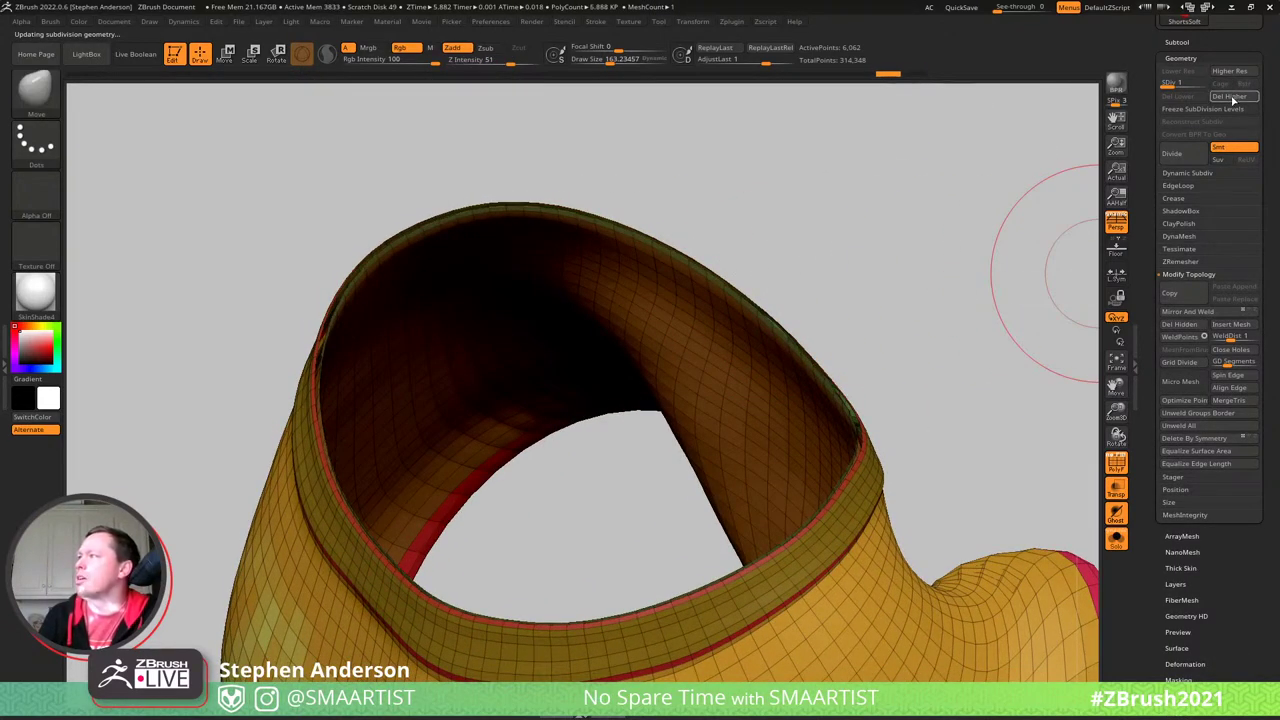
drag(977, 371, 857, 303)
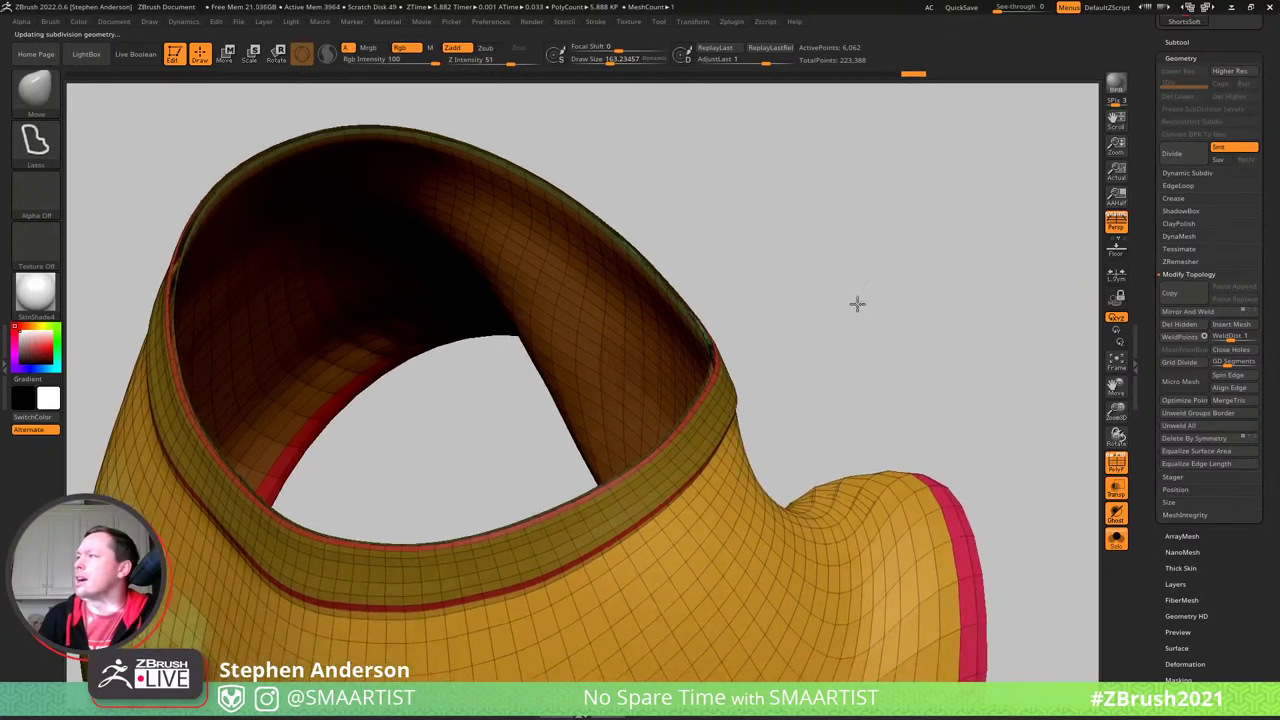
key(f)
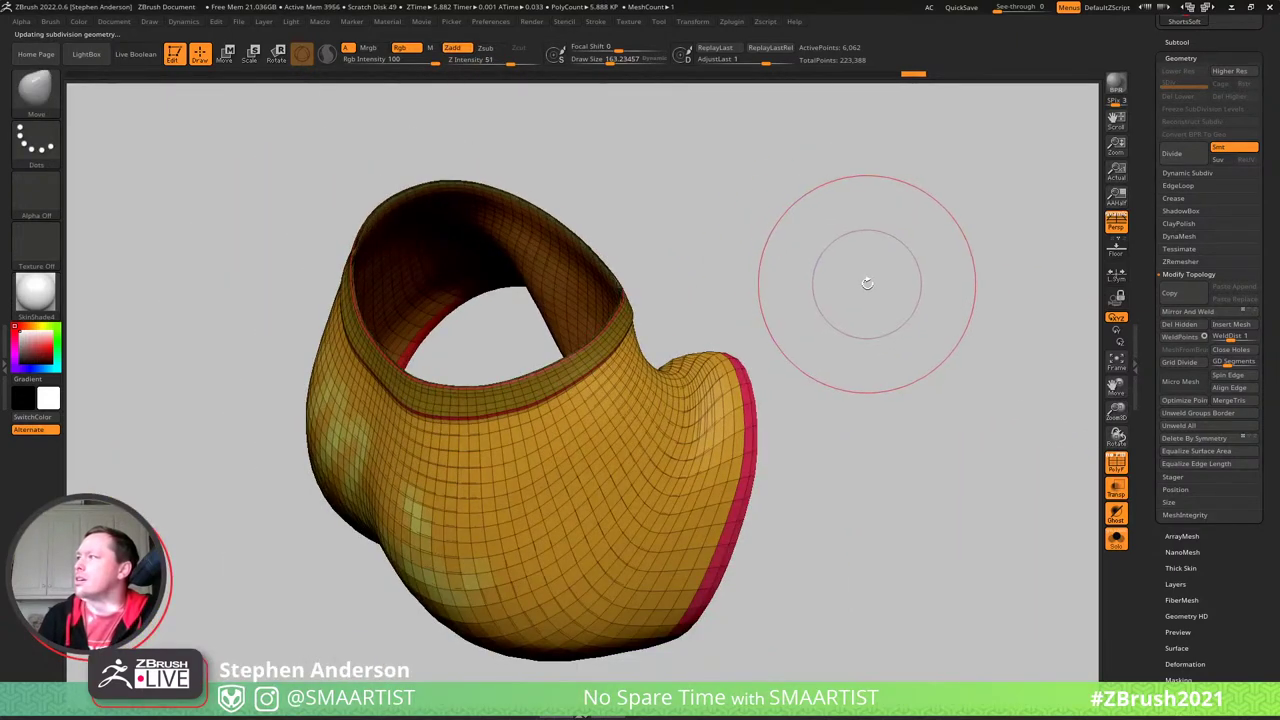
ctrl+right_drag(818, 260, 831, 267)
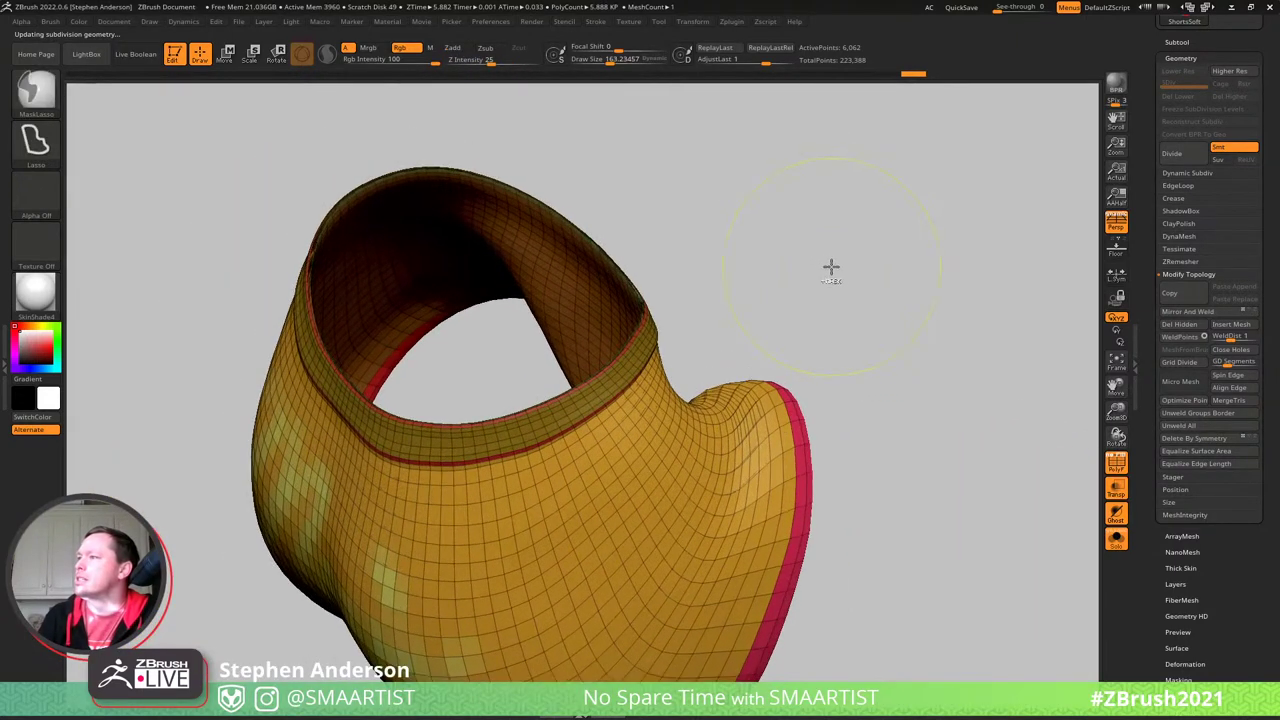
- Raise the shorts to subdivision level 3 and hide the remaining inner edge strip and the whole inner fabric shell
key(d)
key(d)
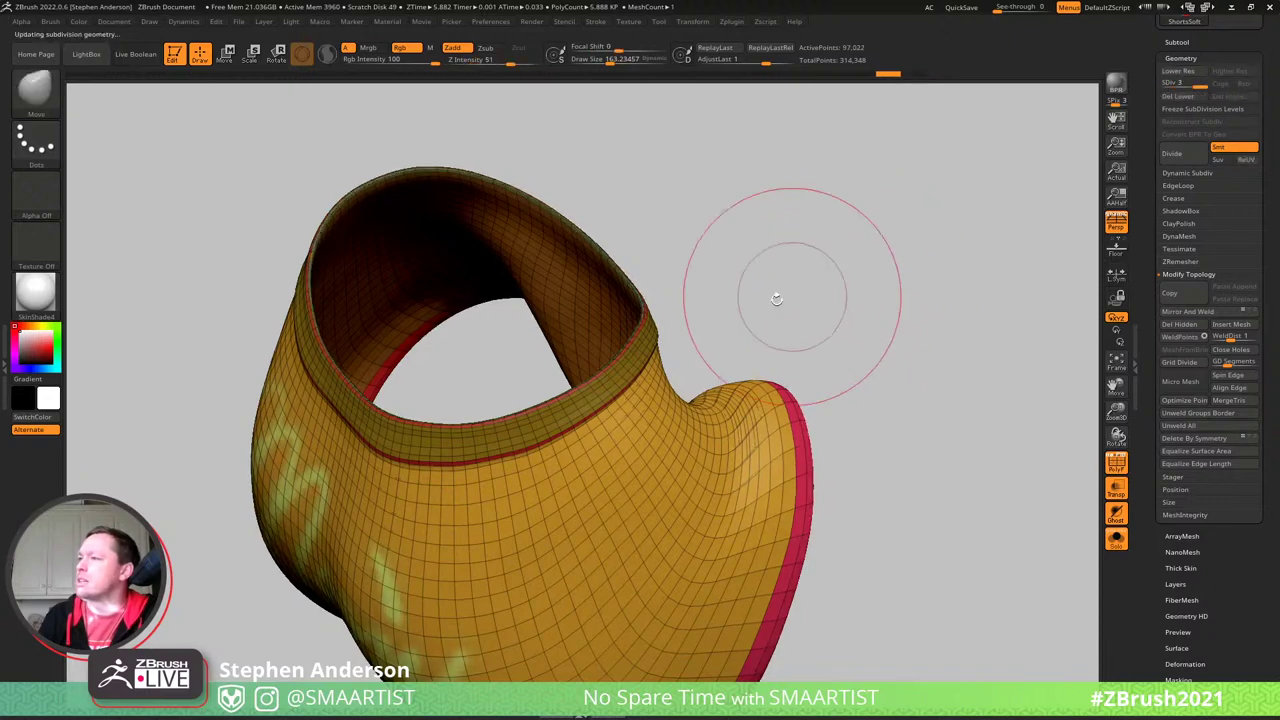
mouse_move(745, 322)
ctrl+right_down()
mouse_move(678, 360)
mouse_move(768, 414)
mouse_move(694, 346)
mouse_move(709, 334)
mouse_move(663, 306)
ctrl+right_up()
ctrl+shift+click(645, 302)
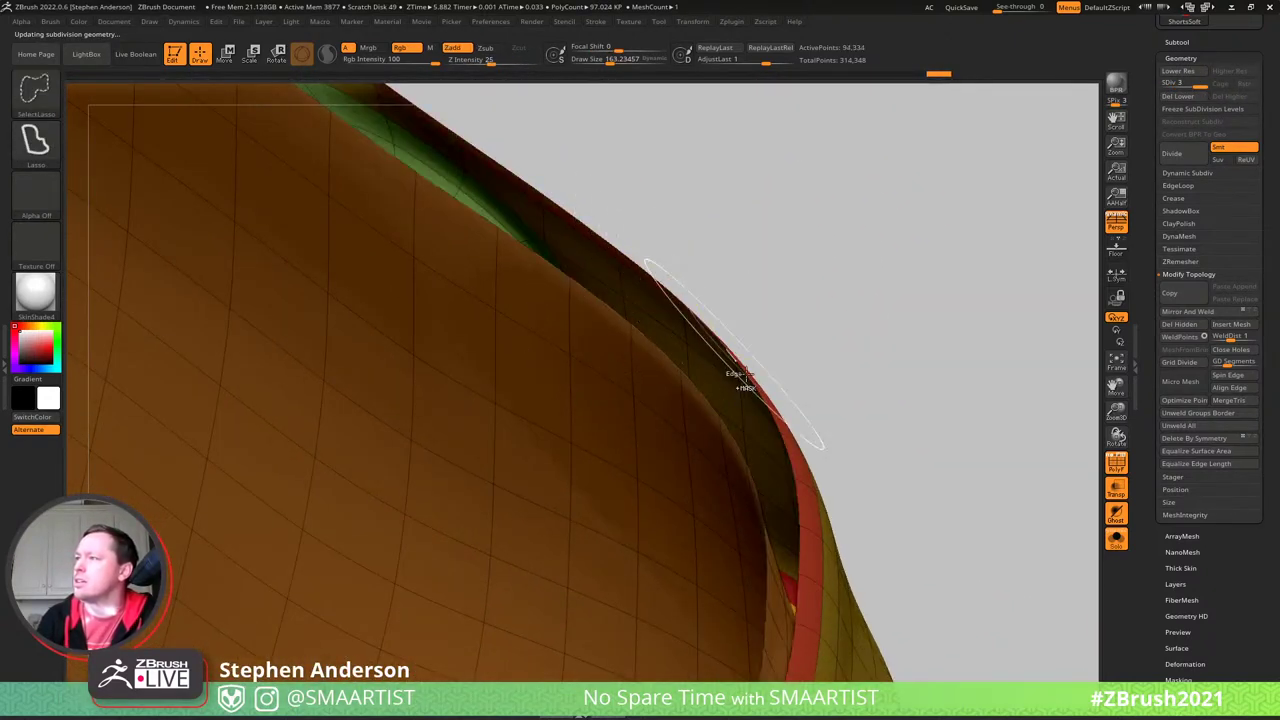
mouse_move(734, 372)
ctrl+right_down()
mouse_move(778, 366)
mouse_move(726, 329)
mouse_move(737, 357)
mouse_move(640, 337)
mouse_move(657, 297)
mouse_move(679, 322)
ctrl+right_up()
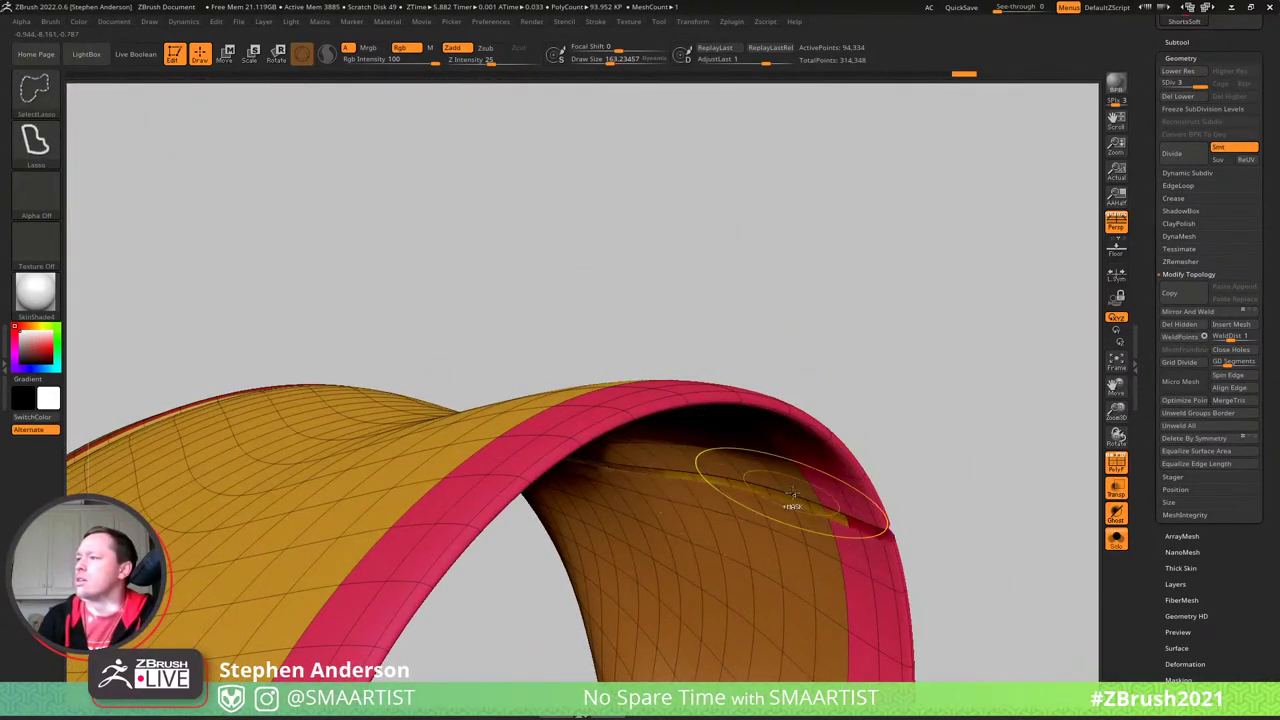
ctrl+right_drag(791, 505, 835, 578)
ctrl+shift+click(801, 476)
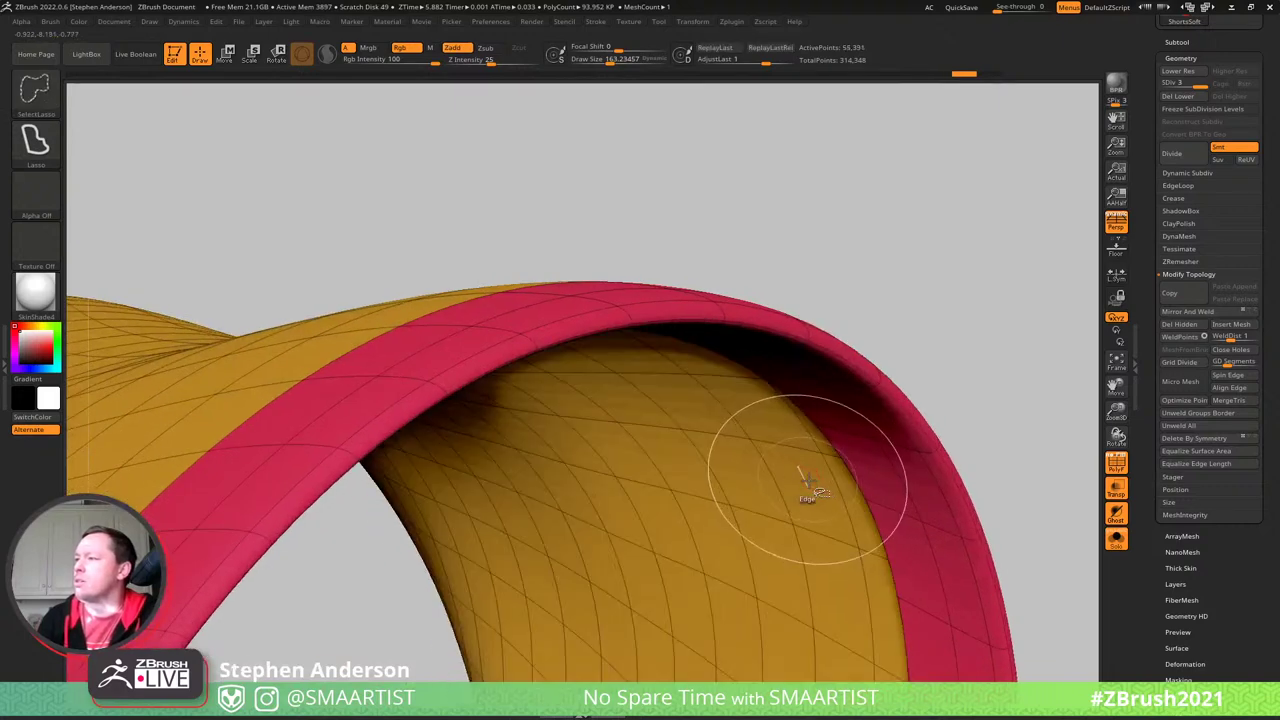
ctrl+right_drag(840, 492, 699, 442)
- Delete the lower subdivision levels and the hidden inner geometry of the shorts, and reconstruct their subdivision levels
drag(700, 442, 1043, 300)
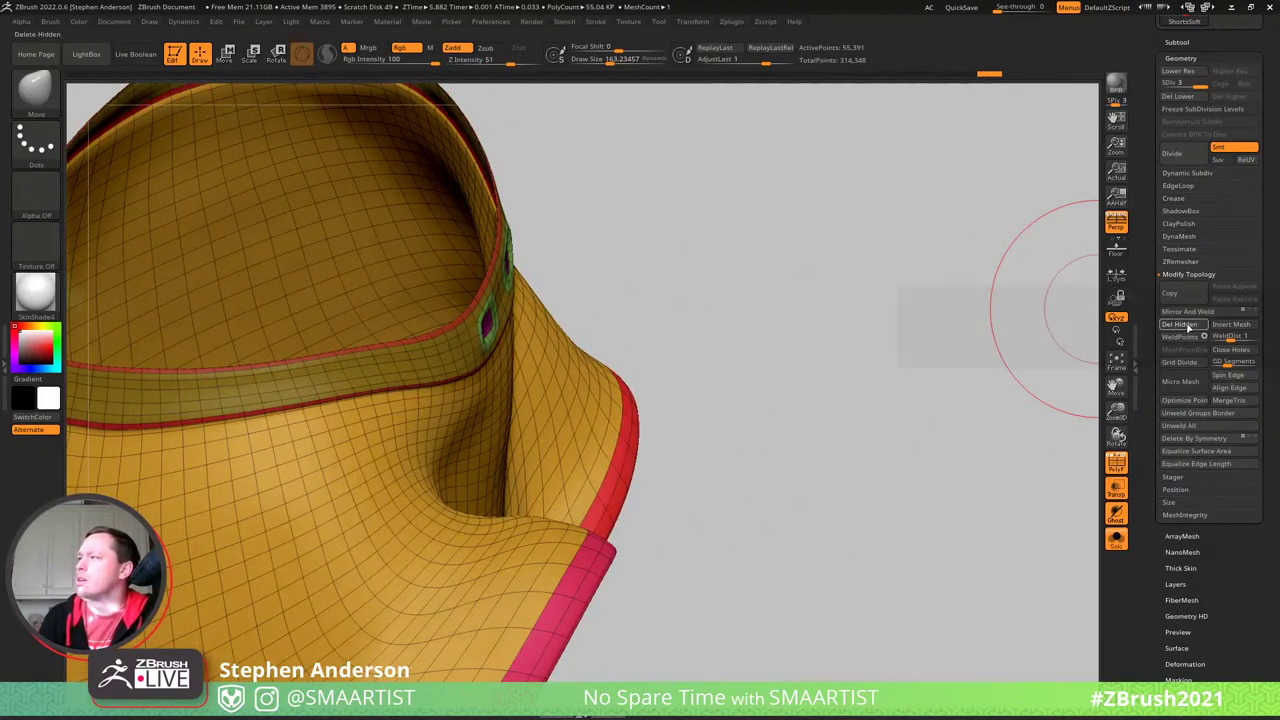
click(1176, 153)
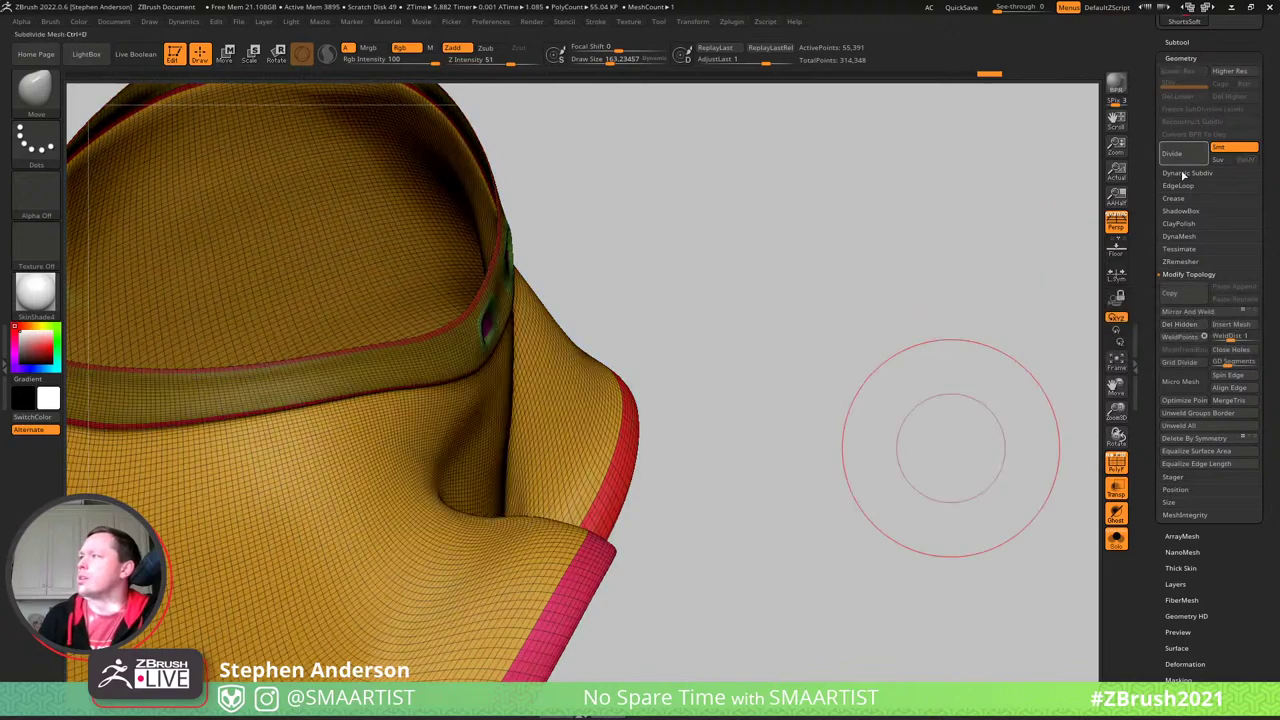
click(1183, 326)
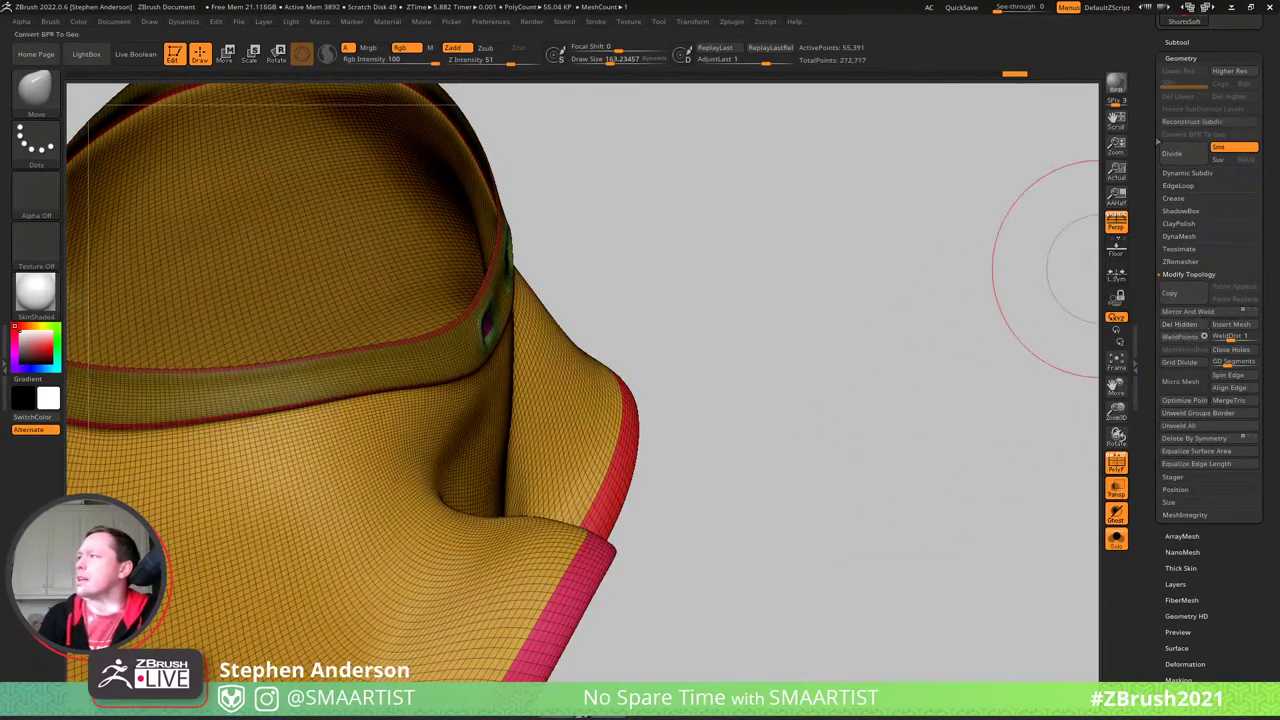
click(1214, 124)
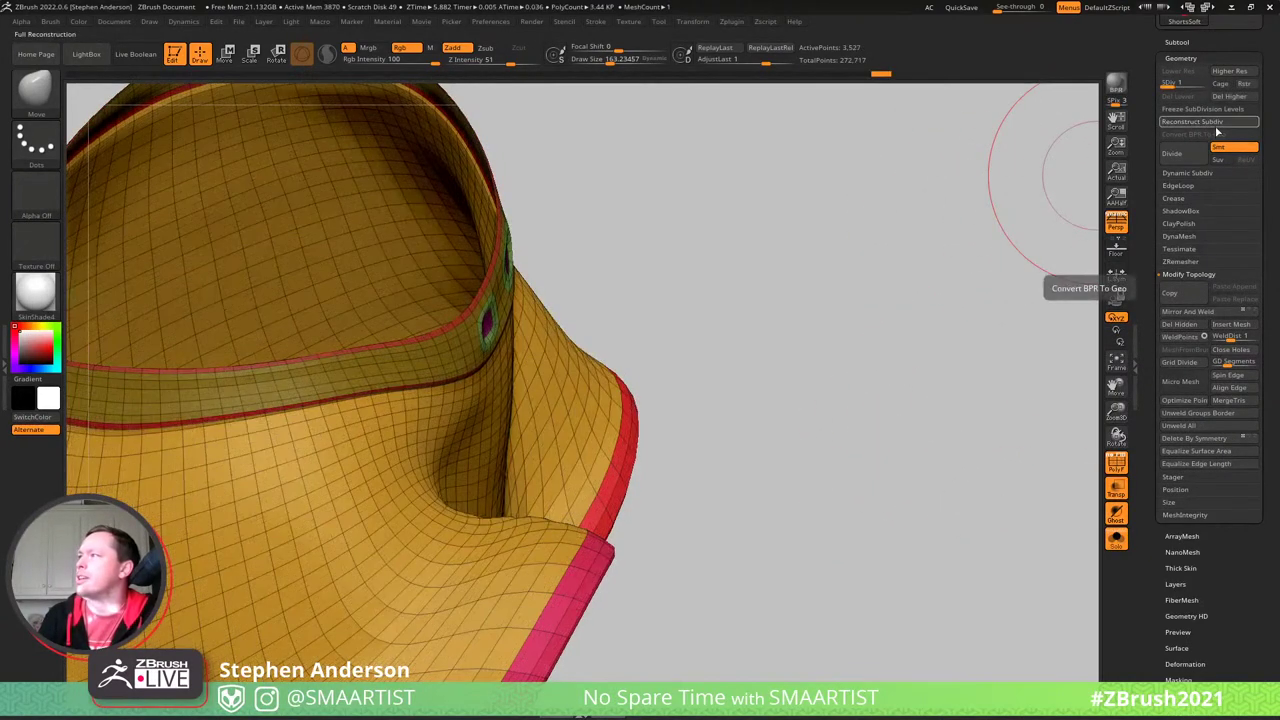
- Hide the inner strip of polygons along the bent leg's hem
drag(740, 286, 655, 383)
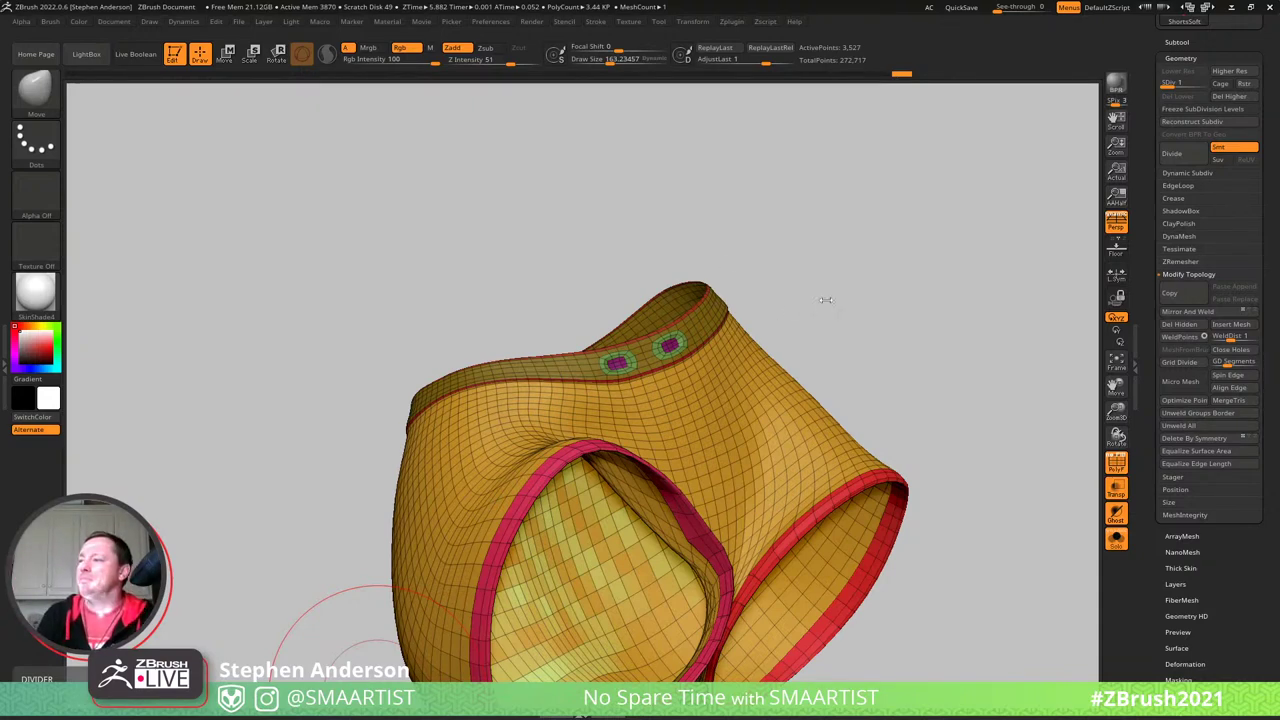
mouse_move(722, 440)
right_down()
mouse_move(760, 432)
mouse_move(706, 423)
mouse_move(697, 363)
mouse_move(594, 411)
mouse_move(664, 391)
mouse_move(690, 502)
right_up()
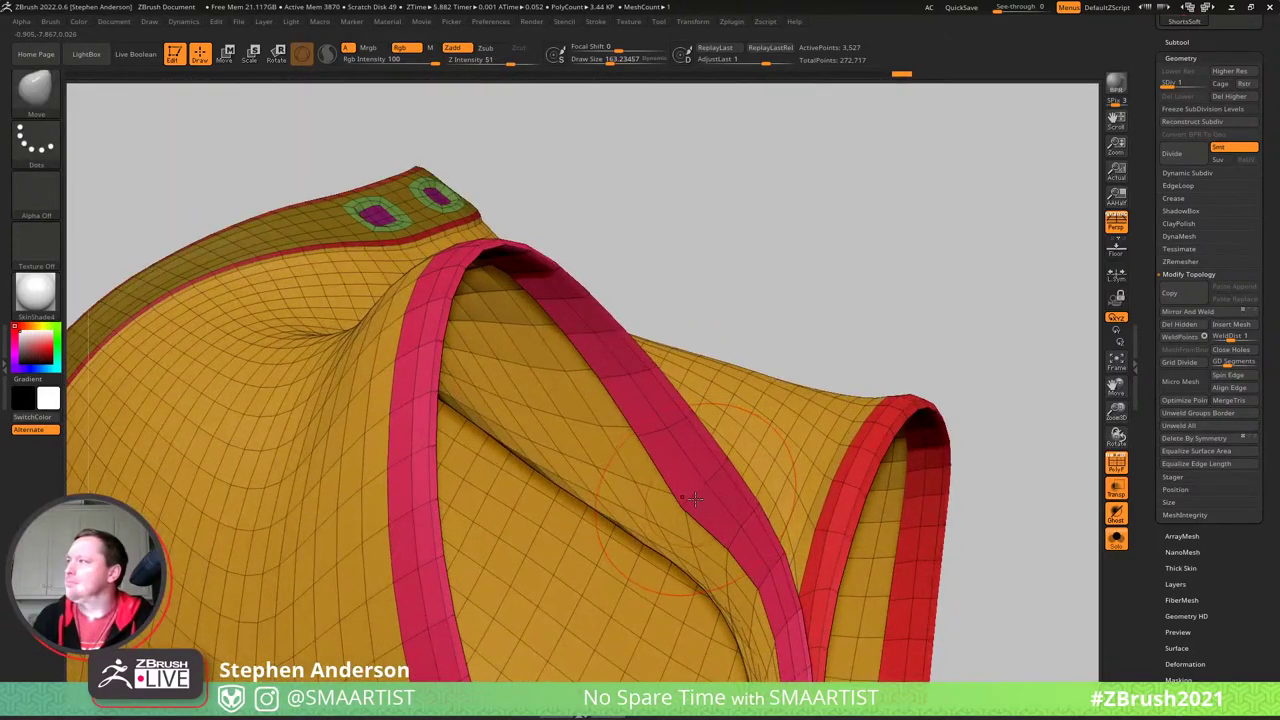
key(ctrl+shift)
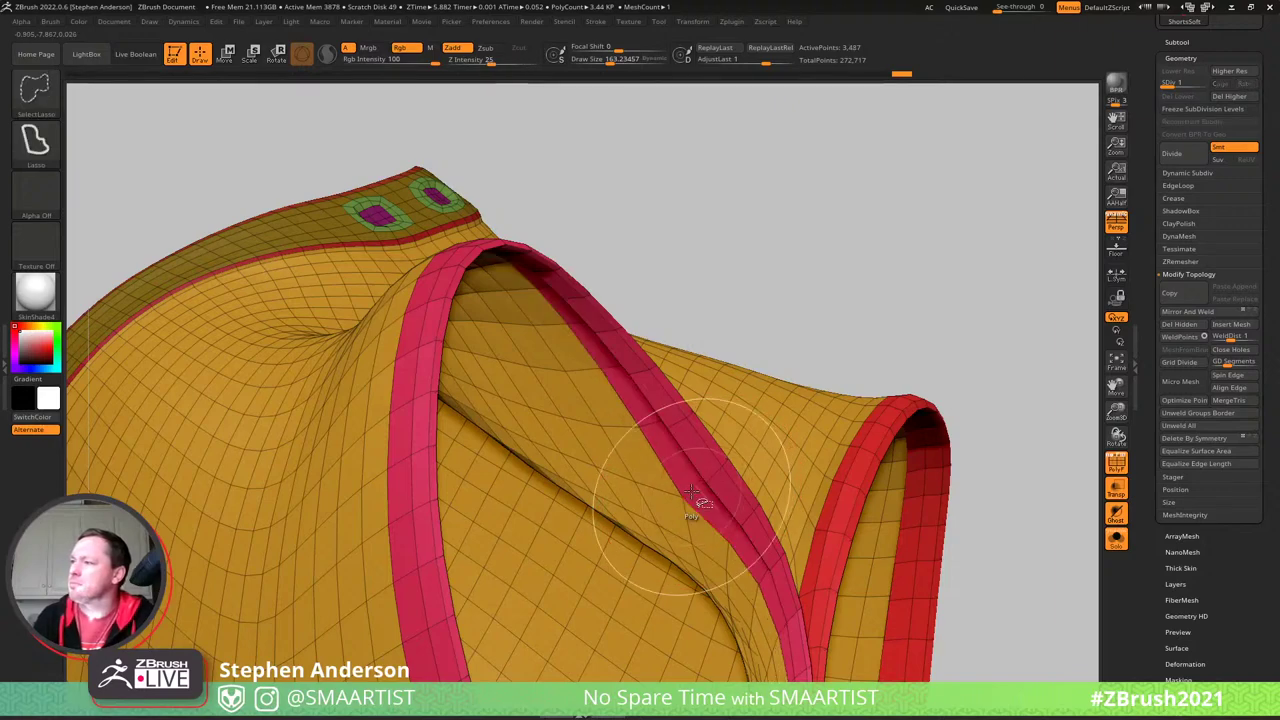
- Hide the extra inner polygon strips at the leg openings of the shorts and delete the hidden geometry
ctrl+shift+click(712, 476)
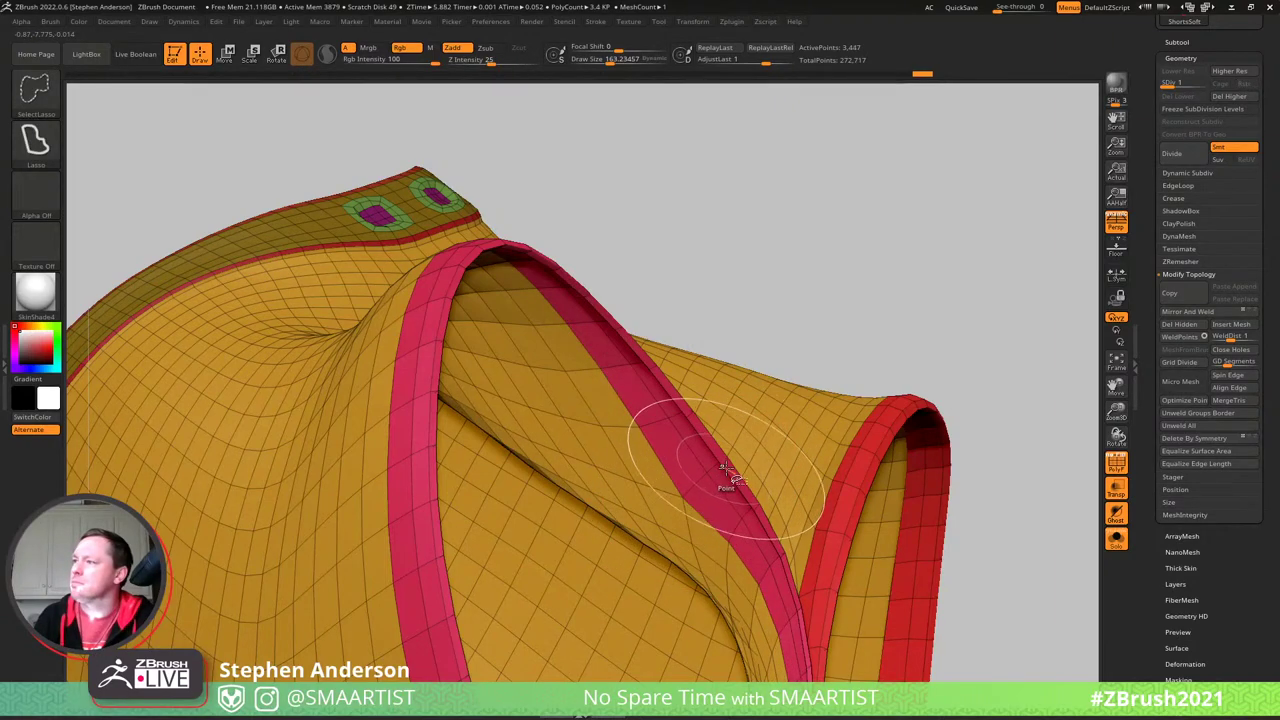
ctrl+shift+click(726, 465)
mouse_move(777, 429)
right_down()
mouse_move(703, 529)
mouse_move(600, 432)
mouse_move(634, 481)
mouse_move(622, 488)
mouse_move(586, 382)
right_up()
key(ctrl+shift)
ctrl+shift+click(623, 484)
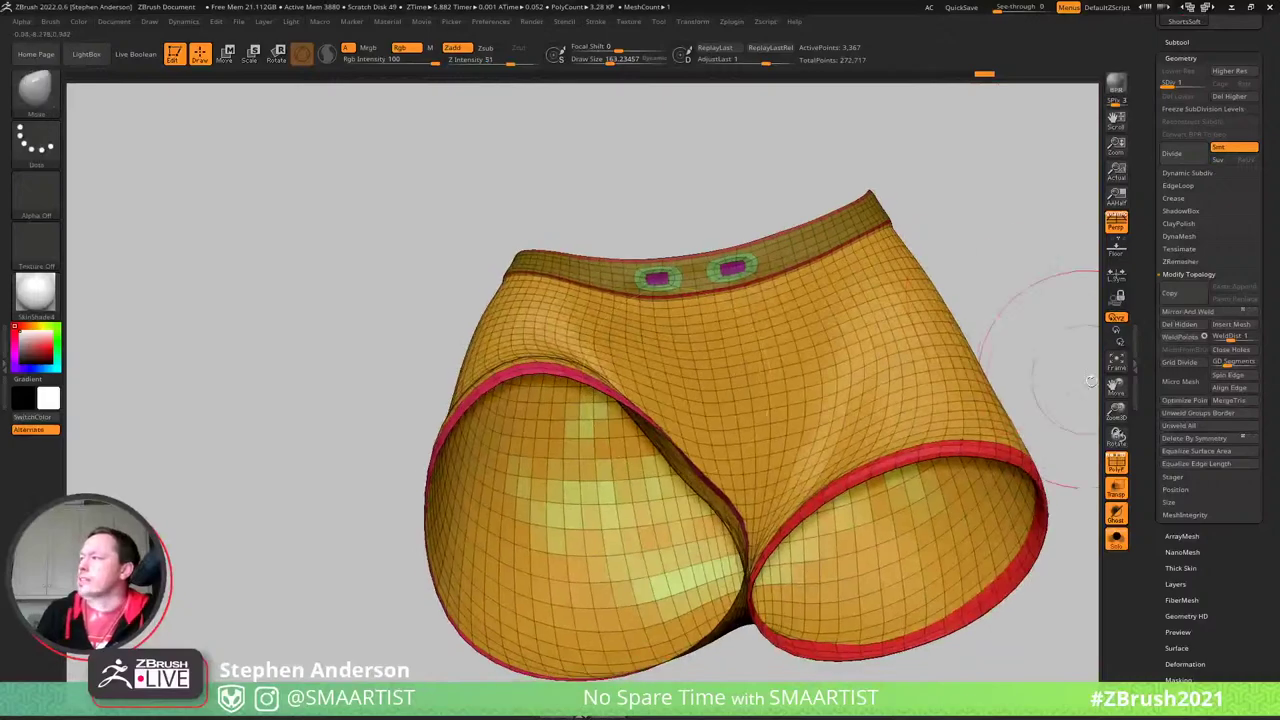
click(1183, 327)
- Preview the shorts with dynamic subdivision and return to the unsubdivided display
right_drag(997, 237, 854, 340)
key(d)
key(d)
mouse_move(759, 389)
right_down()
mouse_move(690, 430)
mouse_move(649, 411)
mouse_move(670, 402)
mouse_move(673, 418)
right_up()
key(shift+d)
key(shift+d)
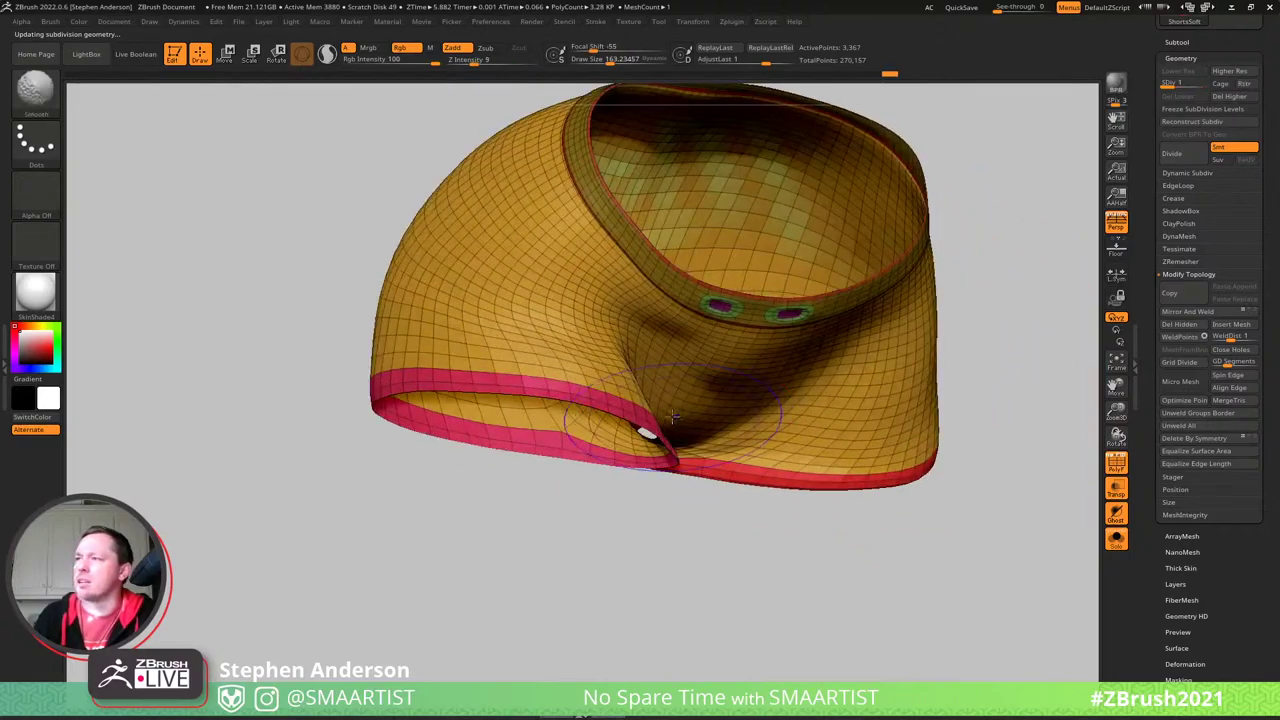
- Mask the shorts except for the pink leg hem and soften the mask's edge
mouse_move(588, 360)
right_down()
mouse_move(614, 386)
mouse_move(600, 406)
mouse_move(576, 390)
mouse_move(643, 386)
mouse_move(629, 403)
mouse_move(640, 437)
mouse_move(671, 400)
mouse_move(650, 395)
mouse_move(603, 420)
mouse_move(655, 395)
mouse_move(643, 410)
right_up()
key(w)
ctrl+click(683, 375)
key(q)
ctrl+click(606, 420)
ctrl+click(623, 417)
- Reshape the unmasked pink leg hem into a cleaner line with broad Move brush strokes
key(b)
key(m)
key(v)
key(s)
drag(643, 411, 664, 414)
drag(630, 444, 572, 455)
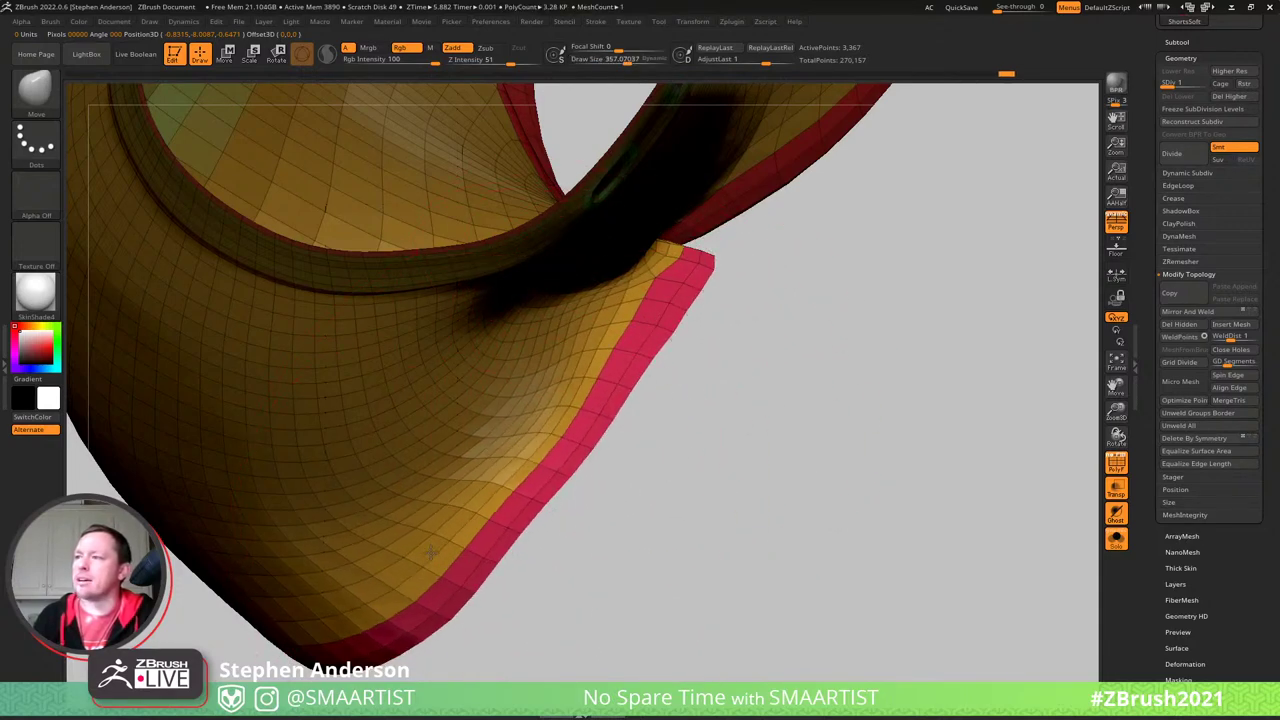
drag(578, 429, 547, 433)
- Refine the front stretch of the pink leg hem with the Move brush at a smaller draw size
key(s)
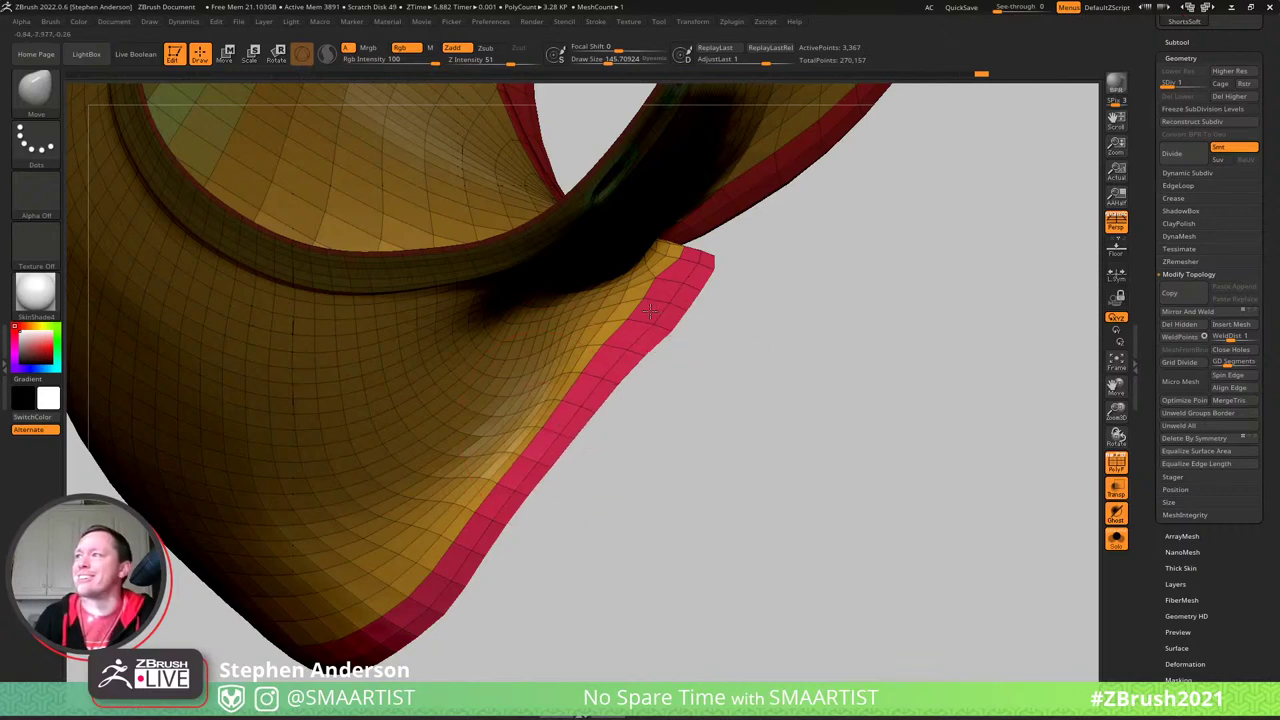
drag(785, 280, 694, 326)
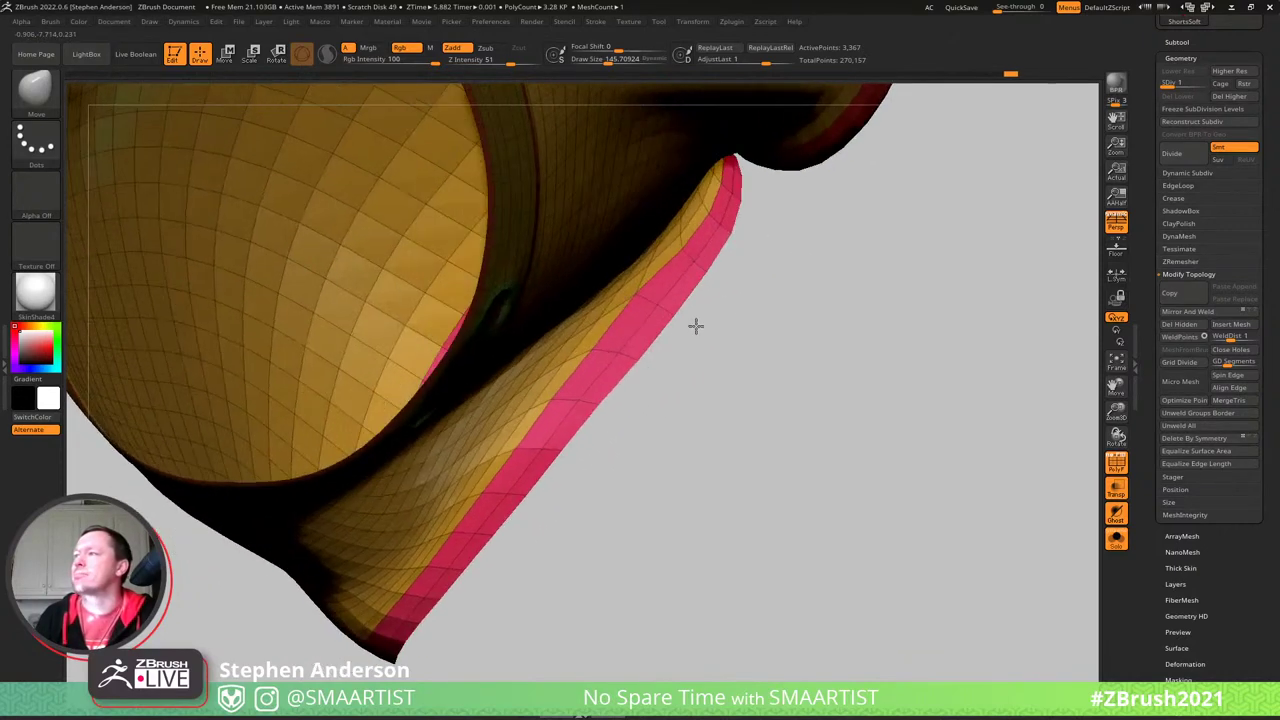
key(s)
mouse_move(689, 251)
mouse_down()
mouse_move(703, 250)
mouse_move(694, 239)
mouse_up()
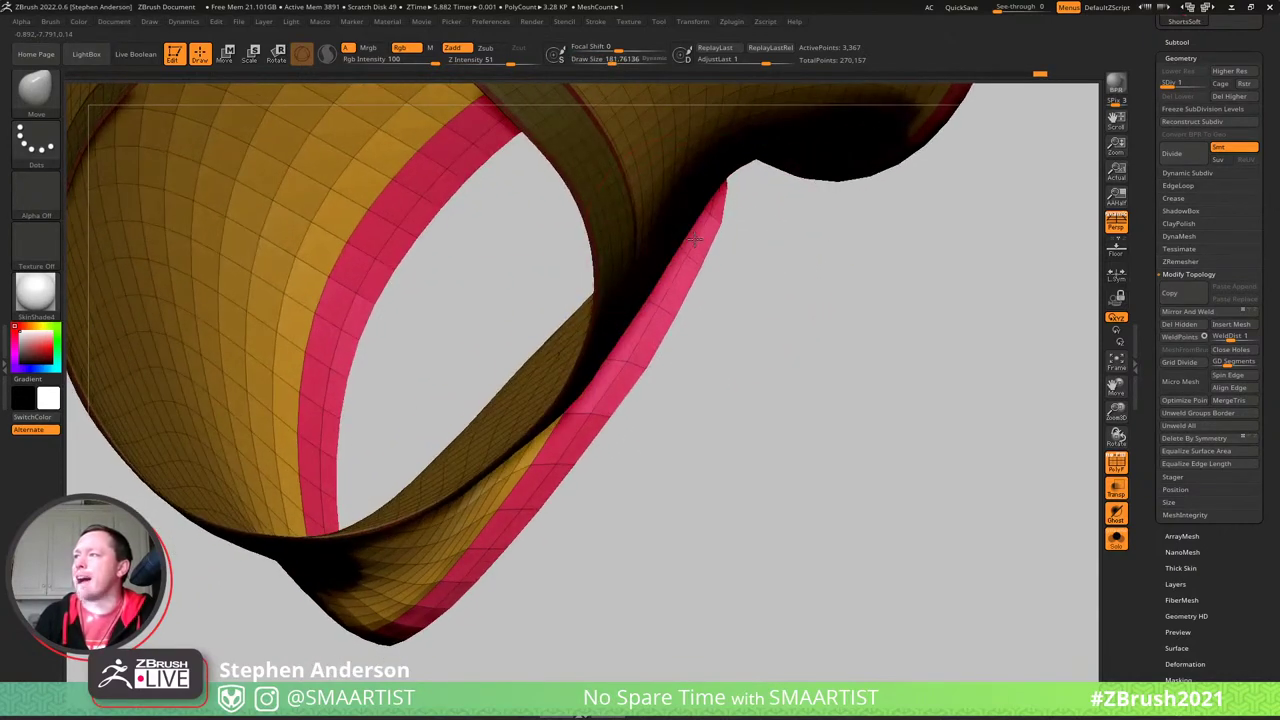
drag(637, 339, 522, 339)
mouse_move(535, 330)
right_down()
mouse_move(400, 300)
mouse_move(281, 192)
mouse_move(620, 460)
mouse_move(550, 298)
right_up()
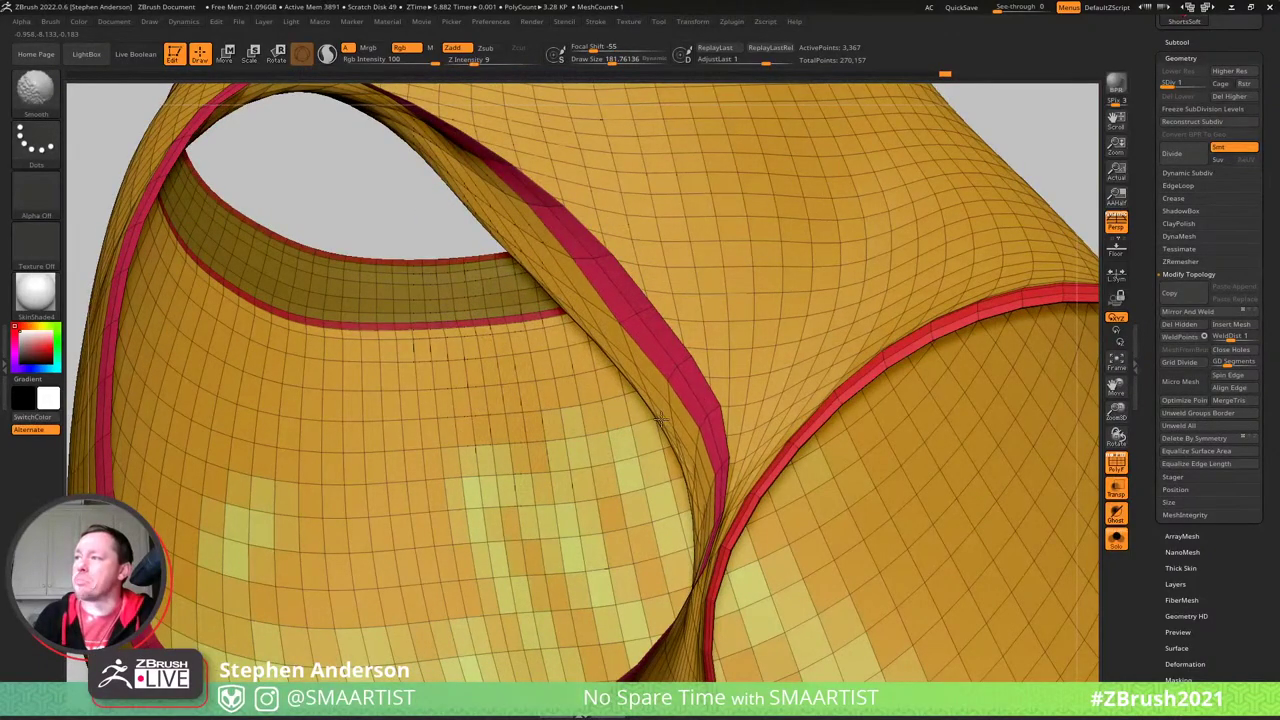
- Smooth the inner-thigh edge of the pink-hemmed leg opening and pull it into a rounder curve with Move
shift+drag(660, 420, 671, 480)
mouse_move(671, 480)
right_down()
mouse_move(760, 440)
mouse_move(685, 275)
right_up()
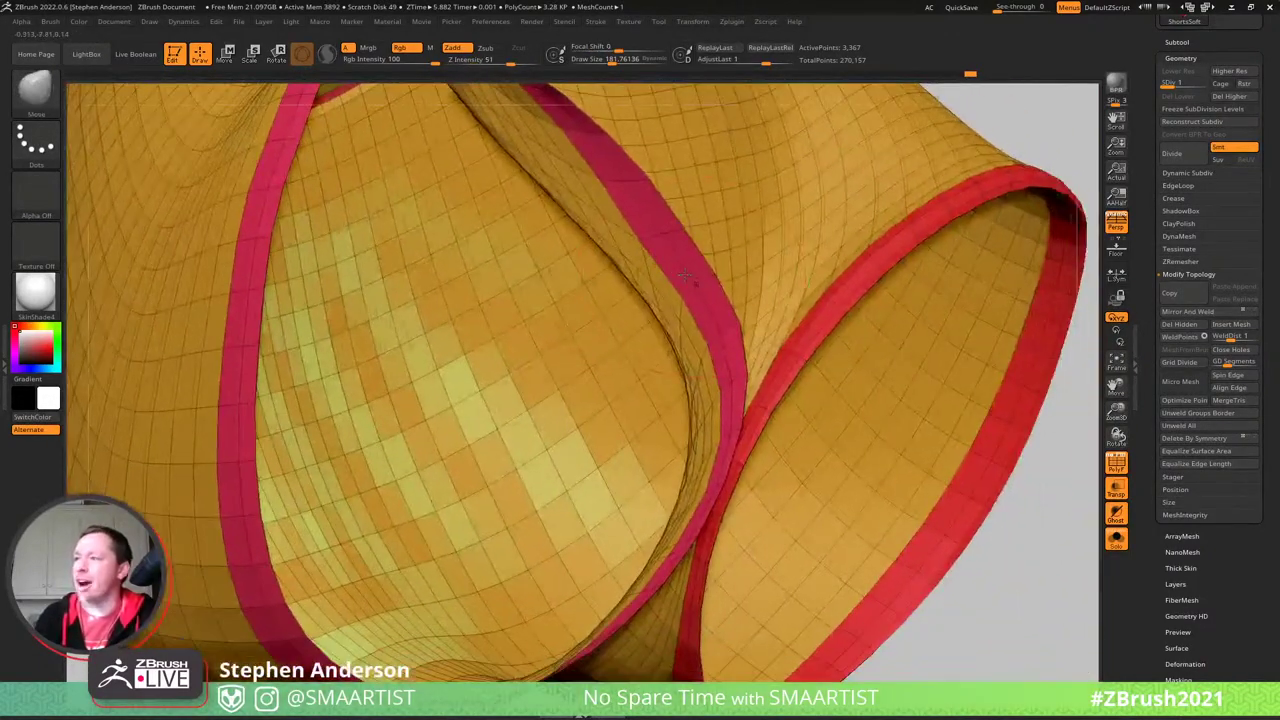
drag(686, 278, 560, 253)
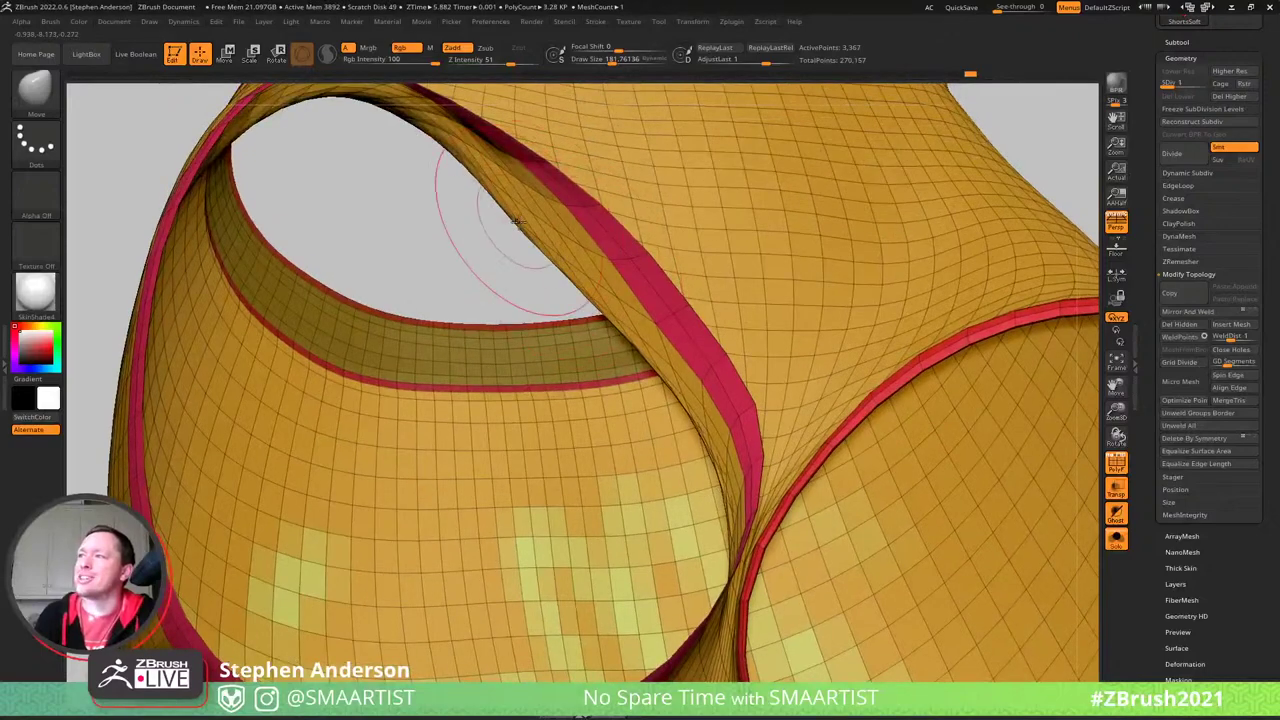
drag(624, 310, 594, 300)
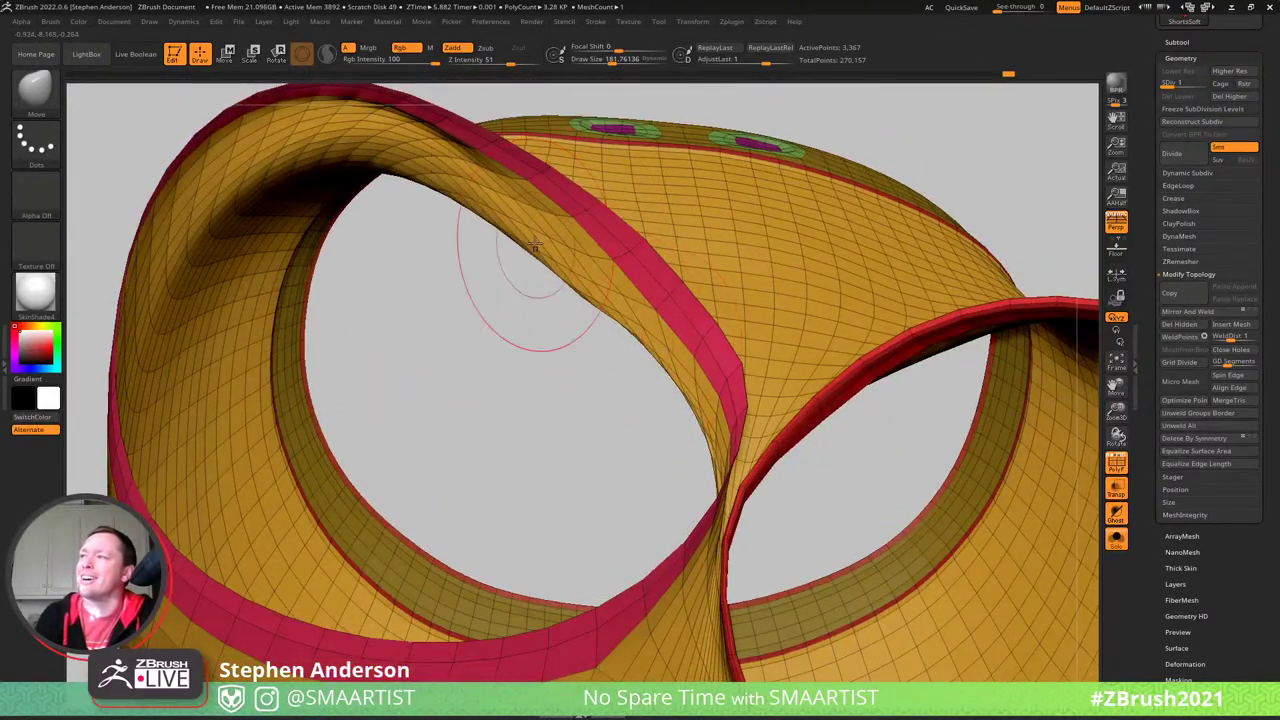
mouse_move(534, 244)
mouse_down()
mouse_move(525, 236)
mouse_move(572, 263)
mouse_up()
right_drag(572, 263, 618, 246)
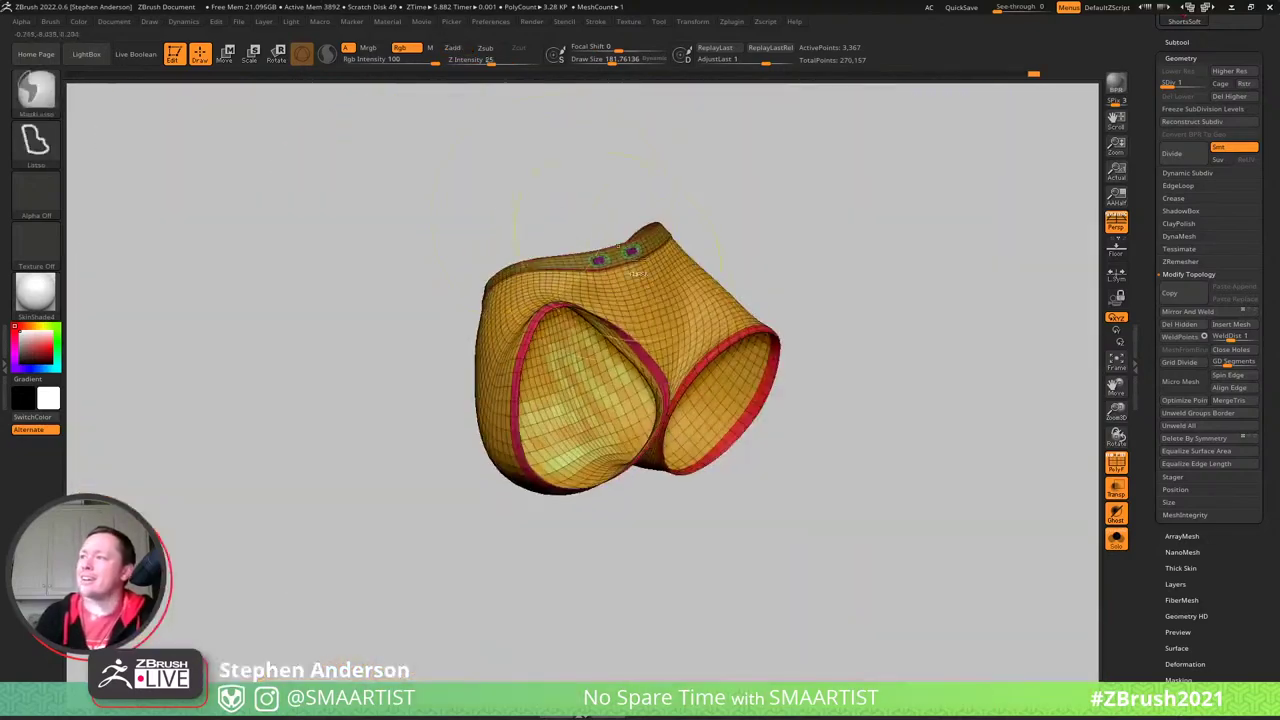
- Turn off solo display and adjust the front of the pink hem against the thigh with the rest masked
key(shift+alt+s)
mouse_move(670, 322)
right_down()
mouse_move(640, 310)
mouse_move(610, 350)
mouse_move(626, 314)
mouse_move(662, 366)
right_up()
key(w)
ctrl+click(488, 310)
key(q)
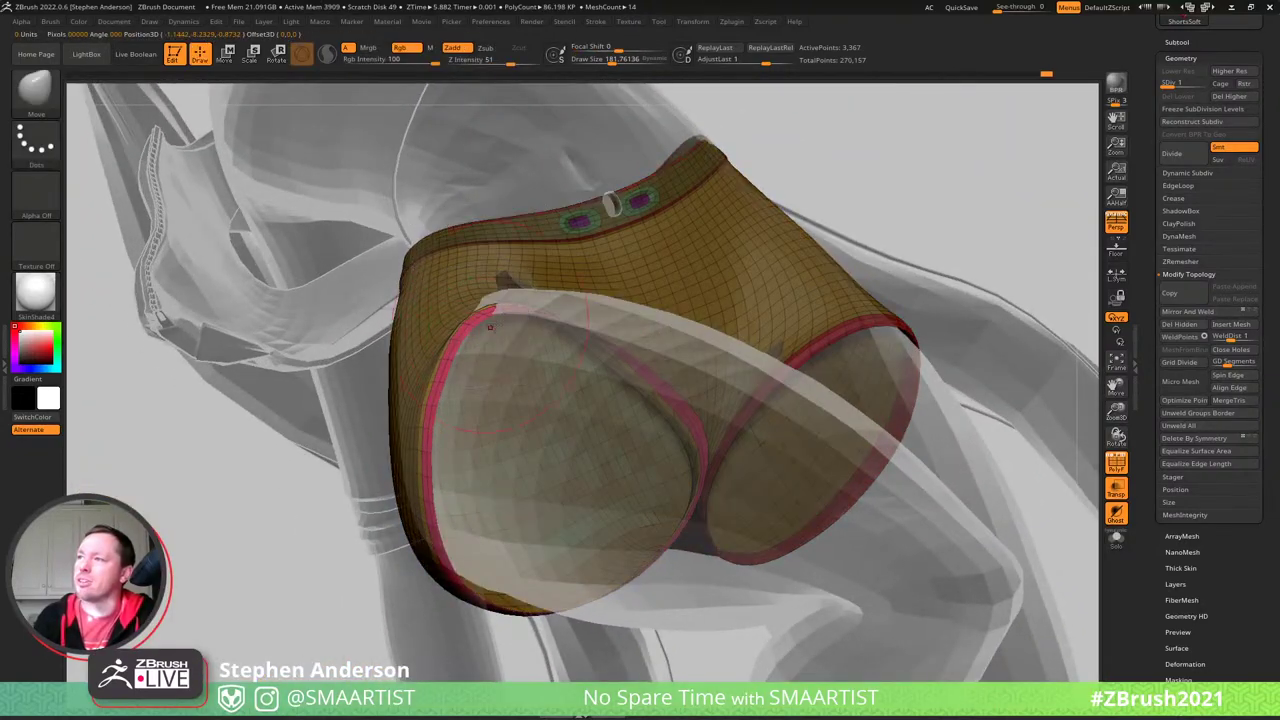
click(505, 310)
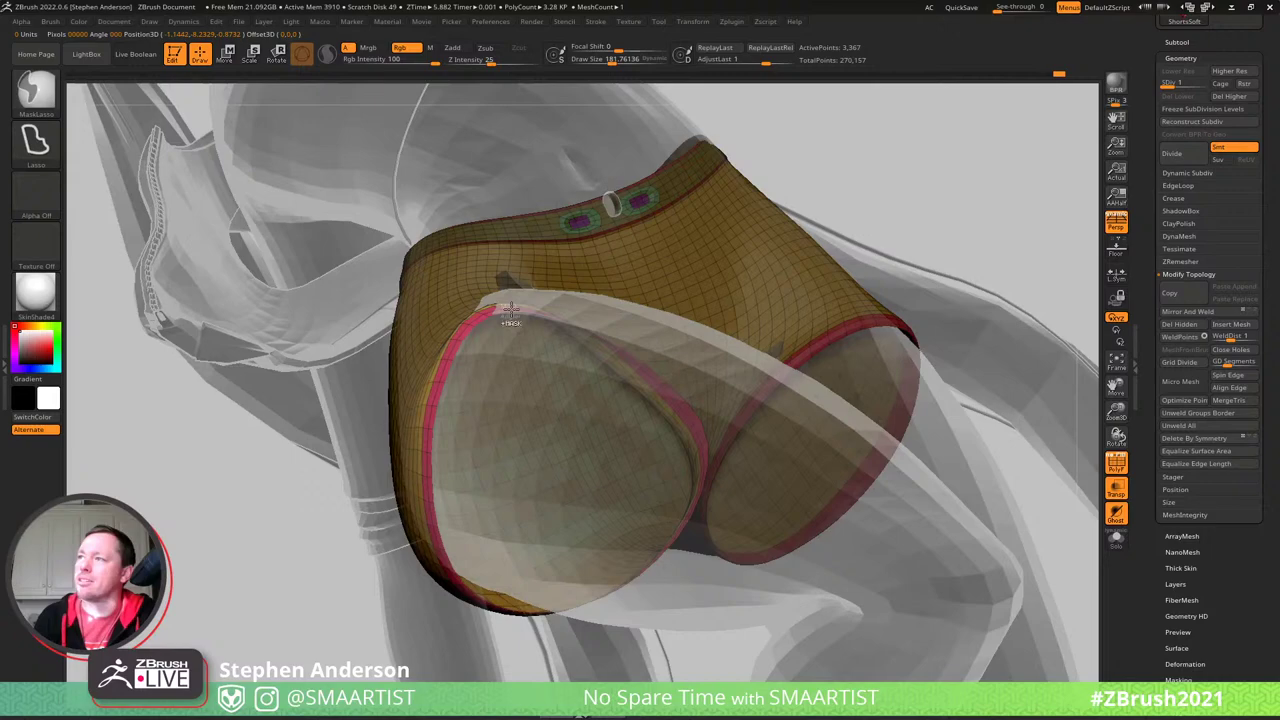
- Clear the mask from the shorts
ctrl+click(897, 177)
ctrl+click(863, 169)
drag(863, 169, 596, 326)
mouse_move(596, 320)
right_down()
mouse_move(501, 303)
mouse_move(500, 263)
right_up()
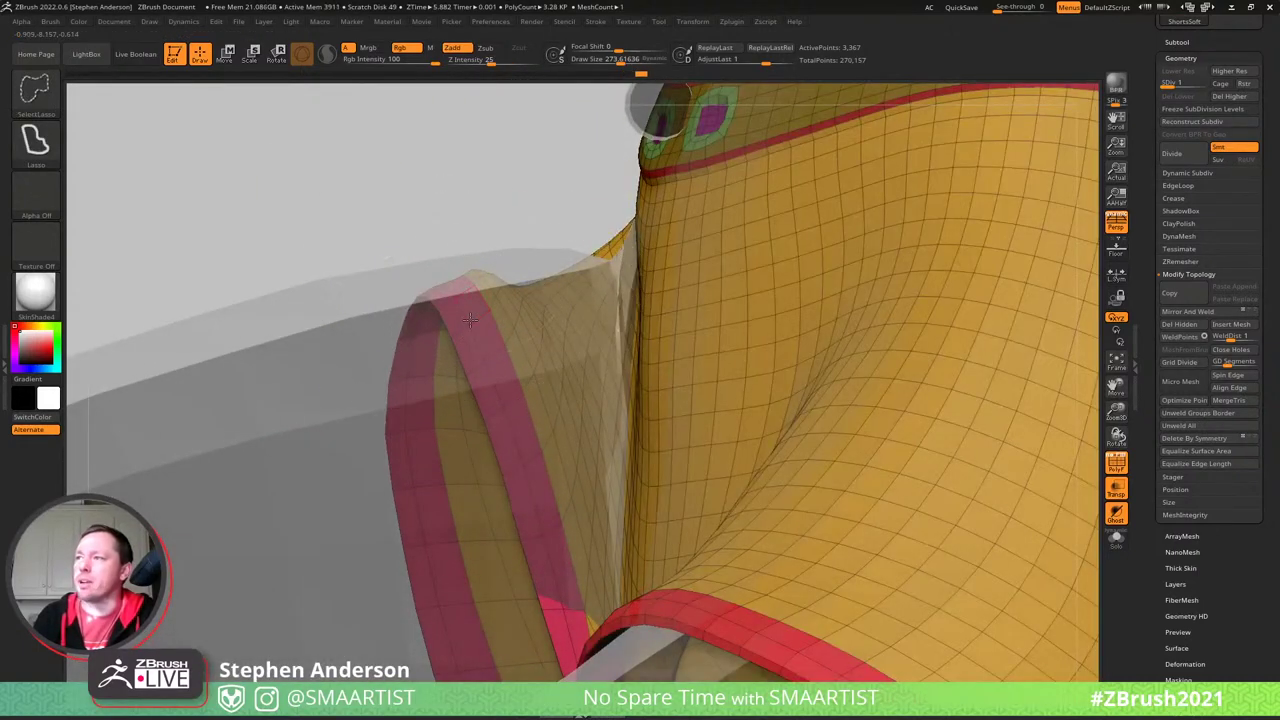
ctrl+shift+click(476, 318)
ctrl+click(472, 325)
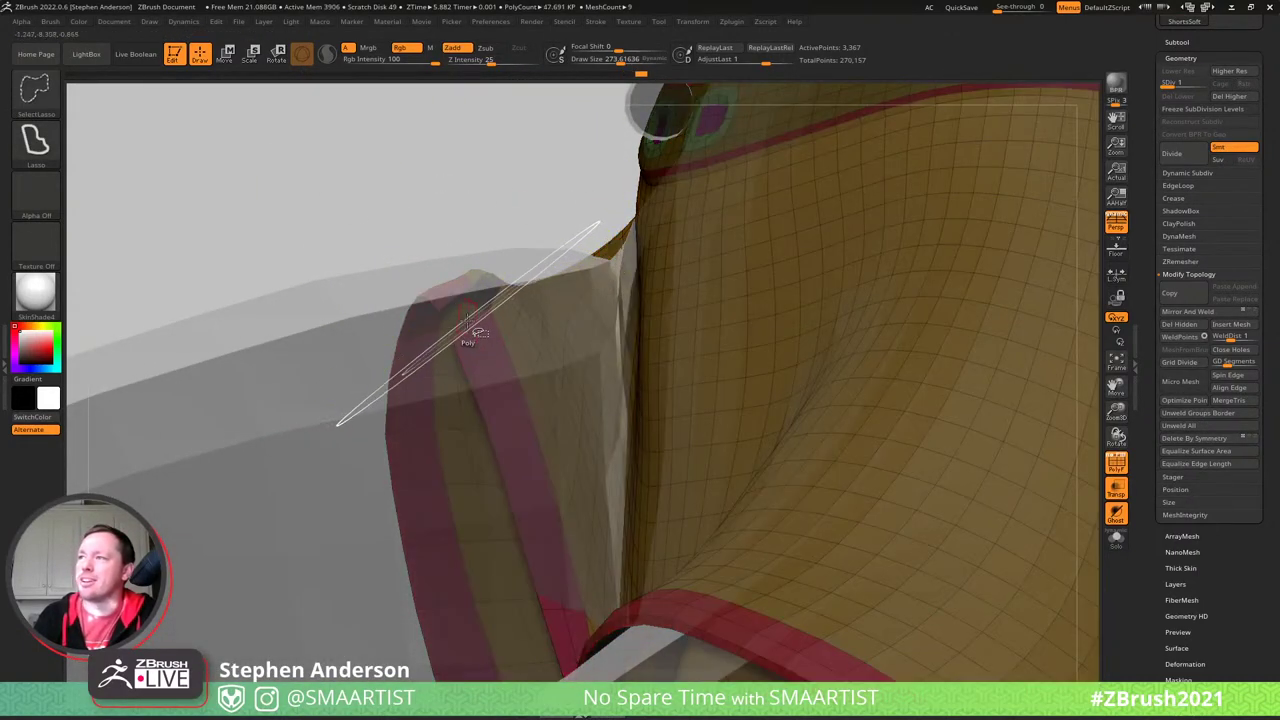
ctrl+drag(425, 188, 450, 198)
ctrl+shift+click(450, 198)
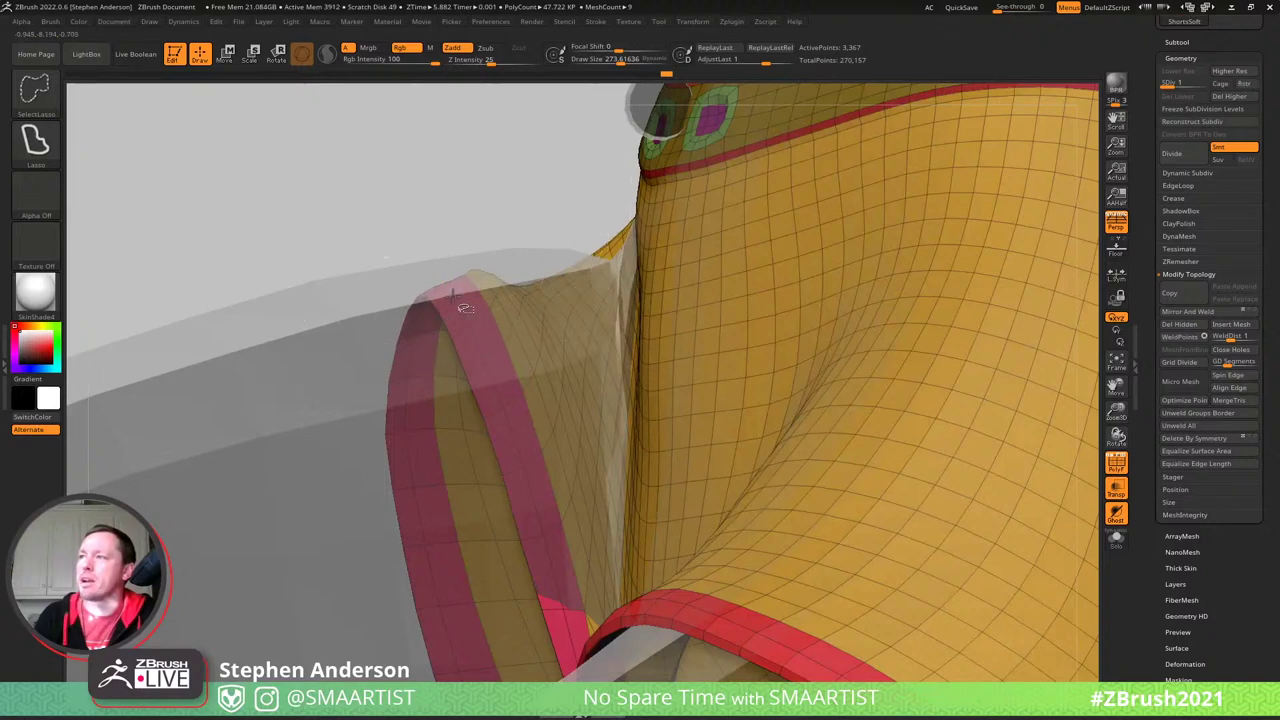
- Hide the pink hem and its adjacent polygon loops, mask the remaining shorts, unhide everything and soften the mask
ctrl+shift+click(453, 296)
ctrl+shift+click(491, 271)
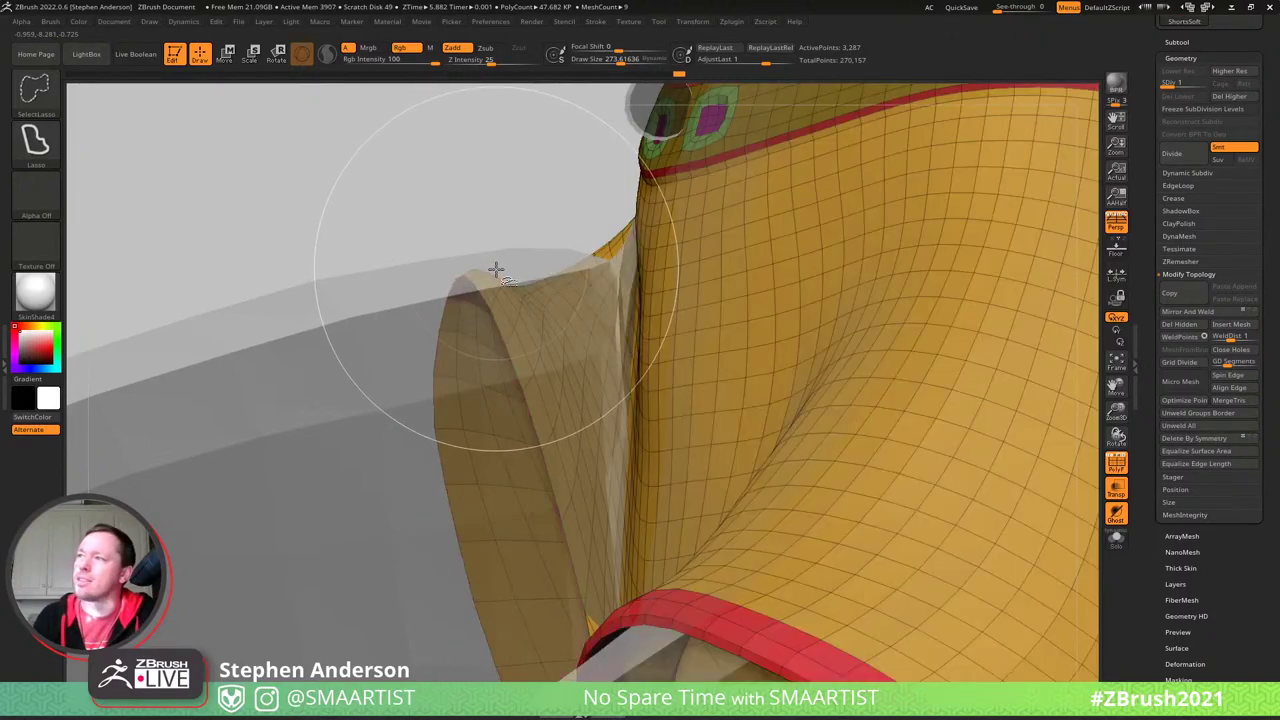
ctrl+alt+shift+click(498, 267)
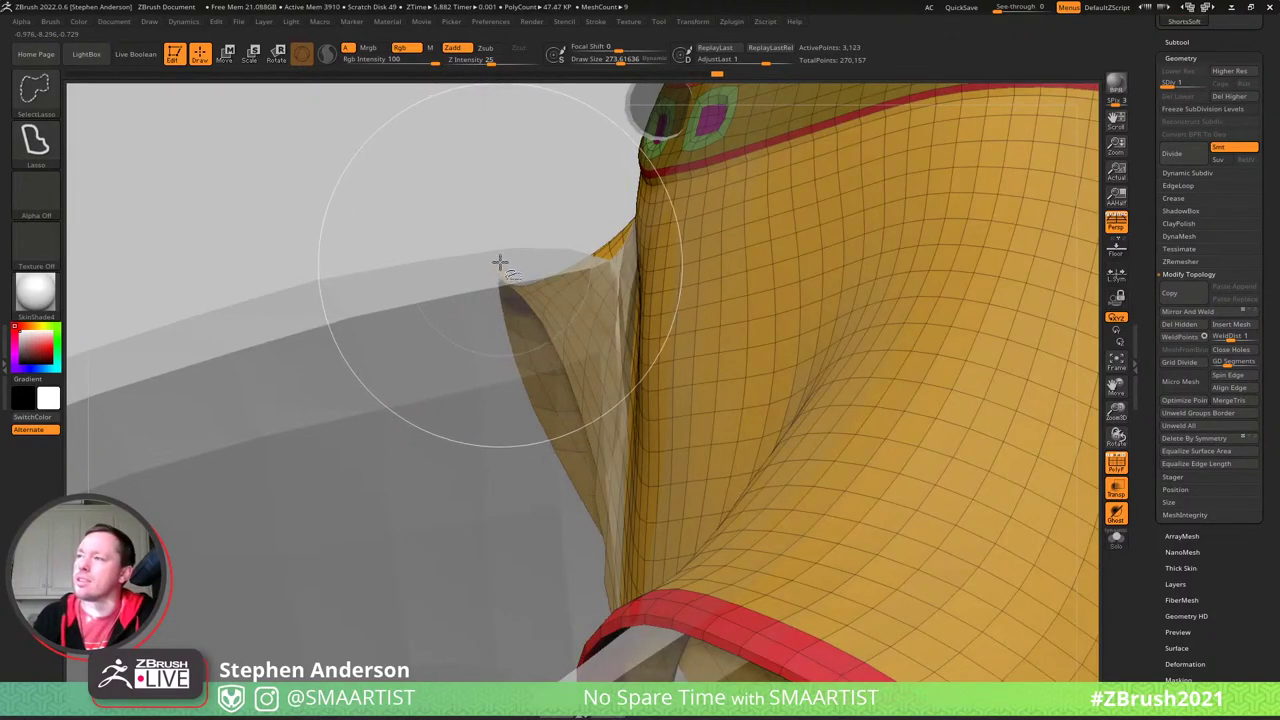
ctrl+alt+shift+click(497, 262)
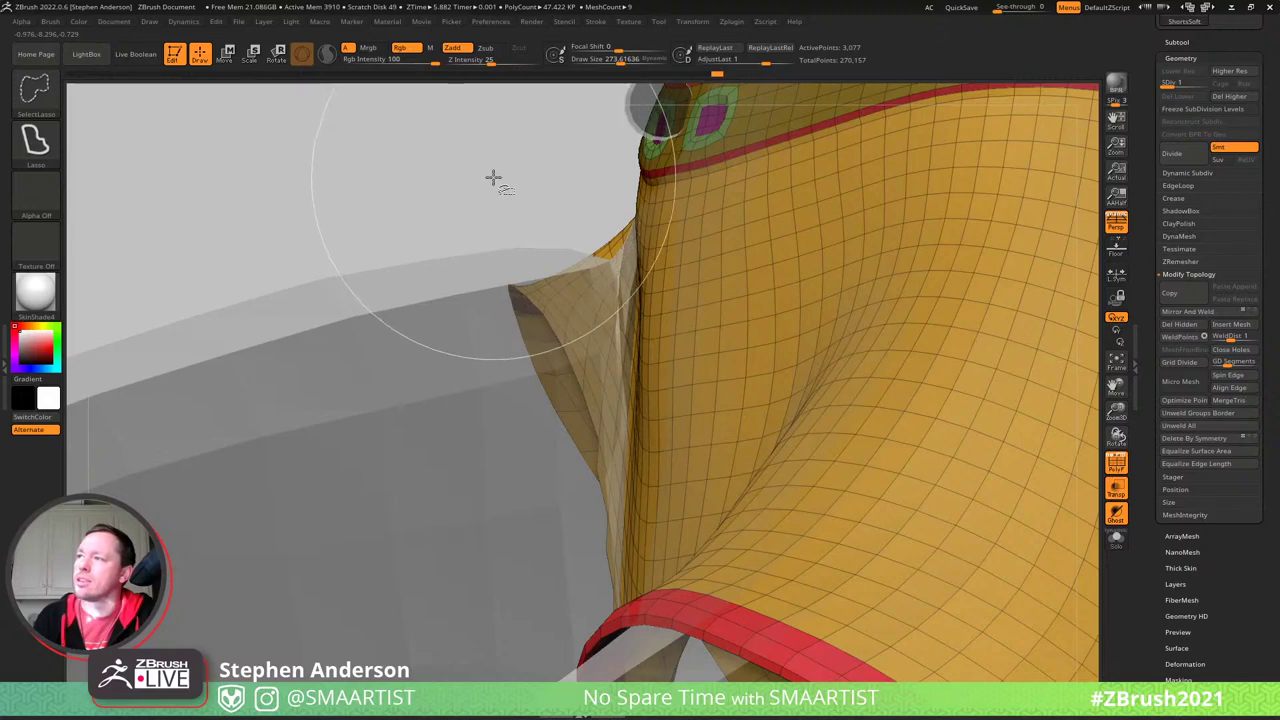
ctrl+click(493, 194)
ctrl+shift+click(491, 191)
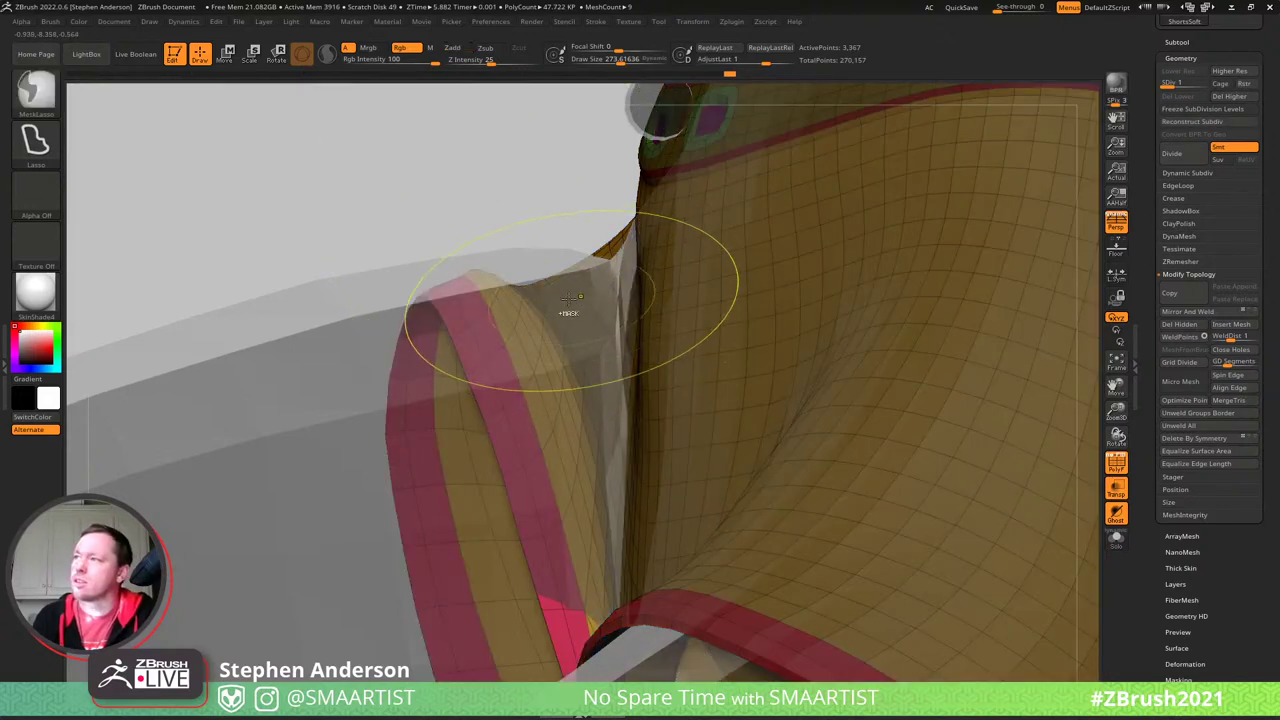
ctrl+click(537, 287)
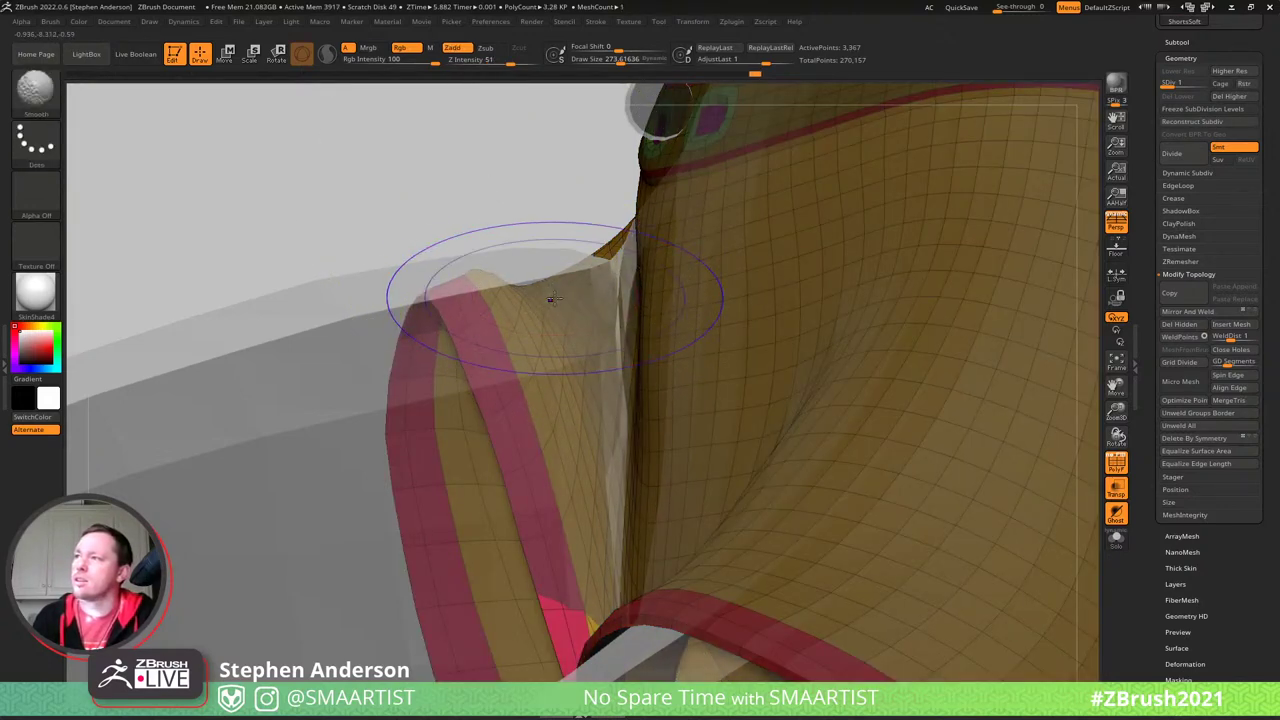
- Smooth the unmasked fabric beside the pink hem where it crosses the front and side of the thigh
shift+drag(554, 298, 551, 284)
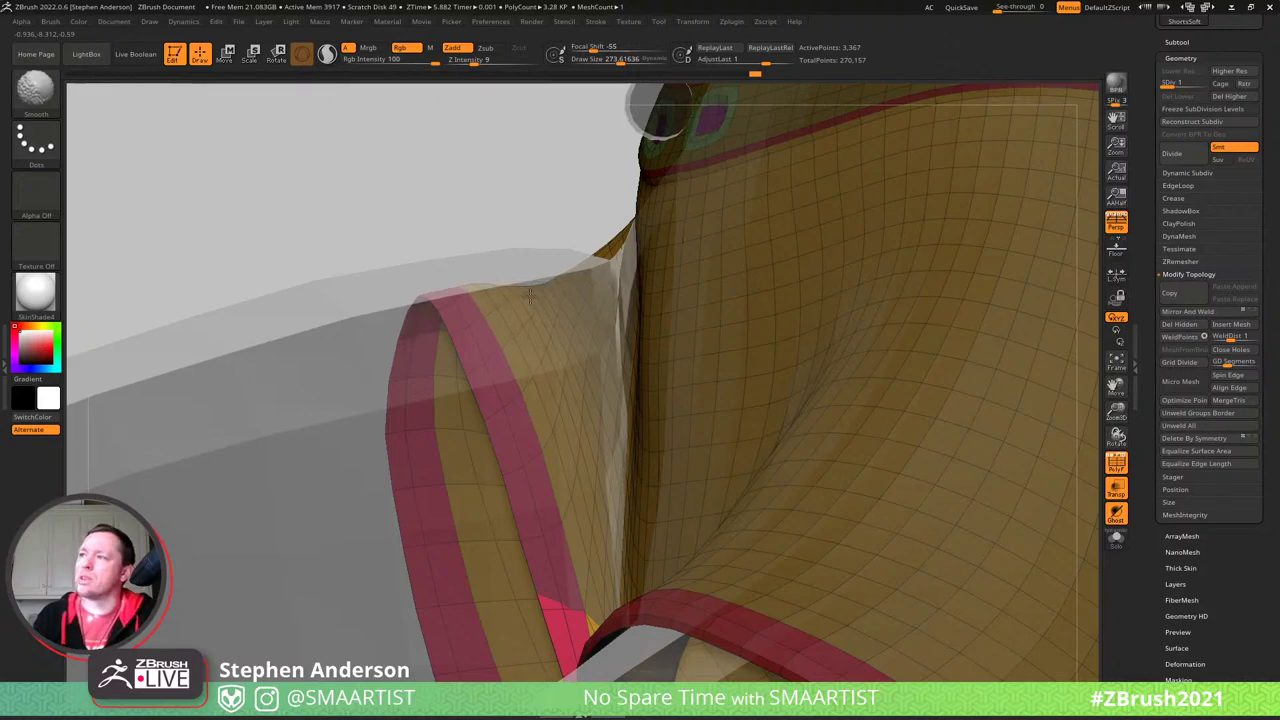
right_drag(530, 296, 643, 309)
shift+drag(509, 309, 493, 340)
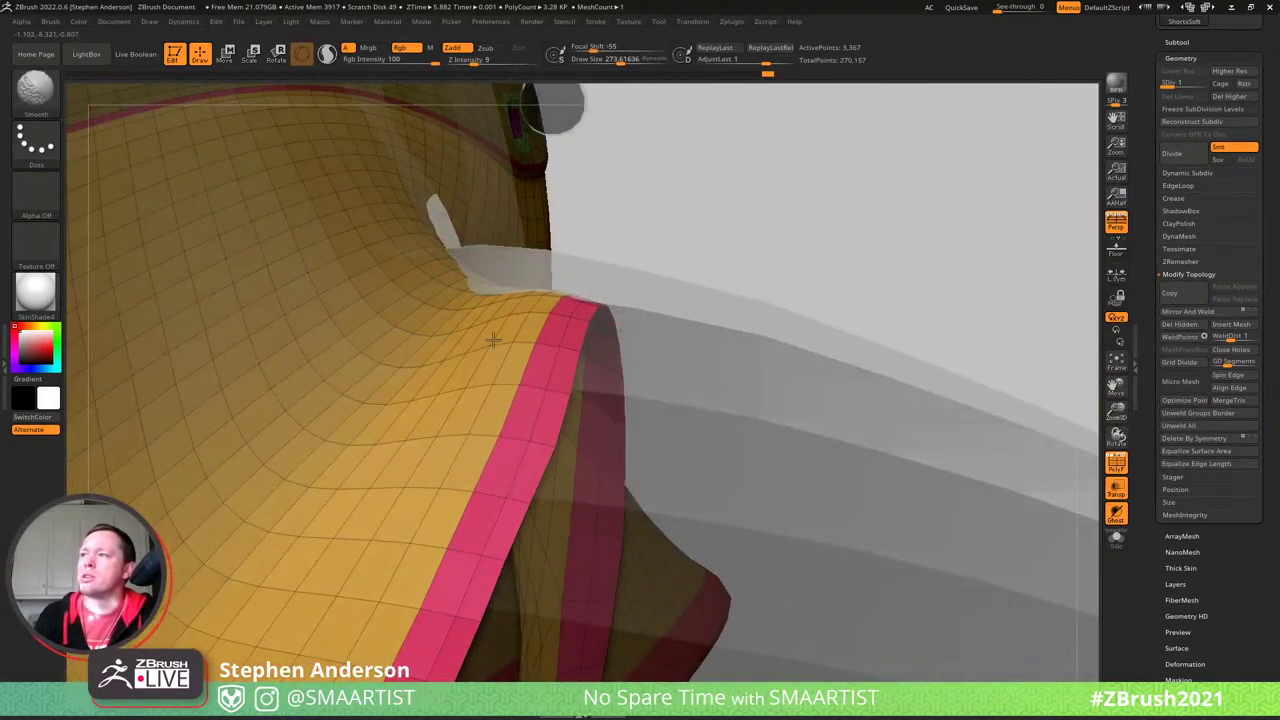
mouse_move(488, 360)
right_down()
mouse_move(560, 290)
mouse_move(640, 314)
mouse_move(628, 338)
right_up()
mouse_move(628, 338)
shift+mouse_down()
mouse_move(543, 334)
mouse_move(563, 343)
mouse_move(475, 256)
shift+mouse_up()
- Reshape the underside of the pink-hemmed leg around the buttock with Move at a larger draw size
key(s)
key(s)
click(526, 344)
mouse_move(473, 258)
right_down()
mouse_move(591, 294)
mouse_move(580, 345)
mouse_move(628, 318)
right_up()
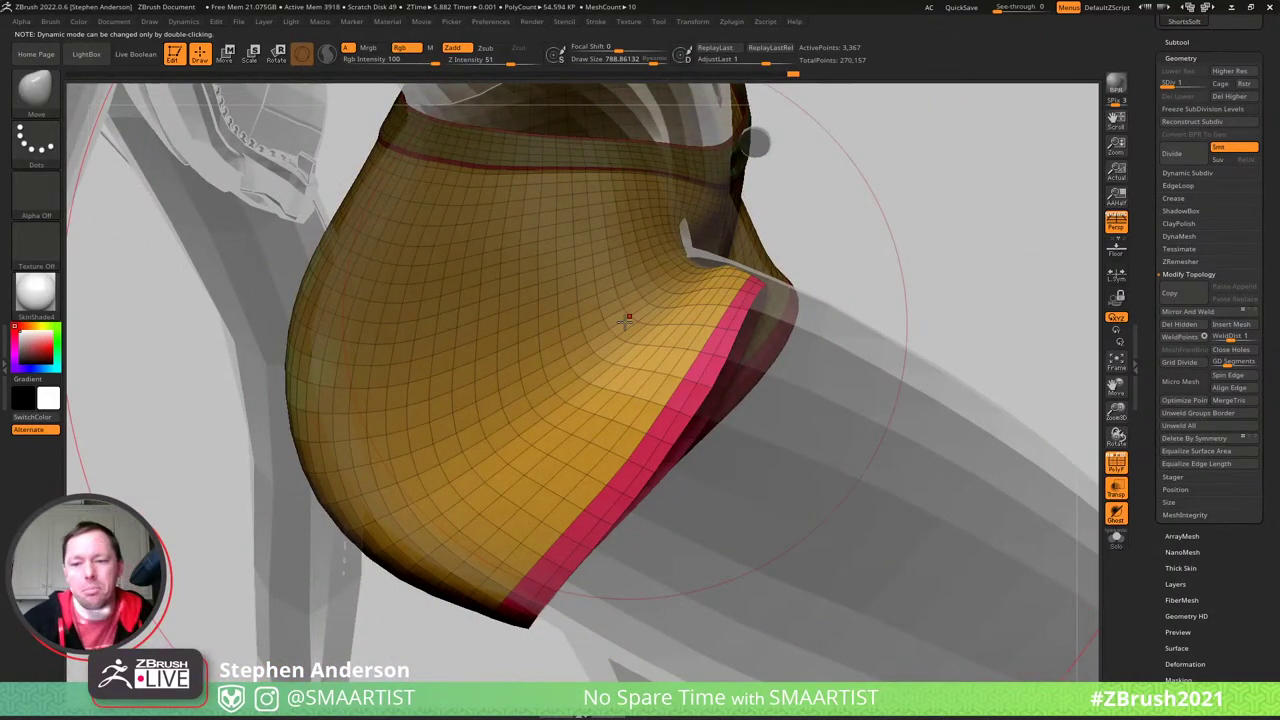
mouse_move(640, 346)
right_down()
mouse_move(543, 346)
mouse_move(651, 346)
mouse_move(704, 381)
mouse_move(725, 428)
mouse_move(601, 326)
mouse_move(644, 395)
right_up()
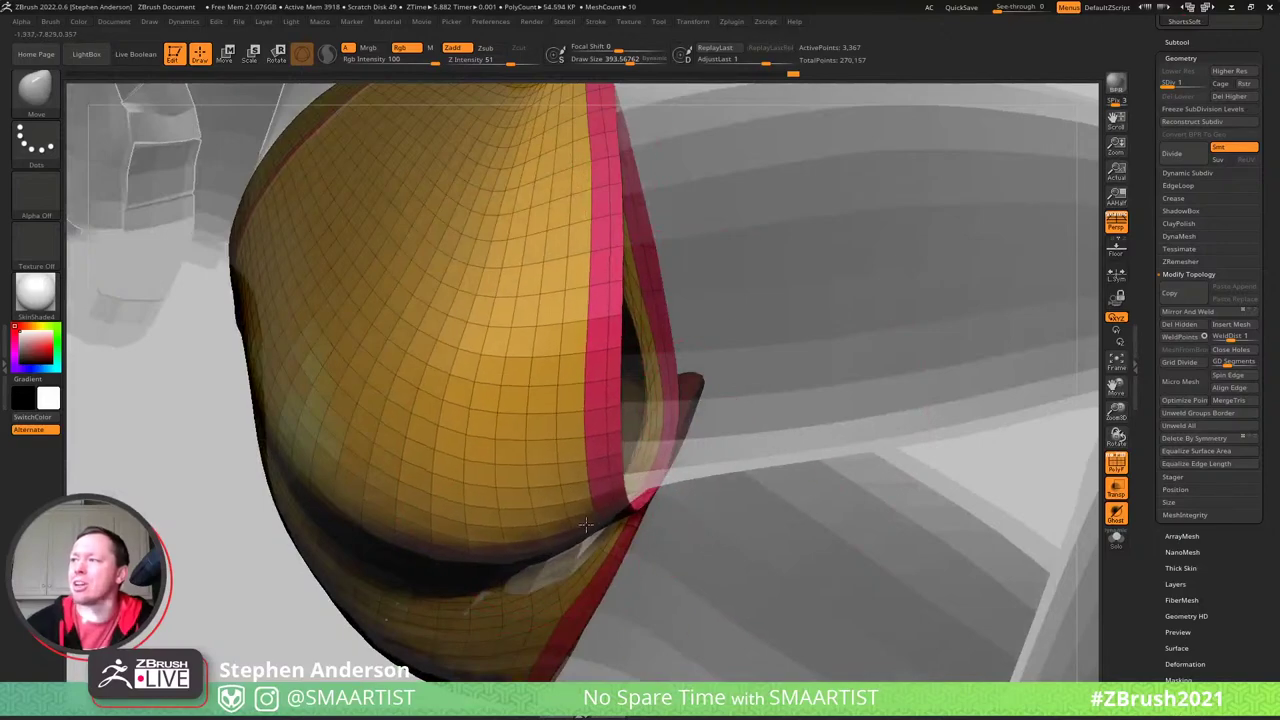
right_drag(582, 515, 538, 513)
right_drag(521, 548, 432, 494)
mouse_move(431, 493)
mouse_down()
mouse_move(423, 517)
mouse_move(463, 462)
mouse_up()
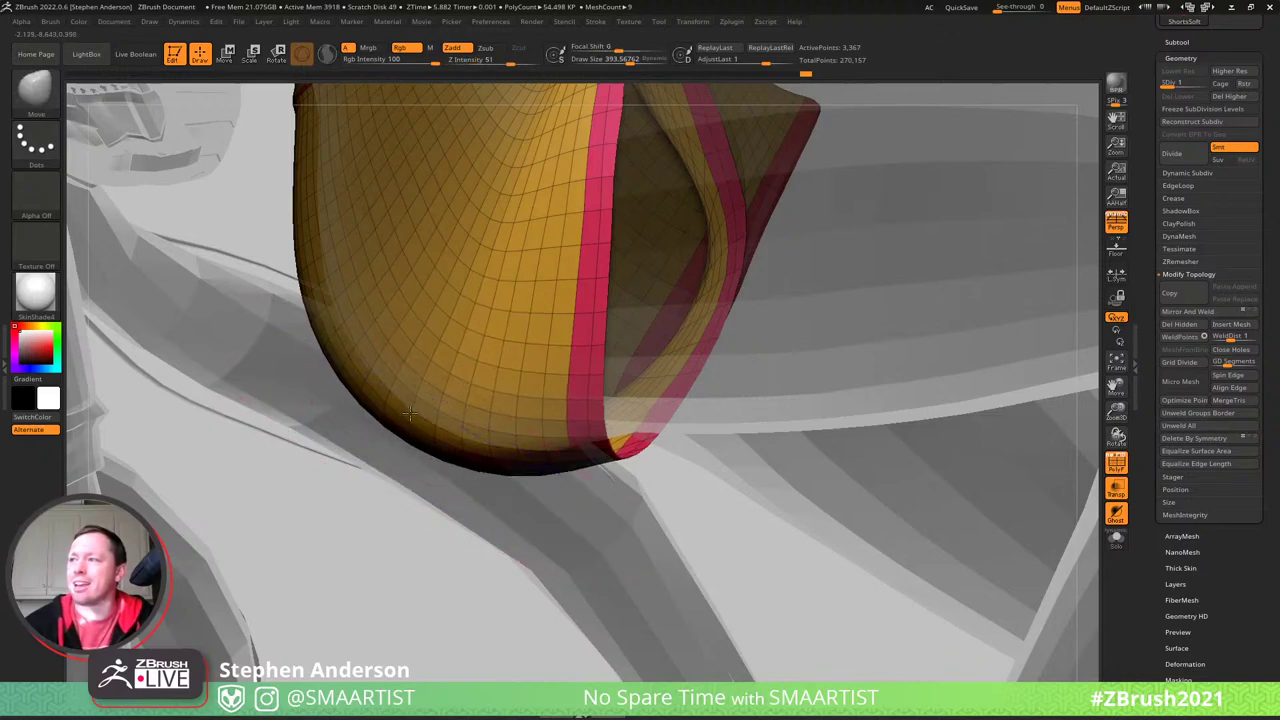
- Try to reshape and smooth the back of the pink-hemmed side to follow the body
mouse_move(410, 412)
mouse_down()
mouse_move(406, 423)
mouse_move(443, 323)
mouse_move(463, 349)
mouse_up()
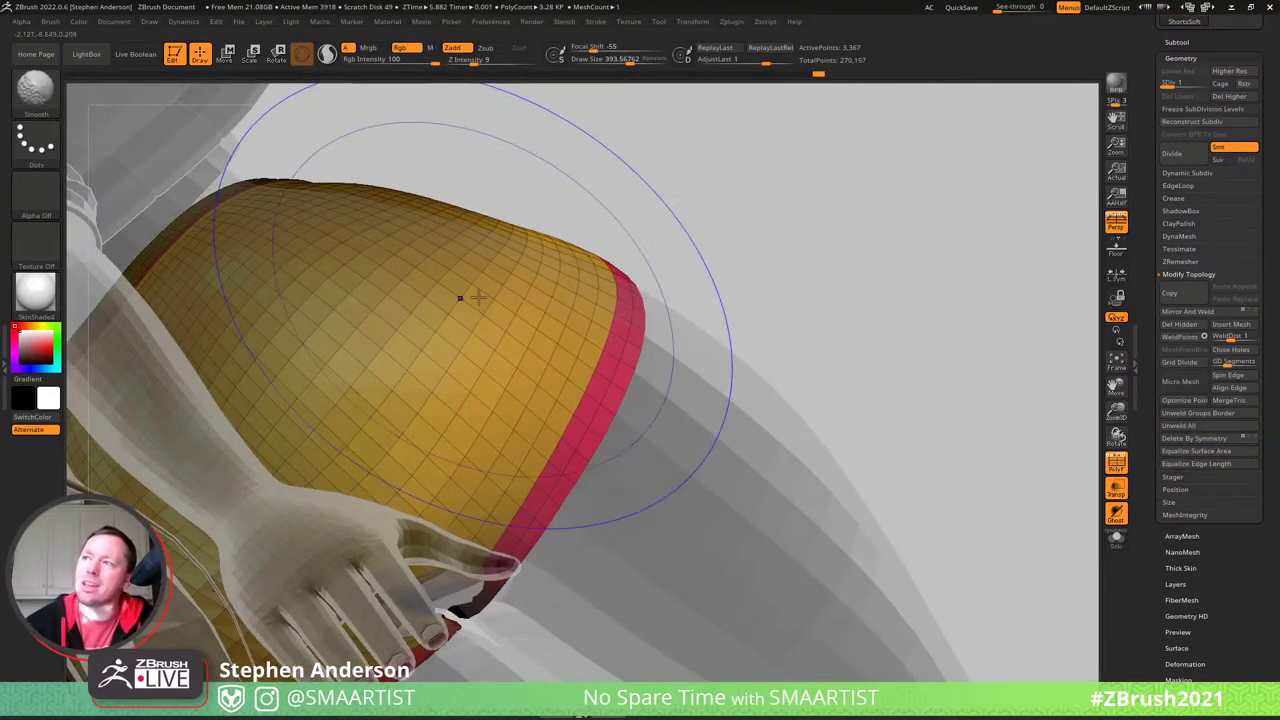
mouse_move(471, 294)
mouse_down()
mouse_move(435, 373)
mouse_move(412, 245)
mouse_move(369, 220)
mouse_move(497, 264)
mouse_up()
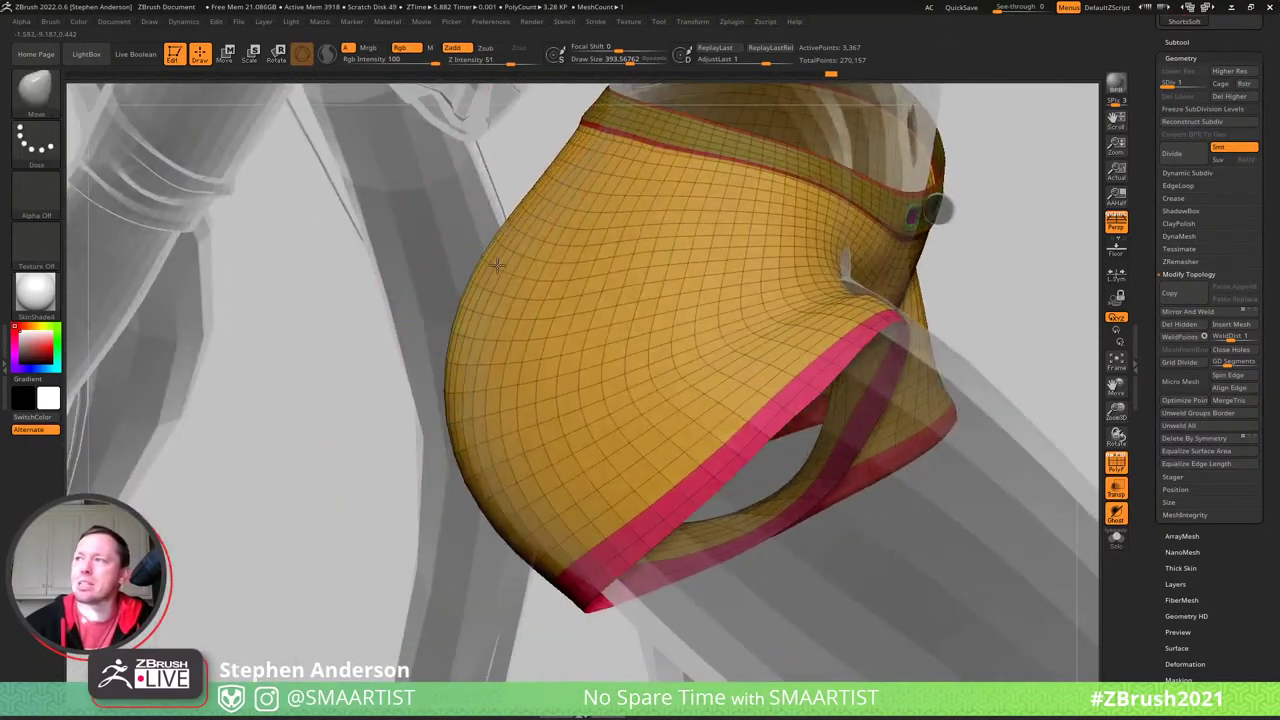
mouse_move(486, 263)
right_down()
mouse_move(511, 214)
mouse_move(420, 303)
mouse_move(446, 283)
right_up()
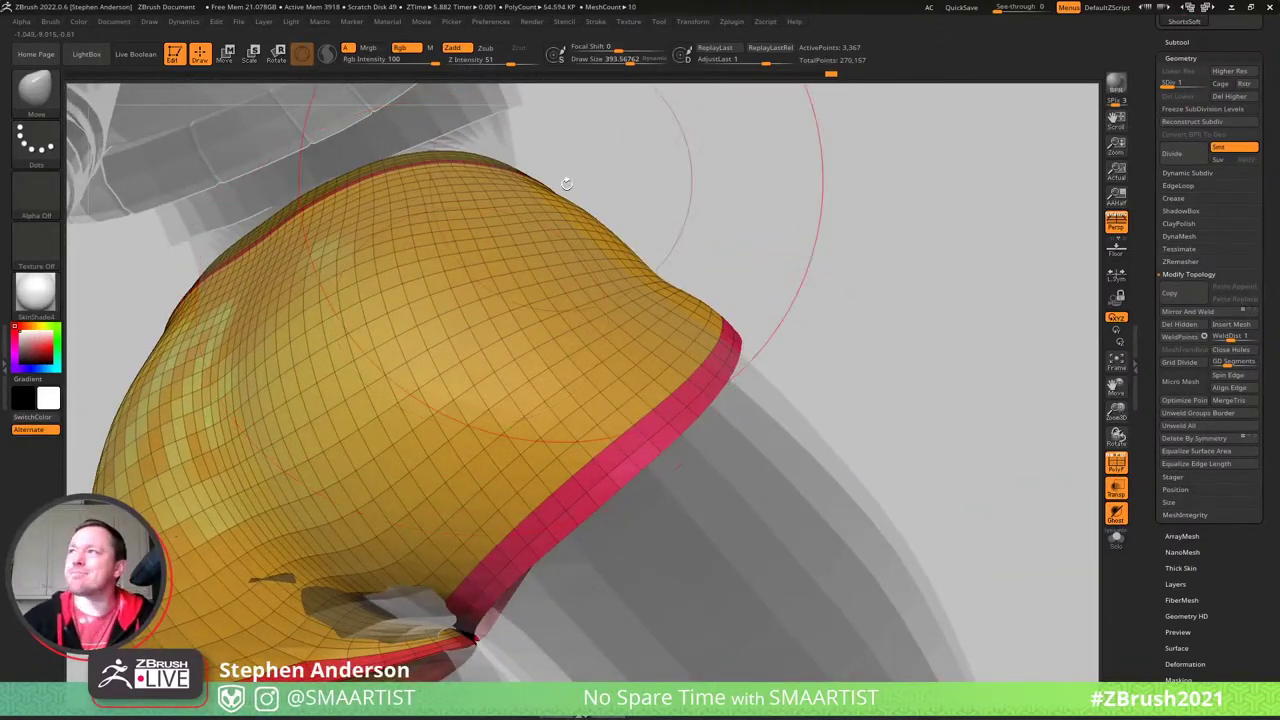
- Turn off the polyframe display and undo the last mask clearing and reshaping stroke on the shorts
key(shift)
key(shift+f)
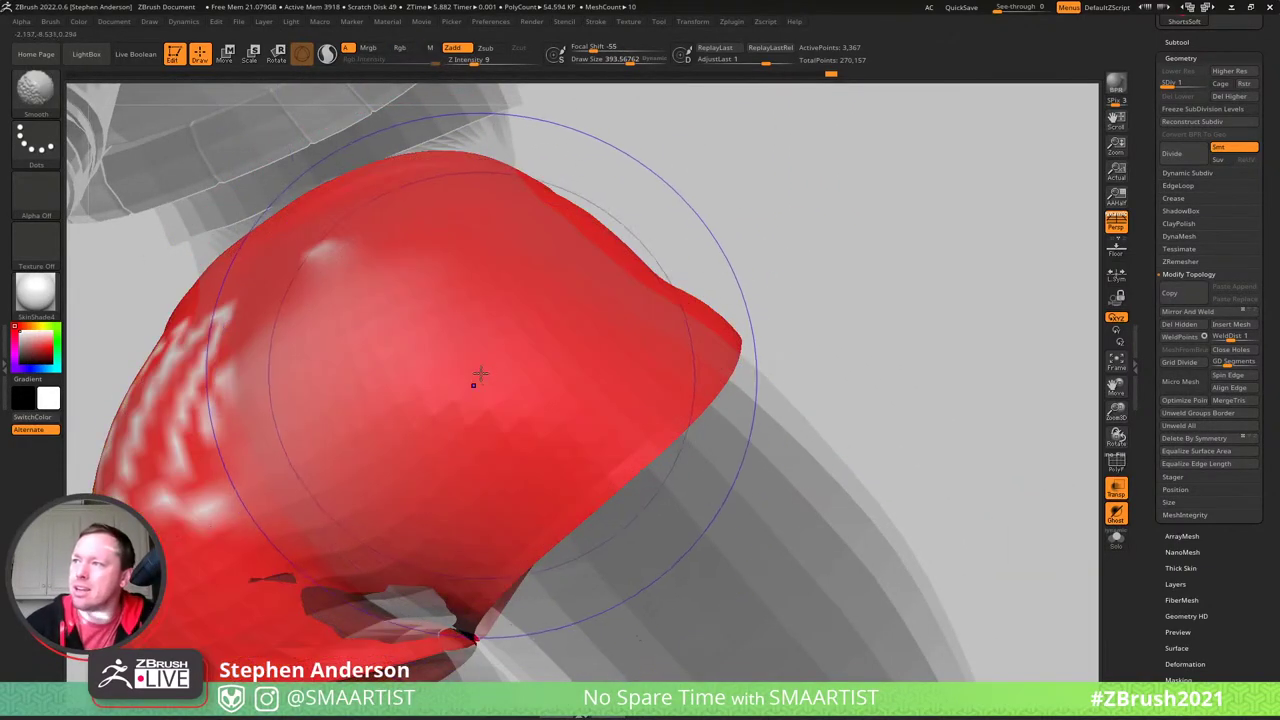
key(ctrl)
key(ctrl+z)
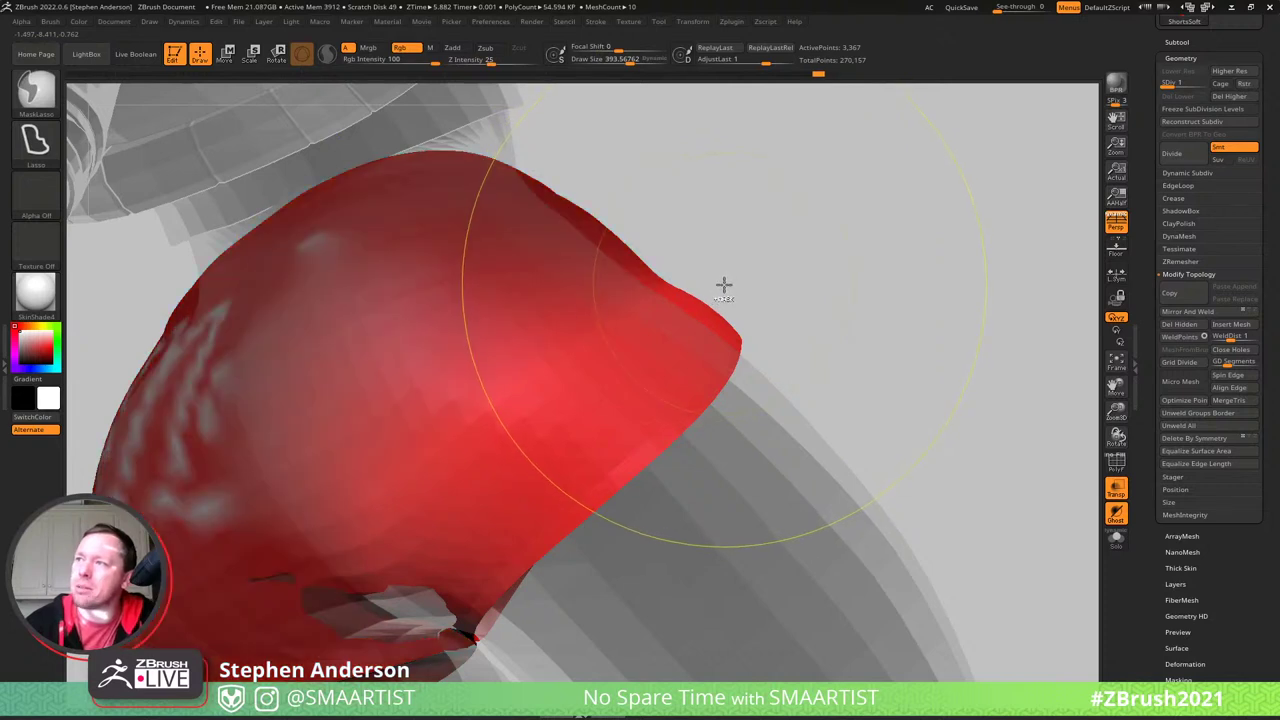
key(ctrl+z)
key(ctrl+z)
key(shift)
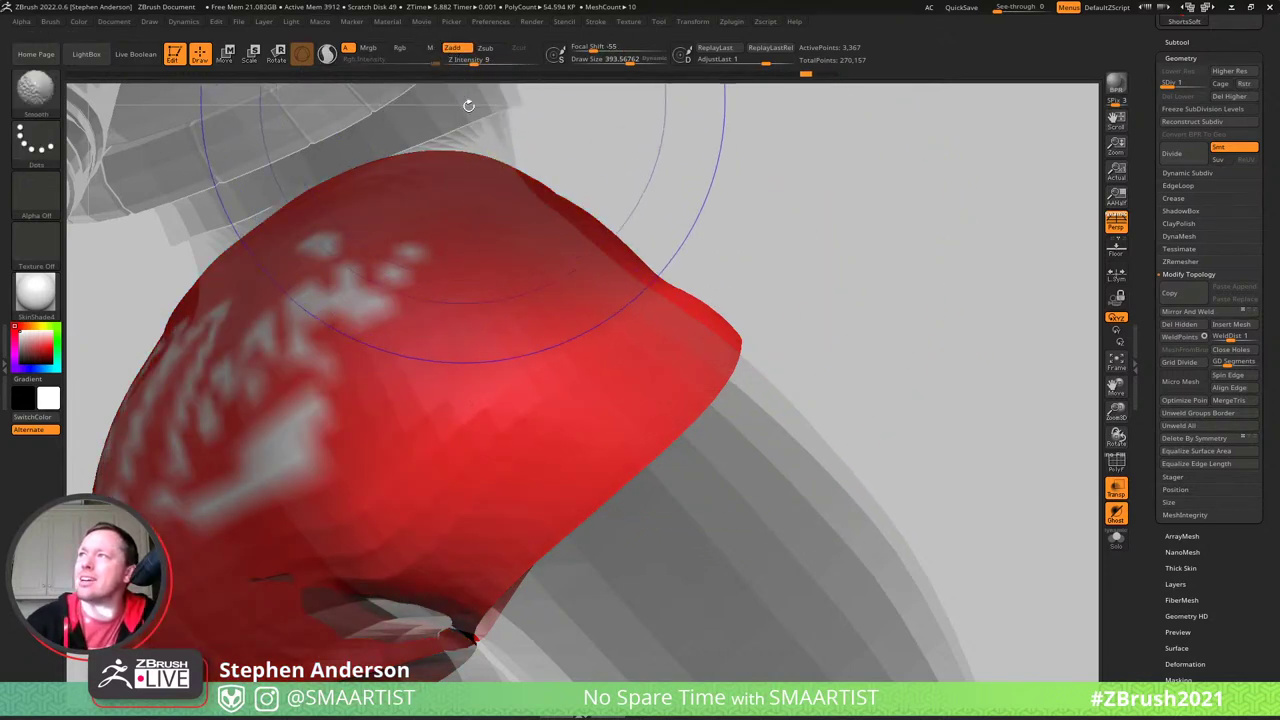
key(ctrl)
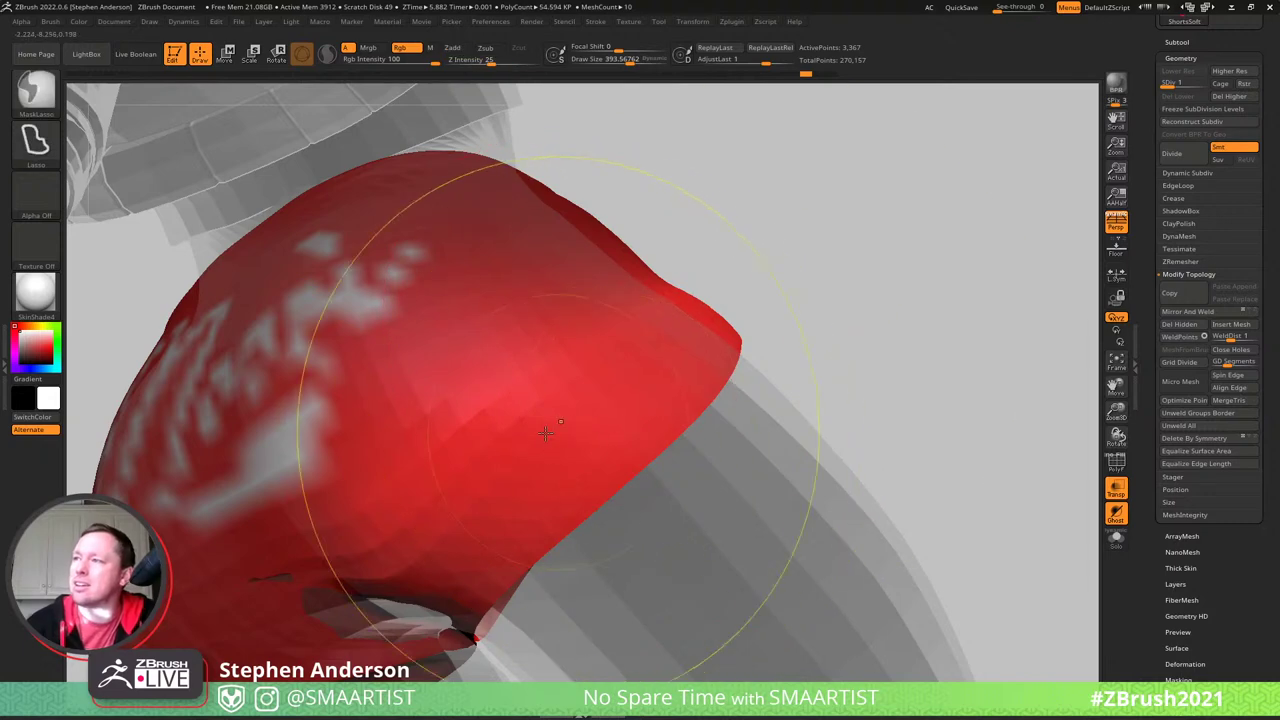
right_drag(540, 425, 420, 420)
key(shift)
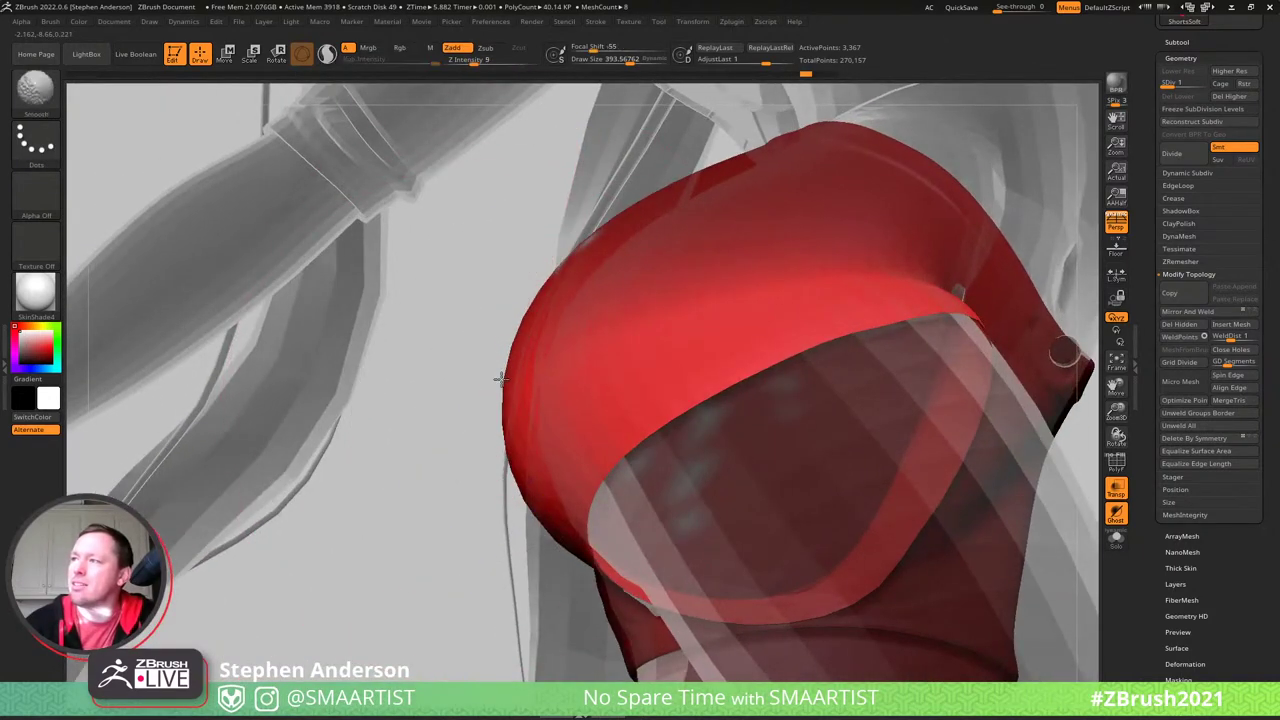
- Reshape the buttock and the rear corner of the leg opening with Move, reducing the draw size to about 229
right_drag(546, 303, 617, 329)
key(ctrl)
right_drag(480, 440, 544, 344)
drag(544, 344, 585, 341)
key(ctrl)
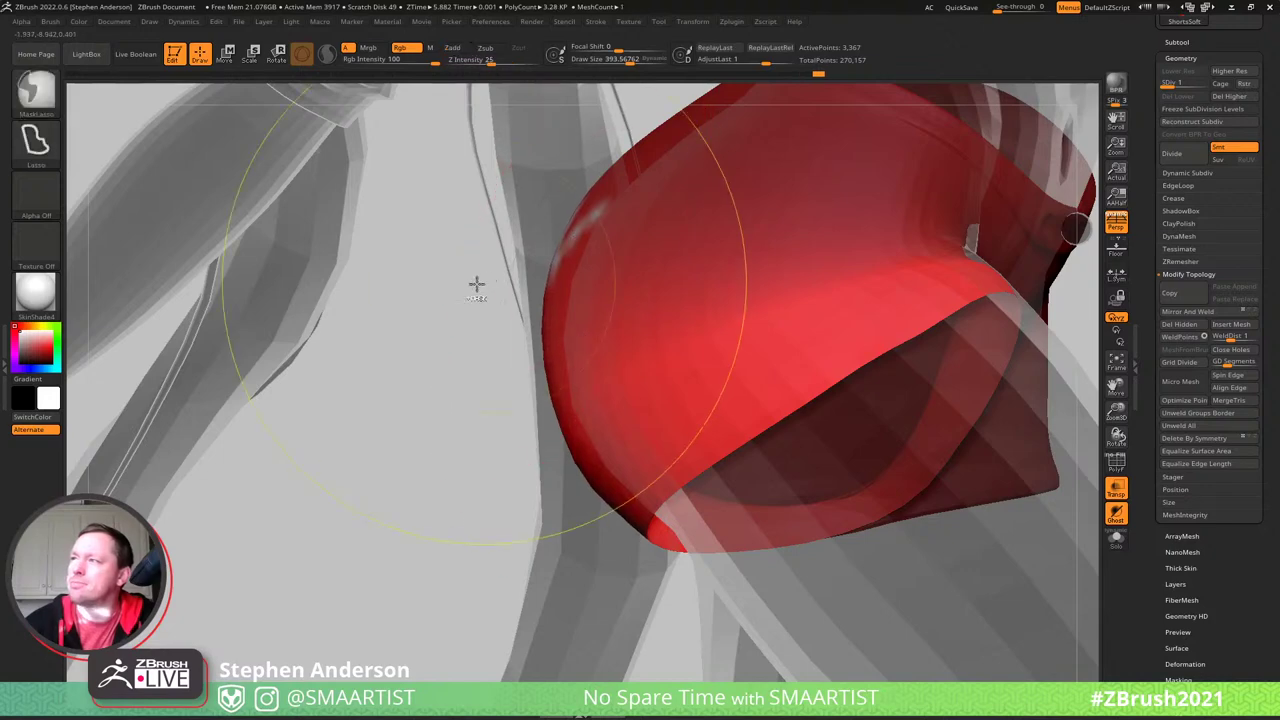
mouse_move(540, 320)
right_down()
mouse_move(505, 385)
mouse_move(515, 375)
right_up()
mouse_move(562, 246)
mouse_down()
mouse_move(579, 231)
mouse_move(574, 283)
mouse_move(549, 297)
mouse_move(551, 360)
mouse_move(523, 294)
mouse_move(541, 285)
mouse_up()
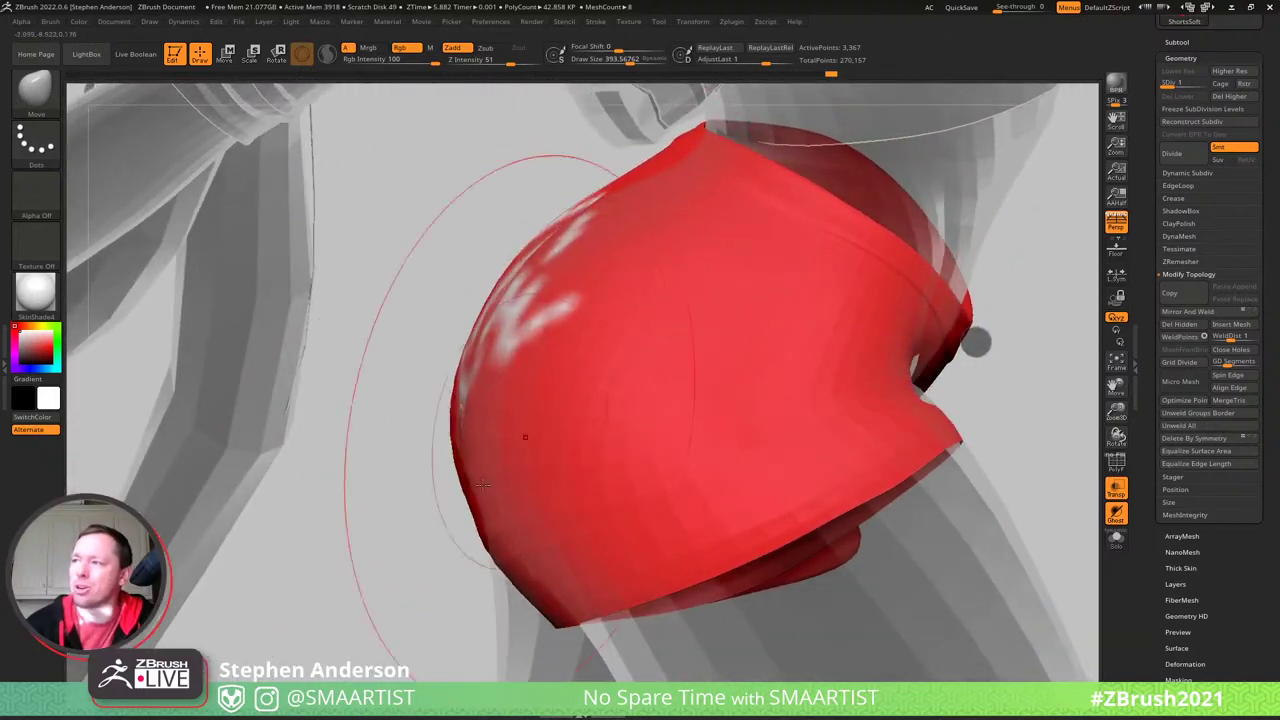
drag(541, 285, 476, 533)
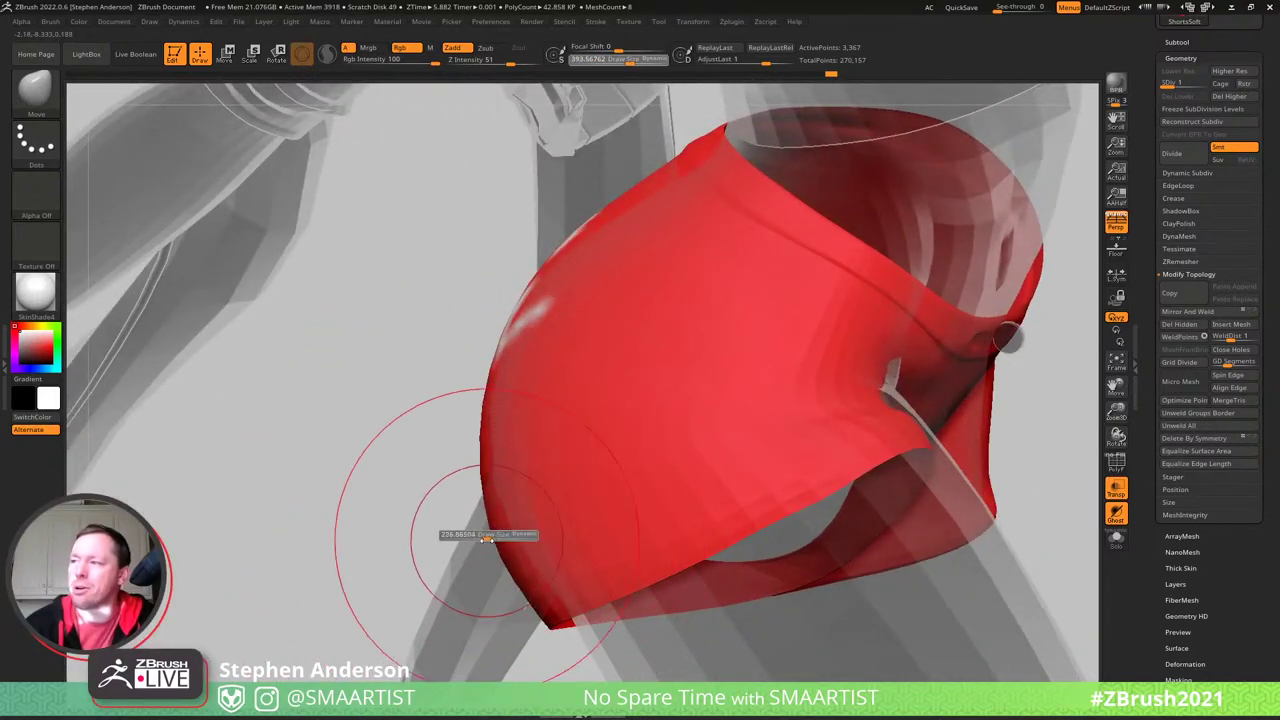
mouse_move(526, 556)
mouse_down()
mouse_move(640, 500)
mouse_move(607, 483)
mouse_move(614, 502)
mouse_up()
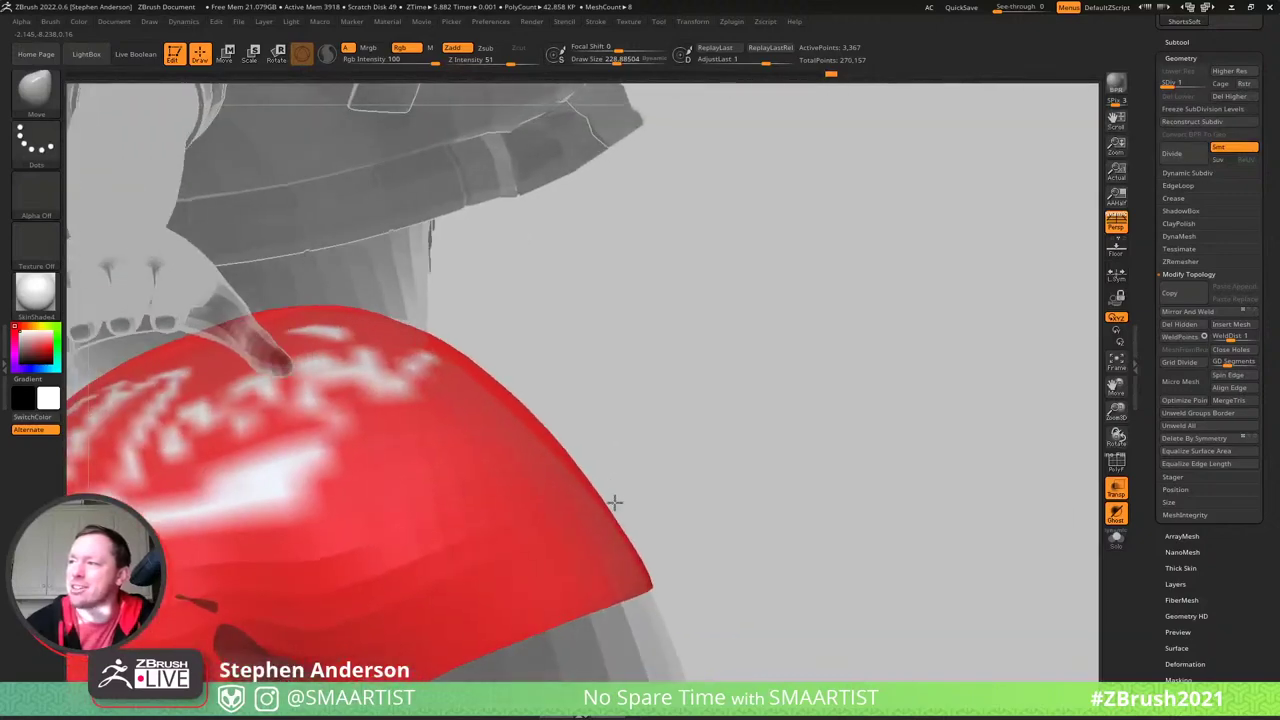
mouse_move(636, 560)
mouse_down()
mouse_move(655, 545)
mouse_move(600, 520)
mouse_move(515, 380)
mouse_move(524, 457)
mouse_move(462, 441)
mouse_move(517, 492)
mouse_up()
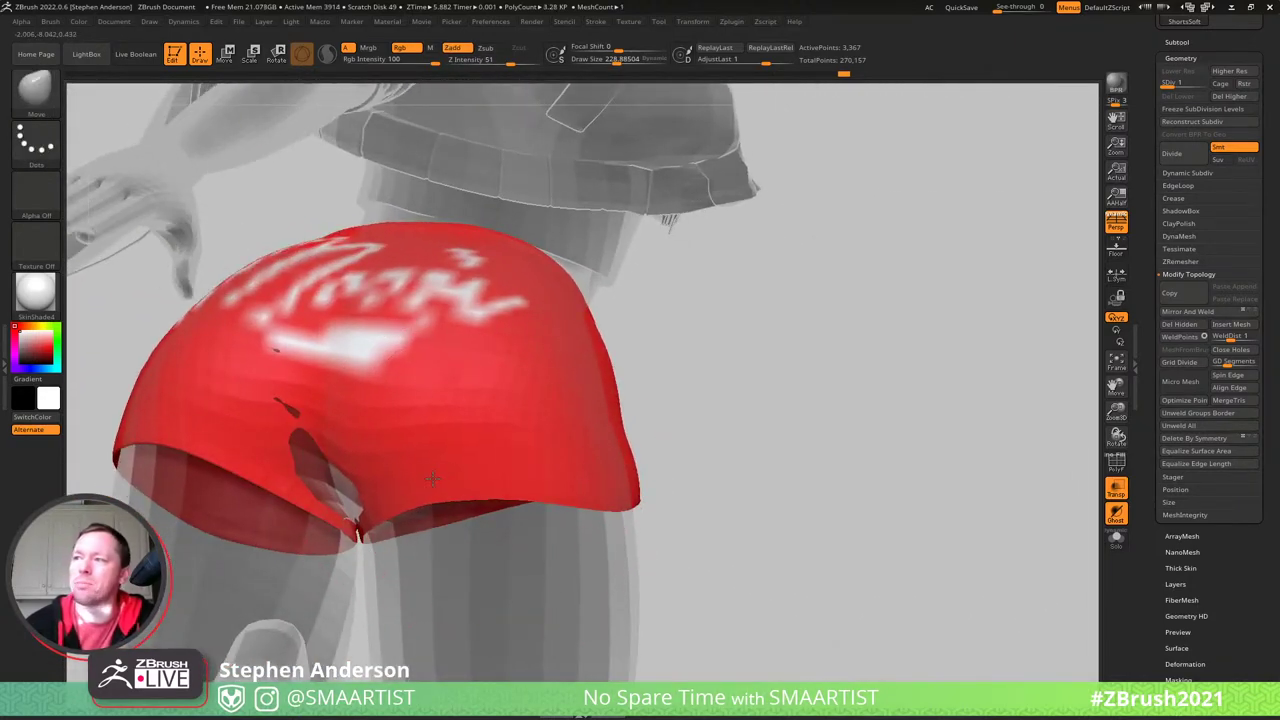
- Pull the fabric over the body along the rear centre crease with Move at a draw size of about 73
mouse_move(432, 479)
mouse_down()
mouse_move(358, 458)
mouse_move(352, 493)
mouse_move(370, 497)
mouse_move(335, 500)
mouse_move(360, 505)
mouse_up()
key(s)
mouse_move(350, 440)
right_down()
mouse_move(336, 360)
mouse_move(370, 315)
mouse_move(328, 372)
right_up()
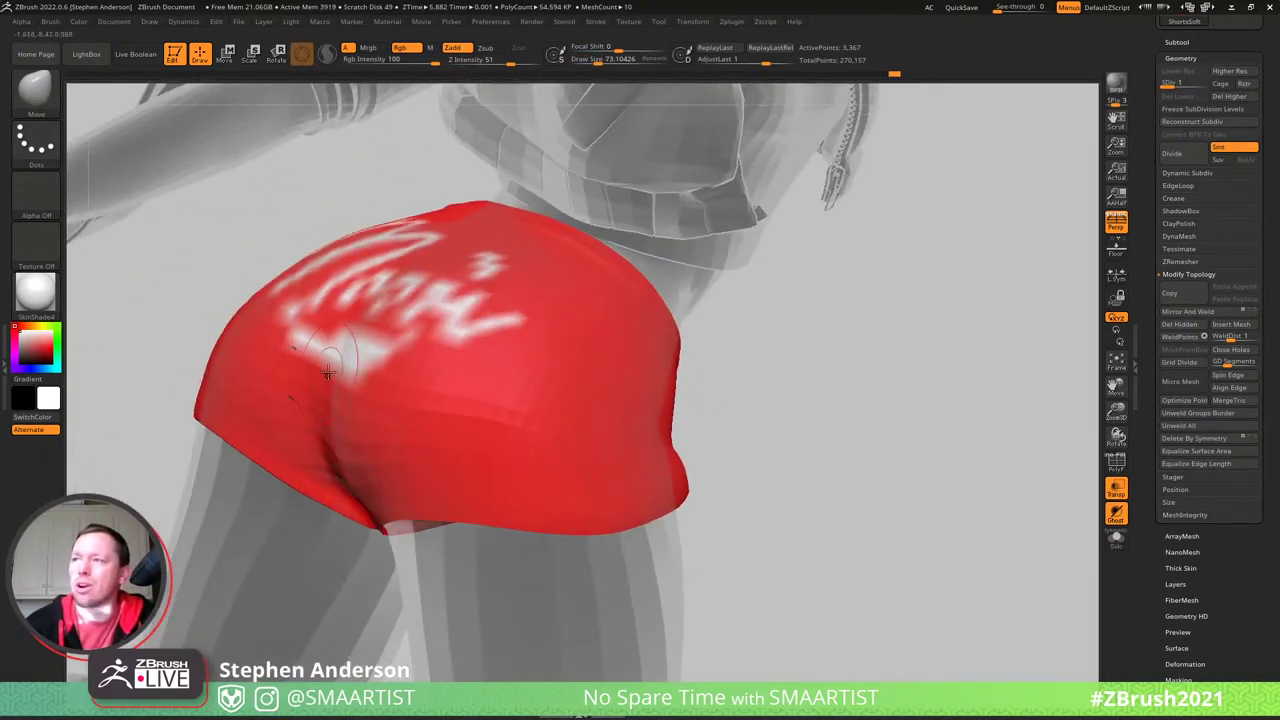
mouse_move(328, 373)
mouse_down()
mouse_move(360, 322)
mouse_move(353, 370)
mouse_up()
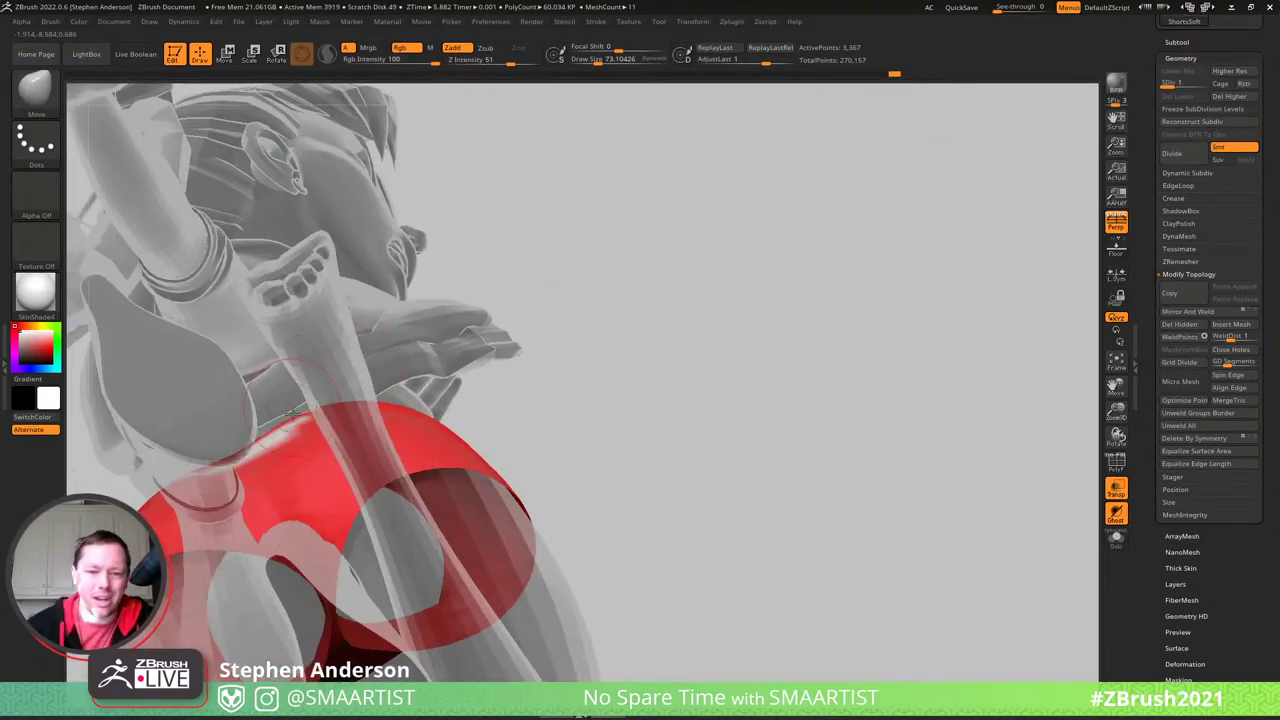
drag(293, 412, 333, 440)
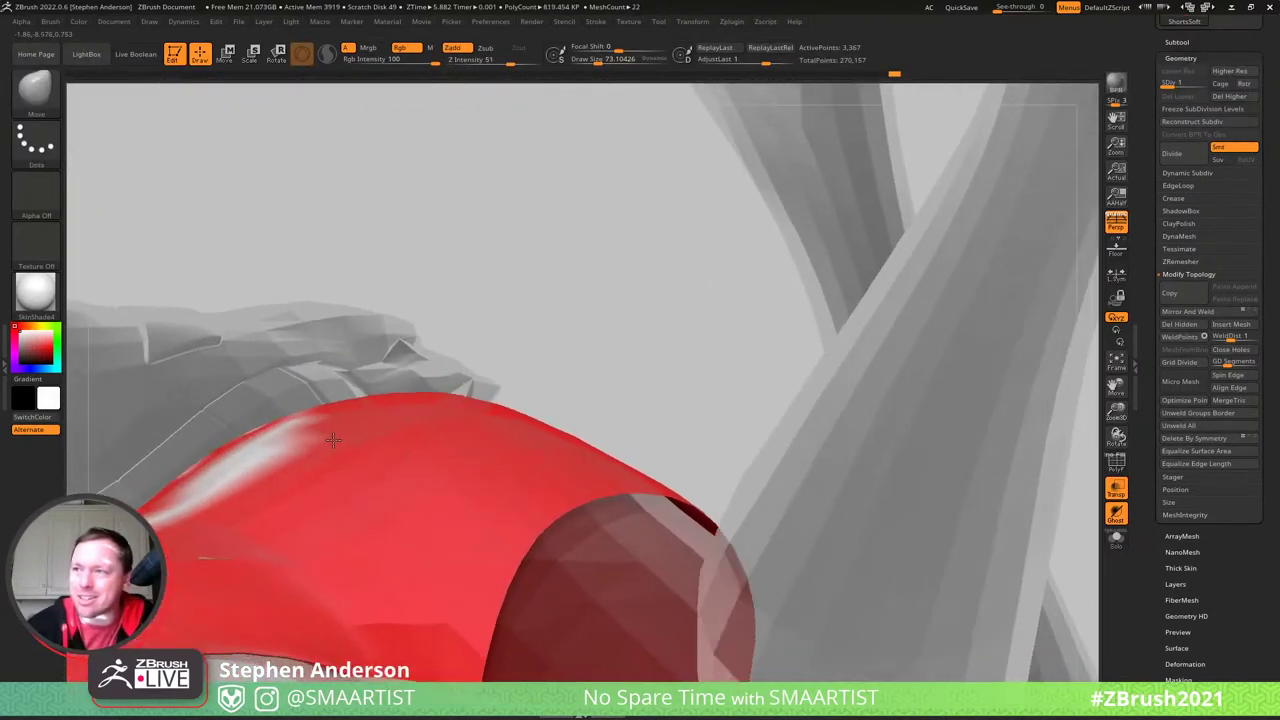
- Open the subtool list and bring the underside of the leg openings into view
key(shift+f)
right_drag(333, 440, 457, 380)
key(shift+f)
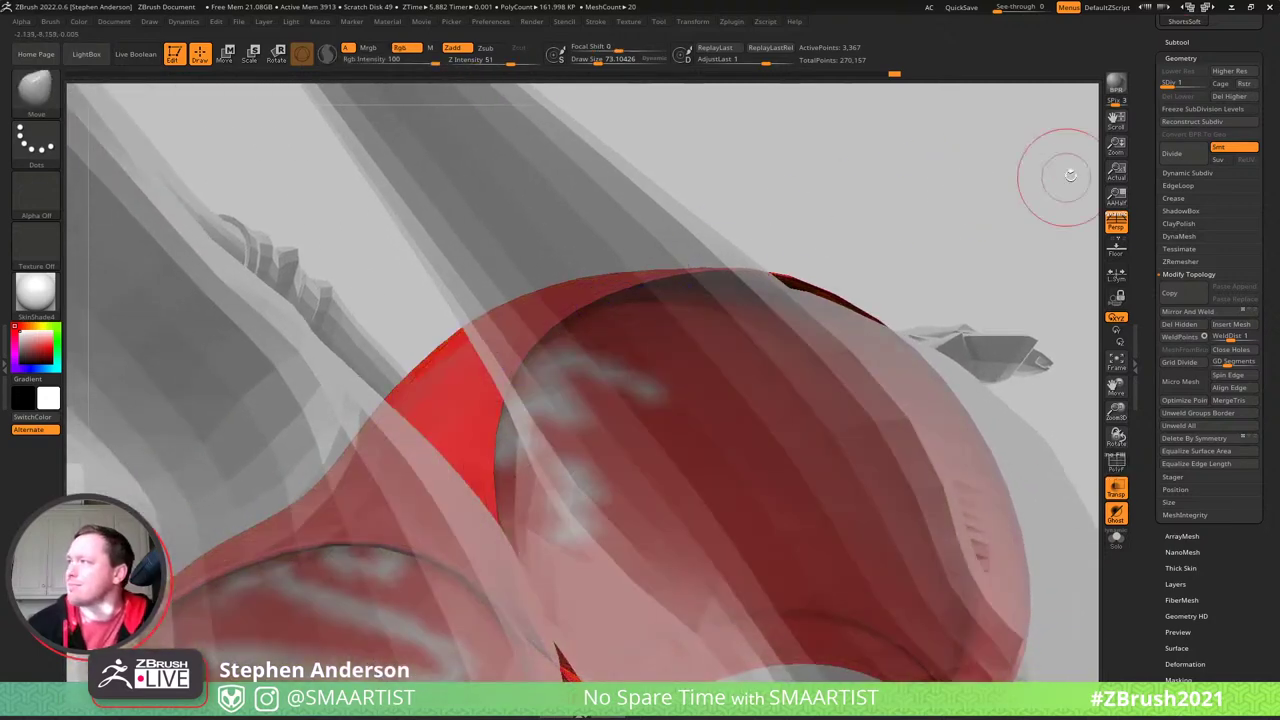
click(1180, 42)
drag(977, 257, 791, 264)
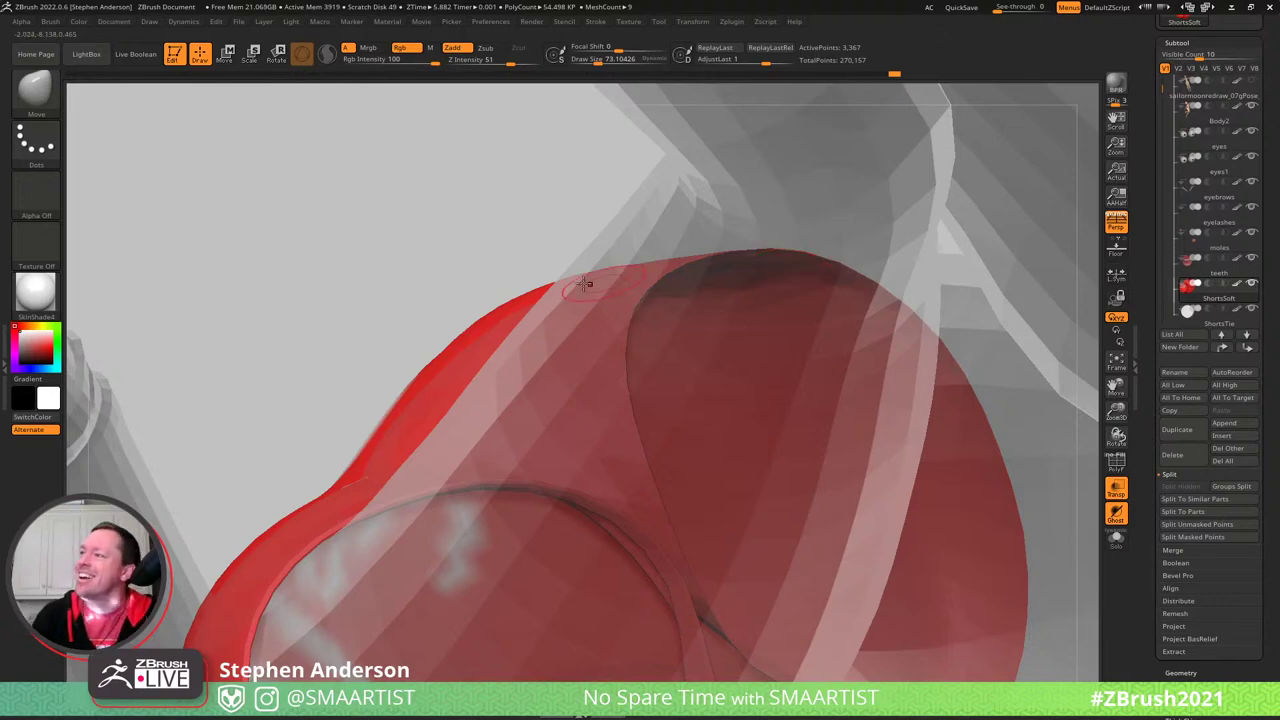
- Show the polyframe and reshape the pink hem around the outer thigh with Move at draw sizes from about 169 to 274
mouse_move(563, 316)
right_down()
mouse_move(813, 225)
mouse_move(786, 214)
mouse_move(640, 271)
mouse_move(656, 272)
mouse_move(592, 320)
right_up()
key(shift+f)
key(s)
drag(592, 323, 620, 323)
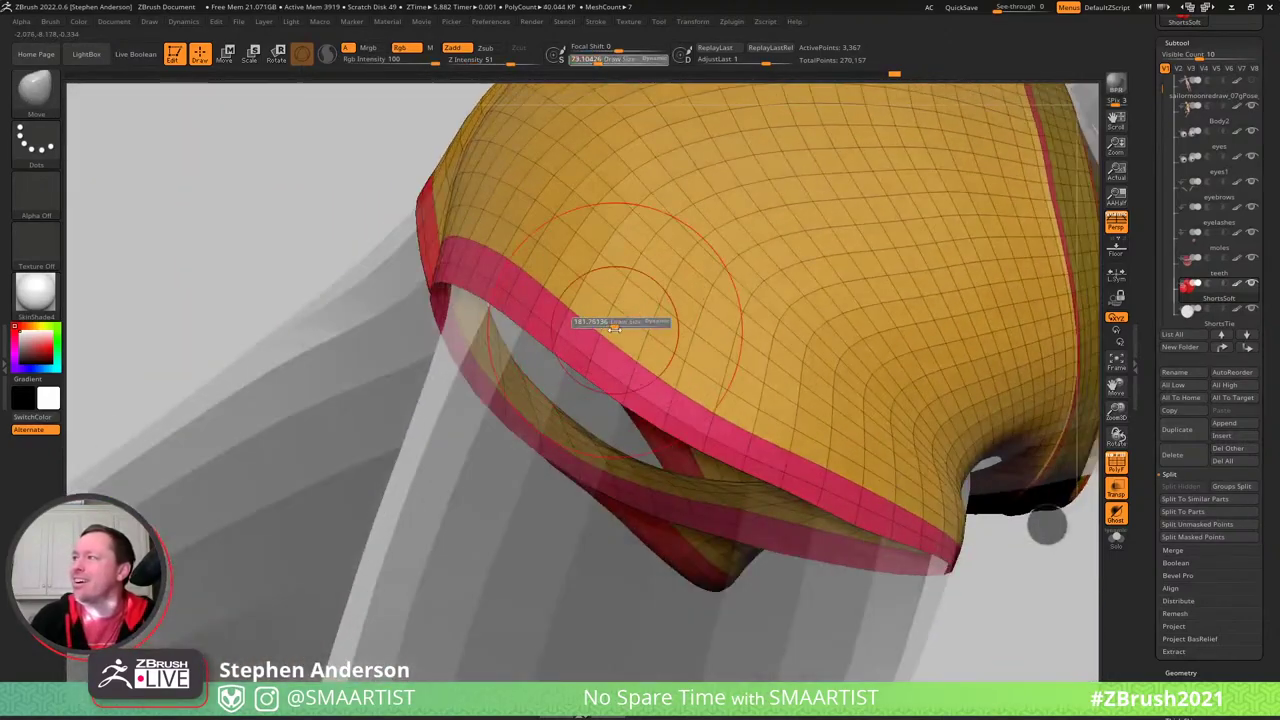
right_drag(620, 325, 612, 364)
drag(612, 365, 616, 340)
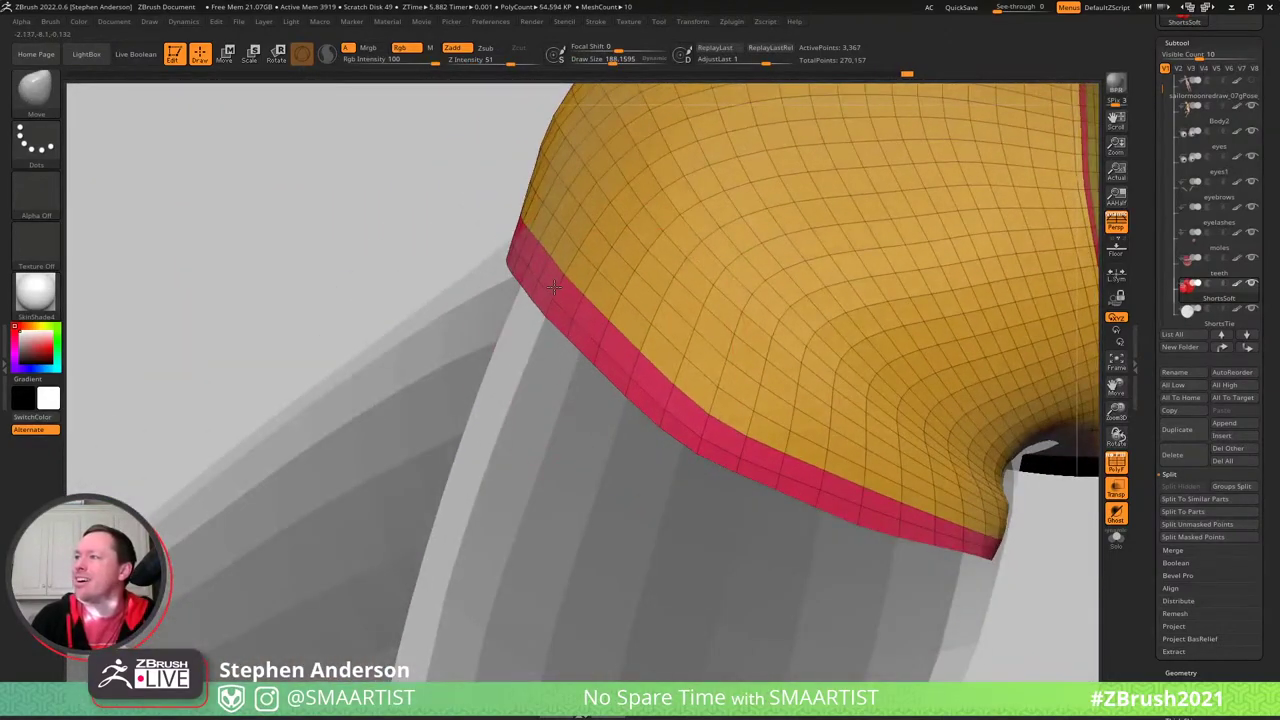
right_drag(553, 287, 712, 274)
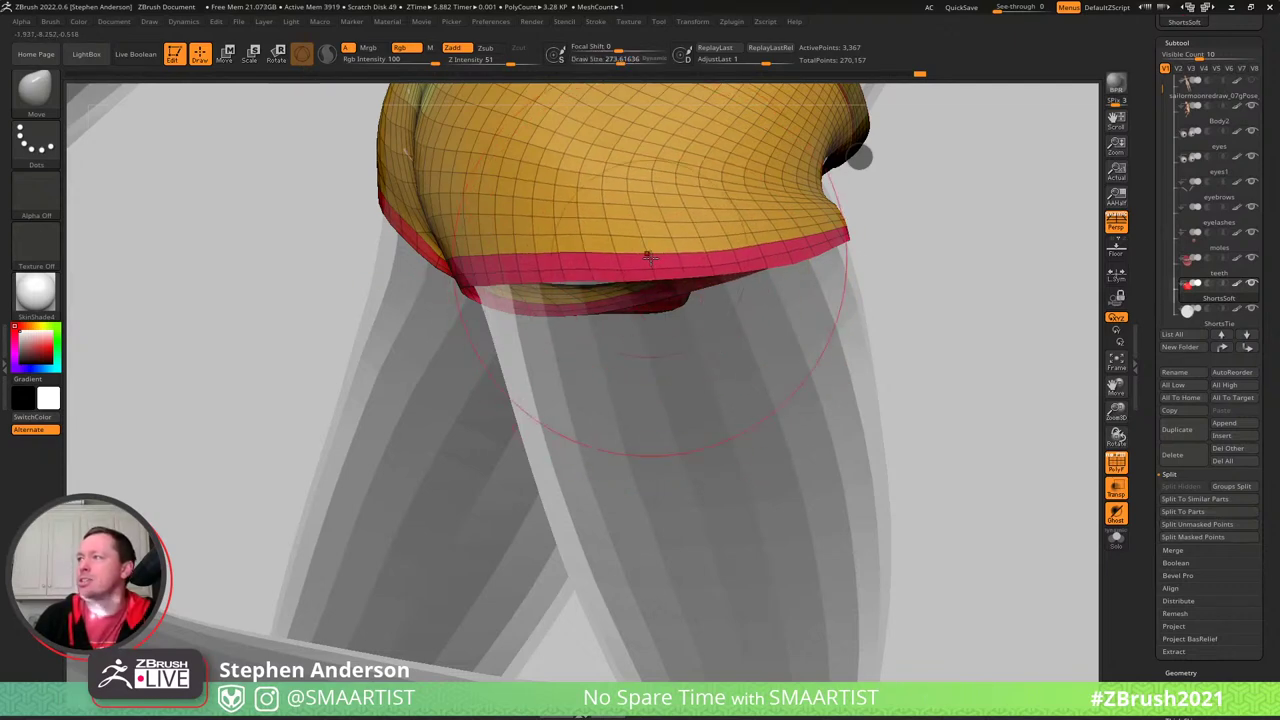
right_drag(727, 258, 789, 259)
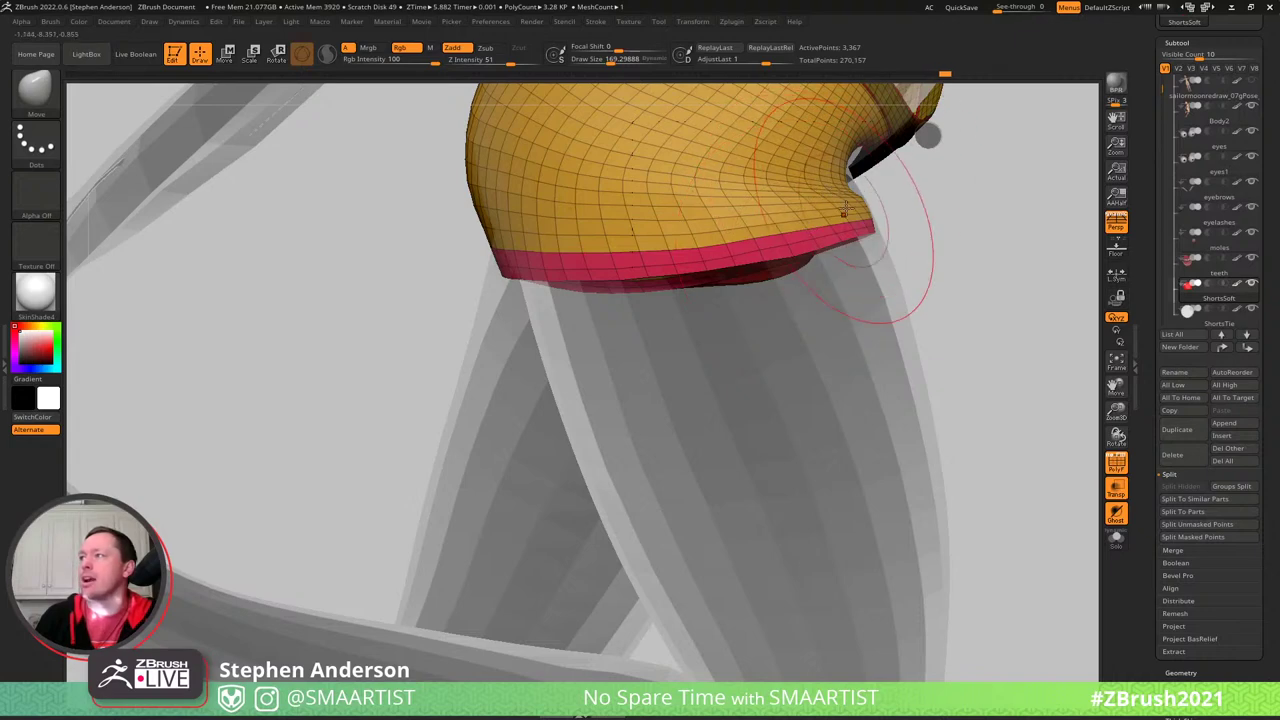
- Mask the shorts around the pink hem and fit the hem to the front and inner thigh with Move at draw size about 274
mouse_move(862, 184)
right_down()
mouse_move(774, 292)
mouse_move(752, 298)
mouse_move(795, 311)
mouse_move(795, 282)
mouse_move(784, 292)
mouse_move(812, 312)
right_up()
key(w)
ctrl+click(795, 311)
key(q)
key(s)
drag(812, 312, 823, 312)
right_drag(823, 312, 839, 318)
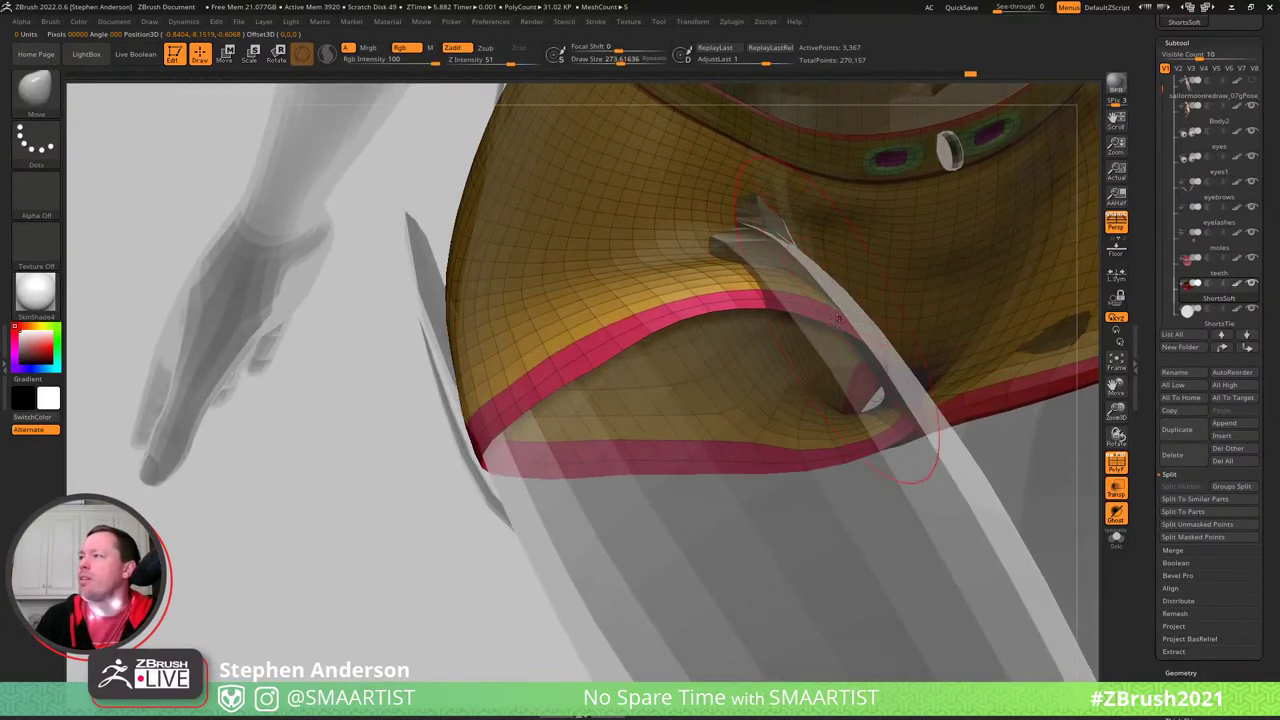
right_drag(790, 272, 776, 303)
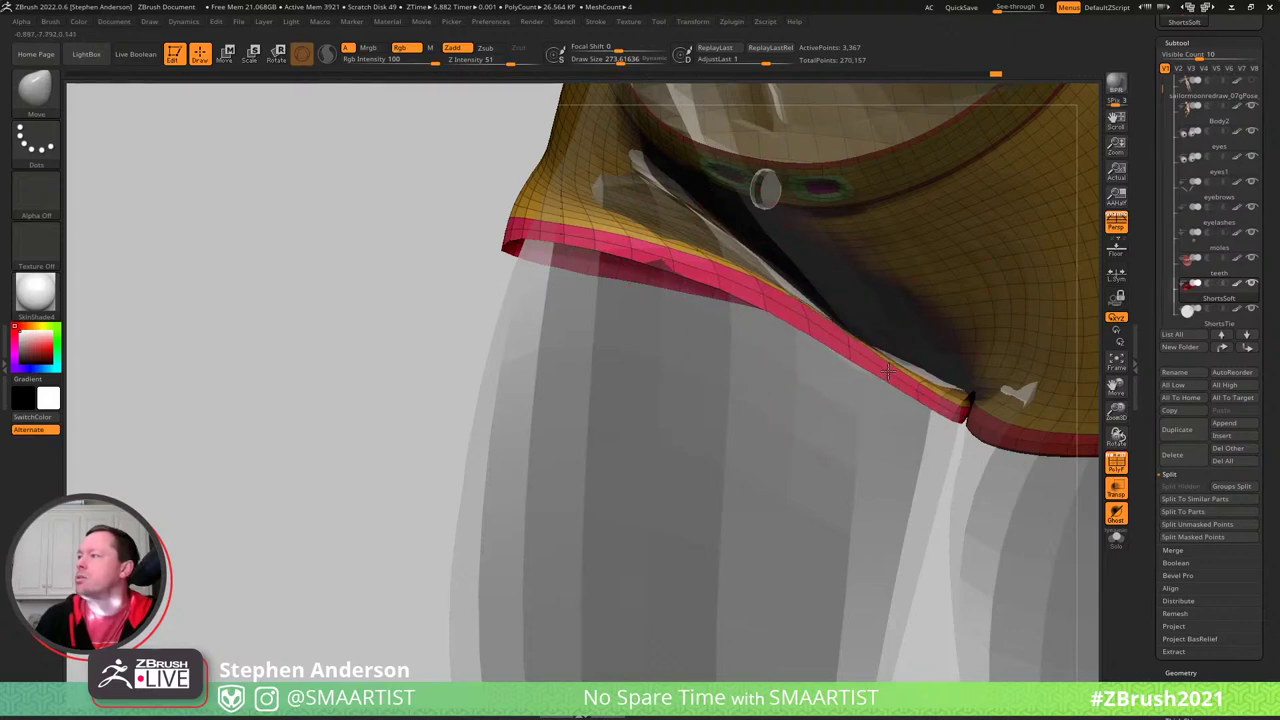
right_drag(888, 371, 912, 409)
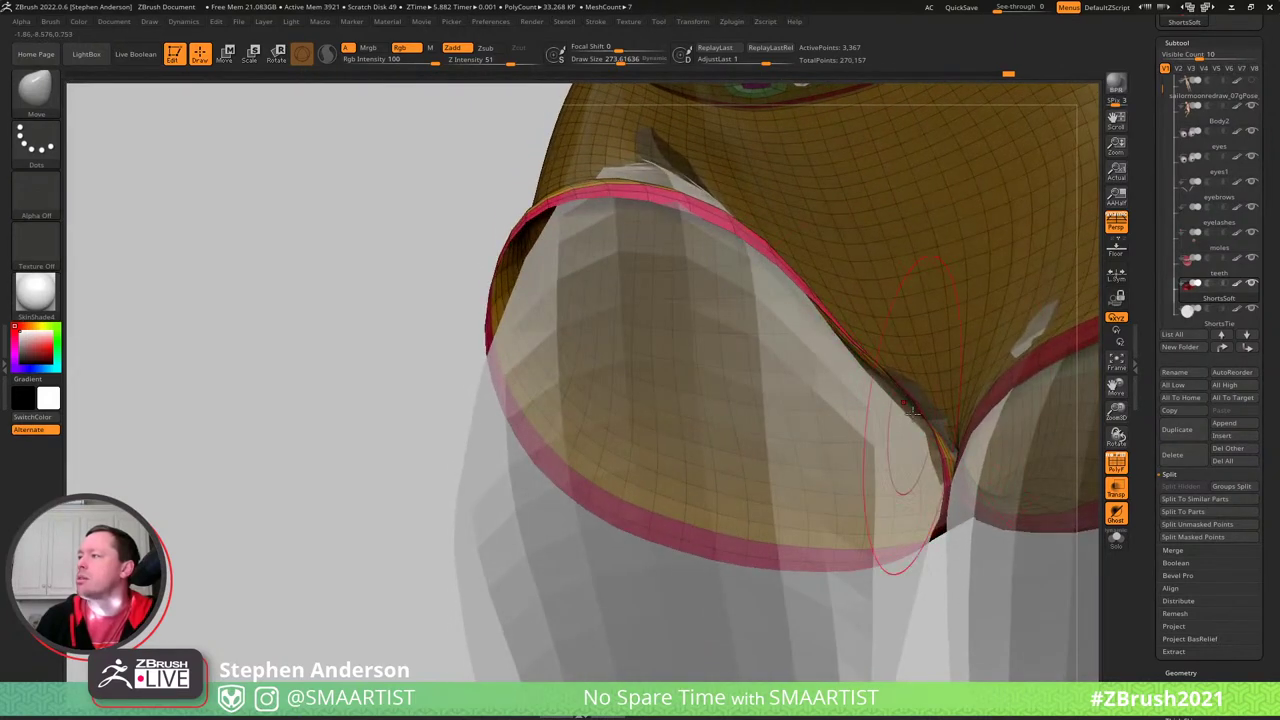
right_drag(855, 341, 687, 195)
- Smooth the side and back of the shorts above the pink hem at a draw size of about 163
mouse_move(551, 210)
right_down()
mouse_move(495, 275)
mouse_move(617, 274)
mouse_move(861, 310)
mouse_move(728, 311)
mouse_move(886, 189)
mouse_move(723, 358)
mouse_move(651, 411)
mouse_move(682, 350)
mouse_move(751, 309)
mouse_move(632, 311)
mouse_move(640, 330)
mouse_move(794, 357)
mouse_move(634, 368)
mouse_move(638, 390)
right_up()
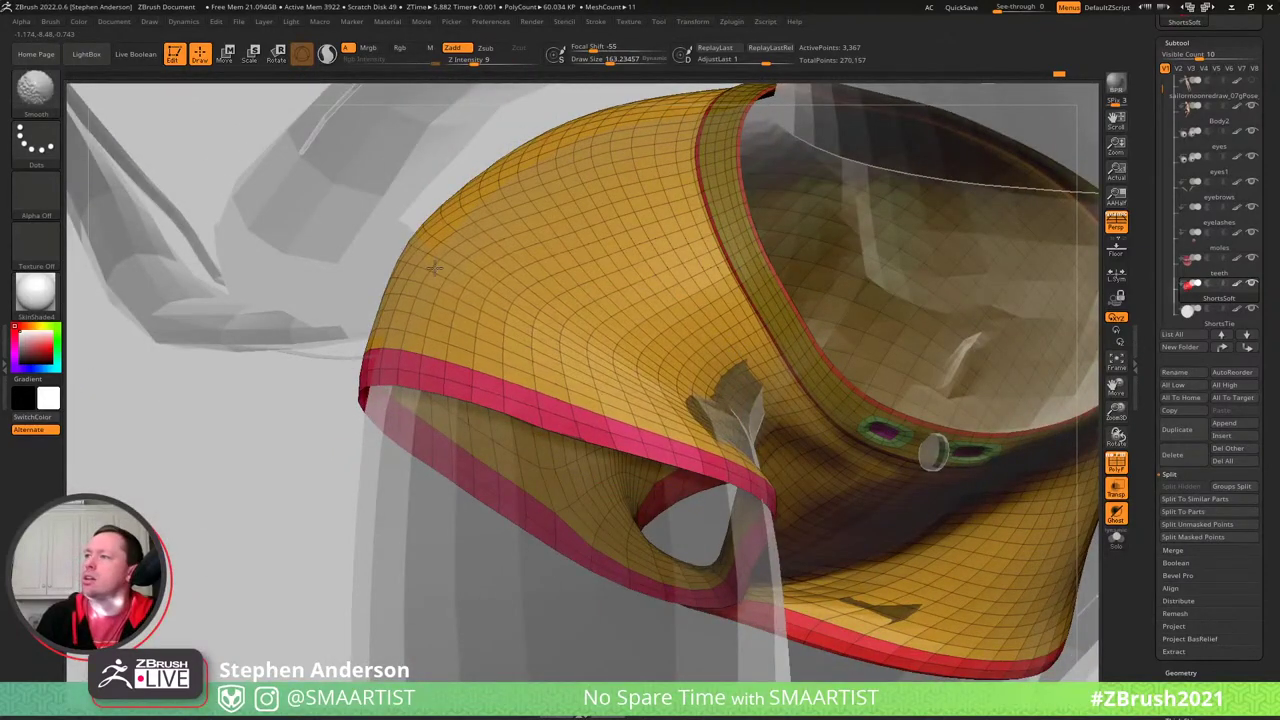
right_drag(453, 332, 369, 318)
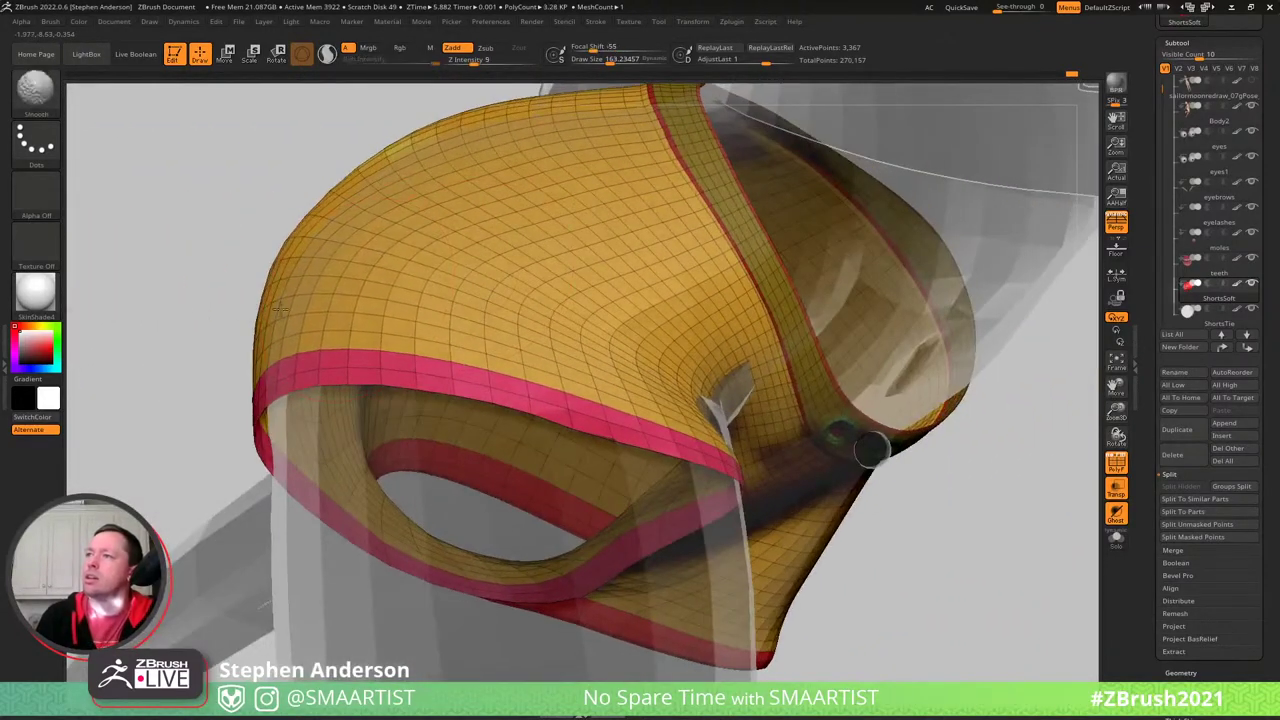
right_drag(390, 228, 482, 325)
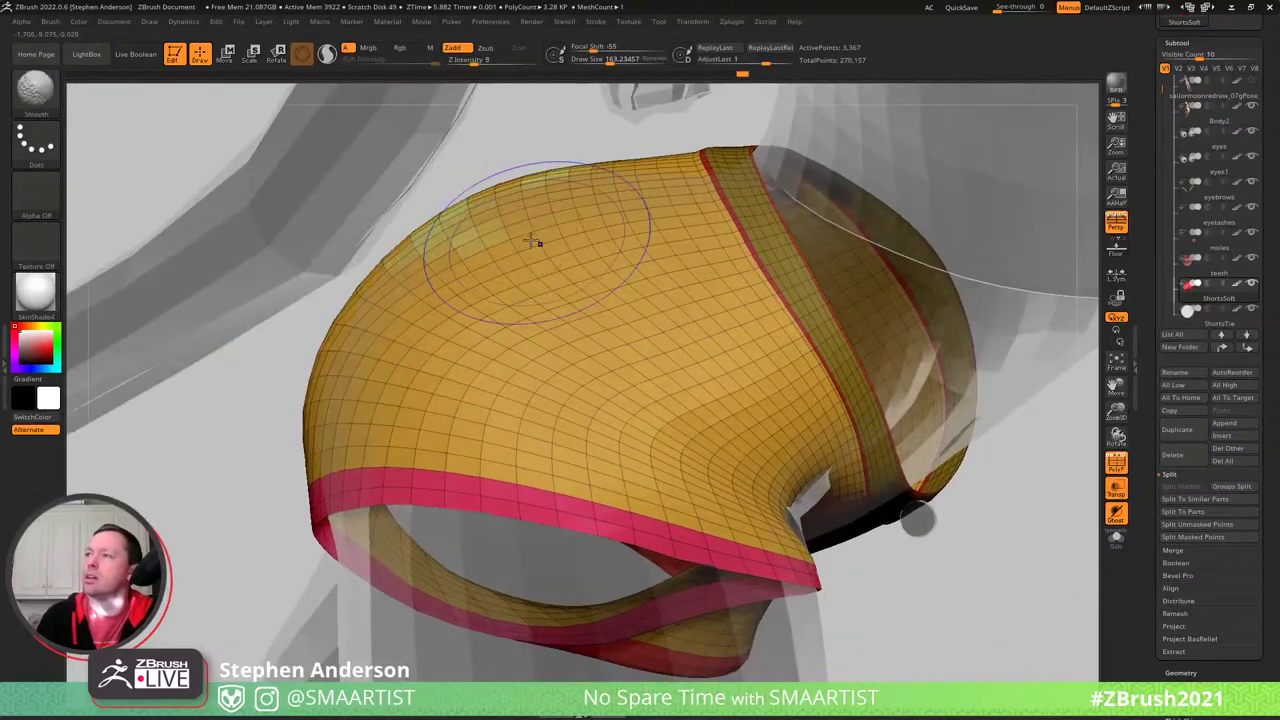
right_drag(375, 308, 541, 275)
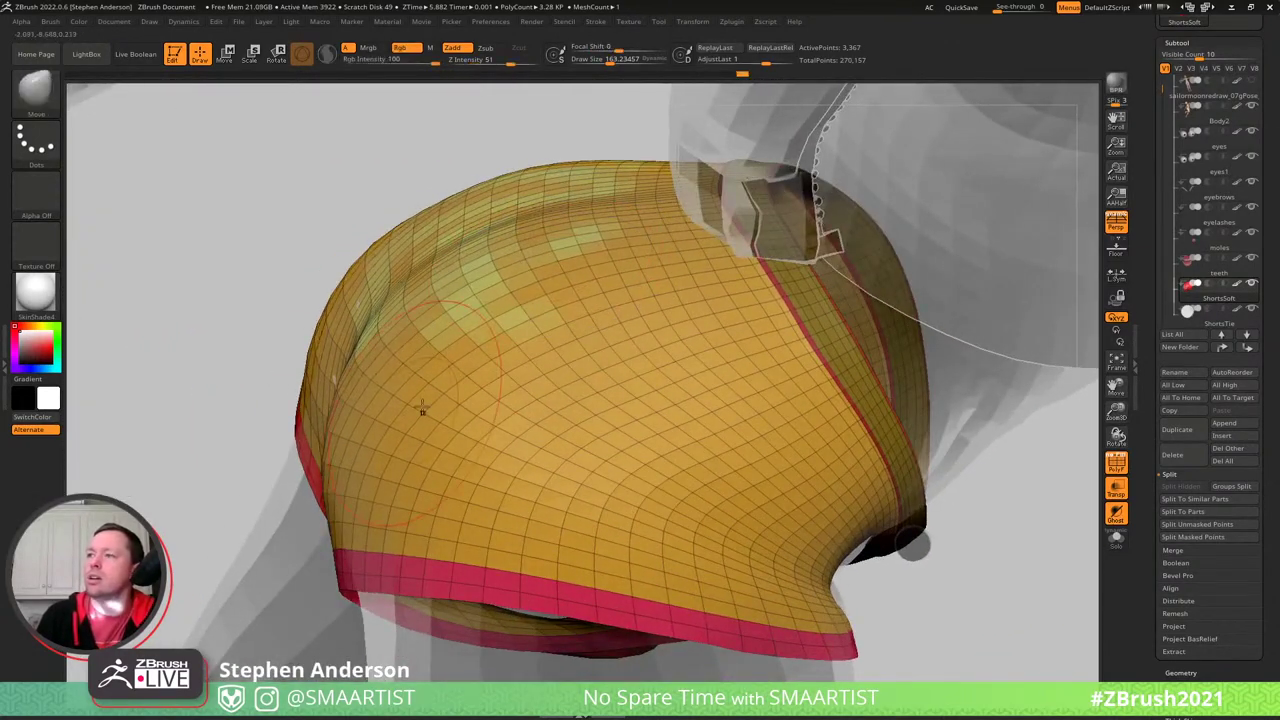
right_drag(423, 409, 424, 373)
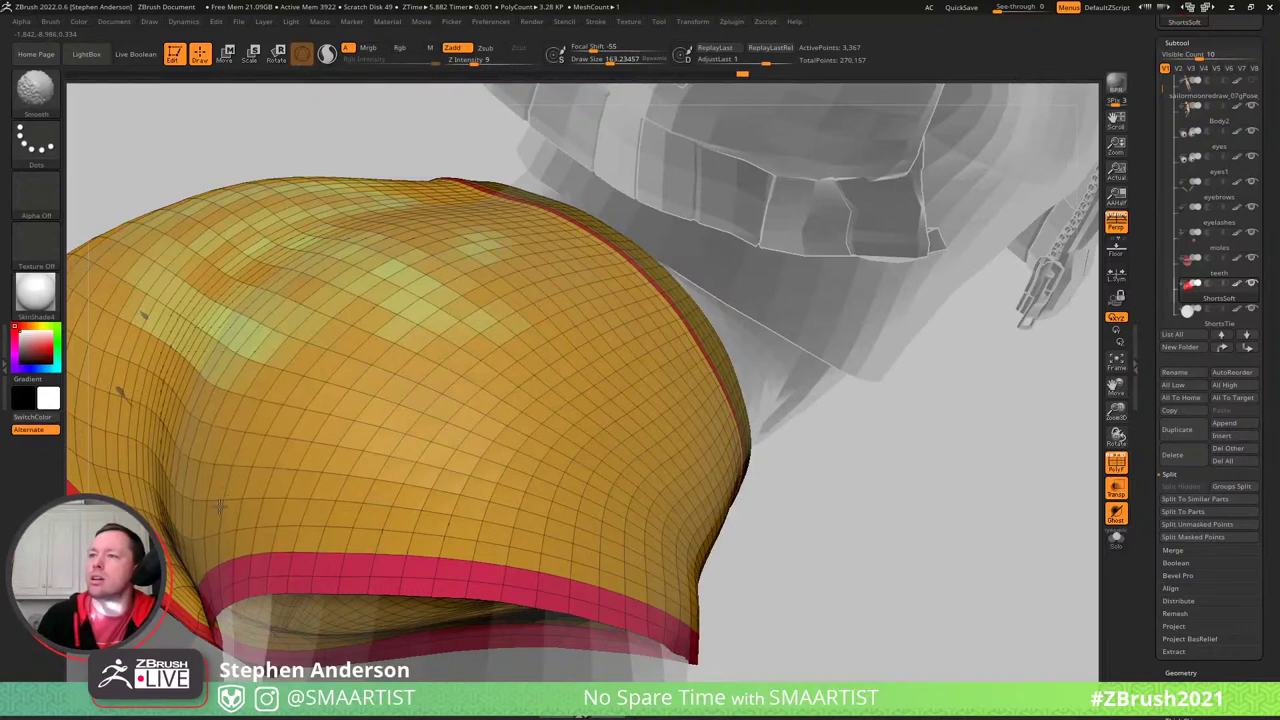
right_drag(220, 507, 333, 502)
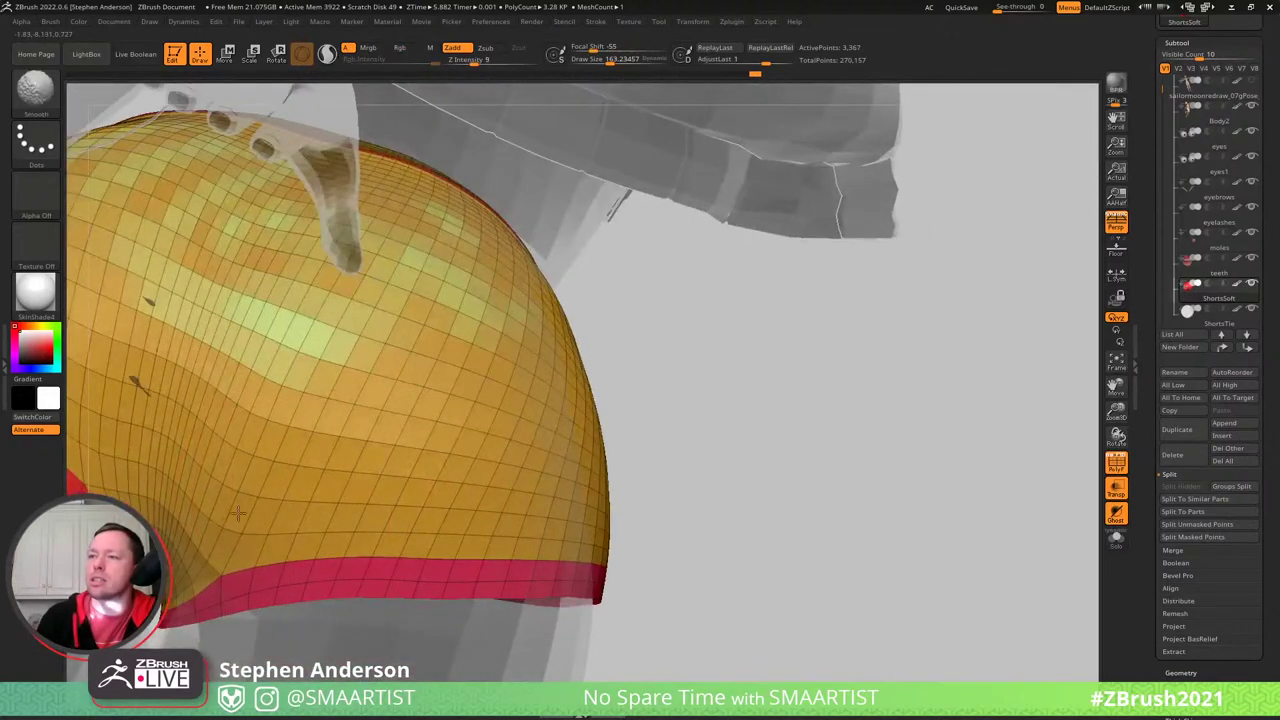
right_drag(364, 302, 369, 300)
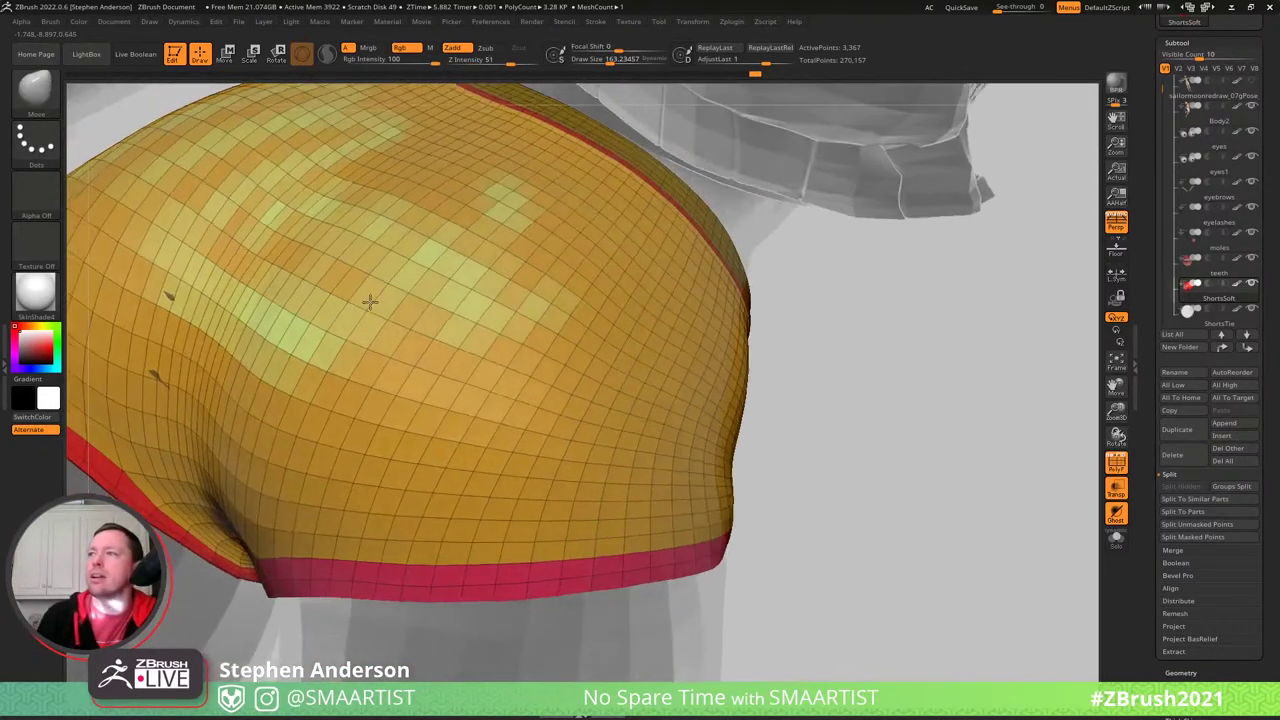
- Turn off the polyframe and transparency displays and inspect the shorts on the solid figure from the front and side
mouse_move(560, 285)
ctrl+right_down()
mouse_move(400, 282)
mouse_move(604, 243)
mouse_move(591, 229)
mouse_move(660, 228)
mouse_move(745, 317)
mouse_move(720, 310)
mouse_move(743, 334)
mouse_move(817, 337)
mouse_move(751, 306)
mouse_move(794, 366)
mouse_move(693, 285)
mouse_move(603, 333)
ctrl+right_up()
key(shift+f)
key(ctrl+t)
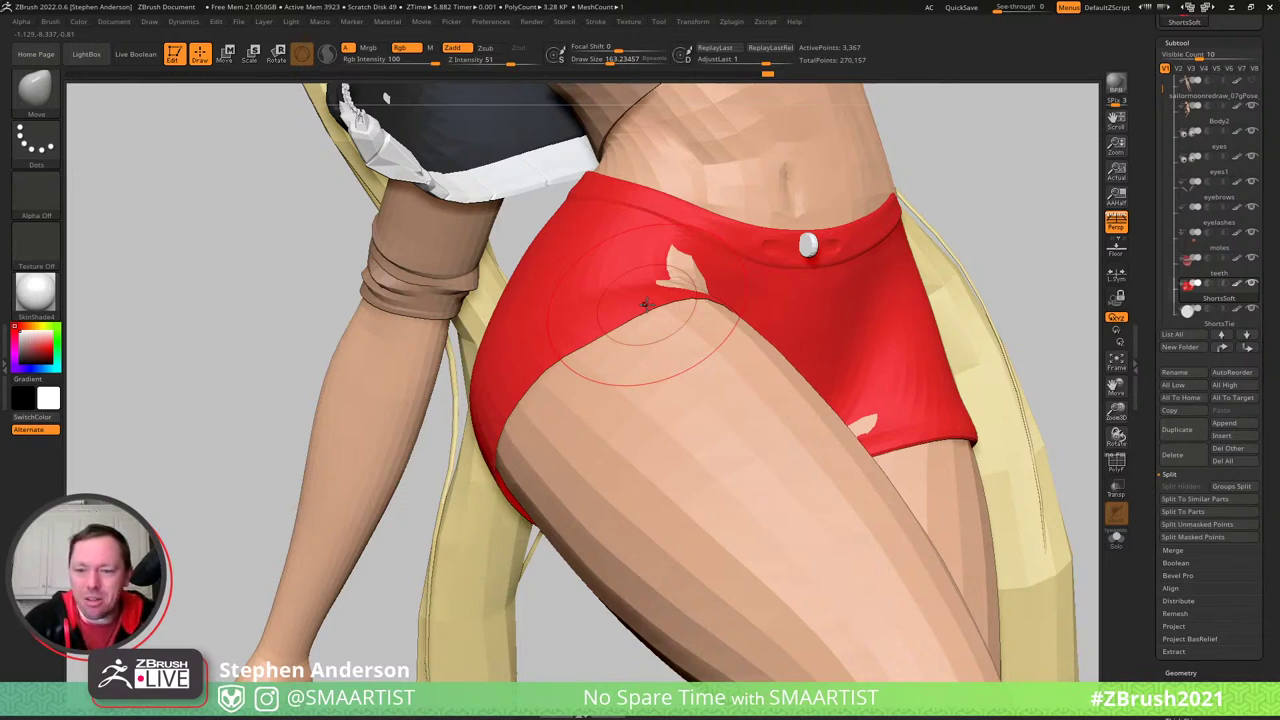
right_drag(426, 408, 757, 360)
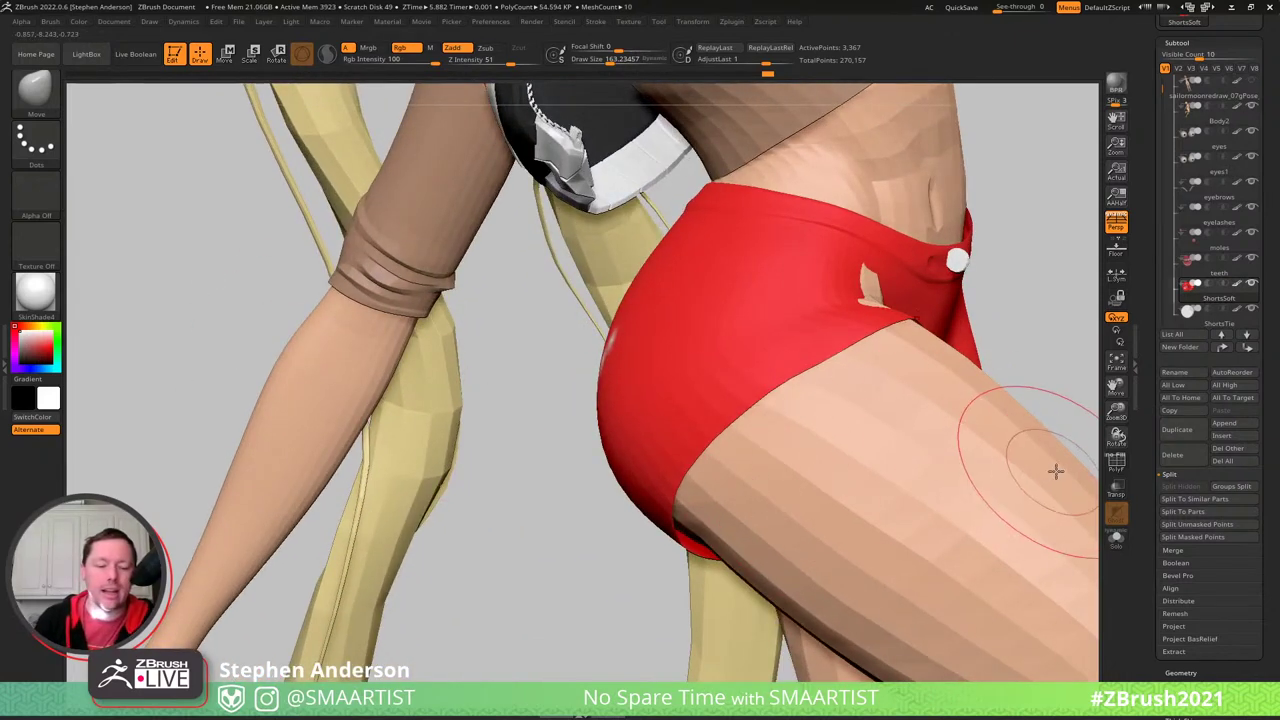
- Turn transparency back on and switch off ghosting to view the whole figure in transparent colour
click(1116, 488)
right_drag(958, 481, 1093, 517)
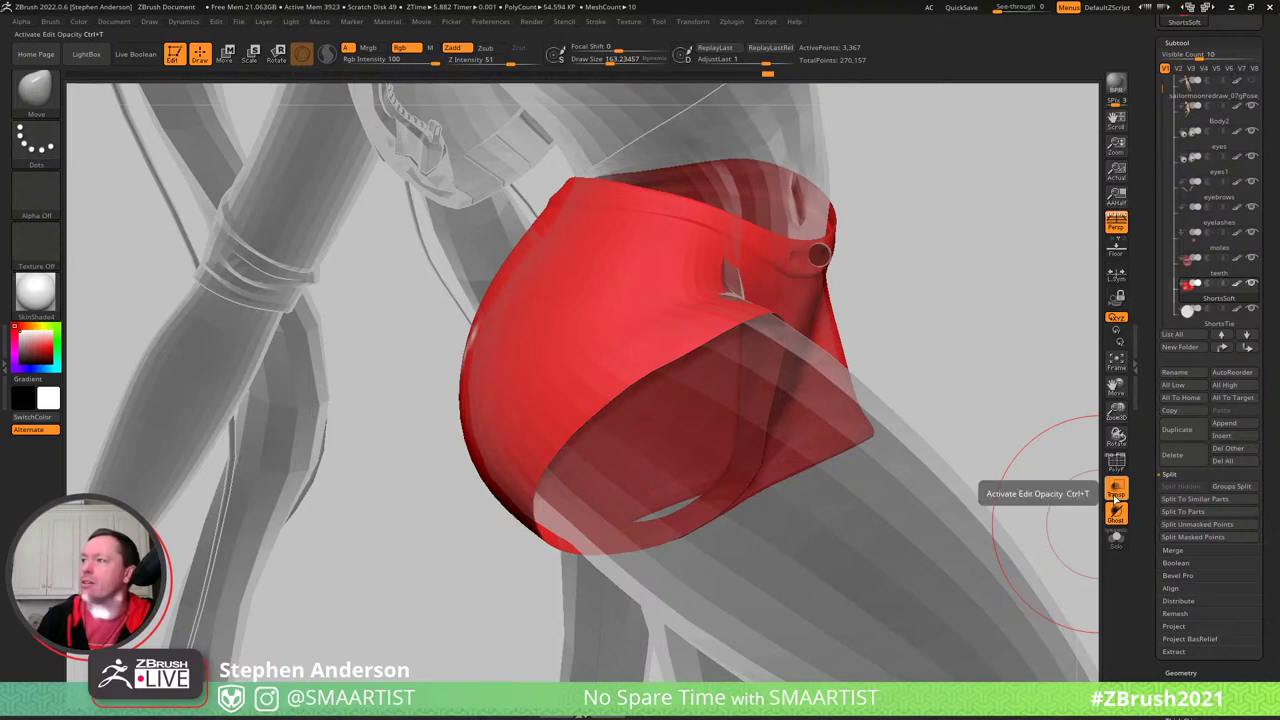
click(1117, 489)
click(1117, 489)
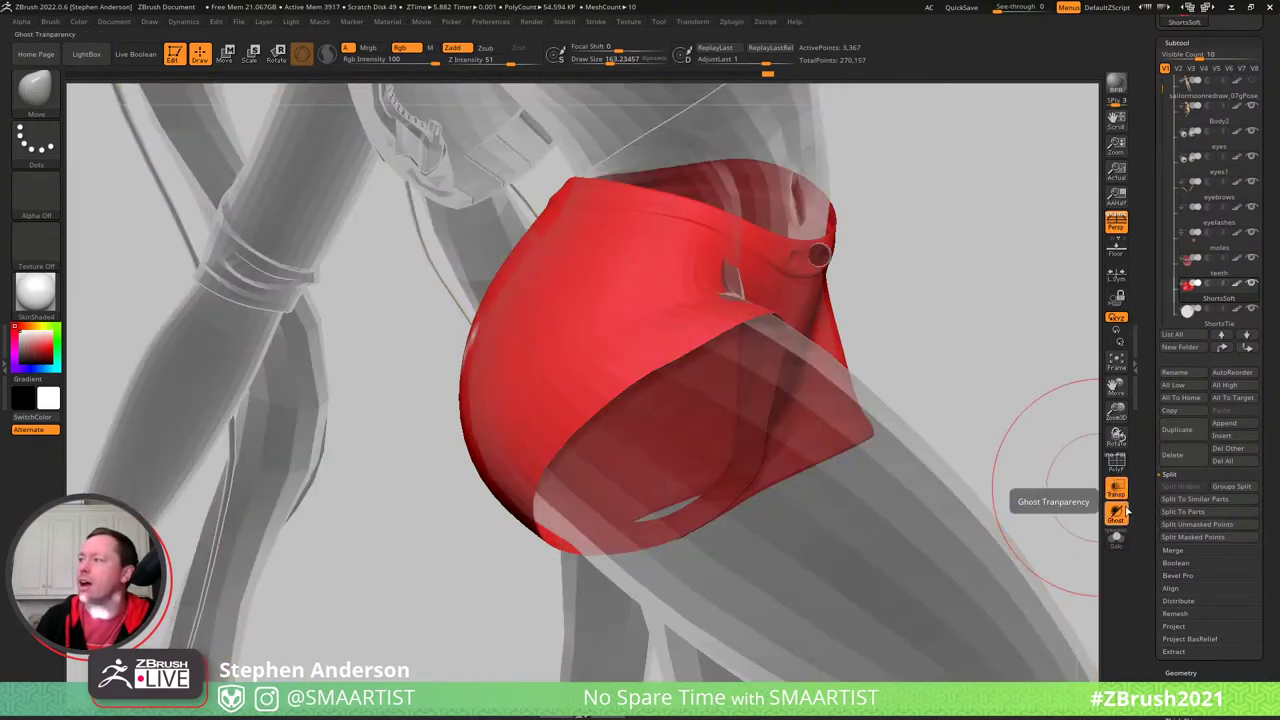
alt+drag(1030, 367, 1098, 506)
drag(630, 508, 765, 508)
right_drag(764, 508, 688, 420)
alt+right_drag(745, 353, 679, 362)
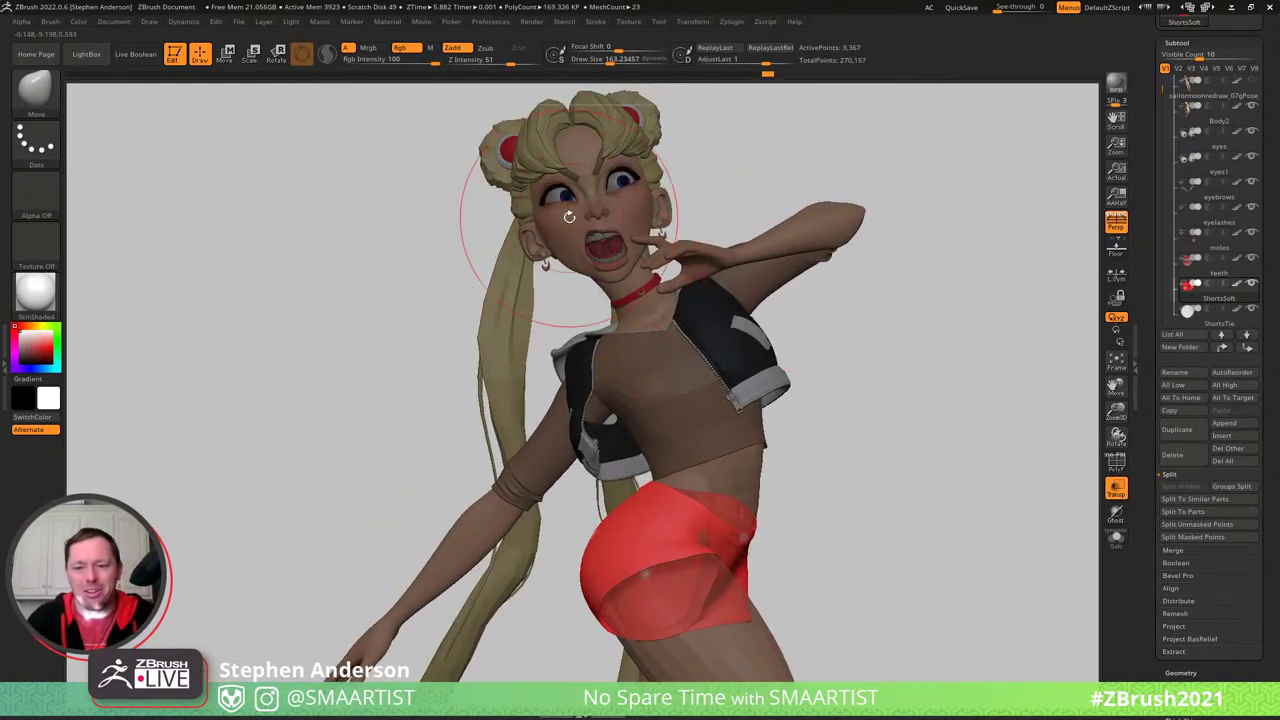
- Compare the figure with transparency off and on, re-enable ghosting, and examine the front hip crease of the shorts
click(1116, 488)
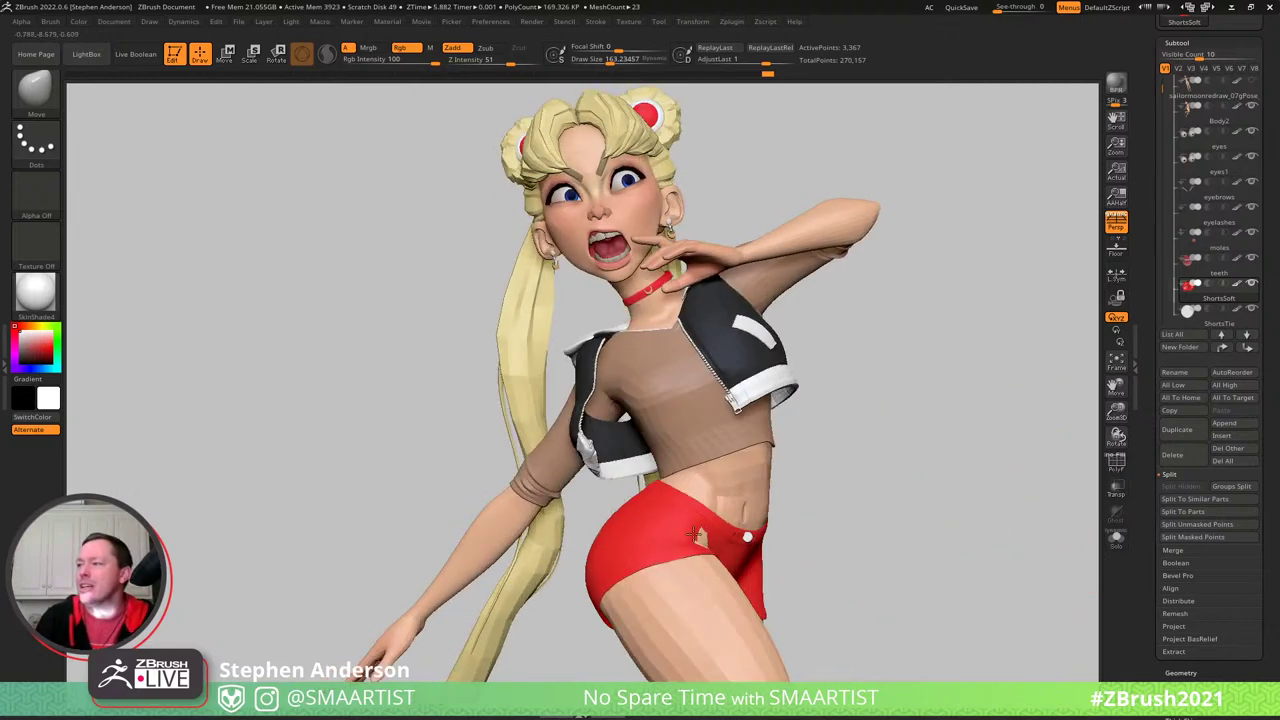
right_drag(694, 533, 640, 531)
click(1116, 489)
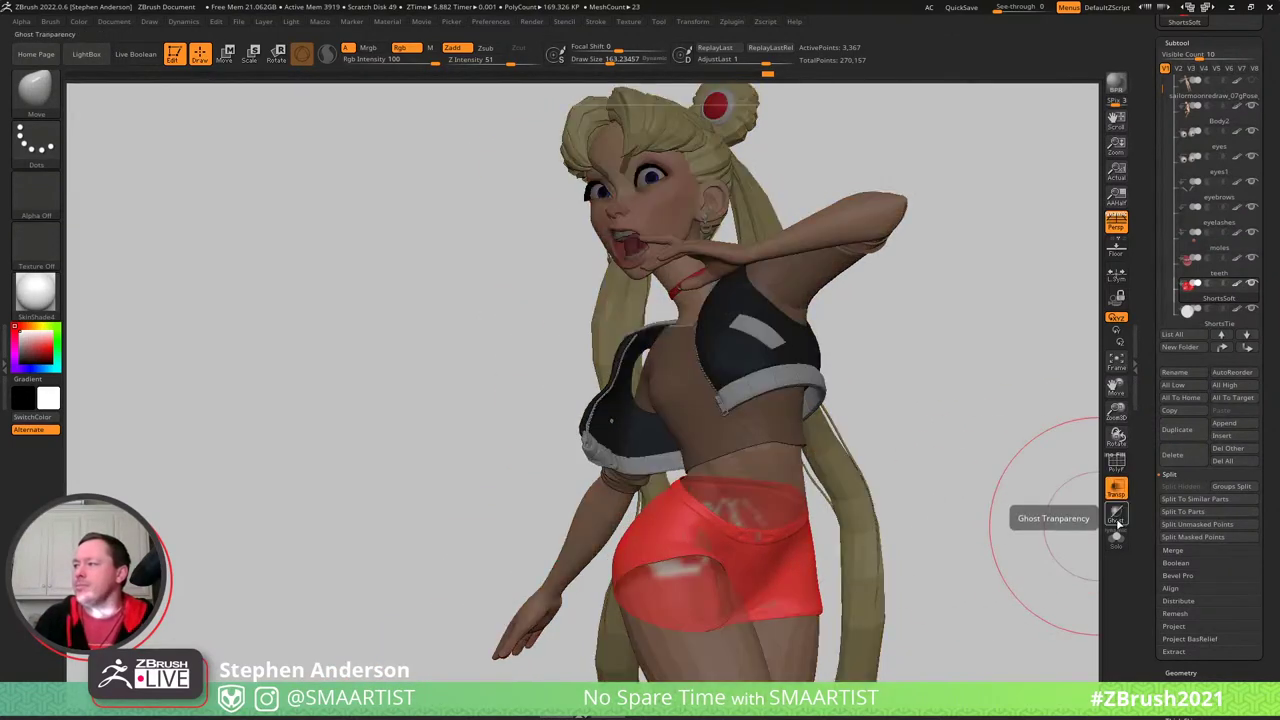
click(1117, 515)
right_drag(923, 537, 694, 460)
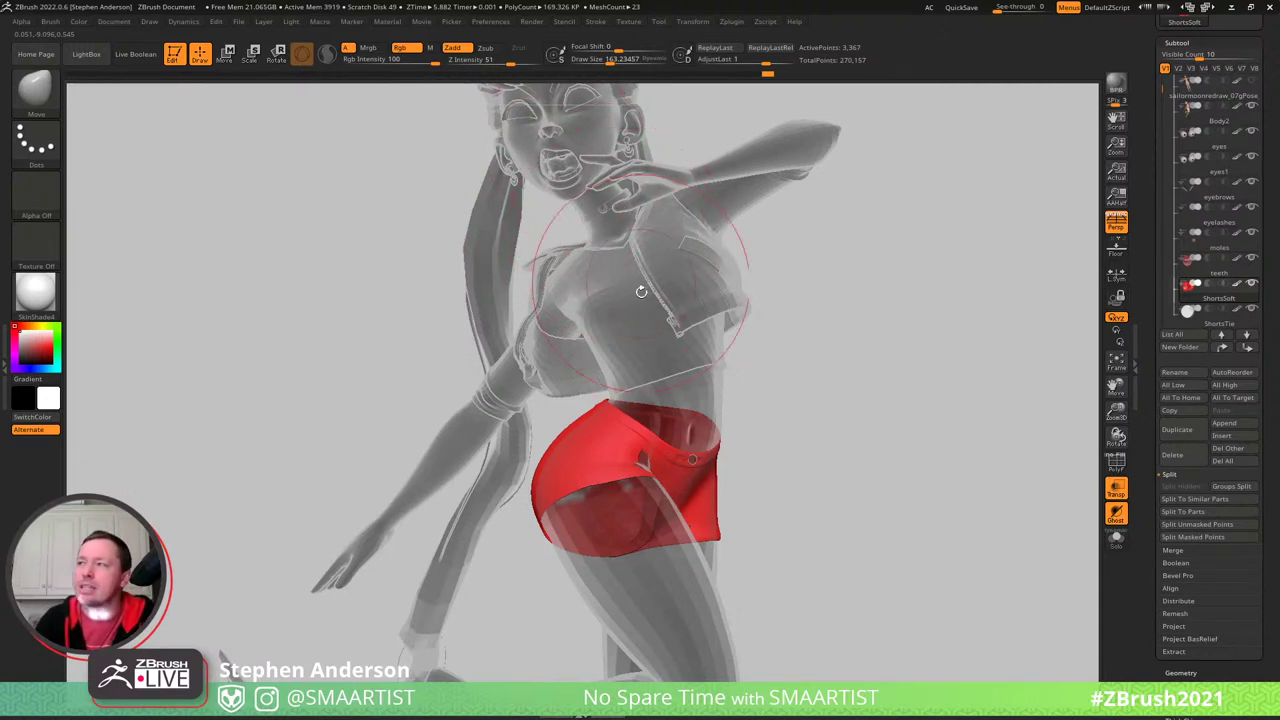
alt+right_drag(637, 404, 626, 305)
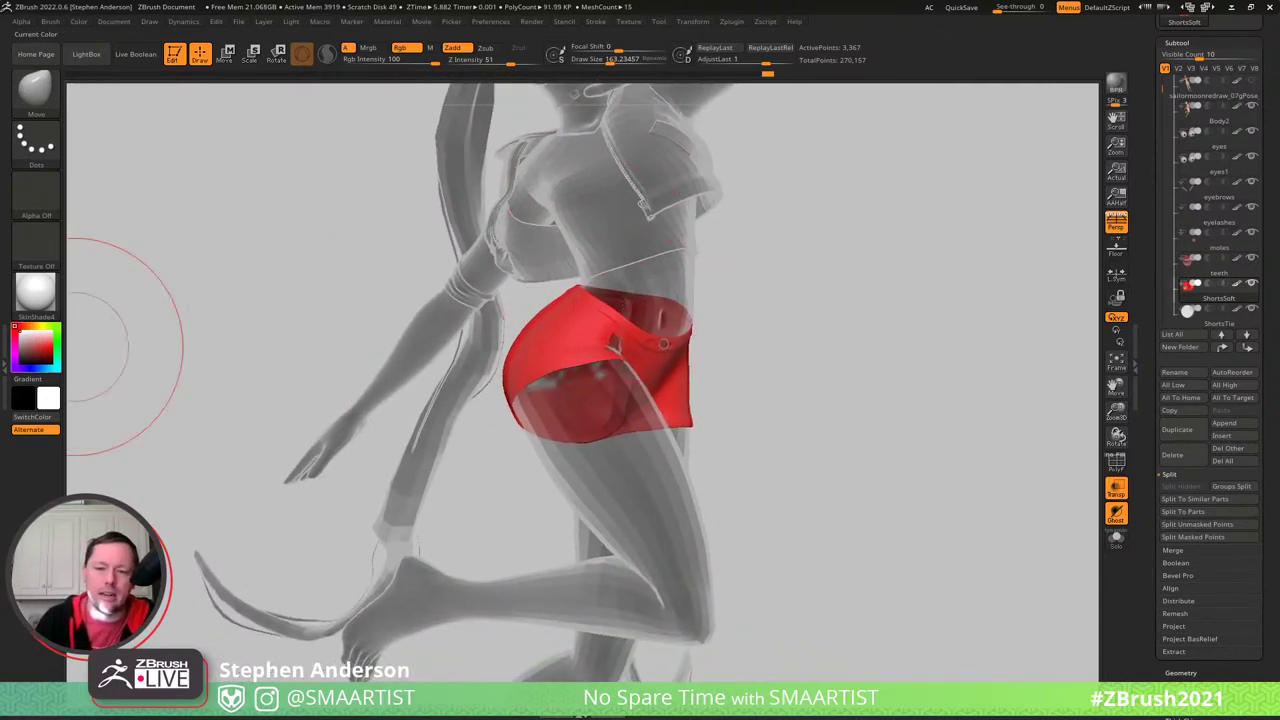
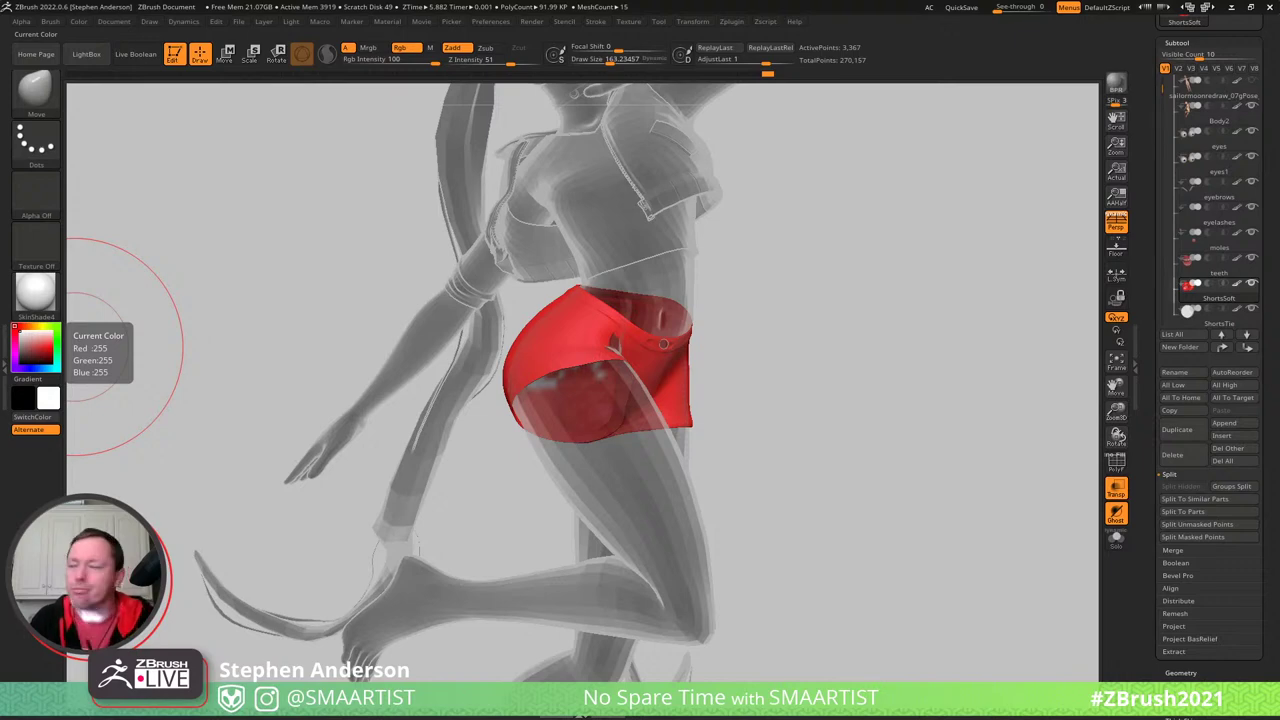
right_drag(617, 372, 679, 313)
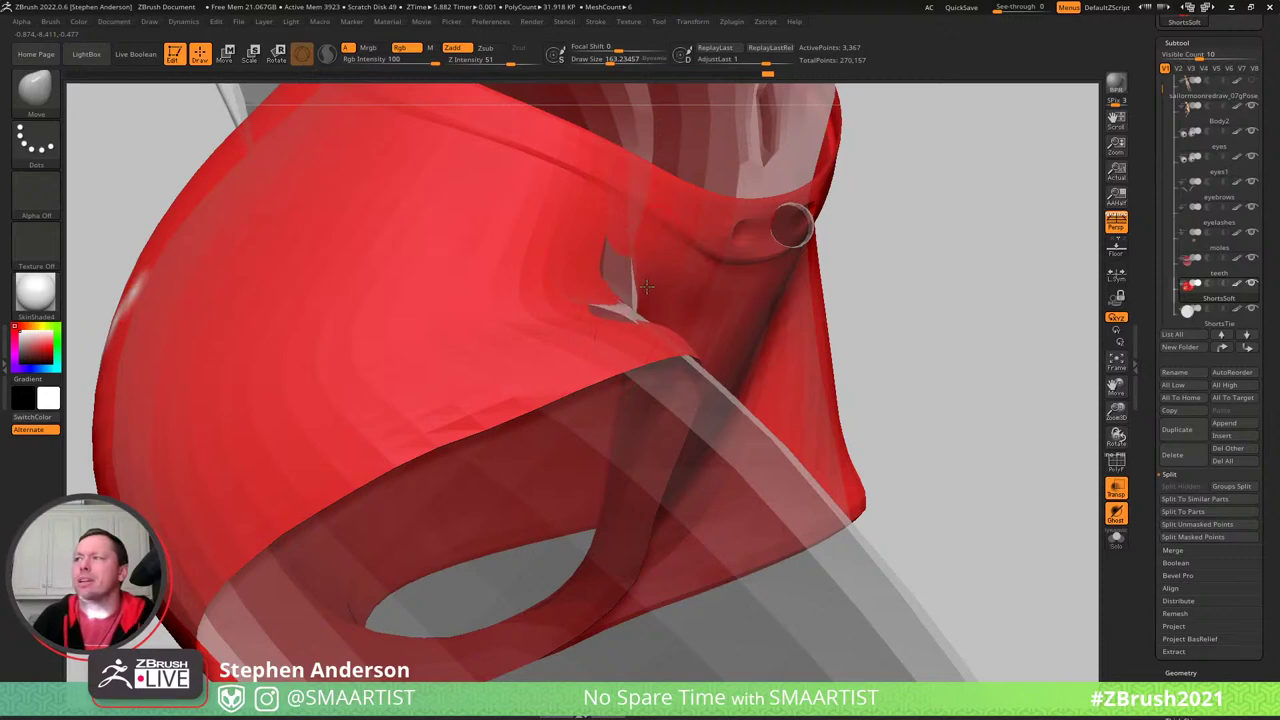
- Reshape and smooth the shorts over the front hip crease and thigh at a draw size of about 163
right_drag(636, 300, 670, 326)
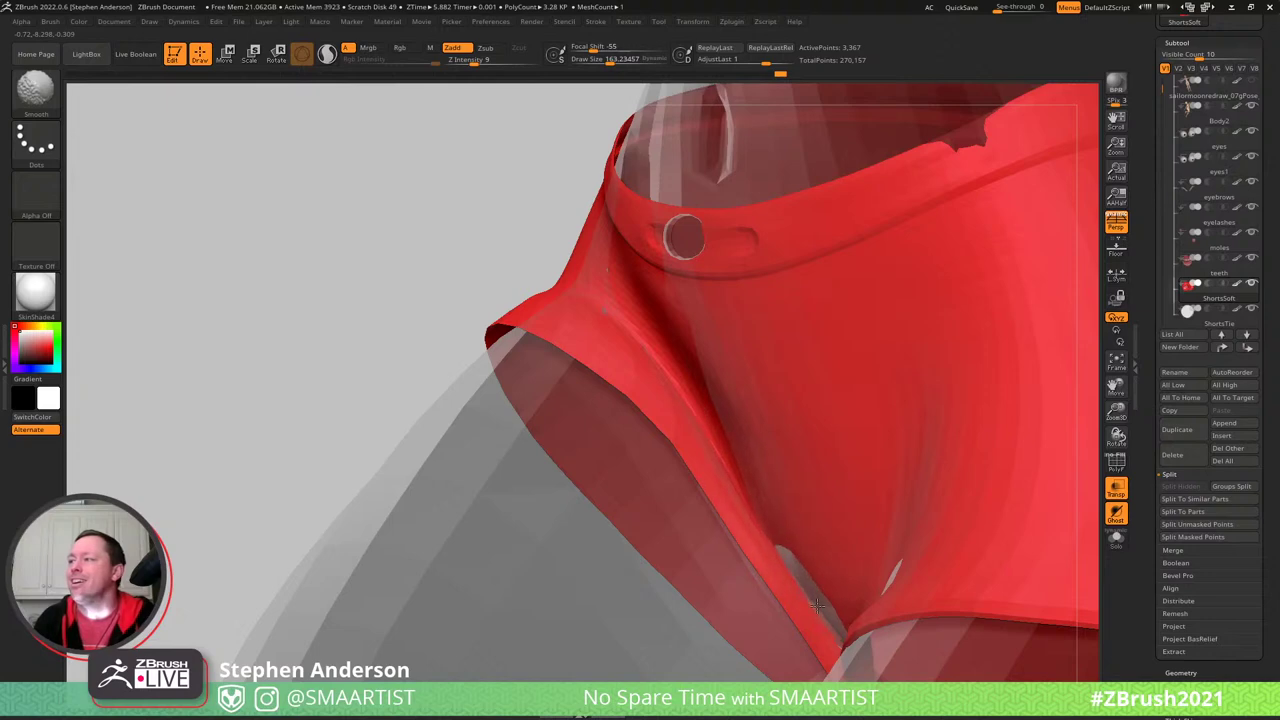
mouse_move(817, 604)
right_down()
mouse_move(708, 450)
mouse_move(781, 449)
mouse_move(720, 460)
mouse_move(731, 479)
right_up()
key(shift)
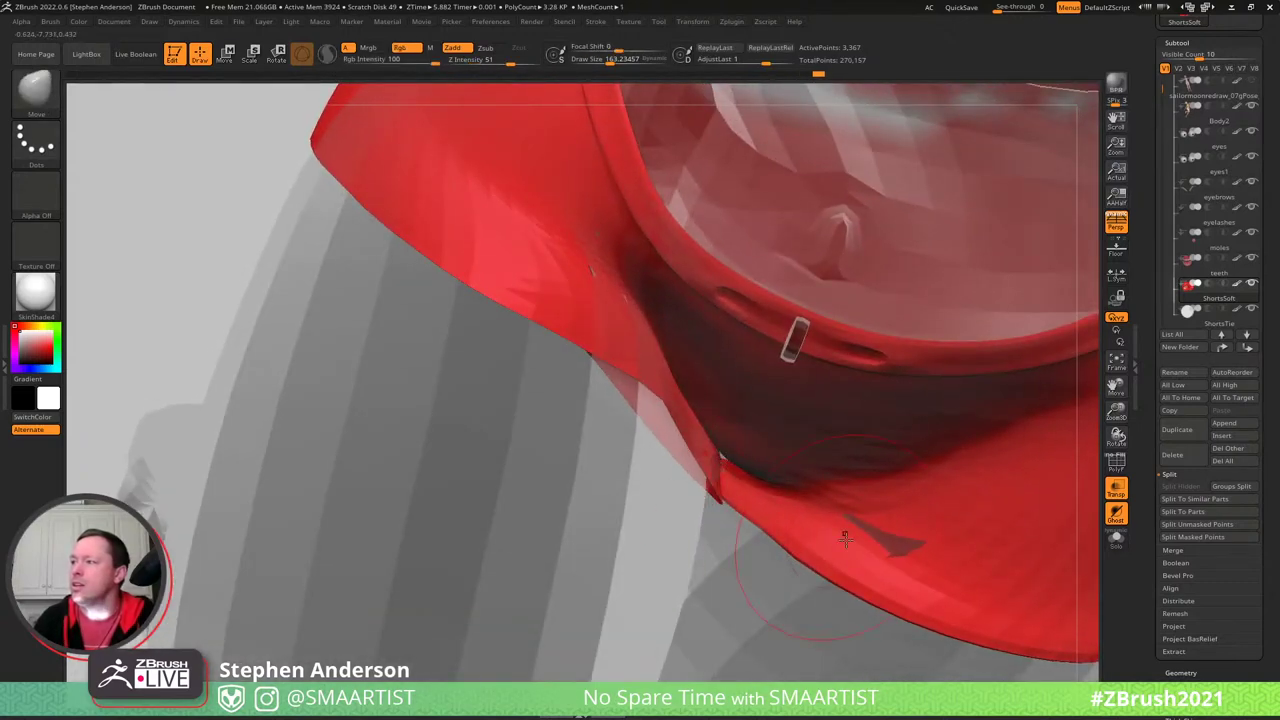
right_drag(845, 538, 887, 551)
mouse_move(861, 488)
right_down()
mouse_move(559, 365)
mouse_move(540, 310)
mouse_move(511, 373)
right_up()
shift+drag(454, 354, 475, 349)
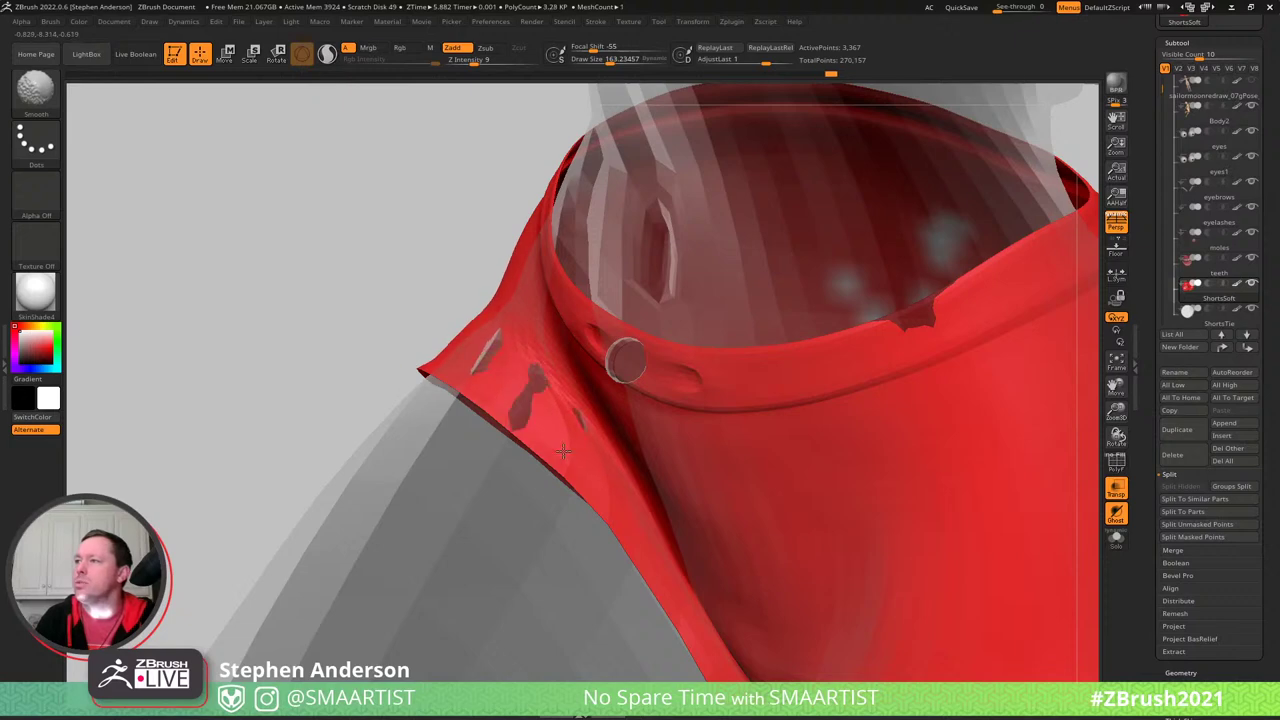
- Smooth the front hip and shape the outer hip with the Move brush at a draw size of about 251
right_drag(543, 500, 441, 360)
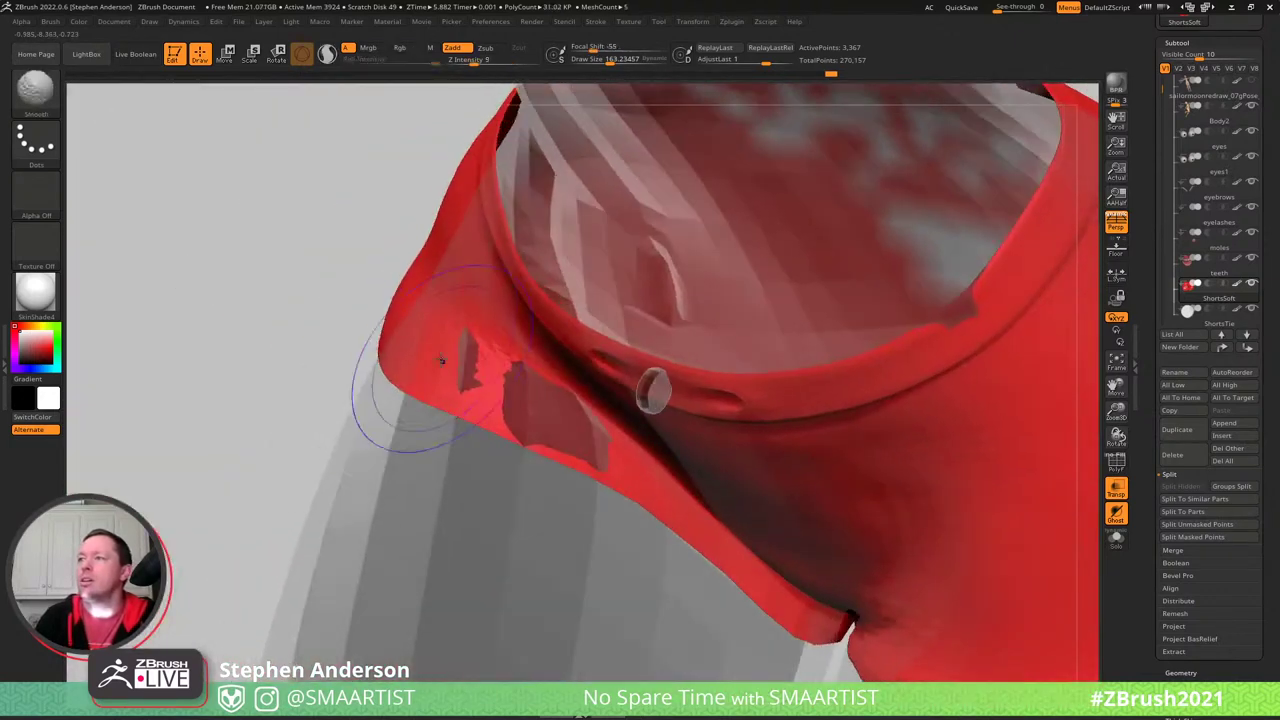
right_drag(408, 289, 404, 309)
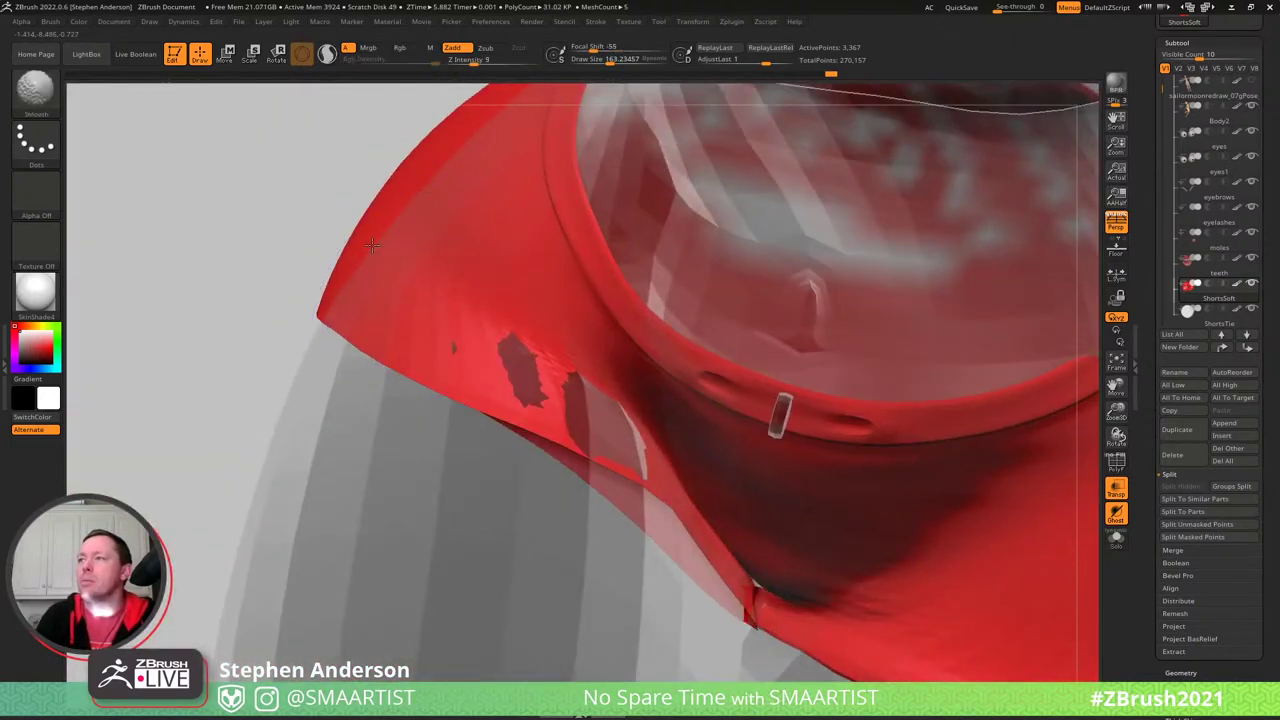
mouse_move(371, 244)
right_down()
mouse_move(538, 300)
mouse_move(420, 312)
right_up()
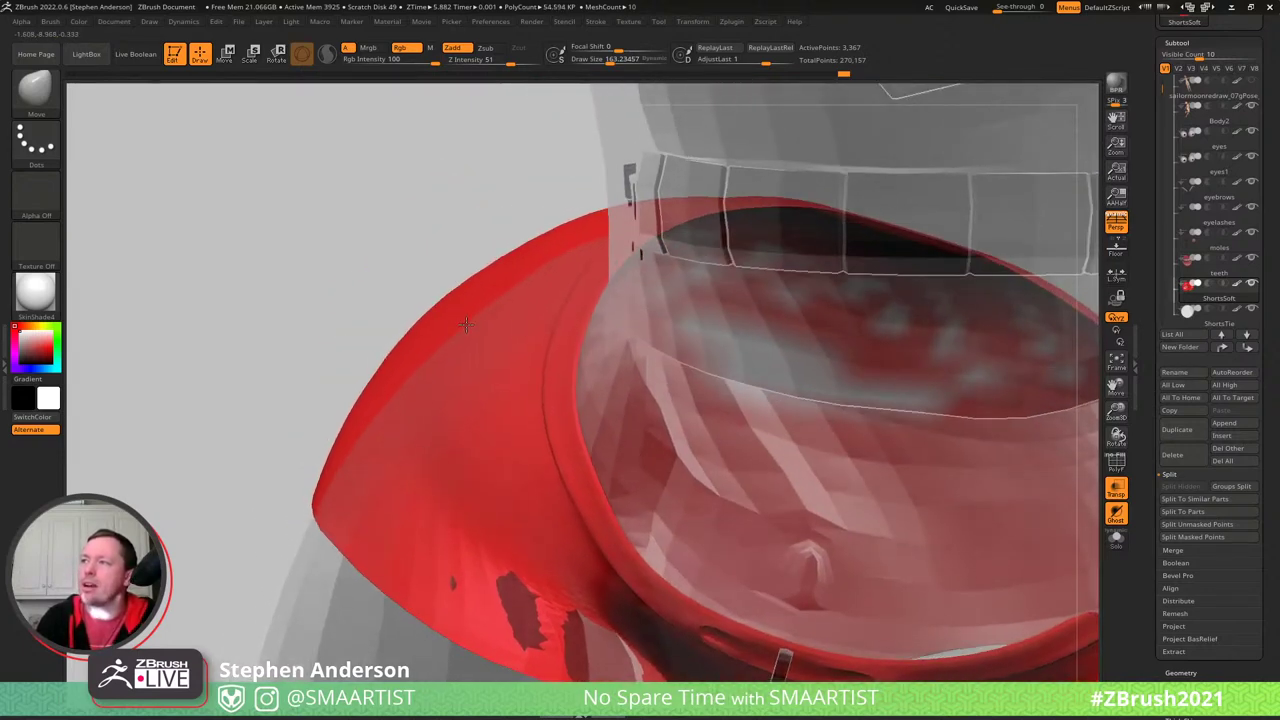
key(s)
drag(420, 312, 443, 319)
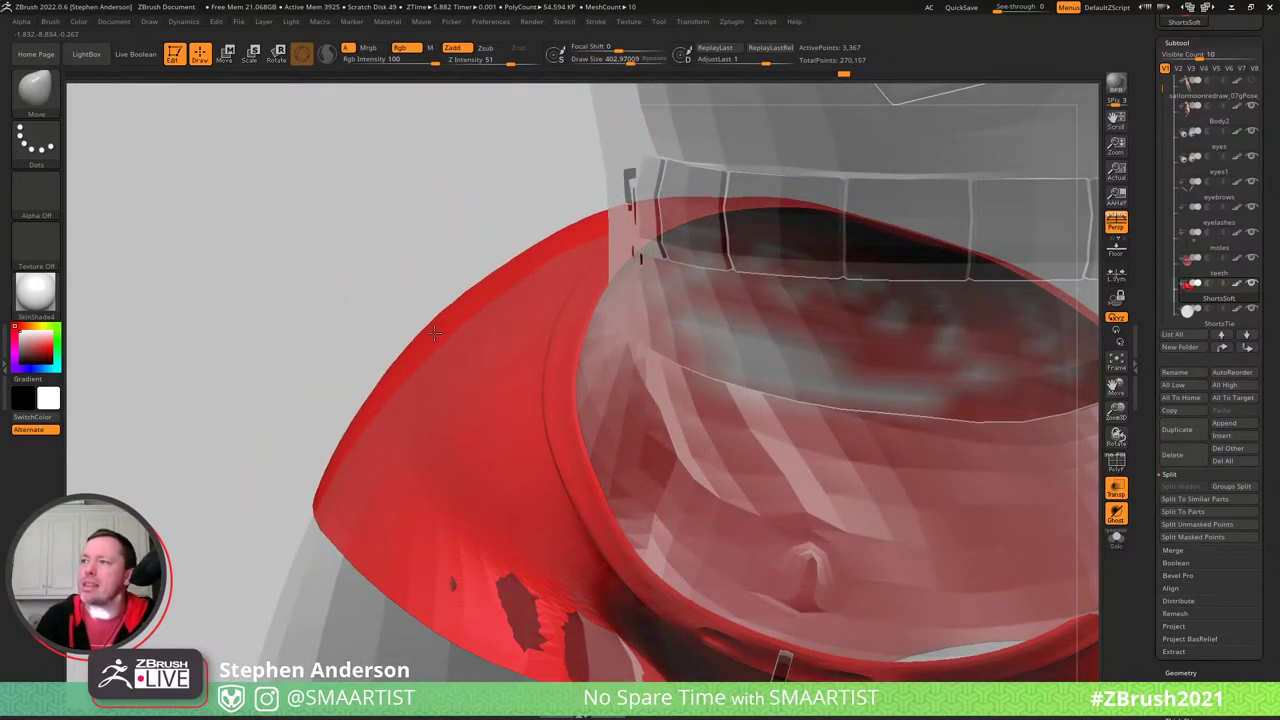
right_drag(482, 280, 421, 285)
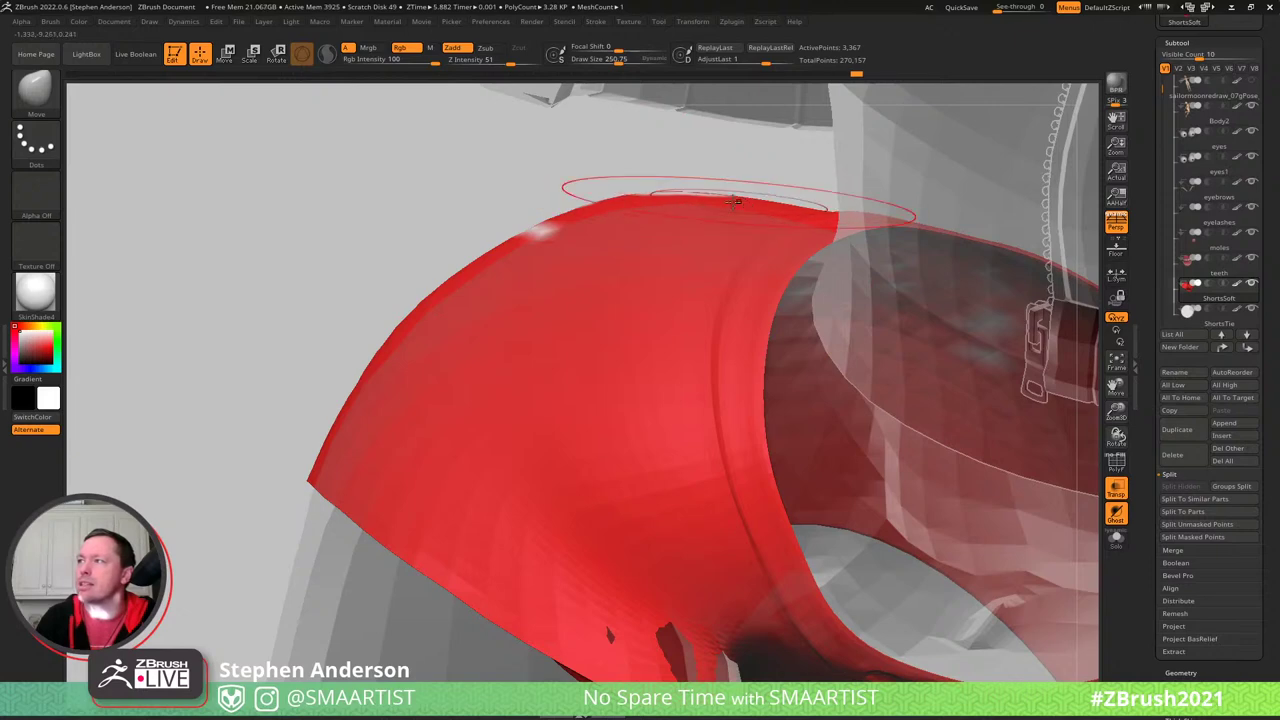
right_drag(606, 205, 379, 418)
- Turn on the polyframe display and reshape the crease above the pink hem at a draw size of about 182
key(shift+f)
ctrl+right_drag(540, 430, 643, 367)
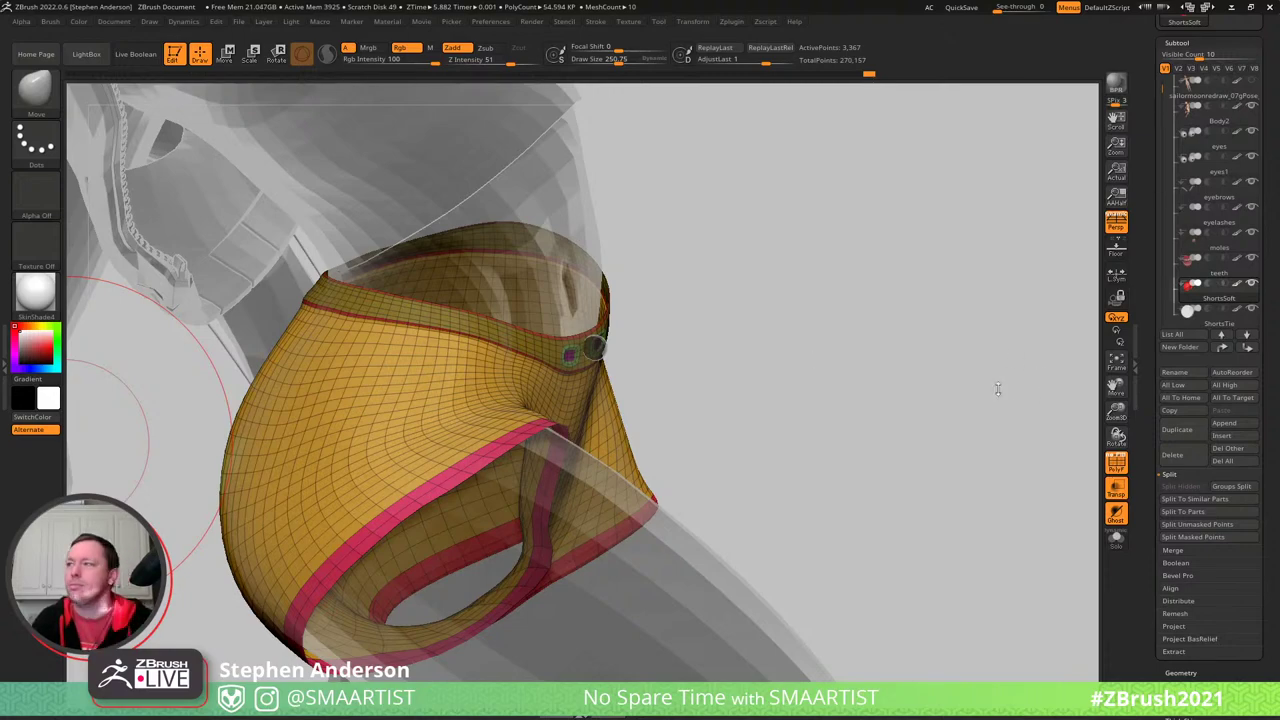
right_drag(871, 377, 541, 472)
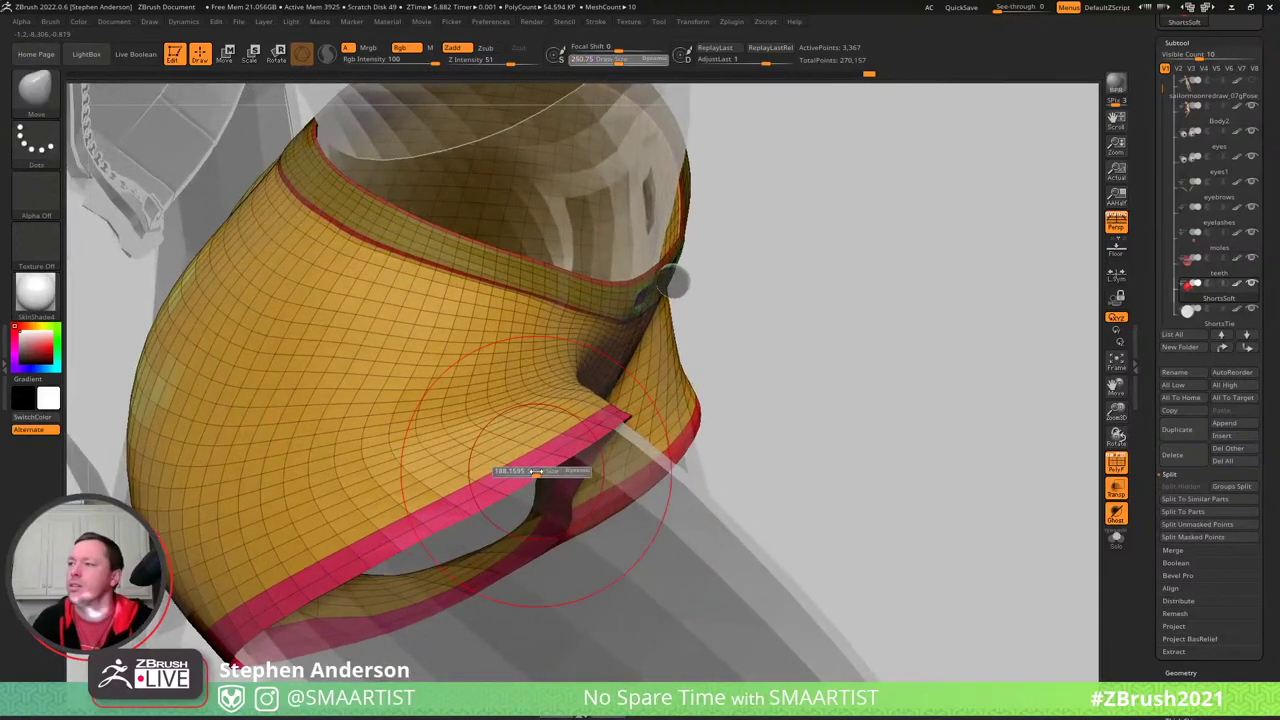
mouse_move(463, 496)
right_down()
mouse_move(487, 449)
mouse_move(590, 395)
mouse_move(569, 386)
mouse_move(543, 314)
mouse_move(612, 363)
mouse_move(612, 393)
mouse_move(582, 383)
mouse_move(600, 400)
mouse_move(560, 369)
mouse_move(601, 434)
right_up()
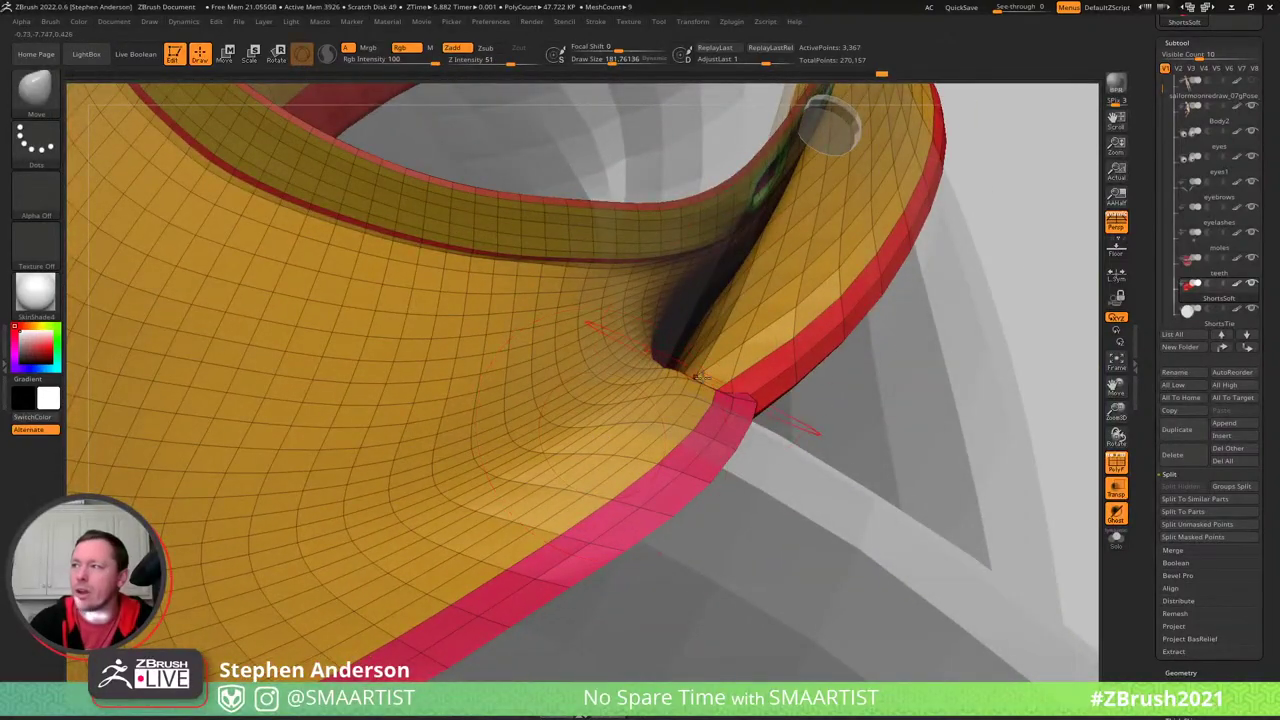
mouse_move(697, 377)
right_down()
mouse_move(600, 386)
mouse_move(600, 451)
mouse_move(633, 402)
right_up()
key(ctrl+shift)
ctrl+shift+click(622, 403)
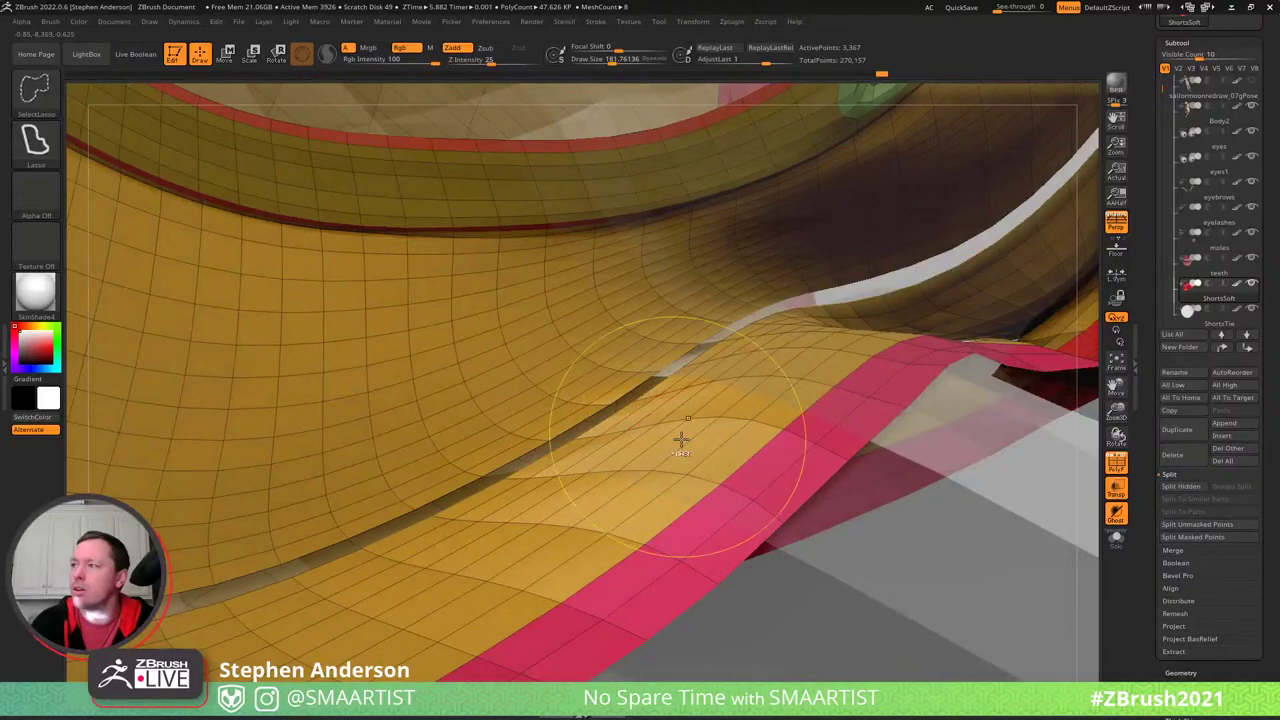
mouse_move(680, 440)
ctrl+right_down()
mouse_move(614, 429)
mouse_move(657, 414)
mouse_move(581, 387)
mouse_move(620, 405)
ctrl+right_up()
mouse_move(840, 357)
alt+right_down()
mouse_move(614, 354)
mouse_move(631, 430)
mouse_move(577, 446)
mouse_move(420, 440)
alt+right_up()
ctrl+shift+click(200, 446)
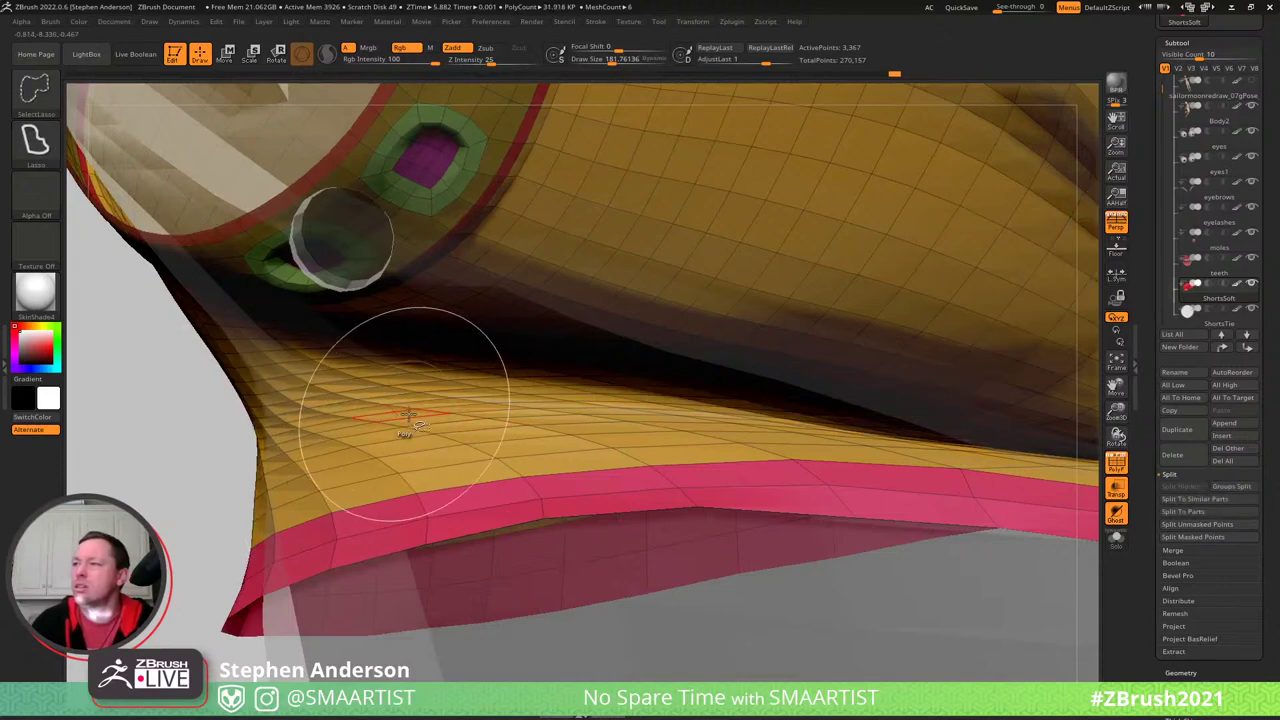
- Hide a band of edge loops along the hip crease, mask the visible mesh, and restore the hidden polygons
ctrl+shift+click(445, 428)
mouse_move(492, 442)
ctrl+right_down()
mouse_move(470, 372)
mouse_move(508, 423)
ctrl+right_up()
ctrl+shift+click(508, 417)
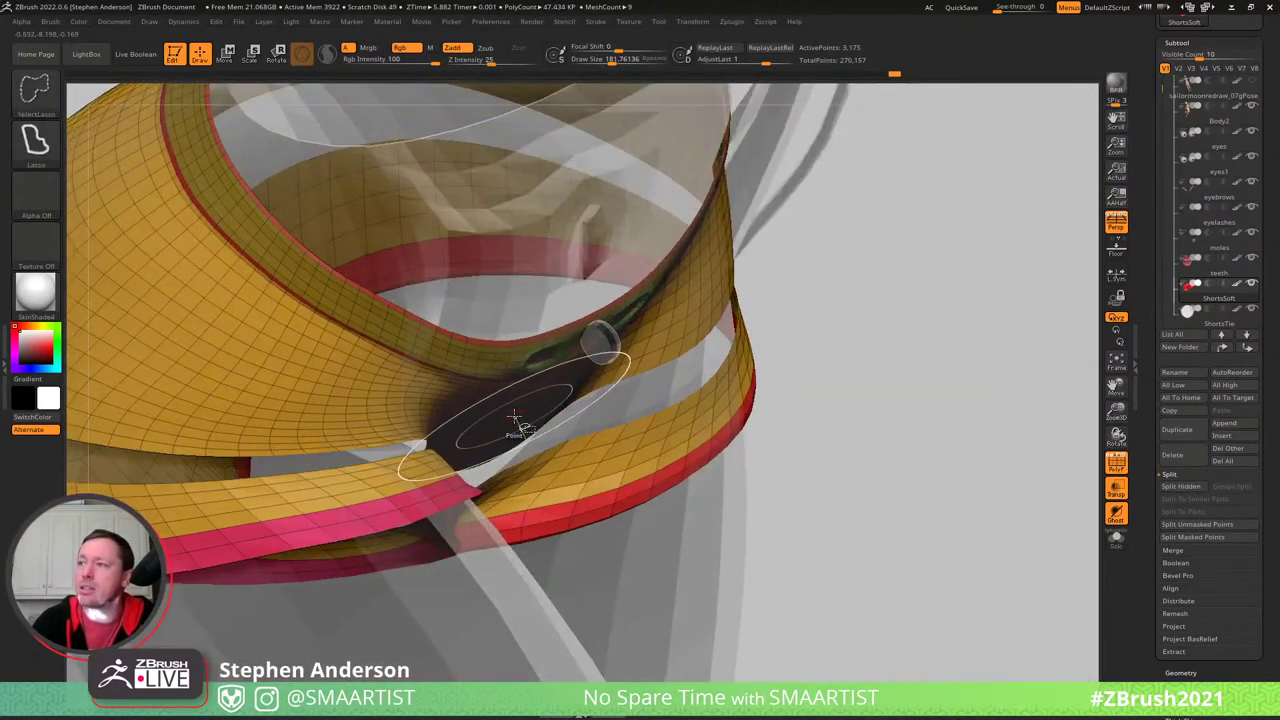
ctrl+shift+click(513, 418)
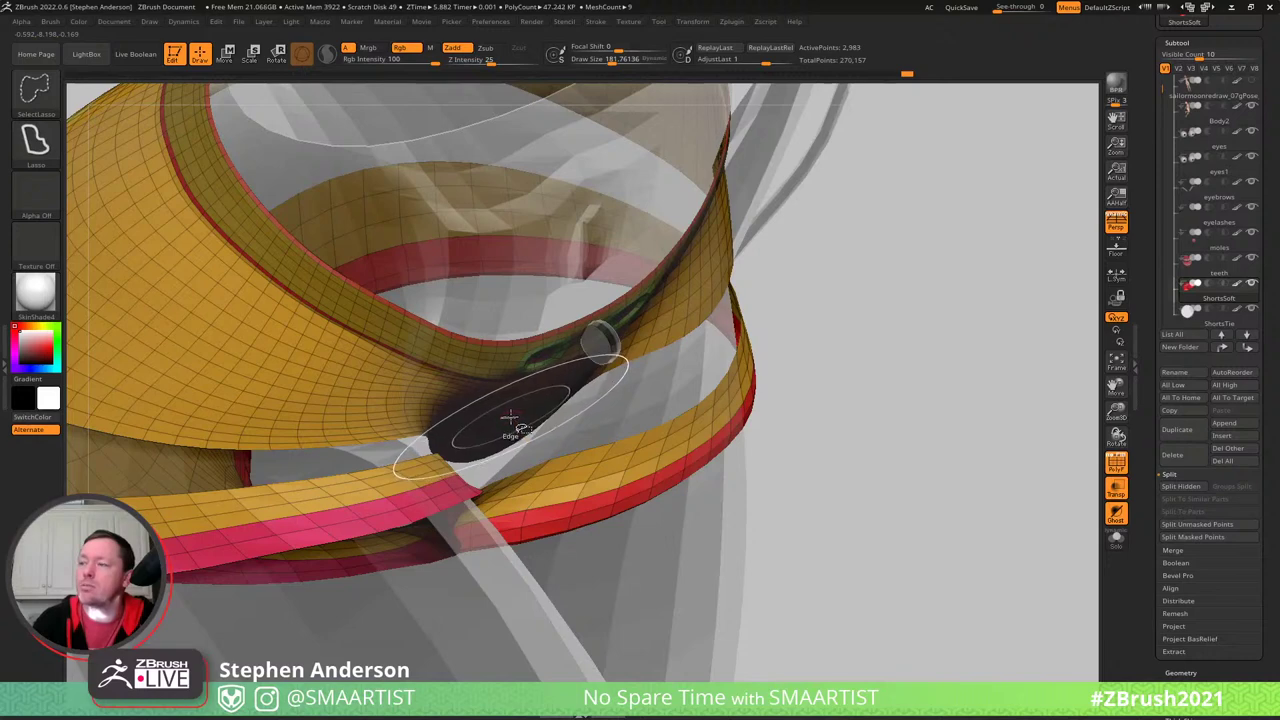
ctrl+shift+click(552, 447)
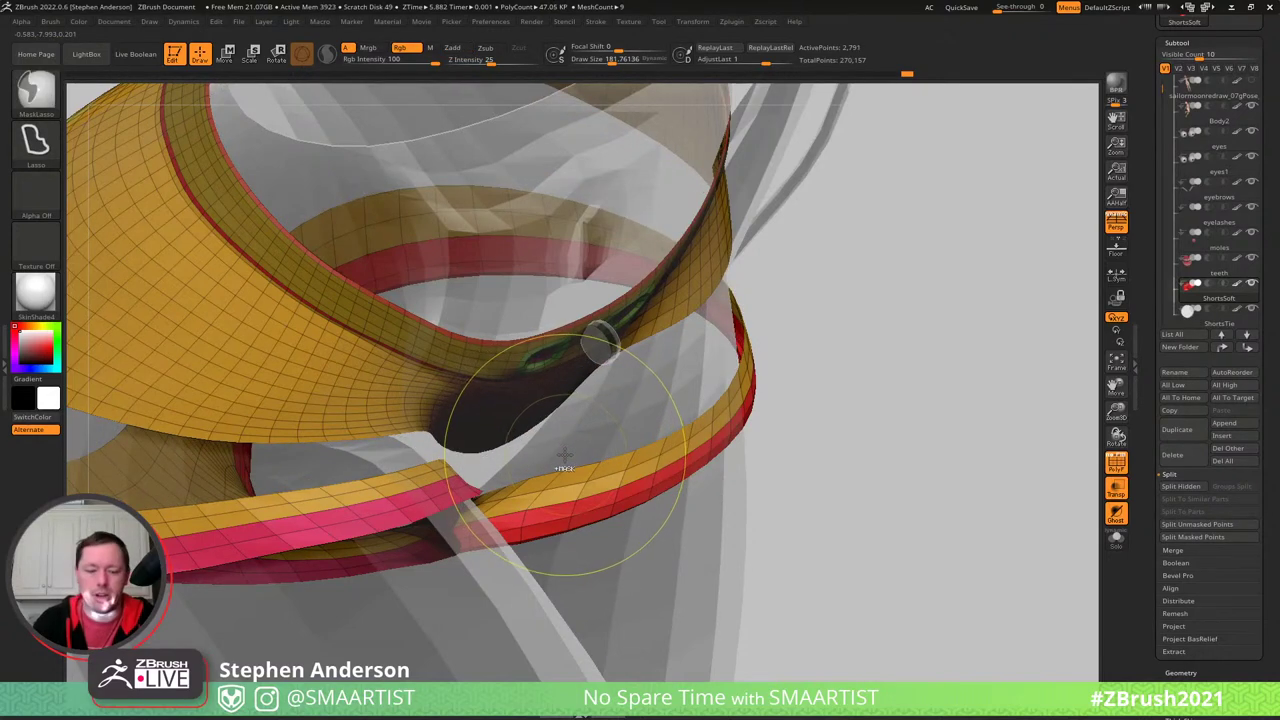
ctrl+click(563, 455)
ctrl+shift+click(843, 488)
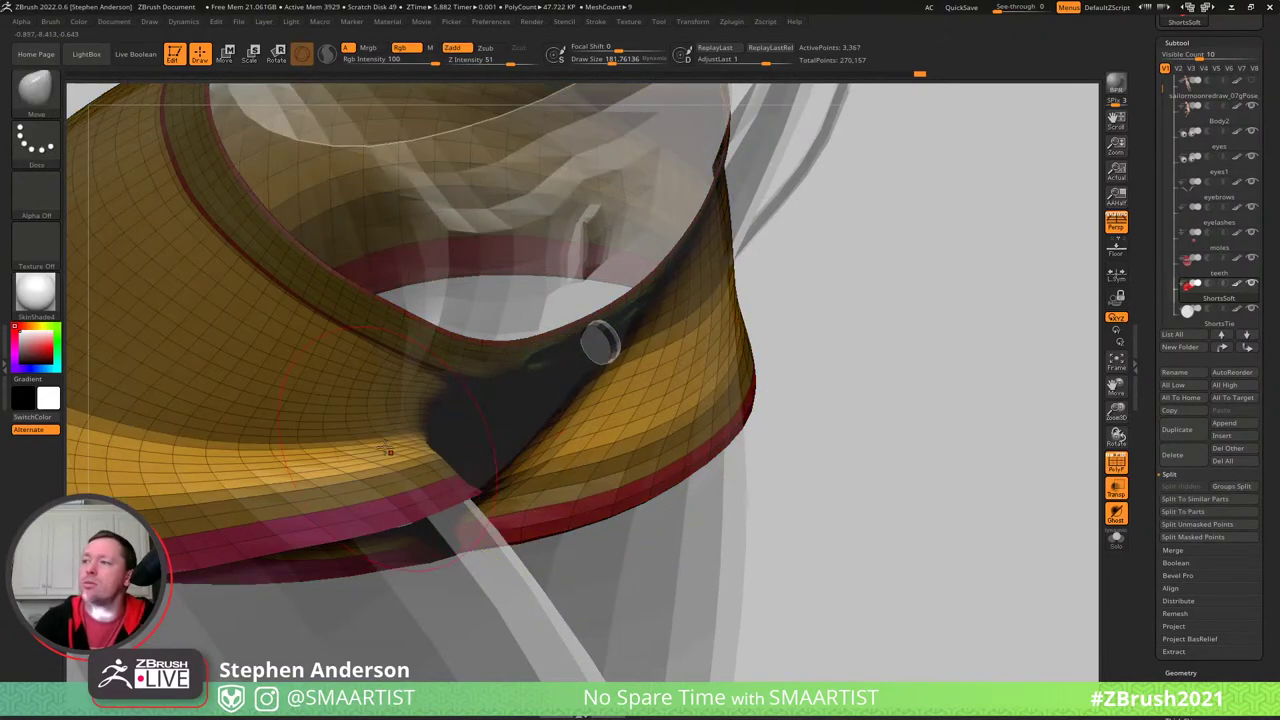
- Soften the mask edges around the exposed band along the hip crease
right_drag(391, 451, 835, 509)
ctrl+click(815, 500)
ctrl+click(530, 500)
right_drag(684, 519, 560, 530)
ctrl+click(960, 562)
- Reshape the unmasked hip crease band with the Move brush, adjusting the draw size from about 222 upward
right_drag(350, 486, 541, 486)
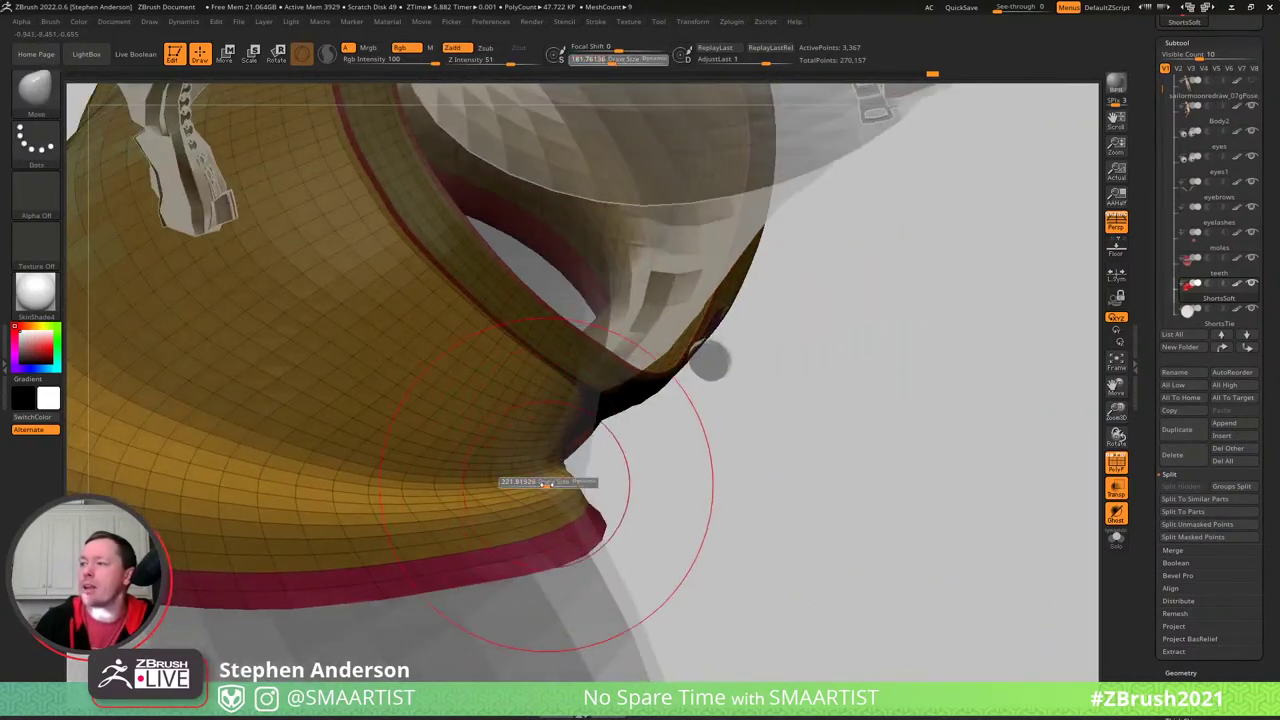
drag(547, 483, 550, 482)
mouse_move(591, 490)
right_down()
mouse_move(385, 485)
mouse_move(430, 500)
right_up()
key(s)
drag(739, 490, 730, 490)
mouse_move(685, 465)
right_down()
mouse_move(780, 502)
mouse_move(790, 480)
mouse_move(651, 443)
mouse_move(704, 476)
mouse_move(775, 440)
mouse_move(765, 425)
mouse_move(627, 470)
right_up()
key(shift+f)
key(s)
mouse_move(627, 470)
mouse_down()
mouse_move(517, 523)
mouse_move(499, 497)
mouse_up()
- Clear the mask and turn off transparency, keeping the polyframe displayed on the front hip crease
right_drag(466, 516, 683, 503)
mouse_move(840, 510)
ctrl+right_down()
mouse_move(552, 440)
mouse_move(594, 469)
mouse_move(726, 466)
mouse_move(656, 484)
ctrl+right_up()
key(shift+f)
key(shift+f)
key(ctrl+t)
drag(656, 484, 450, 517)
mouse_move(450, 518)
ctrl+right_down()
mouse_move(474, 480)
mouse_move(489, 400)
mouse_move(460, 505)
ctrl+right_up()
mouse_move(460, 505)
ctrl+right_down()
mouse_move(469, 531)
mouse_move(476, 478)
mouse_move(410, 470)
mouse_move(440, 480)
mouse_move(465, 434)
ctrl+right_up()
key(shift+f)
- Hide neighbouring edge loops between the waistband and the crease, mask the rest of the shorts, and unhide everything
click(470, 443)
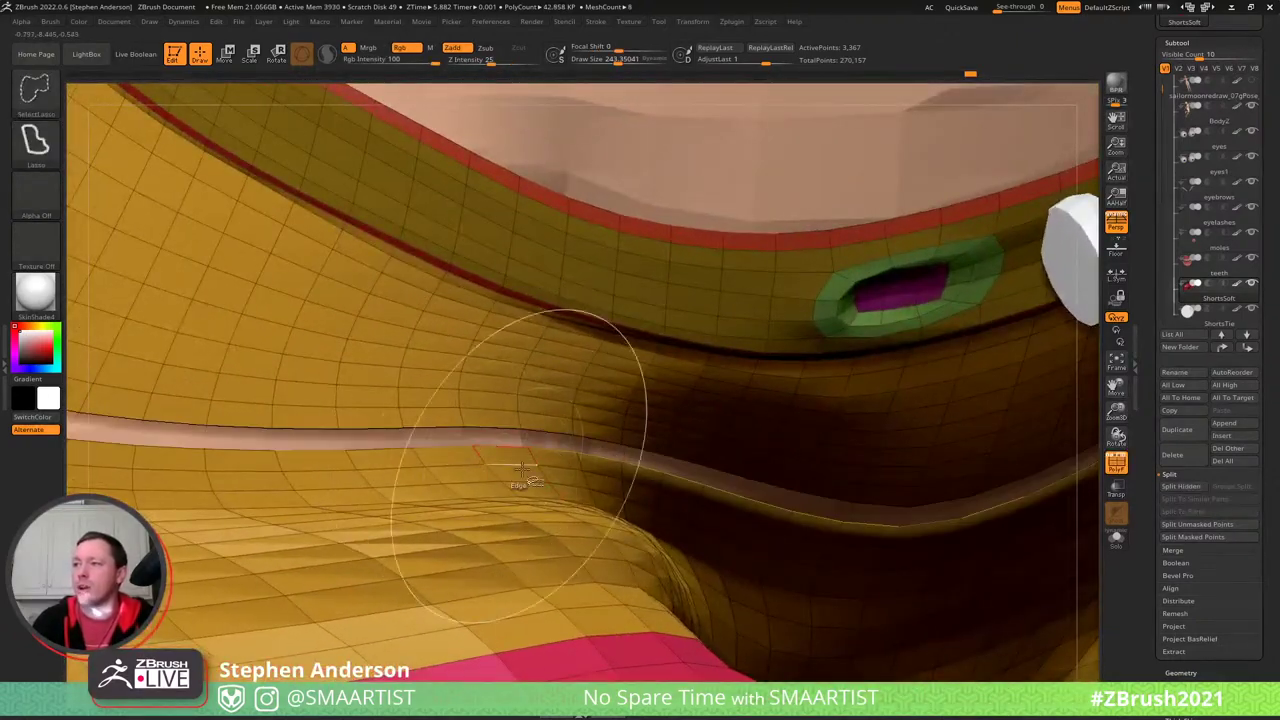
click(459, 417)
click(459, 404)
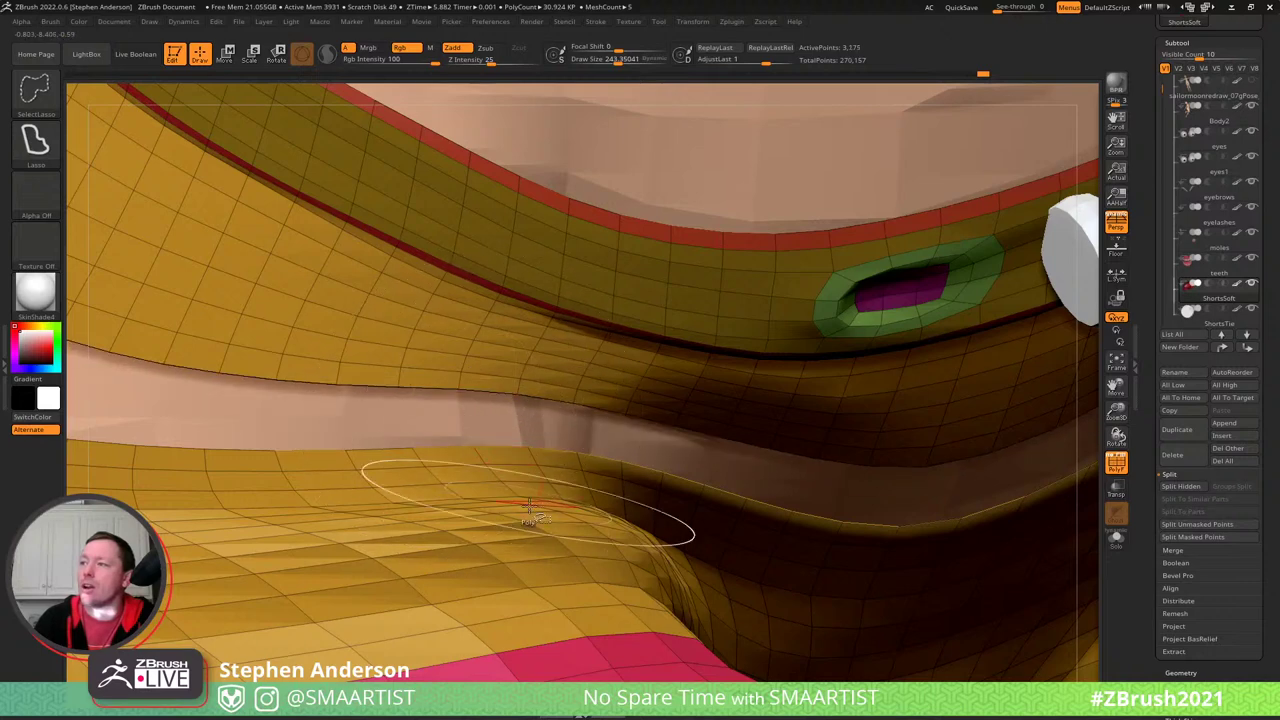
click(549, 512)
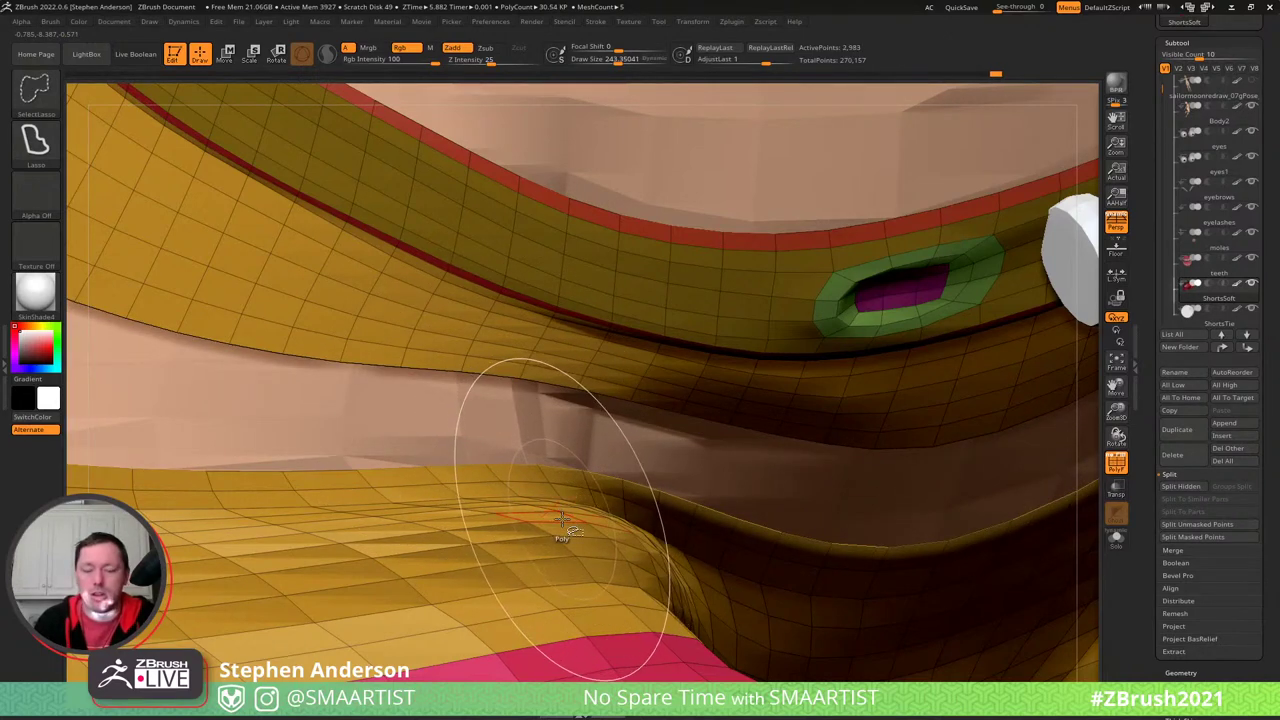
key(ctrl+shift+s)
key(ctrl+a)
key(ctrl+shift+a)
ctrl+right_drag(563, 534, 833, 479)
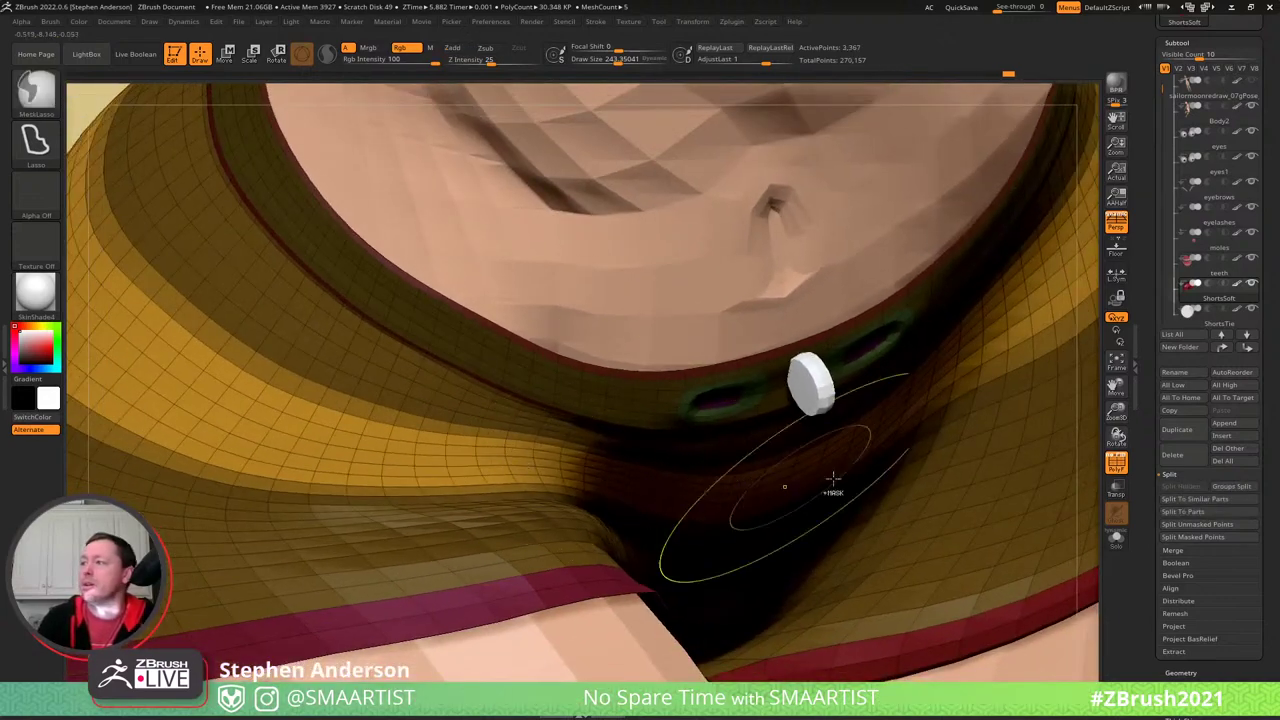
- Soften the mask around the band above the front crease and undo the last two changes
ctrl+right_drag(857, 589, 586, 346)
ctrl+click(583, 566)
ctrl+right_drag(750, 525, 663, 471)
ctrl+click(786, 598)
ctrl+click(300, 472)
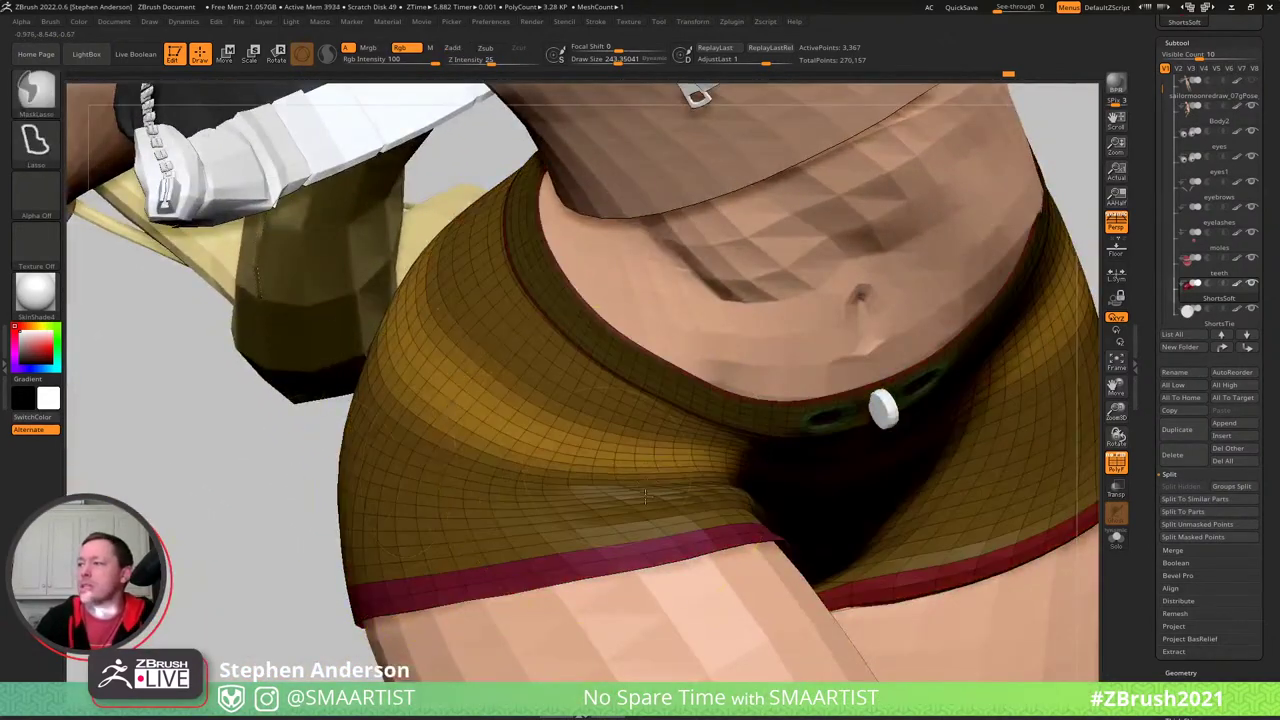
key(ctrl+z)
key(ctrl+z)
- Inflate the unmasked band above the hip crease with the Inflat brush at a draw size of about 243
key(b)
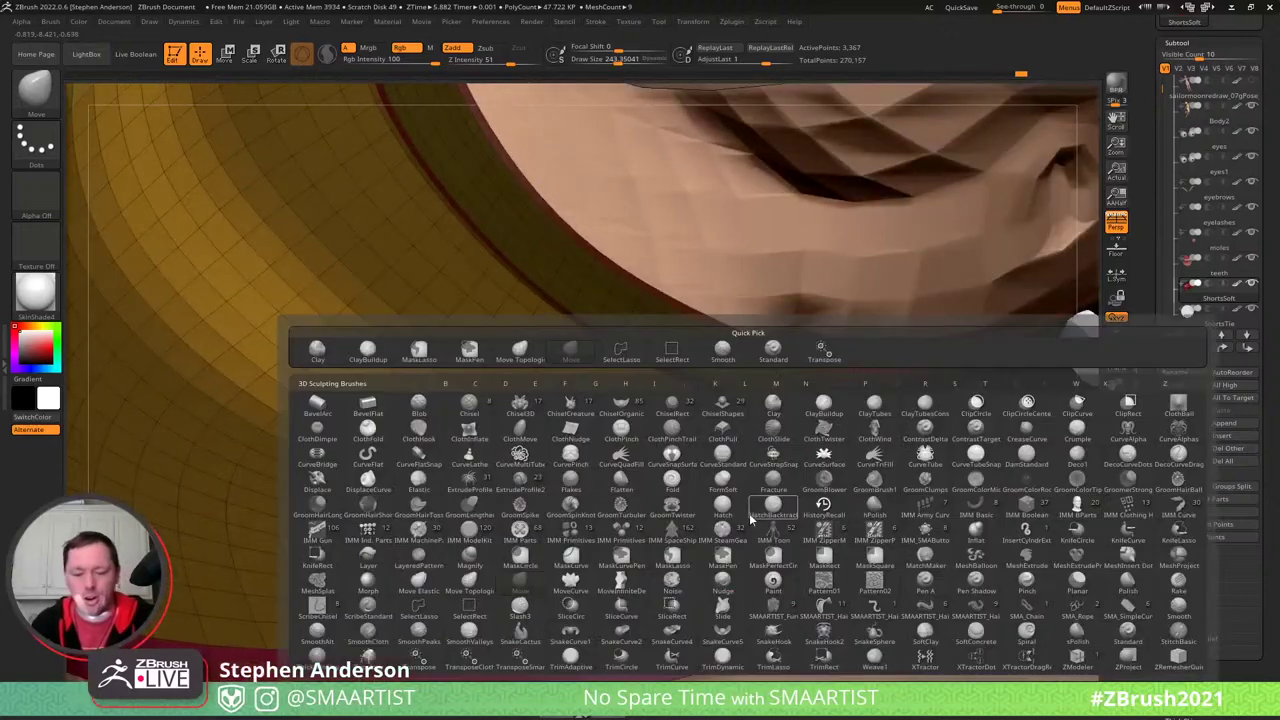
key(i)
key(n)
drag(684, 463, 476, 492)
right_drag(752, 482, 786, 478)
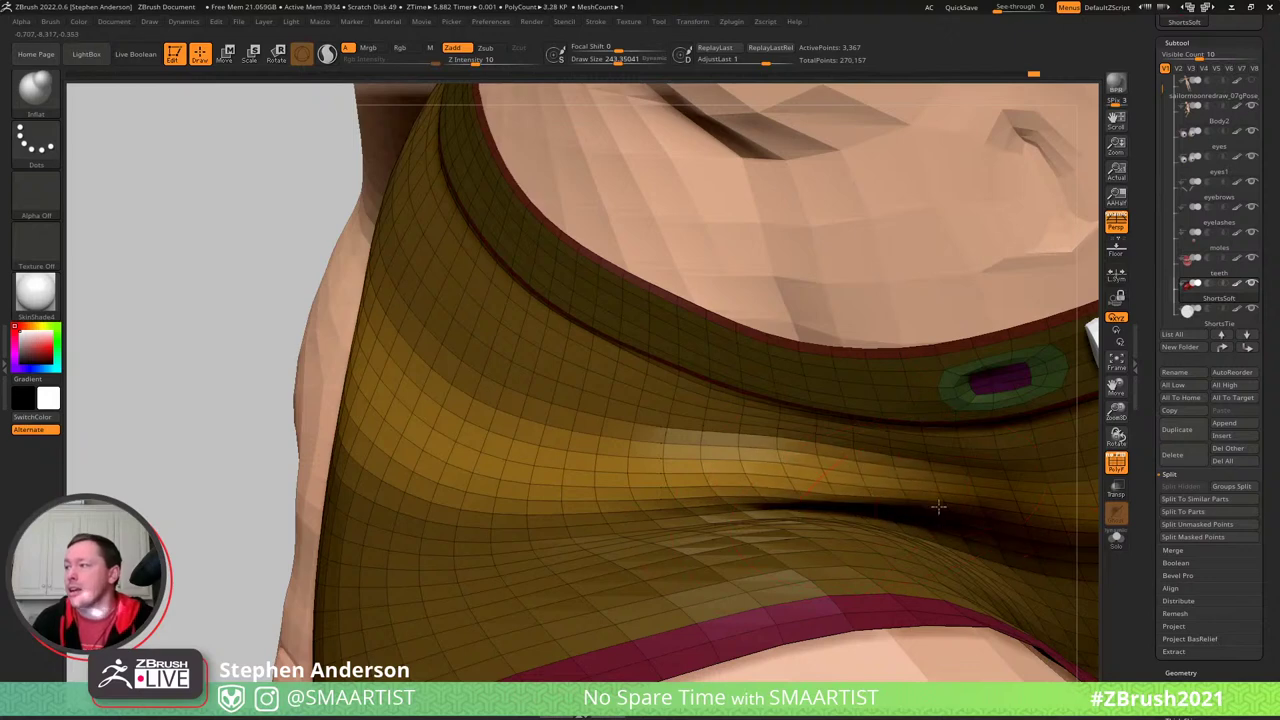
right_drag(938, 506, 900, 505)
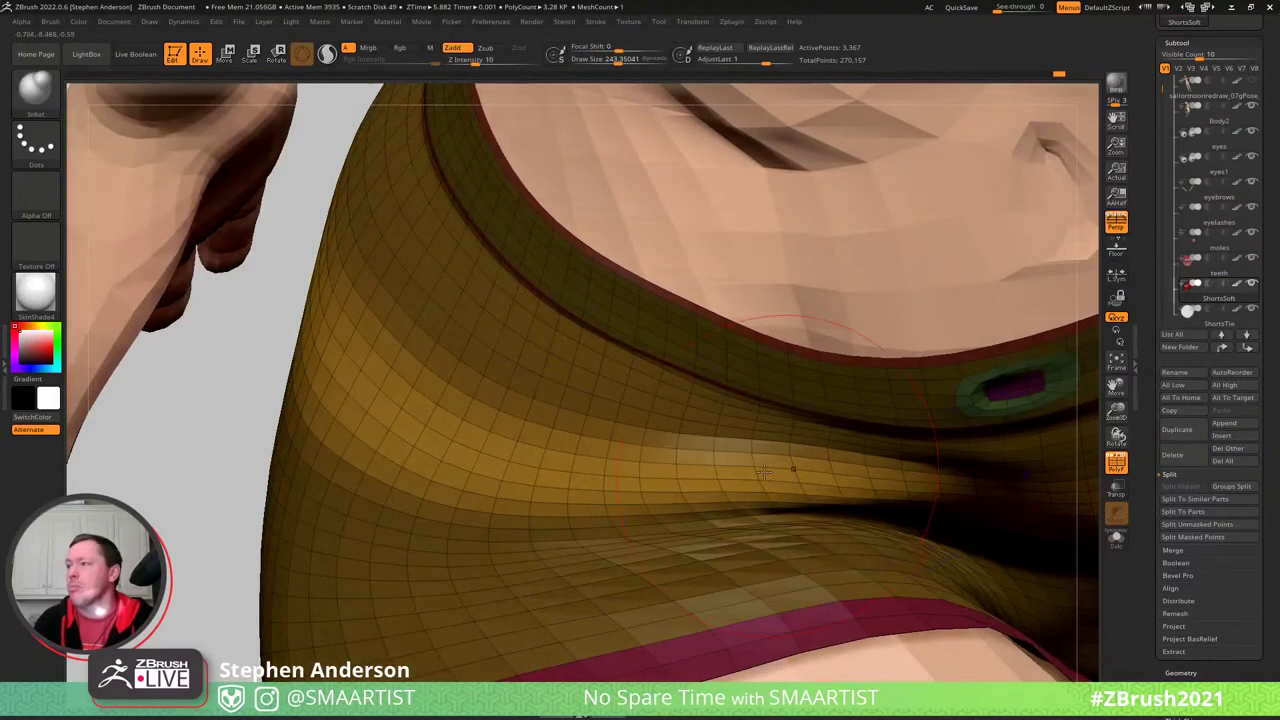
- Smooth the inflated band across the hip at a draw size of about 135 and clear the mask
shift+drag(385, 427, 739, 474)
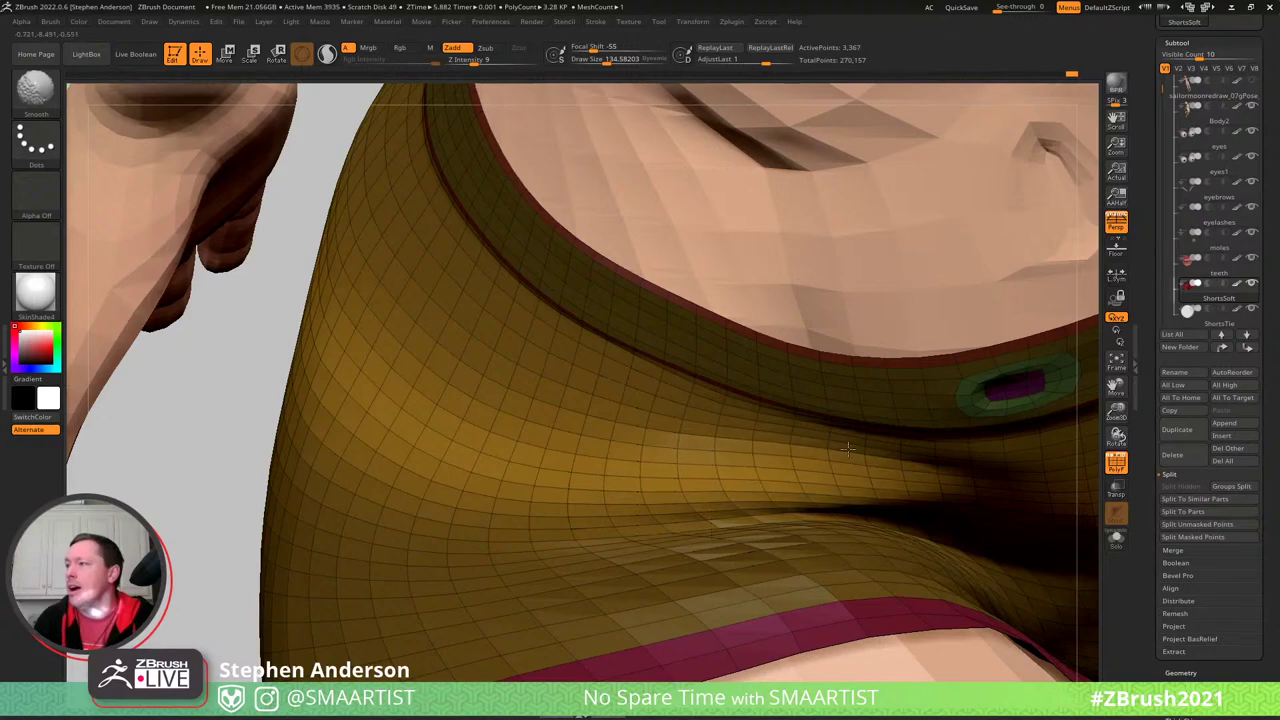
ctrl+right_drag(950, 490, 710, 422)
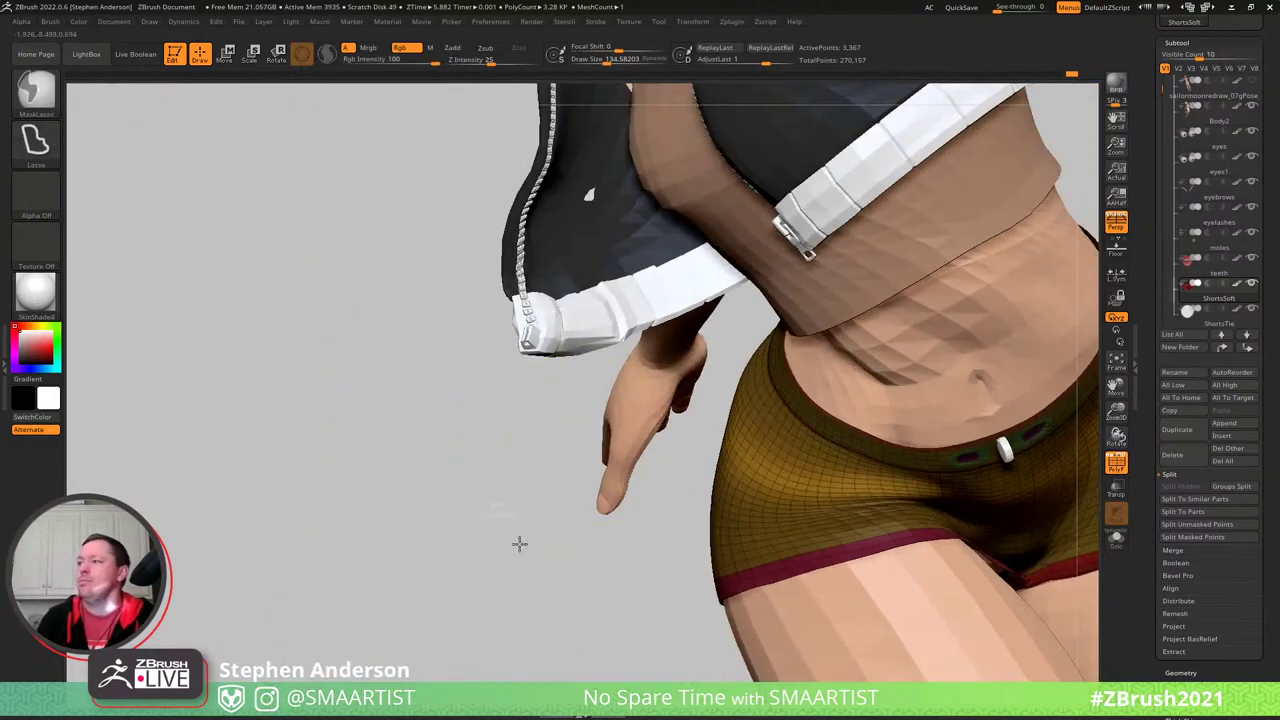
ctrl+drag(519, 544, 540, 560)
alt+right_drag(540, 560, 310, 525)
- Smooth the uneven folds between the crease and pink hem at a draw size of about 54, checking with polyframe on and off
key(shift+f)
mouse_move(985, 440)
right_down()
mouse_move(788, 397)
mouse_move(900, 425)
mouse_move(840, 443)
mouse_move(771, 394)
mouse_move(811, 460)
mouse_move(815, 600)
mouse_move(796, 475)
mouse_move(830, 459)
mouse_move(880, 580)
right_up()
mouse_move(800, 450)
right_down()
mouse_move(743, 444)
mouse_move(853, 377)
right_up()
key(s)
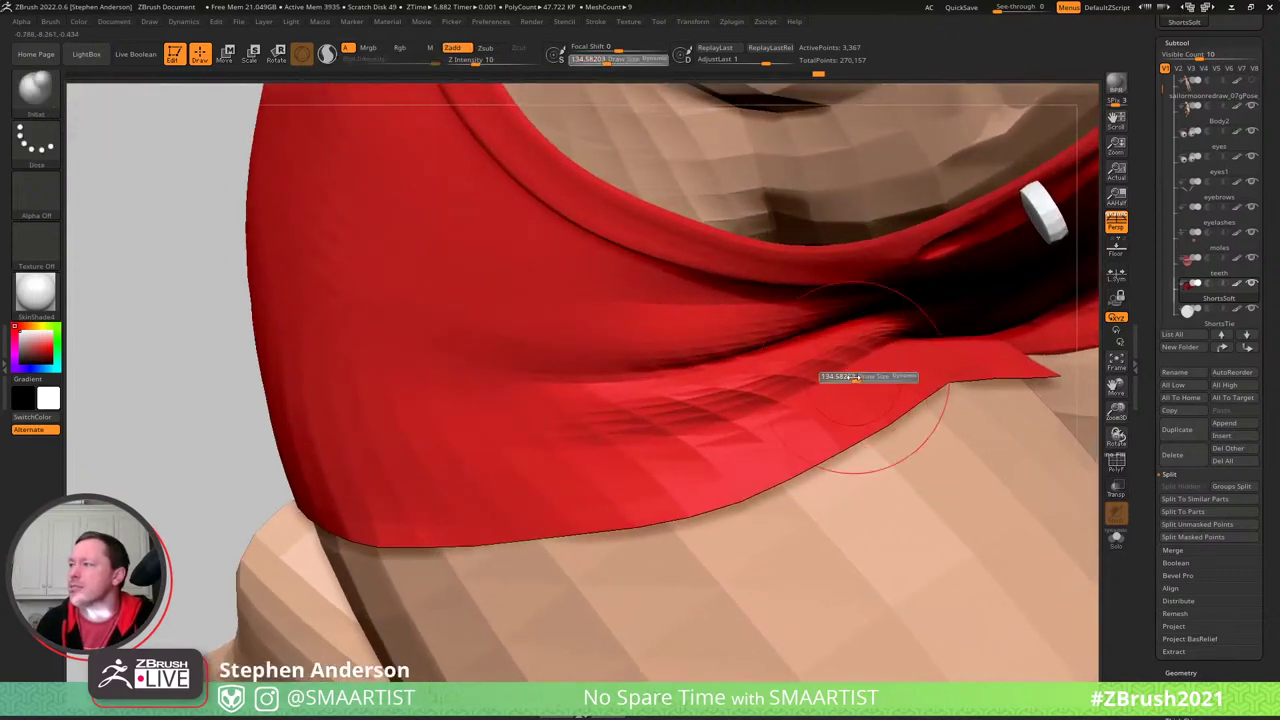
click(845, 378)
key(shift+f)
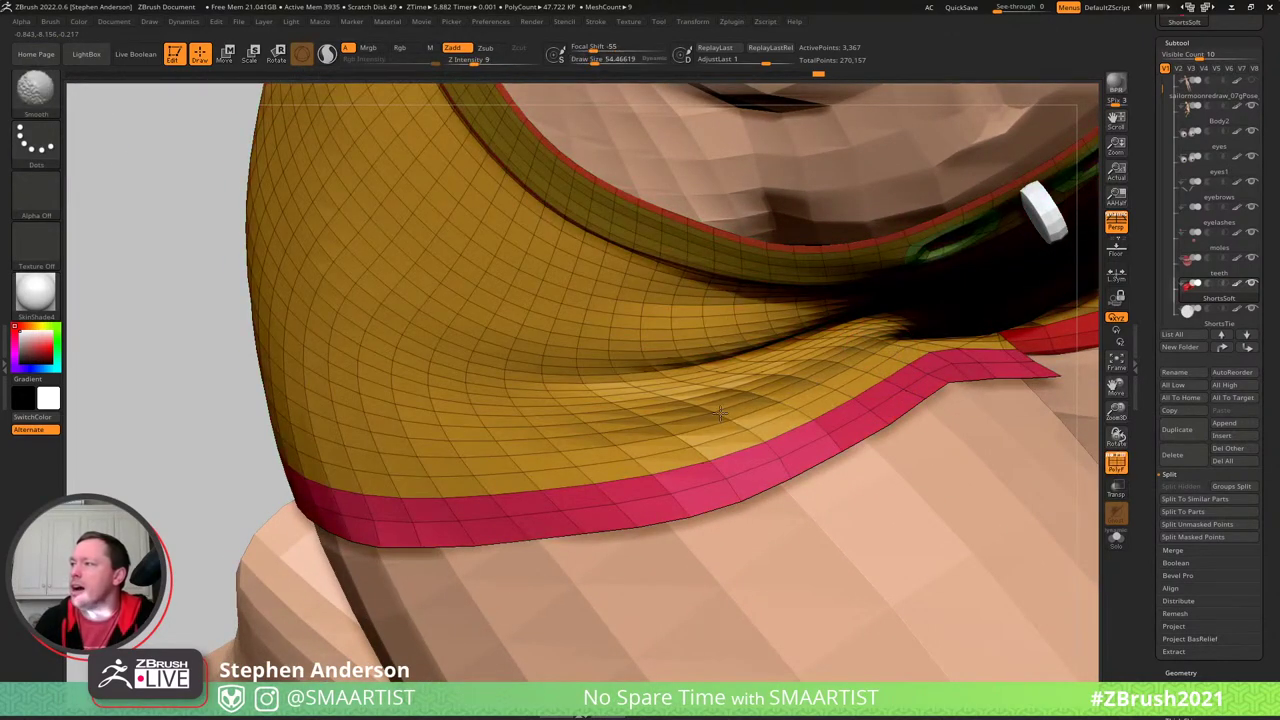
right_drag(565, 449, 750, 400)
key(shift+f)
- Switch to the Move brush and adjust the front edge of the leg opening at a draw size of about 129
ctrl+right_drag(850, 480, 880, 360)
right_drag(880, 360, 922, 530)
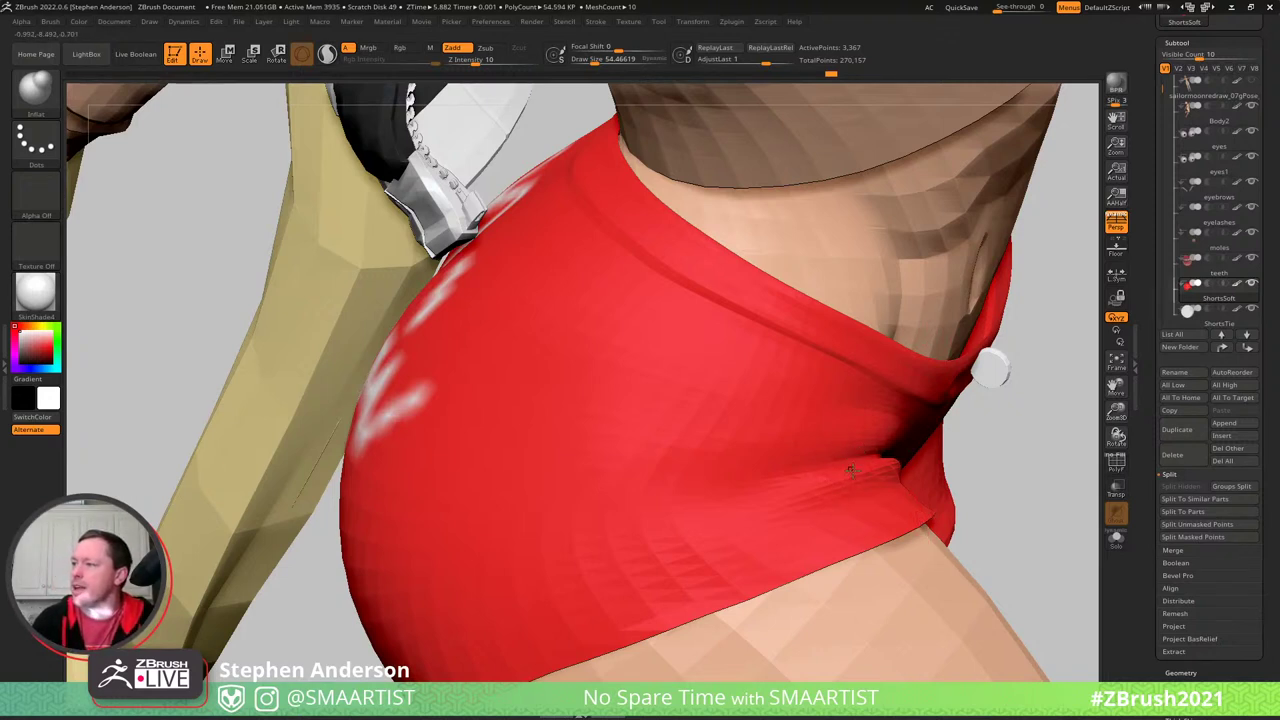
key(s)
drag(737, 606, 753, 603)
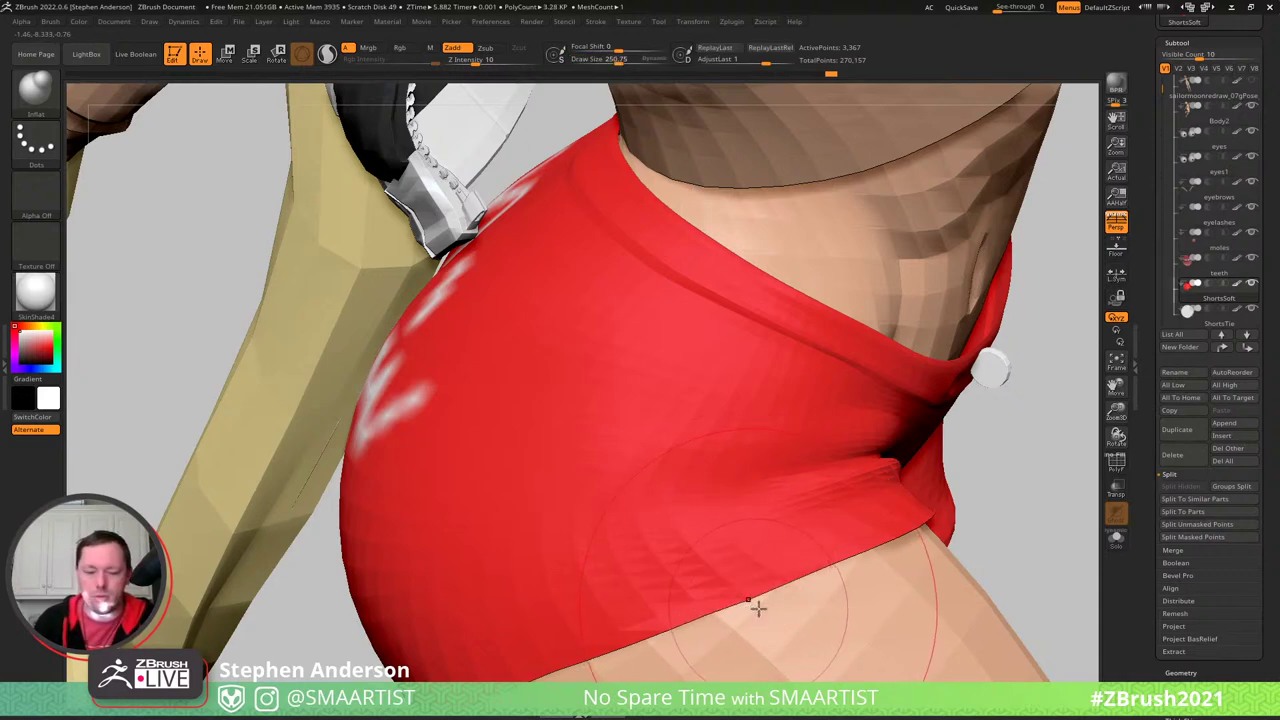
key(b)
key(m)
key(v)
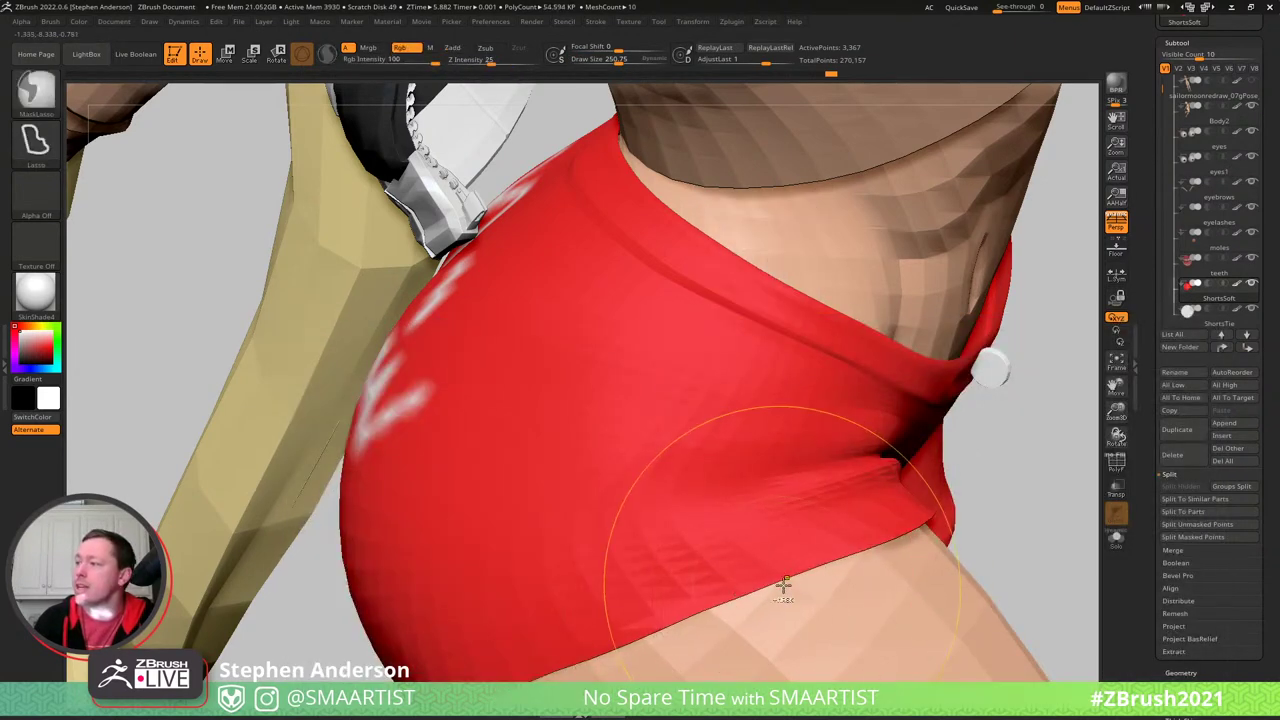
key(s)
drag(842, 563, 829, 563)
drag(1025, 555, 842, 563)
right_drag(843, 563, 700, 542)
- Show the polyframe and mask all of the shorts except the pink leg hem polygroup
key(shift+f)
key(w)
ctrl+click(706, 530)
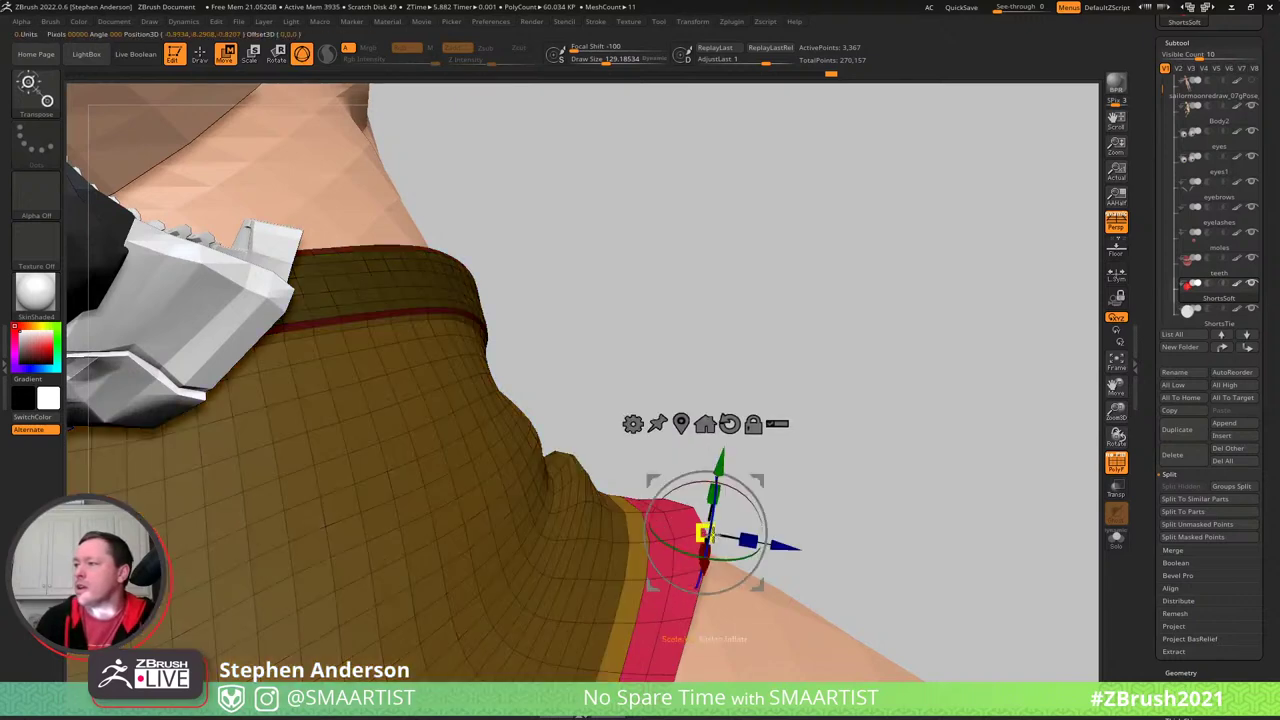
key(q)
ctrl+click(800, 480)
ctrl+drag(801, 480, 835, 479)
ctrl+click(698, 535)
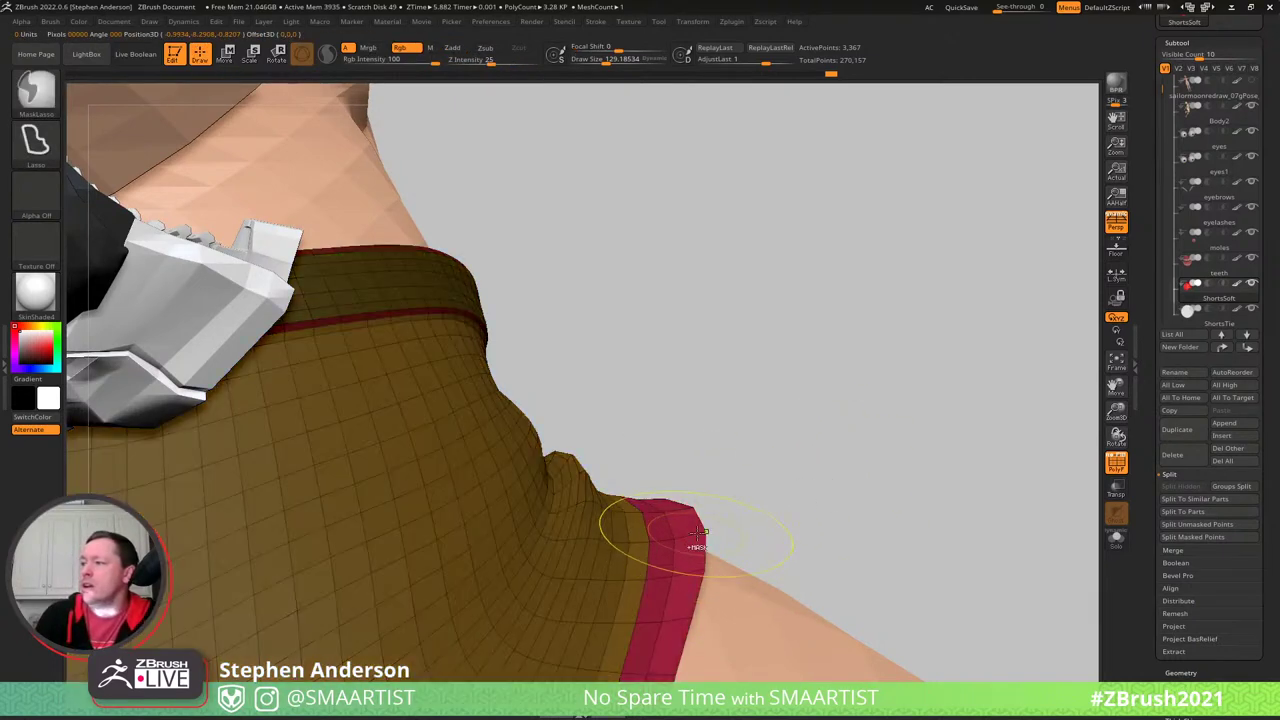
- Nudge the front corner of the pink hem toward the thigh with the Move brush at a draw size of about 258
key(s)
drag(689, 508, 709, 508)
drag(694, 514, 694, 525)
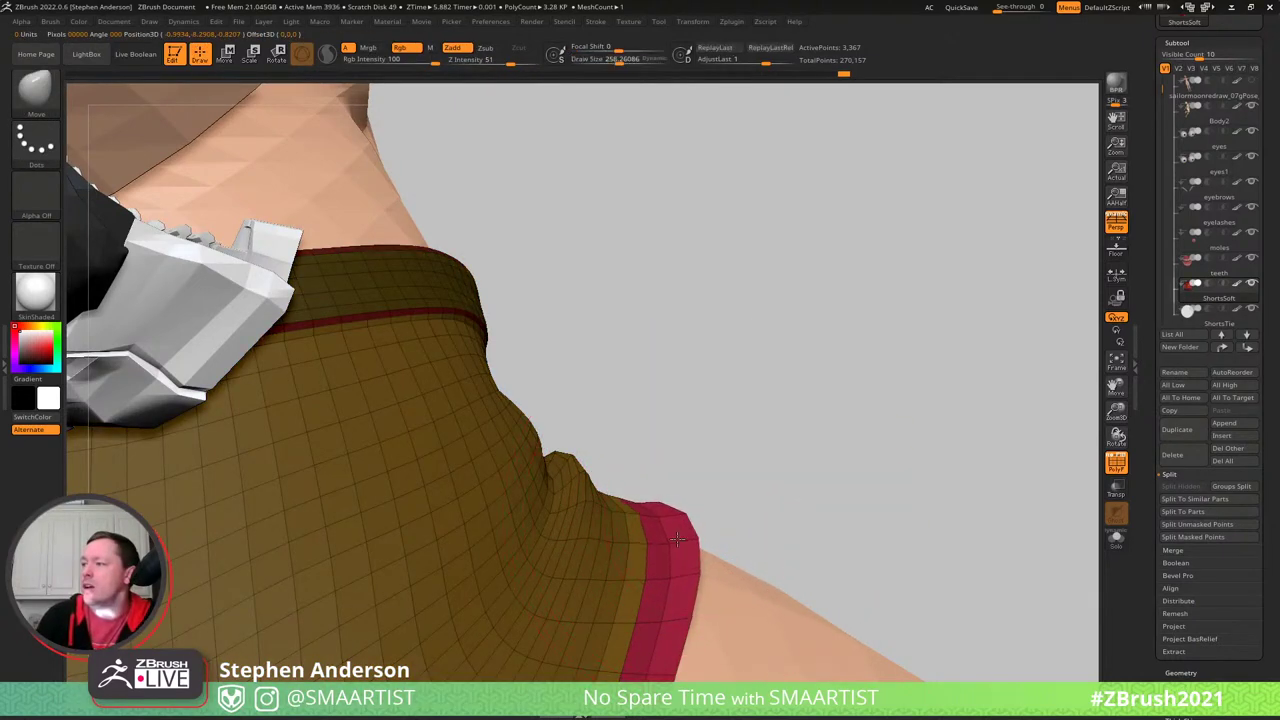
drag(780, 530, 733, 525)
right_drag(733, 525, 720, 527)
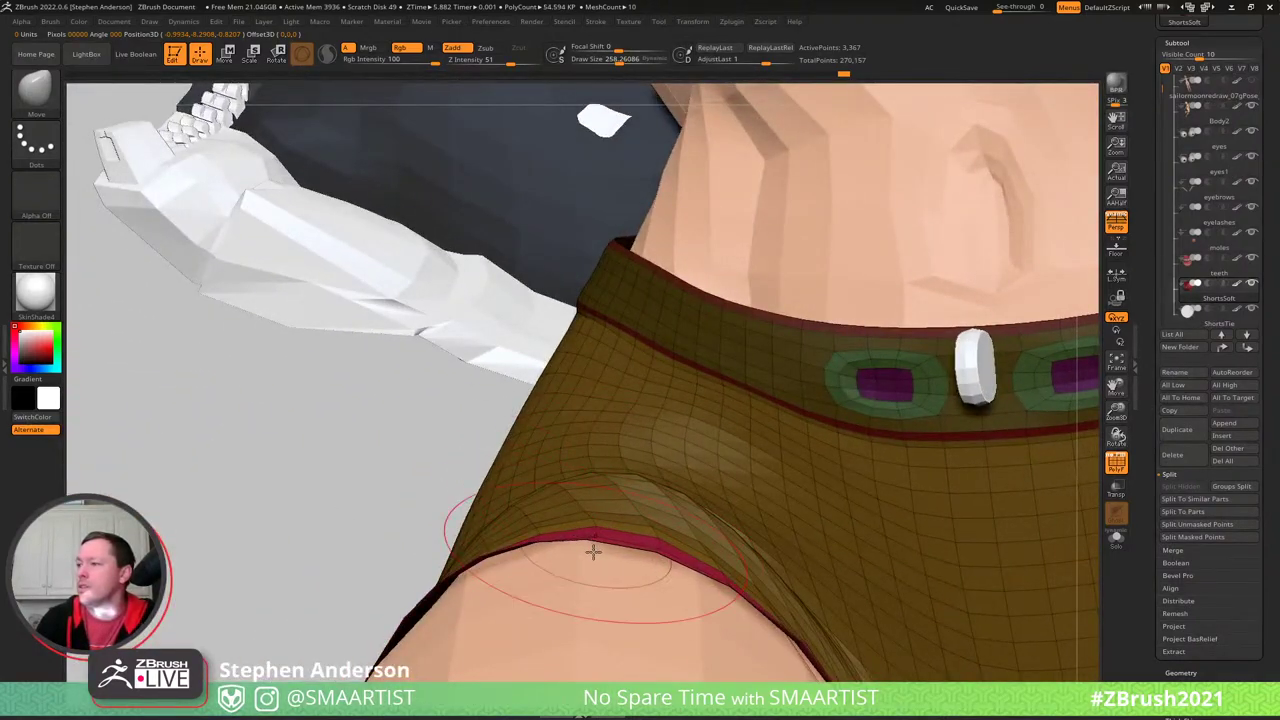
- Adjust and smooth the front stretch of the pink hem, smoothing at a draw size of about 151
mouse_move(441, 583)
right_down()
mouse_move(634, 566)
mouse_move(623, 583)
mouse_move(723, 518)
right_up()
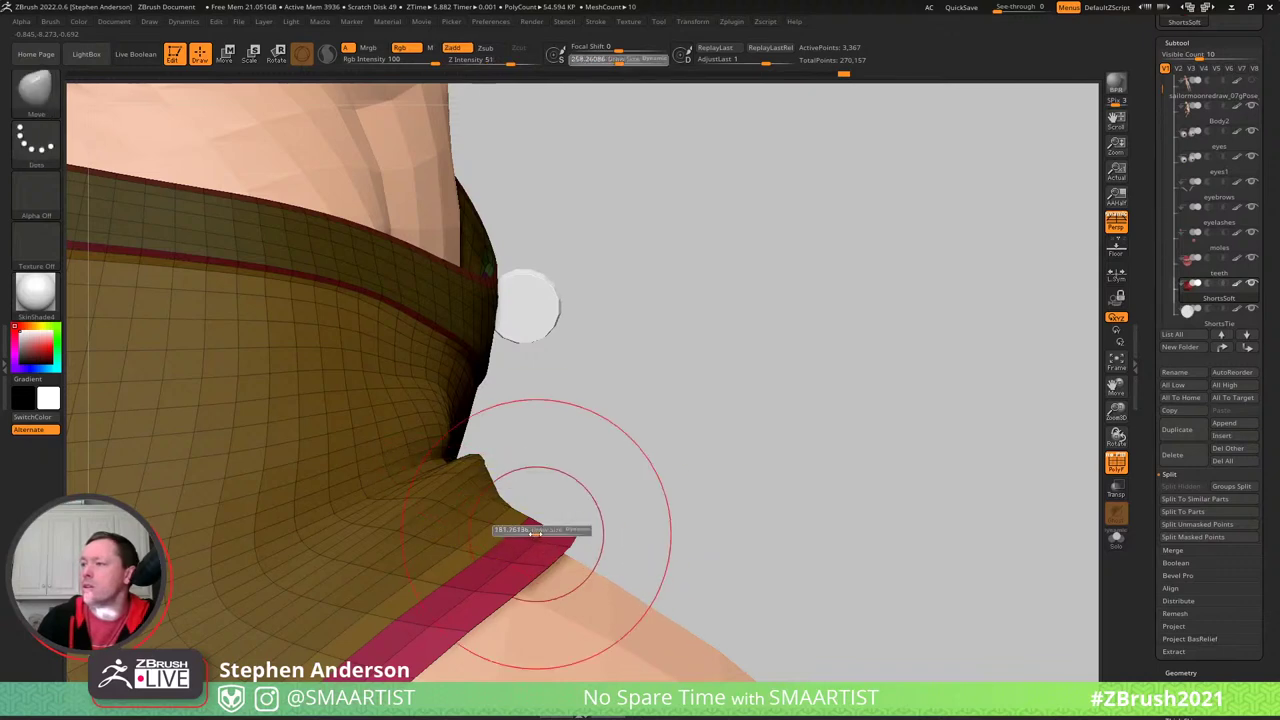
drag(536, 533, 532, 533)
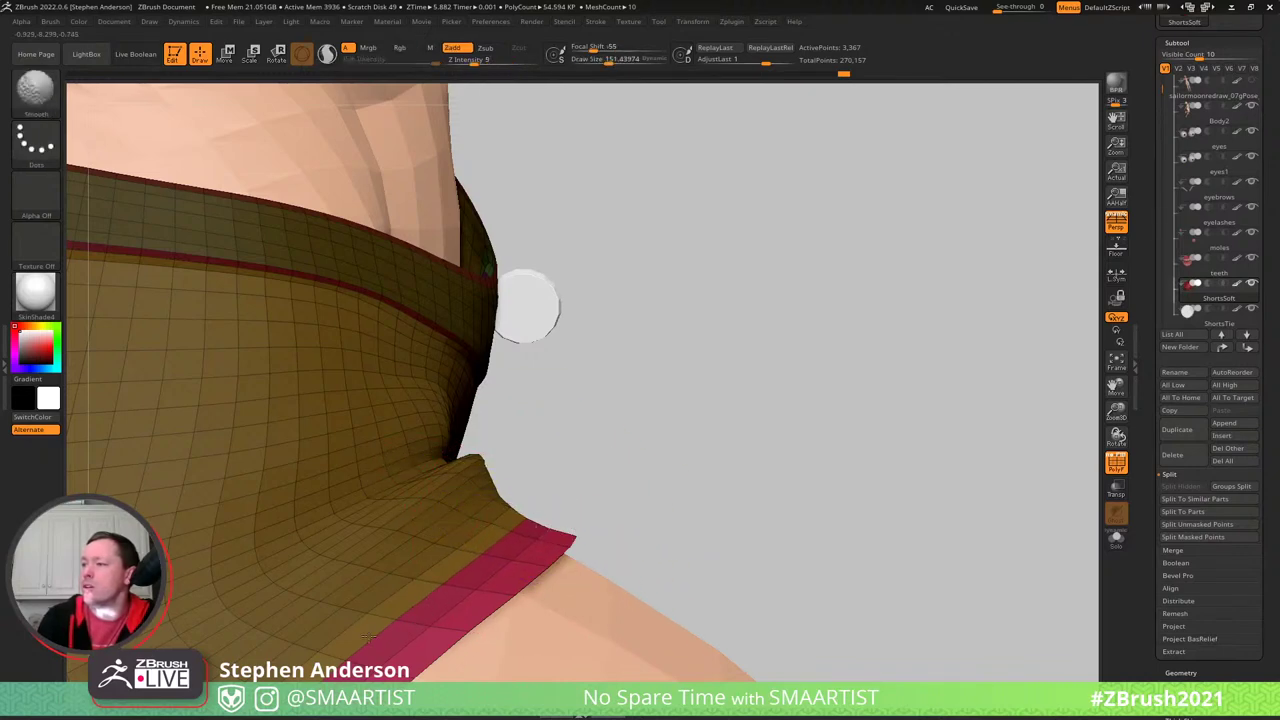
mouse_move(368, 637)
right_down()
mouse_move(686, 481)
mouse_move(728, 489)
mouse_move(672, 507)
right_up()
mouse_move(828, 546)
right_down()
mouse_move(943, 563)
mouse_move(880, 482)
mouse_move(814, 603)
mouse_move(440, 676)
right_up()
right_drag(435, 615, 640, 505)
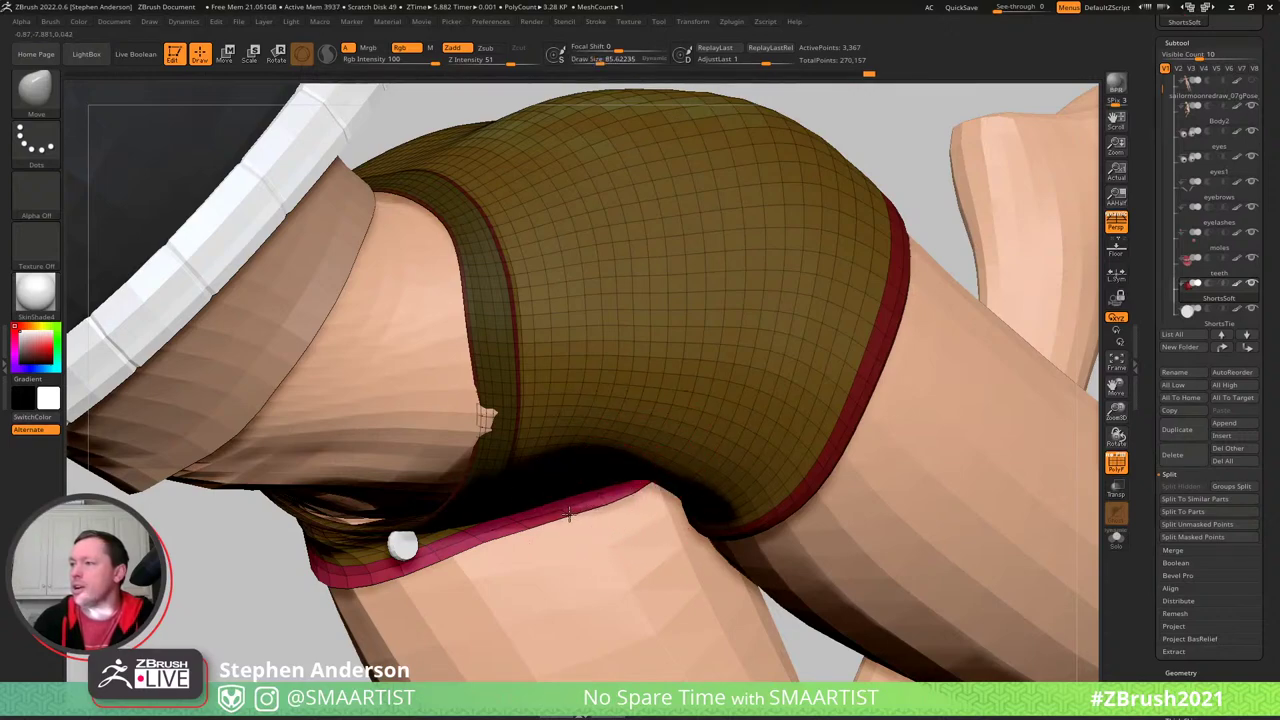
- Shape the pink hem along the inner thigh with the Move brush at a draw size of about 124
right_drag(486, 536, 672, 496)
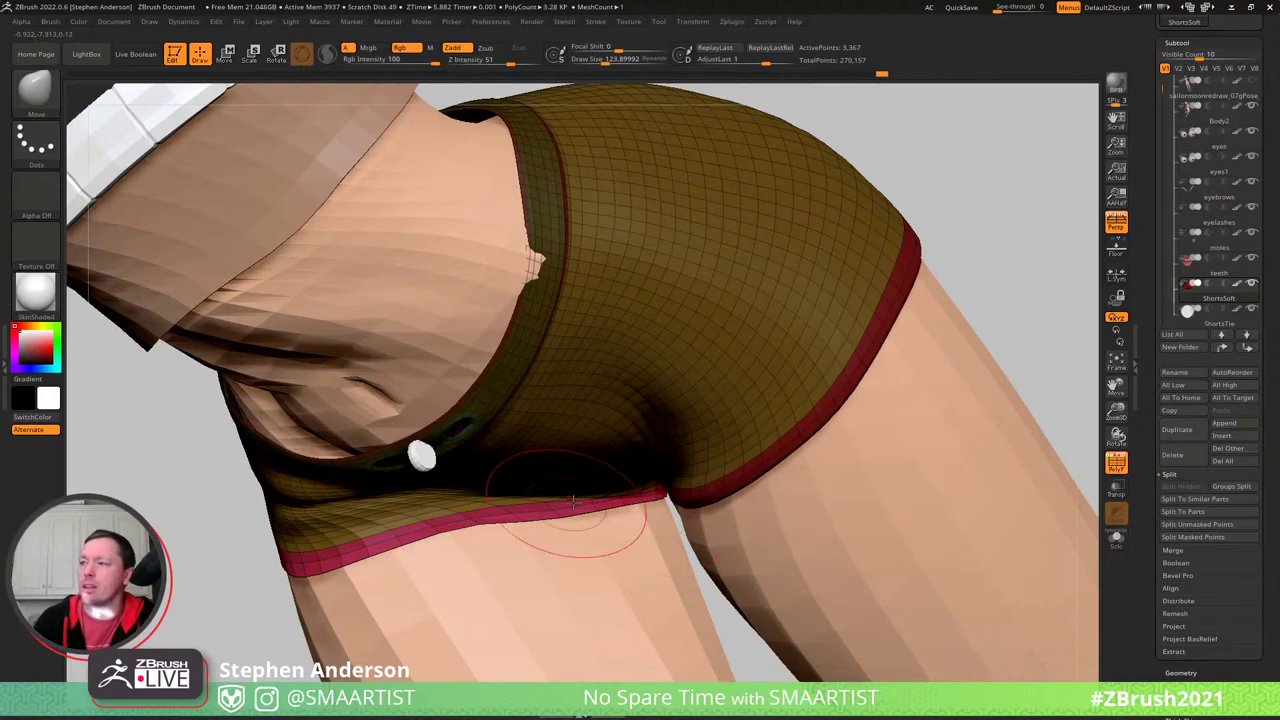
mouse_move(573, 502)
right_down()
mouse_move(474, 537)
mouse_move(673, 535)
mouse_move(651, 527)
right_up()
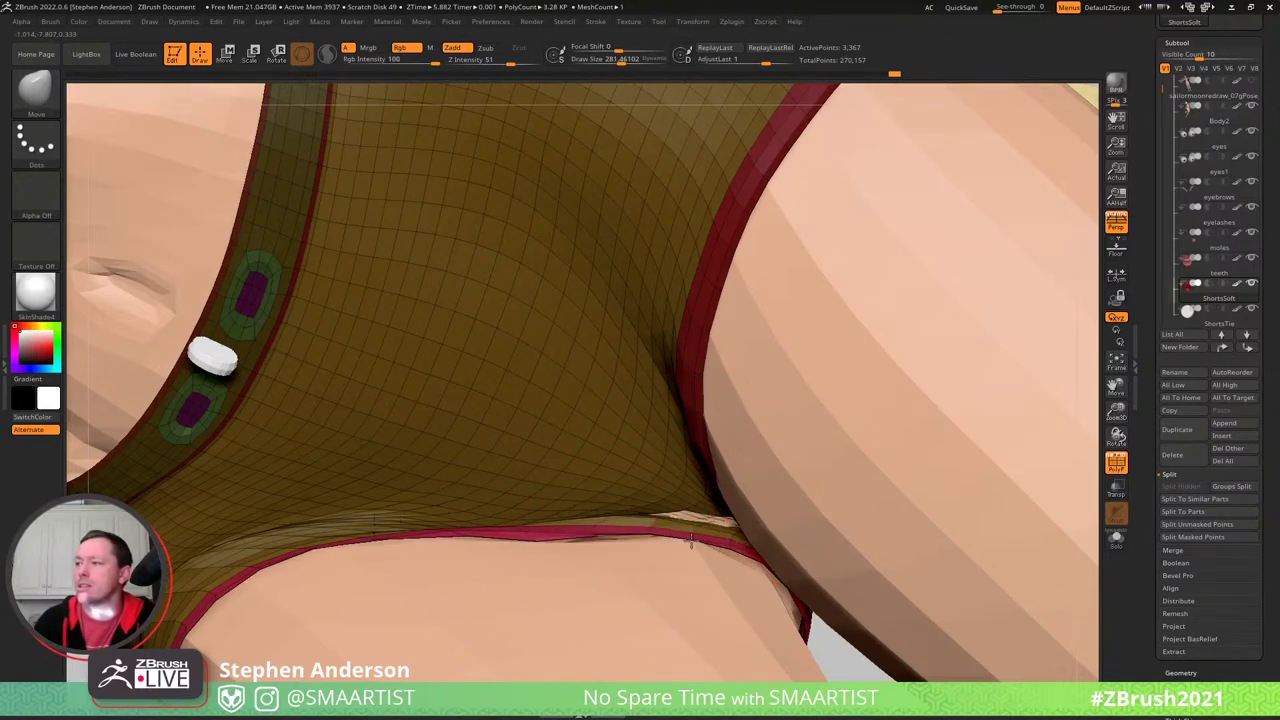
right_drag(690, 540, 648, 537)
- Smooth and reposition the pink hem's inner end near the crotch at a draw size of about 129
key(shift)
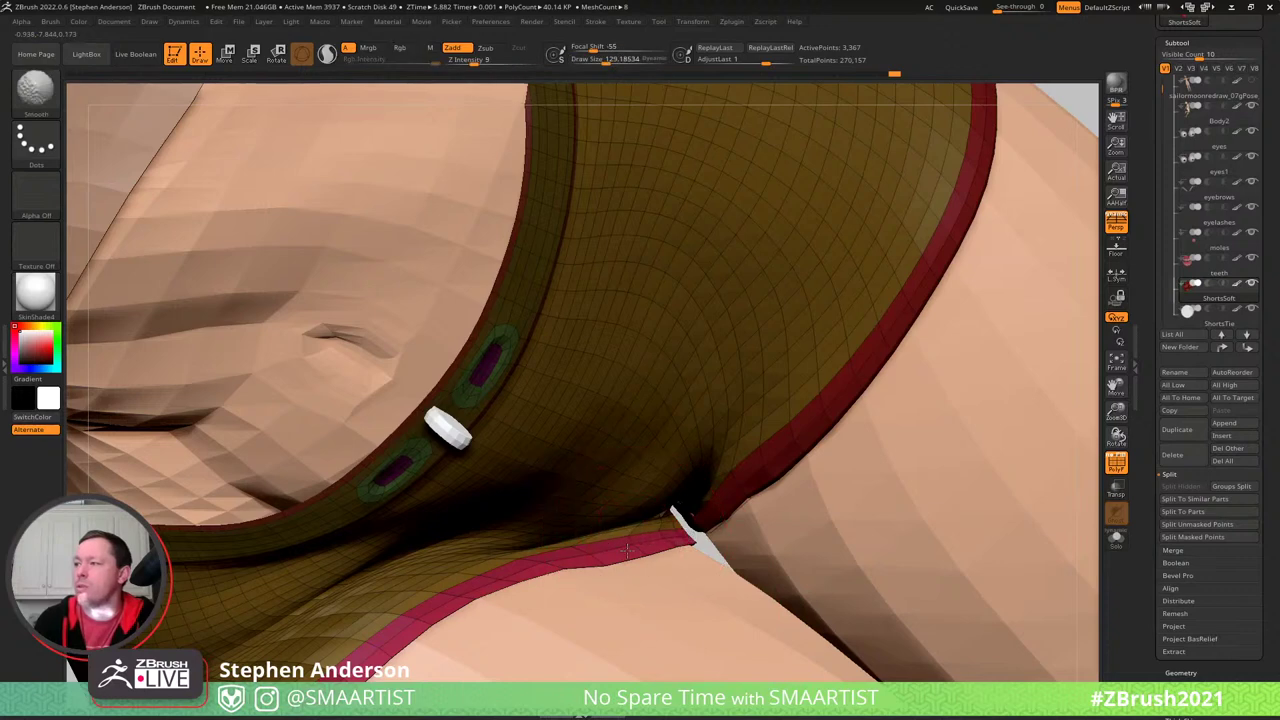
right_drag(607, 537, 507, 548)
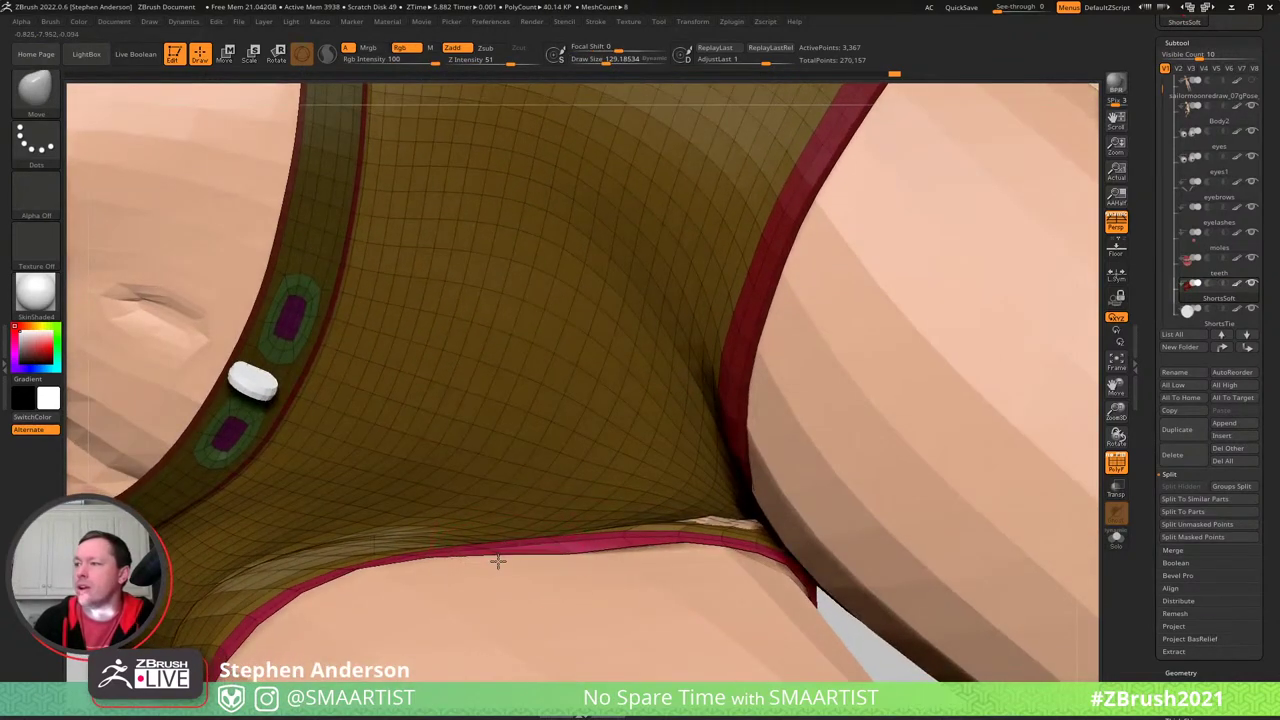
right_drag(643, 546, 576, 547)
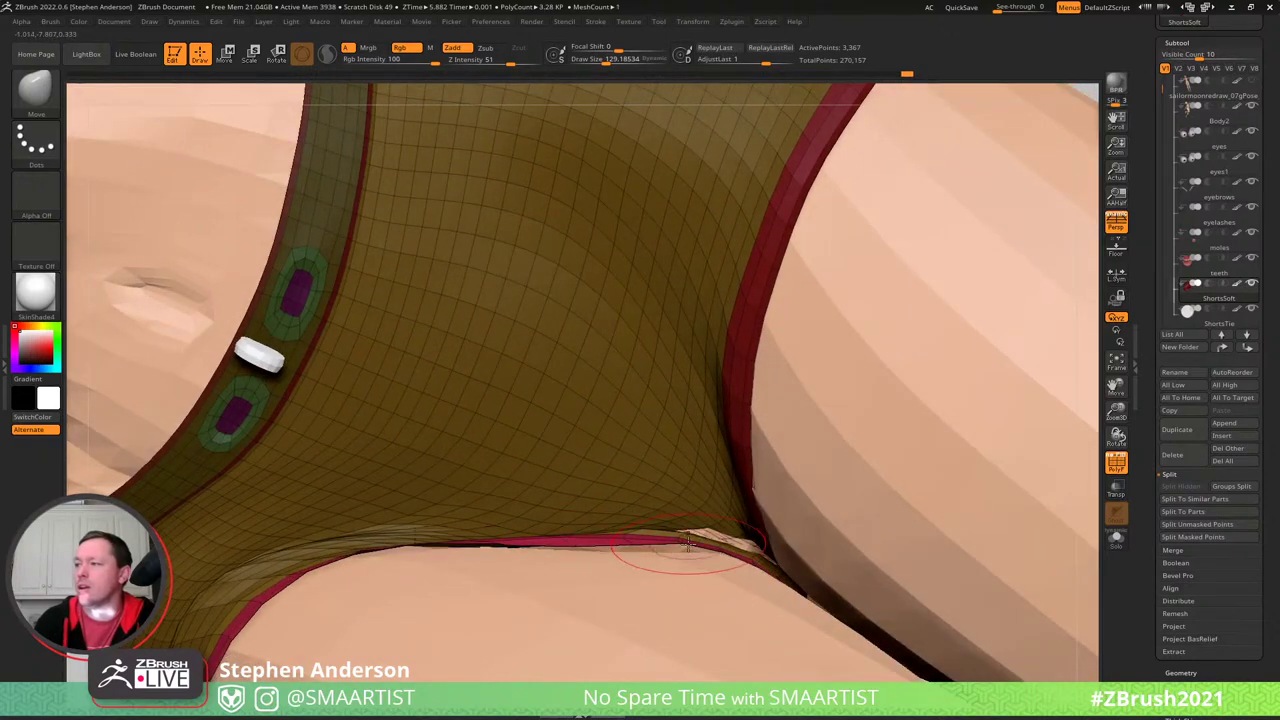
right_drag(697, 538, 690, 550)
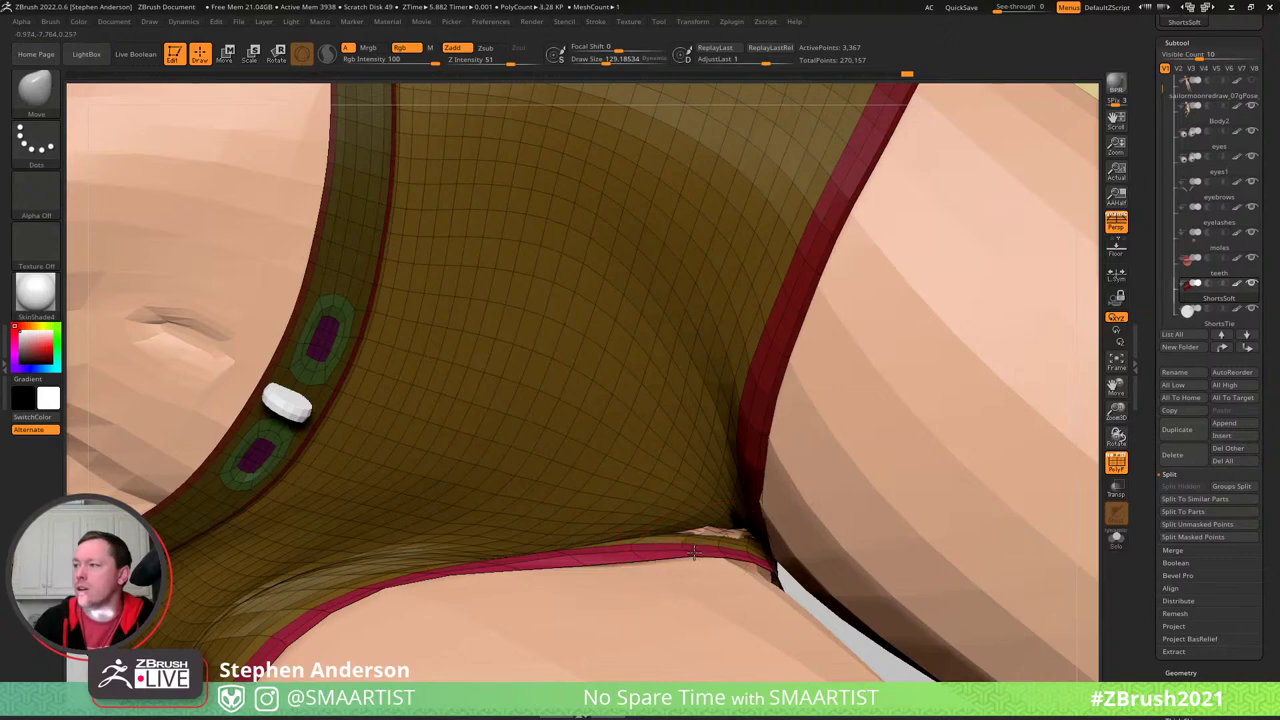
right_drag(693, 551, 690, 562)
- Clear the mask and move the fabric and hem where the leg openings meet at the crotch, at a draw size of about 169
mouse_move(772, 562)
right_down()
mouse_move(733, 555)
mouse_move(700, 600)
mouse_move(641, 547)
mouse_move(501, 480)
right_up()
drag(505, 482, 508, 482)
drag(508, 480, 512, 491)
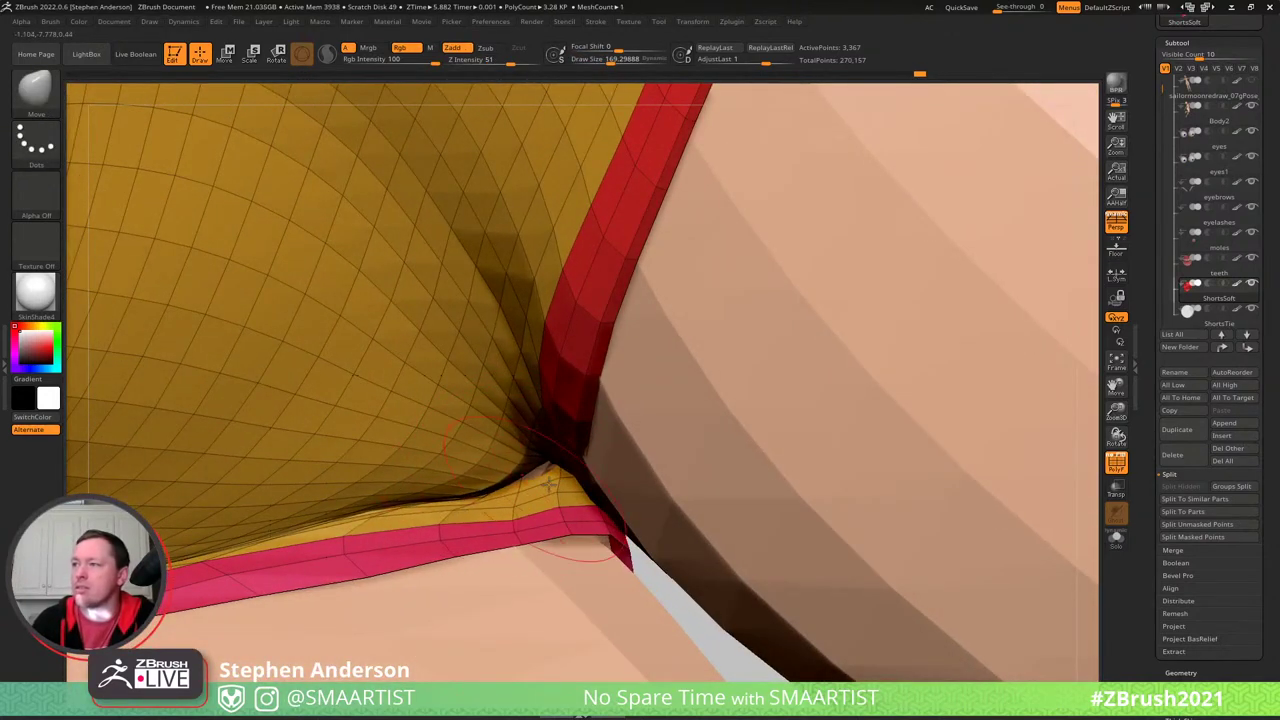
mouse_move(555, 479)
right_down()
mouse_move(557, 443)
mouse_move(580, 492)
mouse_move(600, 455)
mouse_move(612, 524)
right_up()
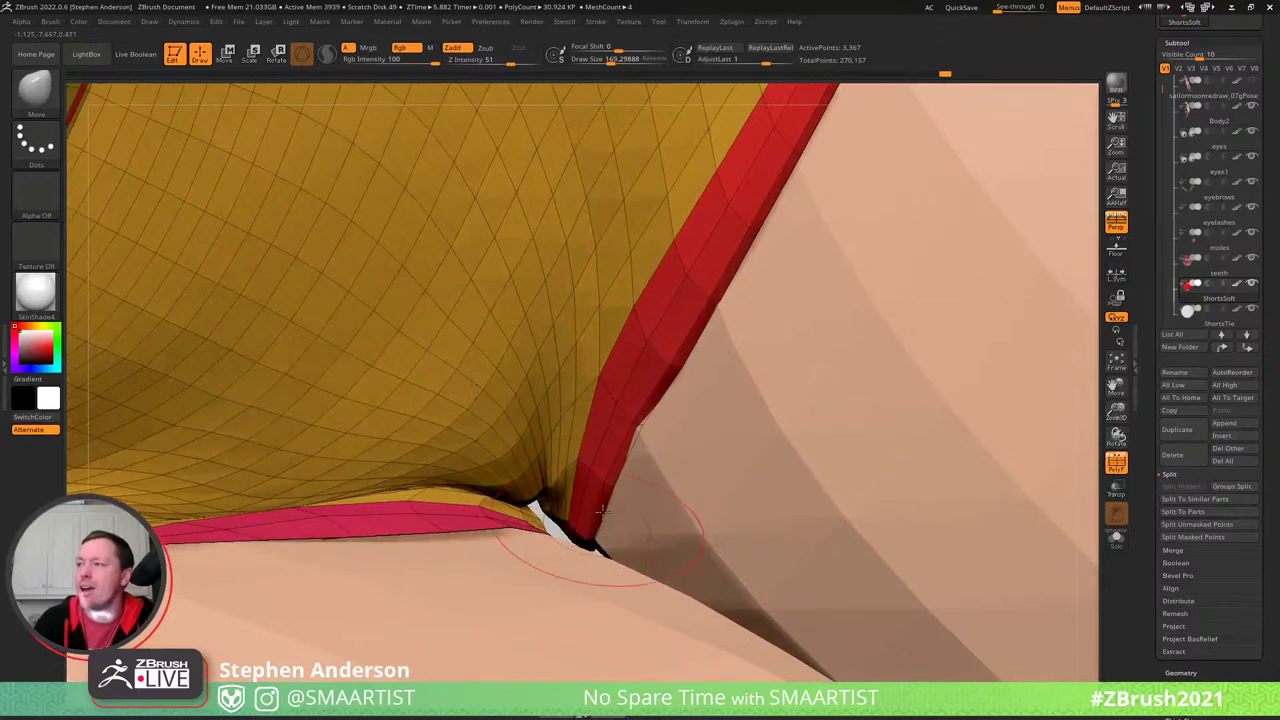
- Solo the shorts, test hiding parts of the mesh around the hems, and restore full visibility
right_drag(659, 408, 662, 346)
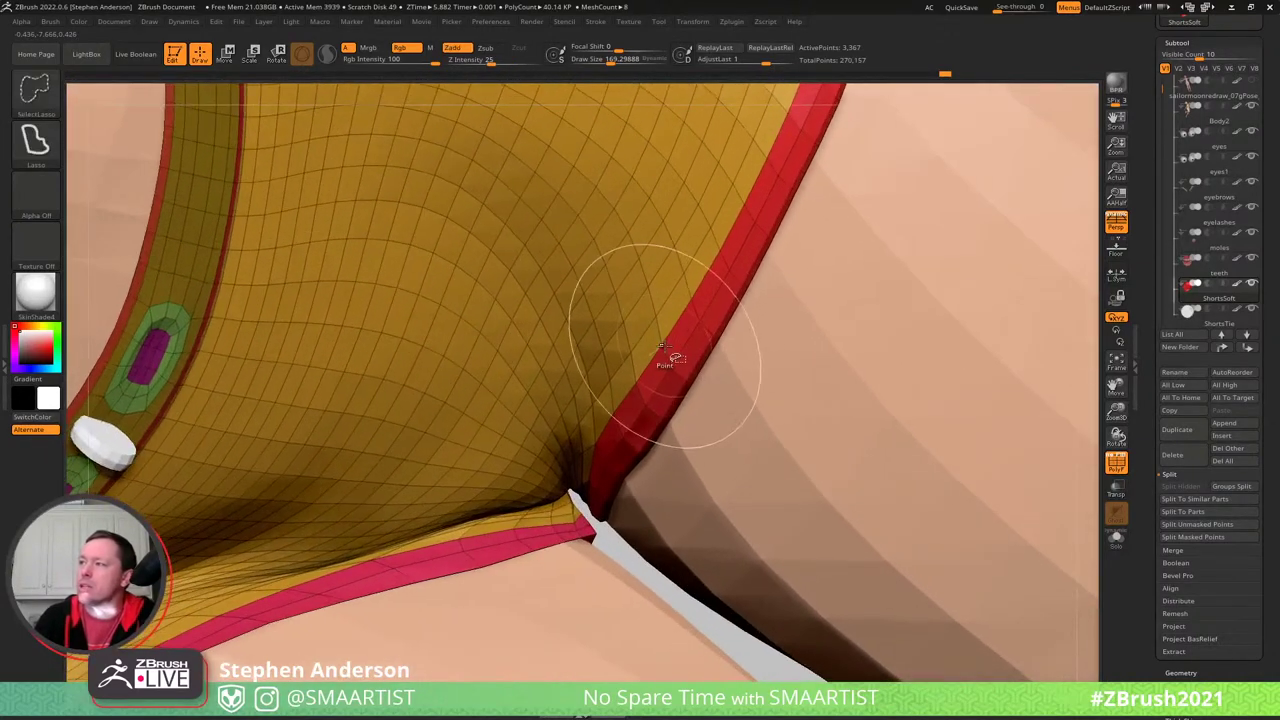
ctrl+shift+click(662, 346)
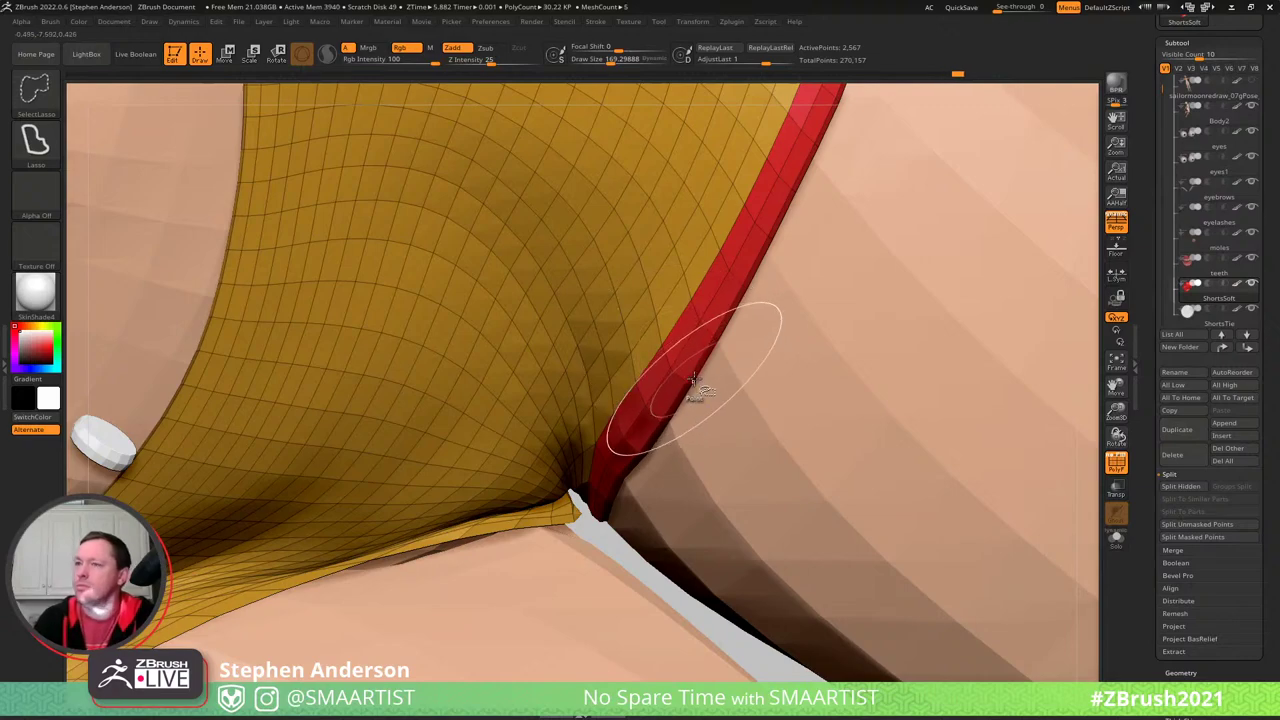
right_drag(688, 382, 638, 342)
key(ctrl+shift+s)
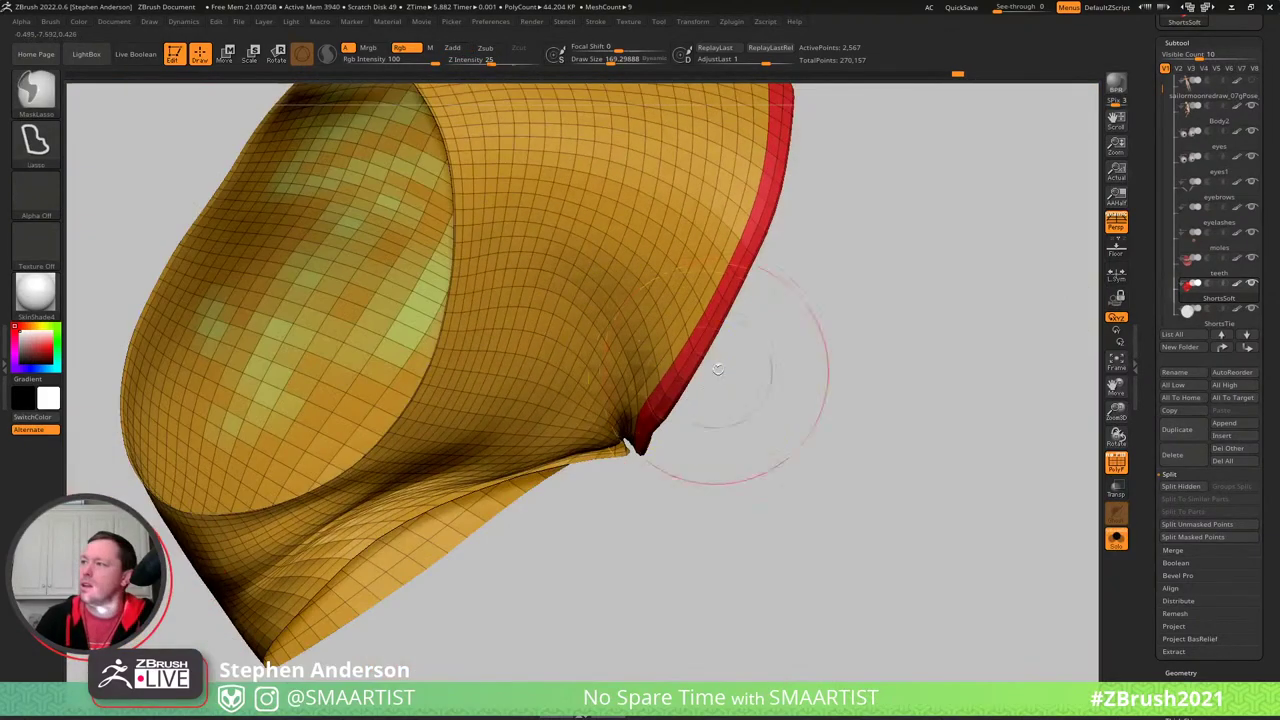
right_drag(720, 374, 700, 386)
ctrl+shift+click(979, 365)
mouse_move(979, 365)
alt+right_down()
mouse_move(691, 389)
mouse_move(809, 511)
mouse_move(557, 368)
mouse_move(557, 293)
mouse_move(590, 331)
alt+right_up()
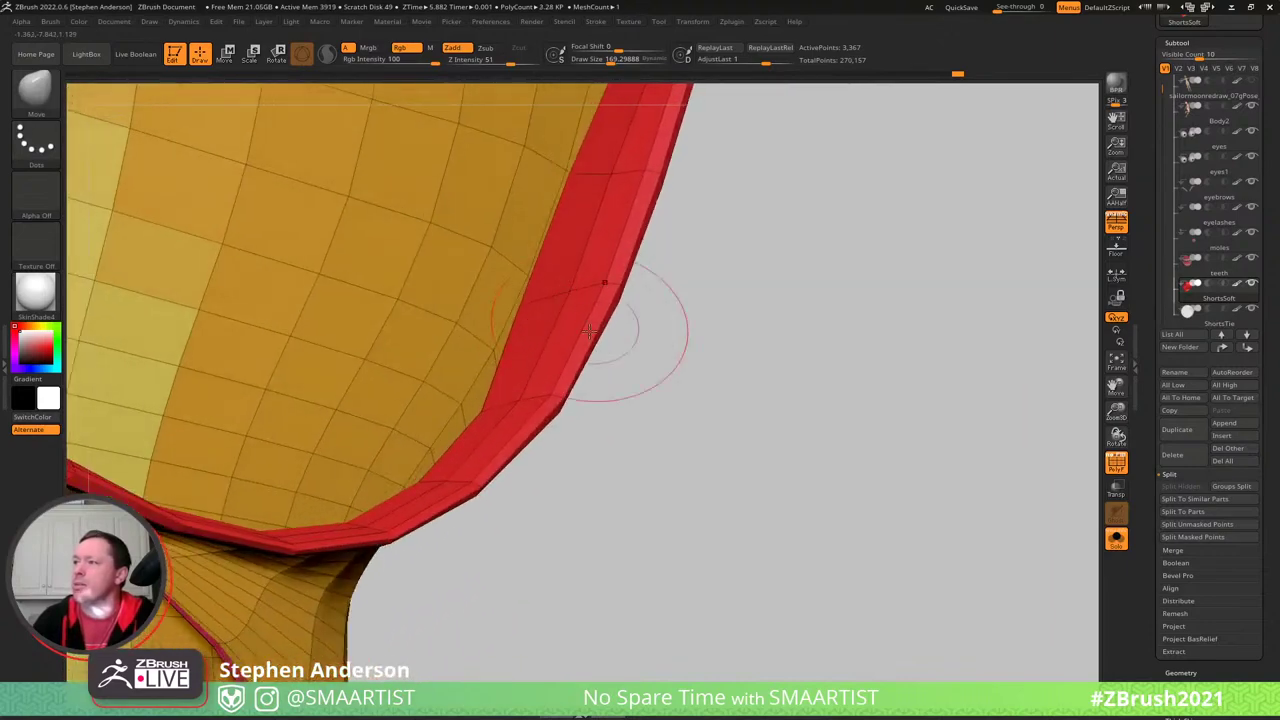
- Hide the extra polygon loops on the inner side of the shorts' hems
ctrl+shift+click(554, 393)
mouse_move(537, 398)
right_down()
mouse_move(512, 390)
mouse_move(557, 392)
right_up()
right_drag(507, 345, 519, 336)
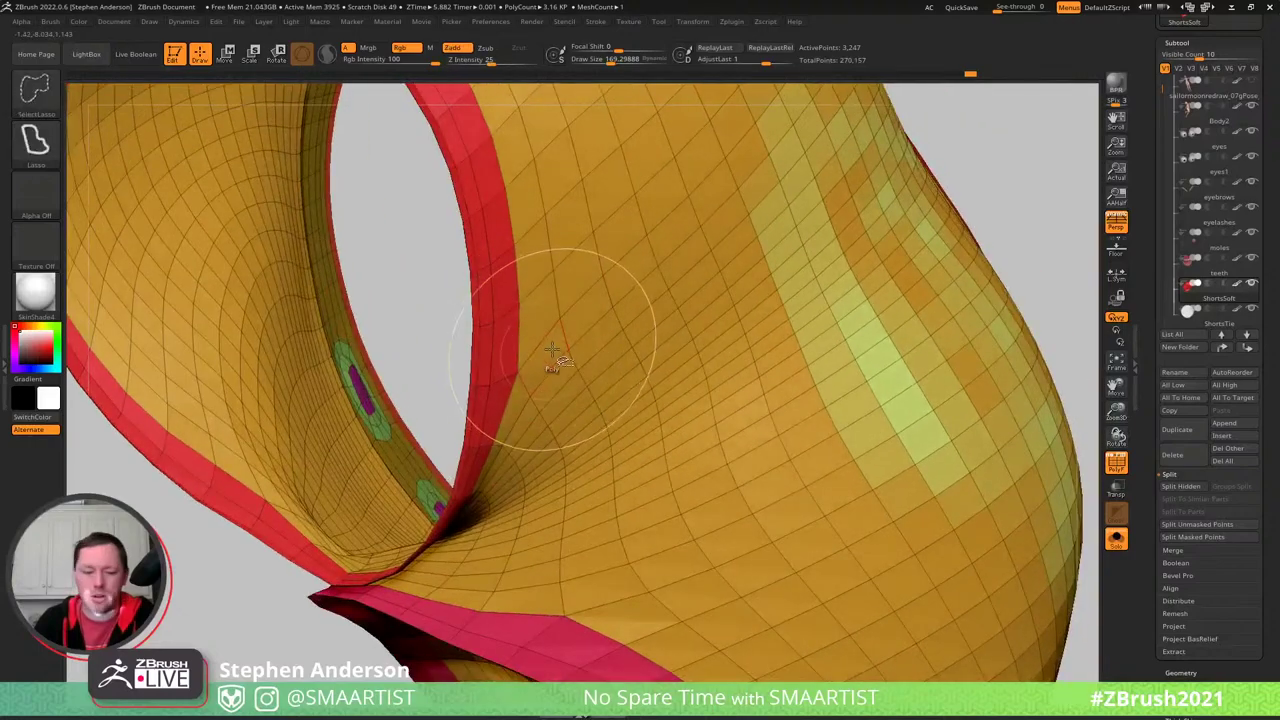
key(f)
ctrl+shift+click(534, 257)
mouse_move(651, 306)
right_down()
mouse_move(662, 394)
mouse_move(750, 326)
right_up()
ctrl+shift+drag(837, 280, 914, 403)
mouse_move(860, 405)
right_down()
mouse_move(740, 414)
mouse_move(664, 490)
right_up()
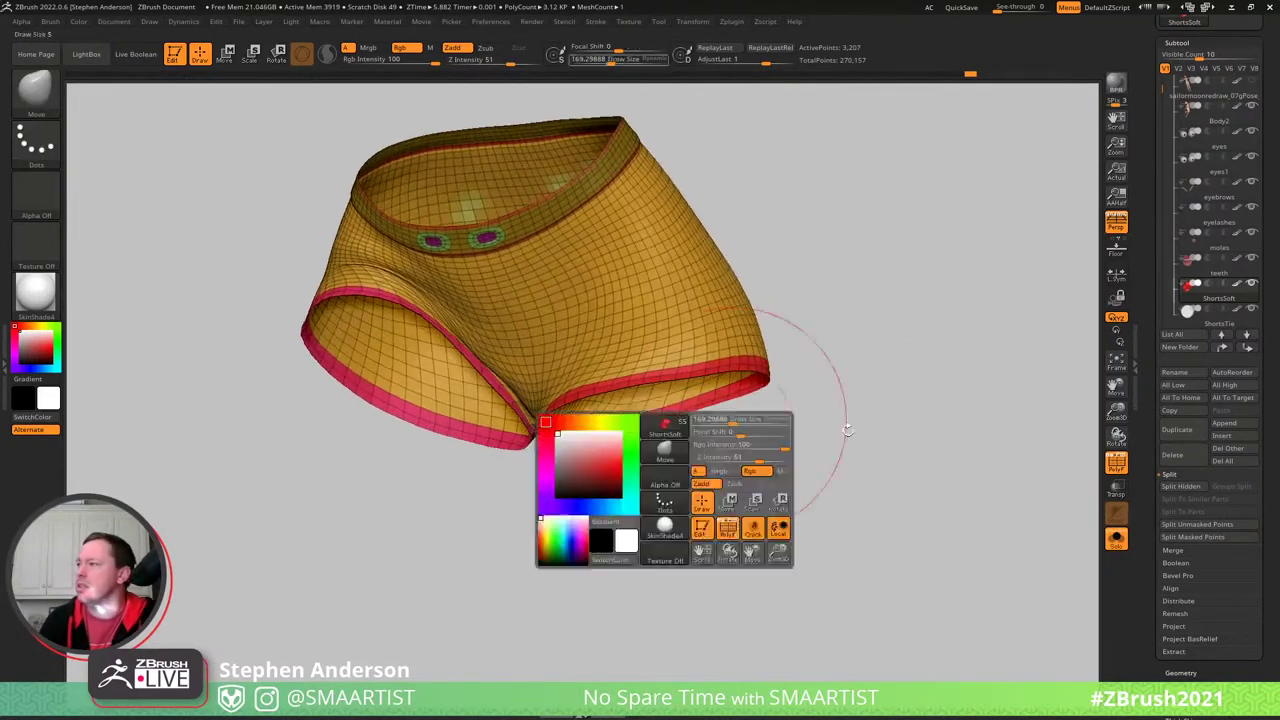
- Try deleting the hidden polygons at the lowest subdivision level and check the painted lettering on the back
click(1181, 672)
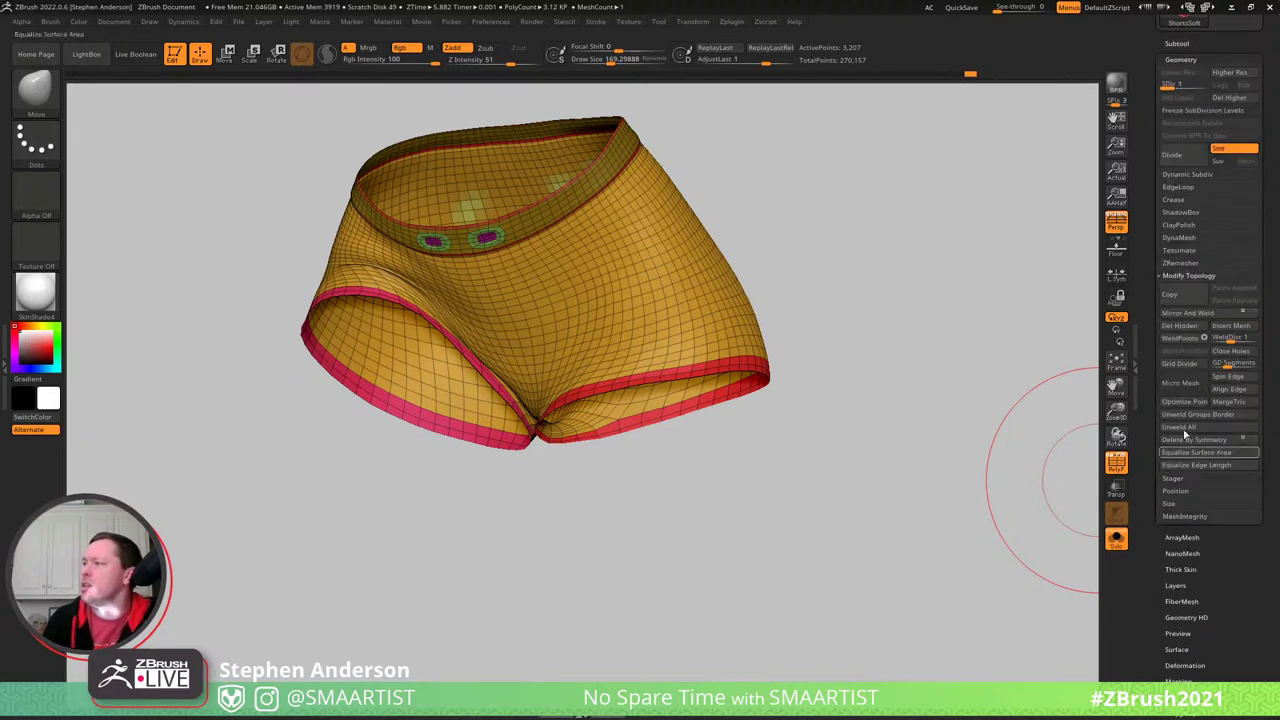
click(1181, 331)
mouse_move(781, 355)
right_down()
mouse_move(597, 286)
mouse_move(617, 263)
right_up()
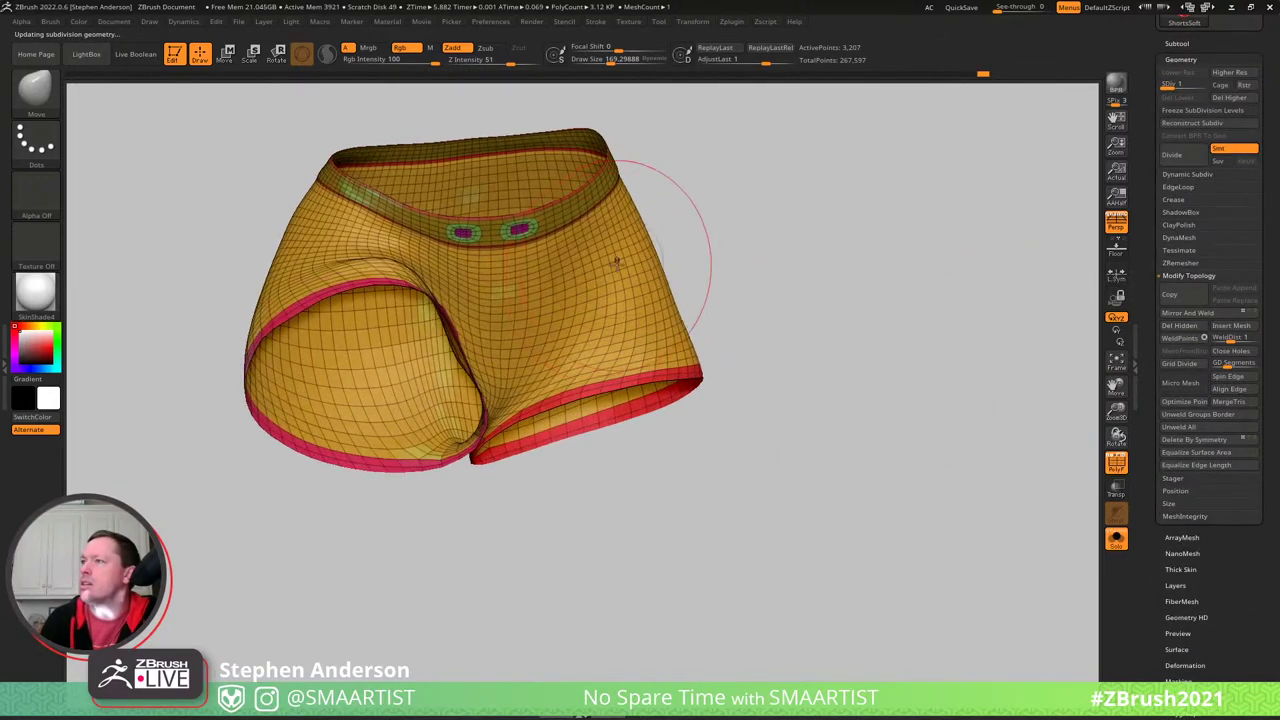
key(shift+f)
right_drag(492, 295, 694, 300)
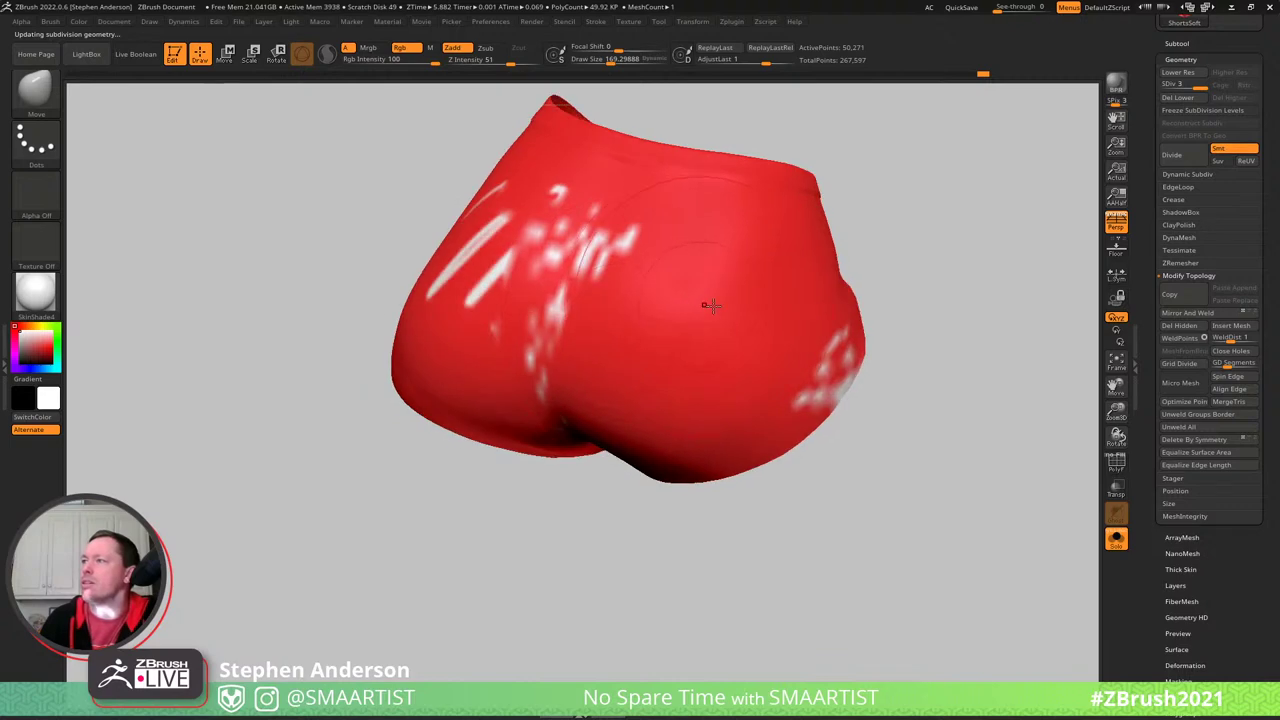
key(shift+d)
key(shift+d)
mouse_move(926, 269)
right_down()
mouse_move(871, 249)
mouse_move(721, 321)
mouse_move(729, 380)
mouse_move(826, 389)
right_up()
key(ctrl+z)
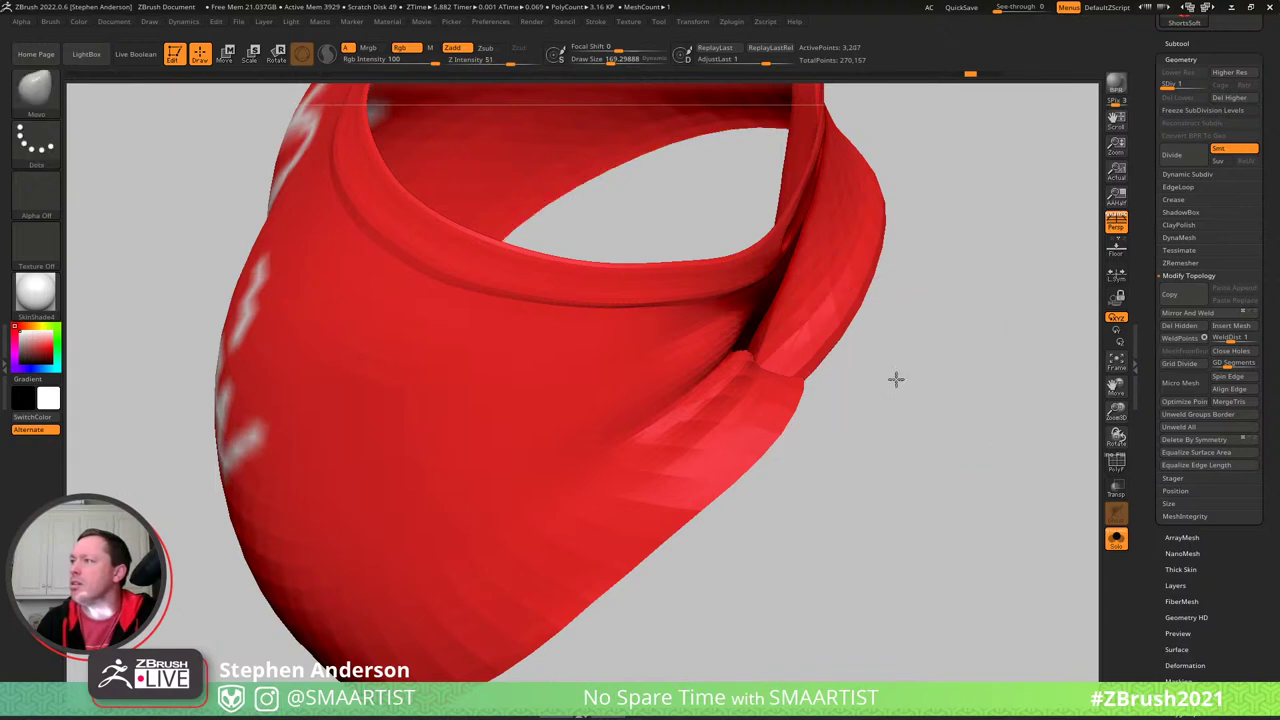
- Try deleting the higher subdivision levels and the hidden polygons, inspecting the shorts with the polyframe off
right_drag(894, 380, 870, 392)
key(shift+f)
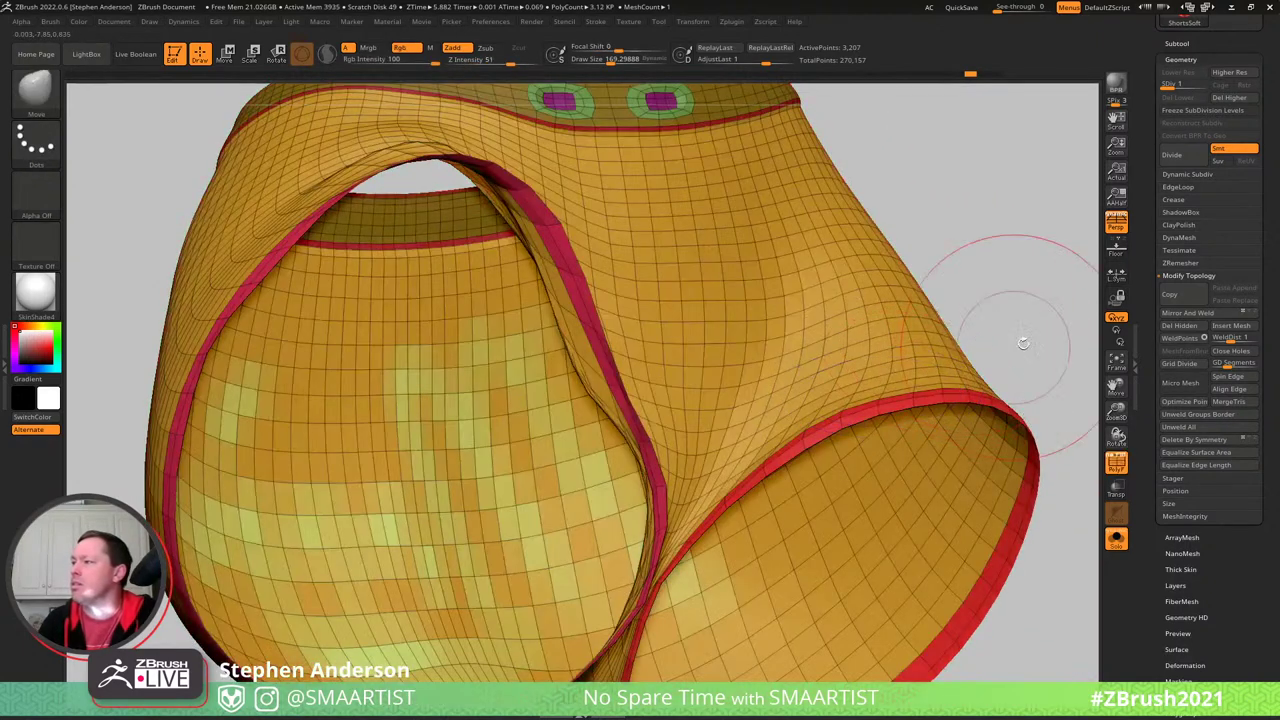
click(1233, 111)
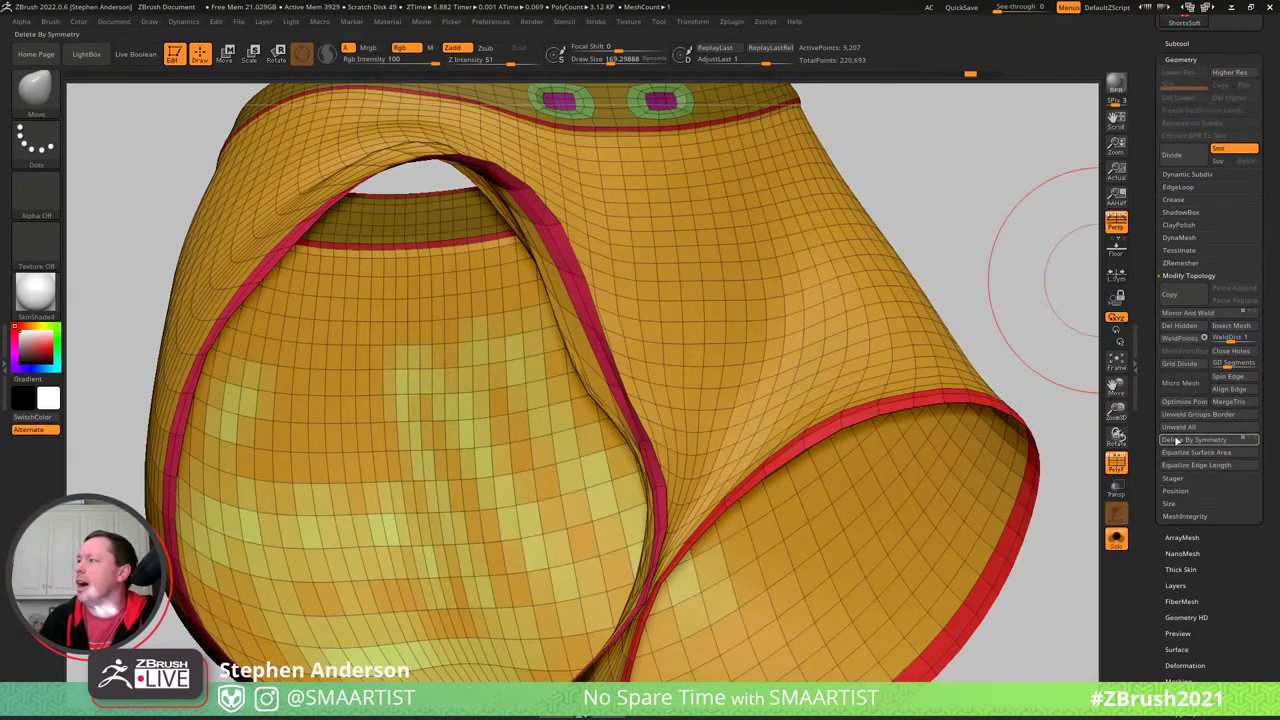
mouse_move(1075, 388)
ctrl+right_down()
mouse_move(694, 354)
mouse_move(691, 389)
mouse_move(680, 380)
mouse_move(749, 356)
ctrl+right_up()
key(shift+f)
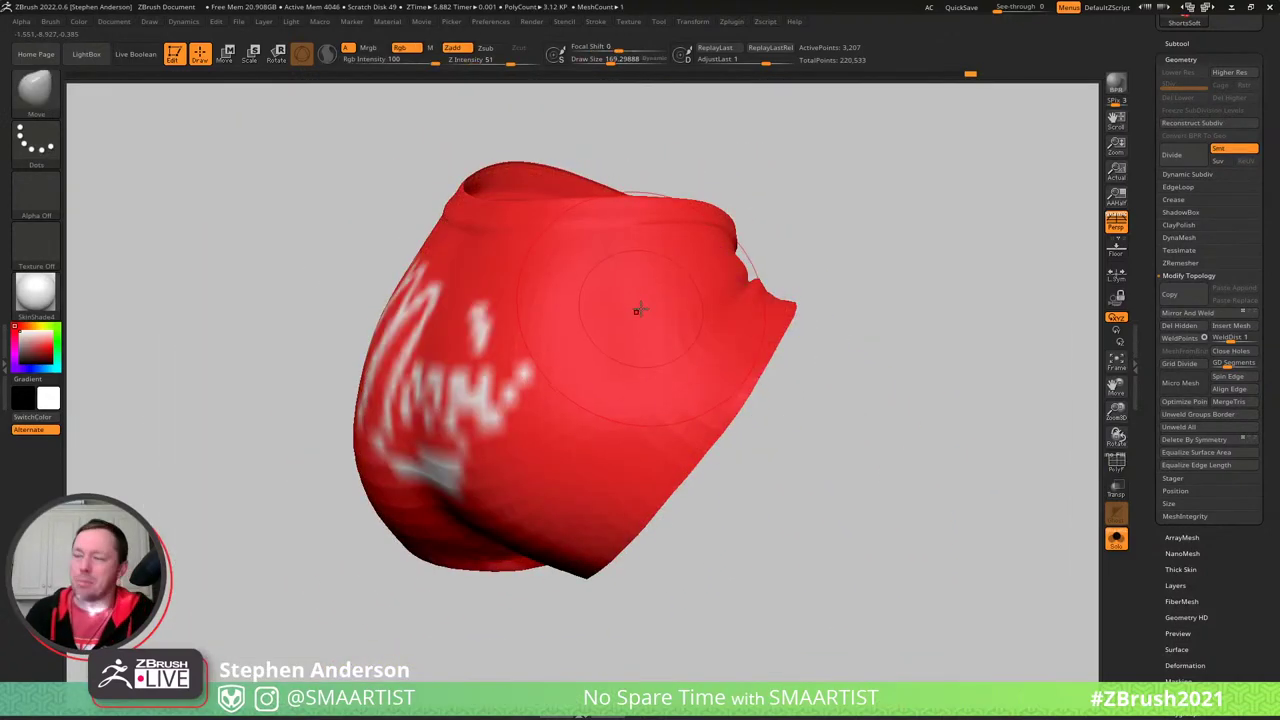
right_drag(652, 311, 703, 334)
mouse_move(651, 446)
right_down()
mouse_move(766, 337)
mouse_move(789, 291)
mouse_move(709, 286)
mouse_move(817, 294)
mouse_move(724, 318)
right_up()
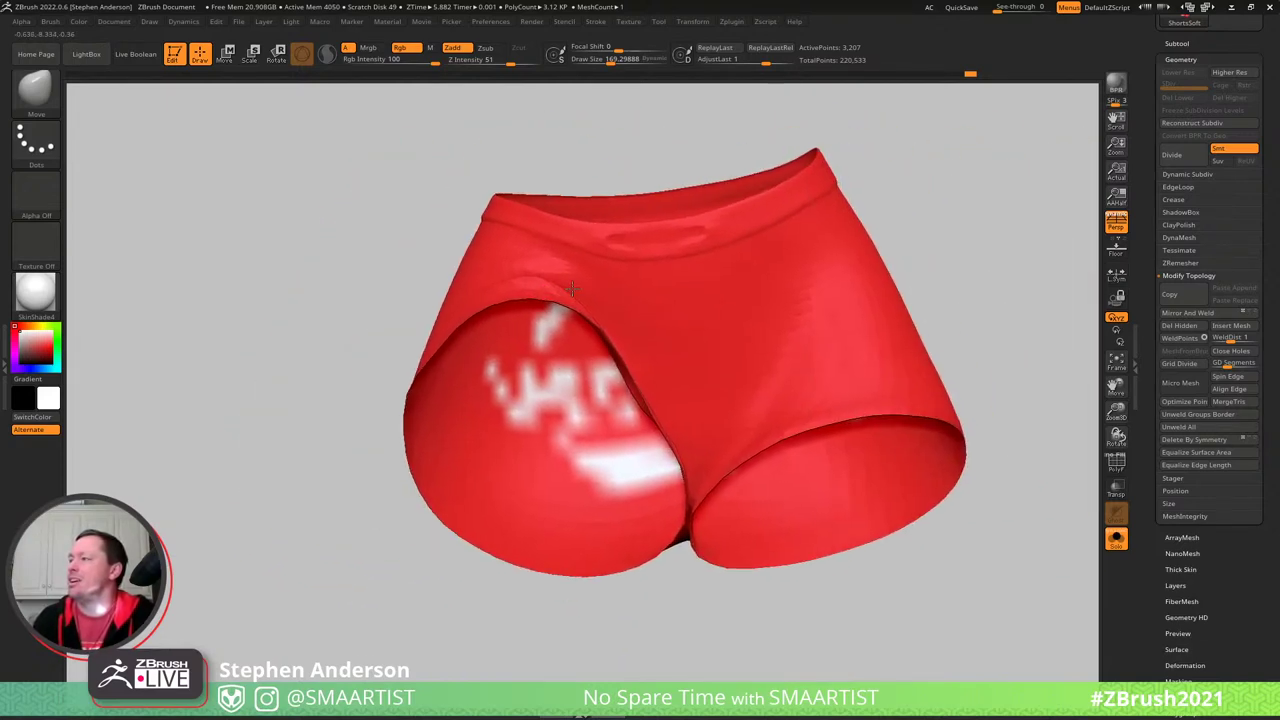
right_drag(862, 374, 946, 350)
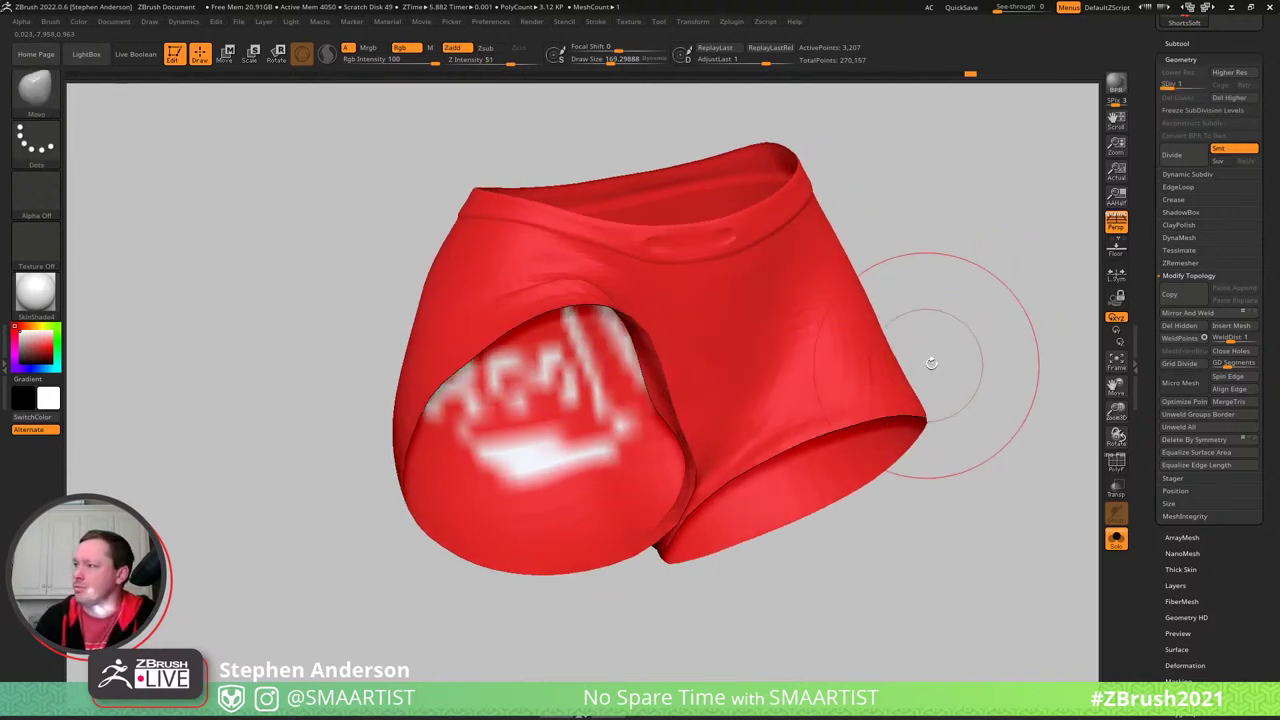
mouse_move(929, 360)
right_down()
mouse_move(880, 334)
mouse_move(914, 374)
right_up()
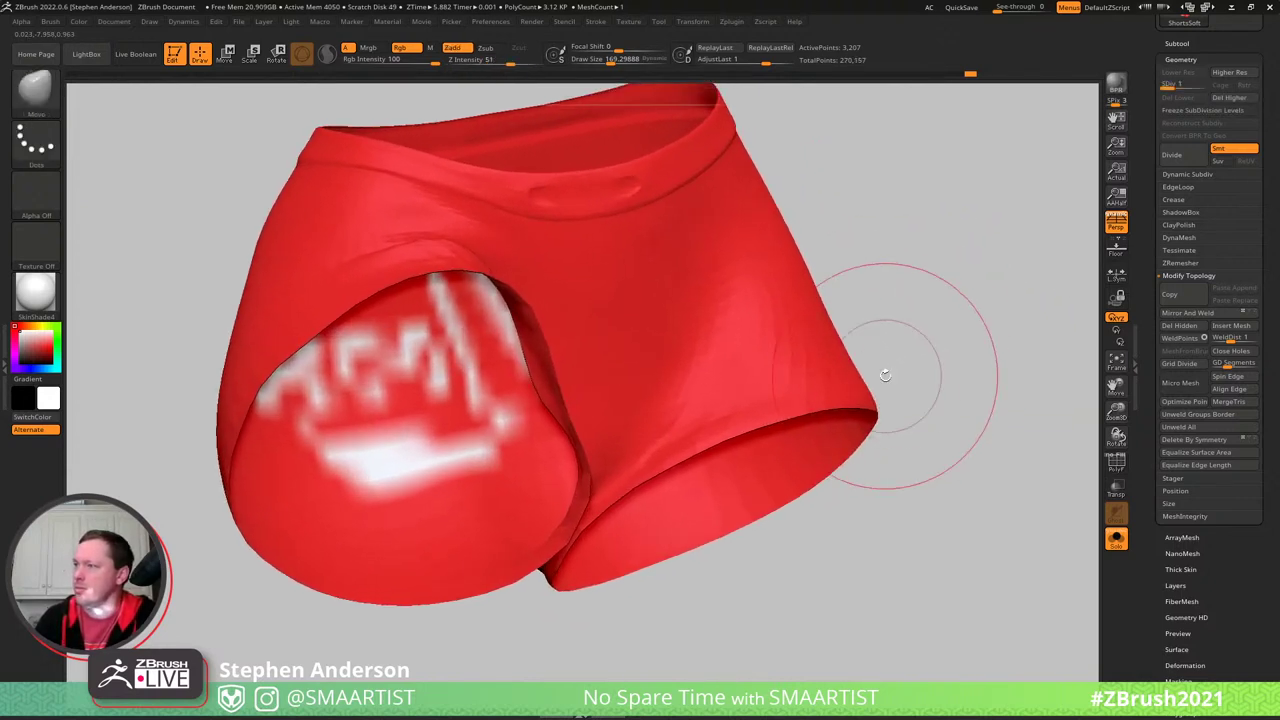
- Raise the shorts to subdivision level 3, delete the lower levels, and delete the hidden polygons
key(d)
key(d)
right_drag(776, 371, 846, 369)
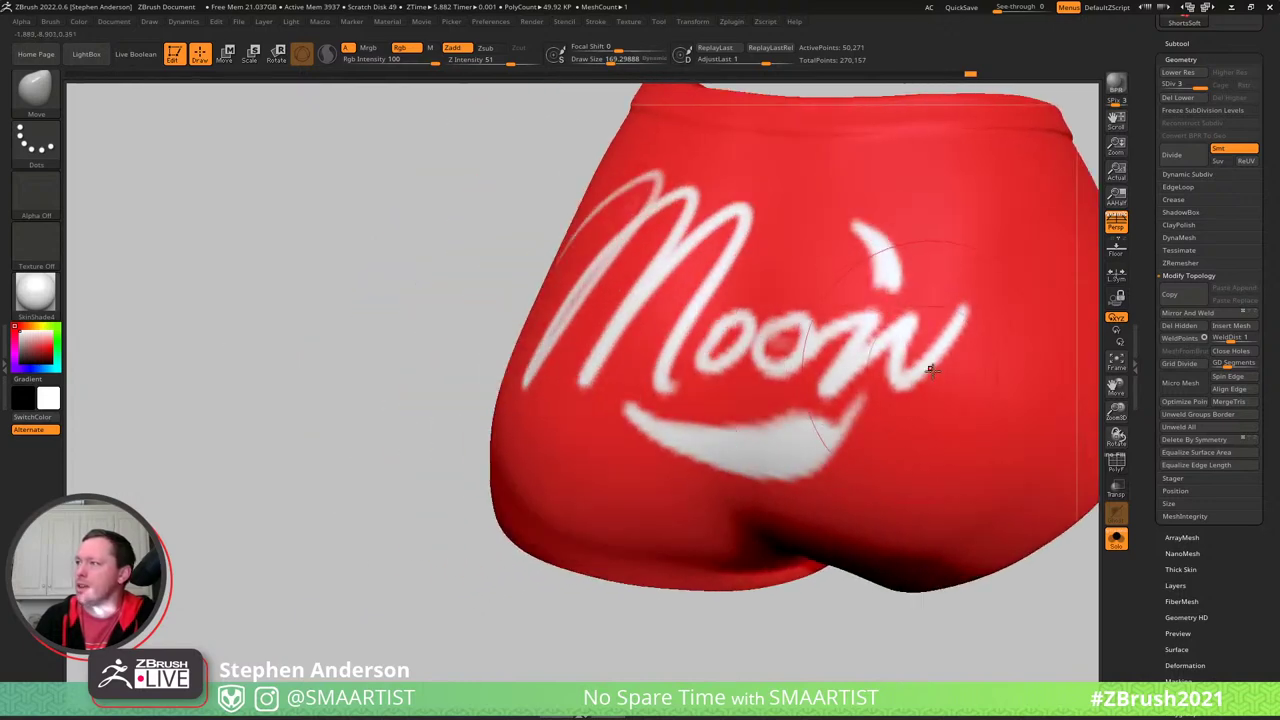
right_drag(930, 370, 758, 390)
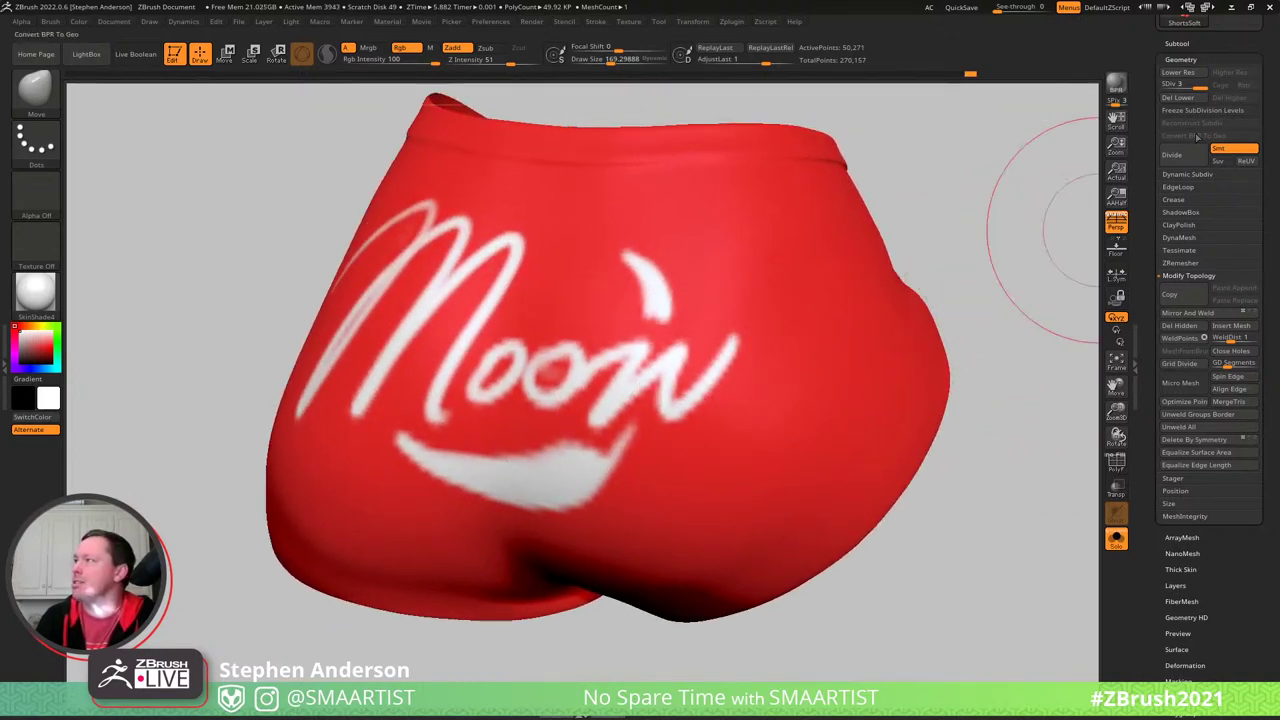
click(1166, 102)
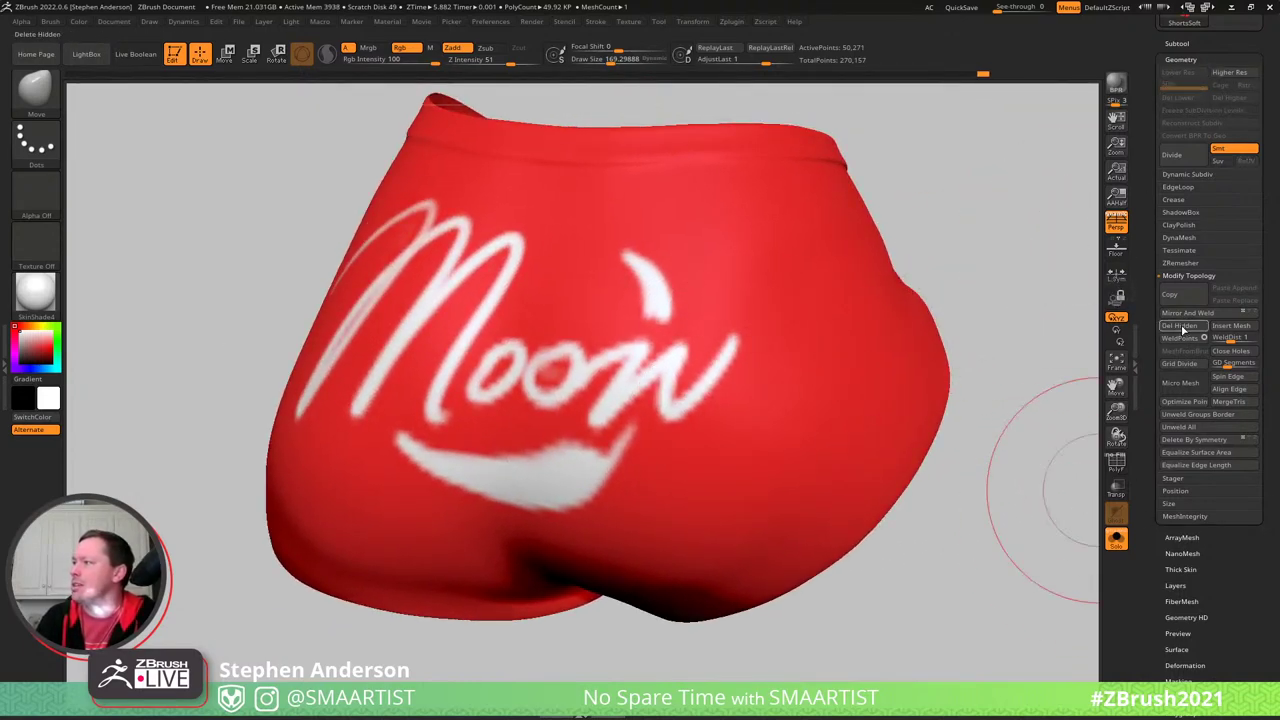
click(1183, 328)
right_drag(988, 414, 1040, 300)
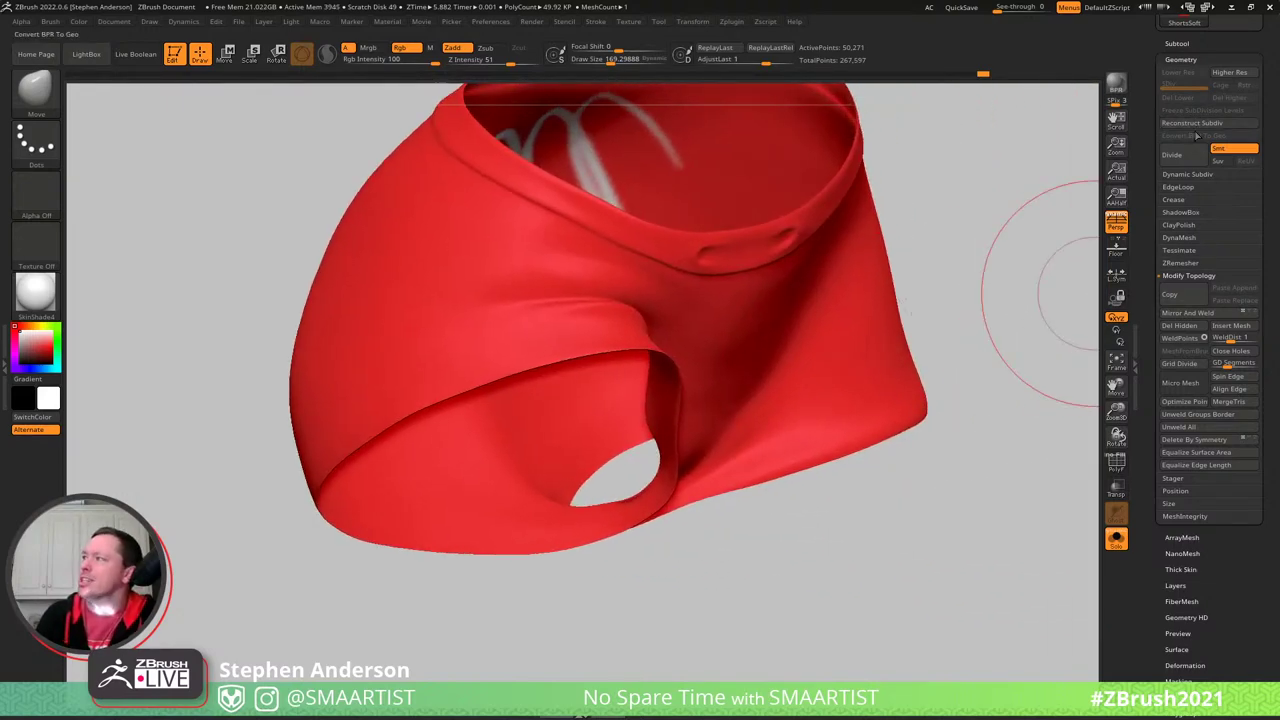
- Reconstruct the shorts' lower subdivision levels down to the base mesh and check the topology with the polyframe on
click(1204, 125)
key(shift+f)
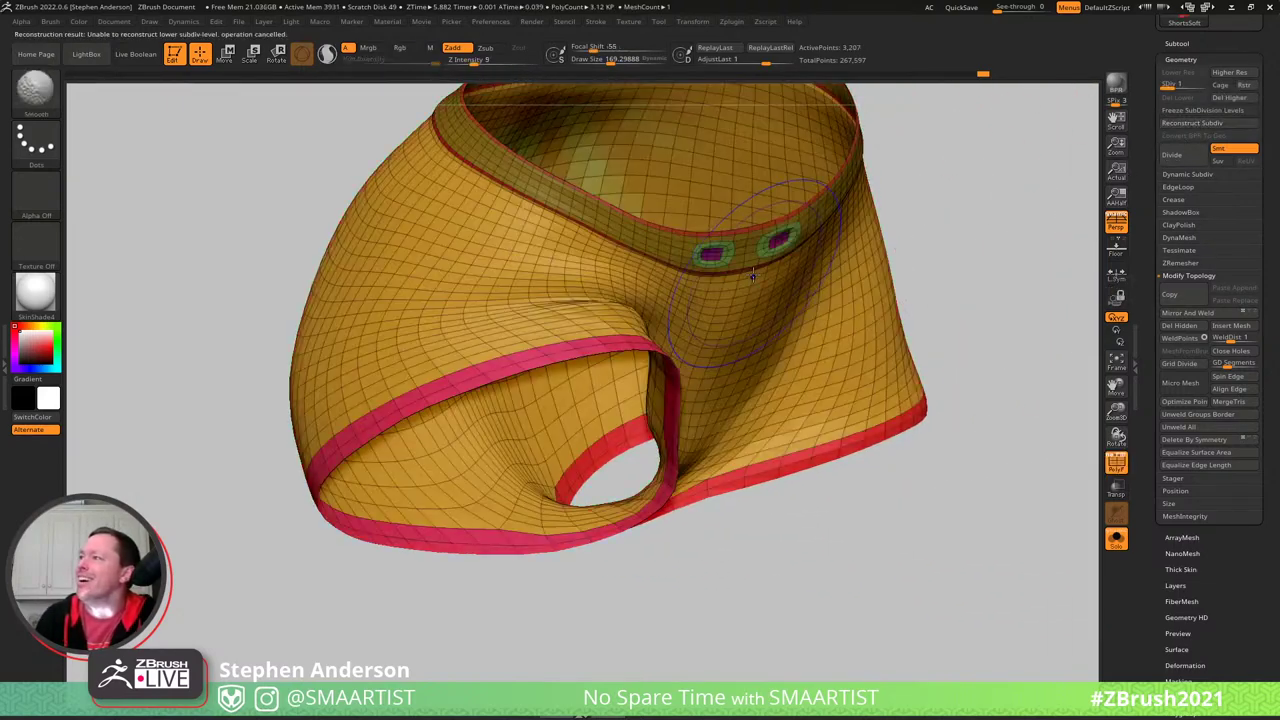
right_drag(678, 301, 775, 258)
key(shift+f)
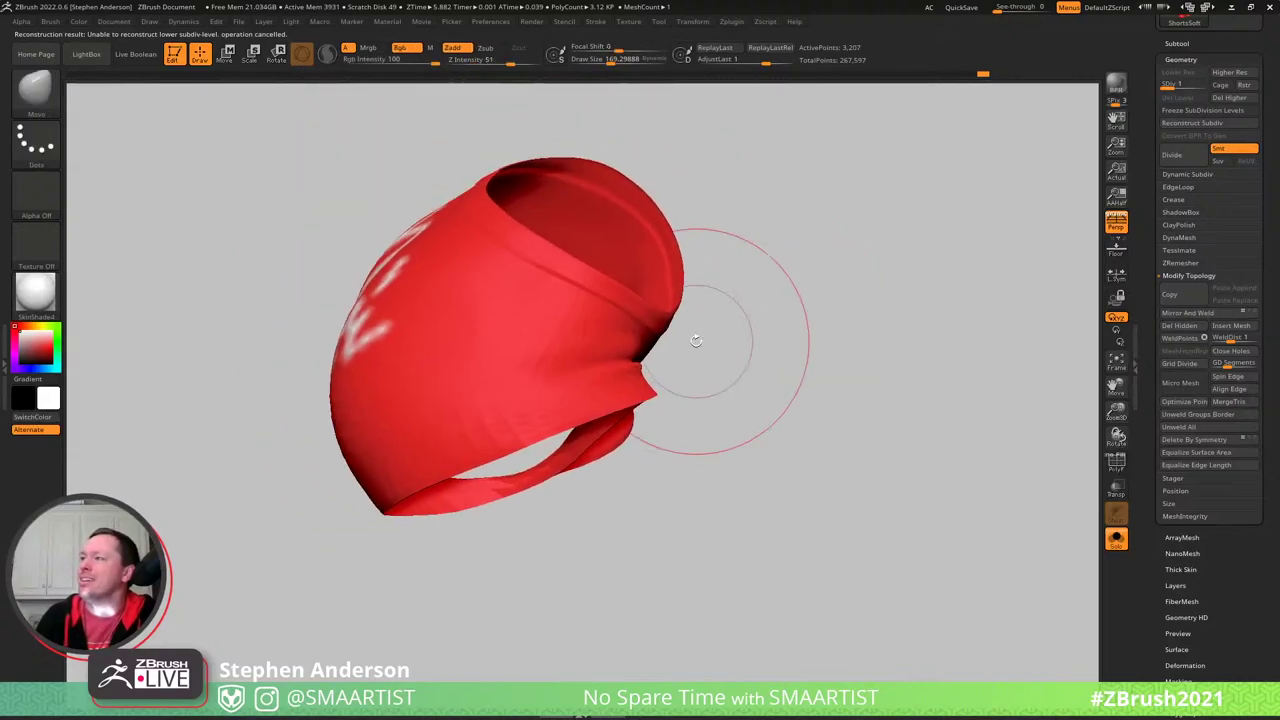
mouse_move(697, 342)
ctrl+right_down()
mouse_move(738, 513)
mouse_move(547, 398)
ctrl+right_up()
mouse_move(661, 378)
right_down()
mouse_move(680, 414)
mouse_move(683, 400)
mouse_move(763, 400)
mouse_move(779, 417)
mouse_move(791, 394)
mouse_move(766, 417)
mouse_move(691, 423)
mouse_move(704, 348)
mouse_move(666, 354)
mouse_move(764, 401)
mouse_move(742, 378)
right_up()
- With the polyframe on, mask the whole shorts except the polygon loop running along the upper edge of the front leg crease
key(shift+f)
key(shift+f)
key(shift+f)
ctrl+shift+click(750, 384)
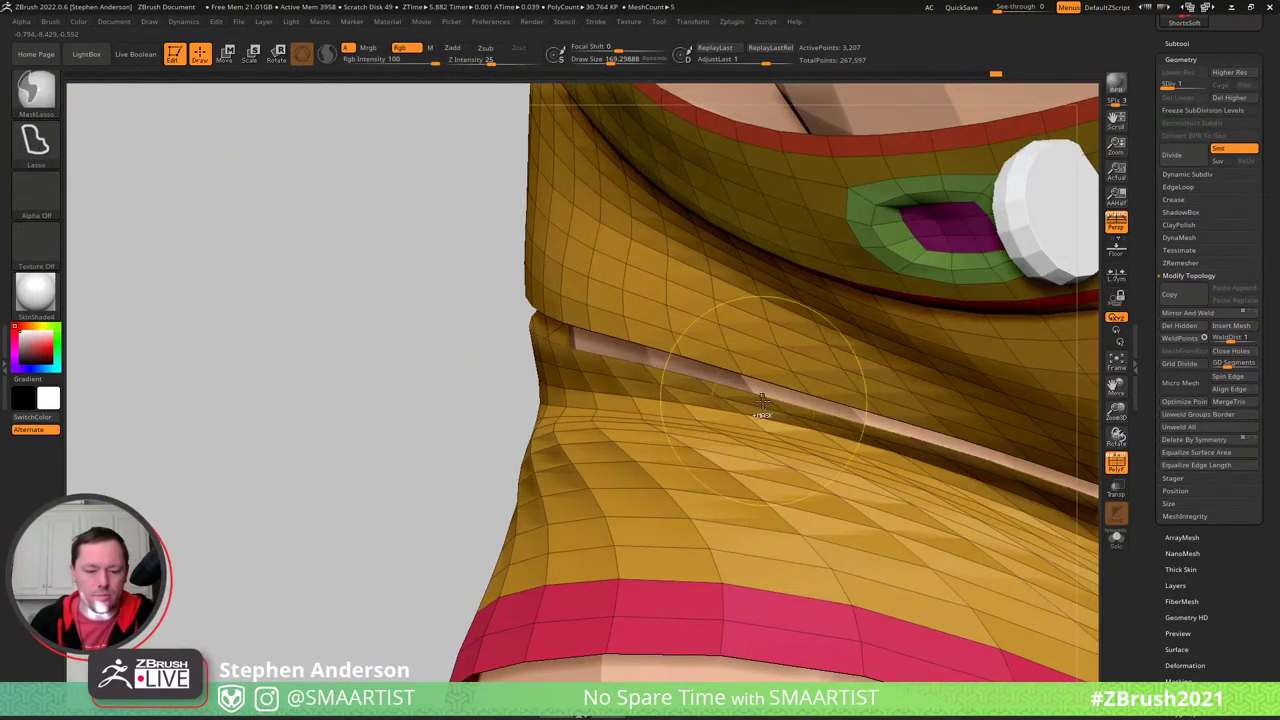
ctrl+shift+click(760, 405)
ctrl+click(761, 404)
ctrl+shift+click(758, 404)
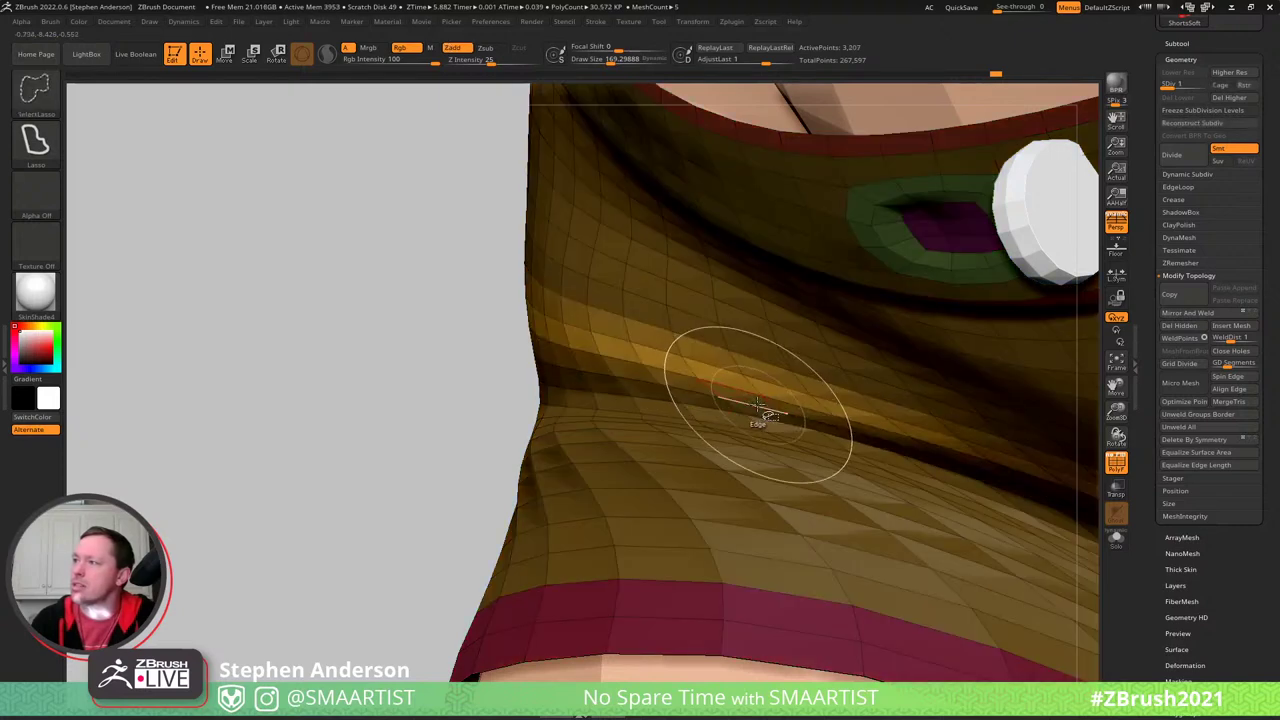
- Move the unmasked crease loop with a draw size of about 258, reduced to about 236, to form a fold over the thigh
right_drag(735, 374, 742, 379)
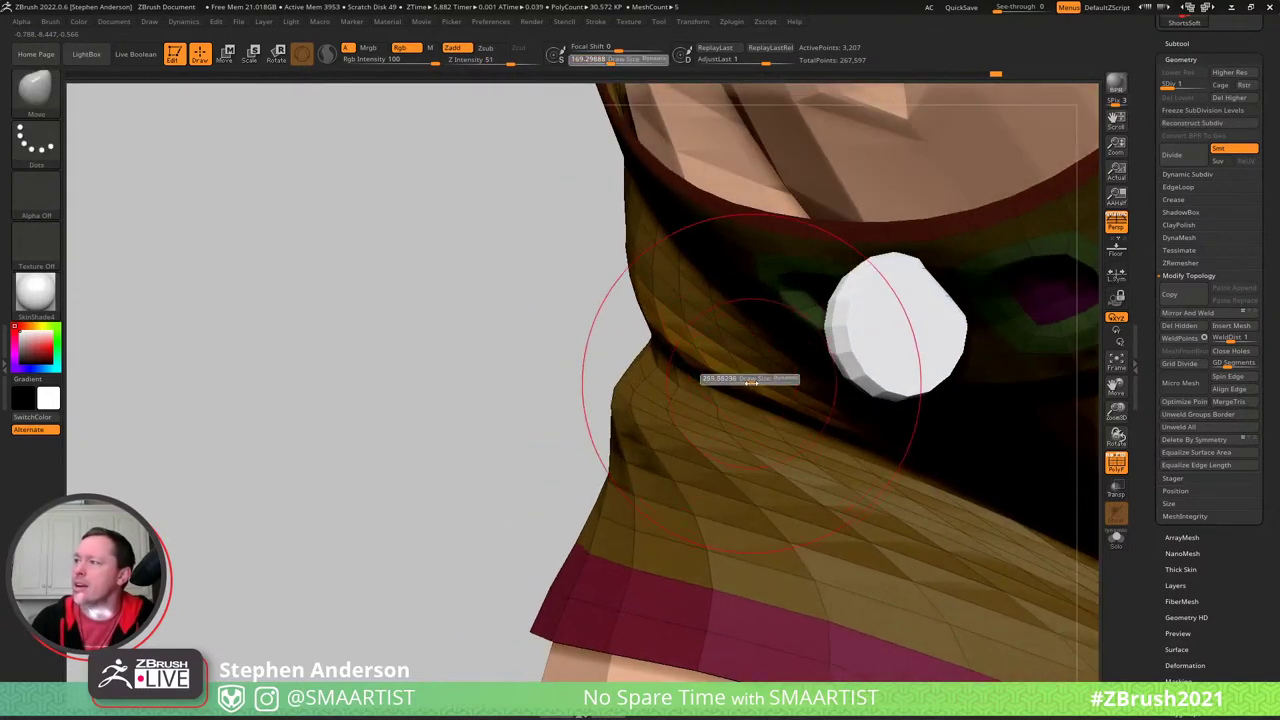
drag(751, 383, 750, 383)
drag(742, 383, 718, 388)
right_drag(825, 418, 782, 407)
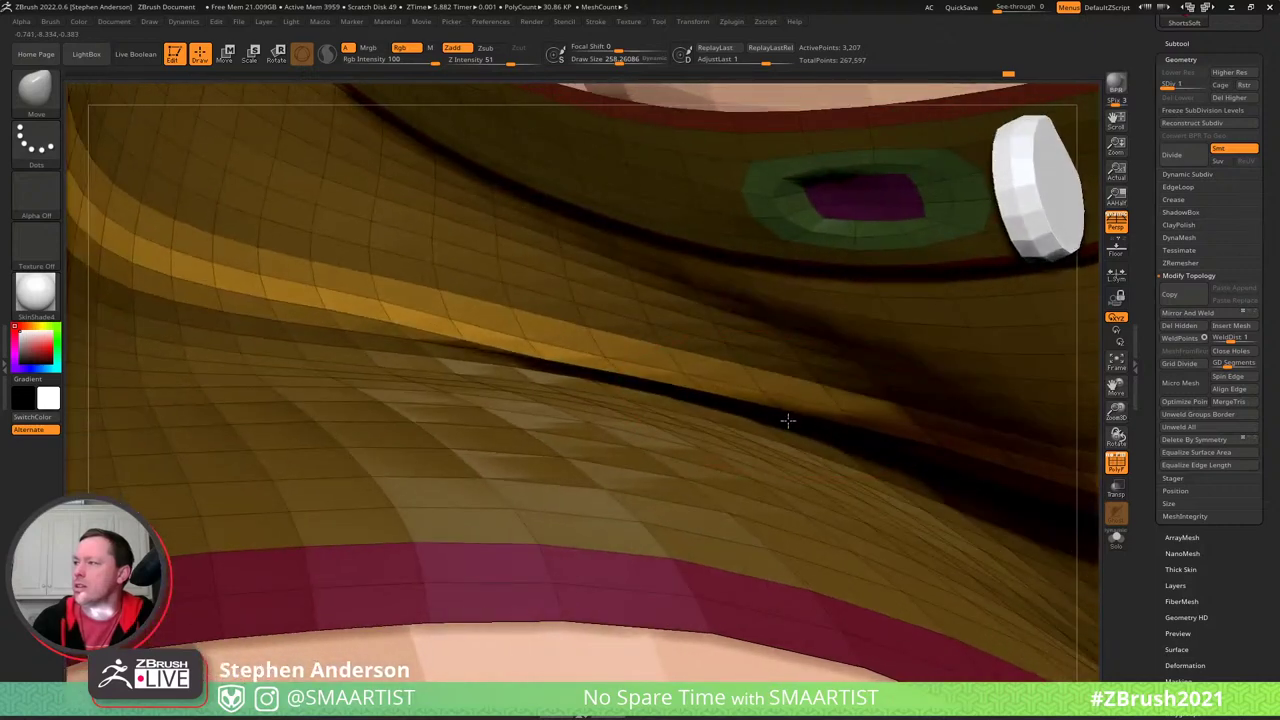
right_drag(654, 358, 565, 397)
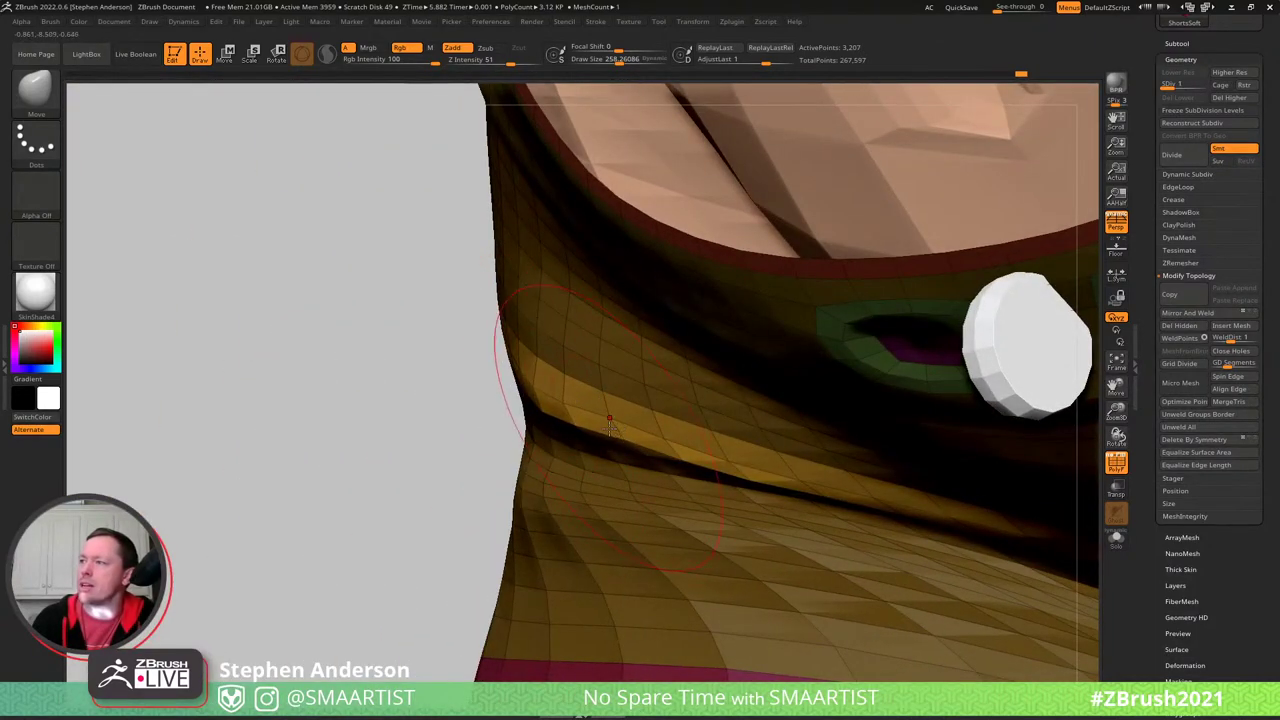
mouse_move(624, 428)
right_down()
mouse_move(720, 423)
mouse_move(595, 452)
mouse_move(585, 425)
mouse_move(648, 398)
mouse_move(533, 383)
mouse_move(620, 400)
mouse_move(690, 395)
right_up()
key(ctrl)
key(s)
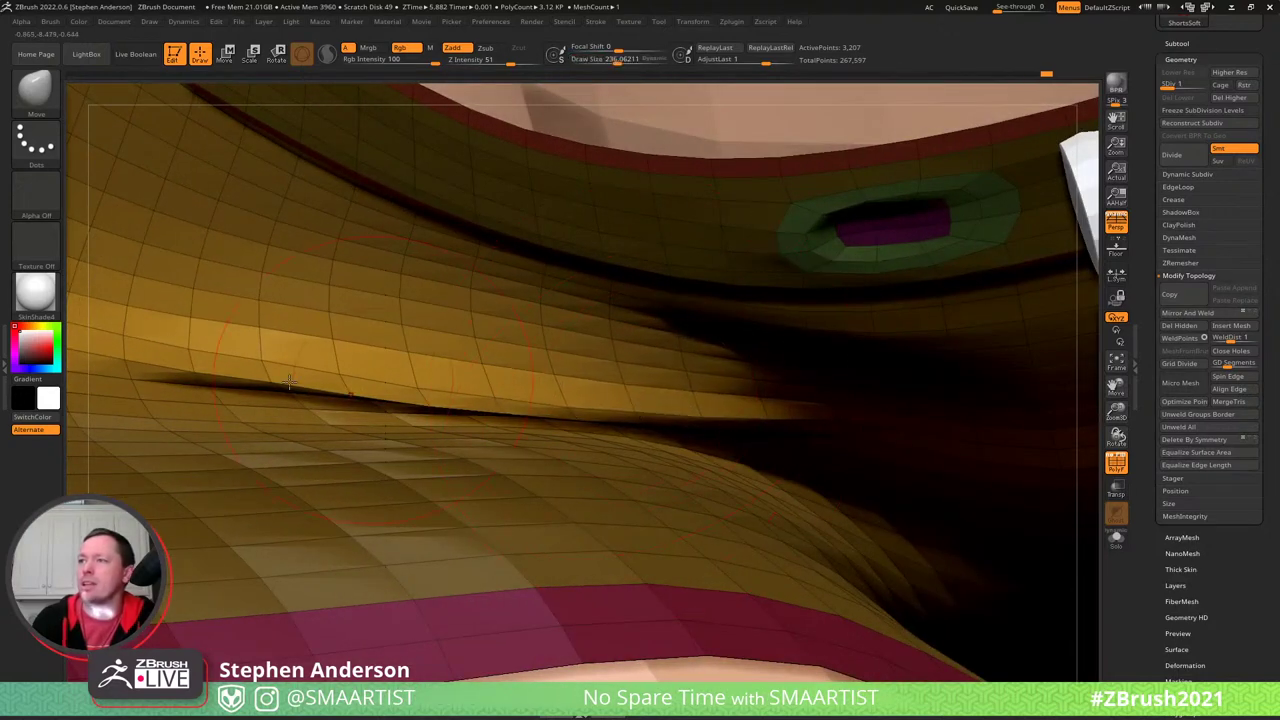
drag(255, 363, 243, 357)
ctrl+right_drag(243, 357, 275, 230)
ctrl+right_drag(629, 555, 531, 371)
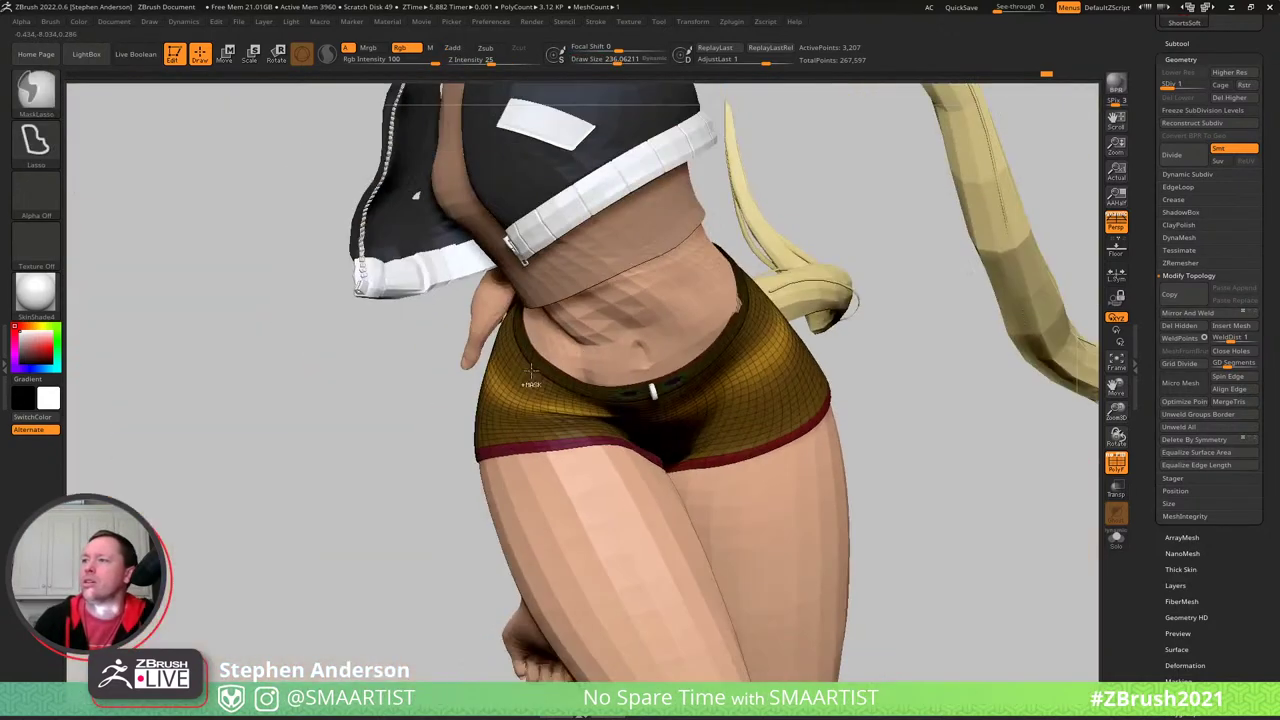
- Clear the mask, then mask everything except the polygon loops just below the front leg crease
ctrl+drag(374, 394, 470, 452)
key(shift+f)
mouse_move(543, 446)
right_down()
mouse_move(500, 430)
mouse_move(621, 482)
mouse_move(700, 443)
mouse_move(560, 430)
mouse_move(639, 416)
mouse_move(540, 417)
mouse_move(580, 411)
mouse_move(553, 412)
right_up()
key(shift+f)
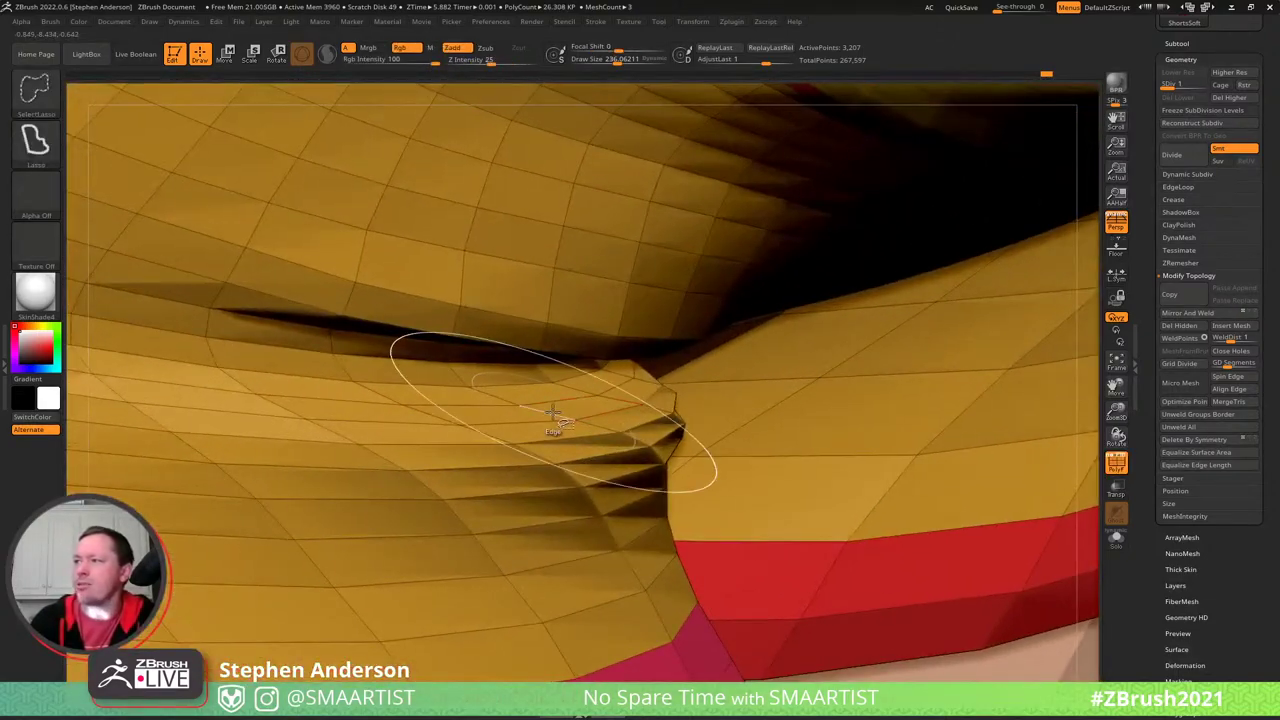
ctrl+shift+click(553, 412)
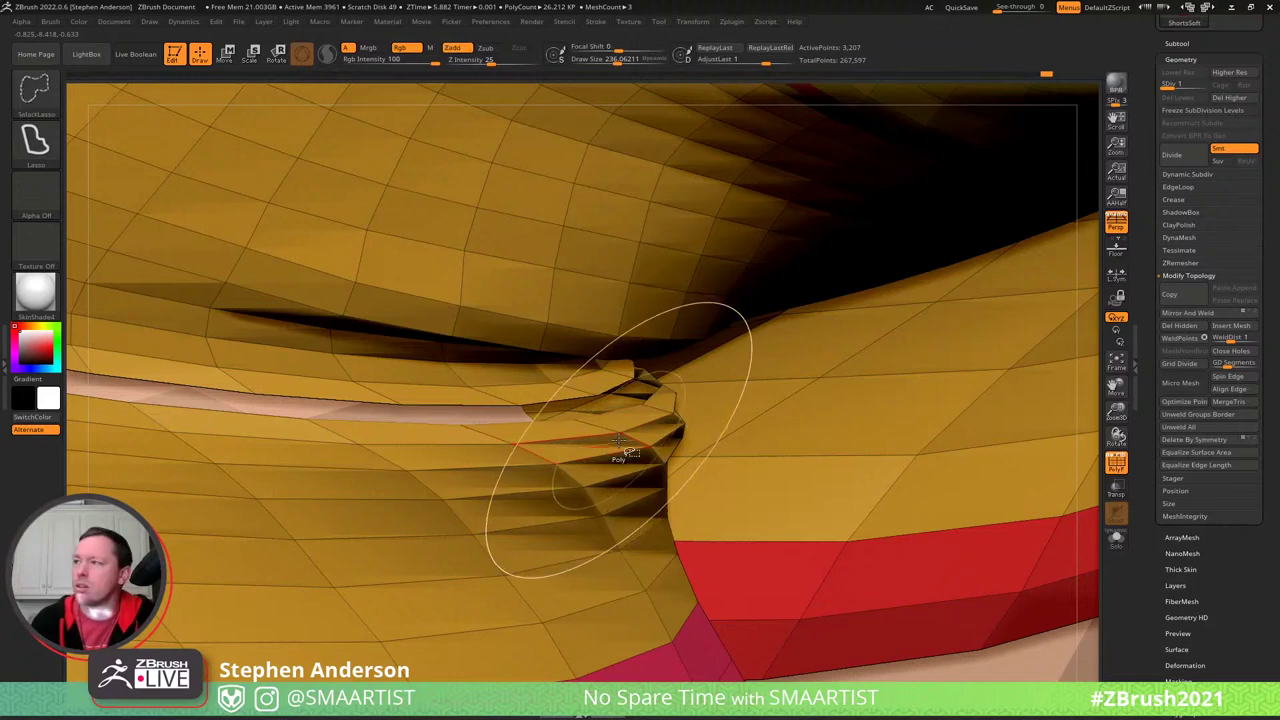
ctrl+click(619, 440)
key(ctrl+a)
key(ctrl+shift+a)
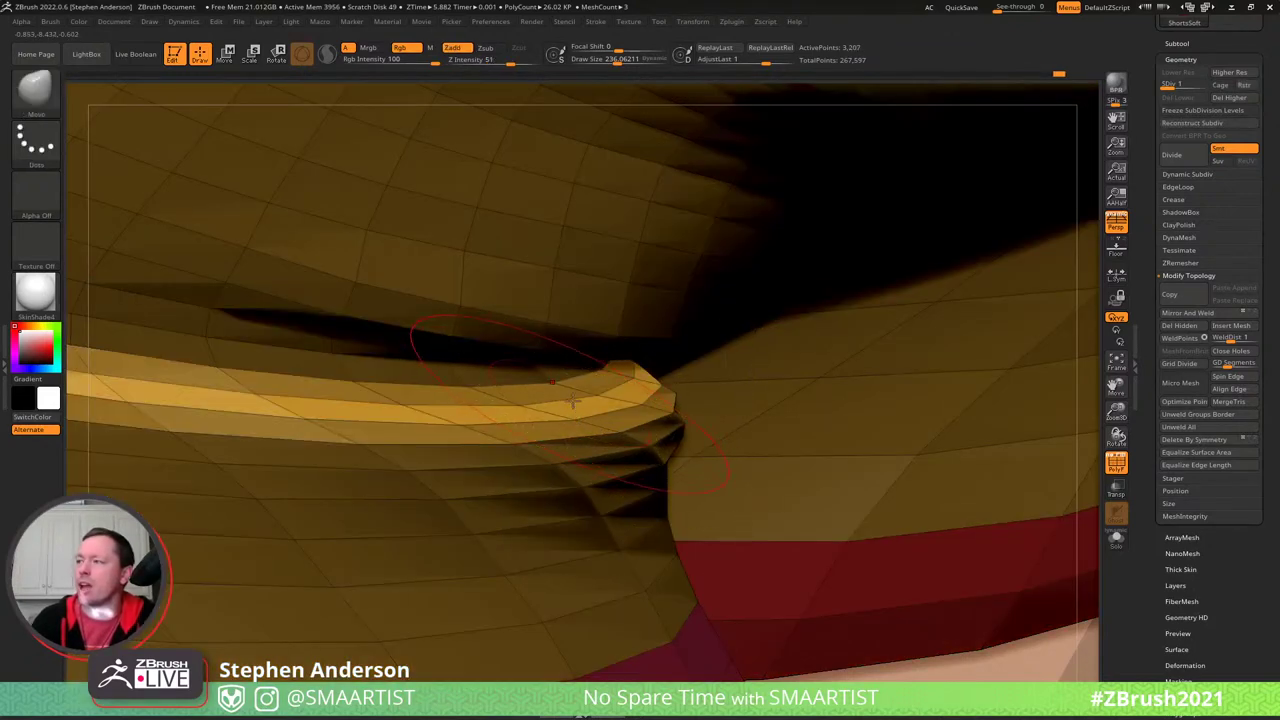
- Reshape the unmasked loops below the crease with the Move brush at a draw size of about 384
right_drag(571, 400, 580, 409)
key(s)
drag(580, 409, 592, 410)
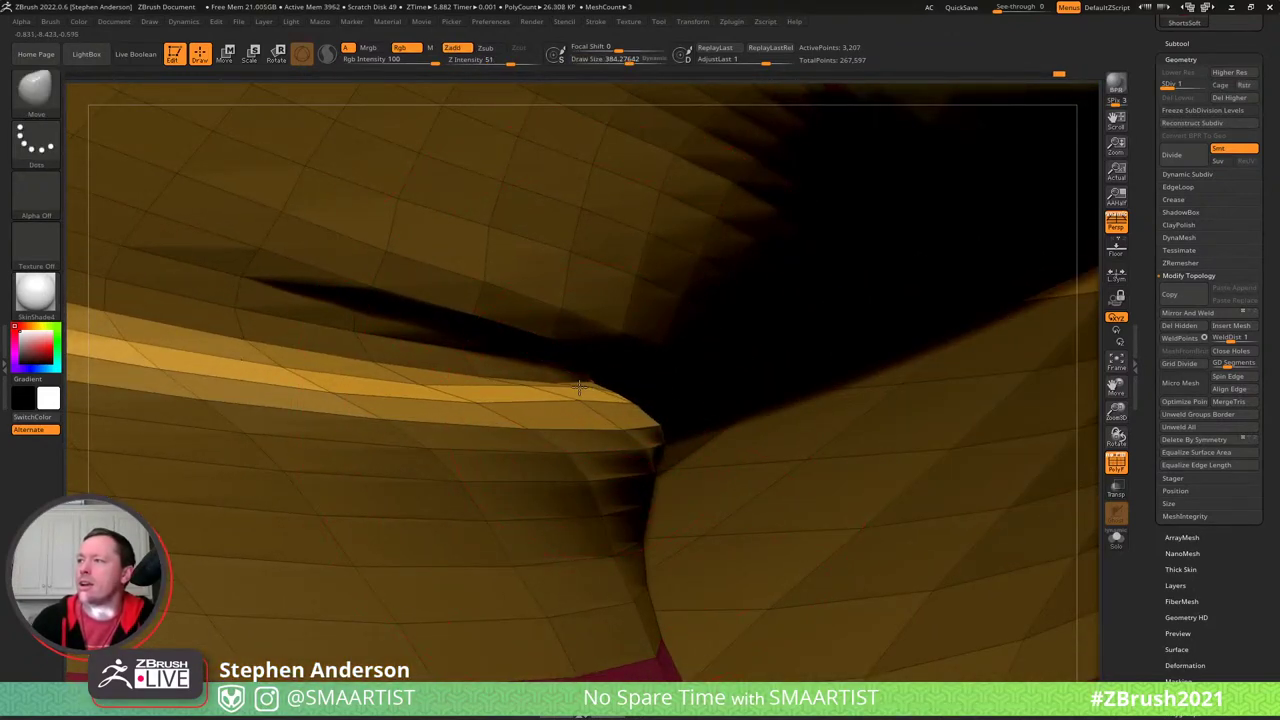
right_drag(455, 392, 451, 391)
right_drag(871, 404, 787, 388)
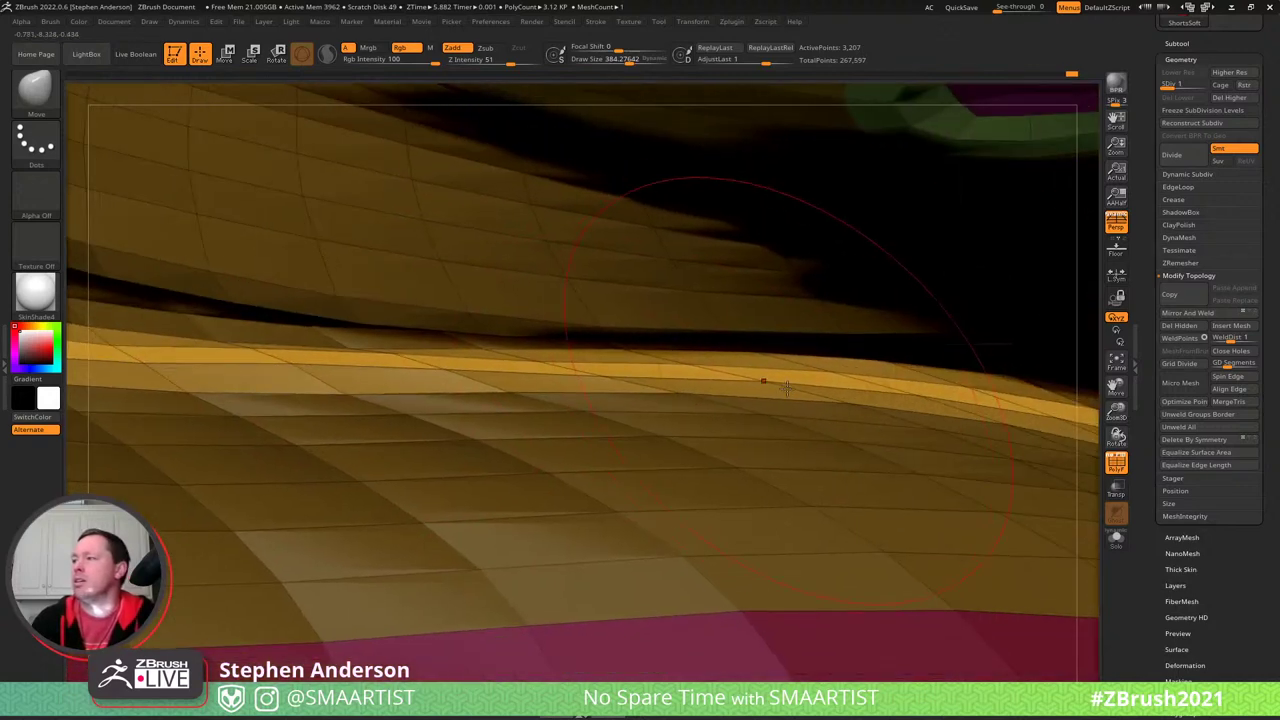
mouse_move(622, 372)
right_down()
mouse_move(801, 379)
mouse_move(609, 329)
right_up()
key(shift+f)
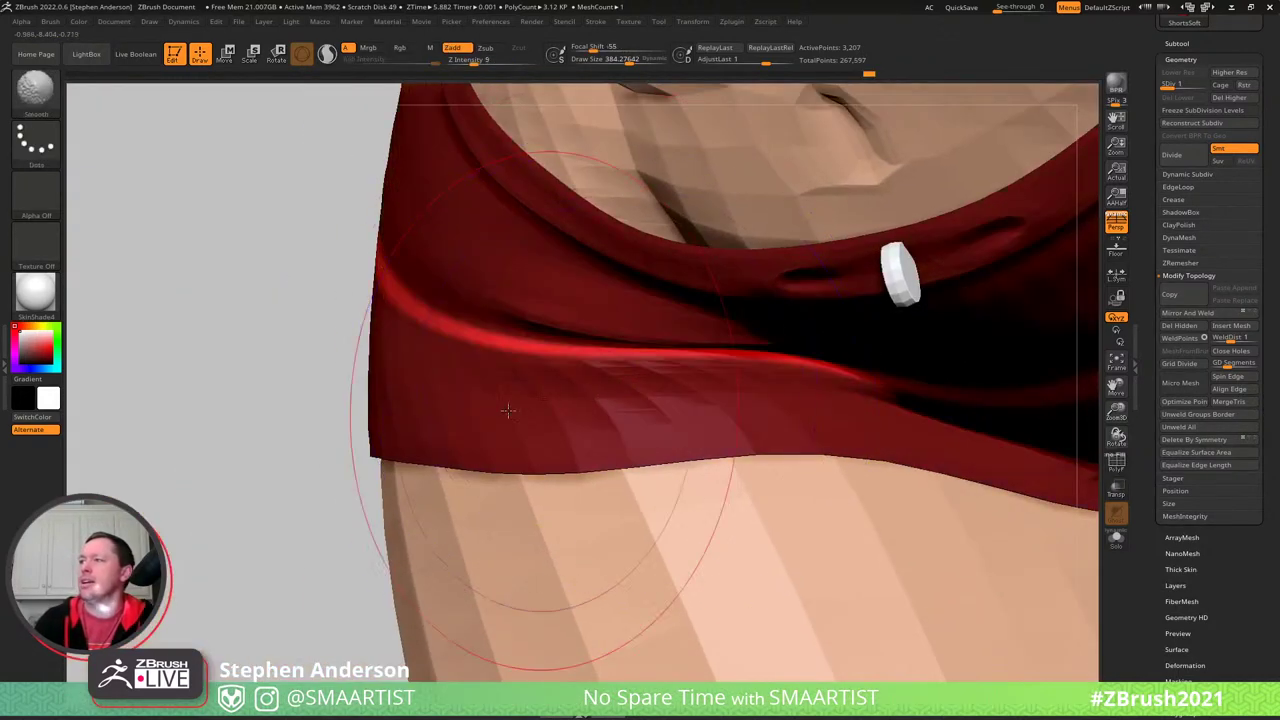
- Clear the mask and adjust the front crease area with the Move brush at a draw size of about 357
ctrl+drag(199, 323, 236, 394)
mouse_move(548, 328)
right_down()
mouse_move(711, 365)
mouse_move(600, 343)
mouse_move(677, 341)
mouse_move(624, 344)
mouse_move(530, 275)
mouse_move(640, 300)
right_up()
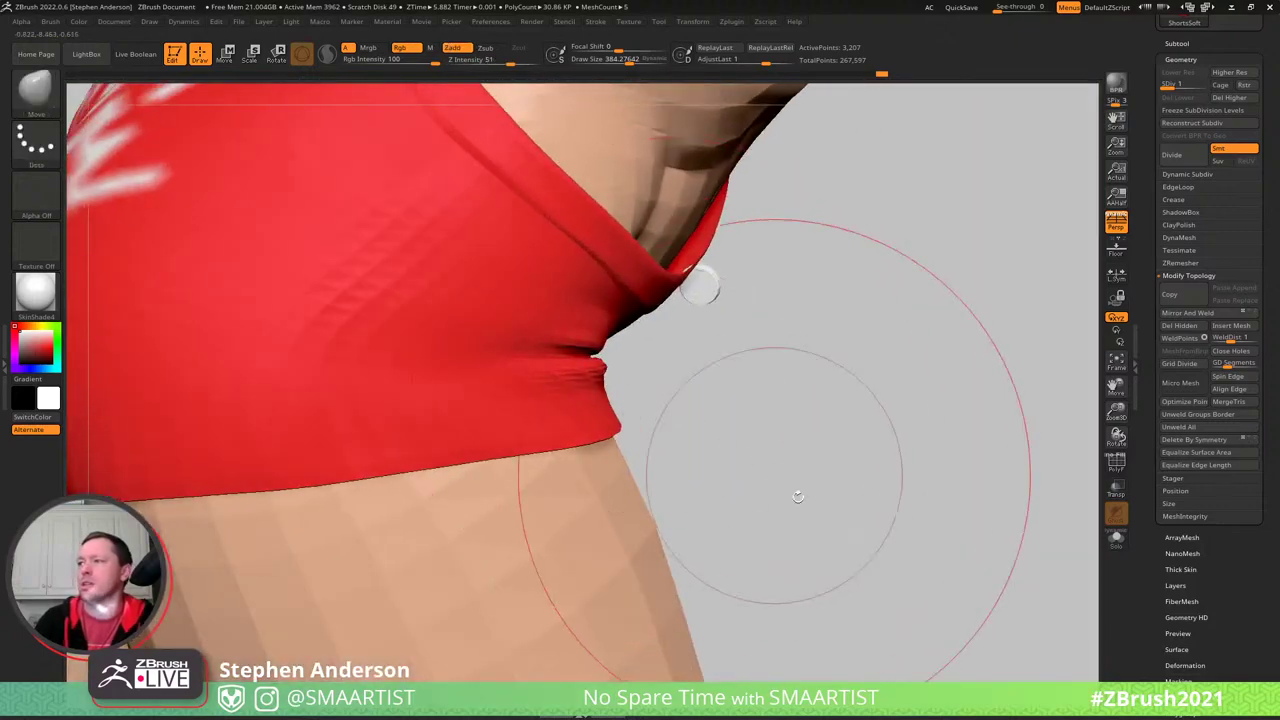
mouse_move(797, 494)
ctrl+right_down()
mouse_move(715, 395)
mouse_move(609, 329)
mouse_move(609, 391)
mouse_move(663, 357)
mouse_move(724, 358)
mouse_move(703, 340)
mouse_move(666, 386)
mouse_move(672, 343)
mouse_move(631, 350)
mouse_move(722, 352)
mouse_move(500, 400)
mouse_move(480, 450)
ctrl+right_up()
key(s)
drag(498, 446, 516, 446)
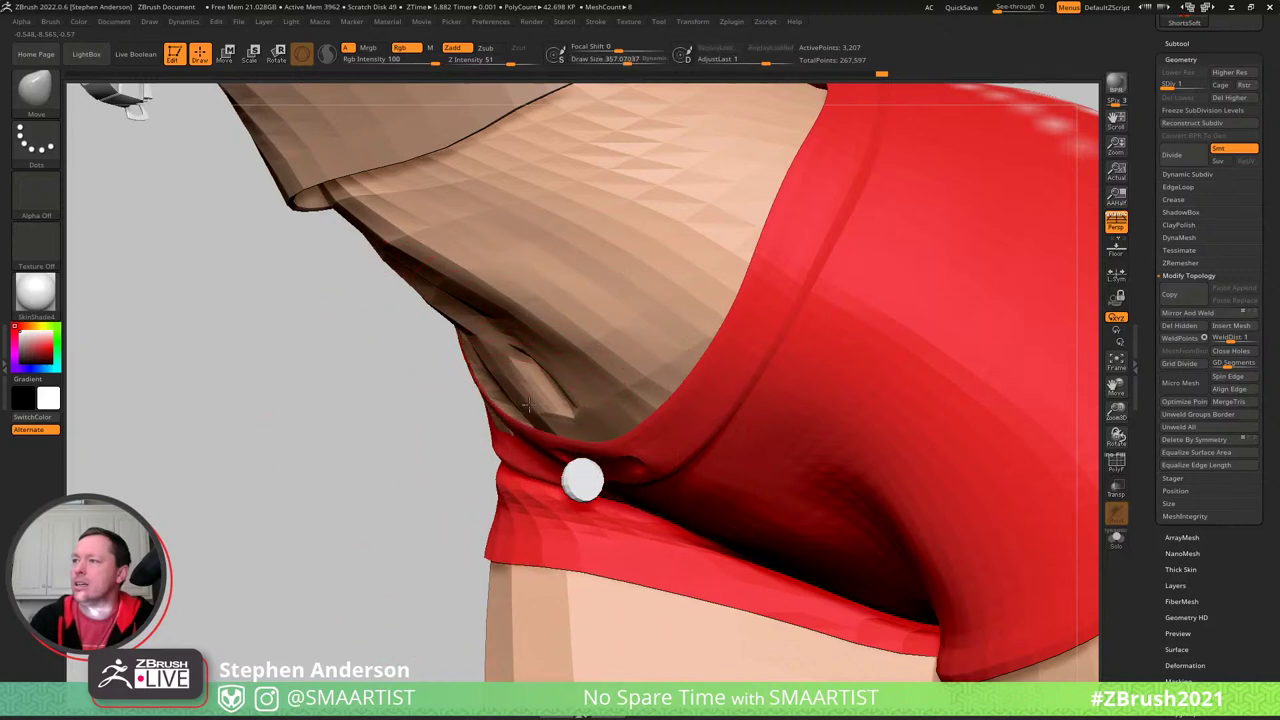
mouse_move(531, 404)
right_down()
mouse_move(565, 395)
mouse_move(510, 420)
mouse_move(449, 363)
right_up()
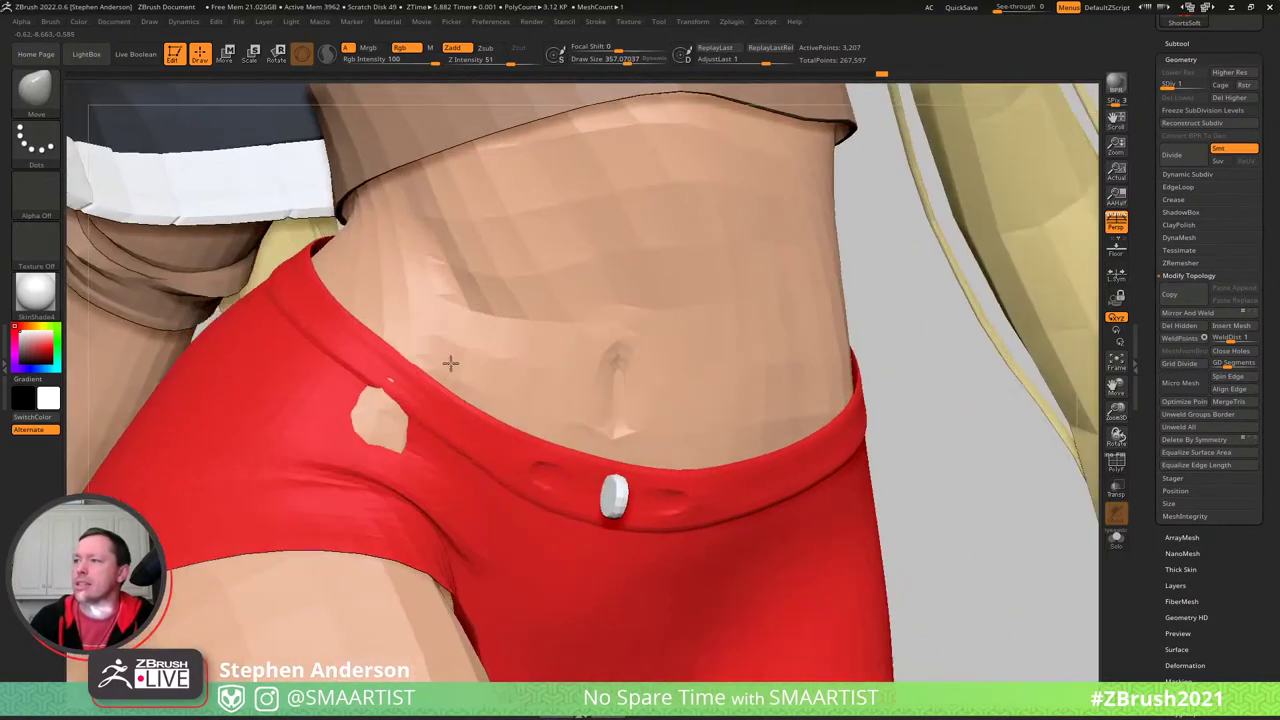
- Fit the waistband and hip of the shorts to the body with the Move brush at a draw size of about 208
key(s)
drag(458, 404, 445, 404)
mouse_move(445, 403)
right_down()
mouse_move(492, 400)
mouse_move(320, 303)
right_up()
key(s)
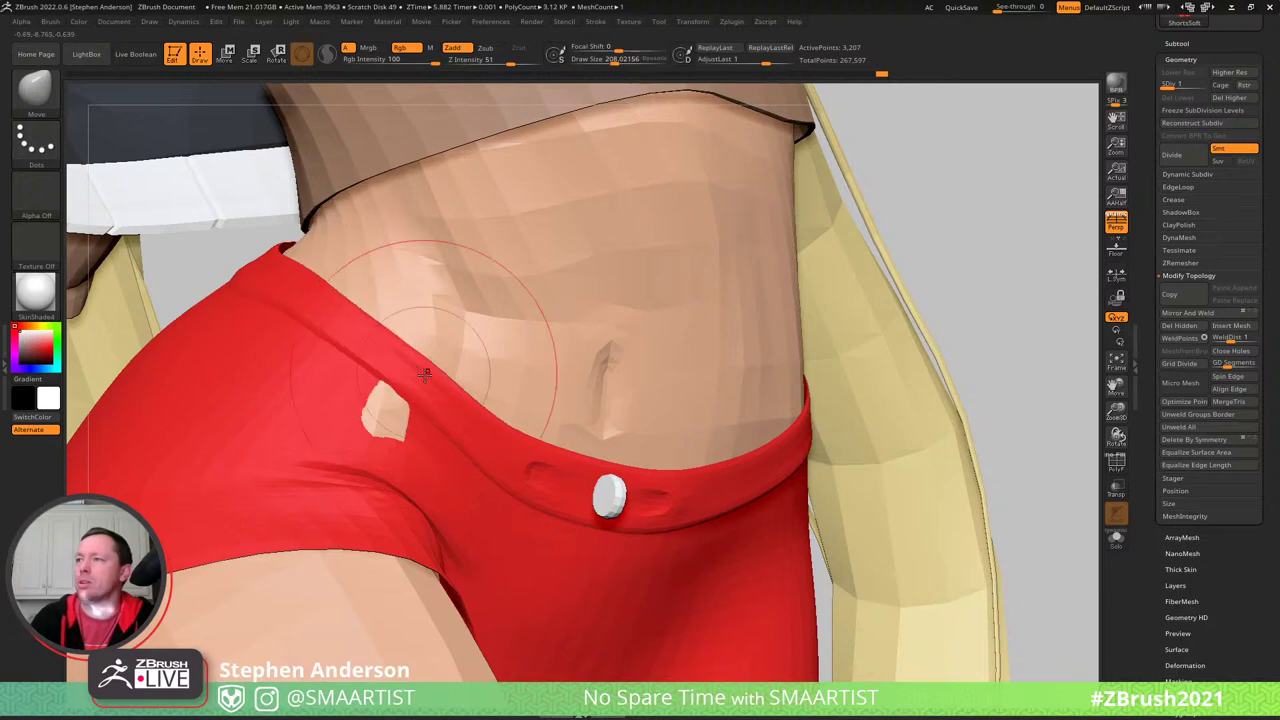
right_drag(425, 373, 497, 428)
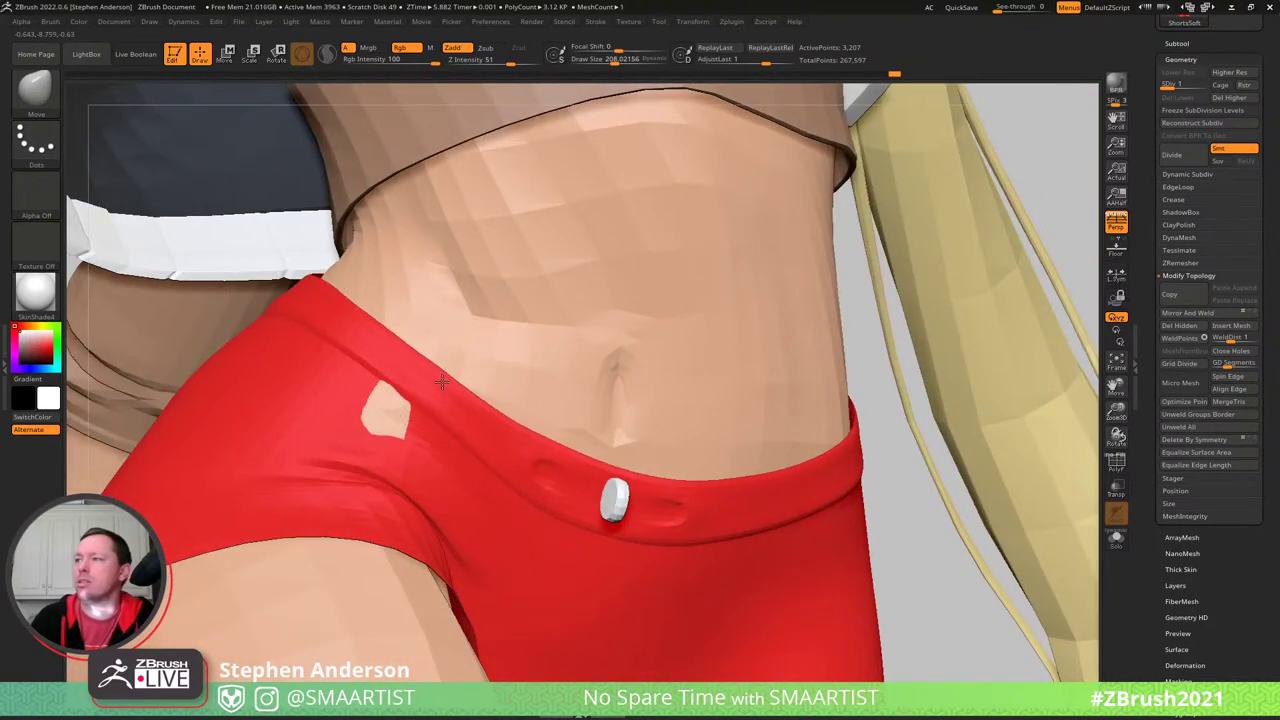
right_drag(358, 300, 233, 255)
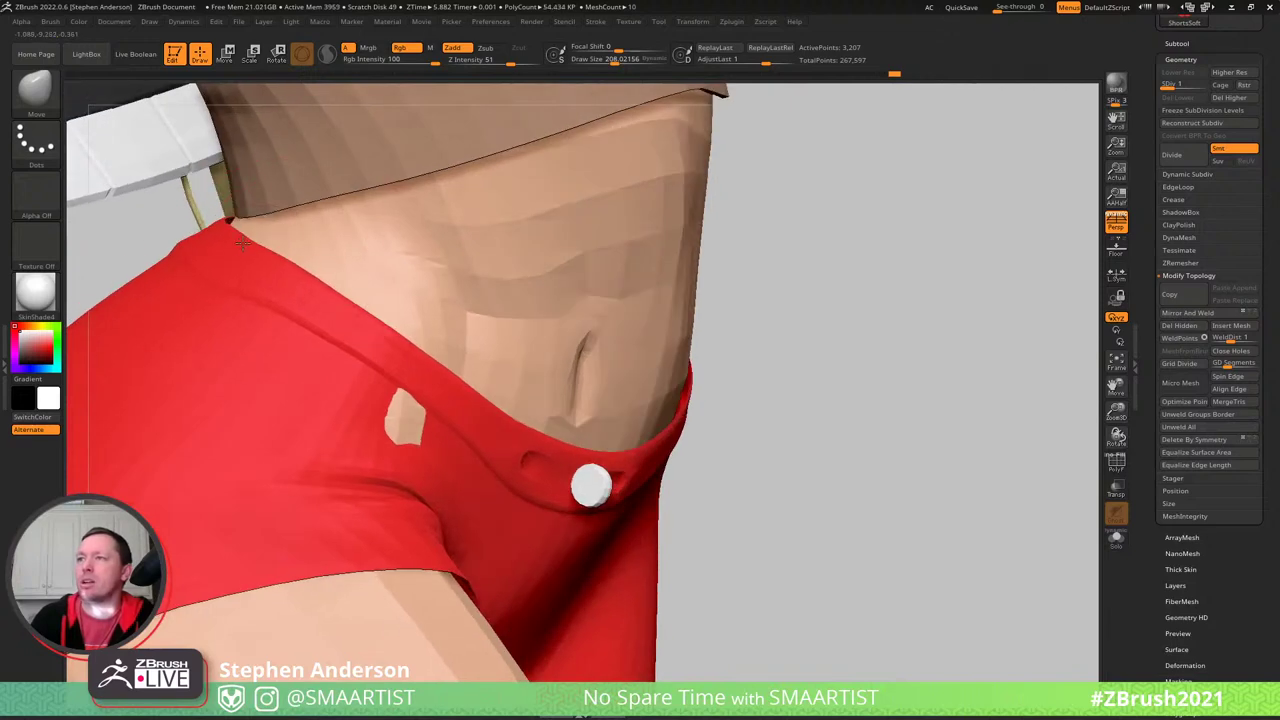
right_drag(274, 300, 783, 463)
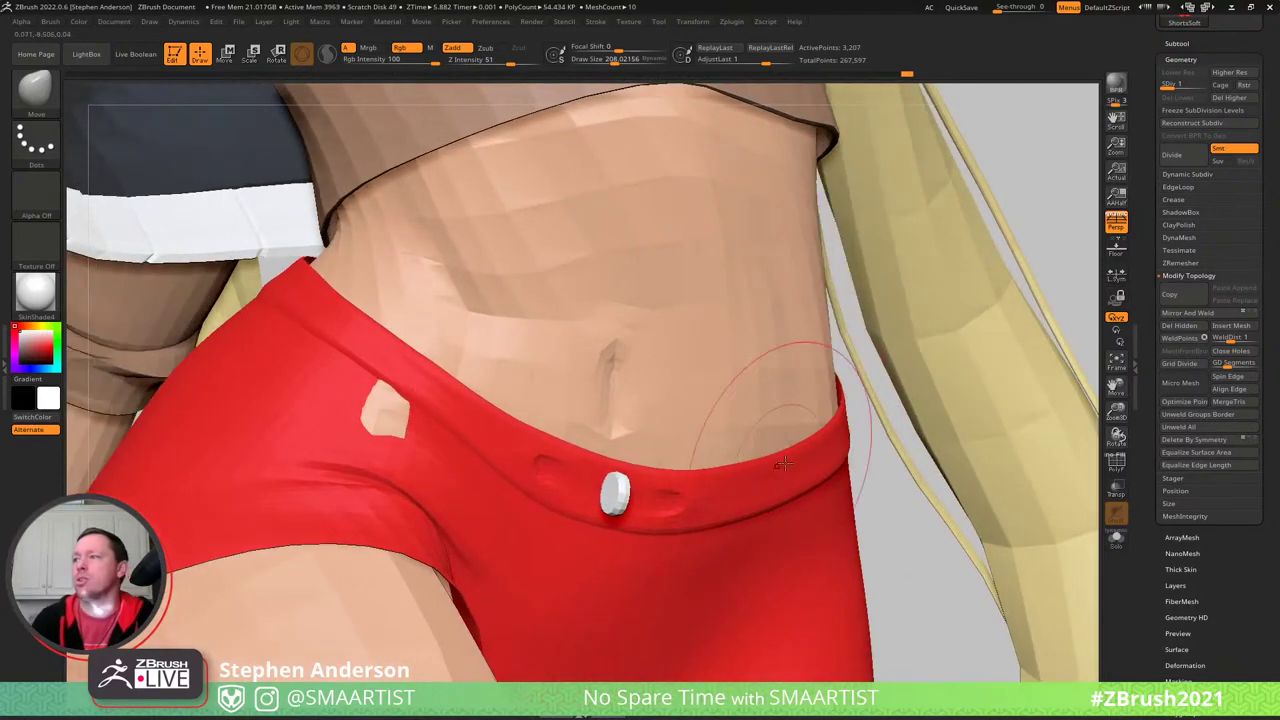
mouse_move(316, 318)
ctrl+right_down()
mouse_move(263, 286)
mouse_move(394, 369)
mouse_move(346, 374)
mouse_move(408, 467)
mouse_move(368, 464)
mouse_move(407, 454)
mouse_move(425, 470)
mouse_move(490, 398)
mouse_move(499, 408)
mouse_move(510, 352)
mouse_move(367, 449)
mouse_move(351, 443)
mouse_move(372, 400)
mouse_move(389, 429)
mouse_move(366, 418)
mouse_move(335, 357)
ctrl+right_up()
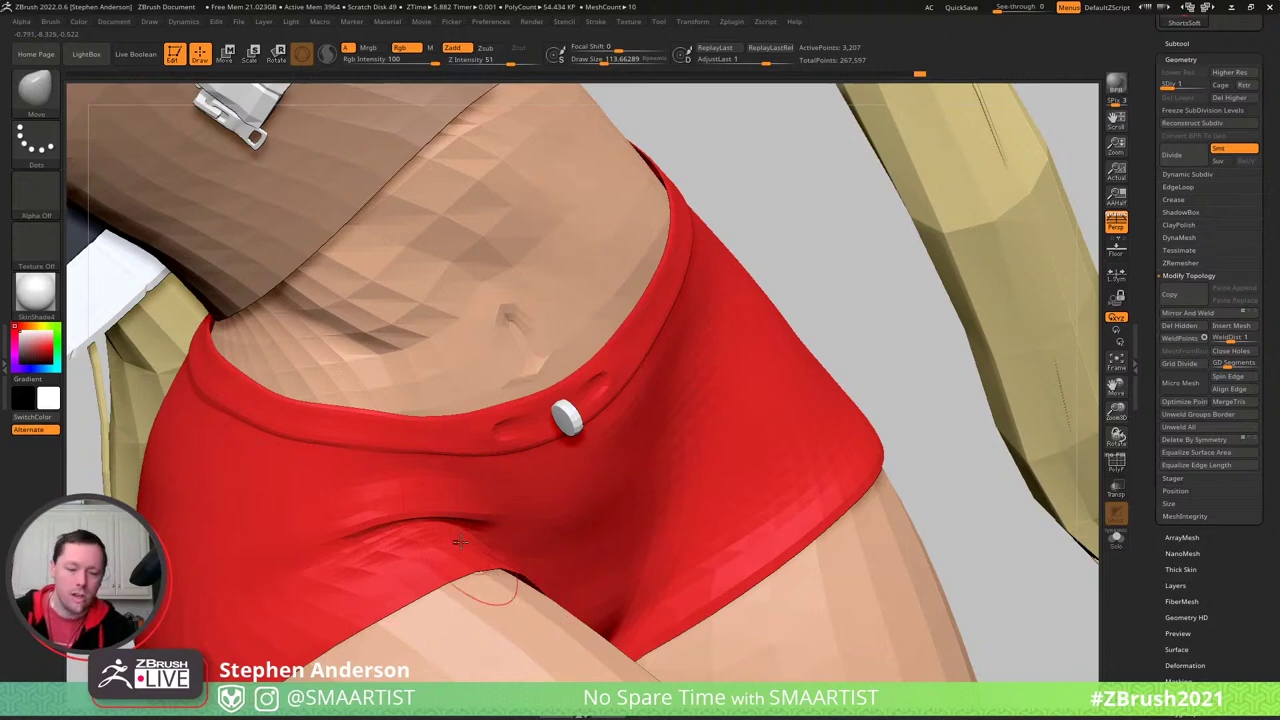
- Mask the shorts' surface and adjust the leg hems around the inner thighs, using the polyframe as a guide
mouse_move(459, 541)
right_down()
mouse_move(475, 460)
mouse_move(506, 486)
mouse_move(465, 505)
mouse_move(568, 441)
mouse_move(546, 475)
mouse_move(529, 471)
mouse_move(614, 372)
right_up()
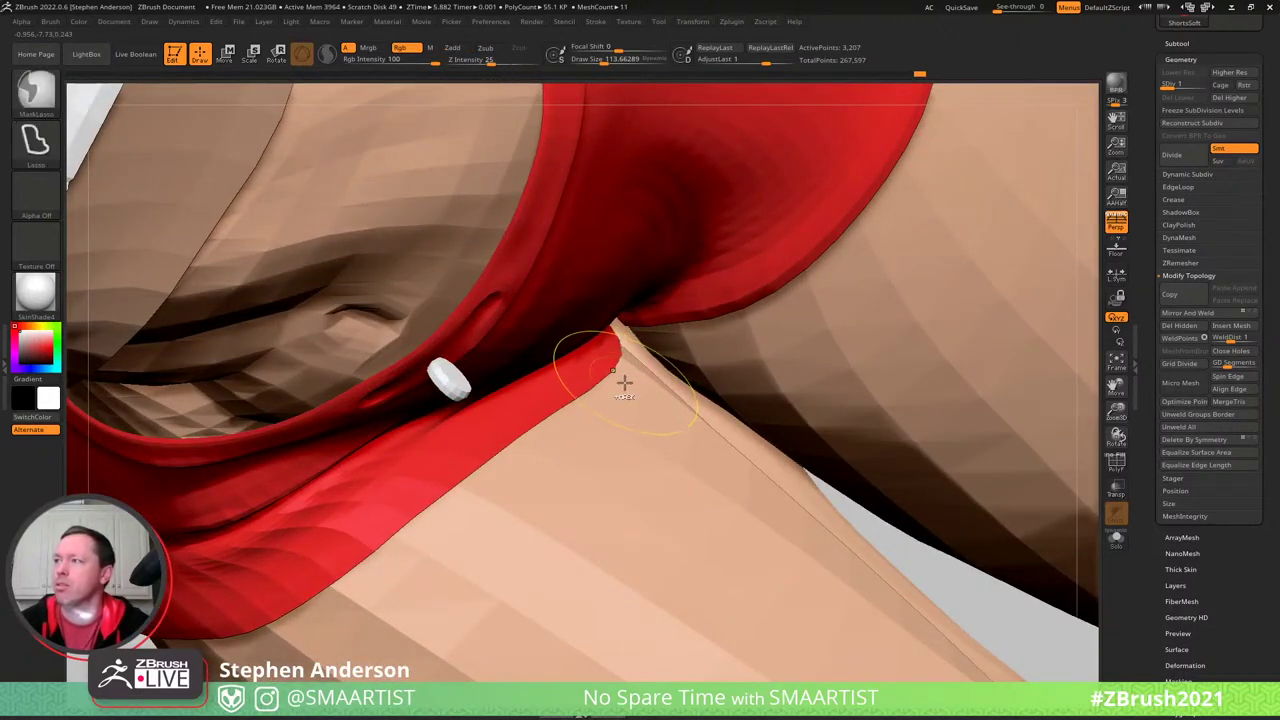
key(shift+f)
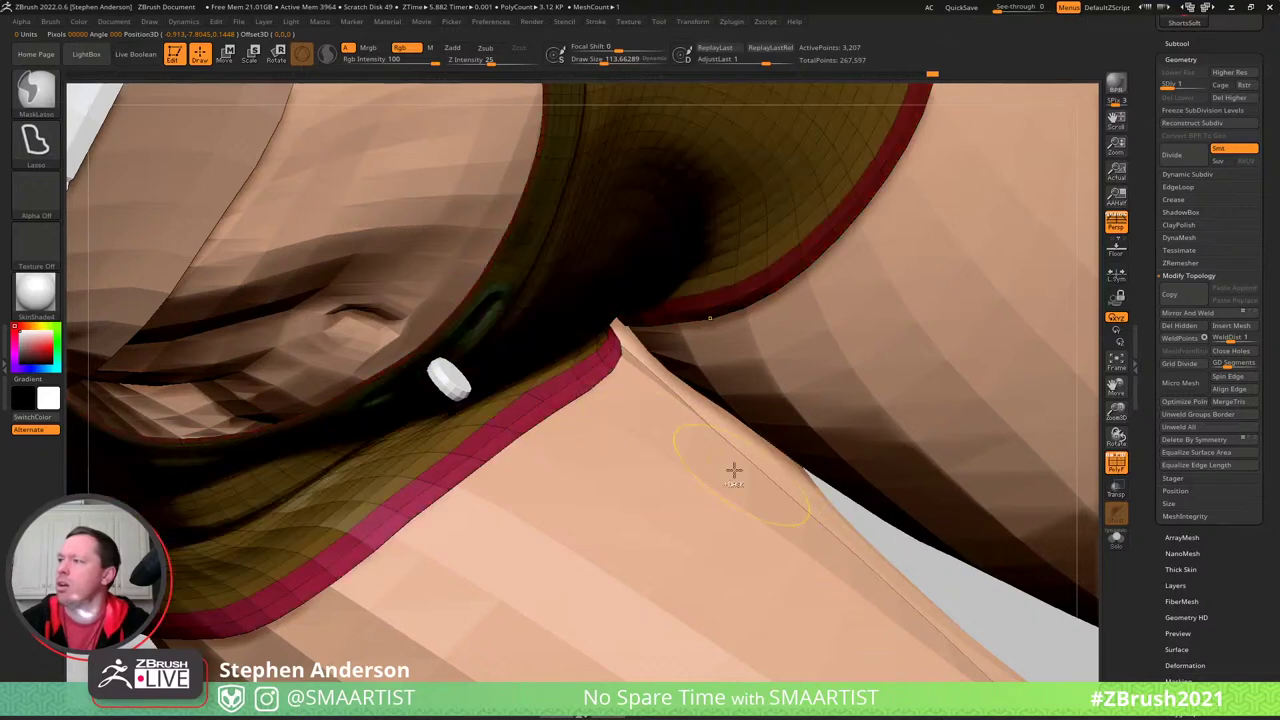
mouse_move(583, 395)
right_down()
mouse_move(620, 360)
mouse_move(628, 380)
mouse_move(609, 378)
mouse_move(610, 347)
mouse_move(587, 323)
mouse_move(497, 431)
mouse_move(166, 616)
right_up()
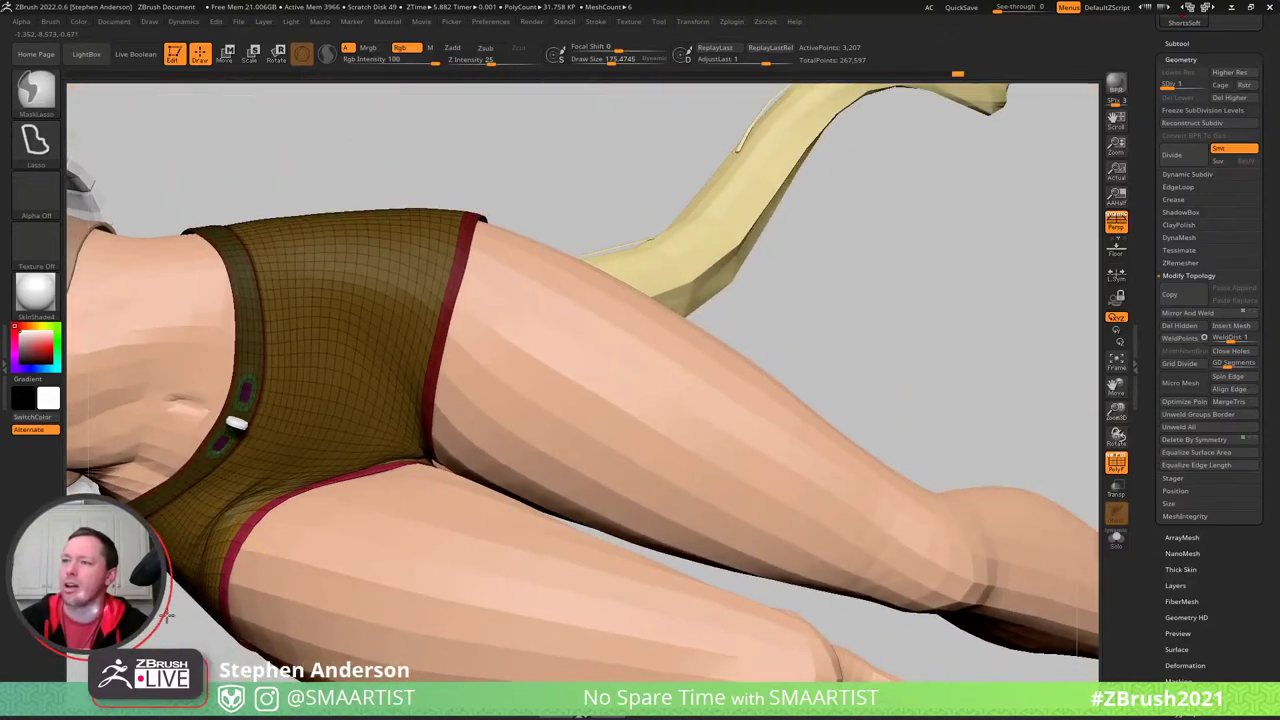
key(shift+f)
mouse_move(471, 505)
right_down()
mouse_move(537, 434)
mouse_move(519, 425)
mouse_move(549, 411)
mouse_move(600, 343)
mouse_move(566, 337)
mouse_move(420, 465)
mouse_move(480, 485)
right_up()
- Reshape the back hem of the creased leg with the Move brush so it follows the thigh, using a draw size of about 169
key(s)
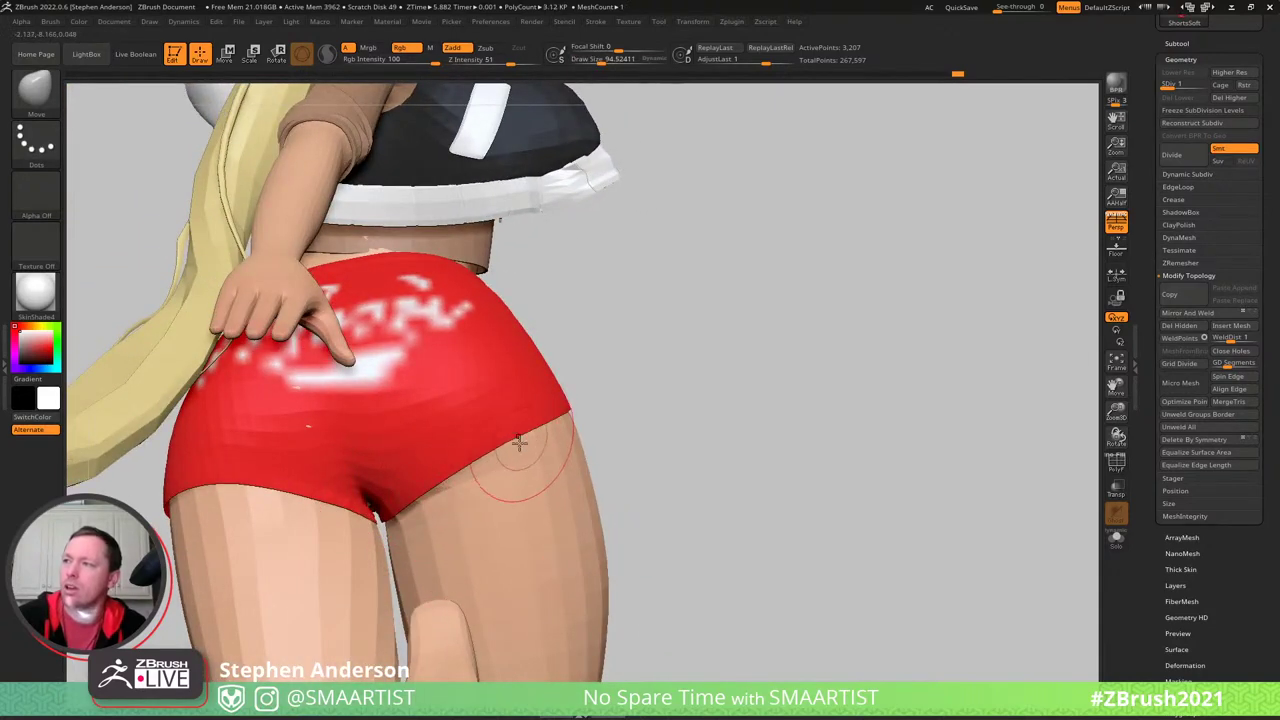
right_drag(519, 441, 532, 431)
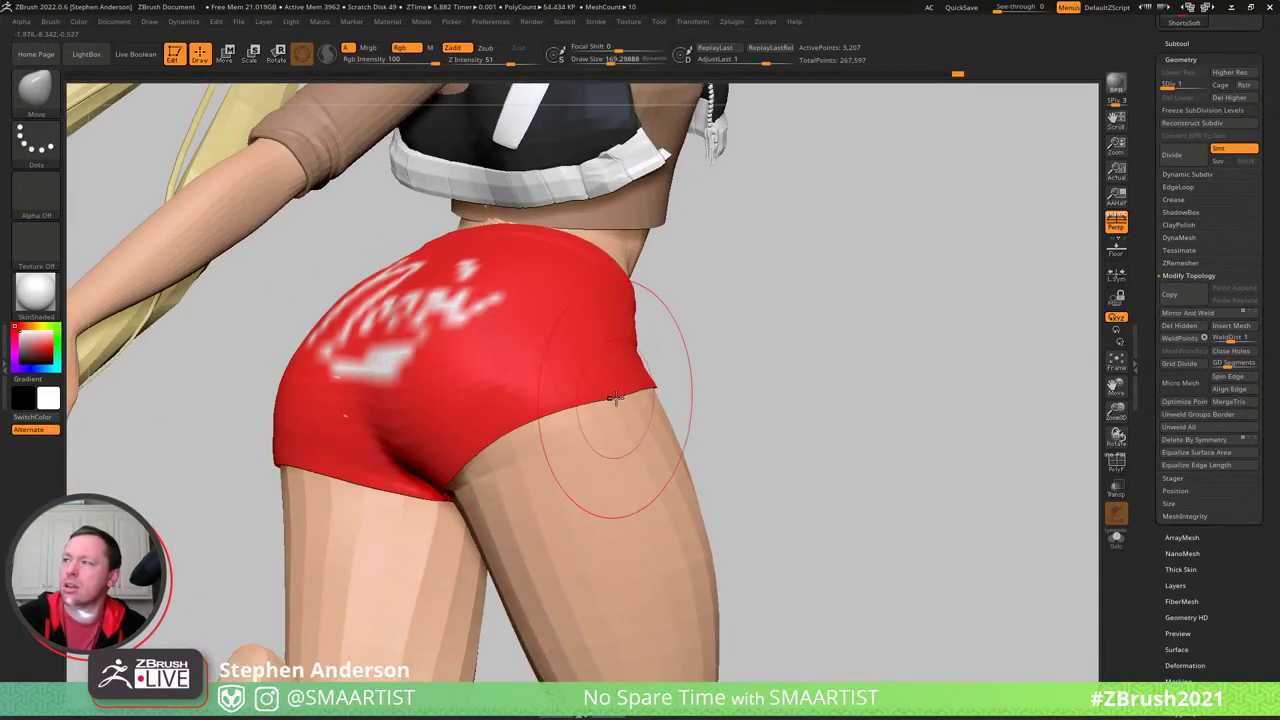
right_drag(615, 398, 635, 392)
key(ctrl)
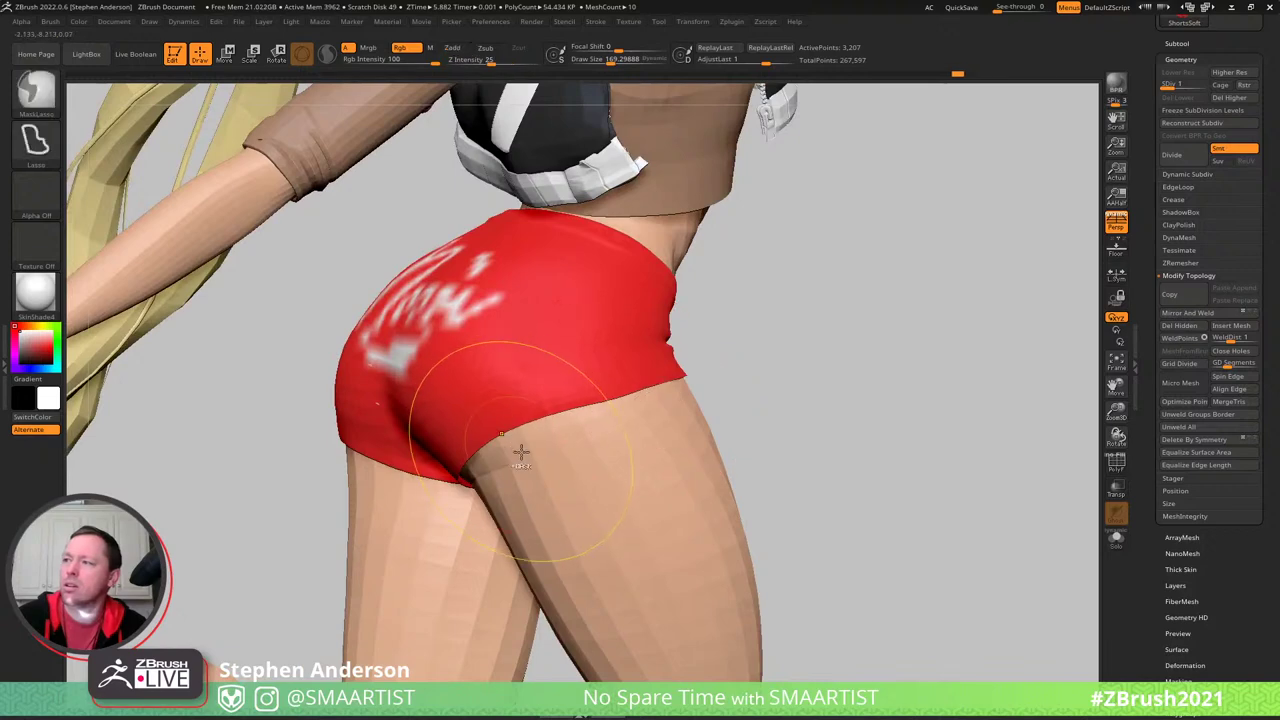
mouse_move(510, 452)
right_down()
mouse_move(549, 429)
mouse_move(314, 410)
mouse_move(405, 440)
mouse_move(474, 424)
right_up()
key(s)
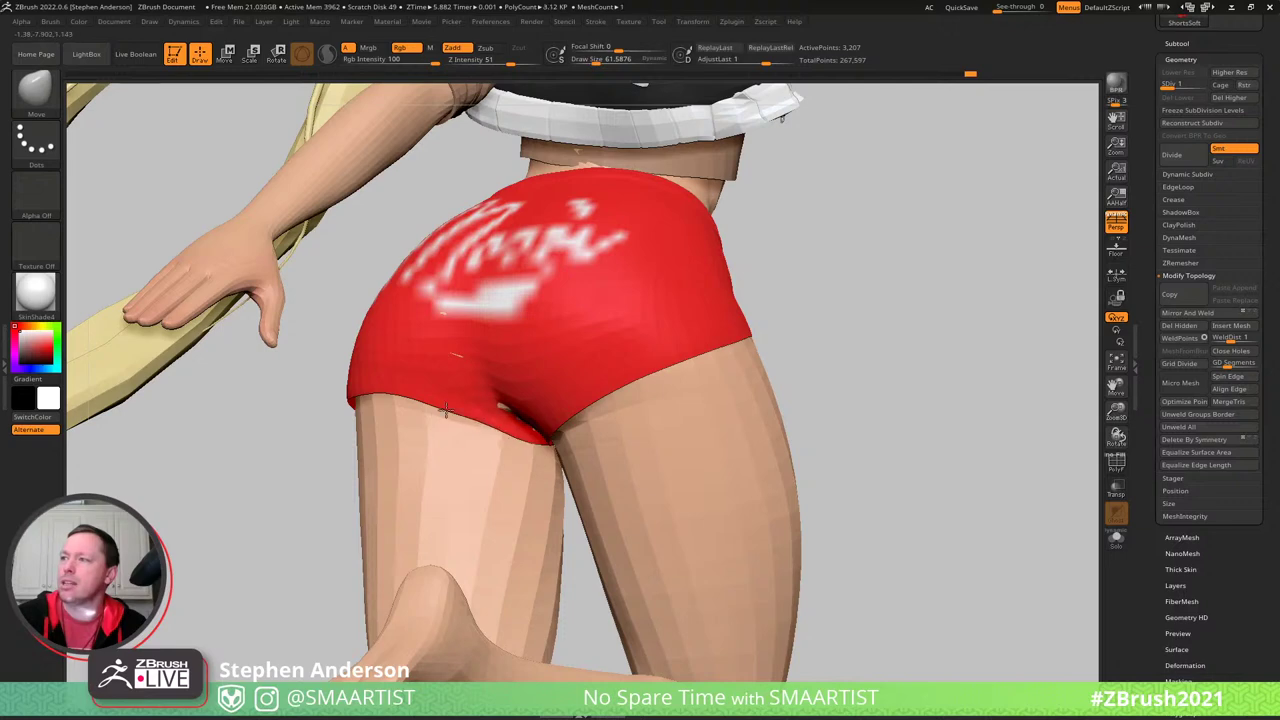
- Refine the back hems, using a draw size of about 146 near the outer thigh and about 42 near the crotch
right_drag(668, 370, 674, 388)
key(s)
drag(642, 374, 630, 374)
mouse_move(630, 374)
right_down()
mouse_move(641, 368)
mouse_move(620, 380)
right_up()
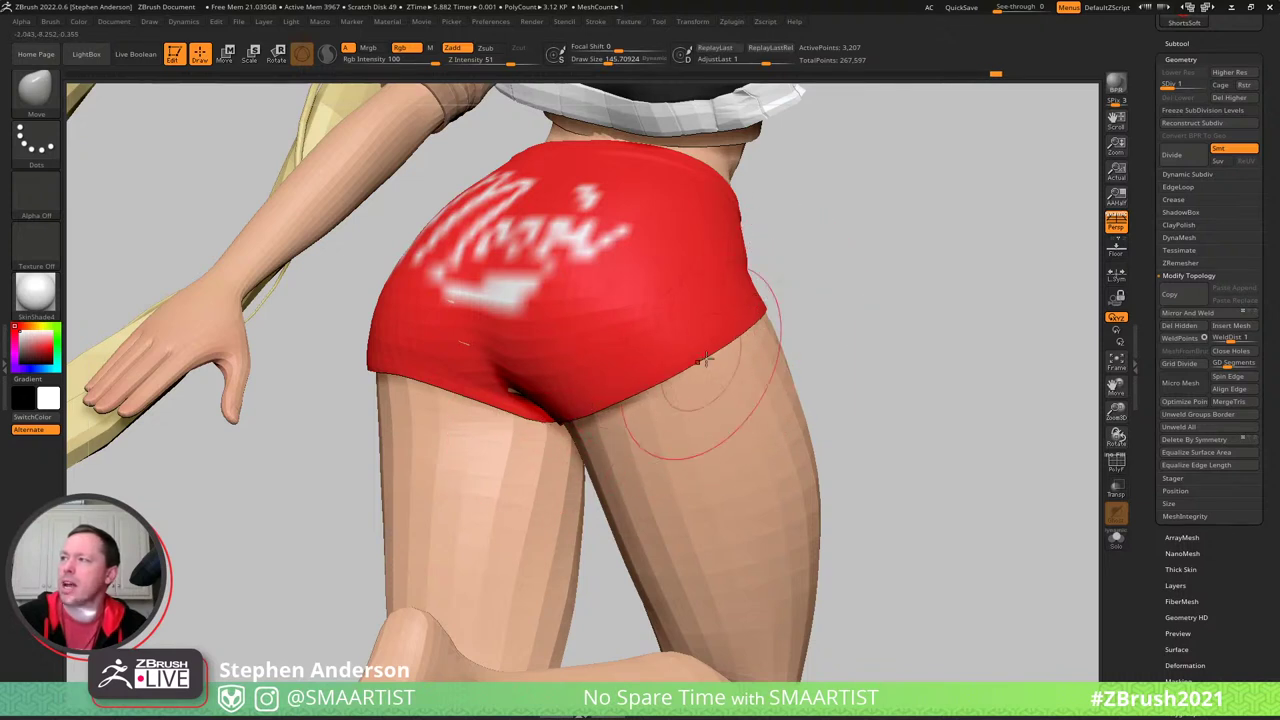
key(s)
drag(545, 421, 531, 421)
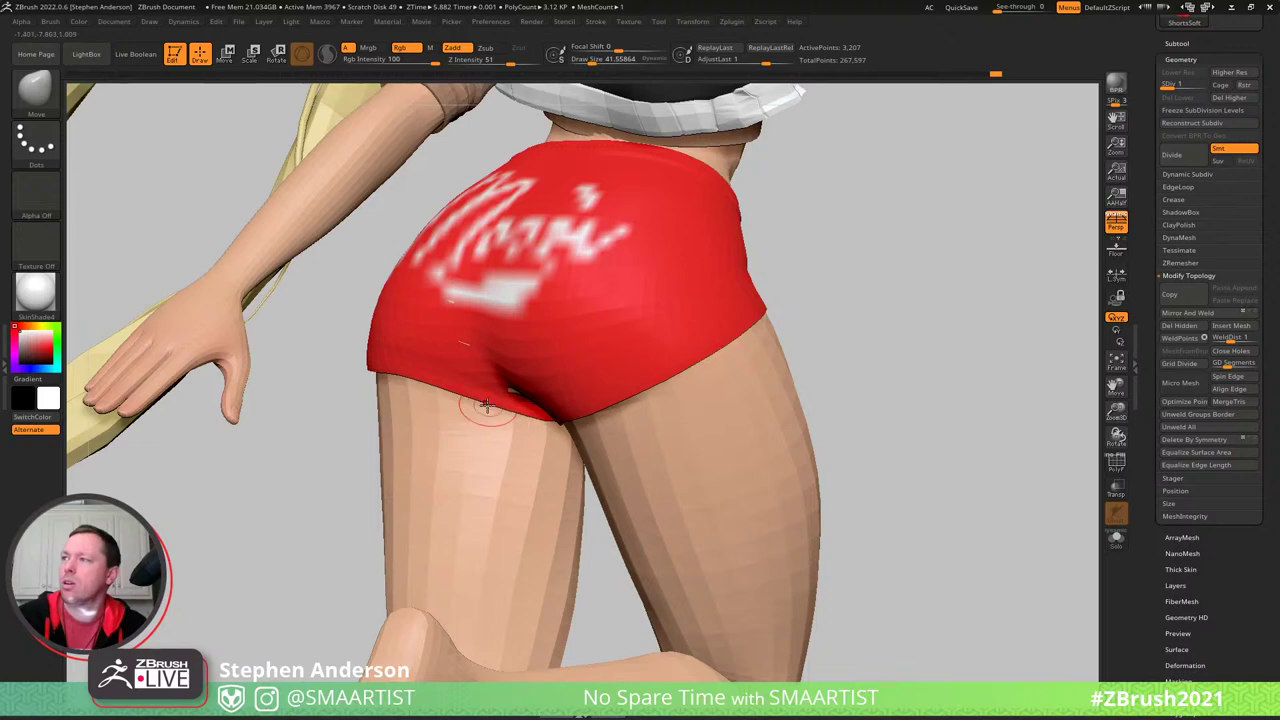
mouse_move(487, 405)
right_down()
mouse_move(522, 376)
mouse_move(518, 396)
right_up()
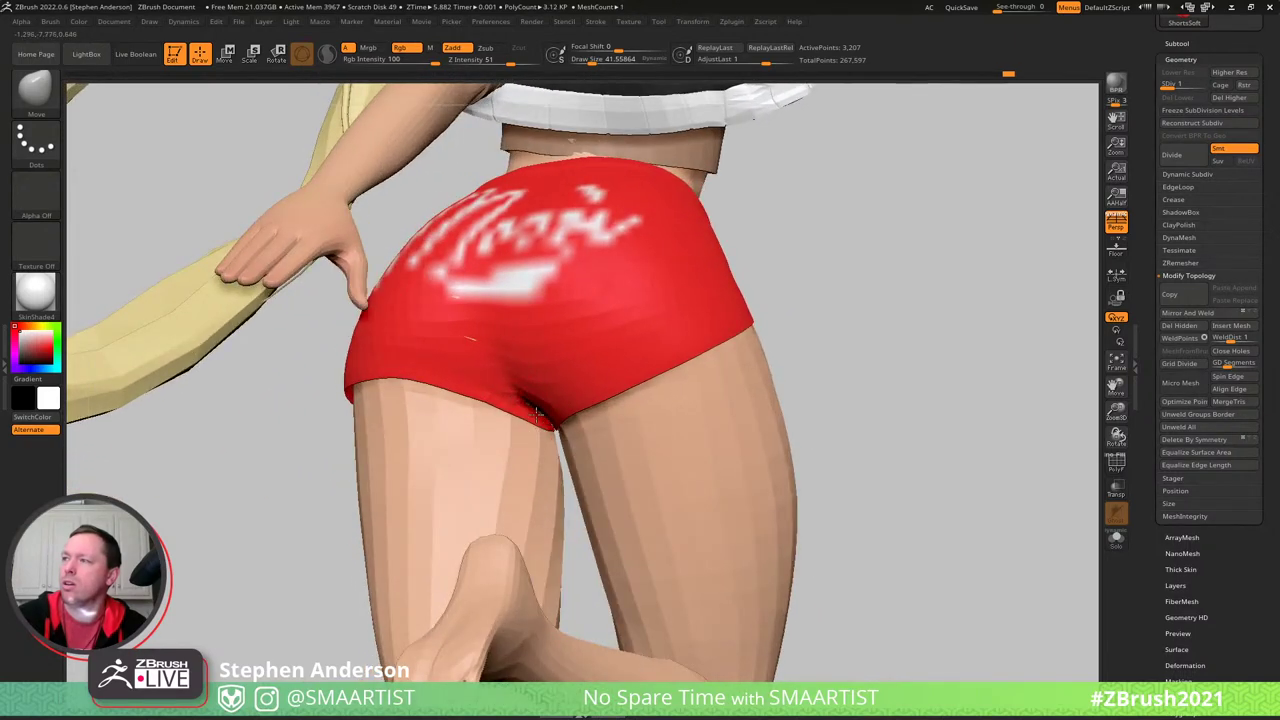
- Set the brush draw size to about 90 for close work on the shorts' leg hem near the crotch
right_drag(470, 328, 365, 357)
key(s)
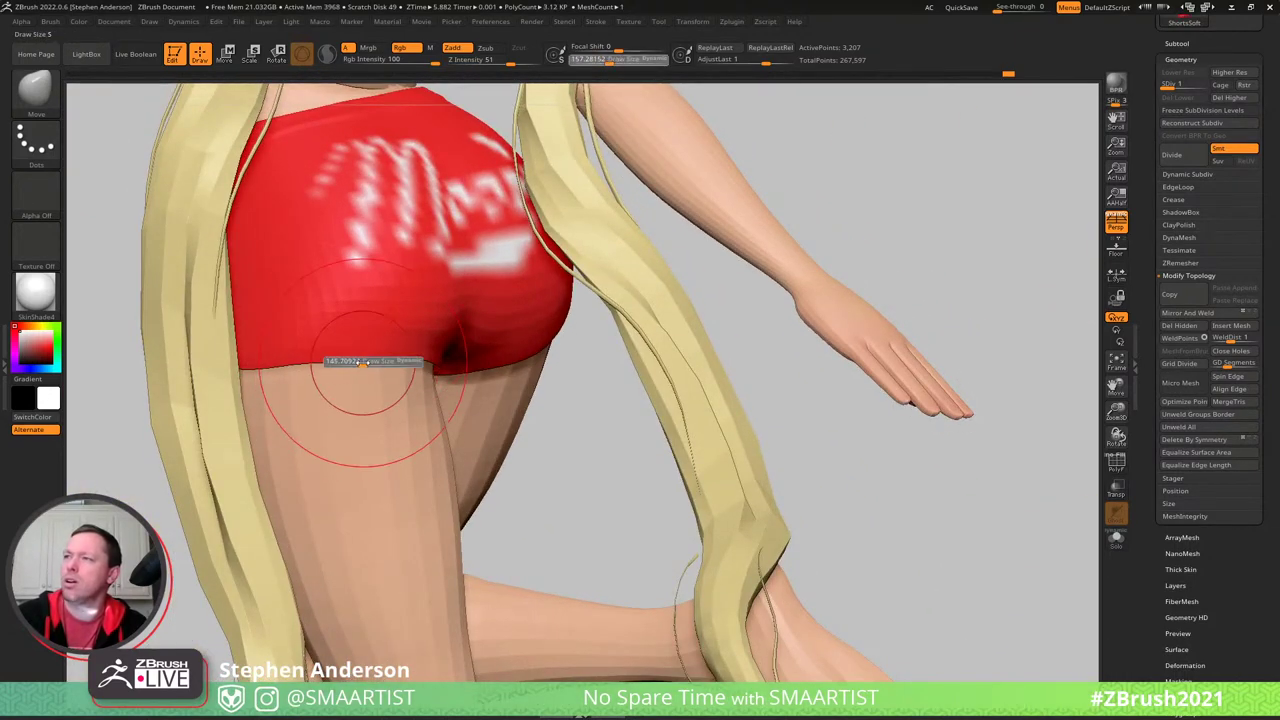
drag(369, 364, 354, 362)
right_drag(356, 360, 400, 520)
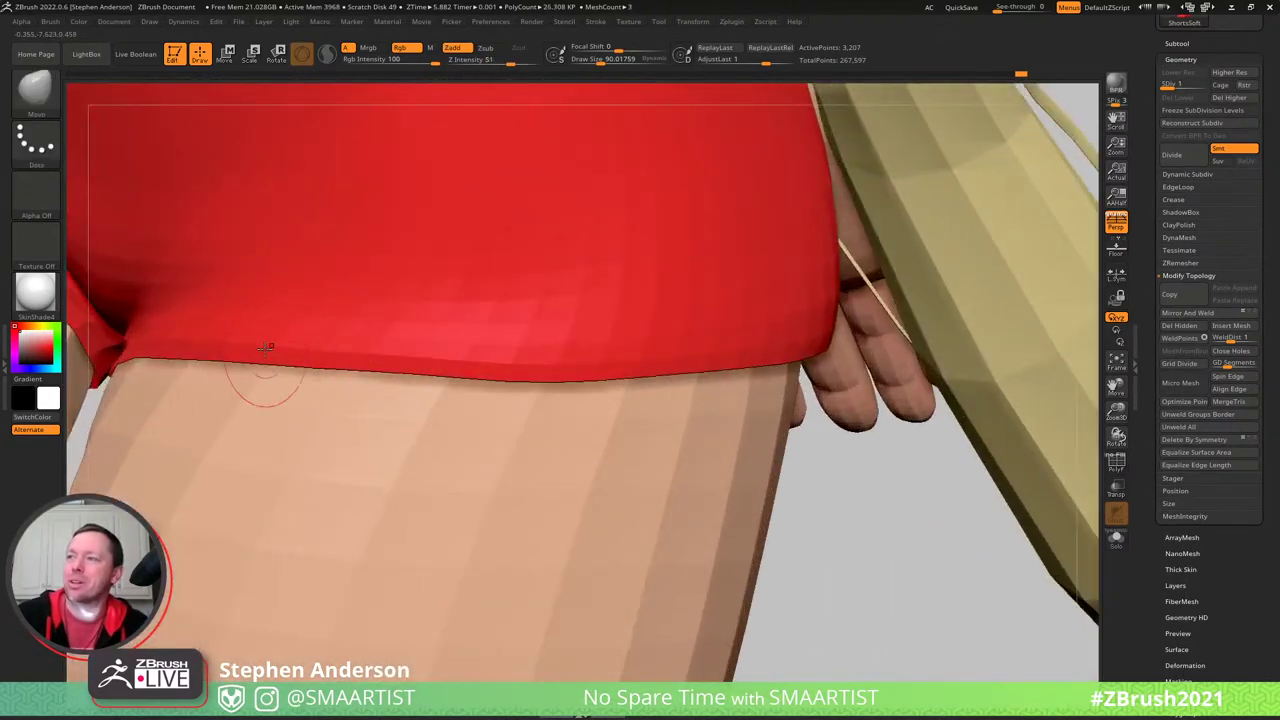
right_drag(350, 341, 380, 350)
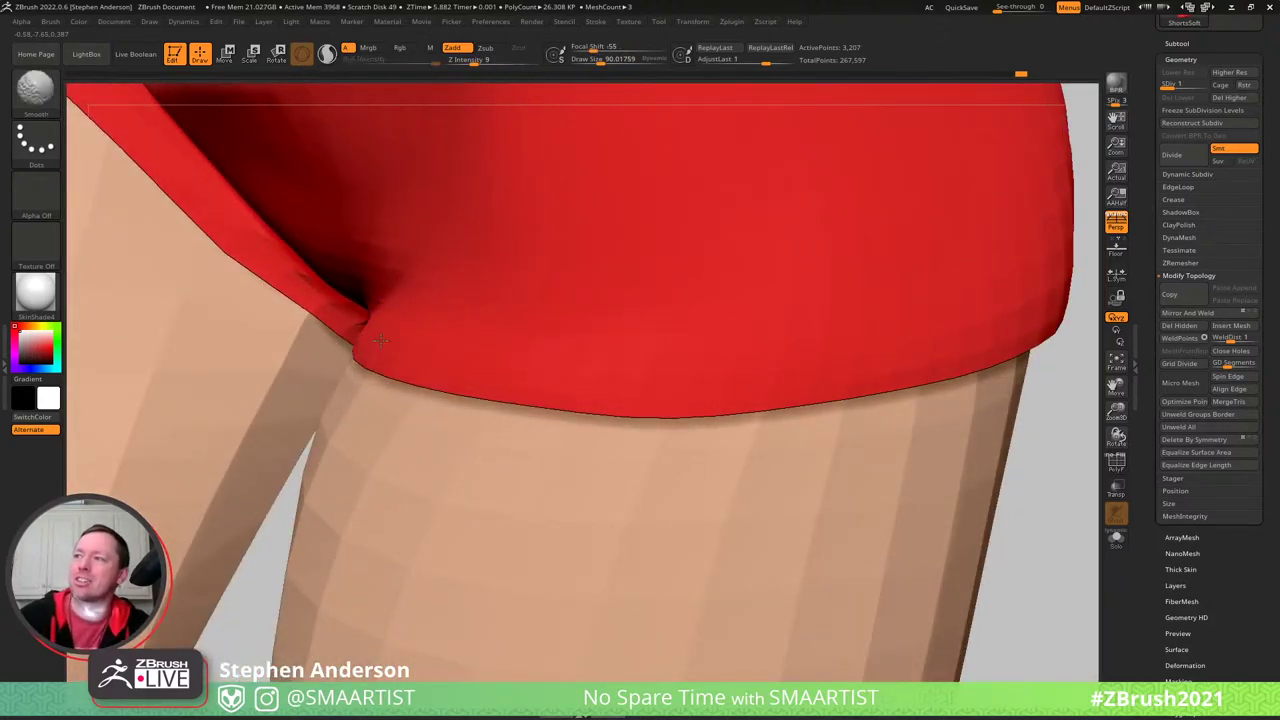
- Inspect the shorts' leg hem and crotch from the front and side, checking the topology with the polyframe
right_drag(380, 340, 517, 371)
key(shift+f)
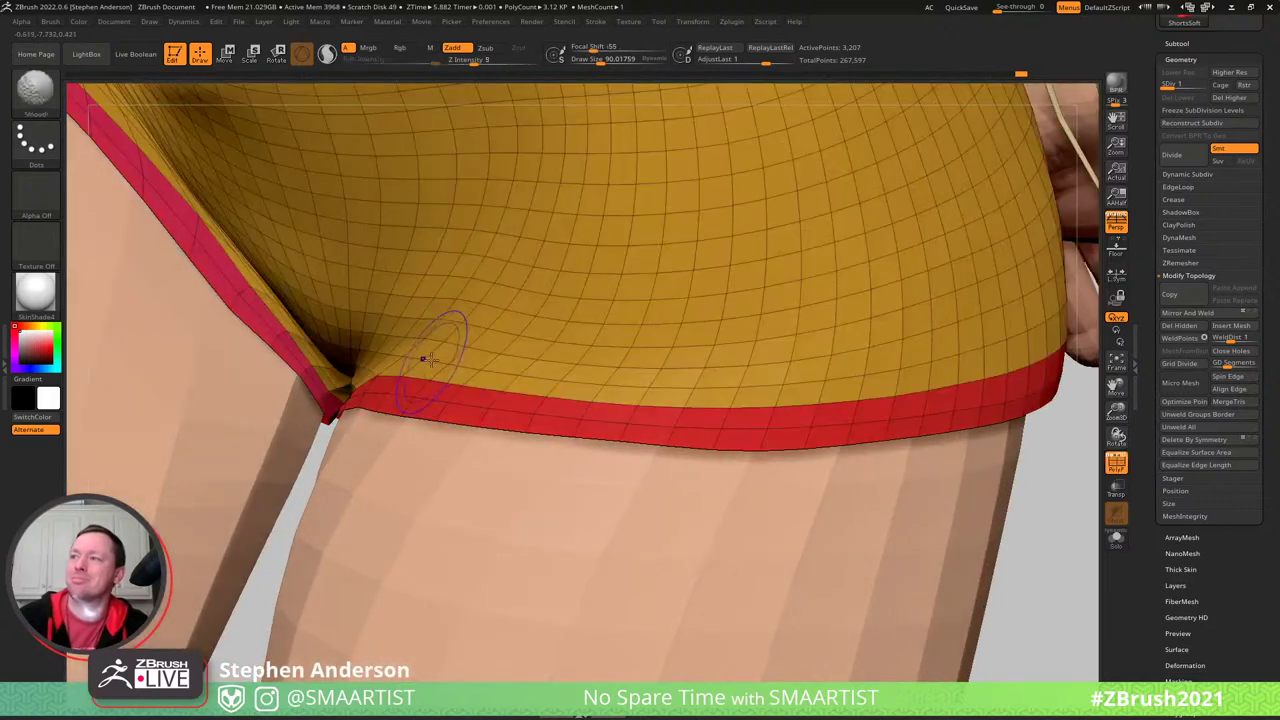
right_drag(424, 358, 435, 357)
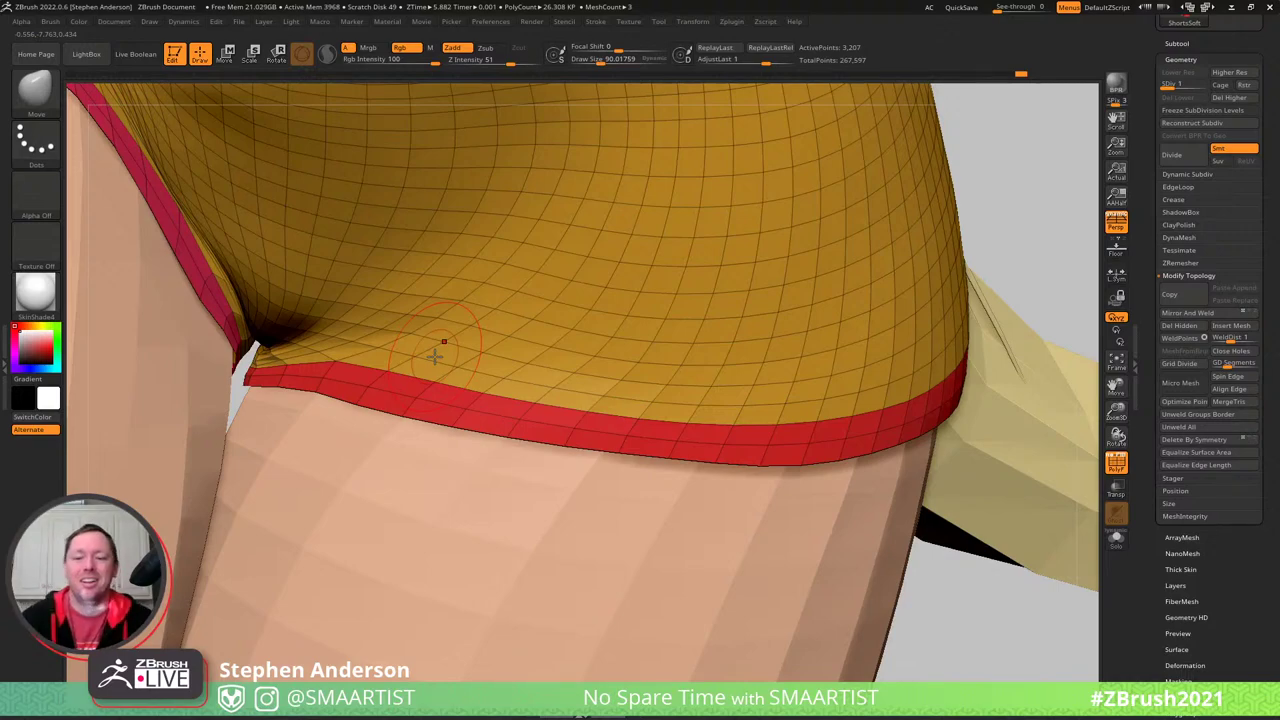
right_drag(471, 300, 520, 307)
mouse_move(624, 356)
ctrl+right_down()
mouse_move(689, 314)
mouse_move(548, 330)
ctrl+right_up()
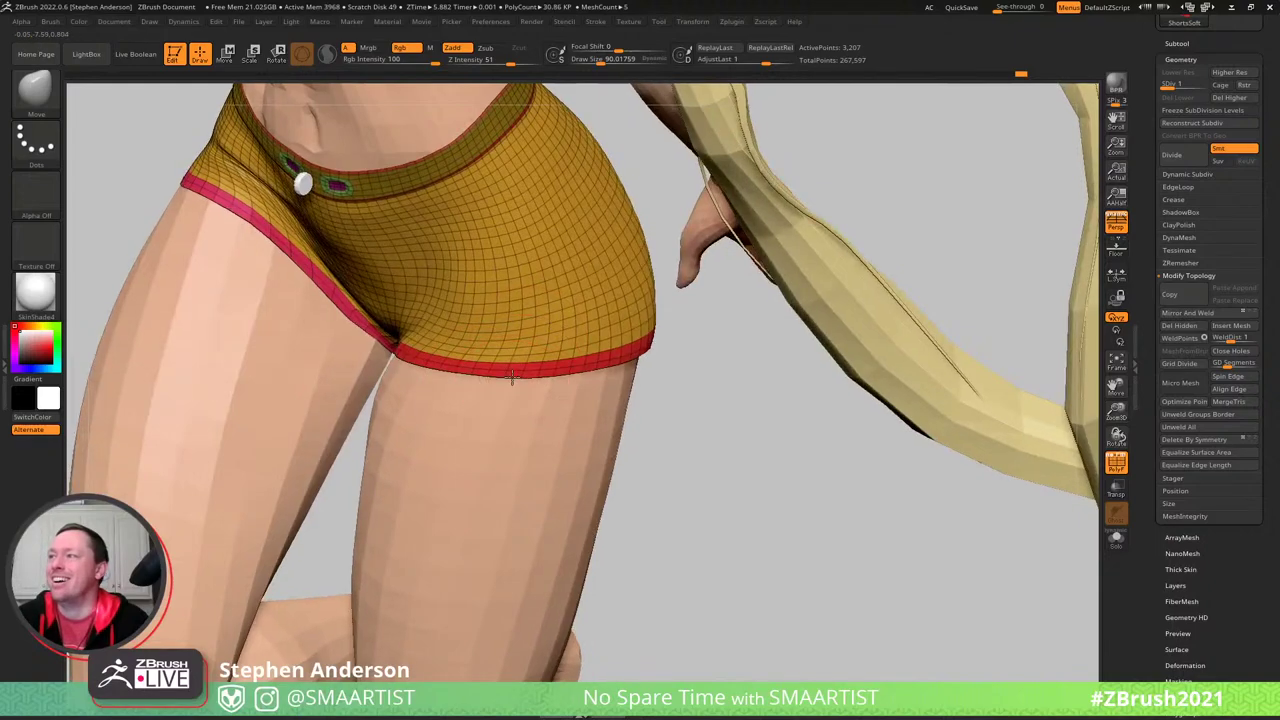
key(shift+f)
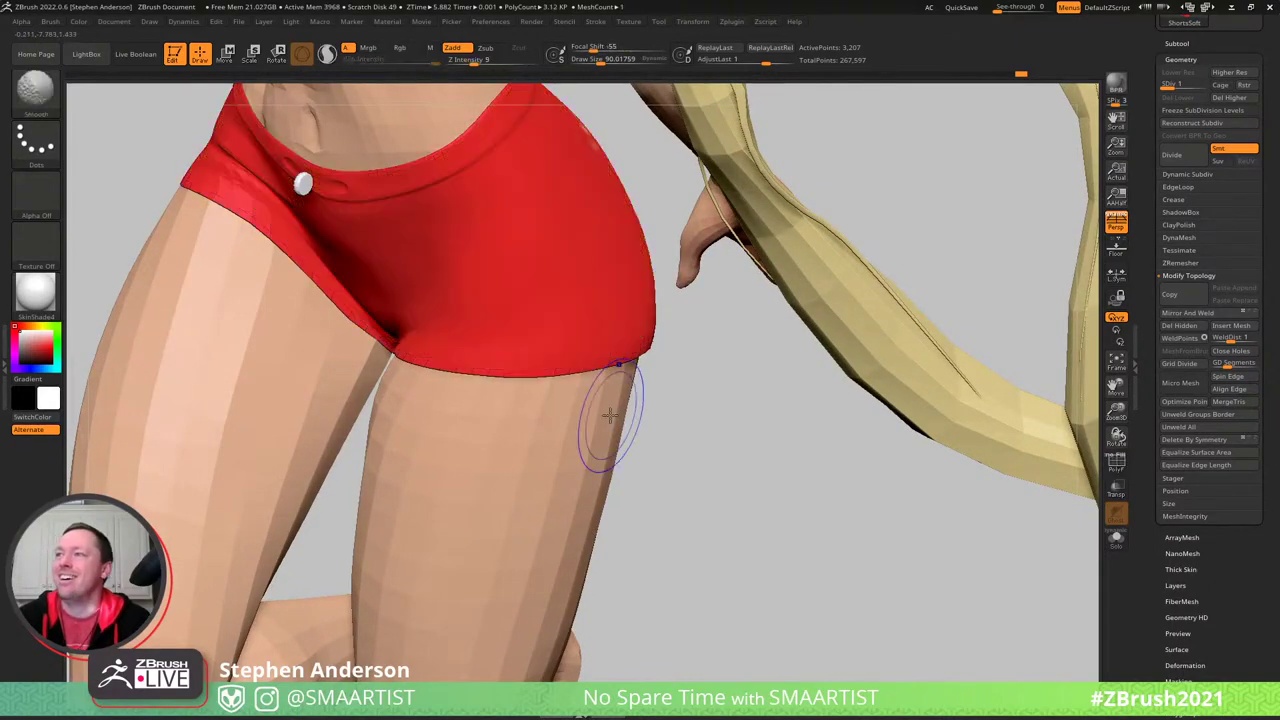
mouse_move(609, 414)
ctrl+right_down()
mouse_move(640, 346)
mouse_move(630, 332)
mouse_move(572, 337)
mouse_move(662, 362)
mouse_move(571, 358)
mouse_move(656, 366)
mouse_move(617, 349)
mouse_move(643, 291)
mouse_move(617, 306)
mouse_move(660, 315)
ctrl+right_up()
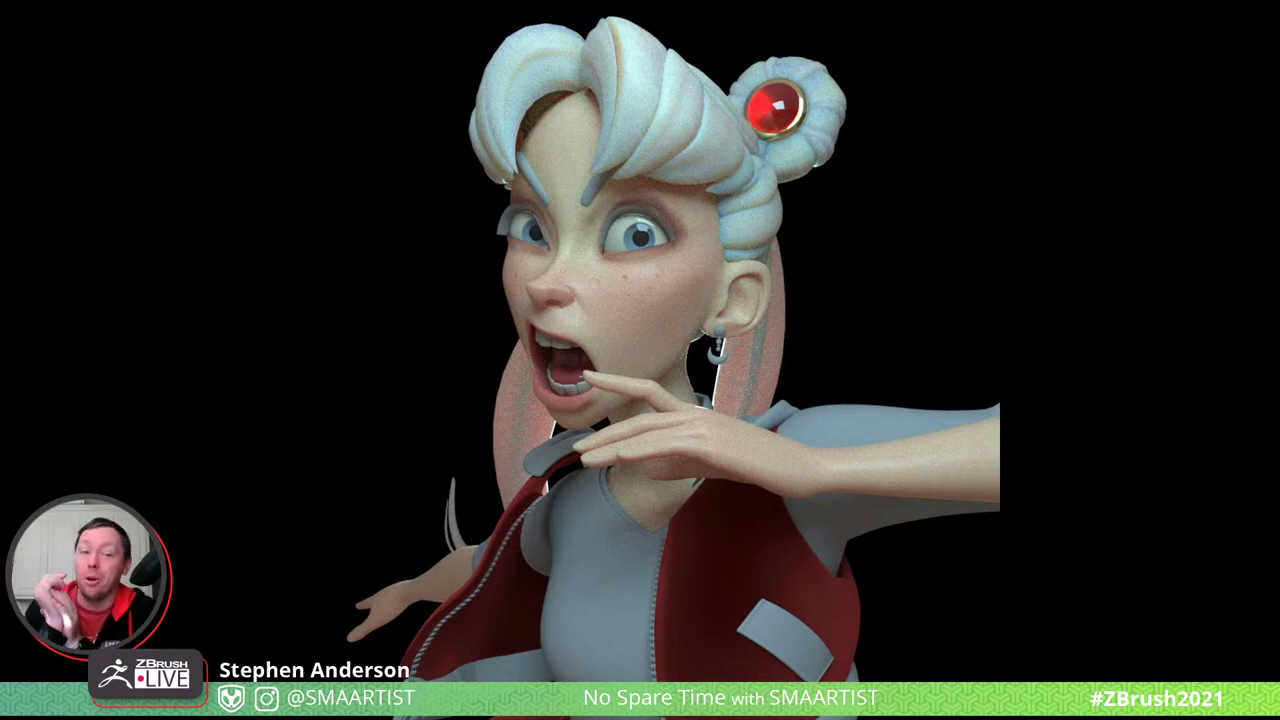
- Review the rendered images of the character's head and open-mouthed expression in the image viewer
key(Right)
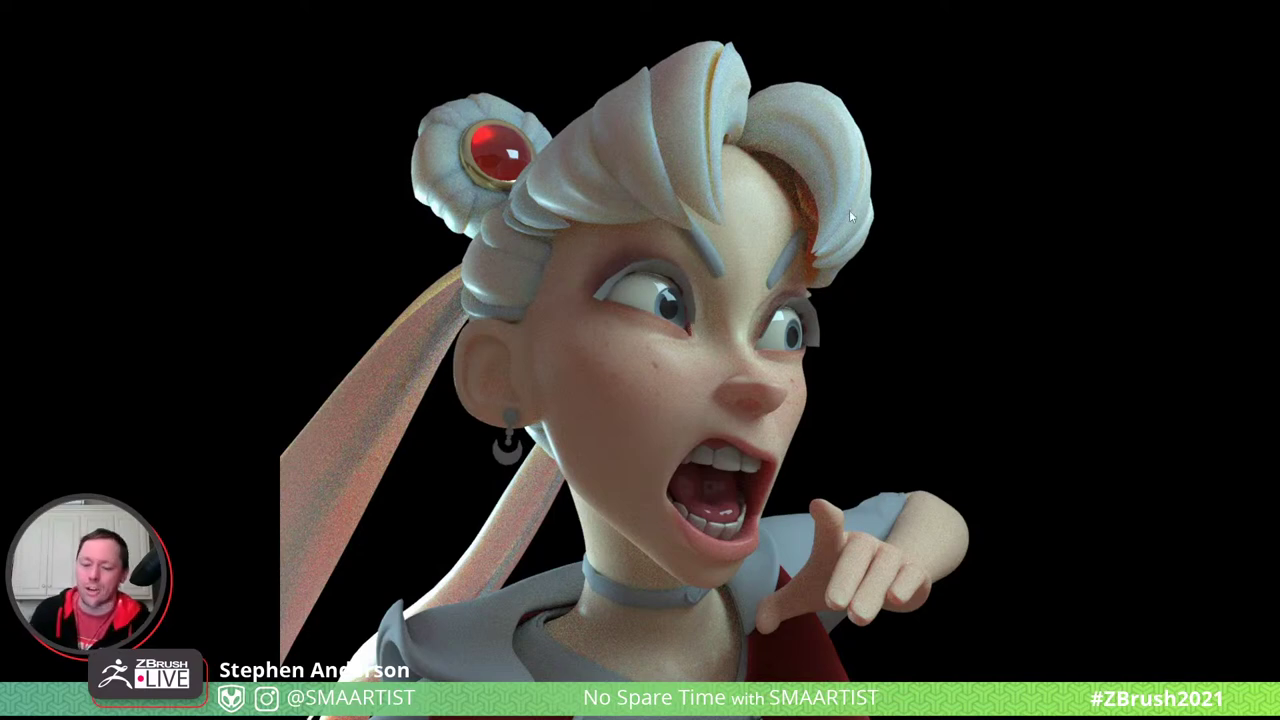
key(Right)
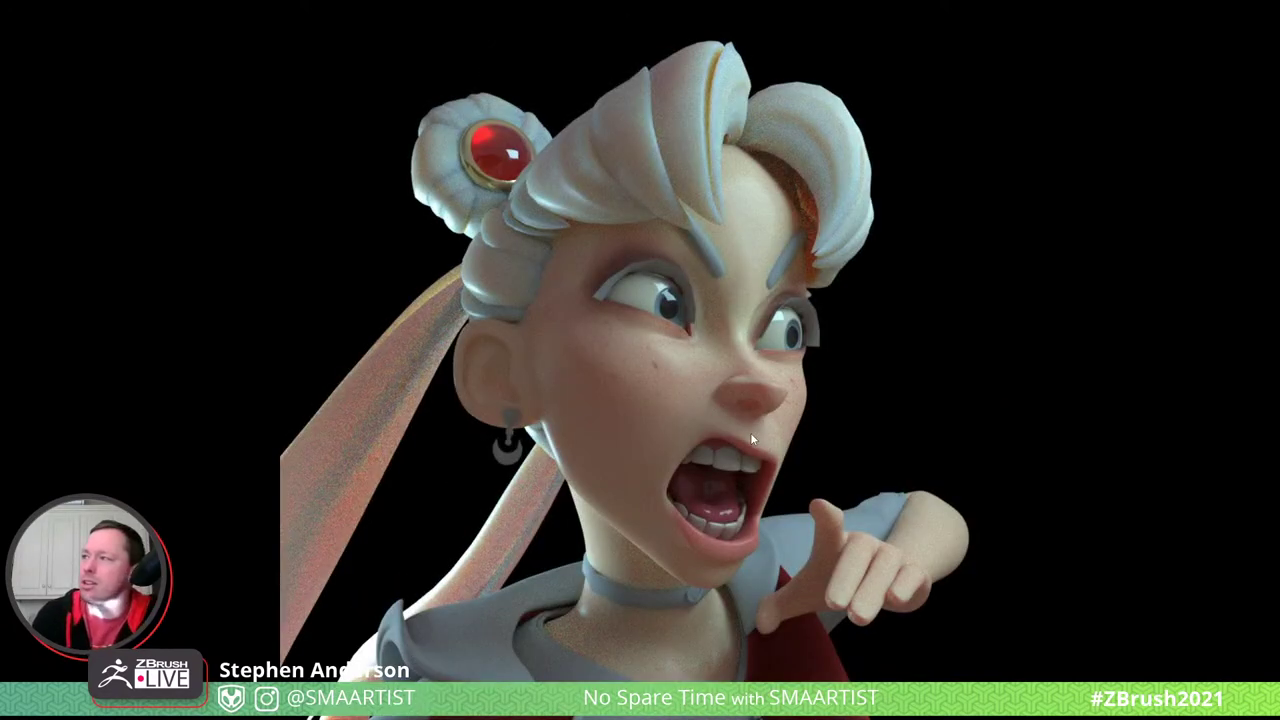
key(Right)
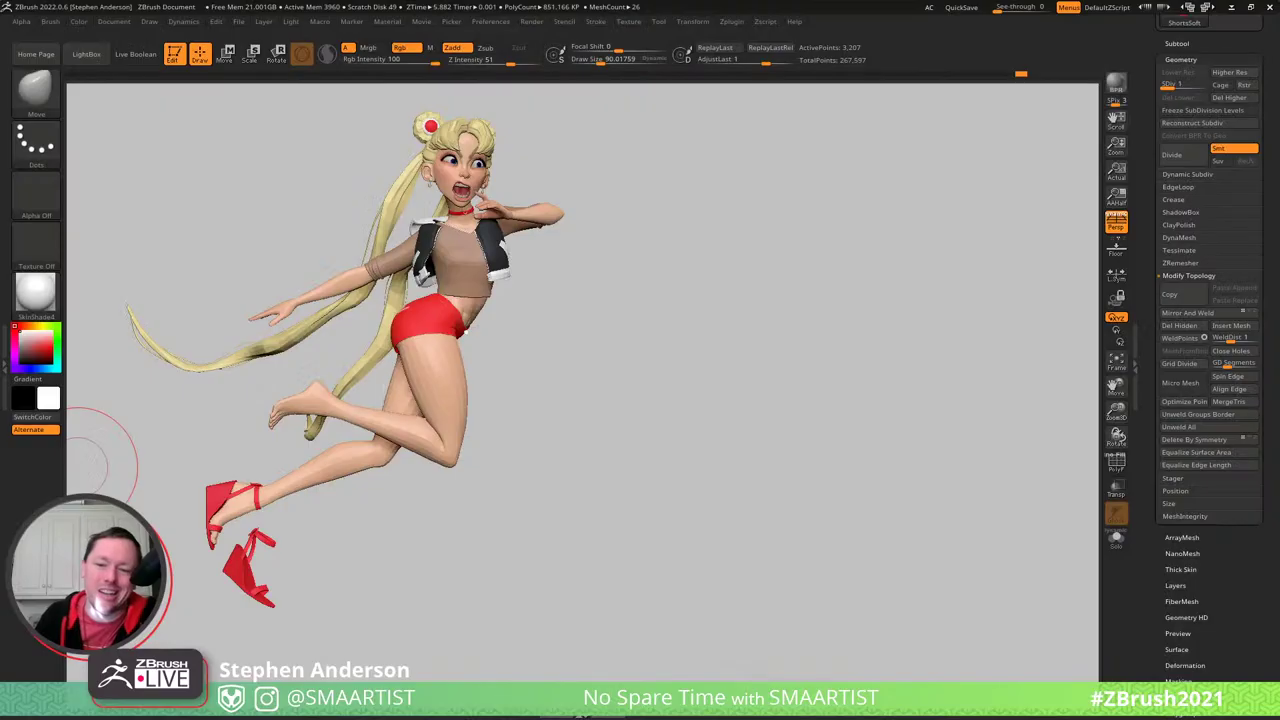
- Hide the ponytails subtool, select the vest body and frame the character's head and torso from the front
mouse_move(663, 323)
mouse_down()
mouse_move(637, 317)
mouse_move(694, 397)
mouse_move(700, 429)
mouse_move(840, 420)
mouse_move(713, 430)
mouse_move(753, 514)
mouse_up()
ctrl+right_drag(753, 514, 538, 384)
alt+click(447, 336)
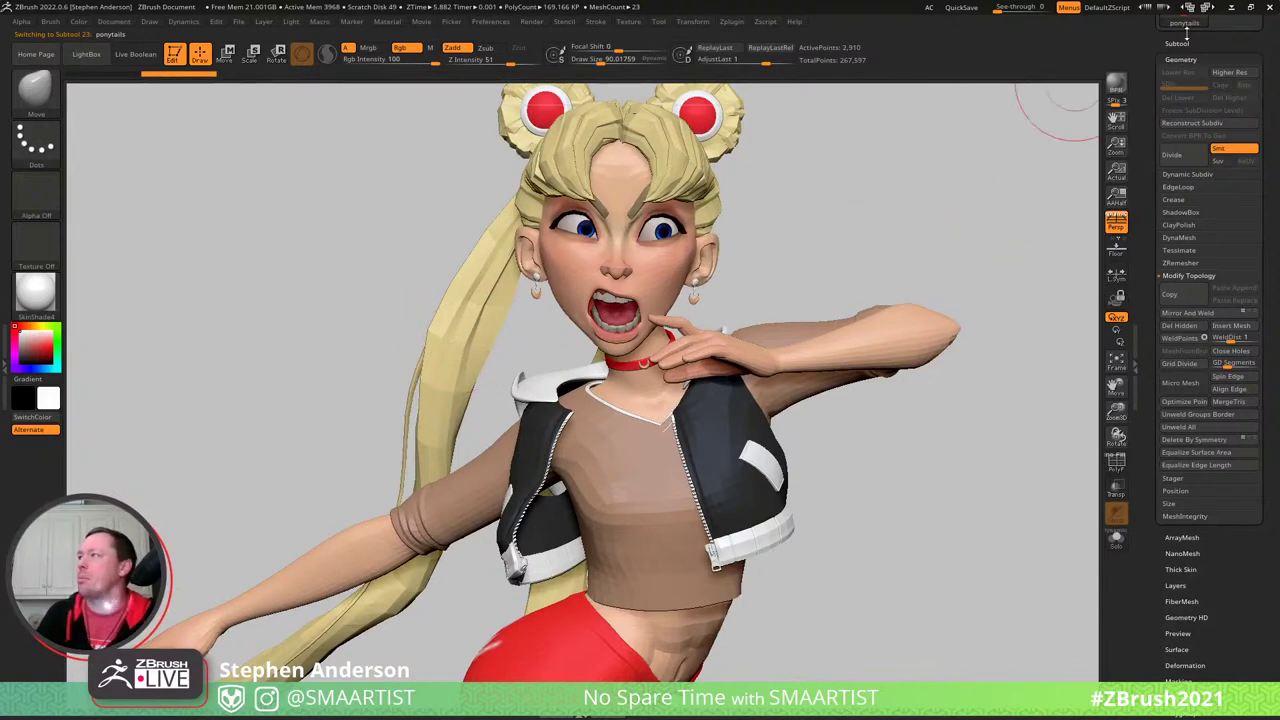
click(1180, 42)
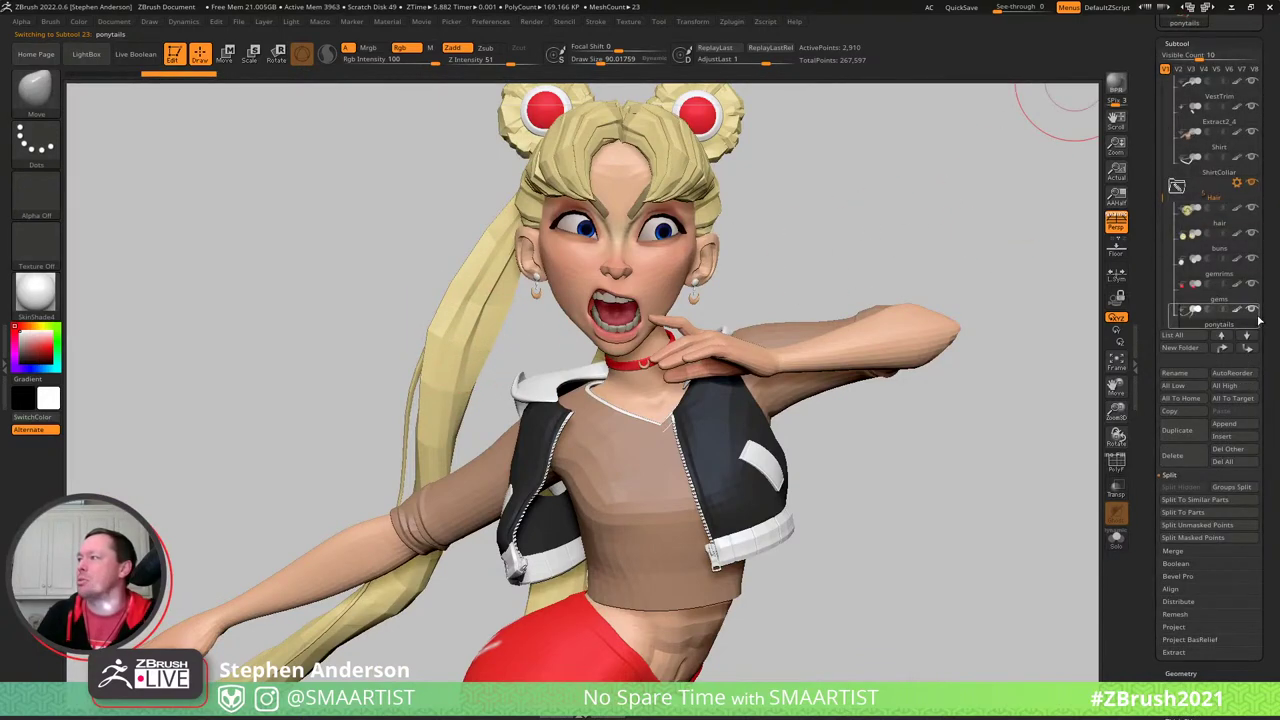
alt+click(728, 490)
ctrl+right_drag(738, 497, 840, 429)
alt+right_drag(840, 429, 854, 460)
ctrl+right_drag(760, 406, 697, 304)
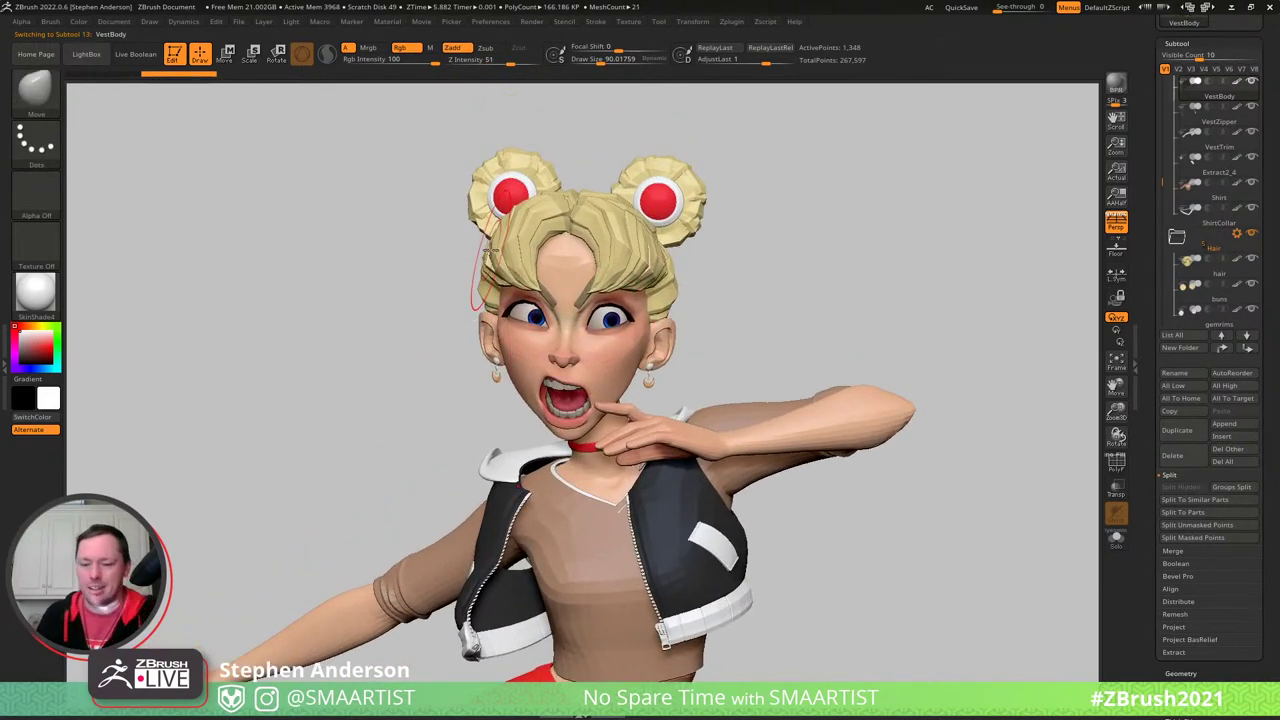
- Capture the head and torso area of the screen and sketch flowing red hair strands on the lowered arm's side
key(super+shift+s)
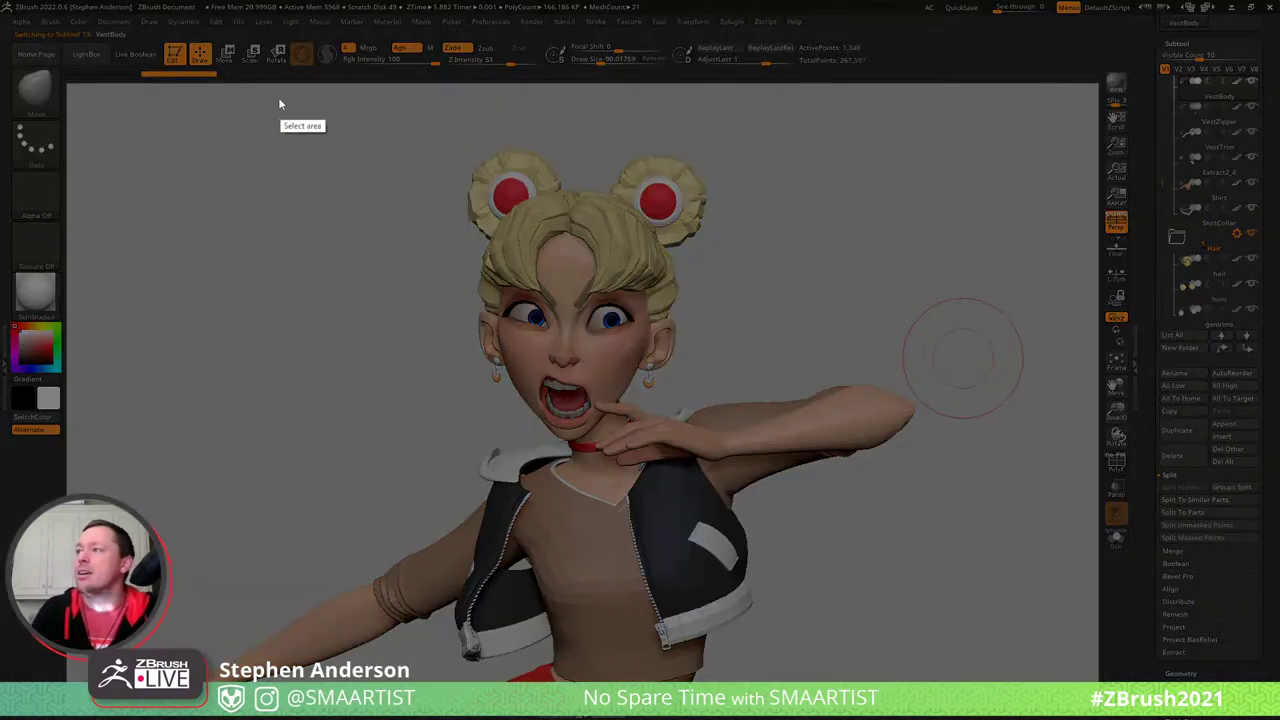
drag(276, 100, 906, 660)
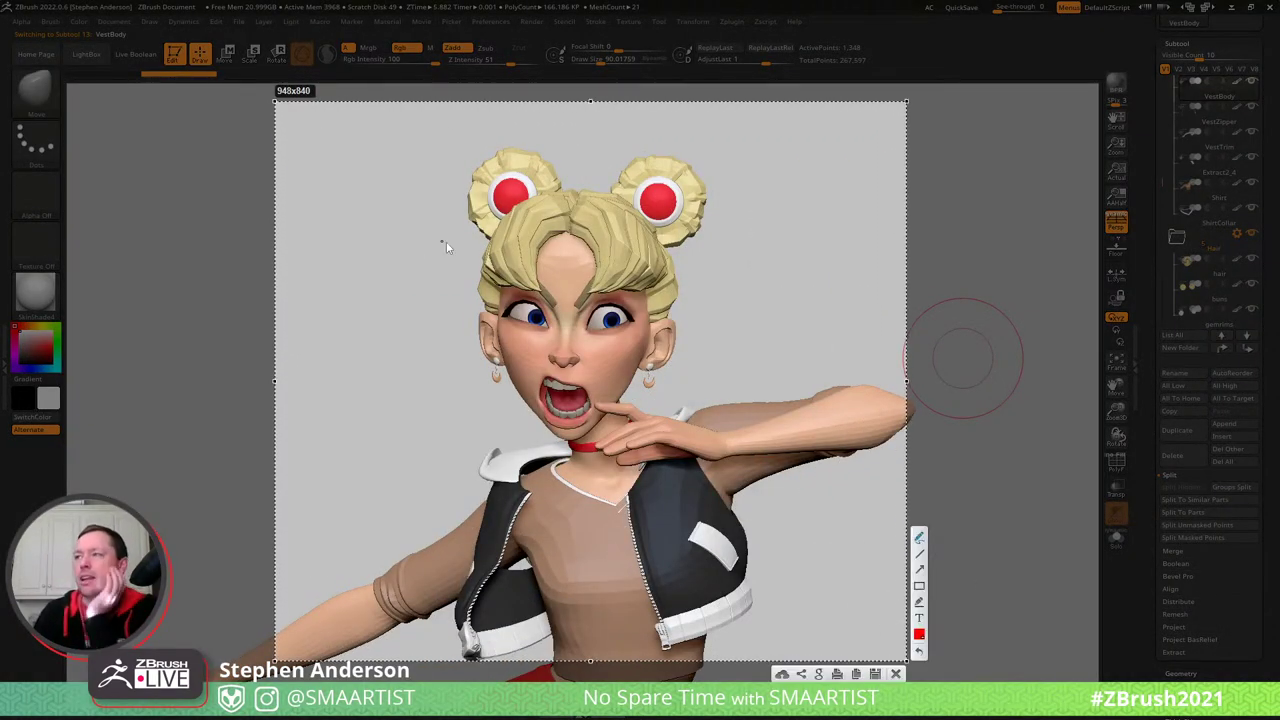
mouse_move(490, 237)
mouse_down()
mouse_move(470, 285)
mouse_move(398, 345)
mouse_move(392, 368)
mouse_up()
mouse_move(518, 275)
mouse_down()
mouse_move(462, 426)
mouse_move(476, 481)
mouse_up()
mouse_move(418, 434)
mouse_down()
mouse_move(450, 316)
mouse_move(401, 348)
mouse_move(452, 463)
mouse_up()
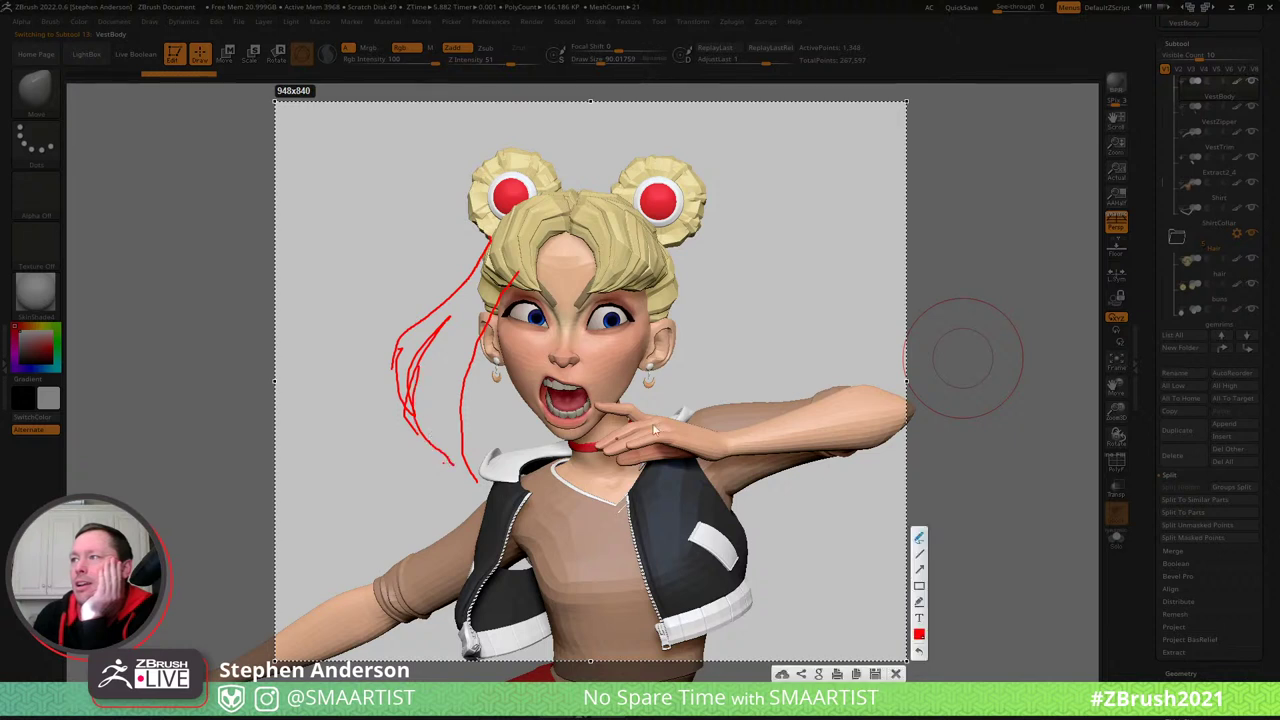
- Sketch matching hair strands on the raised hand's side and zigzag hair ends beside the jaw on both sides
drag(651, 226, 732, 385)
mouse_move(655, 265)
mouse_down()
mouse_move(655, 422)
mouse_move(720, 398)
mouse_move(672, 414)
mouse_move(688, 352)
mouse_move(682, 398)
mouse_move(701, 395)
mouse_up()
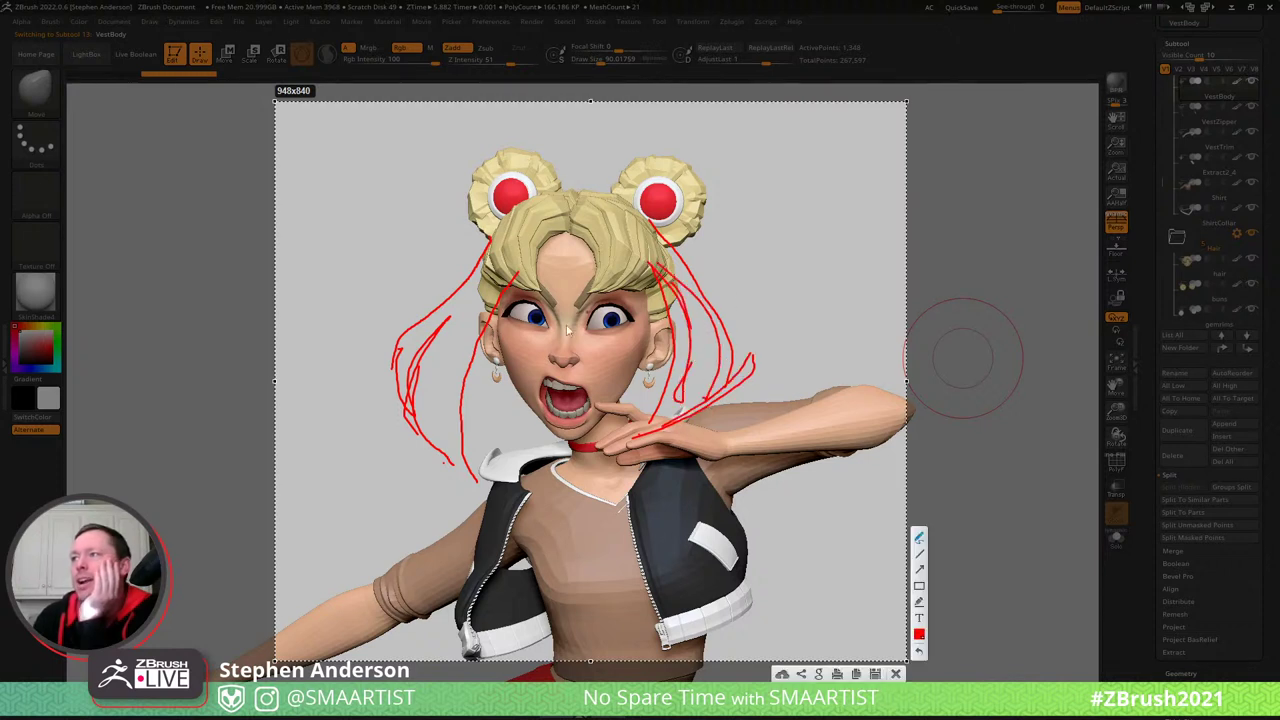
drag(468, 440, 522, 424)
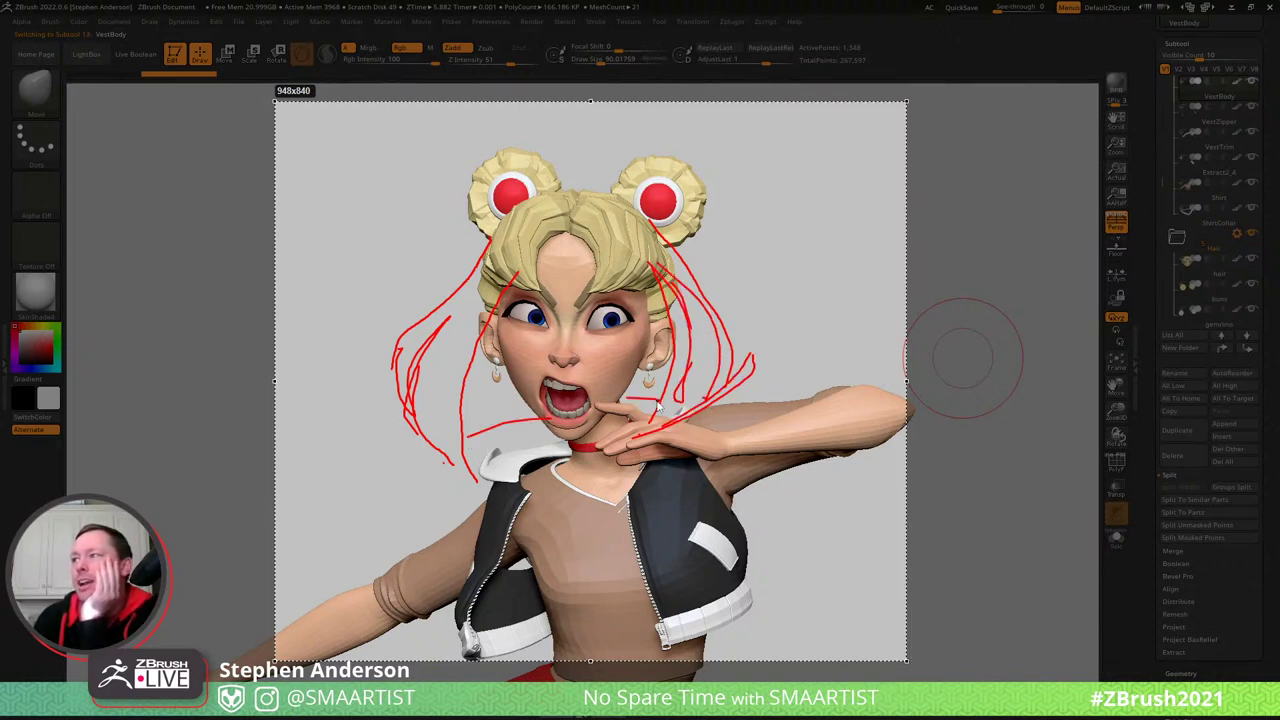
drag(484, 366, 533, 418)
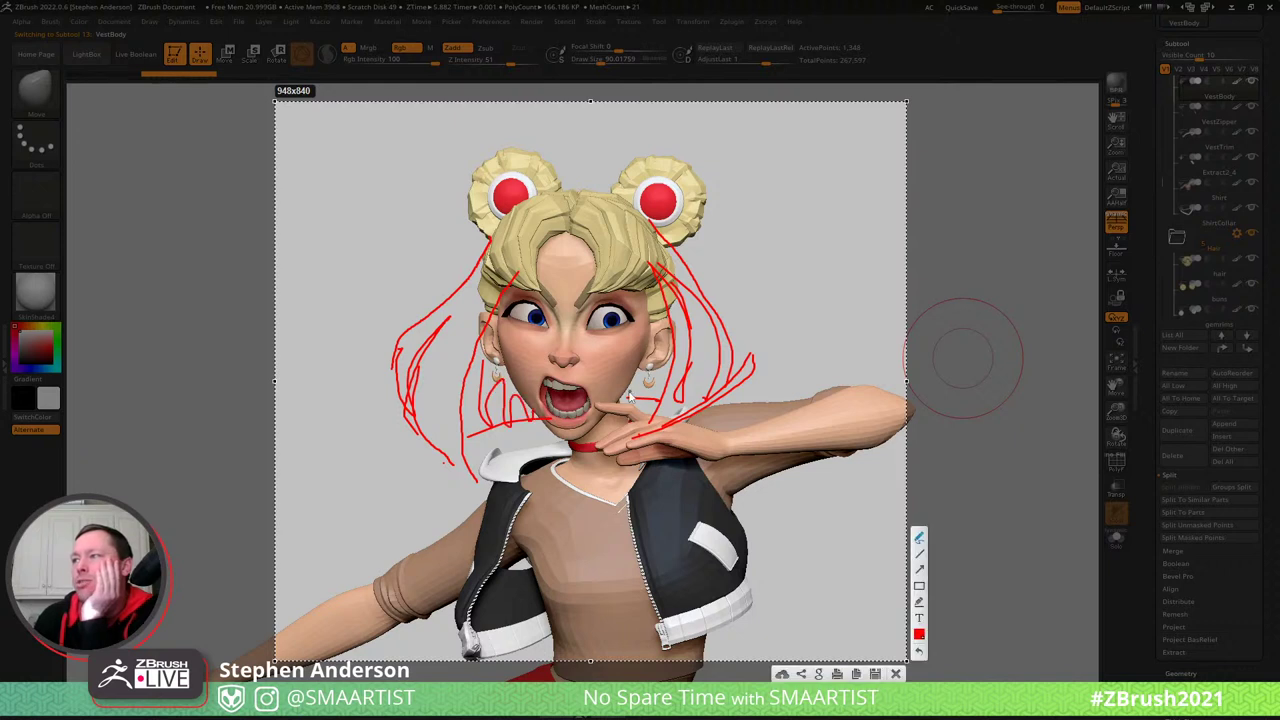
drag(629, 388, 656, 396)
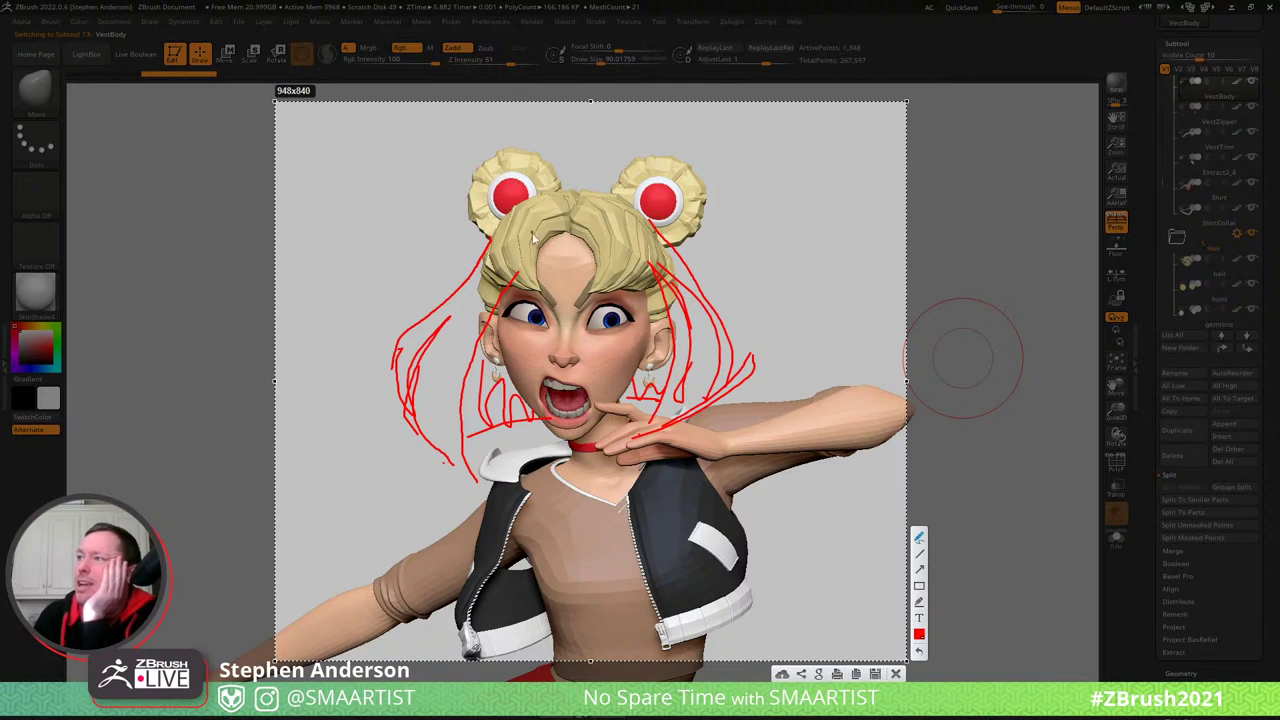
- Sketch a fringe over the forehead and the outline of the crown, then discard the annotated capture
mouse_move(551, 230)
mouse_down()
mouse_move(598, 291)
mouse_move(613, 240)
mouse_move(652, 258)
mouse_move(655, 276)
mouse_up()
drag(614, 213, 651, 284)
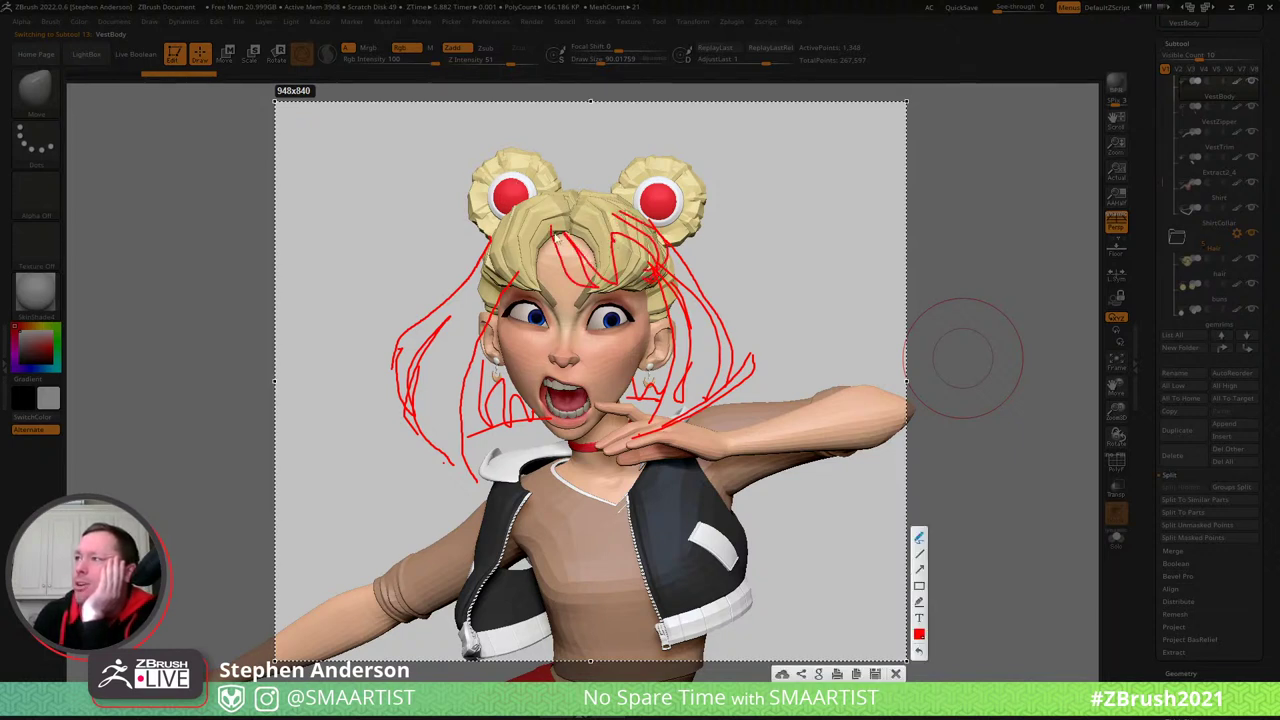
mouse_move(549, 227)
mouse_down()
mouse_move(506, 272)
mouse_move(520, 219)
mouse_move(662, 236)
mouse_up()
drag(514, 214, 624, 195)
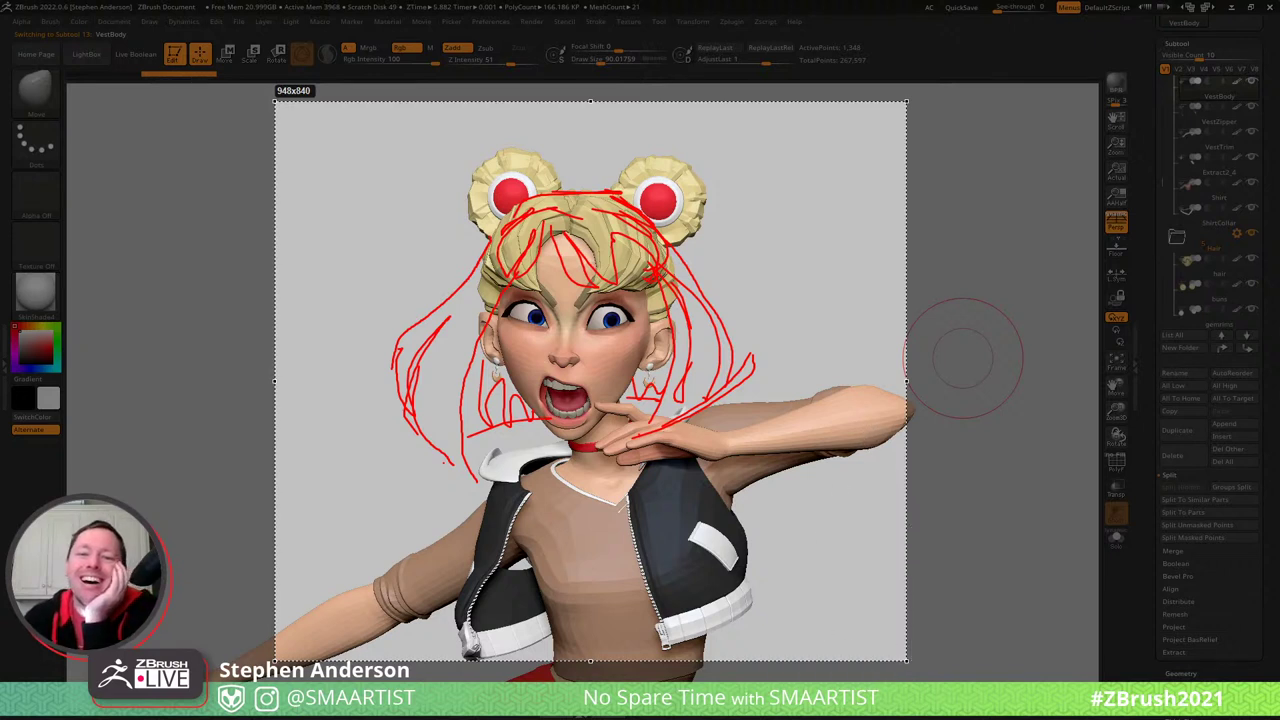
key(Escape)
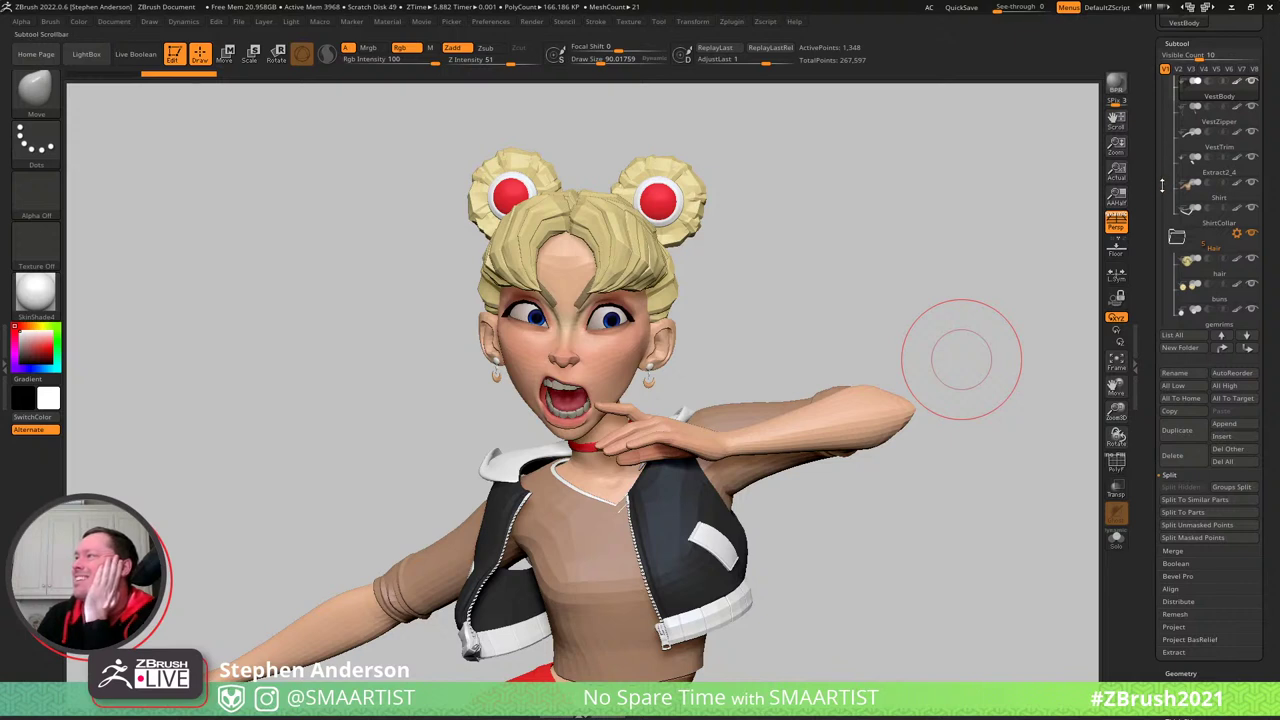
- Make the ponytails subtool visible again and bring the whole figure into view
drag(1162, 184, 1161, 236)
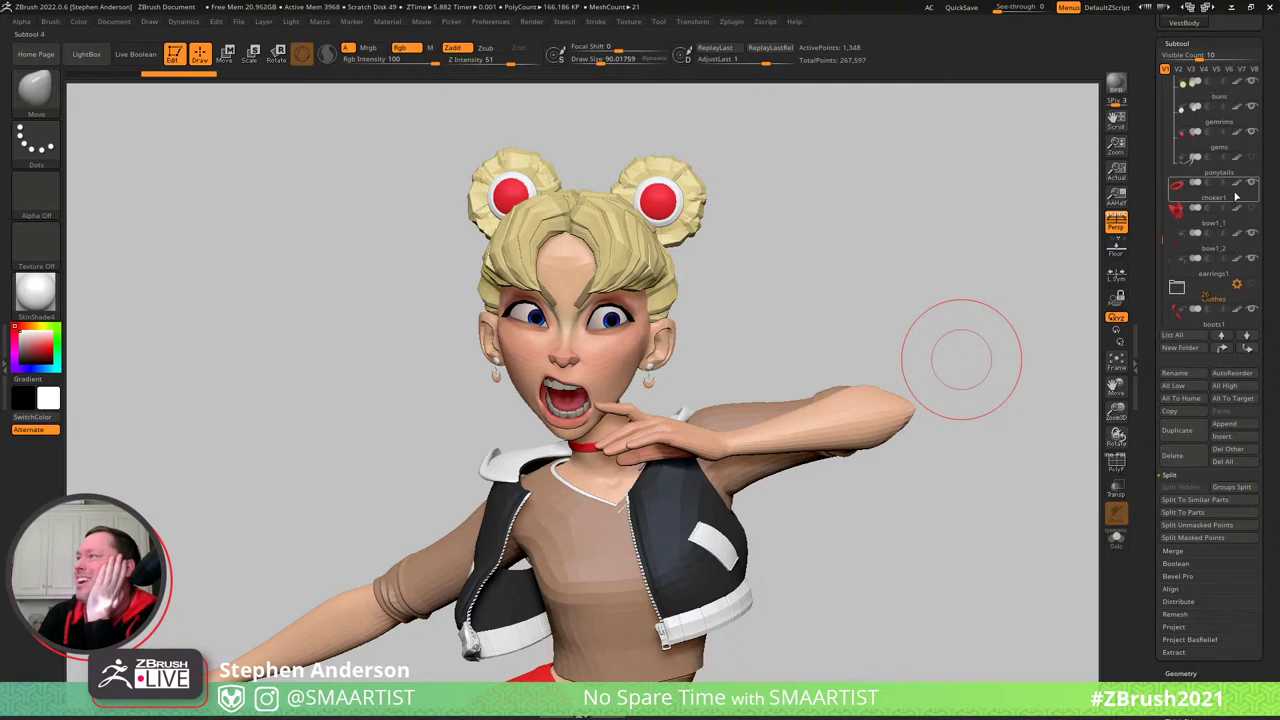
click(1250, 160)
drag(747, 315, 597, 288)
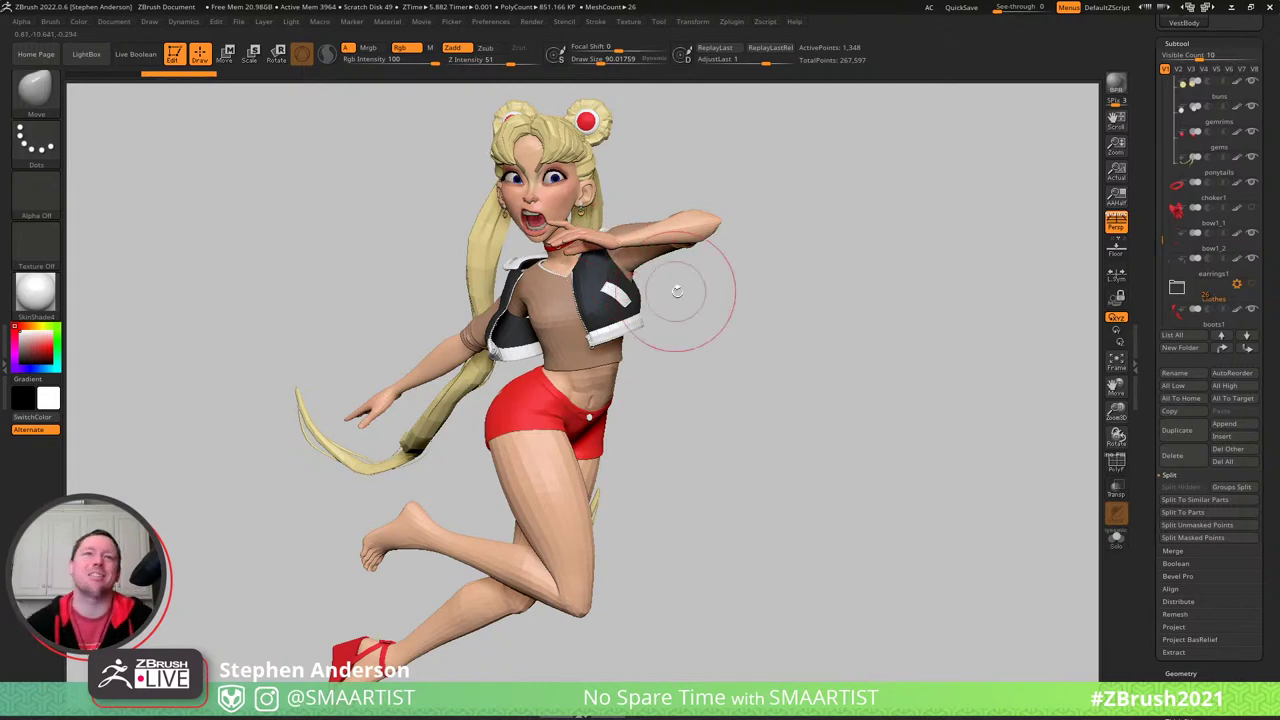
- Select the boots1 wedge soles, show the polyframe and mask the wedge on the worn shoe
alt+drag(450, 672, 491, 515)
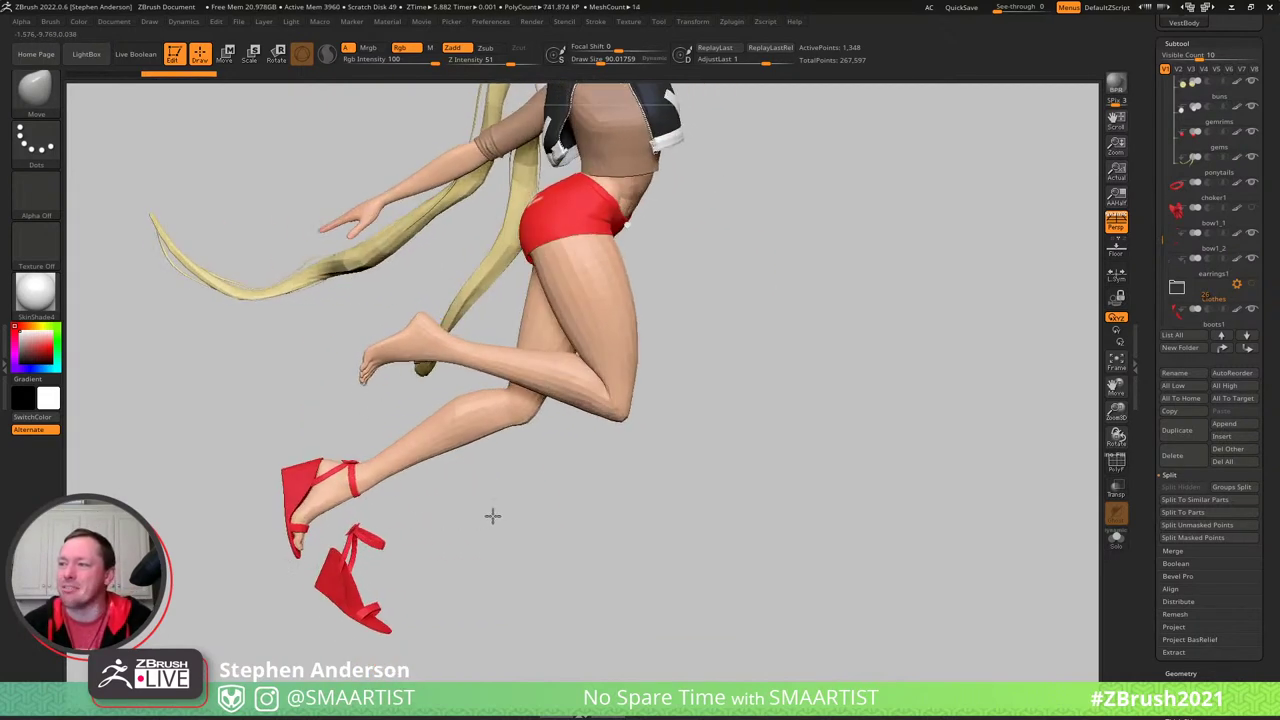
alt+click(349, 591)
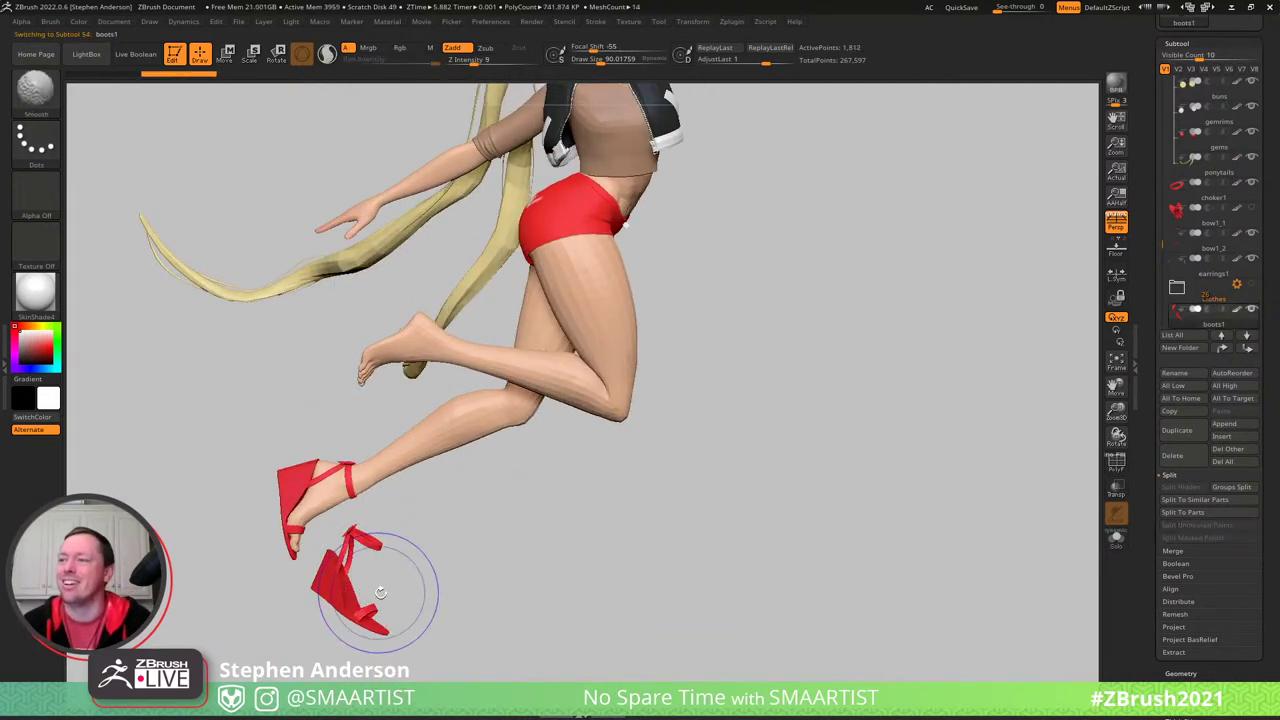
key(shift+f)
mouse_move(358, 582)
alt+mouse_down()
mouse_move(400, 514)
mouse_move(420, 414)
alt+mouse_up()
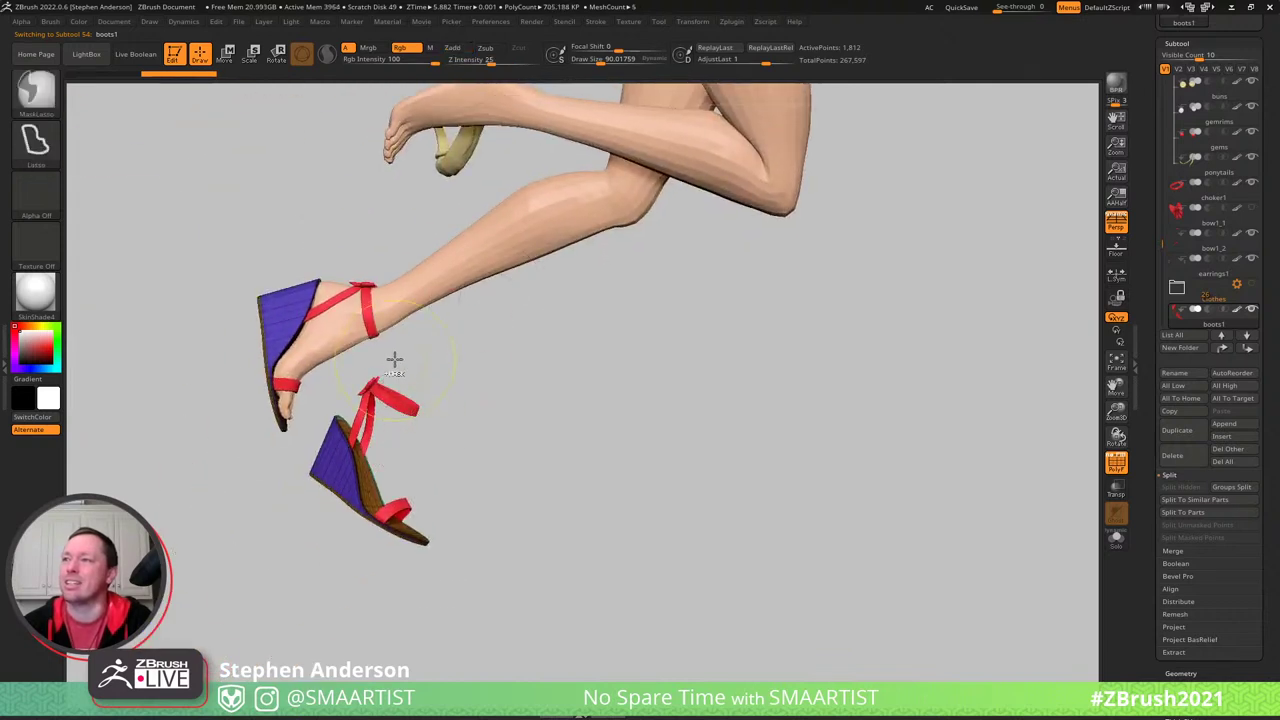
mouse_move(404, 351)
ctrl+mouse_down()
mouse_move(251, 463)
mouse_move(405, 176)
ctrl+mouse_up()
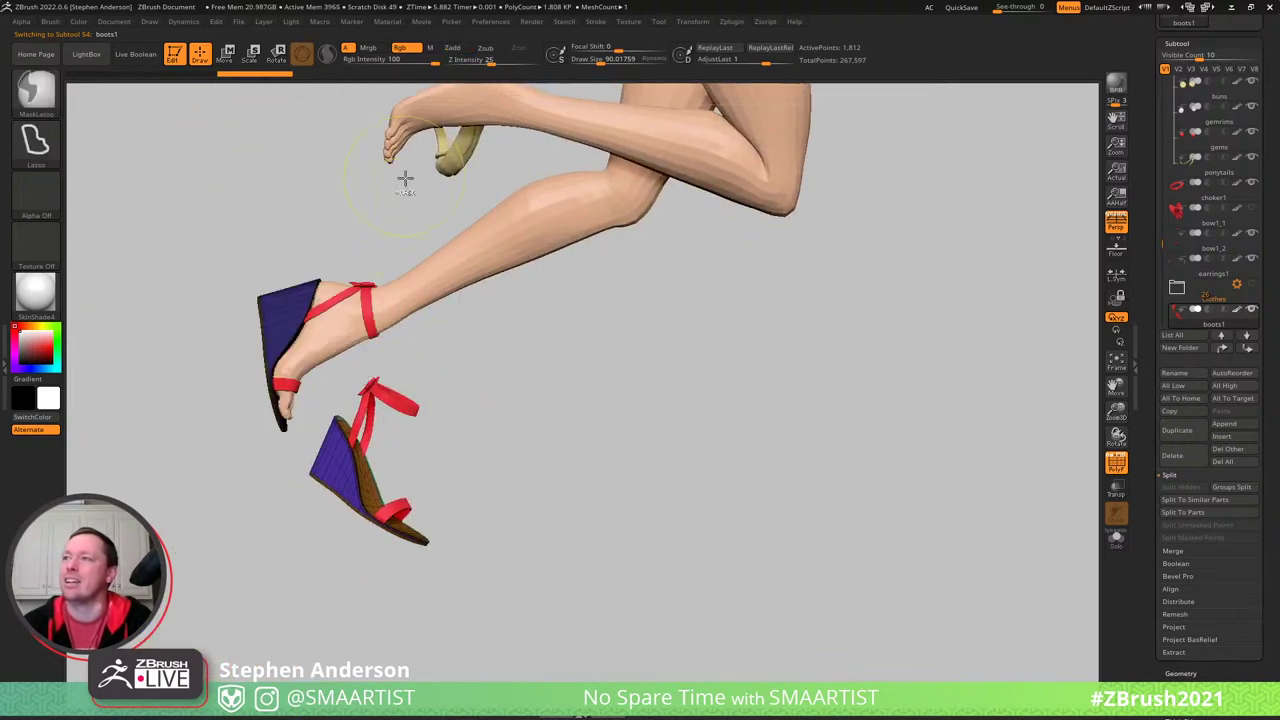
- Select the boots4 shoe straps and mask the straps on the worn shoe, leaving the loose shoe's straps unmasked
scroll(367, 360, up, 2)
scroll(367, 360, up, 1)
alt+click(433, 445)
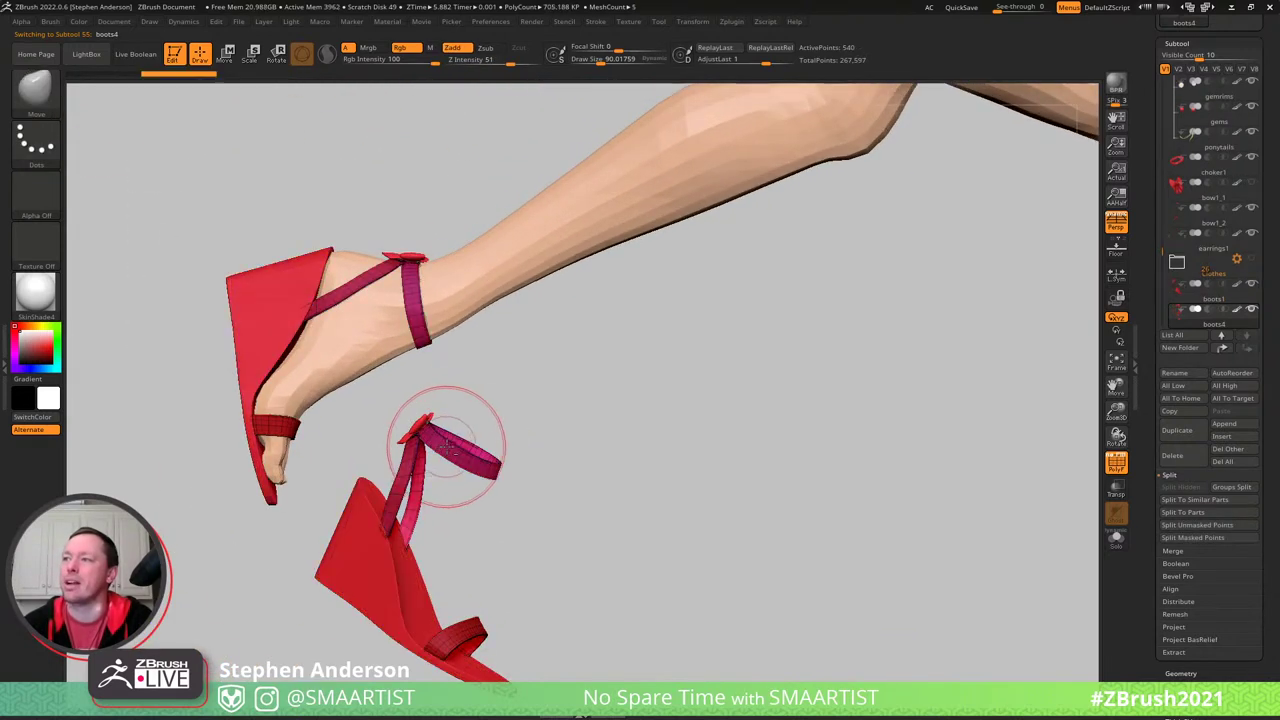
ctrl+drag(520, 346, 450, 368)
mouse_move(304, 496)
ctrl+mouse_down()
mouse_move(174, 174)
mouse_move(634, 137)
mouse_move(540, 338)
ctrl+mouse_up()
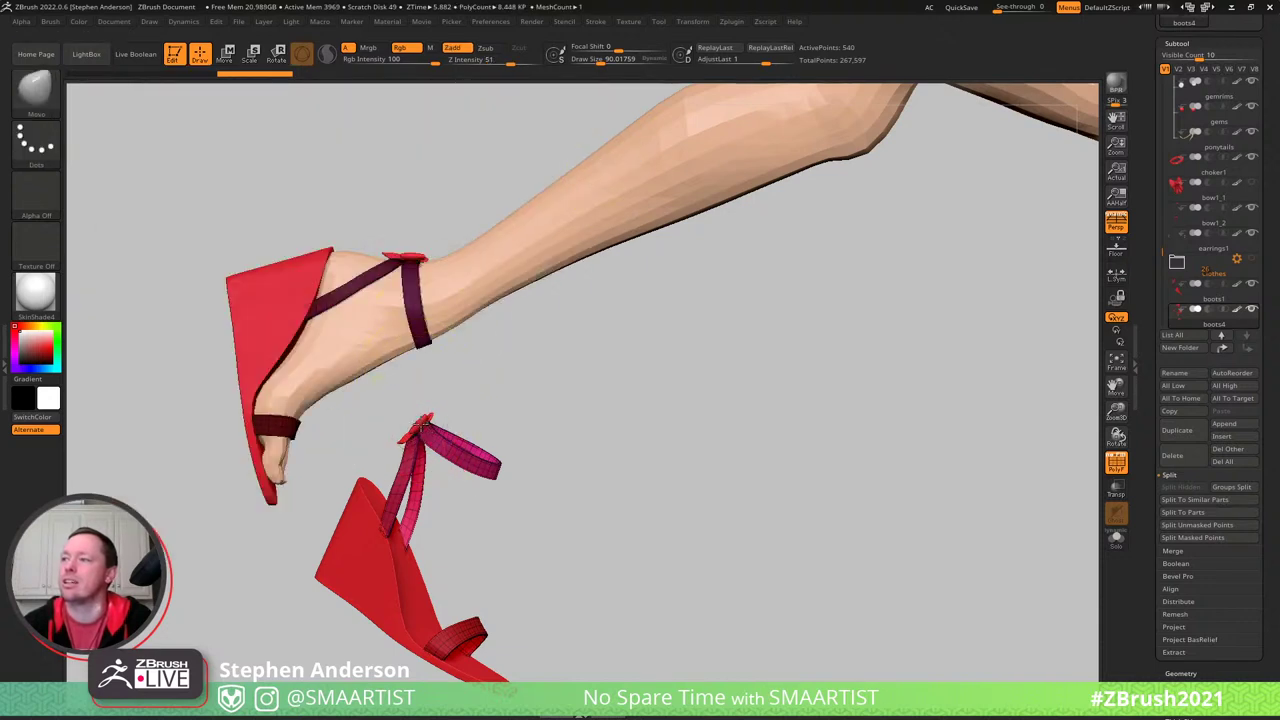
- Select the bow1_2 shoe bows, mask the worn shoe's bow, and select the loose shoe's parts for transforming together
alt+click(420, 418)
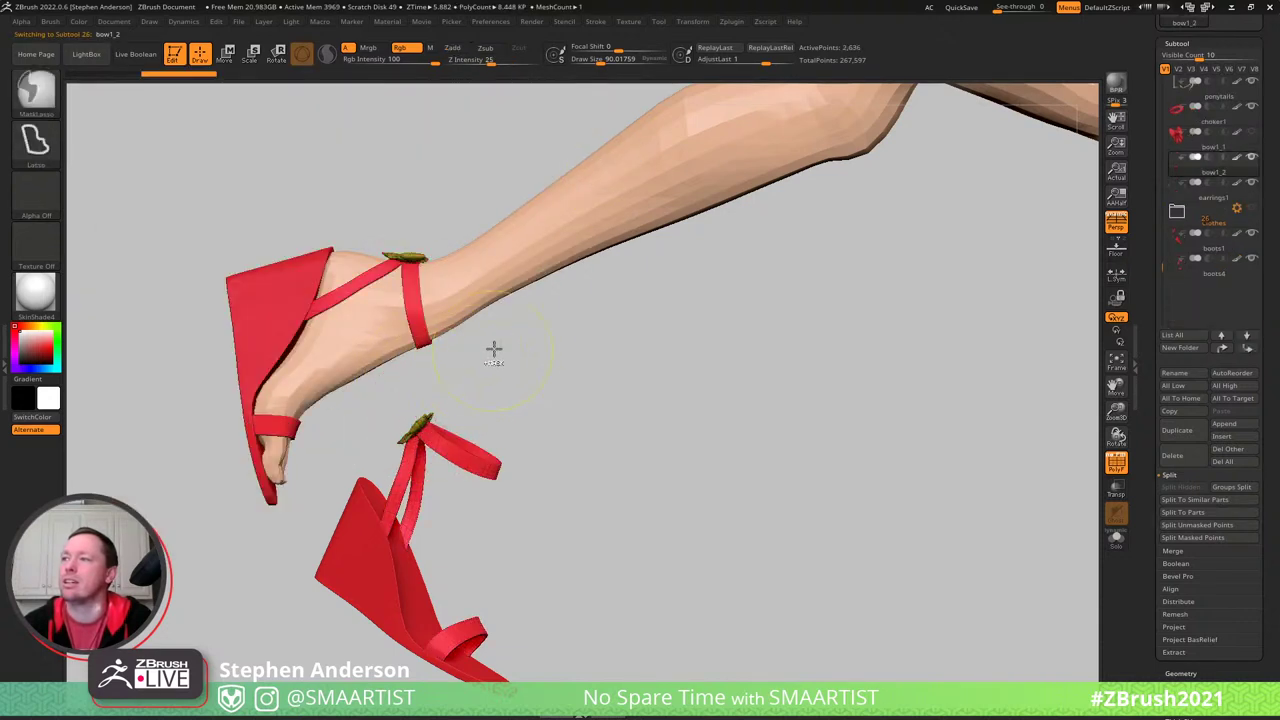
mouse_move(497, 346)
ctrl+mouse_down()
mouse_move(283, 206)
mouse_move(610, 208)
ctrl+mouse_up()
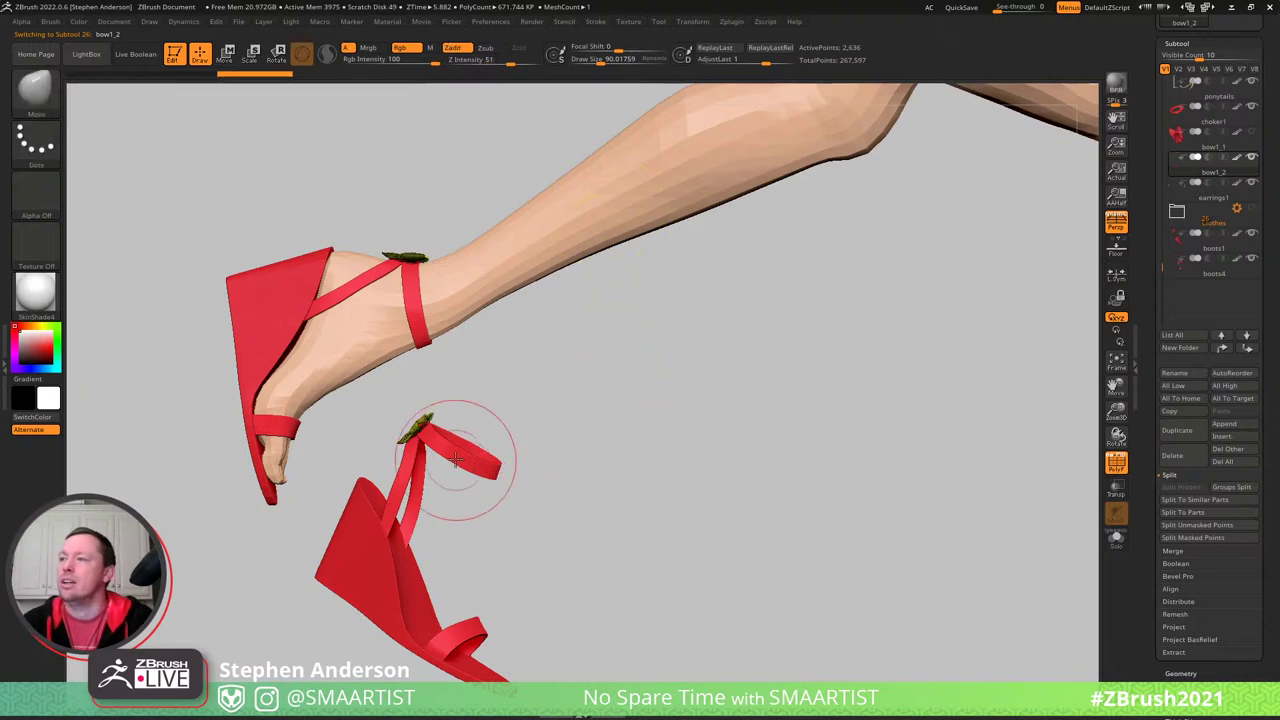
key(w)
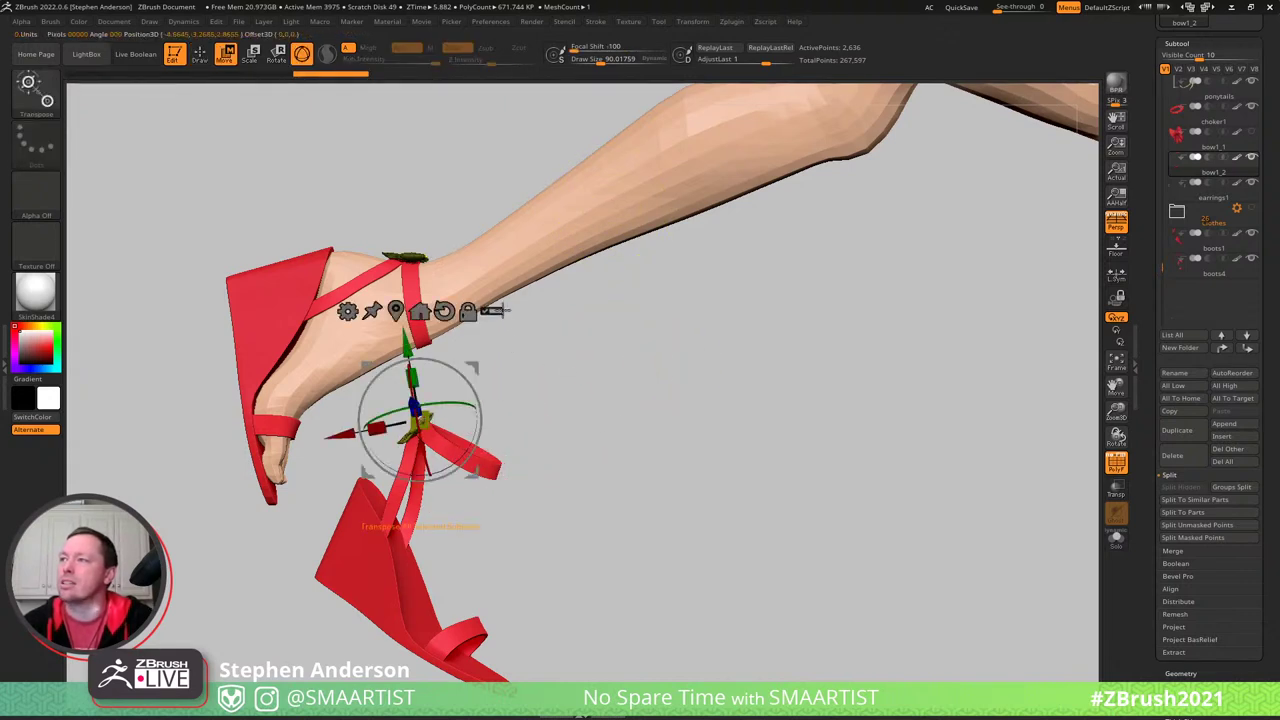
ctrl+shift+drag(538, 451, 621, 508)
mouse_move(491, 395)
ctrl+shift+mouse_down()
mouse_move(320, 537)
mouse_move(345, 525)
ctrl+shift+mouse_up()
- Move the whole loose shoe up from below the lower leg to the bare foot of the raised leg
ctrl+right_drag(722, 493, 677, 463)
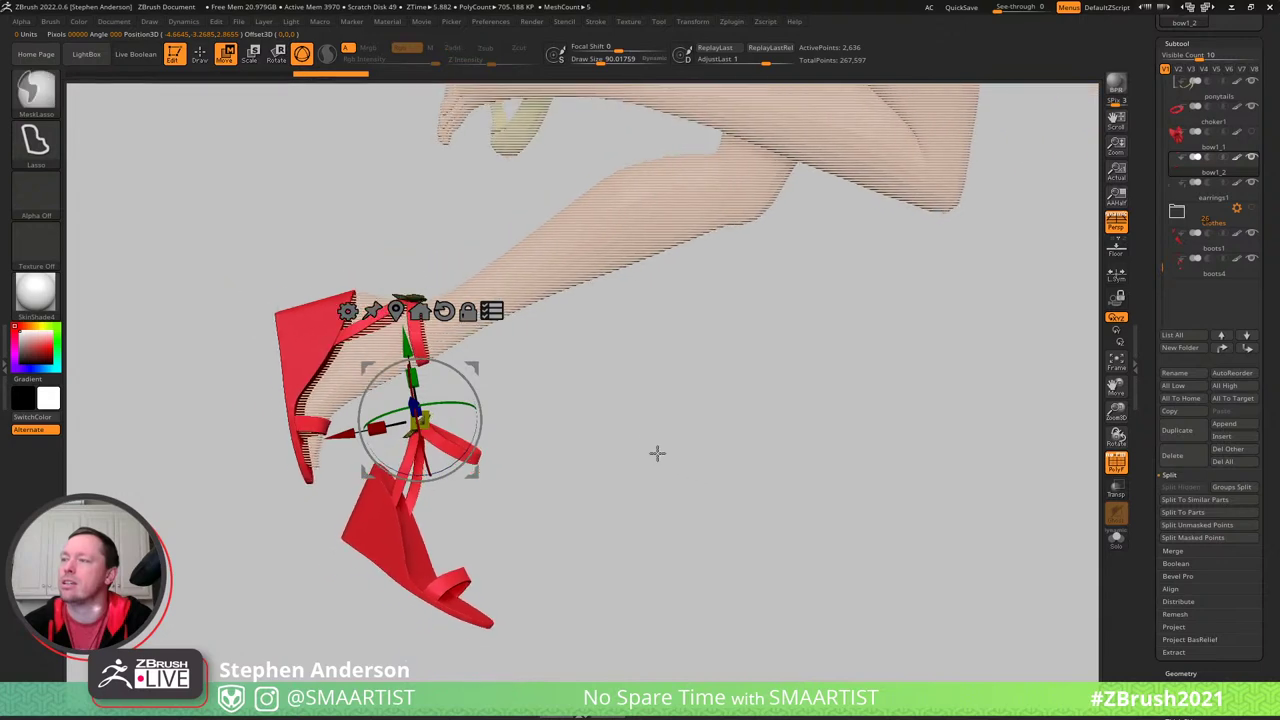
alt+right_drag(697, 409, 628, 479)
ctrl+right_drag(628, 479, 556, 398)
drag(405, 434, 692, 189)
alt+right_drag(692, 189, 719, 298)
drag(689, 320, 469, 323)
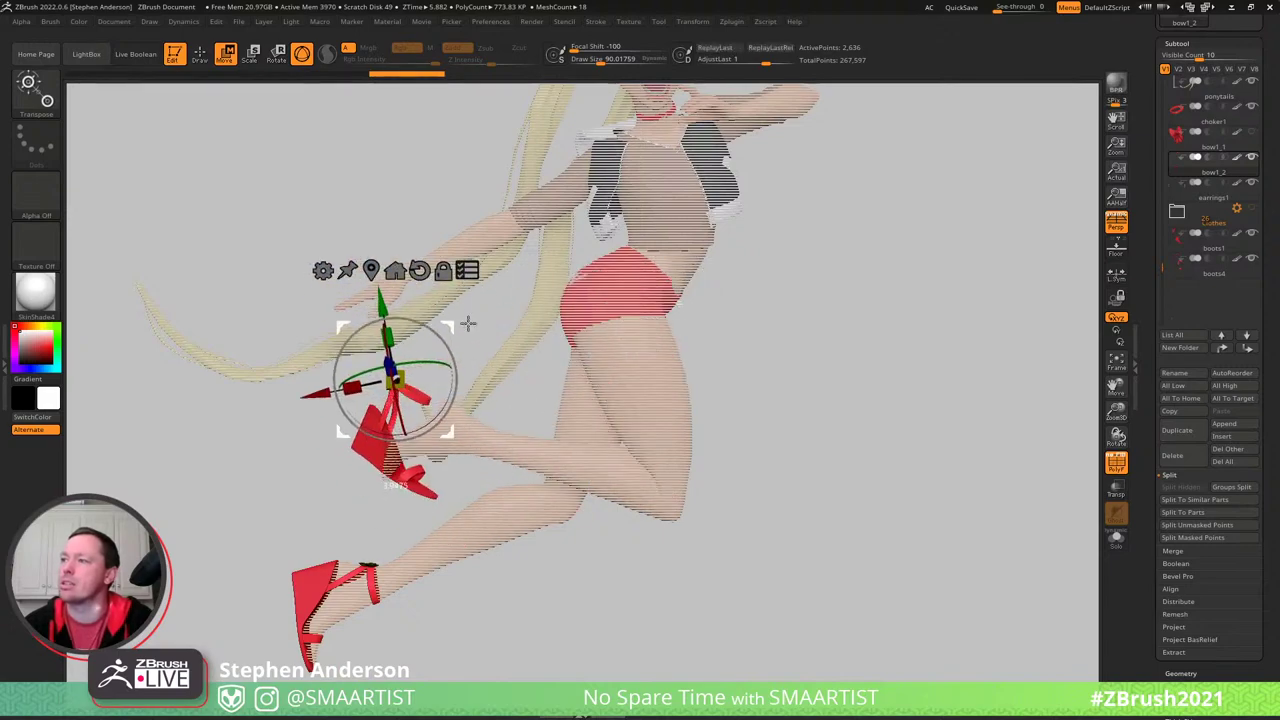
right_drag(469, 323, 541, 382)
drag(540, 382, 504, 241)
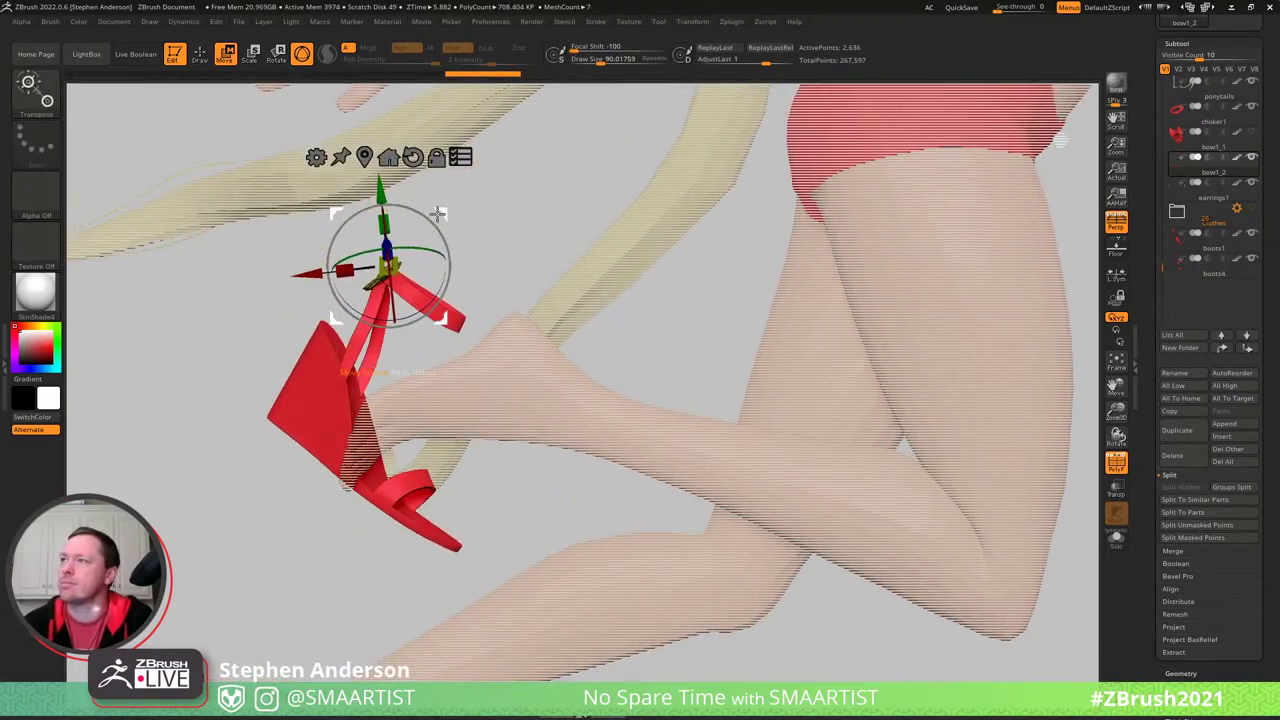
- Shift the loose shoe sideways, viewed from behind, to line it up with the raised bare foot
drag(438, 213, 704, 309)
alt+right_drag(458, 323, 477, 346)
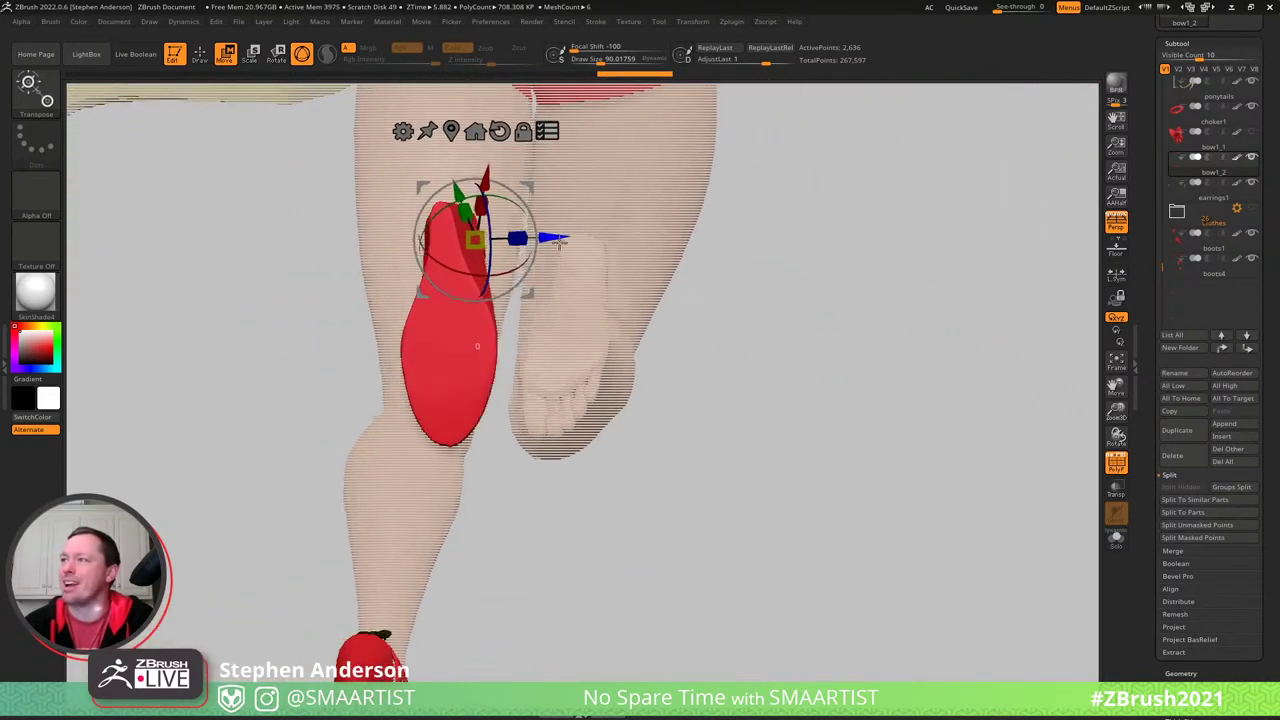
drag(558, 242, 546, 250)
drag(535, 187, 637, 213)
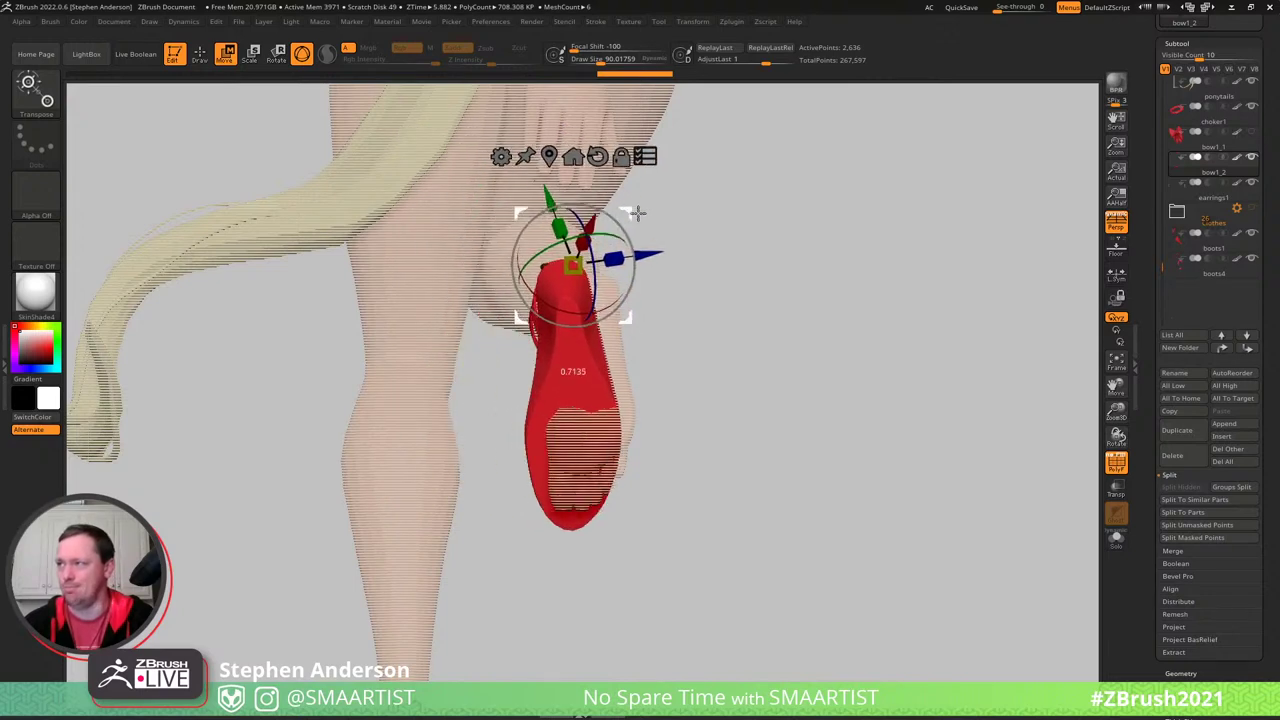
- Rotate and nudge the shoe so its sole sits under the raised foot and its straps wrap the ankle
right_drag(643, 212, 781, 209)
drag(781, 209, 666, 290)
drag(687, 275, 631, 186)
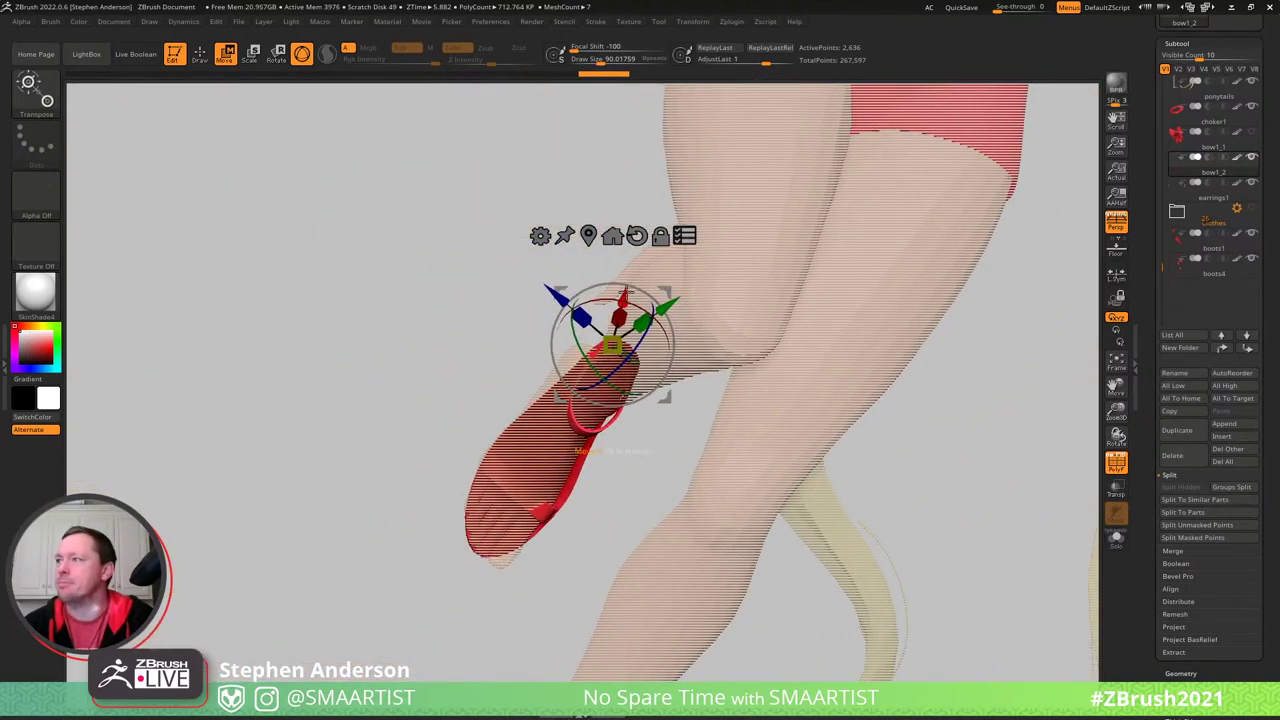
mouse_move(632, 285)
mouse_down()
mouse_move(655, 286)
mouse_move(622, 282)
mouse_up()
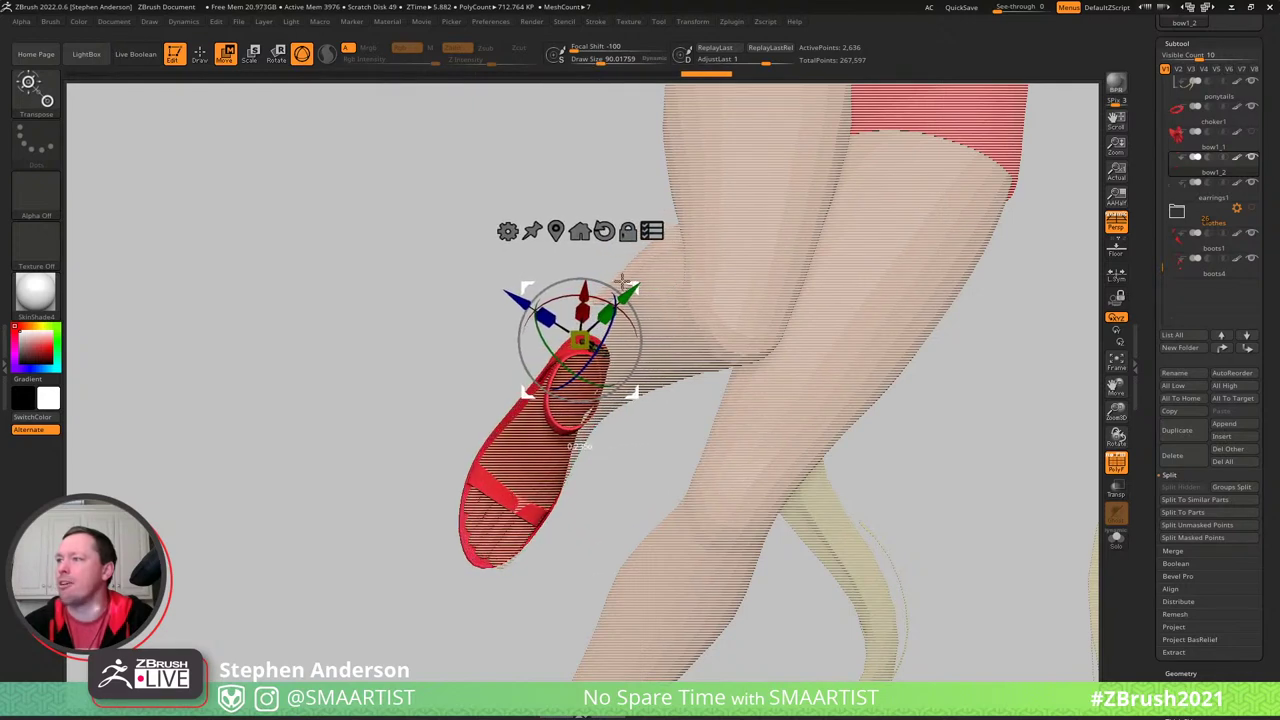
drag(676, 420, 409, 380)
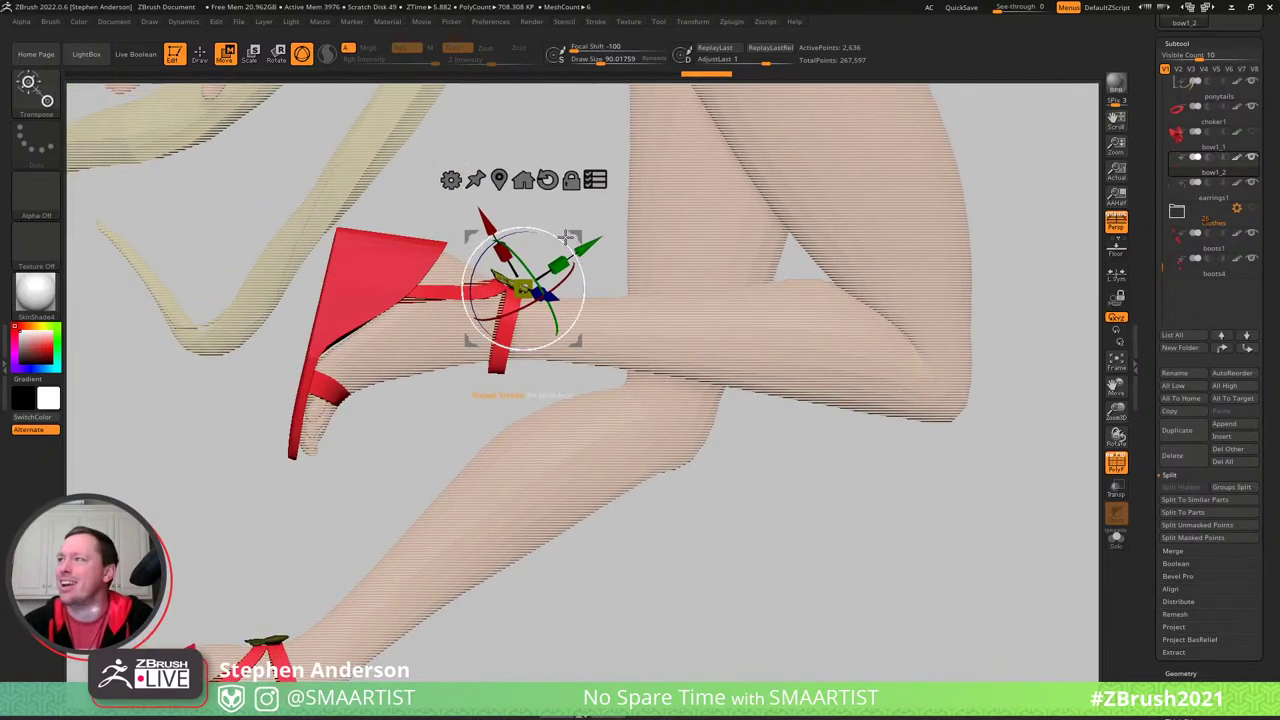
drag(565, 237, 548, 224)
- Fine-tune the shoe's tilt so the ankle strap and wedge follow the raised foot in side view
right_drag(434, 306, 383, 314)
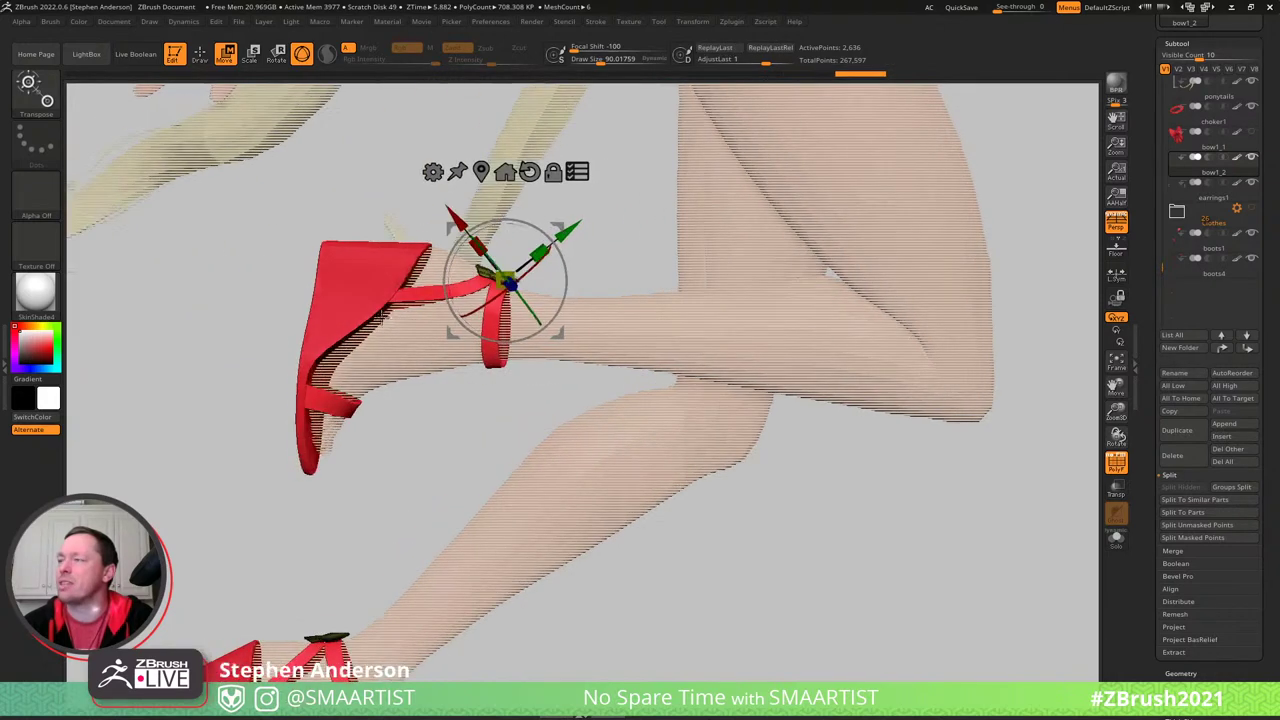
drag(381, 313, 527, 223)
right_drag(509, 350, 483, 364)
mouse_move(657, 678)
mouse_down()
mouse_move(529, 471)
mouse_move(486, 434)
mouse_move(515, 435)
mouse_move(426, 366)
mouse_move(566, 411)
mouse_move(538, 410)
mouse_move(560, 429)
mouse_move(651, 409)
mouse_move(651, 360)
mouse_move(685, 335)
mouse_move(683, 389)
mouse_move(647, 309)
mouse_up()
- Place the transform pivot on the raised shoe's bow and rotate the shoe around the ankle to match the foot
key(q)
key(w)
alt+drag(578, 225, 785, 208)
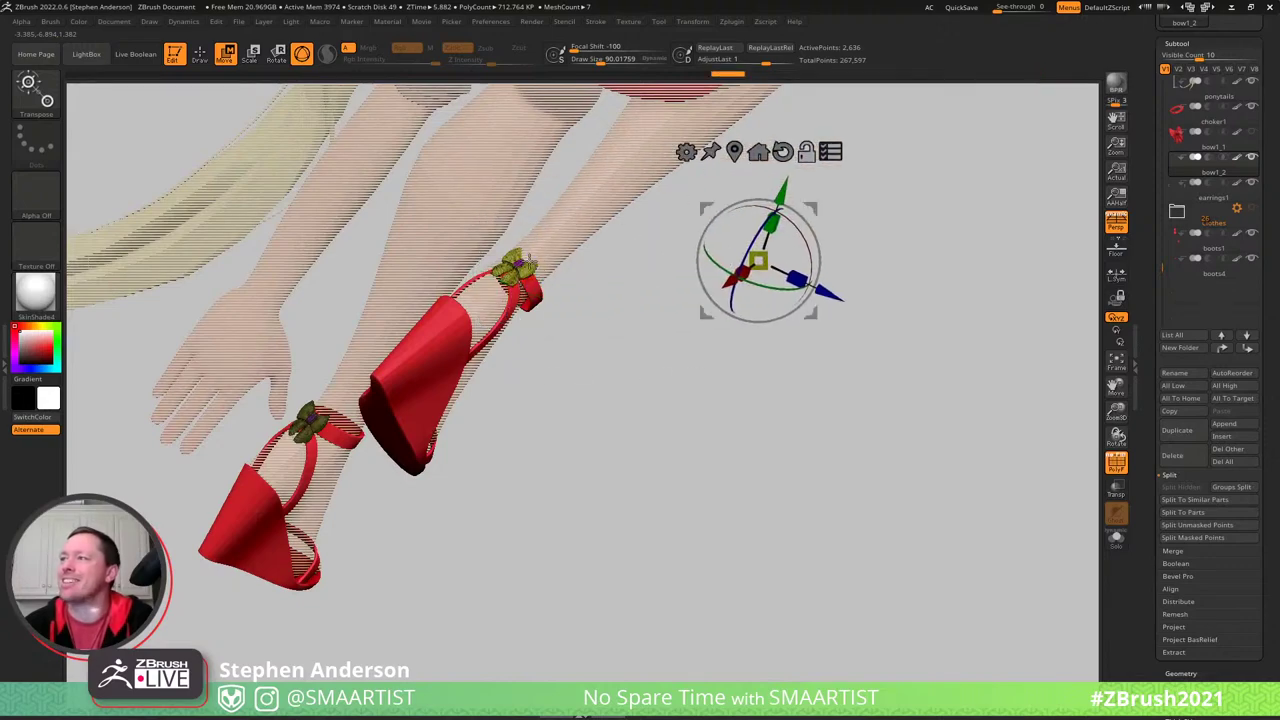
alt+click(524, 262)
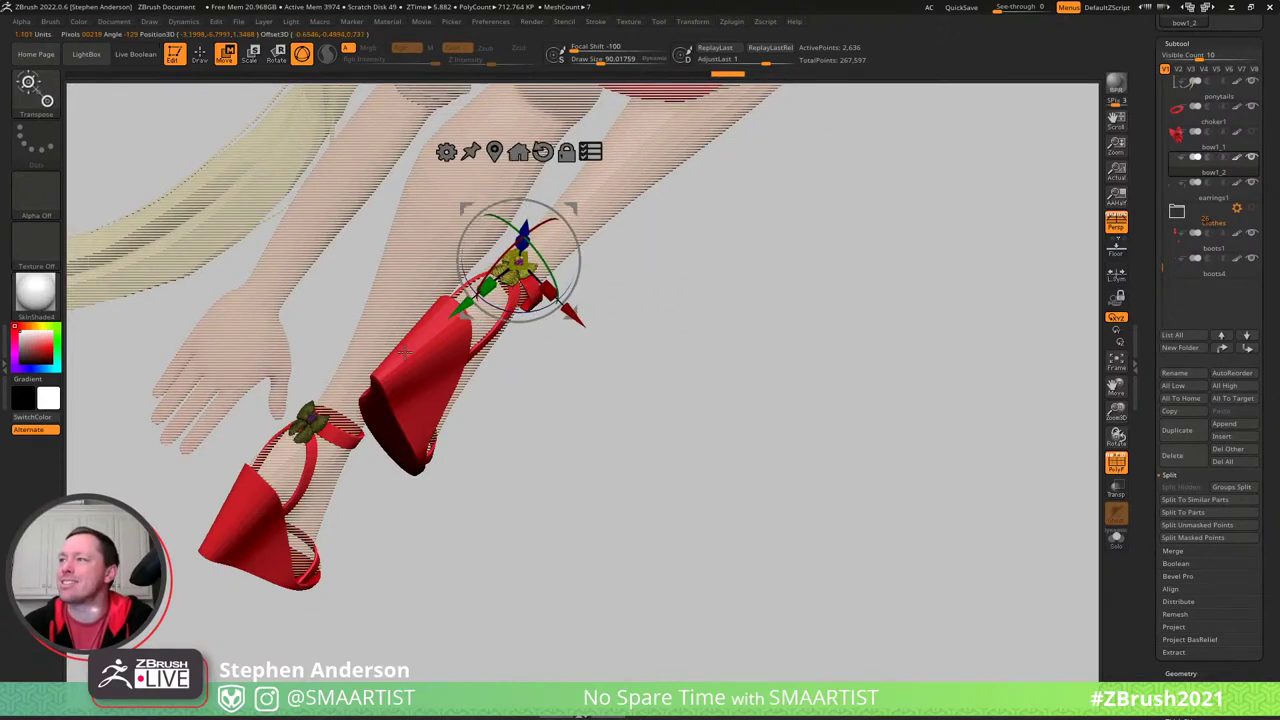
drag(559, 362, 522, 258)
drag(545, 328, 564, 219)
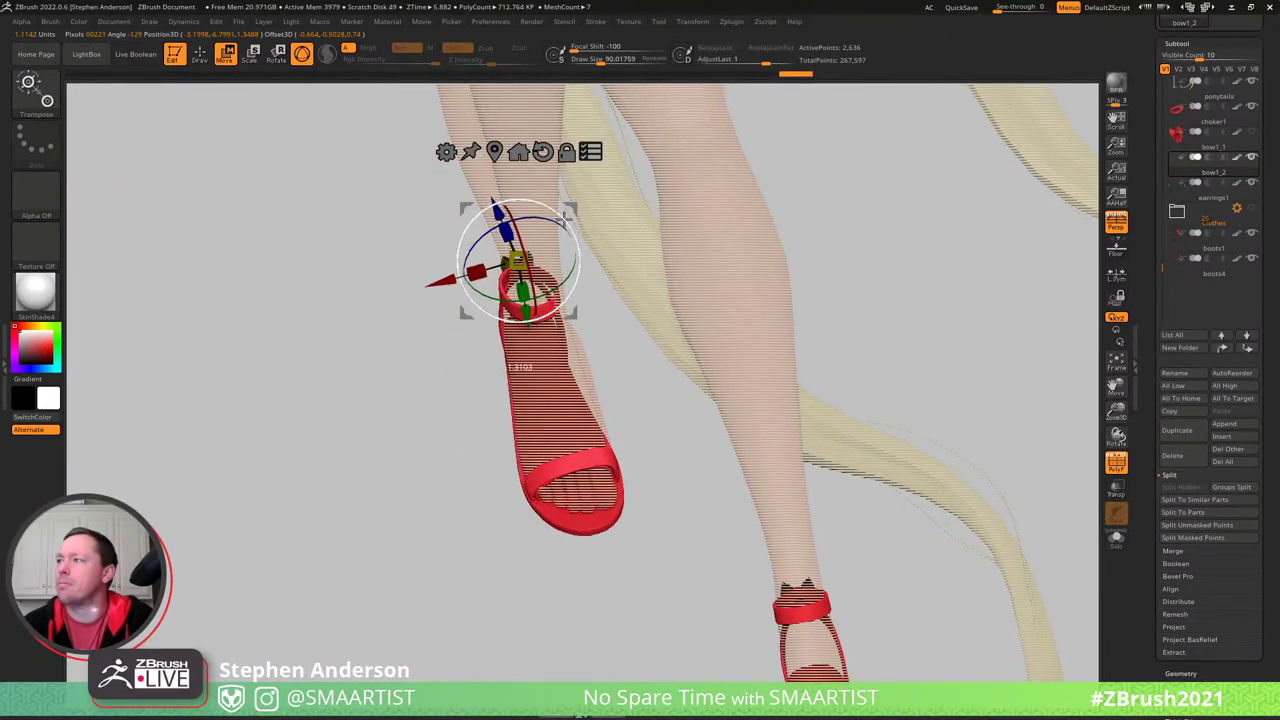
drag(626, 363, 518, 367)
drag(544, 248, 569, 258)
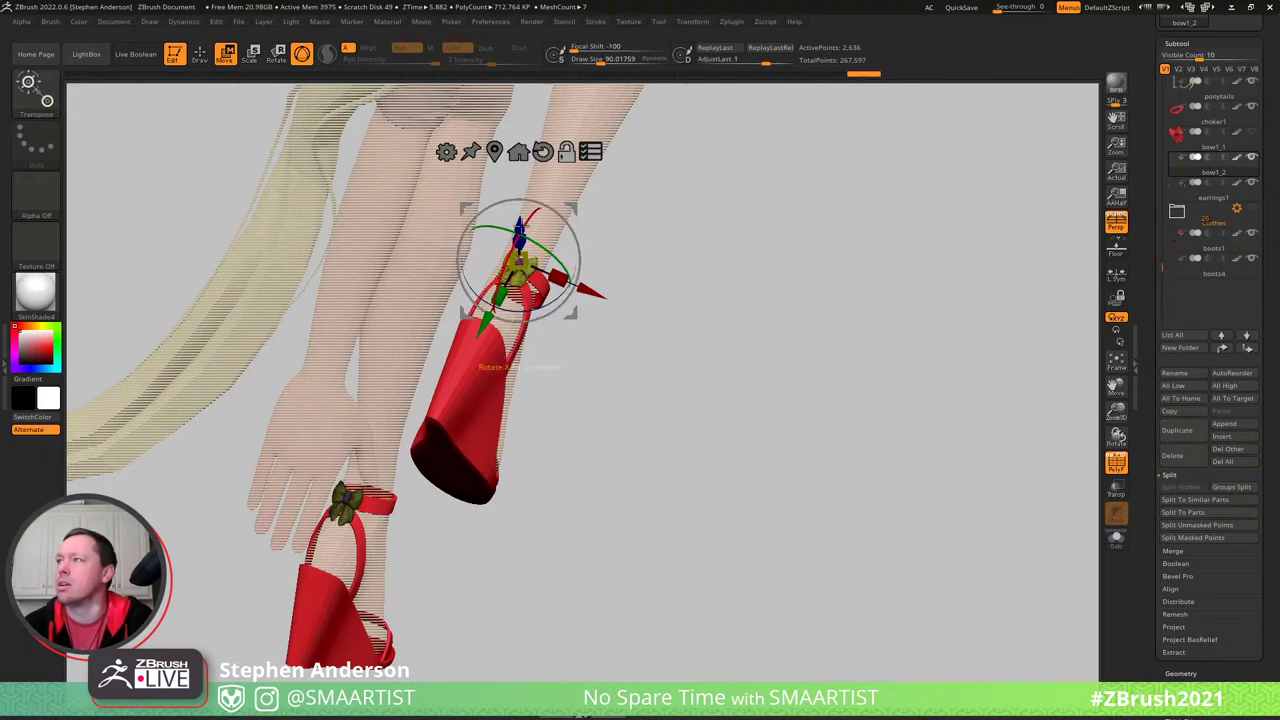
- Move the transform pivot to the raised shoe's wedge, rotate the shoe into alignment, and return to sculpting
drag(483, 322, 469, 395)
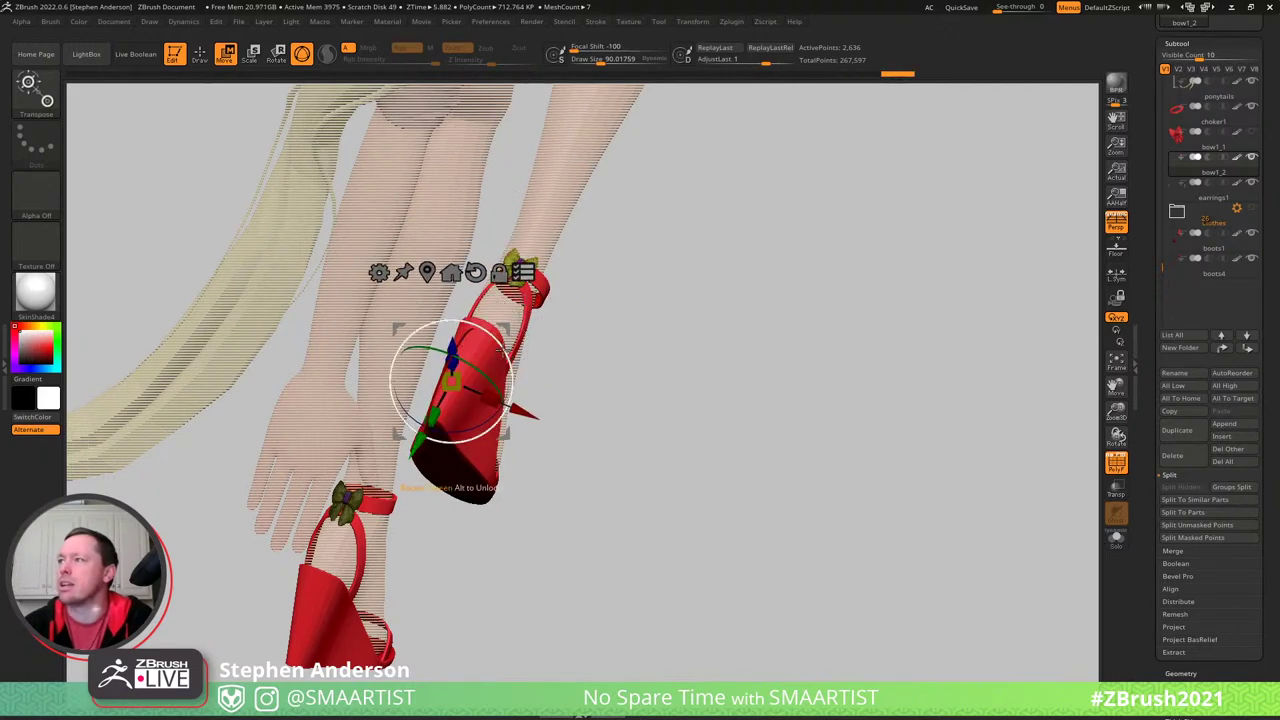
drag(506, 352, 478, 333)
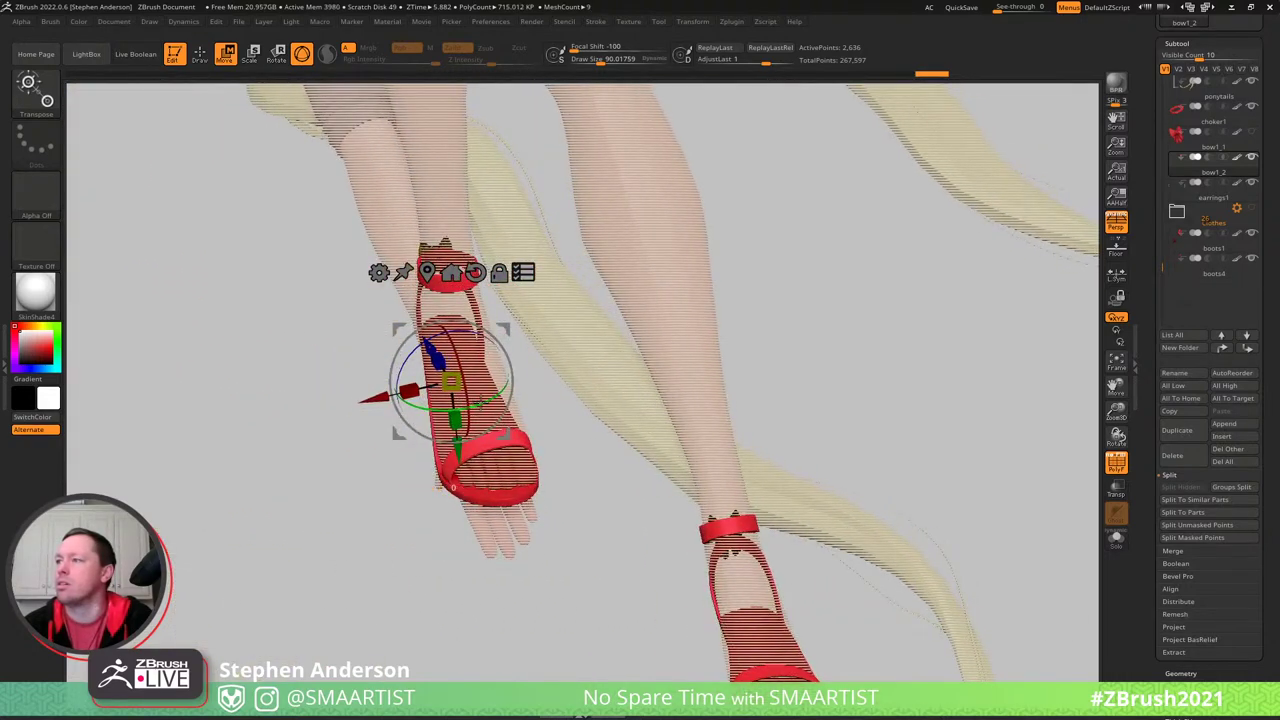
key(q)
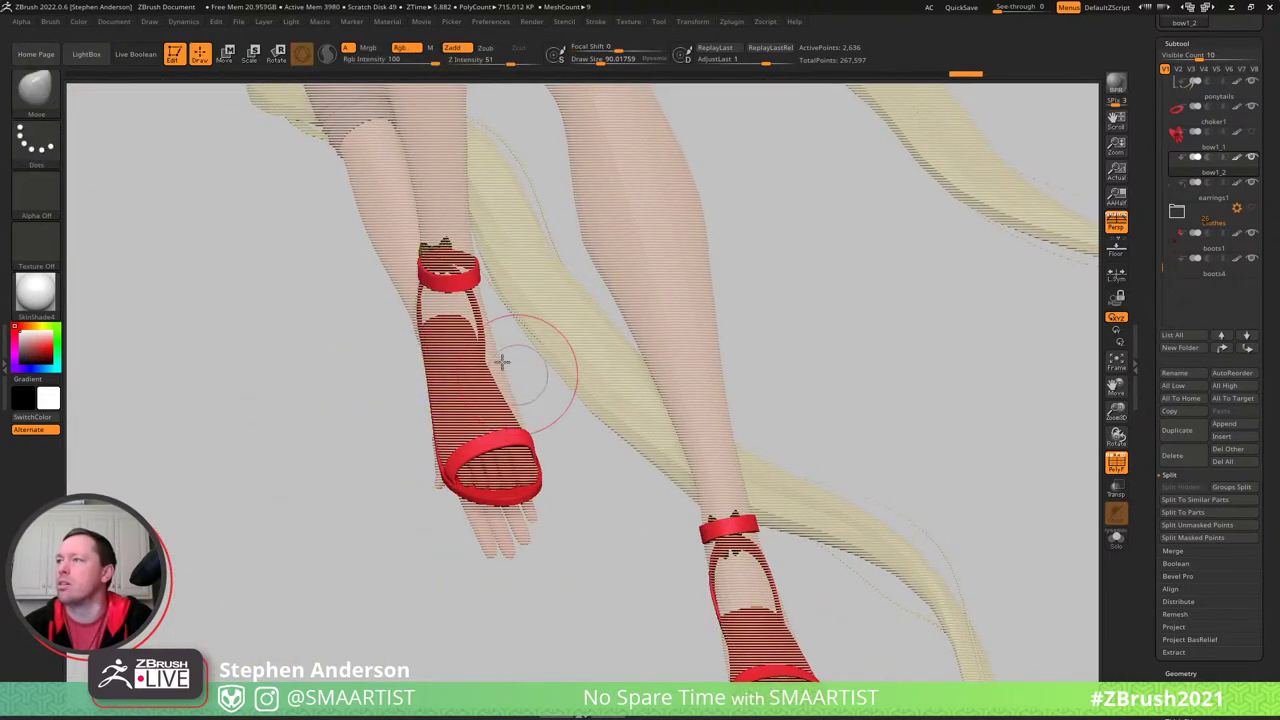
mouse_move(503, 363)
right_down()
mouse_move(468, 294)
mouse_move(456, 309)
right_up()
drag(455, 308, 428, 375)
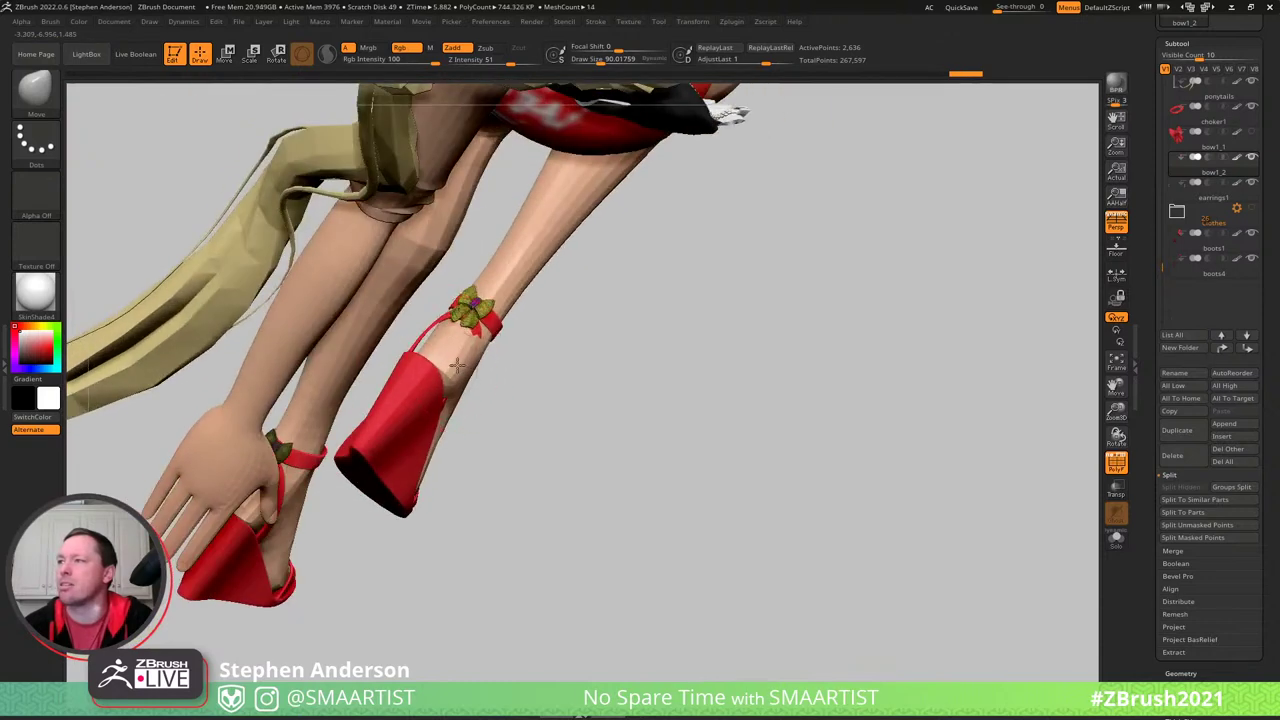
- Select Body2 and adjust the raised foot's heel inside the wedge with the Move Topological brush at draw size about 140
alt+click(450, 370)
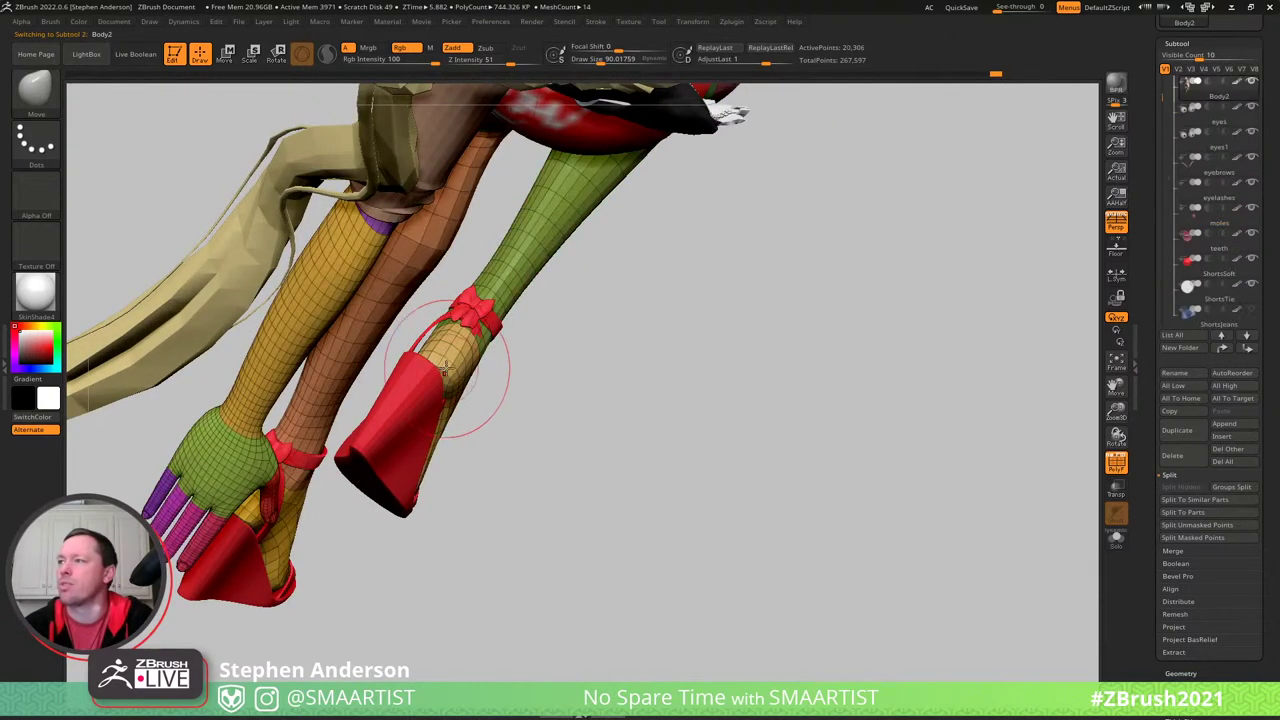
key(b)
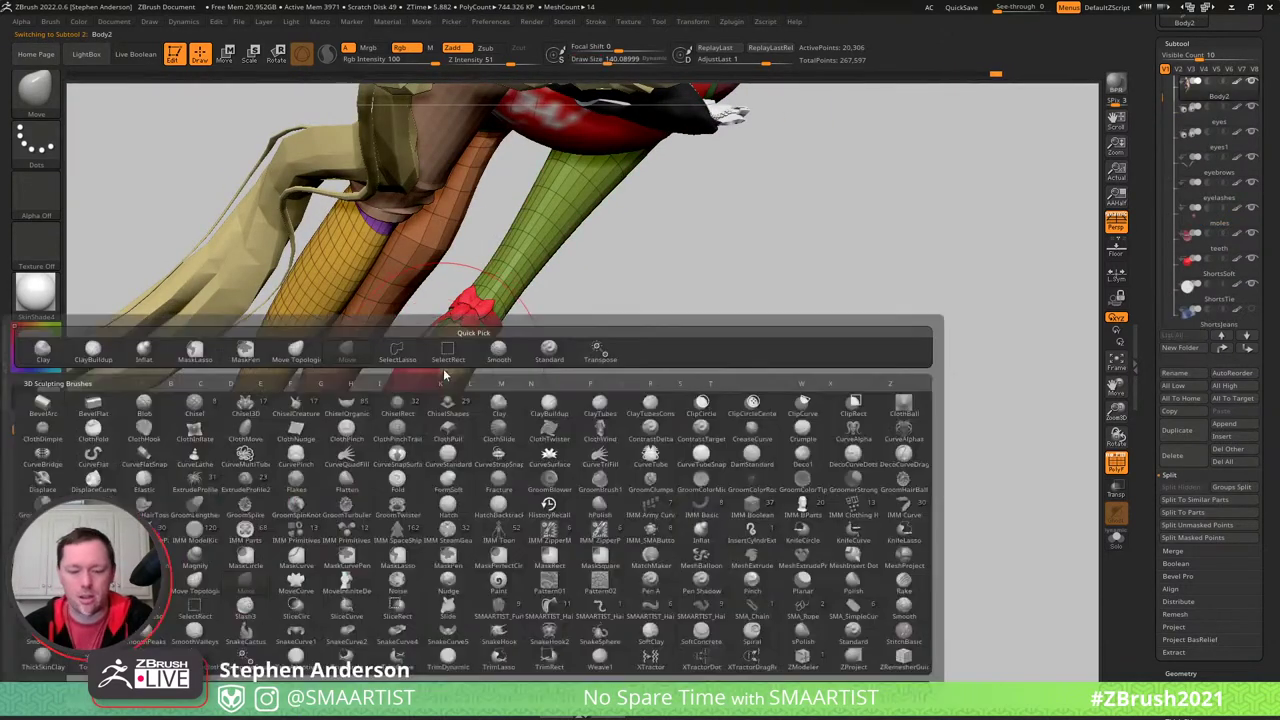
key(m)
key(t)
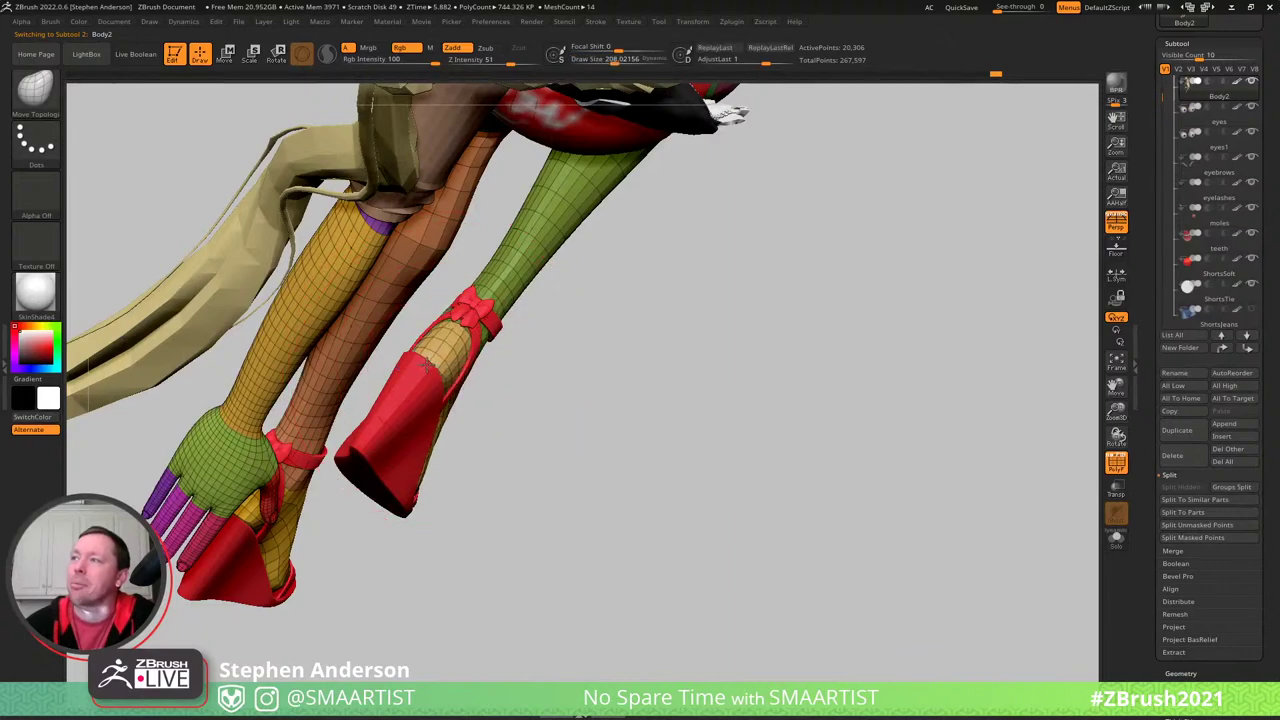
mouse_move(445, 356)
right_down()
mouse_move(400, 357)
mouse_move(423, 420)
mouse_move(481, 416)
mouse_move(456, 305)
right_up()
key(s)
drag(433, 337, 423, 337)
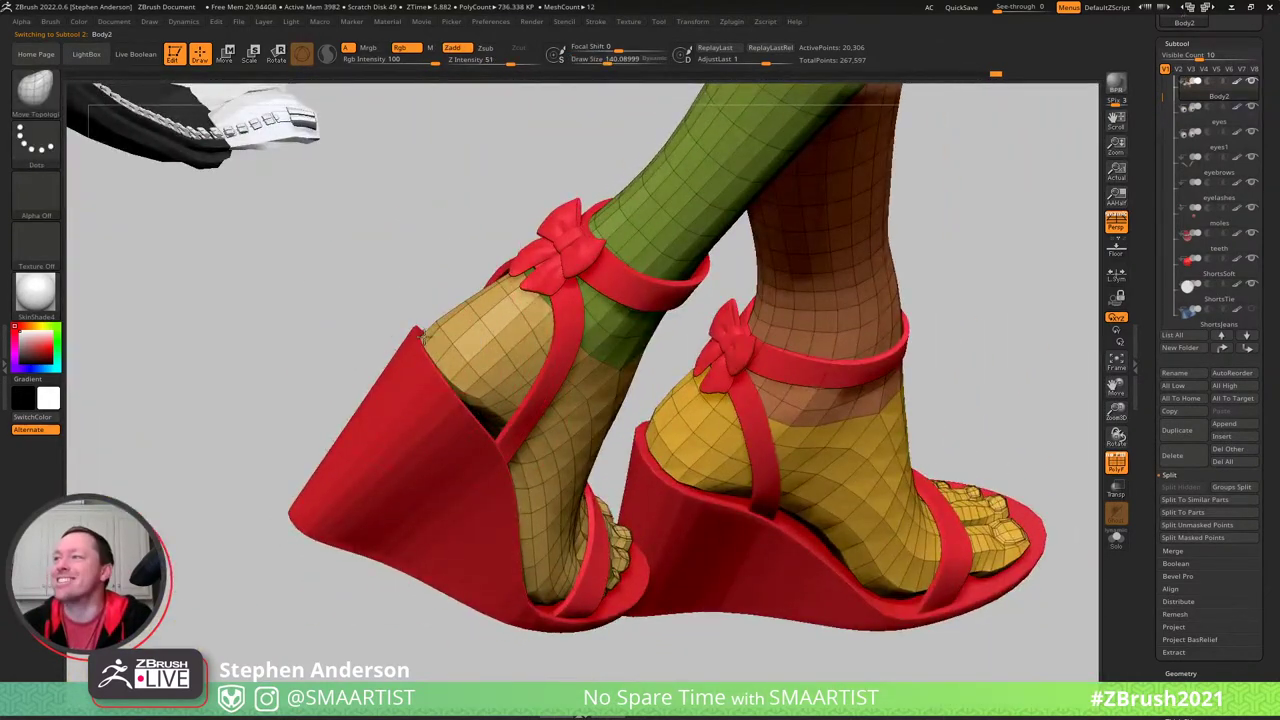
right_drag(455, 382, 473, 362)
drag(473, 363, 569, 343)
- Hide the polyframe and start reshaping the extended leg's knee with the Move Topological brush at draw size about 95
key(shift+f)
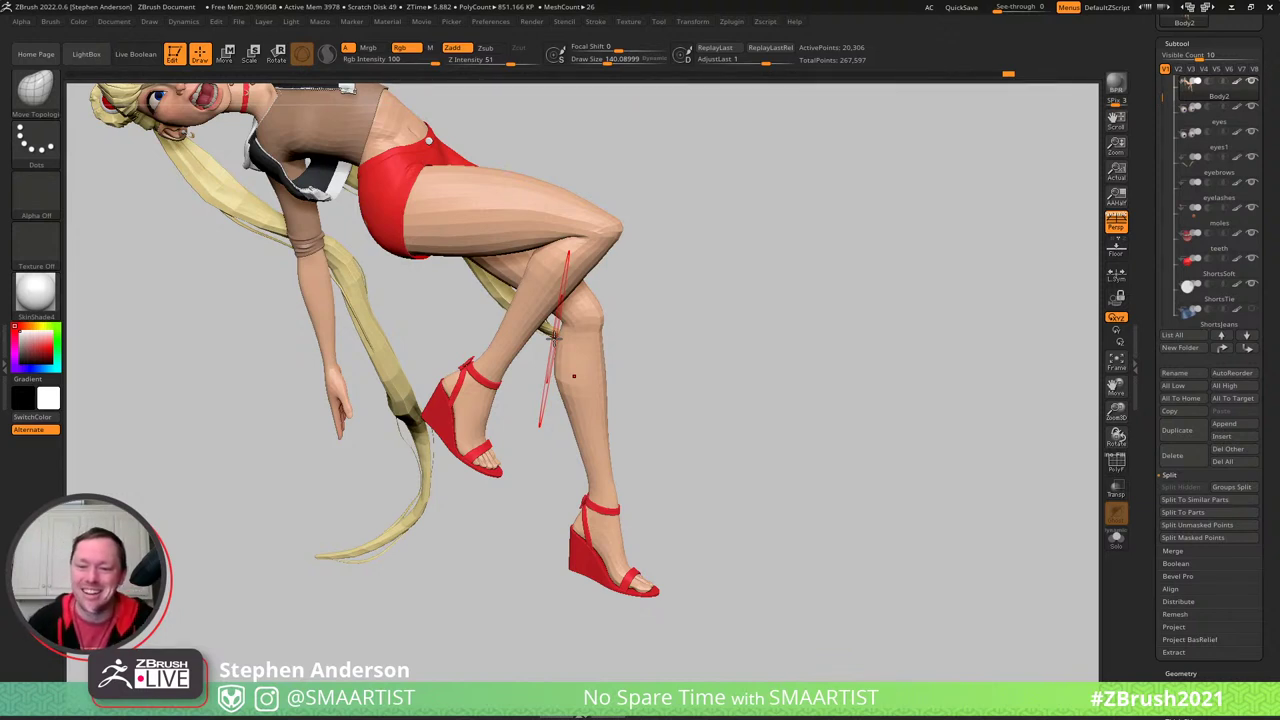
mouse_move(729, 357)
mouse_down()
mouse_move(763, 374)
mouse_move(581, 348)
mouse_up()
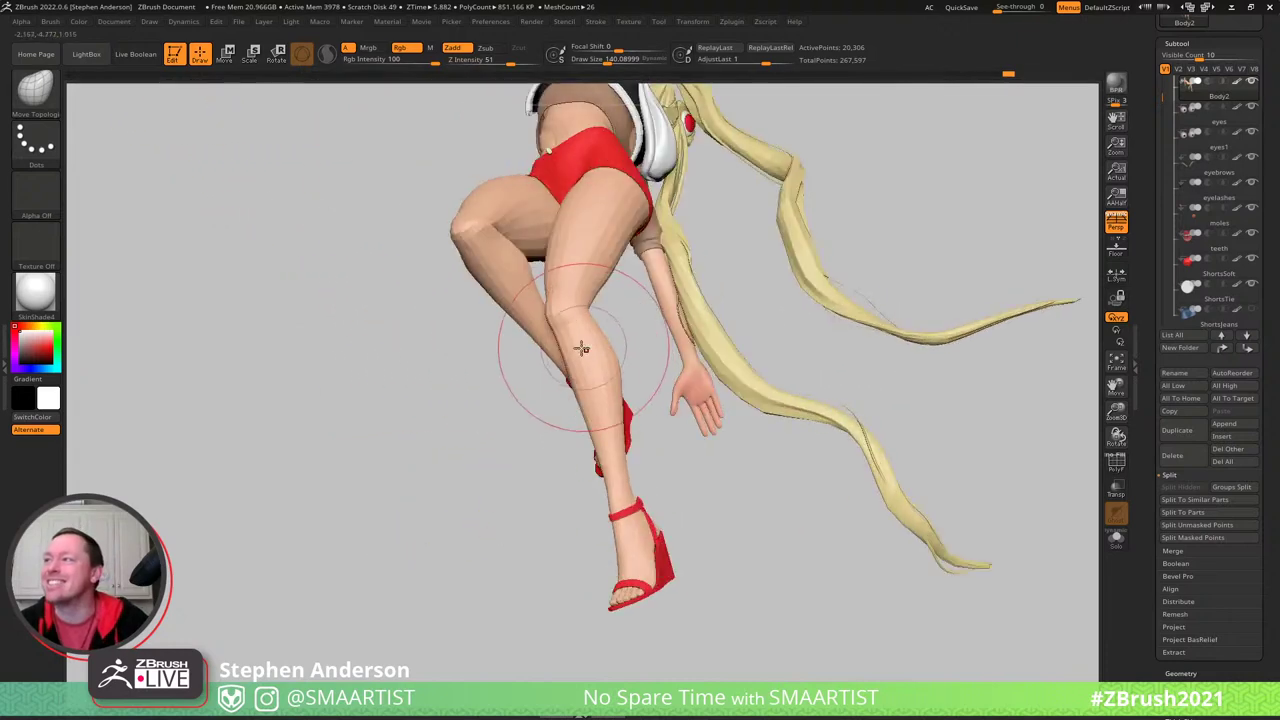
mouse_move(543, 329)
right_down()
mouse_move(586, 346)
mouse_move(567, 318)
mouse_move(519, 377)
mouse_move(551, 354)
mouse_move(538, 357)
mouse_move(523, 323)
mouse_move(457, 349)
mouse_move(470, 320)
mouse_move(460, 306)
mouse_move(454, 334)
mouse_move(503, 314)
right_up()
key(s)
drag(503, 314, 499, 314)
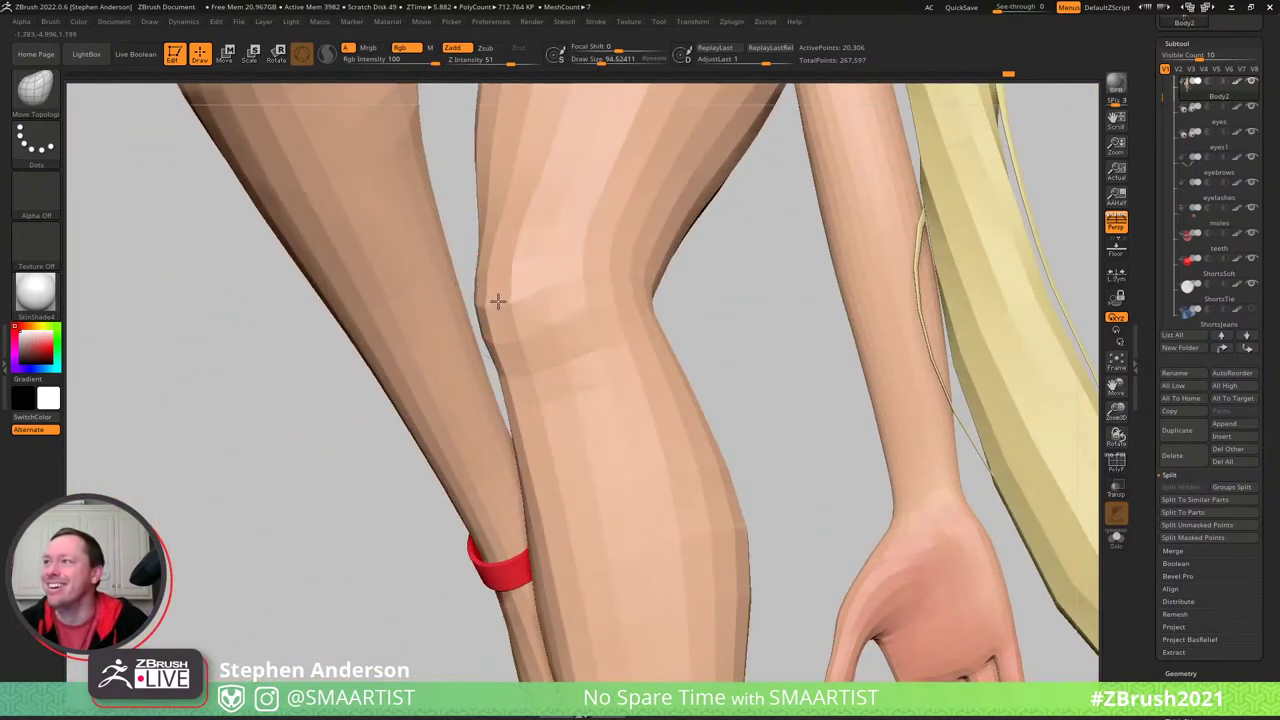
right_drag(490, 293, 491, 281)
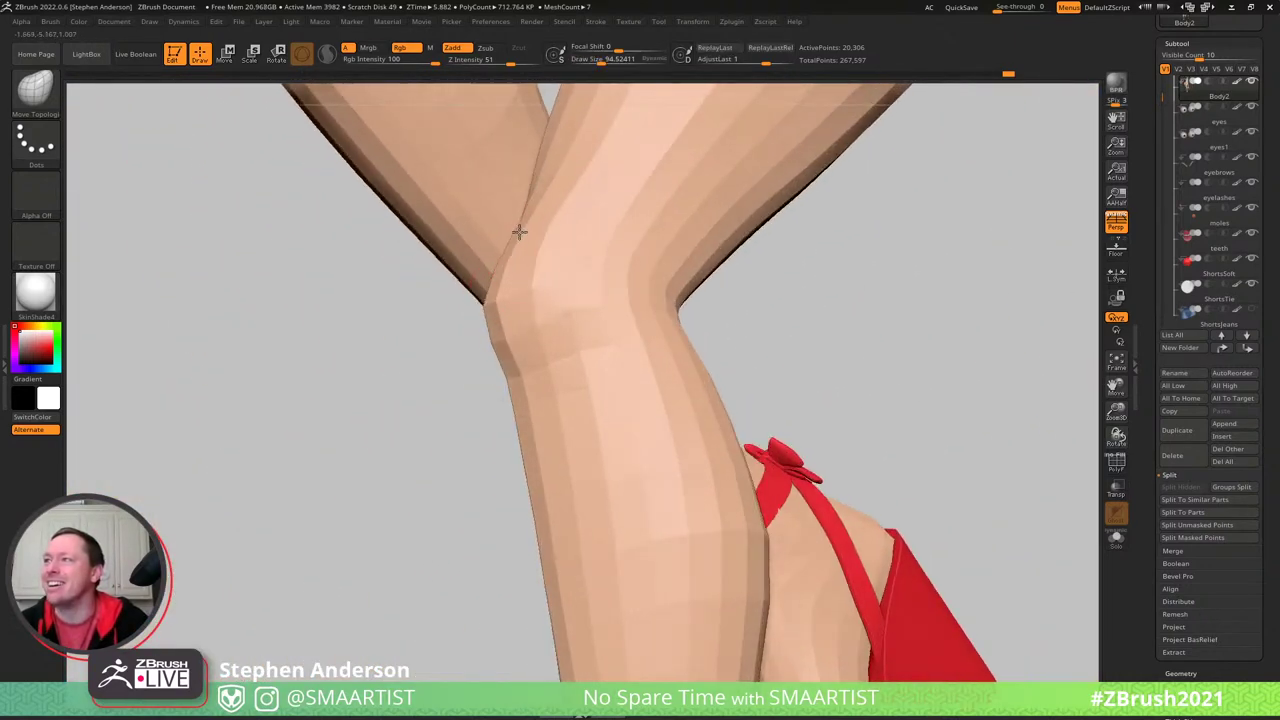
- Refine the front contour of the extended leg's knee, above and below the kneecap, with varying brush sizes
mouse_move(519, 232)
right_down()
mouse_move(509, 263)
mouse_move(520, 247)
right_up()
key(s)
drag(520, 247, 526, 249)
right_drag(526, 249, 453, 348)
right_click(453, 348)
key(s)
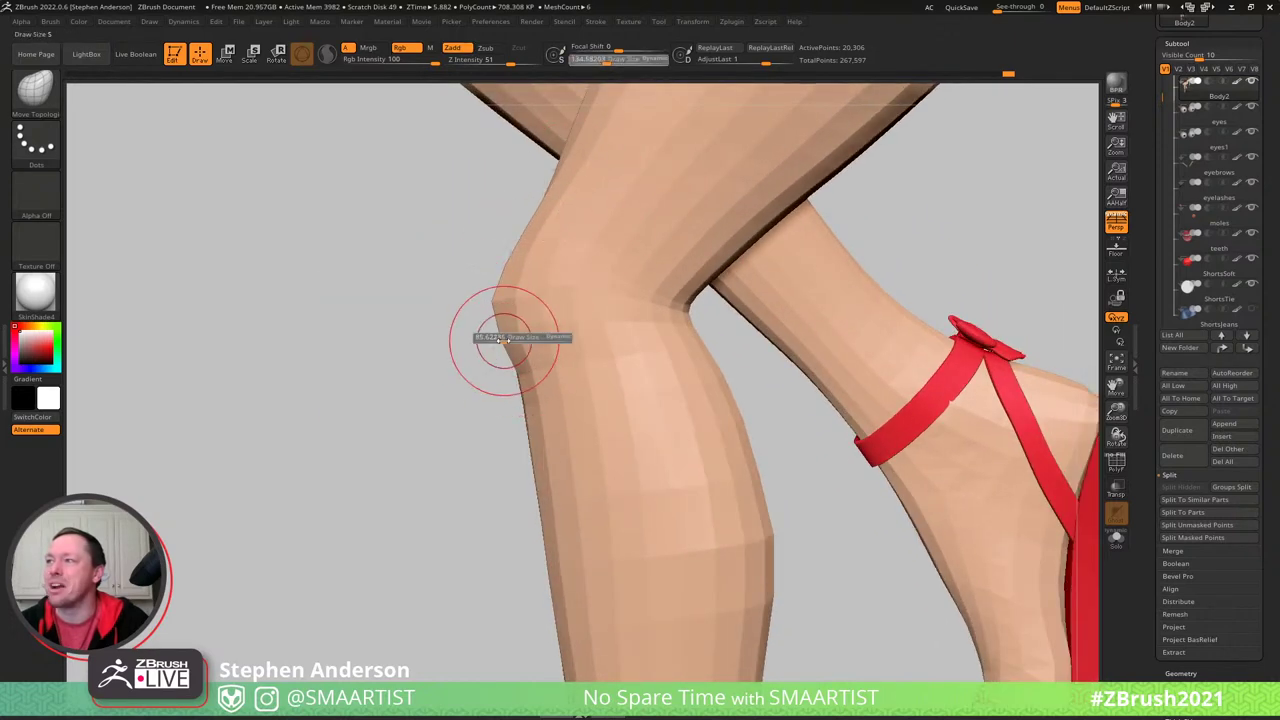
mouse_move(520, 335)
right_down()
mouse_move(531, 337)
mouse_move(500, 343)
mouse_move(549, 346)
mouse_move(449, 334)
mouse_move(467, 305)
right_up()
right_drag(483, 335, 504, 358)
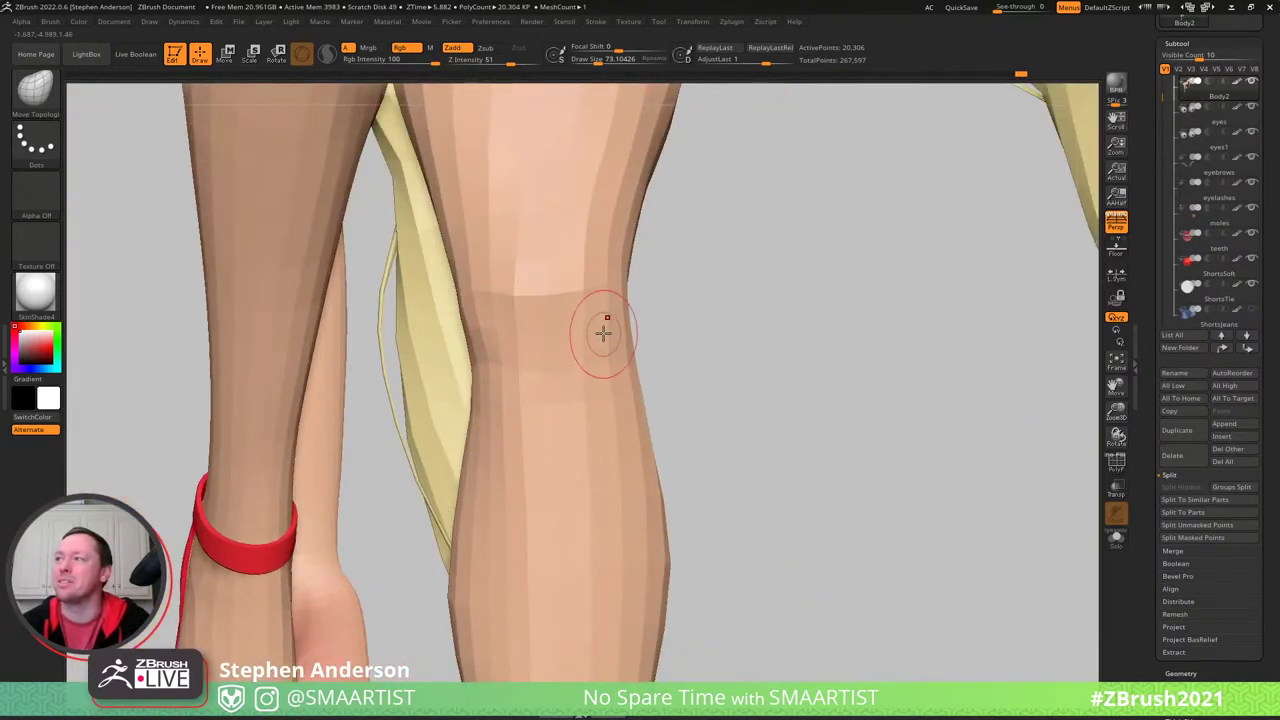
- Shape the sides of the extended leg's knee from the front and smooth the contour above the kneecap from the side
key(s)
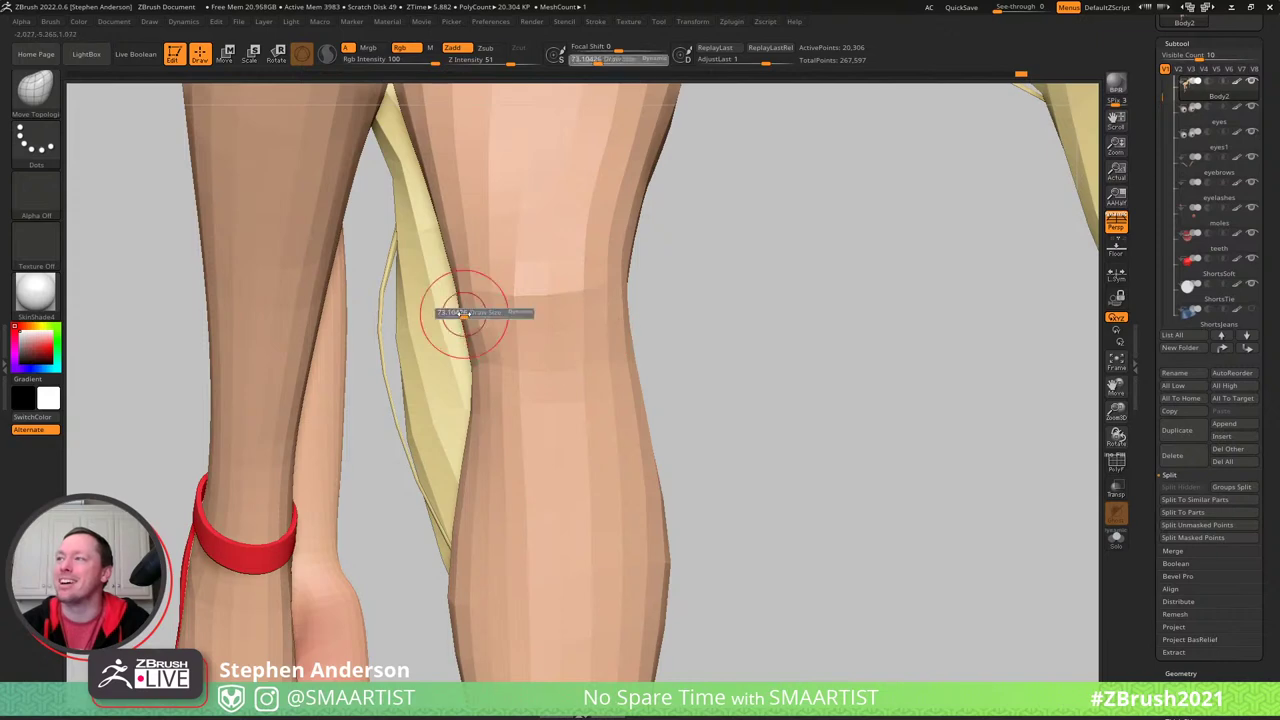
drag(464, 314, 470, 314)
mouse_move(467, 302)
right_down()
mouse_move(534, 309)
mouse_move(509, 286)
right_up()
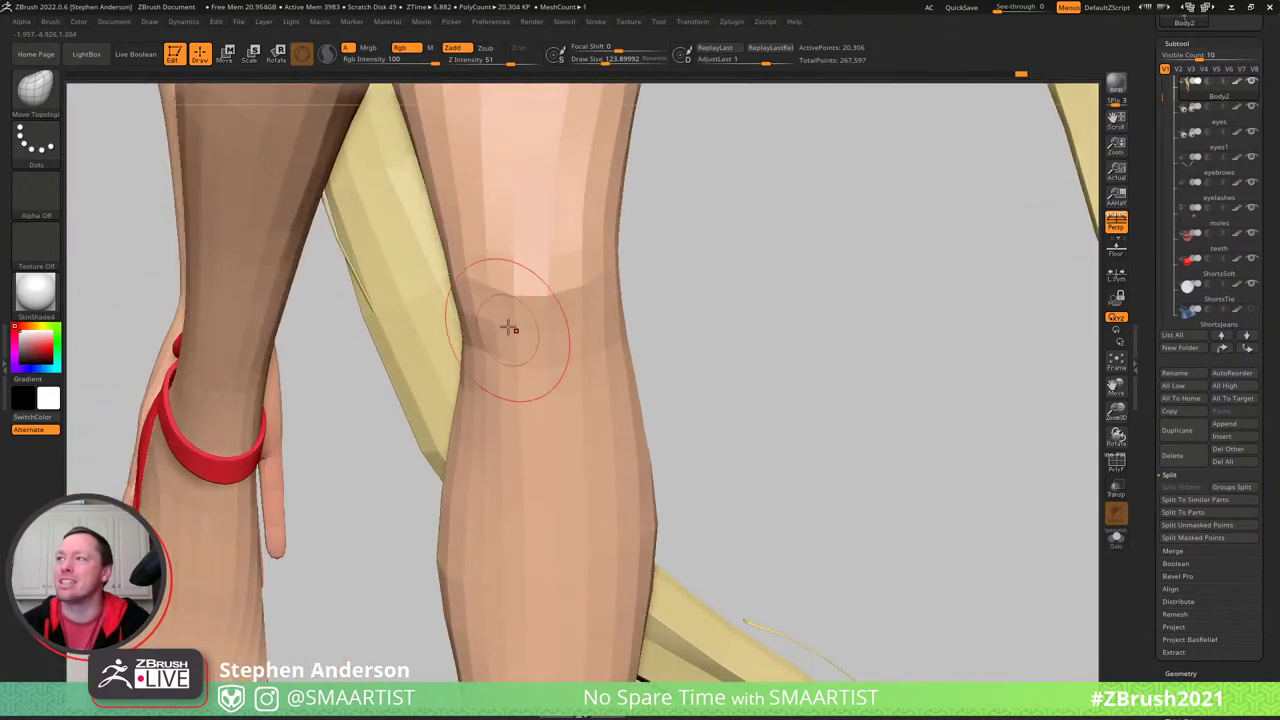
key(s)
drag(476, 318, 470, 318)
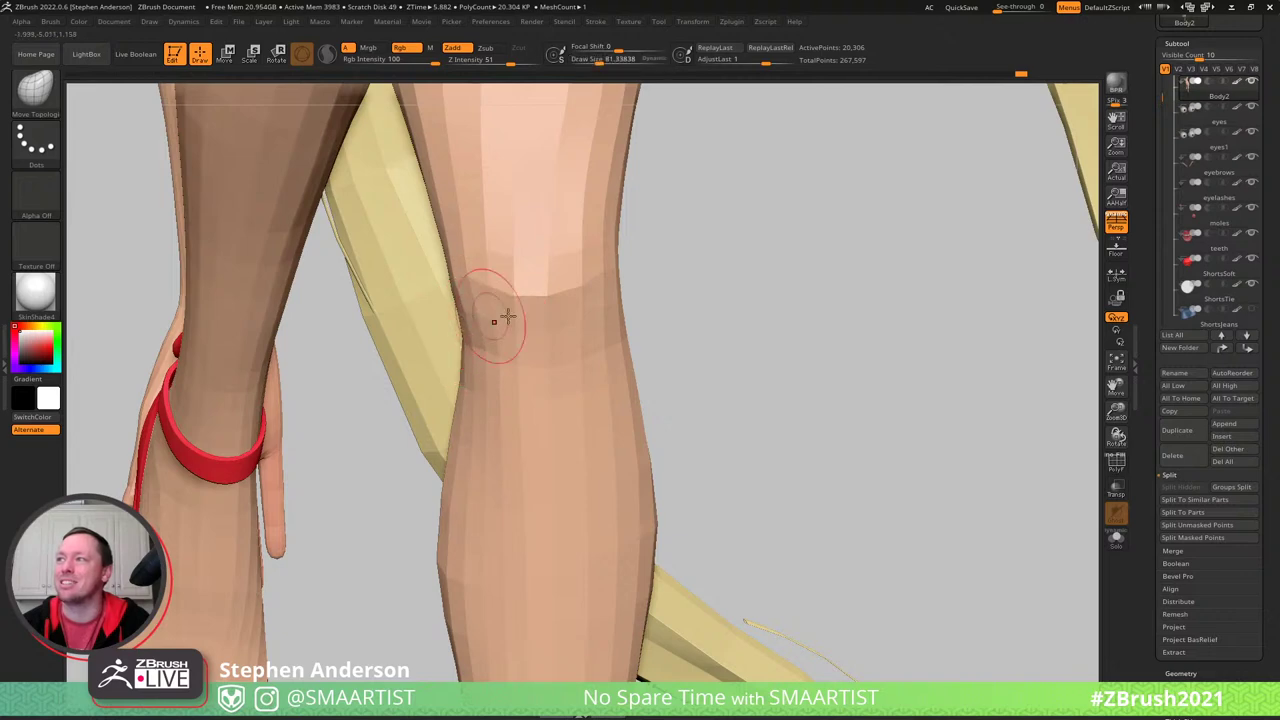
mouse_move(507, 317)
right_down()
mouse_move(606, 289)
mouse_move(543, 280)
mouse_move(597, 249)
right_up()
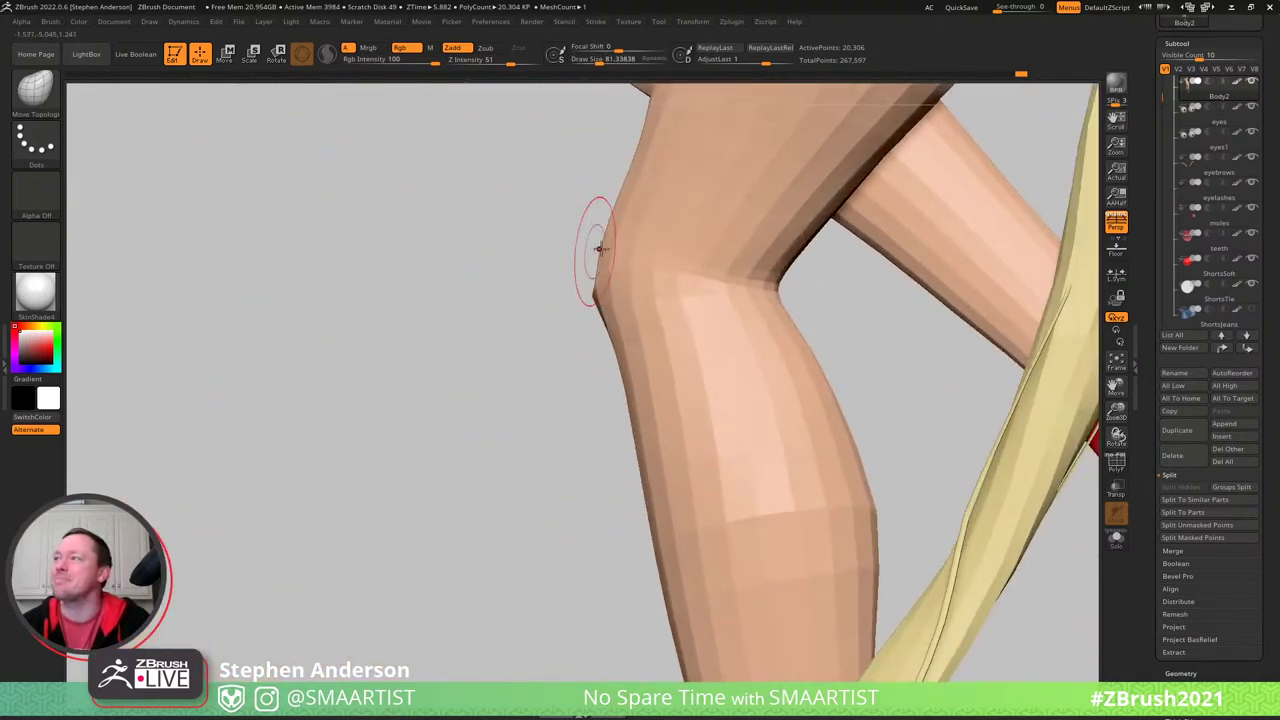
drag(598, 247, 604, 233)
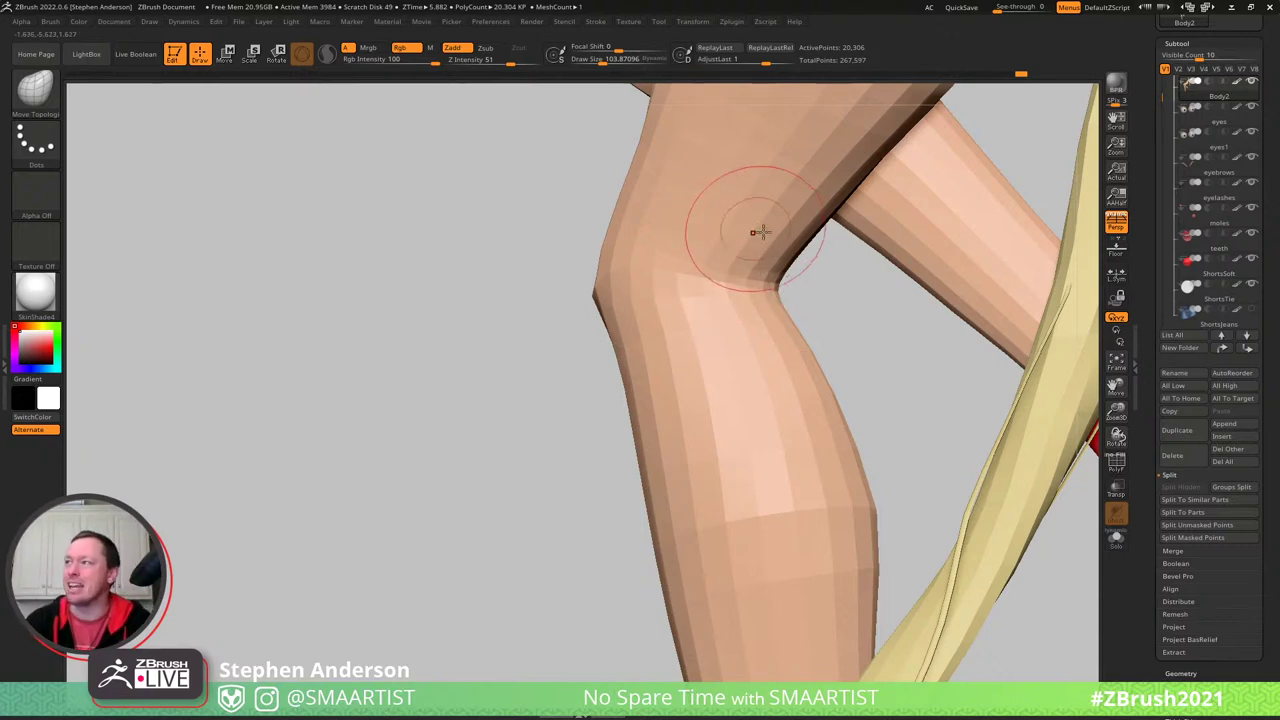
- Show the polyframe and reshape the back of the extended leg's knee with Move Topological at draw size about 151
mouse_move(757, 229)
right_down()
mouse_move(798, 253)
mouse_move(755, 285)
right_up()
key(shift+f)
key(s)
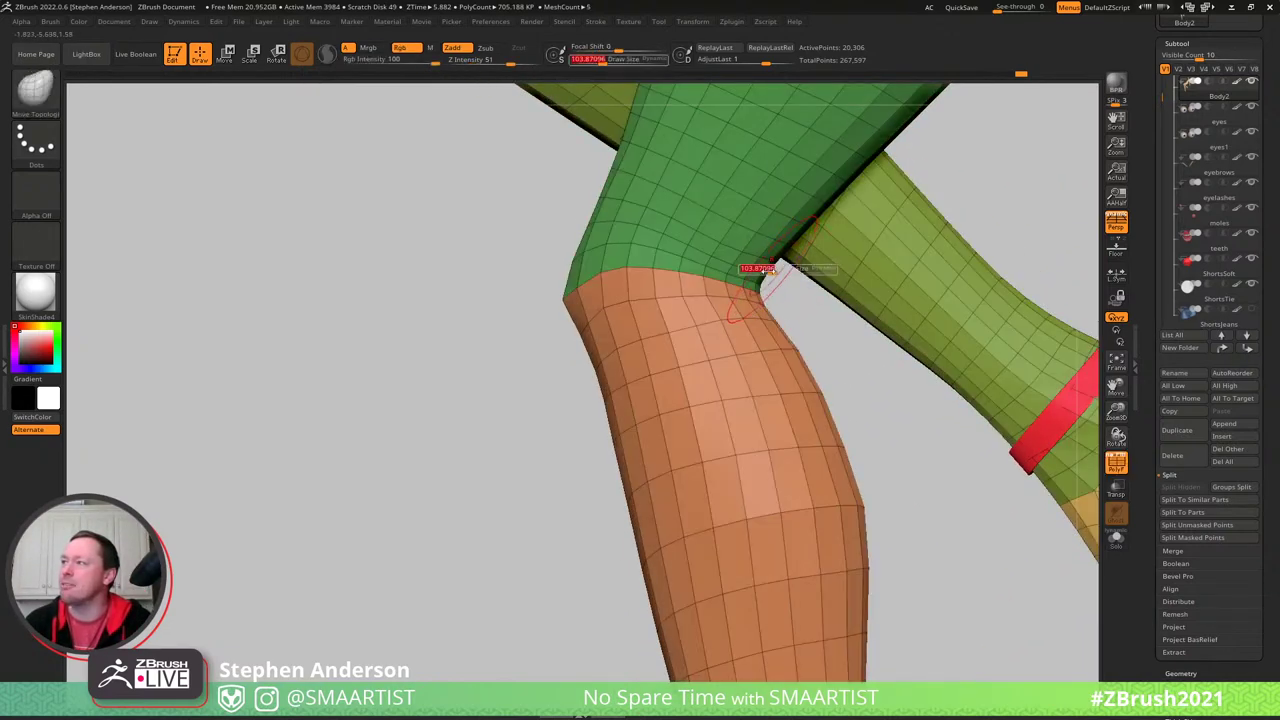
drag(771, 271, 768, 263)
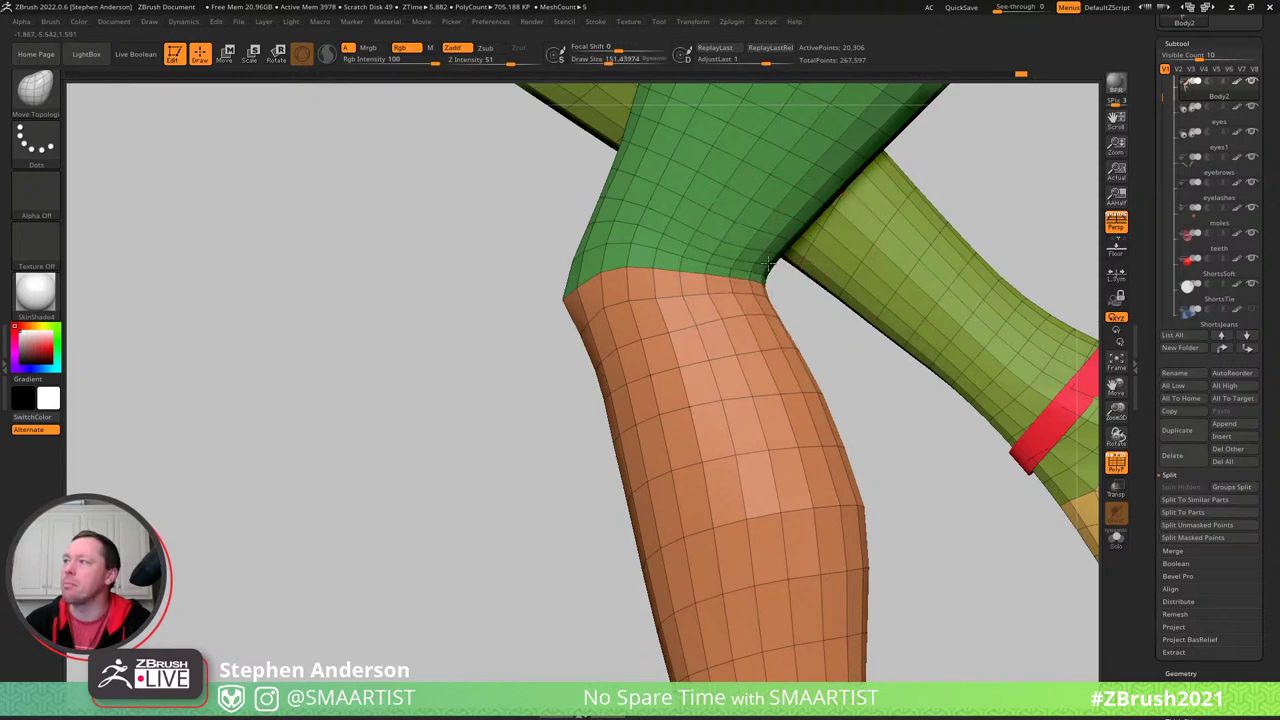
mouse_move(770, 260)
right_down()
mouse_move(800, 262)
mouse_move(734, 261)
right_up()
key(s)
drag(731, 256, 713, 257)
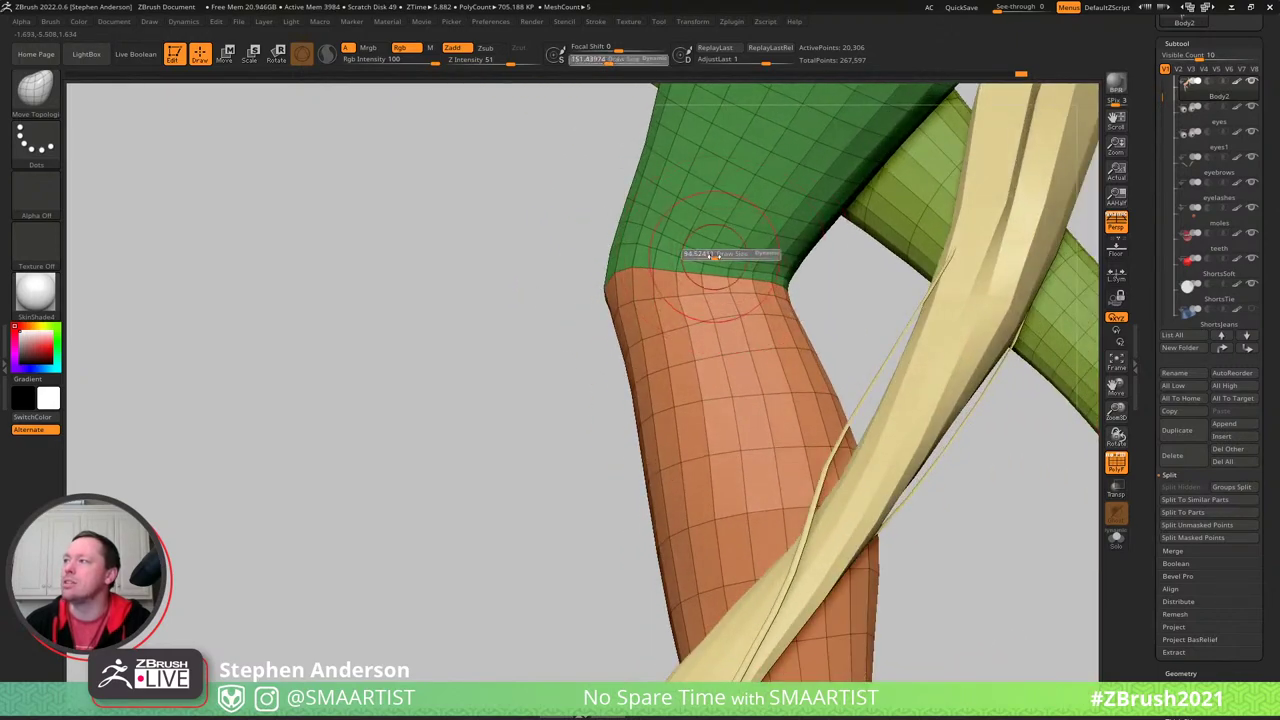
- Adjust the edge flow across the side of the extended leg's knee, using draw sizes about 114 and 73
mouse_move(713, 257)
right_down()
mouse_move(678, 215)
mouse_move(683, 200)
mouse_move(730, 232)
right_up()
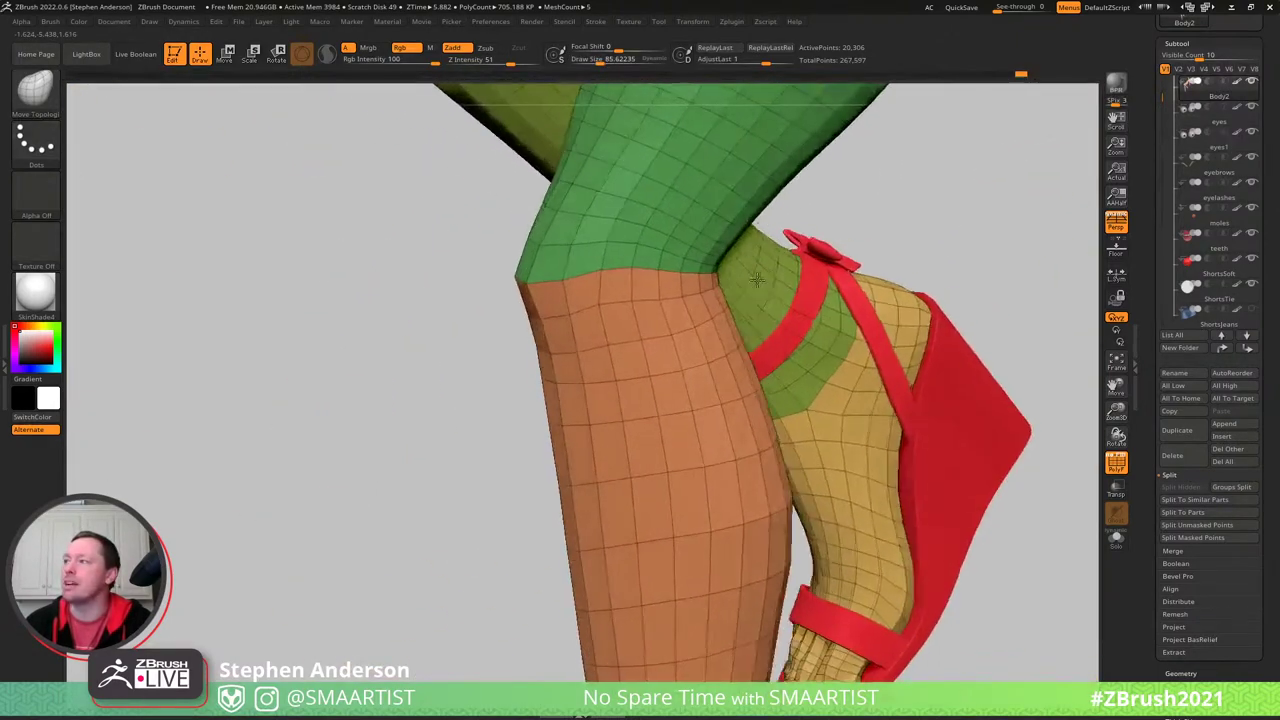
key(s)
drag(716, 239, 724, 238)
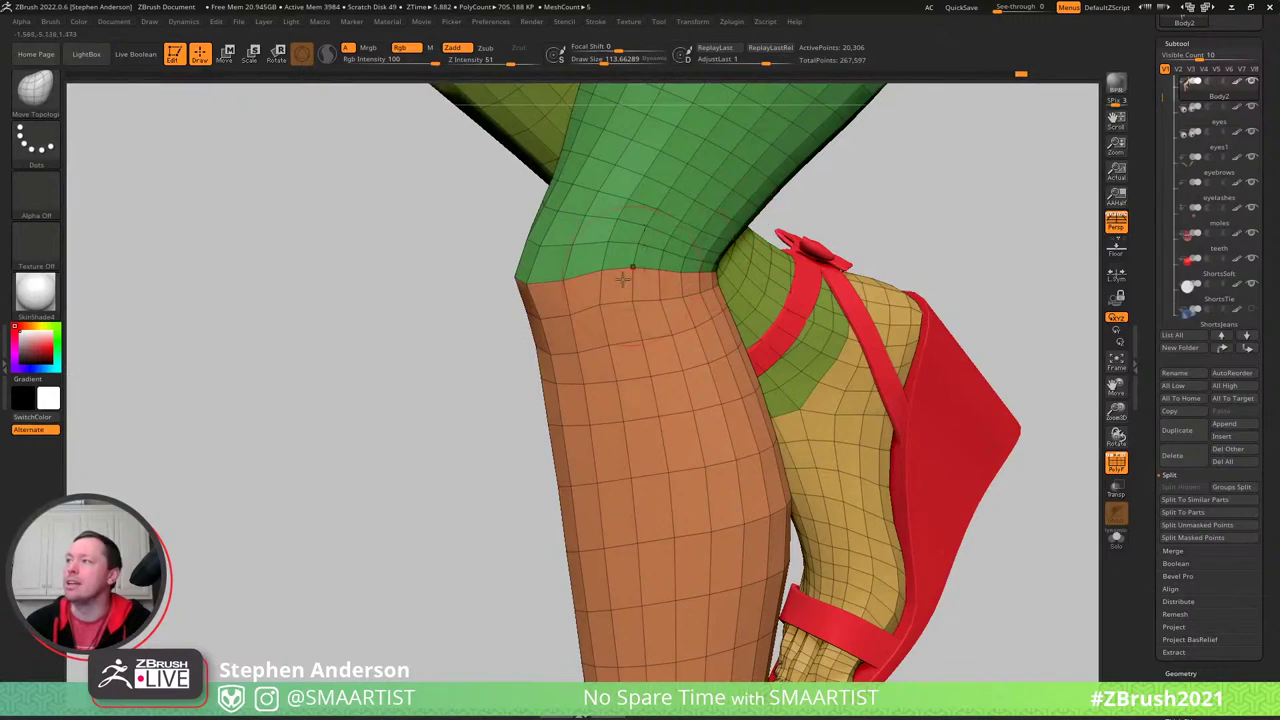
mouse_move(623, 279)
right_down()
mouse_move(700, 268)
mouse_move(606, 257)
mouse_move(618, 263)
right_up()
key(s)
drag(618, 263, 612, 264)
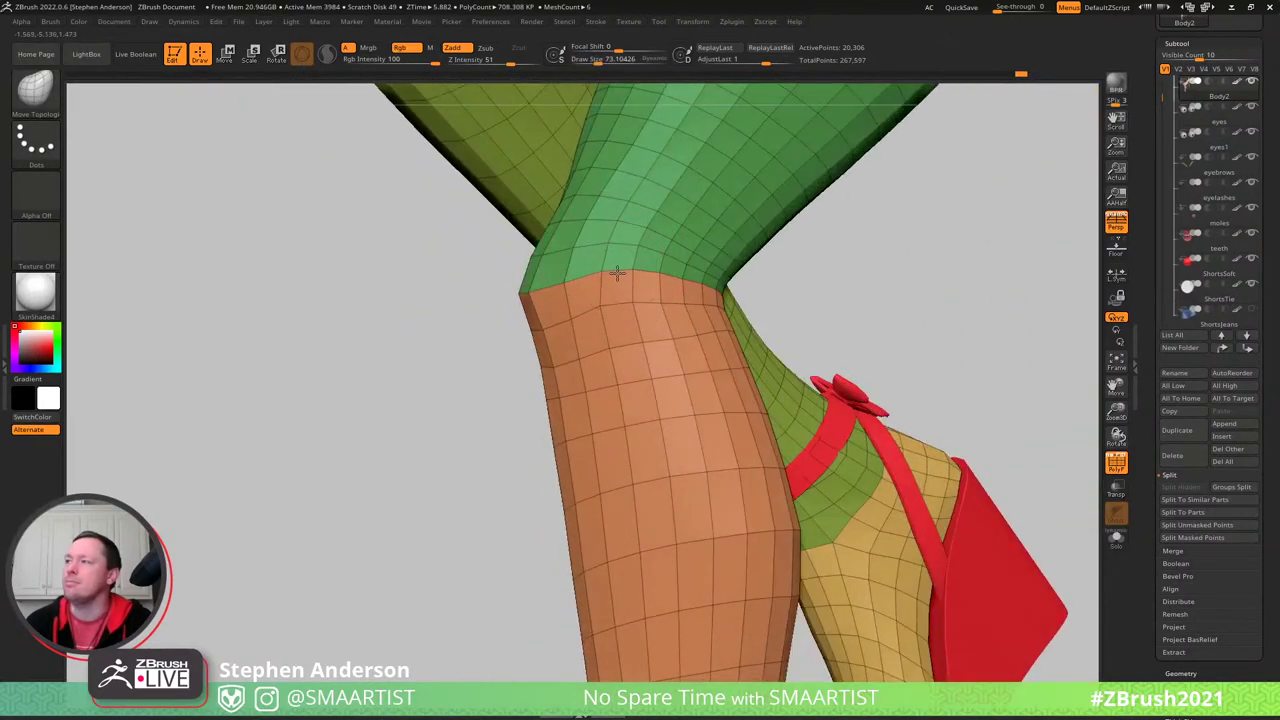
- Smooth the opposite side of the extended leg's knee and lower thigh at draw size about 90
mouse_move(673, 303)
right_down()
mouse_move(694, 286)
mouse_move(729, 291)
mouse_move(531, 306)
mouse_move(588, 288)
mouse_move(530, 284)
mouse_move(467, 252)
right_up()
key(shift)
key(shift)
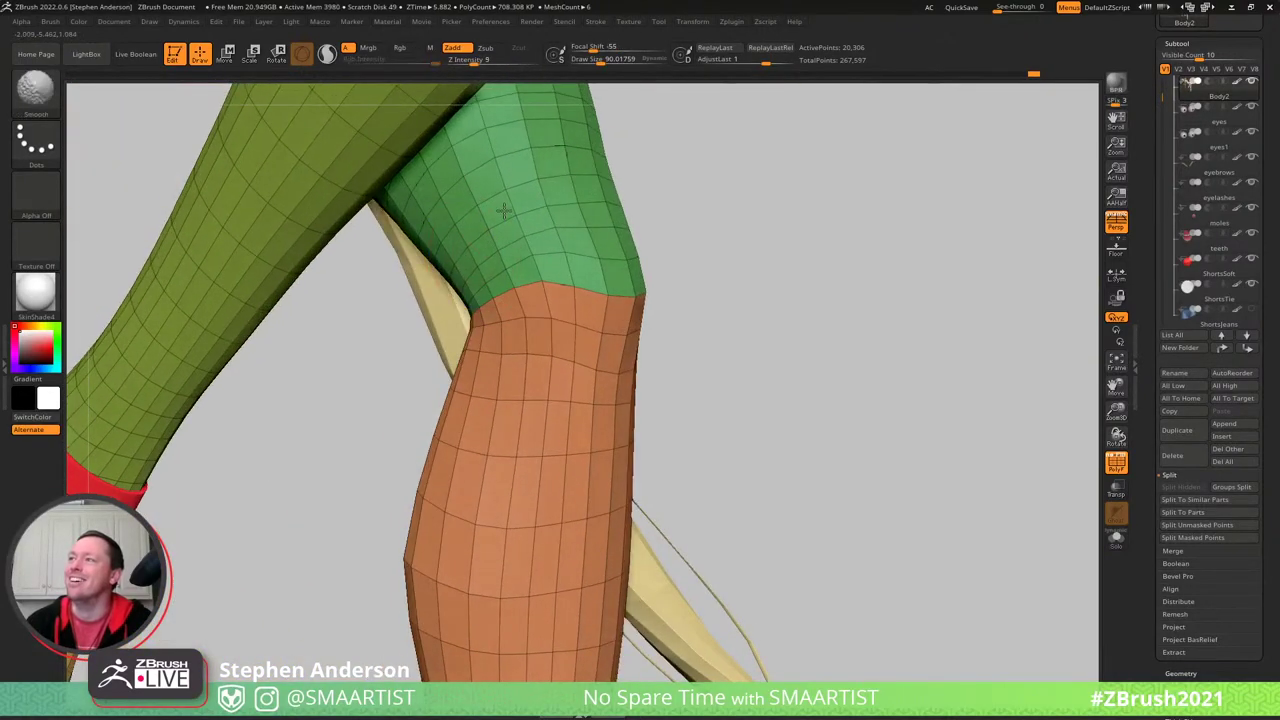
right_drag(505, 212, 547, 204)
mouse_move(620, 146)
ctrl+right_down()
mouse_move(626, 178)
mouse_move(600, 234)
mouse_move(692, 211)
mouse_move(651, 309)
mouse_move(606, 286)
mouse_move(700, 262)
mouse_move(717, 277)
mouse_move(788, 272)
mouse_move(771, 262)
mouse_move(905, 232)
mouse_move(968, 196)
ctrl+right_up()
key(shift)
key(shift)
key(shift)
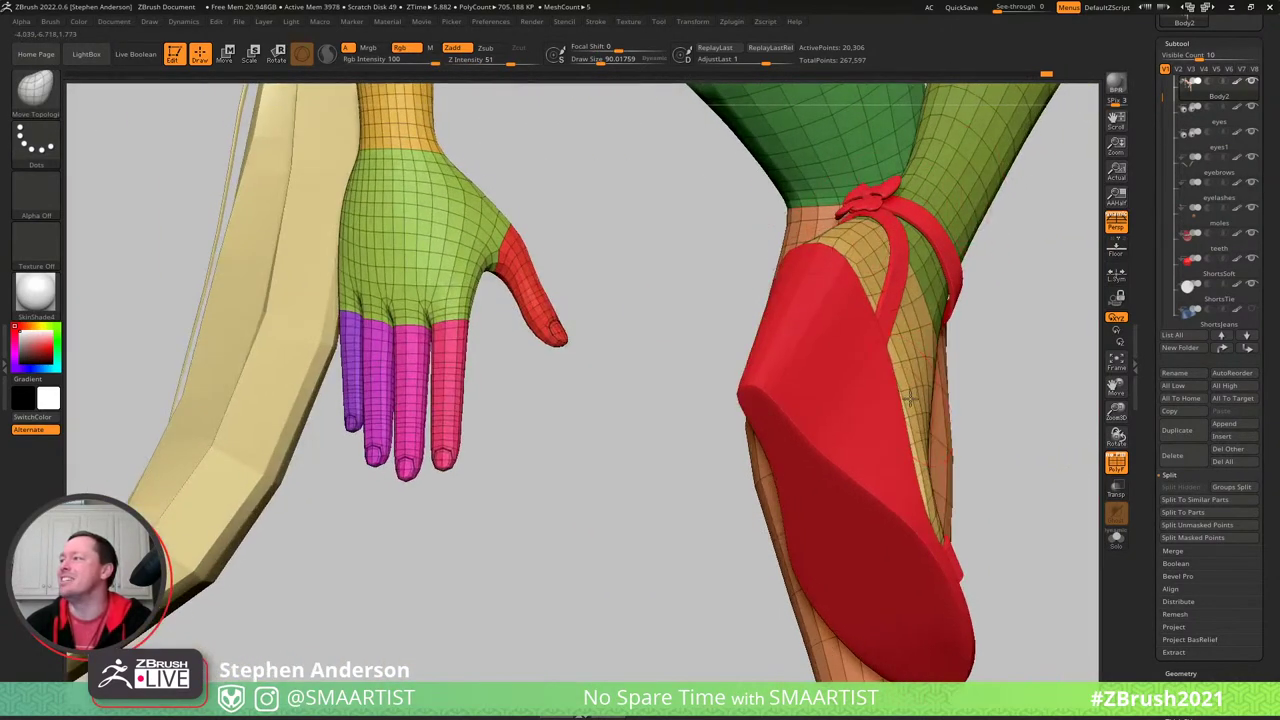
- Switch from the body to the earrings1 subtool and display its polyframe
right_drag(908, 398, 810, 288)
key(shift+f)
ctrl+right_drag(869, 326, 745, 349)
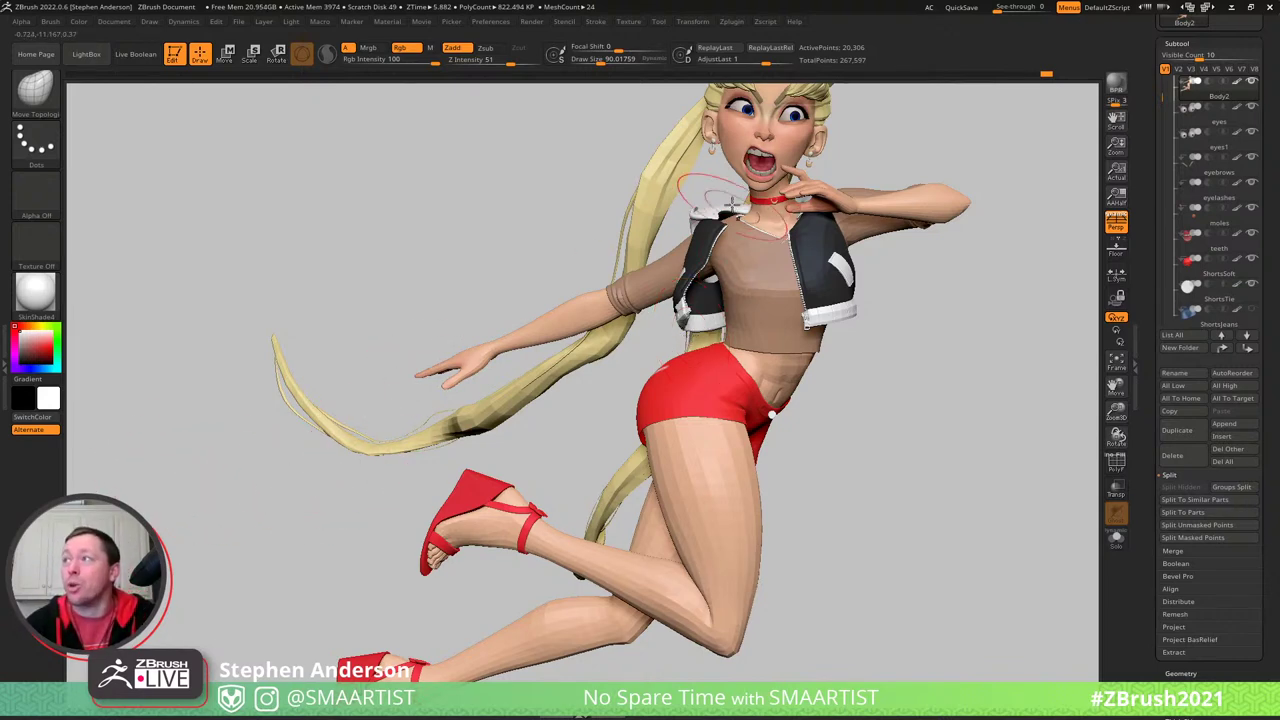
alt+right_drag(728, 132, 440, 345)
alt+click(548, 432)
key(shift+f)
right_drag(440, 345, 600, 316)
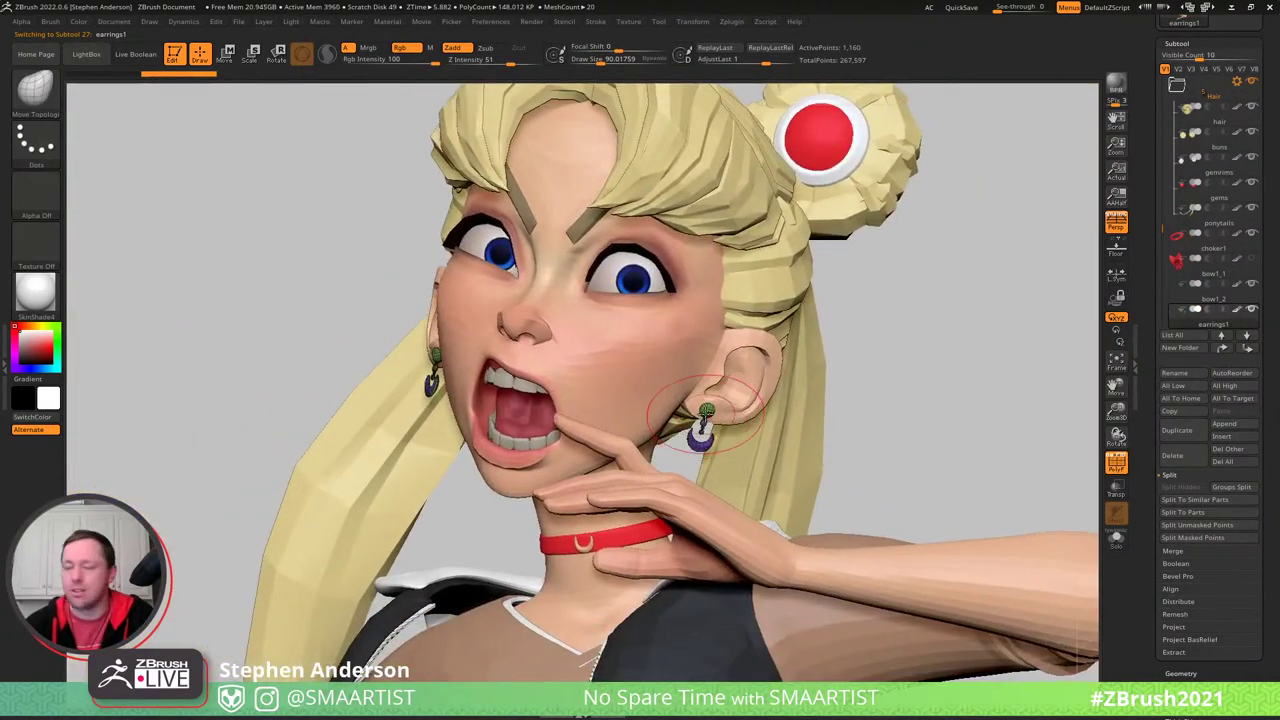
- Rotate the whole earring at the earlobe with the transform gizmo so its crescent swings away from the face
right_drag(707, 415, 745, 408)
mouse_move(800, 368)
ctrl+mouse_down()
mouse_move(698, 362)
mouse_move(663, 511)
mouse_move(800, 440)
ctrl+mouse_up()
mouse_move(420, 380)
right_down()
mouse_move(500, 382)
mouse_move(522, 445)
right_up()
right_drag(420, 352, 478, 348)
key(w)
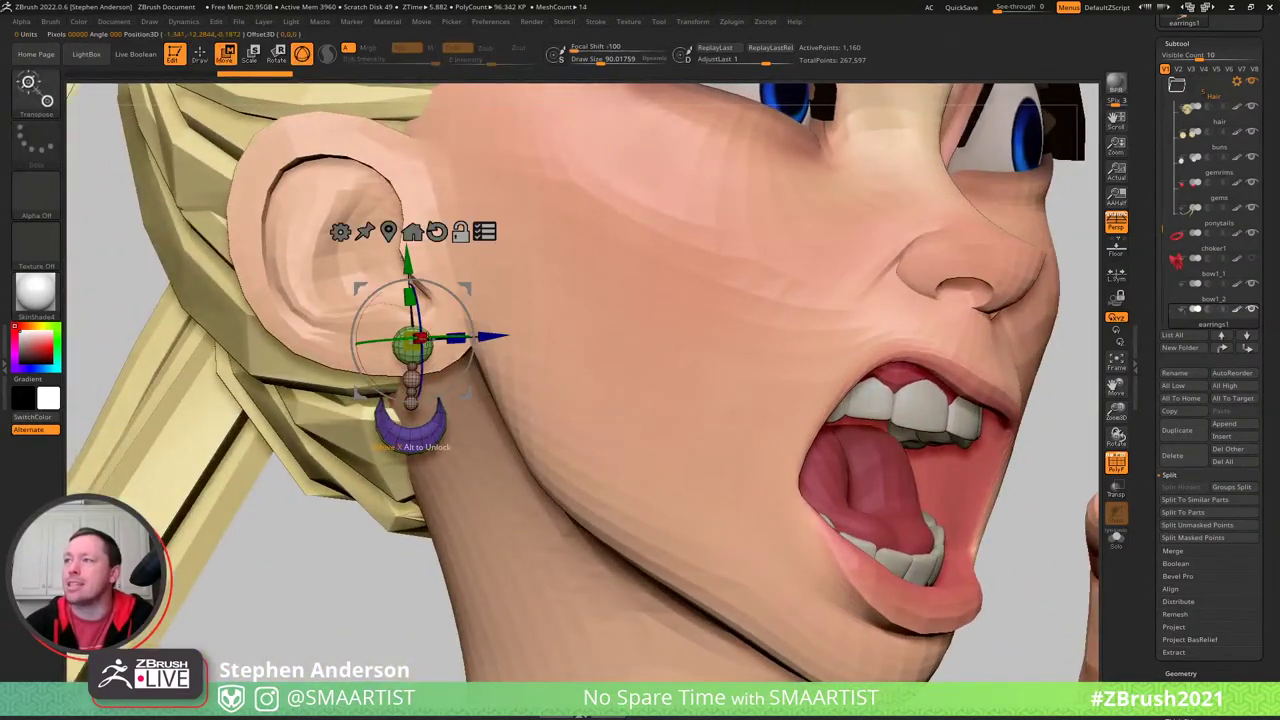
drag(451, 305, 476, 320)
right_drag(476, 320, 467, 293)
right_drag(353, 461, 412, 432)
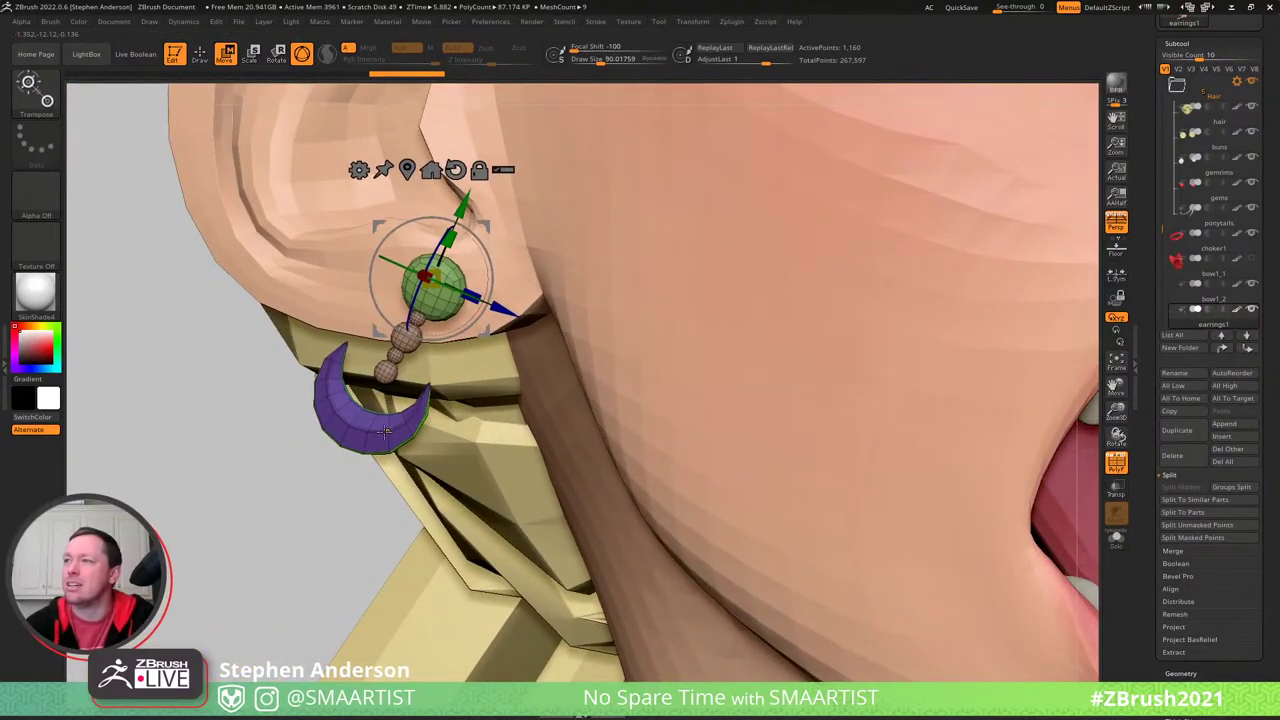
- Mask the earring's stud and all its beads with a lasso mask, leaving only the crescent free
key(ctrl)
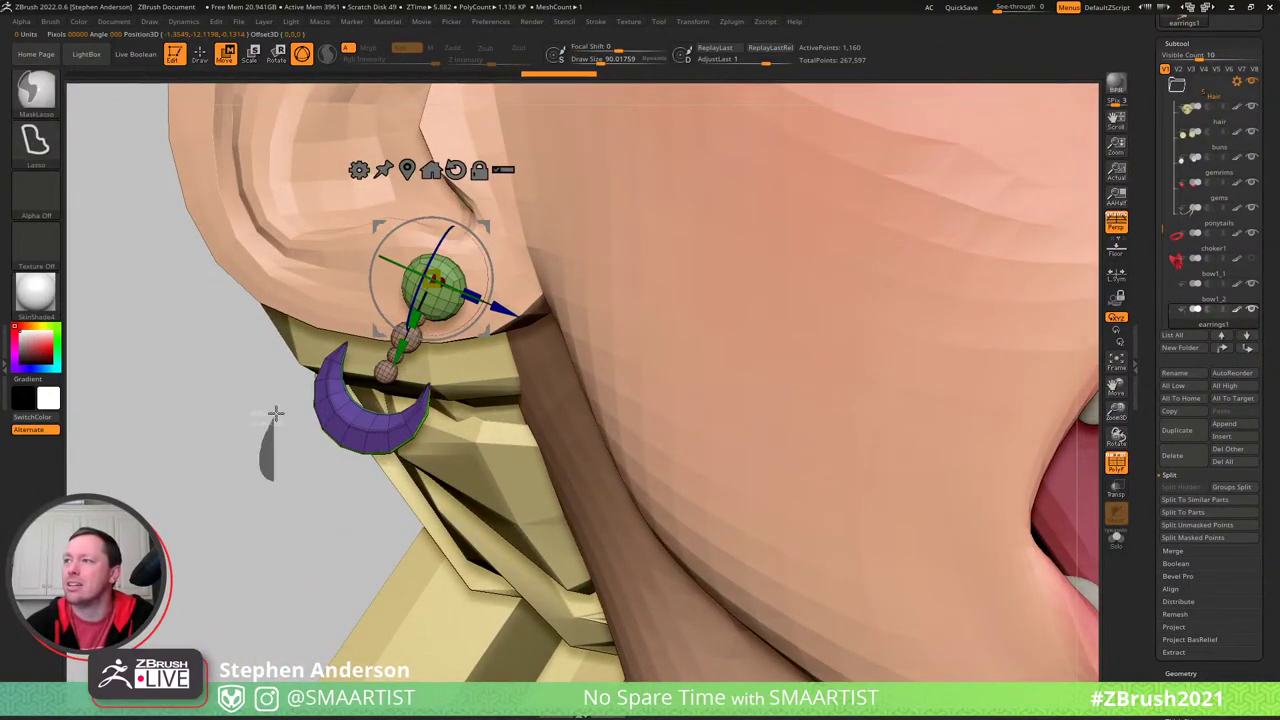
ctrl+drag(275, 413, 343, 330)
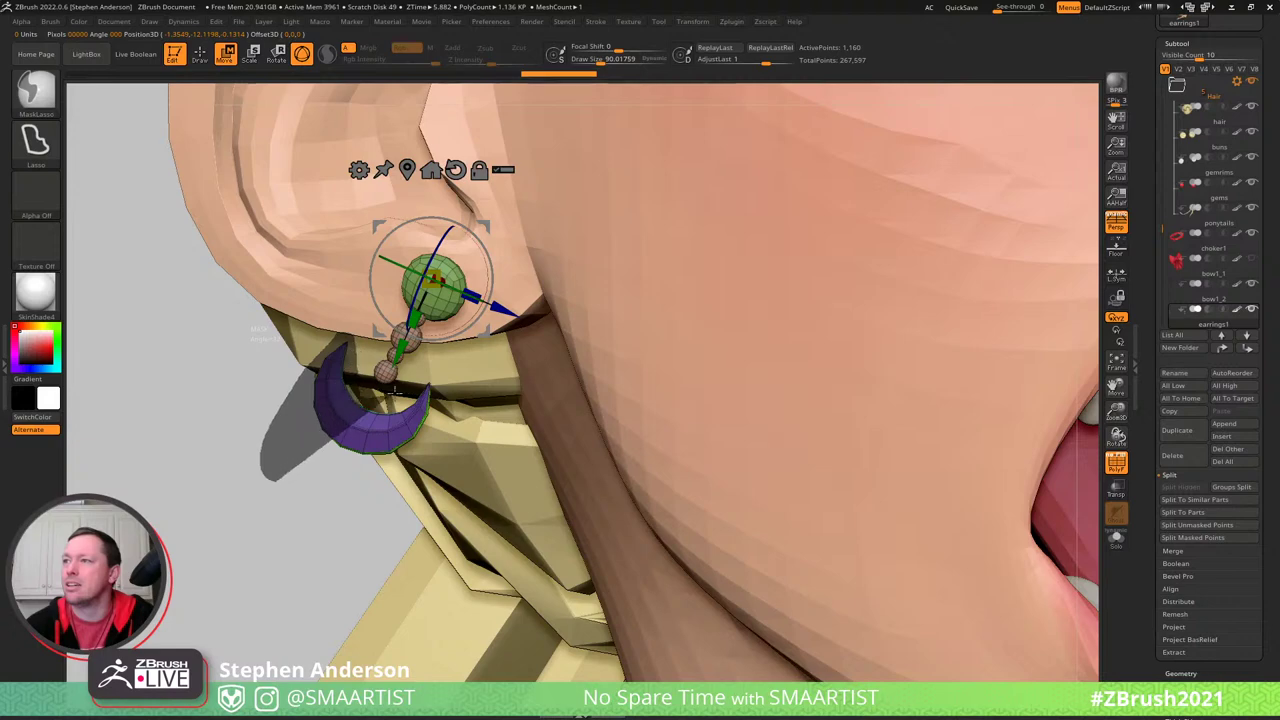
mouse_move(395, 392)
ctrl+mouse_down()
mouse_move(484, 457)
mouse_move(200, 483)
mouse_move(212, 482)
ctrl+mouse_up()
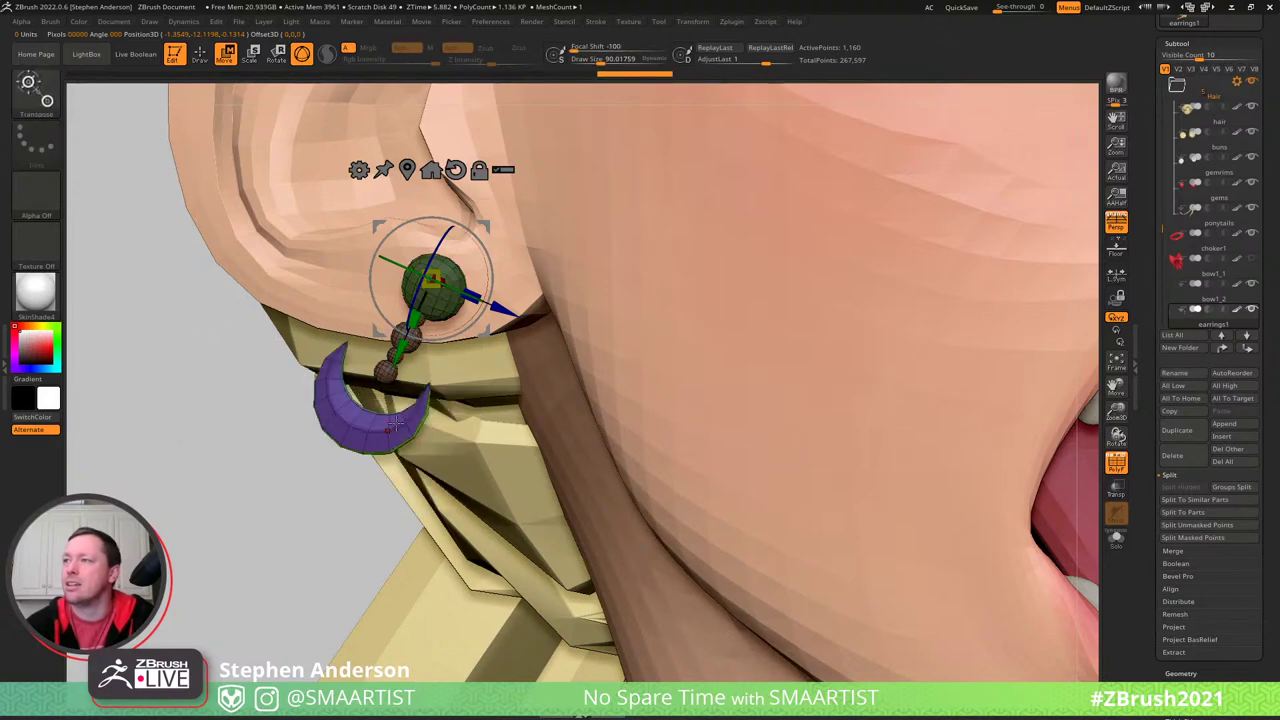
alt+right_drag(420, 356, 511, 434)
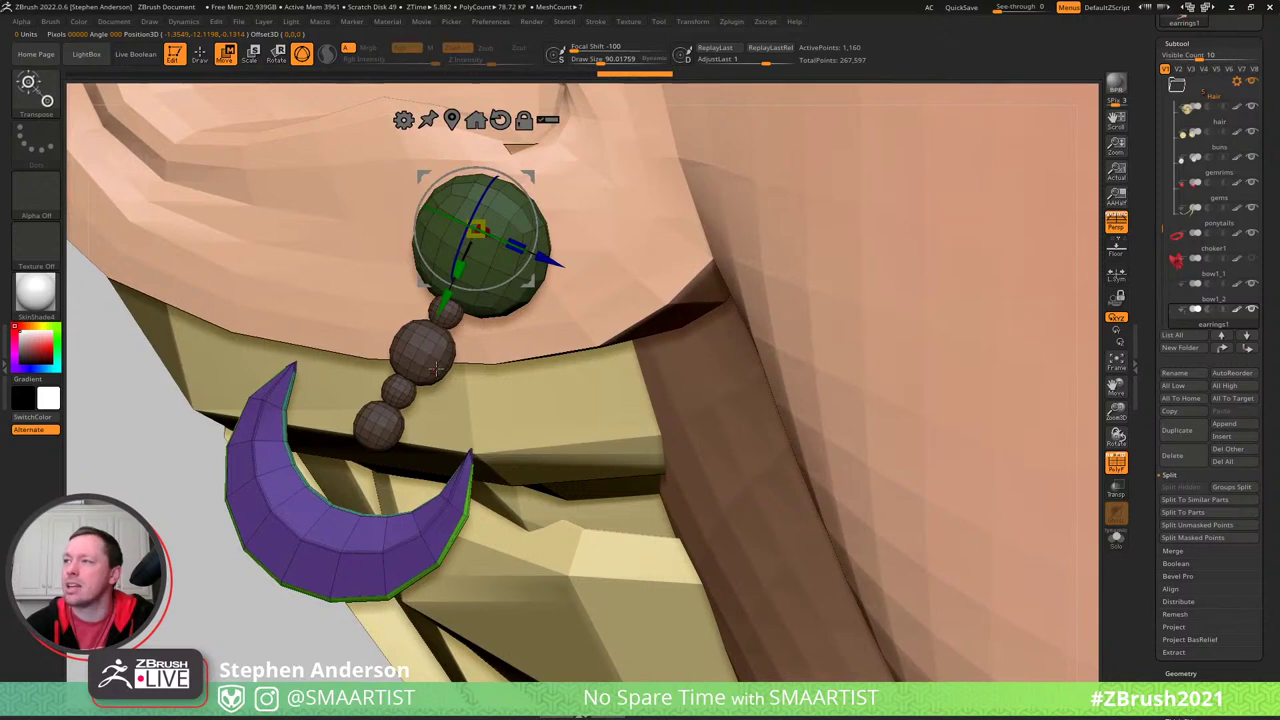
- Isolate the lower three beads and crescent, free them from the mask, and restore the full earring's visibility
key(q)
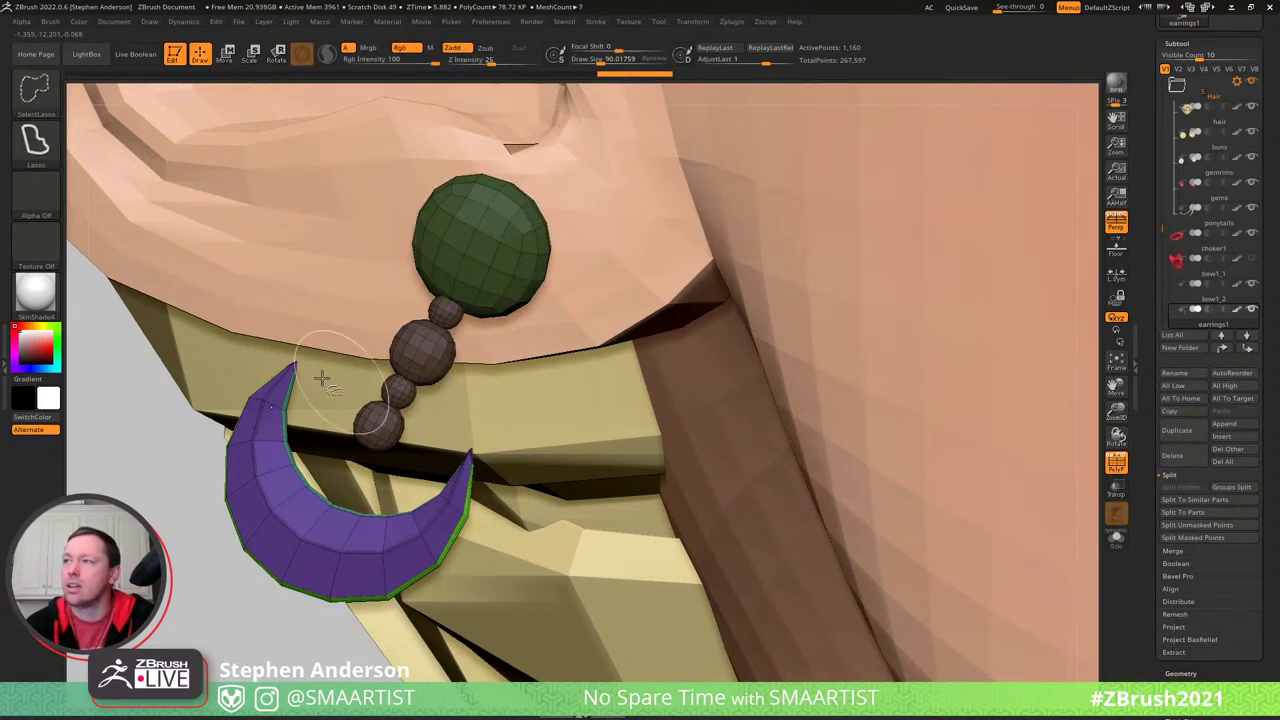
mouse_move(181, 381)
ctrl+alt+shift+mouse_down()
mouse_move(405, 325)
mouse_move(176, 599)
mouse_move(92, 568)
ctrl+alt+shift+mouse_up()
ctrl+shift+drag(130, 480, 125, 490)
ctrl+shift+click(213, 568)
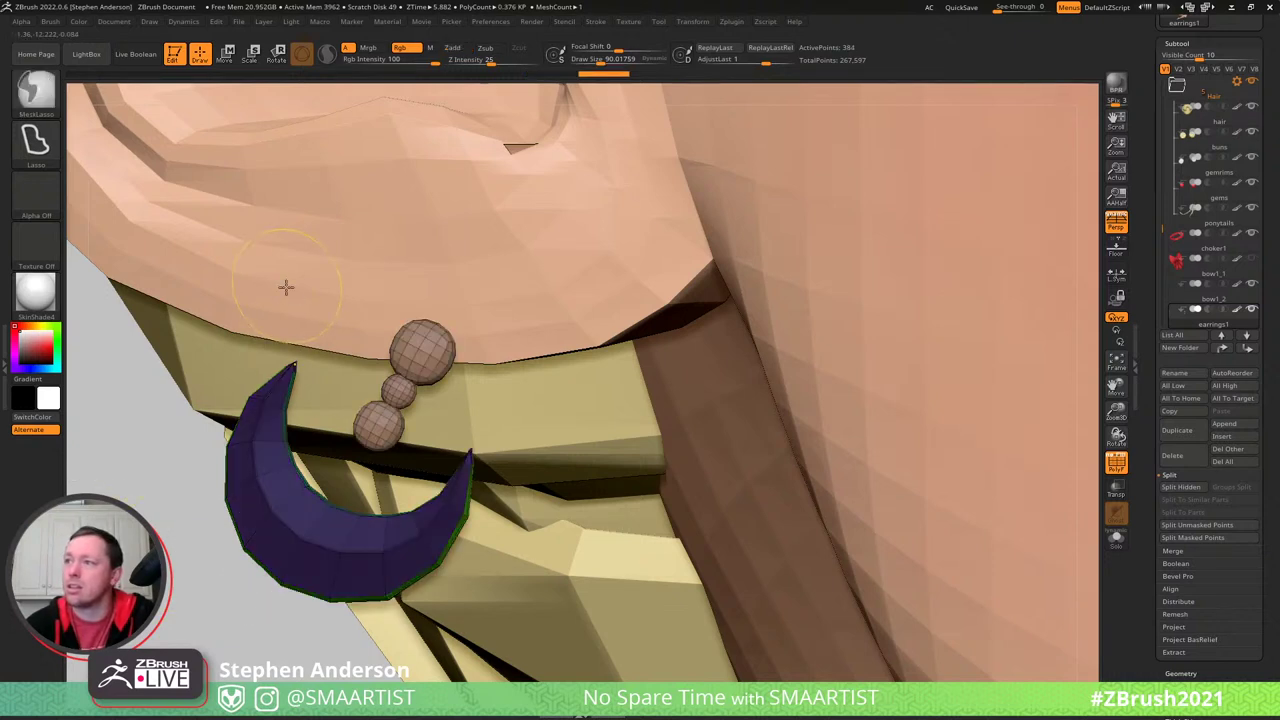
mouse_move(290, 287)
ctrl+alt+mouse_down()
mouse_move(436, 655)
mouse_move(500, 290)
ctrl+alt+mouse_up()
ctrl+shift+click(155, 502)
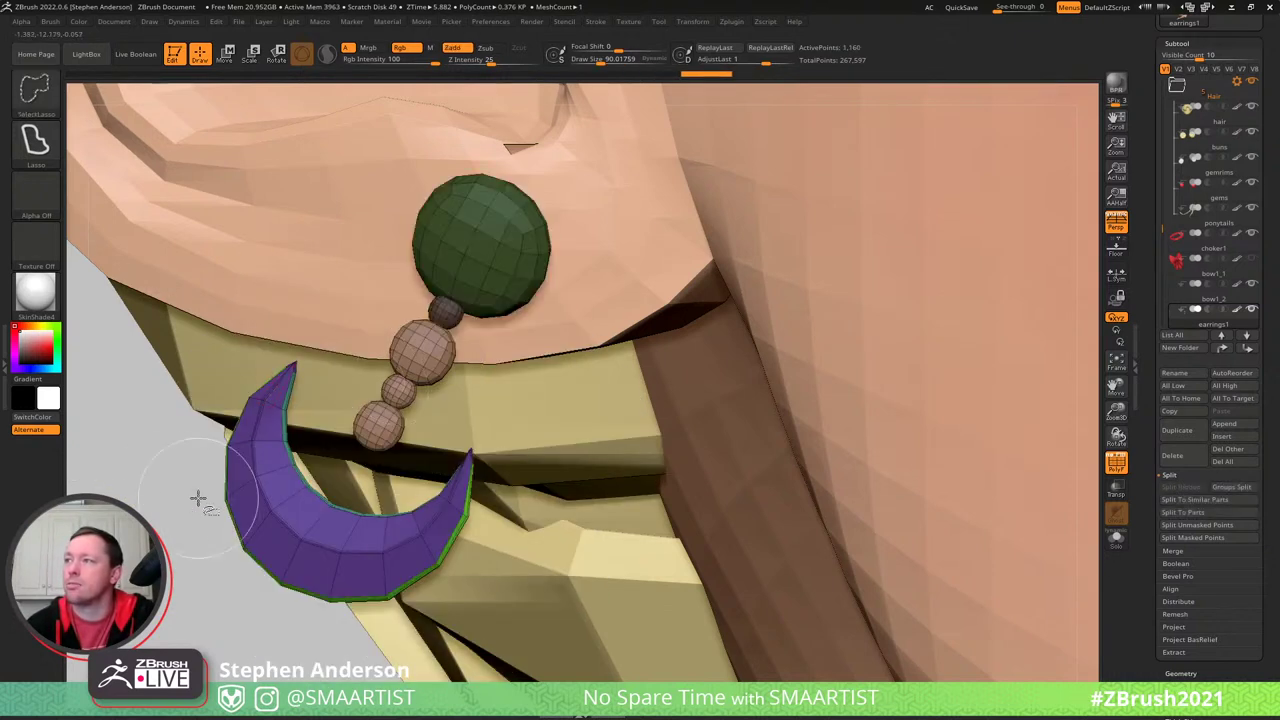
- Center the gizmo on the large upper bead and rotate the unmasked lower beads and crescent around it
key(w)
alt+click(427, 336)
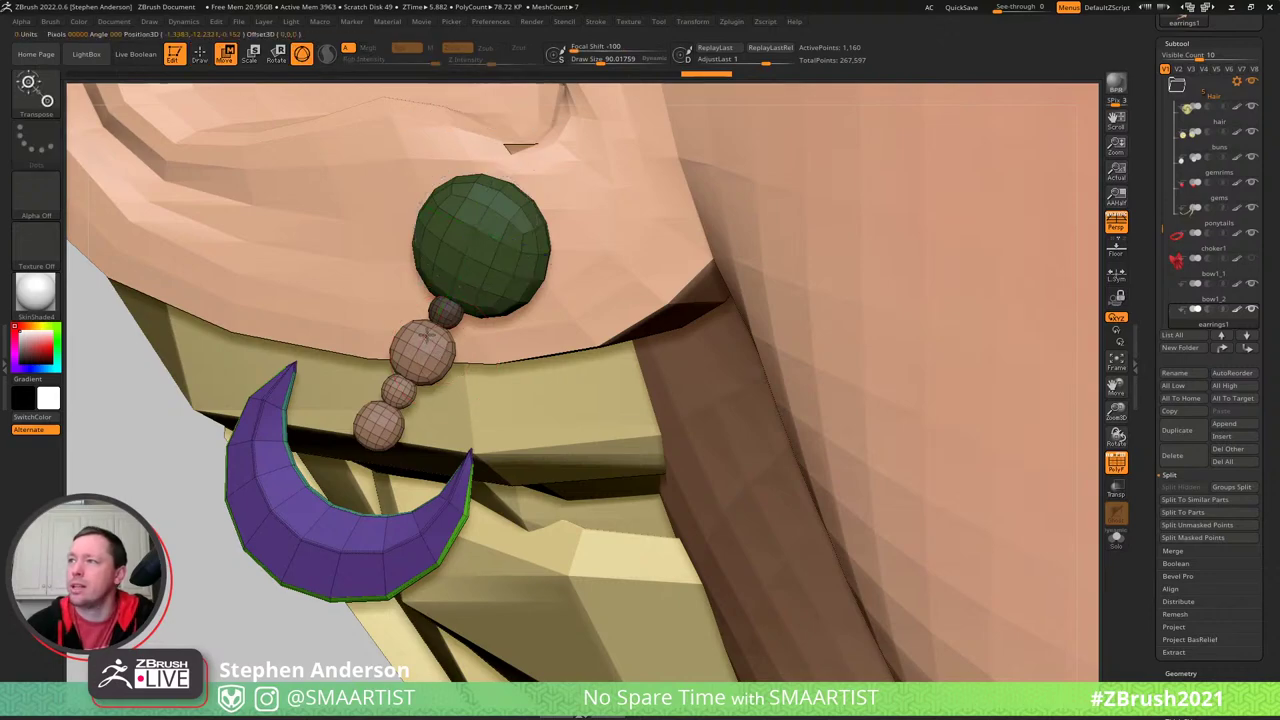
drag(471, 291, 477, 297)
drag(372, 400, 317, 374)
- Add the large upper bead to the mask and rotate the remaining two beads and crescent further outward
key(ctrl+shift)
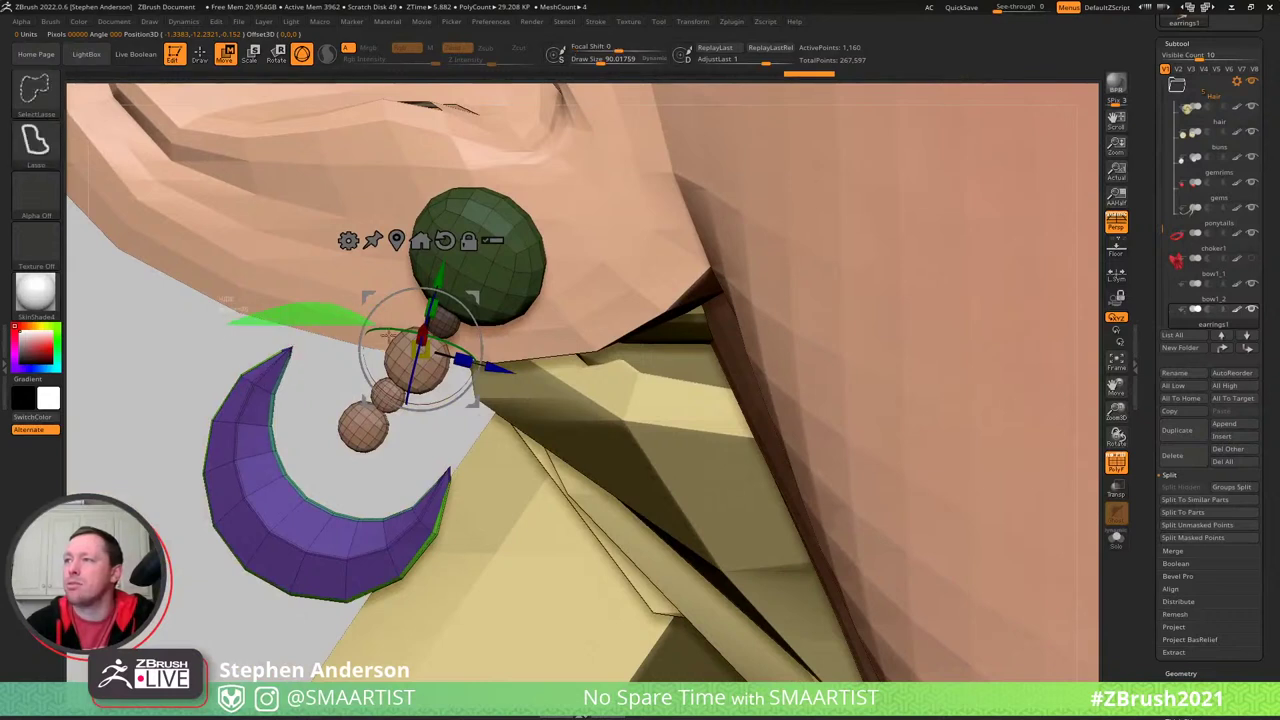
mouse_move(228, 320)
ctrl+shift+mouse_down()
mouse_move(500, 350)
mouse_move(381, 334)
ctrl+shift+mouse_up()
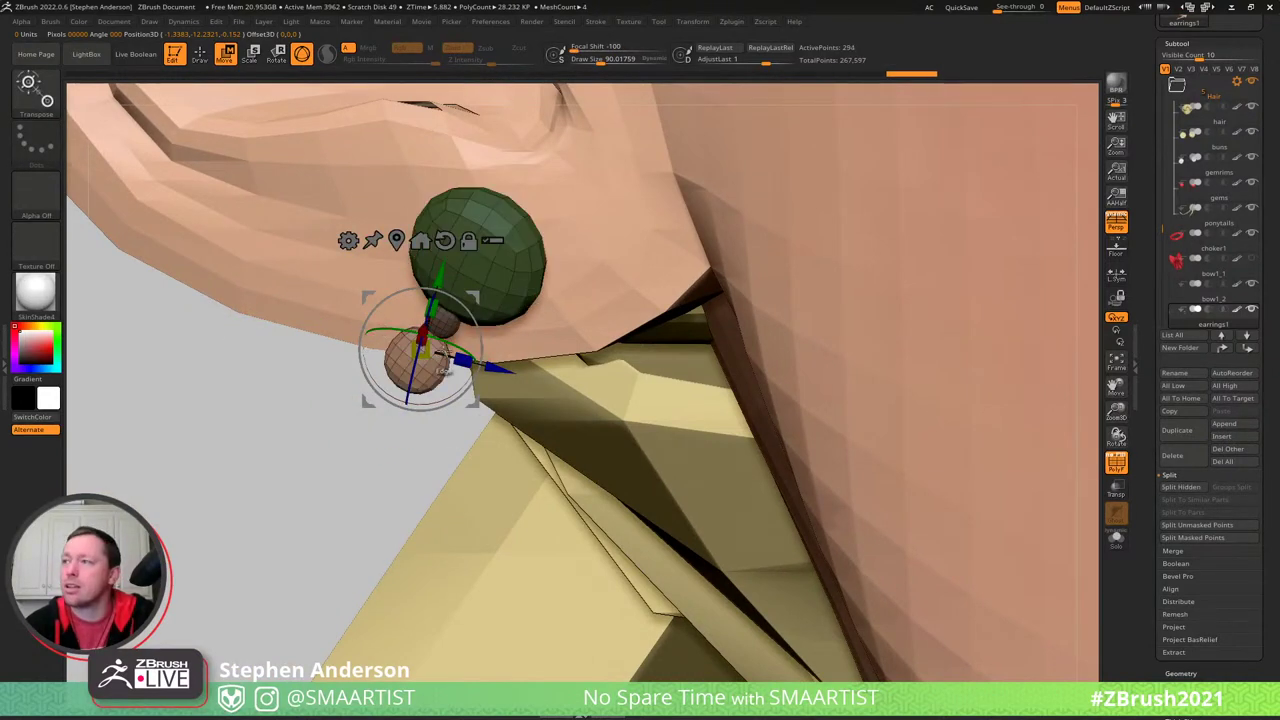
ctrl+shift+click(280, 451)
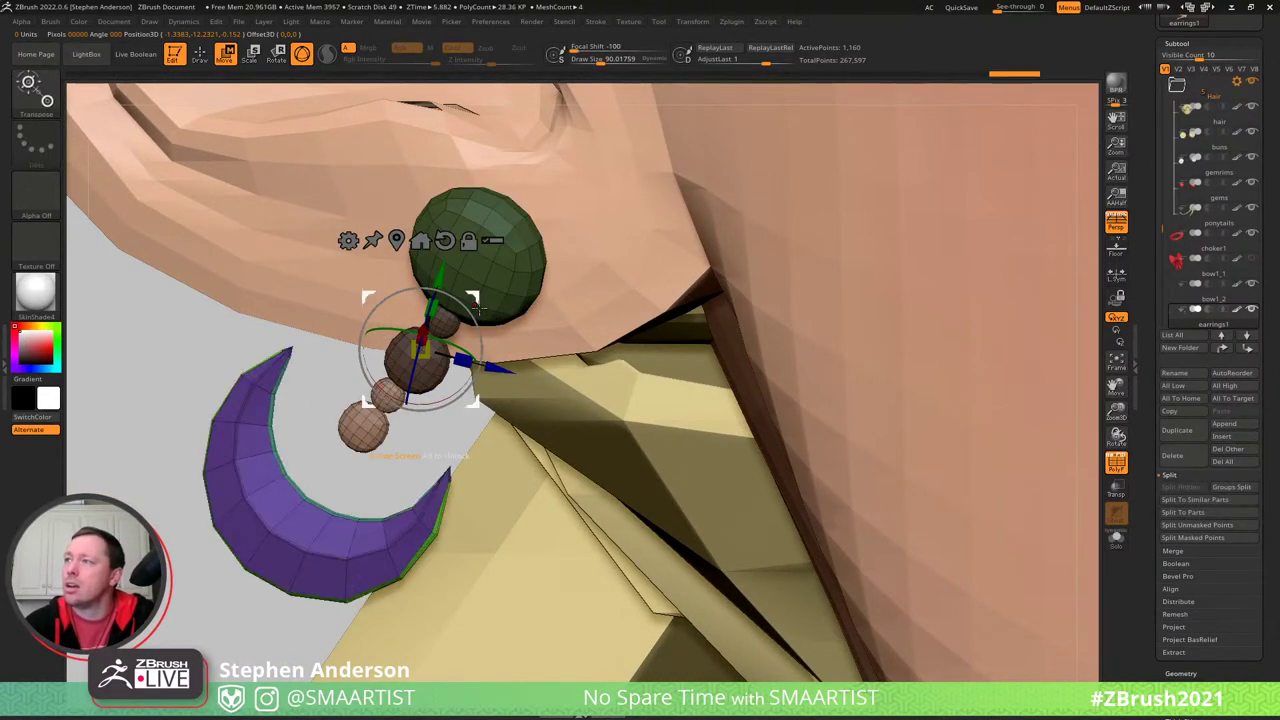
mouse_move(477, 305)
alt+mouse_down()
mouse_move(447, 335)
mouse_move(437, 327)
alt+mouse_up()
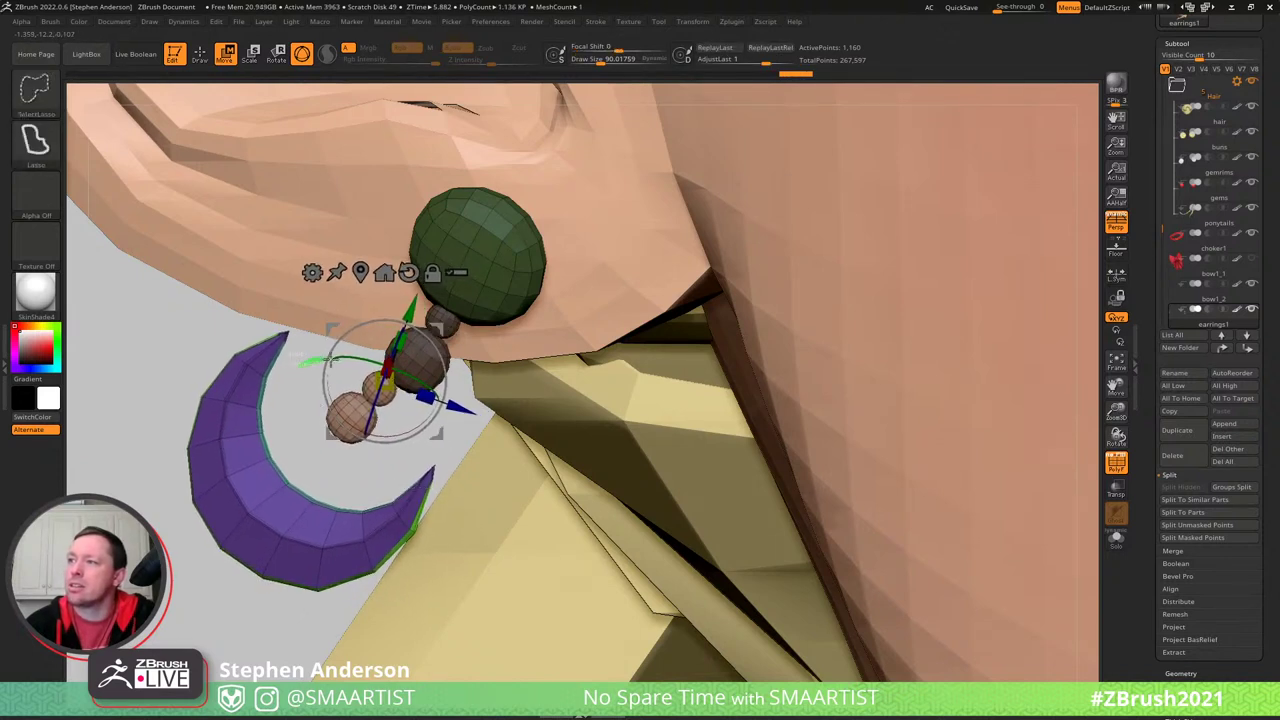
- Mask the small bead below the large one and rotate the last bead and crescent further outward
ctrl+shift+drag(352, 332, 359, 353)
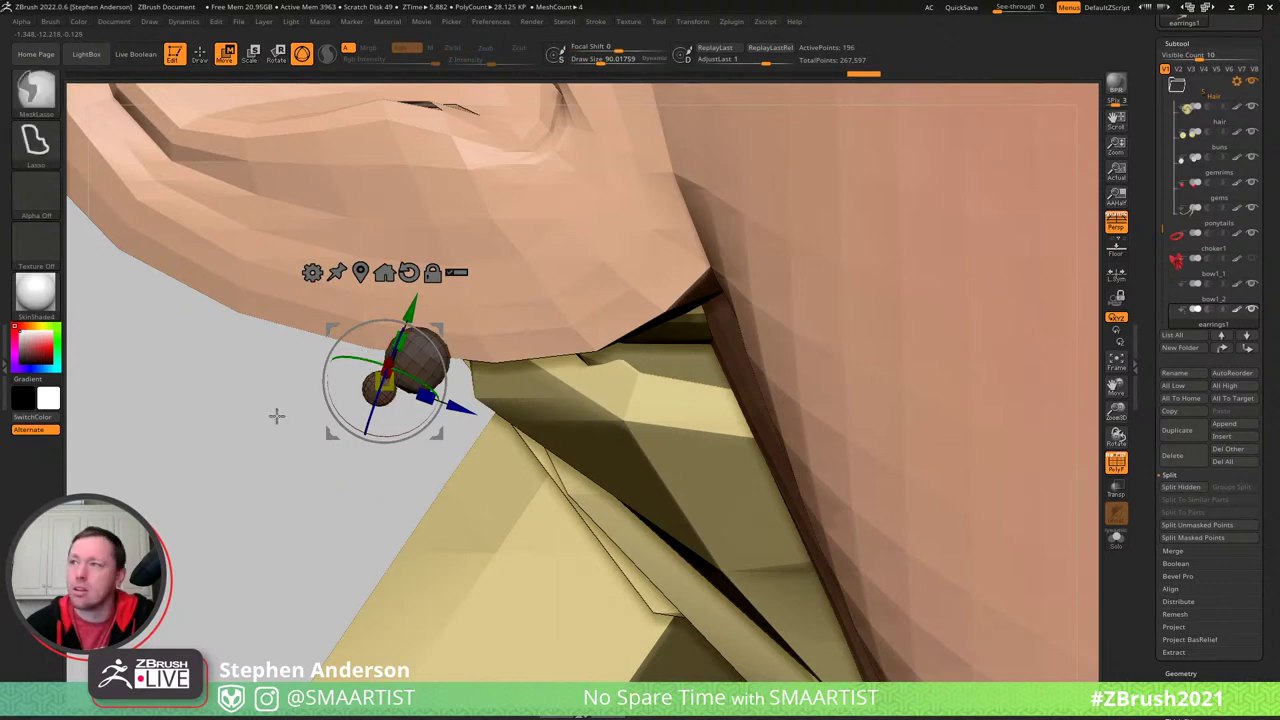
ctrl+shift+click(221, 465)
mouse_move(436, 329)
alt+mouse_down()
mouse_move(399, 355)
mouse_move(412, 350)
alt+mouse_up()
- Clear the earring's mask and nudge the beads into line with the Move brush at draw size about 124
key(q)
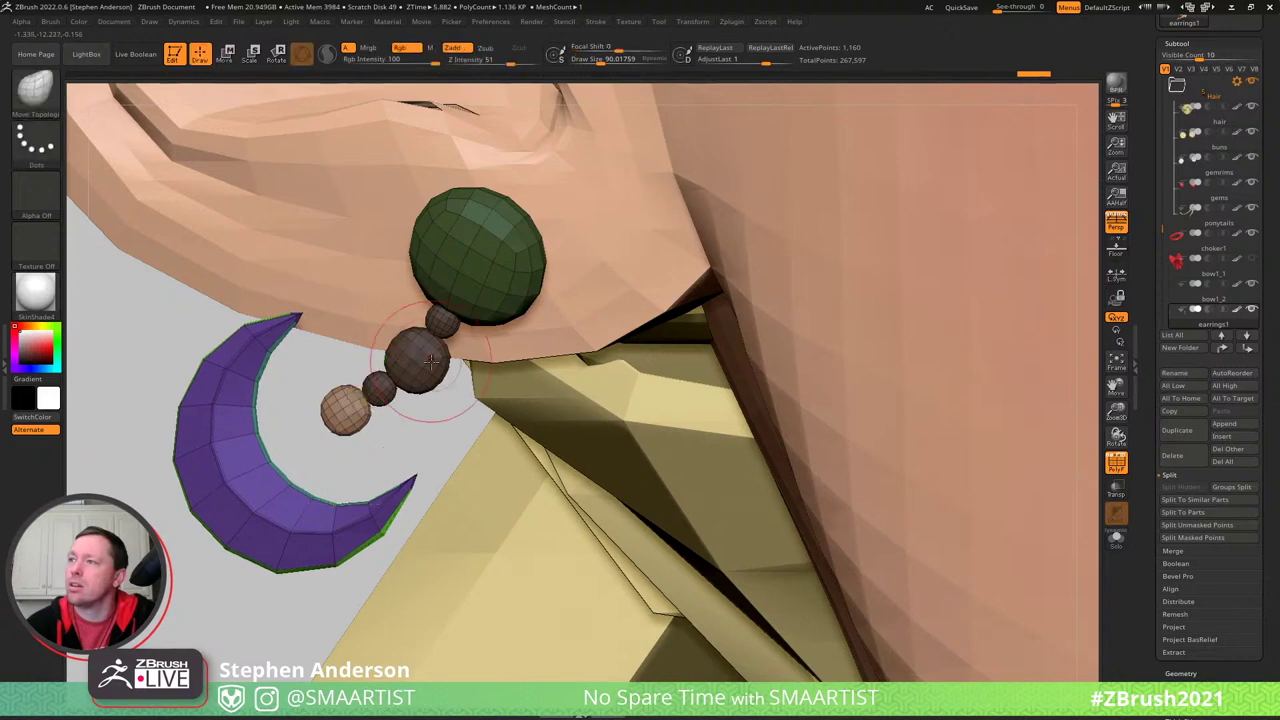
ctrl+drag(429, 431, 440, 442)
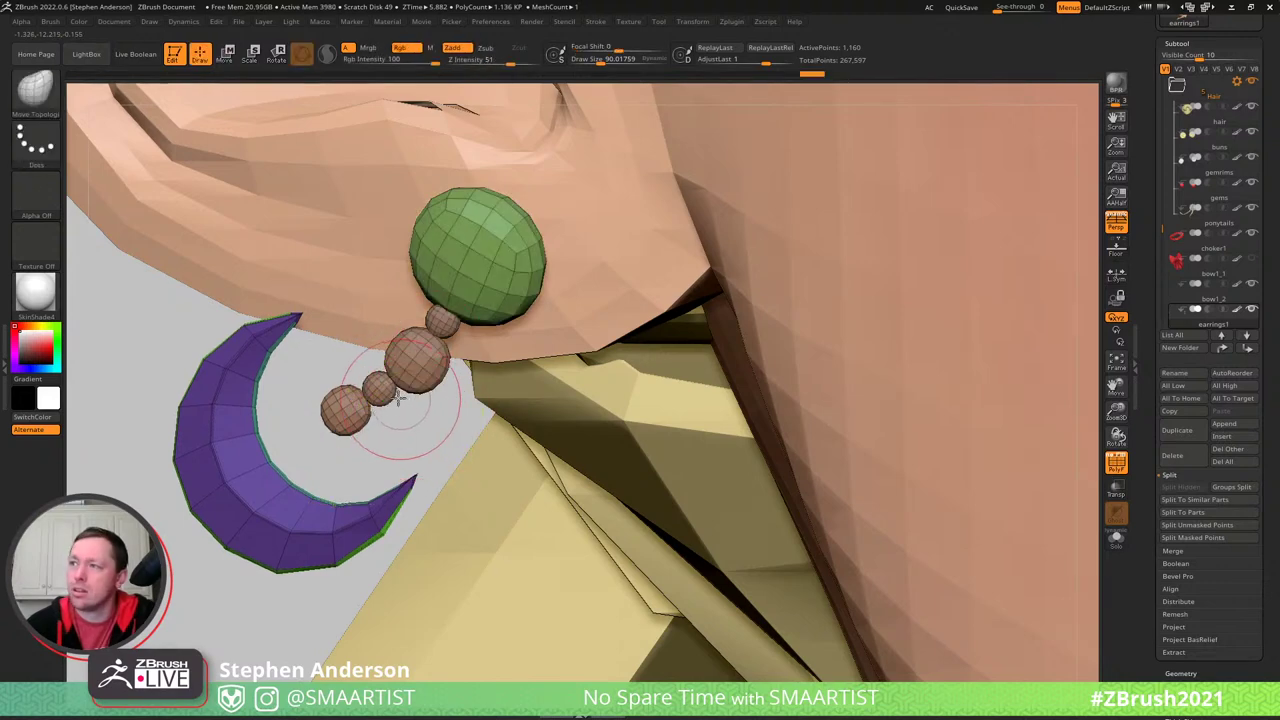
key(b)
key(m)
key(v)
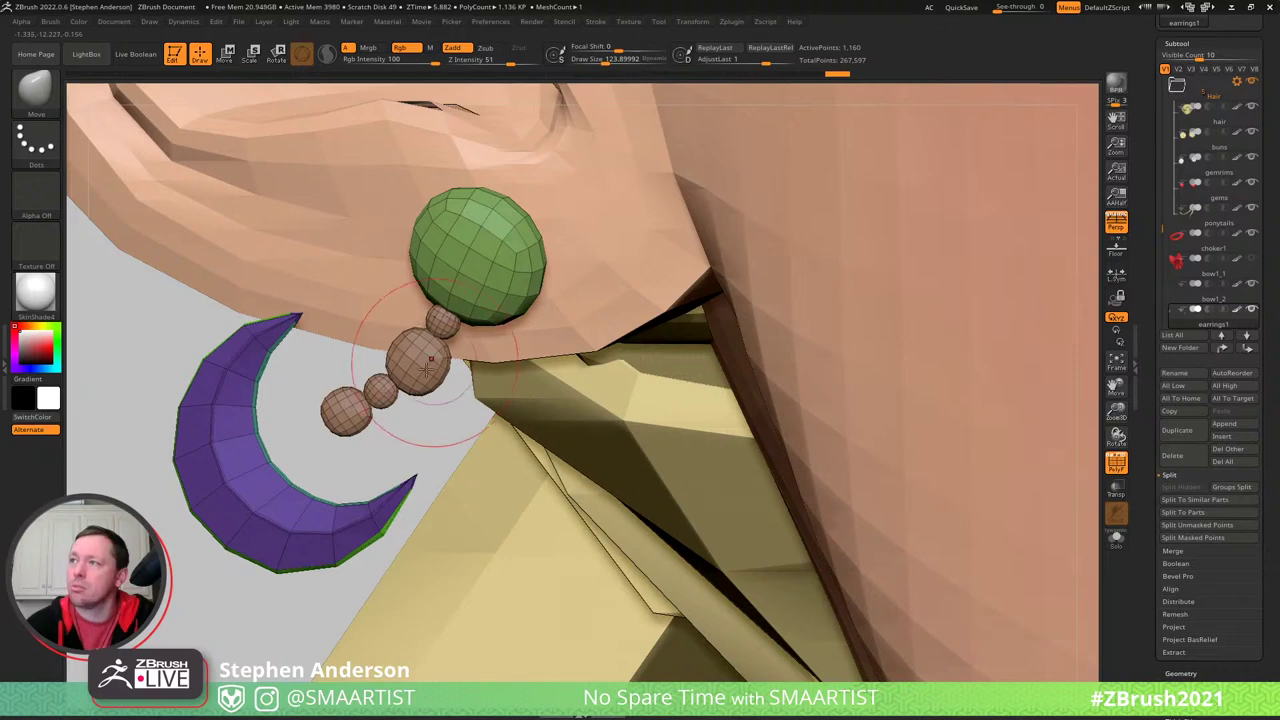
- Hide the polyframe and mask the opposite earring's stud and top bead, leaving the lower beads and crescent free
mouse_move(365, 410)
ctrl+right_down()
mouse_move(266, 297)
mouse_move(235, 215)
ctrl+right_up()
alt+right_drag(420, 343, 337, 308)
key(shift+f)
mouse_move(817, 275)
right_down()
mouse_move(786, 269)
mouse_move(820, 271)
right_up()
mouse_move(805, 354)
right_down()
mouse_move(800, 314)
mouse_move(790, 343)
right_up()
mouse_move(622, 428)
ctrl+right_down()
mouse_move(817, 451)
mouse_move(850, 500)
ctrl+right_up()
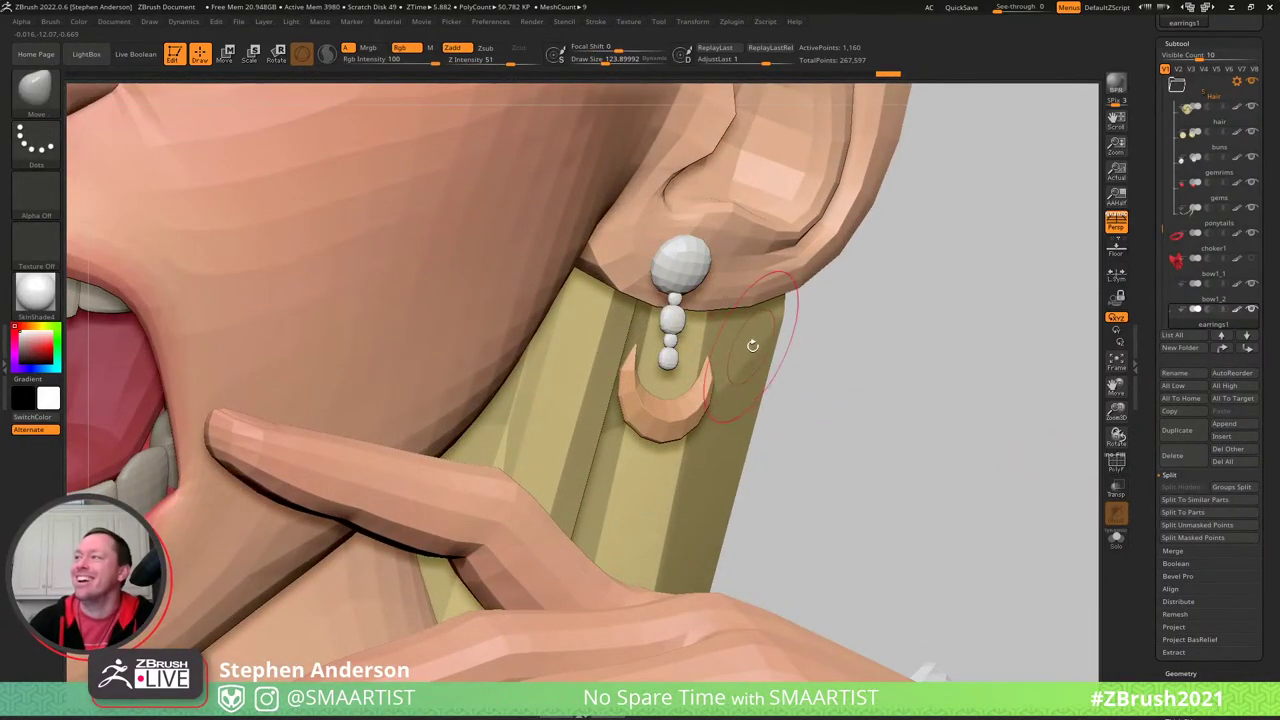
key(ctrl+shift)
mouse_move(688, 318)
ctrl+shift+mouse_down()
mouse_move(751, 491)
mouse_move(917, 463)
ctrl+shift+mouse_up()
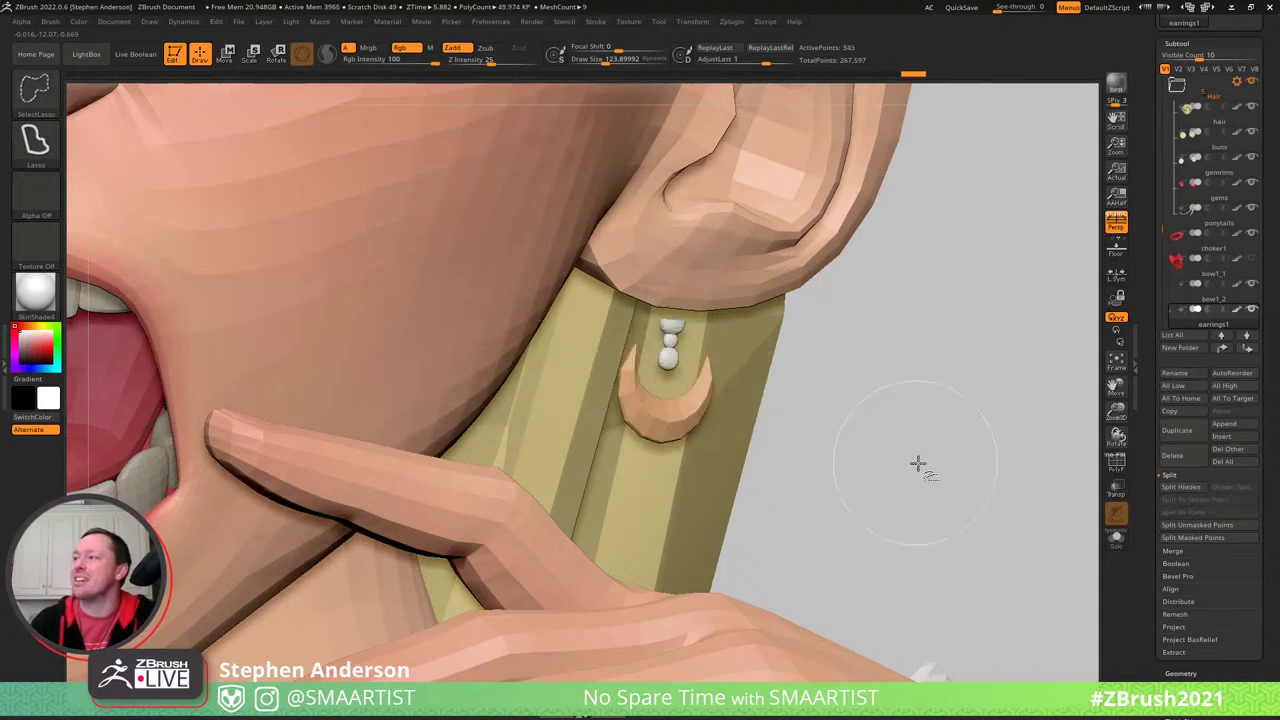
key(ctrl)
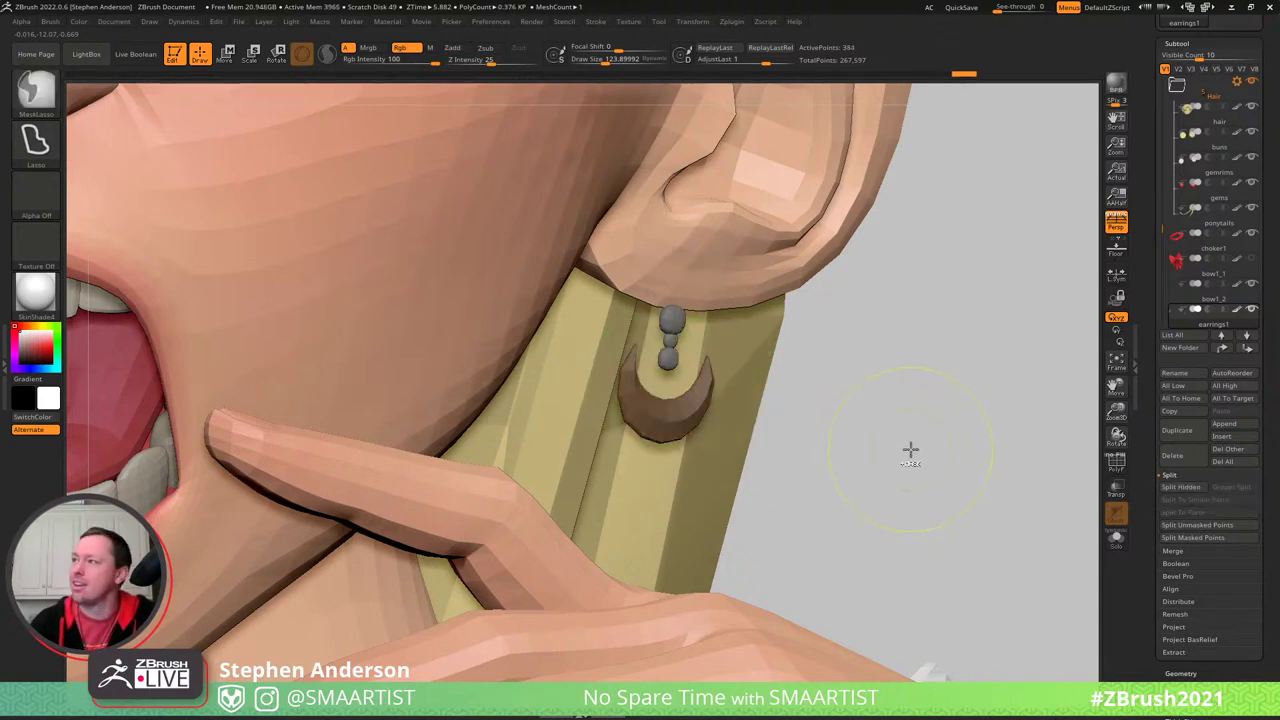
ctrl+shift+click(929, 438)
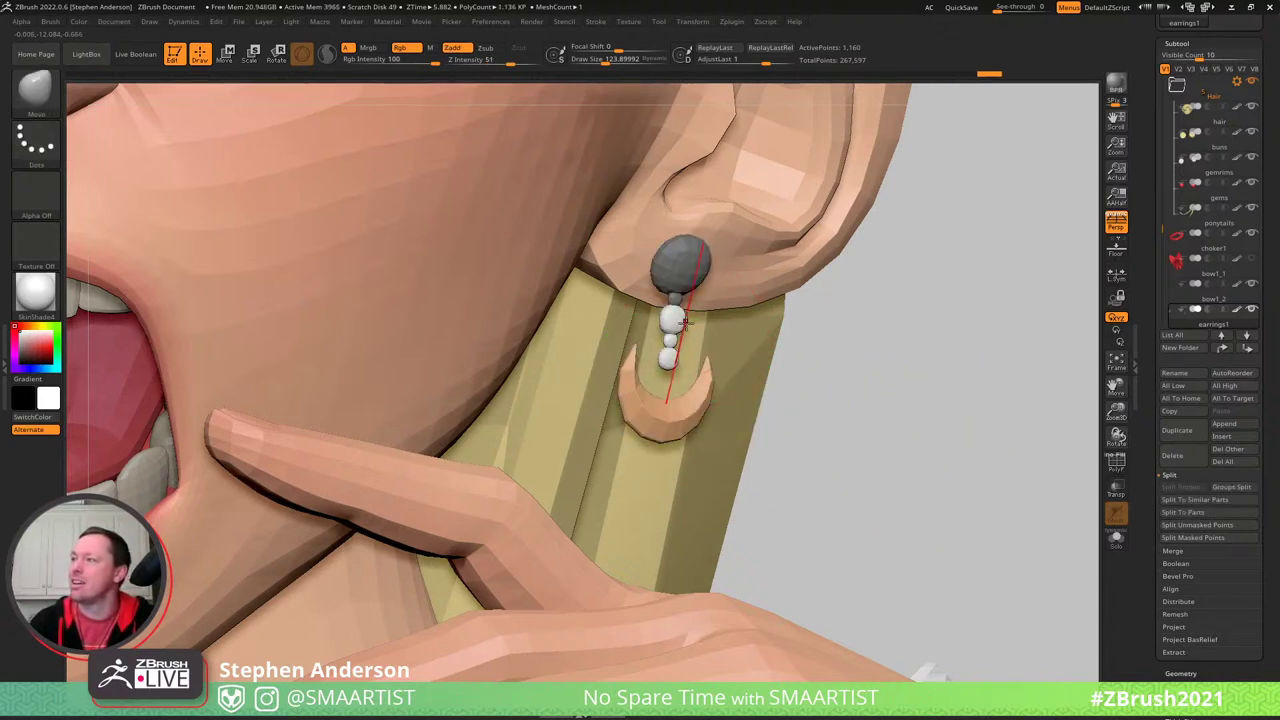
- Rotate the opposite earring's lower beads and crescent sideways around the large upper bead
key(w)
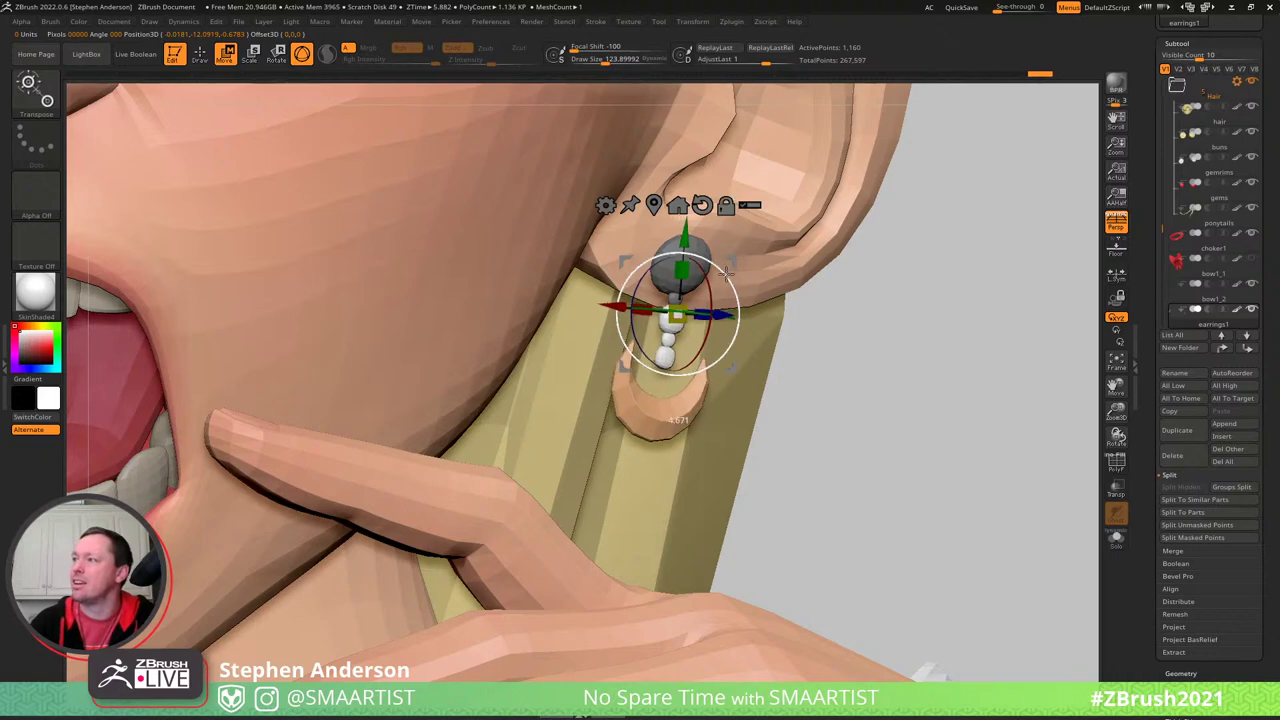
ctrl+right_drag(713, 277, 664, 327)
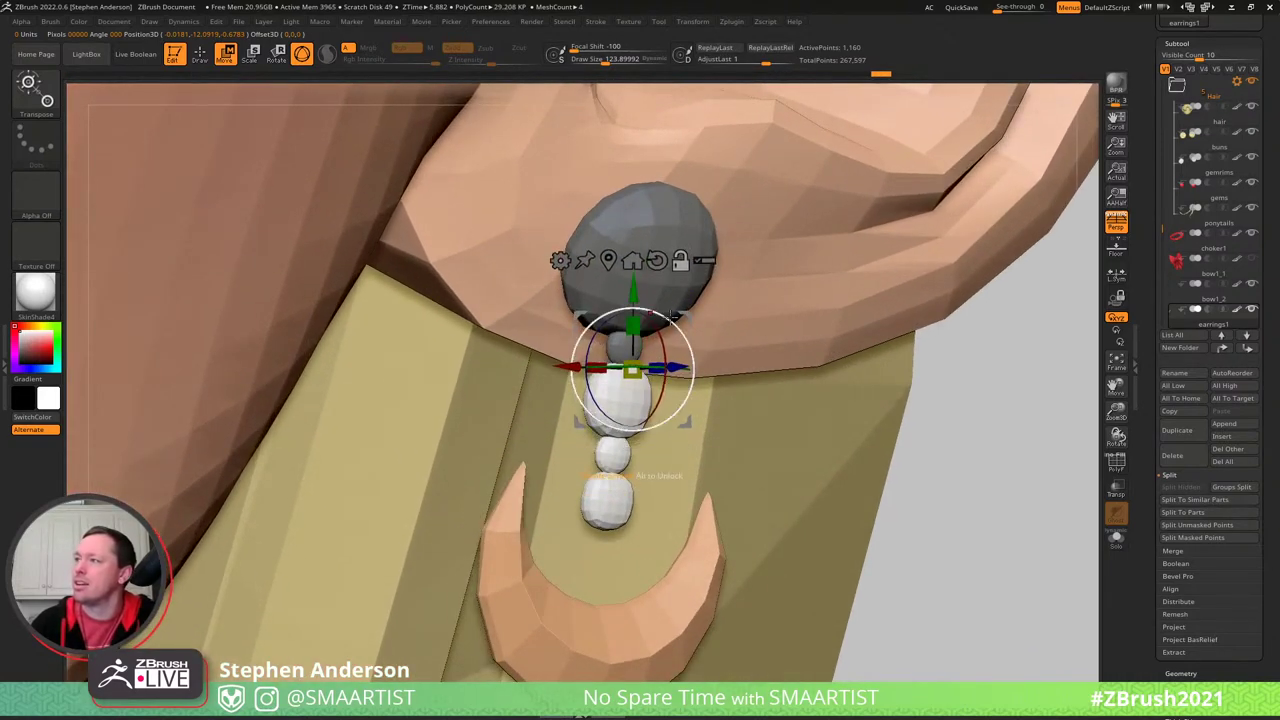
mouse_move(671, 316)
alt+mouse_down()
mouse_move(655, 313)
mouse_move(653, 341)
mouse_move(675, 331)
mouse_move(671, 317)
alt+mouse_up()
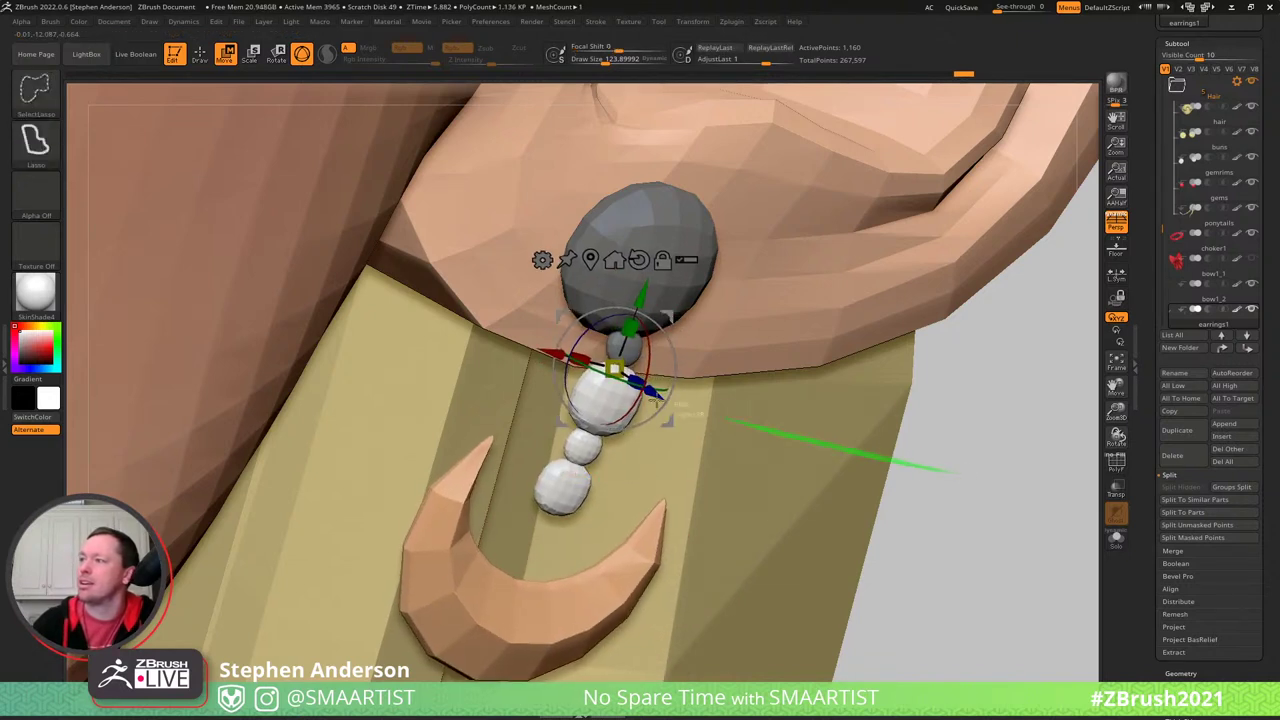
- Mask the earring's second large bead as well and swing the remaining lower beads and crescent around it
ctrl+shift+drag(655, 401, 808, 273)
ctrl+shift+drag(870, 393, 940, 470)
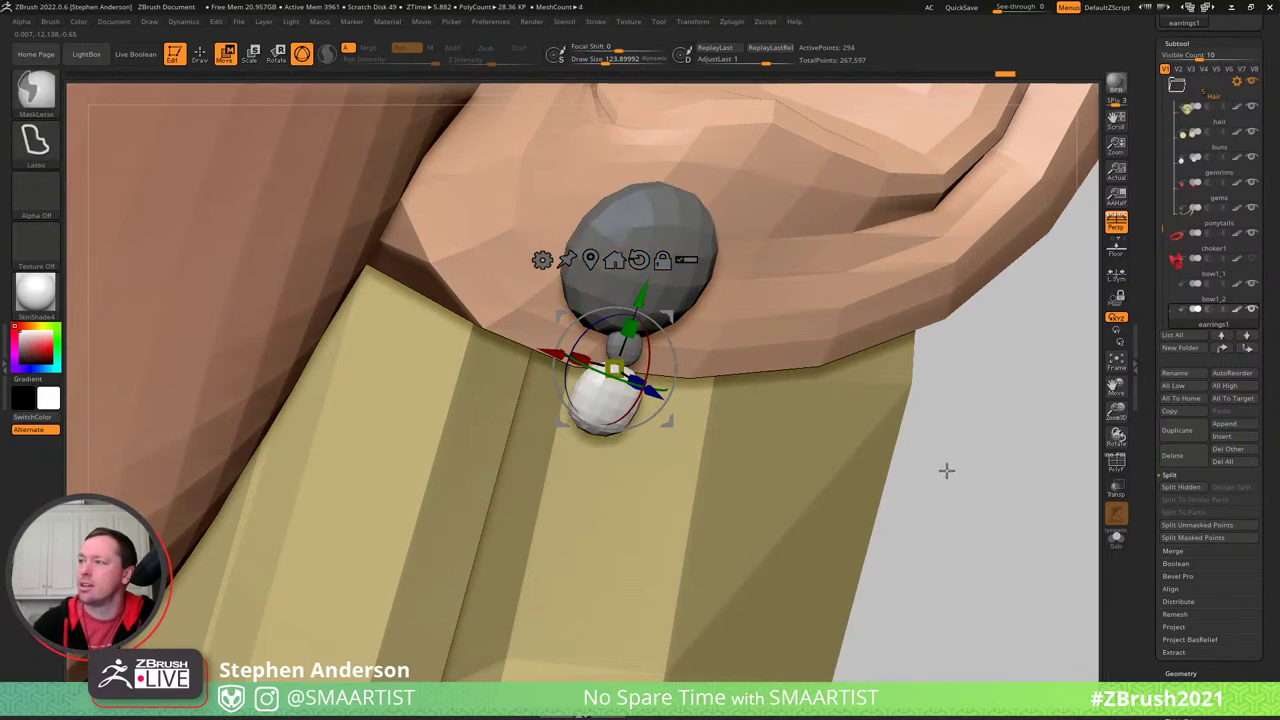
ctrl+shift+click(948, 466)
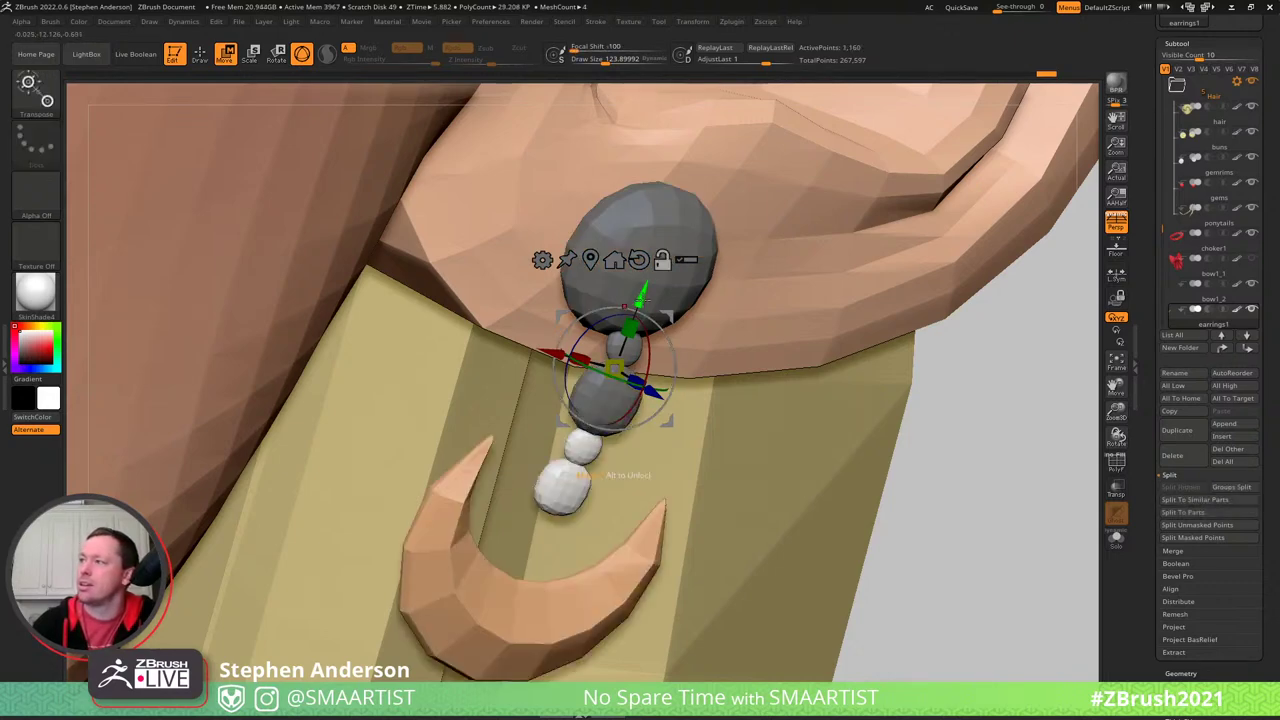
drag(638, 298, 639, 400)
right_drag(639, 400, 620, 354)
drag(620, 354, 617, 384)
right_drag(626, 372, 709, 417)
- Mask the next small bead, rotate the last bead and crescent further, and clear the earring's mask
mouse_move(736, 414)
ctrl+shift+mouse_down()
mouse_move(654, 452)
mouse_move(622, 353)
ctrl+shift+mouse_up()
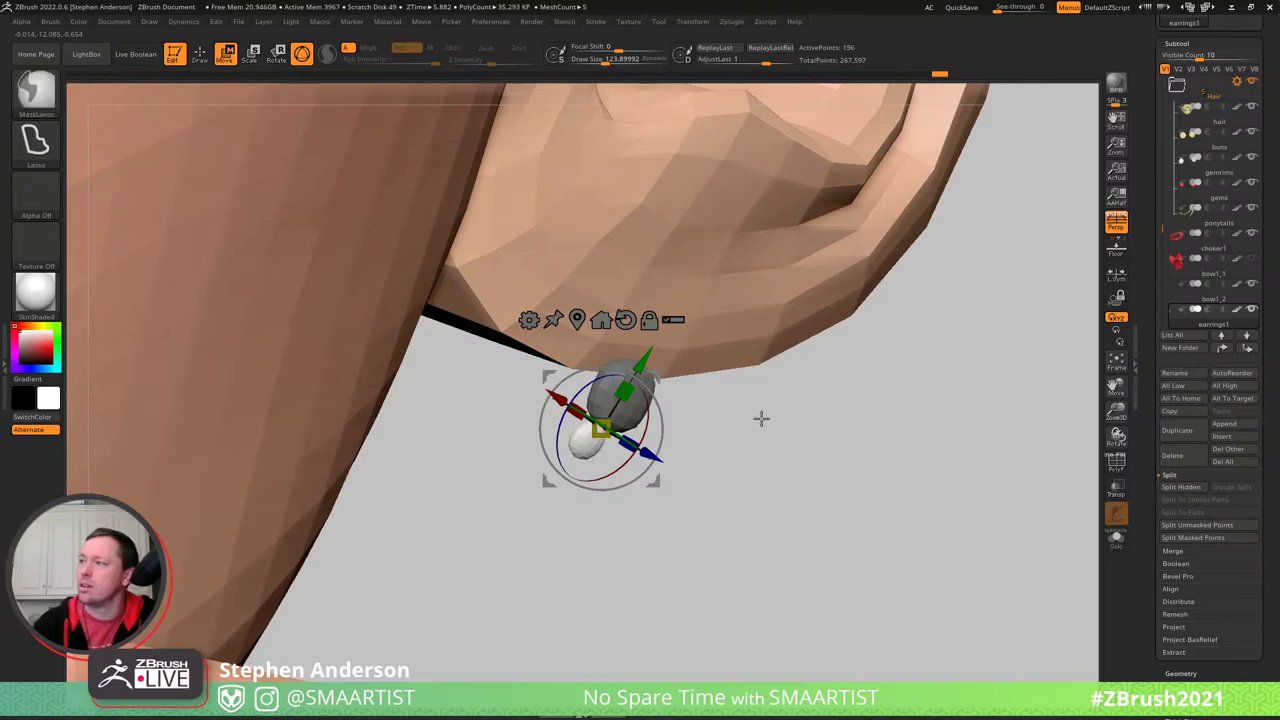
ctrl+shift+click(760, 420)
alt+drag(638, 366, 619, 395)
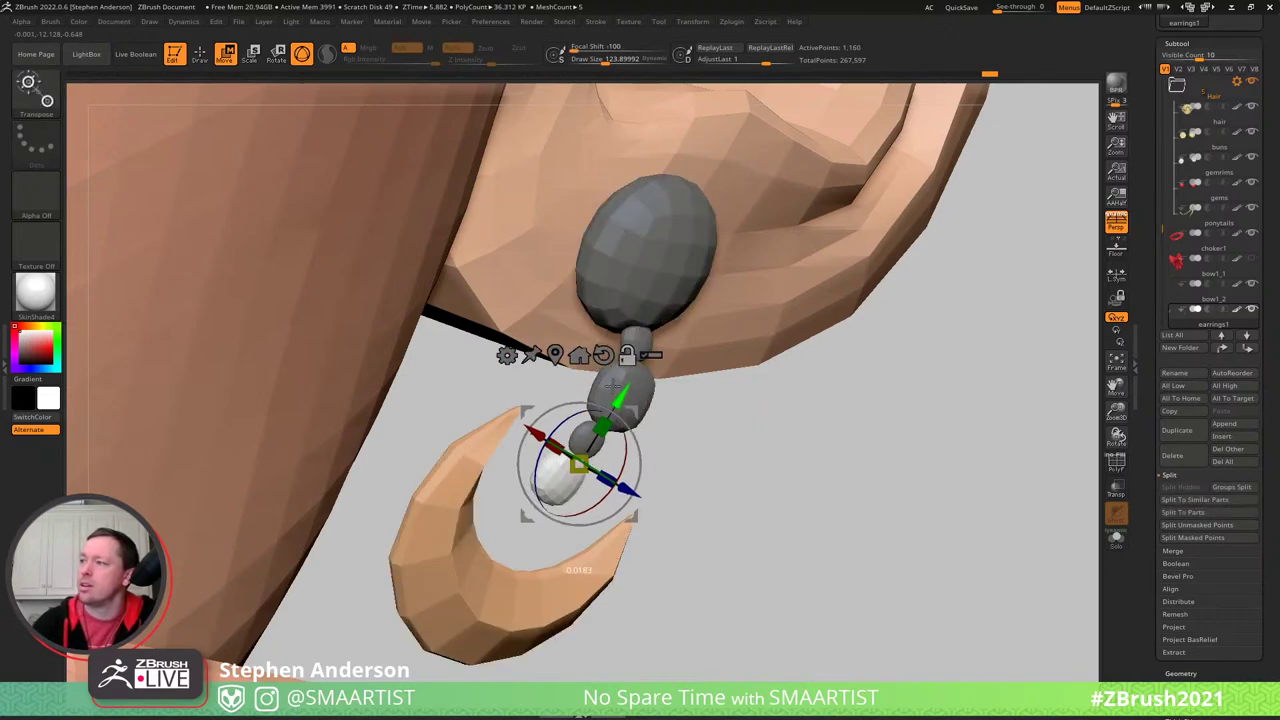
right_drag(630, 398, 668, 398)
drag(621, 427, 625, 432)
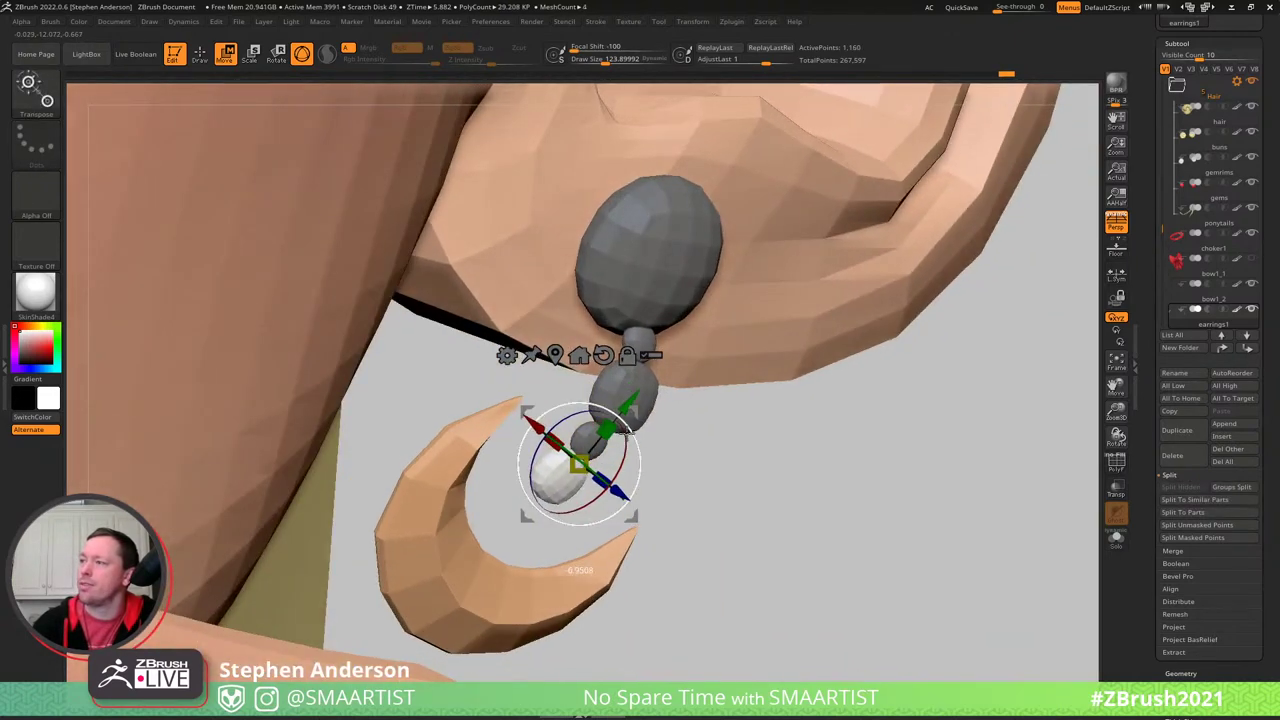
key(q)
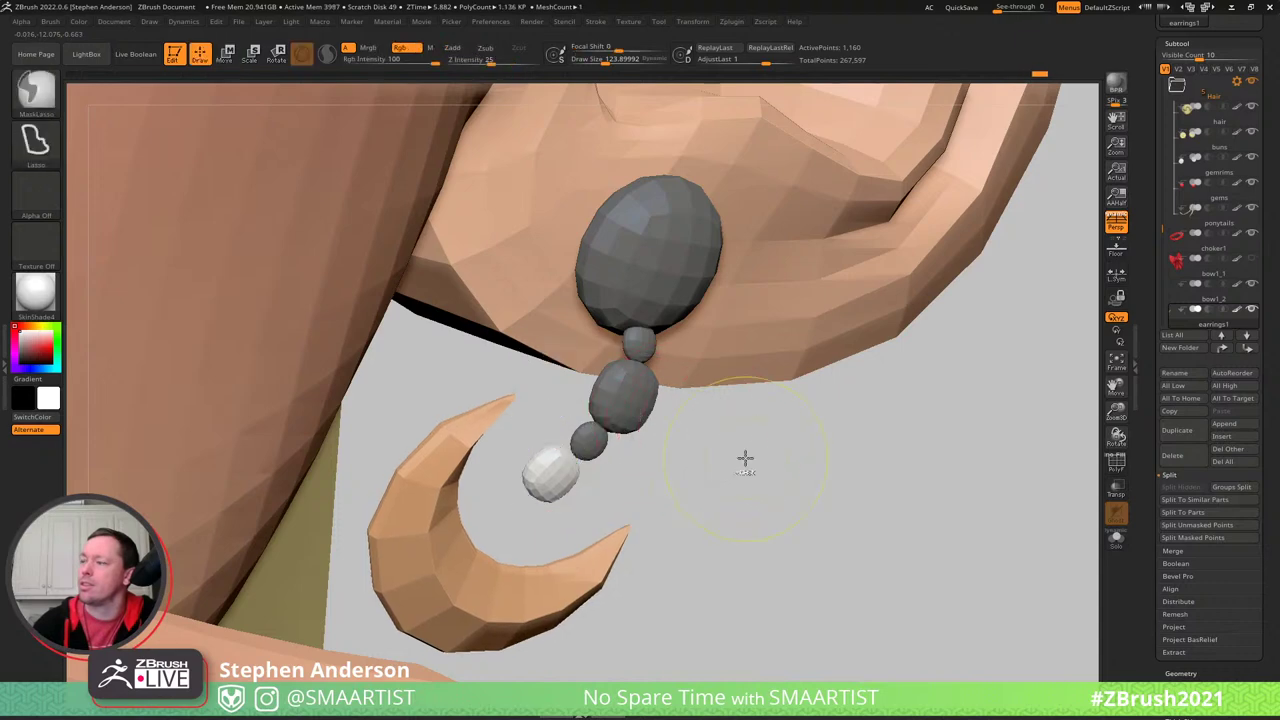
ctrl+click(755, 508)
mouse_move(756, 509)
ctrl+right_down()
mouse_move(634, 477)
mouse_move(706, 489)
mouse_move(643, 391)
mouse_move(663, 337)
mouse_move(663, 354)
mouse_move(680, 350)
ctrl+right_up()
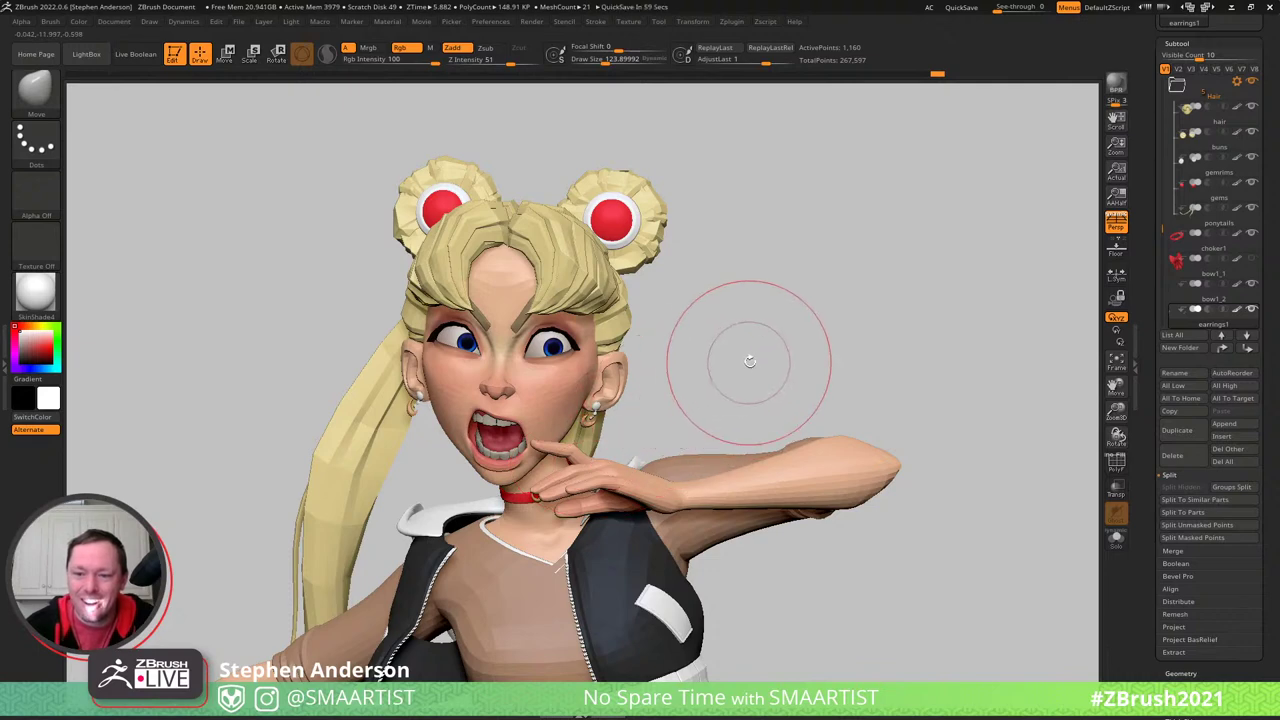
- Select the choker and pull it clear of the neck all around with the Move brush, enlarging the draw size to about 357
alt+right_drag(734, 344, 573, 337)
drag(573, 337, 772, 323)
mouse_move(667, 291)
mouse_down()
mouse_move(662, 270)
mouse_move(735, 335)
mouse_move(672, 376)
mouse_move(703, 377)
mouse_move(710, 395)
mouse_move(723, 517)
mouse_move(578, 552)
mouse_up()
alt+right_drag(578, 552, 640, 466)
alt+click(416, 517)
right_drag(416, 517, 446, 521)
drag(445, 521, 421, 516)
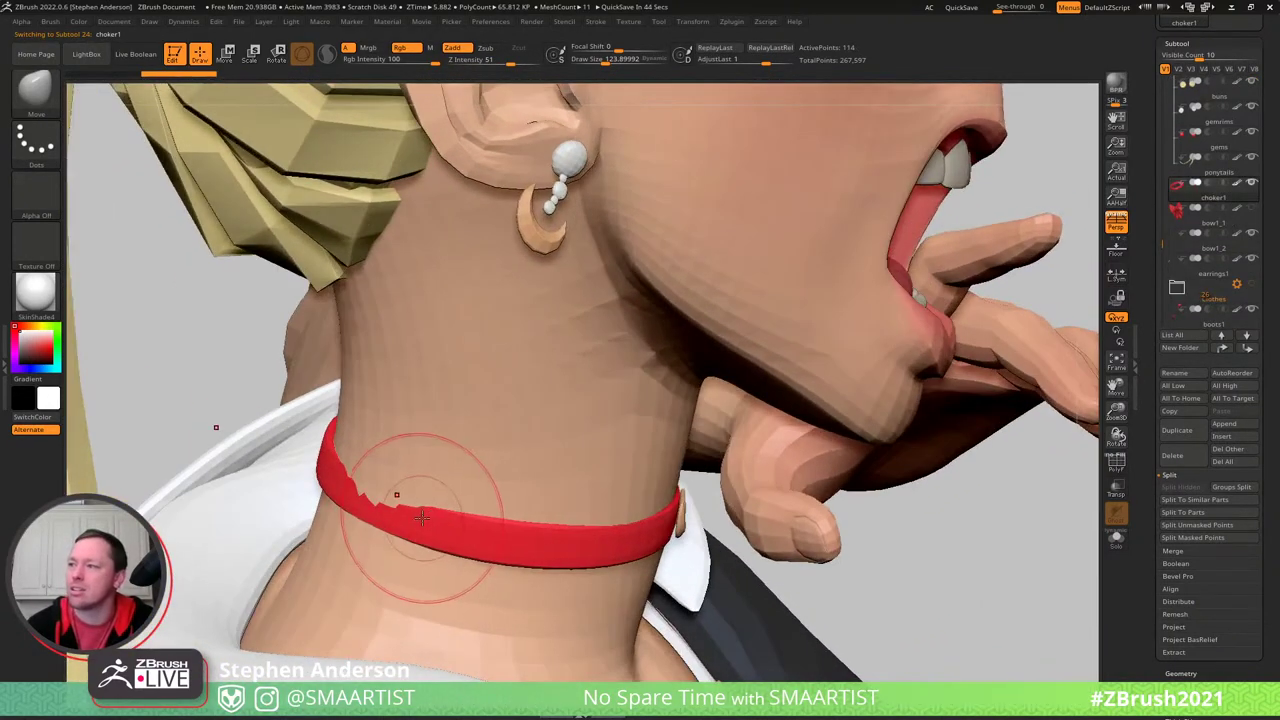
right_drag(398, 514, 292, 405)
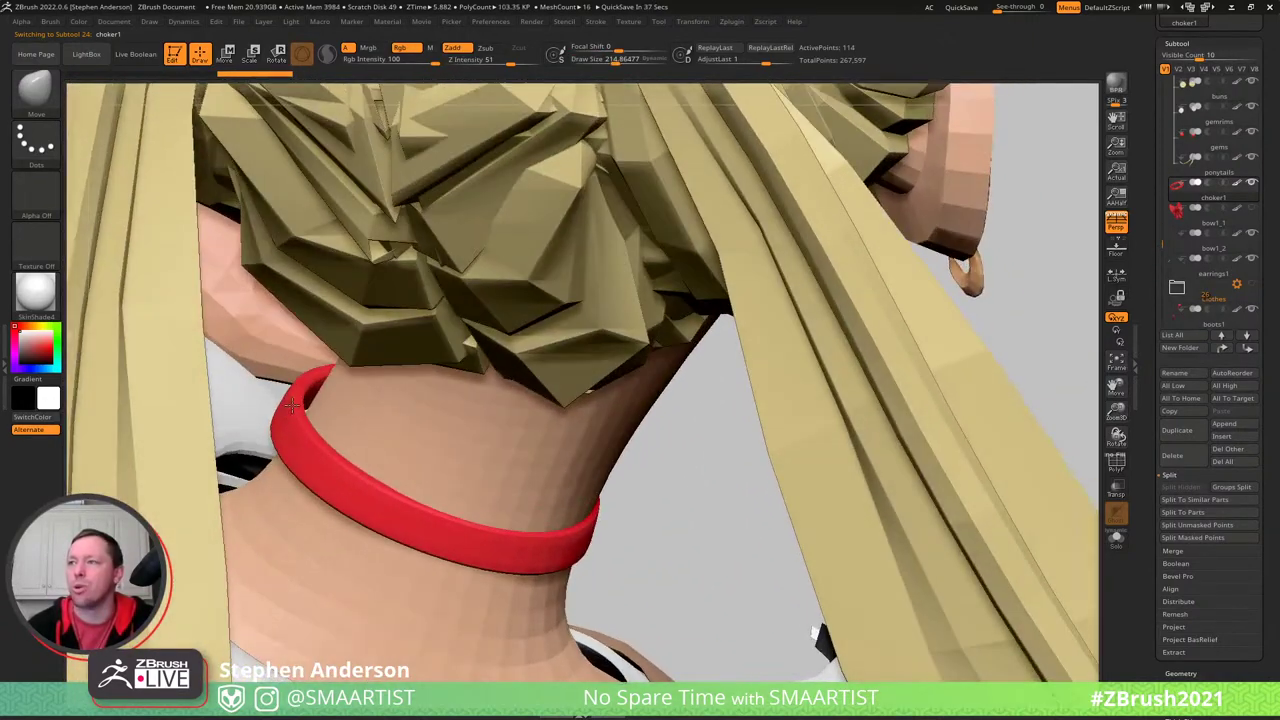
mouse_move(291, 404)
mouse_down()
mouse_move(297, 385)
mouse_move(623, 461)
mouse_move(665, 457)
mouse_move(645, 425)
mouse_move(670, 388)
mouse_move(620, 392)
mouse_up()
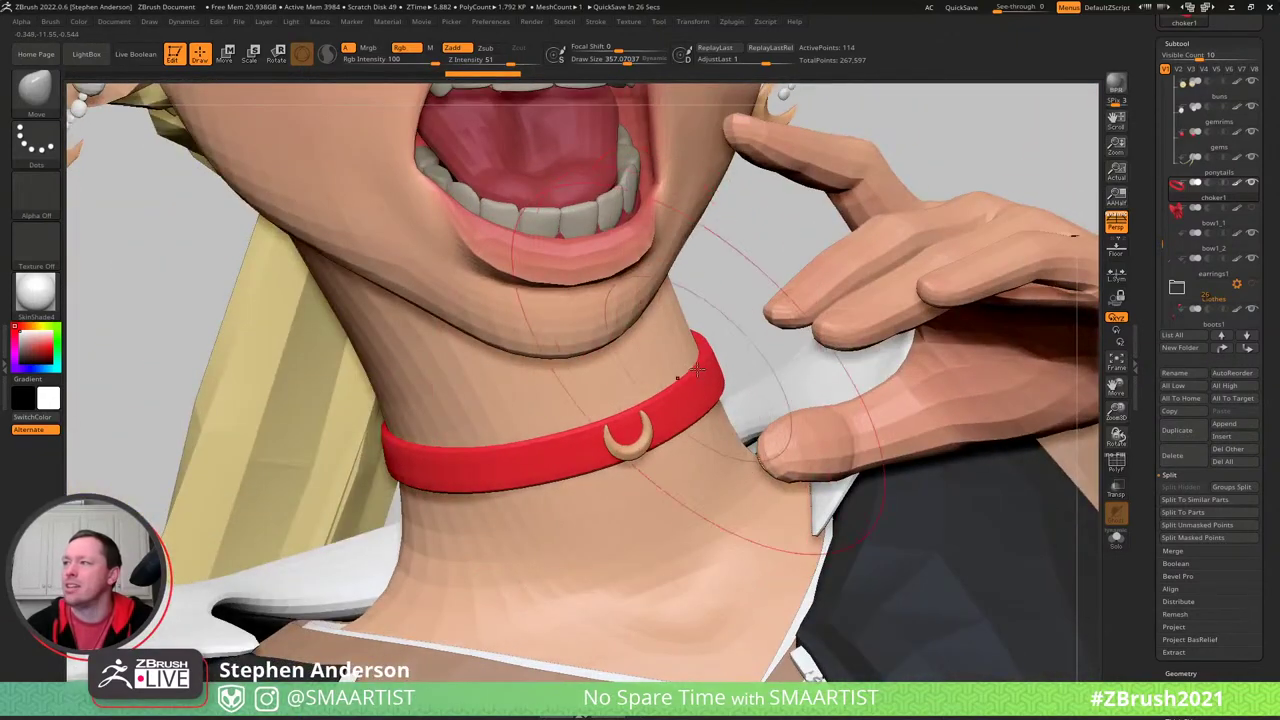
mouse_move(697, 370)
mouse_down()
mouse_move(453, 424)
mouse_move(540, 383)
mouse_move(680, 268)
mouse_move(676, 230)
mouse_move(666, 257)
mouse_move(634, 266)
mouse_move(697, 215)
mouse_move(666, 271)
mouse_move(552, 362)
mouse_move(543, 400)
mouse_move(555, 380)
mouse_up()
key(s)
mouse_move(555, 380)
right_down()
mouse_move(539, 376)
mouse_move(586, 349)
mouse_move(421, 386)
mouse_move(443, 410)
mouse_move(474, 394)
mouse_move(521, 415)
mouse_move(397, 351)
mouse_move(497, 400)
mouse_move(603, 403)
mouse_move(571, 429)
mouse_move(600, 391)
mouse_move(586, 347)
right_up()
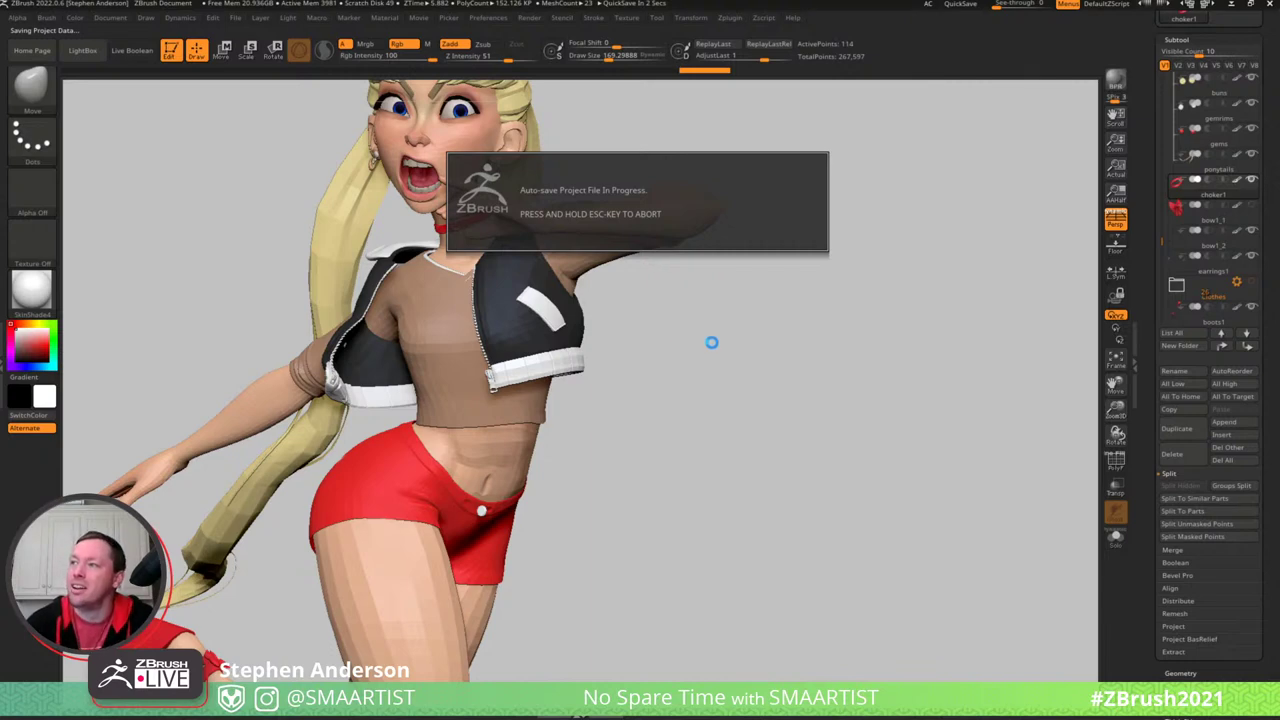
alt+right_drag(710, 344, 664, 317)
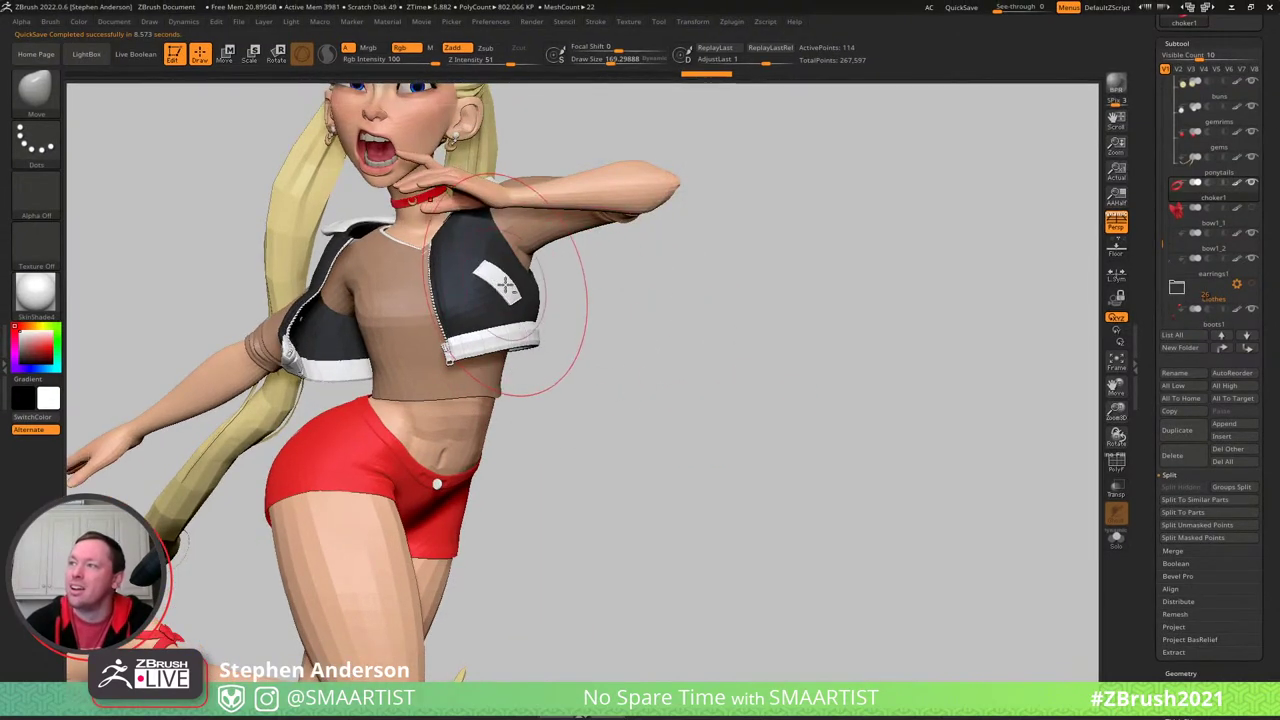
- Select the jacket's white pocket trims and fit the one on the open side to the jacket surface with the Move brush at draw size about 274
alt+click(505, 287)
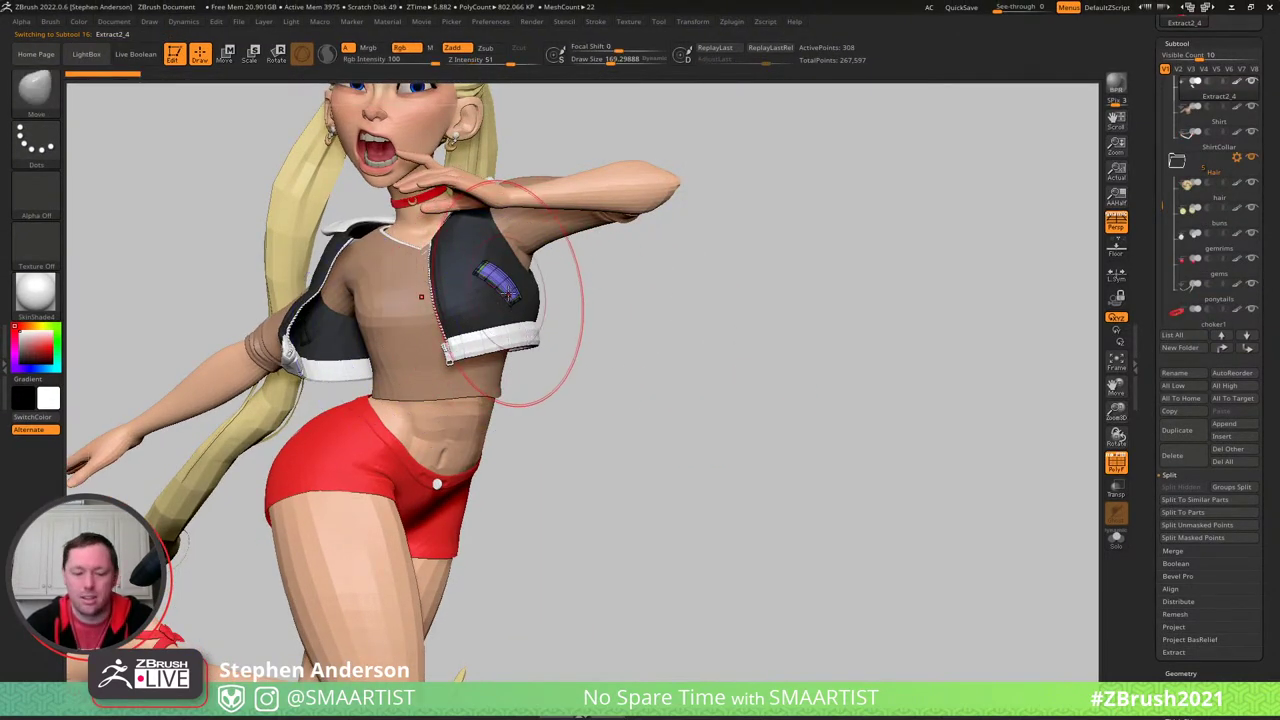
ctrl+right_drag(313, 340, 386, 400)
right_drag(312, 280, 292, 271)
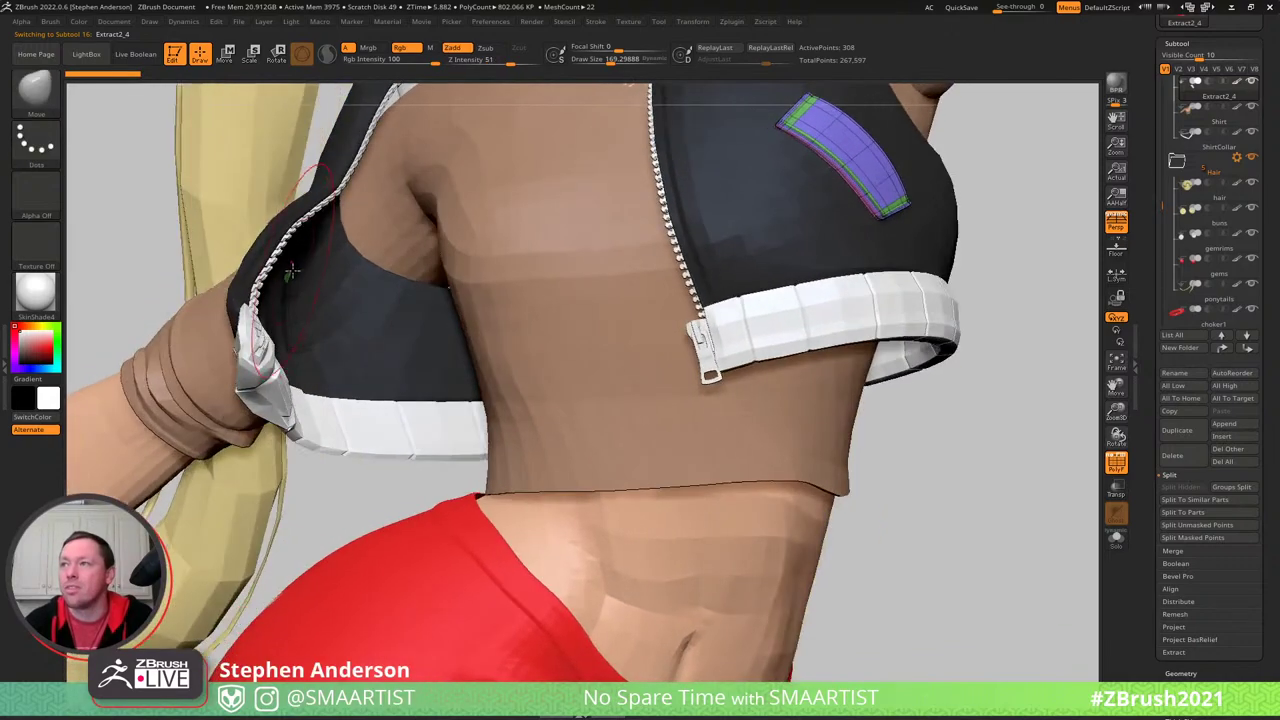
key(s)
drag(292, 272, 287, 275)
mouse_move(309, 273)
right_down()
mouse_move(400, 280)
mouse_move(452, 330)
mouse_move(316, 252)
mouse_move(450, 372)
mouse_move(376, 307)
right_up()
key(s)
drag(374, 307, 390, 305)
right_drag(393, 292, 302, 384)
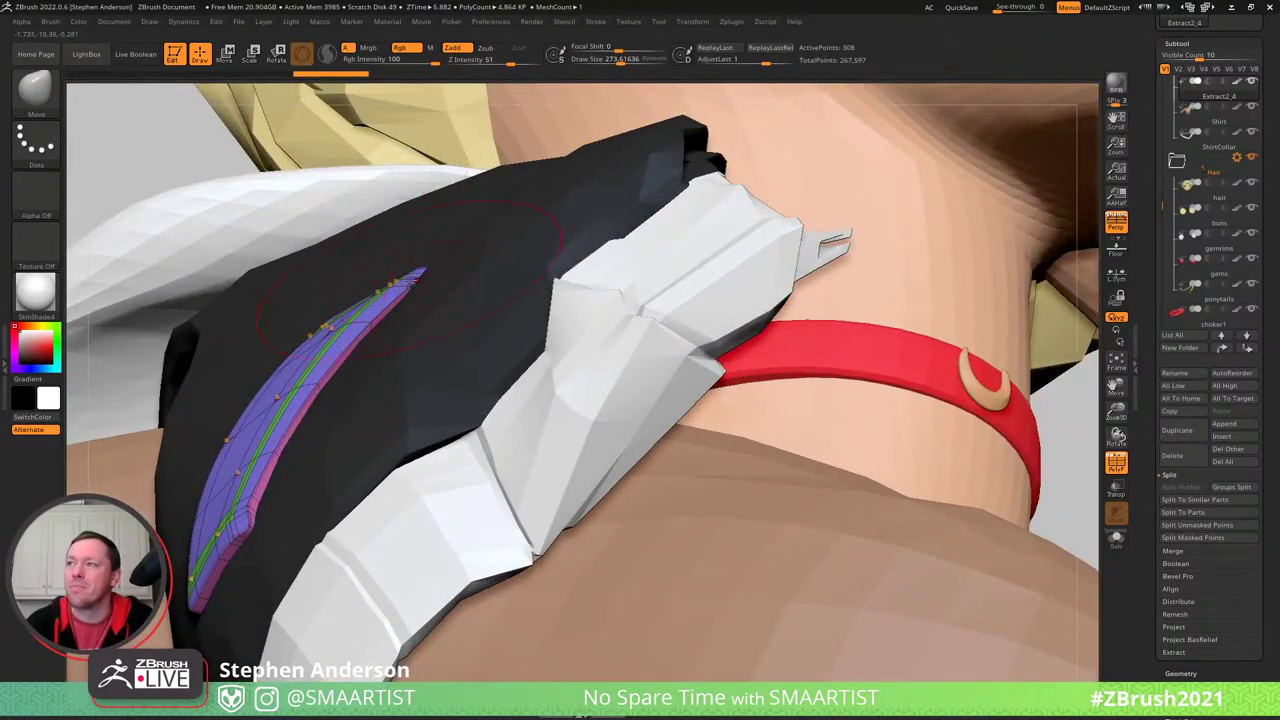
right_drag(408, 265, 910, 285)
key(shift+f)
mouse_move(888, 235)
ctrl+right_down()
mouse_move(886, 324)
mouse_move(853, 319)
ctrl+right_up()
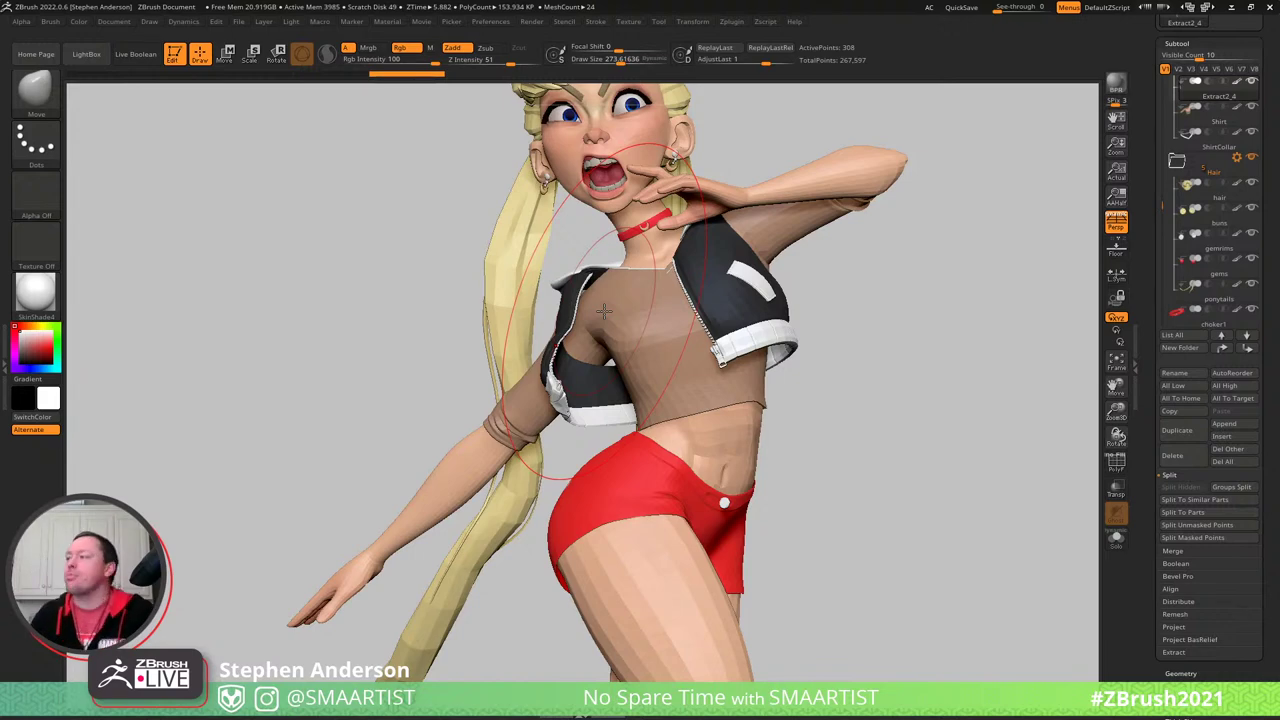
- Select the shirt, show its polyframe with ghost transparency, and adjust its side below the armpit with the Move brush at draw size about 140
alt+click(669, 394)
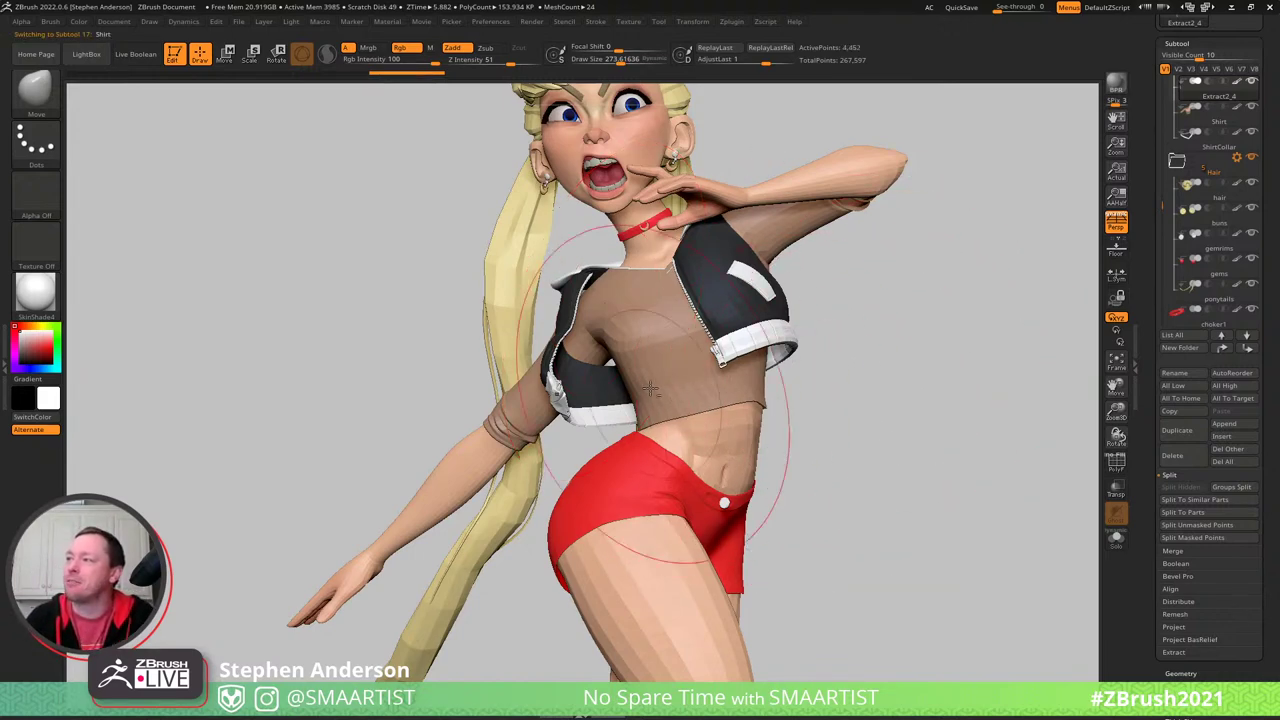
mouse_move(666, 394)
ctrl+right_down()
mouse_move(727, 431)
mouse_move(650, 385)
mouse_move(827, 491)
mouse_move(745, 445)
ctrl+right_up()
key(shift+f)
key(shift+t)
key(s)
drag(745, 440, 714, 442)
ctrl+right_drag(710, 428, 743, 438)
key(s)
drag(742, 438, 726, 432)
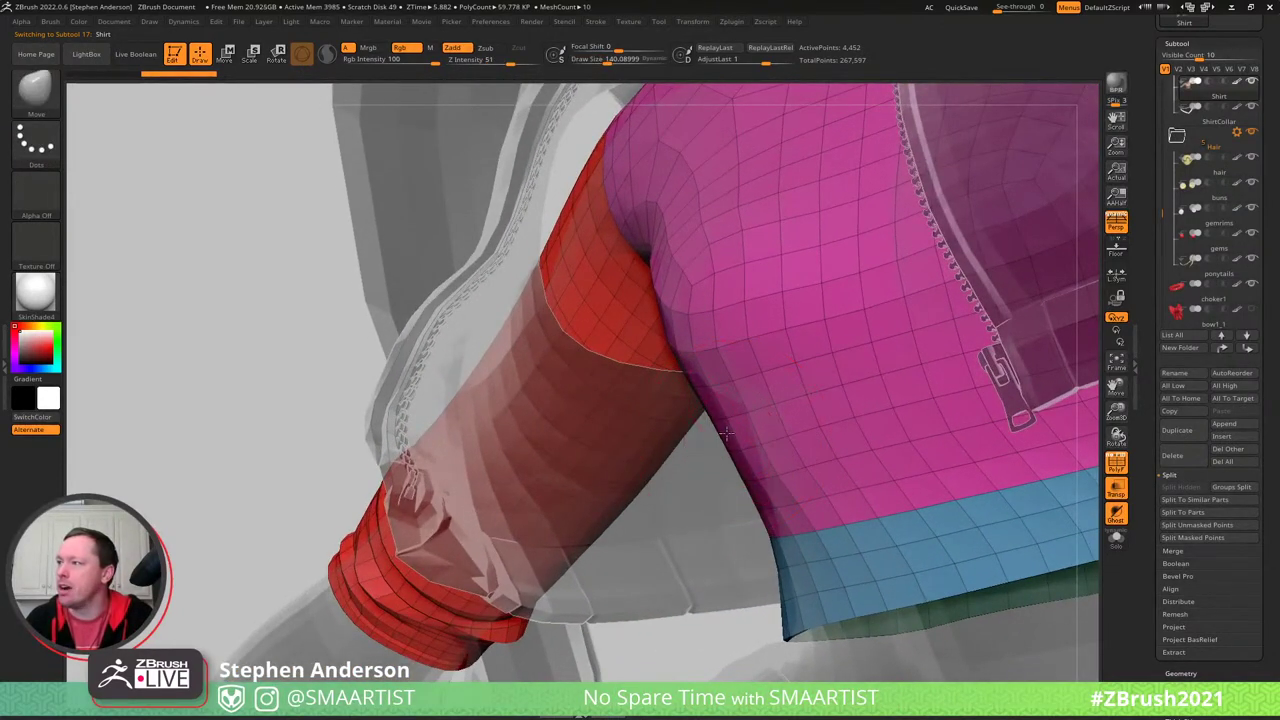
right_drag(760, 462, 731, 448)
right_click(731, 448)
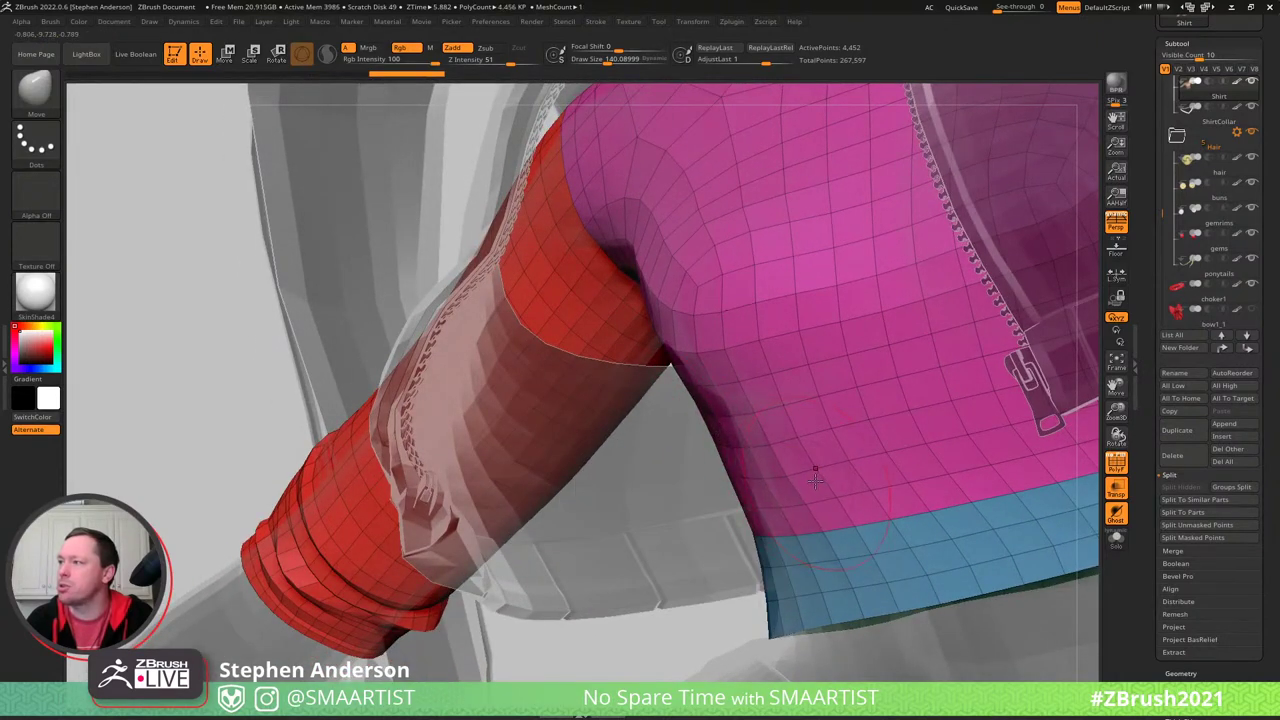
right_drag(776, 463, 680, 450)
- Mask the shirt except for a polygon band below the bust, reshape that band at draw size about 222, and clear the mask
key(ctrl+shift)
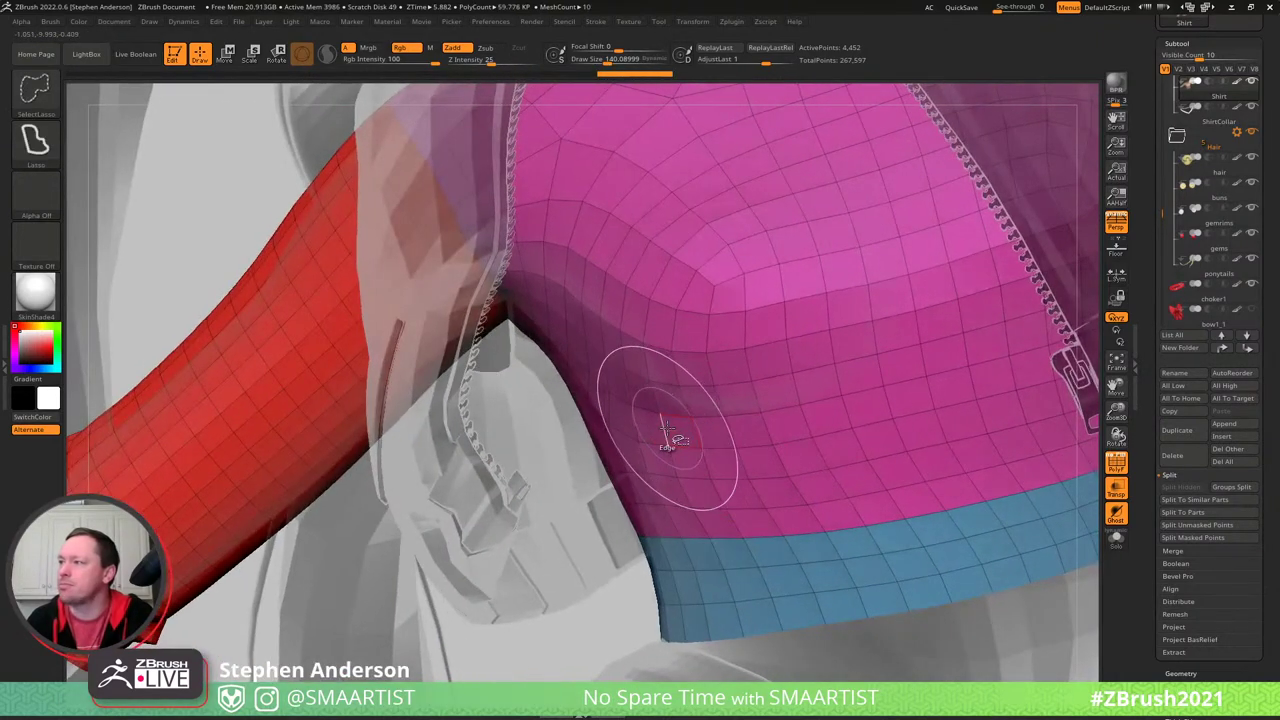
ctrl+shift+click(668, 432)
ctrl+shift+click(634, 398)
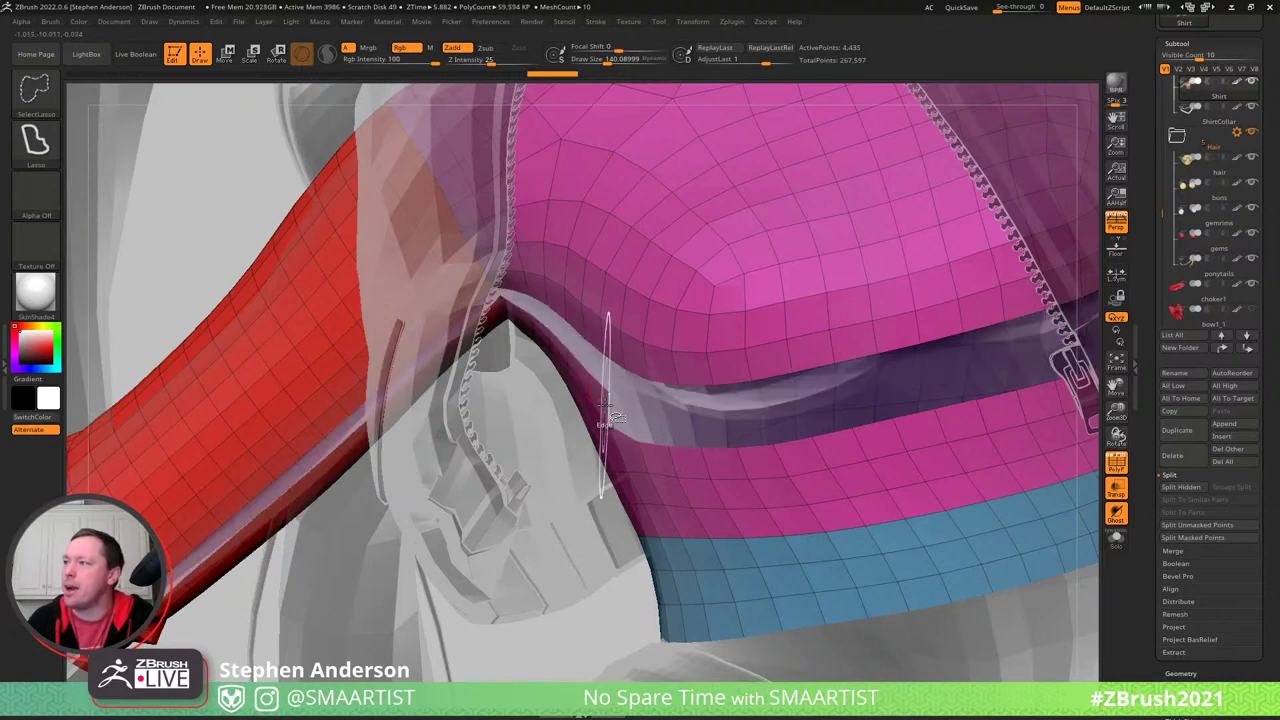
ctrl+shift+click(590, 392)
key(ctrl+a)
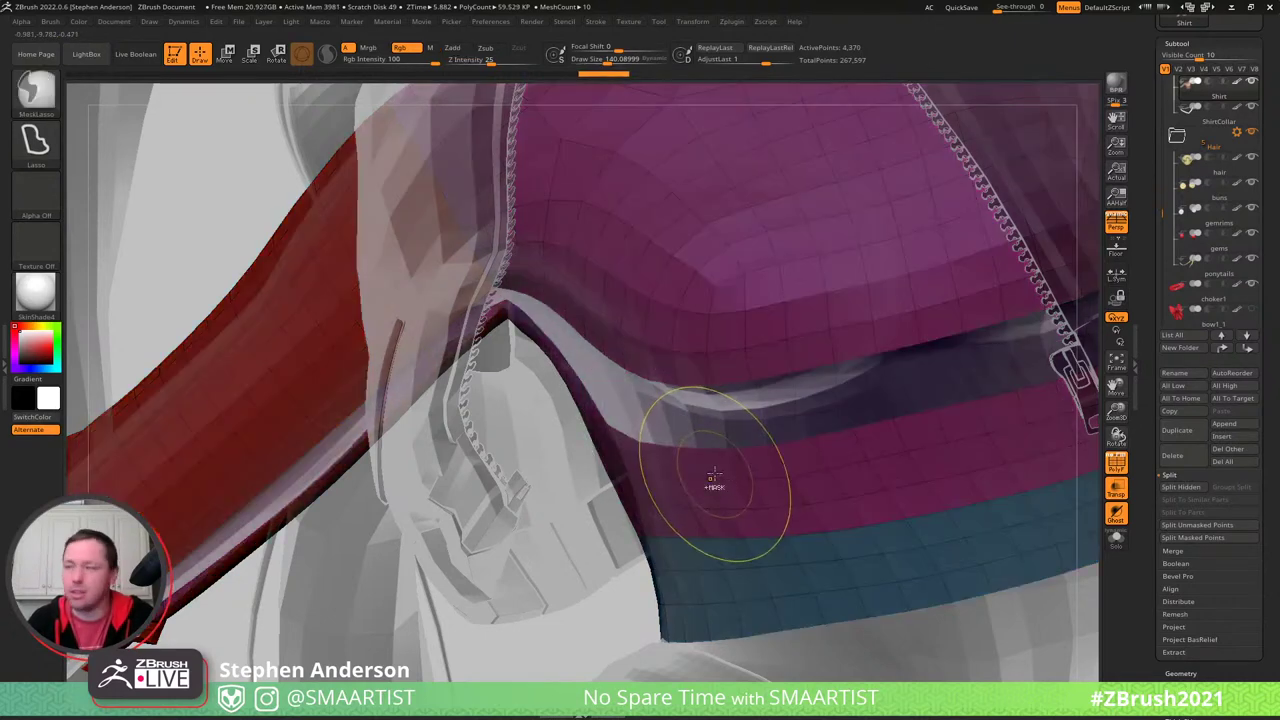
ctrl+shift+click(723, 448)
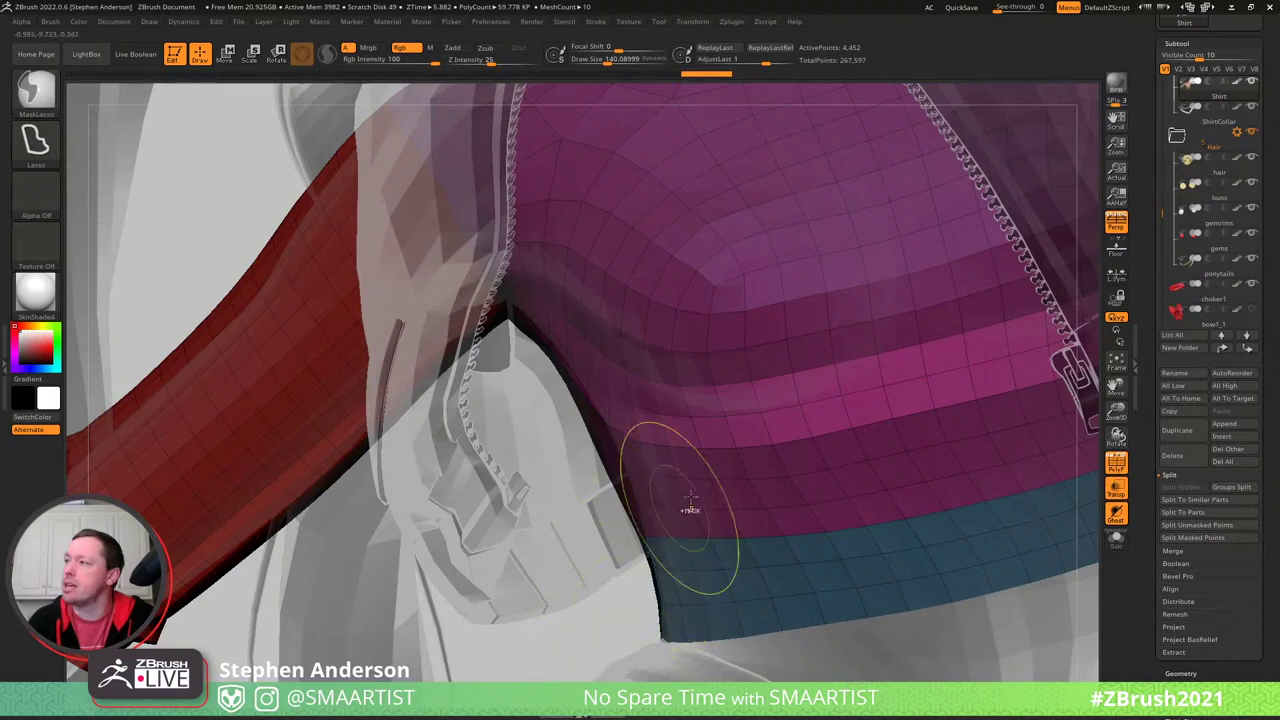
right_drag(714, 454, 645, 402)
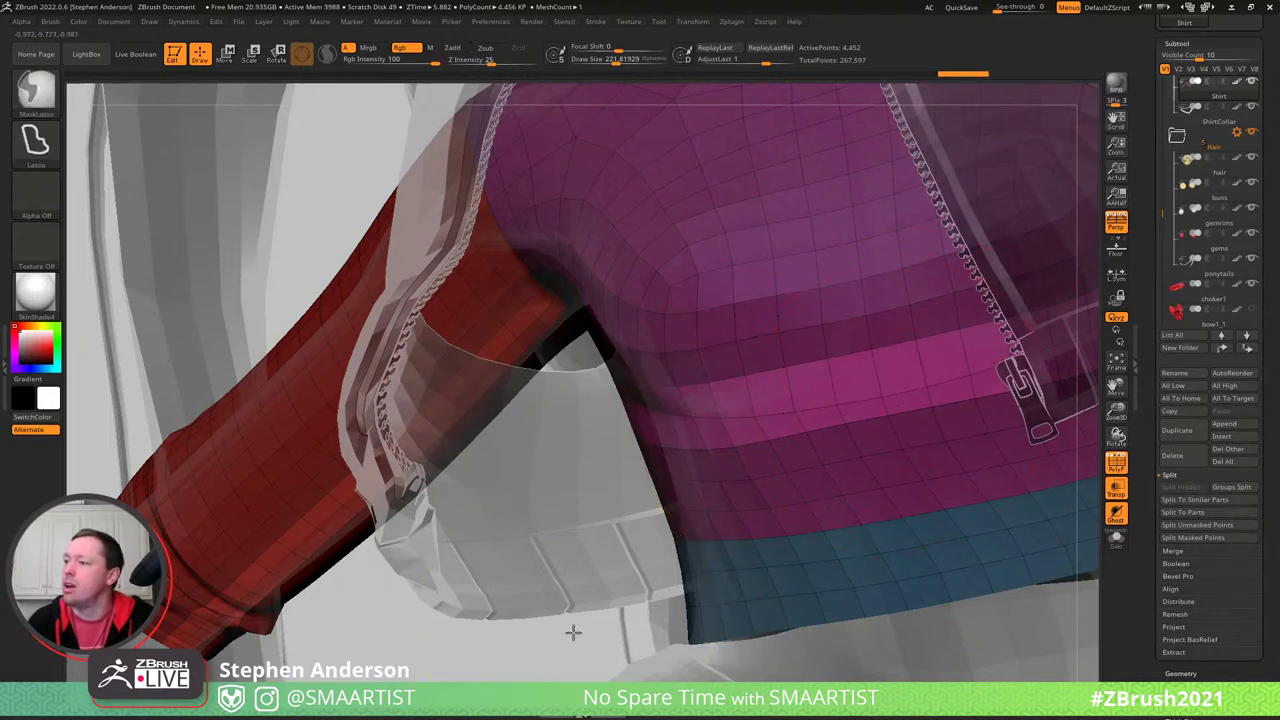
ctrl+drag(571, 632, 600, 650)
- Mask all but a lower polygon band around the shirt's ribs, reshape its side at draw size about 281, and clear the mask
ctrl+shift+click(700, 443)
right_drag(697, 470, 560, 400)
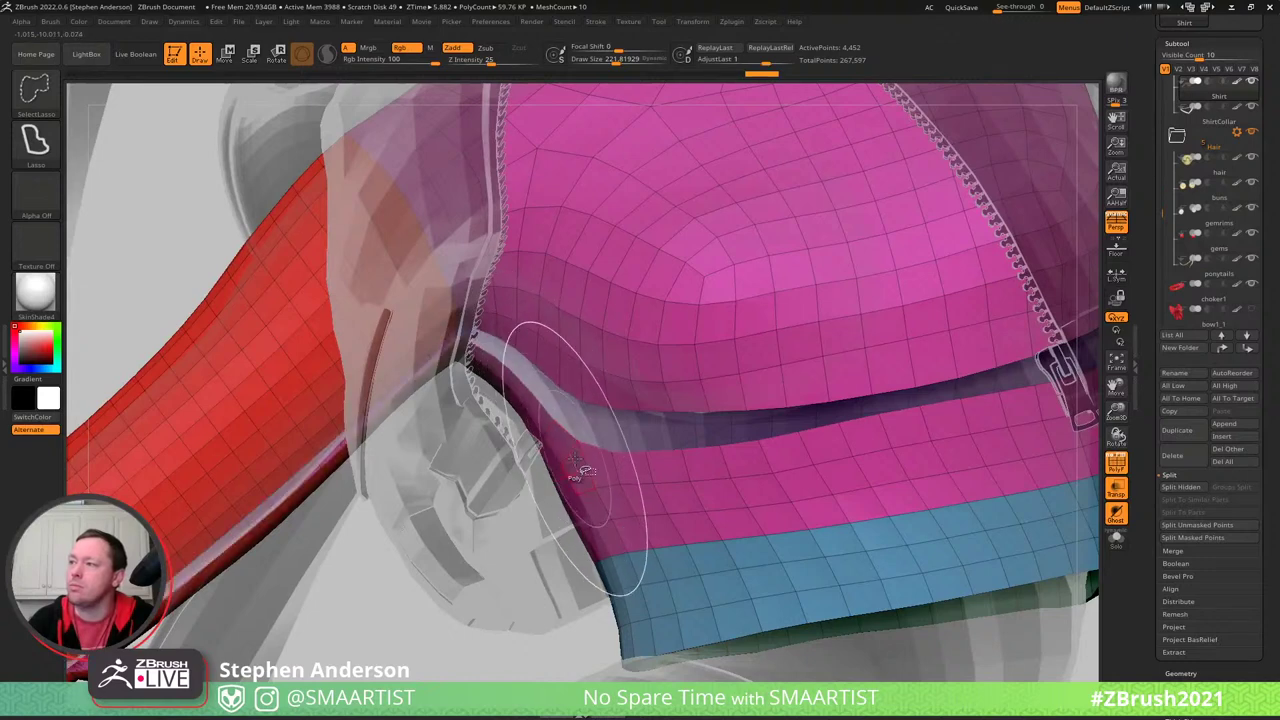
ctrl+shift+click(613, 472)
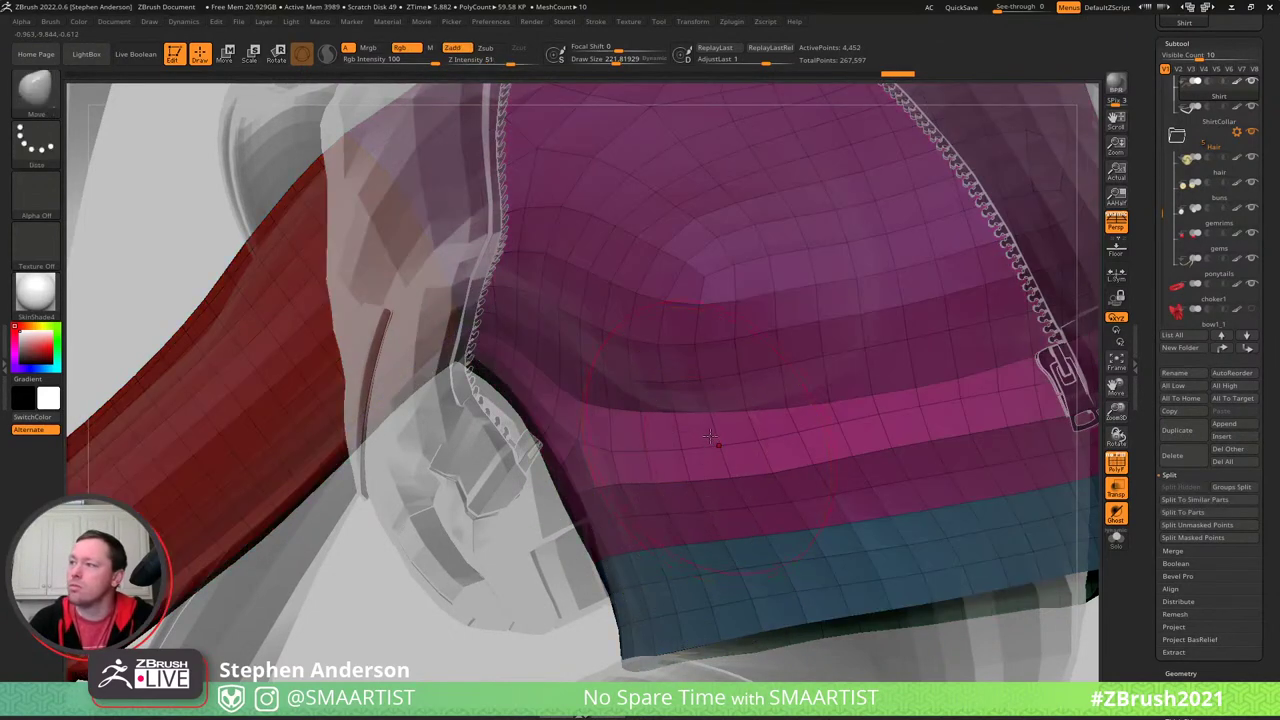
mouse_move(691, 509)
right_down()
mouse_move(697, 435)
mouse_move(598, 397)
mouse_move(543, 446)
right_up()
key(s)
drag(534, 451, 543, 451)
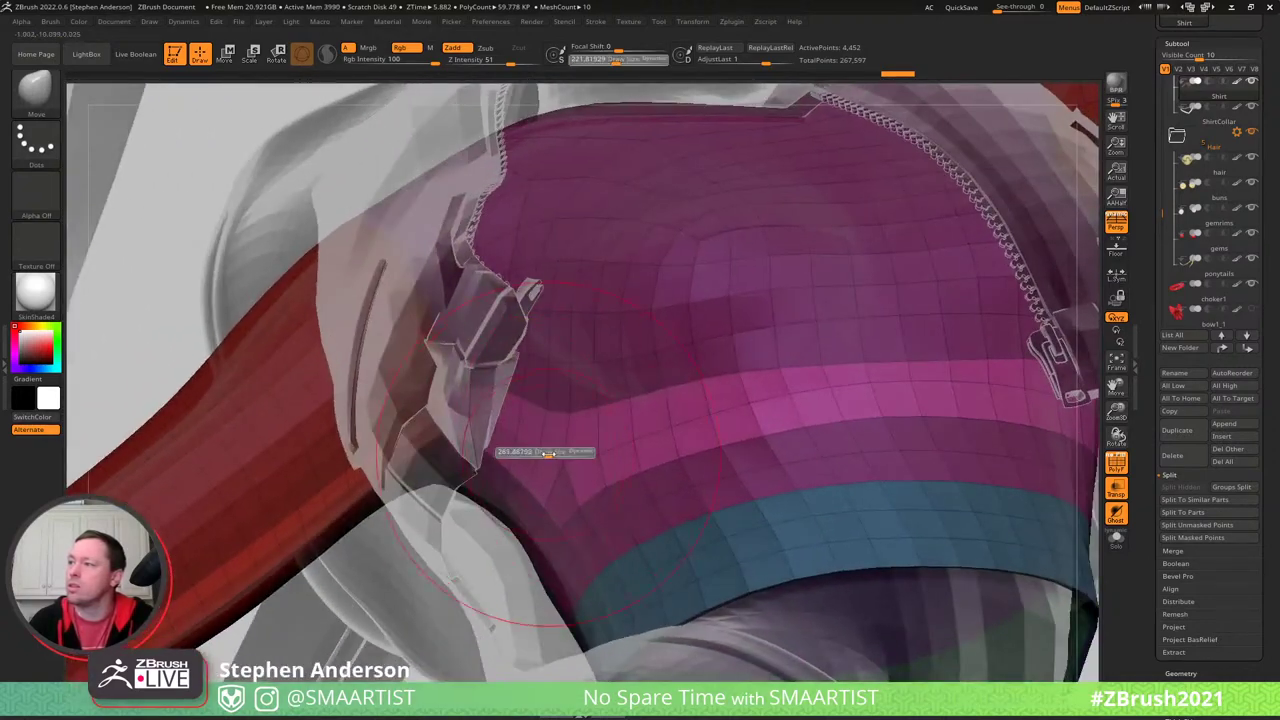
mouse_move(543, 451)
right_down()
mouse_move(548, 470)
mouse_move(550, 452)
right_up()
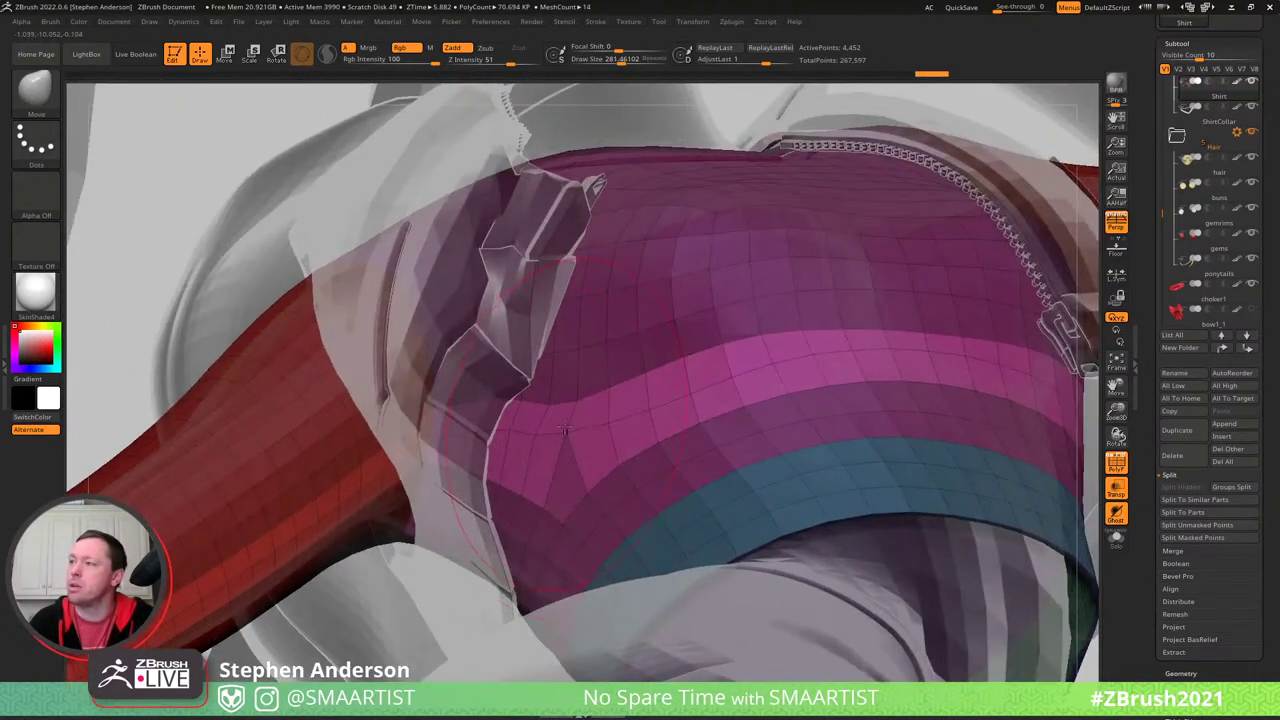
right_drag(547, 426, 625, 440)
ctrl+drag(446, 521, 497, 554)
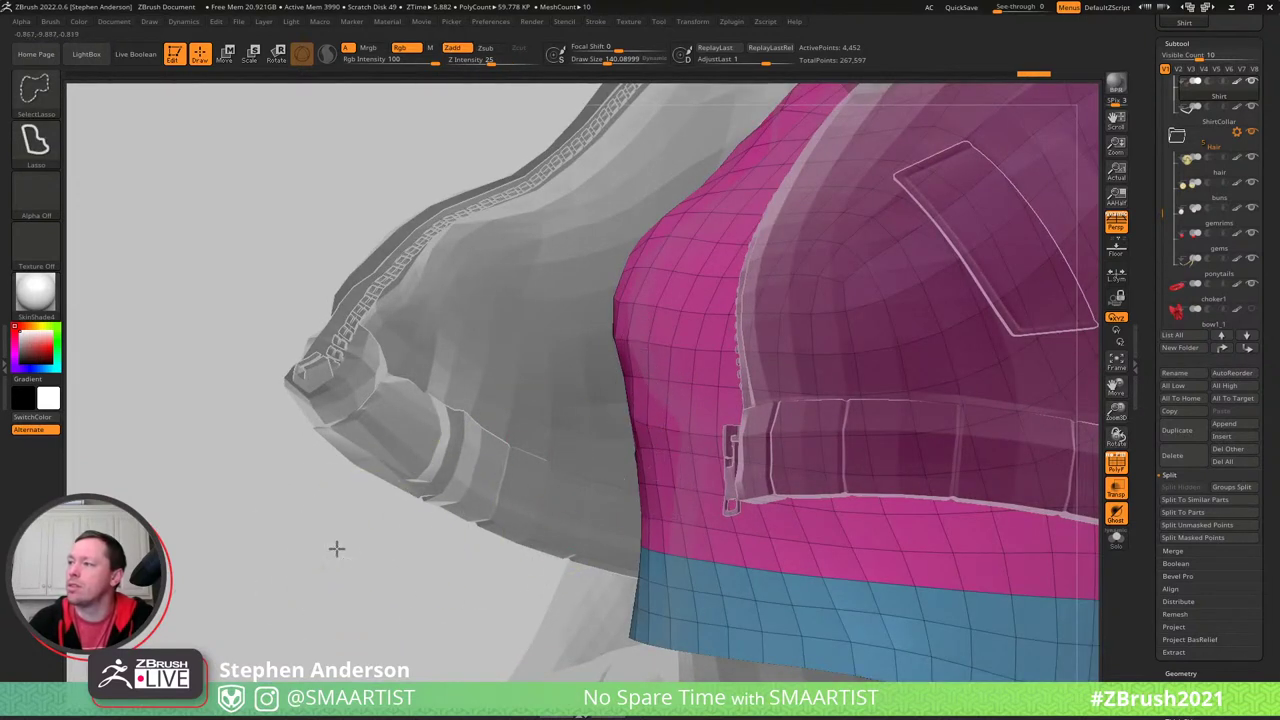
- Leave only the shirt's midriff polygon band unmasked, shape it with the Move brush at draw sizes about 140 to 243, and clear the mask
ctrl+alt+shift+click(656, 440)
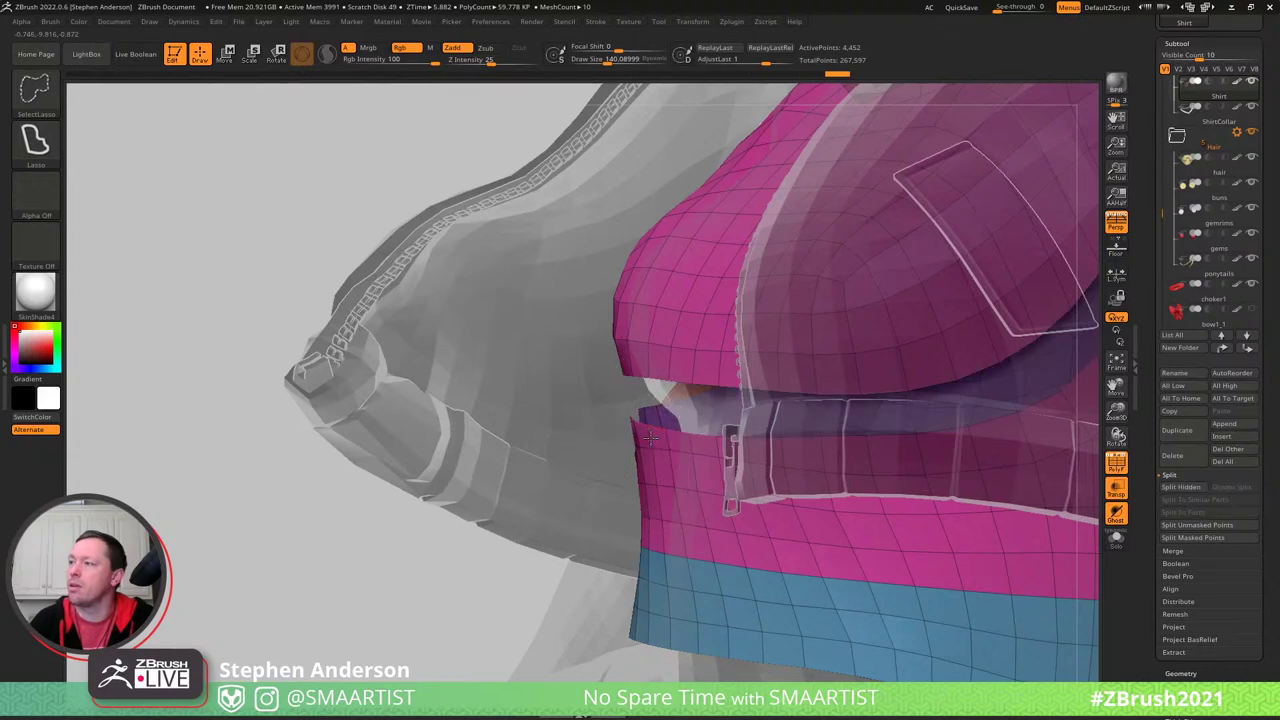
key(ctrl+a)
key(ctrl+shift+a)
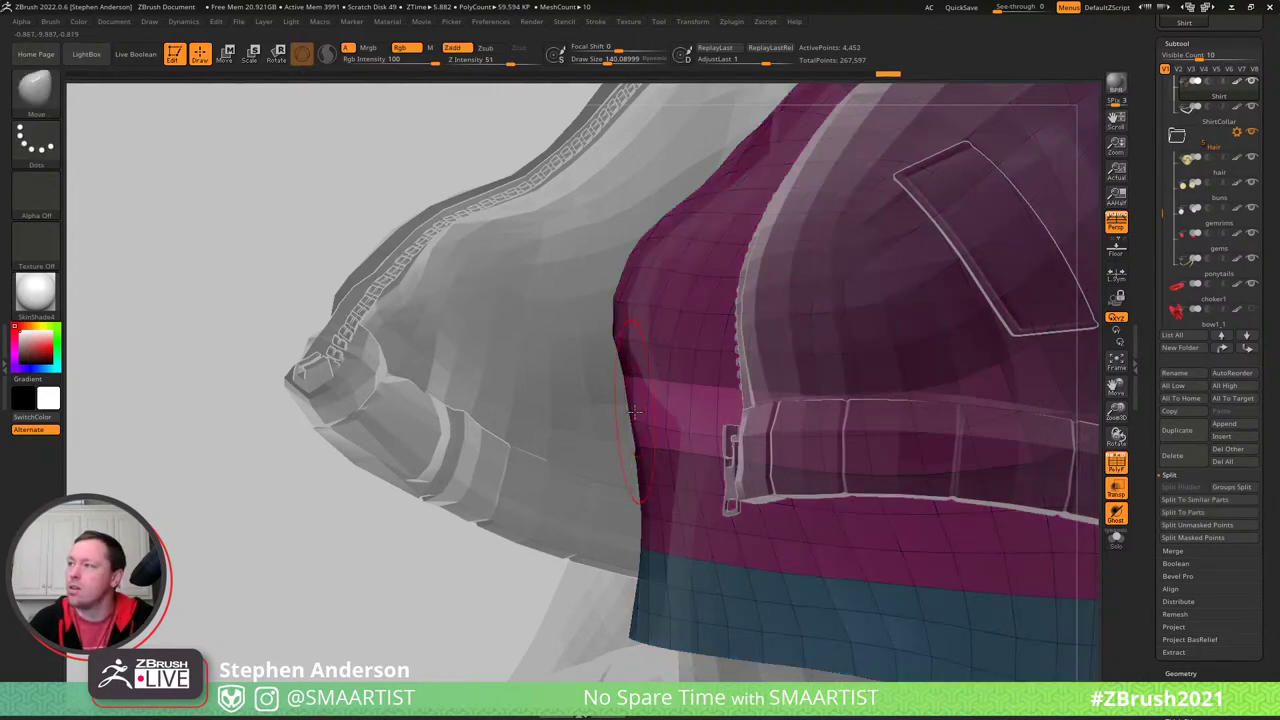
drag(640, 413, 652, 415)
right_drag(649, 409, 790, 395)
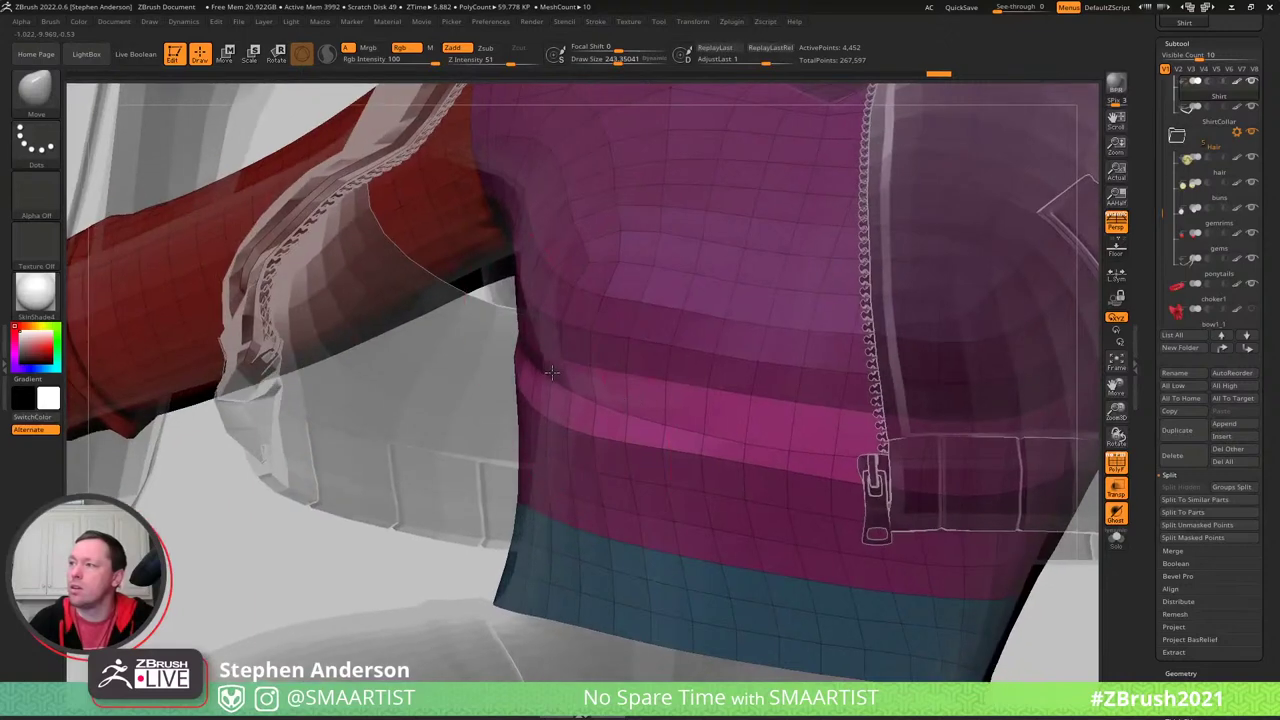
right_drag(555, 370, 440, 540)
key(ctrl)
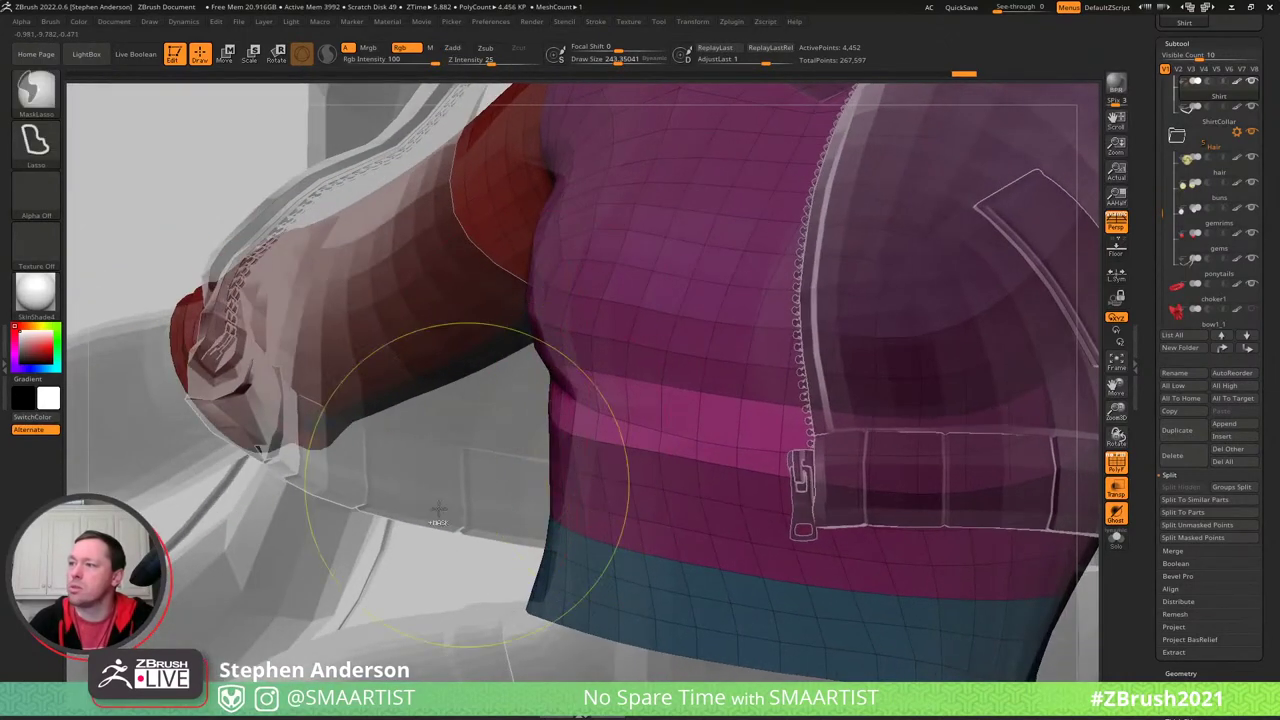
ctrl+drag(421, 580, 450, 555)
- Mask the shirt except for a lower polygon band around the midriff, adjust that band, and hide the polyframe and ghost transparency
ctrl+shift+click(580, 430)
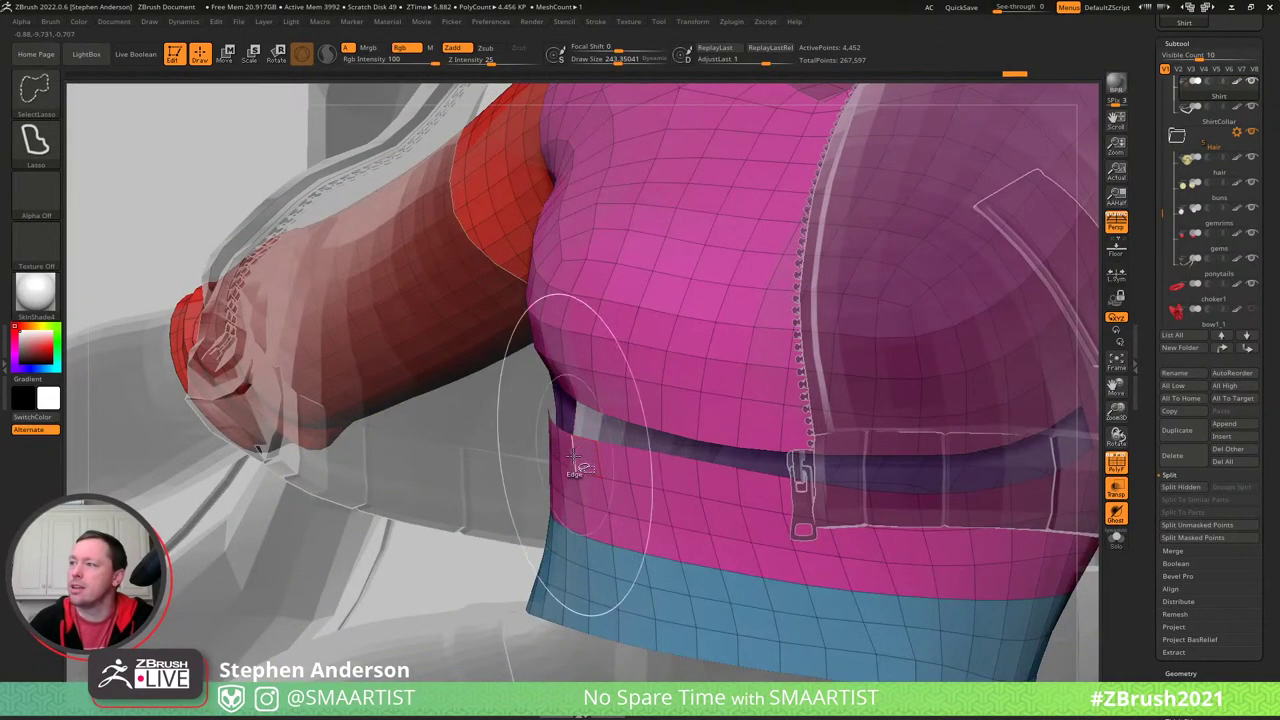
key(ctrl+a)
key(ctrl+shift+a)
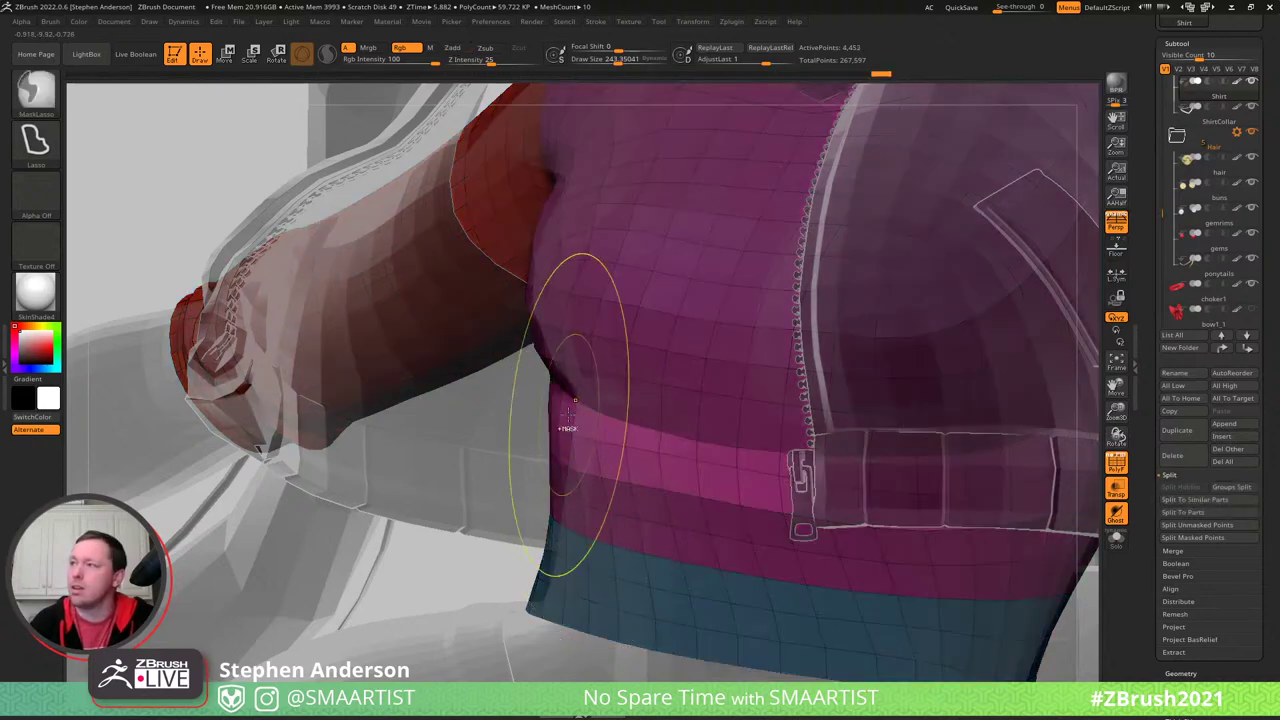
mouse_move(572, 420)
right_down()
mouse_move(556, 401)
mouse_move(567, 424)
right_up()
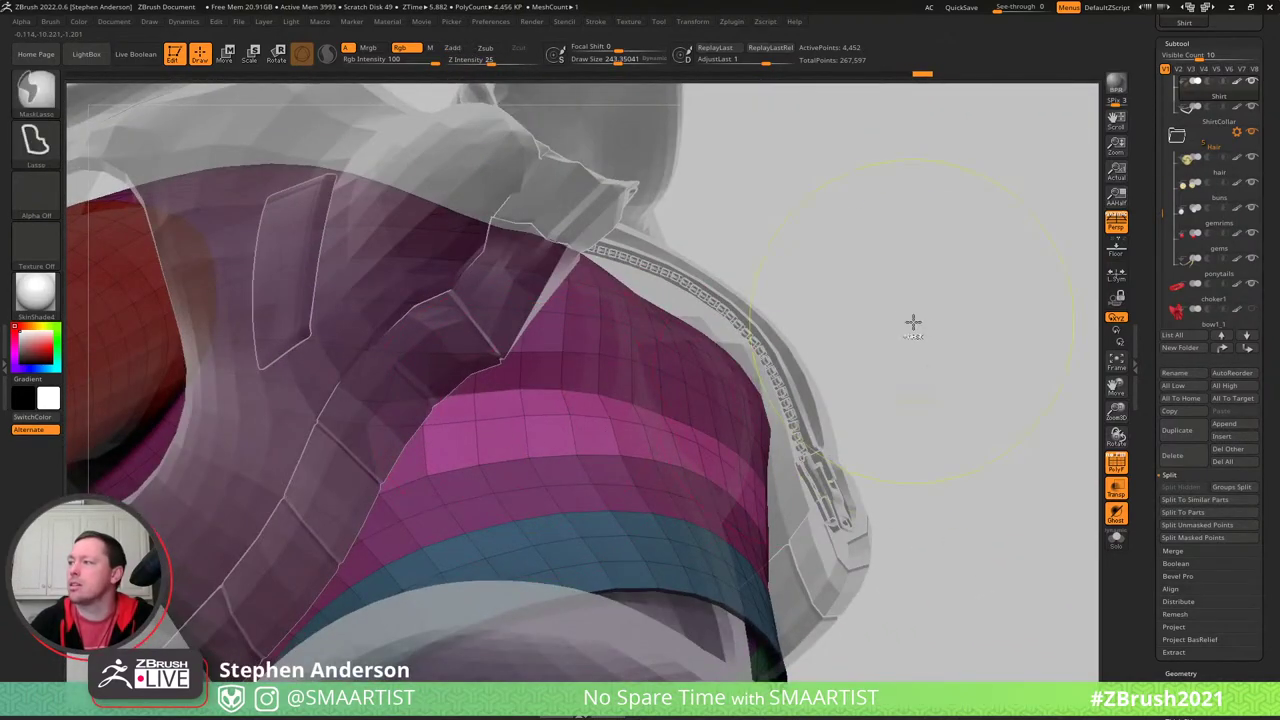
ctrl+right_drag(914, 321, 740, 380)
key(shift+f)
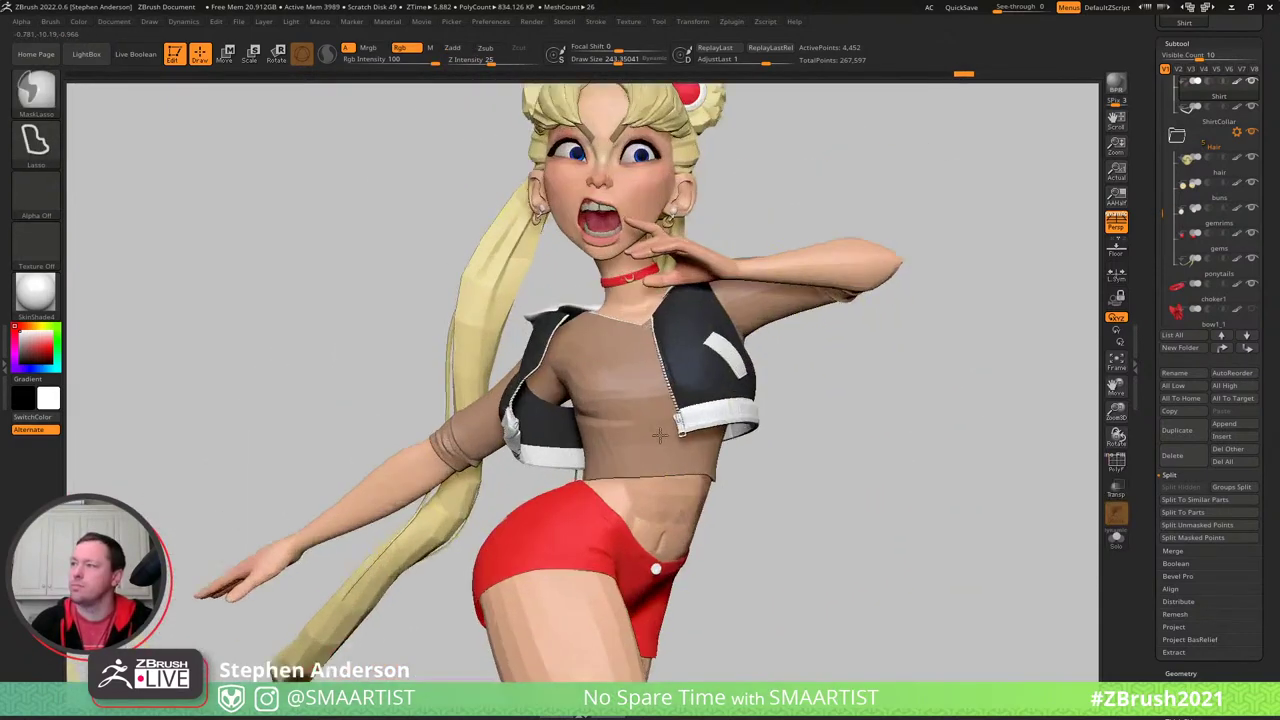
- Try refining the shirt's fold below the bust with the Move brush at draw sizes about 119 and 73
mouse_move(640, 440)
right_down()
mouse_move(650, 430)
mouse_move(640, 447)
right_up()
key(s)
drag(639, 446, 631, 447)
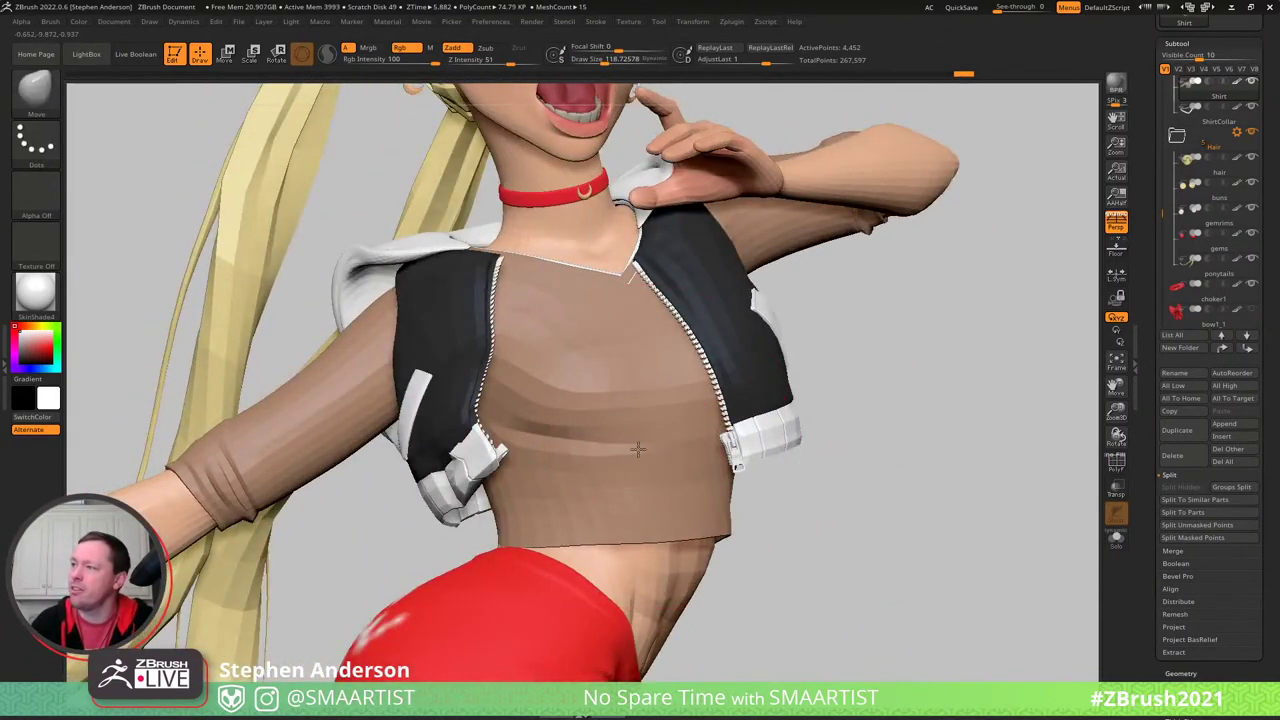
mouse_move(557, 448)
right_down()
mouse_move(478, 431)
mouse_move(511, 437)
right_up()
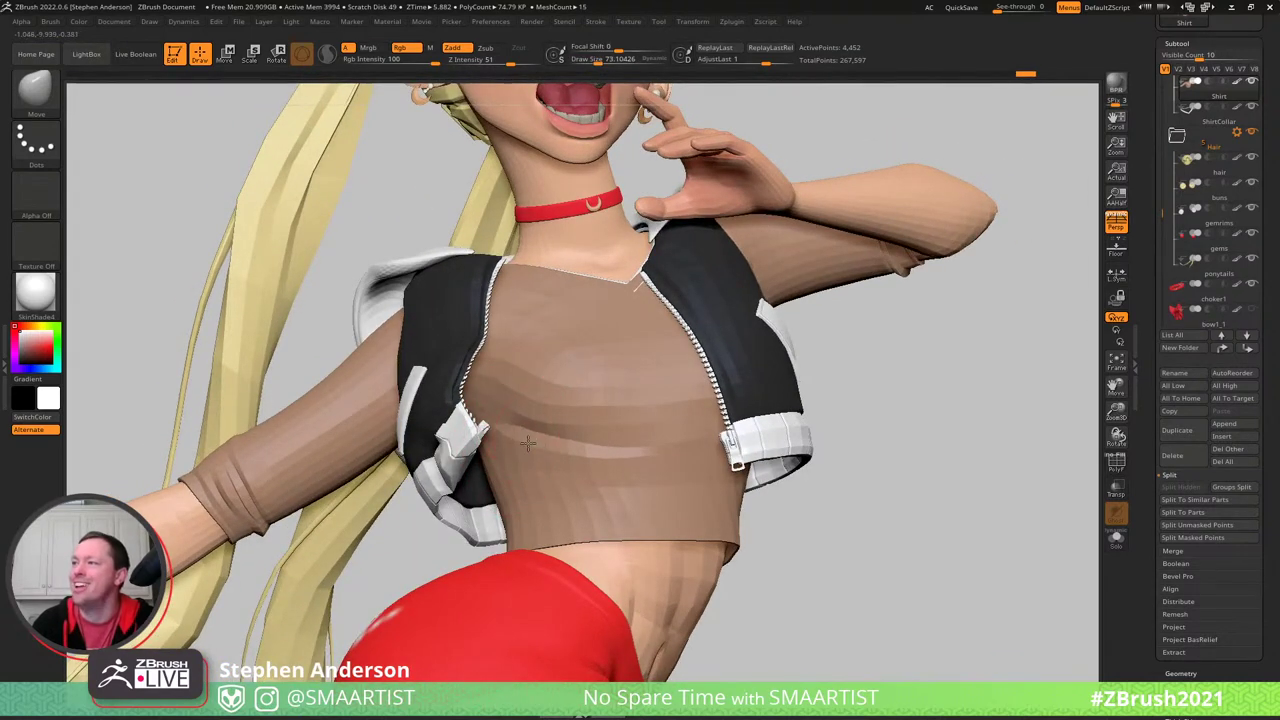
right_drag(554, 450, 480, 448)
- Undo the recent Move brush adjustments to the shirt's fold
key(ctrl+z)
key(ctrl+z)
key(ctrl+z)
key(ctrl+z)
key(ctrl+z)
key(ctrl+z)
key(ctrl+z)
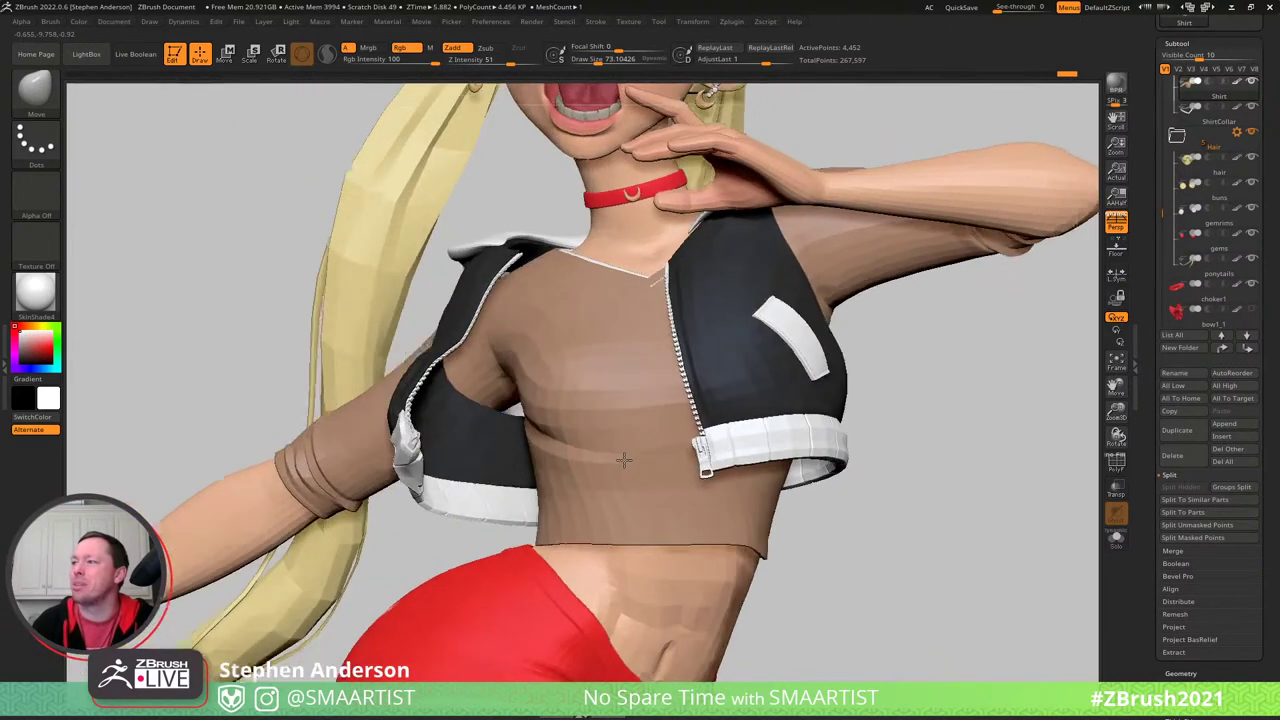
- Adjust the shirt's side fold below the armpit with the Move brush at draw sizes about 188 and 114
right_click(556, 453)
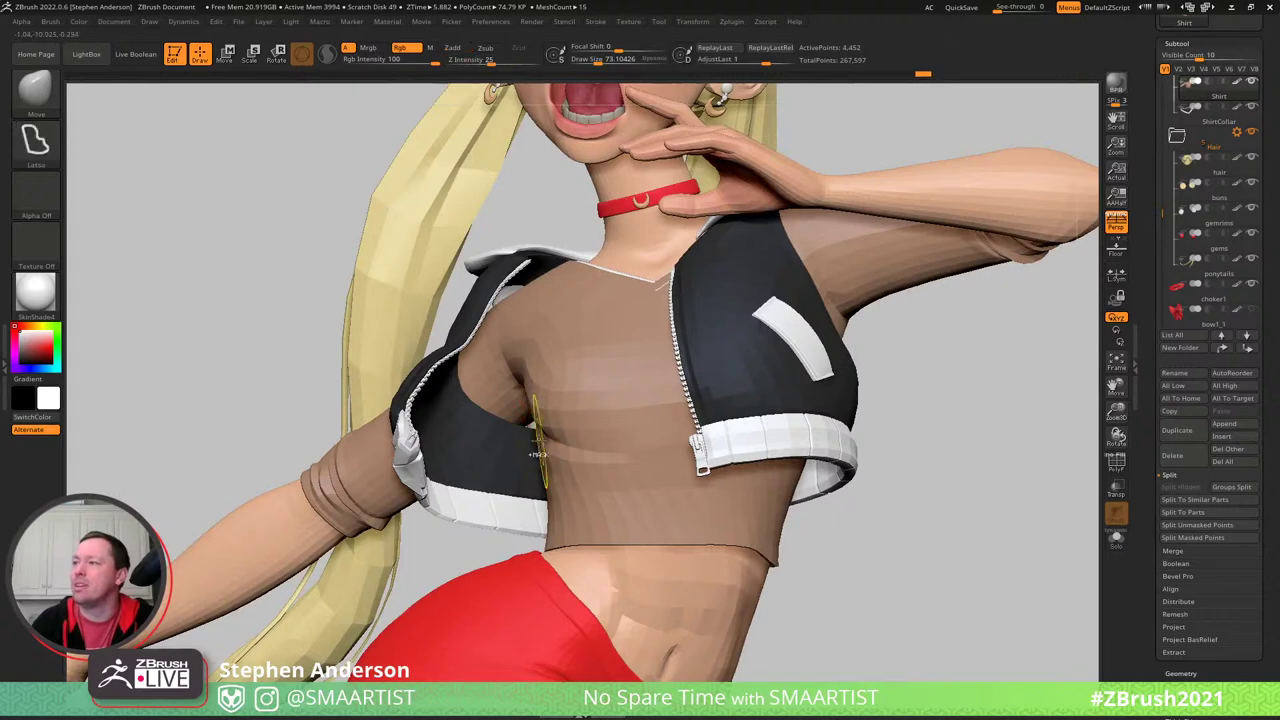
right_drag(537, 454, 550, 454)
key(s)
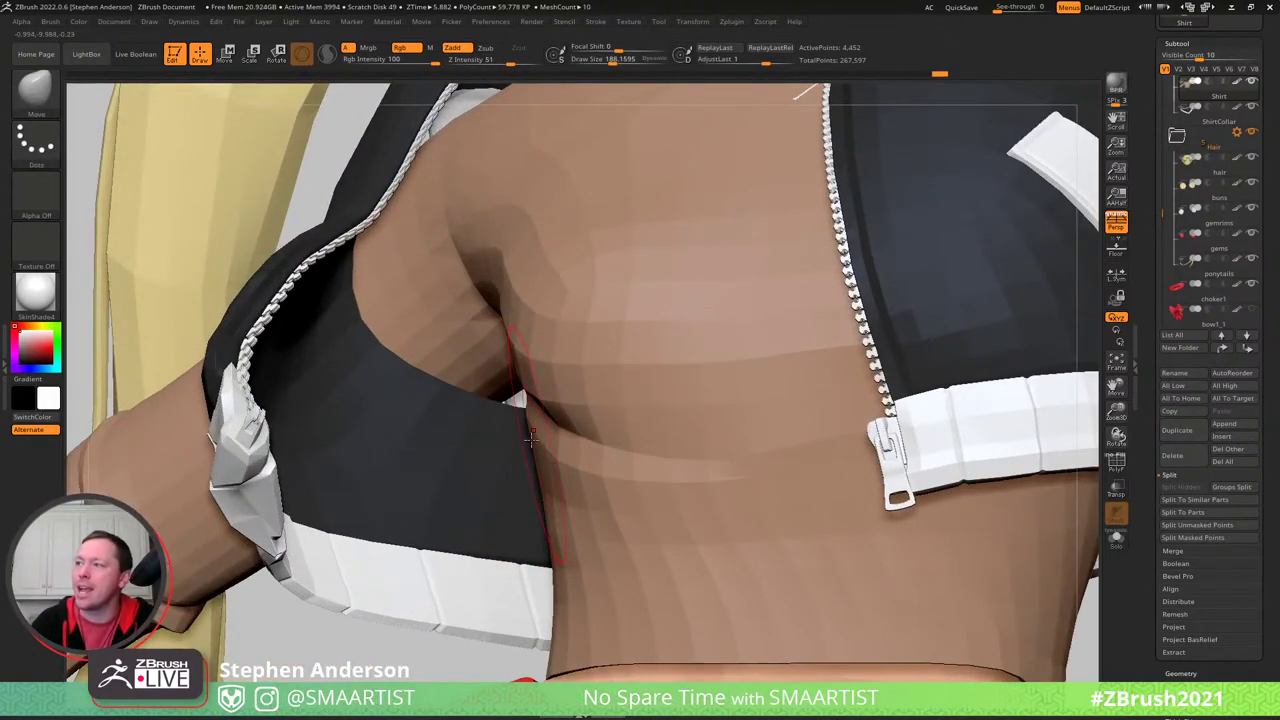
drag(532, 429, 522, 426)
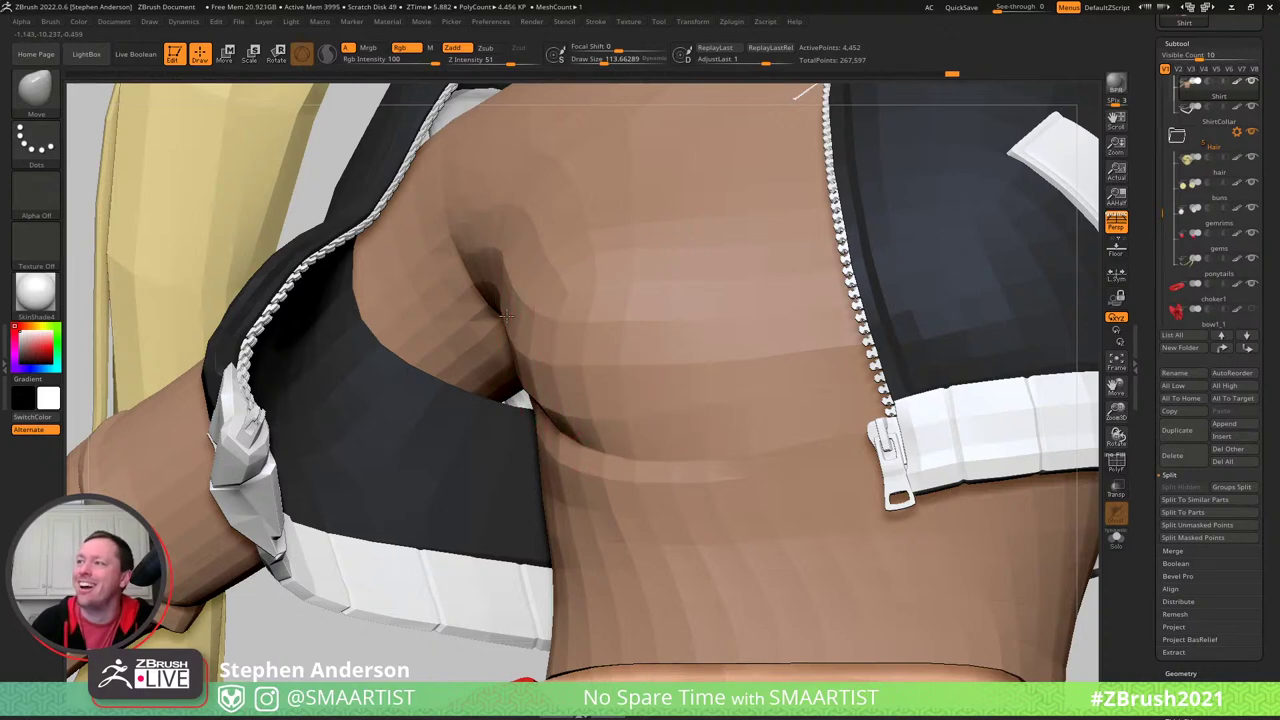
right_drag(521, 312, 494, 266)
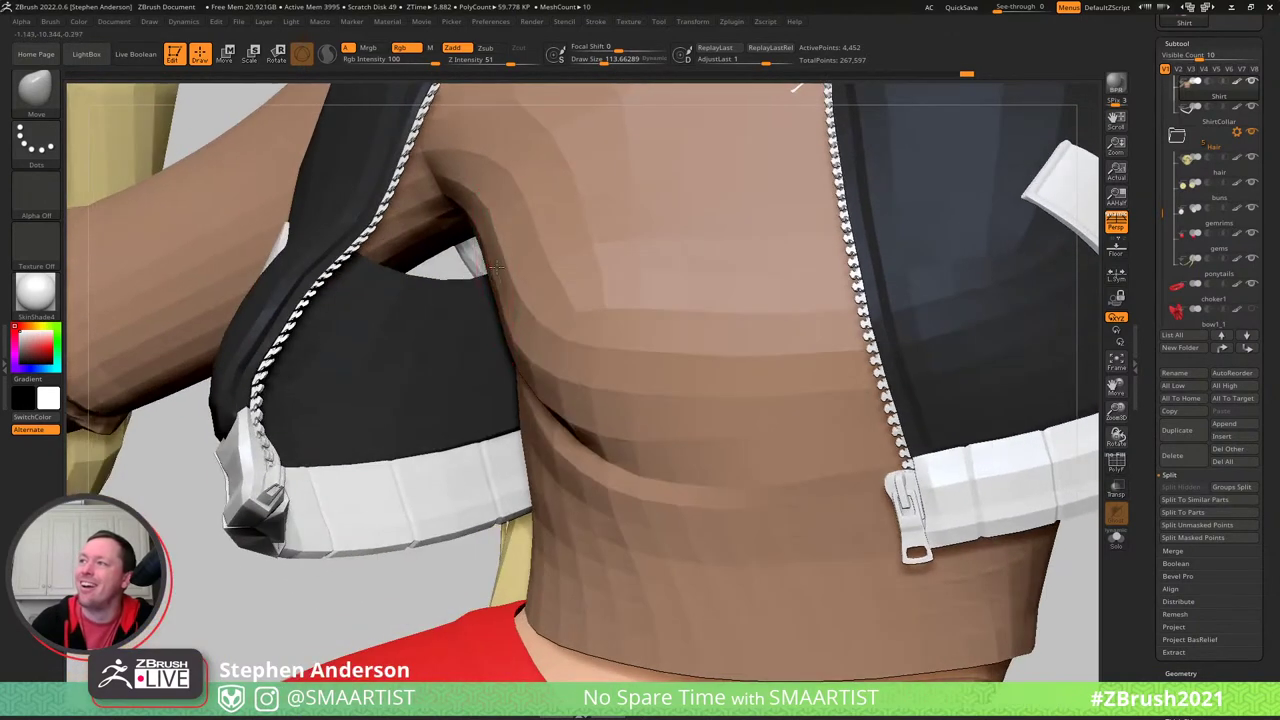
ctrl+right_drag(569, 303, 1000, 650)
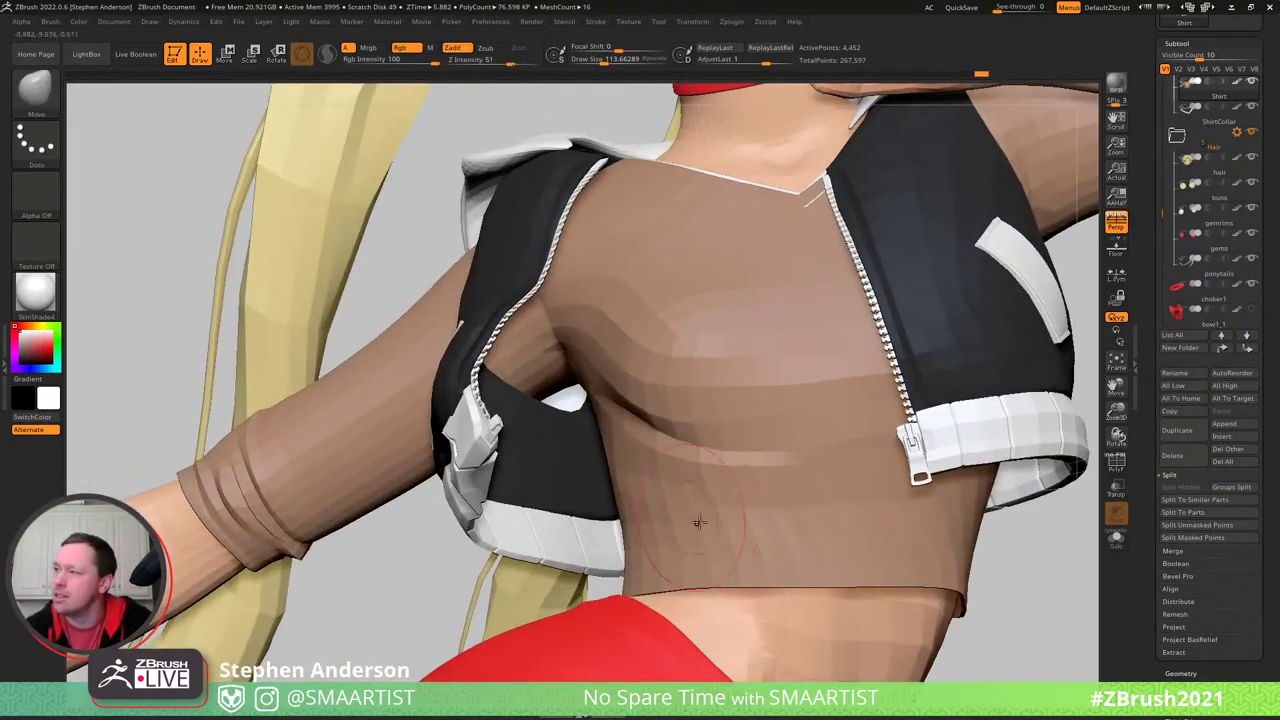
- Show the shirt's polyframe and refine the fold and side below the bust at draw size about 90
key(shift+f)
mouse_move(699, 521)
right_down()
mouse_move(737, 527)
mouse_move(693, 510)
right_up()
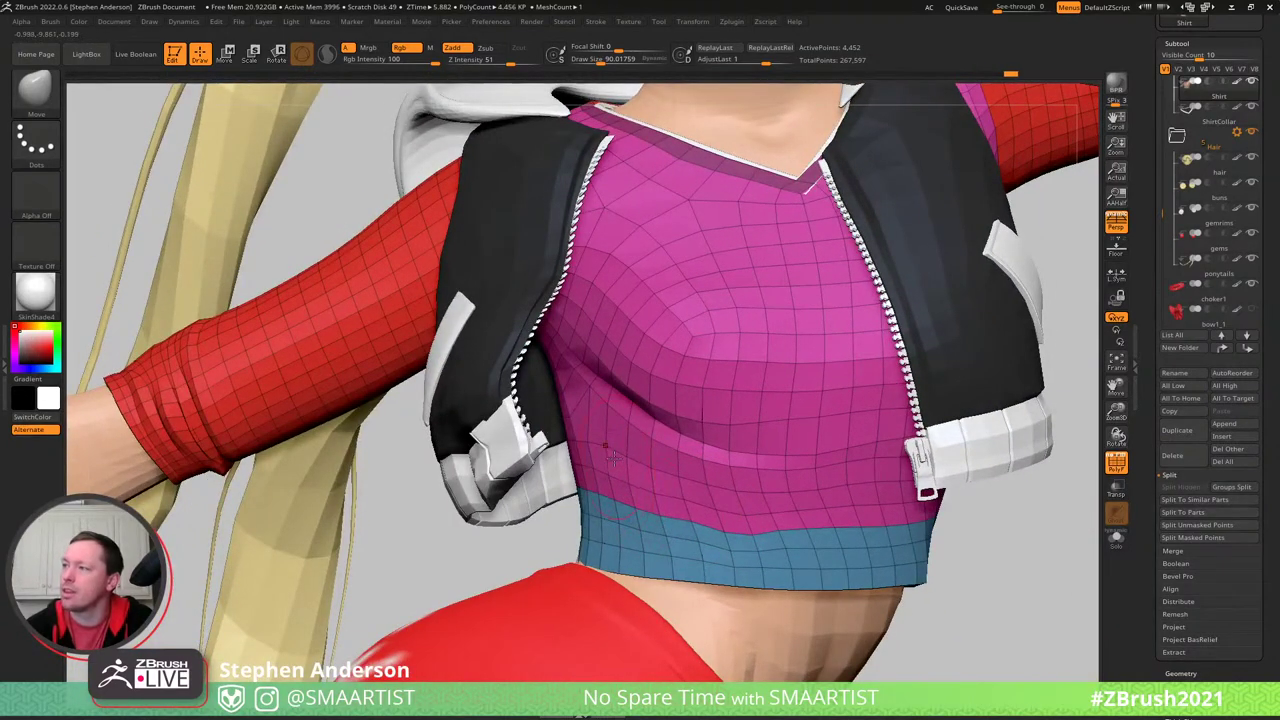
mouse_move(697, 505)
right_down()
mouse_move(575, 455)
mouse_move(660, 486)
mouse_move(707, 493)
mouse_move(688, 485)
mouse_move(707, 462)
mouse_move(707, 476)
right_up()
key(ctrl+shift)
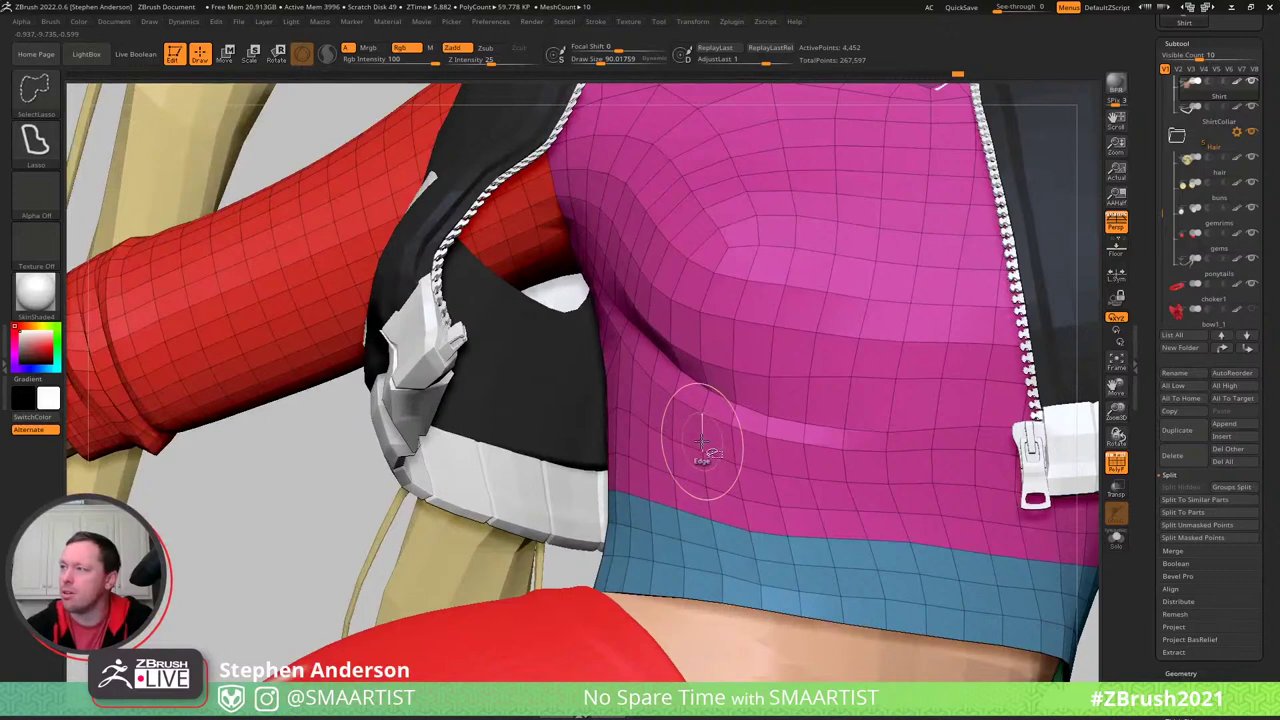
mouse_move(727, 466)
ctrl+right_down()
mouse_move(730, 410)
mouse_move(916, 460)
ctrl+right_up()
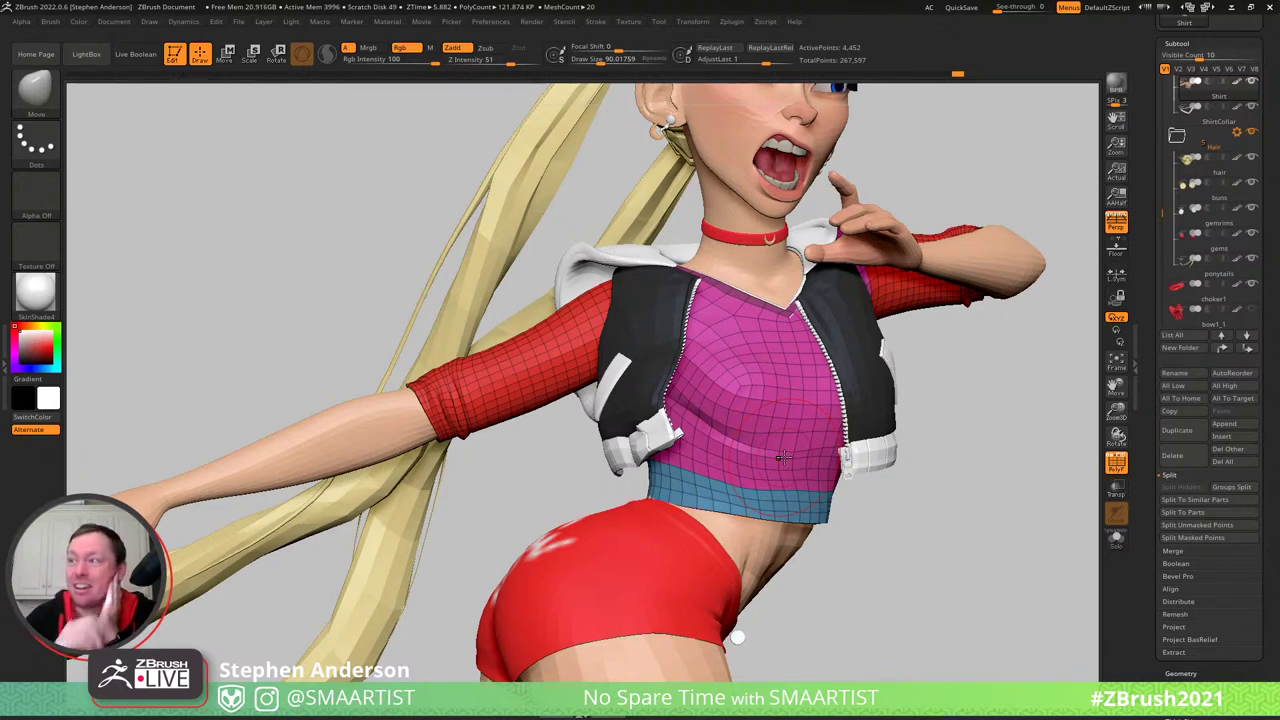
- Preview the shirt with Dynamic Subdiv, allowing it to always auto-activate, and switch the smoothing off again
right_drag(712, 451, 697, 448)
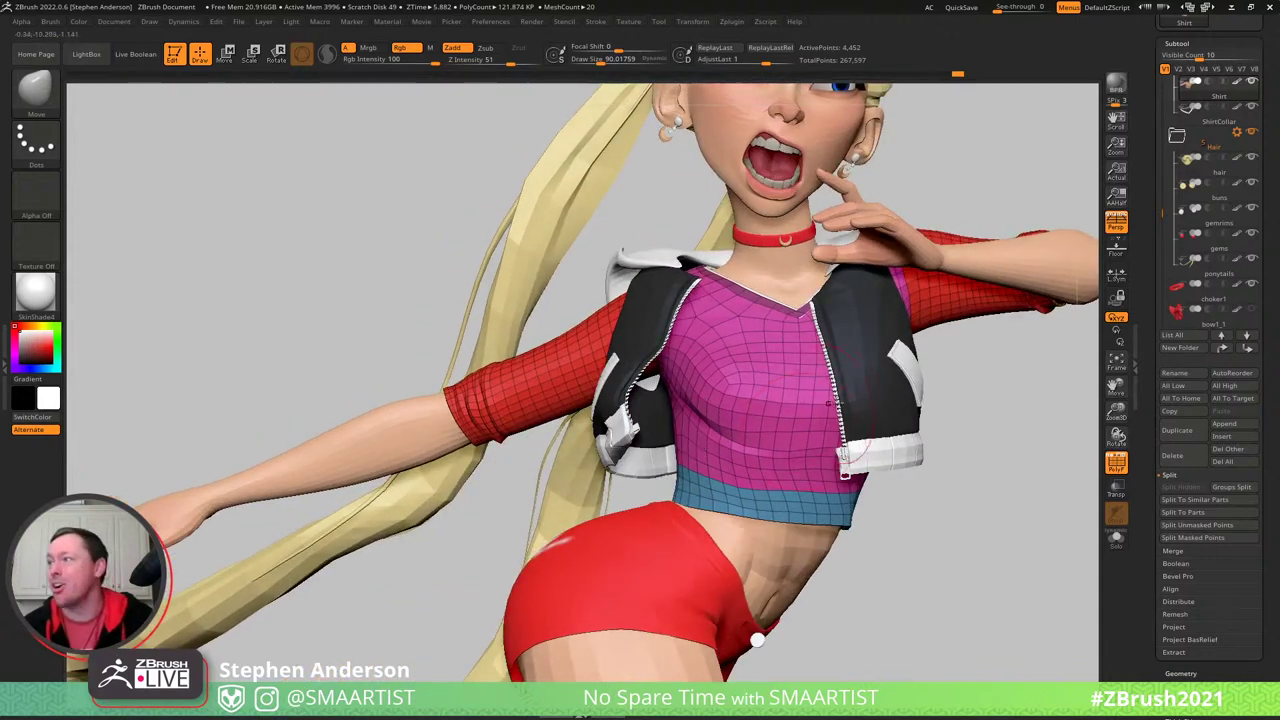
alt+right_drag(761, 417, 731, 504)
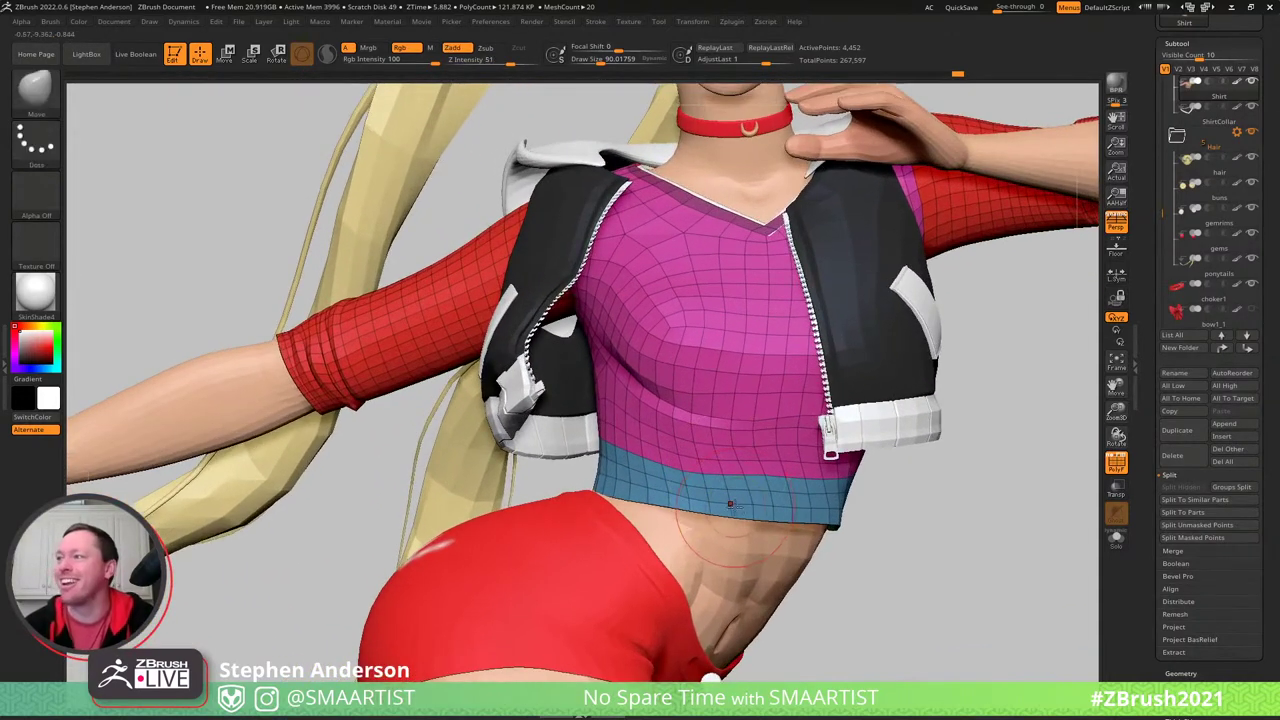
key(d)
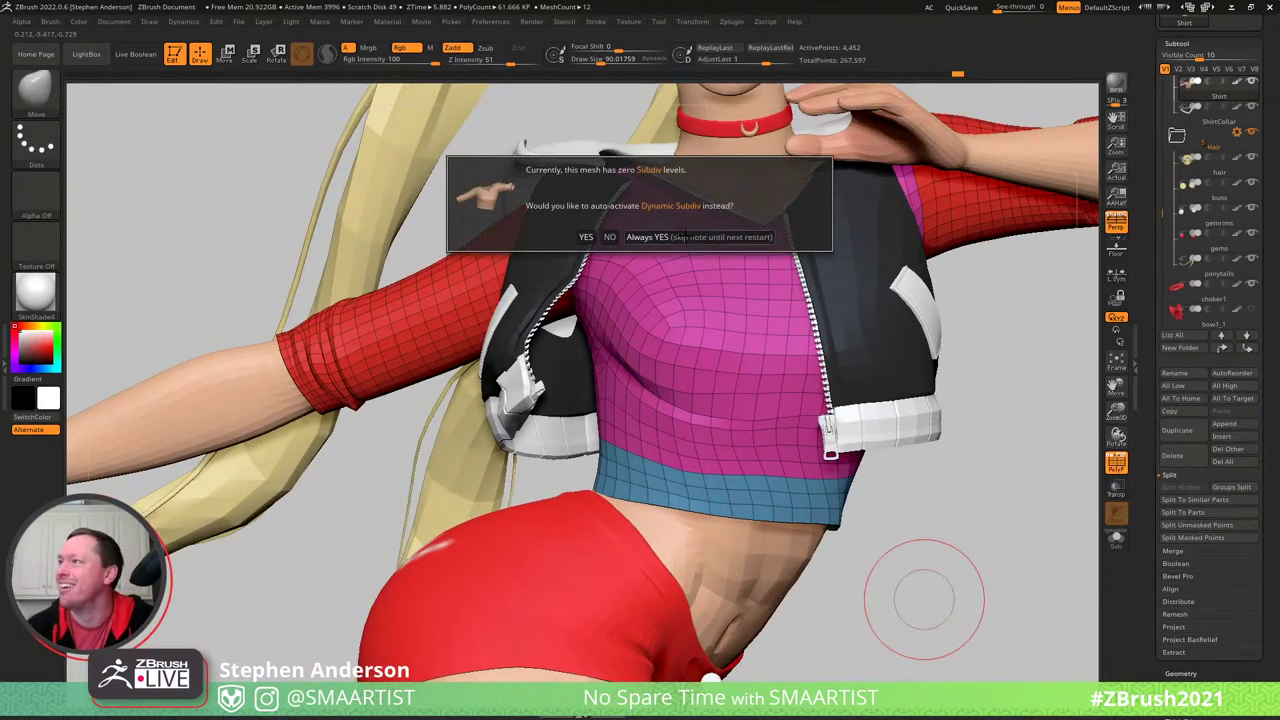
click(676, 237)
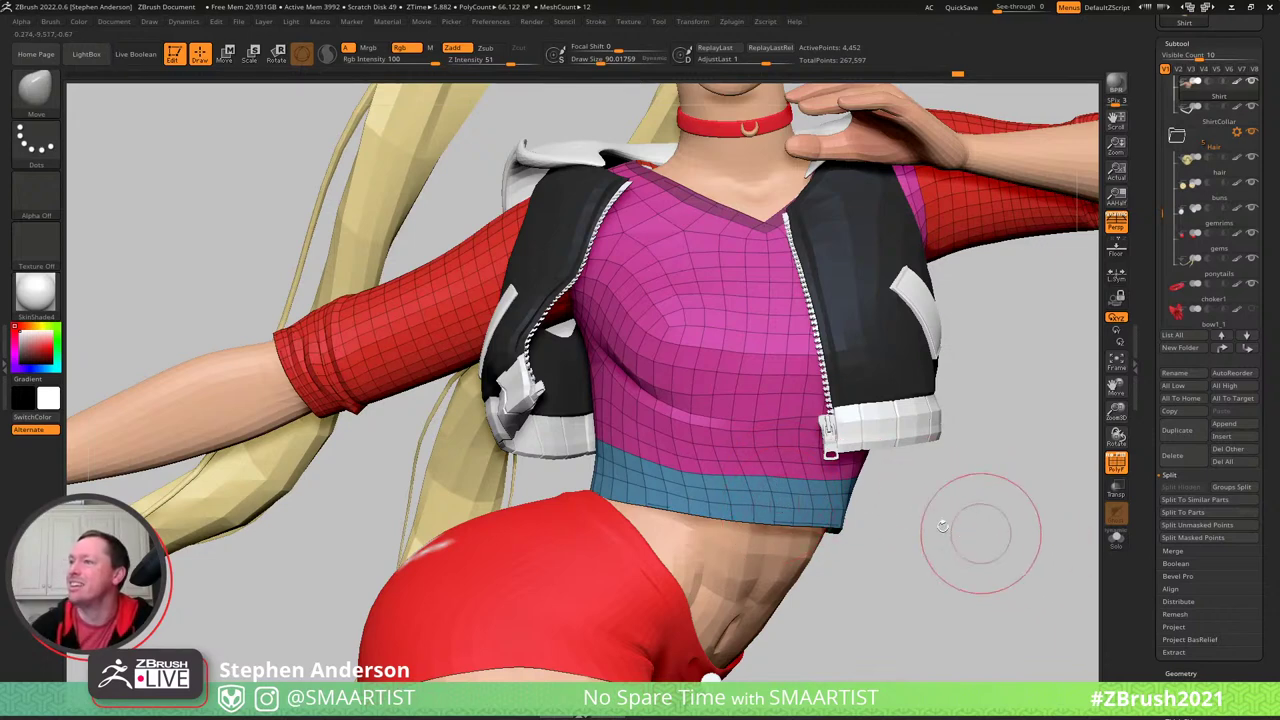
key(shift+d)
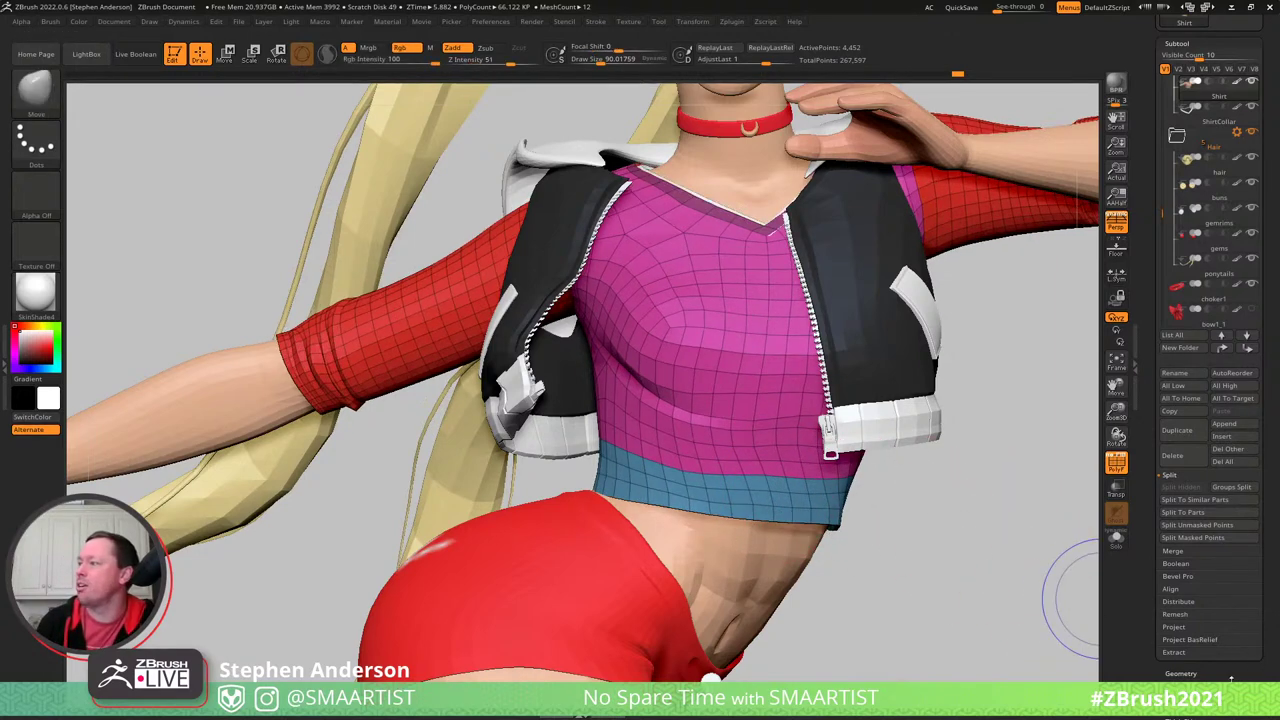
- Divide the shirt's geometry to subdivision level 2 and keep its polyframe shown
click(1182, 673)
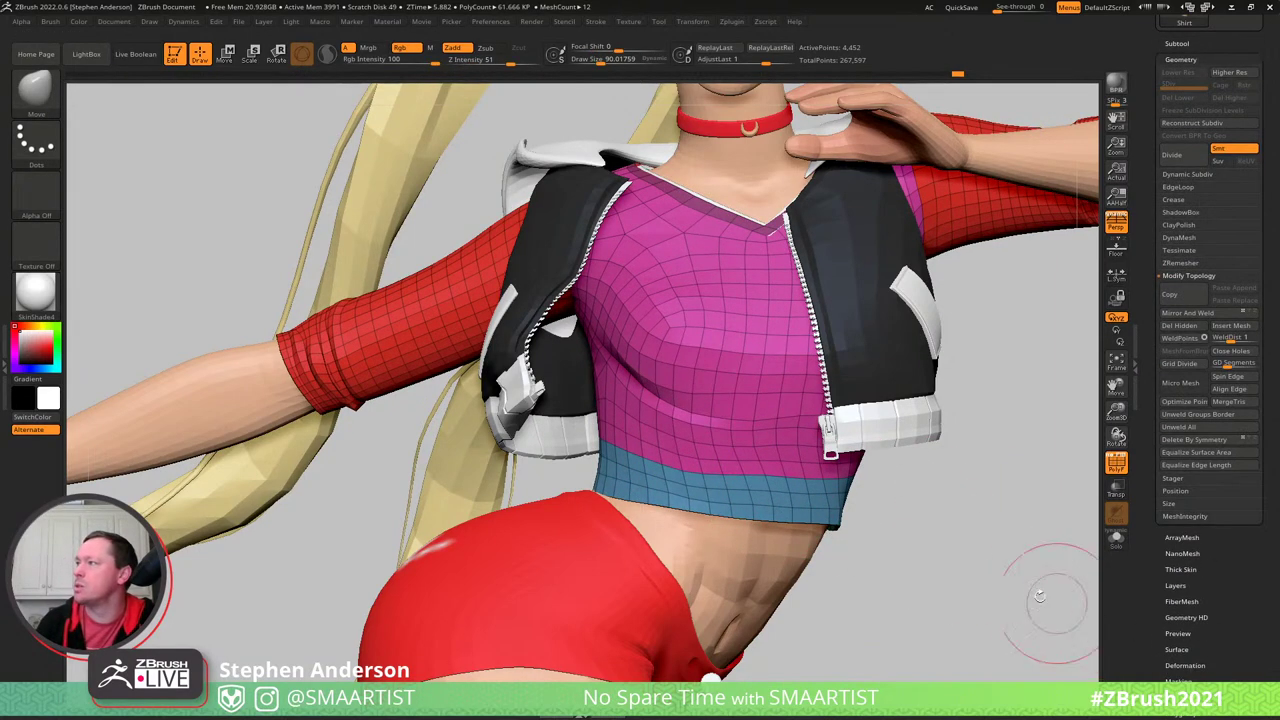
key(ctrl)
ctrl+right_drag(645, 376, 730, 473)
key(shift+f)
key(d)
key(shift+f)
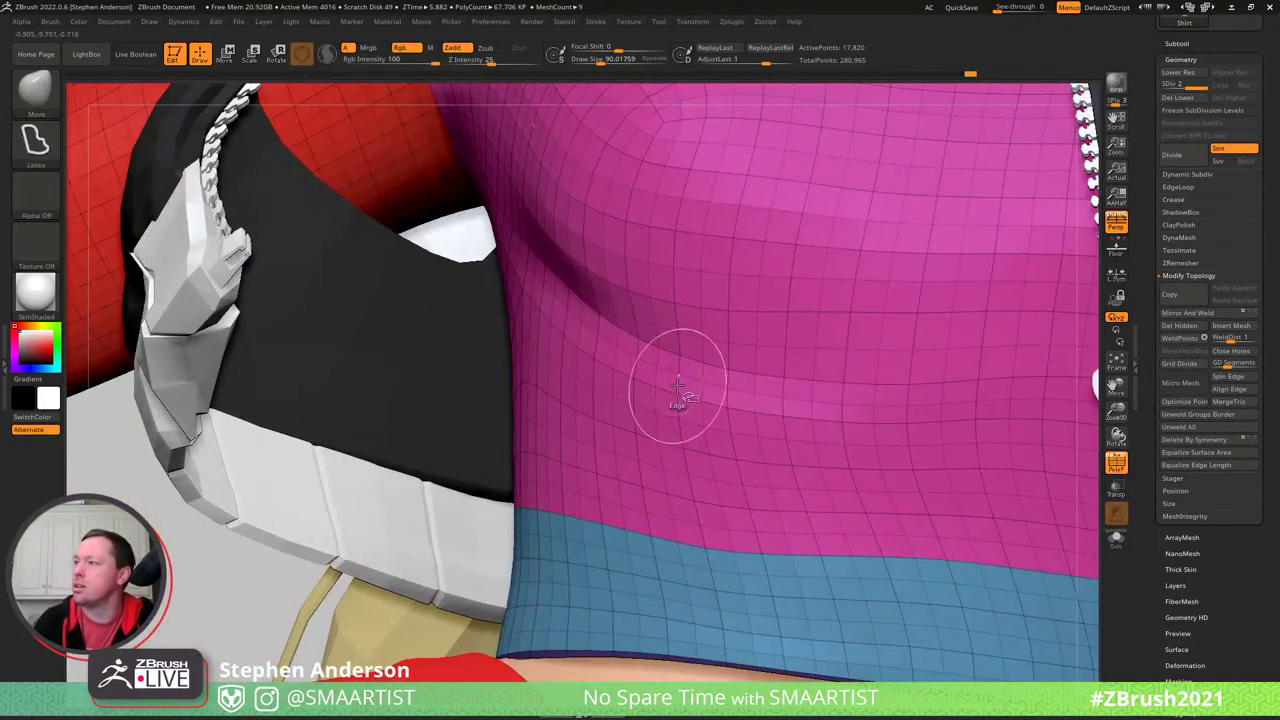
- Mask all but the polygon band below the bust fold, reshape it at draw size about 266, and clear the mask
ctrl+shift+click(677, 386)
click(677, 410)
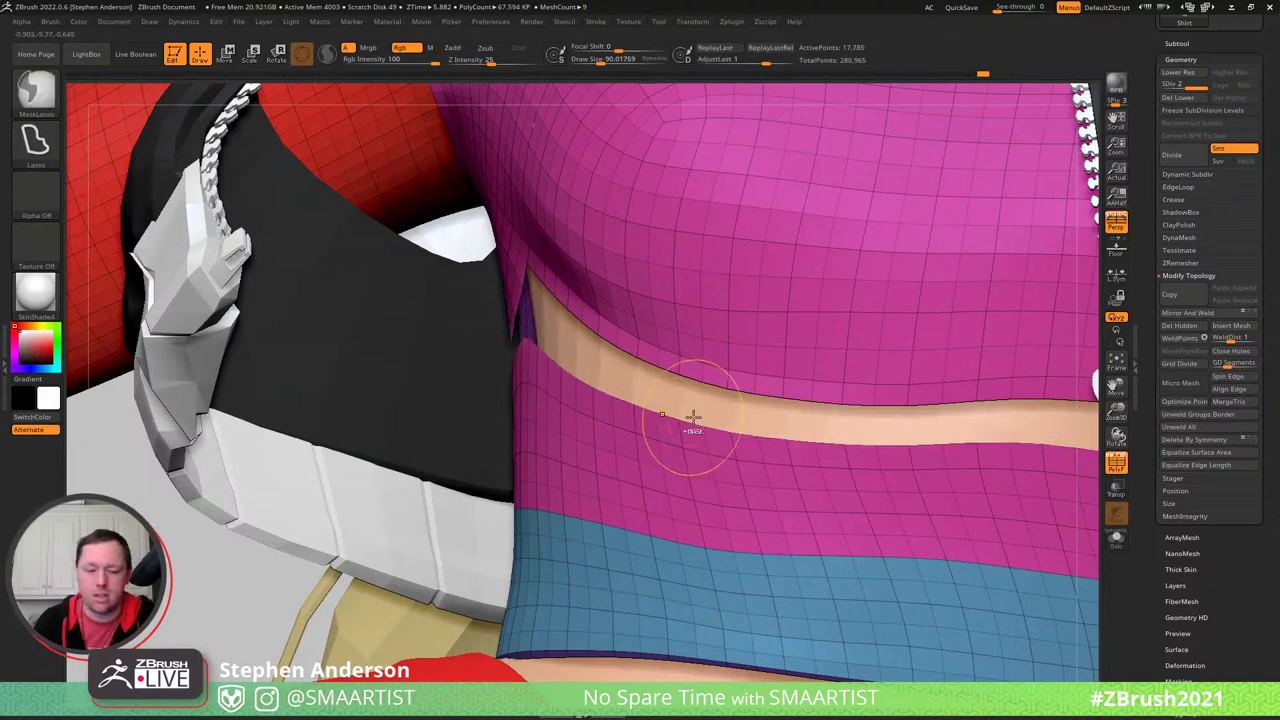
key(ctrl+a)
key(ctrl+shift+a)
mouse_move(691, 408)
right_down()
mouse_move(645, 372)
mouse_move(686, 368)
mouse_move(678, 378)
right_up()
key(s)
drag(678, 378, 698, 381)
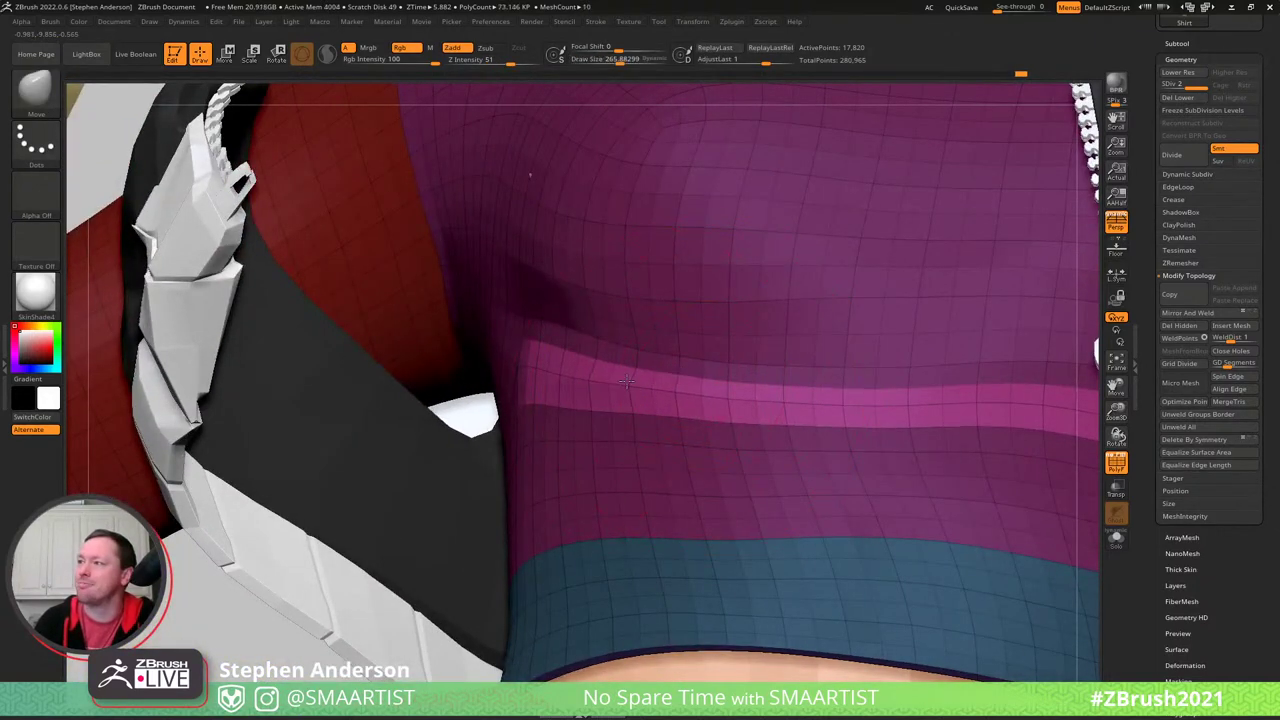
right_drag(700, 404, 460, 470)
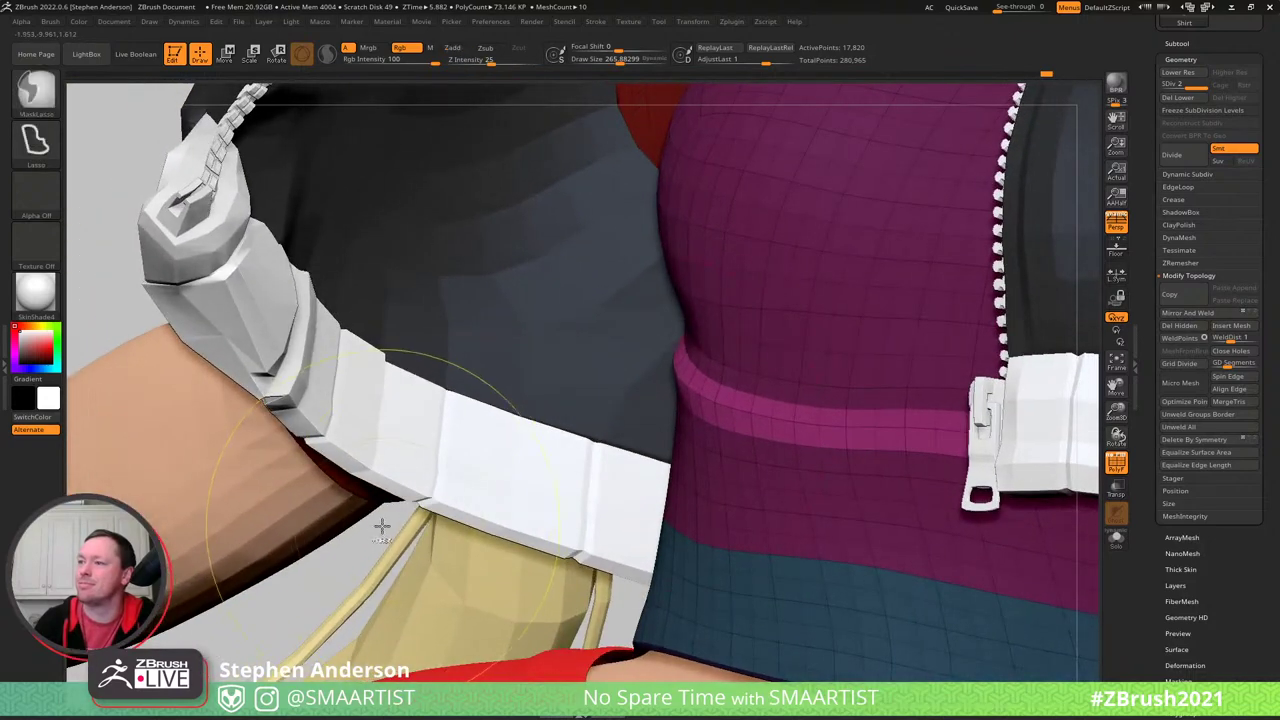
ctrl+drag(368, 535, 410, 545)
- Leave only a thin polygon band along the under-bust fold unmasked and shape it with the Move brush at draw size about 348
right_drag(754, 420, 755, 390)
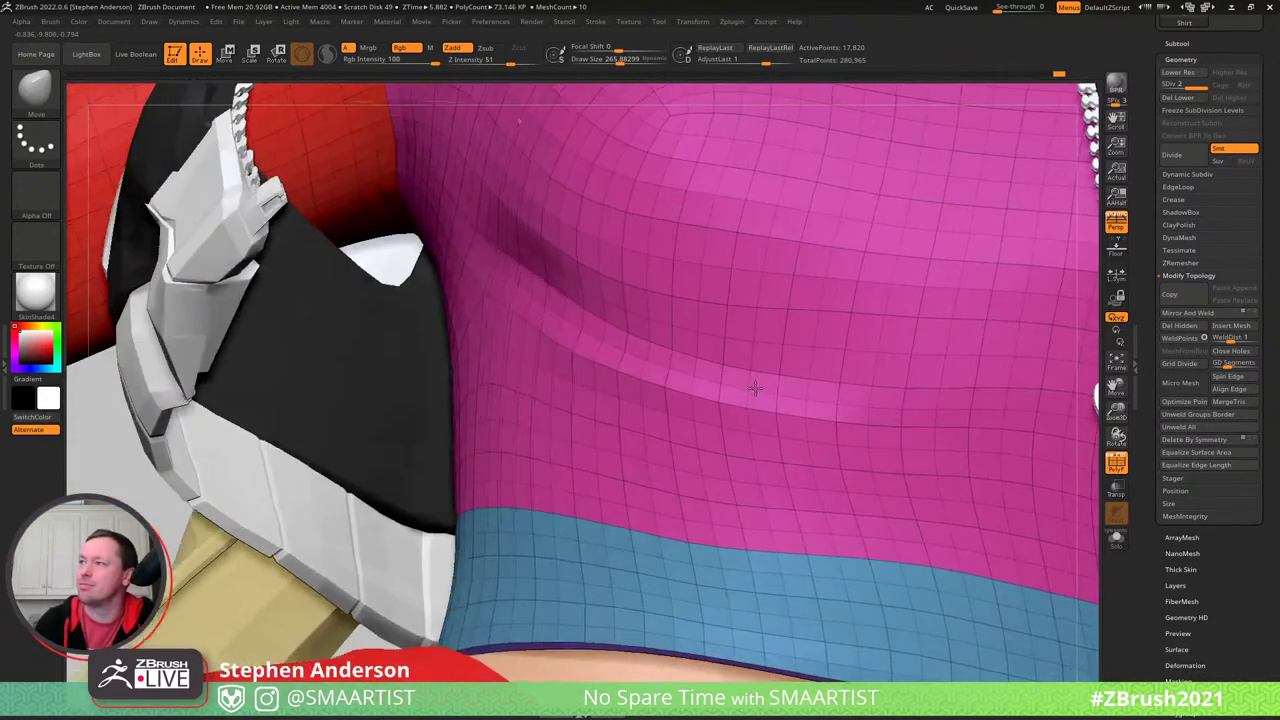
ctrl+shift+click(497, 279)
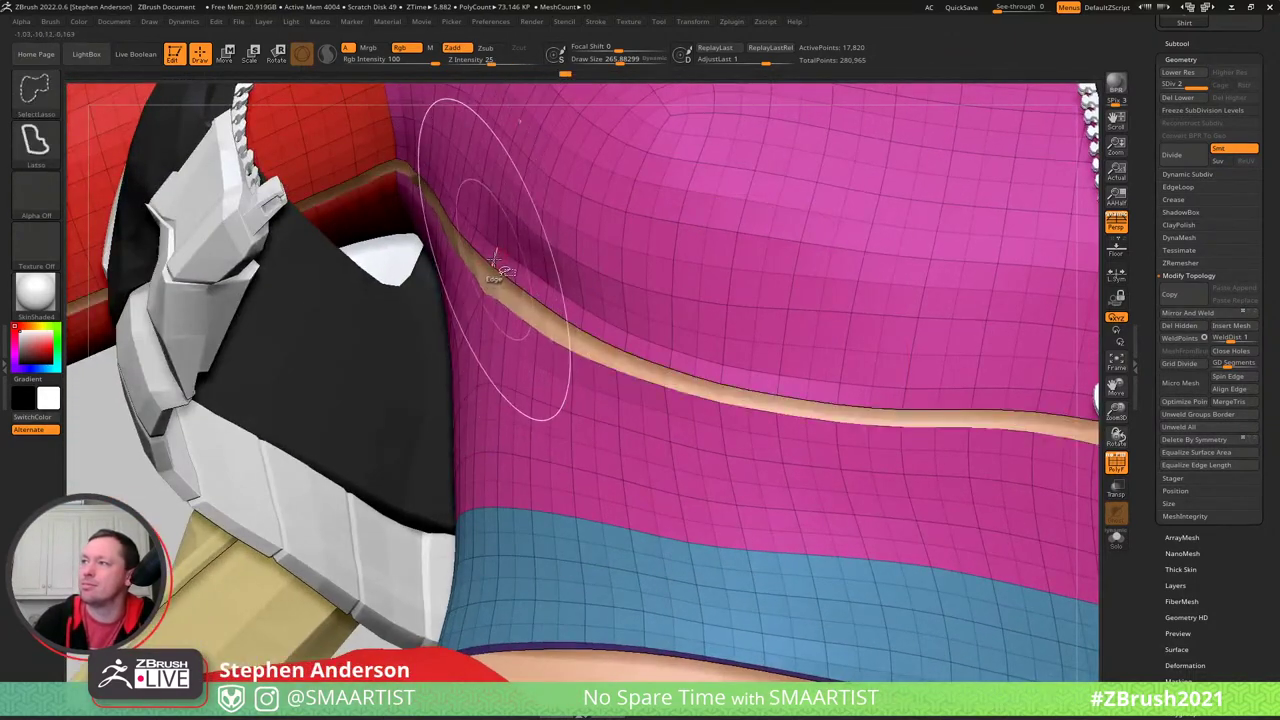
ctrl+shift+click(506, 272)
ctrl+click(534, 306)
ctrl+shift+click(646, 380)
right_drag(646, 380, 606, 339)
key(s)
click(617, 341)
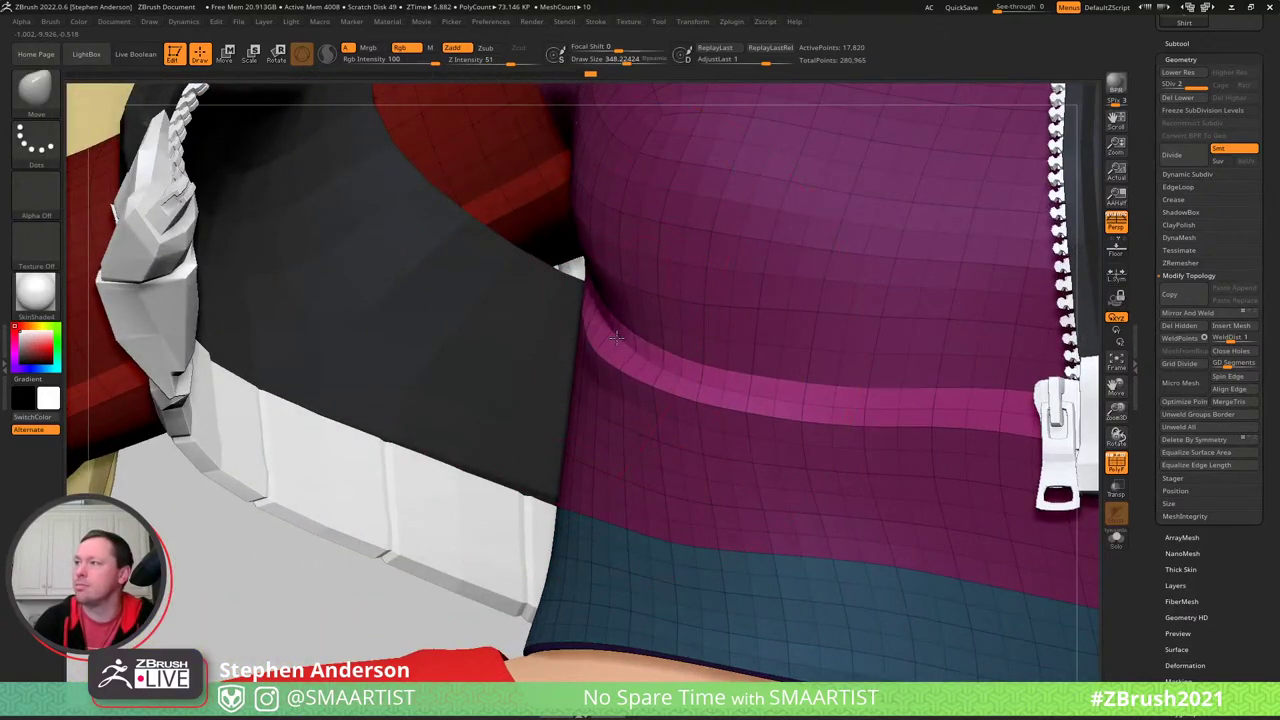
- Soften the mask around the fold band, refine its armpit end at draw size about 201, and clear the mask
ctrl+click(608, 330)
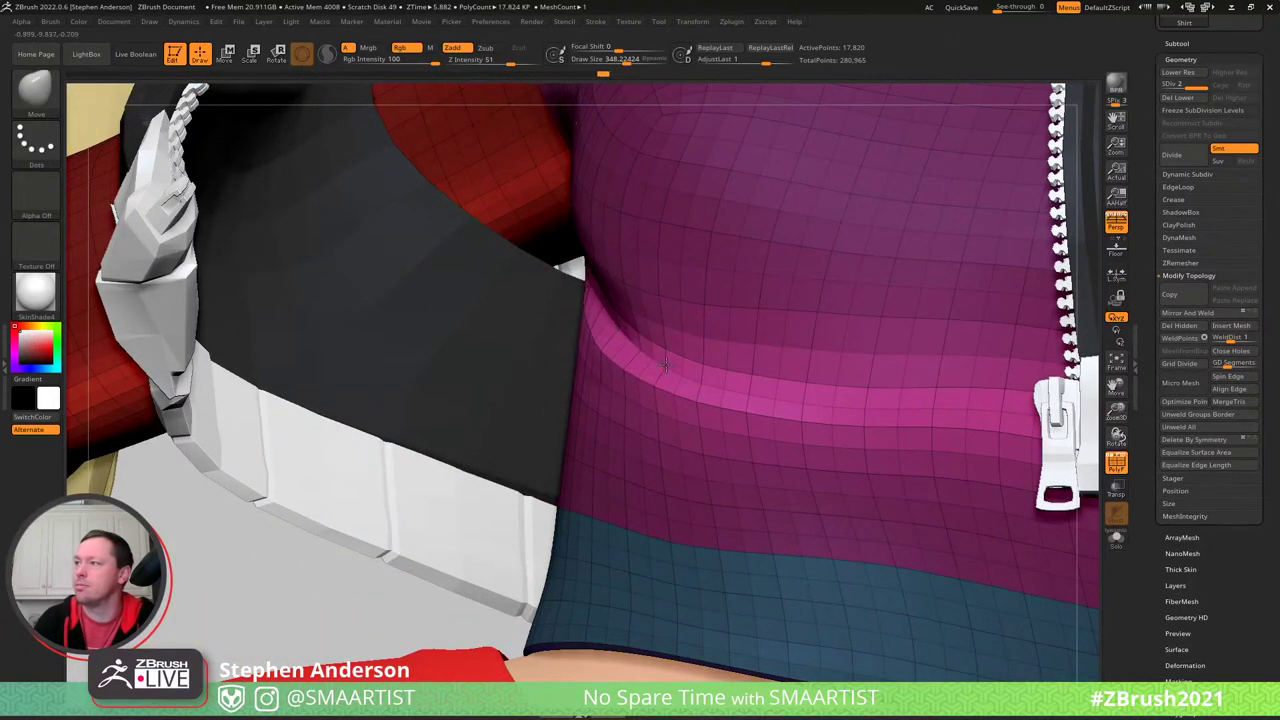
mouse_move(590, 294)
right_down()
mouse_move(548, 258)
mouse_move(585, 277)
right_up()
key(s)
drag(585, 277, 557, 274)
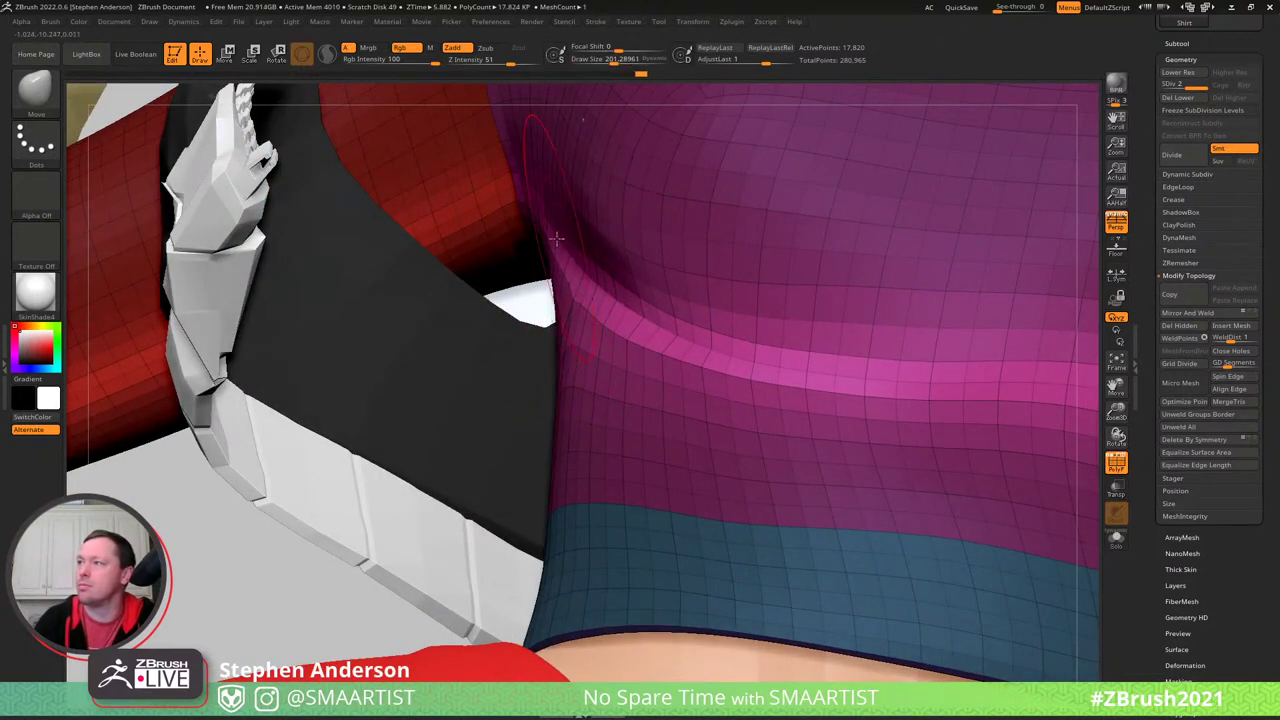
key(shift+f)
ctrl+right_drag(597, 400, 390, 484)
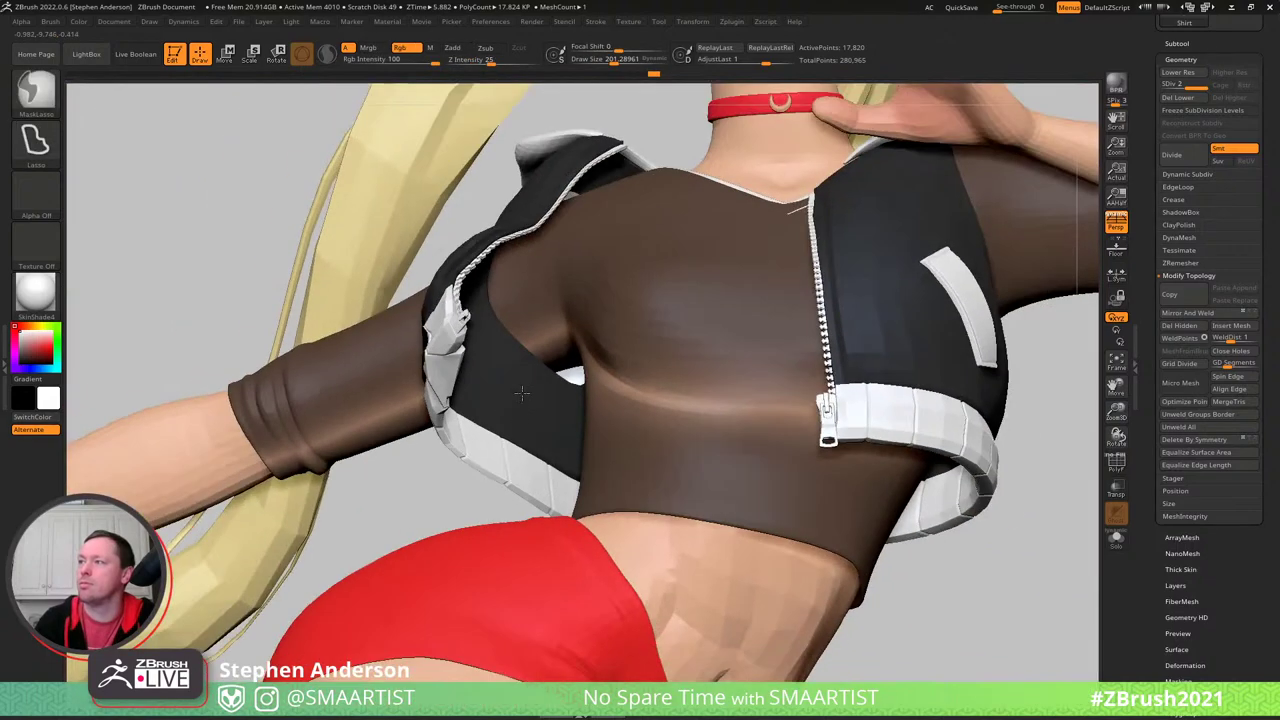
ctrl+click(385, 489)
- Show the polyframe, hide the shirt's polygon band just above the blue hem, and delete the lower subdivision level
right_drag(640, 362, 671, 403)
key(shift+f)
ctrl+shift+click(669, 385)
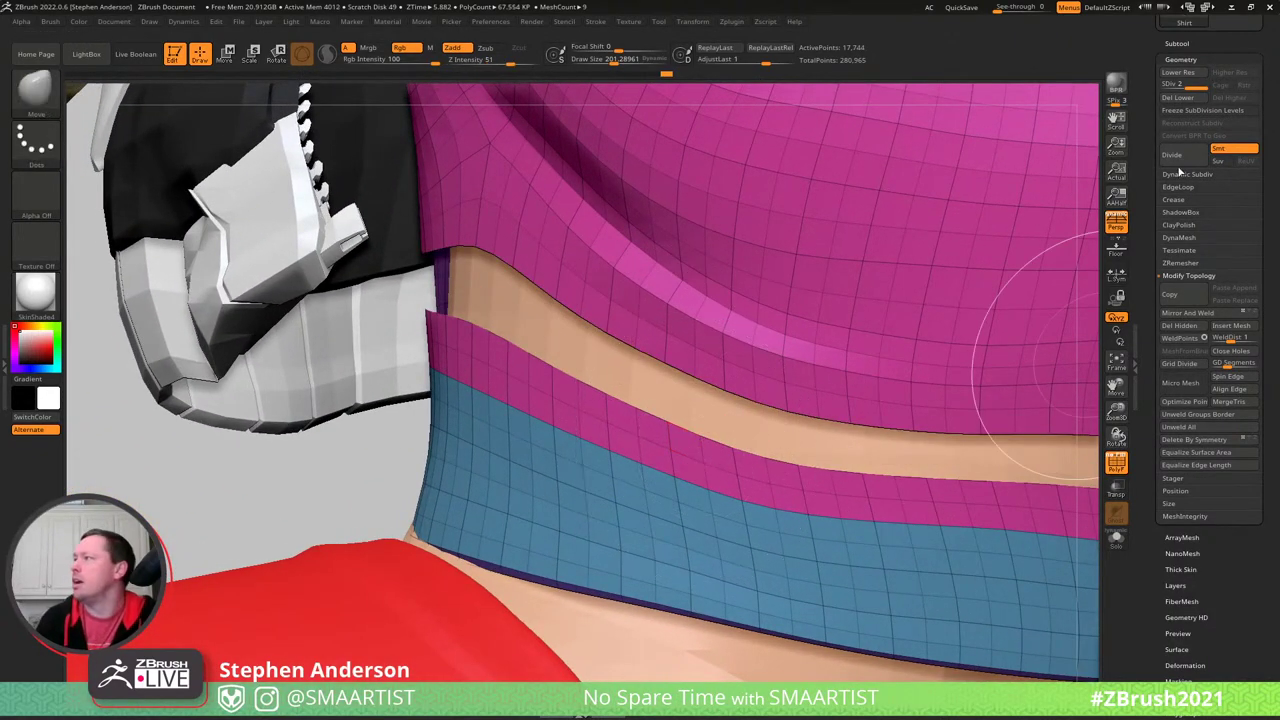
click(1180, 98)
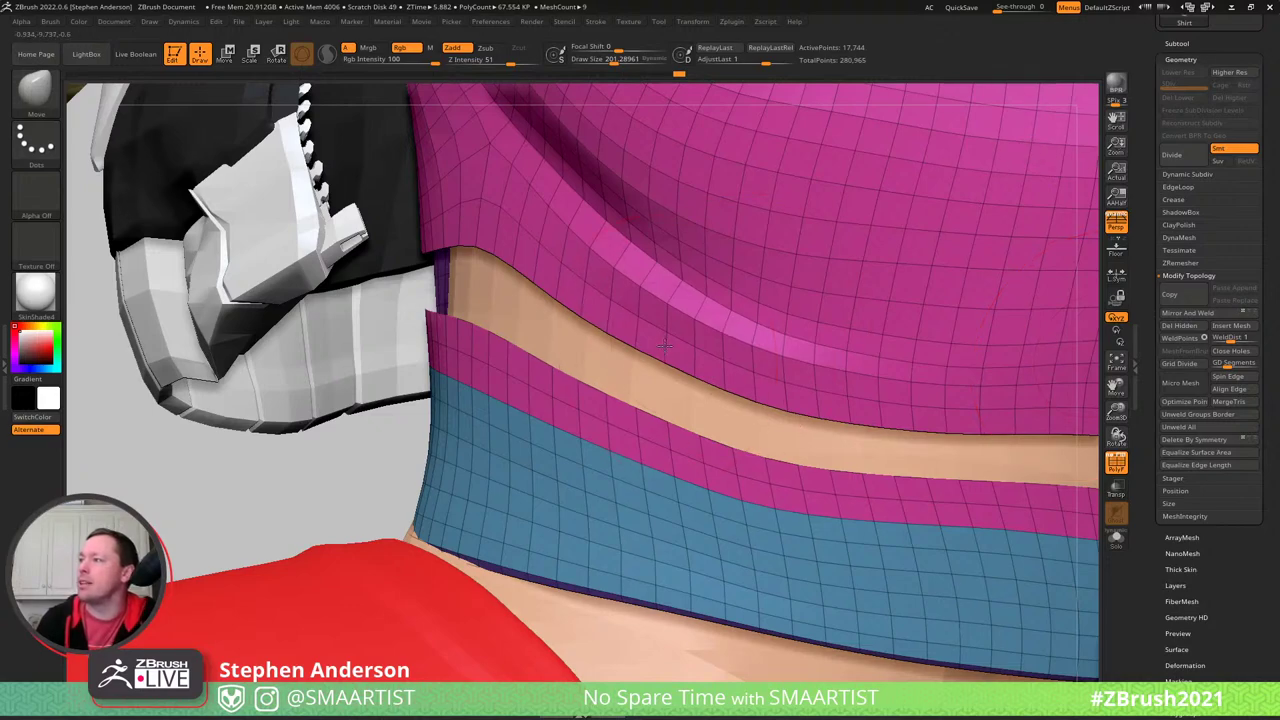
- Mask everything except the hidden polygon band above the blue hem, pull it into a fold at draw size about 314 and 412, and clear the mask
mouse_move(664, 346)
right_down()
mouse_move(700, 350)
mouse_move(651, 326)
mouse_move(640, 260)
mouse_move(670, 275)
mouse_move(770, 457)
right_up()
key(ctrl+a)
key(ctrl+shift+a)
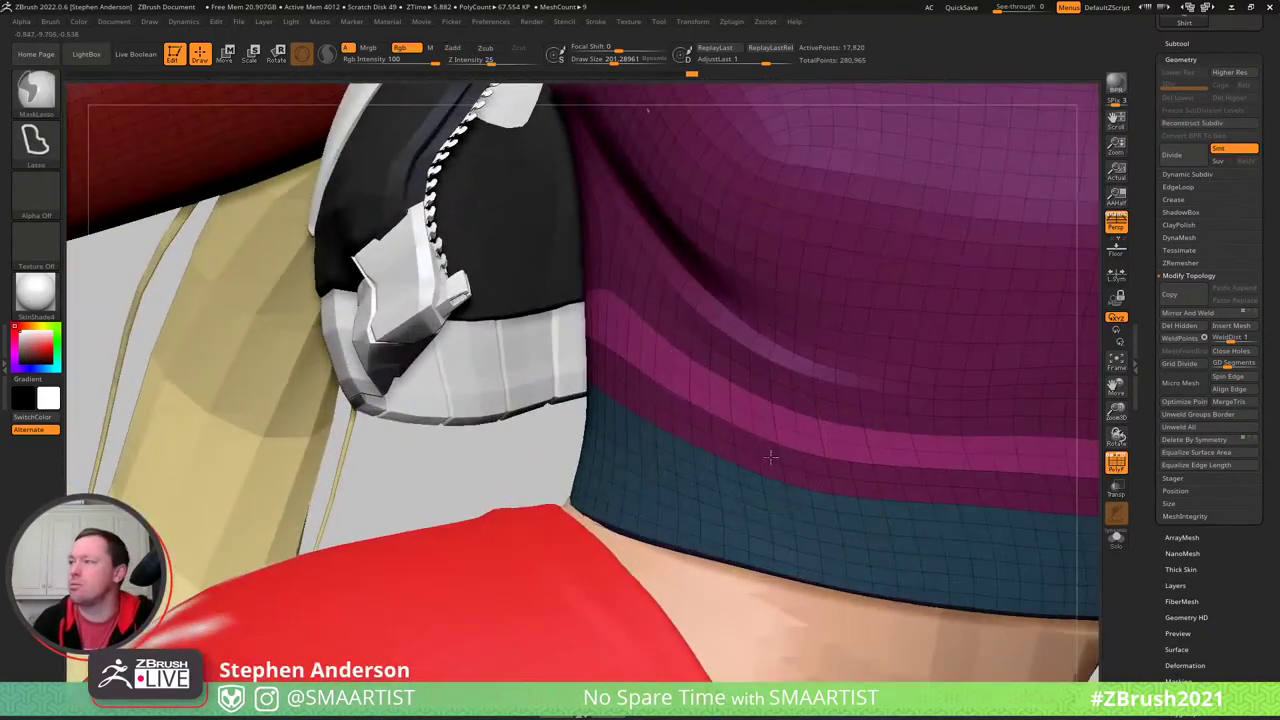
mouse_move(745, 413)
right_down()
mouse_move(735, 402)
mouse_move(763, 418)
right_up()
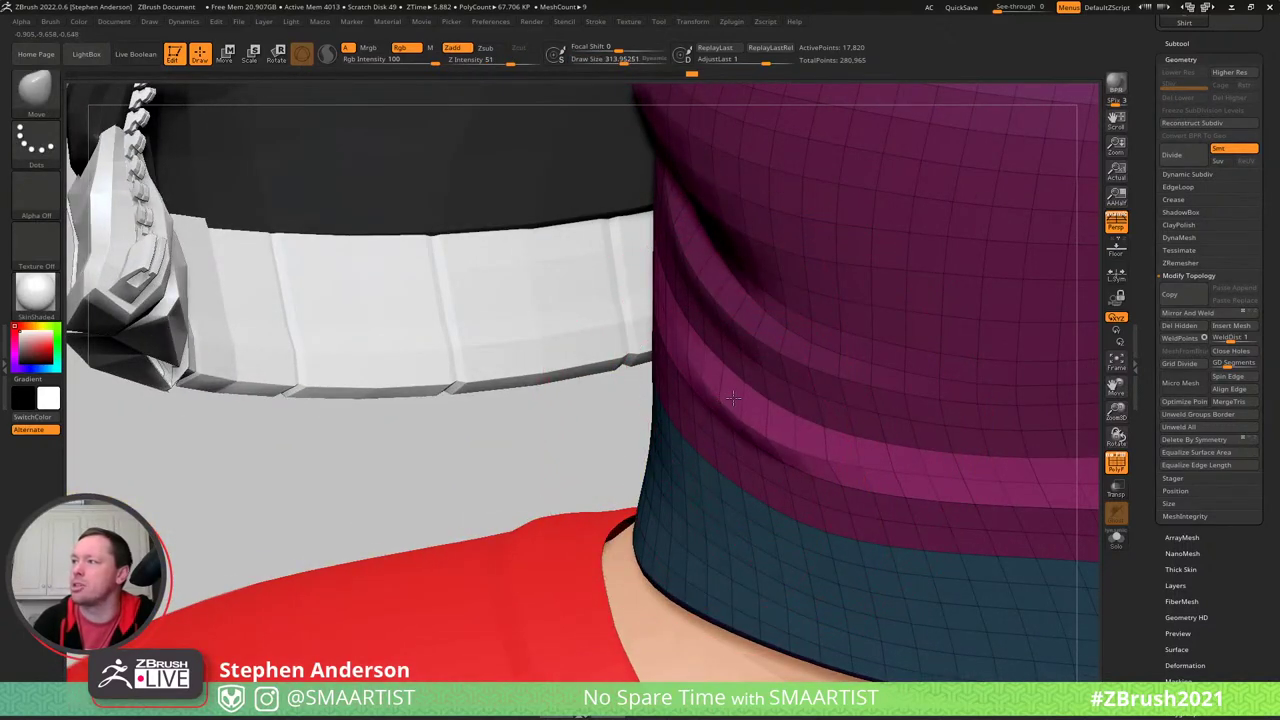
drag(698, 372, 673, 352)
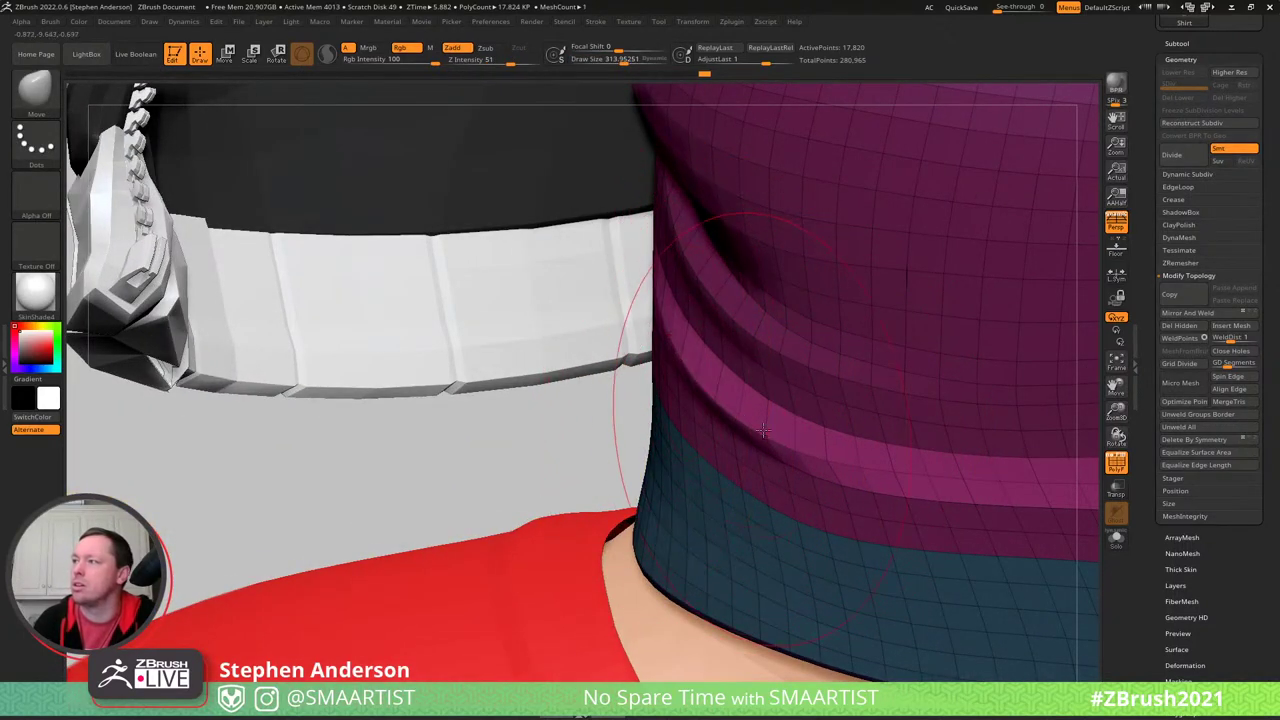
right_drag(763, 430, 714, 388)
key(s)
drag(714, 388, 726, 388)
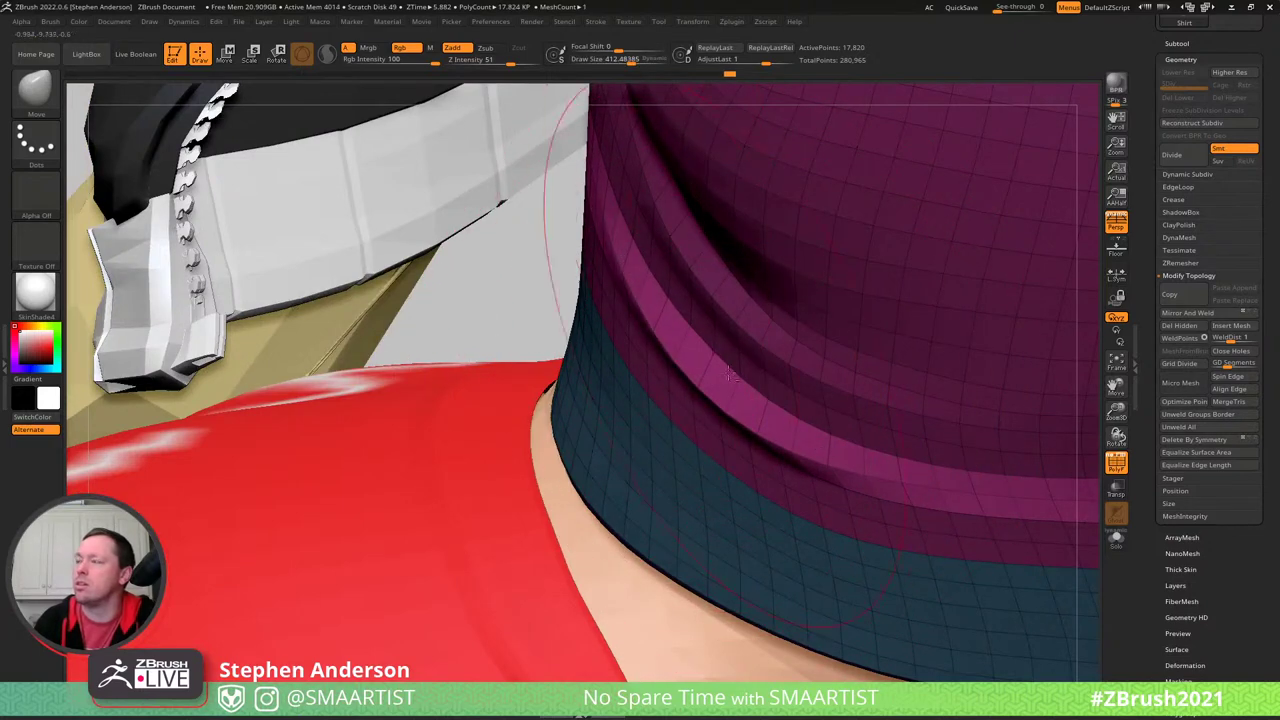
right_drag(667, 312, 727, 353)
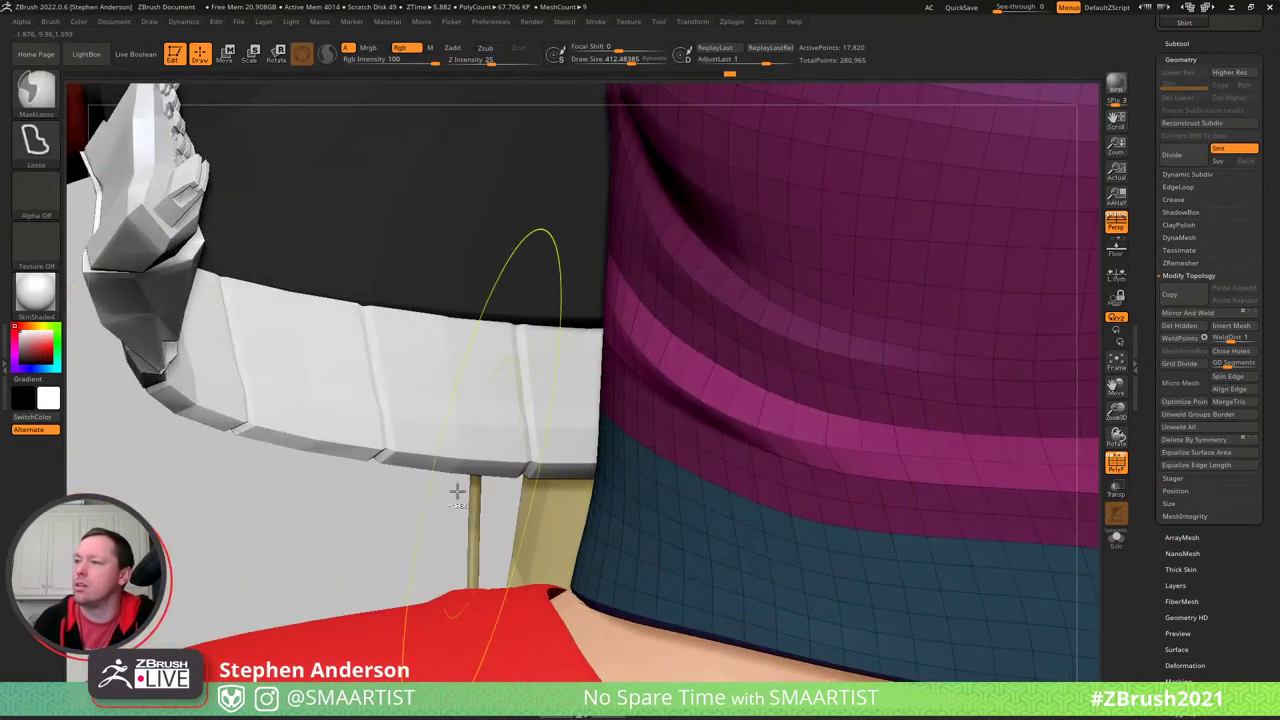
ctrl+drag(377, 514, 400, 530)
- Leave only the two polygon rows beneath the new midriff fold unmasked, shape them with the Move brush at draw size about 412, and clear the mask
ctrl+shift+click(747, 441)
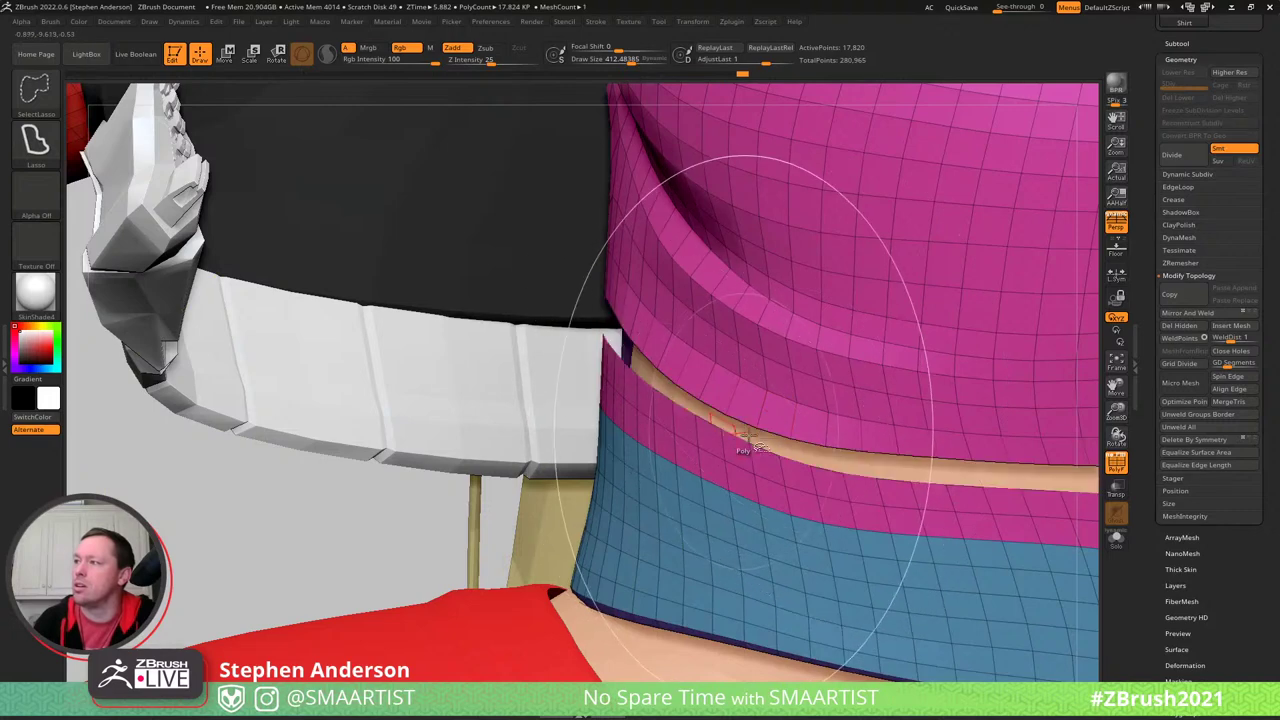
ctrl+shift+click(778, 458)
ctrl+click(775, 464)
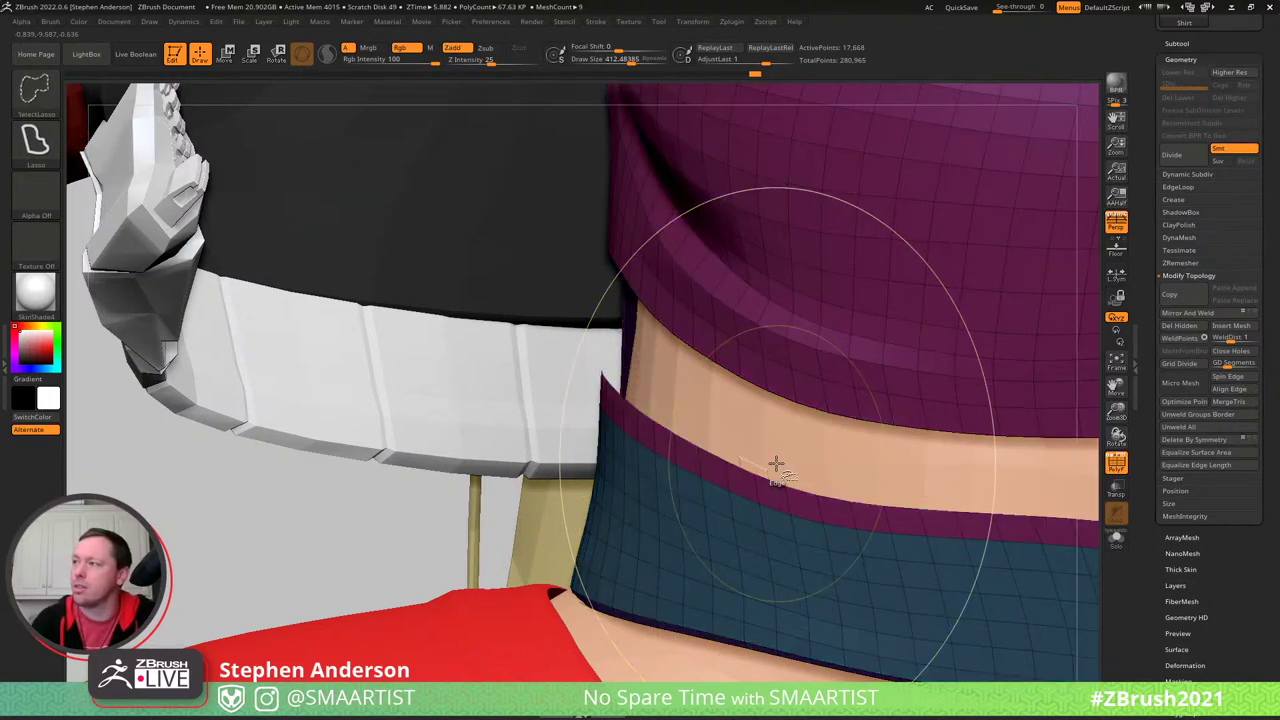
ctrl+shift+click(775, 464)
drag(722, 443, 741, 448)
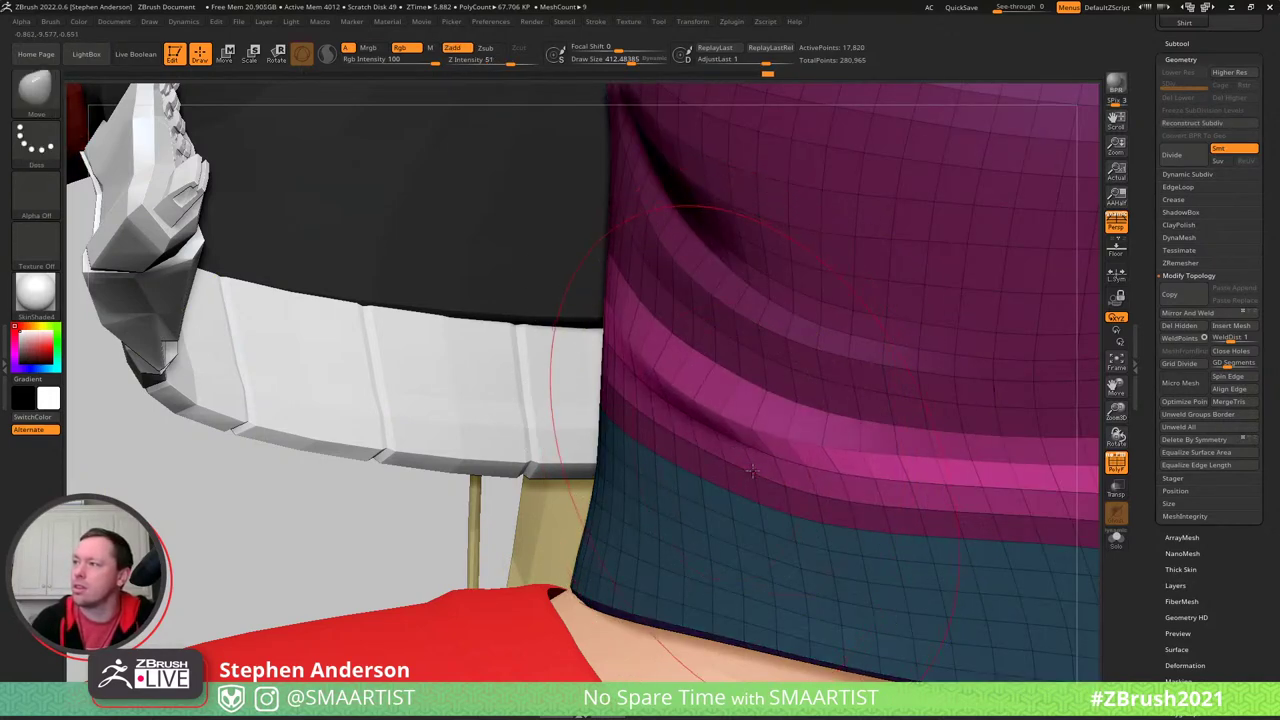
mouse_move(752, 470)
right_down()
mouse_move(786, 452)
mouse_move(740, 448)
right_up()
key(s)
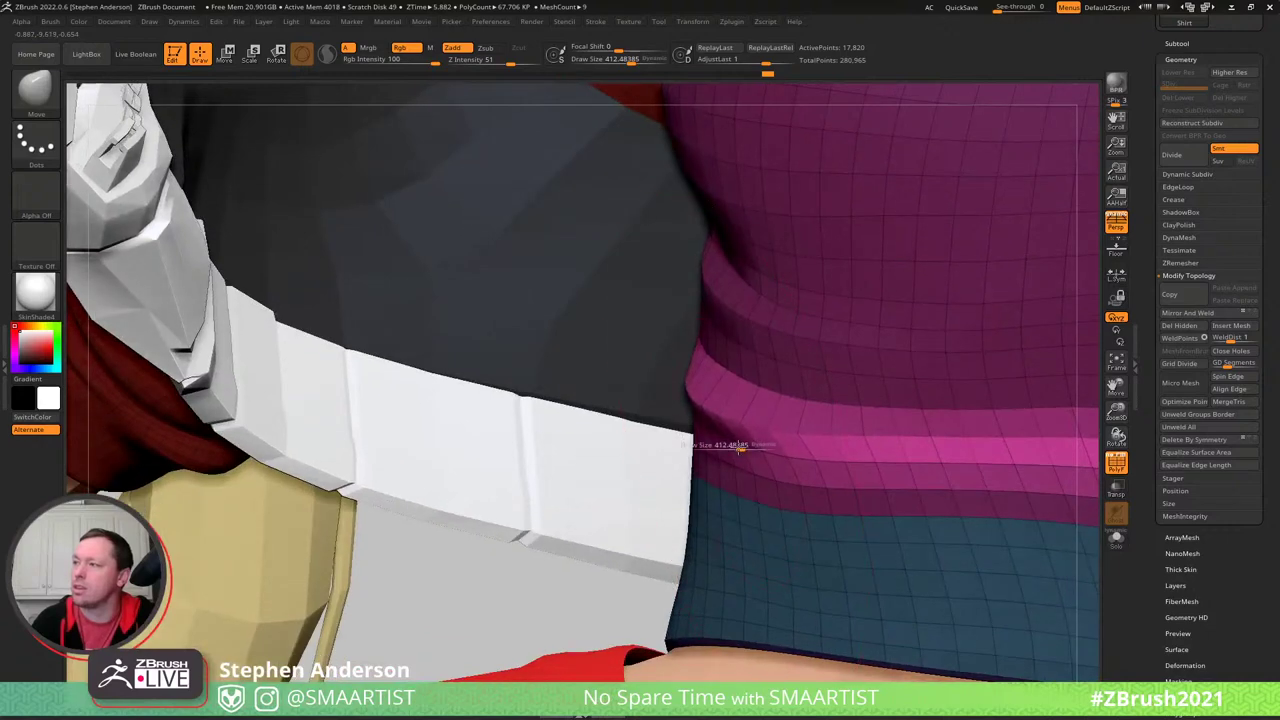
drag(758, 448, 723, 450)
ctrl+drag(446, 594, 328, 575)
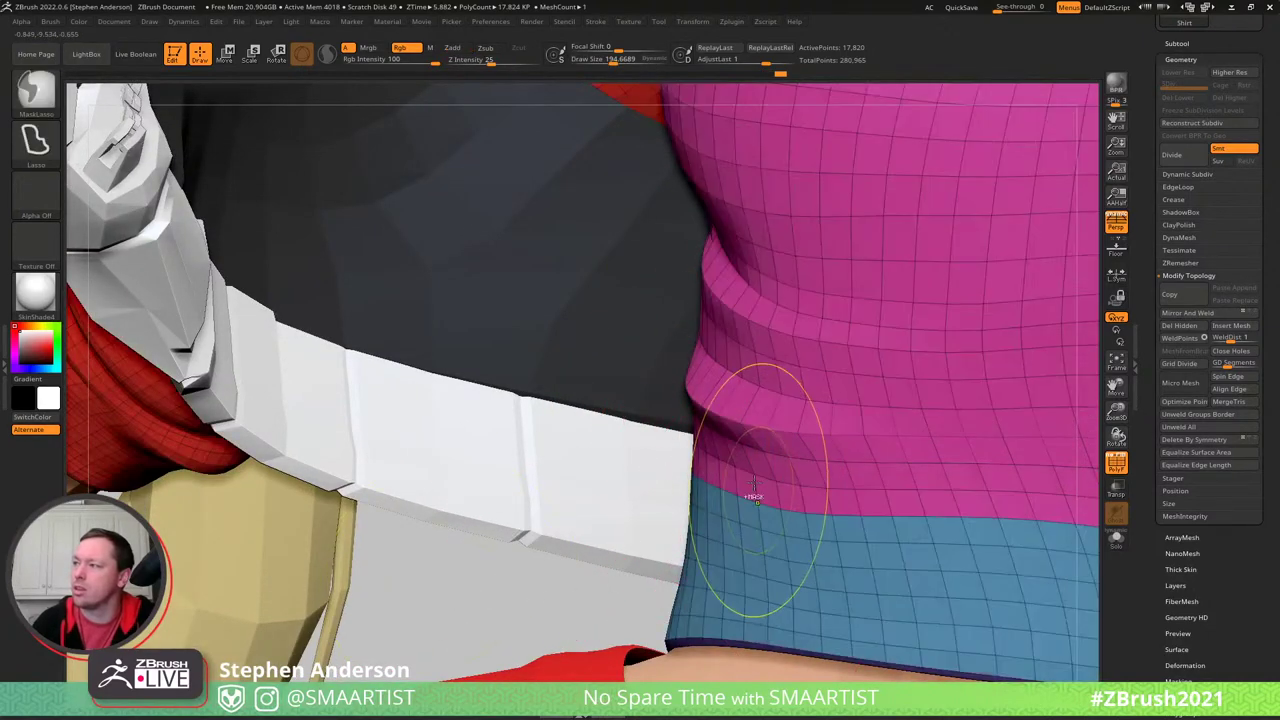
- Mask all but two polygon rows just above the hem's narrow pink strip, refine the lower fold at draw size about 195, and clear the mask
ctrl+shift+click(776, 443)
ctrl+shift+click(788, 470)
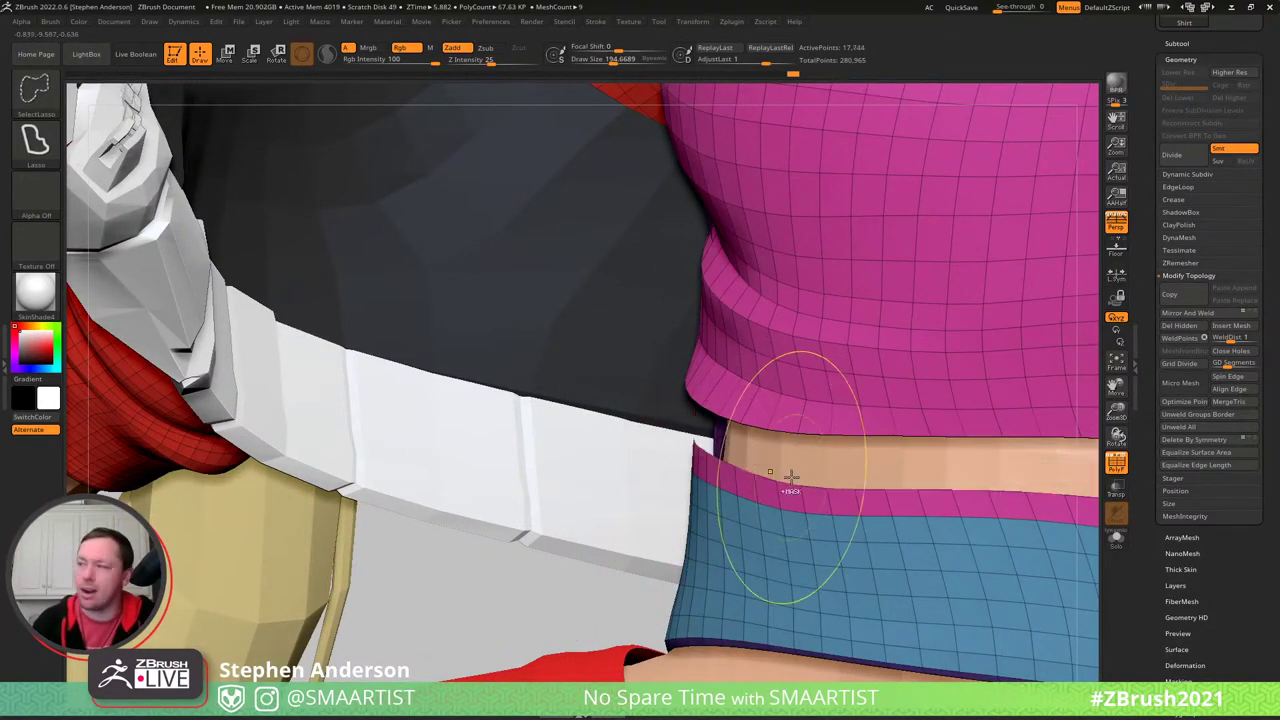
ctrl+click(786, 475)
ctrl+shift+click(740, 471)
right_drag(737, 449, 707, 438)
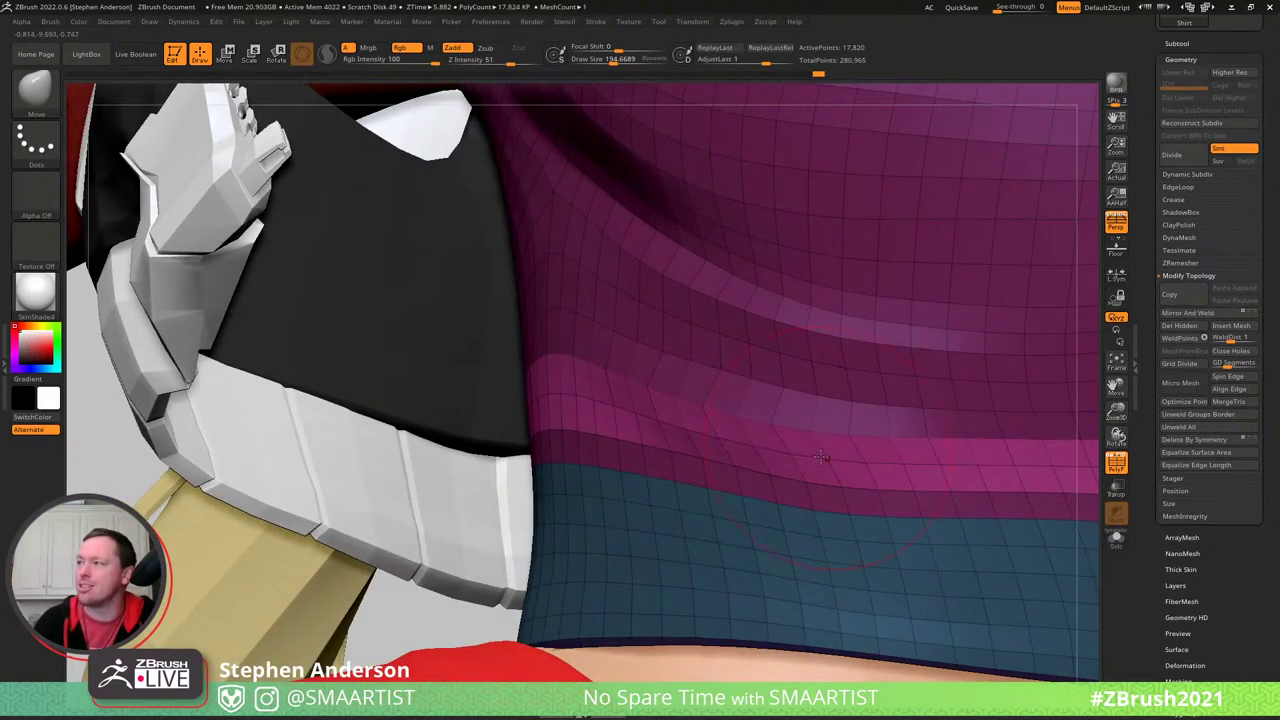
right_drag(820, 457, 848, 463)
right_drag(750, 447, 680, 386)
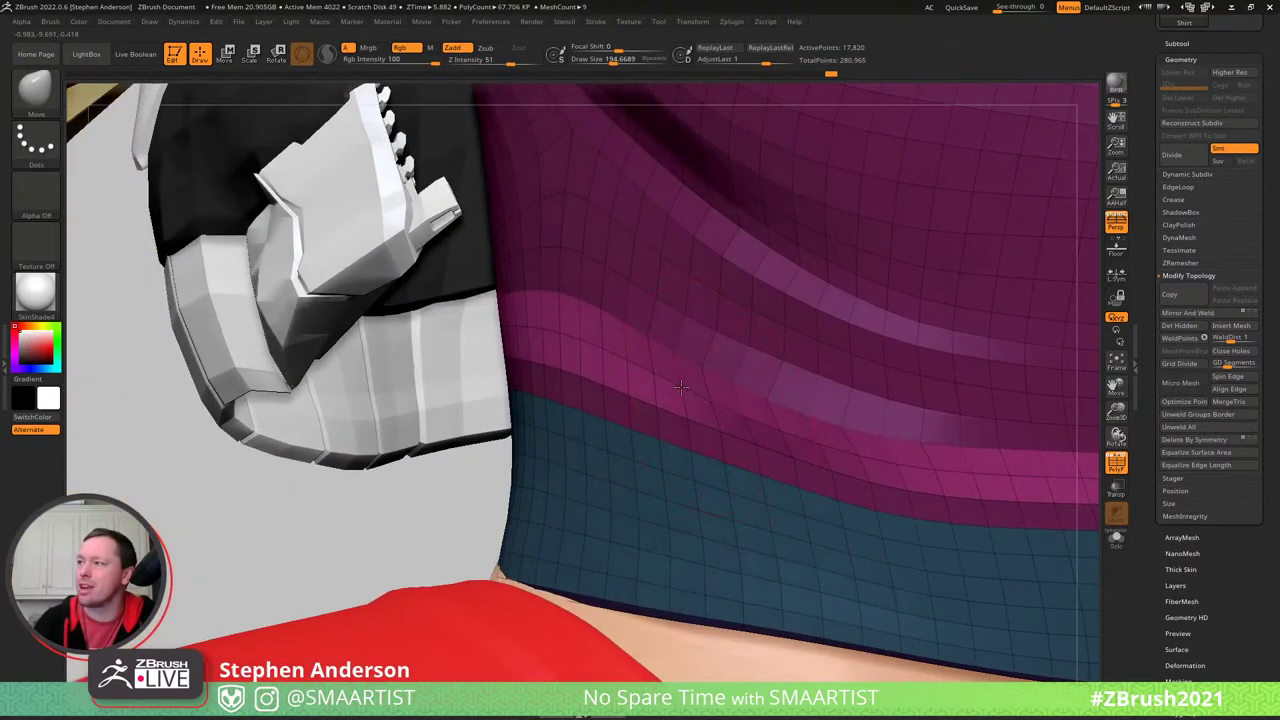
ctrl+right_drag(754, 442, 675, 365)
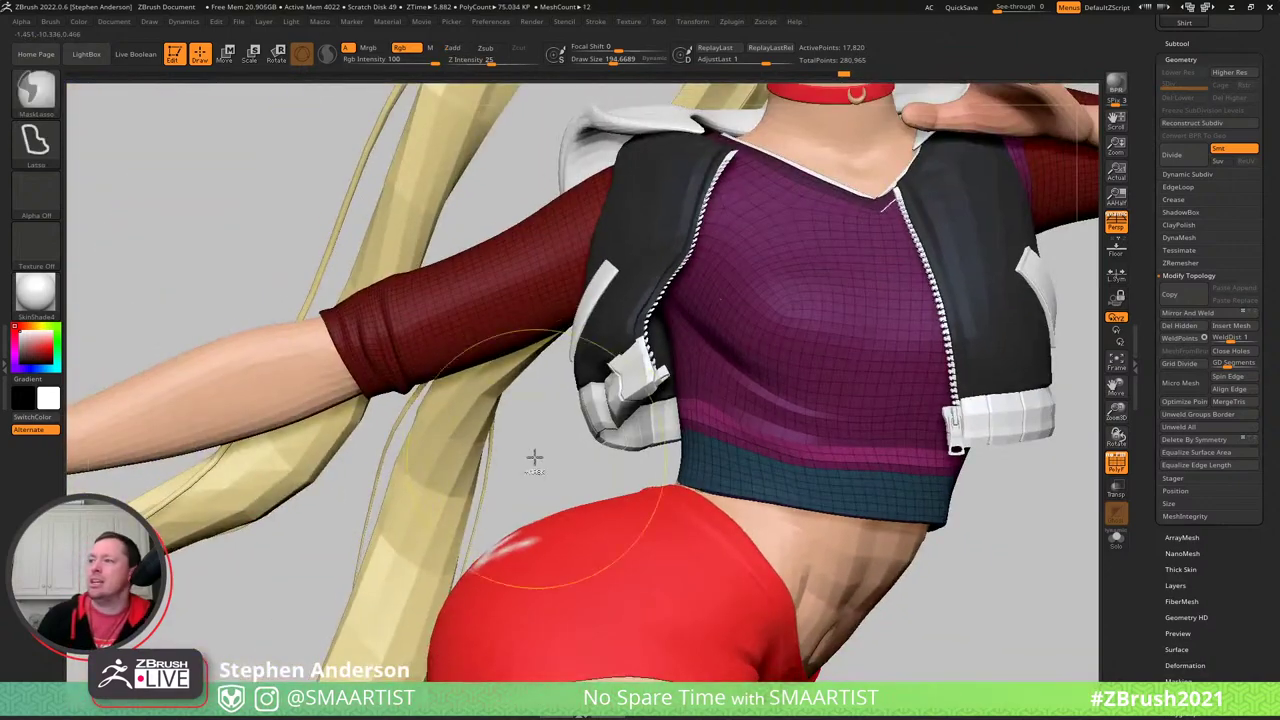
ctrl+drag(534, 457, 560, 480)
- Isolate the under-bust polygon rows toward the open zipper by masking the rest of the shirt, and shape them at draw size about 195
key(shift+f)
mouse_move(932, 486)
ctrl+right_down()
mouse_move(811, 366)
mouse_move(826, 431)
mouse_move(875, 358)
mouse_move(894, 271)
ctrl+right_up()
key(shift+f)
ctrl+shift+click(886, 275)
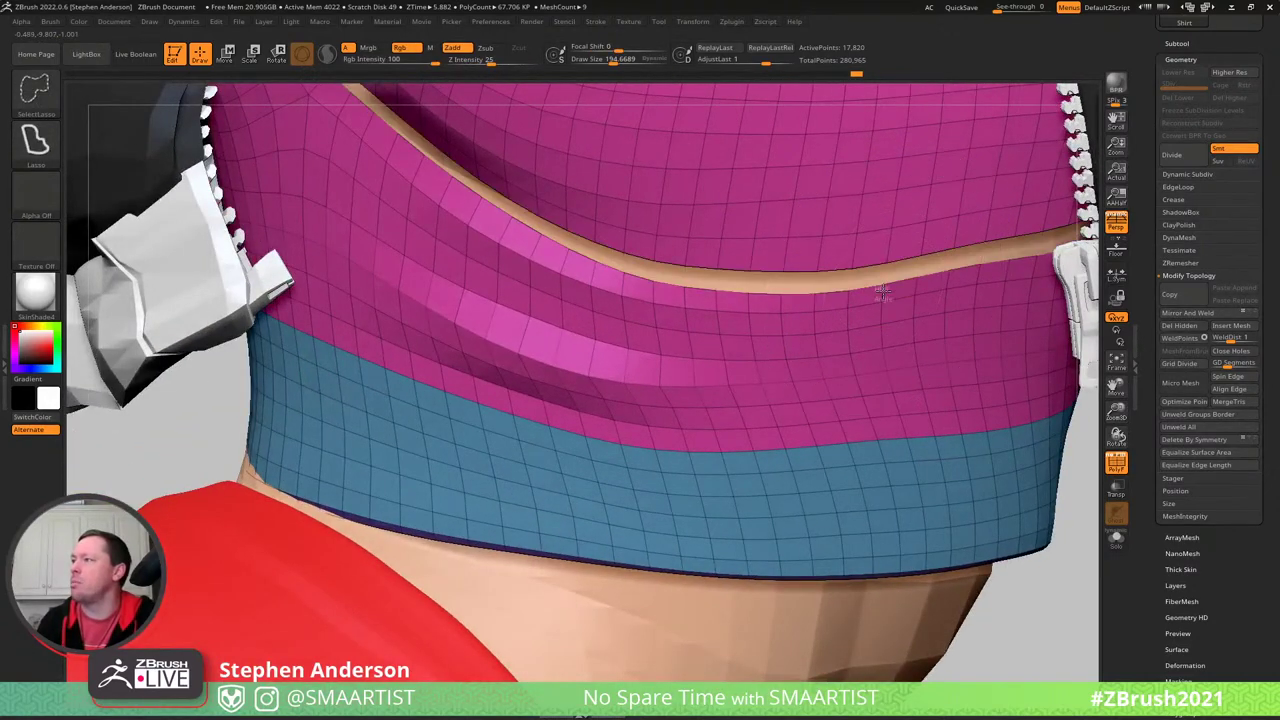
ctrl+shift+click(882, 297)
key(ctrl+a)
key(ctrl+shift+a)
mouse_move(861, 304)
right_down()
mouse_move(860, 317)
mouse_move(785, 301)
right_up()
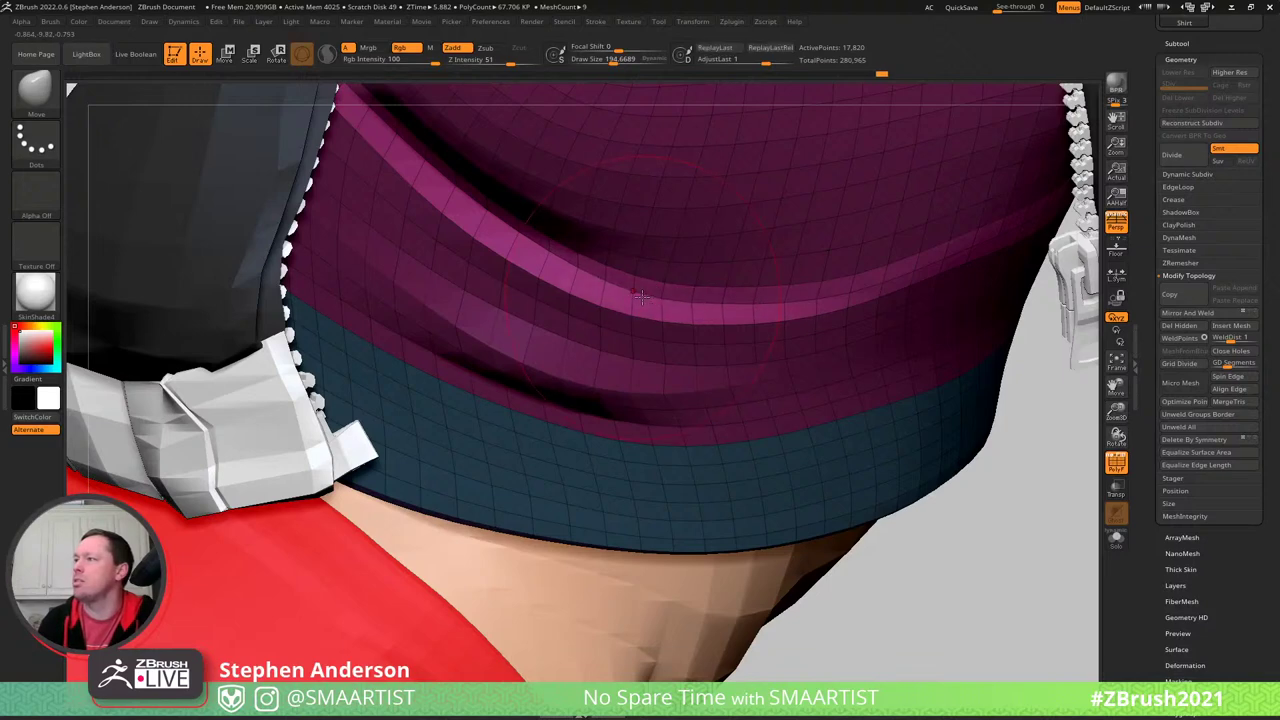
right_drag(641, 297, 700, 320)
- Restrict the unmasked area to the thin under-bust fold band, pull it out at draw size about 394, and clear the mask
ctrl+shift+click(691, 318)
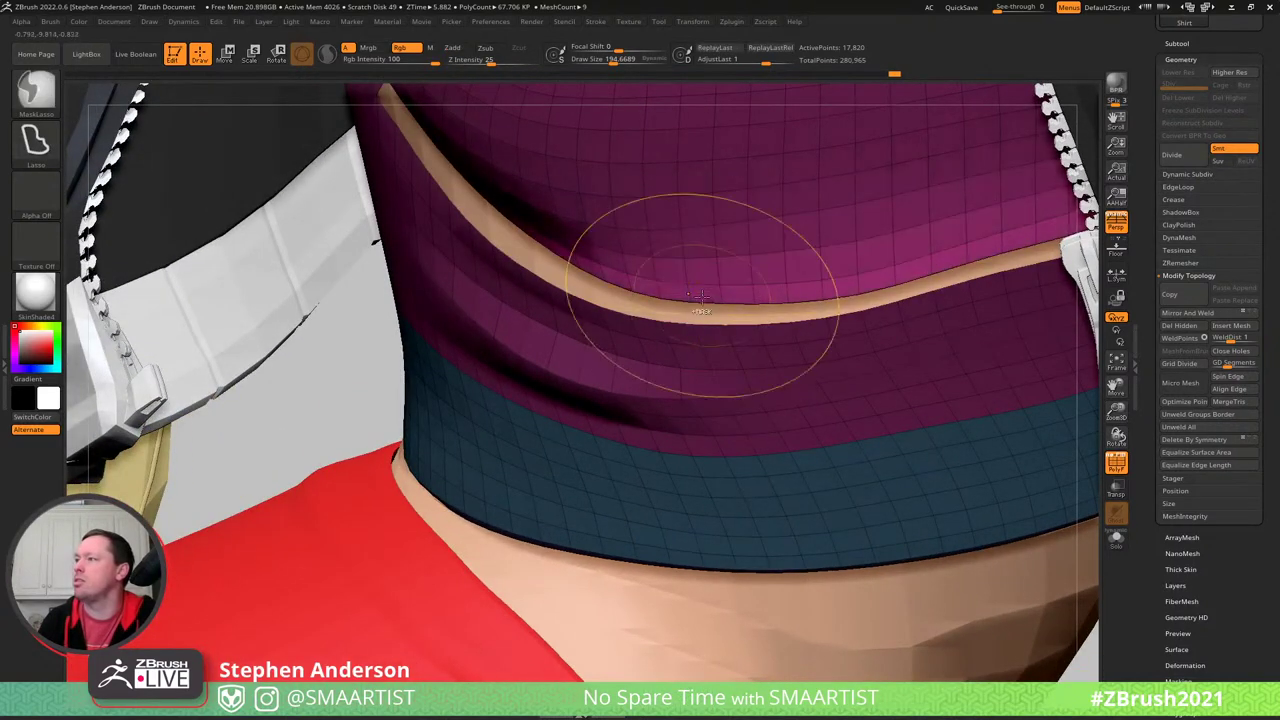
ctrl+shift+click(377, 371)
drag(377, 371, 377, 440)
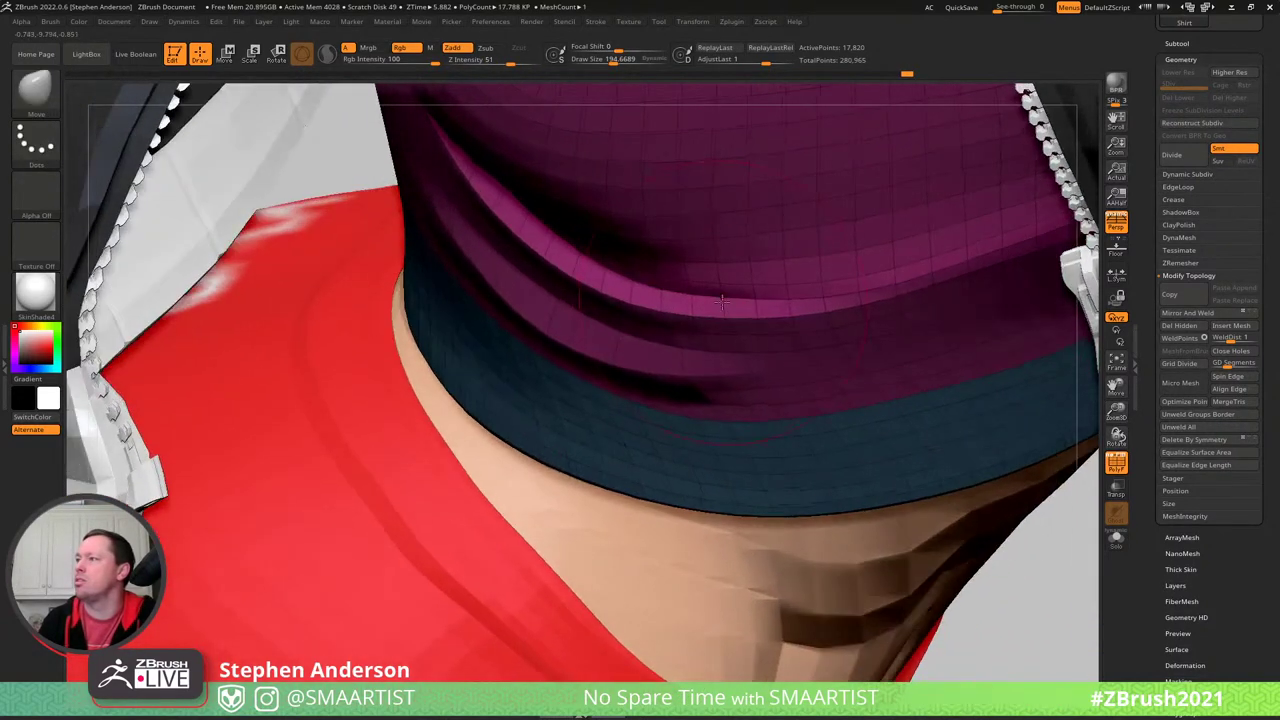
key(s)
drag(704, 299, 723, 300)
mouse_move(755, 328)
right_down()
mouse_move(750, 295)
mouse_move(752, 325)
mouse_move(886, 466)
mouse_move(808, 354)
mouse_move(854, 377)
mouse_move(811, 363)
mouse_move(875, 460)
right_up()
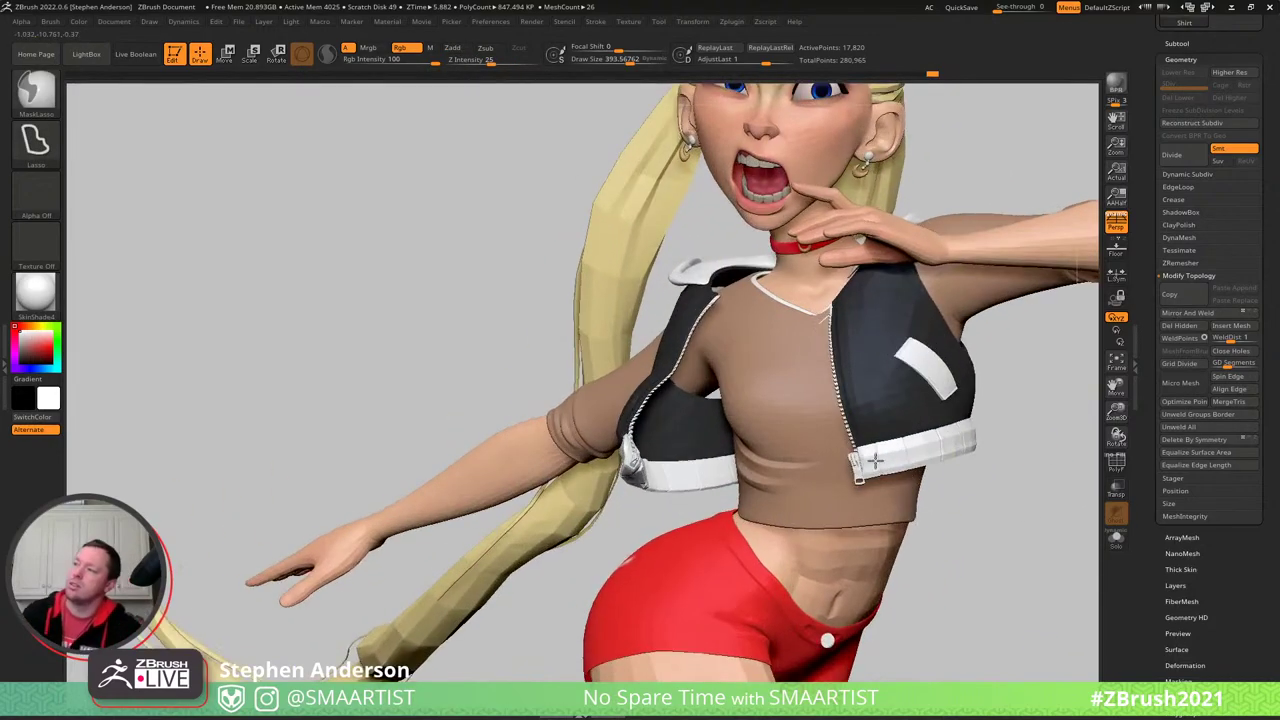
mouse_move(757, 314)
right_down()
mouse_move(863, 330)
mouse_move(780, 334)
mouse_move(838, 380)
mouse_move(846, 366)
mouse_move(786, 374)
mouse_move(788, 360)
mouse_move(791, 386)
right_up()
- Show the polyframe and push the shirt's neckline beneath the white V-shaped collar trim with the Move brush at draw size about 289 and 208
key(shift+f)
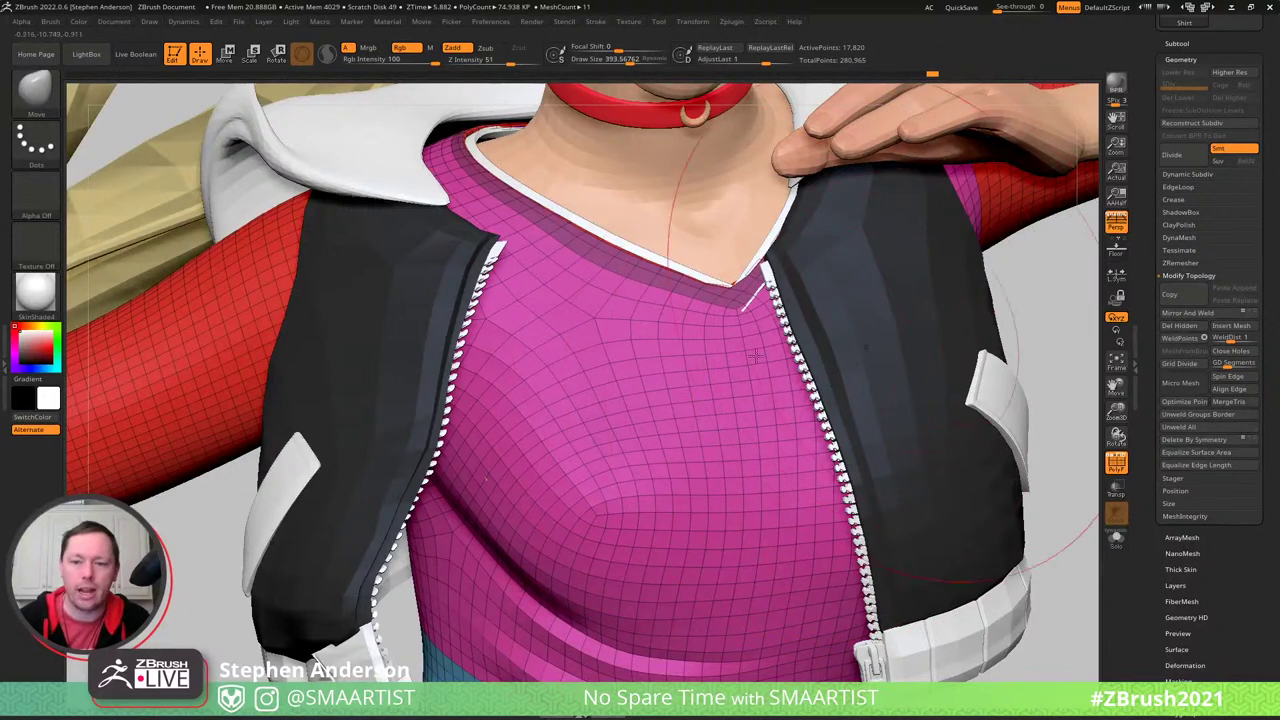
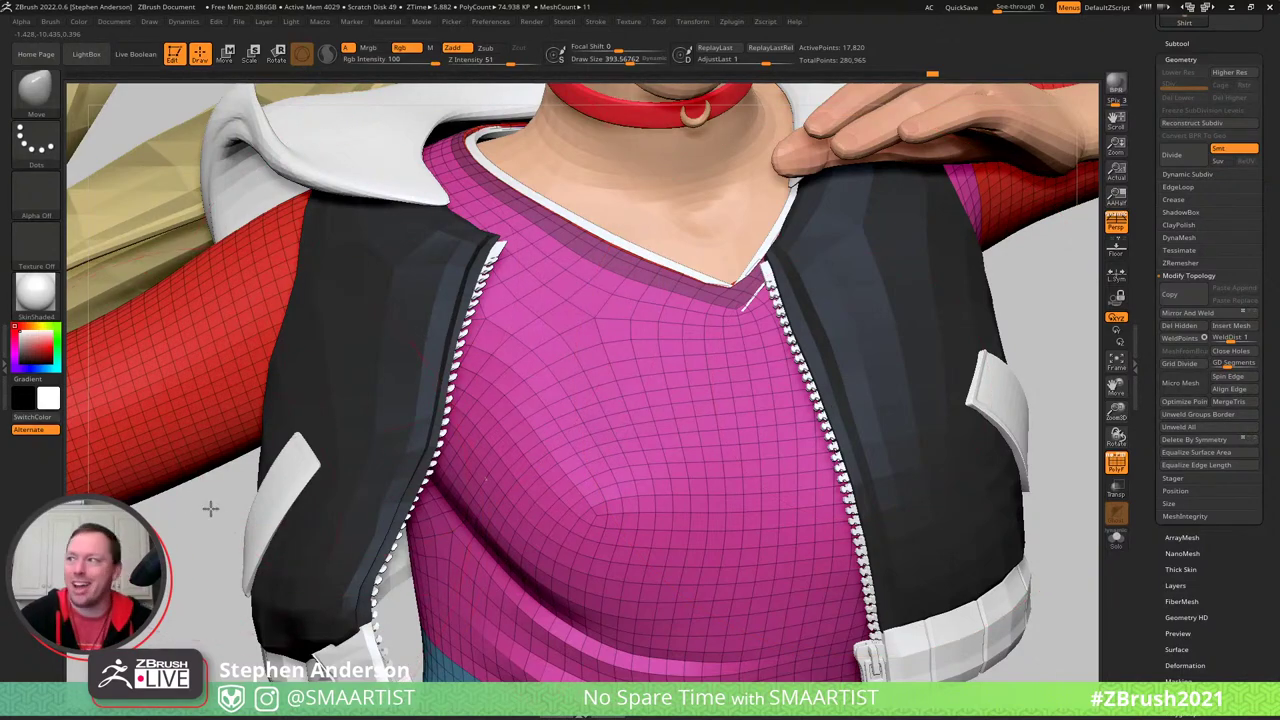
mouse_move(210, 508)
mouse_down()
mouse_move(309, 457)
mouse_move(594, 420)
mouse_move(479, 469)
mouse_up()
key(s)
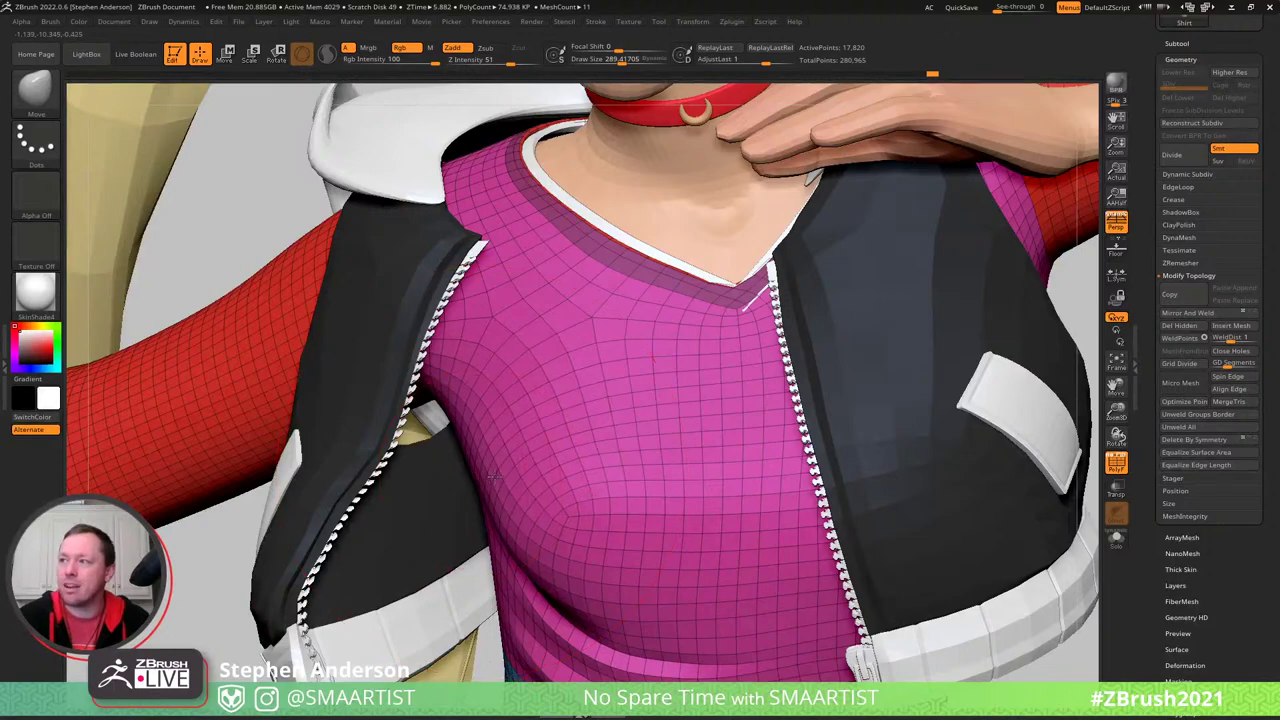
mouse_move(560, 468)
alt+right_down()
mouse_move(400, 395)
mouse_move(552, 284)
mouse_move(566, 335)
mouse_move(543, 352)
alt+right_up()
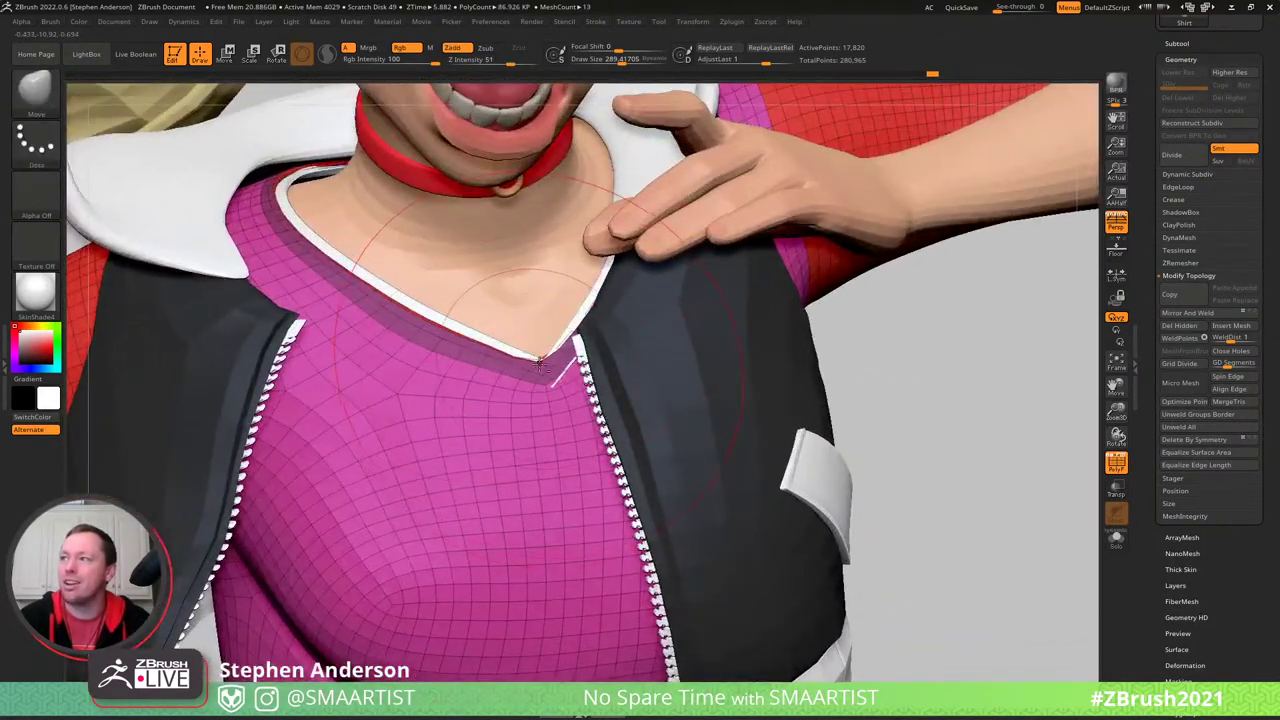
drag(558, 368, 536, 364)
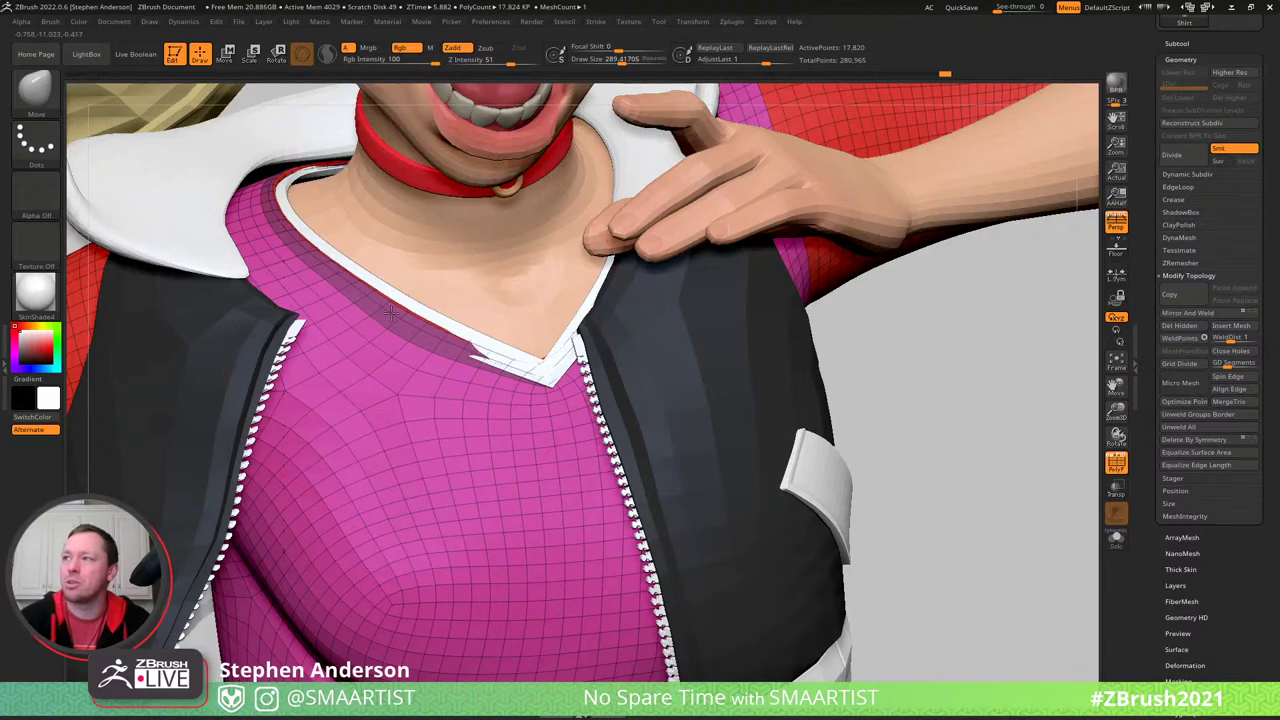
right_drag(382, 313, 325, 215)
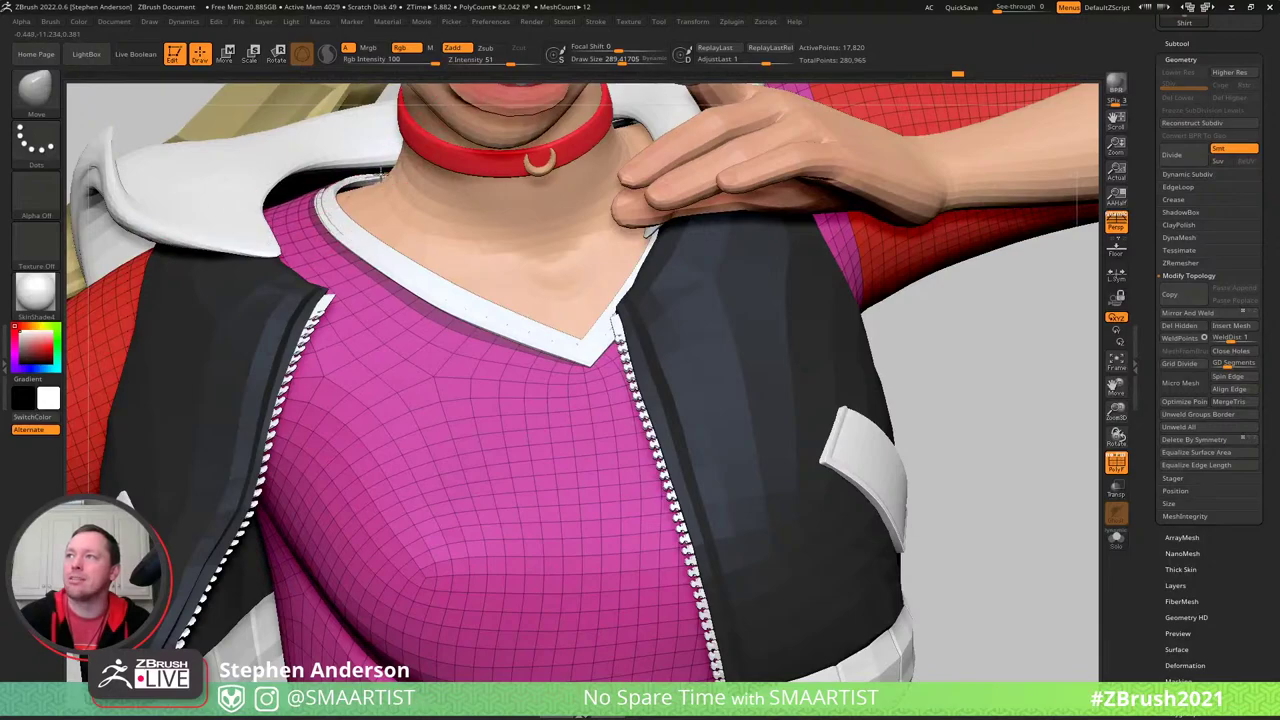
right_drag(381, 174, 400, 198)
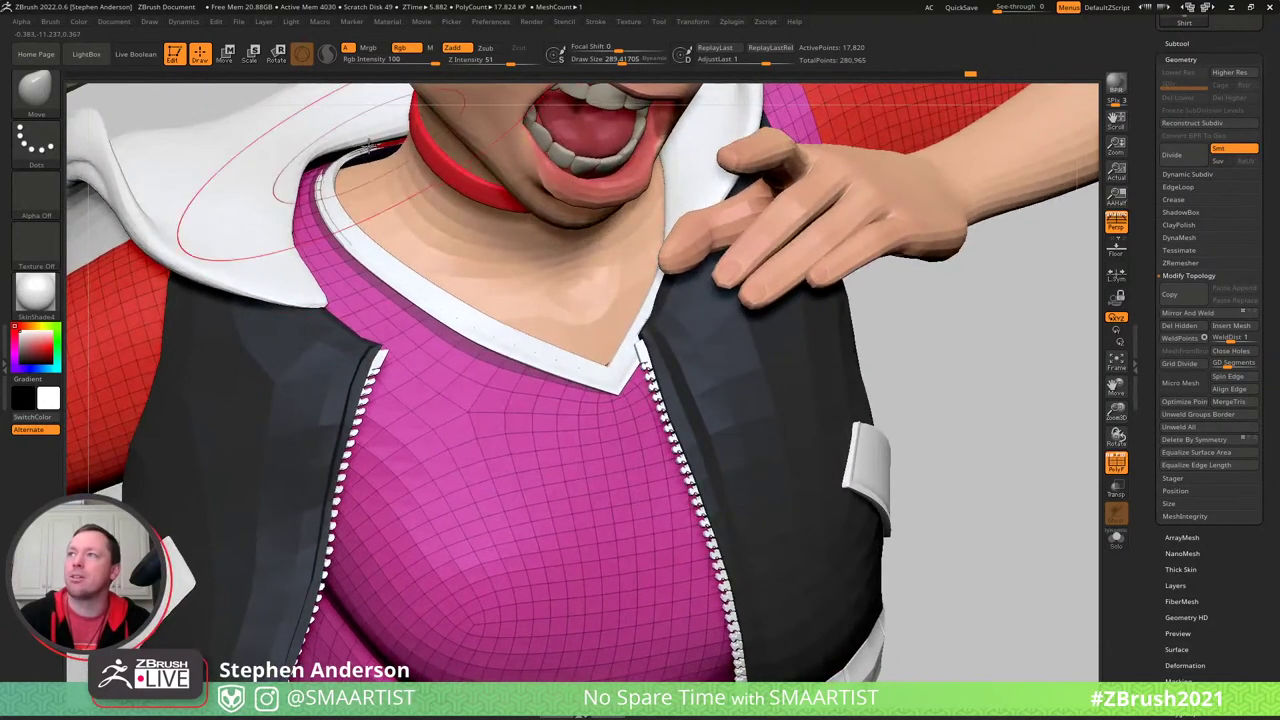
mouse_move(370, 148)
right_down()
mouse_move(398, 245)
mouse_move(367, 258)
mouse_move(410, 226)
mouse_move(445, 327)
mouse_move(430, 230)
mouse_move(492, 258)
mouse_move(500, 230)
mouse_move(552, 208)
mouse_move(535, 161)
right_up()
right_drag(676, 240, 443, 409)
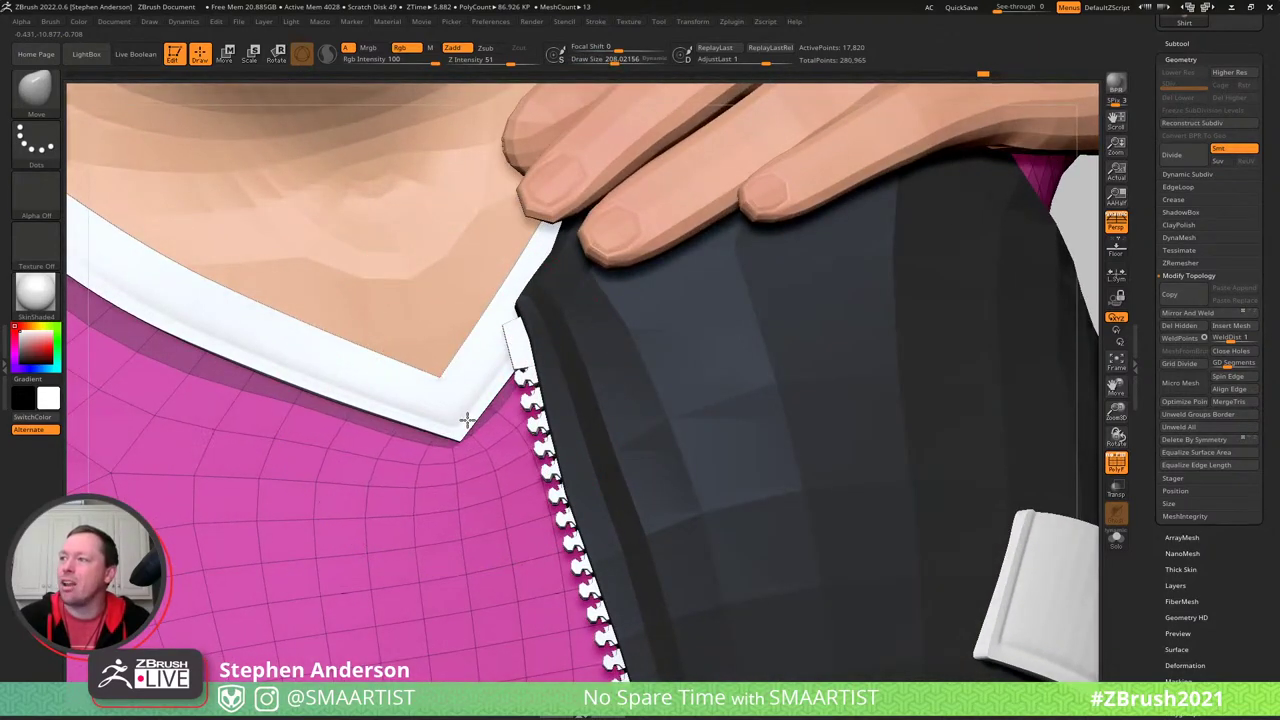
alt+right_drag(458, 483, 380, 371)
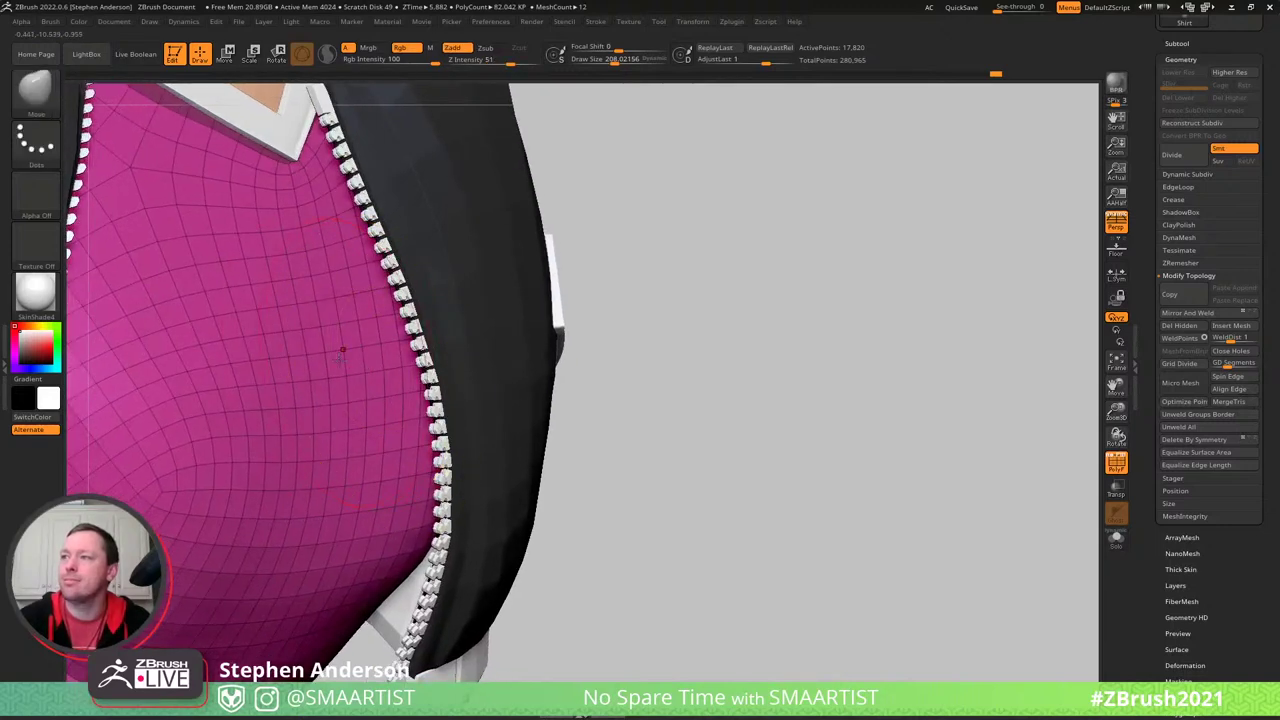
- Isolate the shirt, adjust the surface between the breasts with the Move brush at draw size about 222, and bring back the other subtools
key(ctrl)
key(ctrl)
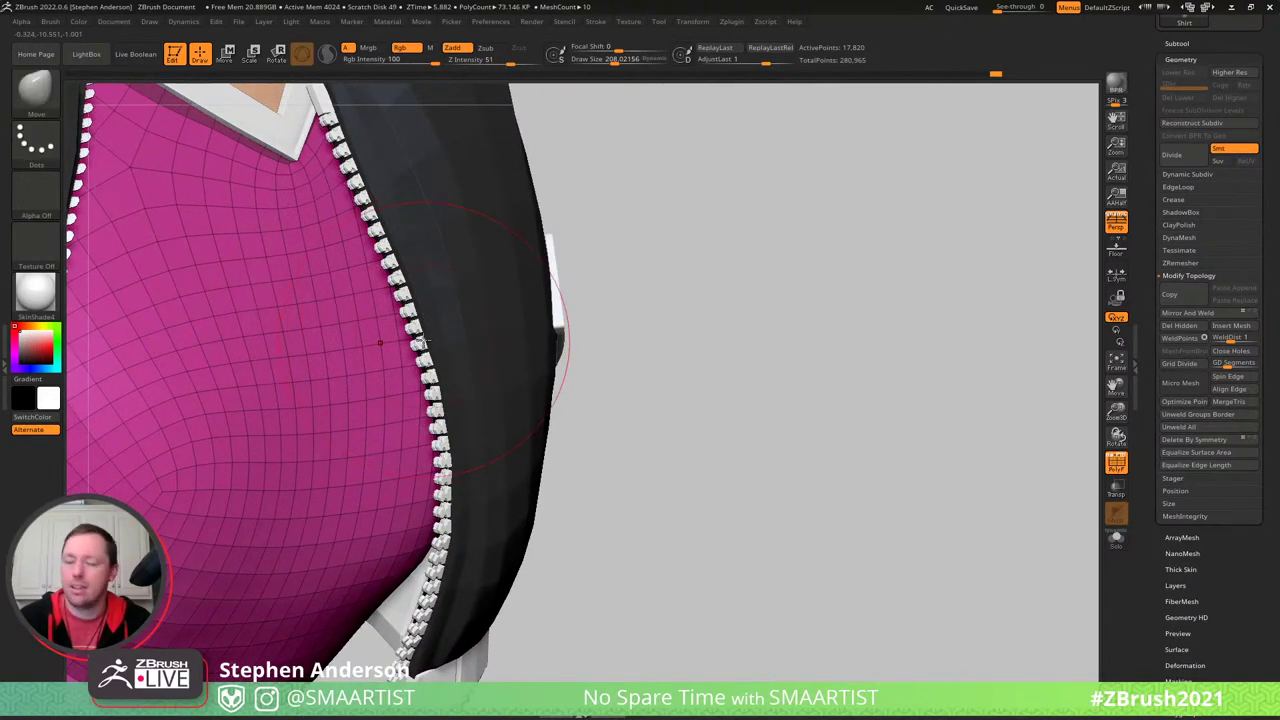
key(ctrl+alt+s)
mouse_move(425, 346)
right_down()
mouse_move(420, 323)
mouse_move(428, 331)
right_up()
key(s)
mouse_move(428, 331)
mouse_down()
mouse_move(490, 308)
mouse_move(457, 243)
mouse_move(471, 236)
mouse_up()
key(s)
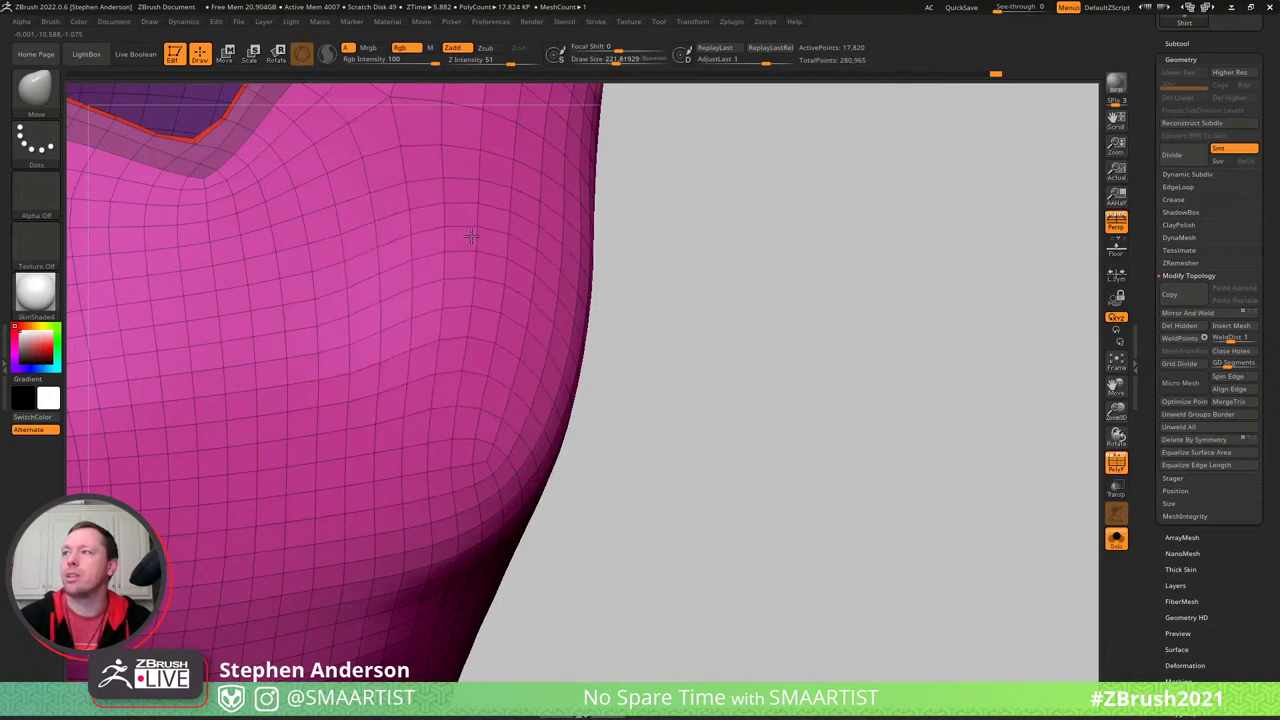
alt+right_drag(306, 308, 506, 248)
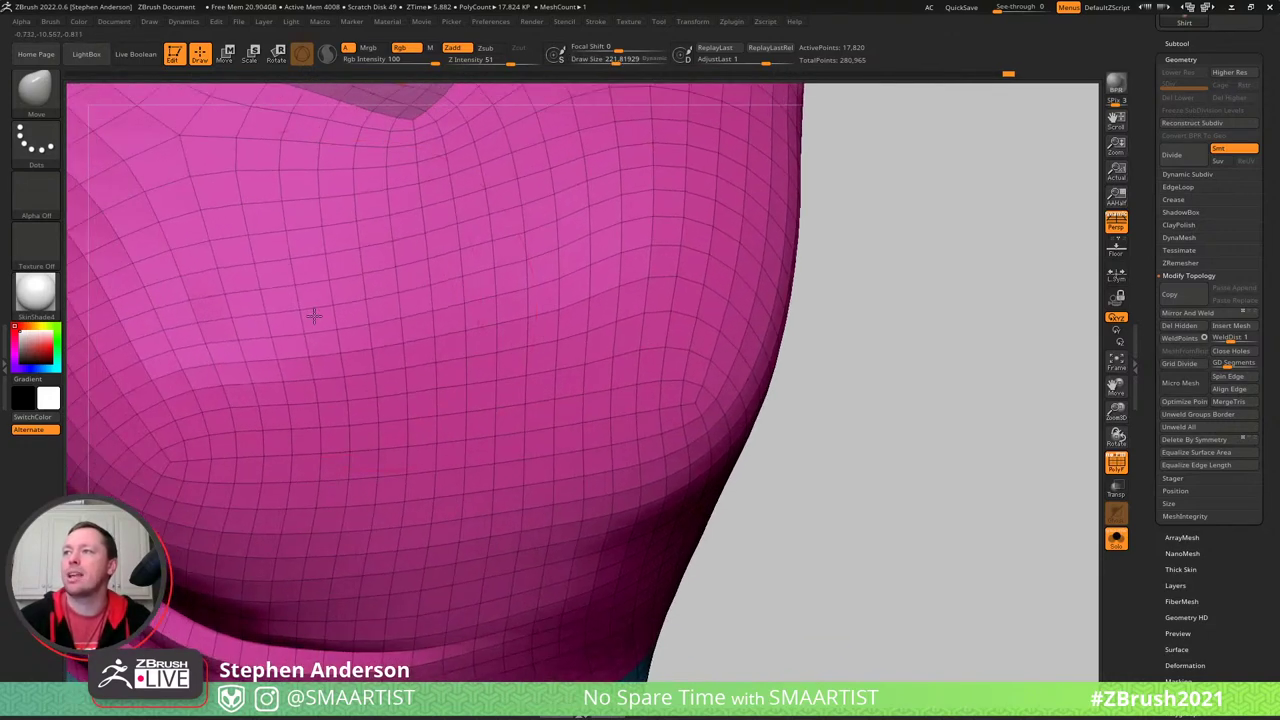
drag(431, 294, 440, 306)
drag(680, 243, 640, 254)
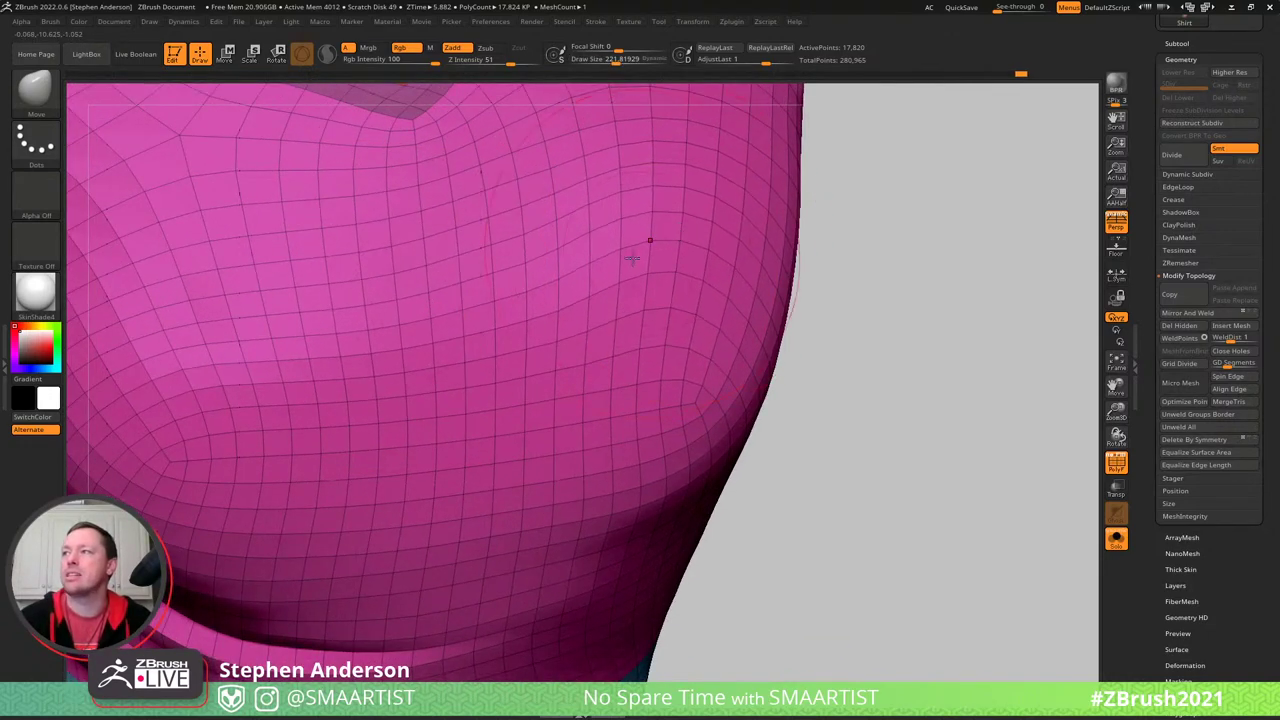
ctrl+right_drag(611, 282, 577, 241)
key(shift+s)
right_drag(589, 289, 529, 317)
- Bring back the other subtools and isolate a thin band of polygon rows across the chest by masking the rest of the shirt
ctrl+shift+click(509, 297)
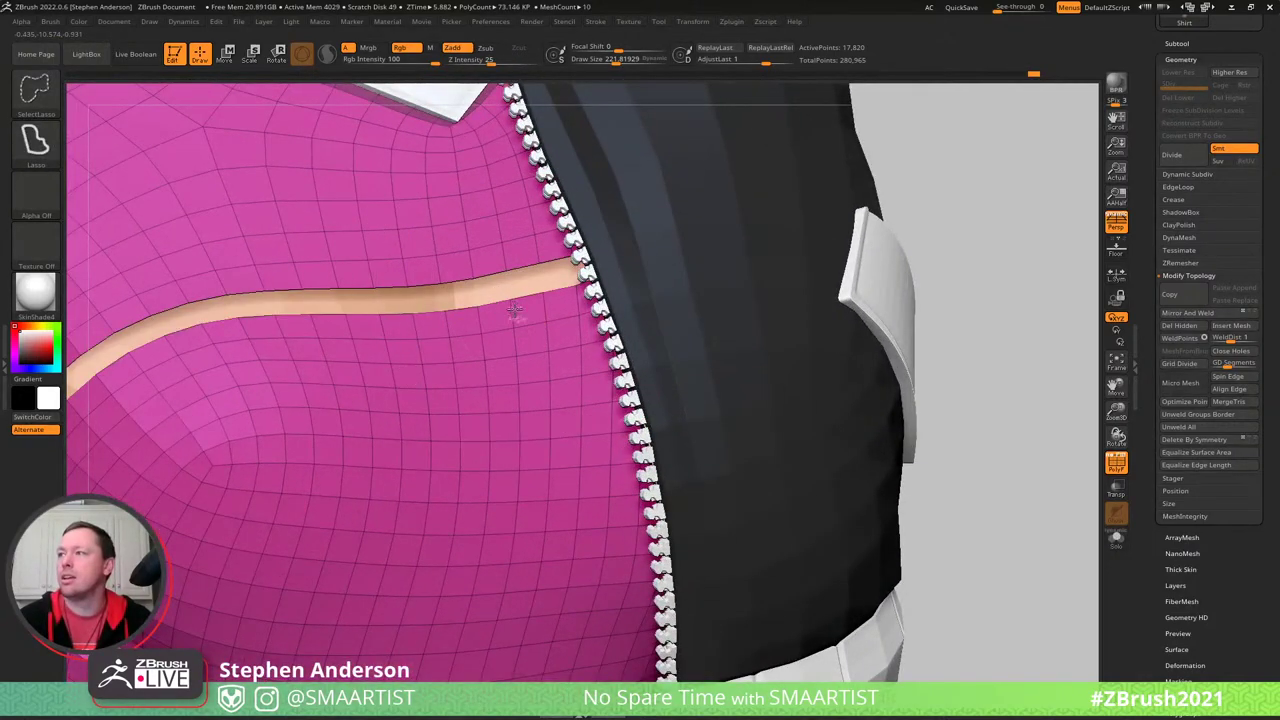
ctrl+shift+click(512, 318)
ctrl+click(527, 322)
ctrl+shift+click(520, 316)
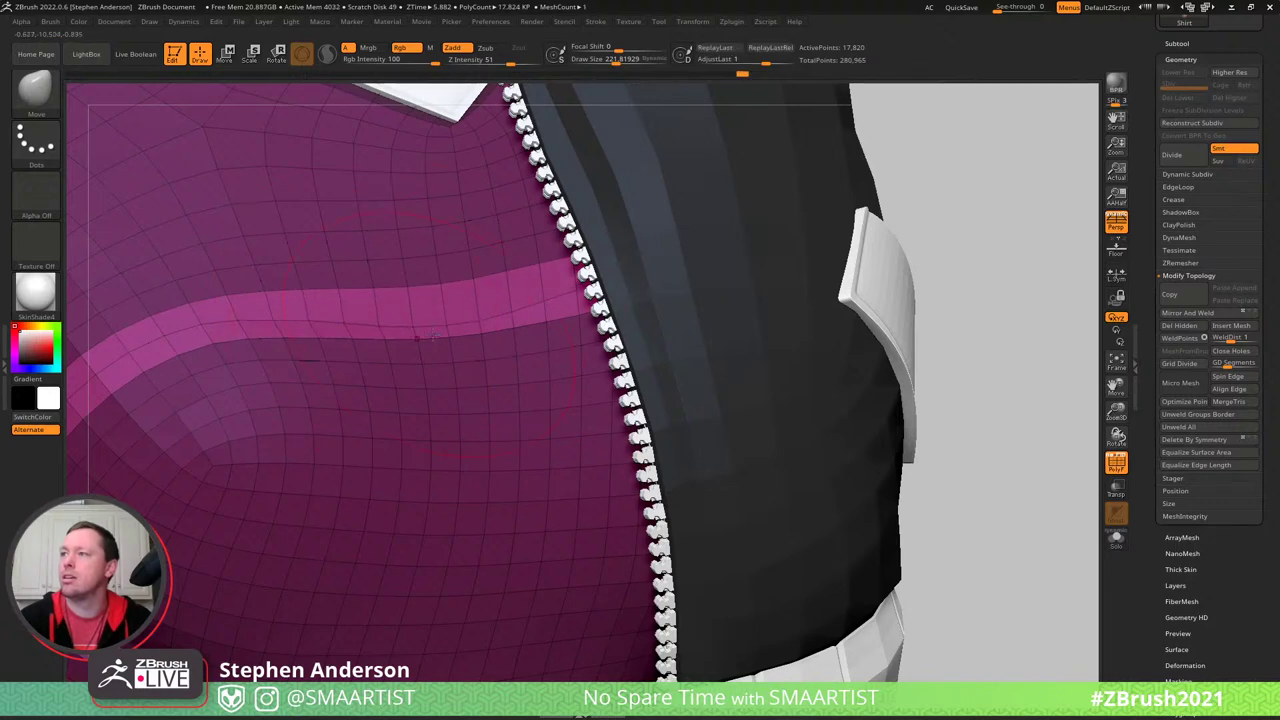
- Shape the unmasked chest band up to the zipper with the Move brush at draw size about 157
right_drag(436, 336, 463, 334)
key(s)
drag(463, 334, 446, 334)
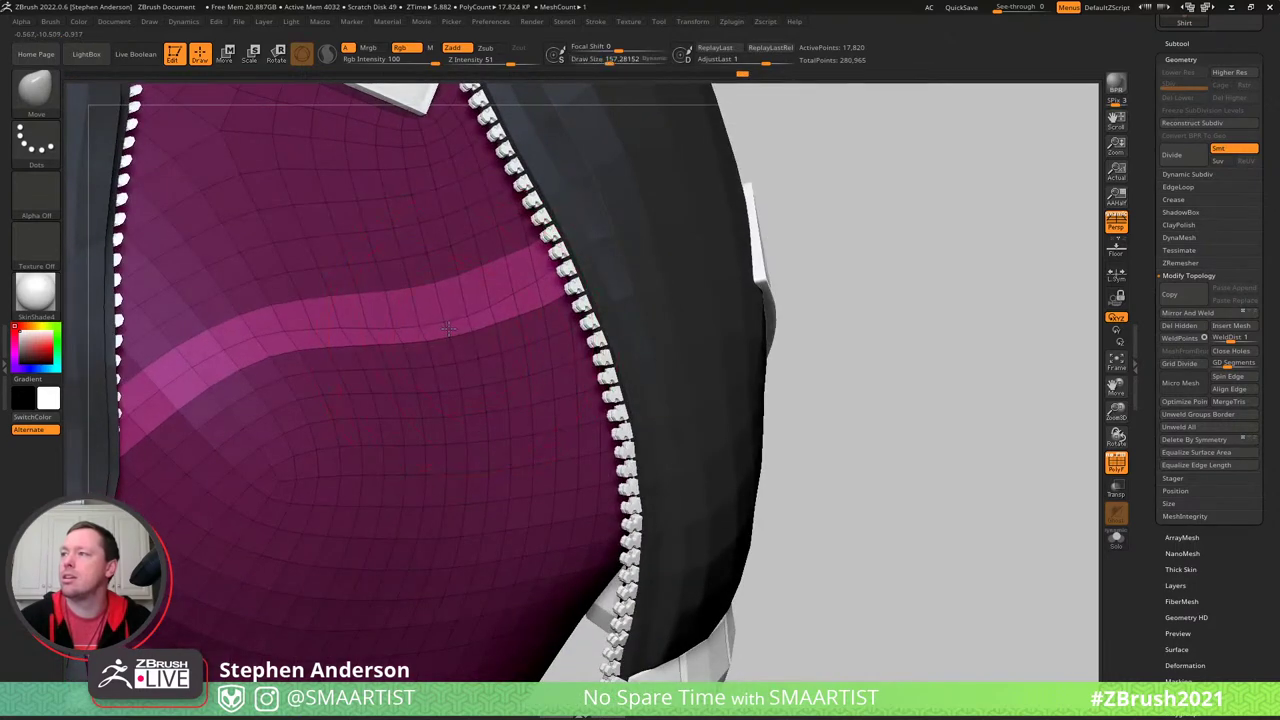
right_drag(480, 313, 493, 306)
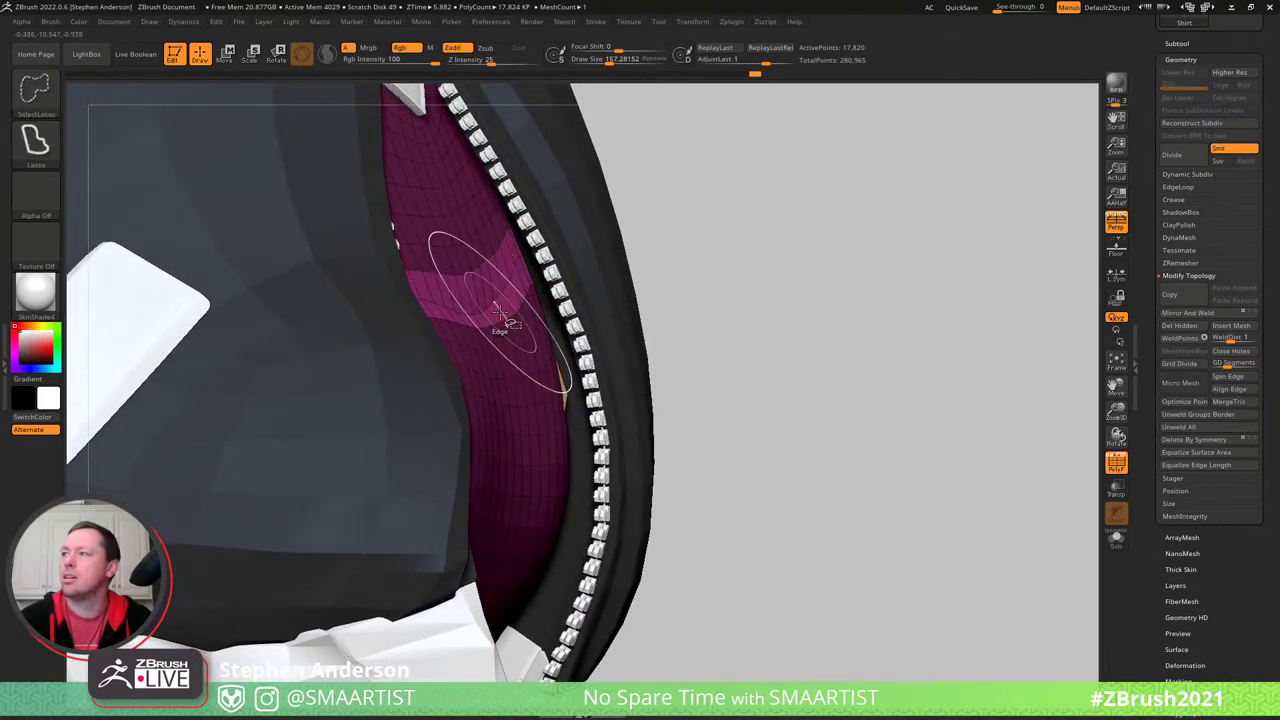
- Extend the unmasked chest band upward by several polygon rows and shape it with the Move brush at draw size about 215 and 77
ctrl+shift+click(497, 312)
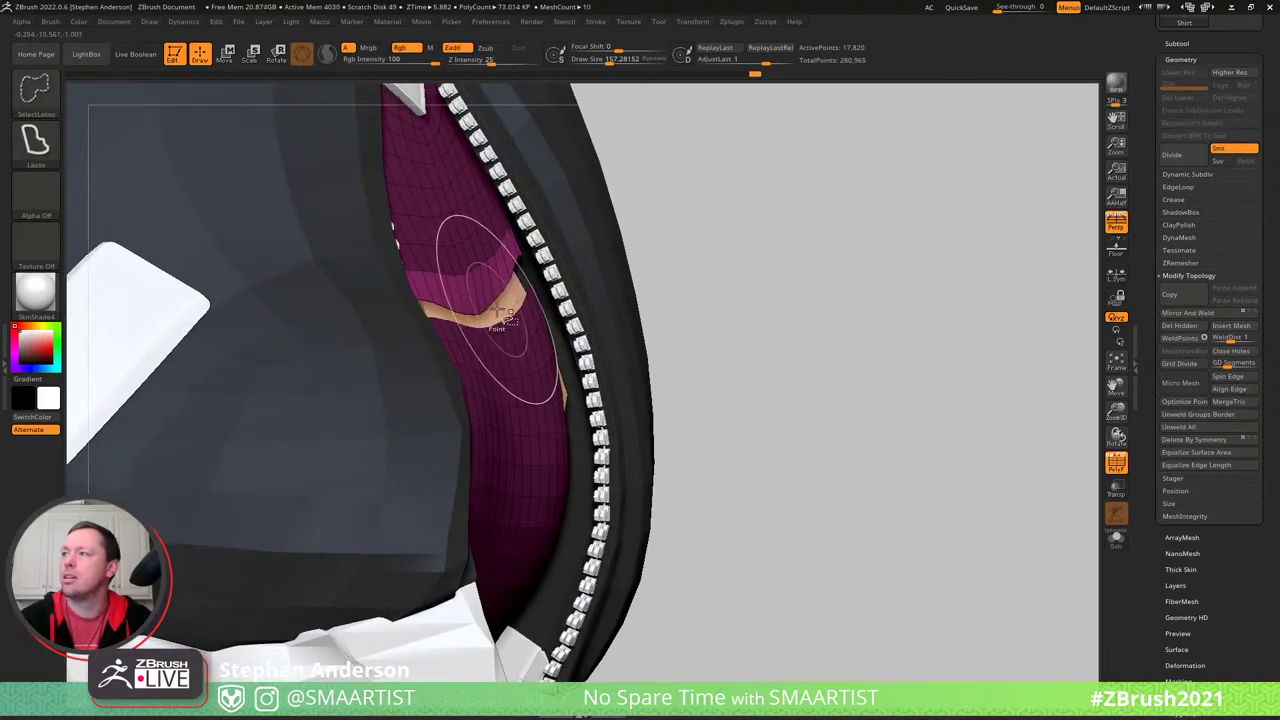
ctrl+shift+click(522, 361)
ctrl+shift+click(723, 300)
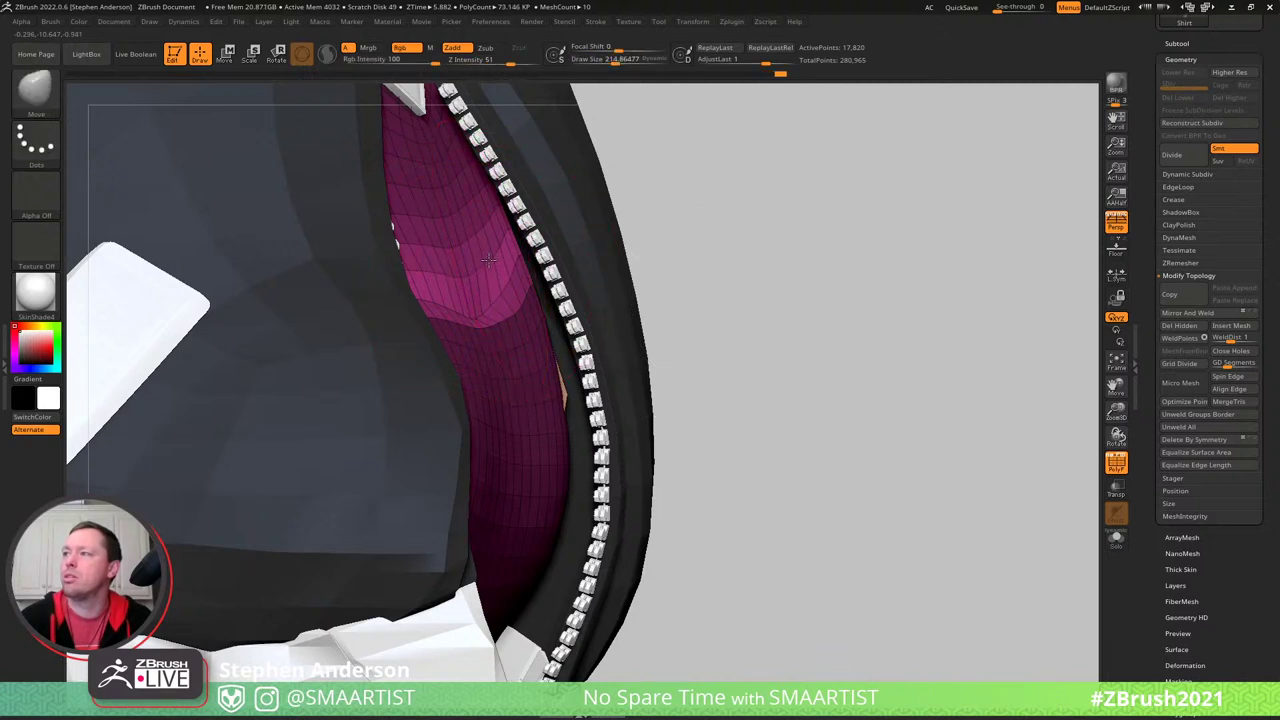
key(s)
drag(496, 251, 475, 251)
- Refine the chest fold's mask by isolating polygon rows at its lower edge, and clear the mask
ctrl+shift+click(506, 305)
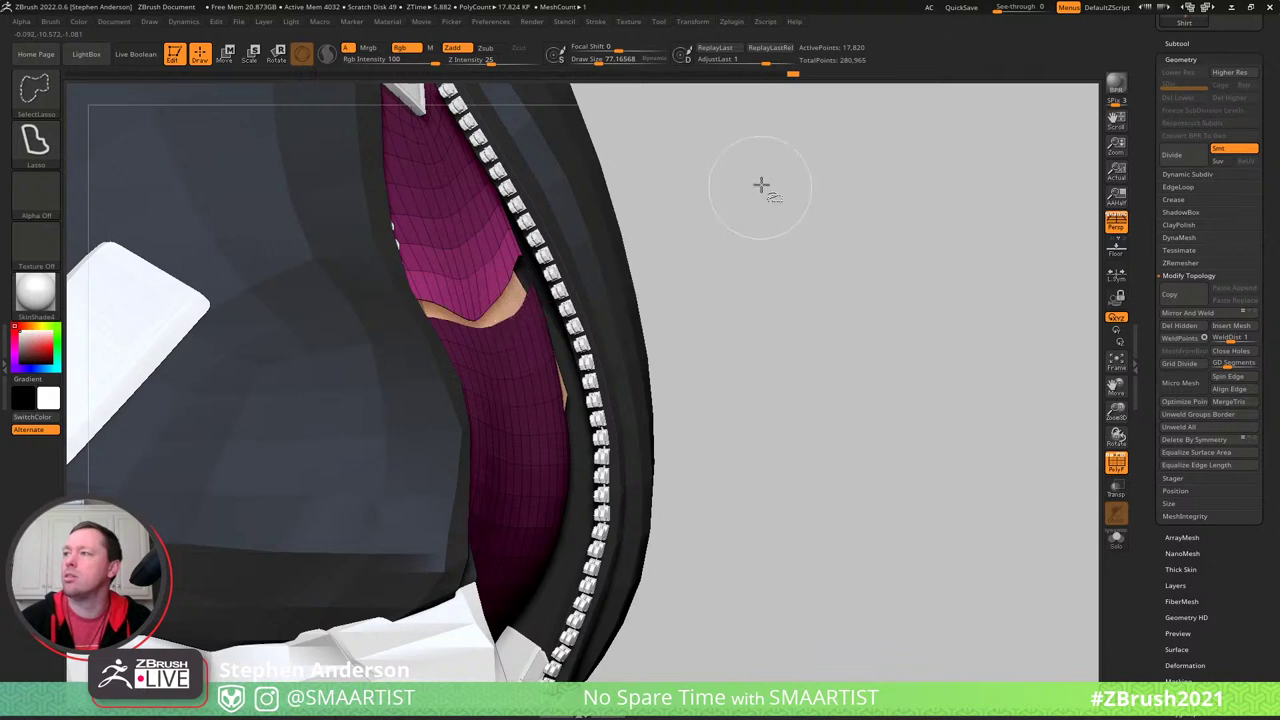
ctrl+shift+drag(761, 186, 838, 272)
ctrl+shift+click(762, 249)
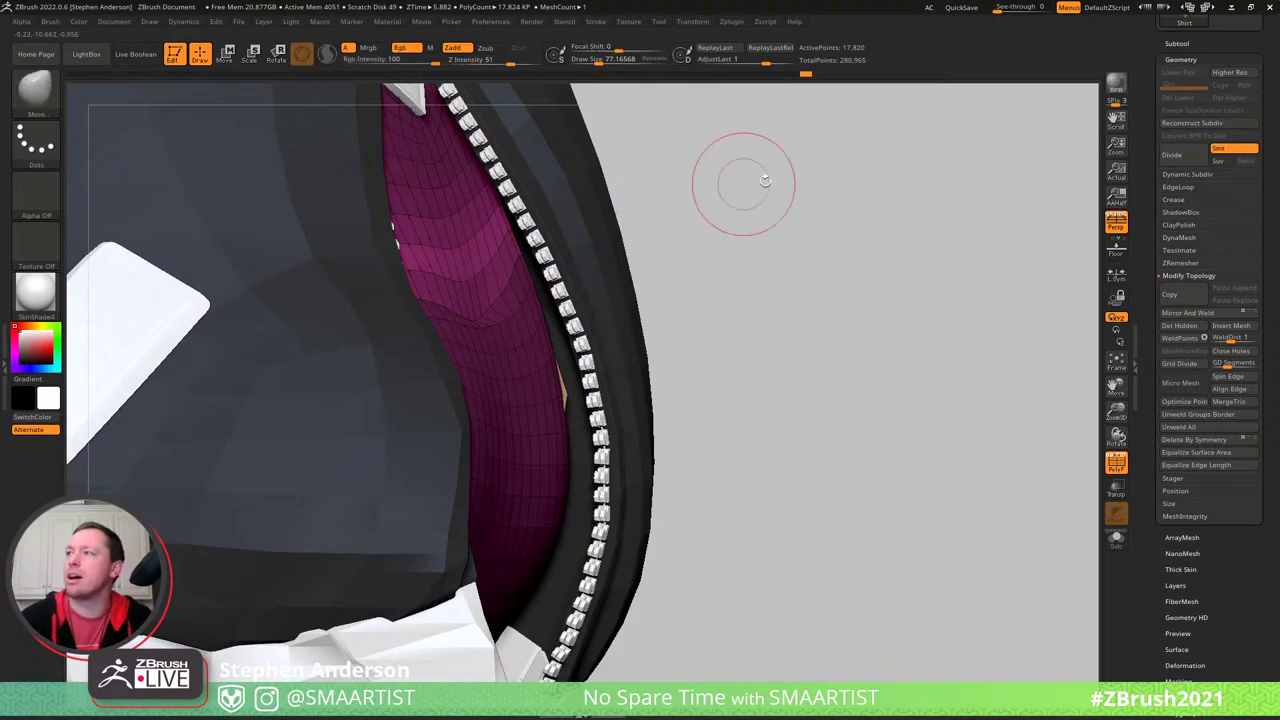
ctrl+drag(795, 197, 797, 271)
- Hide the polyframe and sculpt a fold on the shirt beside the open zipper with the Standard brush at draw size about 77
mouse_move(797, 271)
ctrl+right_down()
mouse_move(737, 234)
mouse_move(637, 205)
mouse_move(389, 325)
mouse_move(418, 311)
mouse_move(451, 411)
ctrl+right_up()
key(shift+f)
key(b)
key(s)
key(t)
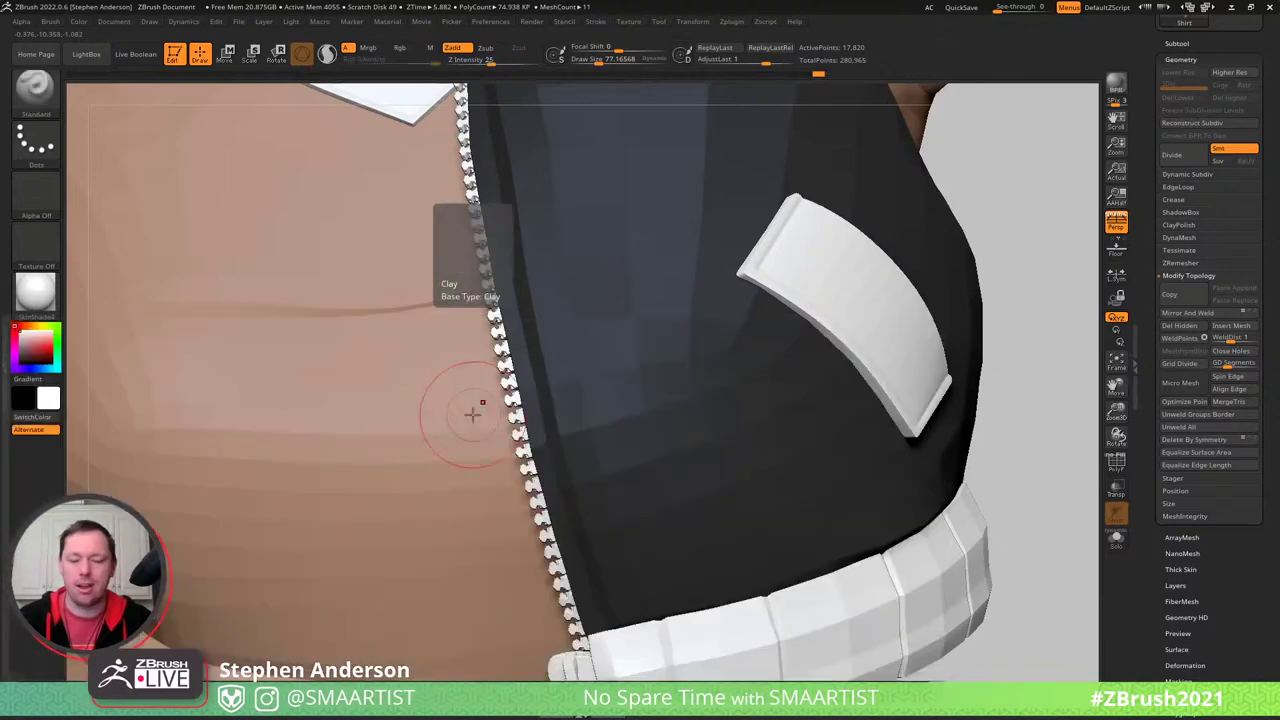
drag(394, 464, 393, 470)
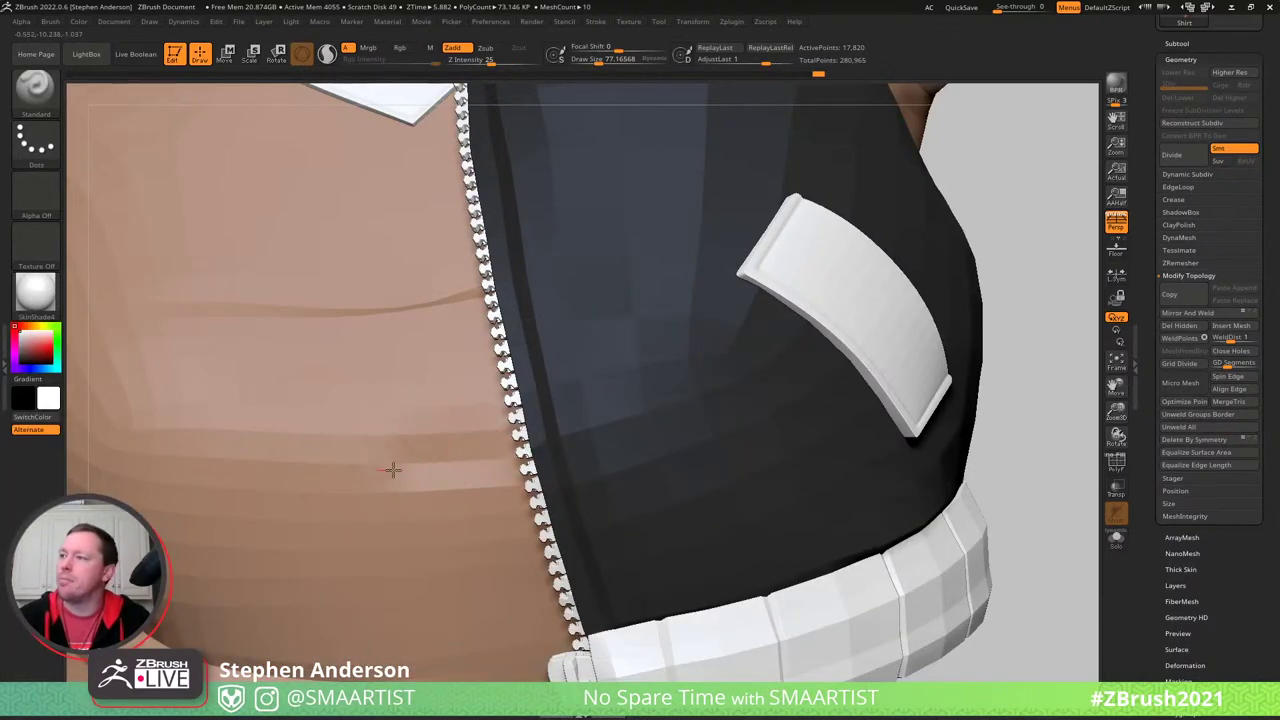
- Undo the last smoothing beside the zipper and rework the shirt folds there with the Standard brush at draw size about 58
mouse_move(613, 484)
ctrl+right_down()
mouse_move(566, 500)
mouse_move(409, 329)
mouse_move(417, 366)
mouse_move(389, 380)
mouse_move(414, 331)
ctrl+right_up()
shift+drag(352, 318, 348, 336)
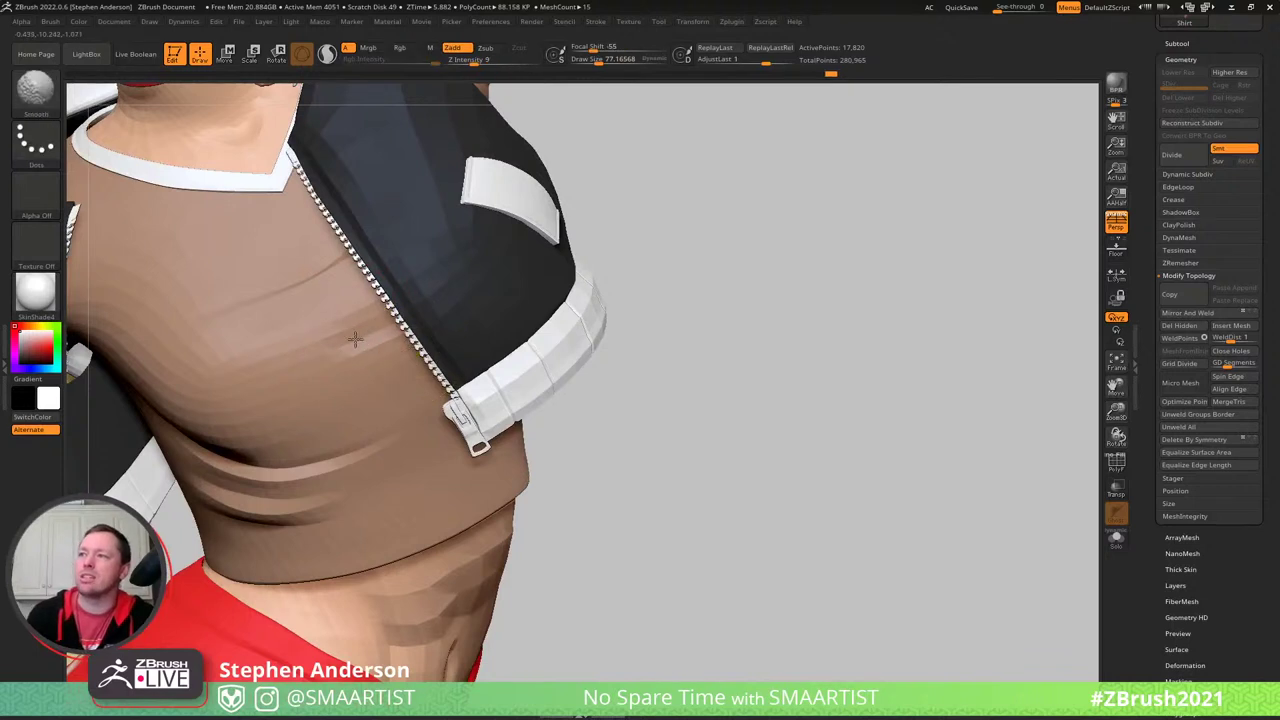
key(ctrl+z)
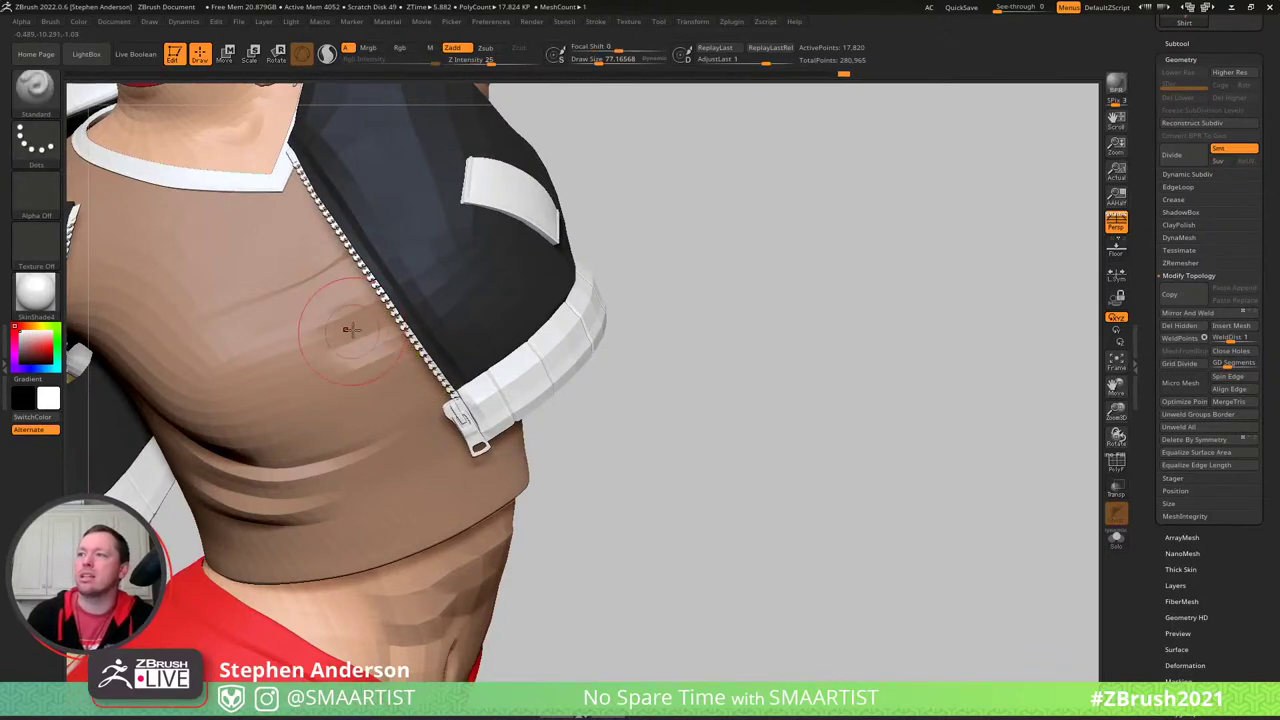
right_drag(388, 341, 377, 340)
key(s)
drag(397, 354, 388, 354)
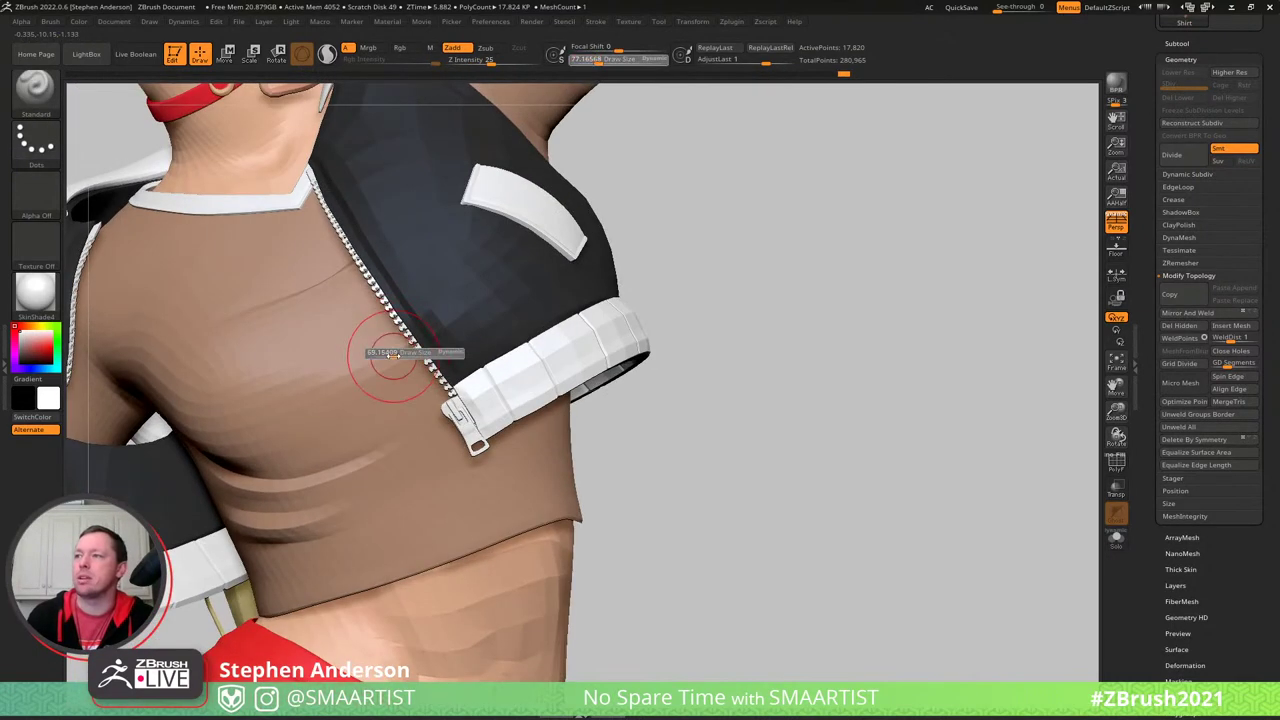
key(shift)
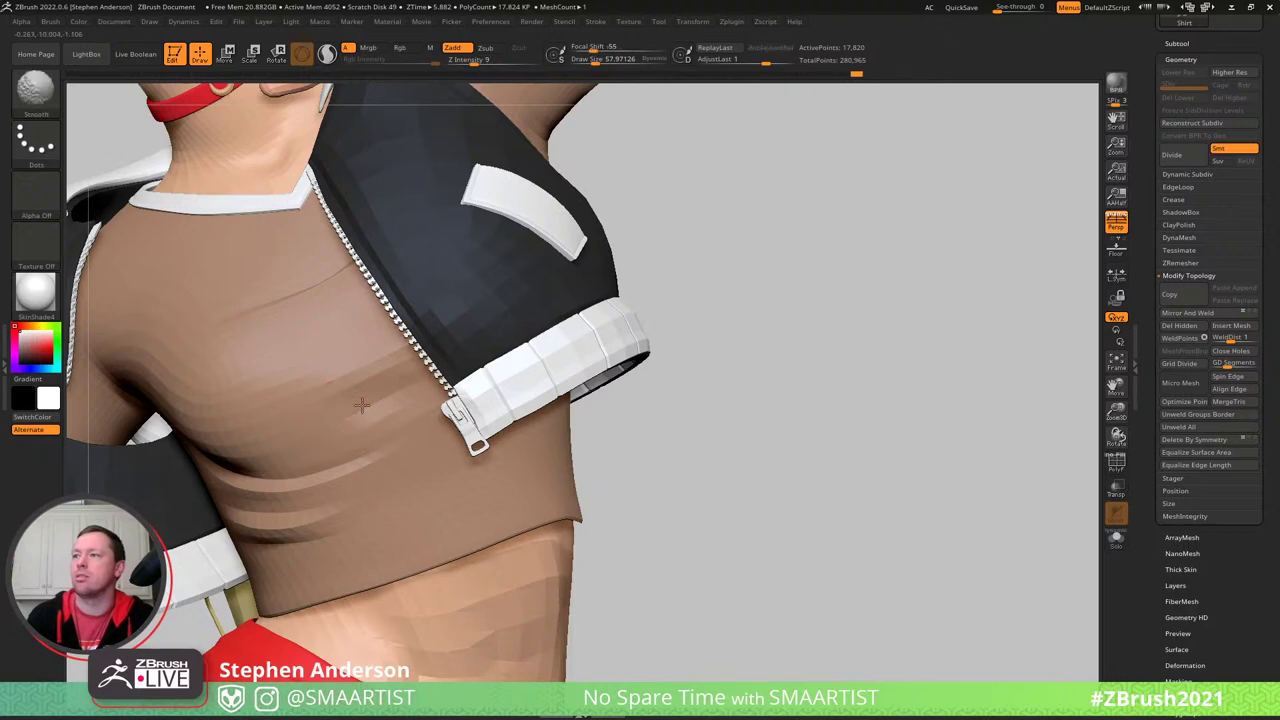
- Build up the diagonal under-bust folds running toward the zipper pull with the Standard brush and smooth them
right_drag(412, 383, 397, 400)
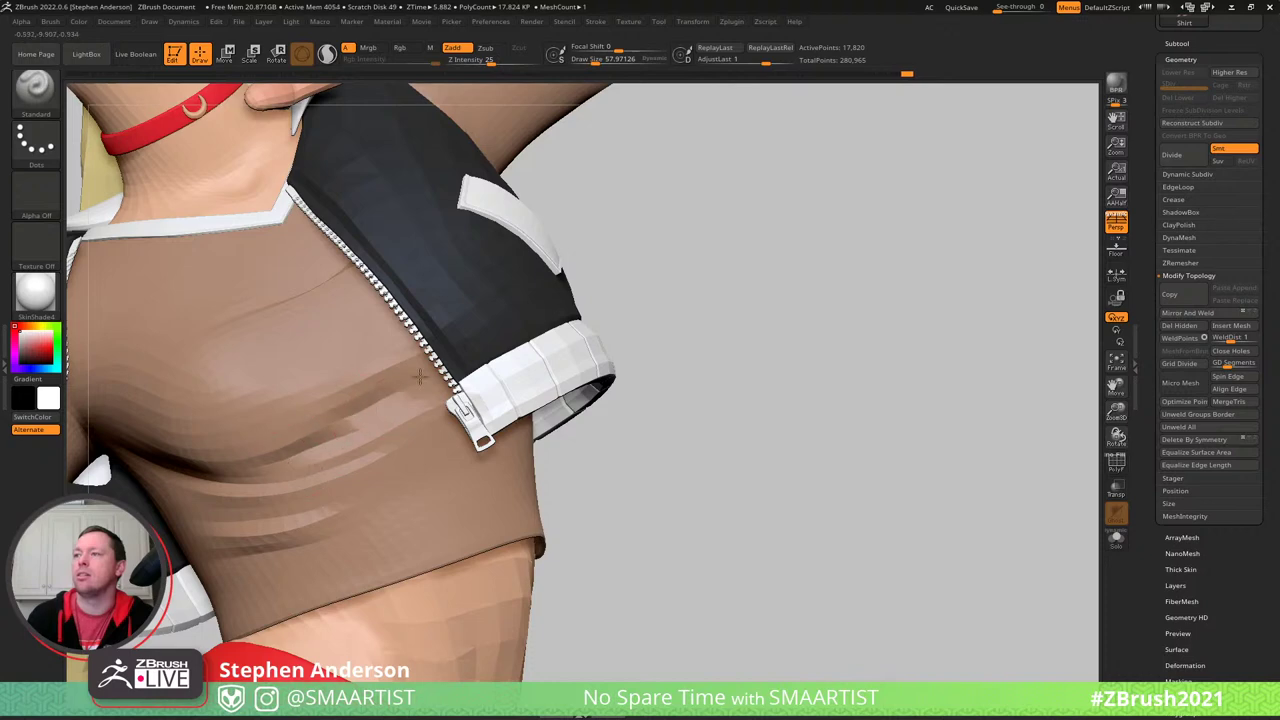
mouse_move(365, 392)
right_down()
mouse_move(386, 408)
mouse_move(362, 422)
right_up()
key(shift)
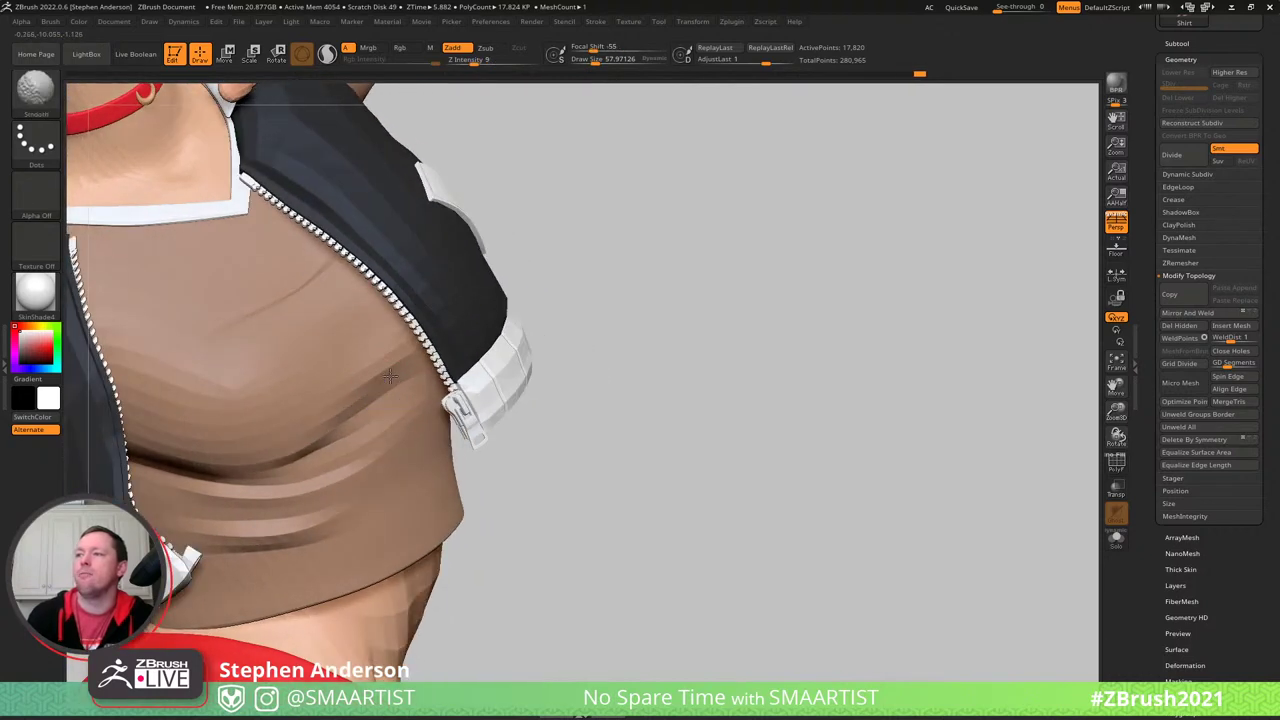
key(ctrl)
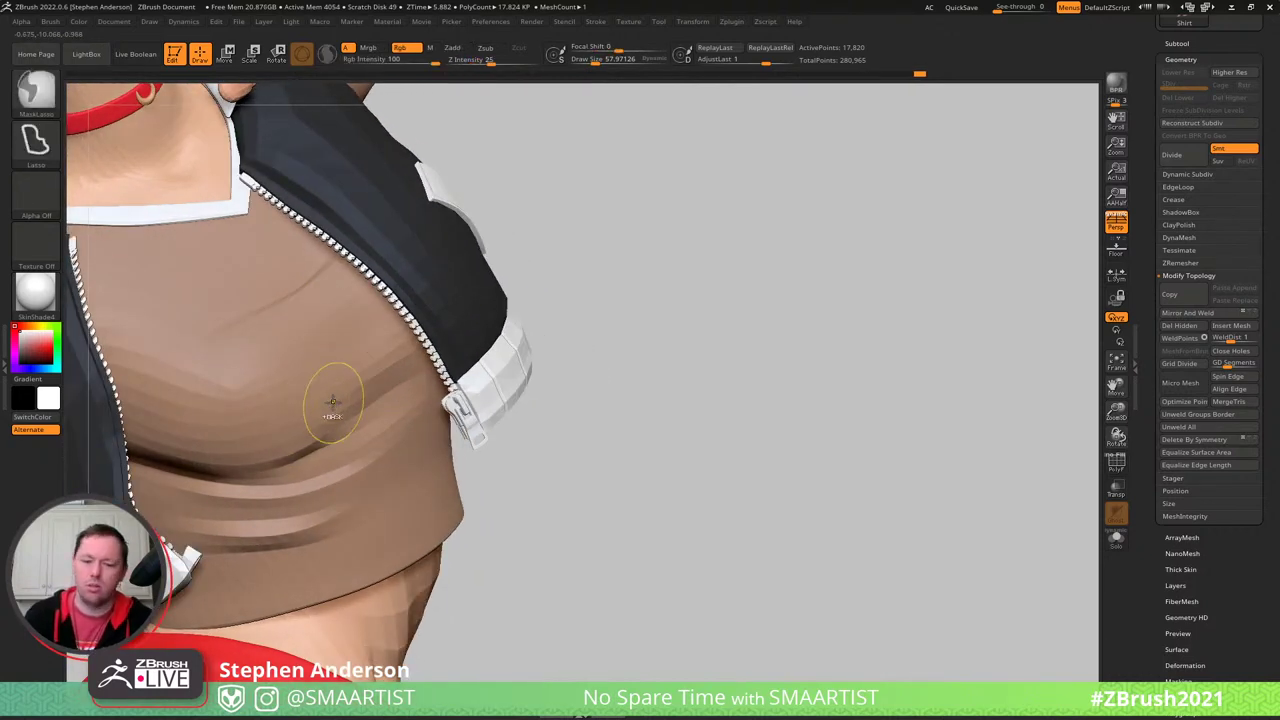
- Isolate the shirt with transparency on and carve a diagonal crease across the bust with the Standard brush at draw size about 58
mouse_move(332, 403)
right_down()
mouse_move(280, 357)
mouse_move(303, 283)
mouse_move(290, 262)
mouse_move(268, 415)
right_up()
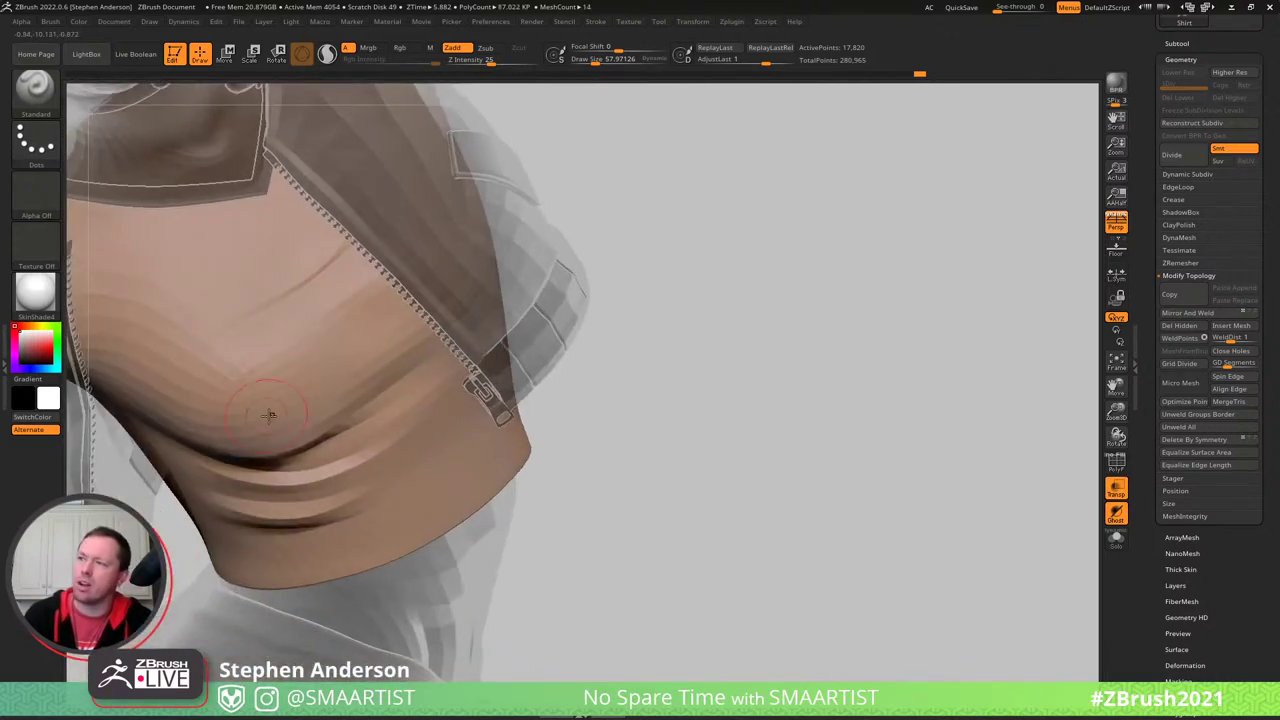
key(ctrl+s)
mouse_move(382, 376)
right_down()
mouse_move(329, 277)
mouse_move(327, 342)
mouse_move(300, 300)
right_up()
mouse_move(290, 312)
alt+mouse_down()
mouse_move(414, 231)
mouse_move(280, 308)
mouse_move(327, 296)
alt+mouse_up()
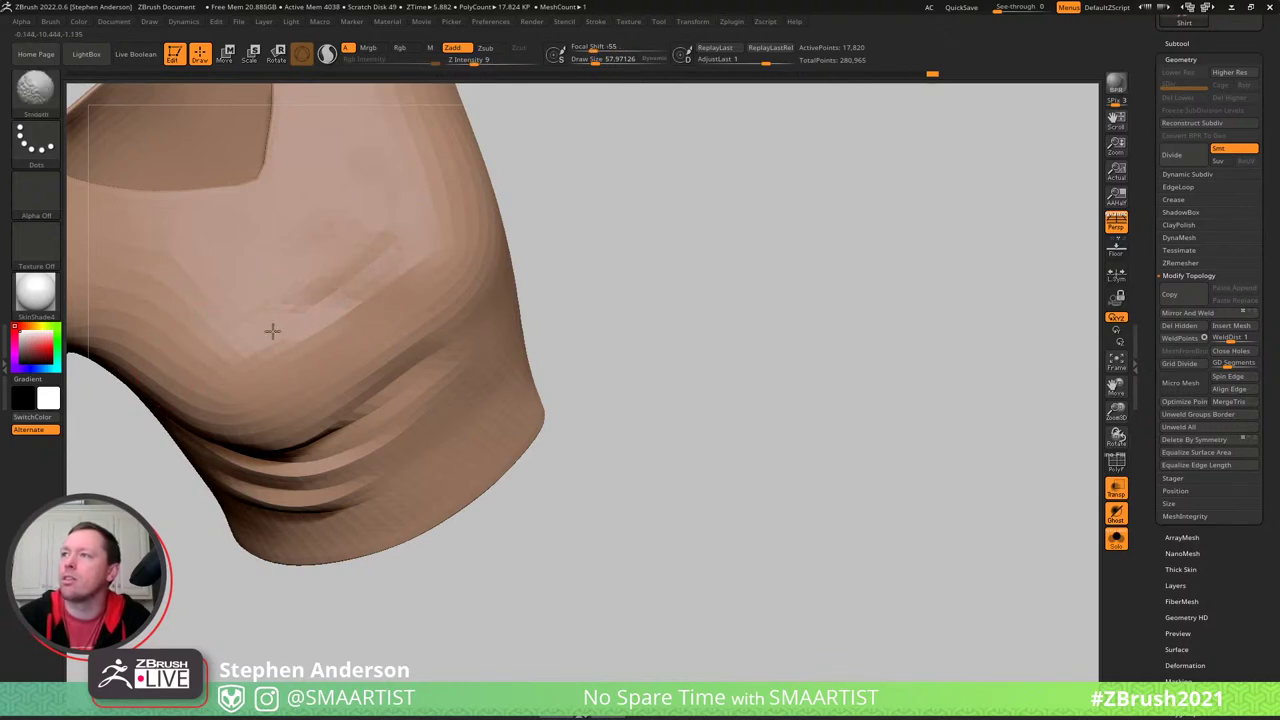
- Bring back the other subtools without transparency and smooth the under-bust folds toward the jacket's zipper pull
mouse_move(309, 286)
right_down()
mouse_move(380, 234)
mouse_move(386, 266)
mouse_move(450, 350)
mouse_move(476, 300)
mouse_move(434, 338)
mouse_move(560, 330)
mouse_move(530, 310)
mouse_move(383, 329)
mouse_move(418, 376)
right_up()
key(ctrl+shift+s)
key(ctrl+t)
shift+drag(377, 374, 500, 360)
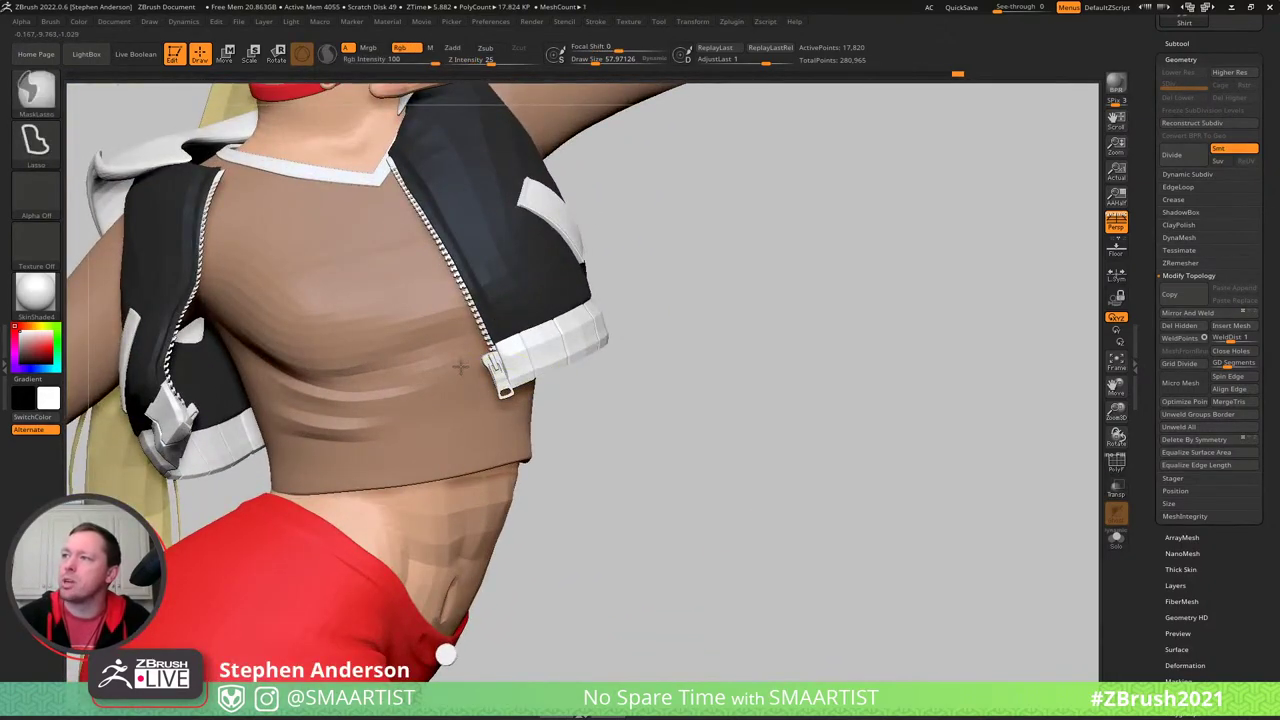
mouse_move(460, 366)
ctrl+right_down()
mouse_move(430, 318)
mouse_move(420, 335)
mouse_move(403, 312)
mouse_move(310, 325)
mouse_move(440, 335)
mouse_move(606, 408)
ctrl+right_up()
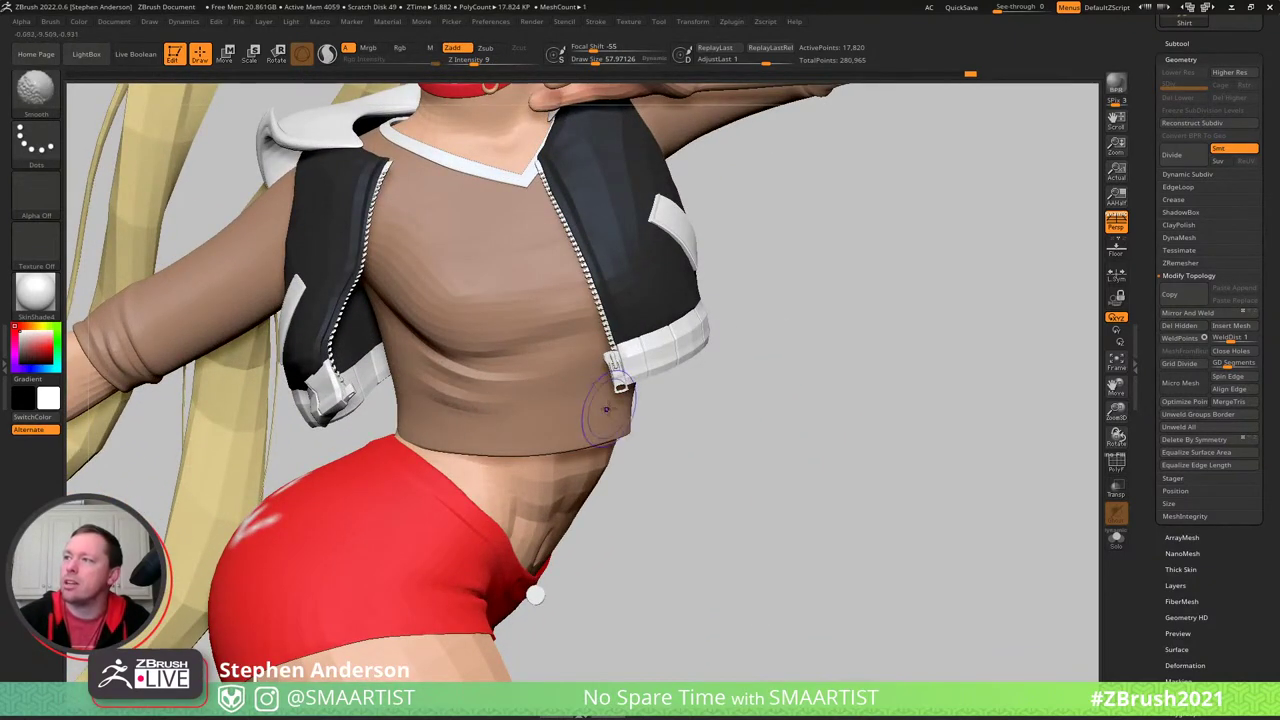
mouse_move(521, 420)
ctrl+right_down()
mouse_move(640, 330)
mouse_move(461, 385)
mouse_move(497, 409)
mouse_move(494, 443)
mouse_move(460, 415)
ctrl+right_up()
- Adjust the shirt's lower hem at the character's side with the Move brush at draw size about 99
key(b)
key(m)
key(v)
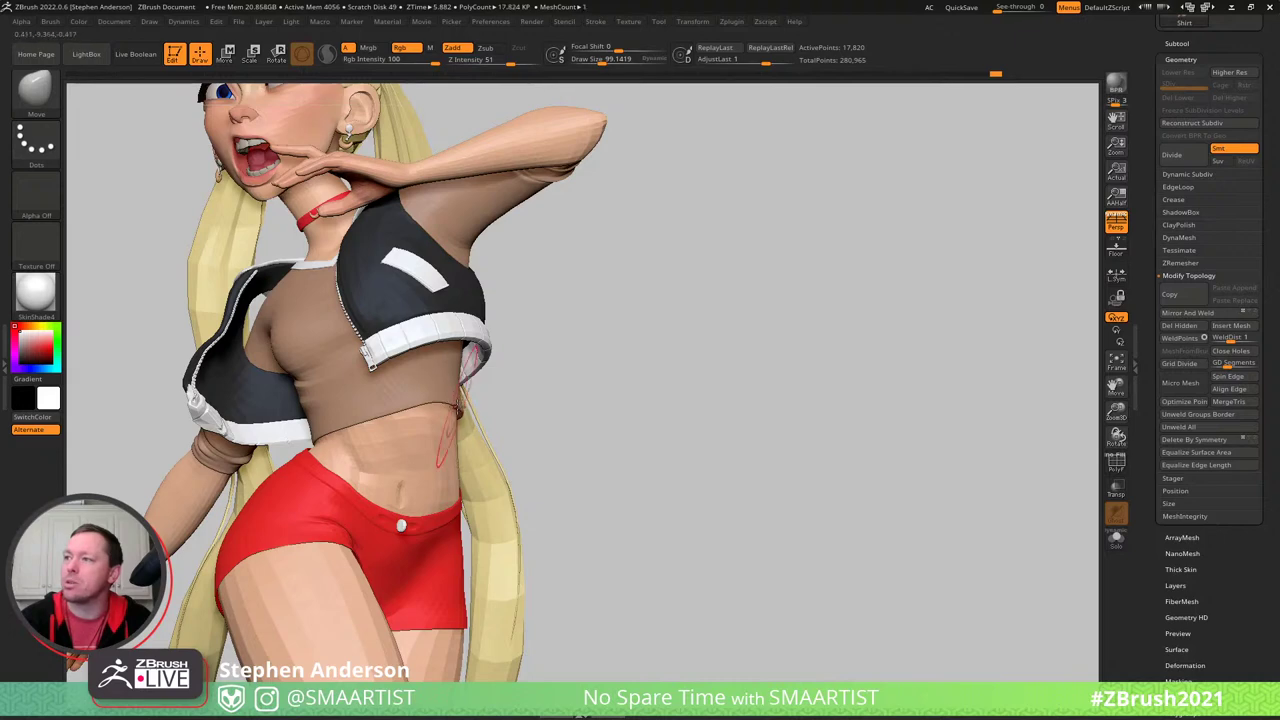
mouse_move(452, 395)
right_down()
mouse_move(443, 423)
mouse_move(477, 395)
right_up()
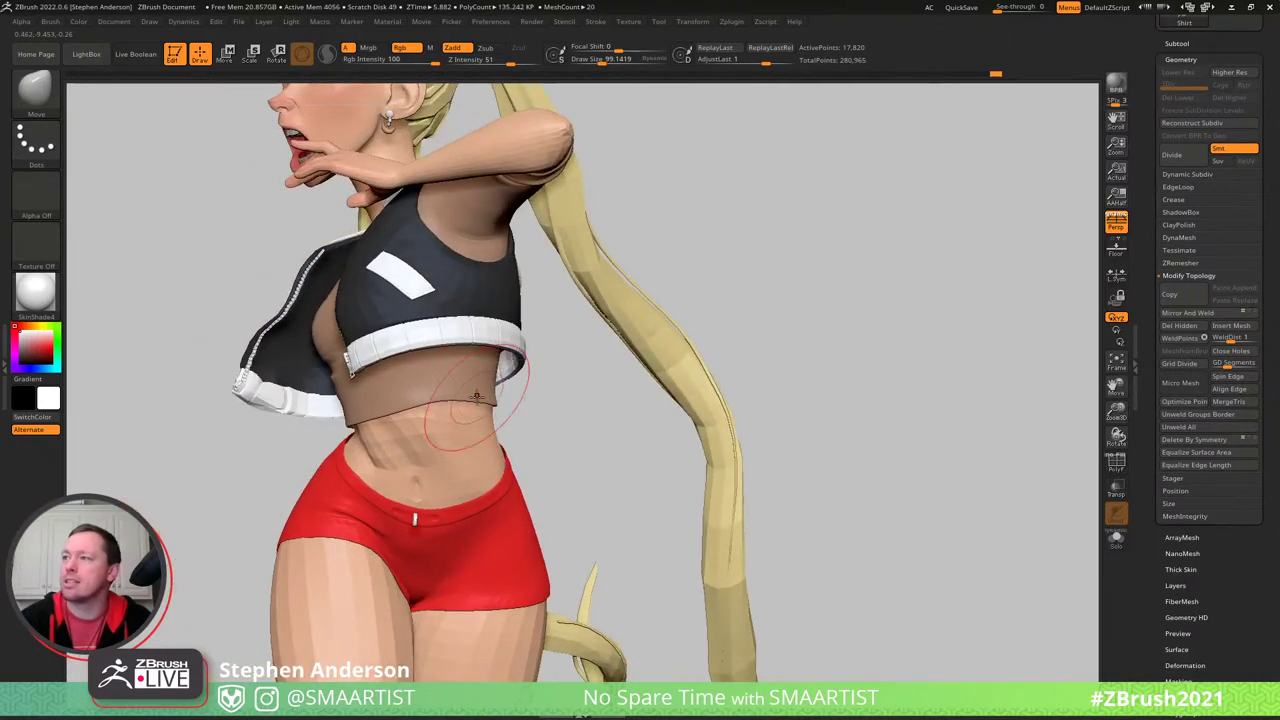
- Reshape the brown shirt's bottom hem beneath the jacket with the Move brush
right_drag(517, 382, 550, 400)
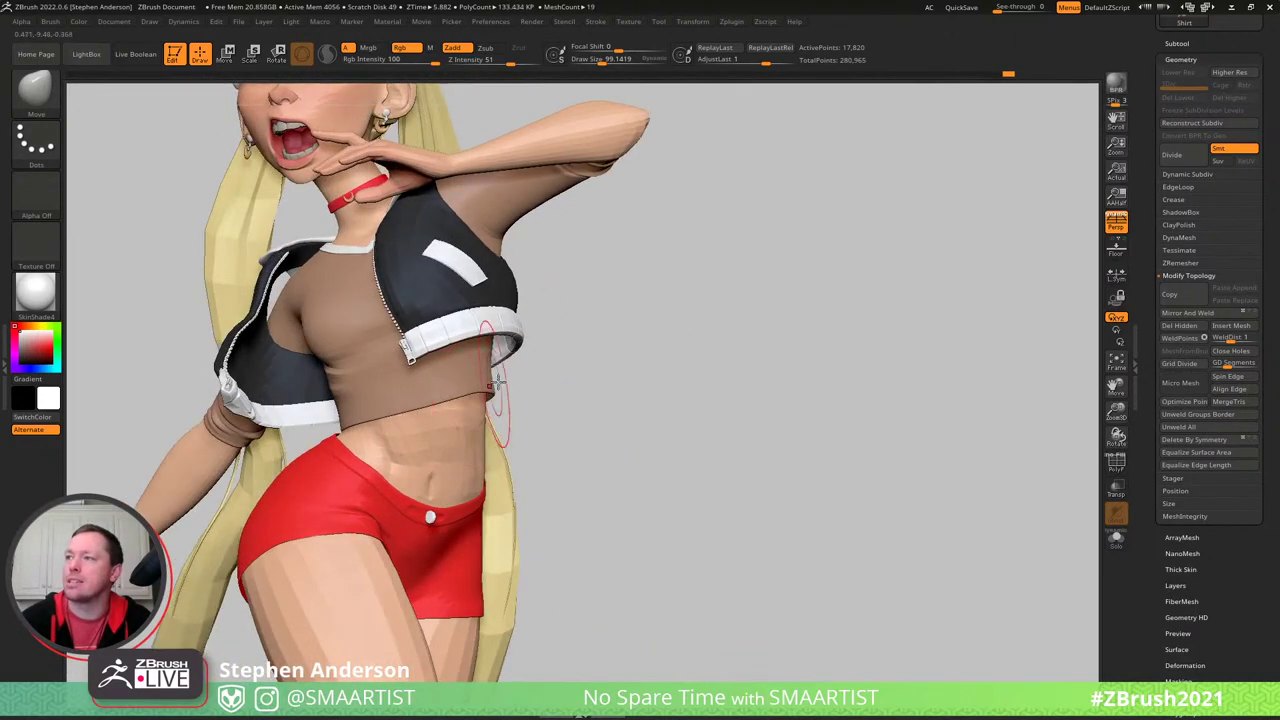
mouse_move(393, 405)
mouse_down()
mouse_move(464, 404)
mouse_move(445, 398)
mouse_move(484, 422)
mouse_move(458, 376)
mouse_up()
right_drag(458, 374, 356, 370)
mouse_move(357, 370)
mouse_down()
mouse_move(471, 403)
mouse_move(420, 370)
mouse_up()
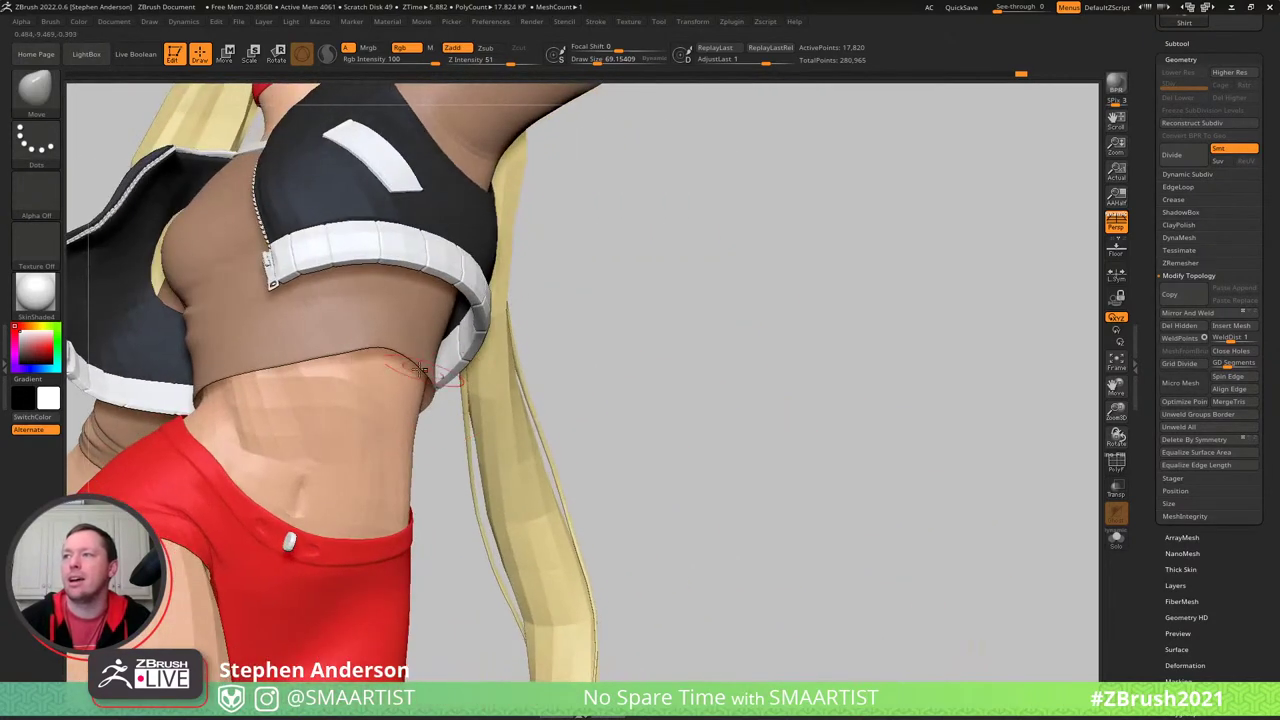
- Set the Draw Size to about 65 and refine the curve of the shirt hem at the side of the waist
mouse_move(326, 334)
right_down()
mouse_move(311, 326)
mouse_move(381, 378)
mouse_move(334, 326)
mouse_move(409, 357)
right_up()
key(s)
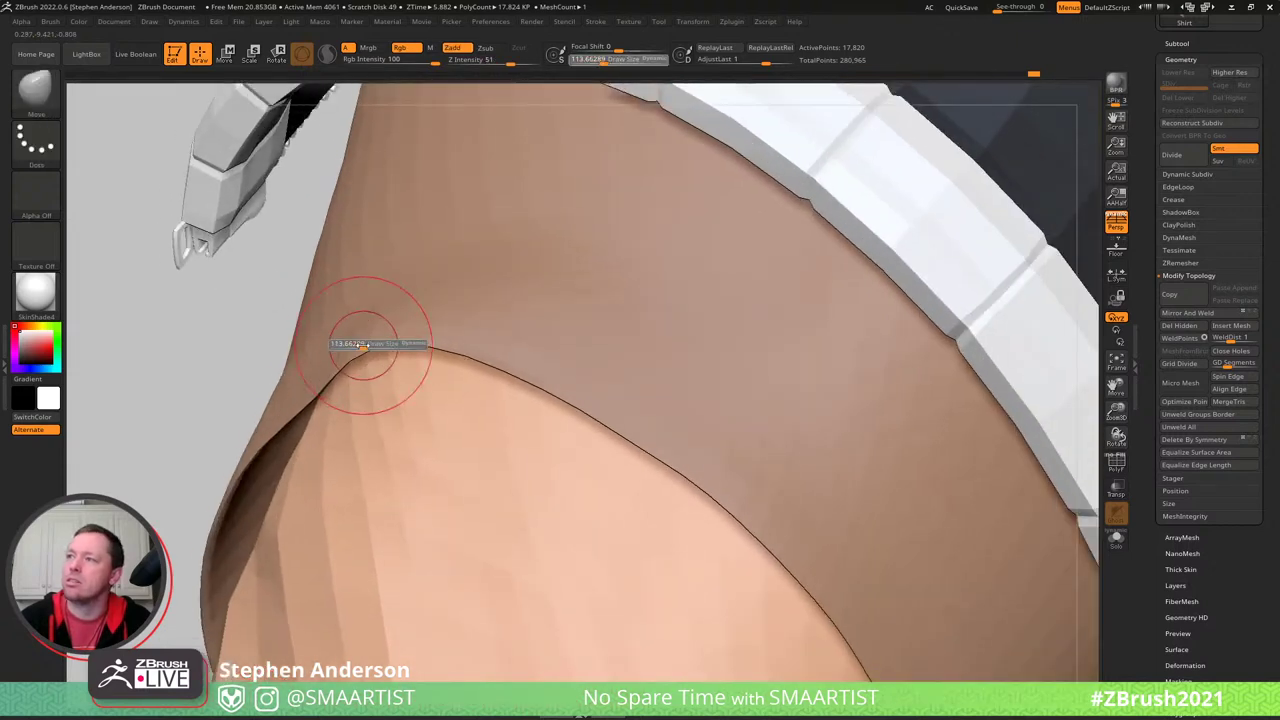
drag(371, 350, 352, 350)
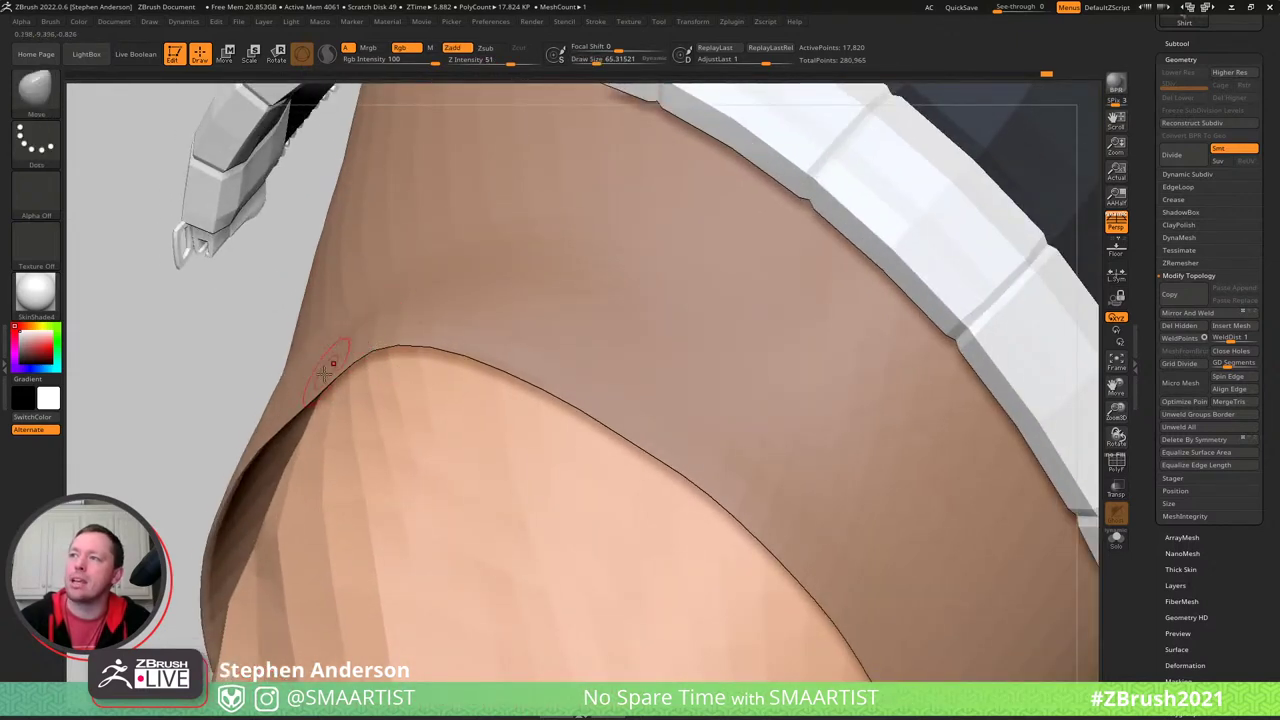
drag(324, 374, 316, 382)
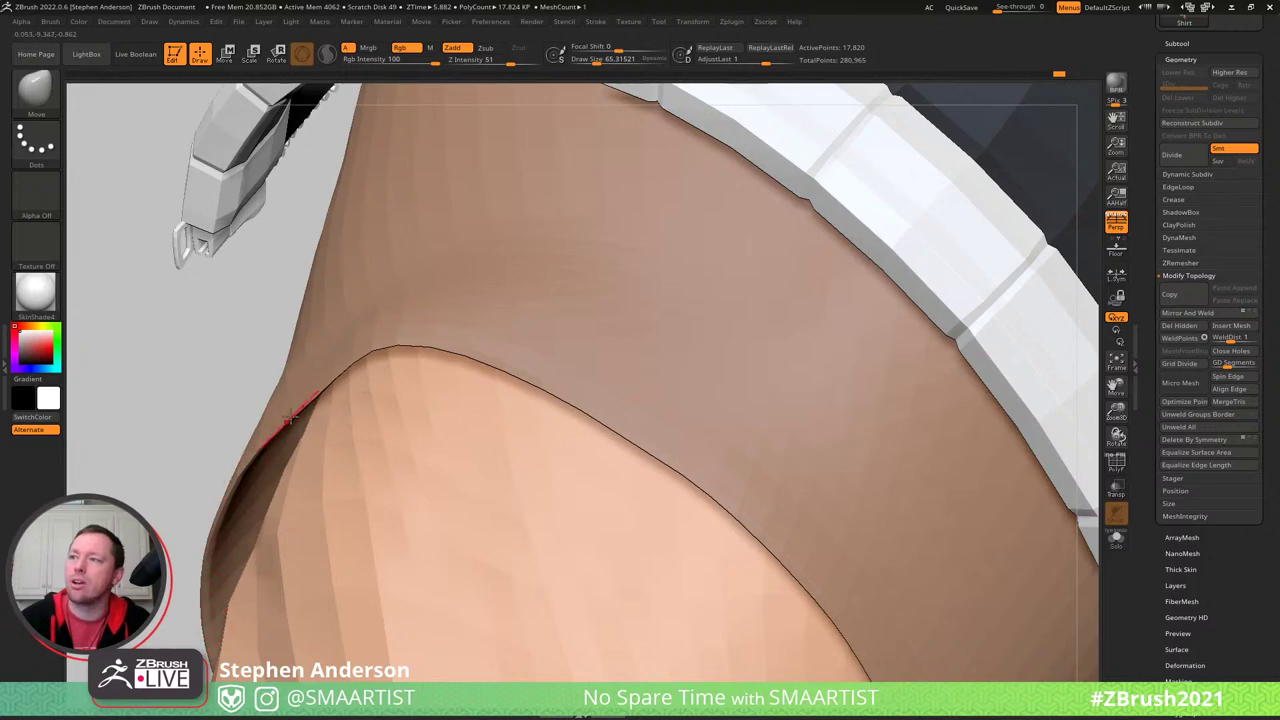
- Set the Draw Size to about 135 and nudge the shirt's front hem near the zipper into an even line
ctrl+right_drag(832, 568, 562, 416)
key(s)
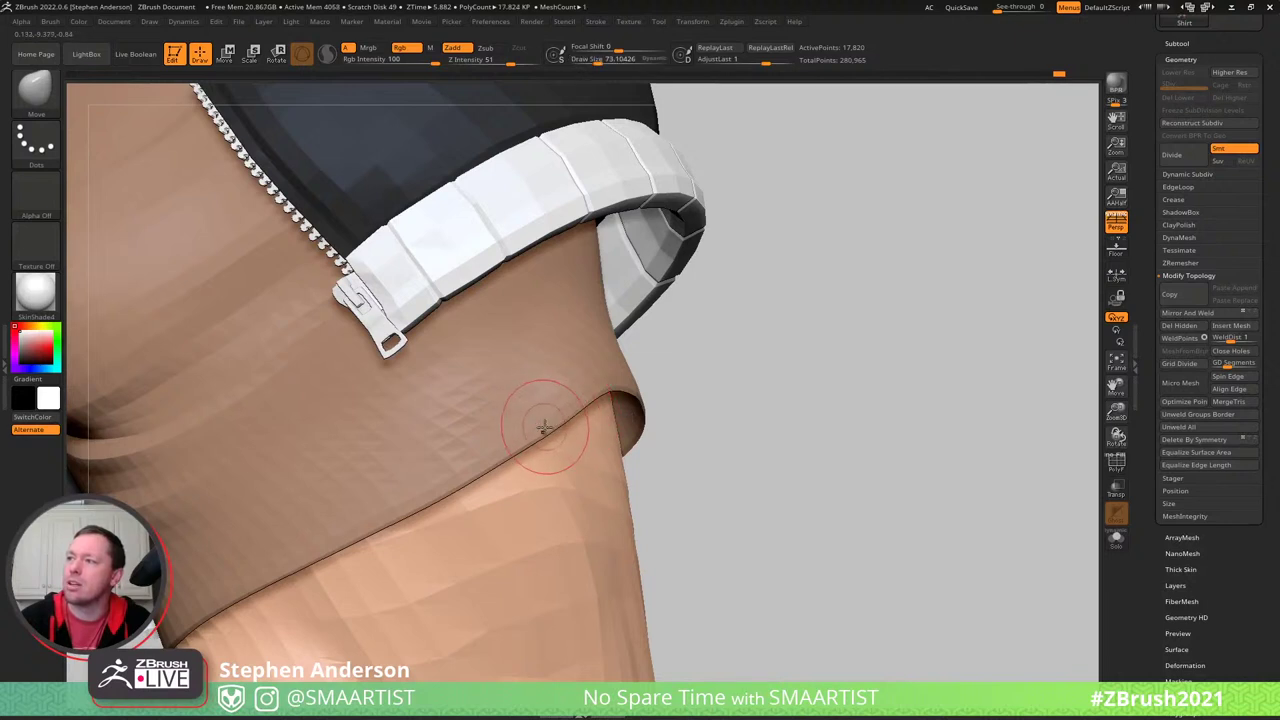
key(s)
mouse_move(484, 473)
mouse_down()
mouse_move(495, 473)
mouse_move(460, 478)
mouse_up()
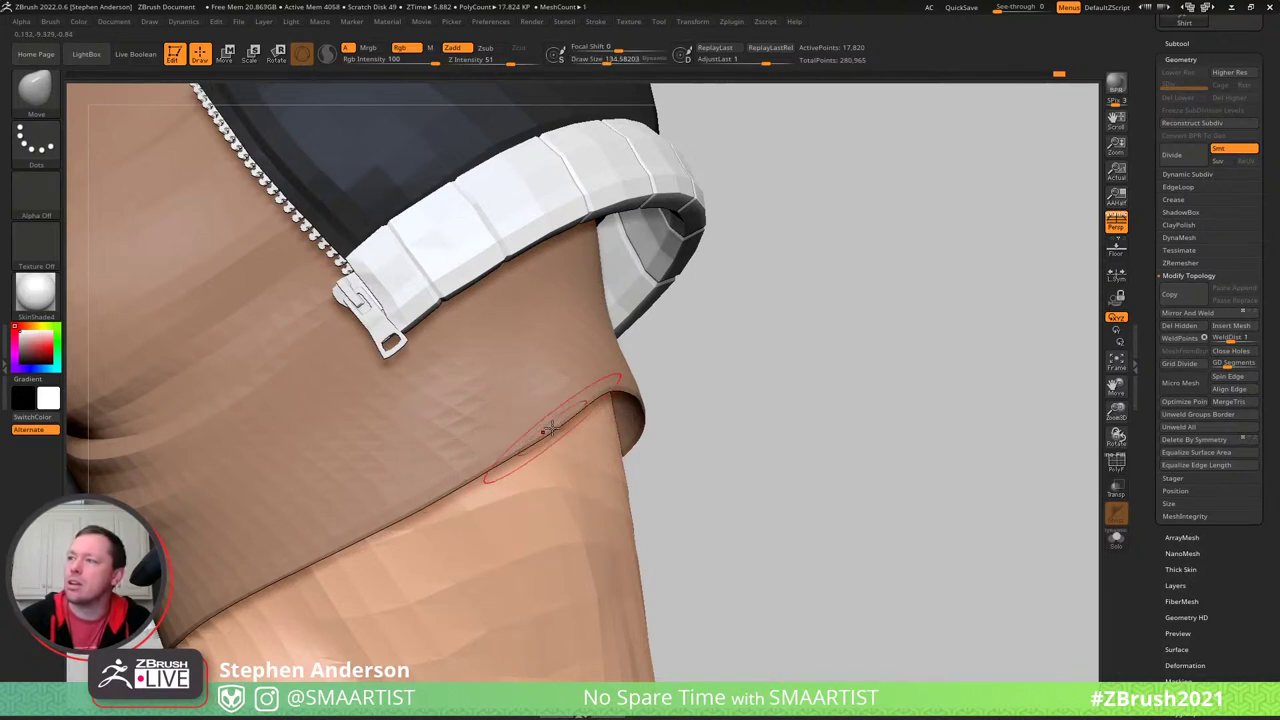
drag(549, 429, 545, 422)
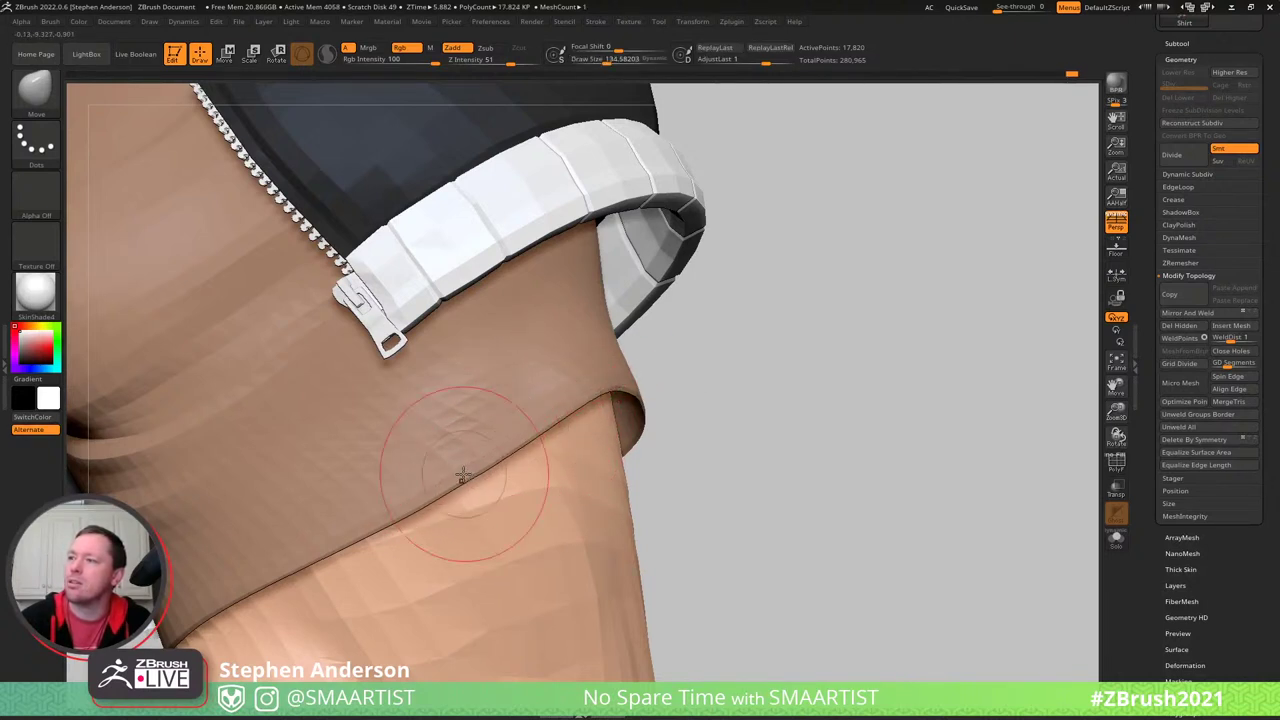
drag(500, 466, 530, 424)
- Smooth the shirt surface and hem below the jacket's white band from the side toward the back
mouse_move(530, 424)
ctrl+right_down()
mouse_move(494, 351)
mouse_move(683, 346)
mouse_move(600, 326)
mouse_move(617, 314)
mouse_move(680, 414)
mouse_move(636, 443)
ctrl+right_up()
shift+drag(609, 474, 664, 490)
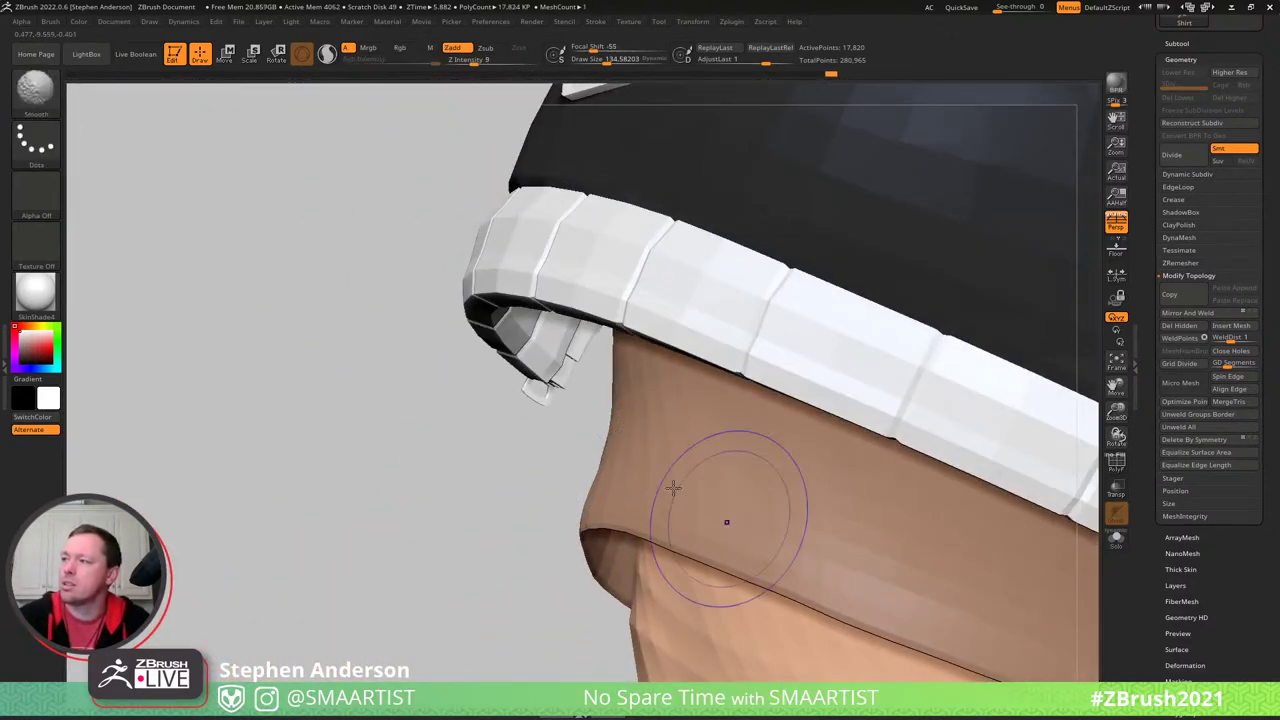
shift+drag(727, 522, 910, 582)
shift+drag(679, 466, 911, 583)
- Turn on the polyframe display for the shirt around its back hem
mouse_move(911, 583)
right_down()
mouse_move(640, 451)
mouse_move(565, 465)
right_up()
right_drag(484, 472, 432, 420)
mouse_move(432, 420)
ctrl+right_down()
mouse_move(386, 357)
mouse_move(576, 457)
mouse_move(463, 377)
mouse_move(422, 367)
mouse_move(454, 420)
mouse_move(383, 380)
mouse_move(463, 523)
mouse_move(201, 419)
mouse_move(214, 386)
mouse_move(323, 363)
mouse_move(288, 432)
mouse_move(857, 569)
mouse_move(866, 582)
ctrl+right_up()
key(shift+f)
ctrl+right_drag(257, 428, 271, 461)
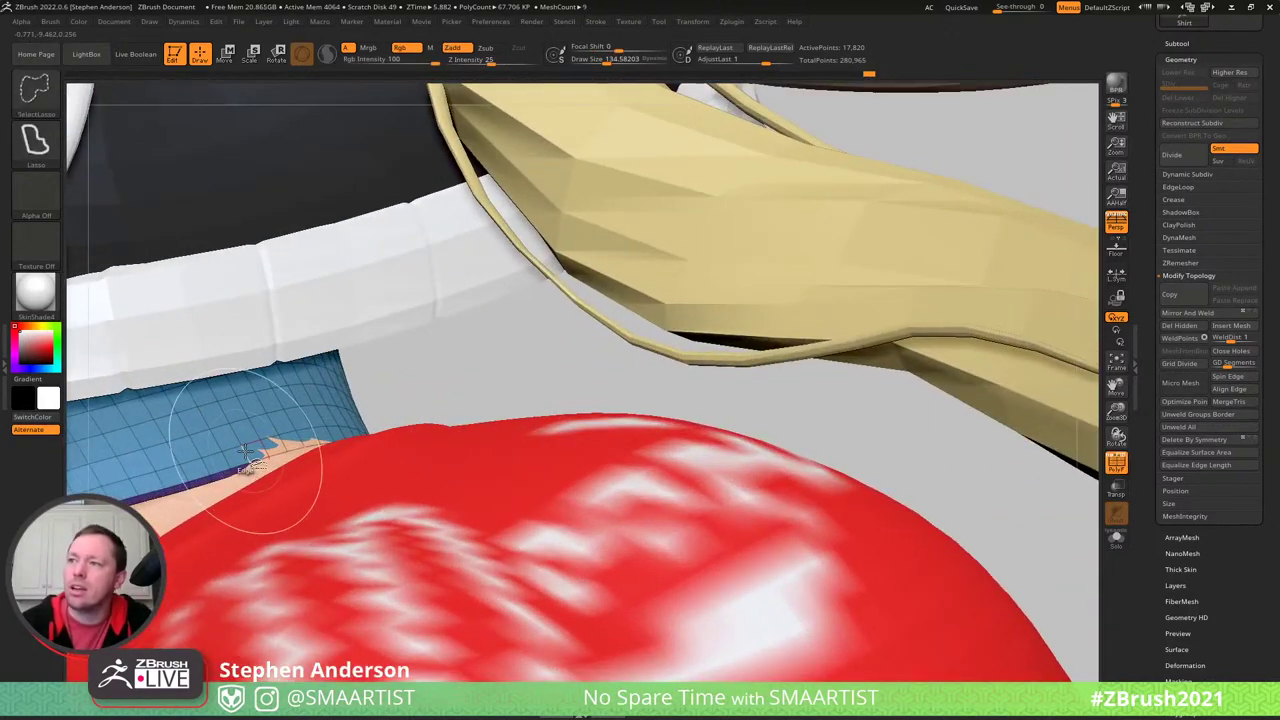
key(ctrl+shift+z)
key(ctrl+shift+z)
key(ctrl+shift+z)
key(ctrl+shift+z)
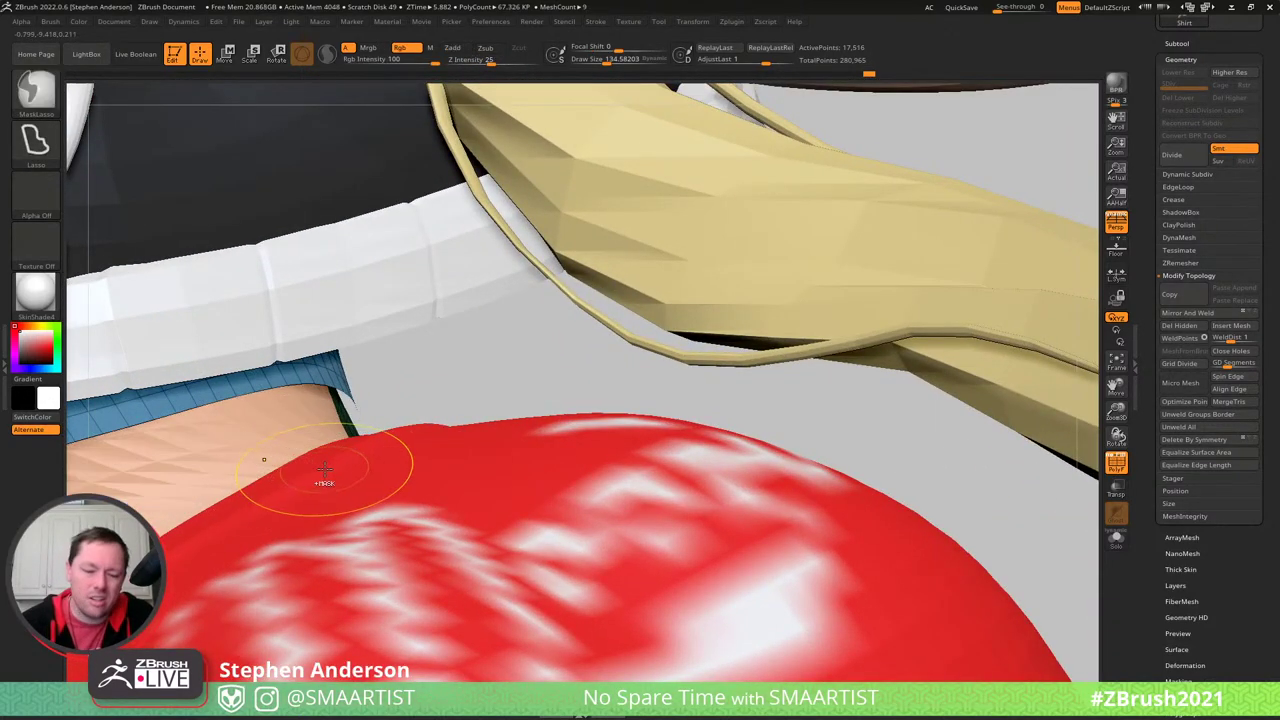
- Set the Draw Size to about 208 and pull the shirt's back hem out over the skin poking through
right_drag(305, 440, 377, 400)
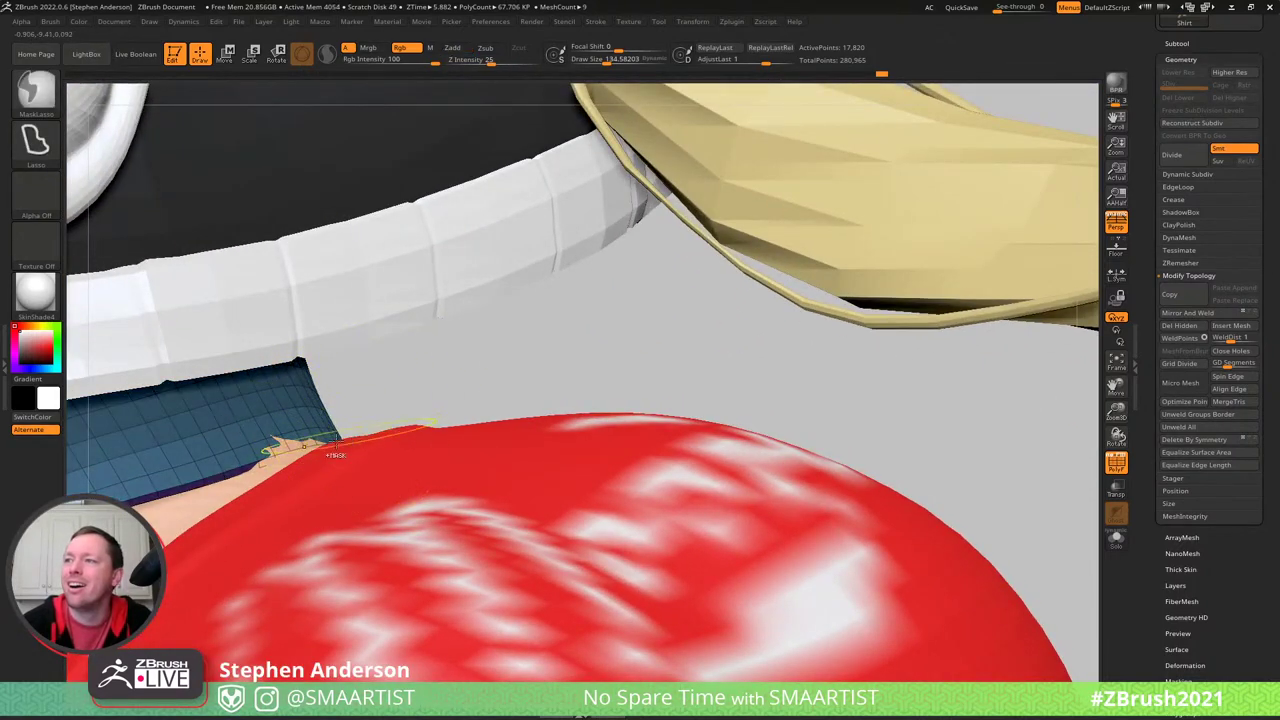
mouse_move(335, 455)
right_down()
mouse_move(337, 420)
mouse_move(305, 447)
right_up()
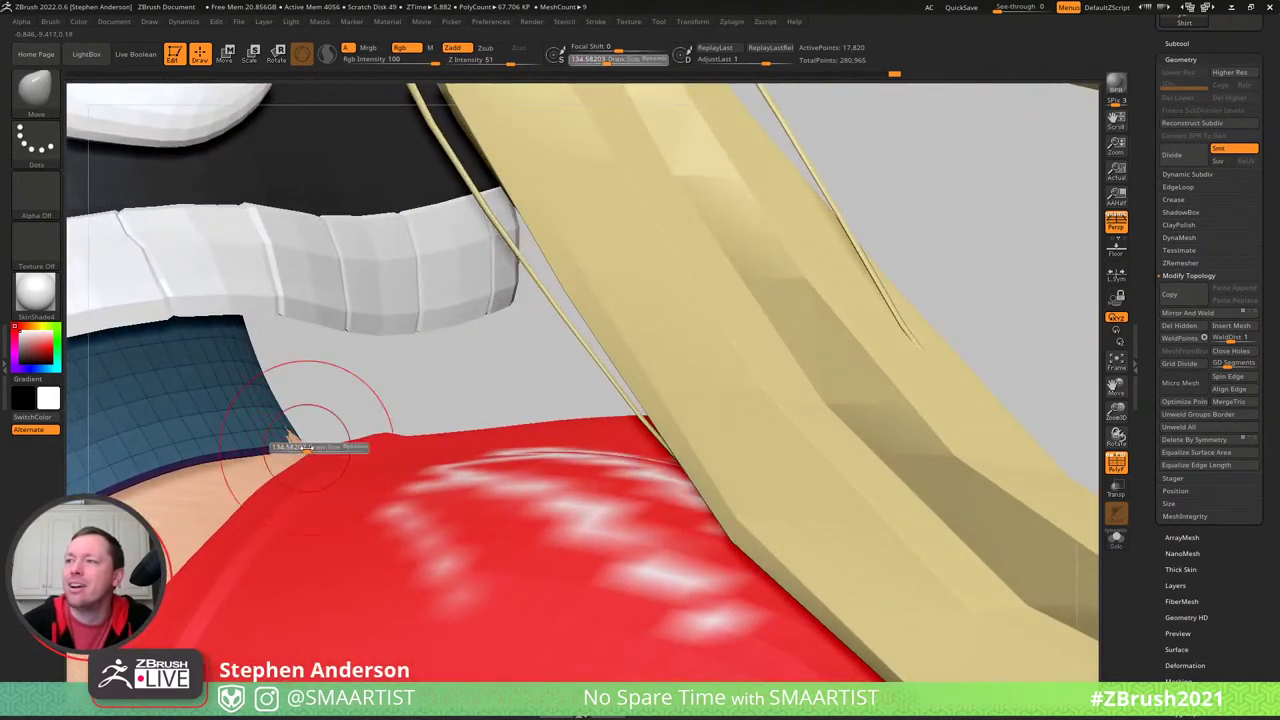
drag(313, 449, 312, 440)
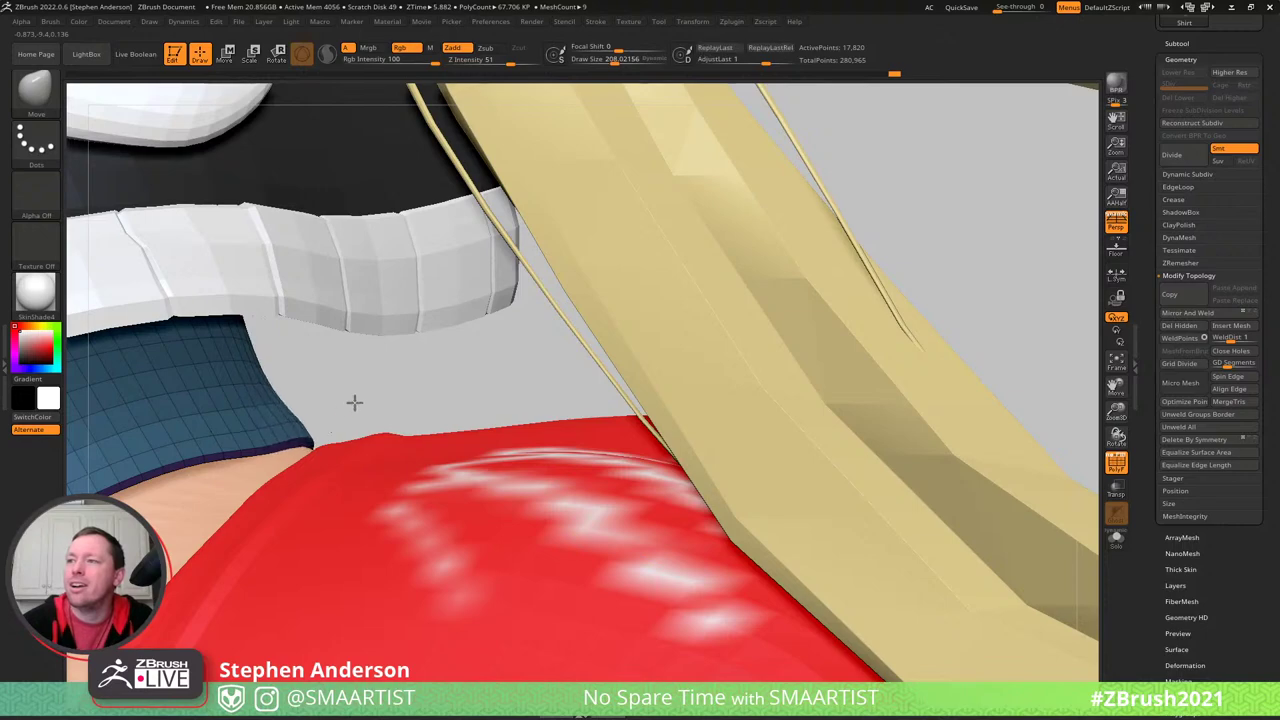
- Smooth the shirt's bottom band around the front and back of the waist
mouse_move(354, 402)
right_down()
mouse_move(385, 466)
mouse_move(378, 437)
mouse_move(300, 432)
right_up()
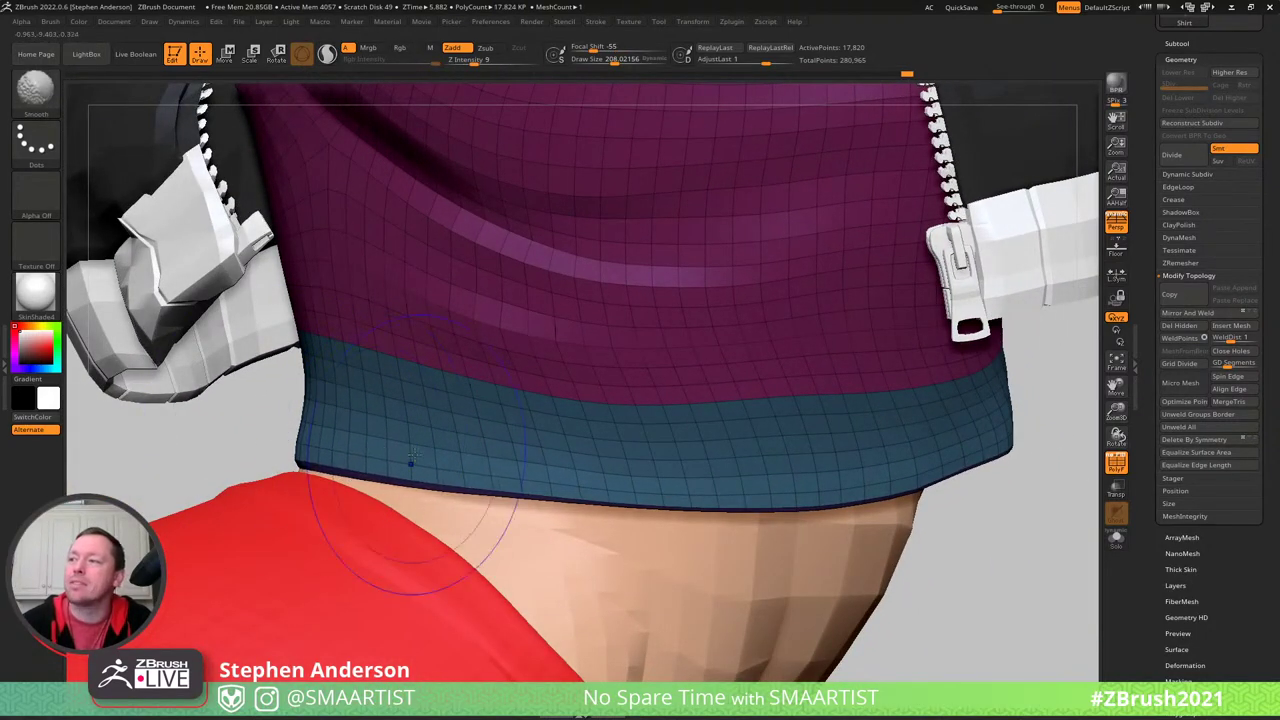
right_drag(411, 455, 262, 452)
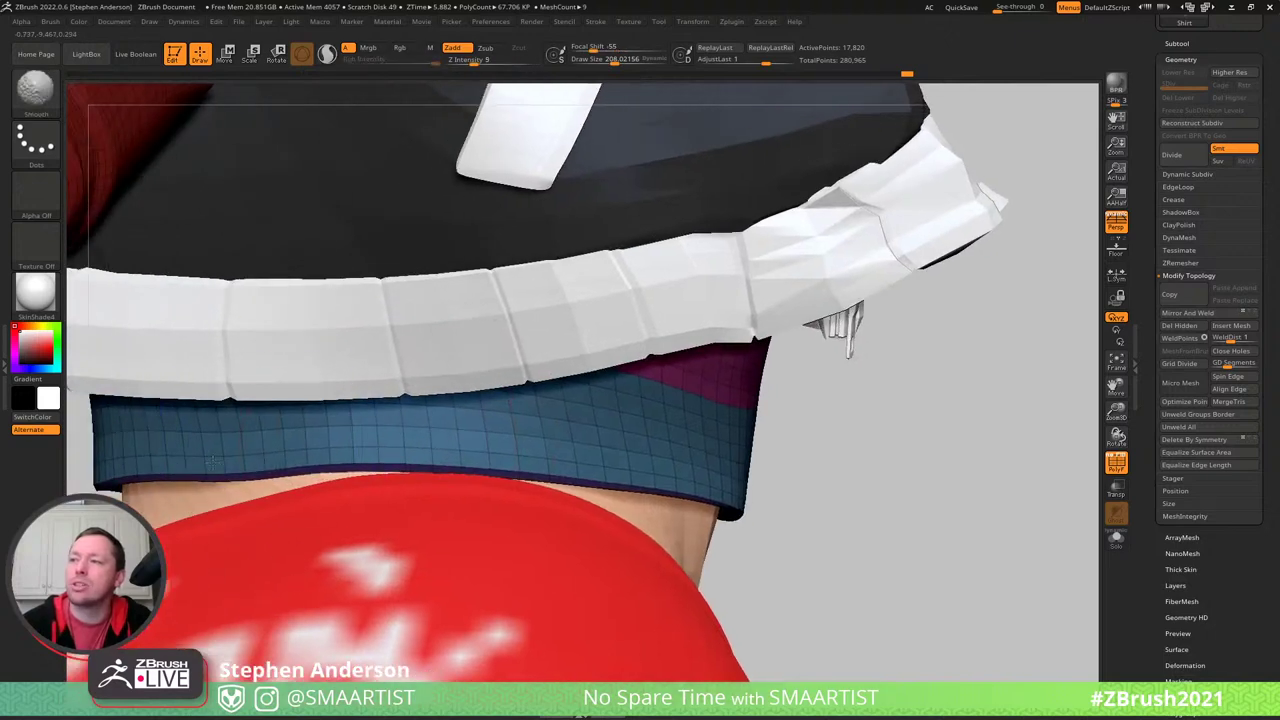
key(shift)
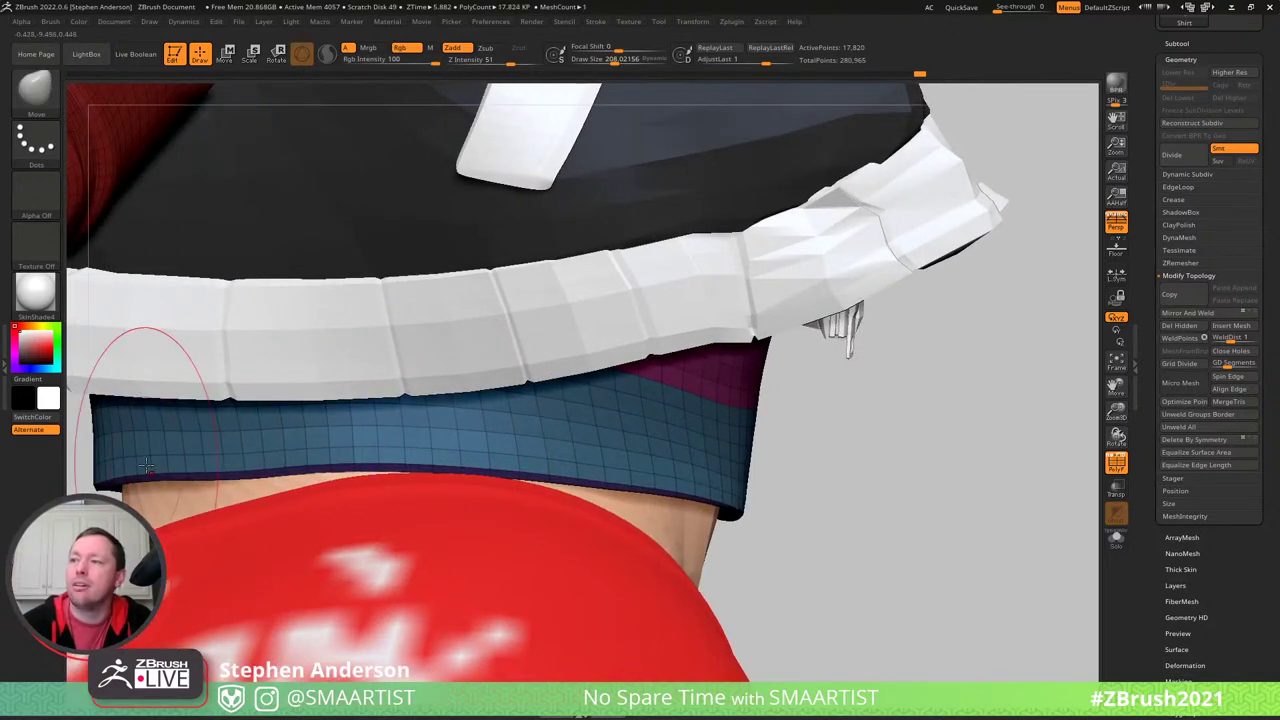
right_drag(130, 467, 482, 444)
- Set the Draw Size to about 124 and adjust the shirt's back hem line above the waist with the Move brush
key(s)
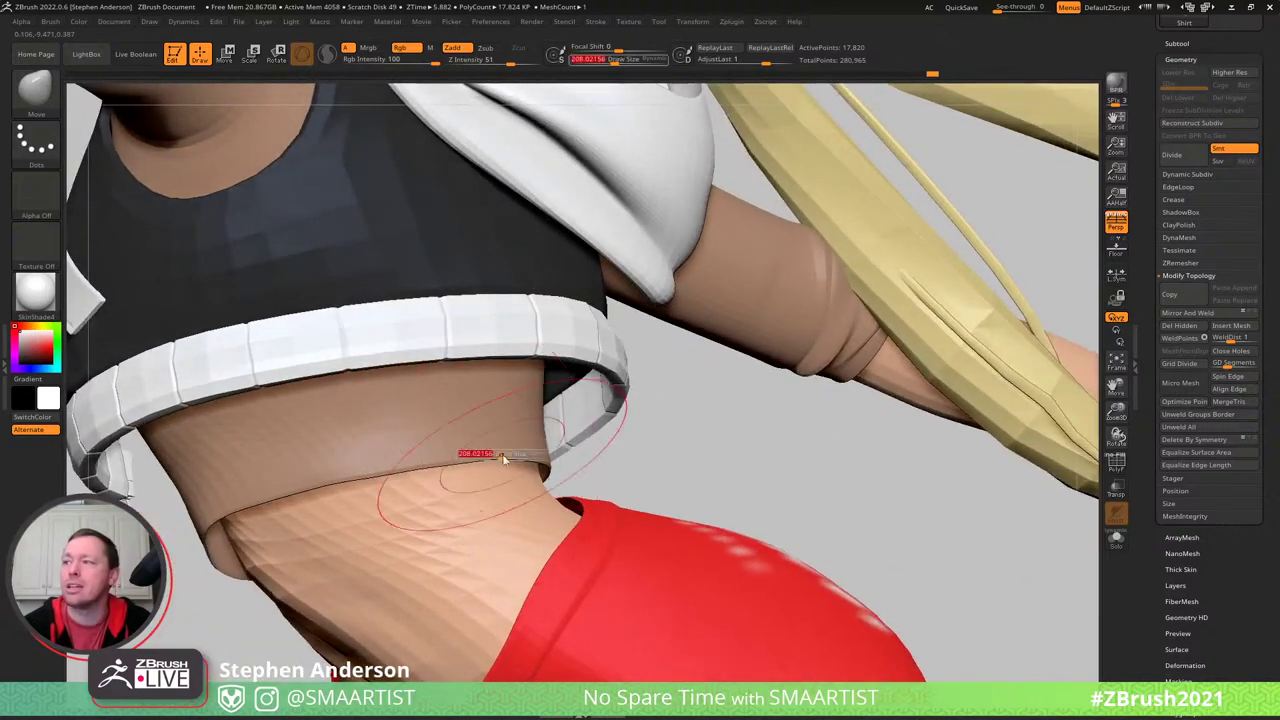
drag(503, 459, 494, 457)
mouse_move(508, 460)
right_down()
mouse_move(372, 479)
mouse_move(320, 590)
right_up()
key(s)
drag(270, 487, 257, 494)
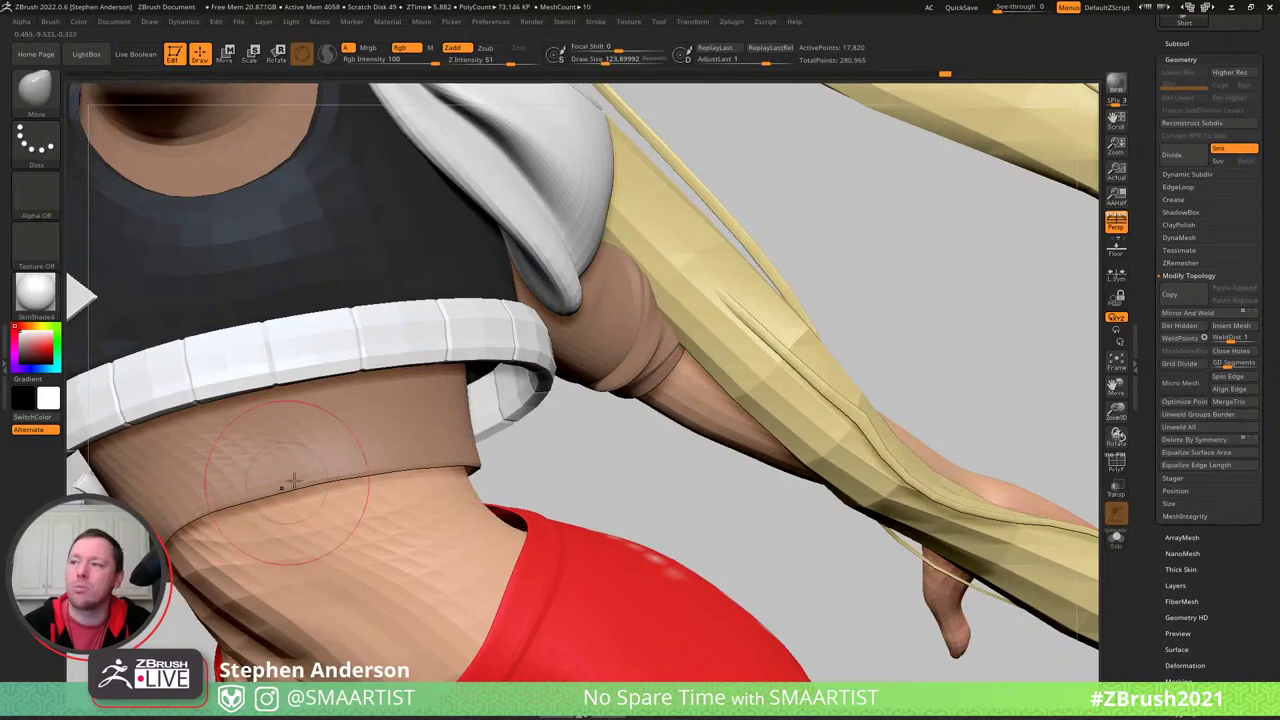
- Frame the character's face and capture a screenshot region of about 724x457 from the eyes to the choker
ctrl+right_drag(388, 470, 433, 443)
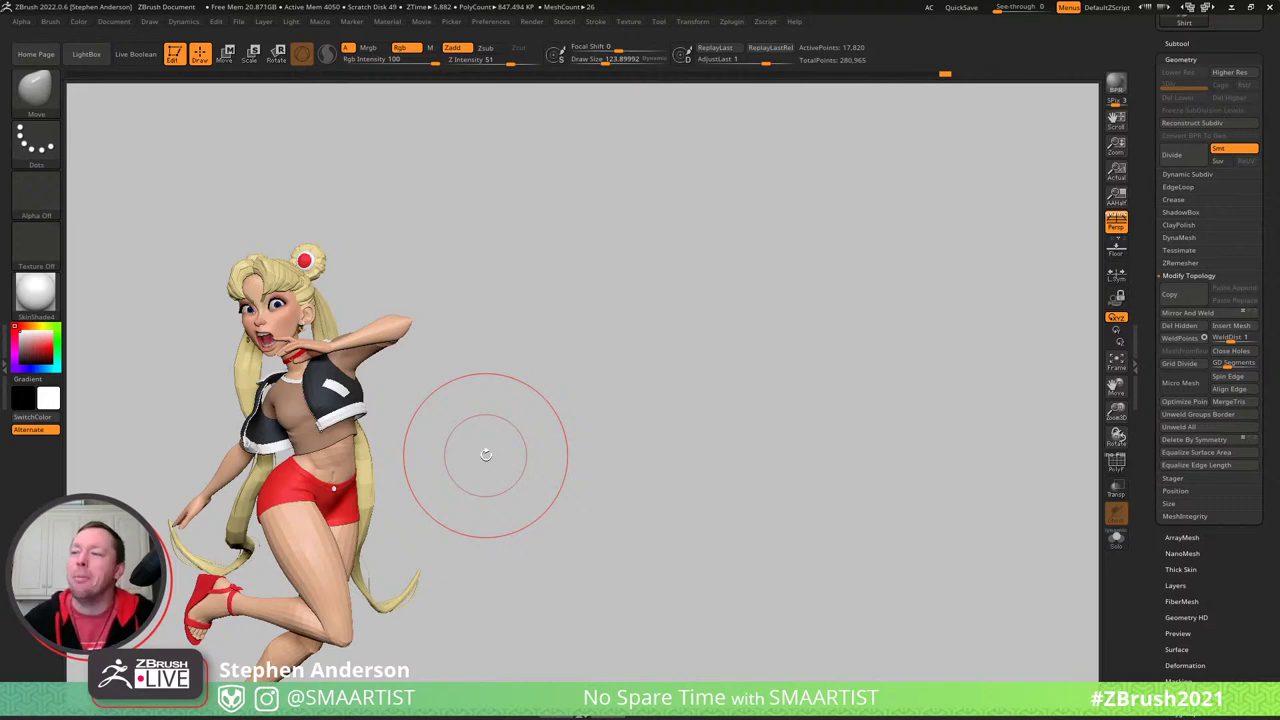
mouse_move(428, 400)
mouse_down()
mouse_move(437, 394)
mouse_move(406, 380)
mouse_move(412, 348)
mouse_move(443, 360)
mouse_move(470, 340)
mouse_up()
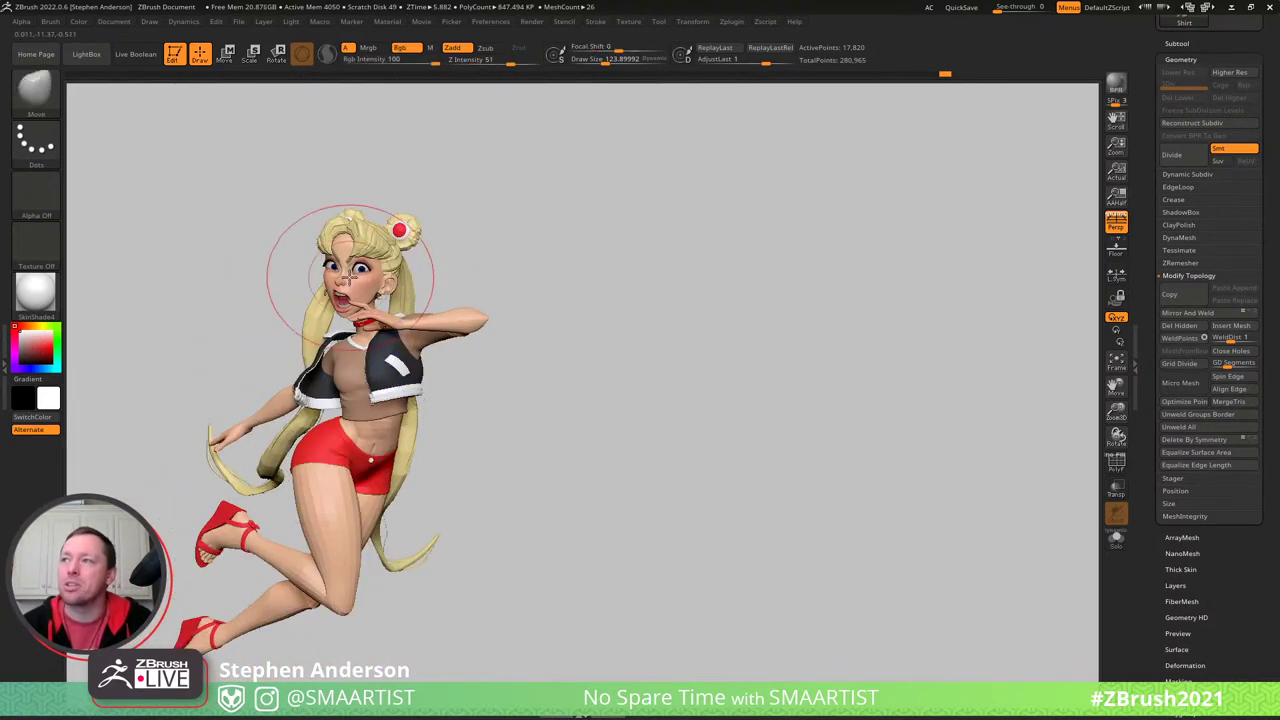
mouse_move(349, 277)
ctrl+right_down()
mouse_move(614, 218)
mouse_move(656, 308)
ctrl+right_up()
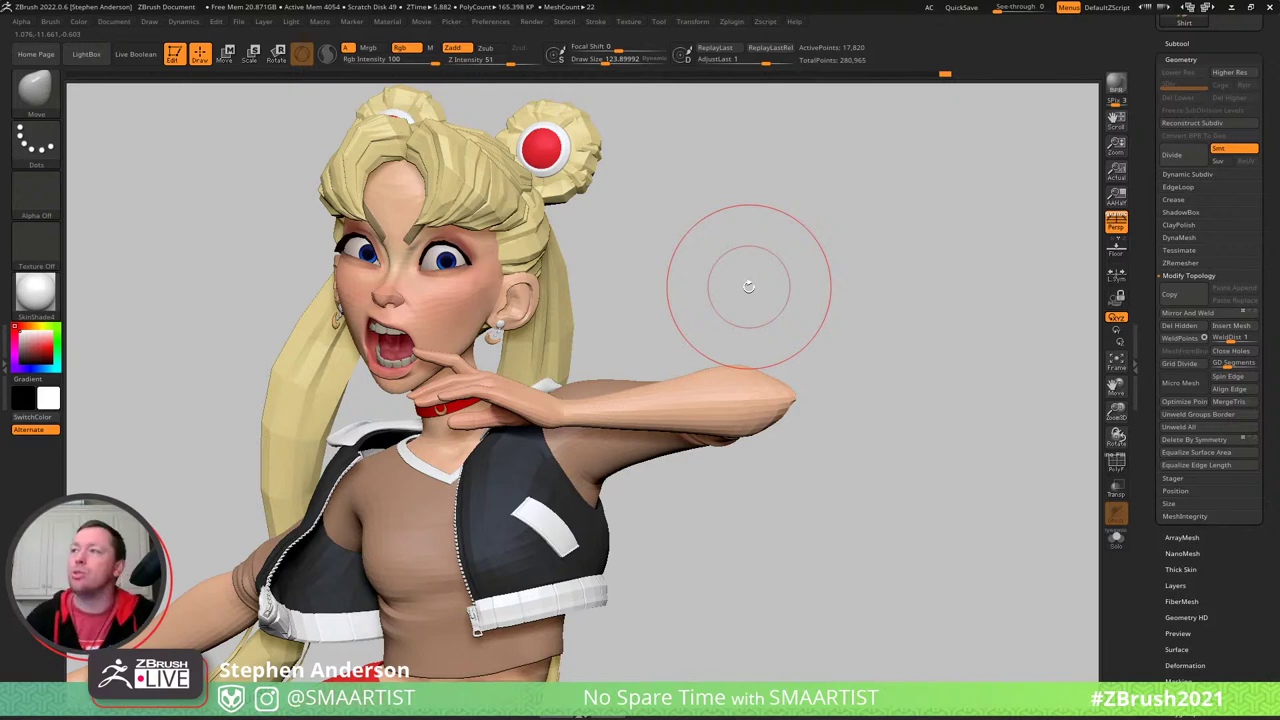
drag(748, 287, 443, 296)
mouse_move(443, 296)
ctrl+right_down()
mouse_move(568, 222)
mouse_move(650, 356)
ctrl+right_up()
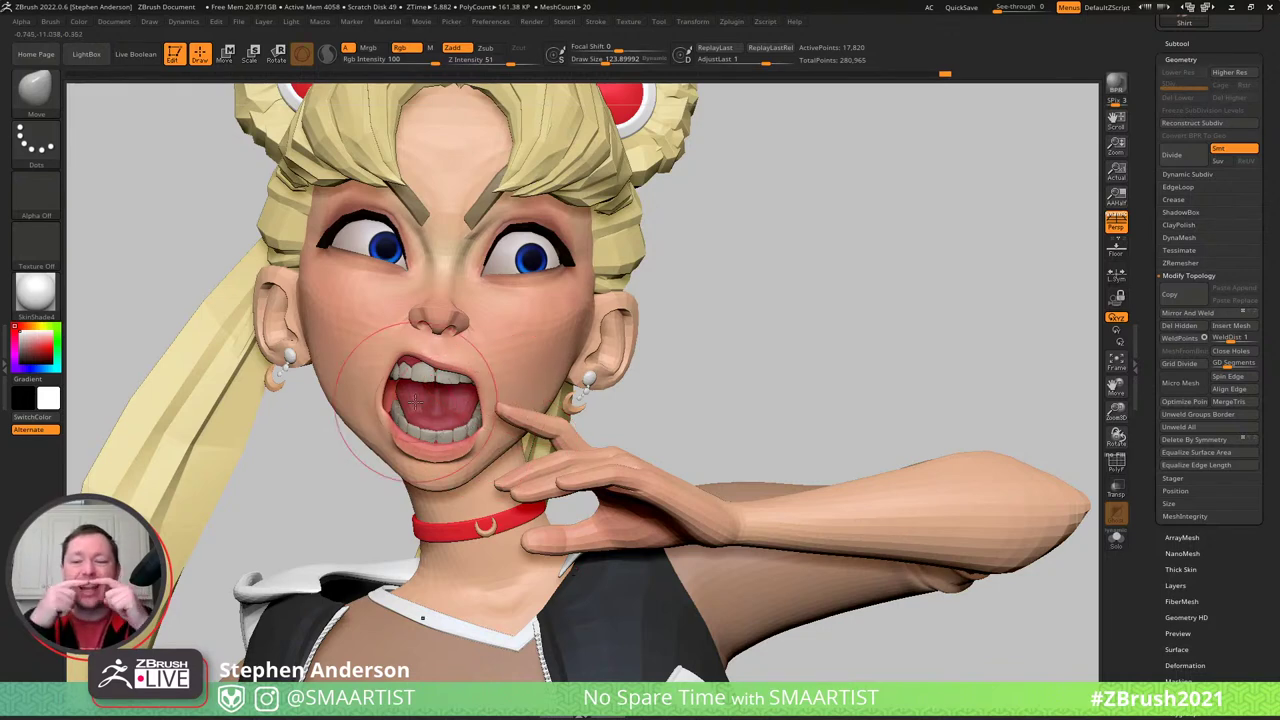
key(Print)
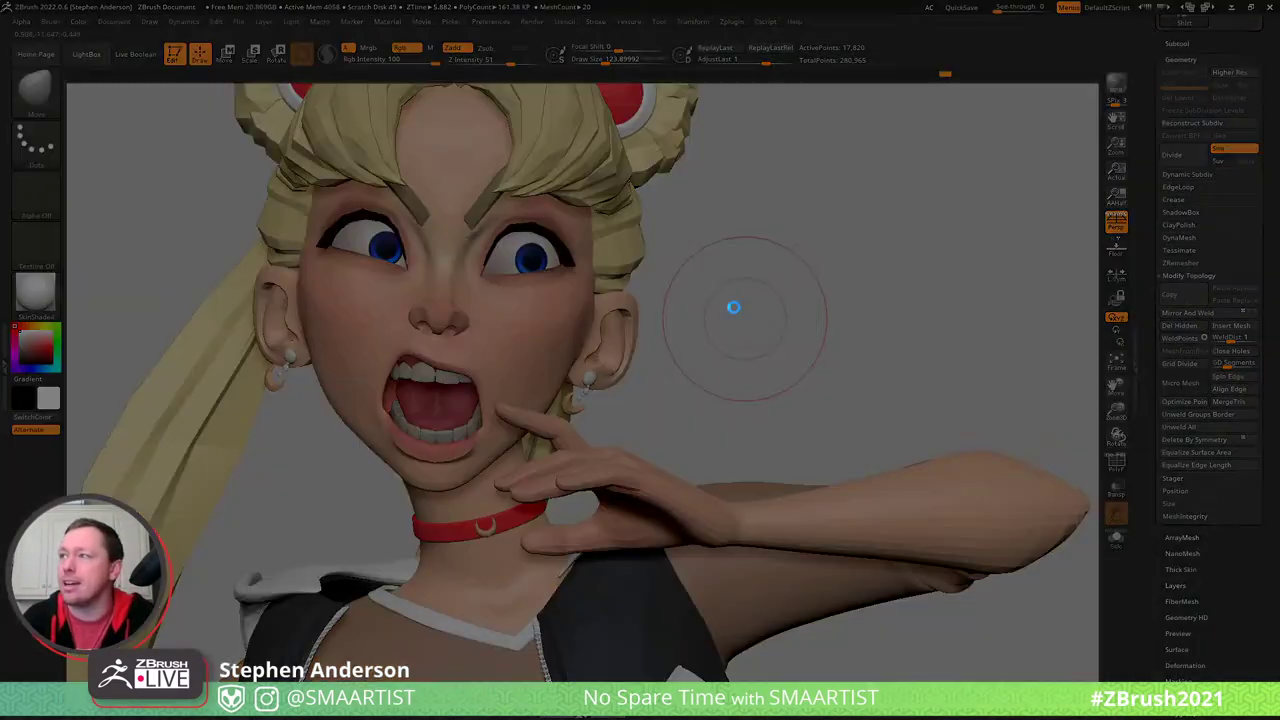
drag(200, 240, 683, 545)
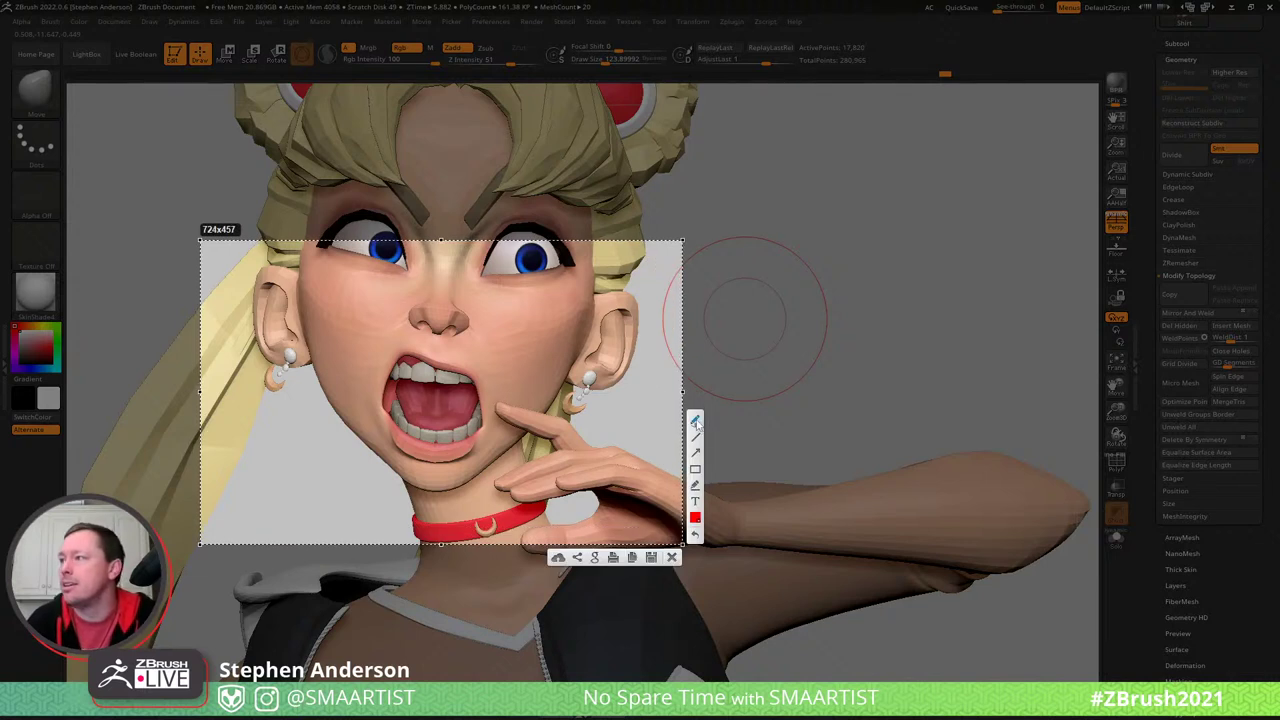
- Outline the mouth opening and lips in red on the capture and mark the mouth's vertical centre line
drag(409, 365, 458, 370)
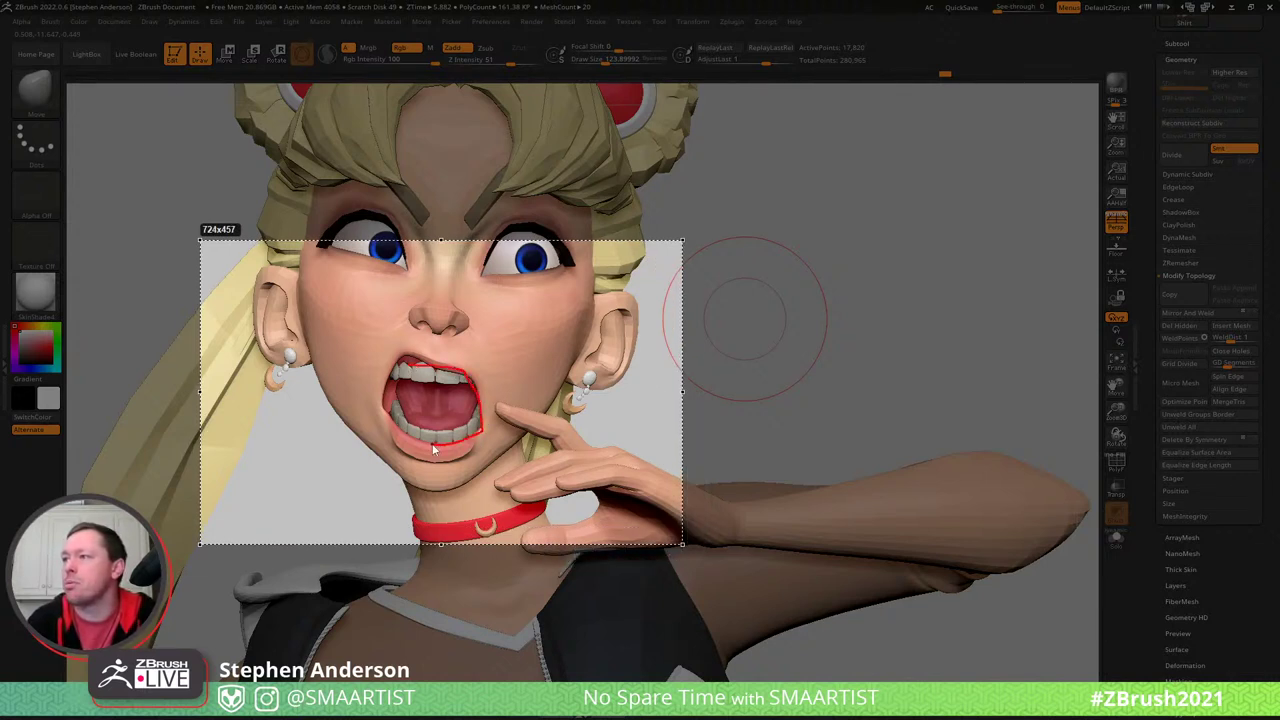
mouse_move(388, 428)
mouse_down()
mouse_move(404, 377)
mouse_move(470, 378)
mouse_up()
click(409, 366)
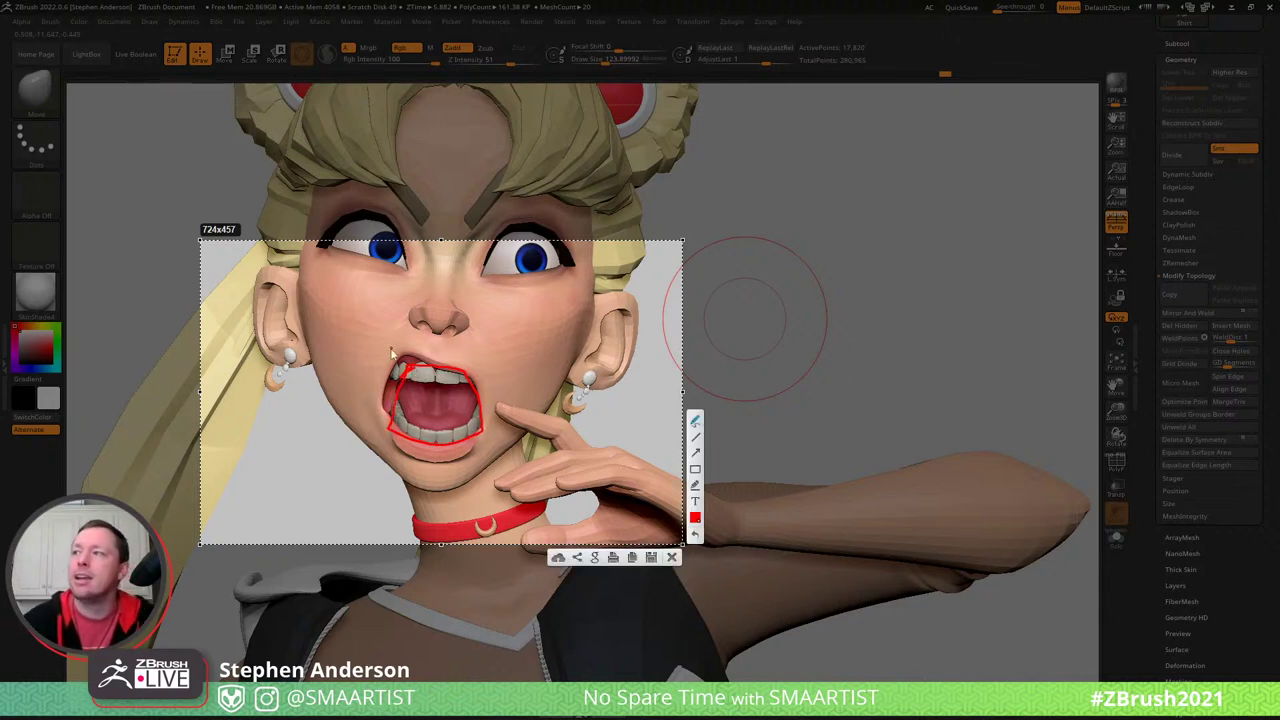
drag(435, 363, 431, 470)
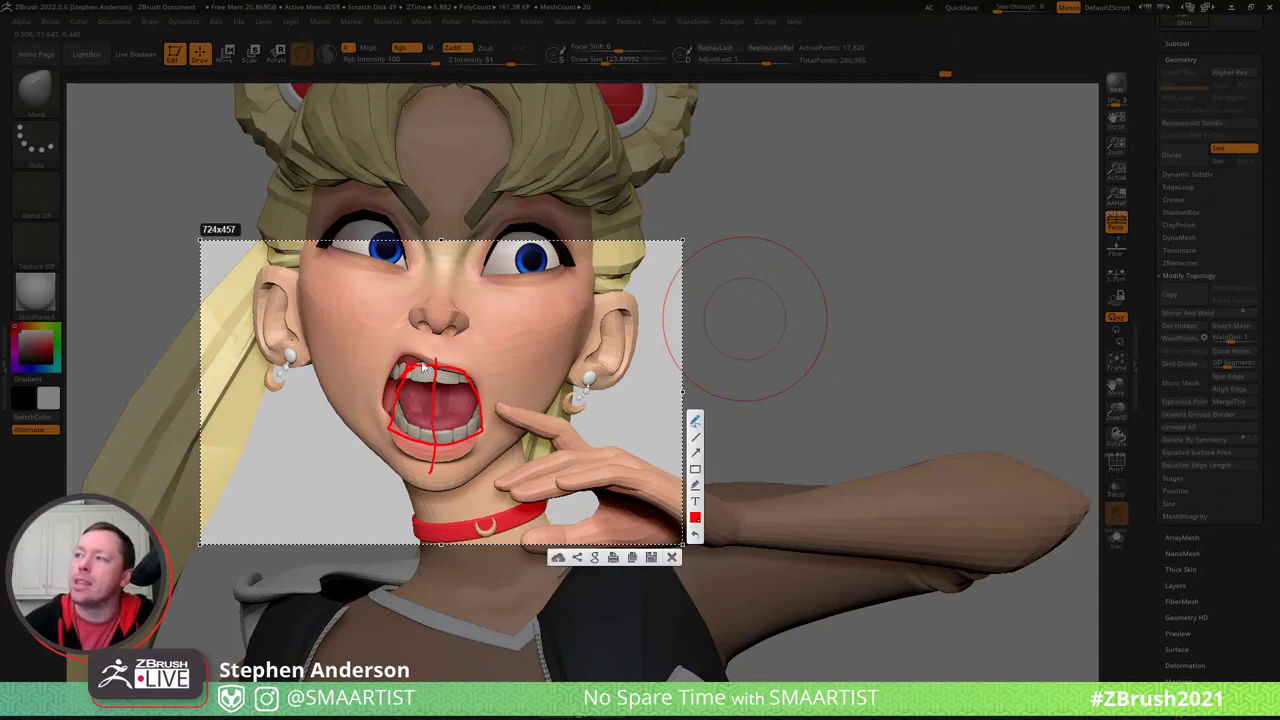
mouse_move(436, 365)
mouse_down()
mouse_move(382, 379)
mouse_move(404, 450)
mouse_up()
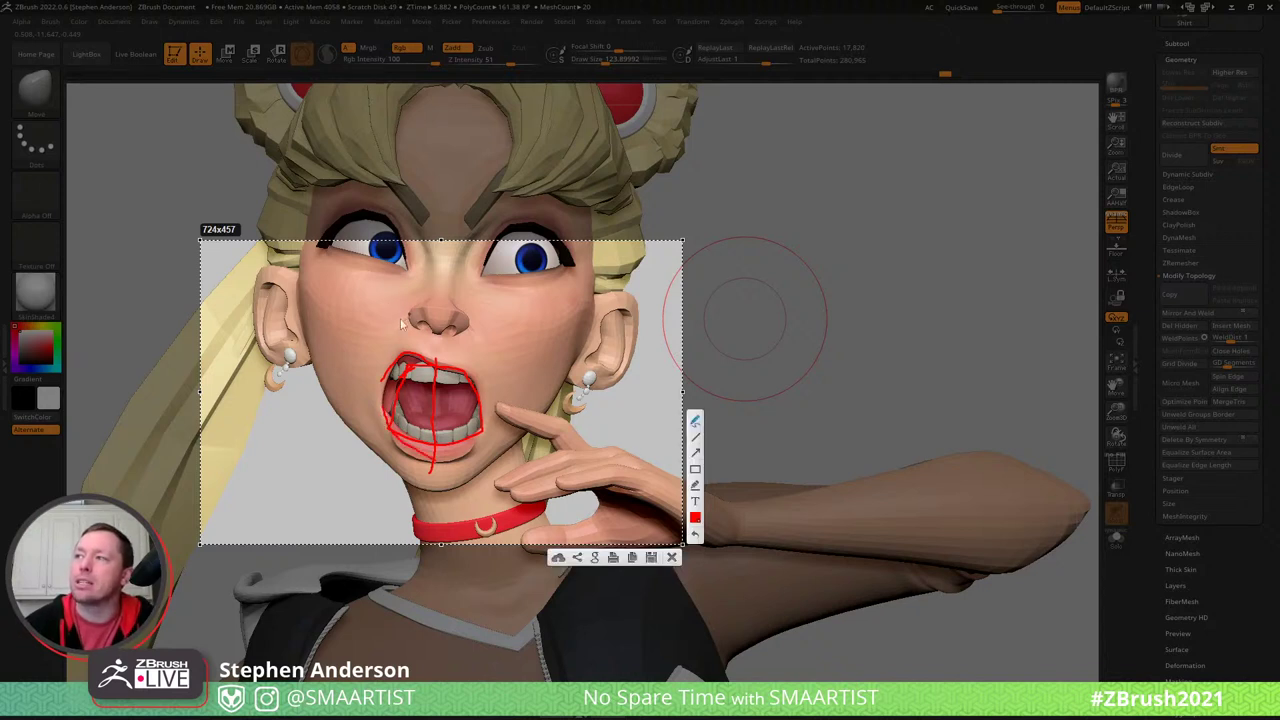
- Mark the nose, lower eyelid and eyebrows with red strokes, then discard the annotated capture
mouse_move(429, 298)
mouse_down()
mouse_move(435, 330)
mouse_move(432, 298)
mouse_up()
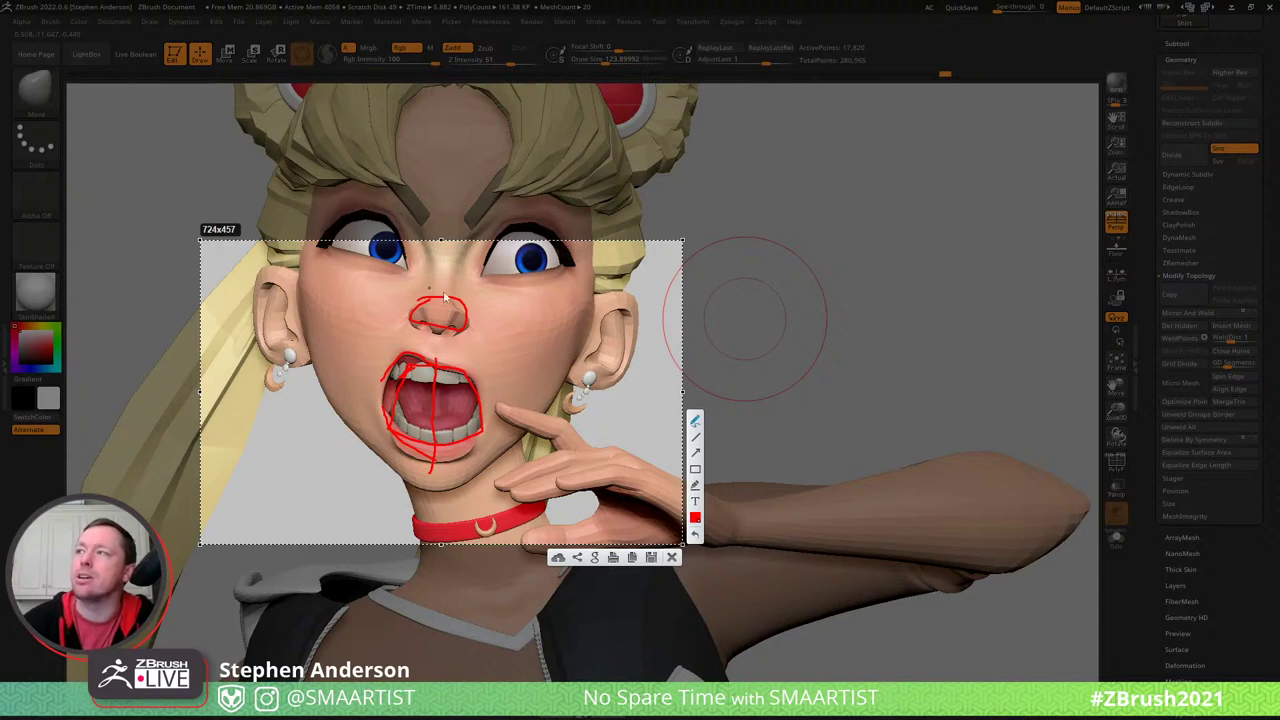
mouse_move(332, 258)
mouse_down()
mouse_move(386, 275)
mouse_move(398, 266)
mouse_up()
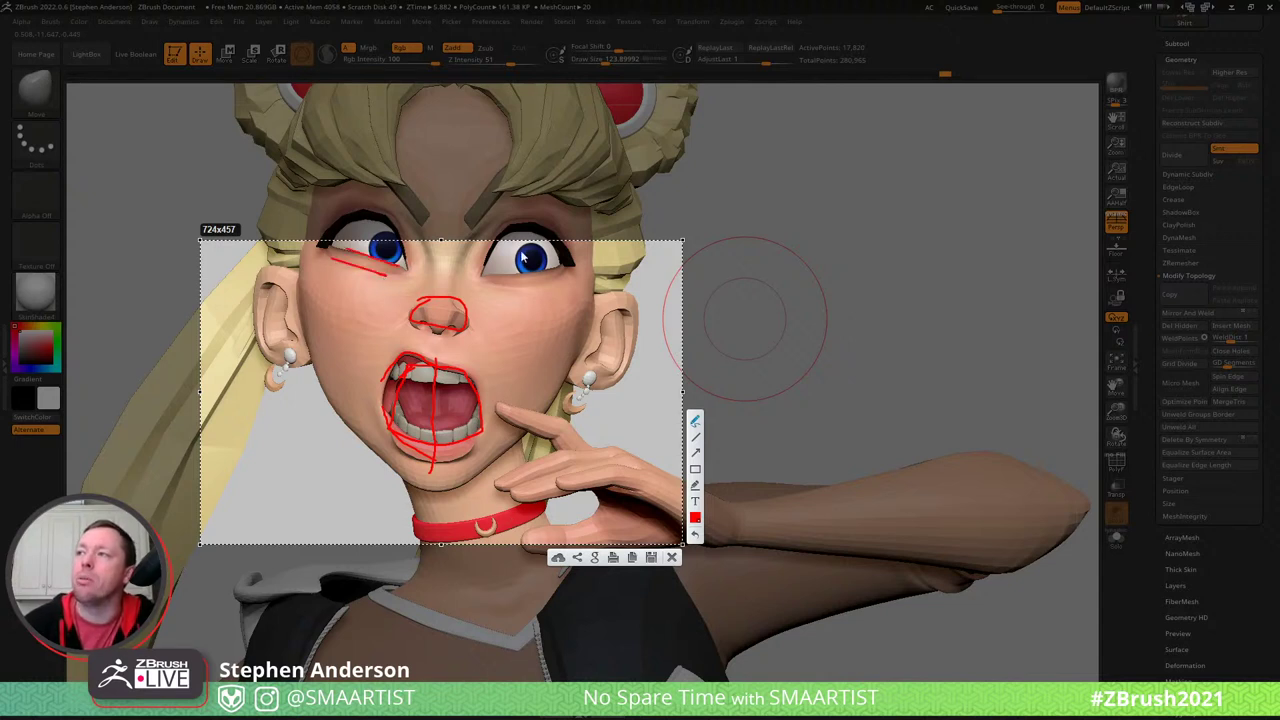
drag(400, 168, 445, 240)
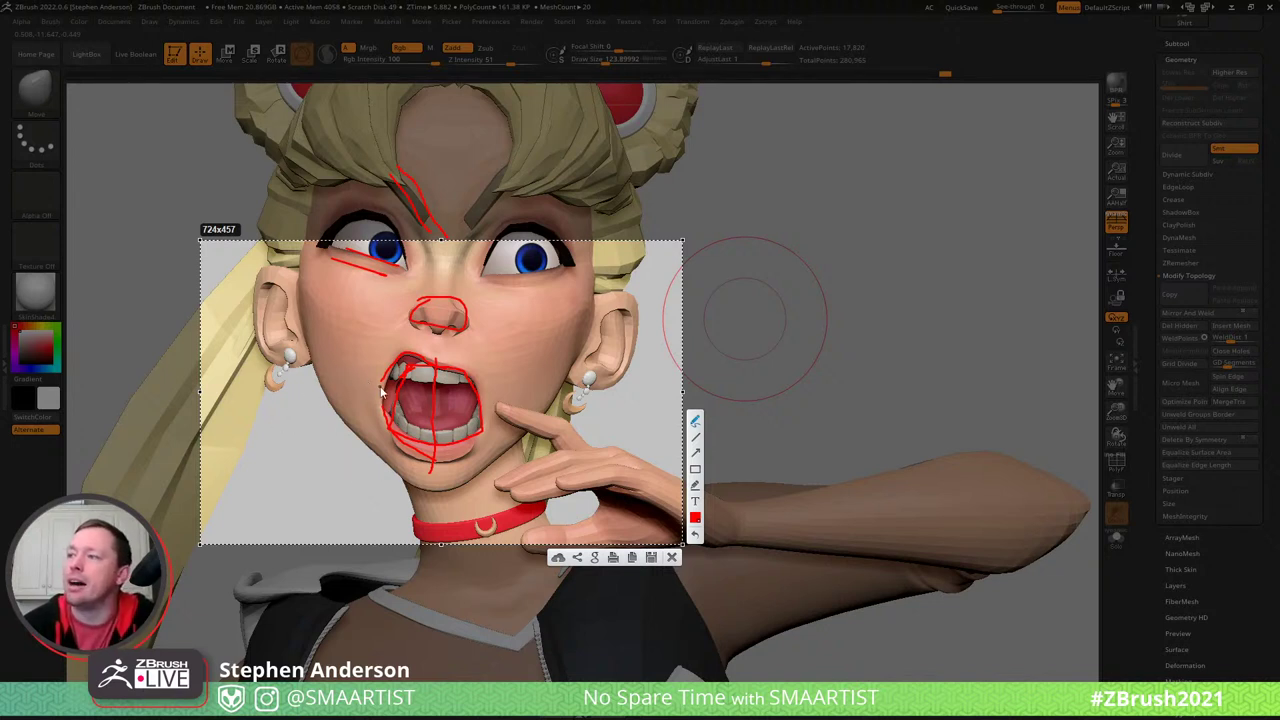
drag(368, 177, 421, 228)
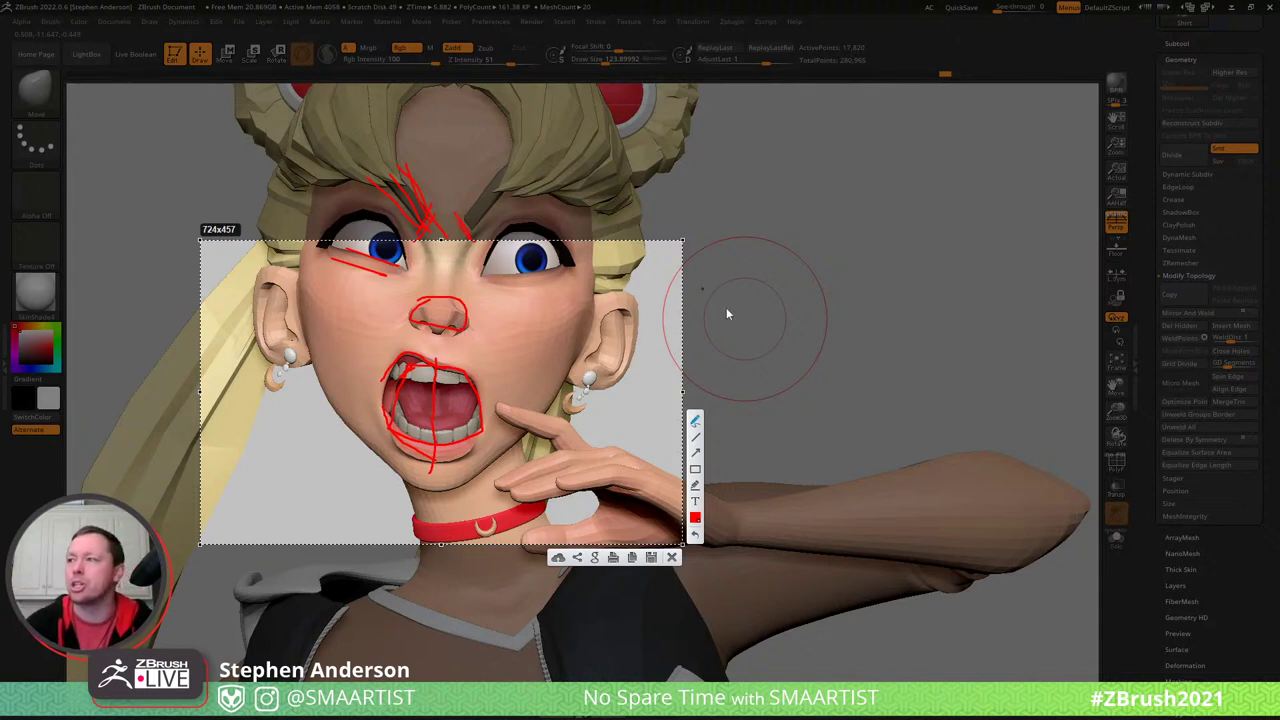
click(671, 558)
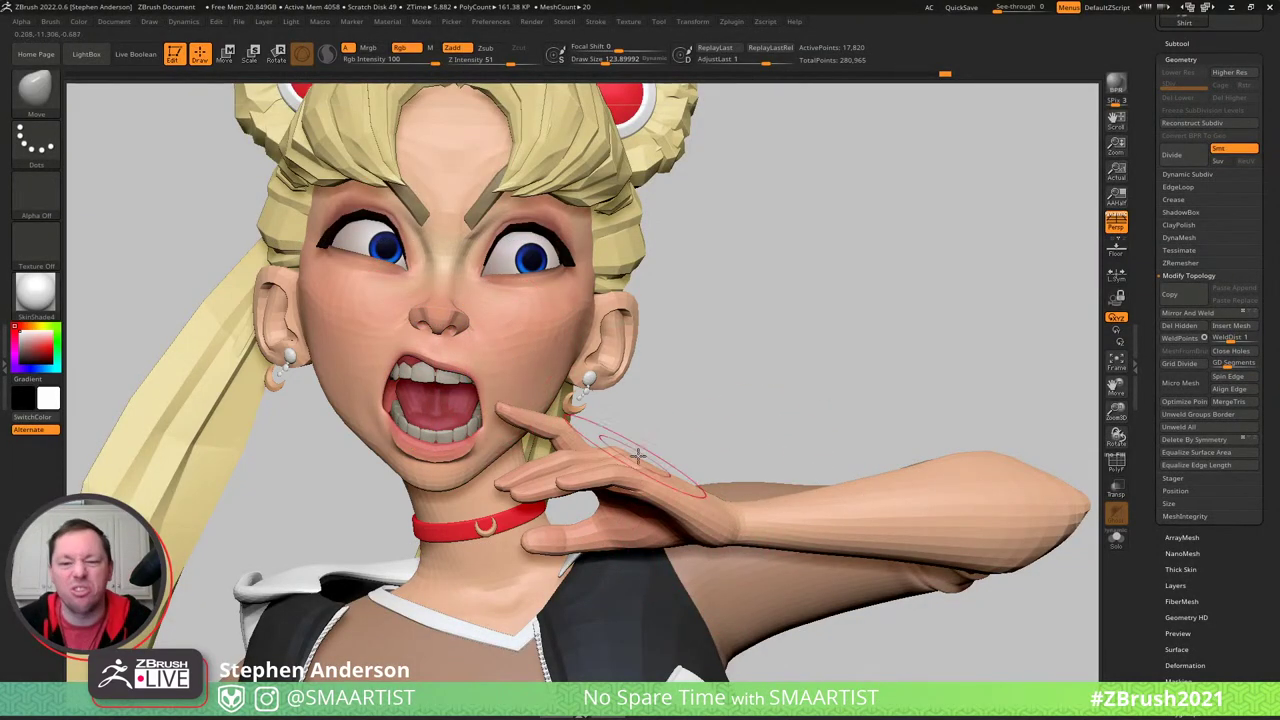
mouse_move(640, 446)
ctrl+right_down()
mouse_move(583, 373)
mouse_move(565, 209)
ctrl+right_up()
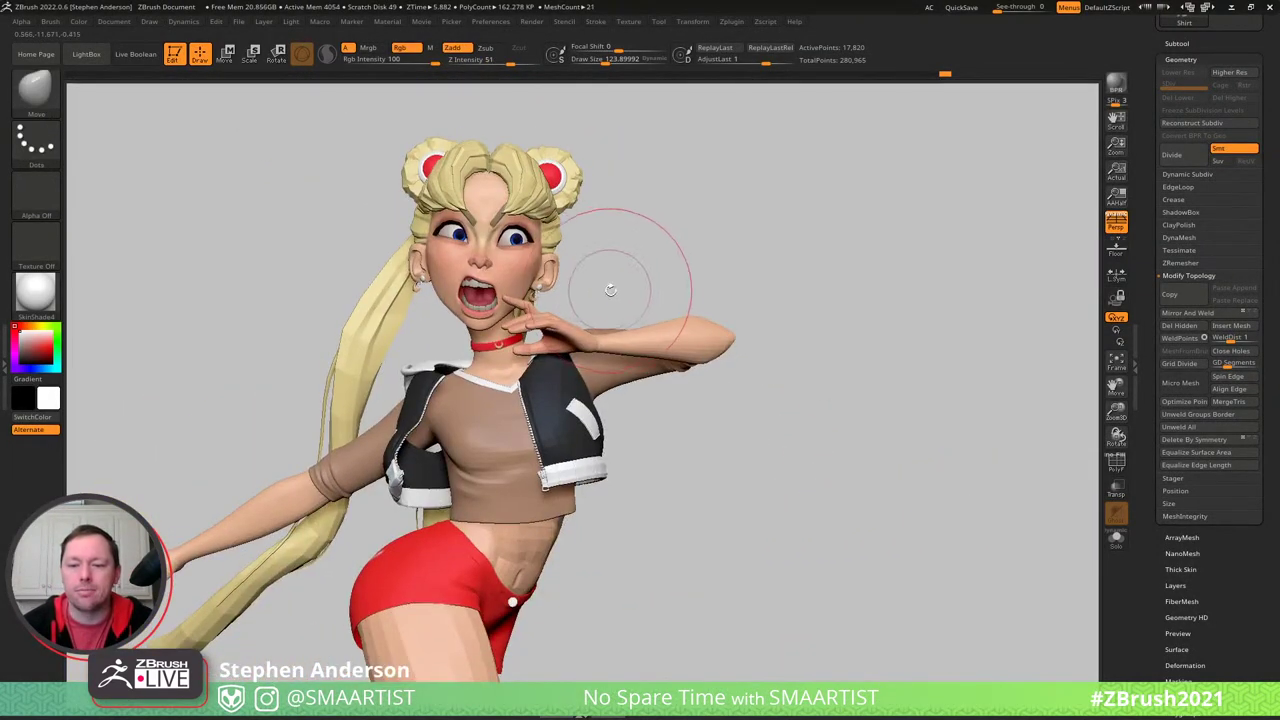
- Move the sailormoonredraw_07gPose_v003 tool file into the _OLD folder and save the tool over sailormoonredraw_07gPose_v003g.ztl
key(ctrl+z)
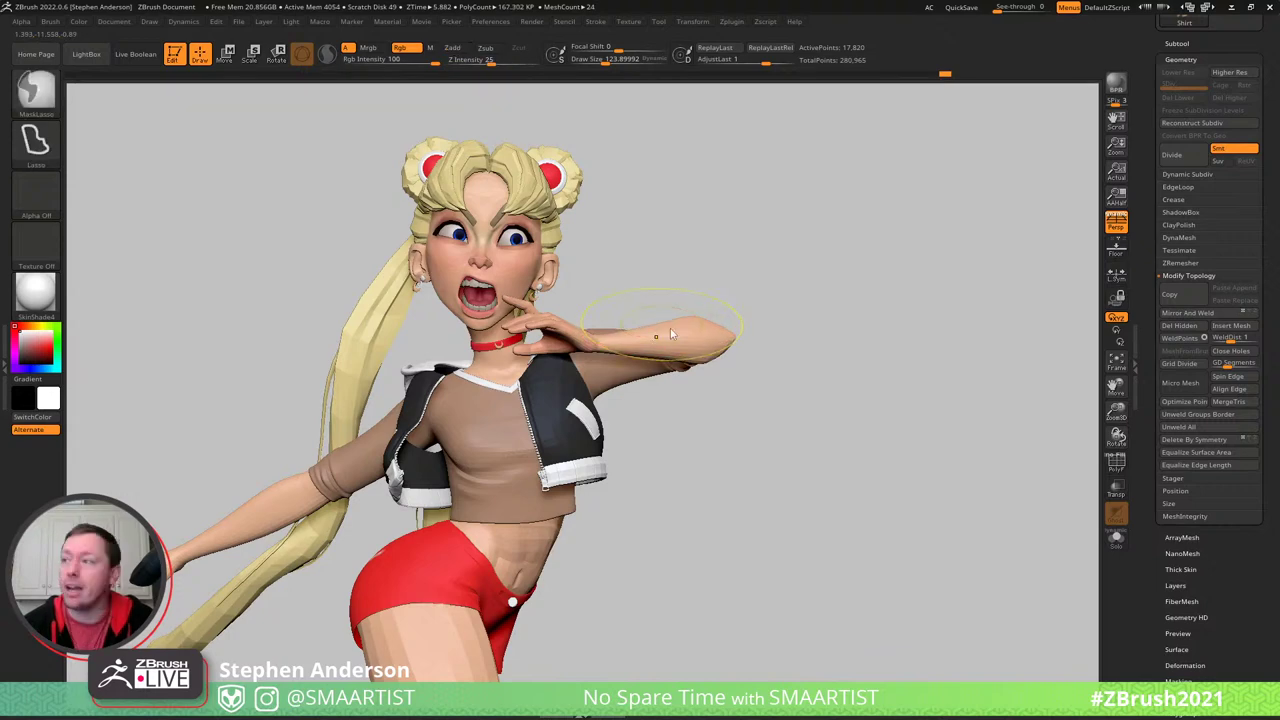
key(ctrl+s)
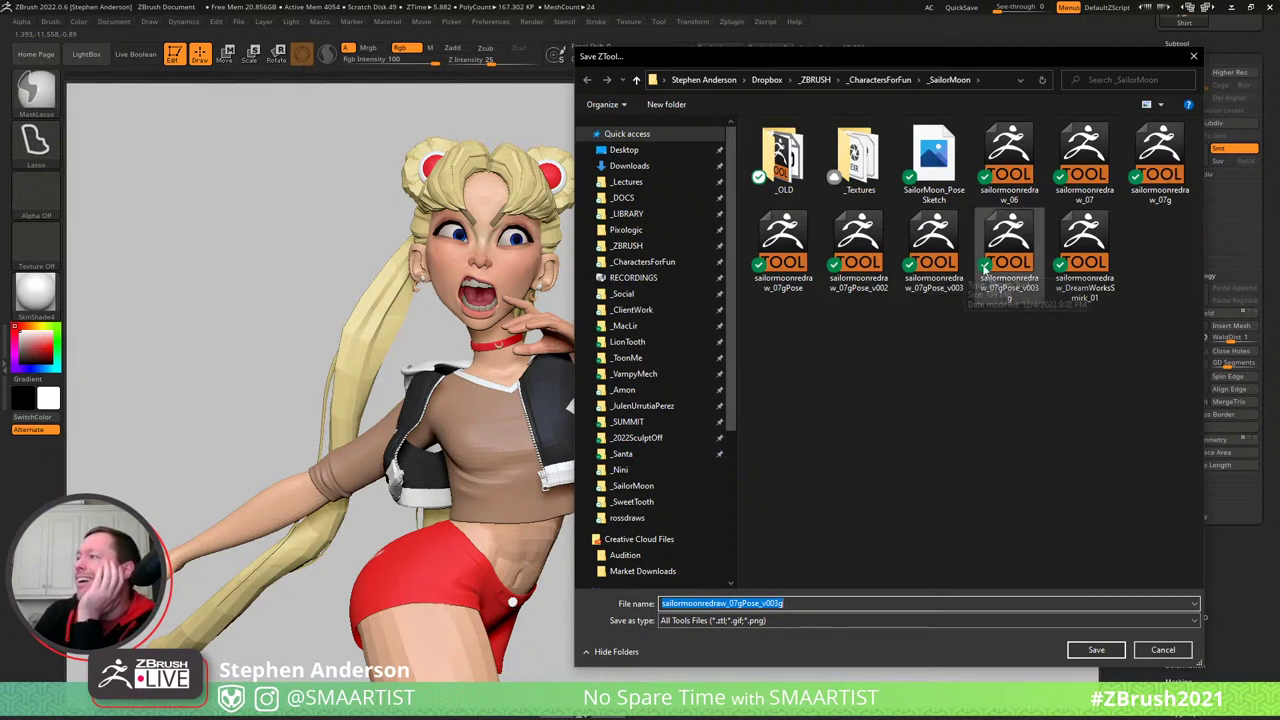
click(948, 264)
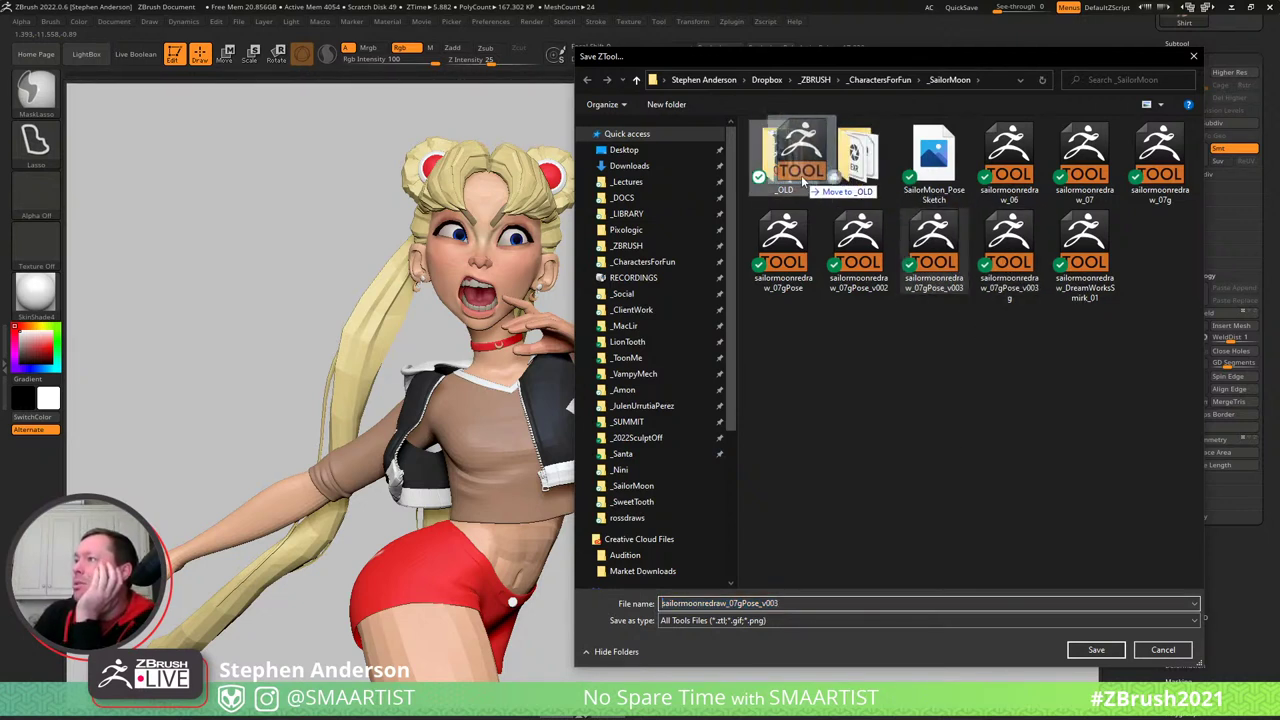
key(Return)
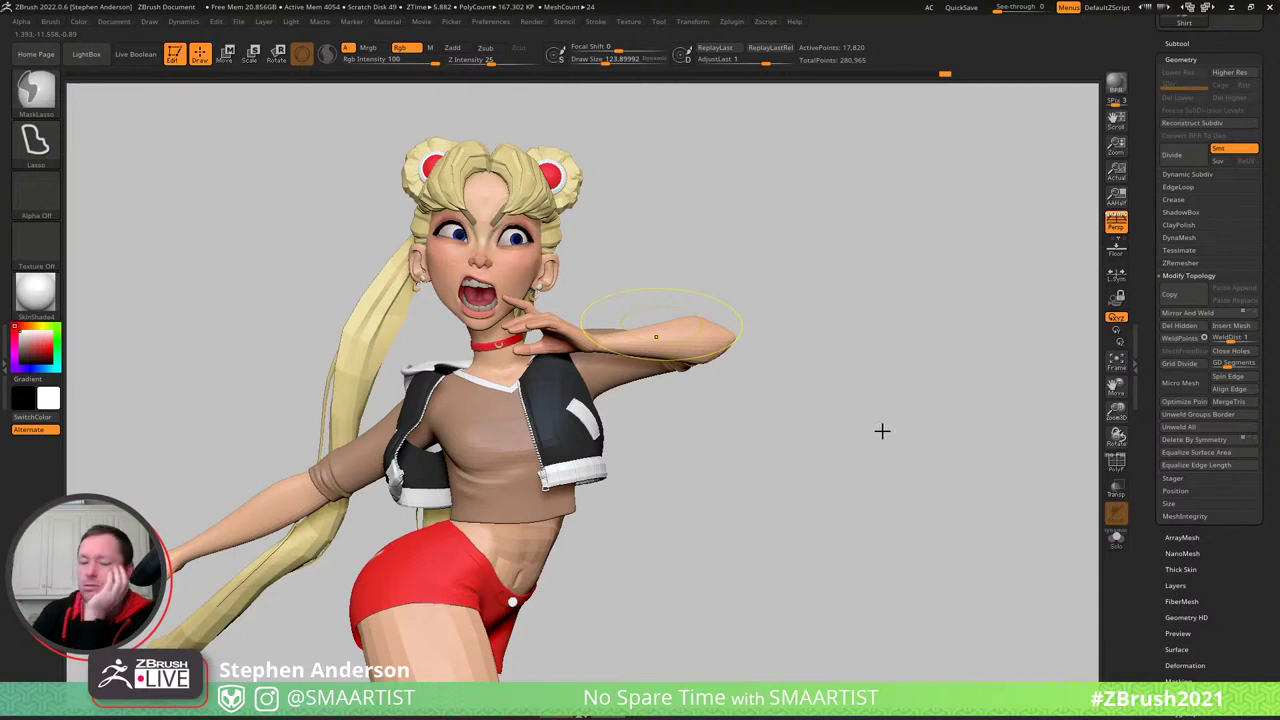
key(ctrl+shift+t)
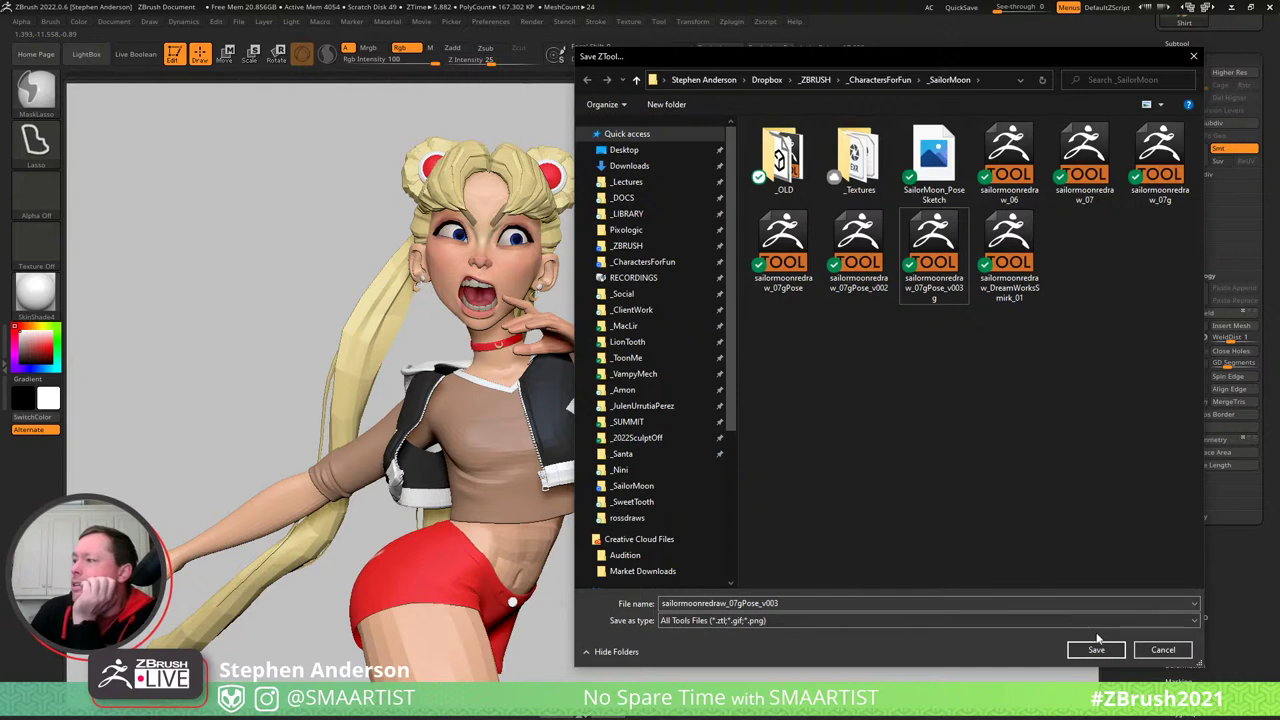
double_click(940, 265)
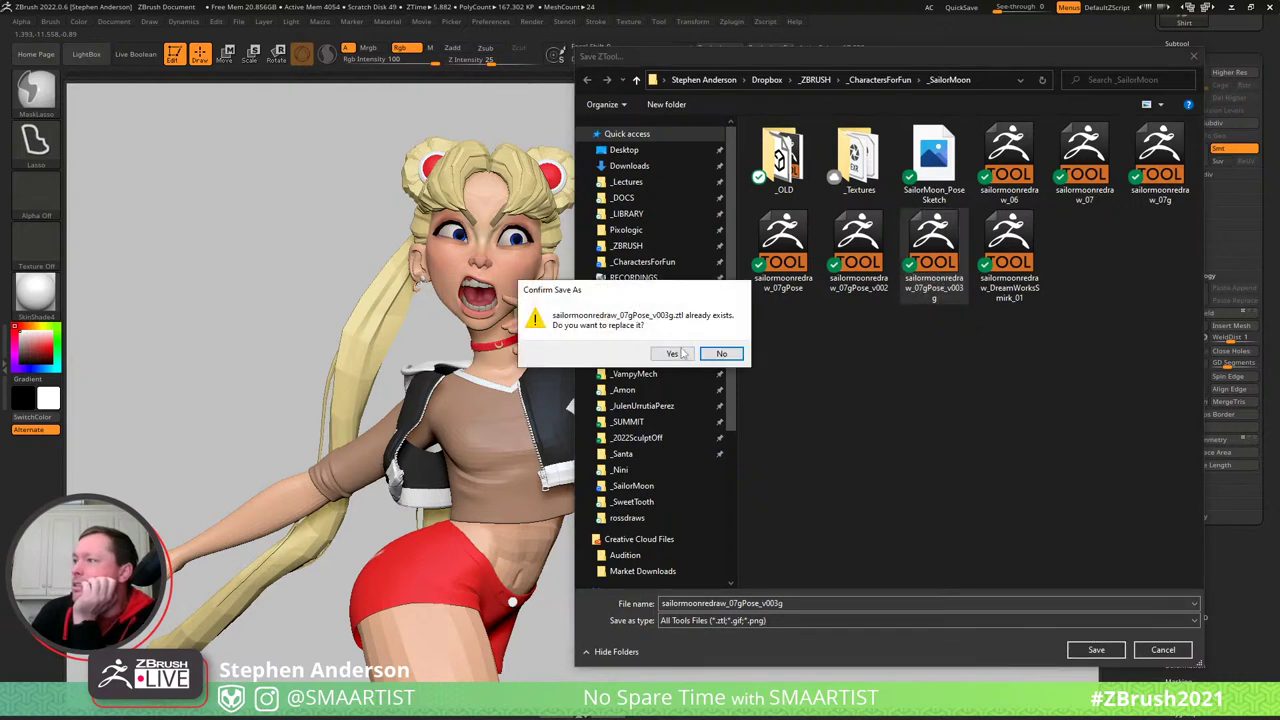
click(673, 353)
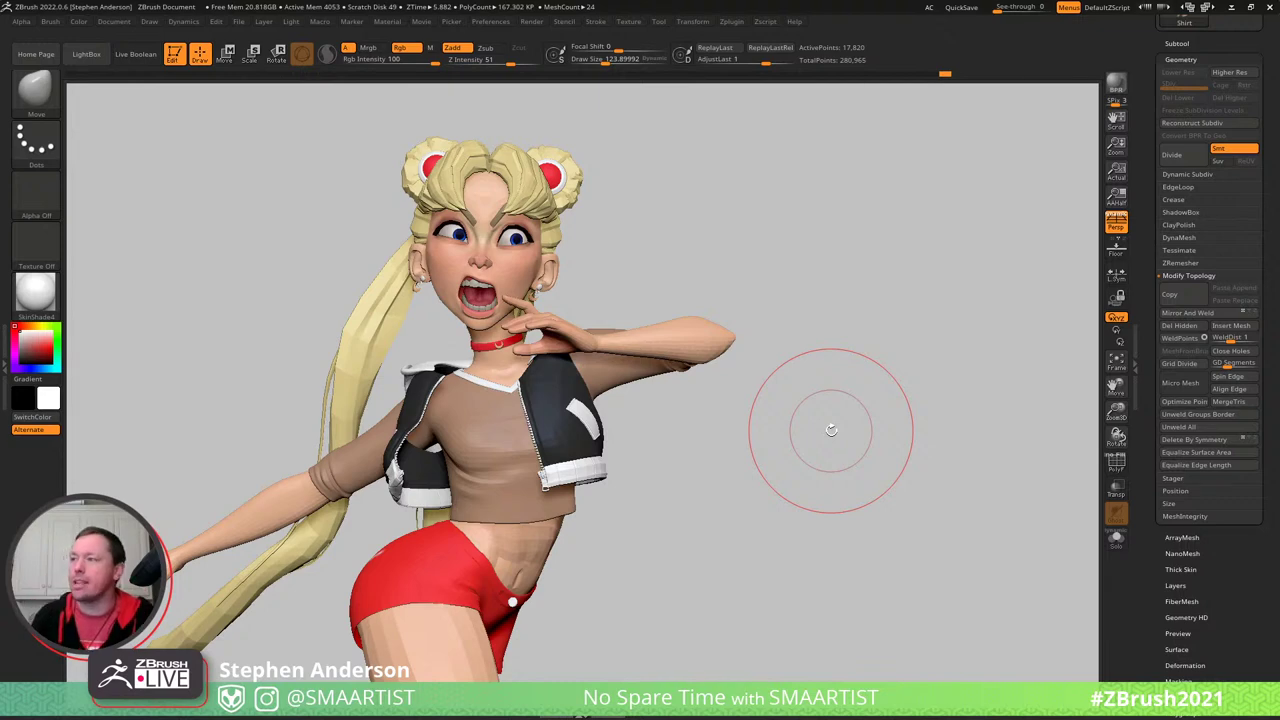
- Make the red shorts the active subtool and check their wireframe around the hip and leg opening
mouse_move(851, 360)
mouse_down()
mouse_move(857, 391)
mouse_move(835, 418)
mouse_move(766, 406)
mouse_up()
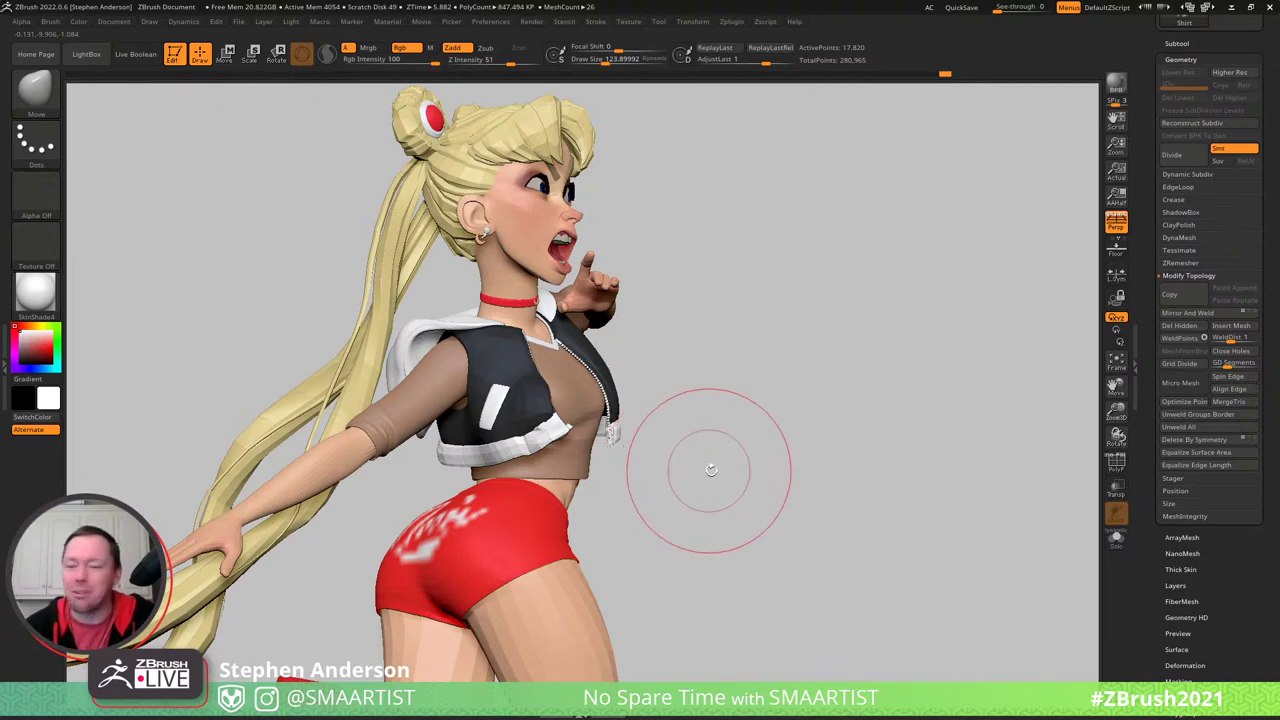
drag(709, 394, 501, 347)
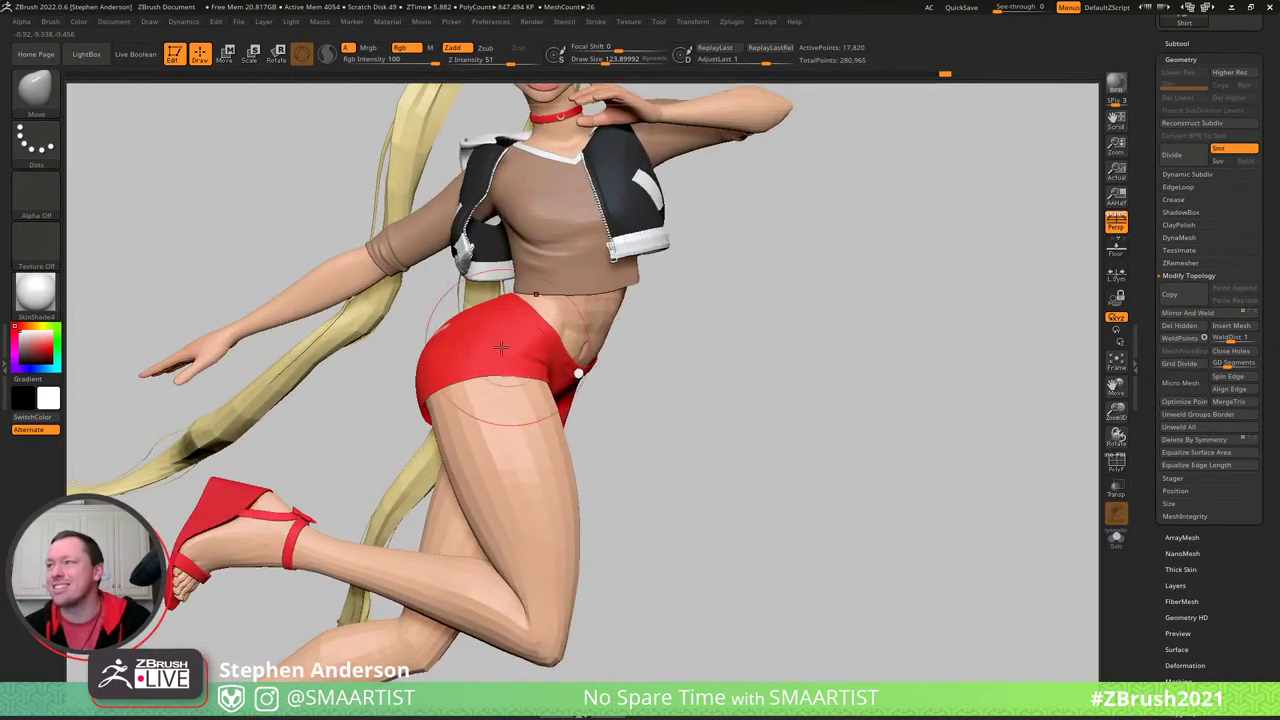
ctrl+right_drag(486, 386, 505, 439)
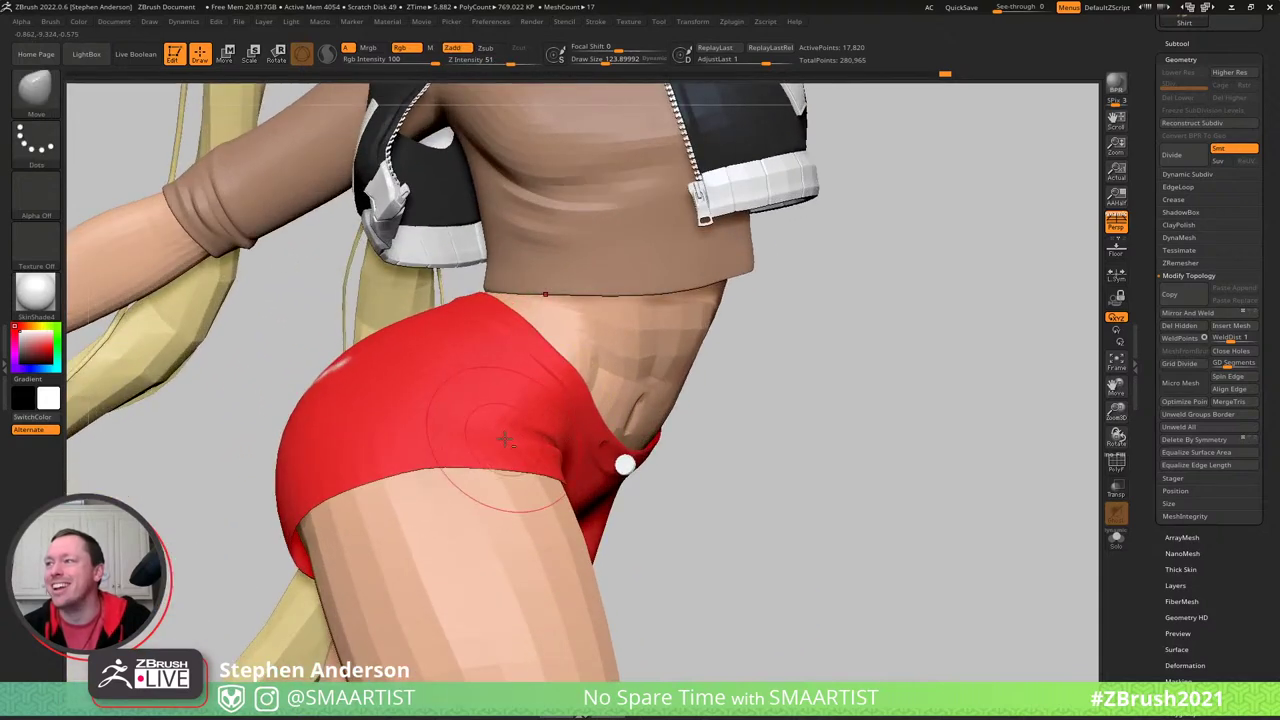
alt+click(494, 462)
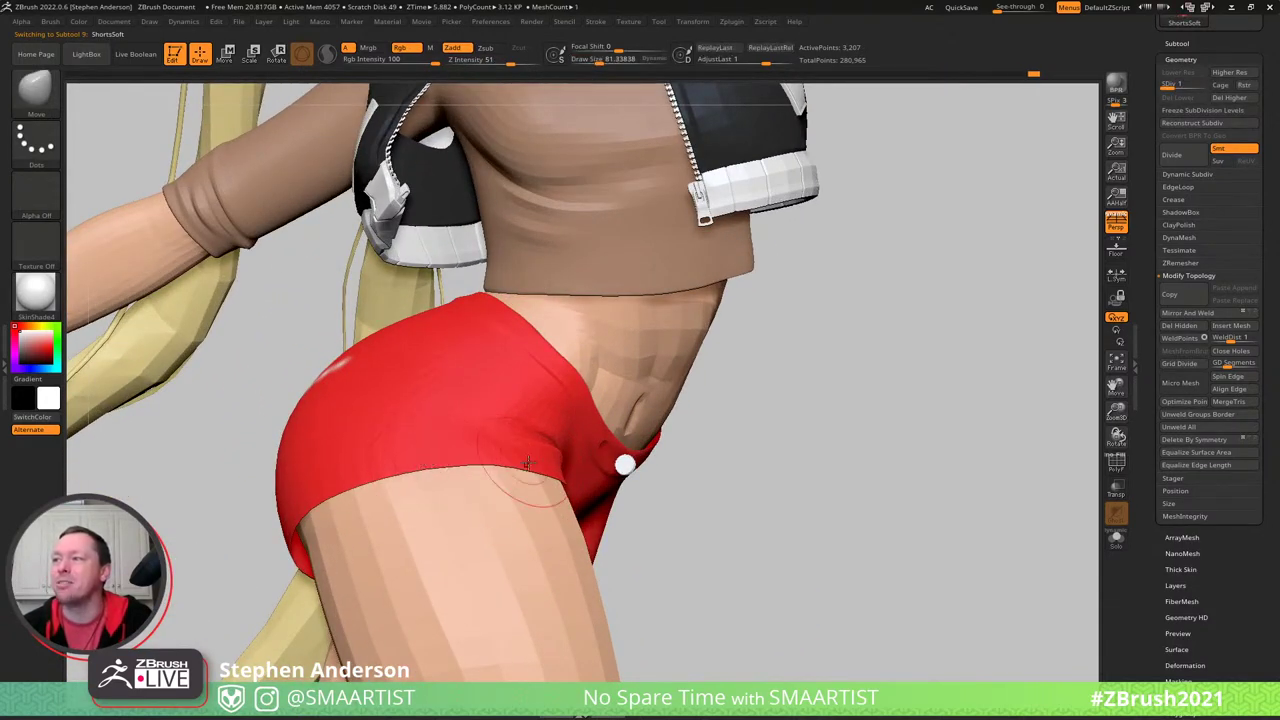
key(shift+f)
mouse_move(523, 489)
right_down()
mouse_move(509, 435)
mouse_move(474, 394)
mouse_move(526, 452)
mouse_move(572, 462)
mouse_move(550, 440)
mouse_move(480, 445)
right_up()
key(shift+f)
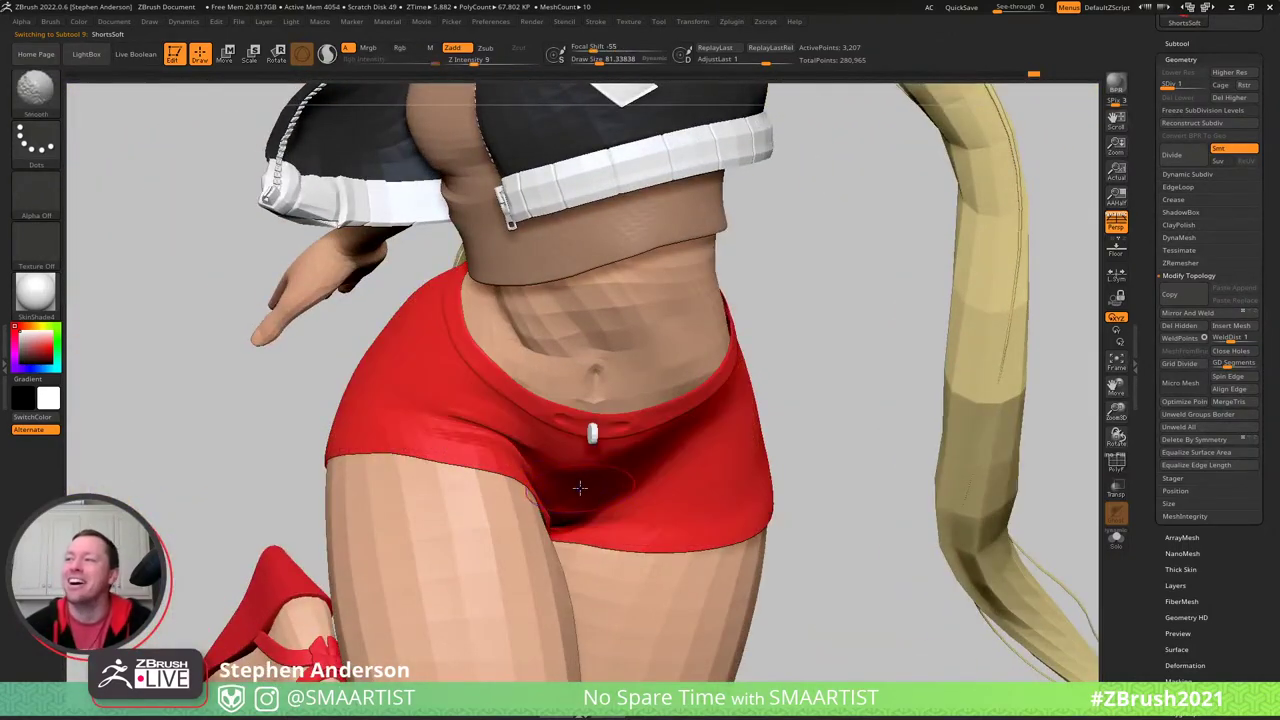
- Adjust the shorts' waistband along the hip with the Move brush, reducing the Draw Size to about 81
ctrl+right_drag(580, 488, 625, 428)
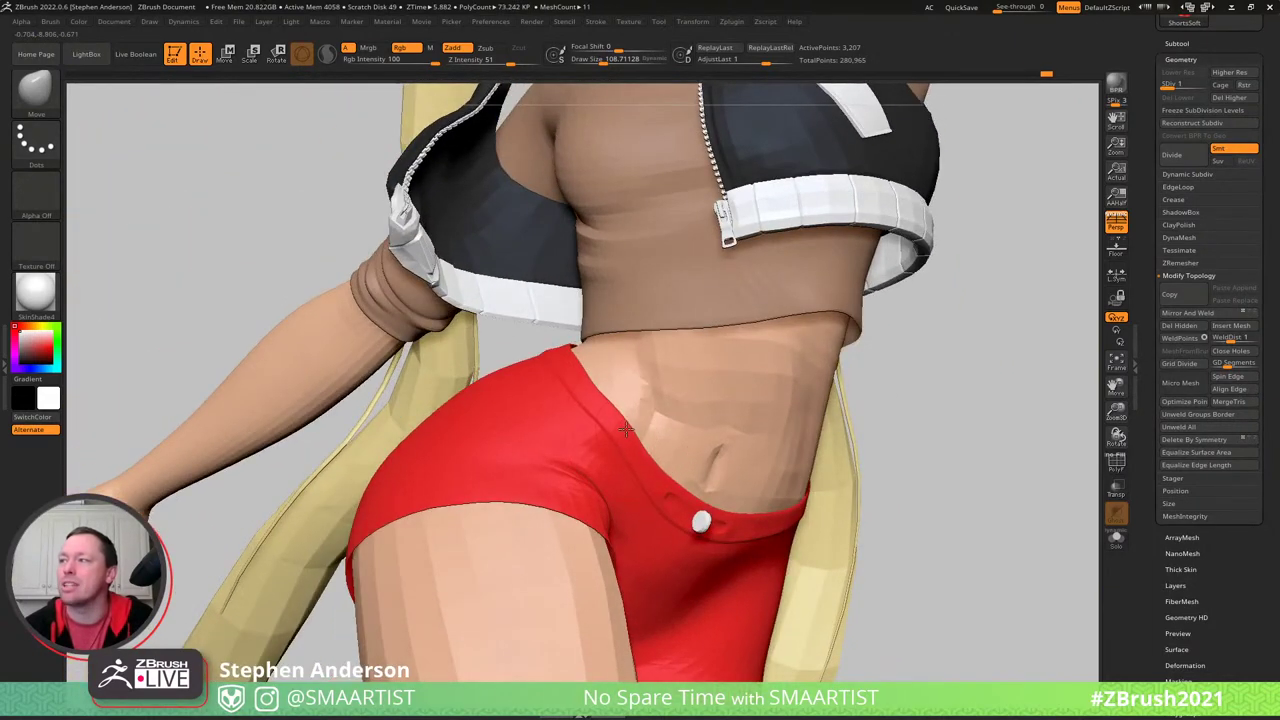
drag(580, 389, 597, 387)
key(s)
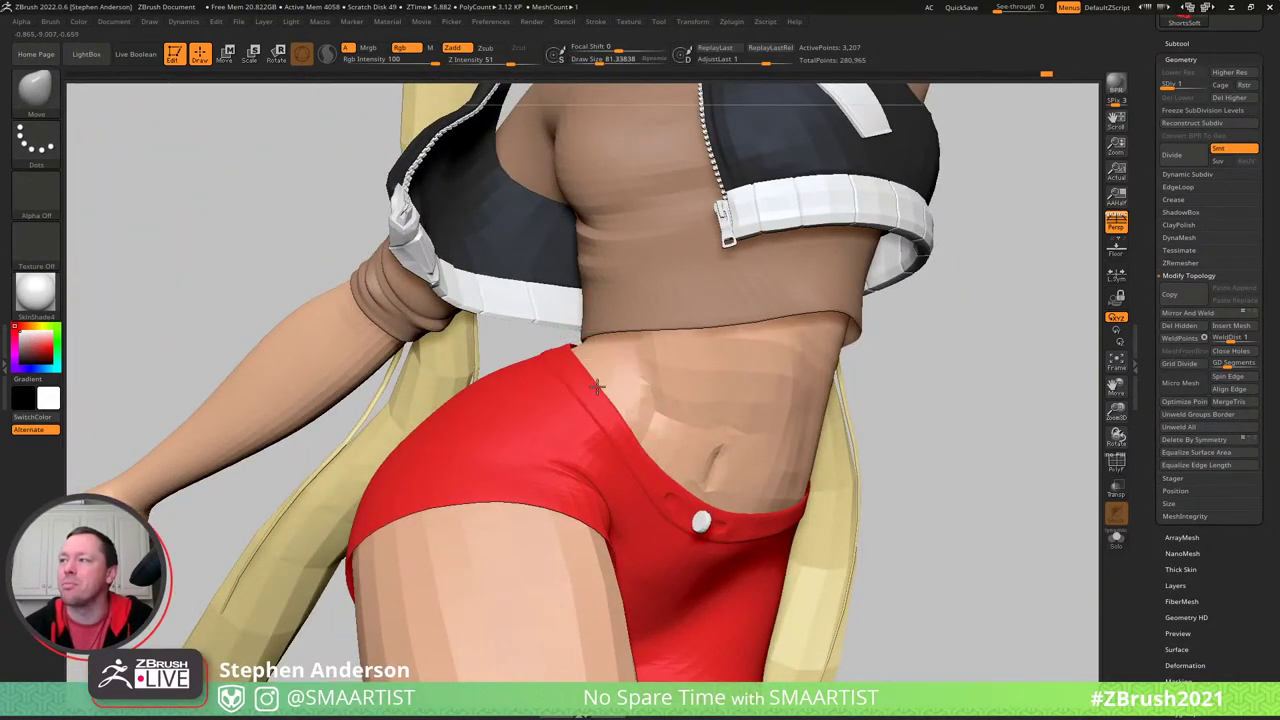
mouse_move(623, 406)
right_down()
mouse_move(663, 449)
mouse_move(583, 375)
mouse_move(566, 378)
right_up()
key(s)
drag(590, 377, 596, 377)
drag(592, 385, 587, 380)
mouse_move(560, 380)
right_down()
mouse_move(590, 405)
mouse_move(554, 362)
right_up()
key(s)
drag(548, 362, 533, 362)
- Refine the shorts' waistband with the Move brush at a Draw Size of about 33, inspect the shorts in isolation, and show the whole character
mouse_move(525, 359)
right_down()
mouse_move(533, 342)
mouse_move(570, 385)
mouse_move(554, 401)
right_up()
key(ctrl+shift+s)
mouse_move(534, 350)
right_down()
mouse_move(505, 341)
mouse_move(485, 268)
right_up()
key(s)
drag(485, 268, 464, 270)
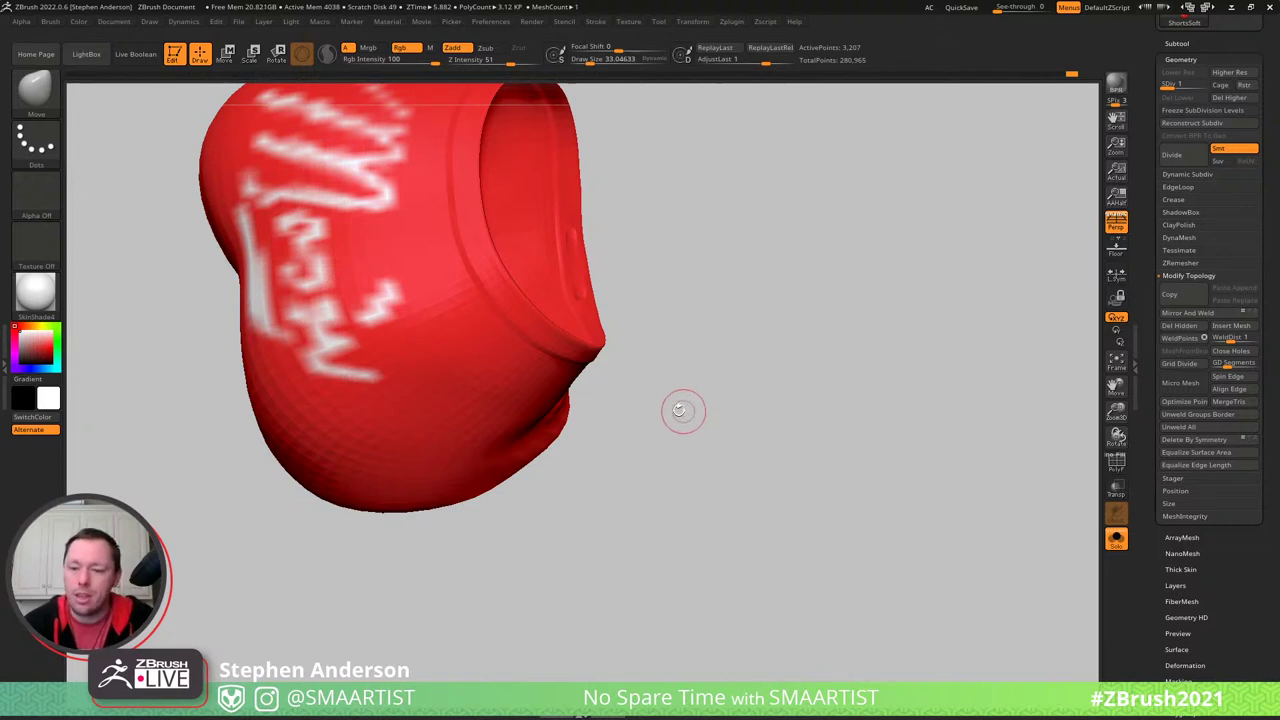
drag(680, 409, 763, 274)
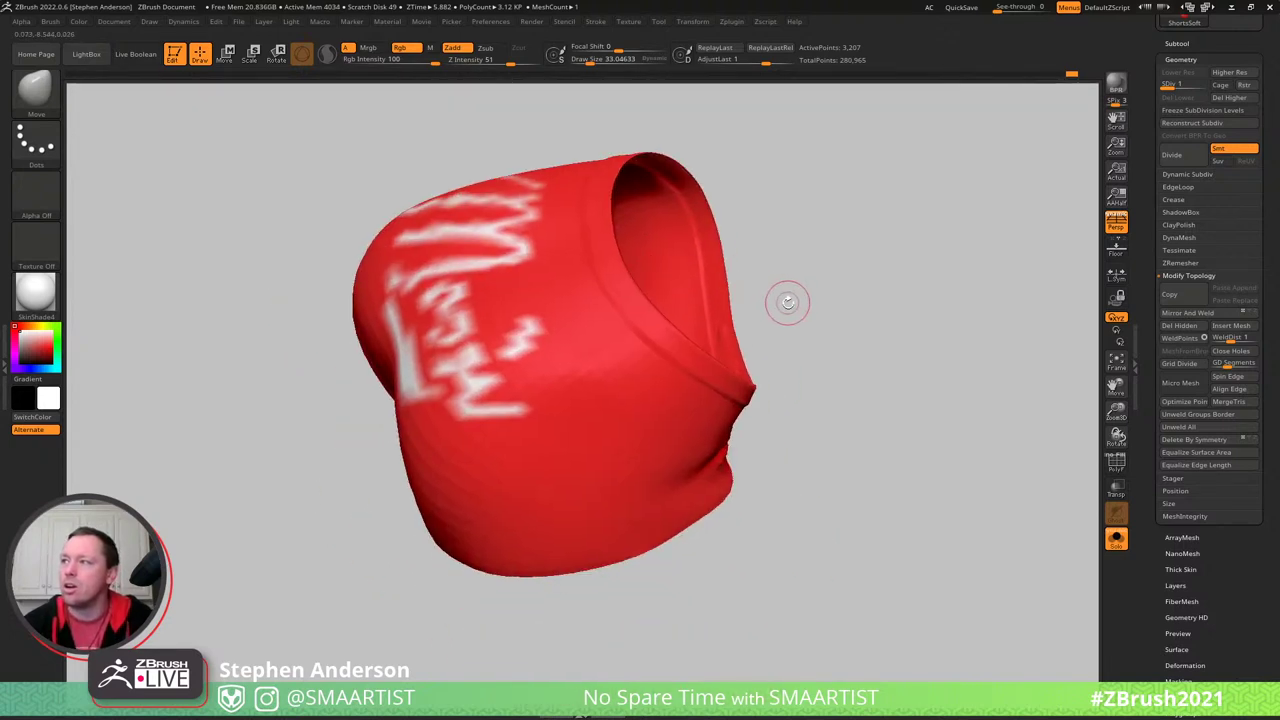
key(shift+d)
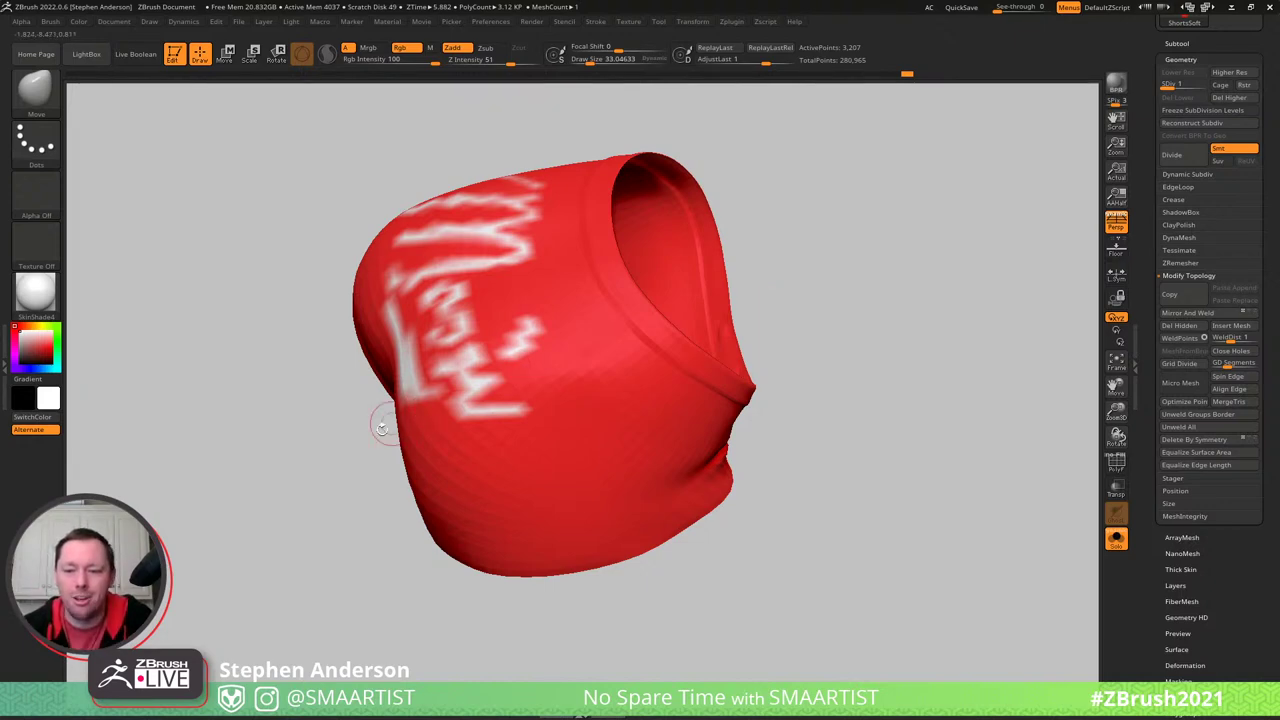
drag(610, 507, 684, 421)
key(ctrl+shift+s)
- Nudge the shorts' inner leg hem at the back of the crotch with the Move brush at a Draw Size of about 95
ctrl+right_drag(684, 421, 686, 463)
right_drag(508, 440, 559, 442)
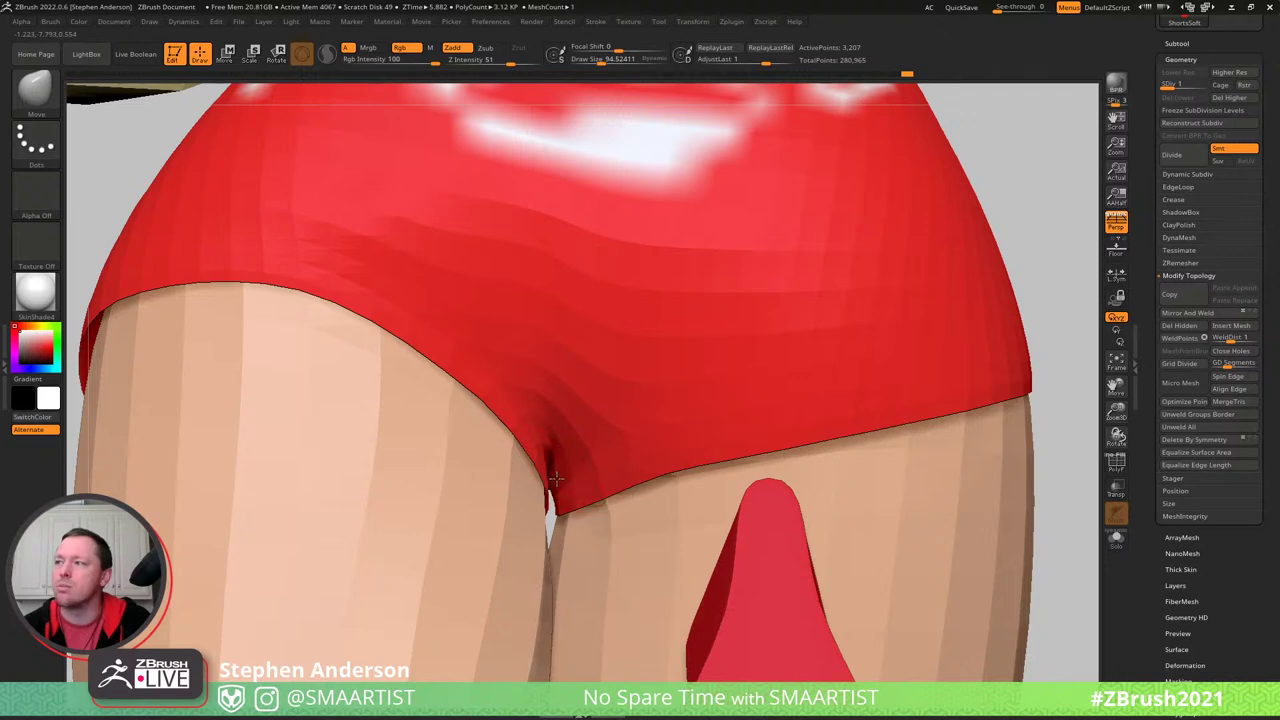
mouse_move(556, 479)
right_down()
mouse_move(548, 468)
mouse_move(620, 529)
mouse_move(548, 501)
right_up()
drag(548, 500, 539, 516)
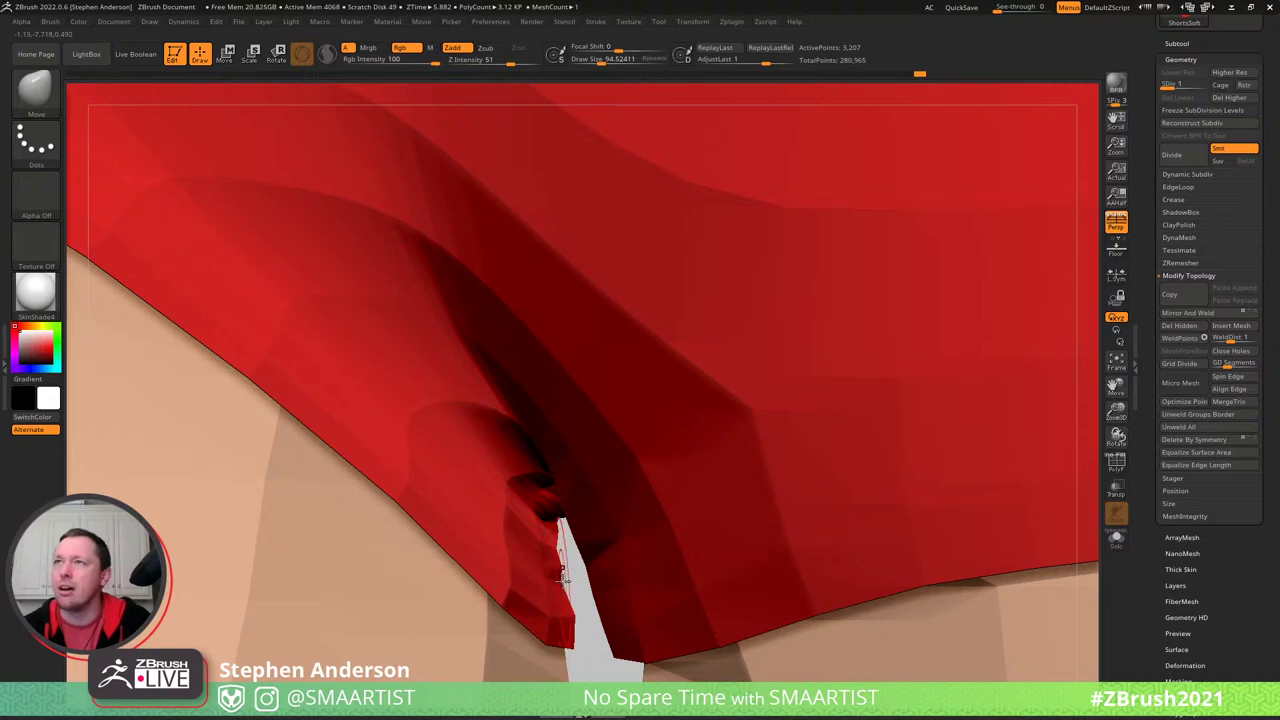
- Reshape the folded edges of the crotch gap with the Move Topological brush, raising the Draw Size to about 169 and 236
key(b)
key(m)
key(l)
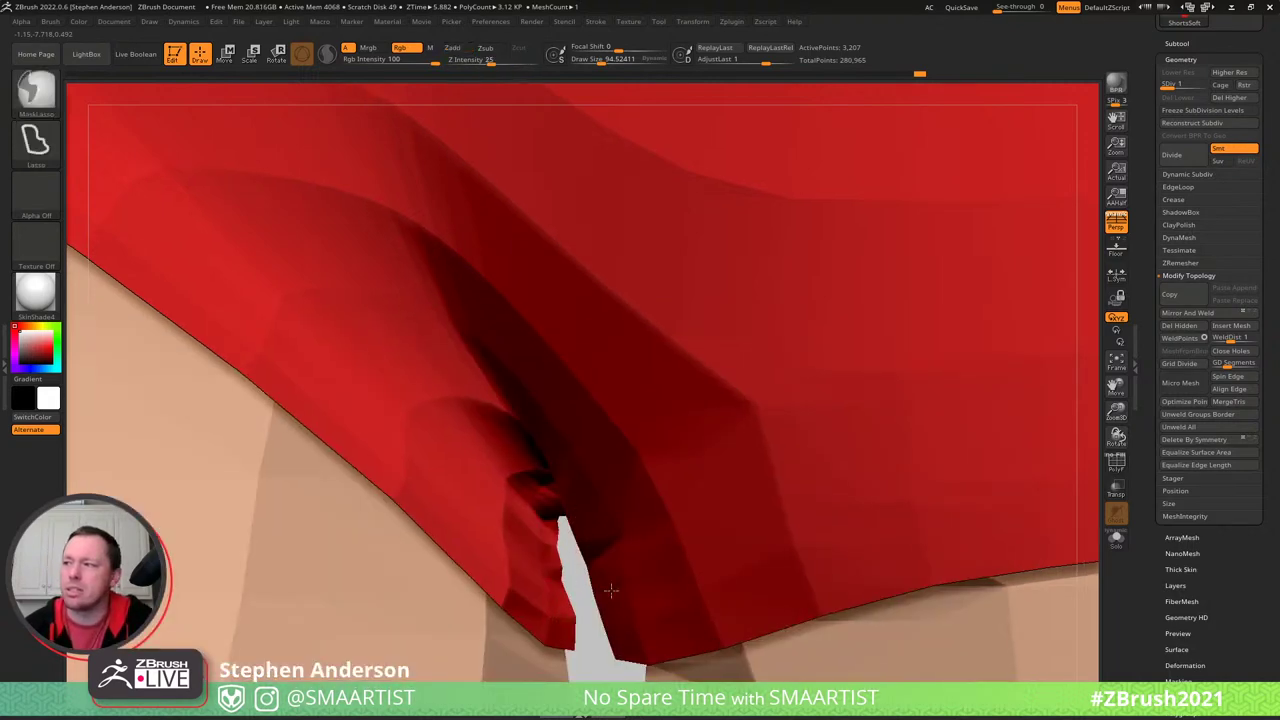
alt+drag(563, 578, 609, 578)
key(shift)
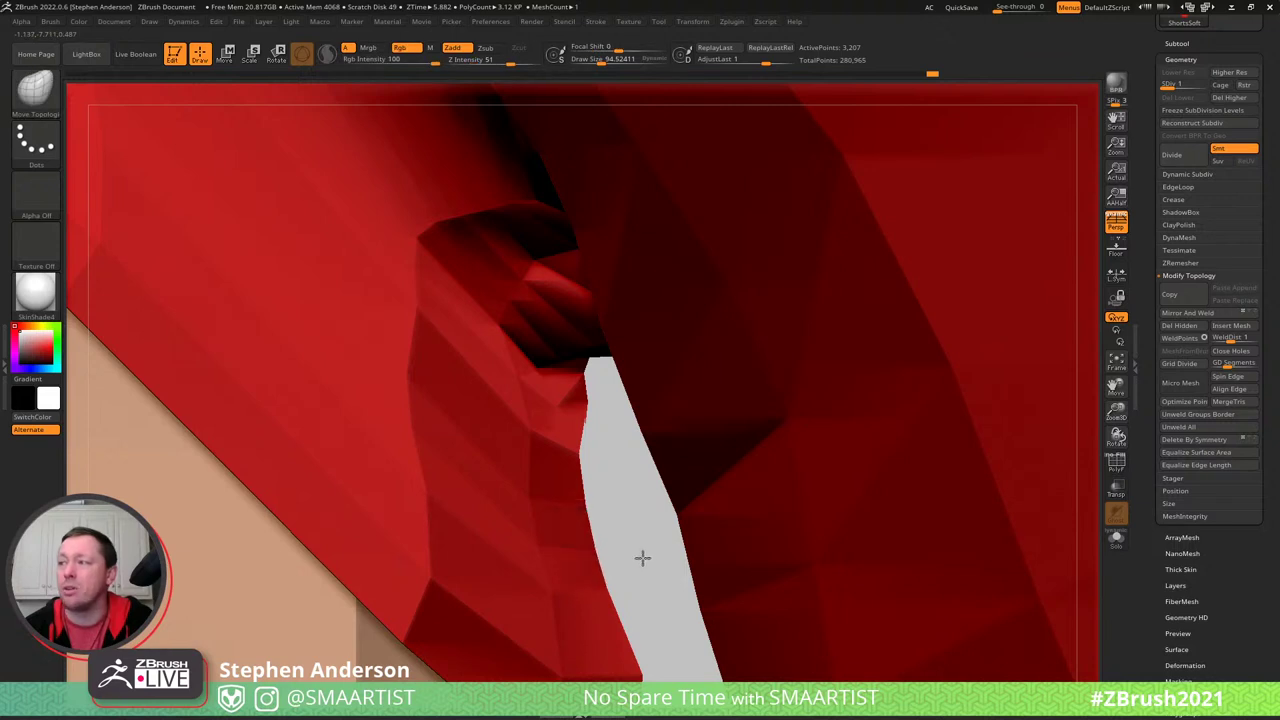
key(s)
drag(541, 503, 555, 505)
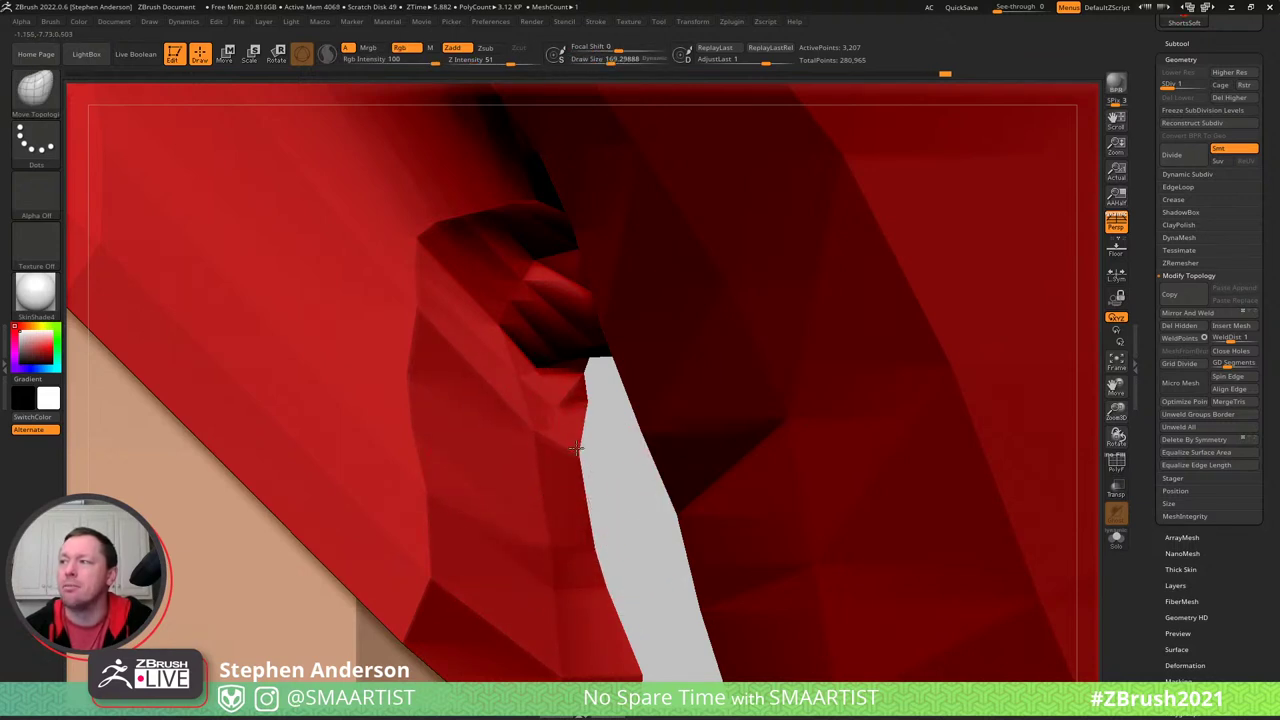
right_drag(589, 450, 578, 411)
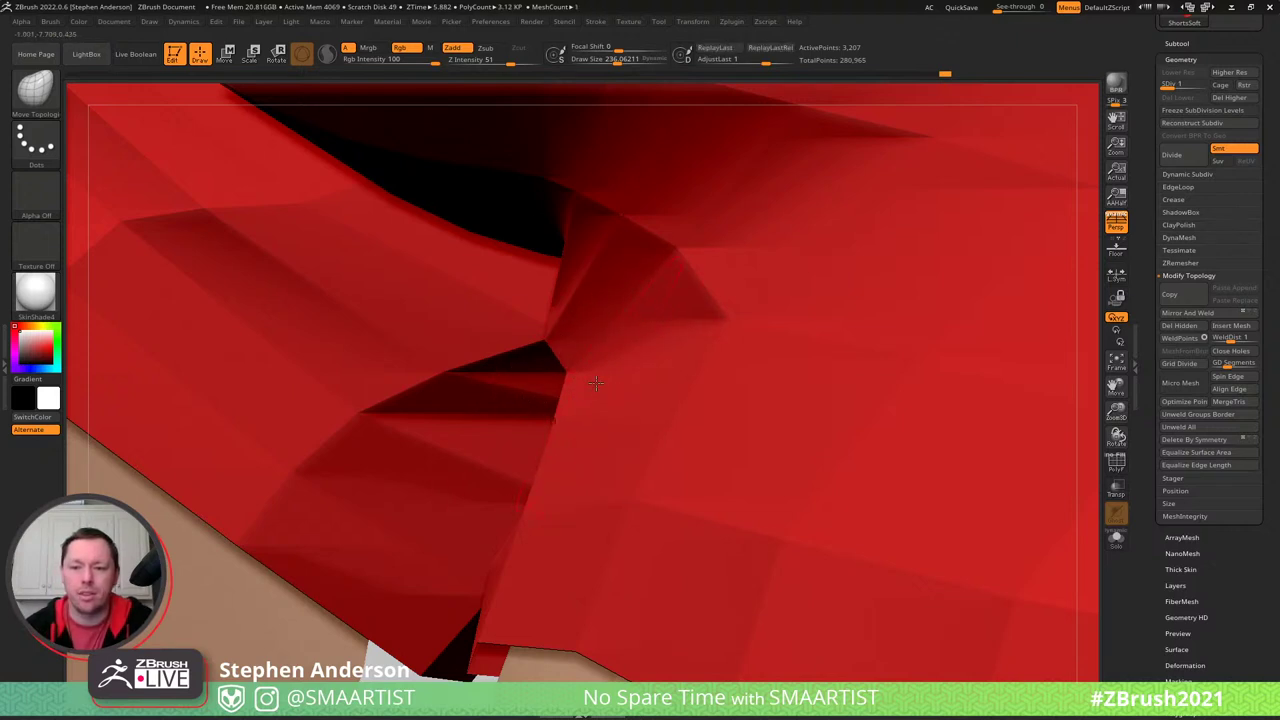
drag(568, 373, 460, 423)
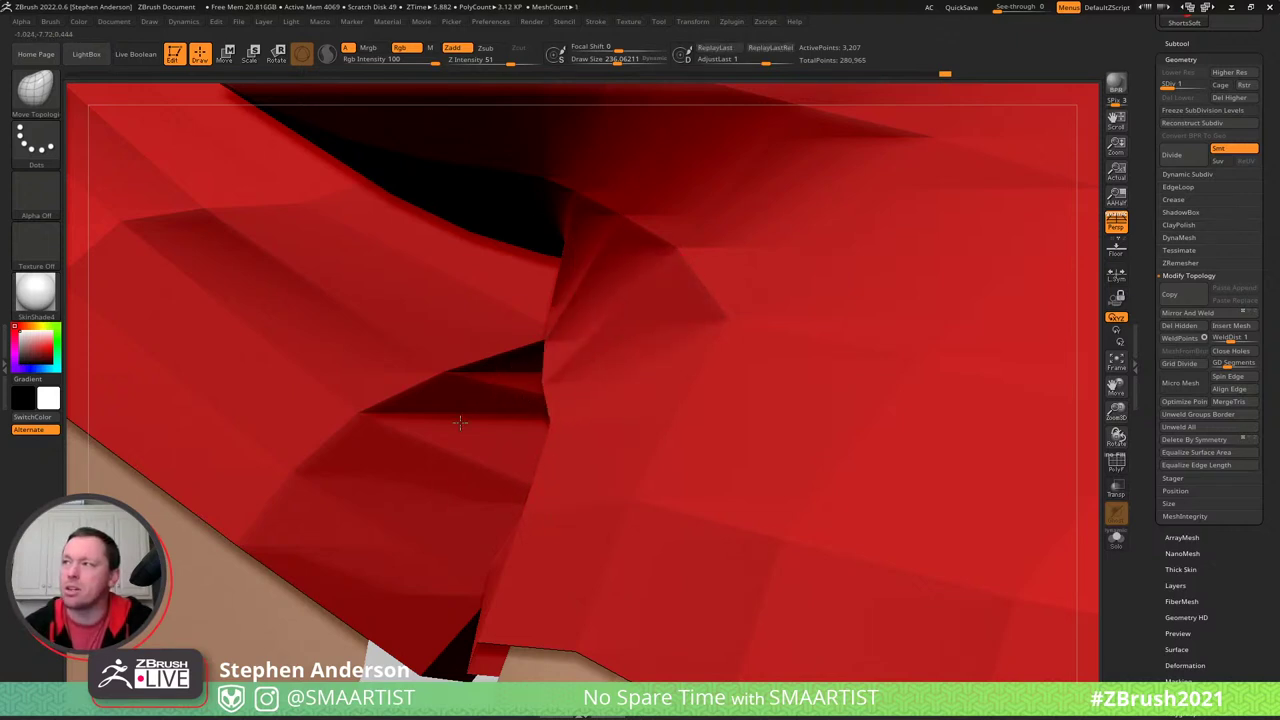
- Straighten the inner edge of the shorts beside the crotch gap with Move Topological, using Draw Sizes of about 119 and 109
right_drag(600, 443, 614, 387)
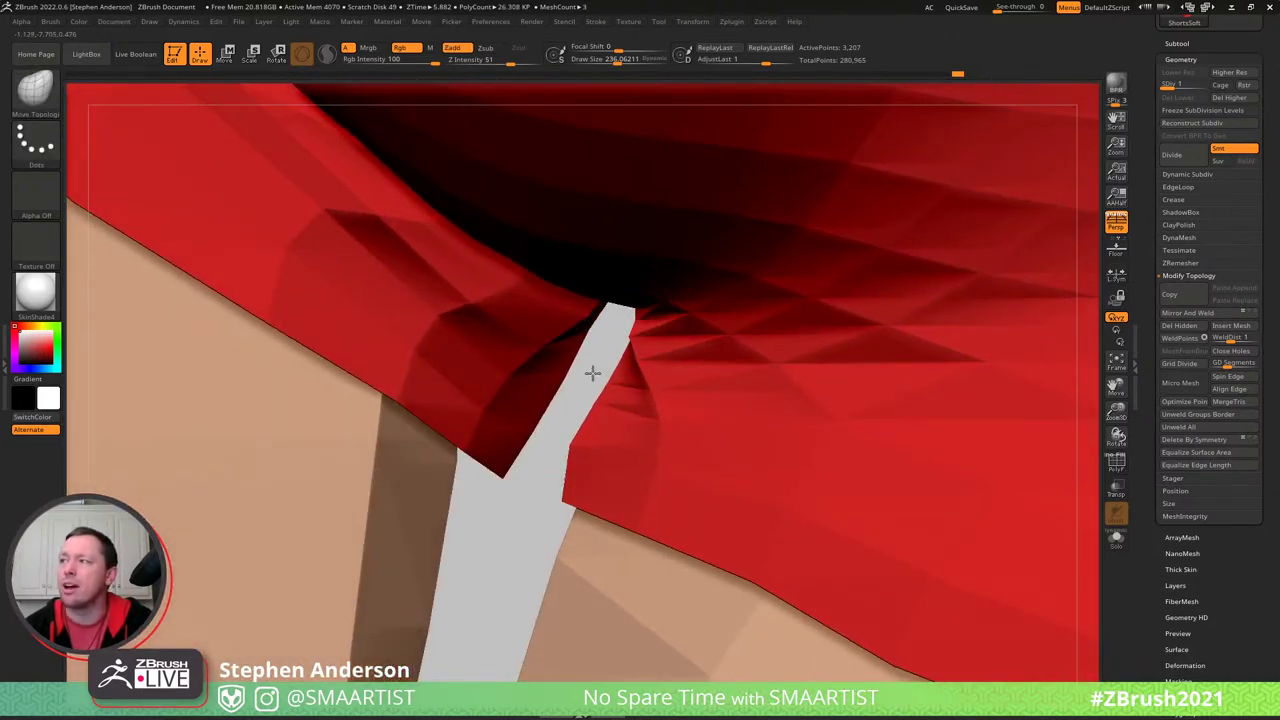
key(s)
drag(574, 445, 560, 445)
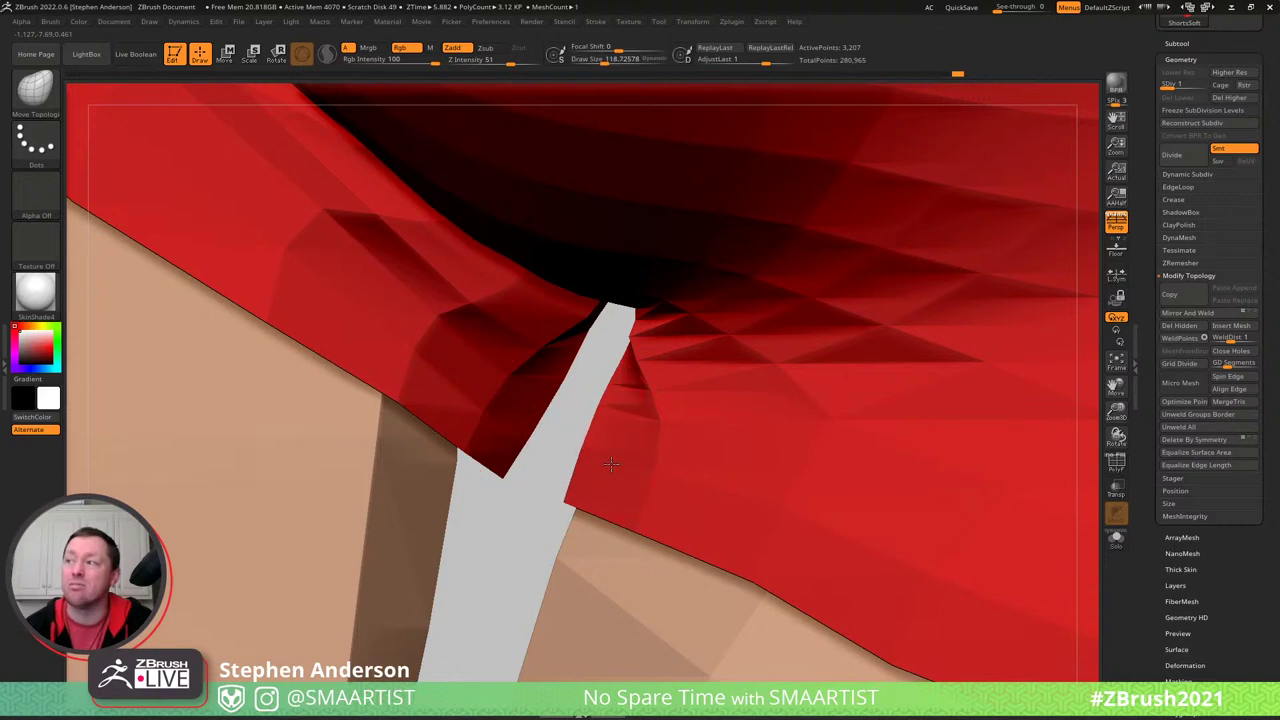
right_drag(611, 403, 631, 349)
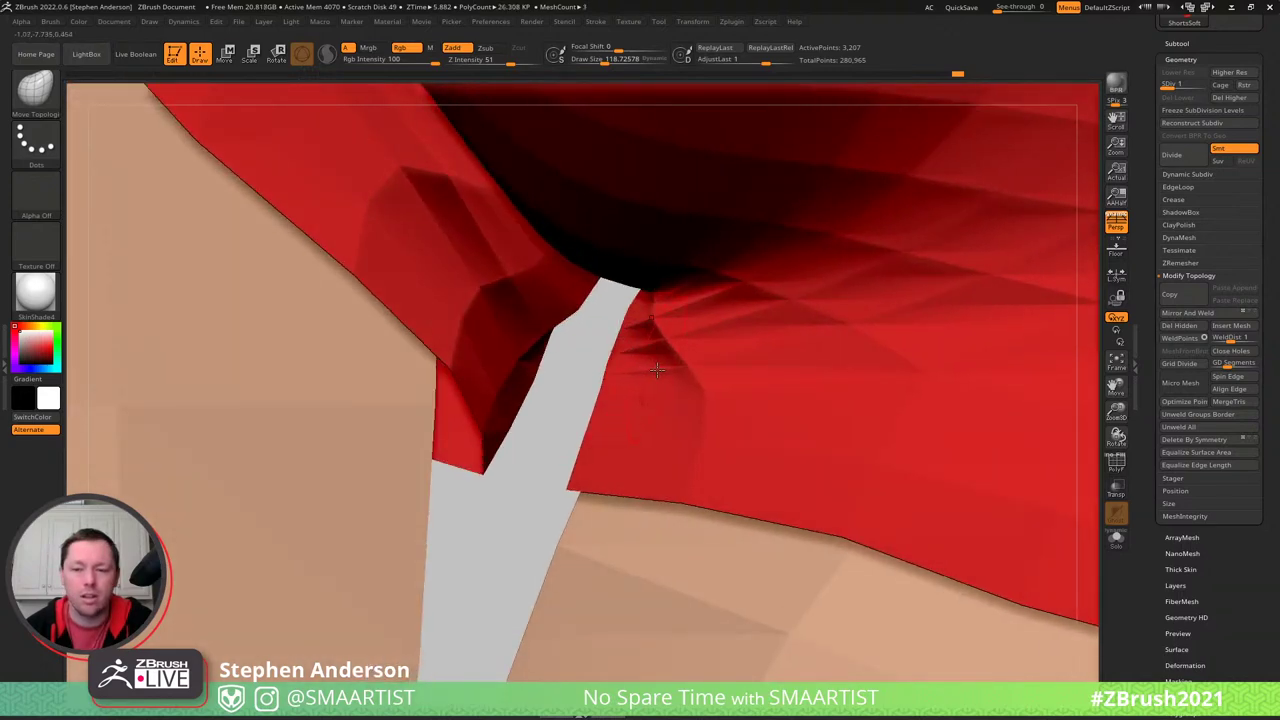
right_drag(693, 370, 706, 375)
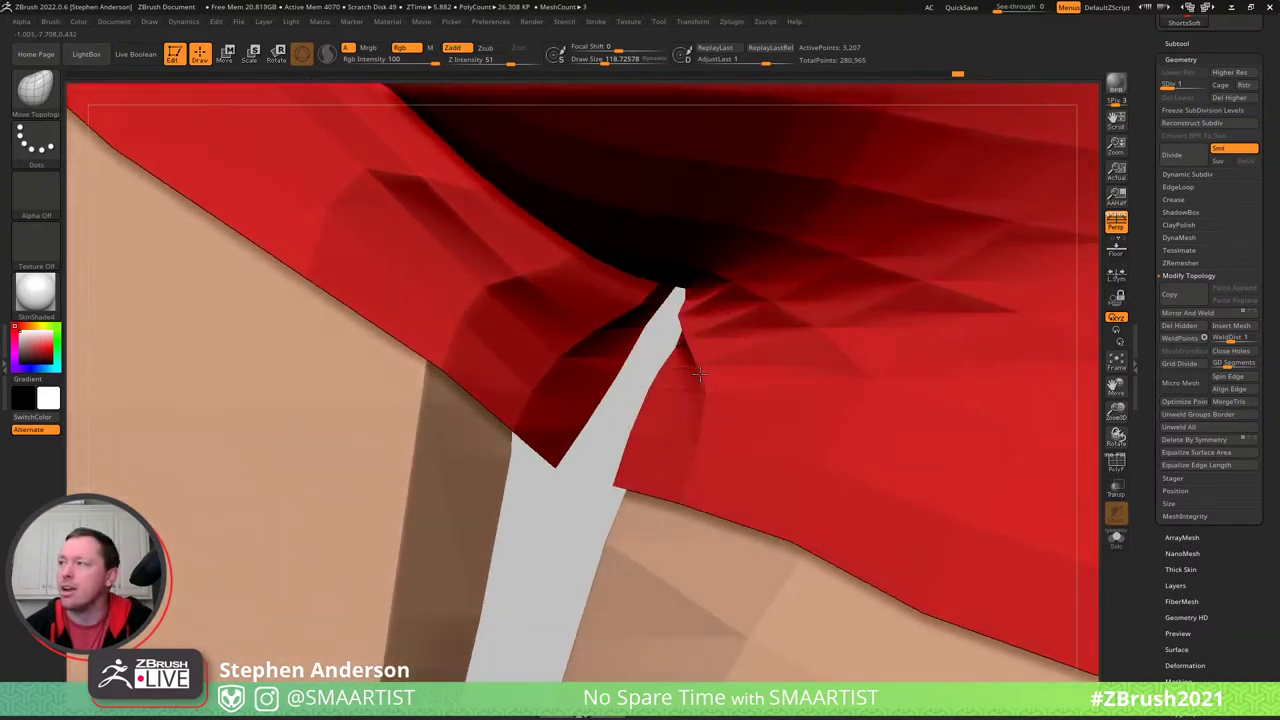
key(s)
key(s)
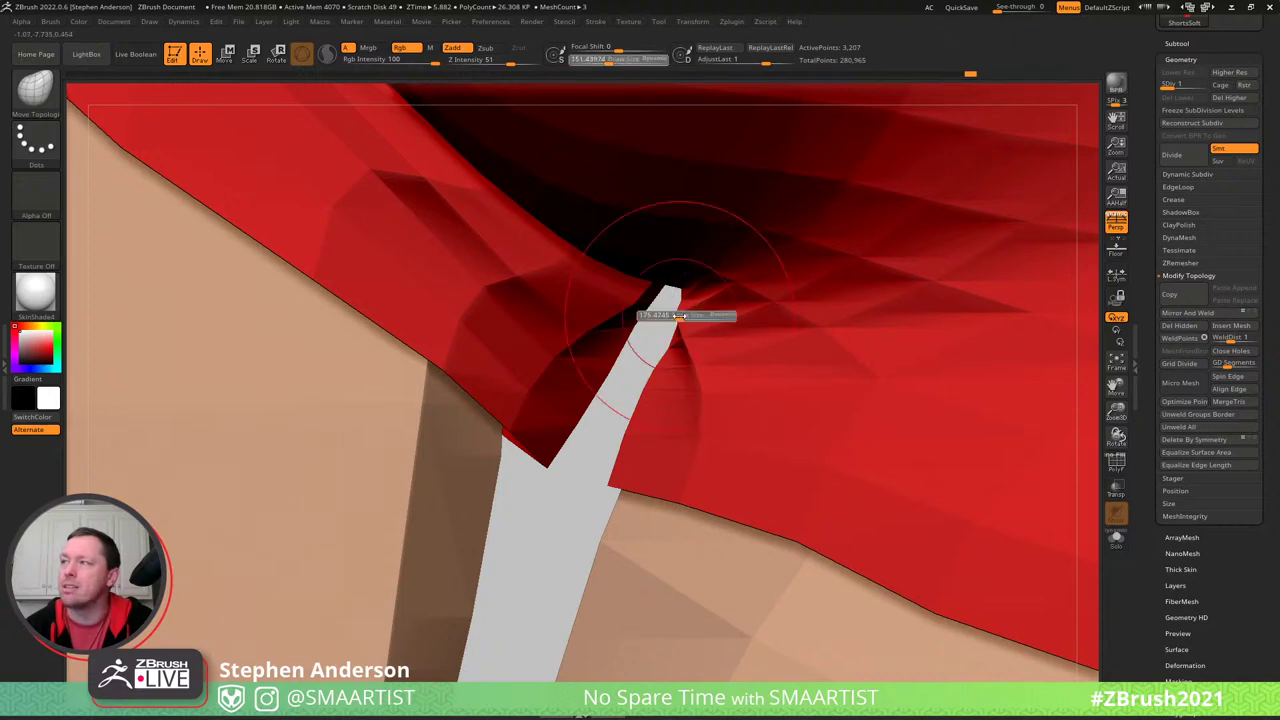
drag(690, 318, 701, 320)
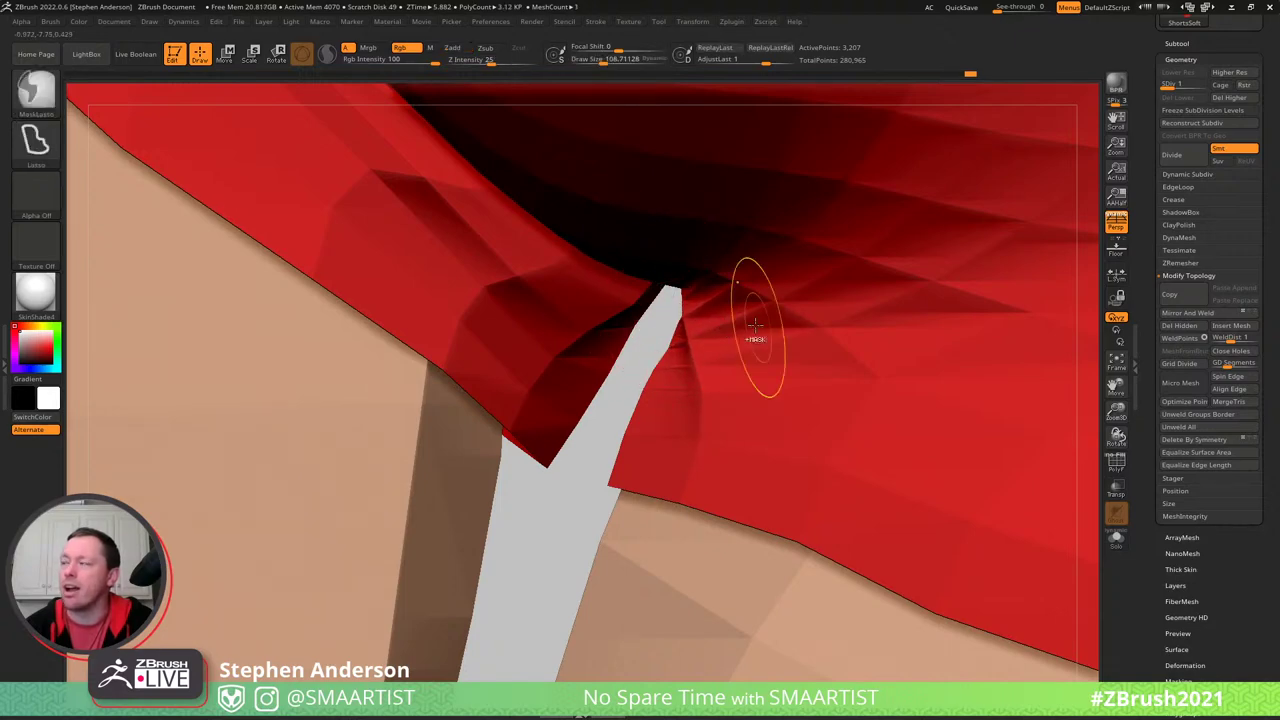
- Hide the polygon loops running through the crotch, mask the rest of the shorts, and unhide everything so only that strip stays unmasked
mouse_move(757, 326)
ctrl+right_down()
mouse_move(766, 245)
mouse_move(800, 235)
mouse_move(635, 324)
mouse_move(651, 297)
mouse_move(646, 335)
mouse_move(700, 375)
mouse_move(697, 349)
mouse_move(650, 422)
mouse_move(697, 458)
mouse_move(614, 451)
ctrl+right_up()
key(shift+f)
ctrl+shift+click(663, 480)
ctrl+shift+click(718, 505)
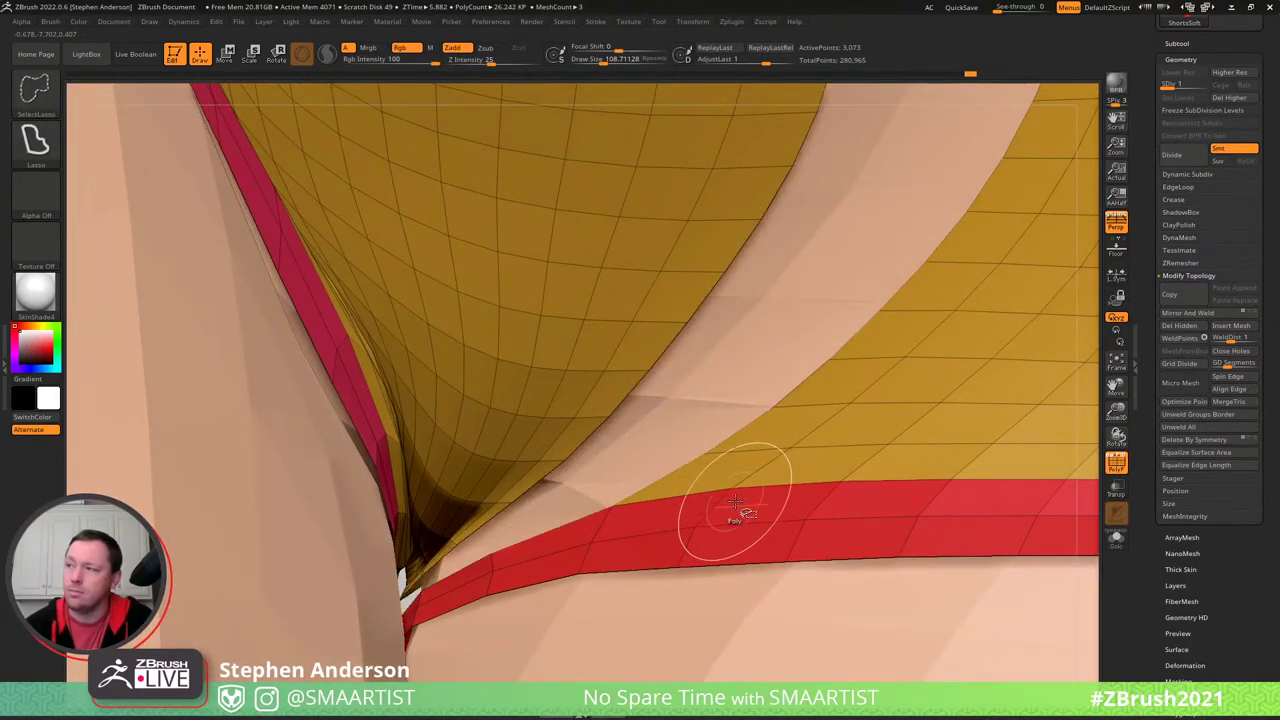
ctrl+shift+click(565, 465)
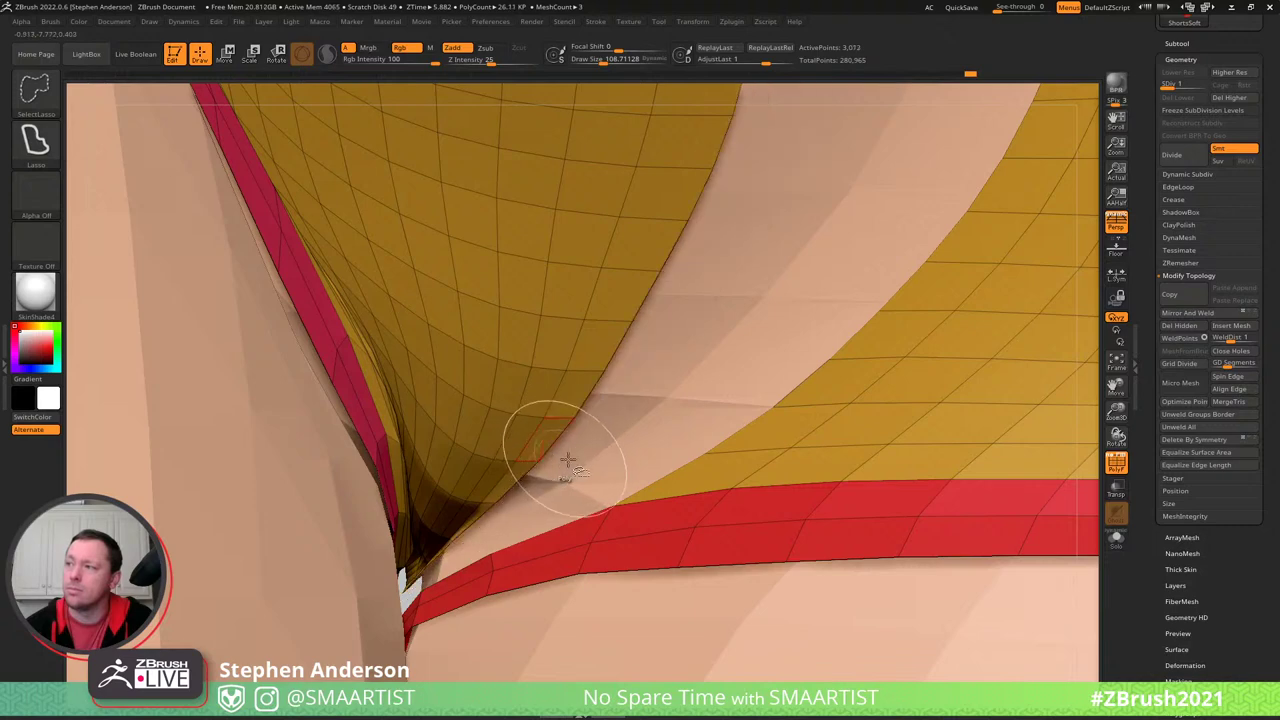
key(ctrl+a)
key(ctrl+shift+a)
- Reshape the unmasked crotch strip with Move Topological at Draw Sizes of about 258 and 146, then turn off the wireframe
ctrl+right_drag(682, 506, 628, 510)
drag(628, 506, 634, 506)
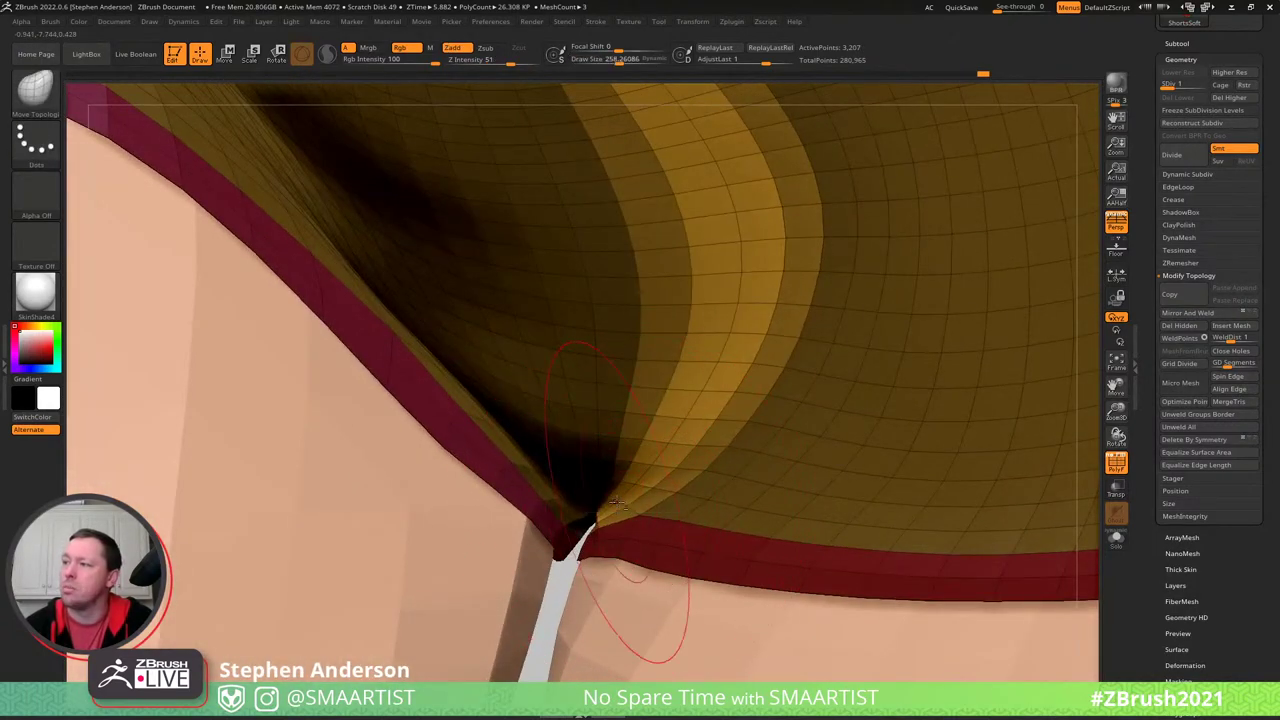
right_drag(640, 505, 640, 484)
key(s)
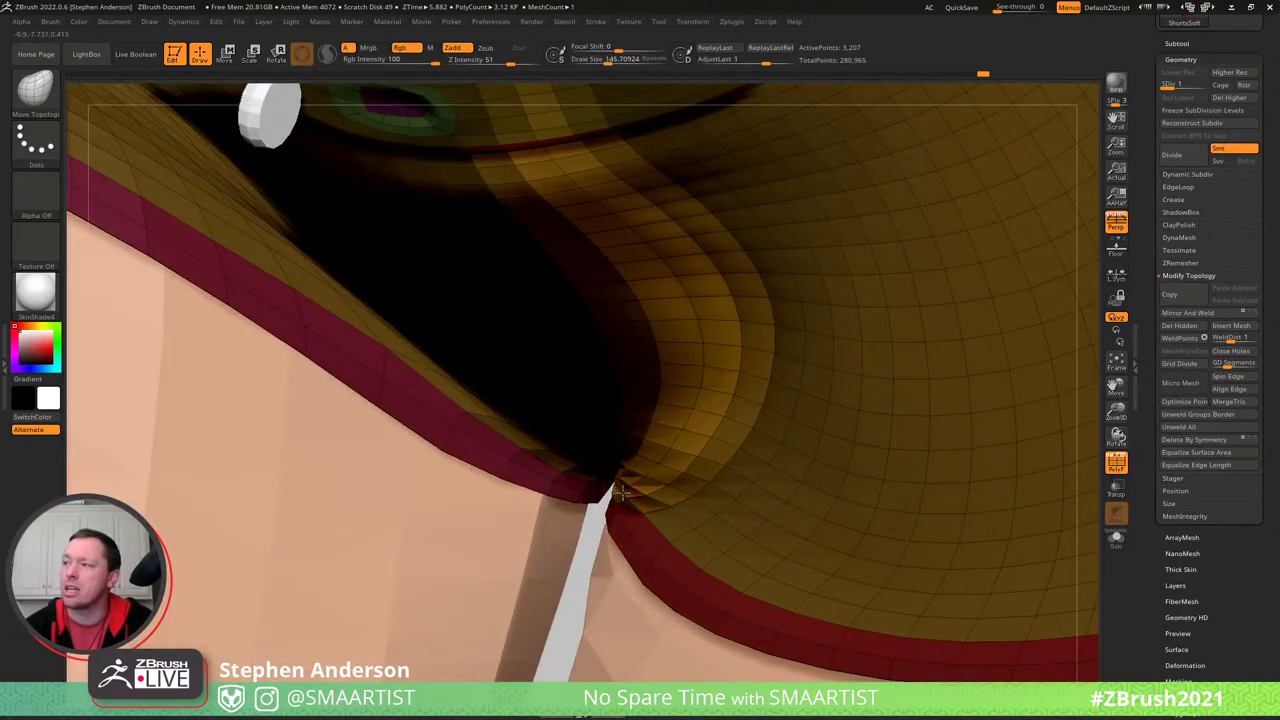
mouse_move(640, 488)
right_down()
mouse_move(700, 515)
mouse_move(491, 377)
right_up()
key(shift+f)
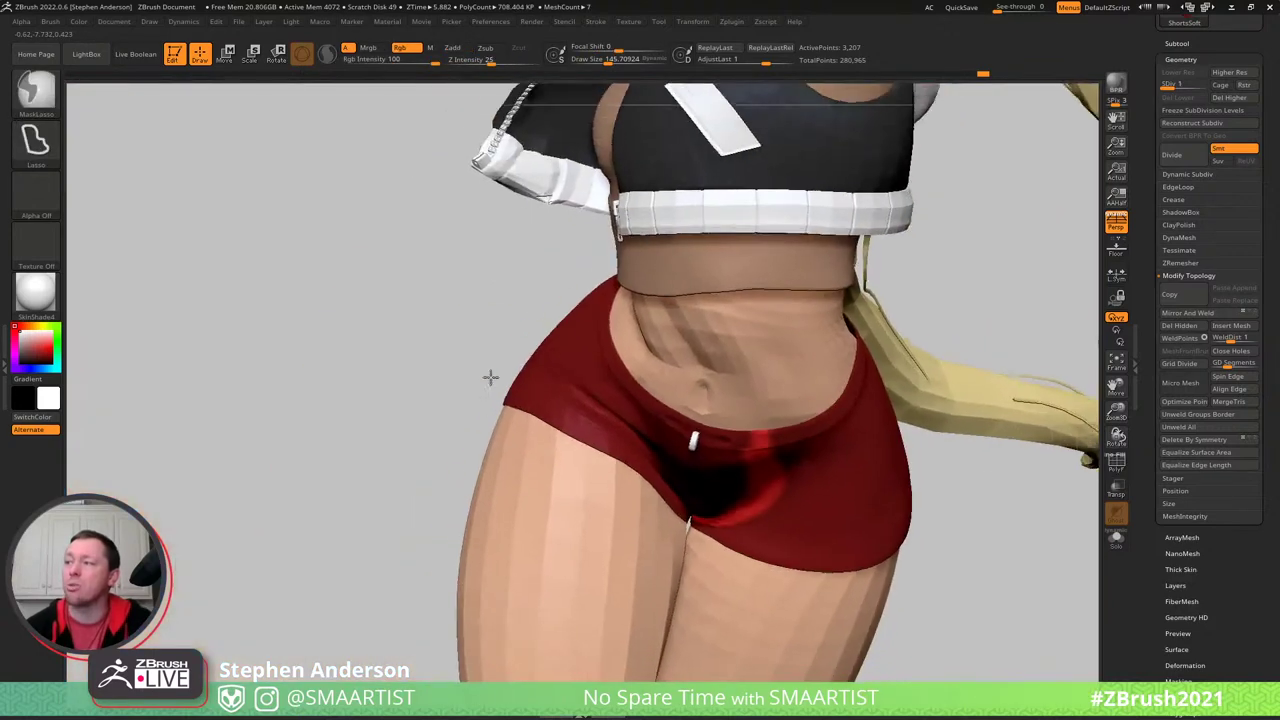
- Clear the mask on the shorts and build up the surface beside the crotch crease with the Standard brush at a Draw Size of about 157
ctrl+drag(447, 357, 535, 428)
mouse_move(718, 492)
alt+right_down()
mouse_move(591, 371)
mouse_move(634, 463)
mouse_move(628, 445)
mouse_move(656, 477)
mouse_move(622, 467)
mouse_move(575, 500)
alt+right_up()
key(b)
key(s)
key(t)
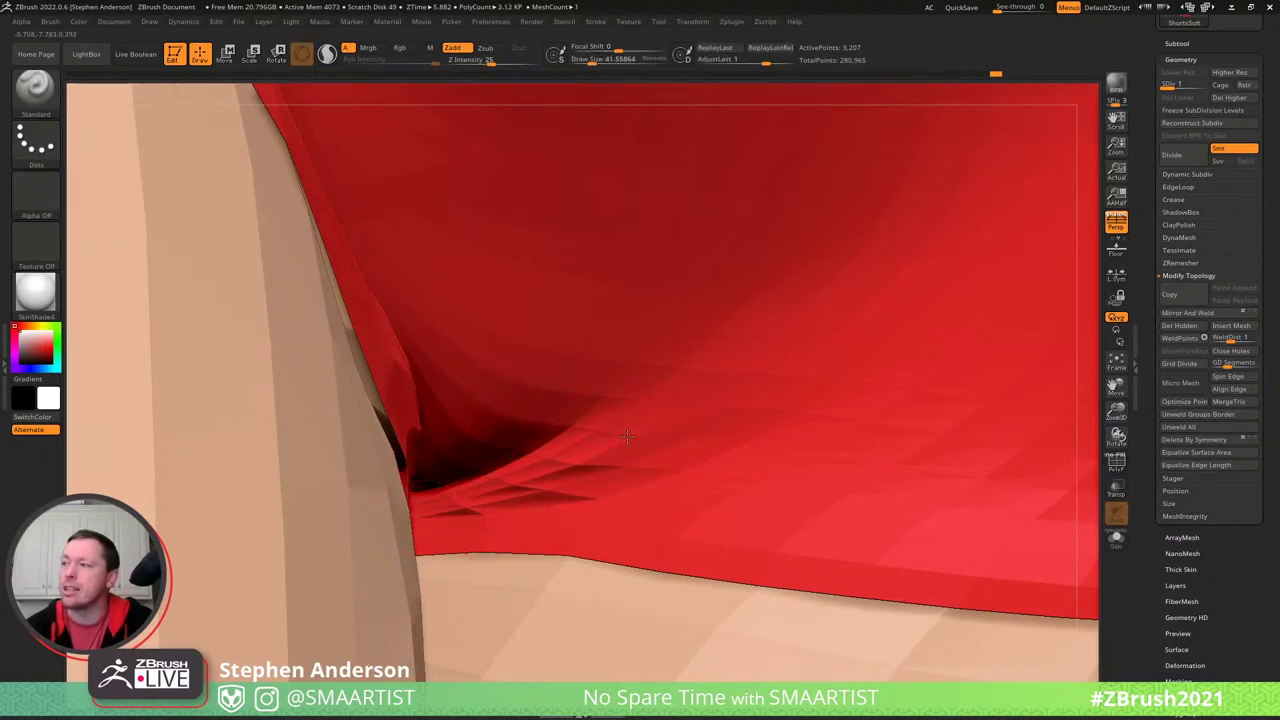
key(s)
drag(654, 416, 670, 416)
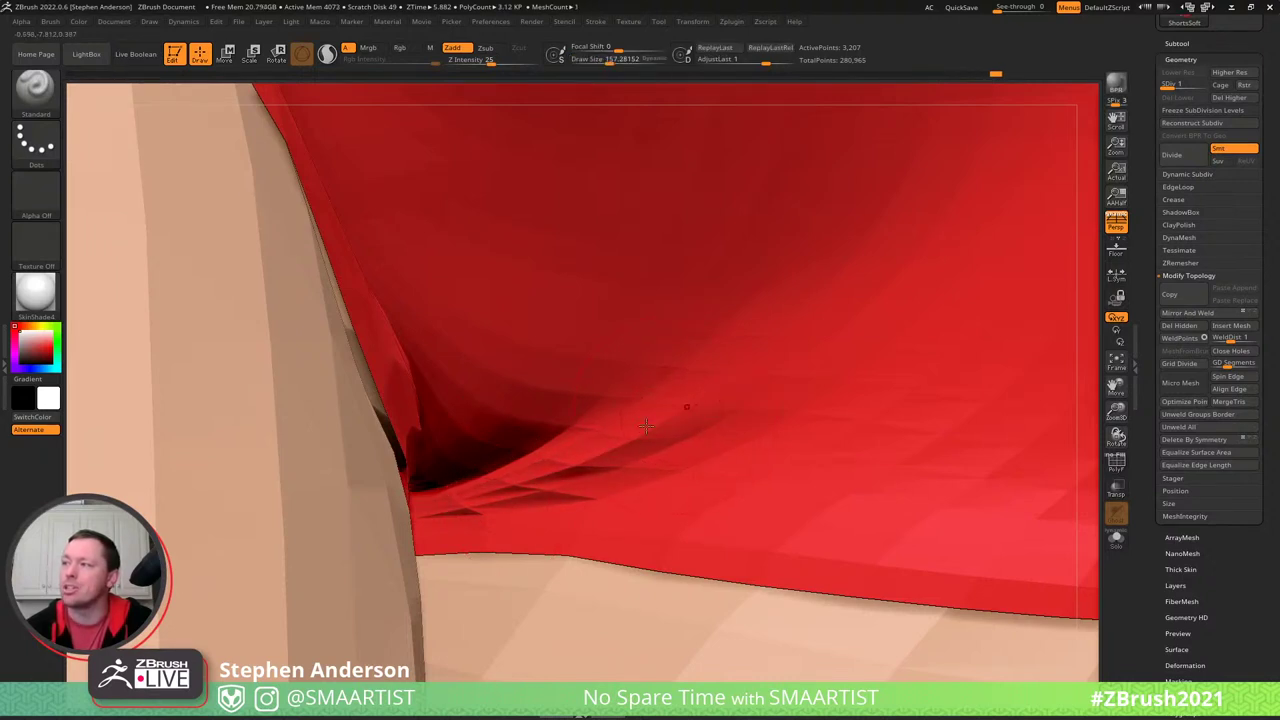
drag(610, 455, 753, 347)
- Smooth the front of the shorts around the crotch crease, checking it from several angles
mouse_move(682, 397)
right_down()
mouse_move(760, 410)
mouse_move(745, 420)
mouse_move(726, 395)
mouse_move(760, 395)
mouse_move(710, 368)
mouse_move(680, 400)
mouse_move(697, 434)
mouse_move(670, 428)
right_up()
key(space)
click(662, 406)
drag(662, 405, 670, 380)
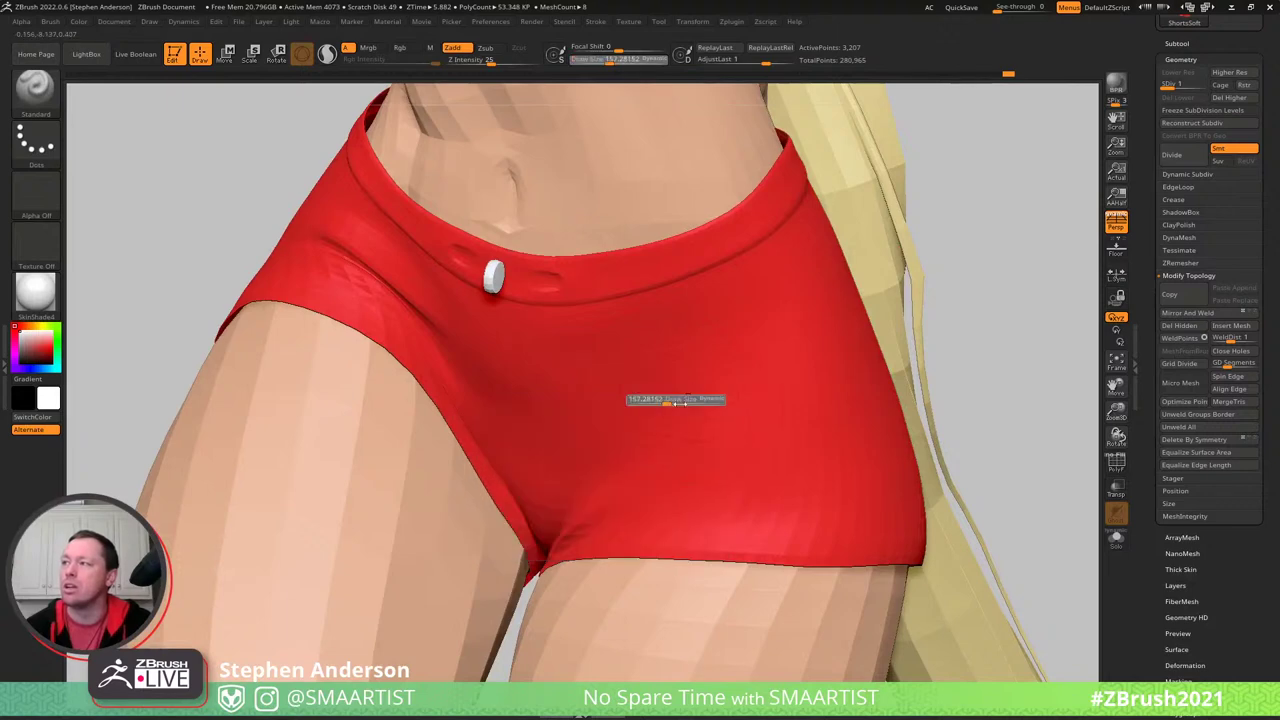
right_drag(681, 394, 669, 397)
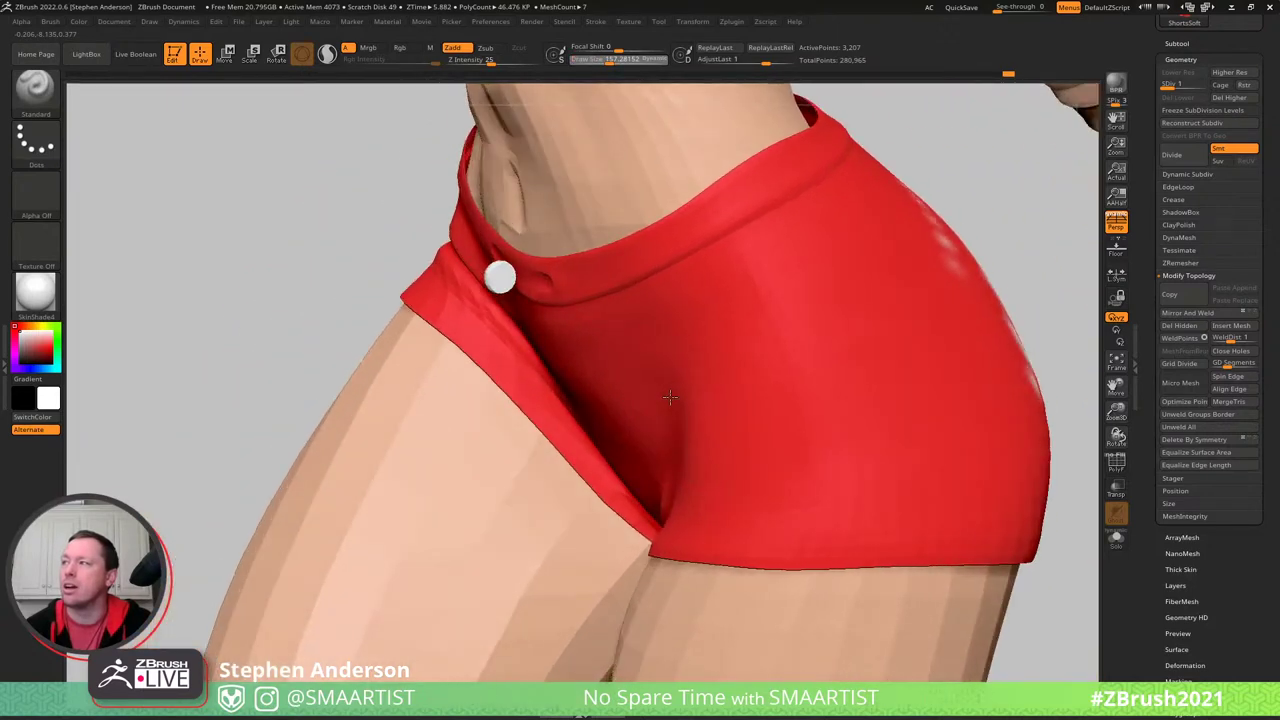
key(shift)
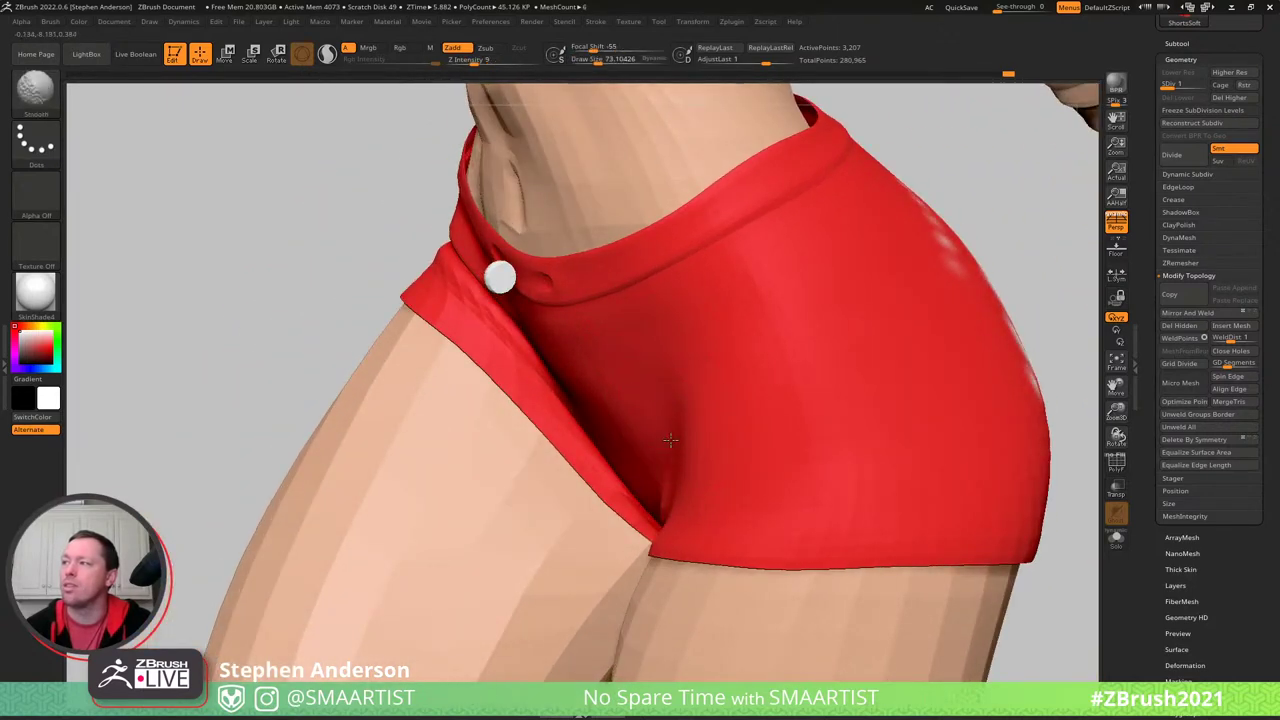
mouse_move(650, 473)
right_down()
mouse_move(616, 510)
mouse_move(645, 507)
mouse_move(582, 390)
mouse_move(542, 374)
mouse_move(433, 410)
mouse_move(423, 400)
mouse_move(458, 417)
right_up()
- Fit the rear of the shorts' leg opening against the thigh with the Move brush at a Draw Size of about 322
key(b)
key(m)
key(v)
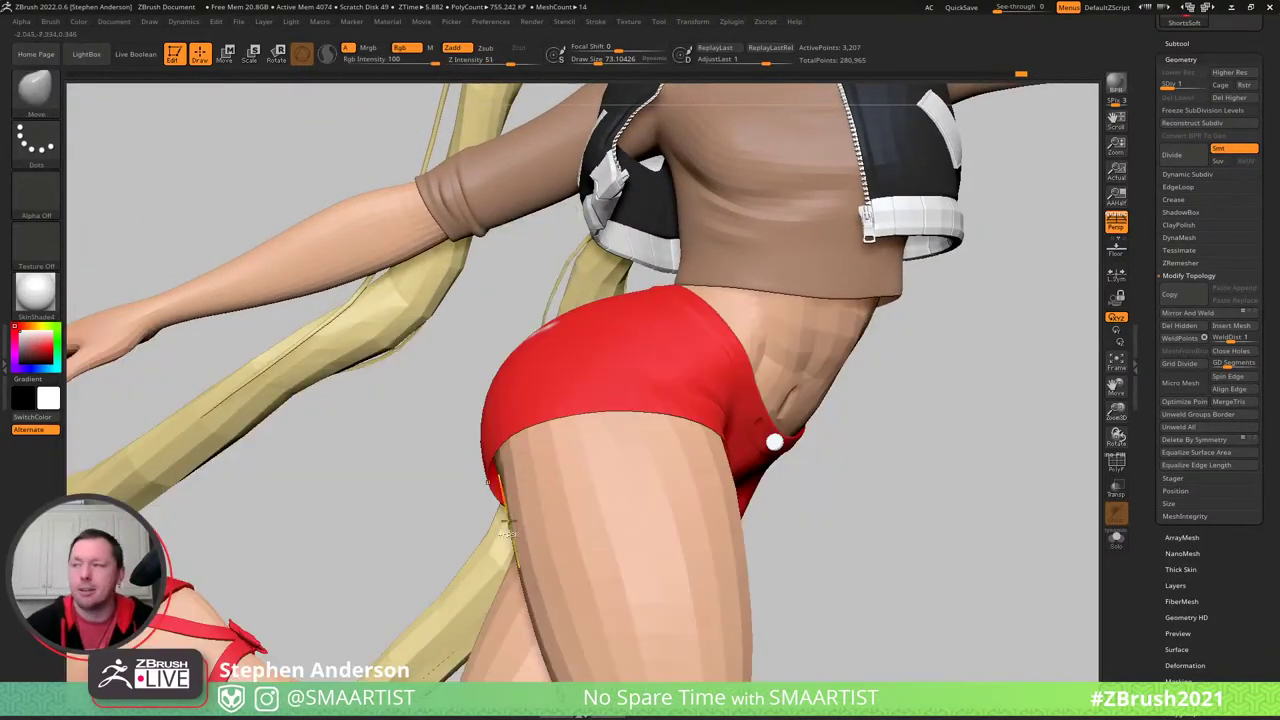
ctrl+right_drag(531, 491, 603, 566)
drag(390, 455, 400, 455)
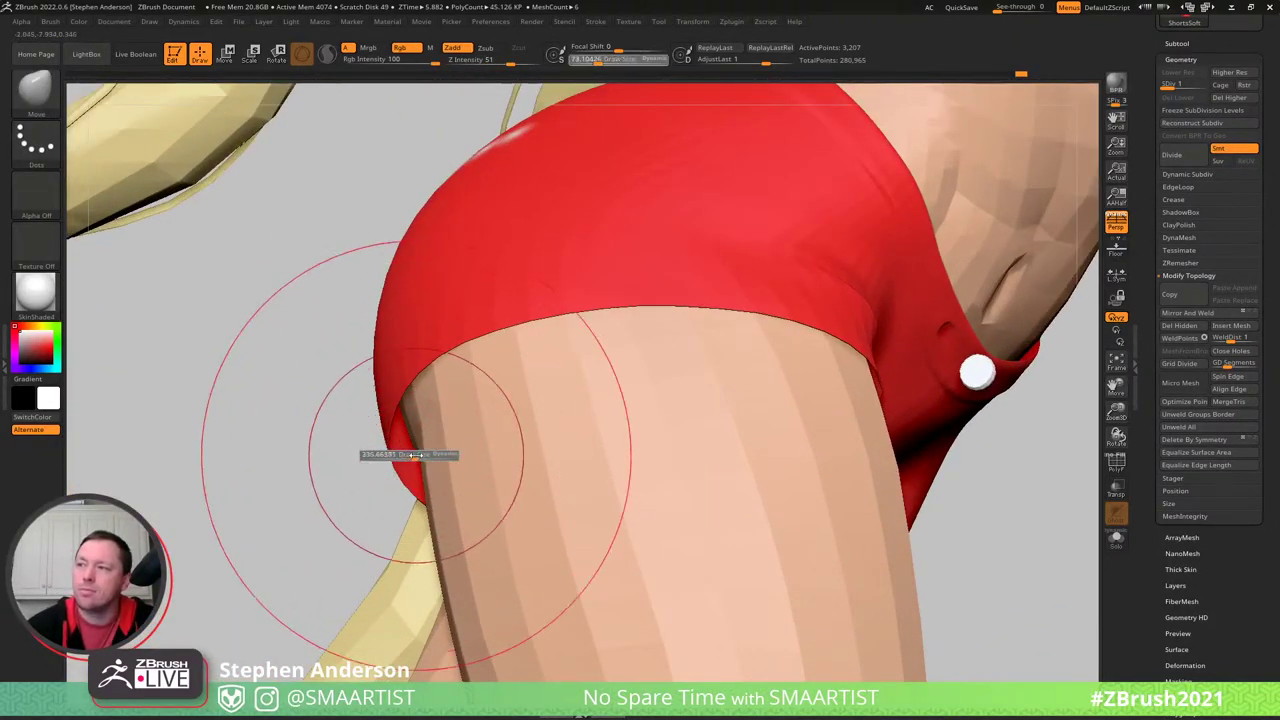
mouse_move(421, 448)
right_down()
mouse_move(443, 431)
mouse_move(489, 444)
mouse_move(625, 345)
mouse_move(610, 360)
mouse_move(623, 371)
mouse_move(817, 287)
mouse_move(733, 332)
mouse_move(765, 305)
mouse_move(703, 251)
mouse_move(854, 331)
mouse_move(863, 291)
mouse_move(814, 277)
mouse_move(792, 310)
right_up()
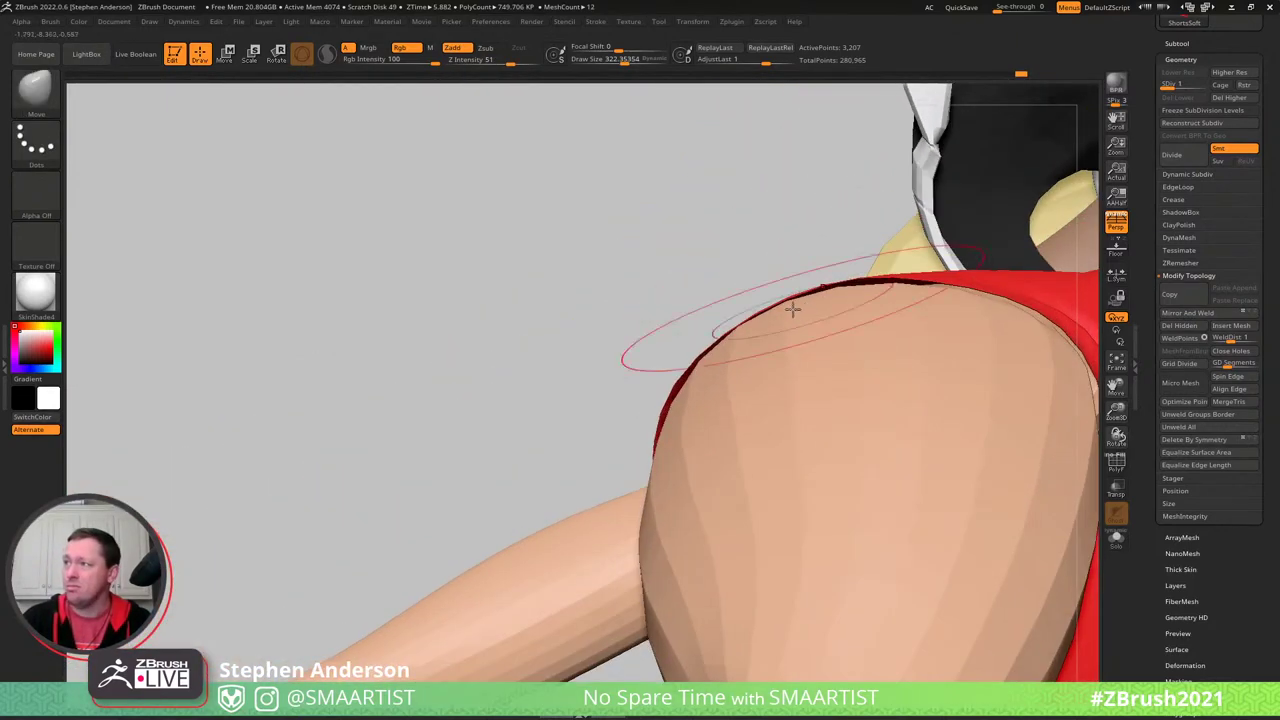
mouse_move(857, 281)
right_down()
mouse_move(671, 323)
mouse_move(786, 380)
mouse_move(591, 381)
mouse_move(540, 488)
right_up()
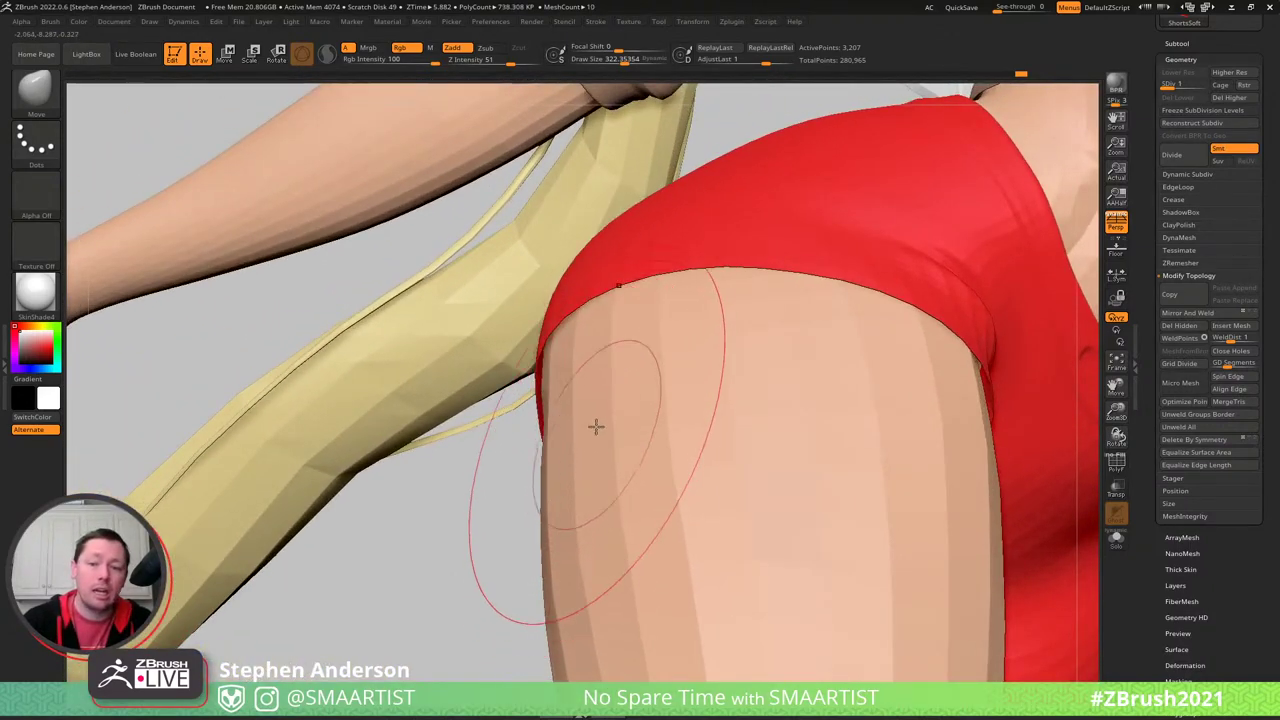
- Adjust the shorts' rear hem near the crotch with the Move brush, reducing the Draw Size to about 151 and 77
mouse_move(595, 427)
right_down()
mouse_move(663, 420)
mouse_move(594, 372)
mouse_move(540, 376)
mouse_move(554, 380)
mouse_move(546, 330)
right_up()
key(s)
drag(548, 329, 537, 329)
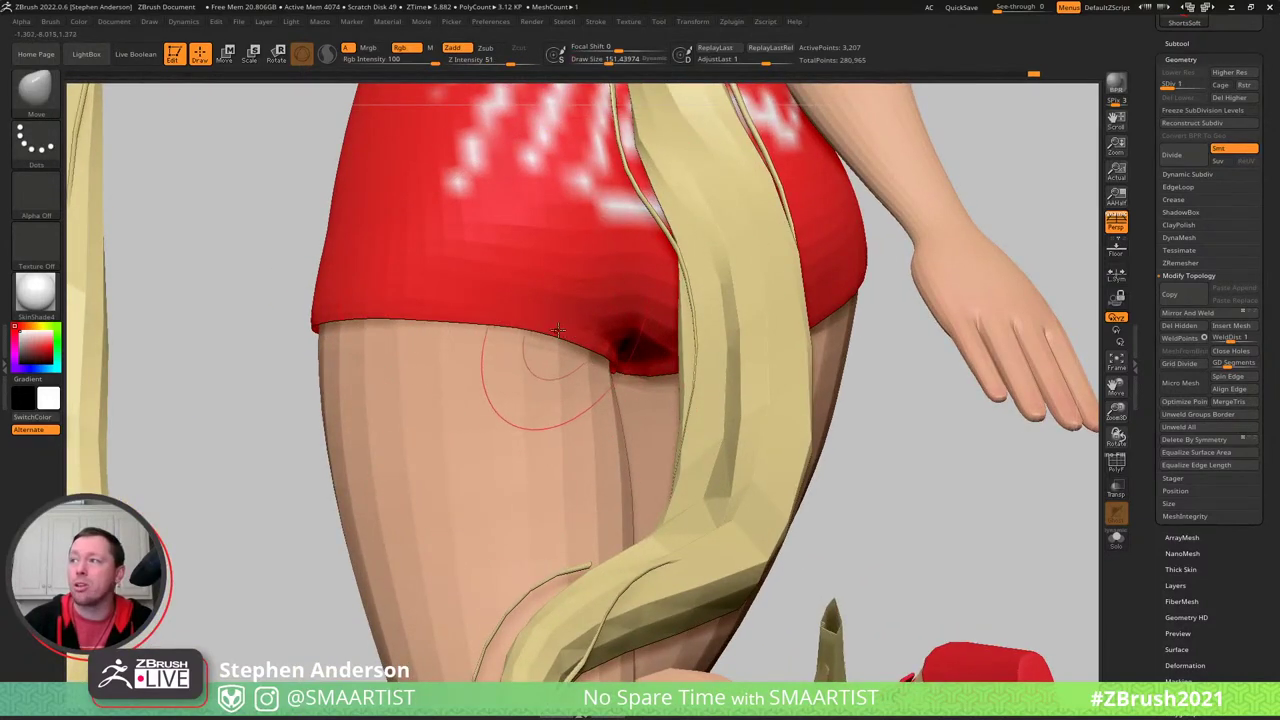
mouse_move(538, 330)
right_down()
mouse_move(711, 414)
mouse_move(768, 494)
right_up()
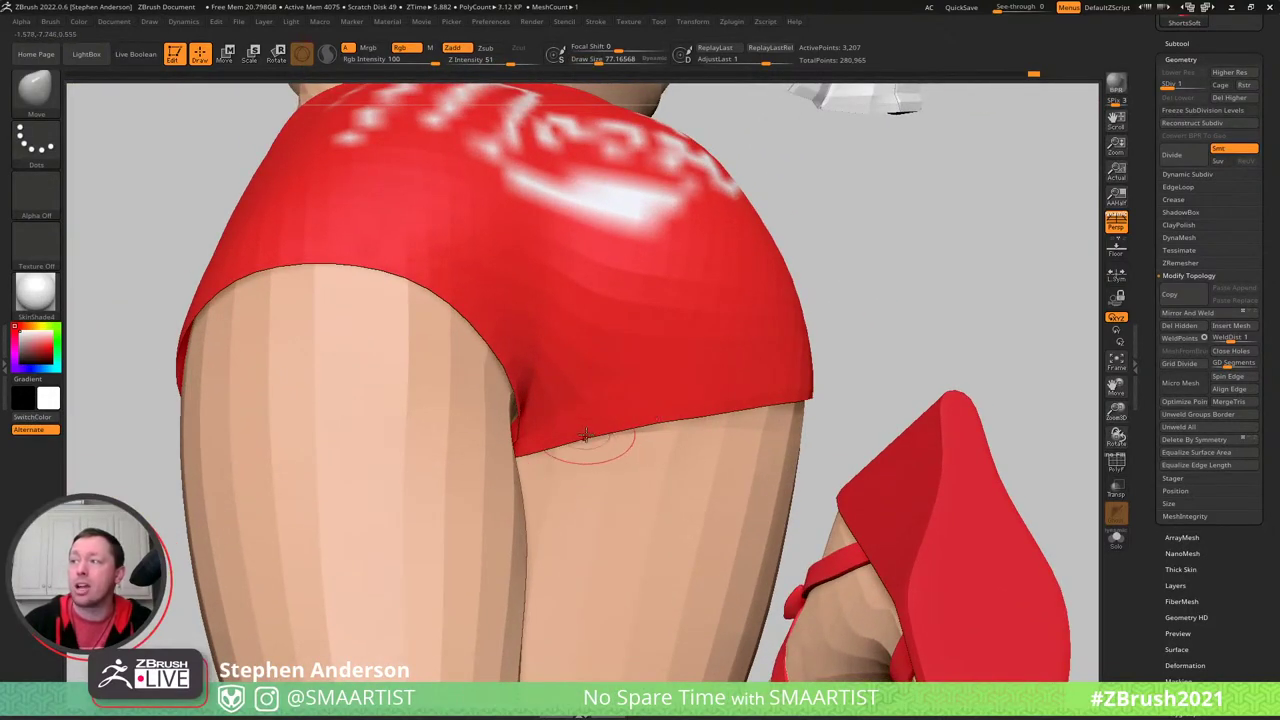
mouse_move(655, 400)
ctrl+right_down()
mouse_move(760, 480)
mouse_move(946, 543)
mouse_move(640, 377)
mouse_move(654, 340)
mouse_move(634, 414)
mouse_move(655, 341)
mouse_move(643, 300)
mouse_move(651, 337)
mouse_move(668, 330)
mouse_move(614, 409)
mouse_move(391, 314)
mouse_move(460, 420)
mouse_move(522, 432)
mouse_move(696, 333)
mouse_move(712, 360)
mouse_move(705, 385)
mouse_move(663, 438)
ctrl+right_up()
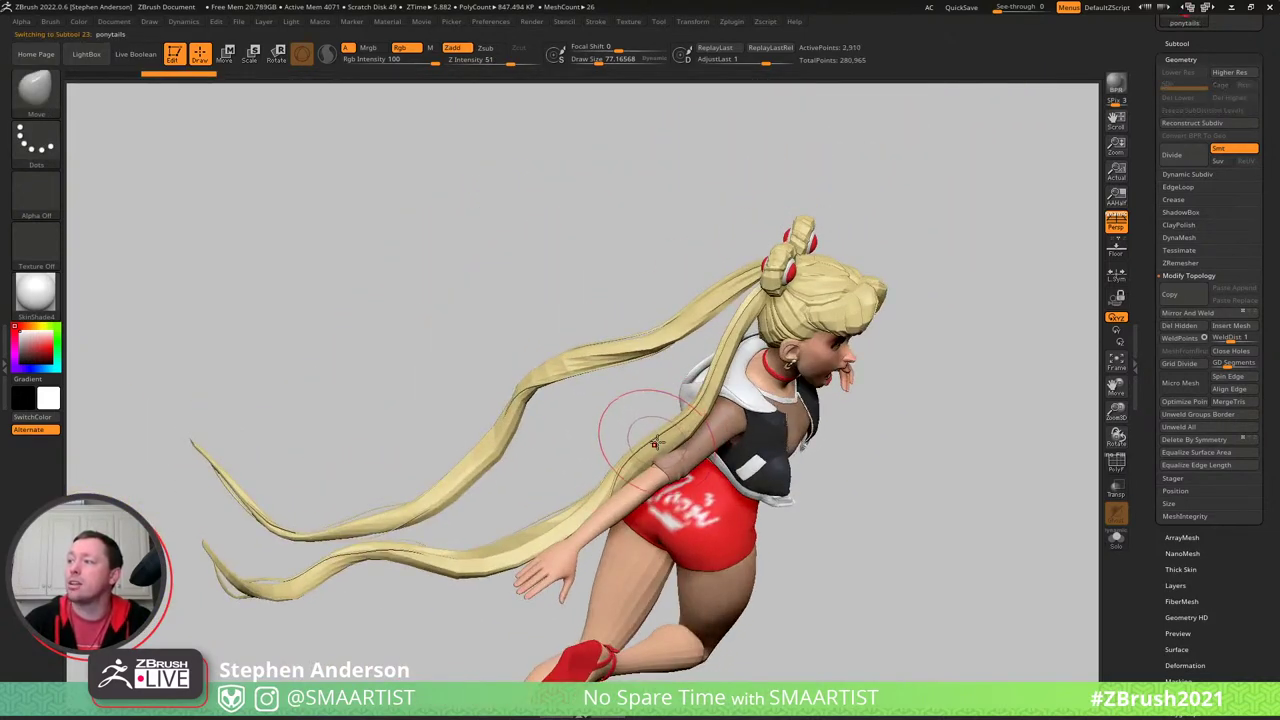
- Show the wireframe on the ponytails, set the Draw Size to about 250, and mask the far ponytail
key(shift+f)
drag(649, 453, 661, 453)
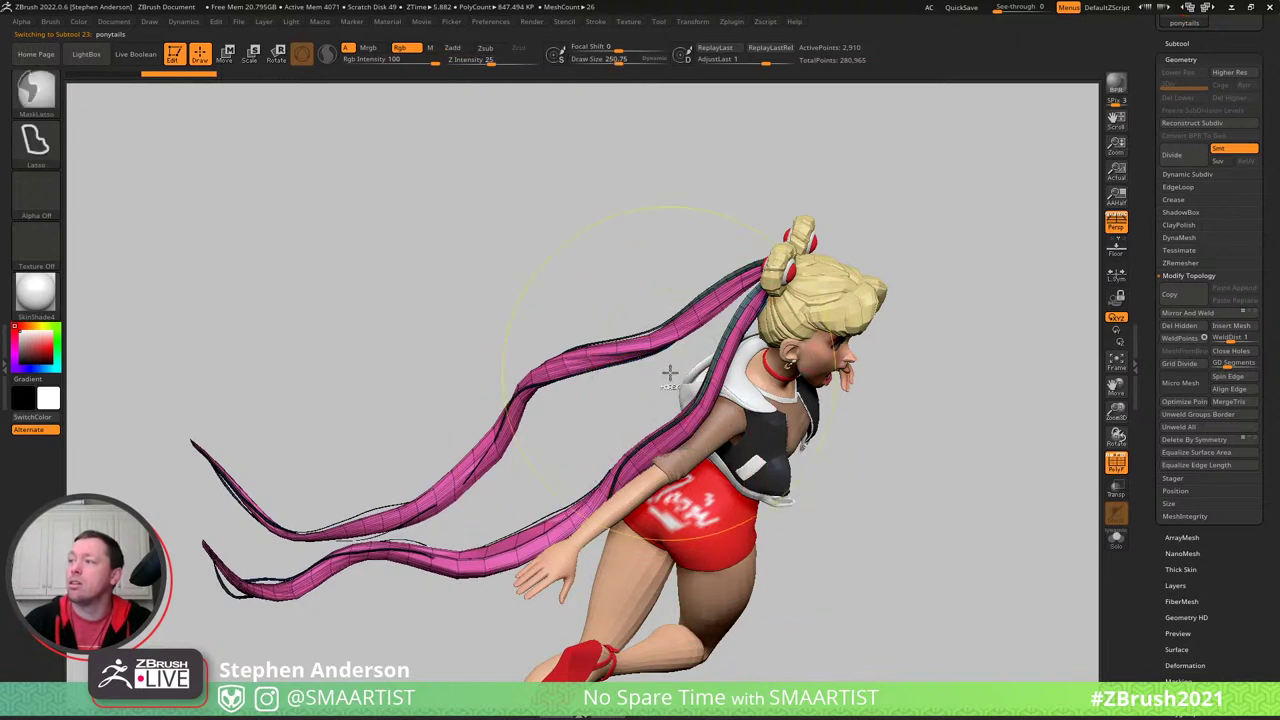
mouse_move(408, 534)
ctrl+mouse_down()
mouse_move(757, 129)
mouse_move(969, 143)
mouse_move(1020, 217)
mouse_move(1015, 345)
ctrl+mouse_up()
key(ctrl)
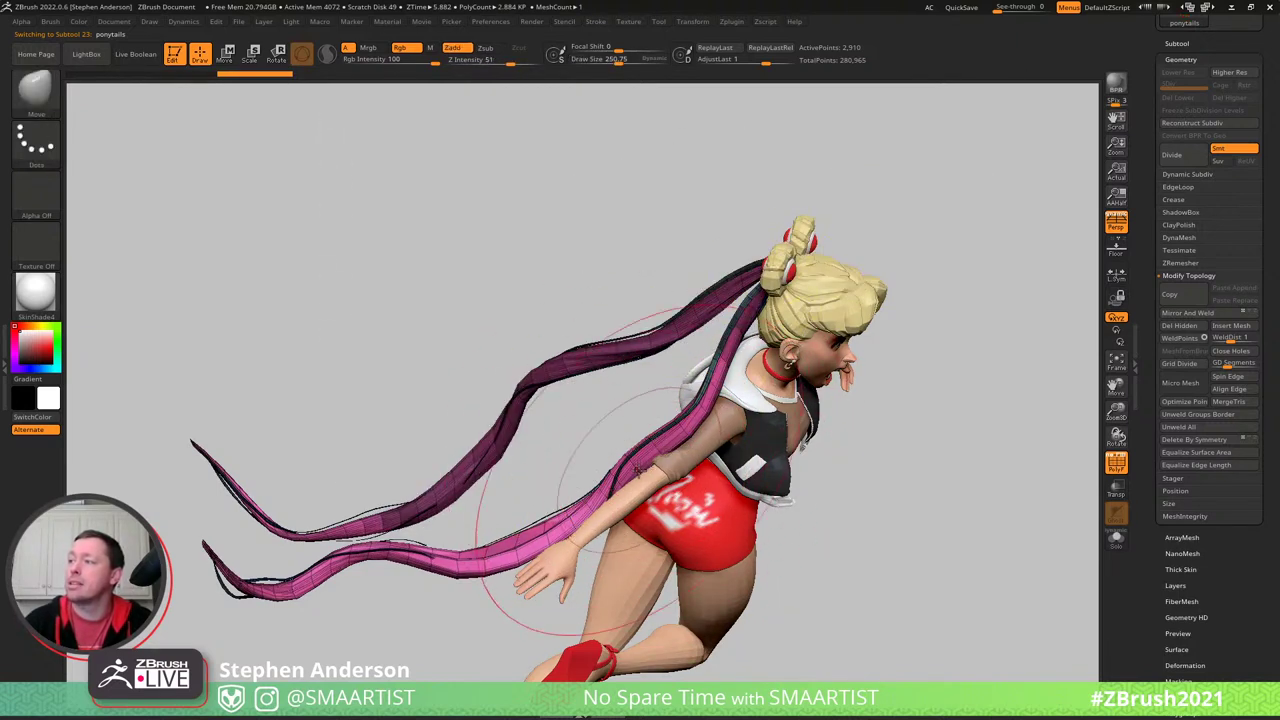
- Reposition the unmasked near ponytail around the arm and hip with the Move brush
mouse_move(588, 440)
mouse_down()
mouse_move(509, 375)
mouse_move(610, 437)
mouse_up()
right_drag(612, 438, 628, 431)
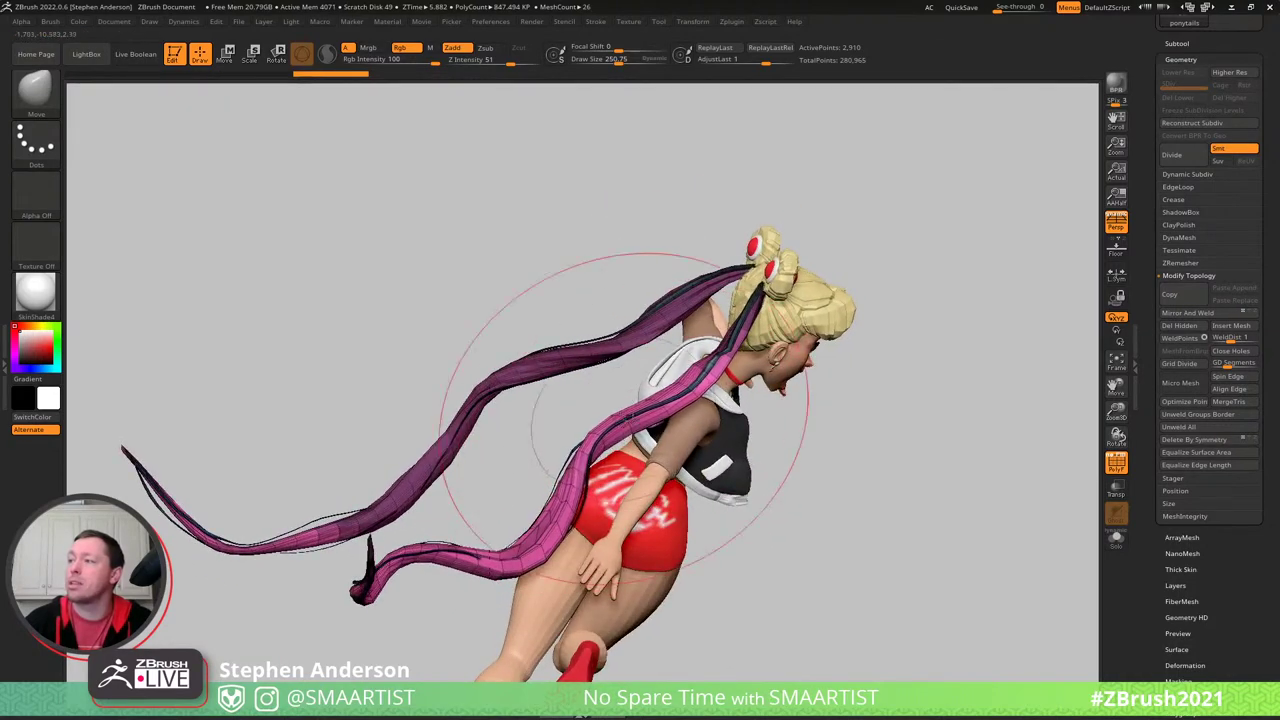
drag(643, 440, 626, 422)
right_drag(626, 428, 623, 434)
mouse_move(622, 432)
mouse_down()
mouse_move(576, 360)
mouse_move(603, 377)
mouse_up()
right_drag(603, 377, 491, 326)
- Select the Body2 subtool and adjust the lowered arm's forearm below the sleeve with Transpose
alt+click(494, 314)
key(shift+f)
key(shift+f)
key(w)
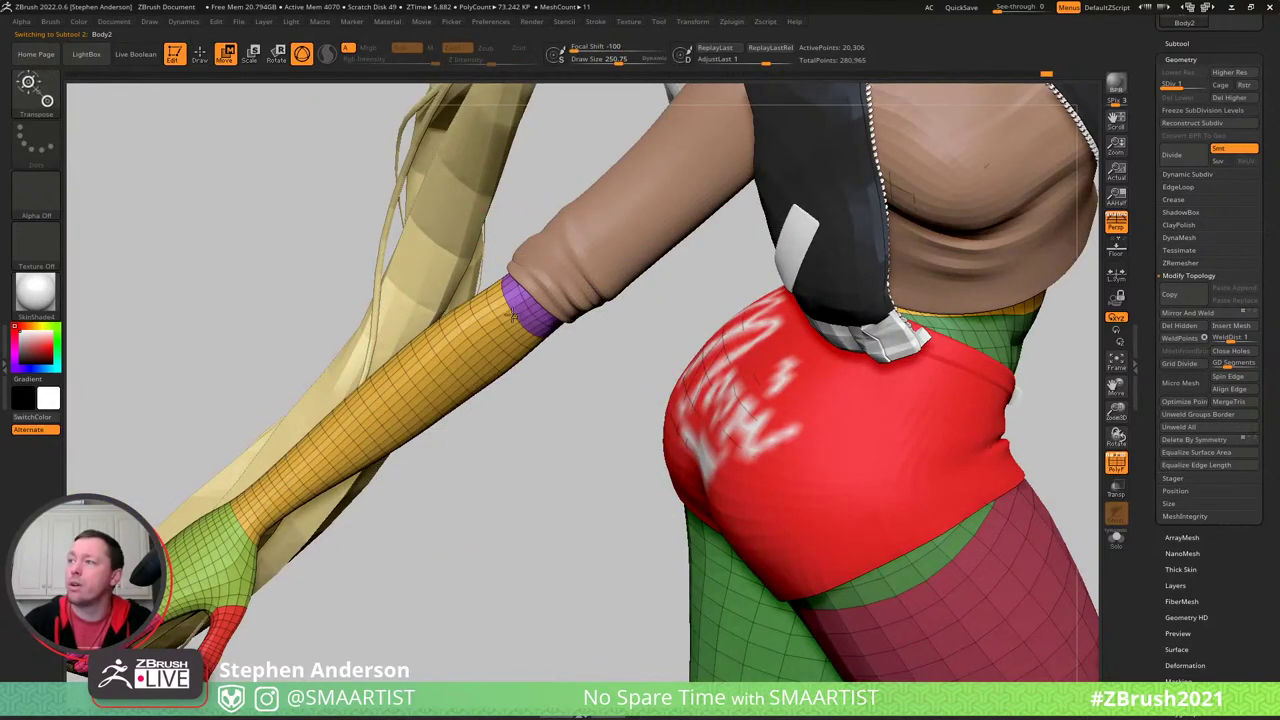
right_drag(514, 314, 590, 335)
mouse_move(578, 271)
mouse_down()
mouse_move(597, 242)
mouse_move(548, 234)
mouse_up()
key(q)
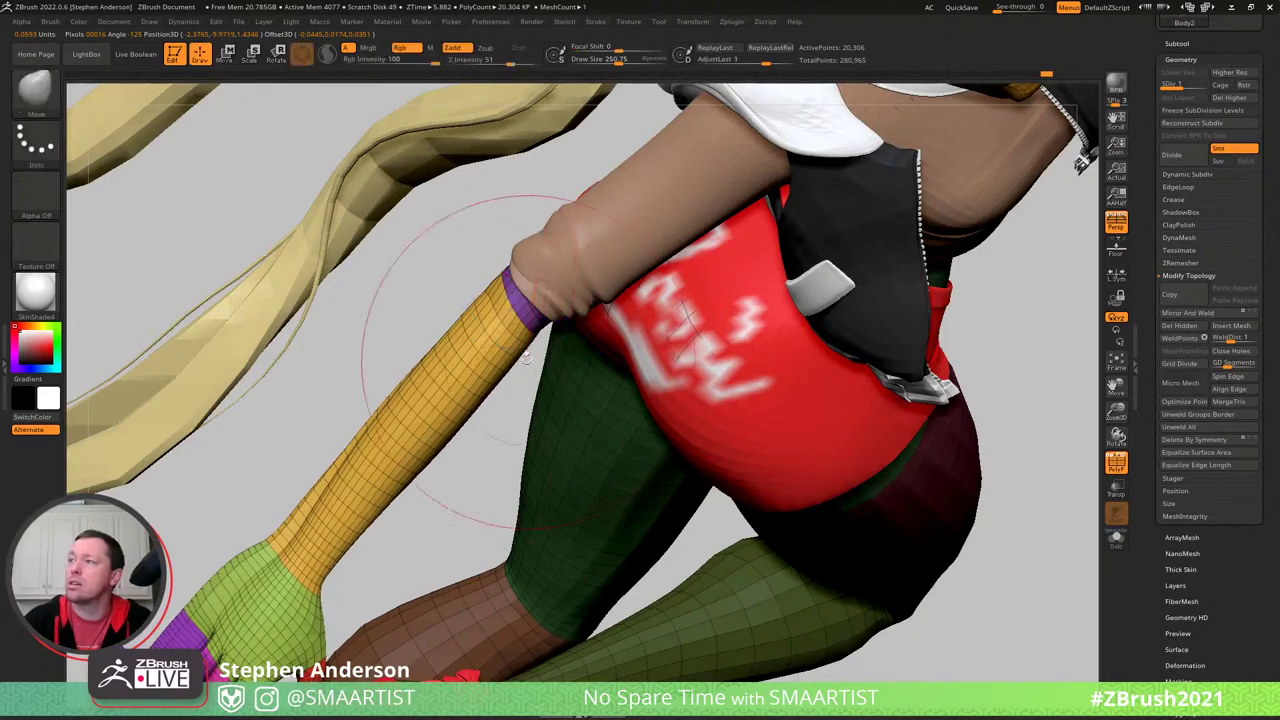
- Refine the forearm where it meets the sleeve cuff with the Move brush at a Draw Size of about 81
mouse_move(446, 363)
right_down()
mouse_move(520, 355)
mouse_move(560, 330)
mouse_move(536, 342)
right_up()
key(s)
drag(537, 342, 517, 342)
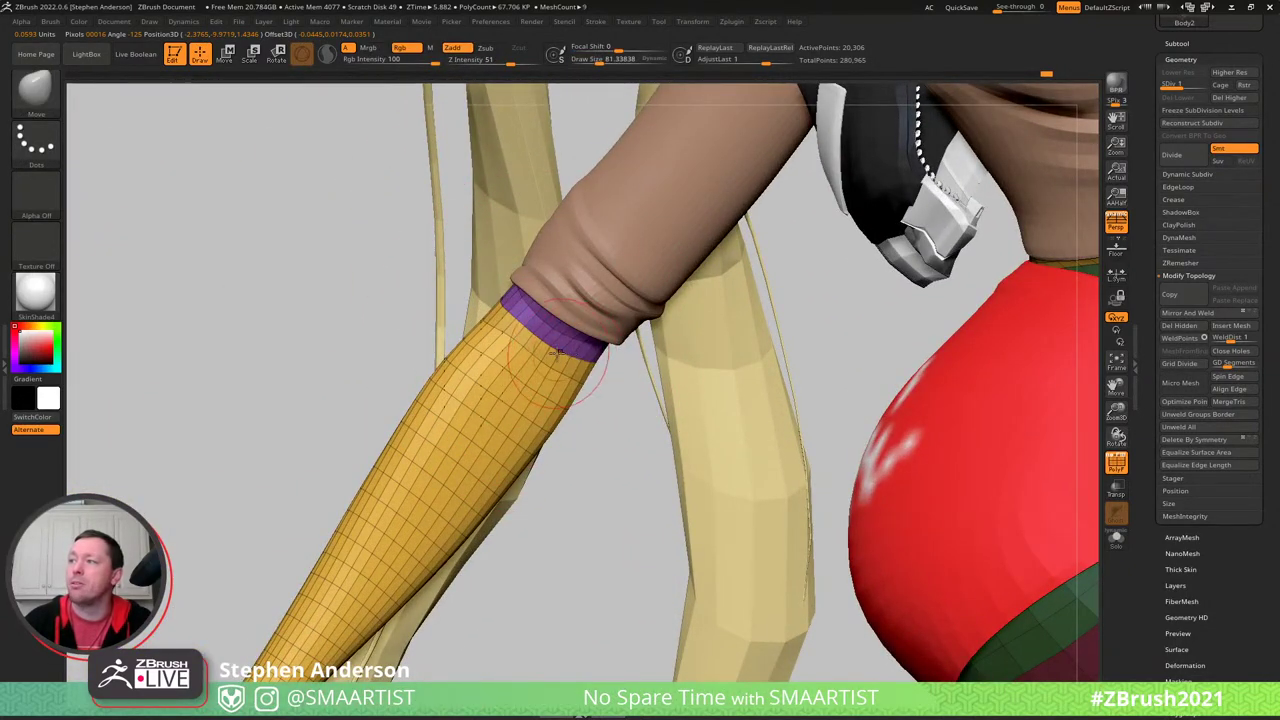
mouse_move(571, 357)
ctrl+right_down()
mouse_move(529, 317)
mouse_move(523, 326)
mouse_move(508, 282)
mouse_move(610, 305)
mouse_move(511, 311)
mouse_move(506, 378)
mouse_move(466, 369)
mouse_move(503, 380)
mouse_move(500, 358)
ctrl+right_up()
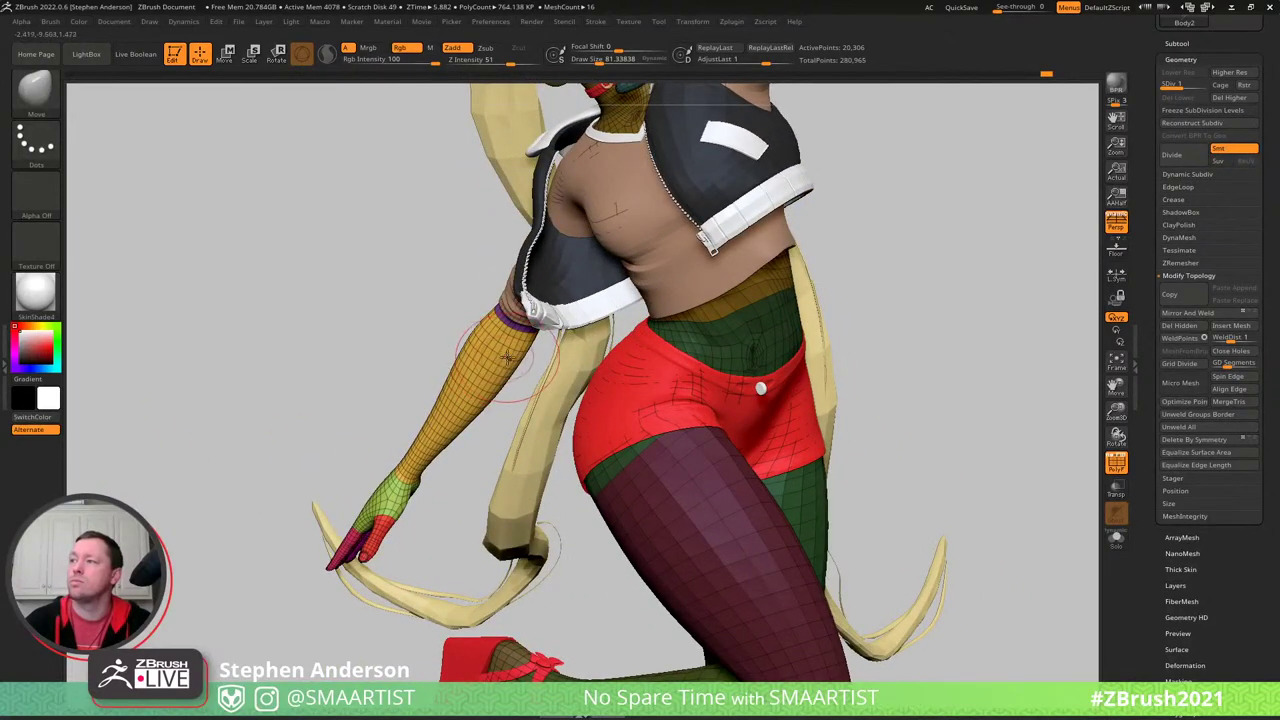
- Try to reposition the forearm at the elbow with the gizmo
key(w)
mouse_move(545, 253)
mouse_down()
mouse_move(567, 250)
mouse_move(553, 253)
mouse_up()
key(ctrl+z)
right_drag(557, 256, 513, 270)
drag(486, 257, 476, 267)
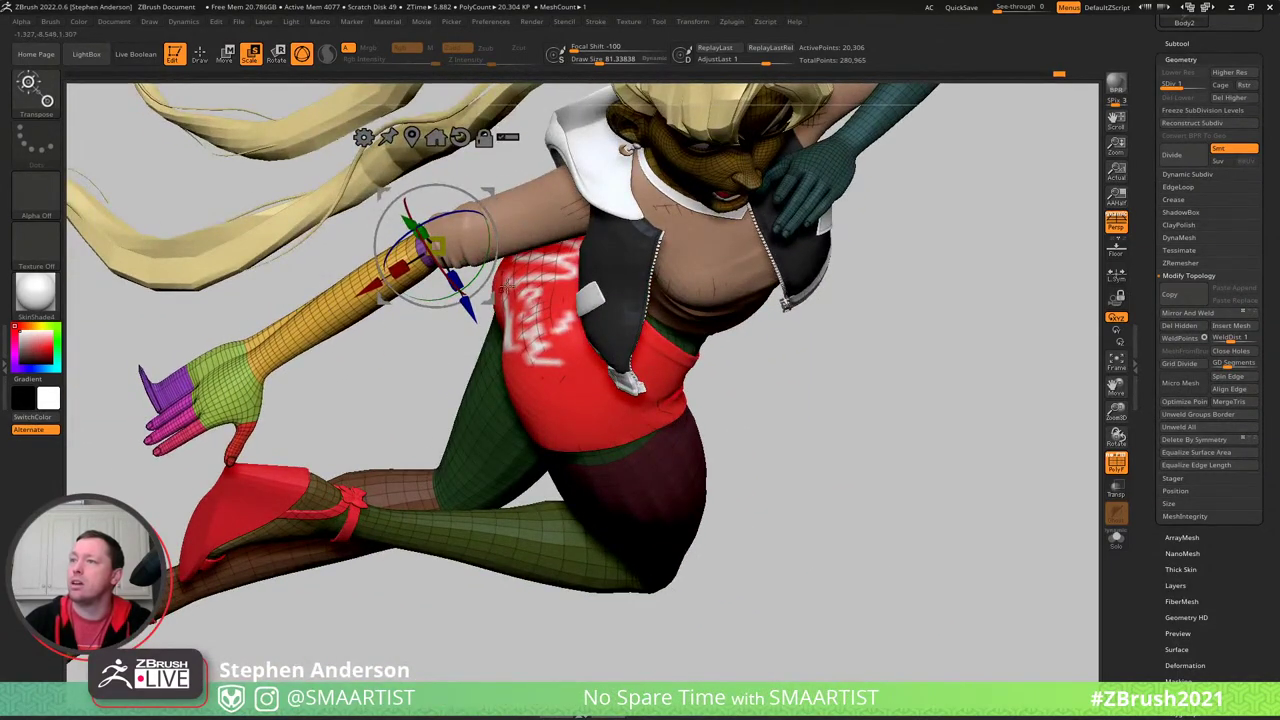
key(ctrl+z)
key(ctrl+z)
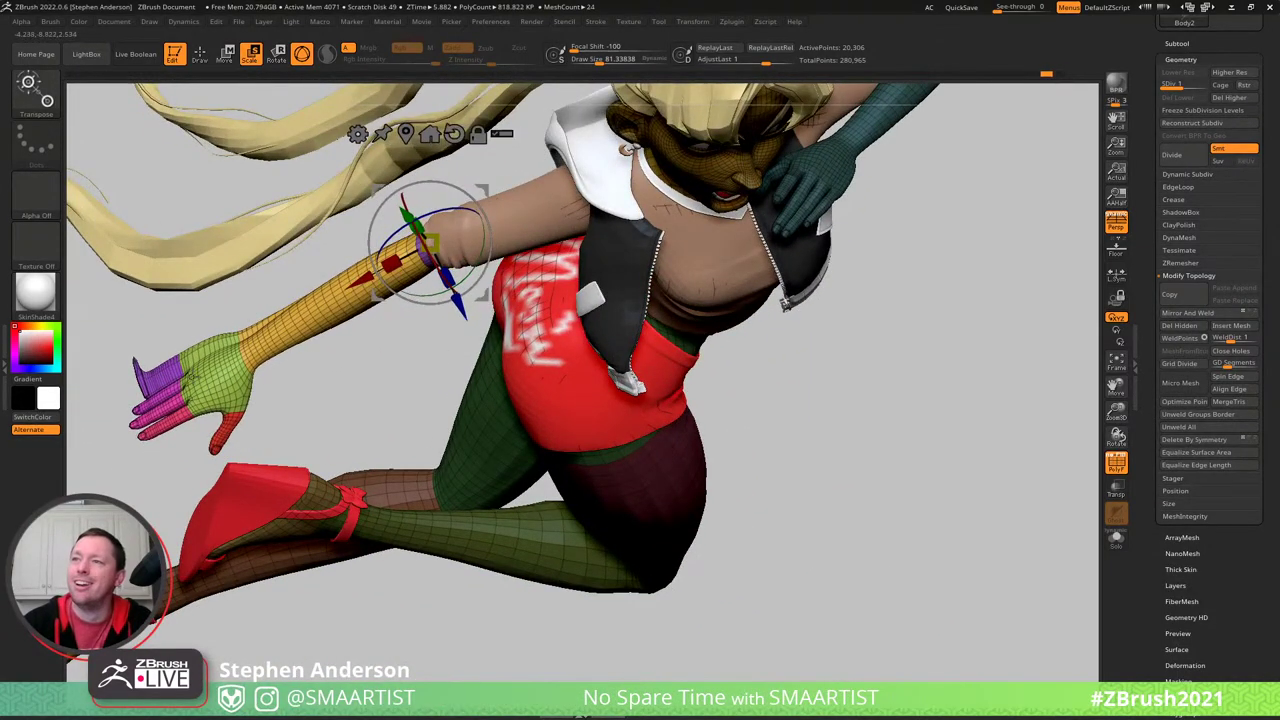
key(ctrl+z)
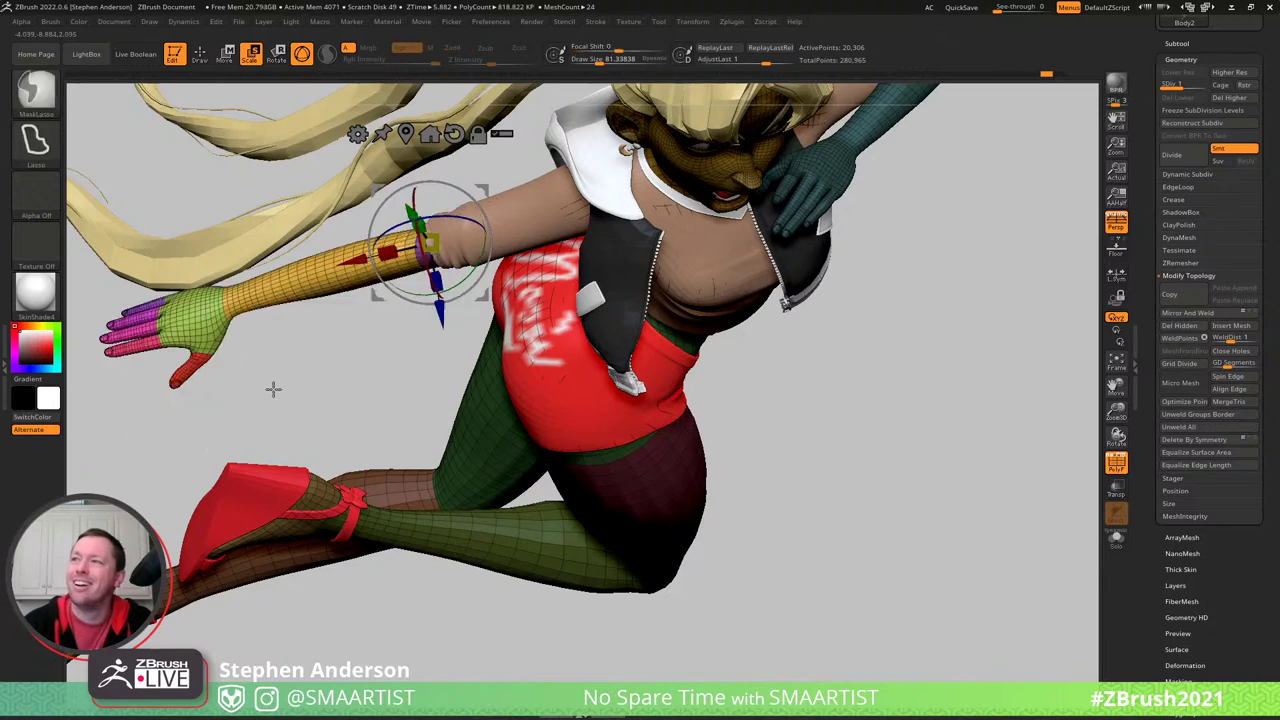
- Mask the body so that only the lowered arm's forearm and hand stay unmasked
alt+right_drag(316, 338, 516, 377)
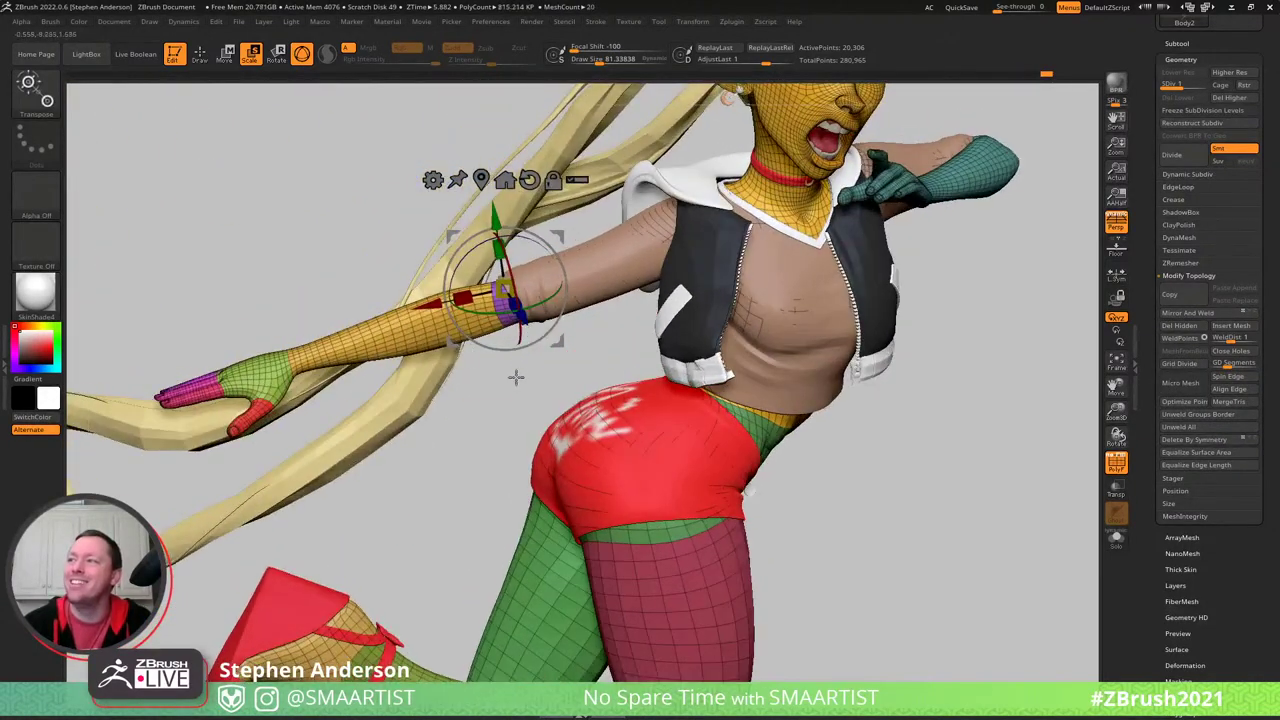
mouse_move(530, 410)
ctrl+mouse_down()
mouse_move(130, 420)
mouse_move(314, 166)
mouse_move(414, 147)
mouse_move(460, 371)
ctrl+mouse_up()
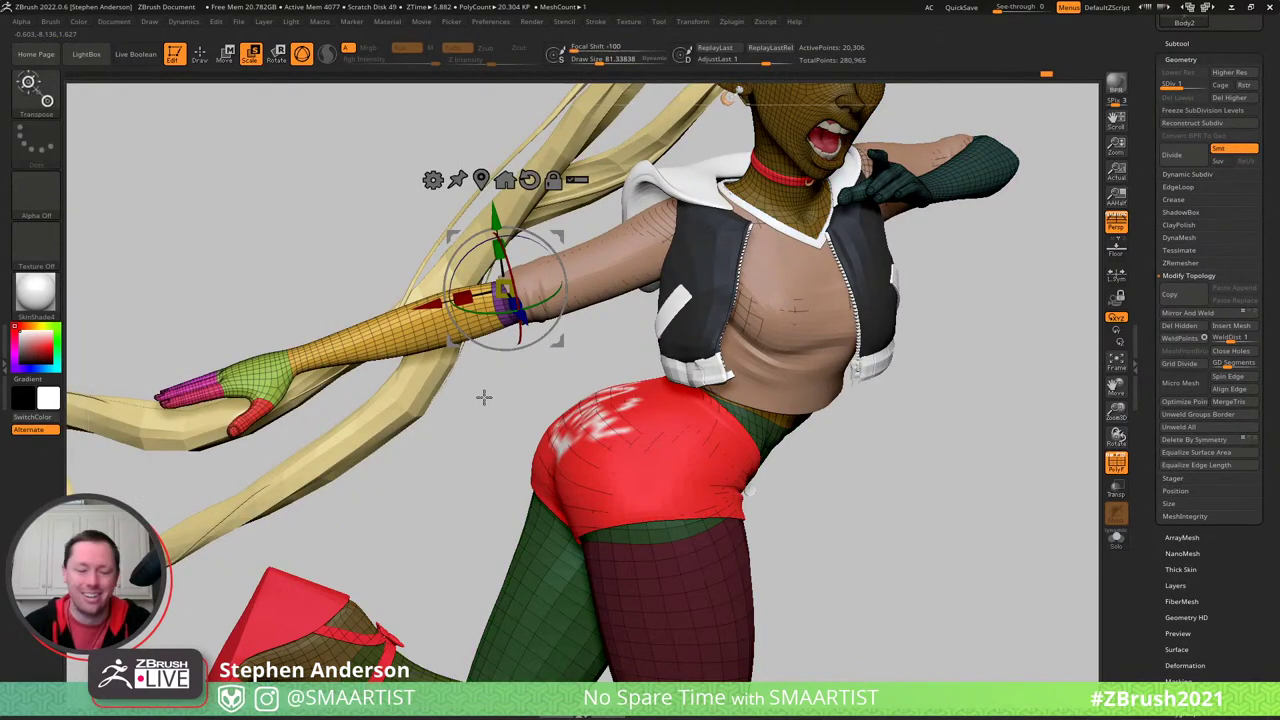
key(q)
mouse_move(483, 397)
right_down()
mouse_move(462, 425)
mouse_move(474, 535)
right_up()
- Repose the unmasked forearm and hand at the elbow with the gizmo so they line up with the sleeve
key(w)
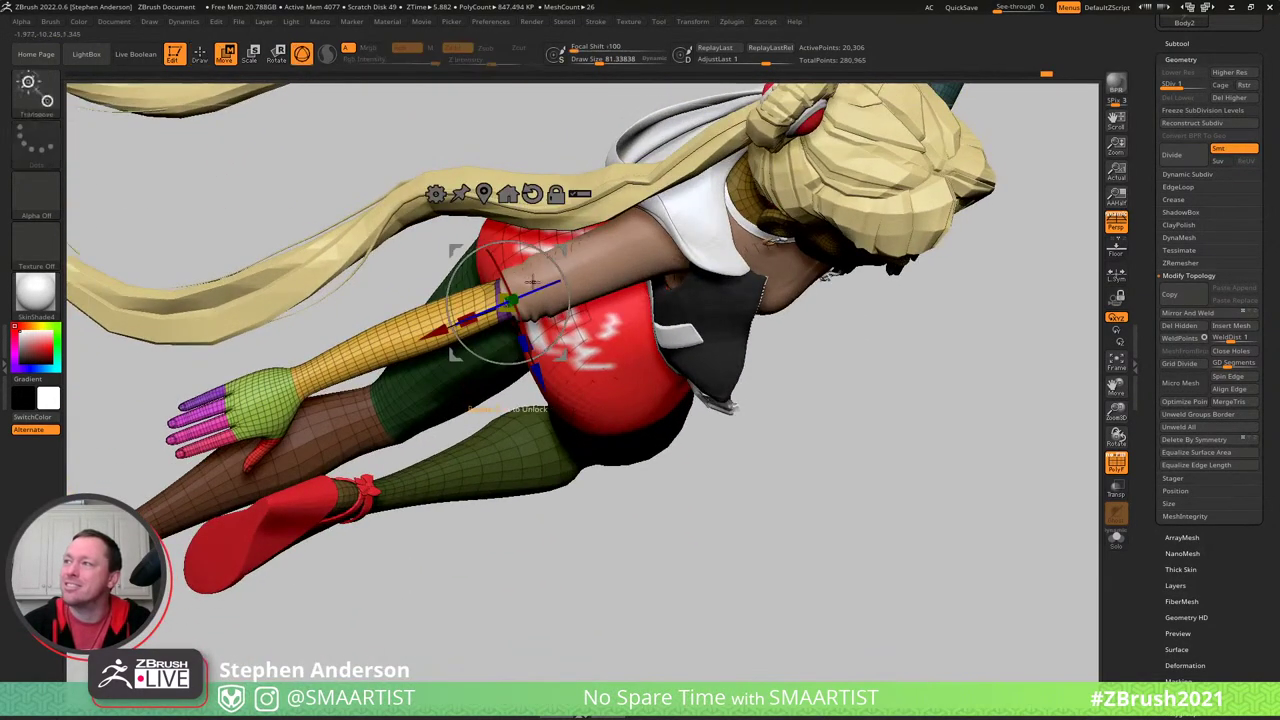
right_drag(500, 250, 529, 271)
drag(540, 244, 513, 277)
key(q)
right_drag(509, 293, 549, 272)
key(w)
drag(561, 250, 559, 243)
right_drag(559, 243, 498, 323)
right_drag(509, 400, 523, 226)
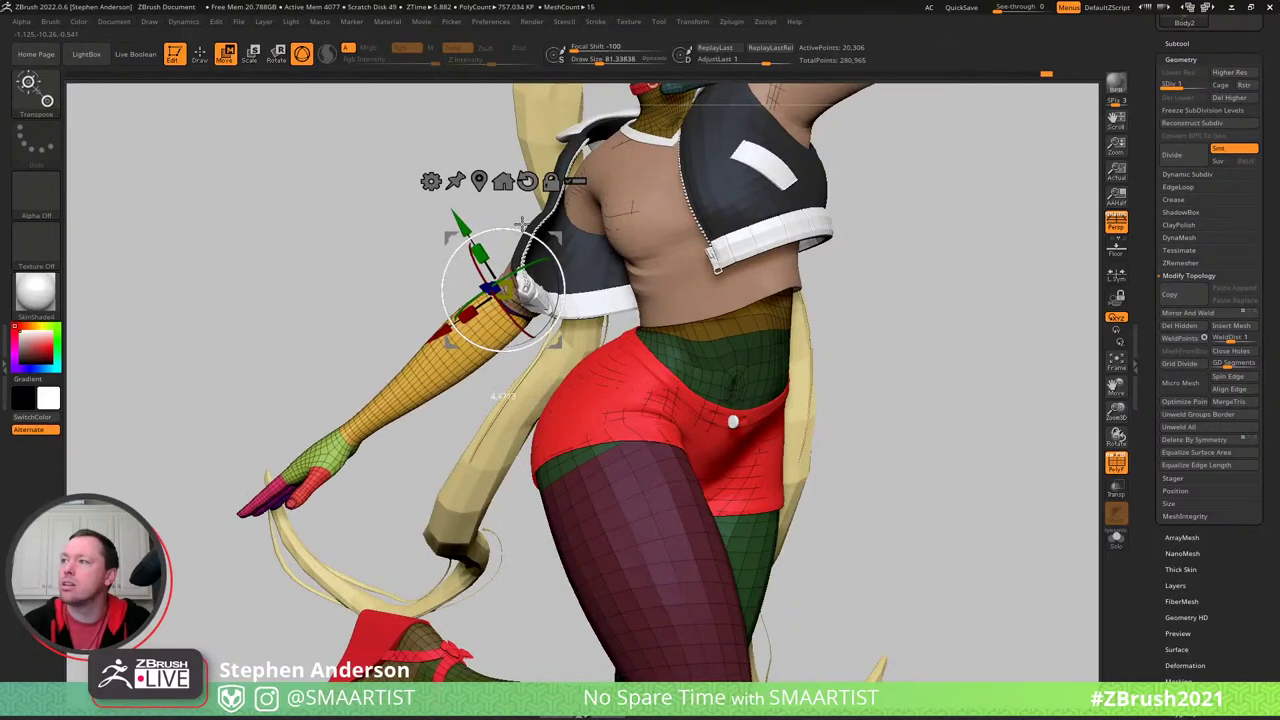
- Return to Draw mode, turn off the wireframe, and frame the reposed arm and shorts
key(q)
key(shift+f)
key(f)
mouse_move(600, 323)
ctrl+right_down()
mouse_move(826, 364)
mouse_move(766, 400)
mouse_move(645, 322)
mouse_move(654, 332)
ctrl+right_up()
mouse_move(422, 408)
right_down()
mouse_move(434, 426)
mouse_move(474, 429)
mouse_move(498, 408)
mouse_move(446, 382)
right_up()
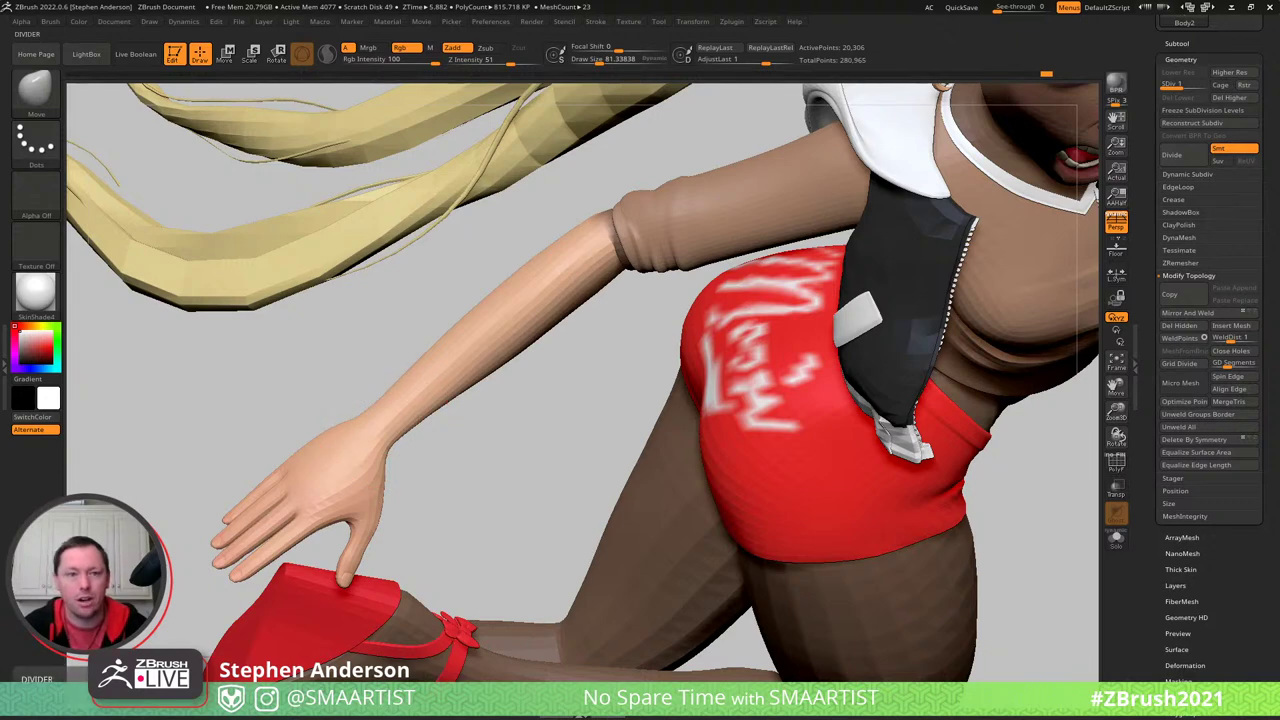
- Switch to ArtStation in the browser and open the store on the signed-in artist's profile
drag(460, 0, 434, 5)
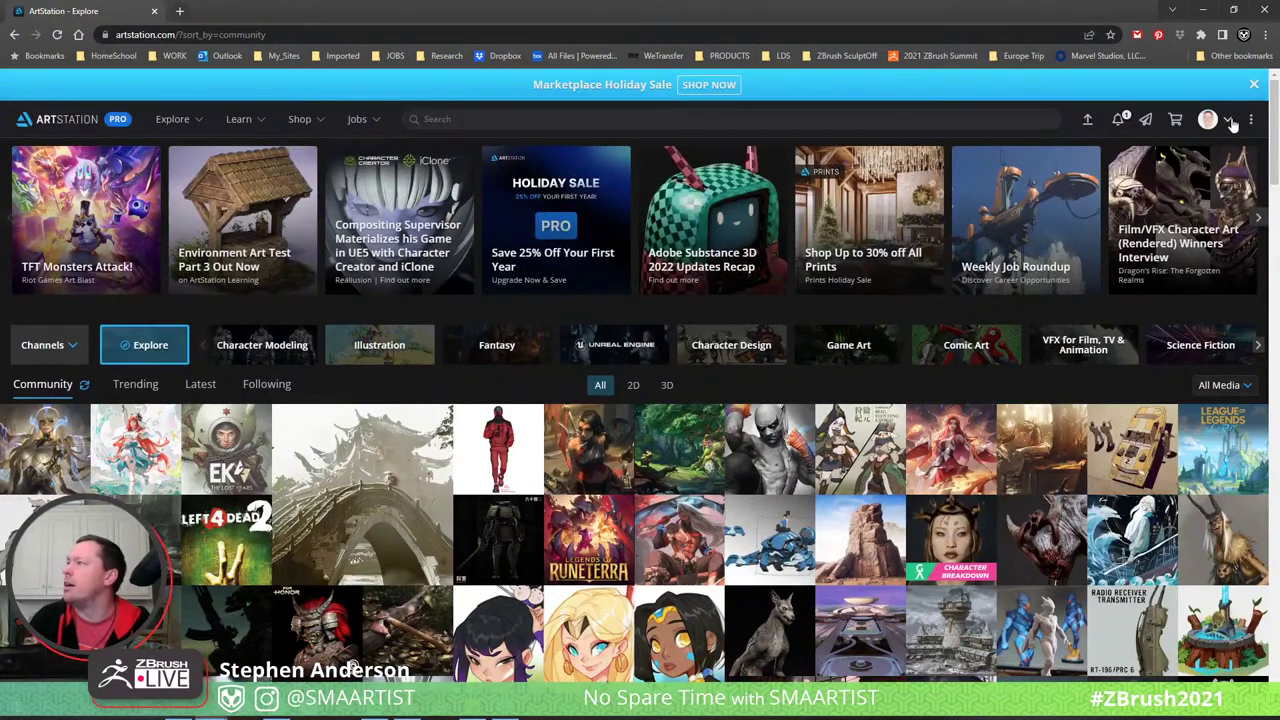
click(1226, 119)
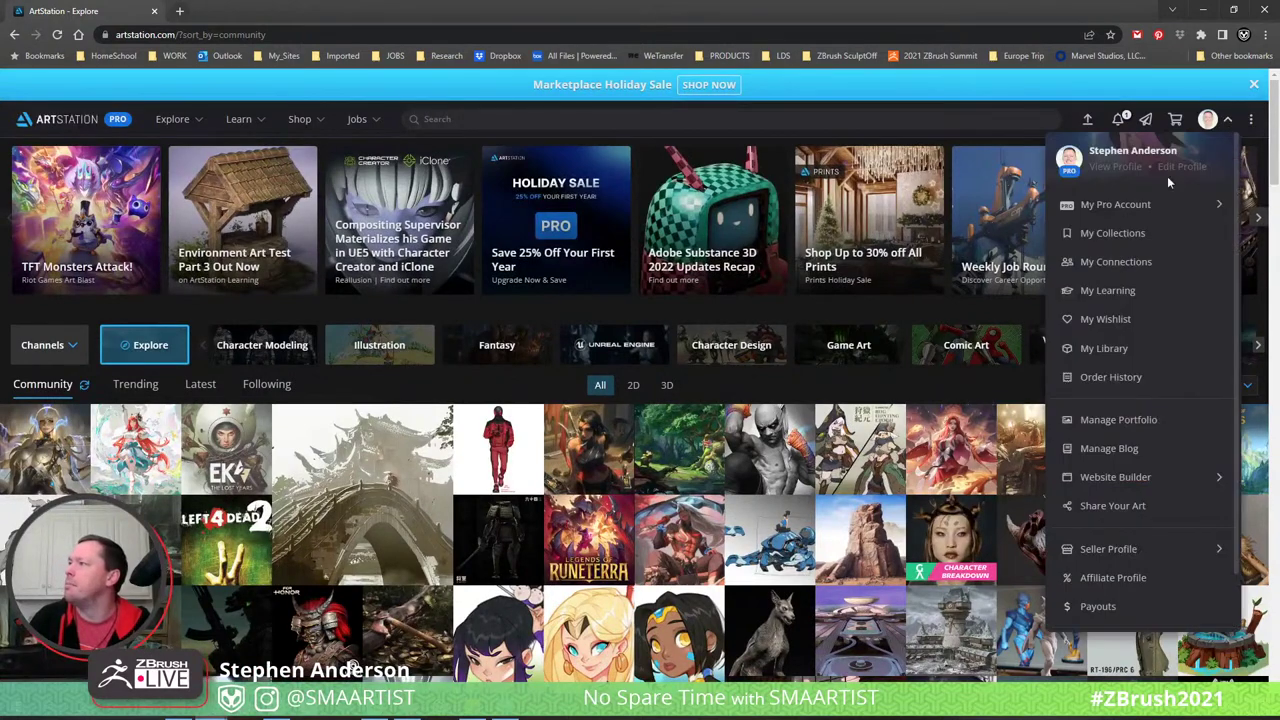
click(1116, 169)
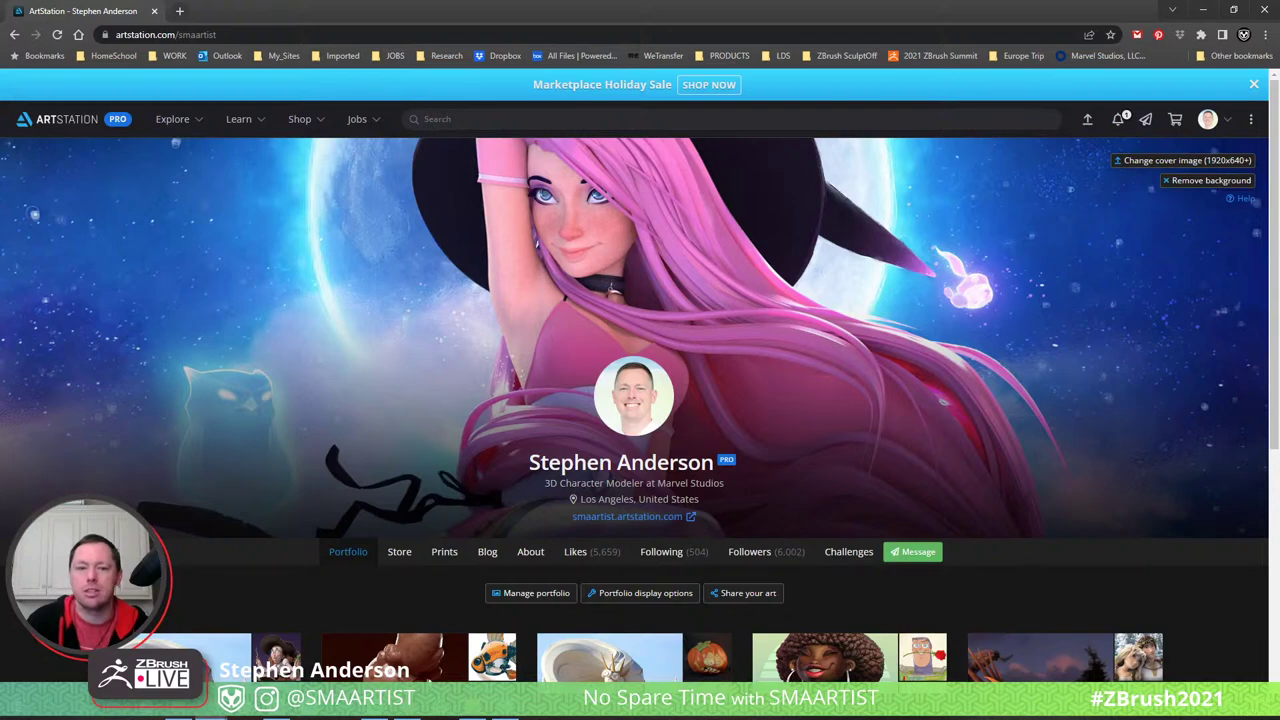
click(400, 553)
- Look through the store's ZBrush brushes and tutorial products, including the hair brushes
scroll(176, 486, down, 3)
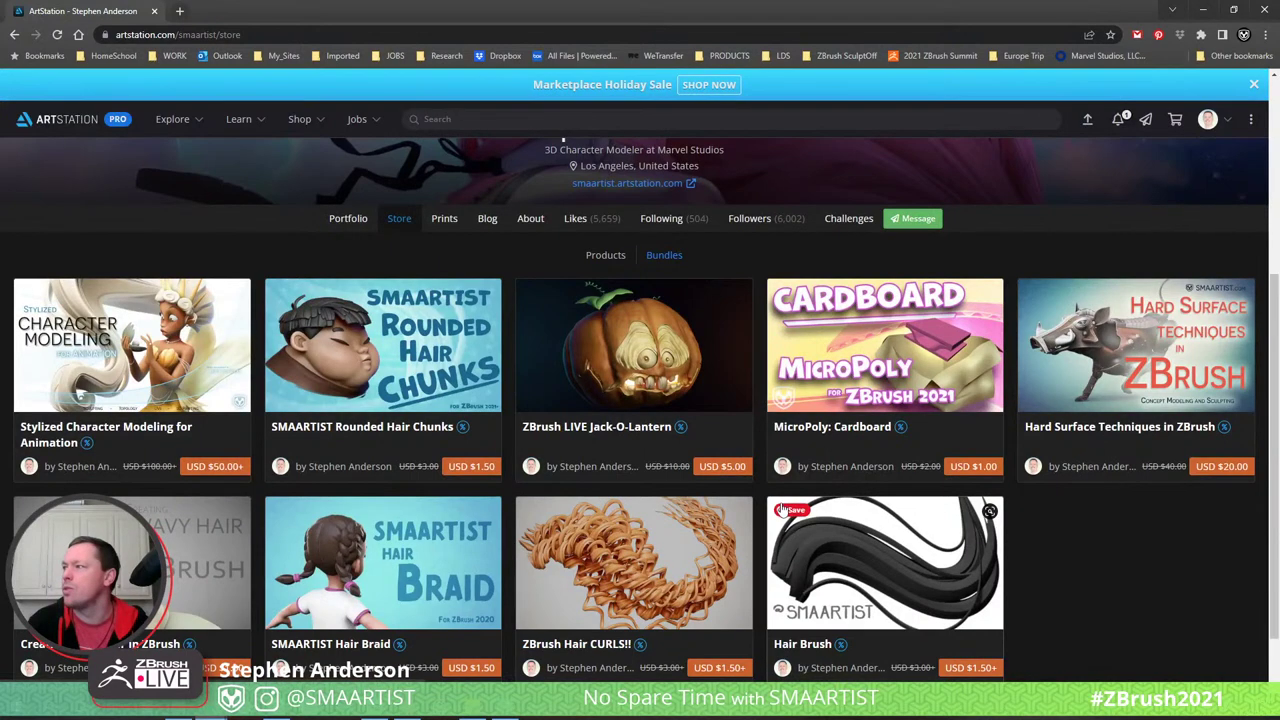
mouse_move(783, 510)
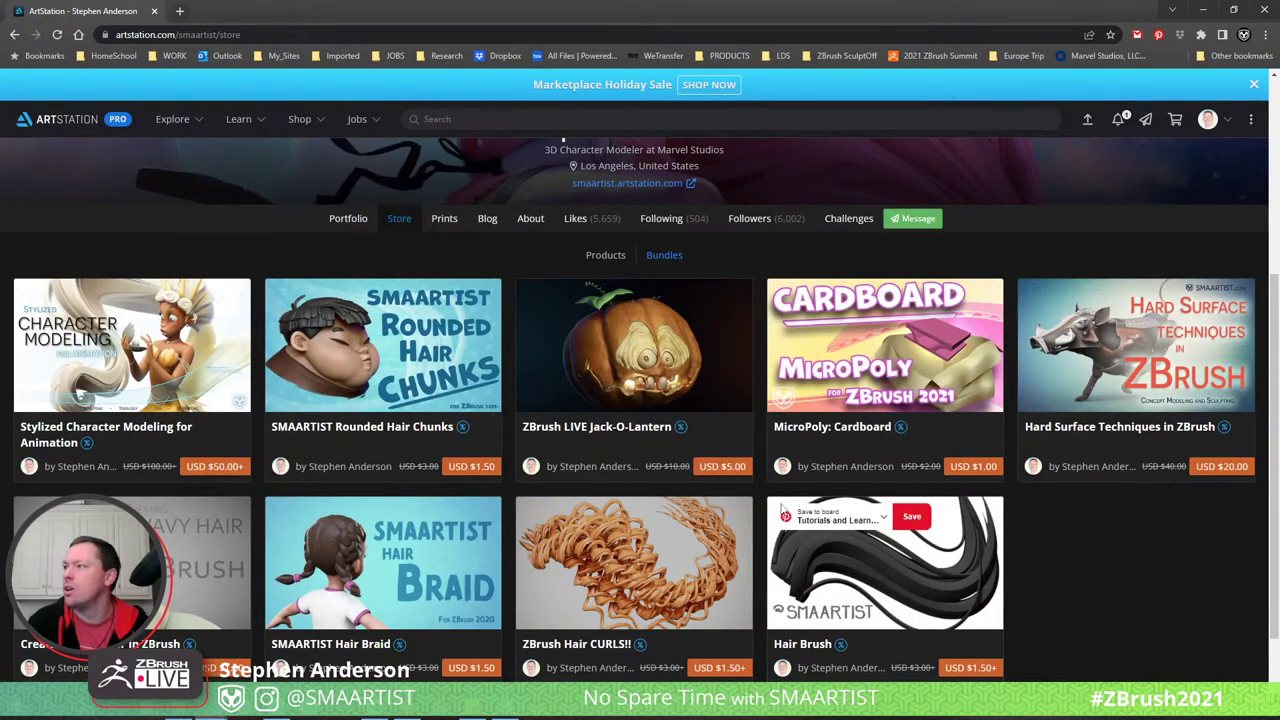
scroll(847, 487, down, 1)
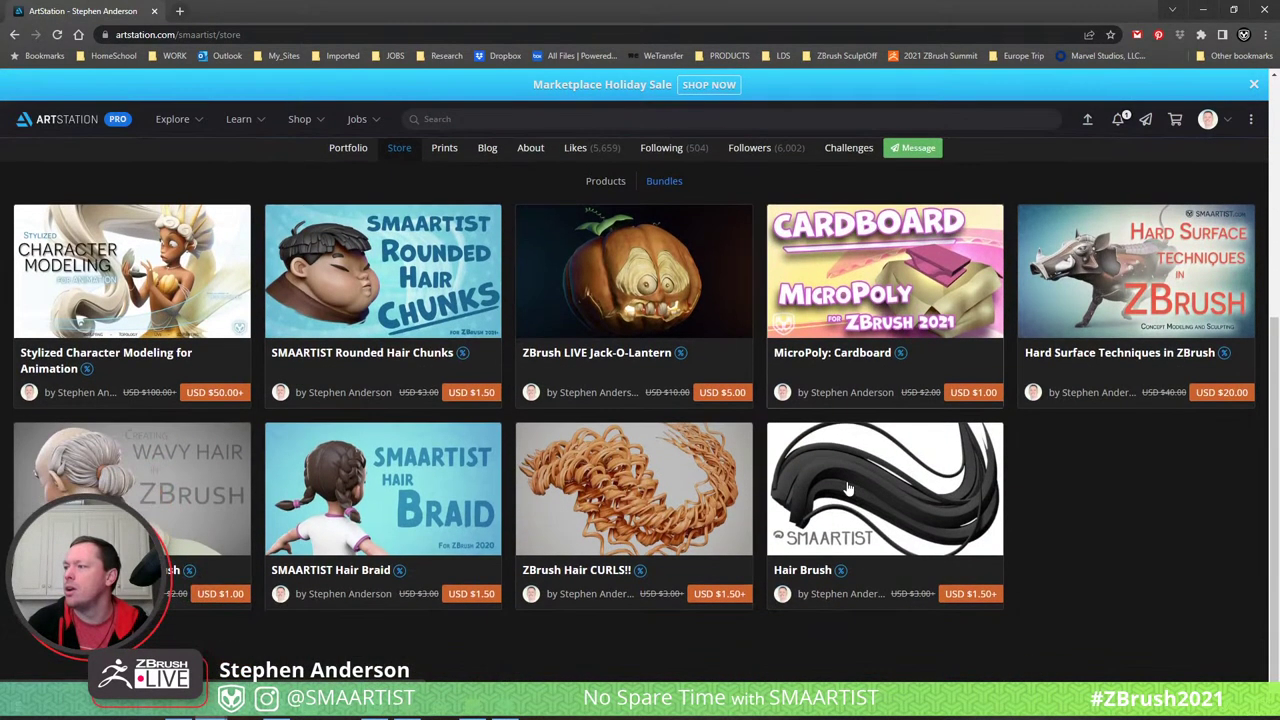
scroll(847, 487, up, 3)
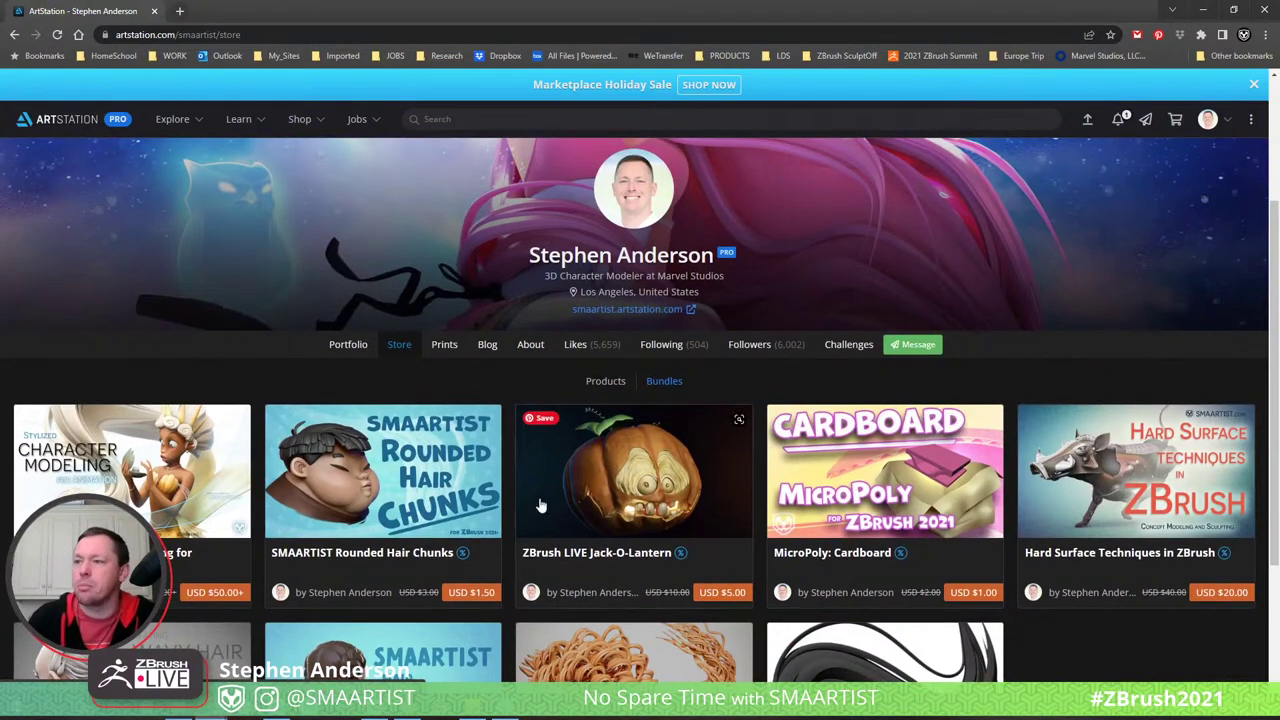
scroll(604, 478, down, 1)
scroll(606, 480, up, 3)
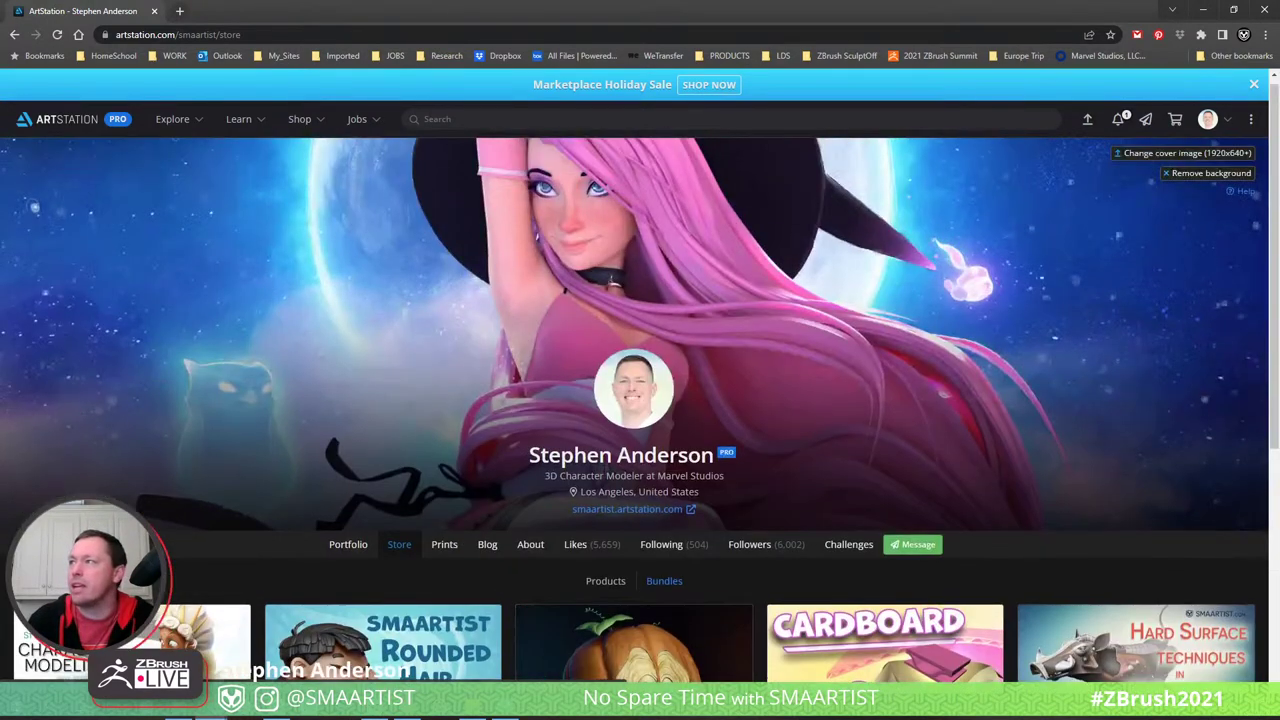
- Open YouTube in a new browser tab and show the uploaded videos on the signed-in SMAARTIST channel
click(181, 12)
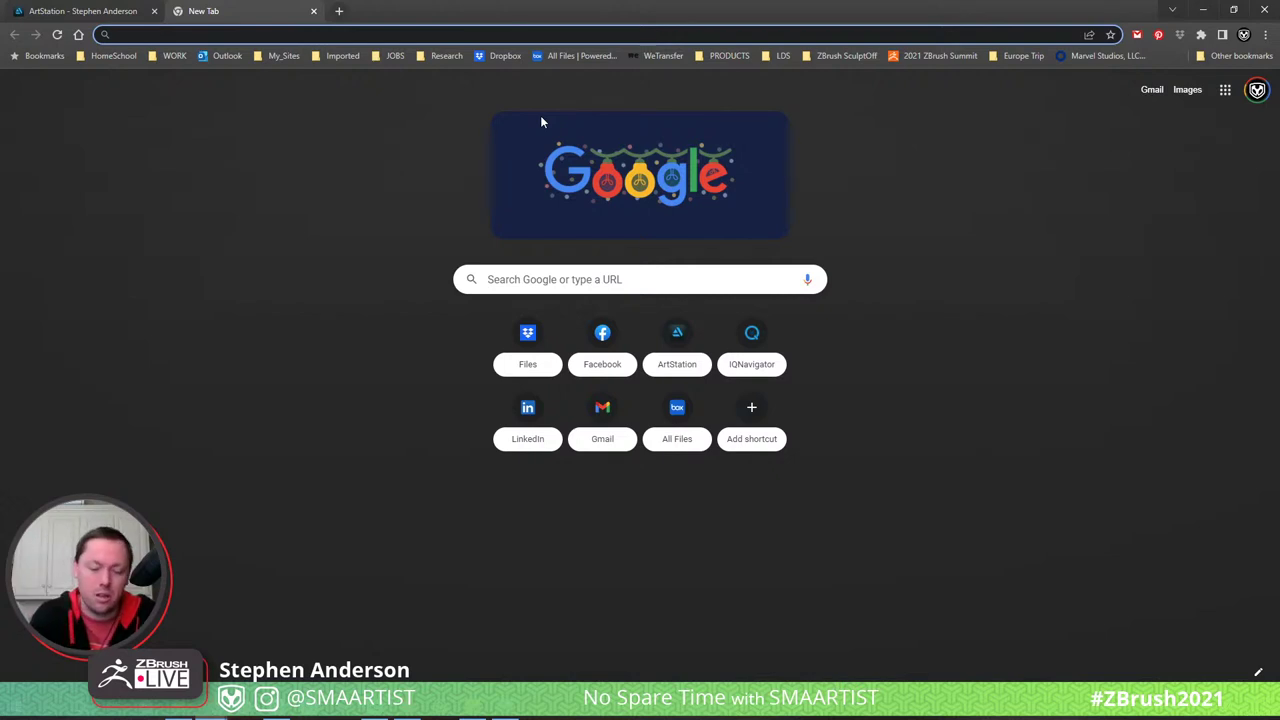
text(you)
key(Return)
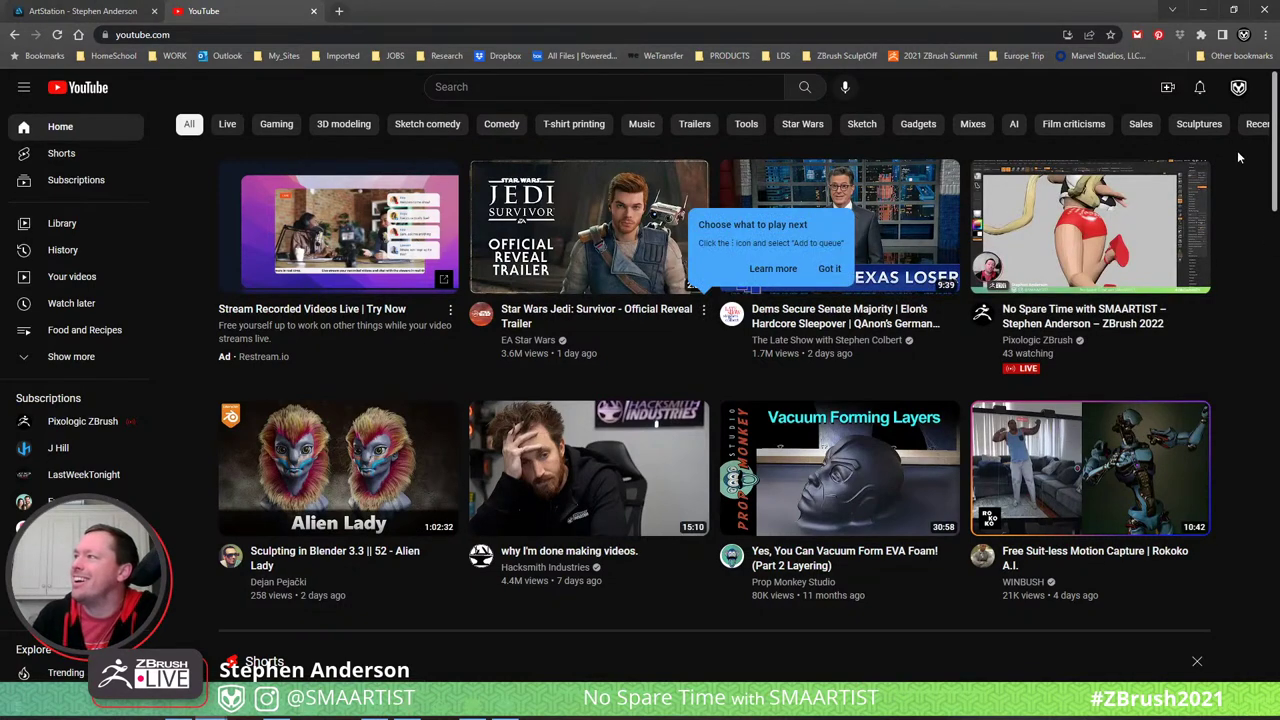
click(1238, 90)
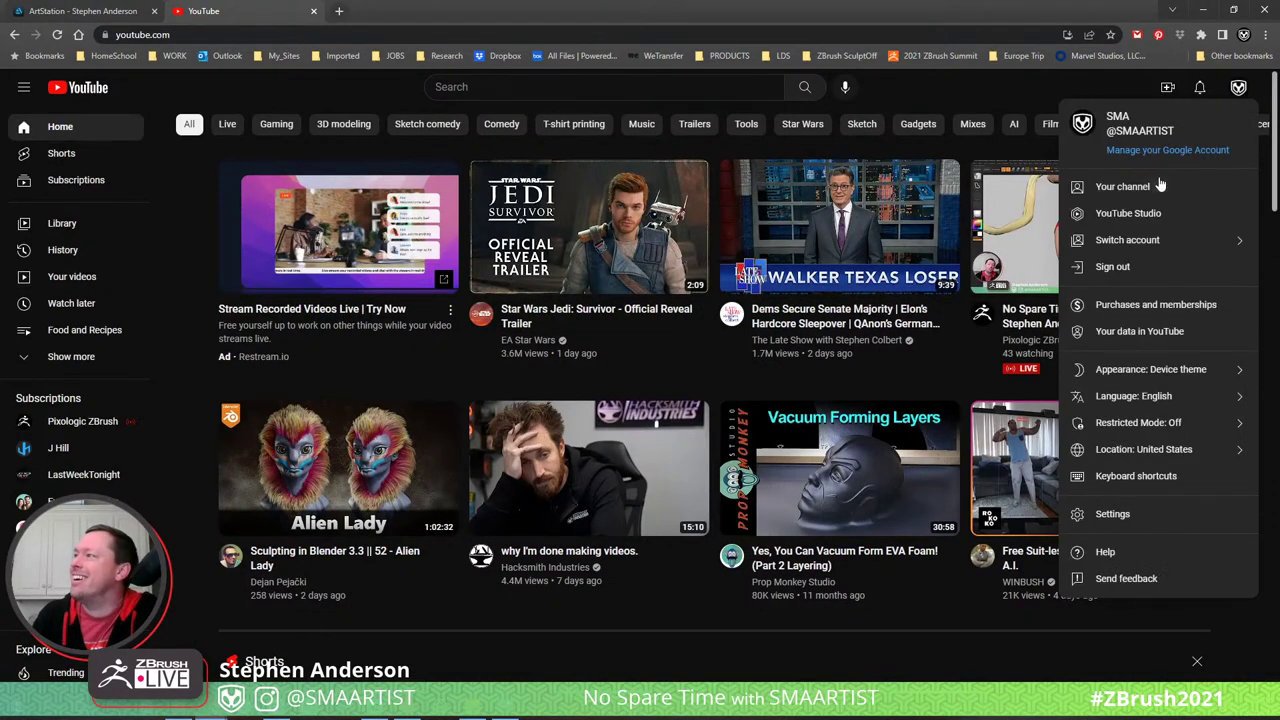
click(1156, 187)
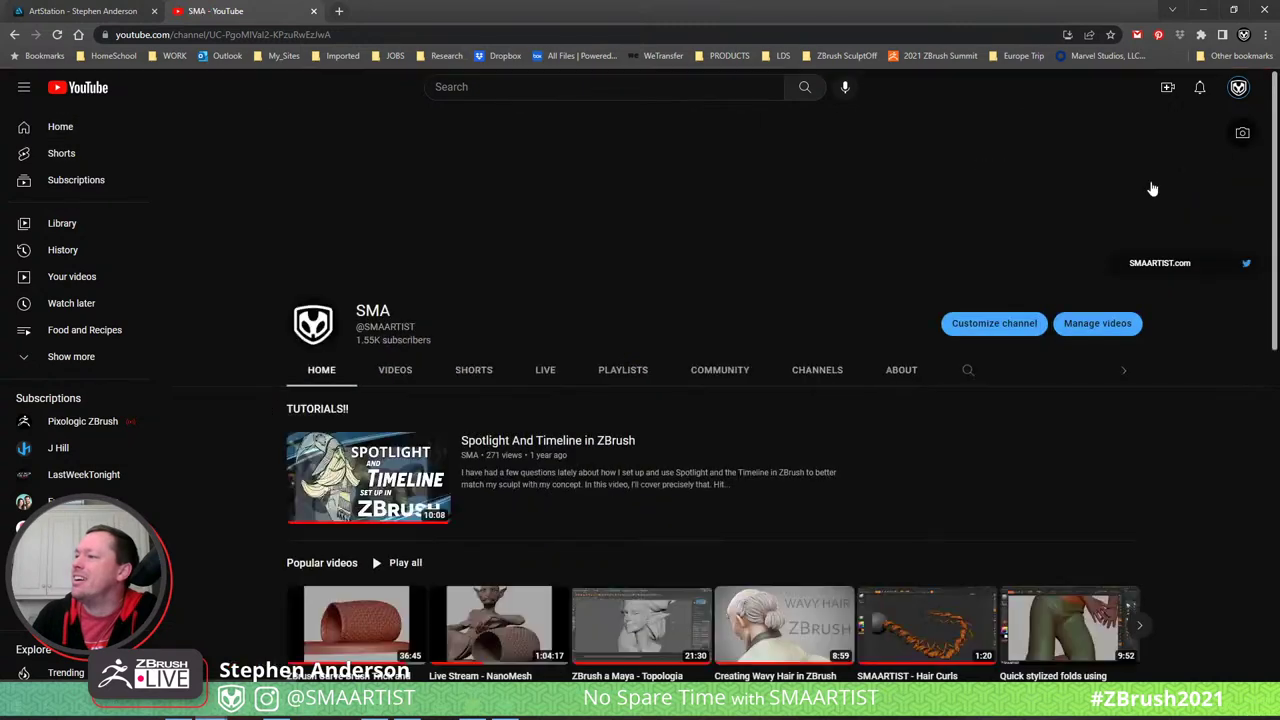
click(398, 372)
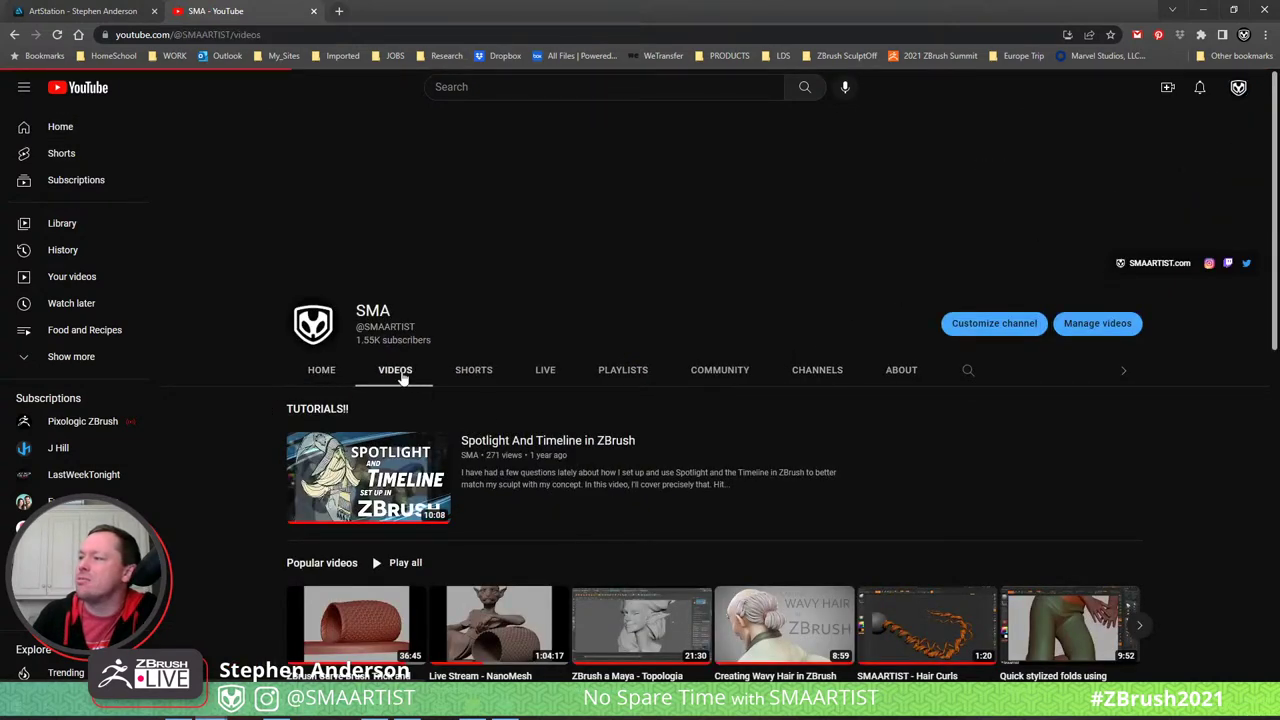
- Find the Creating UVs in ZBrush (Timelapse) video among the channel's uploads and open it
scroll(866, 331, down, 2)
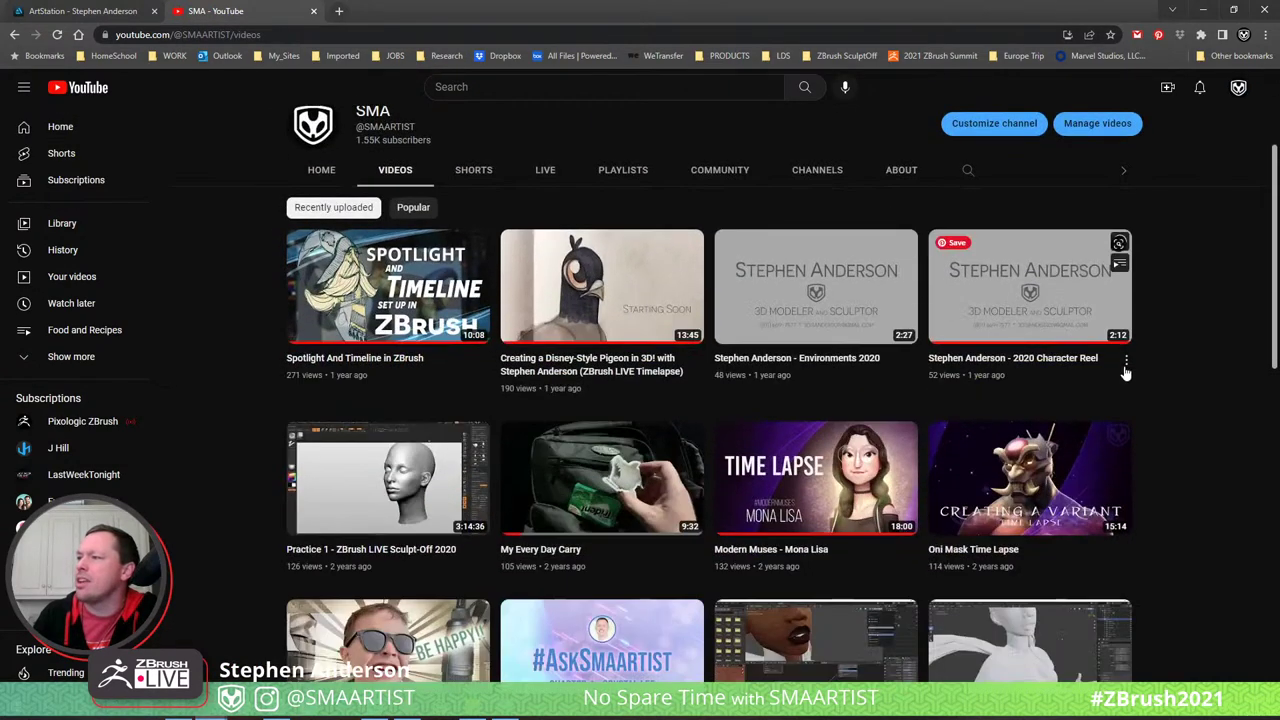
scroll(1141, 352, down, 3)
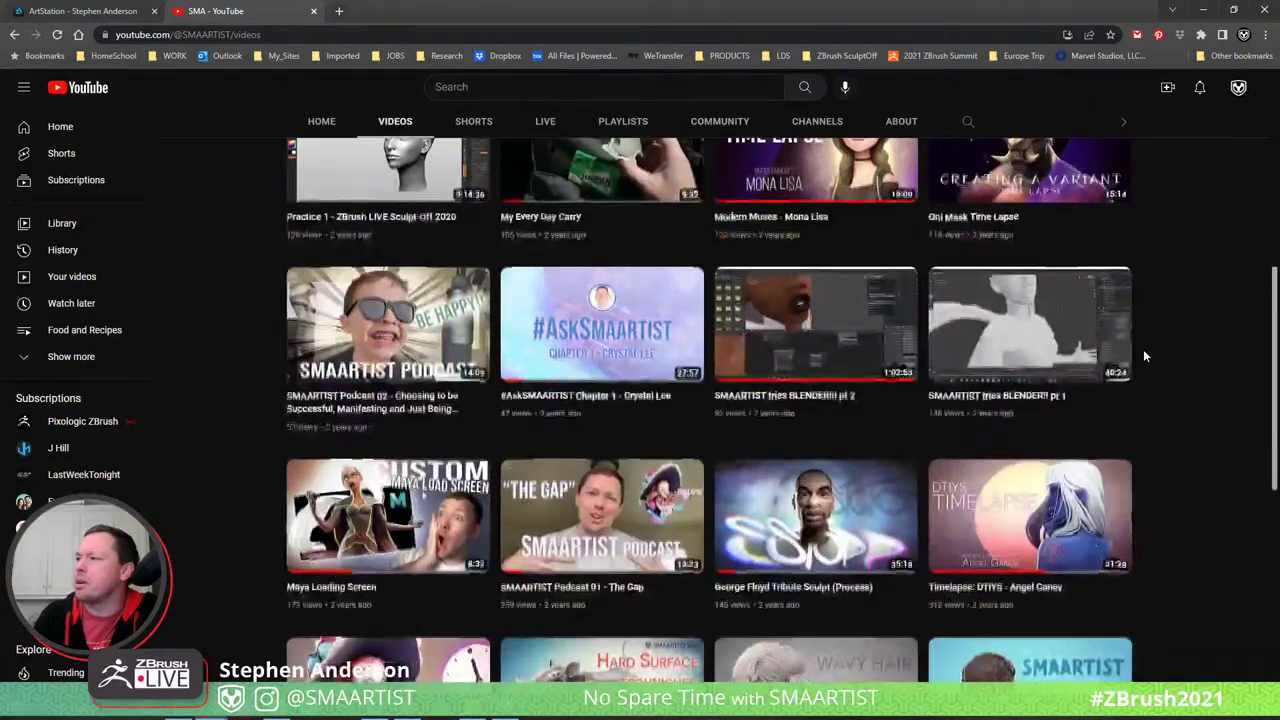
scroll(1145, 356, down, 3)
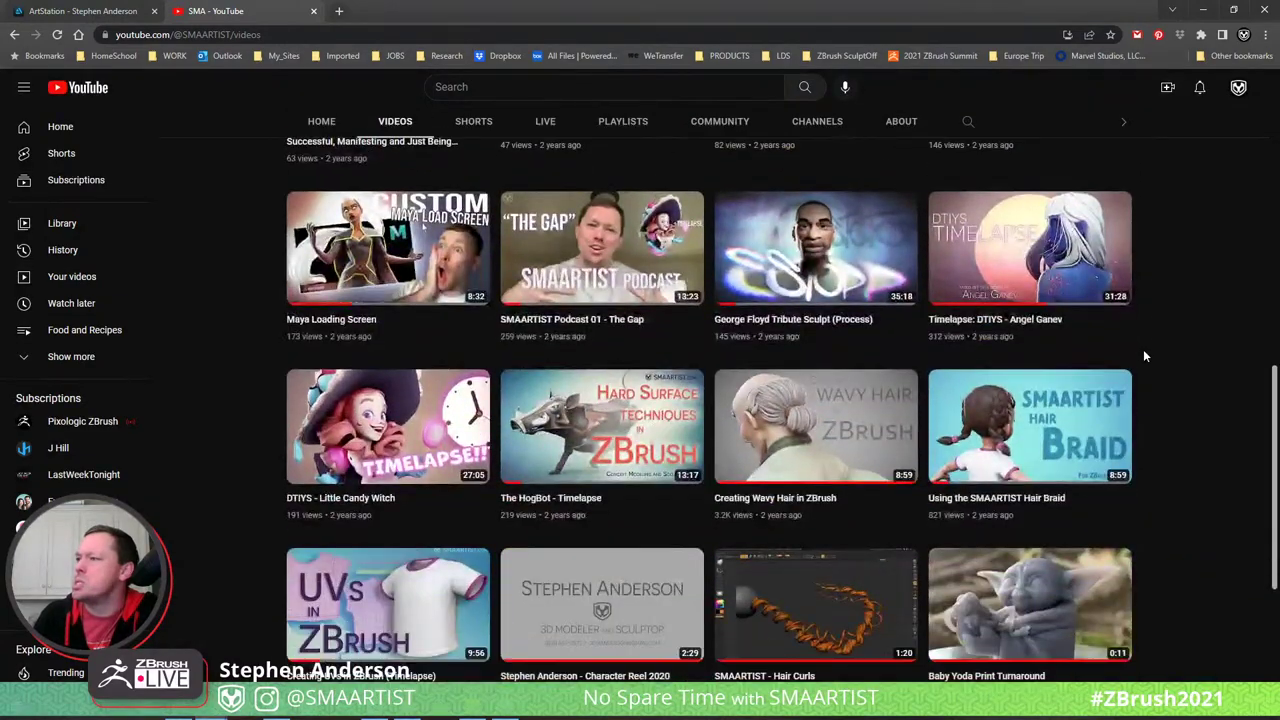
scroll(1143, 352, down, 1)
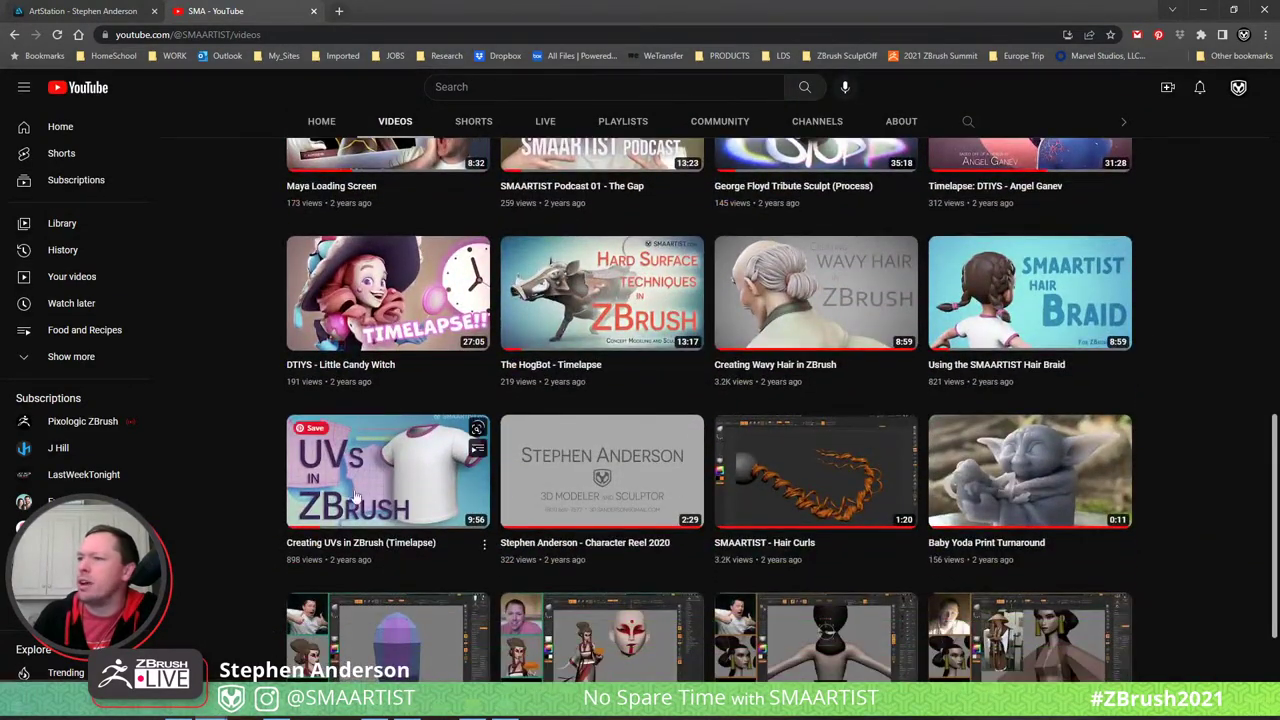
click(484, 547)
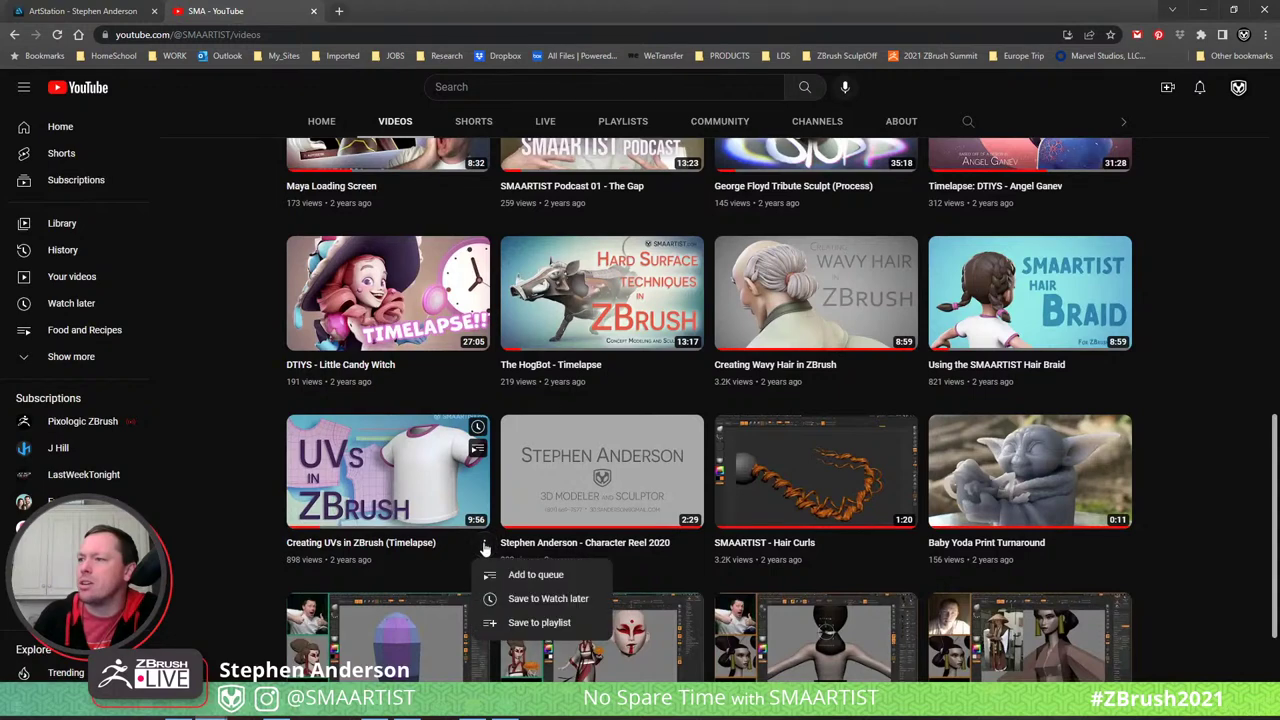
click(393, 497)
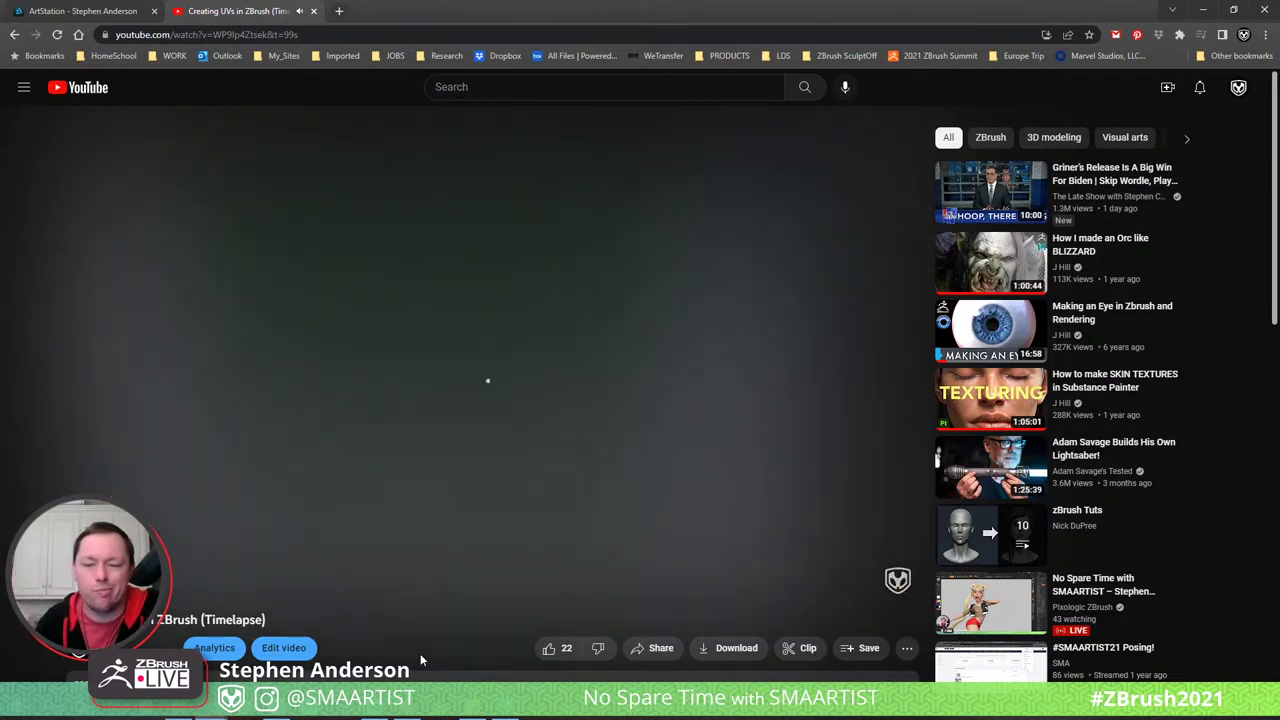
- Copy the share link of the UV timelapse video and close the sharing dialog
scroll(479, 648, down, 1)
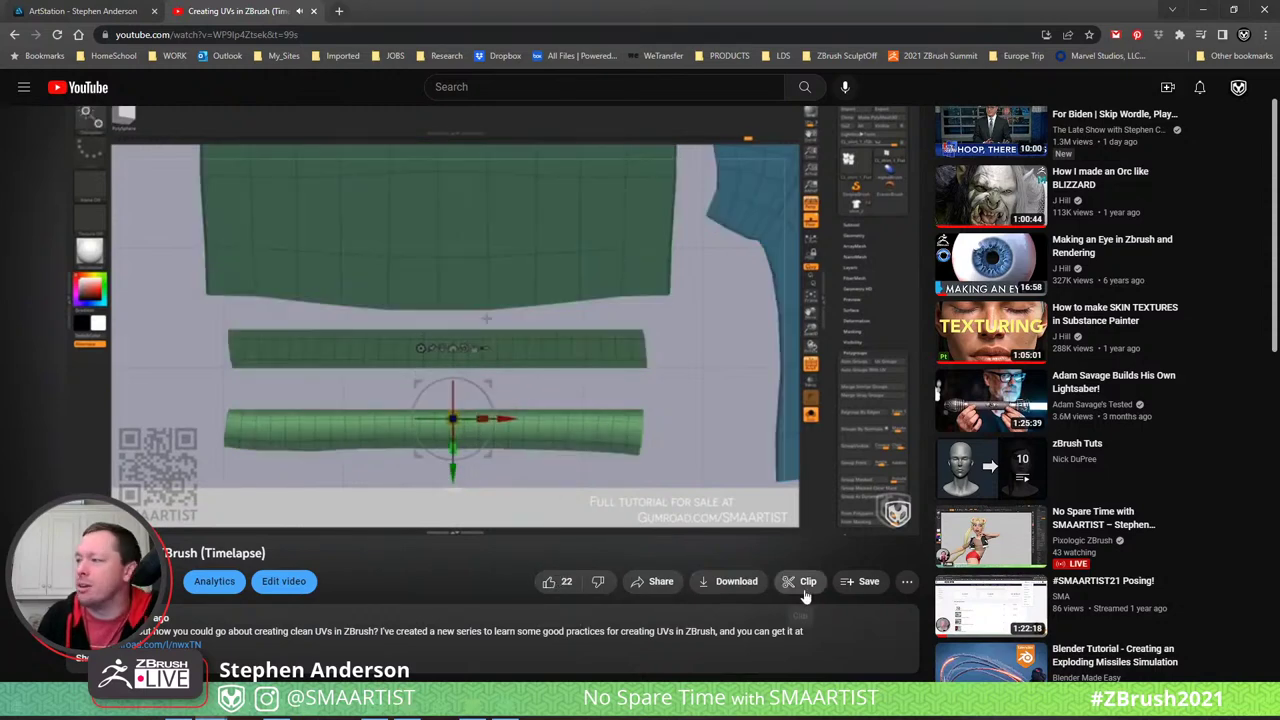
click(662, 583)
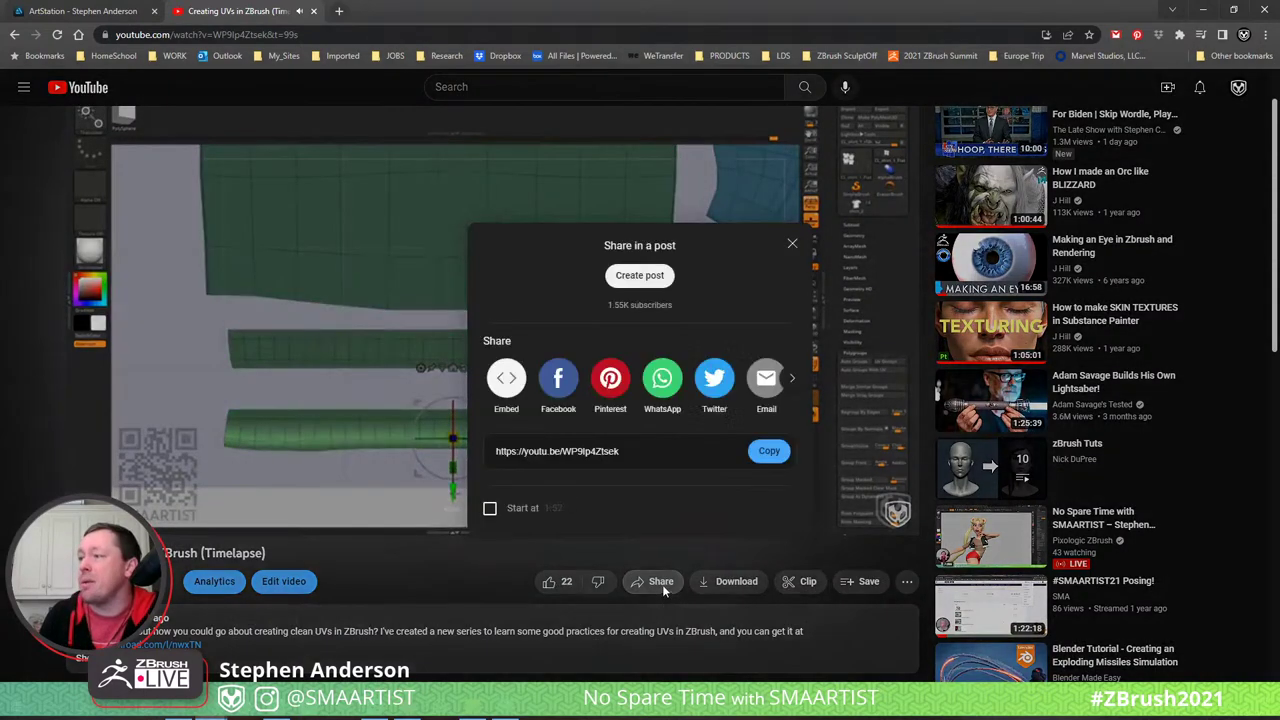
click(775, 455)
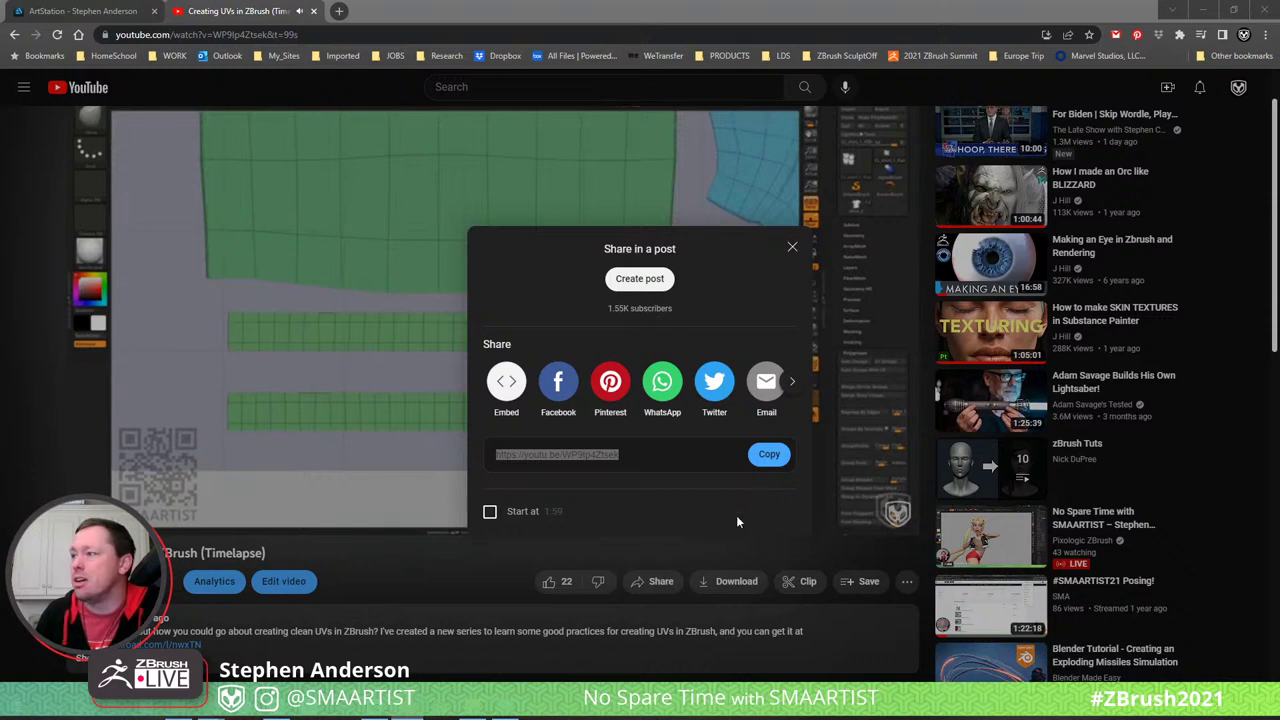
click(790, 248)
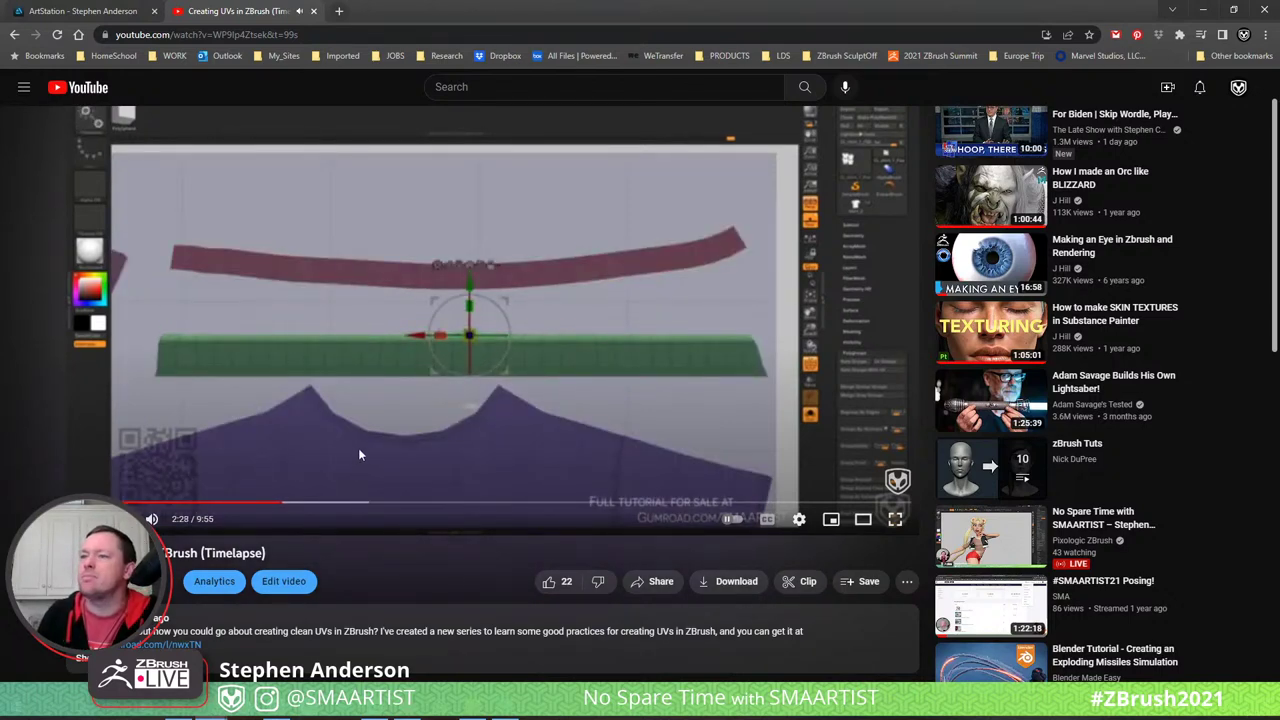
scroll(360, 445, up, 1)
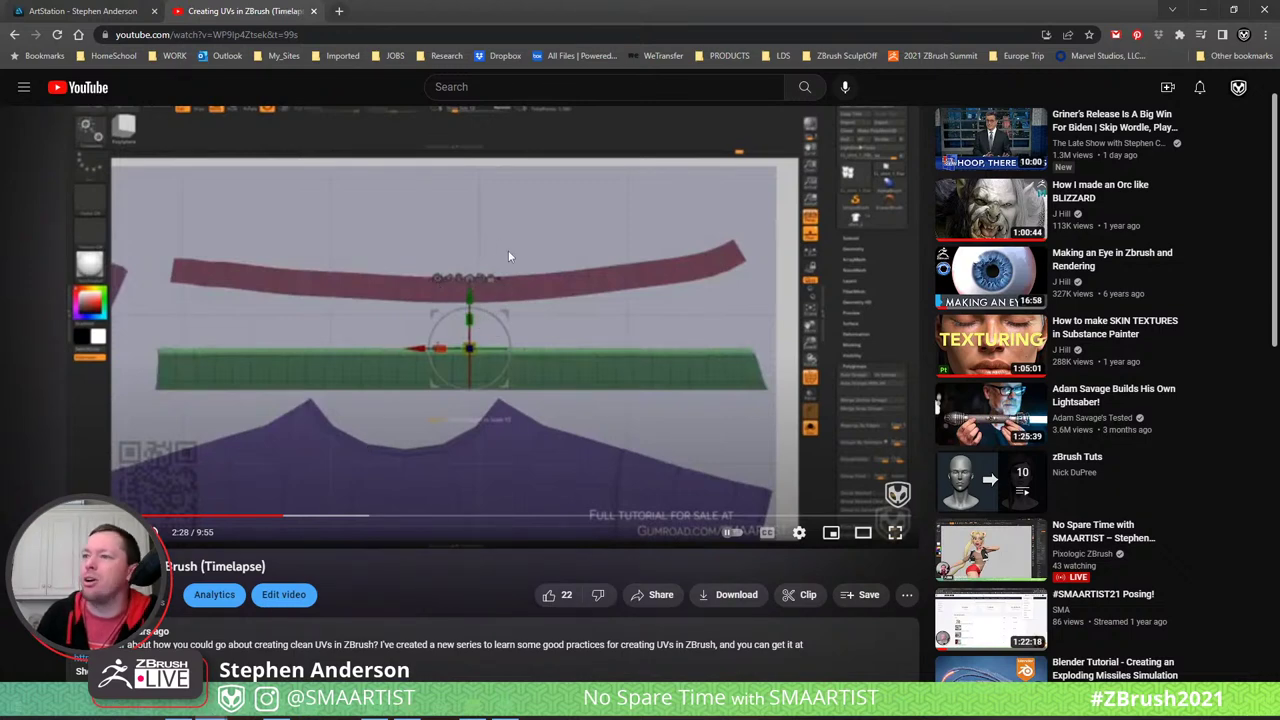
- Switch back to ZBrush, isolate the body subtool and turn on its polygroup wireframe around the lowered arm's elbow
click(1204, 10)
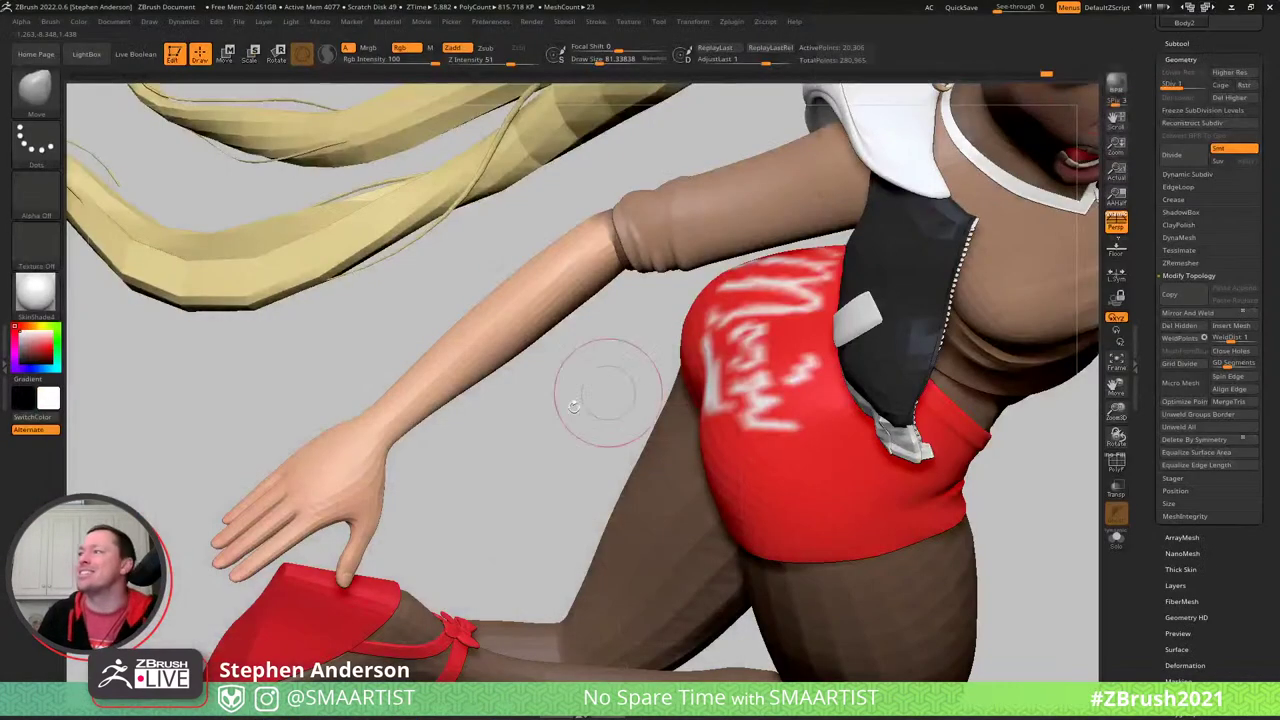
drag(494, 469, 491, 419)
ctrl+right_drag(491, 419, 510, 300)
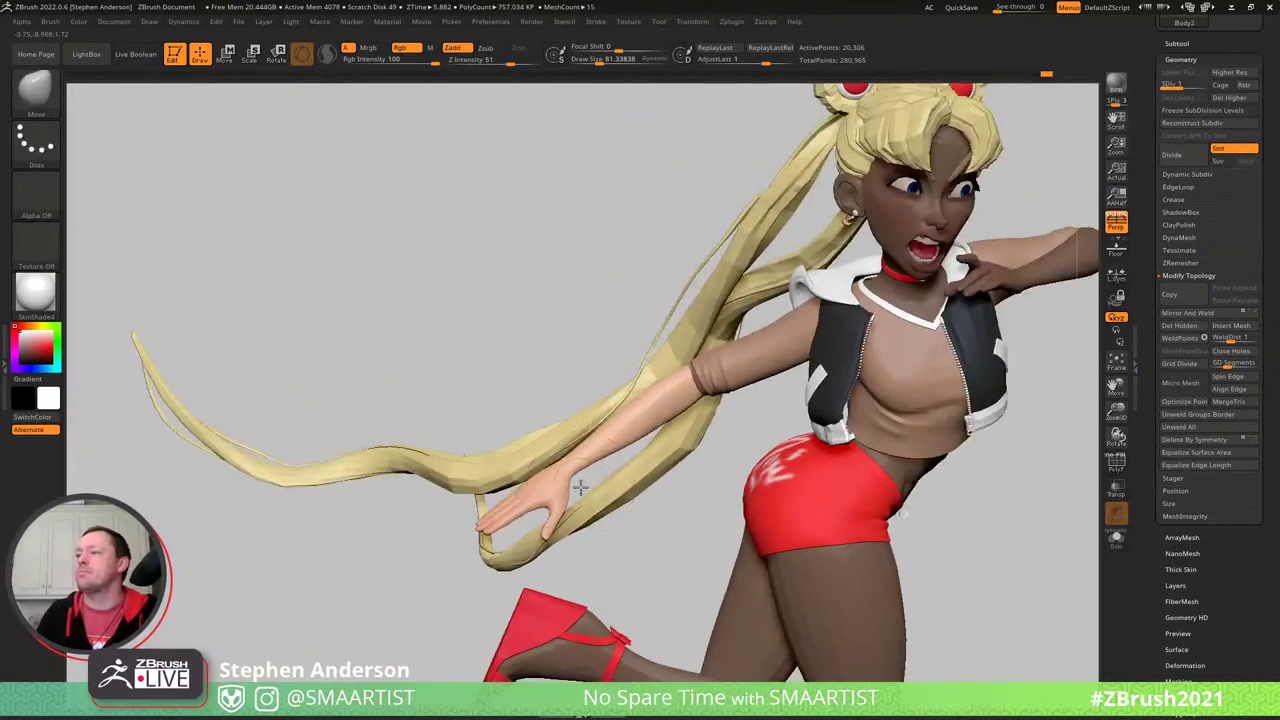
right_drag(580, 489, 643, 572)
alt+right_drag(694, 502, 623, 474)
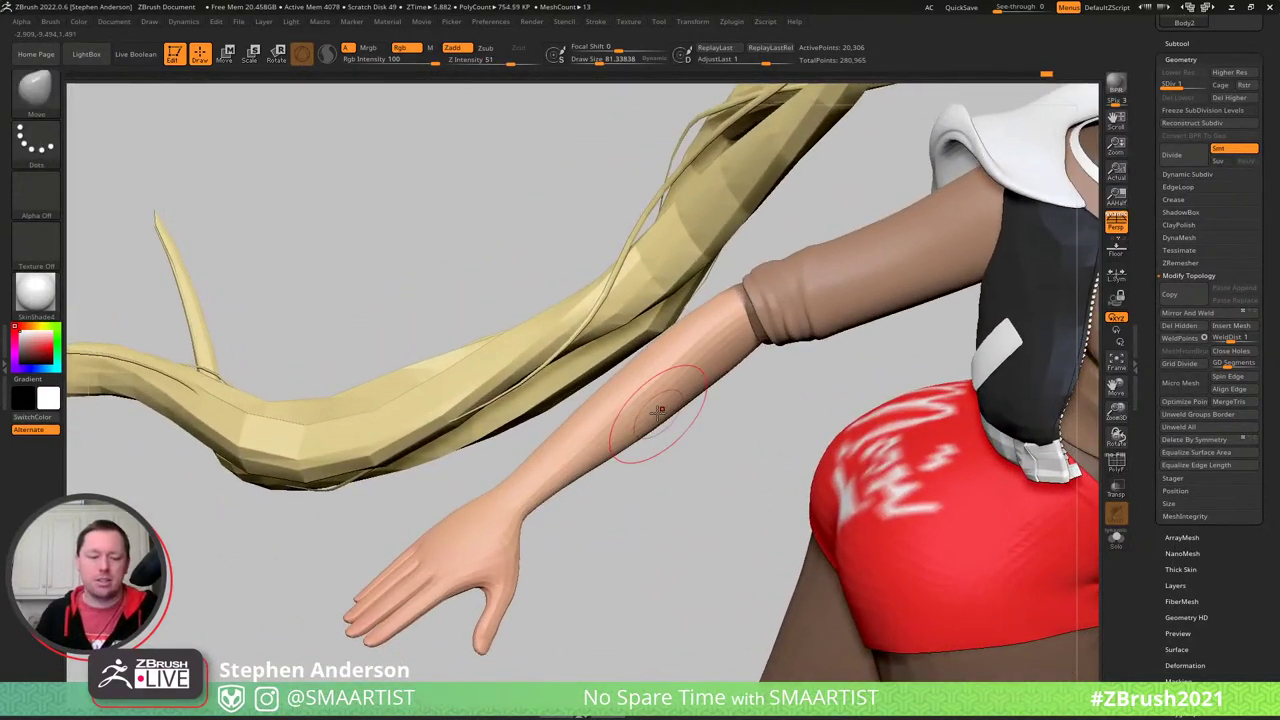
key(ctrl+alt+s)
alt+right_drag(715, 345, 577, 352)
ctrl+right_drag(577, 352, 705, 404)
key(shift+f)
mouse_move(617, 416)
right_down()
mouse_move(629, 397)
mouse_move(626, 543)
mouse_move(645, 443)
right_up()
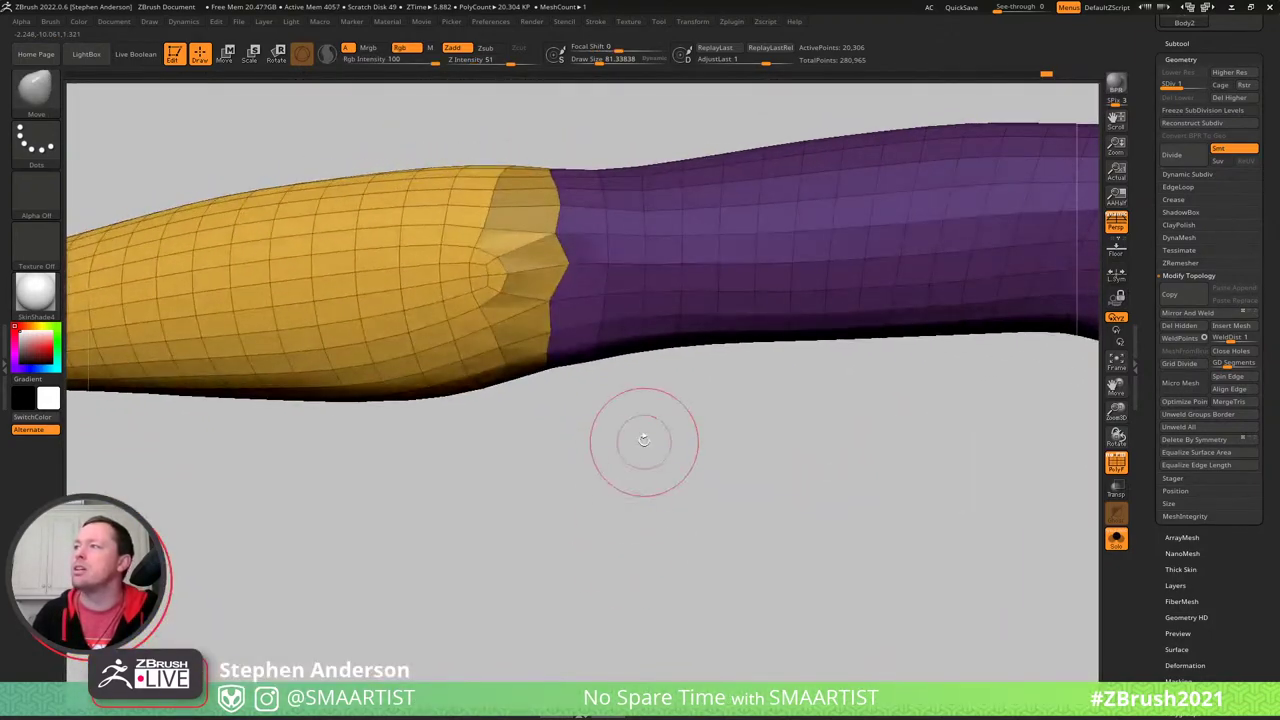
- Even out the jagged polygons at the elbow with the Move brush at draw size about 109, and smooth the pinched crease
ctrl+drag(621, 415, 620, 463)
key(s)
mouse_move(563, 269)
mouse_down()
mouse_move(584, 221)
mouse_move(577, 186)
mouse_up()
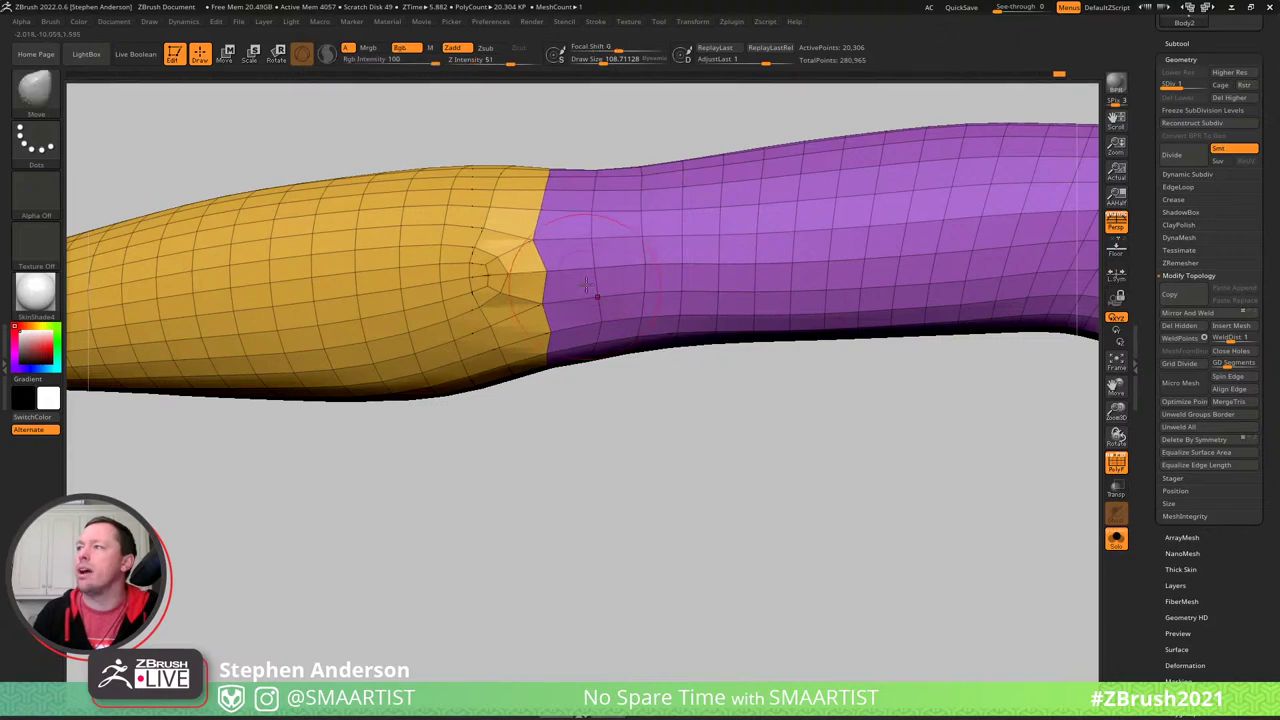
shift+drag(610, 240, 621, 260)
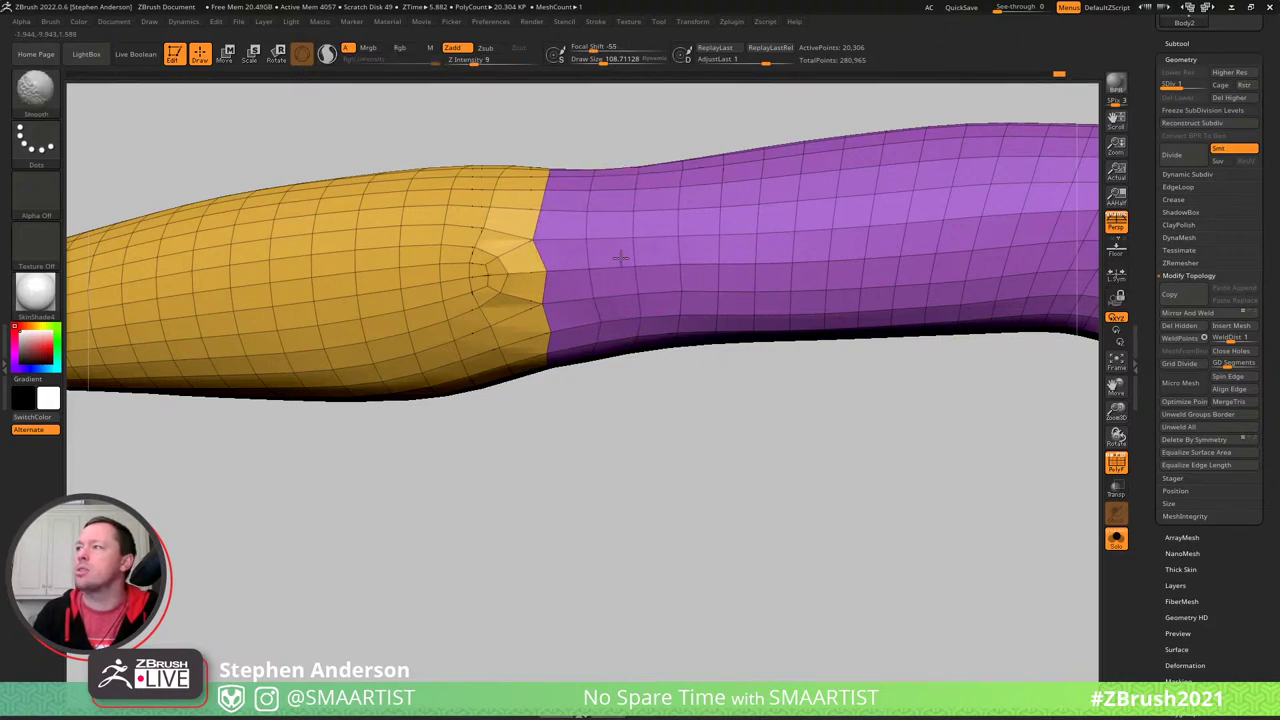
mouse_move(609, 325)
right_down()
mouse_move(609, 269)
mouse_move(597, 291)
right_up()
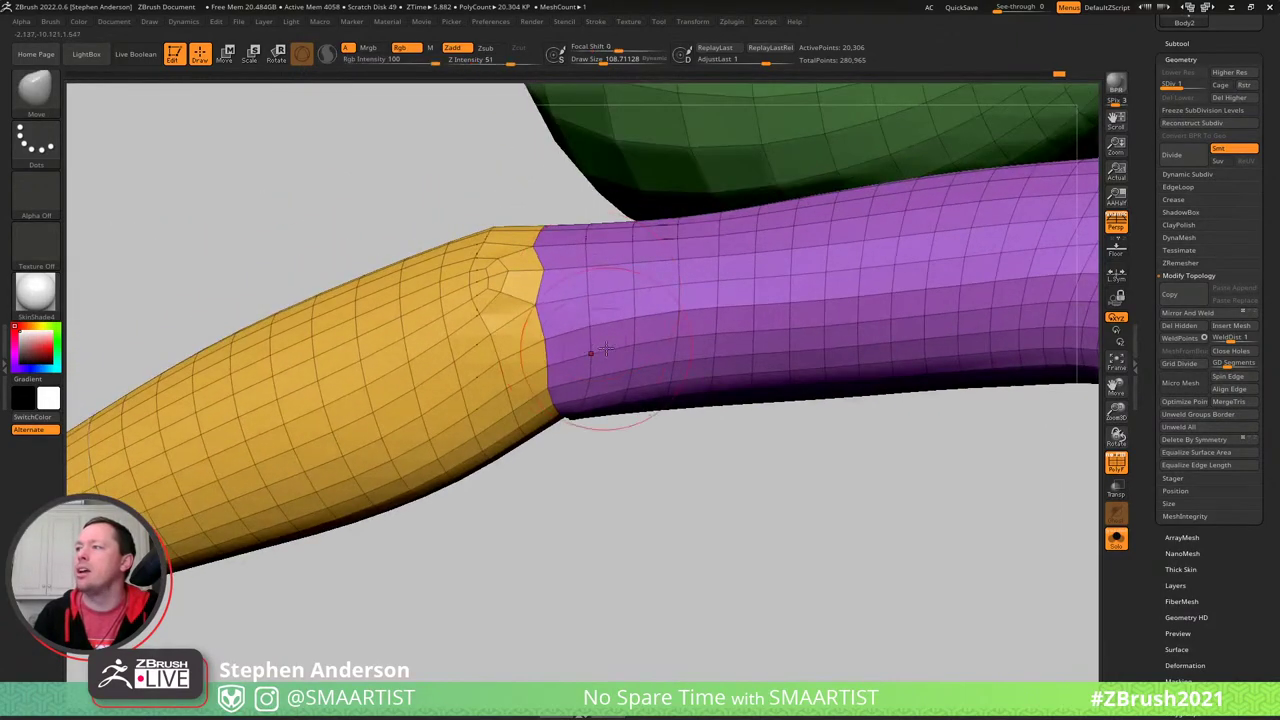
mouse_move(591, 352)
right_down()
mouse_move(606, 254)
mouse_move(590, 214)
mouse_move(569, 234)
mouse_move(576, 250)
right_up()
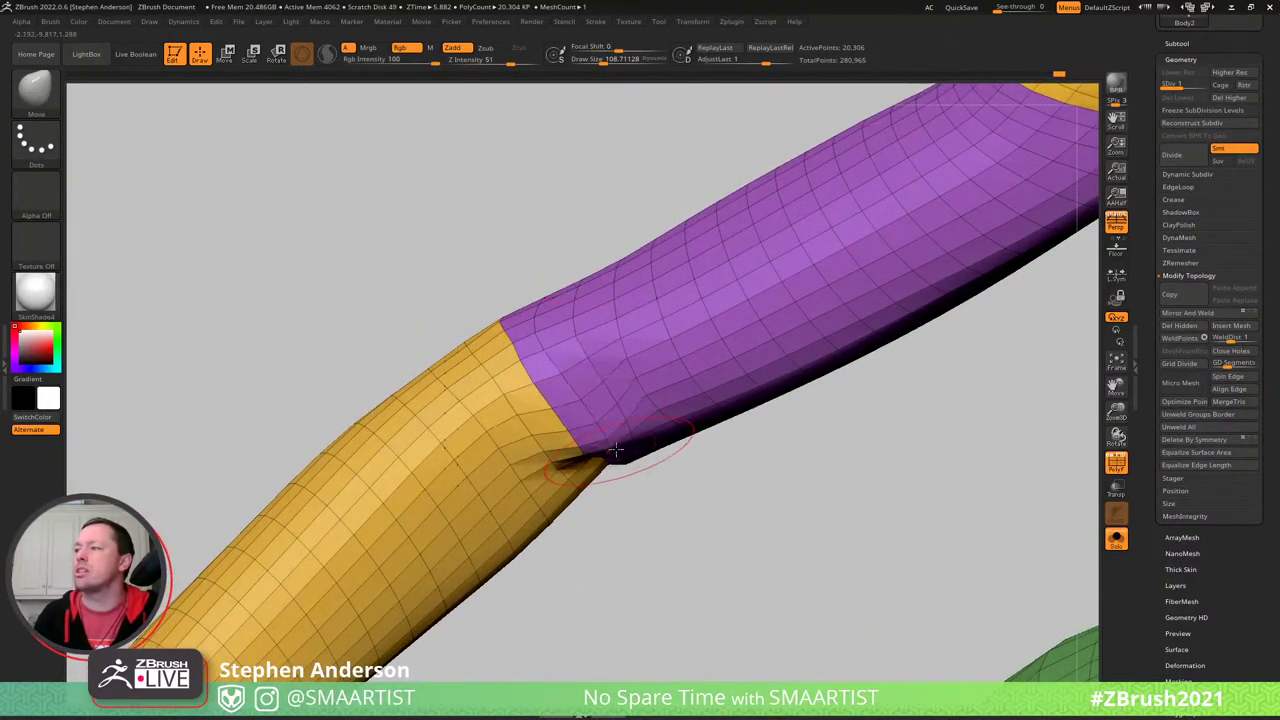
shift+drag(594, 429, 647, 485)
- Reshape the inner elbow and its polygroup border with the Move brush at draw sizes of about 62 and 119
mouse_move(647, 485)
right_down()
mouse_move(559, 330)
mouse_move(569, 368)
mouse_move(535, 388)
mouse_move(562, 437)
mouse_move(503, 374)
right_up()
key(s)
drag(503, 374, 489, 372)
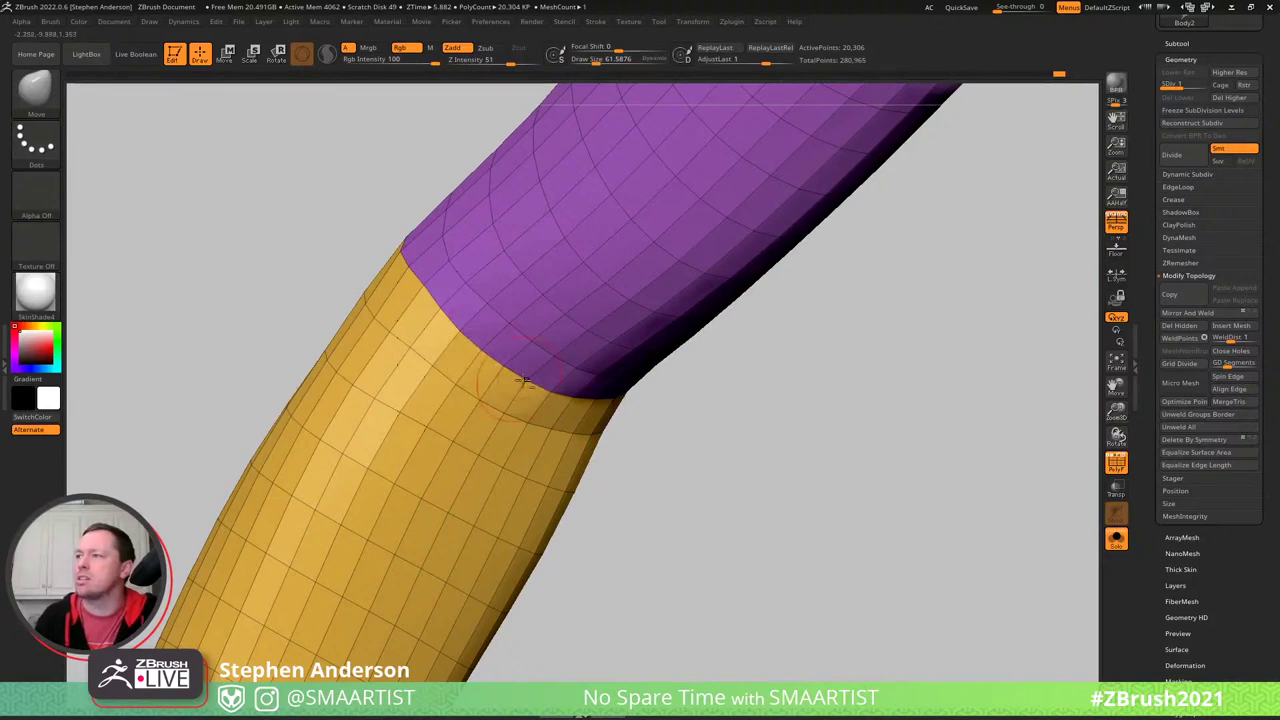
mouse_move(578, 402)
right_down()
mouse_move(571, 434)
mouse_move(517, 383)
right_up()
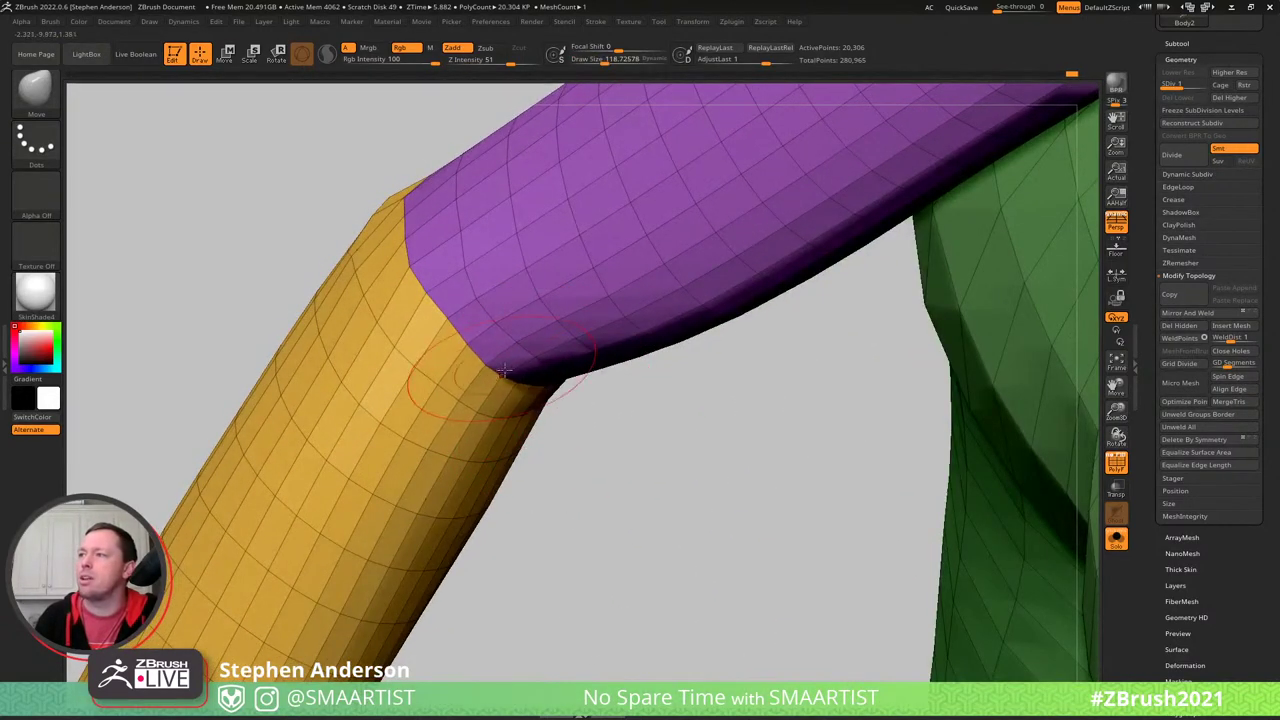
mouse_move(657, 394)
right_down()
mouse_move(560, 406)
mouse_move(526, 297)
mouse_move(500, 298)
right_up()
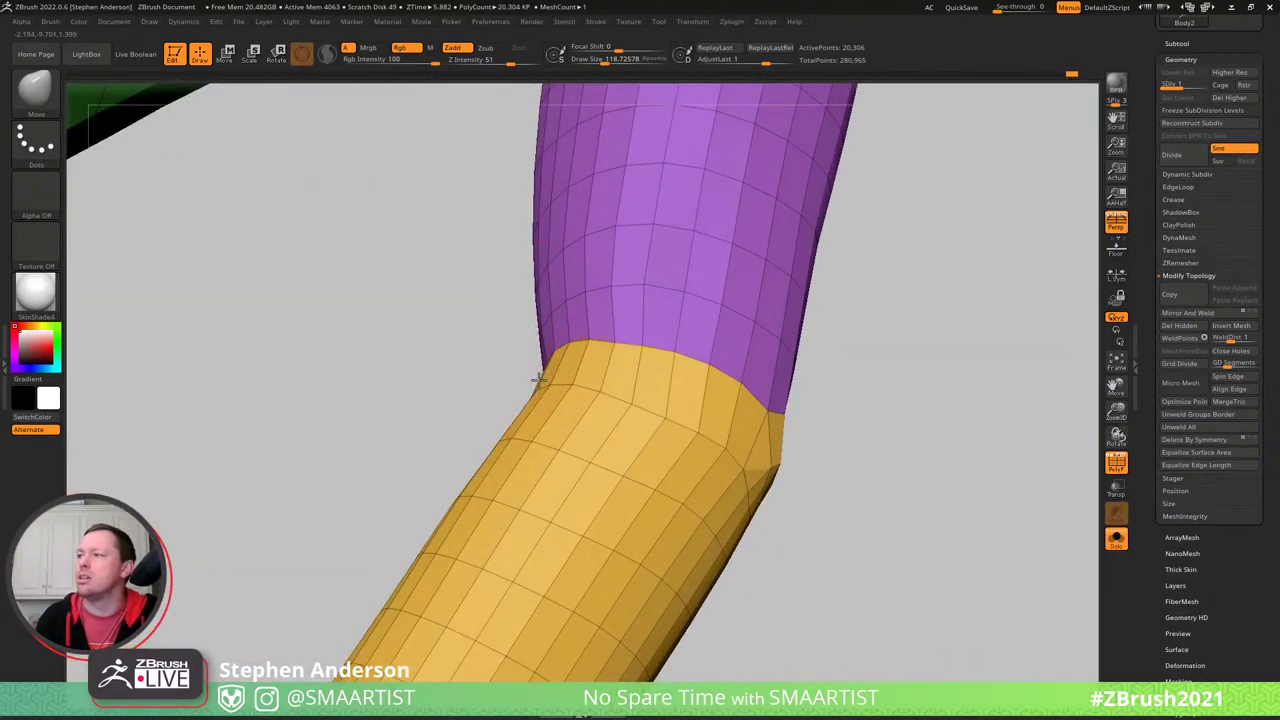
right_drag(533, 385, 512, 423)
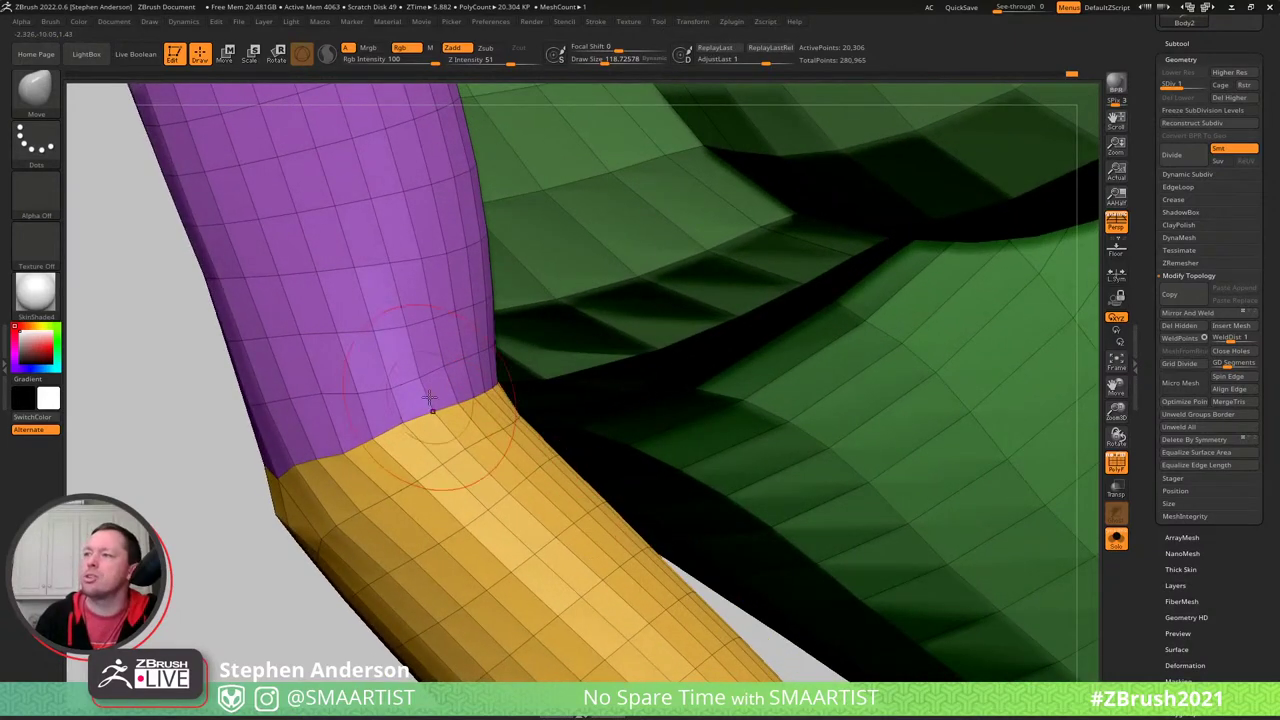
- Adjust the Move brush size and even out the edge loops where the forearm meets the upper arm
mouse_move(390, 387)
right_down()
mouse_move(391, 363)
mouse_move(420, 374)
mouse_move(440, 390)
mouse_move(425, 405)
mouse_move(456, 420)
mouse_move(363, 429)
right_up()
key(shift)
key(s)
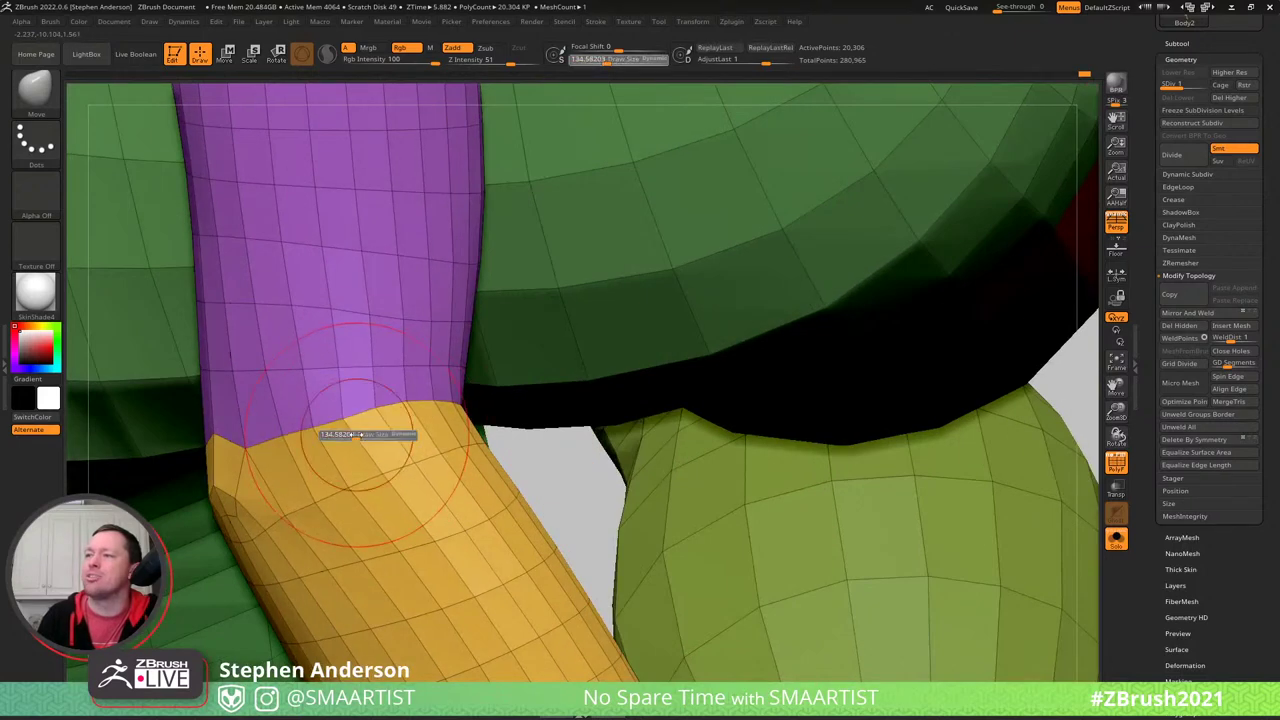
drag(357, 434, 347, 430)
right_drag(342, 422, 417, 443)
drag(723, 340, 725, 336)
mouse_move(725, 336)
right_down()
mouse_move(650, 340)
mouse_move(820, 354)
mouse_move(770, 380)
right_up()
- Refine the elbow's edge flow with the Move brush at draw size about 99, turn off the wireframe and smooth the joint
mouse_move(545, 420)
right_down()
mouse_move(549, 371)
mouse_move(523, 409)
right_up()
key(s)
drag(527, 411, 518, 412)
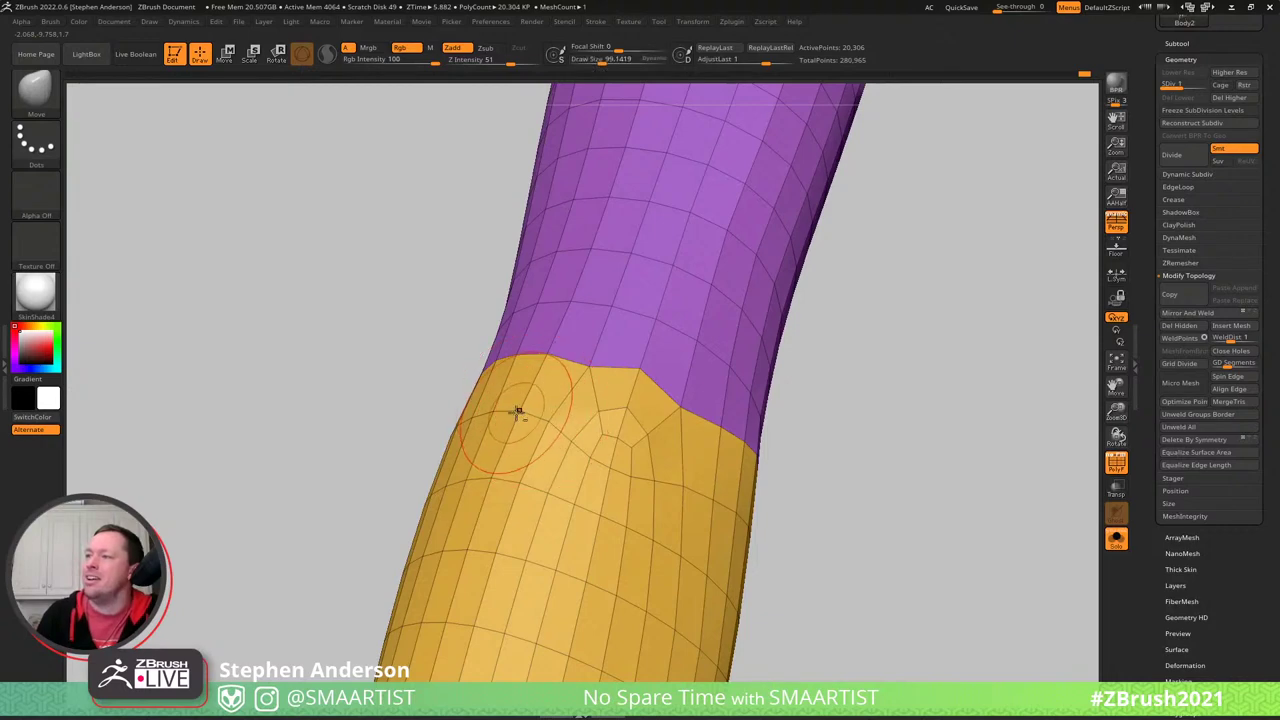
mouse_move(550, 409)
right_down()
mouse_move(689, 446)
mouse_move(723, 497)
mouse_move(674, 461)
mouse_move(600, 334)
mouse_move(635, 371)
mouse_move(623, 409)
mouse_move(537, 363)
mouse_move(574, 391)
right_up()
key(shift+f)
shift+drag(620, 286, 466, 514)
alt+right_drag(577, 369, 549, 341)
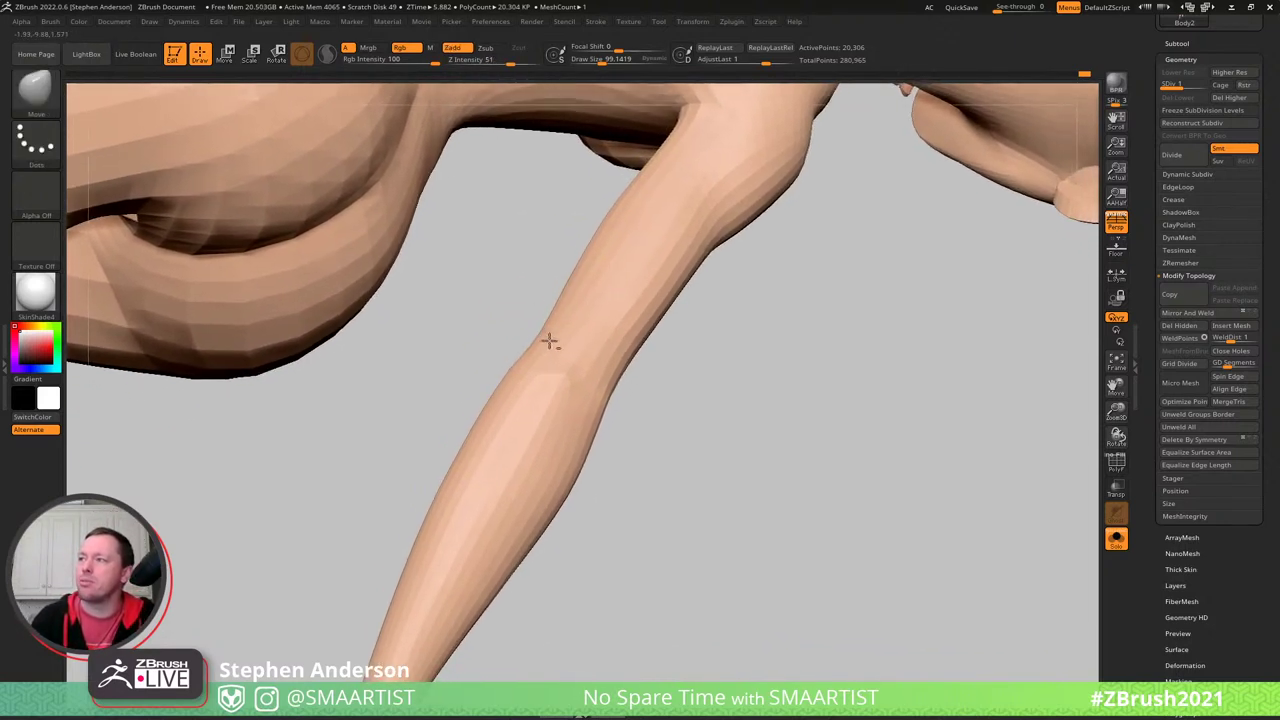
- Clean up the elbow's silhouette with the Move brush at draw size about 124 and turn the wireframe back on
key(s)
drag(537, 334, 543, 334)
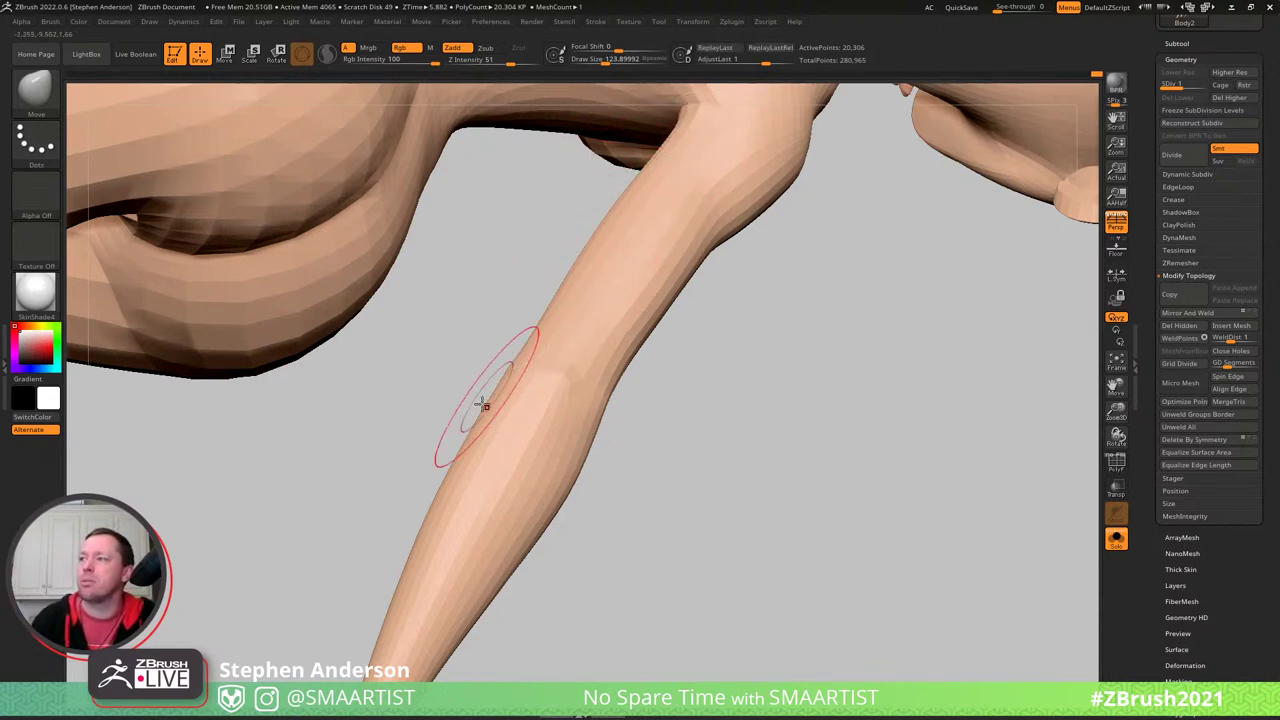
mouse_move(483, 405)
right_down()
mouse_move(449, 343)
mouse_move(494, 297)
mouse_move(485, 379)
right_up()
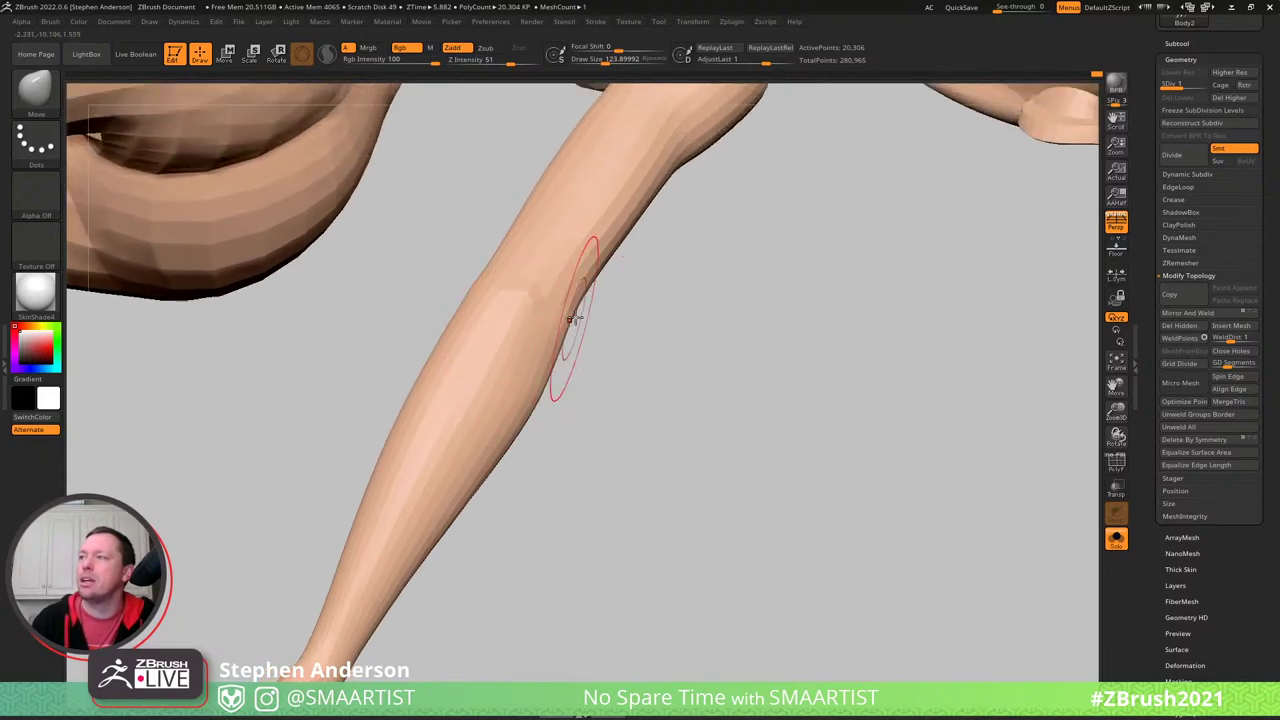
right_drag(573, 318, 569, 386)
right_drag(534, 434, 497, 434)
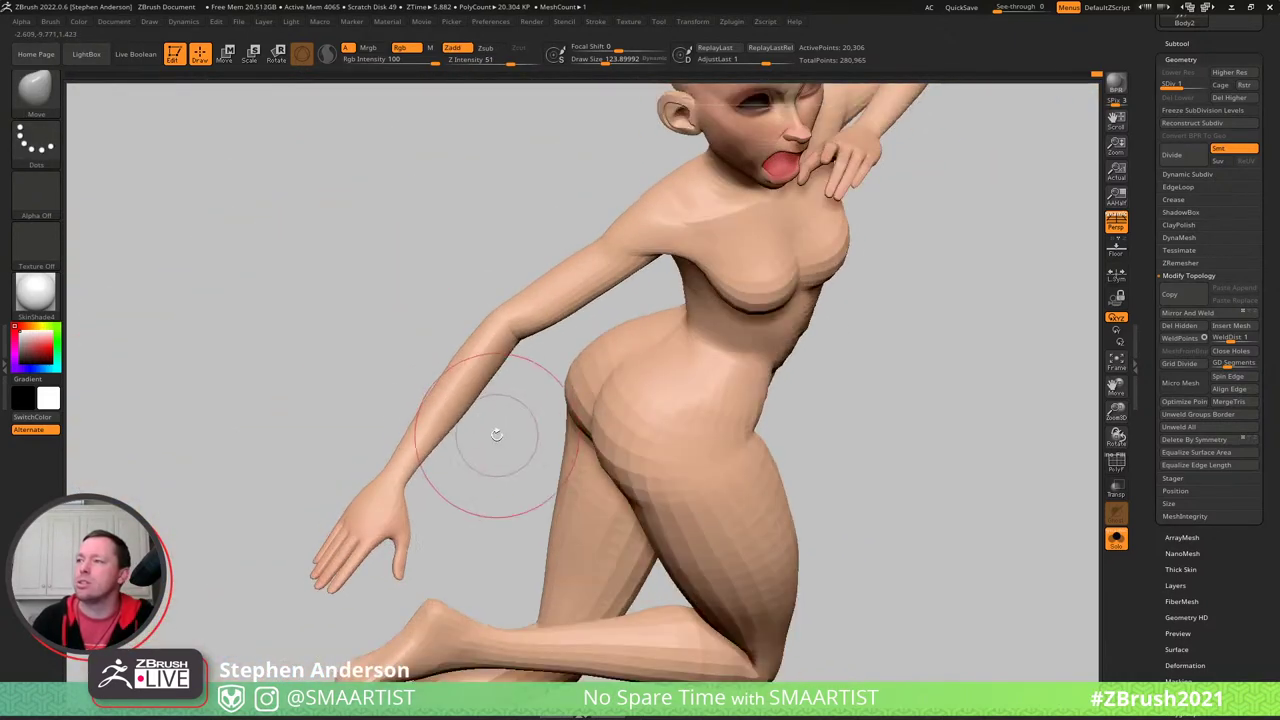
mouse_move(466, 374)
right_down()
mouse_move(490, 380)
mouse_move(441, 397)
right_up()
key(shift+f)
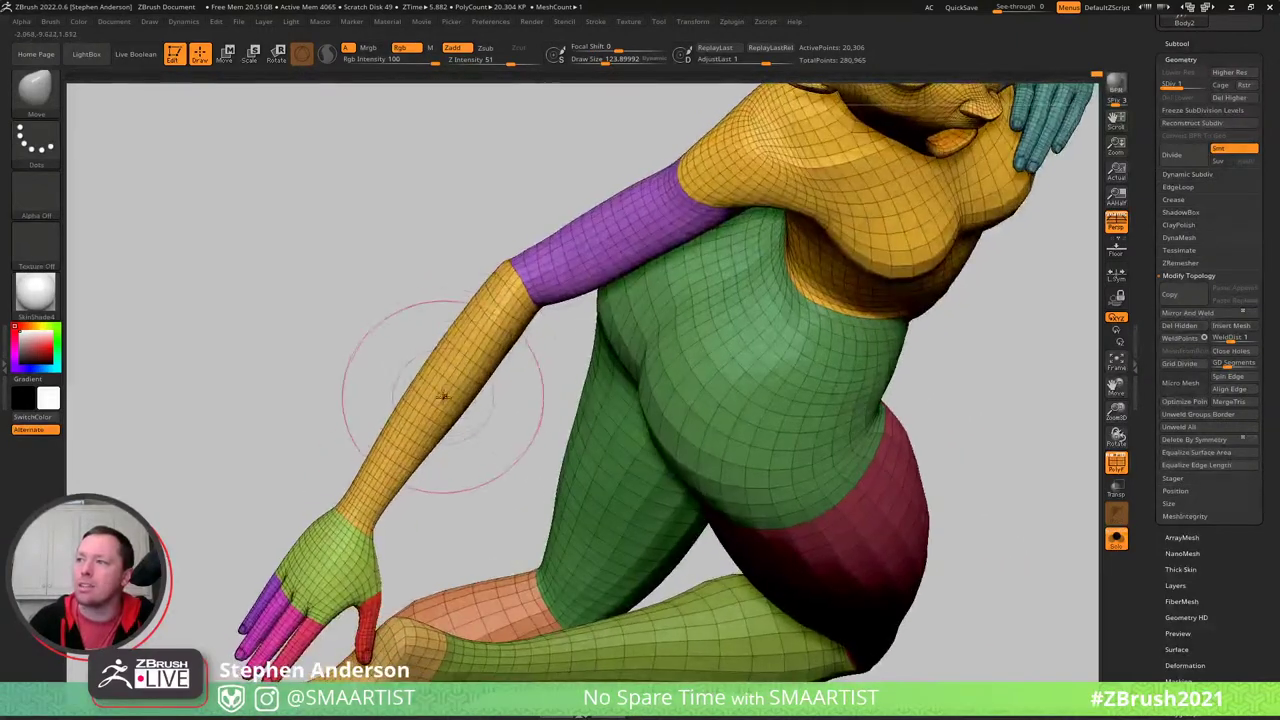
- Mask the body down to mid-forearm with a topological mask, leaving the lower forearm and hand free
key(w)
ctrl+click(441, 397)
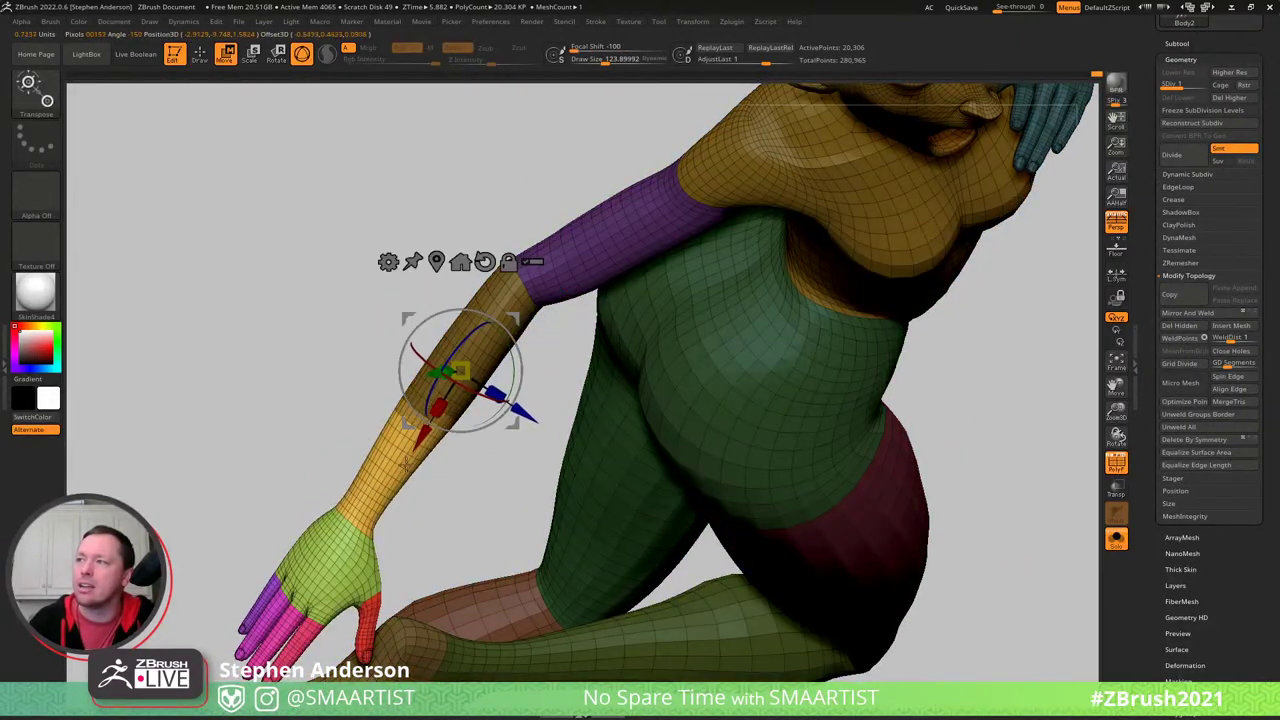
key(q)
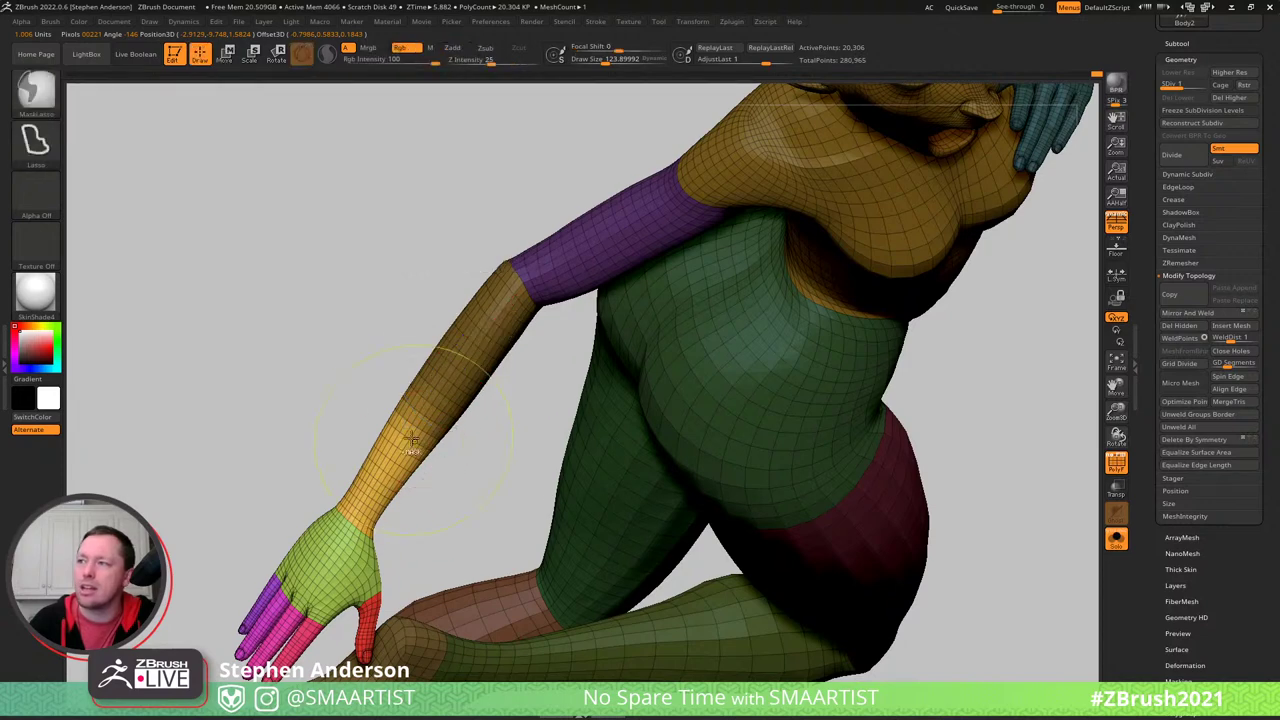
key(ctrl+i)
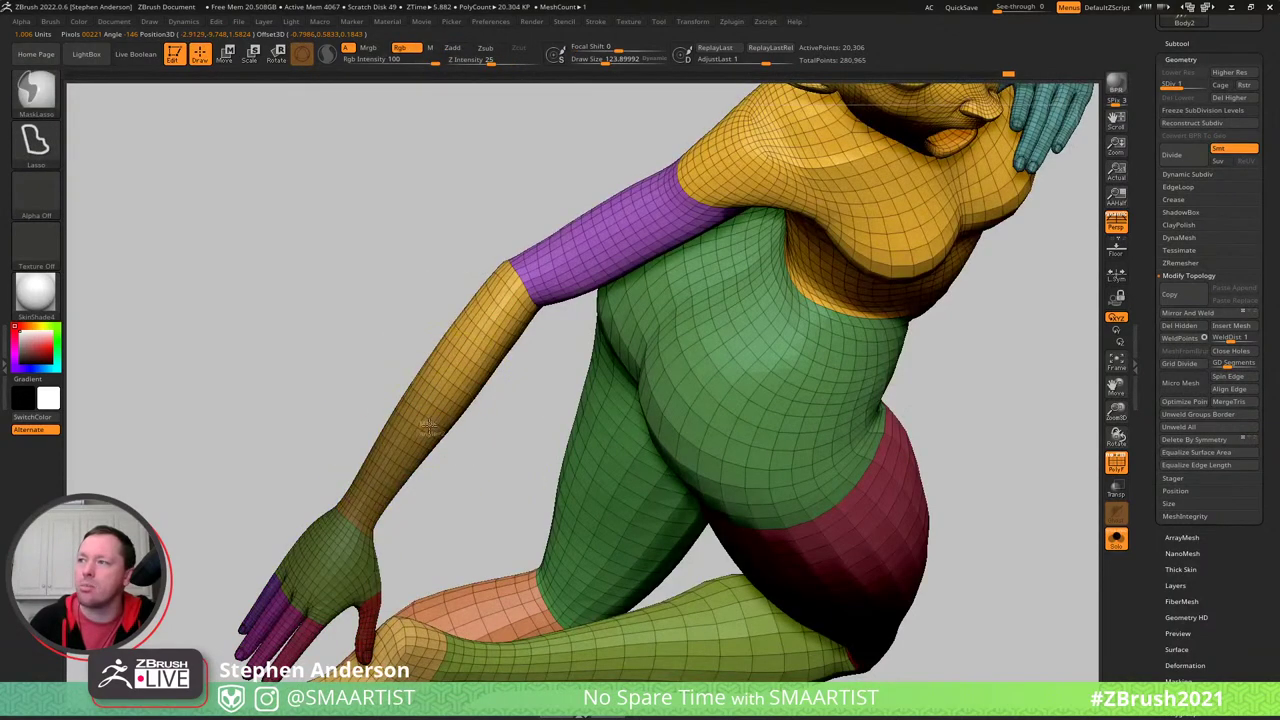
key(ctrl+i)
key(ctrl+i)
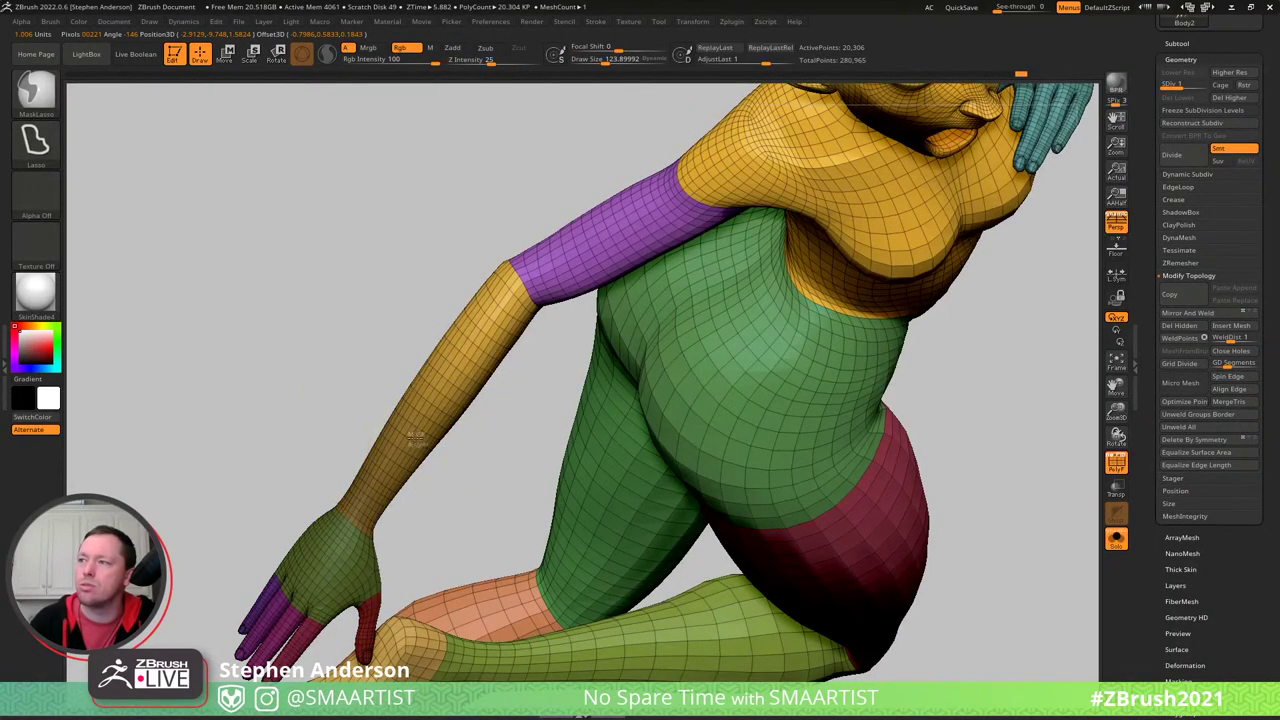
key(ctrl+i)
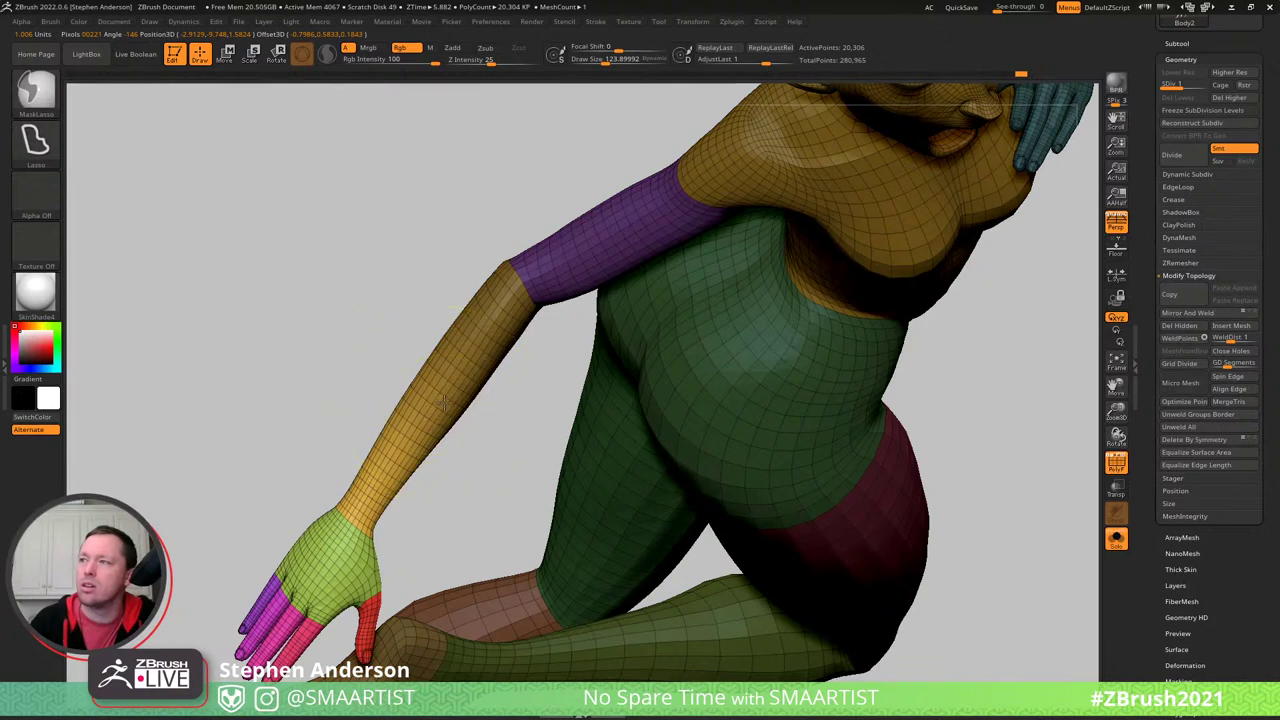
- Reposition the Transpose gizmo from the elbow to the centre of the unmasked forearm and adjust the lower arm's orientation
right_drag(443, 432, 465, 364)
key(w)
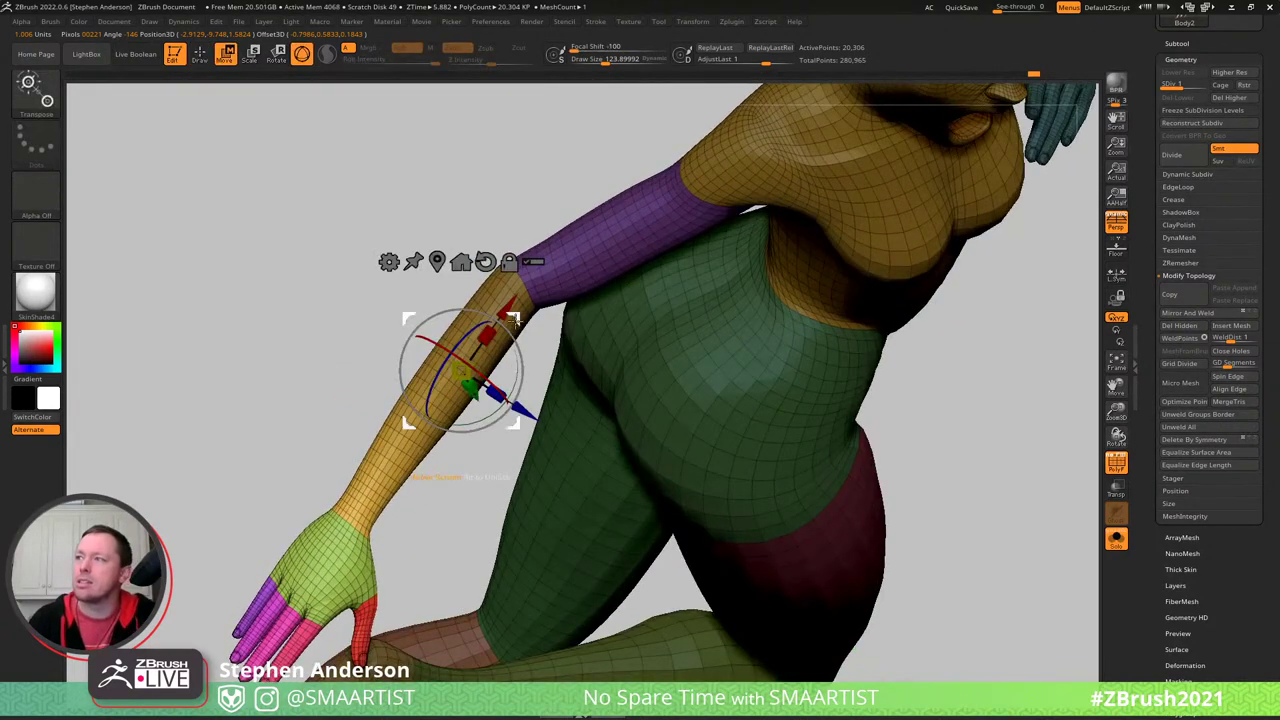
alt+drag(516, 319, 661, 251)
alt+click(515, 295)
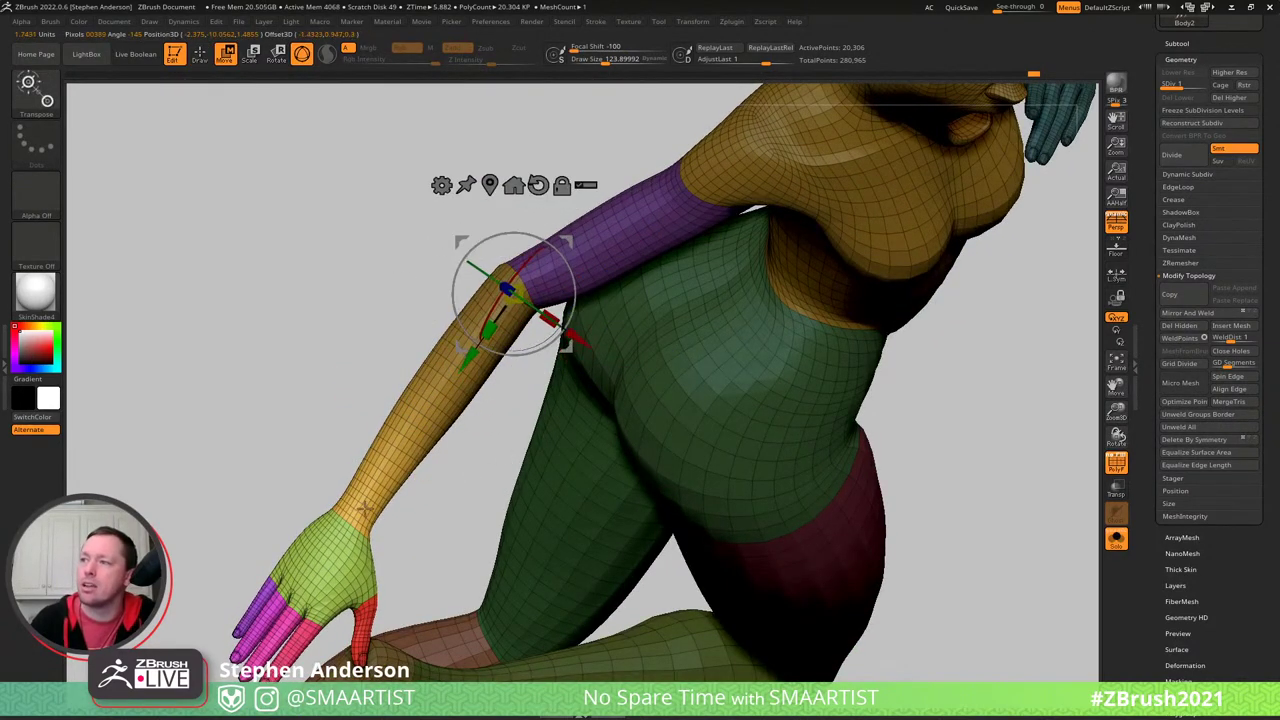
drag(380, 492, 418, 322)
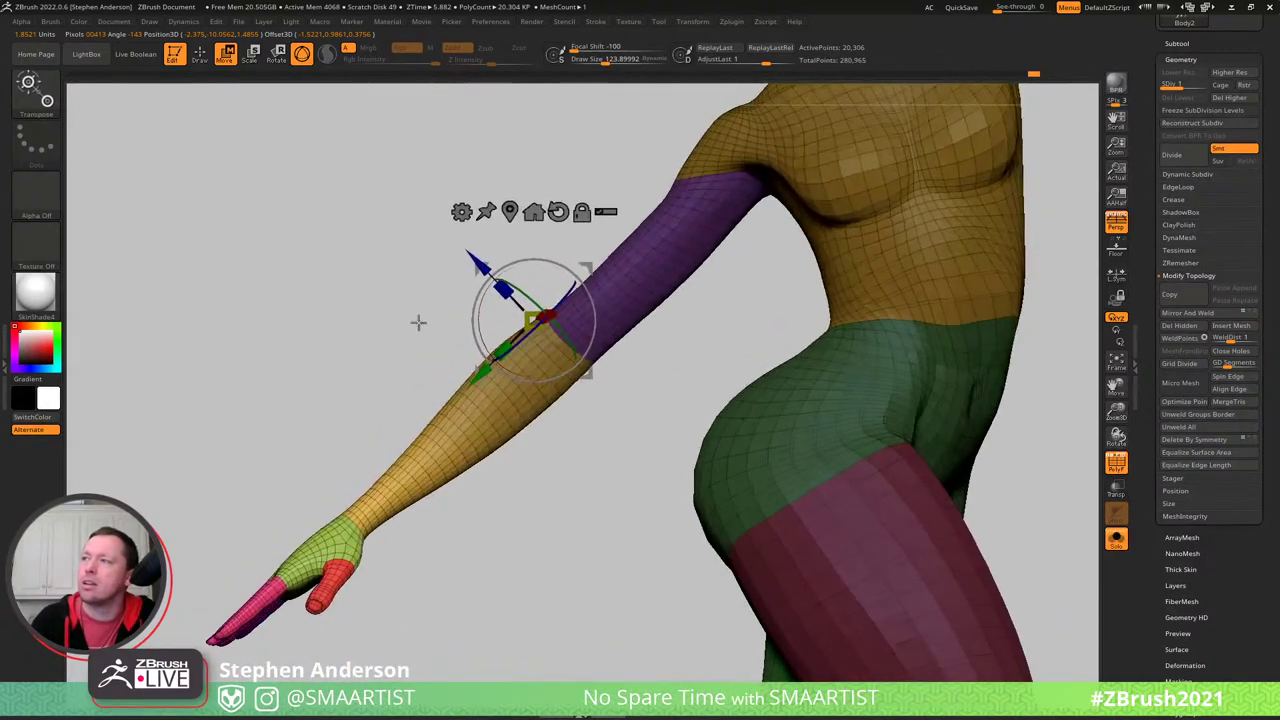
drag(546, 308, 589, 235)
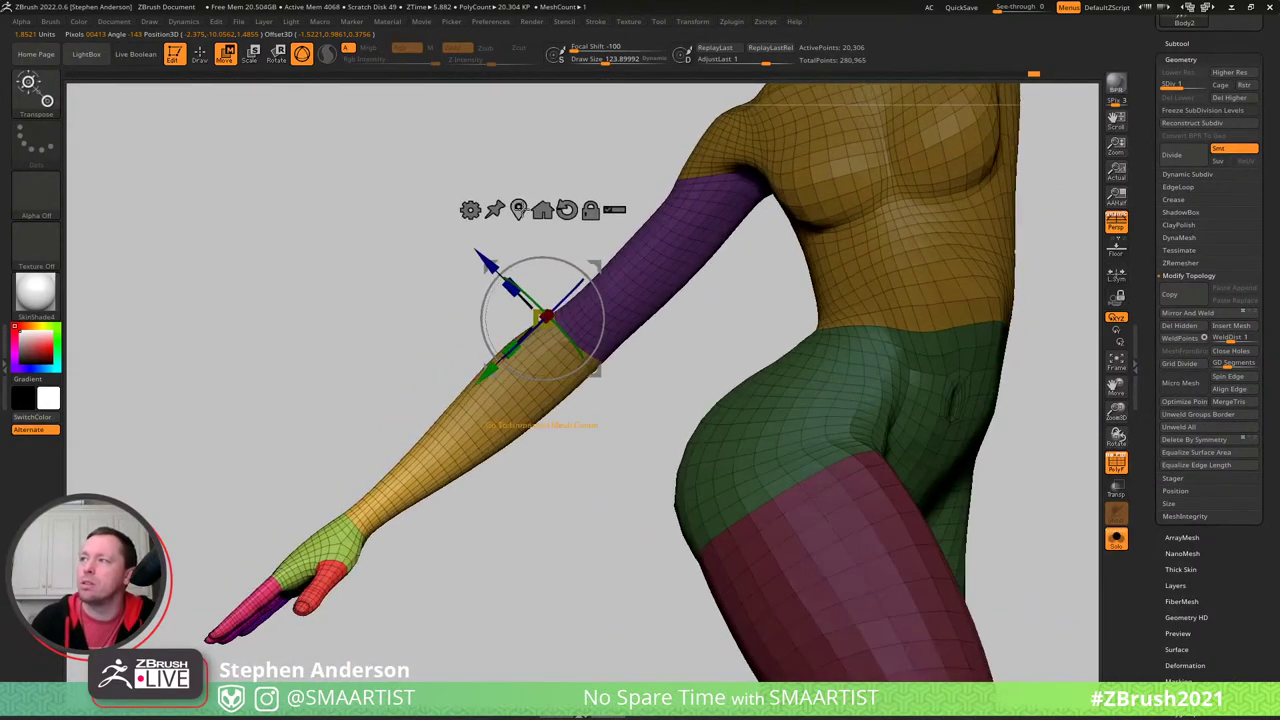
click(519, 209)
drag(420, 352, 589, 337)
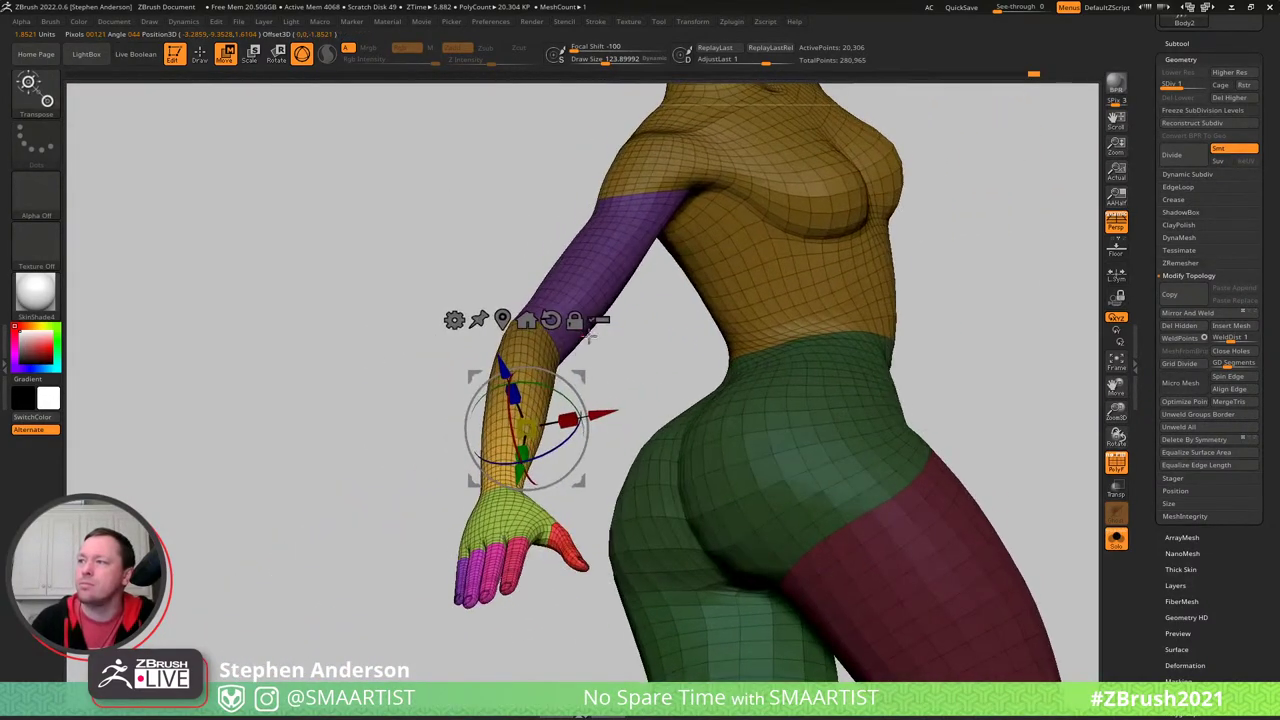
mouse_move(551, 388)
mouse_down()
mouse_move(604, 341)
mouse_move(590, 400)
mouse_move(571, 375)
mouse_move(570, 395)
mouse_move(540, 398)
mouse_up()
key(q)
right_drag(540, 398, 519, 357)
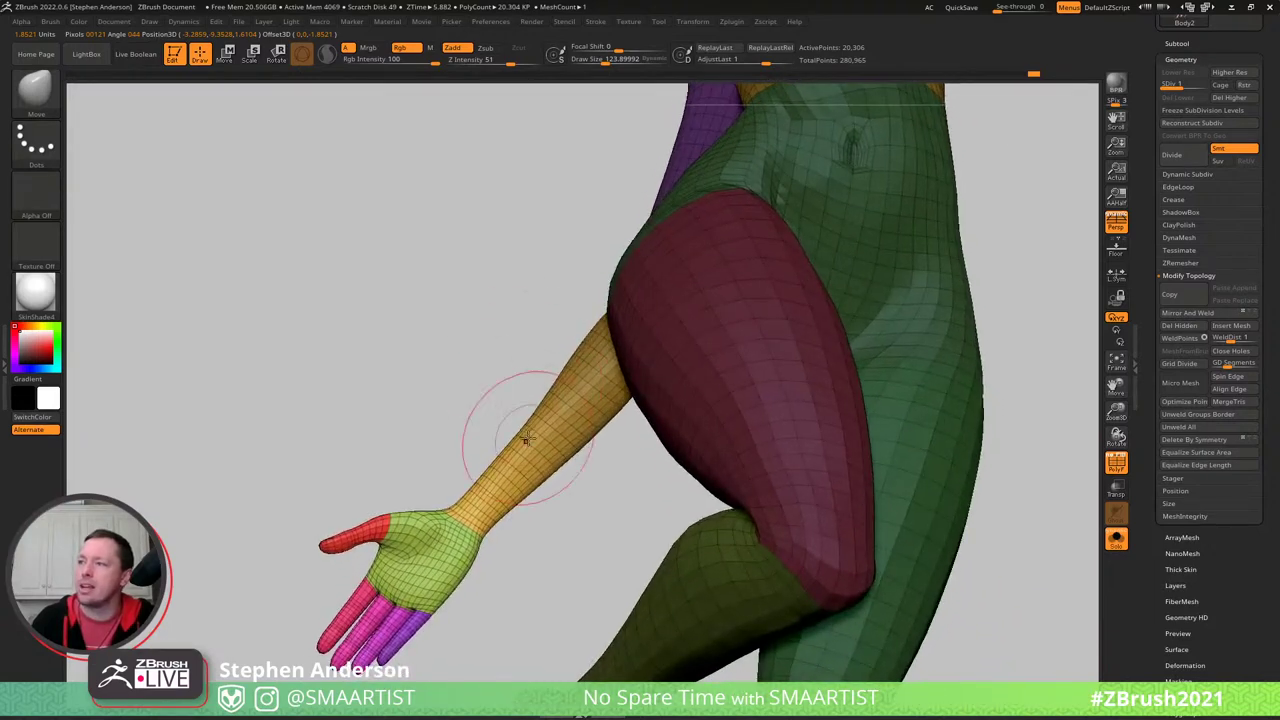
- Set the Move brush draw size to about 151 and turn off Solo mode to show the whole clothed character
mouse_move(526, 437)
right_down()
mouse_move(514, 423)
mouse_move(534, 437)
right_up()
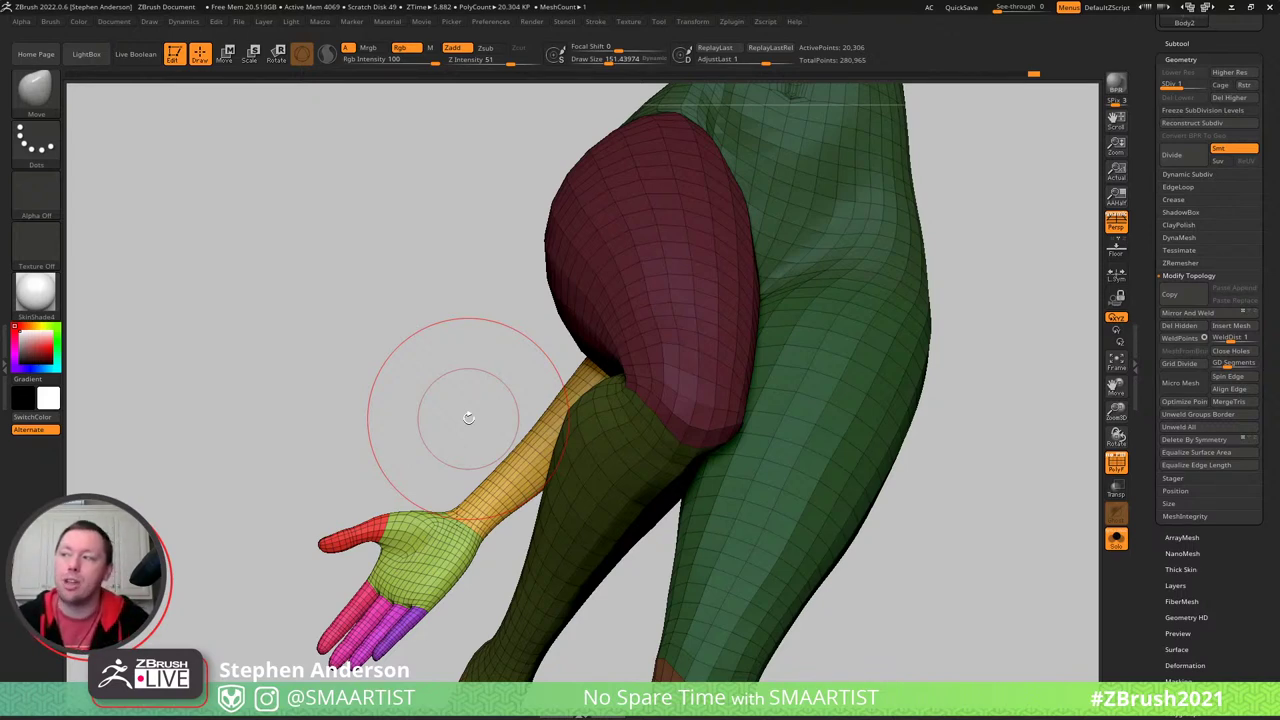
mouse_move(543, 423)
right_down()
mouse_move(586, 520)
mouse_move(510, 400)
mouse_move(606, 349)
mouse_move(570, 300)
right_up()
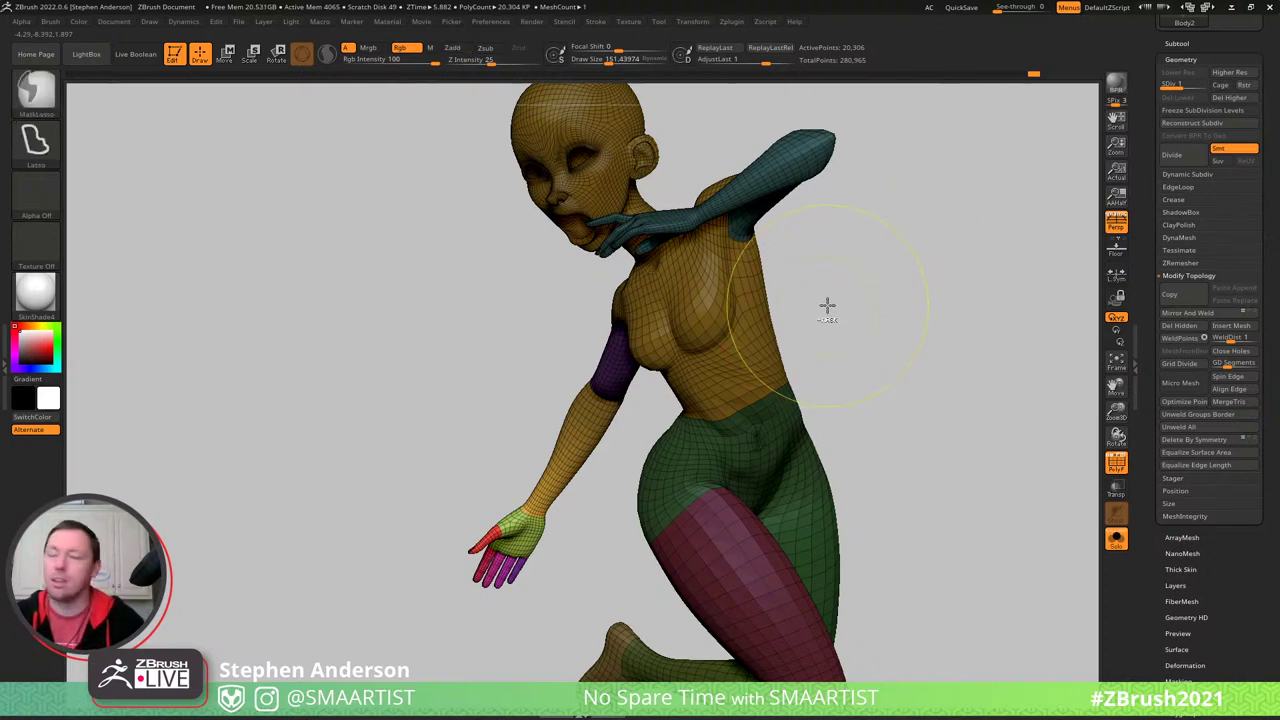
key(ctrl+shift+s)
right_drag(763, 280, 766, 284)
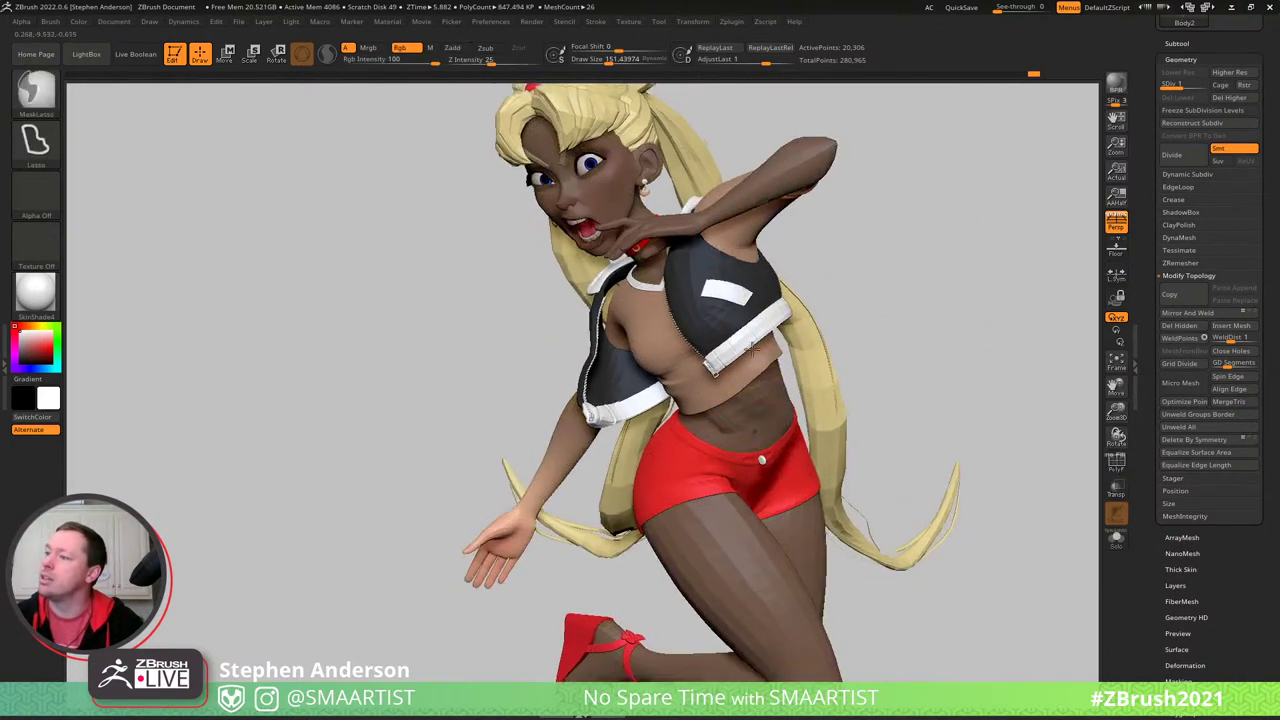
mouse_move(804, 275)
right_down()
mouse_move(720, 283)
mouse_move(752, 285)
right_up()
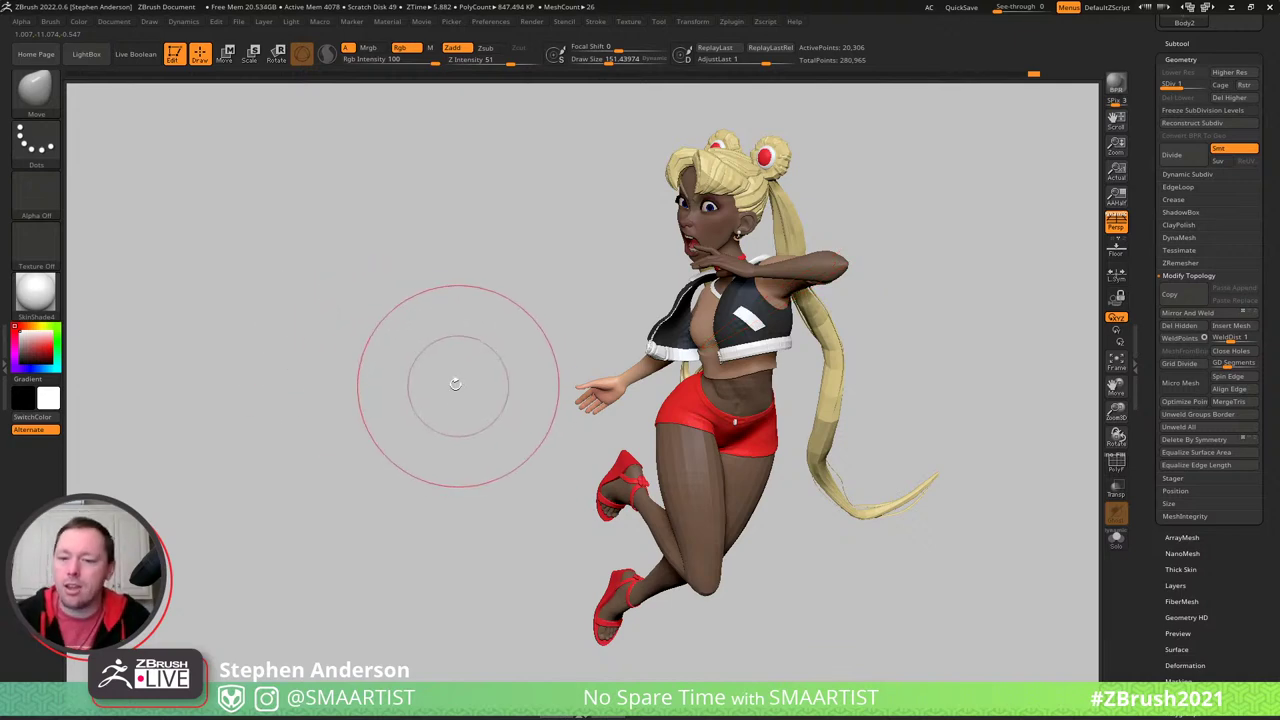
- Extend the arm mask down to the wrist with a lasso and soften its edge, leaving only the hand unmasked
mouse_move(443, 380)
mouse_down()
mouse_move(656, 365)
mouse_move(570, 368)
mouse_move(631, 351)
mouse_move(595, 362)
mouse_up()
right_drag(505, 432, 543, 288)
mouse_move(543, 288)
mouse_down()
mouse_move(571, 300)
mouse_move(417, 325)
mouse_up()
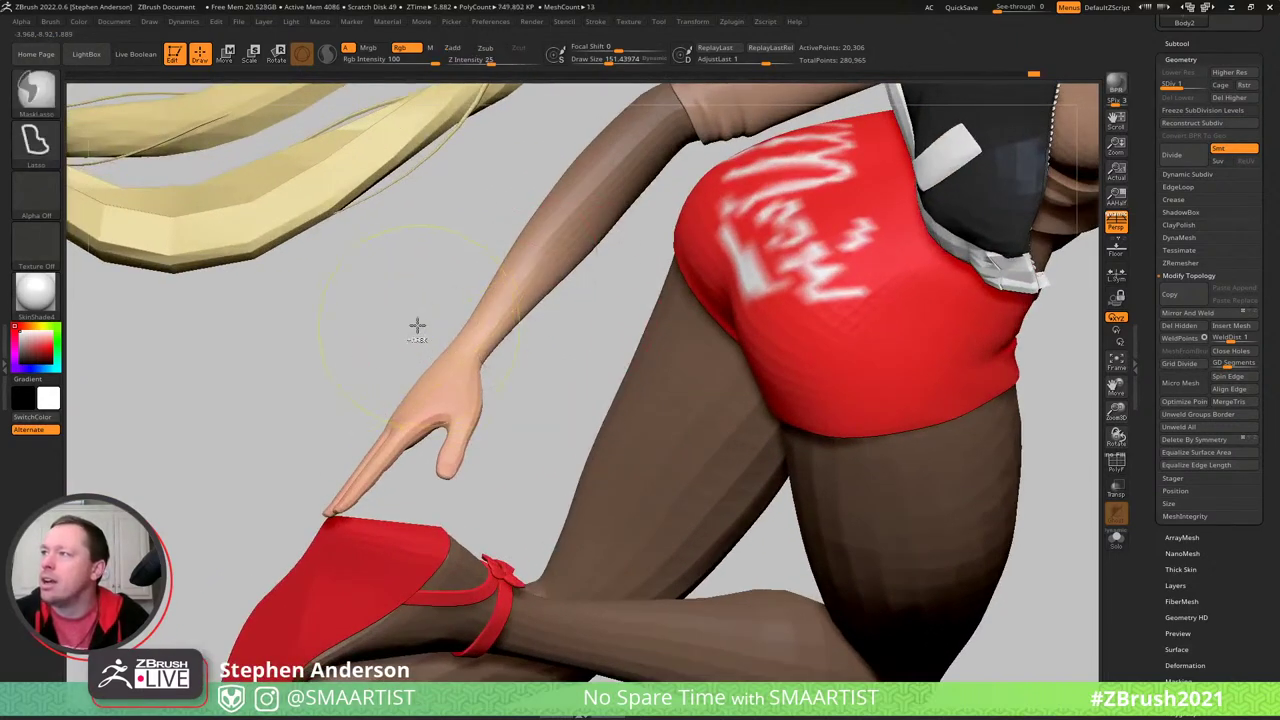
mouse_move(474, 355)
ctrl+mouse_down()
mouse_move(830, 127)
mouse_move(243, 186)
mouse_move(317, 281)
ctrl+mouse_up()
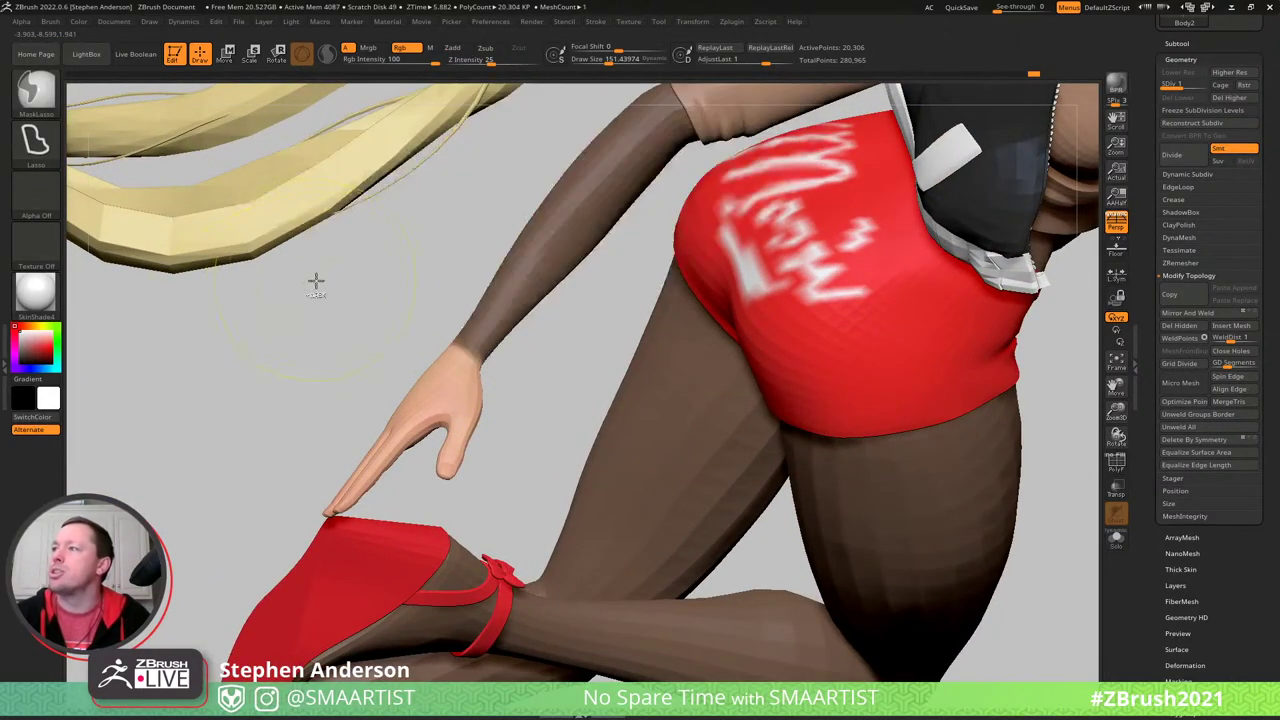
mouse_move(456, 329)
right_down()
mouse_move(600, 335)
mouse_move(460, 340)
mouse_move(505, 362)
mouse_move(483, 360)
right_up()
ctrl+click(548, 375)
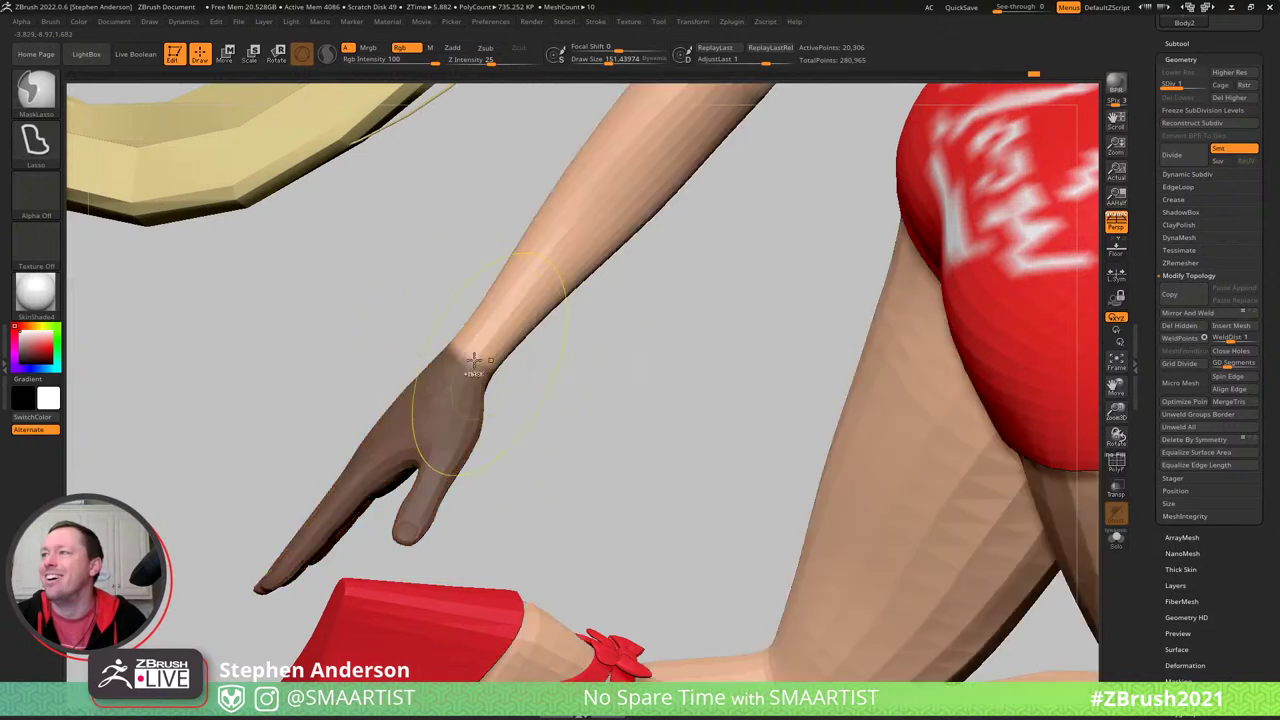
ctrl+click(540, 372)
- Place the Transpose gizmo at the wrist and rotate the unmasked hand into a more natural bend
key(w)
alt+click(468, 355)
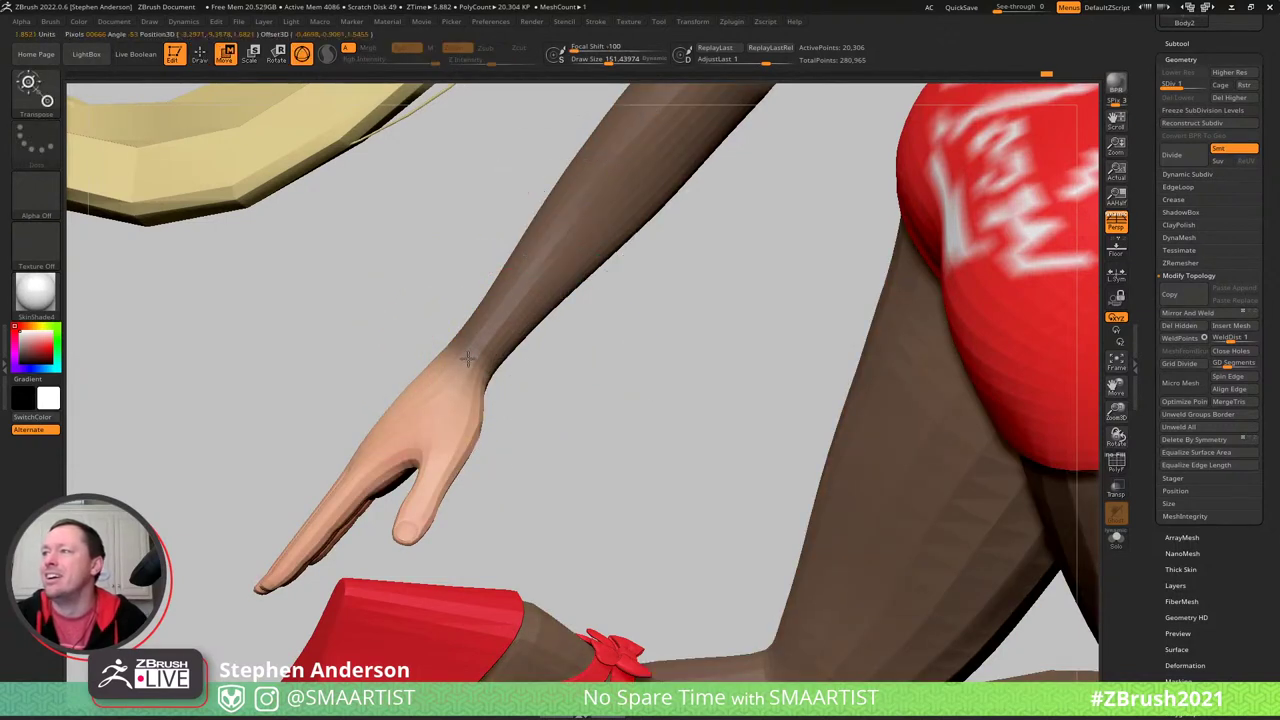
drag(506, 306, 542, 327)
right_drag(542, 327, 506, 270)
drag(506, 268, 529, 197)
drag(521, 296, 563, 318)
key(q)
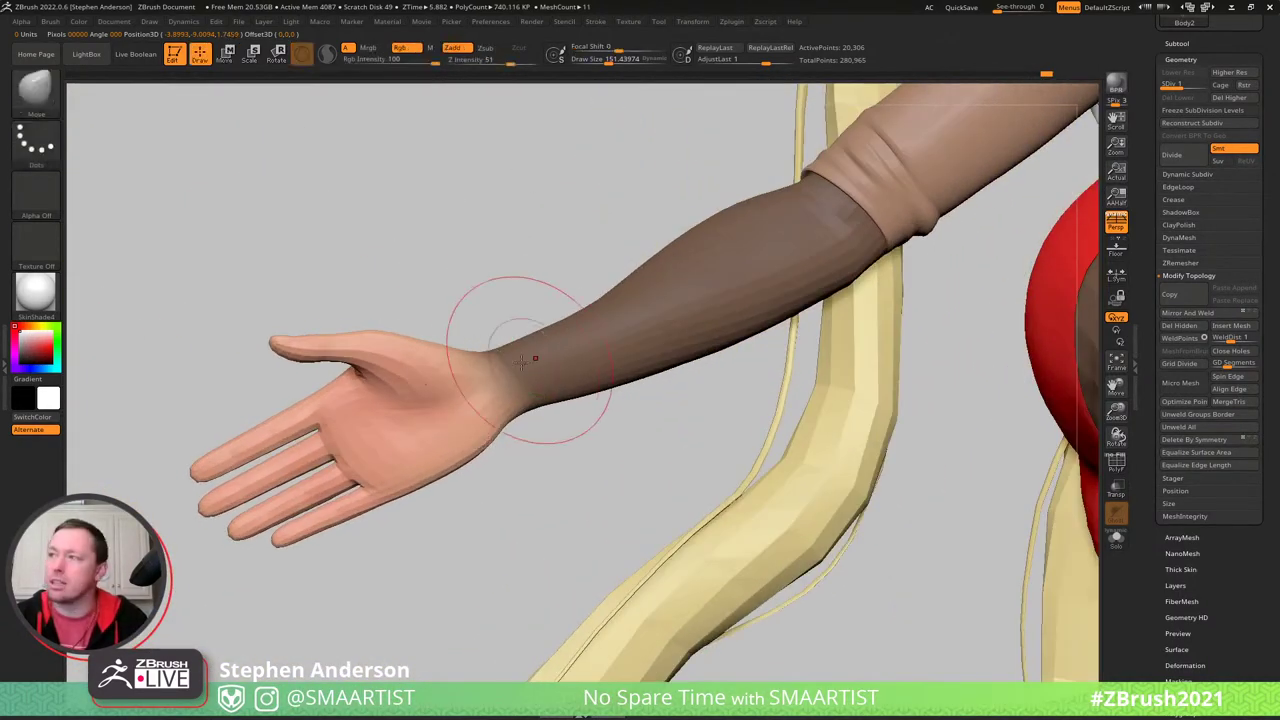
- Select the Move brush, fine-tune the hand's position at the wrist with the gizmo and clear the mask
key(b)
key(m)
key(v)
key(w)
mouse_move(558, 367)
right_down()
mouse_move(543, 390)
mouse_move(537, 483)
mouse_move(549, 374)
right_up()
drag(549, 373, 506, 341)
mouse_move(506, 341)
right_down()
mouse_move(514, 331)
mouse_move(503, 386)
mouse_move(423, 340)
mouse_move(403, 422)
mouse_move(523, 314)
mouse_move(600, 400)
right_up()
key(q)
ctrl+drag(489, 469, 510, 490)
- Reshape the forearm with the Move brush at draw sizes of about 135 and 236
key(s)
drag(441, 456, 438, 456)
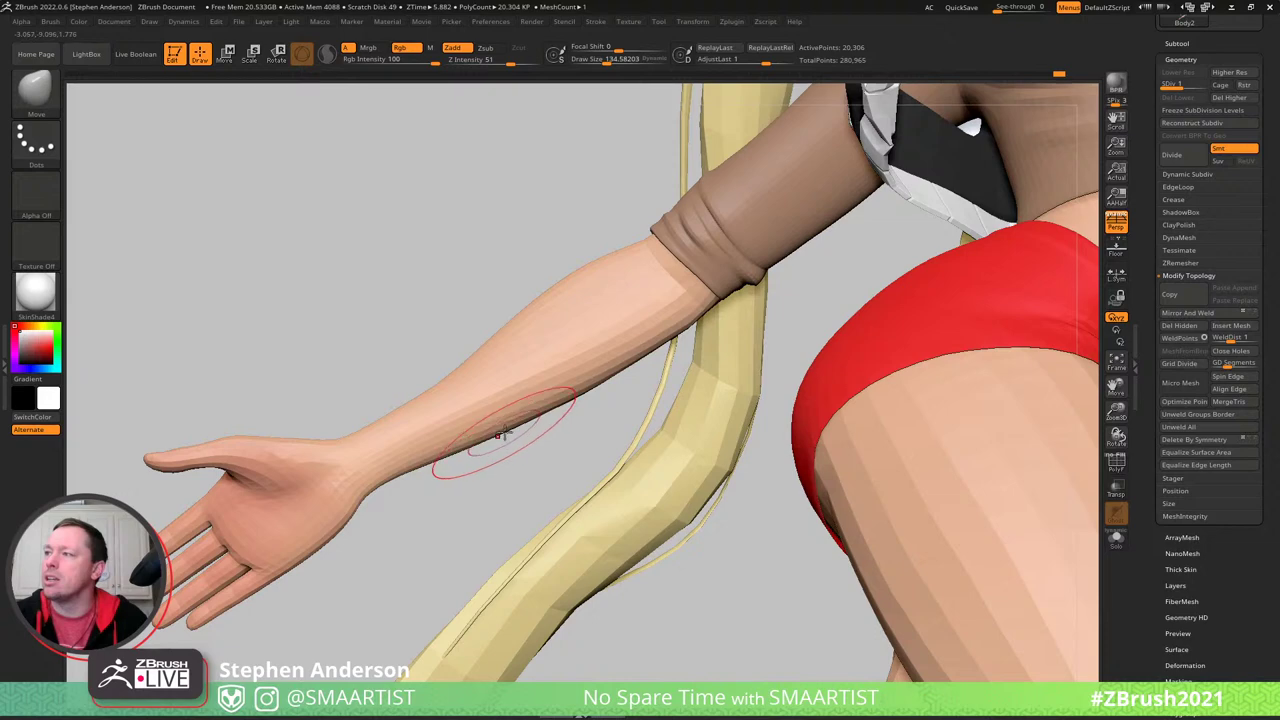
mouse_move(500, 435)
mouse_down()
mouse_move(680, 355)
mouse_move(660, 422)
mouse_move(375, 445)
mouse_move(366, 371)
mouse_up()
key(s)
key(s)
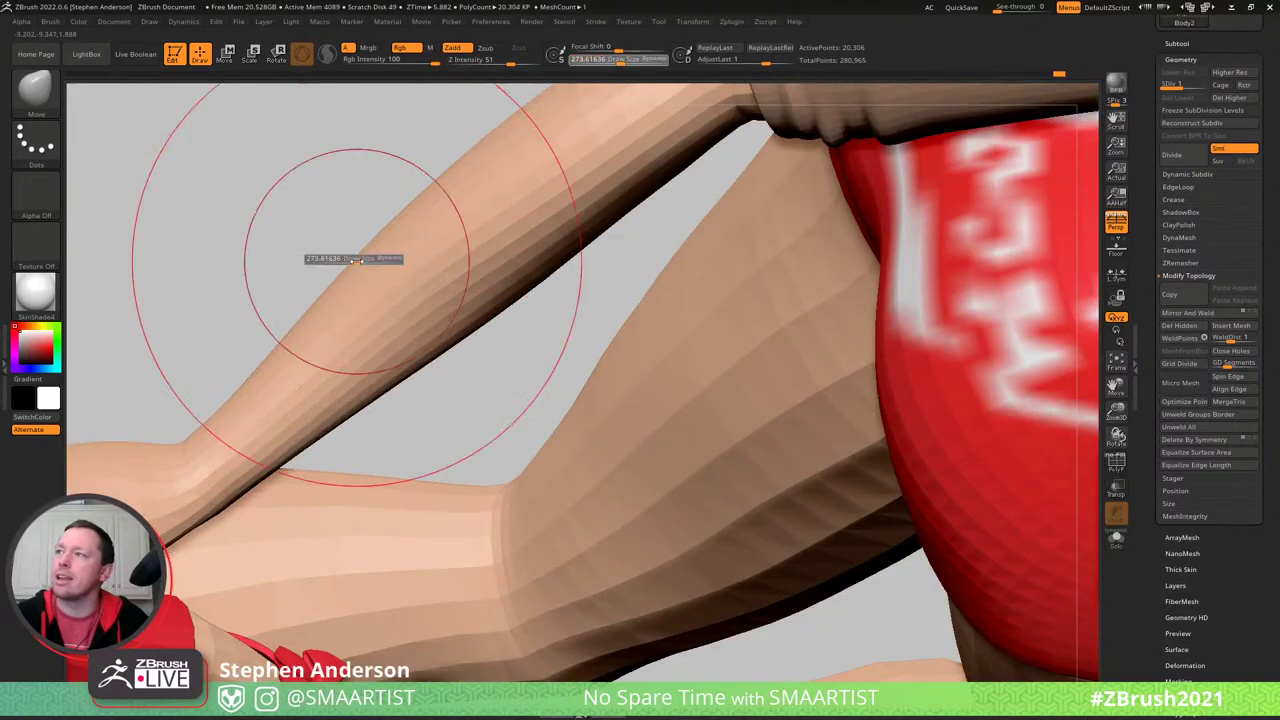
drag(356, 263, 352, 263)
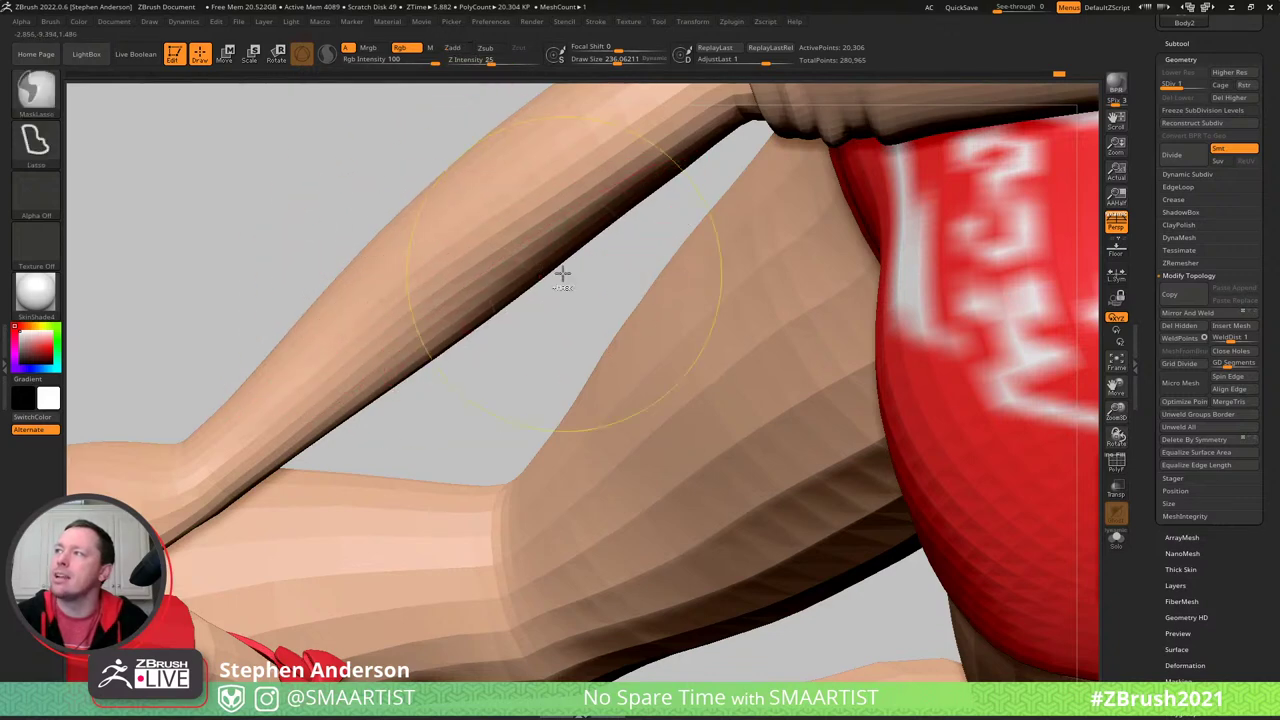
ctrl+right_drag(566, 277, 572, 305)
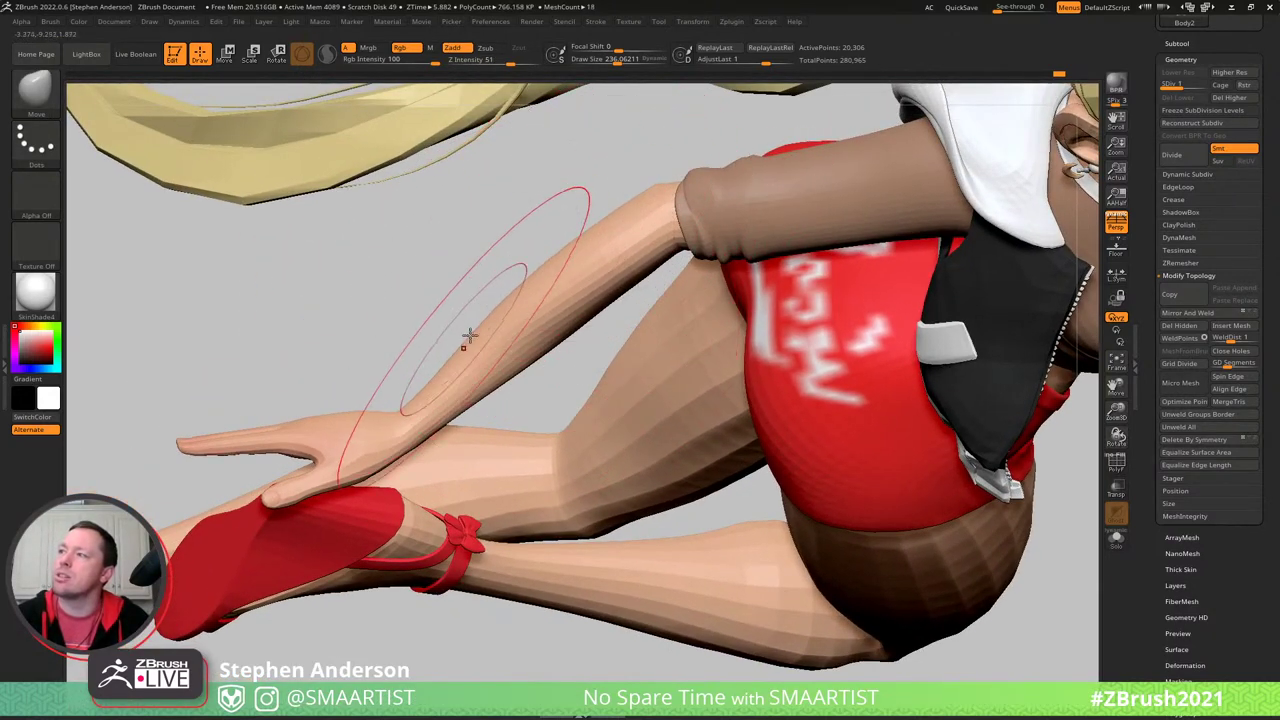
- Refine the forearm's contour up to the sleeve with the Move brush at draw sizes of about 163 and 99
key(s)
drag(511, 296, 501, 299)
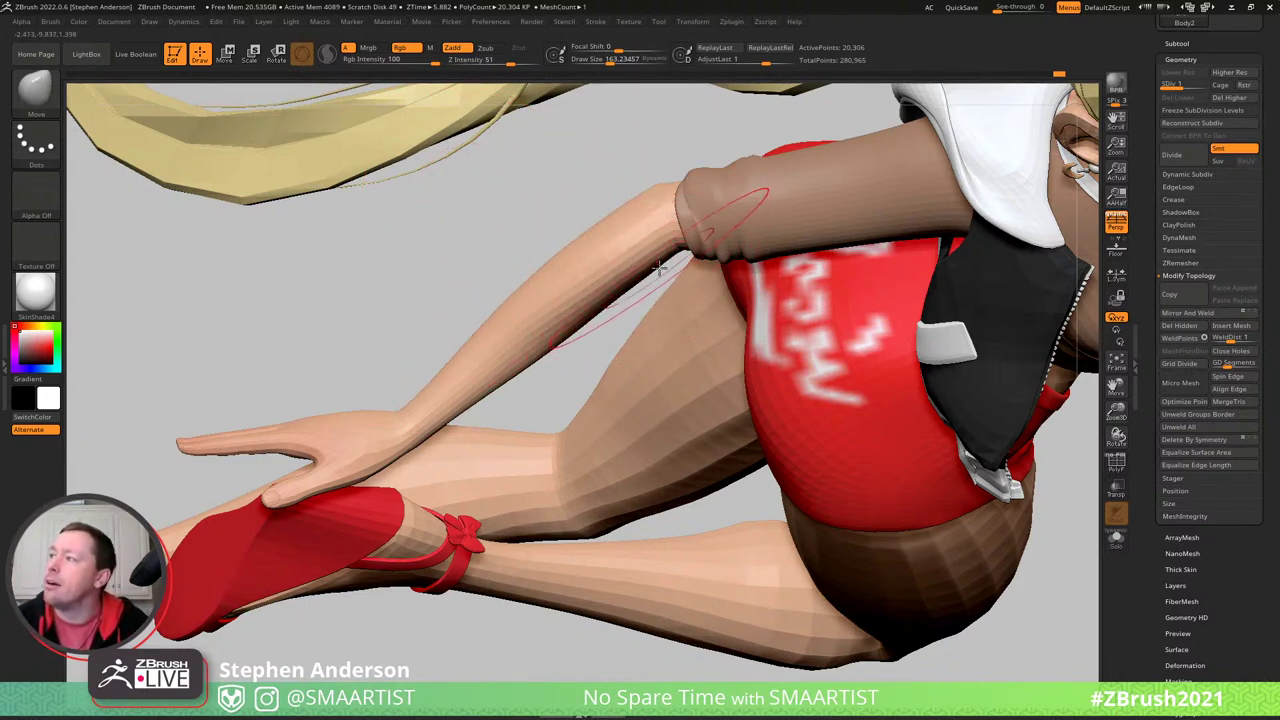
key(s)
drag(666, 257, 657, 256)
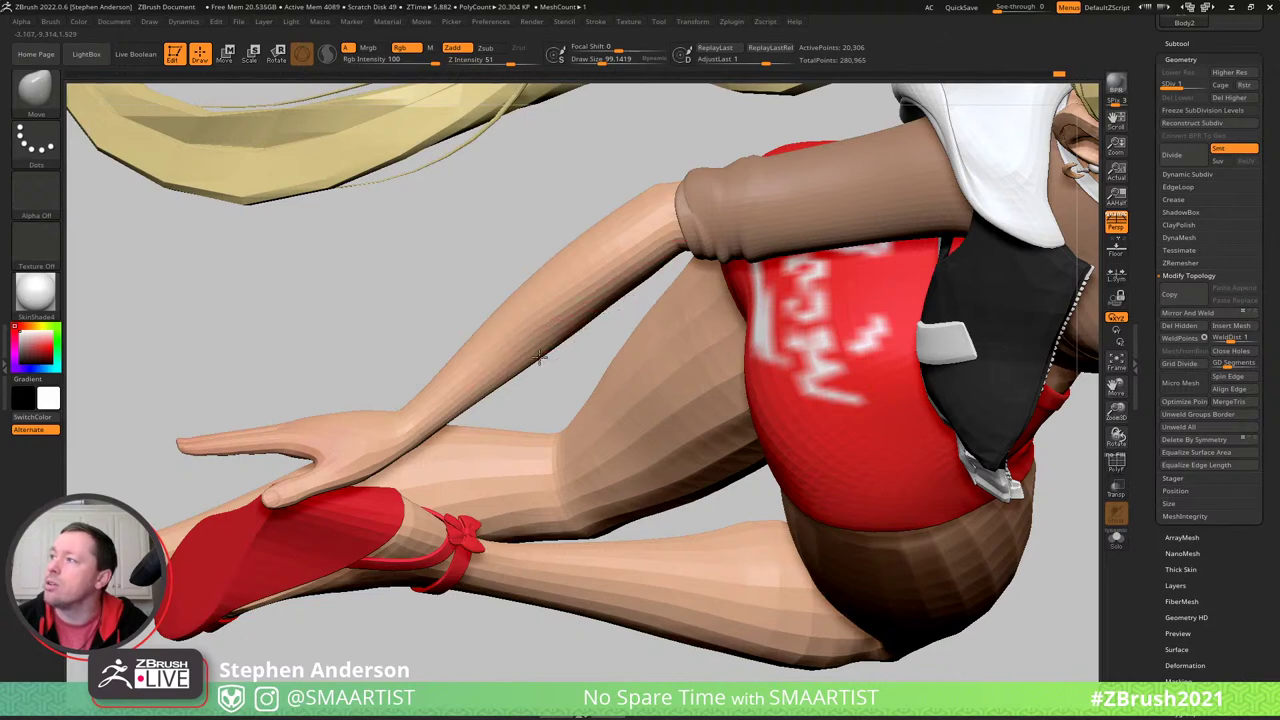
mouse_move(538, 354)
right_down()
mouse_move(548, 318)
mouse_move(514, 280)
mouse_move(568, 268)
mouse_move(586, 294)
mouse_move(571, 343)
mouse_move(580, 331)
right_up()
key(shift)
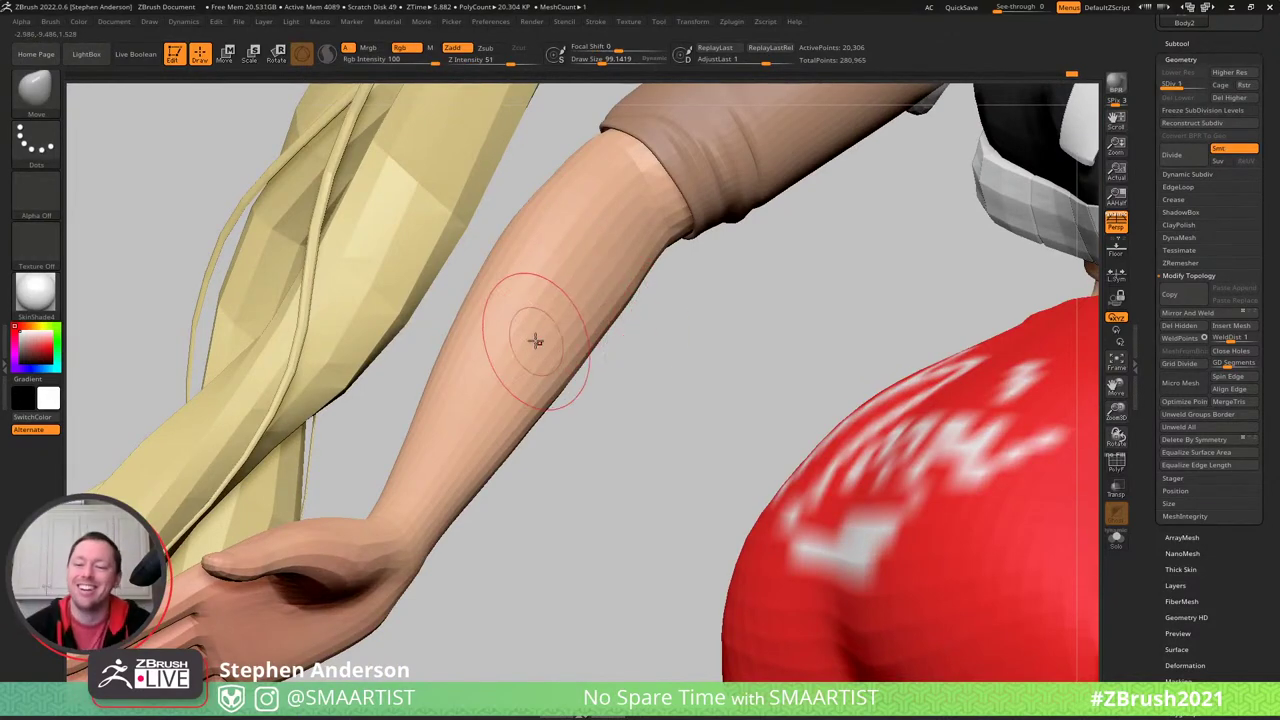
- Adjust the forearm's outer silhouette with the Move brush at draw size about 169 and review the full pose
right_drag(536, 341, 552, 399)
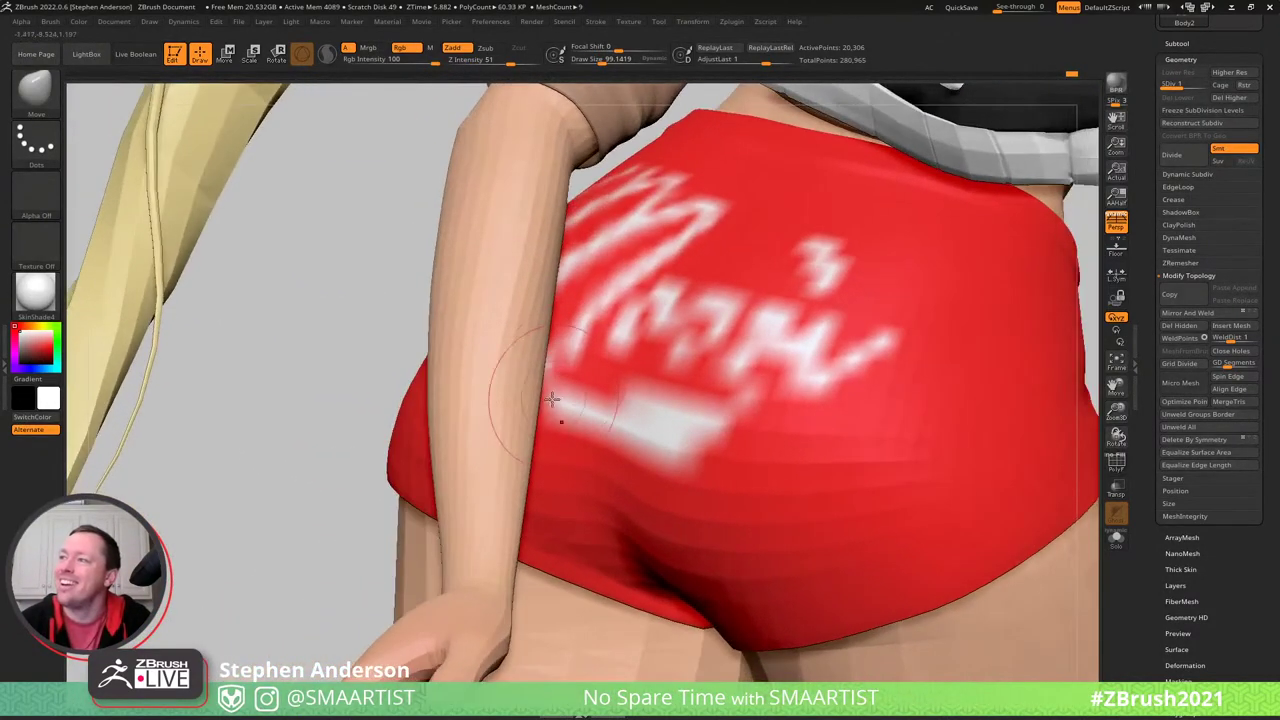
key(s)
drag(440, 403, 454, 405)
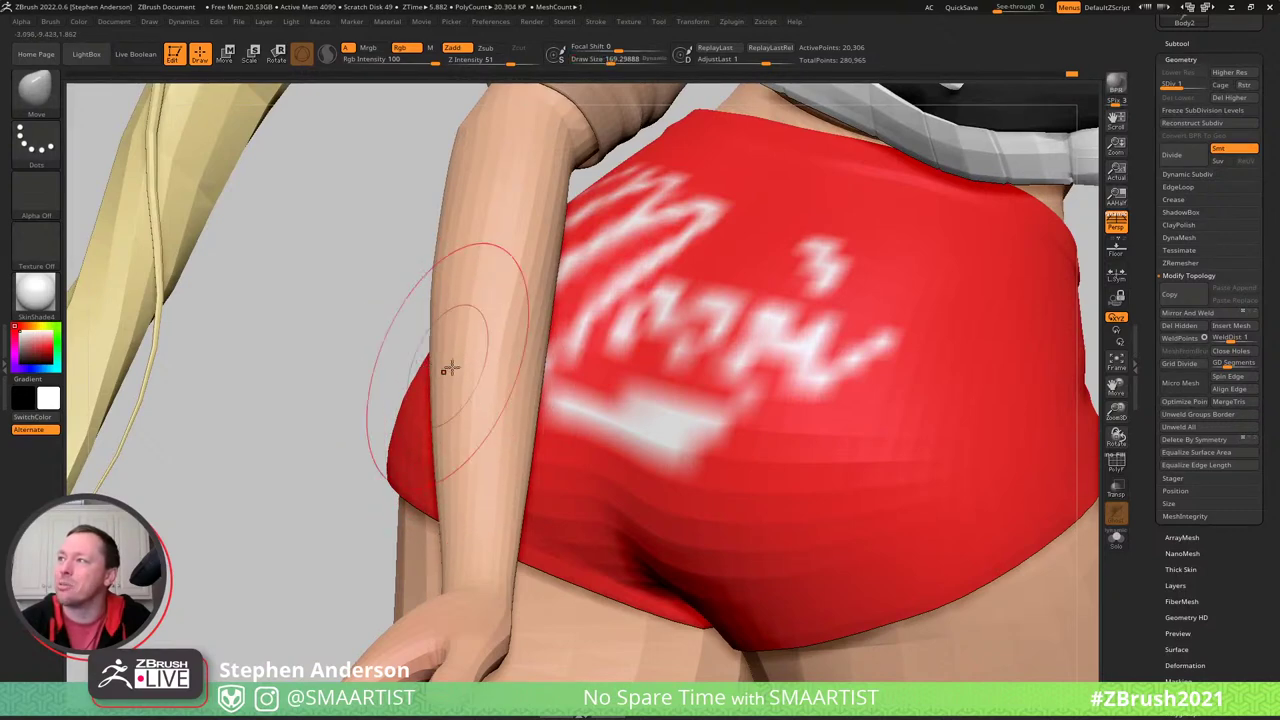
mouse_move(449, 369)
ctrl+right_down()
mouse_move(471, 309)
mouse_move(485, 384)
mouse_move(474, 391)
mouse_move(553, 291)
mouse_move(500, 358)
mouse_move(560, 350)
mouse_move(532, 348)
mouse_move(571, 268)
mouse_move(434, 486)
mouse_move(560, 330)
mouse_move(686, 240)
mouse_move(564, 304)
ctrl+right_up()
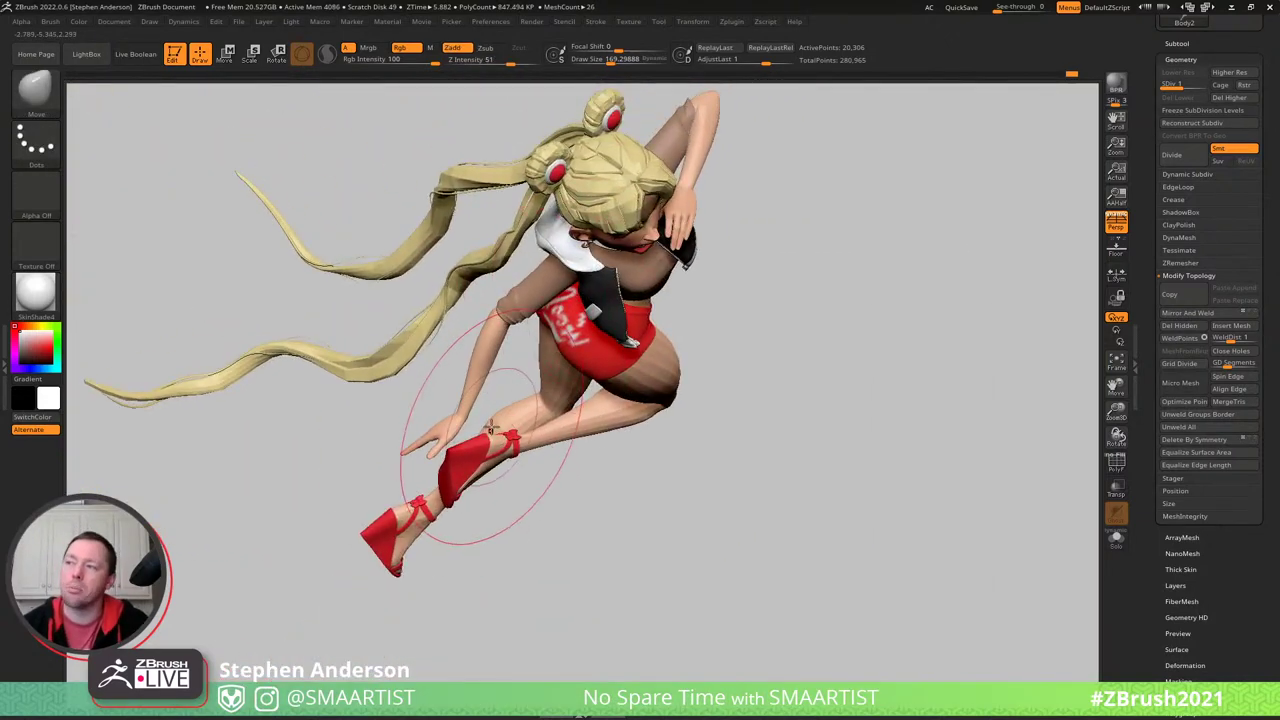
key(ctrl)
mouse_move(423, 429)
alt+right_down()
mouse_move(413, 360)
mouse_move(434, 346)
mouse_move(410, 497)
mouse_move(489, 280)
alt+right_up()
alt+right_drag(659, 340, 691, 274)
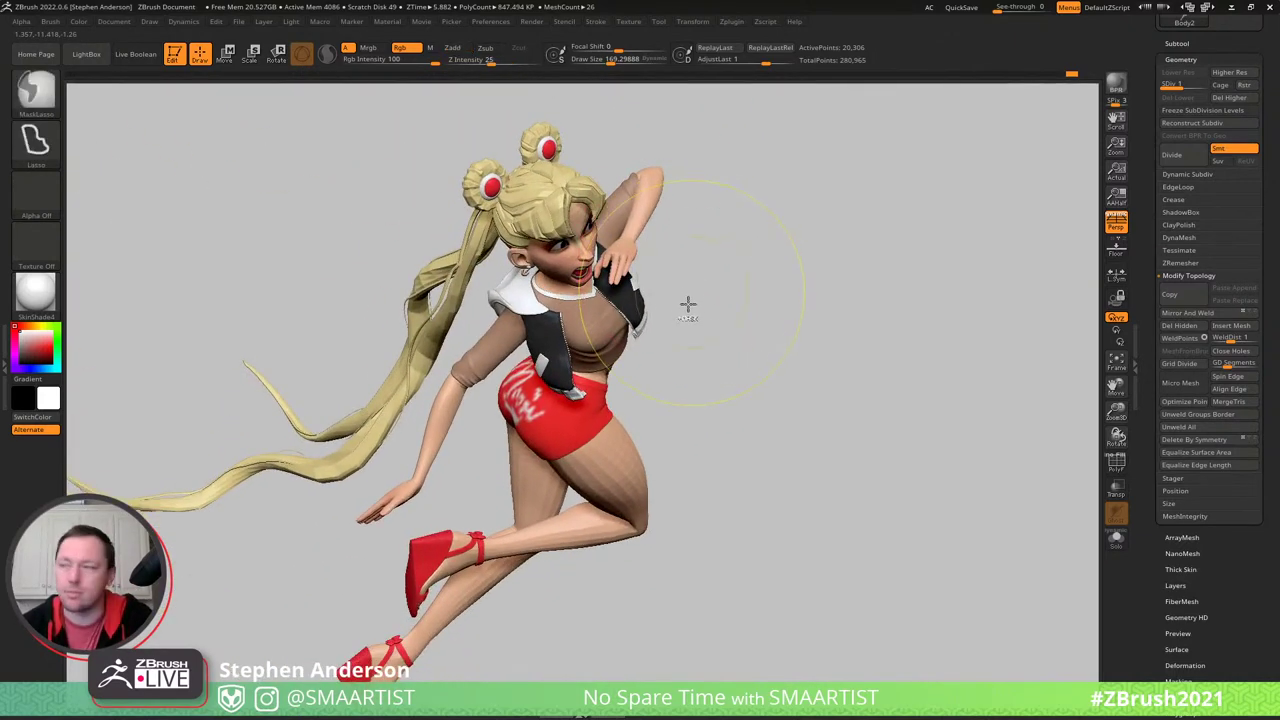
- Save the tool over the existing file sailormoonredraw_07gPose_v003g
key(ctrl+s)
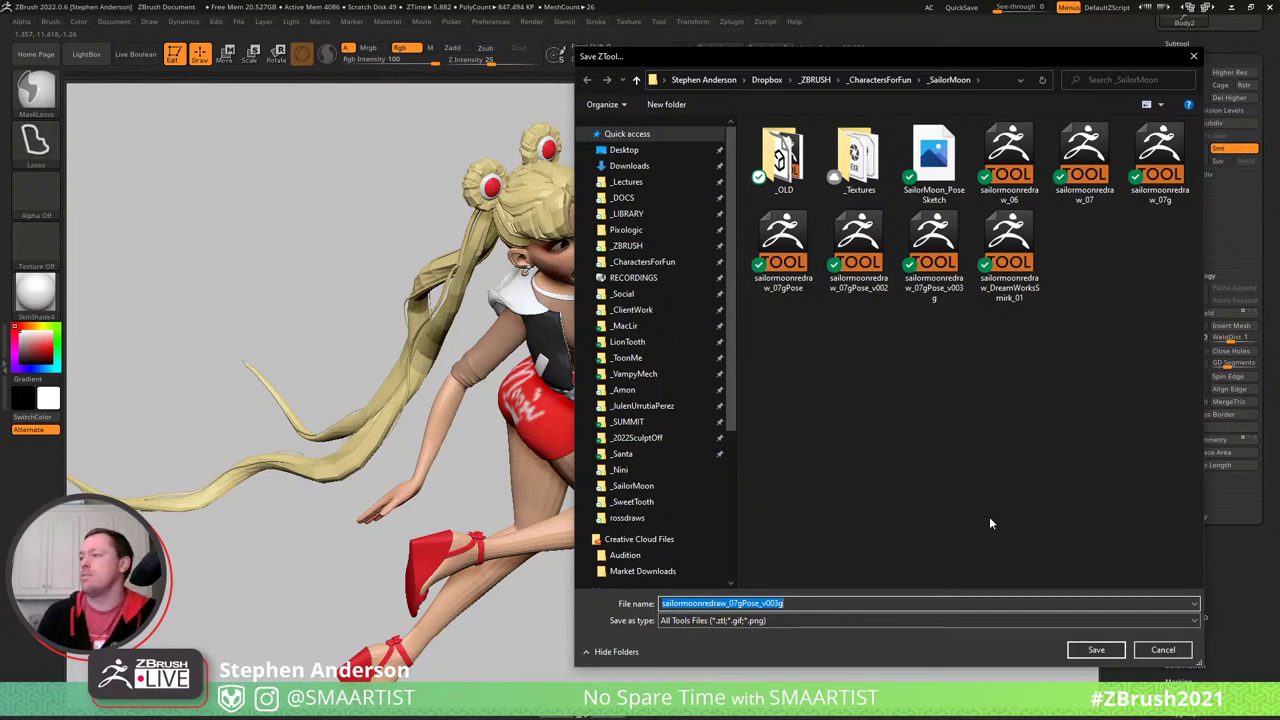
click(1104, 650)
click(672, 354)
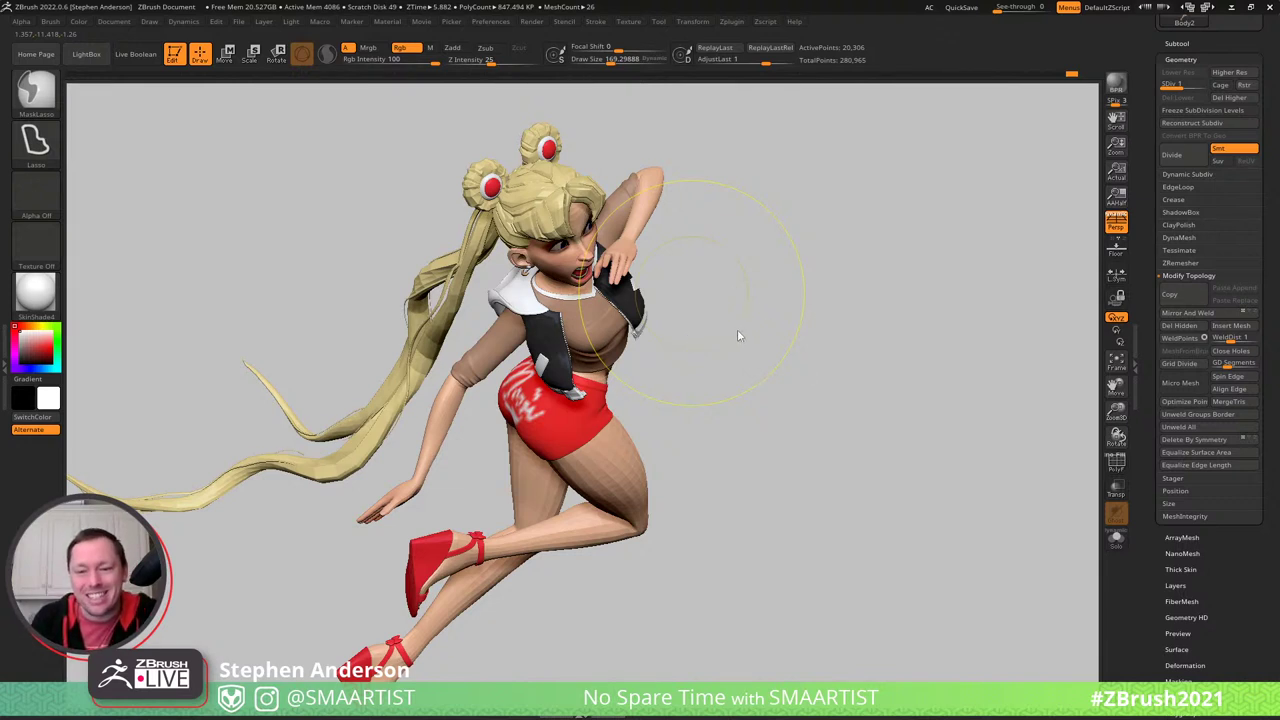
key(ctrl+s)
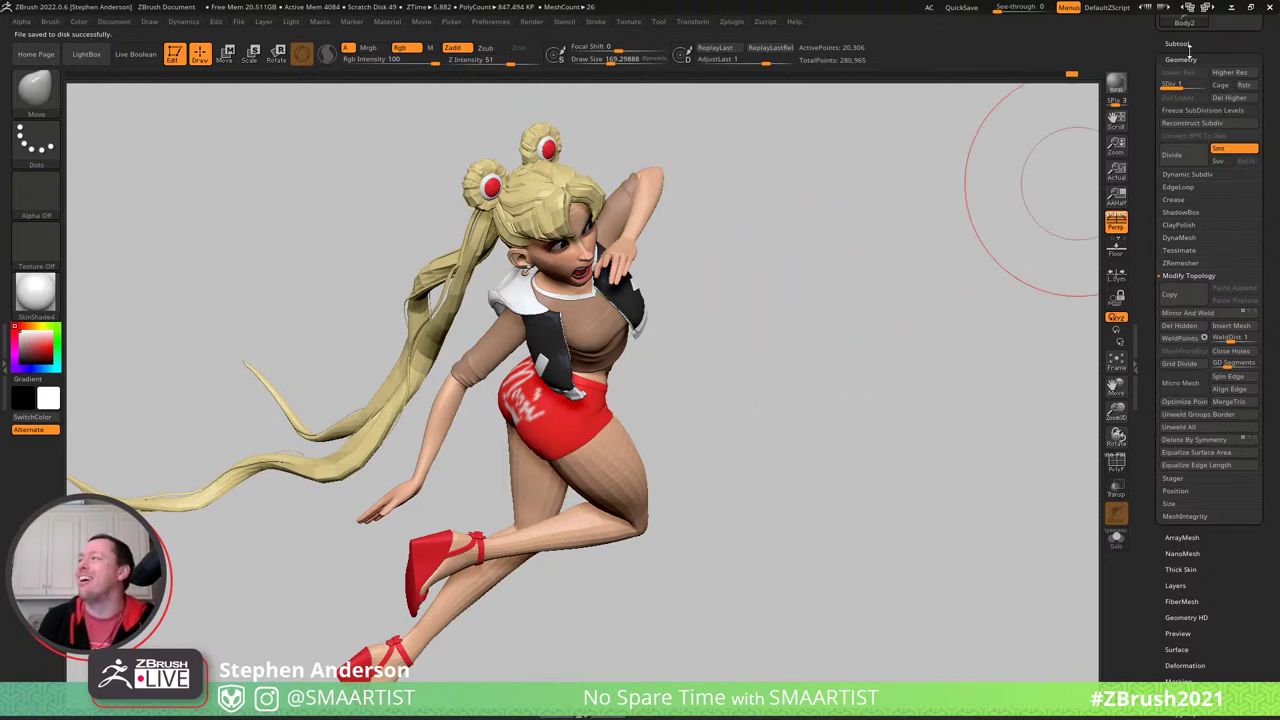
- Rename the Body2 subtool as Body_Fist
click(1178, 43)
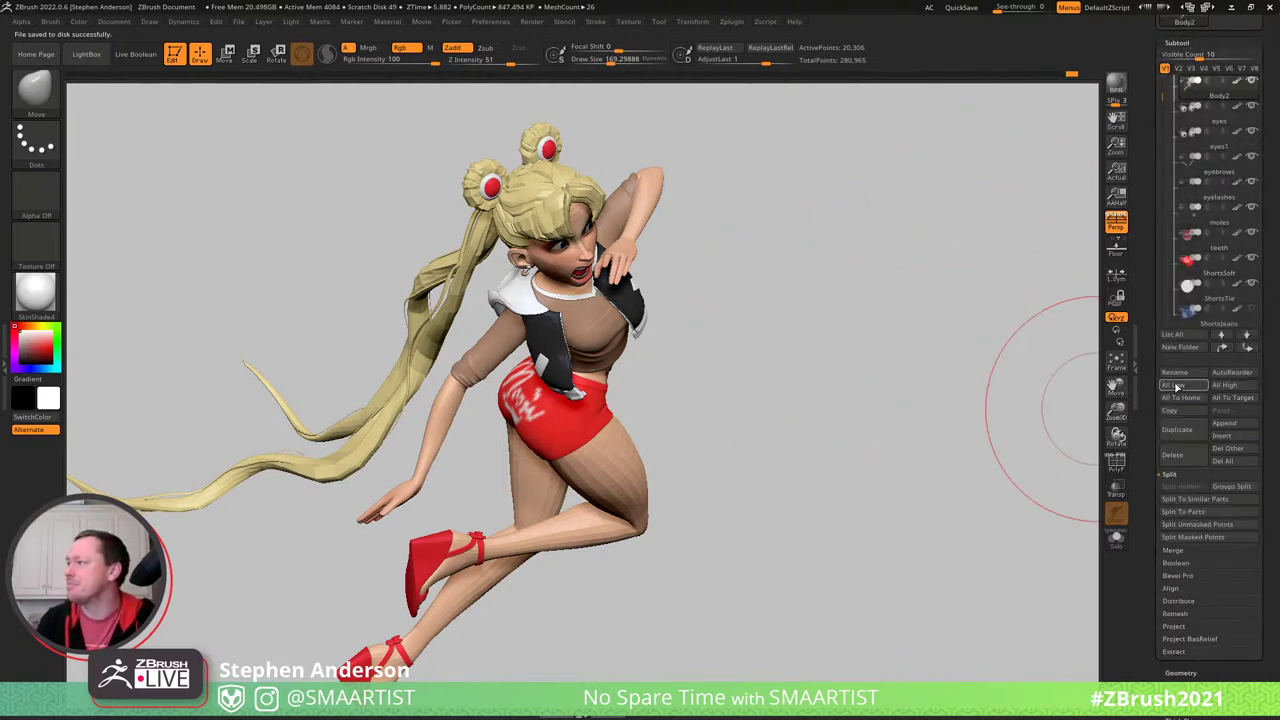
click(1176, 372)
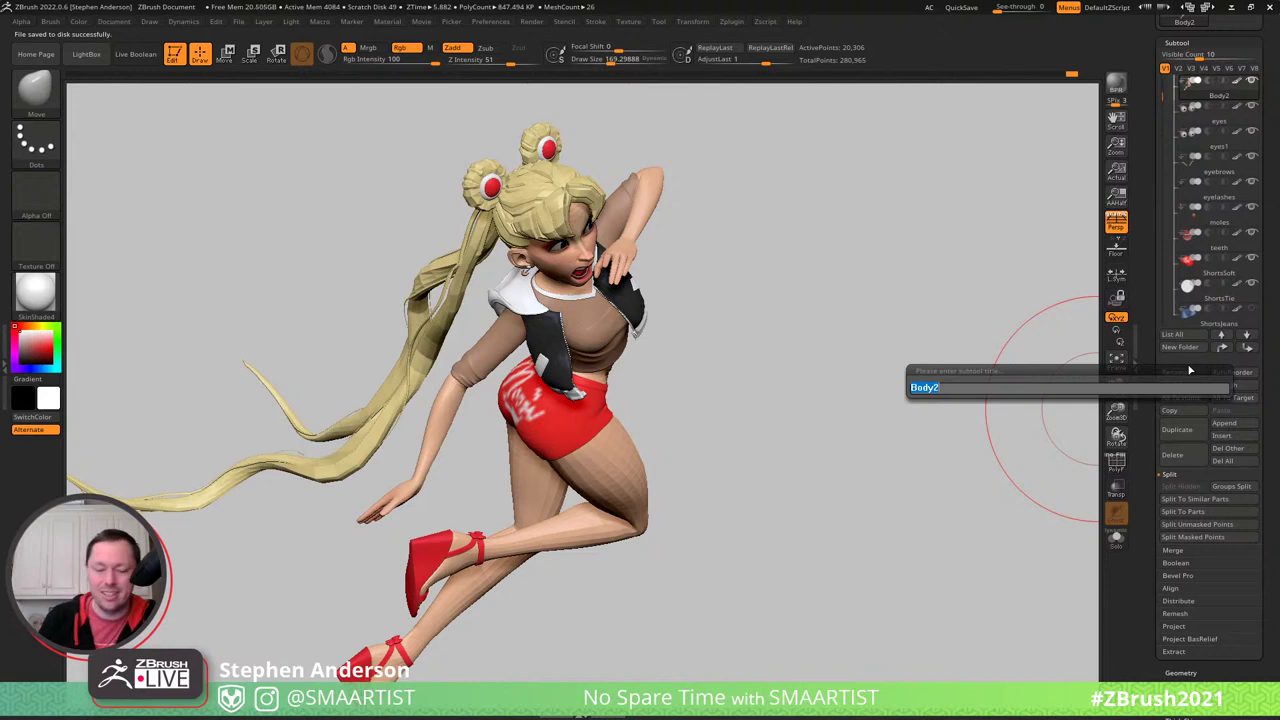
text(Bo)
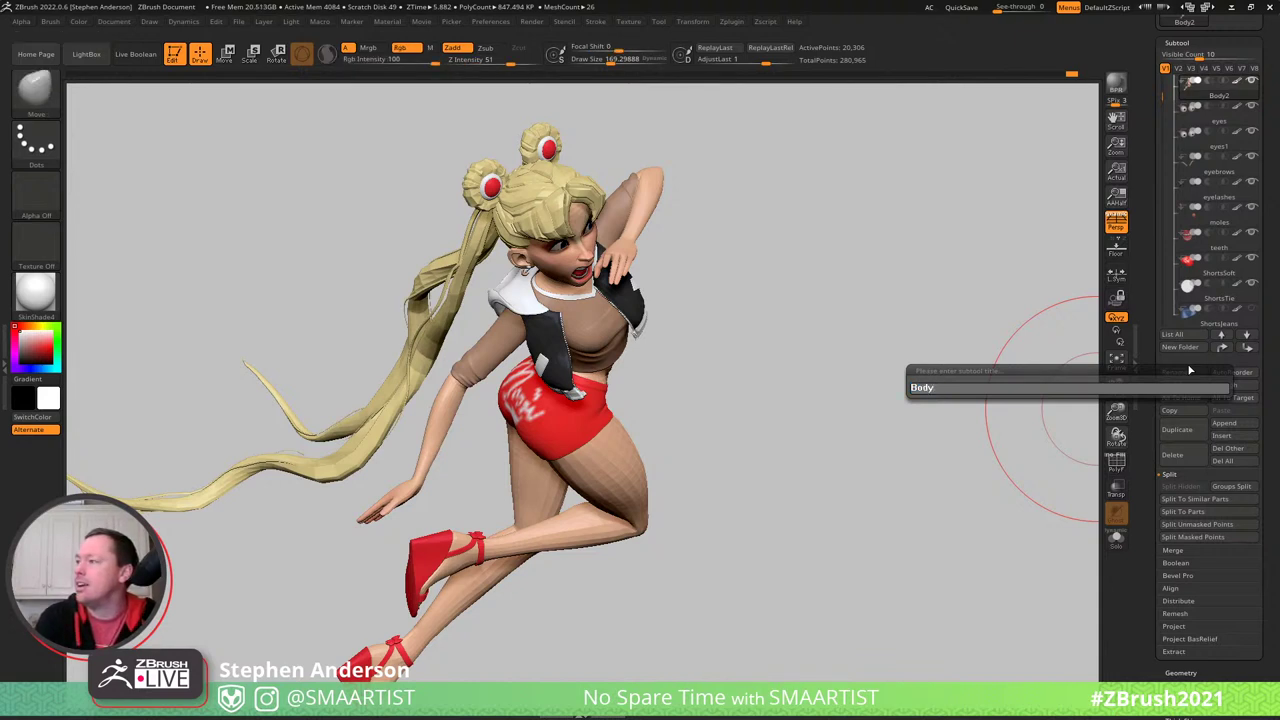
text(dy_Fist)
key(Return)
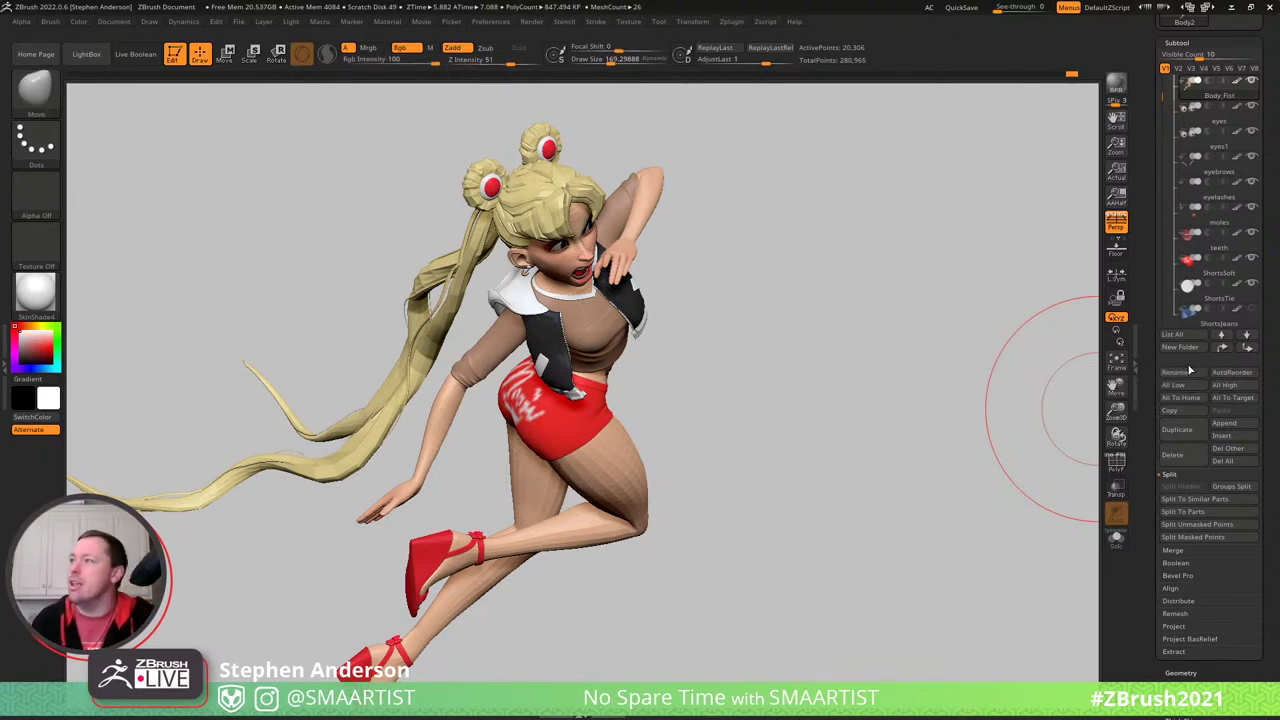
- Duplicate the Body_Fist subtool and rename the copy as Body_Sword
key(ctrl+shift)
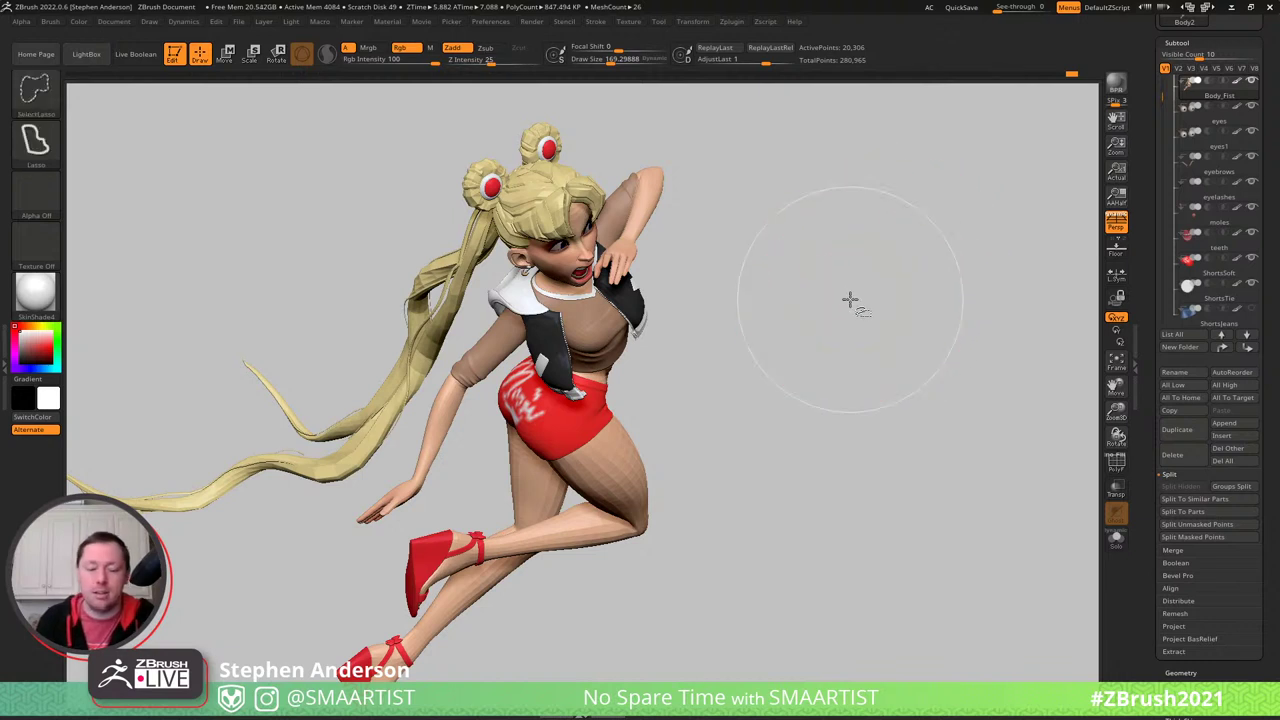
key(ctrl+shift+d)
click(1176, 372)
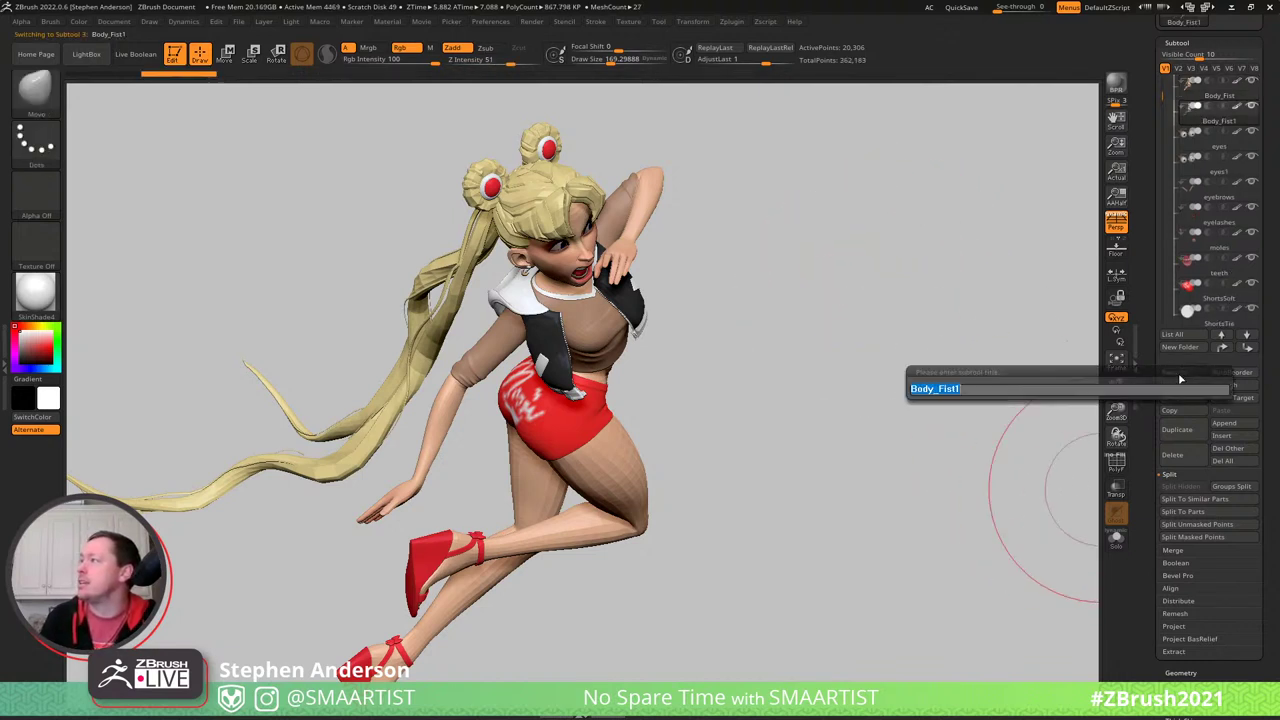
click(1189, 388)
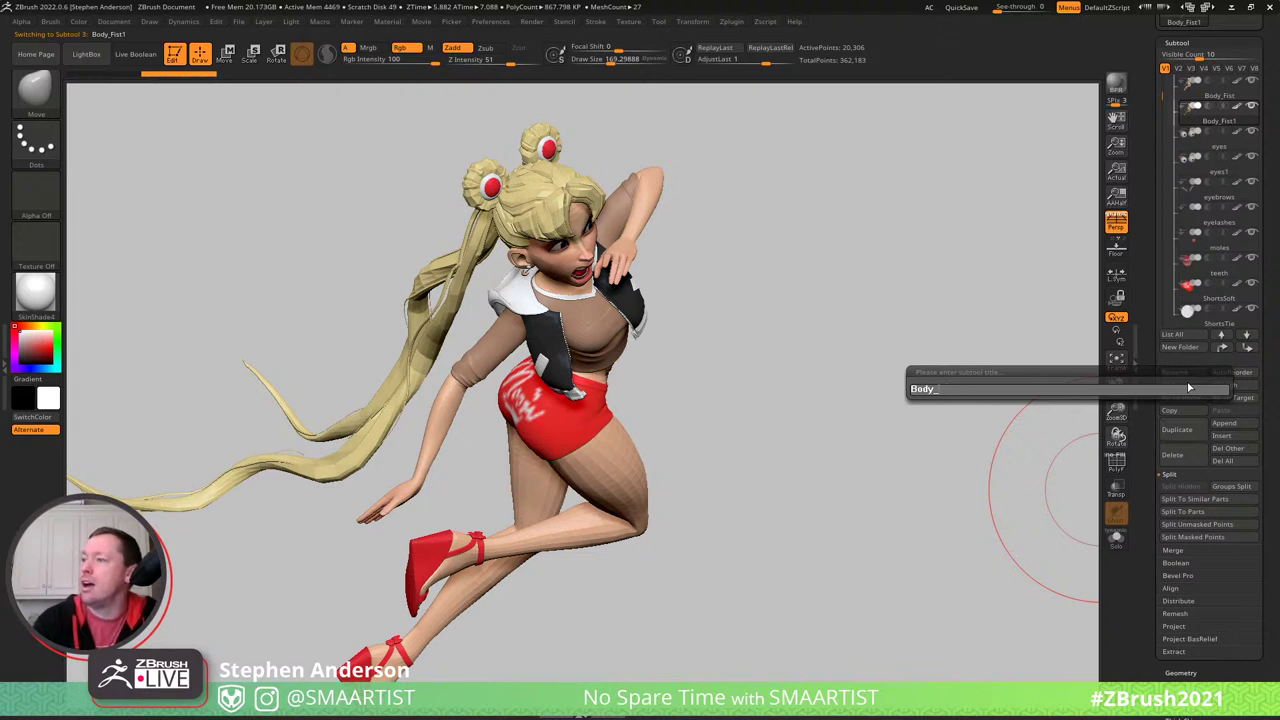
key(shift)
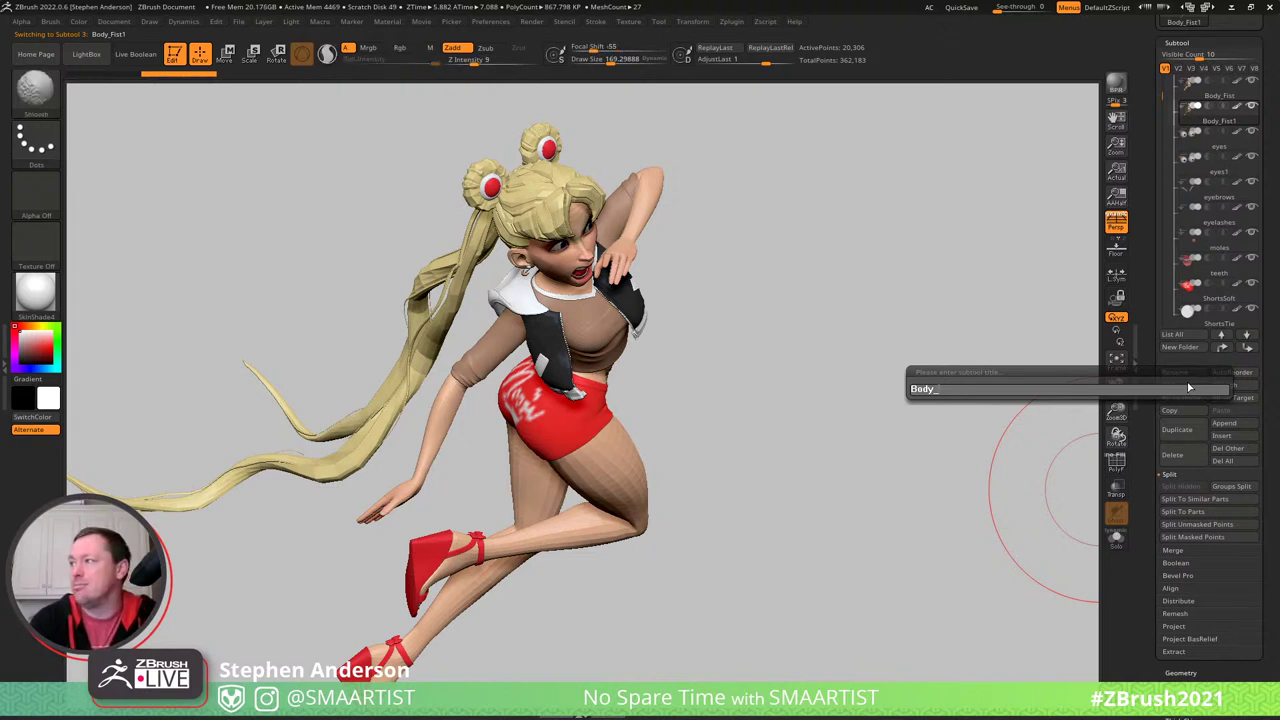
key(shift)
text(Sword)
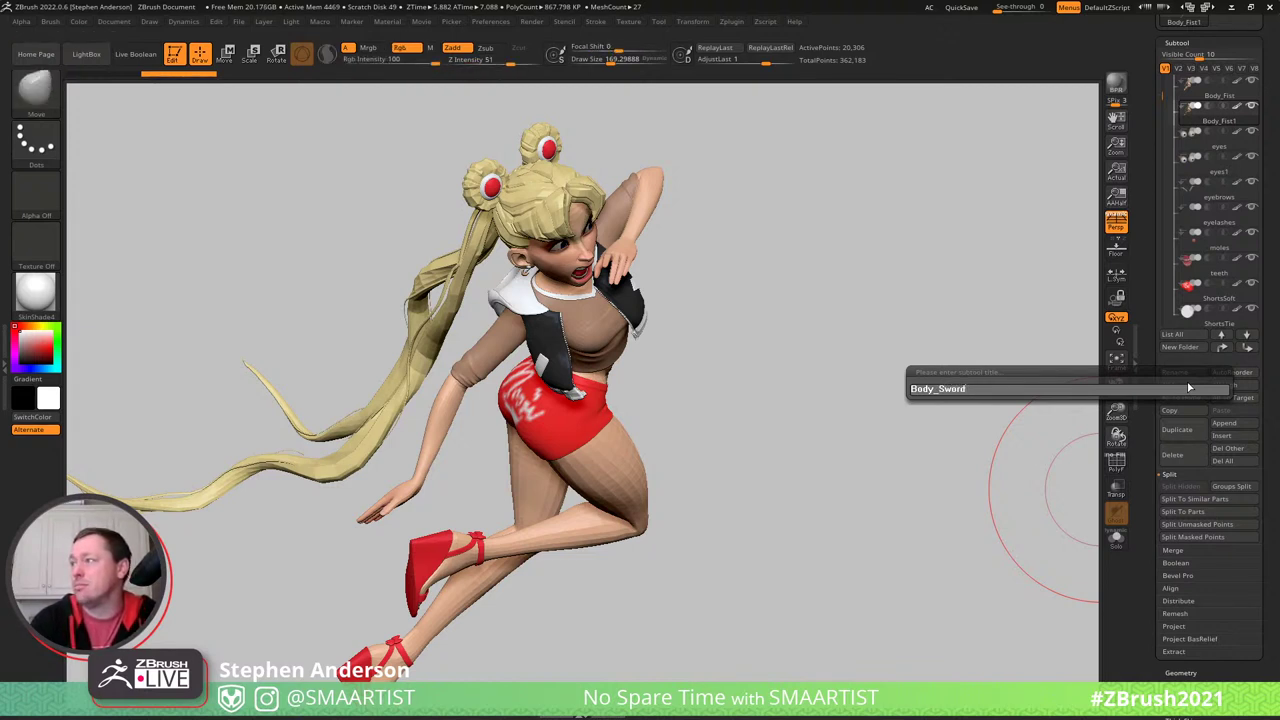
key(Return)
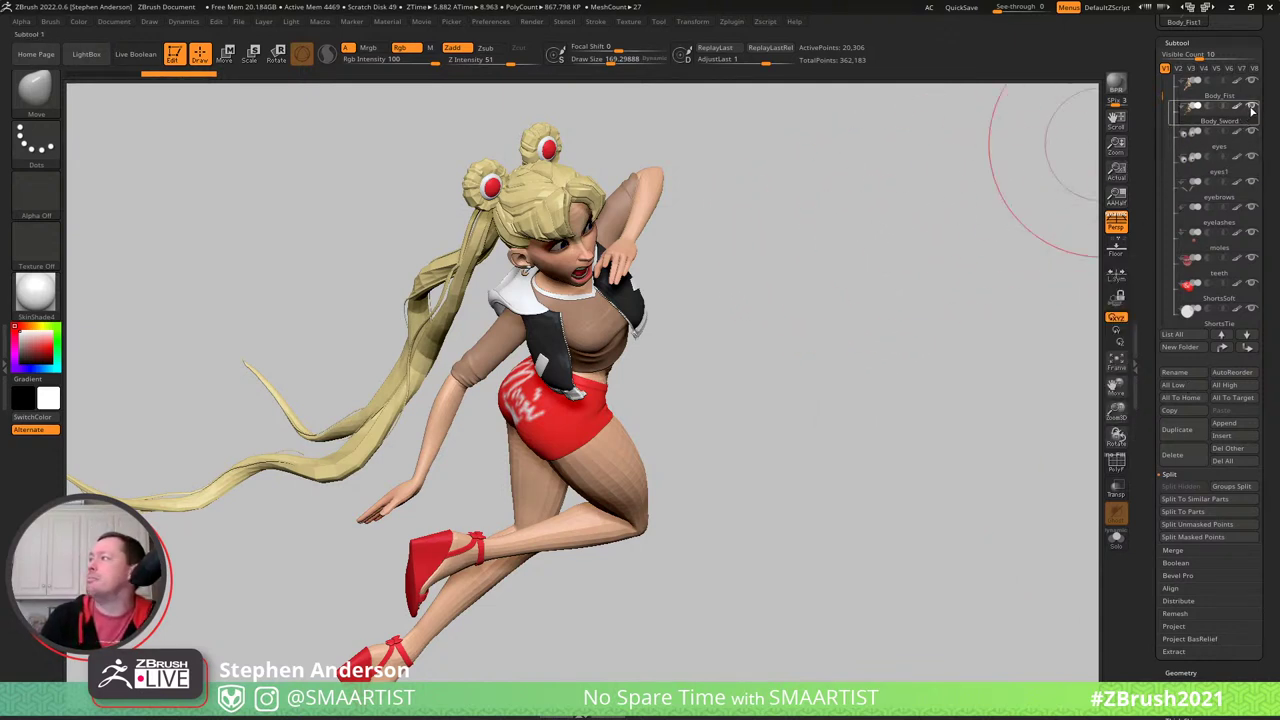
- Hide Body_Sword, select Body_Fist and mask everything except the lowered hand, with the transform gizmo at its wrist
key(Up)
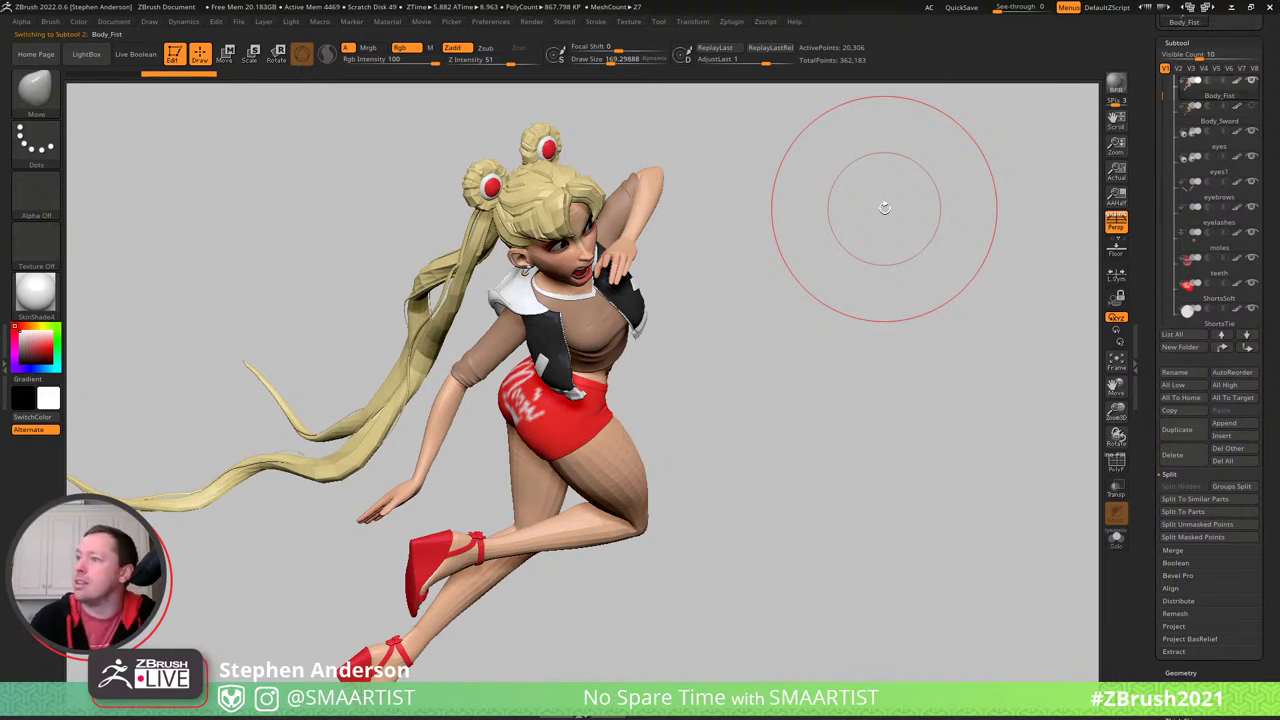
ctrl+shift+drag(510, 505, 416, 512)
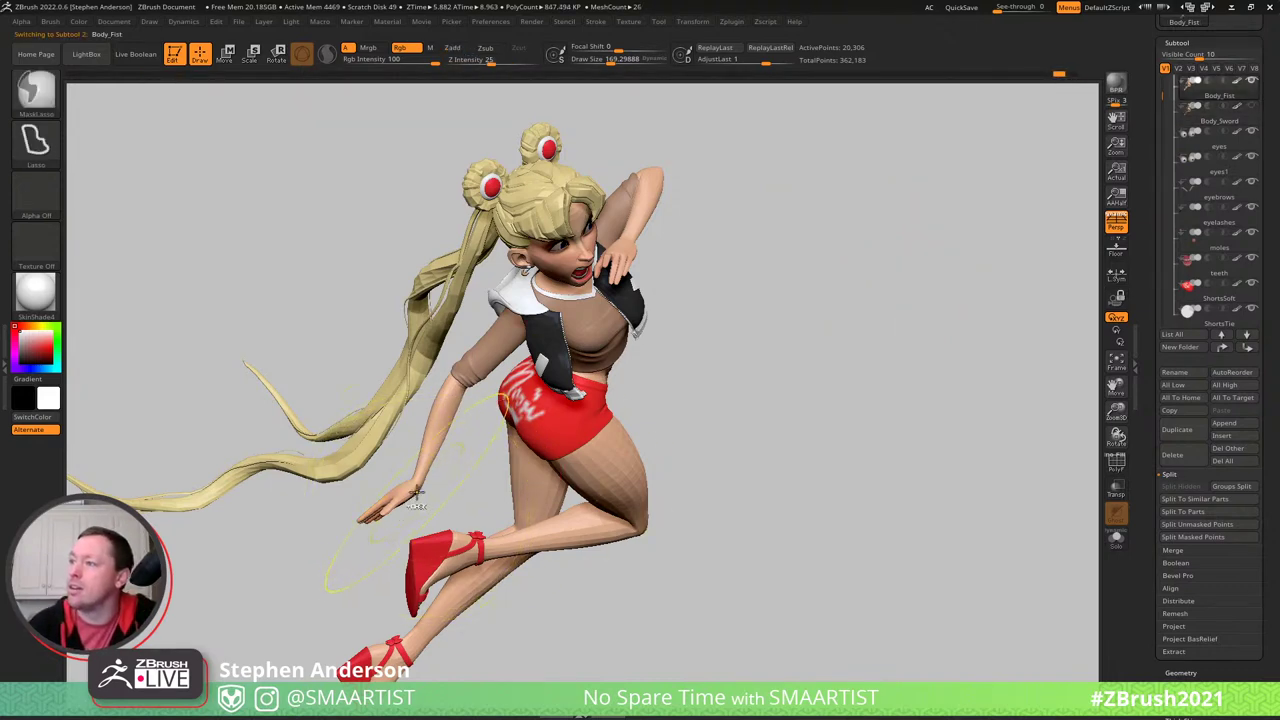
ctrl+right_drag(417, 492, 512, 534)
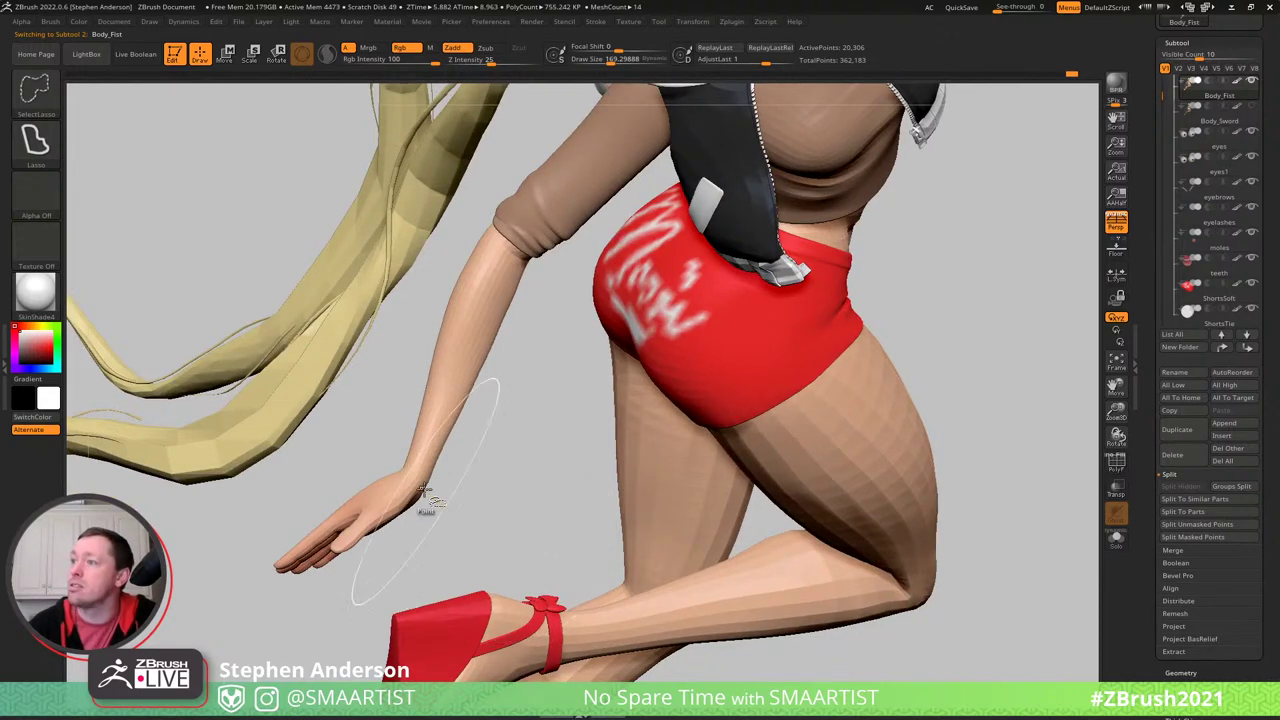
ctrl+right_drag(429, 503, 444, 497)
key(shift+f)
alt+right_drag(456, 540, 486, 398)
mouse_move(486, 398)
ctrl+right_down()
mouse_move(510, 400)
mouse_move(494, 388)
ctrl+right_up()
key(w)
alt+drag(560, 305, 771, 225)
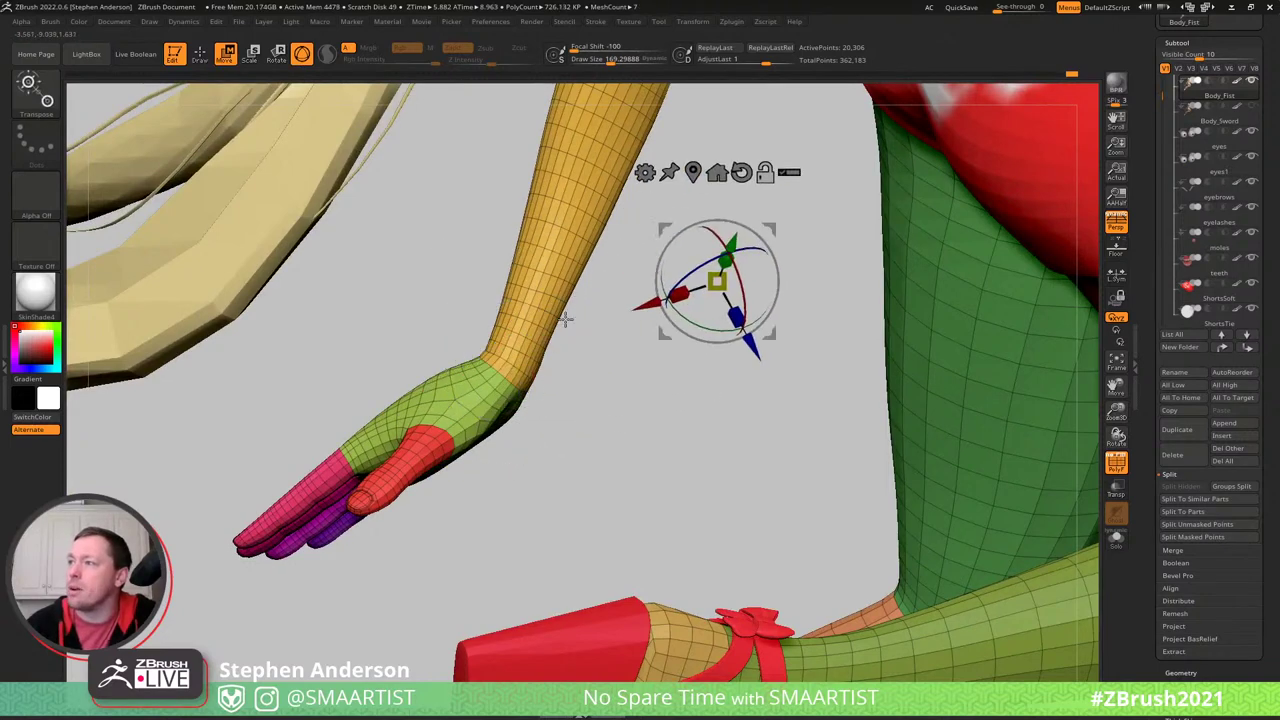
ctrl+drag(500, 367, 484, 383)
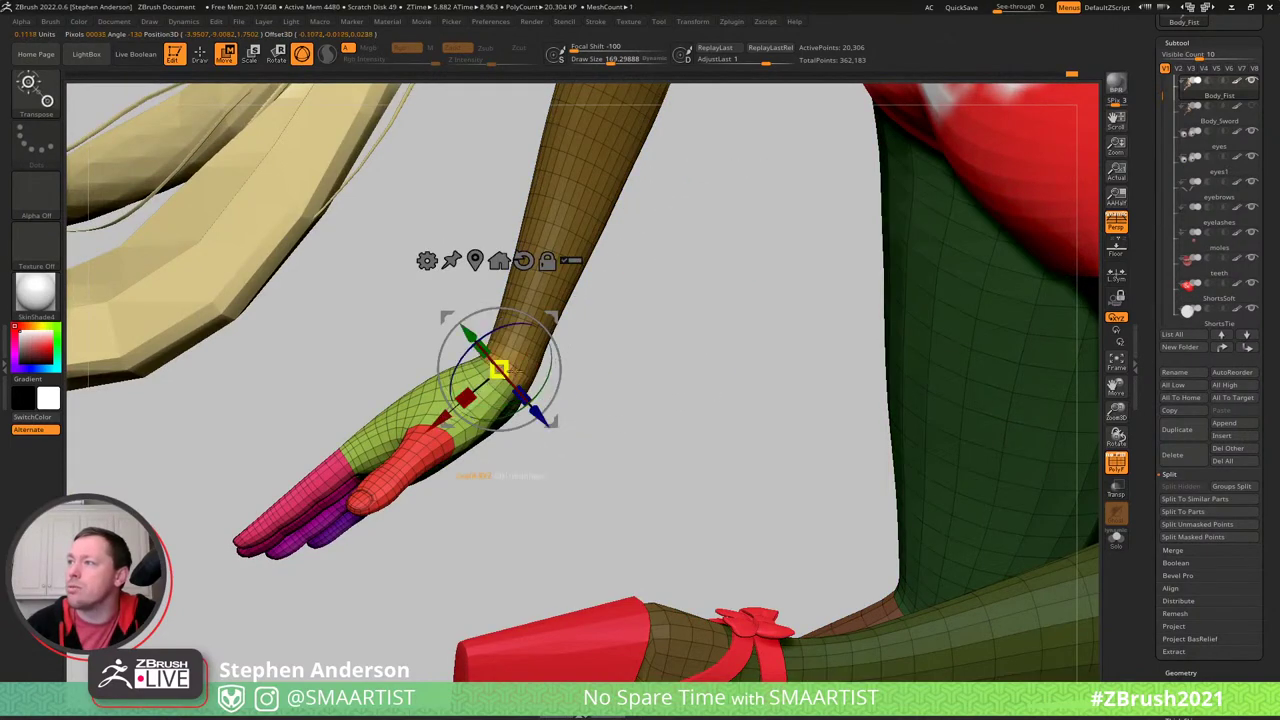
- Rotate the lowered hand about the wrist until it hangs more in line with the forearm, and clear the mask
drag(555, 332, 518, 305)
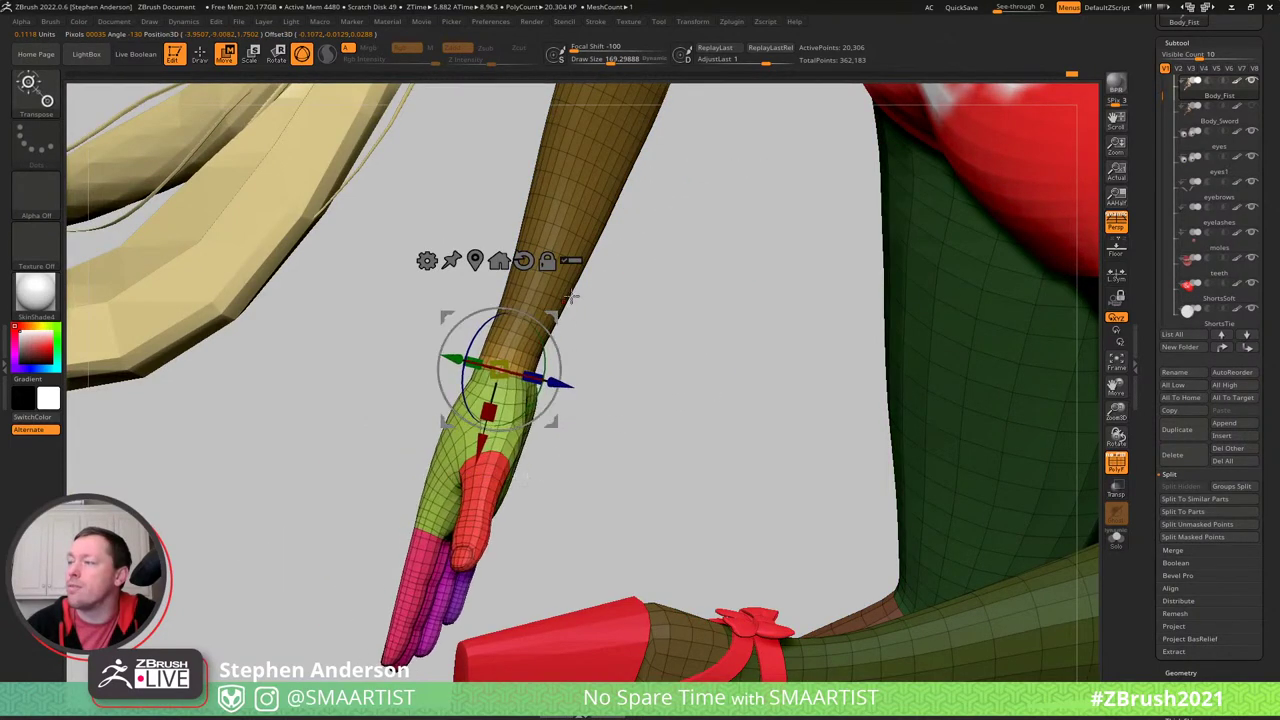
right_drag(540, 302, 562, 320)
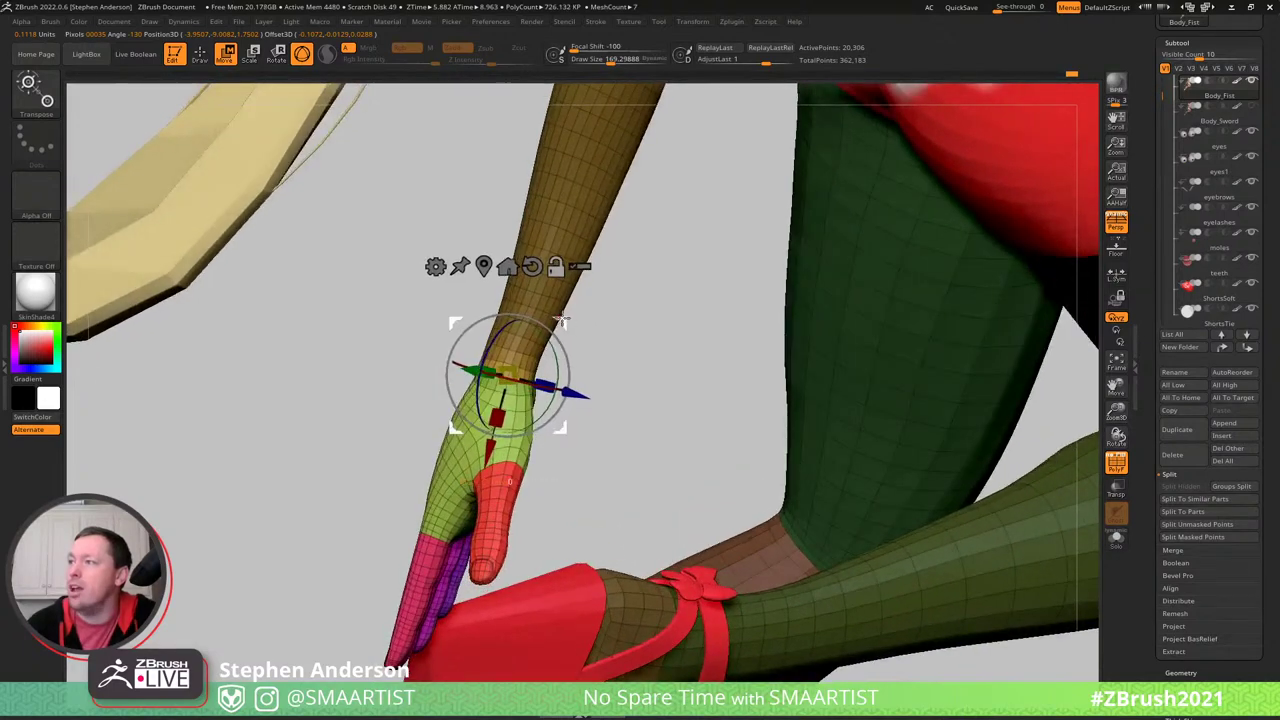
mouse_move(562, 318)
mouse_down()
mouse_move(546, 332)
mouse_move(527, 320)
mouse_up()
key(q)
mouse_move(527, 320)
right_down()
mouse_move(561, 352)
mouse_move(517, 357)
mouse_move(603, 366)
mouse_move(639, 245)
mouse_move(580, 409)
mouse_move(699, 515)
mouse_move(700, 214)
right_up()
key(shift+f)
key(w)
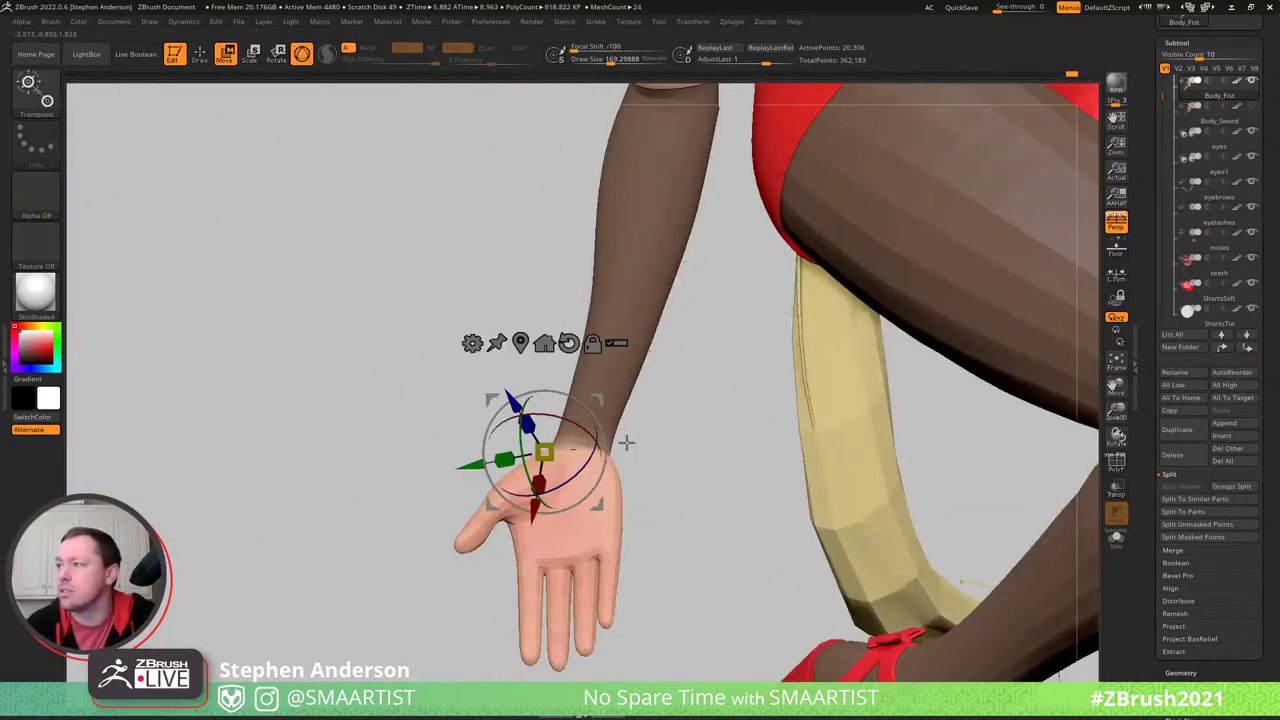
mouse_move(586, 420)
mouse_down()
mouse_move(622, 397)
mouse_move(635, 410)
mouse_up()
key(q)
mouse_move(720, 450)
right_down()
mouse_move(594, 422)
mouse_move(632, 340)
mouse_move(699, 357)
right_up()
ctrl+drag(699, 357, 656, 272)
- Reshape the lowered arm's wrist corner and adjoining forearm contour with the Move brush at draw sizes of about 109 and 129
right_drag(546, 314, 527, 290)
key(s)
drag(546, 287, 532, 278)
ctrl+right_drag(539, 267, 489, 400)
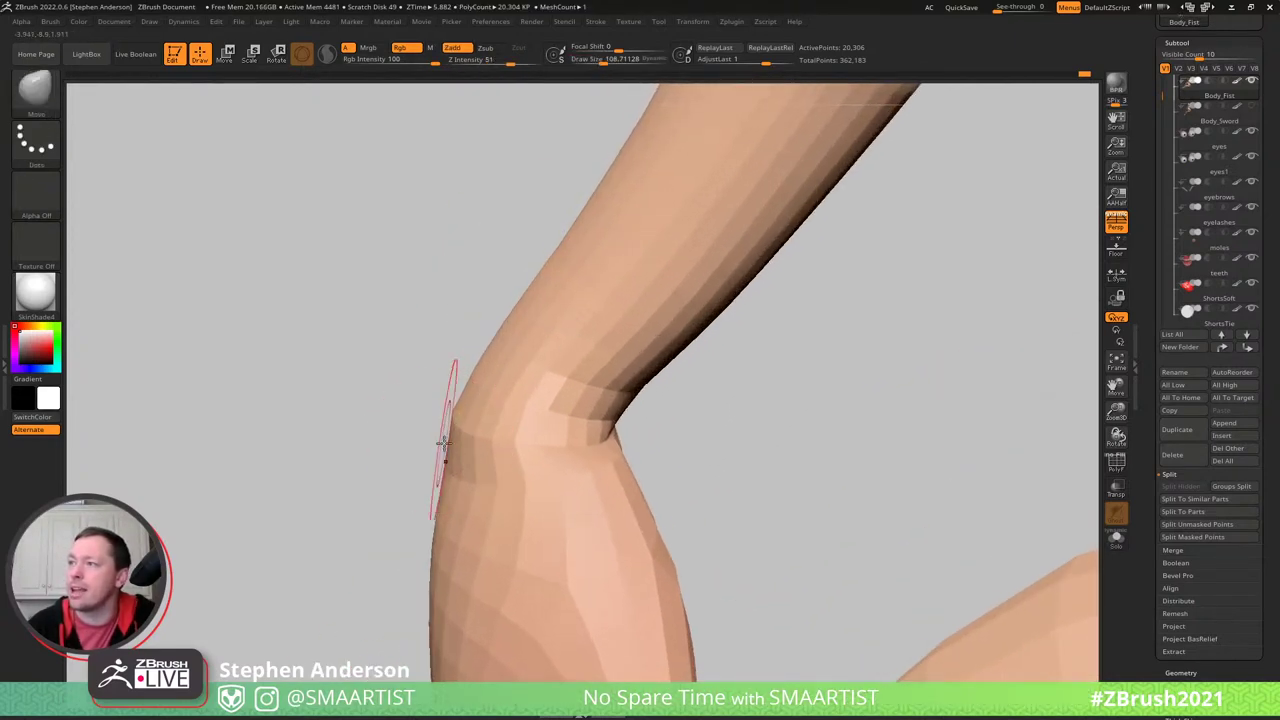
right_drag(443, 449, 490, 360)
key(s)
drag(495, 354, 497, 351)
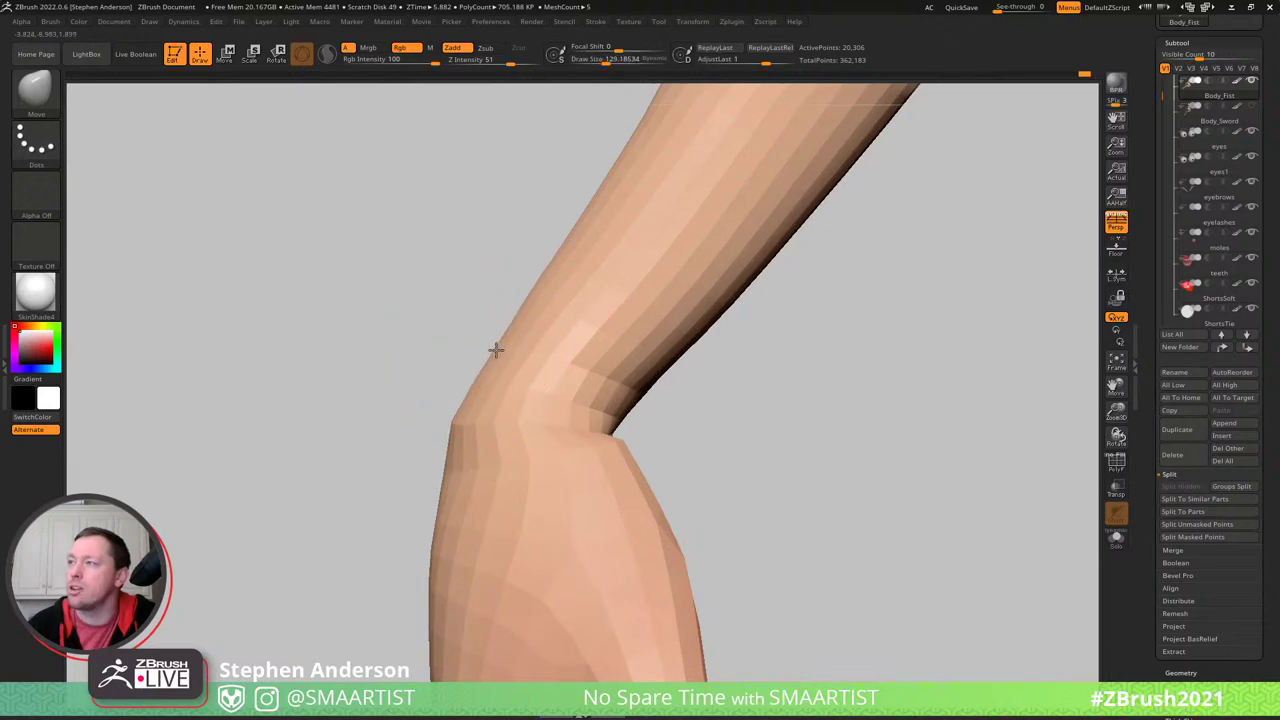
drag(449, 445, 454, 434)
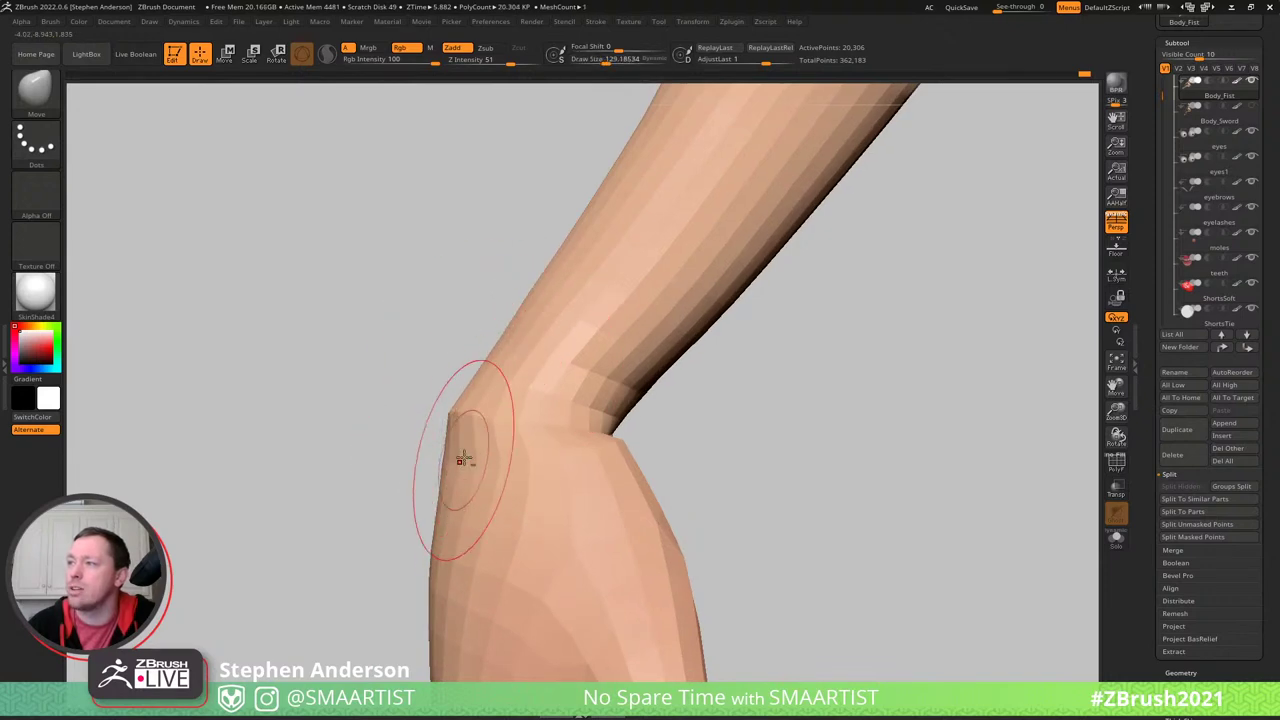
- Refine the wrist corner with the Move brush at draw size about 81 and smooth the wrist bend
mouse_move(448, 443)
right_down()
mouse_move(488, 380)
mouse_move(451, 408)
mouse_move(505, 363)
right_up()
key(s)
drag(505, 363, 494, 363)
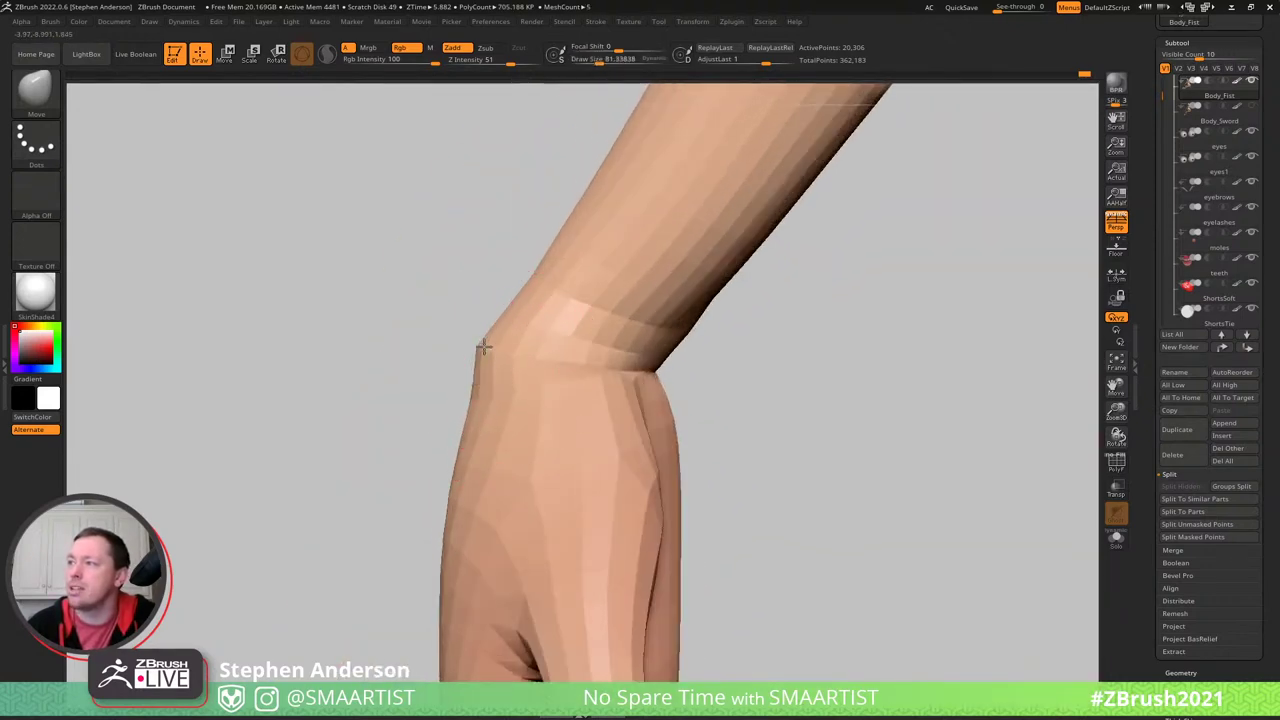
mouse_move(471, 400)
right_down()
mouse_move(529, 394)
mouse_move(497, 423)
mouse_move(571, 336)
mouse_move(574, 363)
mouse_move(624, 368)
mouse_move(643, 345)
right_up()
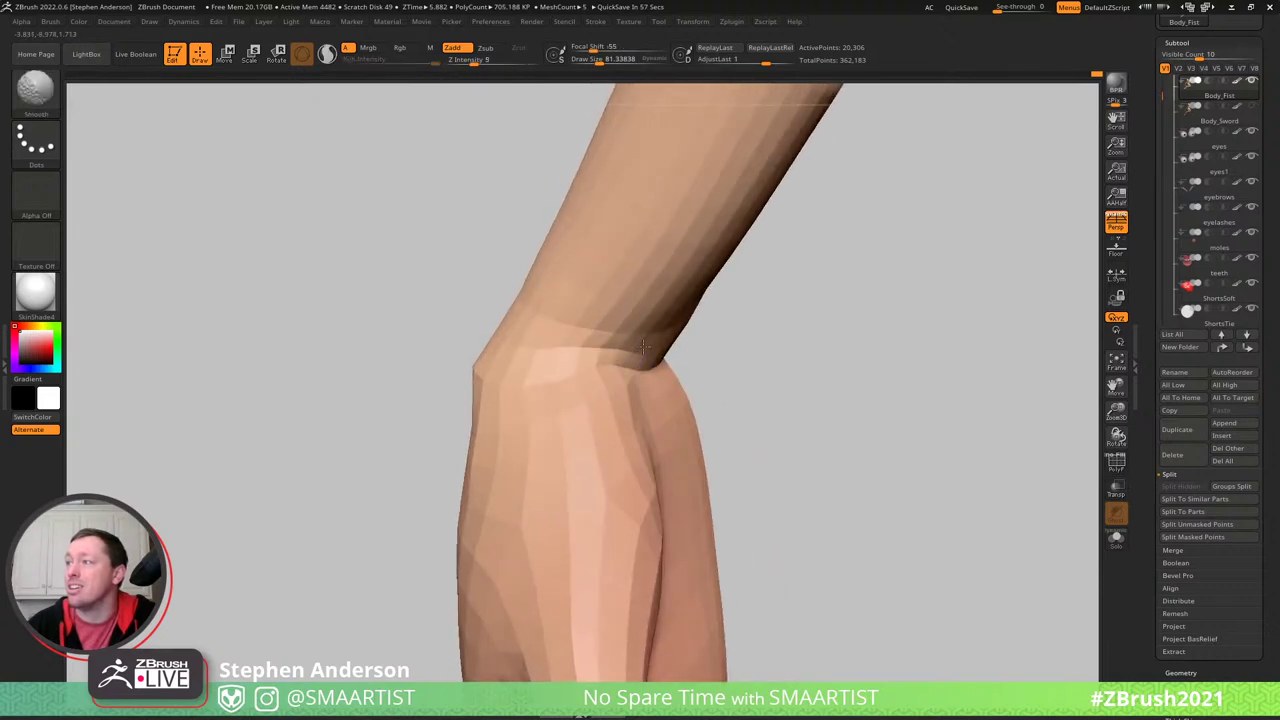
- Reshape the opposite side of the wrist and lower forearm with the Move brush at draw sizes of about 135, 281 and 124
mouse_move(583, 423)
right_down()
mouse_move(583, 346)
mouse_move(782, 349)
mouse_move(720, 340)
mouse_move(671, 300)
mouse_move(719, 350)
right_up()
key(s)
drag(751, 366, 759, 365)
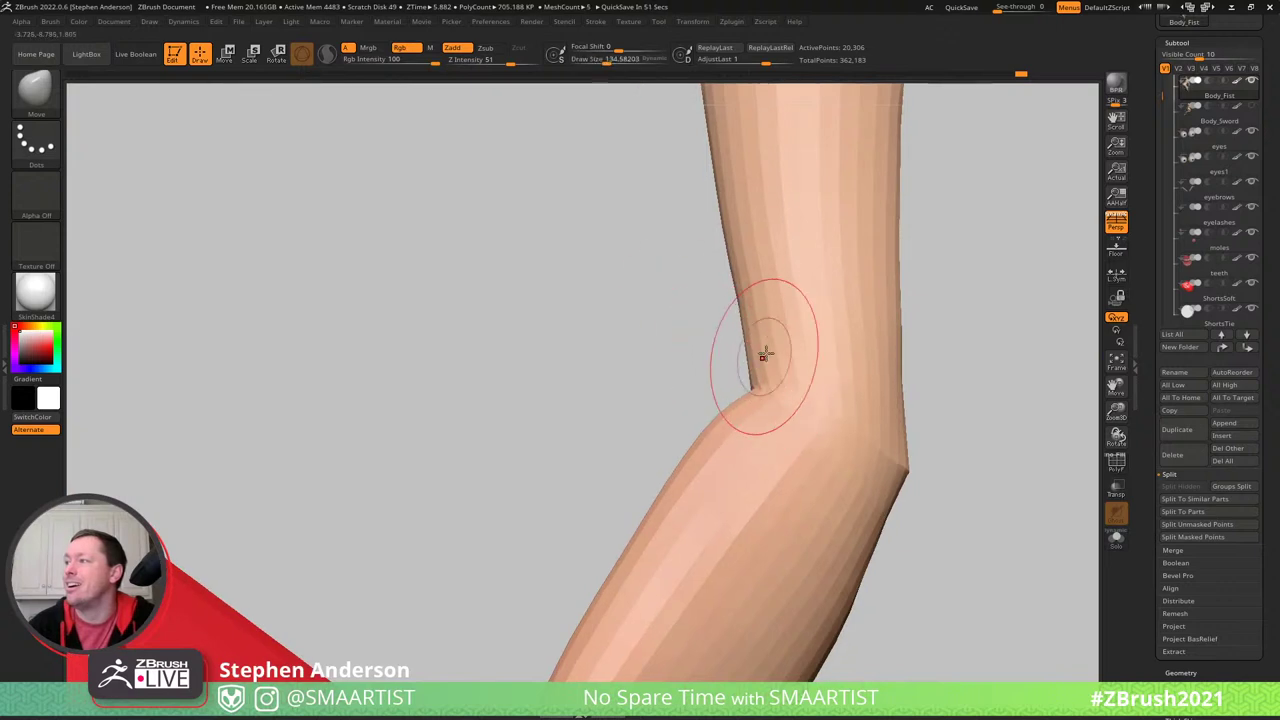
key(s)
drag(771, 321, 786, 326)
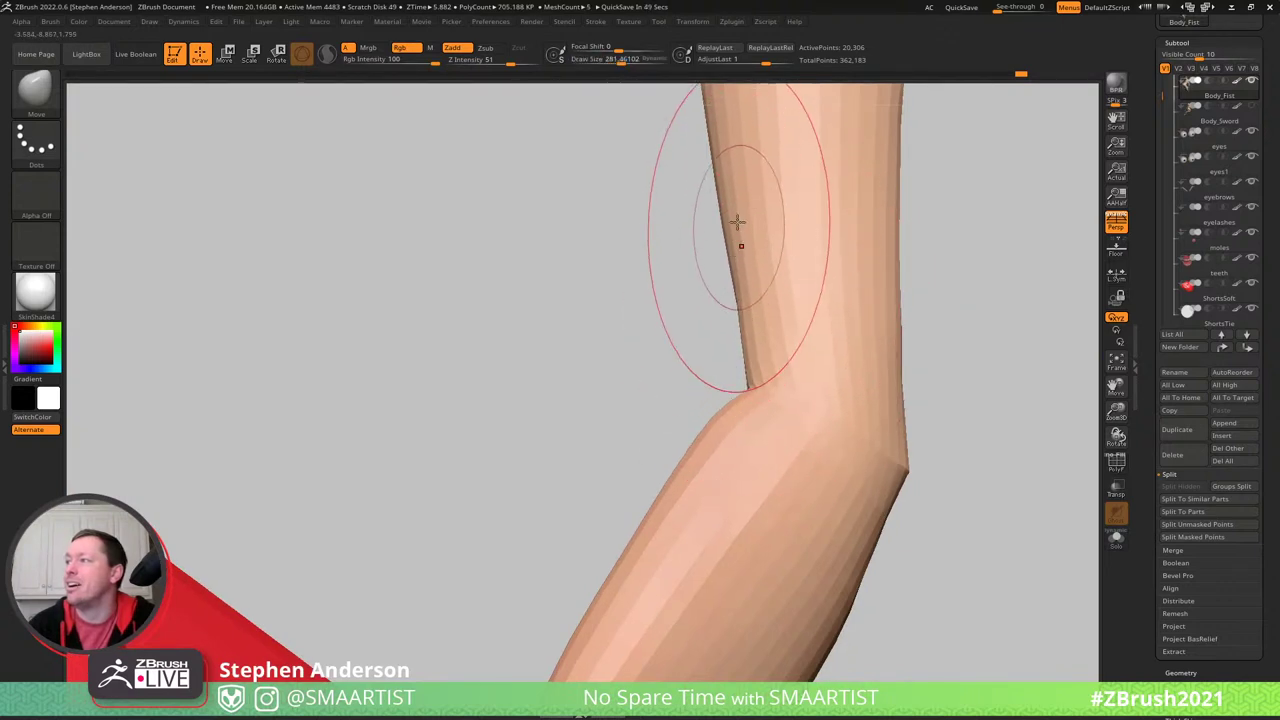
mouse_move(764, 342)
right_down()
mouse_move(746, 423)
mouse_move(740, 397)
right_up()
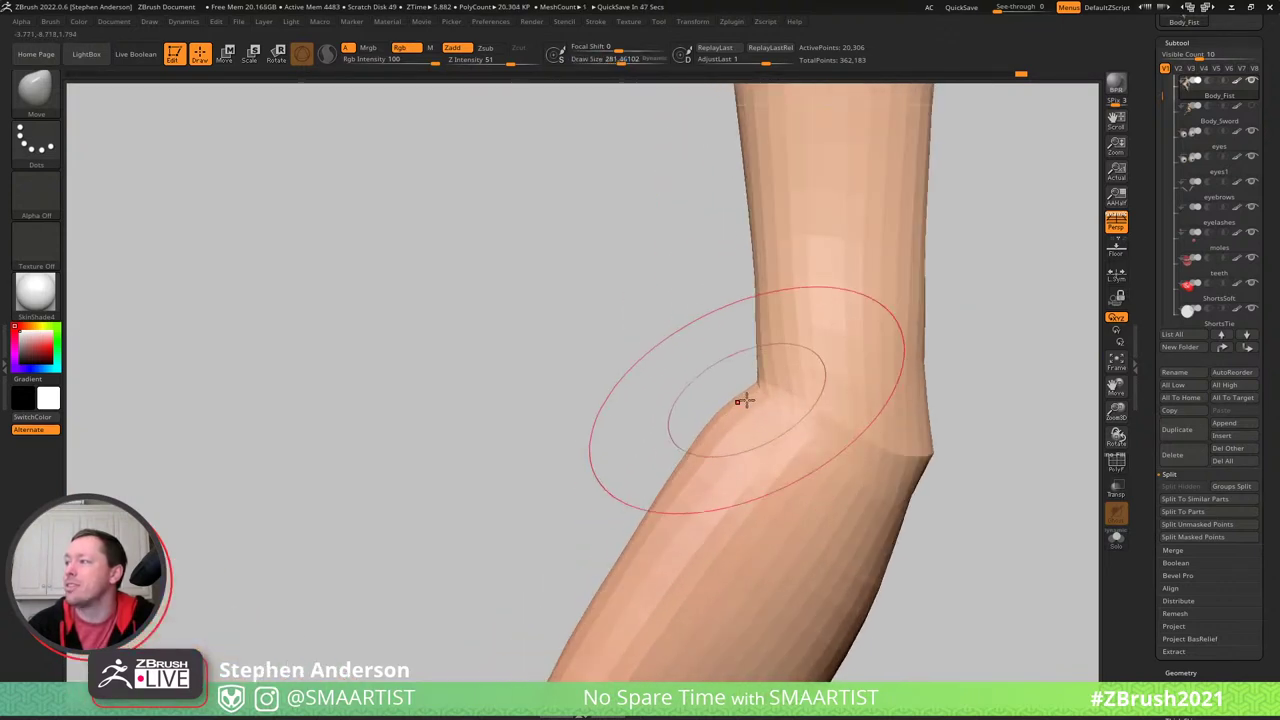
key(s)
drag(722, 432, 706, 432)
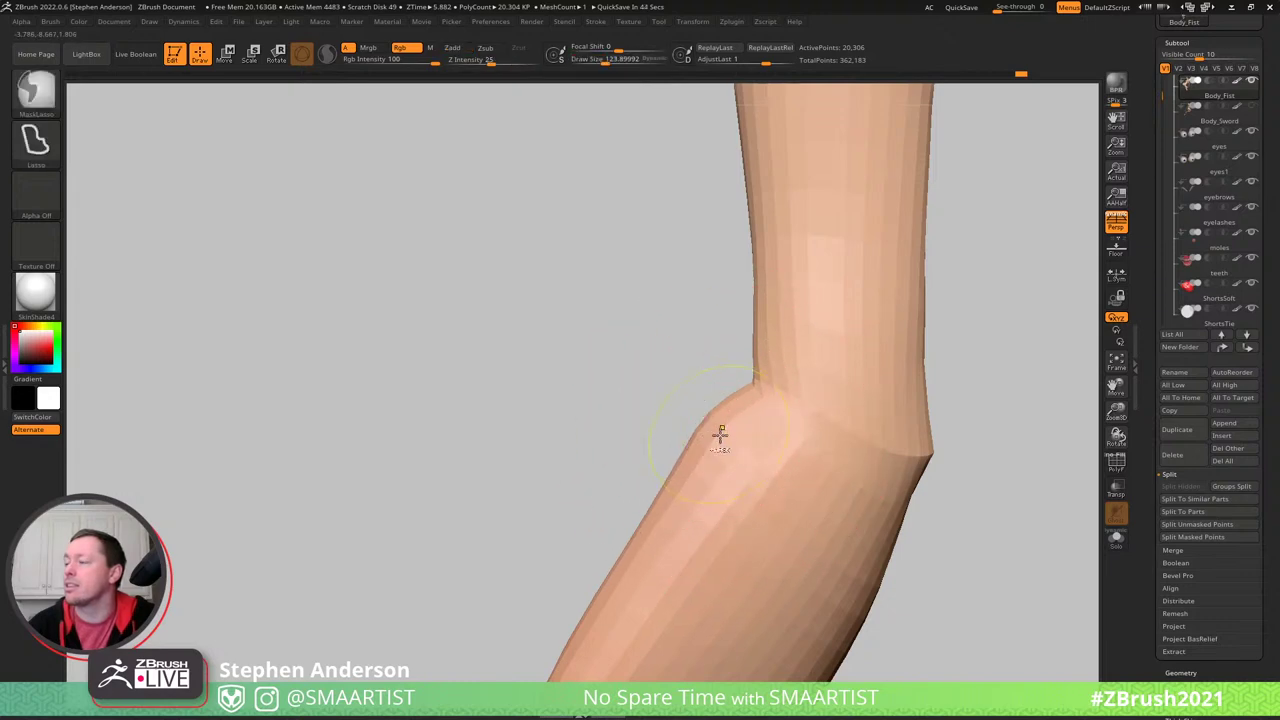
- Turn on the polyframe display, isolate and mask the hand's polygroup, and show the whole body again
mouse_move(720, 434)
ctrl+right_down()
mouse_move(694, 420)
mouse_move(642, 334)
ctrl+right_up()
mouse_move(684, 372)
right_down()
mouse_move(689, 346)
mouse_move(754, 366)
mouse_move(646, 349)
mouse_move(667, 371)
mouse_move(591, 371)
mouse_move(588, 320)
mouse_move(583, 371)
mouse_move(562, 372)
right_up()
key(shift+f)
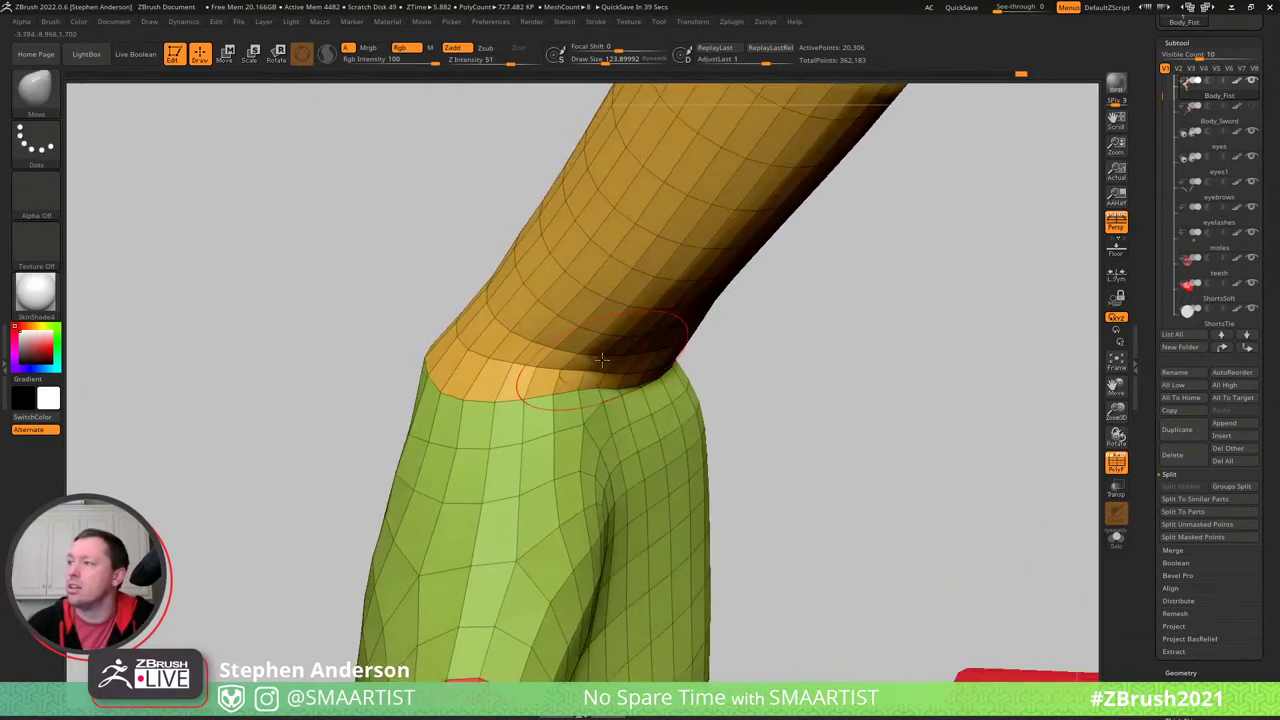
ctrl+shift+click(562, 370)
ctrl+shift+click(814, 457)
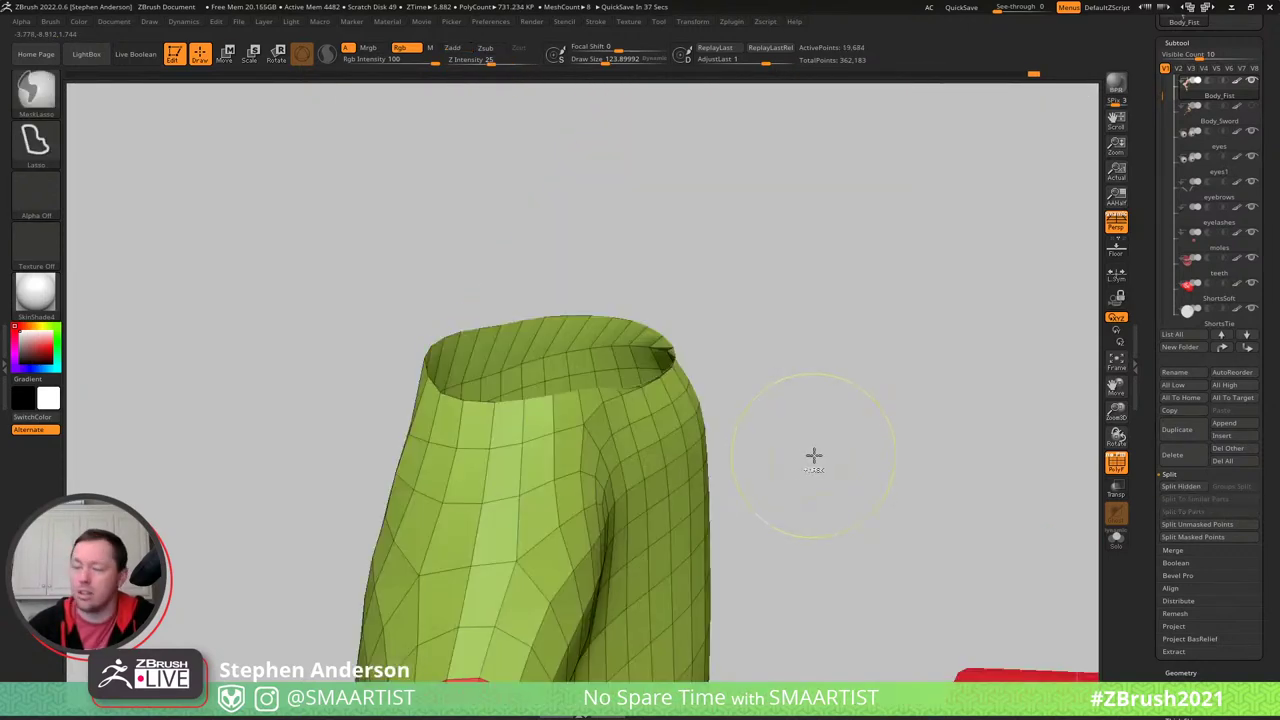
ctrl+click(809, 446)
ctrl+shift+click(809, 446)
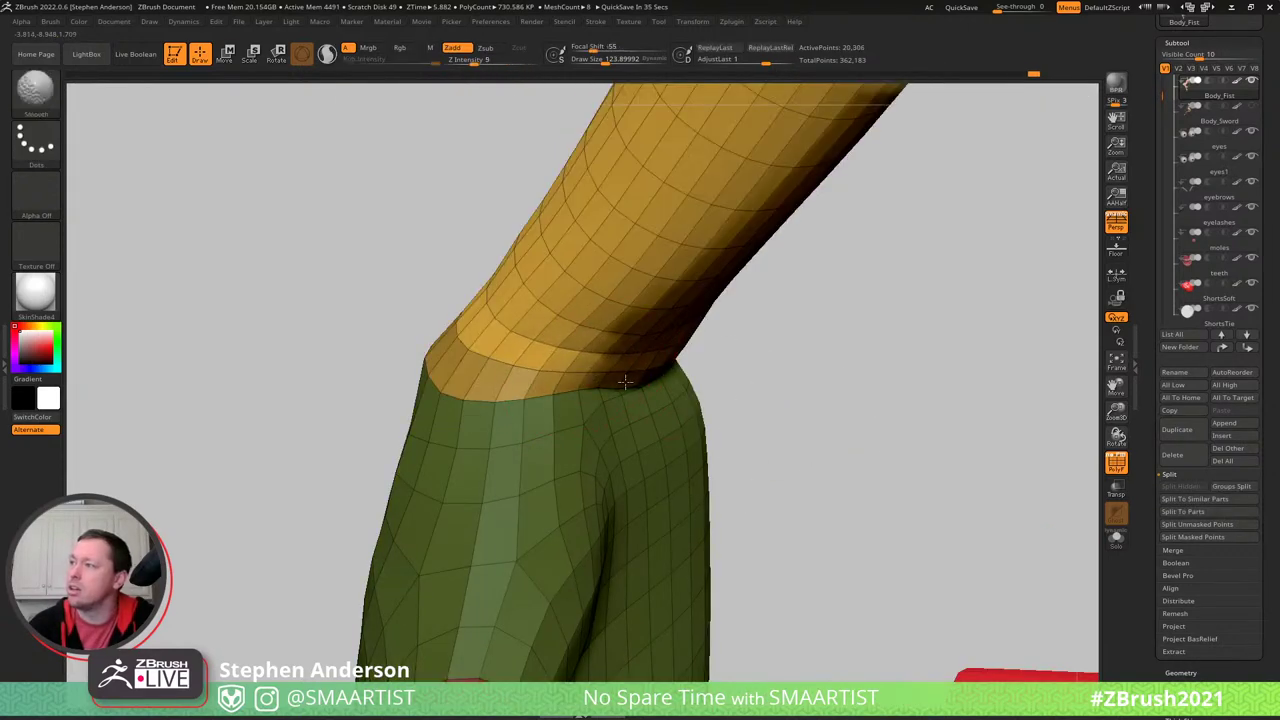
- Smooth the unmasked forearm edge around the wrist crease and clear the hand mask
right_drag(743, 337, 627, 310)
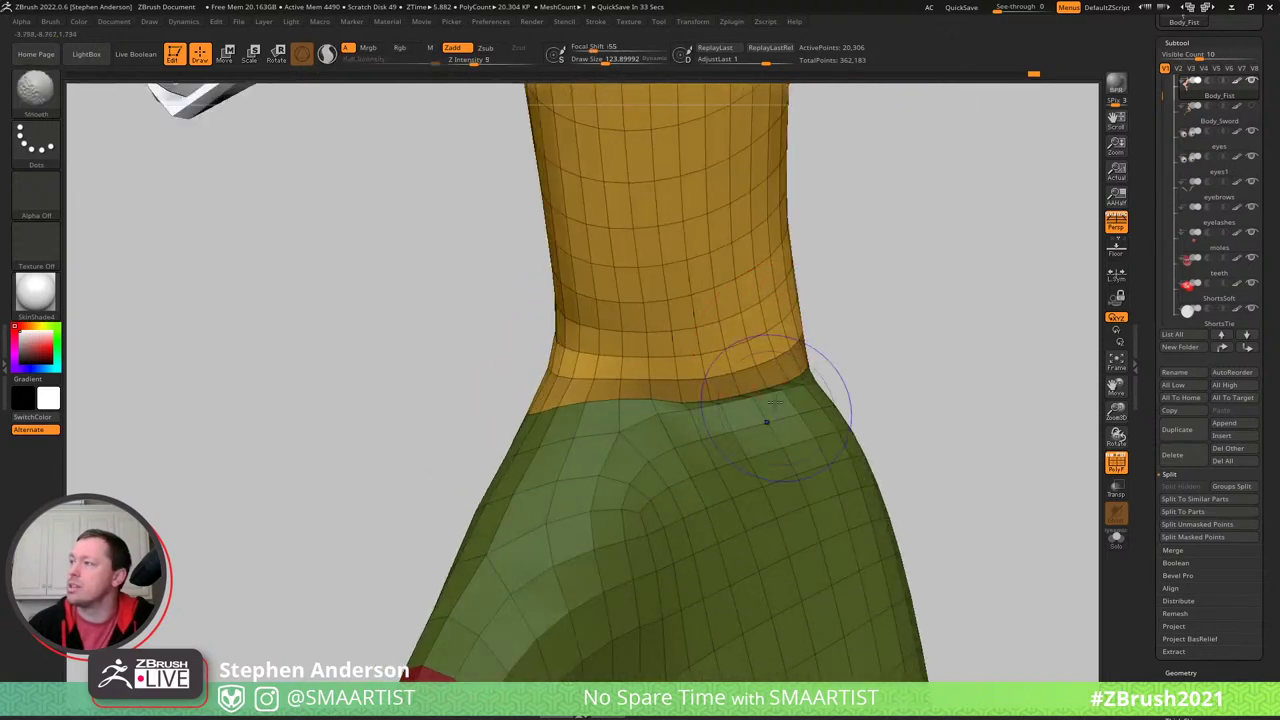
mouse_move(750, 420)
right_down()
mouse_move(700, 345)
mouse_move(676, 349)
mouse_move(690, 349)
right_up()
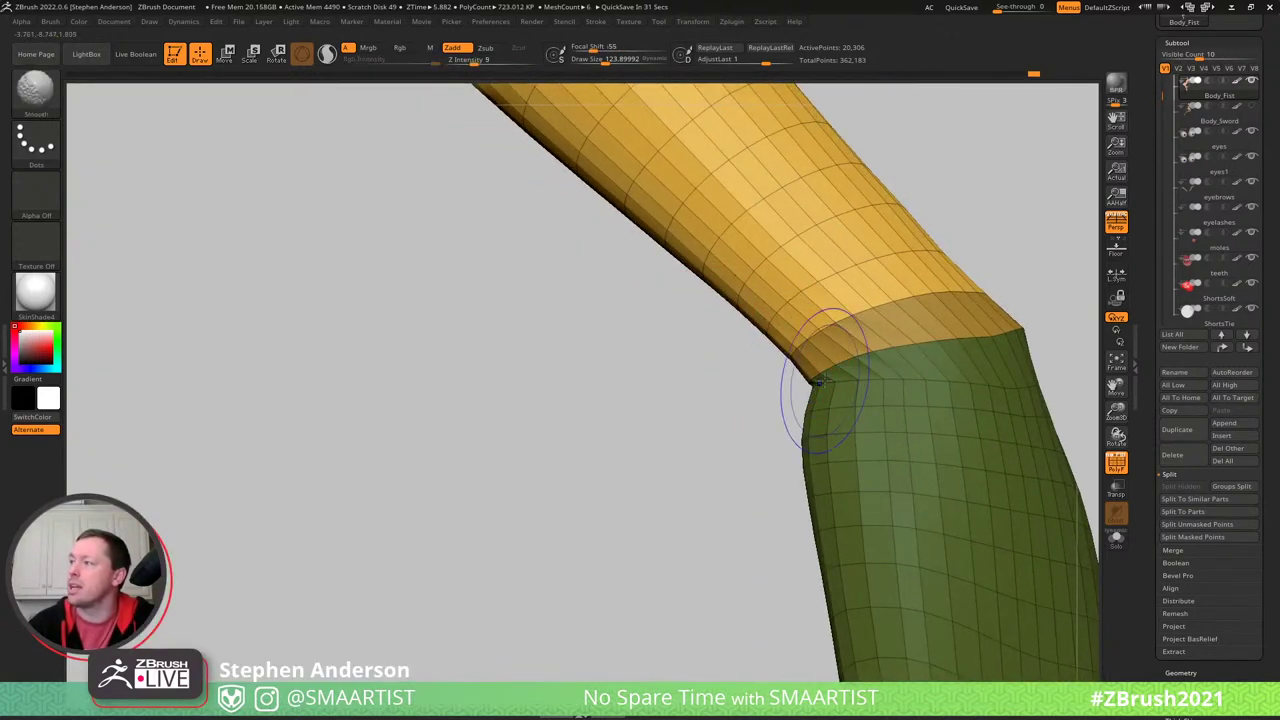
ctrl+drag(950, 255, 952, 262)
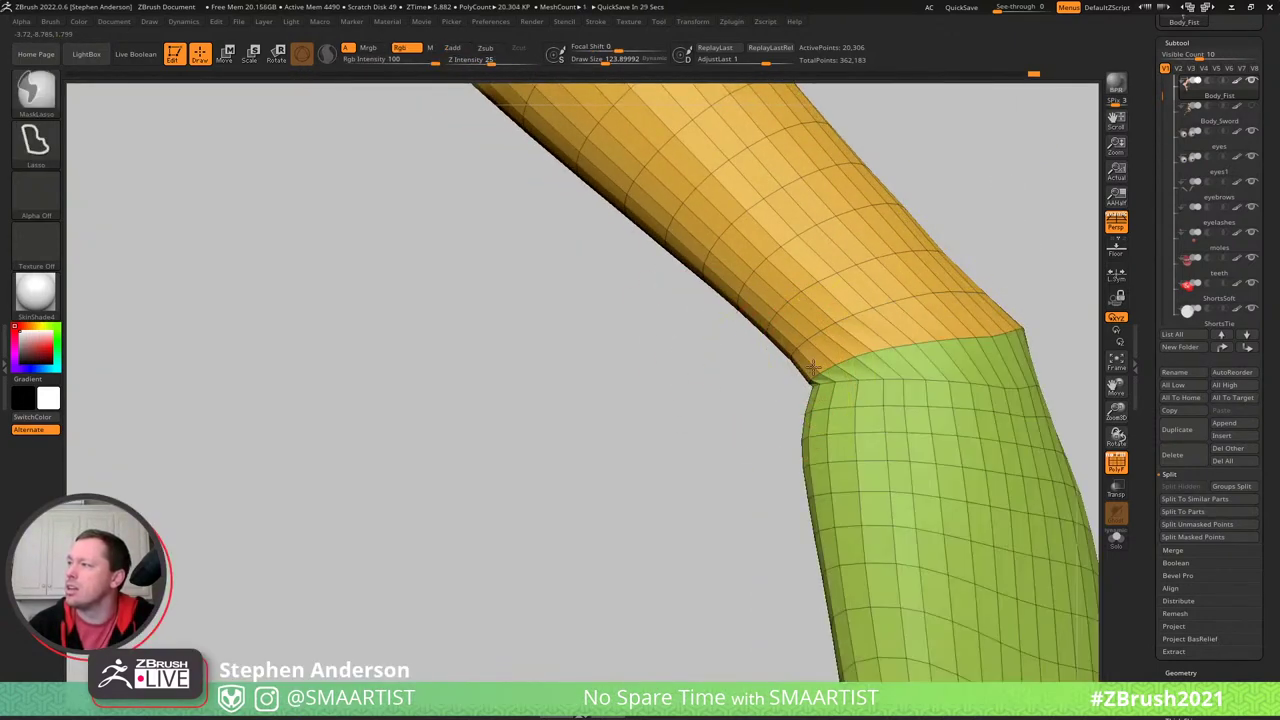
- Mask the hand below the wrist, adjust the wrist crease with the Move brush at draw size about 175, and clear the mask
right_drag(769, 380, 831, 334)
key(w)
ctrl+click(814, 335)
key(q)
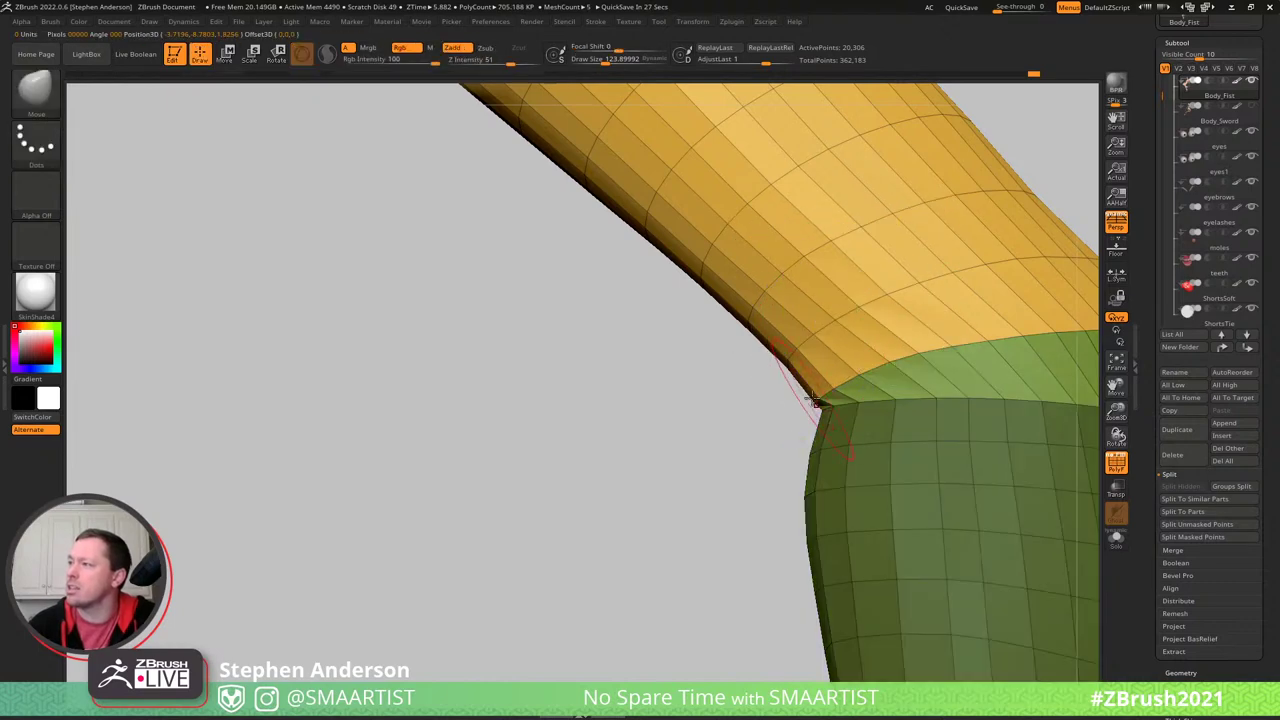
key(s)
drag(812, 398, 826, 398)
right_drag(828, 340, 846, 340)
drag(854, 381, 863, 380)
ctrl+right_drag(760, 374, 809, 314)
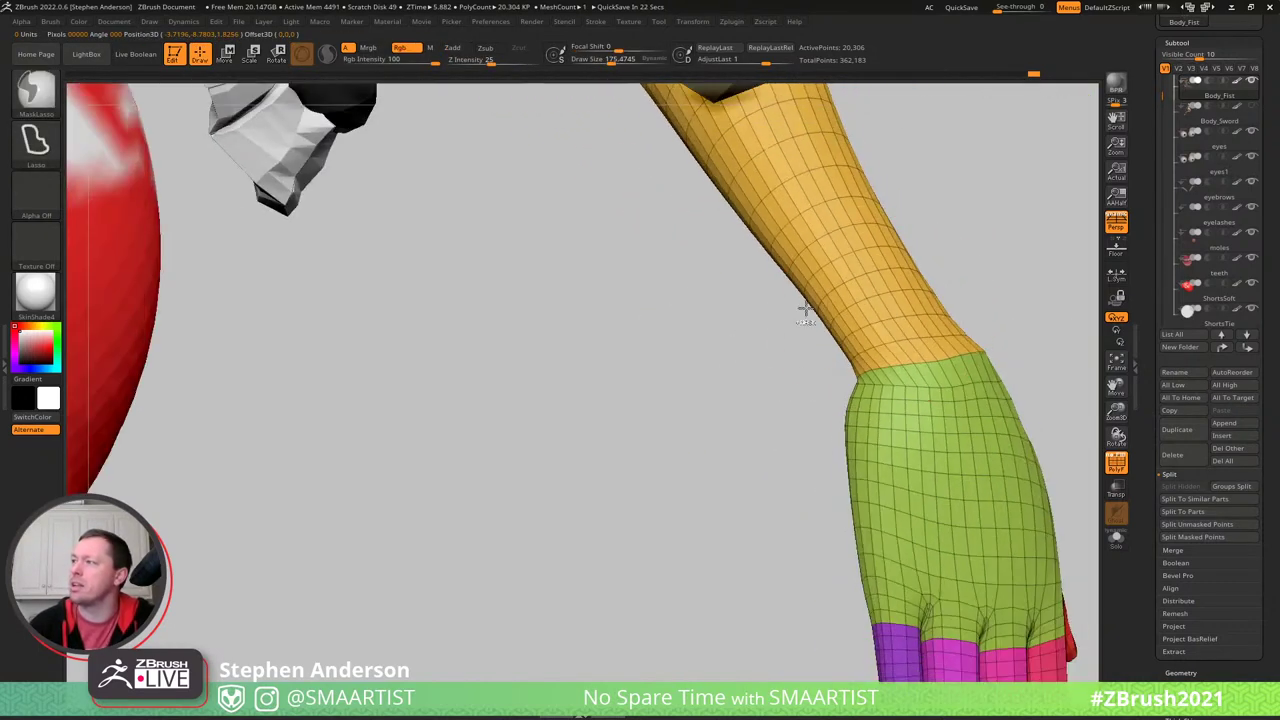
- Refine the wrist crease at the base of the hand with the Move brush and smoothing at draw size about 69
key(shift+f)
mouse_move(906, 326)
right_down()
mouse_move(902, 362)
mouse_move(906, 350)
right_up()
key(shift+f)
mouse_move(1003, 371)
right_down()
mouse_move(960, 329)
mouse_move(943, 355)
mouse_move(977, 414)
right_up()
key(s)
mouse_move(983, 411)
mouse_down()
mouse_move(968, 411)
mouse_move(982, 397)
mouse_move(930, 403)
mouse_up()
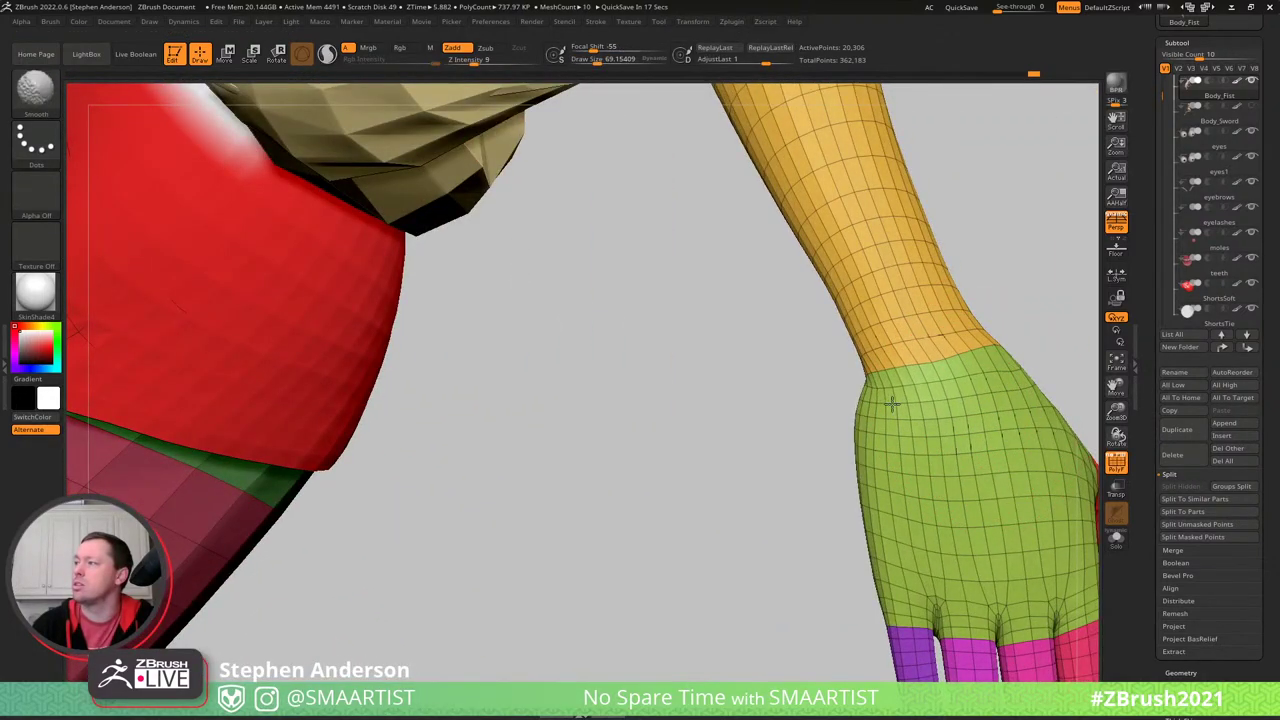
right_drag(994, 391, 881, 386)
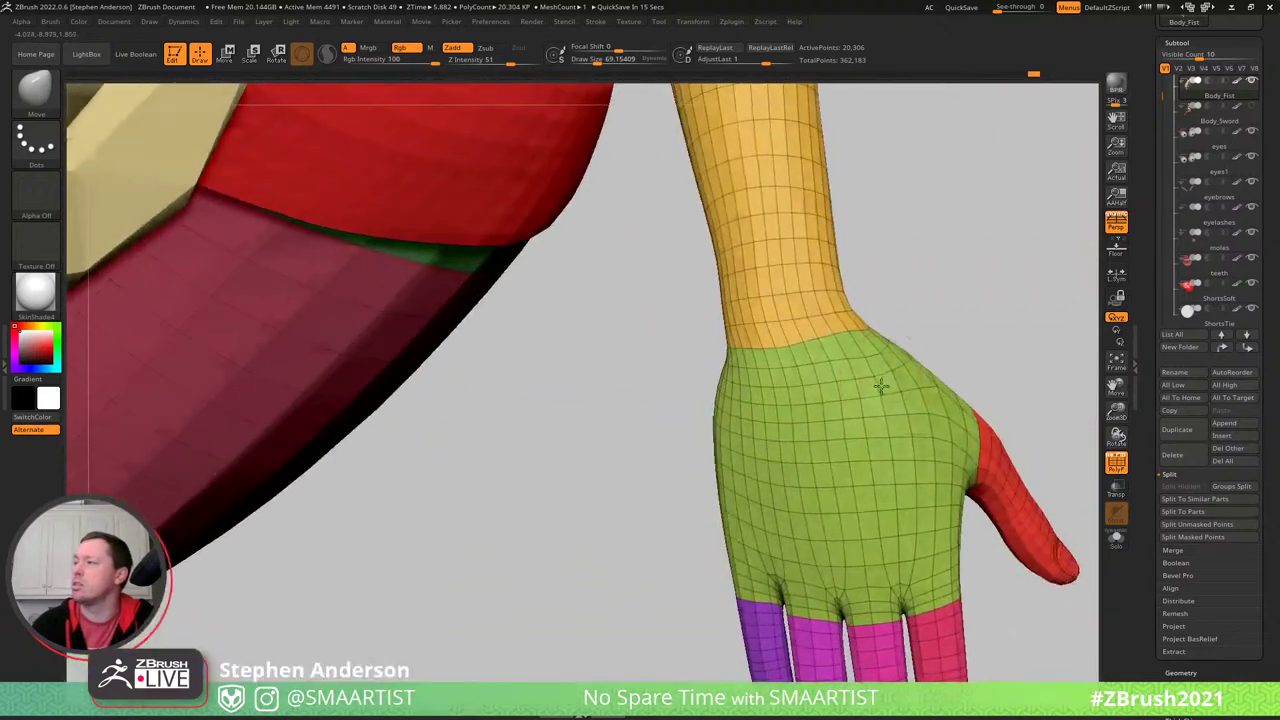
key(shift)
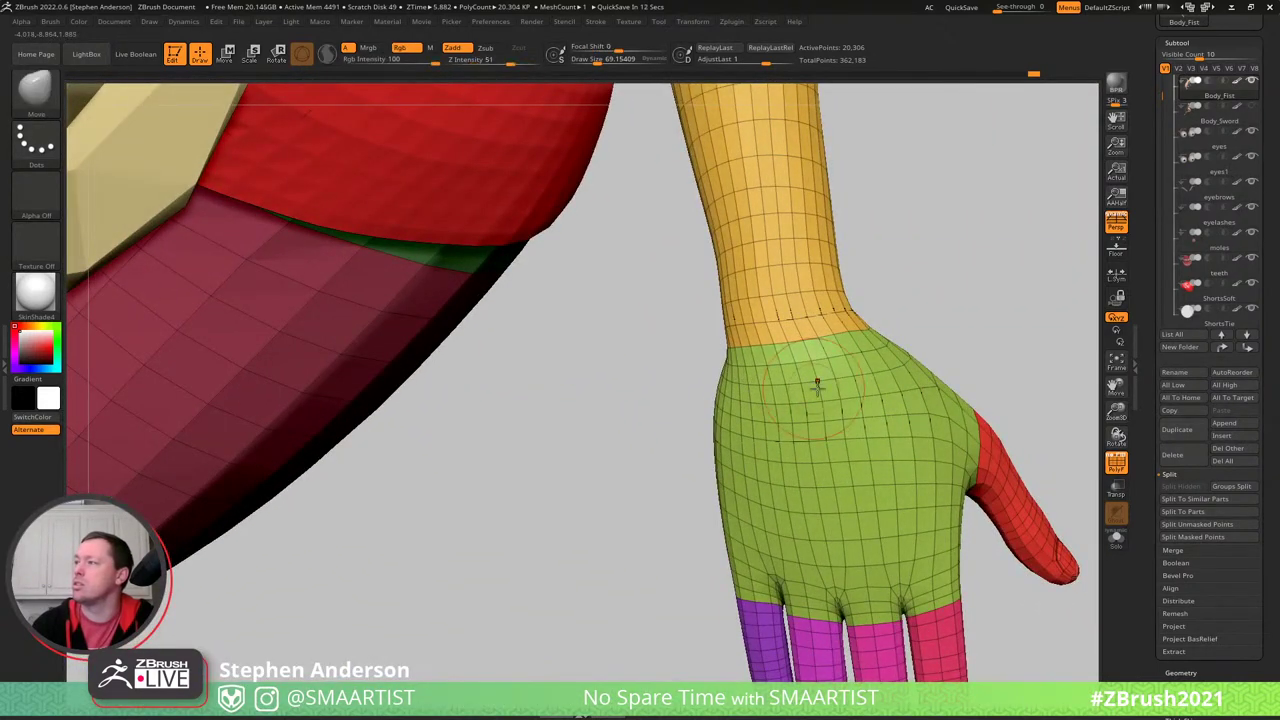
- Reshape the lower forearm above the wrist with the Move brush at draw sizes of about 151 and 175
key(s)
drag(763, 287, 849, 294)
key(s)
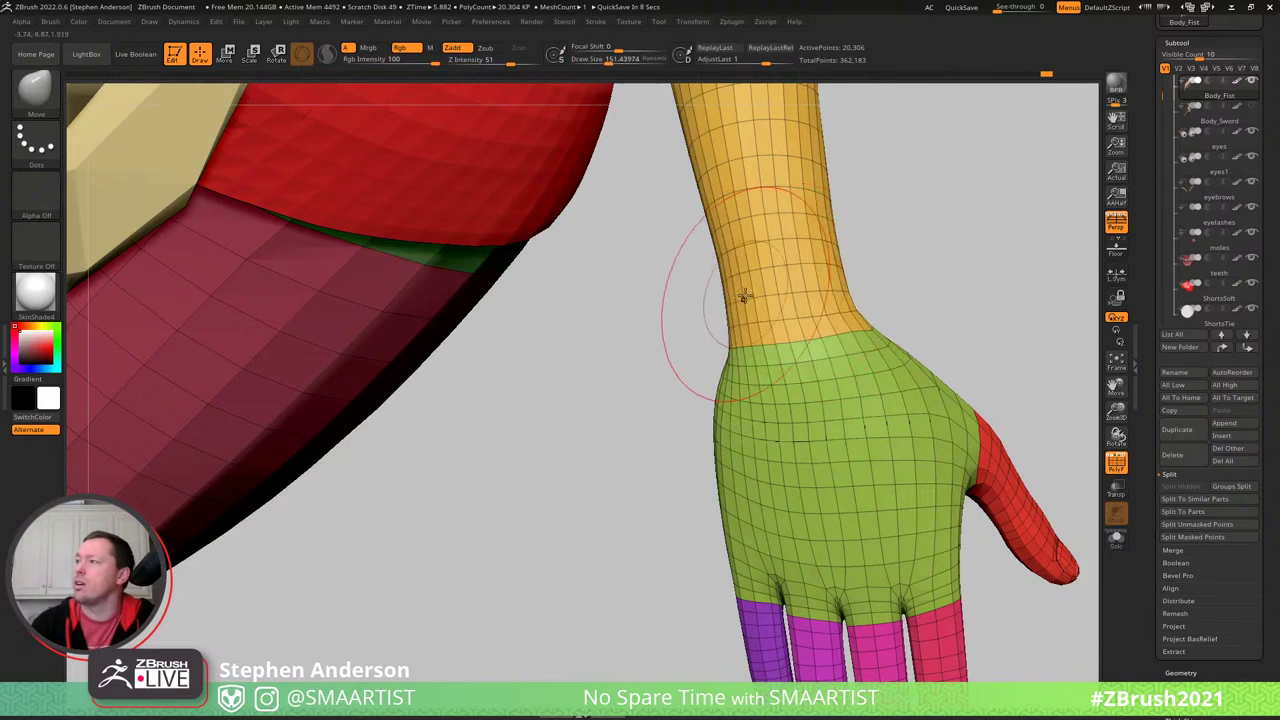
mouse_move(780, 269)
ctrl+right_down()
mouse_move(766, 232)
mouse_move(764, 286)
ctrl+right_up()
key(s)
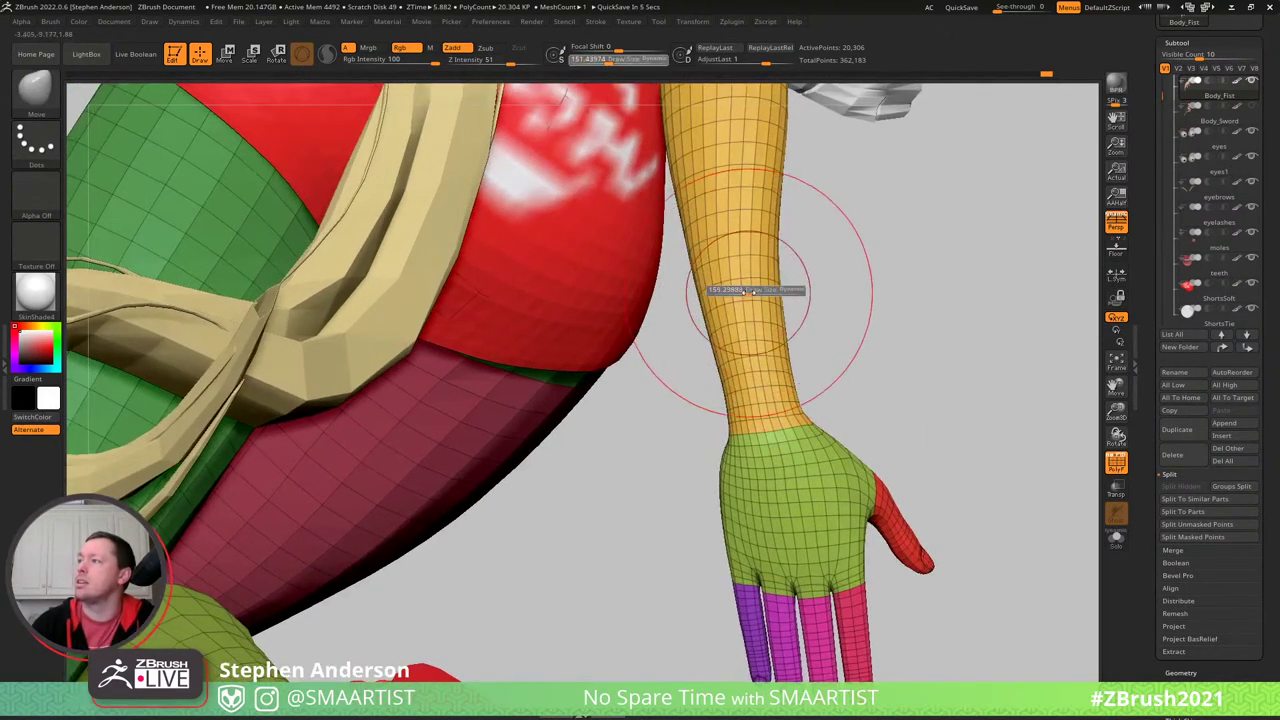
drag(760, 287, 767, 290)
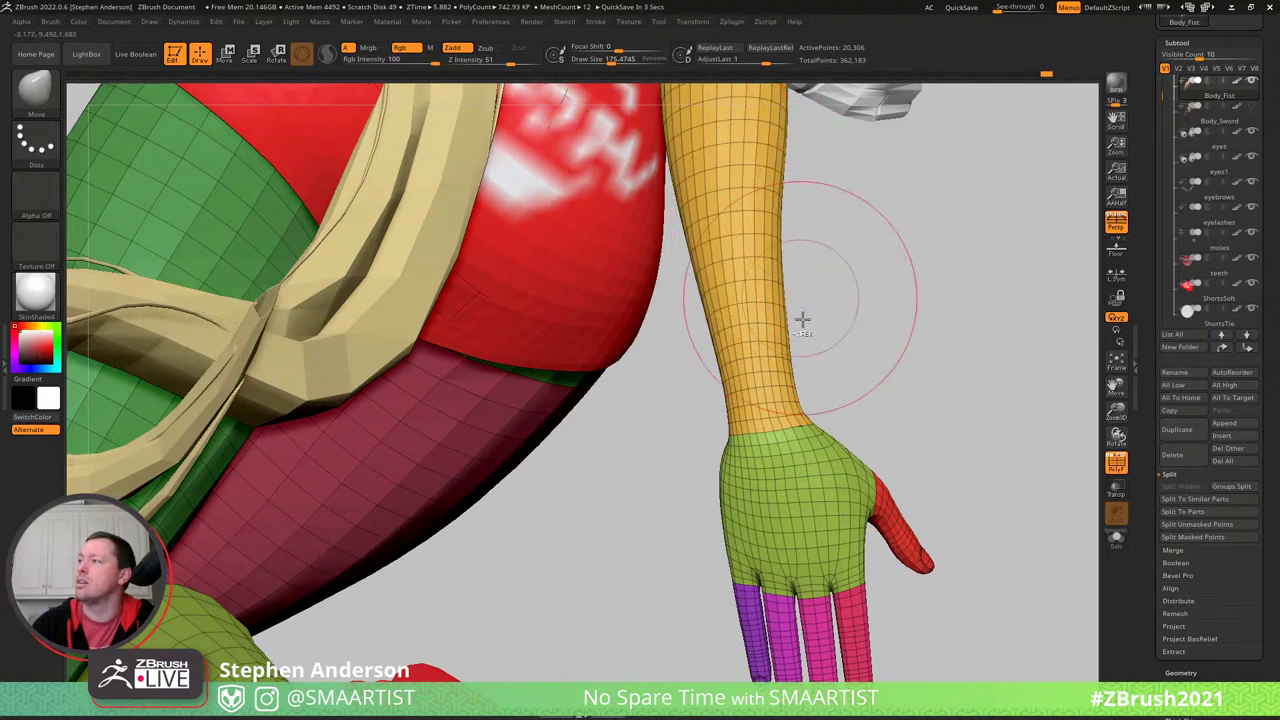
ctrl+right_drag(803, 320, 748, 304)
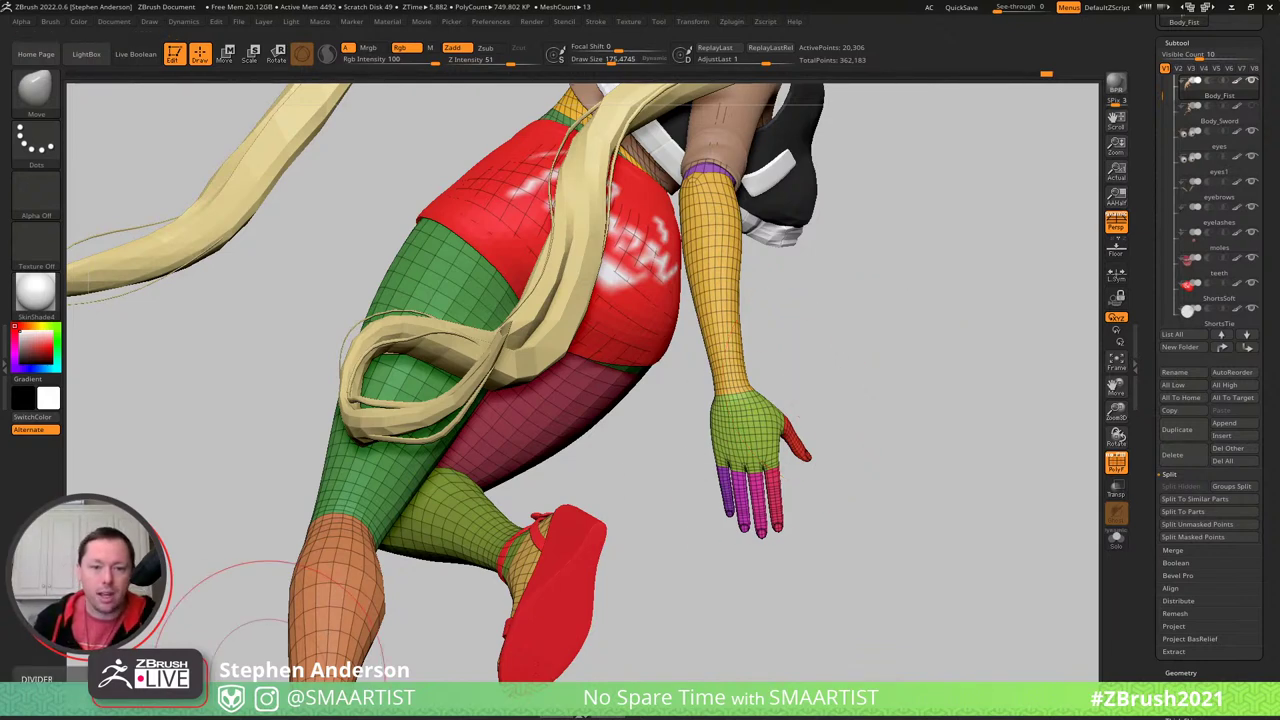
- Switch to the browser, view the products in the ArtStation store, and return to ZBrush
key(alt+Tab)
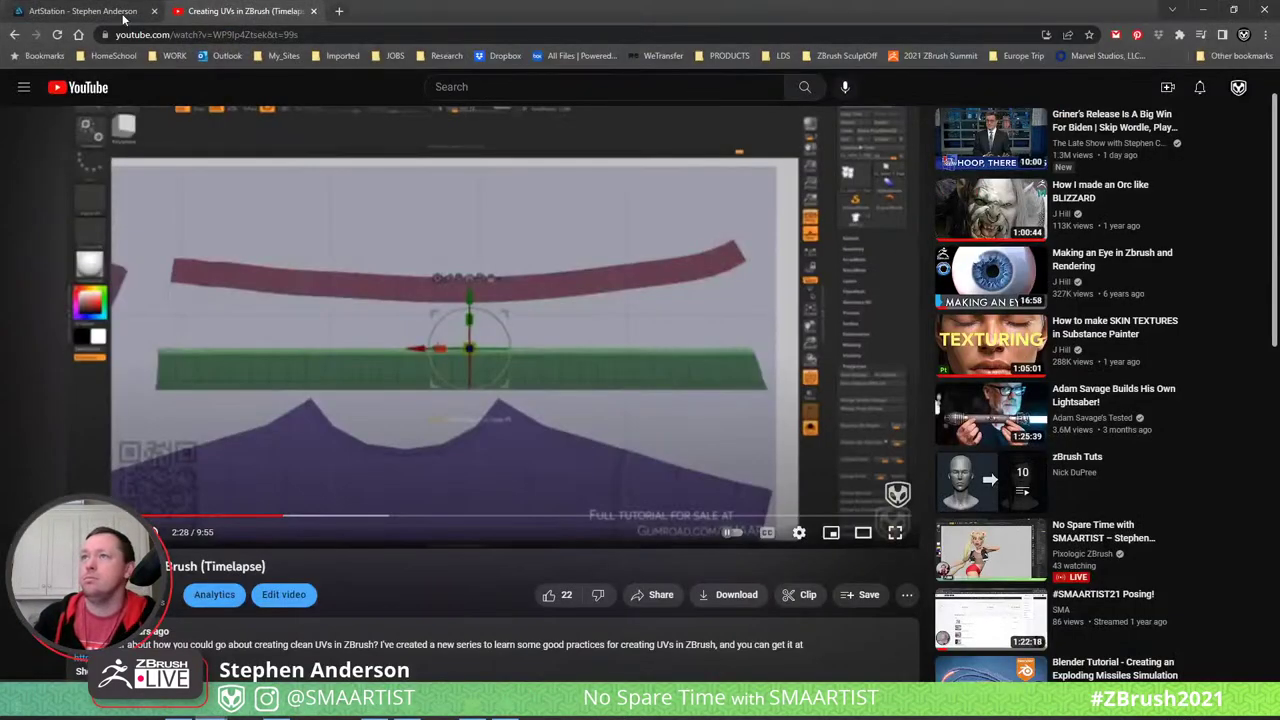
click(93, 18)
scroll(636, 566, down, 4)
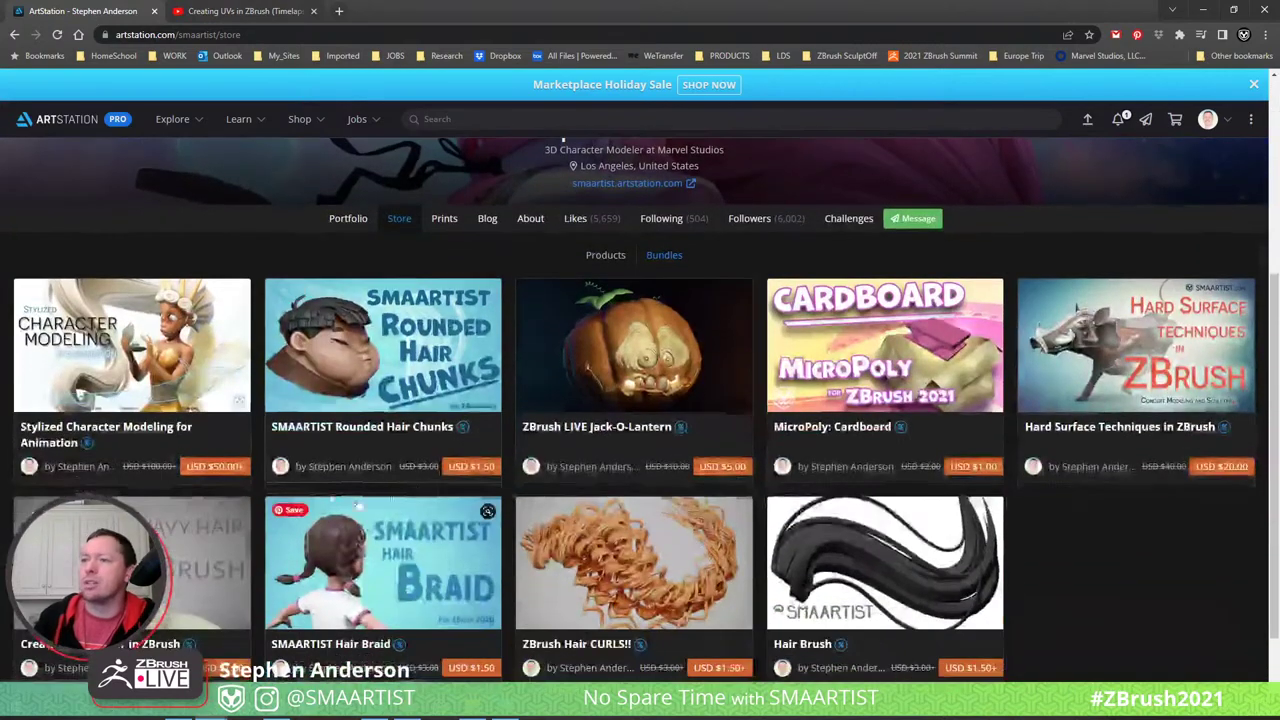
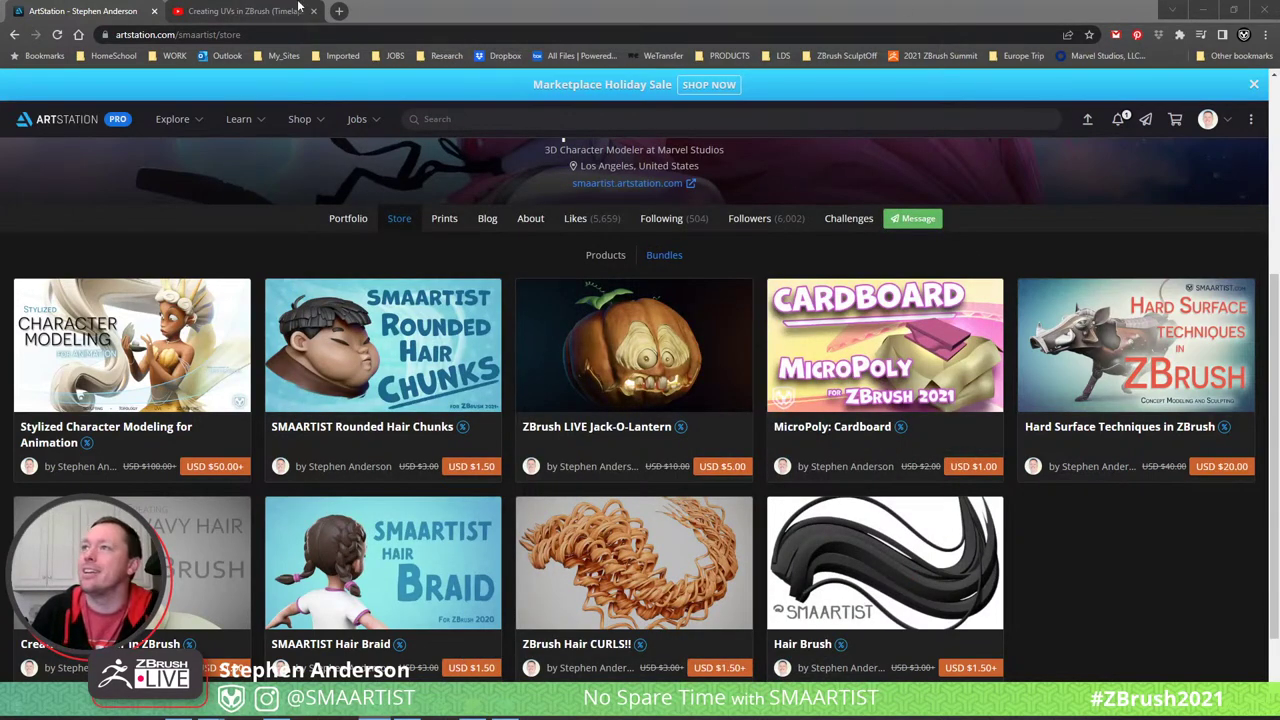
click(1203, 10)
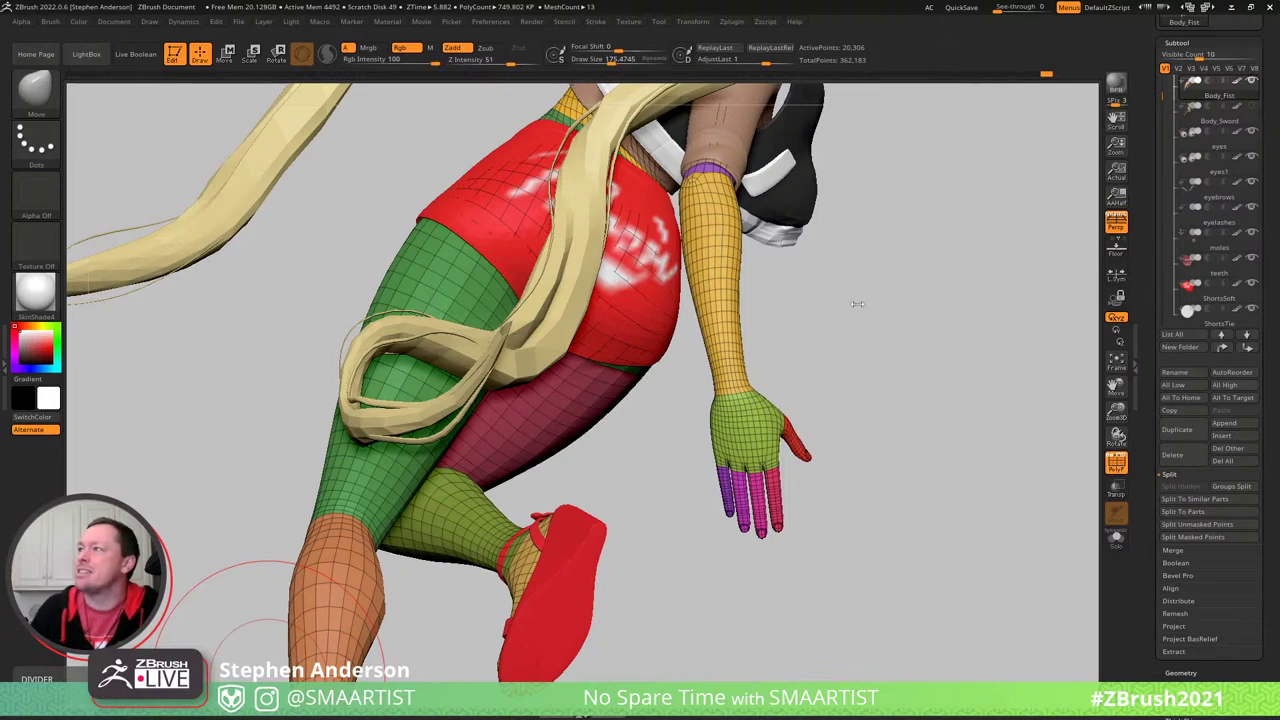
- Mask the body down to just above the wrist and rotate the hand at the wrist into line with the forearm
drag(864, 318, 874, 346)
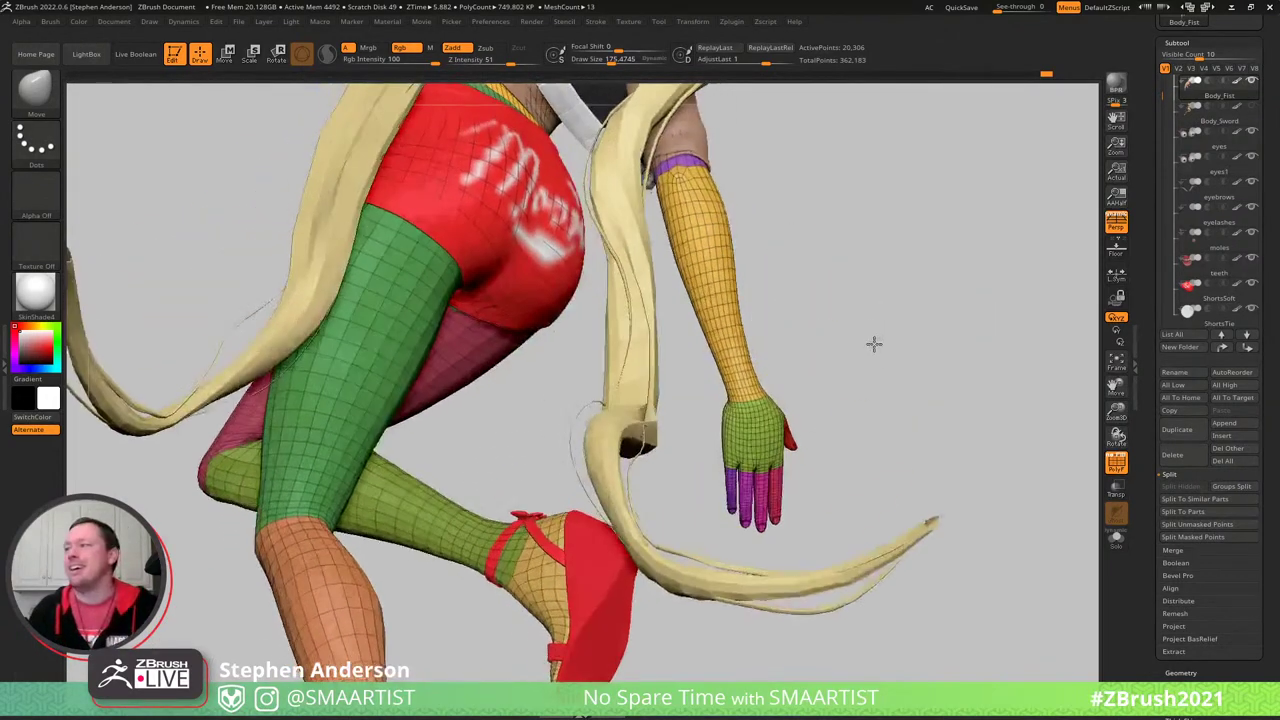
drag(894, 277, 798, 275)
mouse_move(798, 275)
right_down()
mouse_move(791, 357)
mouse_move(814, 420)
right_up()
key(ctrl)
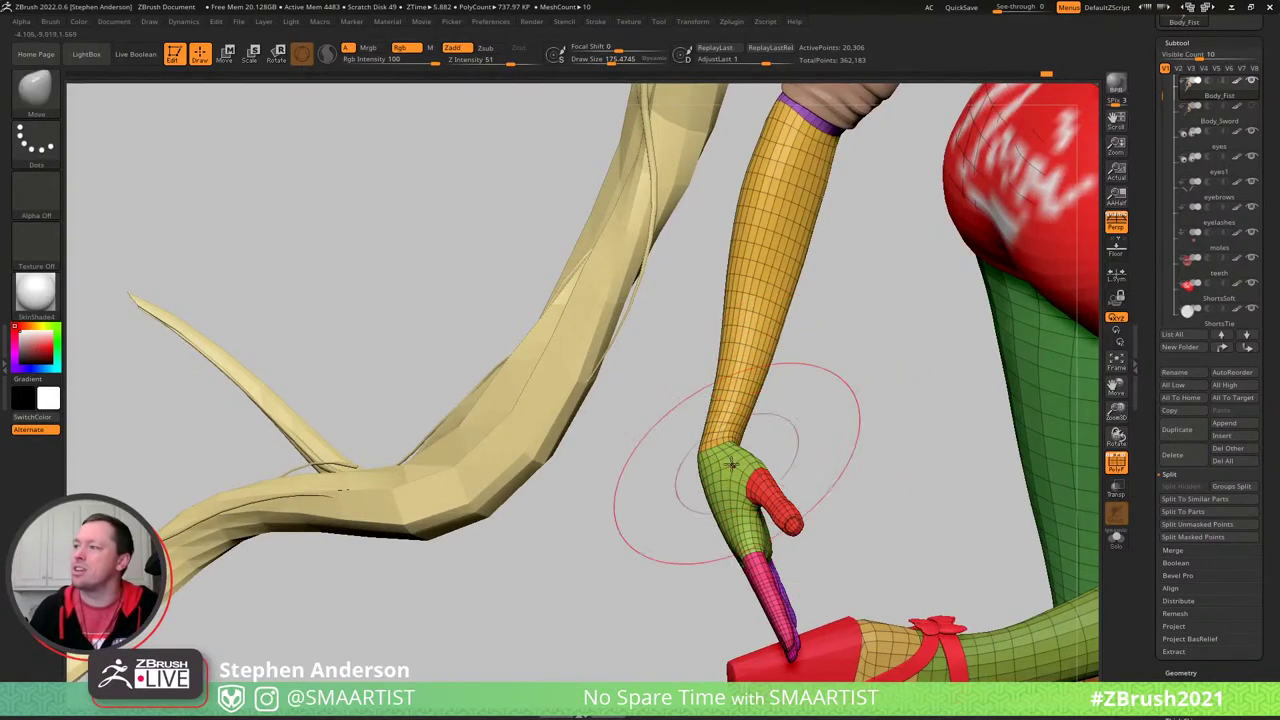
drag(686, 471, 686, 383)
mouse_move(687, 383)
right_down()
mouse_move(676, 372)
mouse_move(686, 414)
right_up()
key(w)
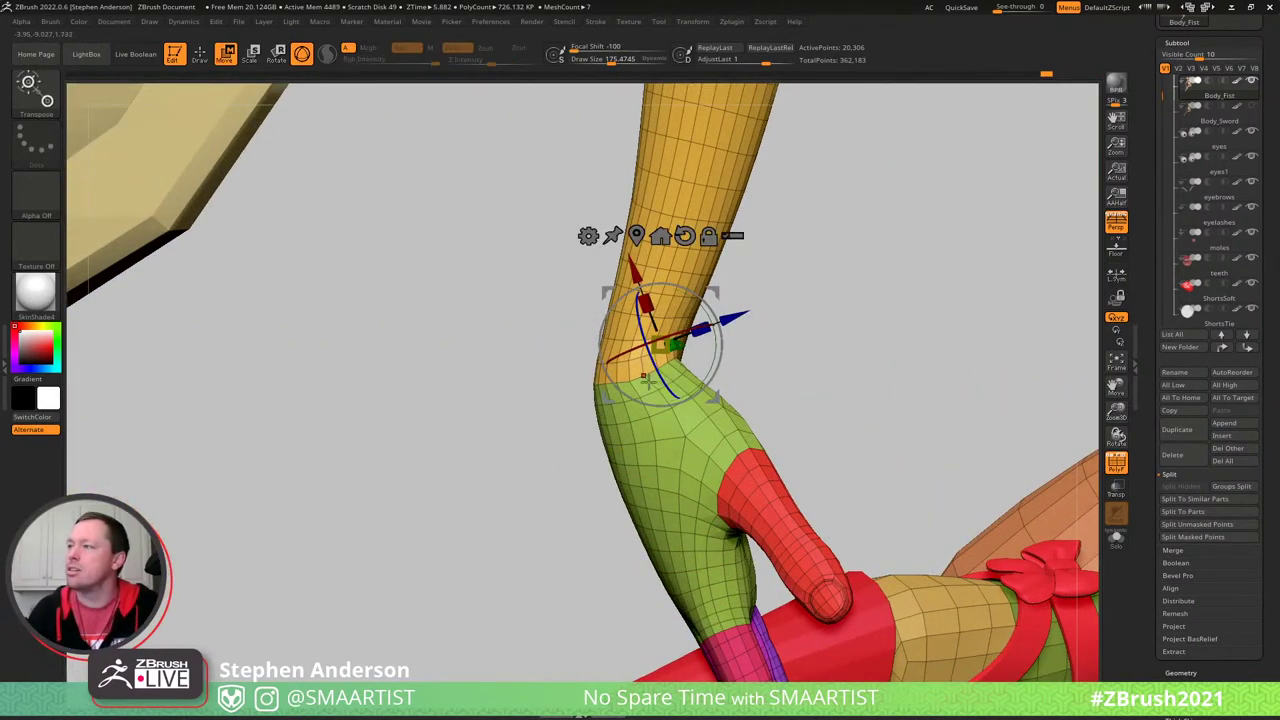
alt+drag(716, 296, 760, 285)
mouse_move(647, 374)
ctrl+mouse_down()
mouse_move(678, 360)
mouse_move(654, 414)
mouse_move(797, 360)
mouse_move(711, 386)
ctrl+mouse_up()
key(ctrl+z)
mouse_move(717, 315)
alt+mouse_down()
mouse_move(687, 317)
mouse_move(696, 329)
alt+mouse_up()
key(q)
key(w)
drag(646, 477, 640, 485)
key(q)
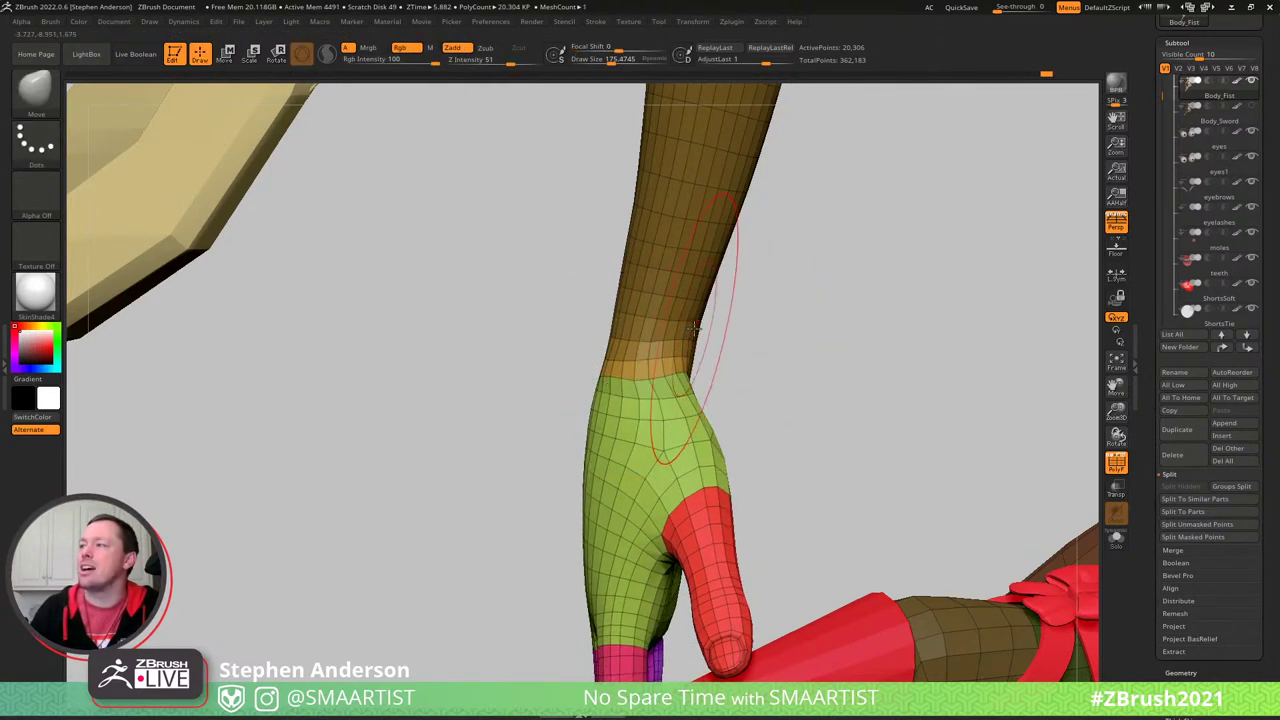
- Reshape the back of the hand and the wrist with the Move brush at draw sizes of about 222 and 114
key(s)
drag(589, 436, 593, 440)
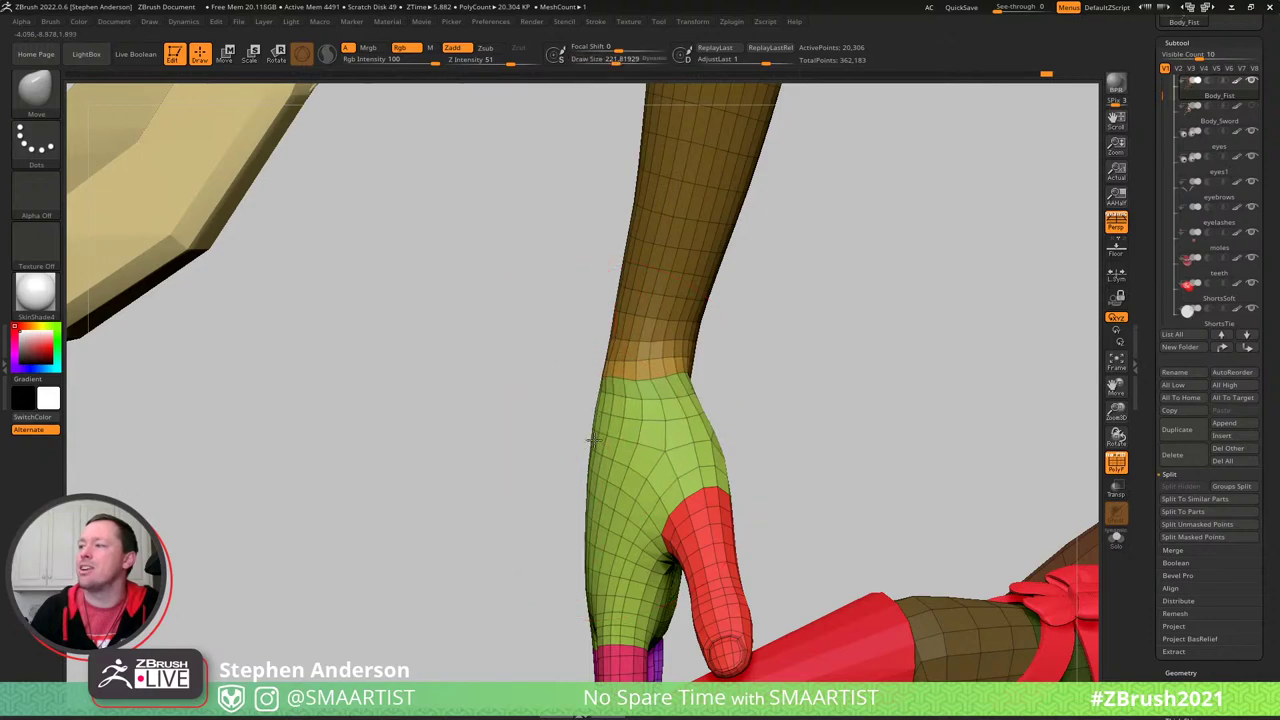
mouse_move(603, 388)
right_down()
mouse_move(677, 366)
mouse_move(600, 357)
mouse_move(569, 408)
mouse_move(621, 372)
right_up()
key(s)
drag(621, 372, 612, 371)
key(shift)
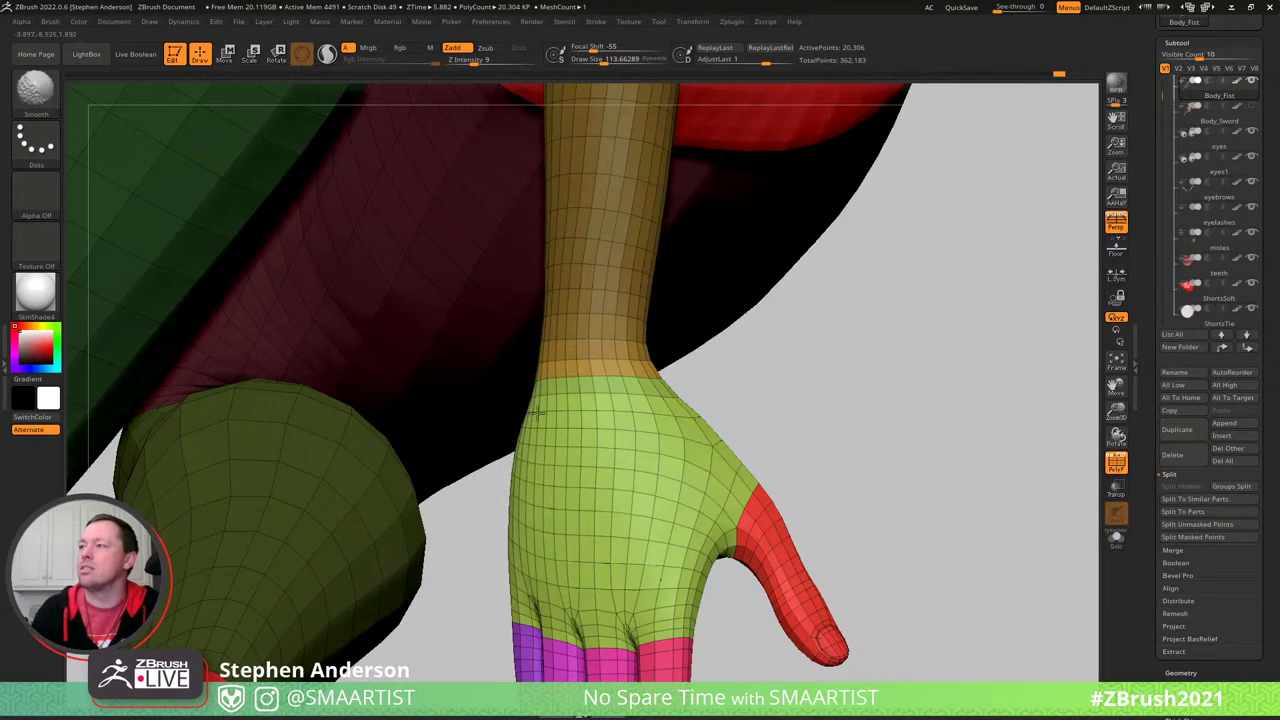
- Smooth the side of the wrist, hide the polyframe display, and clear the forearm mask
mouse_move(536, 413)
right_down()
mouse_move(651, 357)
mouse_move(569, 409)
mouse_move(551, 467)
mouse_move(628, 450)
mouse_move(560, 457)
mouse_move(605, 466)
mouse_move(637, 420)
mouse_move(623, 371)
mouse_move(600, 385)
mouse_move(633, 362)
mouse_move(543, 350)
right_up()
key(shift+f)
key(shift)
key(shift+f)
key(shift+f)
mouse_move(694, 380)
right_down()
mouse_move(663, 400)
mouse_move(649, 363)
mouse_move(726, 400)
mouse_move(663, 497)
right_up()
ctrl+drag(600, 464, 650, 452)
mouse_move(650, 452)
right_down()
mouse_move(714, 380)
mouse_move(672, 316)
mouse_move(620, 340)
mouse_move(563, 304)
mouse_move(440, 400)
mouse_move(483, 491)
mouse_move(396, 447)
mouse_move(361, 393)
right_up()
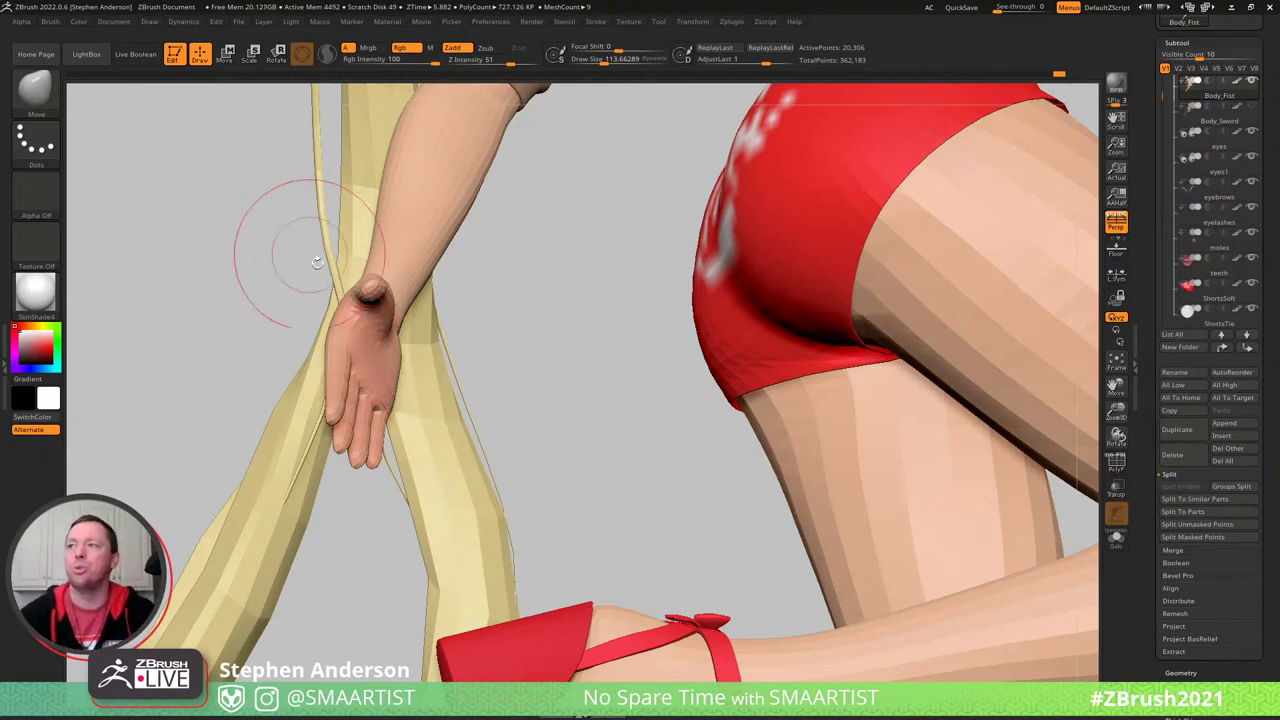
- Show the polyframe, mask everything except the index finger, and place the transform gizmo at the finger's base knuckle
right_drag(354, 343, 372, 366)
key(shift+f)
key(w)
ctrl+click(346, 365)
alt+drag(405, 306, 366, 277)
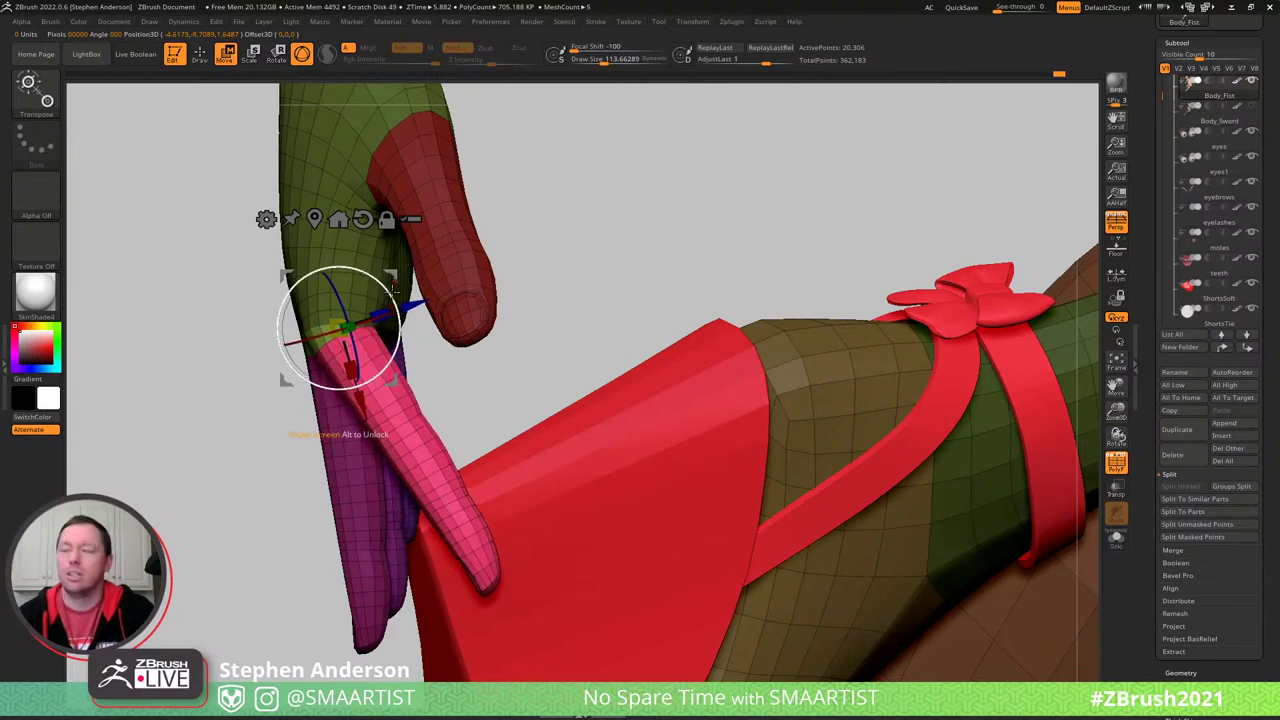
- Isolate the index finger and the palm in turn to check the mask around the knuckle, and show the whole body again
key(q)
ctrl+shift+click(368, 357)
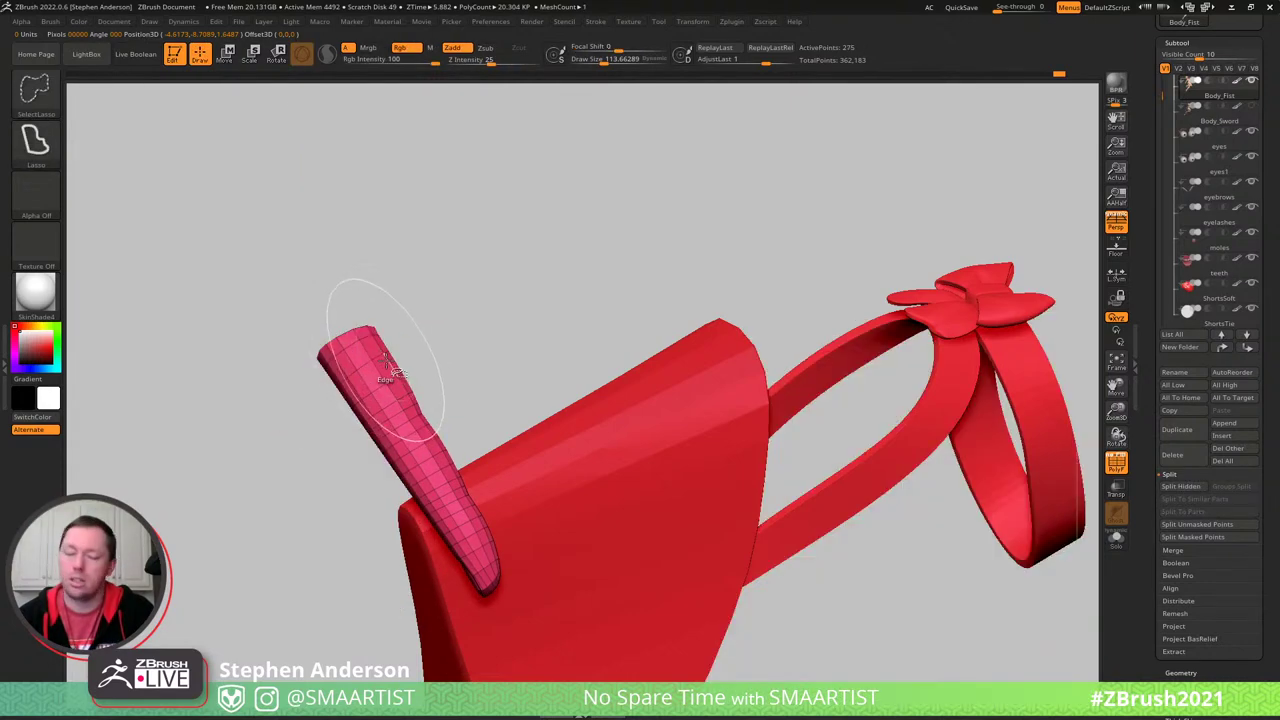
ctrl+shift+click(389, 364)
ctrl+shift+click(488, 349)
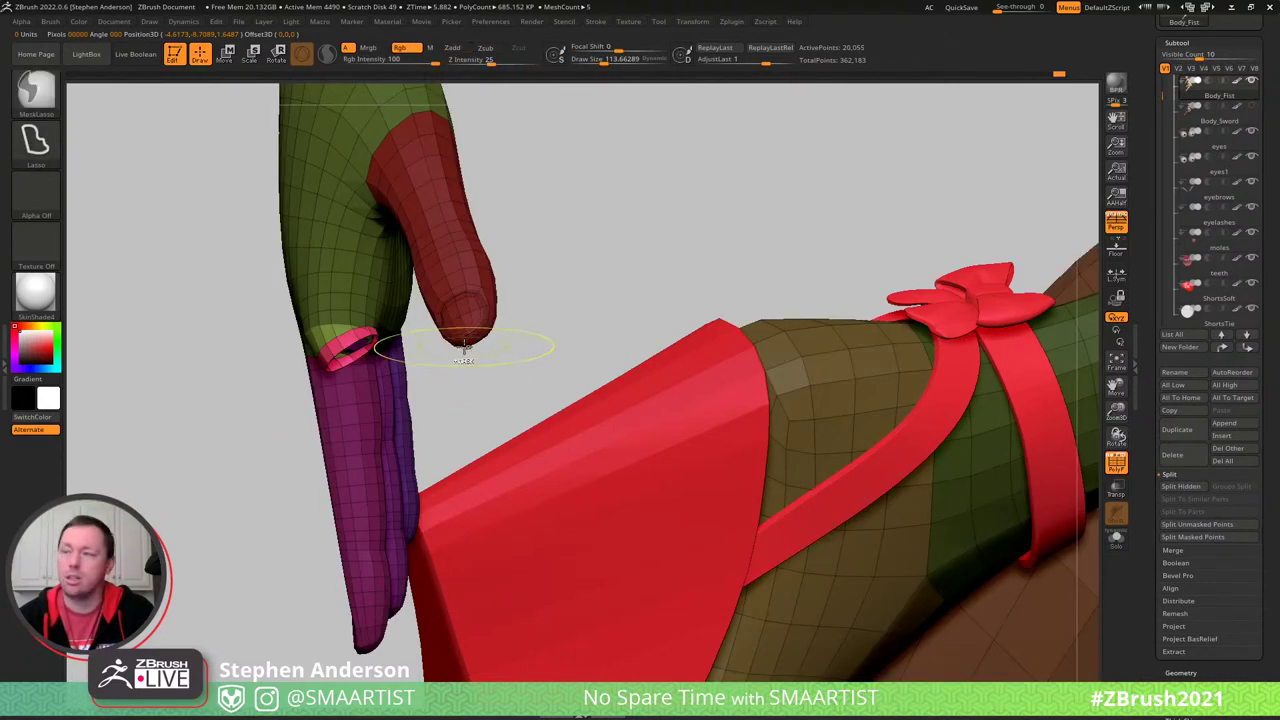
ctrl+alt+shift+click(412, 374)
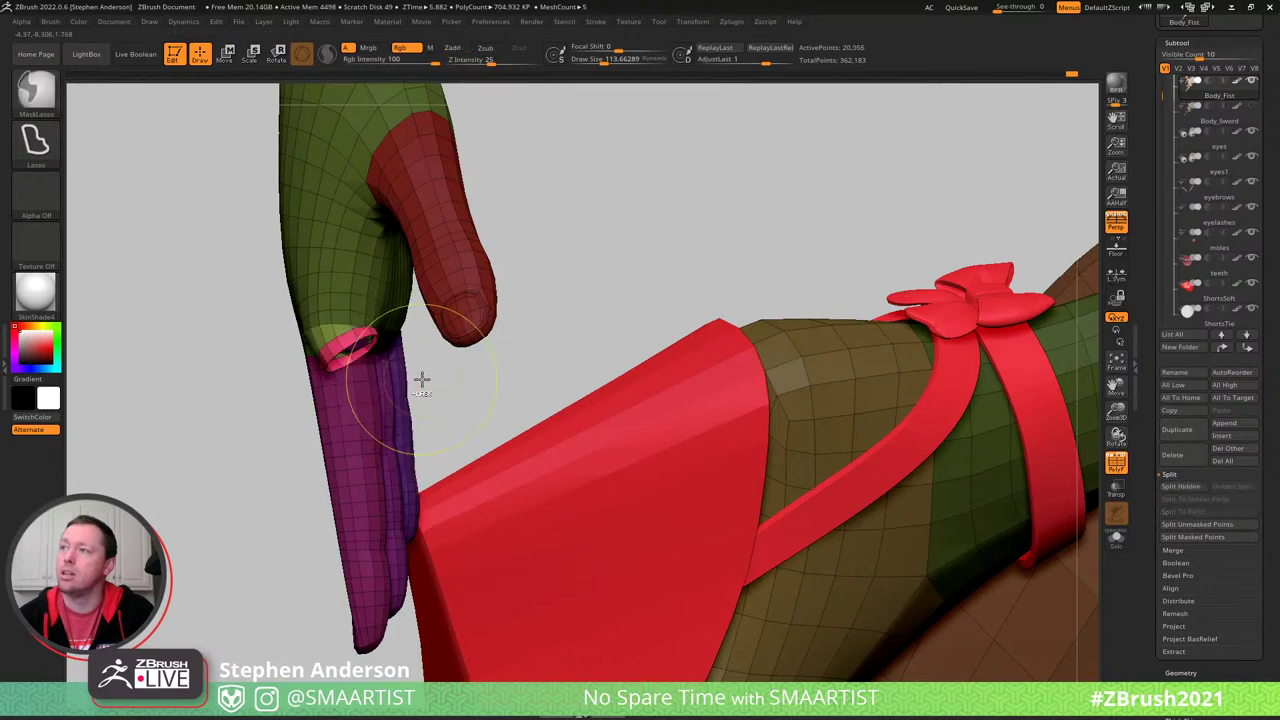
ctrl+shift+drag(418, 390, 429, 374)
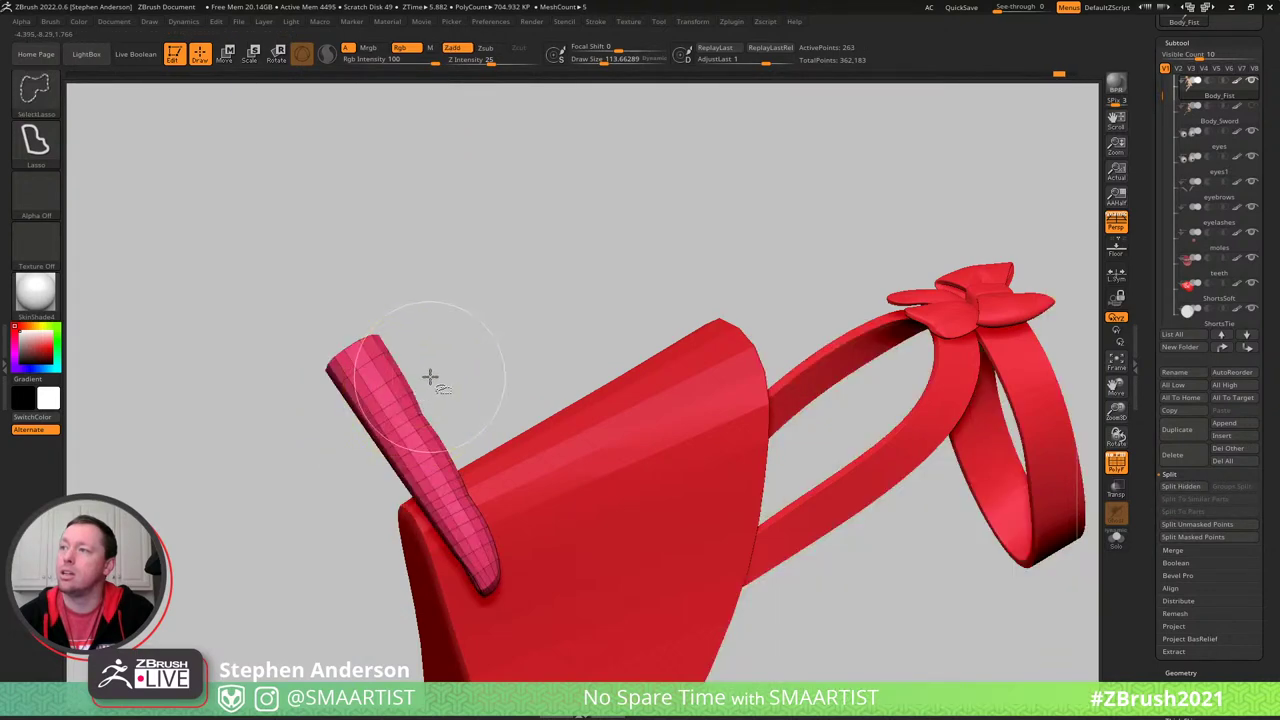
ctrl+shift+click(429, 374)
ctrl+shift+click(331, 320)
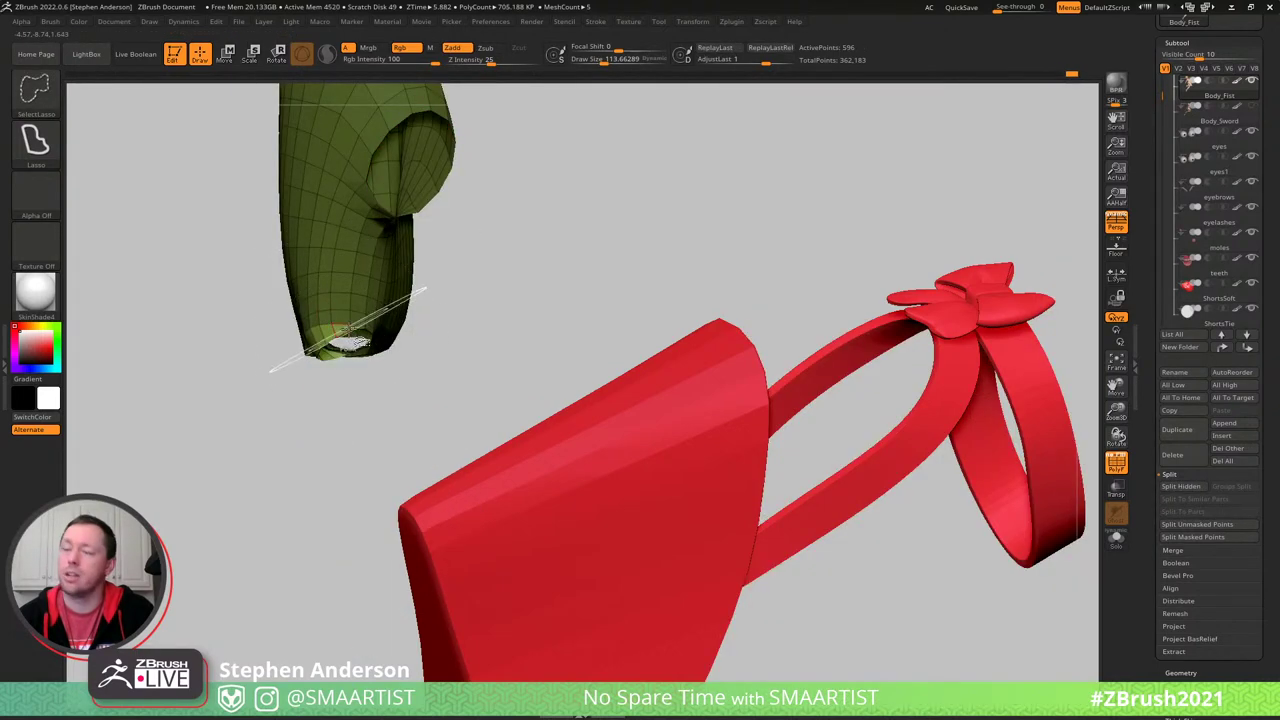
ctrl+shift+click(434, 354)
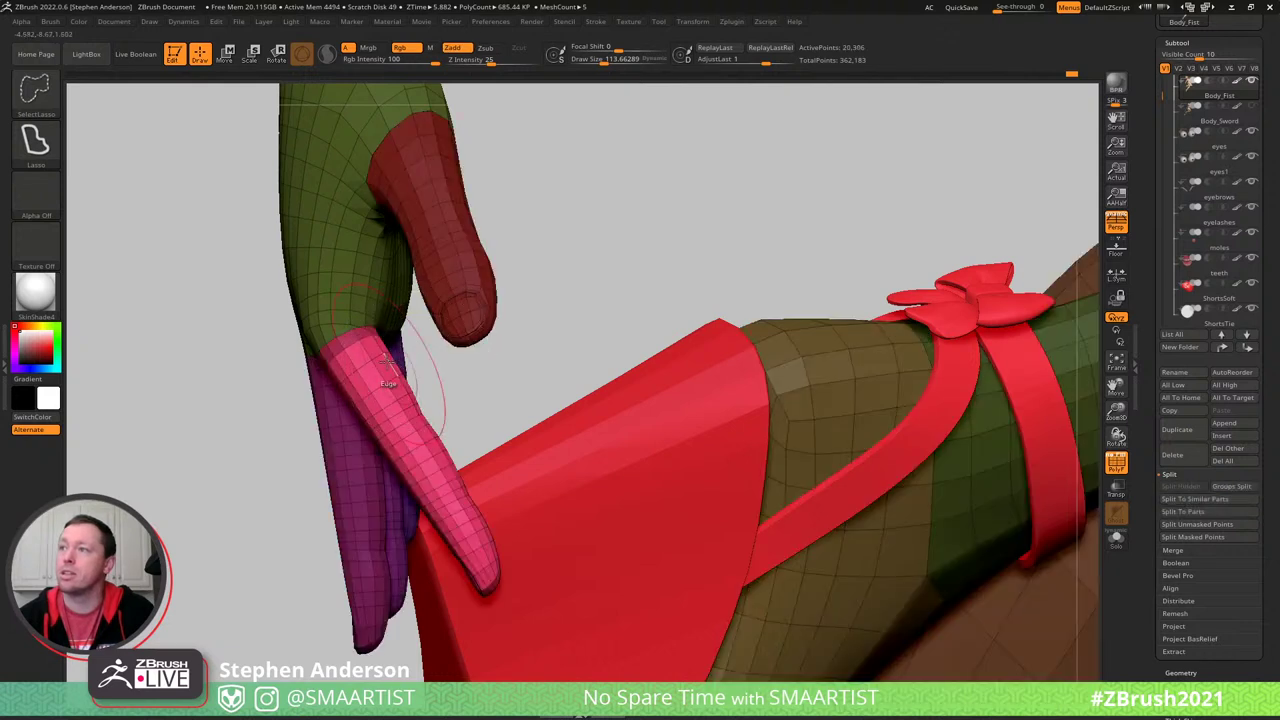
- Bend the index finger at its base toward the palm side and pull its knuckle outward with the Move brush at draw size about 114
key(w)
mouse_move(377, 283)
mouse_down()
mouse_move(358, 277)
mouse_move(396, 280)
mouse_up()
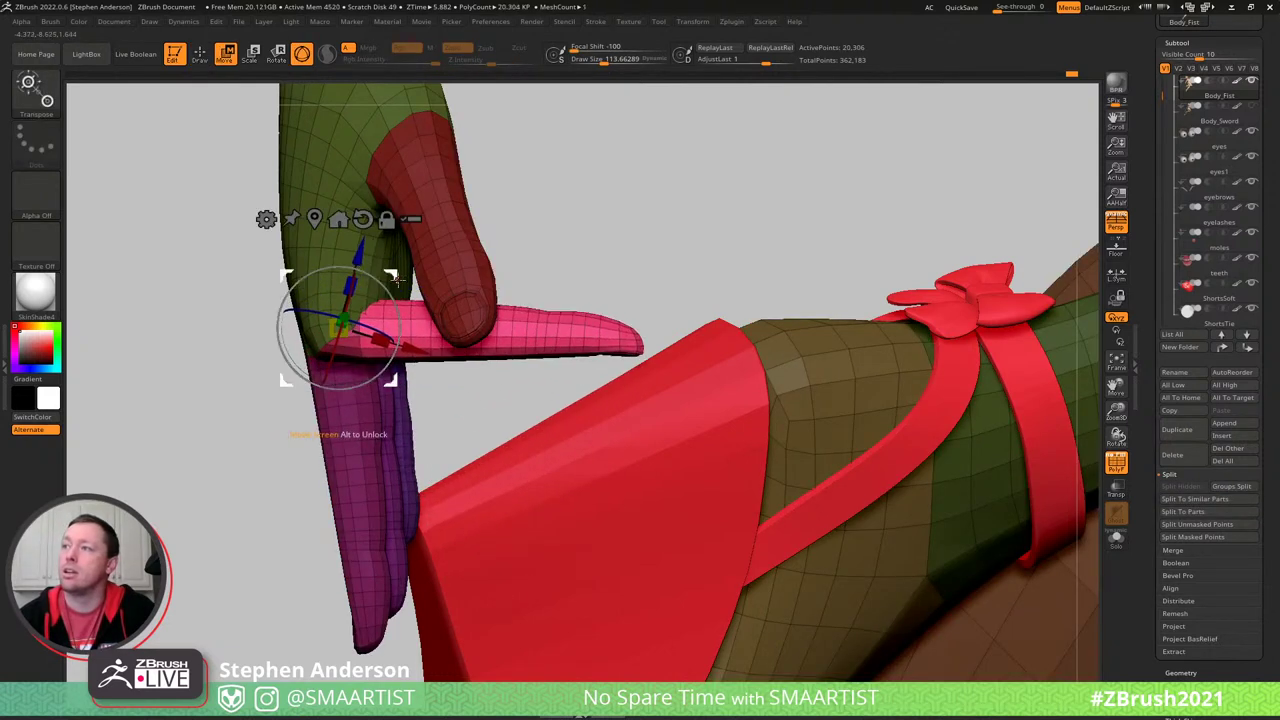
key(q)
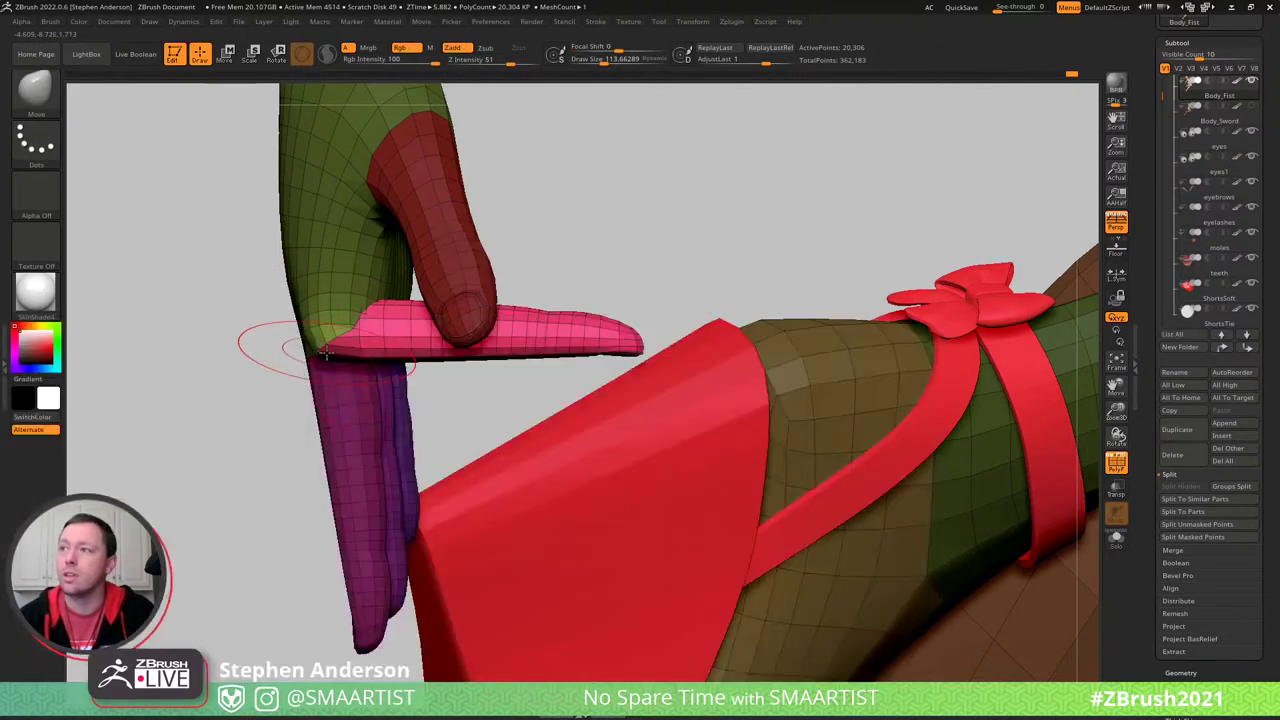
drag(314, 352, 300, 358)
mouse_move(300, 358)
right_down()
mouse_move(360, 306)
mouse_move(288, 350)
mouse_move(300, 294)
mouse_move(320, 360)
mouse_move(310, 408)
mouse_move(320, 375)
mouse_move(340, 395)
mouse_move(307, 412)
mouse_move(343, 349)
mouse_move(366, 370)
right_up()
- Isolate the bent index finger, undo the last change, and isolate the palm before showing the whole body again
ctrl+shift+click(364, 366)
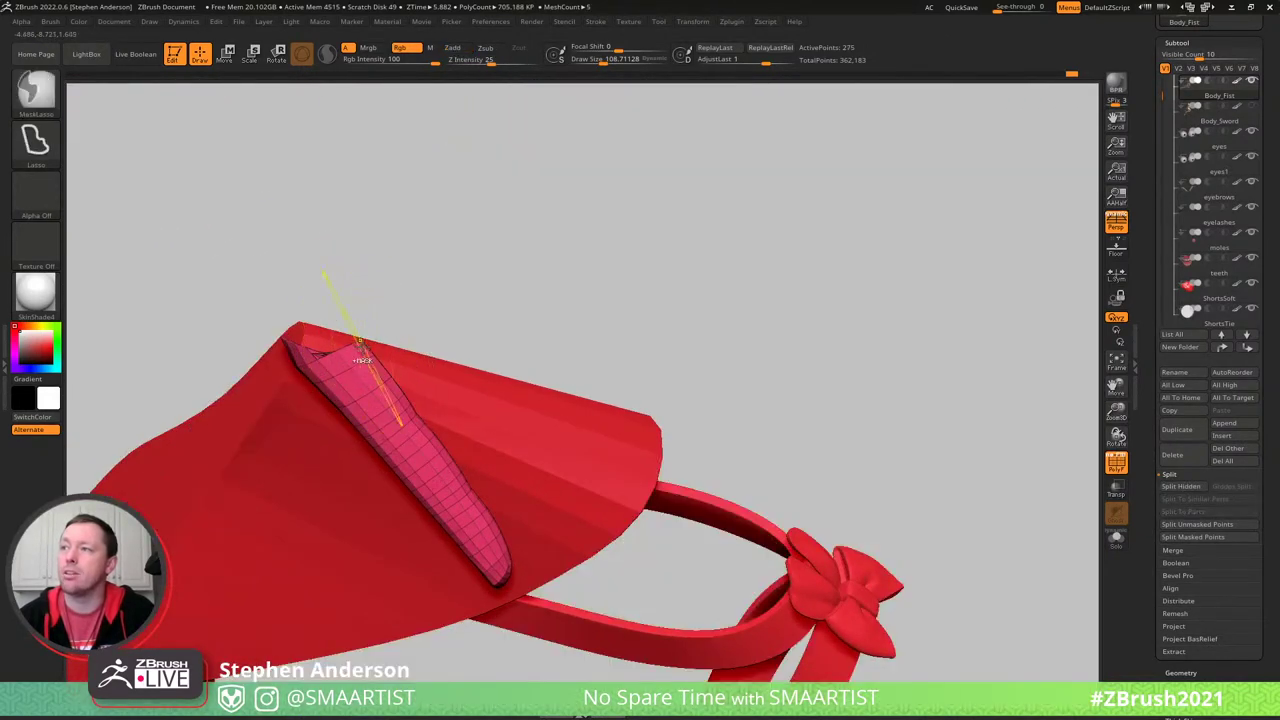
key(ctrl+z)
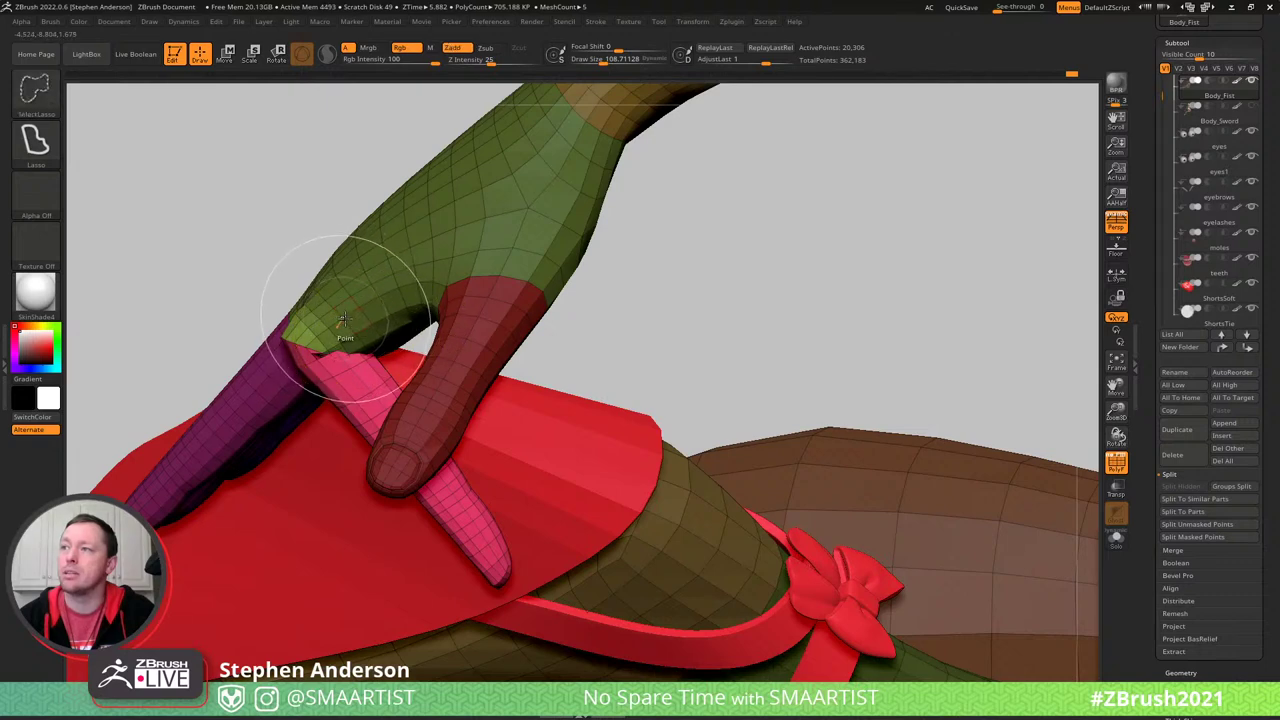
ctrl+shift+click(320, 305)
ctrl+shift+click(597, 342)
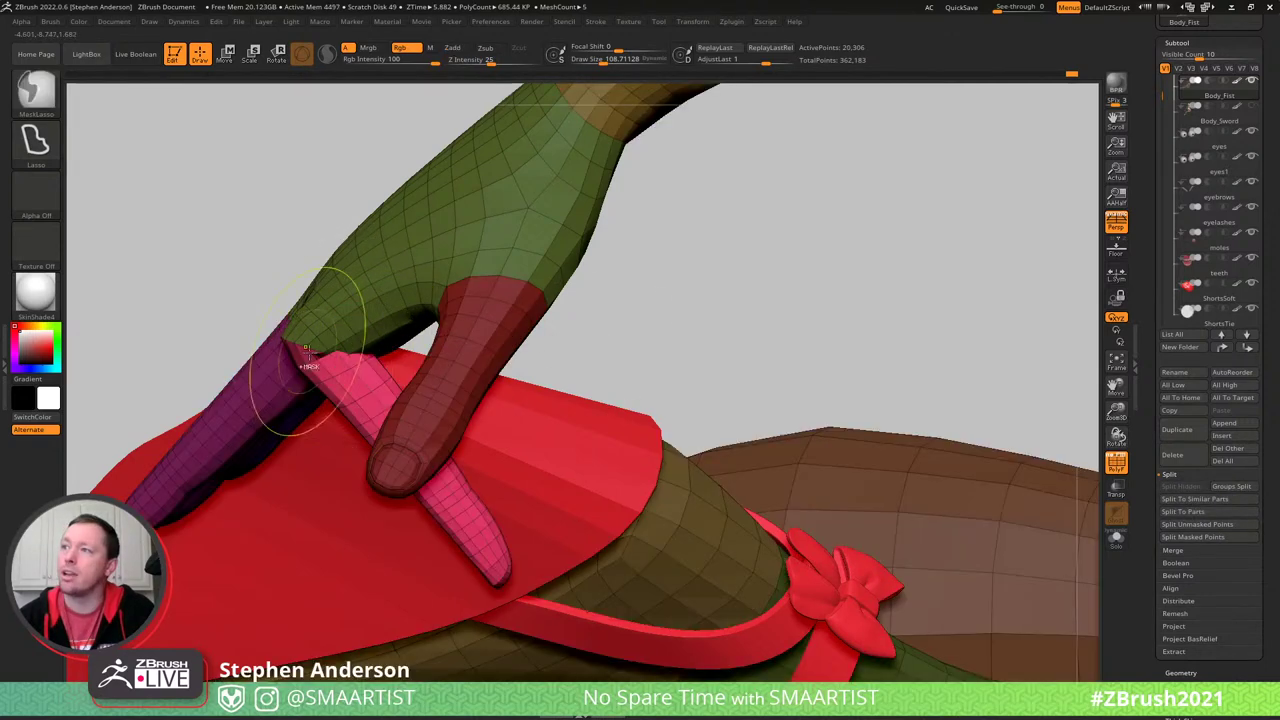
- Even out the isolated index finger's open base loop in Solo mode with the Move brush, show the whole body, and clear the mask
right_drag(314, 371, 400, 371)
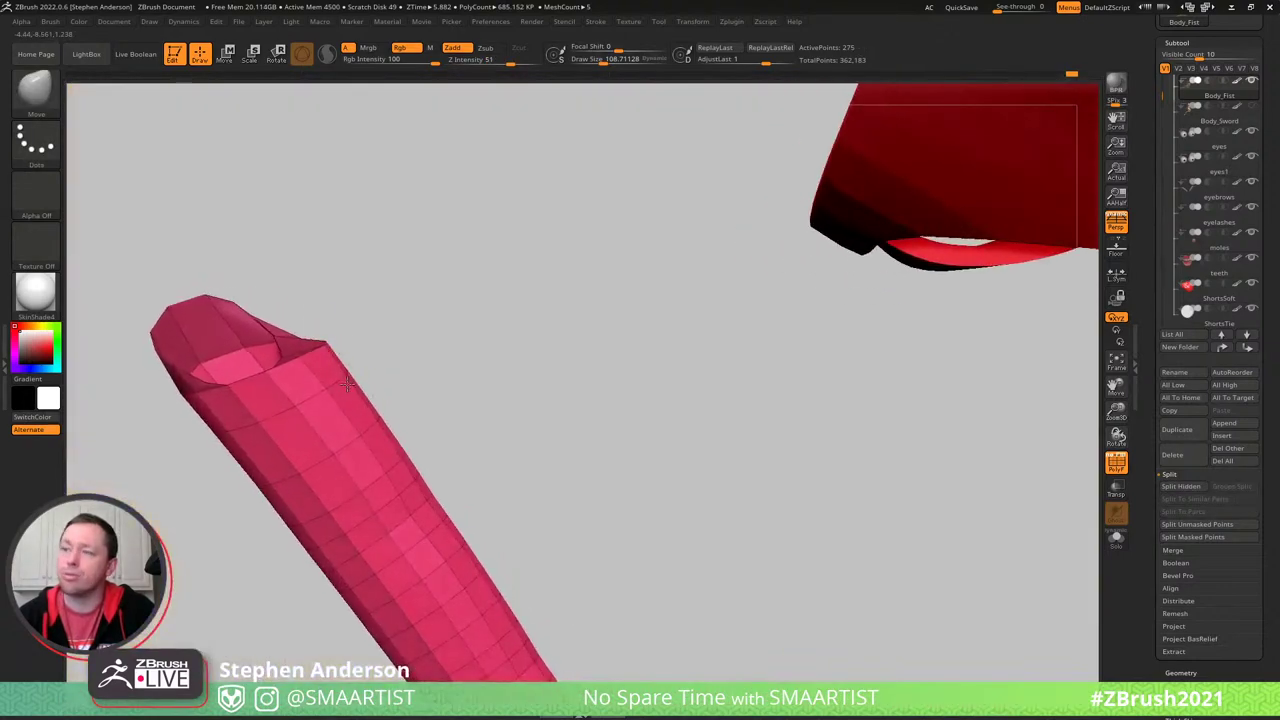
mouse_move(354, 417)
right_down()
mouse_move(408, 394)
mouse_move(262, 386)
mouse_move(342, 306)
mouse_move(373, 392)
right_up()
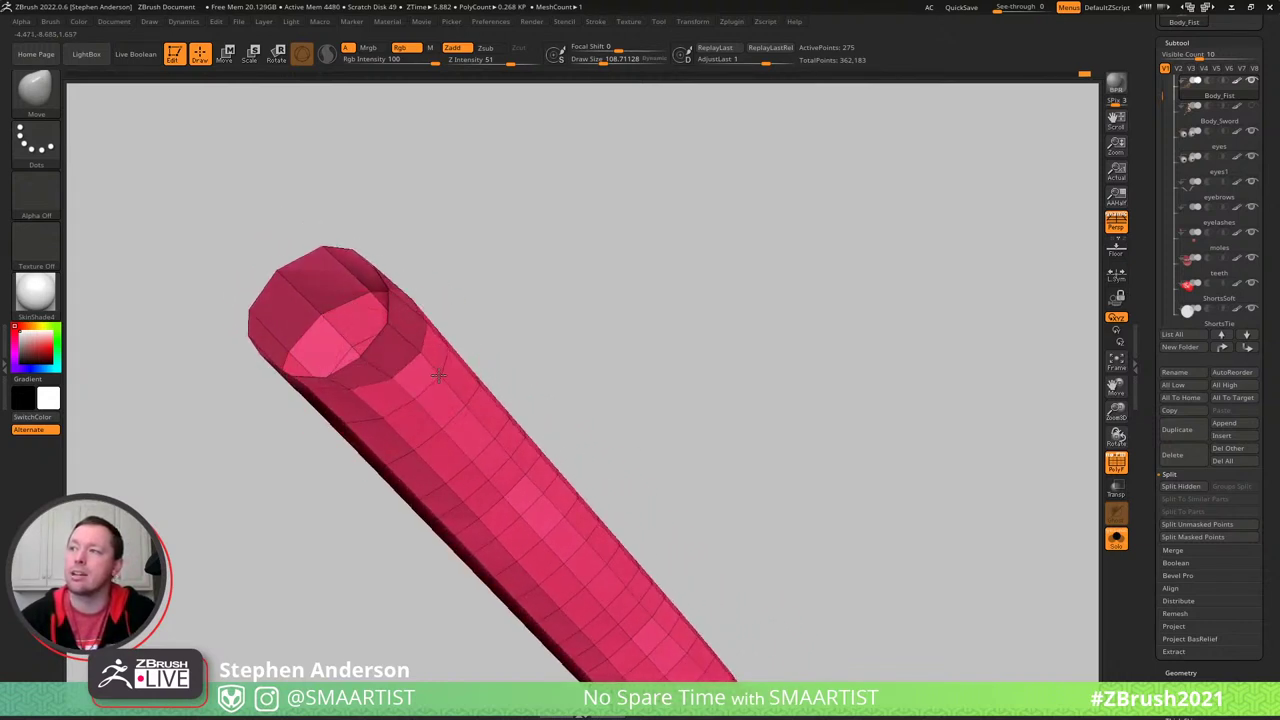
mouse_move(432, 333)
right_down()
mouse_move(436, 300)
mouse_move(396, 373)
mouse_move(342, 418)
right_up()
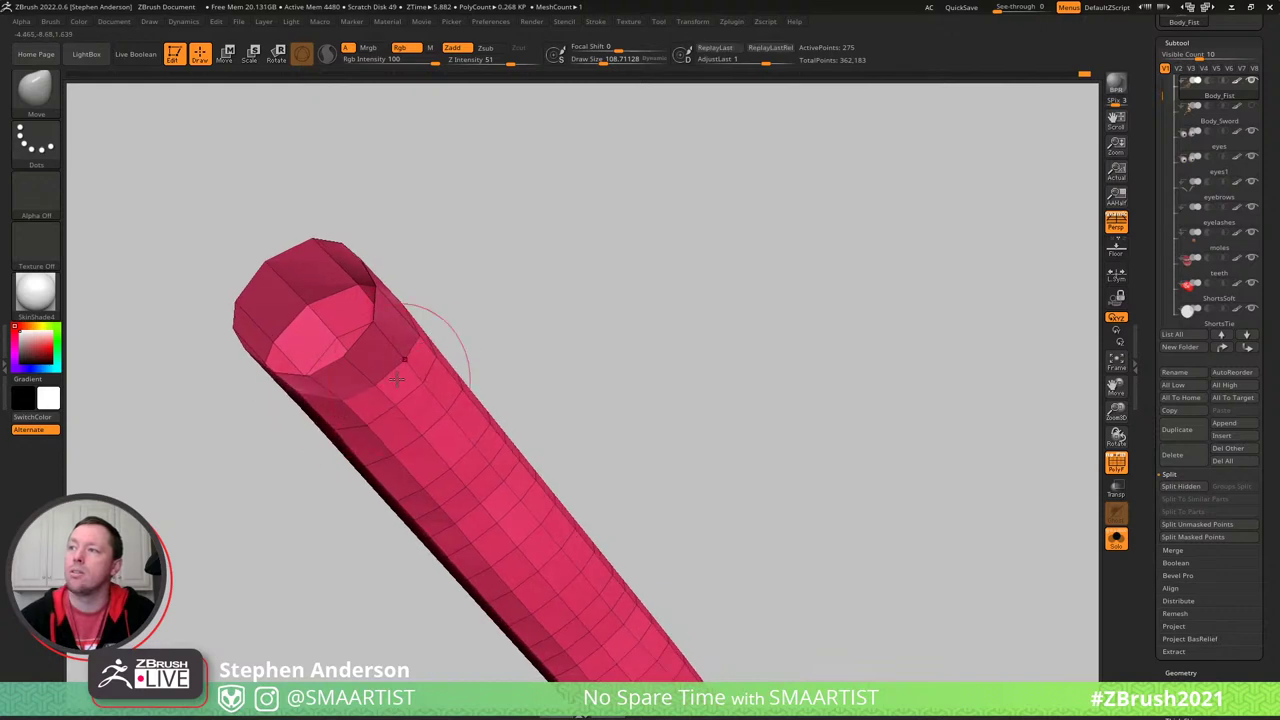
key(ctrl+shift)
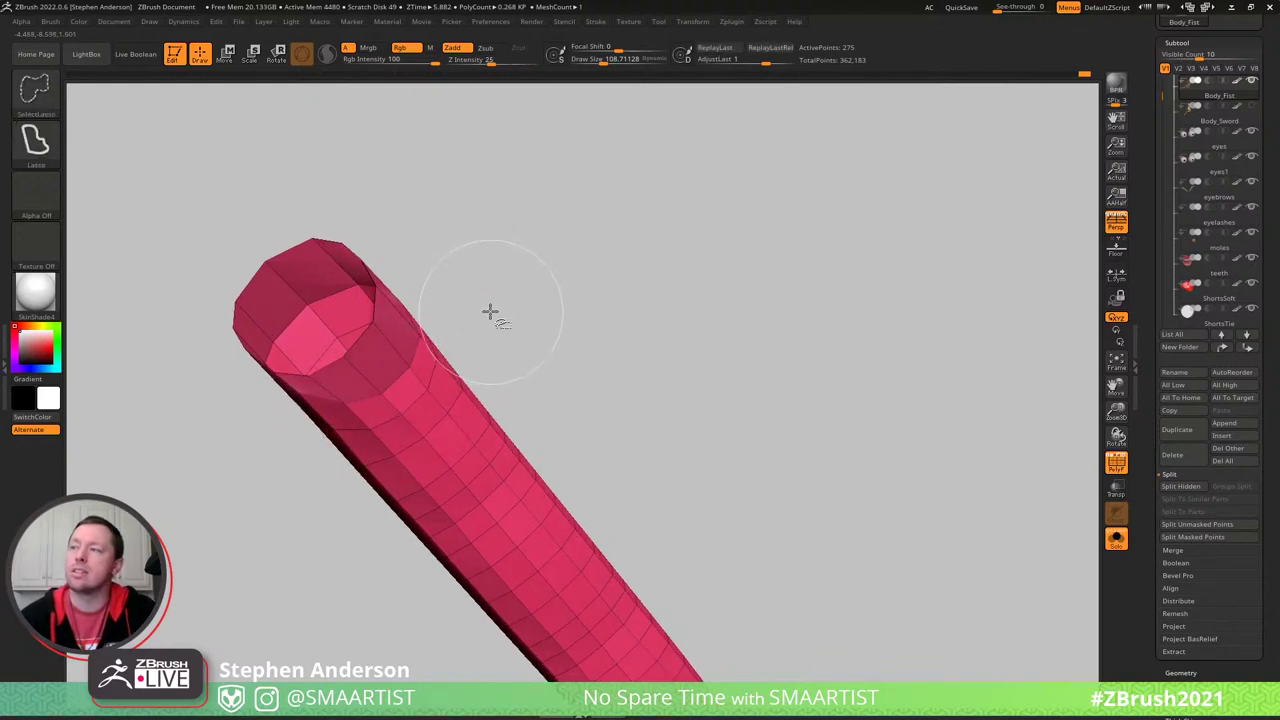
ctrl+shift+click(490, 311)
mouse_move(474, 320)
right_down()
mouse_move(300, 343)
mouse_move(473, 309)
mouse_move(500, 255)
right_up()
ctrl+drag(340, 206, 372, 232)
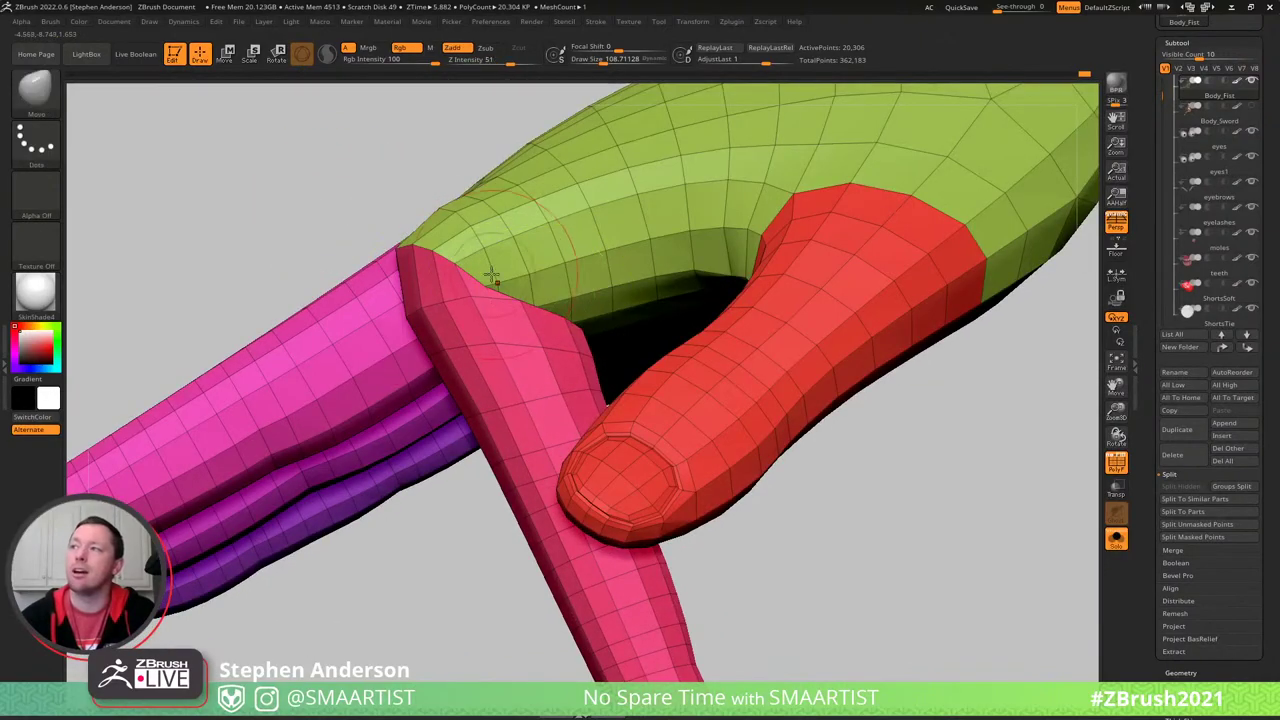
- Hide the polygon loops around the index finger's base, mask everything still visible, and show the whole body again
key(ctrl+shift)
ctrl+shift+click(468, 257)
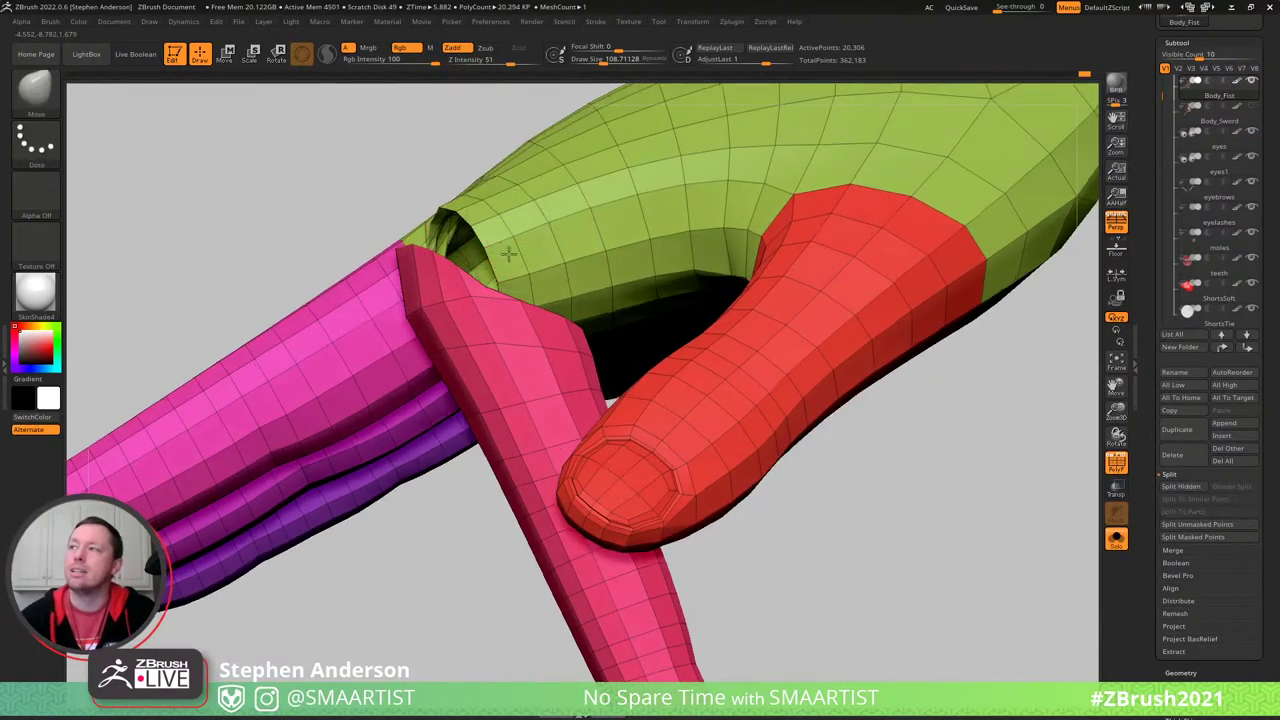
mouse_move(508, 251)
right_down()
mouse_move(535, 300)
mouse_move(500, 262)
right_up()
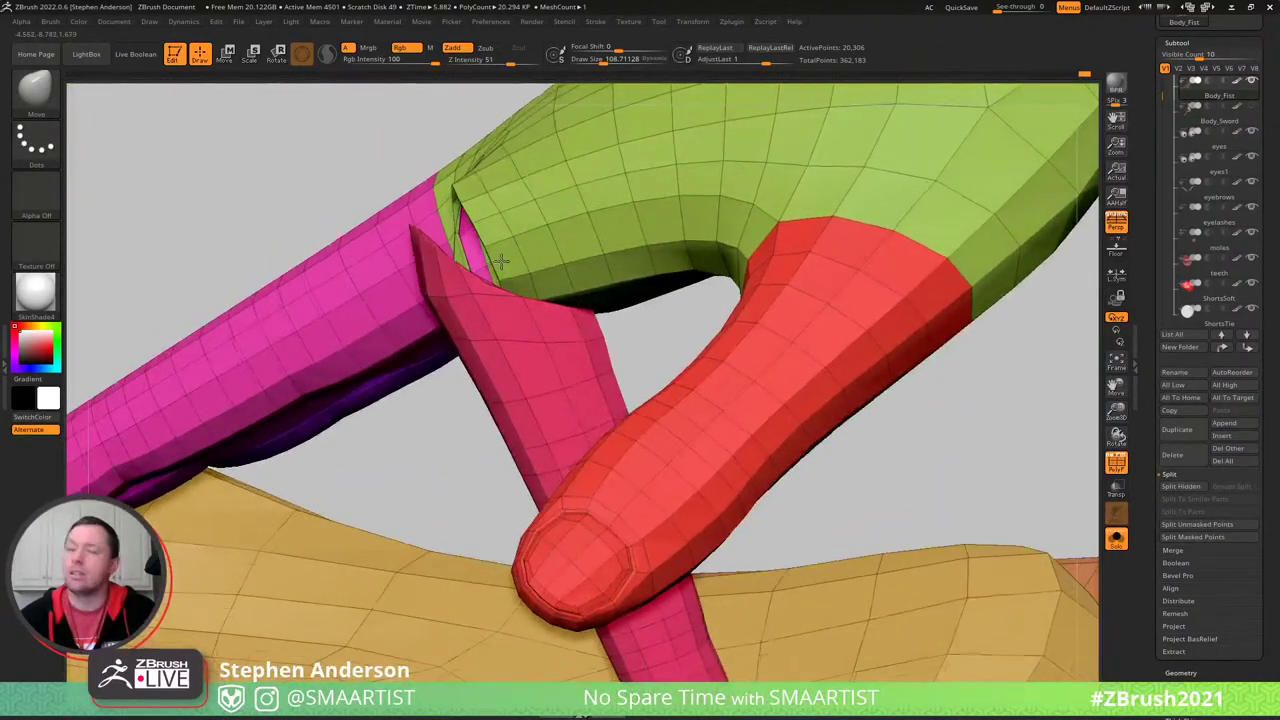
key(ctrl+shift)
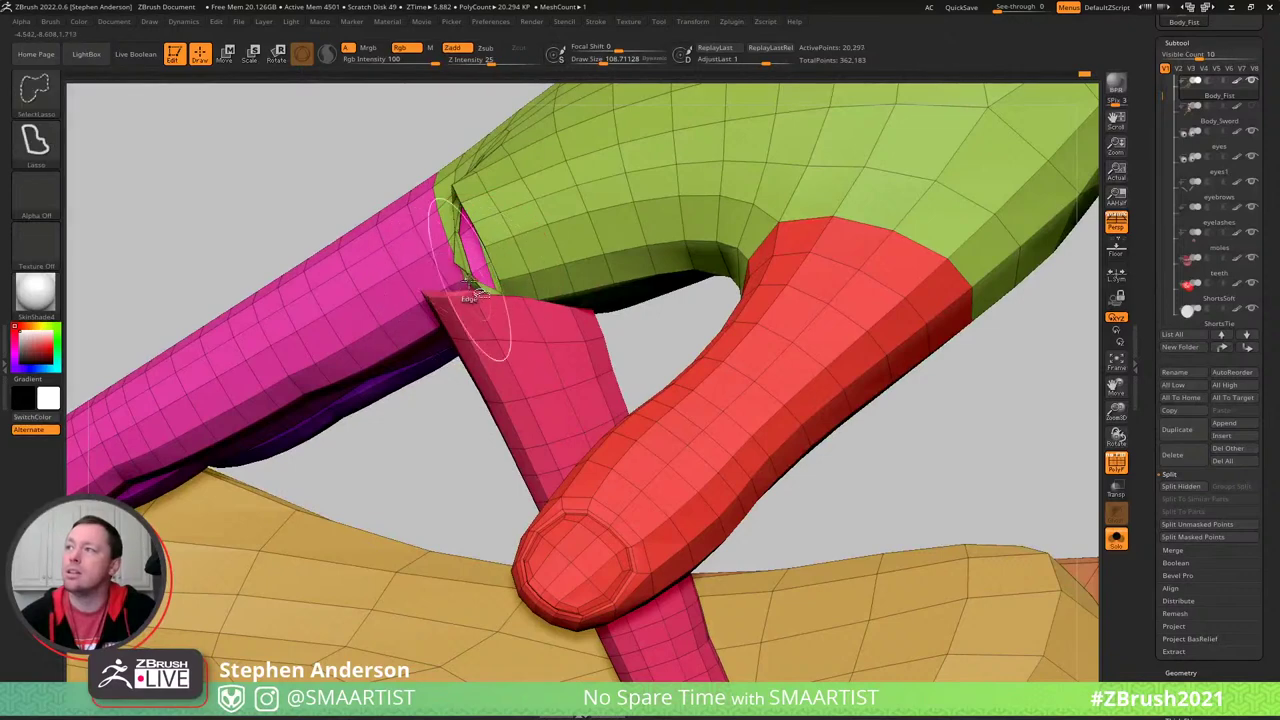
key(ctrl+a)
key(ctrl+shift+a)
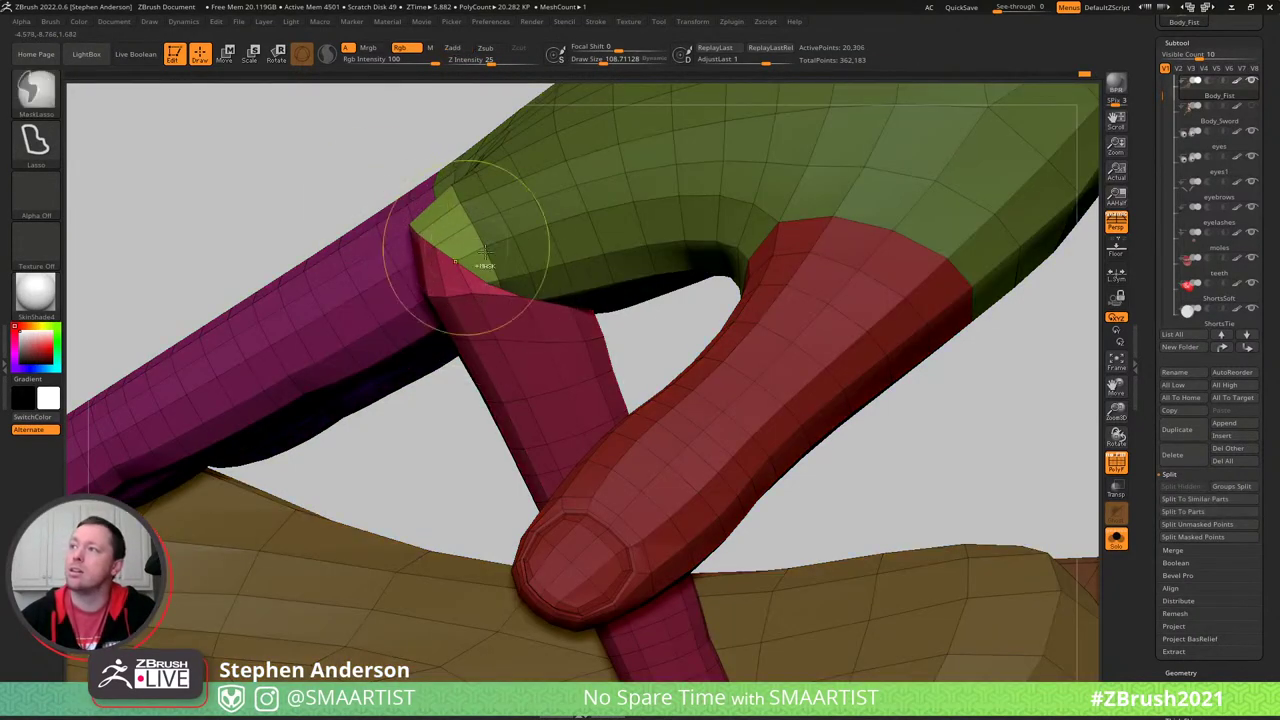
- Isolate the palm and extend the unmasked area around its index finger opening onto the neighbouring loops
key(ctrl+shift)
ctrl+shift+click(486, 245)
mouse_move(486, 245)
right_down()
mouse_move(529, 171)
mouse_move(540, 189)
mouse_move(537, 168)
right_up()
key(ctrl)
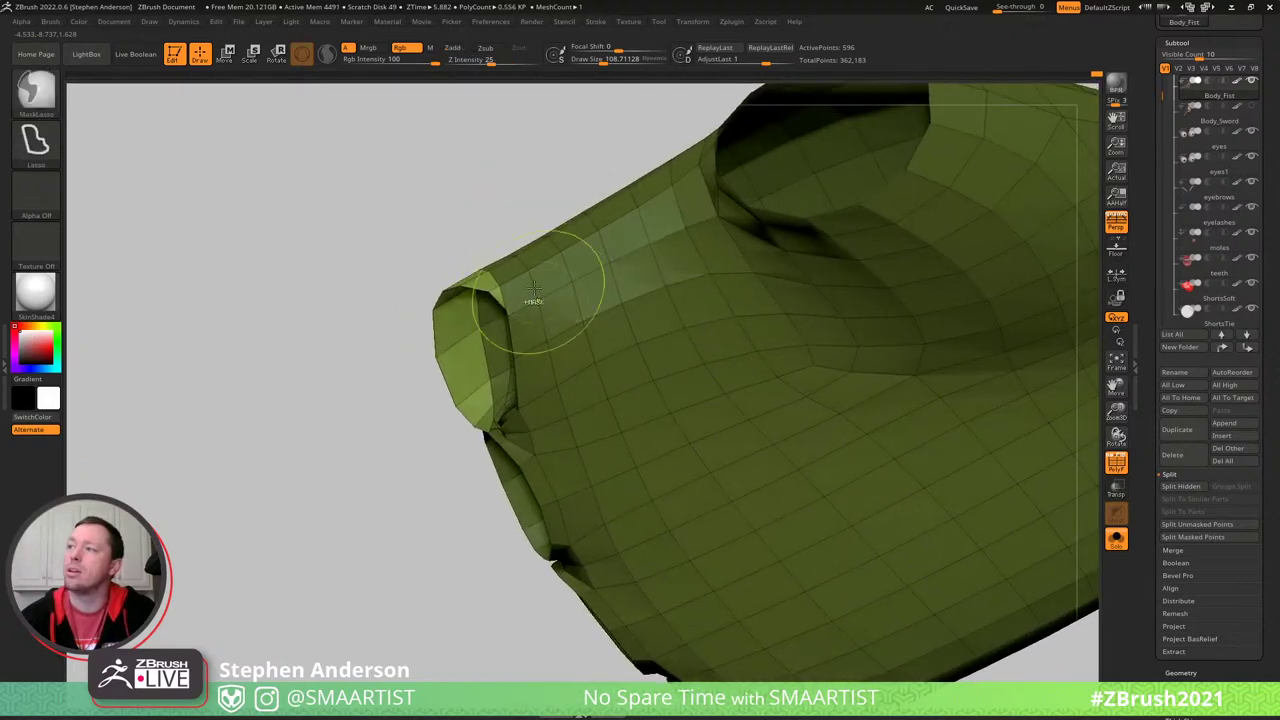
ctrl+drag(448, 200, 487, 313)
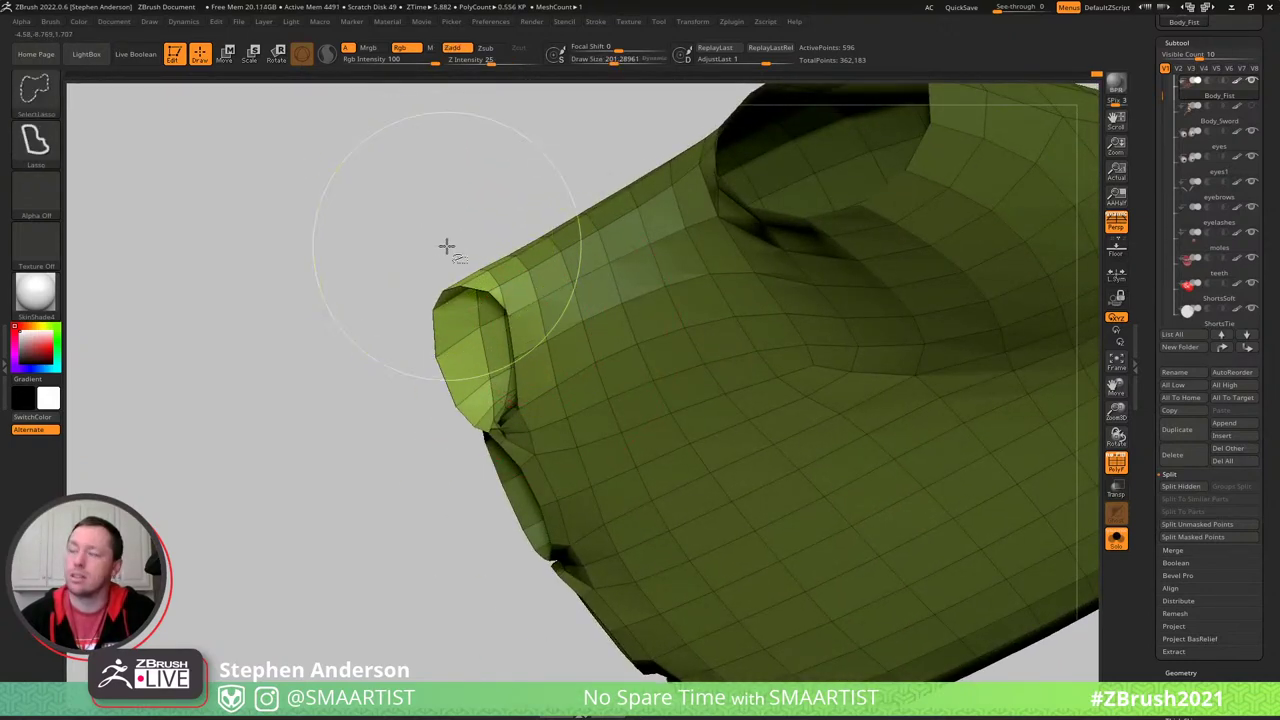
- Reshape the palm around its index finger opening with the Move brush, then adjust the knuckle on the whole body at draw size about 289
drag(457, 255, 429, 286)
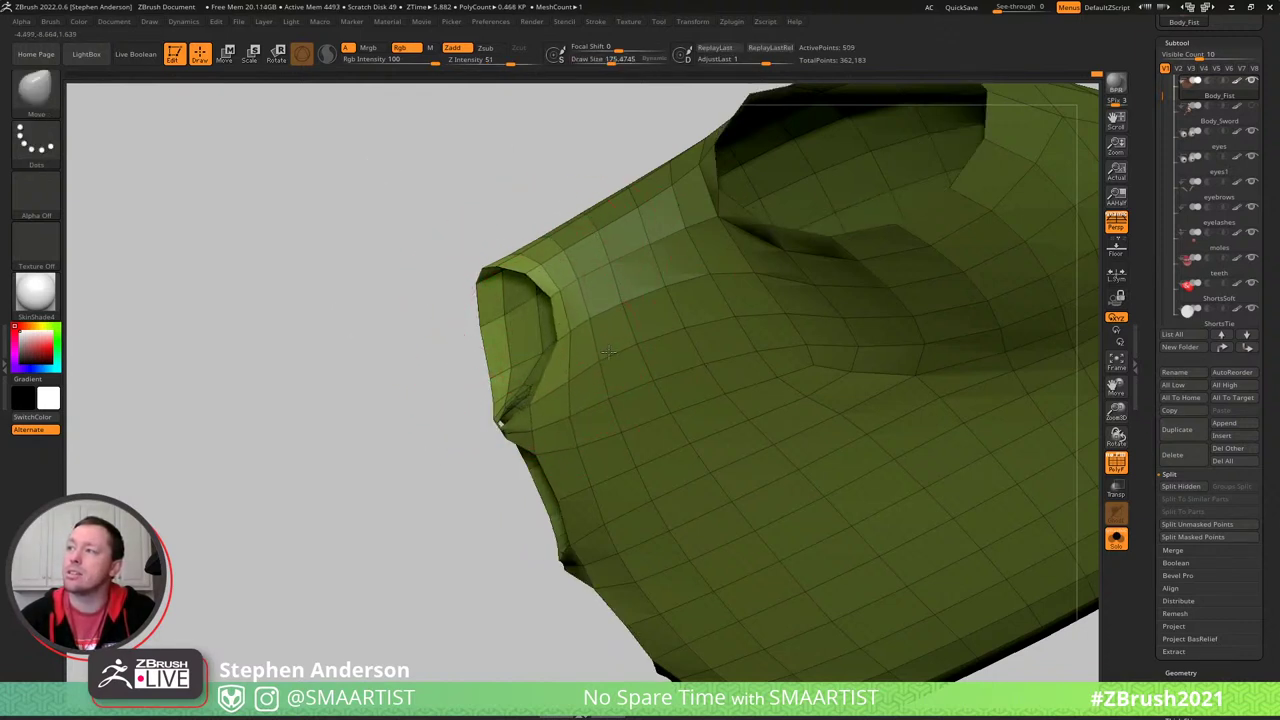
ctrl+shift+click(449, 205)
drag(449, 205, 565, 336)
right_drag(565, 336, 582, 371)
drag(582, 370, 590, 300)
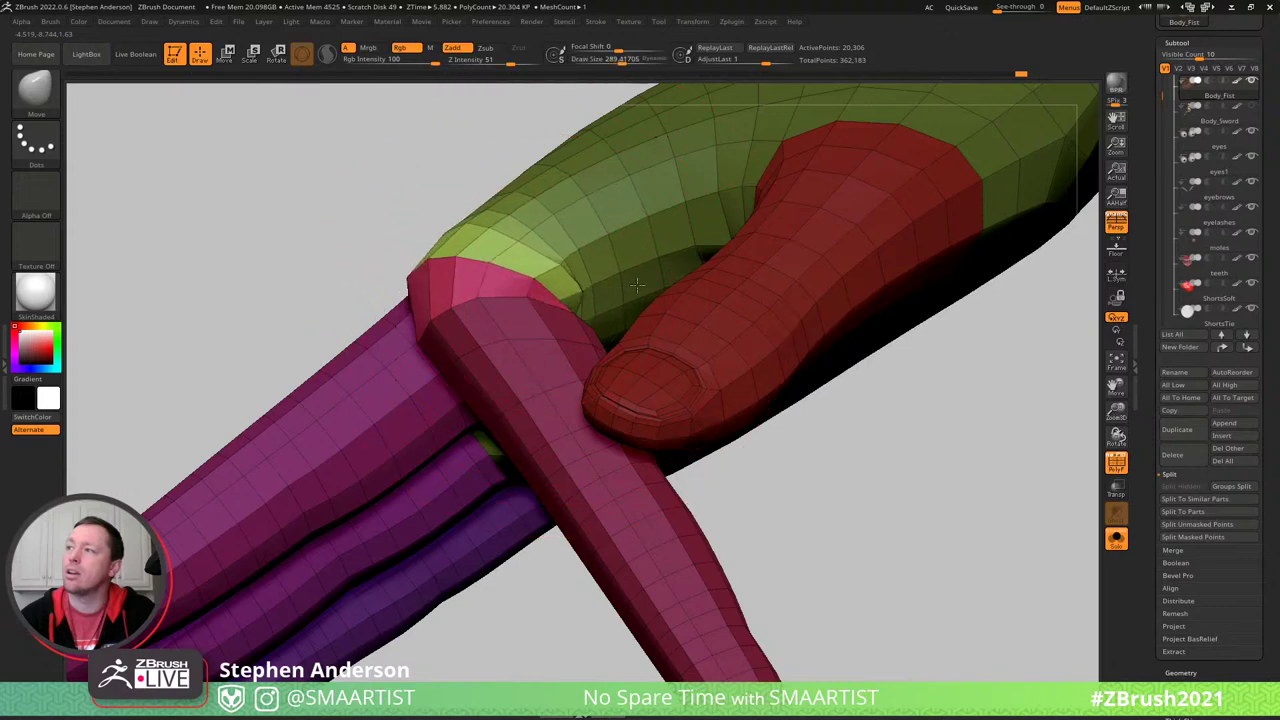
right_drag(648, 276, 580, 225)
drag(579, 225, 598, 302)
- Isolate the palm and the index finger in turn to examine the loops at their joint, and show the whole body again
key(ctrl)
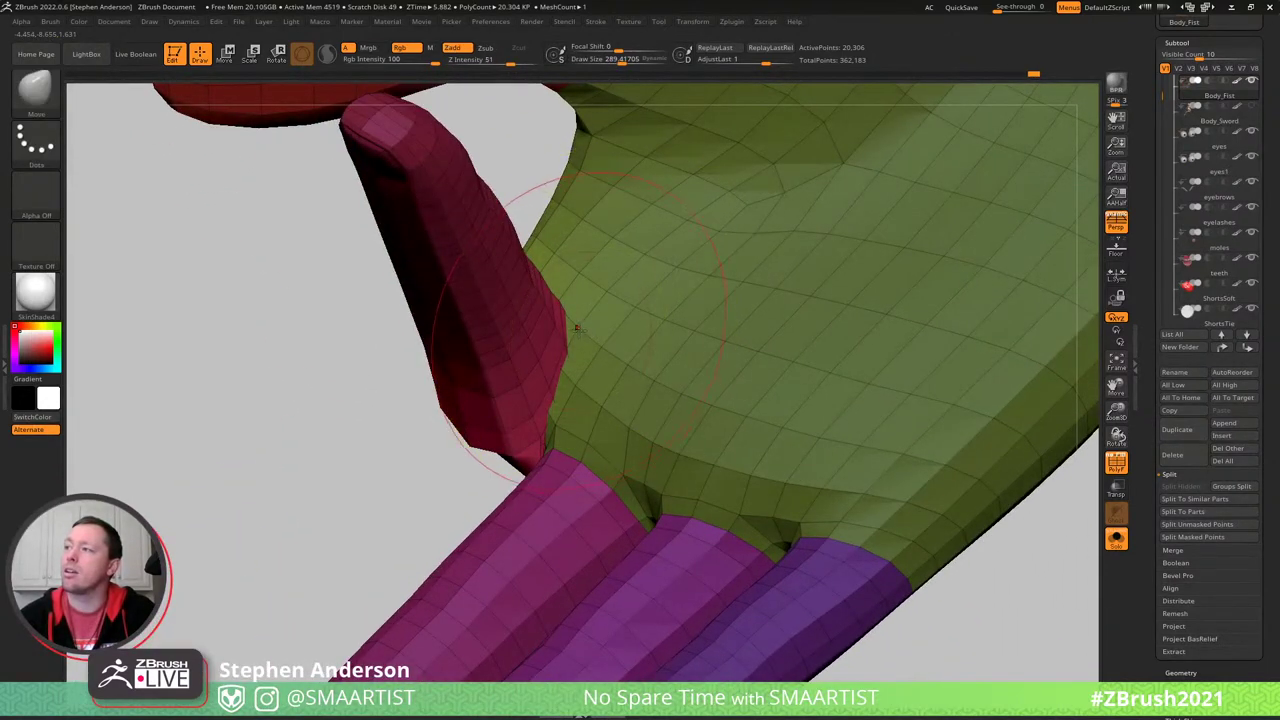
key(ctrl+shift)
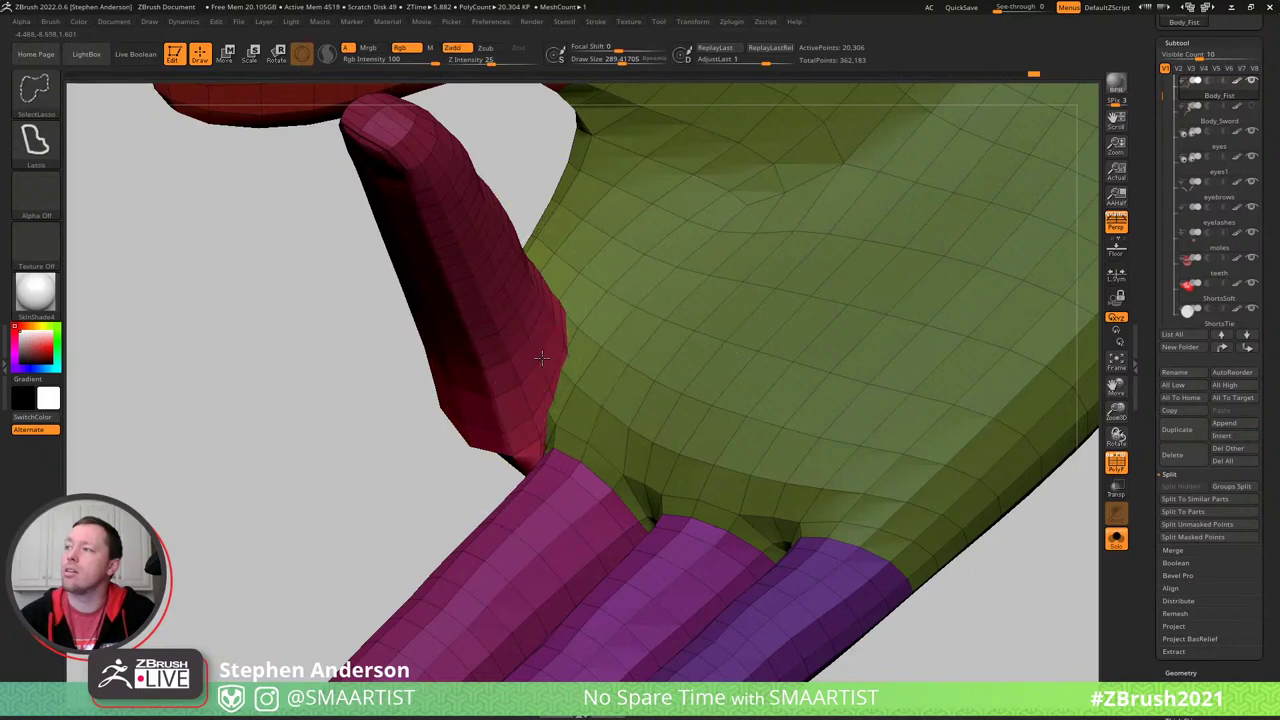
ctrl+shift+click(540, 357)
ctrl+shift+click(562, 352)
ctrl+shift+click(569, 352)
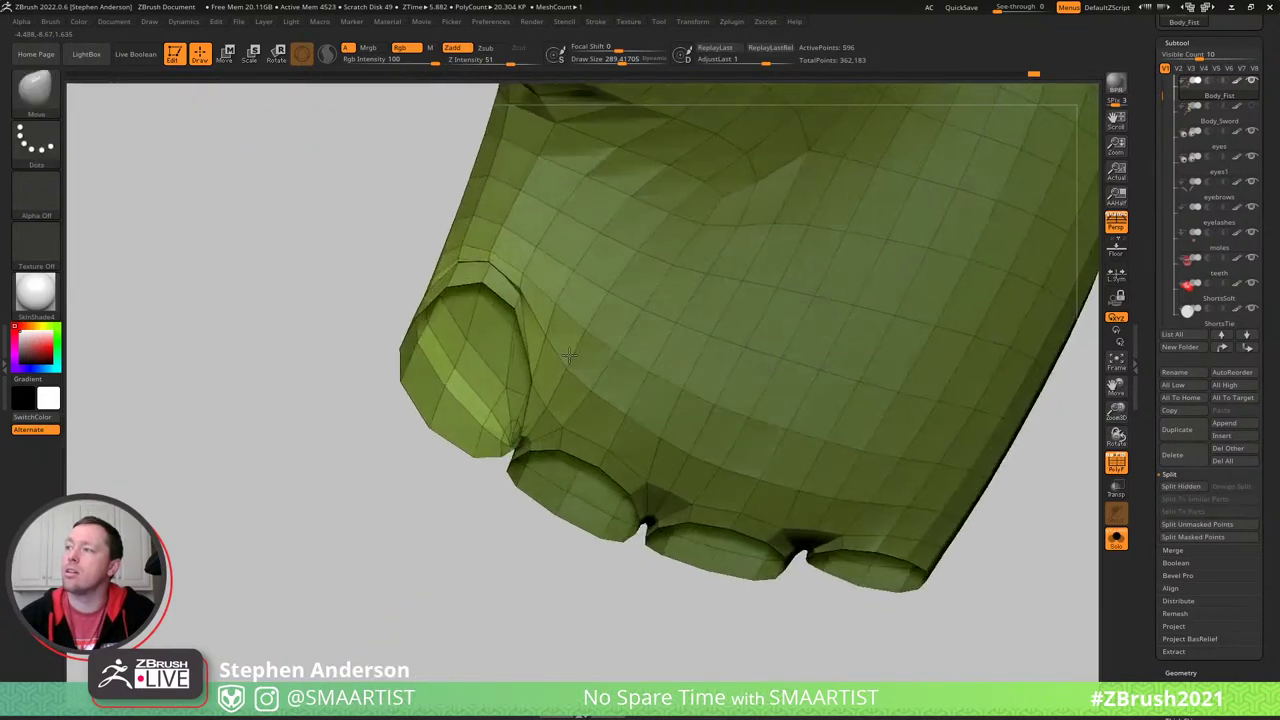
right_drag(569, 356, 580, 352)
ctrl+shift+click(529, 406)
right_drag(529, 406, 743, 411)
right_drag(628, 408, 545, 354)
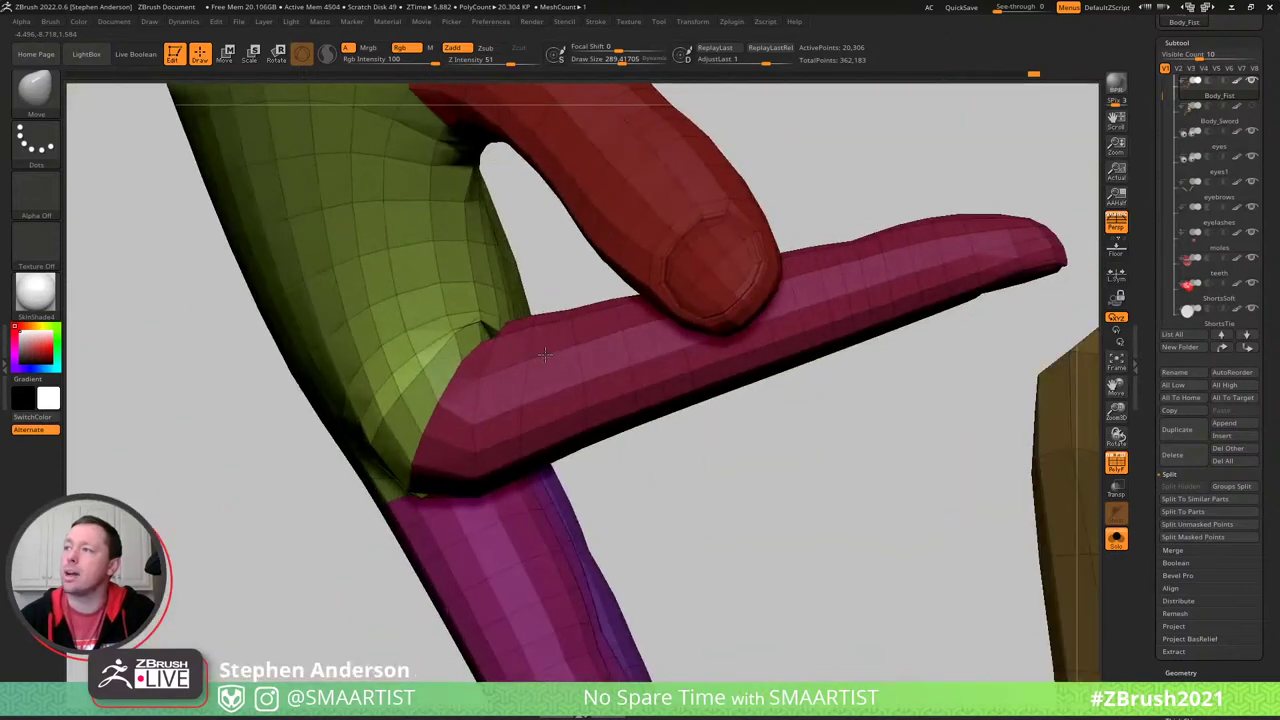
ctrl+shift+click(568, 365)
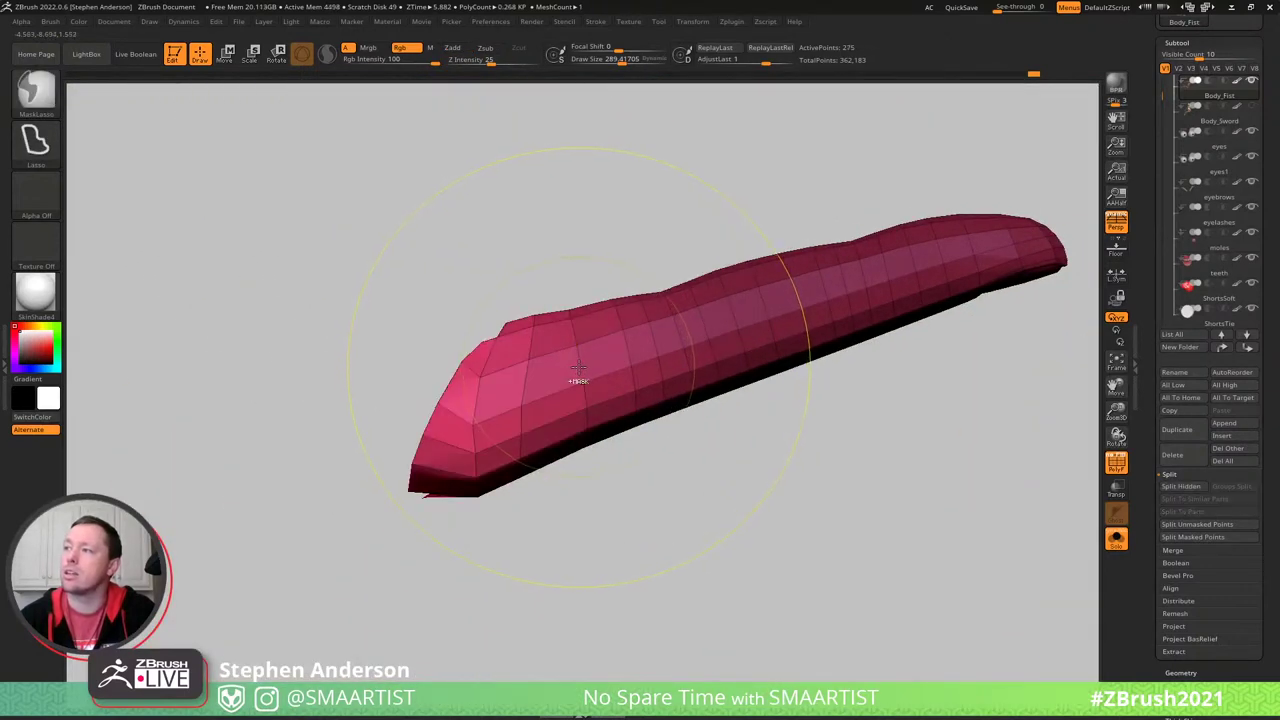
ctrl+shift+click(580, 370)
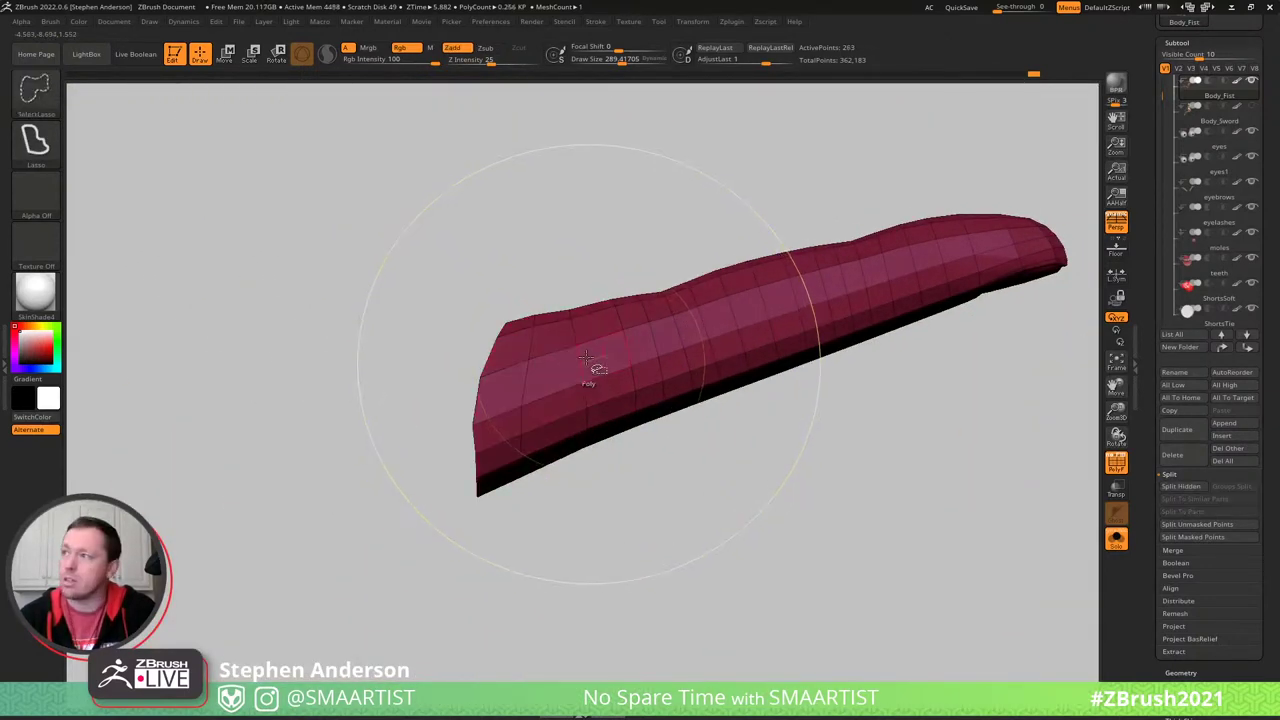
ctrl+shift+click(566, 310)
- Adjust the palm side of the index finger's base with the Move brush at draw size about 251
mouse_move(760, 300)
right_down()
mouse_move(650, 300)
mouse_move(627, 318)
right_up()
key(s)
drag(626, 326, 619, 326)
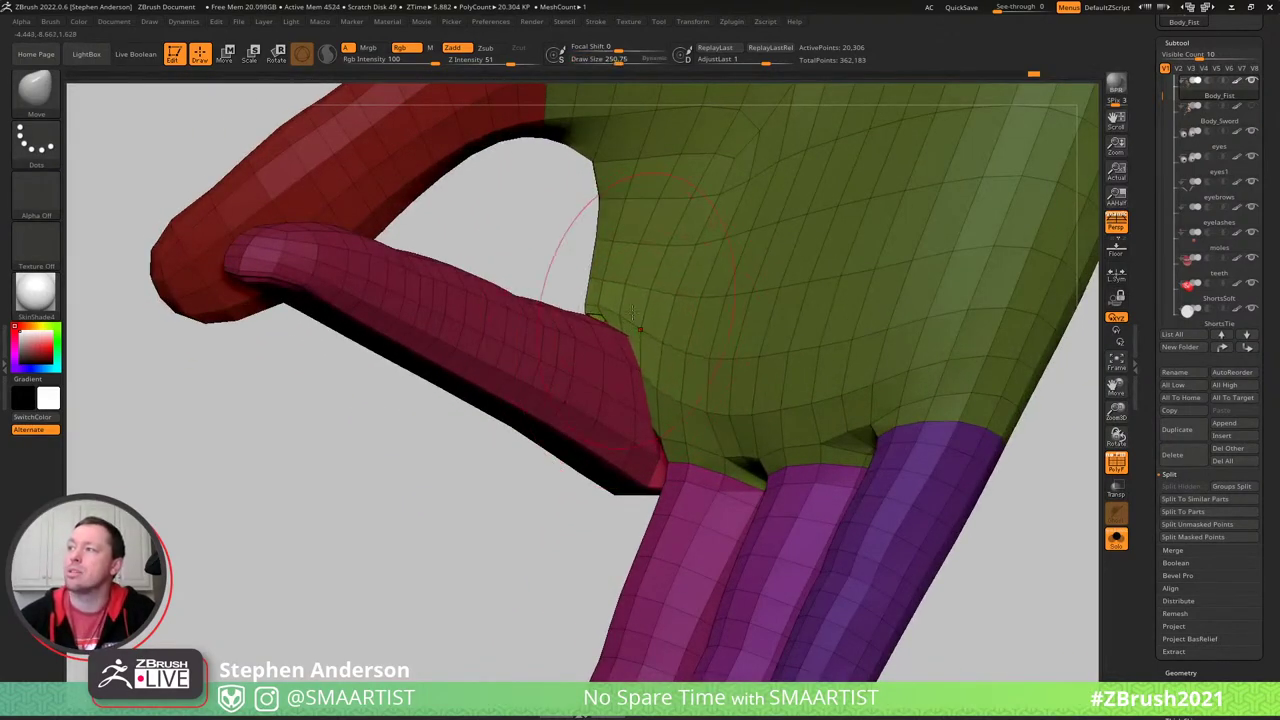
right_drag(563, 300, 620, 330)
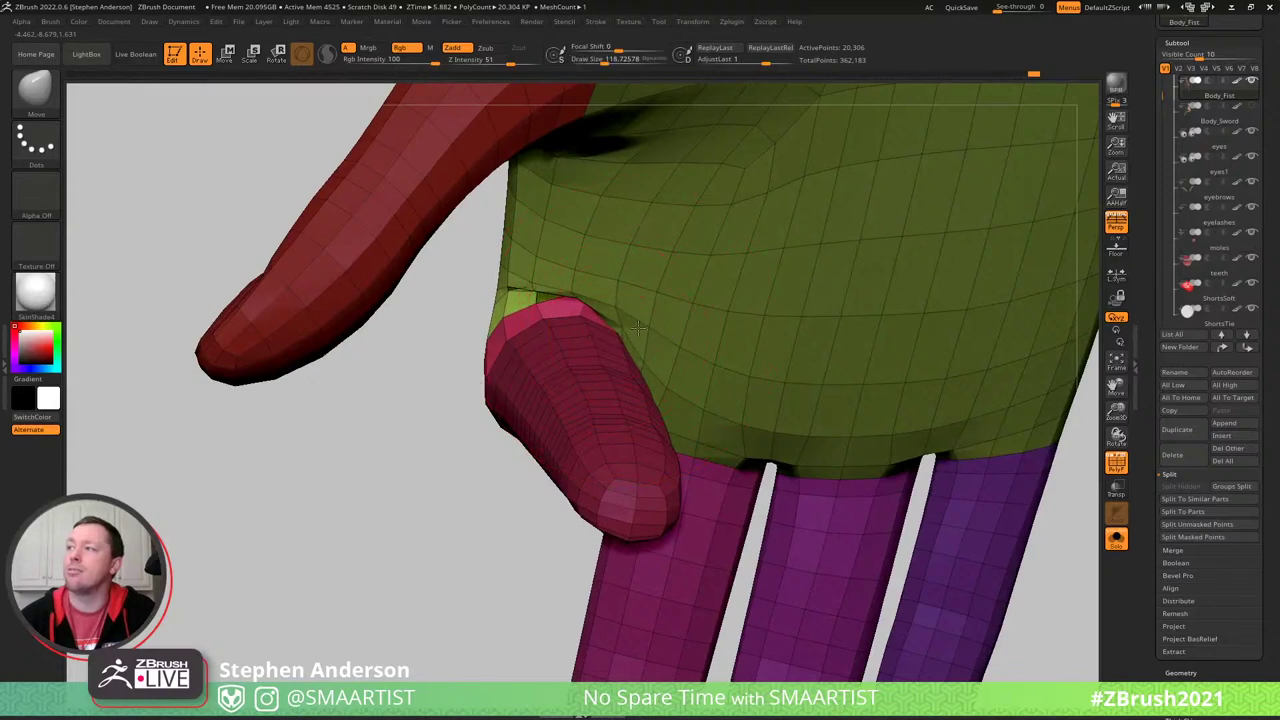
- Smooth the loops where the index finger meets the palm, using a draw size of about 119
key(shift)
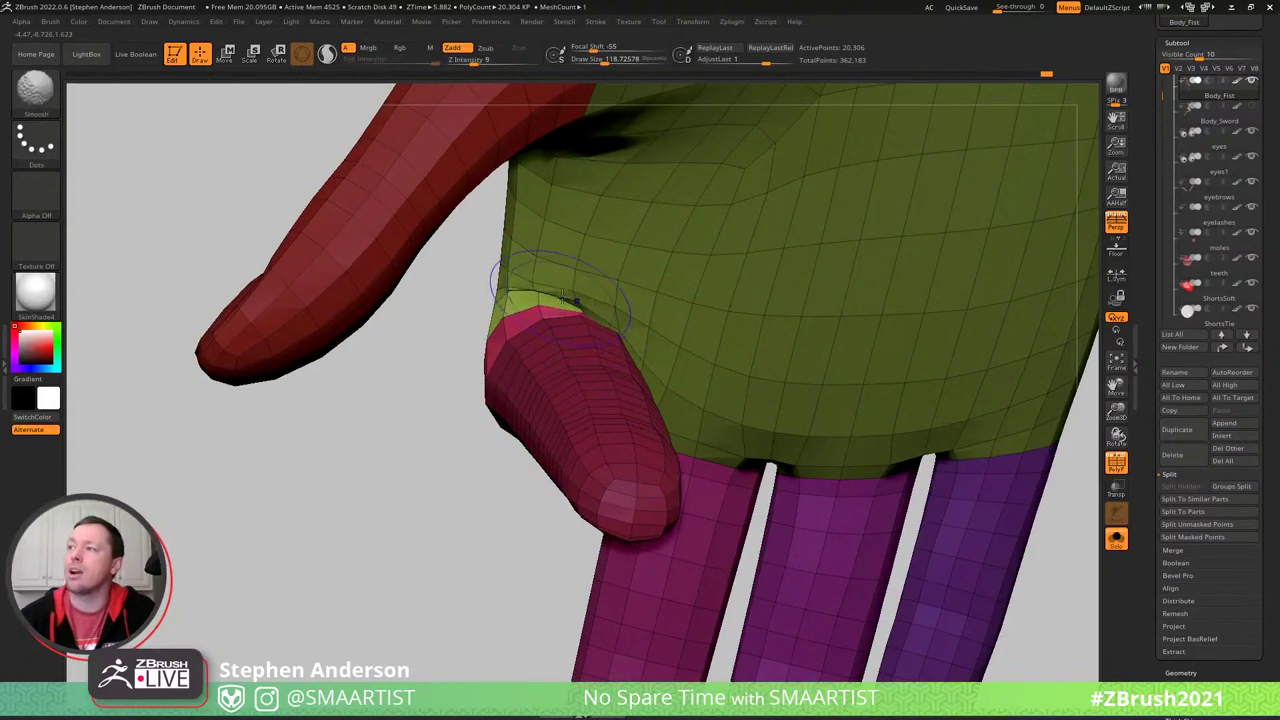
mouse_move(574, 306)
right_down()
mouse_move(526, 300)
mouse_move(613, 316)
right_up()
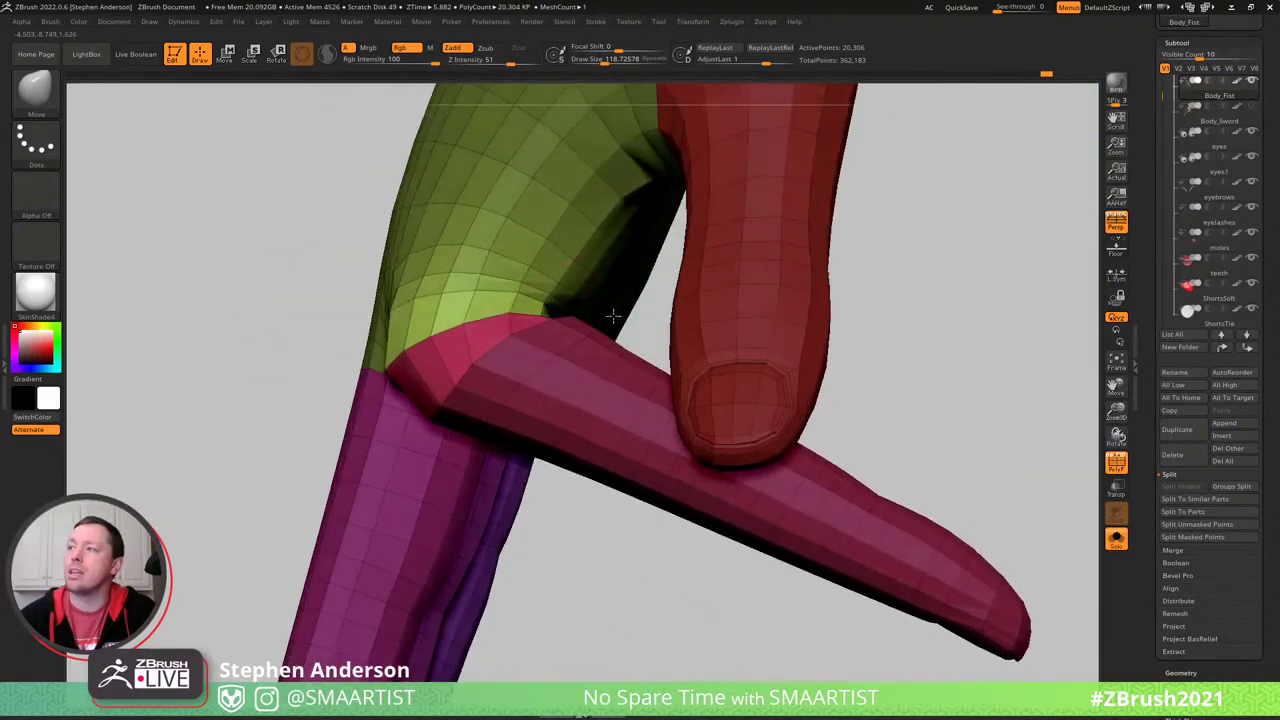
right_drag(540, 300, 546, 308)
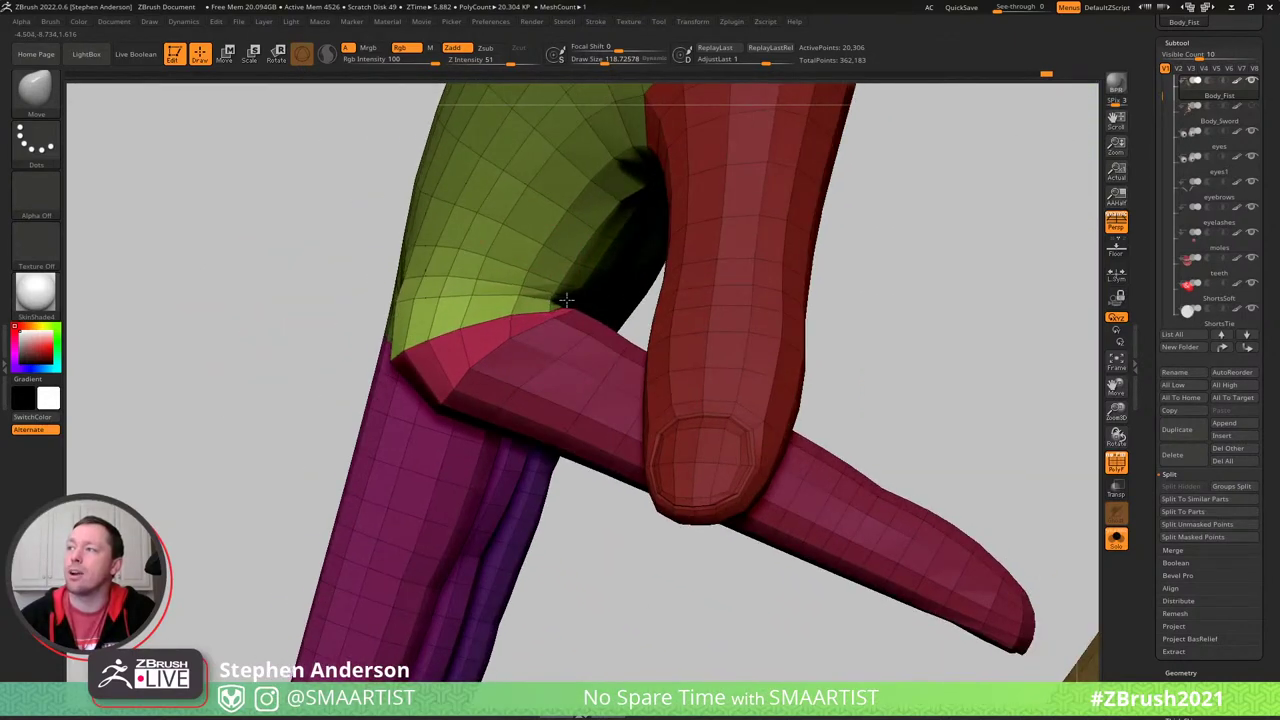
key(shift)
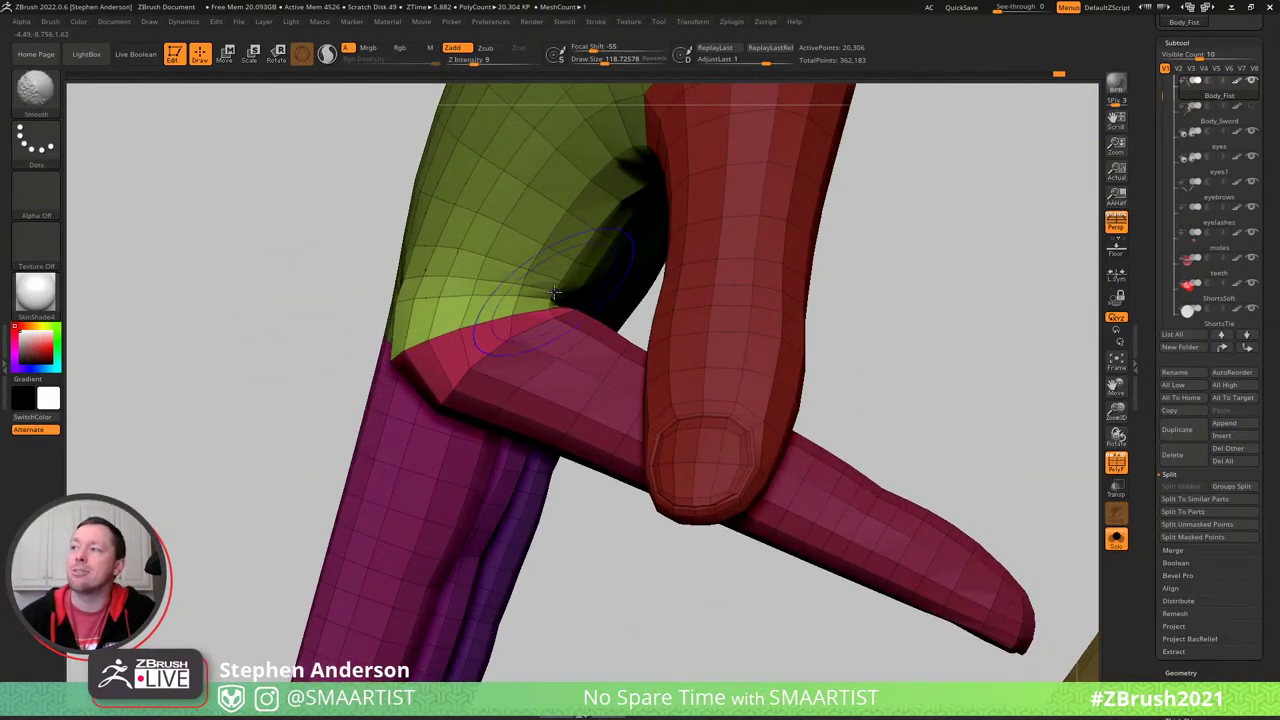
drag(554, 292, 564, 292)
- Clear the mask and shift the edge loops at the index finger's base toward its tip with the Move brush at draw size about 48
mouse_move(495, 312)
right_down()
mouse_move(613, 317)
mouse_move(503, 266)
mouse_move(497, 300)
mouse_move(526, 360)
mouse_move(506, 349)
mouse_move(520, 386)
mouse_move(562, 369)
mouse_move(545, 369)
right_up()
key(shift+f)
key(shift+f)
key(s)
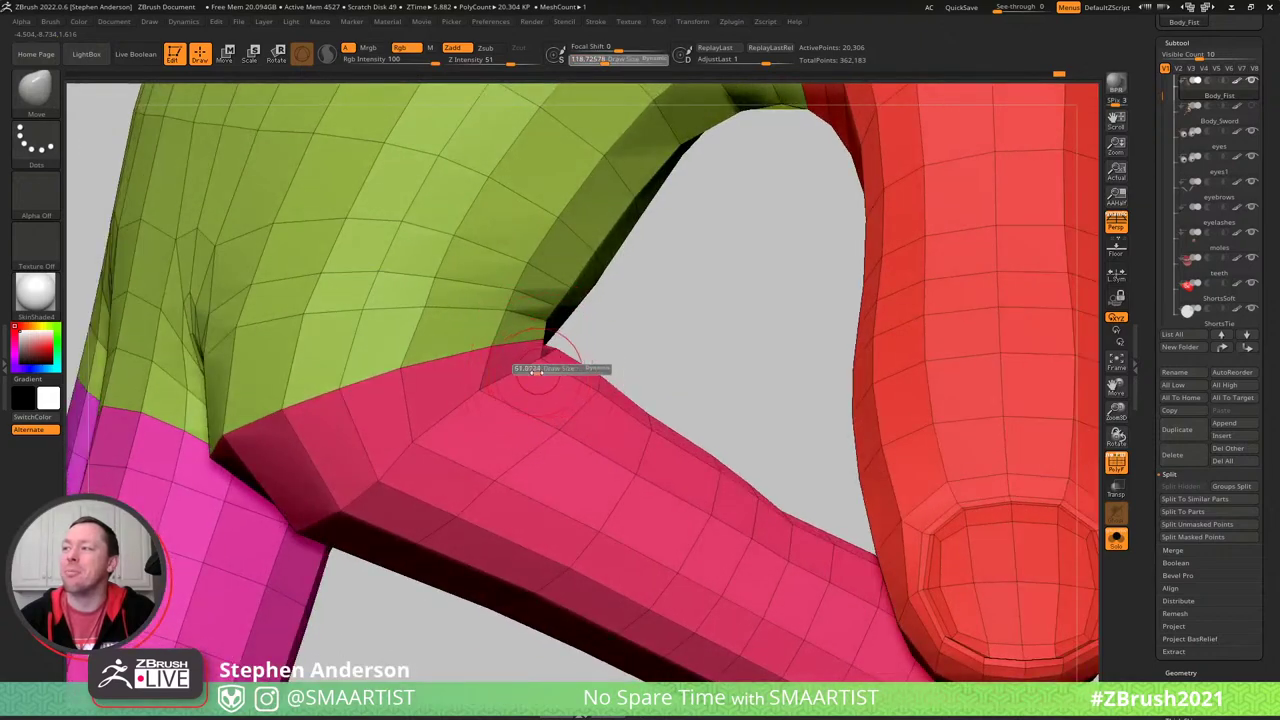
key(shift)
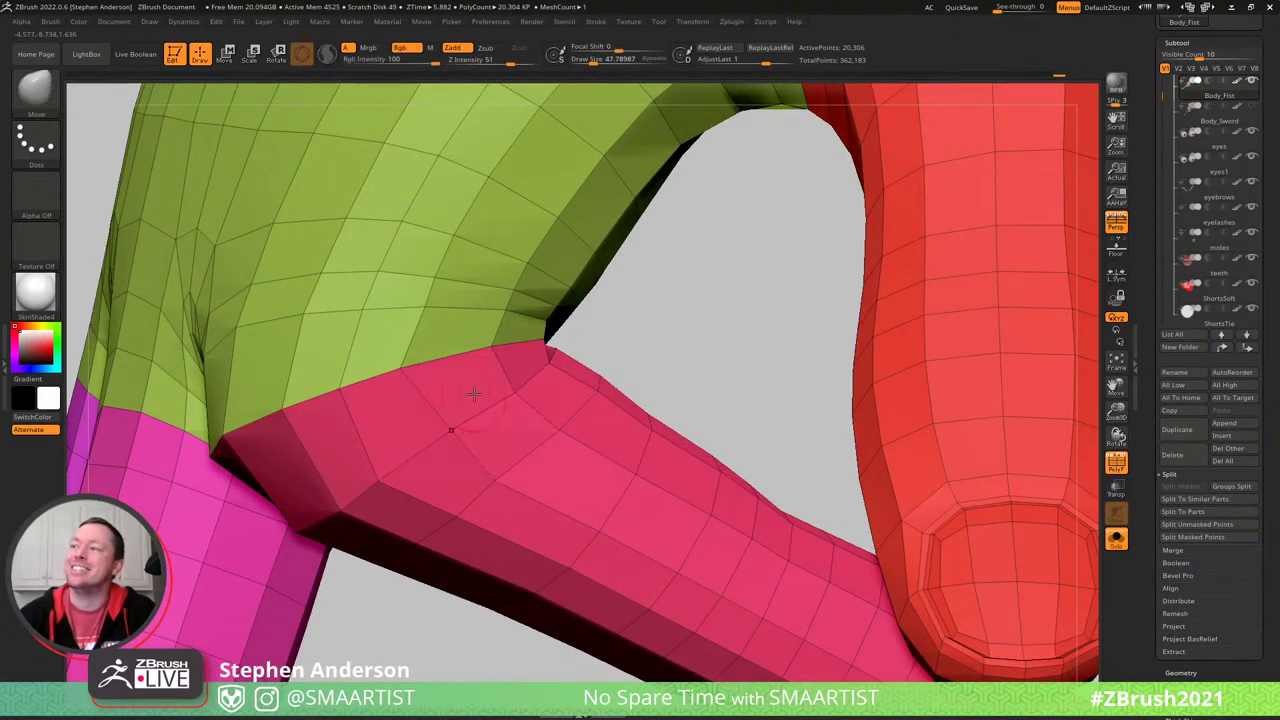
mouse_move(438, 464)
ctrl+right_down()
mouse_move(432, 410)
mouse_move(390, 488)
ctrl+right_up()
- Even out the loops on the index finger's base segment at draw size about 86, undoing the last stroke
key(s)
drag(389, 488, 400, 488)
key(shift)
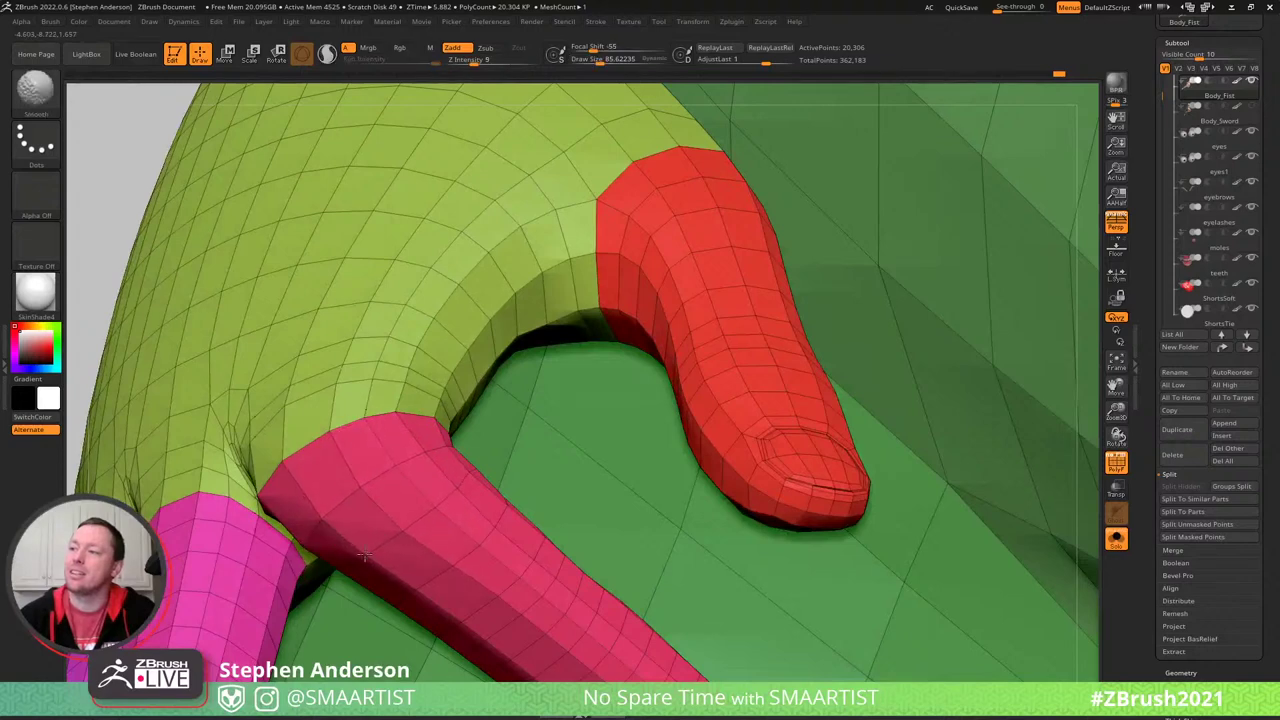
right_drag(365, 555, 325, 473)
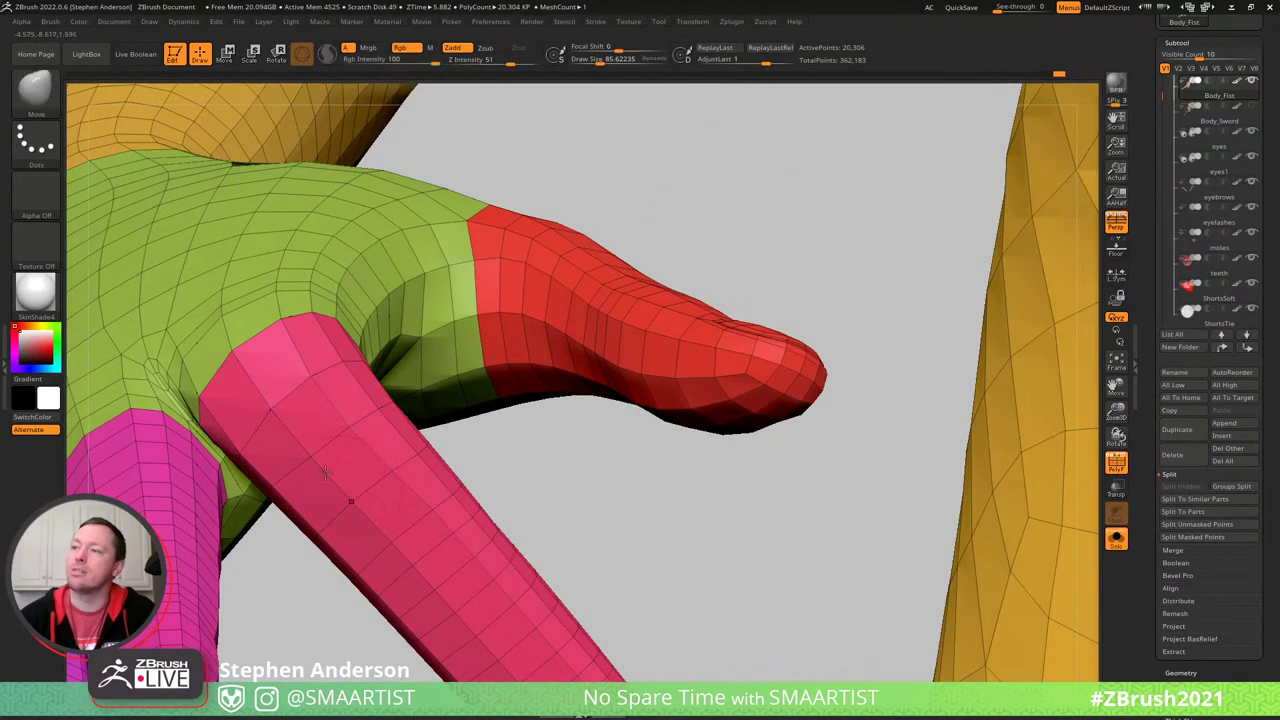
drag(342, 440, 298, 365)
key(ctrl+z)
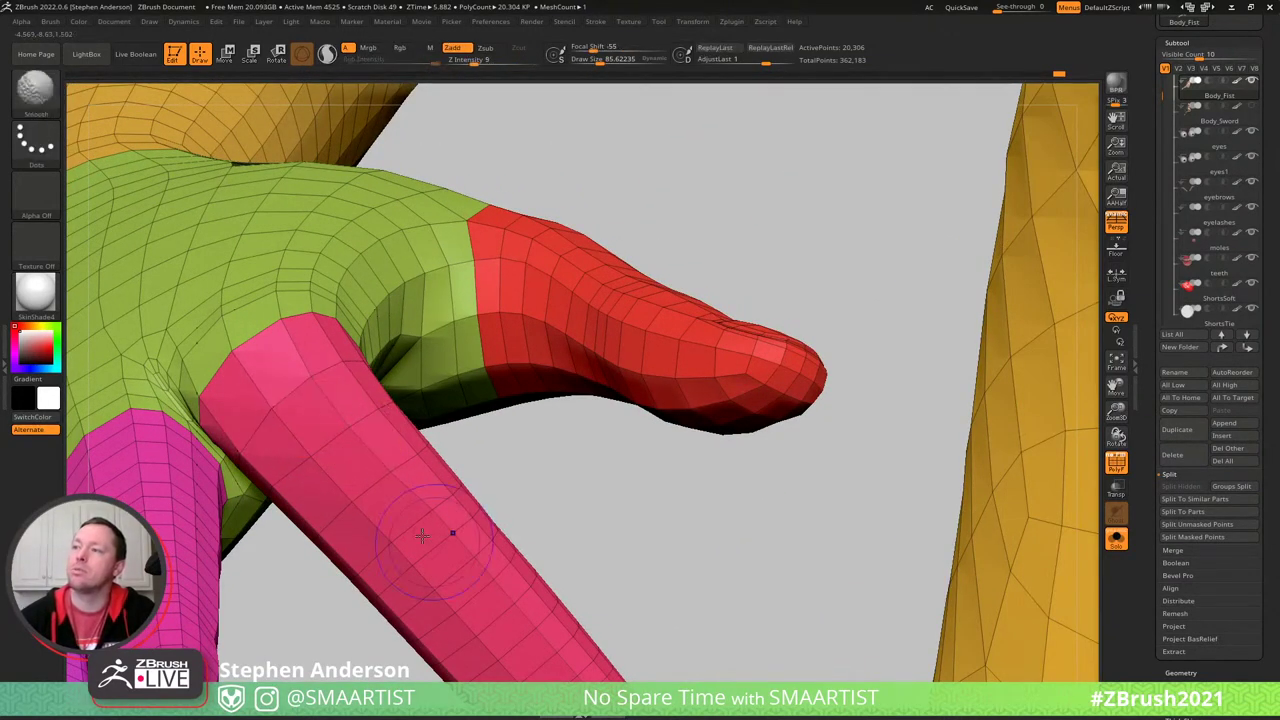
right_drag(411, 536, 367, 401)
- Mask everything up to the index finger's middle joint and rotate the unmasked outer part toward the palm with the gizmo
key(w)
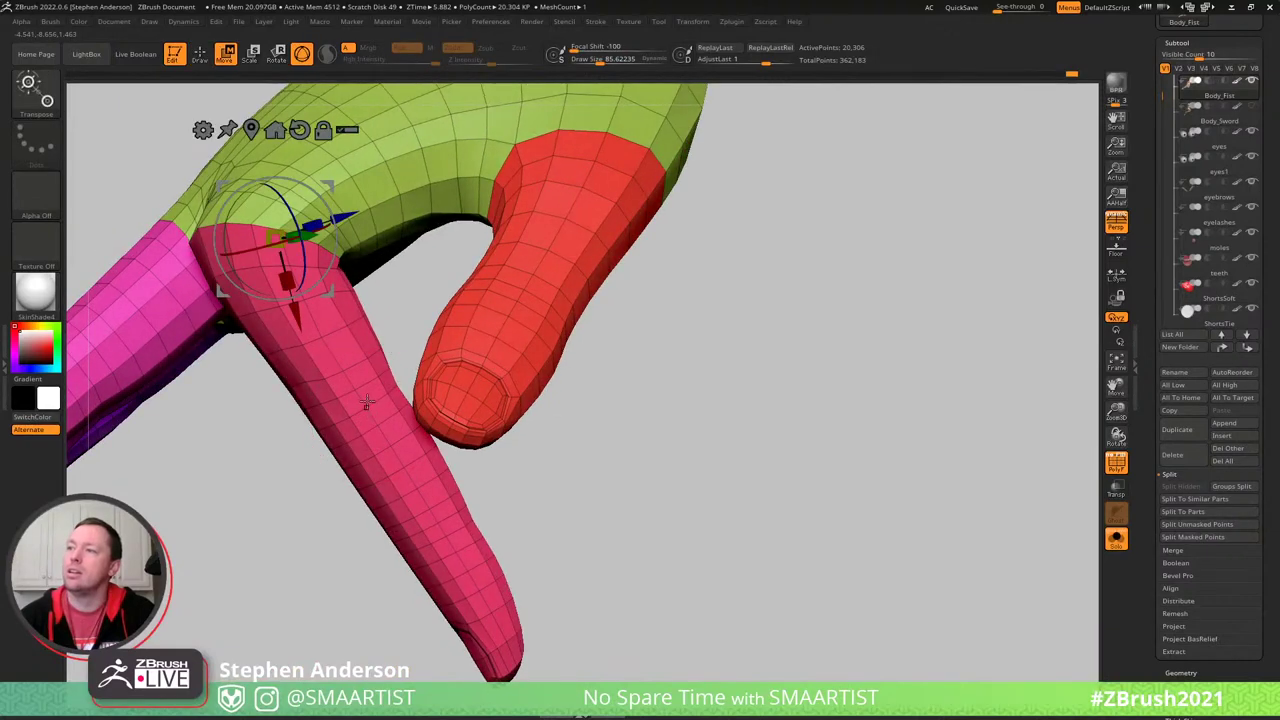
ctrl+drag(366, 408, 378, 427)
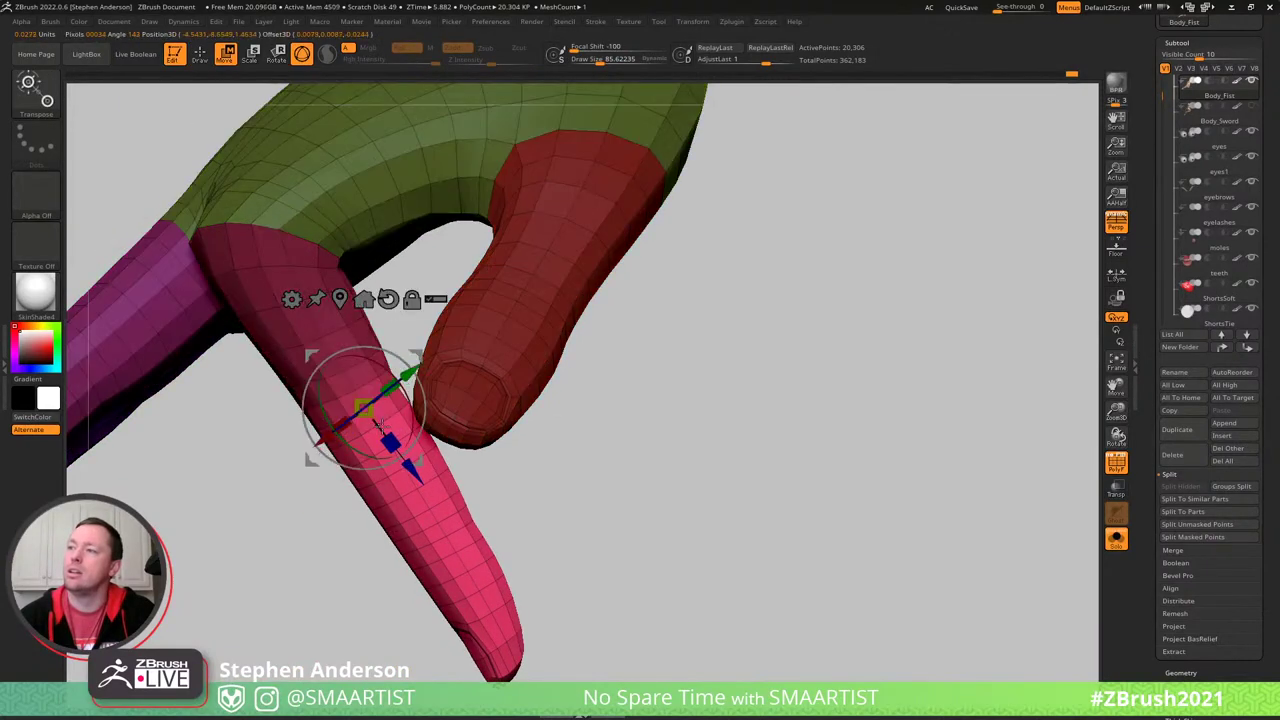
right_drag(385, 370, 415, 352)
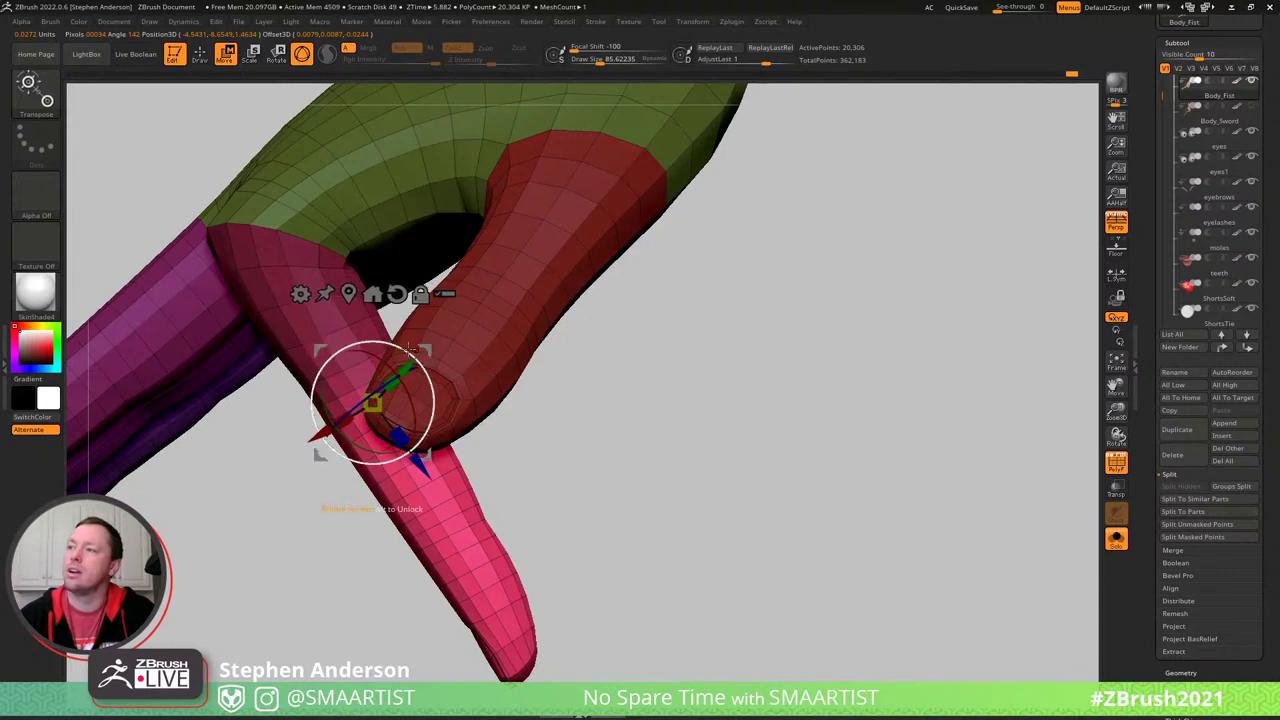
drag(409, 348, 285, 465)
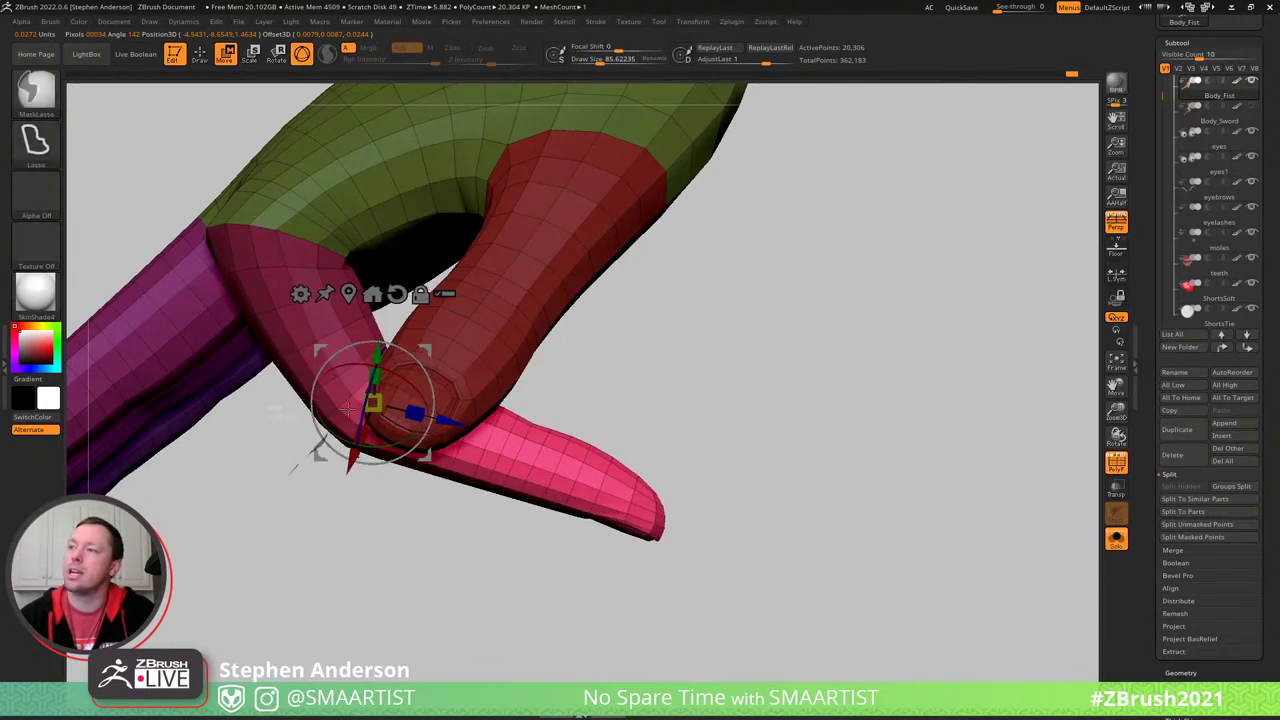
- Extend the mask at the index finger's middle joint, fold the outer part further over the palm, and adjust its sideways angle
mouse_move(414, 214)
ctrl+mouse_down()
mouse_move(170, 540)
mouse_move(215, 545)
ctrl+mouse_up()
drag(399, 347, 336, 348)
right_drag(369, 383, 398, 254)
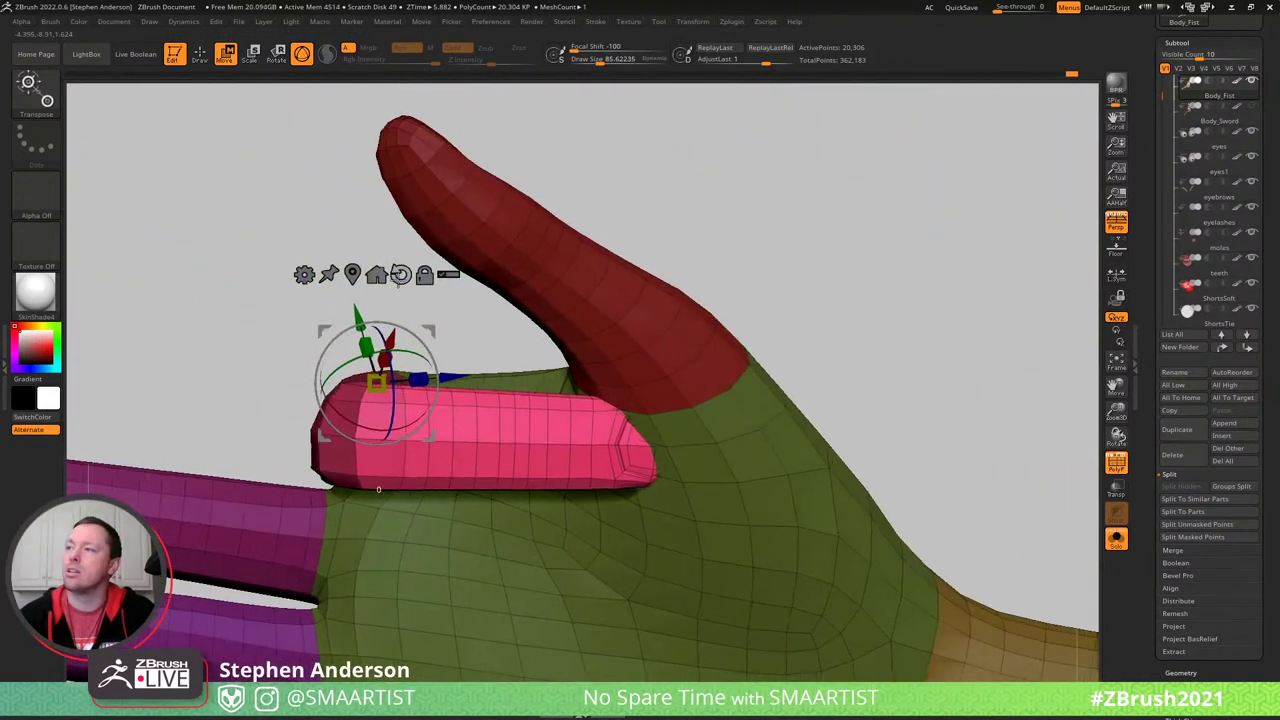
drag(414, 334, 424, 338)
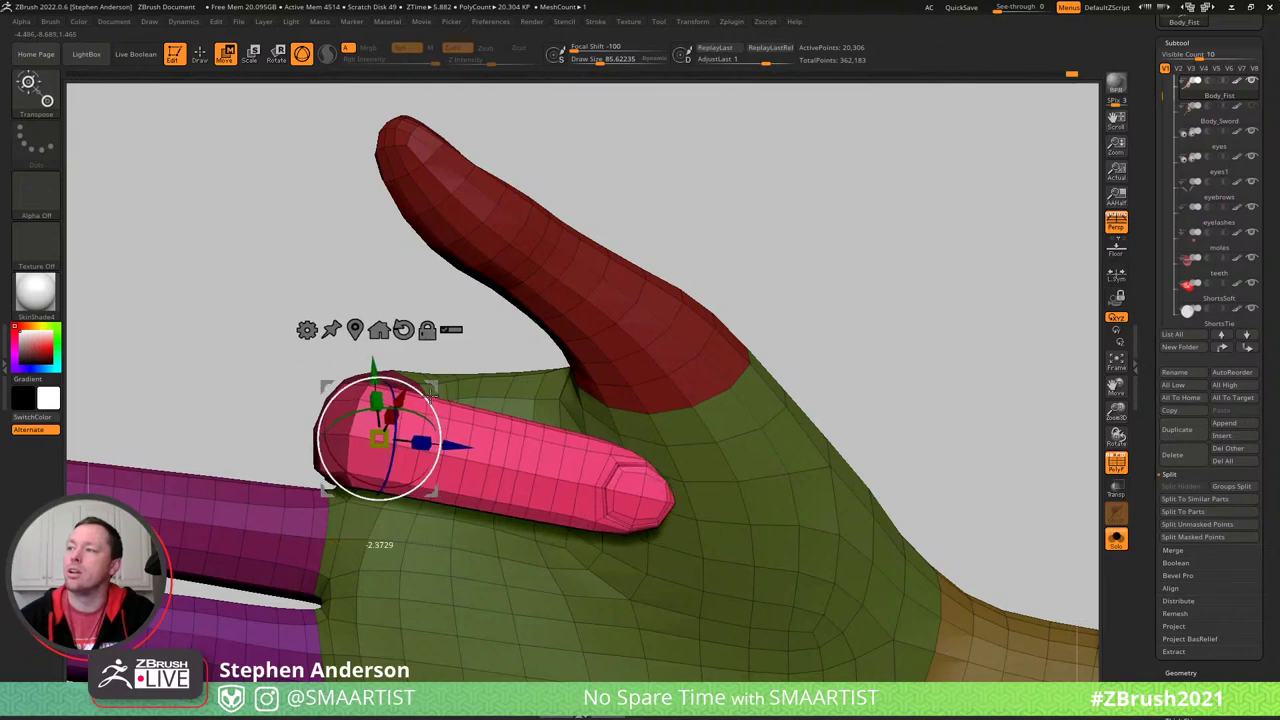
- Mask the index finger up to its outermost joint and curl the fingertip about 73 degrees inward with the gizmo
right_drag(432, 396, 538, 382)
ctrl+drag(540, 384, 530, 398)
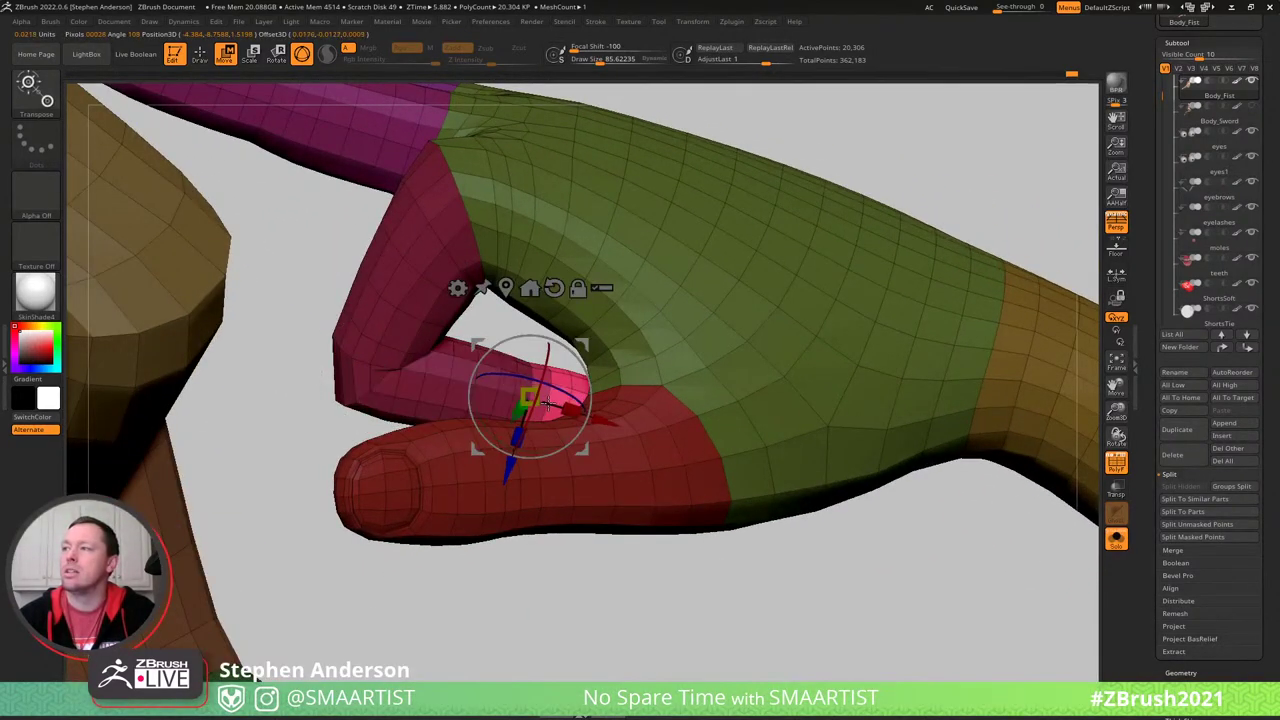
right_drag(547, 405, 524, 483)
mouse_move(500, 566)
ctrl+mouse_down()
mouse_move(345, 455)
mouse_move(572, 260)
ctrl+mouse_up()
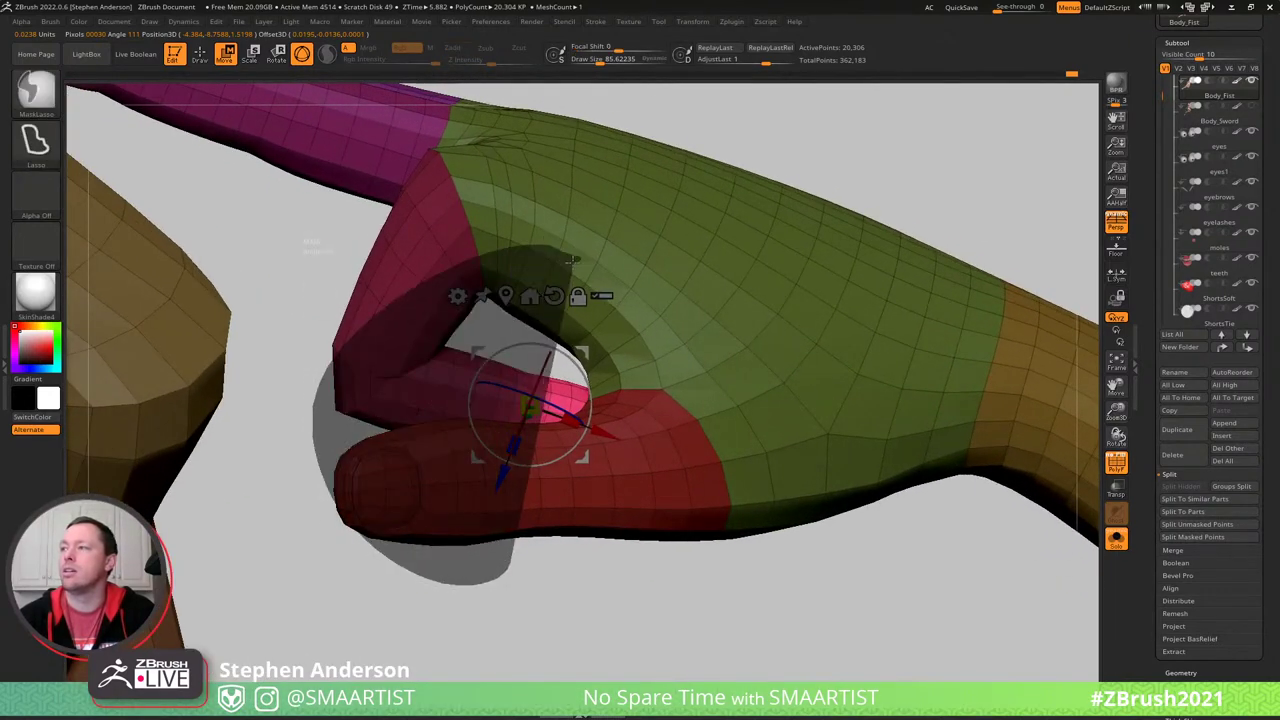
mouse_move(552, 389)
right_down()
mouse_move(565, 440)
mouse_move(545, 445)
mouse_move(667, 430)
mouse_move(685, 390)
right_up()
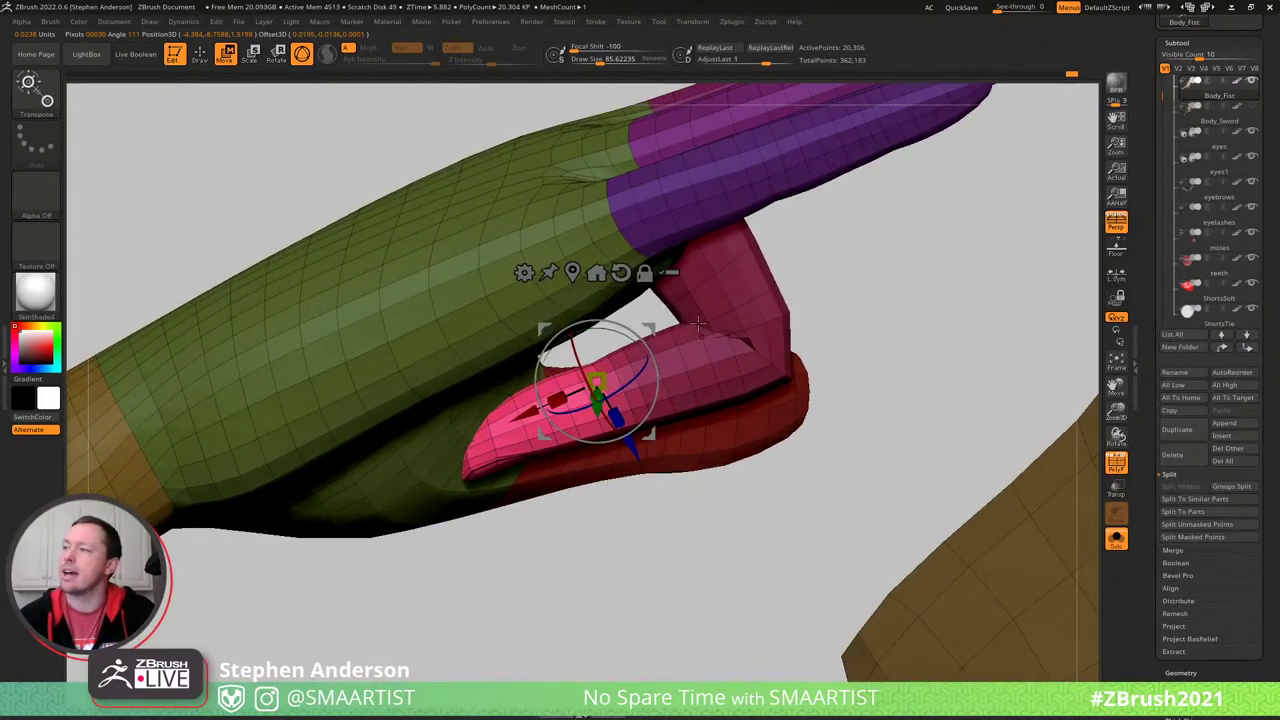
alt+drag(649, 331, 666, 345)
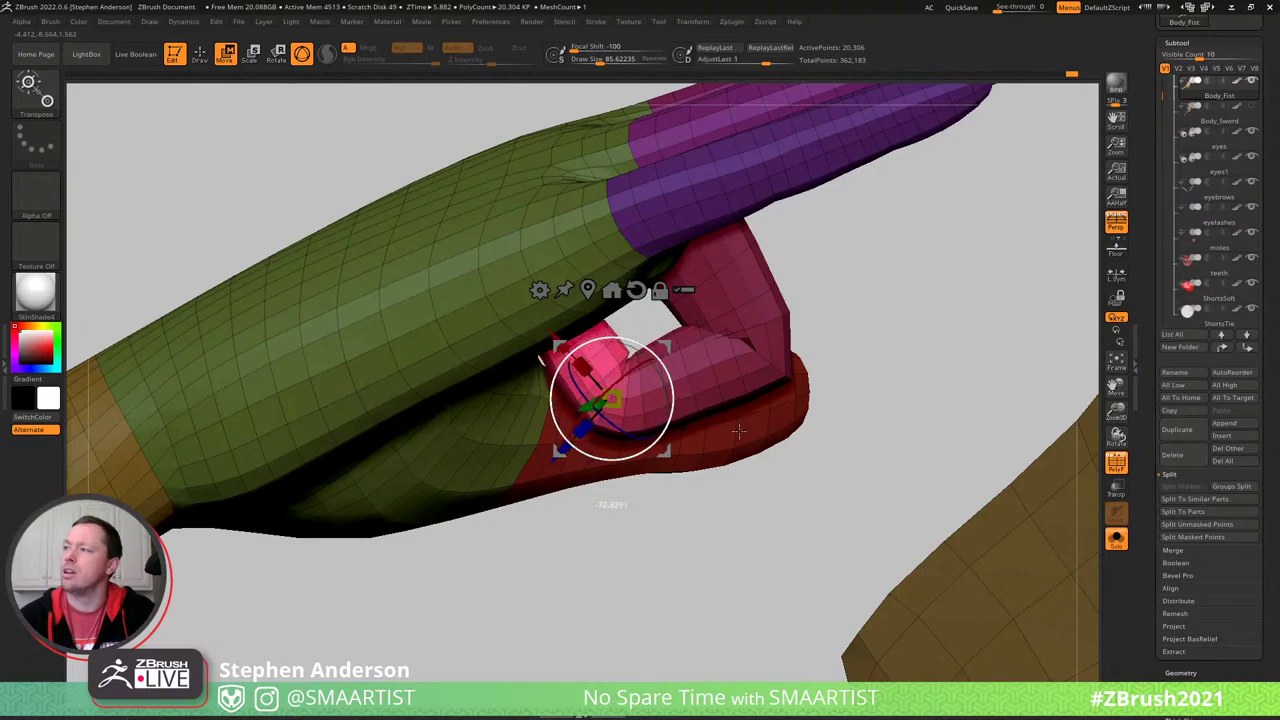
key(q)
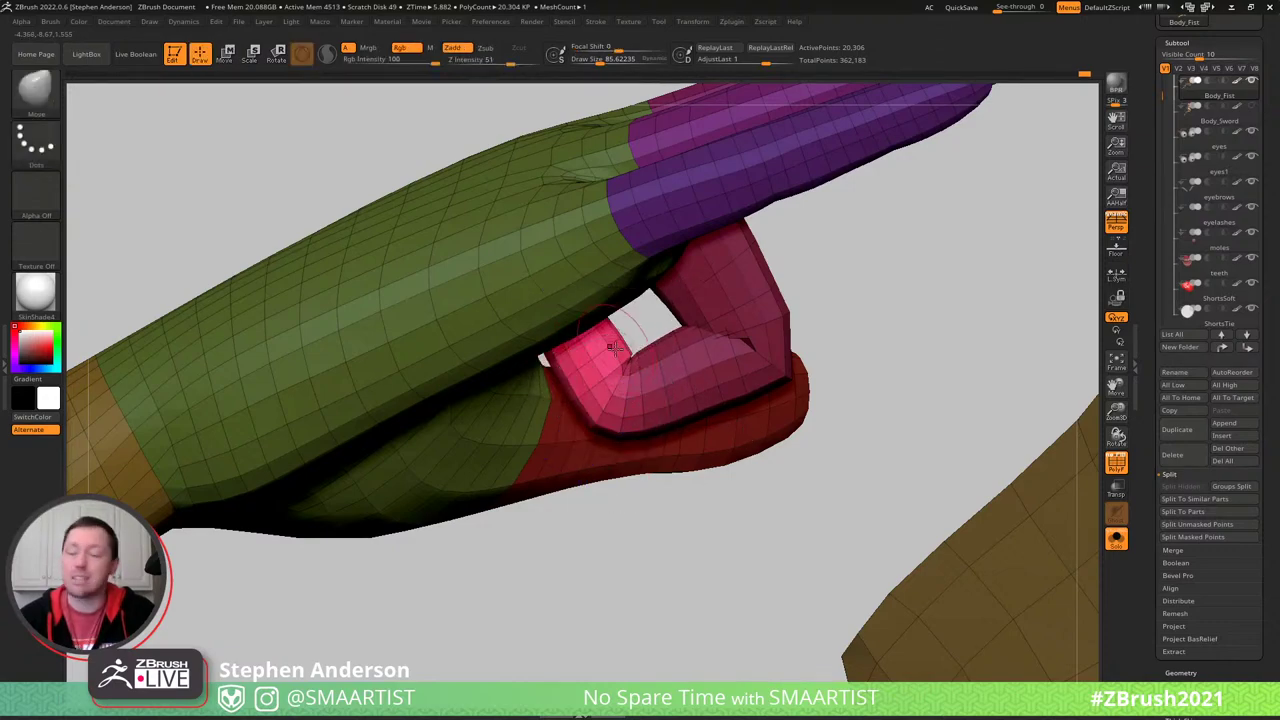
- Clear the mask, mask all but the index finger's middle segment, and bulge its inner side with the Move brush at draw sizes about 194 and 151
mouse_move(621, 365)
ctrl+right_down()
mouse_move(632, 420)
mouse_move(666, 289)
mouse_move(689, 286)
mouse_move(646, 297)
mouse_move(684, 310)
mouse_move(602, 320)
ctrl+right_up()
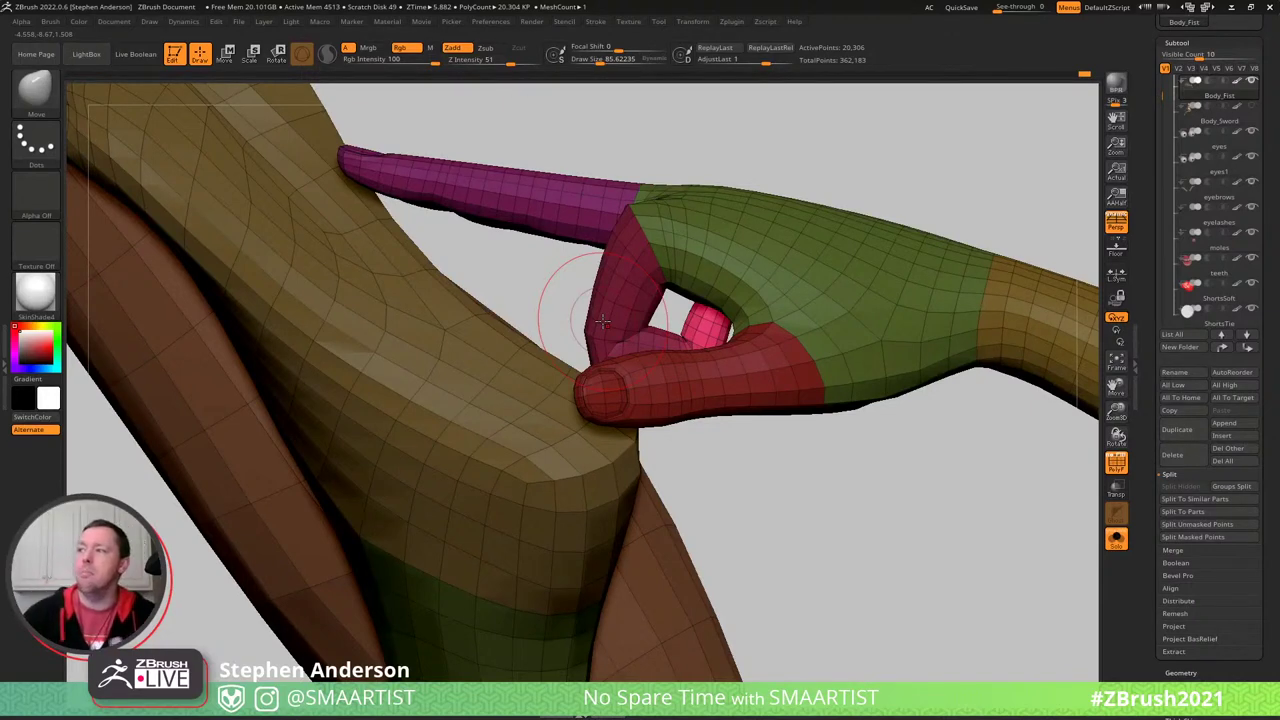
right_drag(603, 354, 736, 380)
ctrl+drag(466, 254, 498, 282)
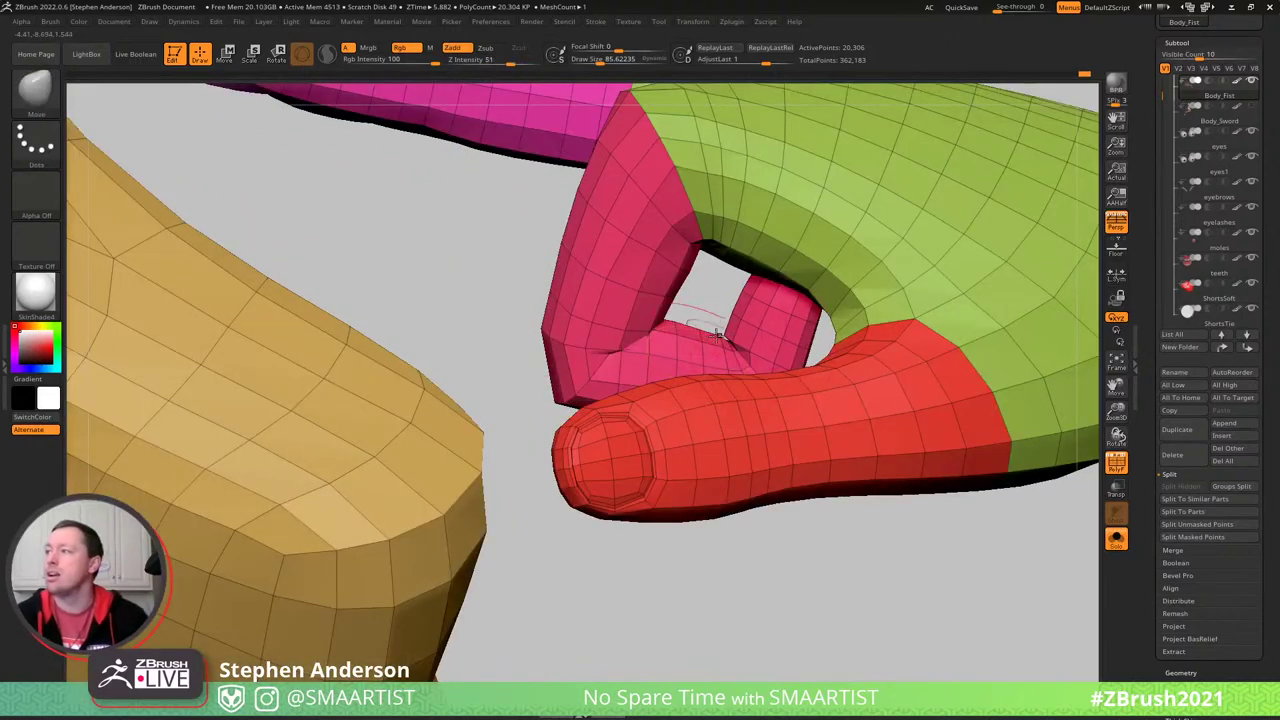
ctrl+right_drag(697, 323, 708, 364)
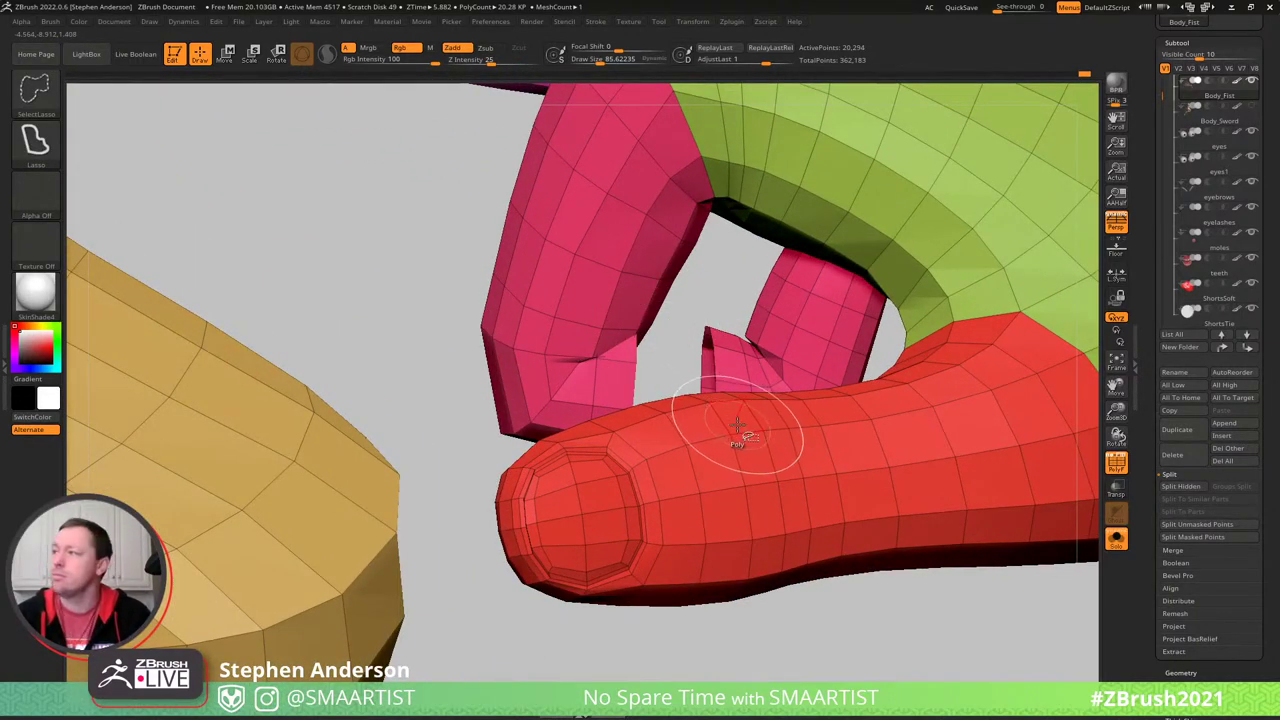
key(ctrl+a)
ctrl+shift+click(678, 338)
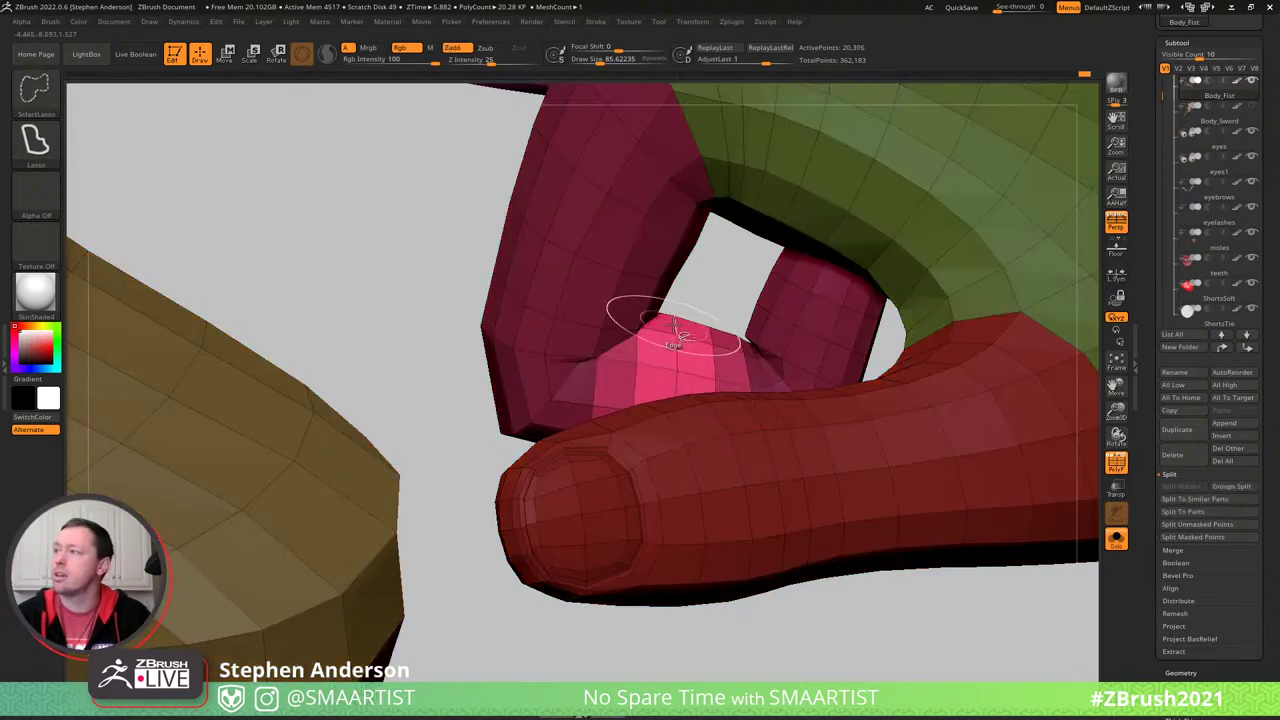
key(s)
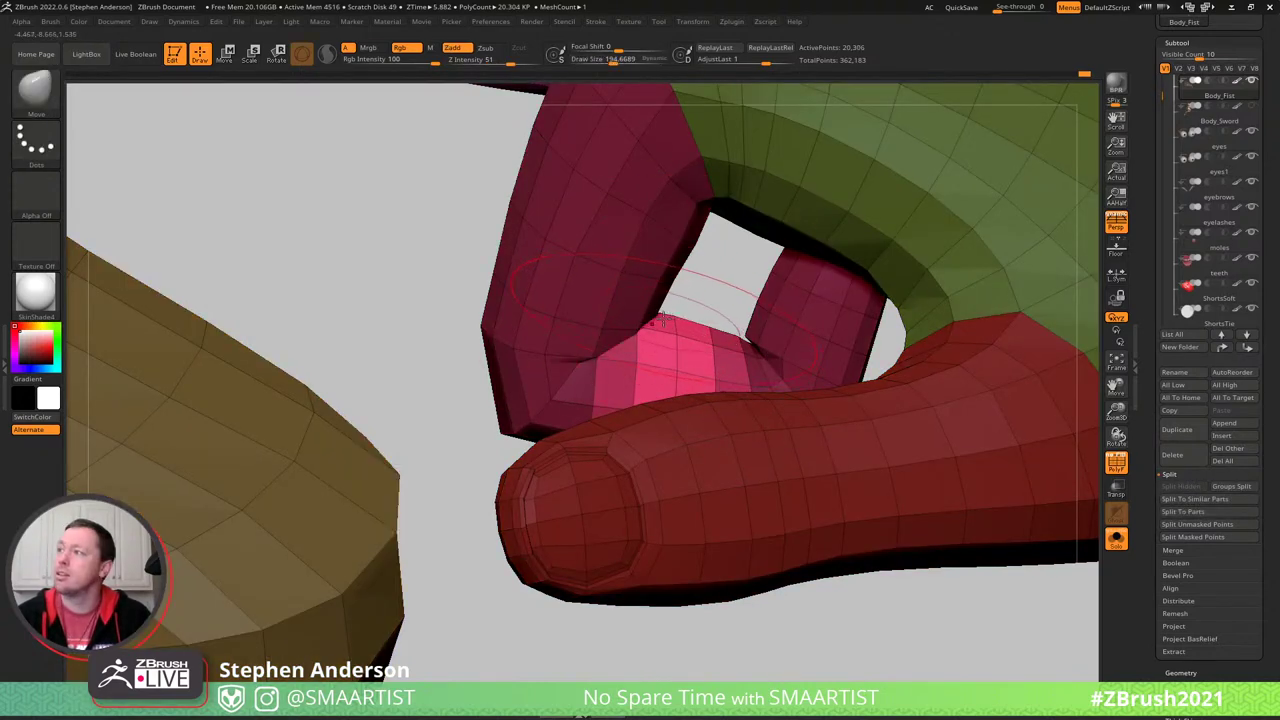
mouse_move(663, 319)
mouse_down()
mouse_move(680, 303)
mouse_move(674, 312)
mouse_up()
ctrl+click(680, 331)
key(s)
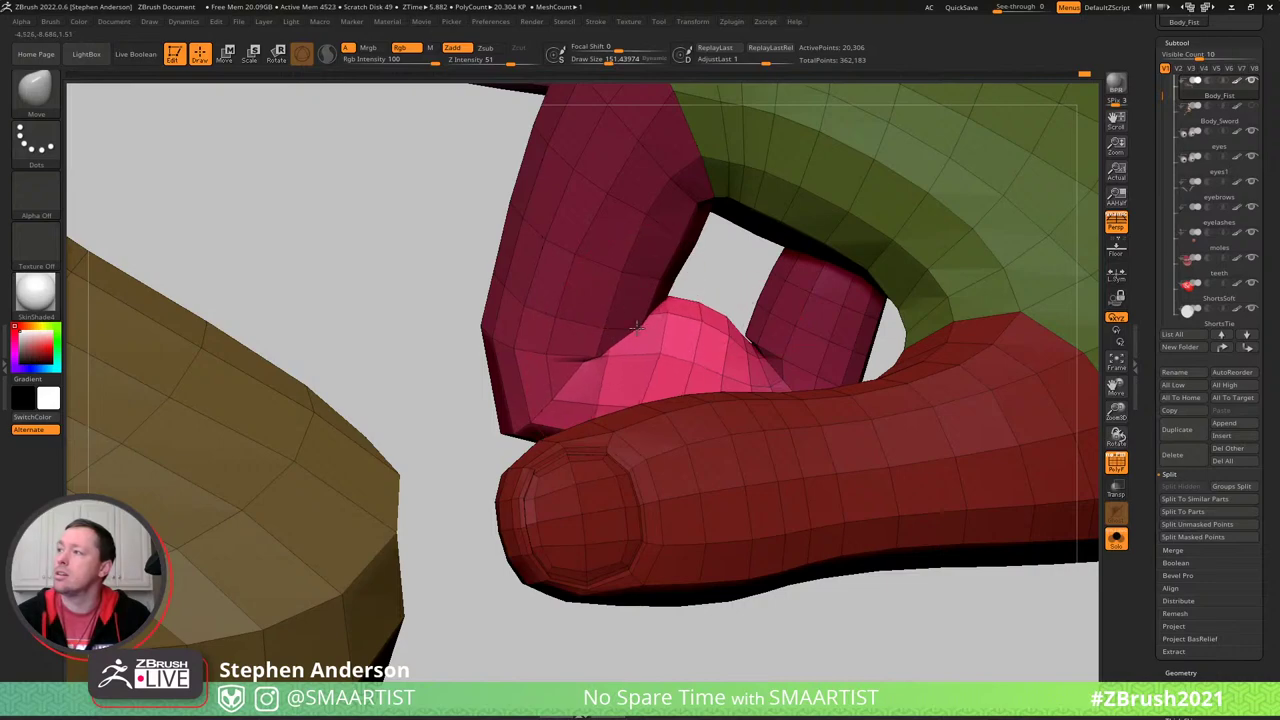
right_drag(694, 304, 732, 336)
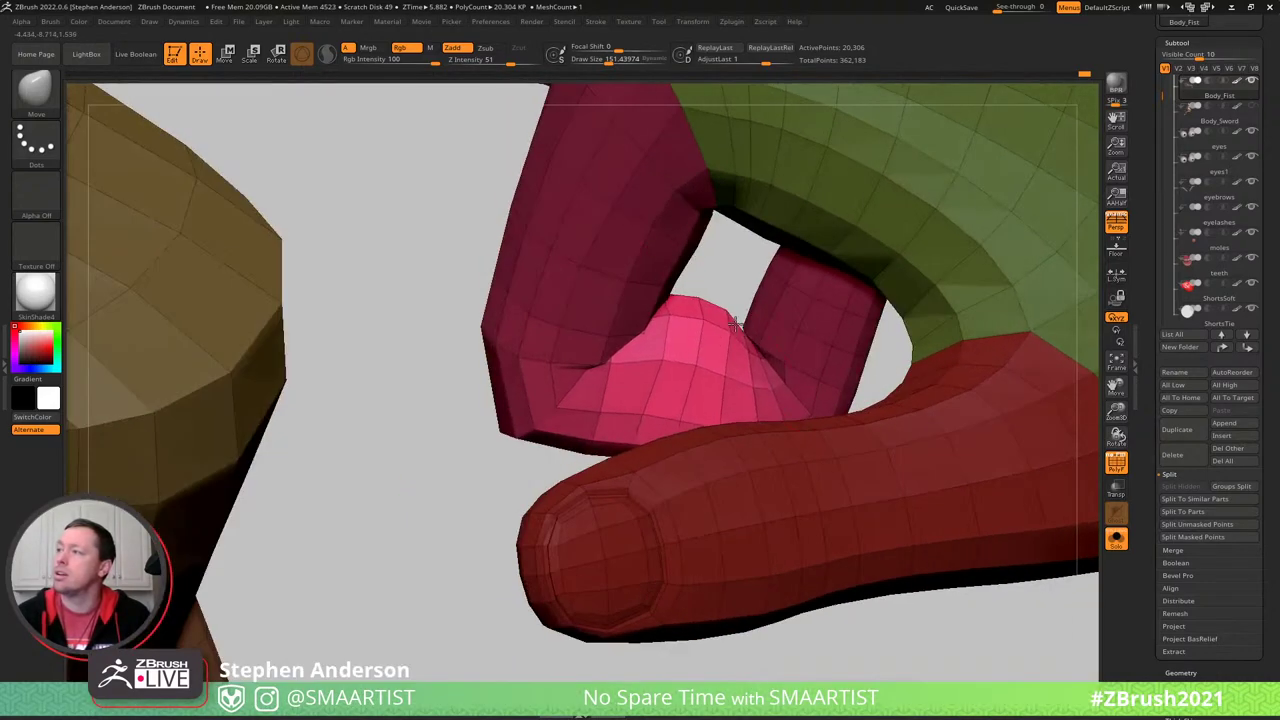
- Clear the mask and refine the index finger's folded middle segment with the Move brush at draw sizes of about 118 to 138
ctrl+drag(449, 431, 435, 456)
right_drag(691, 377, 706, 390)
key(s)
drag(691, 379, 687, 379)
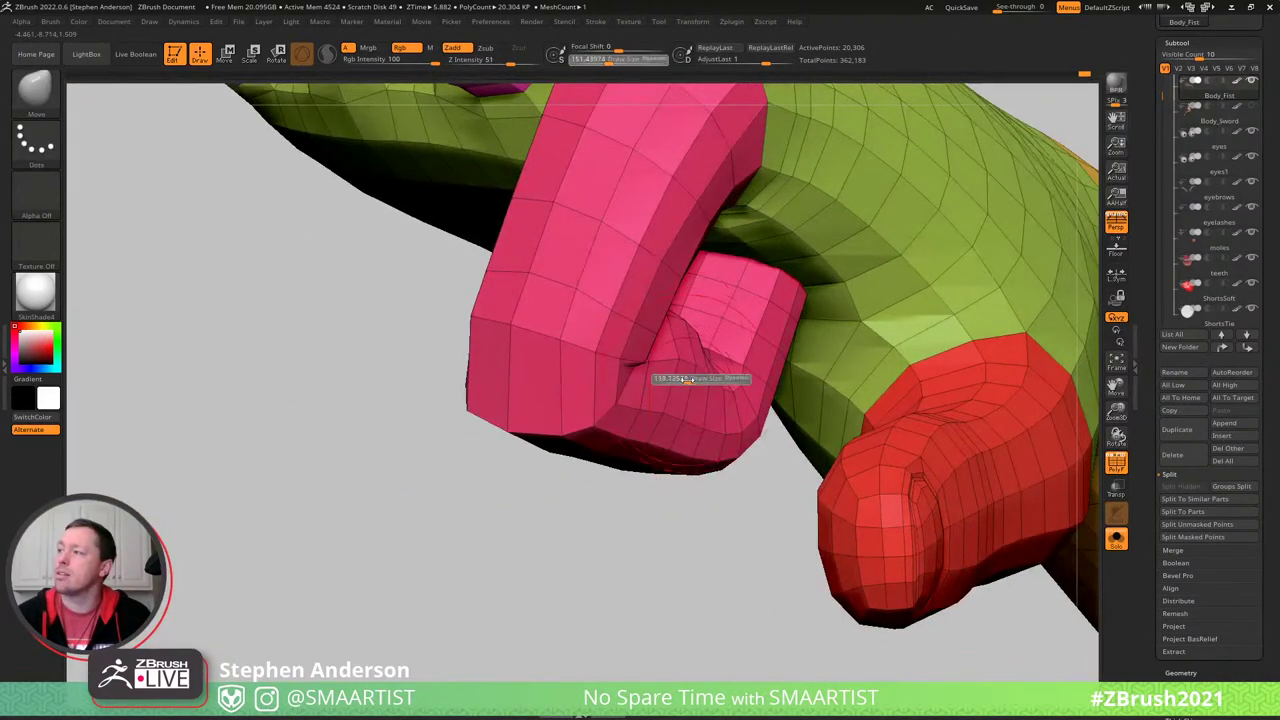
mouse_move(683, 378)
right_down()
mouse_move(711, 369)
mouse_move(519, 357)
mouse_move(478, 336)
right_up()
key(s)
drag(459, 337, 467, 337)
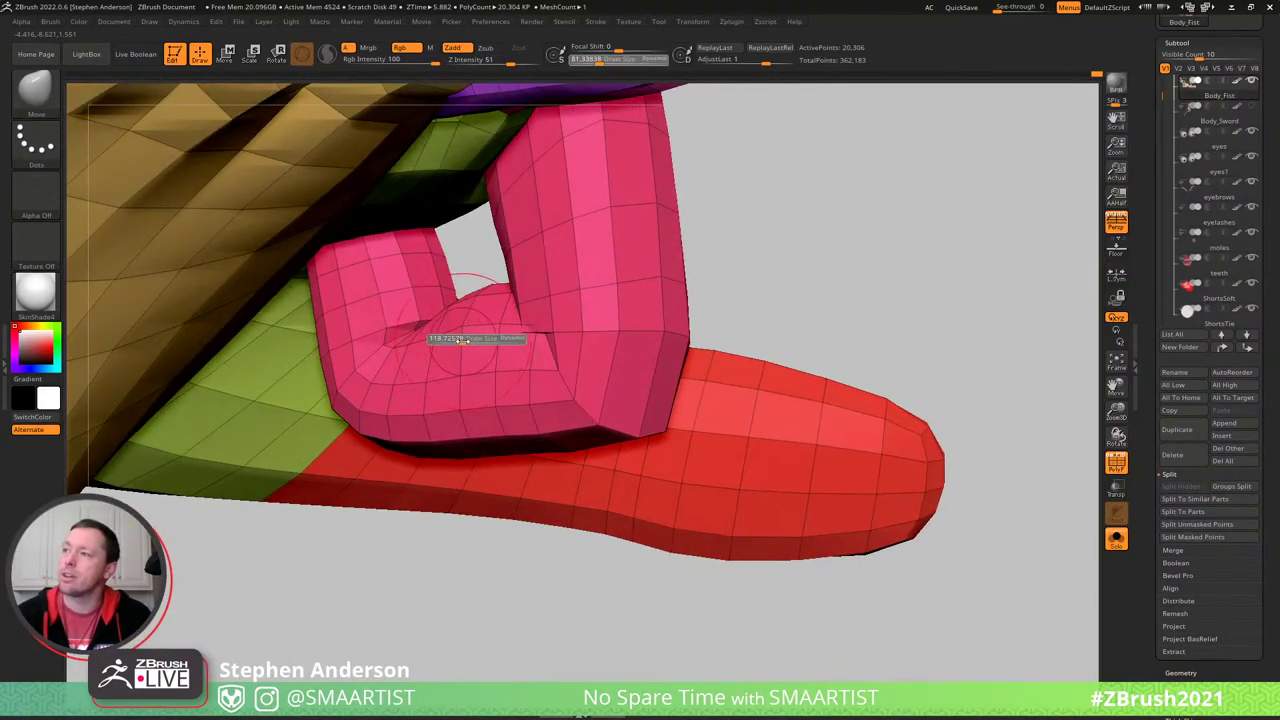
right_drag(457, 330, 400, 335)
- Mask everything except the index fingertip segment and bulge its inner side with the Move brush at draw size about 201
key(w)
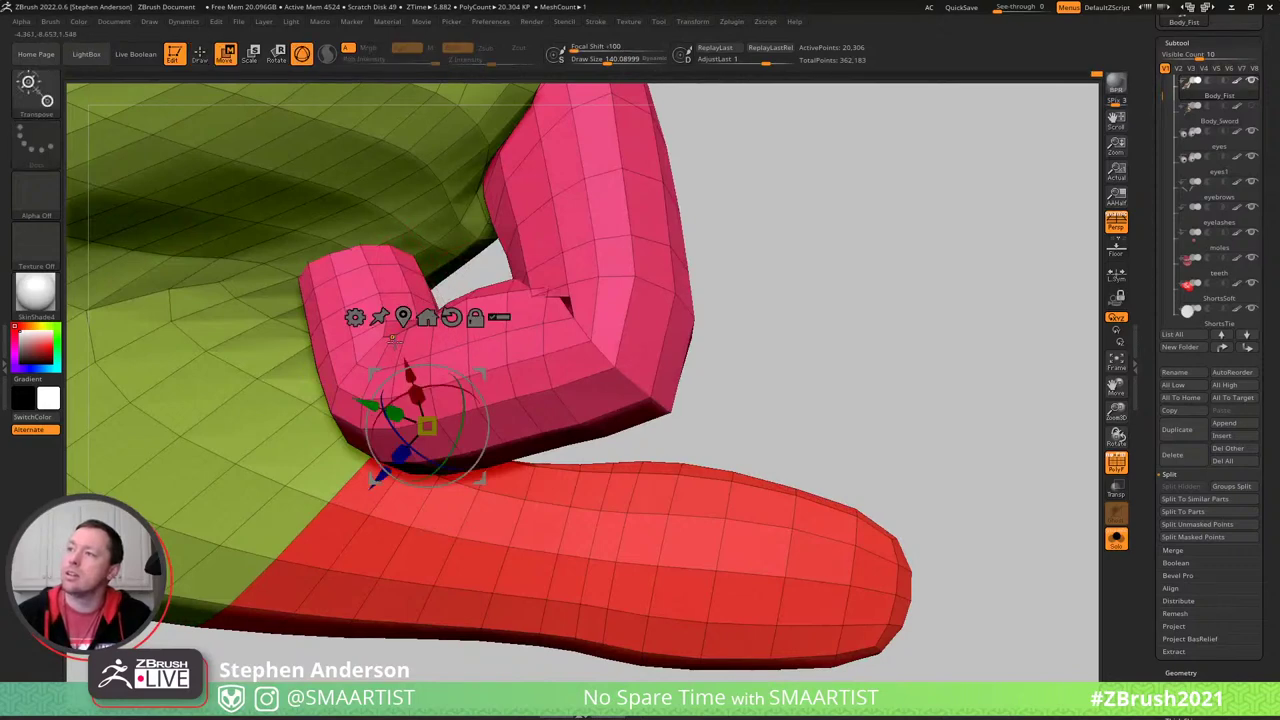
ctrl+drag(392, 340, 400, 300)
ctrl+click(410, 300)
key(q)
mouse_move(409, 289)
right_down()
mouse_move(412, 274)
mouse_move(428, 302)
right_up()
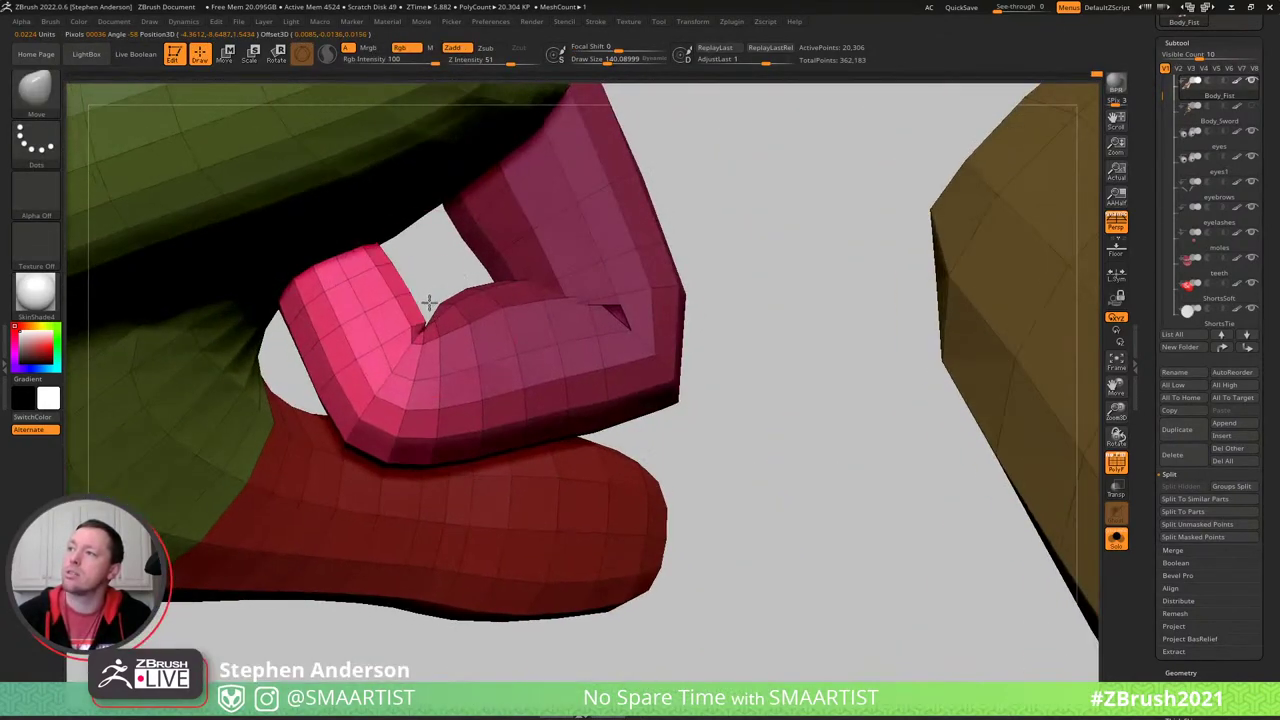
drag(409, 287, 406, 287)
drag(413, 277, 432, 265)
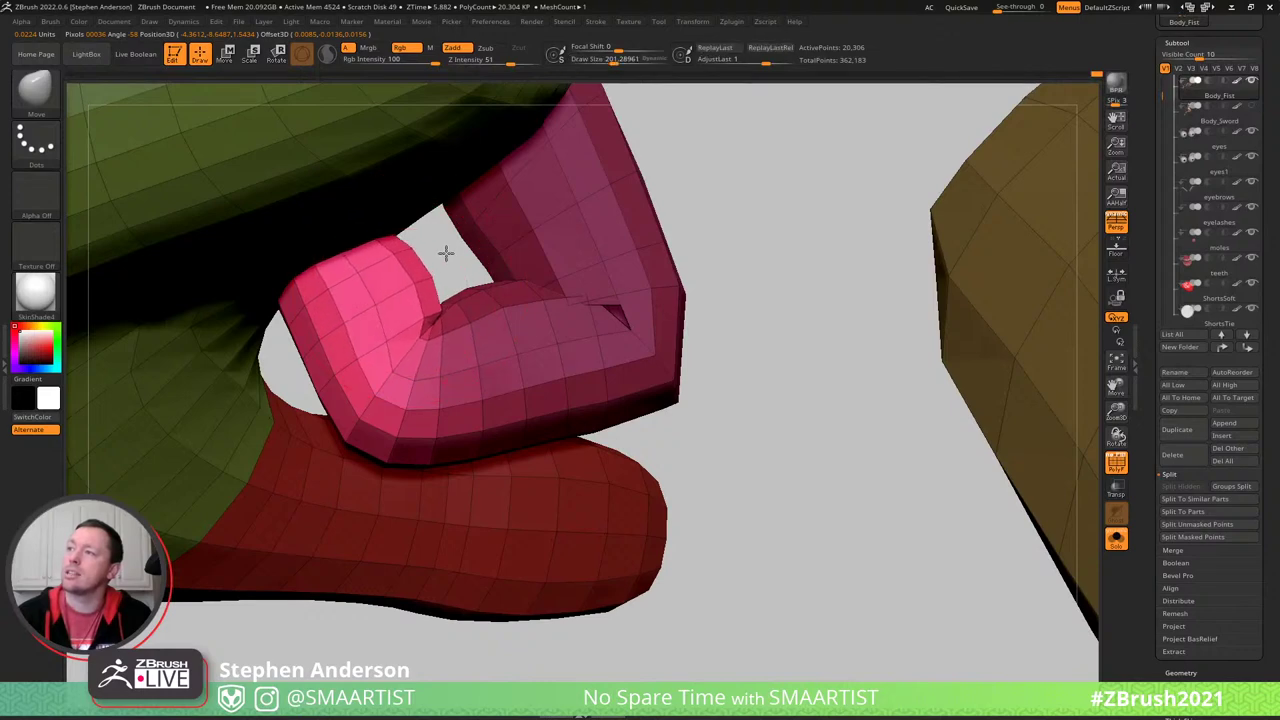
- Mask everything except the index finger's base segment, fill out its inner side with the Move brush at draw size about 243, and clear the mask
right_drag(446, 253, 500, 258)
ctrl+drag(480, 250, 505, 270)
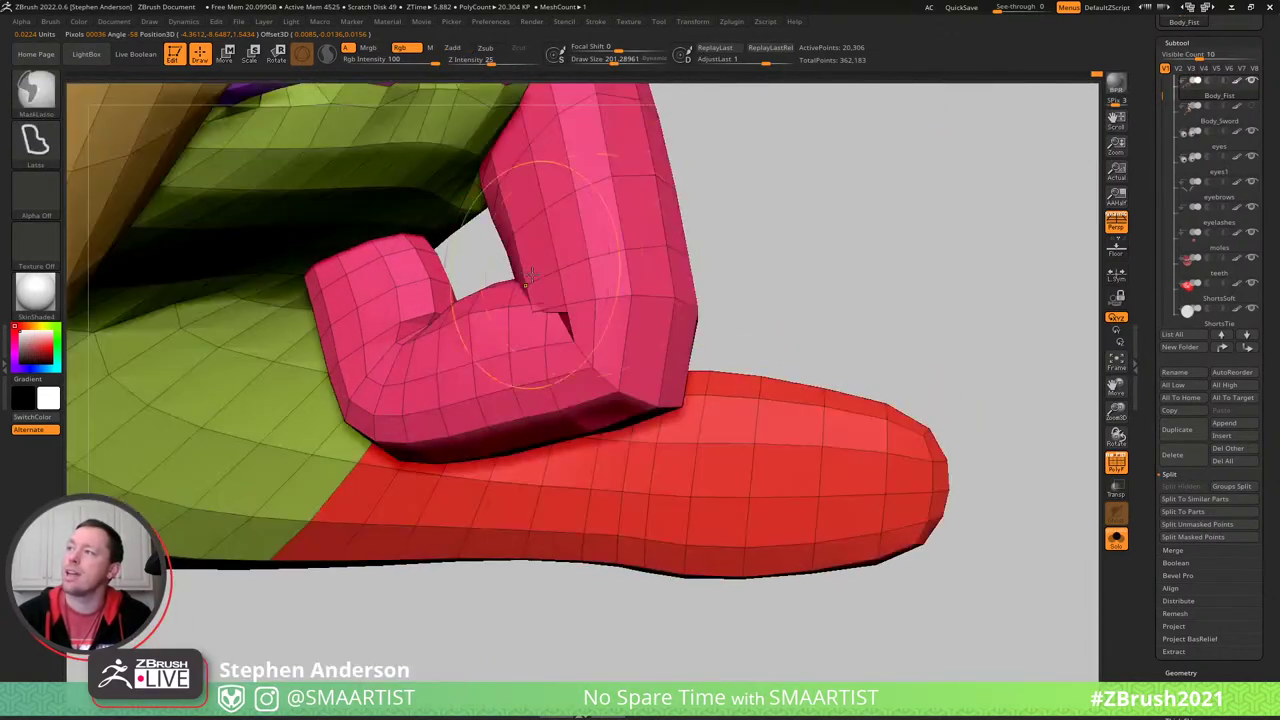
key(w)
ctrl+drag(573, 192, 575, 300)
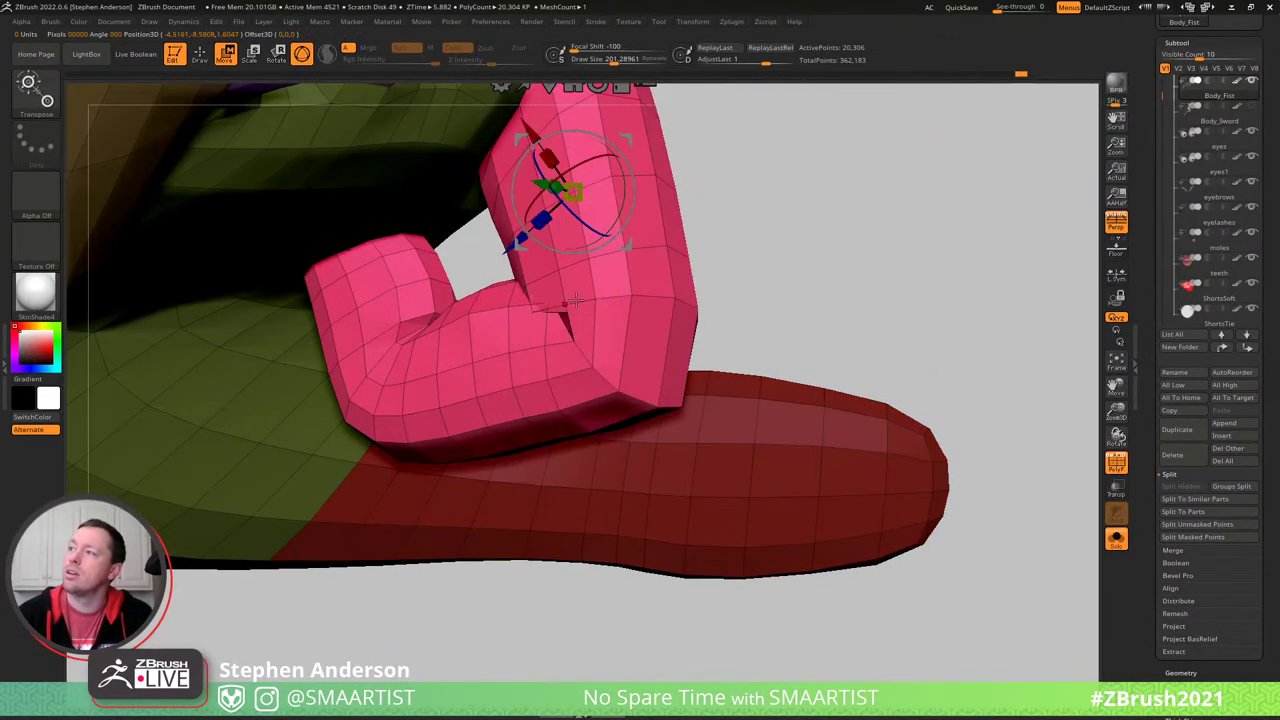
alt+click(592, 368)
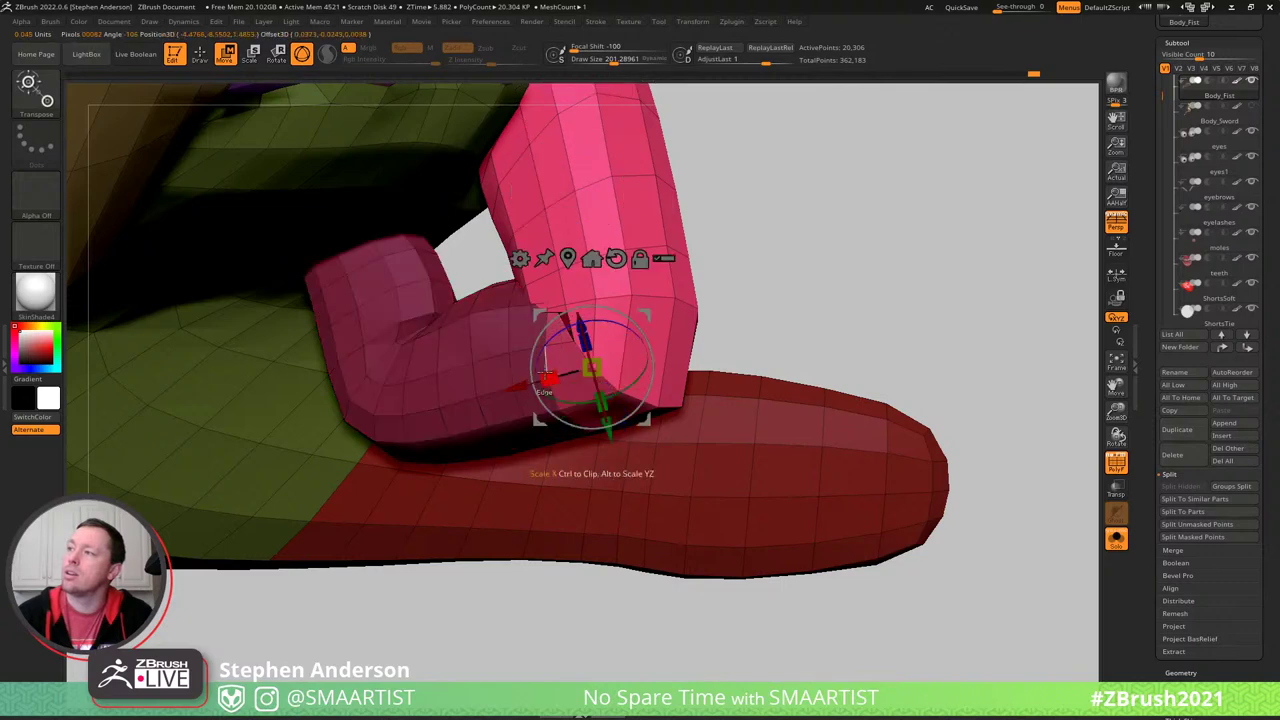
key(q)
mouse_move(514, 207)
right_down()
mouse_move(554, 200)
mouse_move(536, 215)
right_up()
key(s)
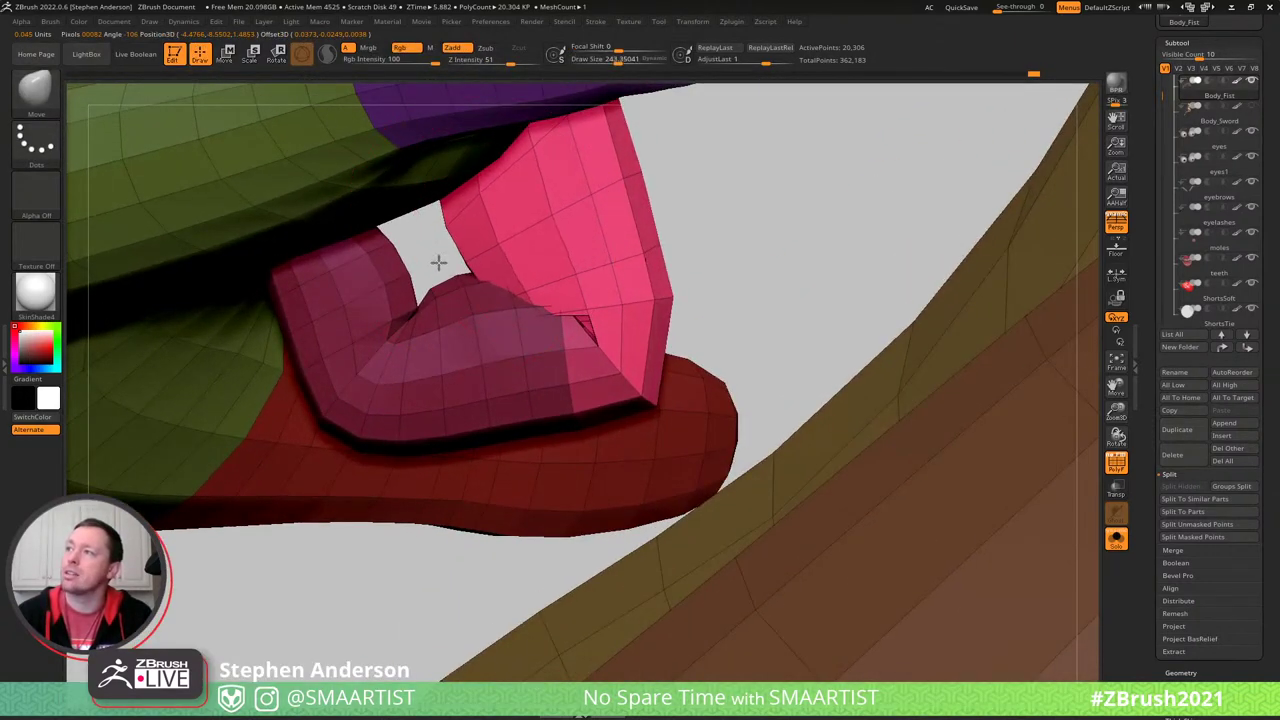
mouse_move(438, 262)
right_down()
mouse_move(411, 254)
mouse_move(331, 274)
mouse_move(457, 209)
mouse_move(397, 279)
right_up()
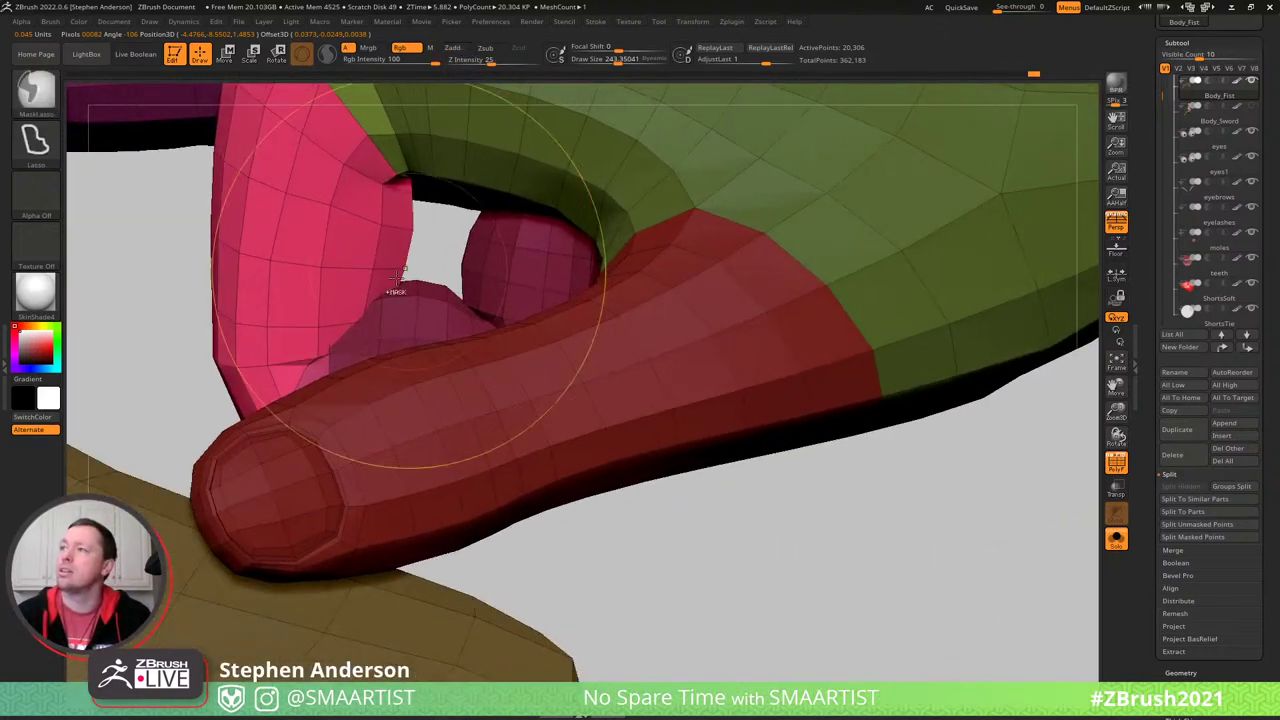
ctrl+click(157, 274)
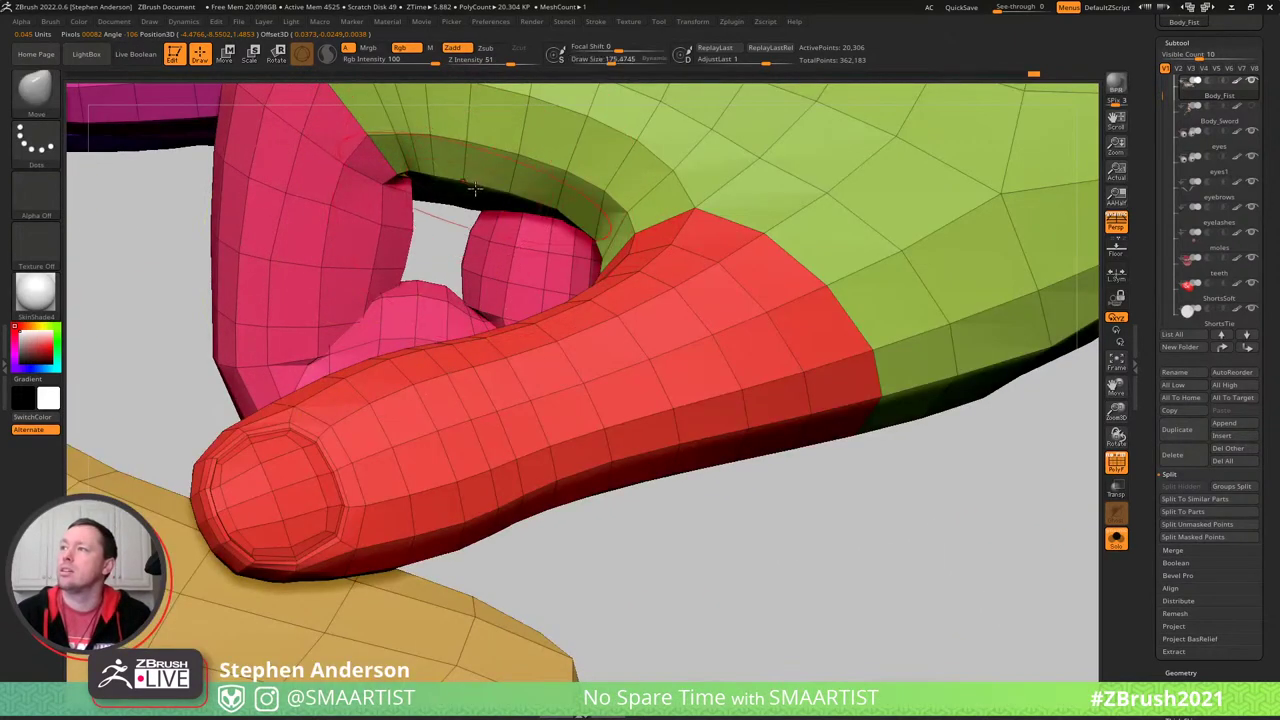
- Mask the fingers, pull the palm edge between index finger and thumb toward the curled finger at draw size about 175, and clear the mask
key(w)
ctrl+click(508, 156)
key(q)
mouse_move(506, 157)
ctrl+right_down()
mouse_move(505, 285)
mouse_move(529, 280)
mouse_move(540, 320)
ctrl+right_up()
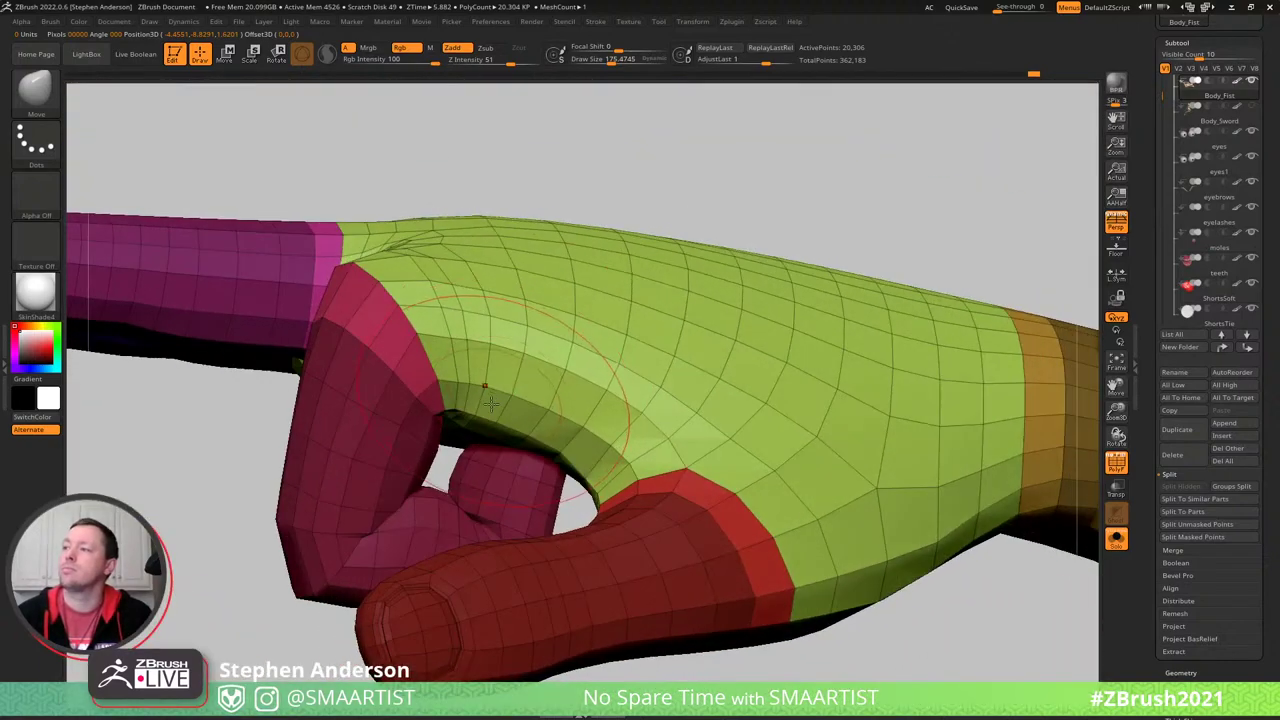
right_drag(463, 470, 432, 470)
mouse_move(549, 449)
right_down()
mouse_move(457, 485)
mouse_move(457, 466)
mouse_move(485, 472)
right_up()
ctrl+drag(231, 481, 250, 492)
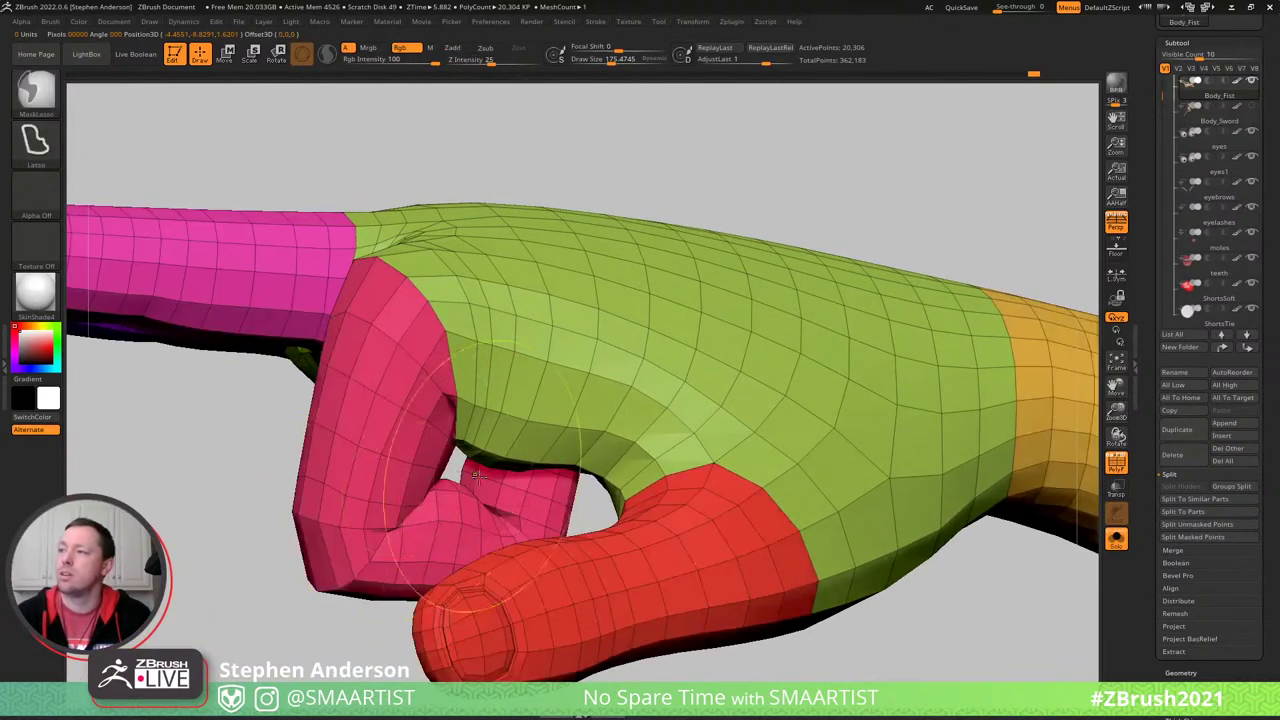
- Work the curled index finger's folds with the Inflat brush at draw size about 175 and check the hand with the wireframe hidden
key(b)
key(i)
key(n)
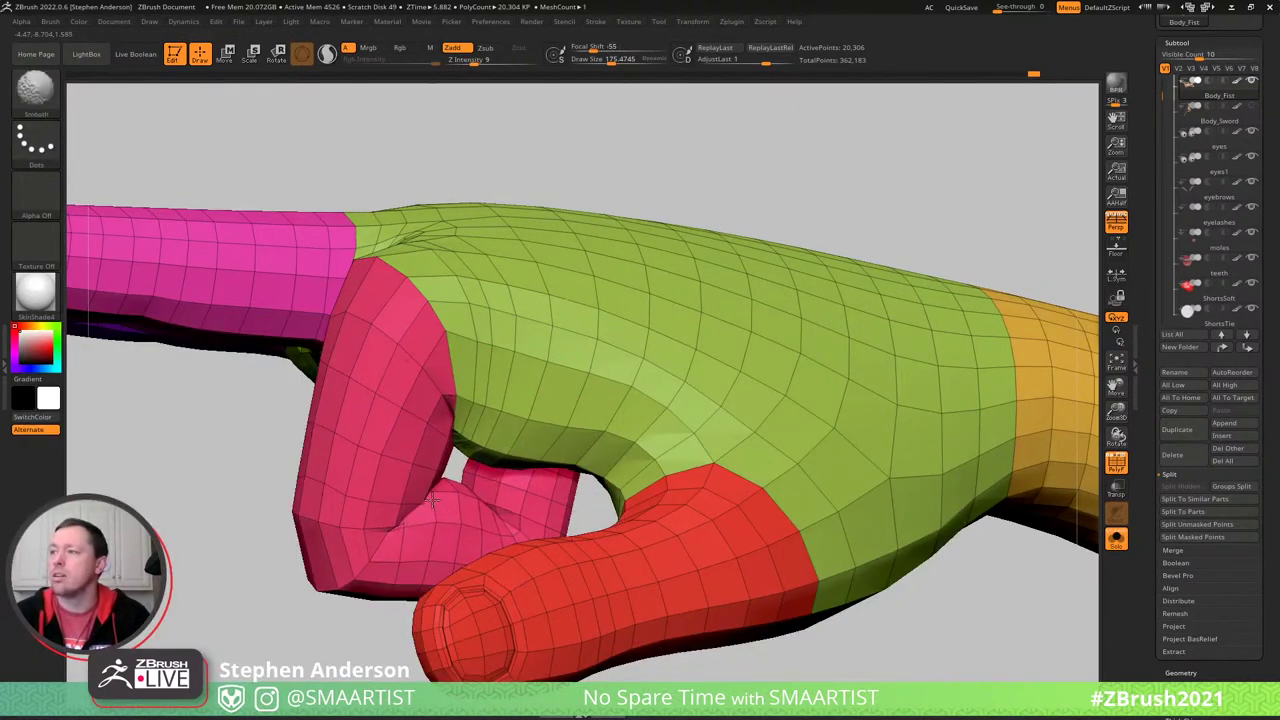
mouse_move(451, 460)
right_down()
mouse_move(474, 450)
mouse_move(446, 471)
mouse_move(477, 487)
mouse_move(497, 474)
mouse_move(493, 383)
mouse_move(578, 388)
right_up()
key(shift+f)
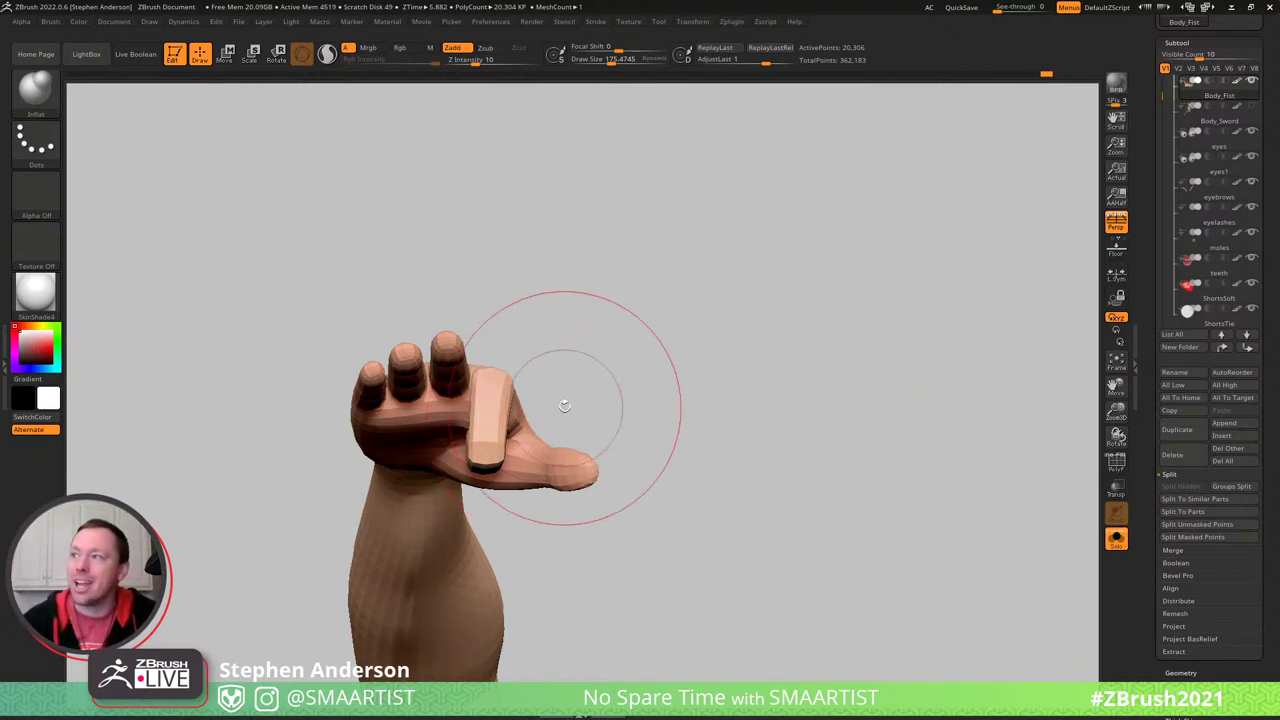
mouse_move(440, 424)
right_down()
mouse_move(503, 377)
mouse_move(546, 449)
mouse_move(510, 480)
mouse_move(480, 440)
mouse_move(503, 400)
mouse_move(497, 428)
right_up()
key(shift+f)
- Isolate the middle finger by its polygroup and mask the rest of the body
ctrl+shift+click(449, 313)
right_drag(490, 280, 514, 283)
ctrl+click(610, 455)
ctrl+shift+click(618, 464)
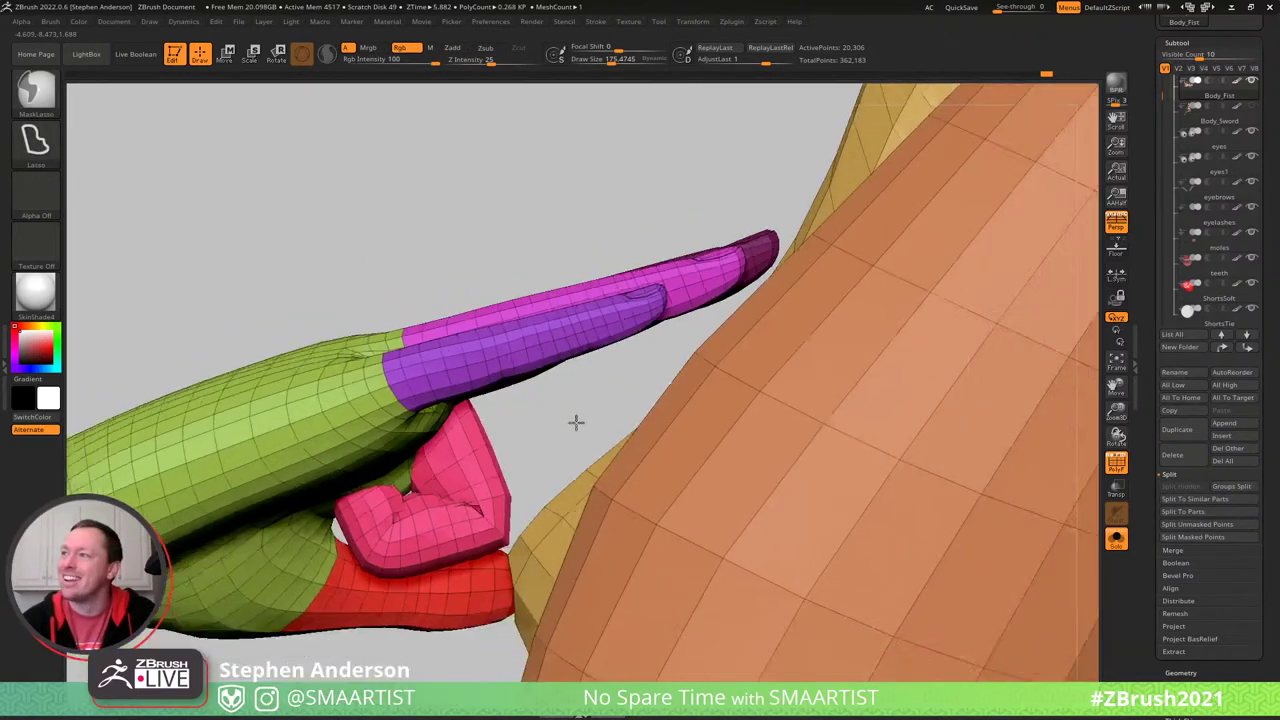
mouse_move(536, 238)
right_down()
mouse_move(508, 277)
mouse_move(546, 377)
mouse_move(583, 369)
mouse_move(462, 354)
mouse_move(500, 340)
mouse_move(484, 362)
right_up()
- Place the gizmo on the middle finger's base knuckle and rotate the finger down toward the palm
key(w)
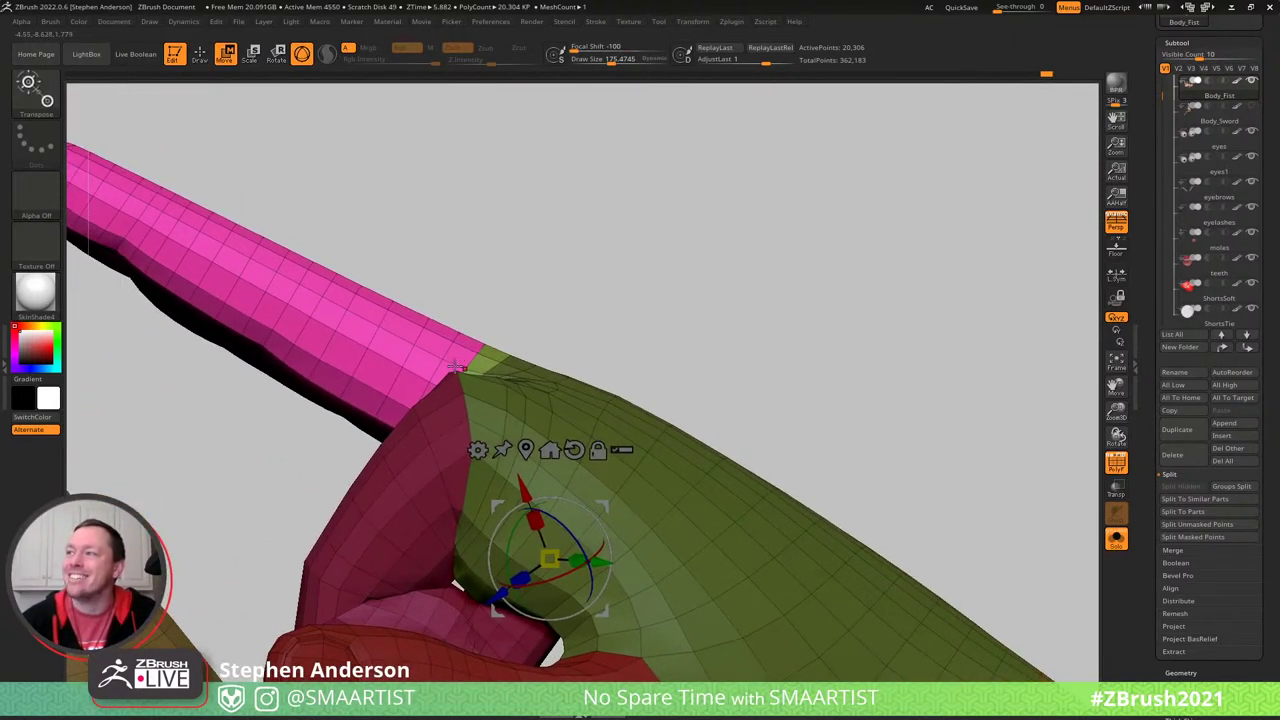
click(484, 345)
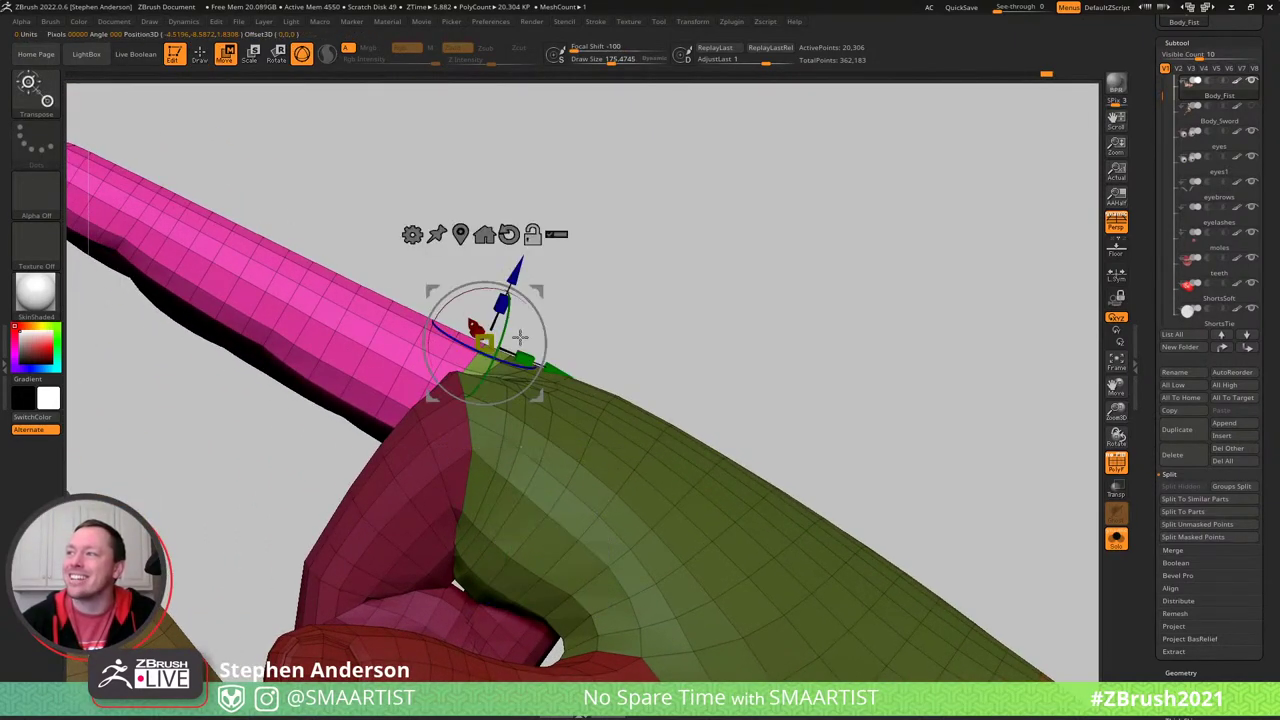
drag(537, 291, 525, 287)
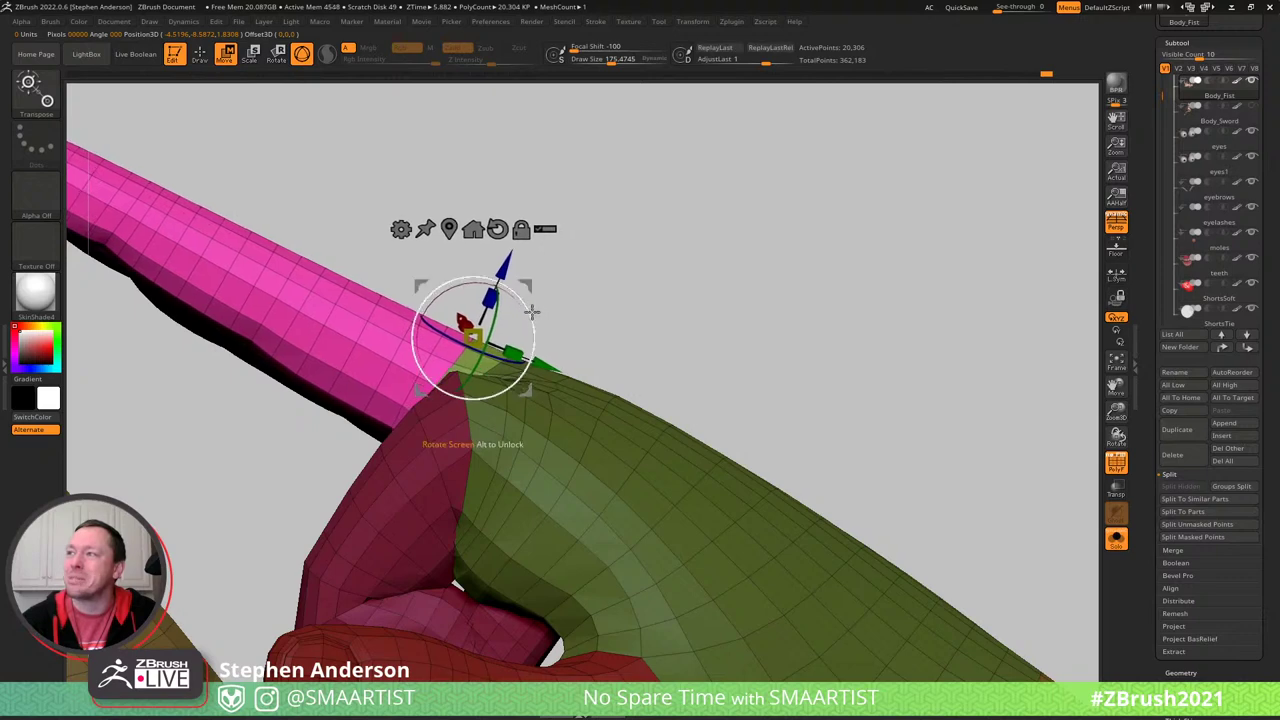
right_drag(532, 312, 594, 294)
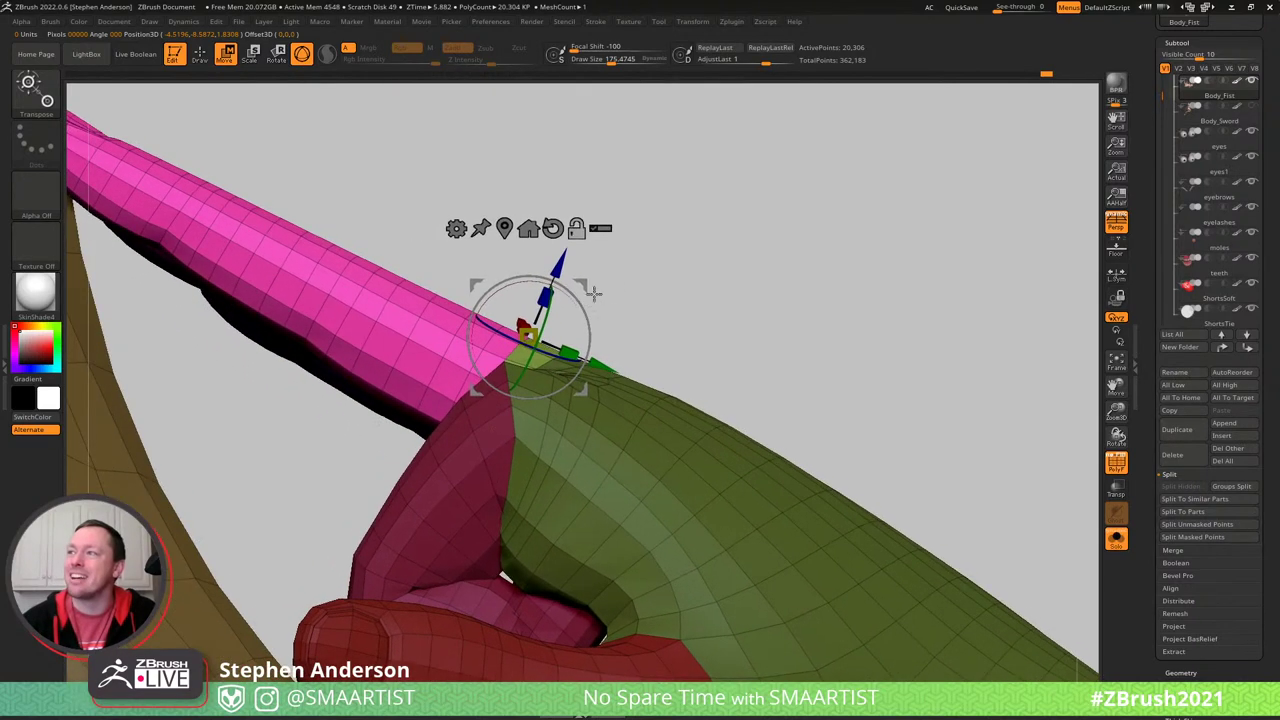
mouse_move(565, 290)
mouse_down()
mouse_move(580, 284)
mouse_move(570, 288)
mouse_up()
- Rotate the middle finger further down toward the palm and fine-tune its placement beside the index finger with the gizmo
key(q)
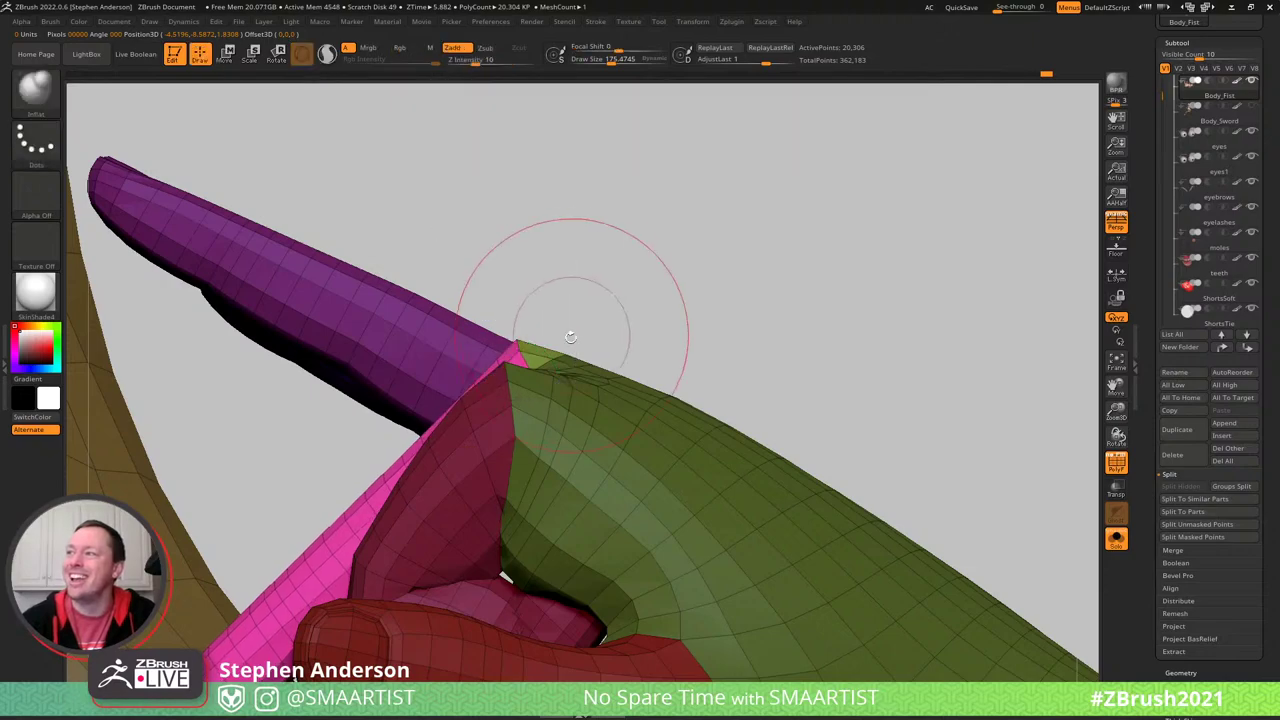
mouse_move(569, 334)
right_down()
mouse_move(557, 414)
mouse_move(676, 342)
right_up()
right_drag(432, 430, 323, 494)
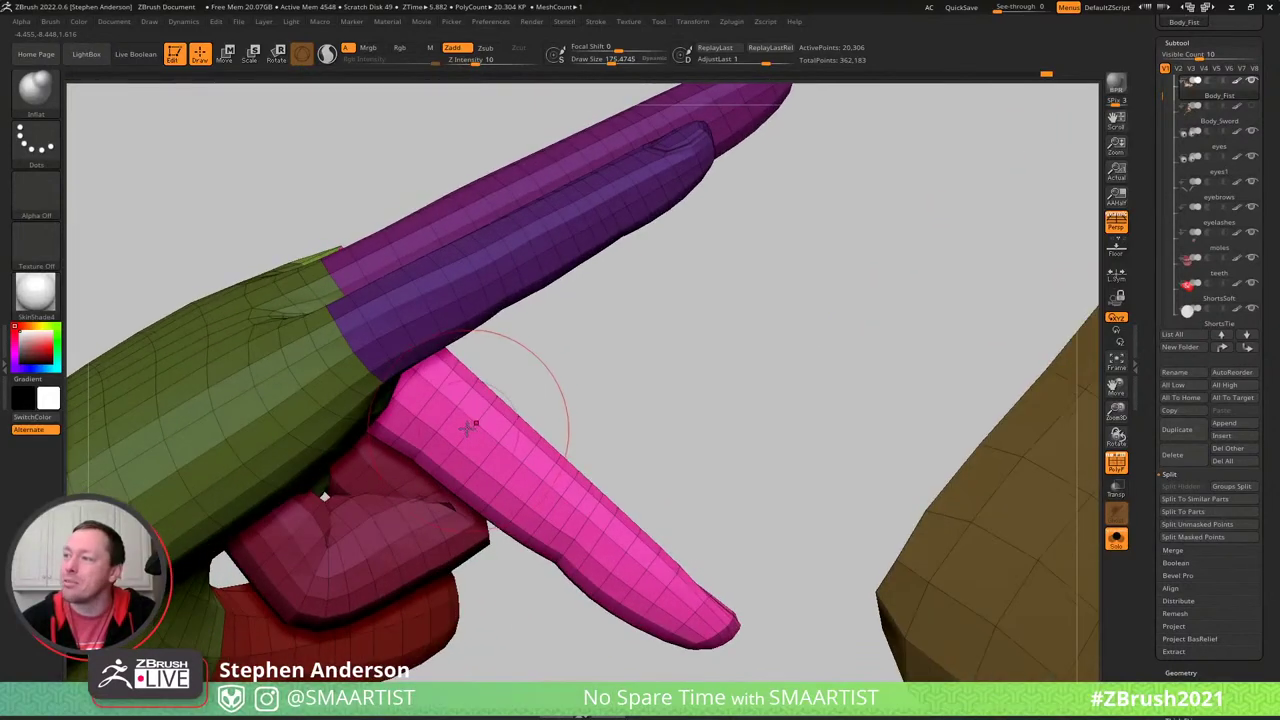
key(w)
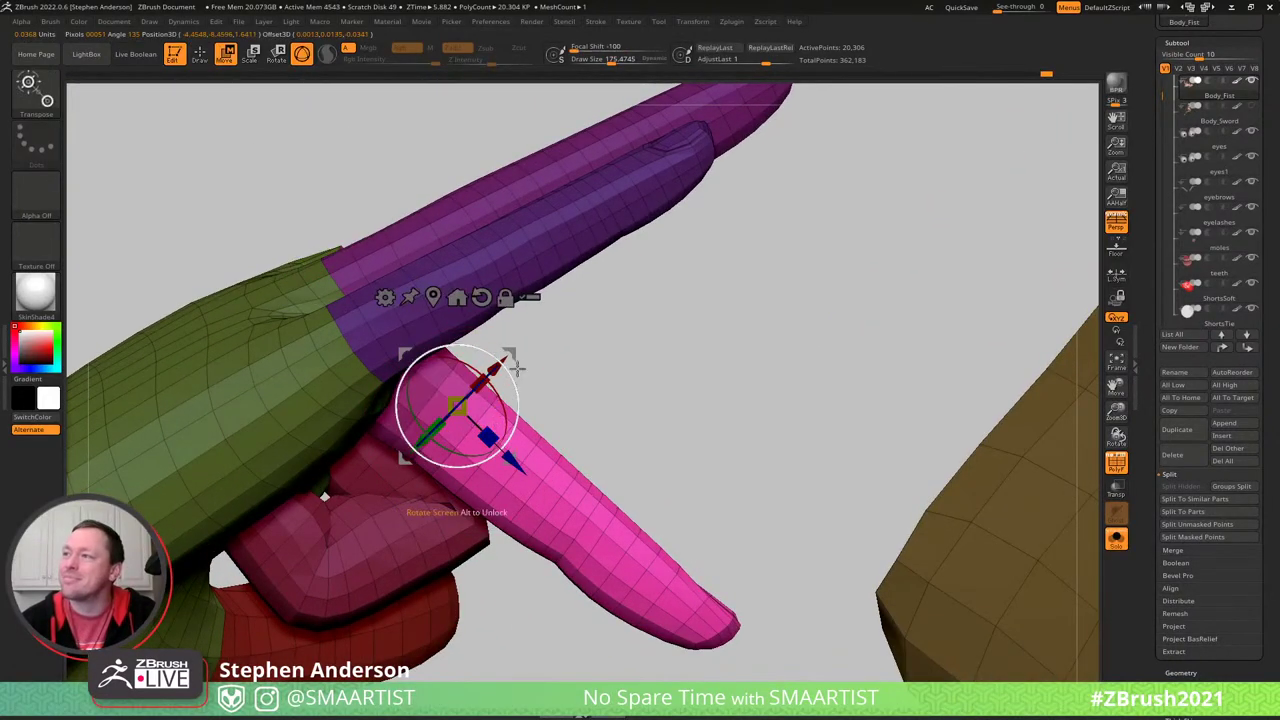
drag(491, 354, 510, 436)
right_drag(510, 436, 432, 501)
ctrl+click(349, 522)
ctrl+shift+click(541, 312)
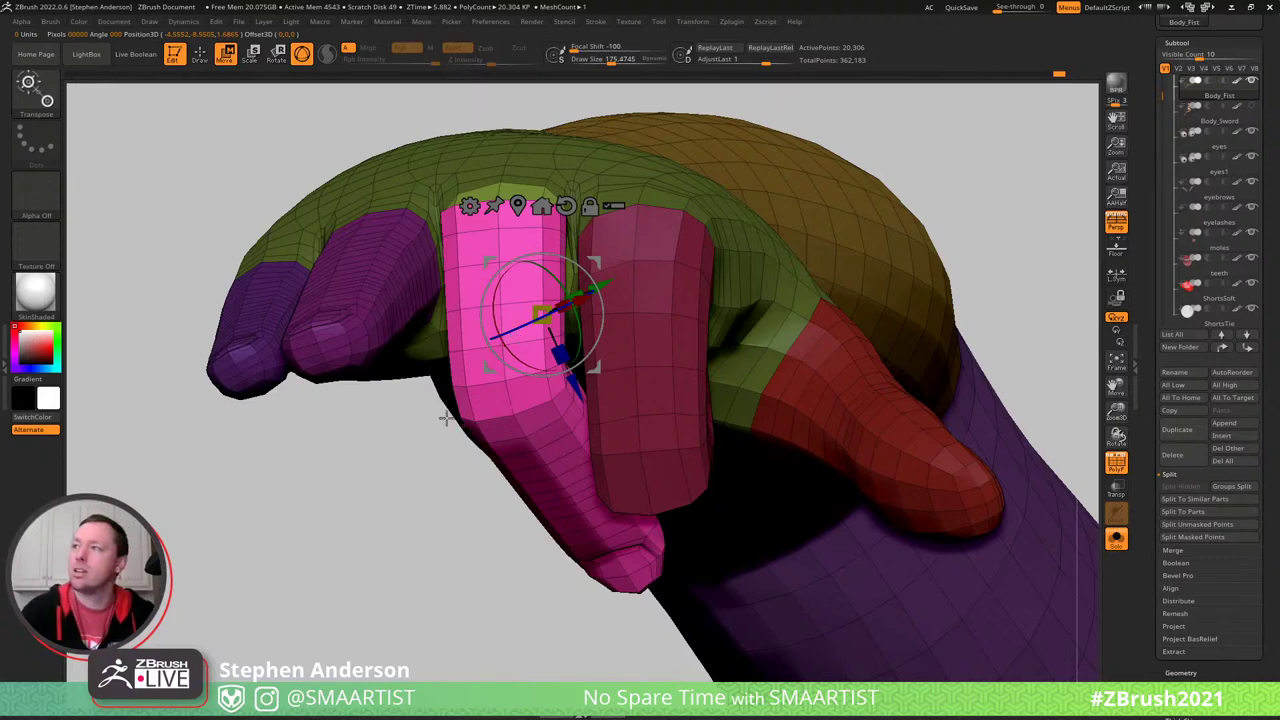
mouse_move(660, 287)
right_down()
mouse_move(672, 302)
mouse_move(661, 291)
right_up()
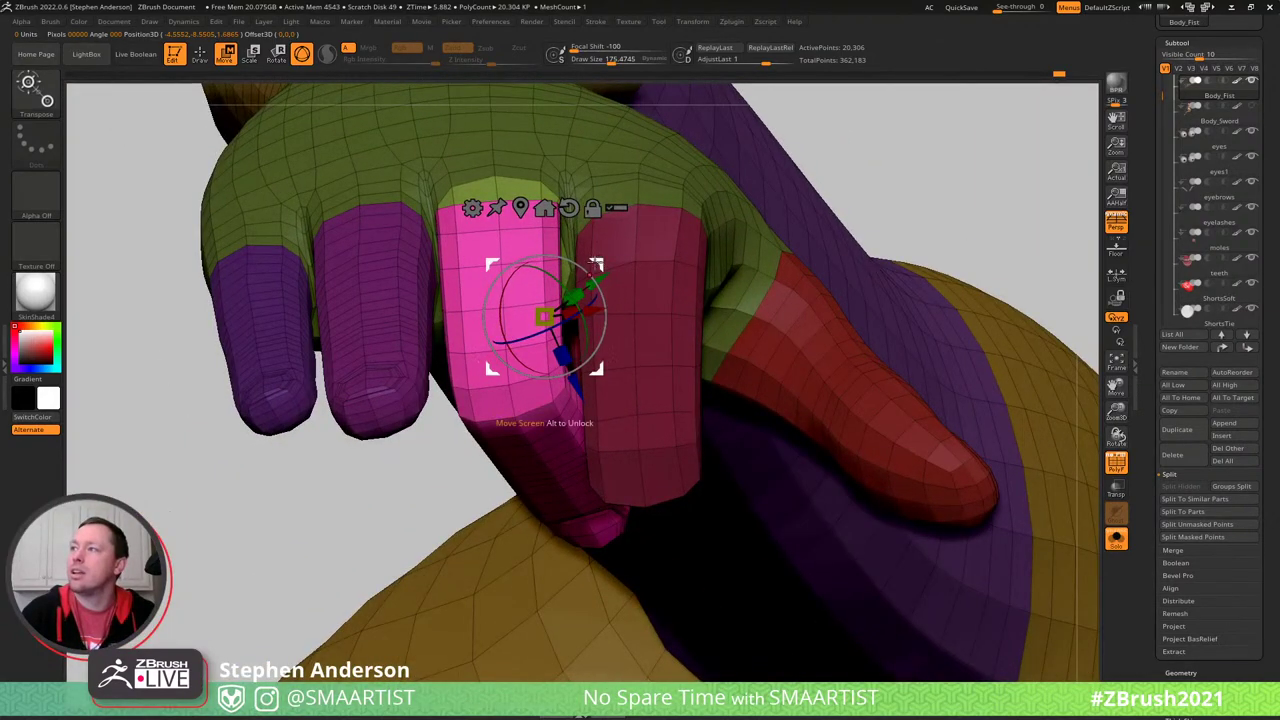
drag(541, 317, 548, 327)
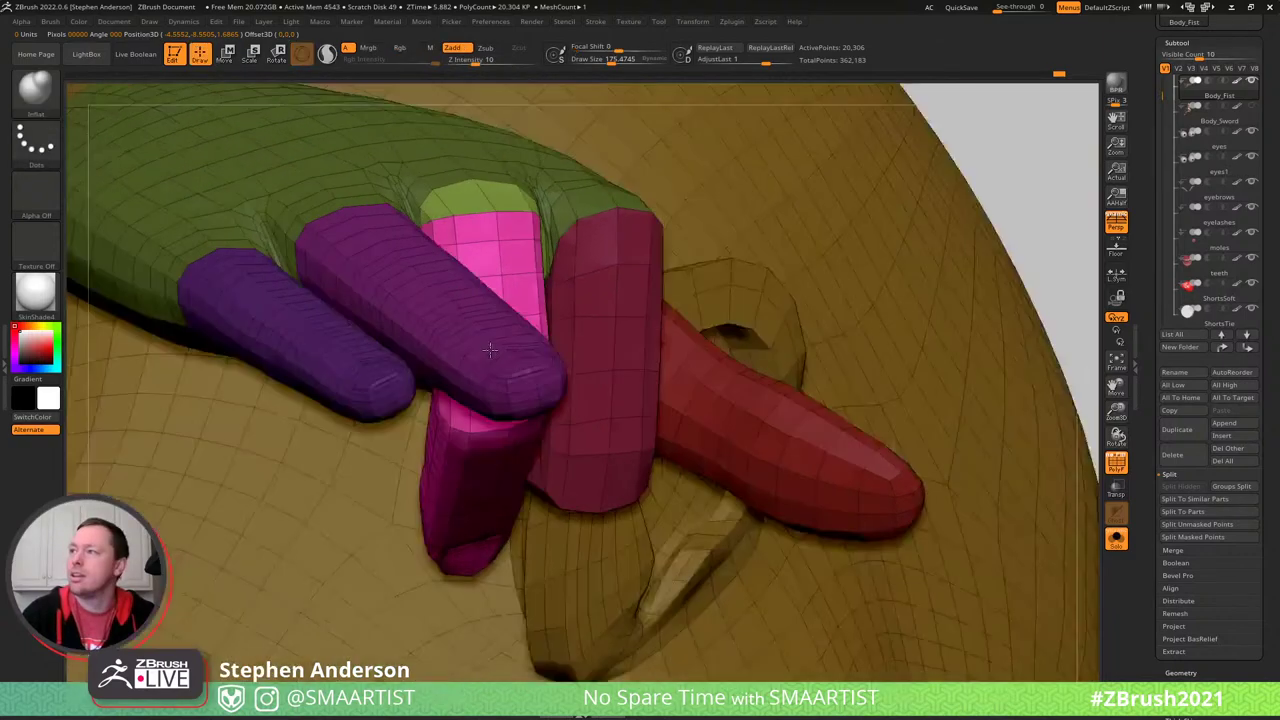
- Mask everything except the index finger and push its middle knuckle in with the Move brush at draw size about 95
mouse_move(560, 330)
right_down()
mouse_move(500, 345)
mouse_move(549, 374)
right_up()
key(w)
ctrl+click(600, 430)
key(q)
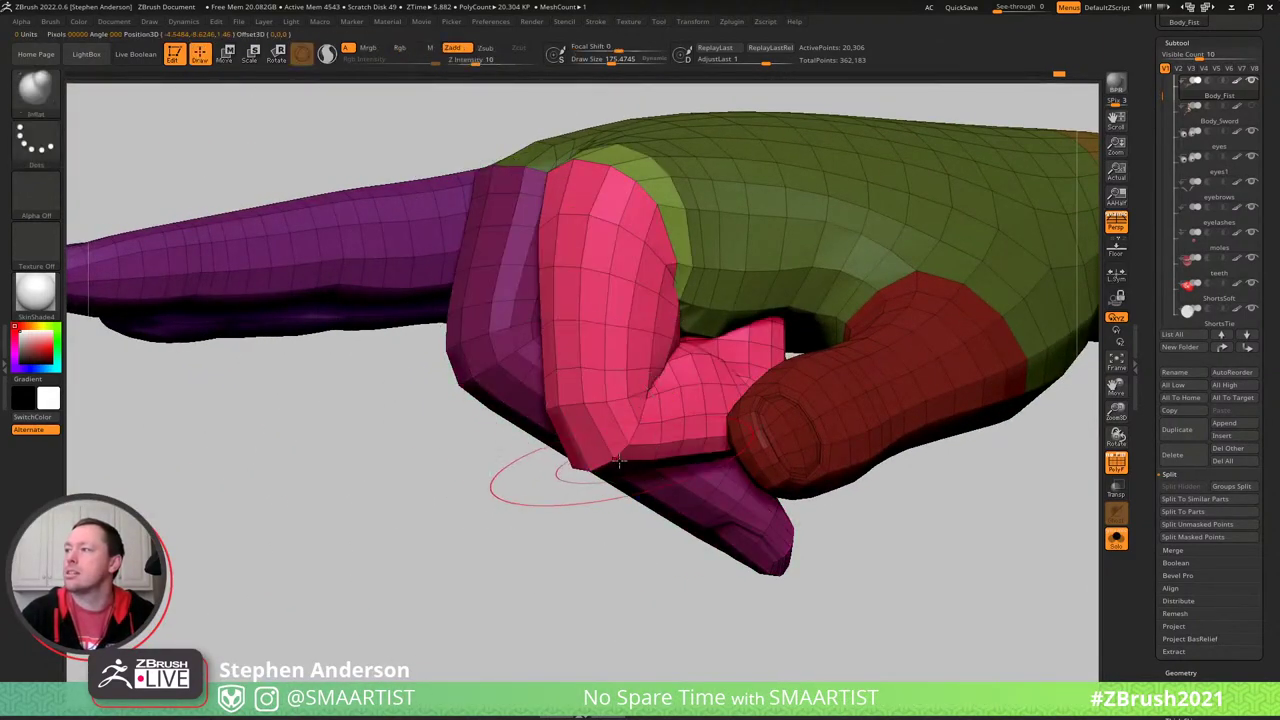
drag(598, 457, 582, 458)
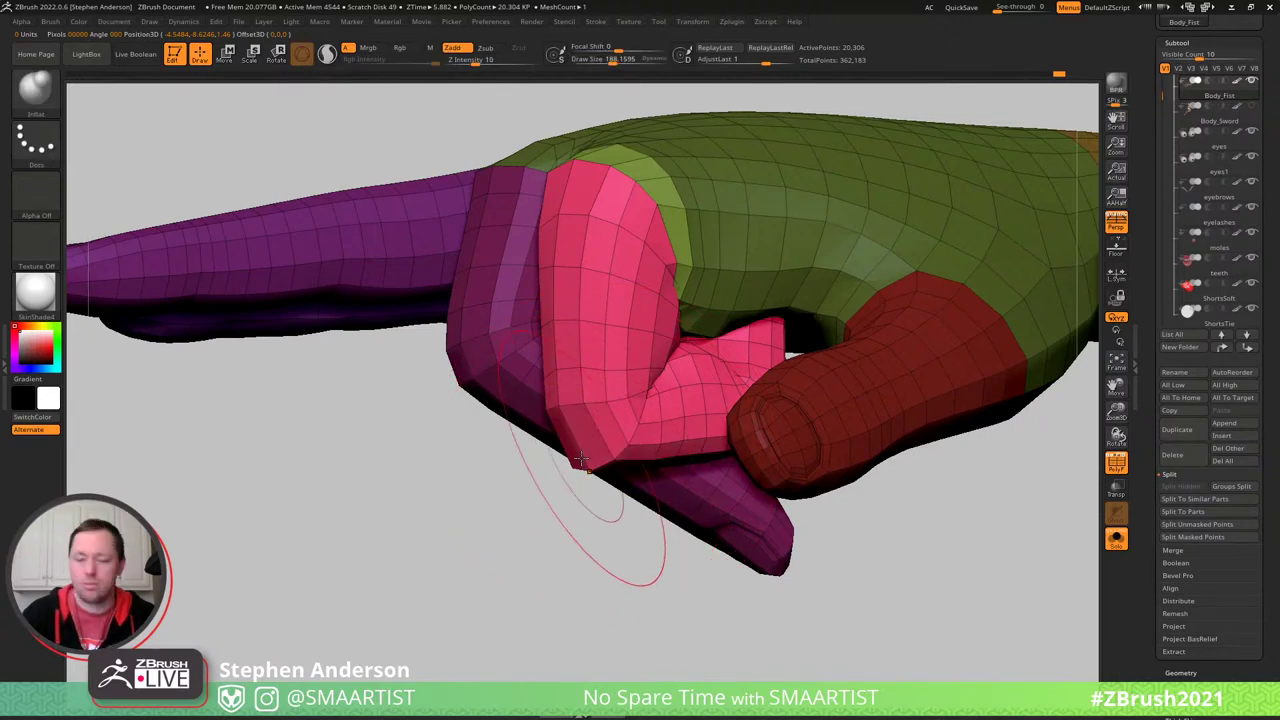
key(b)
key(m)
key(v)
key(s)
drag(582, 459, 567, 395)
key(s)
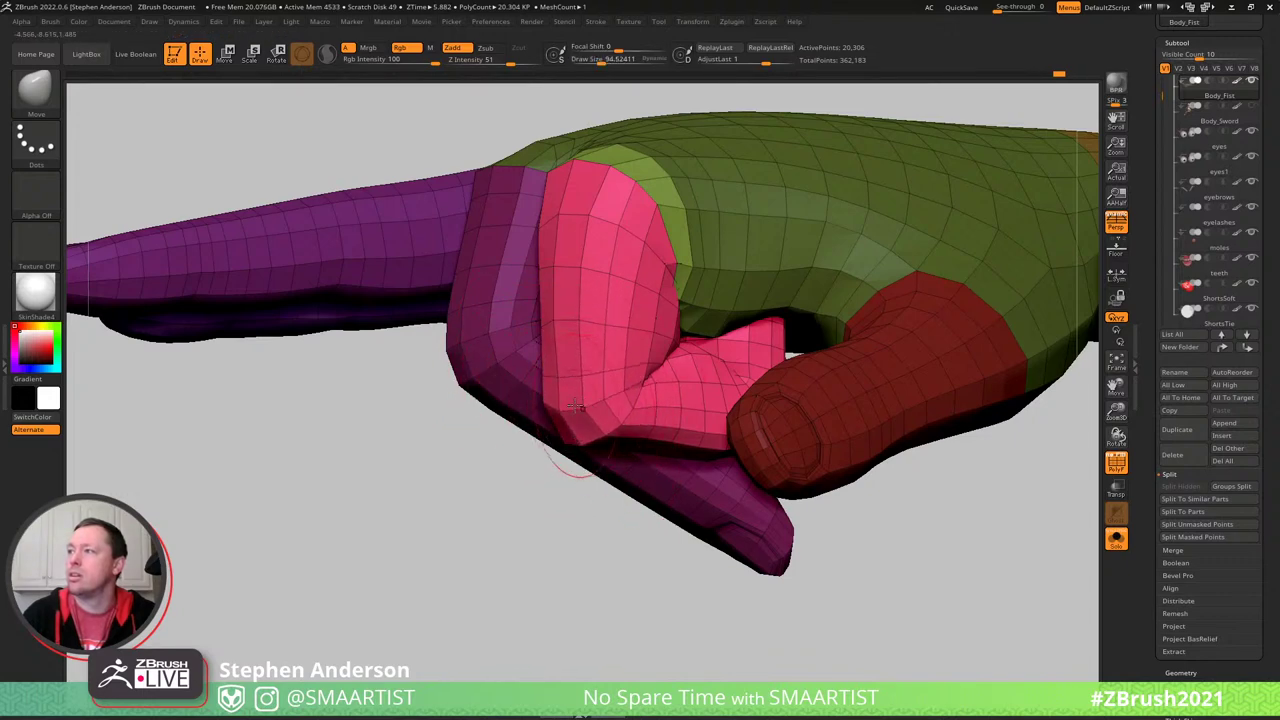
- Refine the index finger's shape from several sides with the Move brush at draw sizes of about 77 to 124, checking the hand without wireframe
right_drag(575, 405, 512, 401)
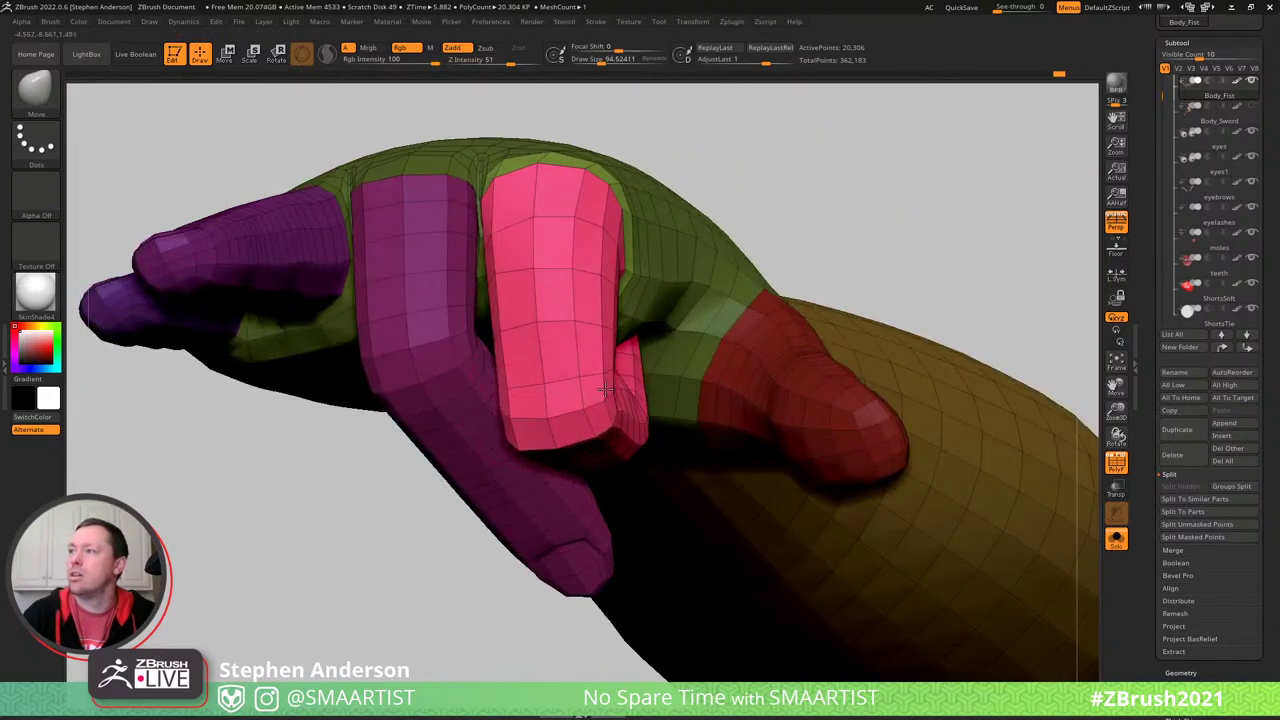
right_drag(605, 390, 505, 381)
key(s)
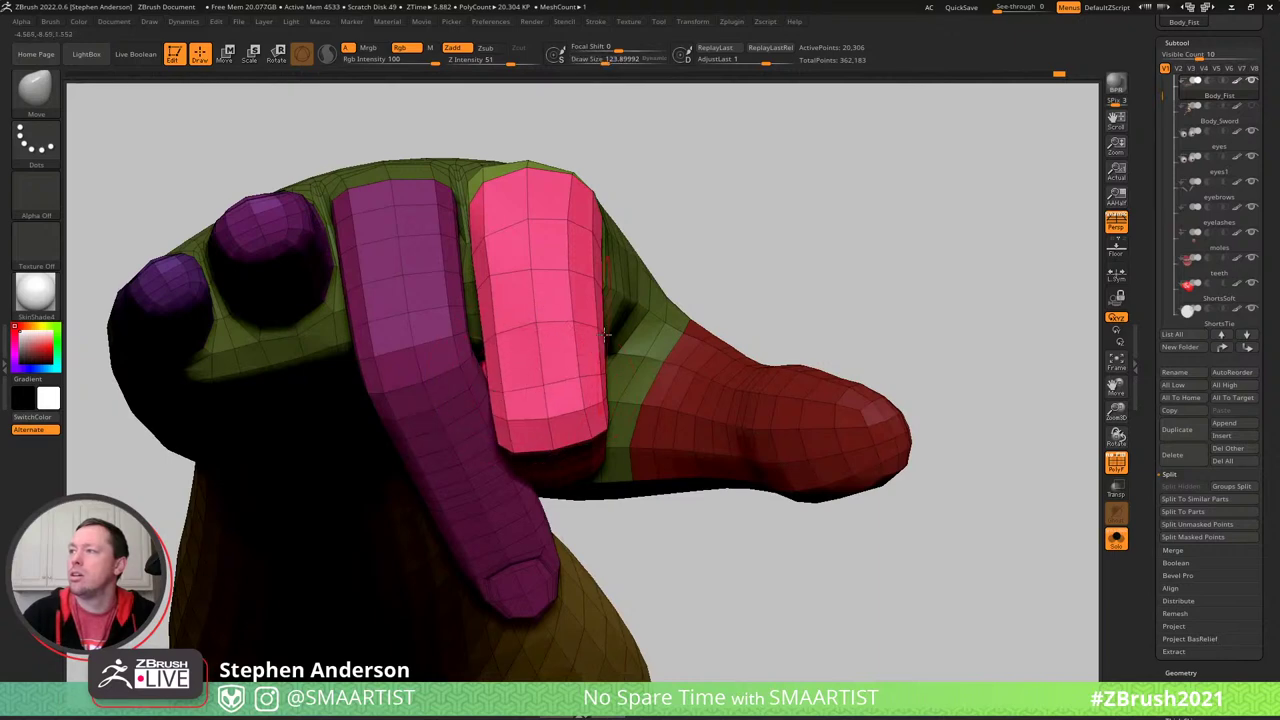
right_drag(523, 349, 504, 356)
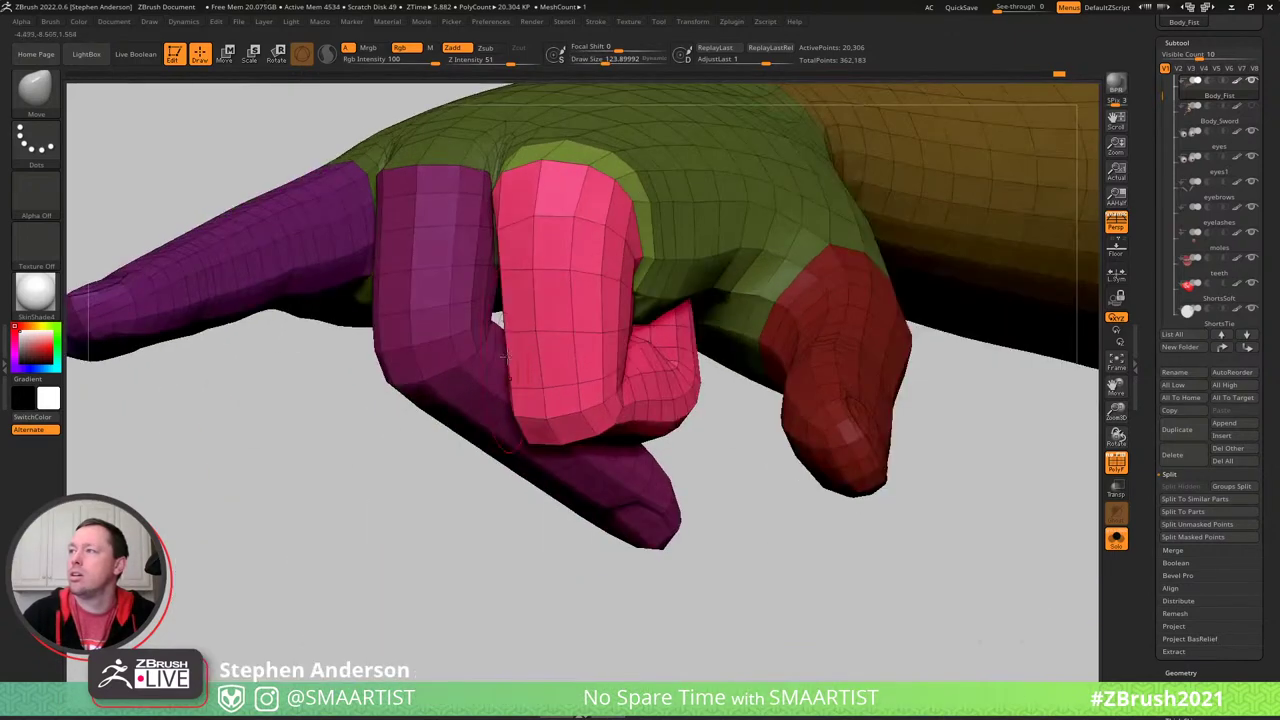
right_drag(519, 294, 492, 248)
key(s)
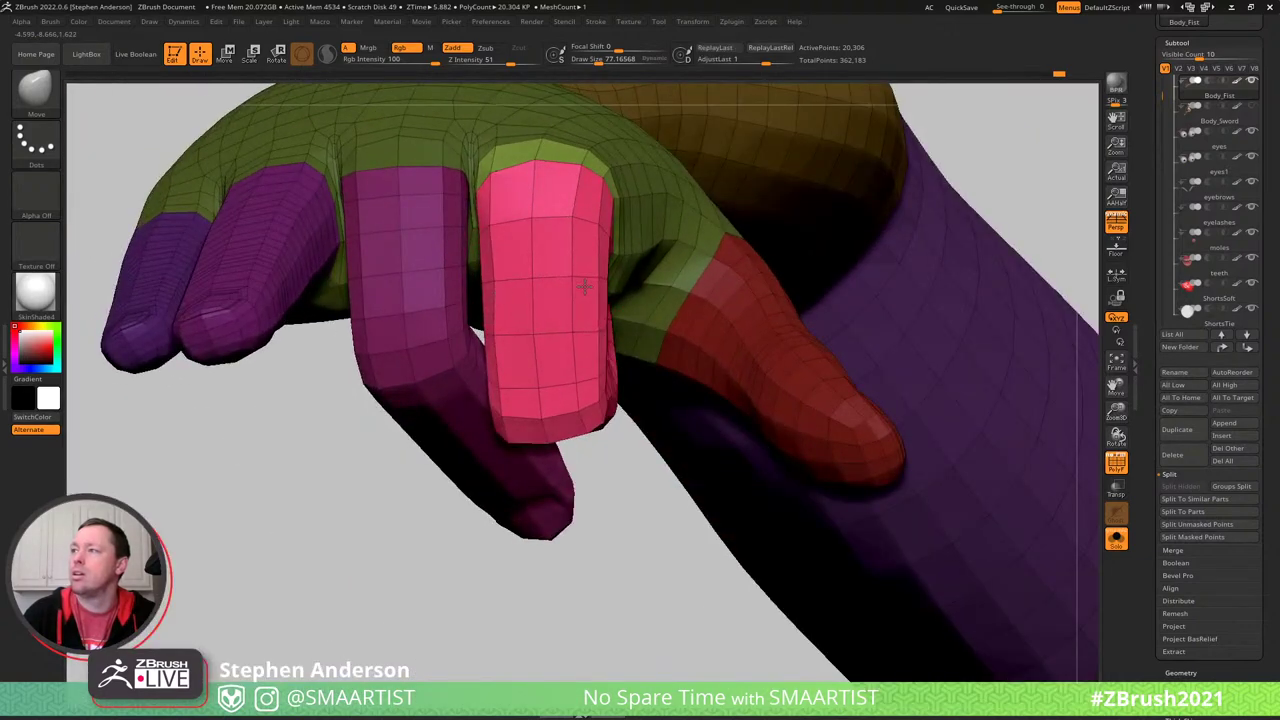
right_drag(585, 287, 540, 350)
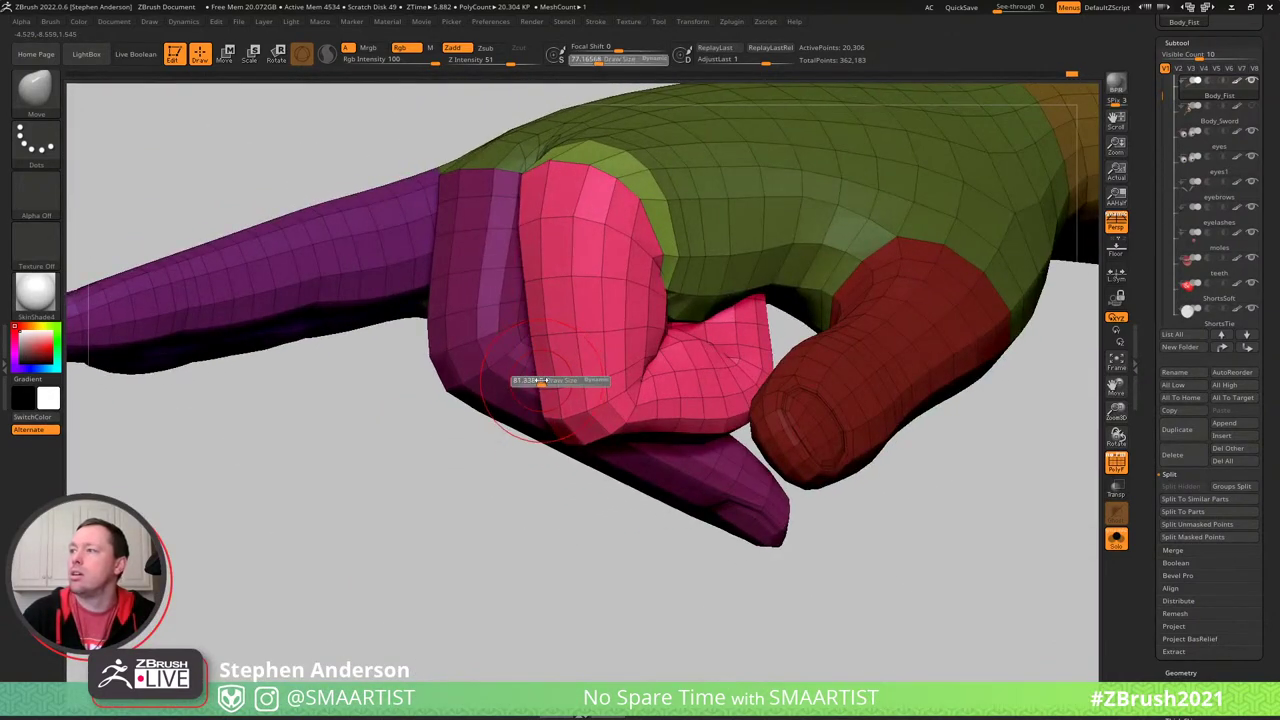
right_drag(592, 364, 551, 299)
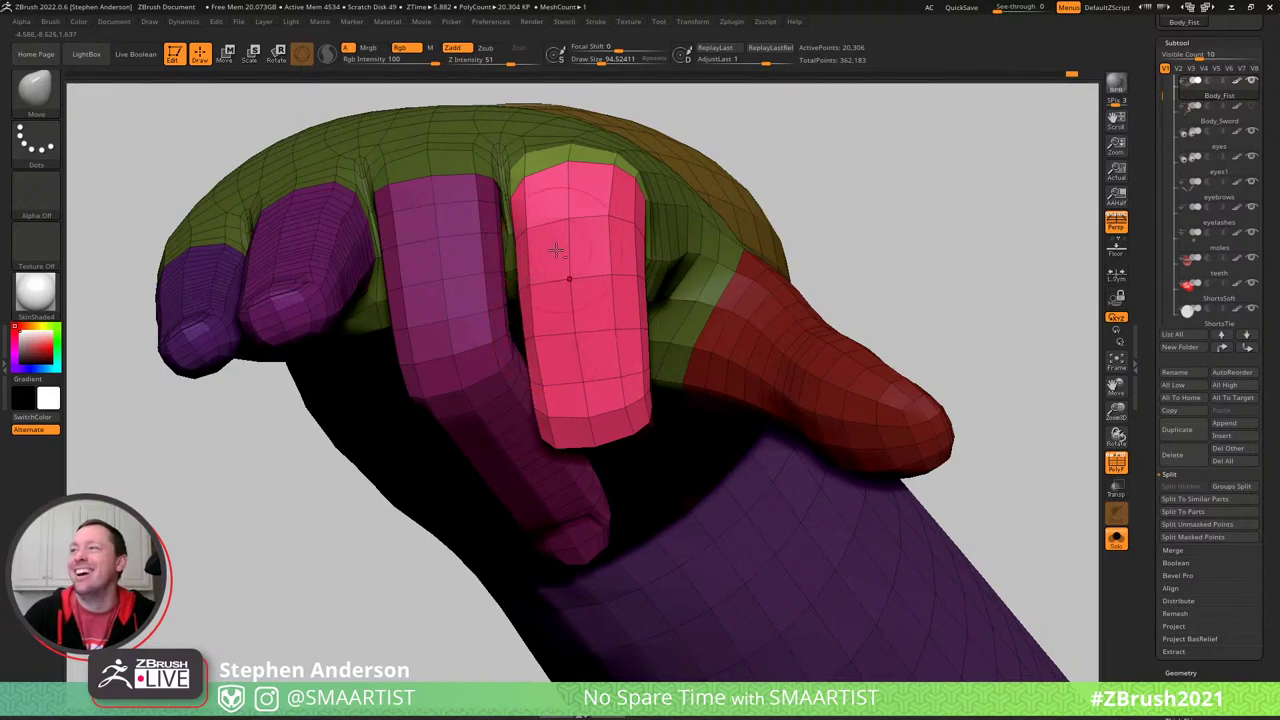
right_drag(557, 250, 509, 383)
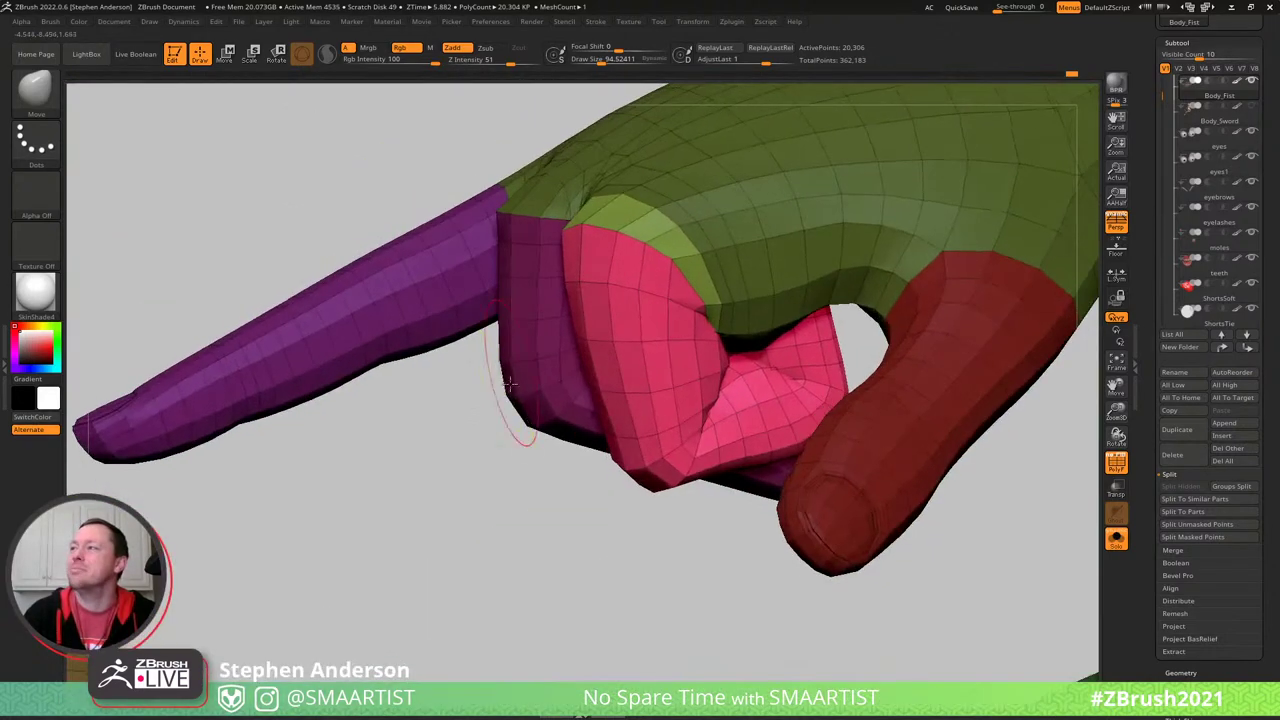
key(shift+f)
mouse_move(506, 457)
ctrl+right_down()
mouse_move(589, 249)
mouse_move(651, 323)
mouse_move(624, 313)
ctrl+right_up()
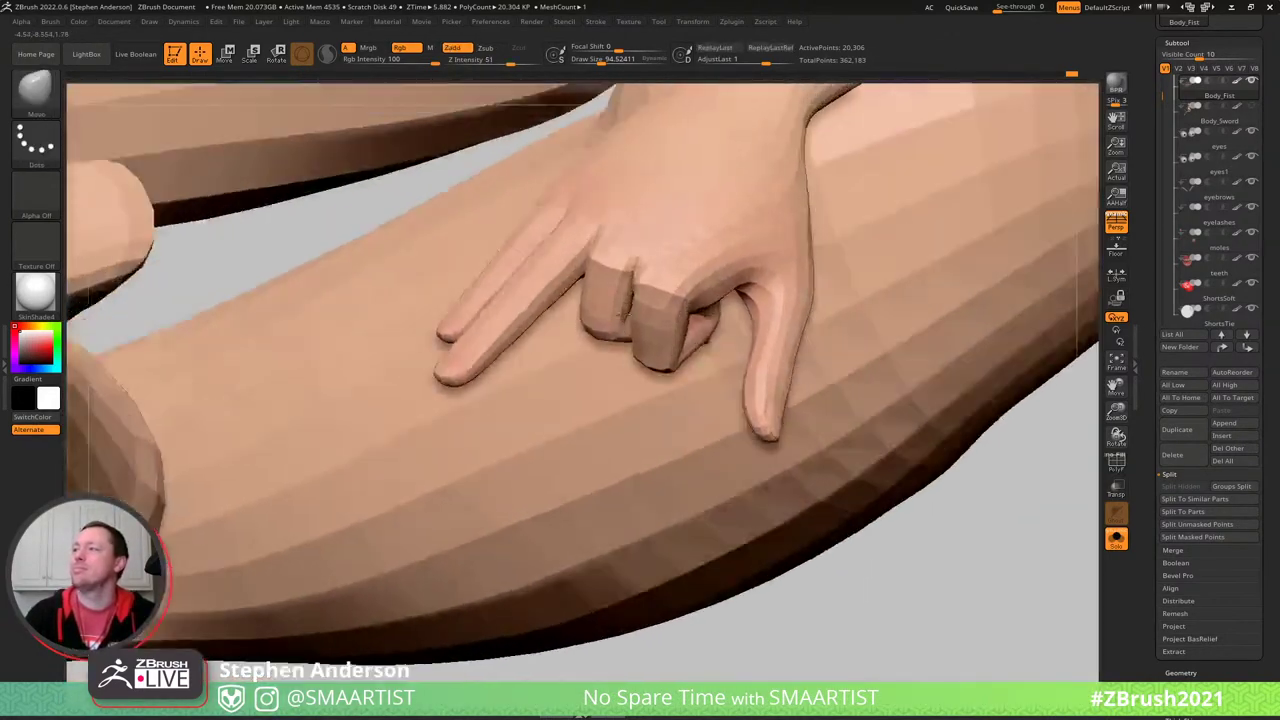
right_drag(560, 420, 633, 296)
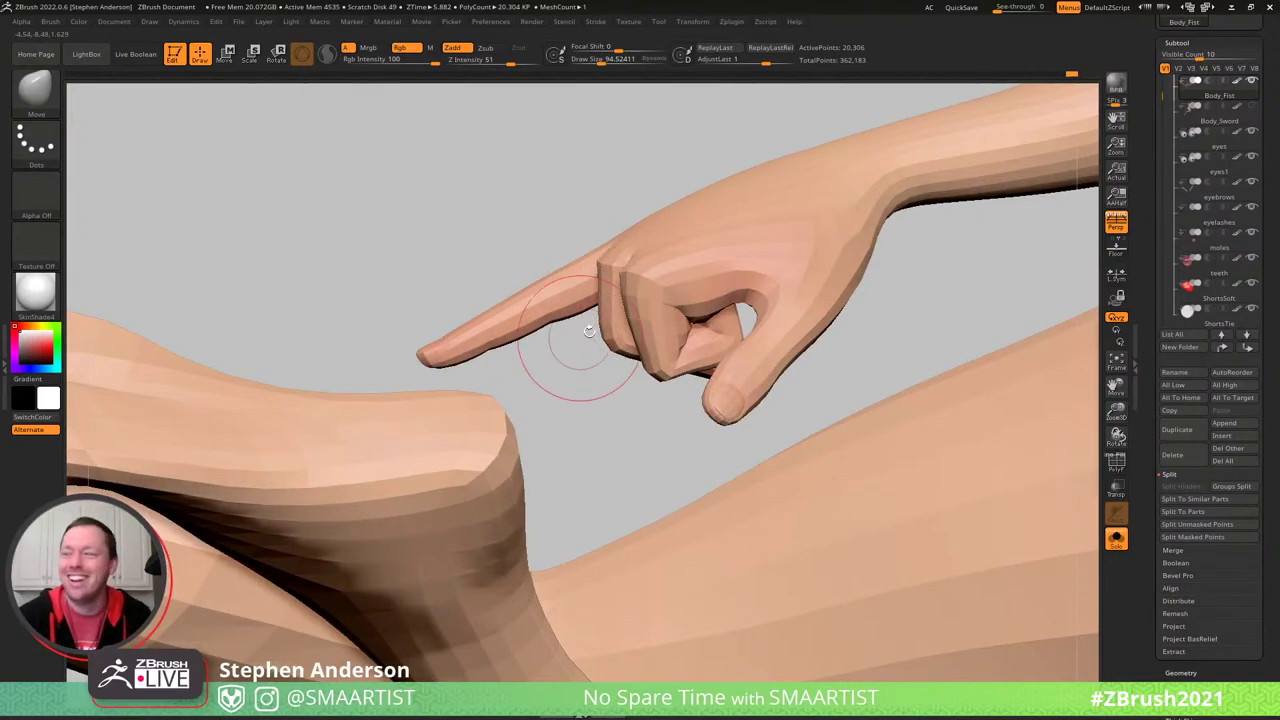
mouse_move(589, 331)
right_down()
mouse_move(643, 246)
mouse_move(637, 214)
mouse_move(652, 343)
mouse_move(586, 403)
mouse_move(600, 345)
mouse_move(585, 408)
right_up()
- Show the wireframe, leave only the middle finger unmasked, and reshape it with the Move brush at draw size about 182
key(shift+f)
key(w)
ctrl+click(585, 407)
key(q)
key(s)
drag(585, 408, 598, 408)
drag(598, 420, 606, 392)
mouse_move(606, 392)
right_down()
mouse_move(640, 360)
mouse_move(701, 418)
mouse_move(640, 390)
right_up()
- Mask the middle finger down to its last joint, place the gizmo there, and bend the fingertip inward
key(w)
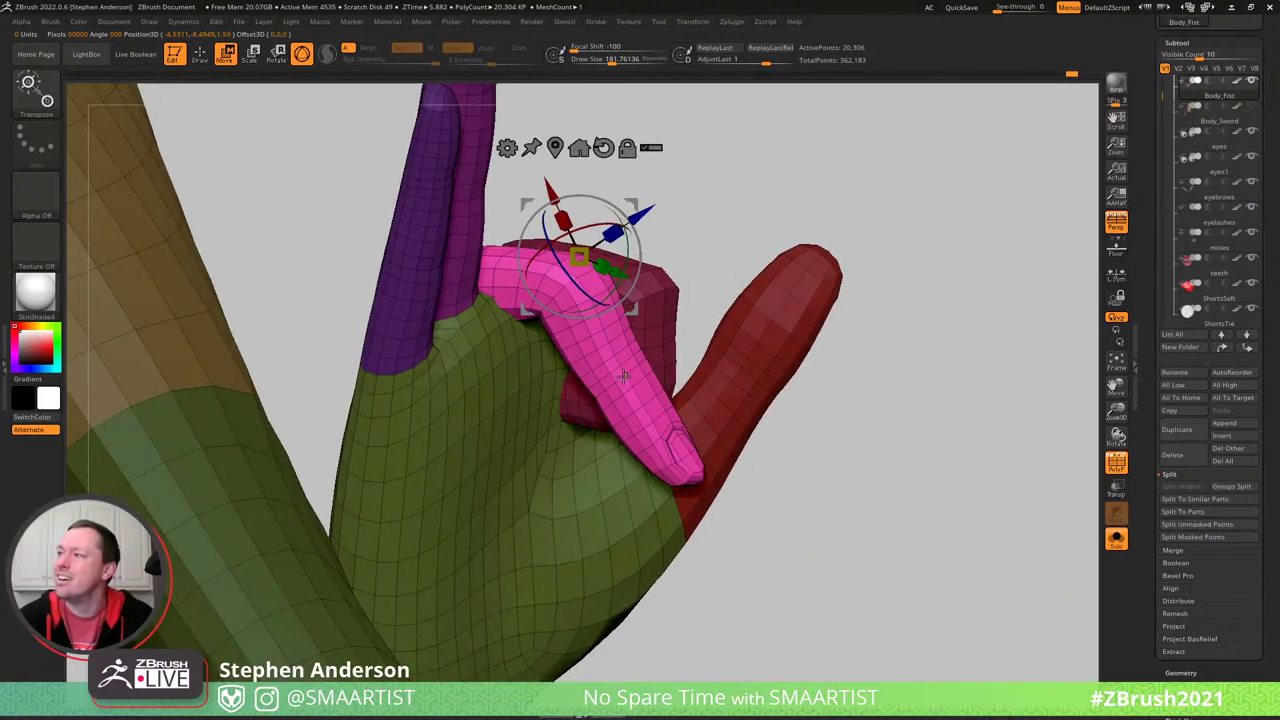
click(623, 375)
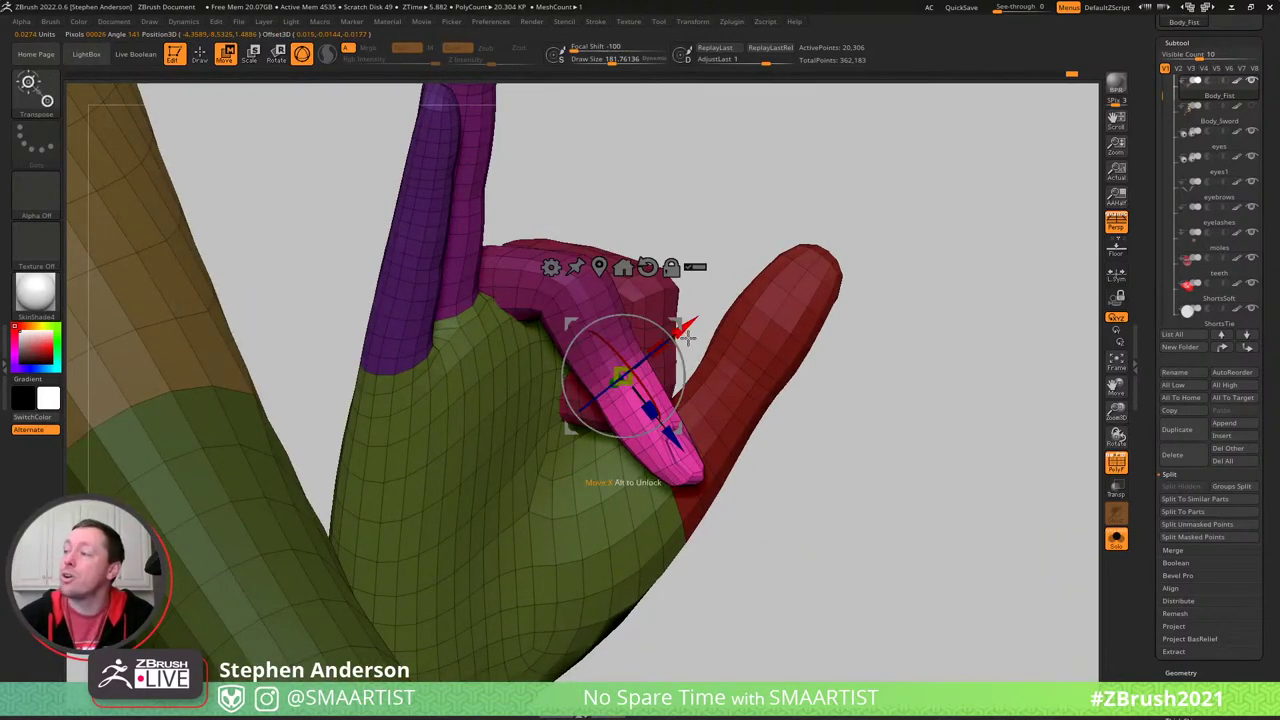
alt+drag(688, 338, 849, 396)
alt+drag(638, 363, 685, 443)
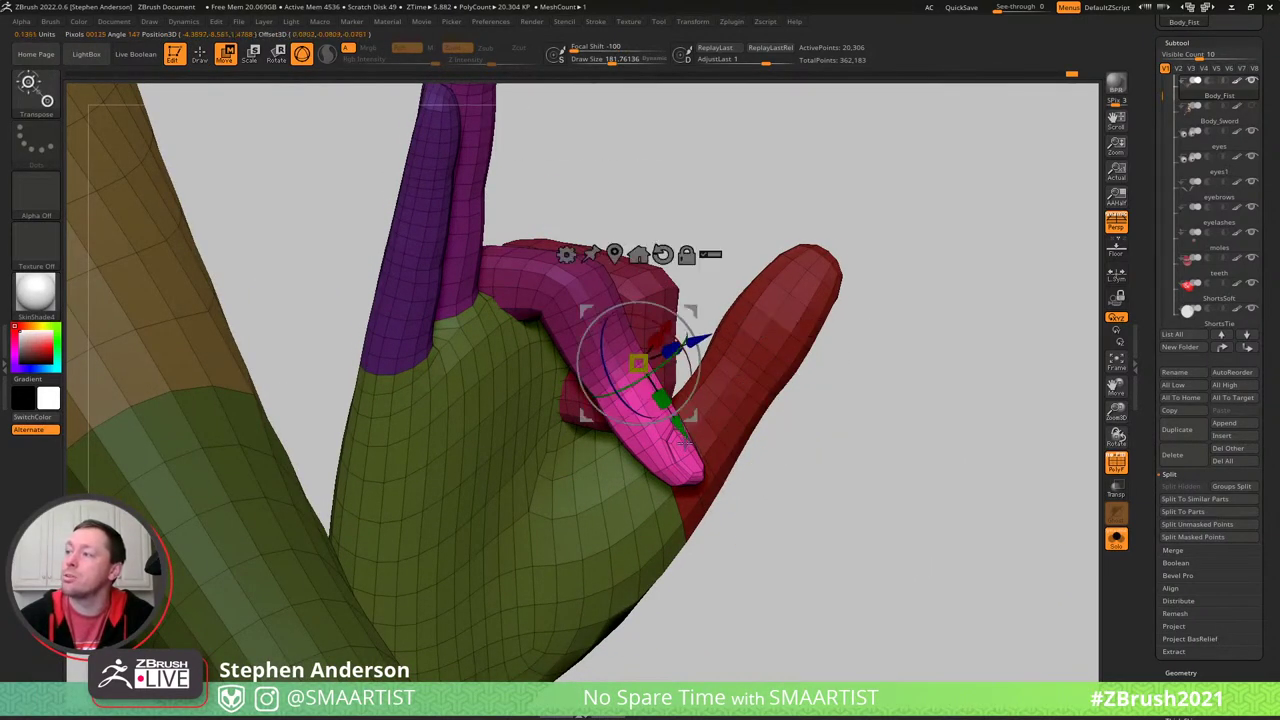
right_drag(697, 375, 748, 368)
drag(740, 304, 749, 321)
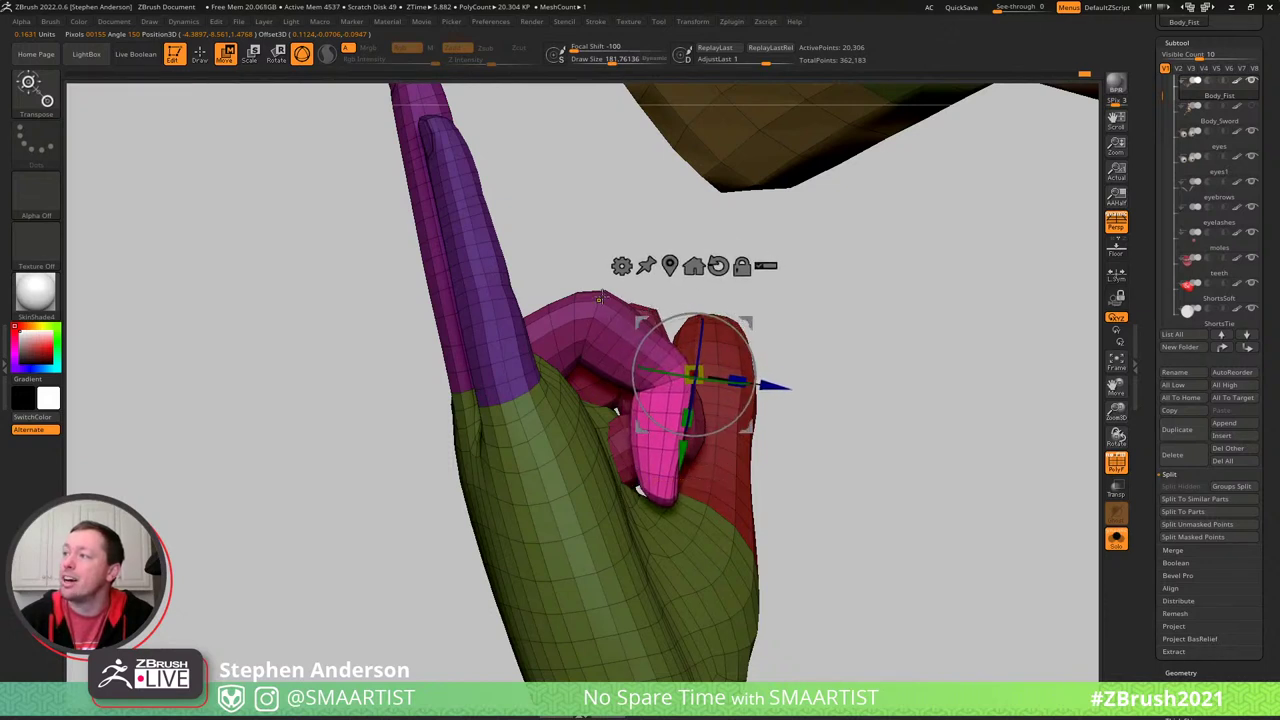
- Unmask the middle finger's middle segment and rotate the outer segments about the middle knuckle toward the palm
ctrl+drag(600, 297, 636, 312)
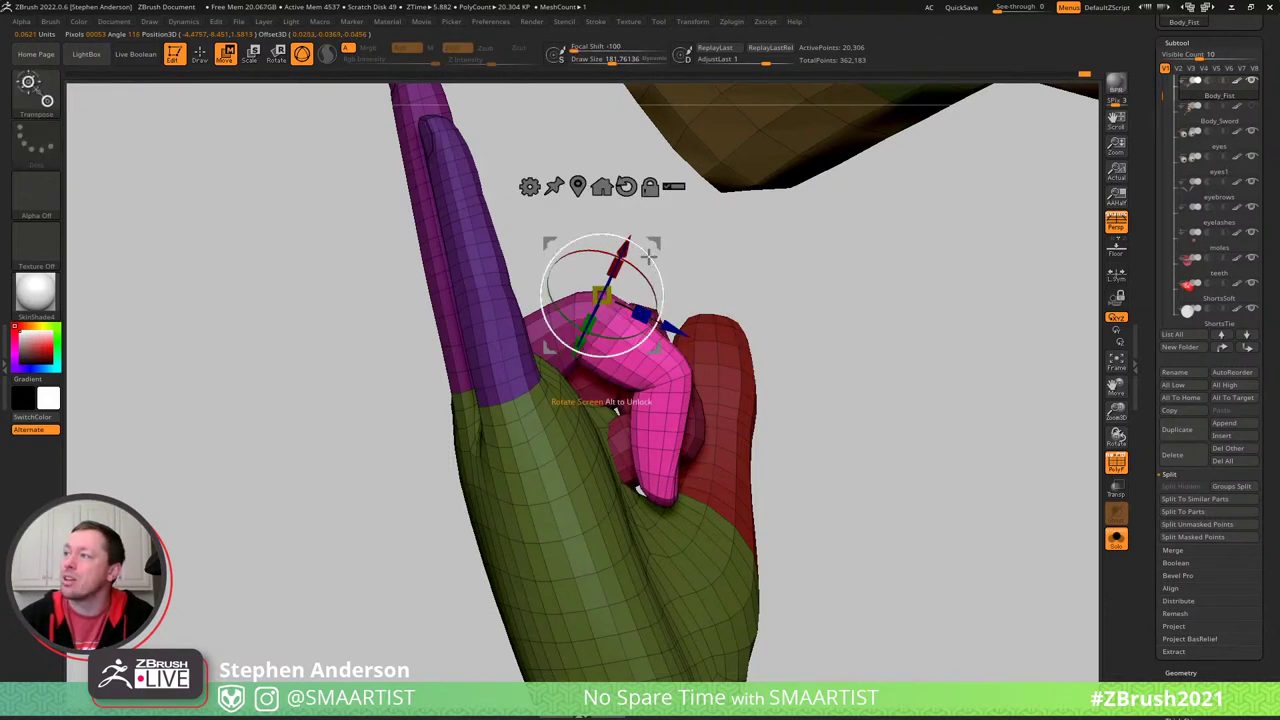
drag(648, 257, 666, 272)
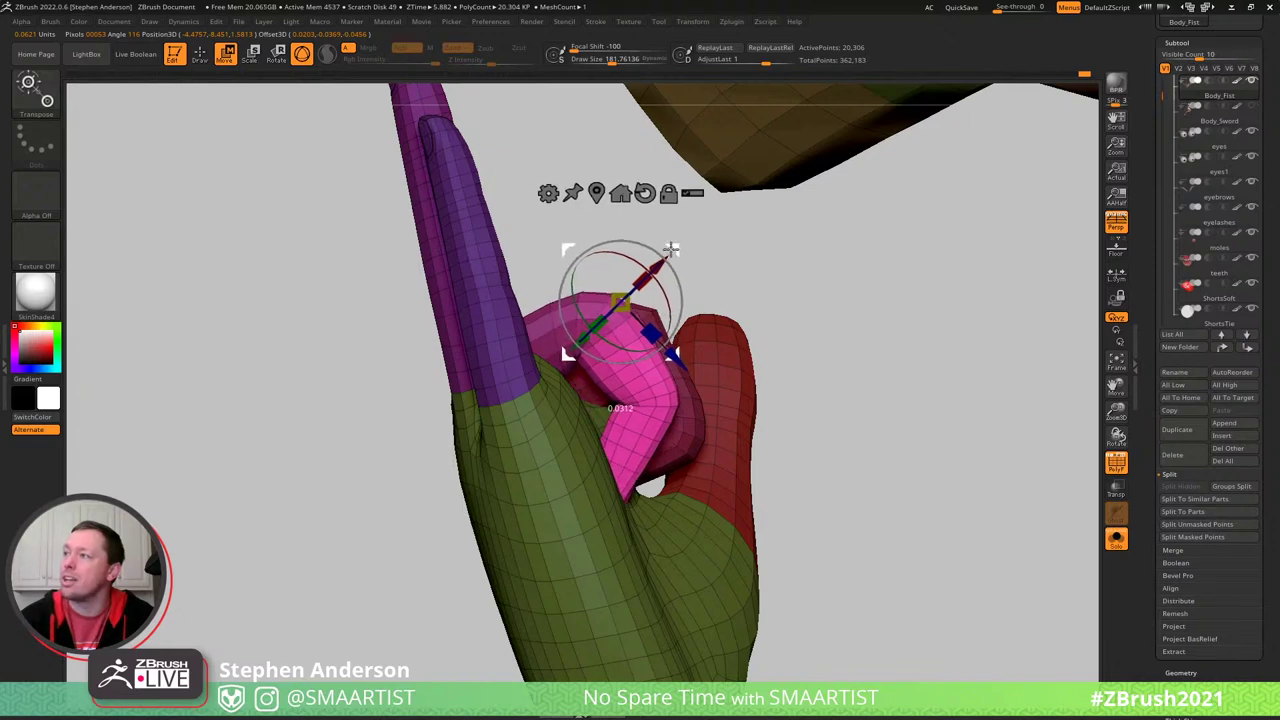
key(q)
ctrl+right_drag(584, 350, 609, 379)
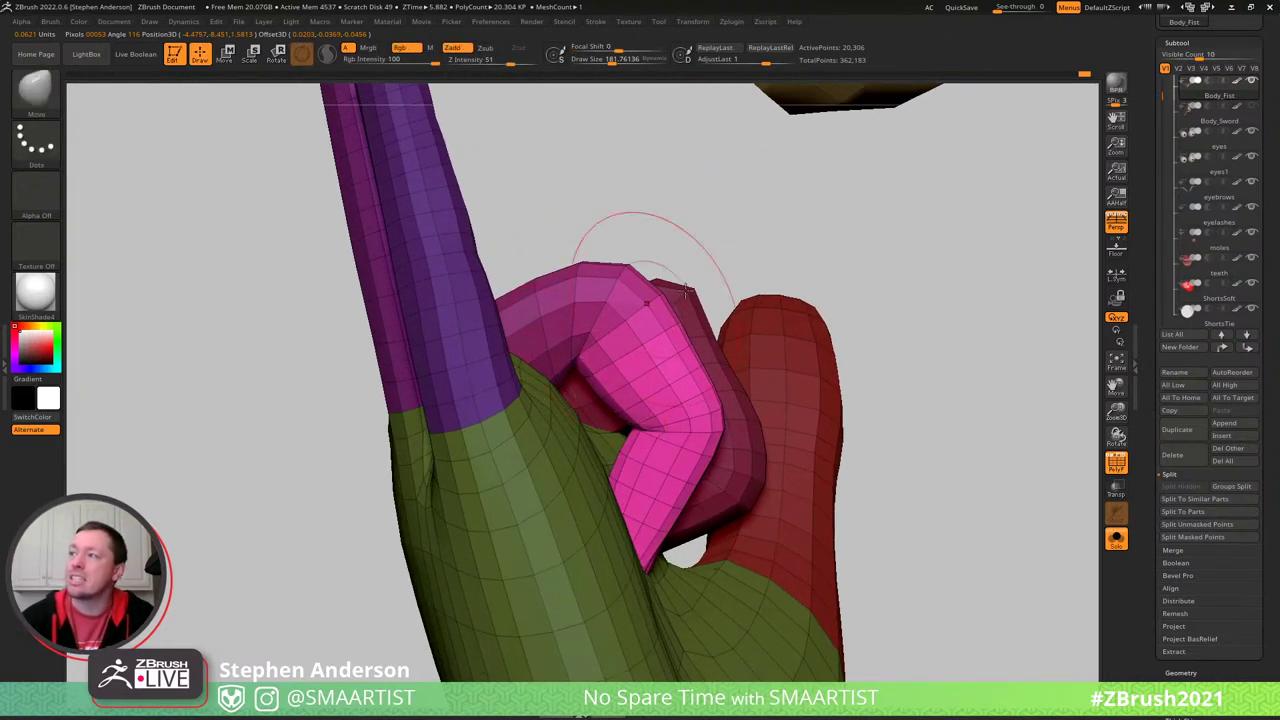
- Unmask the whole middle finger and push the inner crease of its middle joint into shape with the Move brush
ctrl+drag(735, 255, 709, 300)
key(w)
ctrl+click(634, 385)
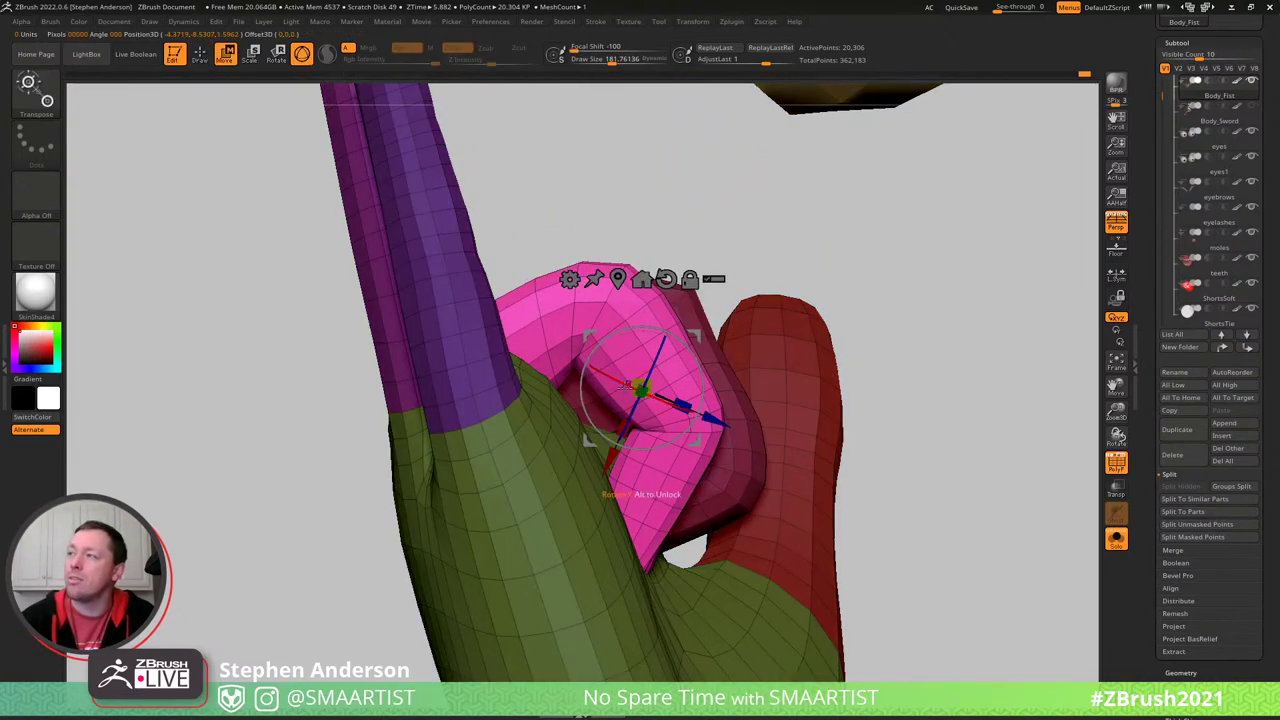
key(q)
drag(577, 365, 604, 393)
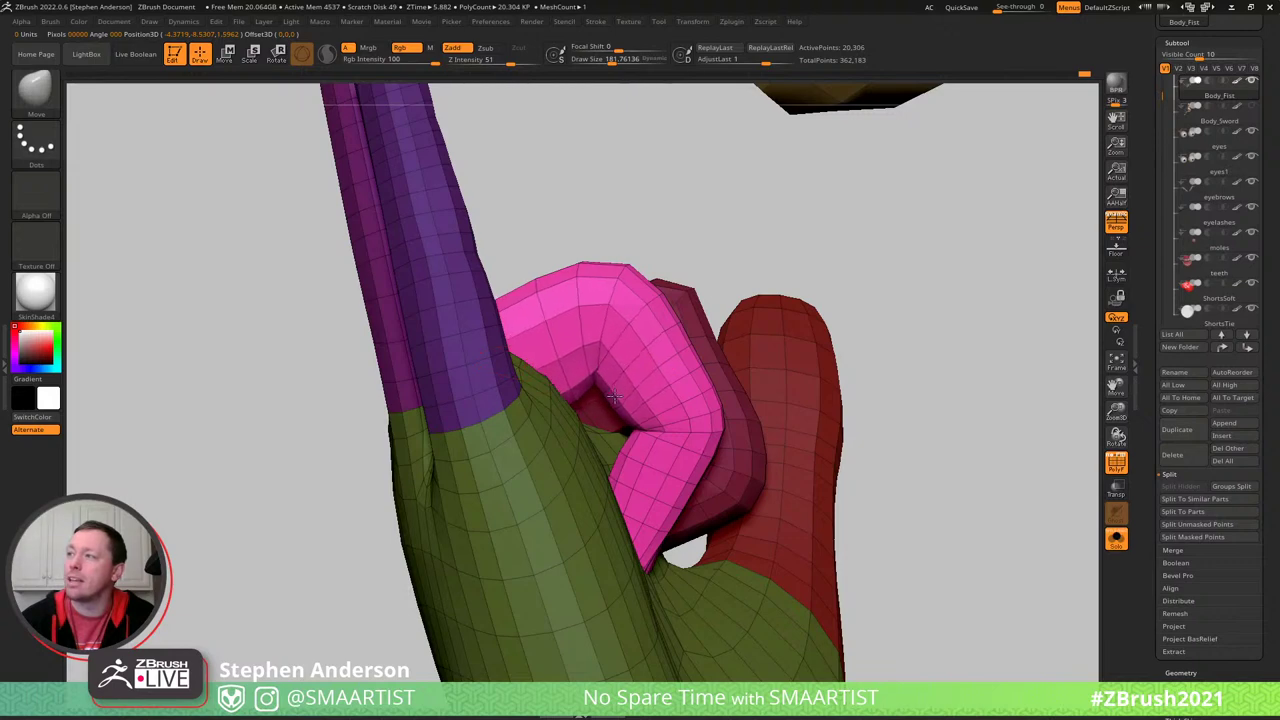
right_drag(630, 466, 600, 466)
- Nudge the folded middle finger with the gizmo and clear the mask on the body
key(w)
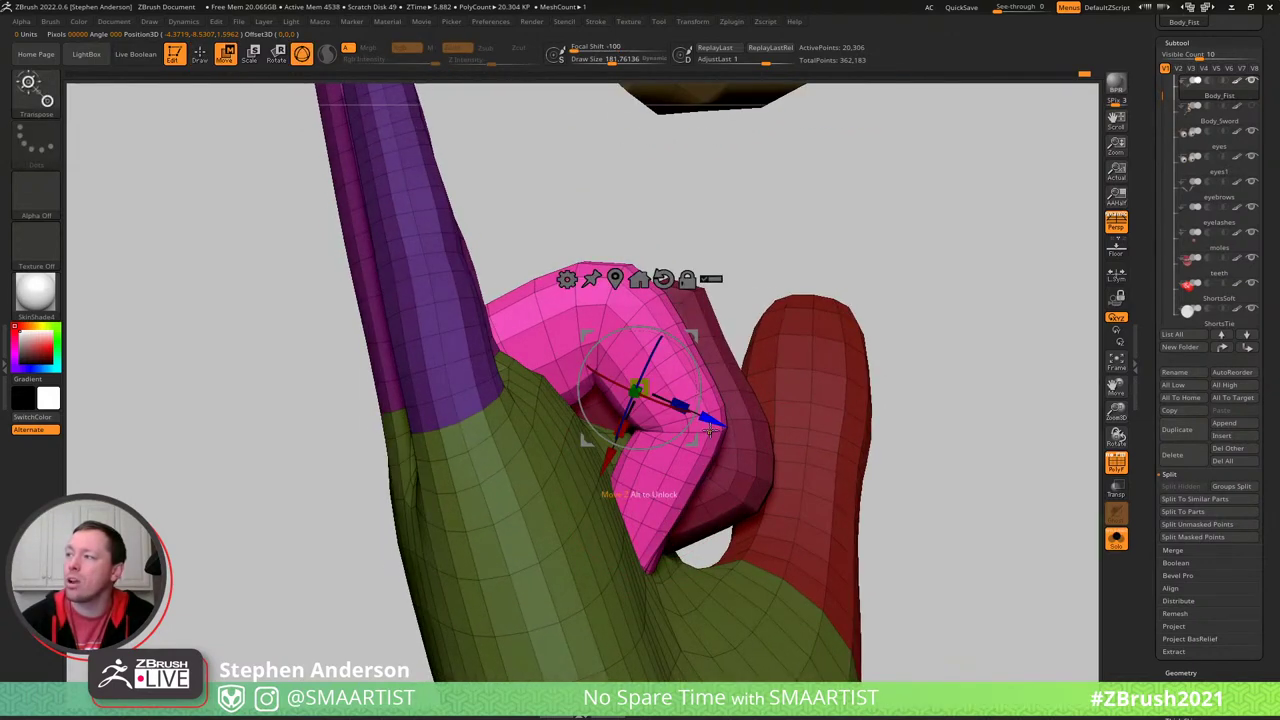
ctrl+click(707, 456)
drag(704, 456, 784, 412)
key(q)
mouse_move(840, 400)
right_down()
mouse_move(690, 430)
mouse_move(718, 413)
mouse_move(625, 366)
mouse_move(611, 309)
mouse_move(460, 380)
right_up()
mouse_move(754, 240)
ctrl+mouse_down()
mouse_move(760, 309)
mouse_move(756, 298)
ctrl+mouse_up()
right_drag(756, 298, 600, 350)
- Mask everything except the middle, ring and little fingers by isolating their polygroups
ctrl+shift+click(519, 376)
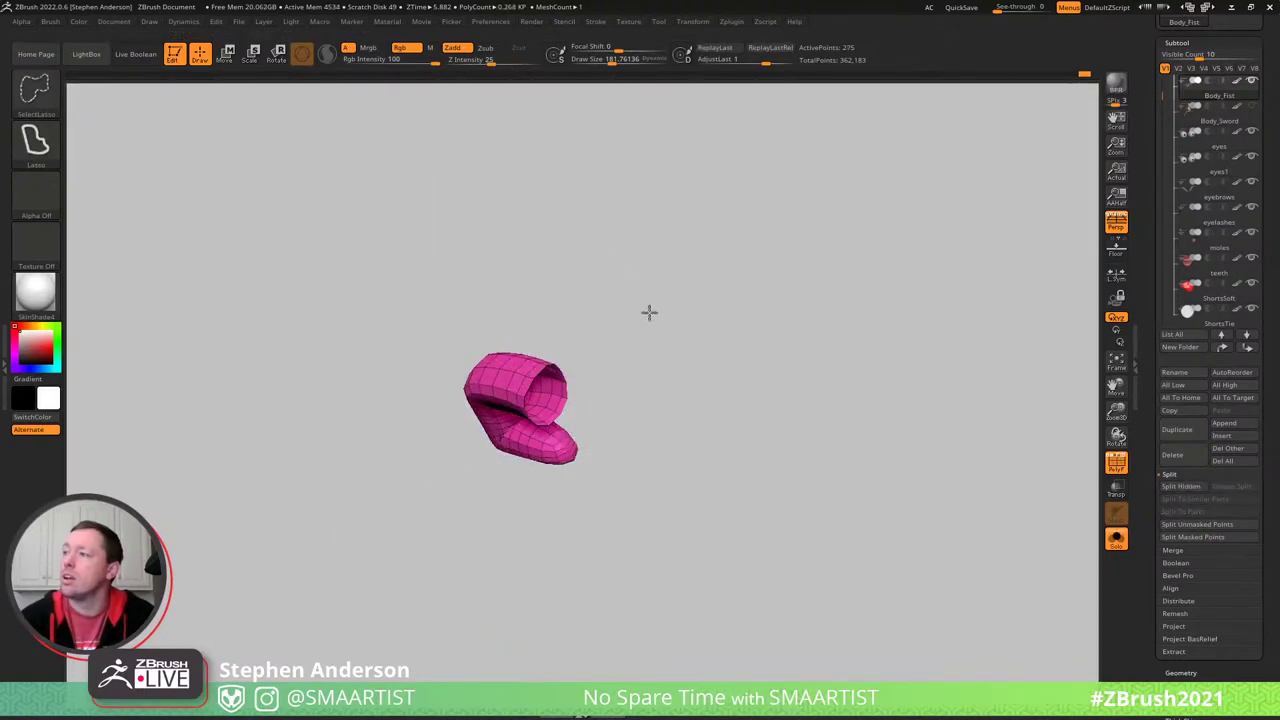
ctrl+shift+click(578, 342)
ctrl+alt+shift+click(552, 316)
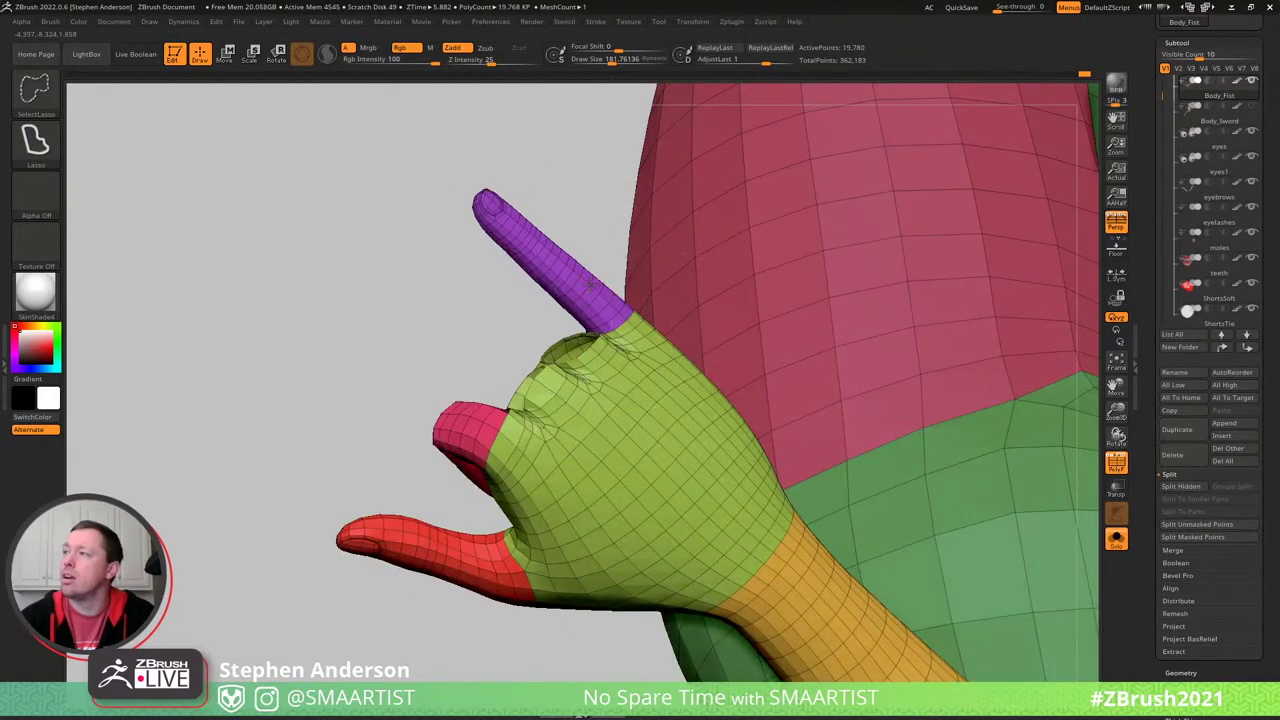
ctrl+shift+click(440, 262)
ctrl+click(403, 266)
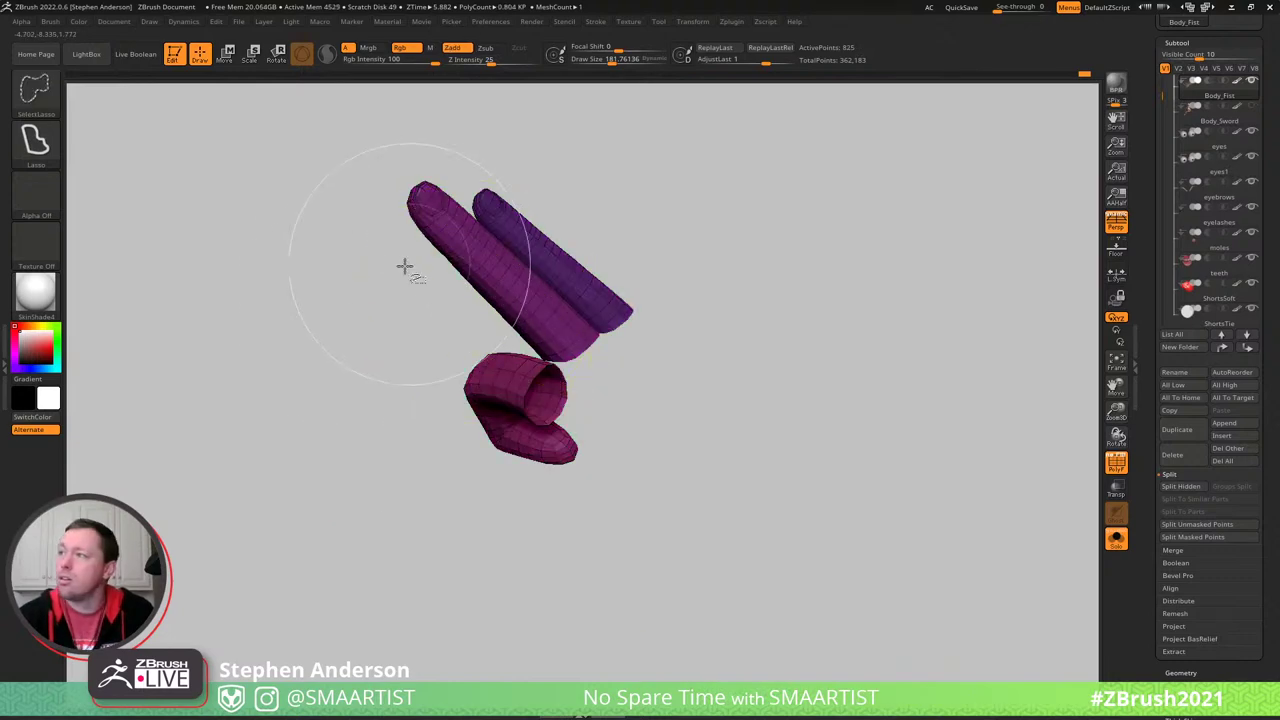
ctrl+shift+click(654, 271)
ctrl+click(534, 194)
- Place the gizmo on the middle finger's base knuckle and shift the unmasked knuckle area slightly
mouse_move(534, 194)
mouse_down()
mouse_move(523, 396)
mouse_move(548, 402)
mouse_up()
mouse_move(590, 405)
right_down()
mouse_move(677, 428)
mouse_move(586, 388)
right_up()
key(w)
mouse_move(530, 428)
right_down()
mouse_move(590, 432)
mouse_move(548, 441)
right_up()
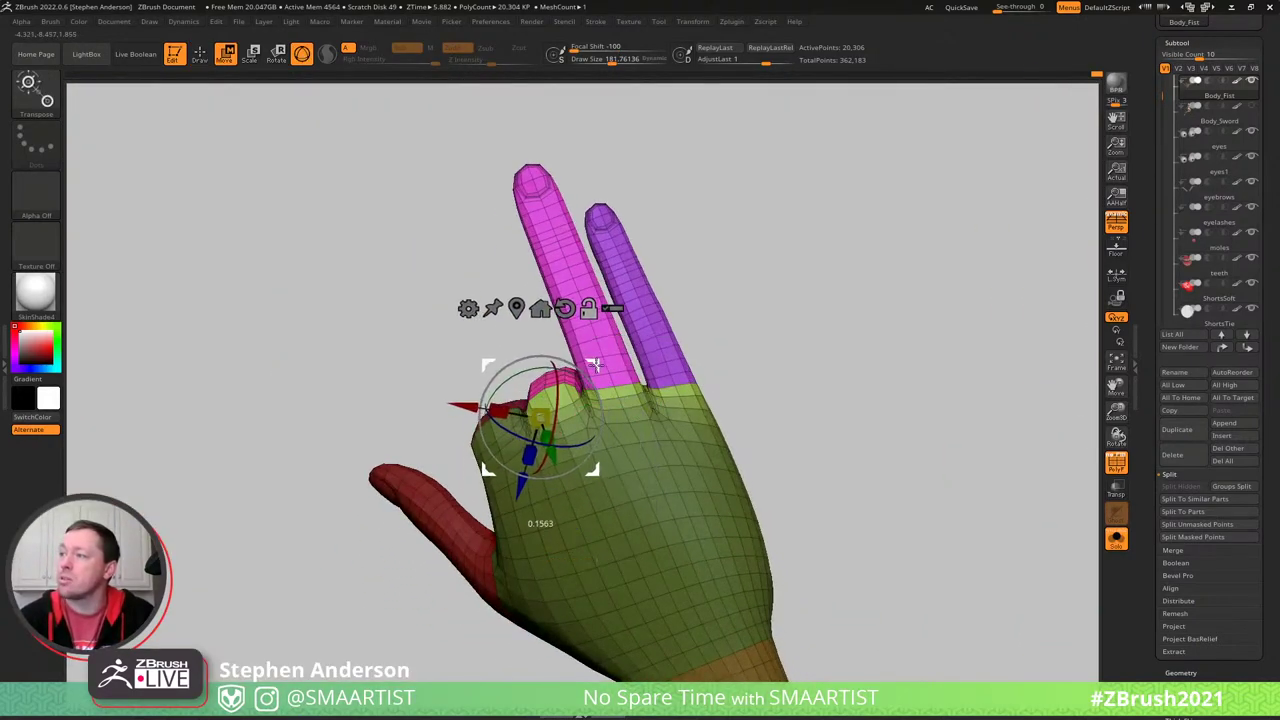
drag(590, 369, 584, 364)
- Adjust the mask with the lasso to free the ring and little fingers and part of the back of the hand
mouse_move(615, 422)
right_down()
mouse_move(537, 431)
mouse_move(680, 414)
mouse_move(606, 432)
mouse_move(618, 468)
mouse_move(648, 377)
mouse_move(662, 410)
mouse_move(643, 429)
mouse_move(634, 366)
mouse_move(694, 334)
mouse_move(737, 246)
right_up()
alt+click(602, 423)
key(ctrl)
key(ctrl)
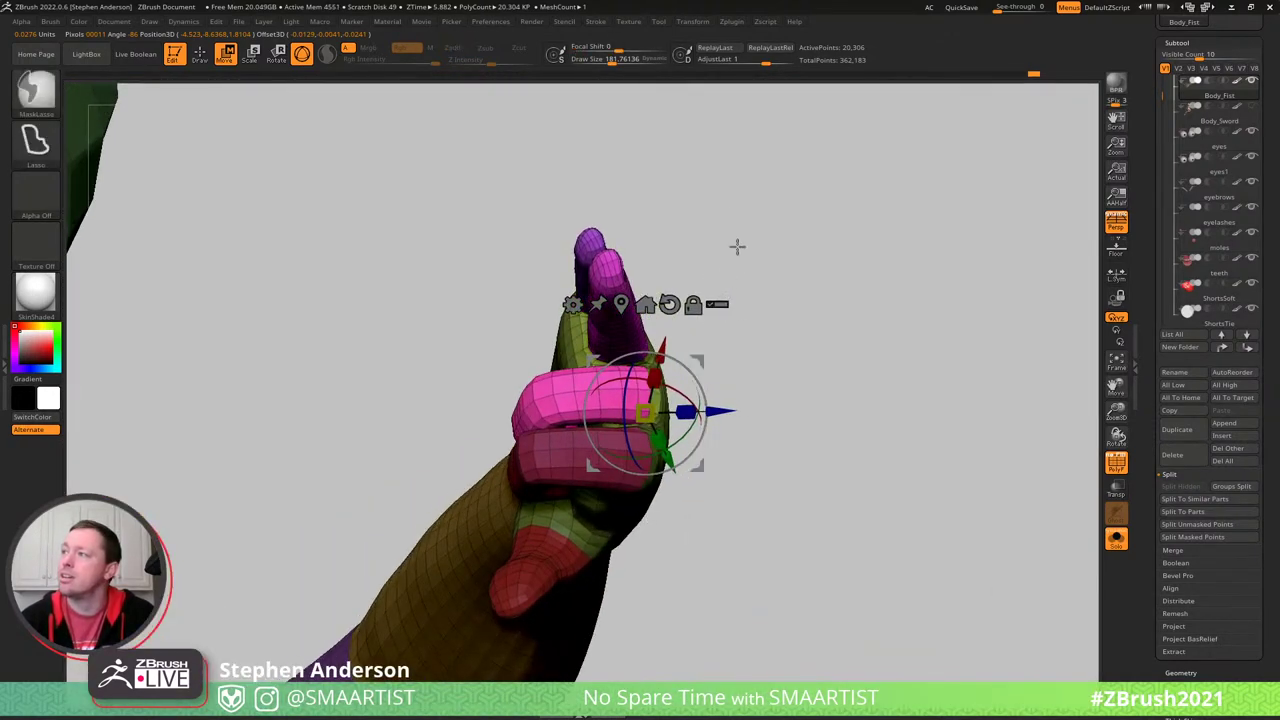
ctrl+alt+drag(650, 347, 586, 210)
right_drag(765, 233, 692, 246)
alt+click(823, 341)
ctrl+click(823, 341)
key(q)
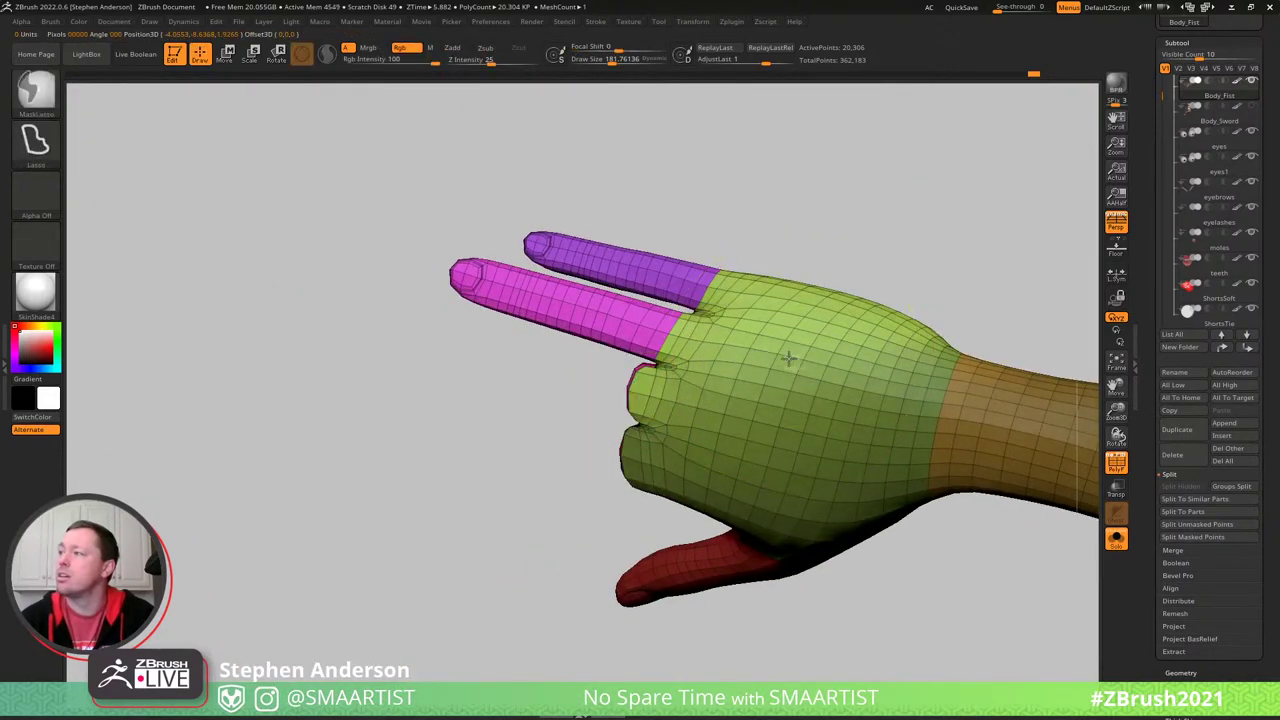
- Invert the mask as needed so only the curled middle finger and its base knuckle stay unmasked, and ready the gizmo
key(ctrl+i)
ctrl+click(783, 362)
key(ctrl+i)
mouse_move(789, 300)
right_down()
mouse_move(760, 360)
mouse_move(726, 391)
mouse_move(719, 373)
mouse_move(750, 366)
mouse_move(729, 357)
mouse_move(677, 405)
mouse_move(749, 434)
right_up()
key(w)
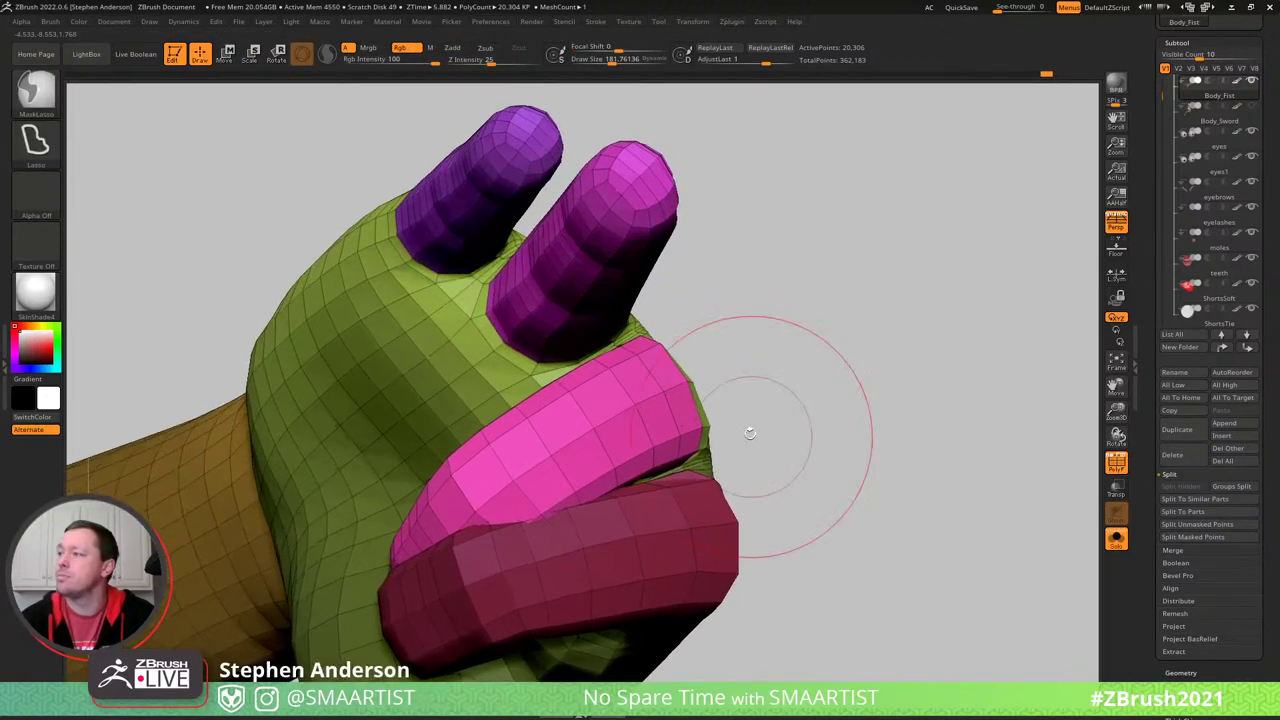
mouse_move(784, 335)
right_down()
mouse_move(706, 357)
mouse_move(690, 370)
mouse_move(707, 382)
right_up()
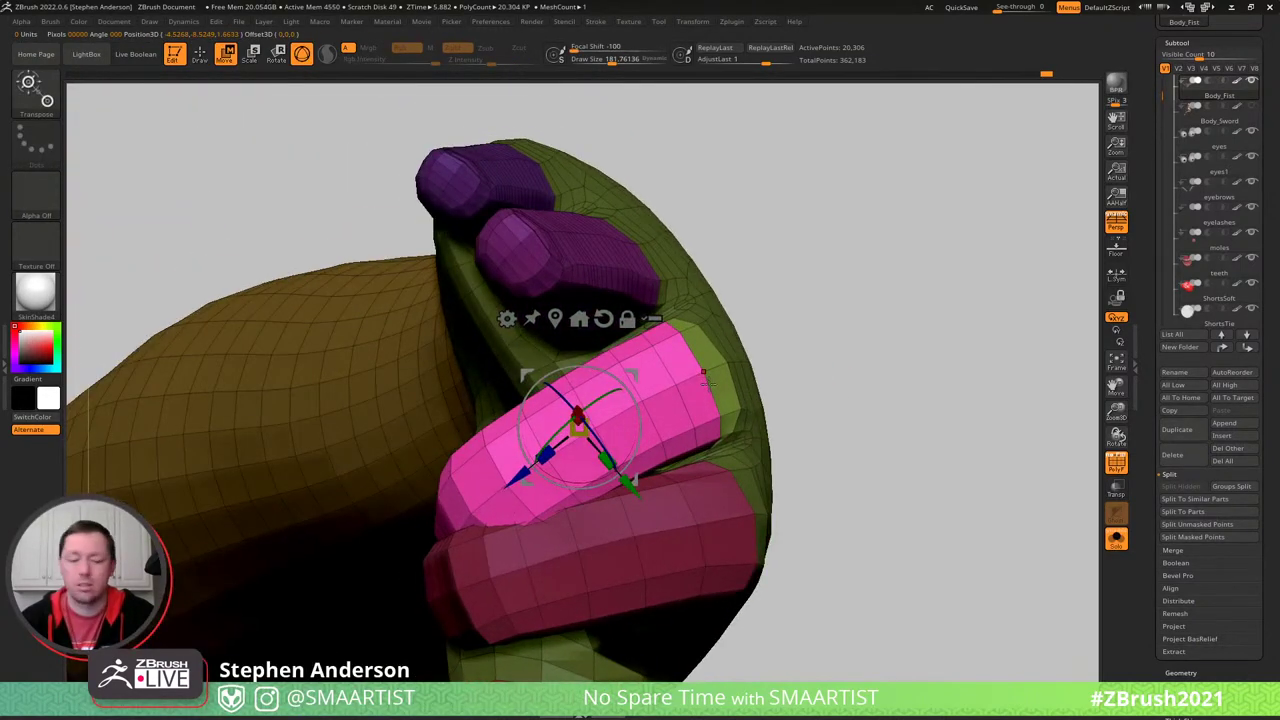
key(q)
ctrl+drag(851, 317, 866, 334)
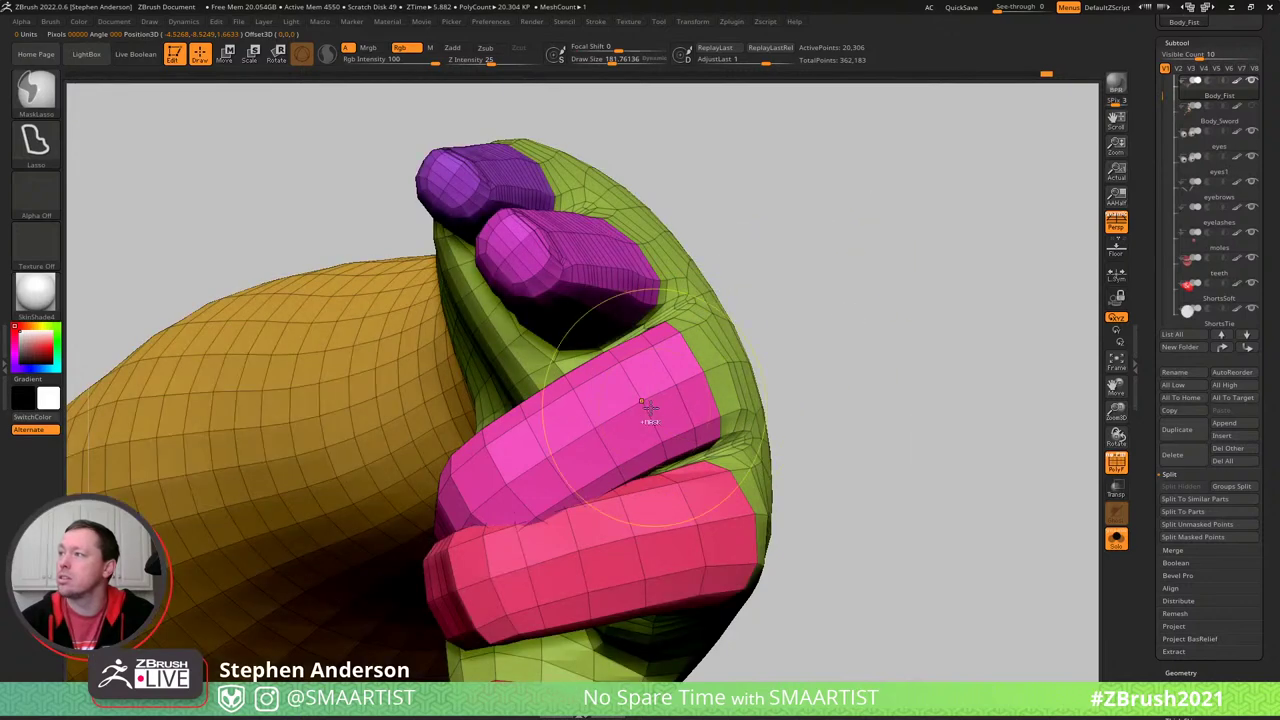
key(ctrl+z)
ctrl+click(819, 359)
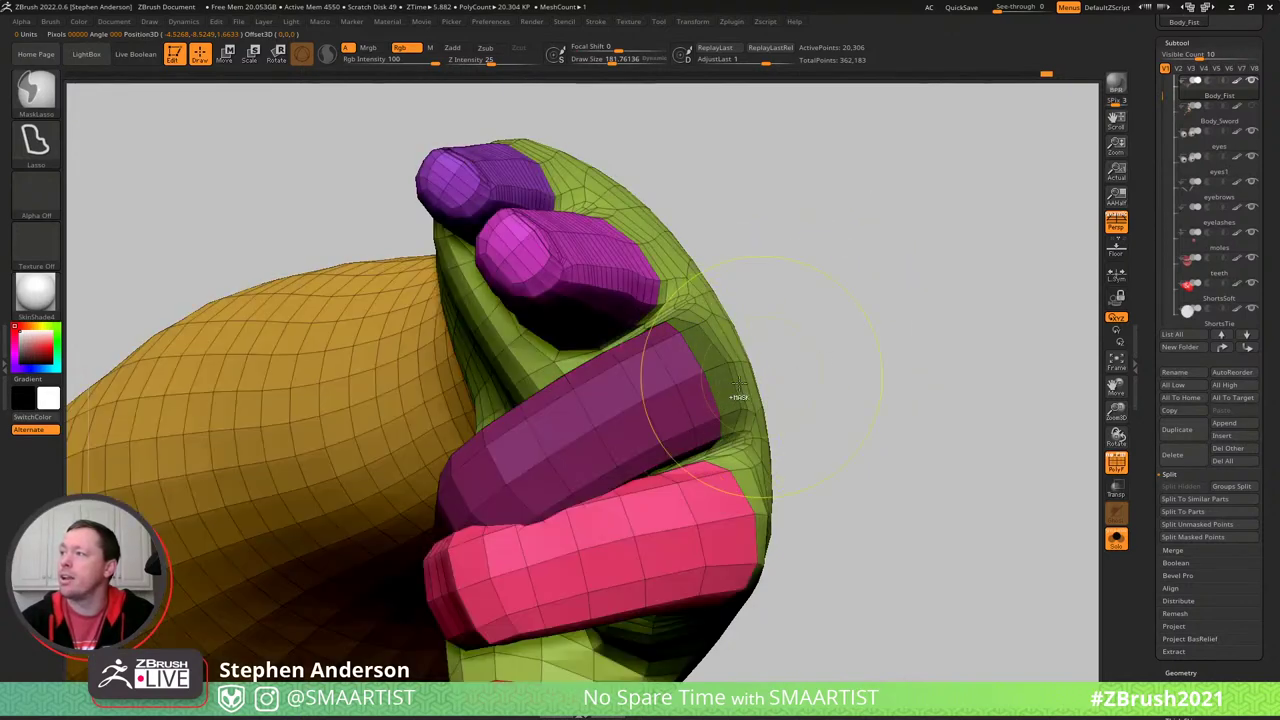
ctrl+click(835, 356)
- Place the gizmo at the middle finger's base knuckle and rotate the curled finger about 12 degrees toward the index finger
key(w)
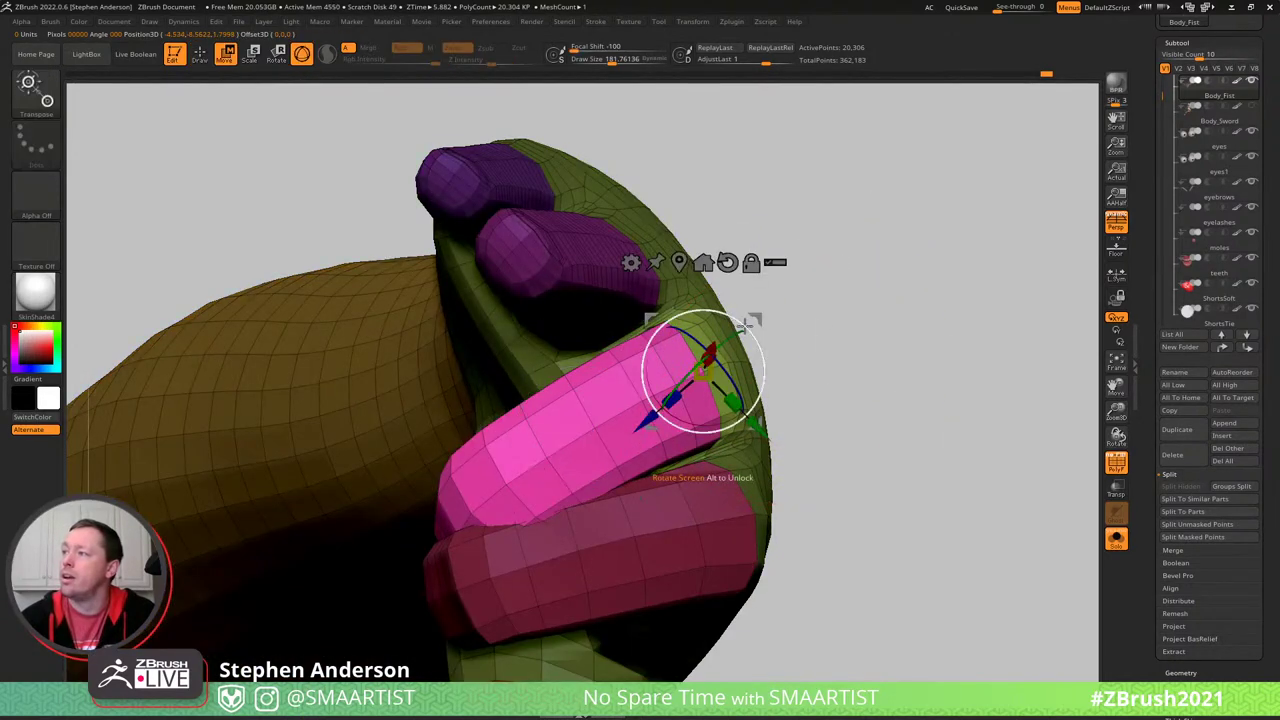
mouse_move(745, 325)
mouse_down()
mouse_move(769, 351)
mouse_move(770, 336)
mouse_move(735, 325)
mouse_up()
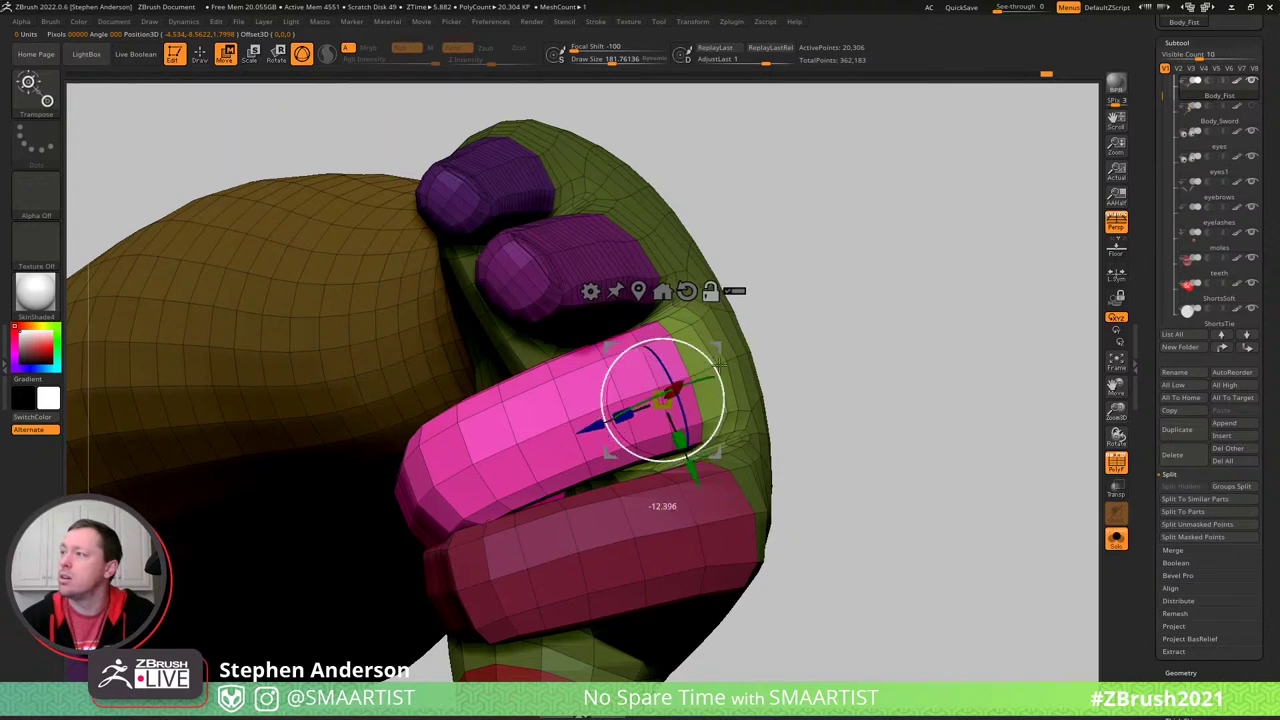
right_drag(667, 365, 741, 322)
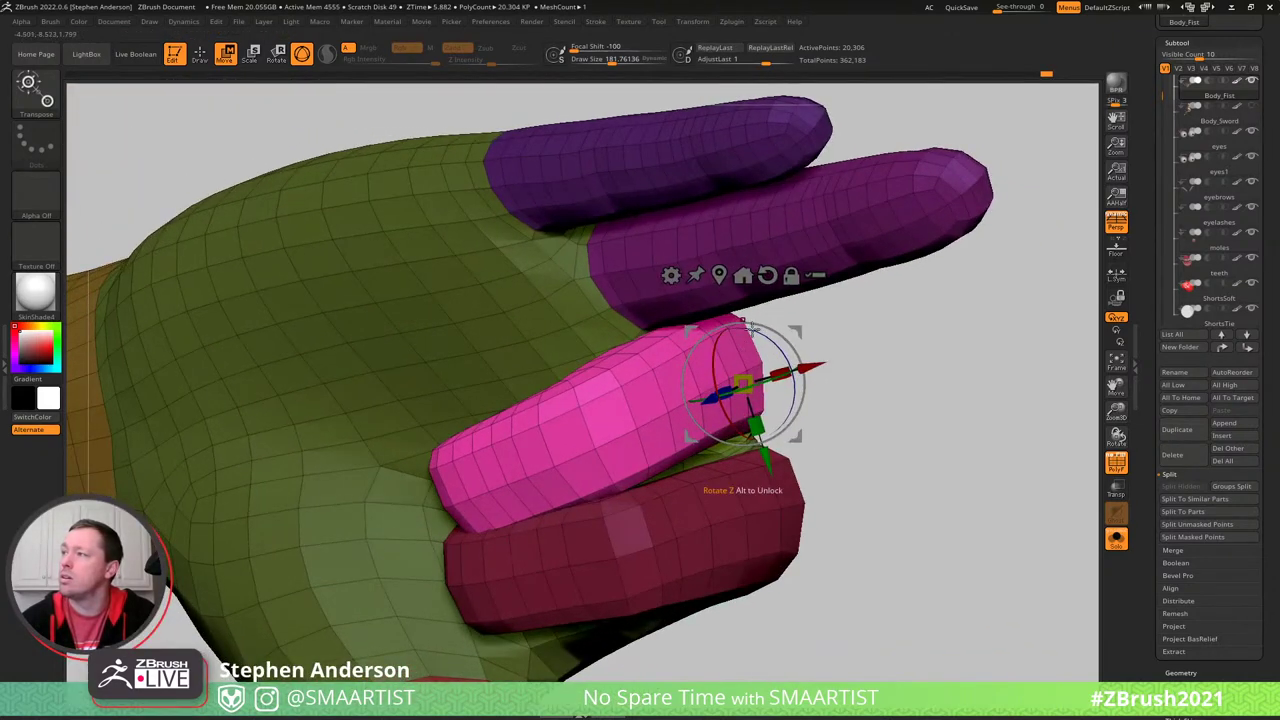
drag(790, 333, 793, 340)
- Reshape the unmasked middle finger with the Move brush so its curl sits snugly beside the index finger and palm
key(b)
key(m)
key(v)
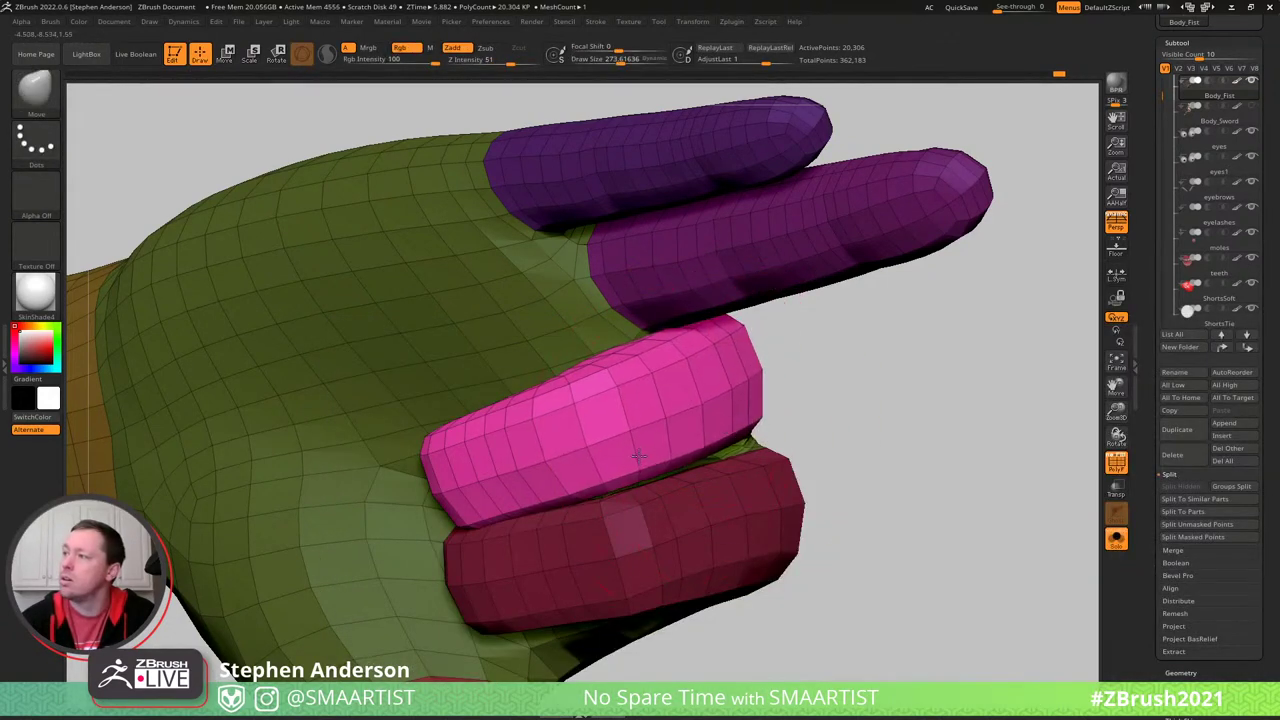
right_drag(719, 432, 740, 404)
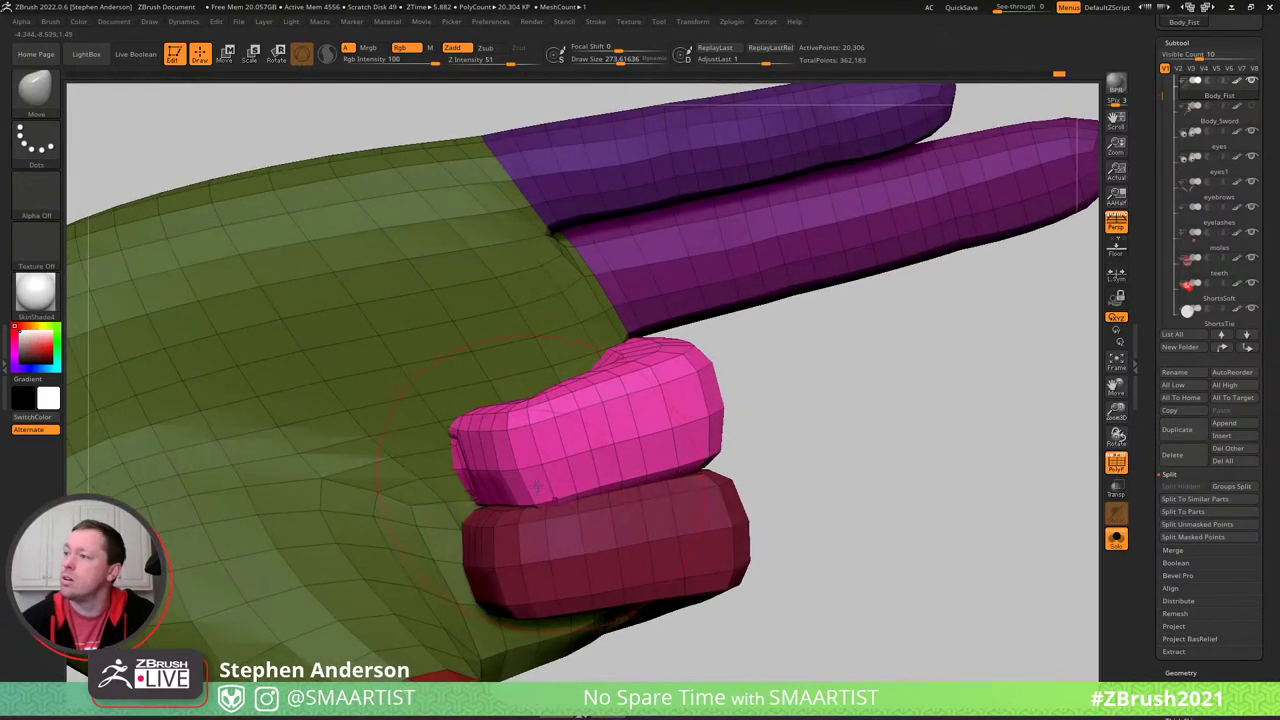
drag(513, 492, 511, 492)
mouse_move(511, 492)
right_down()
mouse_move(535, 498)
mouse_move(545, 480)
mouse_move(590, 472)
mouse_move(586, 482)
mouse_move(456, 442)
mouse_move(460, 391)
mouse_move(486, 423)
mouse_move(474, 386)
mouse_move(484, 396)
mouse_move(415, 413)
right_up()
key(s)
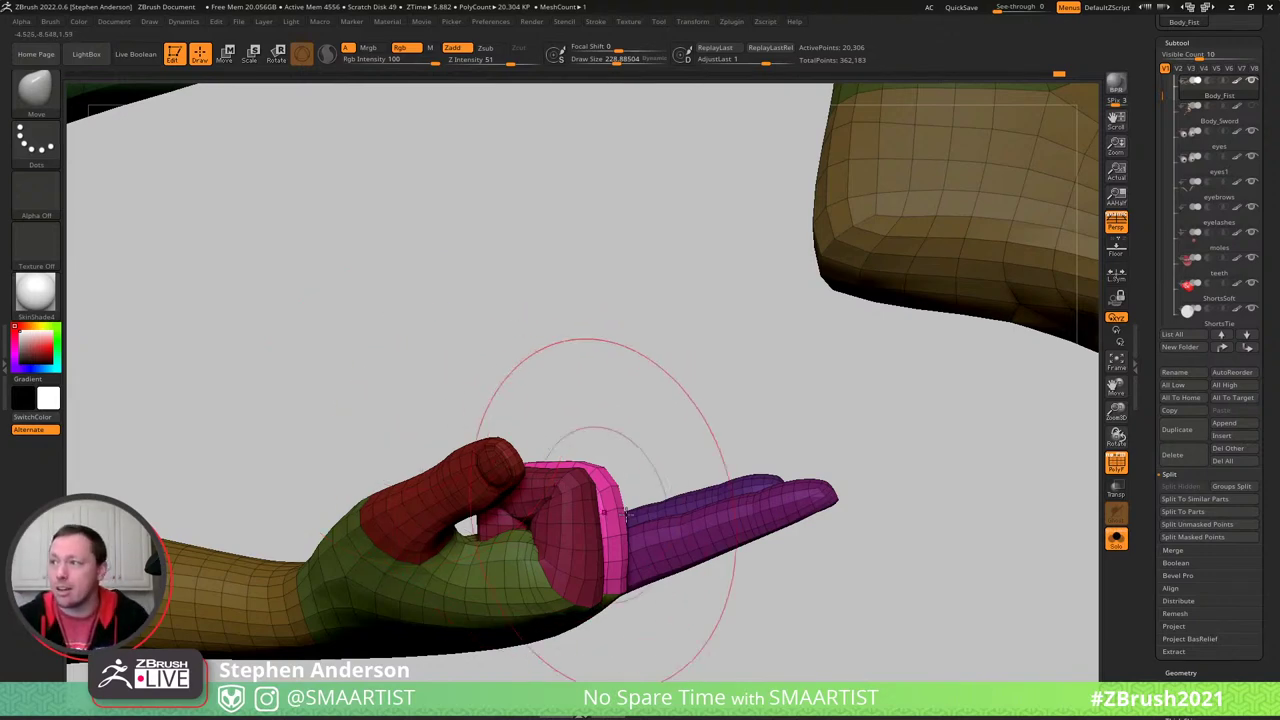
mouse_move(530, 470)
right_down()
mouse_move(560, 500)
mouse_move(585, 475)
mouse_move(426, 400)
right_up()
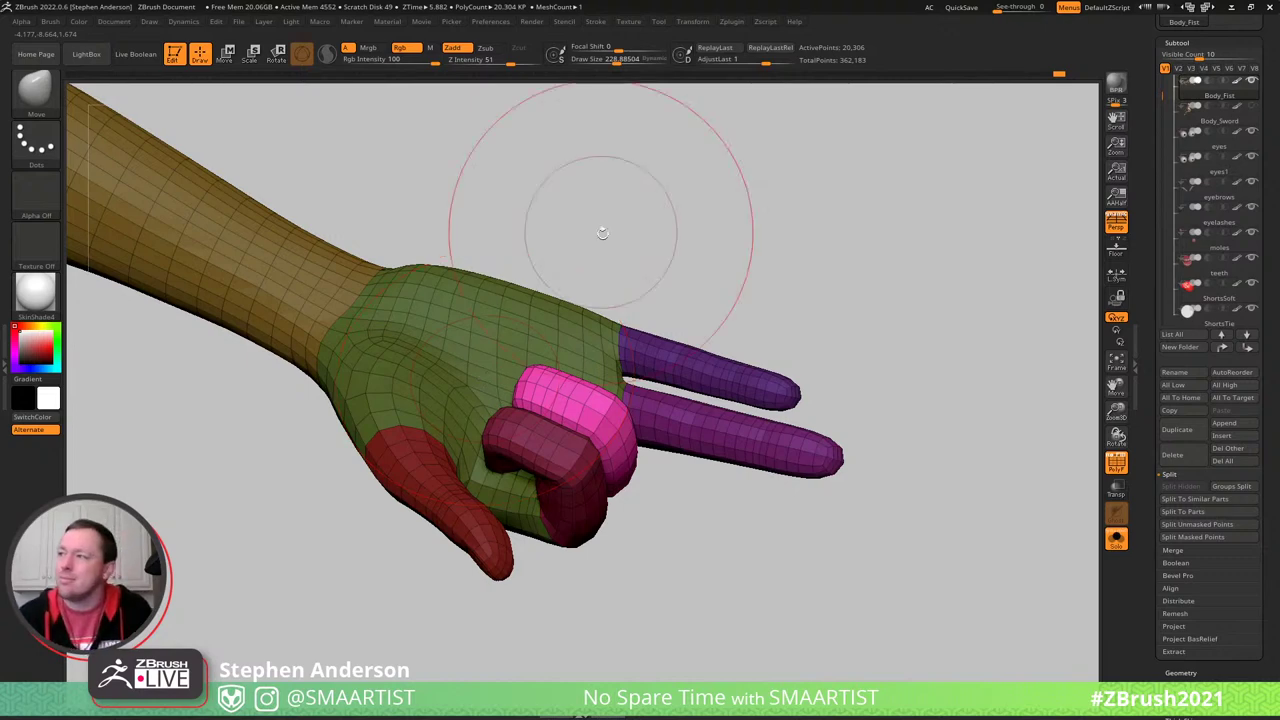
right_drag(602, 233, 686, 457)
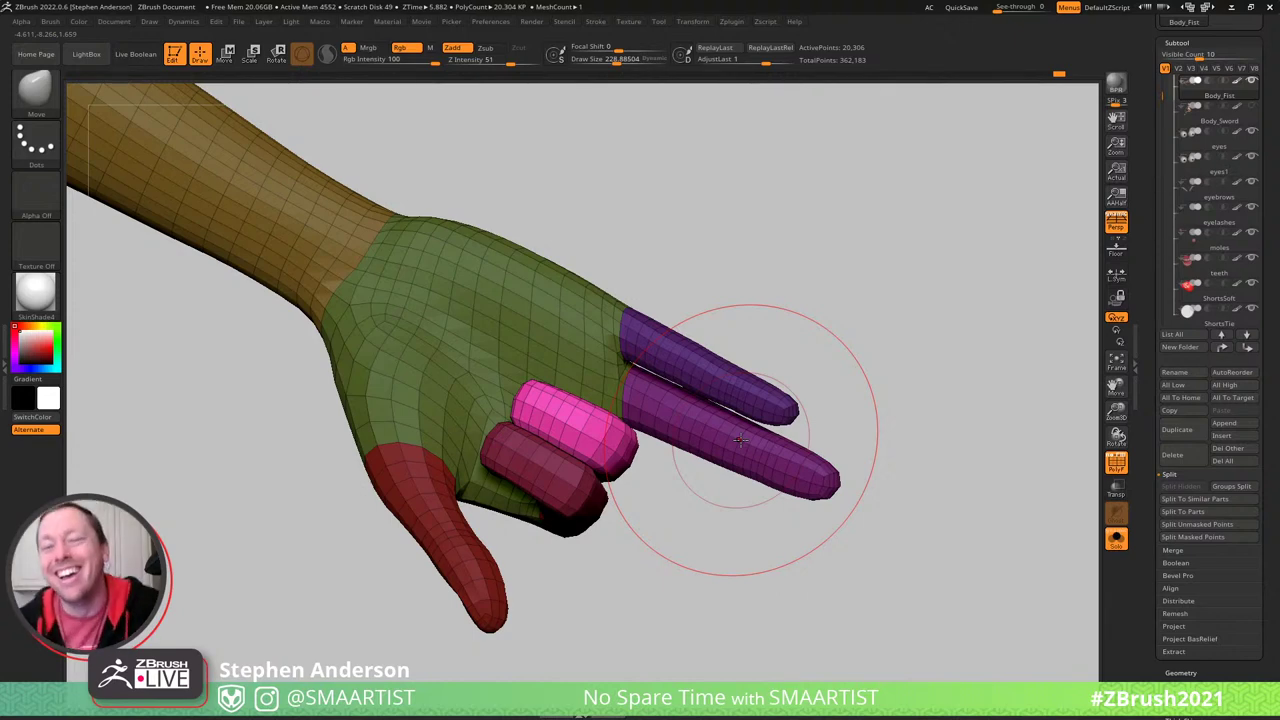
- Clear the mask, reduce the brush size and smooth the crease between the index and middle knuckles
mouse_move(716, 388)
right_down()
mouse_move(643, 314)
mouse_move(679, 376)
mouse_move(674, 343)
mouse_move(697, 293)
mouse_move(940, 257)
right_up()
ctrl+drag(940, 257, 955, 280)
right_drag(686, 300, 672, 316)
key(s)
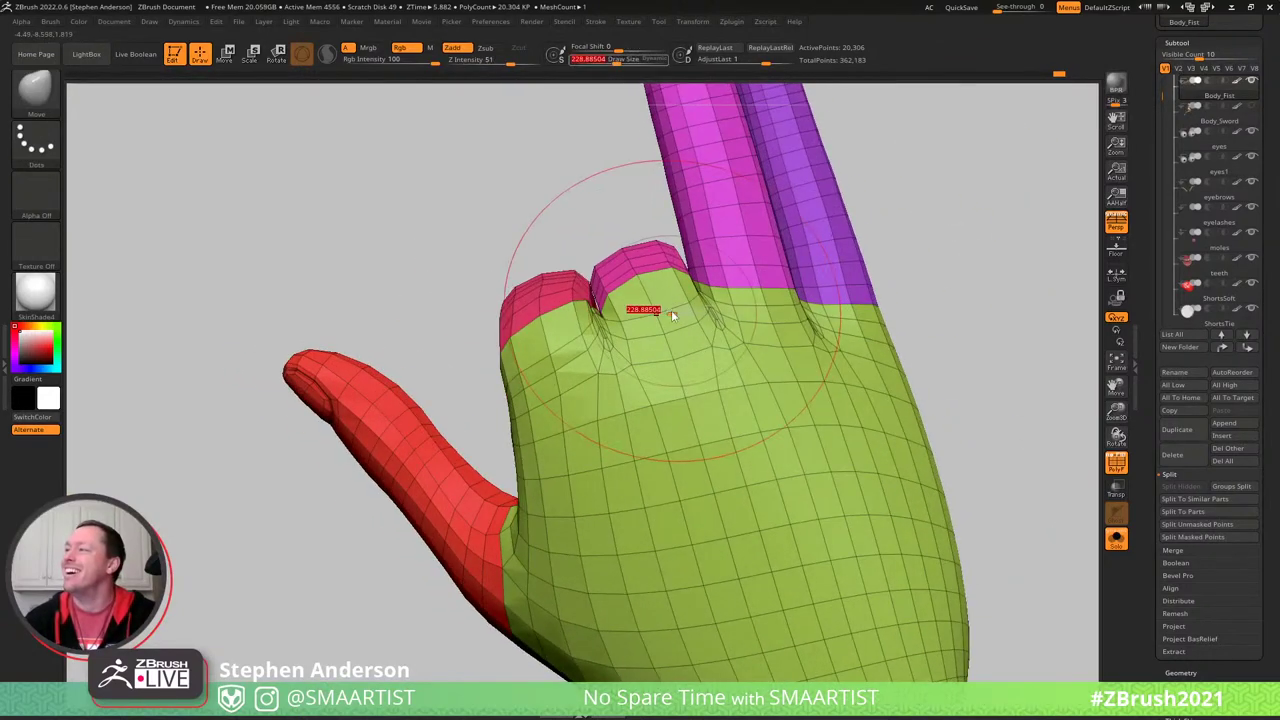
drag(672, 316, 657, 312)
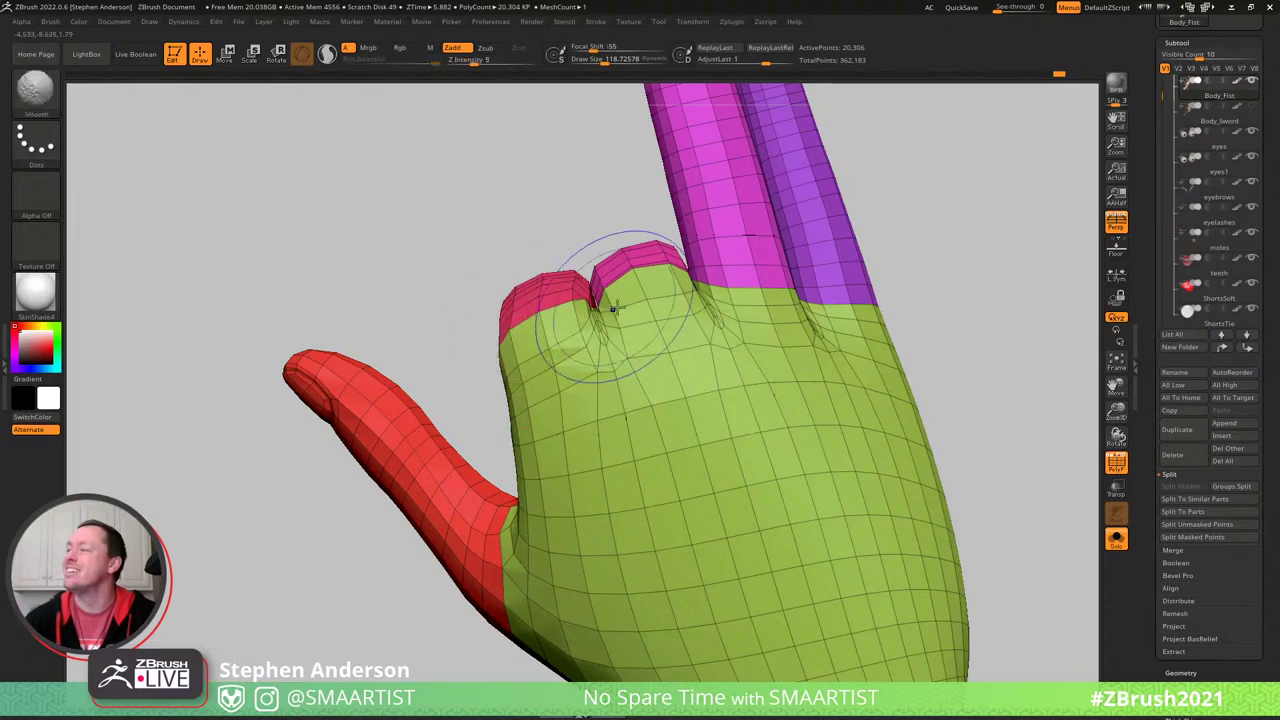
key(shift+f)
- Inflate the pinched crease between the index and middle knuckles with the Inflat brush
mouse_move(614, 308)
right_down()
mouse_move(646, 283)
mouse_move(663, 374)
mouse_move(659, 270)
mouse_move(574, 300)
mouse_move(531, 260)
mouse_move(606, 294)
mouse_move(586, 290)
right_up()
key(b)
key(i)
key(n)
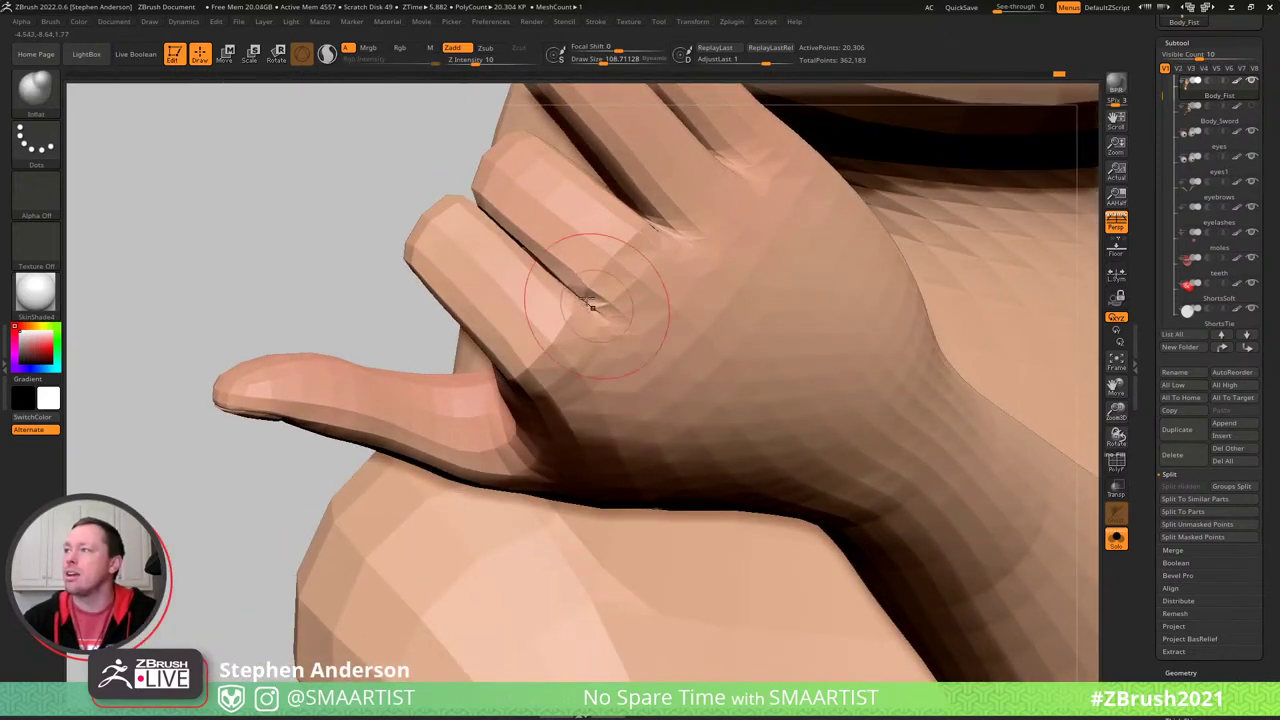
mouse_move(626, 337)
ctrl+right_down()
mouse_move(589, 269)
mouse_move(640, 292)
mouse_move(555, 365)
ctrl+right_up()
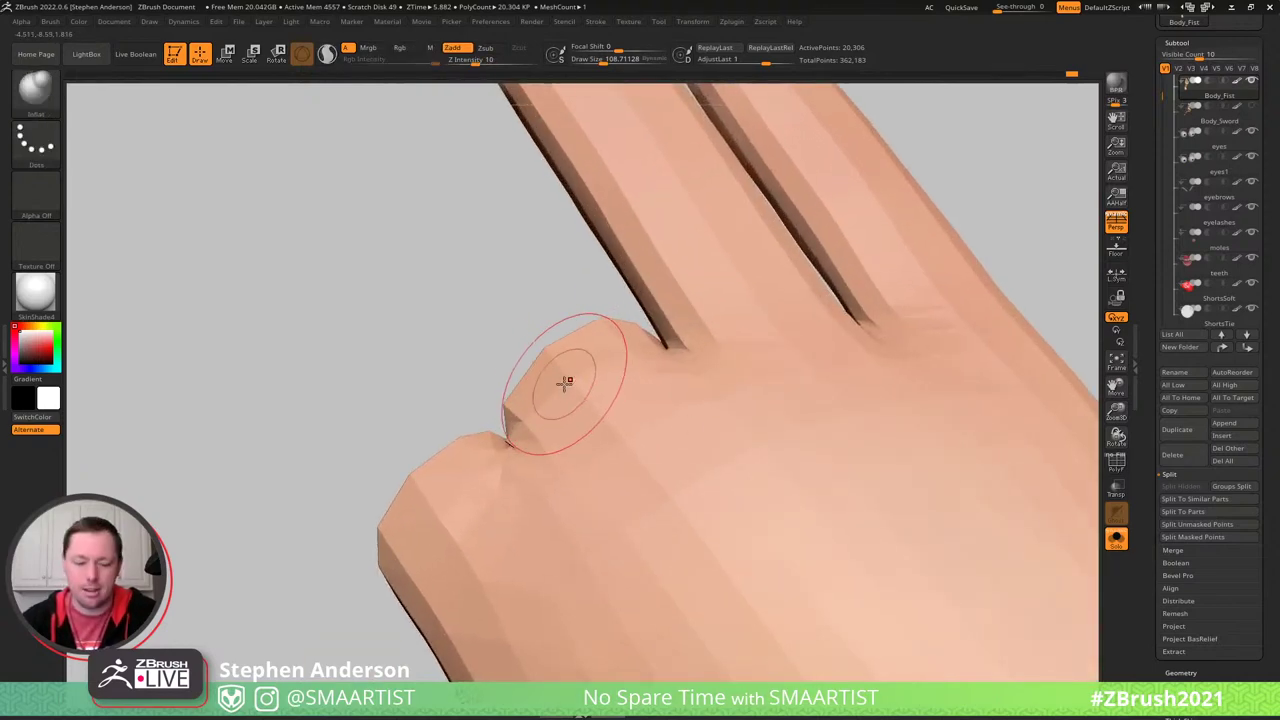
- Refine the middle finger's knuckle contour and the adjoining crease with the Move brush
key(b)
key(m)
key(v)
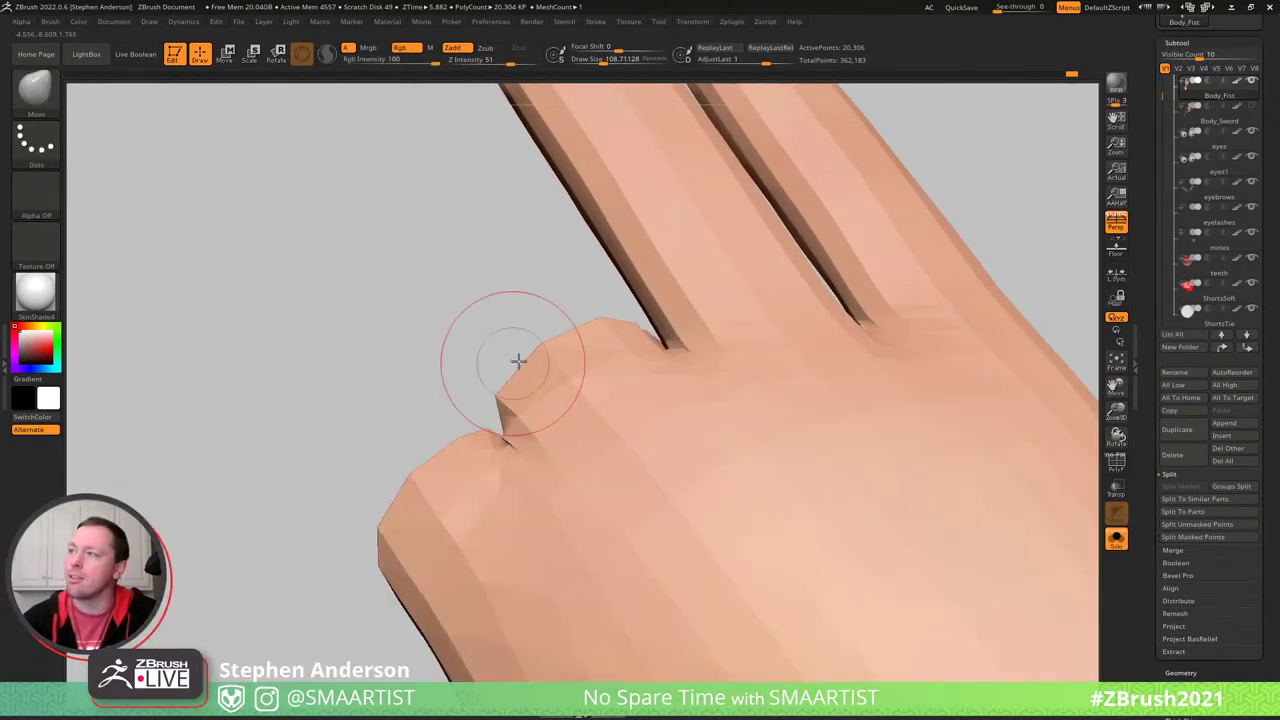
mouse_move(570, 373)
right_down()
mouse_move(583, 383)
mouse_move(466, 423)
mouse_move(507, 415)
right_up()
key(s)
- Mask everything except the ring finger and the edge of its knuckle, and position the gizmo at the finger's base
key(f)
right_drag(477, 320, 706, 291)
key(shift+f)
key(w)
ctrl+click(705, 365)
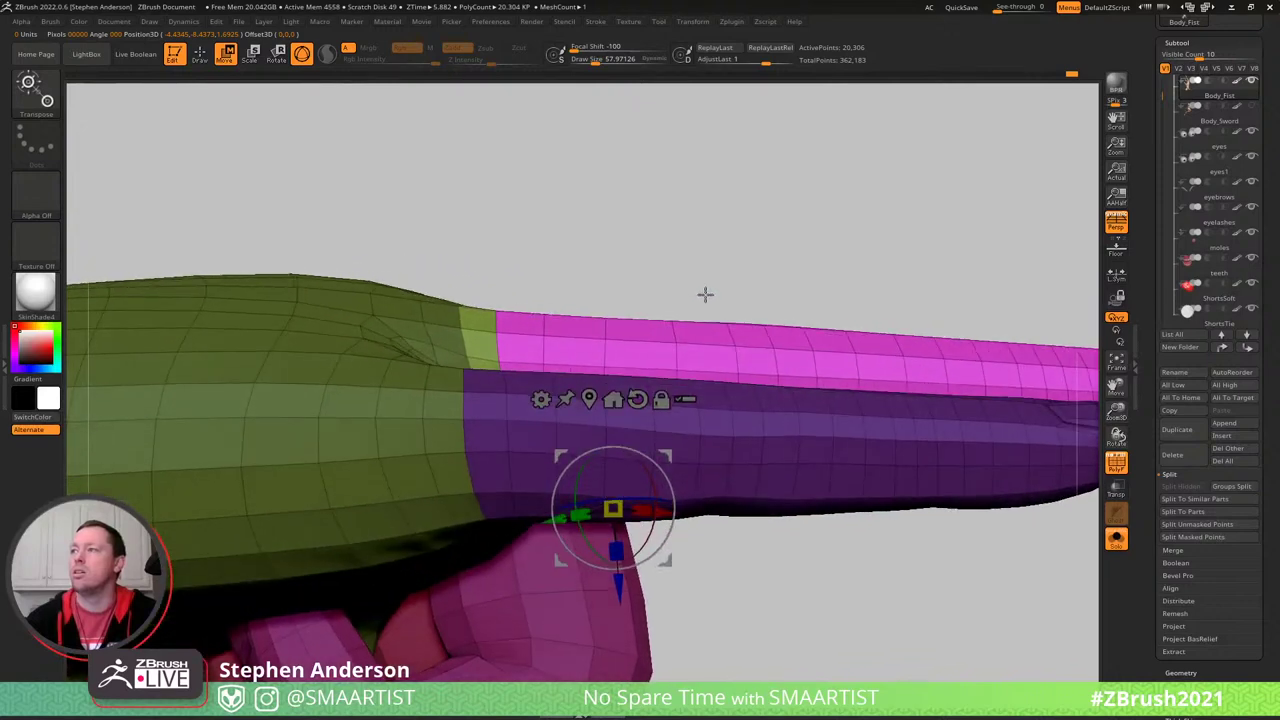
click(497, 358)
- Rotate the ring finger down at its base knuckle toward the palm and check the bend from several sides
drag(550, 308, 562, 395)
alt+right_drag(561, 393, 397, 398)
ctrl+right_drag(752, 276, 661, 303)
right_drag(648, 207, 632, 385)
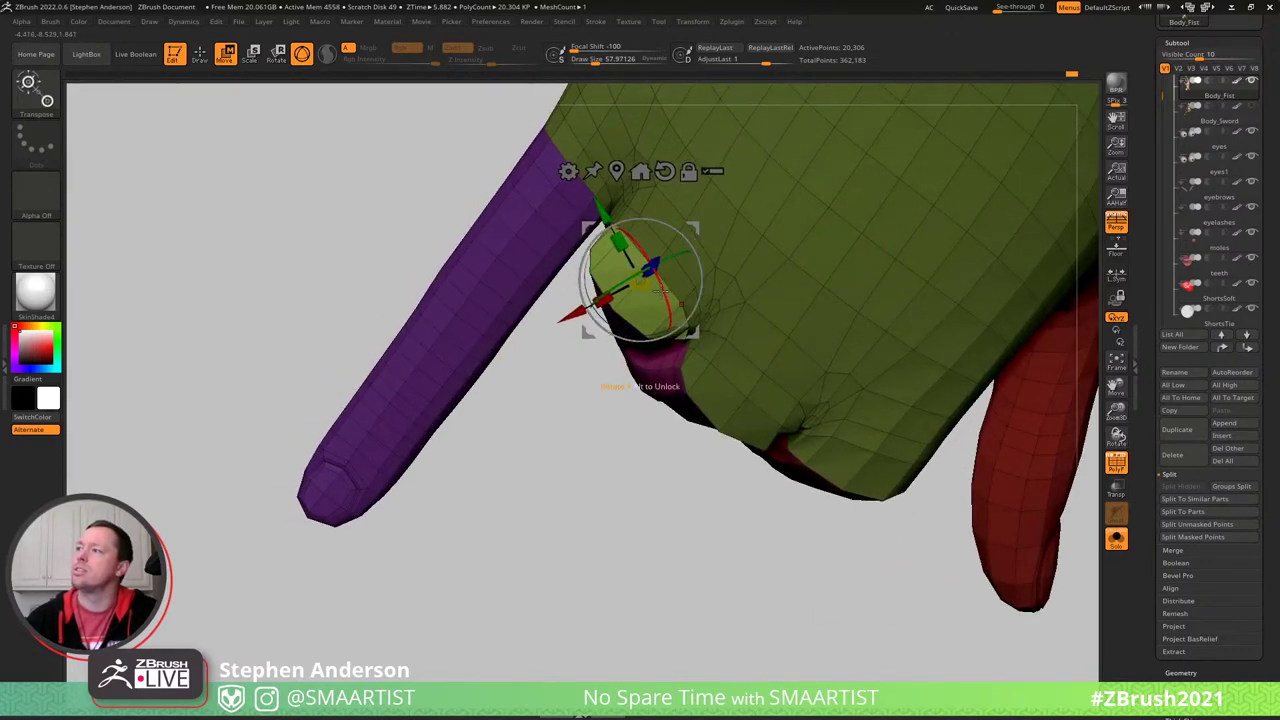
mouse_move(672, 297)
right_down()
mouse_move(760, 166)
mouse_move(731, 247)
mouse_move(654, 257)
mouse_move(600, 323)
mouse_move(639, 380)
mouse_move(557, 361)
mouse_move(562, 346)
mouse_move(729, 337)
mouse_move(590, 274)
right_up()
key(q)
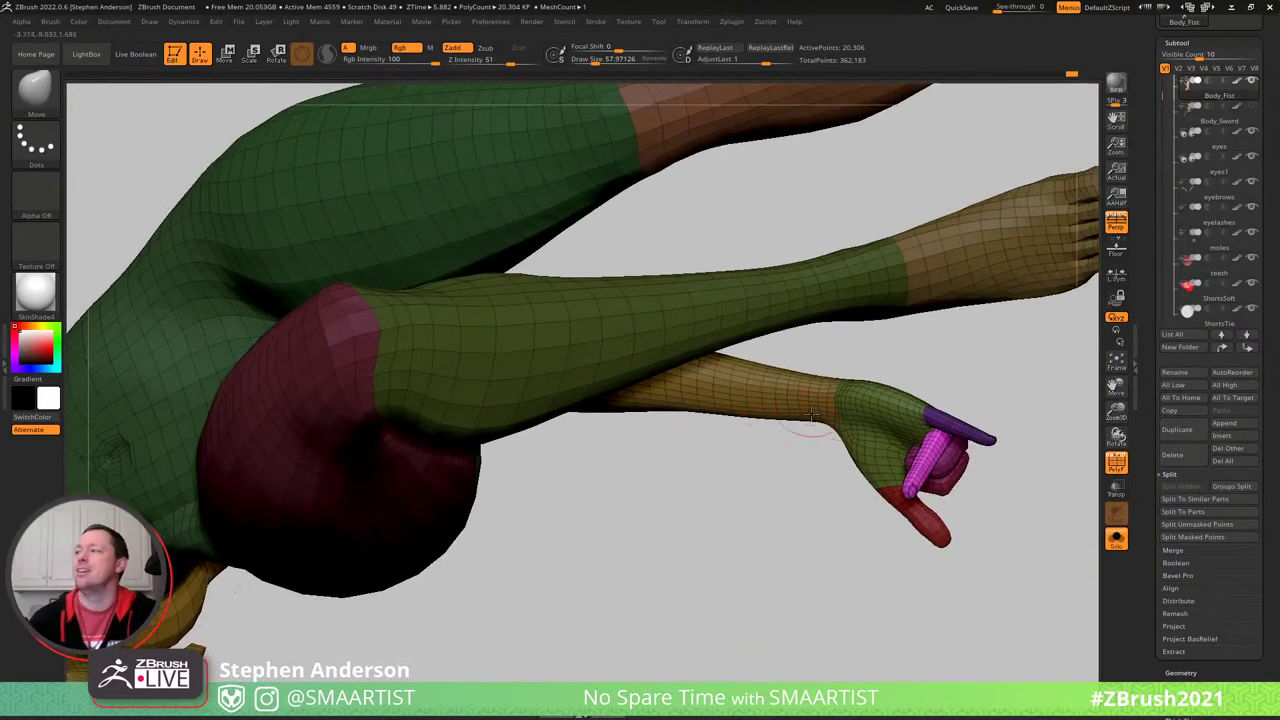
alt+right_drag(812, 417, 440, 255)
ctrl+right_drag(440, 255, 778, 278)
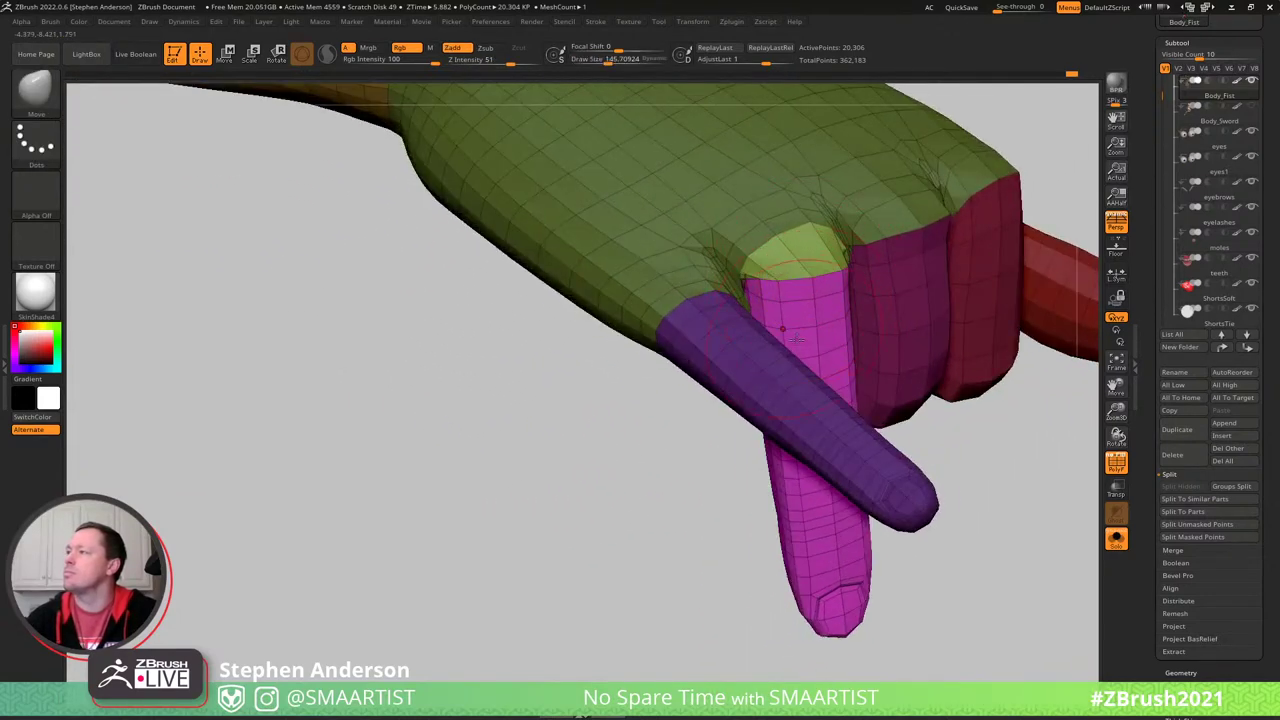
right_drag(796, 339, 692, 433)
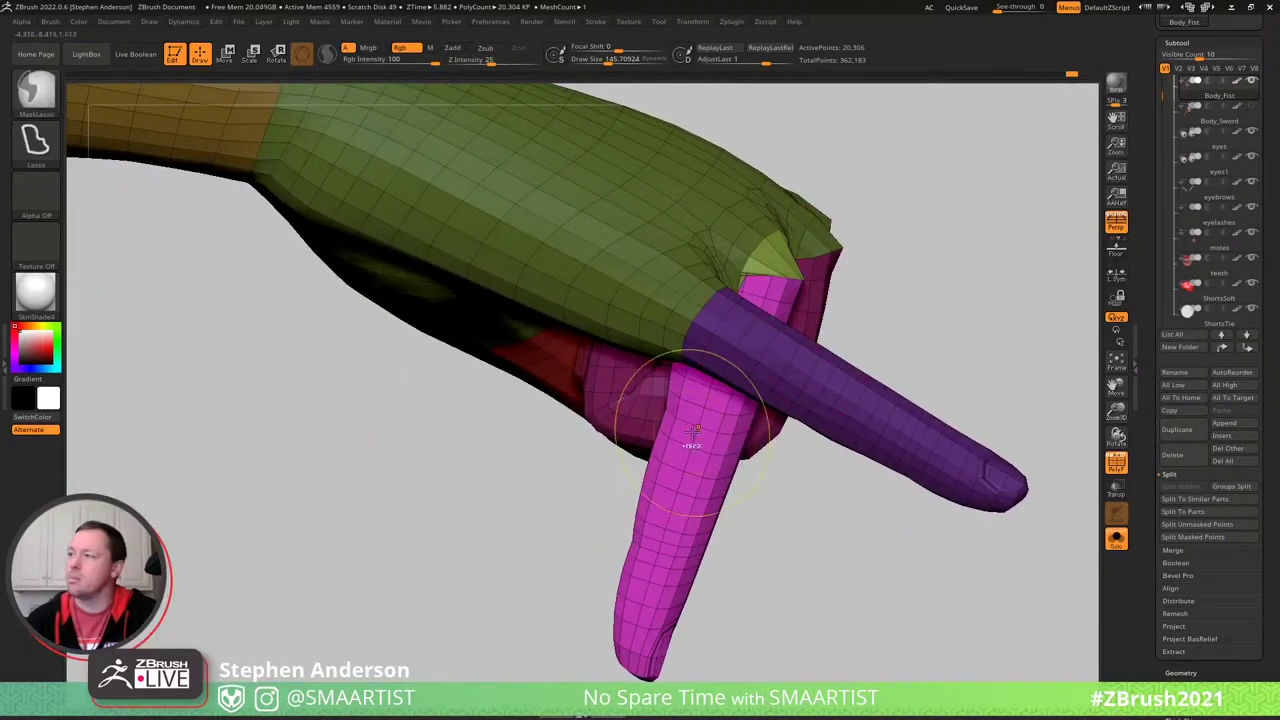
- Try reshaping the inner edge of the isolated ring finger's base with the Move brush, and undo the last two changes
ctrl+shift+click(703, 410)
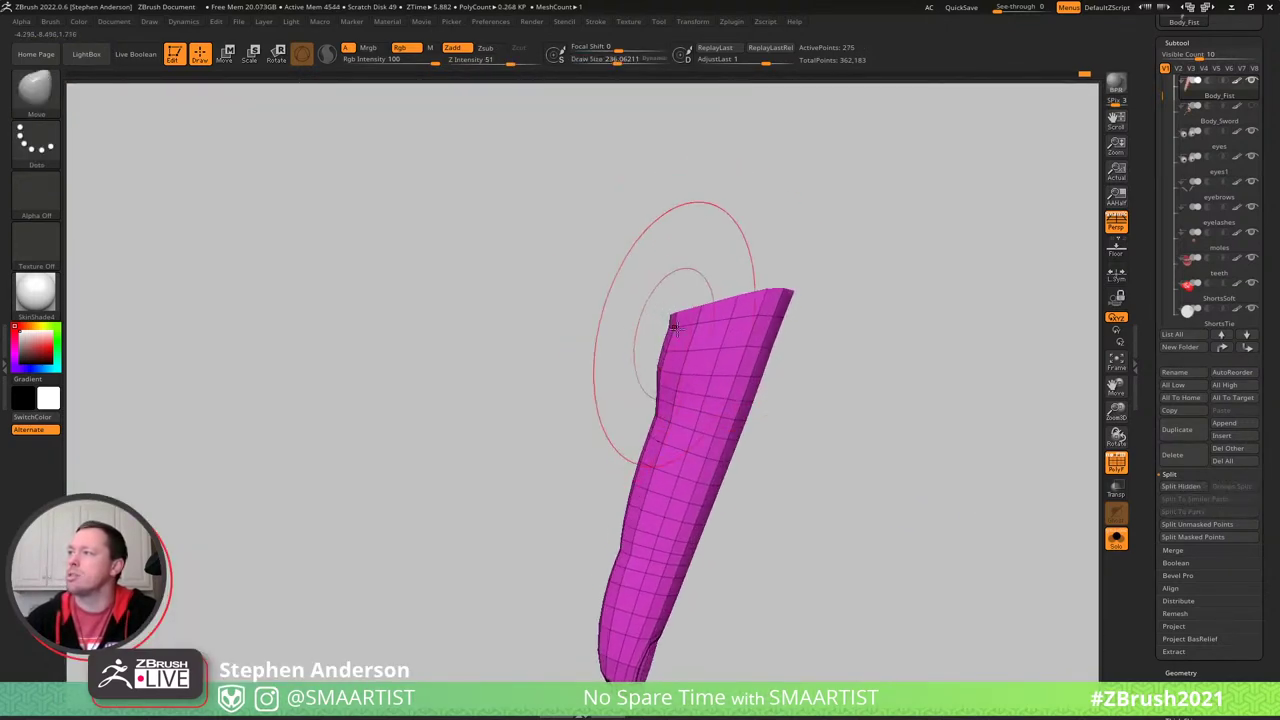
right_drag(678, 318, 616, 320)
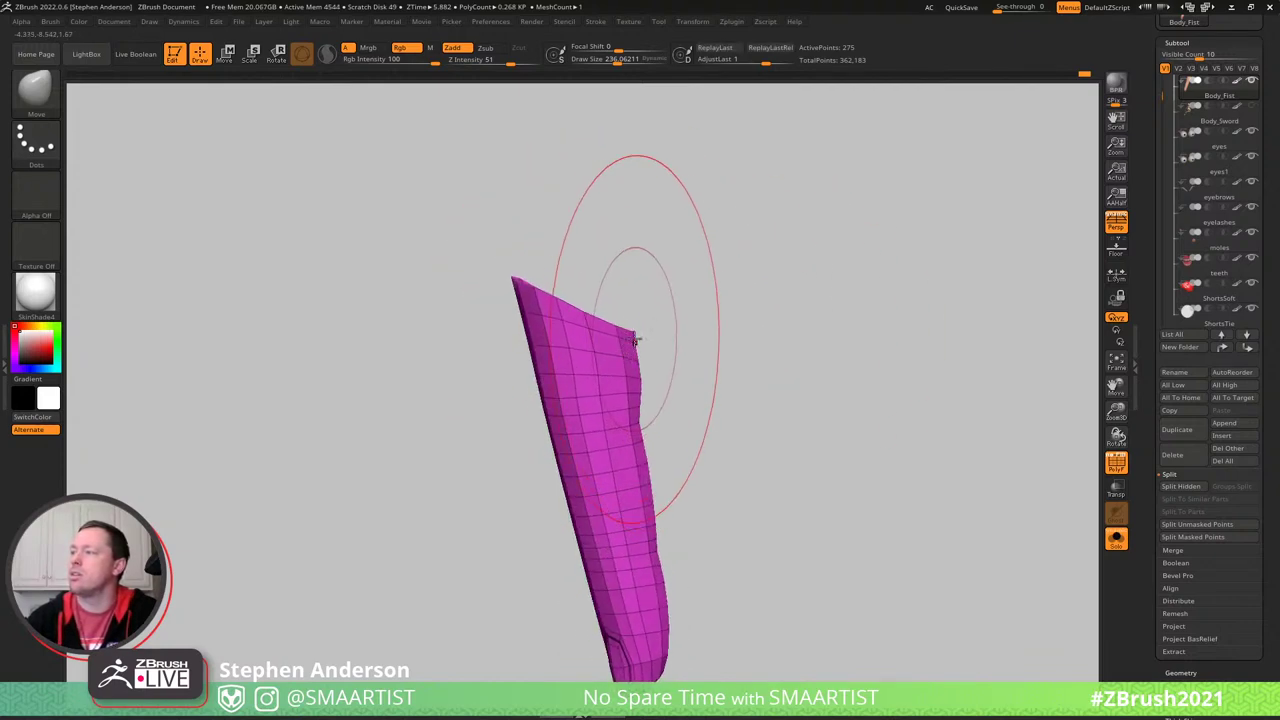
key(s)
drag(634, 335, 627, 335)
drag(630, 336, 636, 342)
ctrl+shift+click(682, 331)
mouse_move(682, 331)
right_down()
mouse_move(640, 322)
mouse_move(896, 672)
mouse_move(480, 291)
mouse_move(175, 314)
mouse_move(496, 319)
right_up()
key(ctrl+z)
key(ctrl+z)
- Hide the polyframe and shape the ring finger's knuckle with the Move brush, enlarging the draw size to about 222
mouse_move(426, 251)
right_down()
mouse_move(398, 212)
mouse_move(563, 280)
mouse_move(494, 286)
mouse_move(497, 306)
right_up()
key(shift+f)
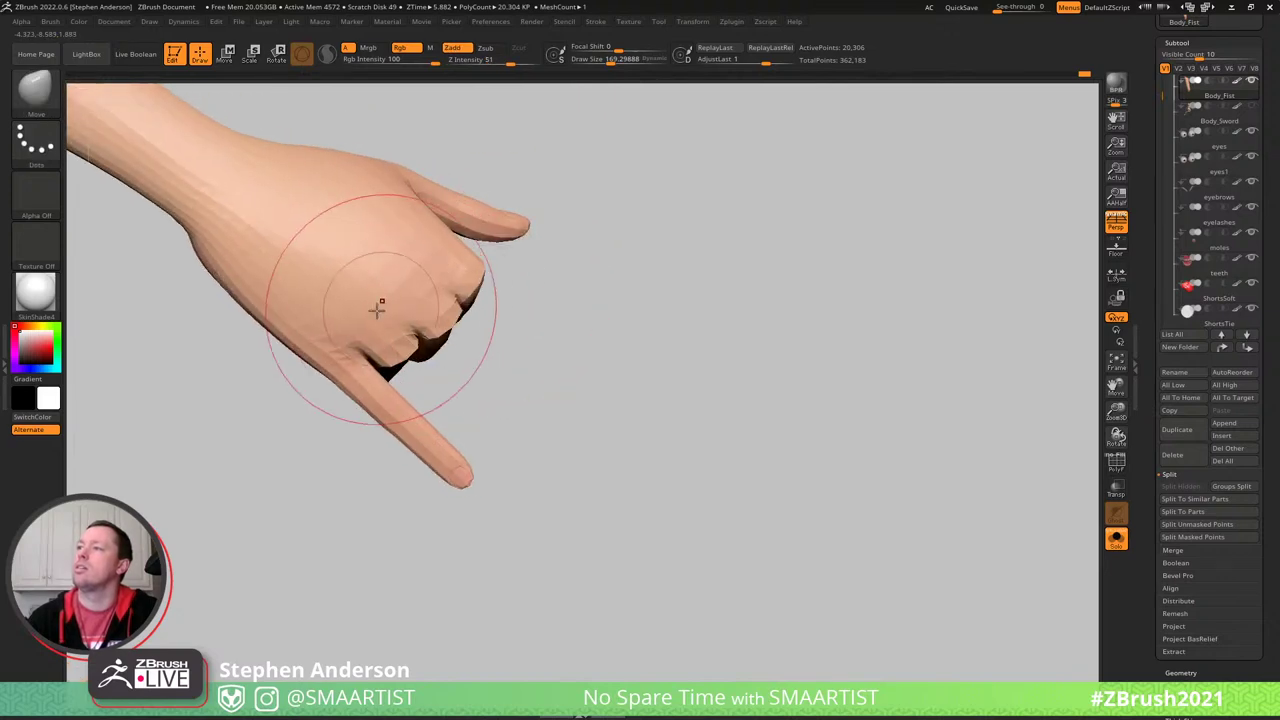
mouse_move(380, 300)
ctrl+right_down()
mouse_move(443, 365)
mouse_move(397, 314)
mouse_move(360, 340)
mouse_move(405, 285)
mouse_move(409, 386)
mouse_move(437, 320)
mouse_move(297, 417)
mouse_move(343, 337)
ctrl+right_up()
key(s)
drag(291, 423, 309, 422)
mouse_move(303, 451)
right_down()
mouse_move(386, 401)
mouse_move(386, 386)
mouse_move(589, 337)
mouse_move(549, 357)
mouse_move(475, 347)
mouse_move(540, 327)
mouse_move(657, 371)
right_up()
key(s)
drag(673, 392, 668, 392)
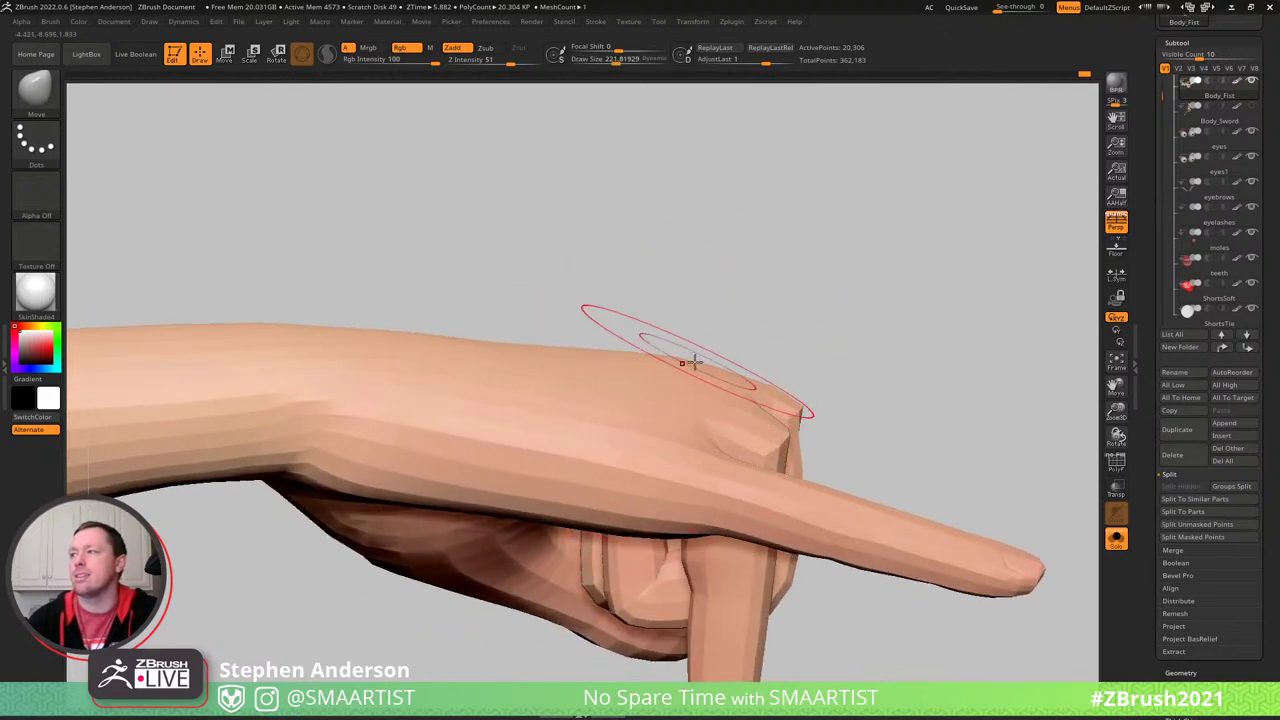
- Adjust the profile of the back of the hand behind the knuckles with the Move brush at draw size about 182
mouse_move(672, 360)
right_down()
mouse_move(631, 374)
mouse_move(683, 346)
mouse_move(697, 362)
mouse_move(863, 337)
mouse_move(720, 337)
mouse_move(770, 357)
mouse_move(820, 306)
mouse_move(866, 323)
mouse_move(800, 322)
right_up()
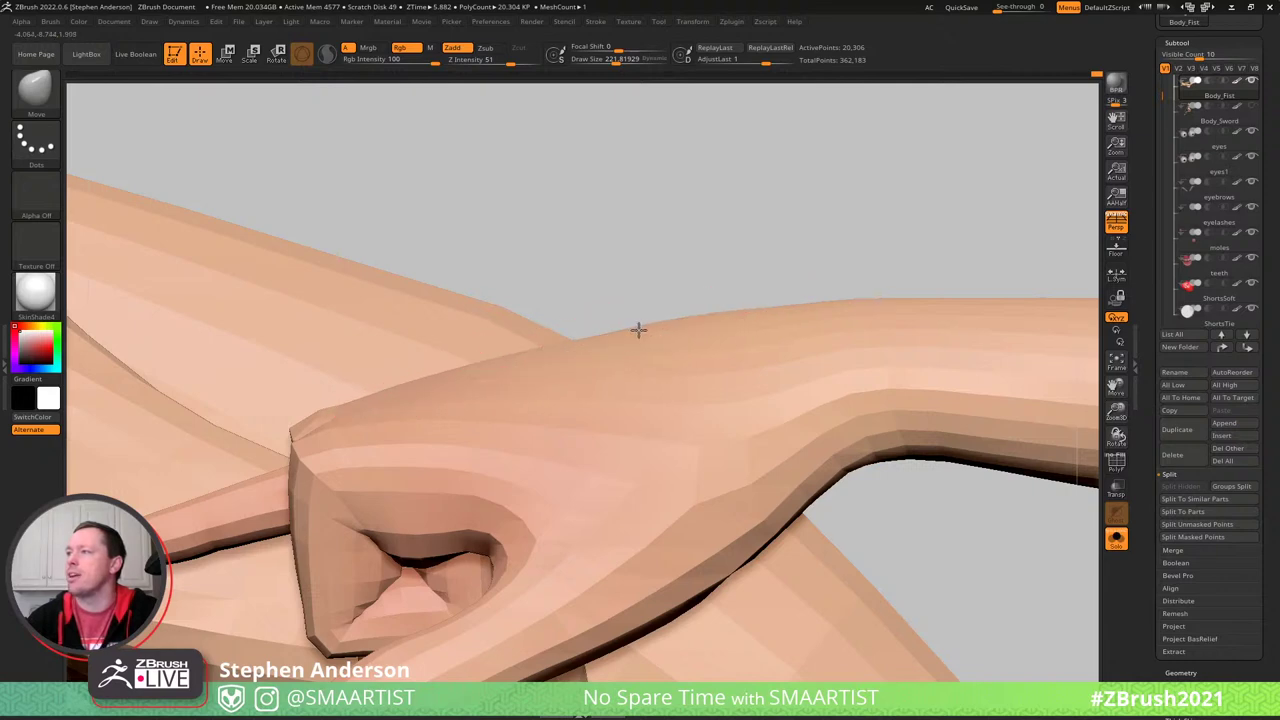
mouse_move(637, 331)
right_down()
mouse_move(711, 326)
mouse_move(673, 353)
mouse_move(709, 320)
mouse_move(651, 314)
right_up()
mouse_move(351, 342)
right_down()
mouse_move(411, 400)
mouse_move(303, 314)
mouse_move(326, 340)
right_up()
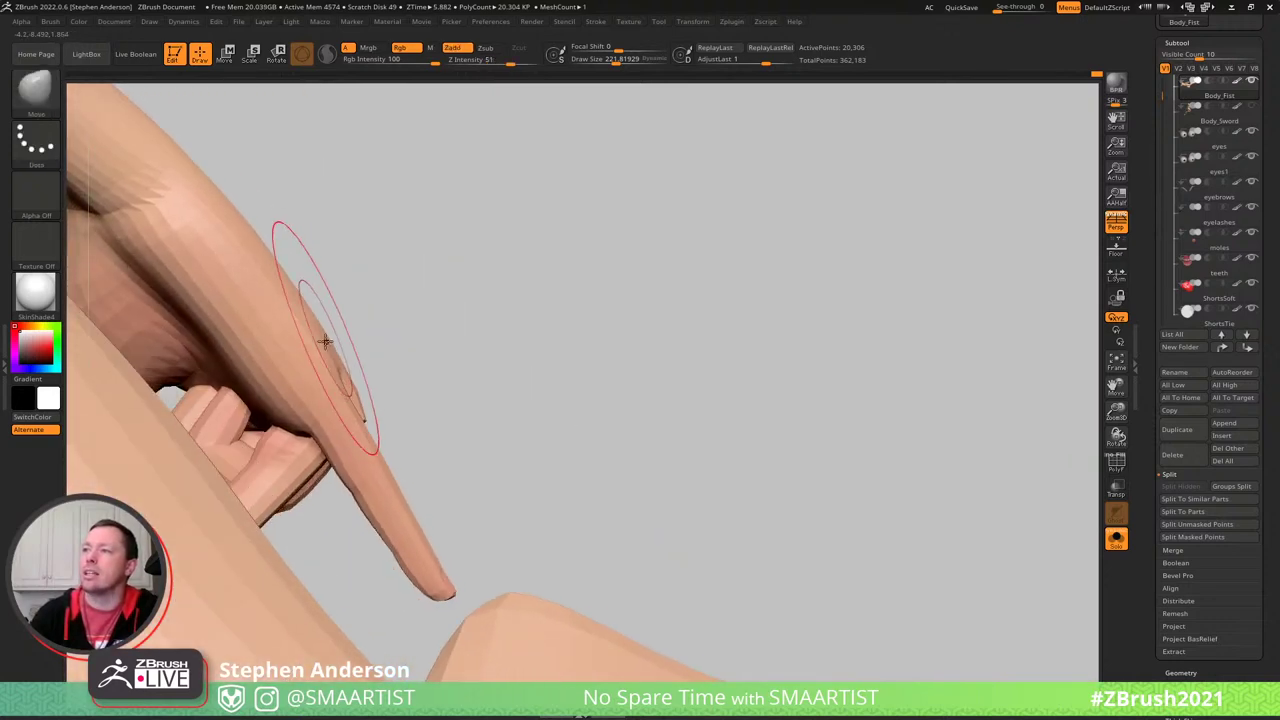
key(s)
drag(326, 340, 321, 340)
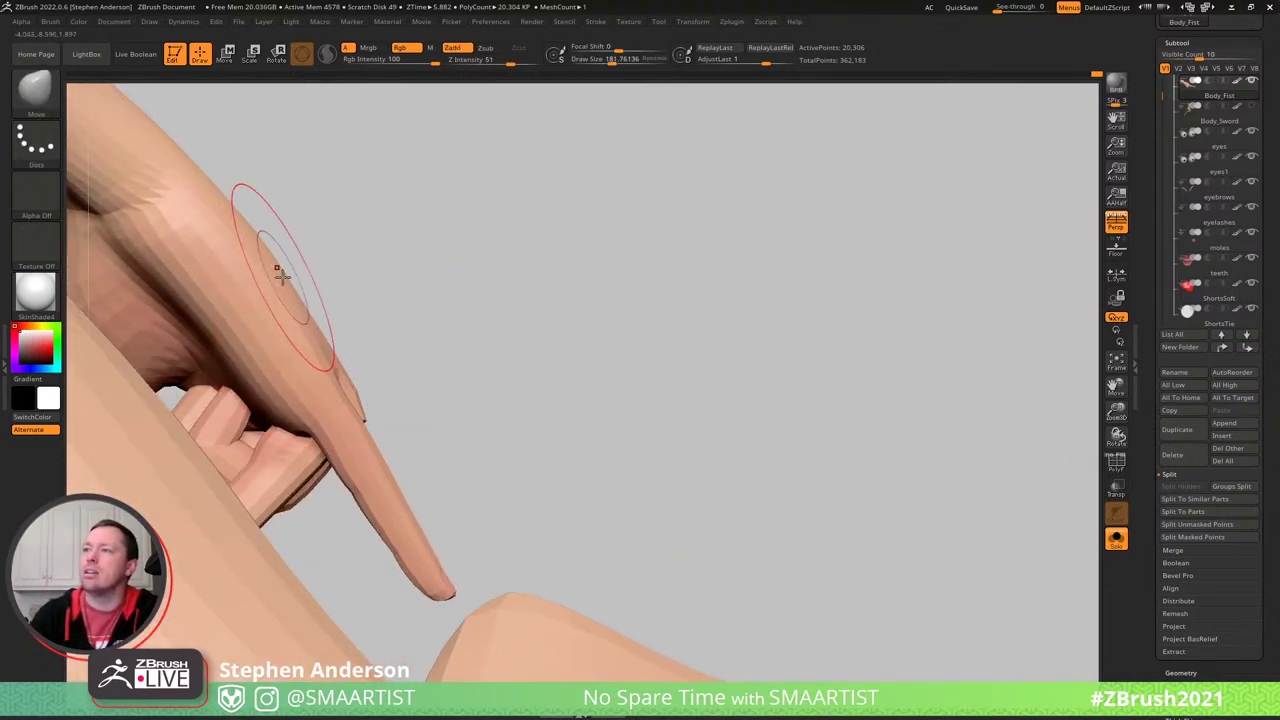
- Show the polyframe and refine the mesh around the middle and ring knuckles using draw size about 62
mouse_move(330, 371)
right_down()
mouse_move(480, 249)
mouse_move(400, 294)
mouse_move(415, 438)
mouse_move(386, 371)
mouse_move(400, 386)
right_up()
key(shift+f)
key(s)
drag(400, 386, 375, 405)
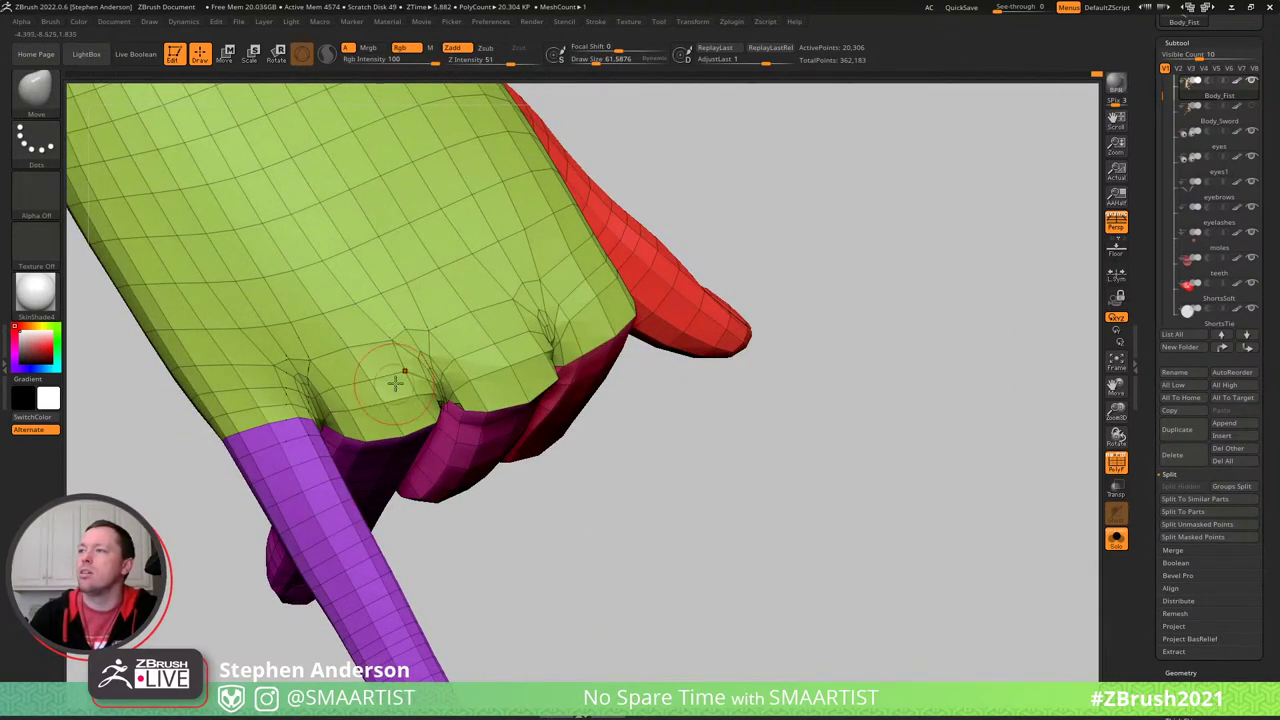
ctrl+right_drag(395, 383, 514, 380)
key(shift+f)
key(shift+f)
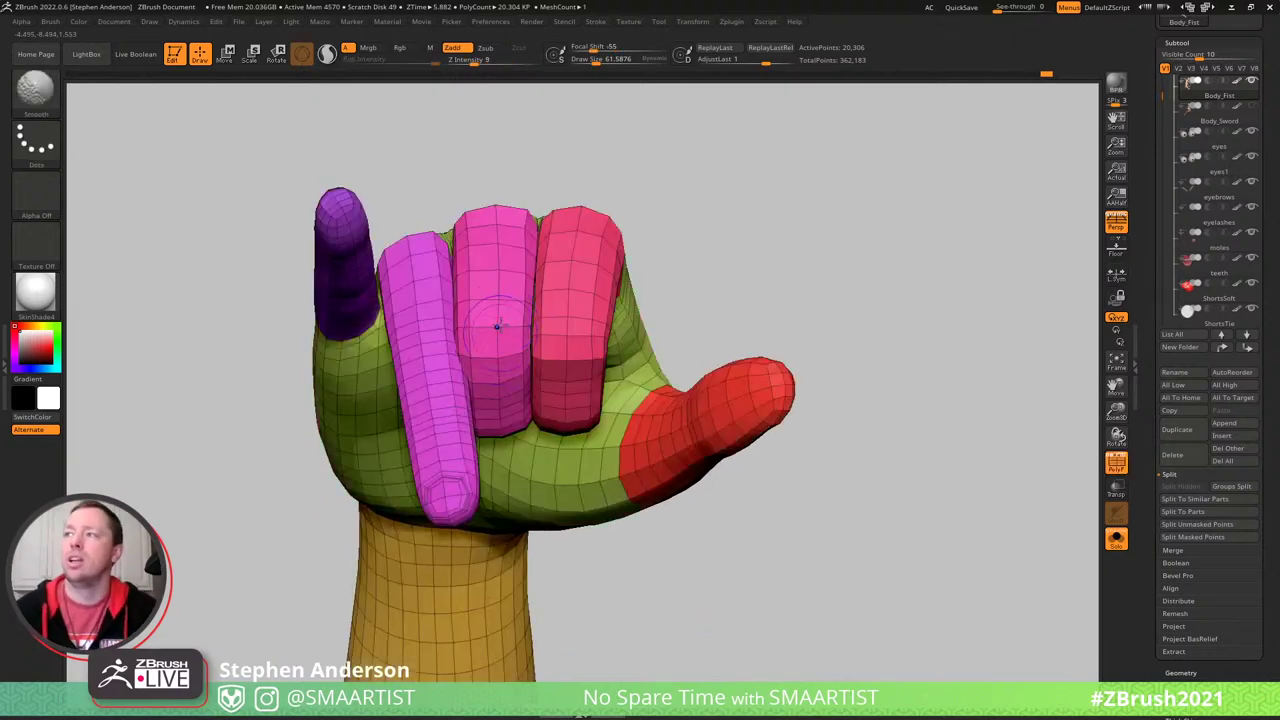
- Mask all but the ring finger, place the gizmo at its base, rotate the finger slightly and return to the Move brush
right_drag(497, 326, 420, 322)
key(w)
ctrl+click(417, 321)
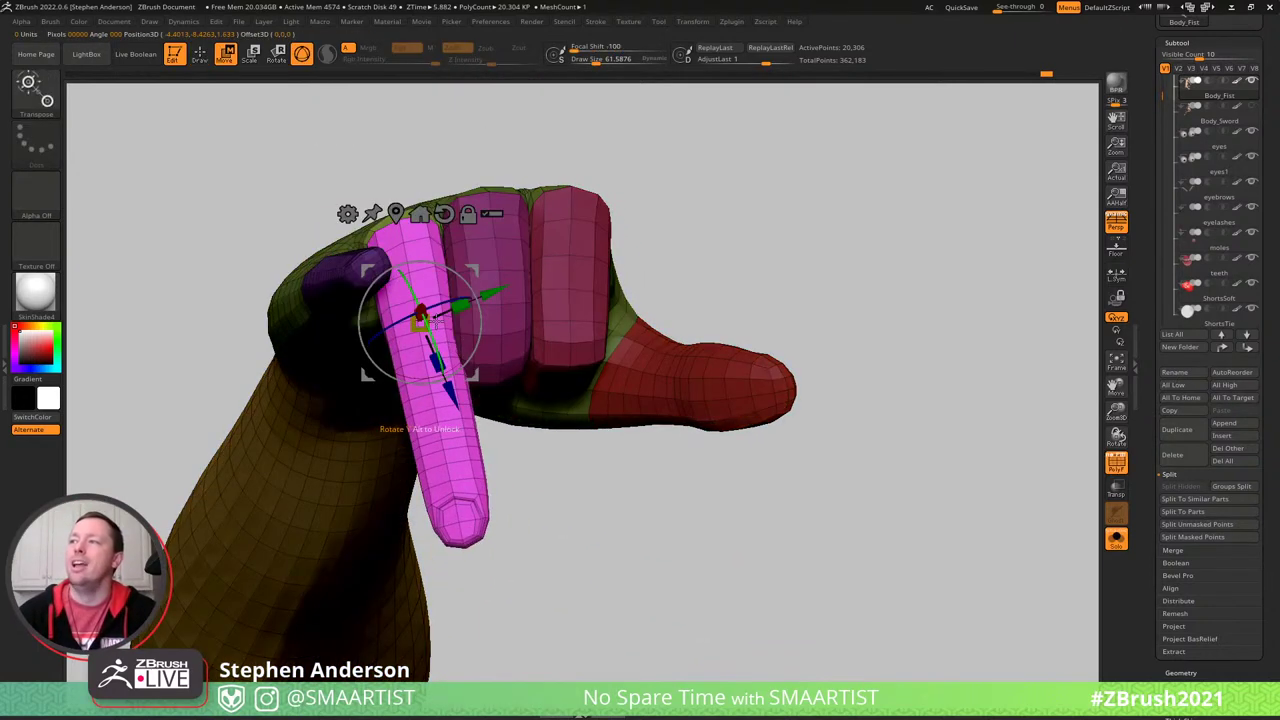
alt+click(404, 234)
drag(447, 197, 462, 208)
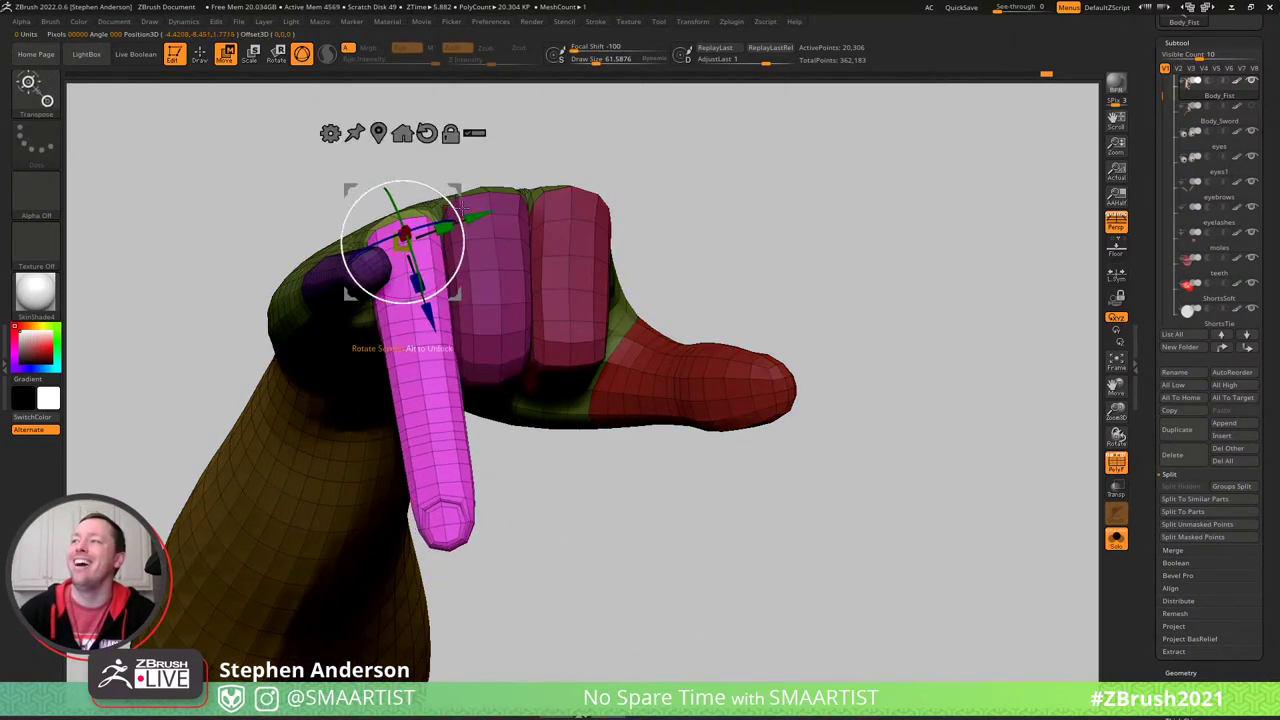
mouse_move(462, 208)
right_down()
mouse_move(482, 242)
mouse_move(351, 376)
right_up()
key(q)
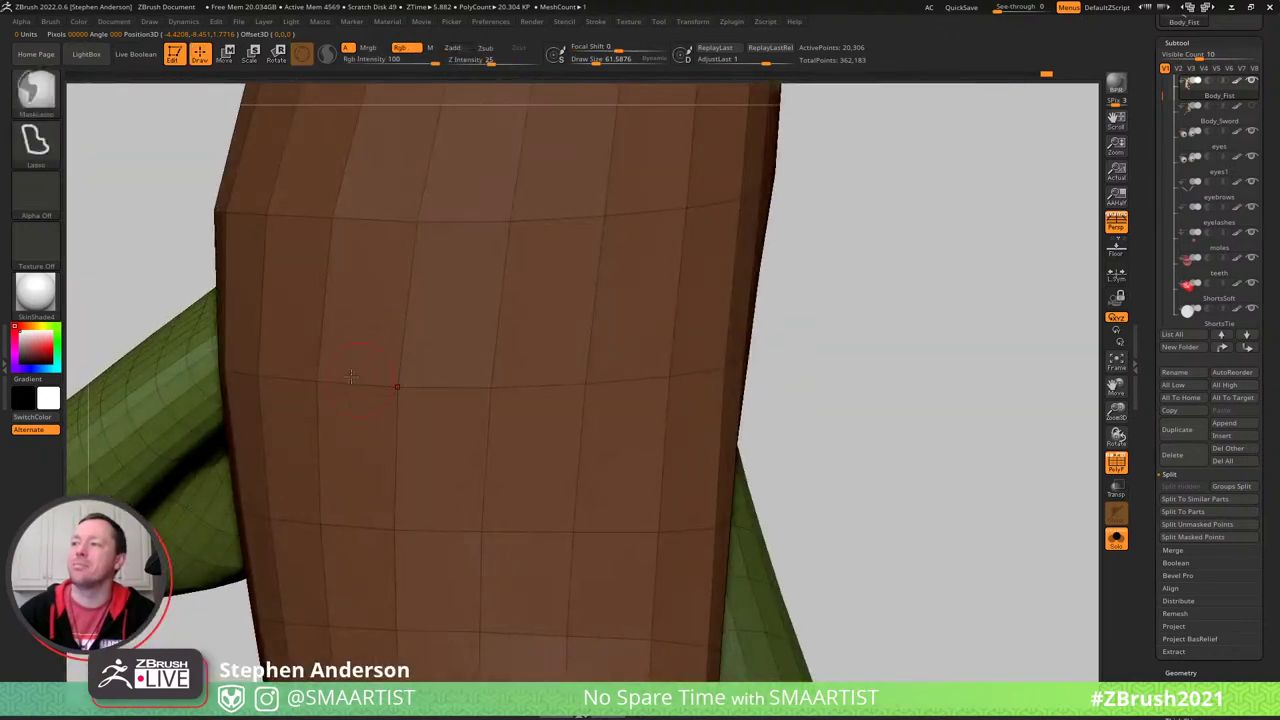
right_drag(254, 372, 399, 401)
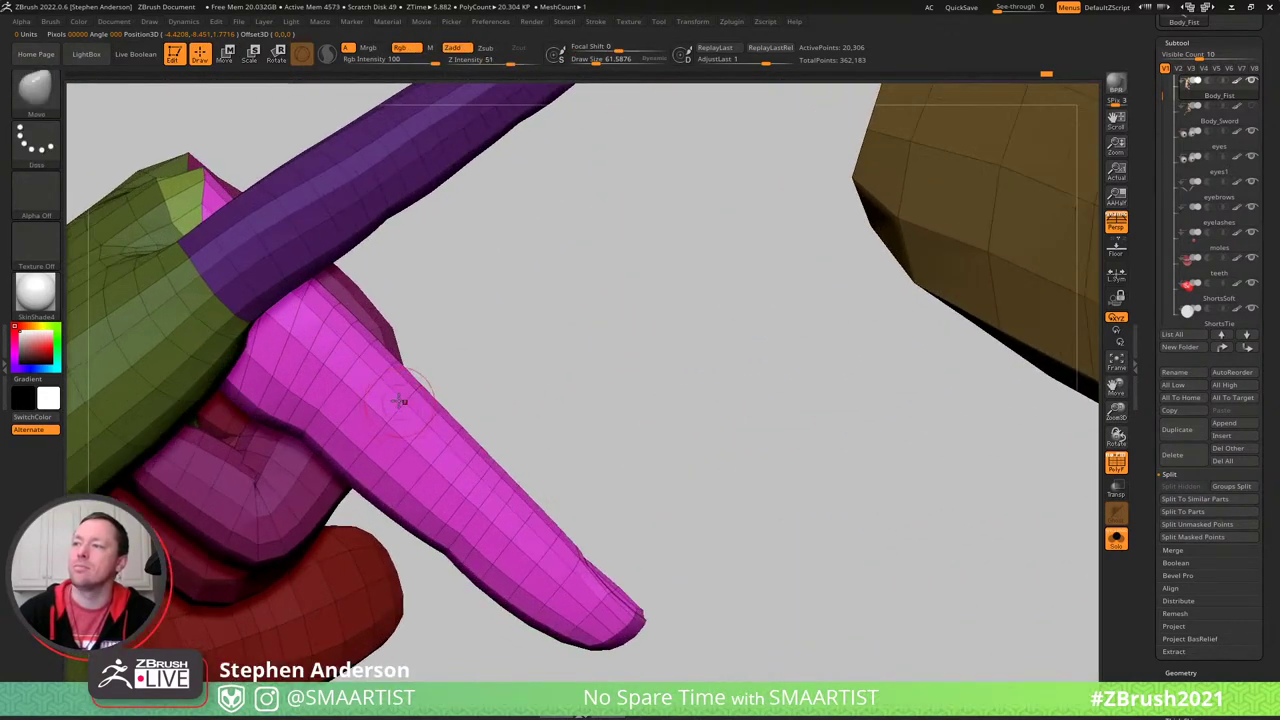
- Place the gizmo at the ring finger's middle joint, mask the segment behind it and bend the outer part toward the palm
key(w)
alt+click(342, 374)
ctrl+drag(356, 396, 396, 436)
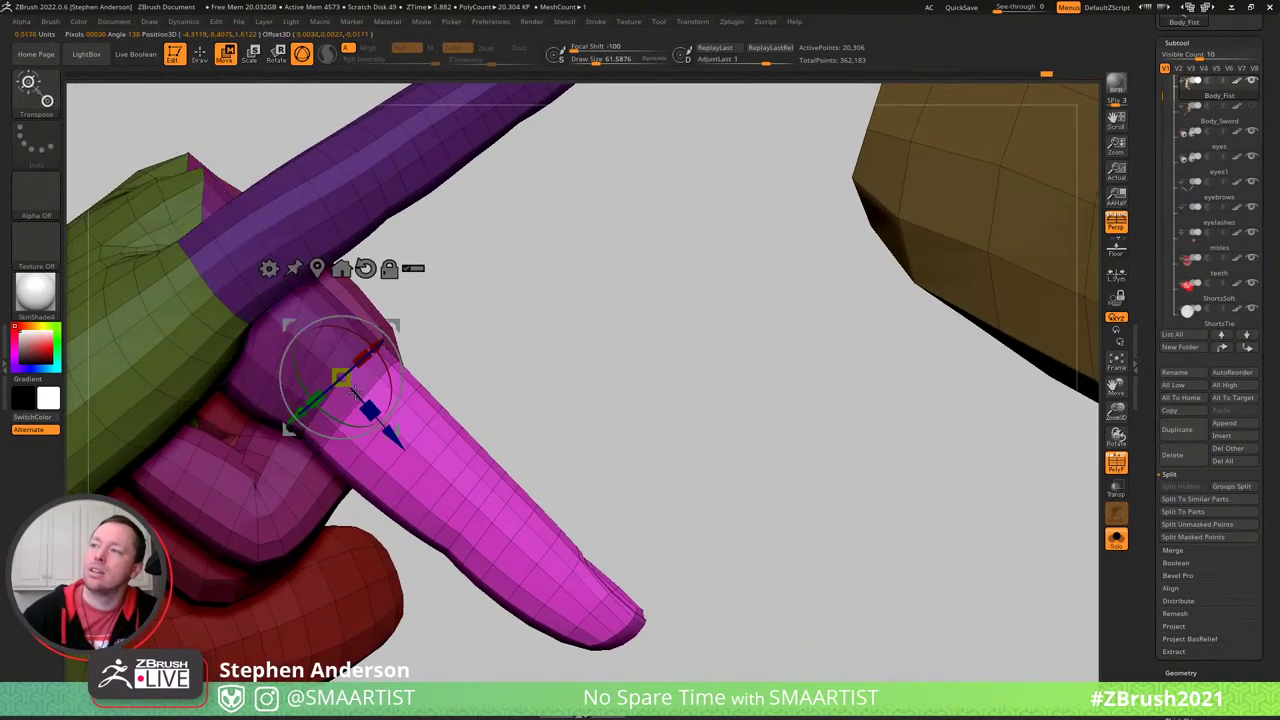
ctrl+click(396, 436)
drag(384, 324, 390, 328)
drag(395, 415, 358, 380)
- Centre the gizmo on the ring finger's width, rotate the unmasked part sideways to line up with the palm, and return to the Move brush
right_drag(359, 380, 363, 319)
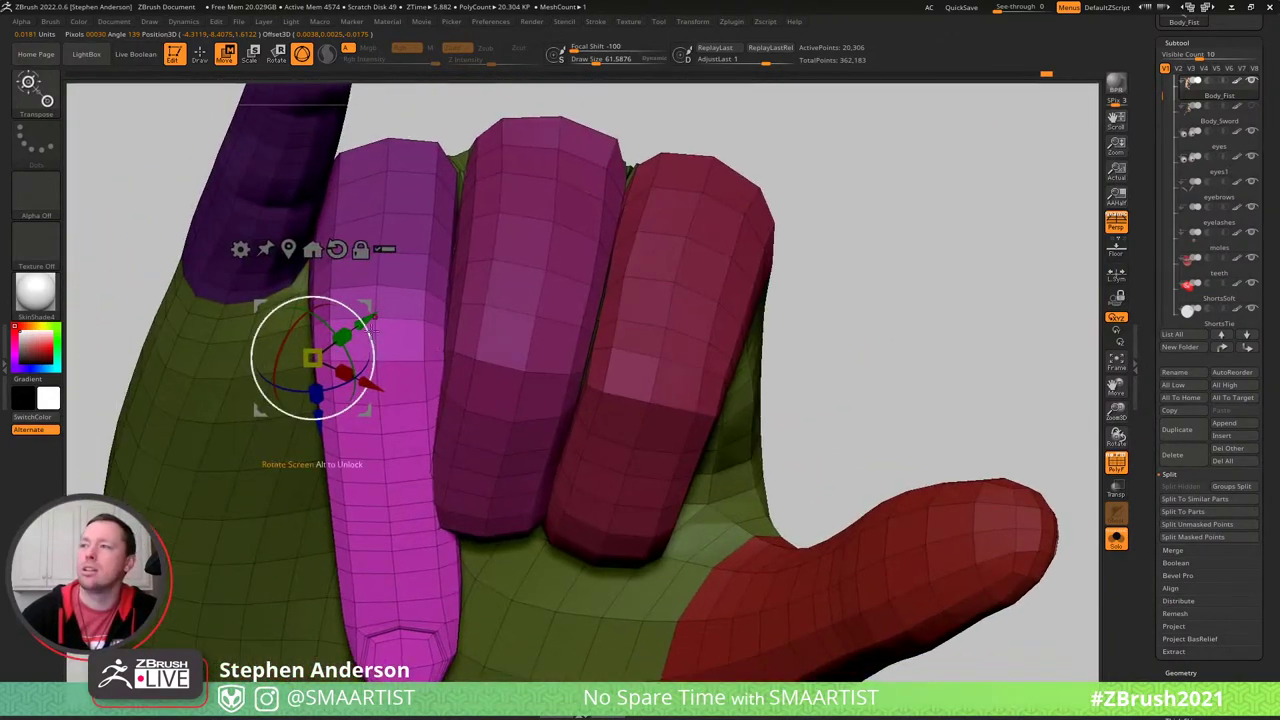
alt+drag(366, 304, 426, 329)
drag(401, 393, 412, 388)
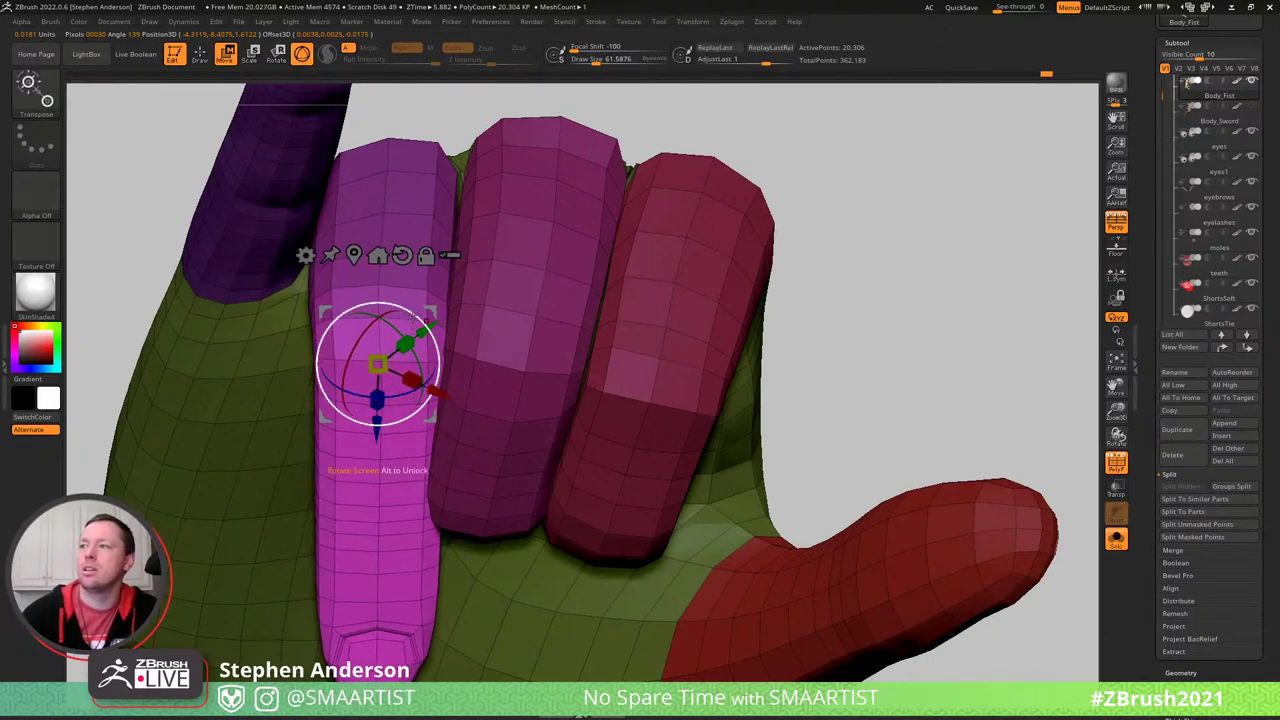
drag(416, 312, 425, 307)
key(q)
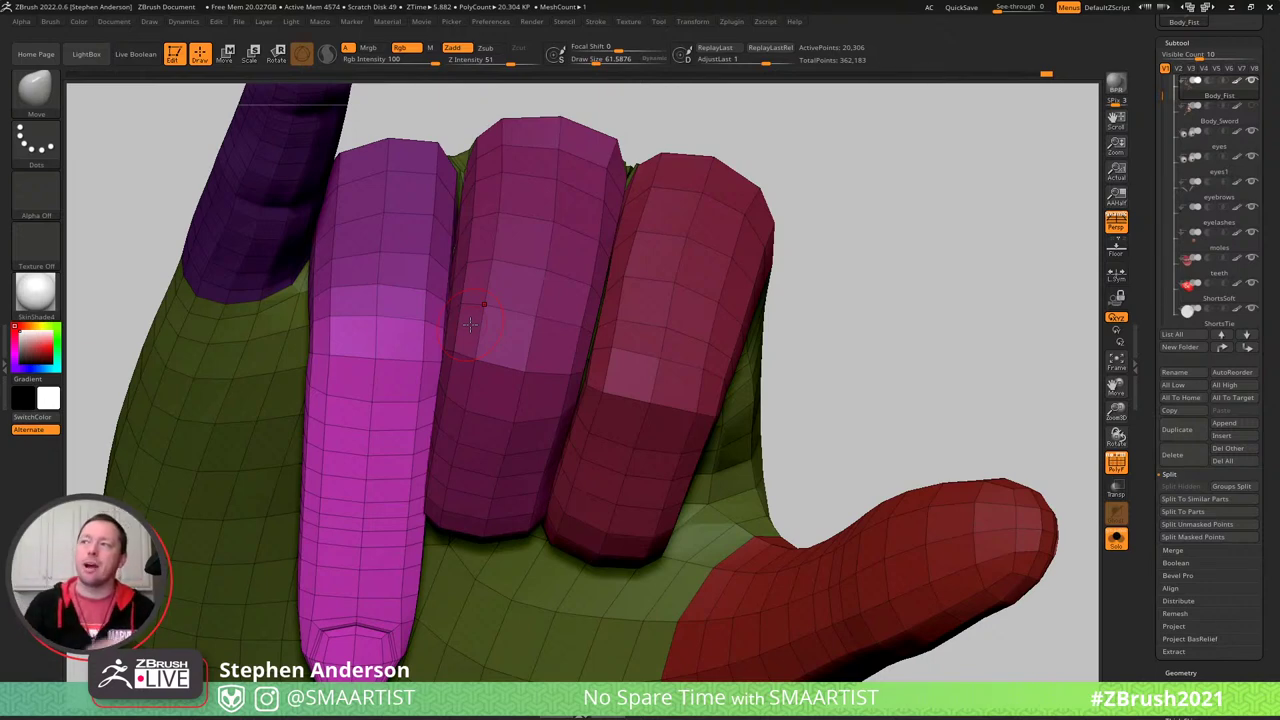
- Enlarge the Move brush's draw size to about 157 and show the whole textured character with Solo and the polyframe off
mouse_move(508, 371)
right_down()
mouse_move(571, 403)
mouse_move(456, 385)
mouse_move(421, 334)
mouse_move(472, 384)
right_up()
key(s)
drag(493, 395, 505, 396)
mouse_move(501, 405)
right_down()
mouse_move(476, 381)
mouse_move(565, 423)
mouse_move(548, 420)
right_up()
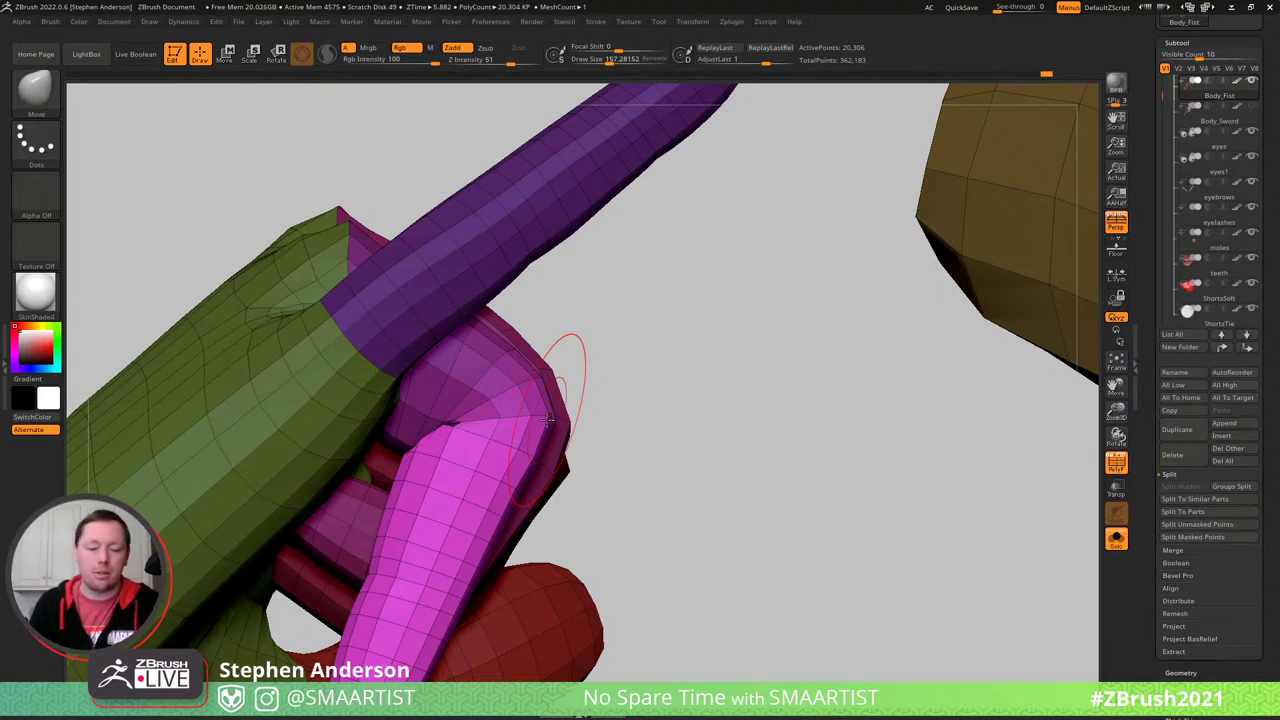
ctrl+right_drag(609, 417, 416, 206)
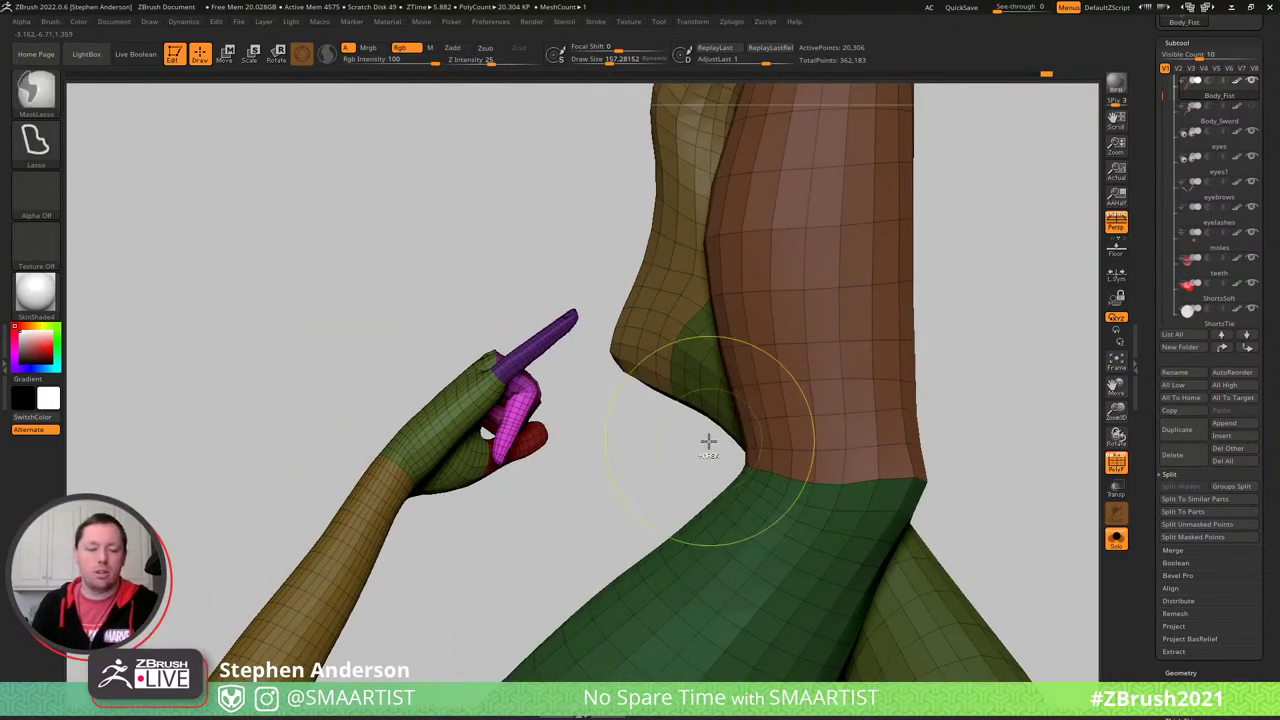
ctrl+right_drag(714, 471, 1012, 208)
key(shift+f)
right_drag(856, 388, 789, 389)
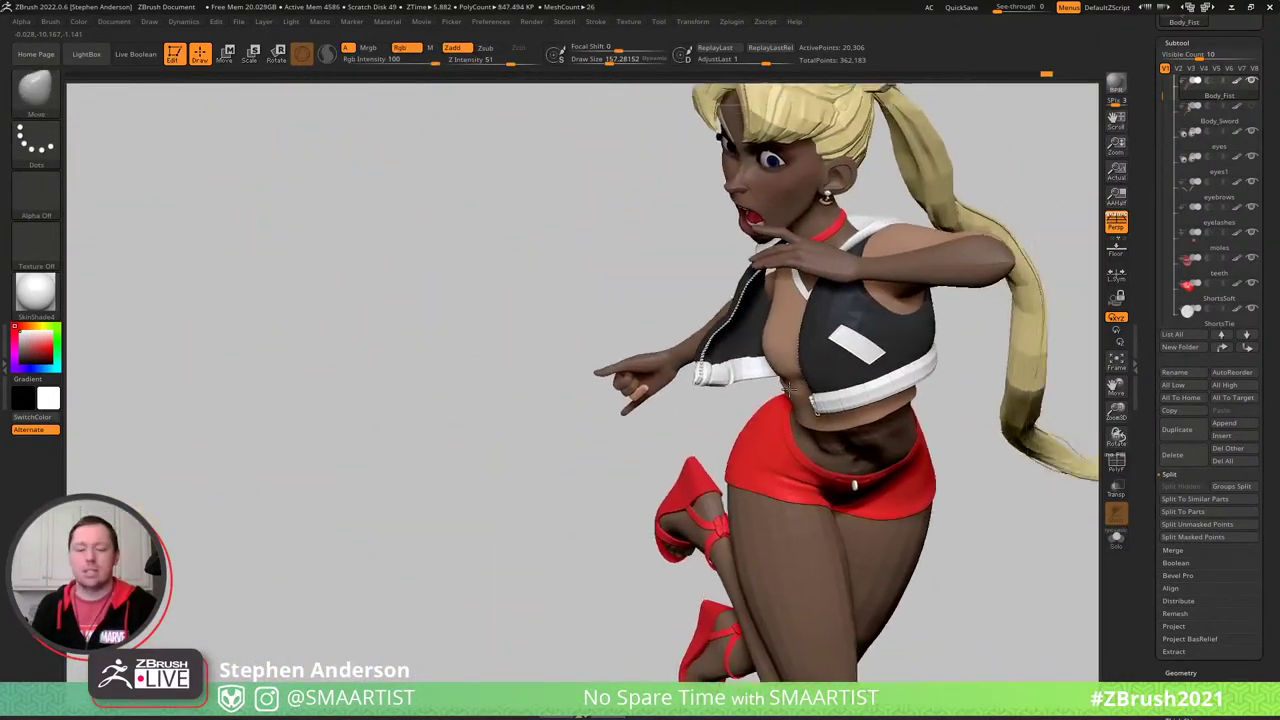
mouse_move(790, 388)
mouse_down()
mouse_move(500, 394)
mouse_move(651, 372)
mouse_up()
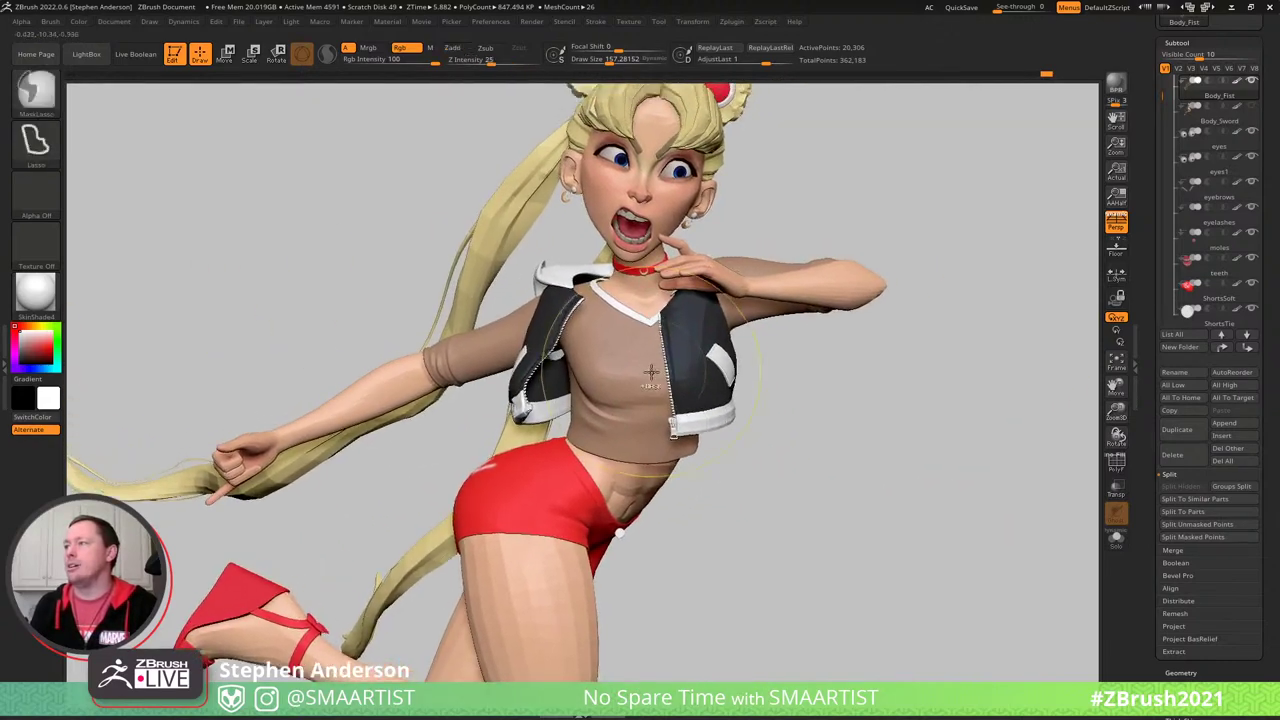
- Set the draw size to about 134 and make the VestZipper subtool on the vest's front edge active
mouse_move(651, 372)
ctrl+right_down()
mouse_move(603, 443)
mouse_move(594, 434)
ctrl+right_up()
key(s)
drag(594, 434, 583, 434)
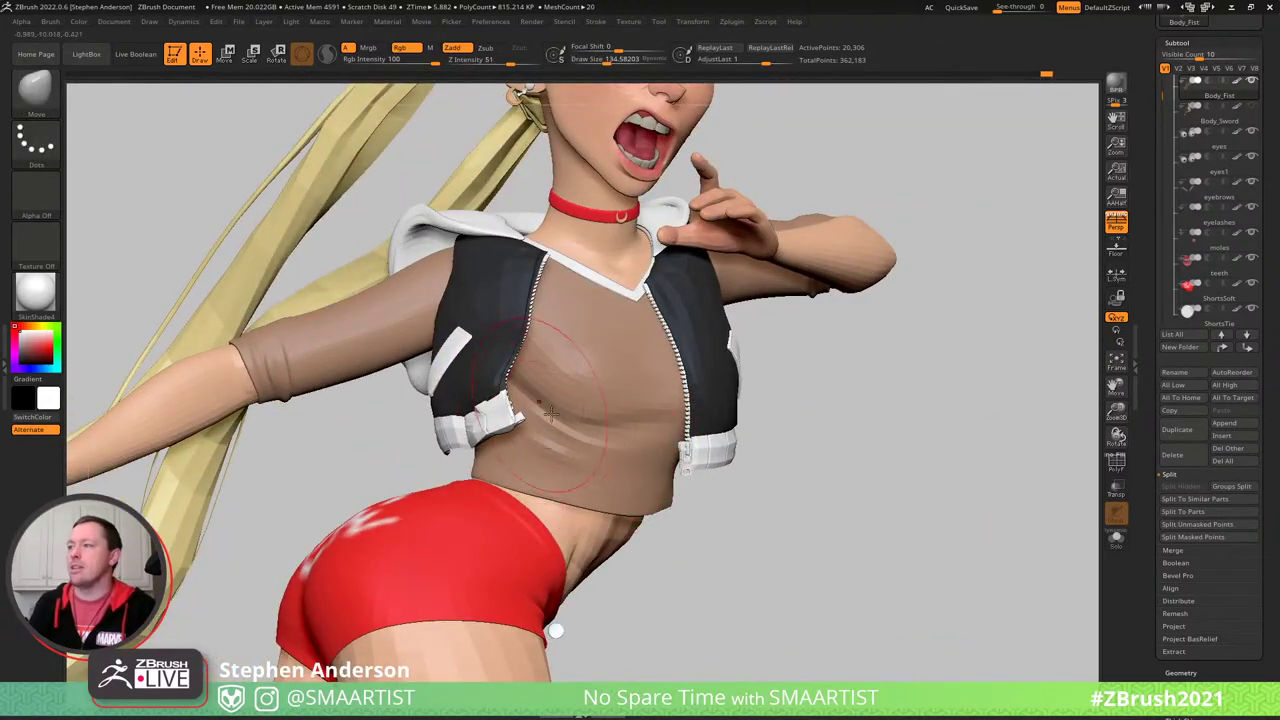
mouse_move(586, 440)
right_down()
mouse_move(640, 445)
mouse_move(526, 434)
mouse_move(600, 436)
mouse_move(565, 432)
right_up()
ctrl+right_drag(521, 429, 501, 443)
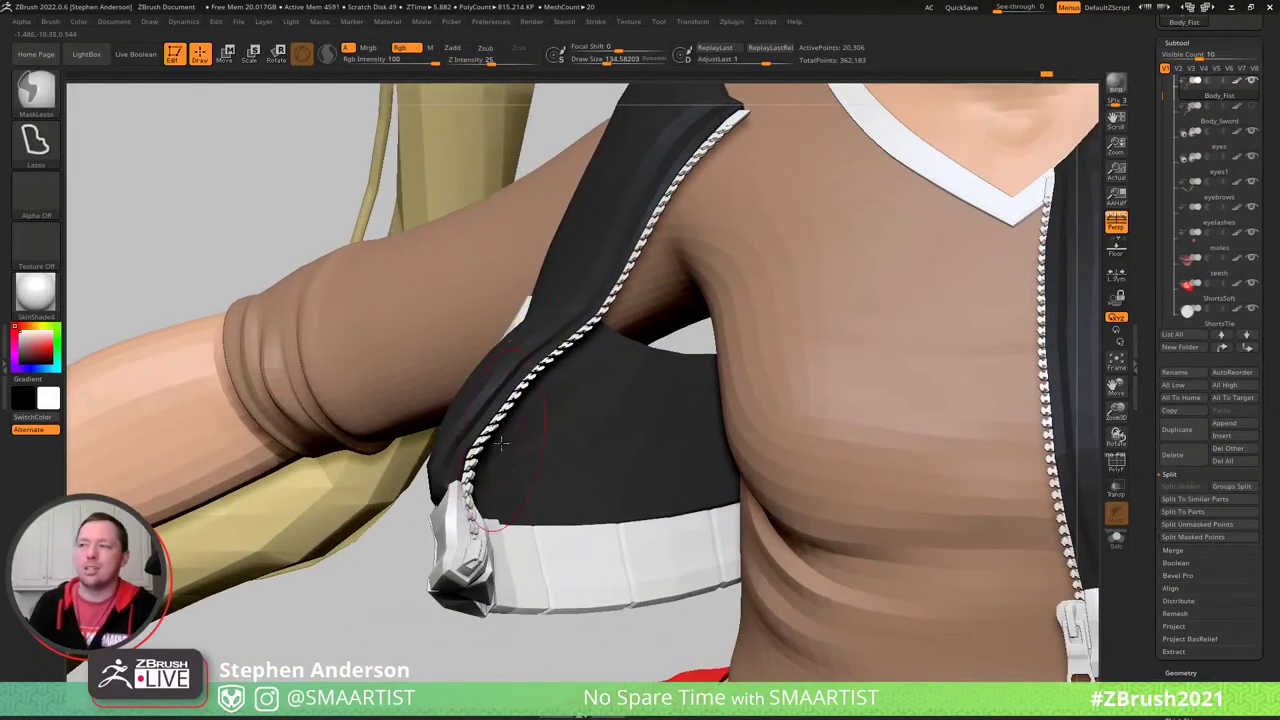
right_drag(622, 266, 595, 430)
right_drag(307, 278, 606, 295)
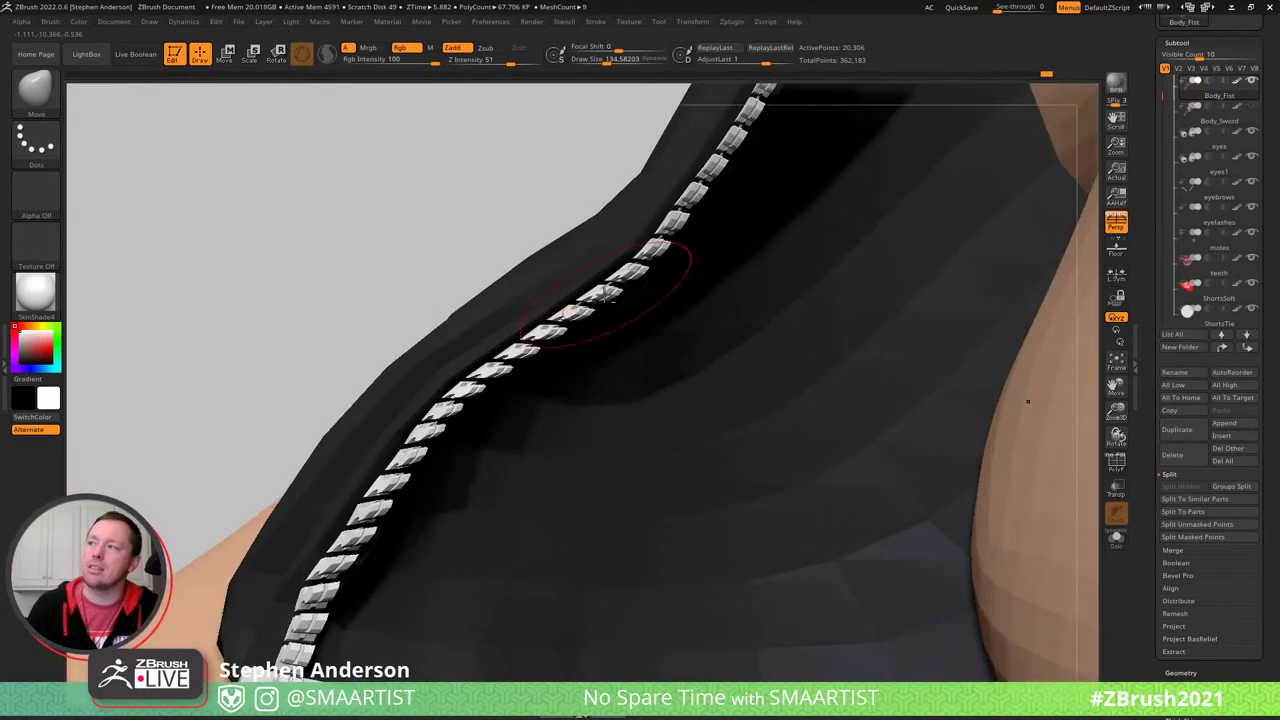
alt+click(606, 295)
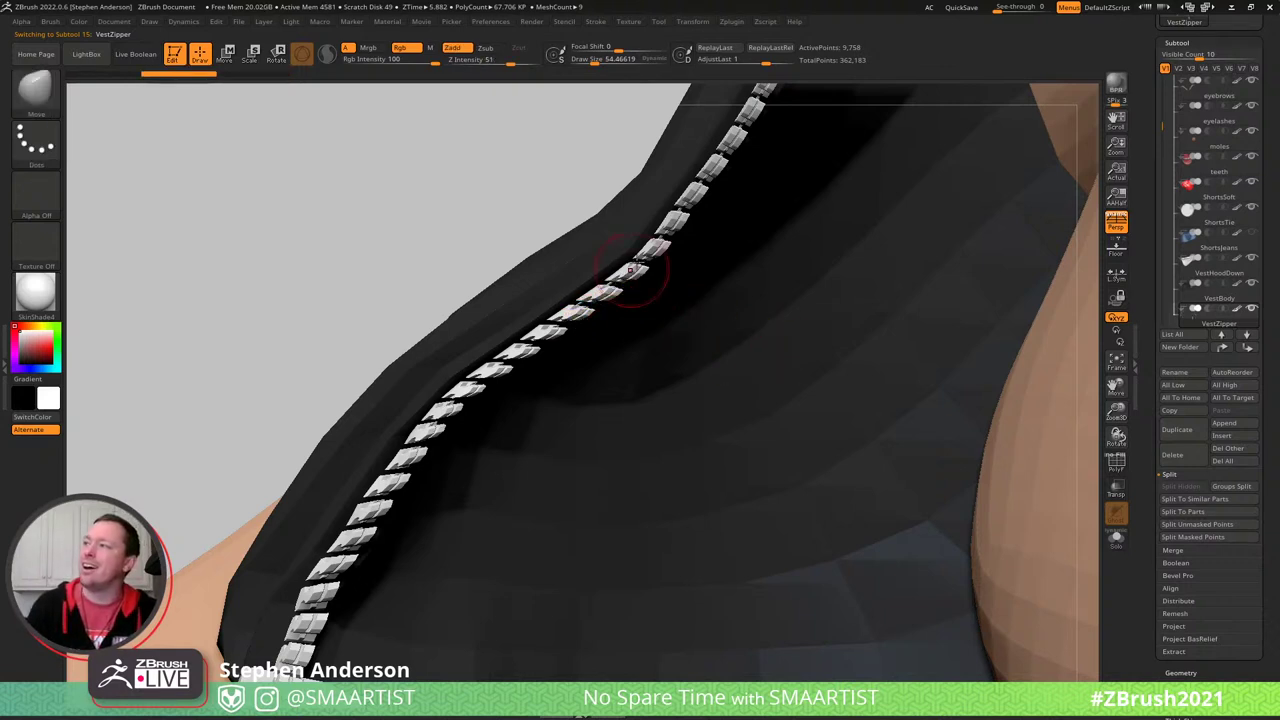
- Solo the VestZipper subtool and hide everything but a single strip of zipper teeth
ctrl+right_drag(676, 213, 622, 329)
mouse_move(636, 393)
alt+right_down()
mouse_move(606, 308)
mouse_move(583, 341)
alt+right_up()
ctrl+right_drag(576, 411, 591, 406)
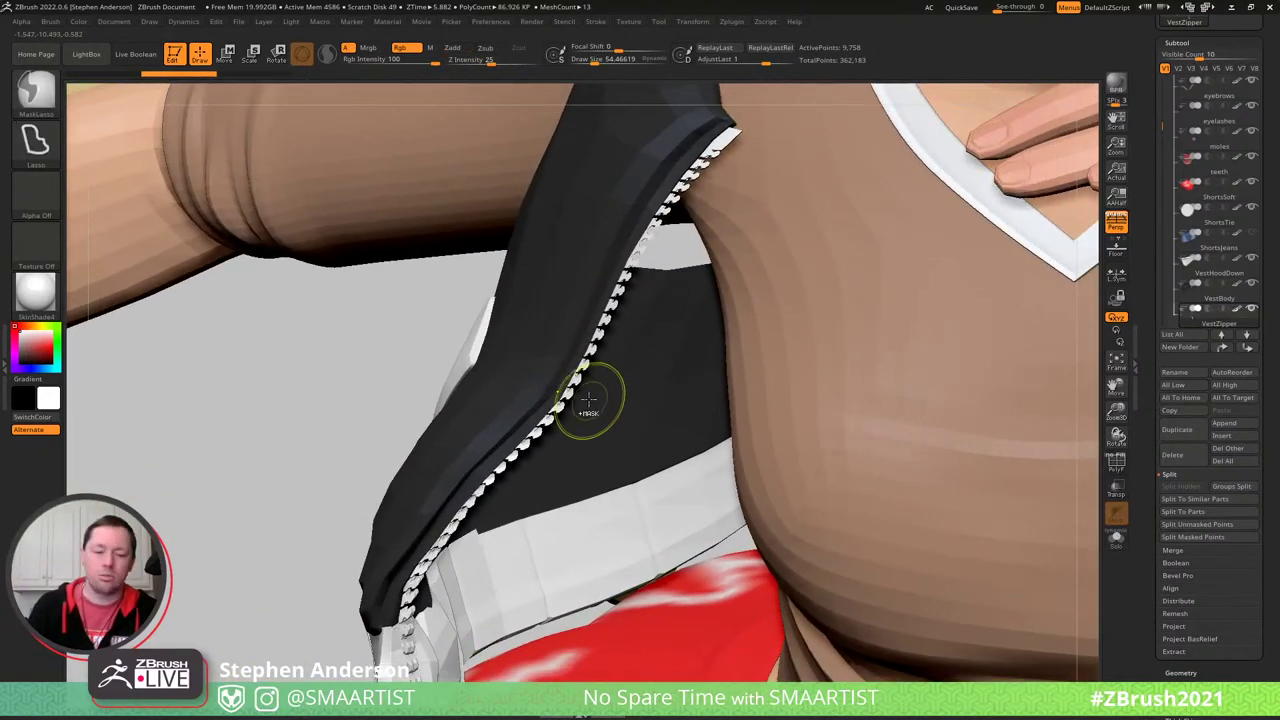
key(shift+s)
right_drag(629, 335, 612, 357)
mouse_move(612, 357)
mouse_down()
mouse_move(551, 409)
mouse_move(529, 374)
mouse_move(546, 389)
mouse_move(559, 451)
mouse_move(551, 283)
mouse_move(809, 214)
mouse_move(793, 302)
mouse_up()
key(ctrl+shift)
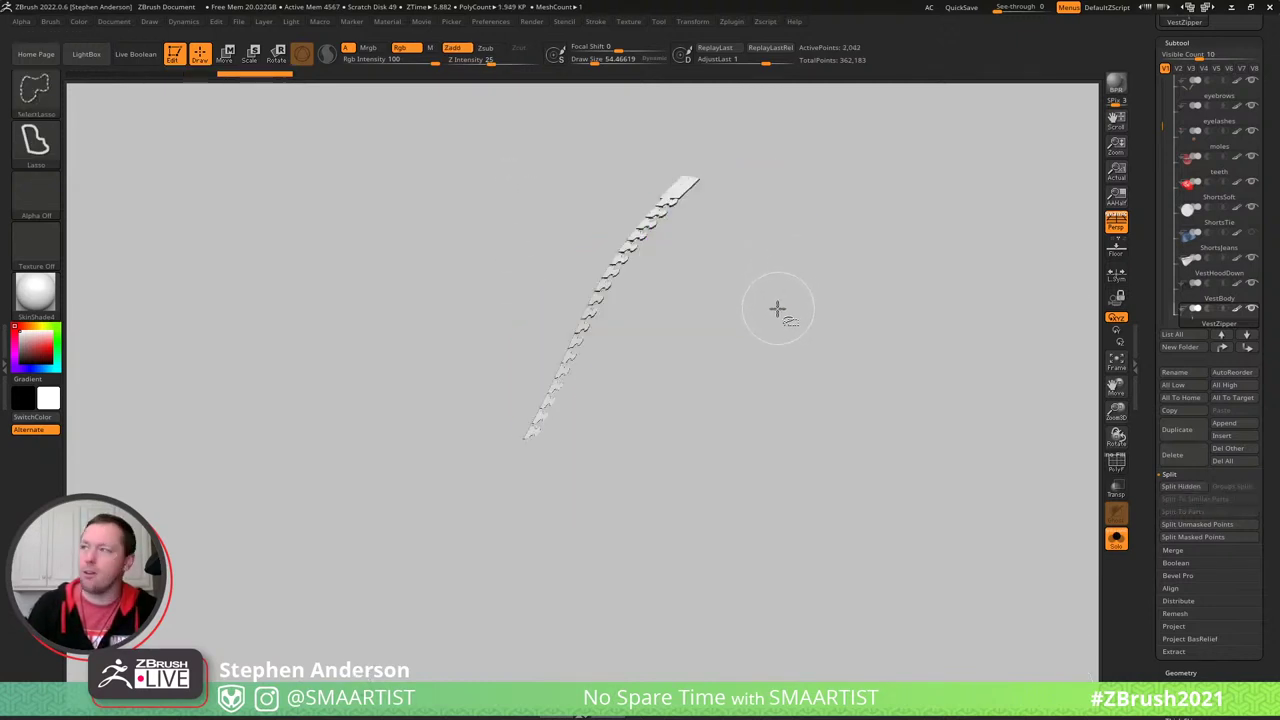
- Switch to Move mode and place a short transpose line at the middle of the isolated zipper strip
key(w)
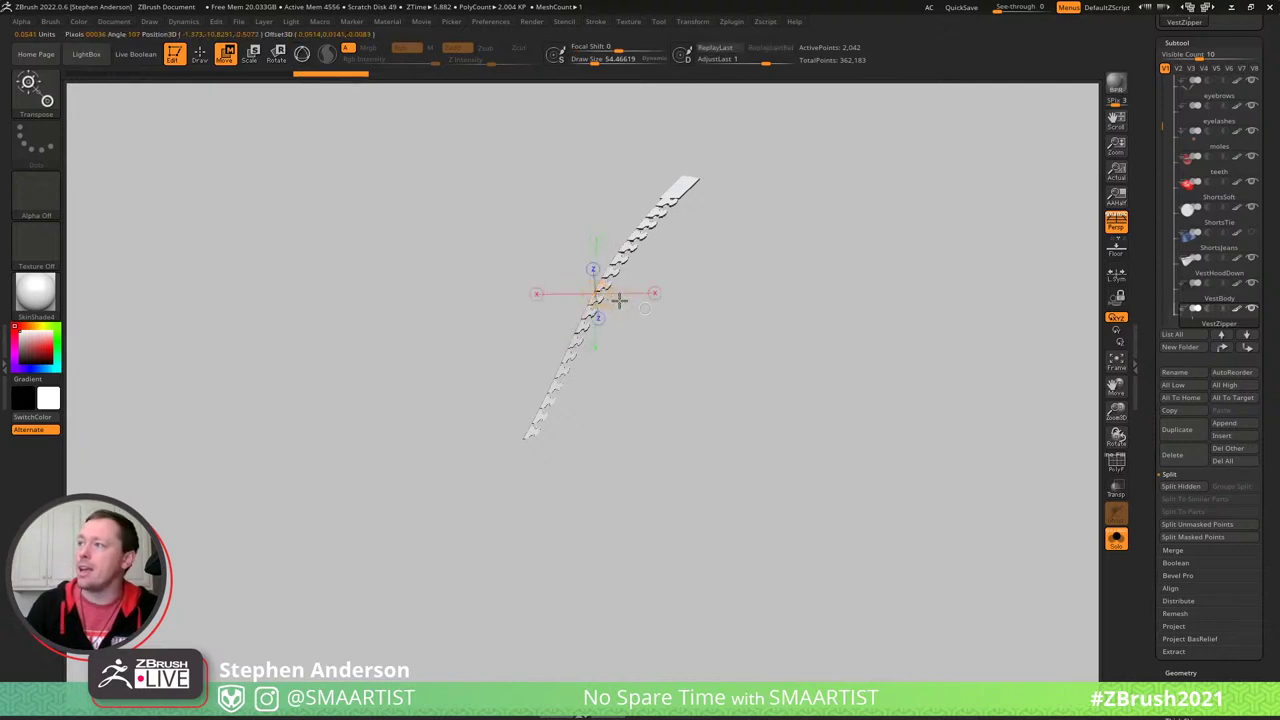
drag(628, 306, 628, 307)
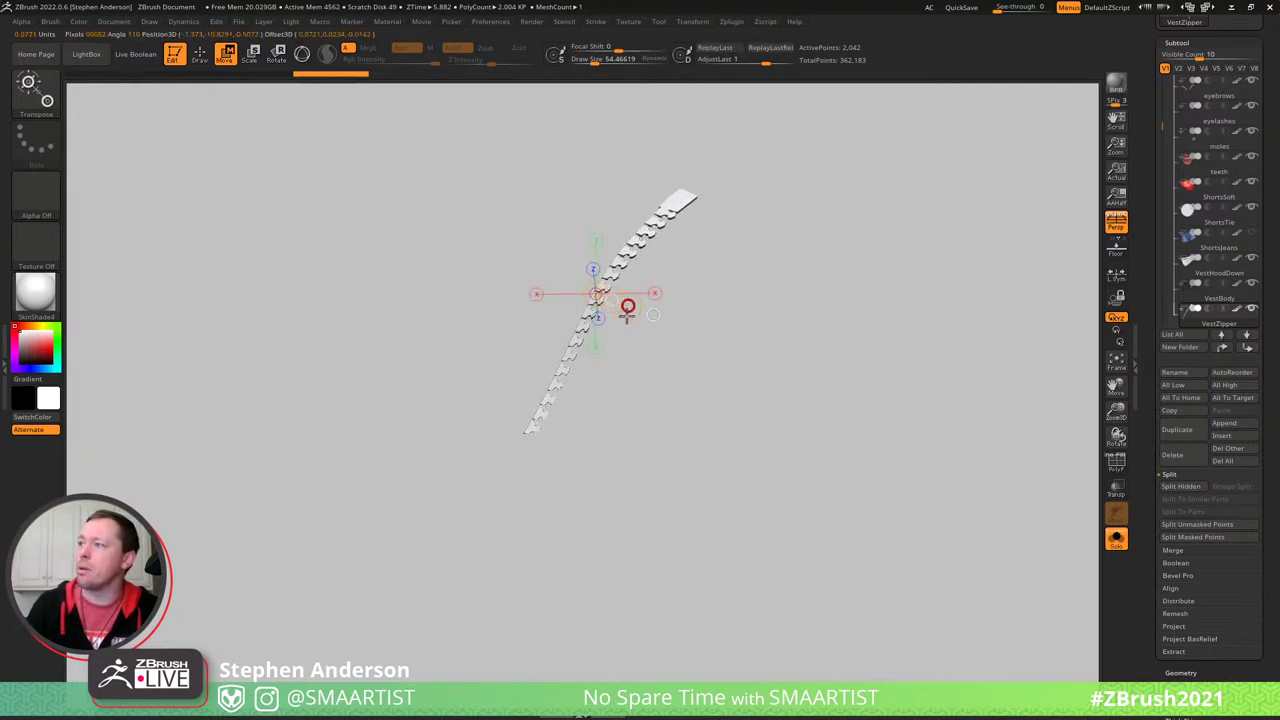
drag(627, 316, 625, 312)
drag(737, 255, 721, 224)
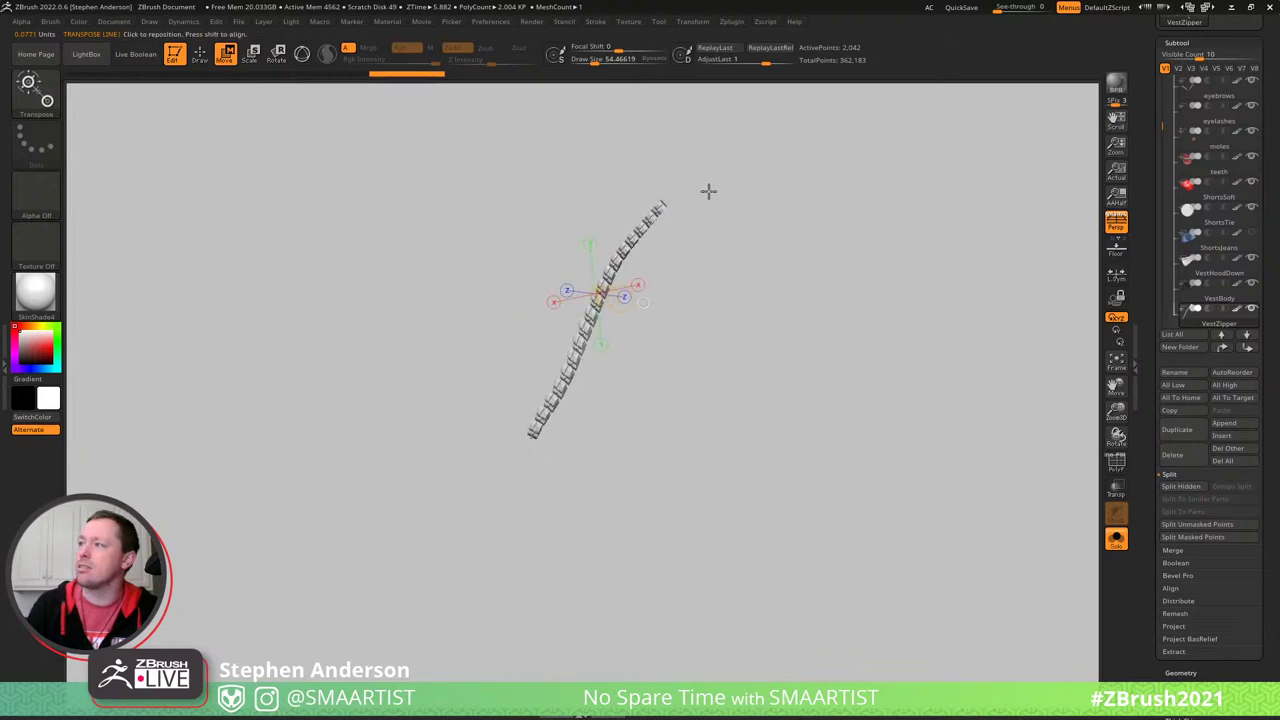
- Rotate and shift the upper zipper section with the transpose tool so it follows the open vest edge
ctrl+right_drag(623, 294, 488, 356)
mouse_move(488, 356)
mouse_down()
mouse_move(460, 346)
mouse_move(485, 343)
mouse_up()
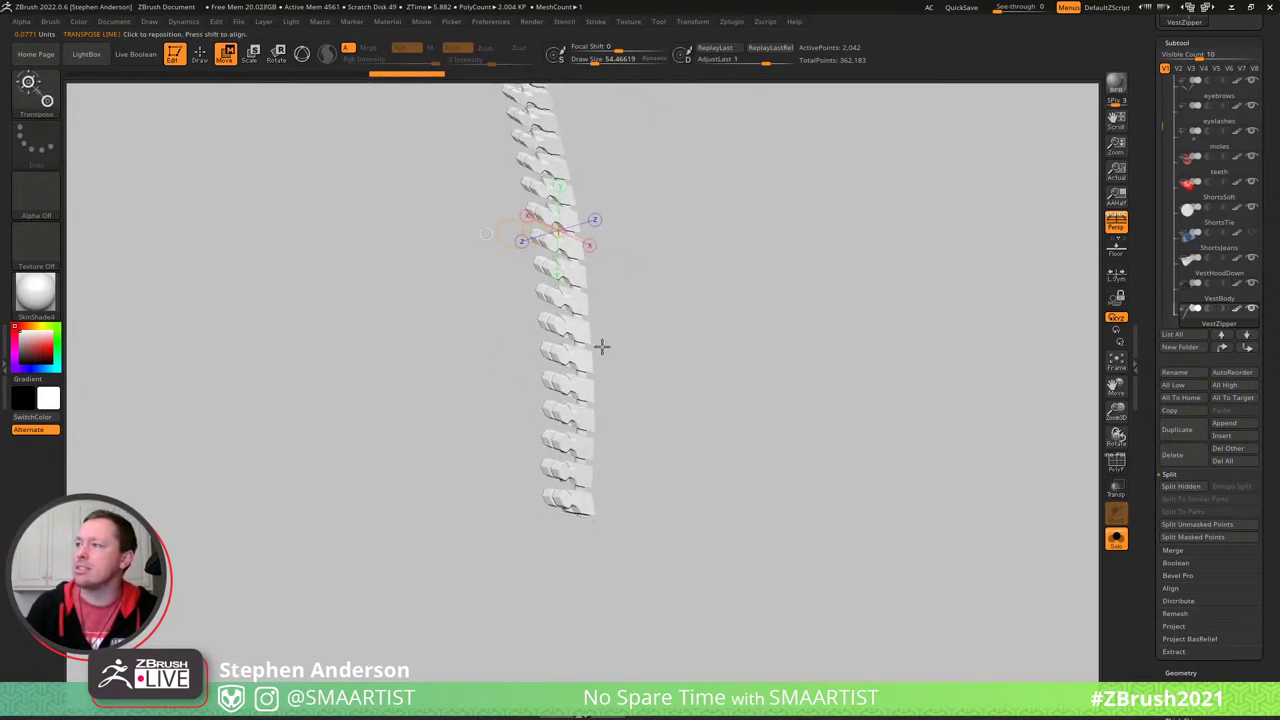
drag(600, 346, 583, 493)
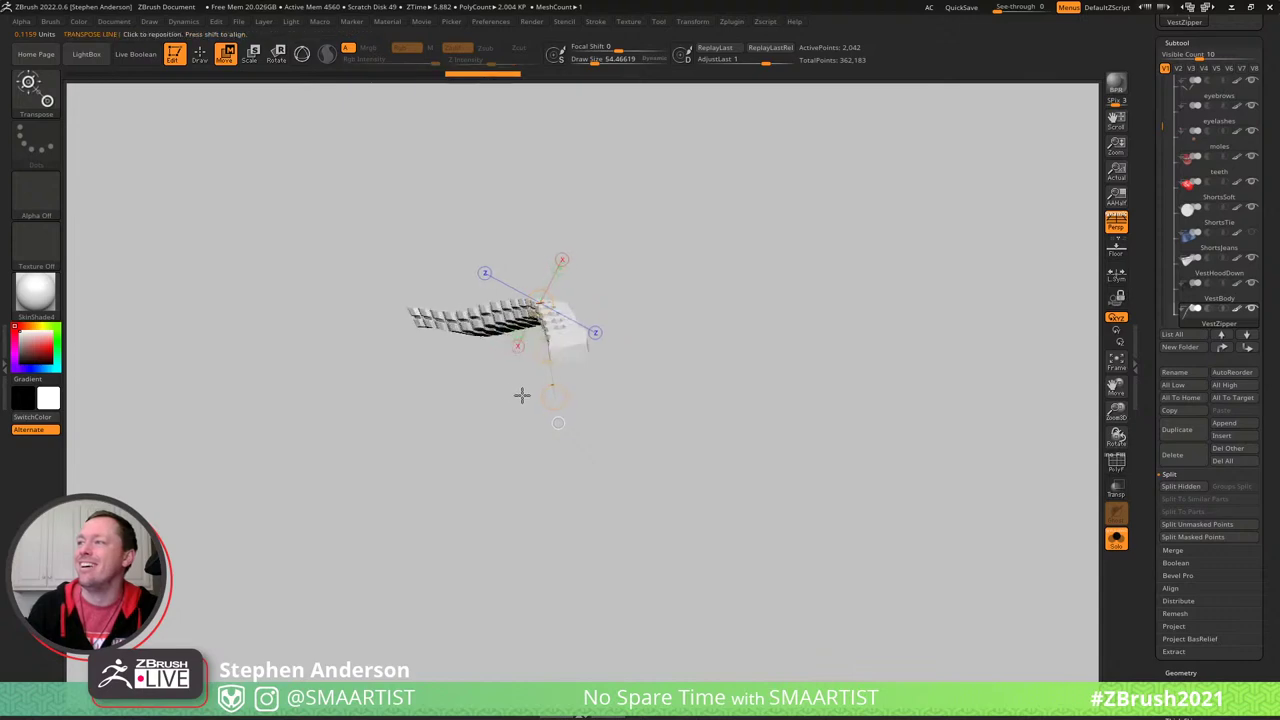
drag(521, 395, 616, 370)
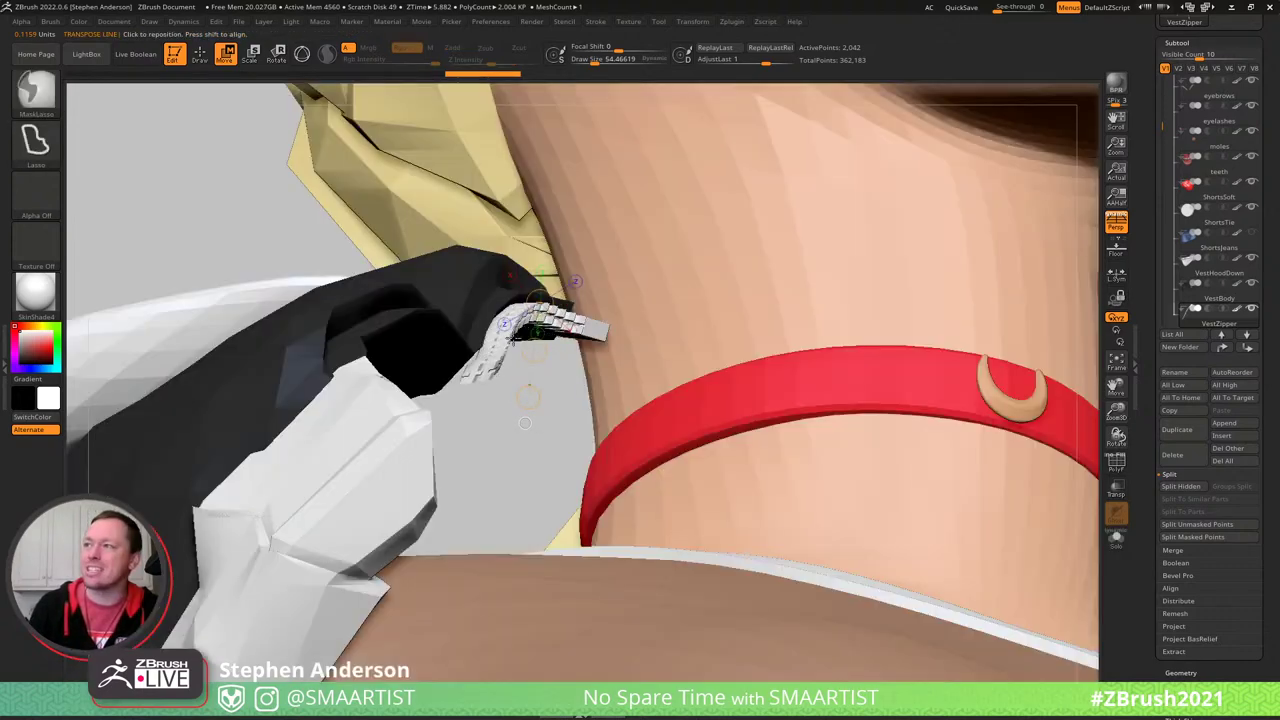
drag(560, 300, 565, 343)
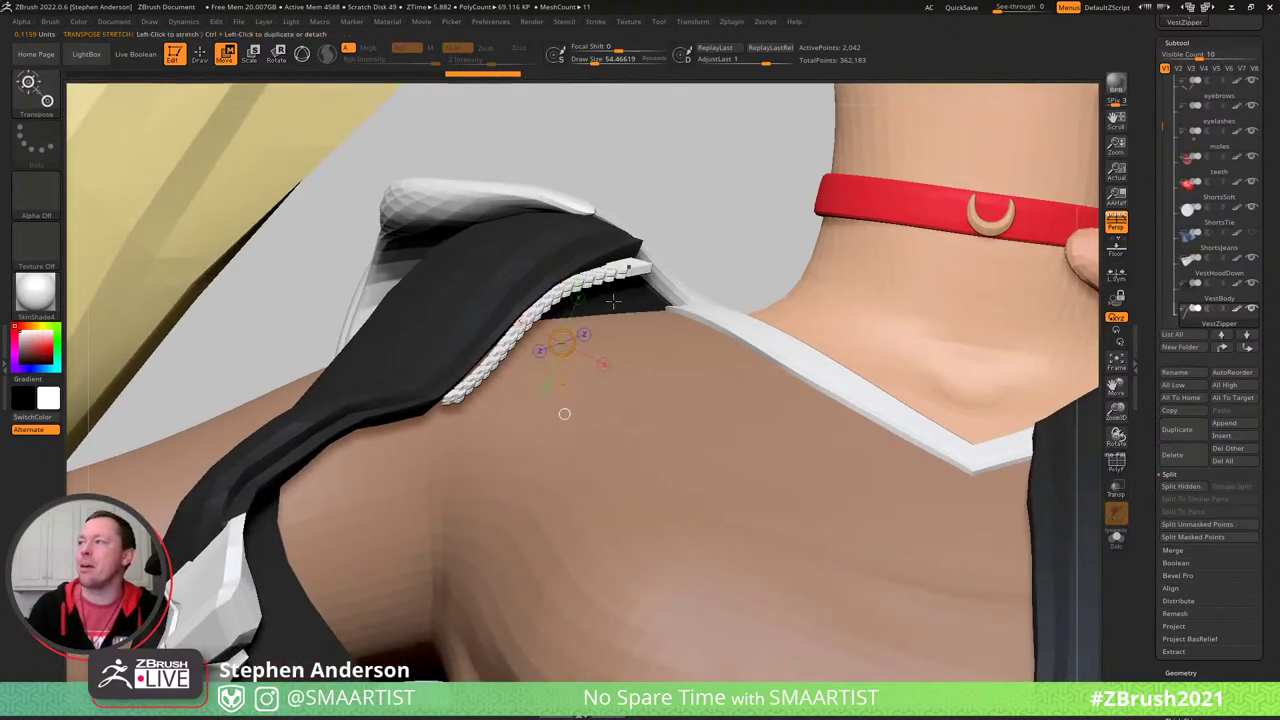
- Pull the zipper's top end up against the vest's pointed corner with the Move brush and unhide the remaining zipper parts
right_drag(613, 301, 603, 326)
key(b)
key(m)
key(v)
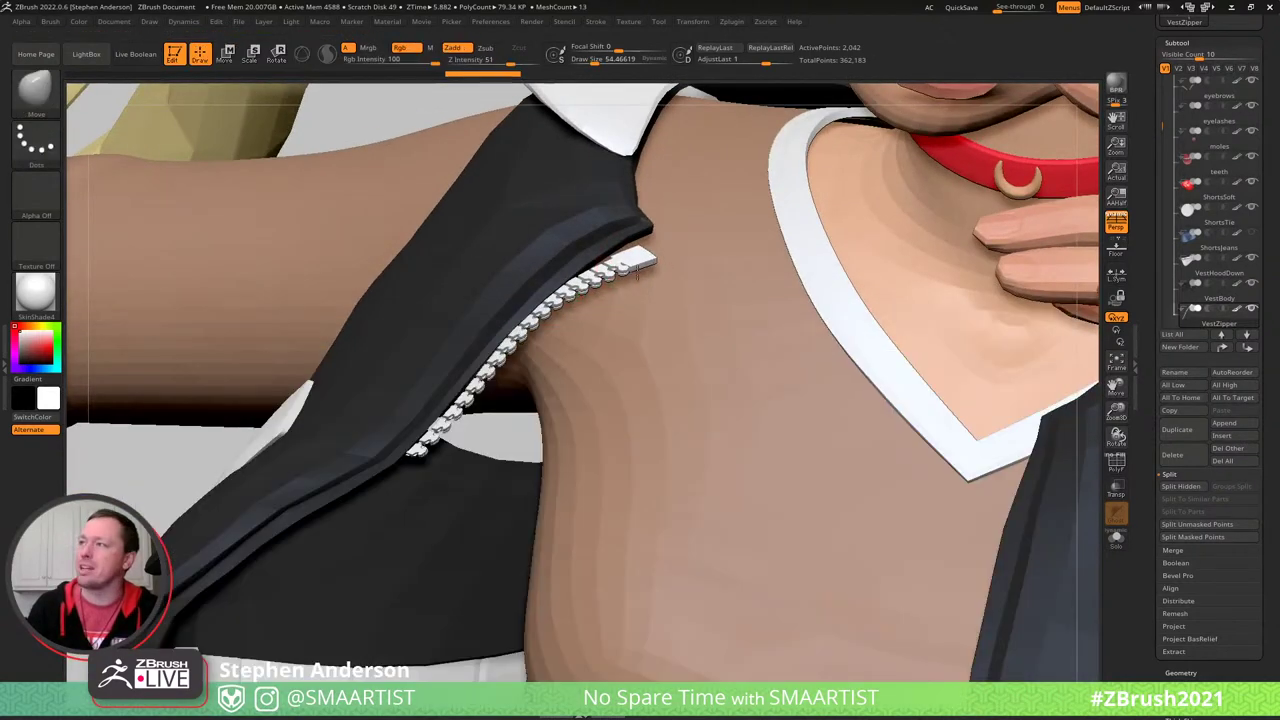
right_drag(637, 273, 635, 263)
drag(647, 265, 652, 265)
drag(640, 256, 632, 244)
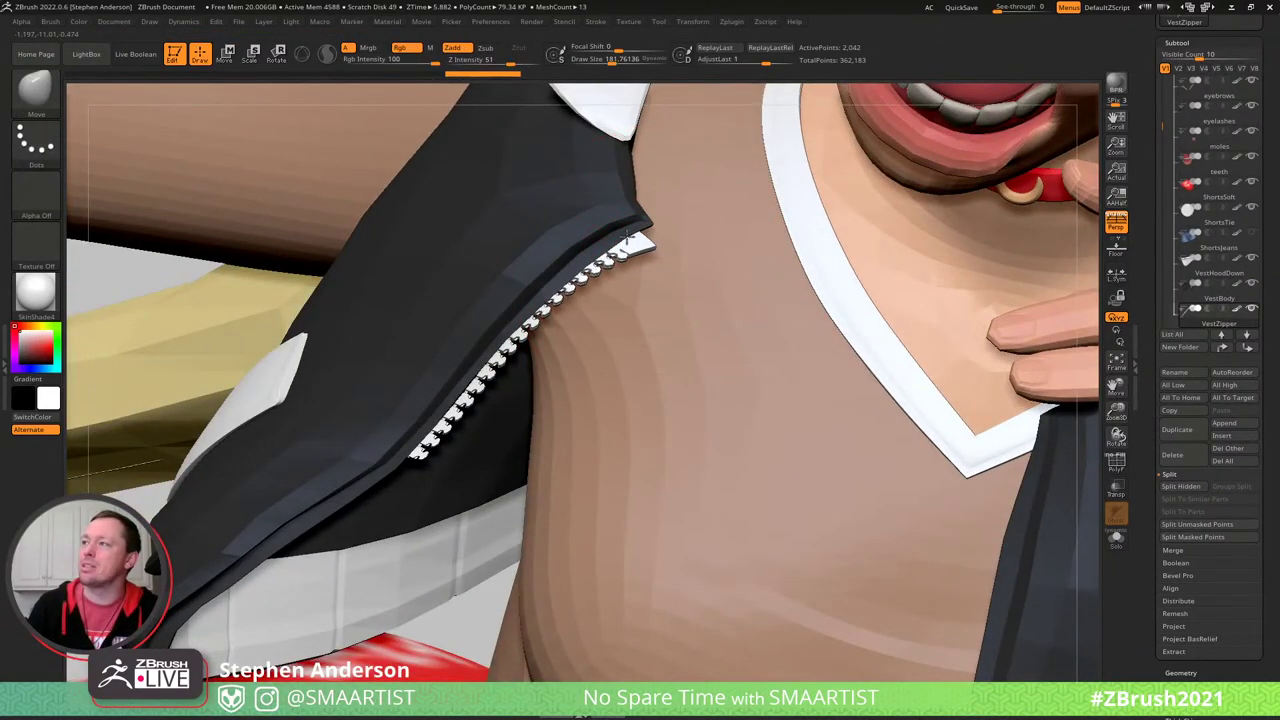
right_drag(679, 244, 659, 241)
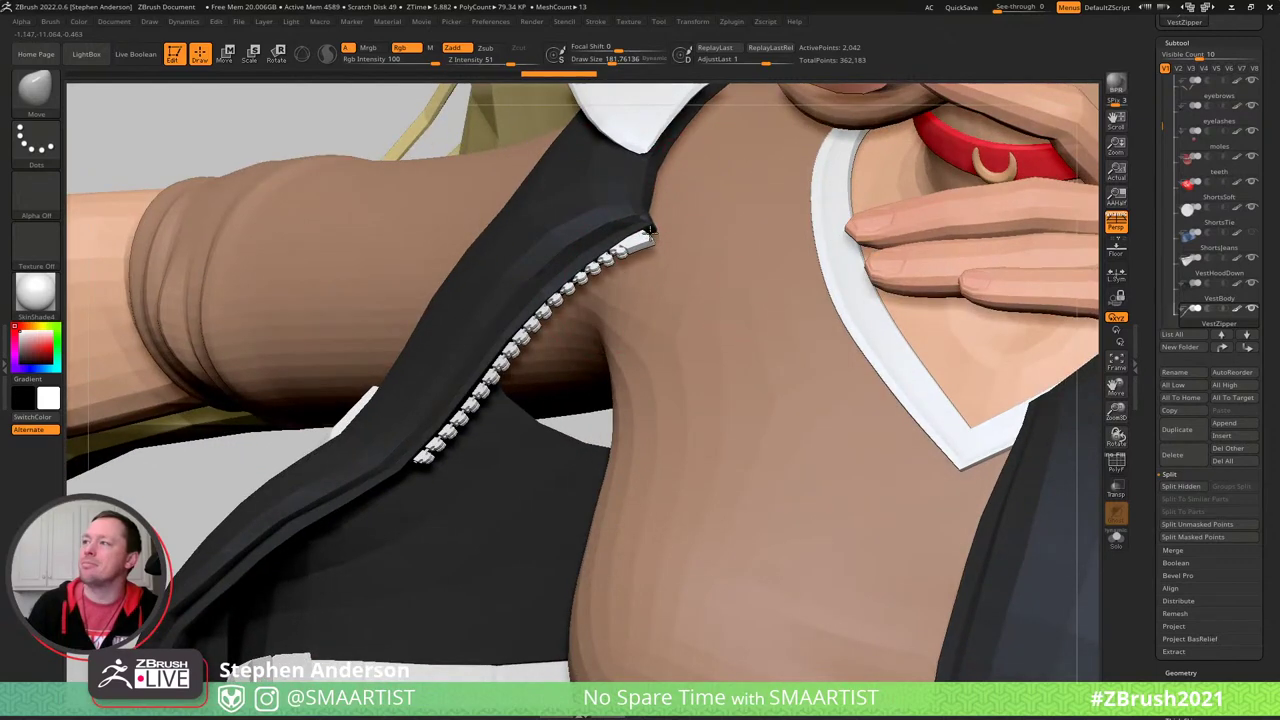
mouse_move(556, 292)
right_down()
mouse_move(572, 287)
mouse_move(440, 437)
mouse_move(420, 380)
mouse_move(447, 418)
right_up()
ctrl+shift+click(255, 123)
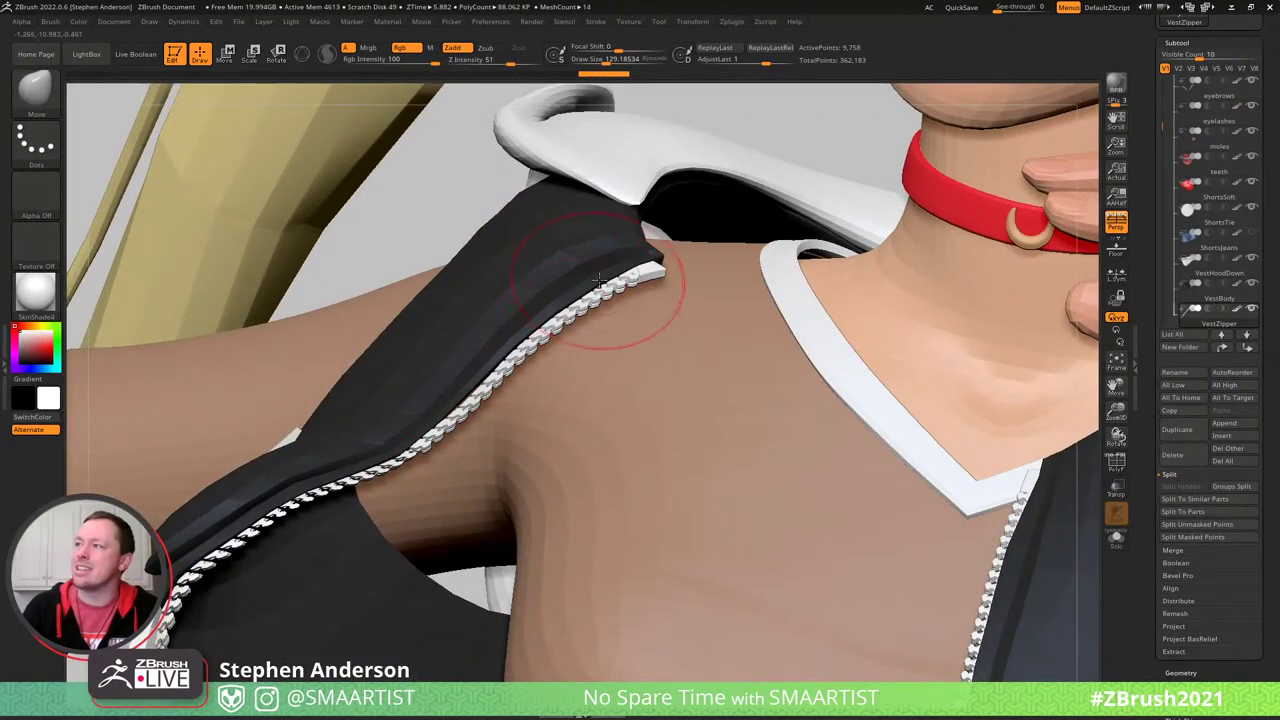
- Lasso-isolate the zipper teeth at the bend of the open vest edge and give them their own polygroup
right_drag(598, 283, 480, 325)
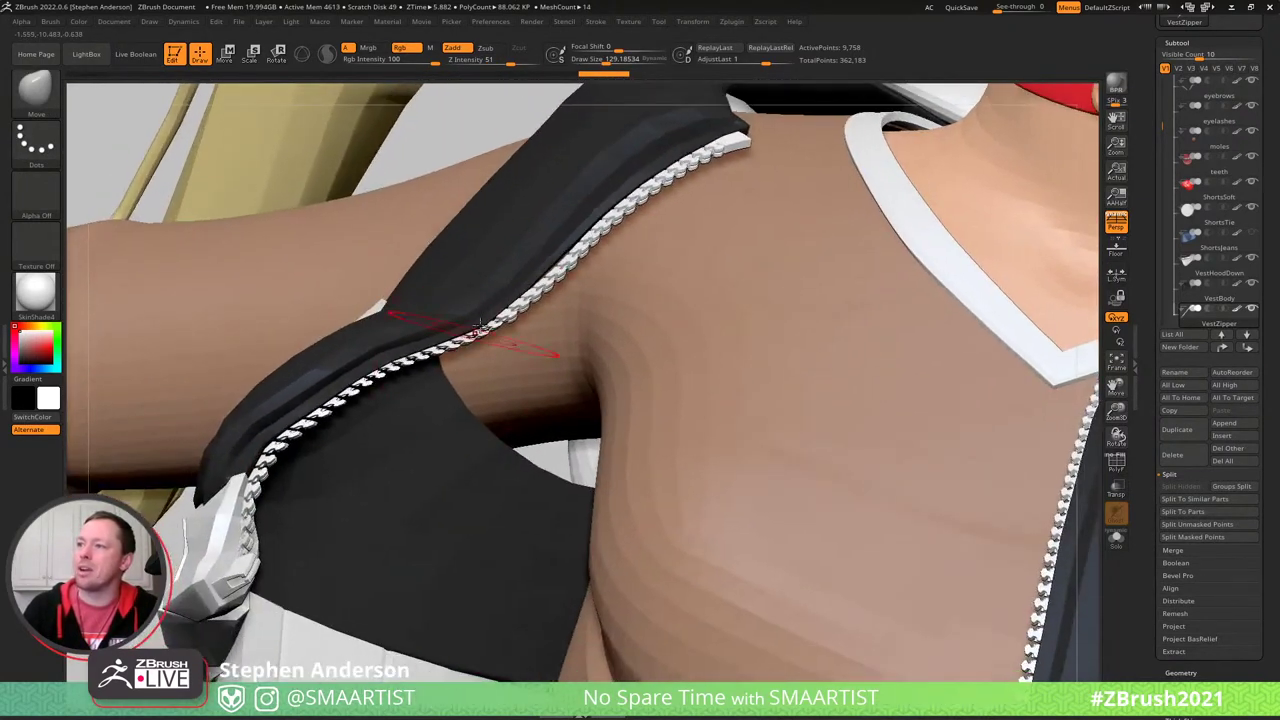
ctrl+shift+click(493, 265)
key(shift+f)
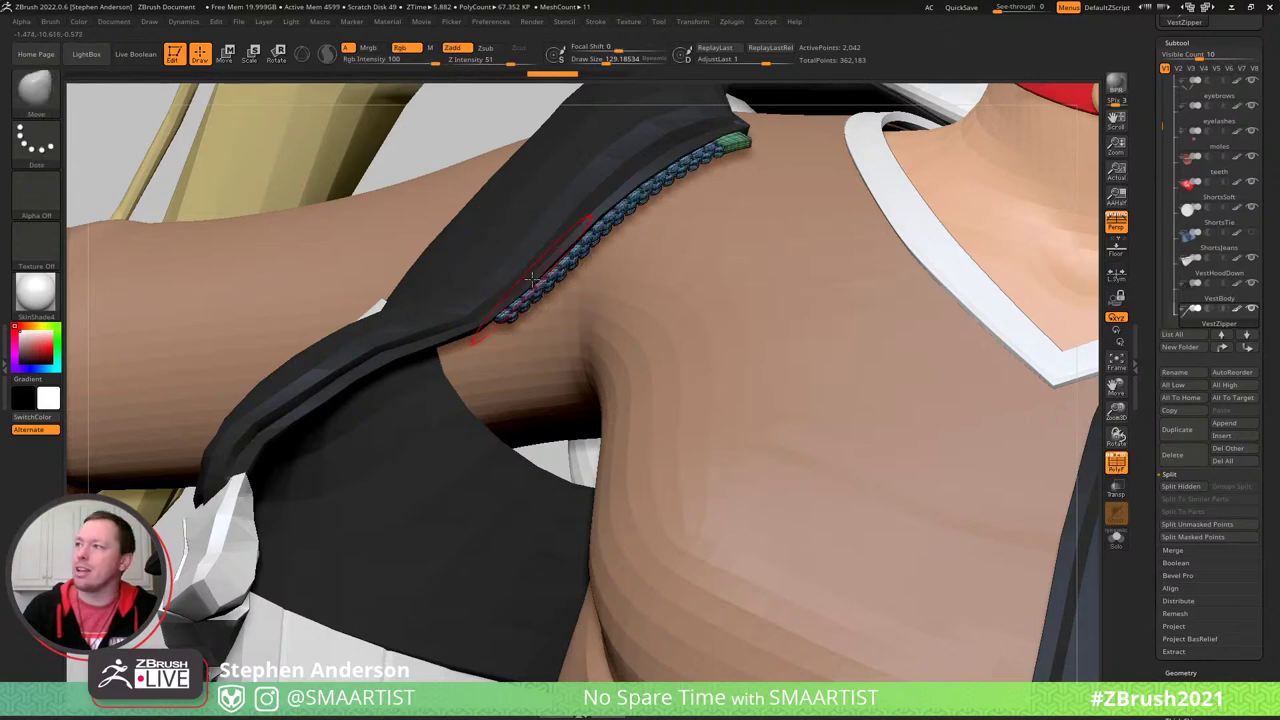
mouse_move(533, 269)
ctrl+right_down()
mouse_move(491, 176)
mouse_move(469, 374)
mouse_move(494, 305)
mouse_move(494, 354)
mouse_move(414, 280)
mouse_move(463, 357)
mouse_move(383, 370)
ctrl+right_up()
ctrl+shift+click(491, 171)
ctrl+shift+click(372, 384)
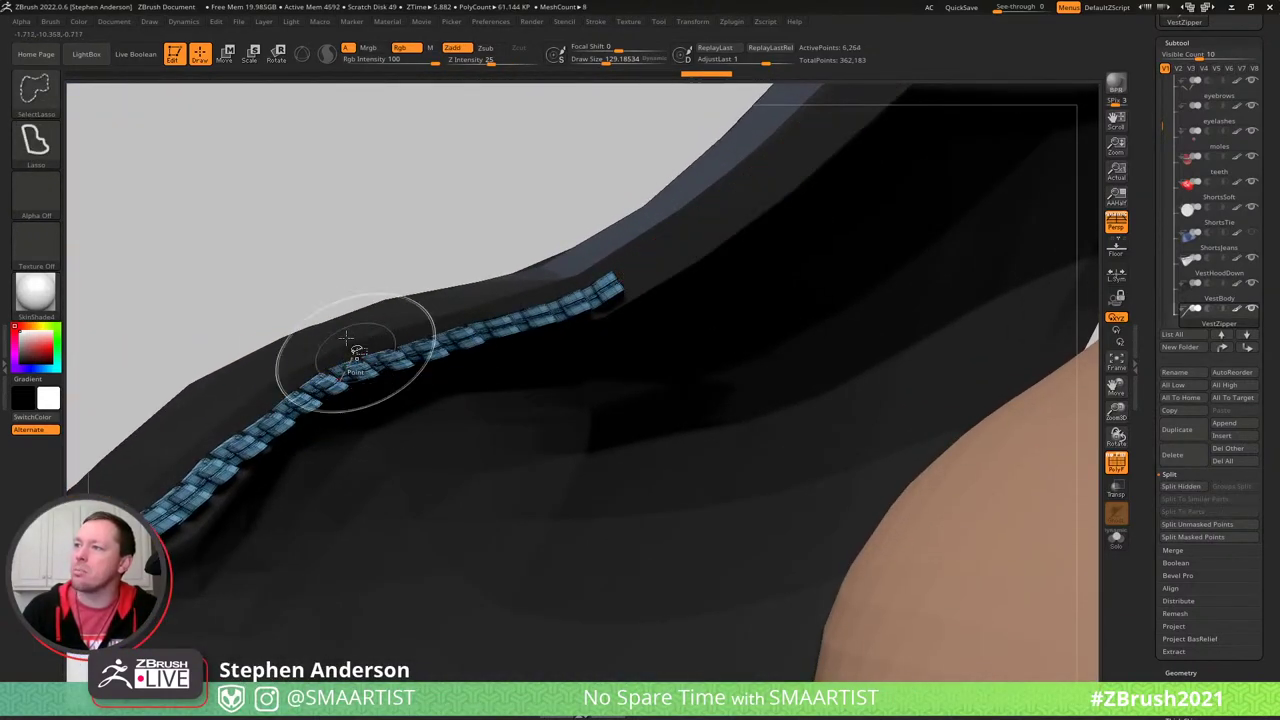
mouse_move(455, 433)
ctrl+shift+mouse_down()
mouse_move(526, 120)
mouse_move(502, 193)
ctrl+shift+mouse_up()
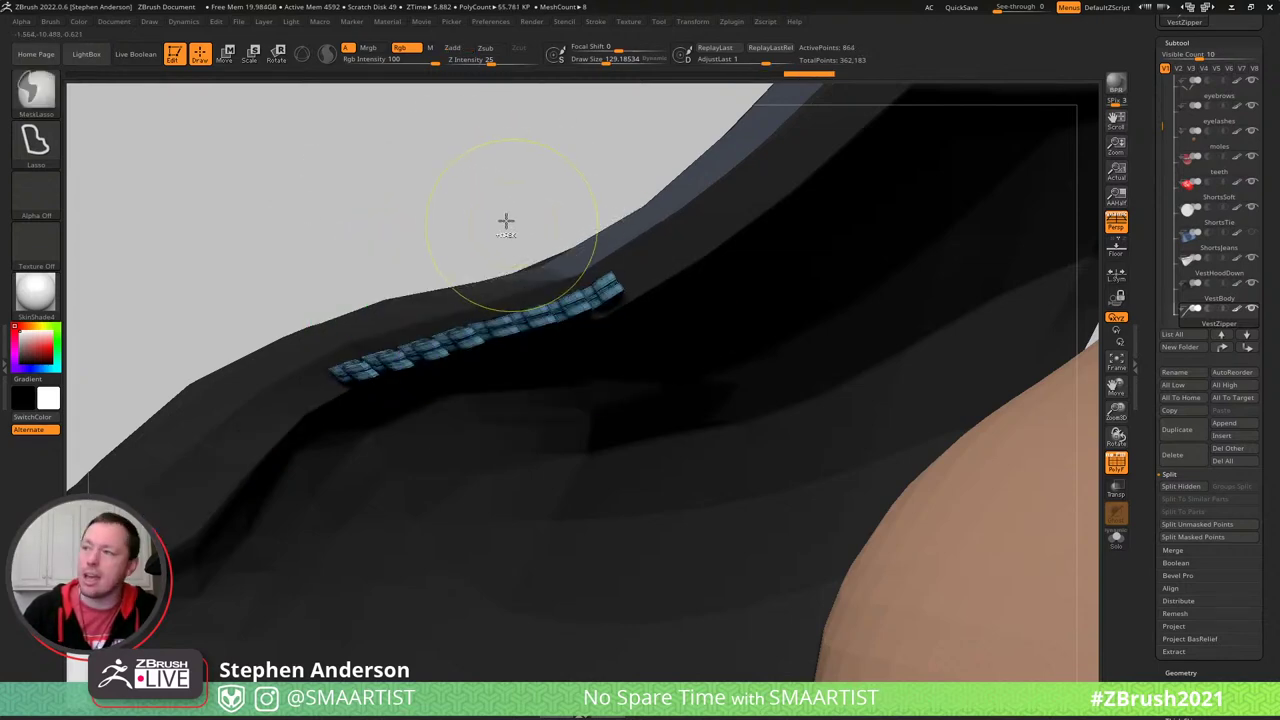
ctrl+shift+click(475, 196)
right_drag(528, 300, 559, 294)
- Mask all zipper parts except the green teeth group, solo the zipper and rotate that group towards its neighbours' orientation
key(w)
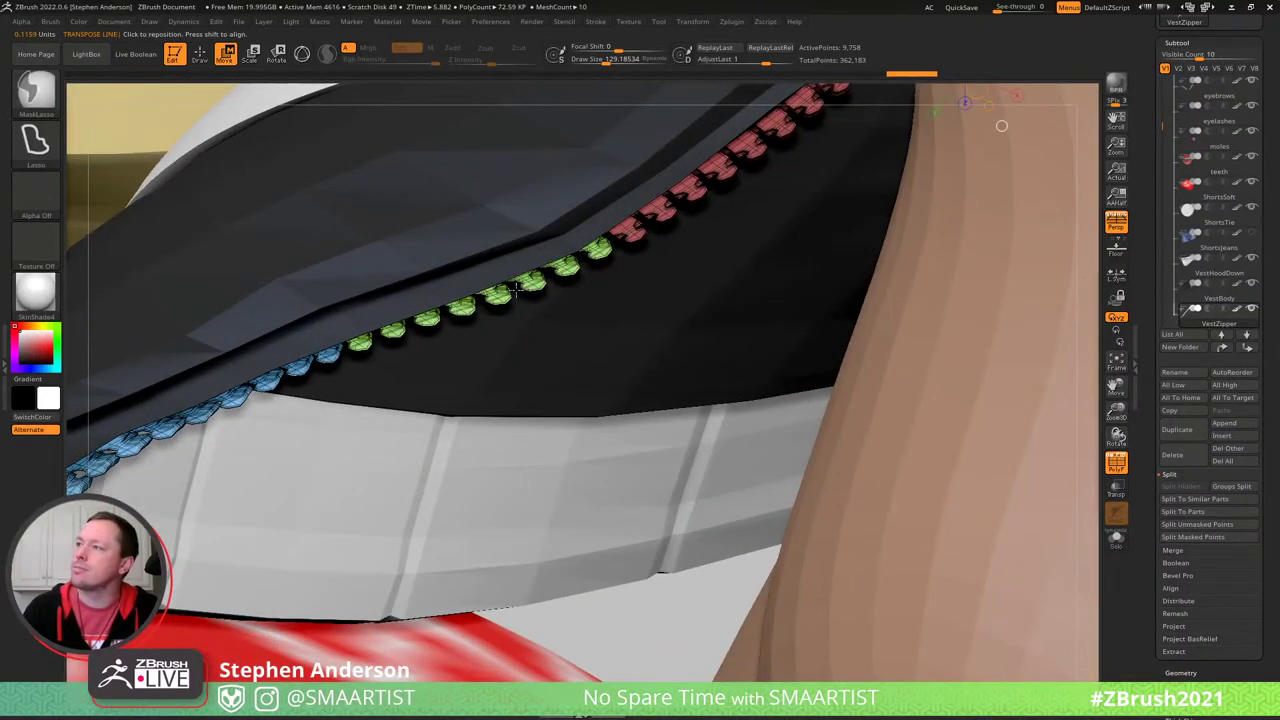
ctrl+drag(534, 244, 533, 179)
key(shift+s)
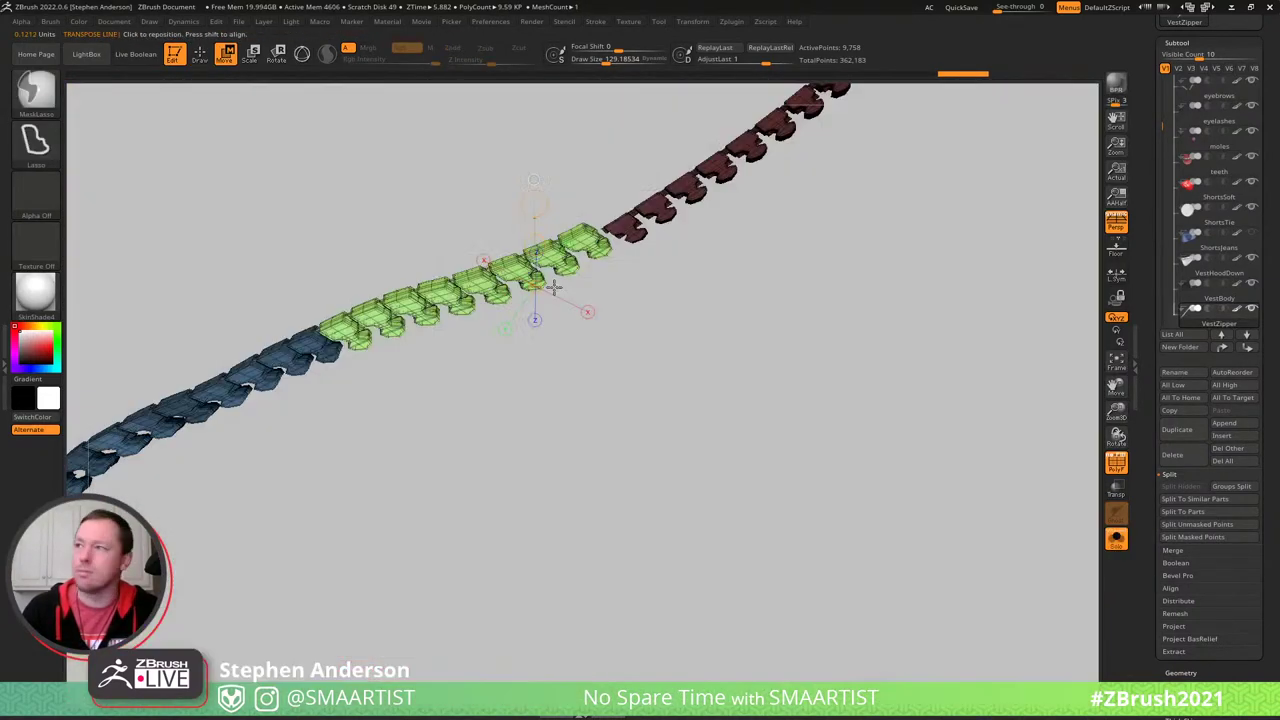
right_drag(462, 290, 519, 236)
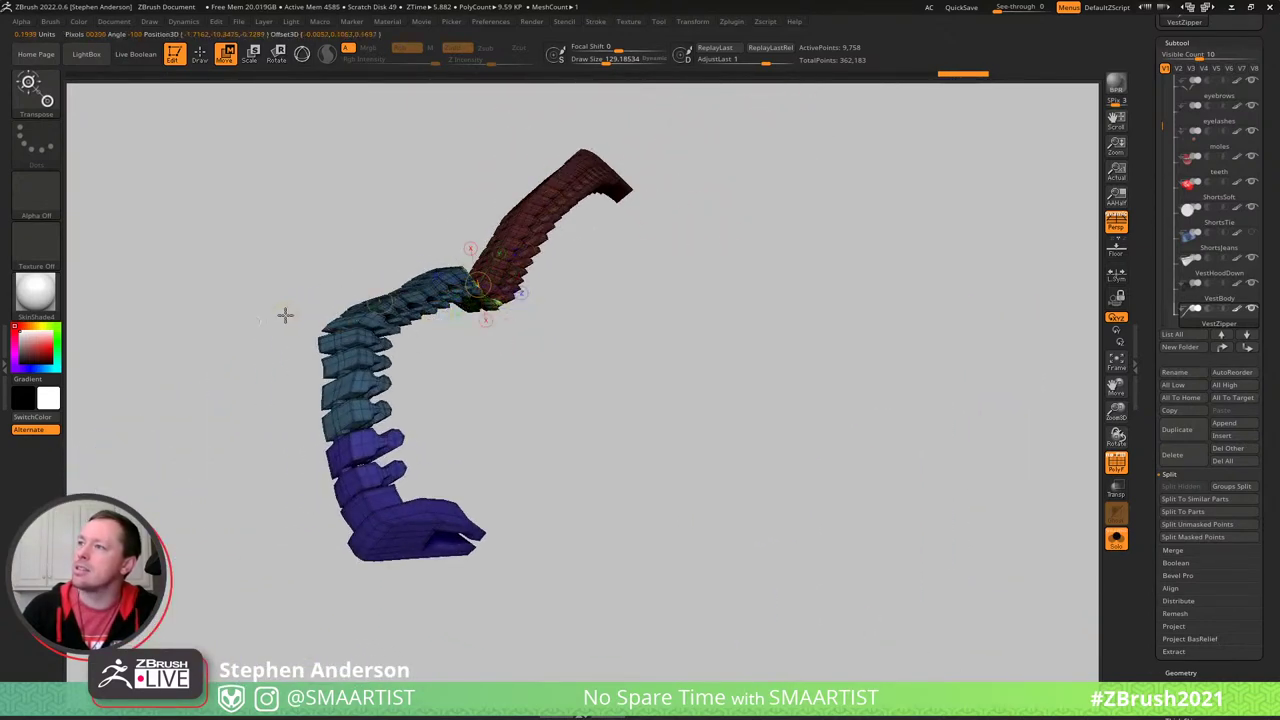
right_drag(364, 277, 364, 283)
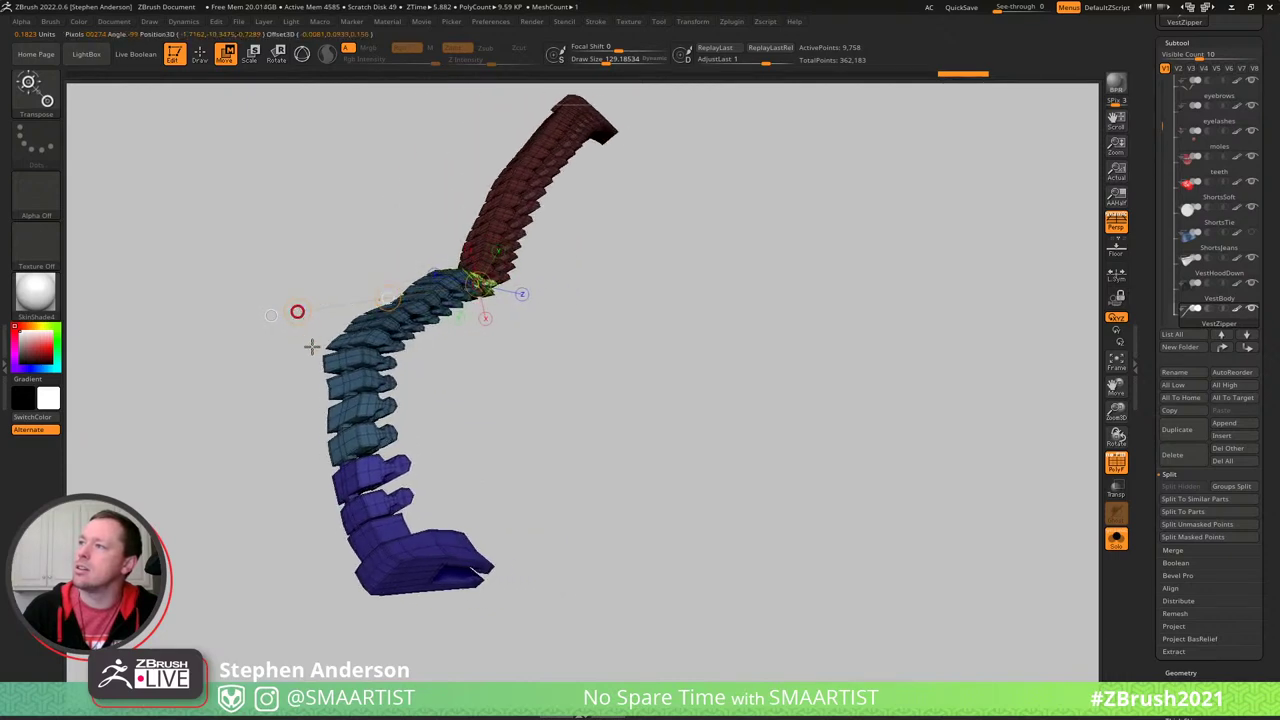
right_drag(497, 262, 567, 285)
- Isolate the green teeth group and correct the slant of its teeth with the transpose line
key(q)
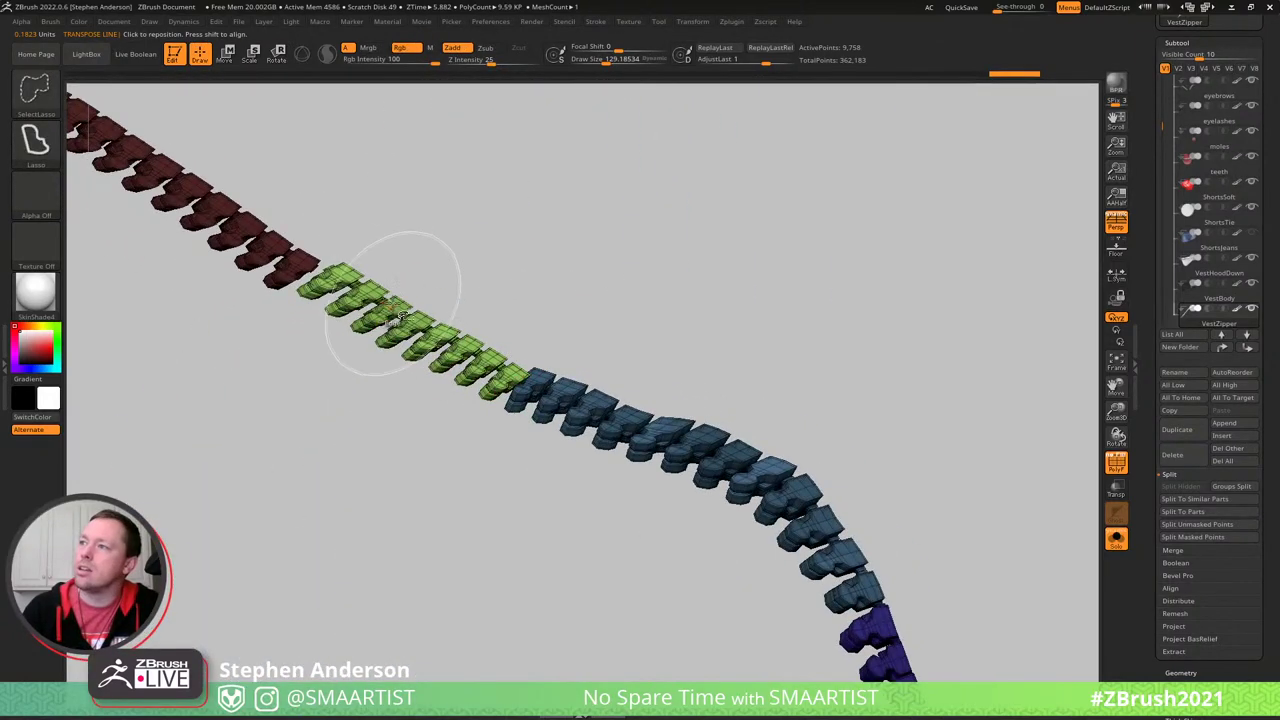
ctrl+shift+click(398, 312)
right_drag(400, 277, 450, 363)
key(w)
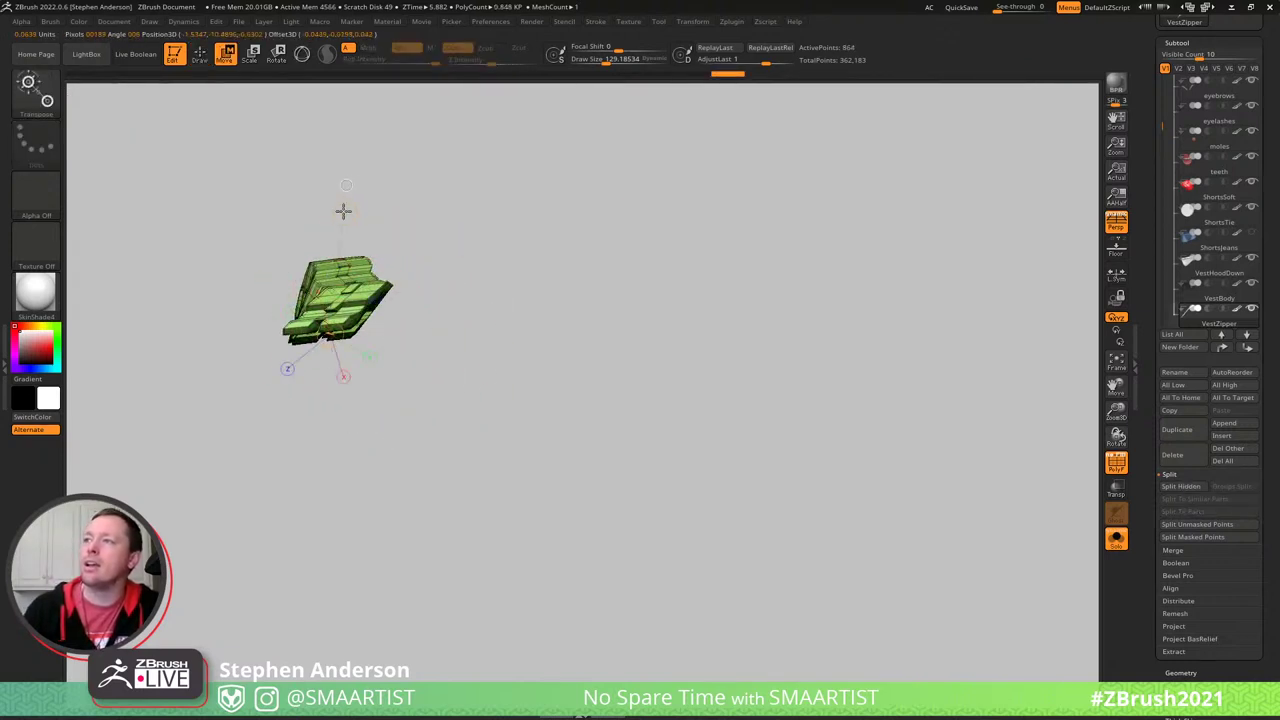
drag(343, 210, 290, 209)
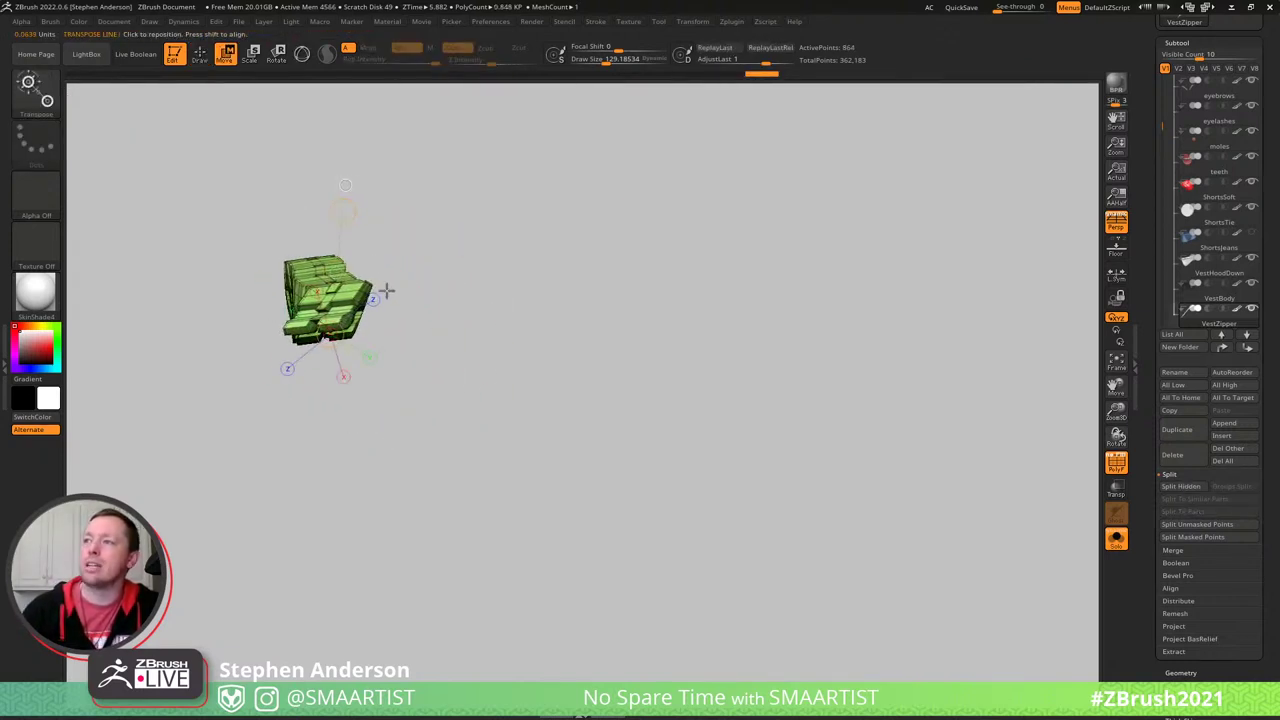
right_drag(393, 325, 704, 357)
right_drag(572, 342, 591, 405)
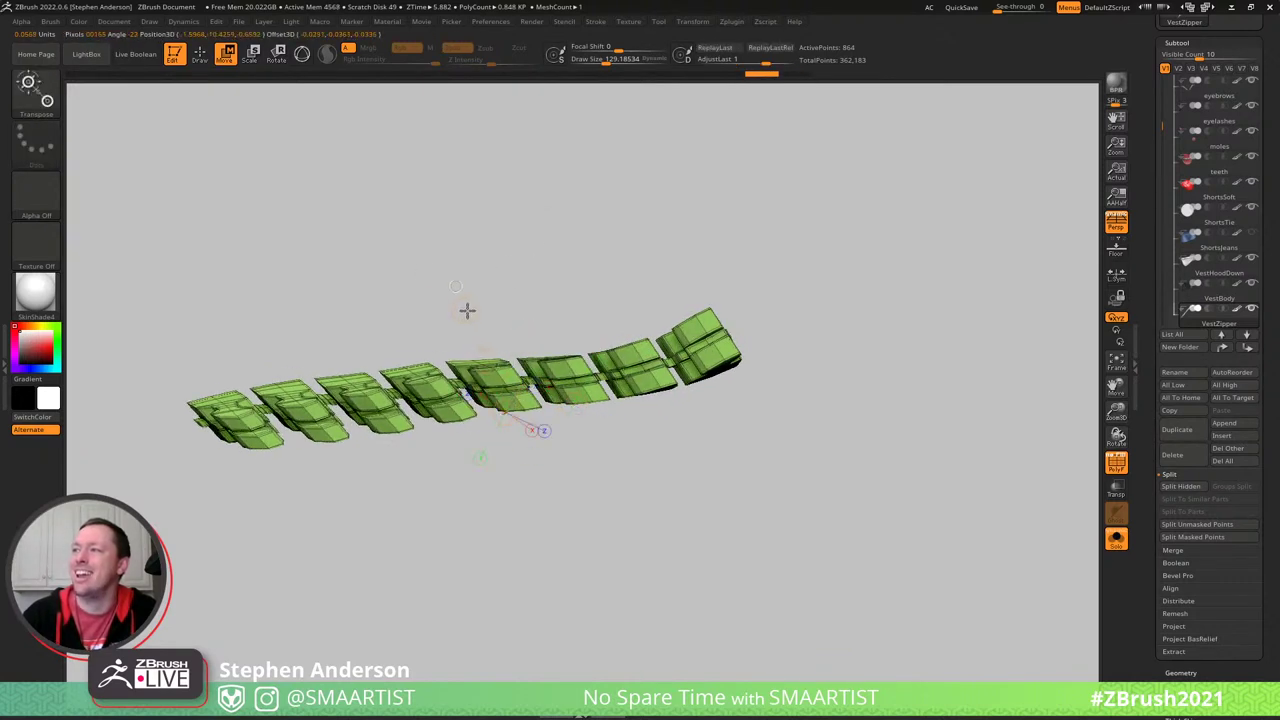
drag(476, 311, 511, 297)
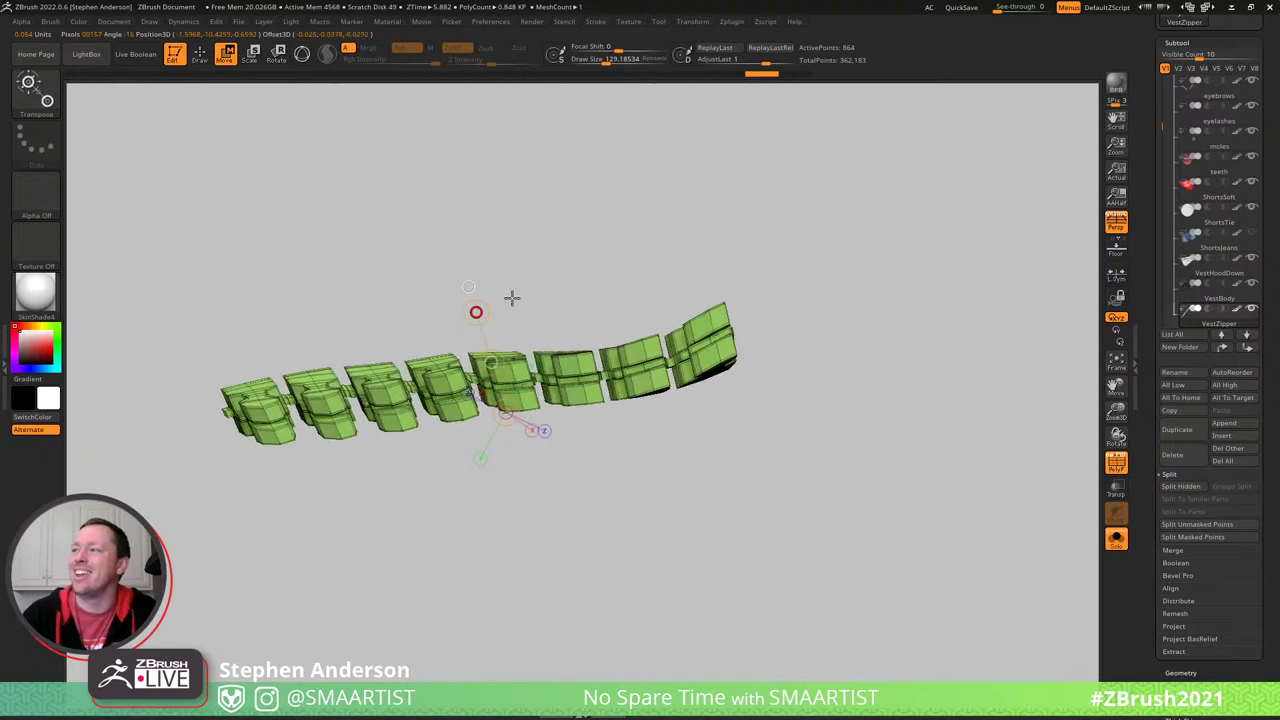
- Unhide the full zipper and reshape the teeth where the green and dark red groups meet with the Move brush
mouse_move(683, 278)
right_down()
mouse_move(677, 331)
mouse_move(622, 330)
mouse_move(640, 320)
mouse_move(663, 237)
mouse_move(680, 229)
mouse_move(534, 253)
mouse_move(575, 280)
mouse_move(514, 351)
mouse_move(518, 425)
right_up()
key(b)
key(m)
key(v)
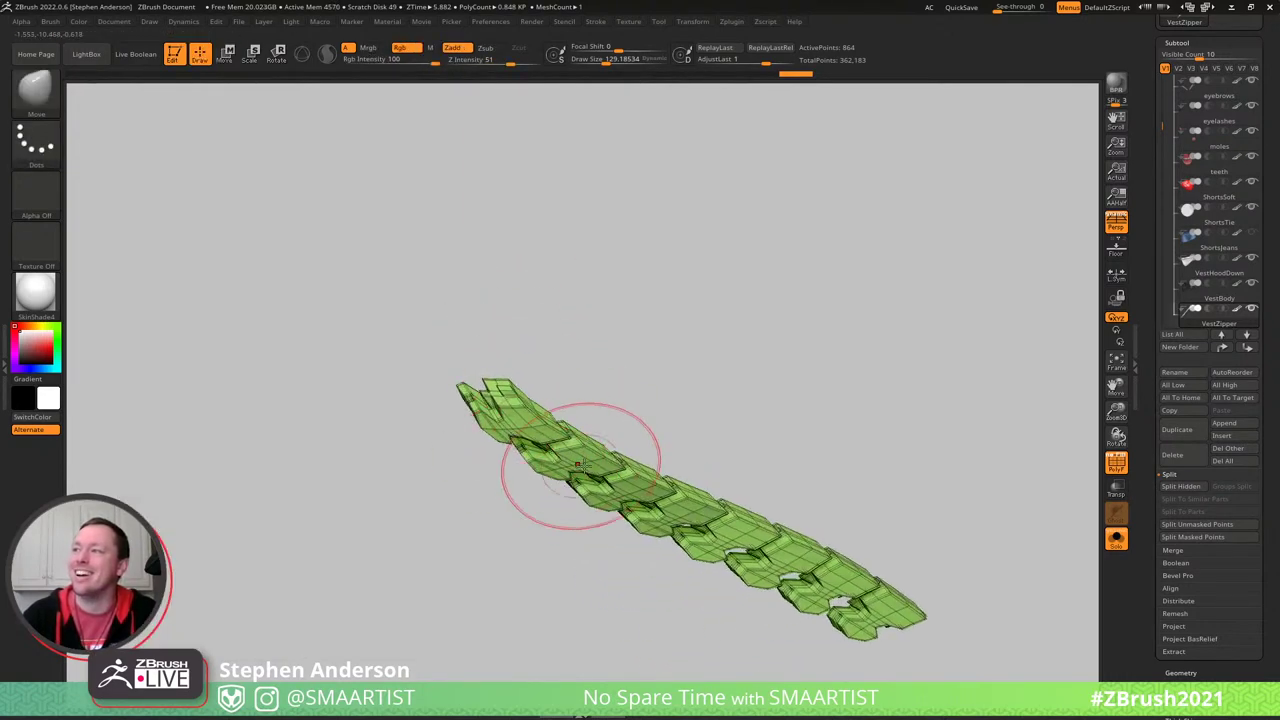
mouse_move(628, 466)
right_down()
mouse_move(679, 403)
mouse_move(655, 400)
mouse_move(628, 443)
mouse_move(551, 309)
right_up()
ctrl+shift+click(672, 370)
key(s)
drag(549, 301, 568, 301)
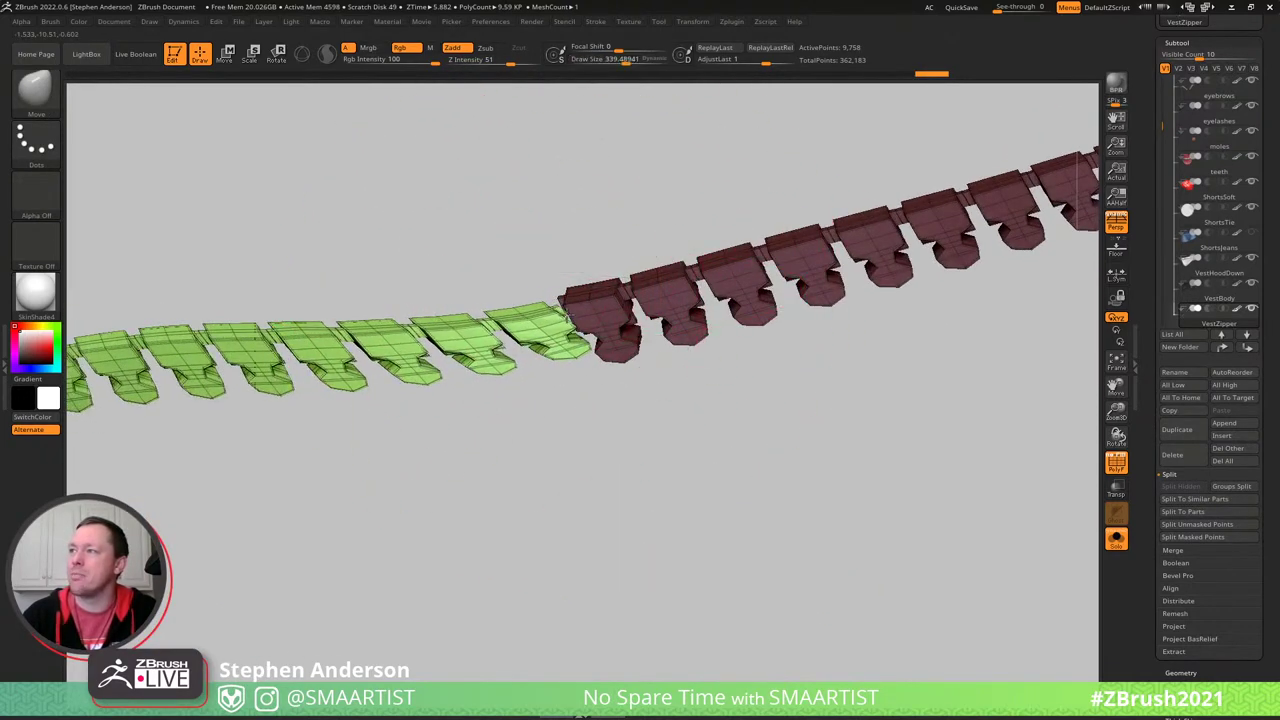
key(s)
drag(587, 359, 566, 359)
drag(572, 364, 564, 379)
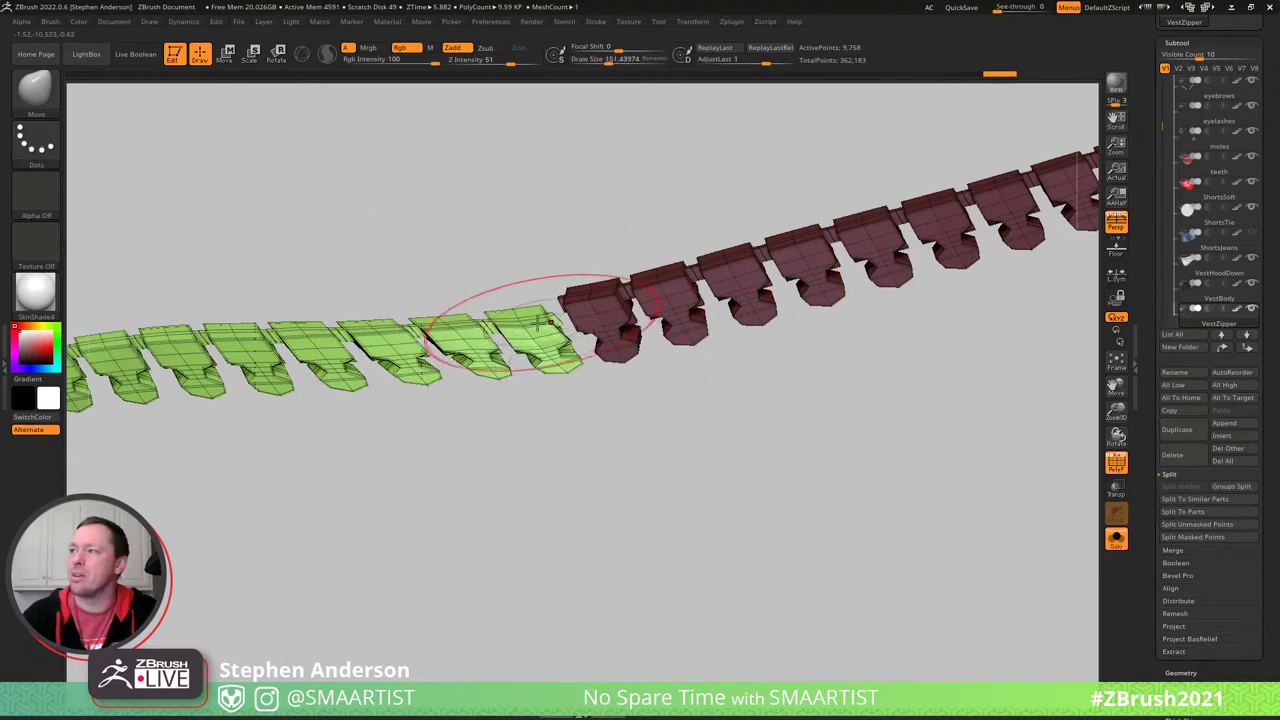
- Bring the whole character back into view and turn off the polygroup wireframe display
mouse_move(565, 267)
ctrl+right_down()
mouse_move(443, 234)
mouse_move(591, 274)
mouse_move(610, 389)
mouse_move(571, 443)
mouse_move(374, 369)
mouse_move(384, 390)
mouse_move(363, 451)
mouse_move(418, 447)
mouse_move(326, 395)
mouse_move(360, 332)
mouse_move(331, 314)
ctrl+right_up()
key(shift+s)
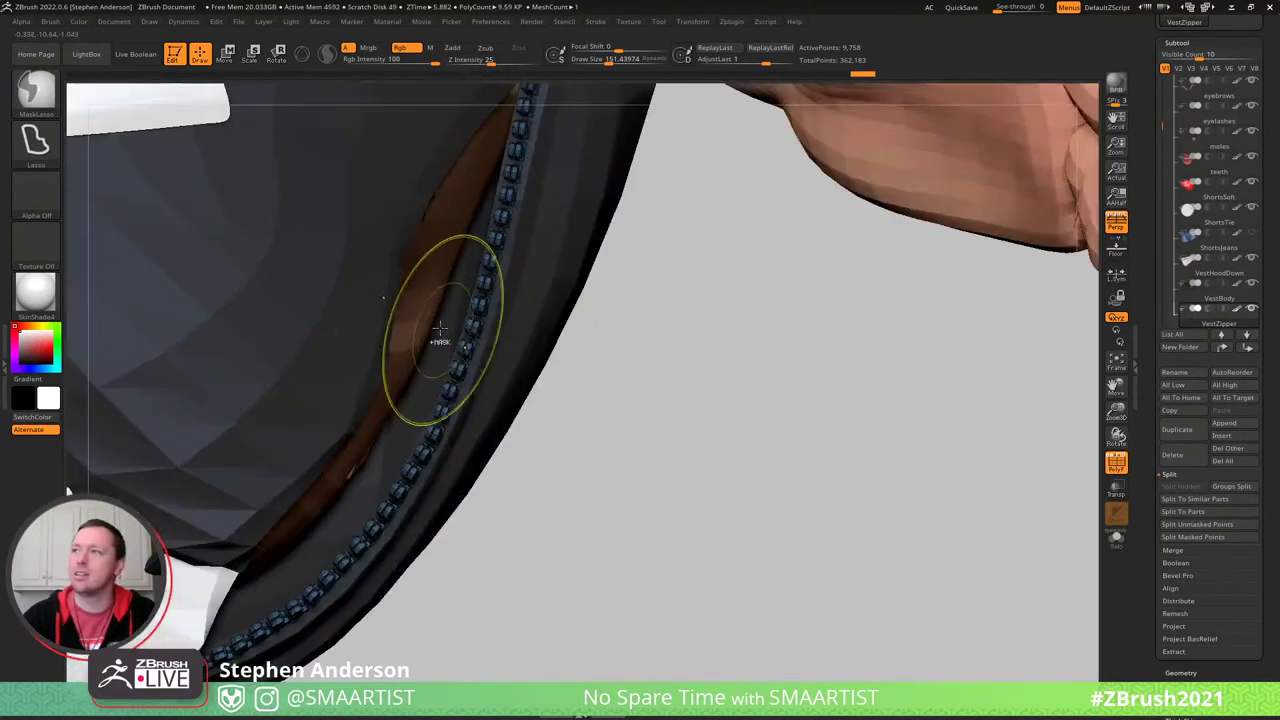
right_drag(440, 337, 230, 150)
alt+right_drag(230, 150, 484, 439)
key(shift+f)
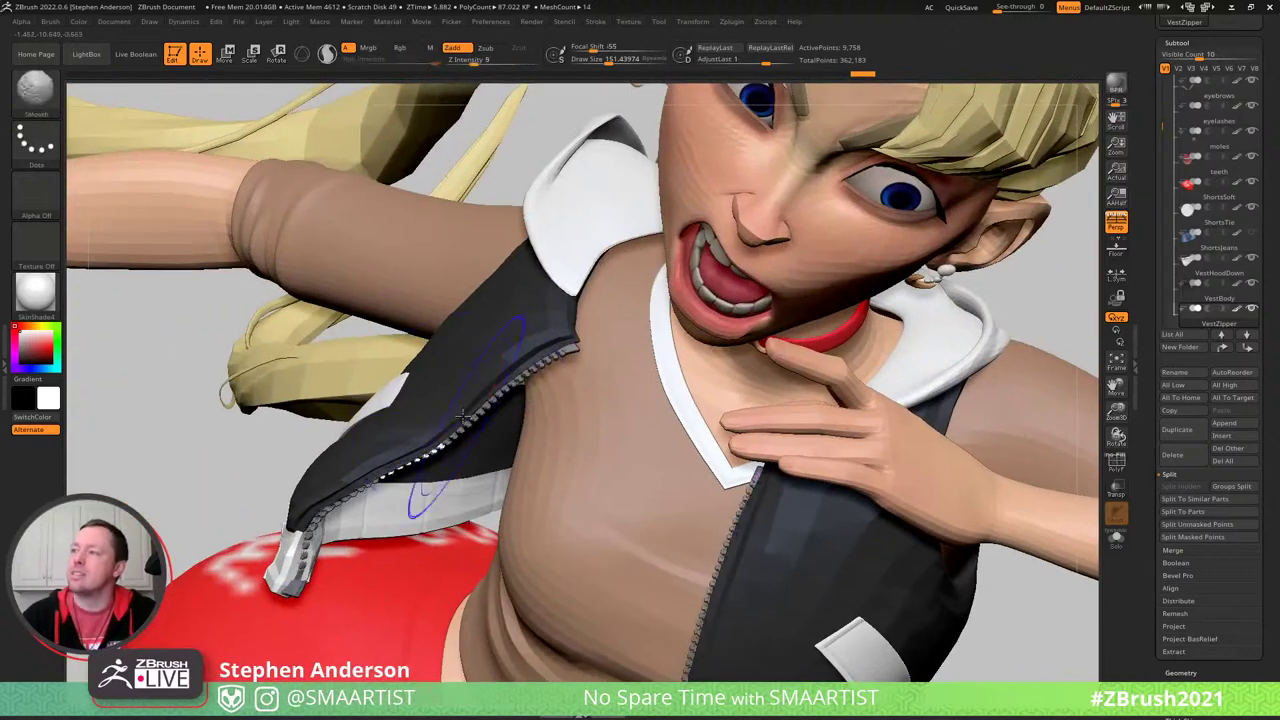
- Clear the mask on the zipper teeth and check how both zippers sit along the vest edges
right_drag(423, 491, 387, 468)
key(ctrl+h)
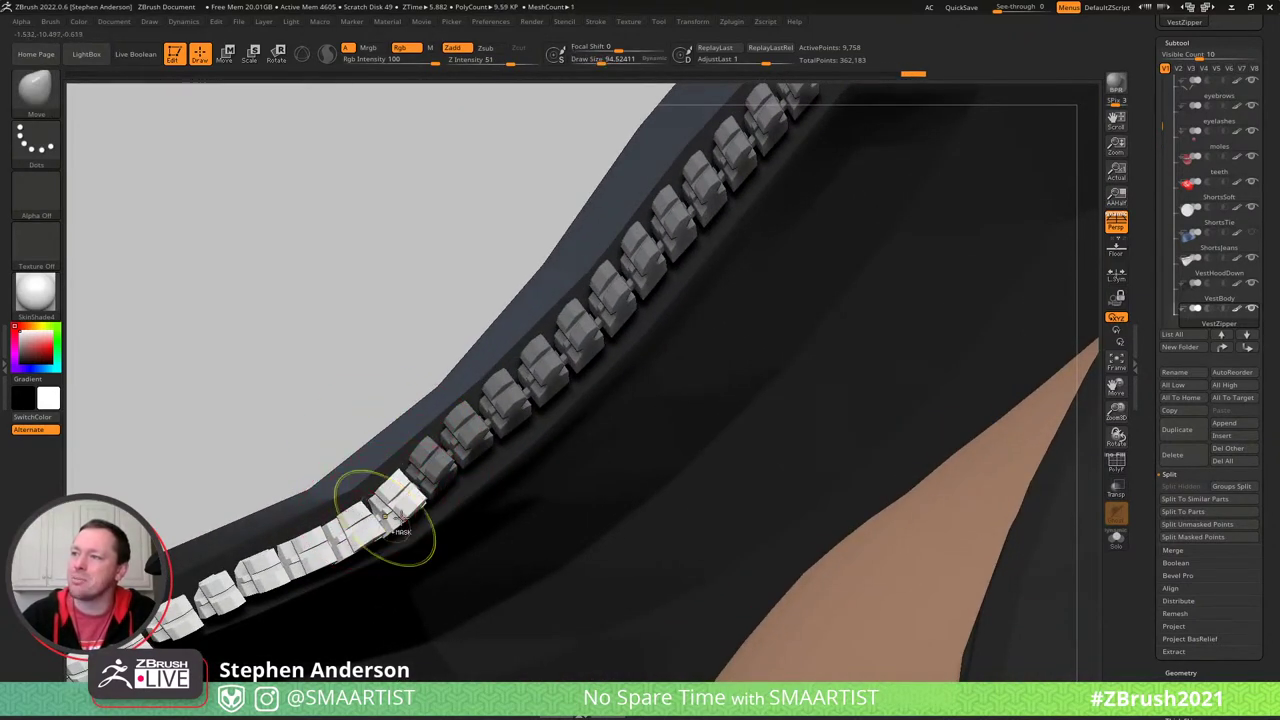
ctrl+right_drag(401, 518, 330, 342)
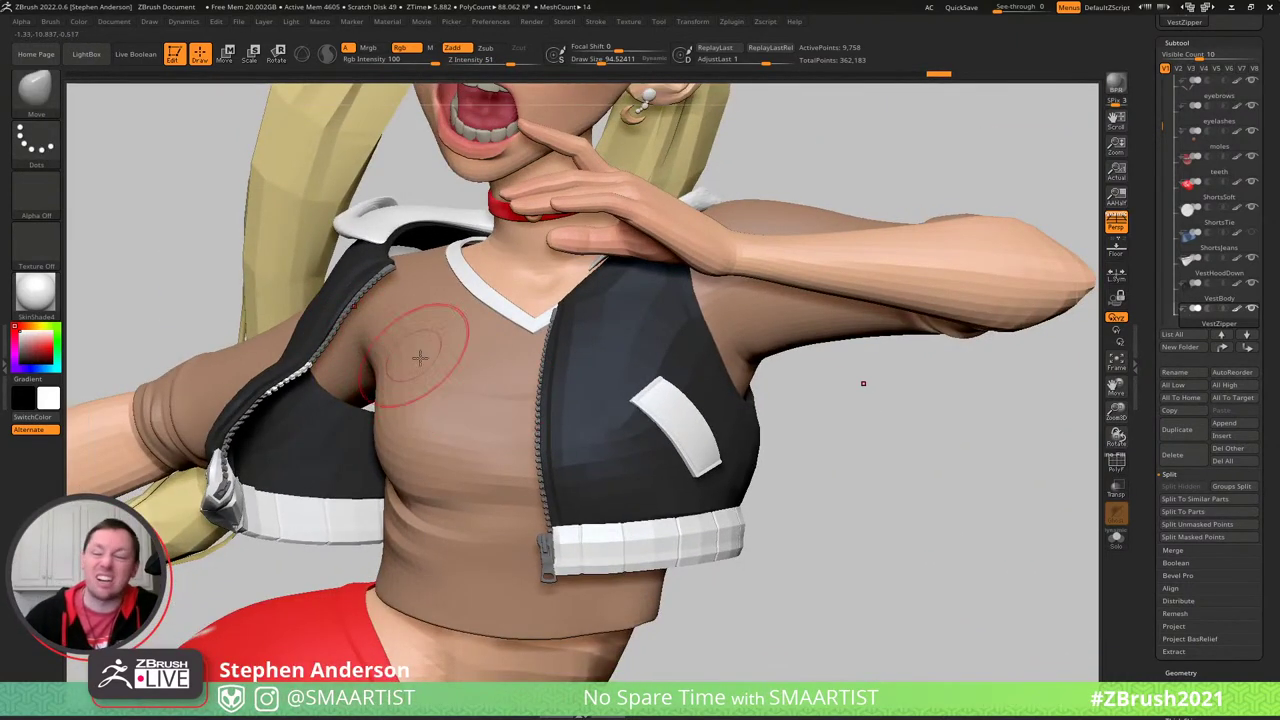
mouse_move(796, 530)
ctrl+right_down()
mouse_move(796, 470)
mouse_move(880, 475)
ctrl+right_up()
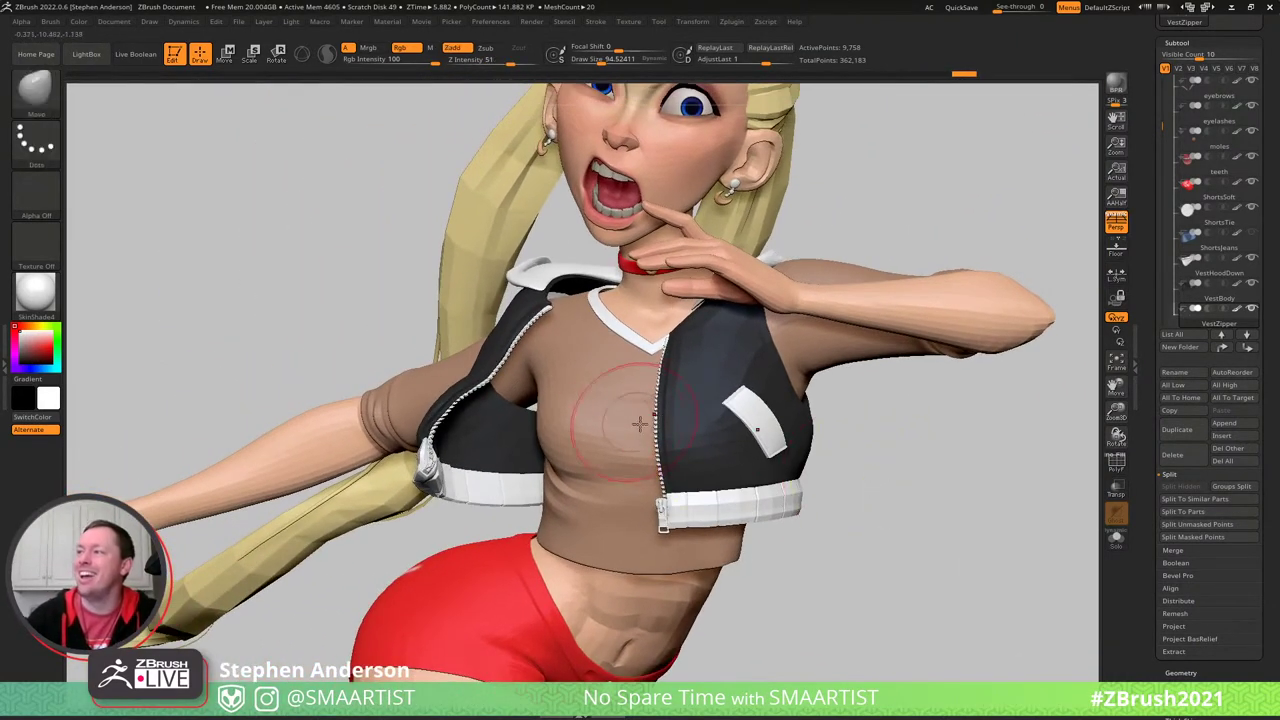
right_drag(664, 432, 734, 463)
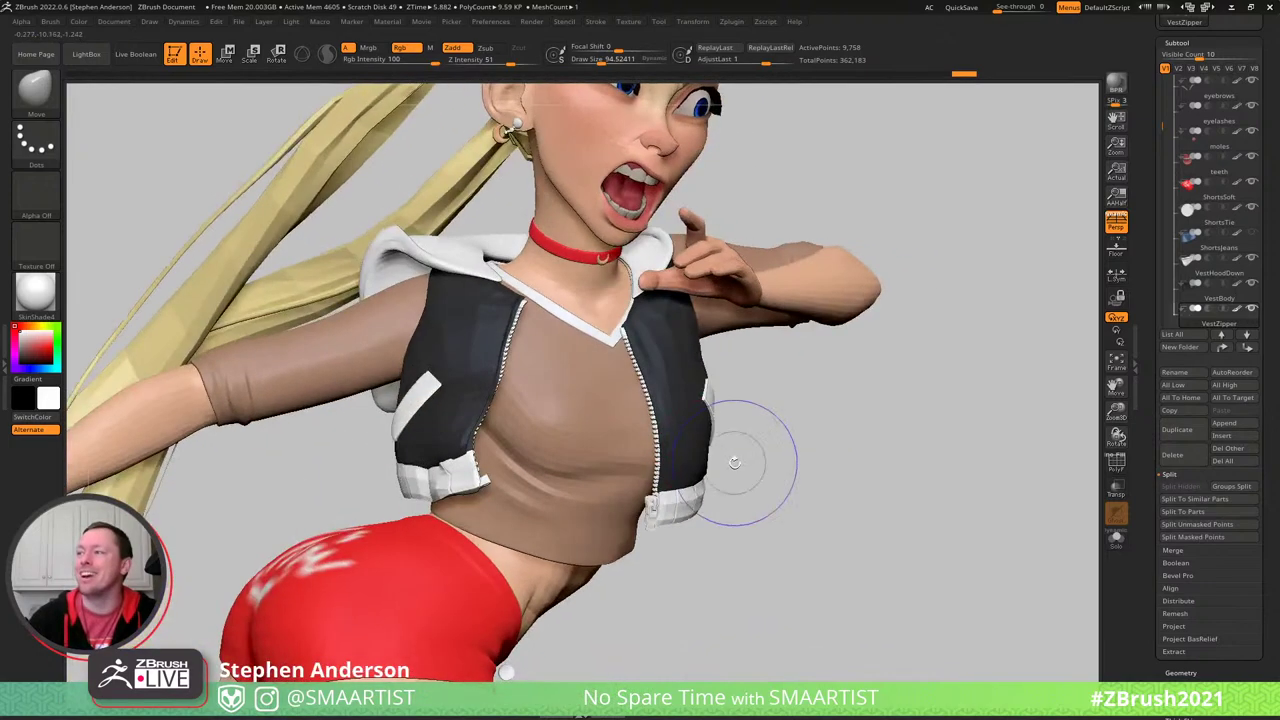
- Lasso-isolate the zipper on the raised-hand side of the vest and delete the hidden zipper geometry on the open side
key(shift+f)
mouse_move(810, 428)
right_down()
mouse_move(772, 358)
mouse_move(789, 486)
mouse_move(680, 451)
mouse_move(717, 394)
mouse_move(650, 425)
mouse_move(669, 440)
mouse_move(578, 292)
mouse_move(500, 268)
mouse_move(375, 285)
mouse_move(398, 200)
right_up()
key(shift+f)
key(shift+f)
ctrl+shift+drag(757, 575, 529, 386)
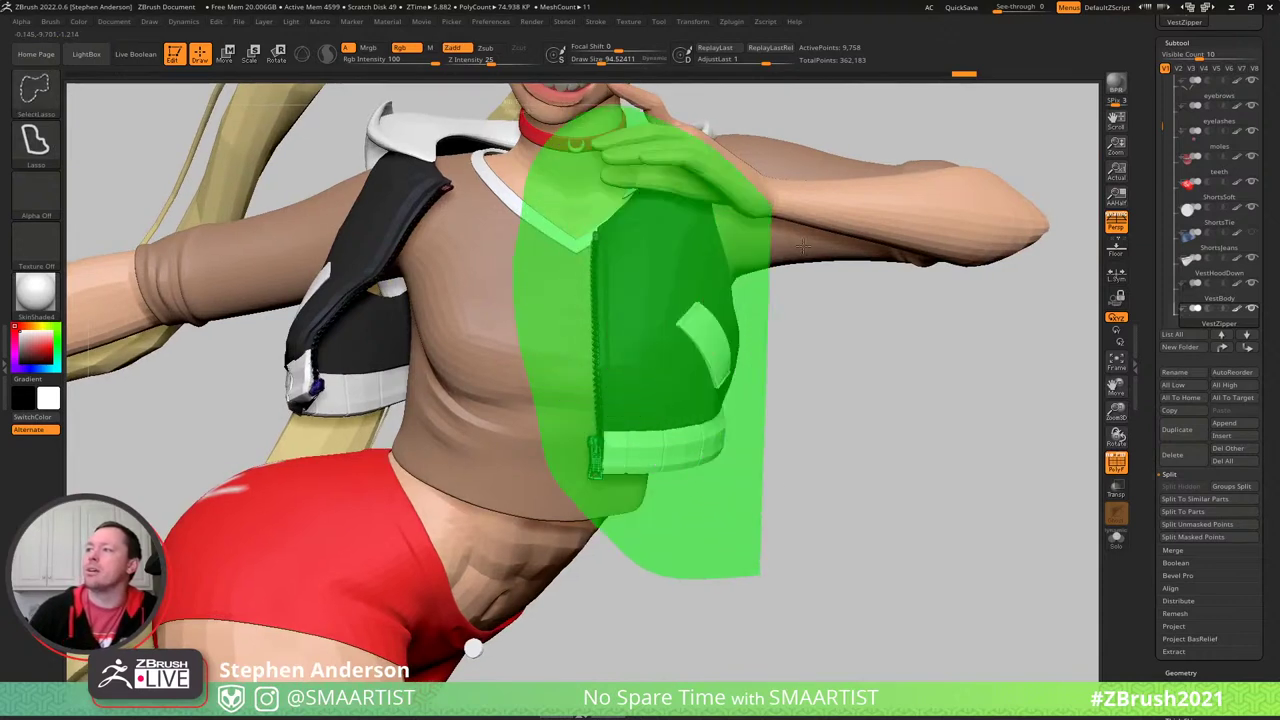
ctrl+shift+drag(803, 245, 795, 250)
click(1188, 673)
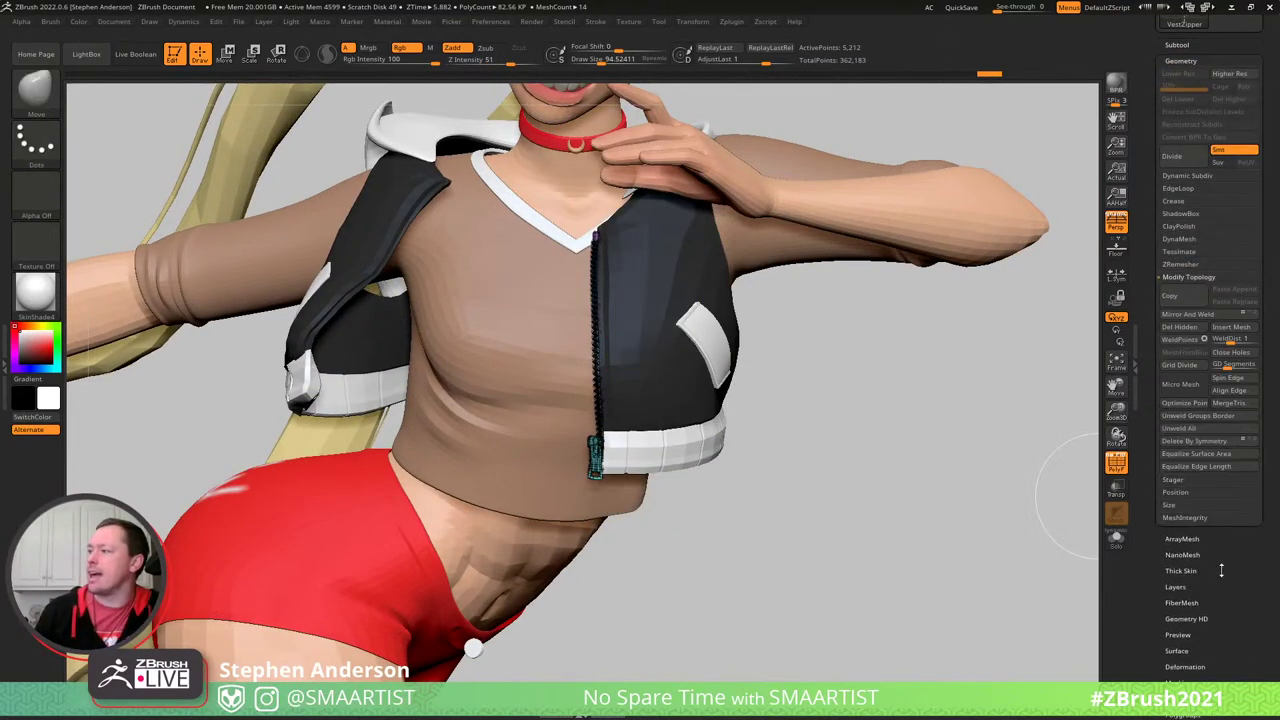
click(1194, 329)
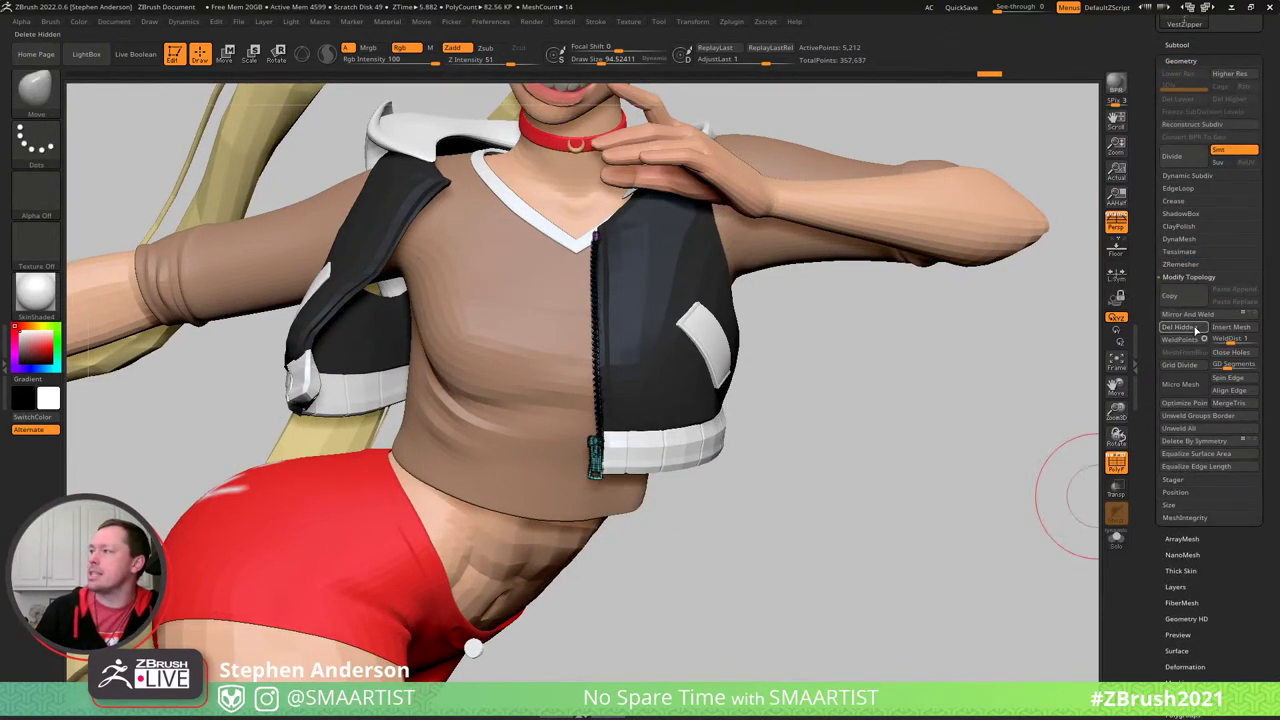
- Make the VestBody subtool active and display its polygroup wireframe
alt+right_drag(509, 320, 611, 330)
key(shift+f)
alt+click(465, 258)
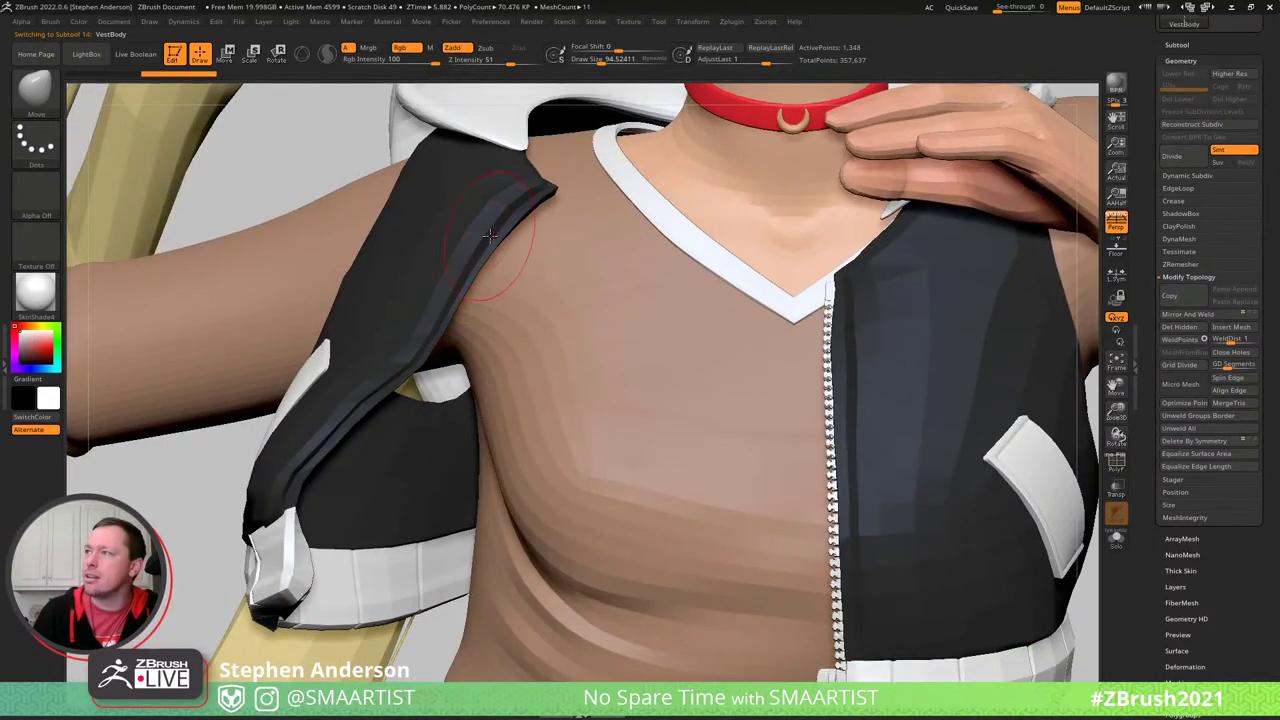
mouse_move(468, 254)
right_down()
mouse_move(486, 236)
mouse_move(355, 275)
mouse_move(585, 262)
right_up()
key(shift)
key(shift+f)
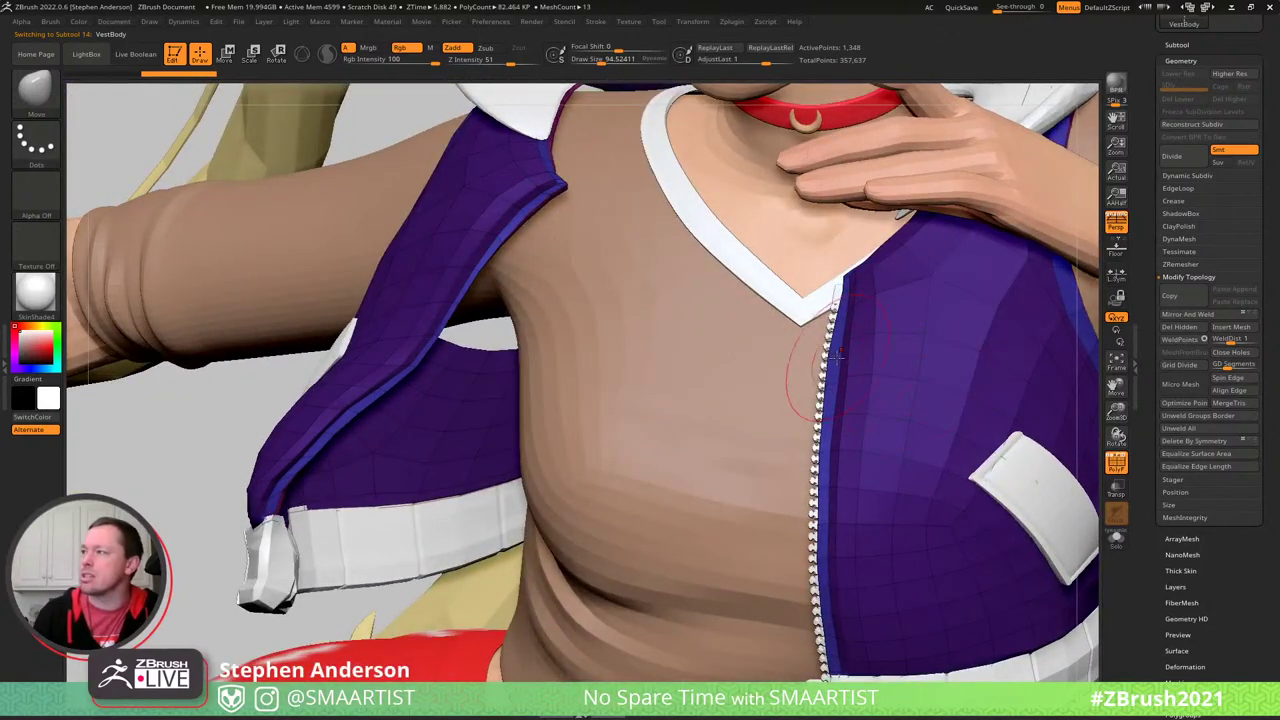
- Make the VestZipper subtool active and choose the IMM ZipperP brush for inserting new zipper geometry
key(ctrl+shift+z)
key(ctrl+shift+z)
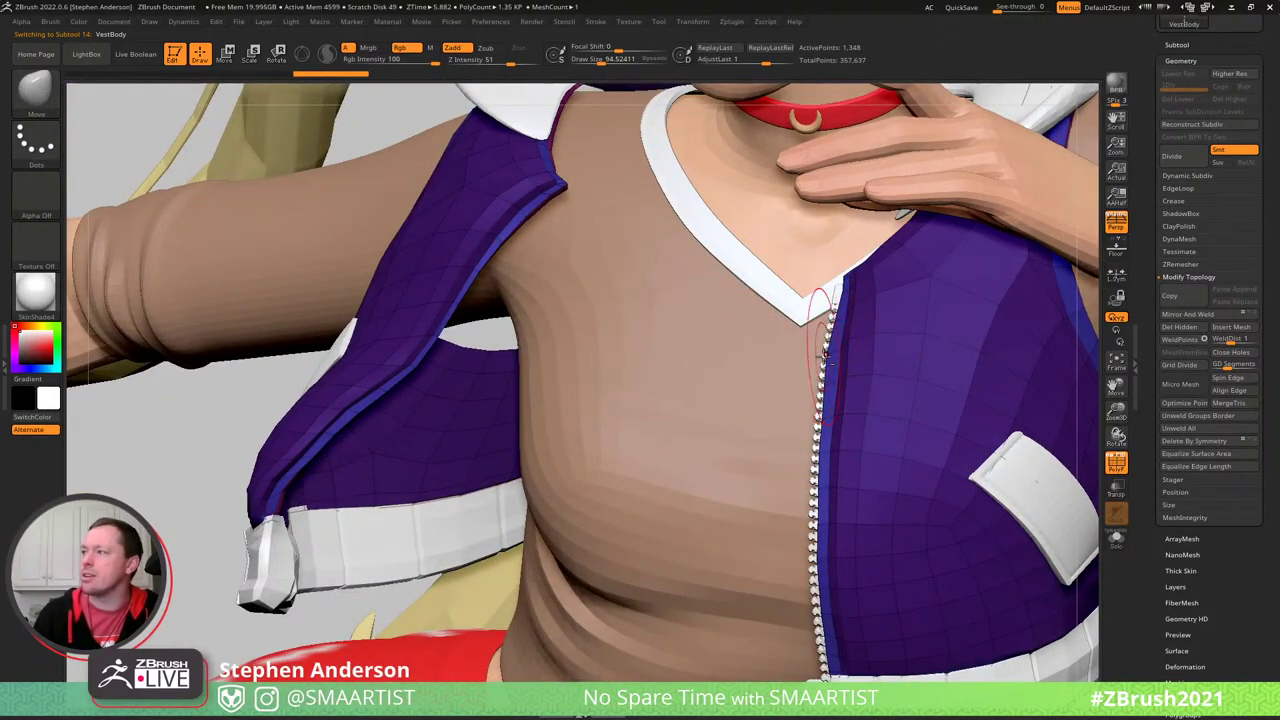
alt+click(822, 345)
key(shift)
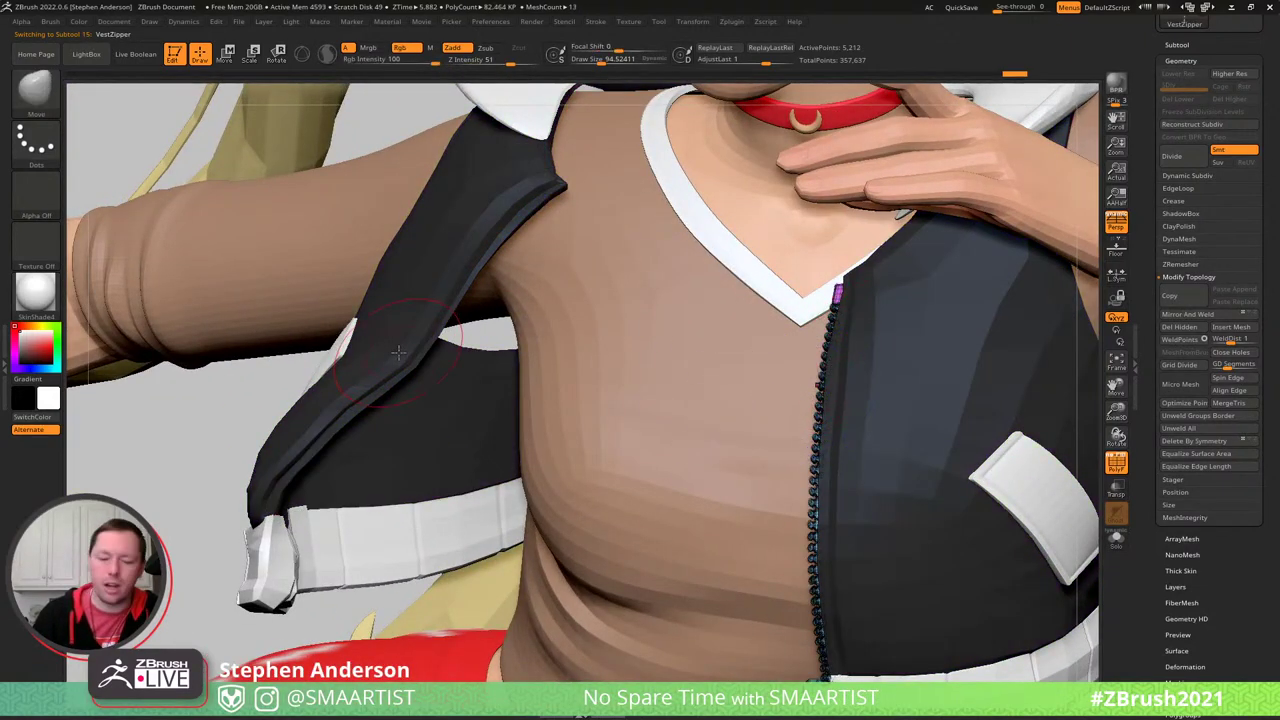
key(b)
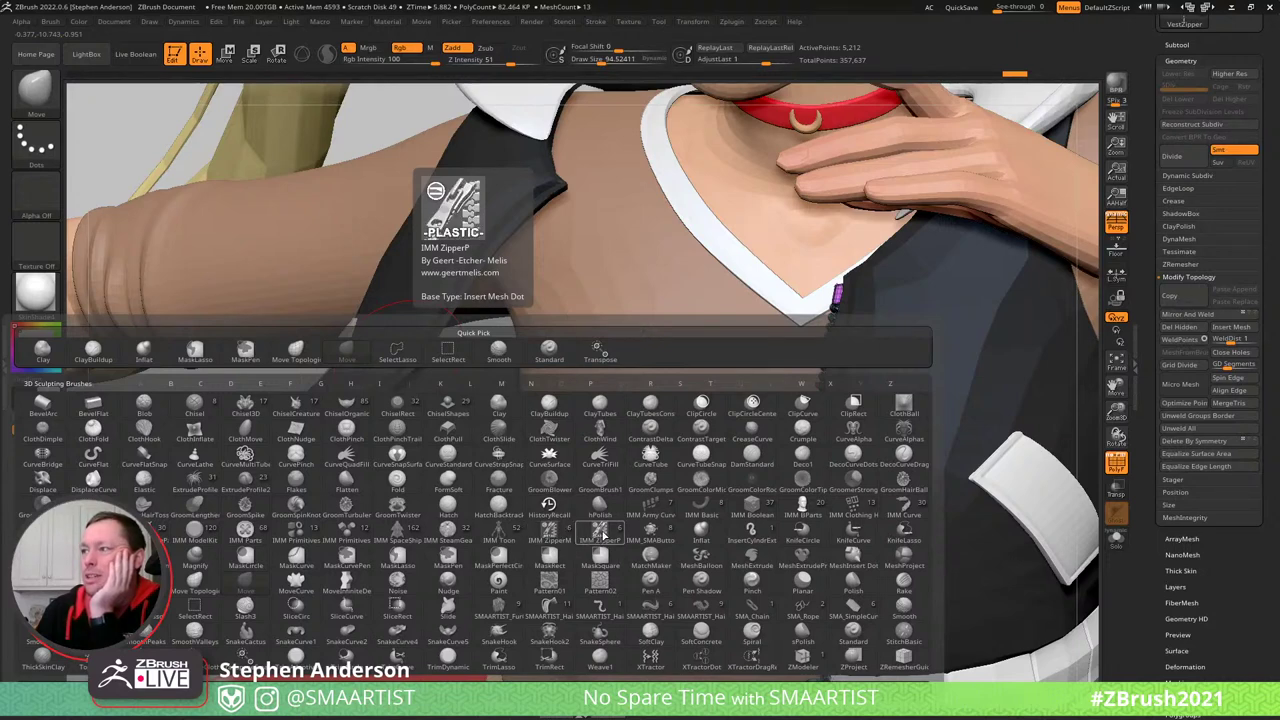
click(603, 535)
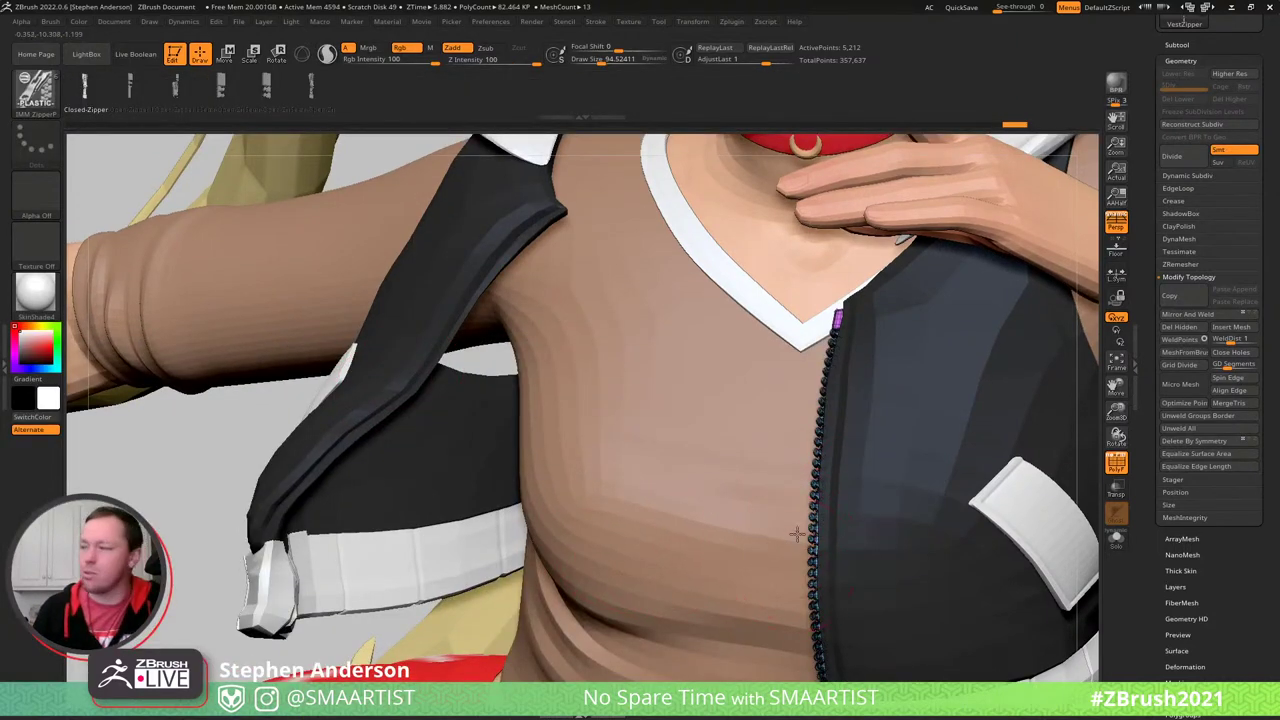
- Choose the Open-Zipper mesh of the brush and set the draw size to about 15
alt+right_drag(797, 534, 772, 390)
mouse_move(842, 560)
right_down()
mouse_move(822, 570)
mouse_move(829, 640)
right_up()
alt+right_drag(795, 539, 766, 468)
alt+right_drag(774, 182, 759, 363)
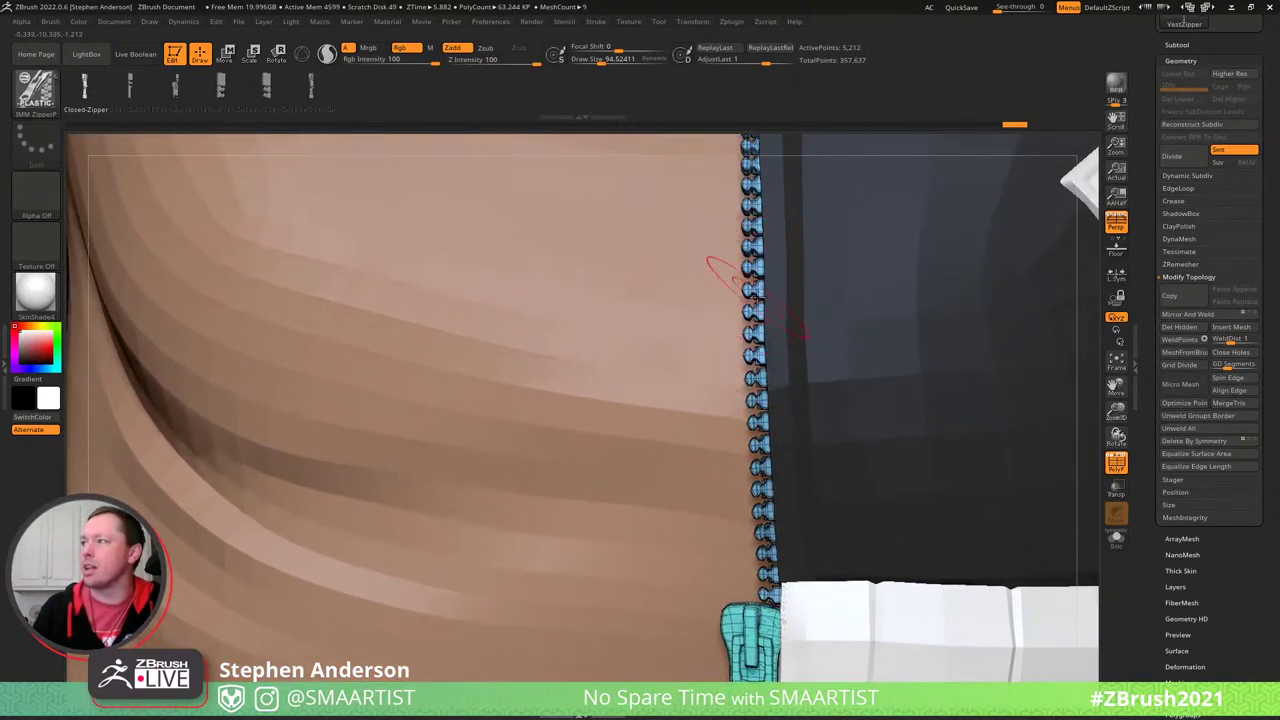
alt+right_drag(735, 200, 740, 377)
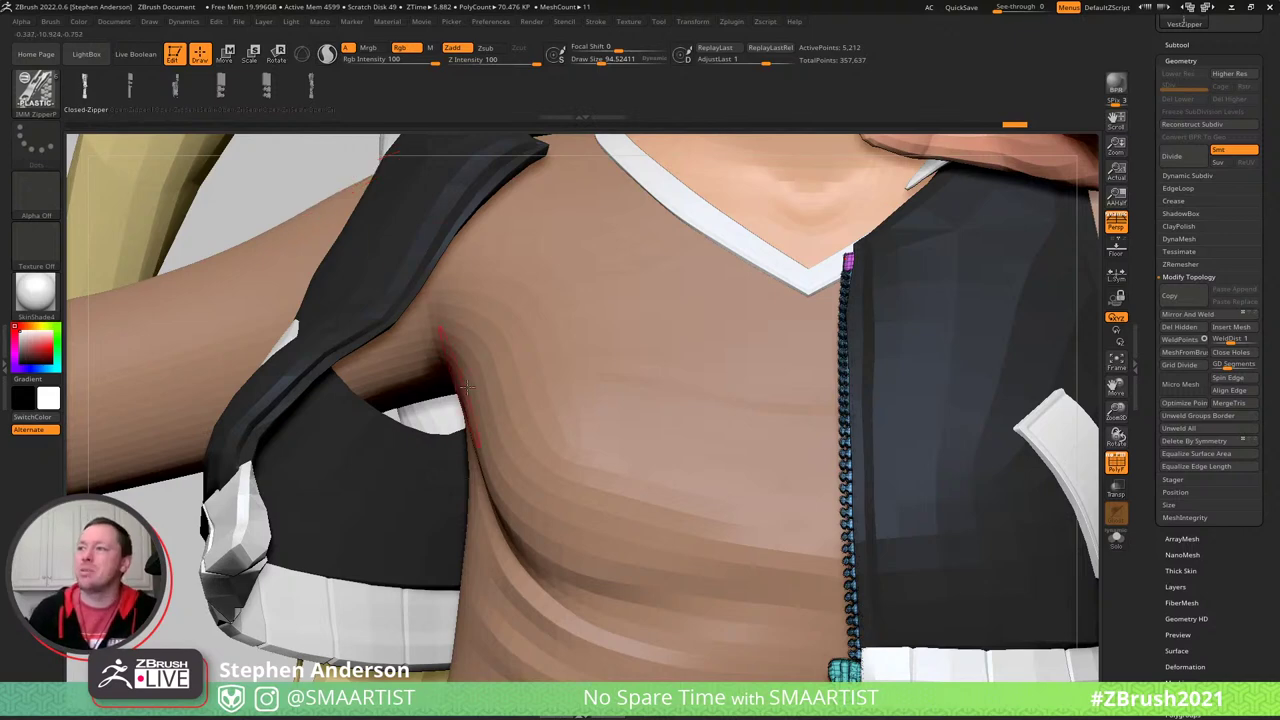
ctrl+right_drag(409, 529, 386, 461)
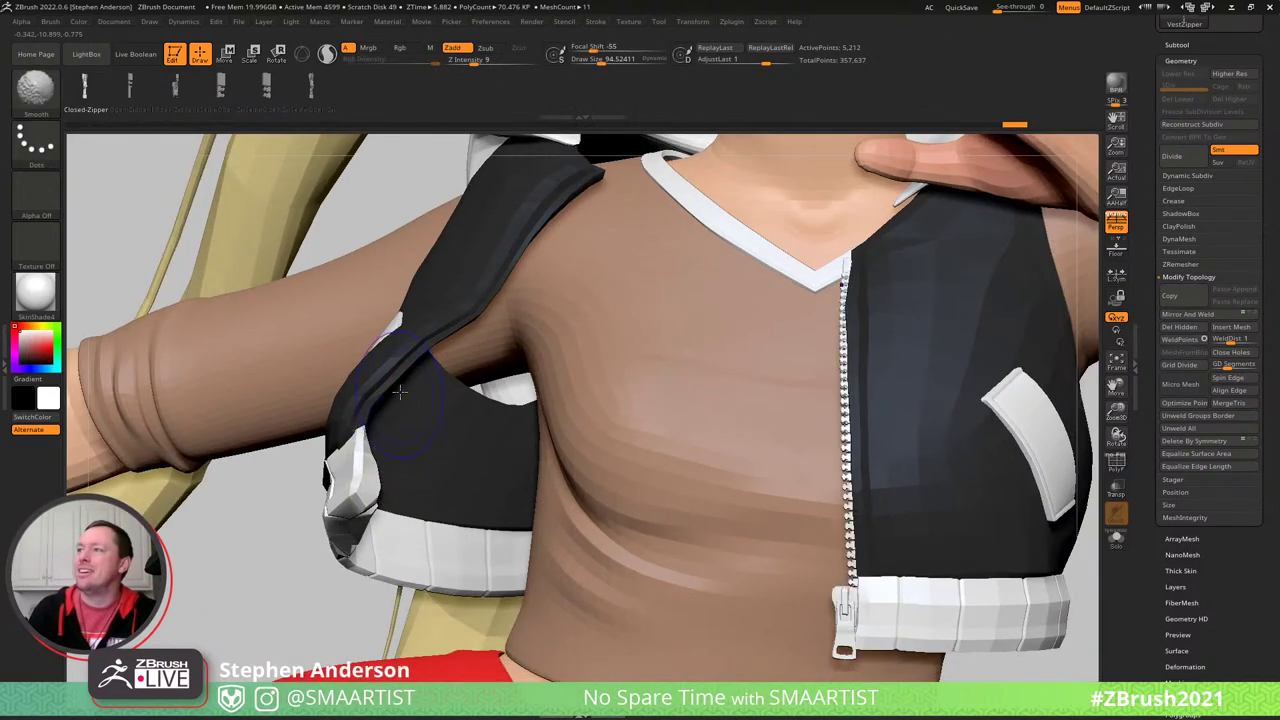
drag(410, 396, 398, 274)
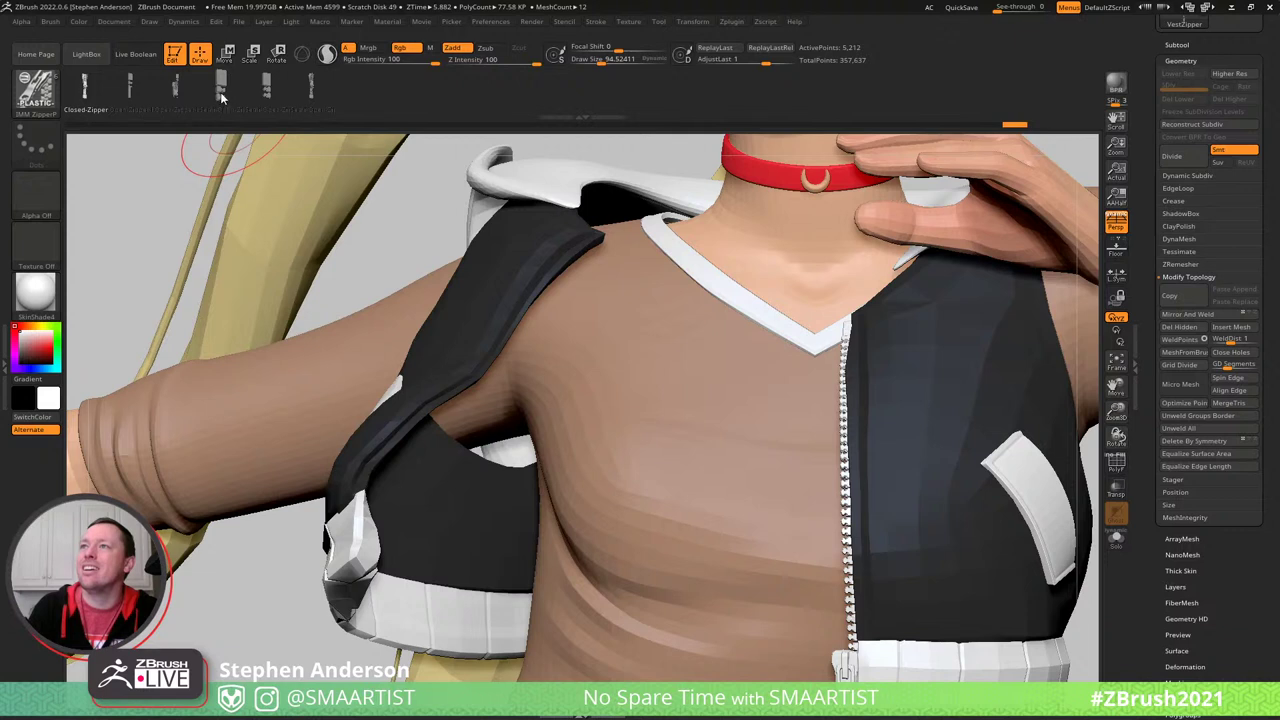
click(131, 88)
key(s)
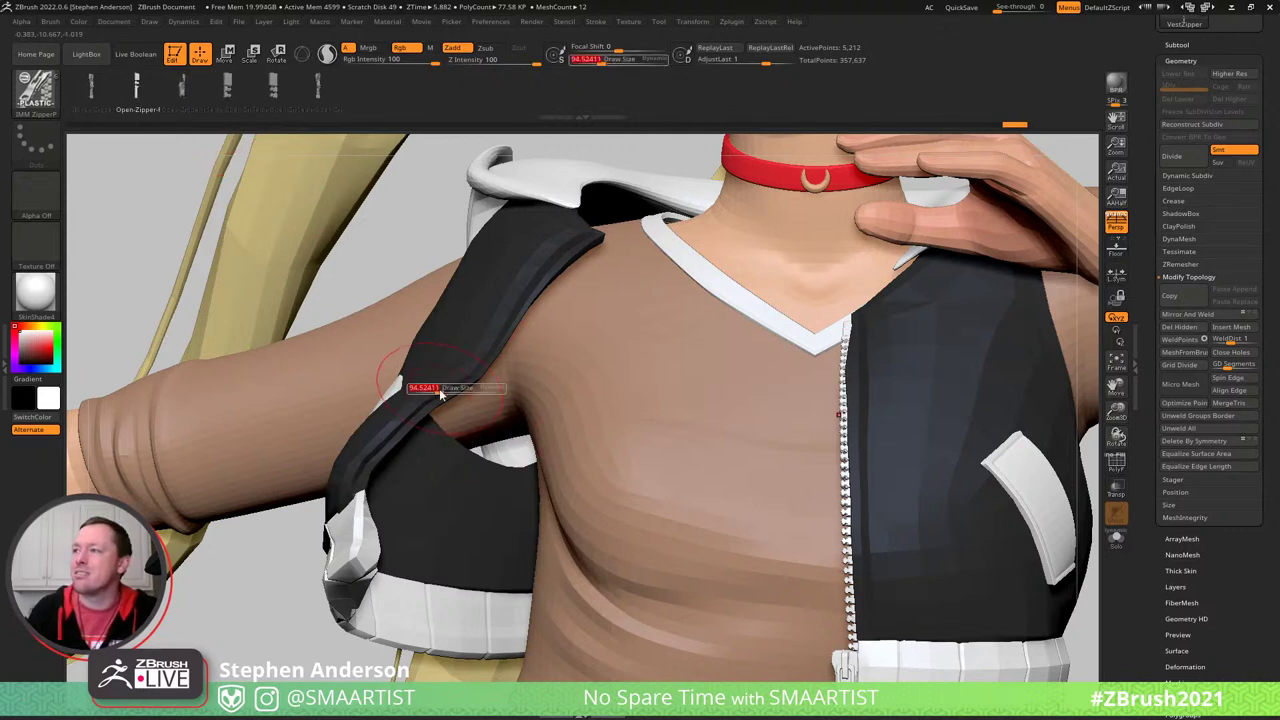
drag(440, 392, 419, 396)
- Try to draw an open zipper along the edge of the vest's open side at the small draw size
right_drag(374, 479, 362, 526)
drag(413, 420, 471, 368)
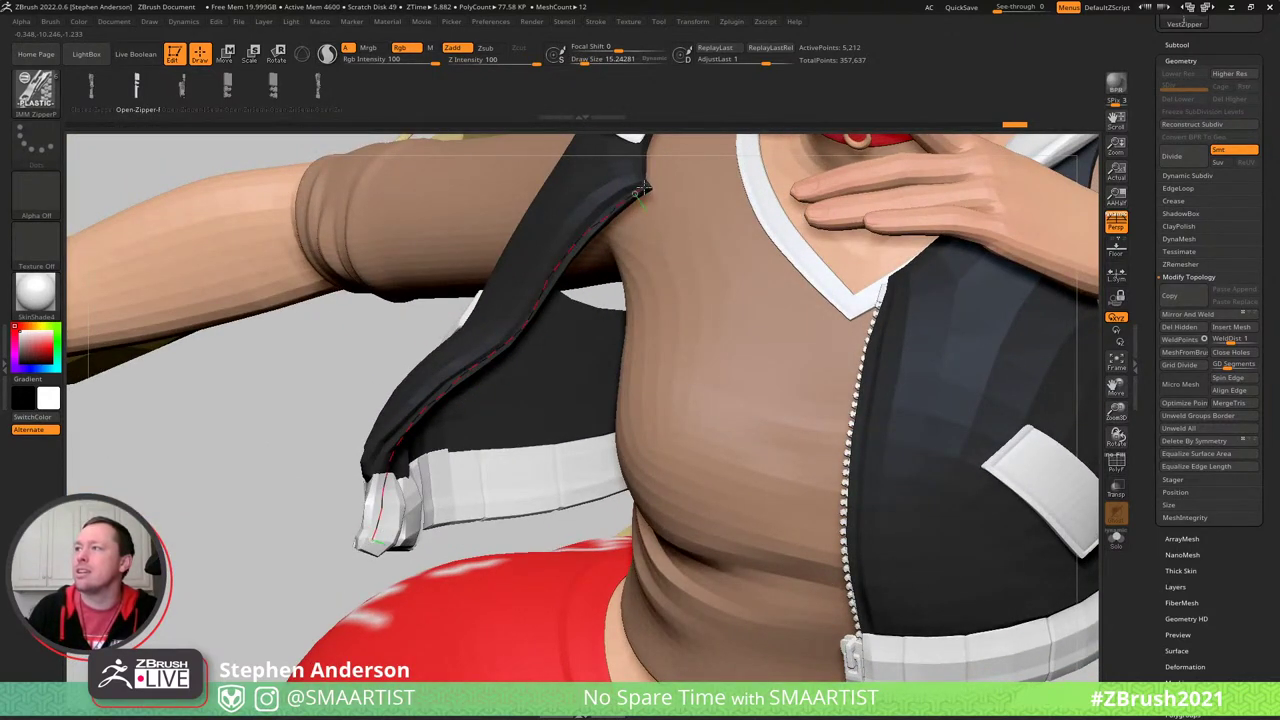
drag(646, 187, 646, 187)
mouse_move(582, 250)
right_down()
mouse_move(630, 228)
mouse_move(639, 239)
right_up()
key(ctrl+z)
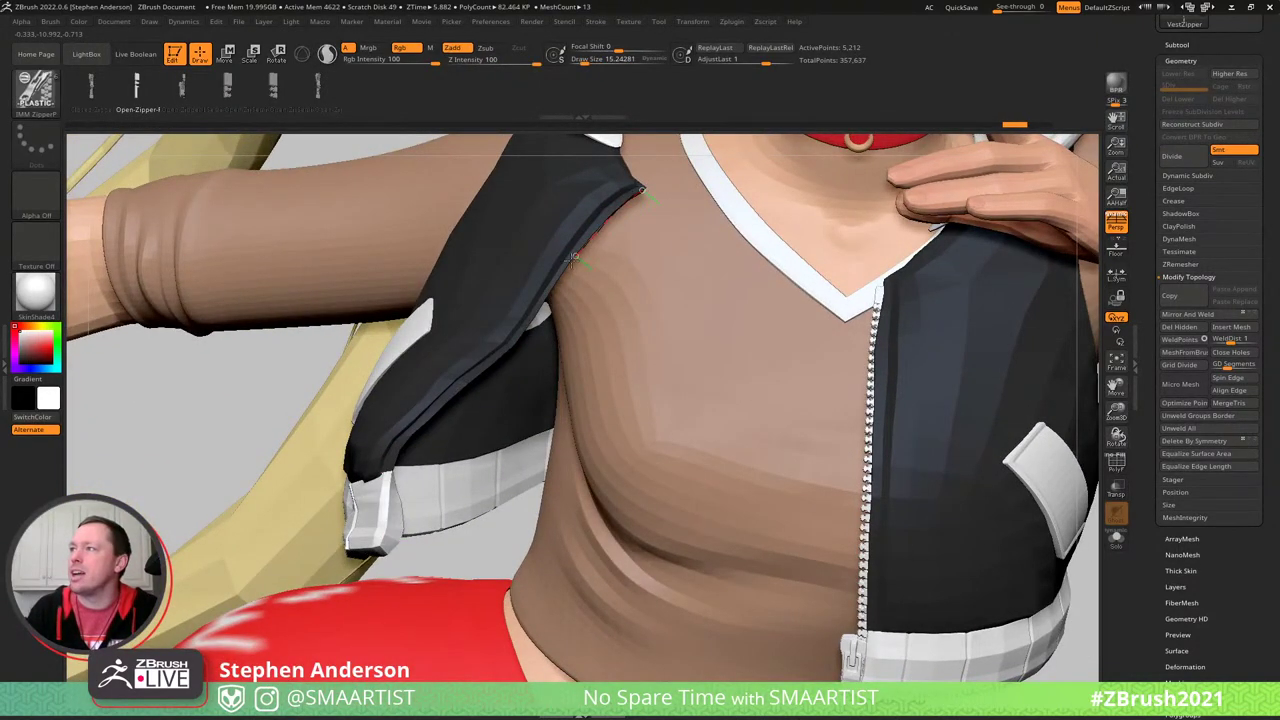
drag(542, 299, 542, 299)
mouse_move(542, 290)
right_down()
mouse_move(526, 249)
mouse_move(534, 229)
right_up()
key(ctrl+z)
- Make the VestTrim subtool active with its polygroup wireframe displayed and switch to the Move brush
mouse_move(477, 340)
right_down()
mouse_move(414, 441)
mouse_move(283, 535)
mouse_move(523, 457)
right_up()
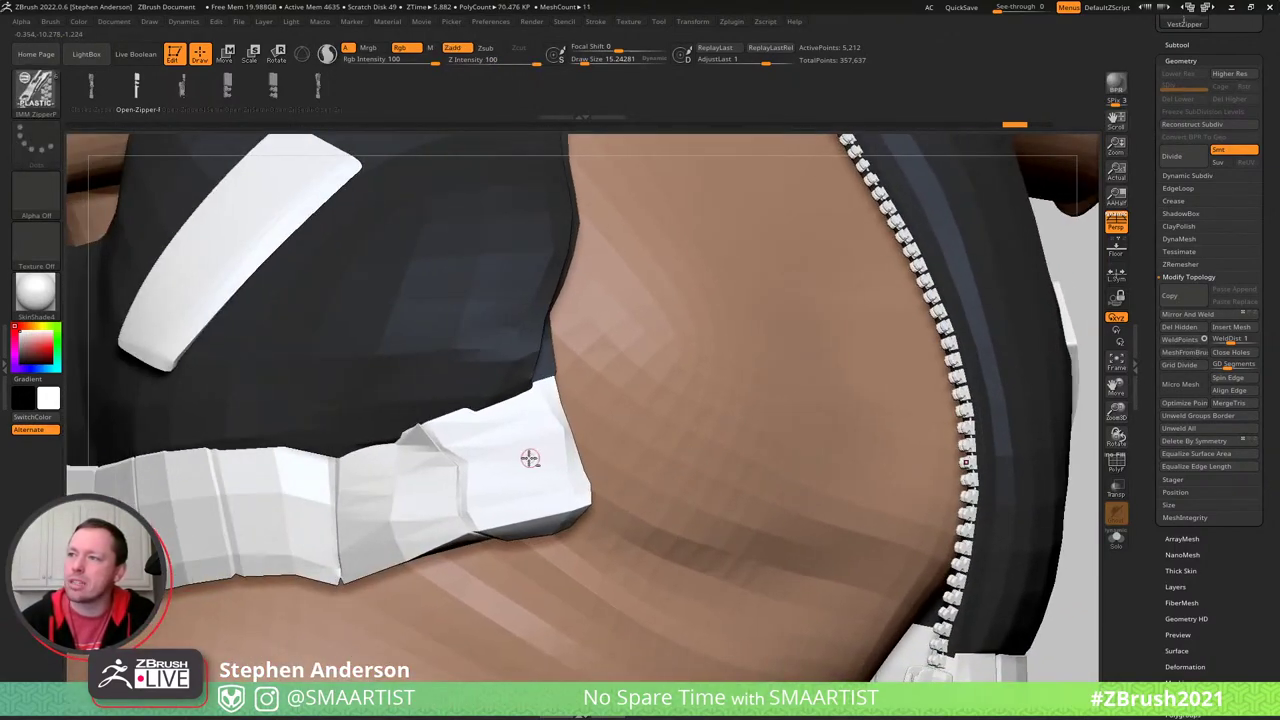
alt+click(443, 443)
key(shift+f)
mouse_move(443, 443)
right_down()
mouse_move(426, 414)
mouse_move(358, 481)
right_up()
key(b)
key(m)
key(v)
key(s)
drag(357, 483, 376, 483)
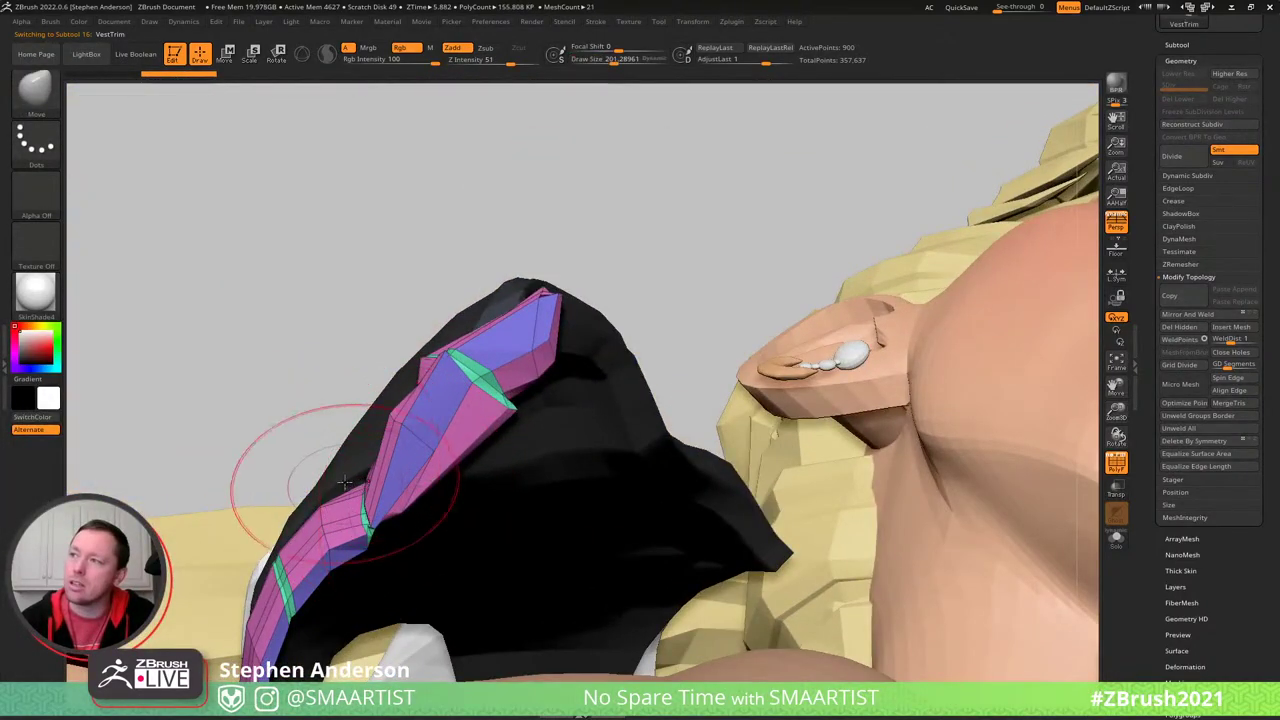
- Straighten the kinked seam near the front end of the open side's trim, using a Move brush draw size of about 58
mouse_move(332, 490)
right_down()
mouse_move(352, 468)
mouse_move(363, 482)
mouse_move(400, 432)
mouse_move(456, 399)
right_up()
key(s)
mouse_move(417, 298)
mouse_down()
mouse_move(406, 298)
mouse_move(462, 302)
mouse_up()
mouse_move(462, 302)
right_down()
mouse_move(478, 320)
mouse_move(450, 322)
right_up()
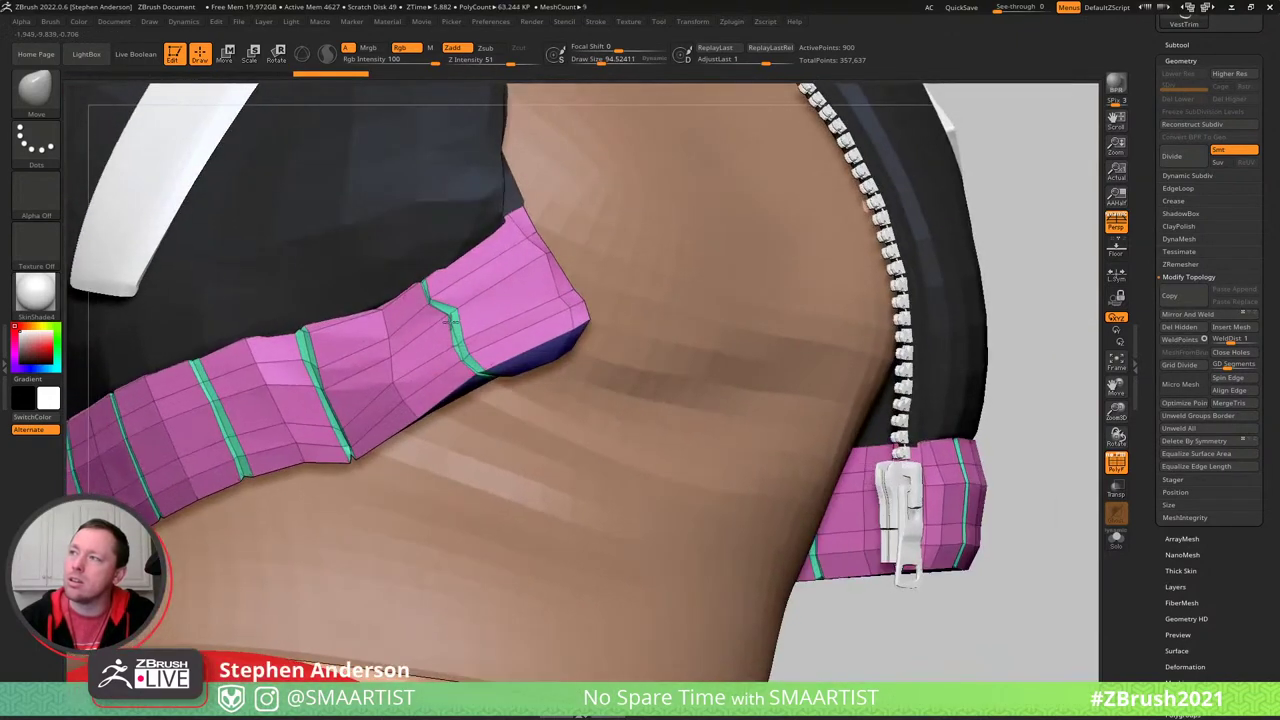
key(s)
drag(437, 321, 446, 302)
drag(442, 306, 456, 321)
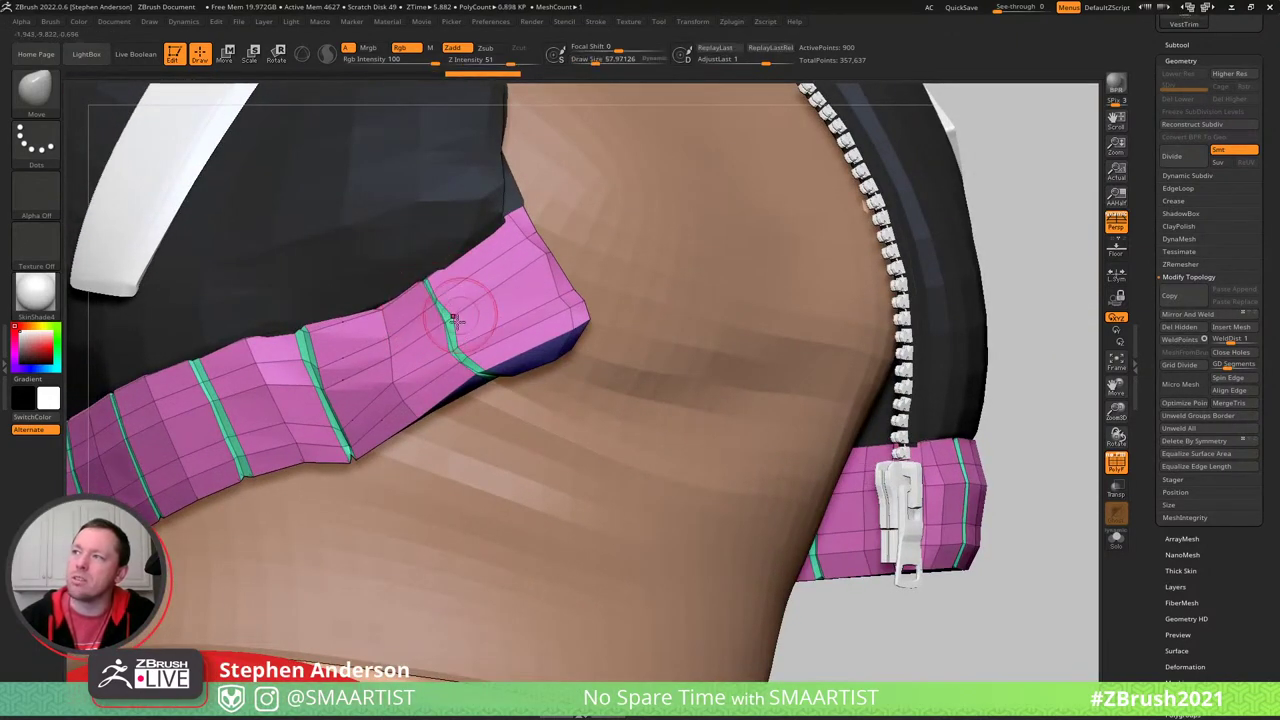
right_drag(437, 325, 432, 396)
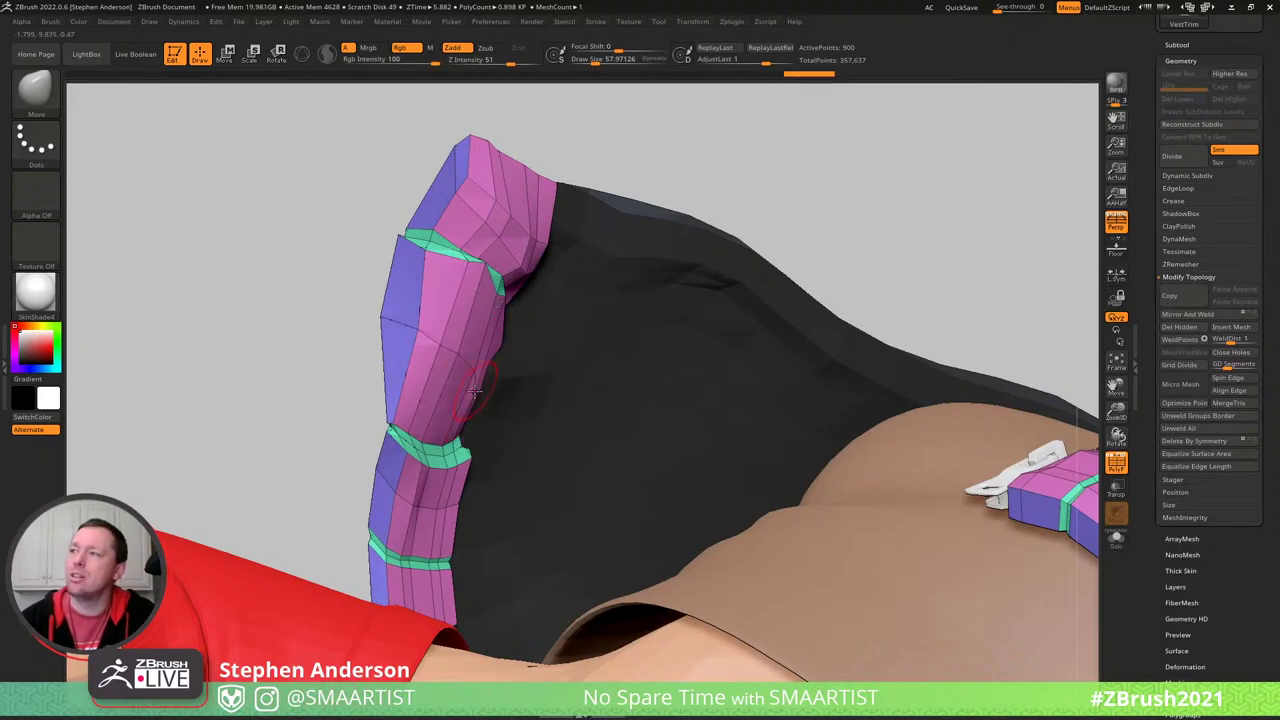
right_drag(504, 358, 435, 288)
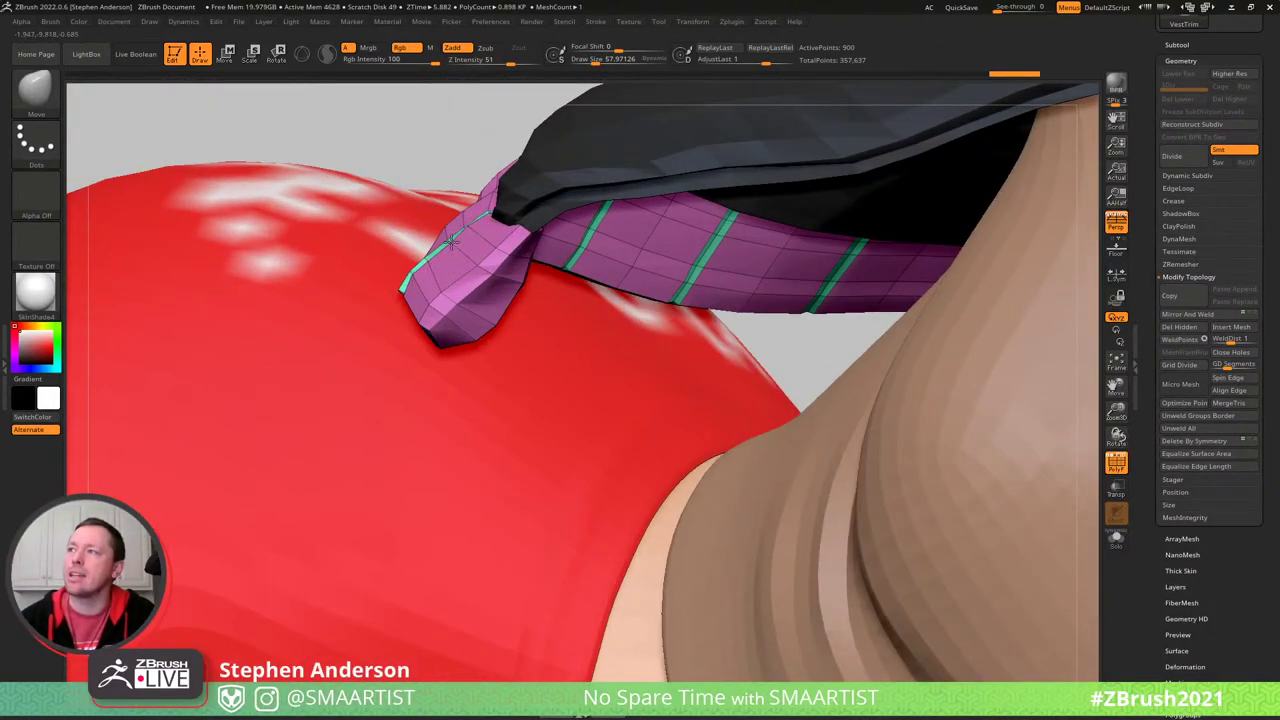
mouse_move(443, 275)
right_down()
mouse_move(560, 225)
mouse_move(761, 235)
mouse_move(714, 430)
mouse_move(686, 291)
mouse_move(856, 229)
mouse_move(730, 300)
mouse_move(700, 397)
mouse_move(431, 418)
right_up()
- Choose the IMM ZipperP brush again and make the VestZipper subtool active
key(b)
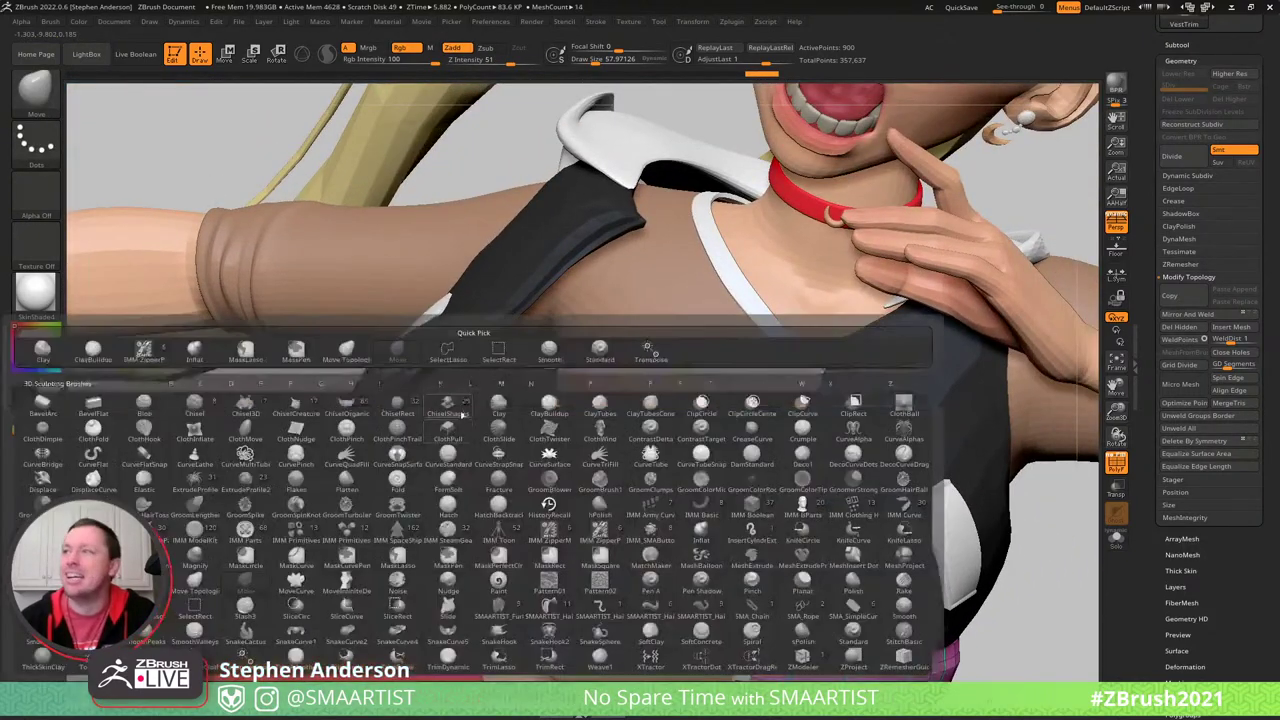
key(Escape)
key(b)
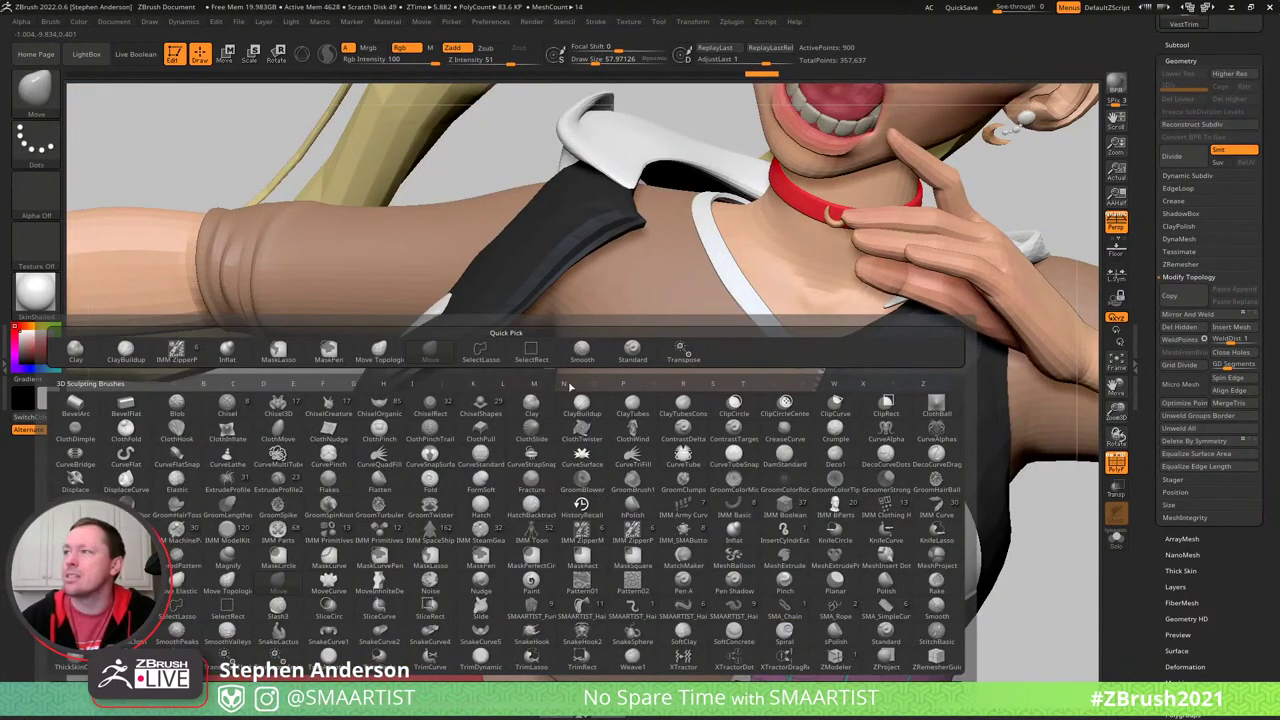
click(178, 360)
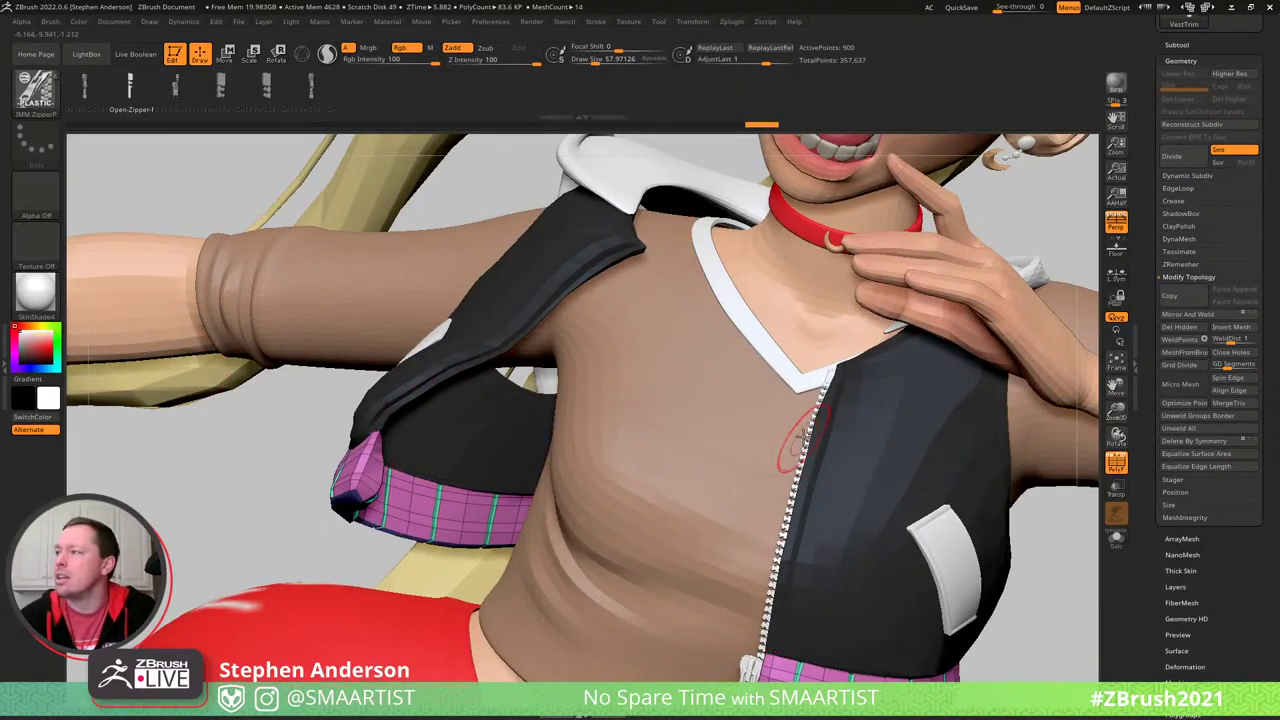
alt+right_drag(700, 607, 640, 450)
key(ctrl+z)
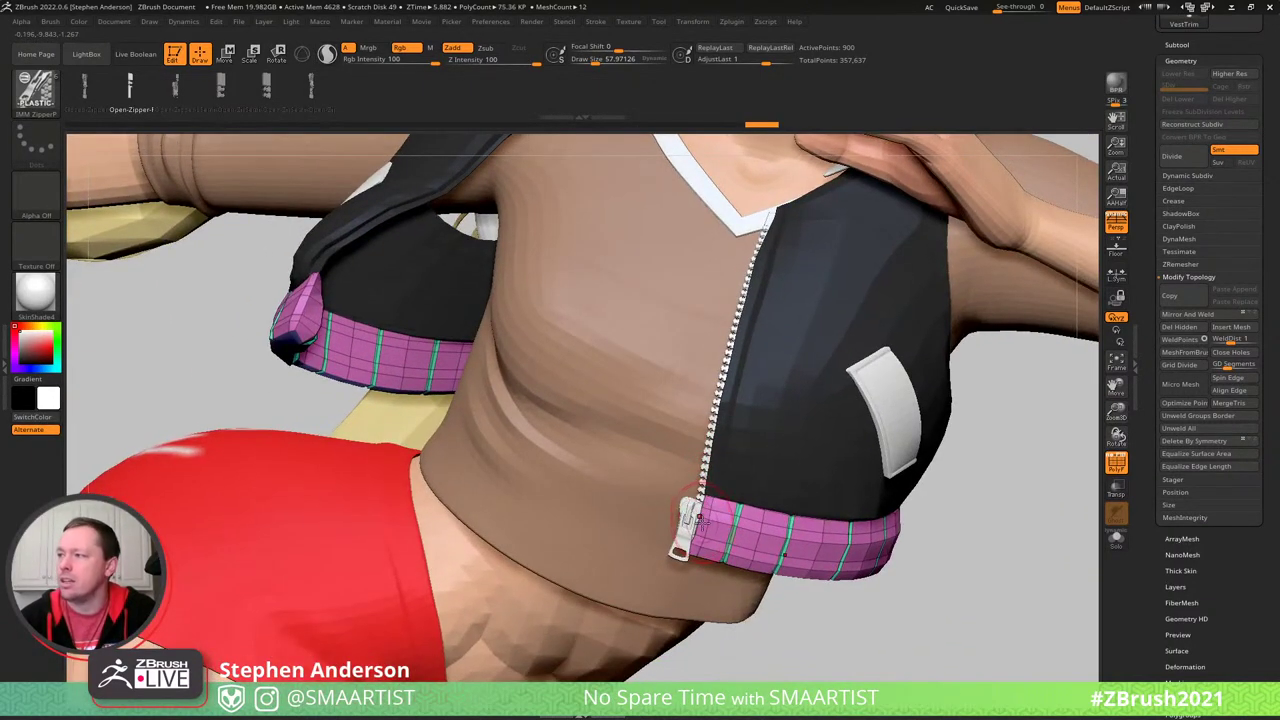
alt+click(688, 515)
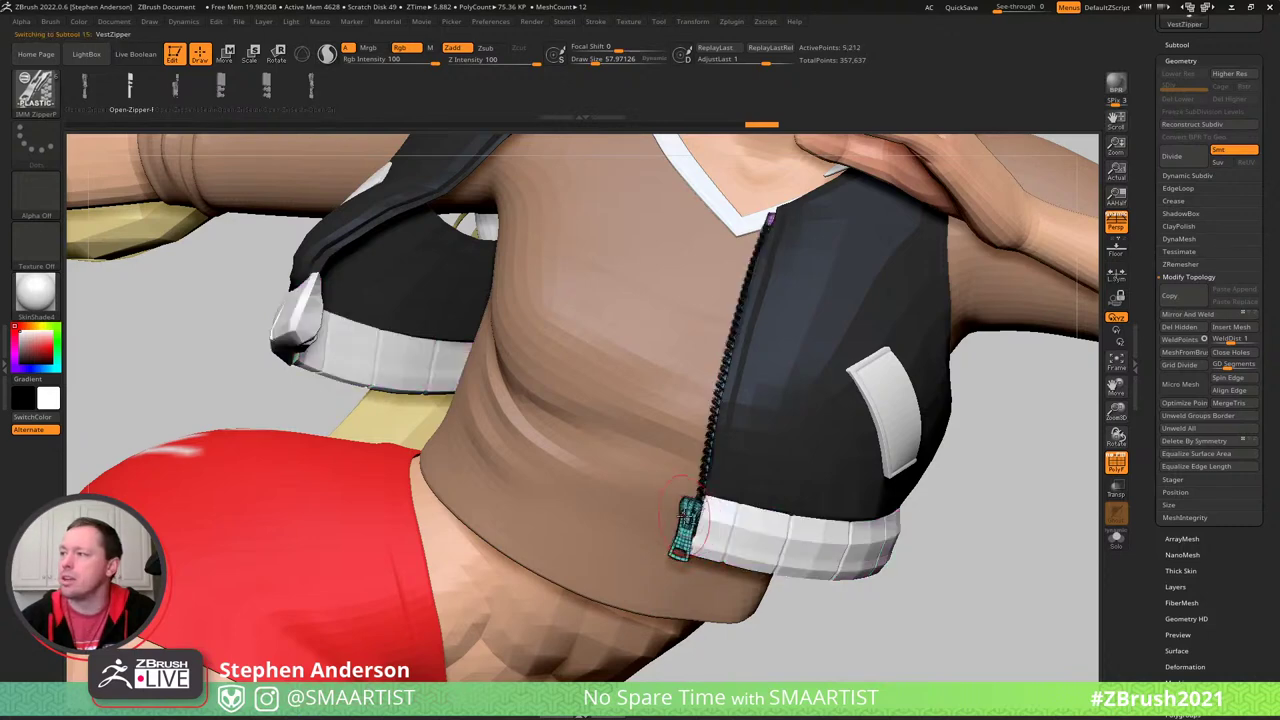
alt+right_drag(263, 286, 320, 402)
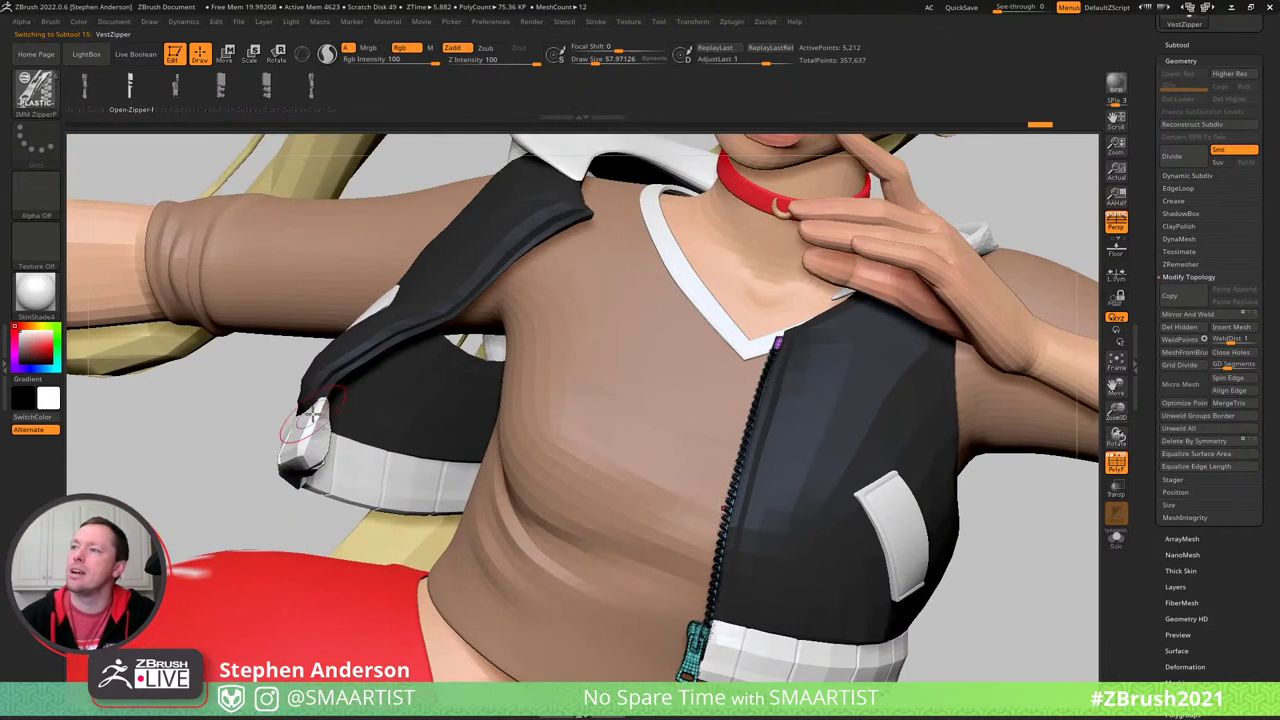
- Try an open zipper along the open vest edge with a draw size of about 39
key(s)
drag(311, 423, 304, 424)
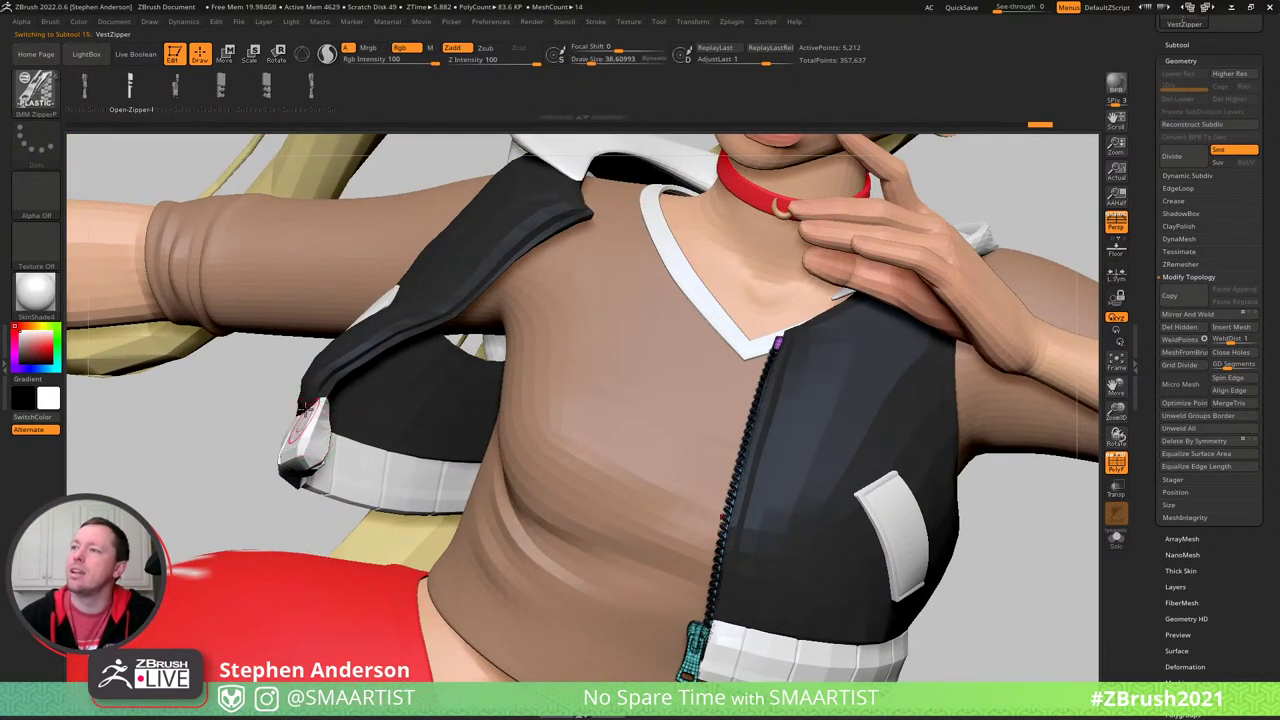
right_drag(309, 427, 384, 316)
drag(346, 429, 545, 250)
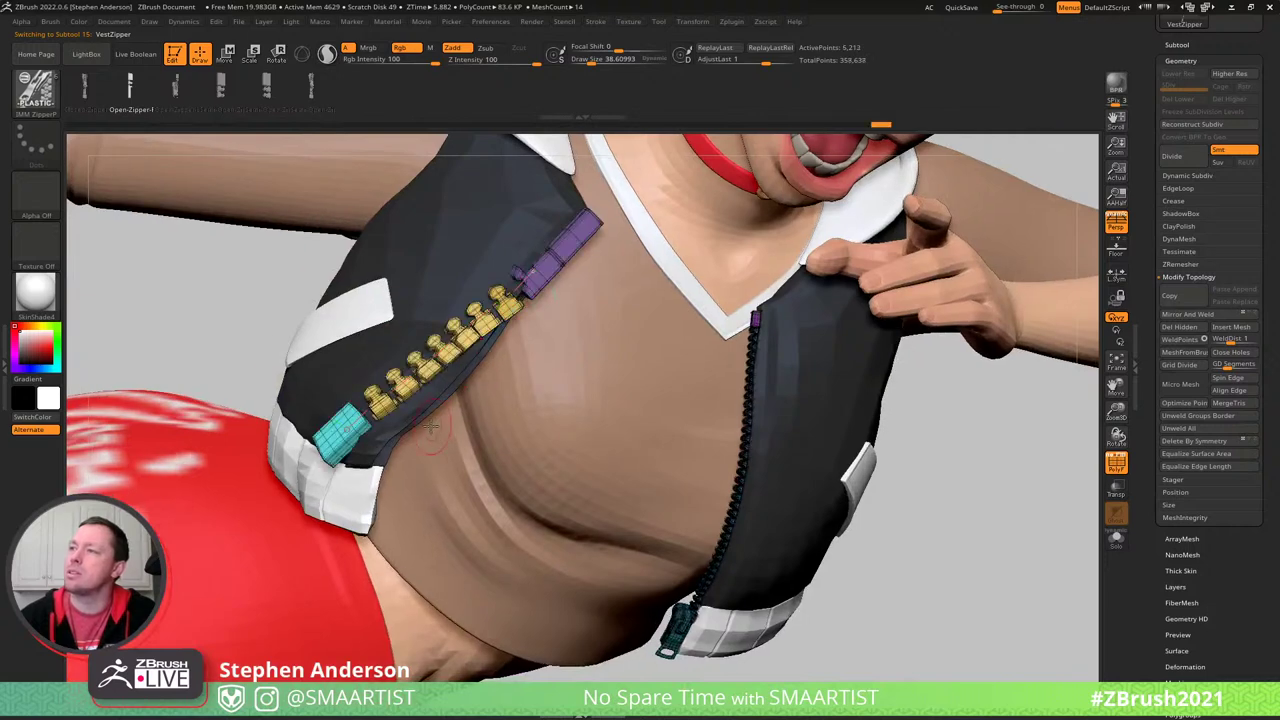
mouse_move(360, 425)
right_down()
mouse_move(380, 410)
mouse_move(362, 422)
mouse_move(415, 420)
right_up()
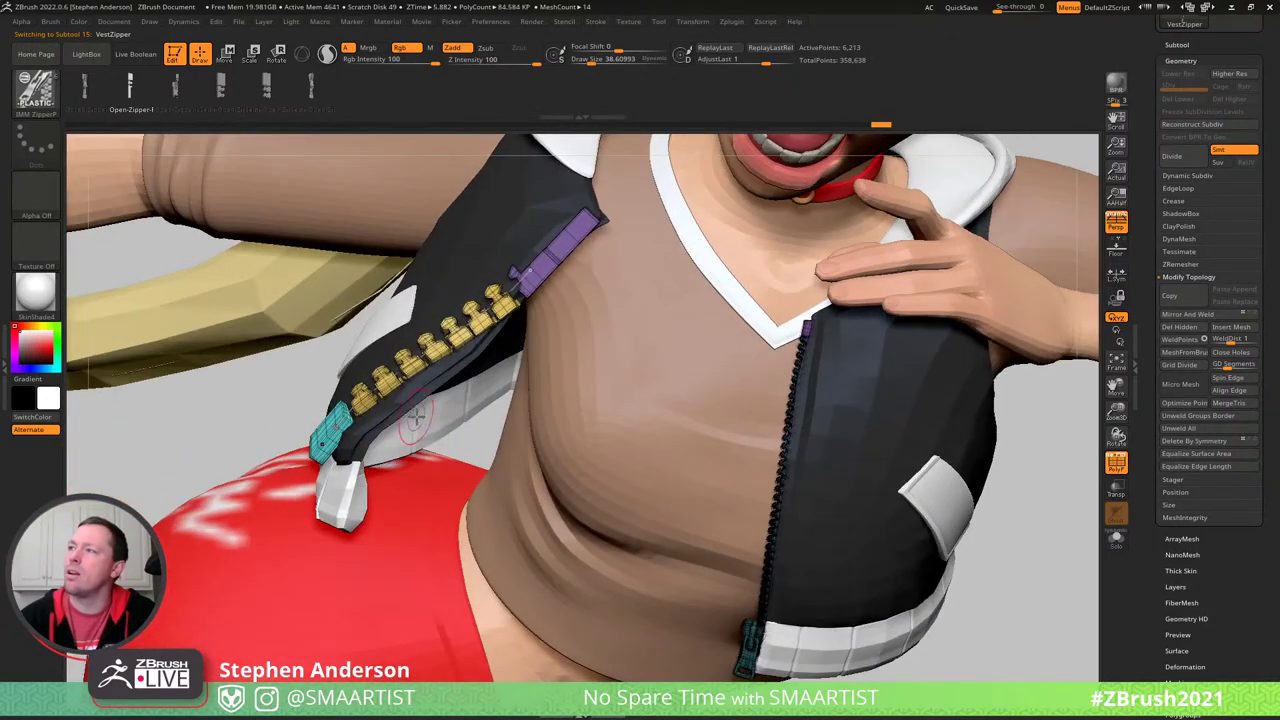
key(ctrl+z)
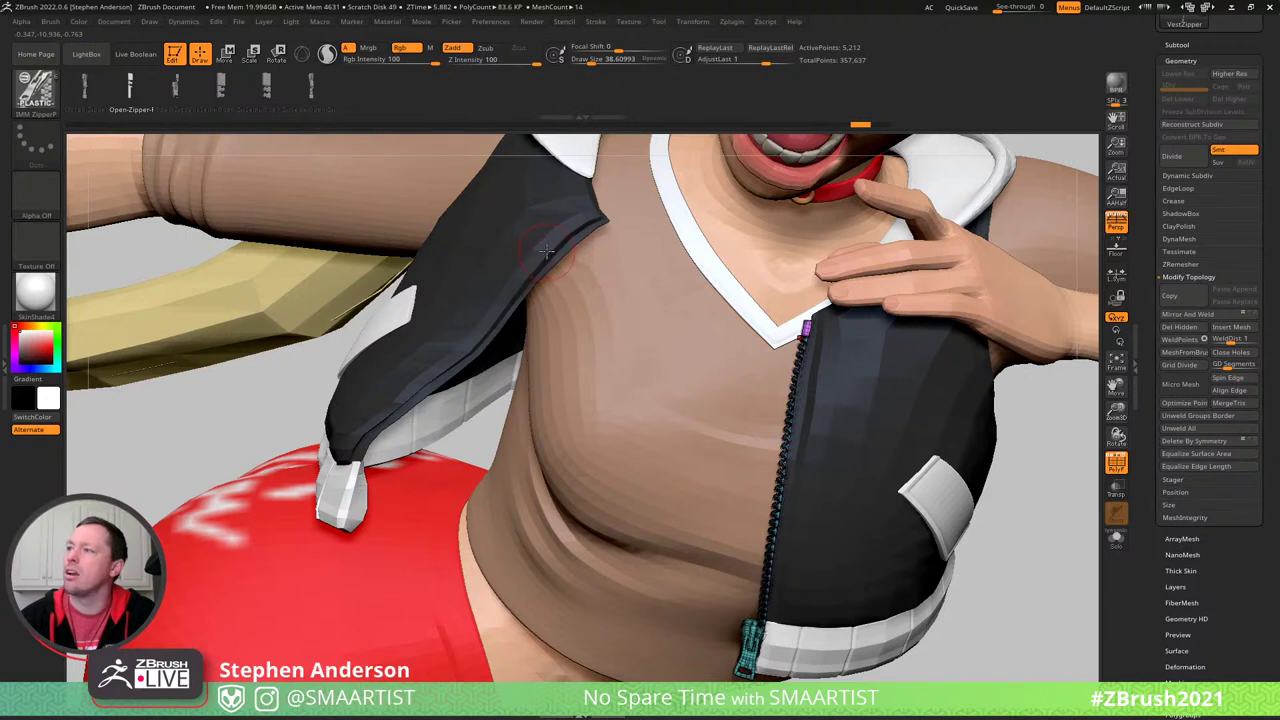
- Draw an open zipper along the open vest edge from the collar tip to the bottom trim, with a draw size of about 9
key(s)
click(549, 246)
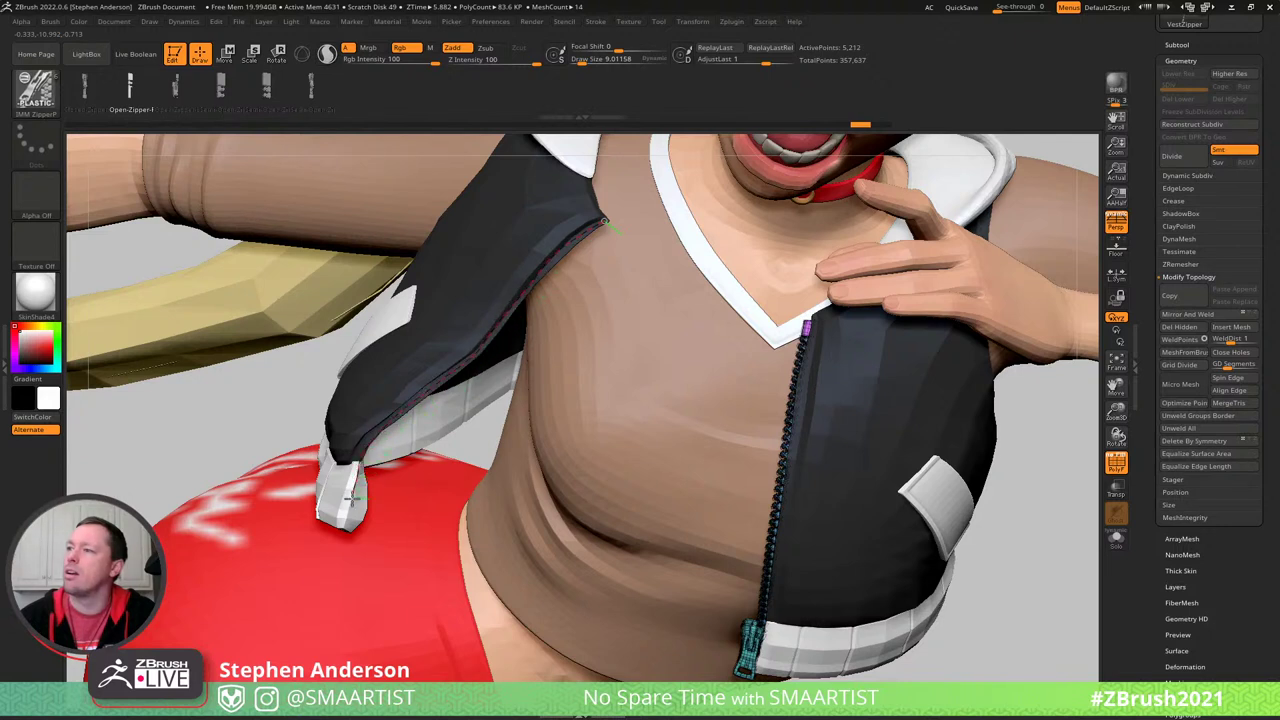
drag(348, 526, 350, 530)
mouse_move(370, 478)
right_down()
mouse_move(405, 432)
mouse_move(520, 495)
mouse_move(540, 492)
right_up()
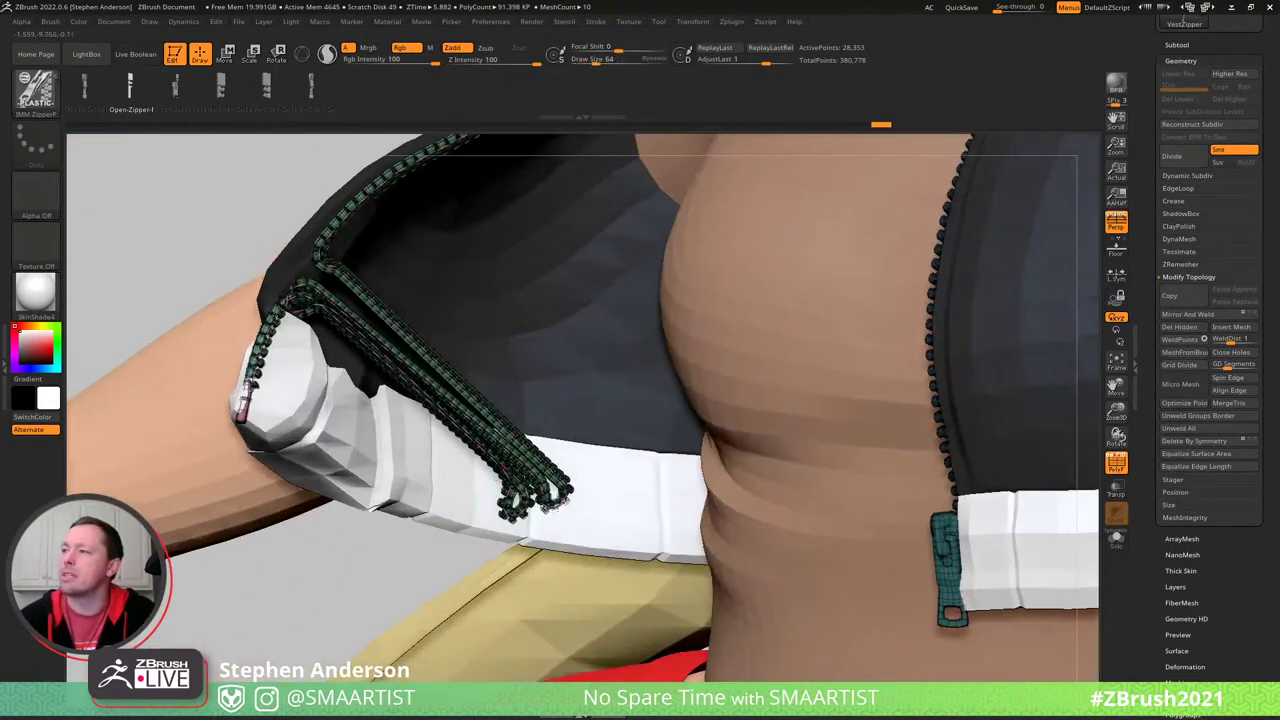
- Pull the tangled lower stretch of the zipper curve back onto the vest edge and regenerate the zipper teeth along it
key(shift)
key(shift)
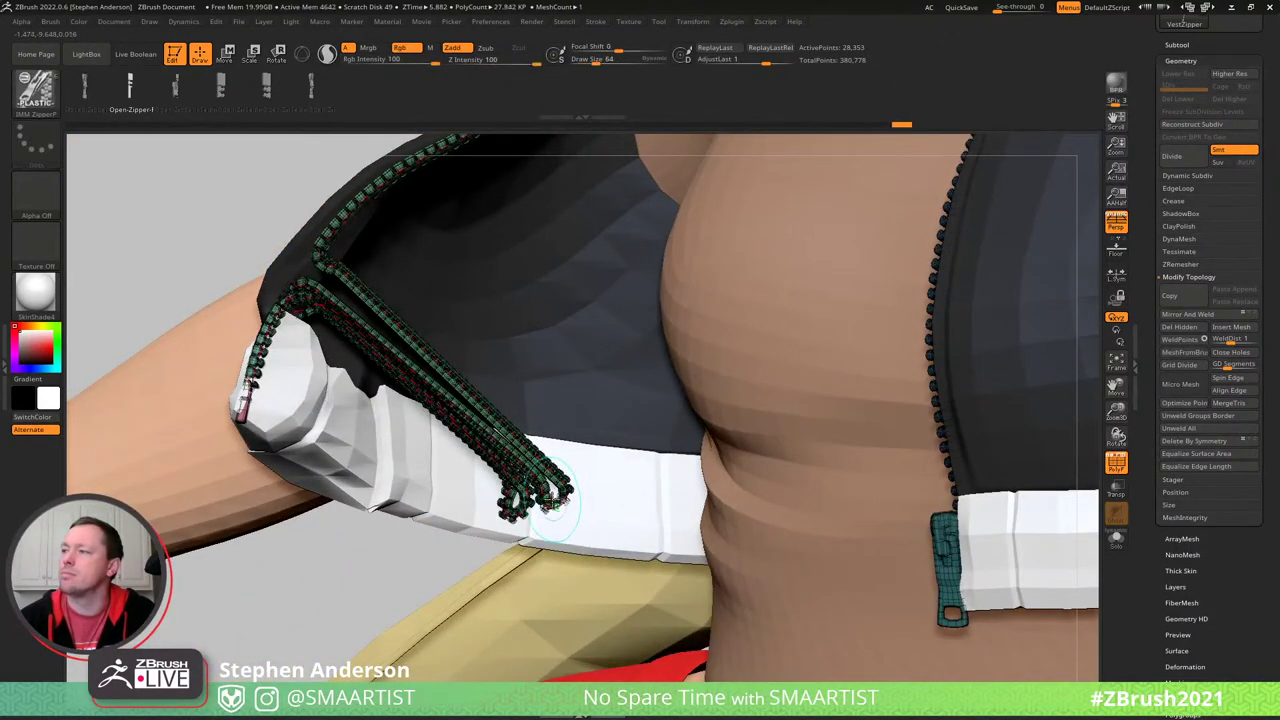
drag(548, 504, 360, 303)
right_drag(360, 303, 574, 311)
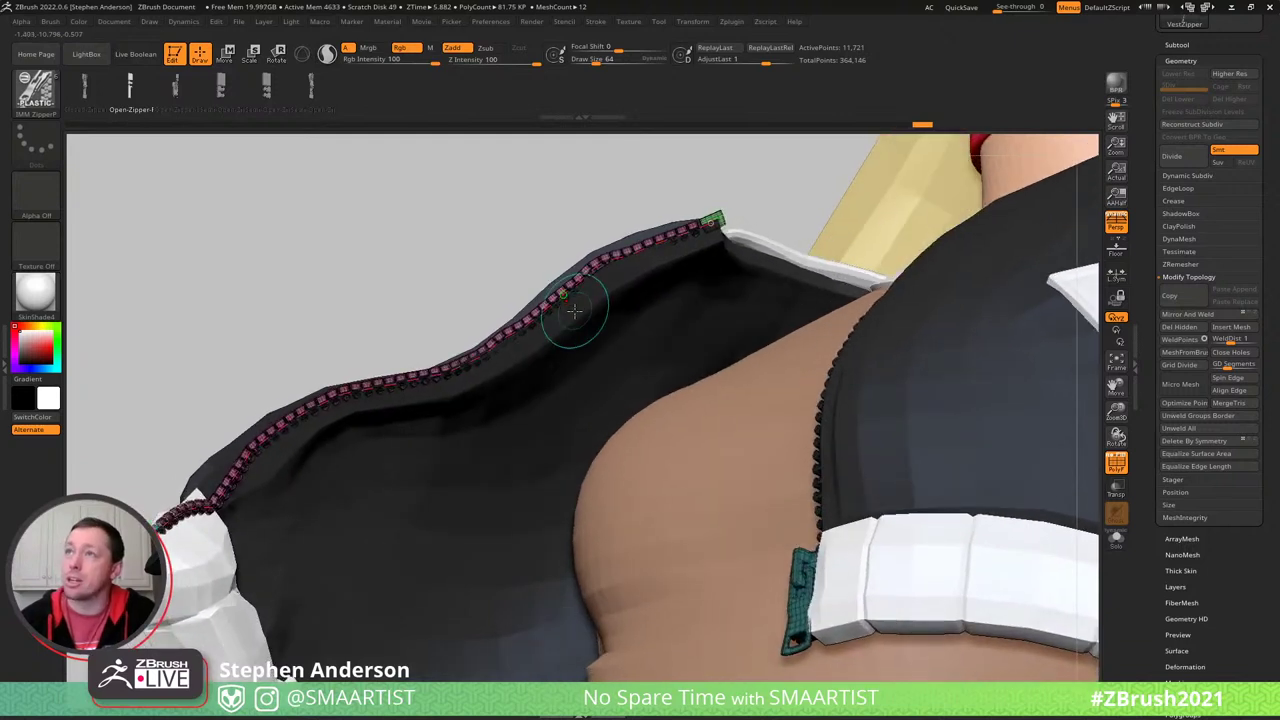
click(490, 348)
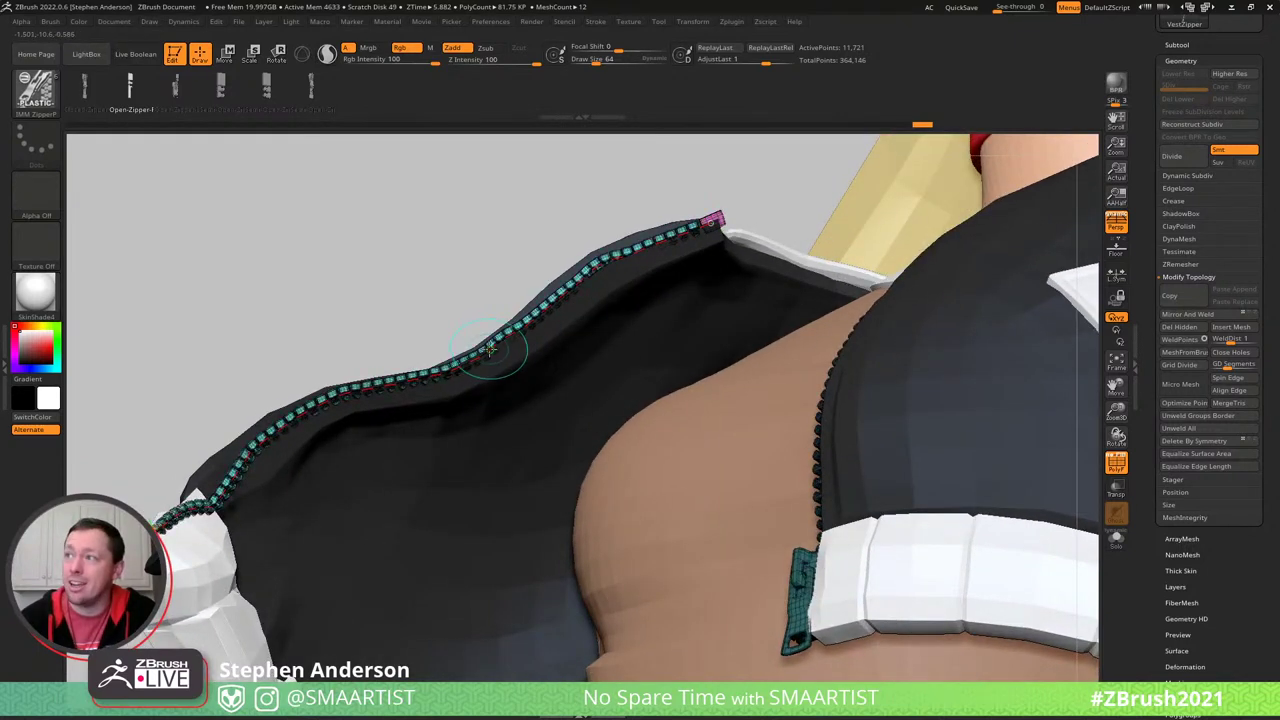
click(547, 308)
mouse_move(548, 308)
mouse_down()
mouse_move(578, 292)
mouse_move(551, 312)
mouse_up()
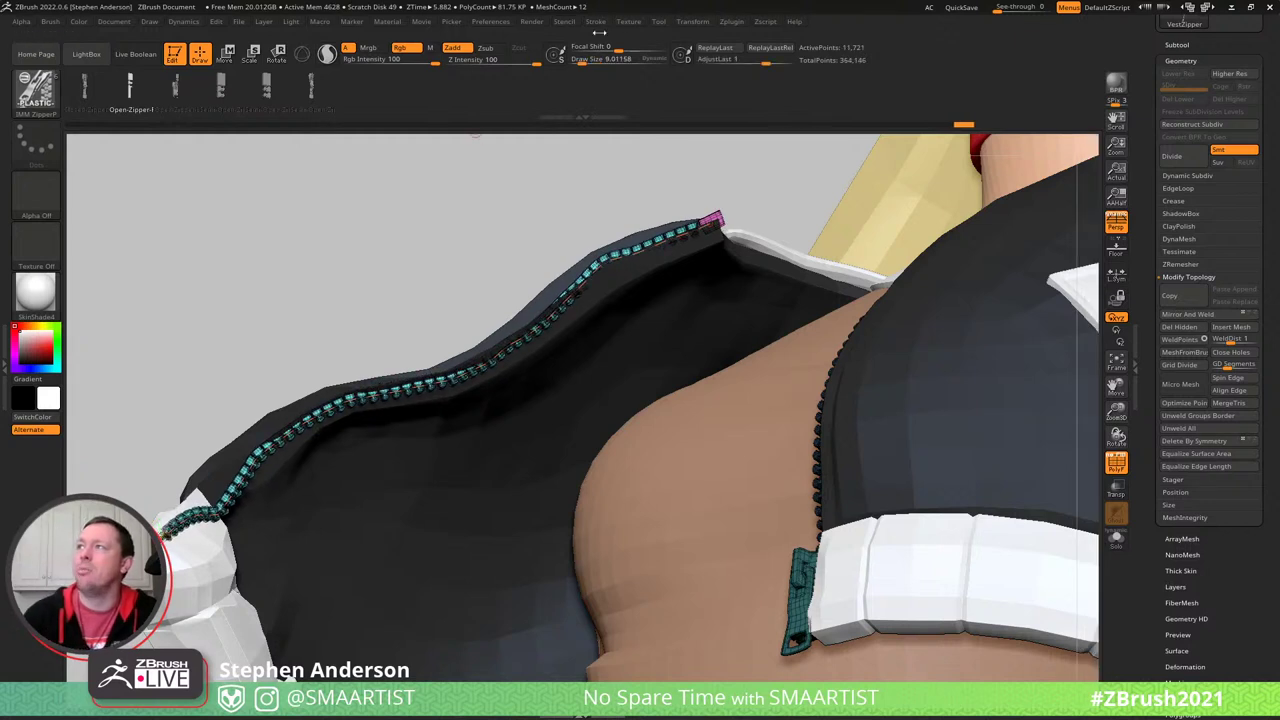
- Turn on Bend End for the curve brush and update the zipper teeth along the vest edge
click(594, 22)
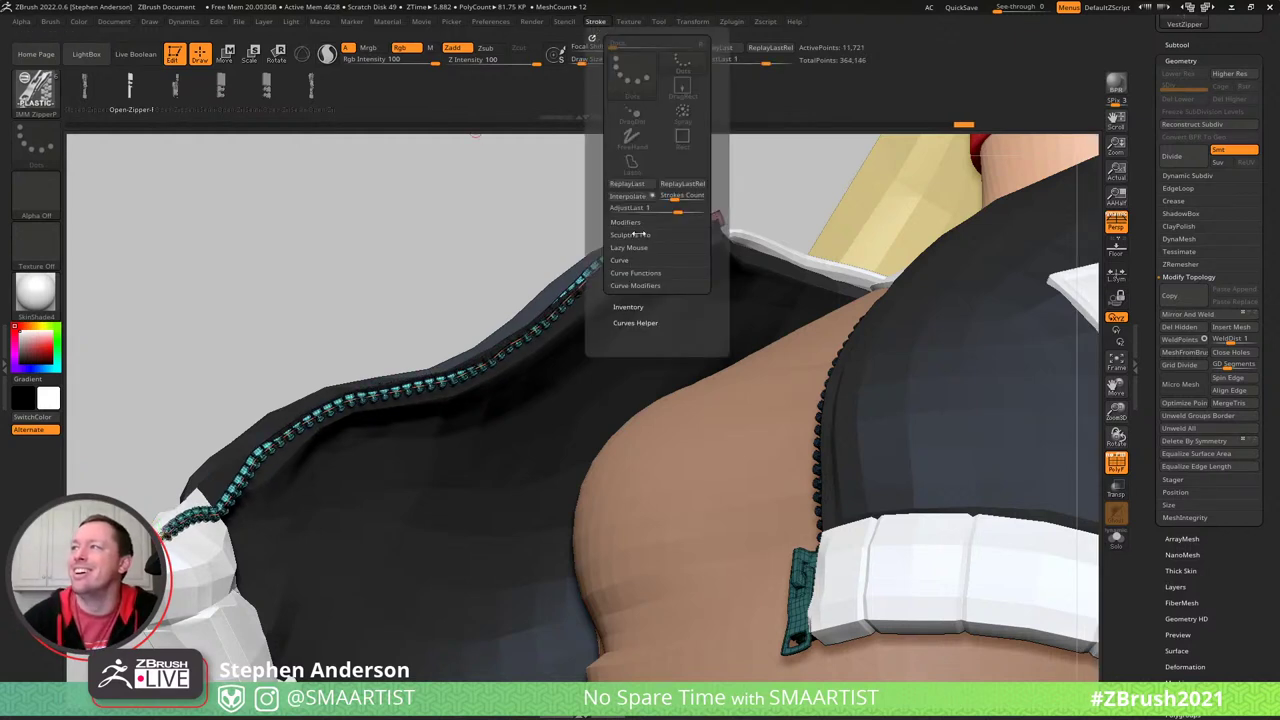
click(640, 248)
click(640, 248)
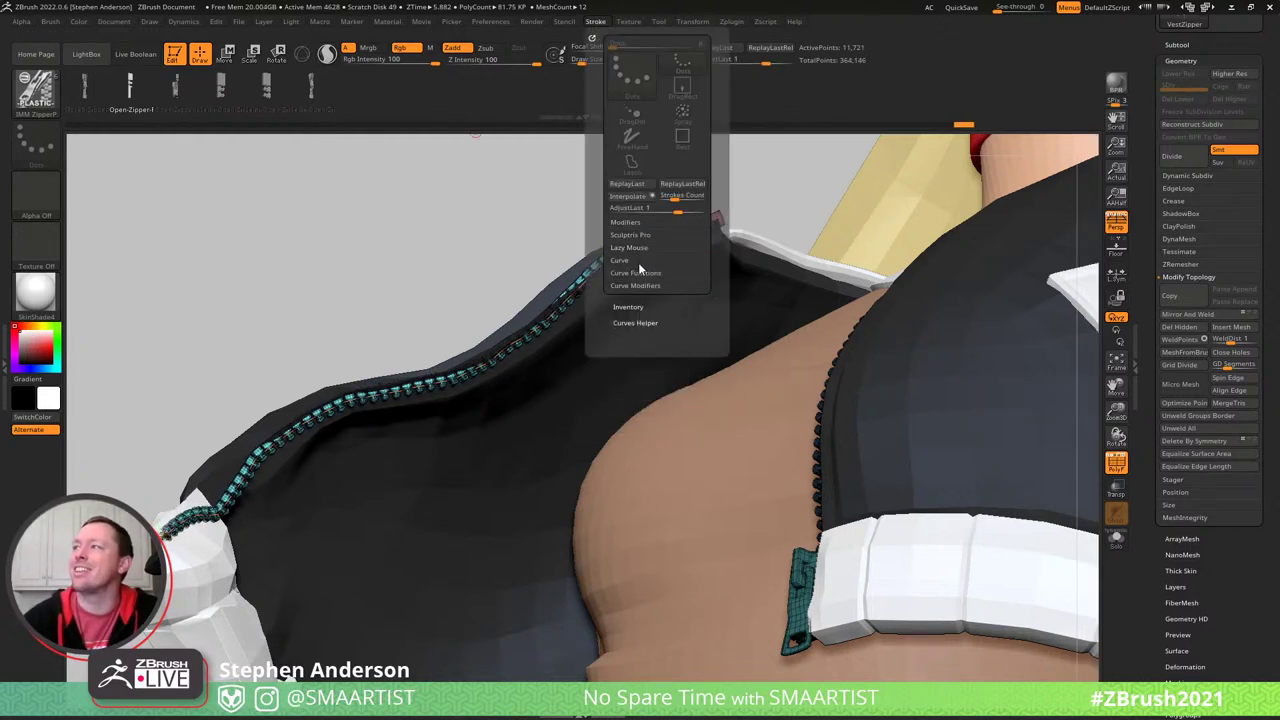
click(638, 262)
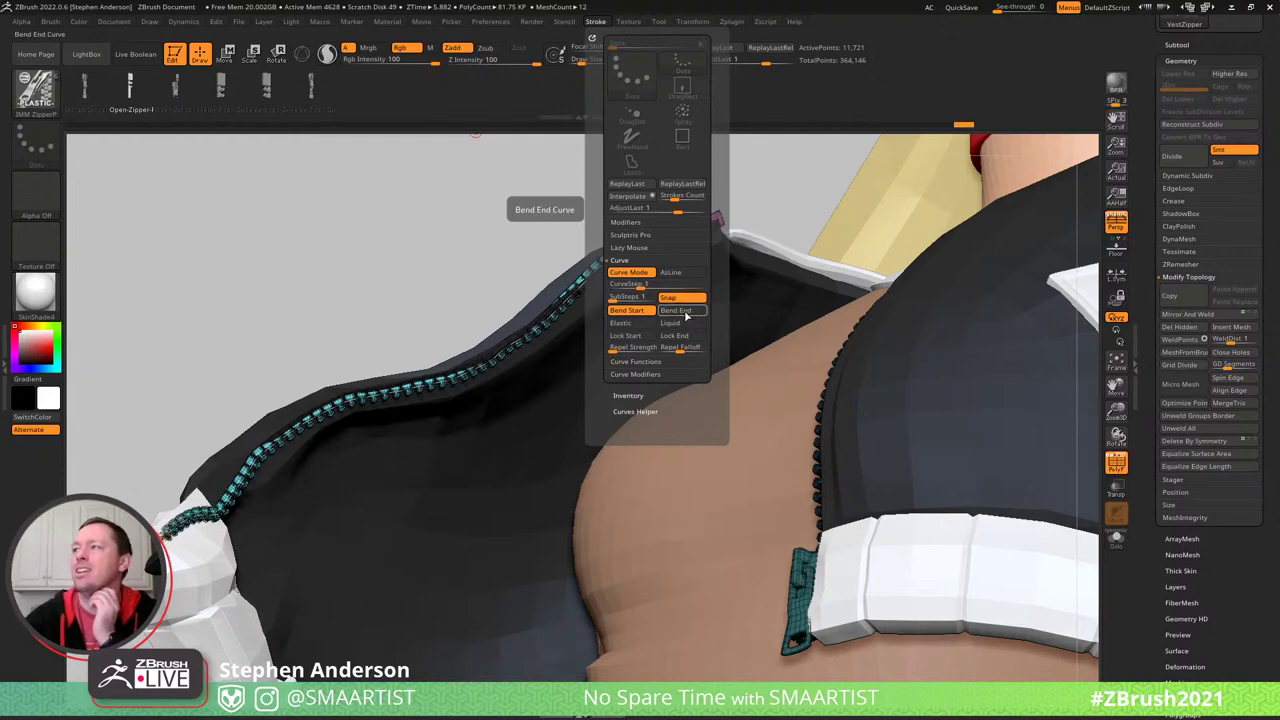
click(686, 312)
right_drag(172, 528, 256, 508)
click(232, 504)
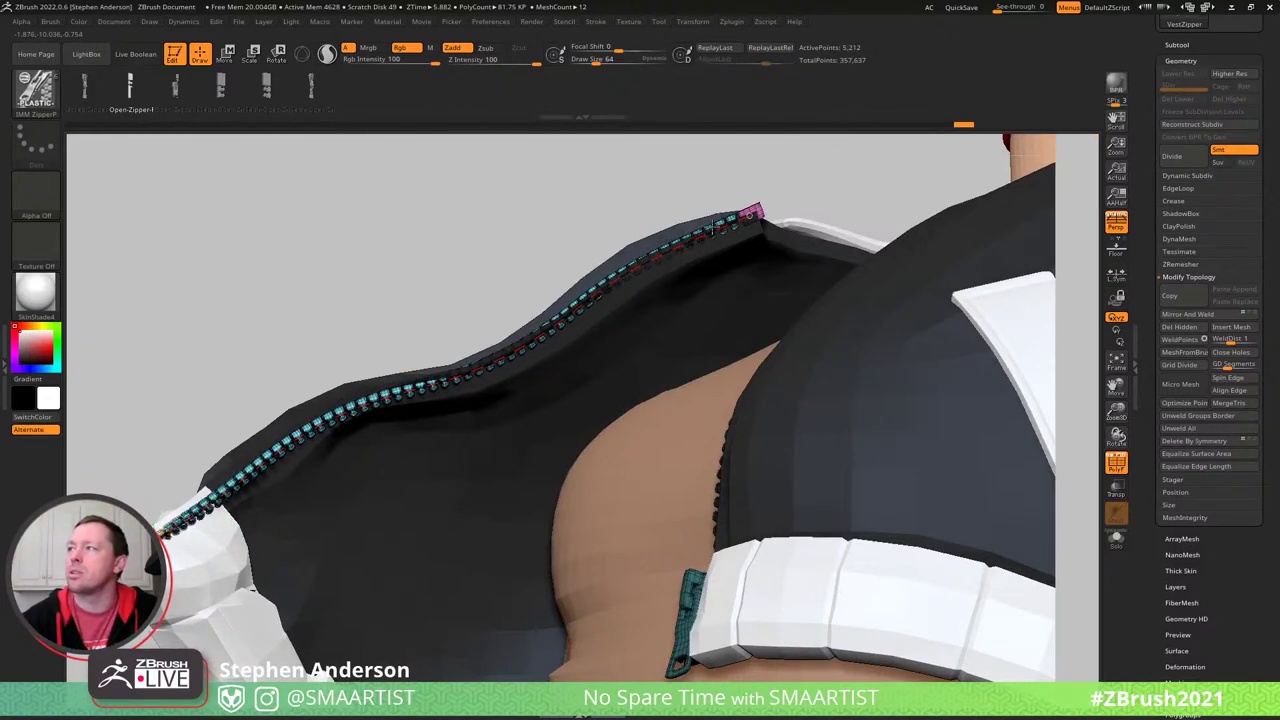
- Adjust the middle of the zipper curve along the vest edge with a curve edit size of 64
right_drag(512, 306, 505, 338)
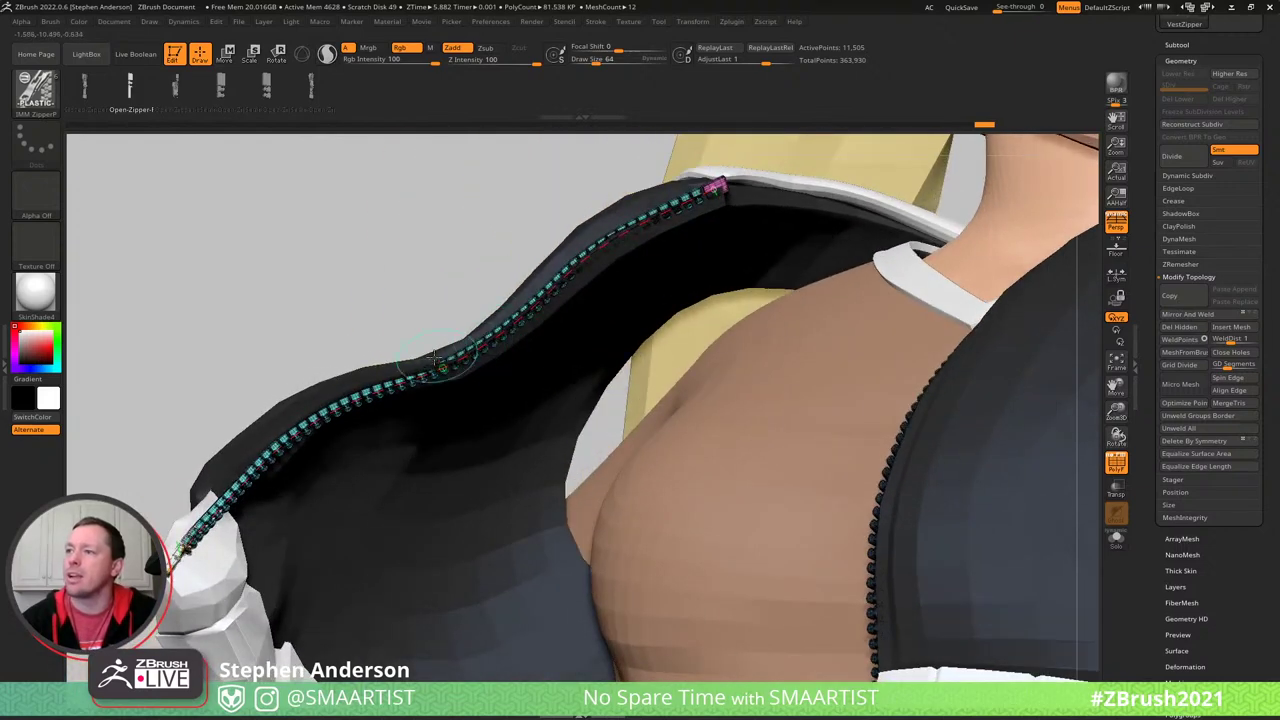
click(325, 413)
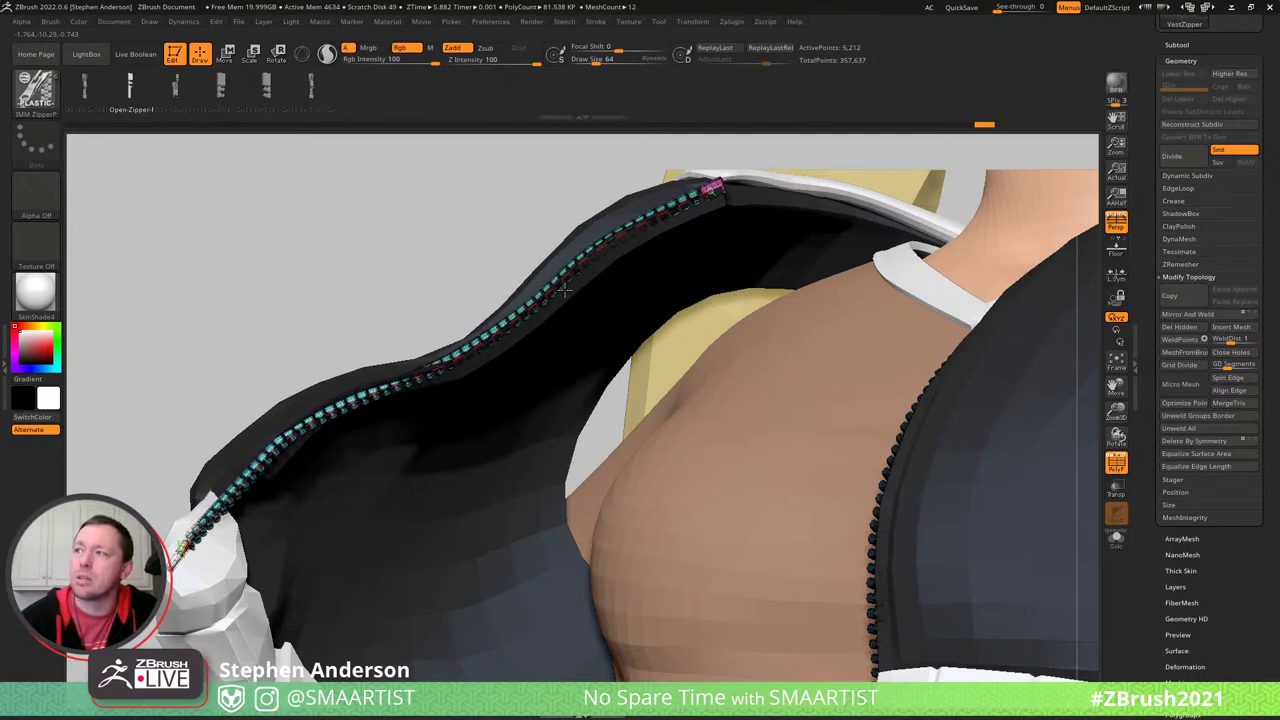
key(ctrl+z)
mouse_move(674, 246)
right_down()
mouse_move(669, 266)
mouse_move(700, 255)
mouse_move(557, 268)
mouse_move(560, 343)
mouse_move(440, 387)
mouse_move(428, 374)
mouse_move(554, 334)
right_up()
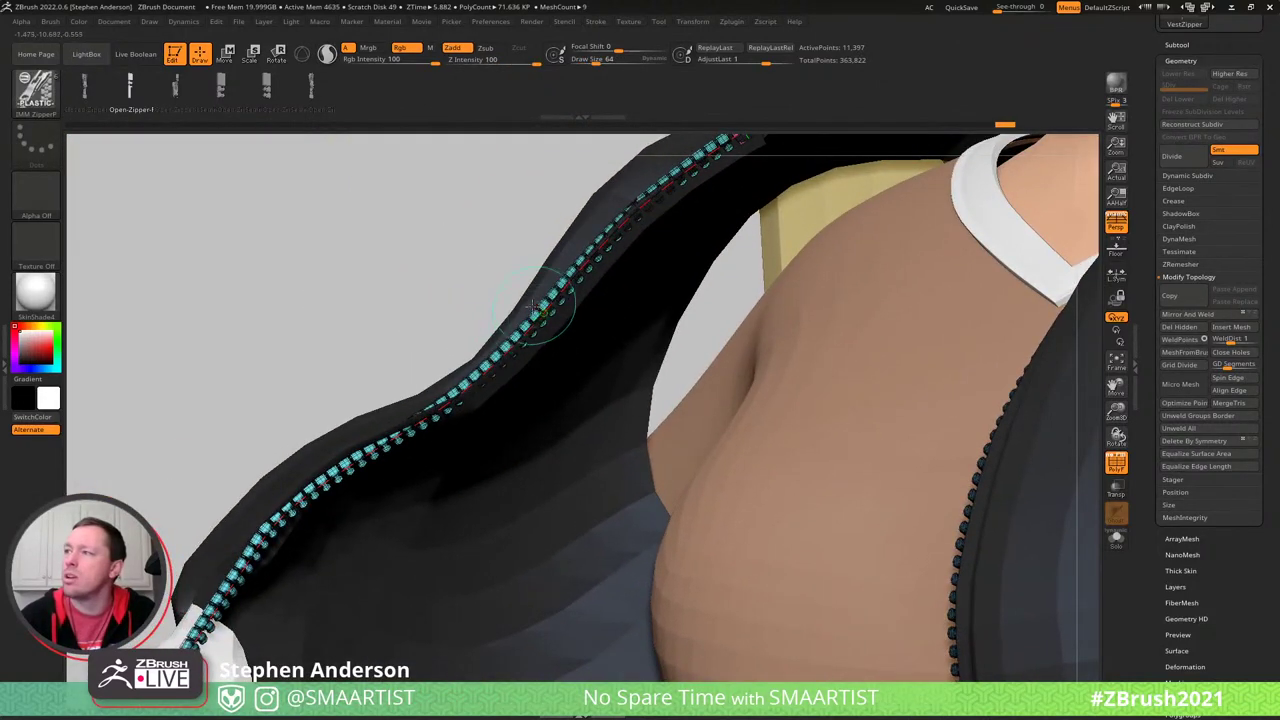
drag(560, 316, 613, 312)
- Enlarge the curve edit size to 1000 and adjust the zipper curve at the collar end and near the bottom trim
mouse_move(621, 256)
alt+right_down()
mouse_move(532, 336)
mouse_move(547, 313)
alt+right_up()
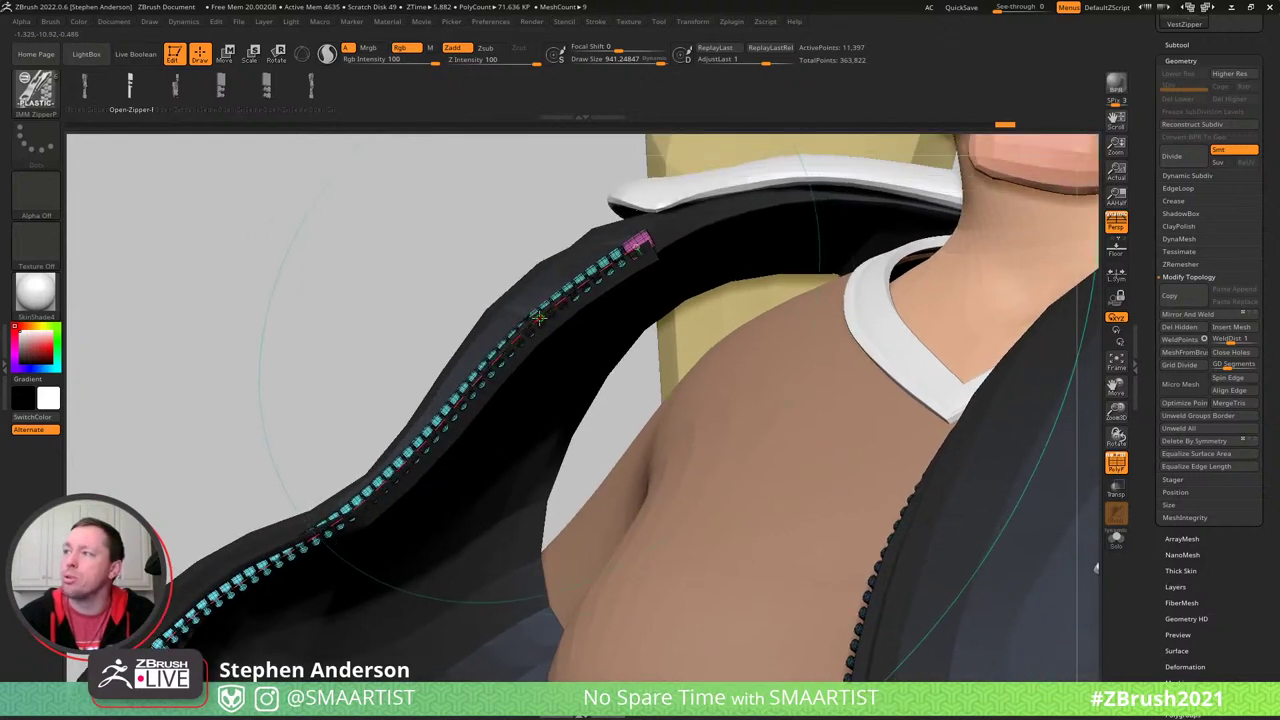
key(s)
drag(551, 321, 560, 320)
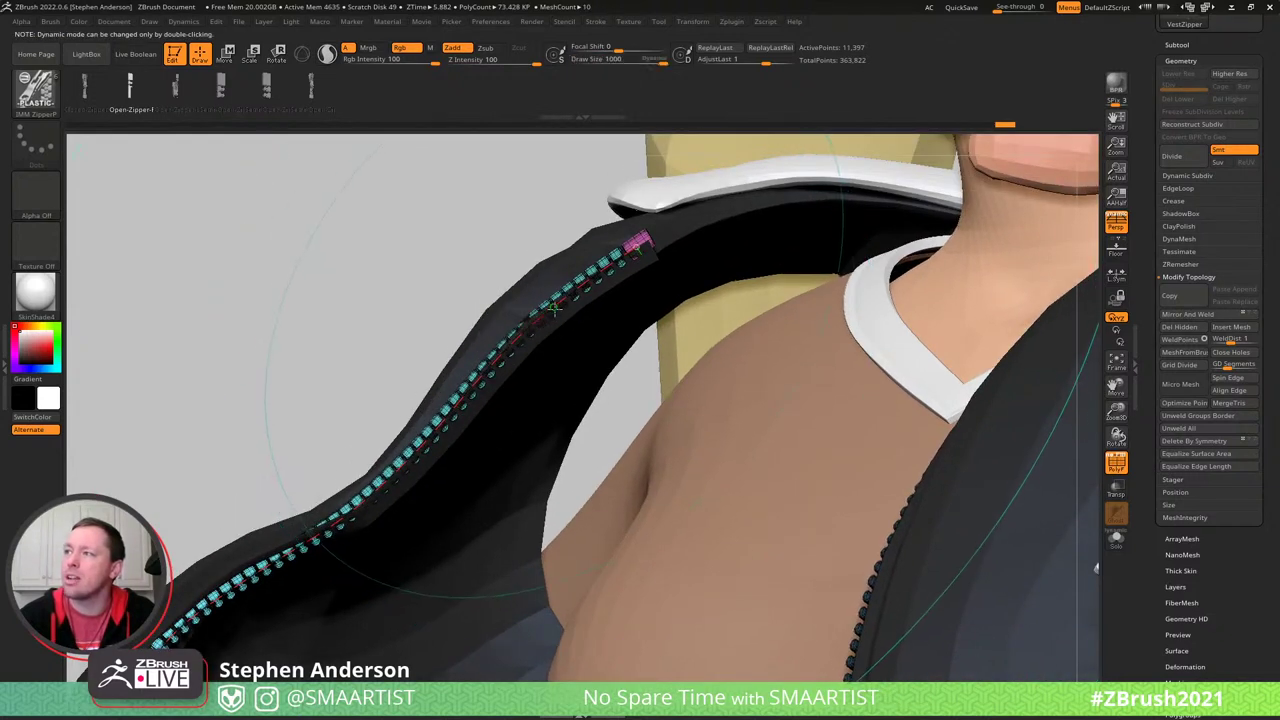
click(555, 305)
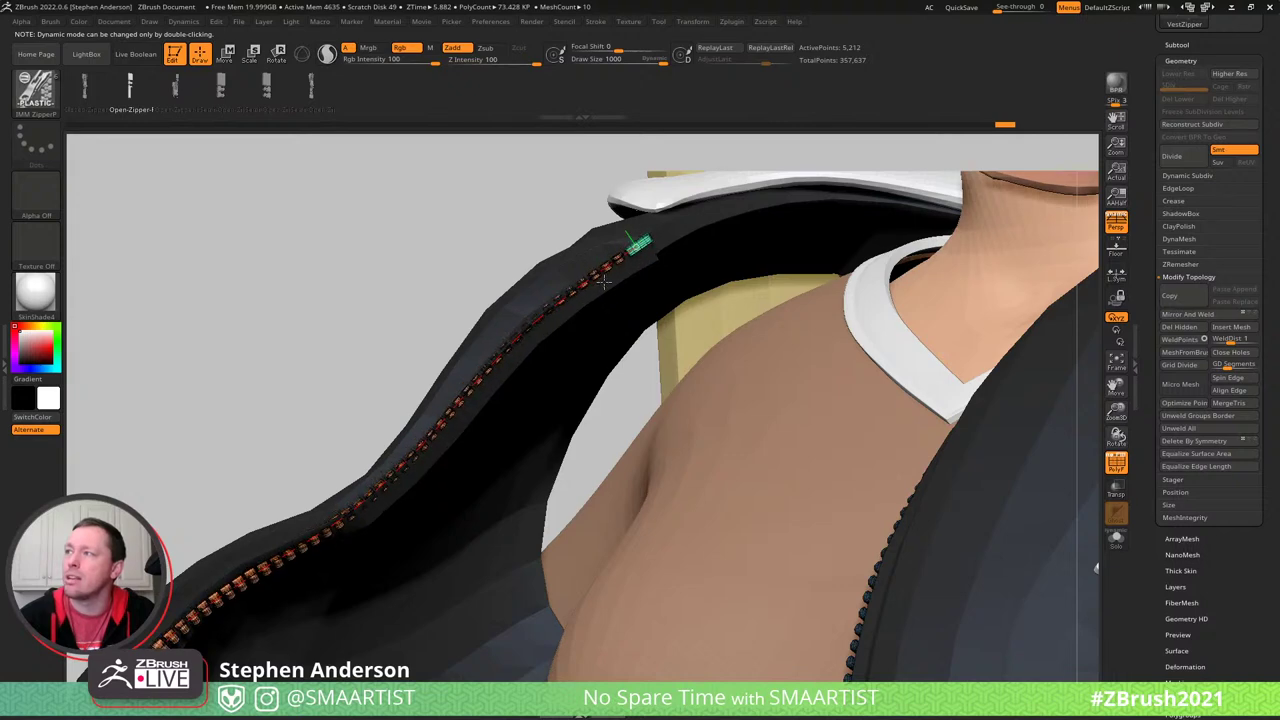
key(ctrl+shift+z)
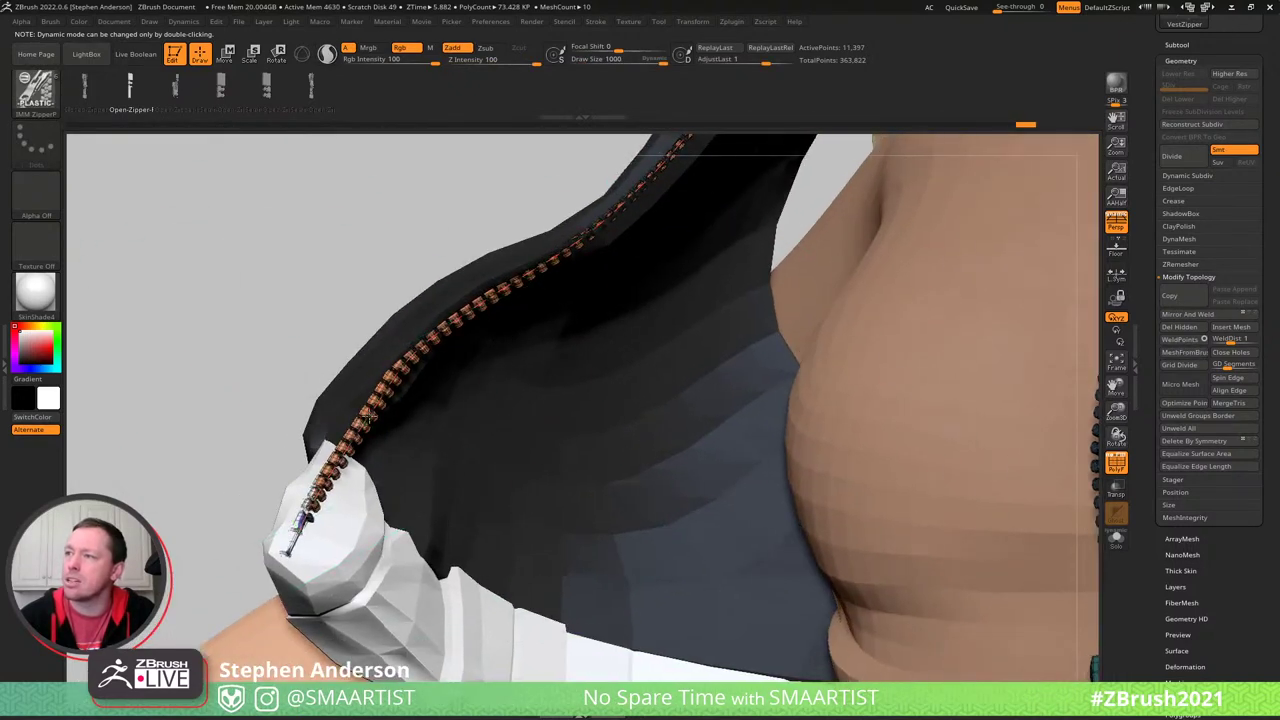
right_drag(356, 410, 366, 410)
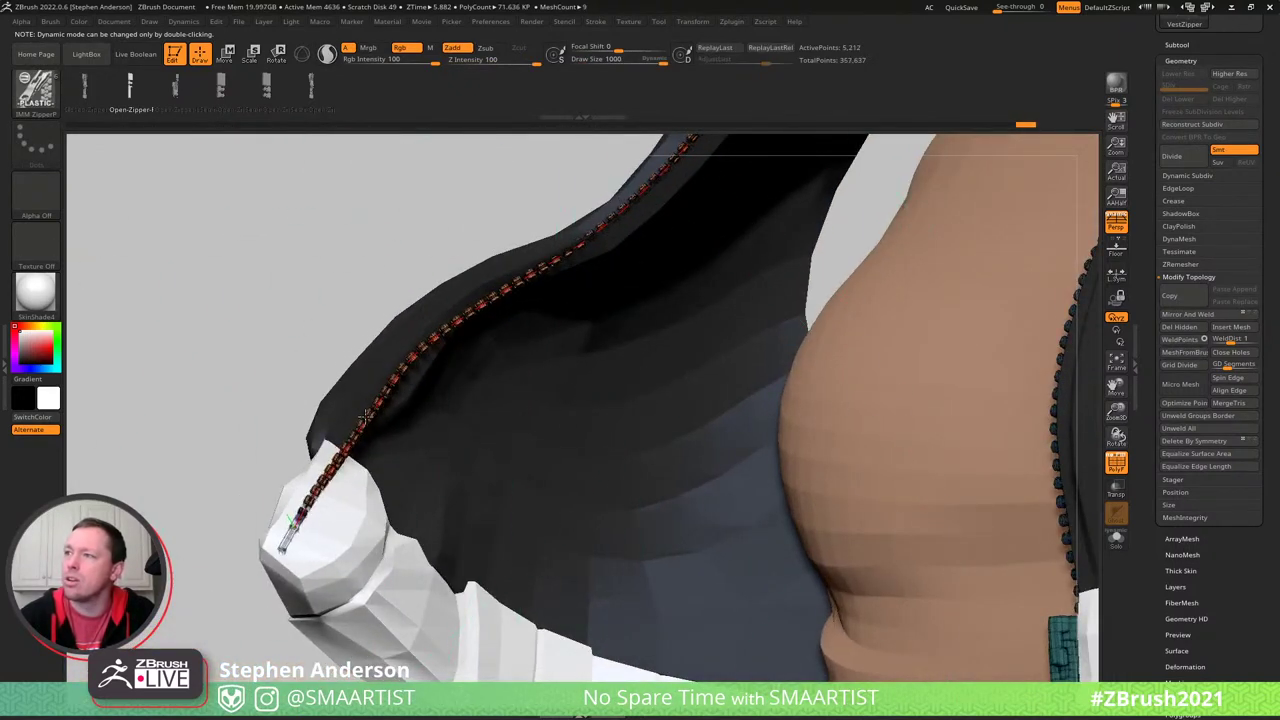
key(ctrl+shift+z)
mouse_move(454, 323)
alt+right_down()
mouse_move(407, 399)
mouse_move(440, 385)
mouse_move(390, 355)
alt+right_up()
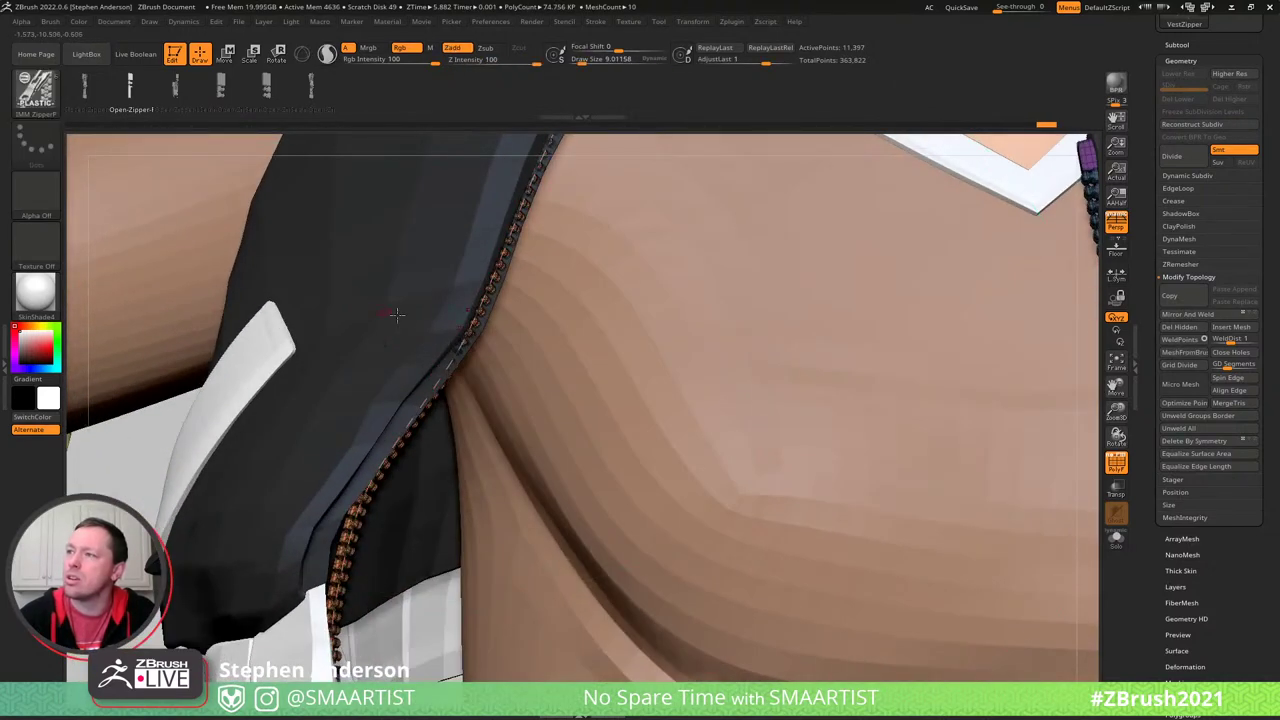
- Hide the polygroup wireframe and regenerate the zipper along the vest edge with a draw size of 10
key(f)
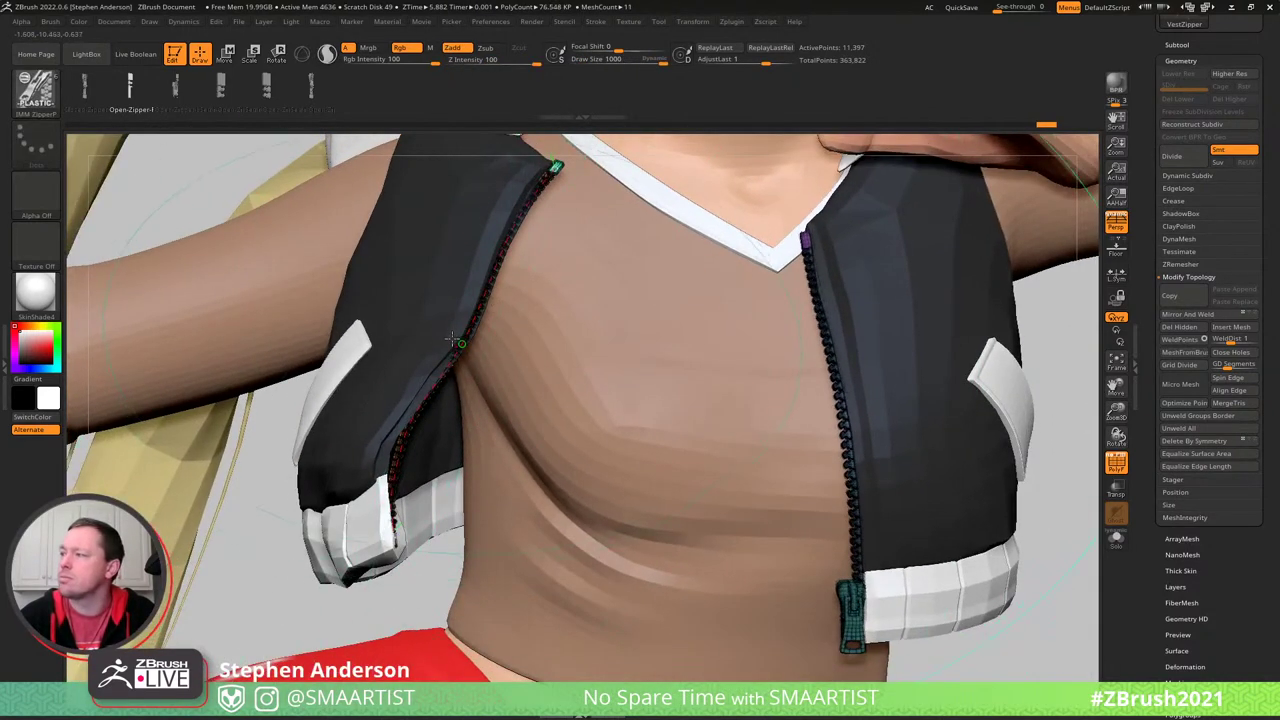
mouse_move(650, 385)
right_down()
mouse_move(517, 483)
mouse_move(568, 480)
mouse_move(535, 485)
mouse_move(559, 384)
mouse_move(586, 371)
mouse_move(586, 393)
right_up()
key(shift+f)
key(ctrl)
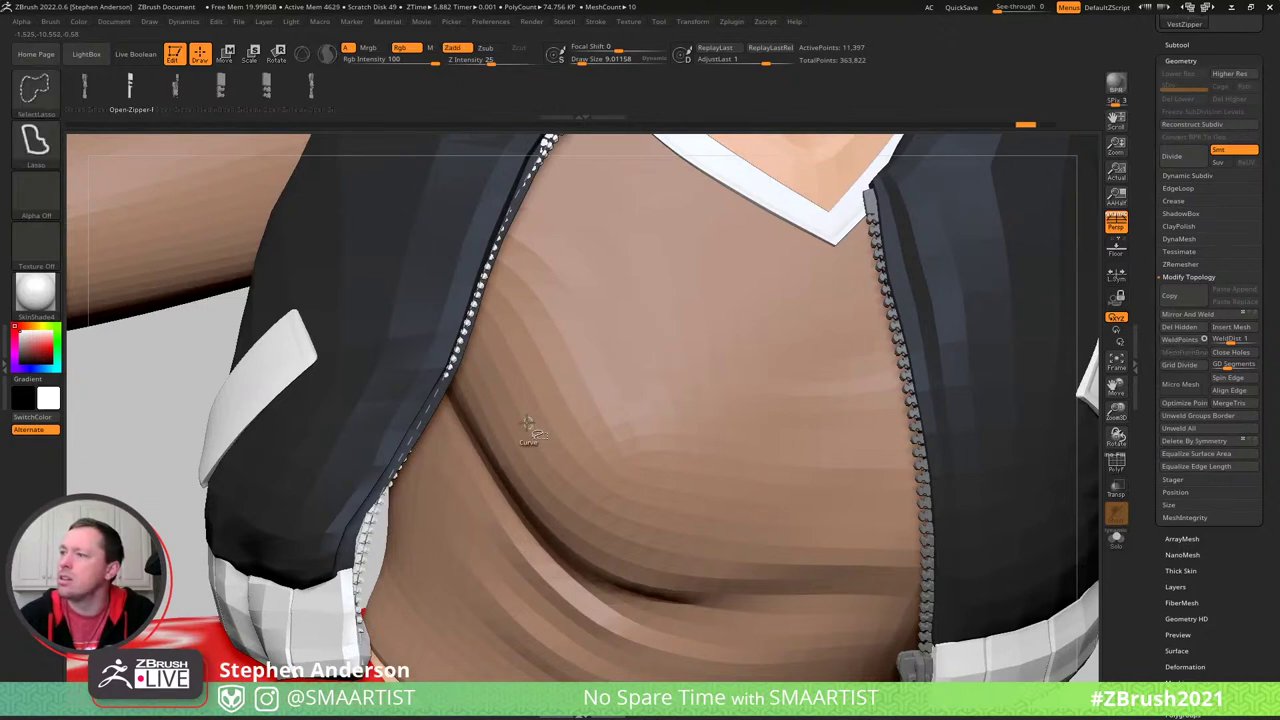
key(s)
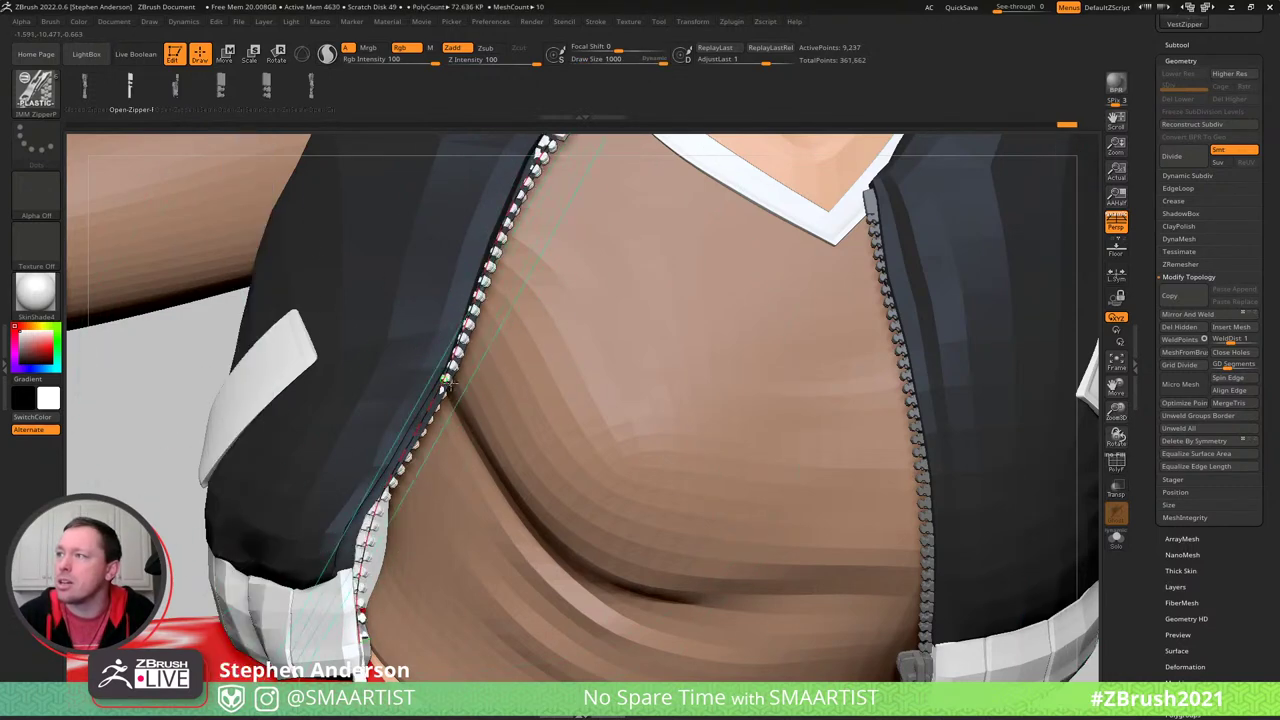
ctrl+right_drag(446, 382, 209, 452)
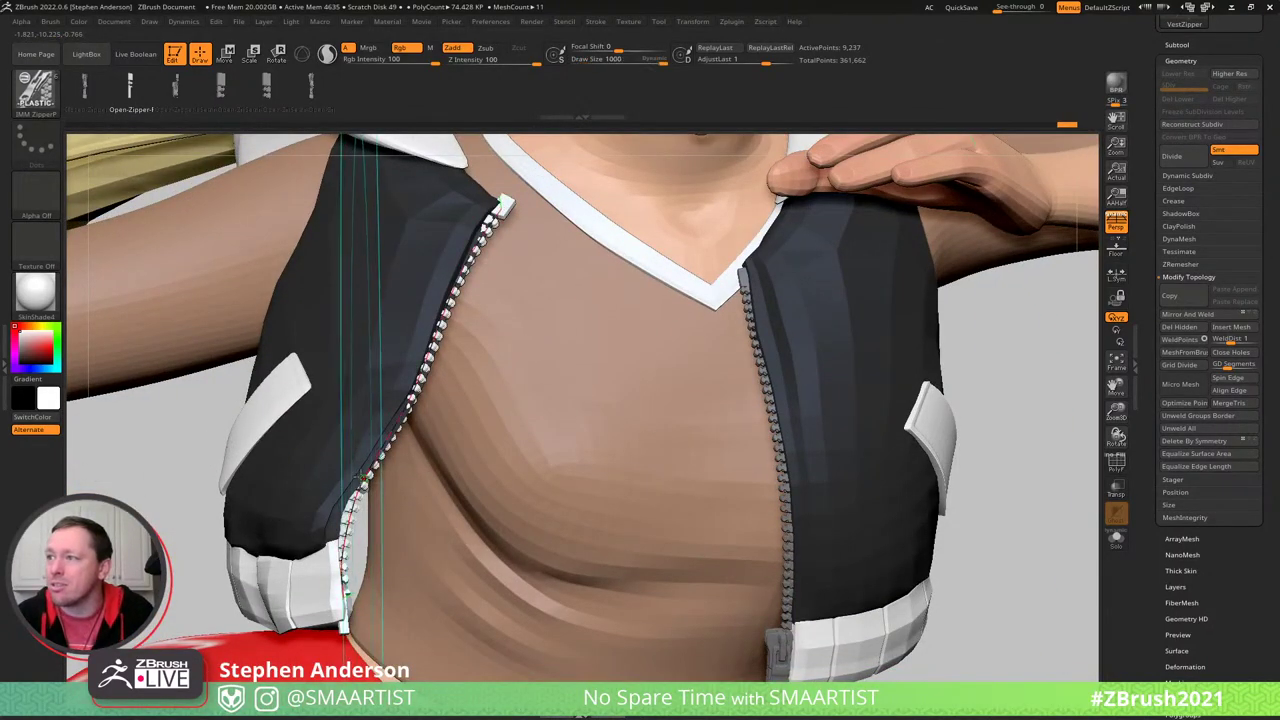
right_drag(362, 481, 346, 440)
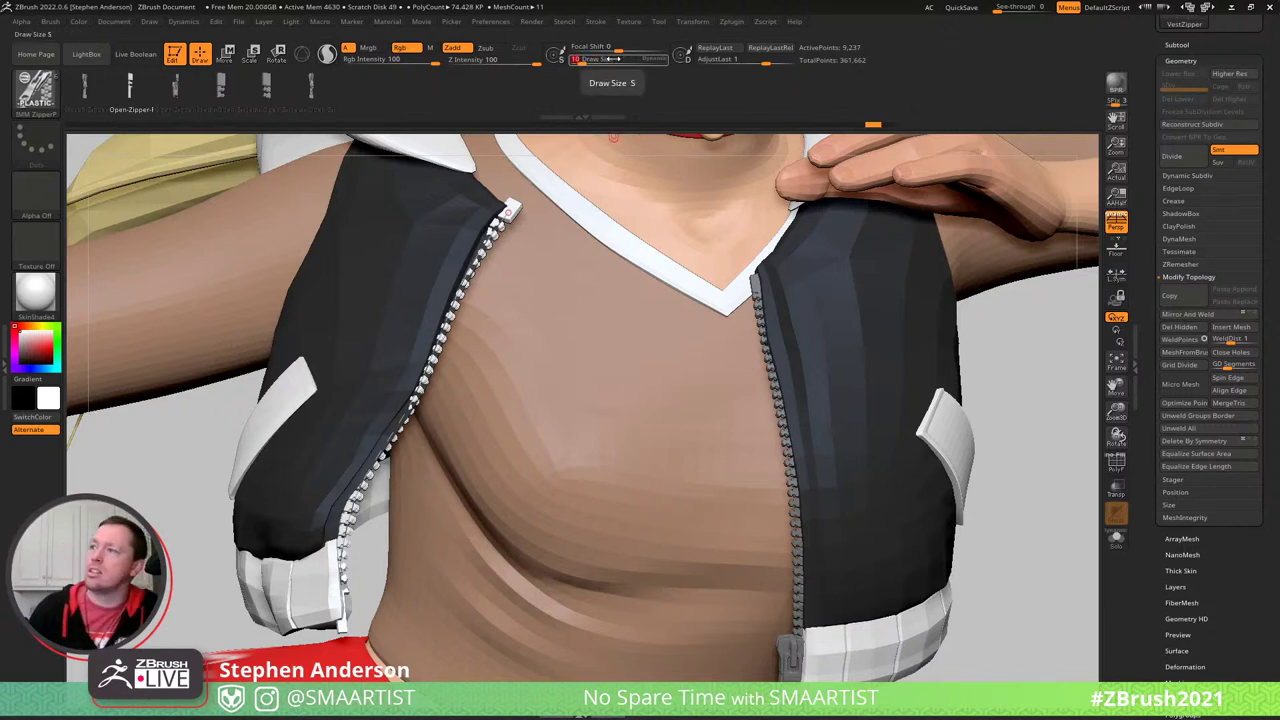
click(416, 394)
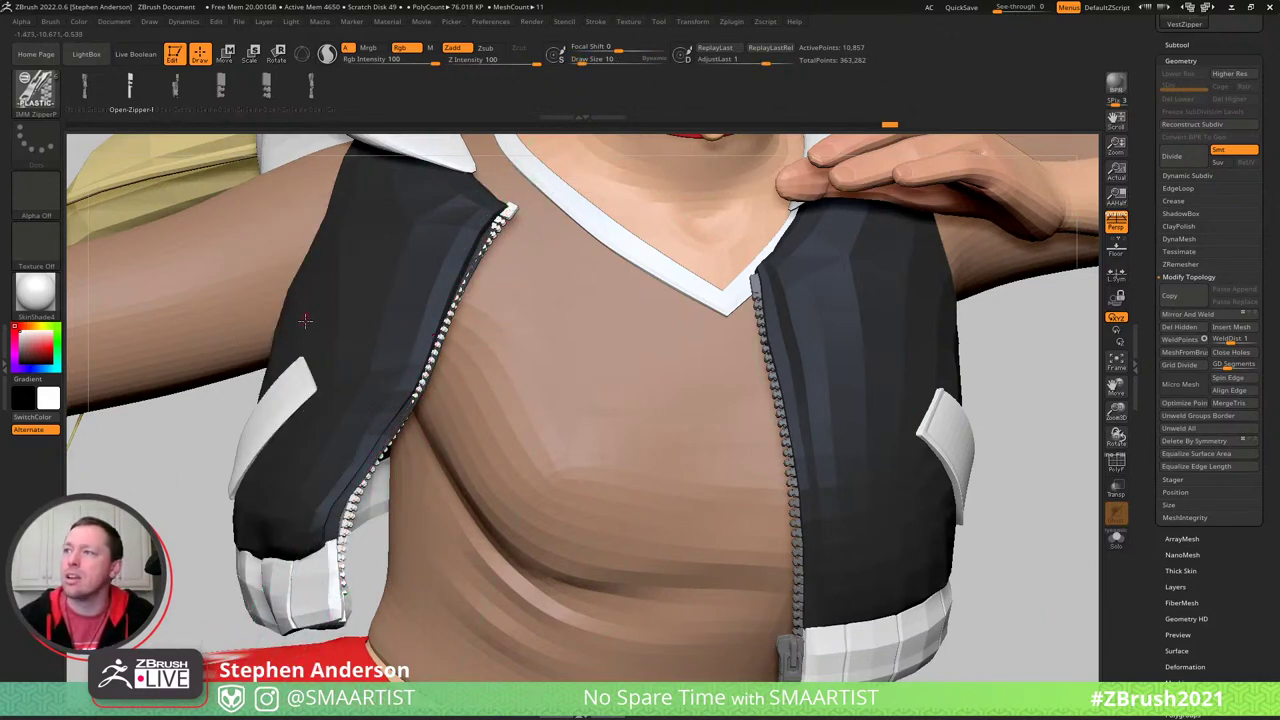
- Pull the sunken zipper teeth out of the vest edge using the Move brush with a draw size of about 297
right_drag(331, 467, 286, 446)
key(b)
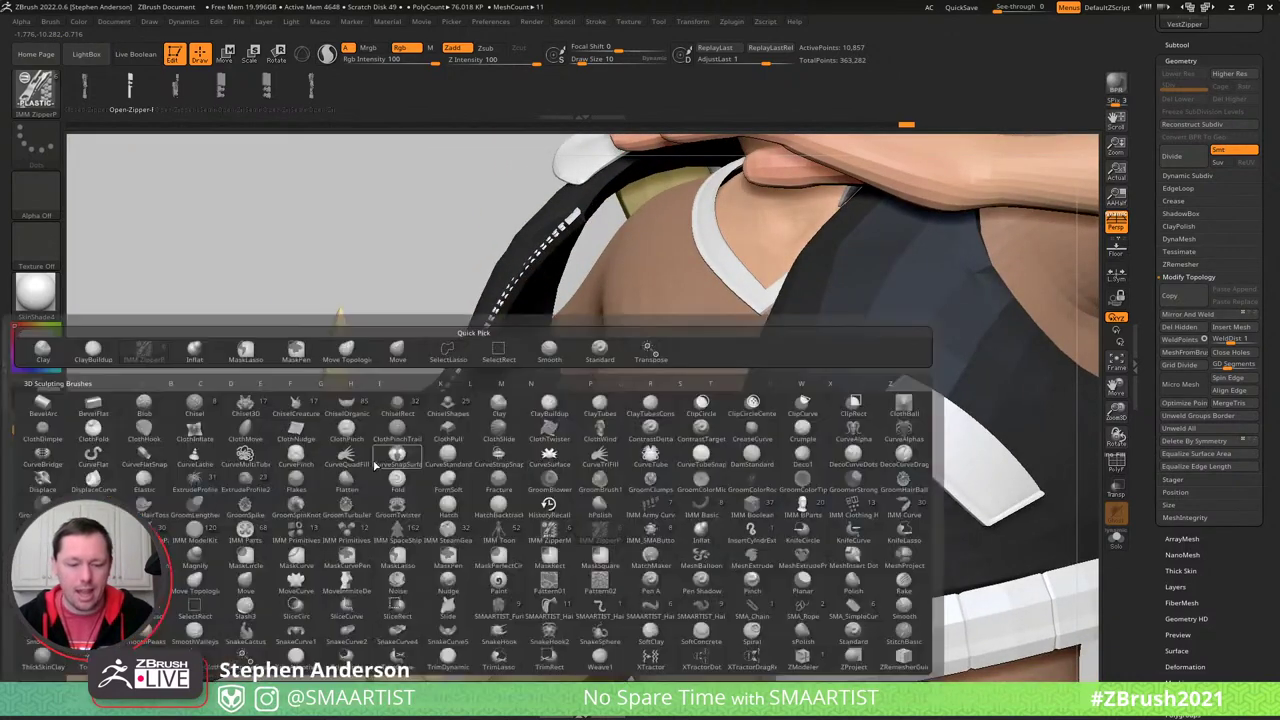
key(m)
key(v)
mouse_move(371, 457)
right_down()
mouse_move(320, 455)
mouse_move(411, 517)
mouse_move(331, 517)
right_up()
key(s)
mouse_move(331, 508)
mouse_down()
mouse_move(366, 506)
mouse_move(292, 513)
mouse_up()
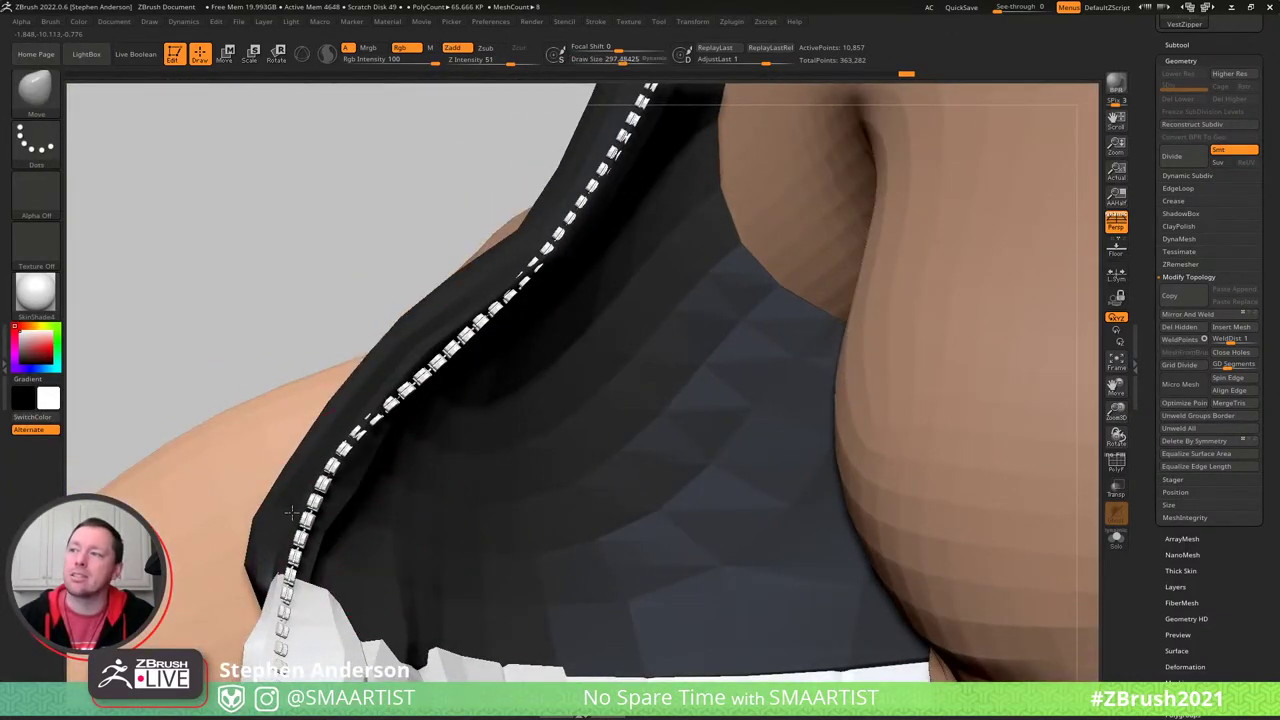
mouse_move(290, 513)
right_down()
mouse_move(297, 369)
mouse_move(280, 340)
mouse_move(370, 447)
right_up()
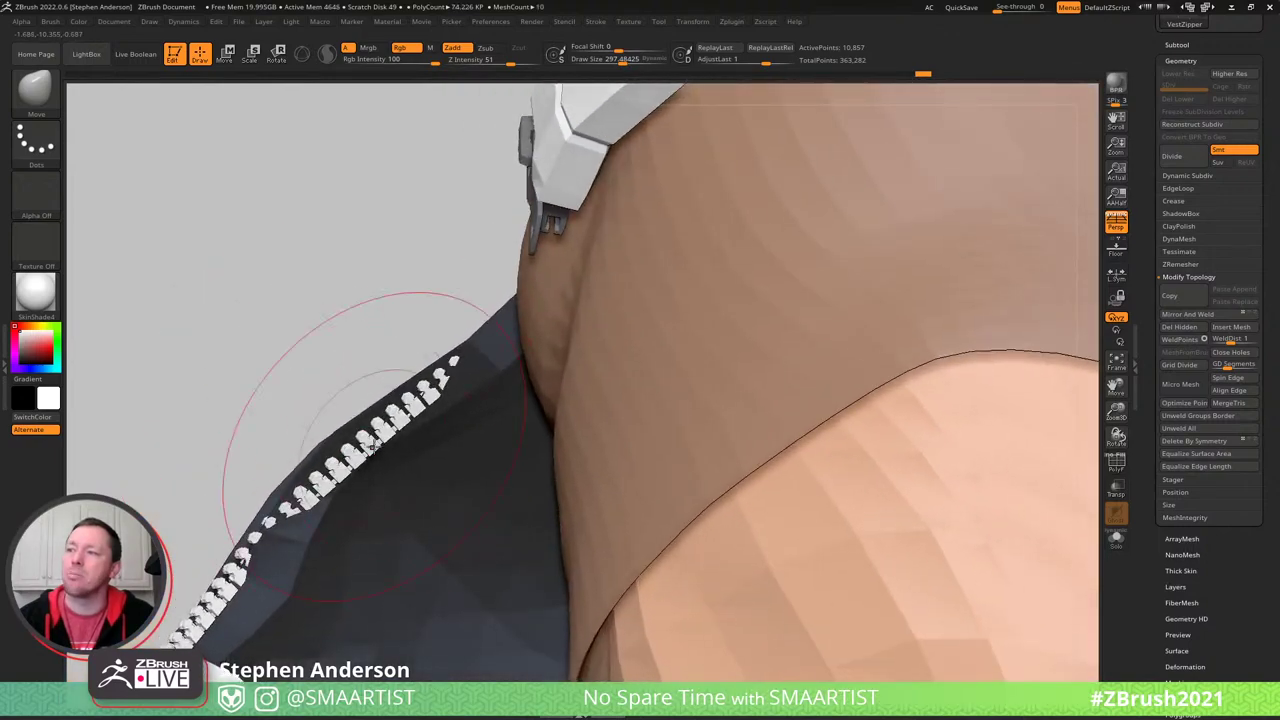
drag(370, 447, 347, 420)
- Nudge the lower stretch of zipper teeth onto the middle of the vest edge just above the white bottom trim
mouse_move(283, 480)
right_down()
mouse_move(370, 440)
mouse_move(352, 346)
right_up()
right_drag(404, 490, 392, 474)
drag(390, 478, 398, 481)
mouse_move(396, 482)
right_down()
mouse_move(365, 362)
mouse_move(251, 337)
mouse_move(324, 296)
mouse_move(340, 298)
mouse_move(327, 390)
right_up()
right_drag(333, 465, 338, 437)
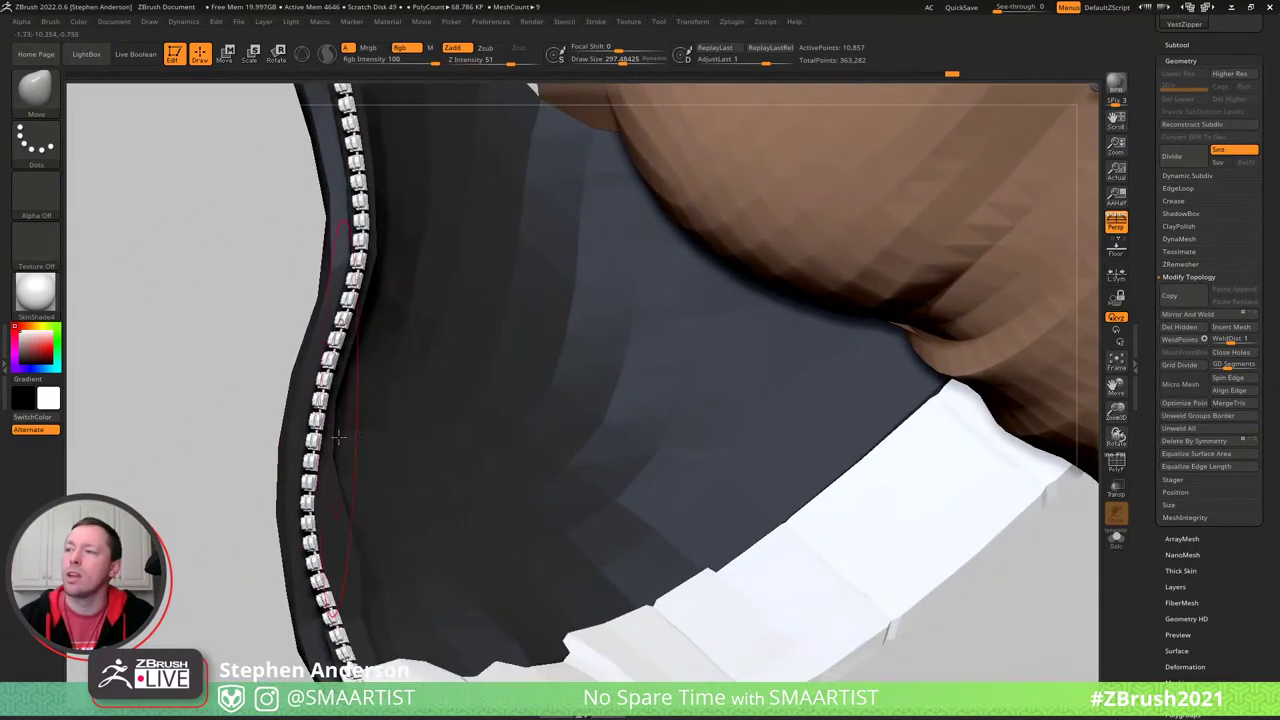
right_drag(323, 545, 282, 398)
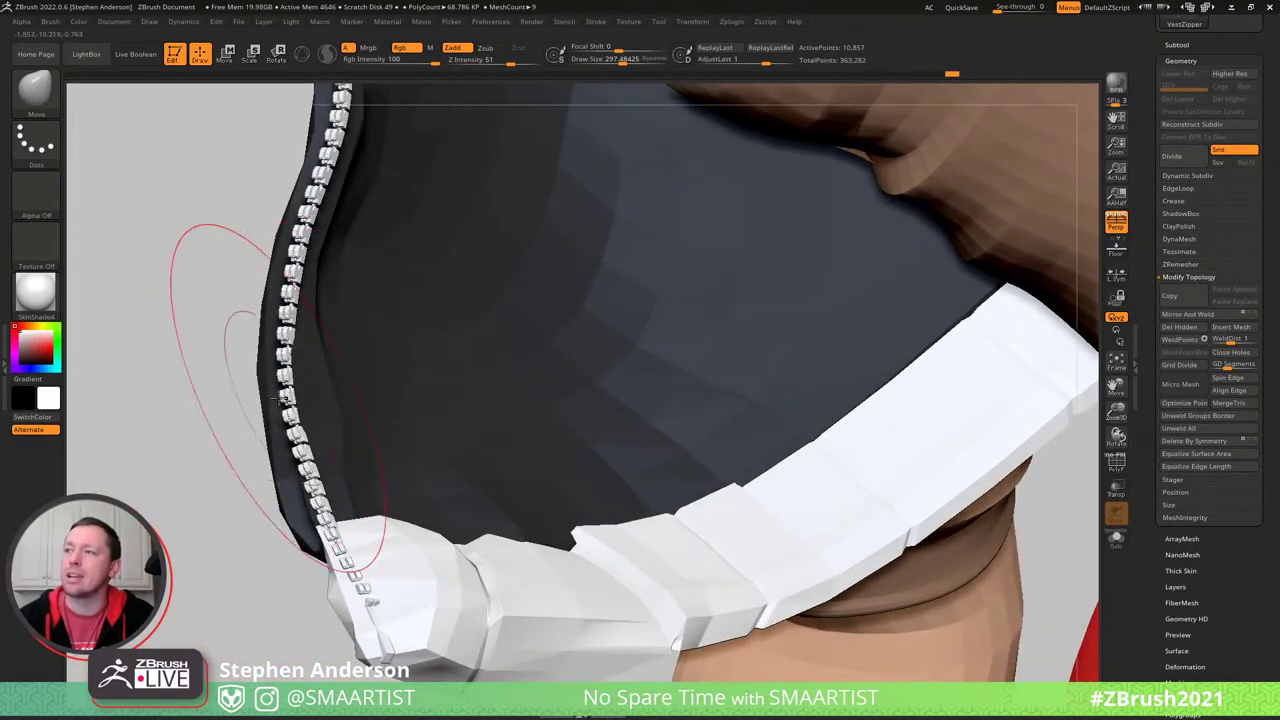
drag(315, 382, 306, 383)
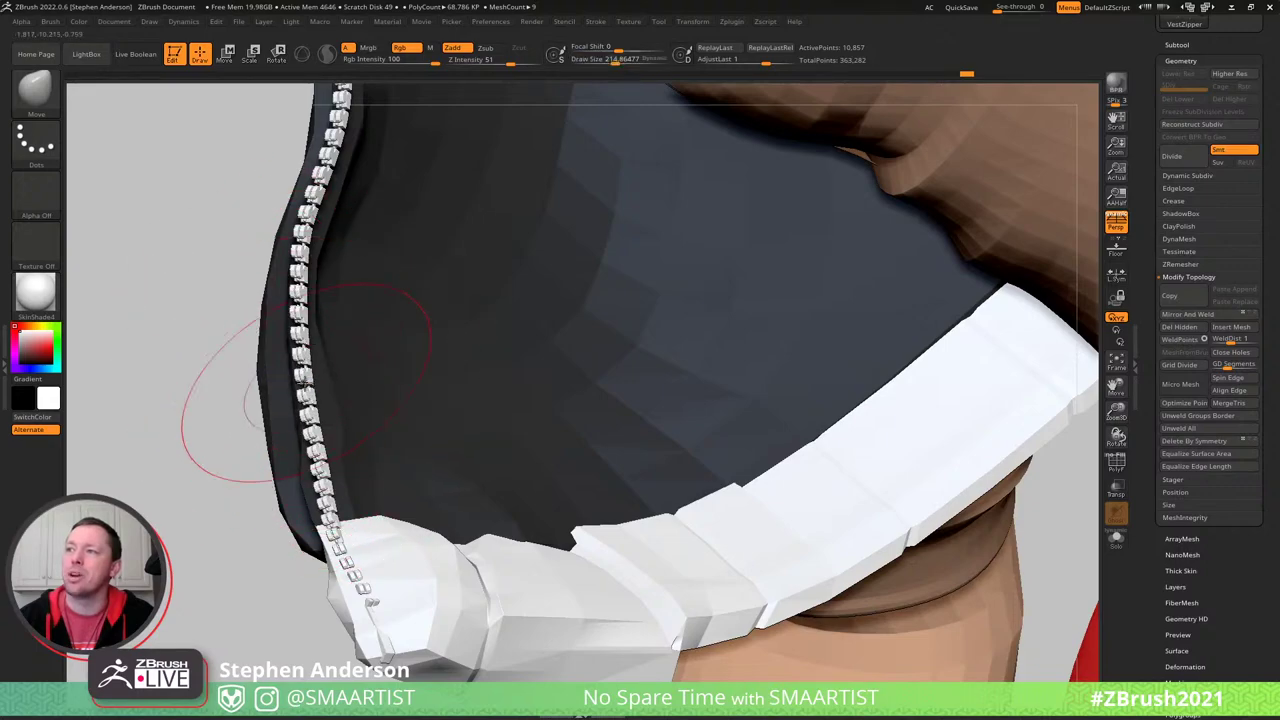
mouse_move(308, 397)
right_down()
mouse_move(363, 374)
mouse_move(306, 394)
mouse_move(343, 479)
mouse_move(305, 452)
mouse_move(330, 460)
mouse_move(318, 493)
mouse_move(290, 349)
right_up()
- Make the VestBody subtool active with its polygroup wireframe shown, and set the draw size to about 182
key(s)
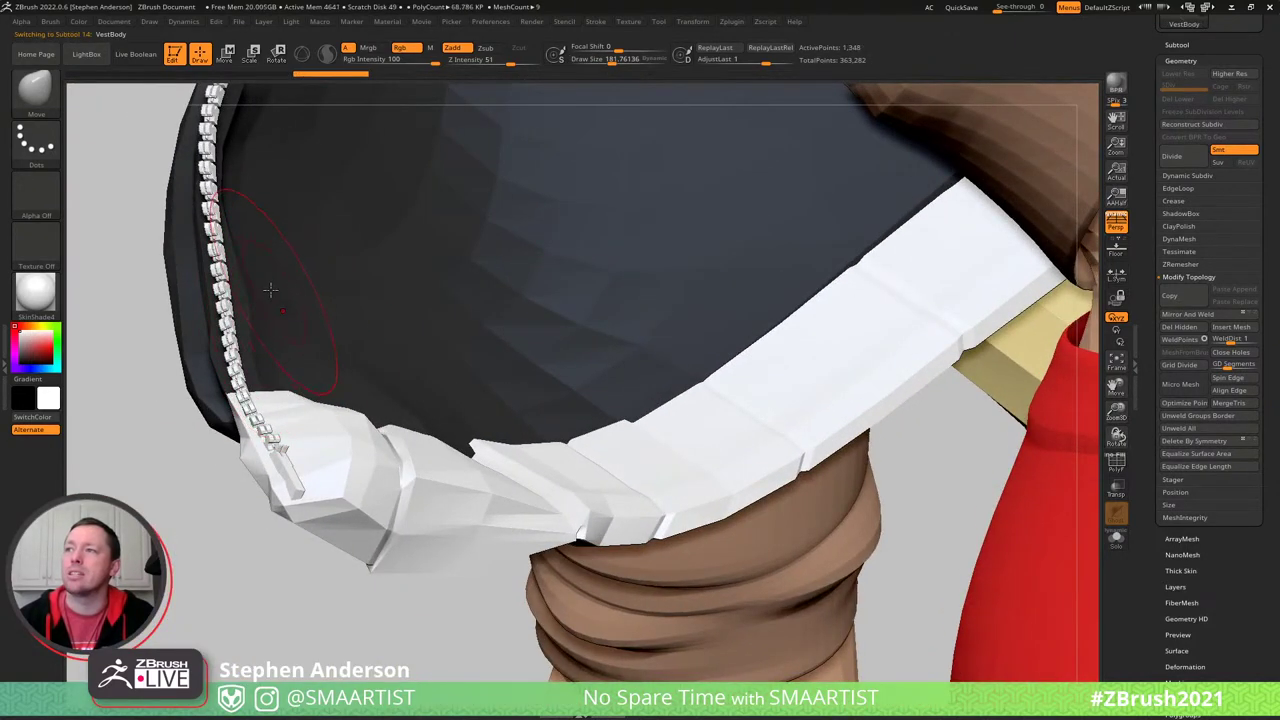
right_drag(270, 290, 386, 389)
key(shift+f)
key(w)
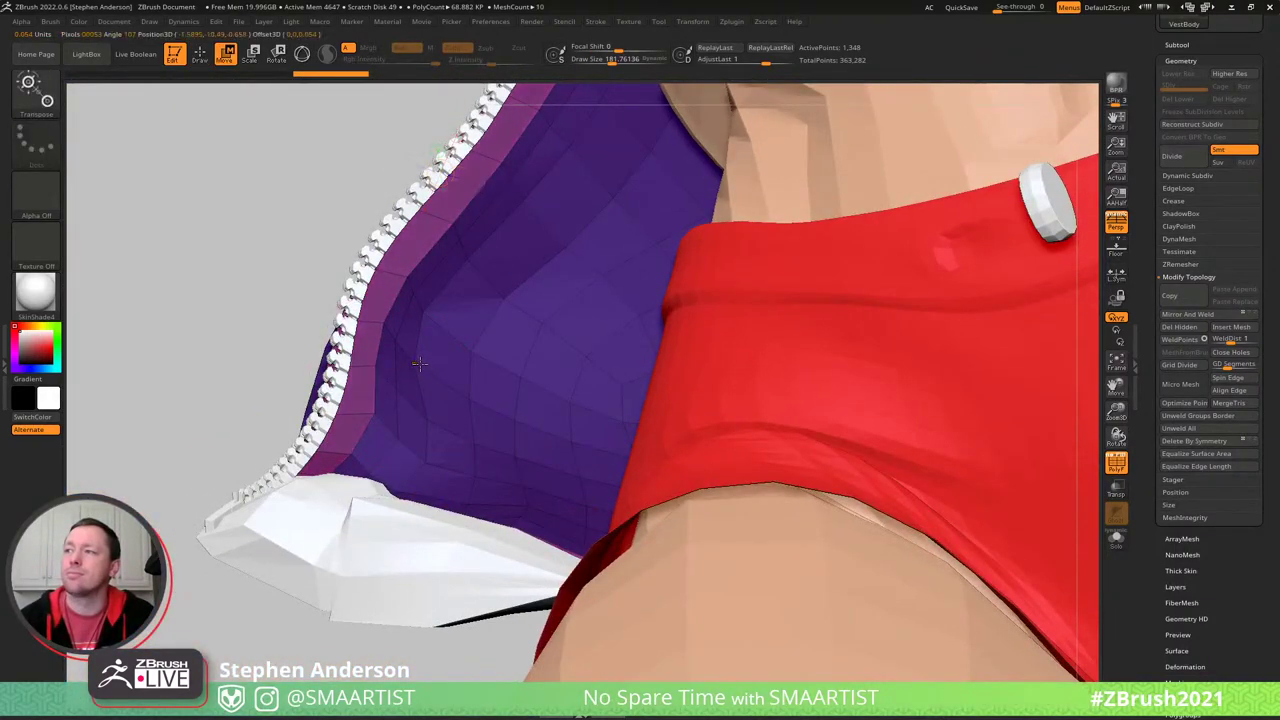
key(q)
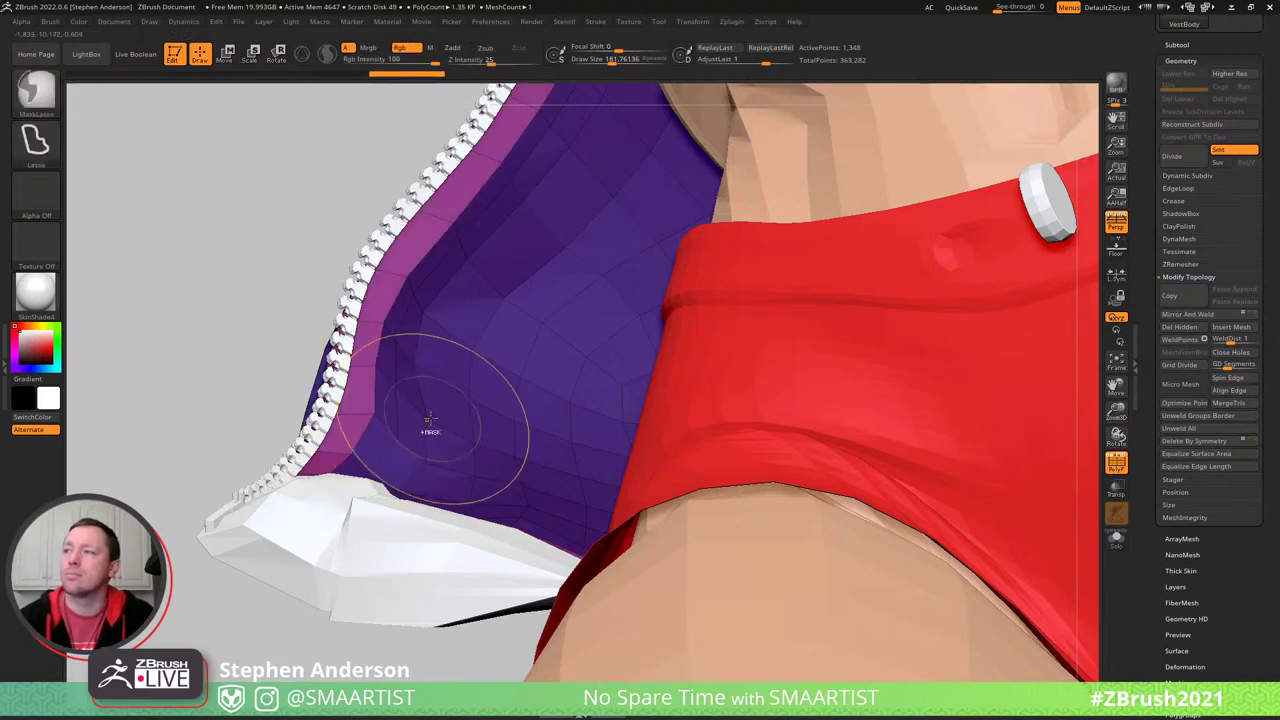
- Mask everything on the vest body except the inner lining polygroup
ctrl+shift+click(431, 423)
right_drag(436, 378, 195, 381)
ctrl+click(157, 366)
ctrl+shift+click(201, 362)
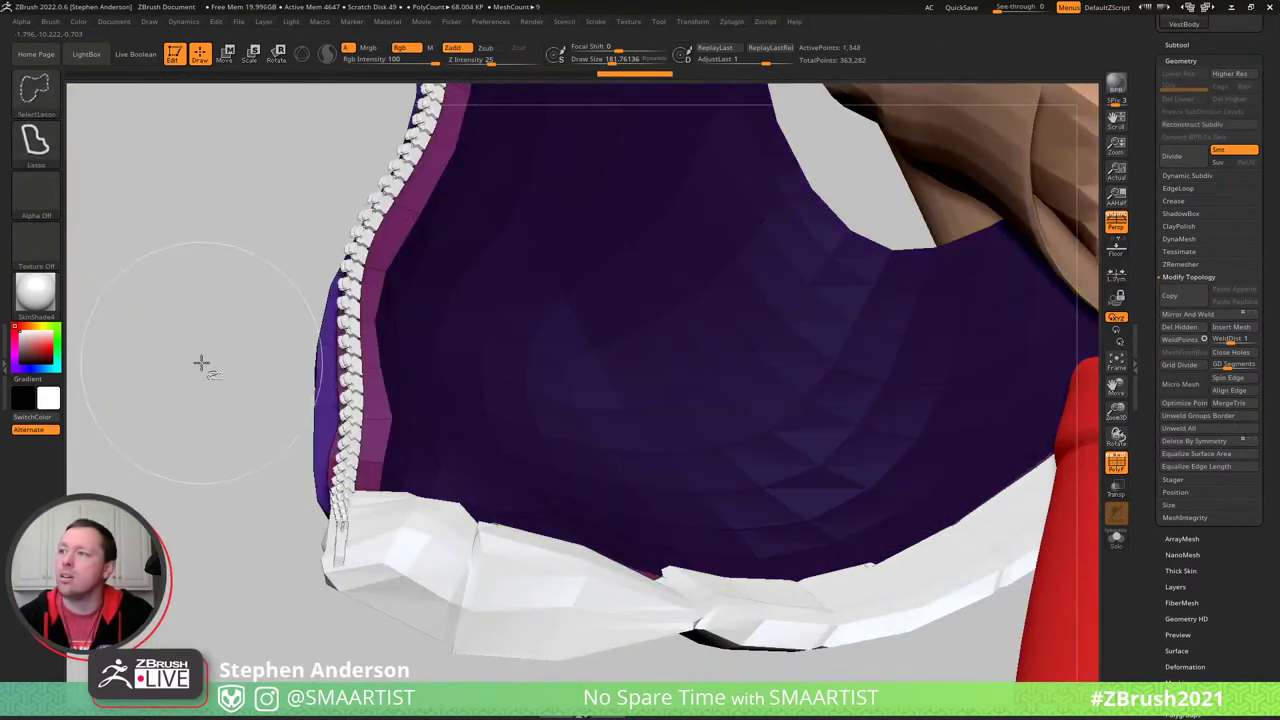
ctrl+click(201, 362)
- Move the unmasked inner vest edge toward the zipper teeth above the white bottom trim, using draw sizes of about 109 and 163
mouse_move(417, 434)
right_down()
mouse_move(390, 428)
mouse_move(383, 394)
mouse_move(390, 415)
right_up()
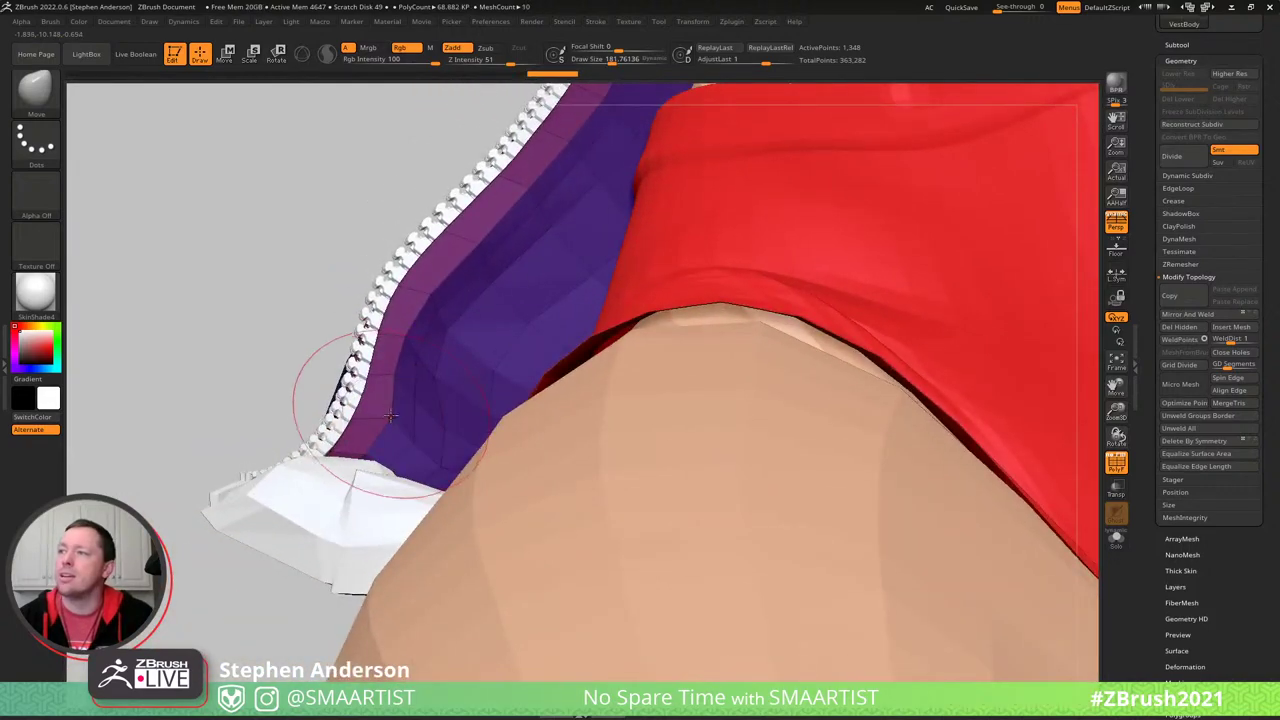
right_drag(300, 412, 390, 382)
right_drag(410, 520, 301, 503)
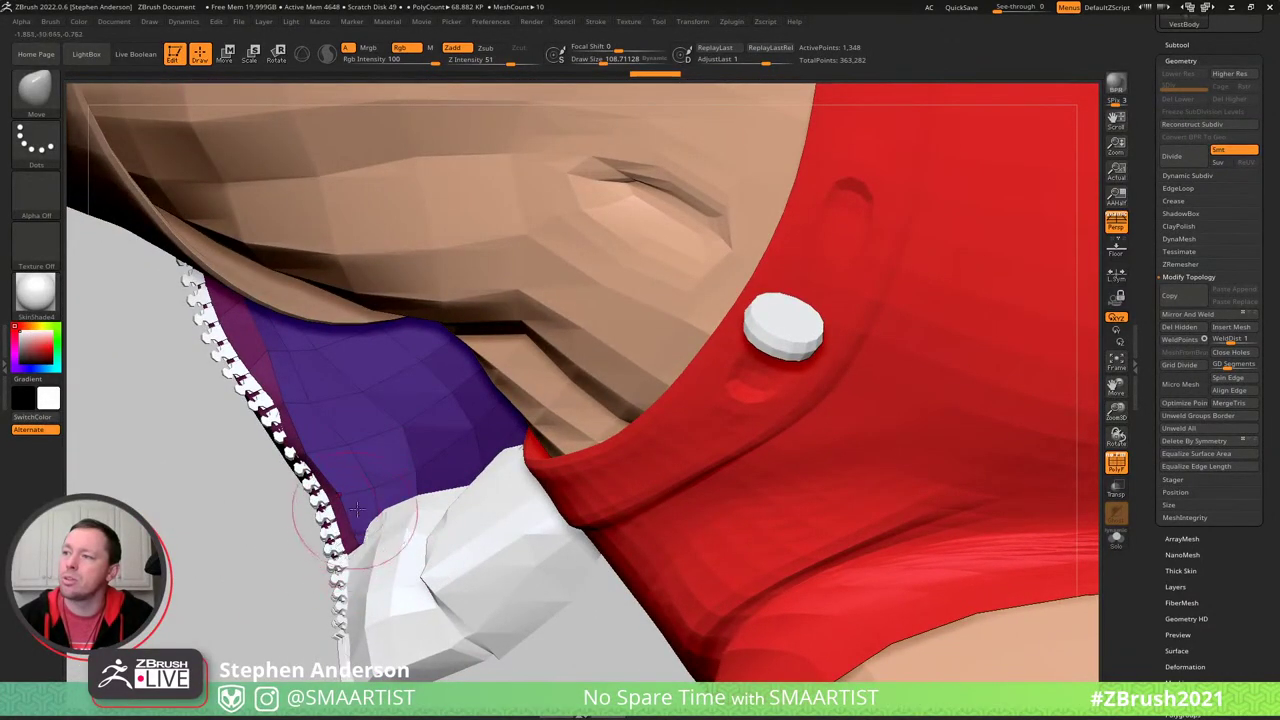
mouse_move(356, 510)
right_down()
mouse_move(352, 496)
mouse_move(334, 500)
mouse_move(348, 502)
right_up()
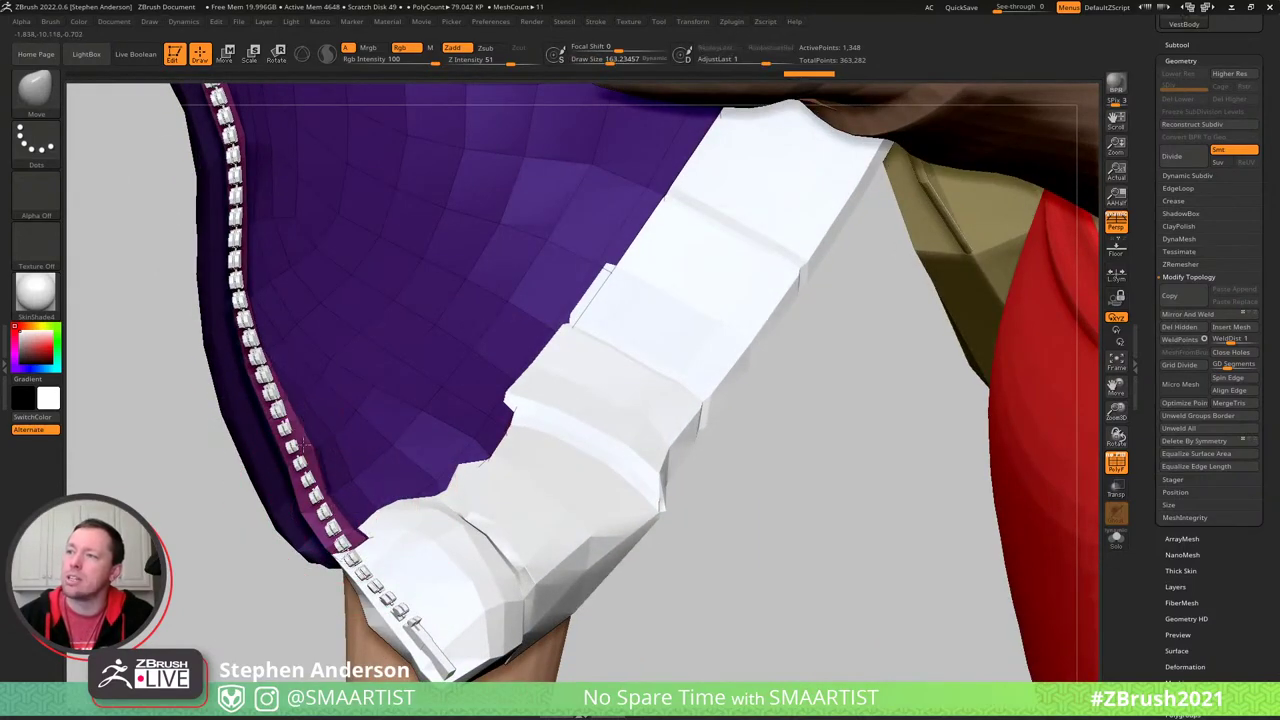
right_drag(305, 445, 236, 298)
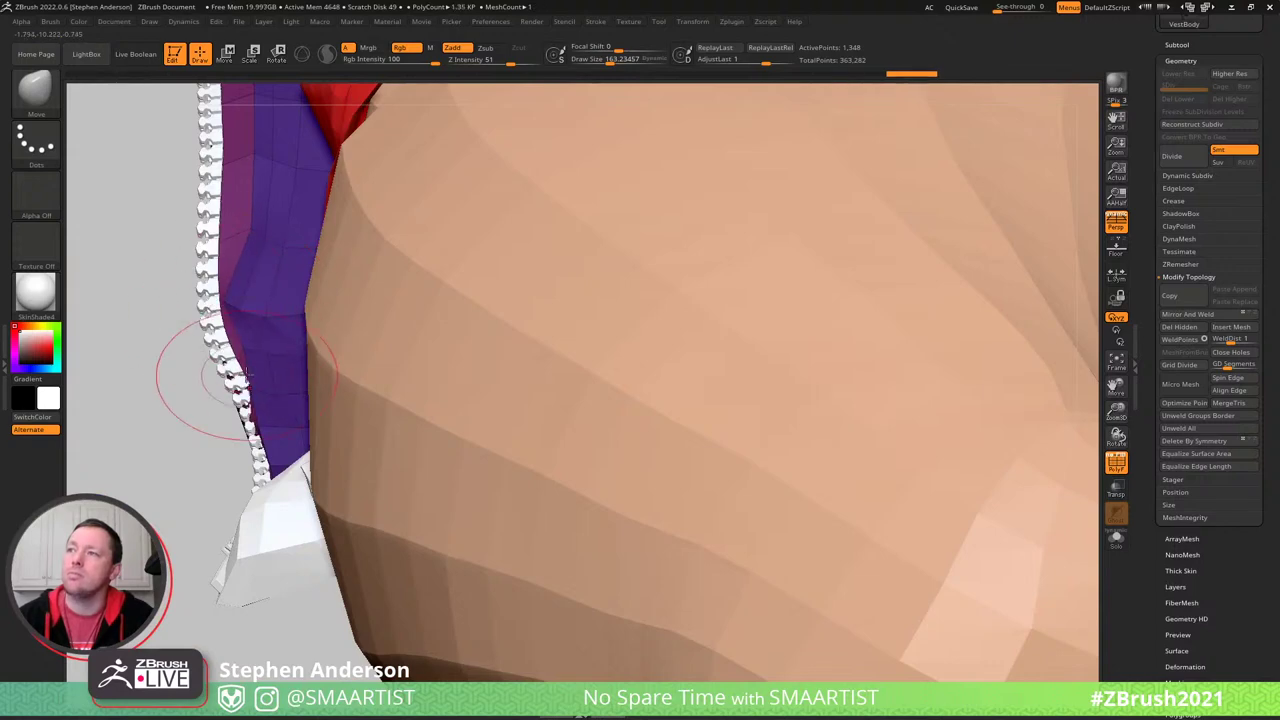
- Refine the lower lining edge along the zipper teeth using the Move brush with a draw size of about 99
key(s)
drag(235, 355, 225, 358)
drag(150, 370, 262, 385)
key(s)
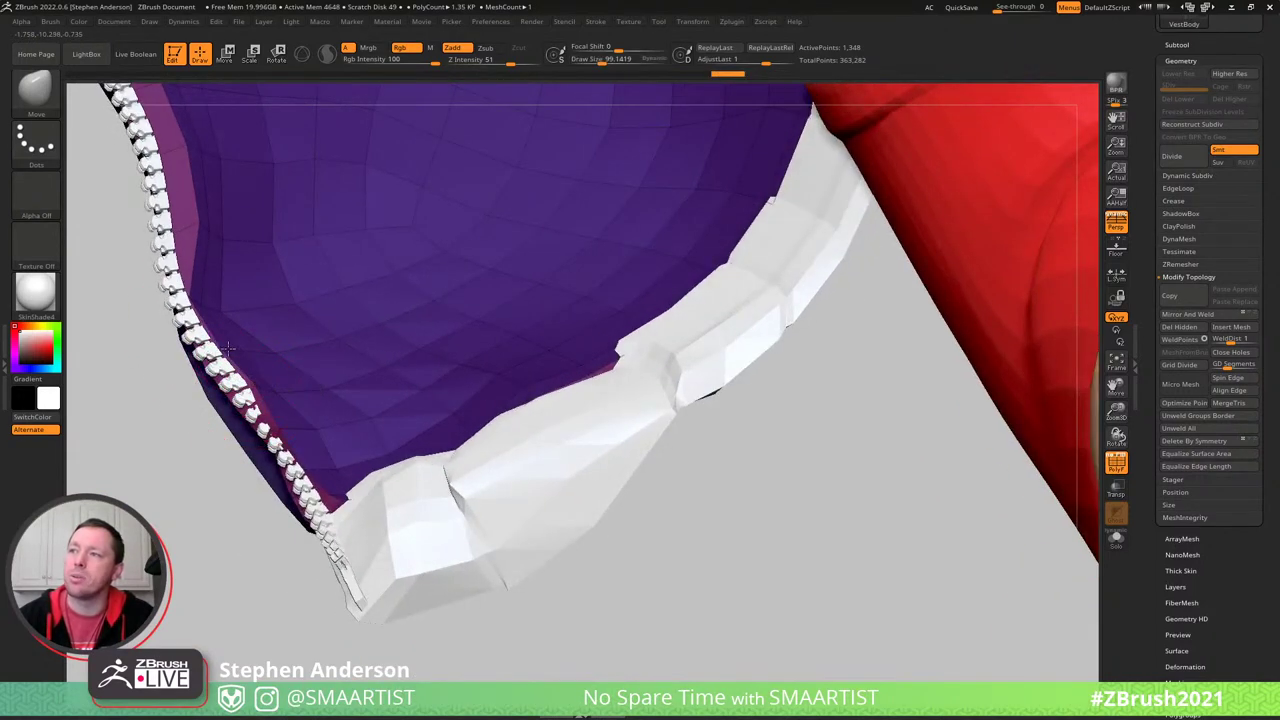
right_drag(225, 343, 274, 318)
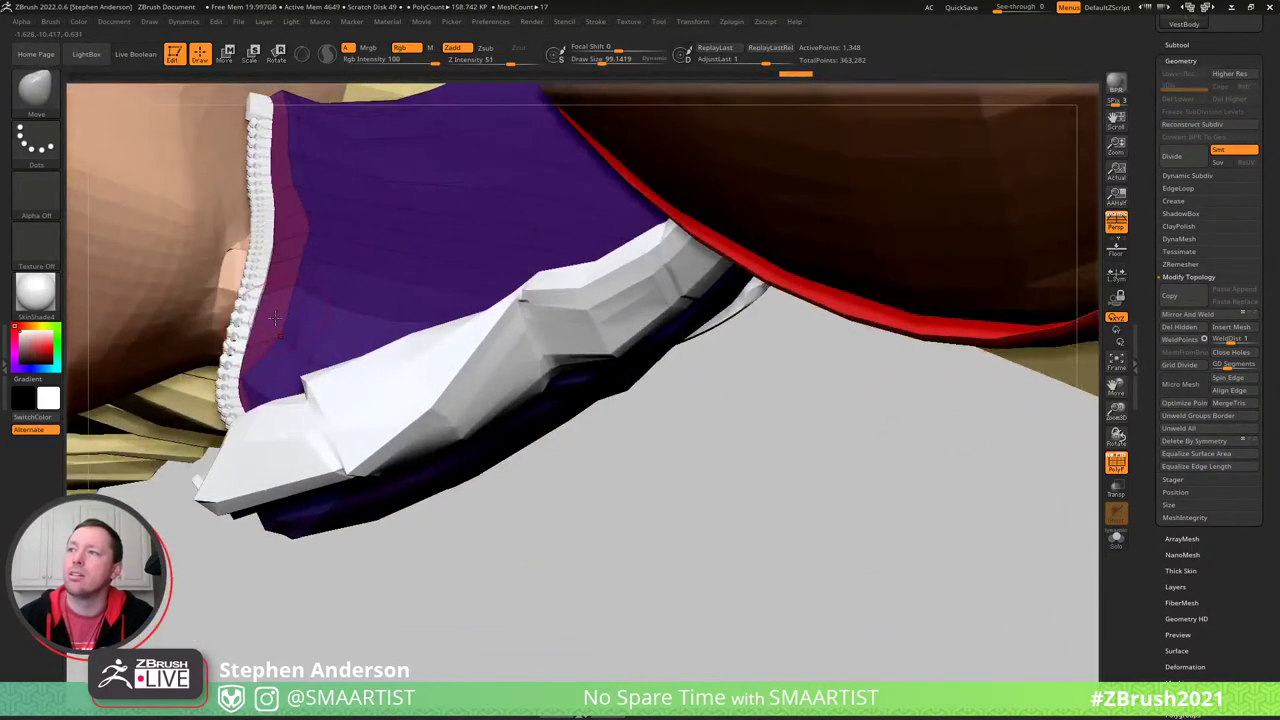
drag(286, 317, 243, 324)
- Pull the upper part of the lining edge along the zipper teeth with a draw size of about 157
key(s)
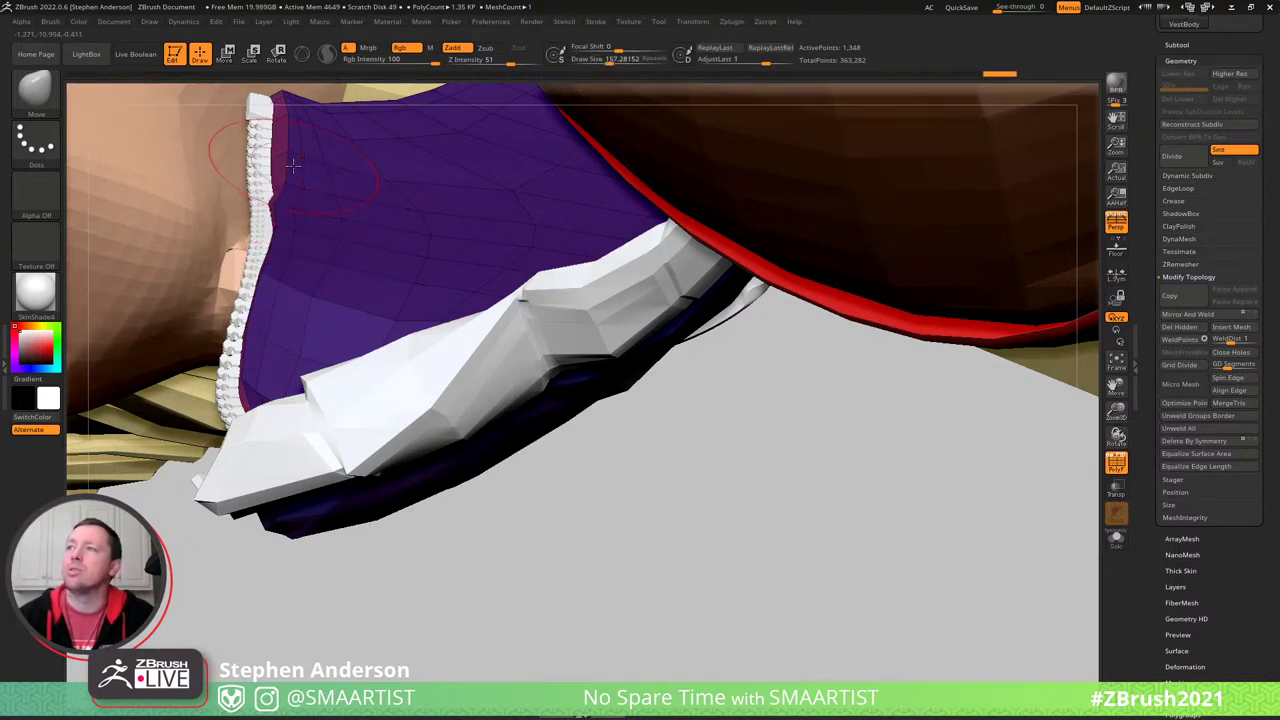
right_drag(282, 140, 314, 216)
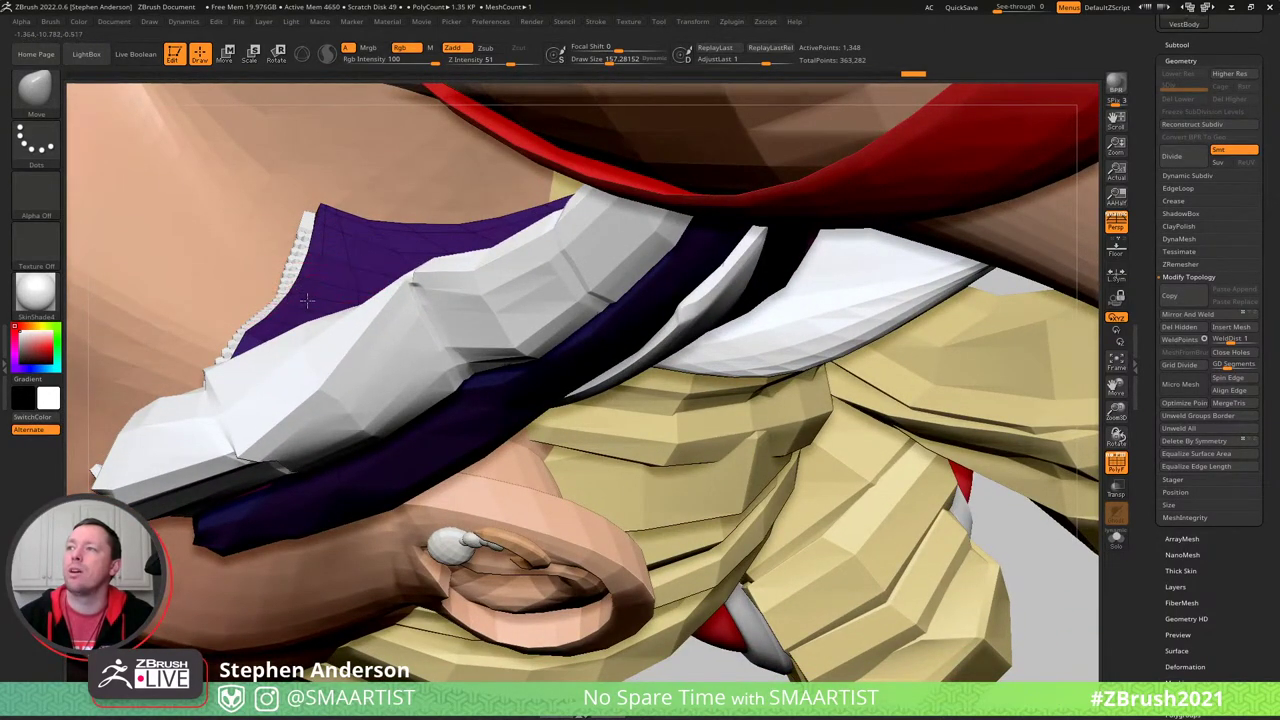
mouse_move(307, 300)
right_down()
mouse_move(357, 269)
mouse_move(334, 291)
mouse_move(410, 389)
mouse_move(500, 340)
mouse_move(634, 297)
right_up()
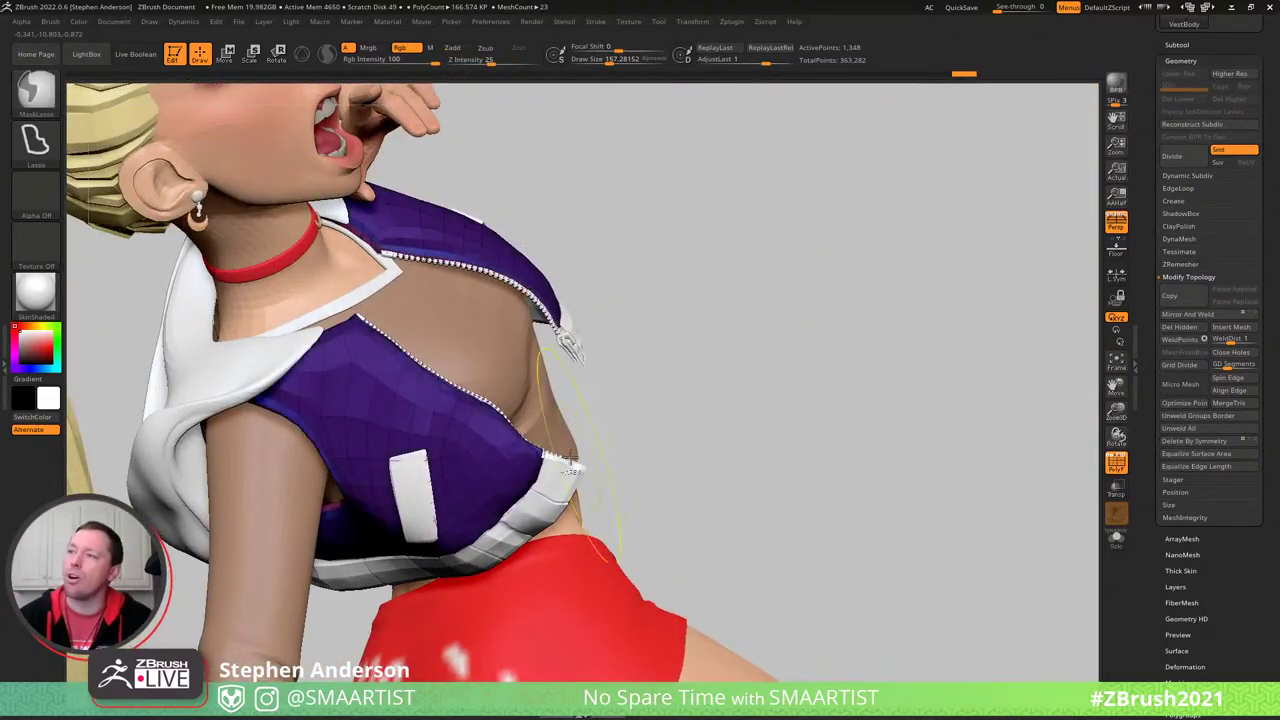
- Isolate the vest's inner lining polygroup and mask the rest of the vest body, with the whole vest visible again
key(shift+f)
right_drag(463, 385, 508, 494)
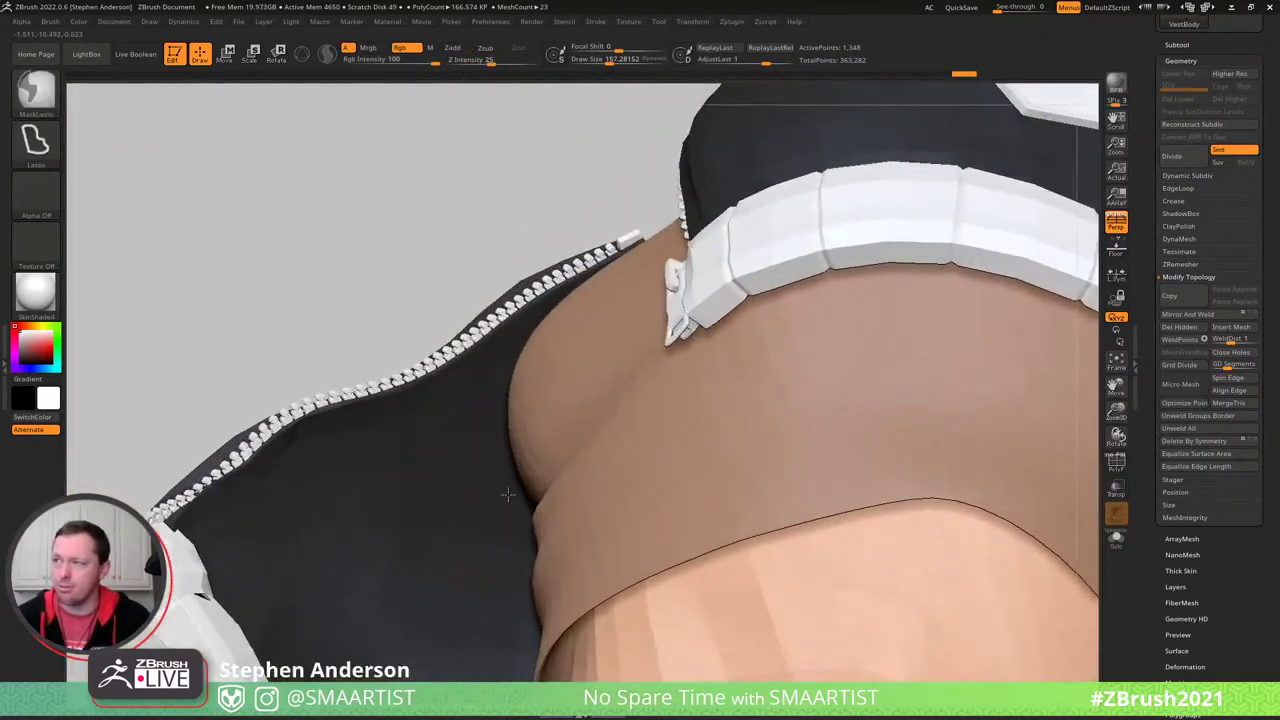
key(shift+d)
key(shift+f)
ctrl+shift+click(391, 474)
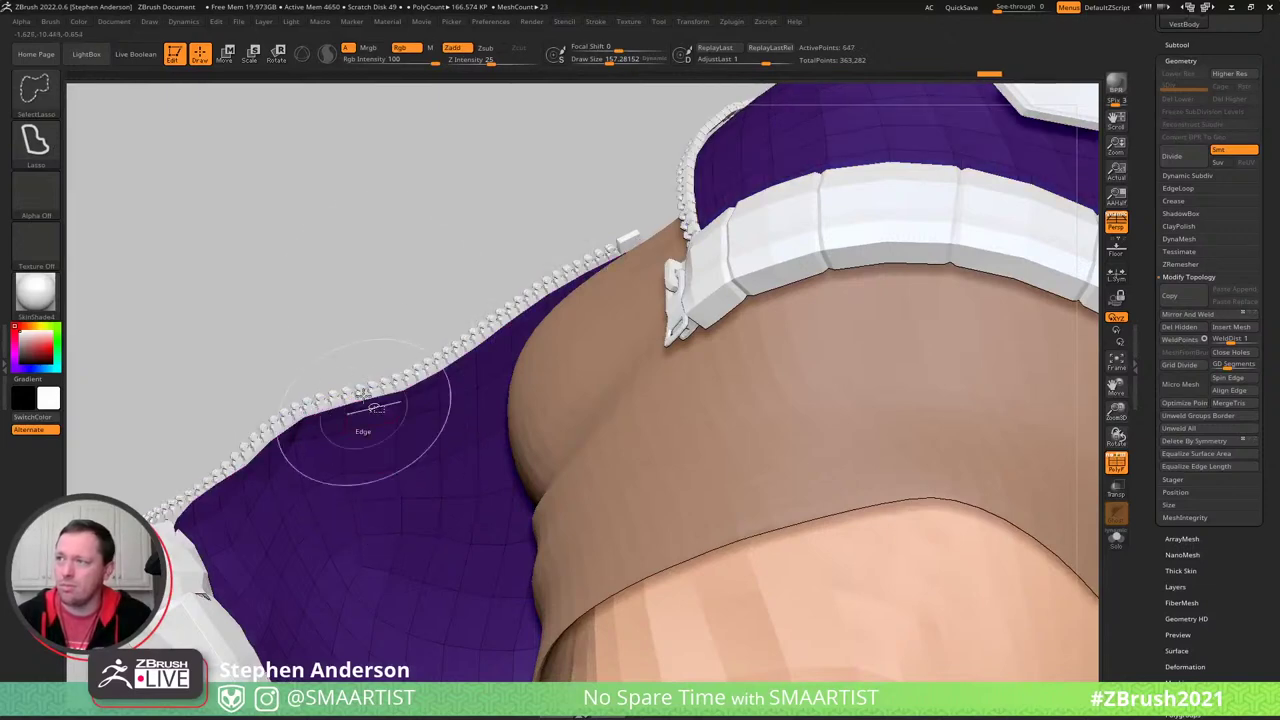
ctrl+shift+drag(364, 287, 377, 286)
ctrl+click(380, 281)
ctrl+shift+click(377, 357)
mouse_move(386, 384)
ctrl+right_down()
mouse_move(389, 366)
mouse_move(307, 324)
ctrl+right_up()
- Inflate the unmasked vest lining slightly and clear the mask
click(1186, 665)
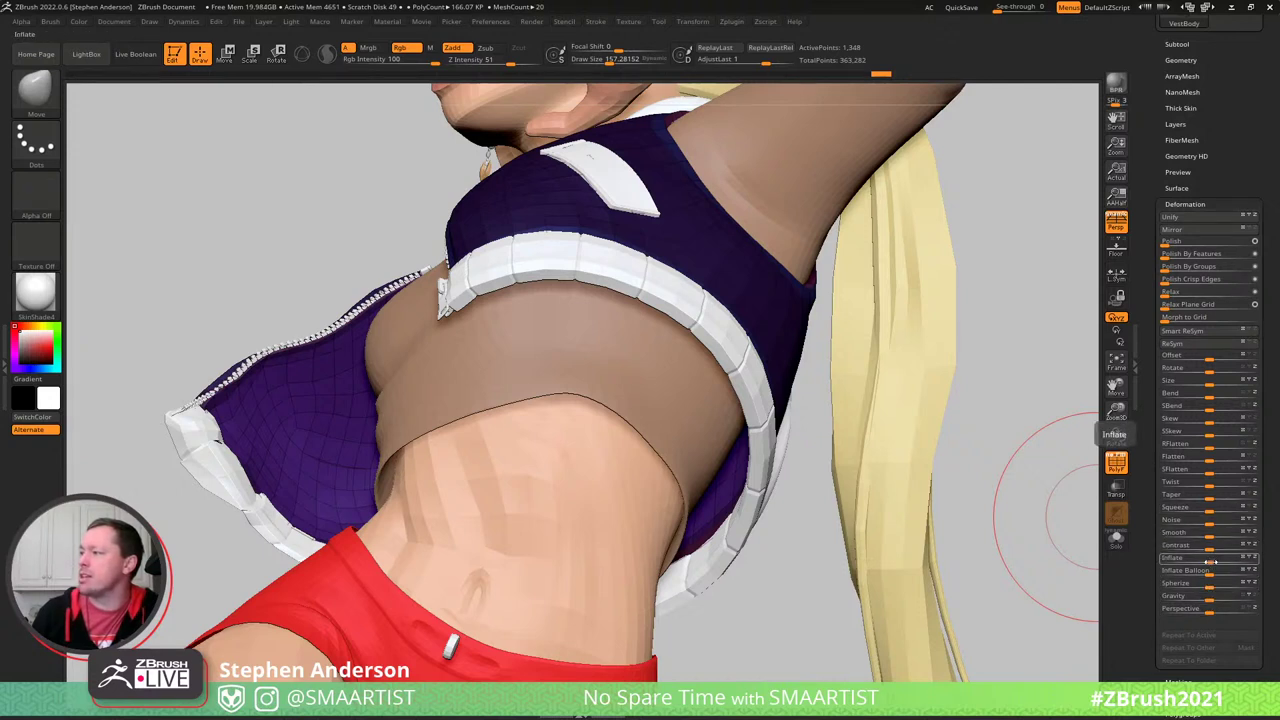
drag(1210, 562, 1228, 564)
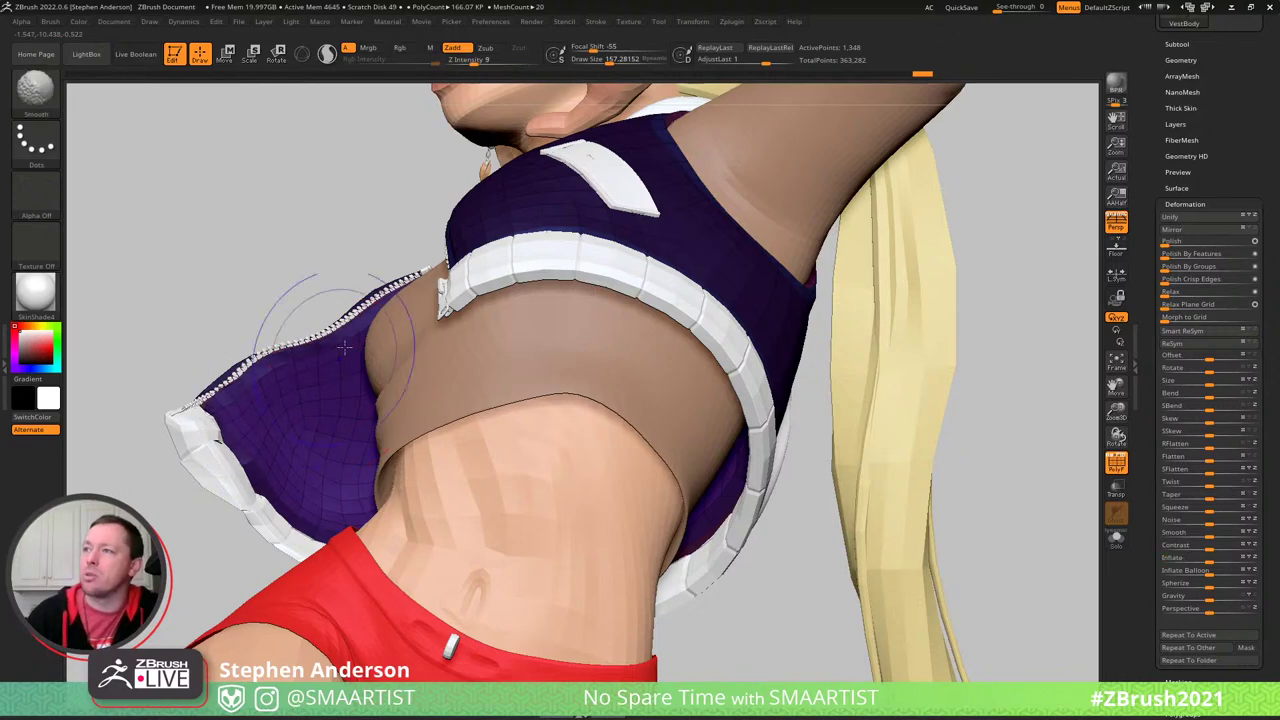
mouse_move(410, 402)
right_down()
mouse_move(494, 263)
mouse_move(537, 357)
mouse_move(530, 312)
right_up()
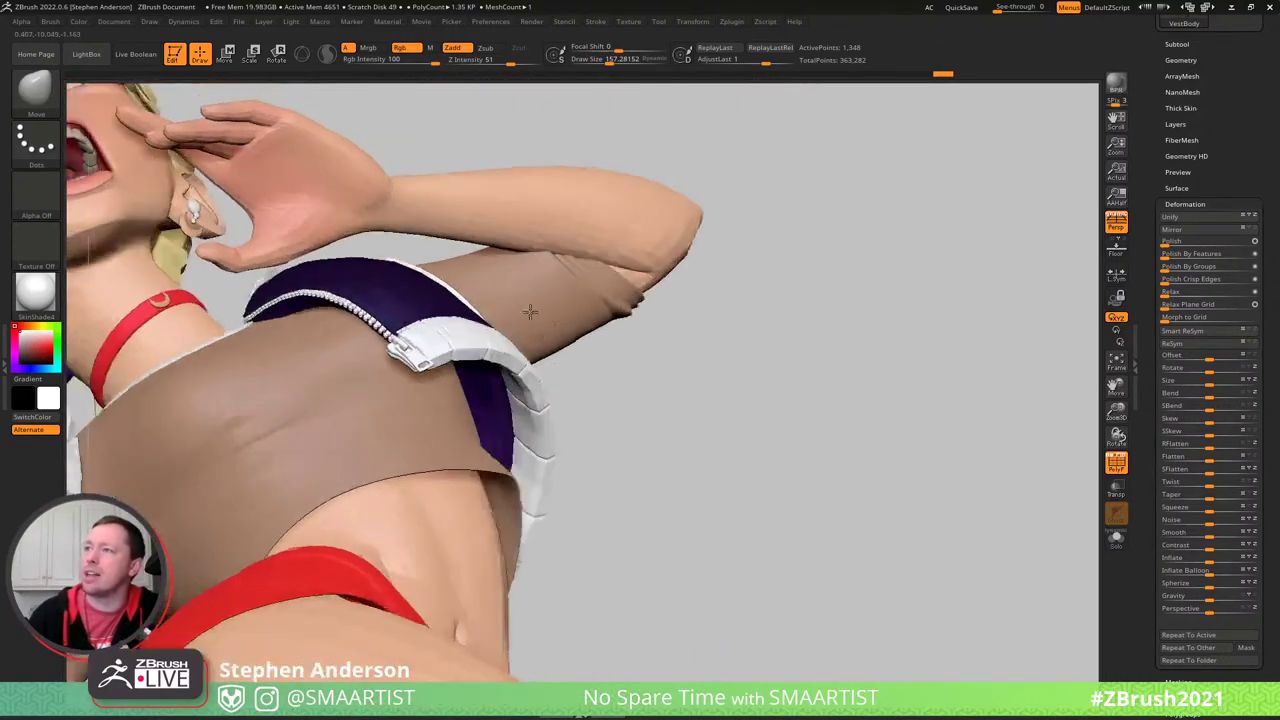
mouse_move(530, 312)
mouse_down()
mouse_move(460, 343)
mouse_move(558, 341)
mouse_move(563, 380)
mouse_move(743, 443)
mouse_move(587, 432)
mouse_up()
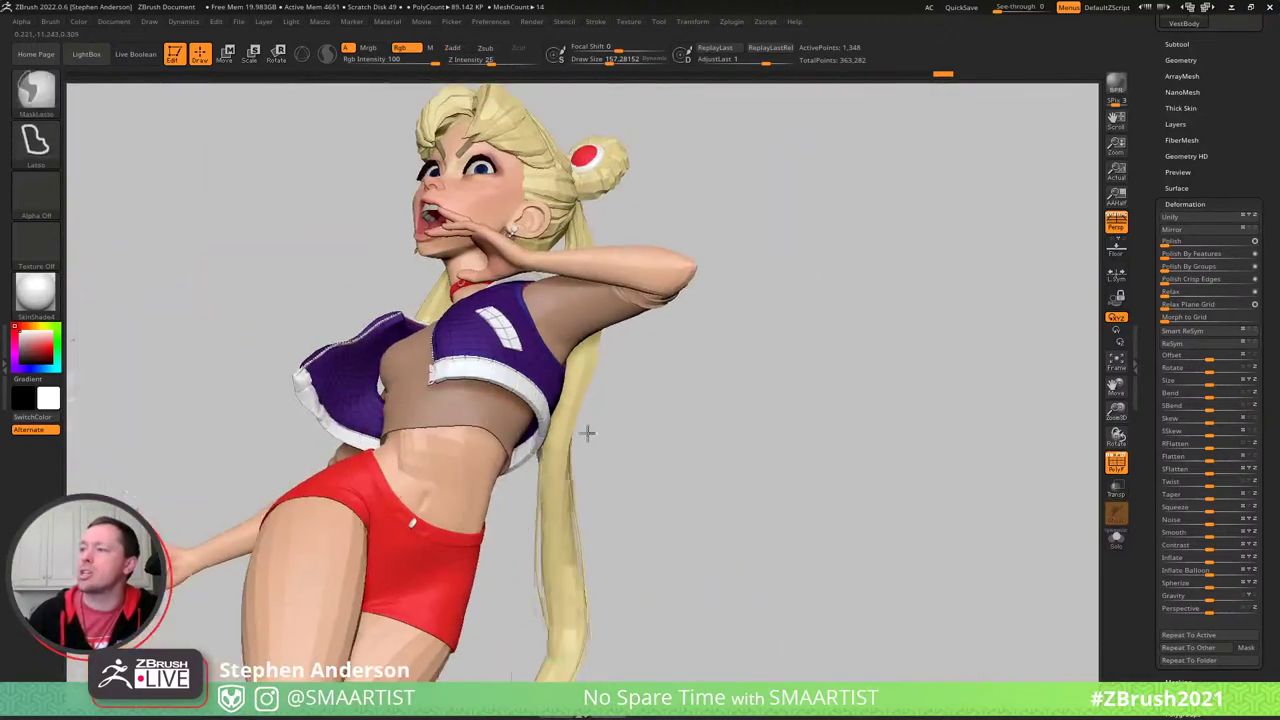
- Examine the fit between the zipper teeth and the vest edge from the front with the polygroup wireframe hidden
right_drag(587, 432, 436, 398)
key(shift+f)
right_drag(571, 337, 565, 409)
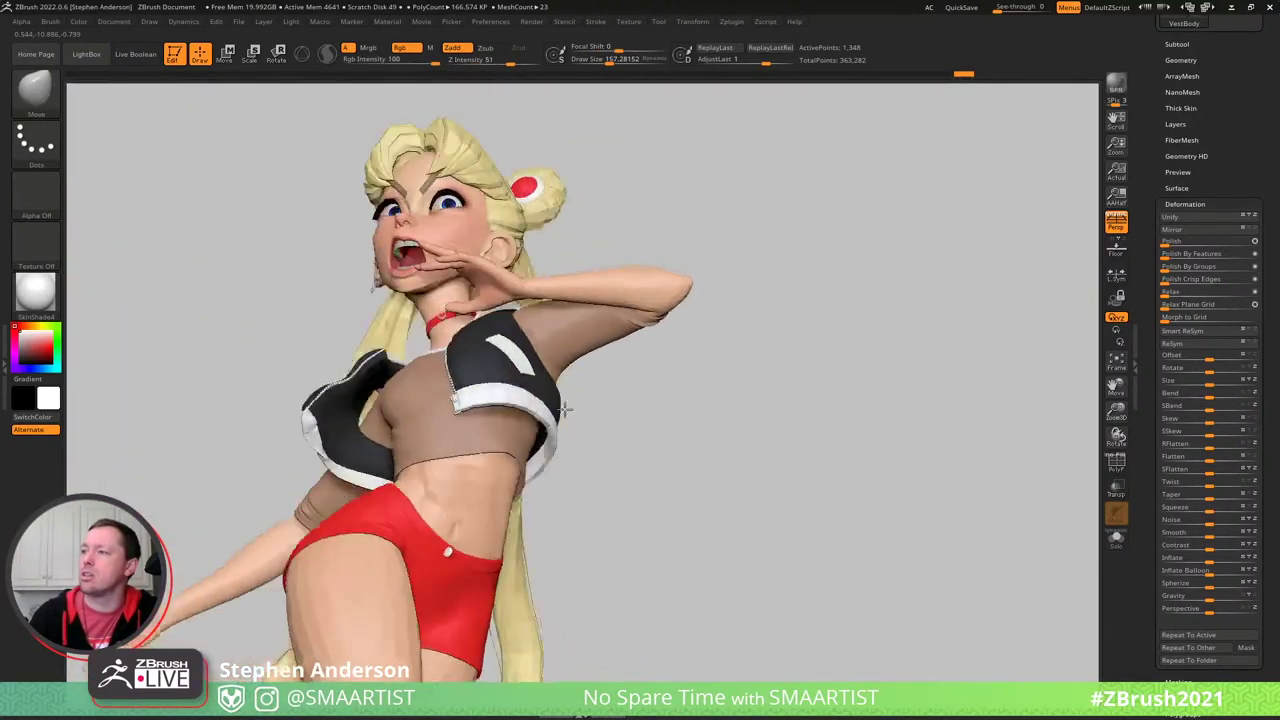
mouse_move(565, 408)
mouse_down()
mouse_move(569, 423)
mouse_move(574, 363)
mouse_move(609, 366)
mouse_move(589, 366)
mouse_move(553, 416)
mouse_up()
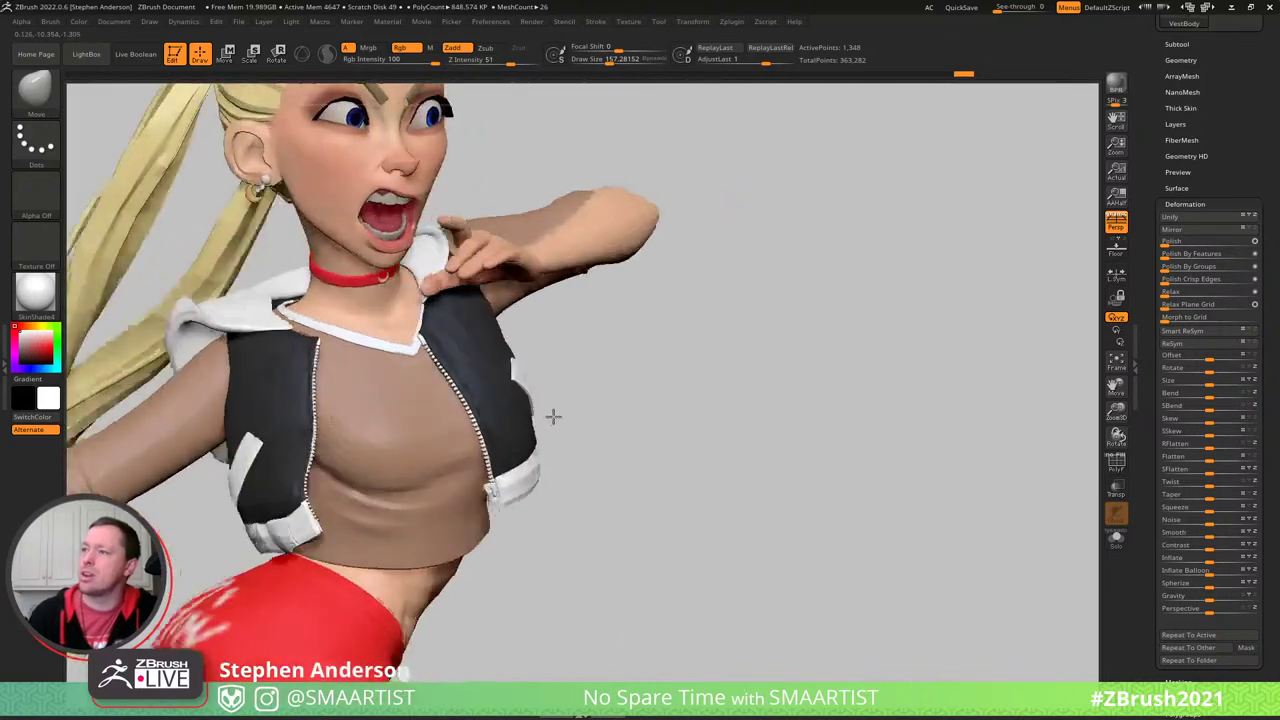
alt+right_drag(591, 417, 402, 404)
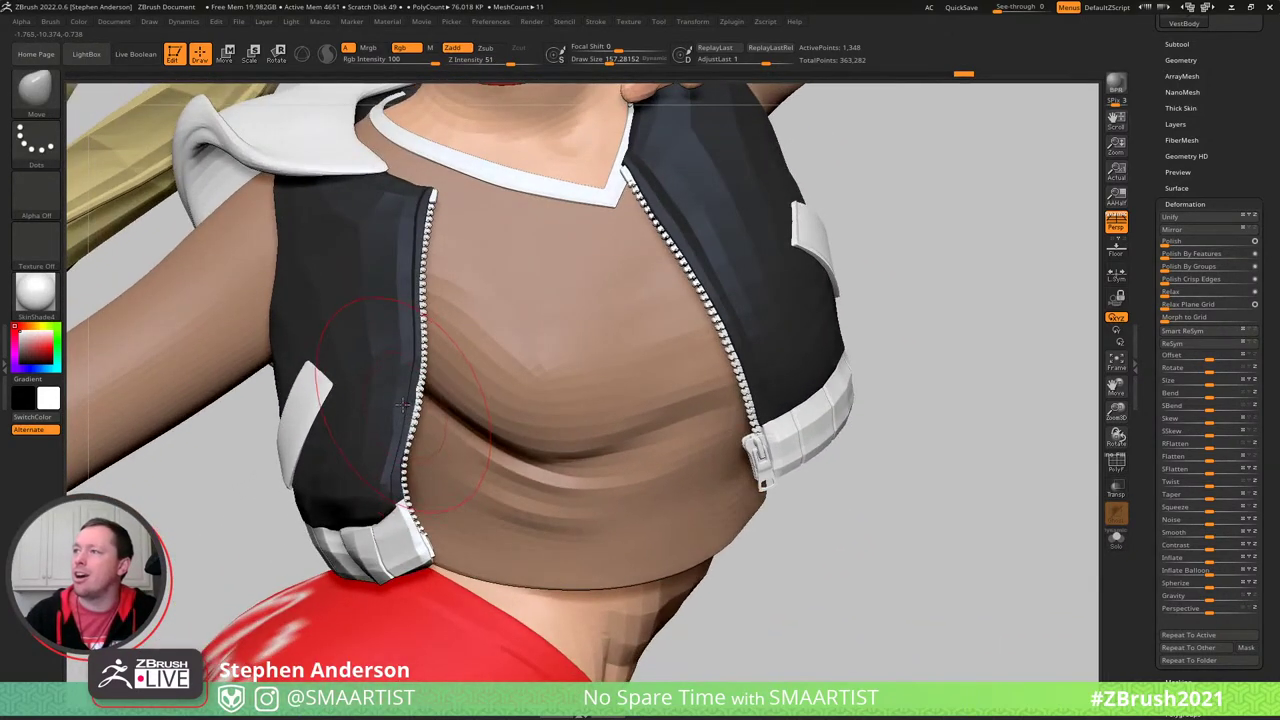
drag(402, 403, 422, 403)
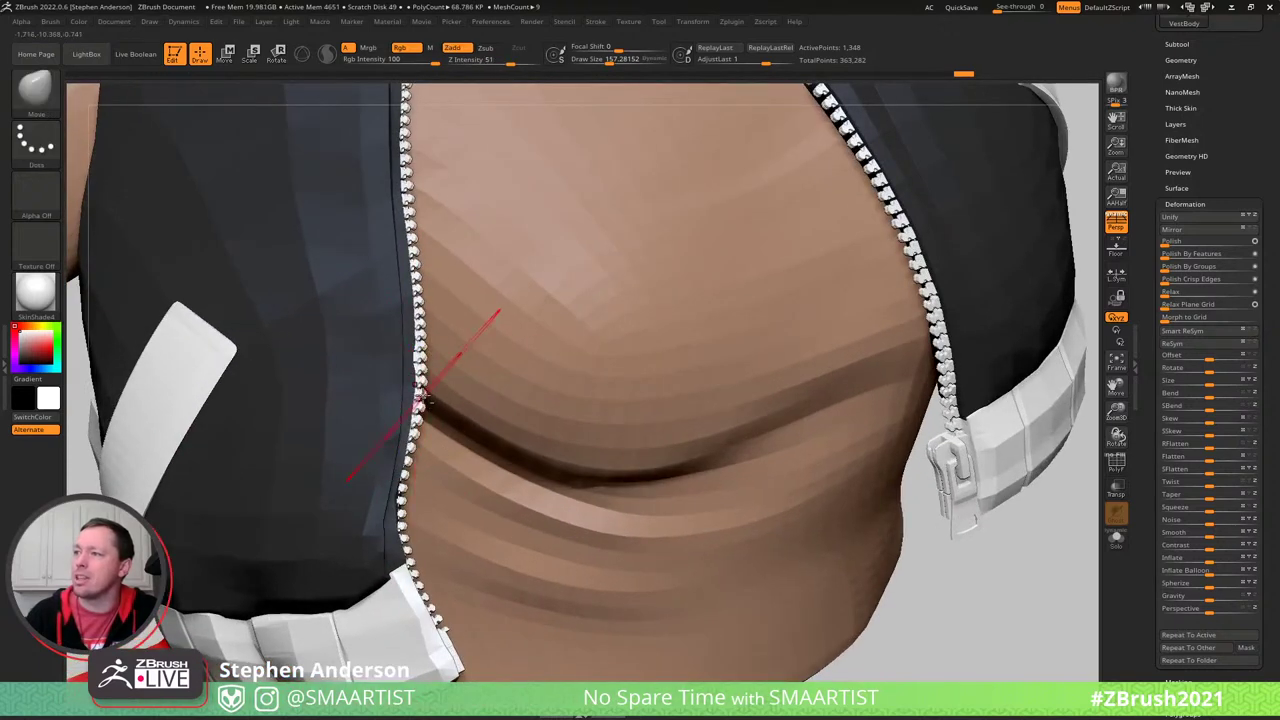
- Make the VestZipper subtool active with its polygroup wireframe shown, and undo the last adjustments to the open-side teeth
alt+click(420, 400)
key(shift+f)
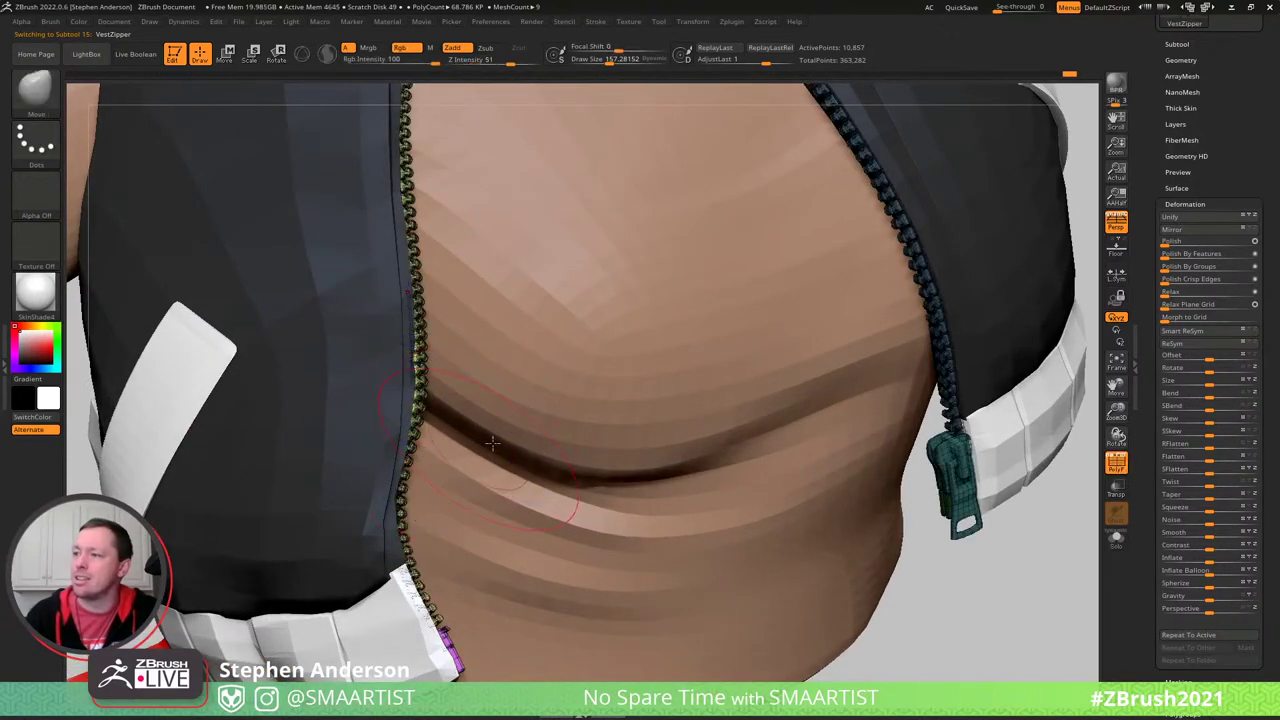
key(ctrl)
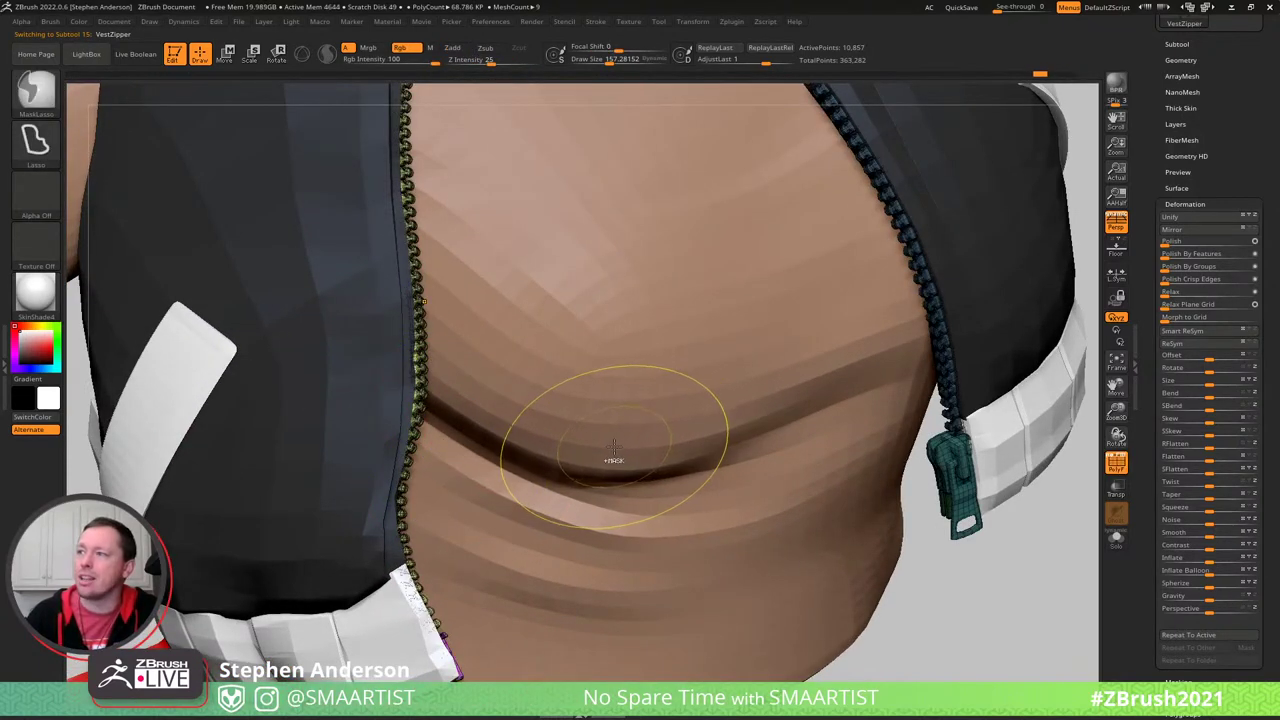
key(ctrl+z)
key(ctrl+z)
key(ctrl+z)
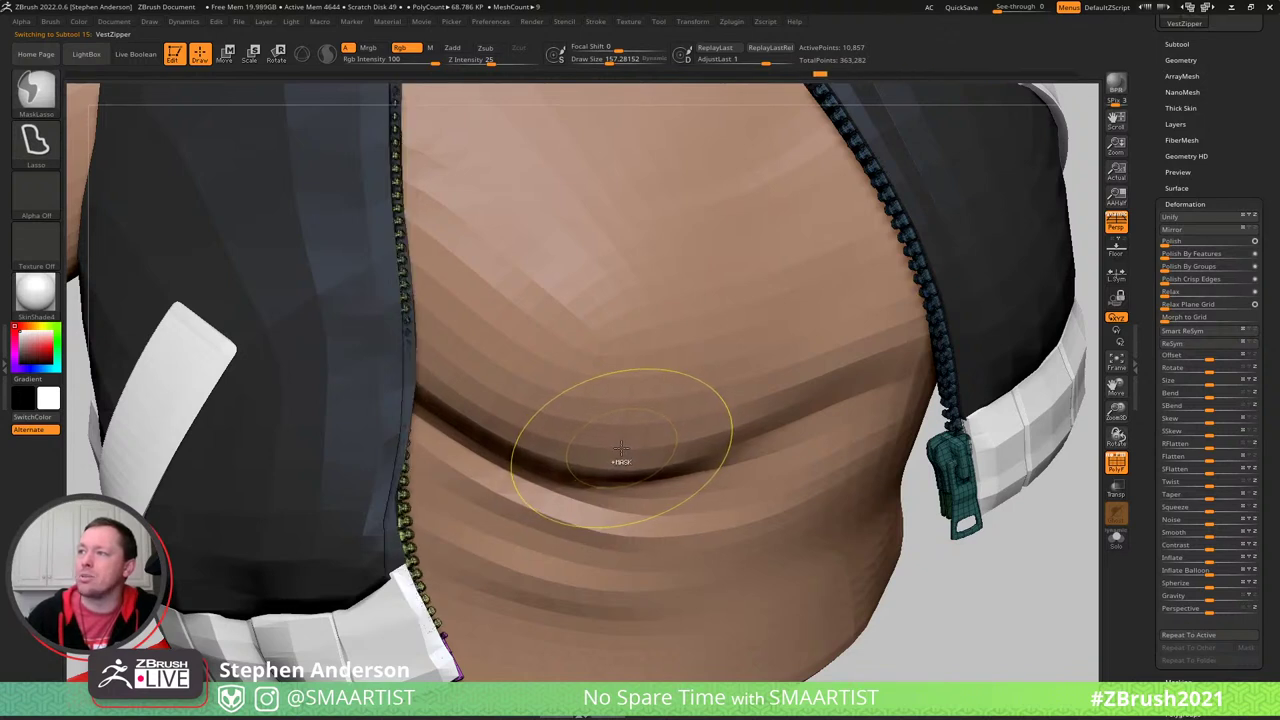
- Rebuild the teeth along the open-side zipper curve using the IMM ZipperP brush with a draw size of 11
key(b)
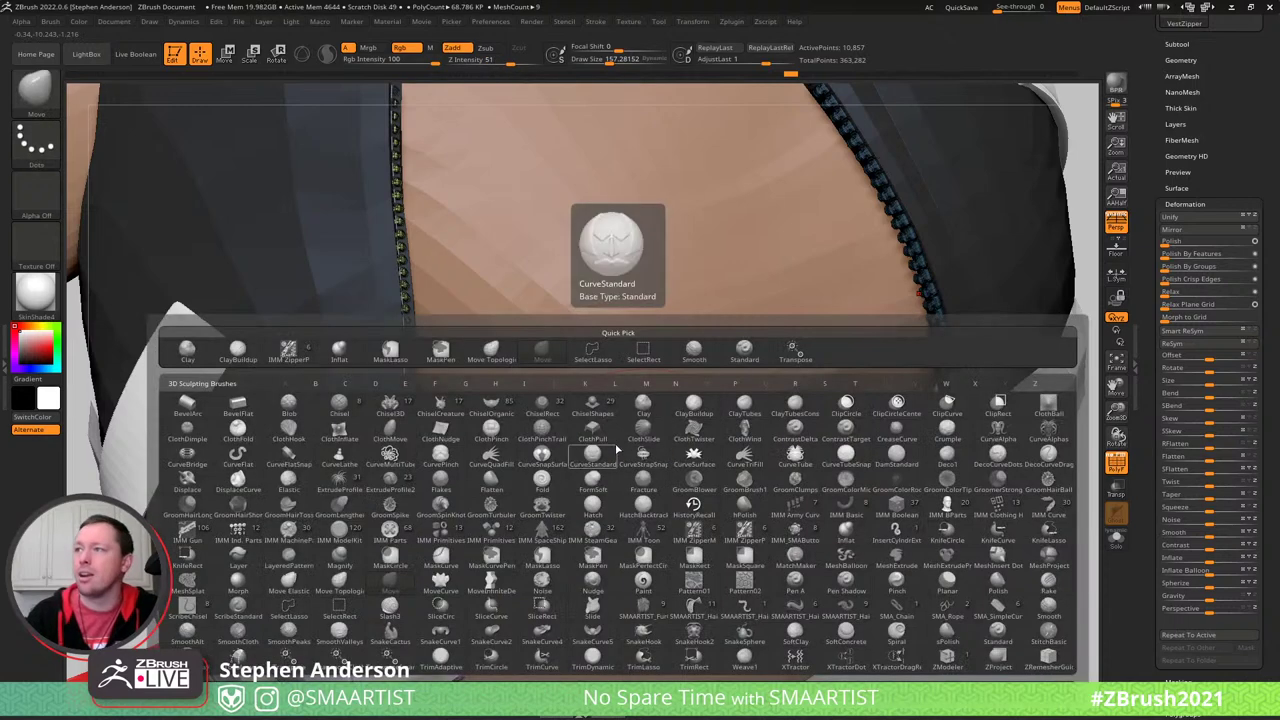
click(288, 350)
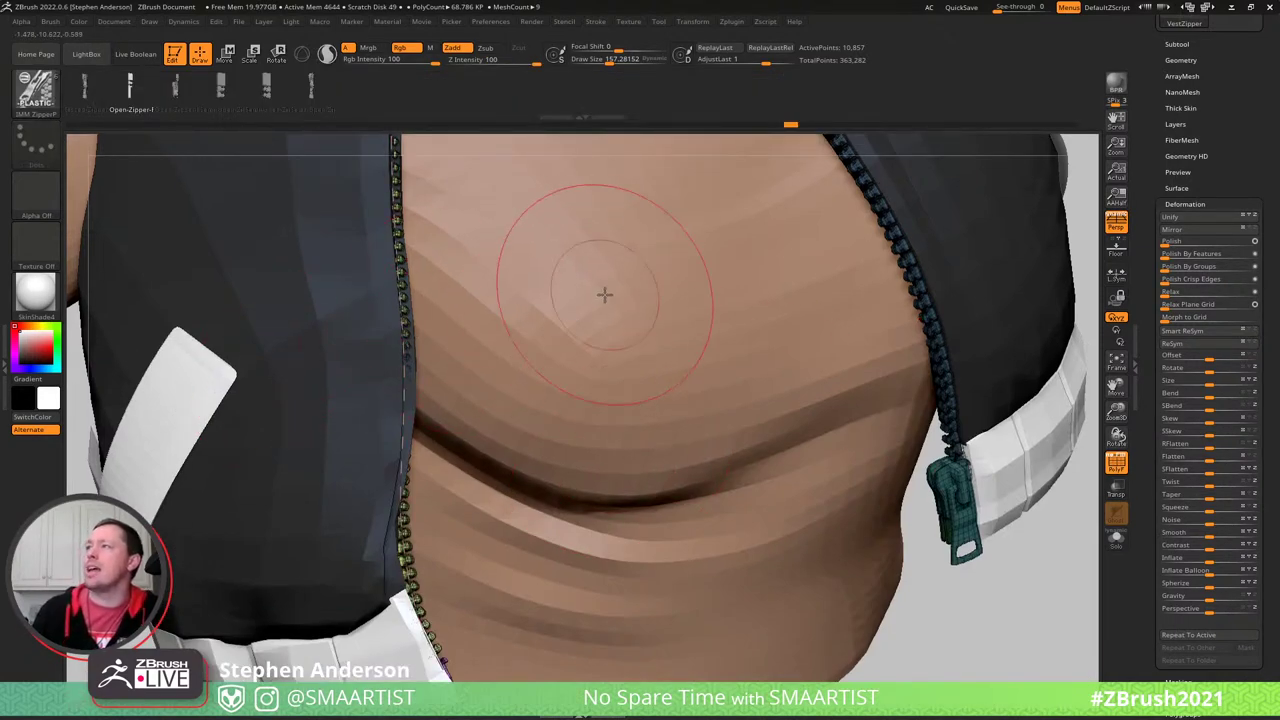
drag(592, 61, 594, 61)
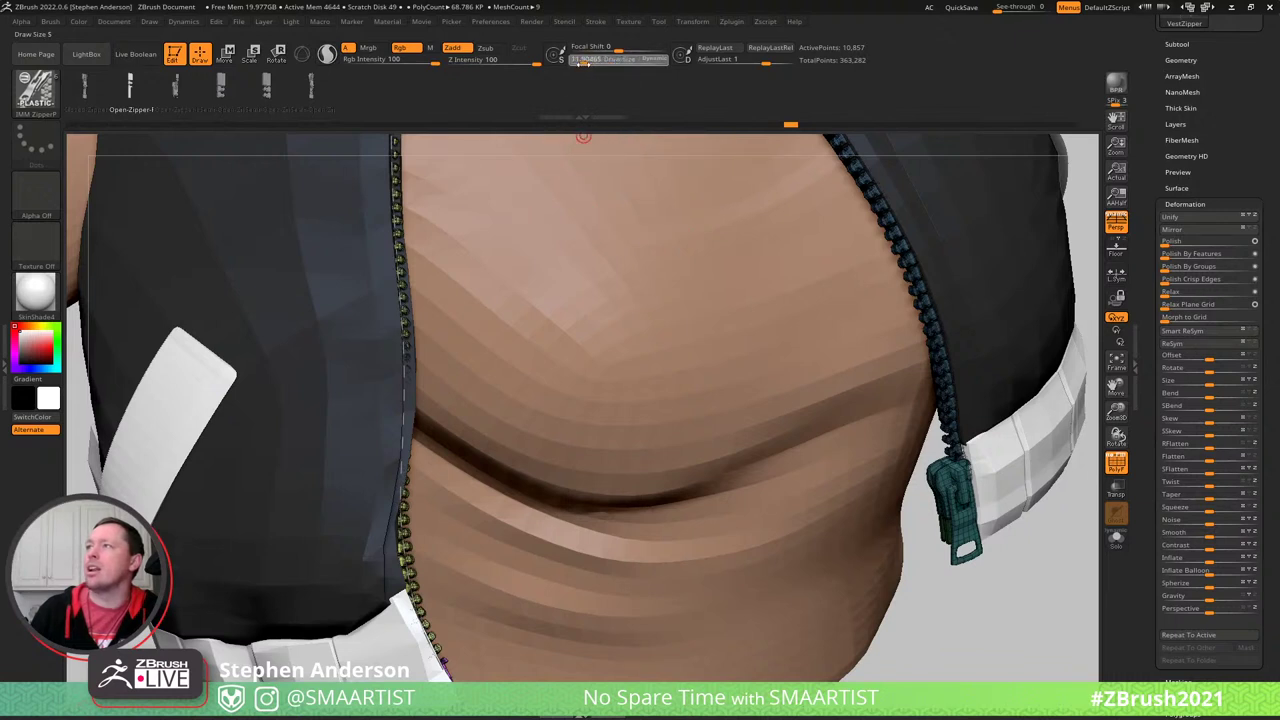
click(582, 63)
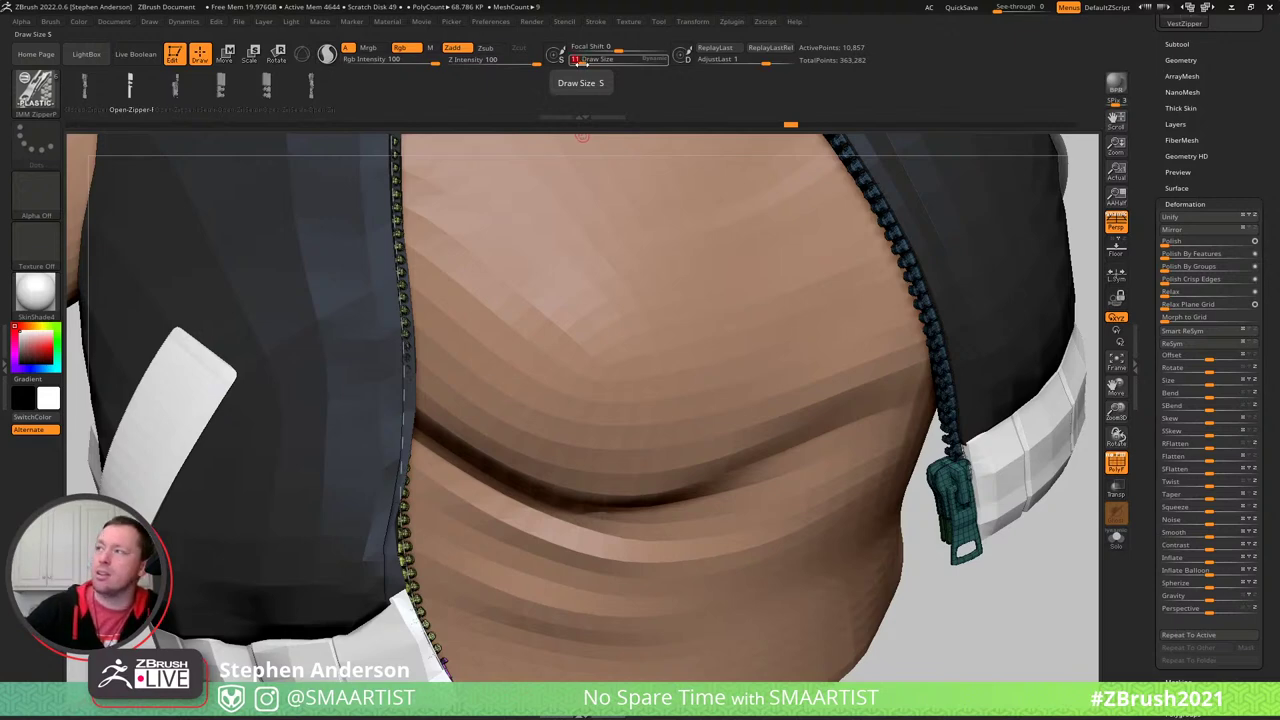
key(Return)
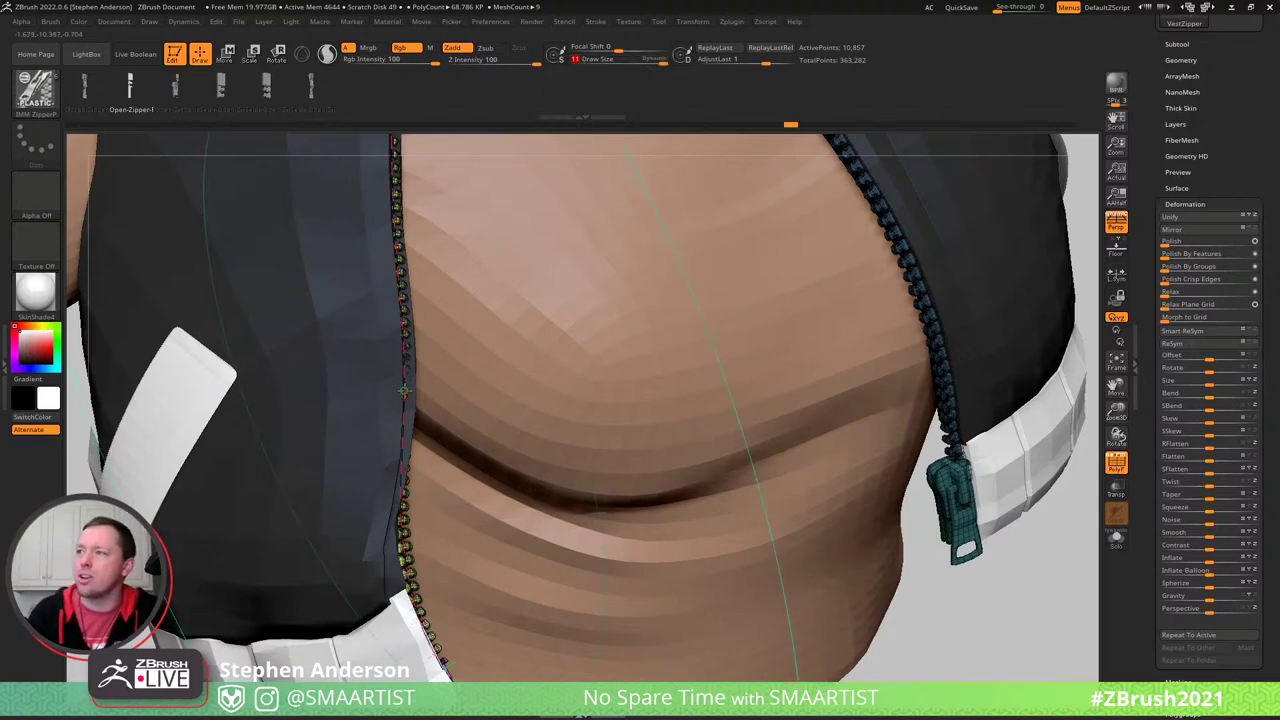
click(404, 445)
text(11)
key(Return)
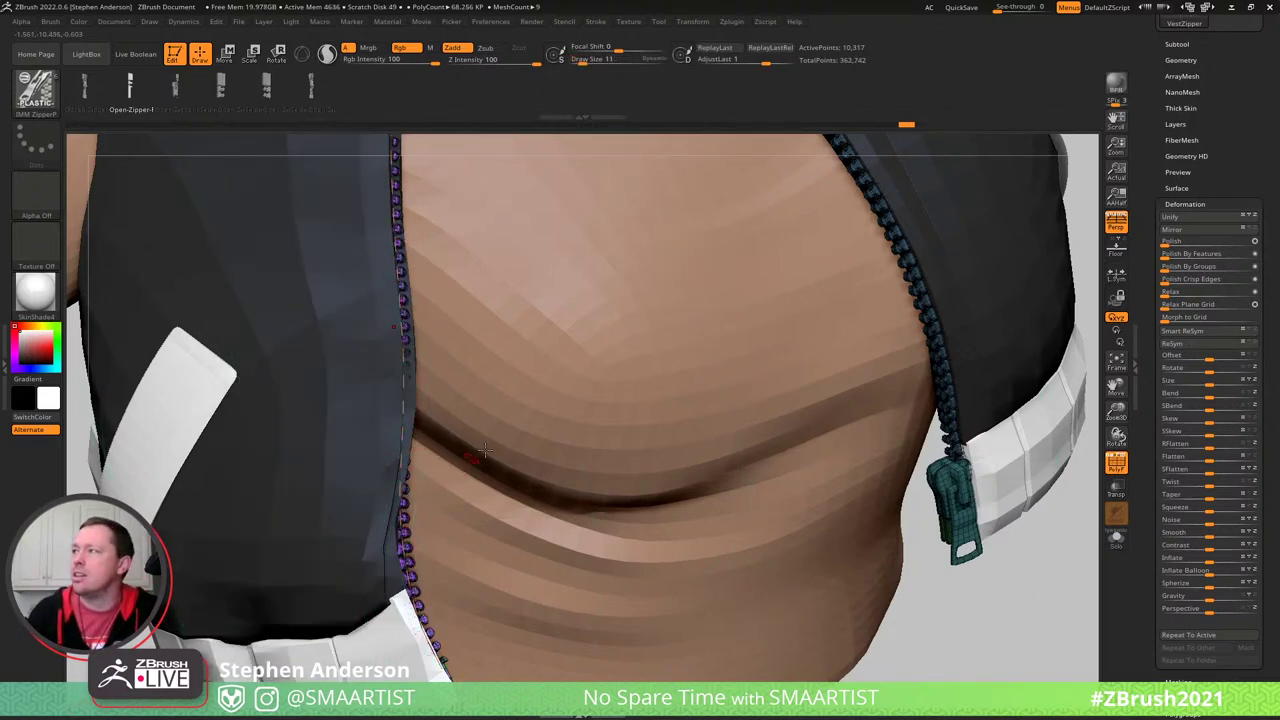
- Show the zipper alone in Solo mode with the polygroup wireframe and perspective turned off, framed closely on its teeth
right_drag(566, 395, 556, 512)
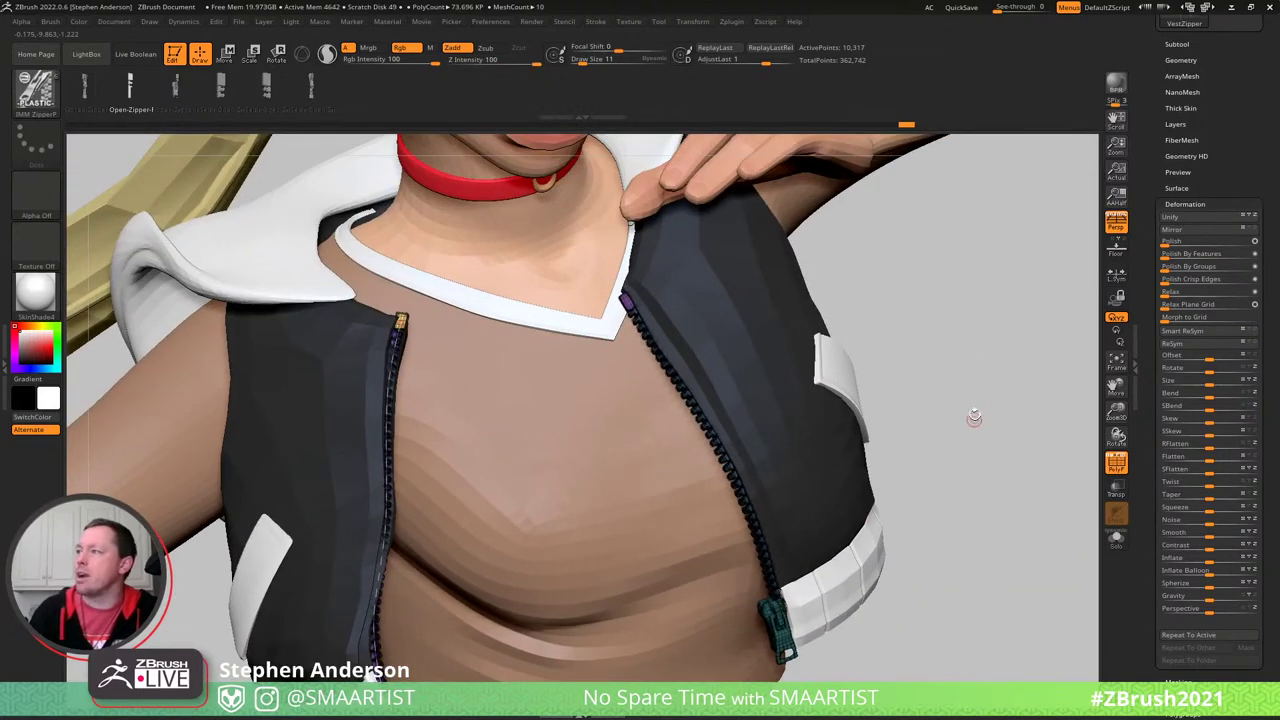
mouse_move(936, 336)
right_down()
mouse_move(943, 349)
mouse_move(963, 263)
mouse_move(977, 283)
right_up()
key(shift)
key(shift+f)
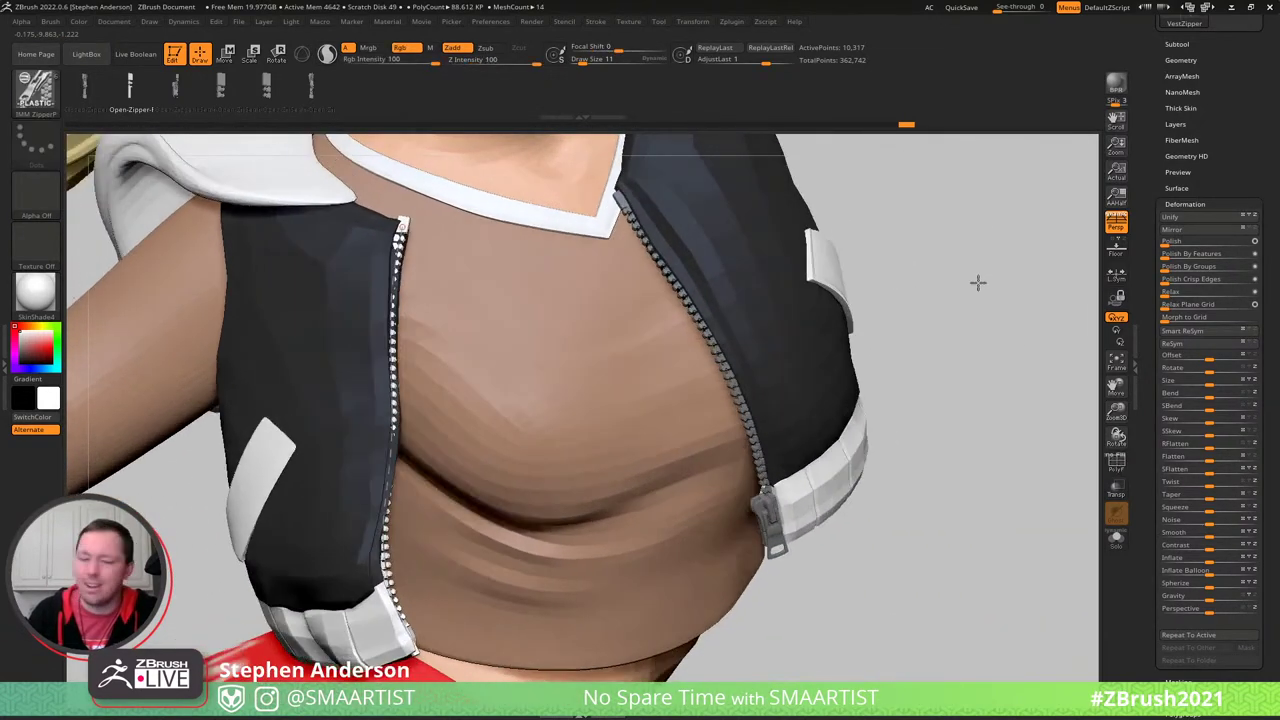
key(ctrl+shift+s)
right_drag(868, 346, 806, 322)
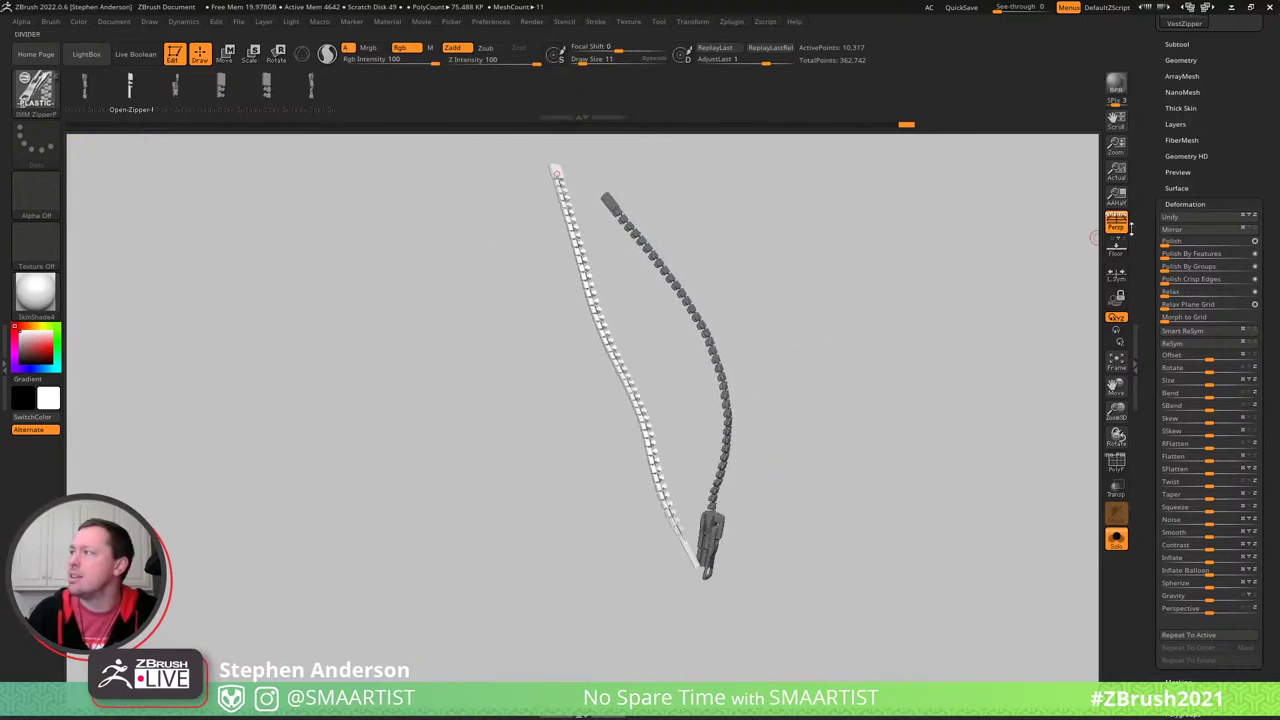
click(1112, 227)
ctrl+right_drag(700, 362, 373, 538)
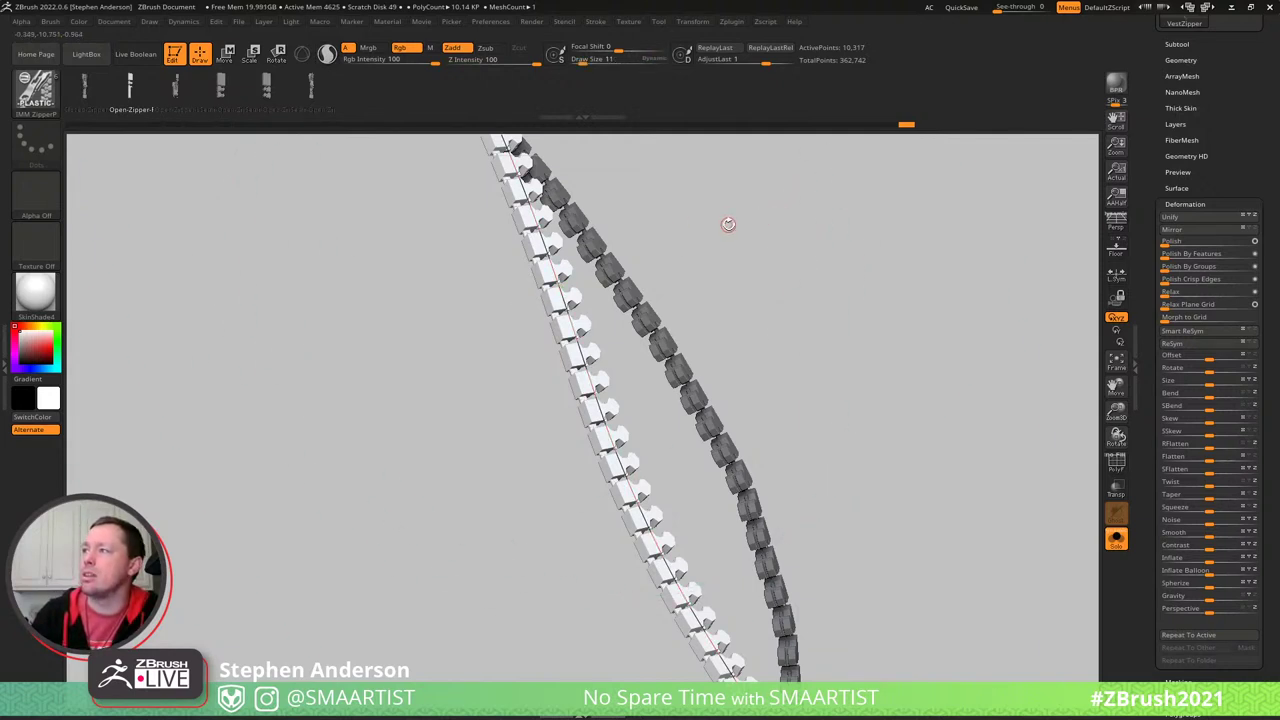
- Regenerate the open-side zipper teeth along their curve with a draw size of 13
drag(595, 58, 606, 51)
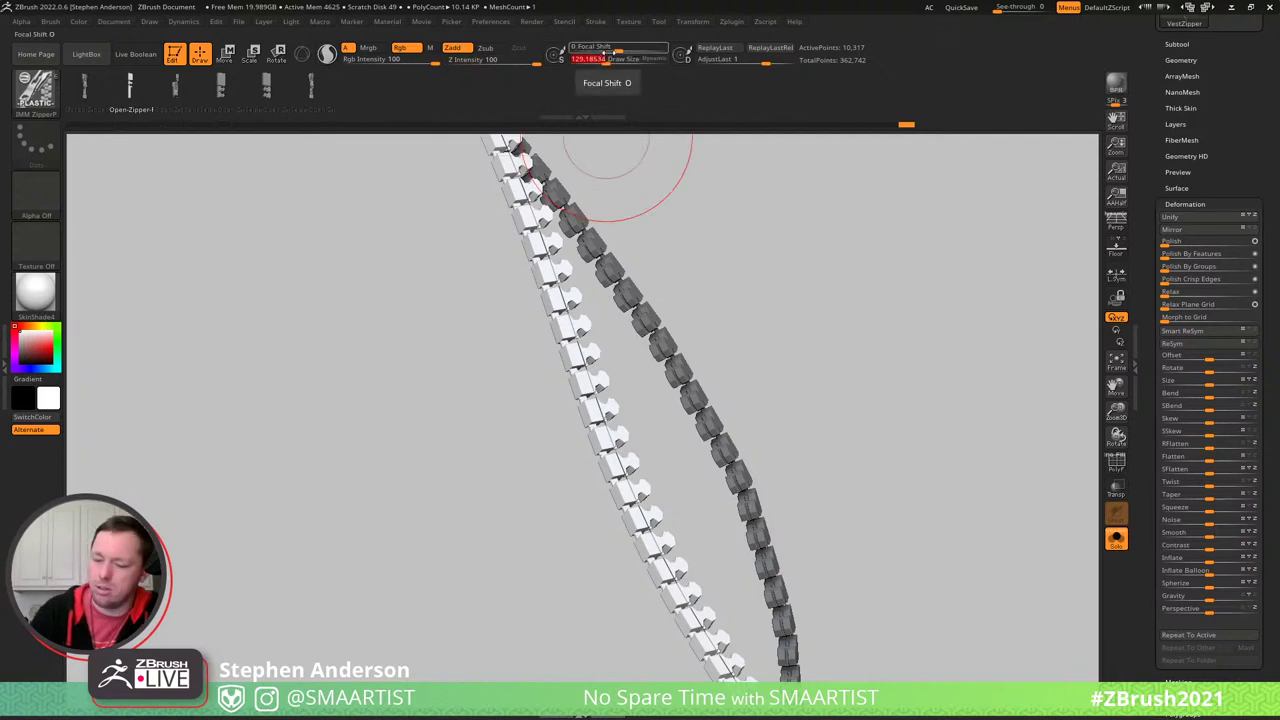
click(594, 388)
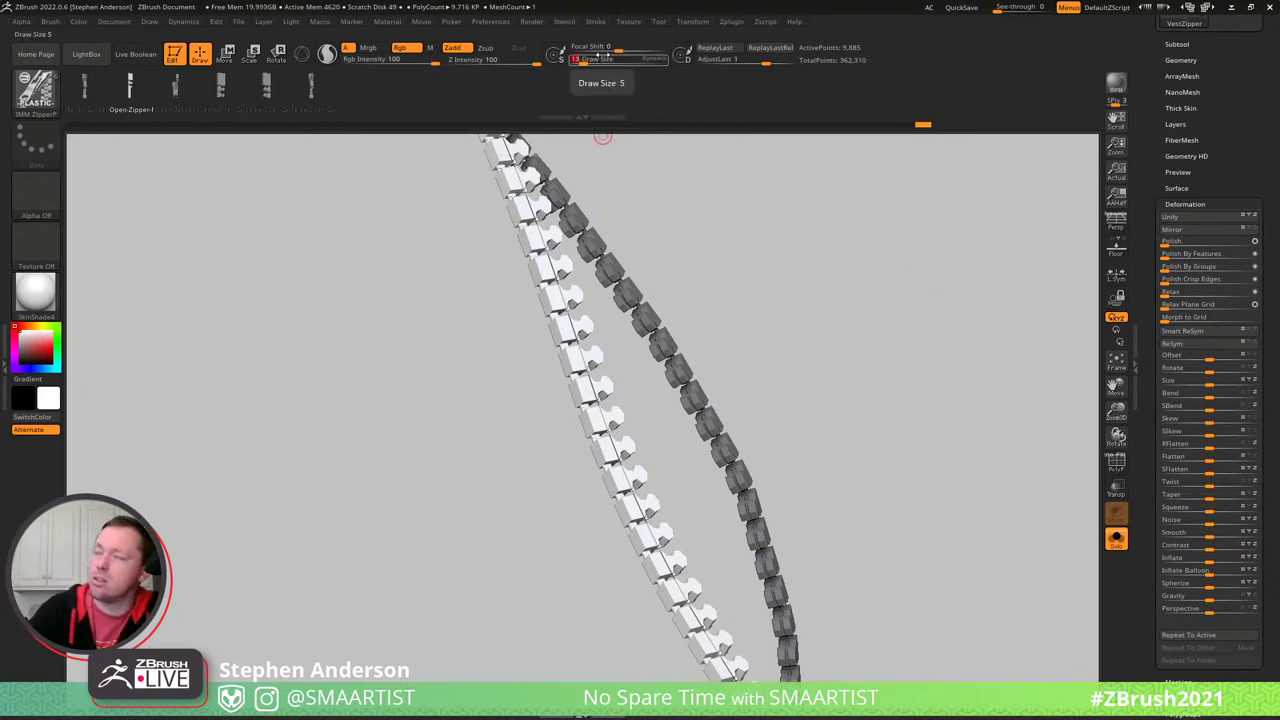
mouse_move(953, 285)
mouse_down()
mouse_move(829, 363)
mouse_move(848, 351)
mouse_up()
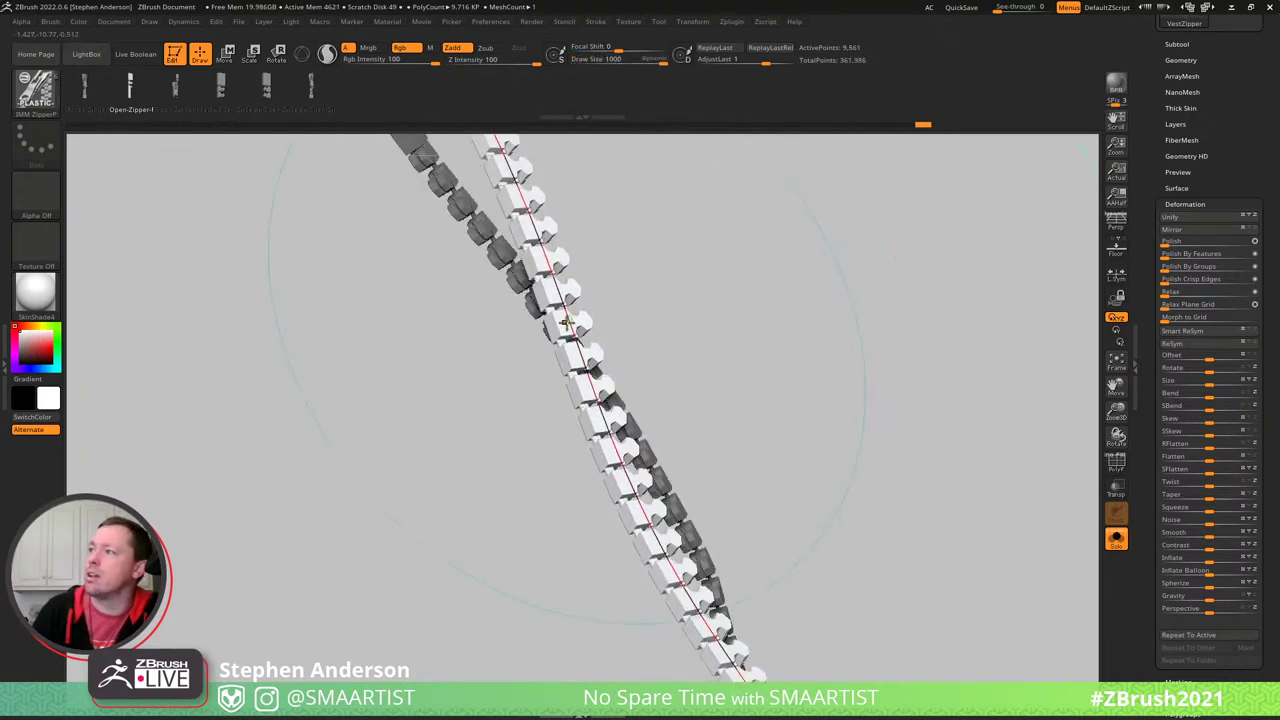
- Undo the last teeth rebuild and regenerate the open-side zipper teeth along their curve with a draw size of 12.5
key(ctrl+z)
key(ctrl+z)
key(ctrl+z)
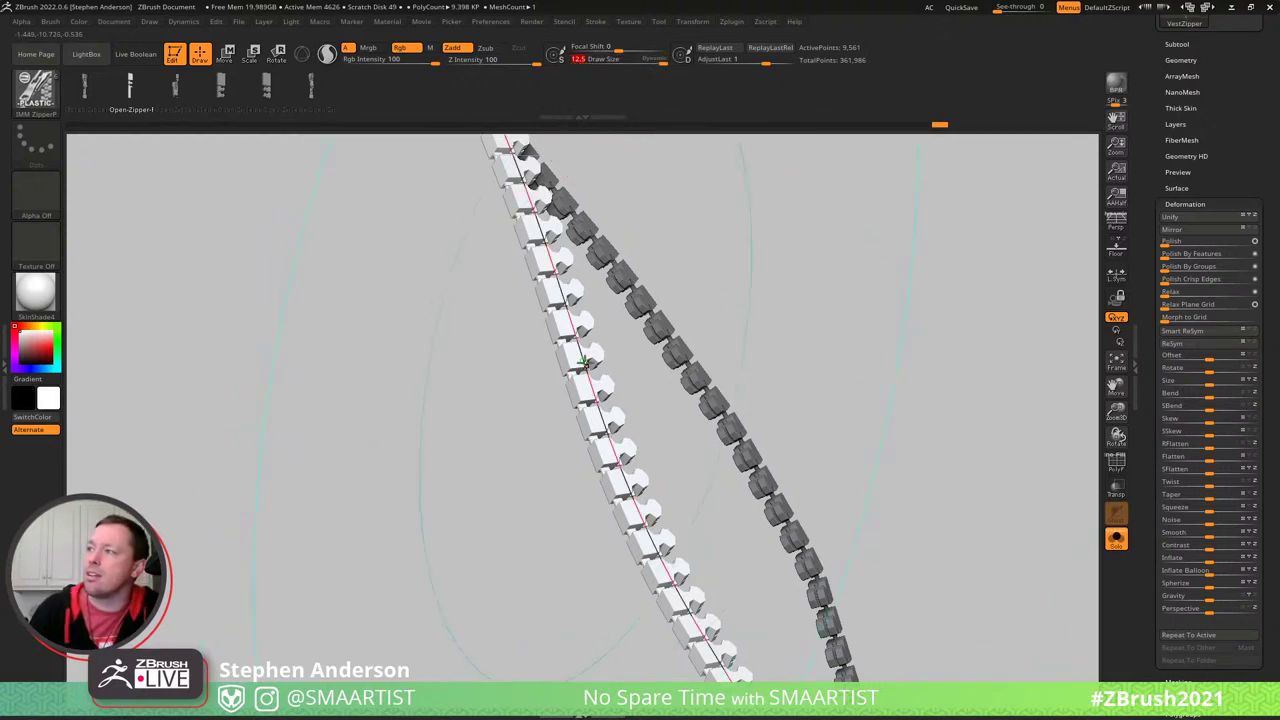
click(585, 362)
mouse_move(748, 282)
mouse_down()
mouse_move(872, 293)
mouse_move(714, 243)
mouse_move(775, 287)
mouse_up()
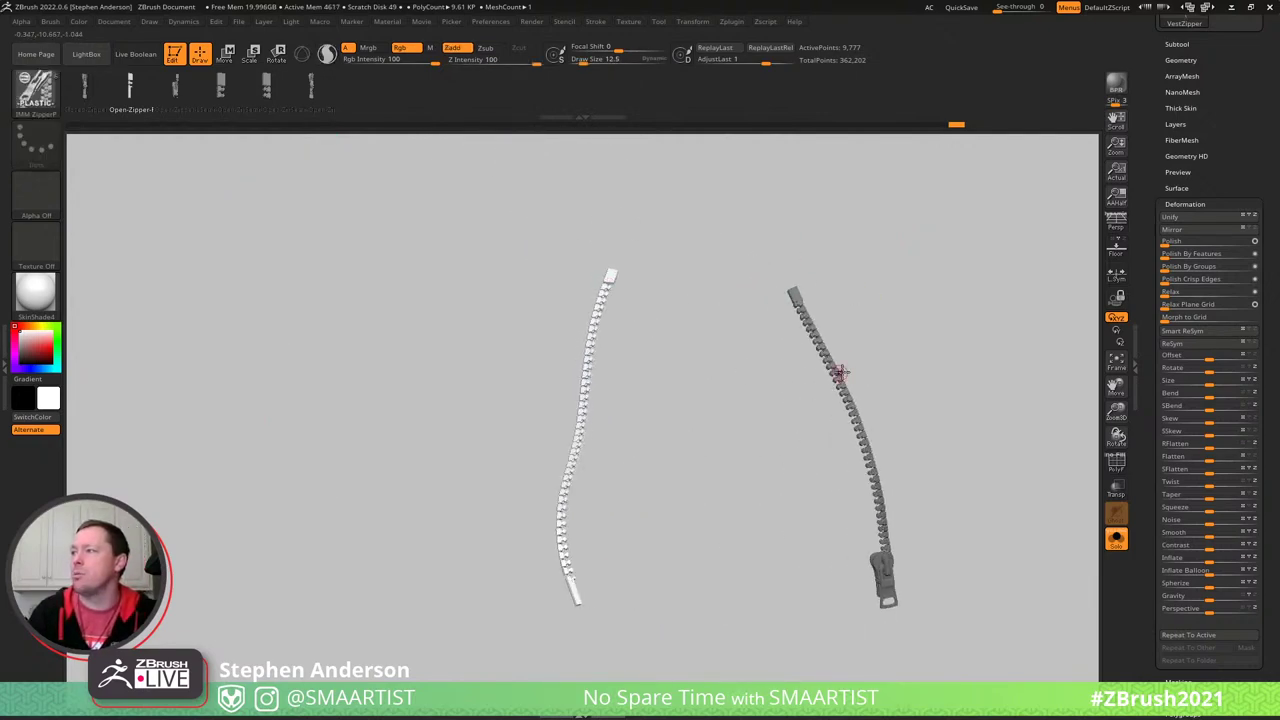
- Turn off Solo mode to show the whole character, and switch to the Move brush at the open-side zipper
key(ctrl+shift+s)
mouse_move(560, 428)
right_down()
mouse_move(640, 414)
mouse_move(500, 414)
right_up()
key(b)
key(m)
key(v)
mouse_move(640, 430)
right_down()
mouse_move(517, 402)
mouse_move(520, 450)
mouse_move(534, 363)
mouse_move(510, 405)
right_up()
- Enlarge the Move brush to a draw size of about 450 and fit the zipper's lower end against the vest's white hem
key(s)
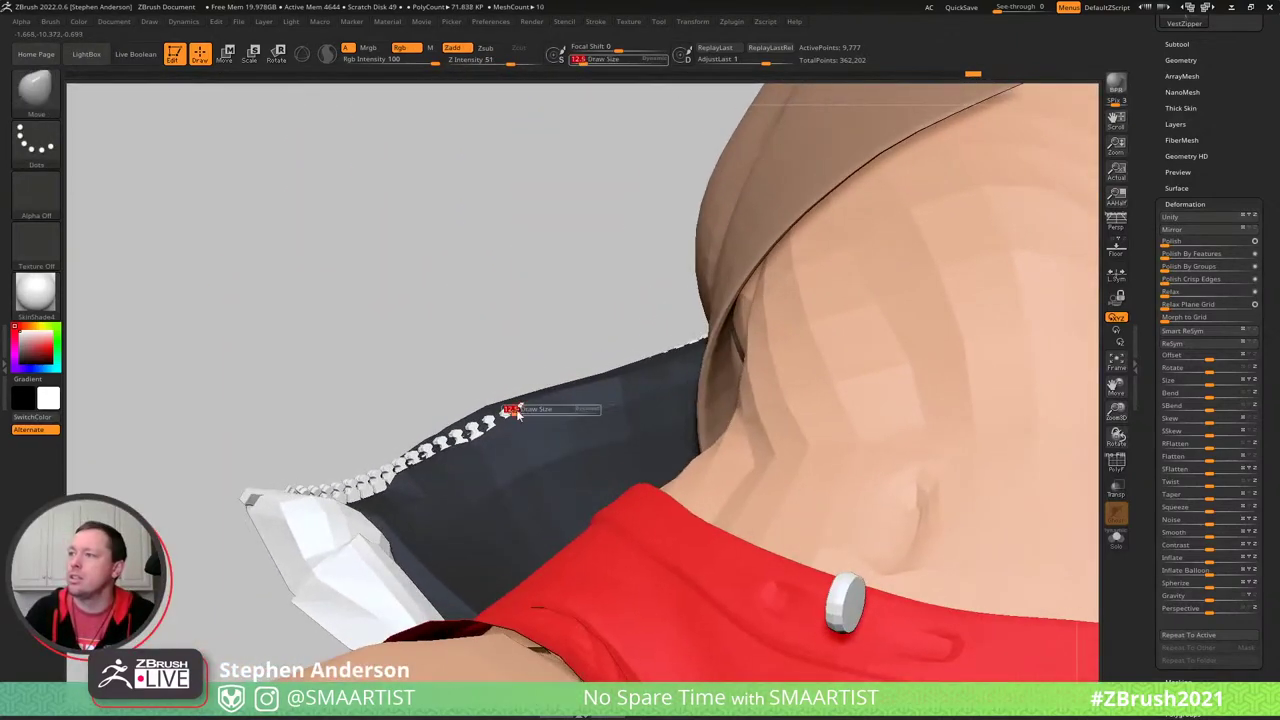
mouse_move(514, 411)
mouse_down()
mouse_move(569, 417)
mouse_move(517, 378)
mouse_up()
mouse_move(517, 378)
right_down()
mouse_move(290, 430)
mouse_move(360, 500)
mouse_move(422, 618)
mouse_move(400, 563)
right_up()
key(s)
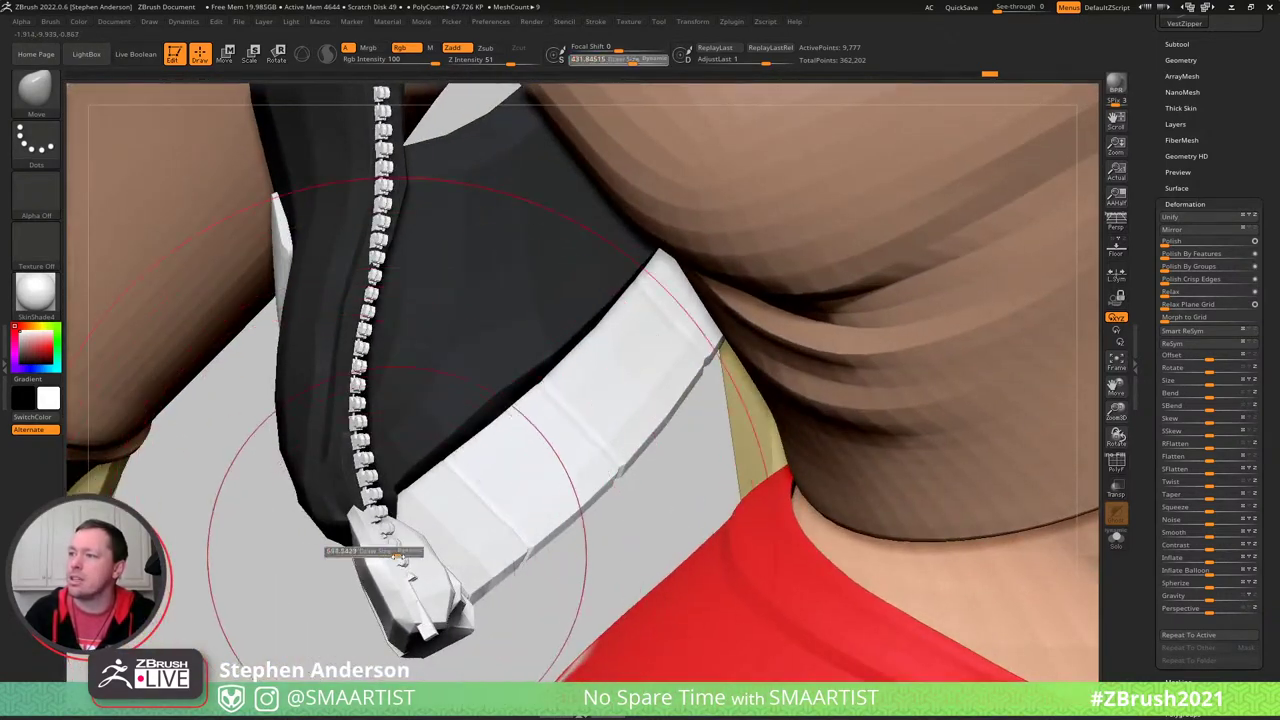
mouse_move(374, 552)
mouse_down()
mouse_move(390, 553)
mouse_move(356, 543)
mouse_move(376, 570)
mouse_move(431, 588)
mouse_up()
key(s)
right_drag(390, 585, 386, 457)
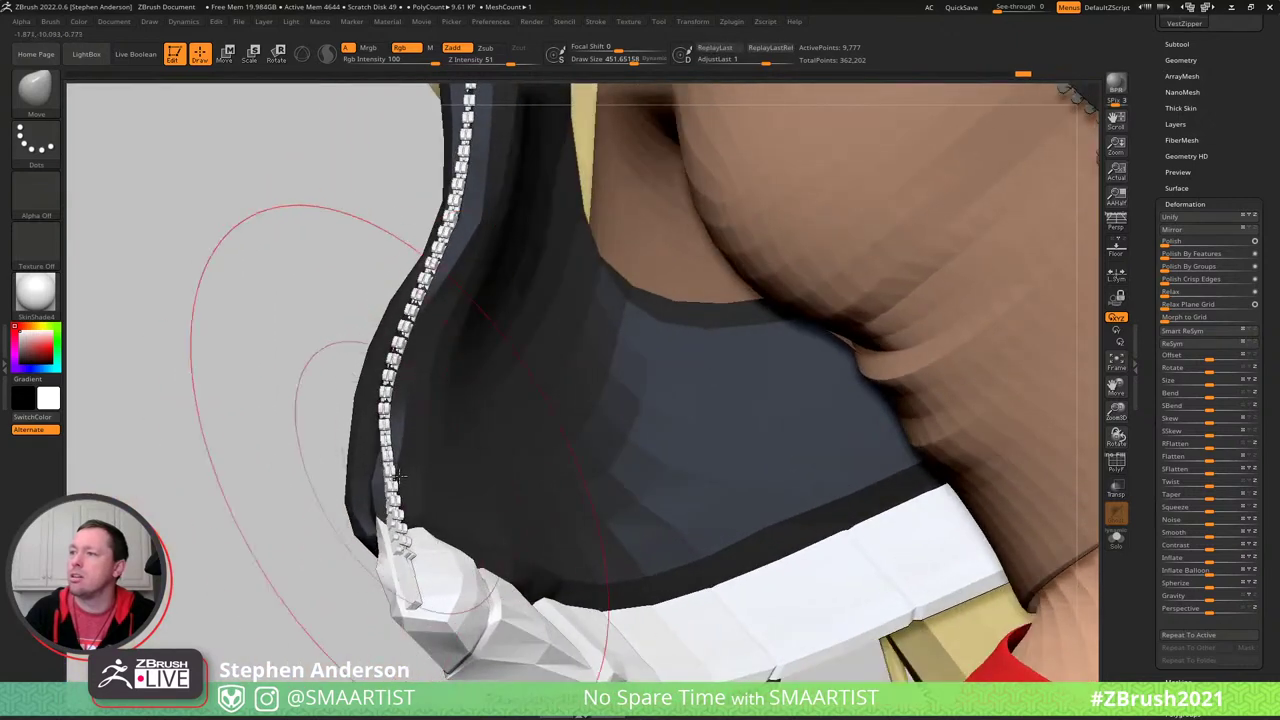
- Nudge the lower stretch of zipper teeth along the vest's front edge, starting with a Move brush draw size of about 195
key(s)
drag(384, 476, 355, 476)
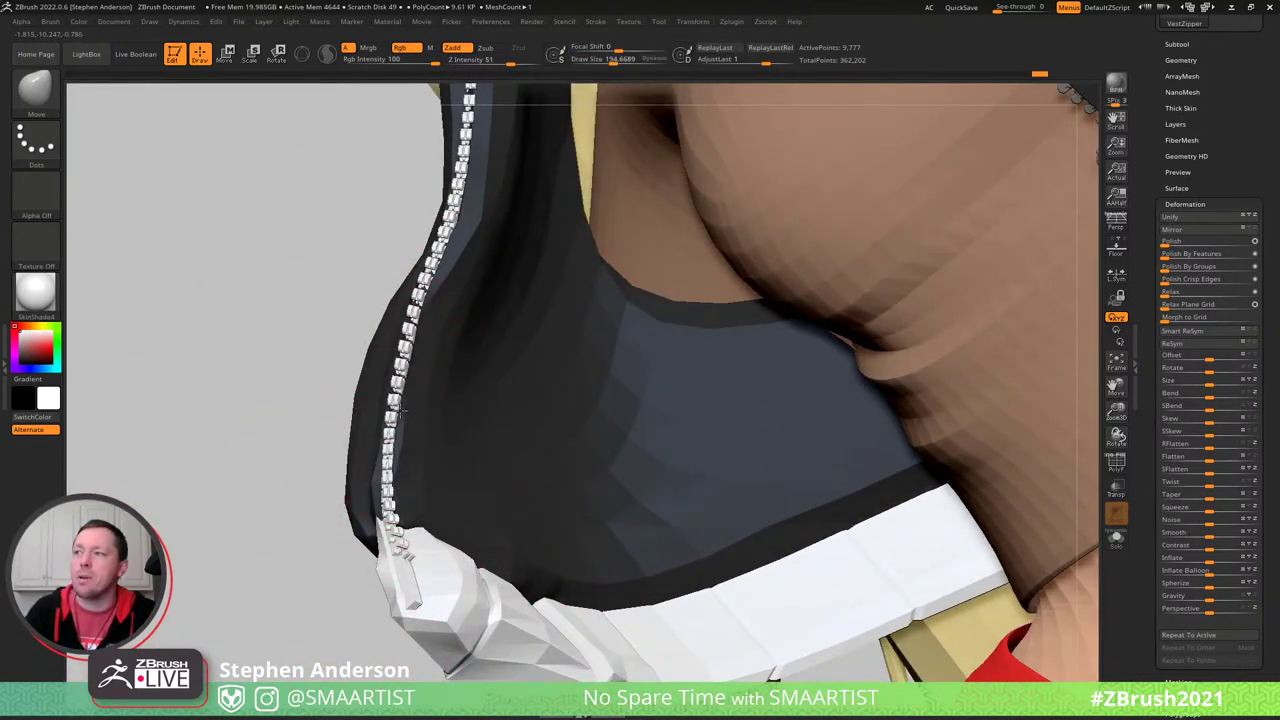
right_drag(487, 282, 440, 245)
key(s)
drag(441, 250, 463, 257)
right_drag(450, 265, 432, 358)
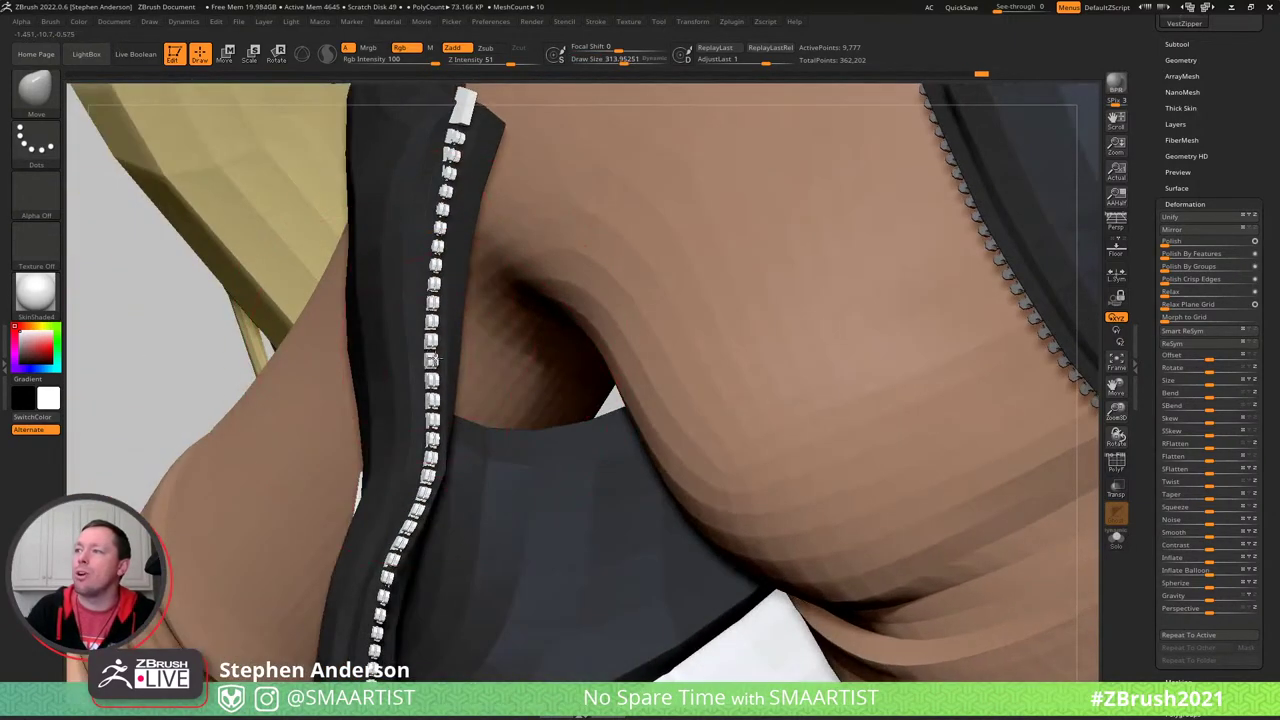
- Align the middle and upper teeth of the open-side zipper with the vest edge, varying the Move brush size
mouse_move(412, 477)
right_down()
mouse_move(382, 440)
mouse_move(424, 545)
right_up()
key(s)
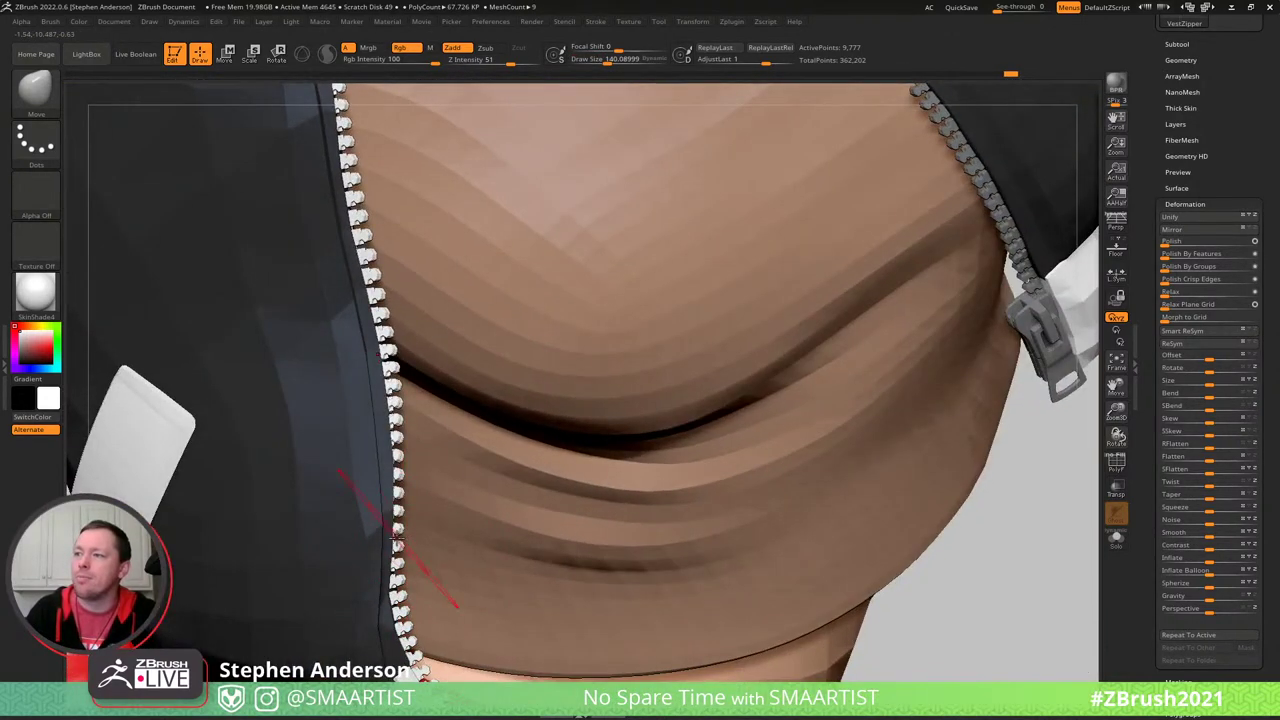
mouse_move(383, 500)
right_down()
mouse_move(268, 330)
mouse_move(333, 257)
right_up()
key(s)
drag(333, 258, 351, 261)
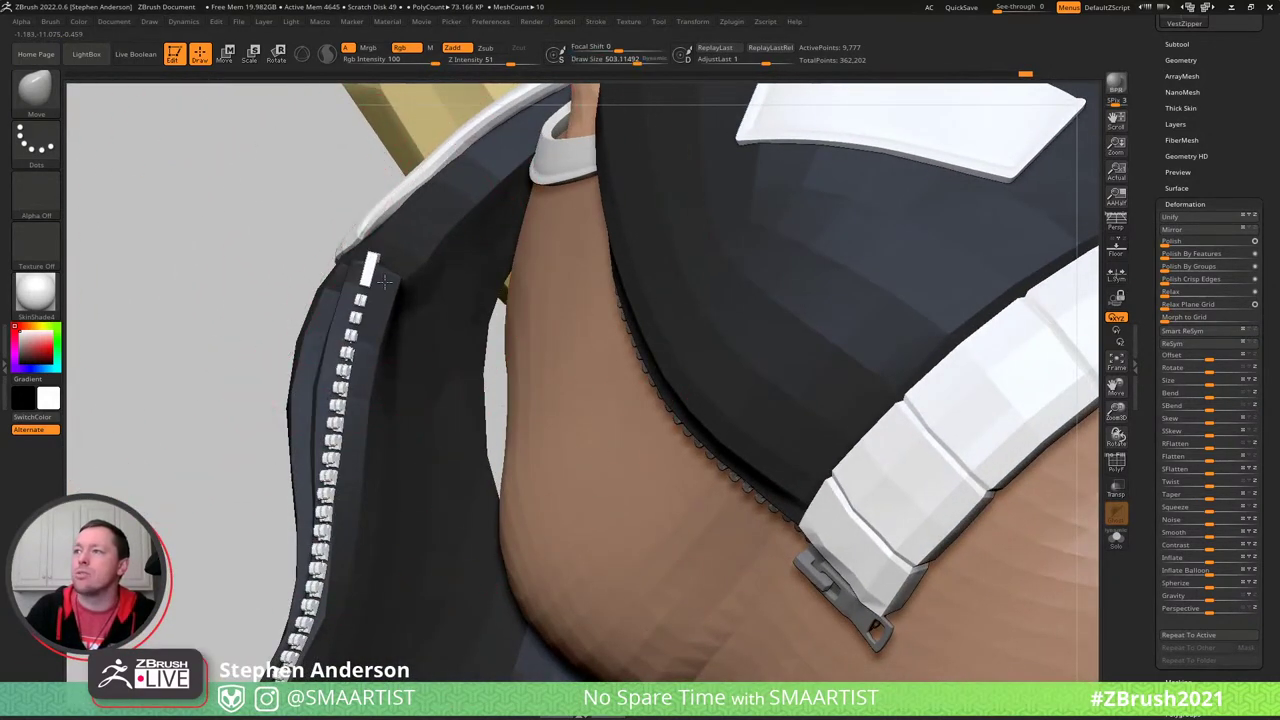
- Refine the zipper's fit along the vest's curved lower edge, reducing the Move brush draw size to about 129
right_drag(383, 283, 517, 434)
right_drag(429, 320, 367, 339)
key(shift+f)
drag(352, 352, 335, 352)
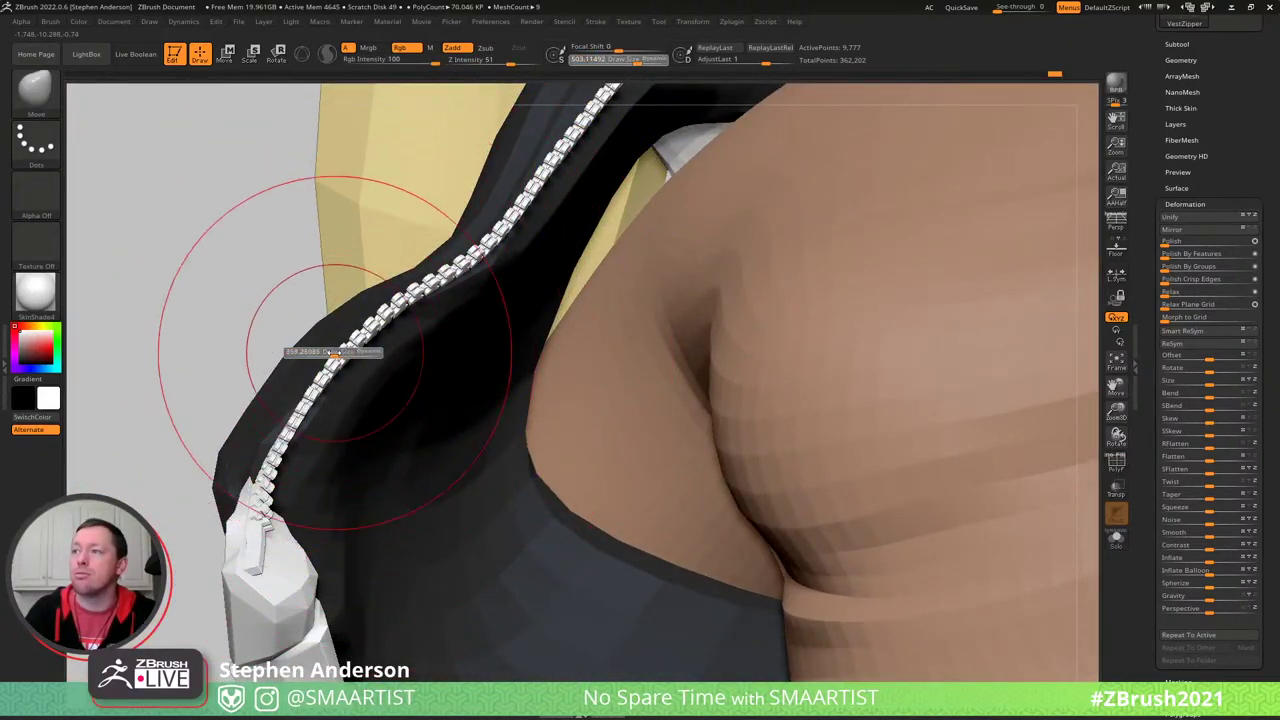
right_drag(353, 338, 386, 328)
right_drag(380, 319, 732, 235)
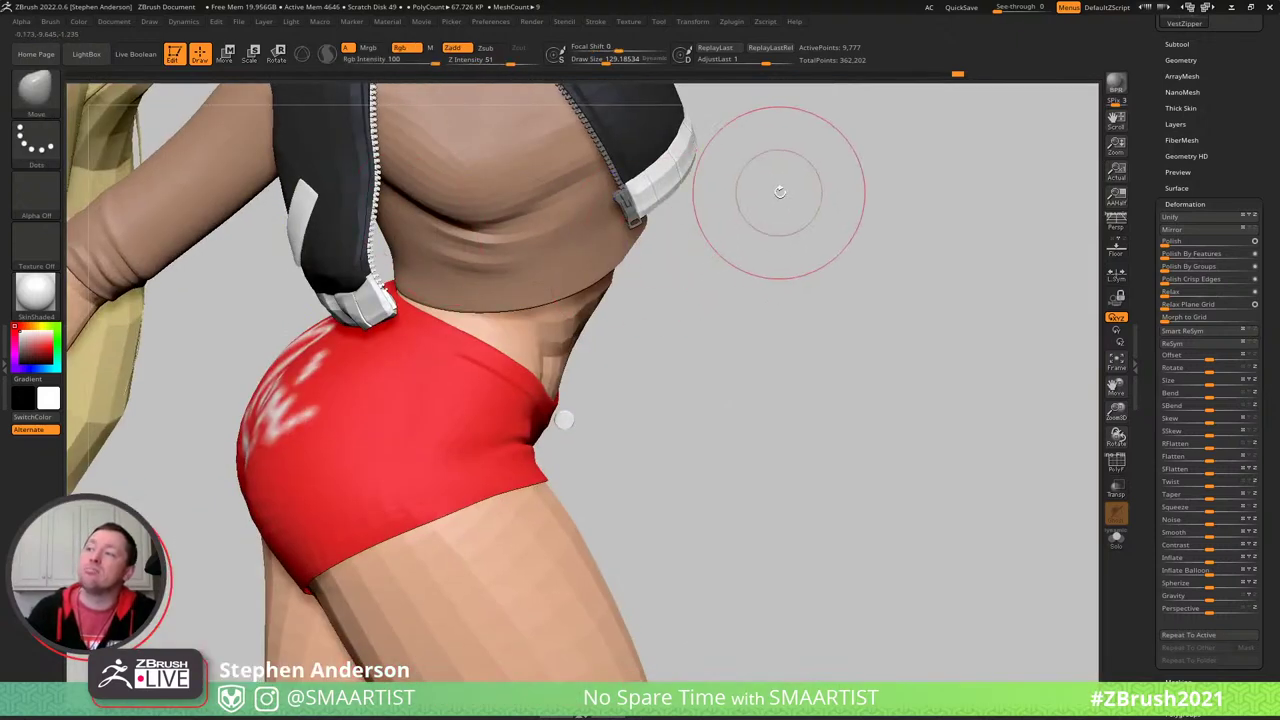
- Save the tool as sailormoonredraw_07gPose_v003g in the _SailorMoon folder, replacing the existing file
mouse_move(777, 191)
alt+right_down()
mouse_move(840, 423)
mouse_move(857, 343)
mouse_move(914, 360)
mouse_move(494, 438)
mouse_move(484, 403)
alt+right_up()
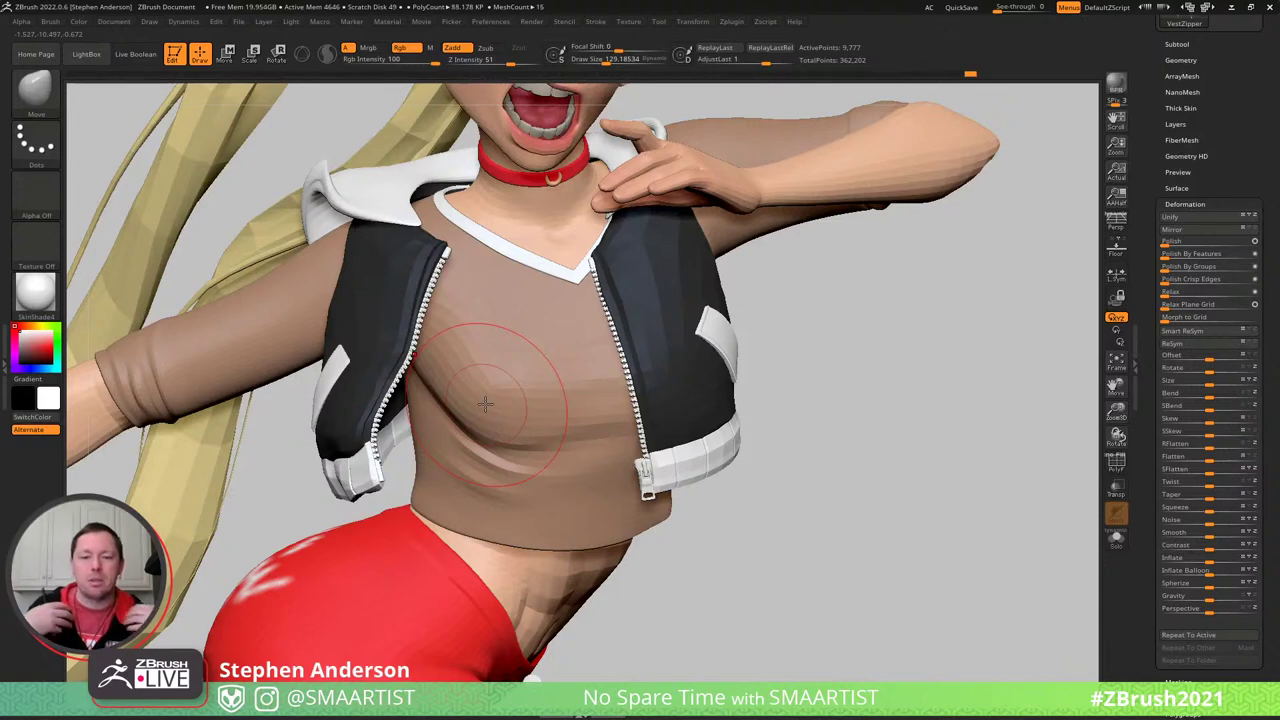
mouse_move(484, 403)
right_down()
mouse_move(515, 400)
mouse_move(520, 355)
mouse_move(465, 298)
mouse_move(430, 285)
mouse_move(542, 294)
mouse_move(250, 375)
mouse_move(257, 343)
right_up()
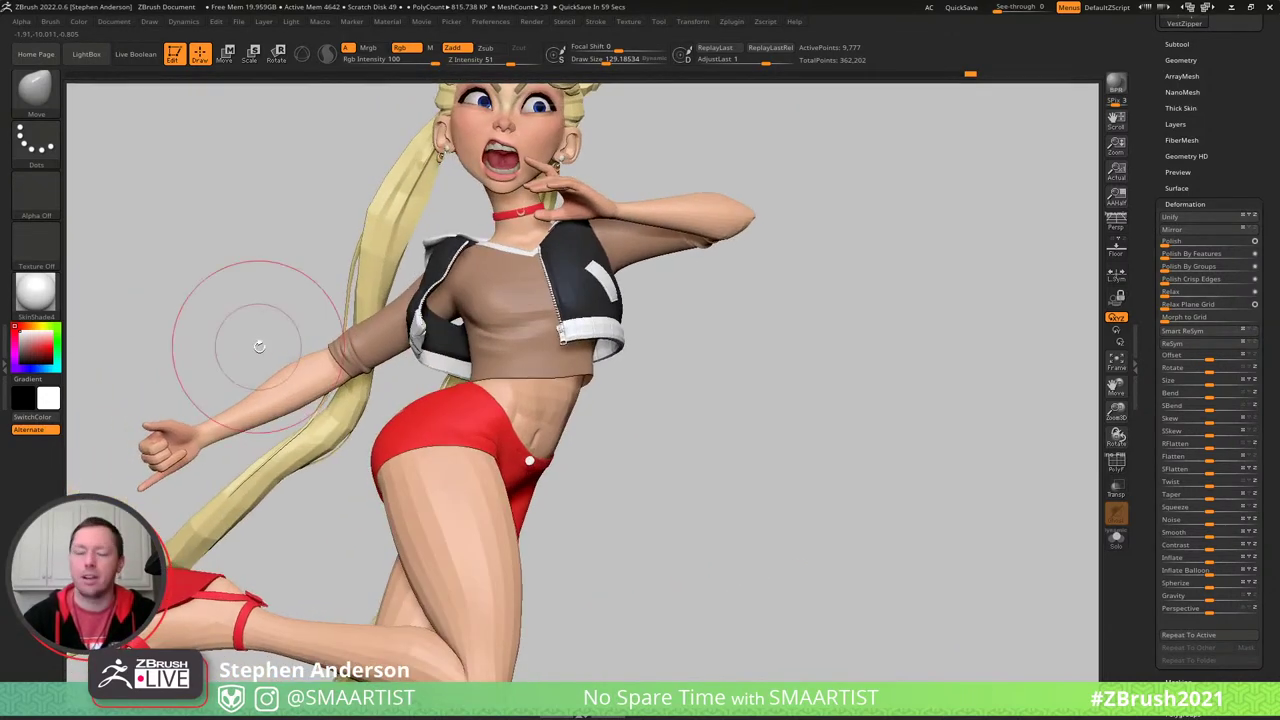
key(ctrl)
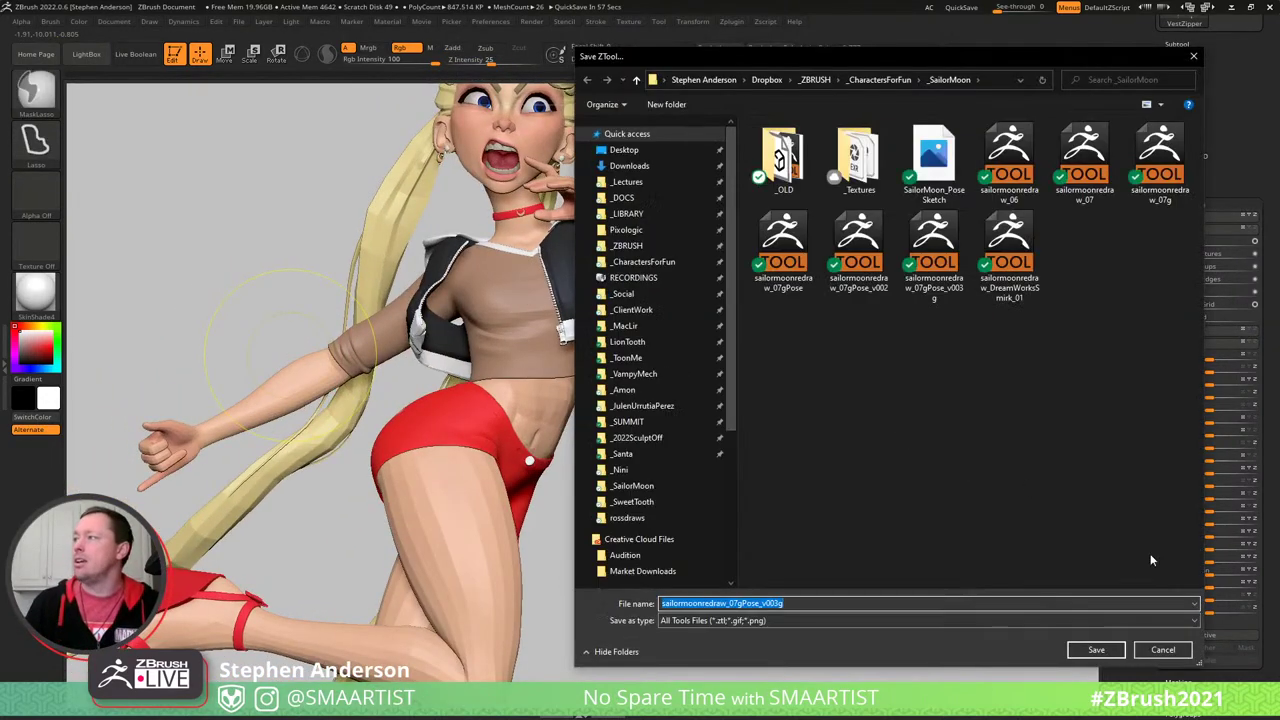
click(1097, 651)
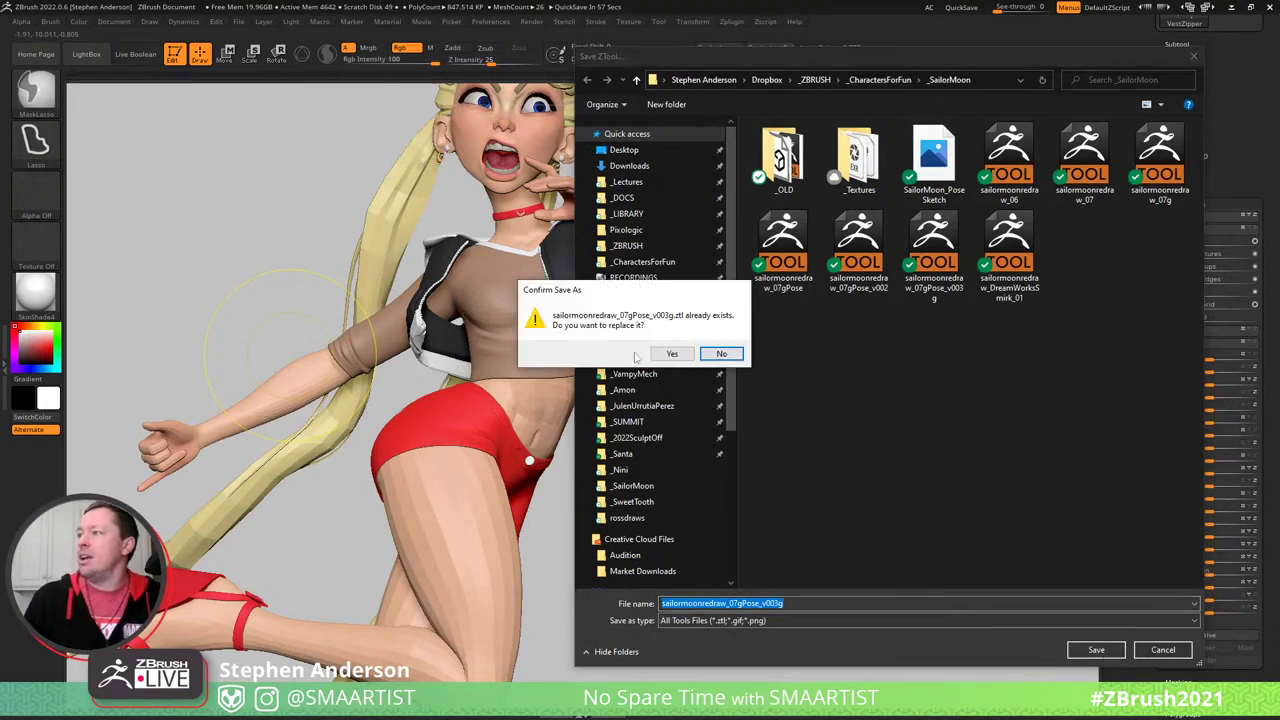
click(672, 355)
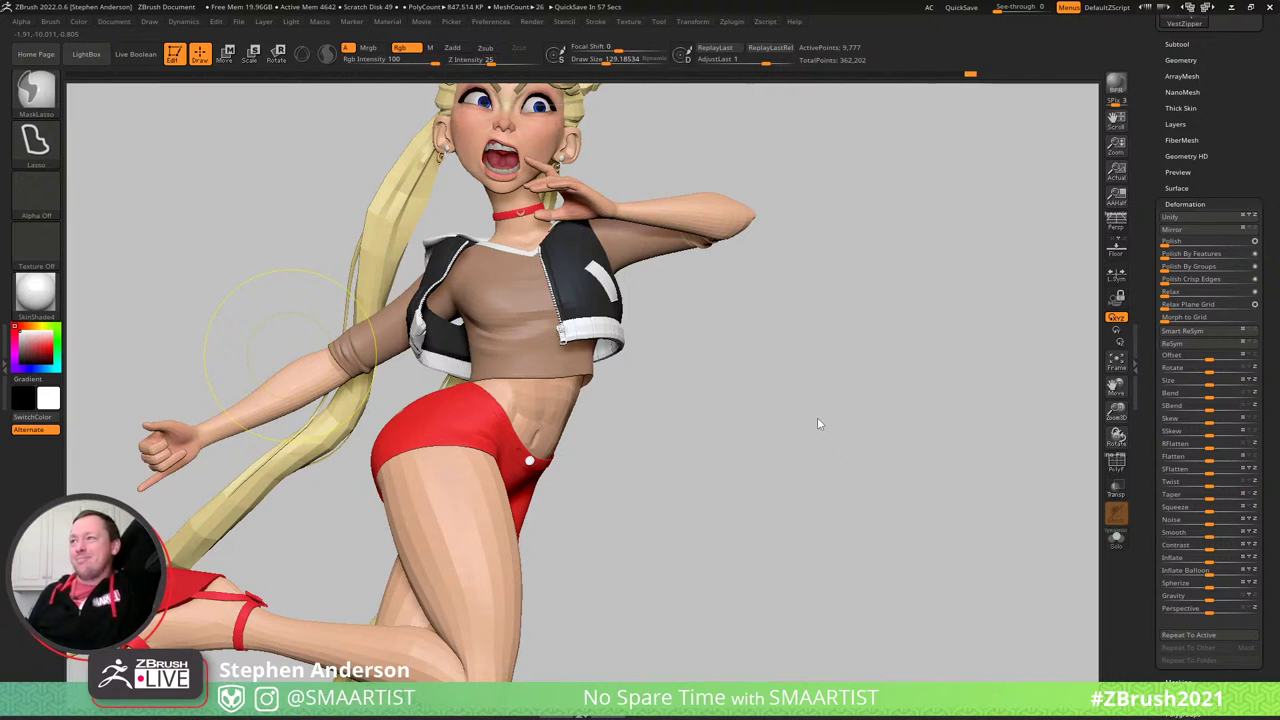
key(ctrl+s)
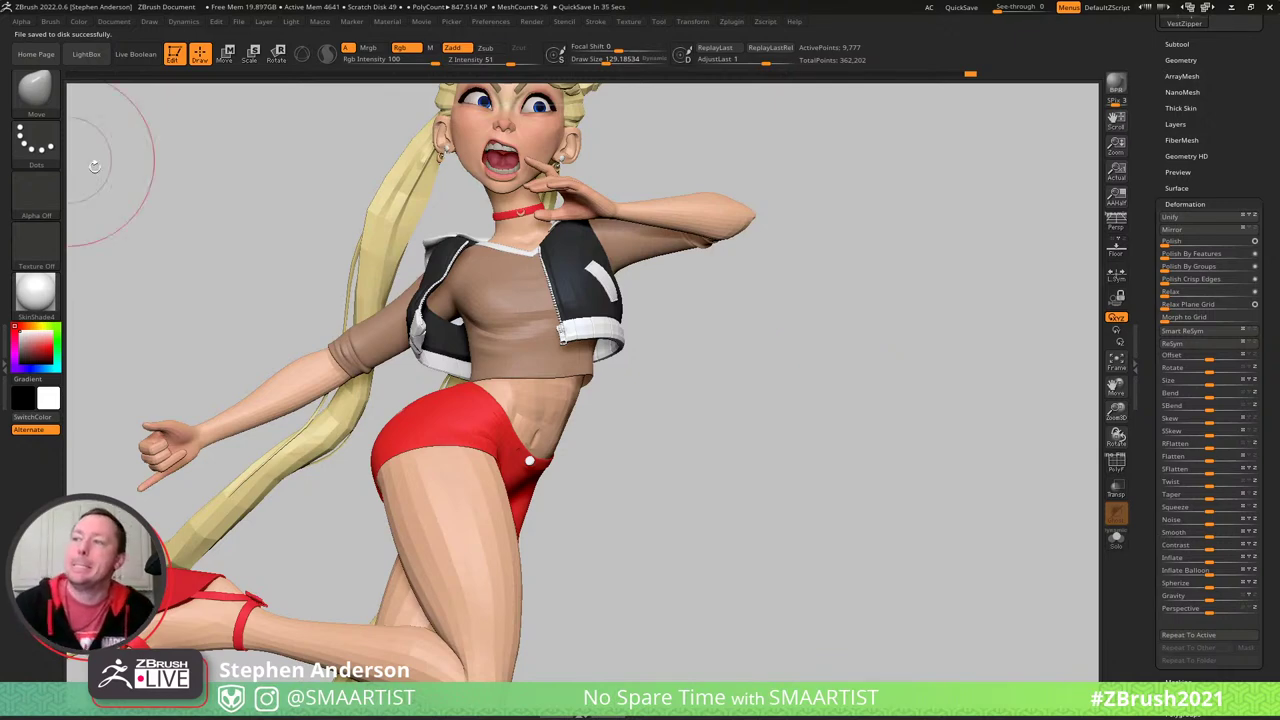
- Make the Body_Fist subtool active and show its polygroup wireframe, framed closely on the hand of the outstretched arm
mouse_move(669, 366)
mouse_down()
mouse_move(743, 394)
mouse_move(567, 390)
mouse_move(768, 392)
mouse_up()
mouse_move(428, 398)
mouse_down()
mouse_move(481, 417)
mouse_move(517, 289)
mouse_move(573, 277)
mouse_up()
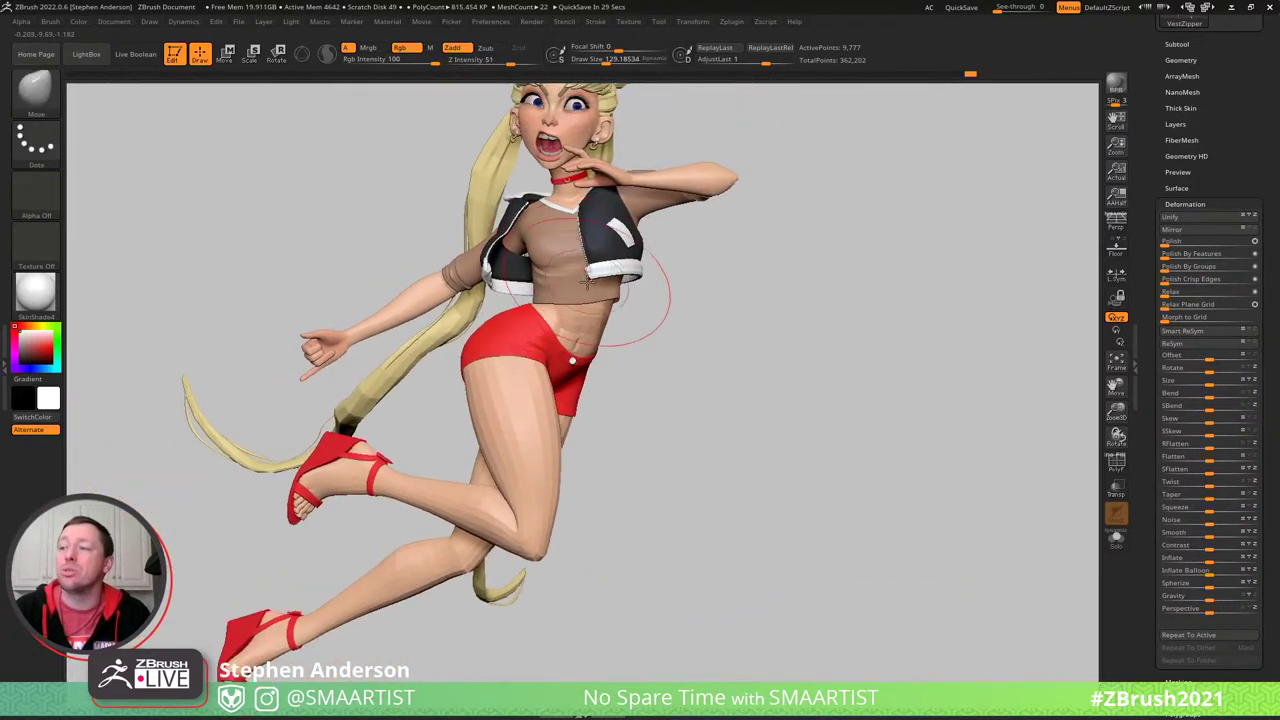
mouse_move(575, 238)
right_down()
mouse_move(600, 242)
mouse_move(609, 287)
right_up()
drag(607, 287, 644, 366)
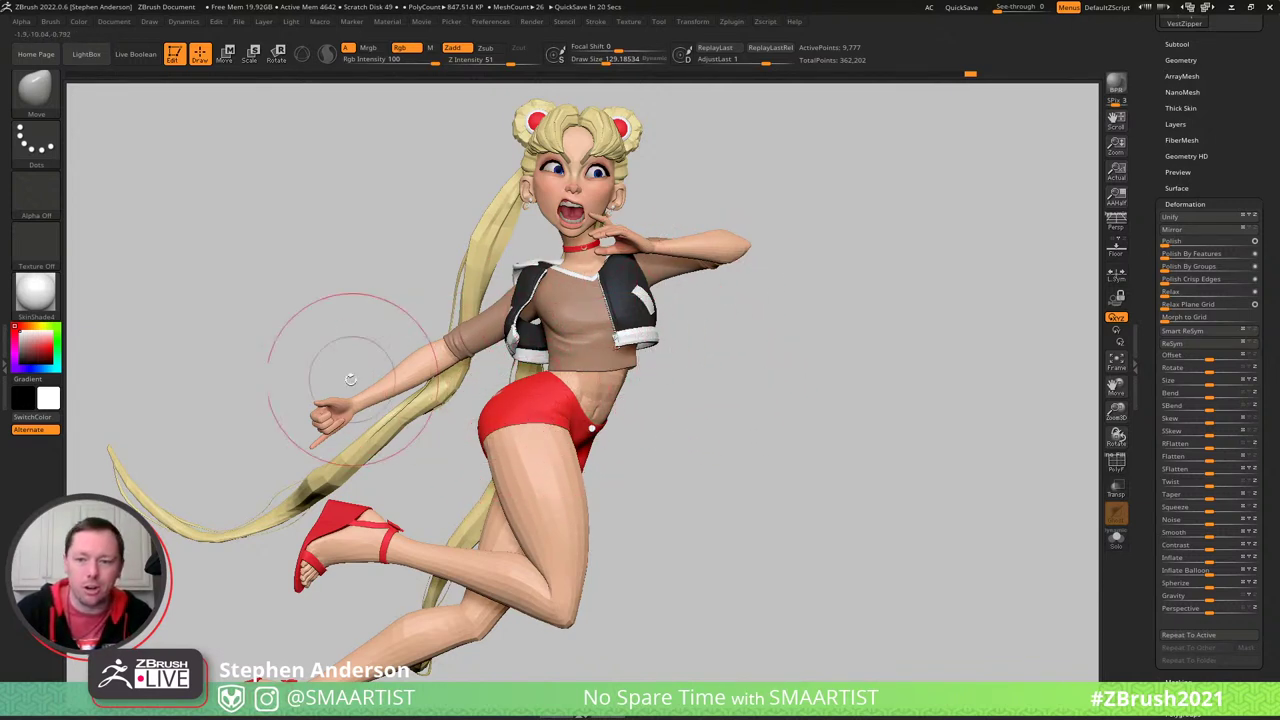
mouse_move(378, 407)
ctrl+right_down()
mouse_move(223, 463)
mouse_move(537, 443)
mouse_move(504, 408)
mouse_move(537, 411)
mouse_move(540, 432)
mouse_move(683, 478)
mouse_move(700, 535)
ctrl+right_up()
alt+click(540, 434)
mouse_move(563, 481)
right_down()
mouse_move(546, 404)
mouse_move(353, 407)
mouse_move(330, 374)
right_up()
key(shift+f)
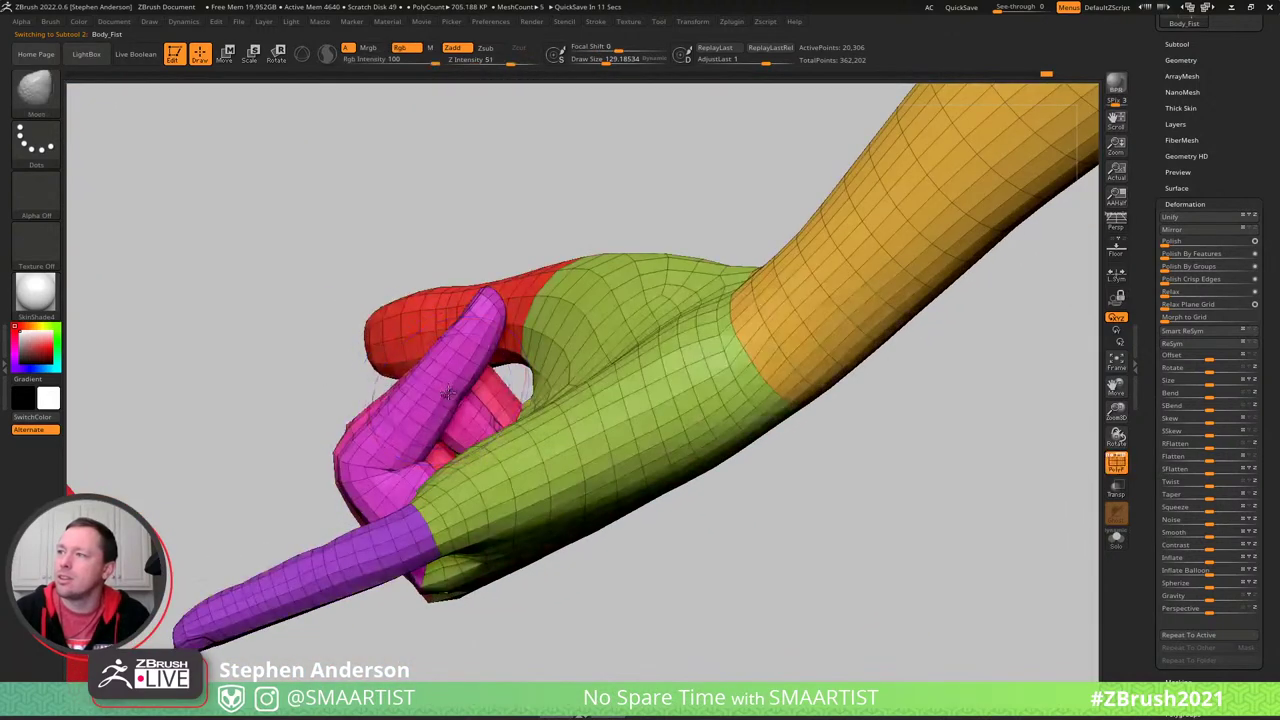
- Mask everything but the raised finger of the outstretched hand and curl it into the fist with the transform gizmo
key(w)
mouse_move(366, 466)
ctrl+mouse_down()
mouse_move(366, 441)
mouse_move(389, 445)
mouse_move(455, 393)
ctrl+mouse_up()
key(y)
drag(466, 347, 467, 348)
drag(493, 408, 487, 381)
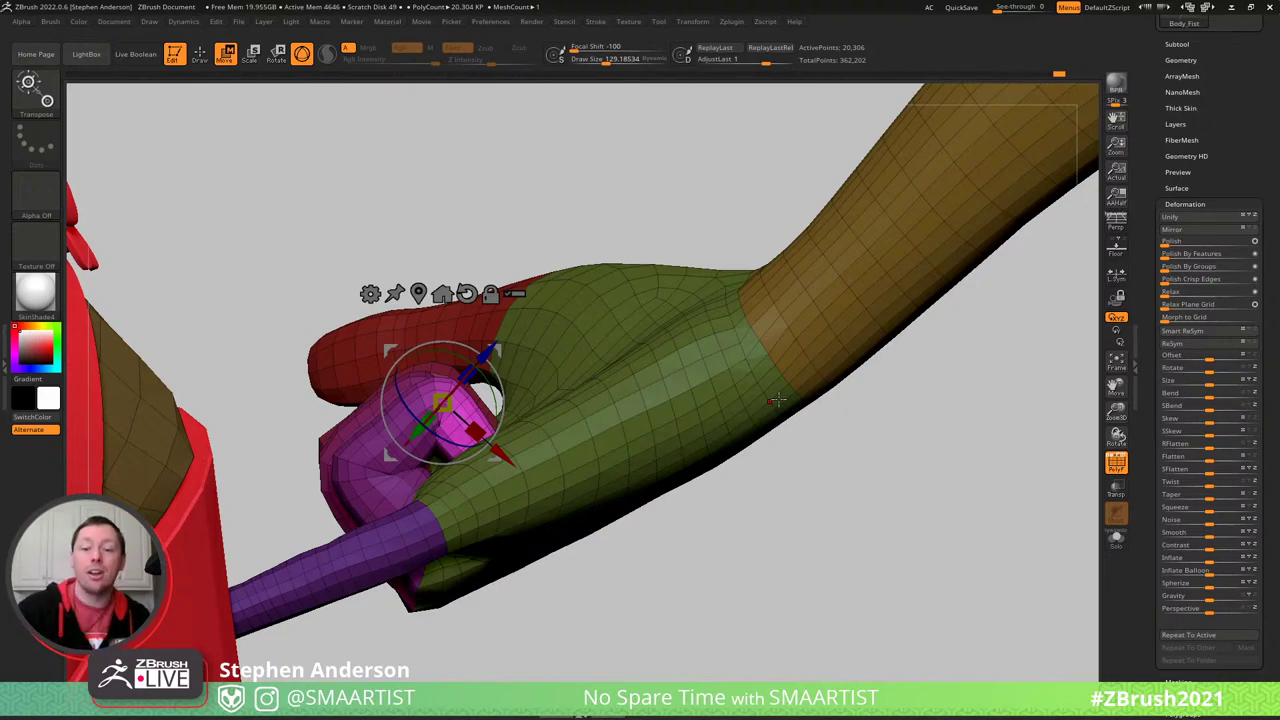
- Clear the mask, return to Draw mode, and isolate the thumb and palm polygroups of the fist hand
drag(578, 544, 583, 325)
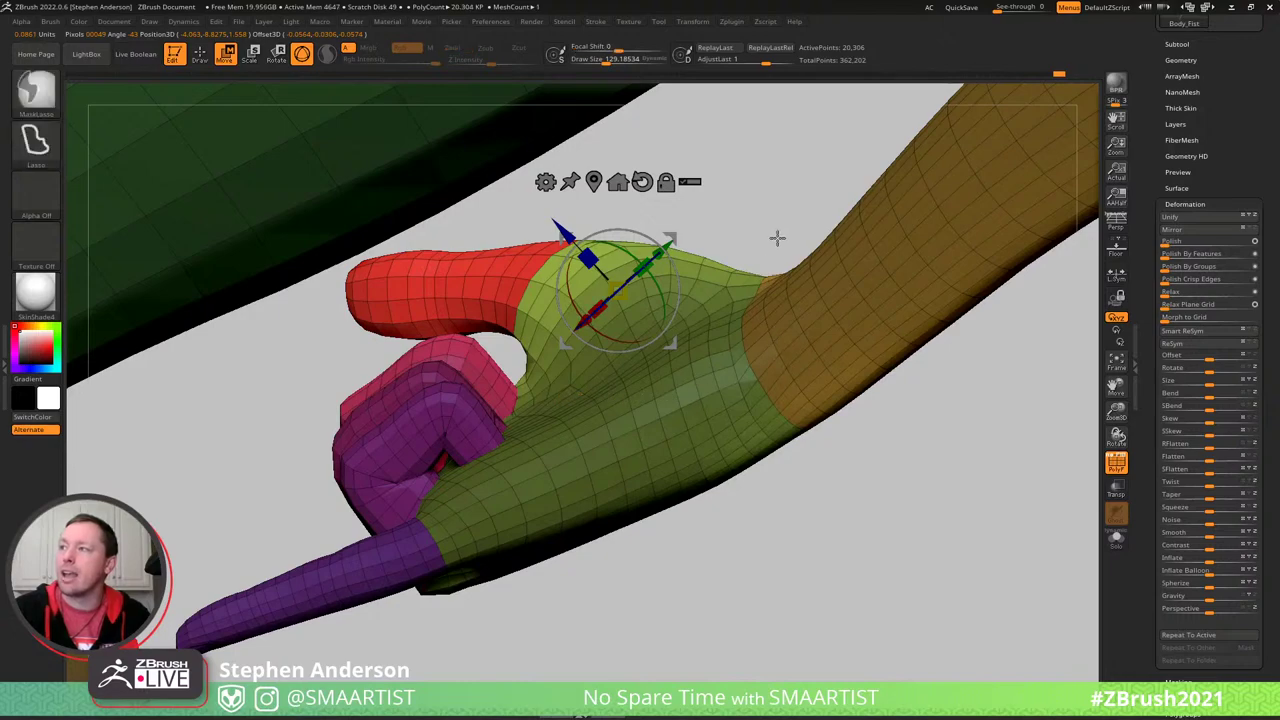
drag(774, 237, 940, 570)
key(Tab)
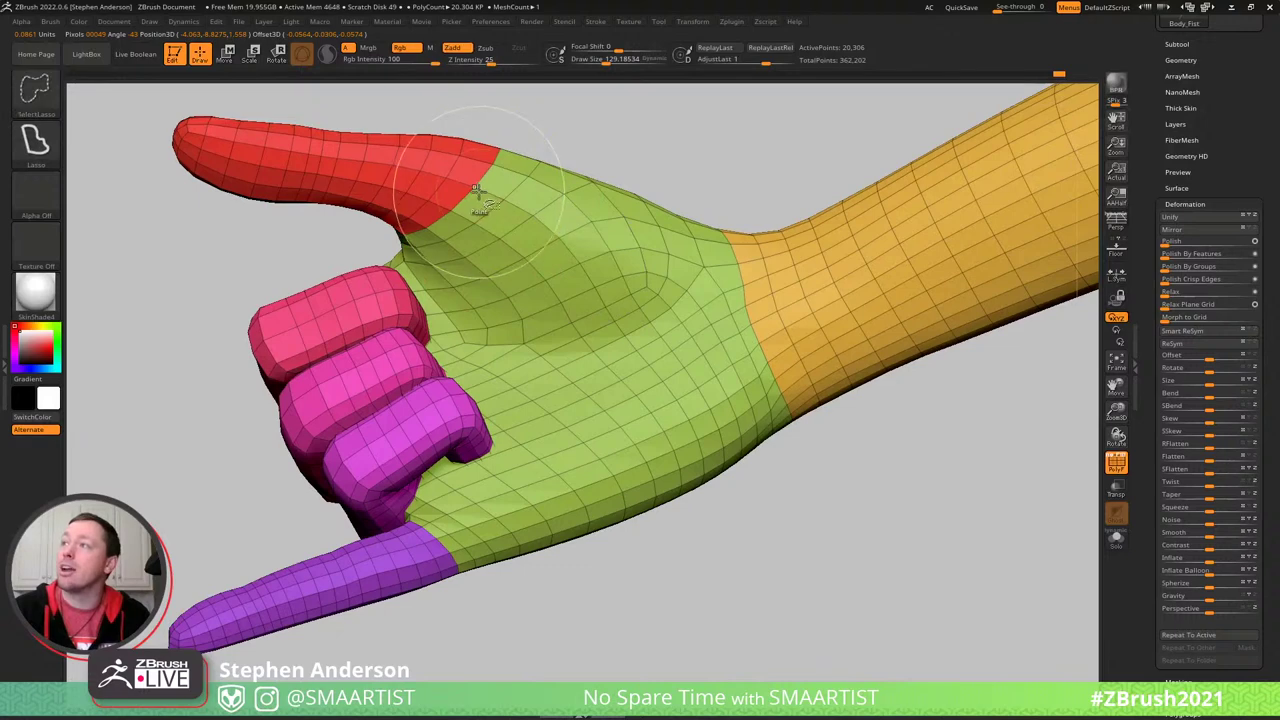
ctrl+shift+click(480, 205)
mouse_move(480, 205)
mouse_down()
mouse_move(621, 176)
mouse_move(677, 246)
mouse_up()
- Lasso-mask the thumb together with the palm area around its base
mouse_move(588, 196)
ctrl+mouse_down()
mouse_move(280, 229)
mouse_move(413, 308)
ctrl+mouse_up()
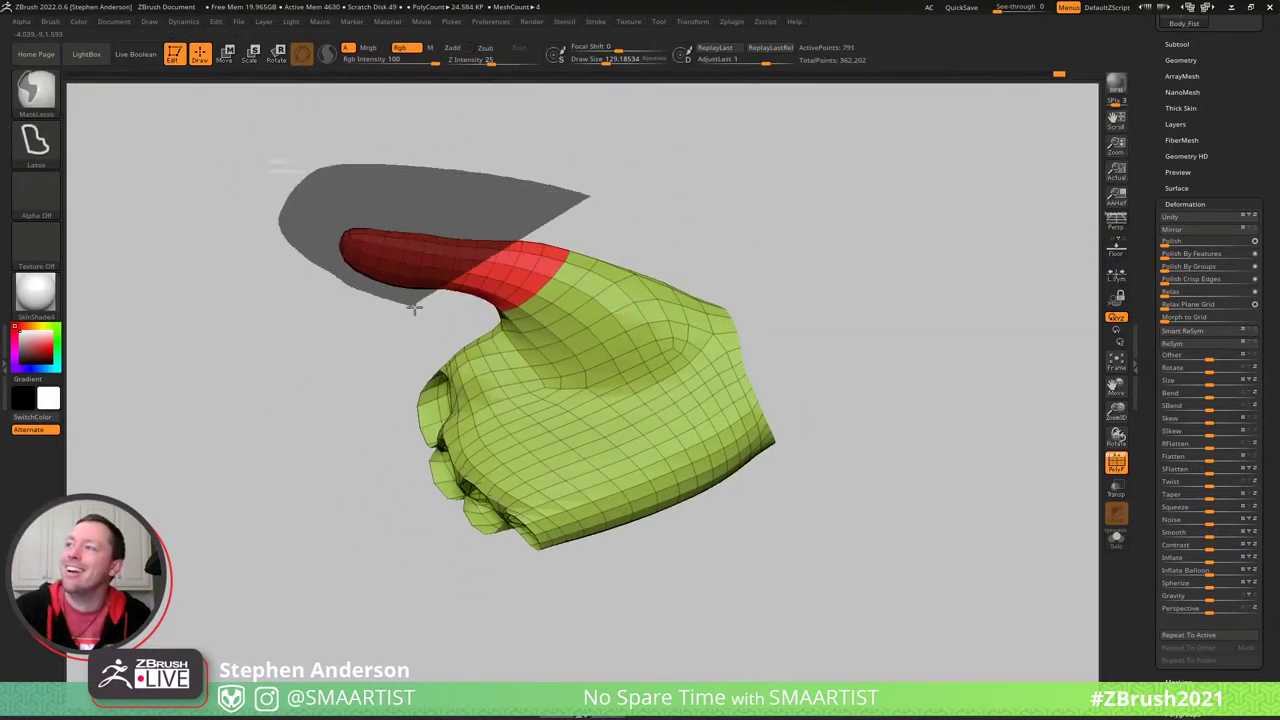
mouse_move(493, 323)
ctrl+mouse_down()
mouse_move(624, 348)
mouse_move(626, 192)
ctrl+mouse_up()
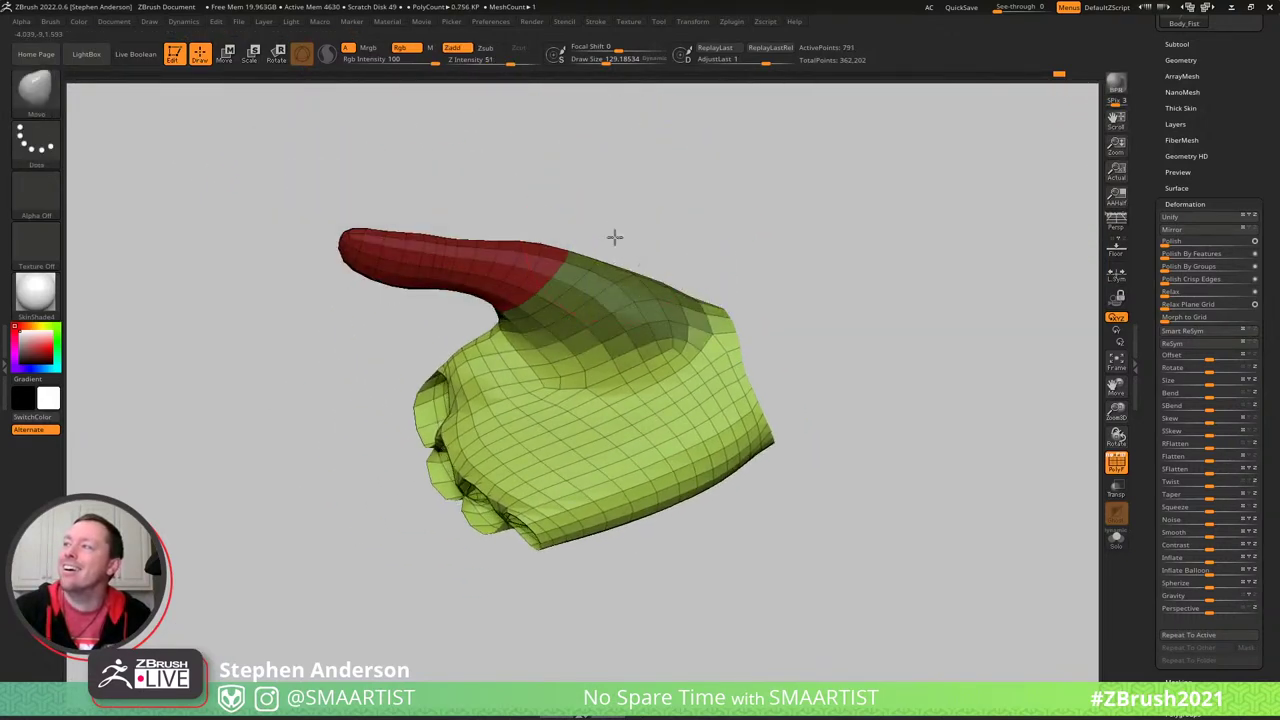
mouse_move(614, 237)
mouse_down()
mouse_move(714, 396)
mouse_move(694, 394)
mouse_move(574, 163)
mouse_move(594, 121)
mouse_up()
mouse_move(561, 176)
ctrl+alt+mouse_down()
mouse_move(429, 111)
mouse_move(600, 118)
ctrl+alt+mouse_up()
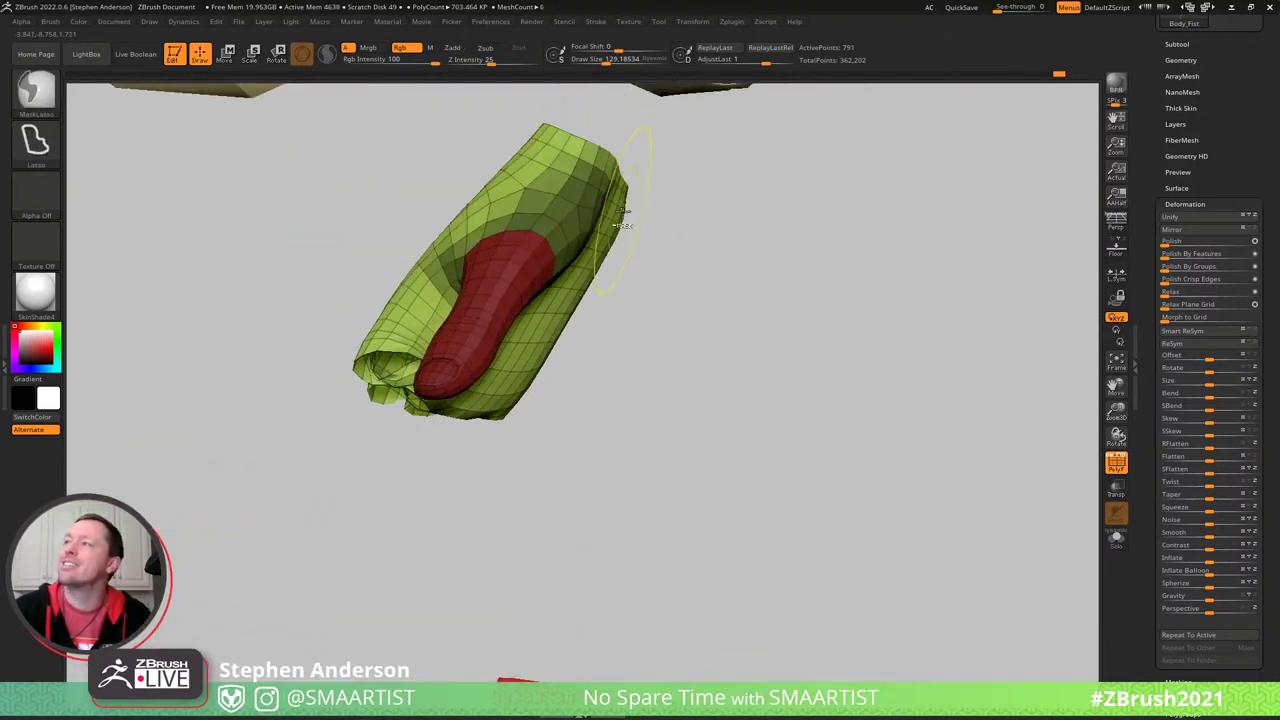
- Refine the mask's border around the base of the thumb from several sides of the hand
mouse_move(626, 220)
mouse_down()
mouse_move(554, 97)
mouse_move(559, 149)
mouse_up()
drag(574, 207, 490, 284)
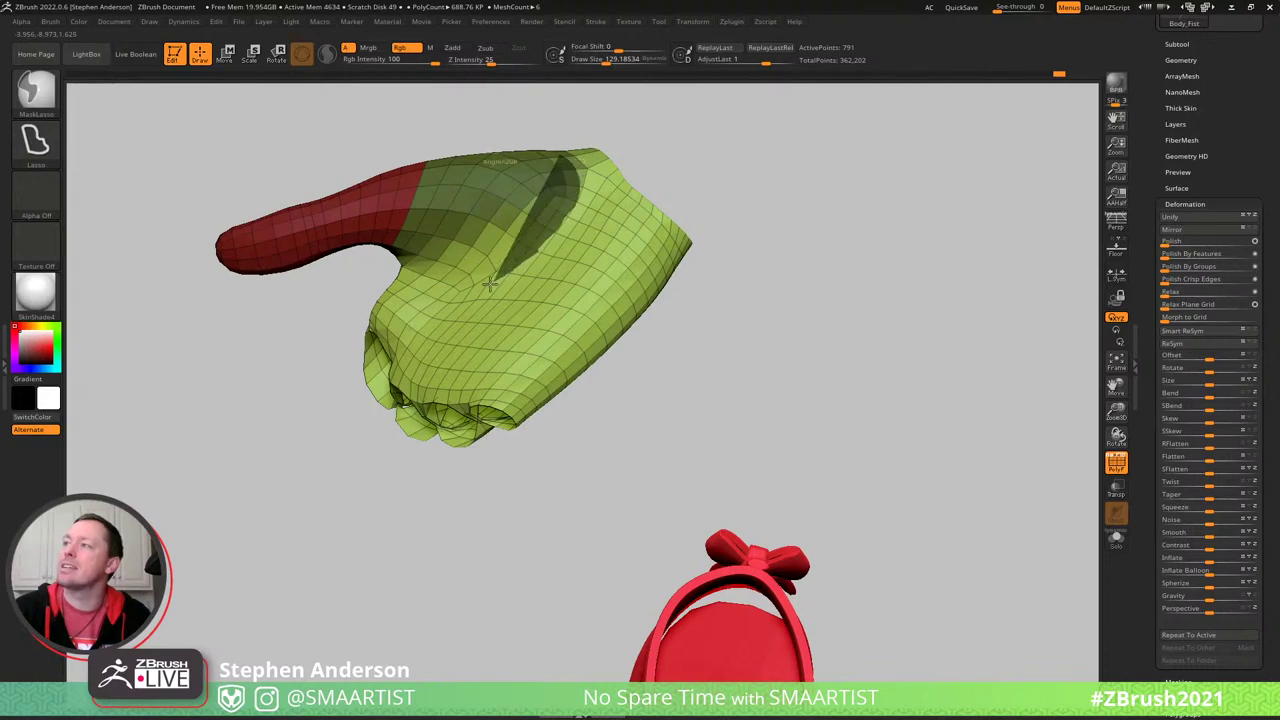
ctrl+drag(368, 261, 342, 224)
mouse_move(508, 129)
mouse_down()
mouse_move(531, 129)
mouse_move(571, 237)
mouse_move(553, 242)
mouse_move(546, 102)
mouse_up()
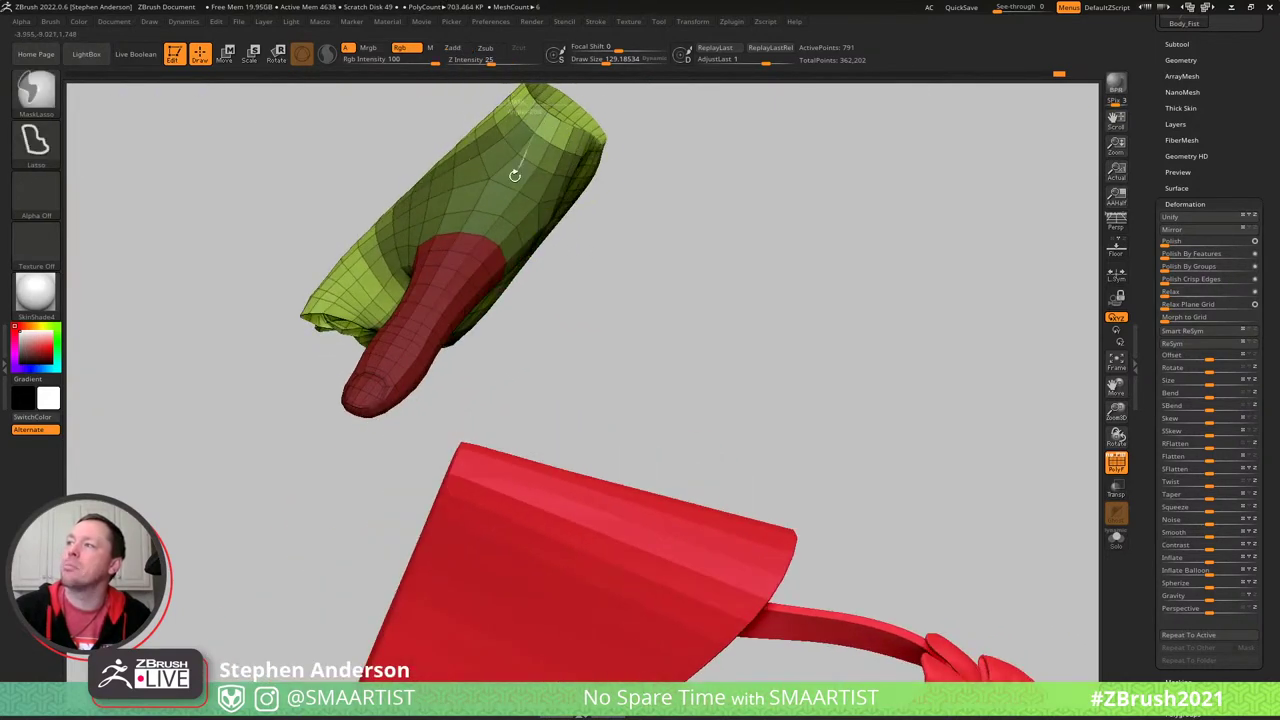
mouse_move(402, 249)
ctrl+alt+mouse_down()
mouse_move(694, 12)
mouse_move(680, 25)
ctrl+alt+mouse_up()
mouse_move(620, 200)
mouse_down()
mouse_move(560, 191)
mouse_move(460, 129)
mouse_move(791, 286)
mouse_up()
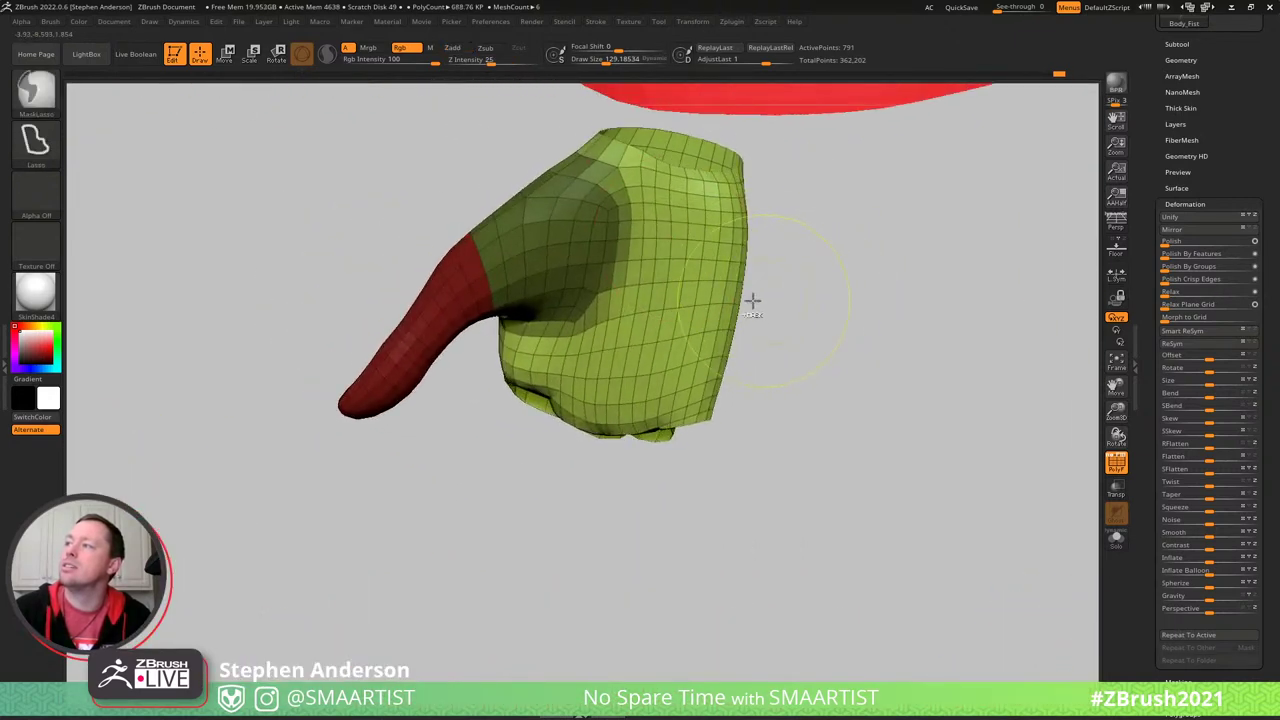
- Invert the mask and also mask the hidden fingers and body, leaving only the thumb area unmasked on the full mesh
ctrl+click(794, 320)
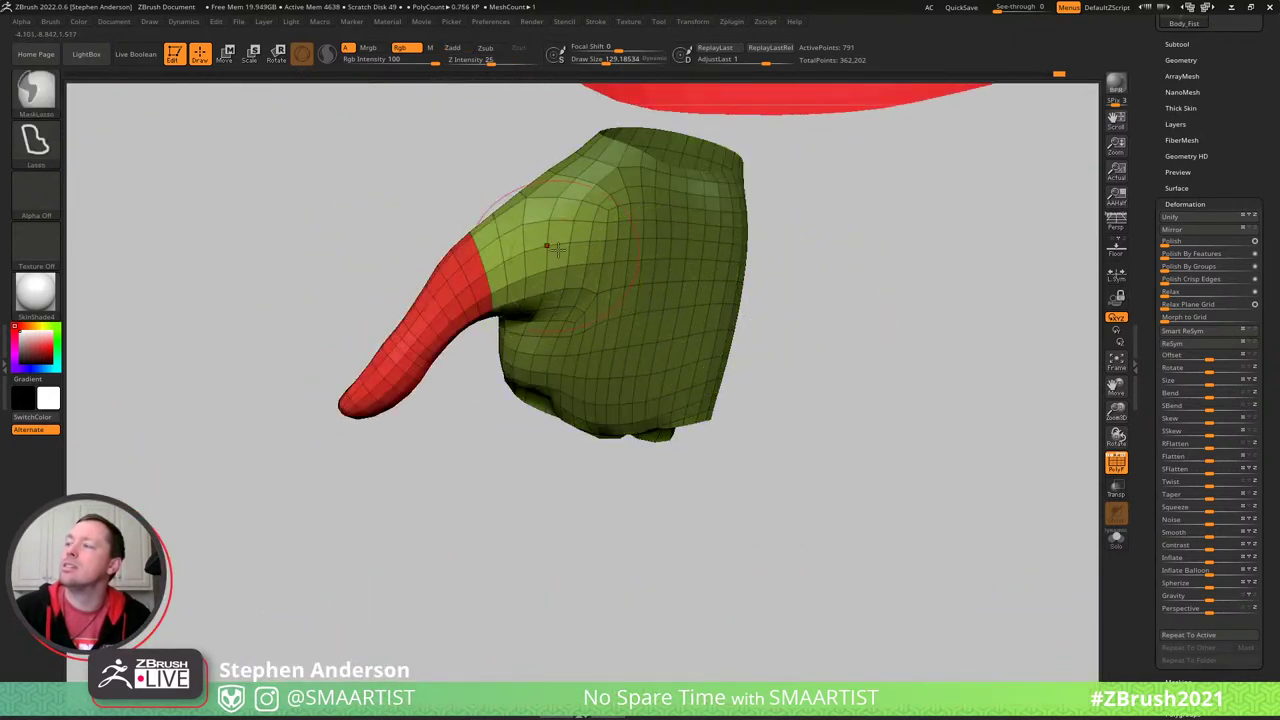
mouse_move(480, 190)
mouse_down()
mouse_move(577, 292)
mouse_move(610, 255)
mouse_up()
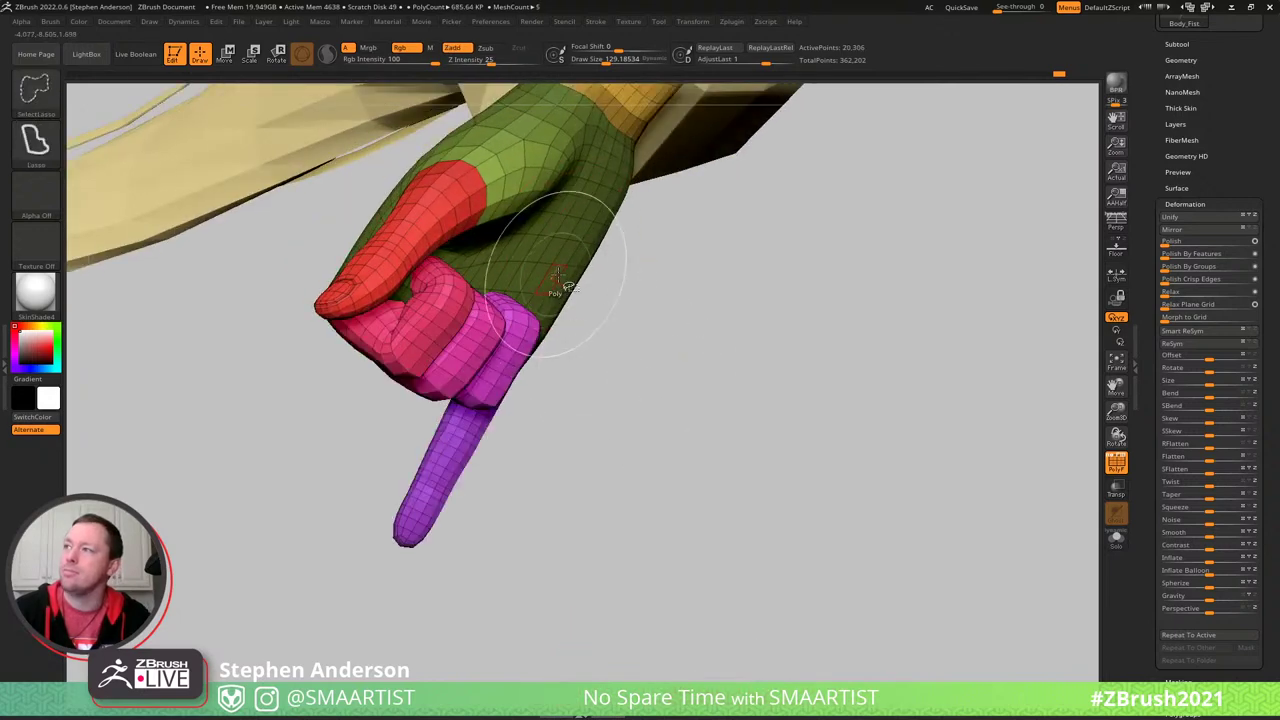
ctrl+shift+drag(647, 338, 800, 451)
ctrl+click(748, 431)
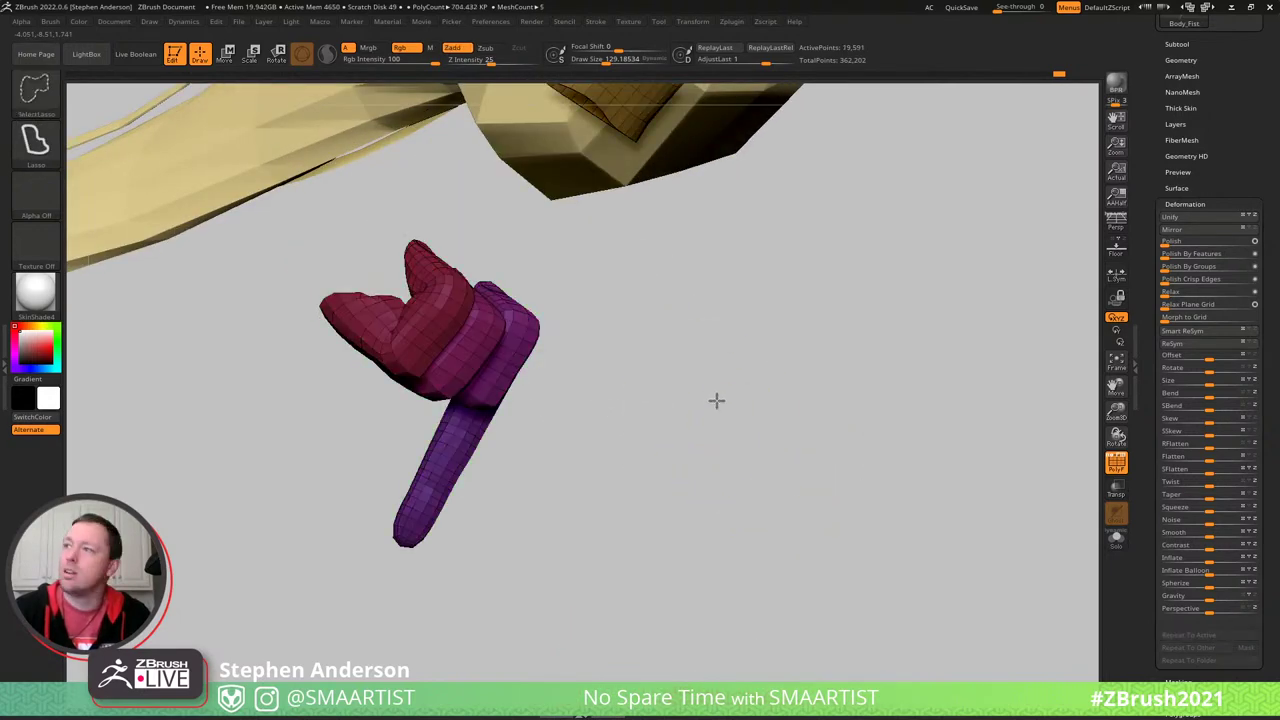
ctrl+shift+click(717, 400)
- Activate the Scale gizmo for the unmasked thumb, and turn off the polygroup wireframe with the upper body in view
right_drag(472, 307, 454, 396)
key(e)
ctrl+right_drag(691, 443, 744, 248)
drag(743, 249, 639, 246)
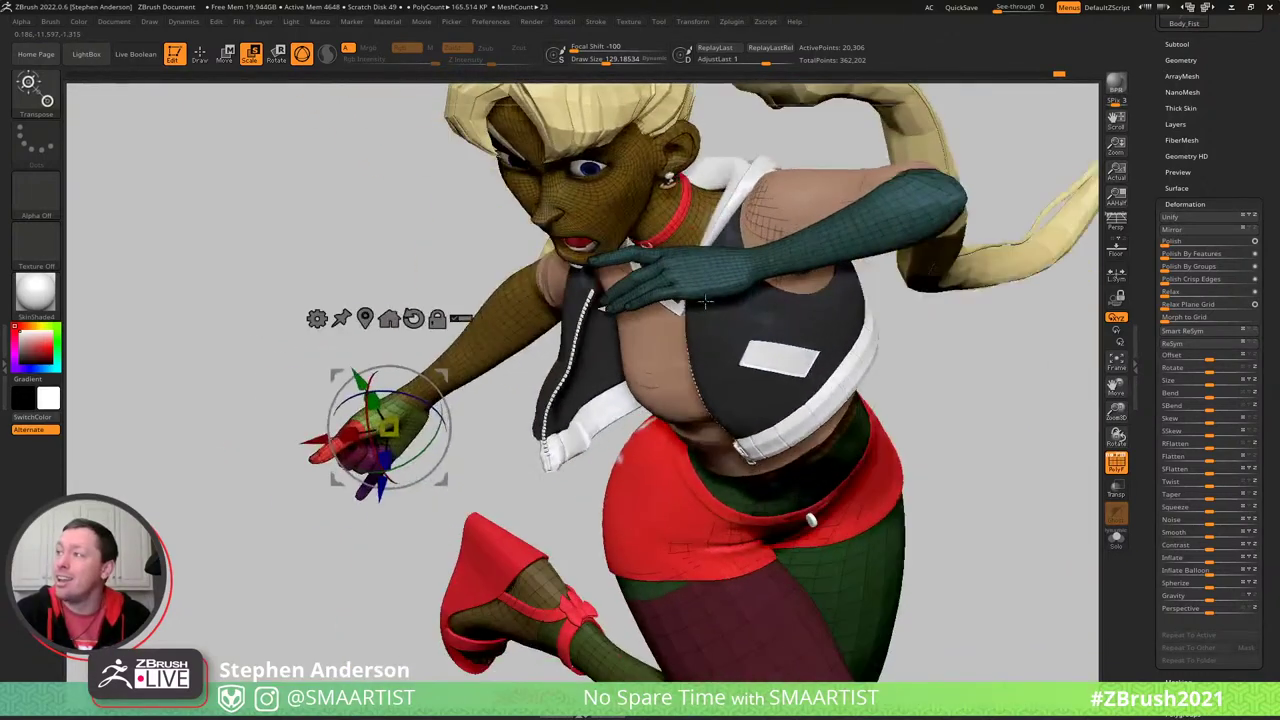
key(shift+f)
alt+right_drag(667, 290, 648, 263)
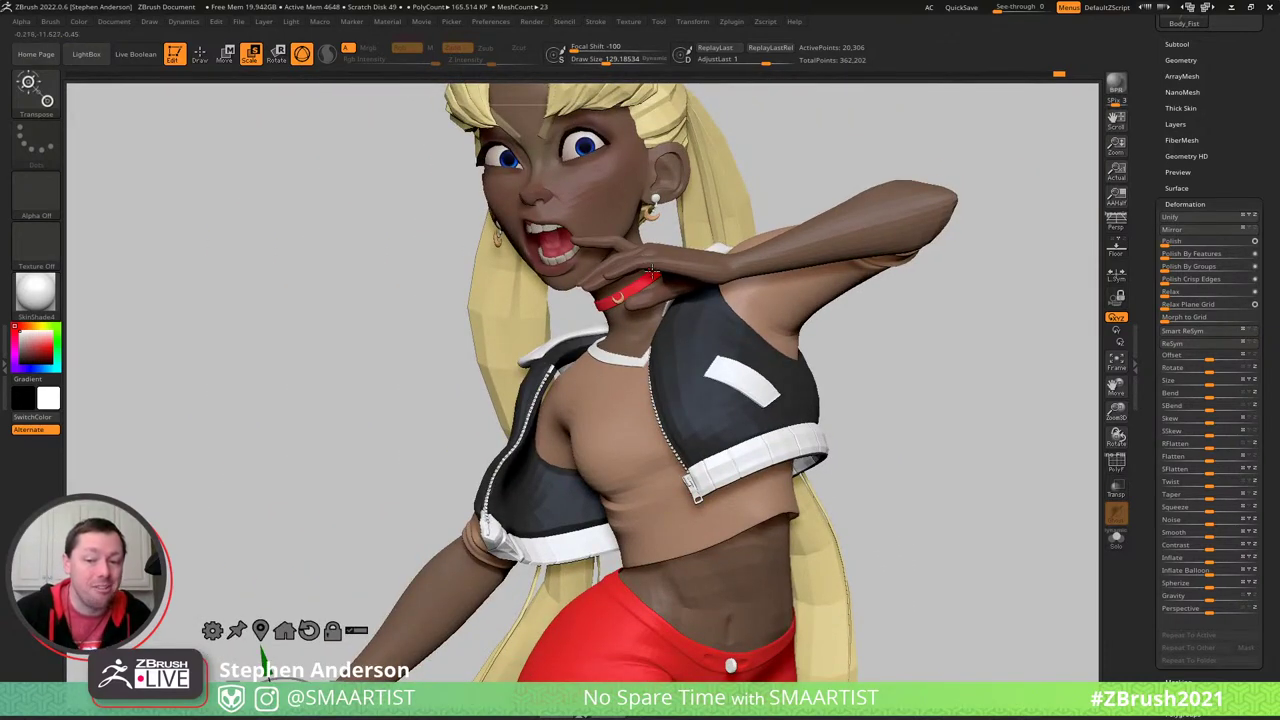
alt+drag(645, 268, 718, 170)
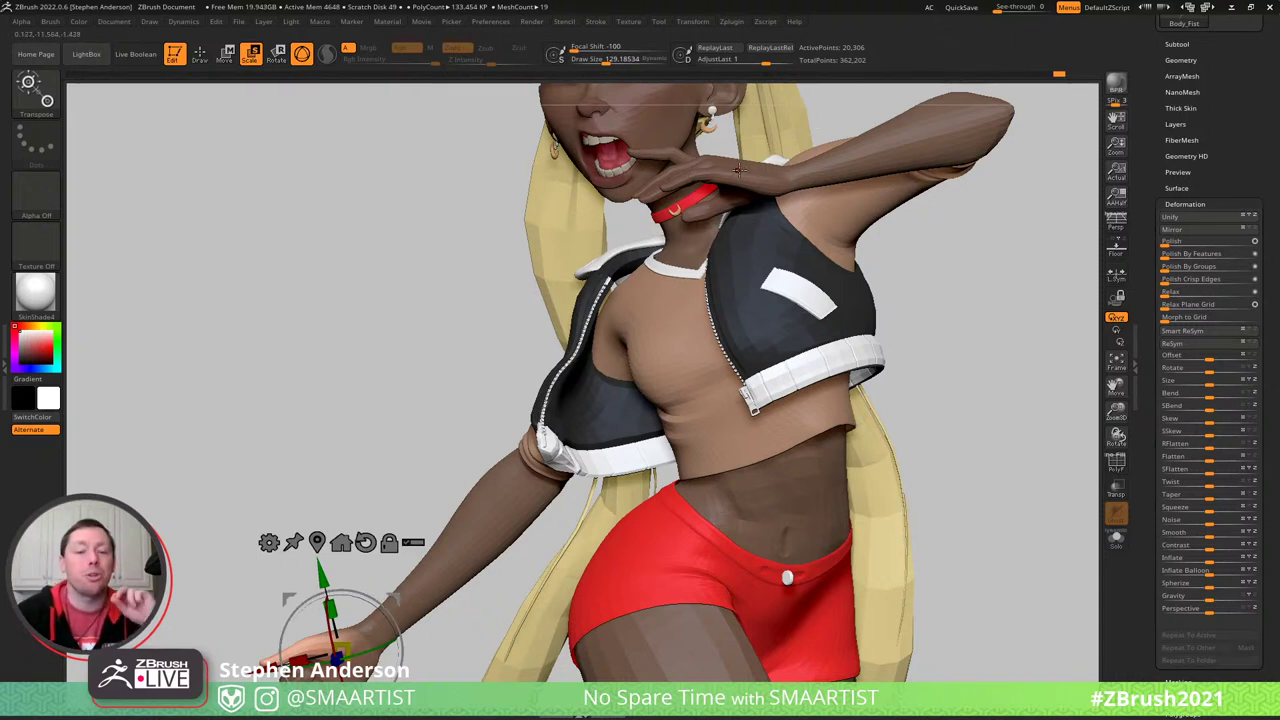
- Rotate the unmasked thumb of the outstretched hand at its base with the transform gizmo
alt+right_drag(714, 184, 577, 218)
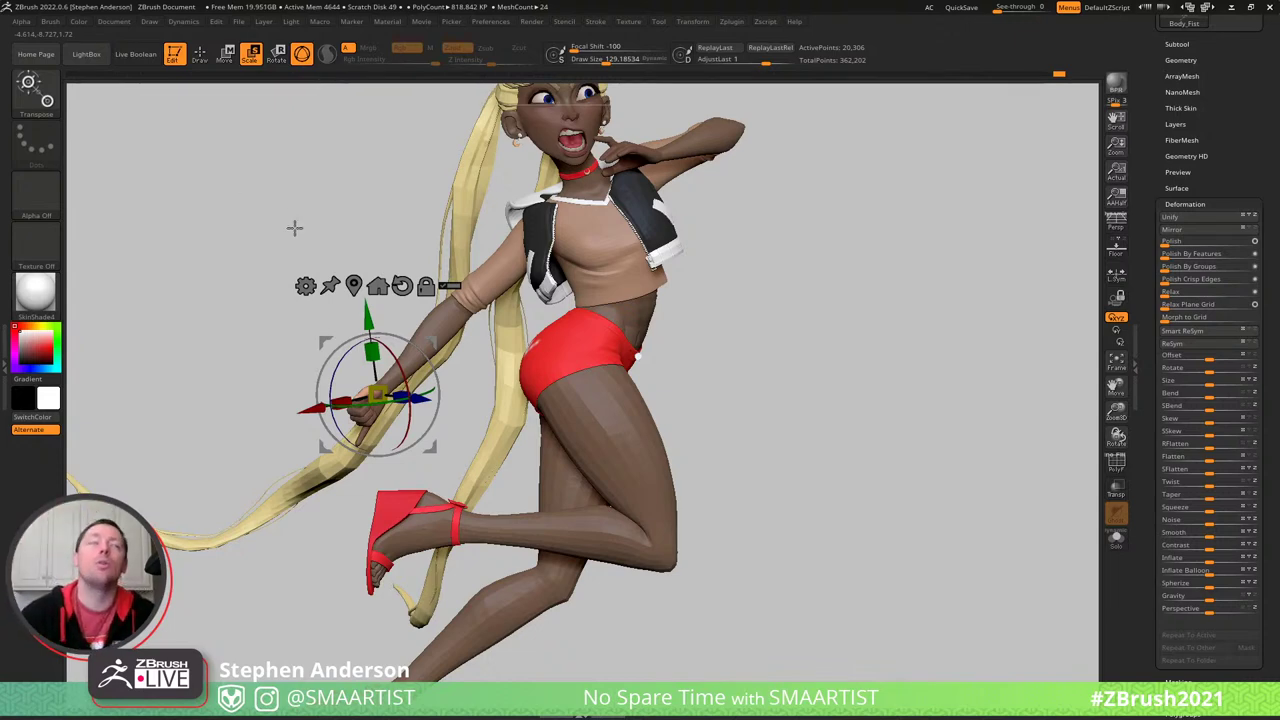
mouse_move(505, 382)
mouse_down()
mouse_move(425, 365)
mouse_move(572, 337)
mouse_move(565, 408)
mouse_move(668, 400)
mouse_move(640, 405)
mouse_move(648, 383)
mouse_up()
mouse_move(648, 383)
ctrl+right_down()
mouse_move(629, 400)
mouse_move(654, 389)
ctrl+right_up()
alt+drag(574, 365, 529, 354)
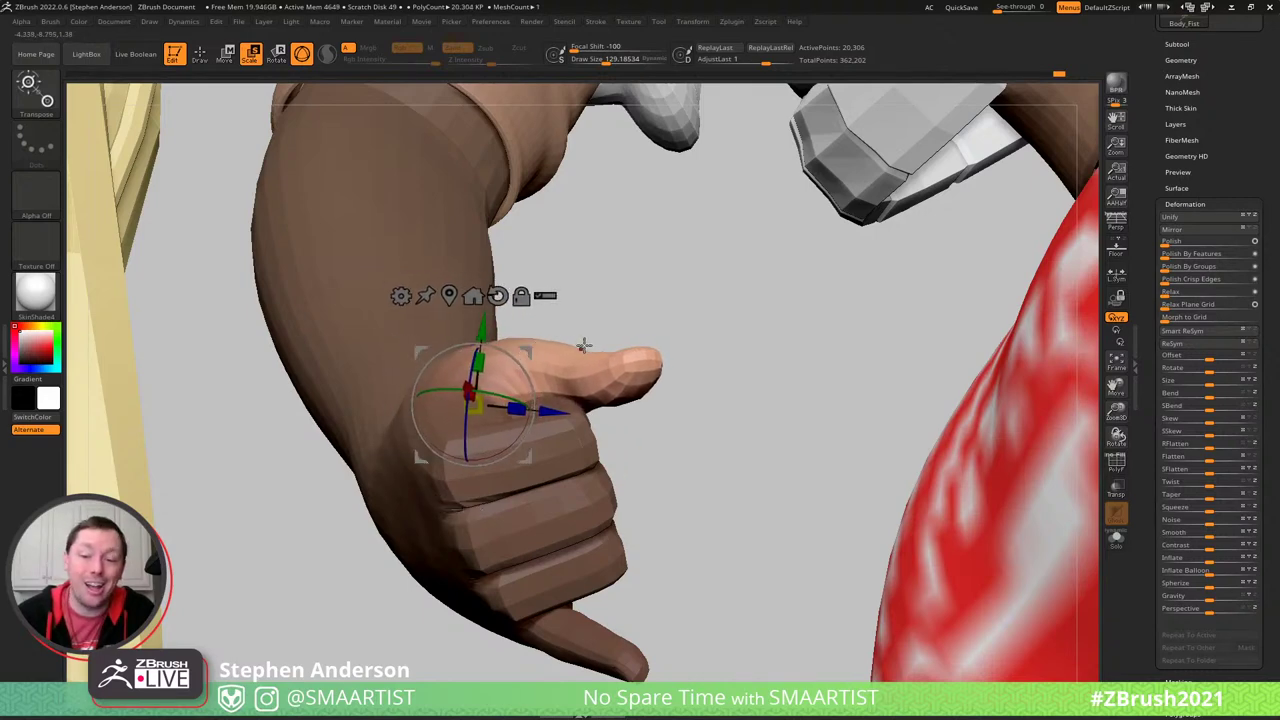
key(q)
mouse_move(543, 337)
right_down()
mouse_move(606, 421)
mouse_move(634, 406)
mouse_move(600, 423)
mouse_move(575, 301)
right_up()
key(w)
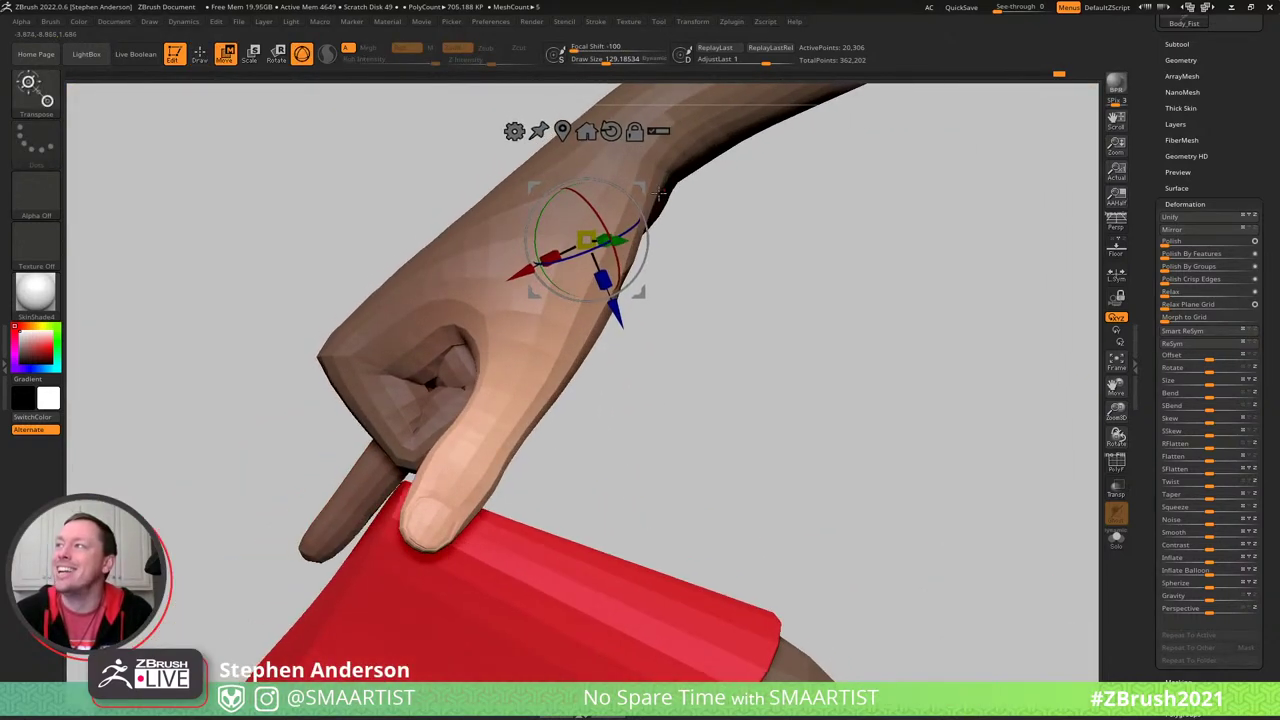
drag(641, 207, 616, 189)
right_drag(616, 189, 515, 437)
- Pull the base of the thumb over the palm crease with the Move brush at draw size about 175, and clear the mask
key(q)
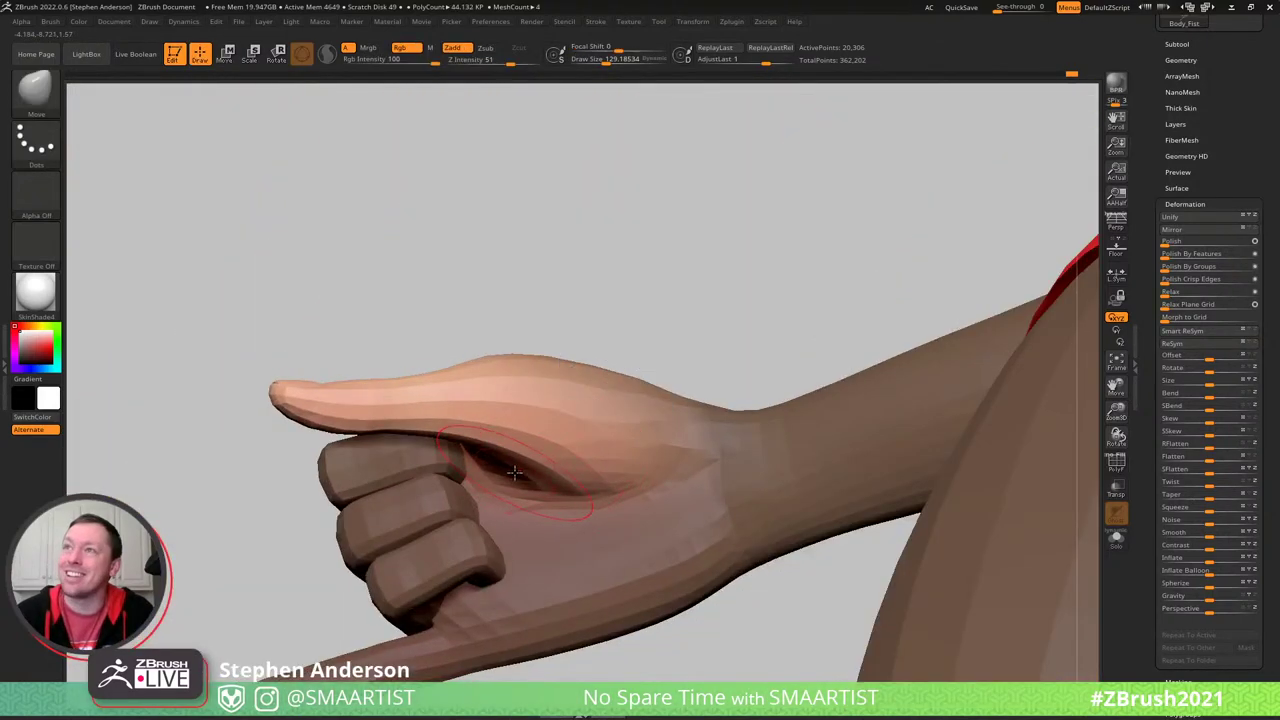
drag(512, 469, 517, 469)
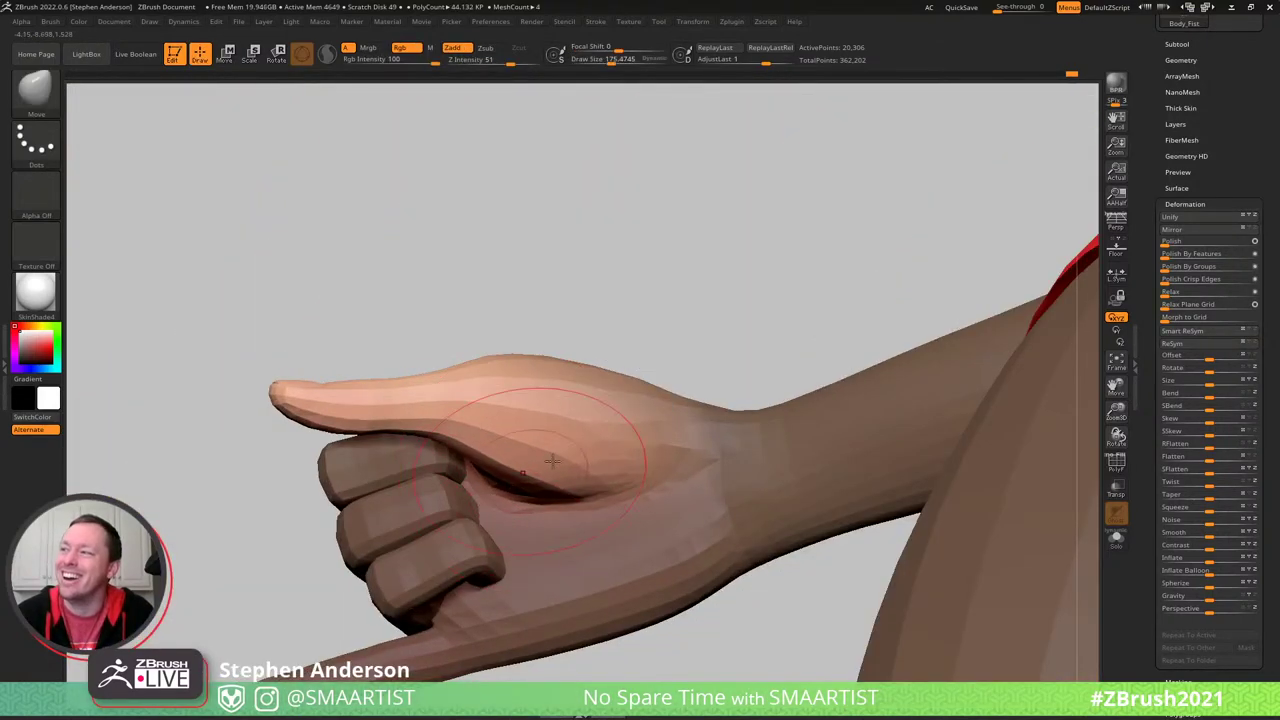
mouse_move(617, 494)
right_down()
mouse_move(563, 400)
mouse_move(651, 277)
mouse_move(582, 462)
mouse_move(563, 443)
mouse_move(600, 480)
right_up()
key(s)
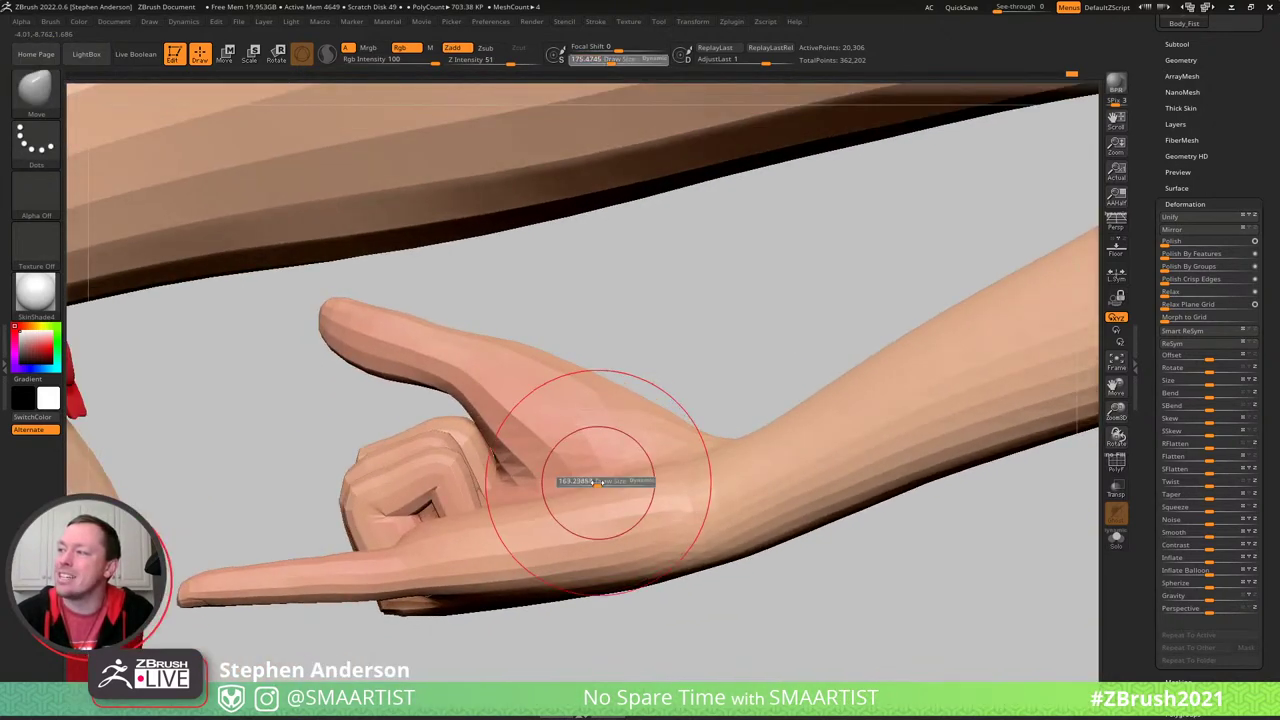
drag(606, 483, 600, 483)
- Reshape the outer contour of the wrist and back of the hand with the Move brush at draw sizes of about 182 and 114
mouse_move(594, 464)
right_down()
mouse_move(626, 500)
mouse_move(645, 492)
mouse_move(614, 529)
mouse_move(590, 425)
mouse_move(546, 383)
mouse_move(696, 553)
right_up()
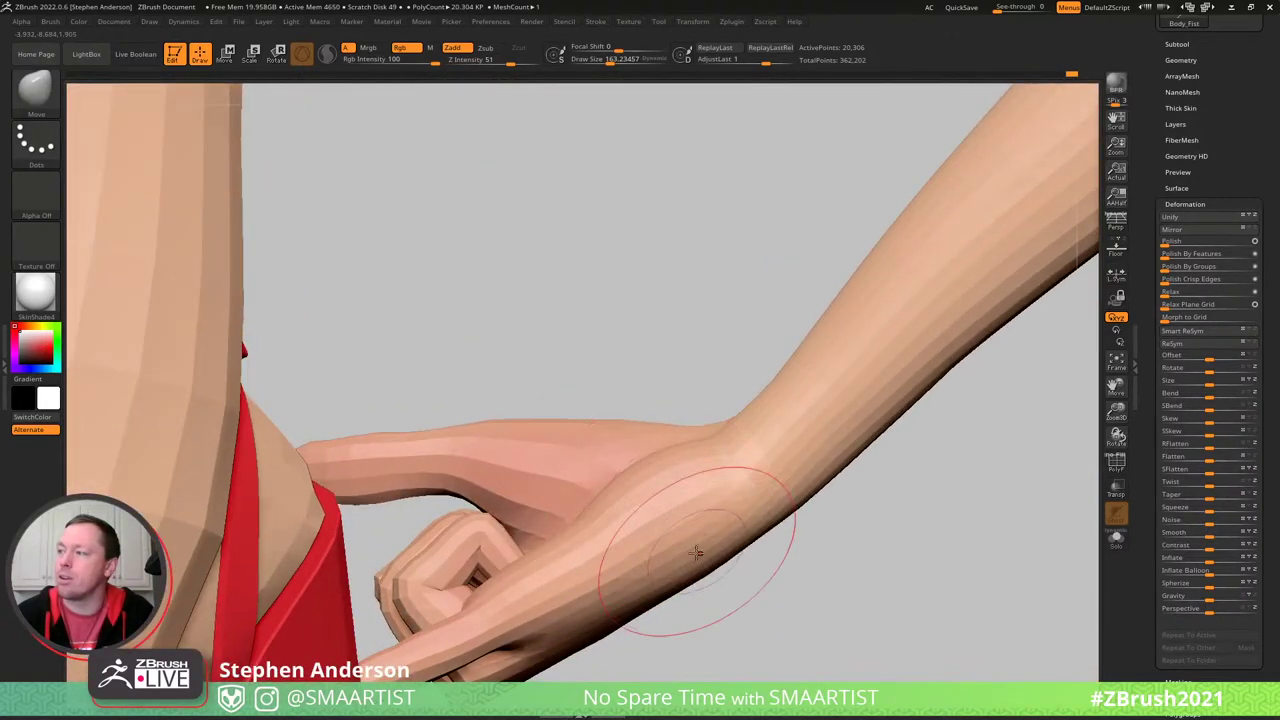
key(bracketright)
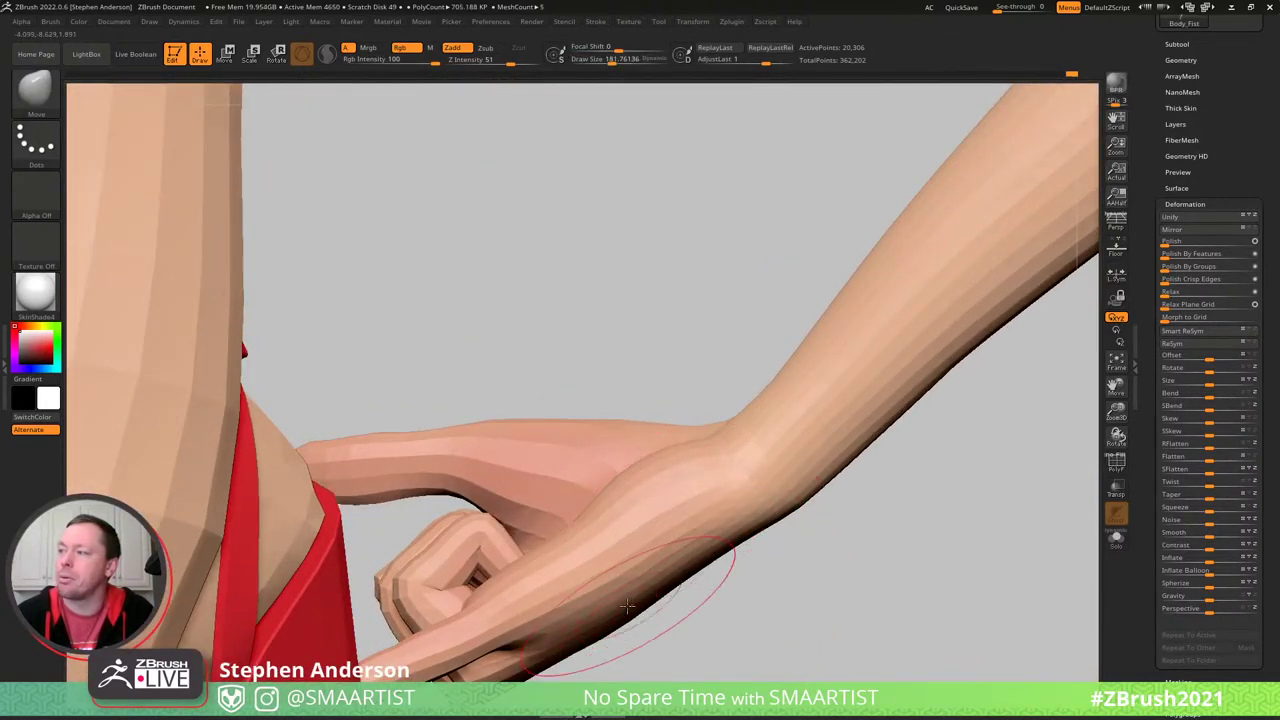
mouse_move(707, 549)
right_down()
mouse_move(660, 523)
mouse_move(726, 529)
right_up()
key(s)
drag(727, 534, 717, 535)
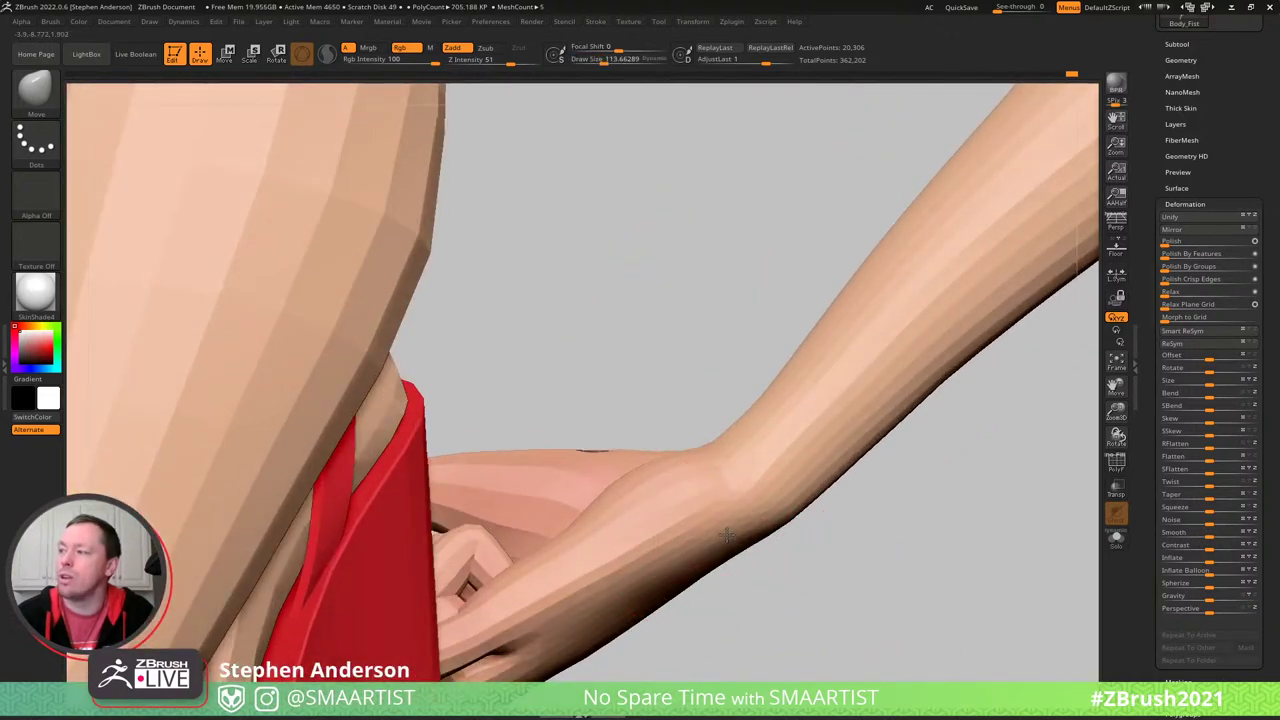
mouse_move(620, 603)
right_down()
mouse_move(560, 423)
mouse_move(612, 450)
mouse_move(571, 451)
right_up()
key(shift)
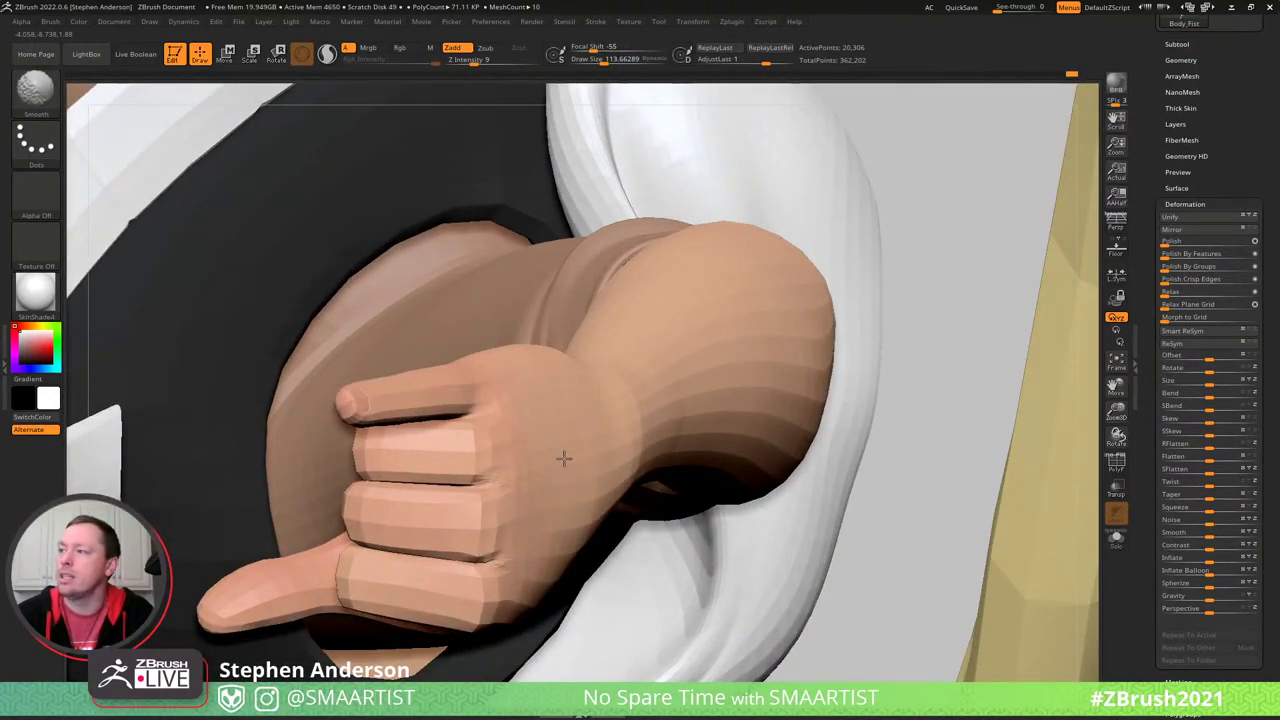
- Show the polygroup wireframe, mask everything except the thumb polygroup, and rotate the thumb across the curled fingers
mouse_move(583, 477)
right_down()
mouse_move(557, 466)
mouse_move(631, 466)
mouse_move(571, 400)
mouse_move(640, 429)
mouse_move(562, 373)
mouse_move(563, 417)
mouse_move(563, 380)
mouse_move(286, 414)
mouse_move(371, 451)
mouse_move(354, 481)
mouse_move(283, 369)
right_up()
key(shift+f)
key(w)
ctrl+drag(297, 343, 288, 378)
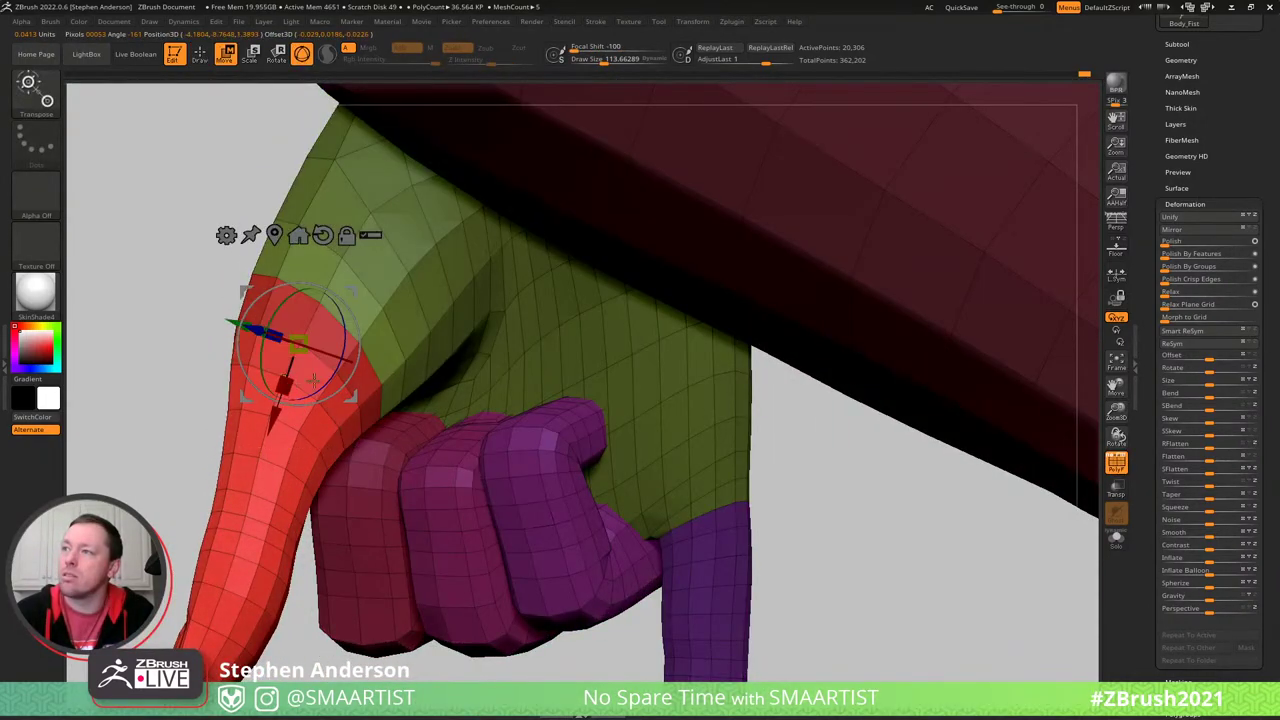
right_drag(300, 365, 380, 320)
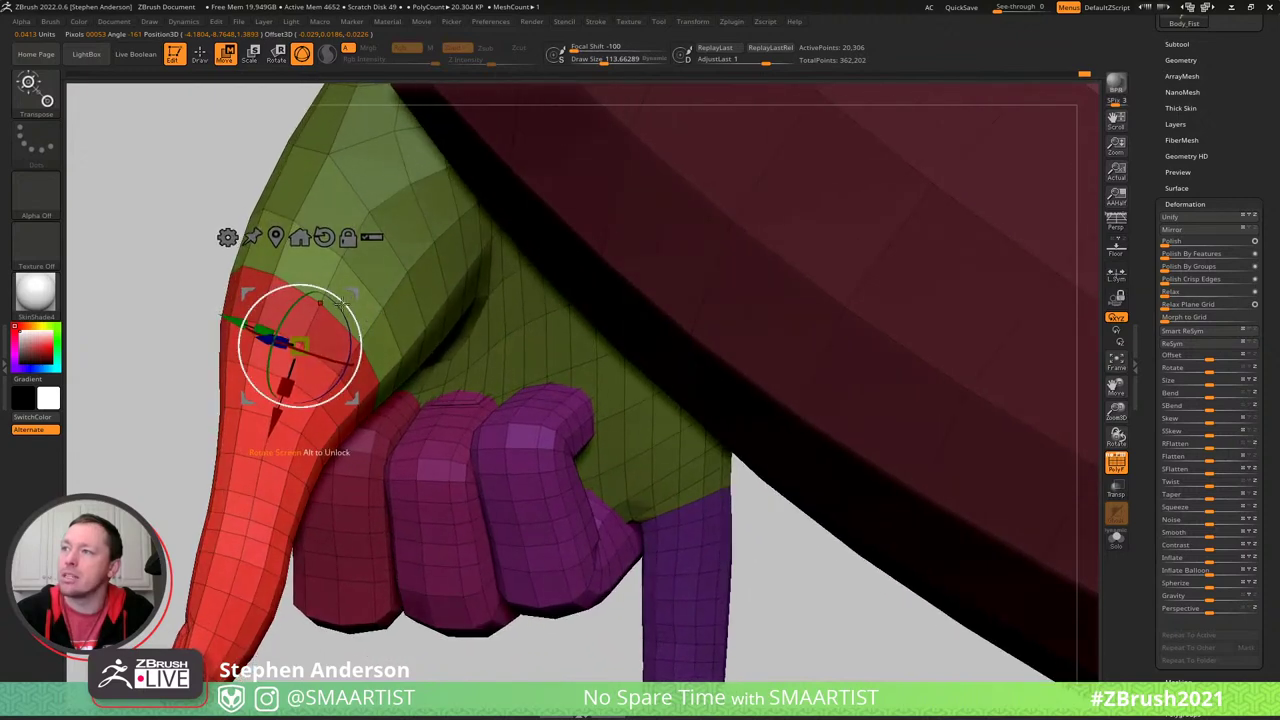
drag(348, 307, 322, 287)
- Invert the mask to protect the thumb, and adjust the palm edge at the thumb's base with the Move brush
key(q)
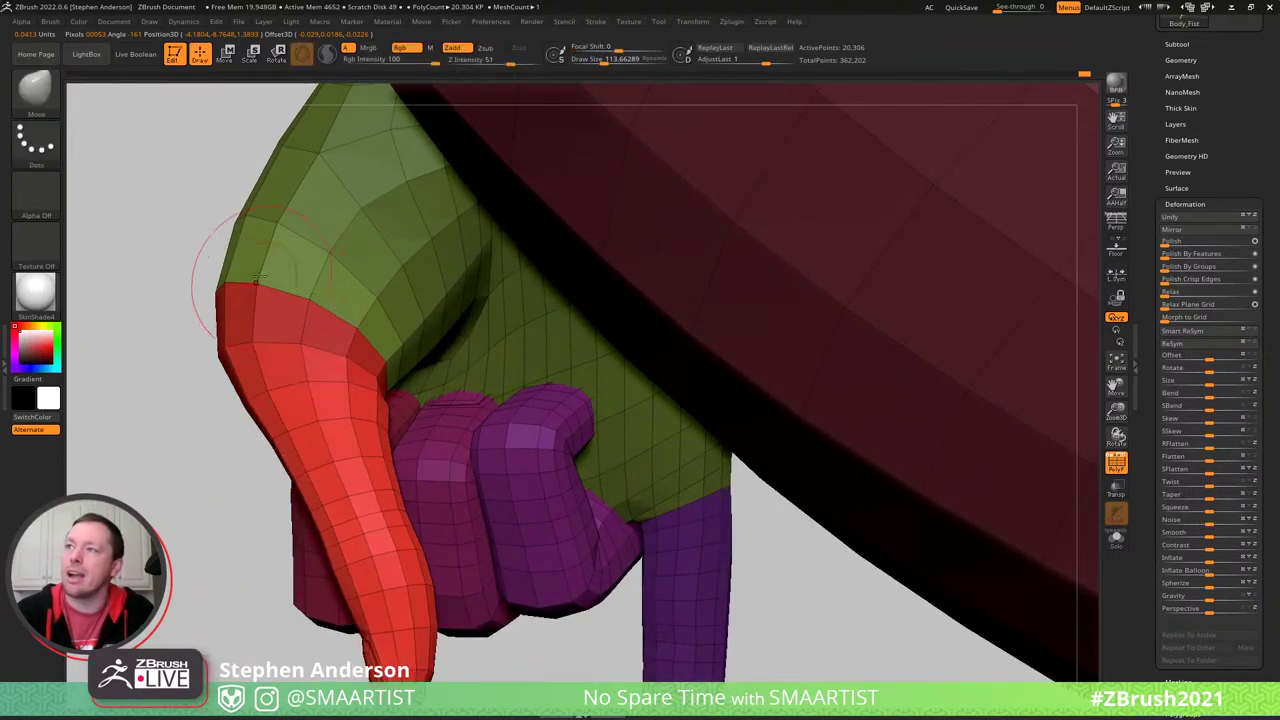
ctrl+click(180, 226)
key(s)
mouse_move(229, 270)
mouse_down()
mouse_move(277, 274)
mouse_move(243, 291)
mouse_up()
right_drag(243, 291, 491, 318)
key(s)
drag(491, 318, 476, 318)
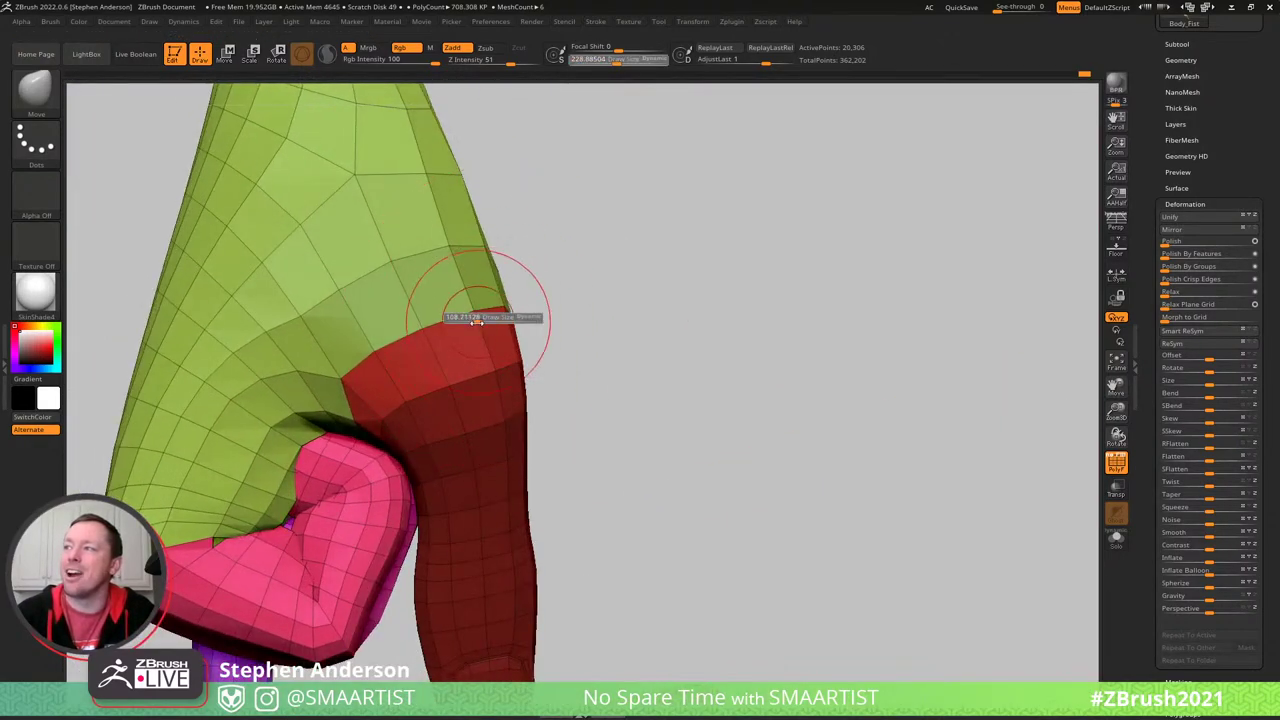
- Pull the thumb-side contour of the palm between wrist and thumb outward with the Move brush, enlarging it to draw size about 195
mouse_move(476, 318)
right_down()
mouse_move(503, 346)
mouse_move(506, 277)
mouse_move(502, 340)
right_up()
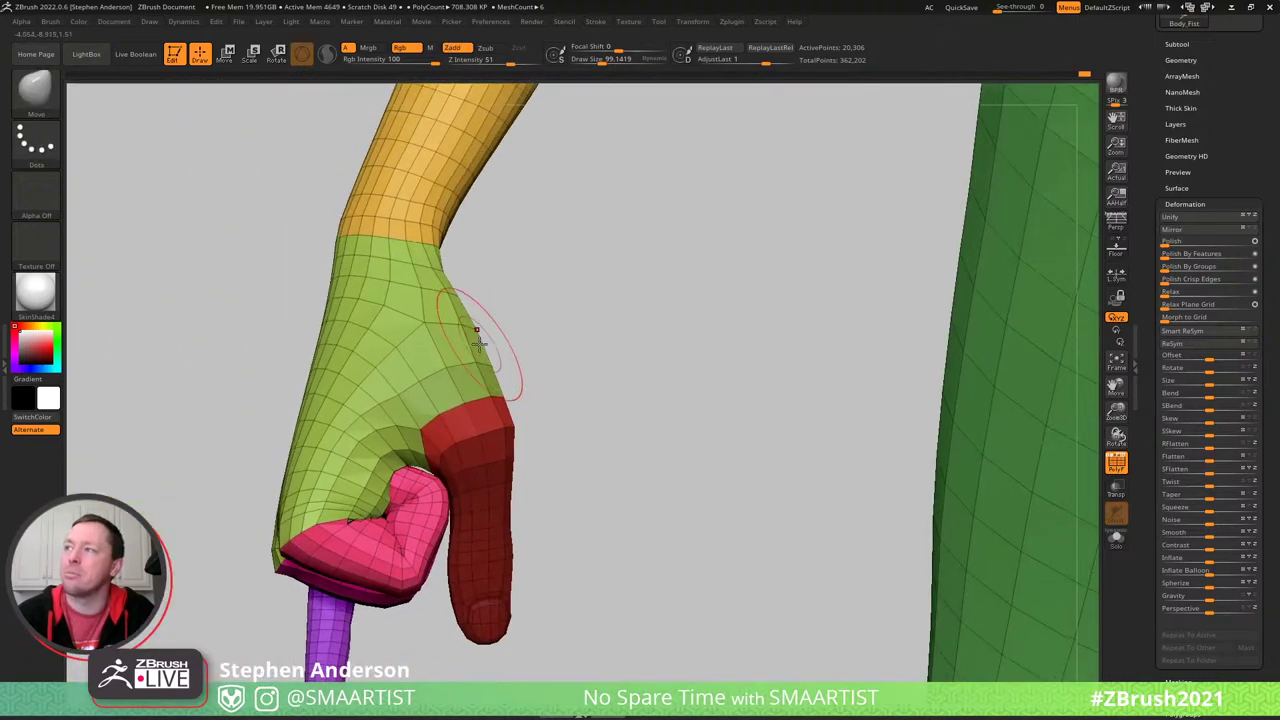
drag(484, 360, 494, 360)
mouse_move(492, 362)
right_down()
mouse_move(510, 360)
mouse_move(494, 357)
right_up()
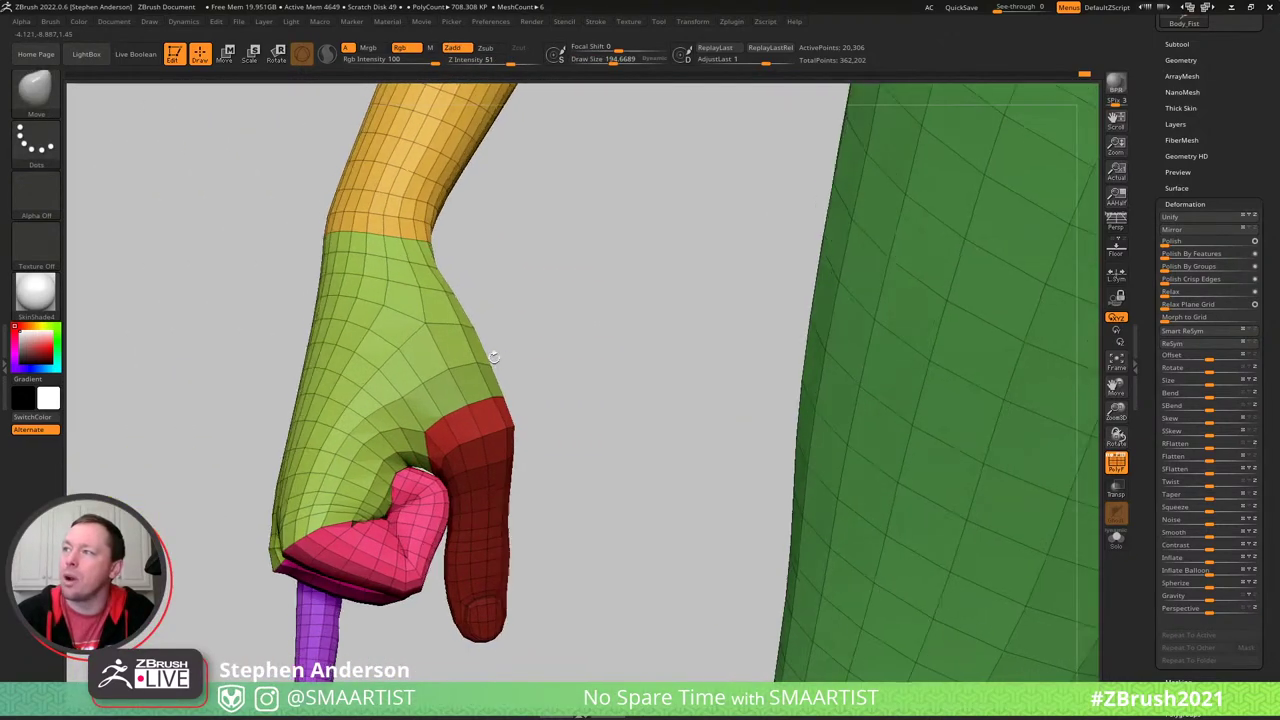
drag(473, 356, 515, 352)
right_drag(486, 330, 486, 331)
key(s)
drag(486, 331, 473, 331)
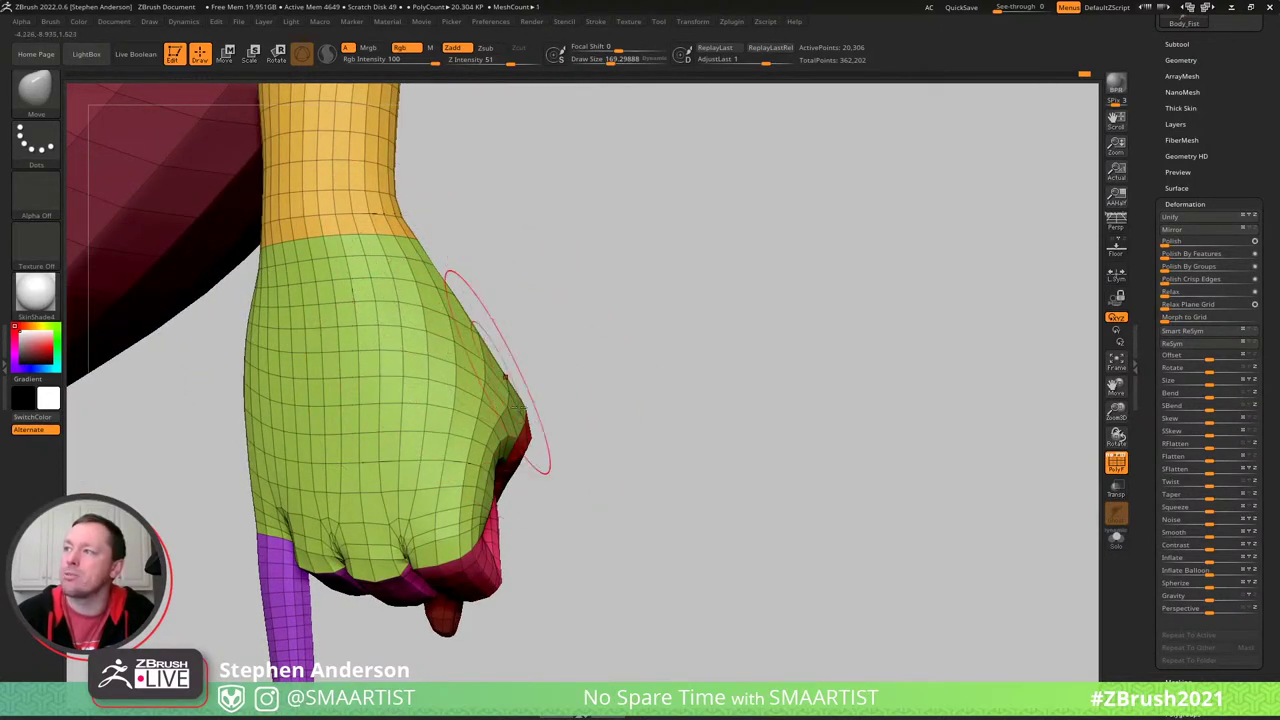
- Shape the palm around the masked thumb's base with the Move brush at draw size about 129, and hide the polygroup wireframe
right_drag(534, 431, 435, 389)
mouse_move(435, 390)
mouse_down()
mouse_move(380, 363)
mouse_move(466, 291)
mouse_up()
key(s)
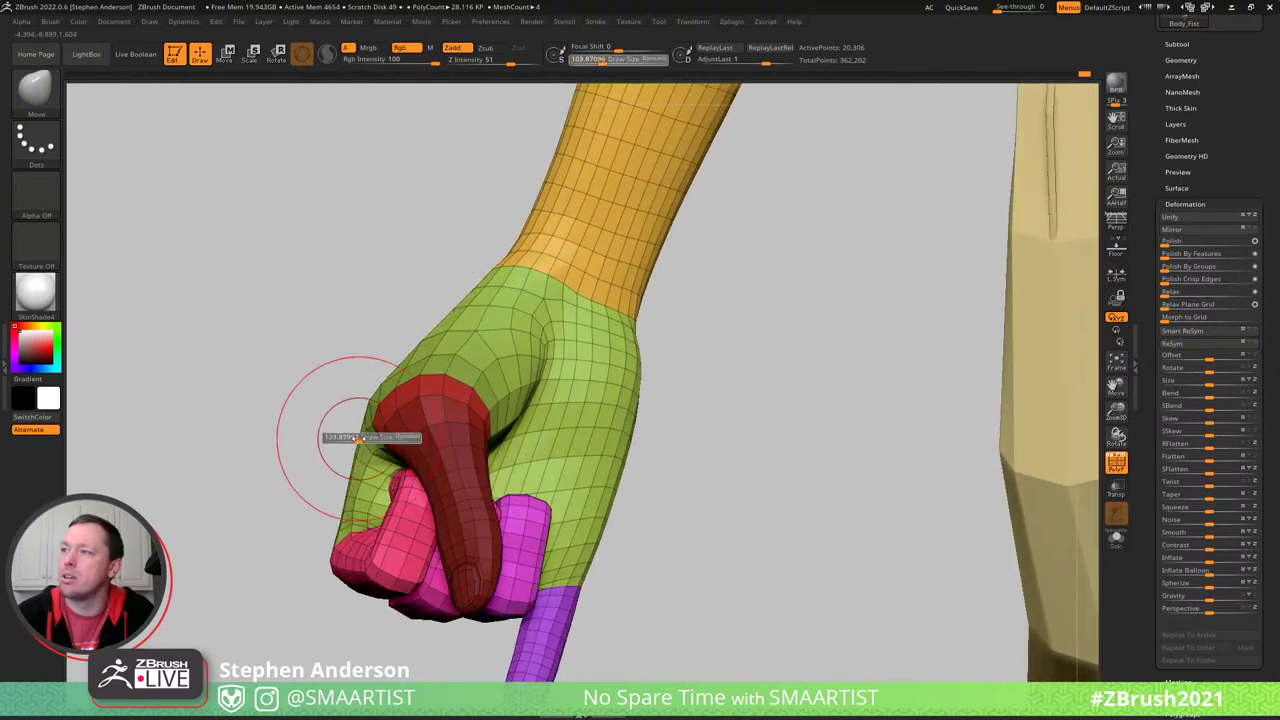
drag(357, 437, 407, 367)
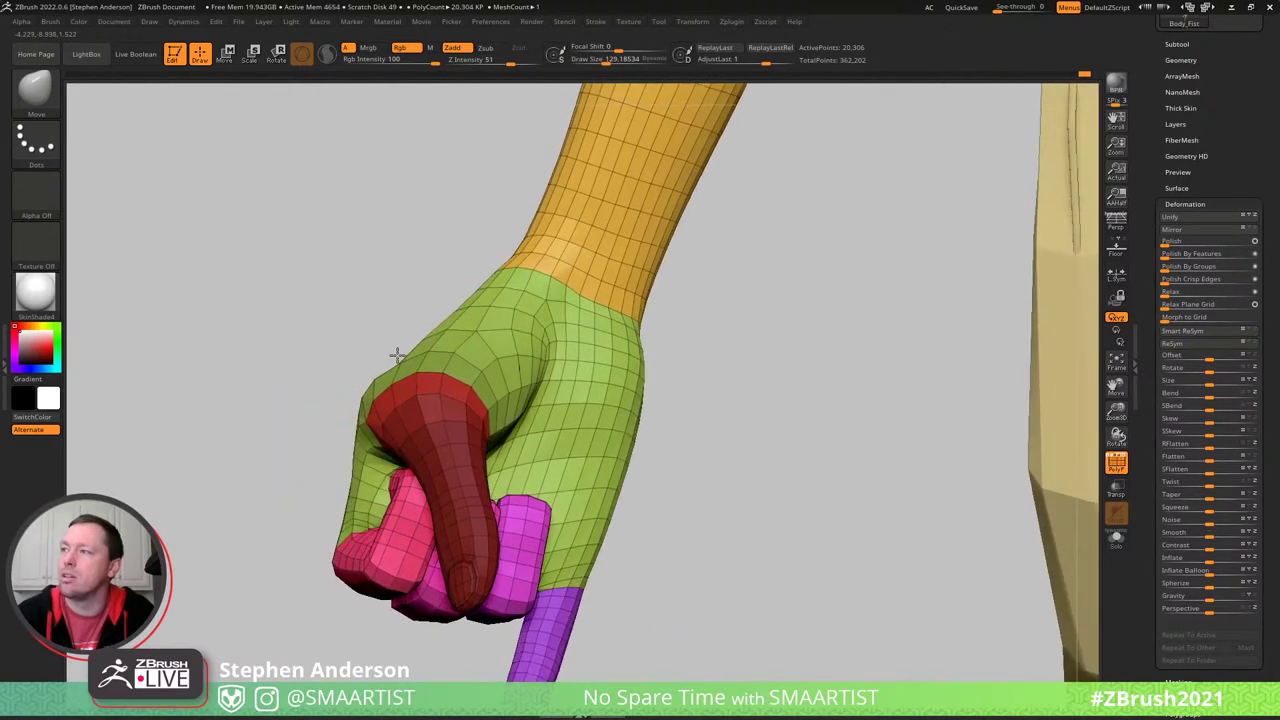
key(shift+f)
- Fill out the palm beside the masked thumb with the Move brush, and smooth the surface around the thumb's base
mouse_move(420, 364)
ctrl+right_down()
mouse_move(477, 351)
mouse_move(419, 378)
mouse_move(421, 448)
ctrl+right_up()
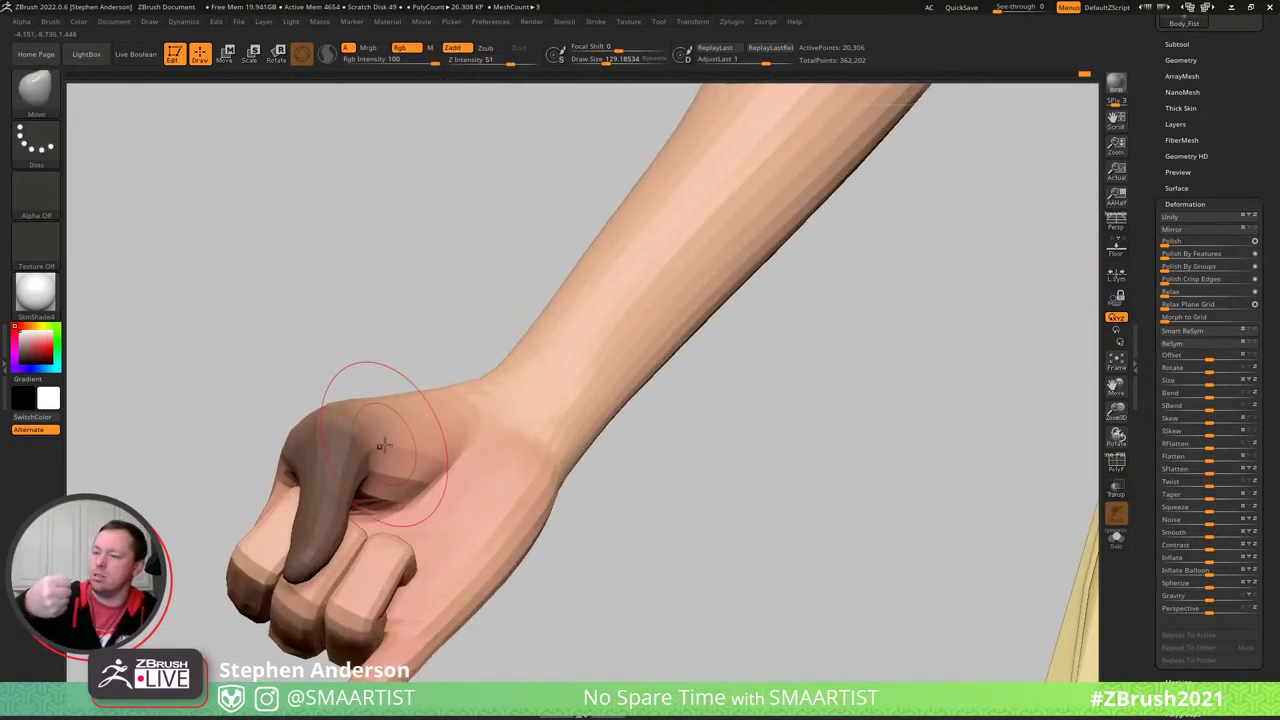
drag(398, 390, 258, 420)
key(ctrl)
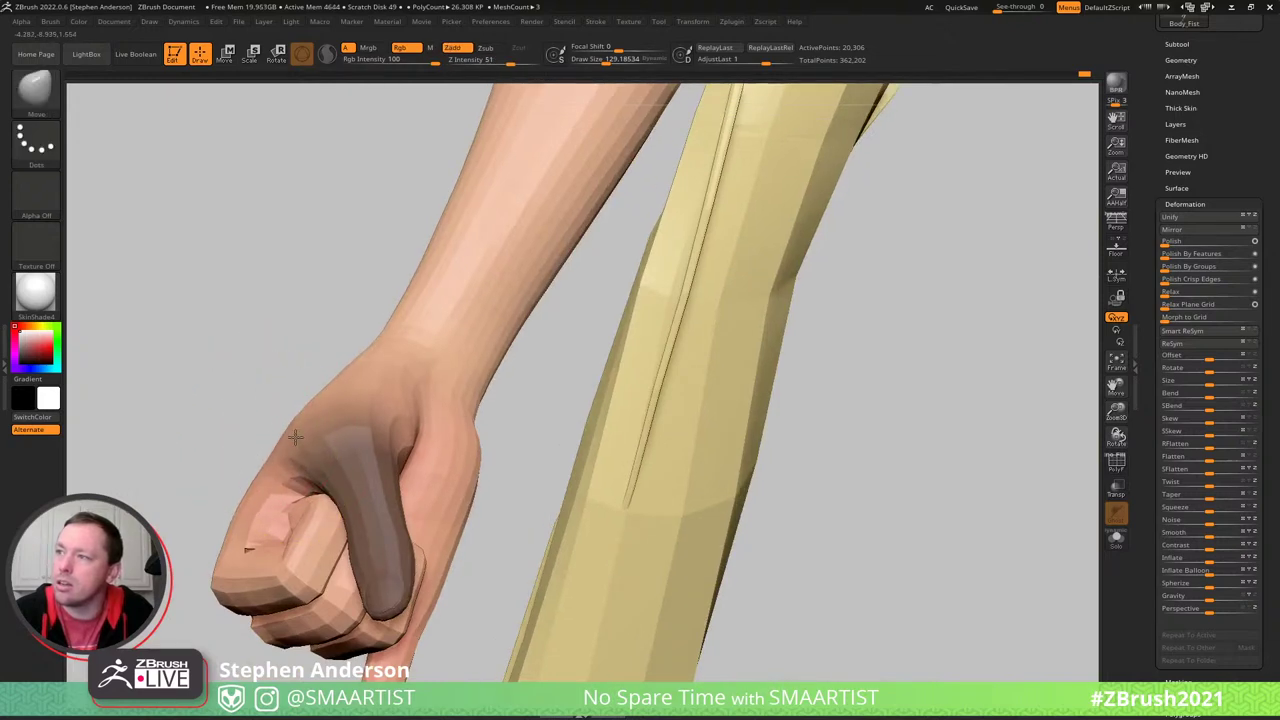
right_drag(297, 420, 360, 446)
key(shift)
mouse_move(277, 435)
shift+mouse_down()
mouse_move(337, 446)
mouse_move(280, 466)
shift+mouse_up()
right_drag(280, 466, 338, 478)
- Refine the web between the thumb and index knuckle with the Move brush at draw sizes of about 109 and 65
key(s)
drag(299, 512, 288, 518)
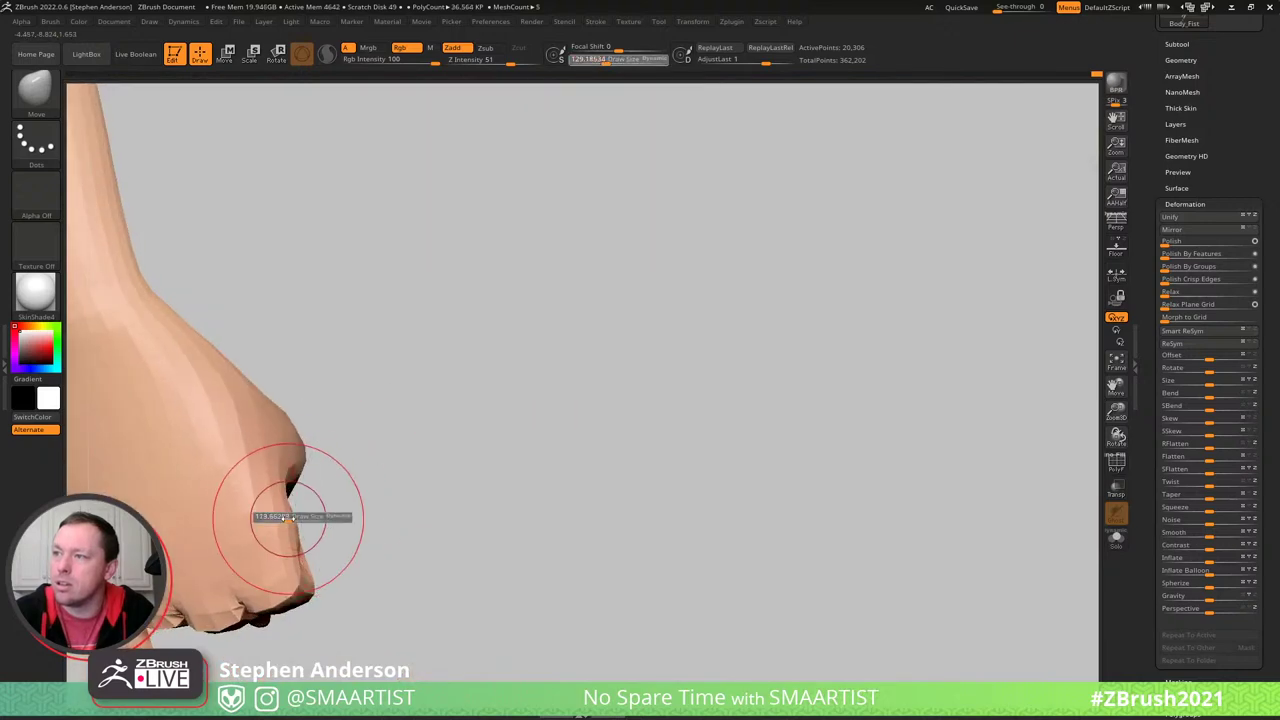
right_drag(283, 522, 309, 574)
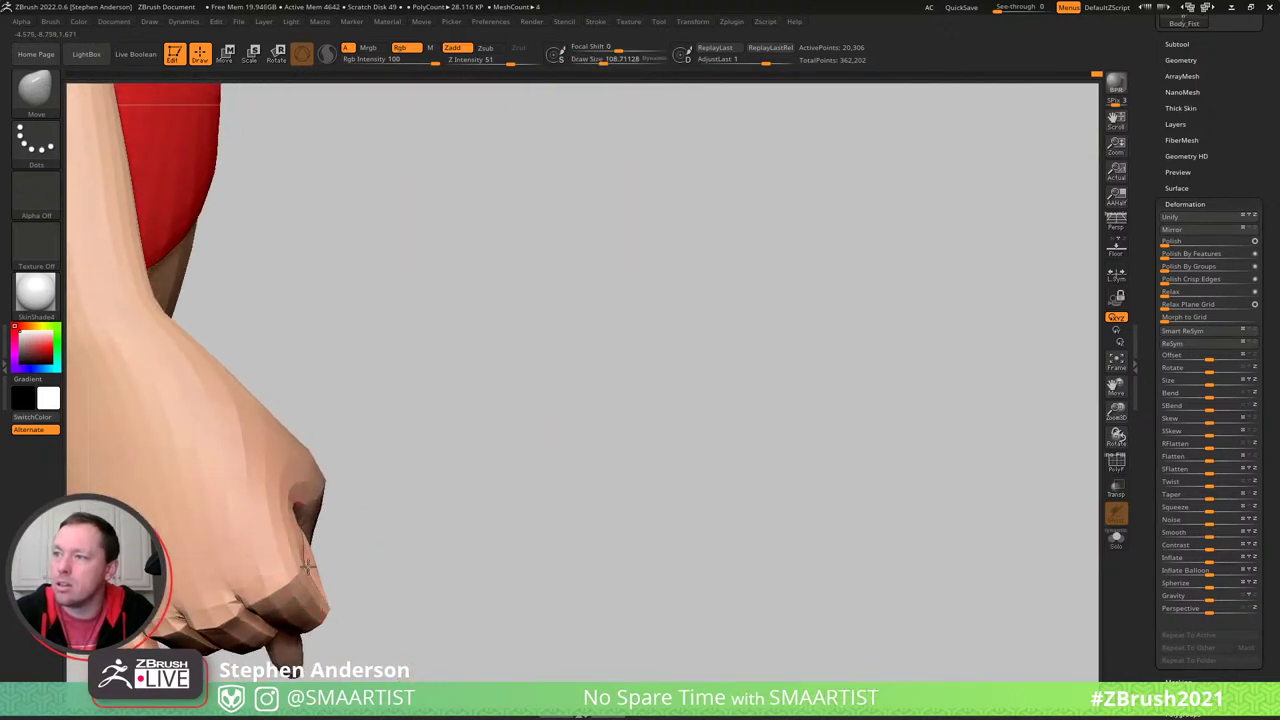
key(s)
drag(303, 563, 296, 563)
right_drag(296, 563, 268, 566)
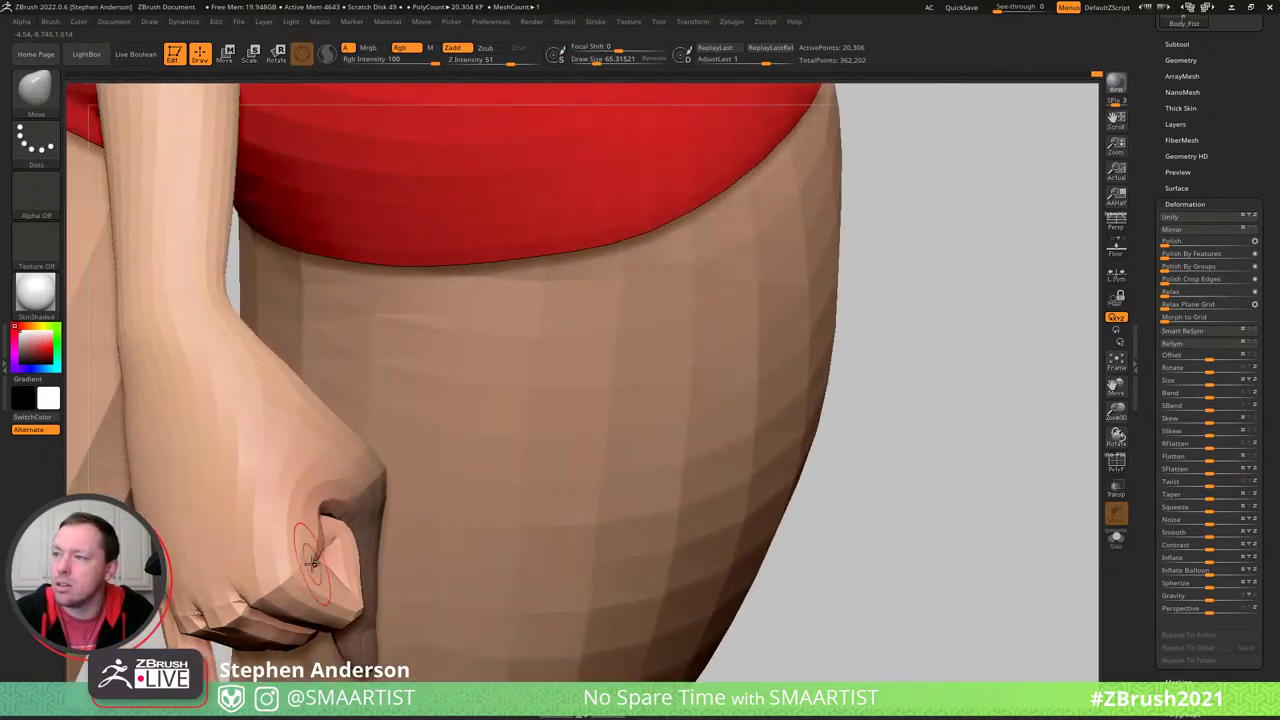
mouse_move(320, 562)
mouse_down()
mouse_move(300, 540)
mouse_move(324, 548)
mouse_up()
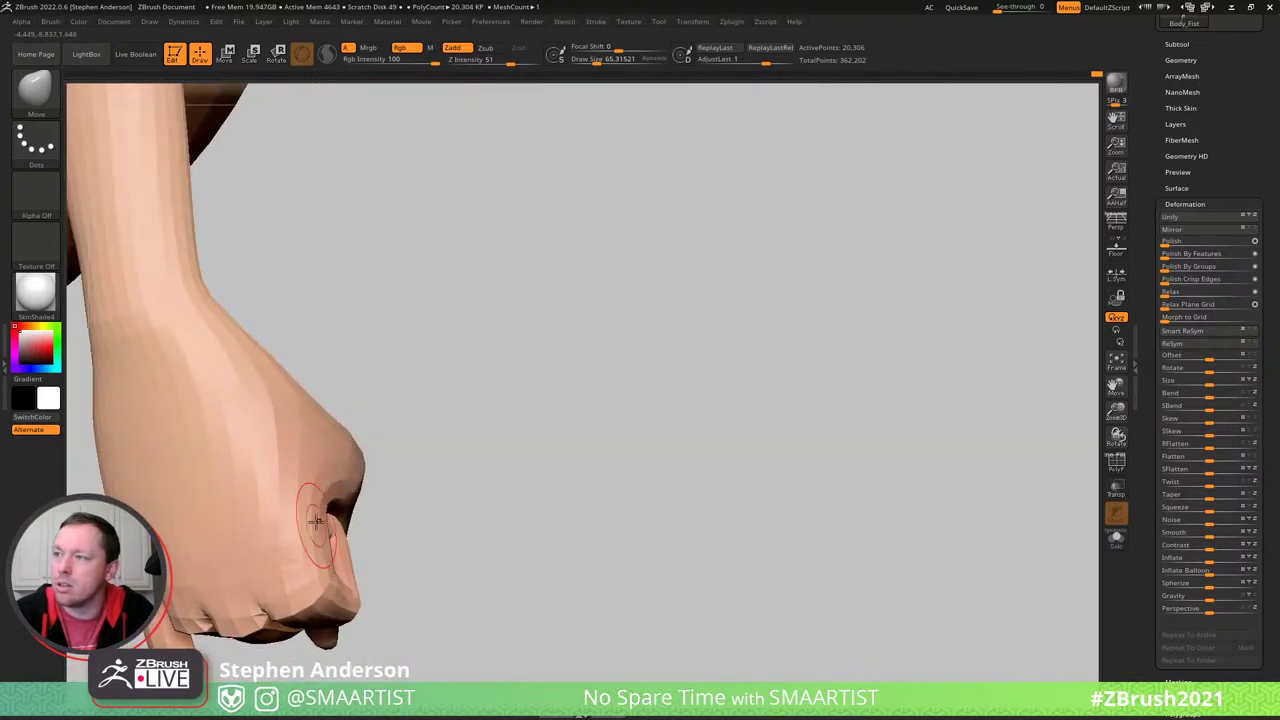
drag(315, 520, 333, 481)
- Pull up the contour at the thumb's base with the Move brush at draw size about 73, keeping the thumb masked
right_drag(360, 433, 329, 446)
key(bracketright)
drag(328, 447, 330, 403)
ctrl+right_drag(337, 418, 300, 400)
ctrl+click(201, 274)
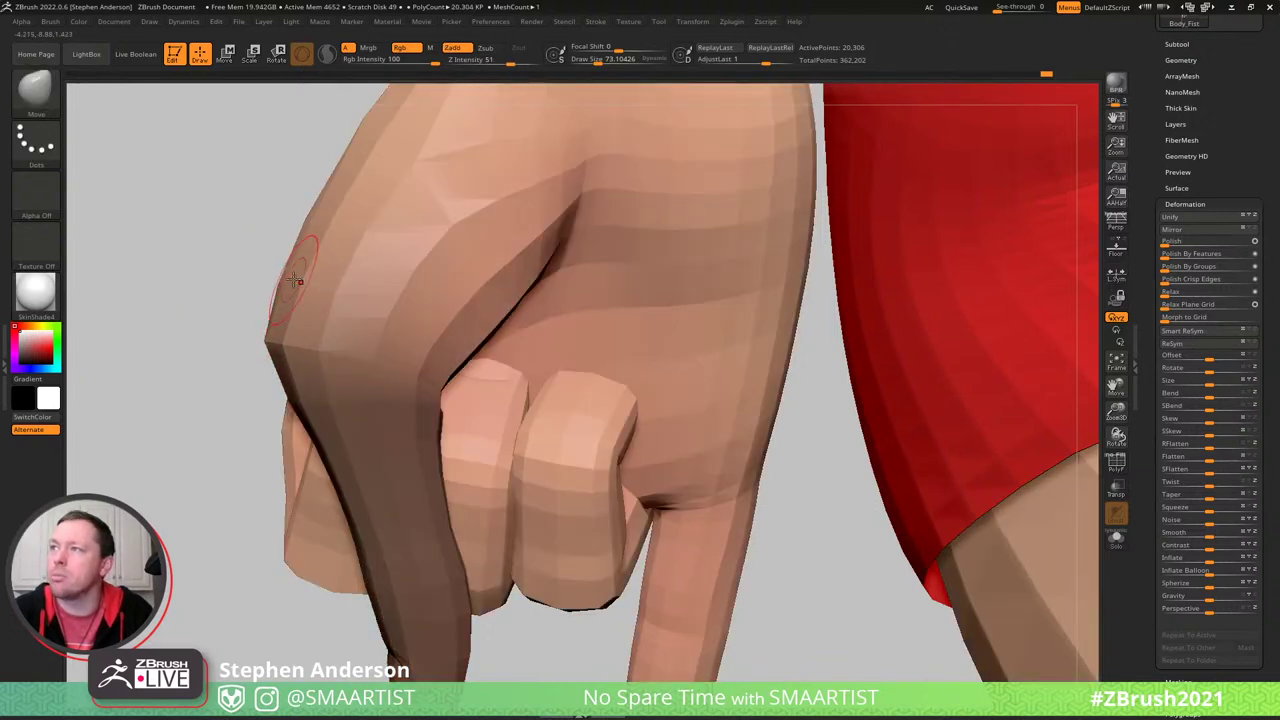
- Reshape the fleshy mound between the wrist and thumb knuckle with the Move brush at draw size about 140
key(s)
drag(293, 280, 300, 279)
mouse_move(309, 219)
right_down()
mouse_move(306, 197)
mouse_move(343, 295)
right_up()
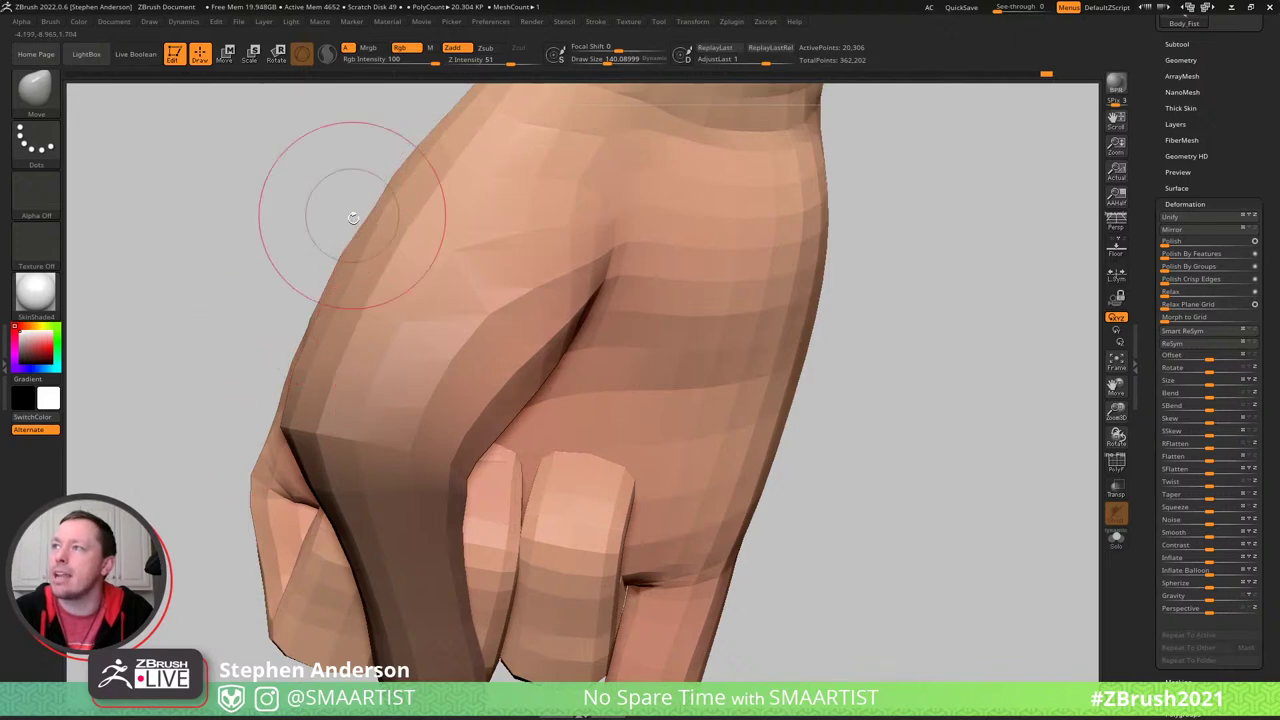
mouse_move(353, 218)
mouse_down()
mouse_move(326, 271)
mouse_move(357, 243)
mouse_up()
mouse_move(394, 189)
mouse_down()
mouse_move(407, 207)
mouse_move(306, 286)
mouse_move(348, 322)
mouse_up()
- Invert the mask to free only the thumb, and rotate it against the curled fingers with the transform gizmo
mouse_move(349, 324)
right_down()
mouse_move(341, 413)
mouse_move(377, 448)
mouse_move(345, 337)
right_up()
ctrl+click(345, 337)
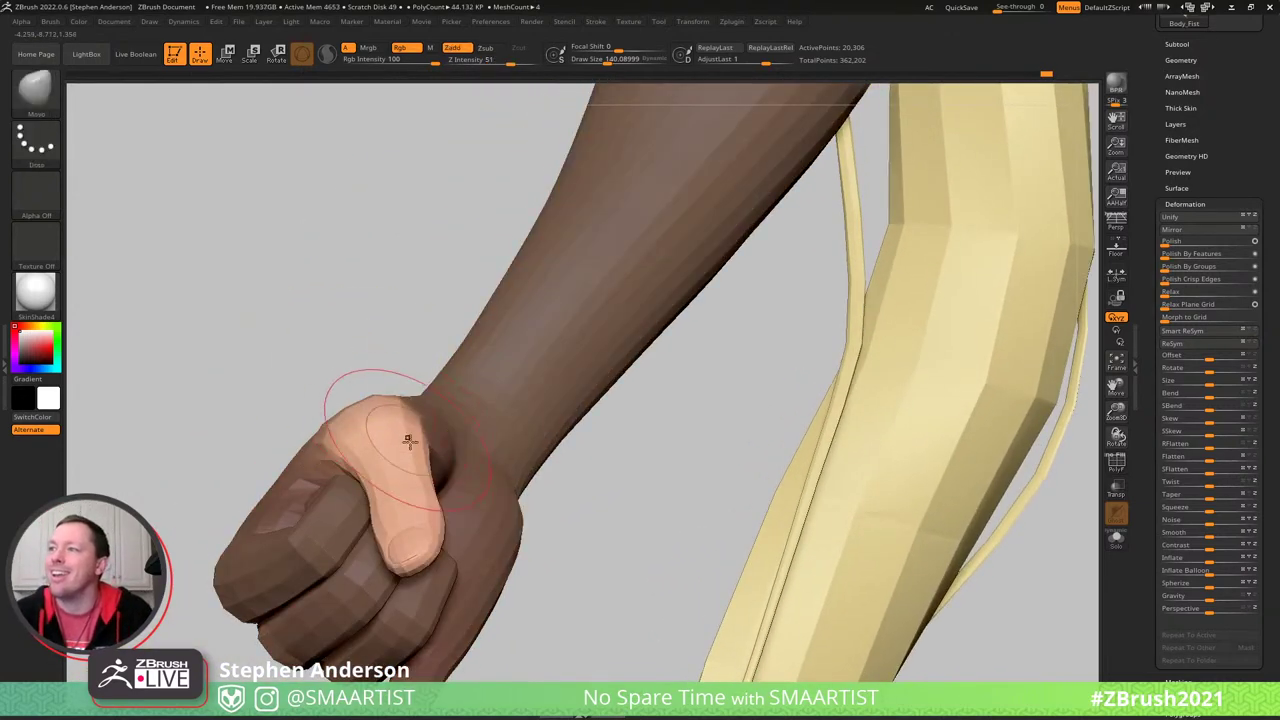
key(w)
drag(433, 375, 420, 379)
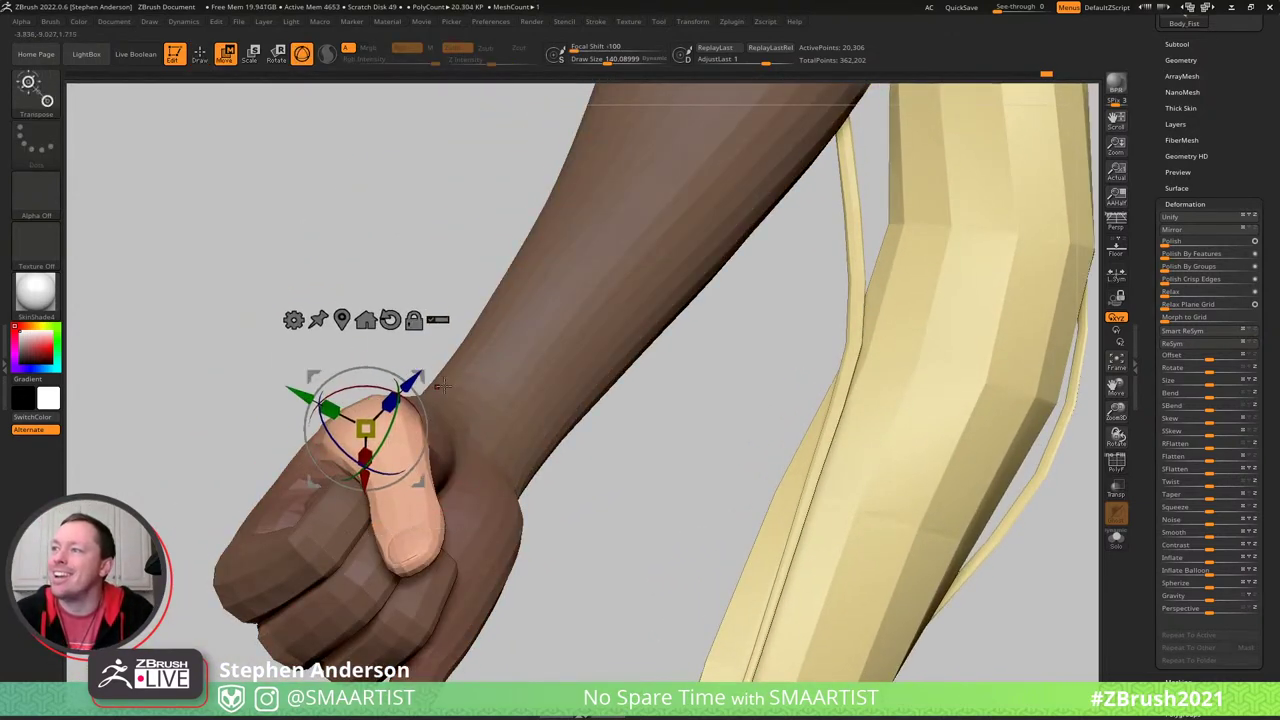
right_drag(420, 379, 358, 344)
drag(352, 343, 369, 350)
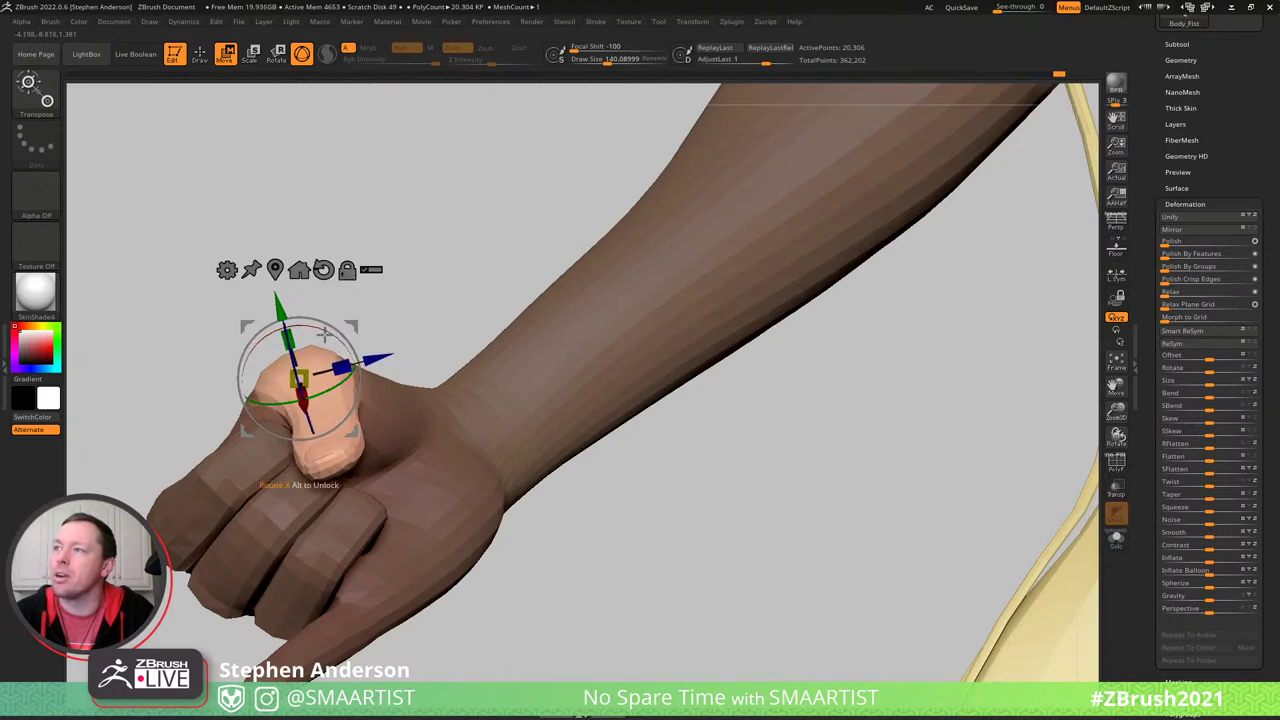
right_drag(333, 430, 327, 457)
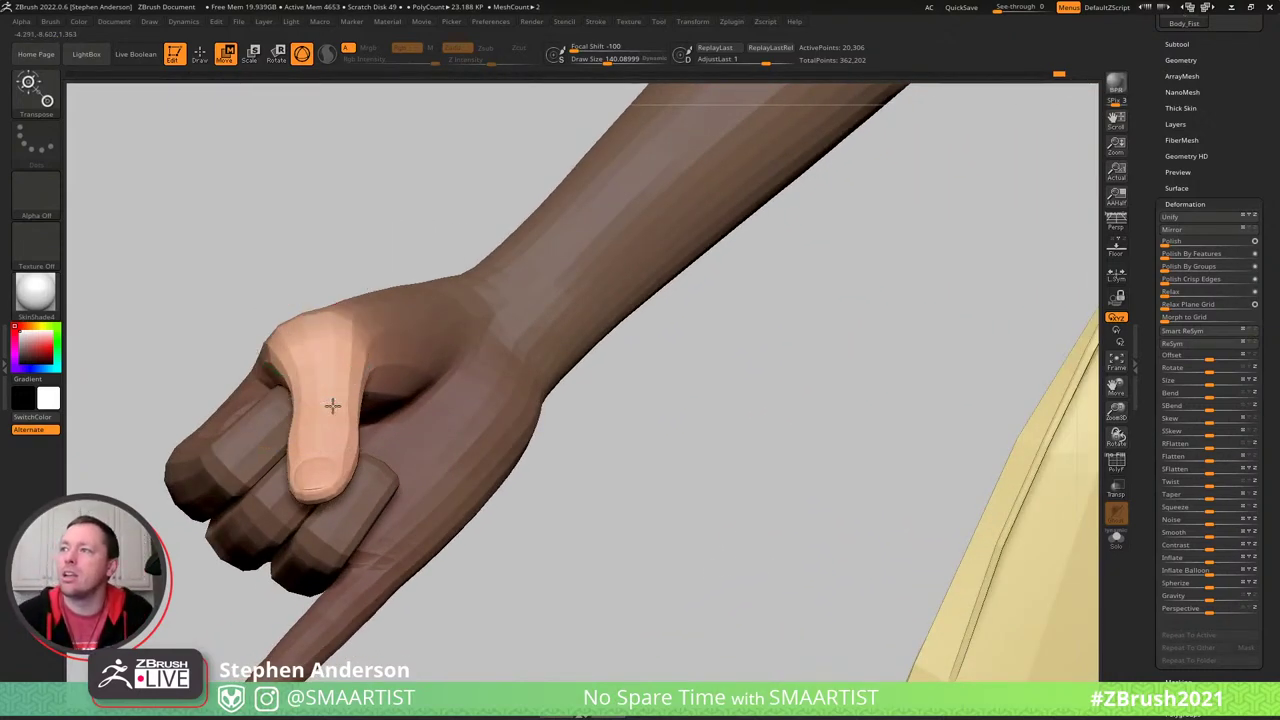
right_drag(332, 405, 395, 285)
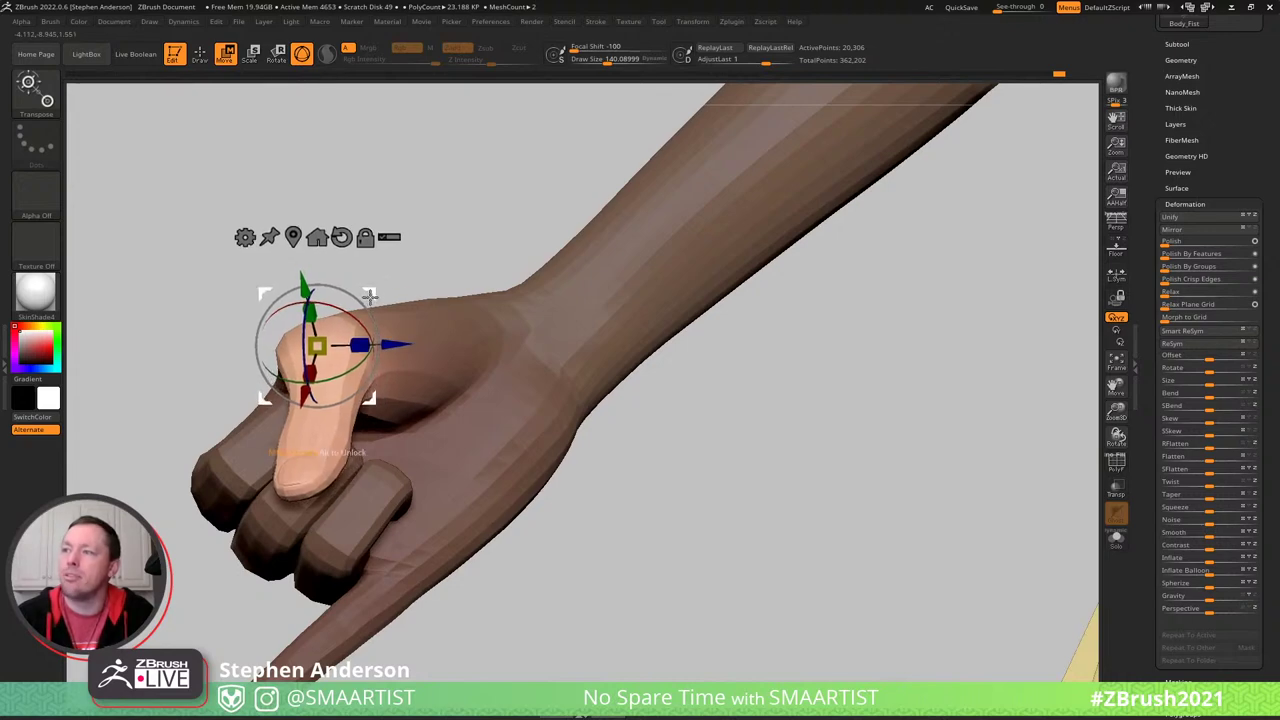
- Adjust the thumb and the palm around it with the Move brush at draw sizes of about 175 and 146, and clear the mask
key(b)
key(m)
key(v)
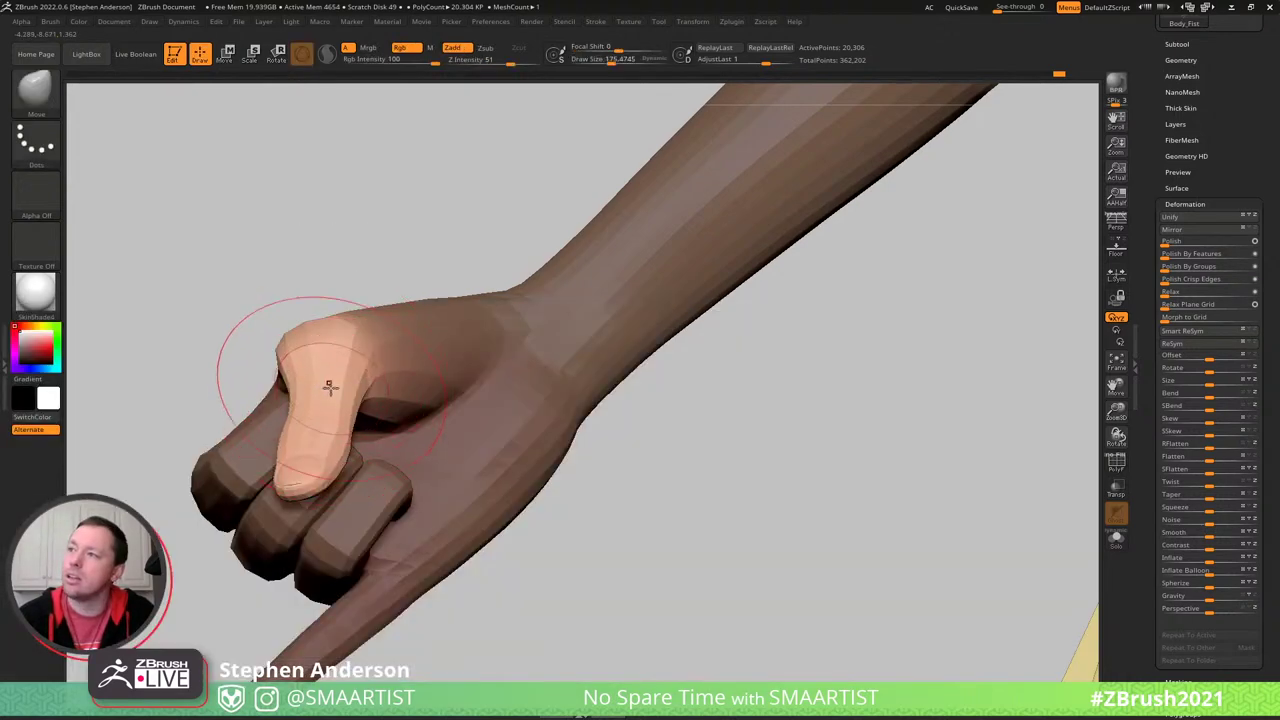
right_drag(316, 382, 288, 307)
ctrl+click(249, 263)
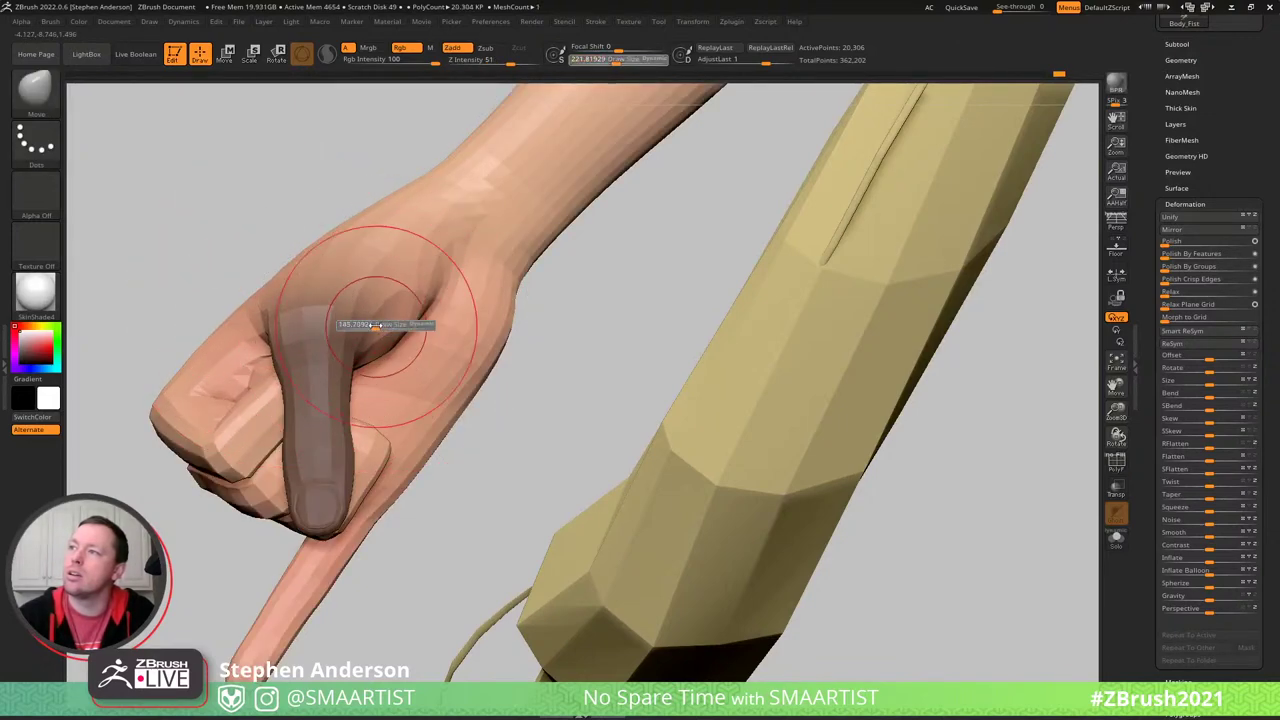
right_drag(396, 327, 340, 280)
ctrl+drag(332, 262, 345, 275)
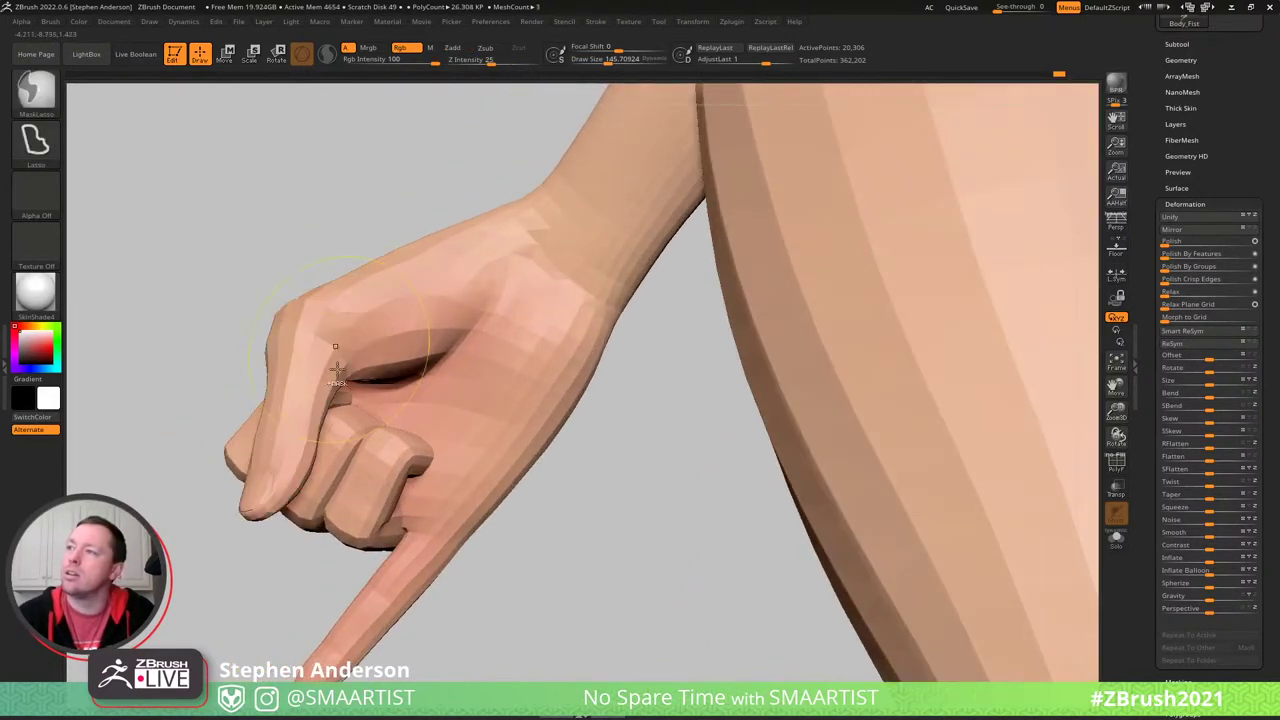
- Show the polygroup wireframe, mask everything except the thumb's end segment, and rotate it against the curled fingers with the transform gizmo
right_drag(340, 280, 386, 372)
key(shift+f)
key(w)
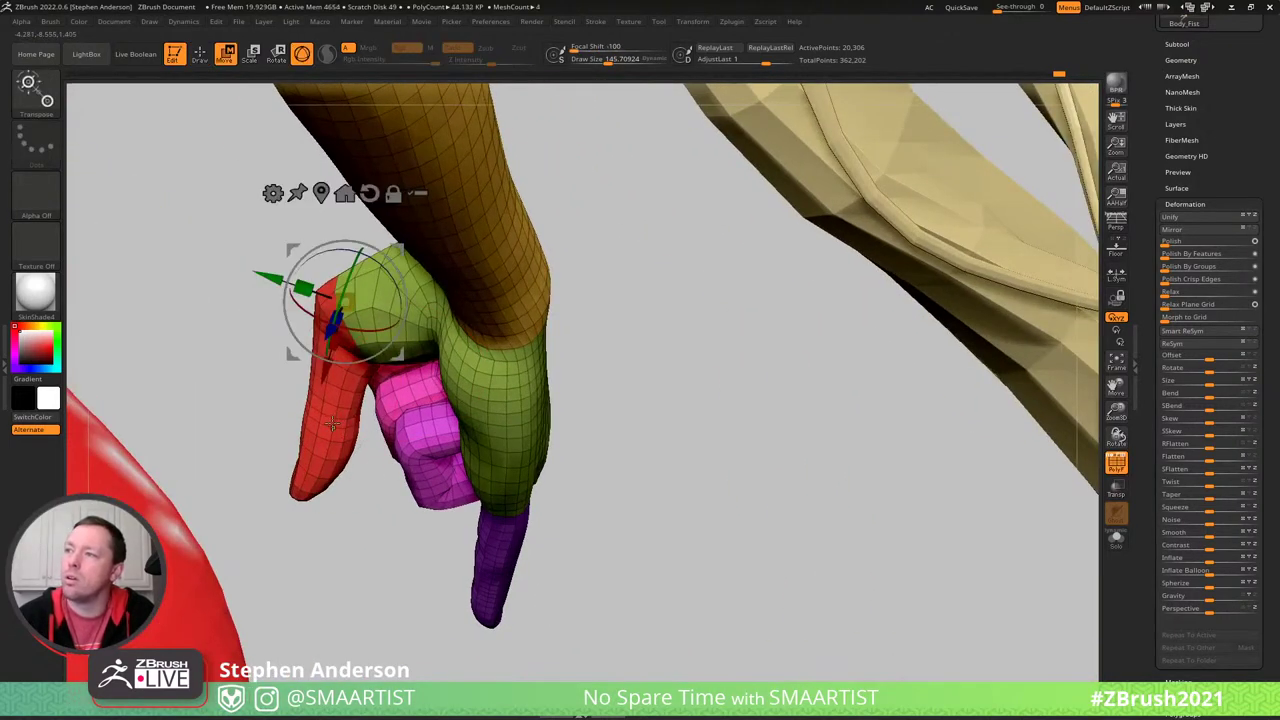
ctrl+click(332, 418)
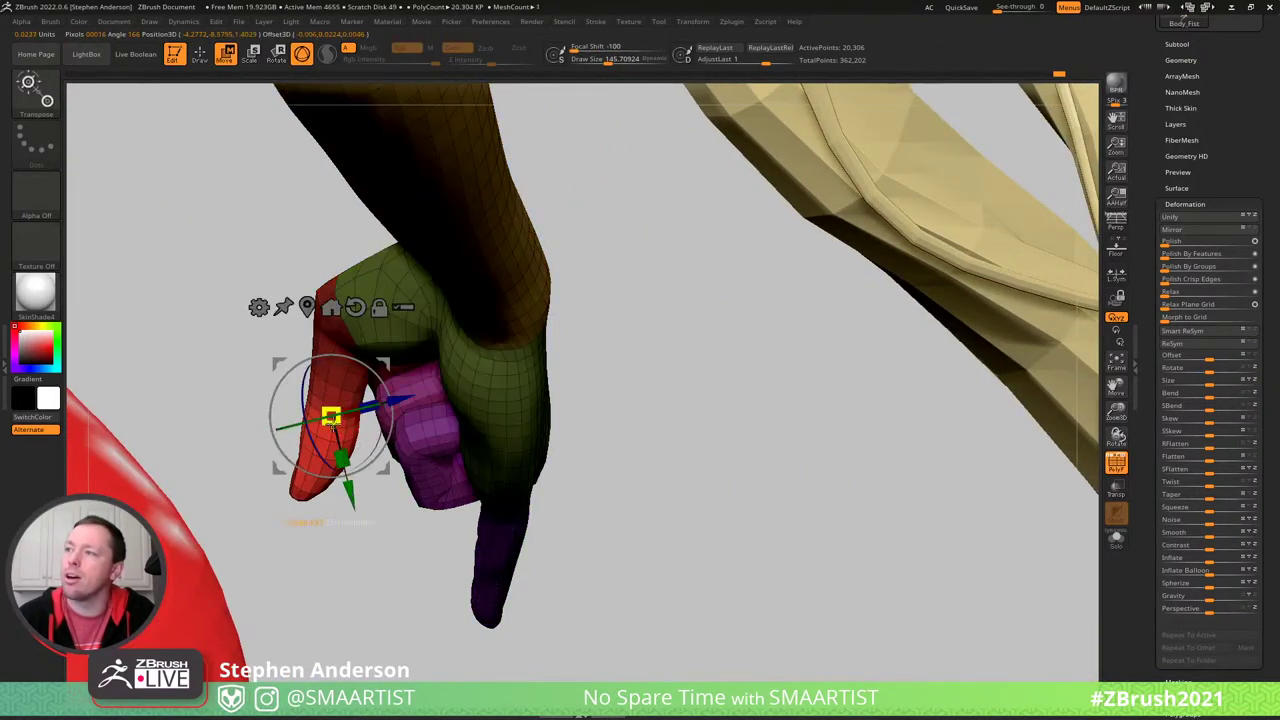
right_drag(332, 418, 440, 387)
mouse_move(445, 386)
alt+mouse_down()
mouse_move(453, 364)
mouse_move(464, 370)
alt+mouse_up()
right_drag(425, 469, 295, 480)
mouse_move(509, 369)
alt+mouse_down()
mouse_move(477, 369)
mouse_move(492, 378)
alt+mouse_up()
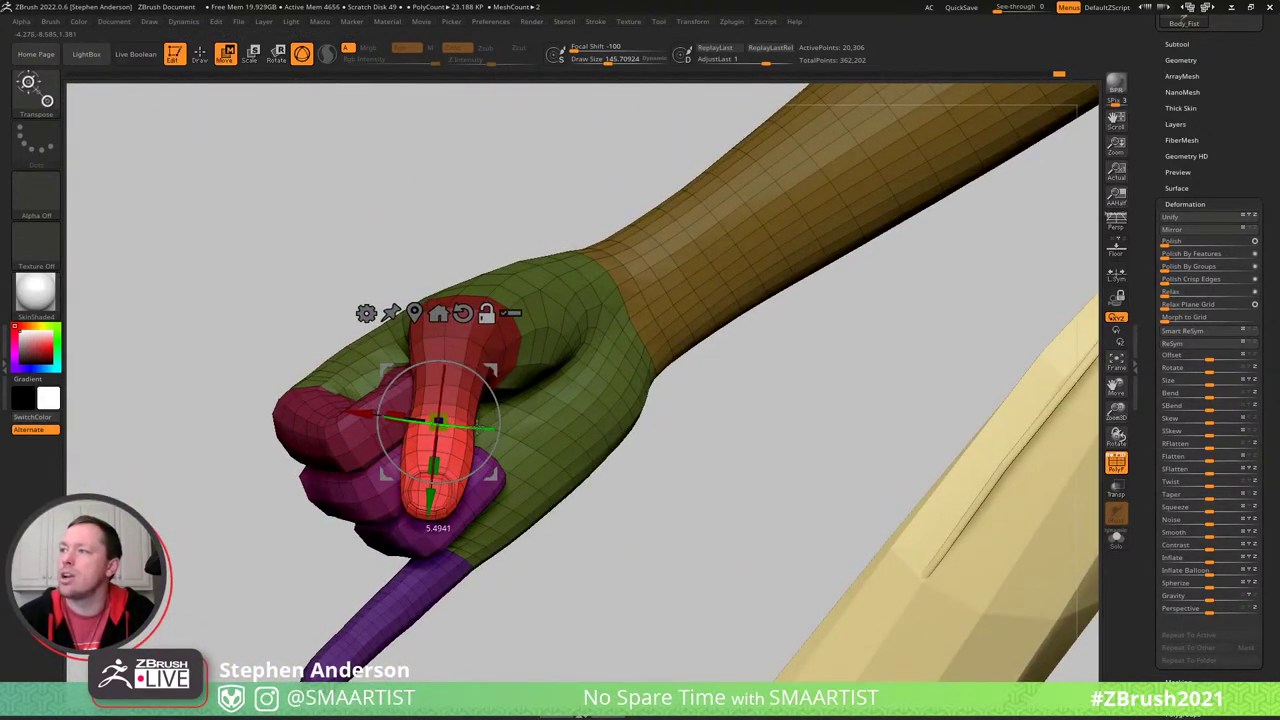
drag(436, 397, 446, 400)
right_drag(380, 455, 373, 418)
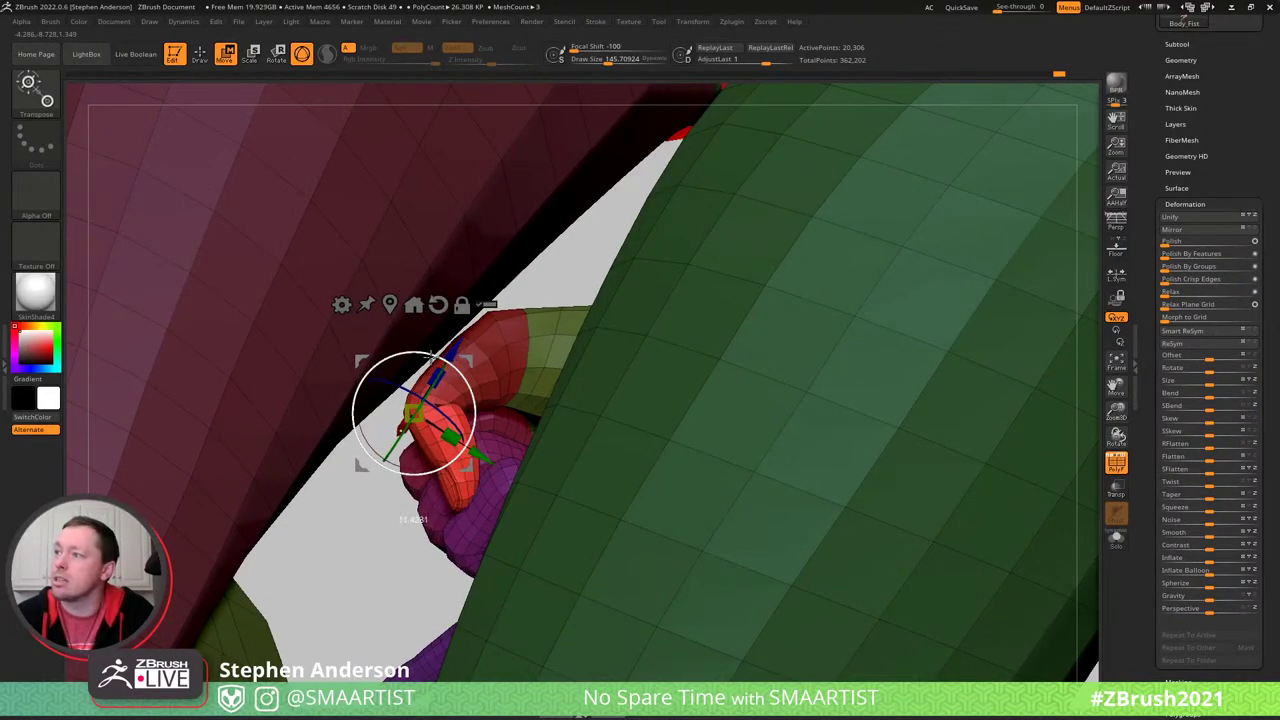
- Adjust the unmasked thumb end against the fingers with the Move brush at draw size about 129 and the transform gizmo
key(q)
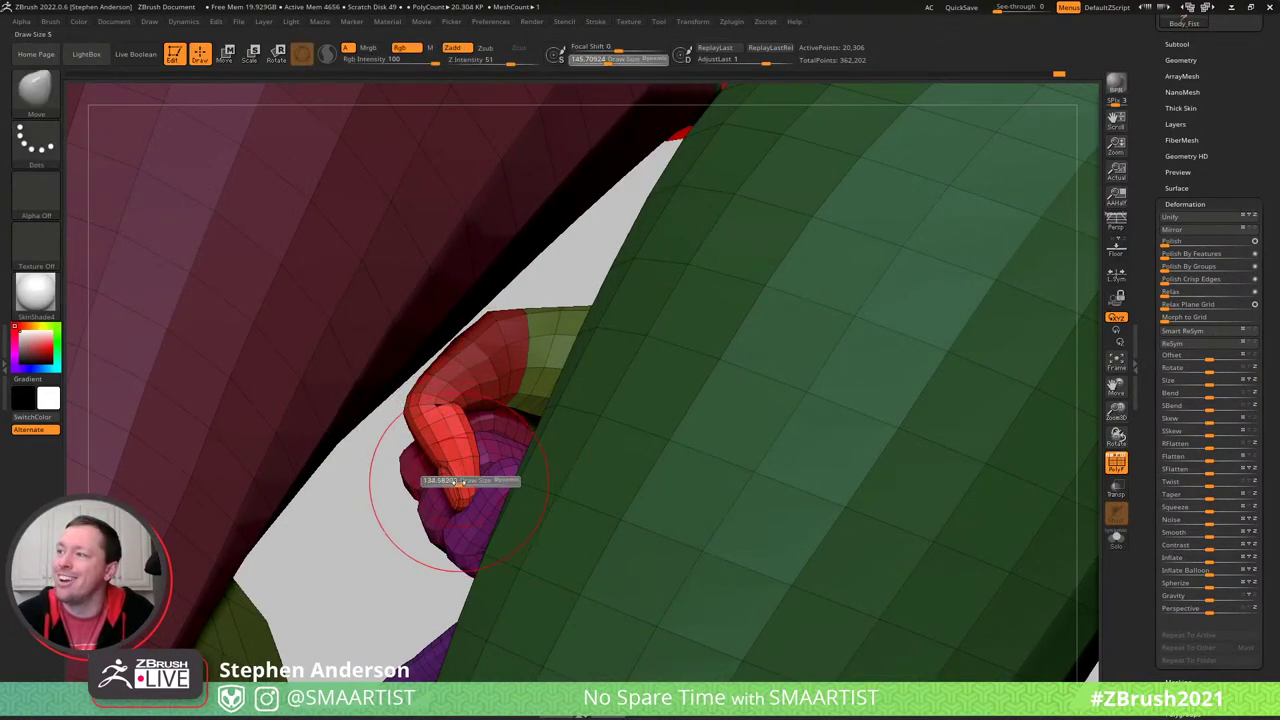
right_drag(456, 481, 449, 409)
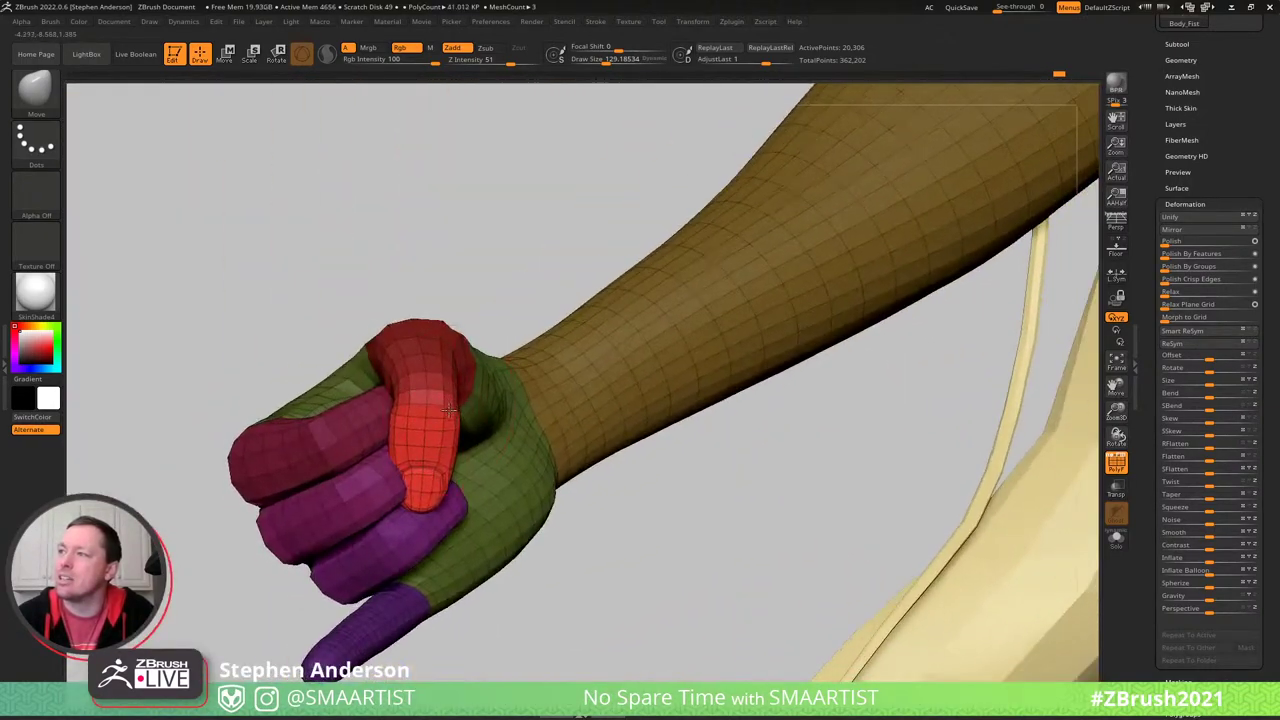
key(w)
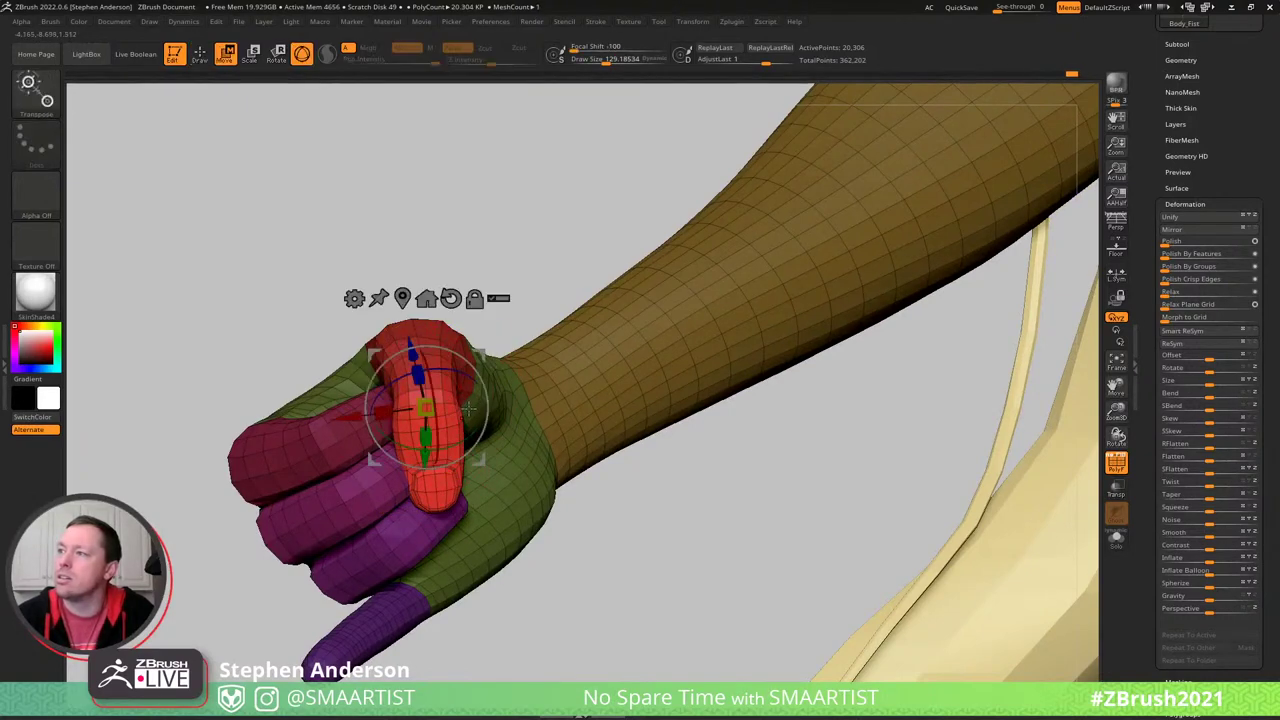
mouse_move(474, 369)
right_down()
mouse_move(415, 452)
mouse_move(665, 195)
right_up()
- Smooth the thumb's lower segment and reshape it near the palm with the Move brush at draw size about 129
key(q)
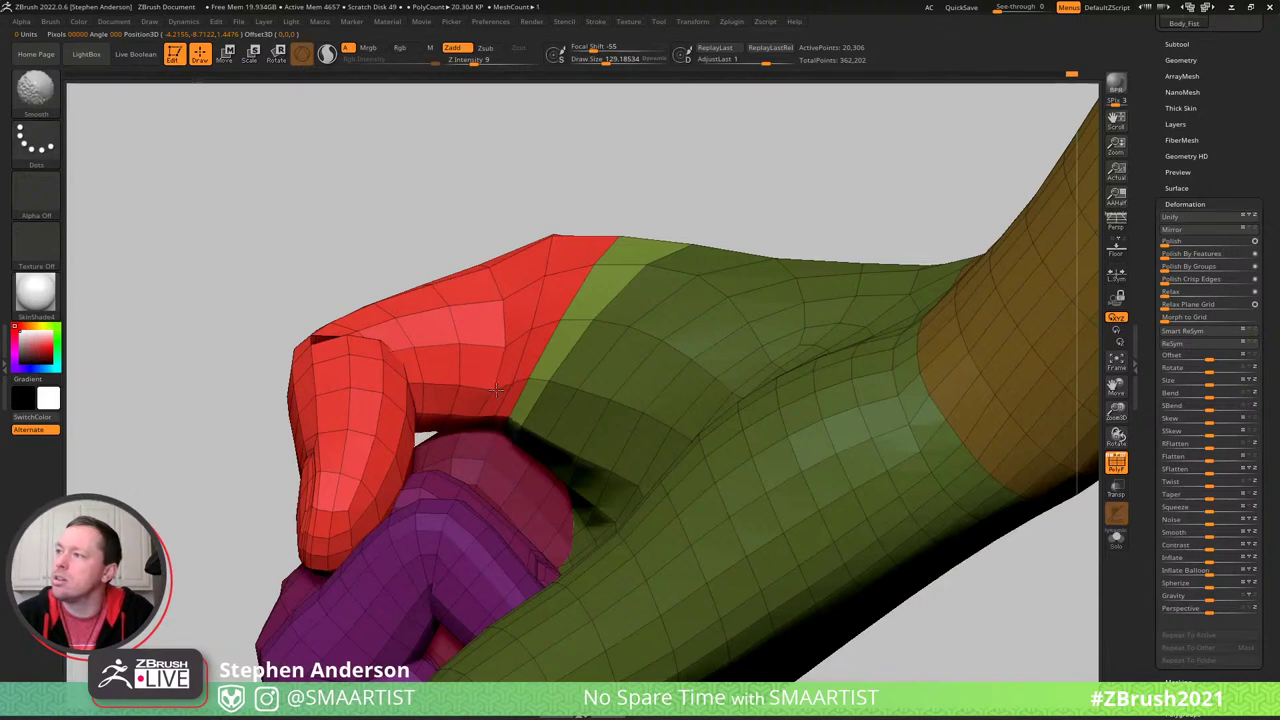
right_drag(498, 394, 505, 343)
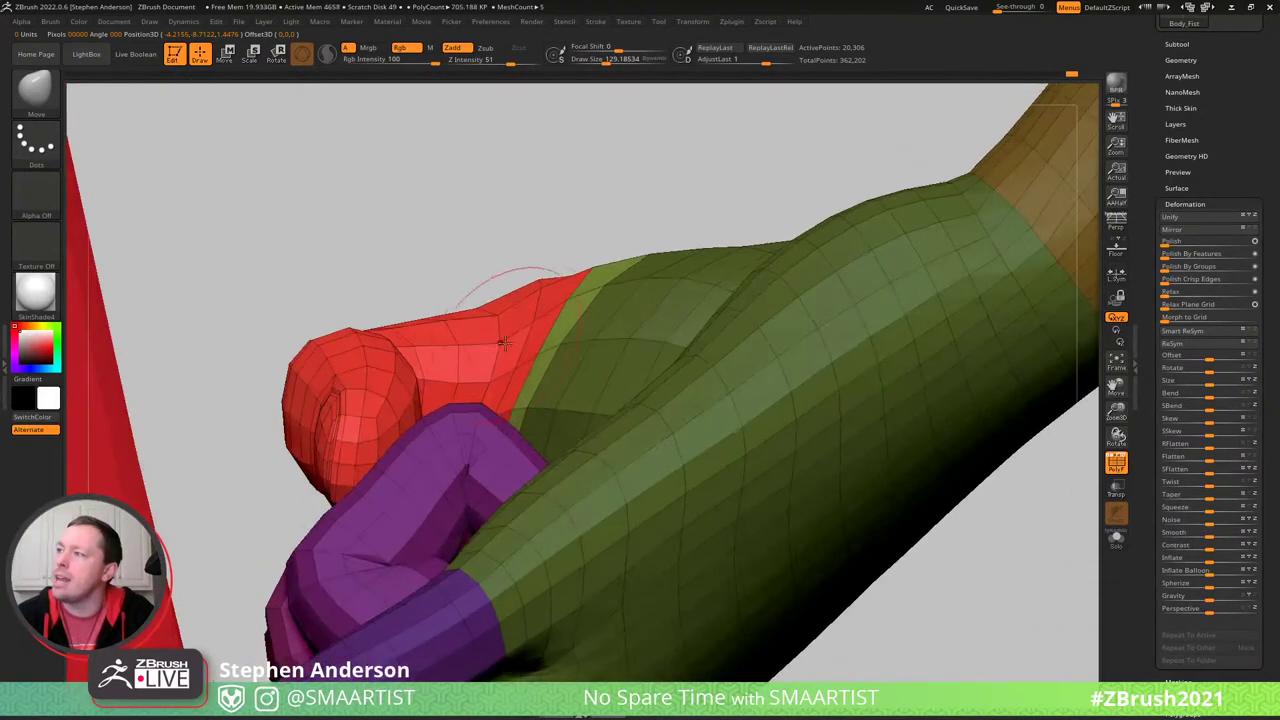
drag(503, 352, 500, 352)
right_drag(500, 352, 499, 338)
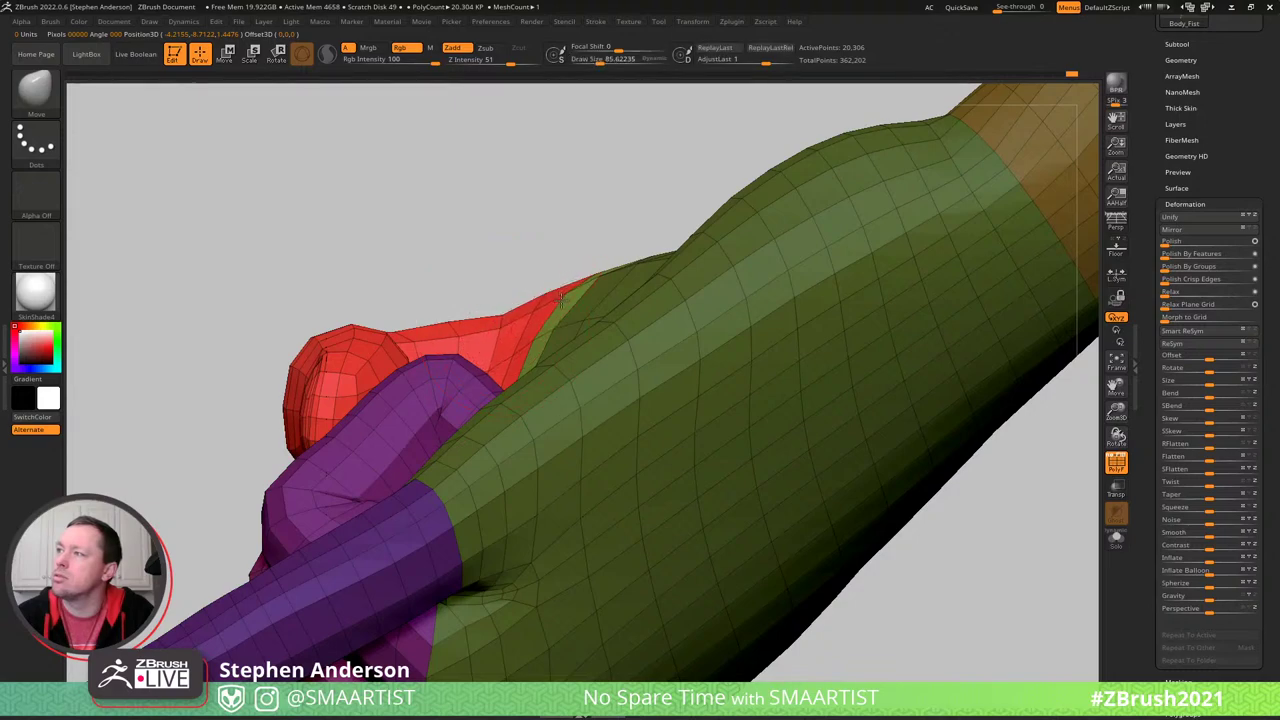
- Try to reshape the thumb's underside and the web beside it with the Move brush at draw size about 86
right_drag(561, 297, 500, 390)
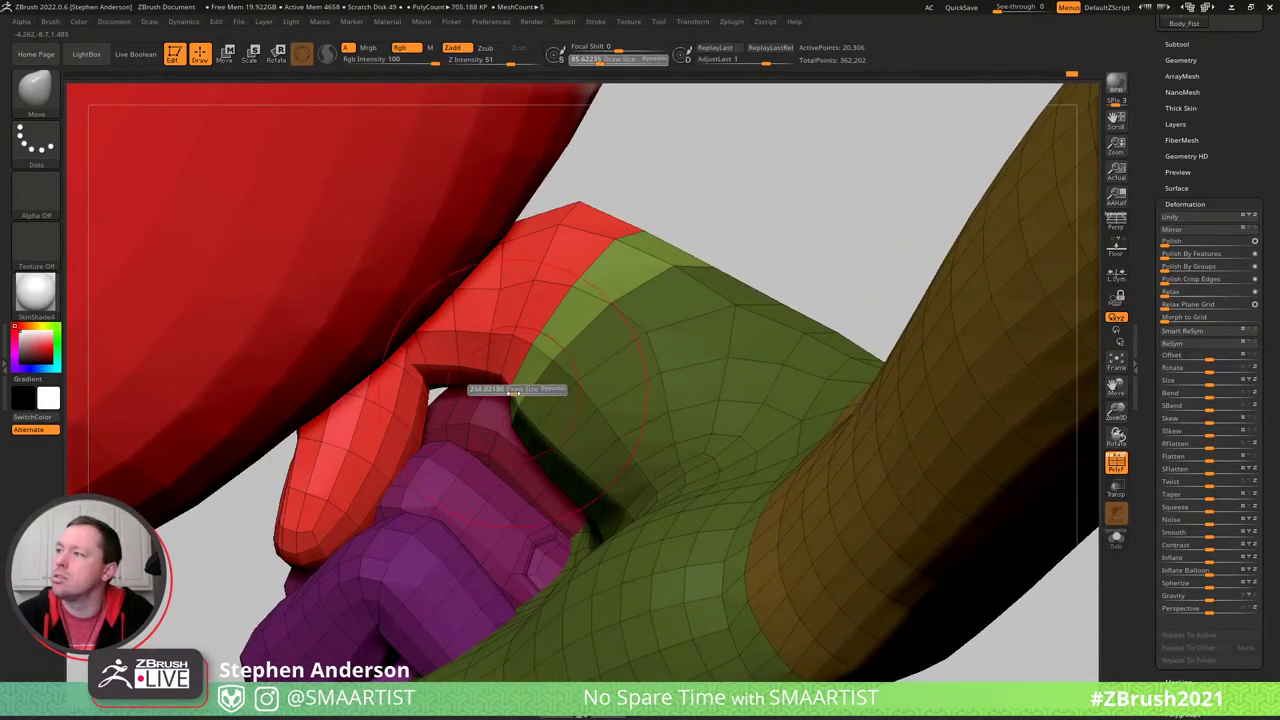
drag(513, 391, 470, 417)
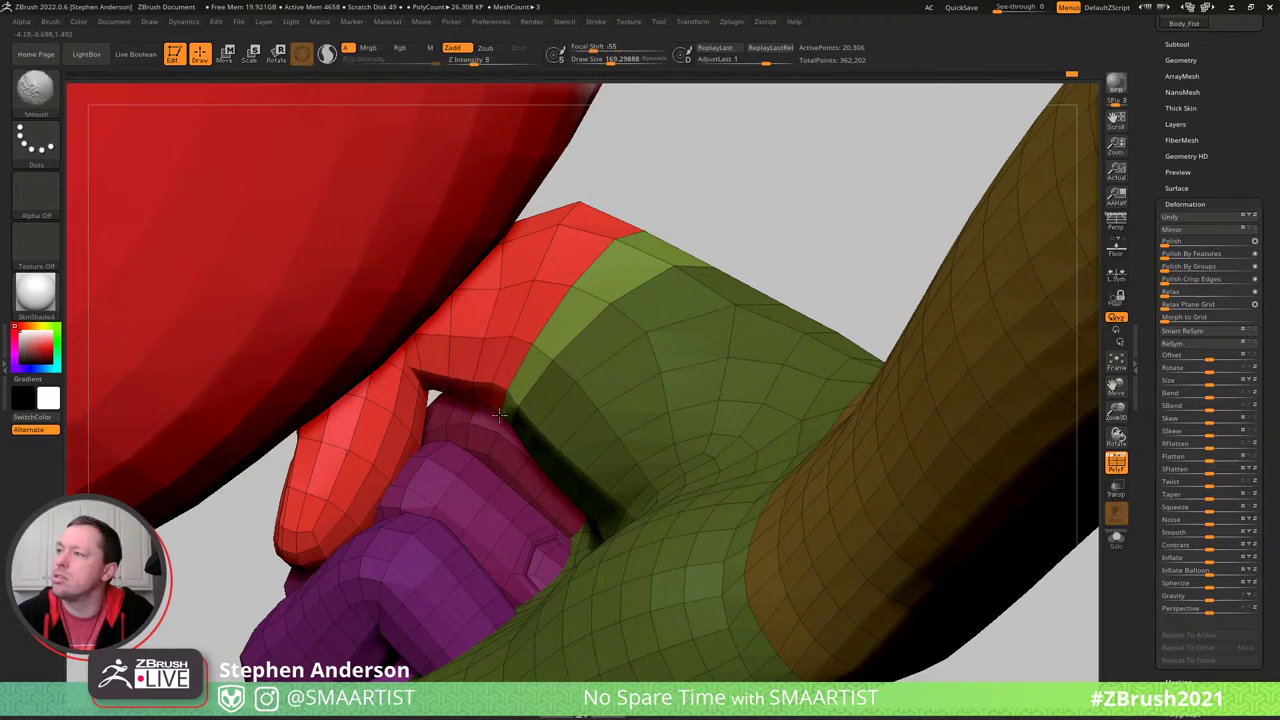
key(s)
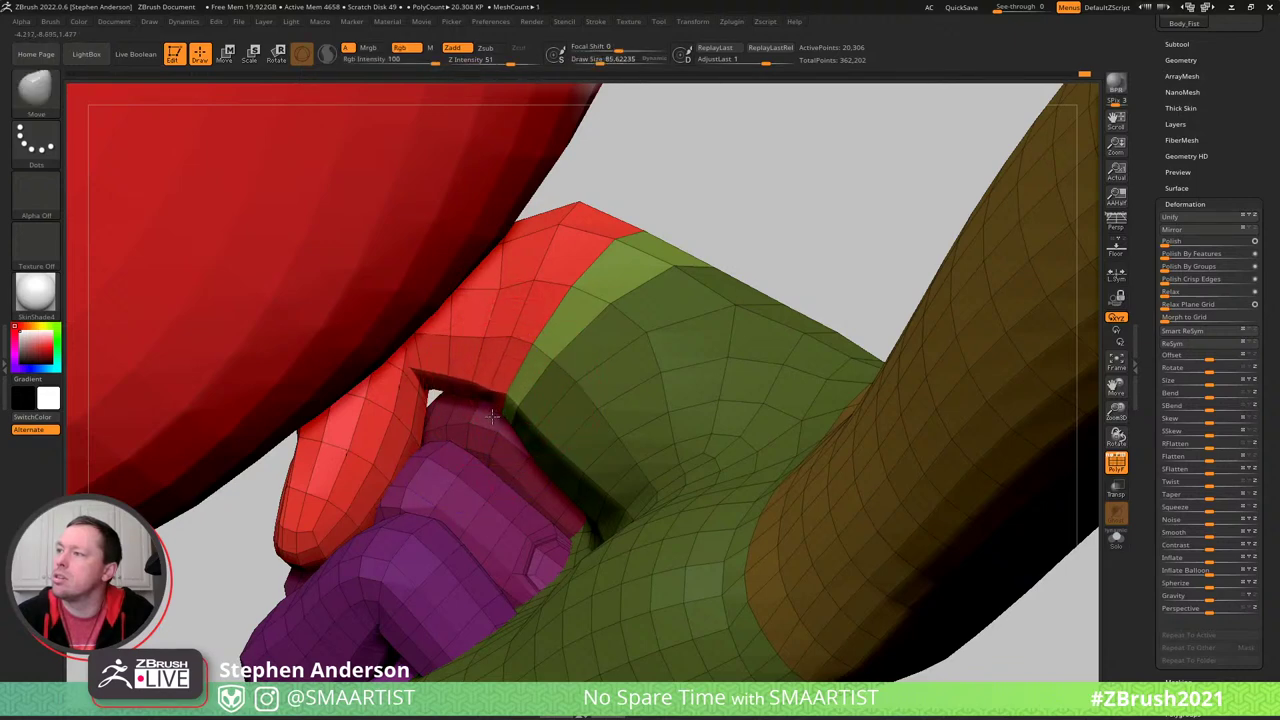
right_drag(492, 416, 512, 345)
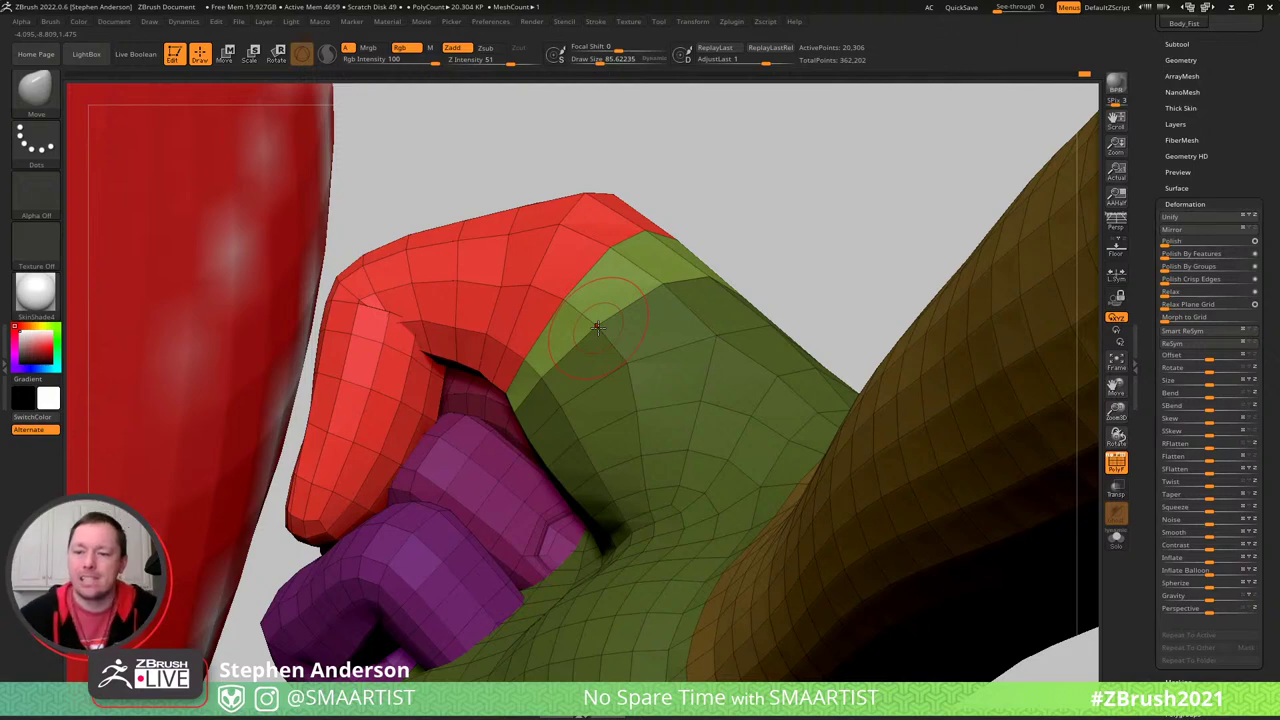
ctrl+right_drag(534, 500, 469, 499)
key(ctrl+z)
key(ctrl+z)
key(ctrl+z)
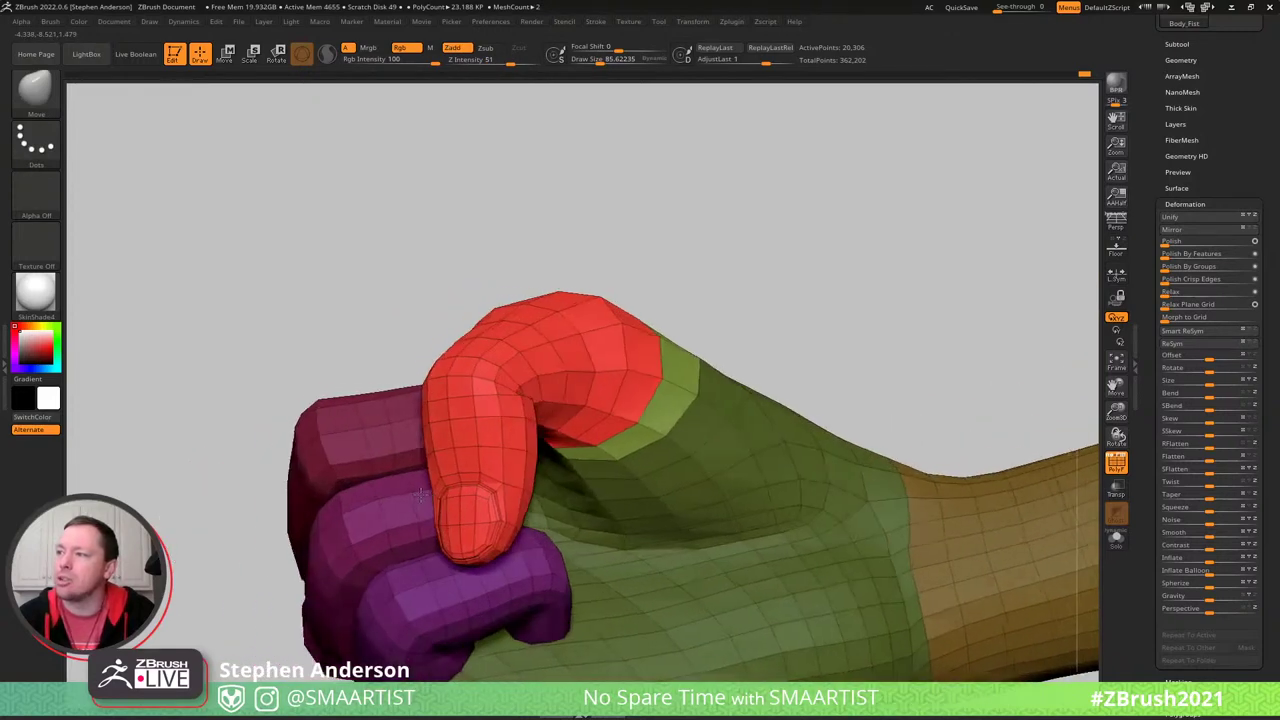
- Try to shift the thumb tip over the curled fingers with the Move brush at draw size about 195
key(s)
drag(460, 493, 459, 493)
mouse_move(459, 493)
right_down()
mouse_move(480, 488)
mouse_move(454, 479)
right_up()
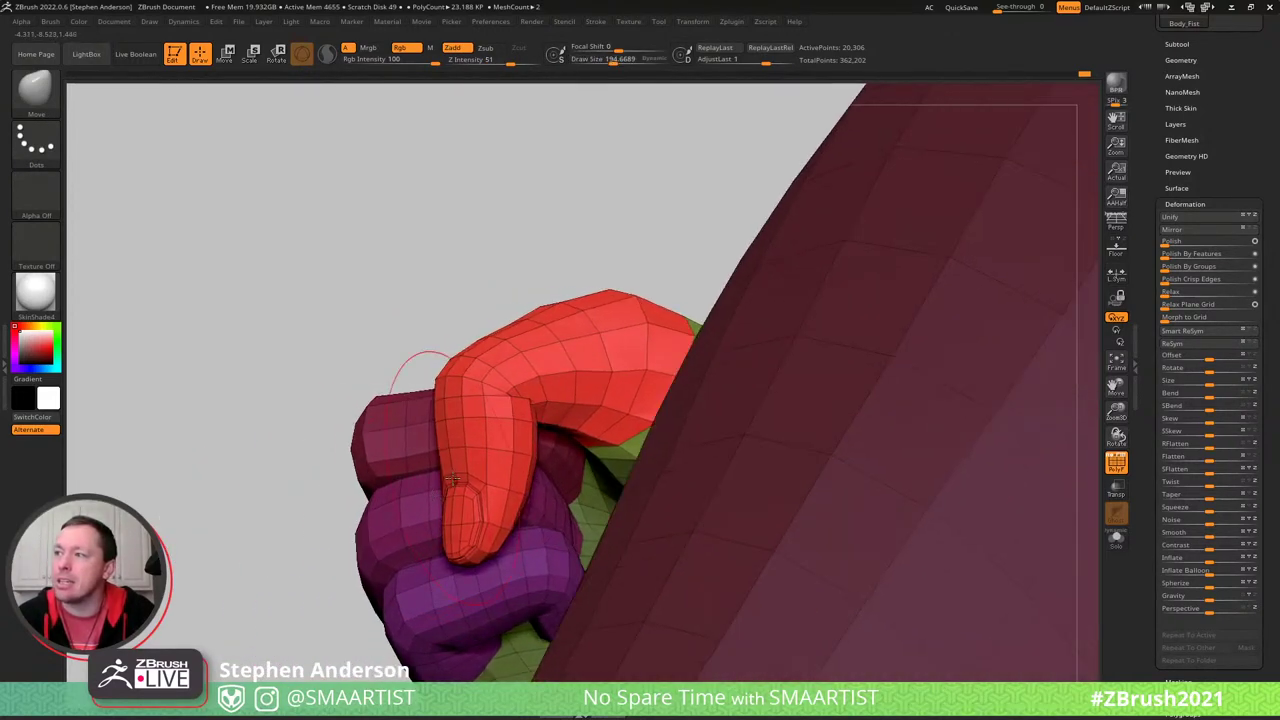
drag(454, 479, 464, 477)
right_drag(519, 494, 506, 438)
key(ctrl+z)
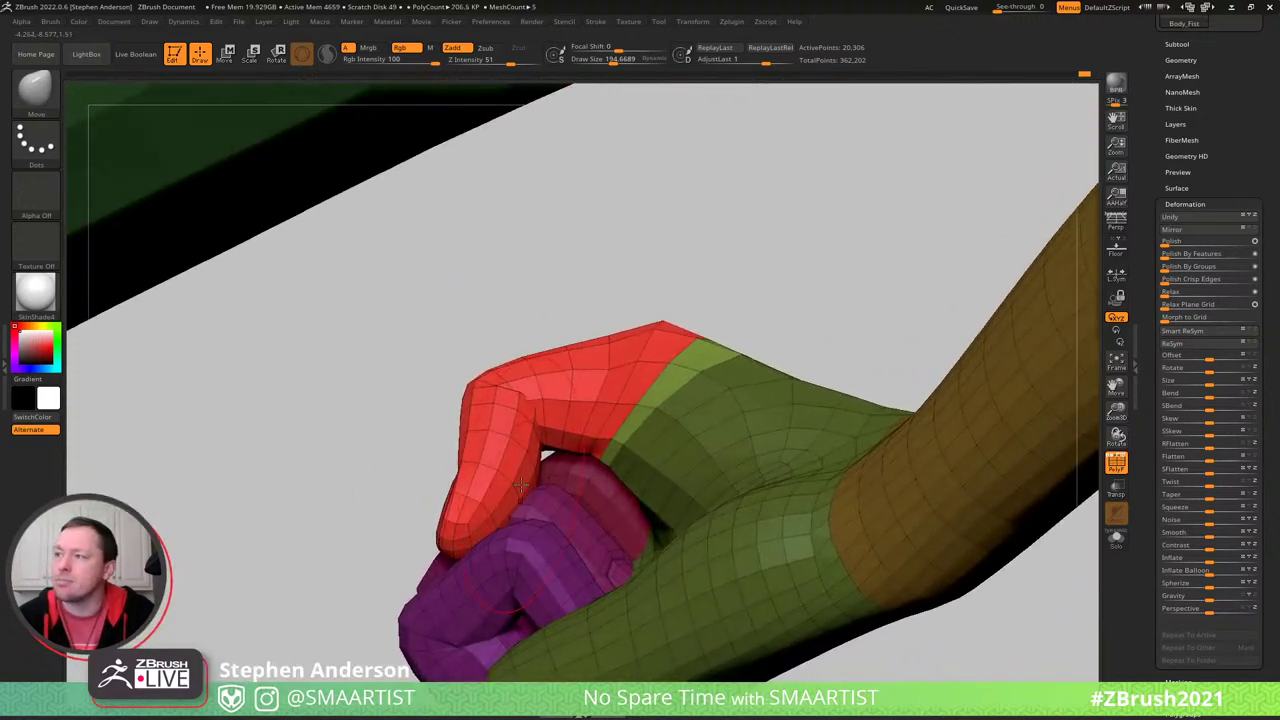
key(ctrl+z)
key(ctrl+z)
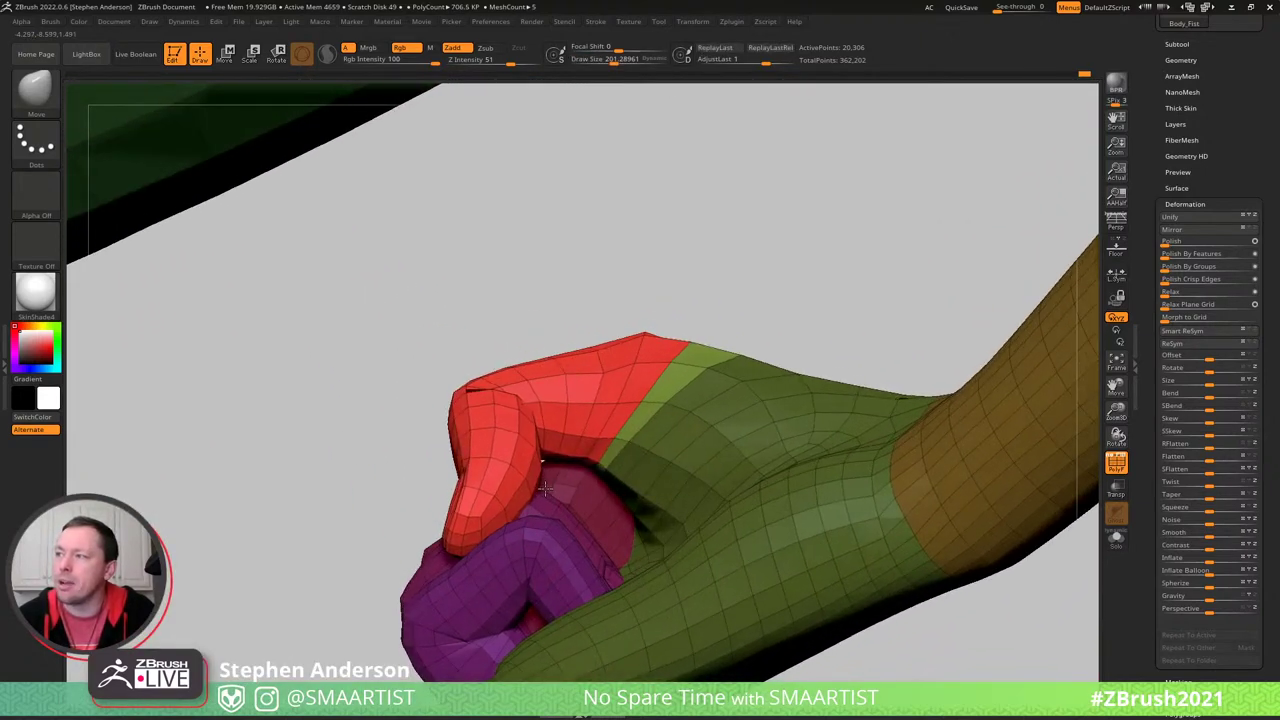
- Adjust the thumb near the curled fingers with the Move brush at draw sizes of about 124 and 163, undoing the last stroke
click(520, 492)
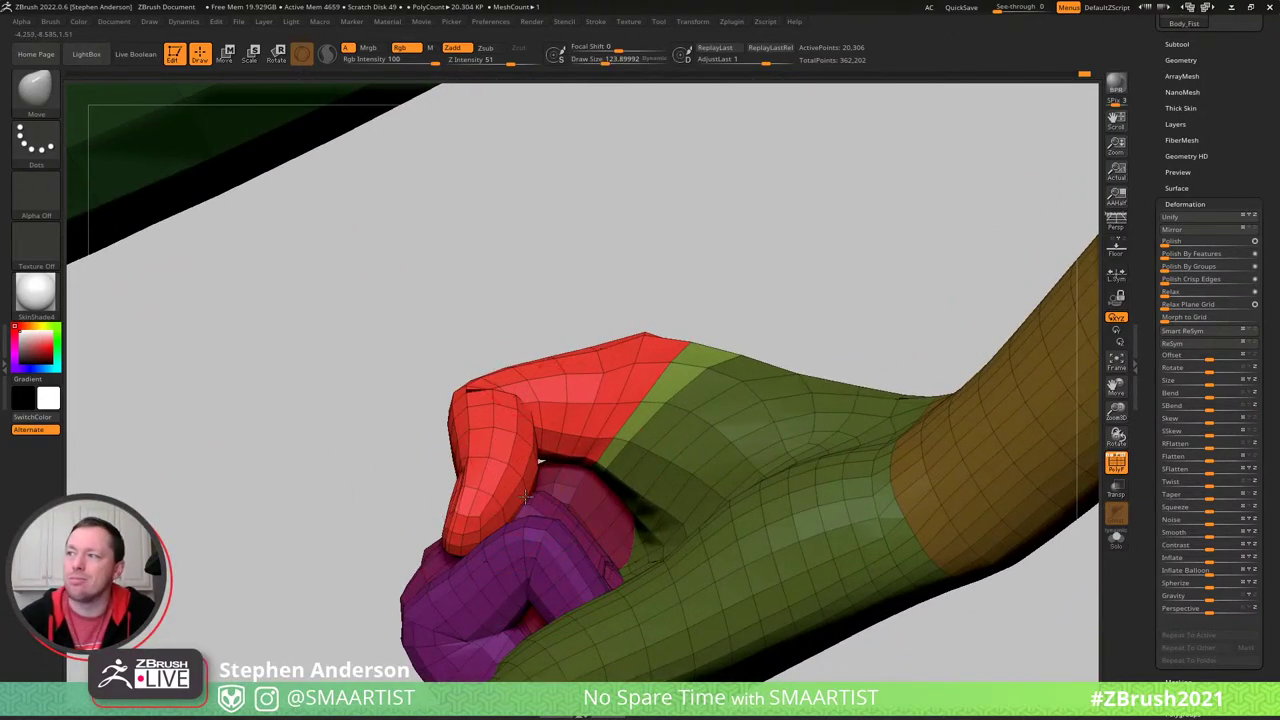
alt+right_drag(530, 502, 449, 456)
key(bracketright)
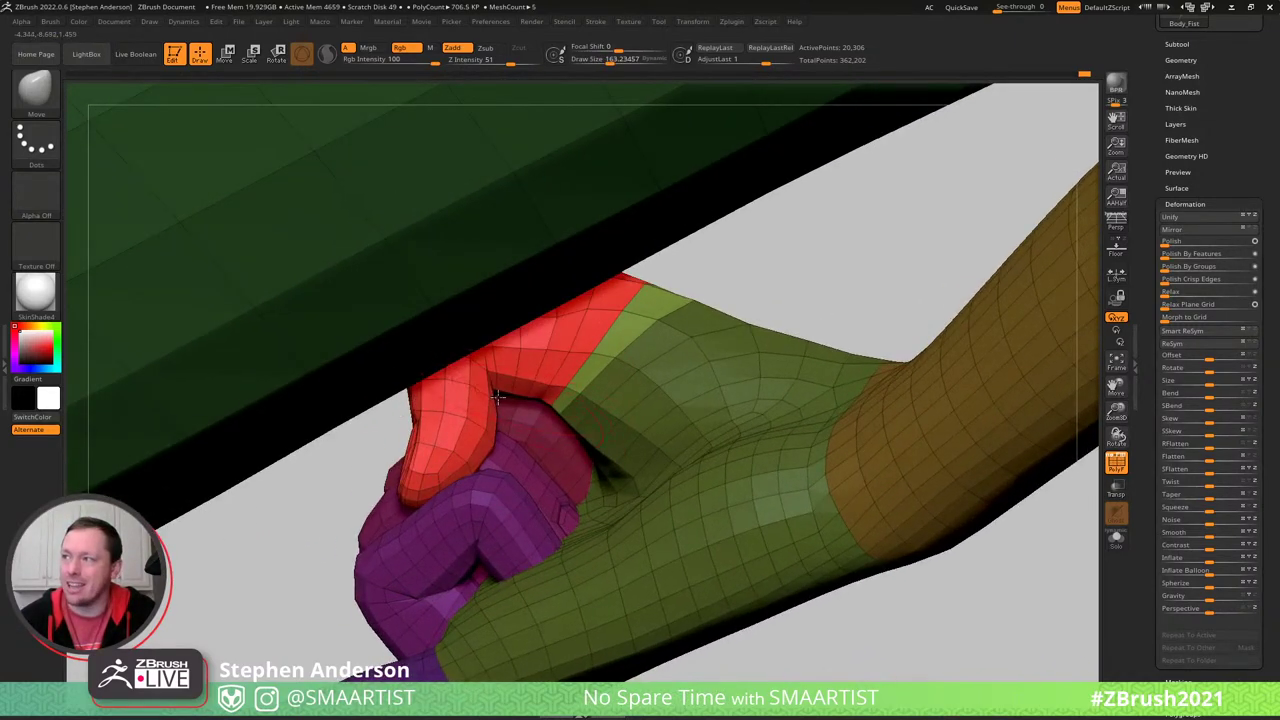
key(ctrl+z)
- Hide the polygon loops around the thumb's bent knuckle, mask the remaining mesh, and bring the loops back unmasked
mouse_move(463, 357)
right_down()
mouse_move(494, 420)
mouse_move(509, 403)
mouse_move(450, 328)
right_up()
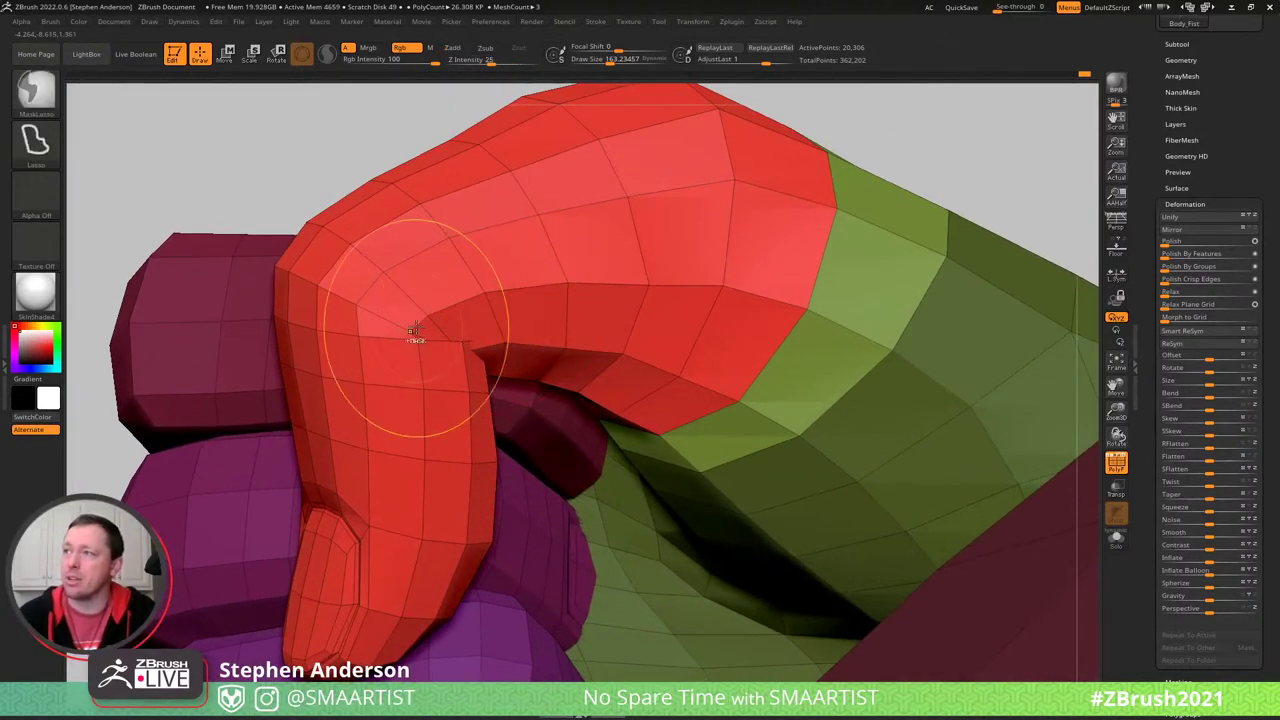
ctrl+shift+click(419, 330)
ctrl+shift+click(423, 332)
ctrl+shift+click(486, 223)
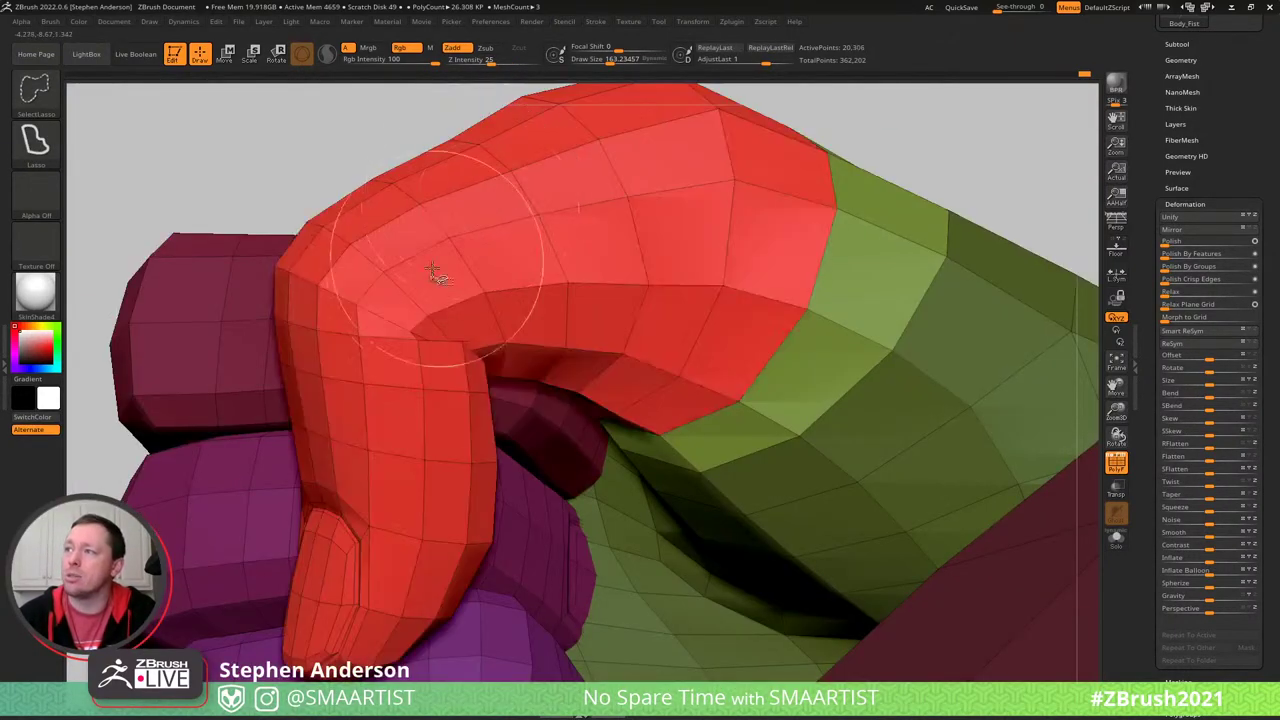
ctrl+shift+click(417, 322)
ctrl+shift+click(358, 326)
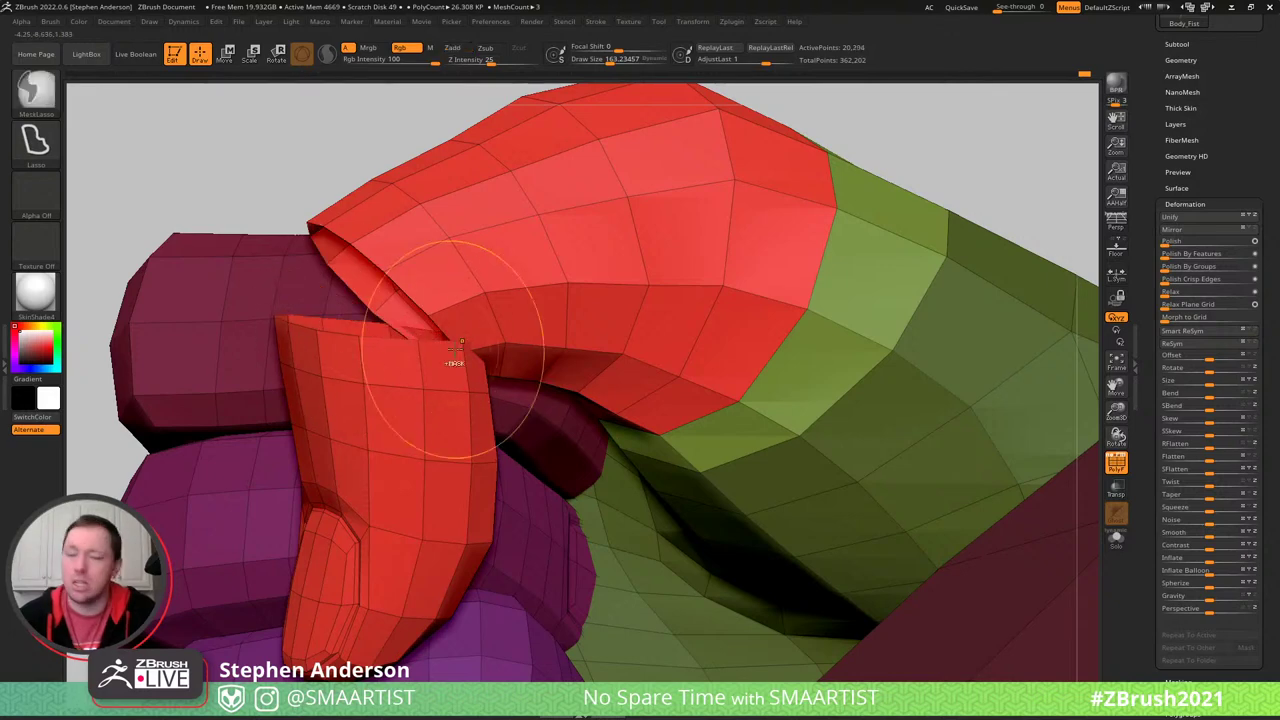
key(ctrl+a)
key(ctrl+shift+a)
- Smooth the unmasked polygon loops along the inner crease and outer side of the thumb's knuckle
mouse_move(503, 343)
right_down()
mouse_move(530, 305)
mouse_move(477, 354)
mouse_move(420, 330)
mouse_move(508, 368)
right_up()
key(shift)
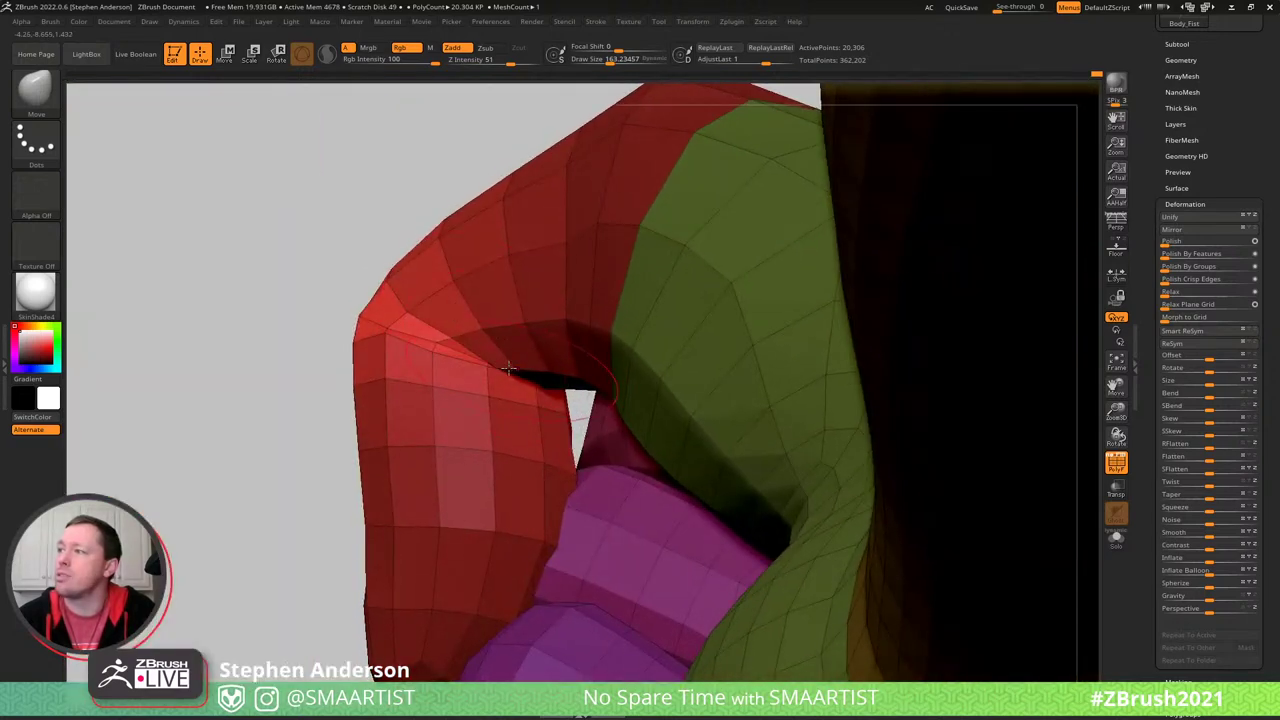
shift+drag(552, 388, 556, 394)
shift+drag(414, 334, 430, 304)
- Soften the mask around the thumb's knuckle and reshape the knuckle's side with the Move brush at draw size about 208
mouse_move(432, 304)
right_down()
mouse_move(550, 380)
mouse_move(303, 289)
mouse_move(157, 308)
mouse_move(390, 305)
mouse_move(210, 280)
mouse_move(299, 337)
right_up()
key(shift)
key(ctrl)
ctrl+click(264, 361)
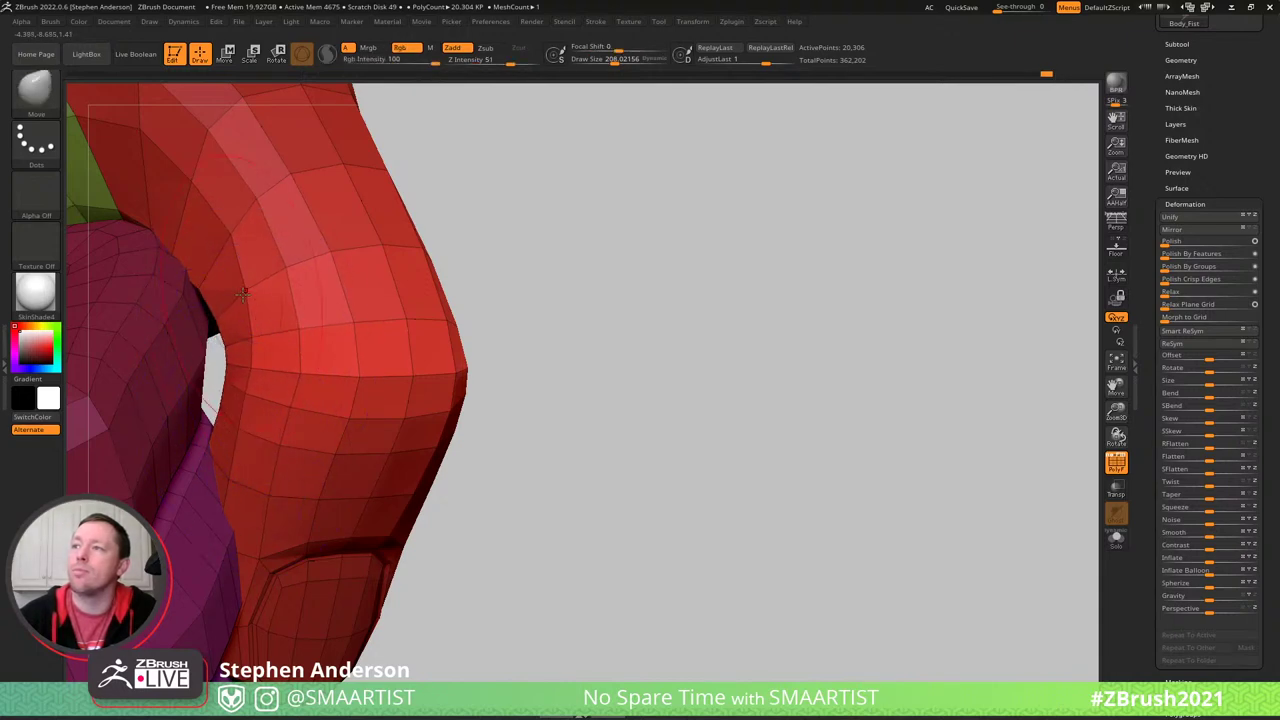
right_drag(244, 296, 262, 388)
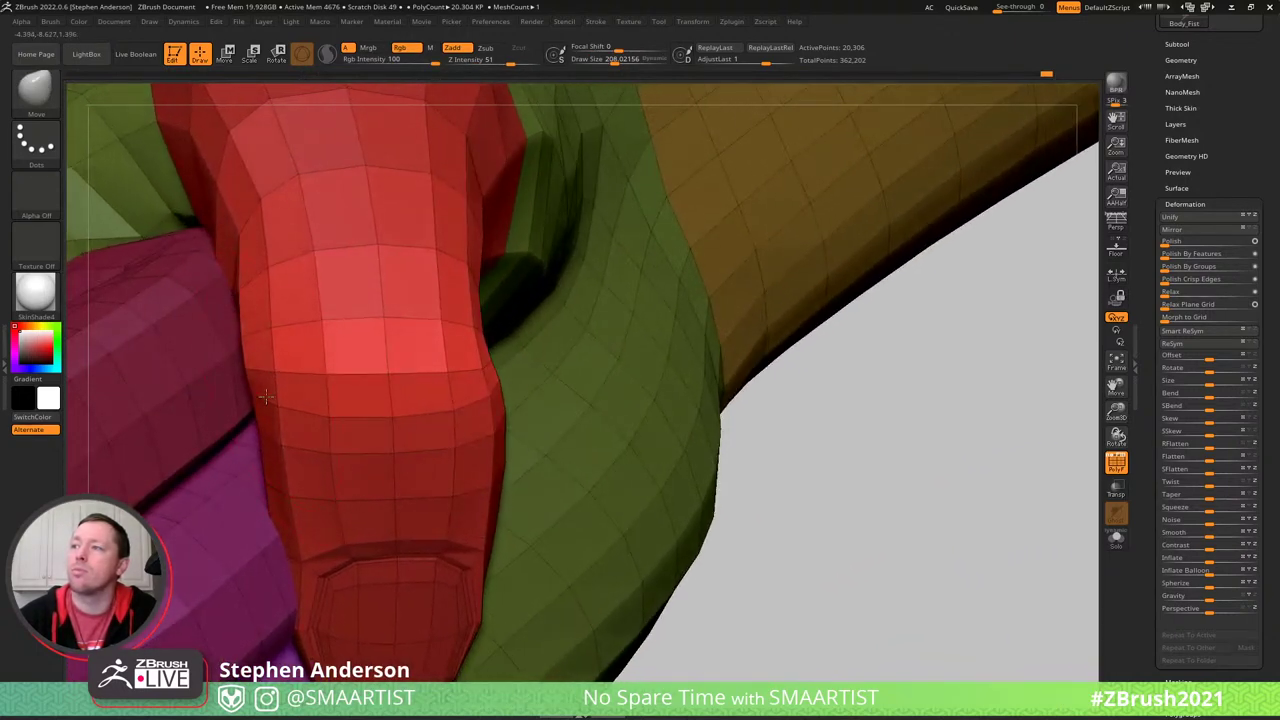
drag(266, 396, 270, 405)
- Isolate the thumb polygroup with the other subtools hidden, and clear the mask
right_drag(384, 376, 477, 262)
ctrl+shift+click(520, 297)
key(shift+s)
ctrl+right_drag(563, 323, 775, 467)
alt+right_drag(775, 467, 652, 399)
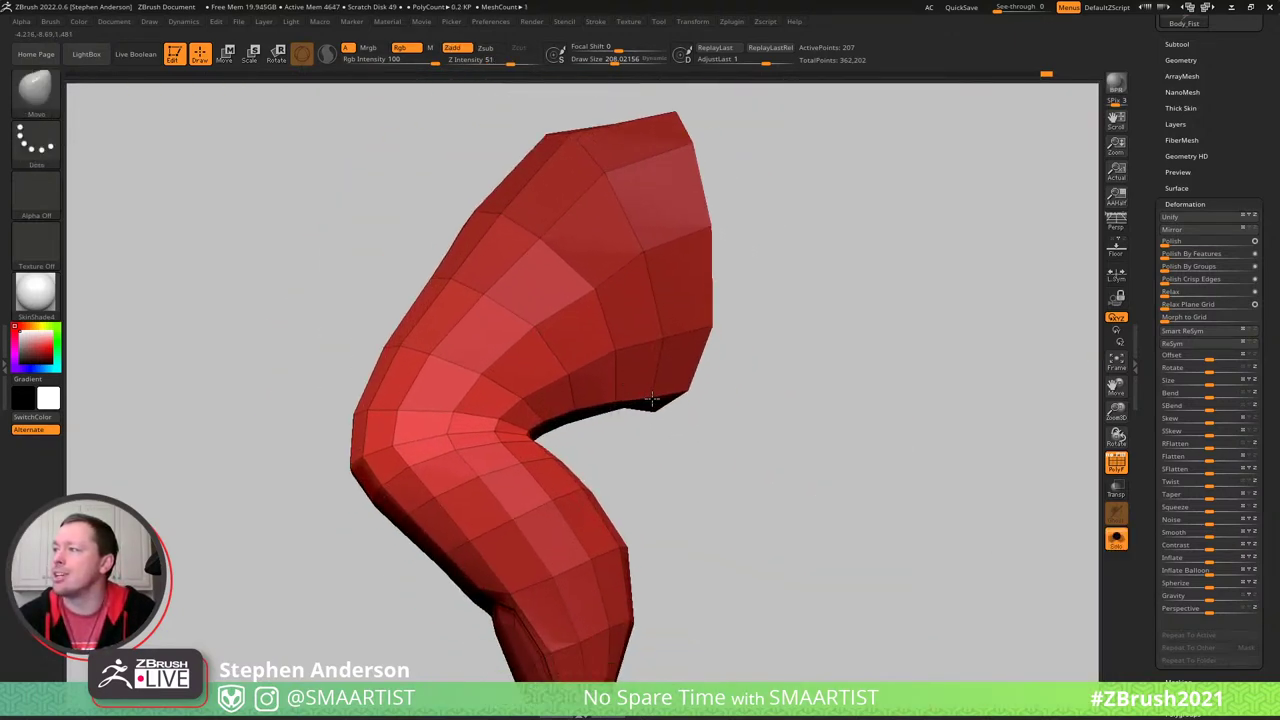
click(1118, 540)
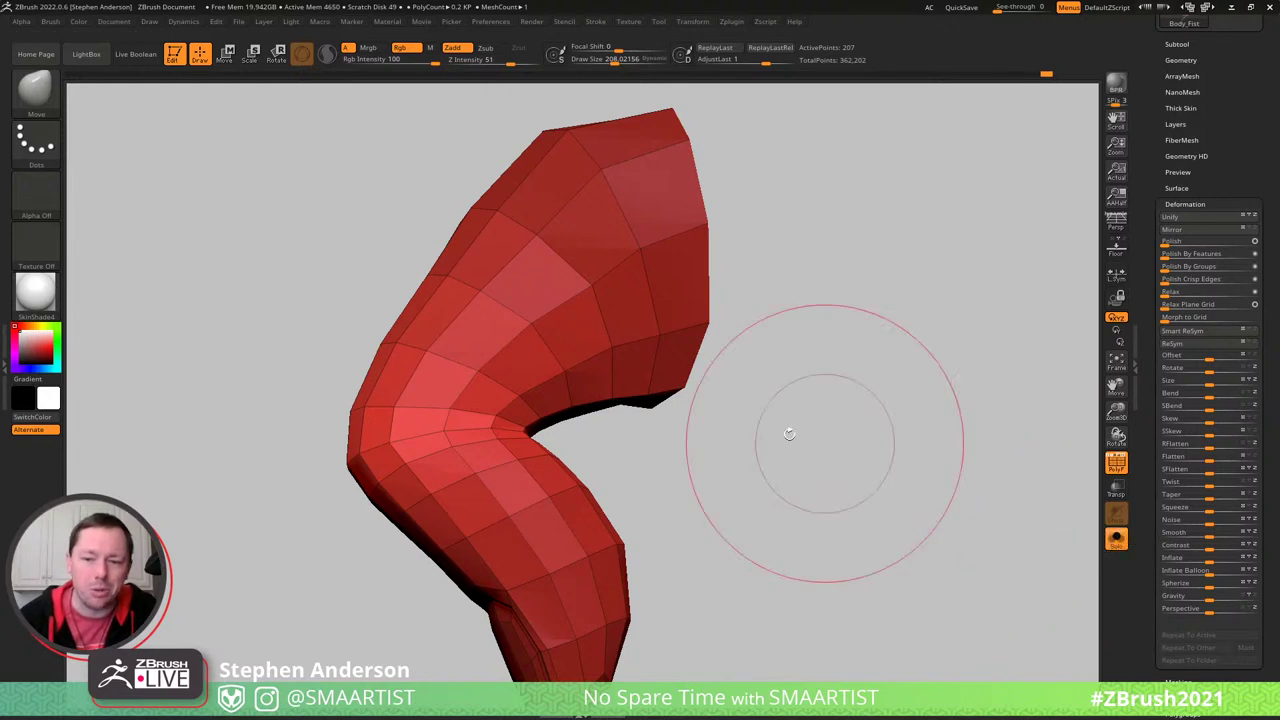
right_drag(548, 419, 563, 426)
ctrl+drag(643, 441, 703, 512)
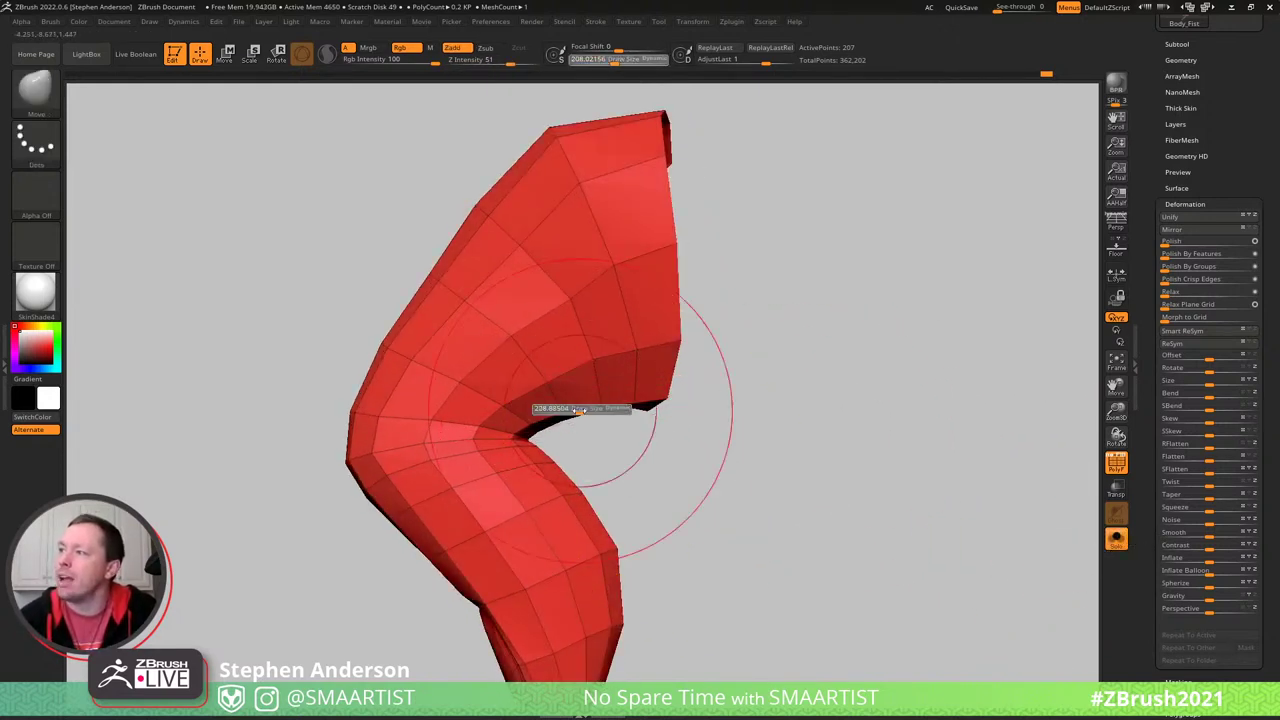
- Swell the pinched inner bend of the isolated thumb with the Inflat brush at draw size about 157
key(b)
key(i)
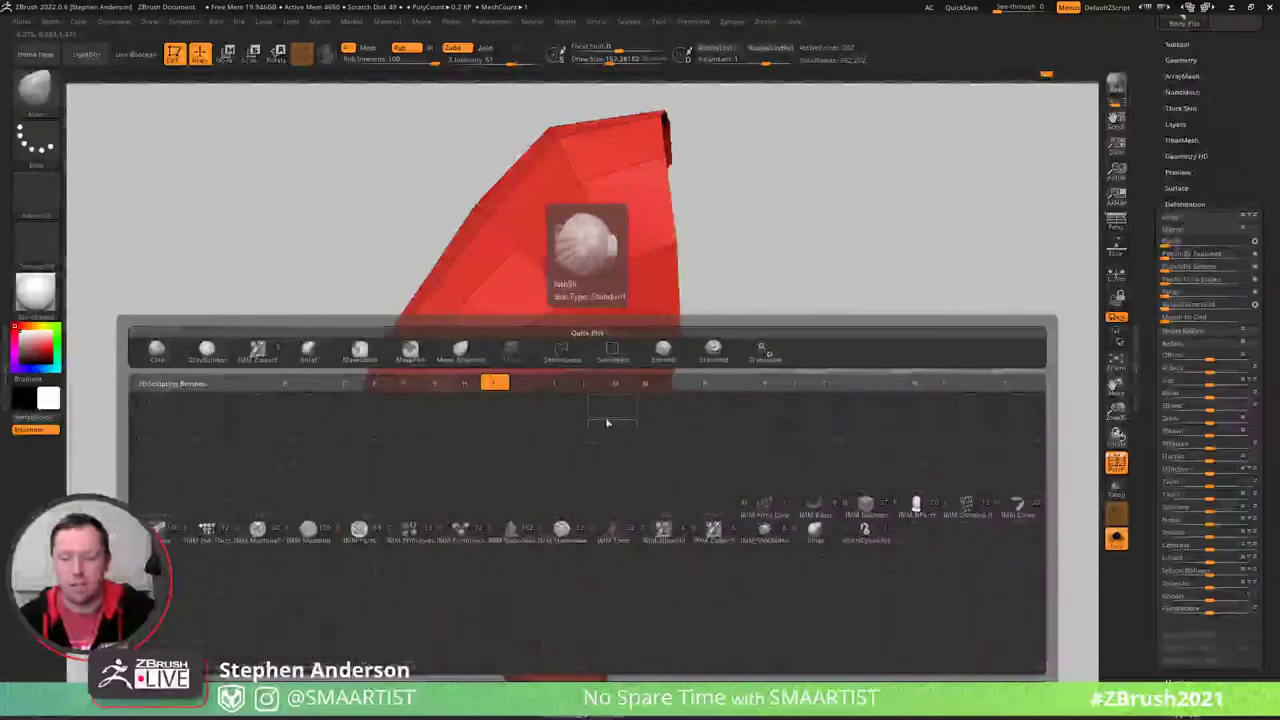
key(n)
right_drag(603, 416, 598, 389)
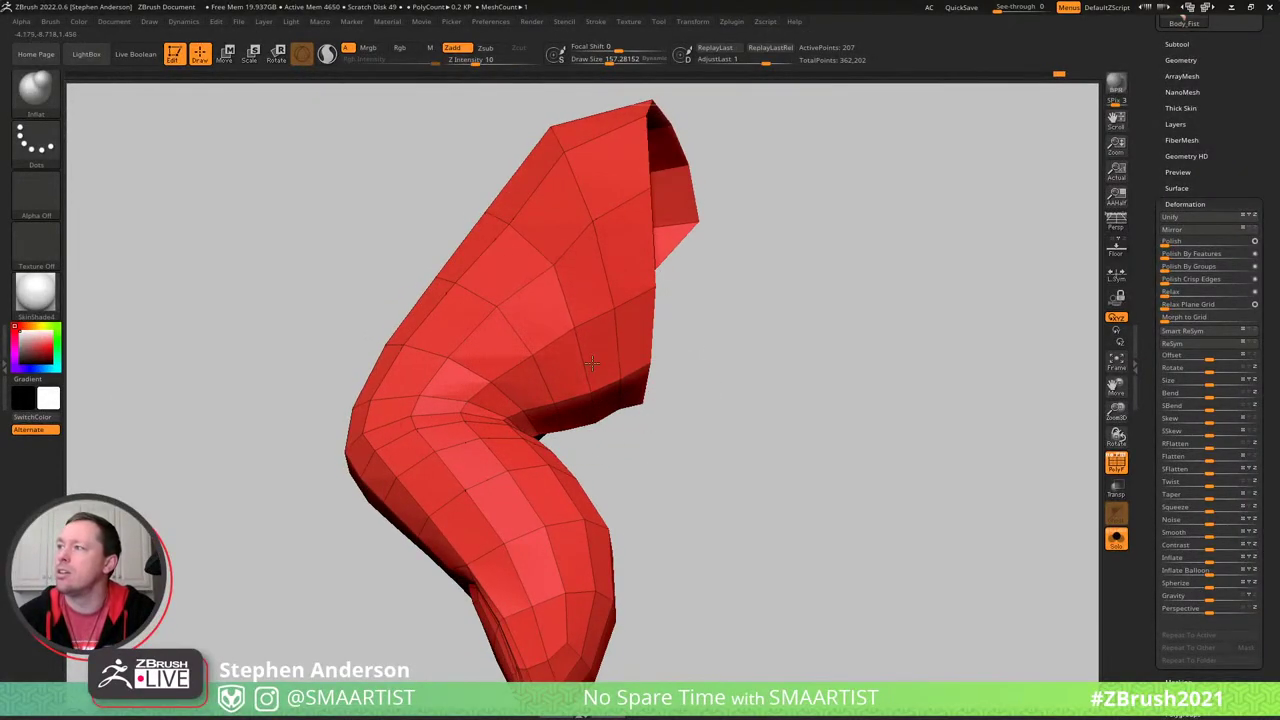
mouse_move(528, 314)
right_down()
mouse_move(529, 291)
mouse_move(541, 307)
right_up()
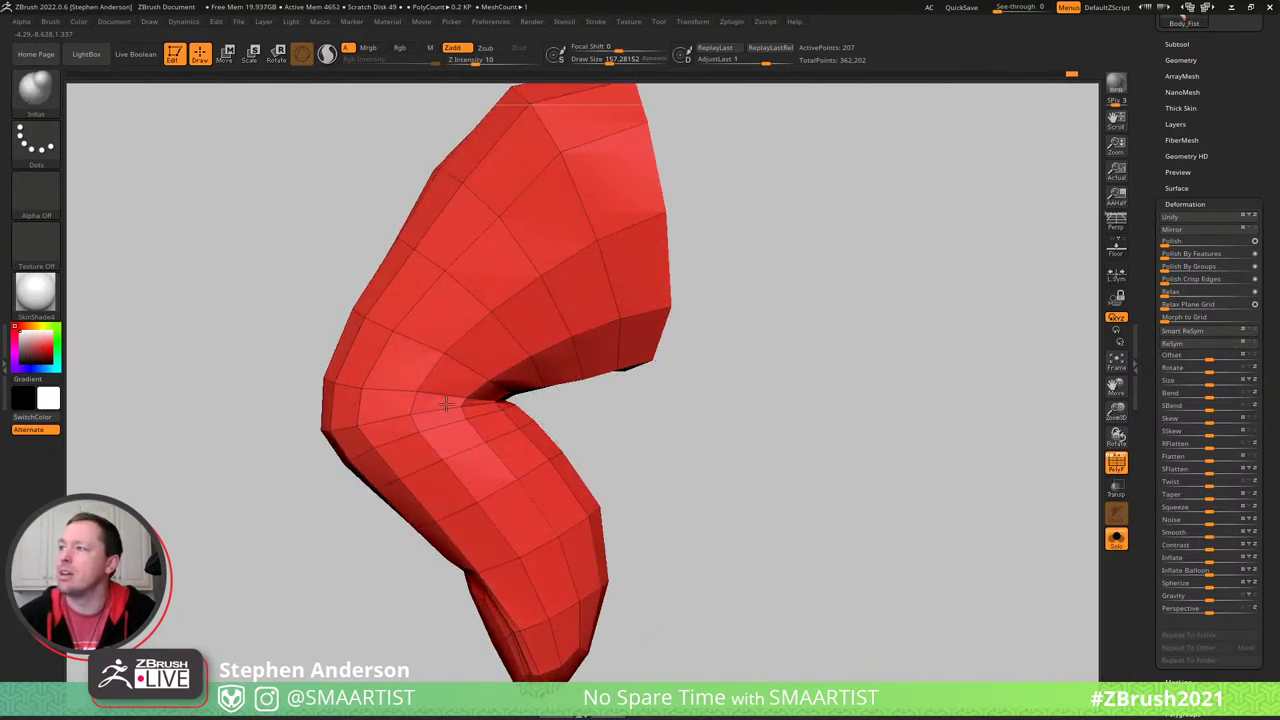
mouse_move(529, 402)
right_down()
mouse_move(462, 380)
mouse_move(572, 375)
mouse_move(580, 346)
mouse_move(500, 406)
right_up()
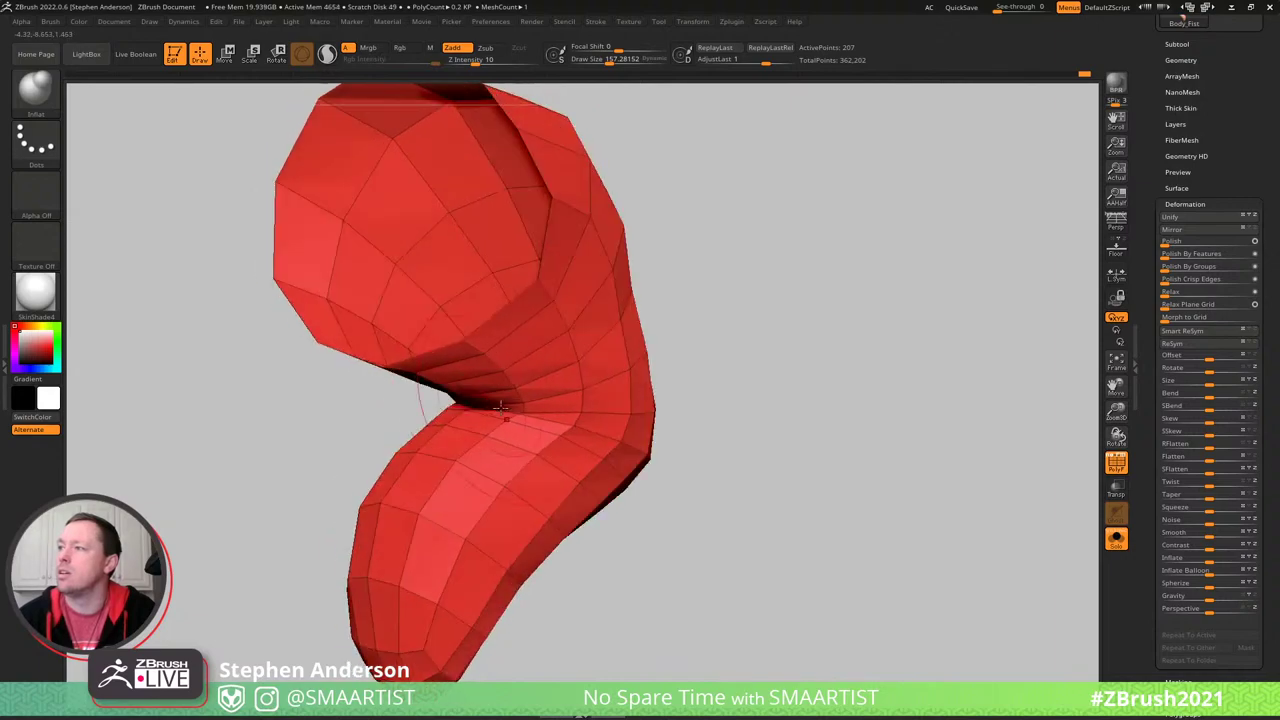
- Show the full body again and mask everything except the straight little finger of the outstretched hand
right_drag(424, 426, 646, 460)
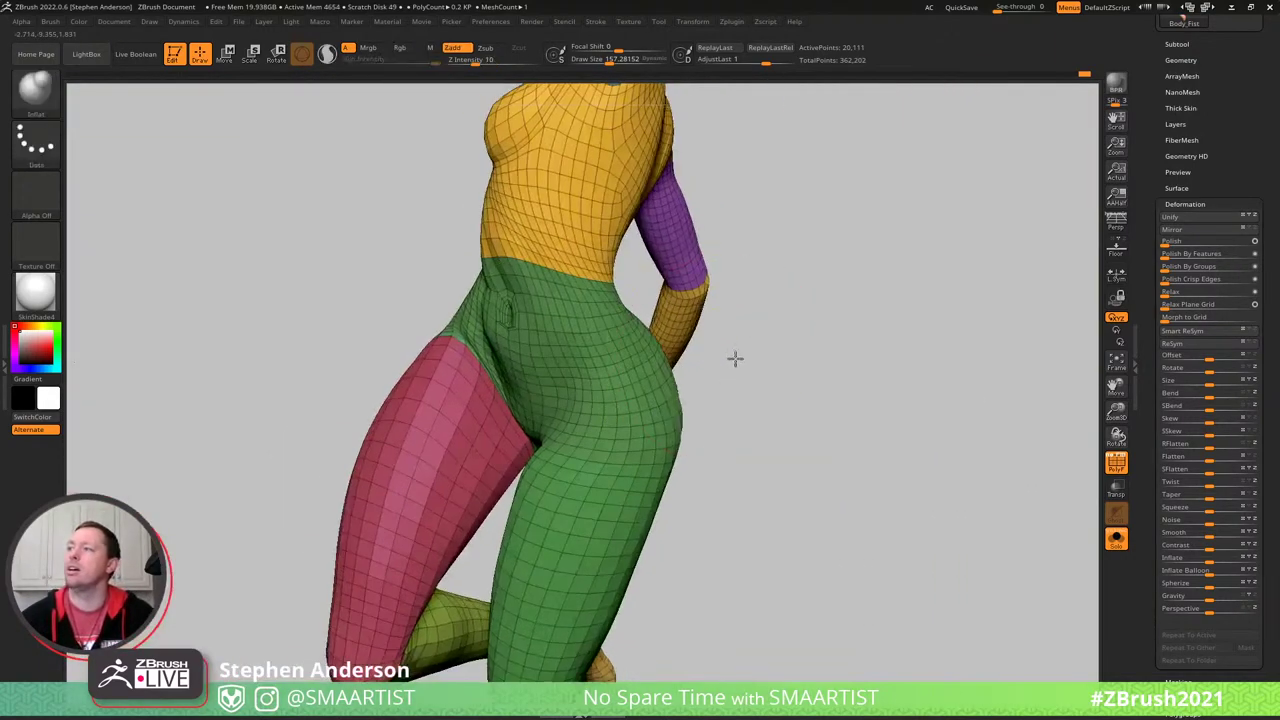
right_drag(734, 357, 800, 400)
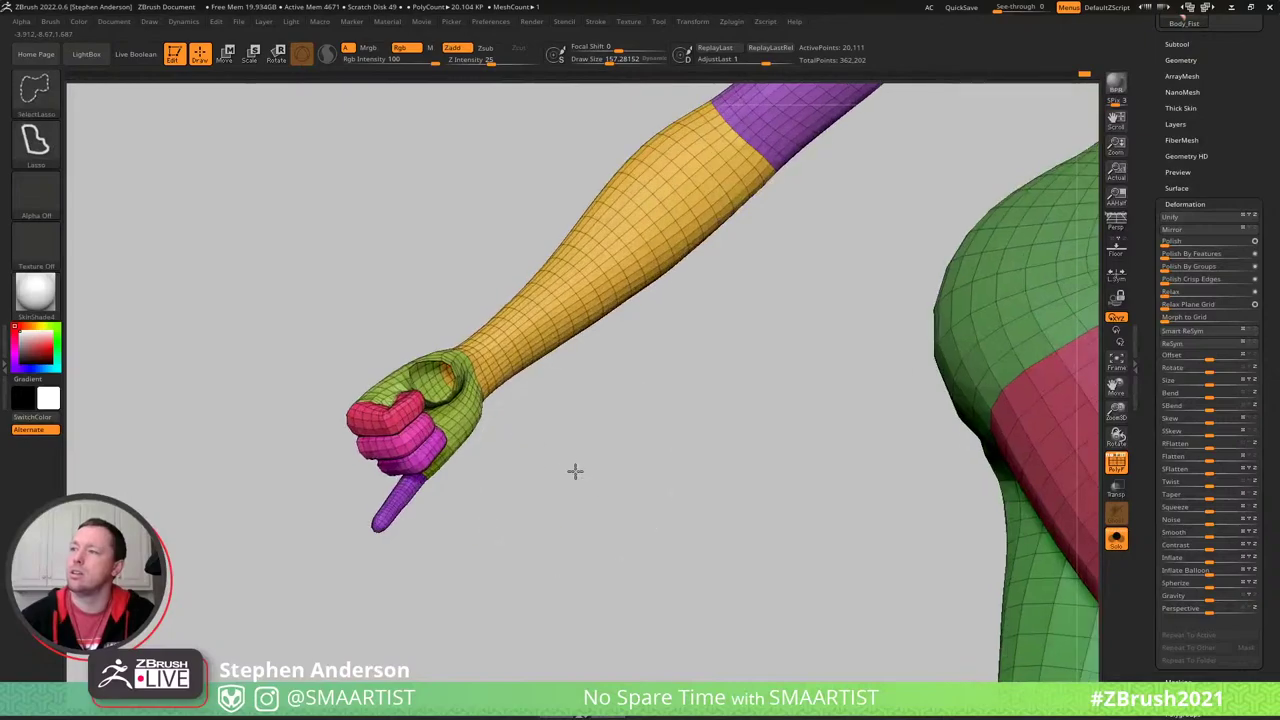
right_drag(574, 471, 455, 440)
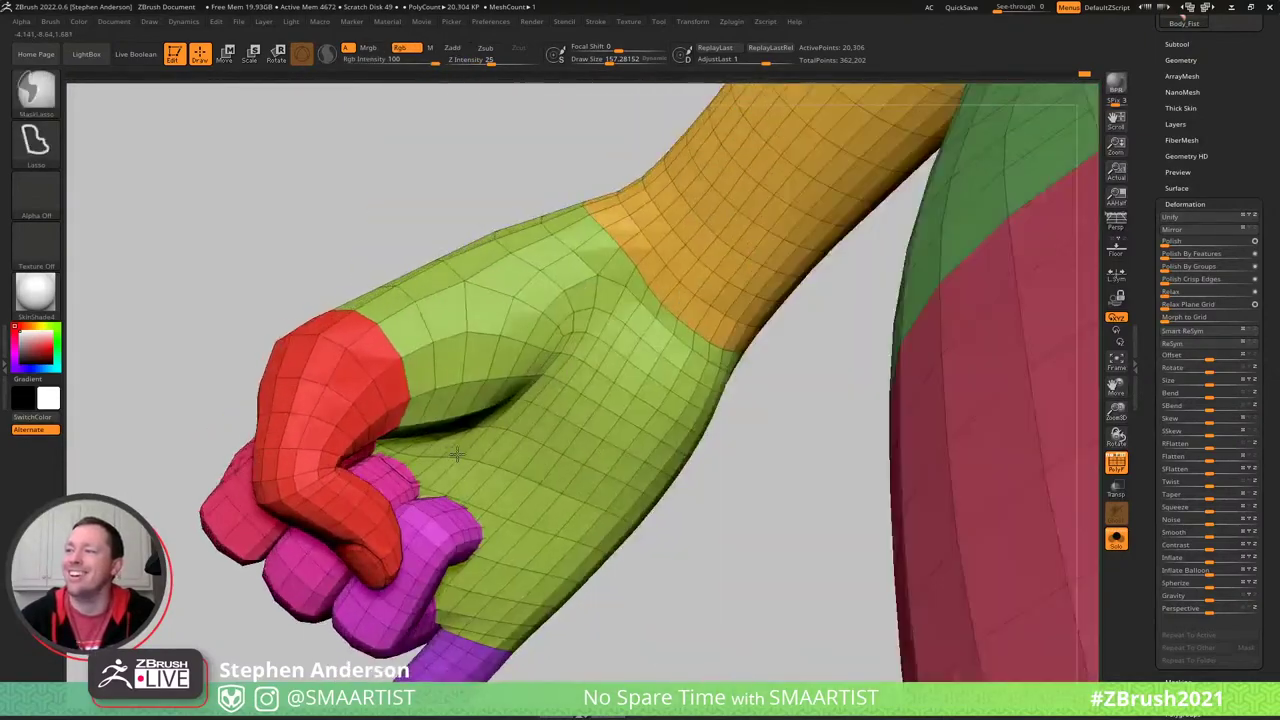
right_drag(600, 400, 700, 405)
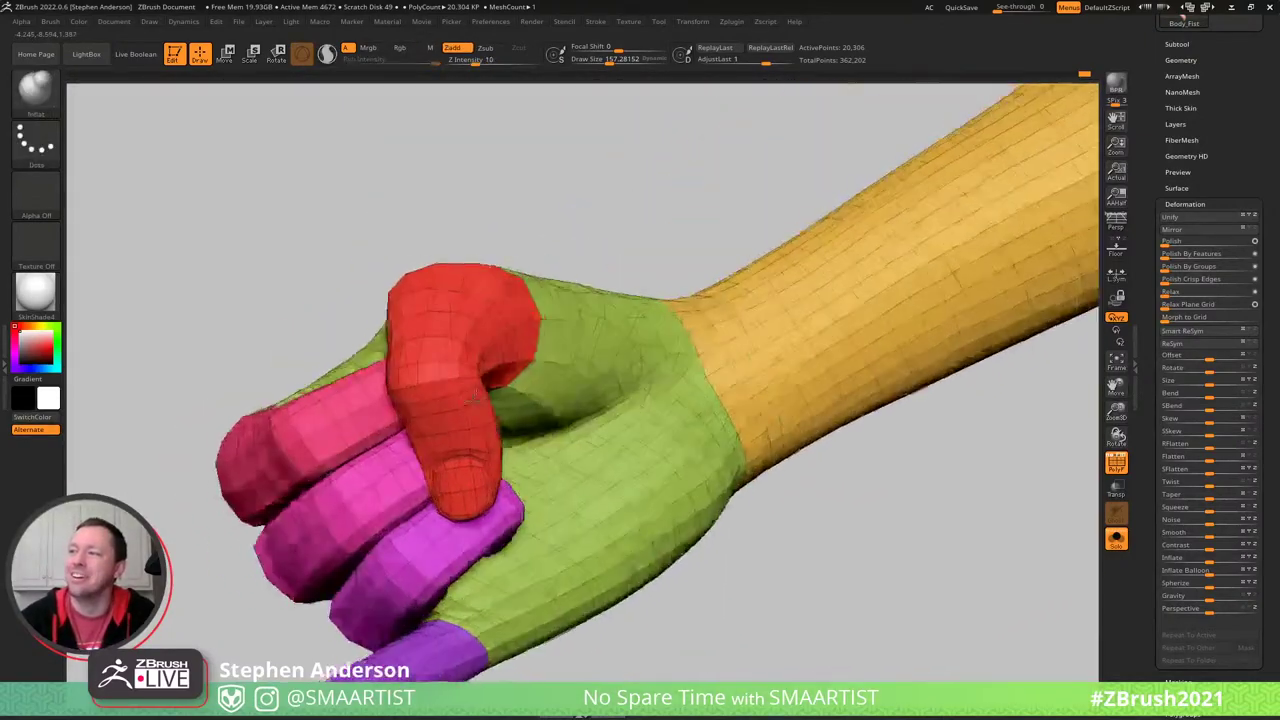
mouse_move(458, 470)
ctrl+right_down()
mouse_move(458, 425)
mouse_move(491, 357)
mouse_move(500, 420)
mouse_move(443, 418)
mouse_move(428, 451)
mouse_move(430, 405)
mouse_move(426, 423)
mouse_move(463, 391)
mouse_move(595, 369)
ctrl+right_up()
right_drag(483, 334, 474, 427)
key(w)
ctrl+click(475, 428)
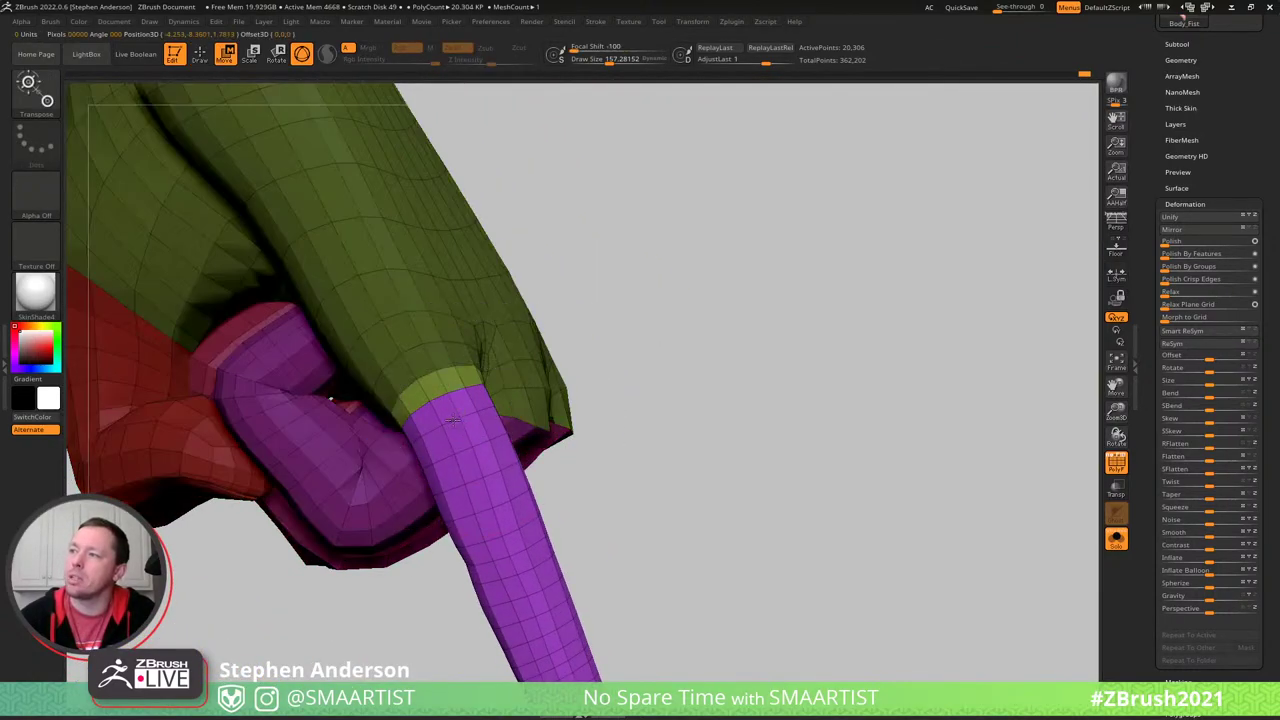
- Position the gizmo at the little finger's base knuckle and align it with the finger's direction
drag(491, 343, 886, 249)
ctrl+drag(435, 381, 458, 426)
drag(540, 330, 563, 329)
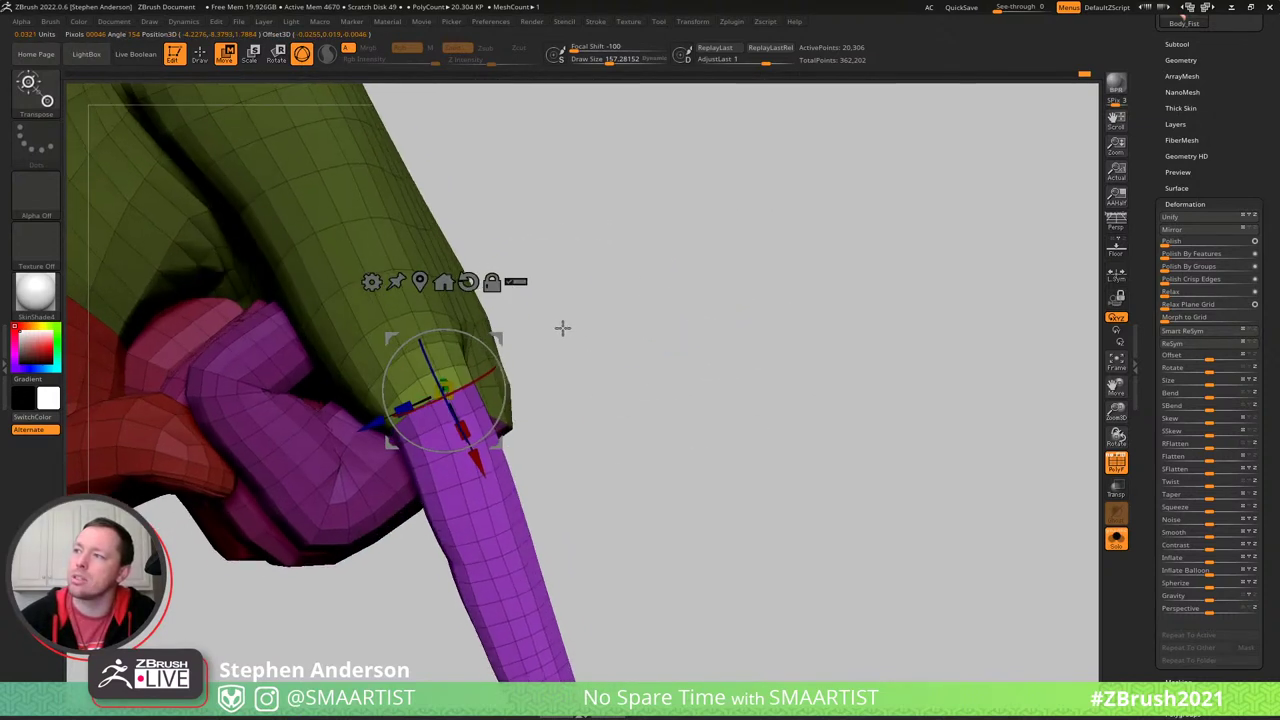
drag(484, 346, 582, 415)
drag(582, 415, 488, 378)
right_drag(487, 378, 490, 350)
alt+drag(499, 340, 546, 364)
alt+right_drag(546, 364, 565, 265)
drag(565, 265, 516, 401)
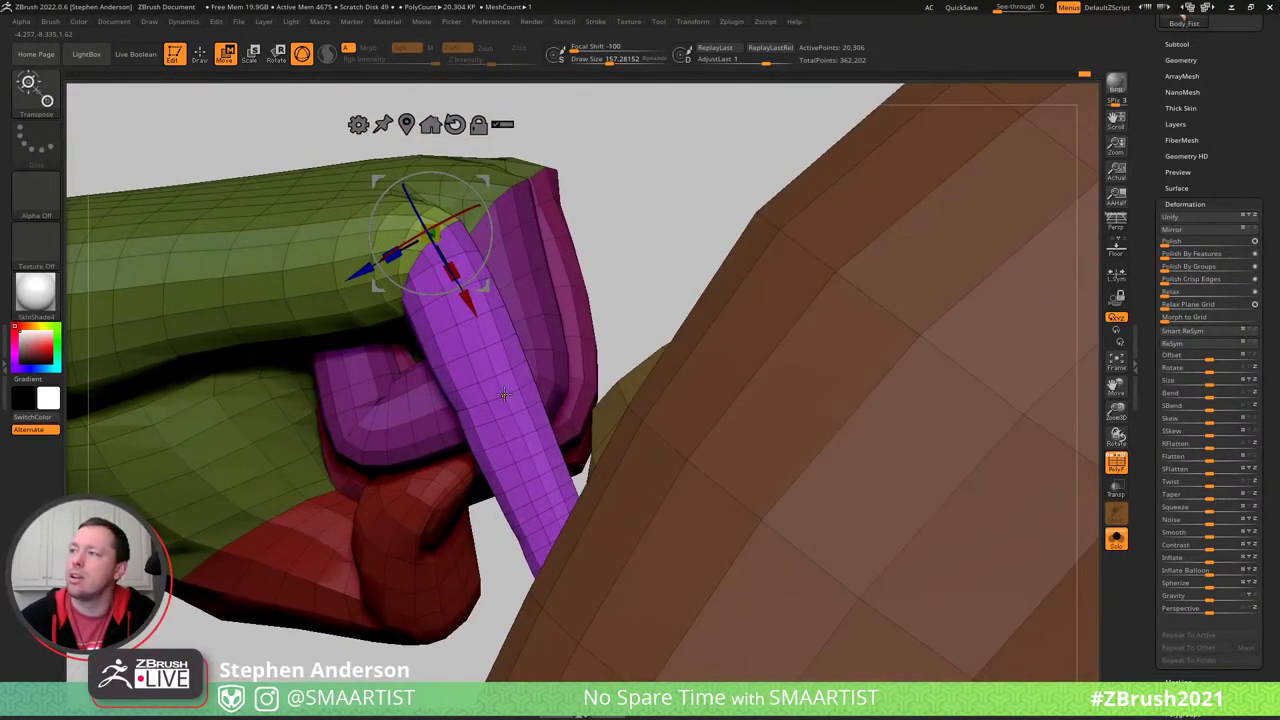
- Bend the little finger inward at its middle joint and adjust its rotation at the base knuckle
click(504, 395)
drag(541, 343, 535, 373)
ctrl+click(434, 241)
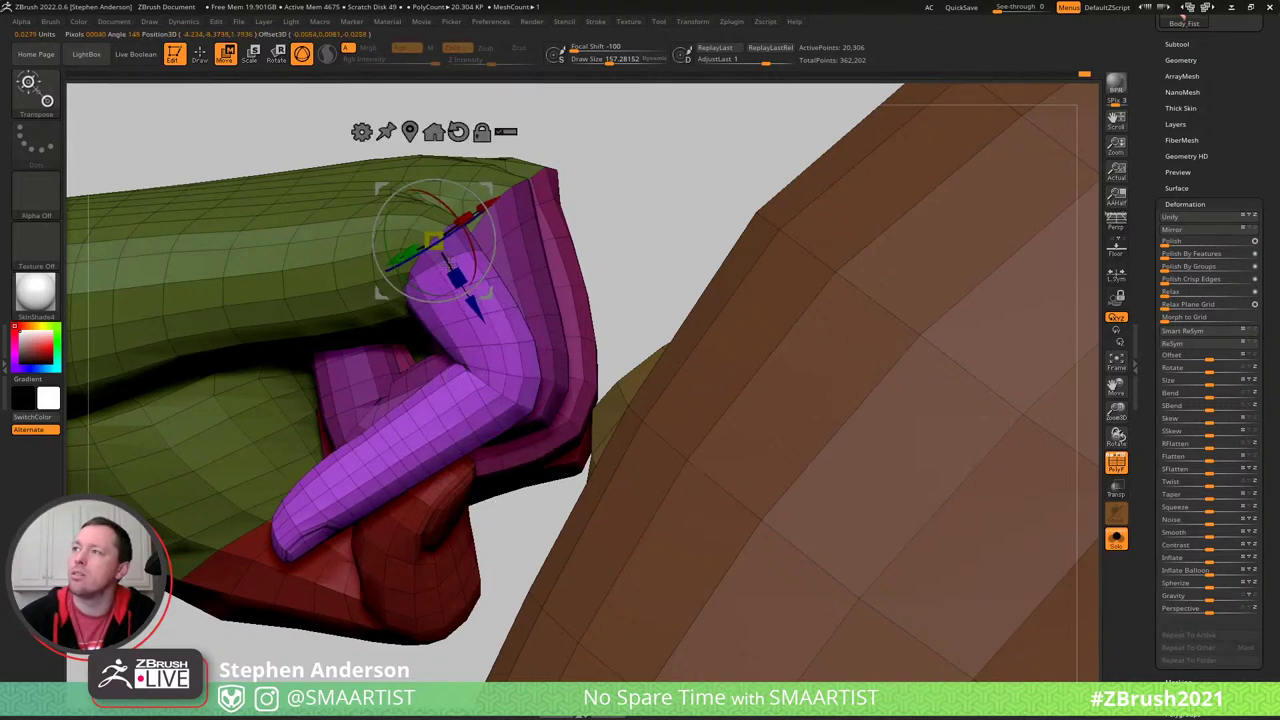
ctrl+click(462, 197)
drag(464, 186, 476, 196)
alt+right_drag(354, 445, 451, 436)
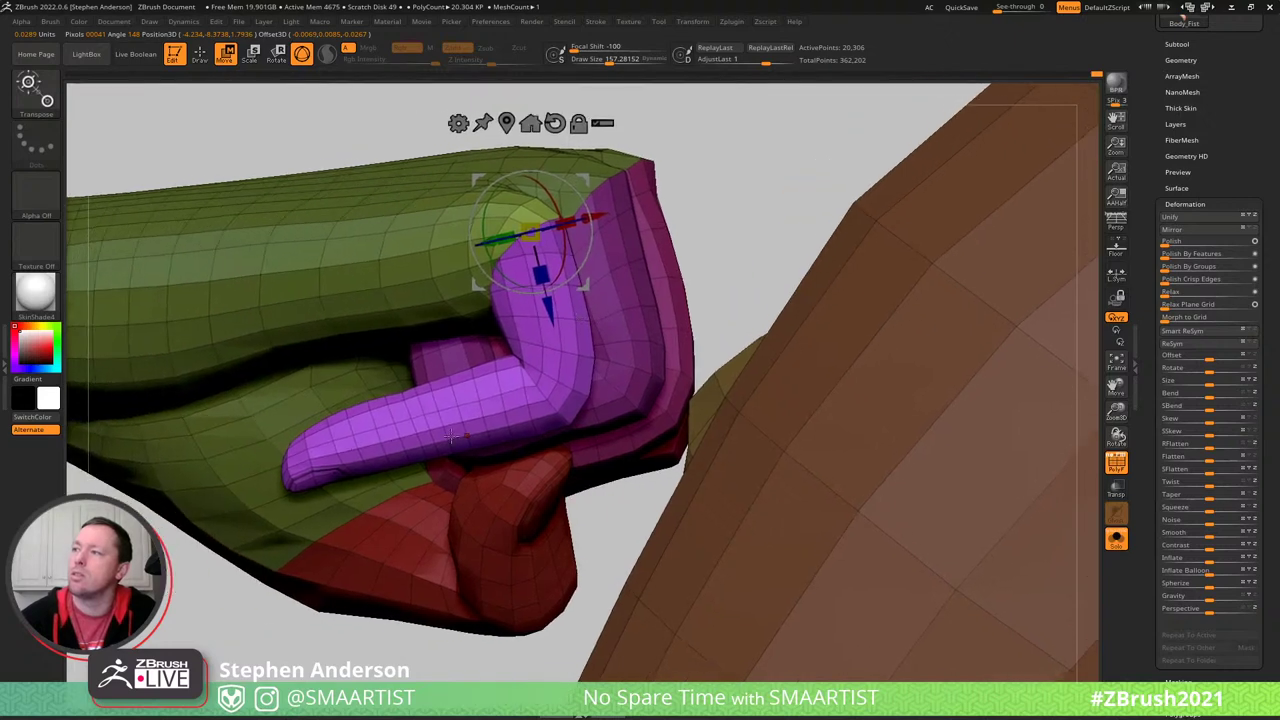
- Mask the little finger up to its last joint and curl the free fingertip in against the palm
ctrl+drag(406, 420, 390, 421)
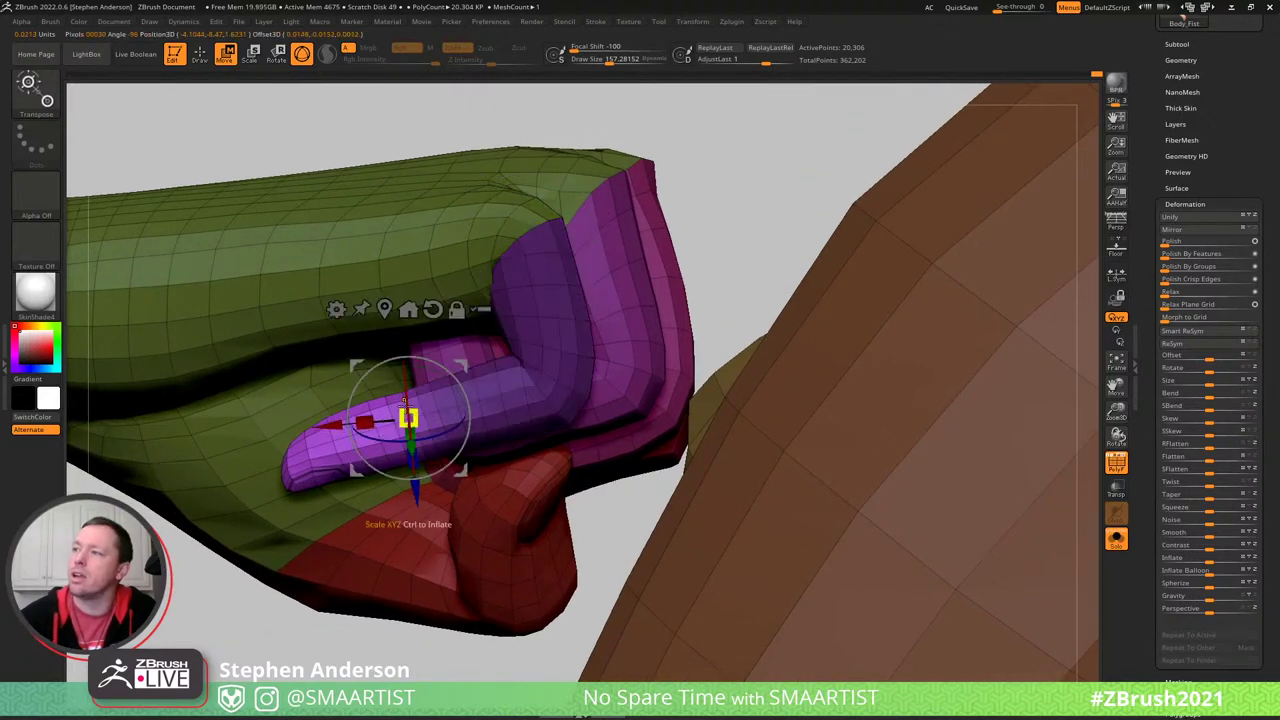
drag(465, 375, 523, 487)
right_drag(523, 487, 472, 252)
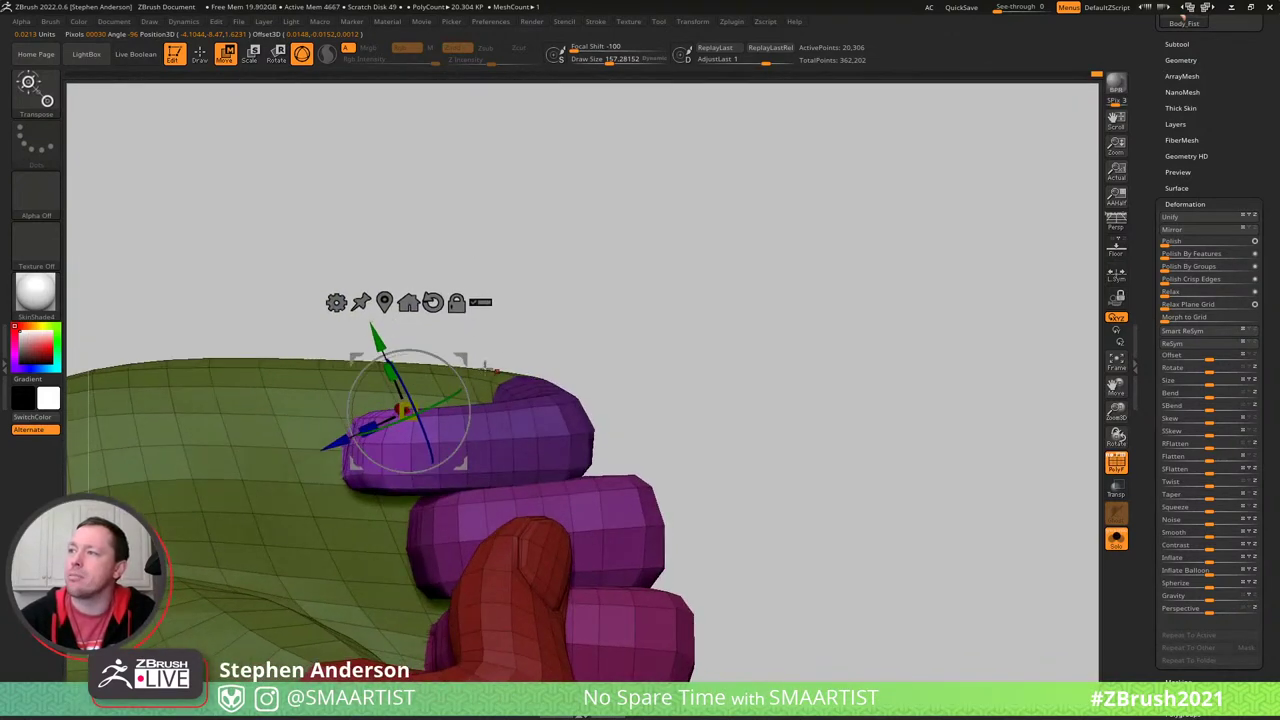
drag(463, 360, 476, 388)
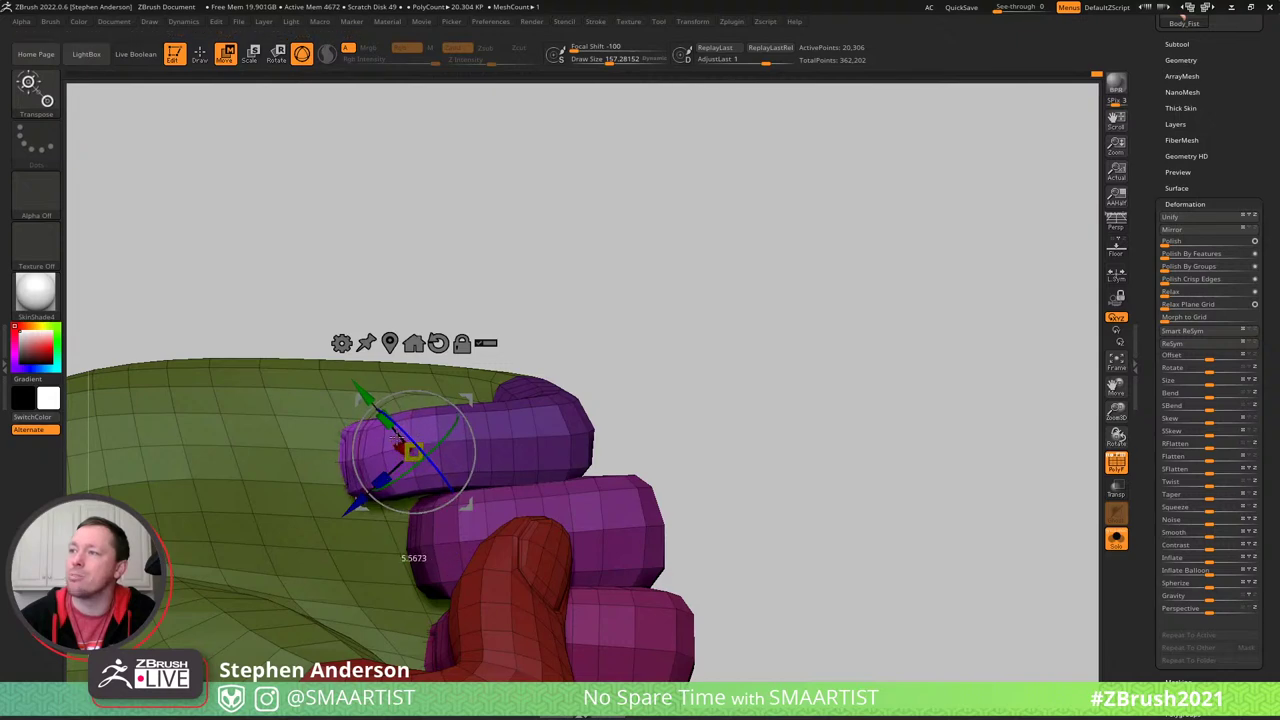
drag(489, 385, 421, 428)
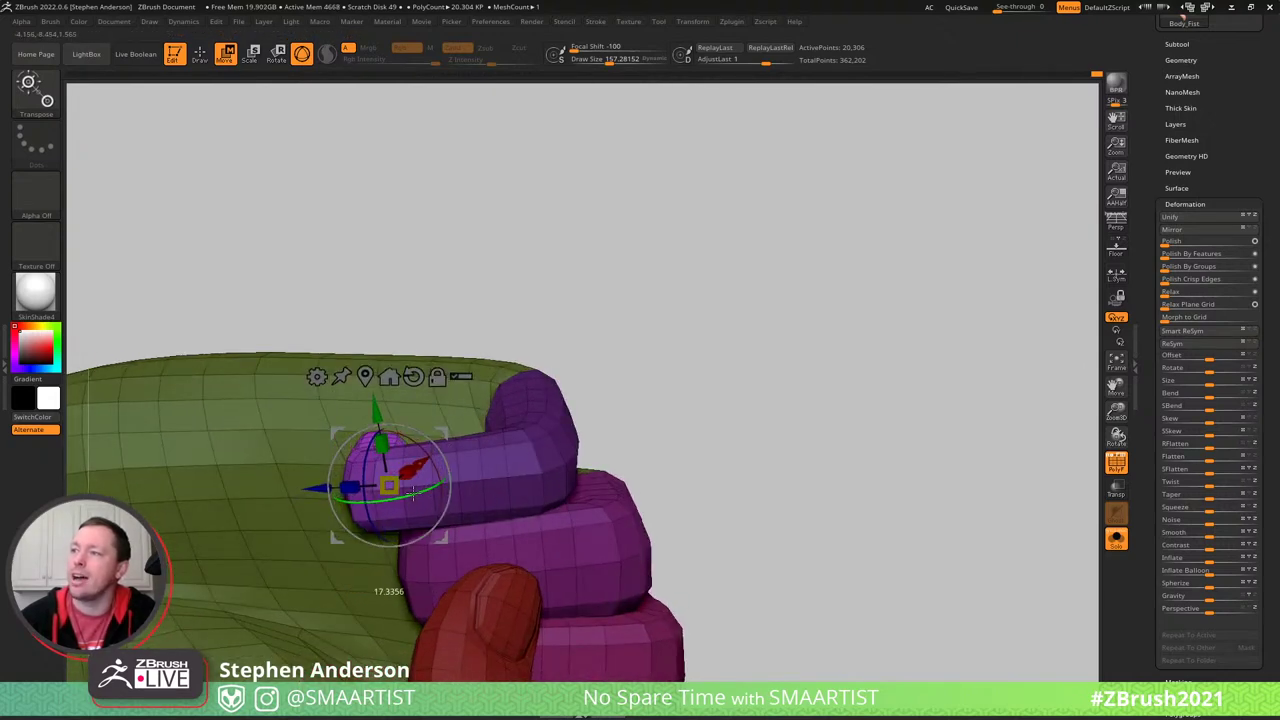
key(q)
mouse_move(413, 493)
right_down()
mouse_move(382, 450)
mouse_move(364, 466)
mouse_move(346, 438)
right_up()
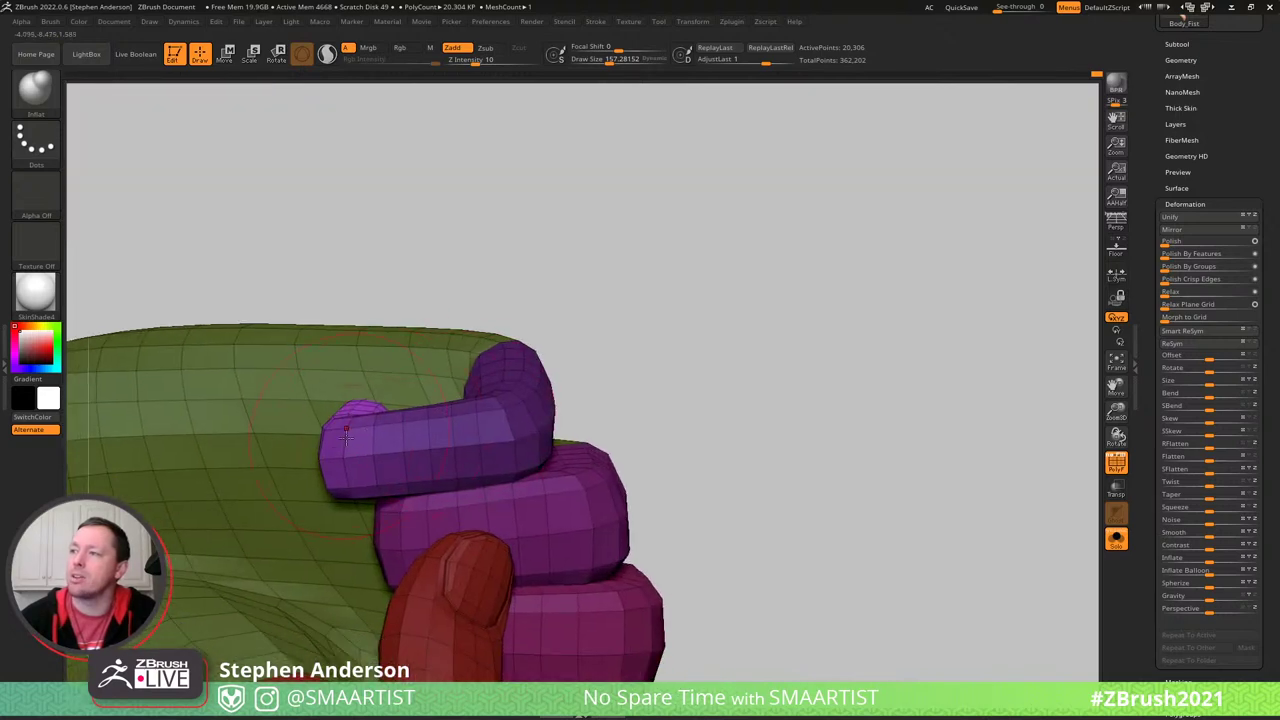
key(ctrl)
key(w)
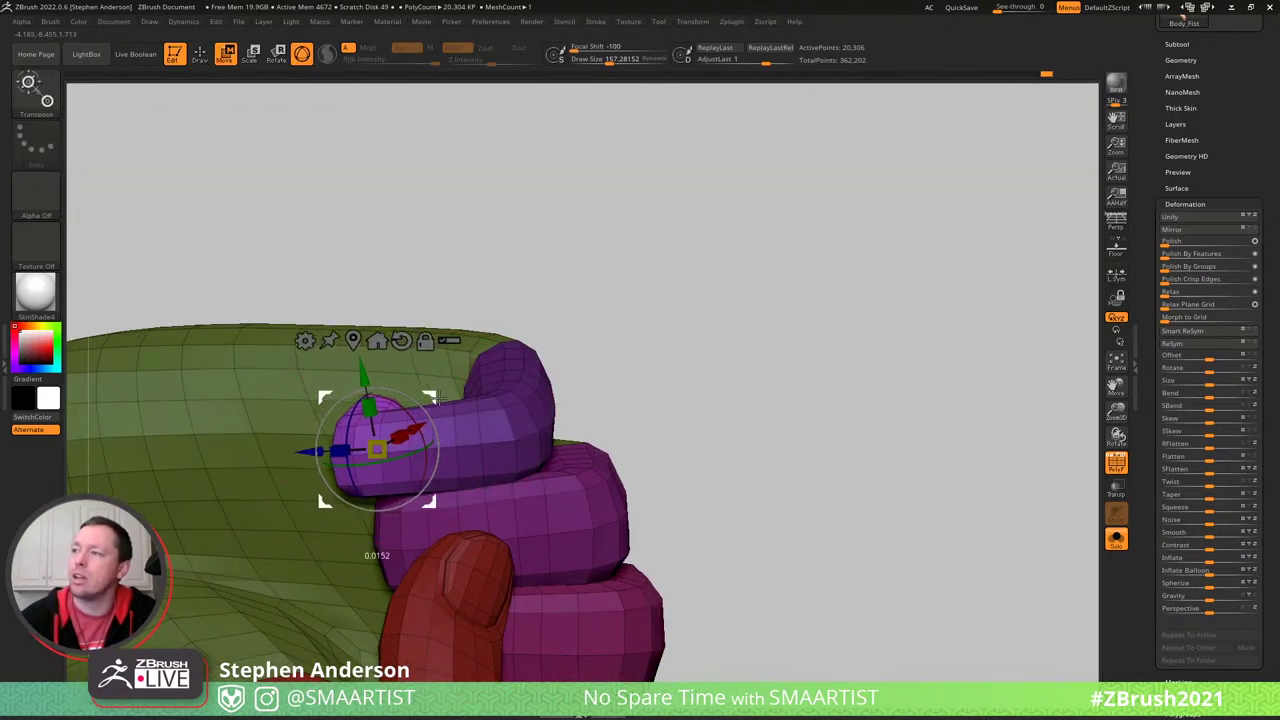
key(q)
- Clear the mask and reshape the little finger's inner bend with the Move brush at draw size about 175
mouse_move(509, 426)
alt+right_down()
mouse_move(475, 397)
mouse_move(517, 334)
alt+right_up()
ctrl+drag(517, 334, 545, 360)
mouse_move(482, 397)
right_down()
mouse_move(470, 422)
mouse_move(455, 390)
mouse_move(473, 382)
right_up()
drag(470, 378, 455, 374)
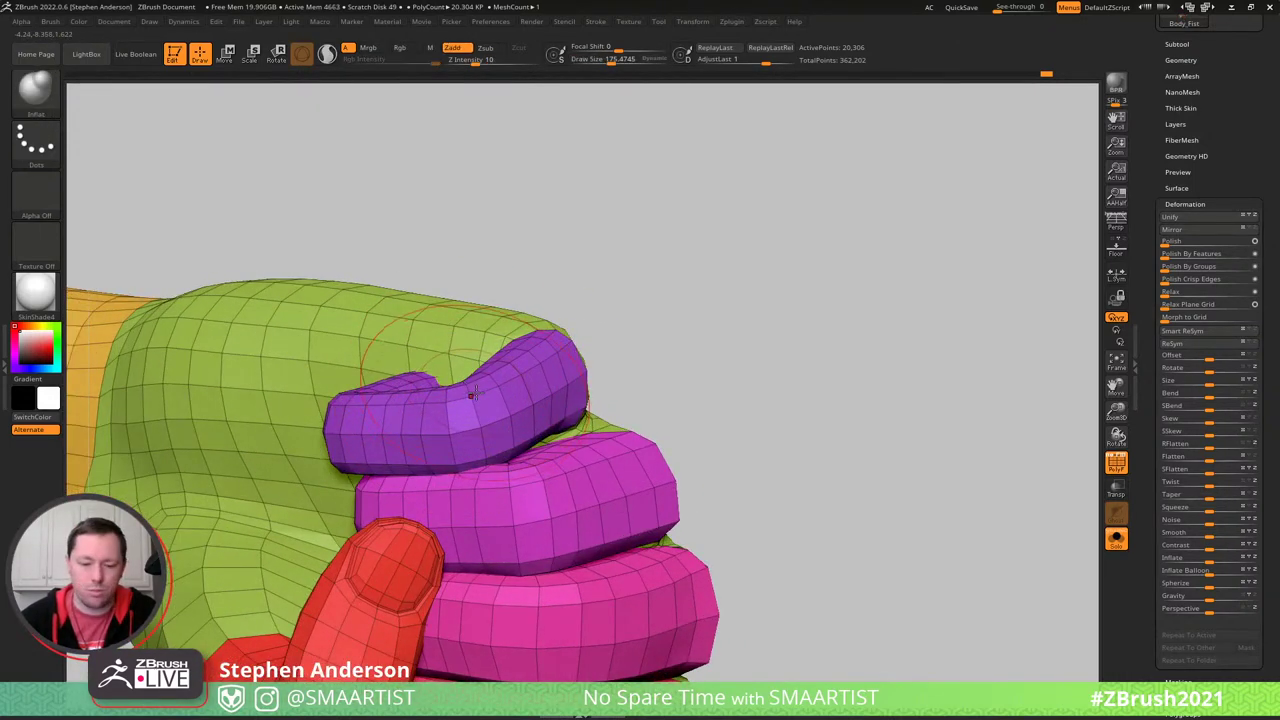
key(b)
key(m)
key(v)
drag(456, 387, 451, 364)
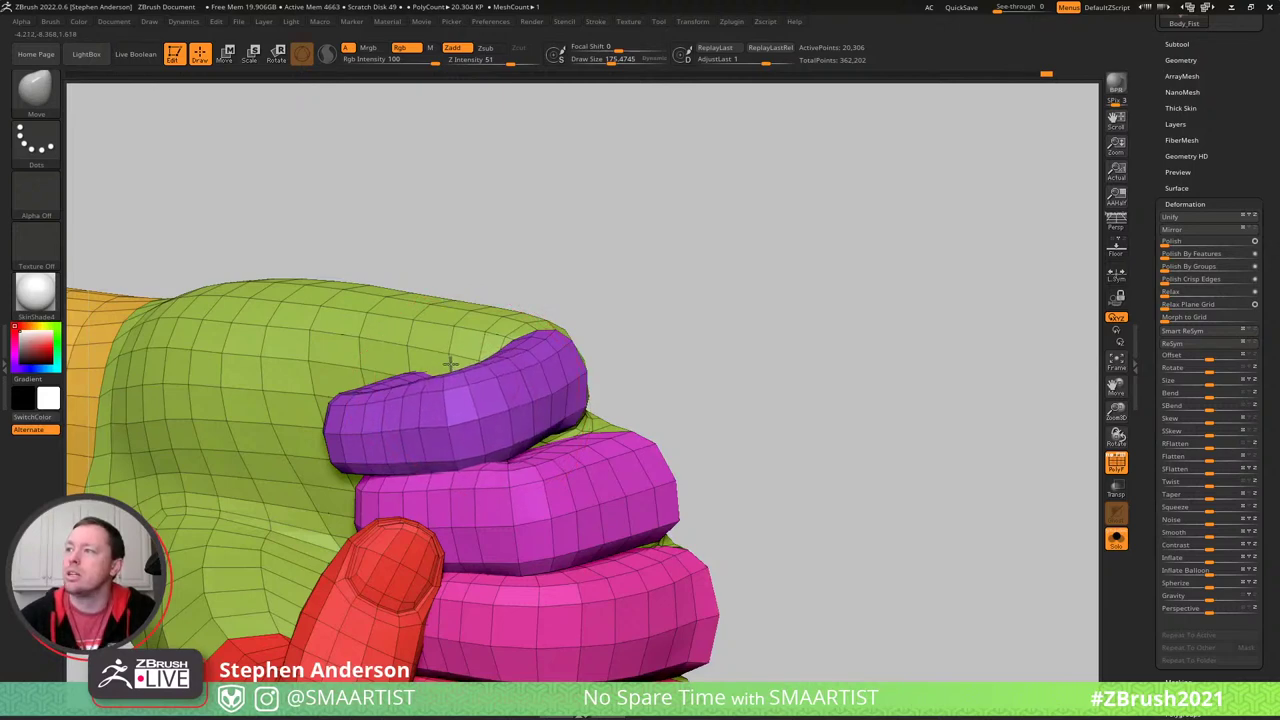
right_drag(460, 372, 370, 380)
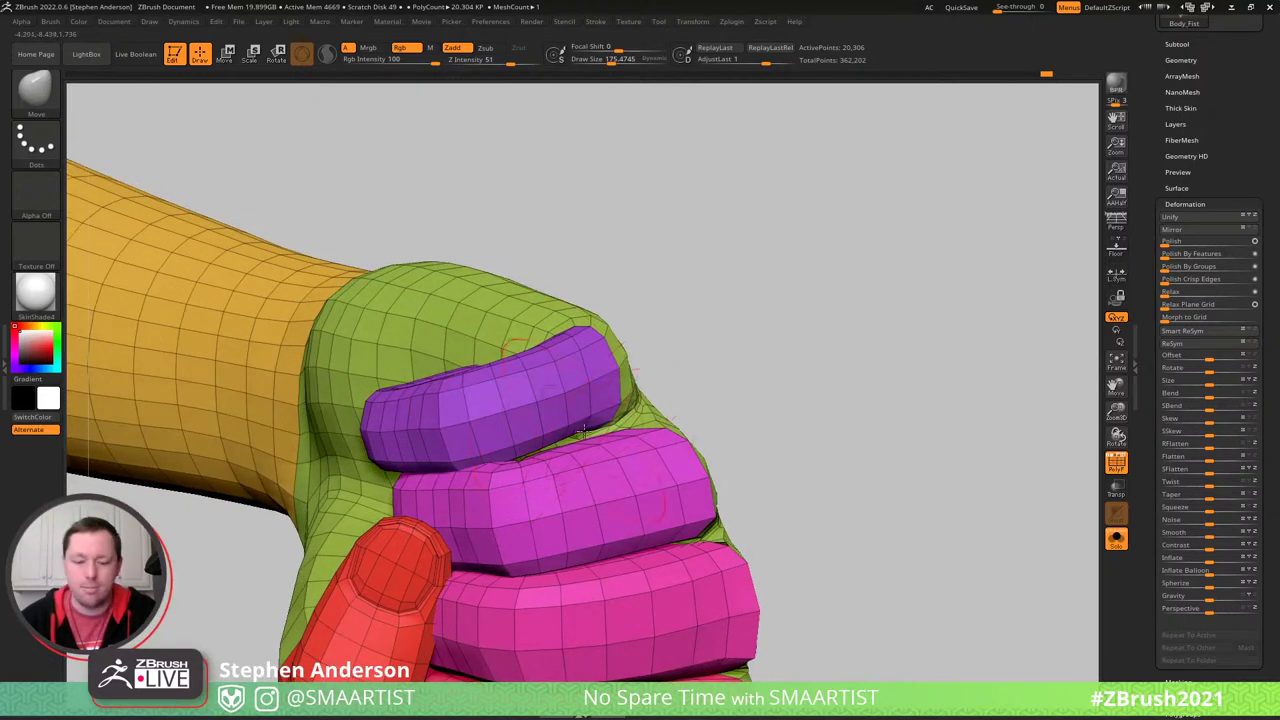
- Close the gap between the little finger and the neighbouring finger with the Inflat brush, and smooth the area
key(b)
key(i)
key(n)
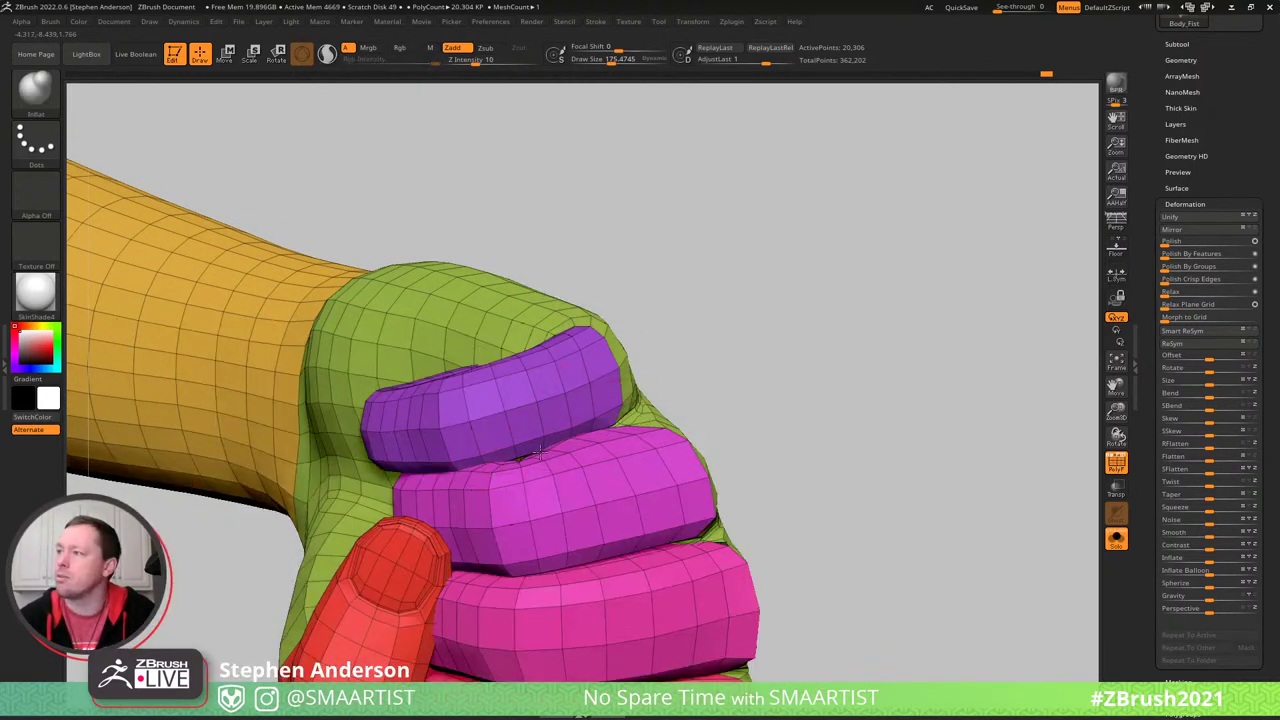
key(shift)
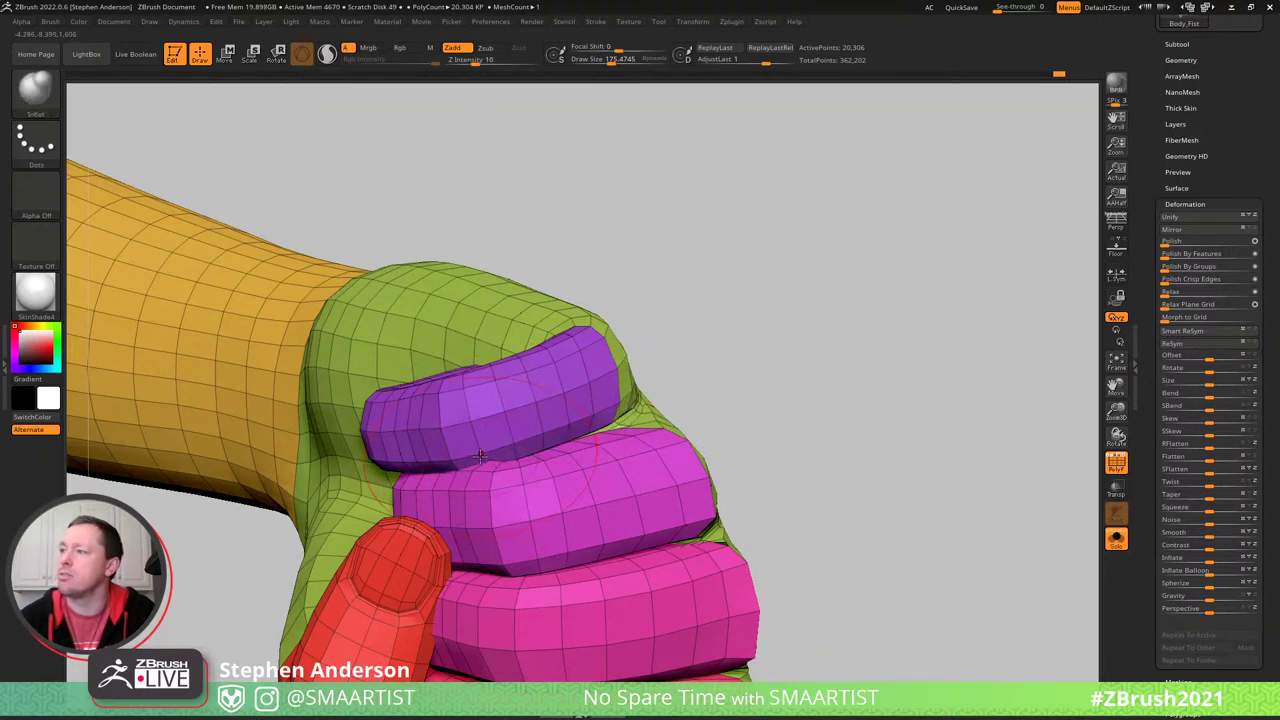
- Examine the clenched fist from the knuckle and palm sides, with and without the polyframe
right_drag(525, 449, 647, 559)
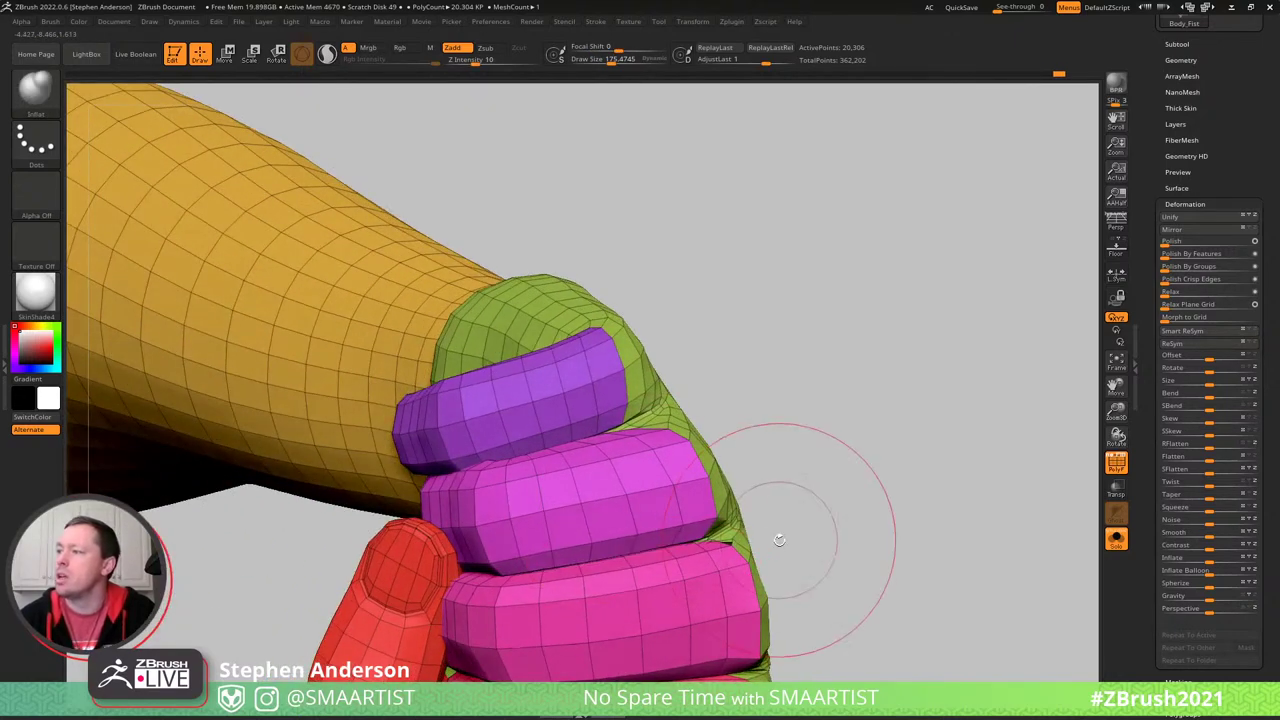
alt+right_drag(756, 534, 547, 466)
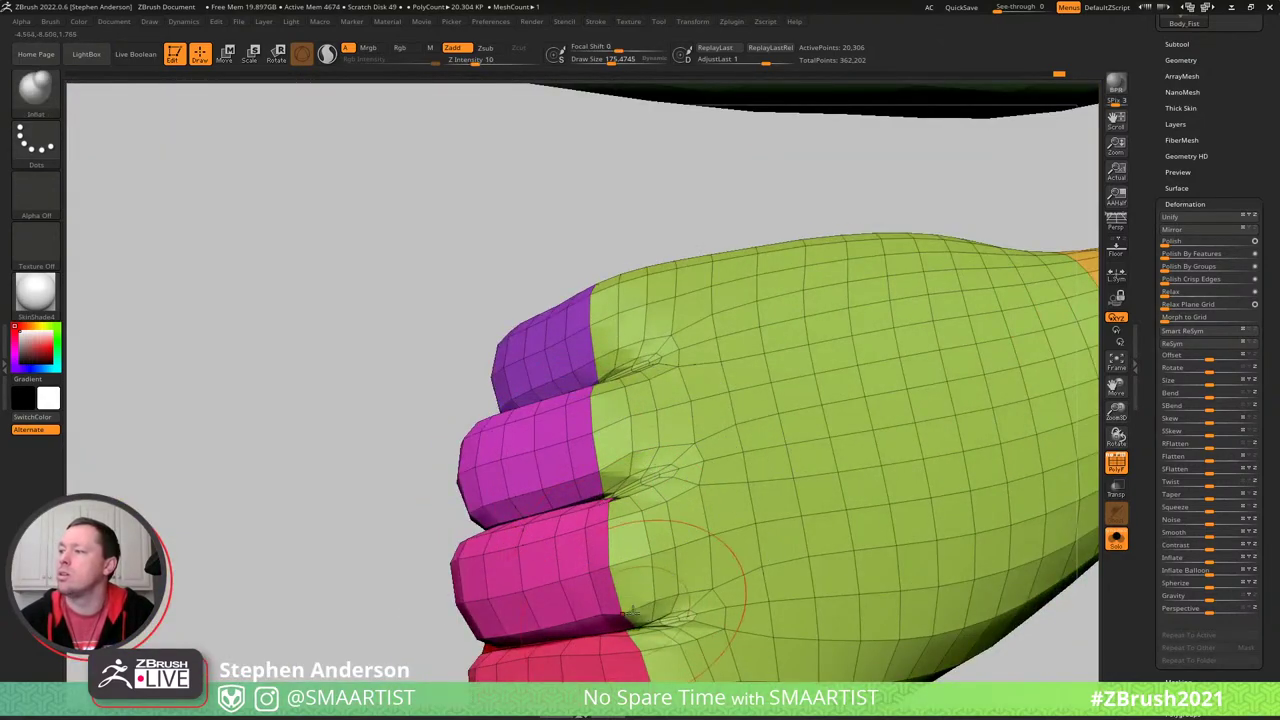
mouse_move(625, 610)
right_down()
mouse_move(640, 520)
mouse_move(547, 461)
mouse_move(486, 460)
mouse_move(531, 394)
right_up()
key(shift+f)
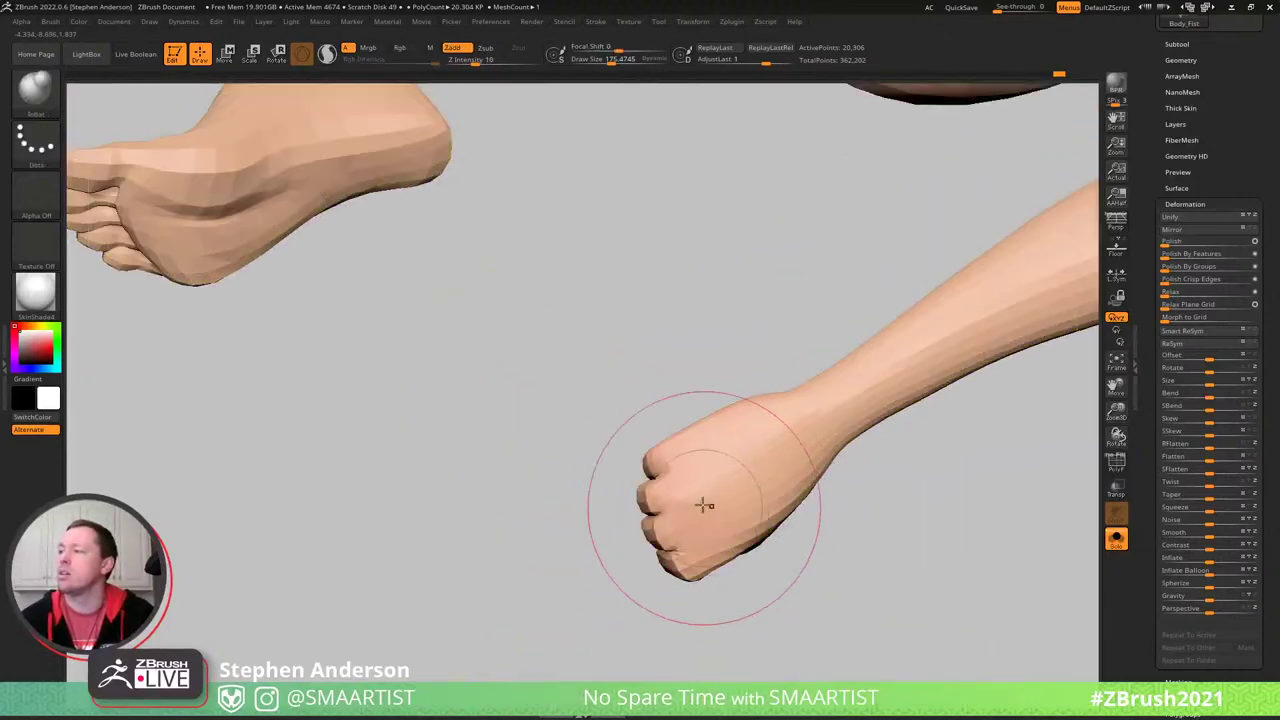
mouse_move(703, 503)
right_down()
mouse_move(808, 518)
mouse_move(657, 380)
mouse_move(712, 428)
mouse_move(606, 271)
mouse_move(586, 329)
mouse_move(695, 403)
mouse_move(686, 380)
mouse_move(680, 440)
mouse_move(617, 395)
mouse_move(655, 420)
mouse_move(683, 380)
mouse_move(710, 283)
right_up()
key(shift+f)
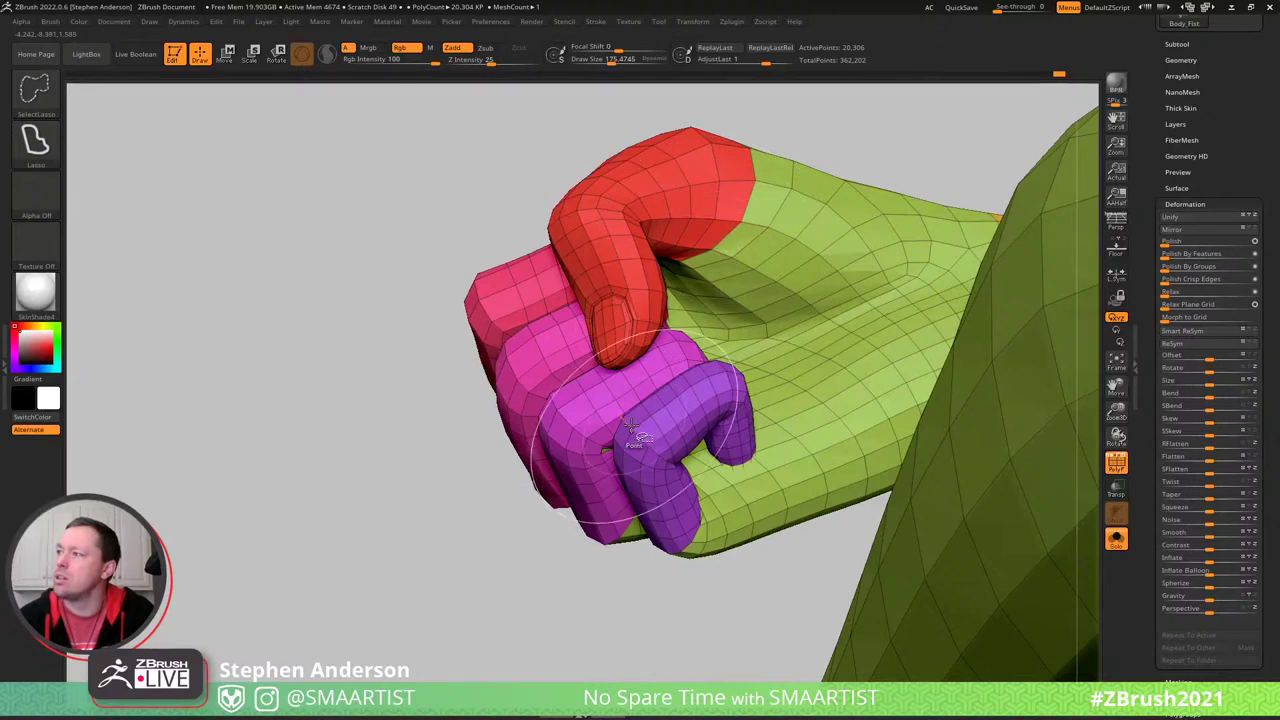
- Hide the four finger polygroups so that the palm and thumb remain visible
ctrl+shift+click(627, 425)
ctrl+shift+click(578, 428)
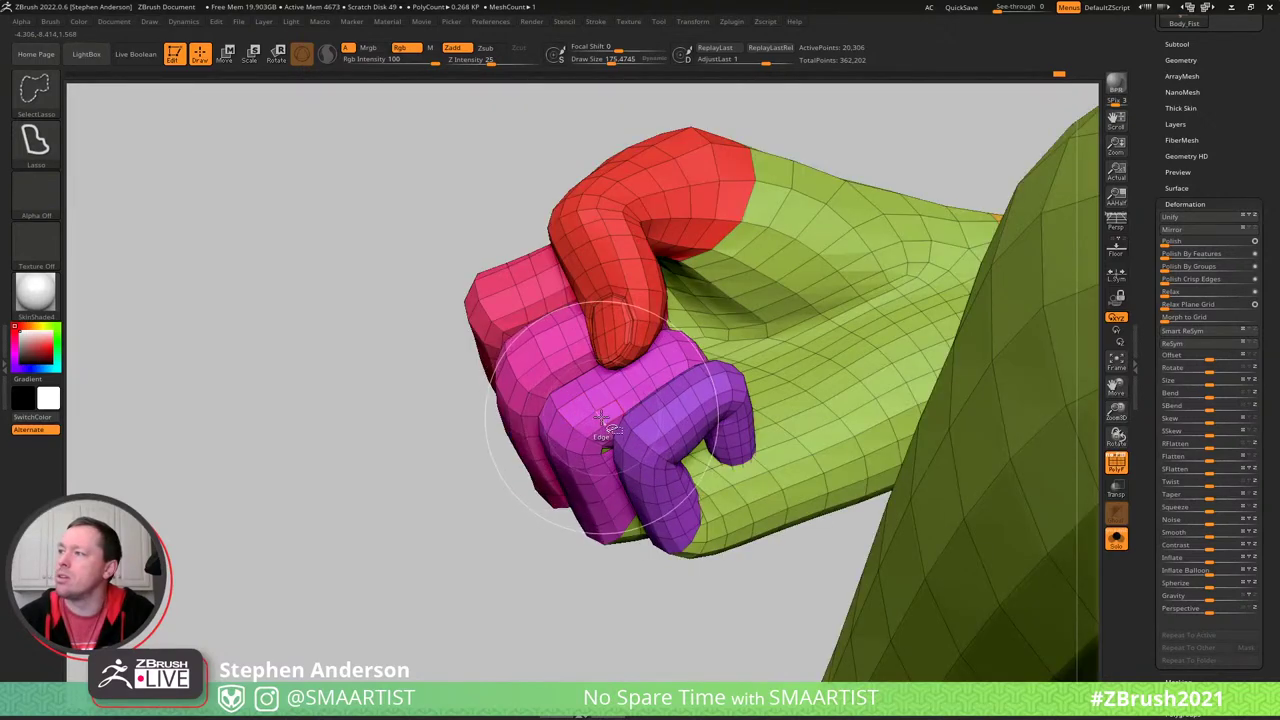
ctrl+shift+click(602, 417)
ctrl+shift+click(577, 480)
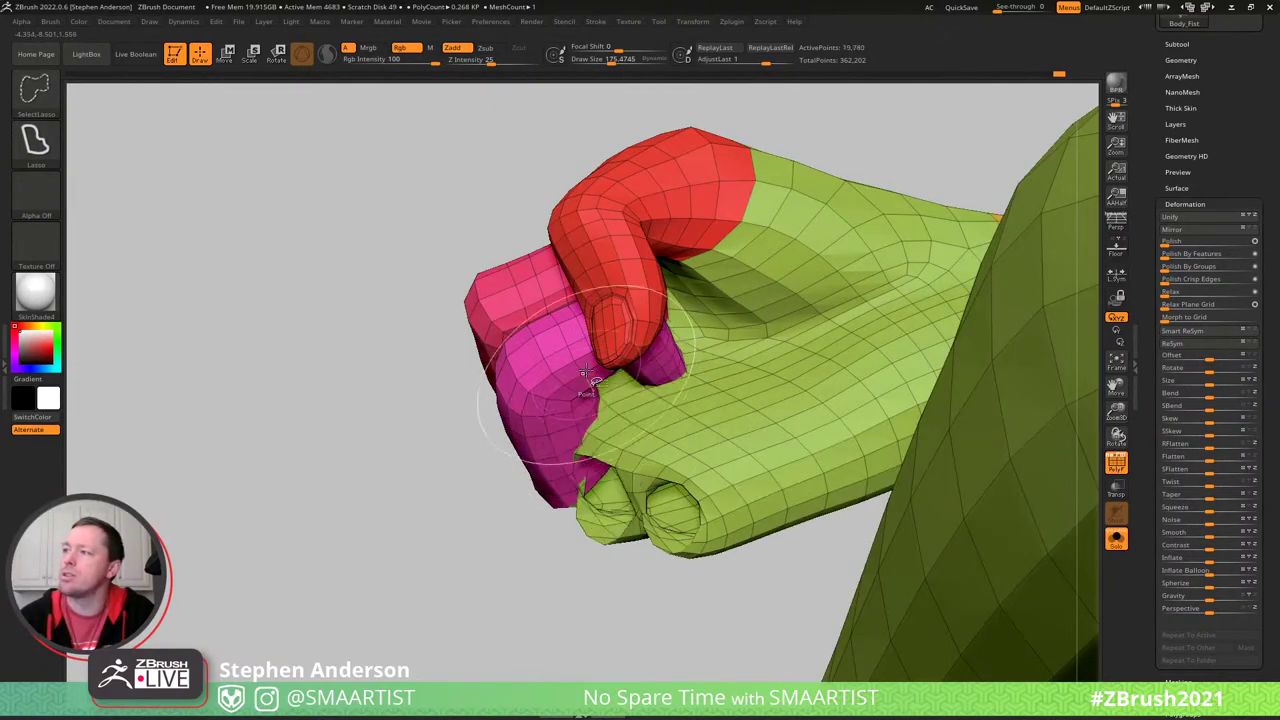
ctrl+alt+shift+click(541, 300)
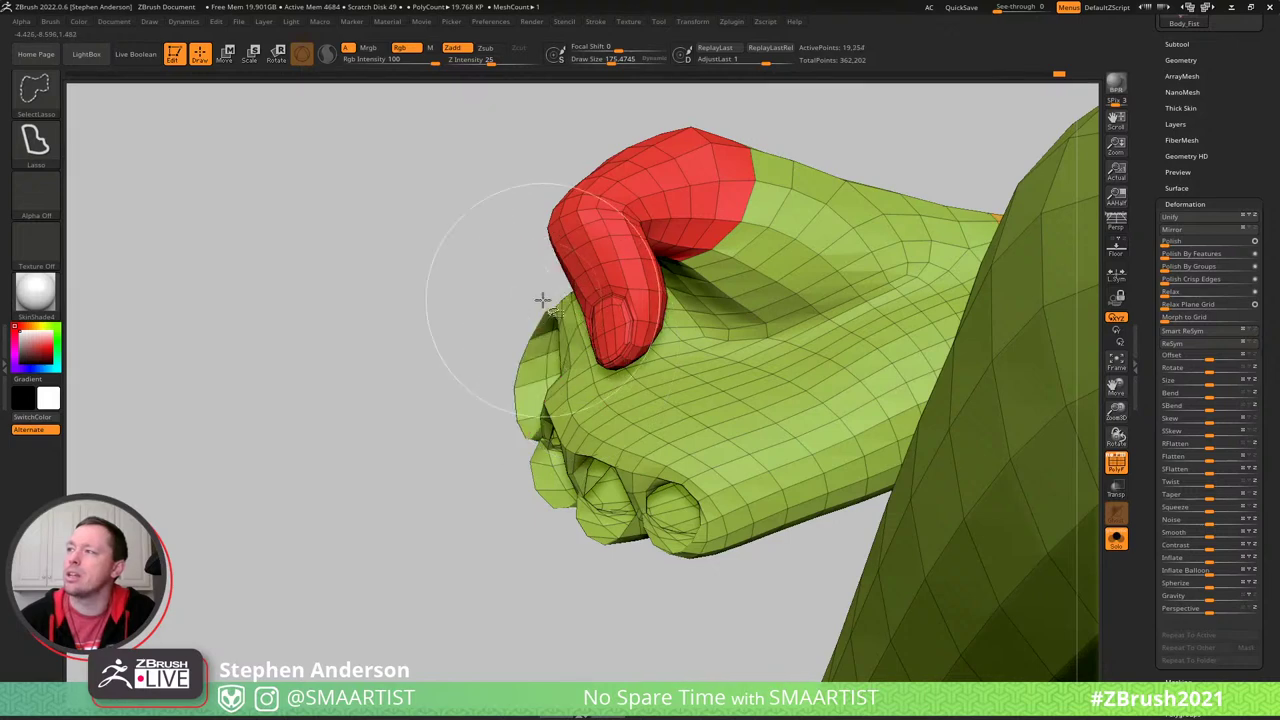
- Shrink the visible mesh back from the finger openings and invert visibility to isolate the fingers with a strip of palm
ctrl+right_drag(650, 438, 642, 452)
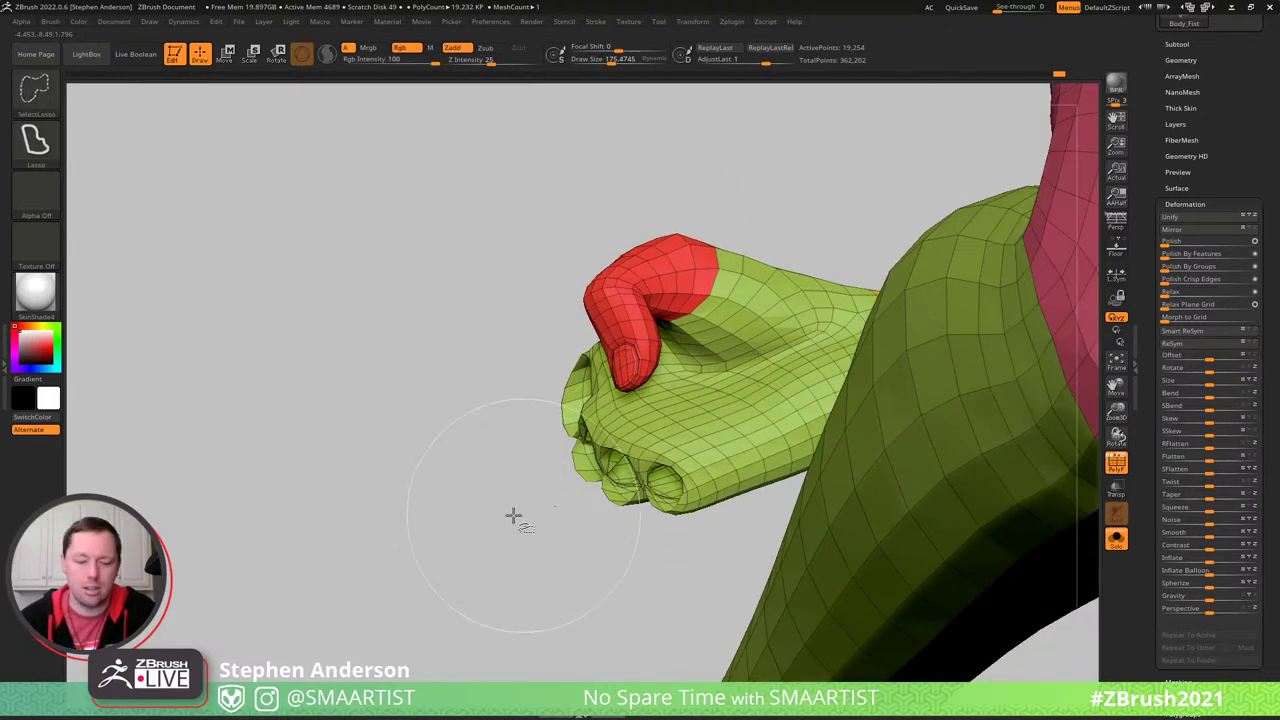
key(ctrl+shift+s)
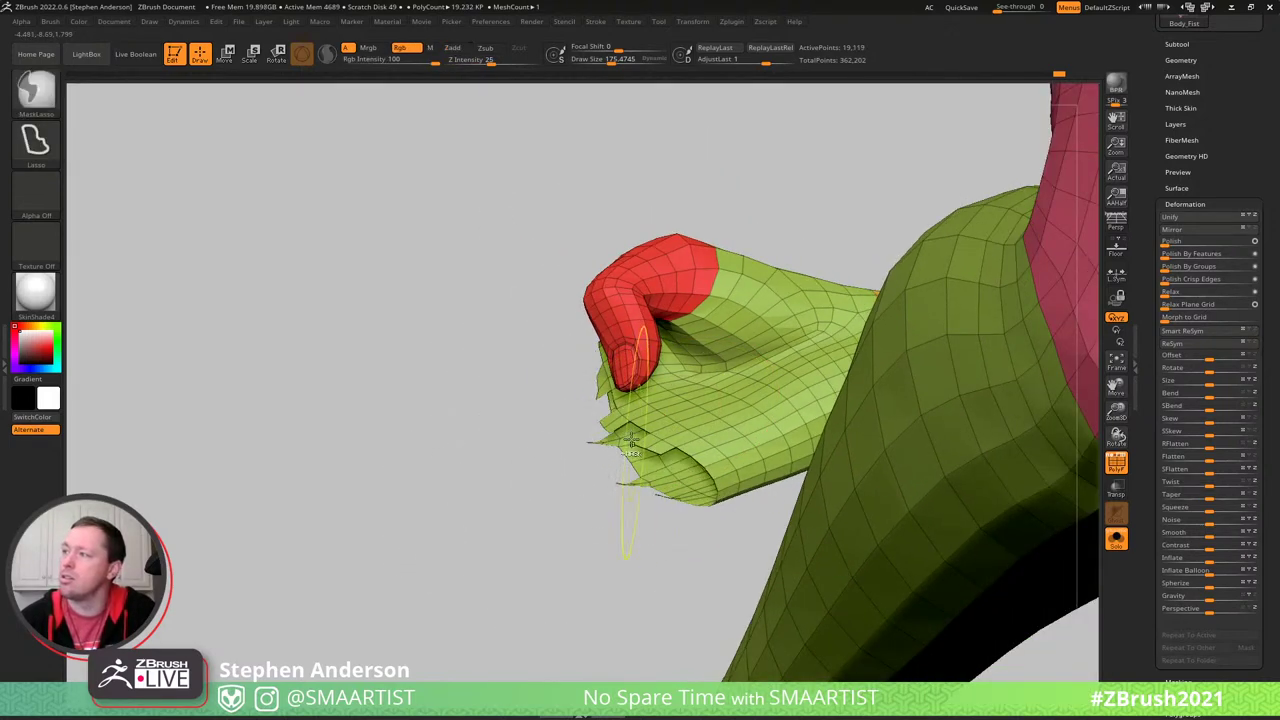
mouse_move(631, 439)
ctrl+right_down()
mouse_move(631, 489)
mouse_move(669, 446)
mouse_move(620, 517)
ctrl+right_up()
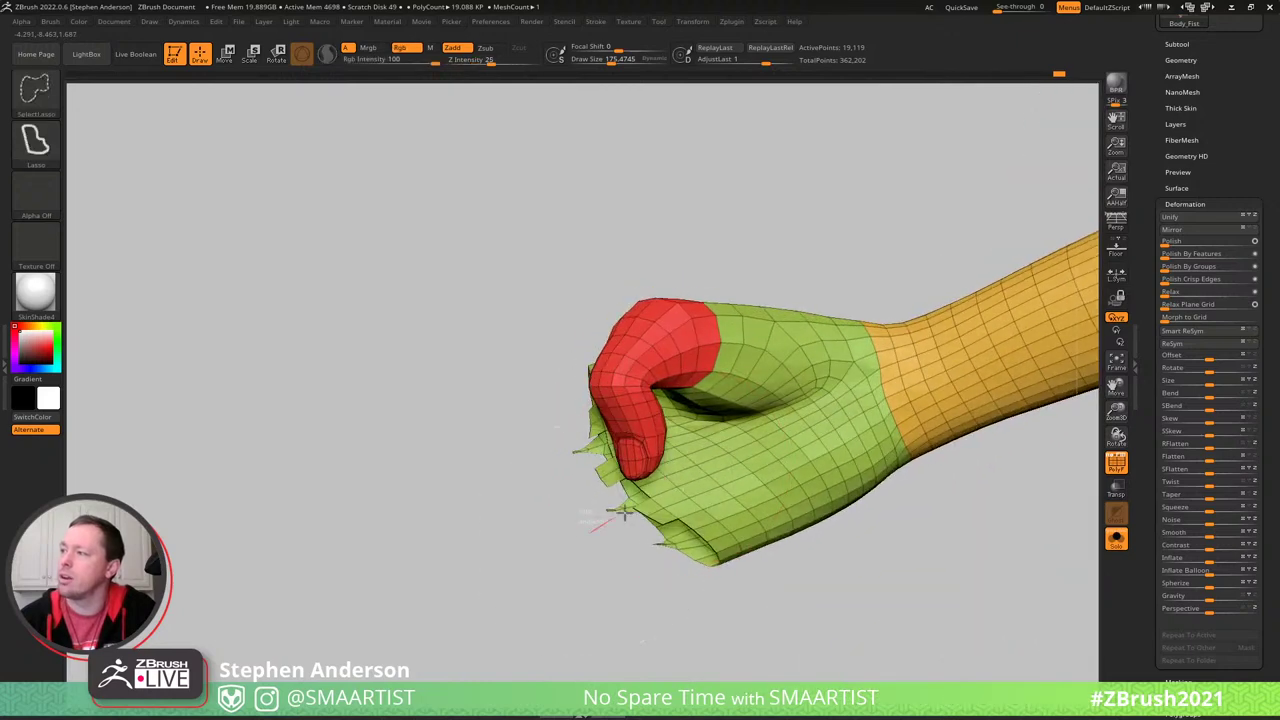
mouse_move(622, 512)
ctrl+alt+shift+mouse_down()
mouse_move(743, 594)
mouse_move(616, 607)
ctrl+alt+shift+mouse_up()
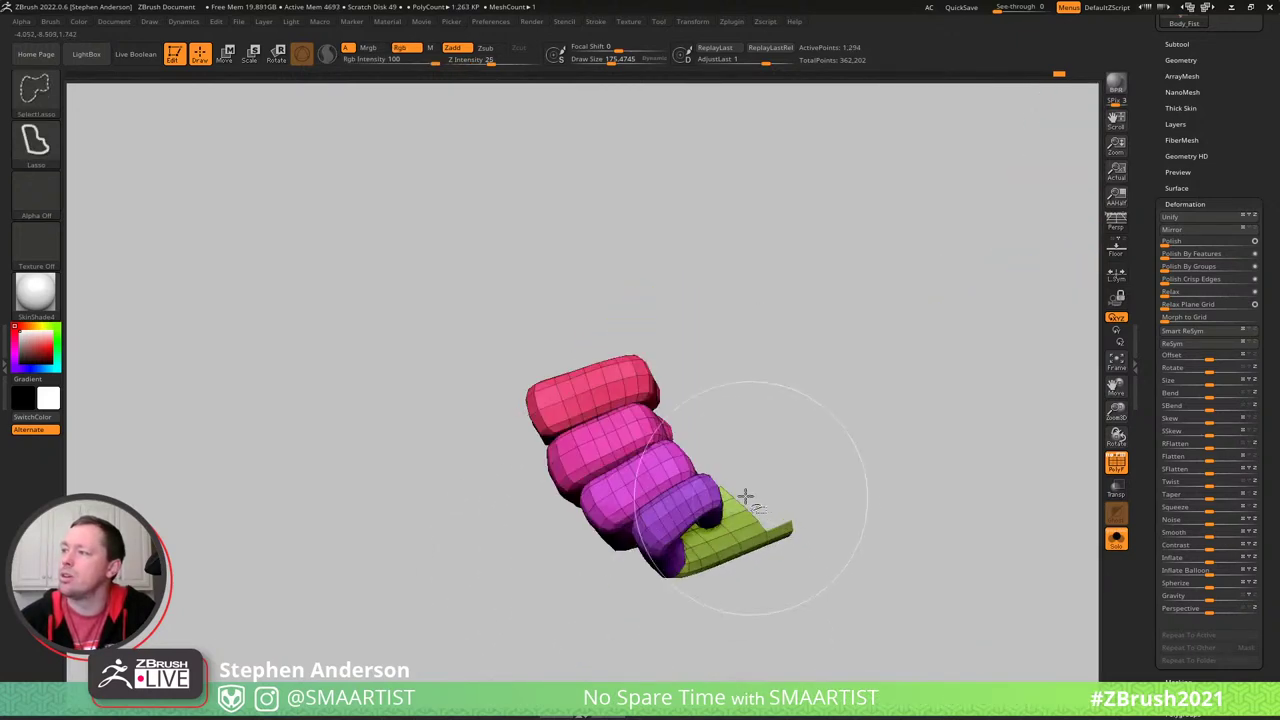
right_drag(743, 500, 717, 380)
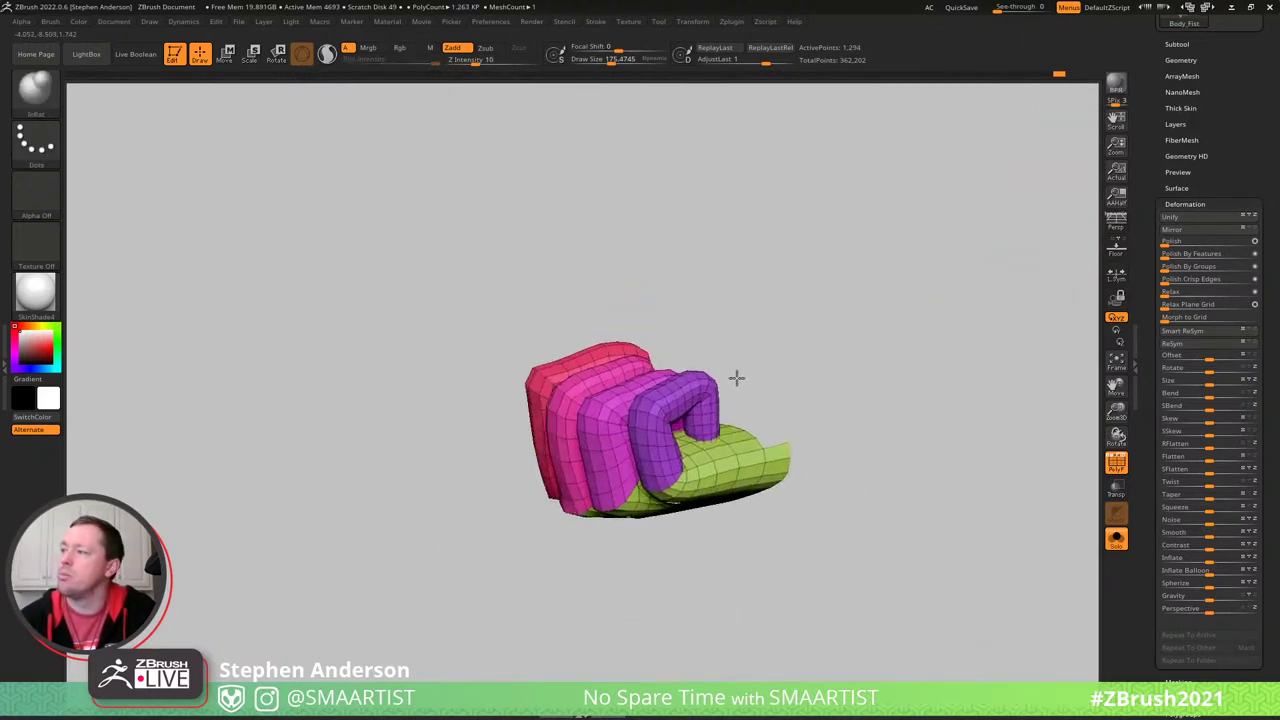
- Hide the back-of-hand polygons along the isolated fingers' knuckle side with lasso selections
ctrl+alt+shift+drag(830, 476, 543, 554)
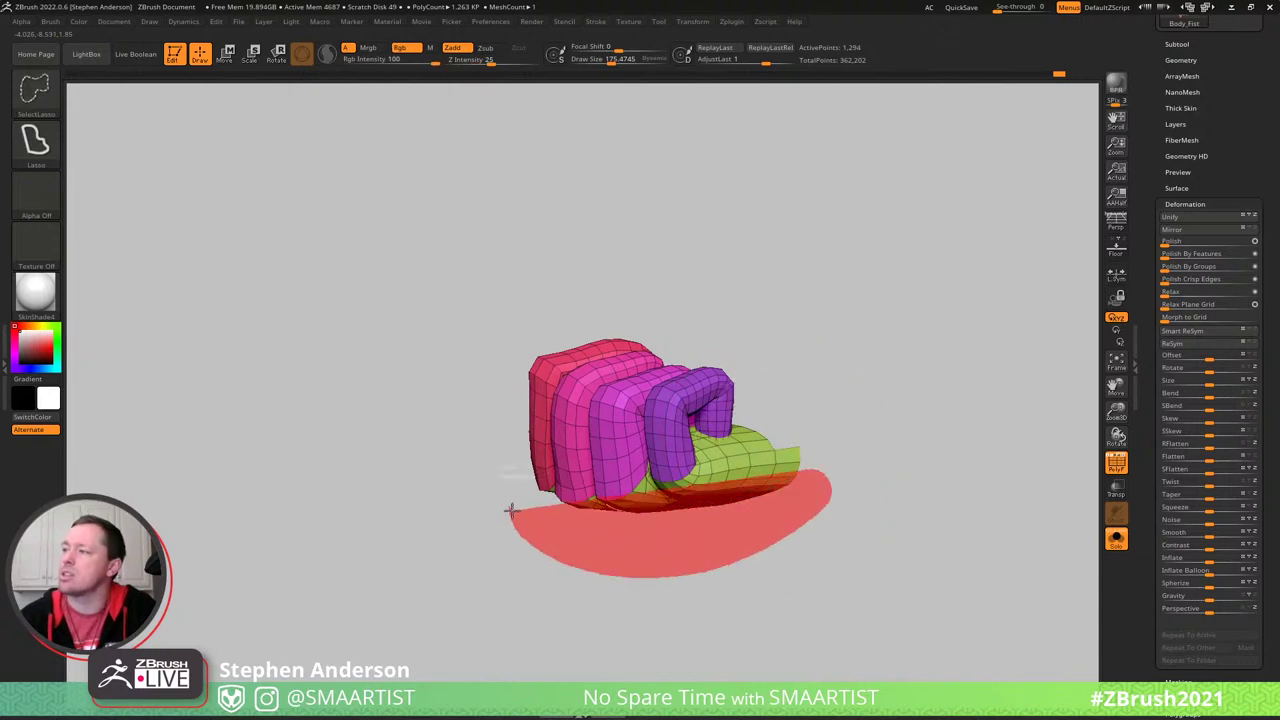
ctrl+alt+shift+drag(510, 511, 511, 508)
mouse_move(577, 491)
right_down()
mouse_move(740, 364)
mouse_move(710, 419)
mouse_move(686, 400)
right_up()
ctrl+alt+shift+drag(429, 520, 429, 518)
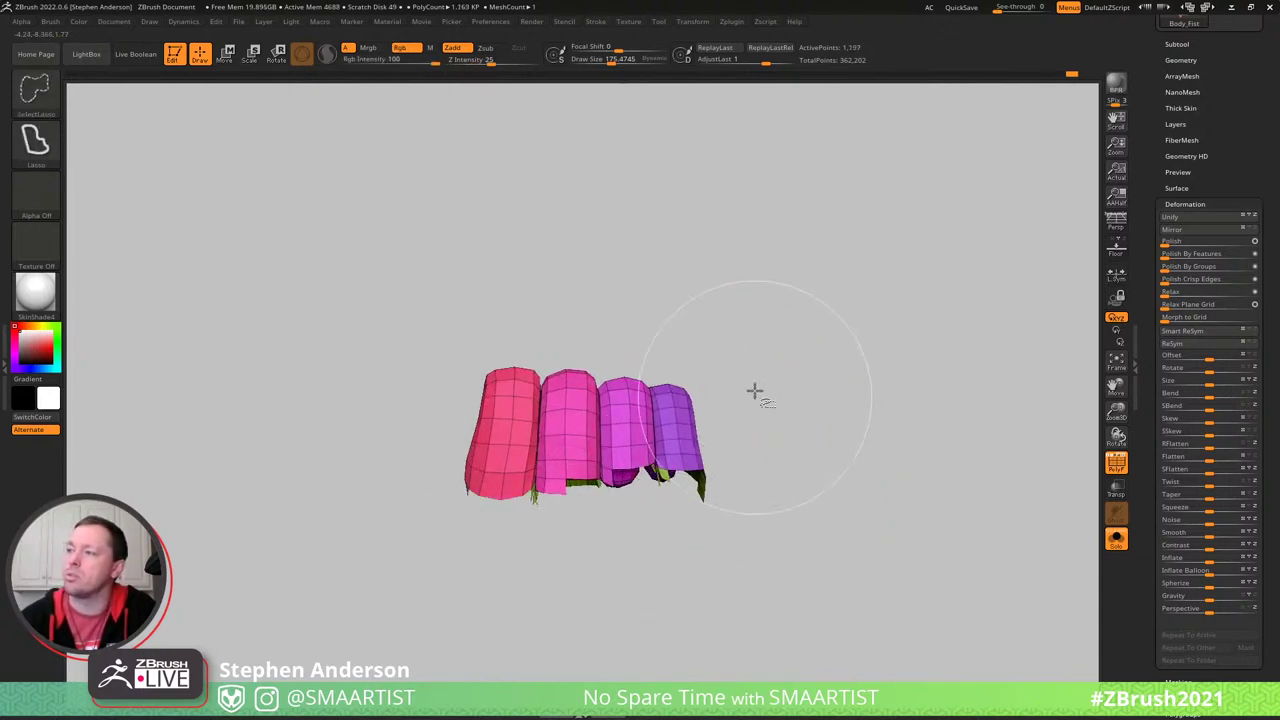
right_drag(754, 391, 694, 435)
key(ctrl)
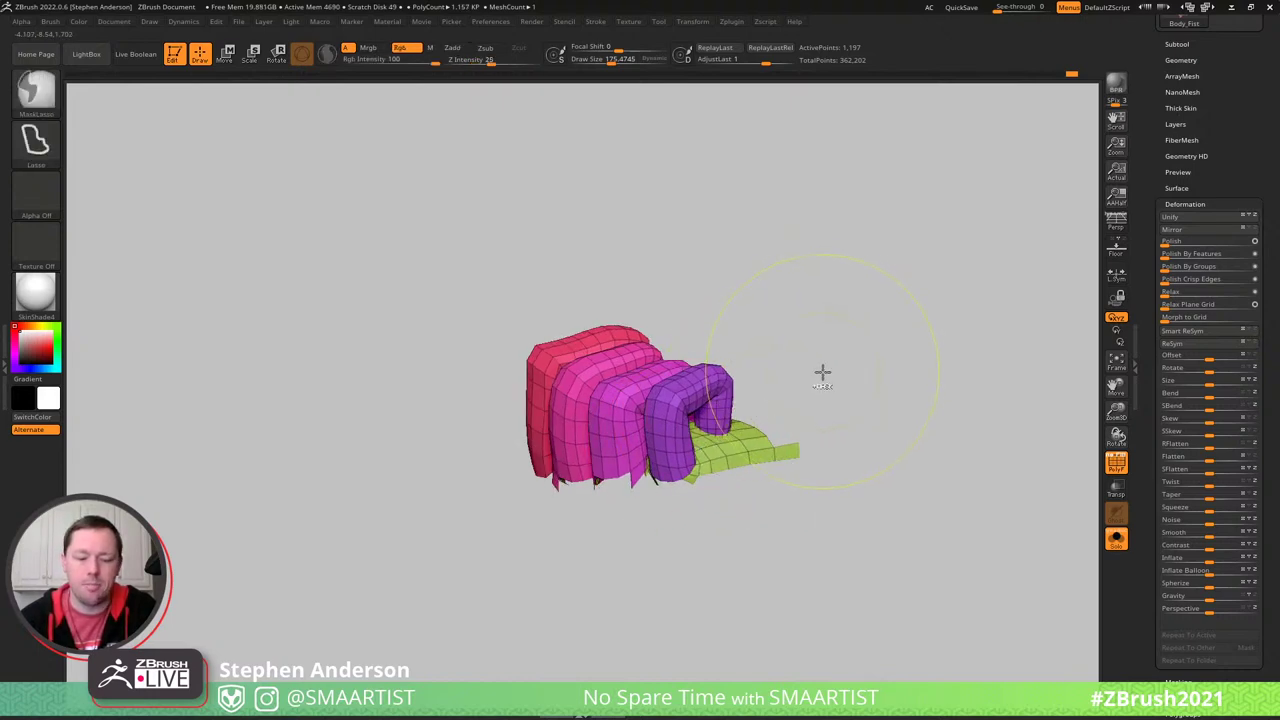
- Show the full body again and mask everything except the four fingers and the adjoining strip of palm
ctrl+shift+click(835, 368)
ctrl+click(754, 220)
right_drag(754, 220, 728, 398)
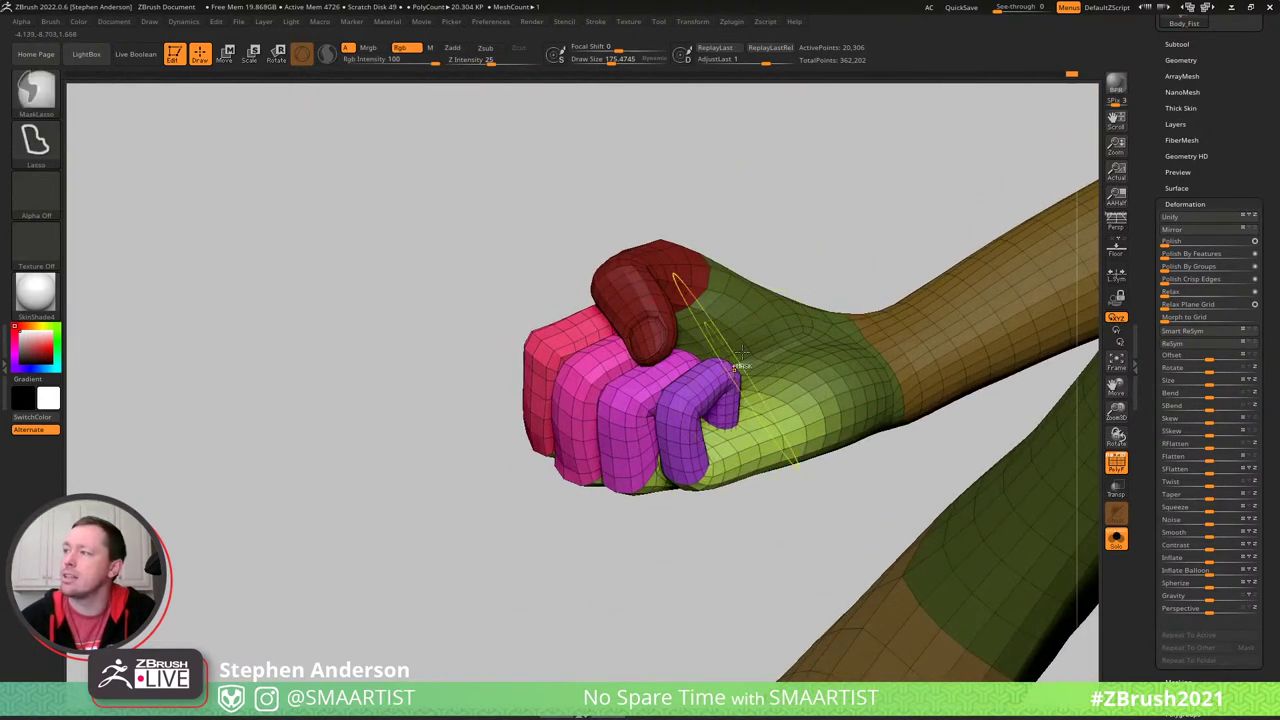
key(ctrl+i)
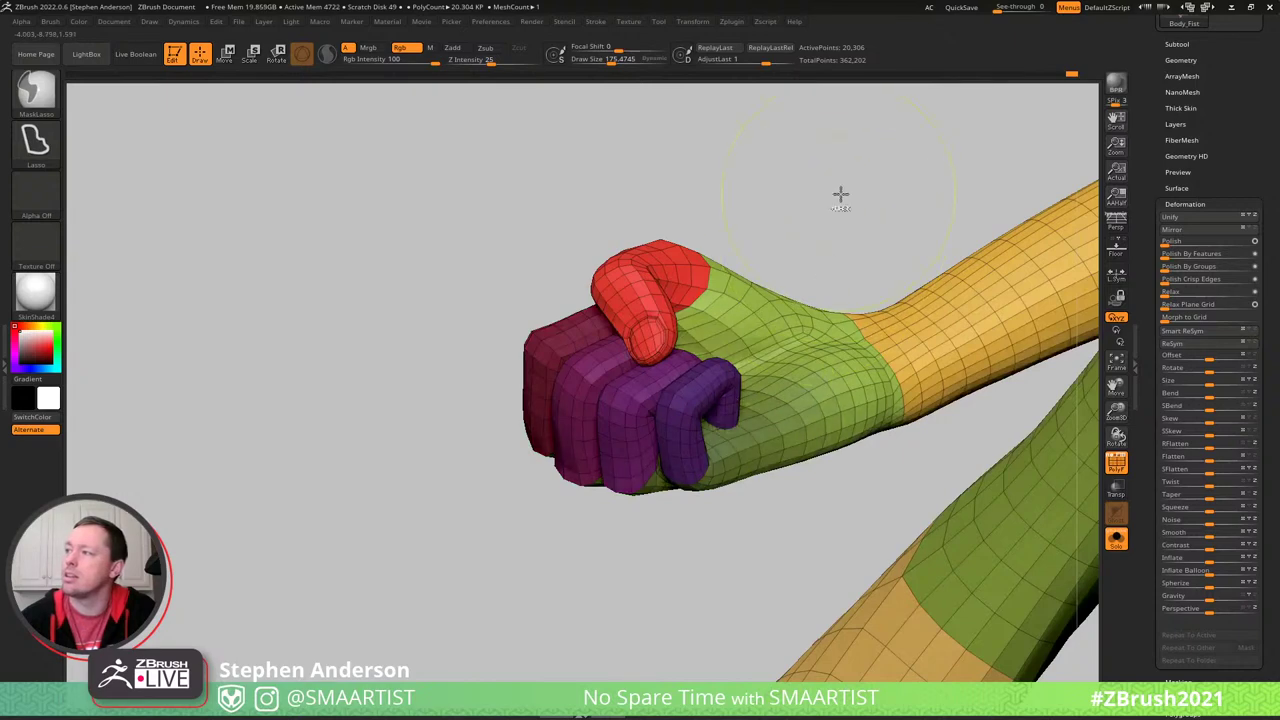
ctrl+click(841, 194)
- Shift the unmasked curled fingers slightly in the view plane to seat them better against the palm and thumb
mouse_move(786, 372)
right_down()
mouse_move(732, 330)
mouse_move(798, 381)
mouse_move(829, 380)
mouse_move(793, 320)
right_up()
key(w)
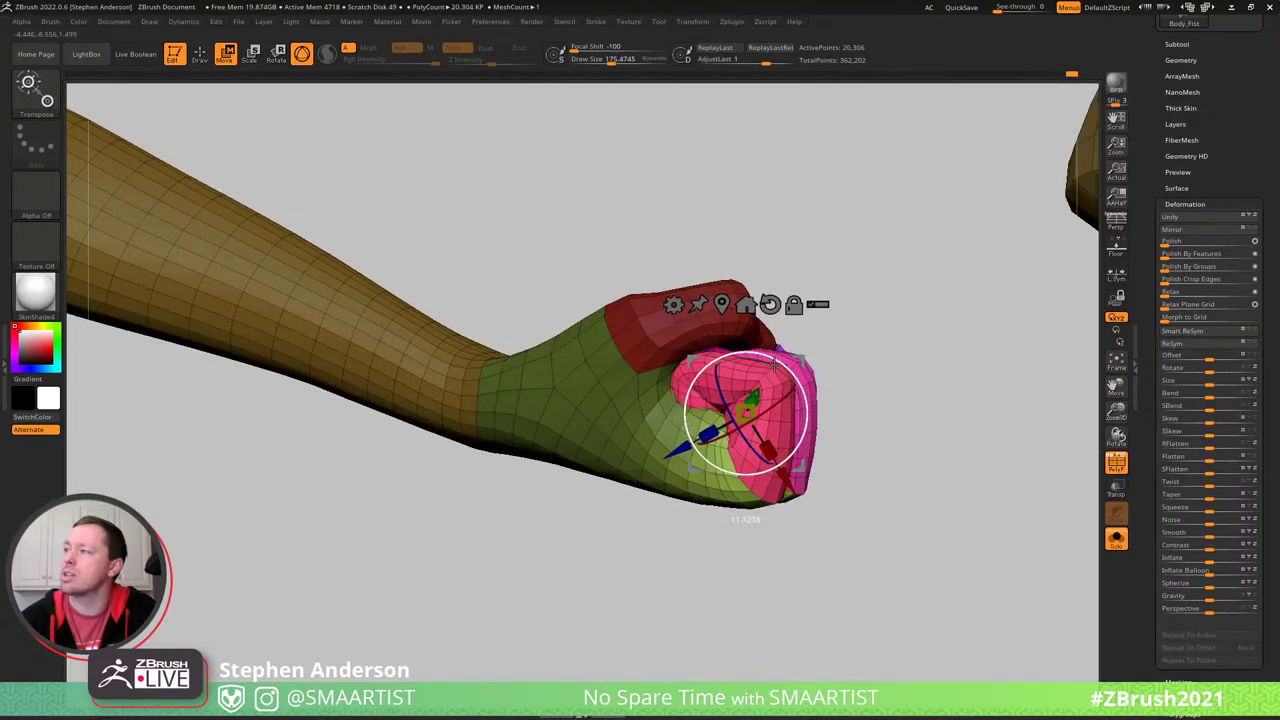
right_drag(775, 366, 781, 515)
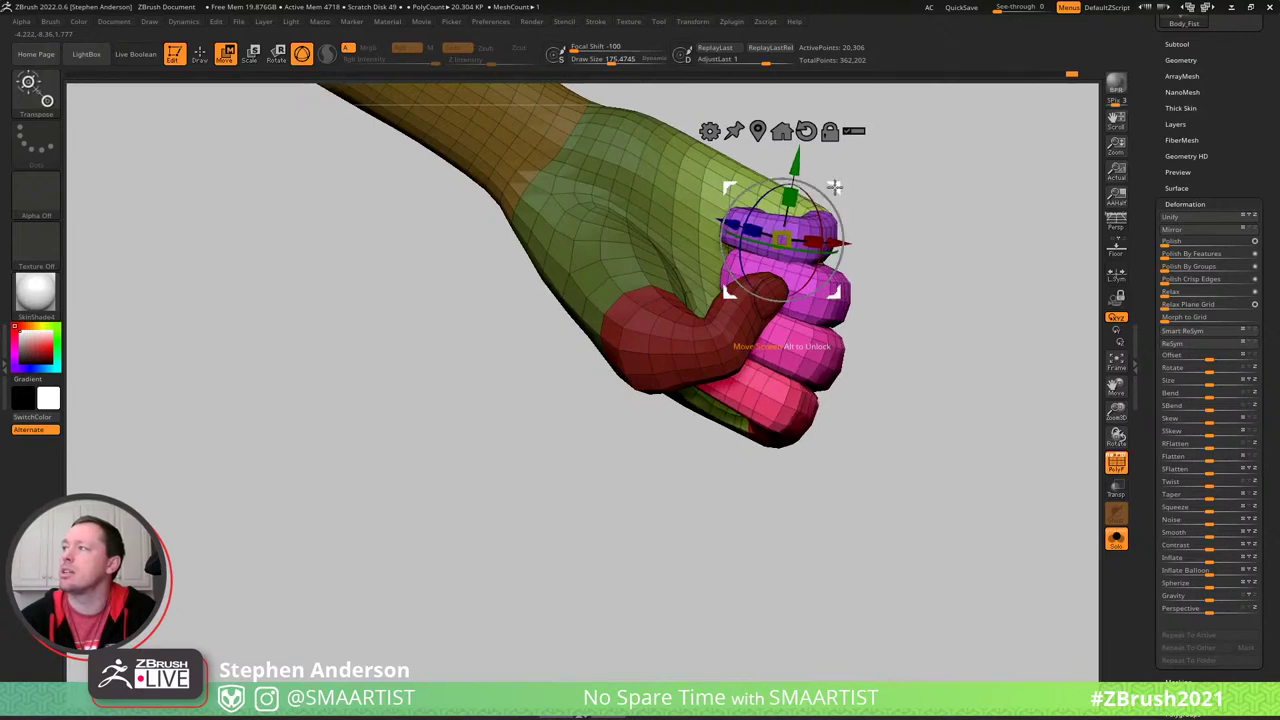
drag(834, 187, 809, 151)
right_drag(829, 229, 833, 186)
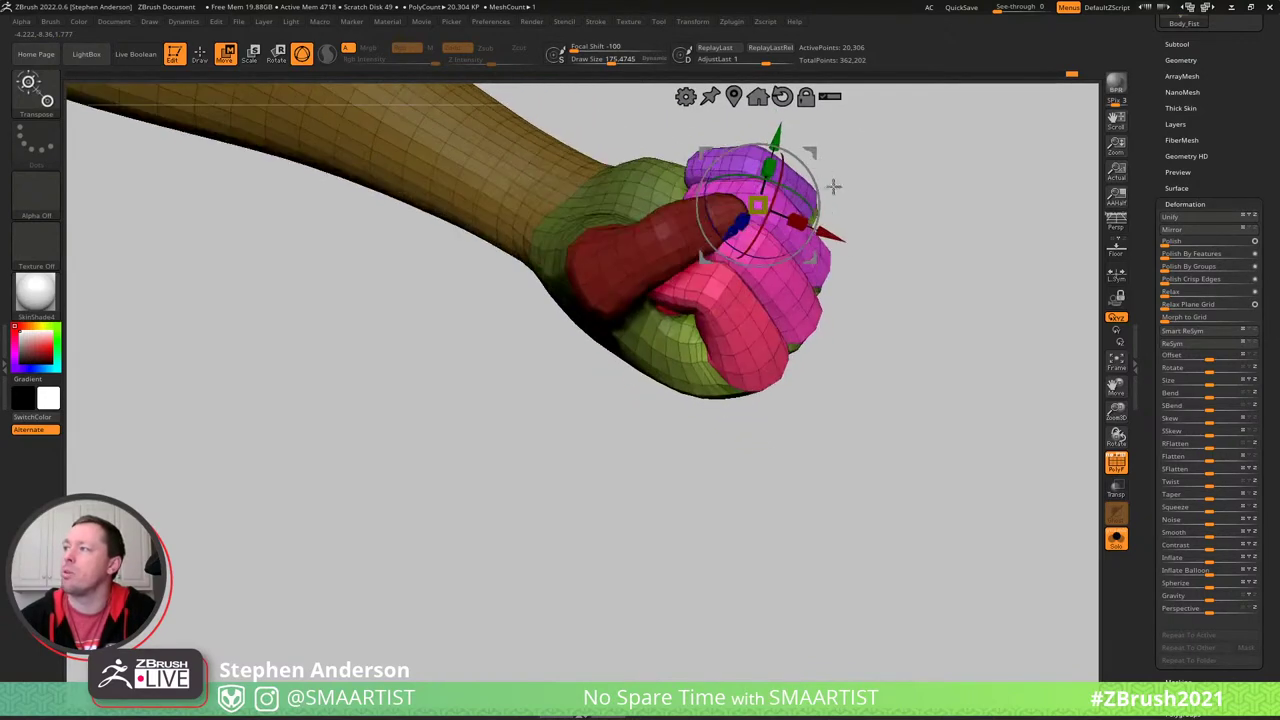
- Tighten the curled index finger and the gap beneath the thumb using the Move brush at a draw size of about 140
key(q)
right_drag(797, 305, 745, 365)
drag(745, 365, 754, 365)
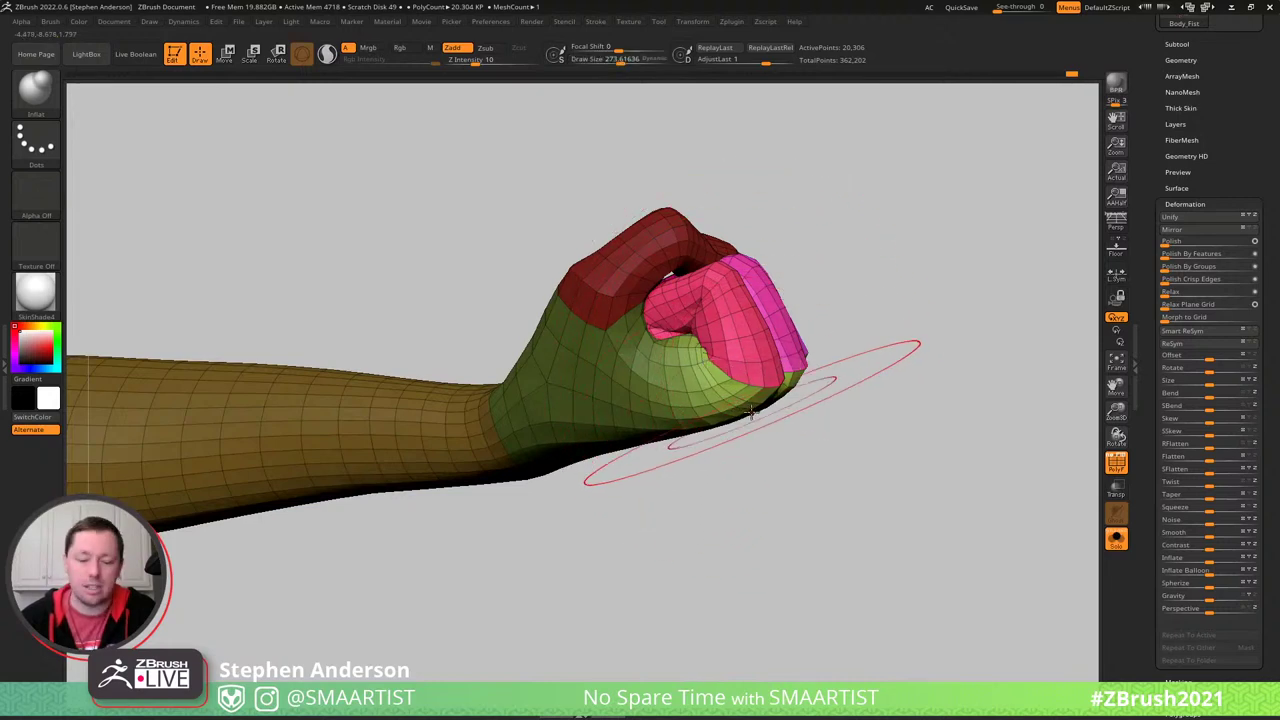
key(b)
key(m)
key(l)
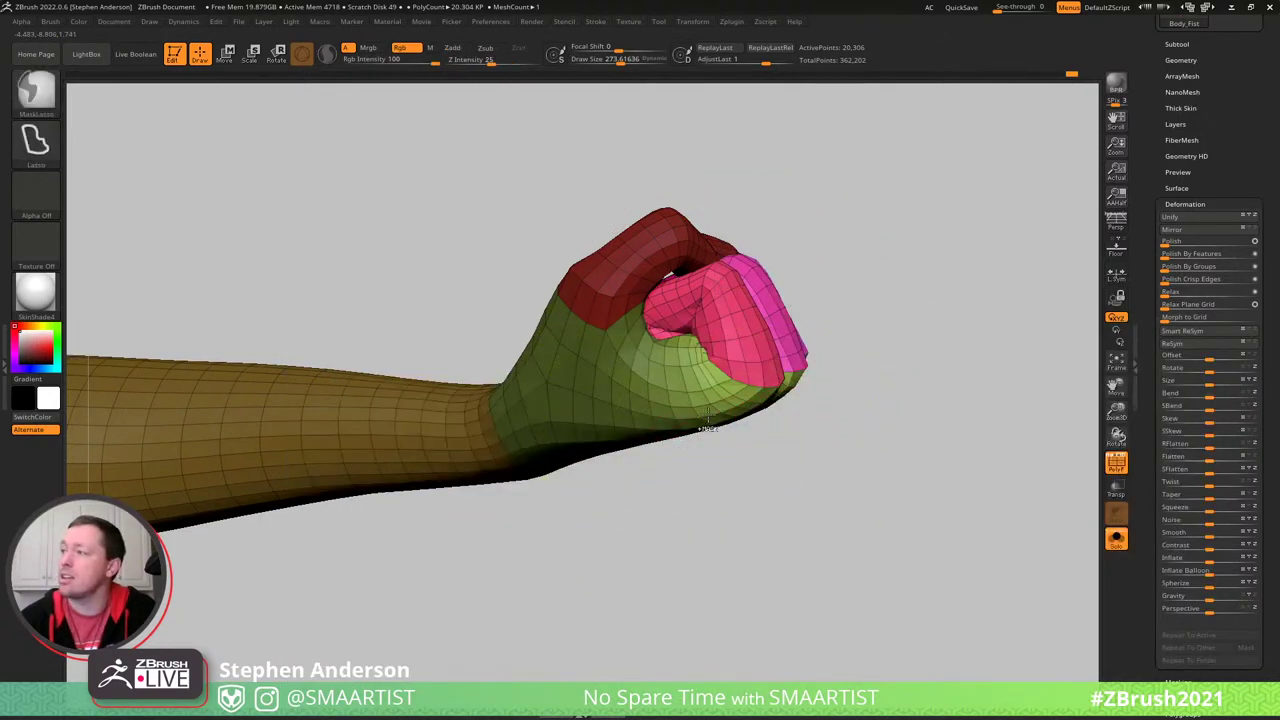
key(b)
key(m)
key(v)
right_drag(713, 394, 682, 289)
key(s)
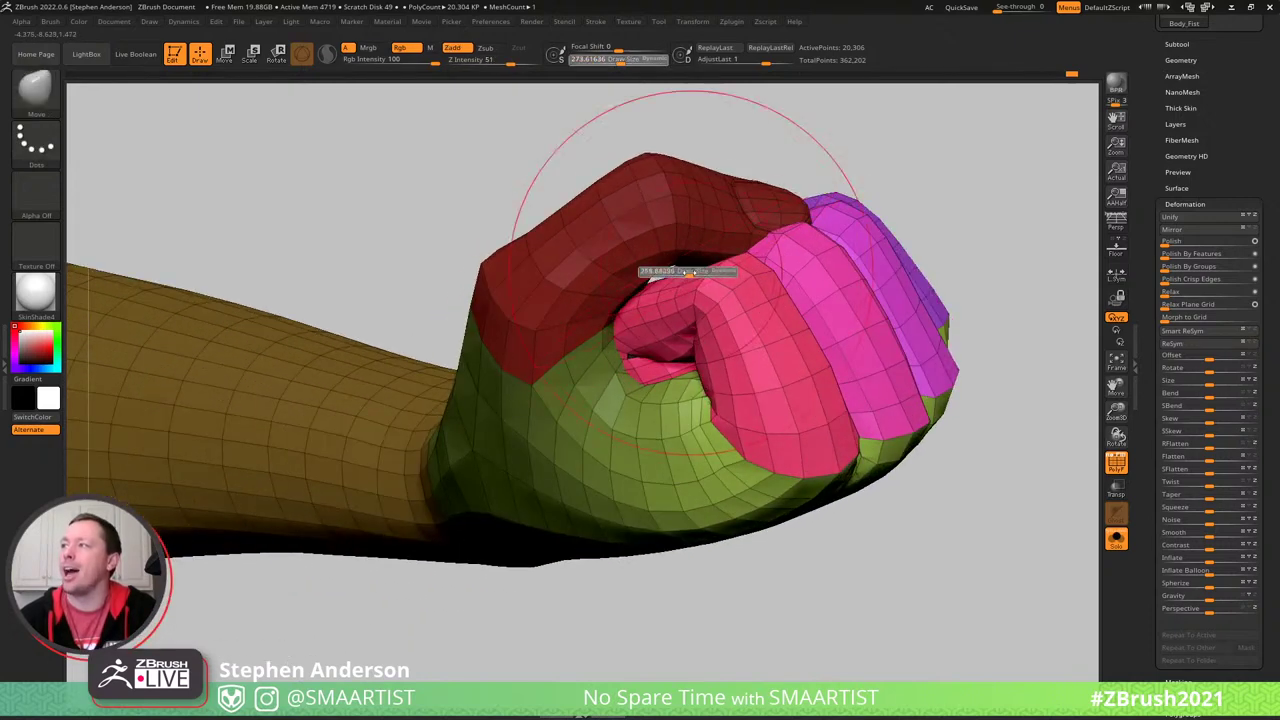
drag(676, 273, 674, 273)
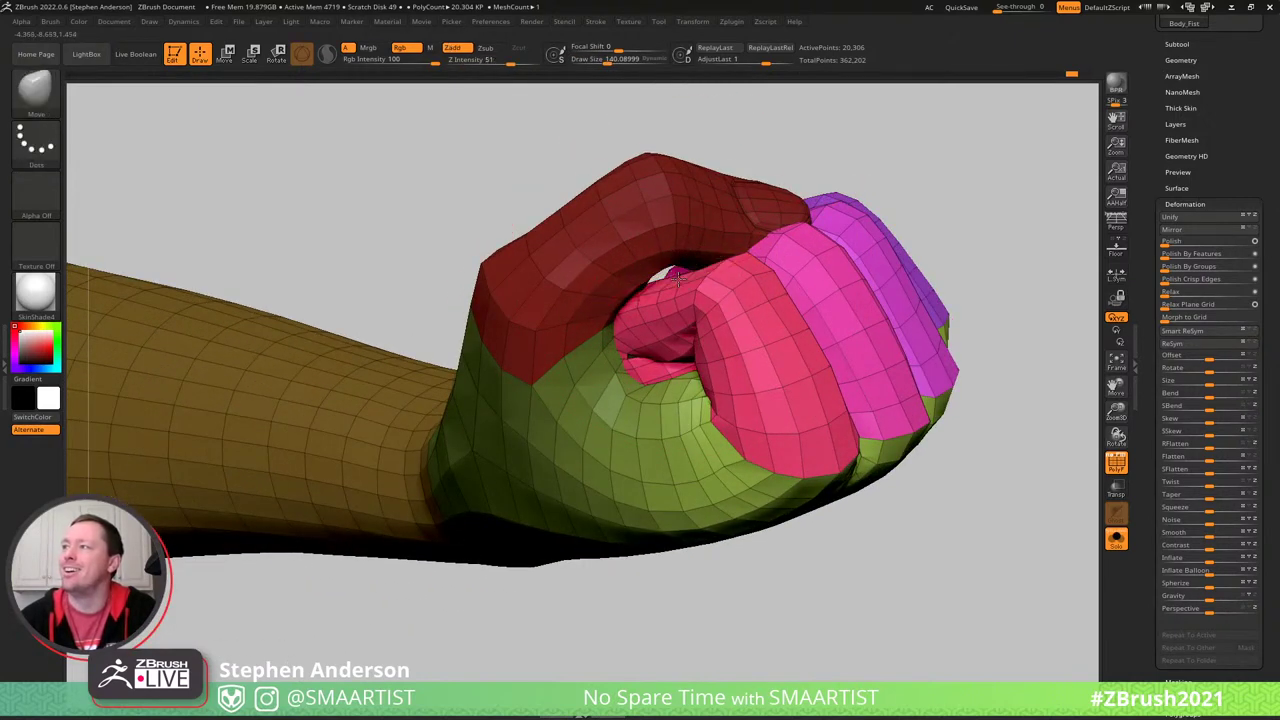
right_drag(704, 269, 695, 316)
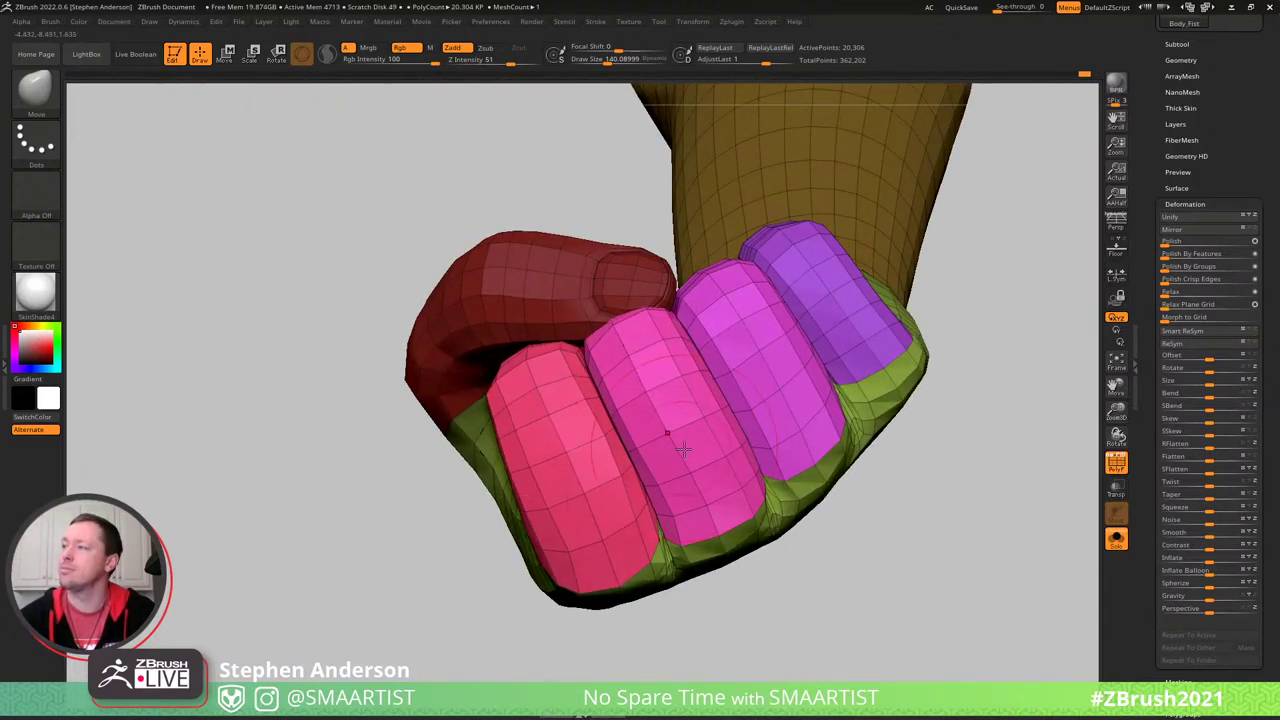
- Nudge the ring finger's outer bend into line with its neighbours using the Move brush at a draw size of about 222
mouse_move(620, 375)
right_down()
mouse_move(881, 345)
mouse_move(855, 333)
right_up()
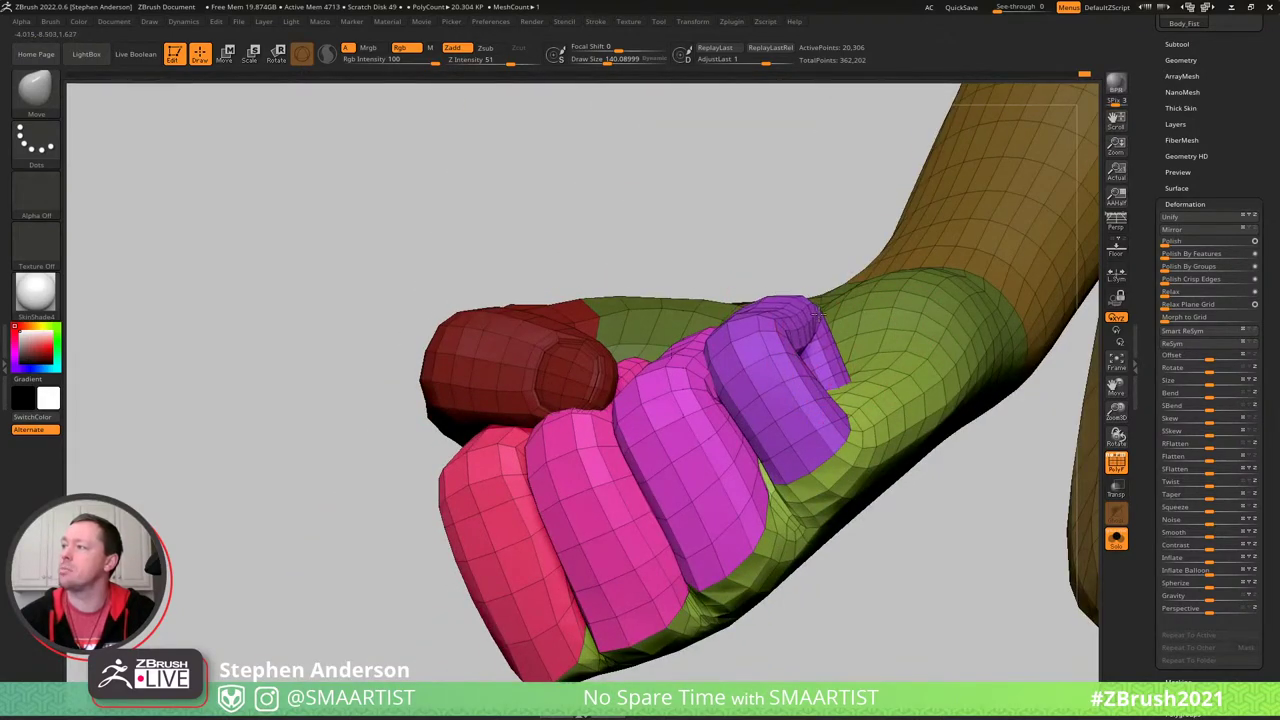
right_drag(772, 338, 728, 369)
right_drag(646, 356, 568, 276)
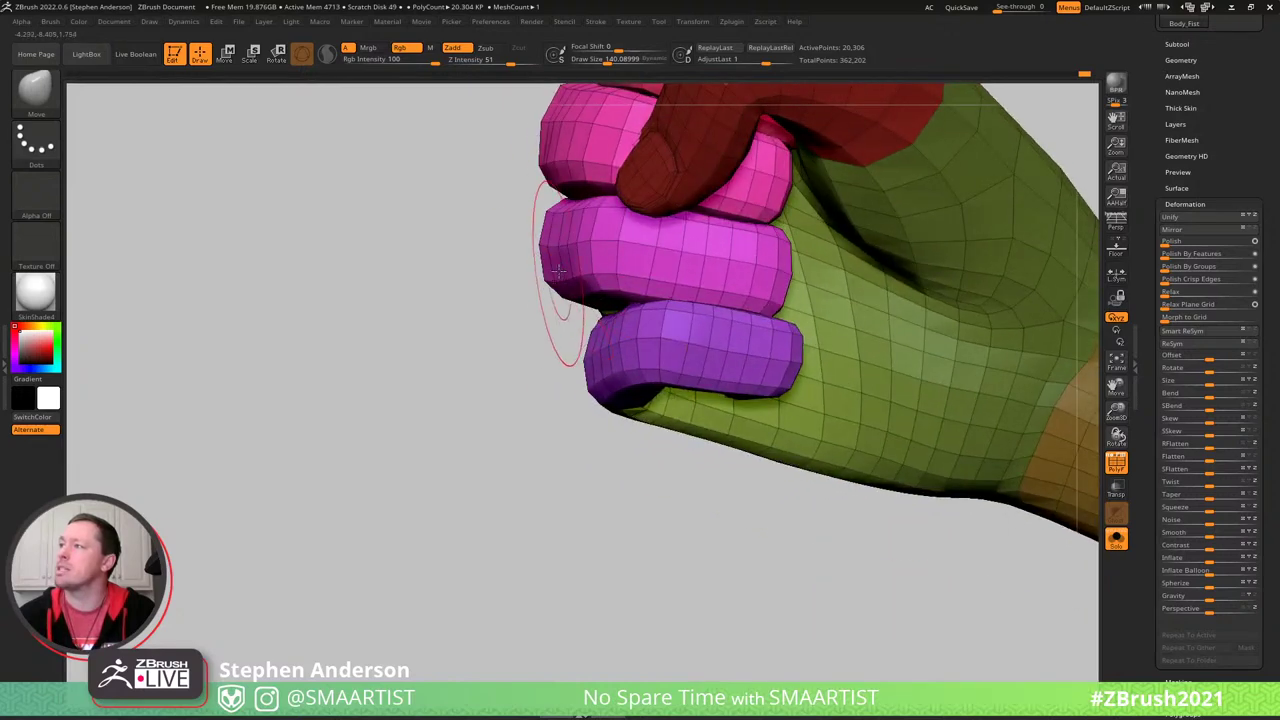
key(s)
drag(554, 271, 564, 271)
mouse_move(545, 279)
right_down()
mouse_move(590, 279)
mouse_move(551, 277)
right_up()
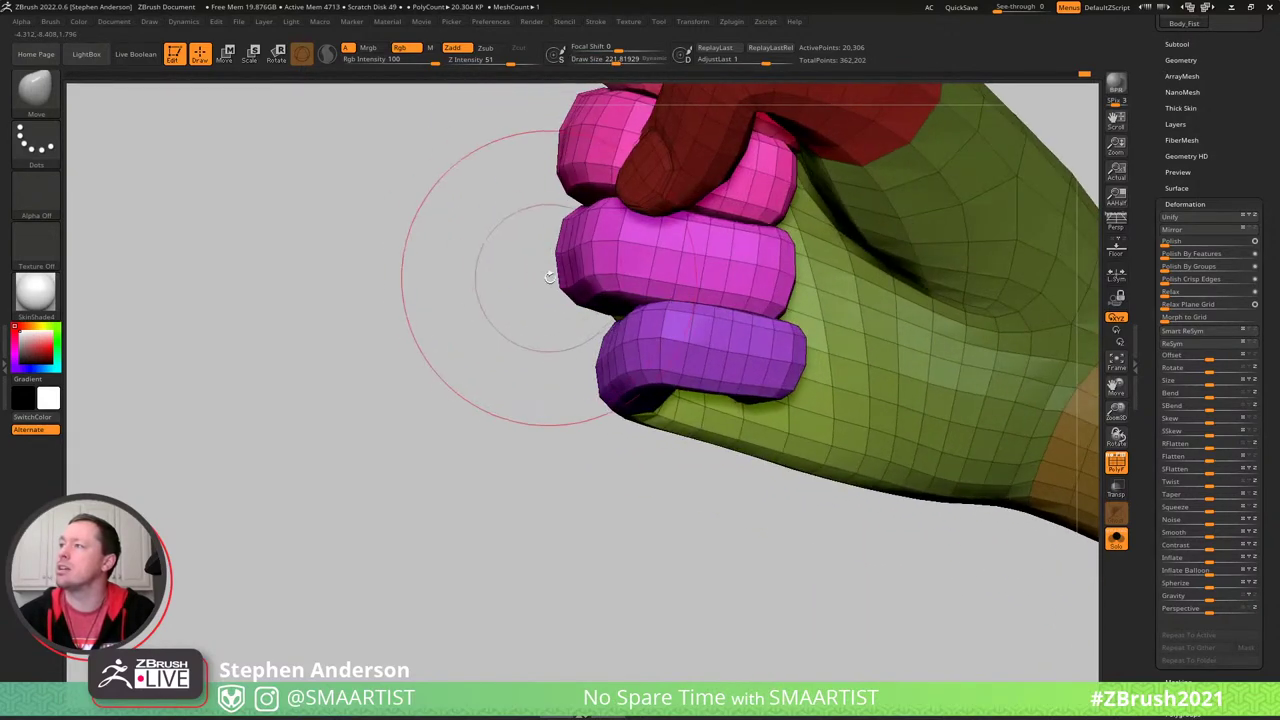
drag(562, 283, 577, 289)
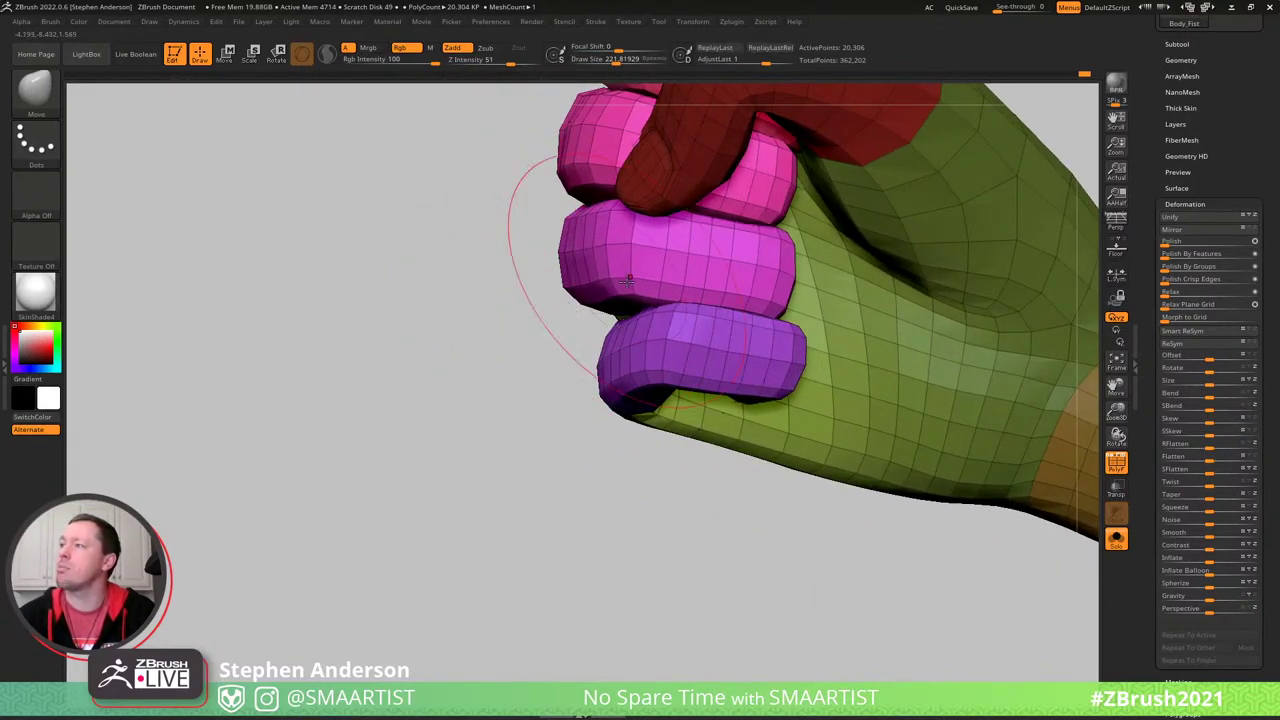
- Refine the curl of the little and ring fingers from the palm side with the Move brush at a draw size of about 119
right_drag(617, 320, 660, 311)
key(s)
drag(630, 328, 600, 328)
mouse_move(600, 328)
right_down()
mouse_move(642, 332)
mouse_move(635, 298)
mouse_move(581, 284)
right_up()
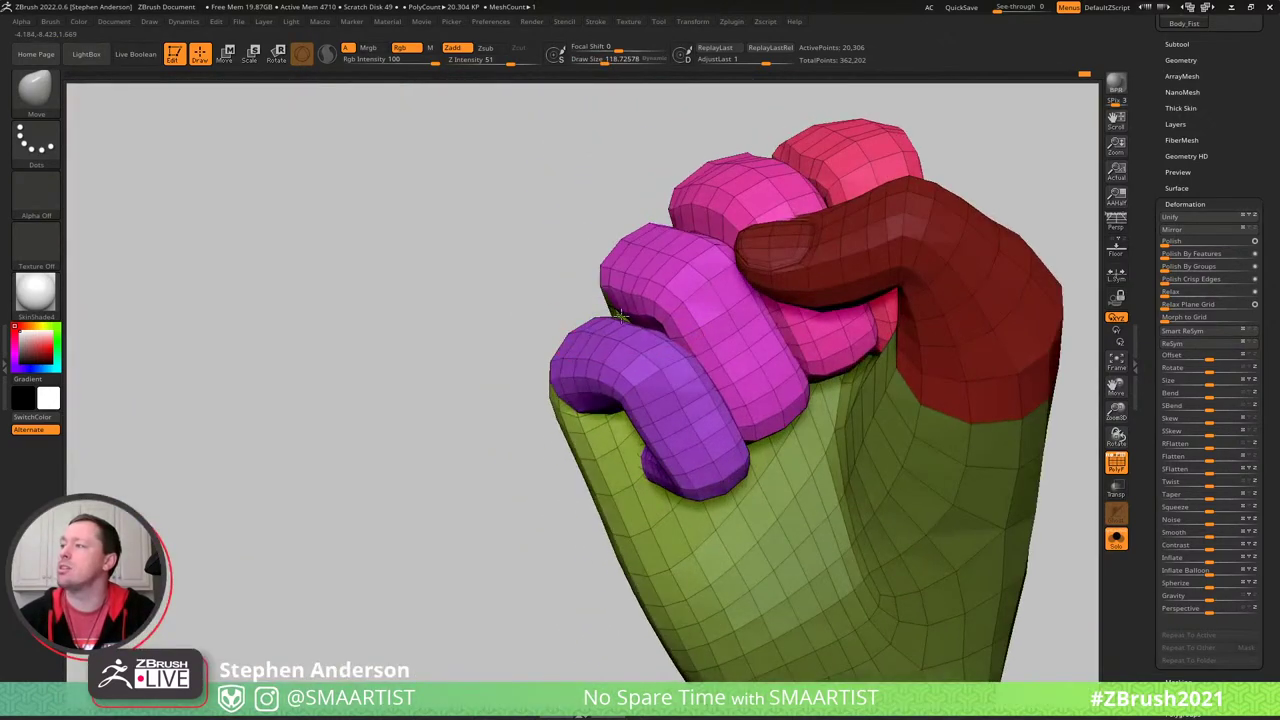
mouse_move(690, 216)
right_down()
mouse_move(594, 291)
mouse_move(738, 323)
mouse_move(652, 398)
mouse_move(620, 392)
right_up()
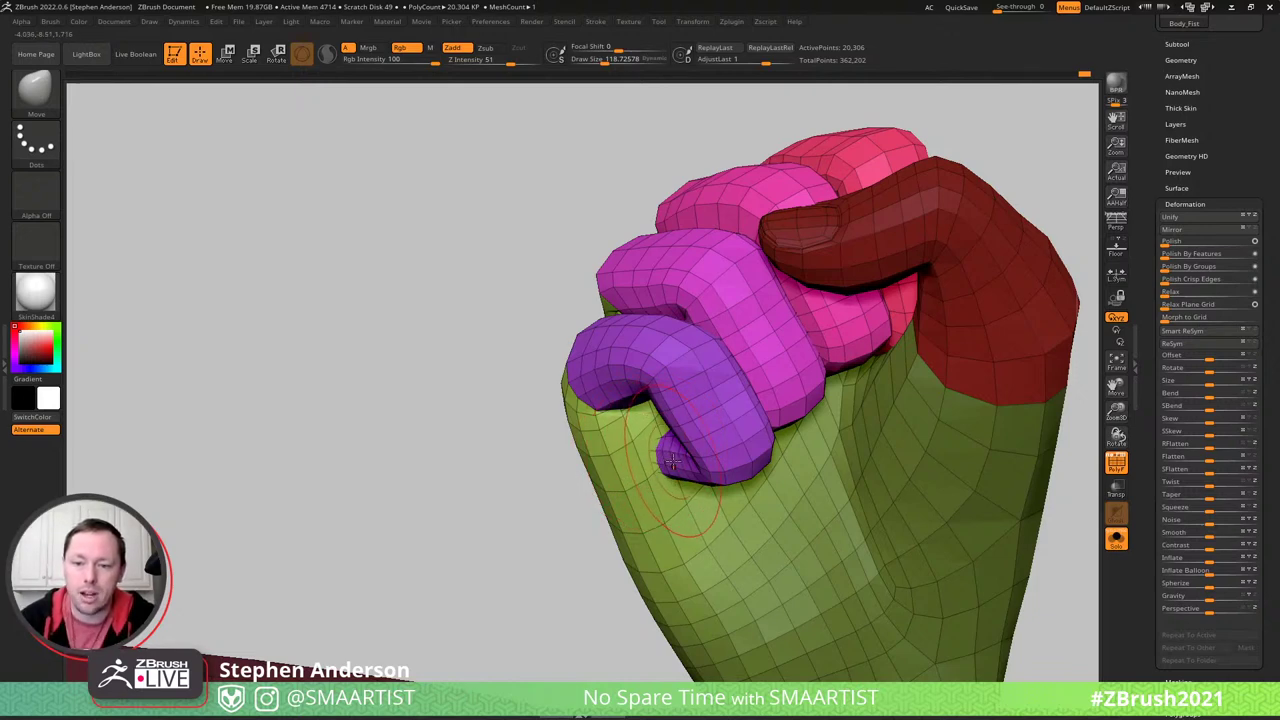
right_drag(628, 381, 612, 387)
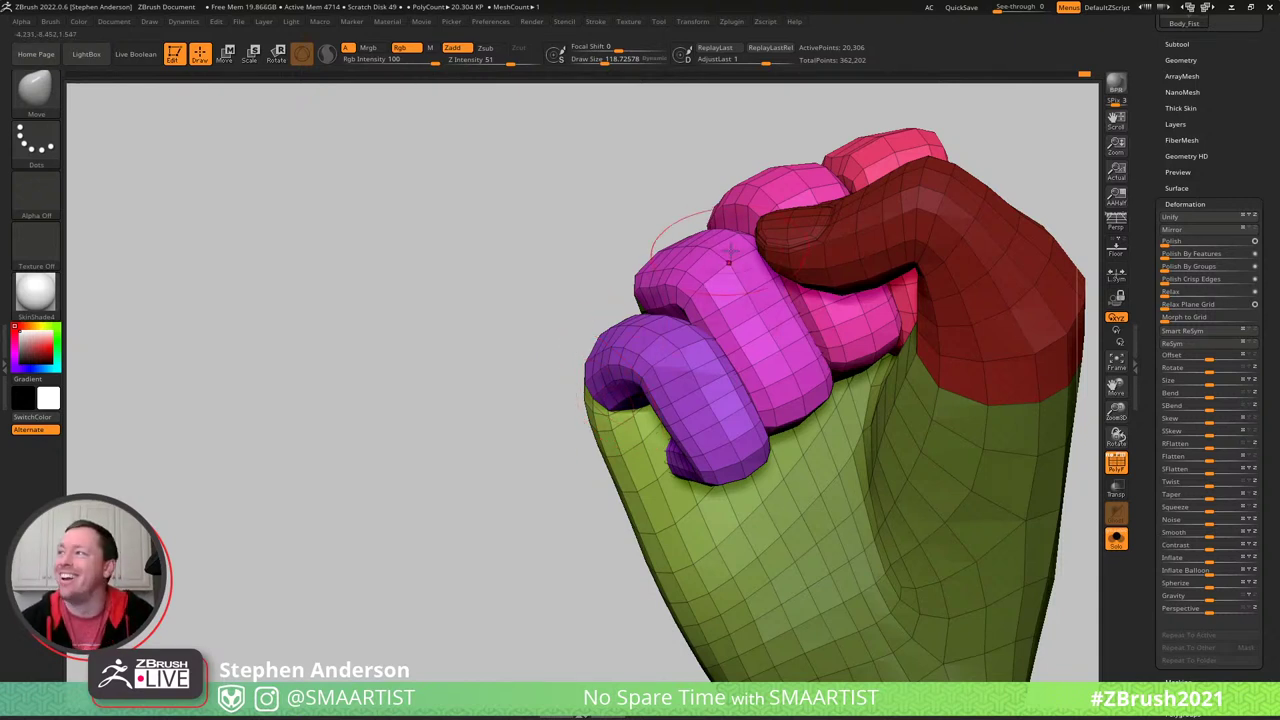
mouse_move(730, 253)
right_down()
mouse_move(740, 200)
mouse_move(722, 183)
right_up()
- Adjust the middle and ring fingers separately where they touch using the Move Topological brush, varying its draw size
key(b)
key(m)
key(t)
key(Escape)
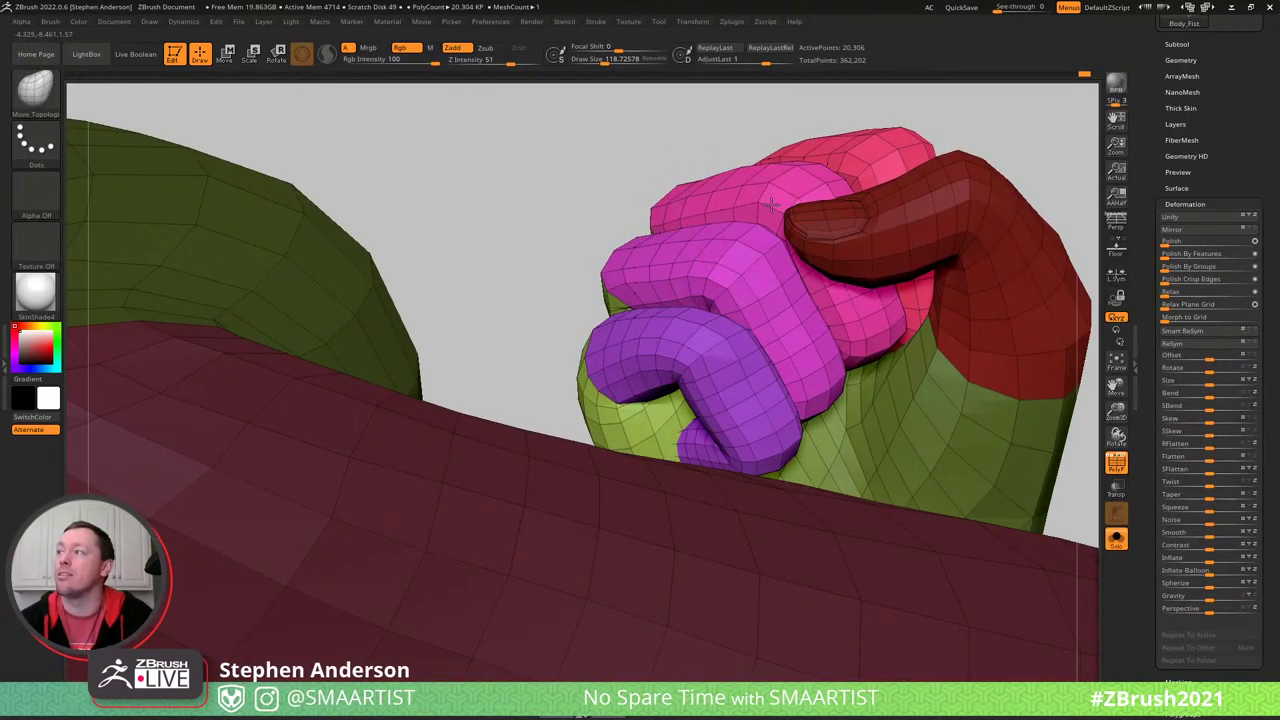
alt+right_drag(771, 205, 686, 250)
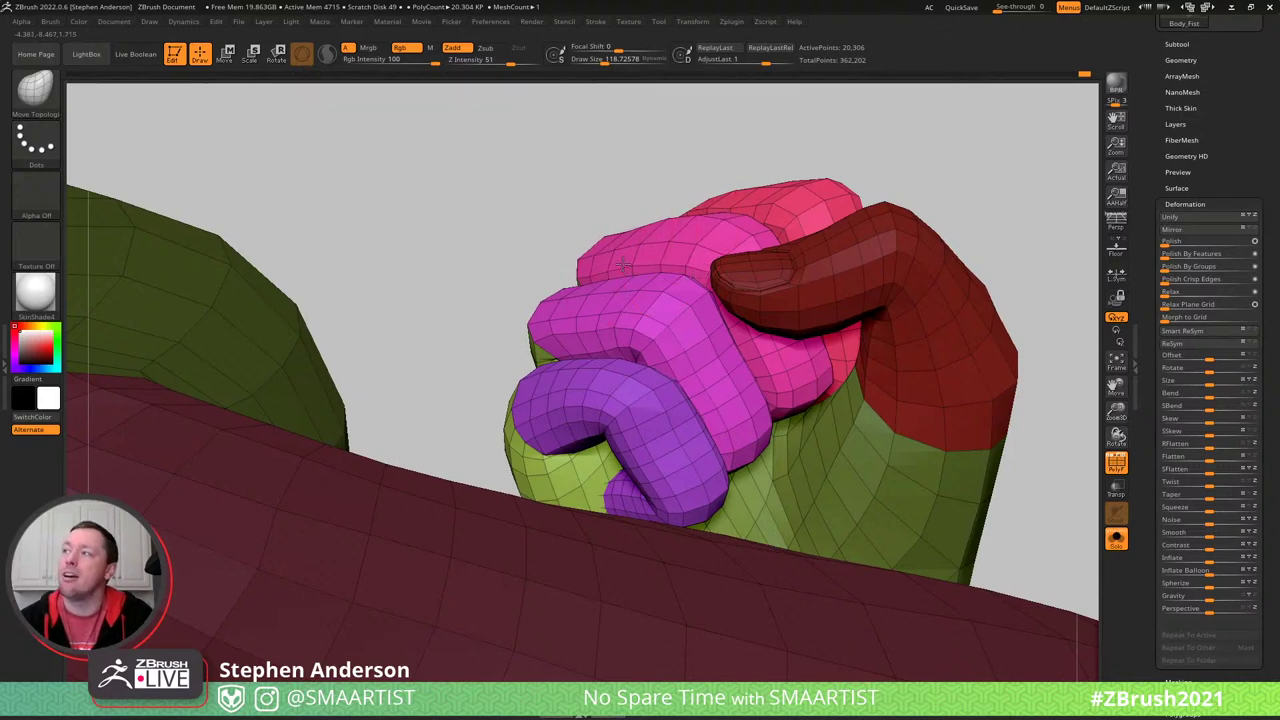
mouse_move(575, 281)
right_down()
mouse_move(580, 262)
mouse_move(606, 371)
mouse_move(563, 311)
right_up()
key(bracketleft)
key(bracketleft)
key(bracketleft)
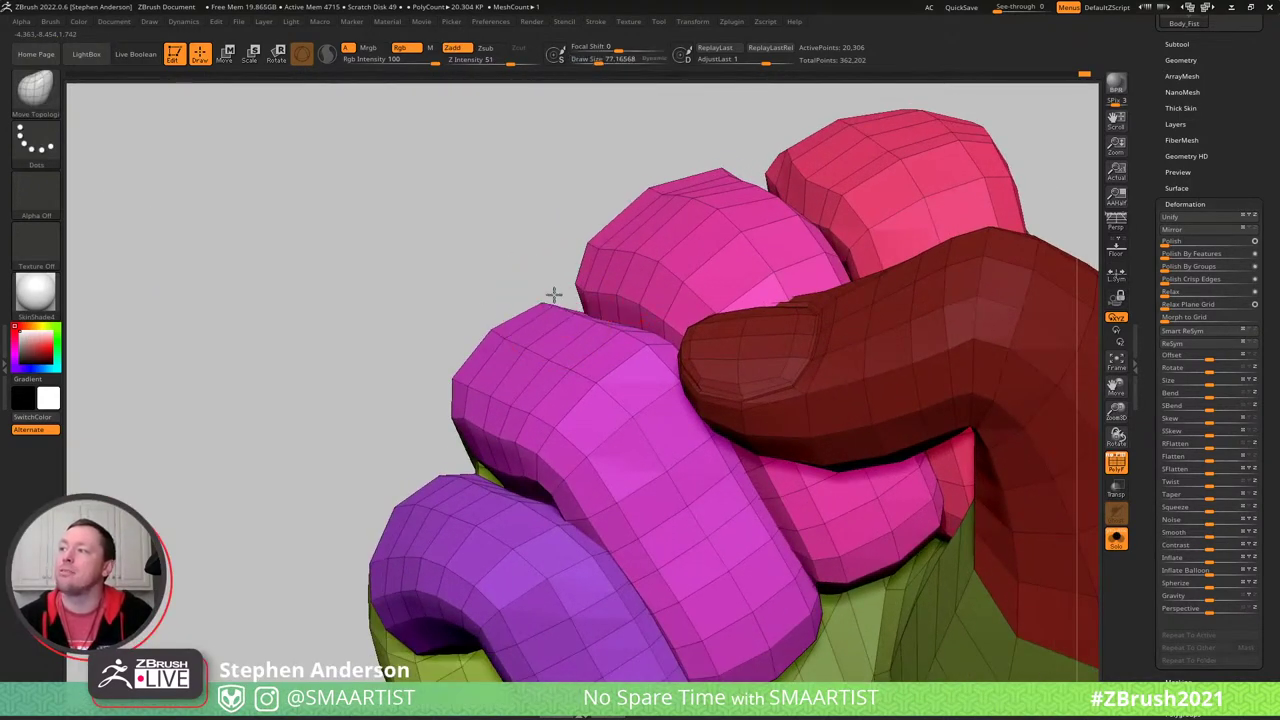
key(s)
drag(597, 324, 610, 324)
alt+right_drag(497, 310, 513, 219)
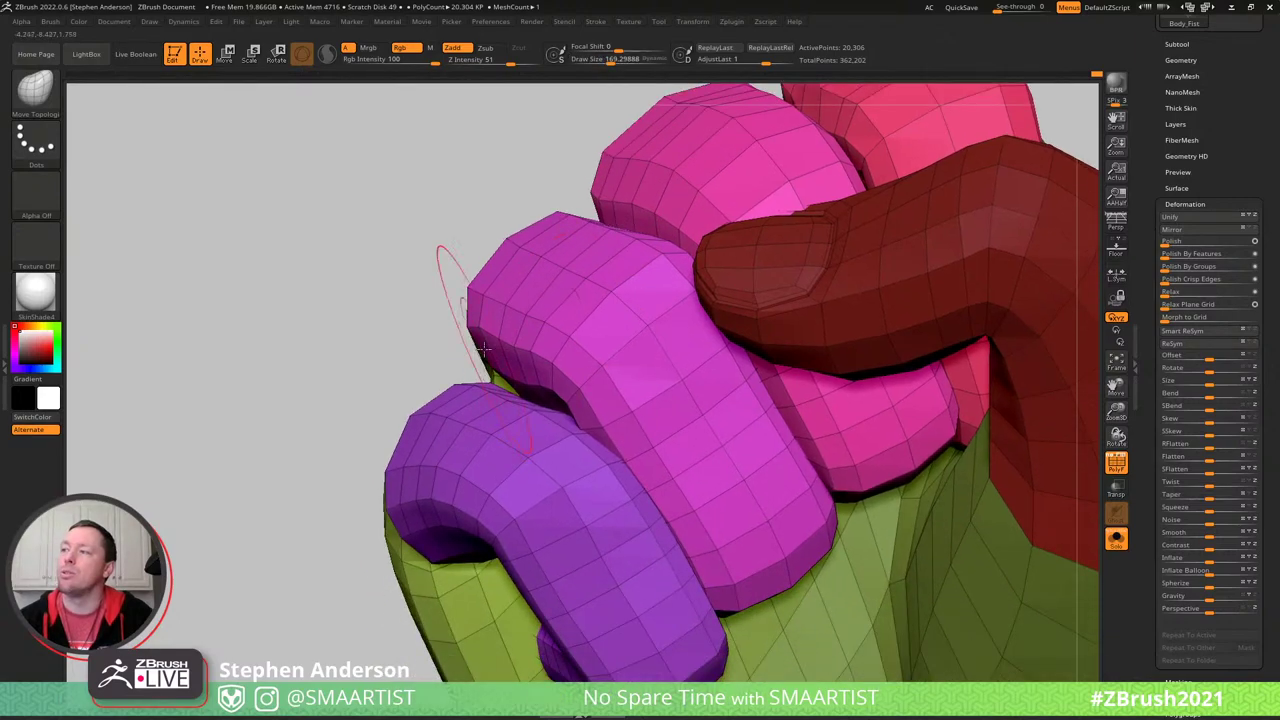
- Settle the curled finger segments against the palm and each other with Move Topological at a draw size of about 251
mouse_move(483, 347)
right_down()
mouse_move(620, 350)
mouse_move(557, 337)
mouse_move(574, 434)
right_up()
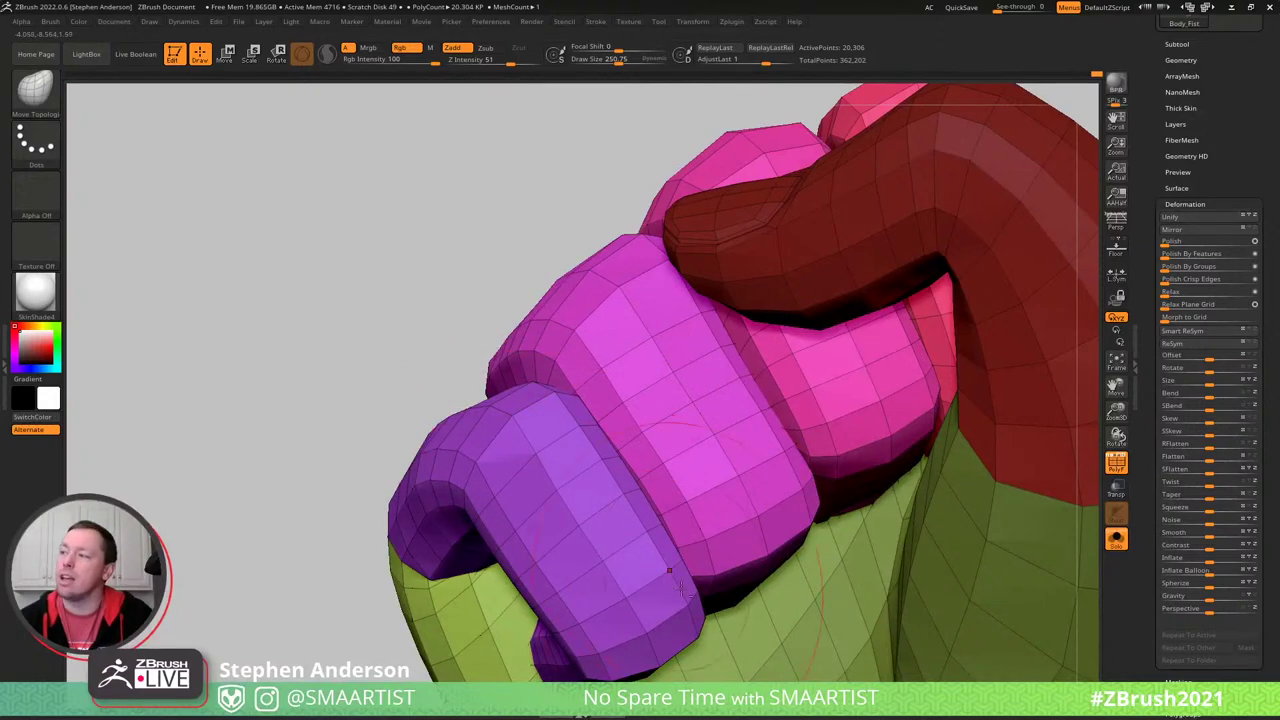
right_drag(683, 590, 575, 500)
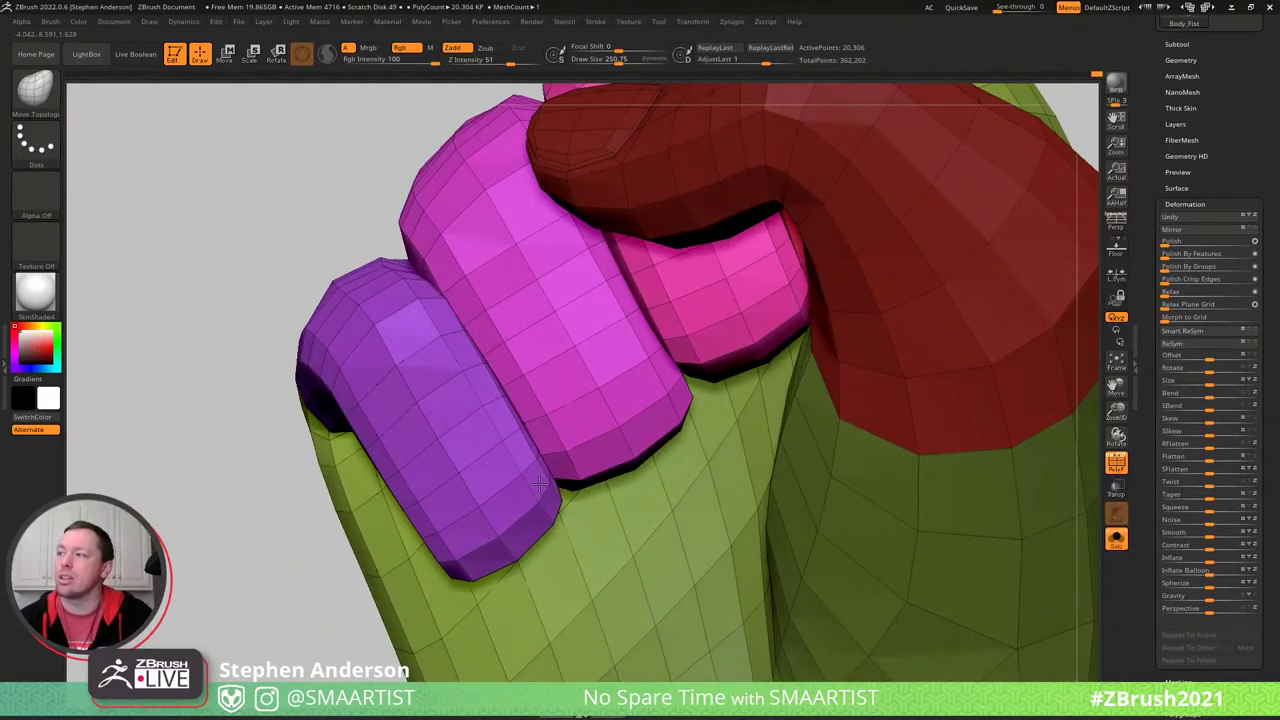
mouse_move(655, 404)
right_down()
mouse_move(586, 360)
mouse_move(601, 421)
mouse_move(632, 460)
mouse_move(600, 465)
mouse_move(533, 443)
mouse_move(543, 460)
right_up()
right_drag(567, 510, 525, 408)
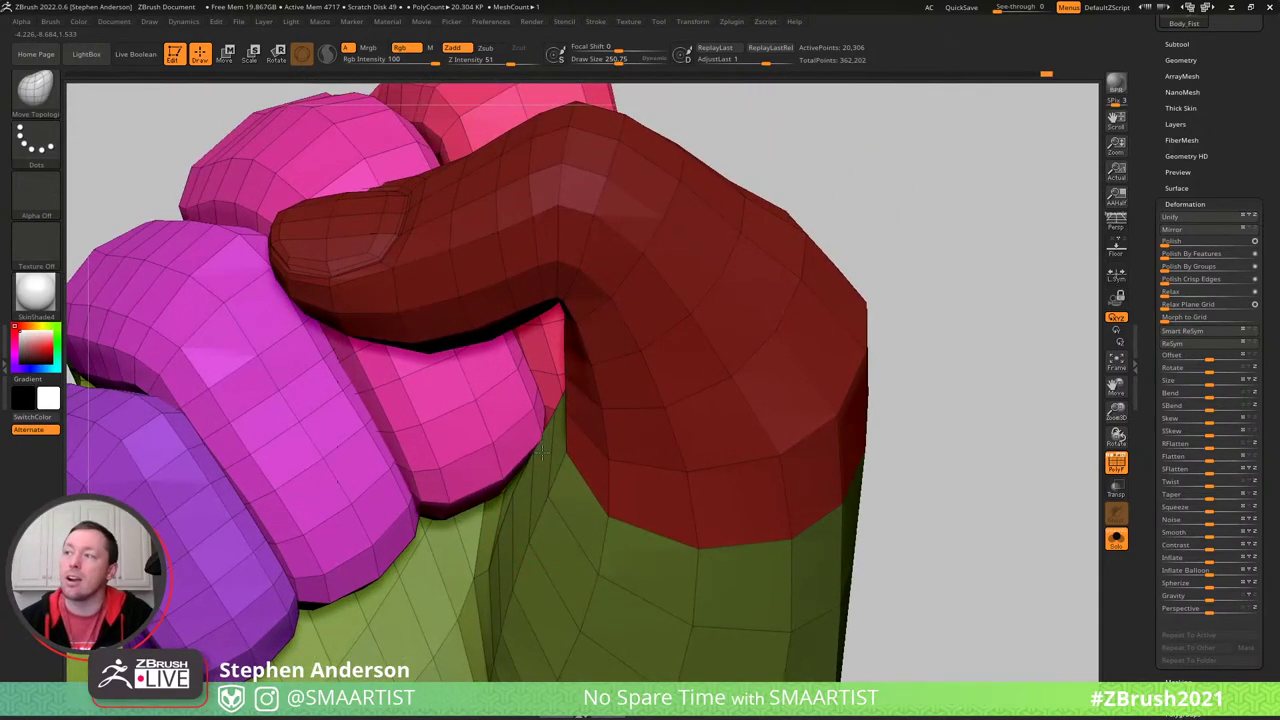
mouse_move(541, 454)
right_down()
mouse_move(563, 294)
mouse_move(549, 346)
mouse_move(540, 325)
mouse_move(524, 350)
mouse_move(532, 415)
mouse_move(465, 346)
right_up()
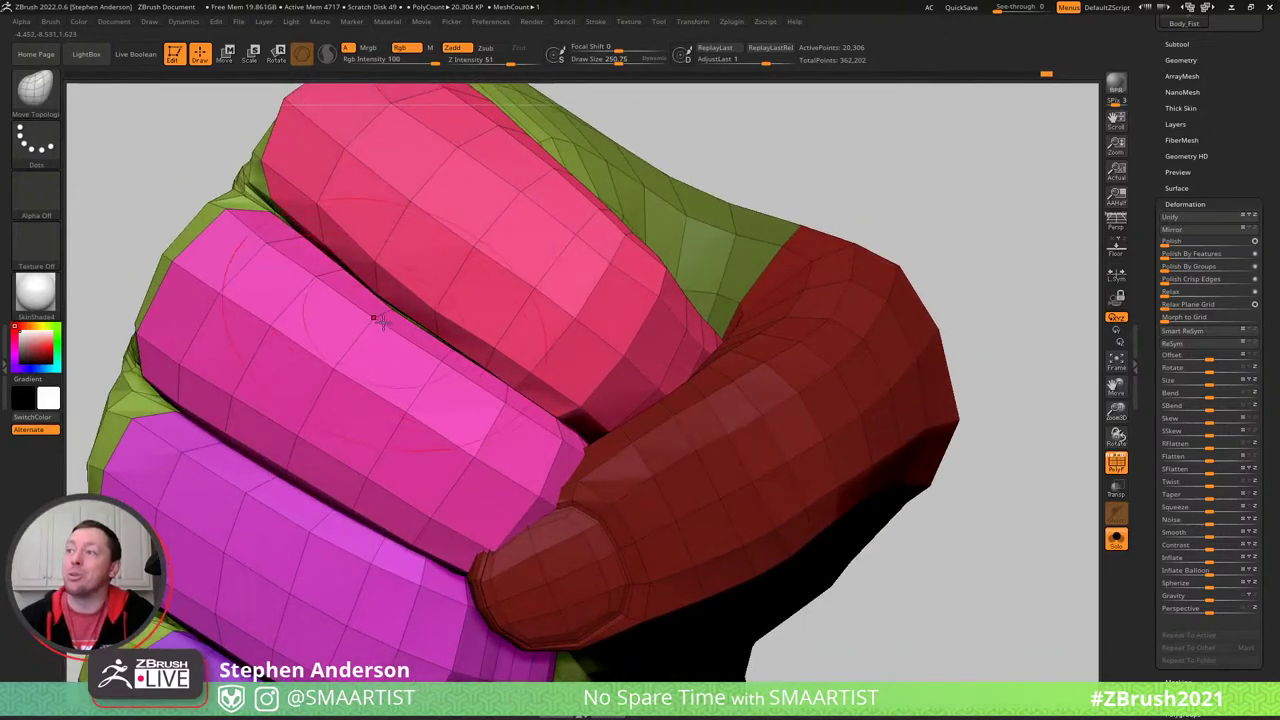
- Turn off the polyframe and adjust the knuckle edges between the fingers with a smaller Move Topological brush
mouse_move(392, 295)
right_down()
mouse_move(531, 349)
mouse_move(569, 317)
mouse_move(450, 228)
mouse_move(469, 374)
mouse_move(481, 317)
mouse_move(462, 330)
right_up()
key(shift+f)
mouse_move(449, 483)
alt+right_down()
mouse_move(464, 362)
mouse_move(423, 443)
mouse_move(337, 400)
mouse_move(263, 423)
mouse_move(336, 447)
mouse_move(337, 475)
alt+right_up()
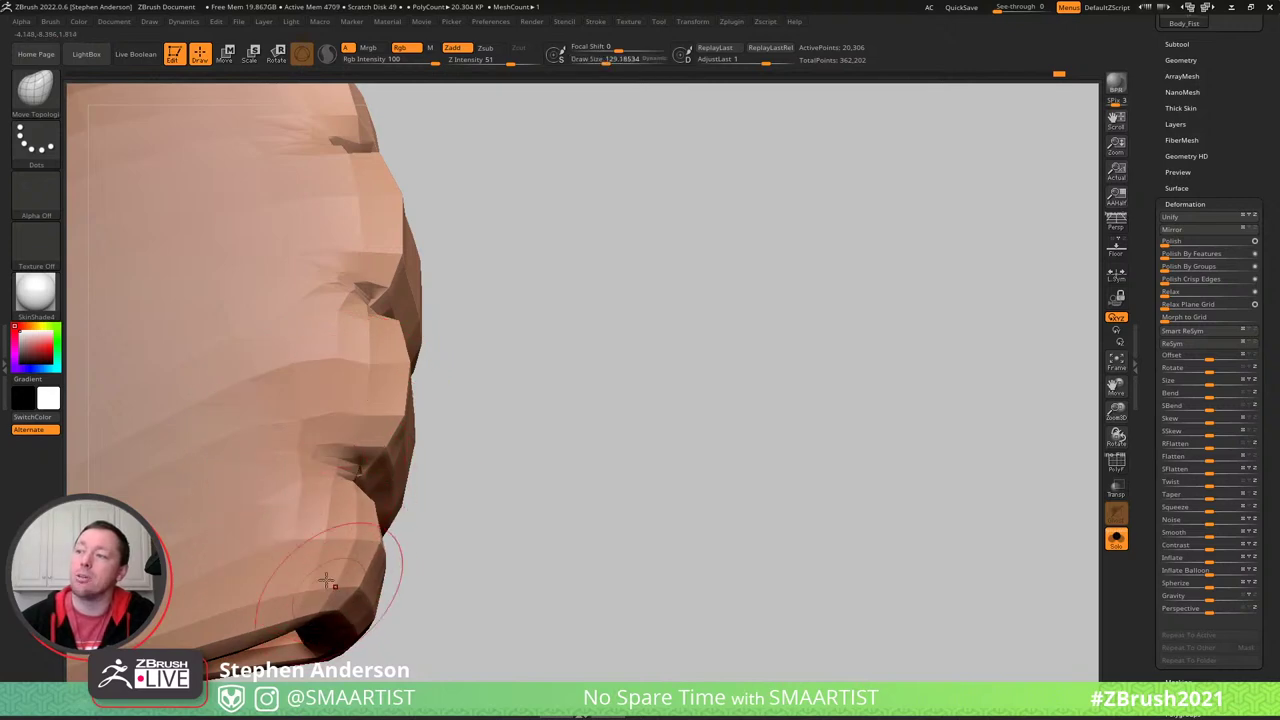
right_drag(326, 581, 405, 338)
- Smooth the creases and uneven surfaces between the finger knuckles at a draw size of about 135
key(s)
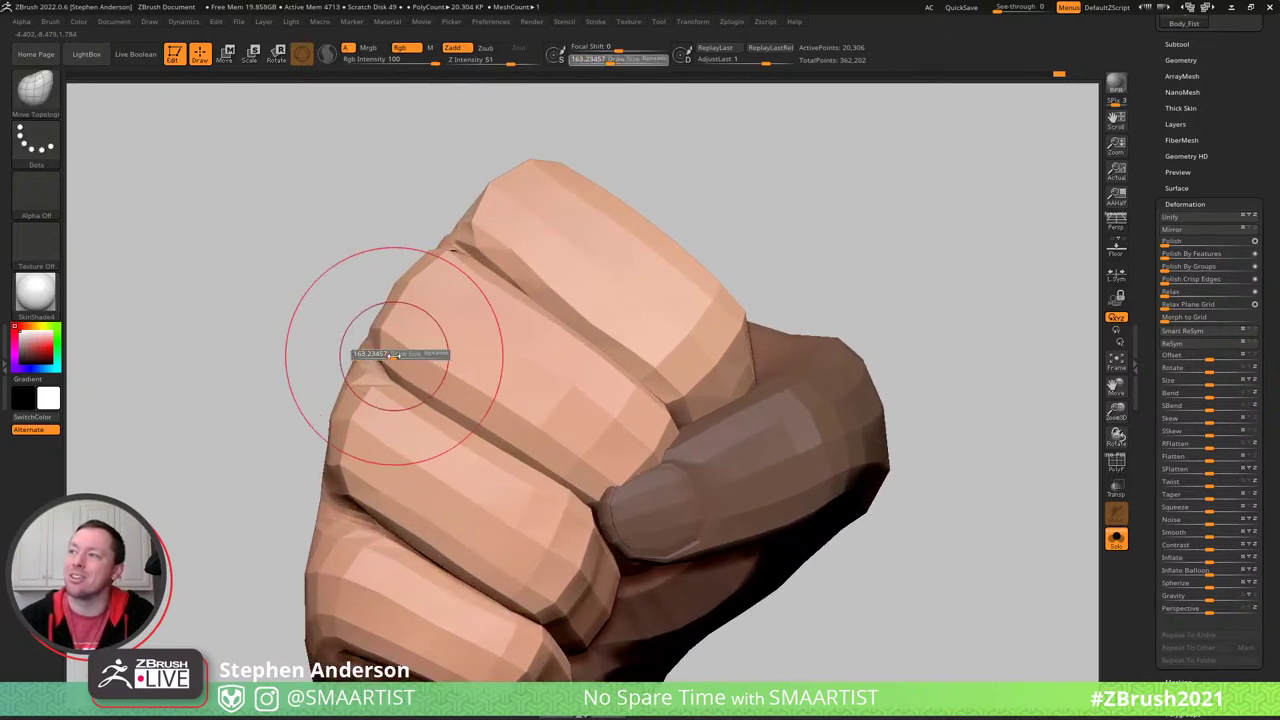
key(shift)
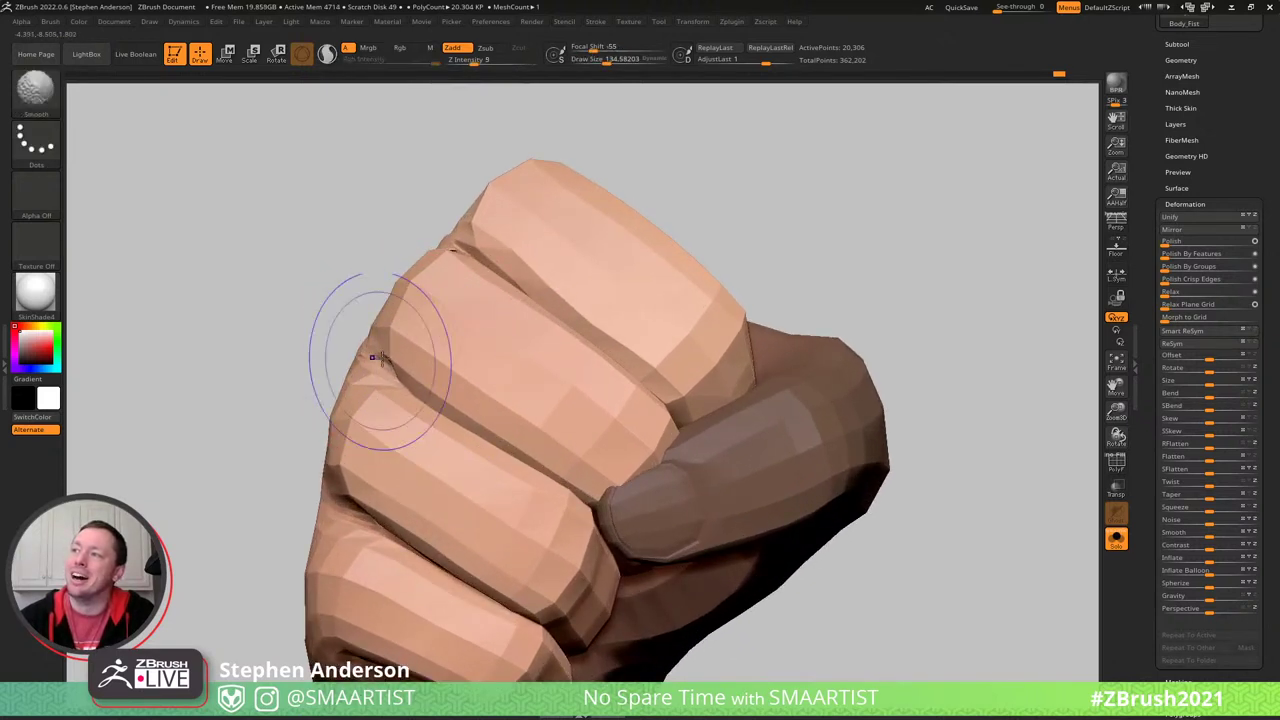
shift+drag(446, 410, 440, 385)
right_drag(446, 331, 474, 300)
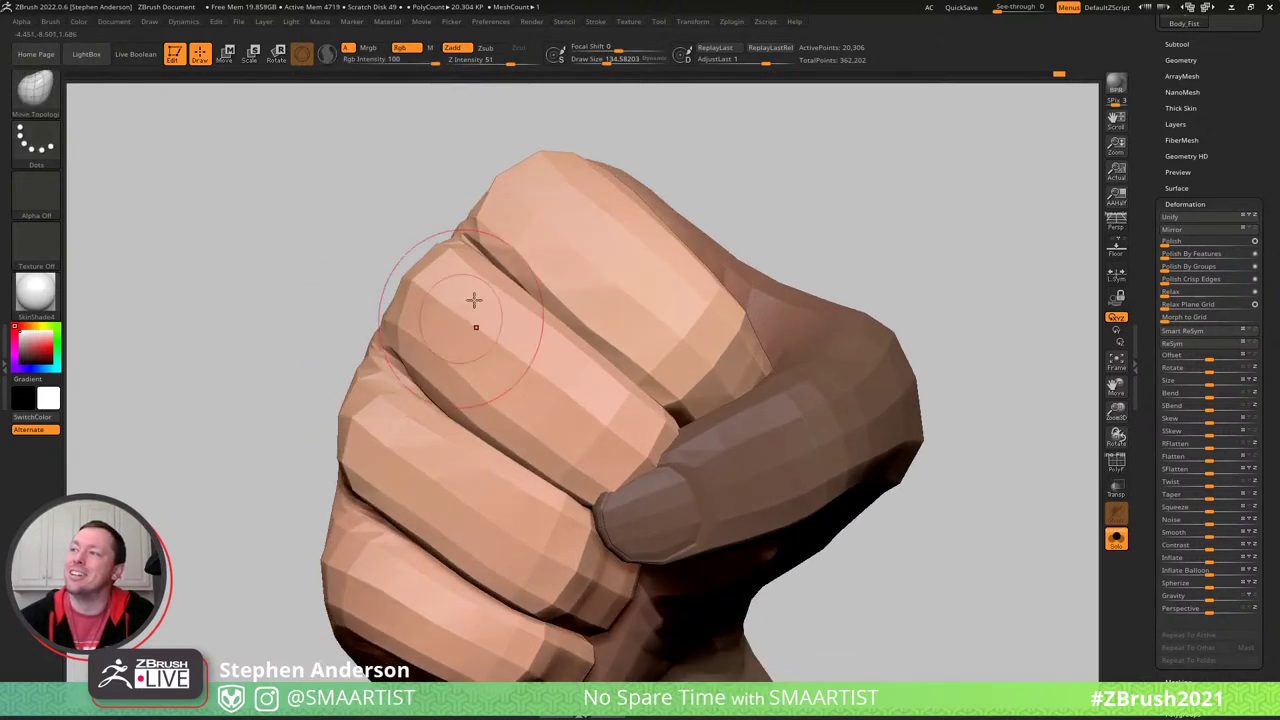
shift+drag(495, 250, 499, 275)
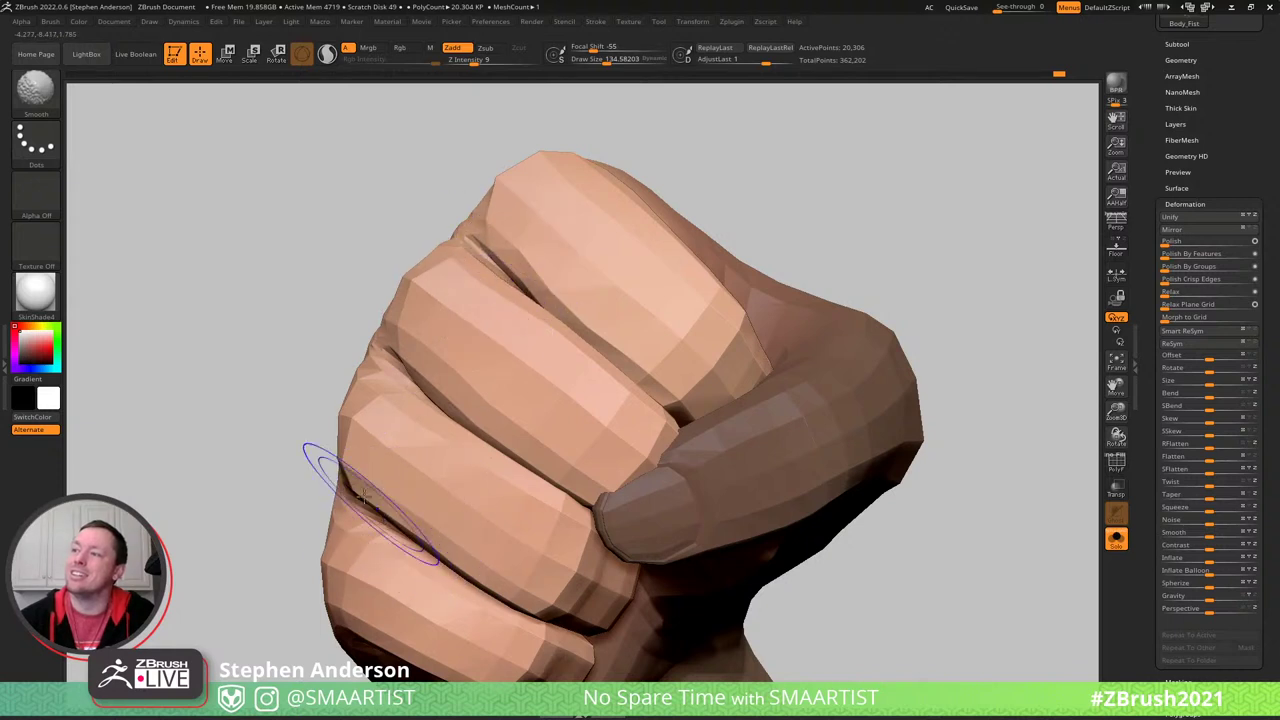
mouse_move(407, 533)
ctrl+right_down()
mouse_move(401, 348)
mouse_move(437, 400)
mouse_move(492, 437)
ctrl+right_up()
key(shift)
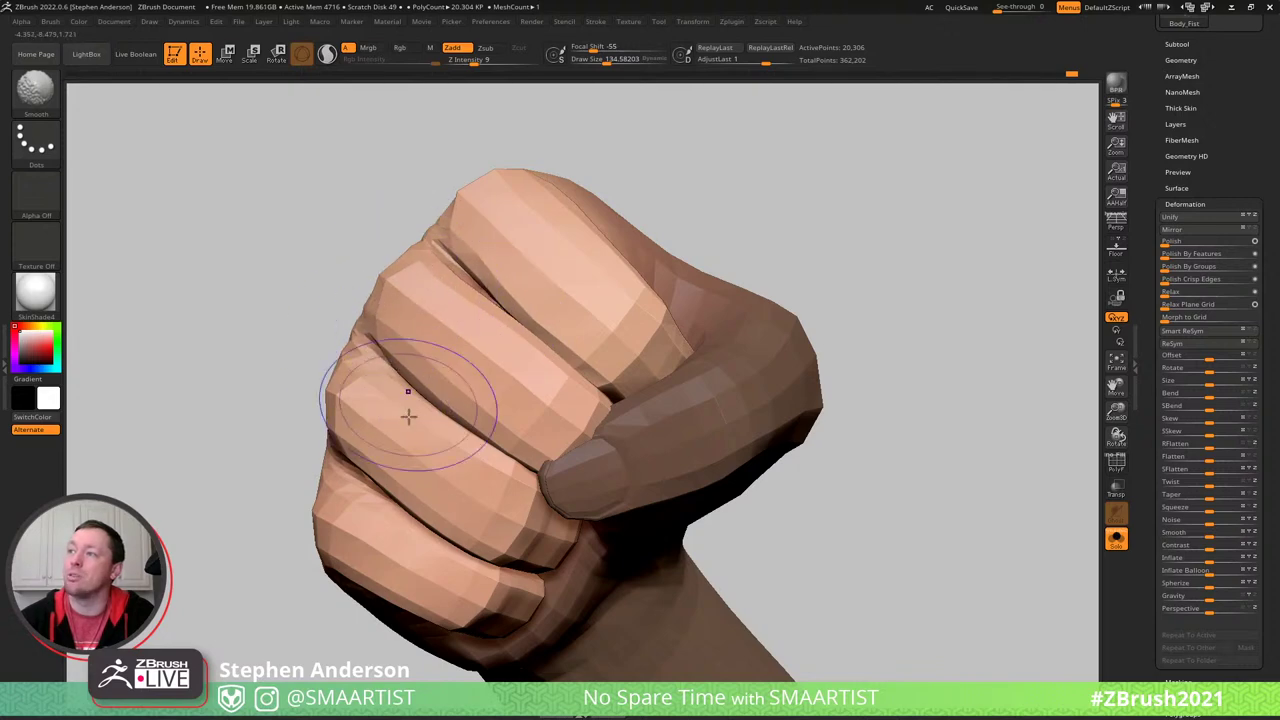
mouse_move(343, 491)
ctrl+right_down()
mouse_move(327, 320)
mouse_move(420, 365)
mouse_move(423, 434)
mouse_move(430, 357)
mouse_move(440, 473)
ctrl+right_up()
- Mask everything except the little finger and pull its bent section toward the palm using the Move brush at draw size 331
key(w)
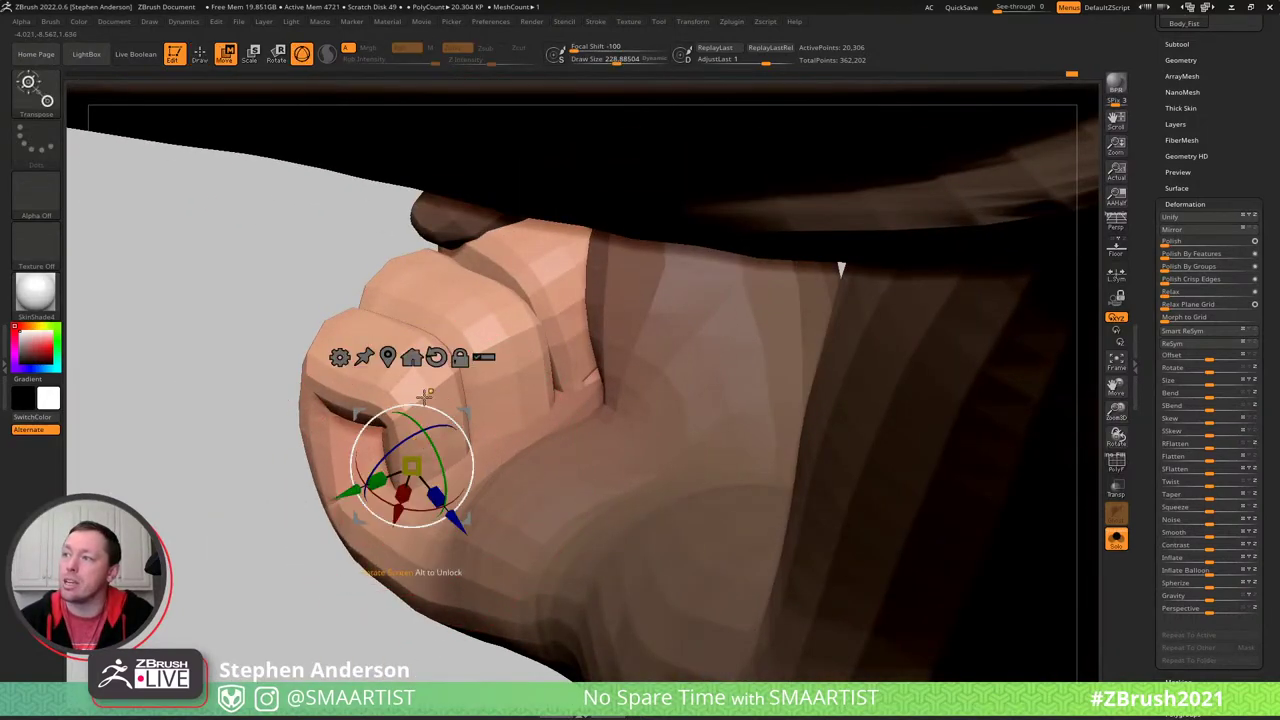
ctrl+drag(241, 323, 256, 372)
ctrl+click(409, 386)
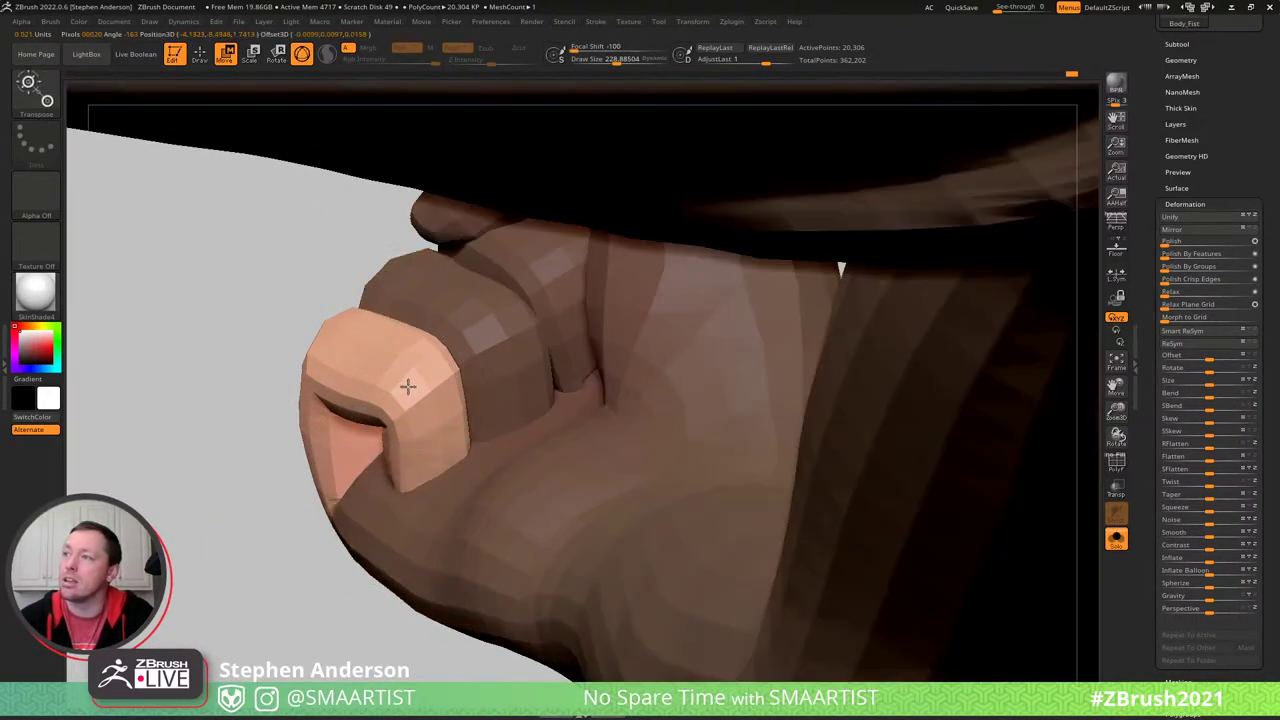
key(q)
key(s)
drag(424, 494, 428, 497)
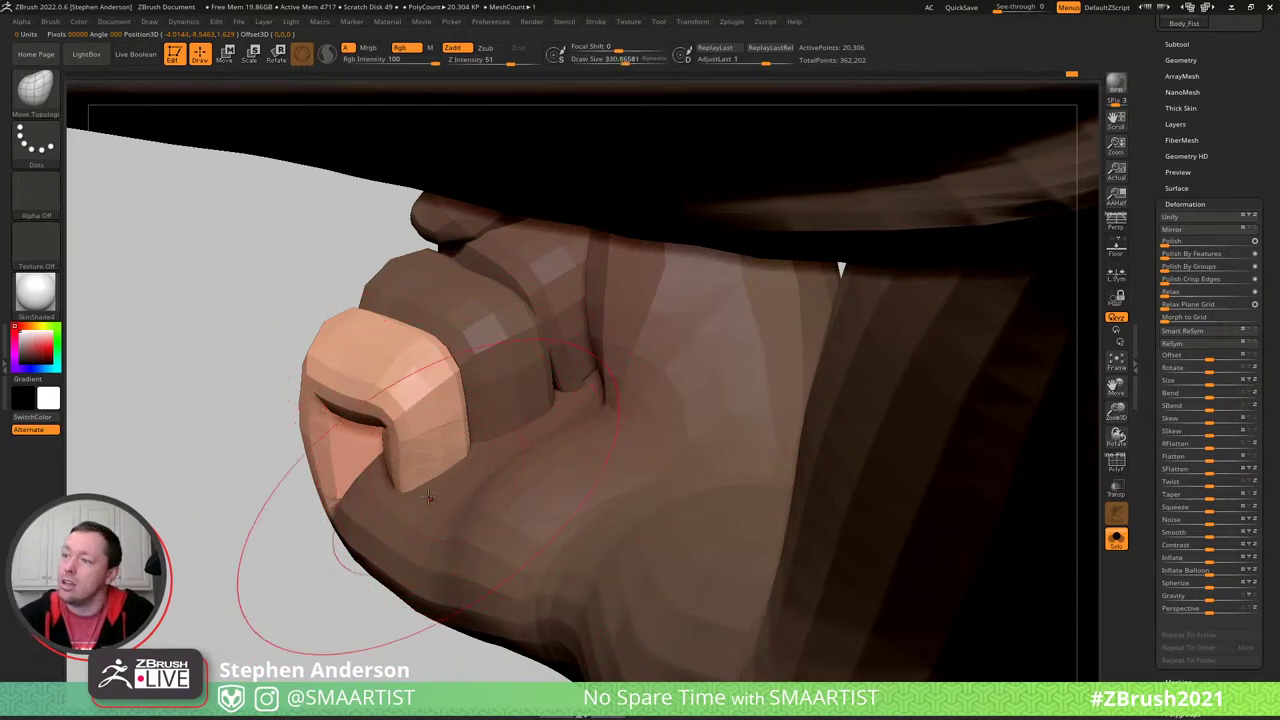
key(b)
key(m)
key(v)
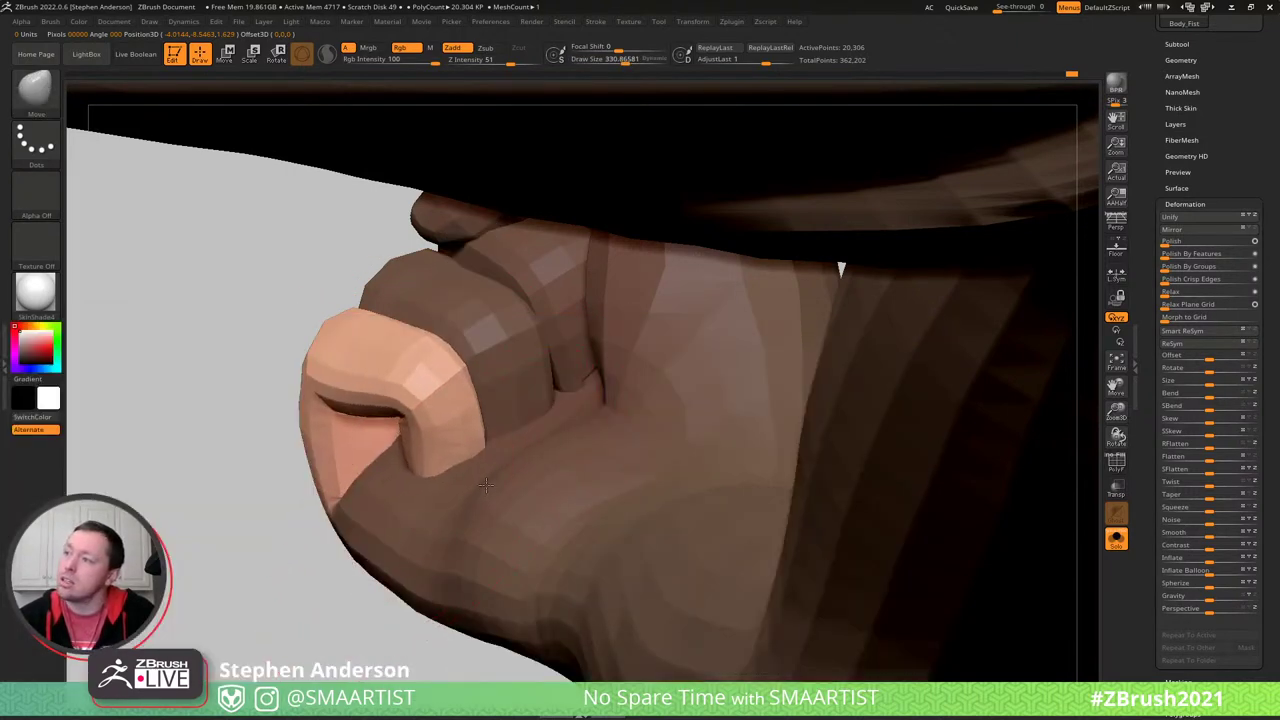
- Replace the little-finger isolation with a mask over the curled fingers, softening its edge and leaving the palm editable
mouse_move(485, 424)
right_down()
mouse_move(466, 434)
mouse_move(496, 436)
right_up()
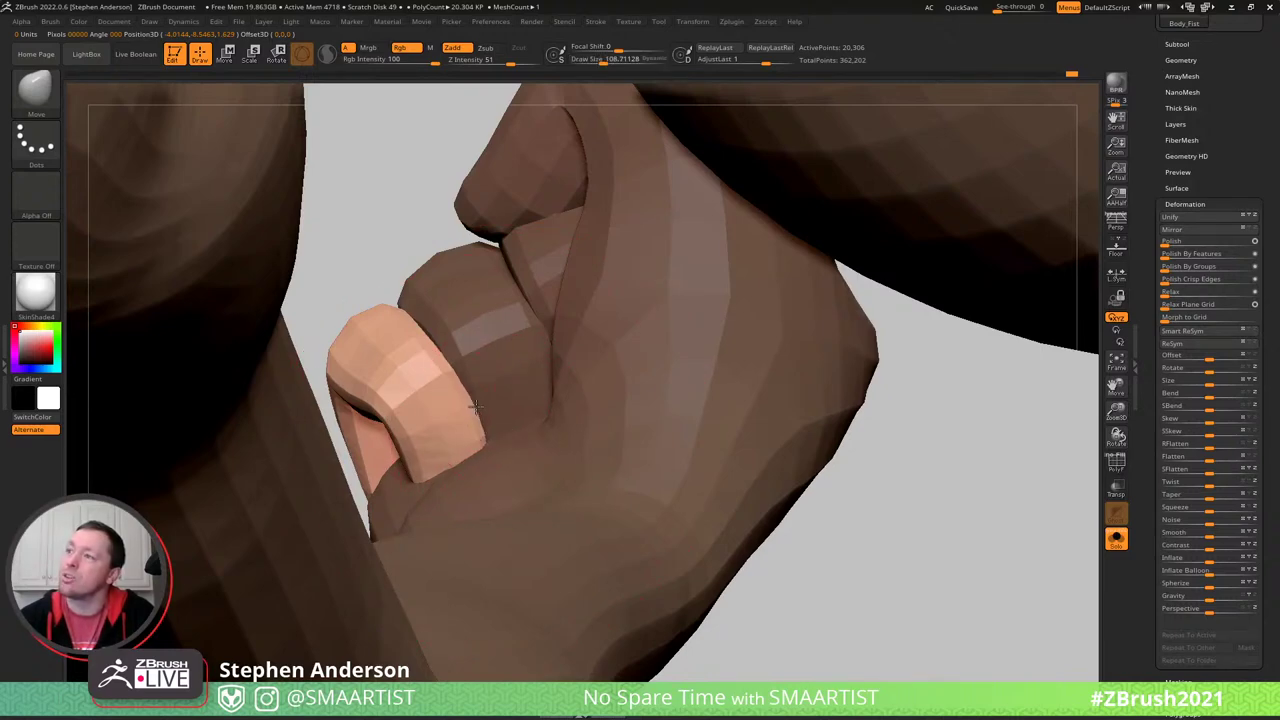
mouse_move(422, 378)
right_down()
mouse_move(471, 237)
mouse_move(543, 366)
mouse_move(530, 420)
mouse_move(543, 462)
mouse_move(553, 466)
mouse_move(517, 415)
mouse_move(651, 437)
mouse_move(566, 503)
mouse_move(573, 511)
mouse_move(563, 417)
mouse_move(543, 480)
mouse_move(512, 433)
right_up()
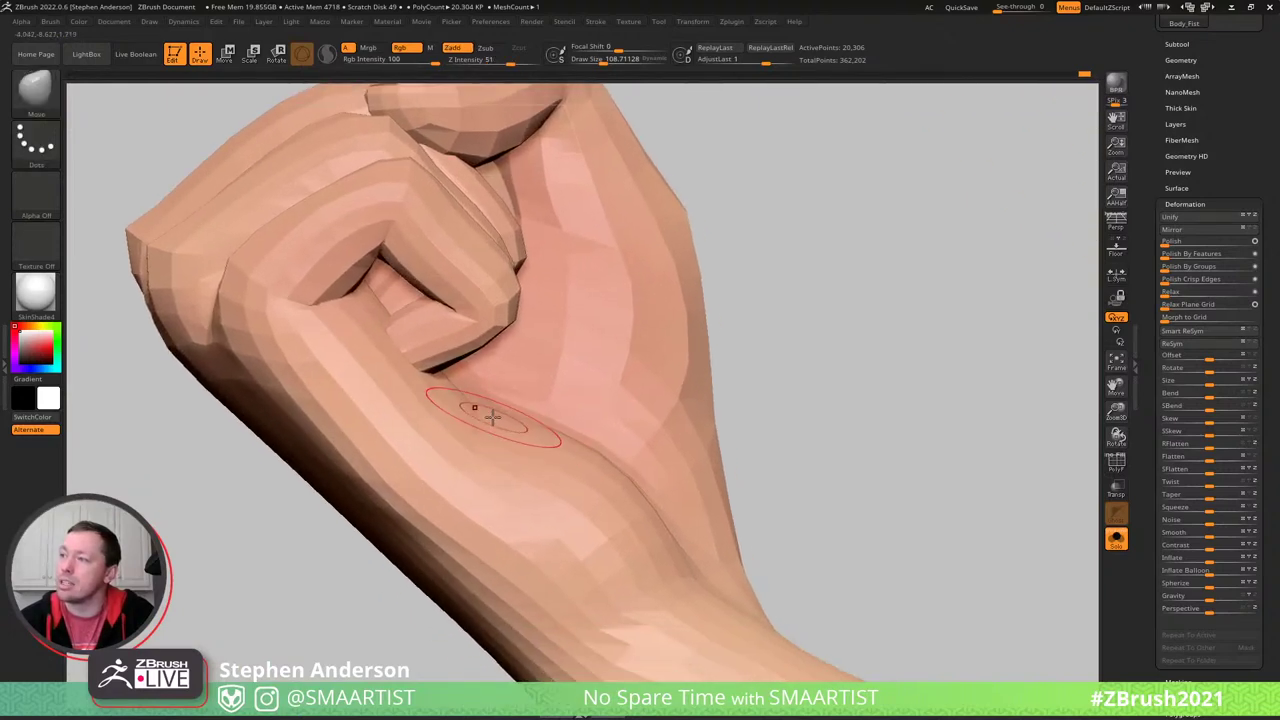
key(w)
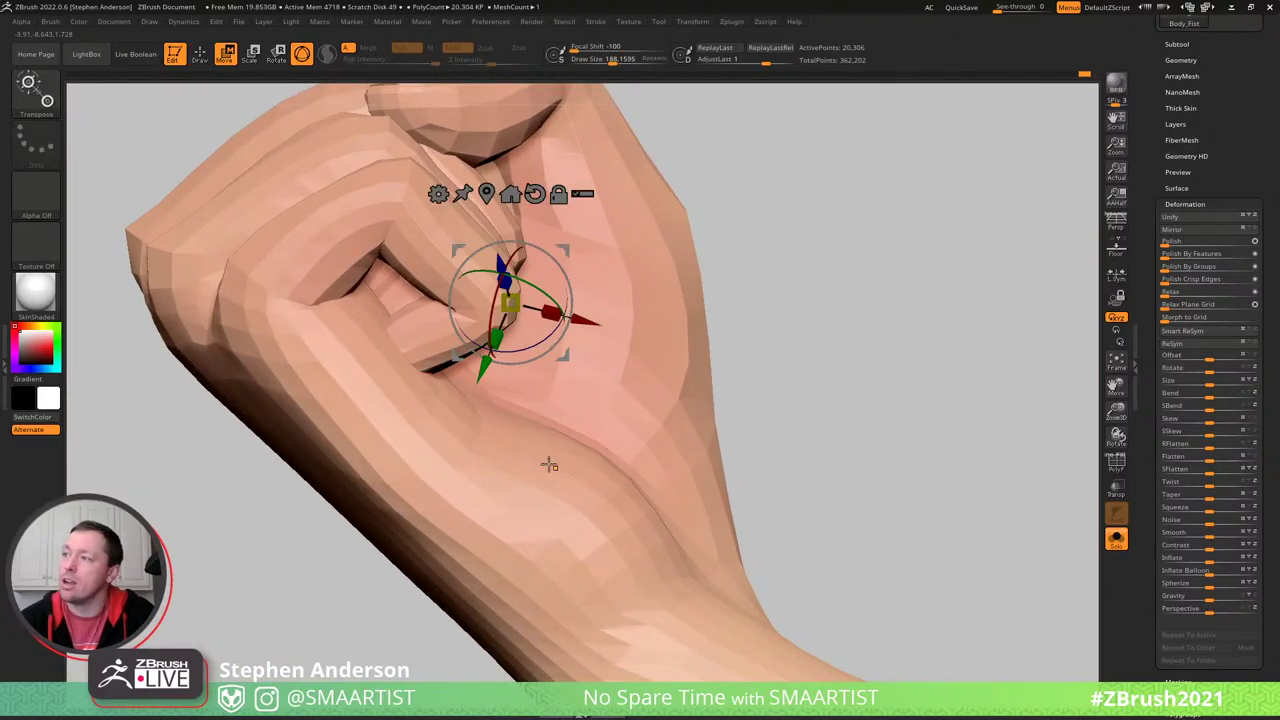
key(ctrl+h)
key(q)
right_drag(543, 451, 531, 437)
key(ctrl+h)
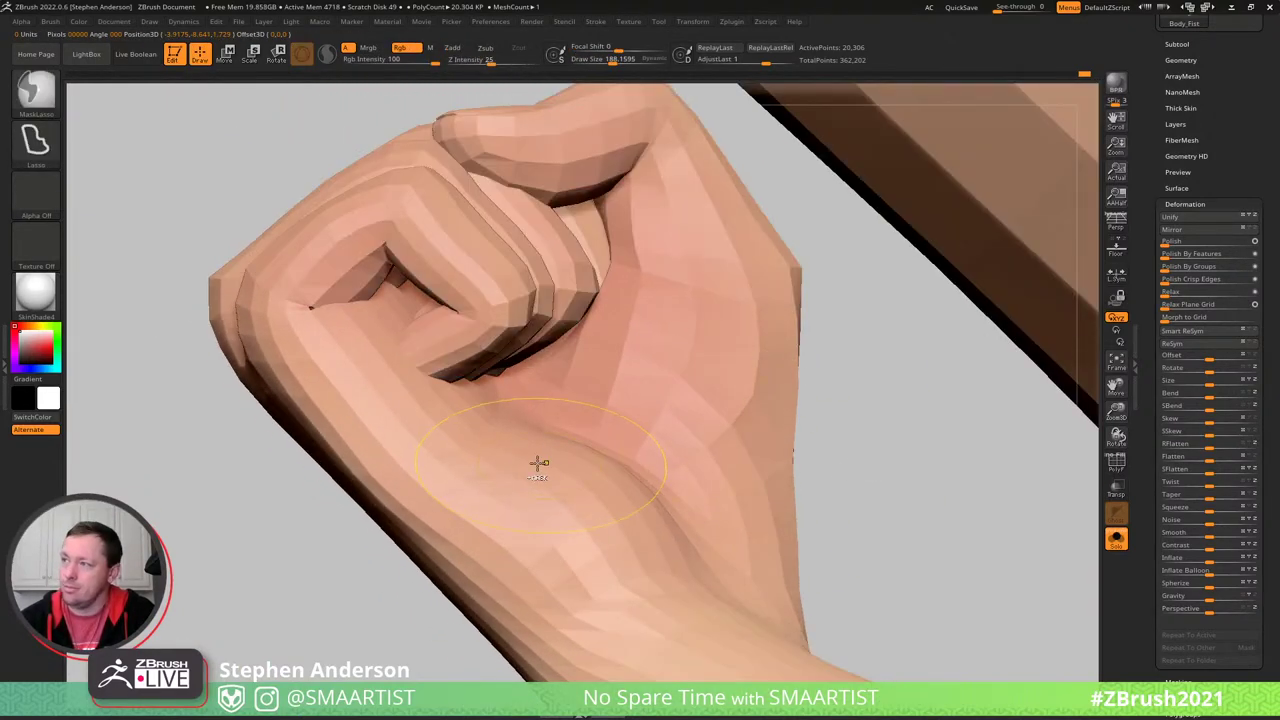
key(ctrl+h)
ctrl+click(845, 507)
ctrl+click(587, 473)
ctrl+click(587, 473)
ctrl+click(587, 473)
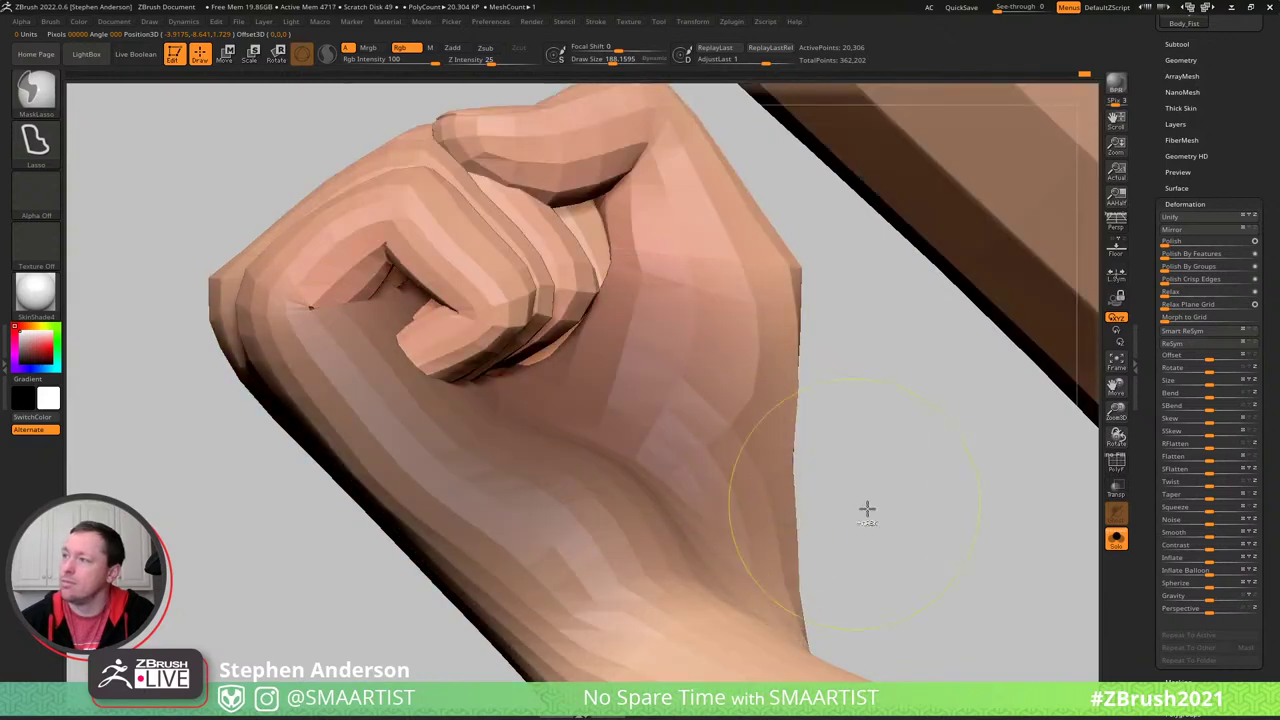
ctrl+click(866, 509)
- Pull the palm's edge up toward the curled little finger using the Move brush at a draw size of about 243
right_drag(540, 437, 486, 389)
key(s)
drag(420, 340, 422, 340)
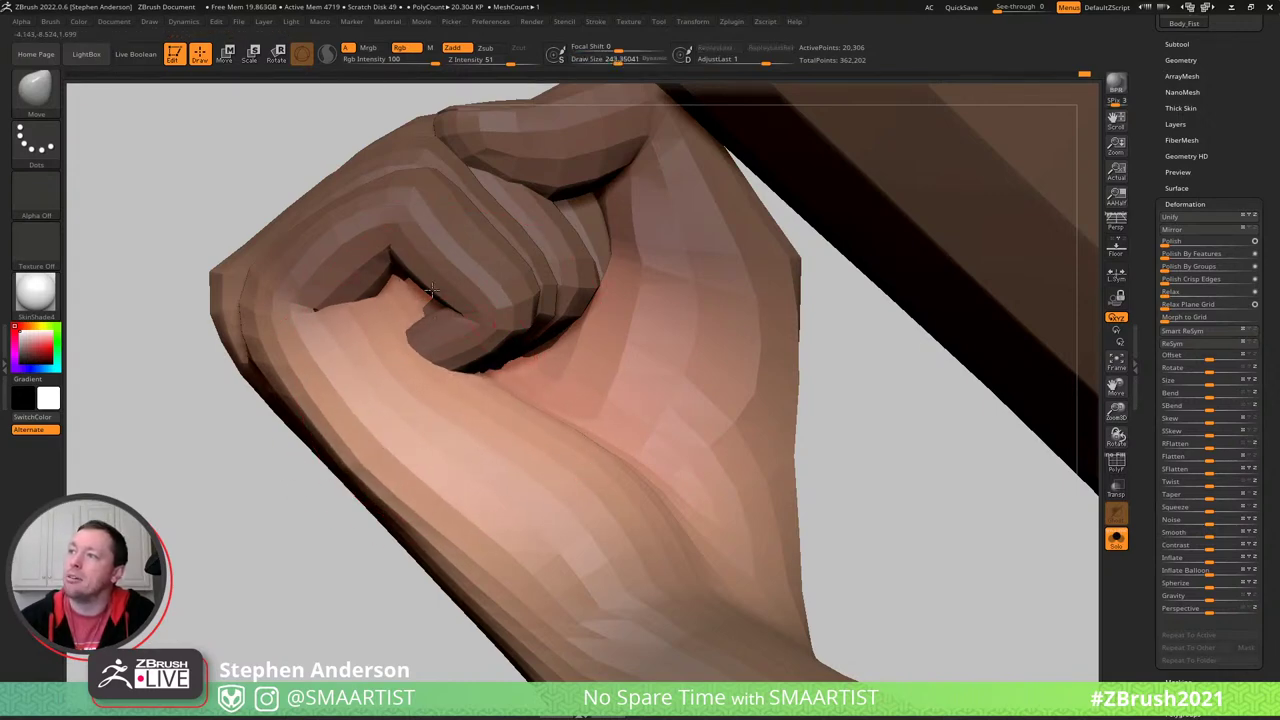
mouse_move(472, 265)
right_down()
mouse_move(491, 406)
mouse_move(500, 346)
mouse_move(571, 411)
mouse_move(590, 372)
mouse_move(621, 398)
right_up()
- Turn on the polyframe and reshape the palm crease beside the little finger using the Move brush at draw size 331
key(shift+f)
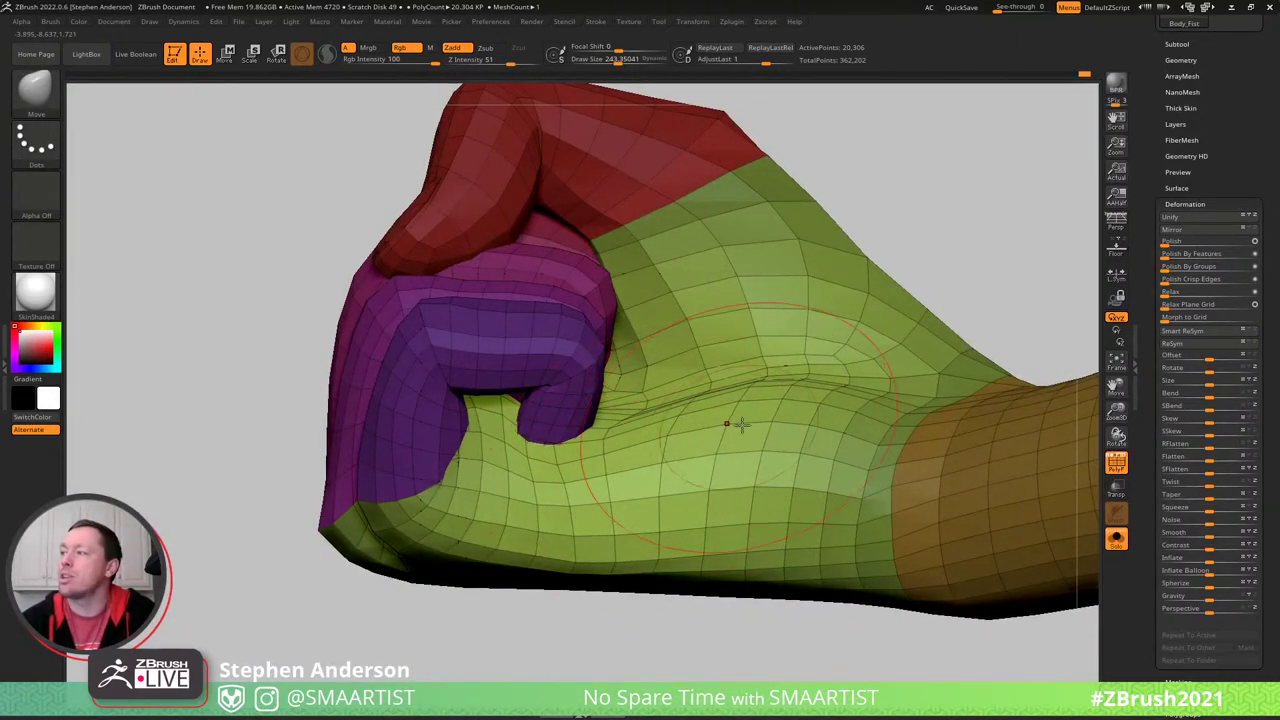
mouse_move(742, 424)
ctrl+right_down()
mouse_move(803, 420)
mouse_move(803, 400)
mouse_move(770, 397)
ctrl+right_up()
key(s)
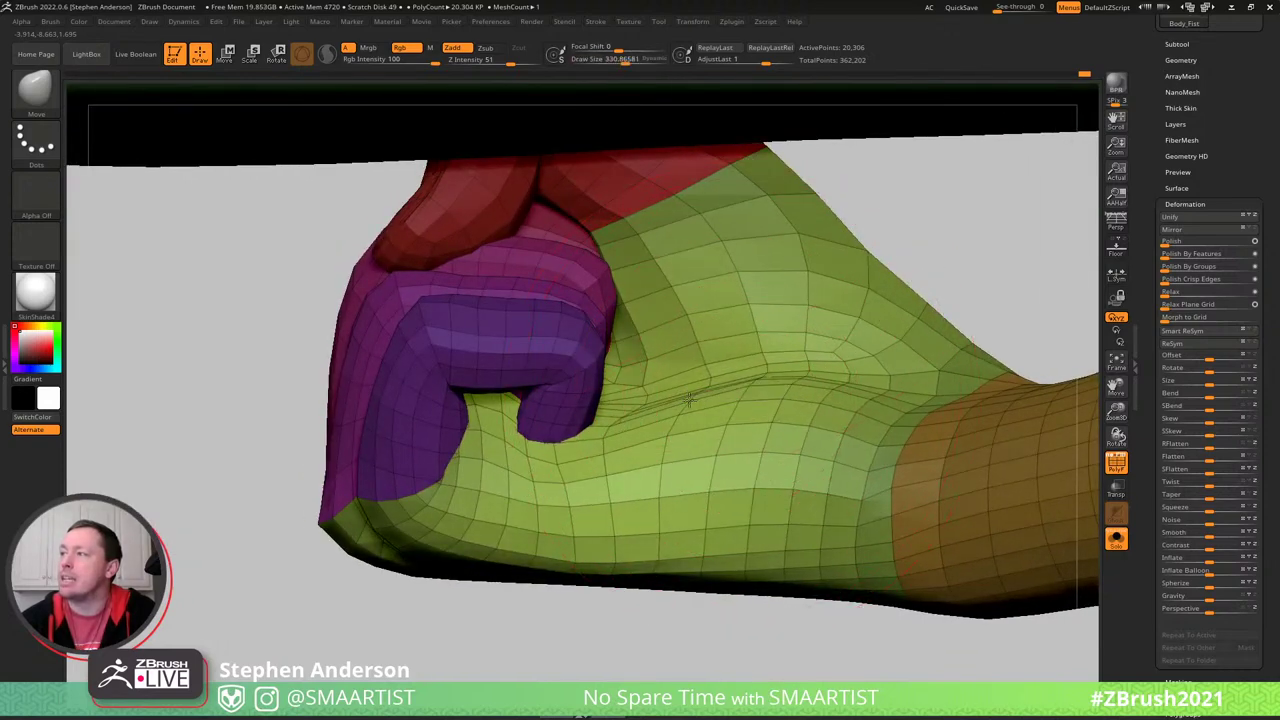
mouse_move(689, 400)
mouse_down()
mouse_move(697, 386)
mouse_move(683, 380)
mouse_up()
drag(757, 397, 826, 380)
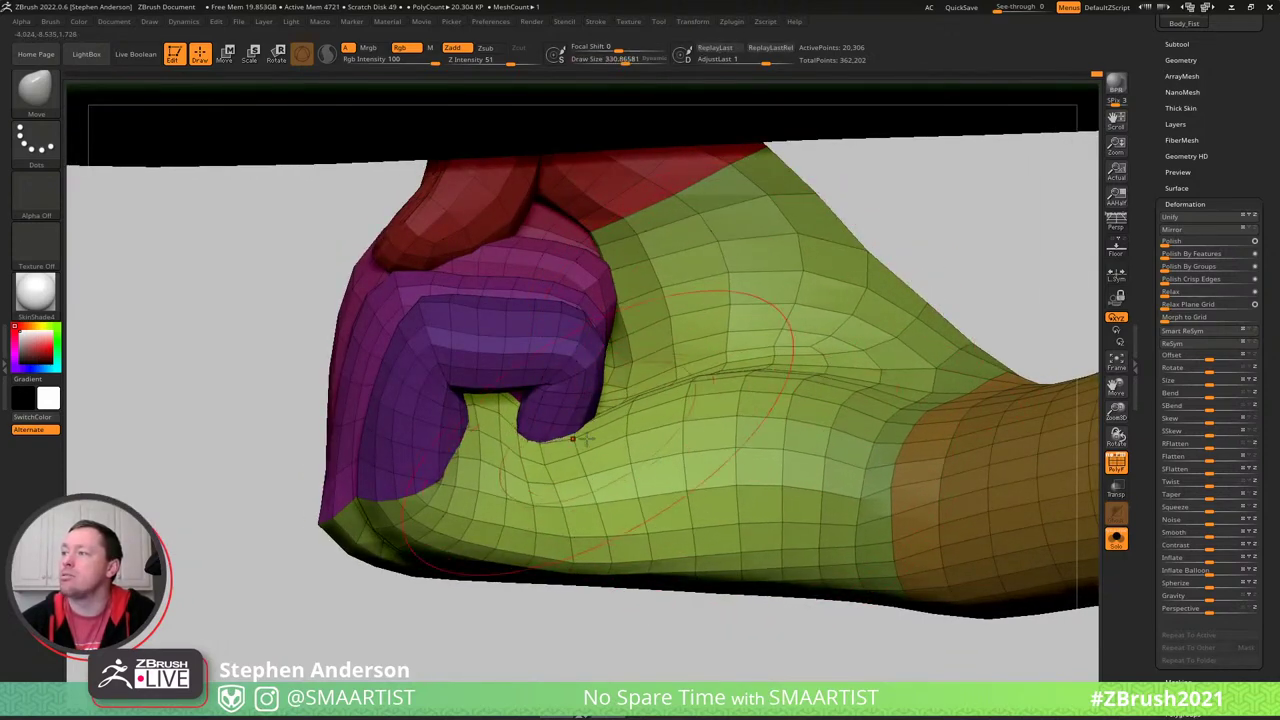
mouse_move(615, 425)
right_down()
mouse_move(550, 430)
mouse_move(440, 480)
right_up()
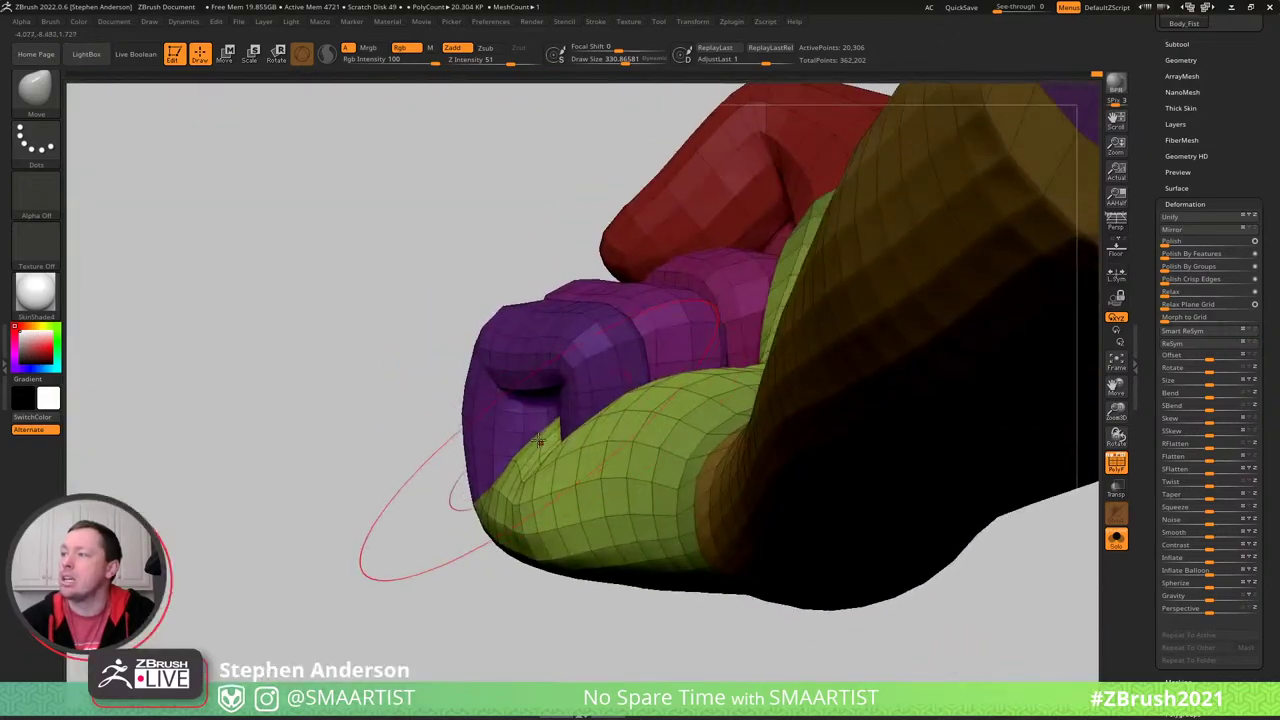
- Refine and smooth the palm surface beneath the little fingertip at a draw size of about 104
key(s)
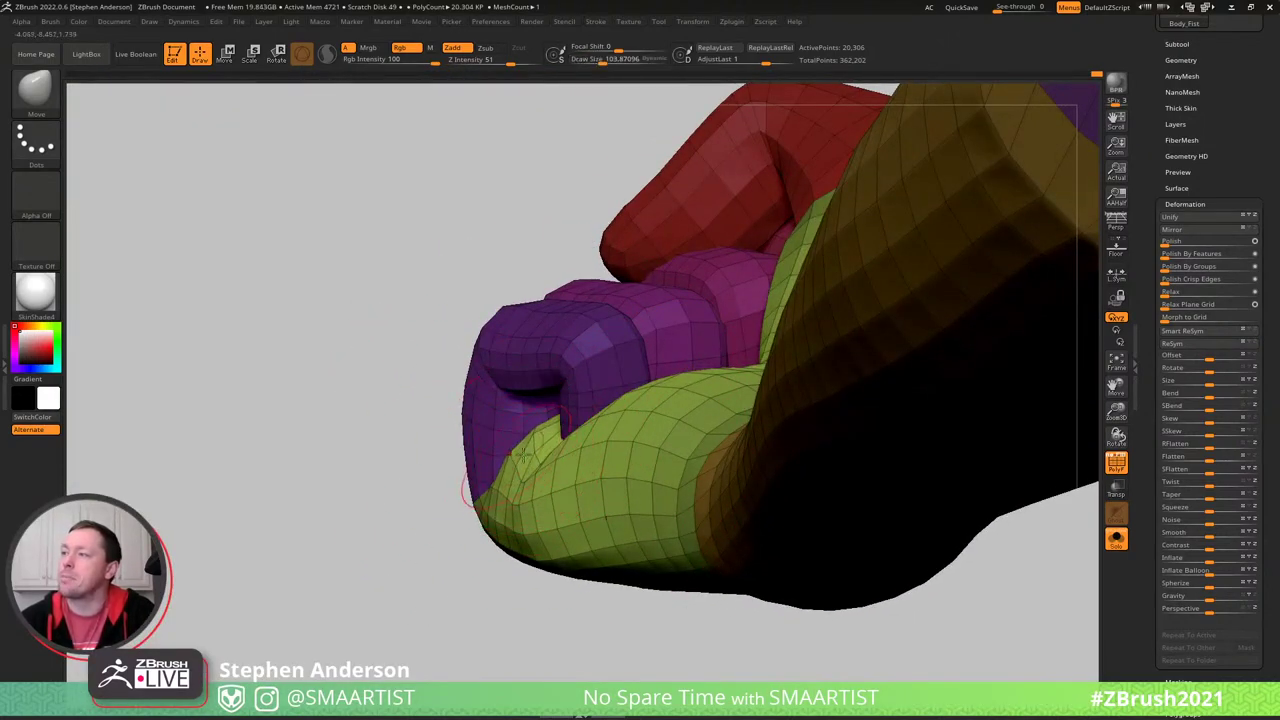
mouse_move(523, 455)
right_down()
mouse_move(606, 354)
mouse_move(366, 296)
mouse_move(470, 370)
mouse_move(416, 496)
mouse_move(449, 432)
mouse_move(435, 395)
right_up()
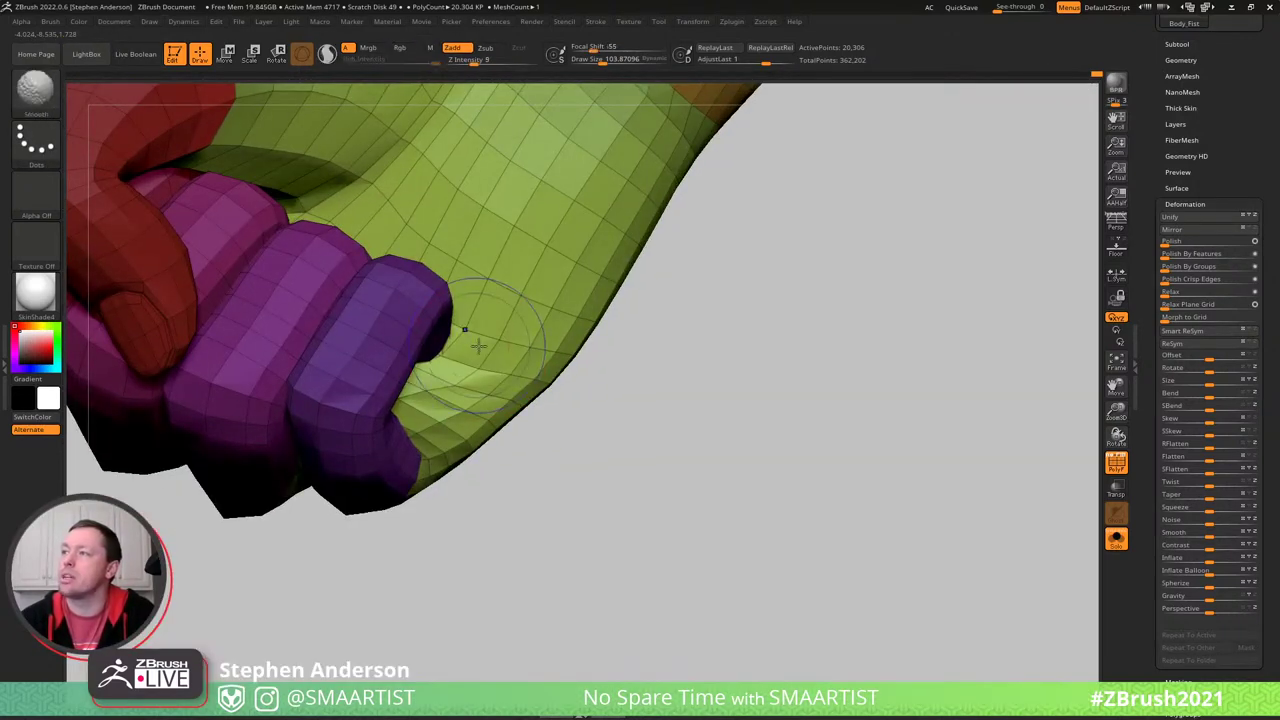
mouse_move(478, 340)
right_down()
mouse_move(466, 349)
mouse_move(478, 369)
mouse_move(423, 353)
mouse_move(466, 343)
mouse_move(430, 329)
mouse_move(491, 357)
mouse_move(502, 453)
mouse_move(531, 433)
right_up()
- Turn off the polyframe and reshape the outer edge of the palm with a Move brush of about 175
key(shift+f)
key(s)
drag(527, 426, 512, 446)
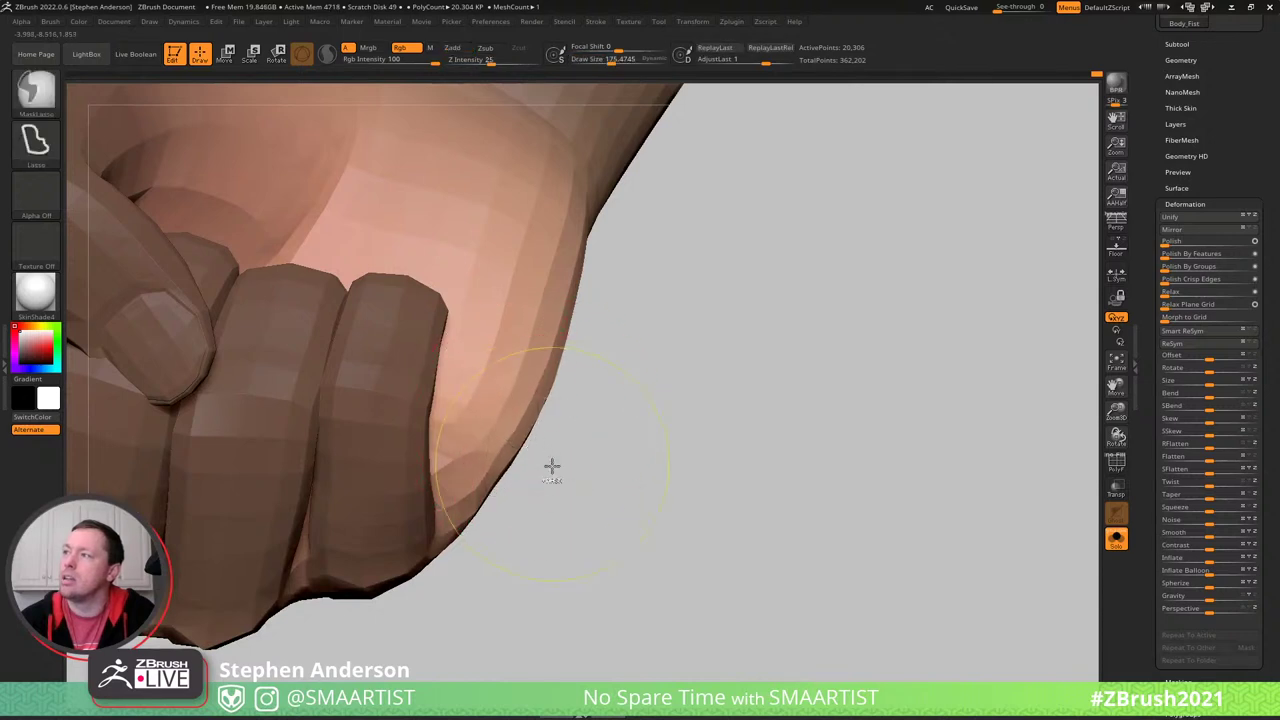
mouse_move(551, 466)
ctrl+right_down()
mouse_move(509, 366)
mouse_move(569, 426)
ctrl+right_up()
drag(556, 406, 547, 402)
mouse_move(548, 402)
right_down()
mouse_move(543, 451)
mouse_move(557, 375)
right_up()
- Adjust the outer contour of the hand toward the wrist at a draw size of about 182 and clear the mask
key(s)
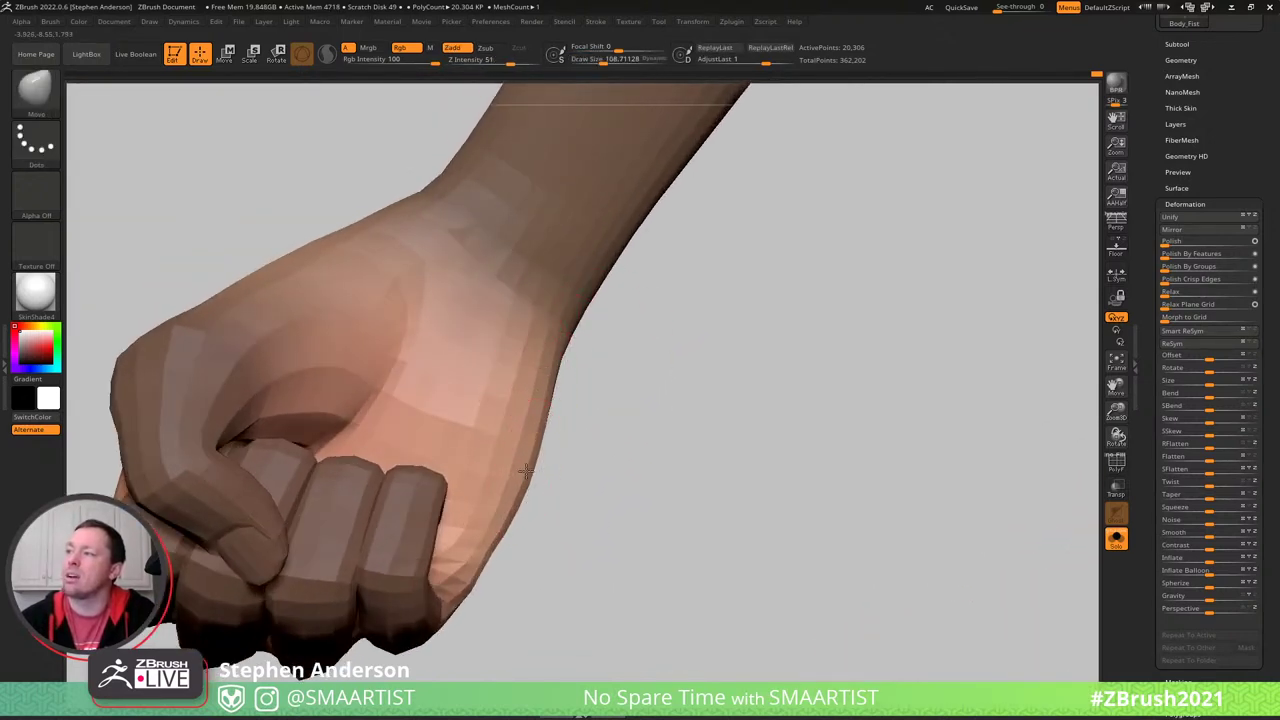
ctrl+right_drag(538, 512, 393, 600)
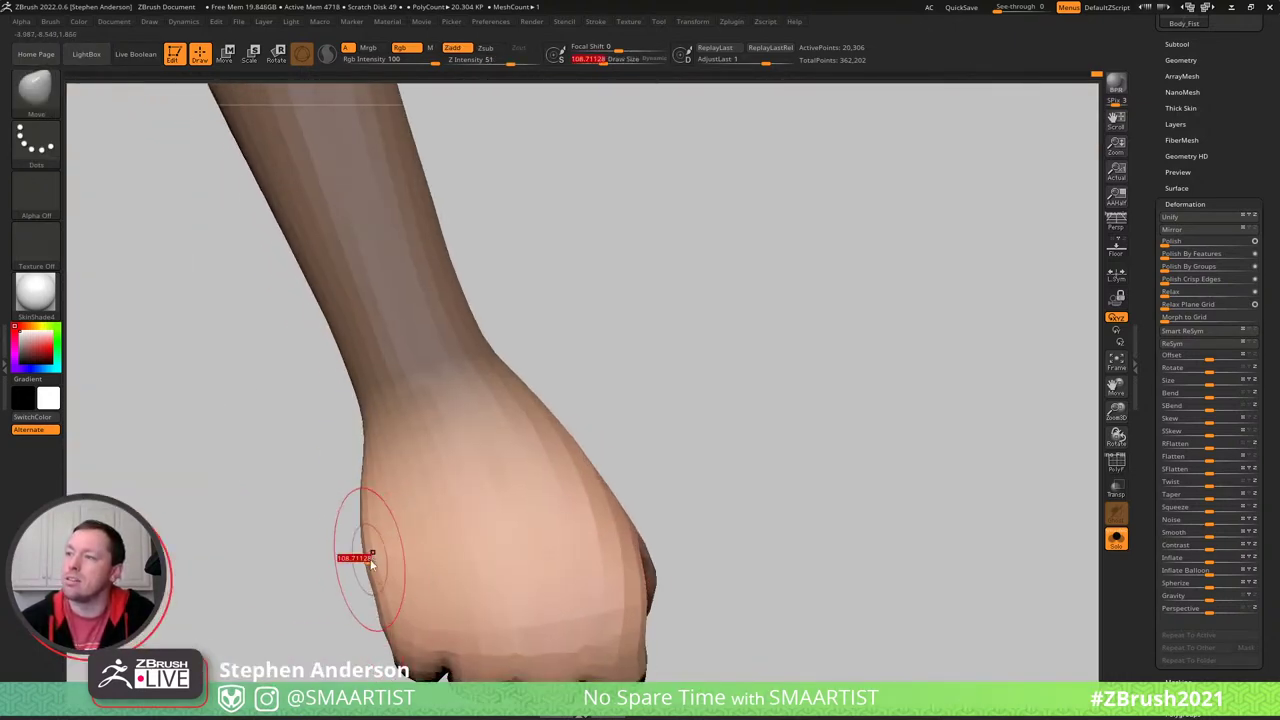
drag(371, 563, 381, 562)
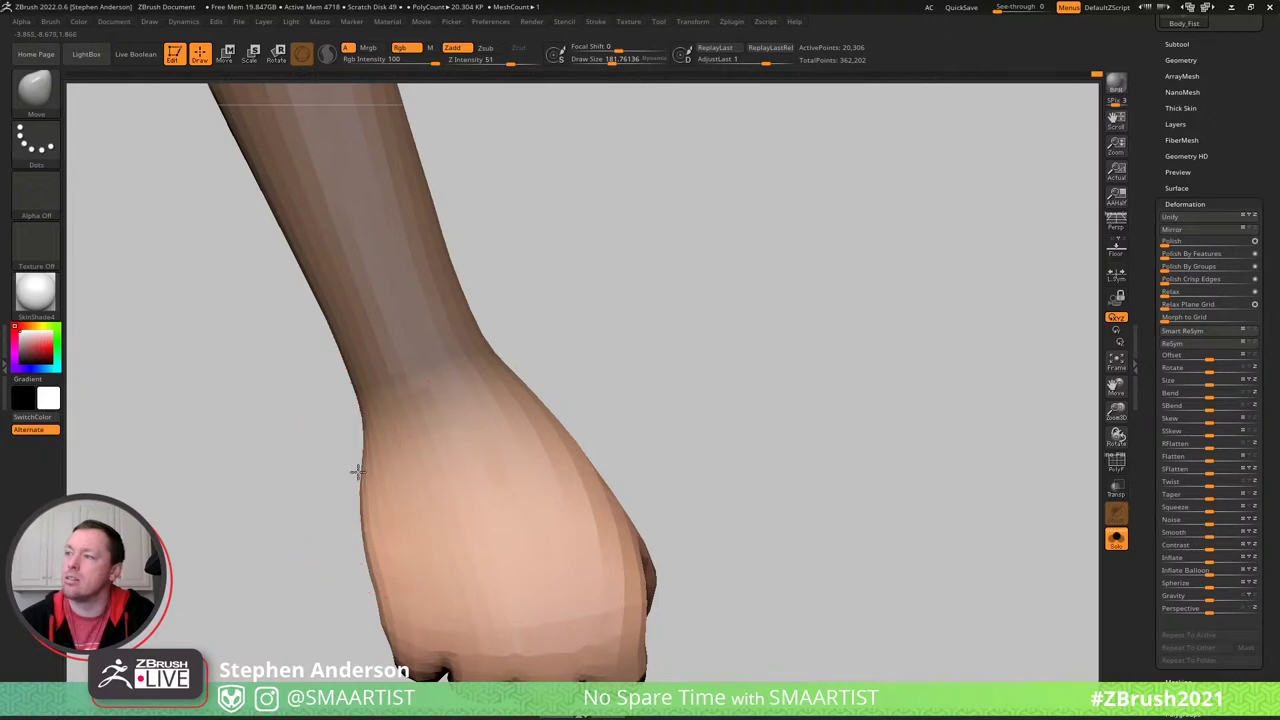
ctrl+right_drag(358, 472, 434, 471)
alt+right_drag(590, 490, 515, 372)
ctrl+drag(517, 366, 530, 420)
- Adjust the thumb-side contour of the fist using the Move brush at a draw size of about 157
key(s)
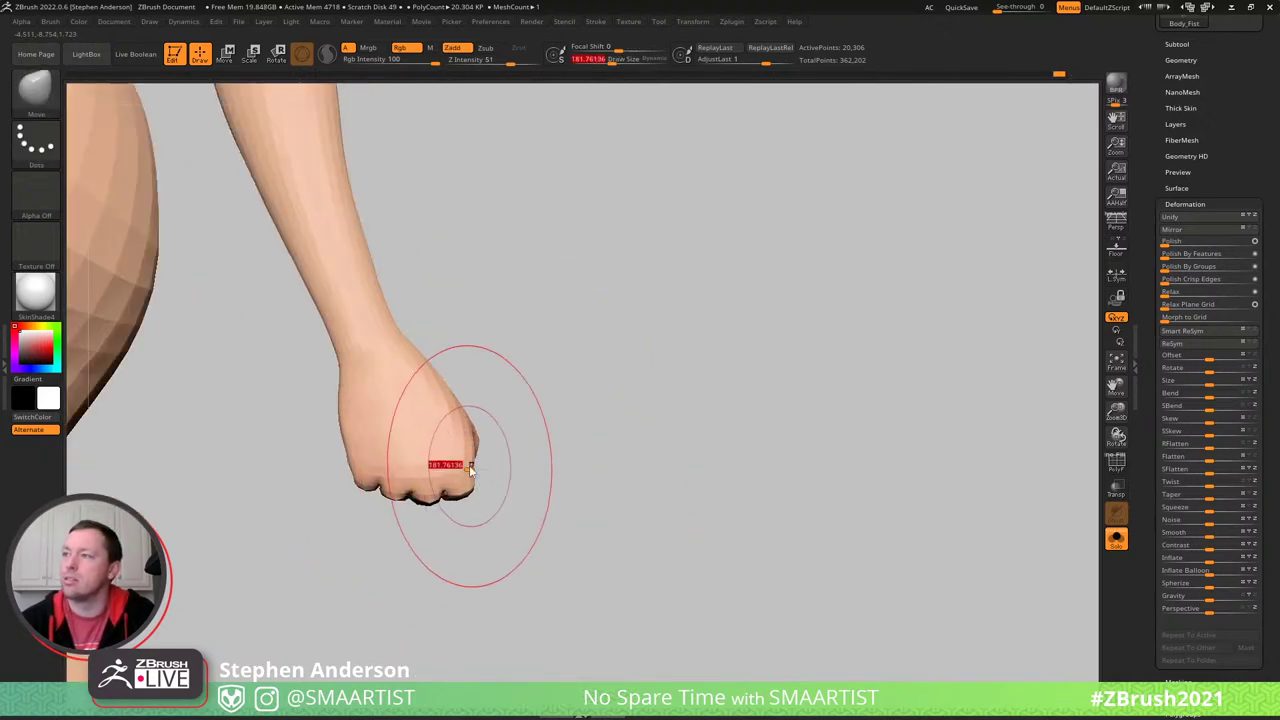
drag(471, 467, 465, 442)
right_drag(462, 443, 548, 470)
key(b)
key(m)
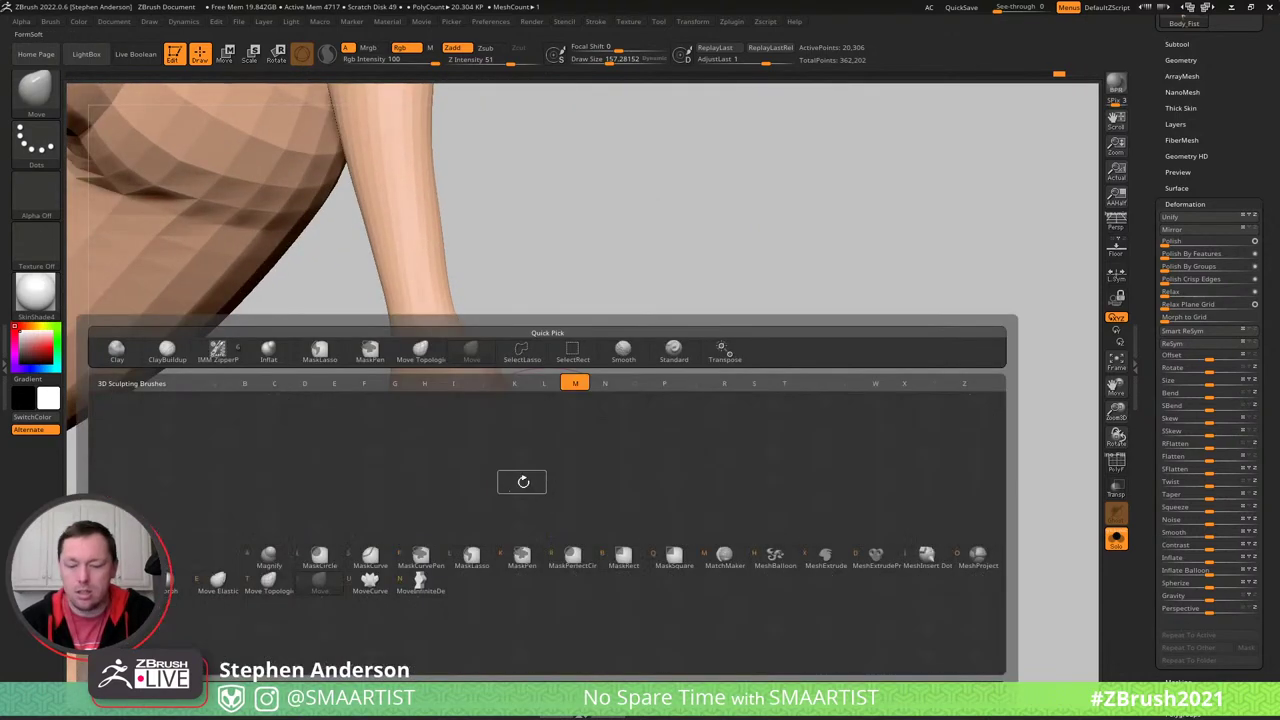
key(v)
drag(519, 461, 508, 455)
mouse_move(446, 462)
right_down()
mouse_move(471, 466)
mouse_move(420, 500)
right_up()
- Refine the silhouette of the wrist and fist from several angles using the Move brush at a draw size of about 135
key(space)
drag(463, 470, 481, 474)
mouse_move(481, 474)
ctrl+right_down()
mouse_move(531, 449)
mouse_move(469, 409)
mouse_move(525, 447)
ctrl+right_up()
key(s)
drag(524, 447, 498, 447)
right_drag(498, 447, 514, 458)
key(s)
drag(518, 459, 520, 459)
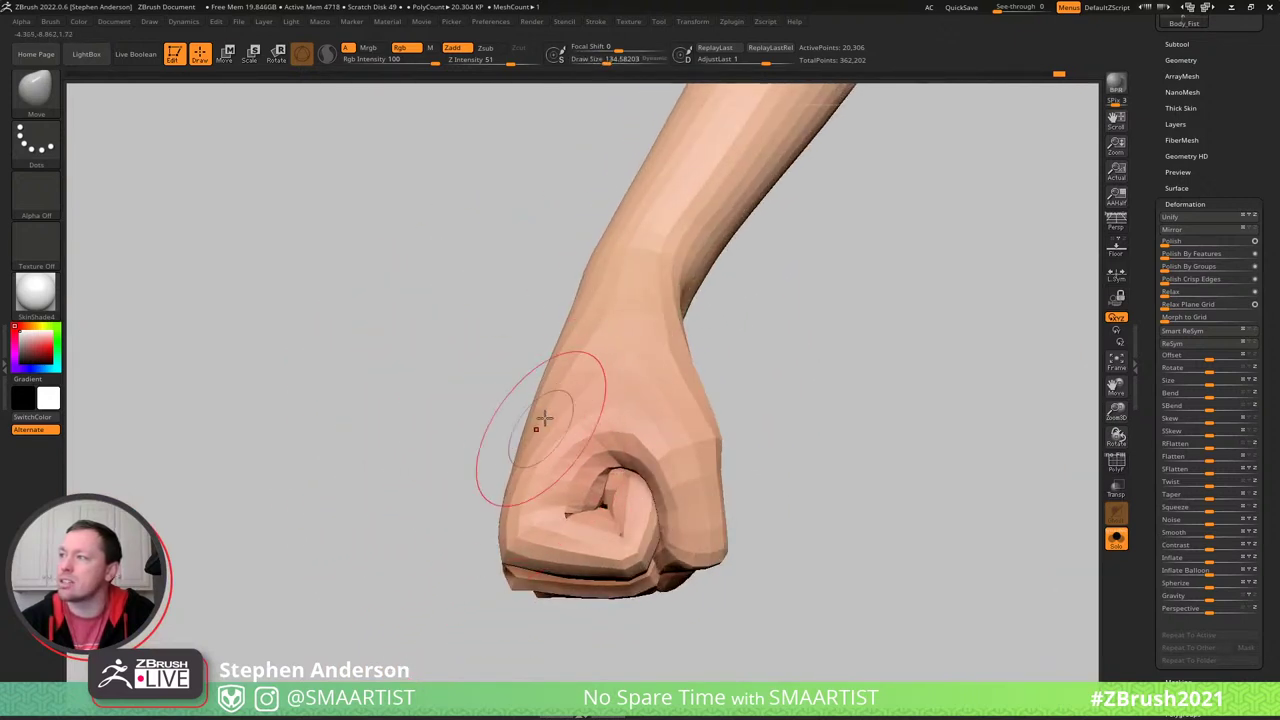
right_drag(516, 500, 643, 405)
drag(579, 463, 620, 490)
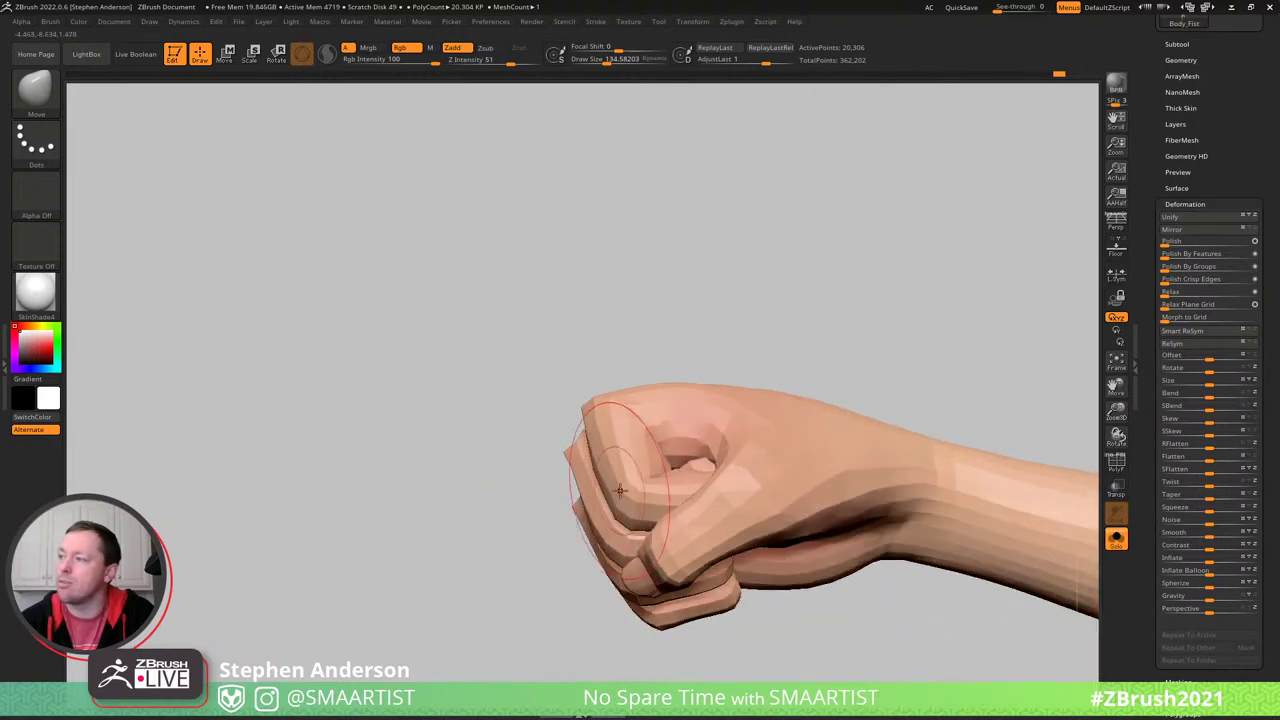
- Switch to Move Topological and adjust the bent finger joints at a draw size of about 90
key(b)
key(m)
key(t)
mouse_move(634, 503)
right_down()
mouse_move(646, 531)
mouse_move(630, 506)
mouse_move(674, 500)
mouse_move(663, 457)
mouse_move(563, 443)
mouse_move(515, 418)
mouse_move(536, 383)
mouse_move(640, 432)
right_up()
key(s)
drag(627, 367, 621, 367)
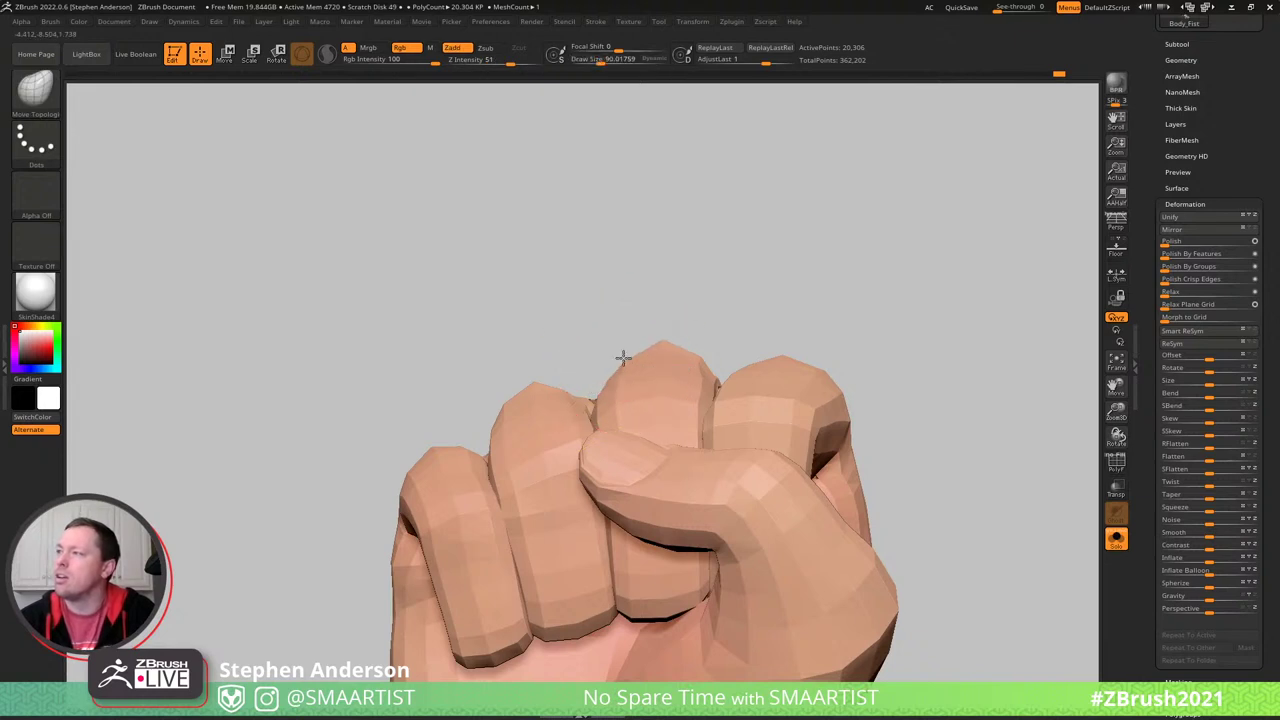
mouse_move(623, 357)
right_down()
mouse_move(631, 324)
mouse_move(559, 380)
mouse_move(537, 472)
right_up()
- Reposition the little finger's joint and tip against the palm with Move Topological at draw sizes of about 129 and 114
key(s)
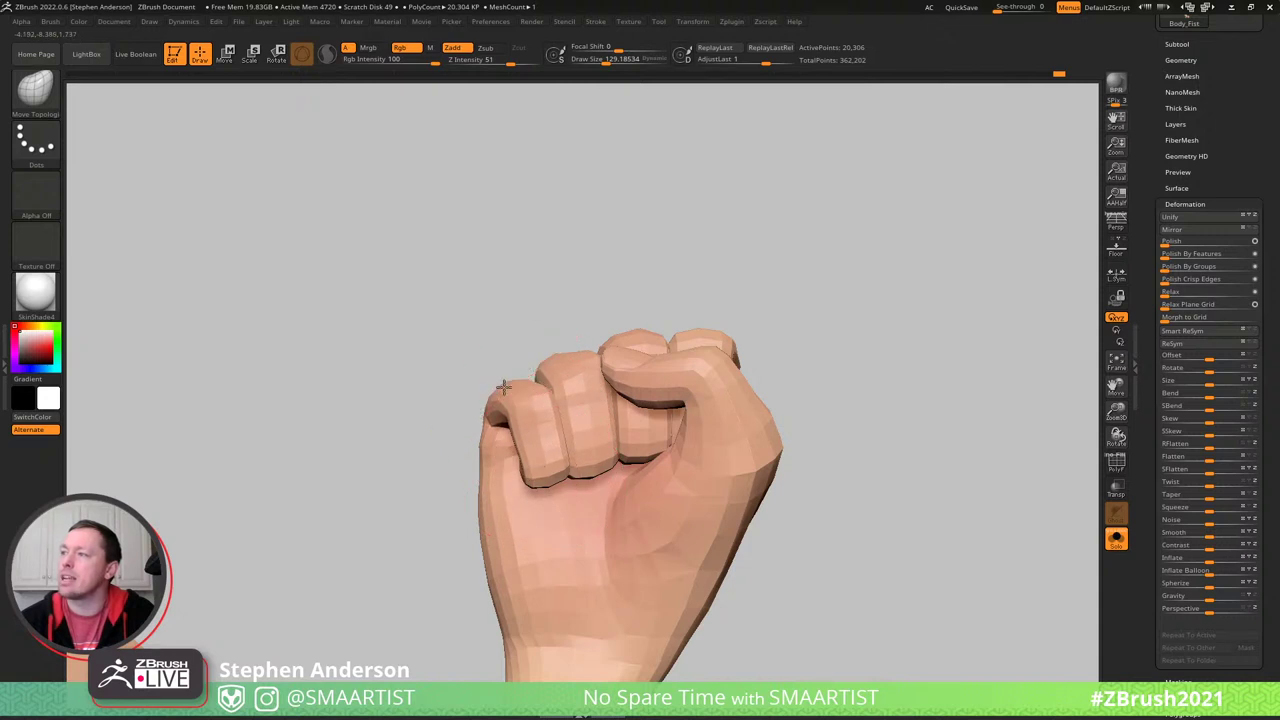
drag(504, 387, 506, 390)
mouse_move(506, 390)
right_down()
mouse_move(520, 410)
mouse_move(529, 400)
mouse_move(524, 410)
right_up()
key(s)
drag(524, 408, 525, 400)
mouse_move(566, 373)
right_down()
mouse_move(565, 350)
mouse_move(572, 398)
right_up()
key(s)
drag(598, 470, 602, 475)
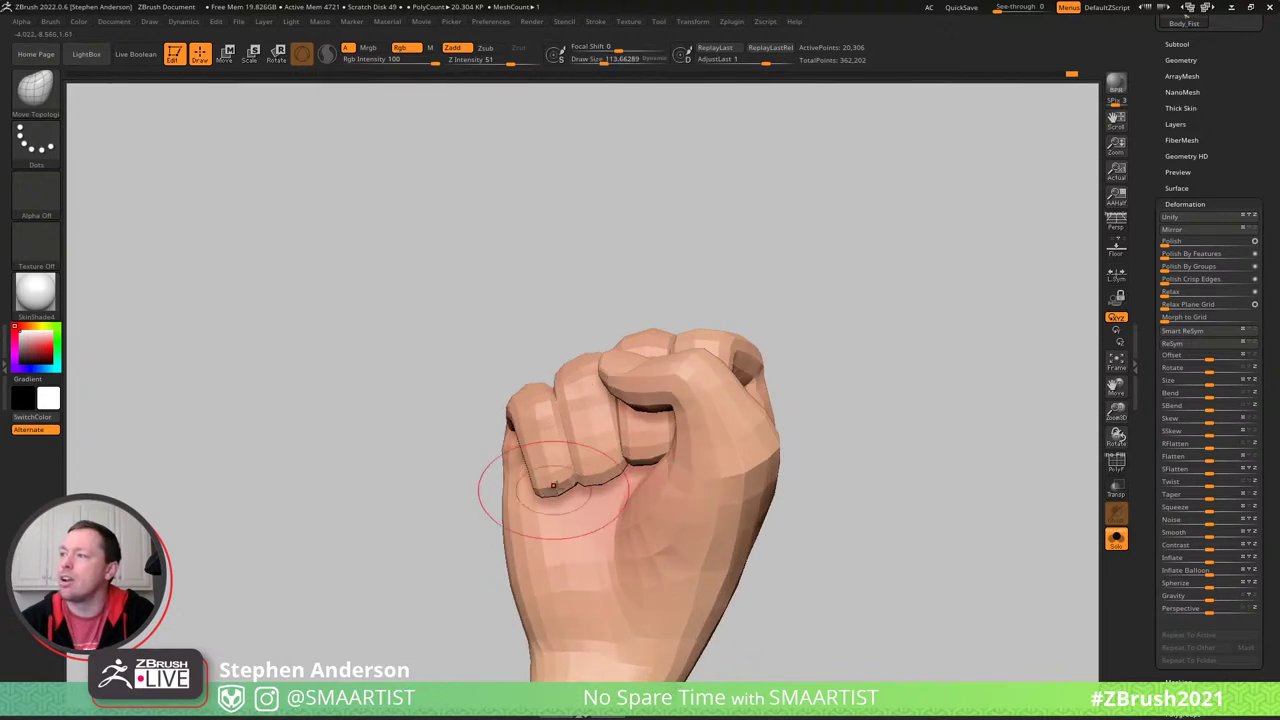
- Adjust the sides of the curled fingers with Move Topological at a draw size of about 163
right_drag(648, 468, 619, 368)
key(s)
drag(592, 360, 602, 360)
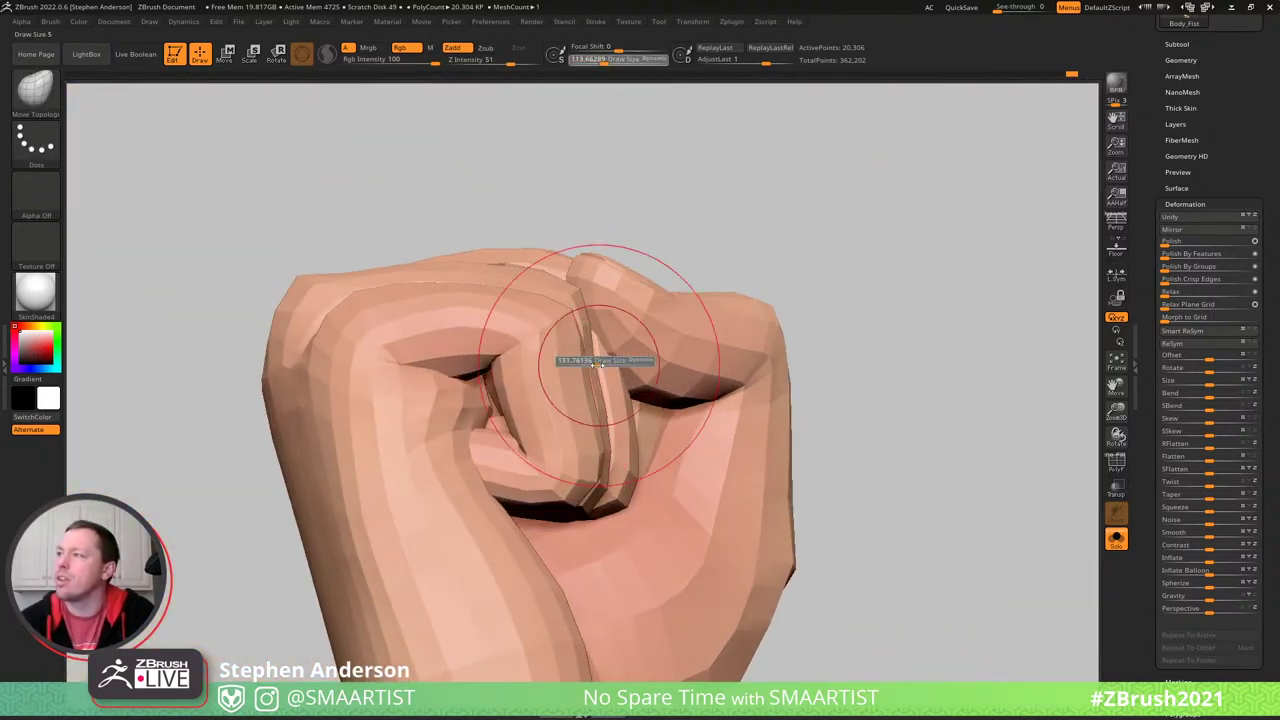
right_drag(602, 360, 584, 351)
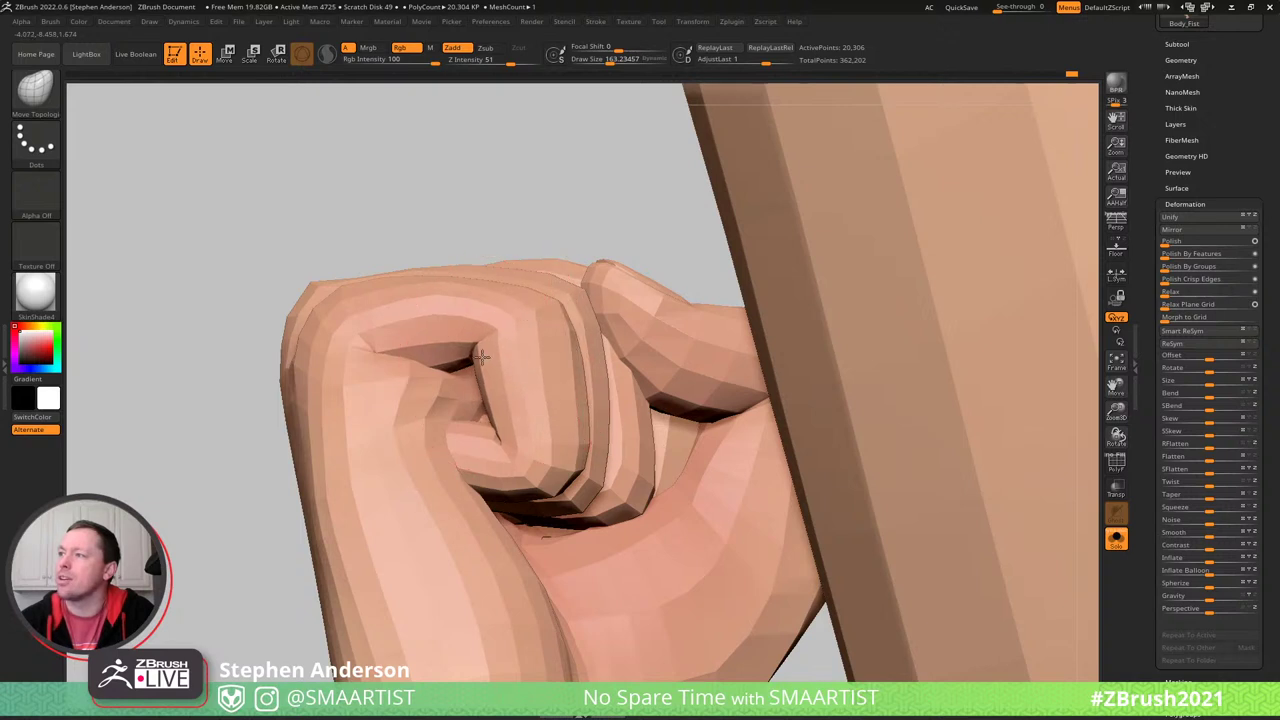
- Close the gap inside the little finger's curl with Move Topological at a draw size of about 99
right_drag(484, 407, 511, 423)
key(s)
drag(460, 350, 449, 350)
drag(466, 378, 470, 384)
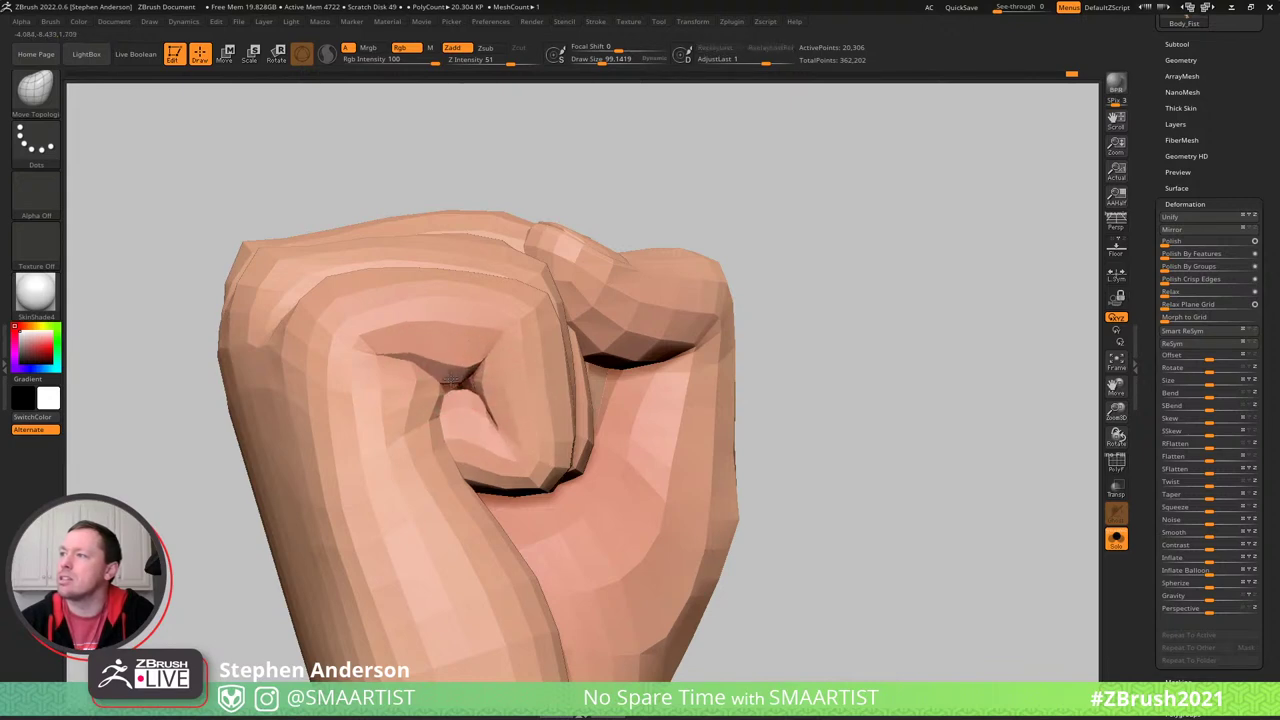
- Fit the palm folds and the inner side of the little finger together with Move Topological at a draw size of about 182
right_drag(487, 378, 456, 425)
key(bracketright)
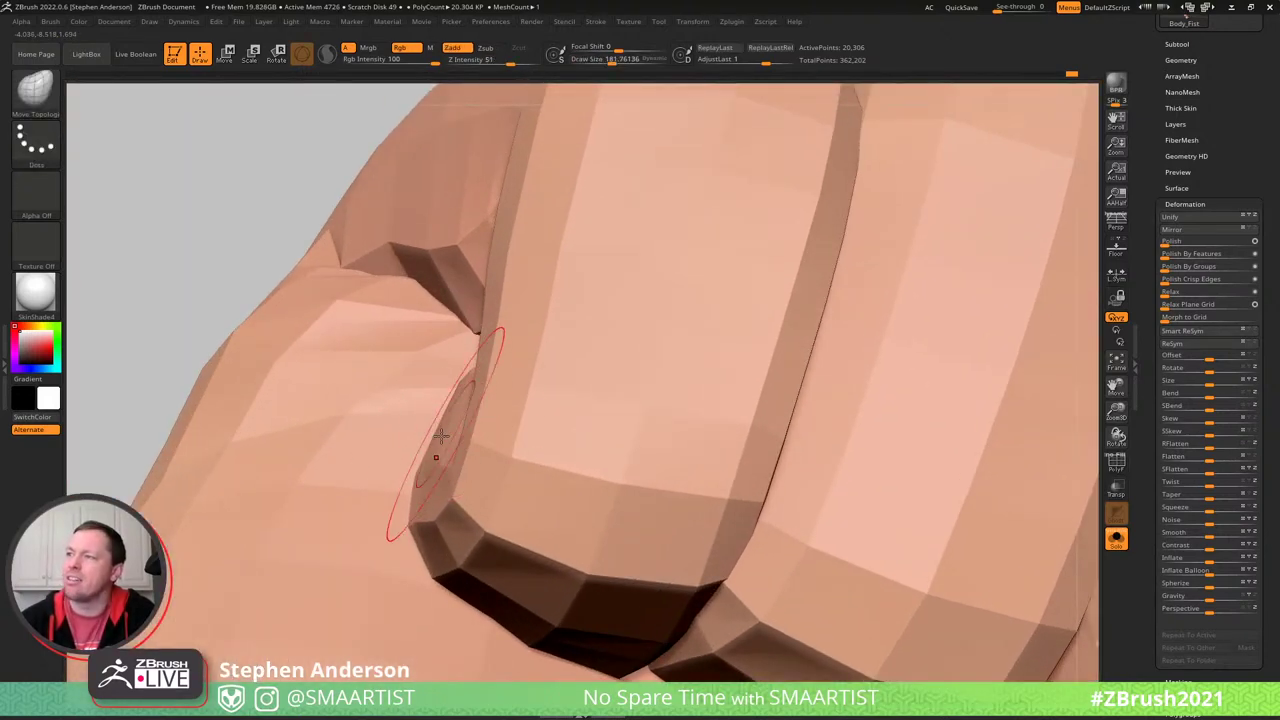
right_drag(459, 253, 497, 301)
mouse_move(440, 186)
mouse_down()
mouse_move(423, 171)
mouse_move(452, 253)
mouse_up()
right_drag(470, 245, 466, 265)
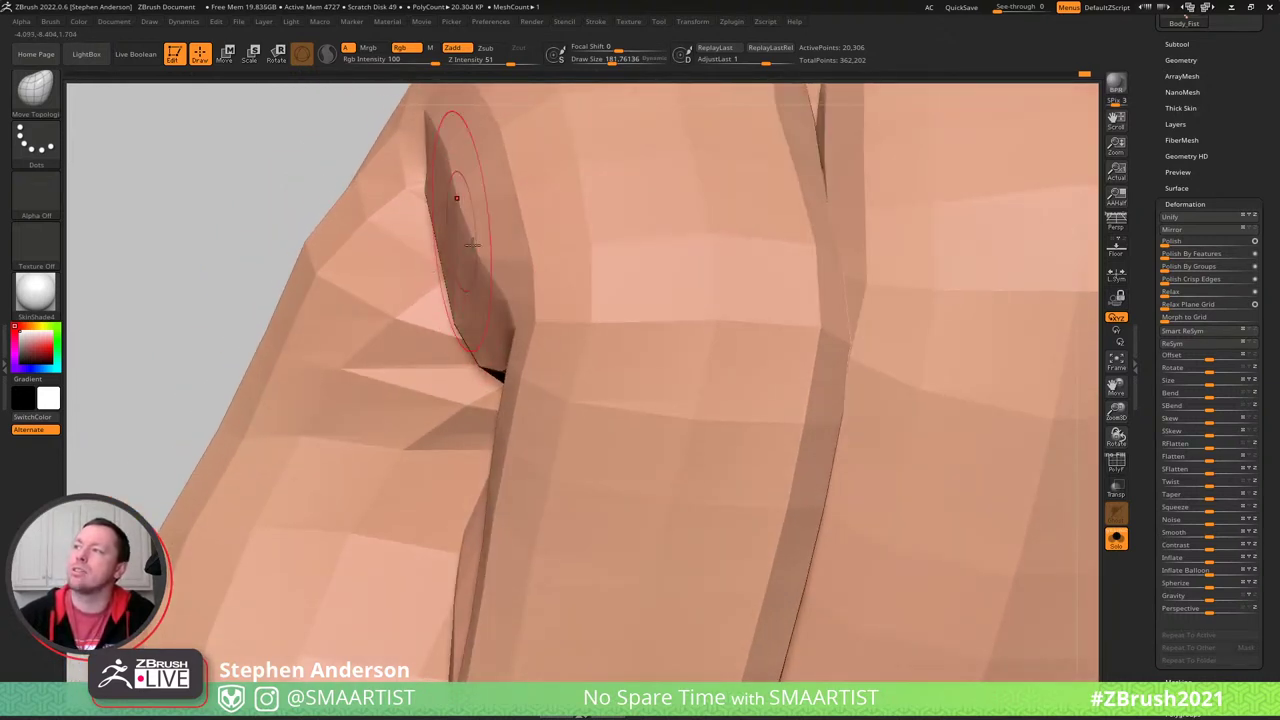
mouse_move(501, 296)
ctrl+right_down()
mouse_move(499, 262)
mouse_move(473, 338)
mouse_move(495, 385)
mouse_move(446, 329)
mouse_move(493, 408)
mouse_move(460, 449)
mouse_move(465, 470)
mouse_move(577, 420)
mouse_move(486, 363)
mouse_move(543, 374)
mouse_move(523, 343)
mouse_move(555, 318)
mouse_move(549, 340)
mouse_move(680, 317)
ctrl+right_up()
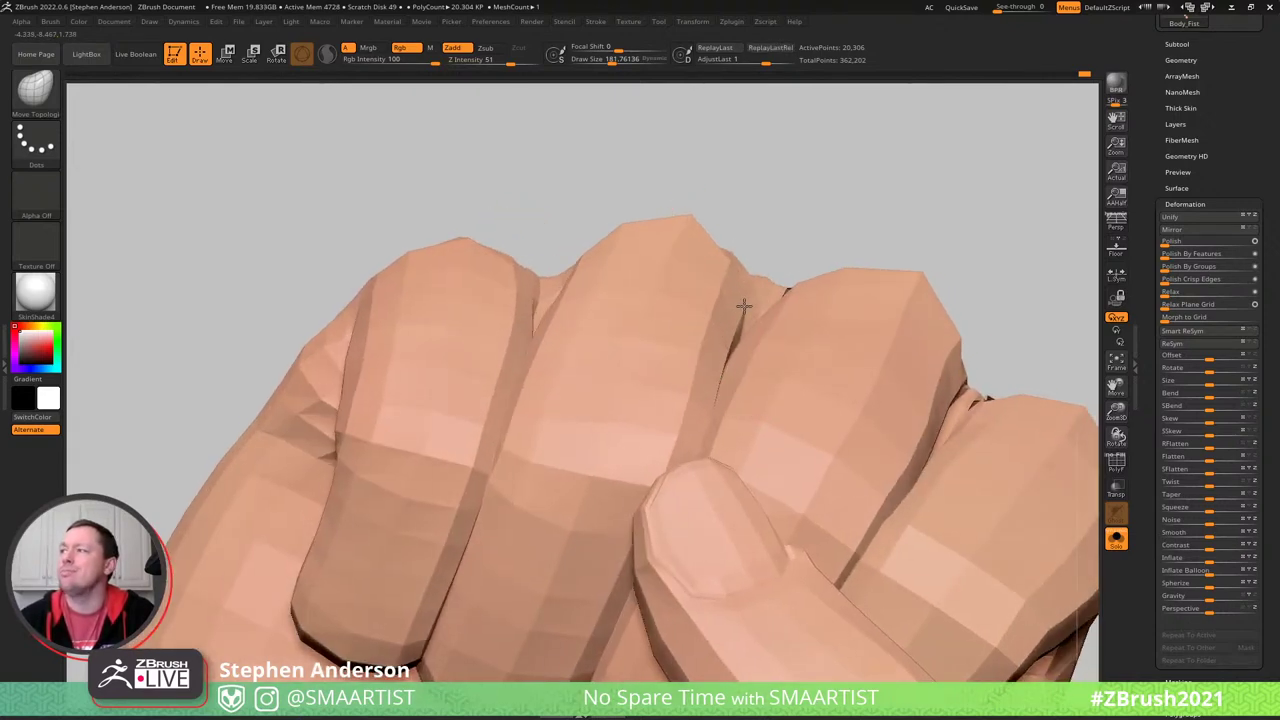
- Pull in the protruding knuckle corners with Move Topological at a draw size of about 99 and smooth the back of the hand
right_drag(914, 371, 772, 335)
mouse_move(740, 262)
ctrl+right_down()
mouse_move(689, 303)
mouse_move(757, 209)
mouse_move(683, 383)
mouse_move(674, 257)
mouse_move(689, 396)
ctrl+right_up()
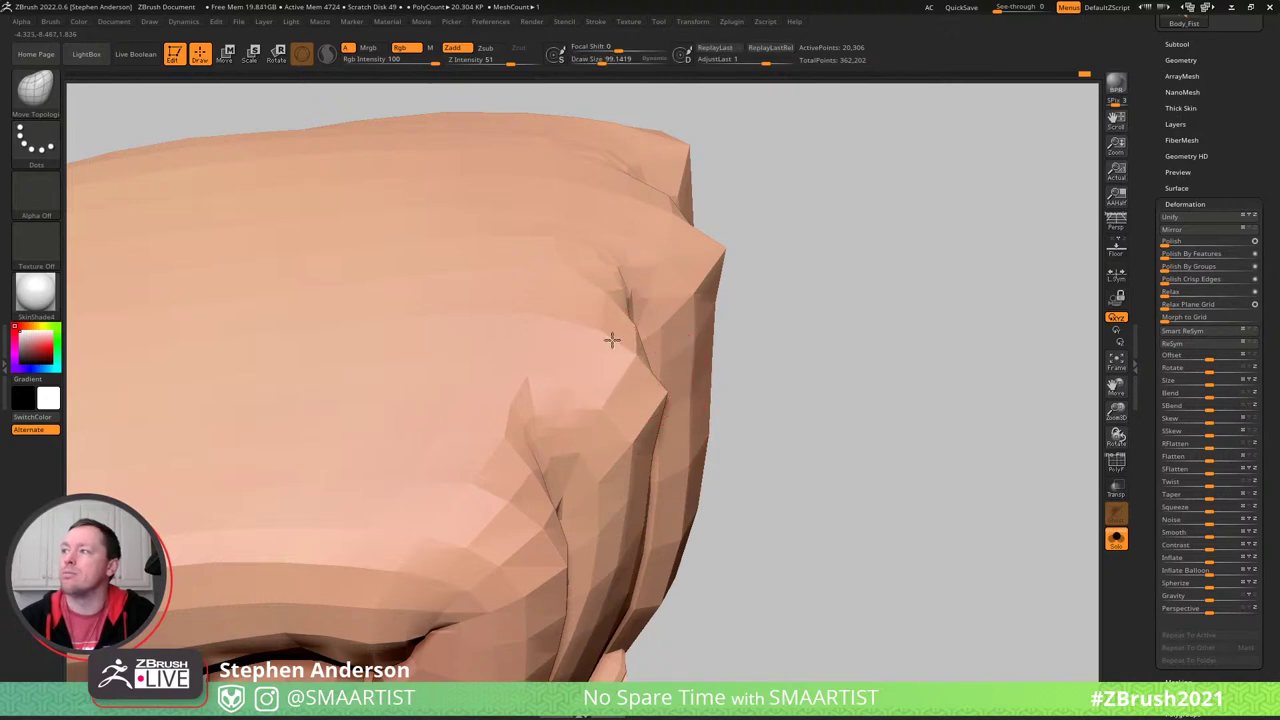
right_drag(681, 259, 689, 220)
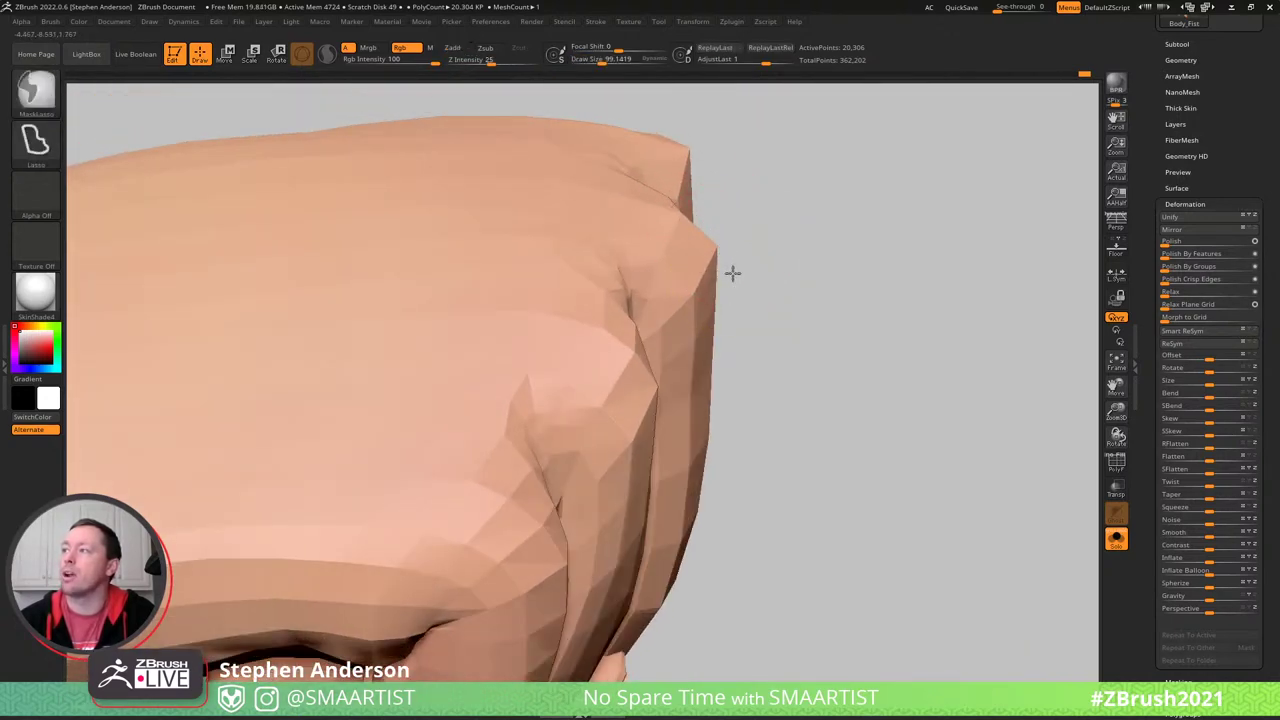
mouse_move(731, 274)
ctrl+right_down()
mouse_move(686, 257)
mouse_move(674, 297)
mouse_move(697, 354)
mouse_move(706, 338)
mouse_move(629, 291)
mouse_move(706, 340)
mouse_move(637, 404)
mouse_move(734, 277)
mouse_move(674, 229)
mouse_move(683, 277)
mouse_move(789, 354)
mouse_move(781, 364)
mouse_move(697, 316)
ctrl+right_up()
shift+drag(731, 326, 743, 320)
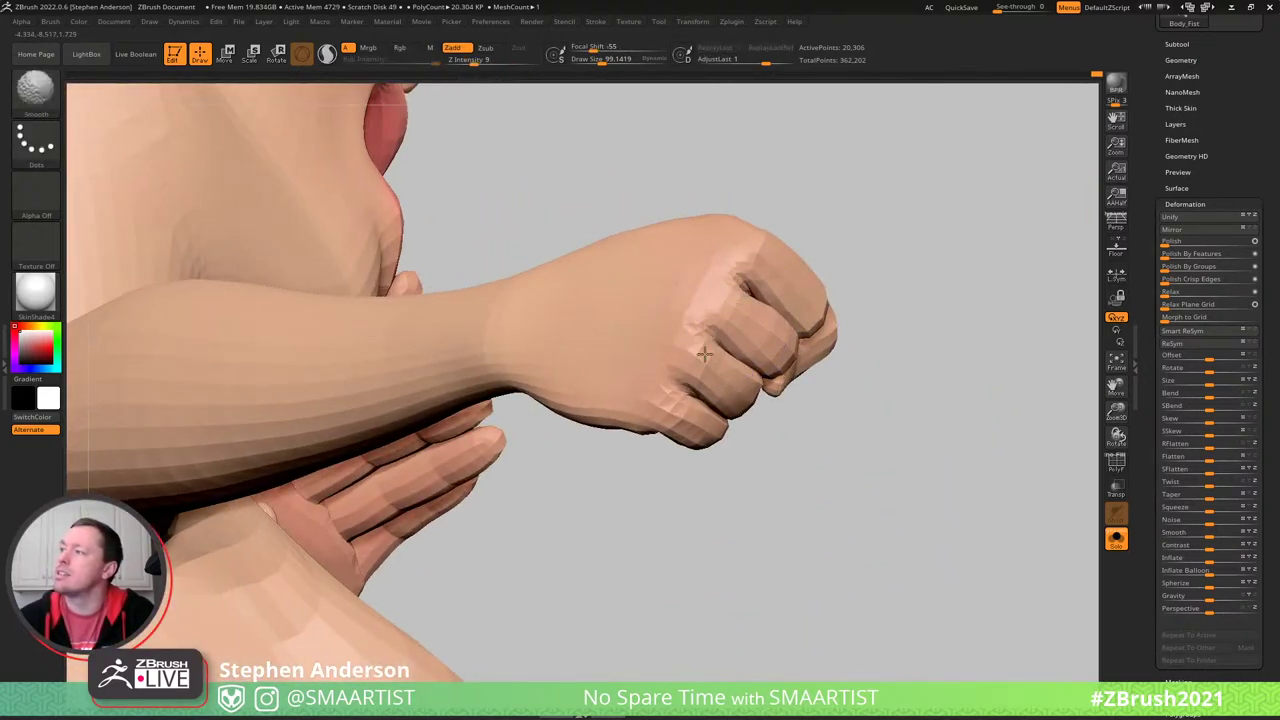
- Shape the knuckles and the back of the hand beside the little finger with Move Topological at draw sizes of about 140 and 73
mouse_move(762, 250)
right_down()
mouse_move(800, 275)
mouse_move(820, 260)
mouse_move(677, 303)
mouse_move(675, 292)
mouse_move(720, 311)
right_up()
key(s)
drag(673, 317, 681, 317)
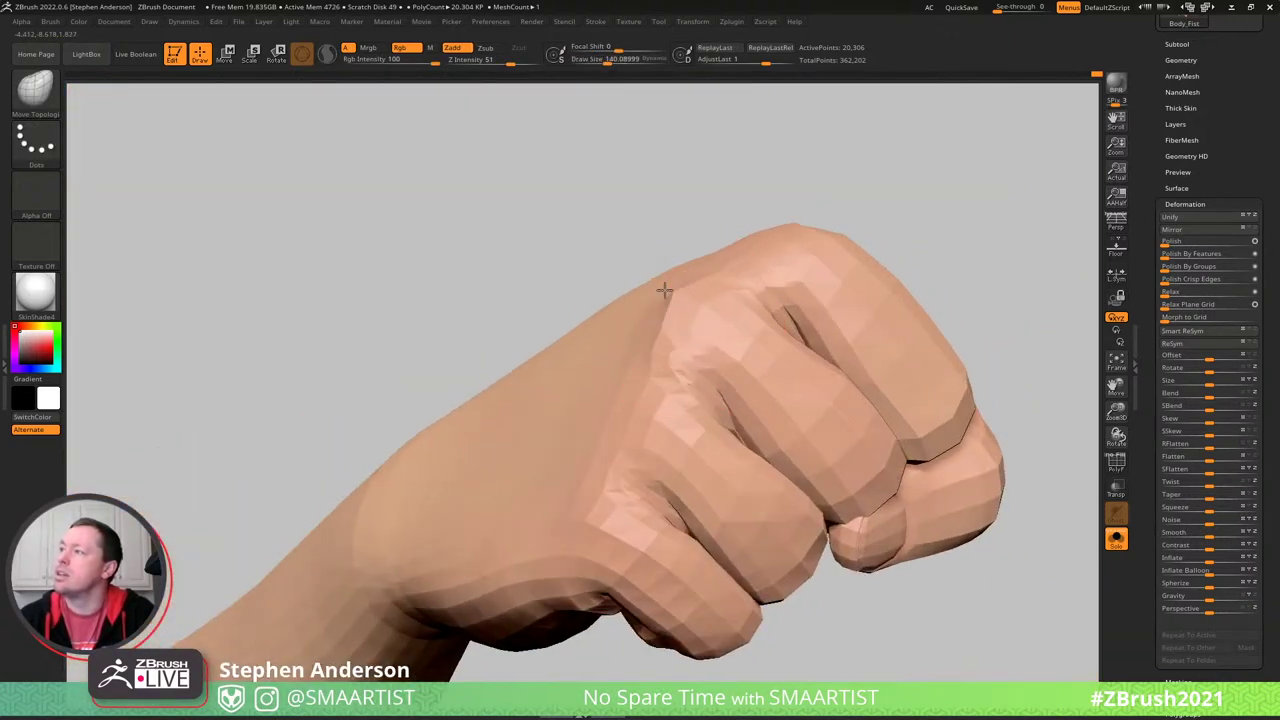
right_drag(666, 289, 651, 366)
key(s)
drag(659, 362, 649, 358)
mouse_move(650, 355)
right_down()
mouse_move(837, 217)
mouse_move(856, 218)
mouse_move(826, 246)
mouse_move(849, 222)
mouse_move(846, 194)
right_up()
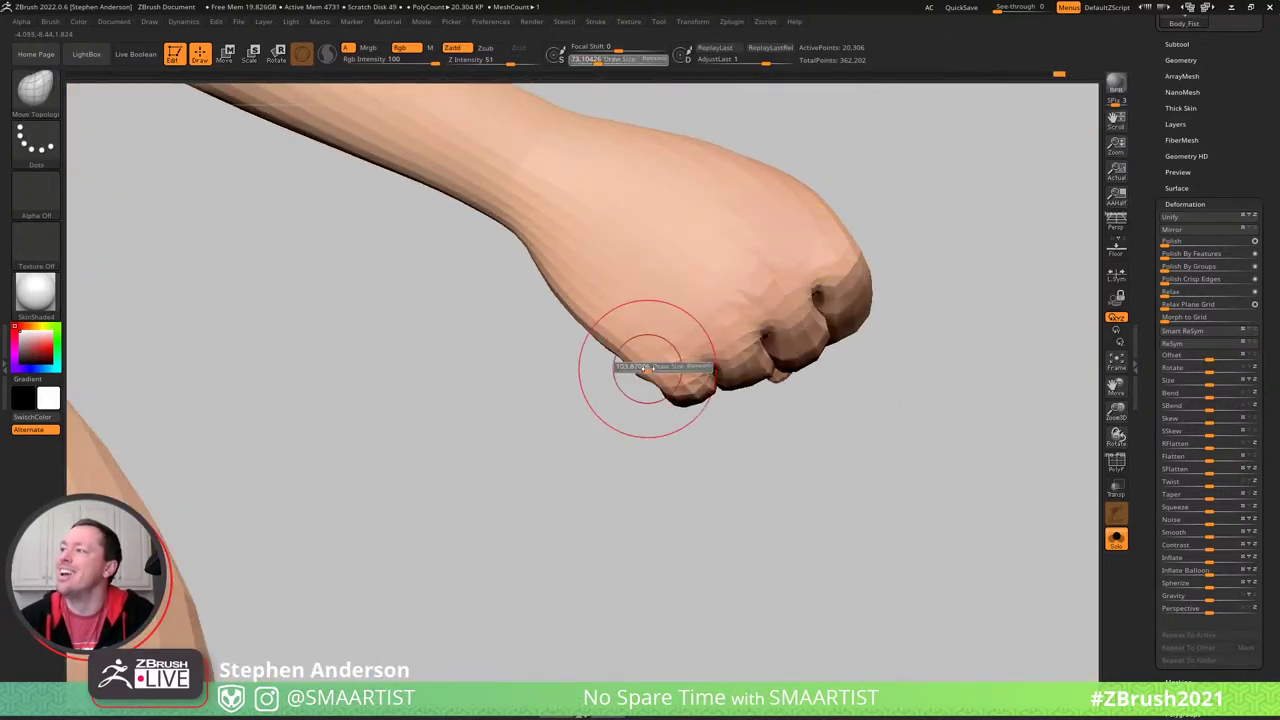
drag(648, 368, 655, 369)
- Turn off Solo mode and frame the complete character to check the fist within the full pose
mouse_move(690, 356)
right_down()
mouse_move(714, 399)
mouse_move(770, 385)
mouse_move(857, 300)
mouse_move(877, 360)
mouse_move(669, 217)
mouse_move(866, 297)
mouse_move(651, 374)
mouse_move(860, 280)
mouse_move(869, 297)
mouse_move(863, 311)
mouse_move(338, 433)
right_up()
key(s)
mouse_move(672, 229)
alt+right_down()
mouse_move(695, 336)
mouse_move(871, 268)
mouse_move(834, 220)
mouse_move(874, 220)
alt+right_up()
key(ctrl+shift+s)
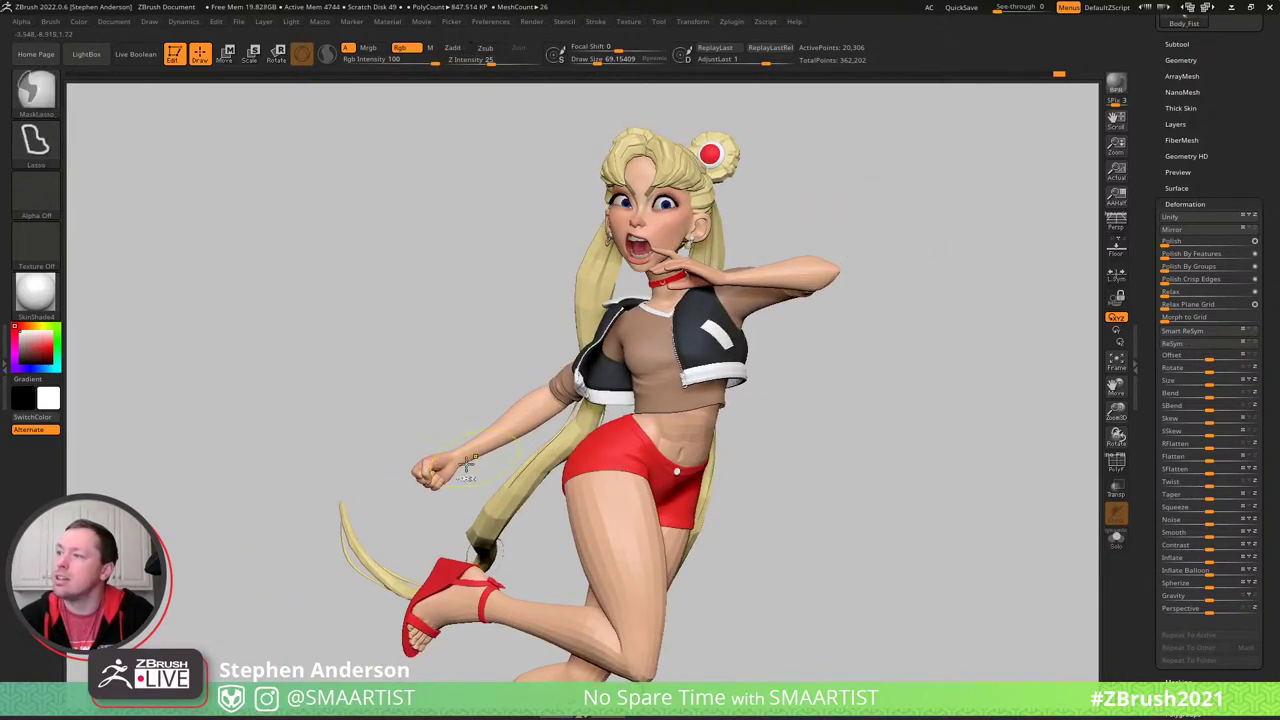
- Fit the curled ring and little fingertips against the palm with Move Topological at a draw size of about 188
ctrl+right_drag(442, 485, 800, 590)
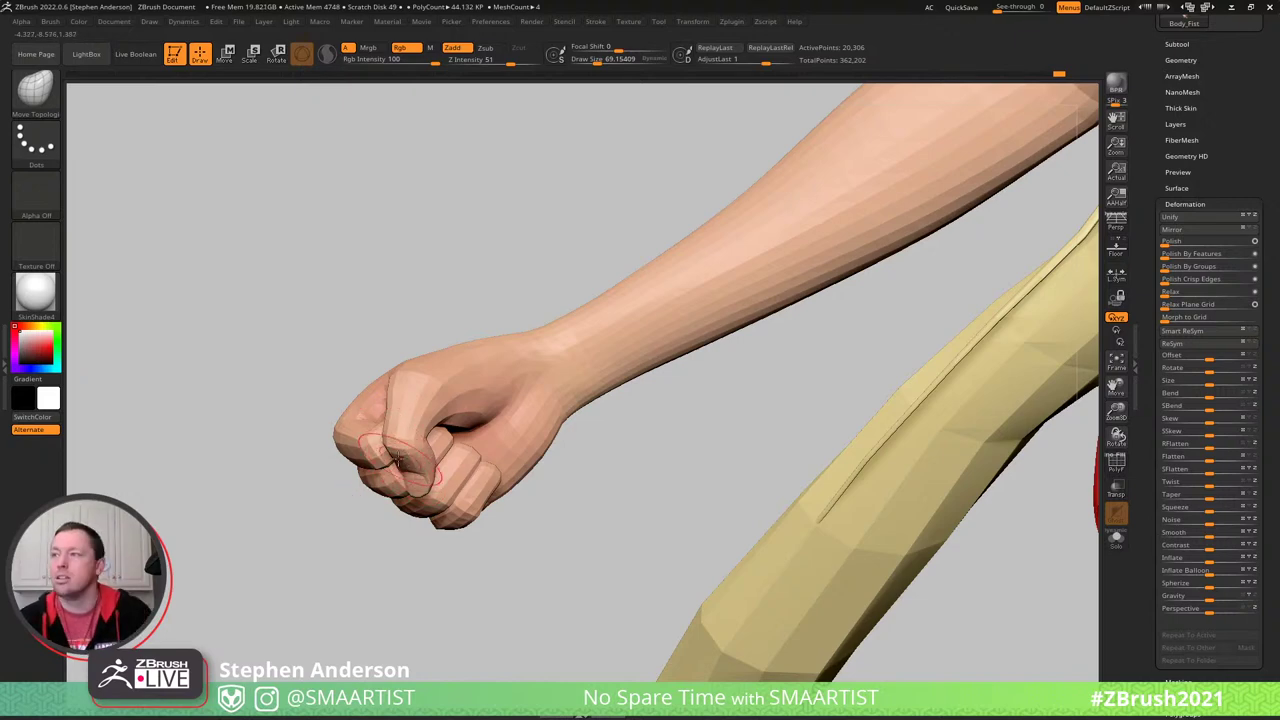
right_drag(371, 462, 515, 530)
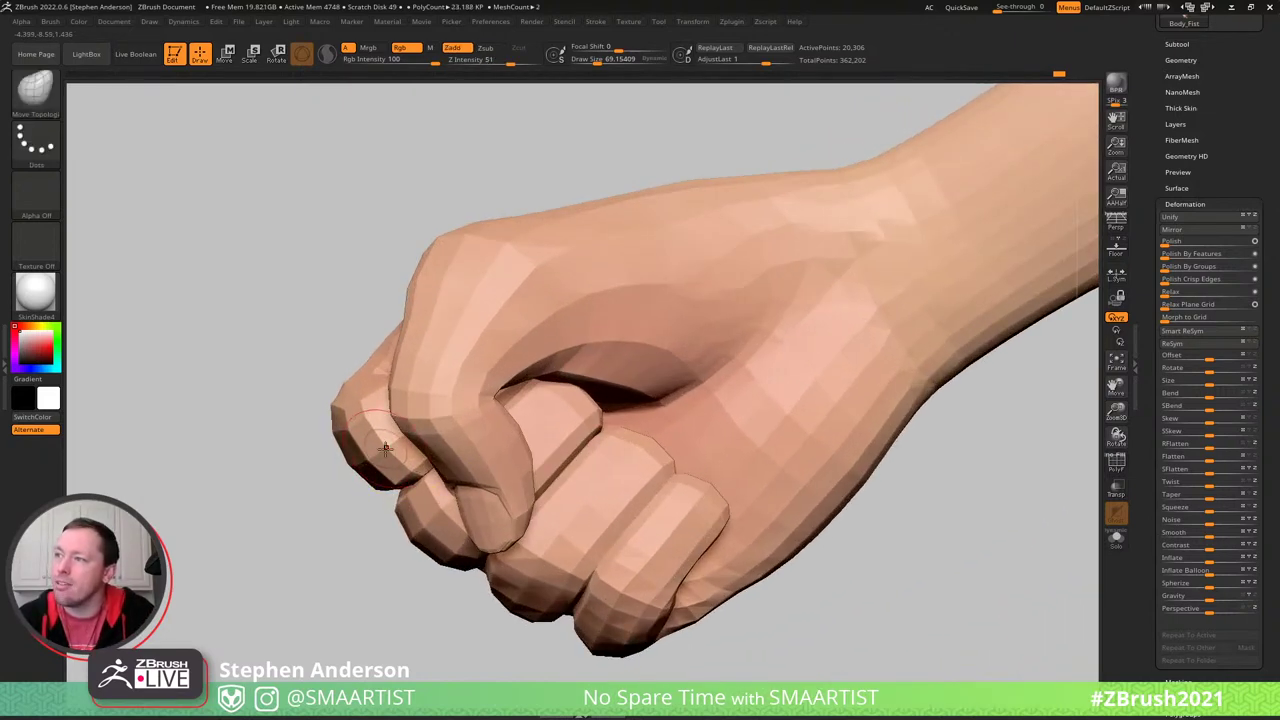
key(shift+f)
key(s)
drag(385, 452, 392, 454)
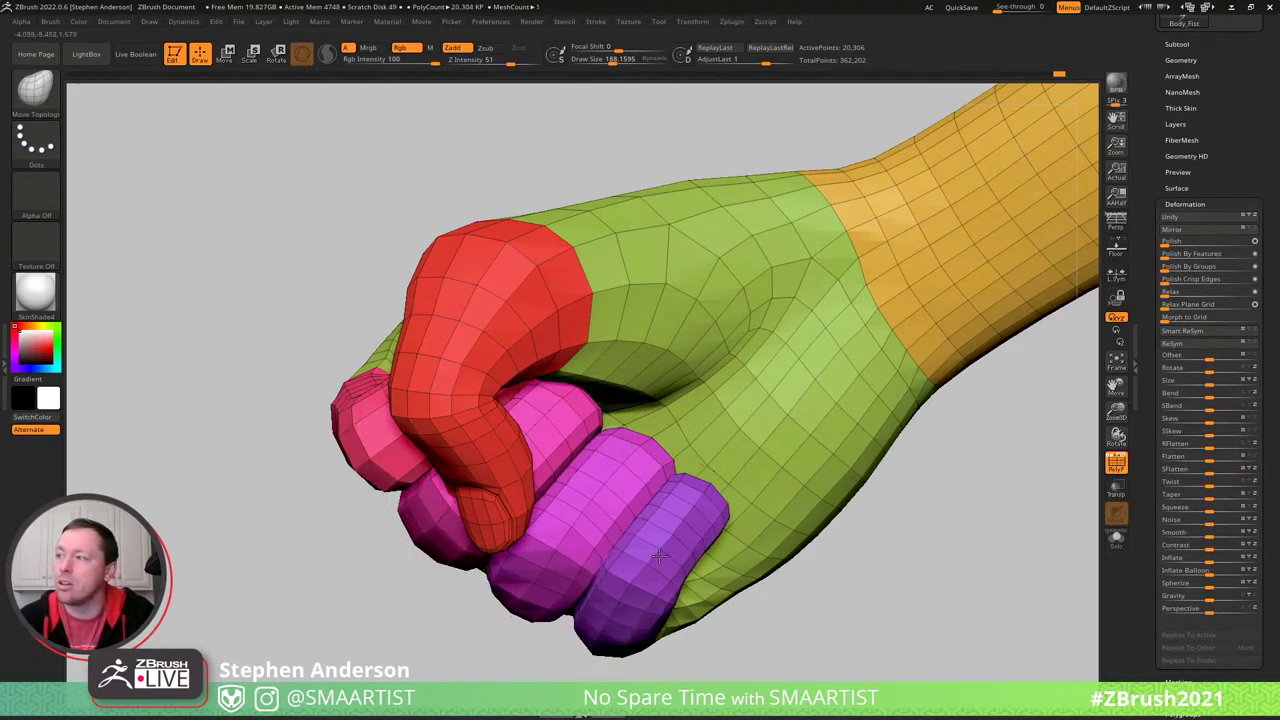
key(shift)
key(shift+f)
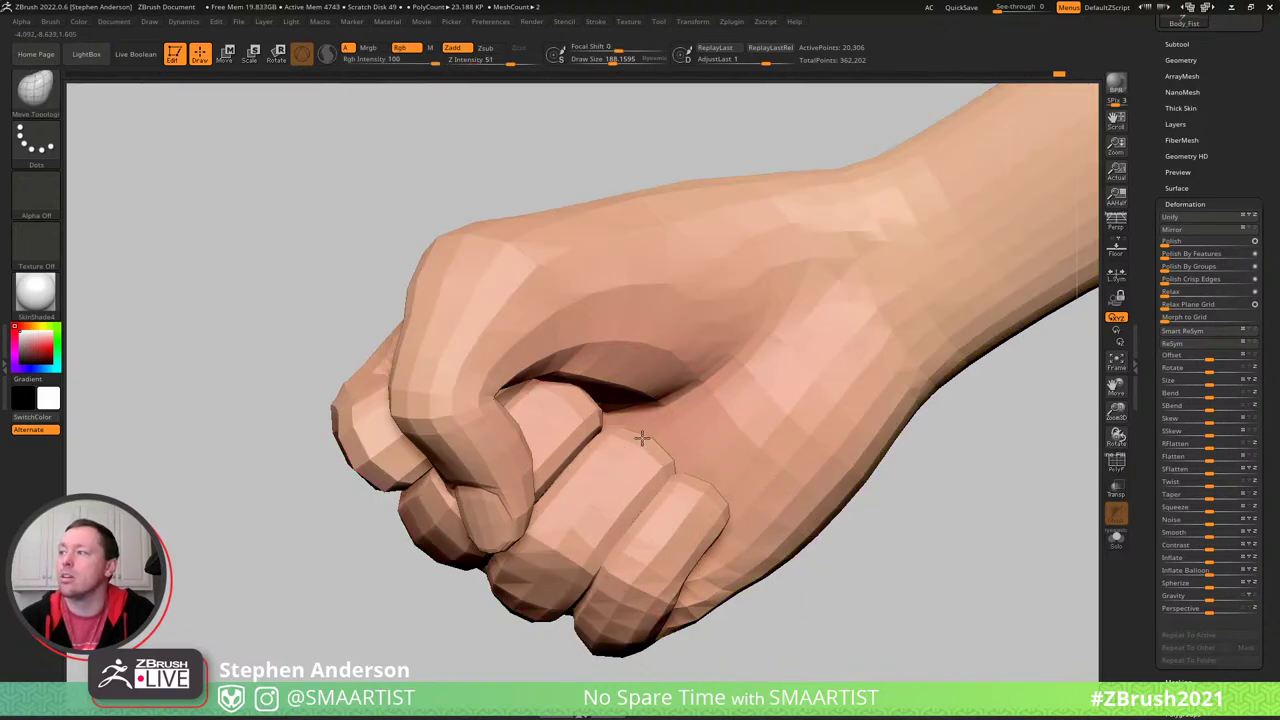
drag(687, 474, 679, 467)
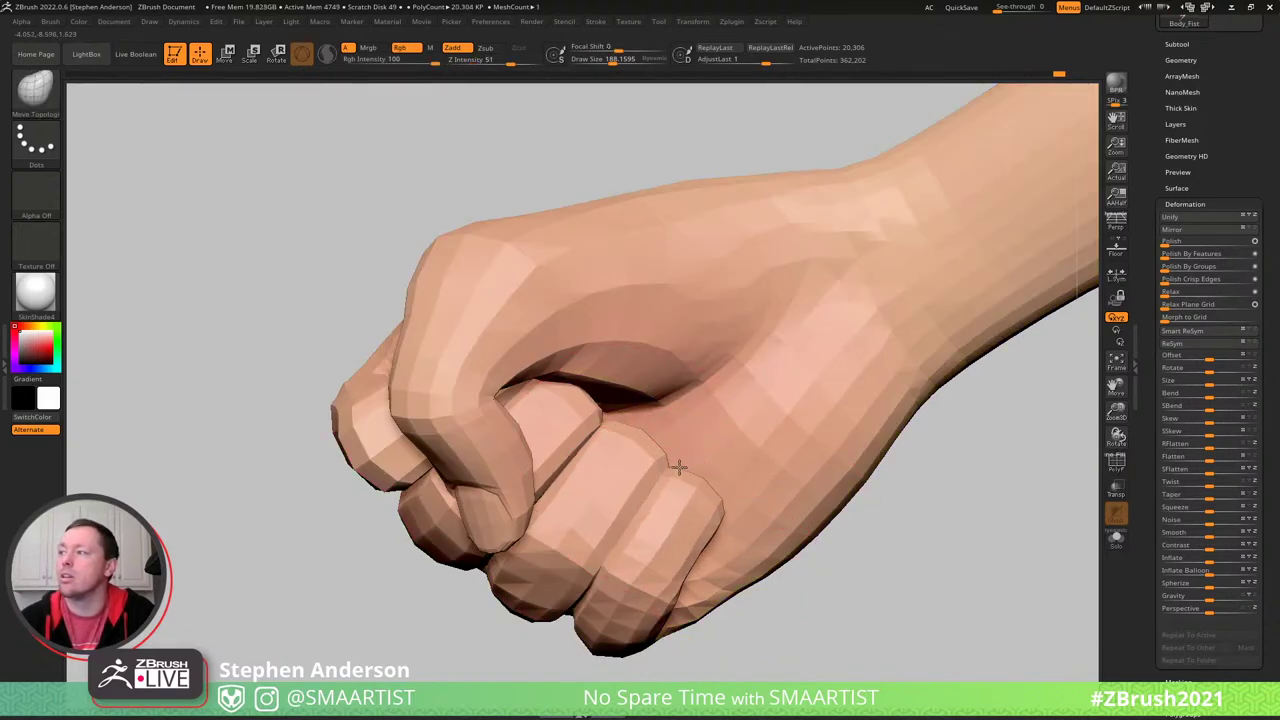
- Shape the thumb web and the hollow above the curled fingers with Move Topological at draw sizes of about 129 and 73
mouse_move(719, 504)
ctrl+right_down()
mouse_move(634, 426)
mouse_move(770, 432)
mouse_move(696, 435)
mouse_move(722, 510)
mouse_move(694, 488)
ctrl+right_up()
key(s)
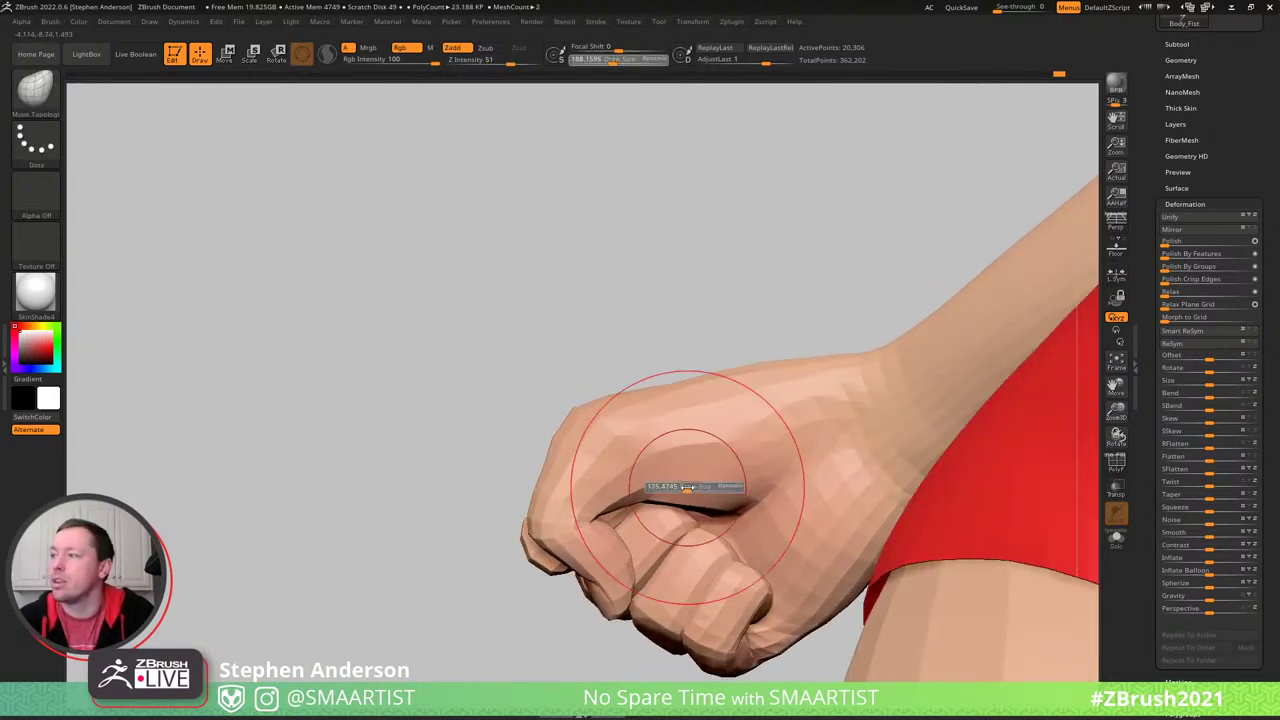
drag(694, 488, 680, 488)
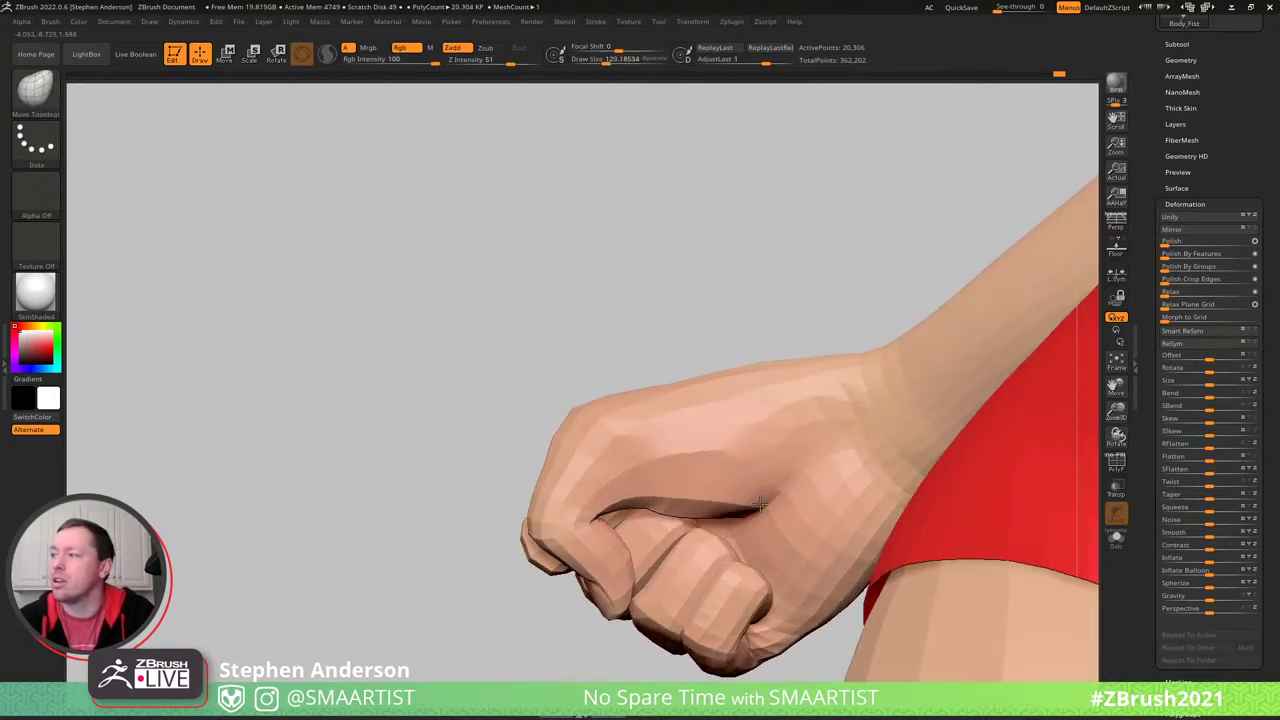
right_drag(760, 505, 700, 523)
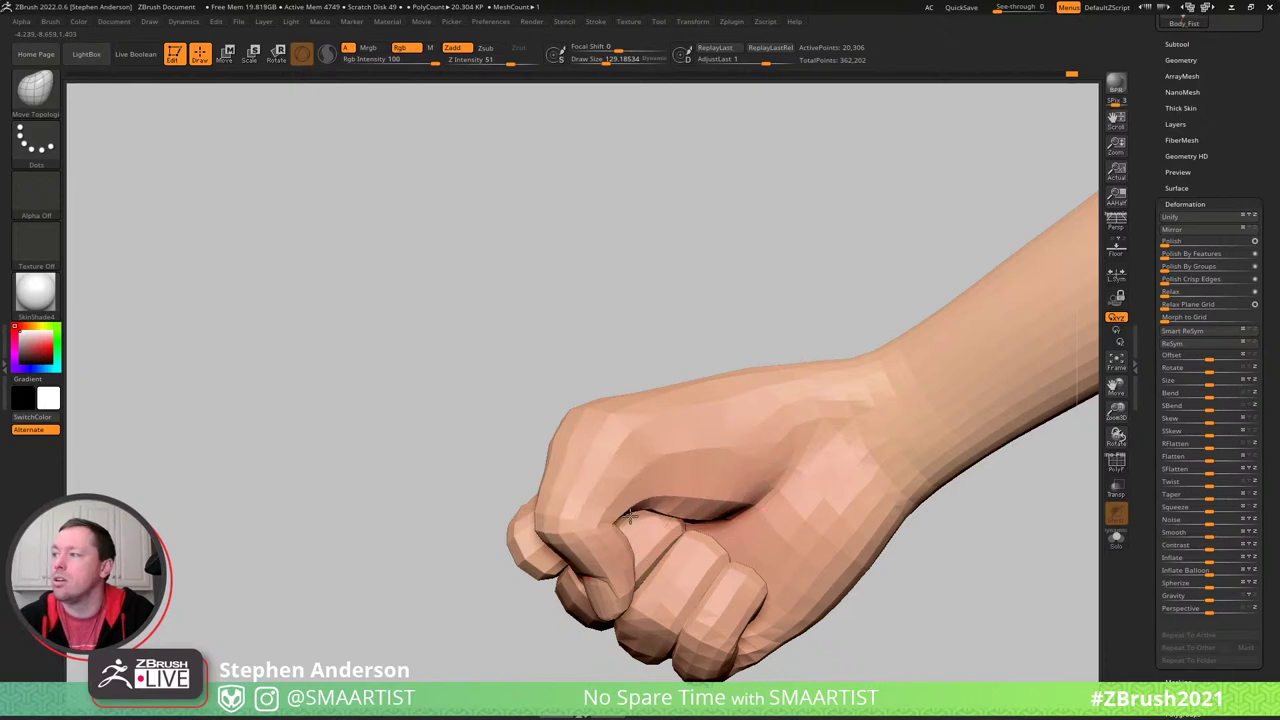
mouse_move(593, 485)
right_down()
mouse_move(557, 451)
mouse_move(660, 435)
mouse_move(590, 447)
mouse_move(637, 475)
right_up()
key(s)
drag(637, 485, 626, 485)
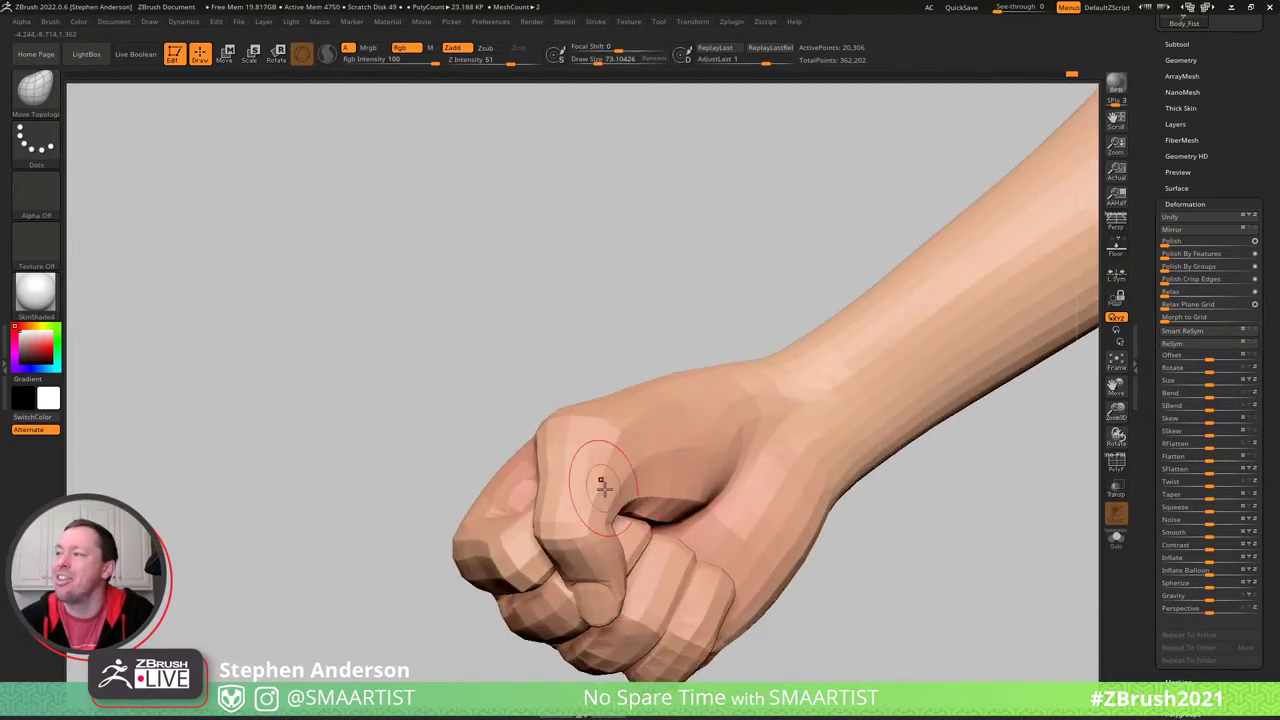
- Mask everything except the outer part of the thumb and reposition it over the curled fingers with the Move gizmo
mouse_move(601, 484)
right_down()
mouse_move(614, 443)
mouse_move(580, 466)
mouse_move(592, 590)
mouse_move(532, 468)
right_up()
right_click(485, 539)
mouse_move(586, 371)
right_down()
mouse_move(589, 431)
mouse_move(592, 408)
right_up()
key(w)
ctrl+drag(485, 345, 512, 390)
ctrl+click(555, 354)
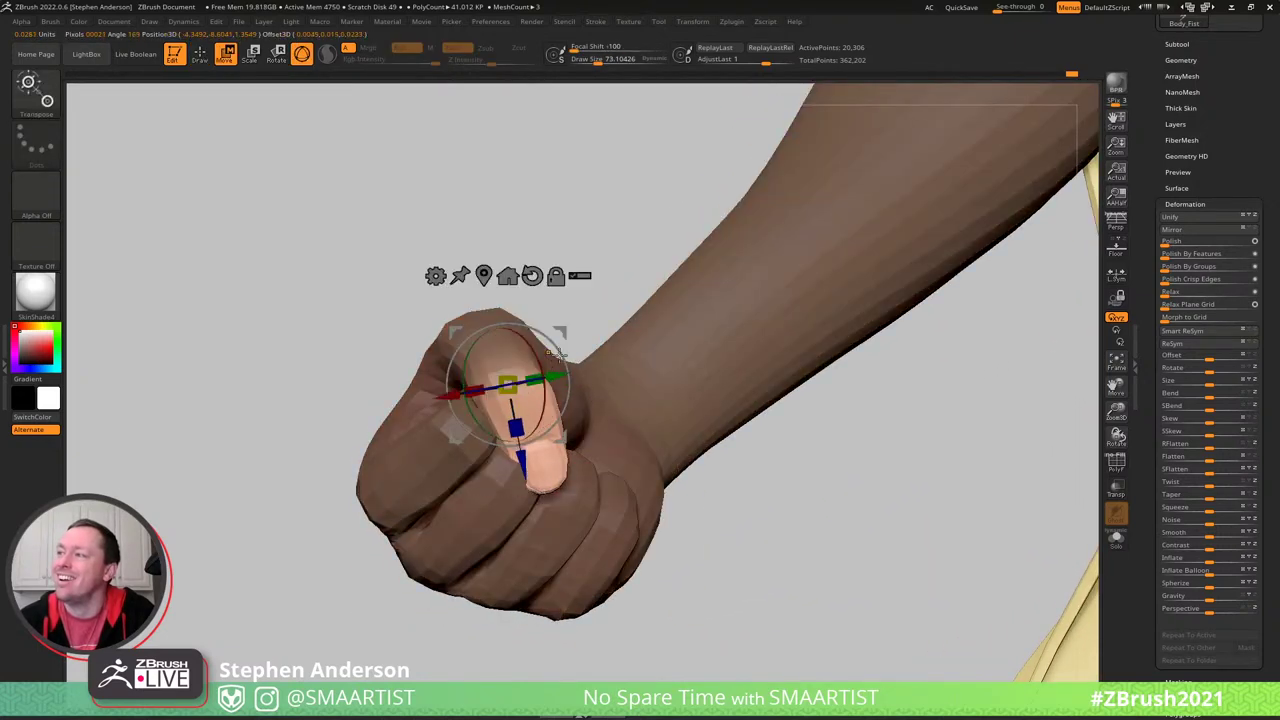
key(q)
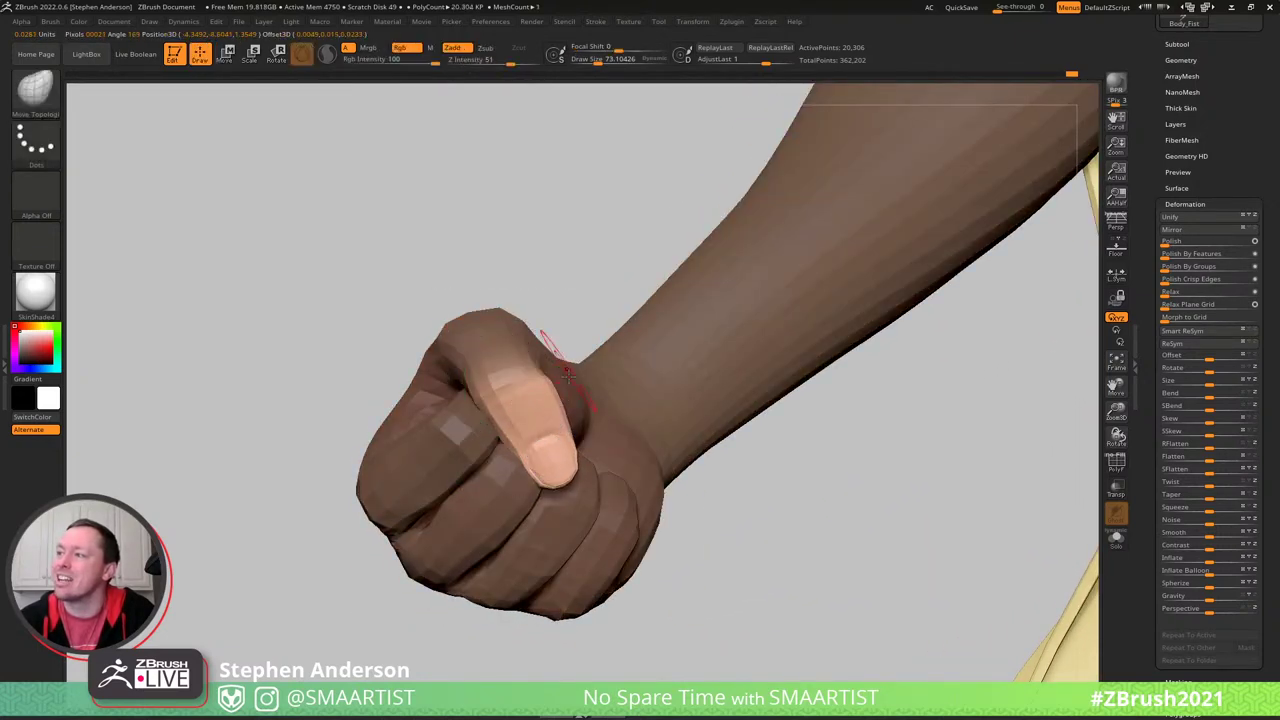
- Expose the whole thumb in the mask and adjust its bend with Move Topological at a draw size of about 114
mouse_move(550, 343)
right_down()
mouse_move(543, 411)
mouse_move(554, 383)
mouse_move(529, 414)
mouse_move(476, 410)
mouse_move(586, 414)
right_up()
ctrl+drag(573, 259, 574, 334)
right_drag(574, 334, 497, 374)
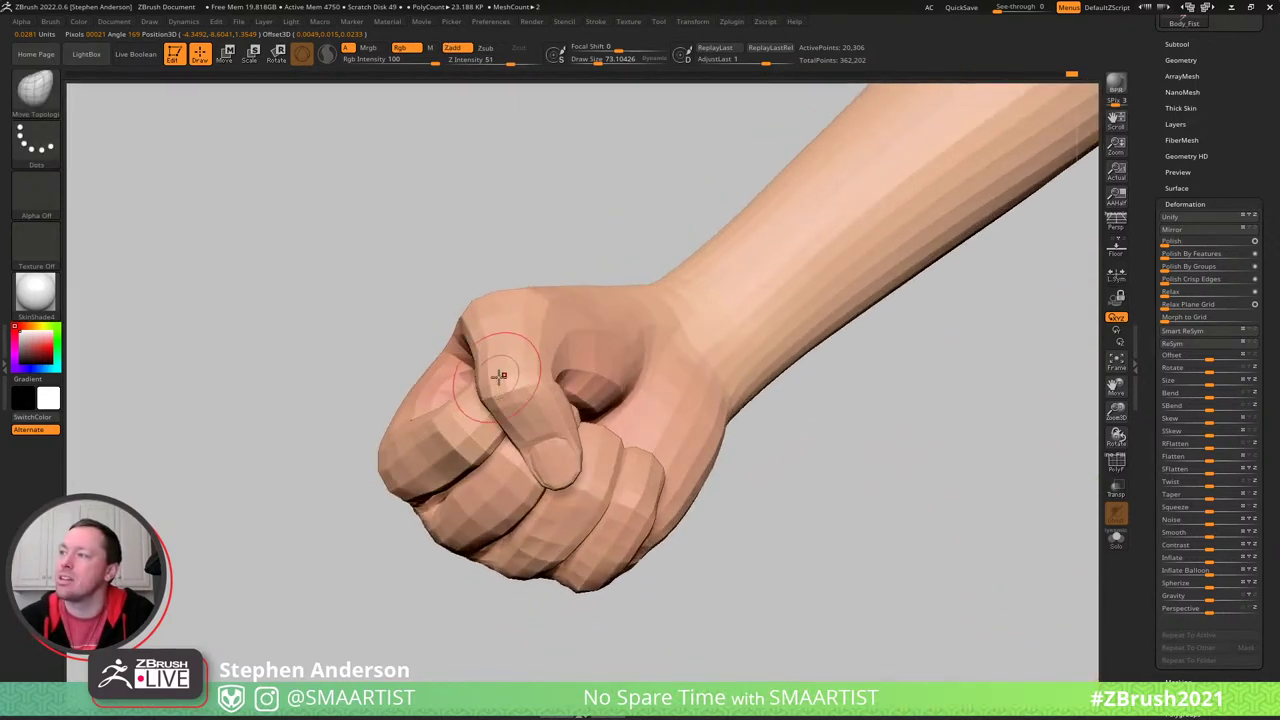
key(ctrl+z)
ctrl+click(500, 365)
ctrl+click(500, 367)
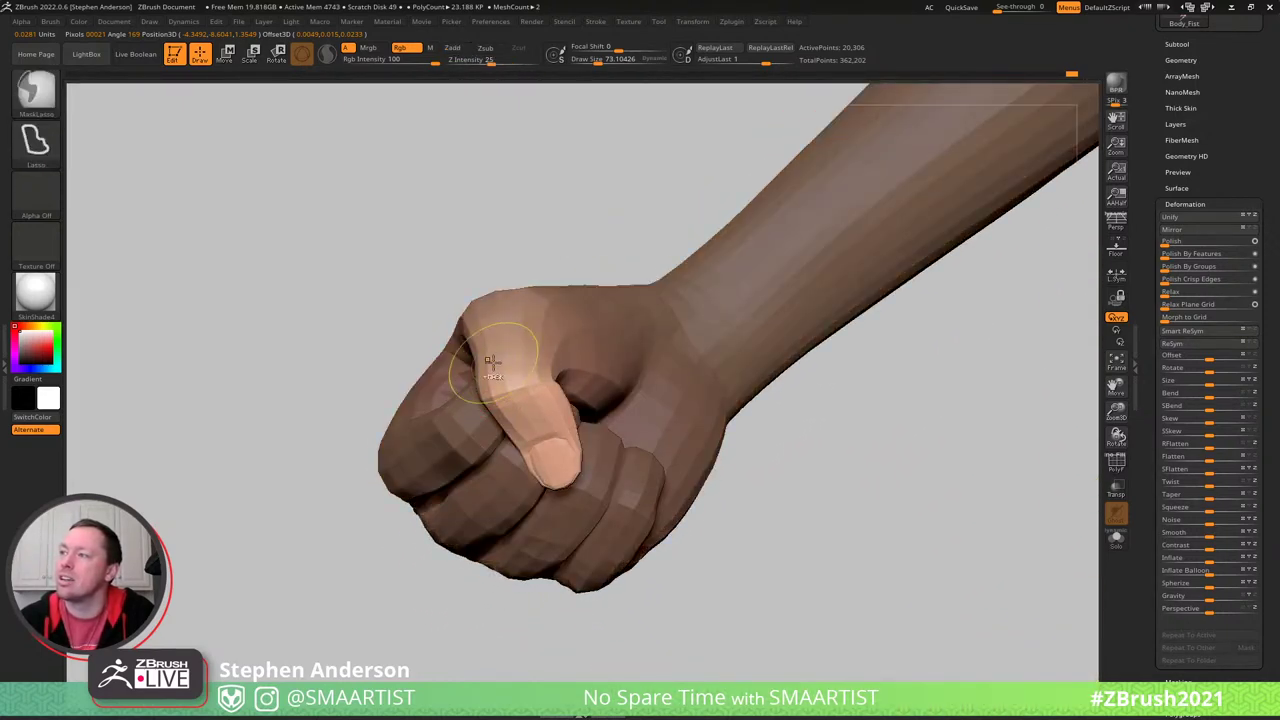
key(s)
drag(485, 369, 492, 398)
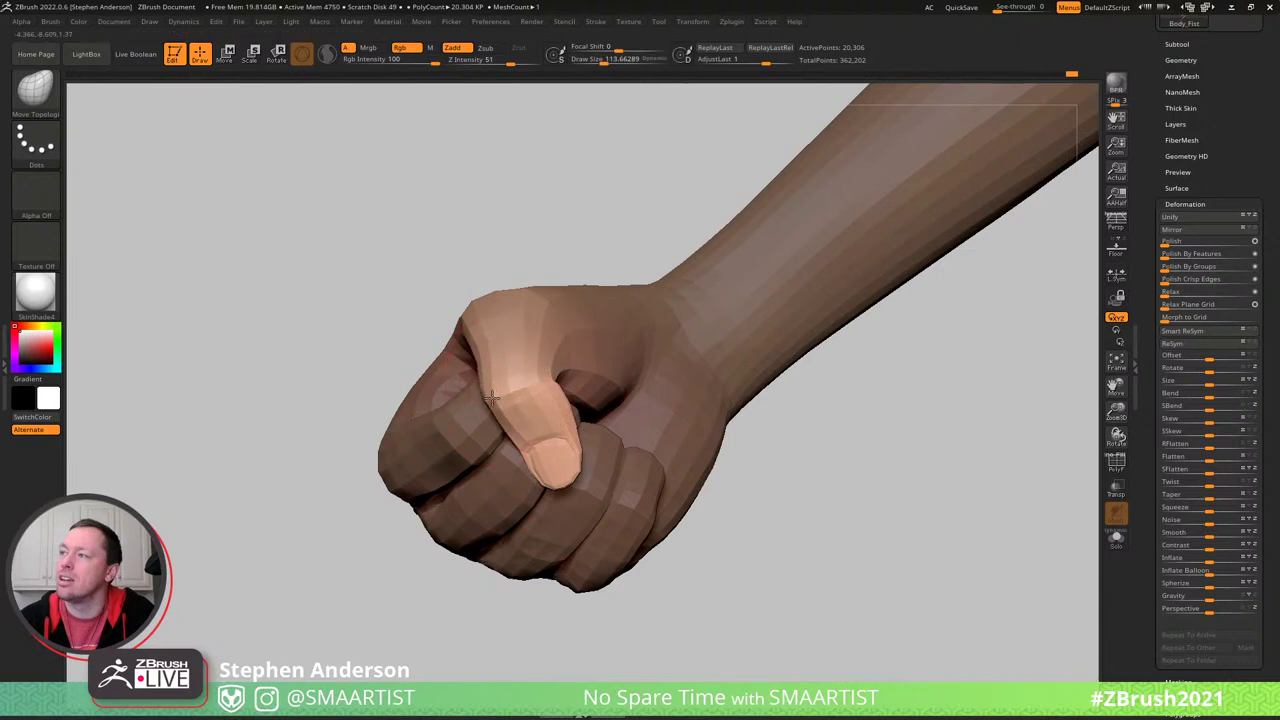
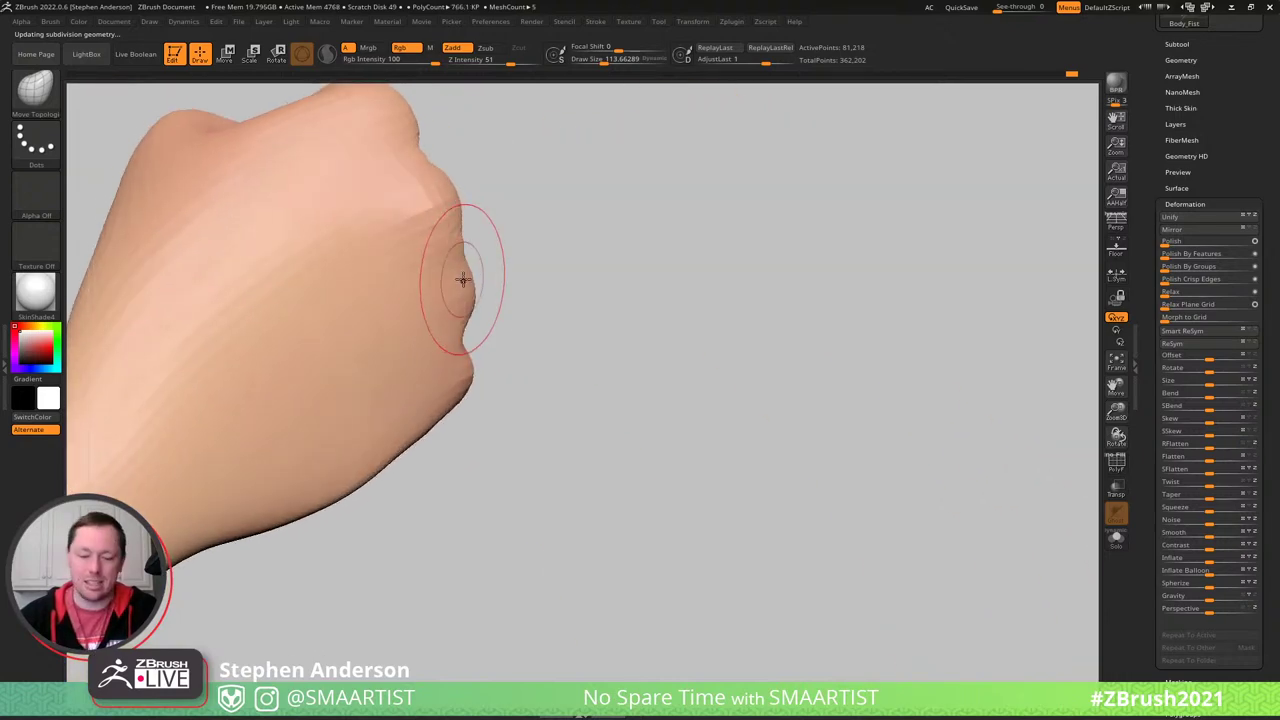
- Sculpt the knuckles on the back of the fist with the Standard brush at a draw size of about 65
key(b)
key(s)
key(t)
right_drag(430, 240, 470, 236)
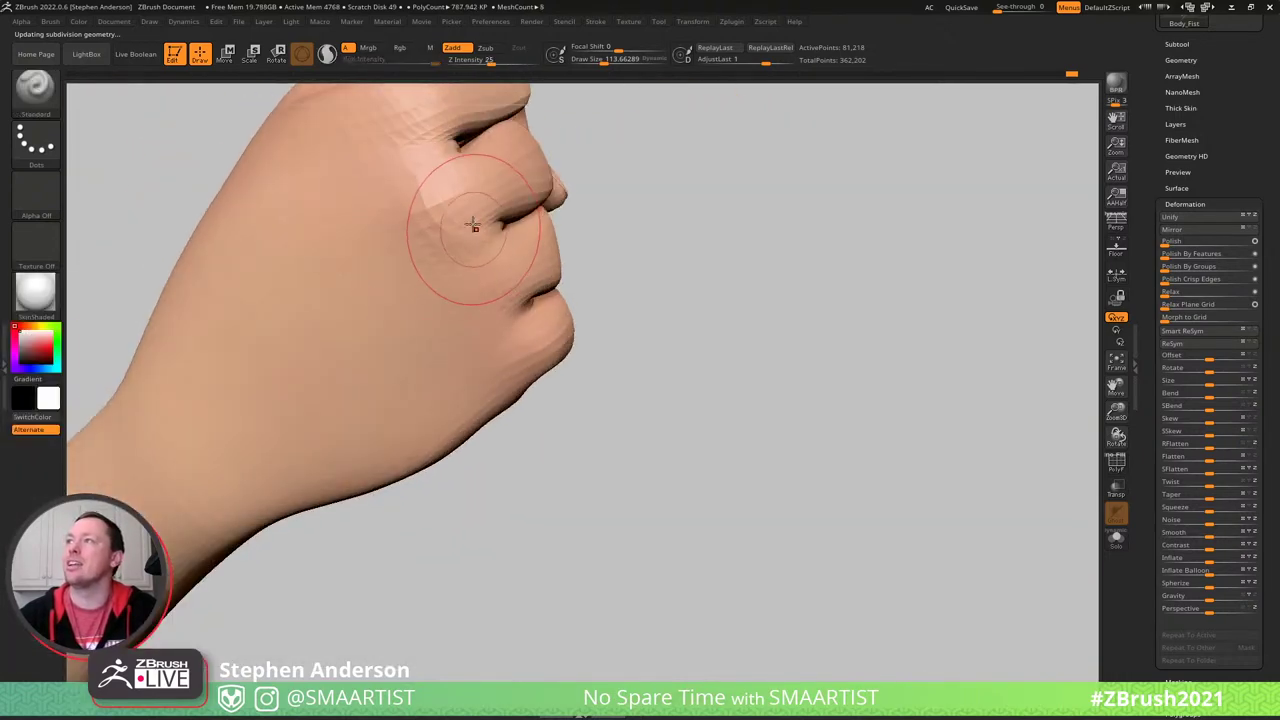
key(s)
drag(471, 229, 462, 229)
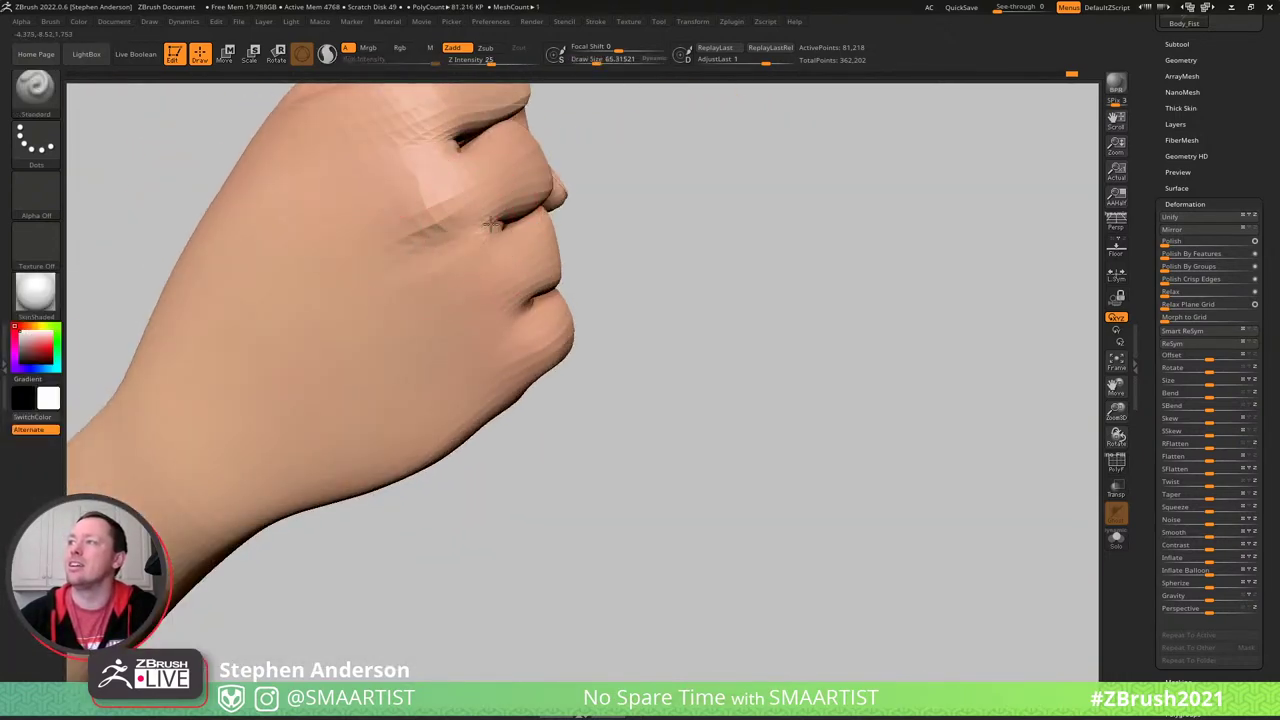
mouse_move(437, 254)
right_down()
mouse_move(457, 223)
mouse_move(449, 249)
mouse_move(501, 231)
mouse_move(443, 251)
mouse_move(413, 315)
mouse_move(412, 289)
mouse_move(451, 303)
mouse_move(360, 322)
mouse_move(346, 283)
mouse_move(405, 250)
right_up()
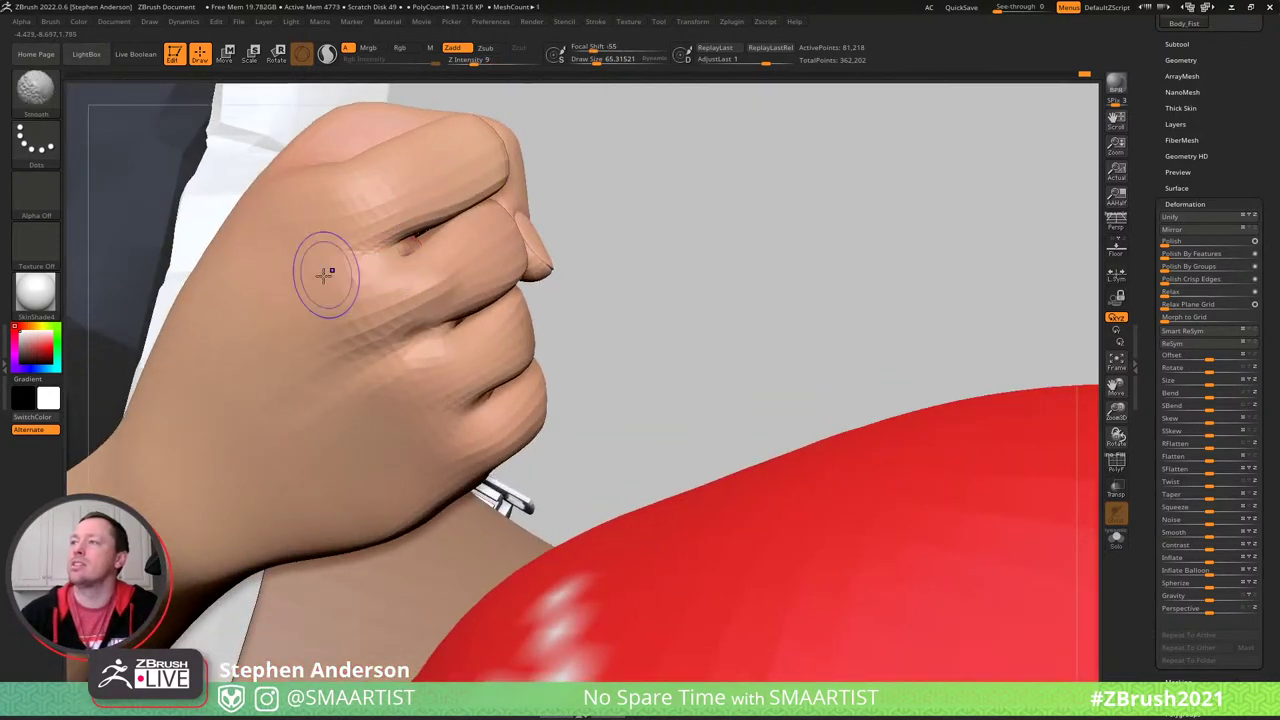
- Smooth the sculpted knuckles and blend them into the back of the hand
shift+right_drag(323, 271, 365, 252)
mouse_move(317, 206)
right_down()
mouse_move(443, 200)
mouse_move(281, 232)
mouse_move(497, 291)
right_up()
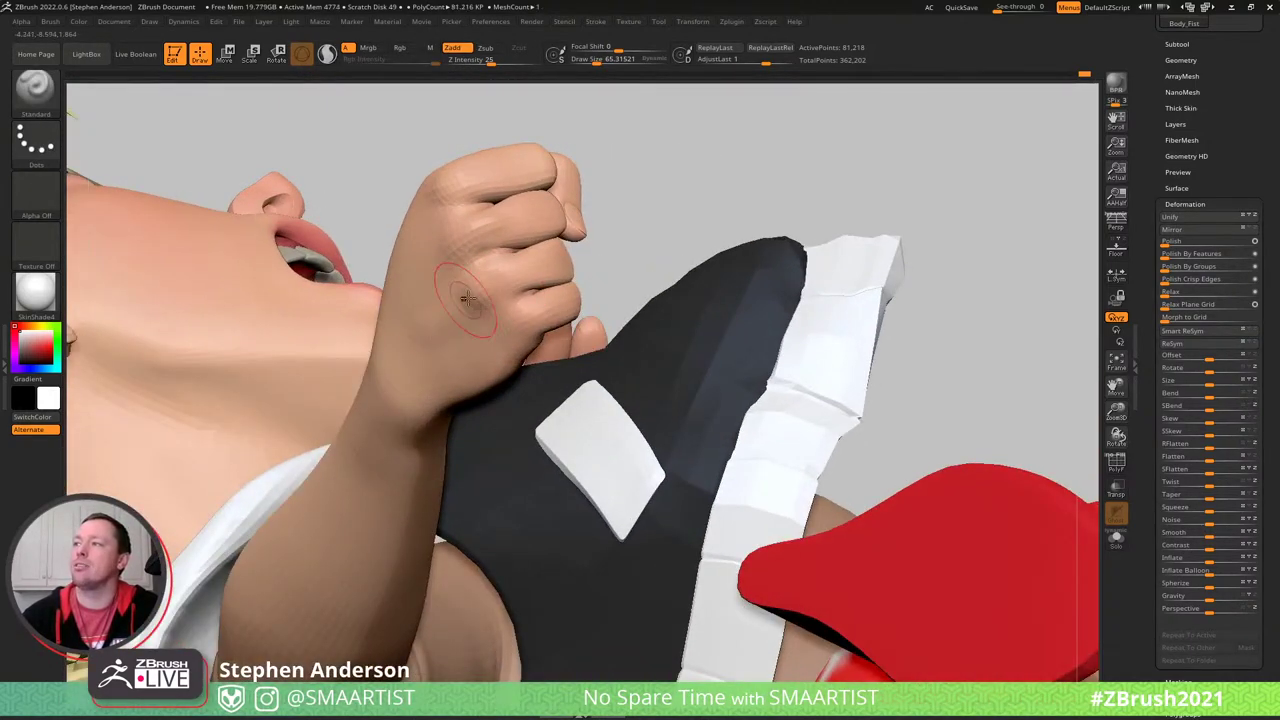
shift+drag(438, 248, 418, 341)
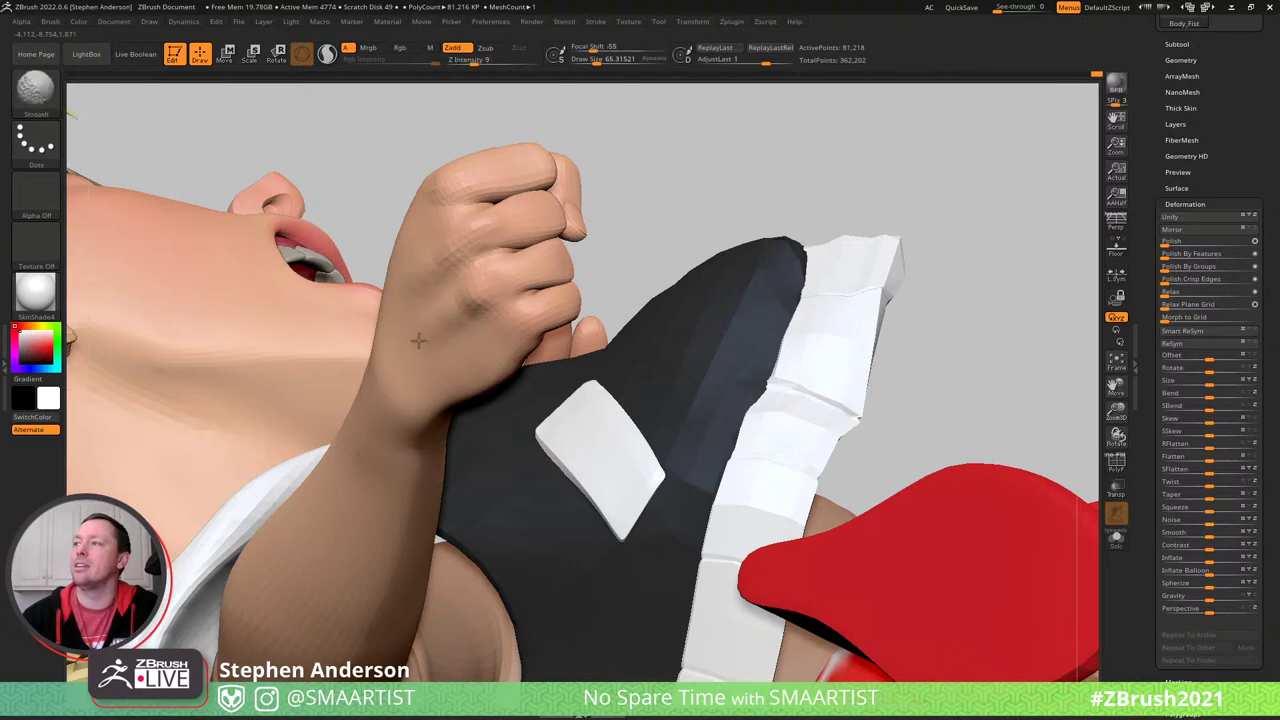
mouse_move(413, 289)
right_down()
mouse_move(439, 252)
mouse_move(436, 262)
right_up()
right_drag(478, 347, 474, 319)
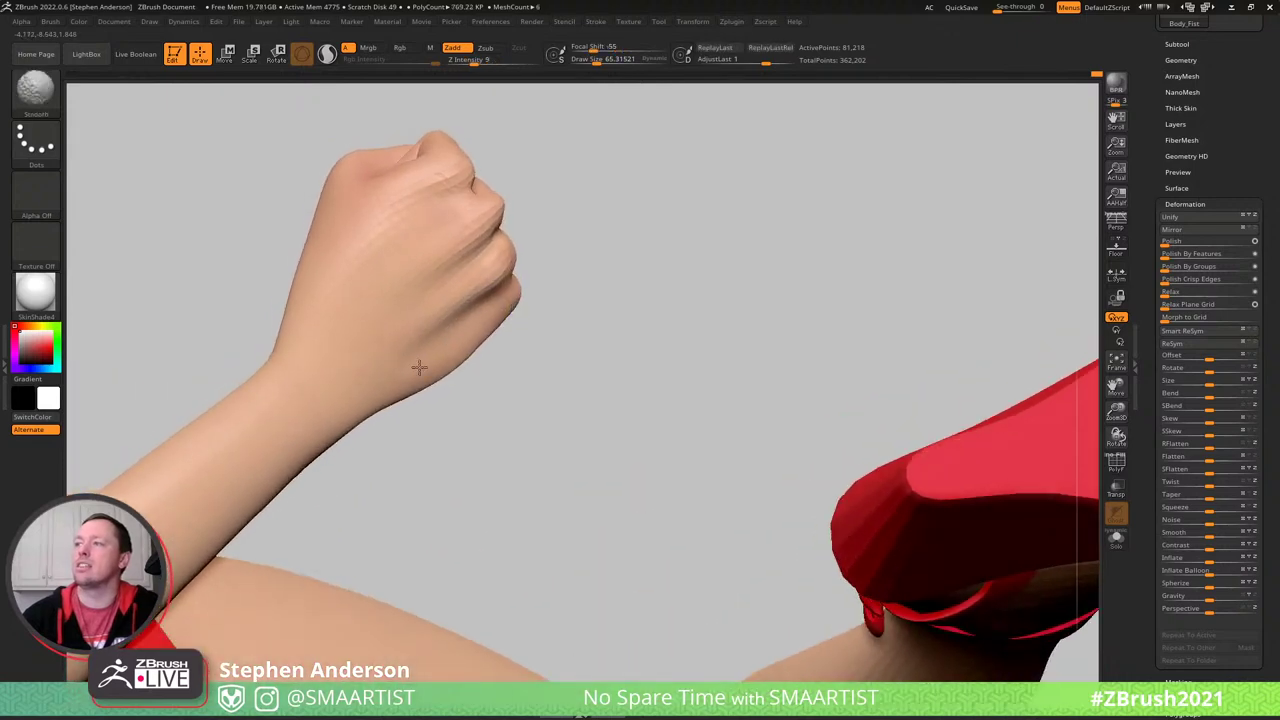
- Adjust the little-finger side of the back of the hand with the Move brush at draw sizes of about 124 and 58
key(b)
key(m)
key(v)
key(s)
drag(451, 366, 463, 366)
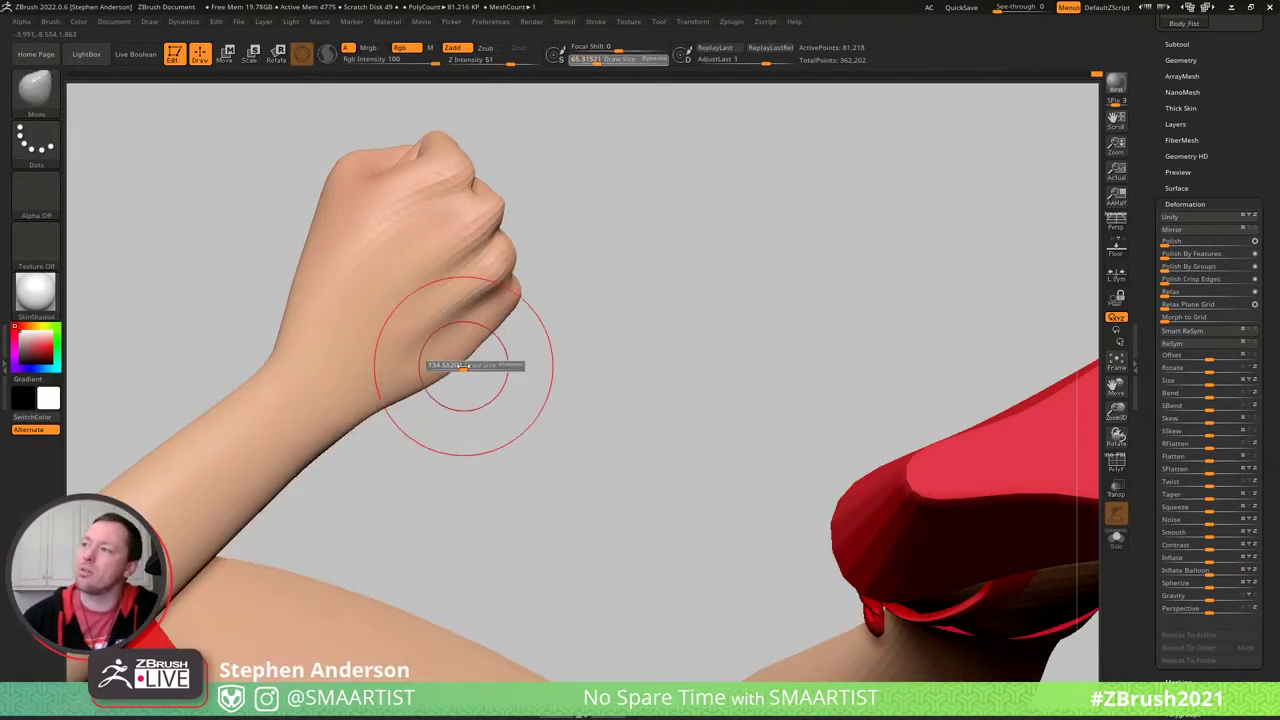
right_drag(450, 366, 469, 301)
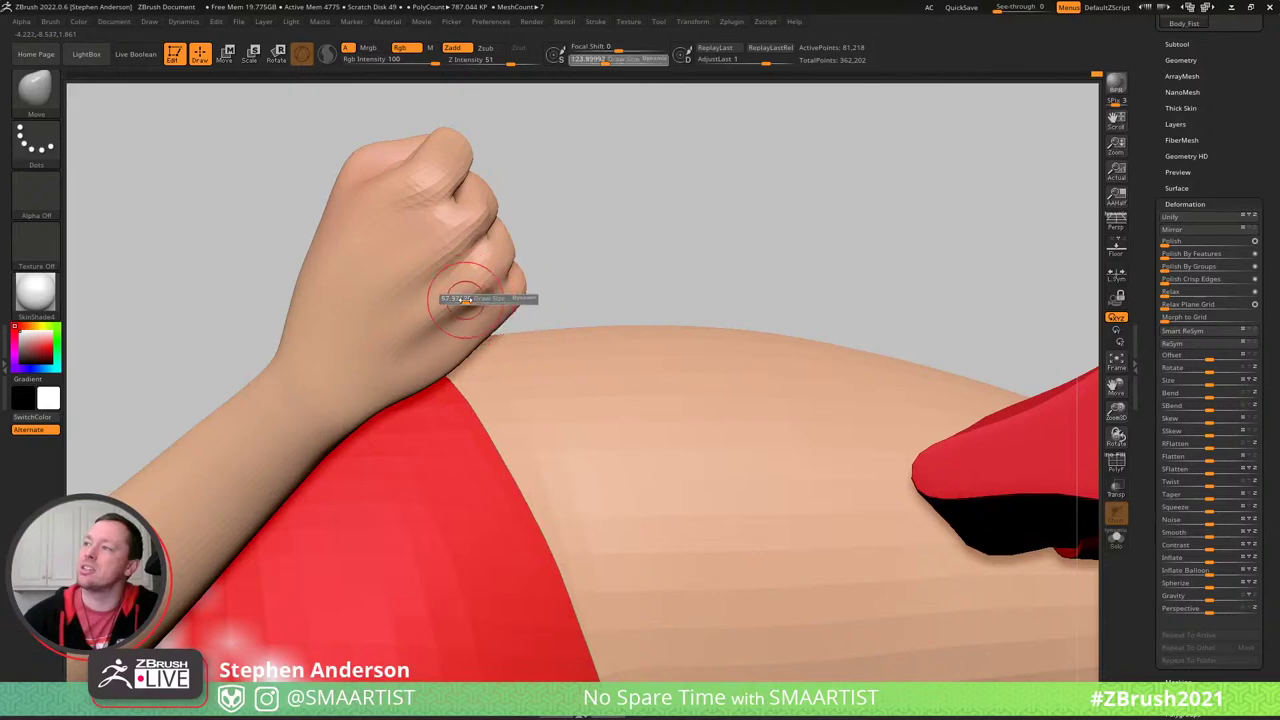
- Smooth the area below the little-finger knuckle and refine its contour with the Move brush at a draw size of about 39
key(shift)
shift+right_drag(444, 322, 407, 348)
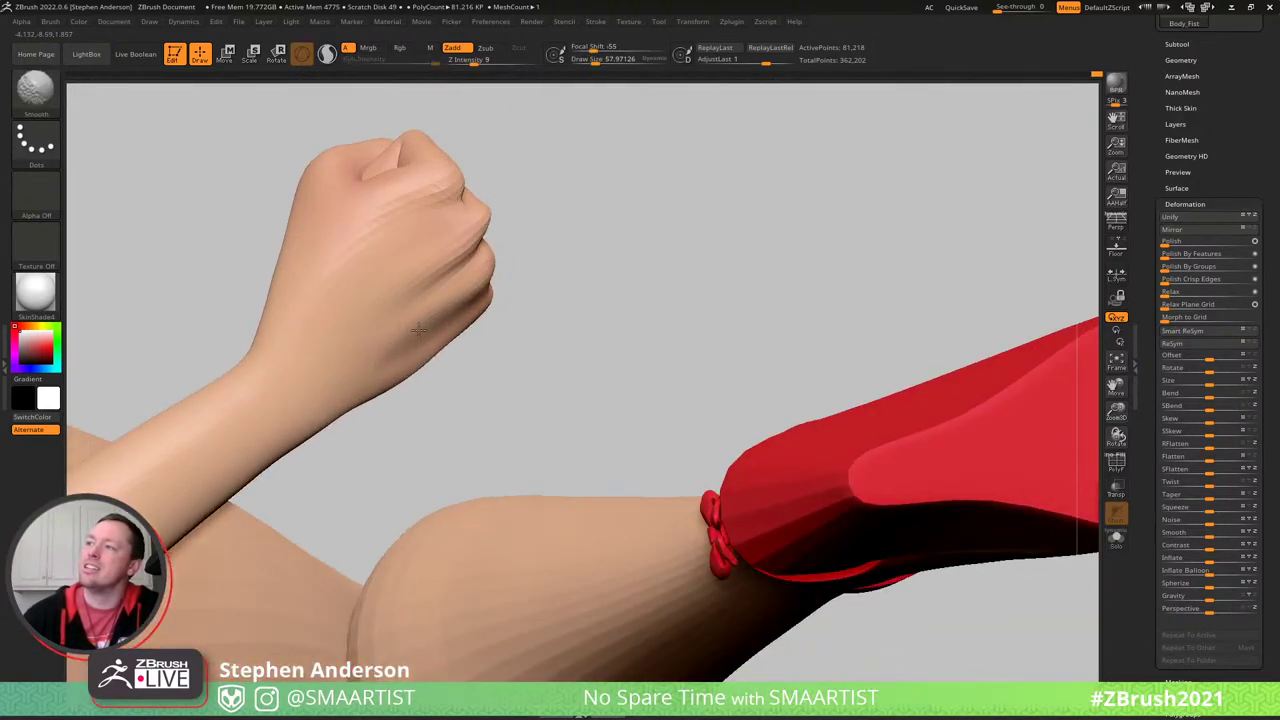
key(s)
drag(428, 323, 440, 327)
mouse_move(436, 306)
right_down()
mouse_move(320, 300)
mouse_move(523, 323)
mouse_move(426, 248)
right_up()
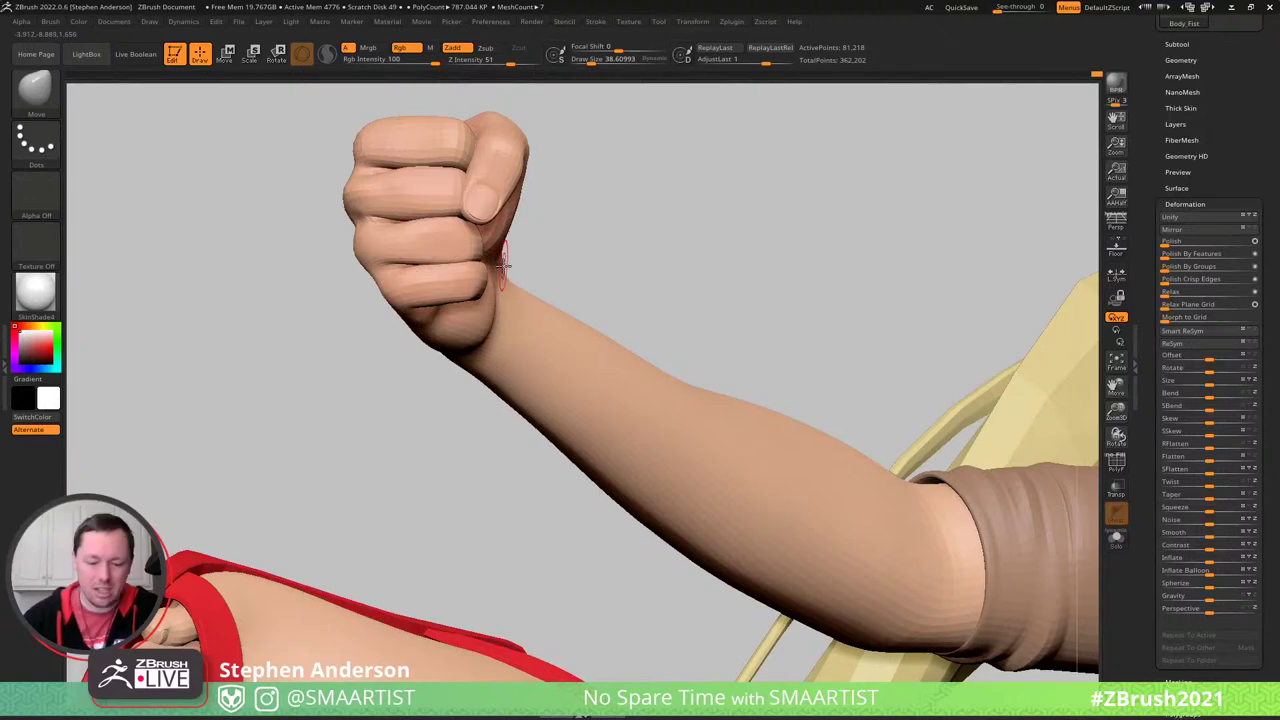
- Fit the ends of the curled ring and little fingers with Move Topological at a draw size of about 73
key(b)
key(m)
key(t)
key(s)
drag(440, 263, 449, 258)
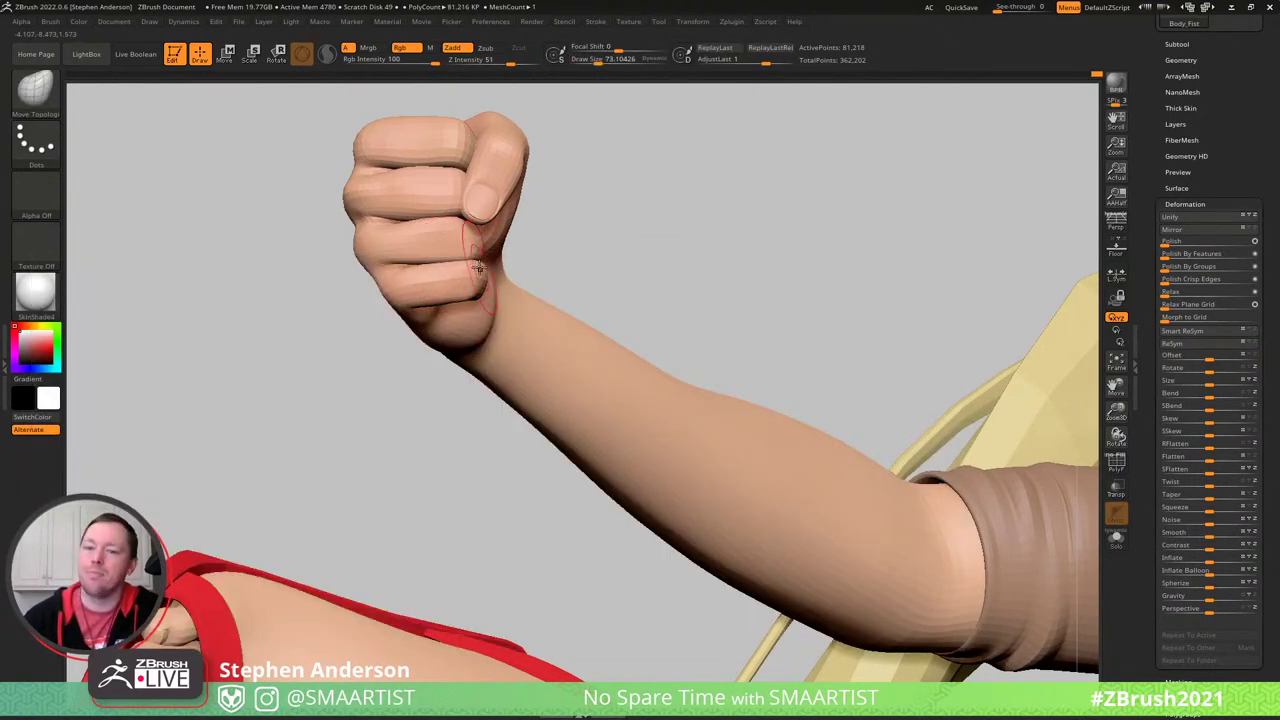
mouse_move(477, 287)
right_down()
mouse_move(520, 300)
mouse_move(451, 263)
mouse_move(449, 226)
mouse_move(486, 211)
mouse_move(456, 230)
mouse_move(457, 249)
mouse_move(480, 185)
mouse_move(494, 277)
mouse_move(456, 203)
mouse_move(440, 230)
mouse_move(423, 143)
mouse_move(466, 217)
mouse_move(535, 210)
mouse_move(523, 231)
mouse_move(537, 275)
mouse_move(501, 240)
mouse_move(525, 250)
mouse_move(531, 286)
mouse_move(556, 304)
mouse_move(489, 329)
mouse_move(509, 323)
mouse_move(526, 343)
mouse_move(545, 281)
mouse_move(551, 297)
mouse_move(500, 300)
mouse_move(523, 263)
mouse_move(504, 321)
right_up()
- Shape the curled index finger beside the thumb with Move Topological at a draw size of about 146
key(s)
click(483, 181)
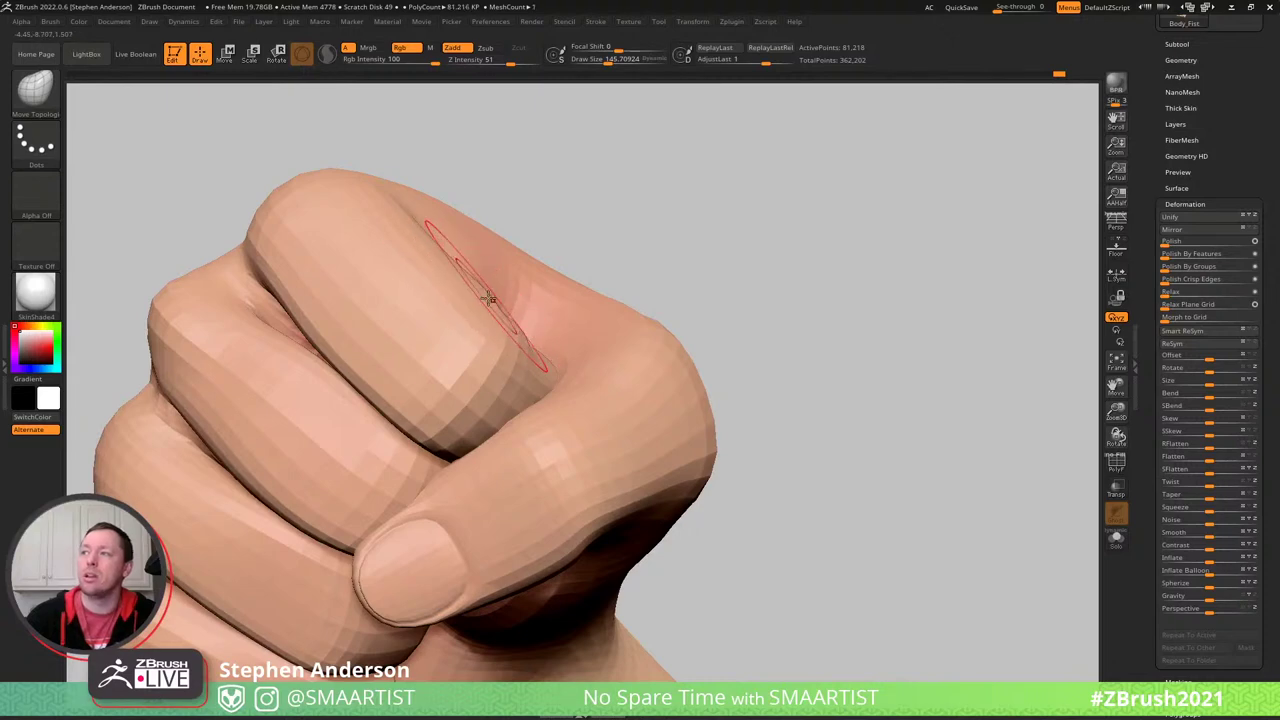
mouse_move(441, 244)
right_down()
mouse_move(508, 332)
mouse_move(529, 234)
right_up()
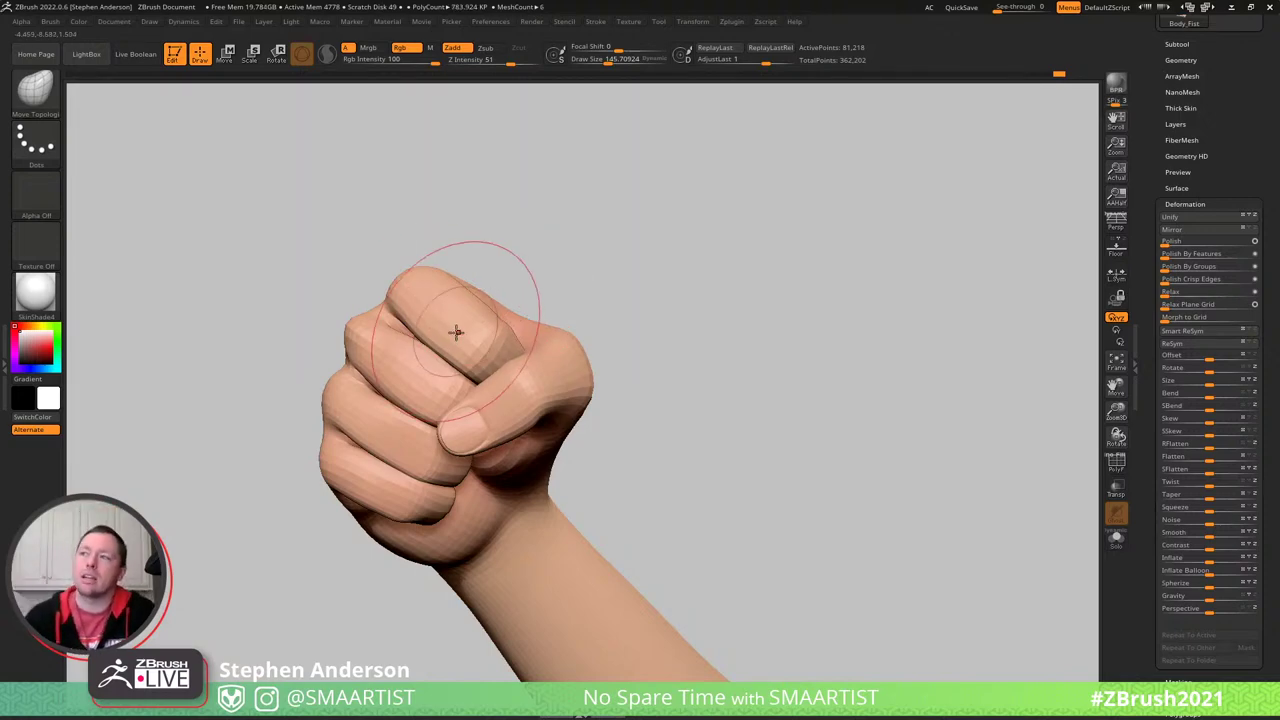
- Fit the index and middle fingers closer together with Move Topological at a draw size of about 169
scroll(455, 332, up, 5)
key(s)
drag(405, 338, 408, 334)
right_drag(426, 326, 390, 364)
scroll(389, 364, up, 6)
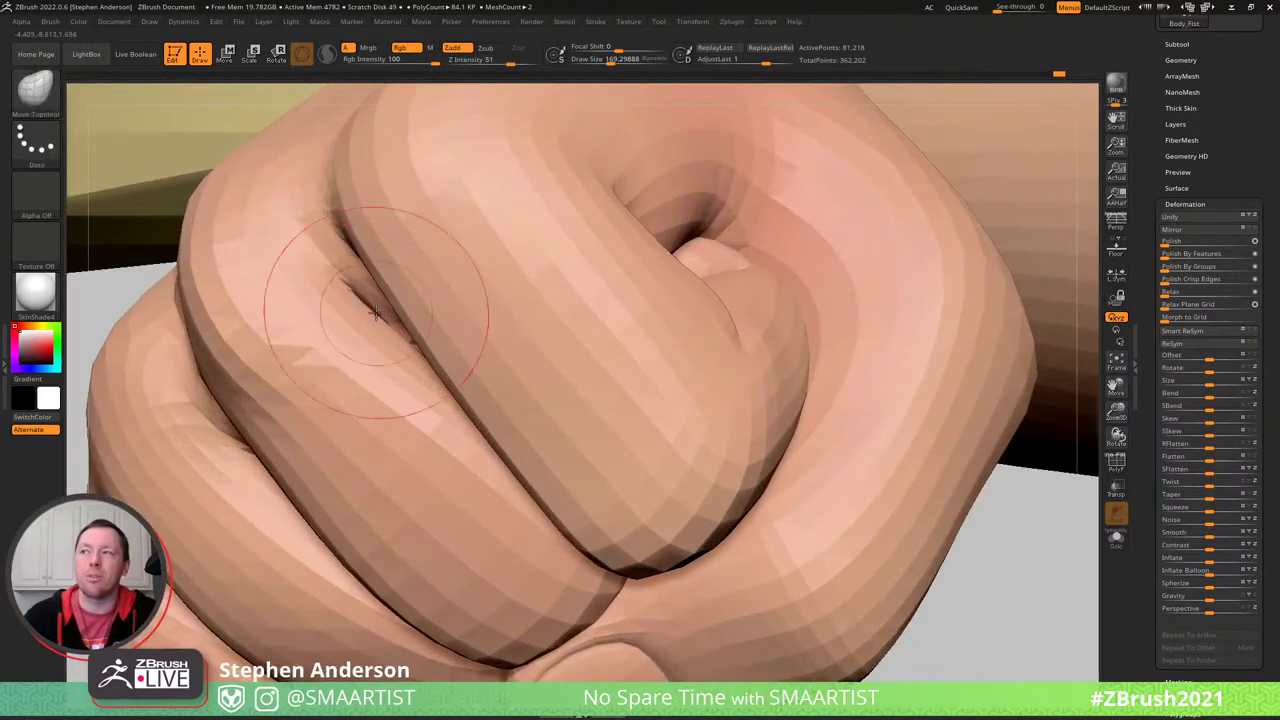
mouse_move(430, 349)
right_down()
mouse_move(393, 325)
mouse_move(405, 350)
mouse_move(430, 350)
right_up()
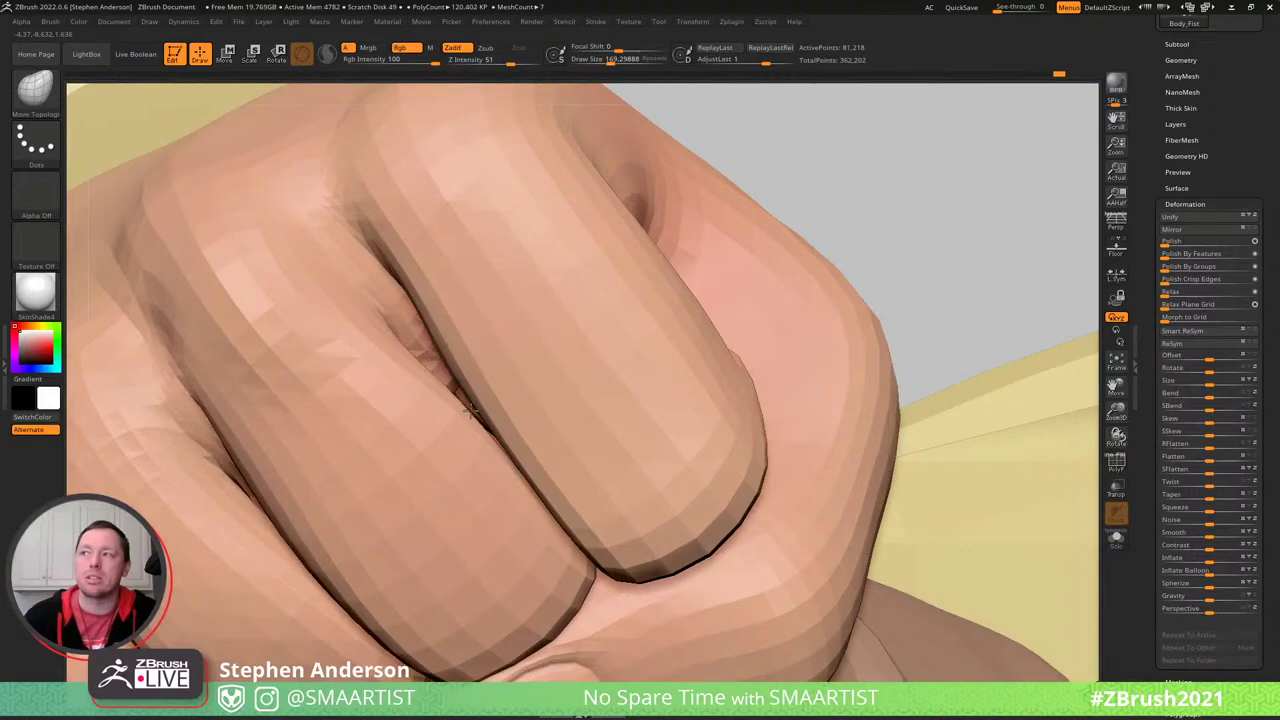
mouse_move(454, 393)
ctrl+right_down()
mouse_move(450, 350)
mouse_move(449, 394)
mouse_move(431, 398)
mouse_move(557, 349)
mouse_move(611, 286)
mouse_move(479, 378)
mouse_move(485, 410)
mouse_move(490, 362)
ctrl+right_up()
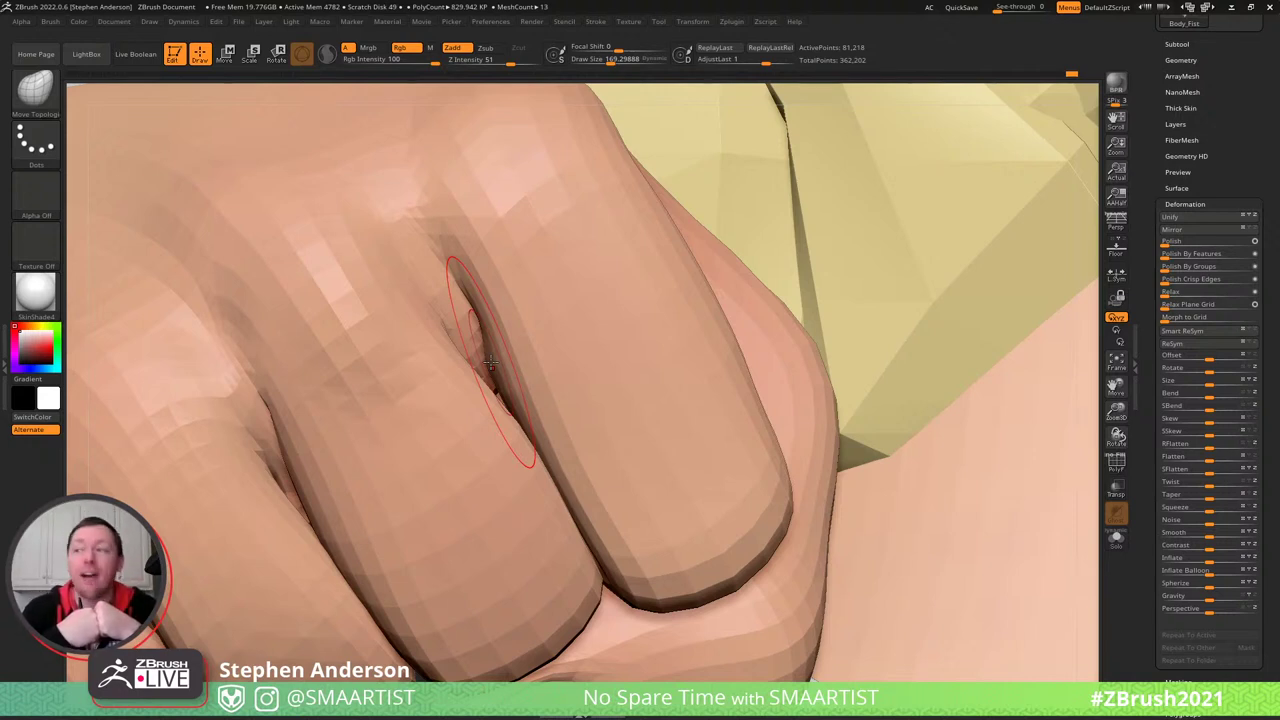
mouse_move(260, 485)
right_down()
mouse_move(225, 500)
mouse_move(275, 505)
mouse_move(255, 455)
right_up()
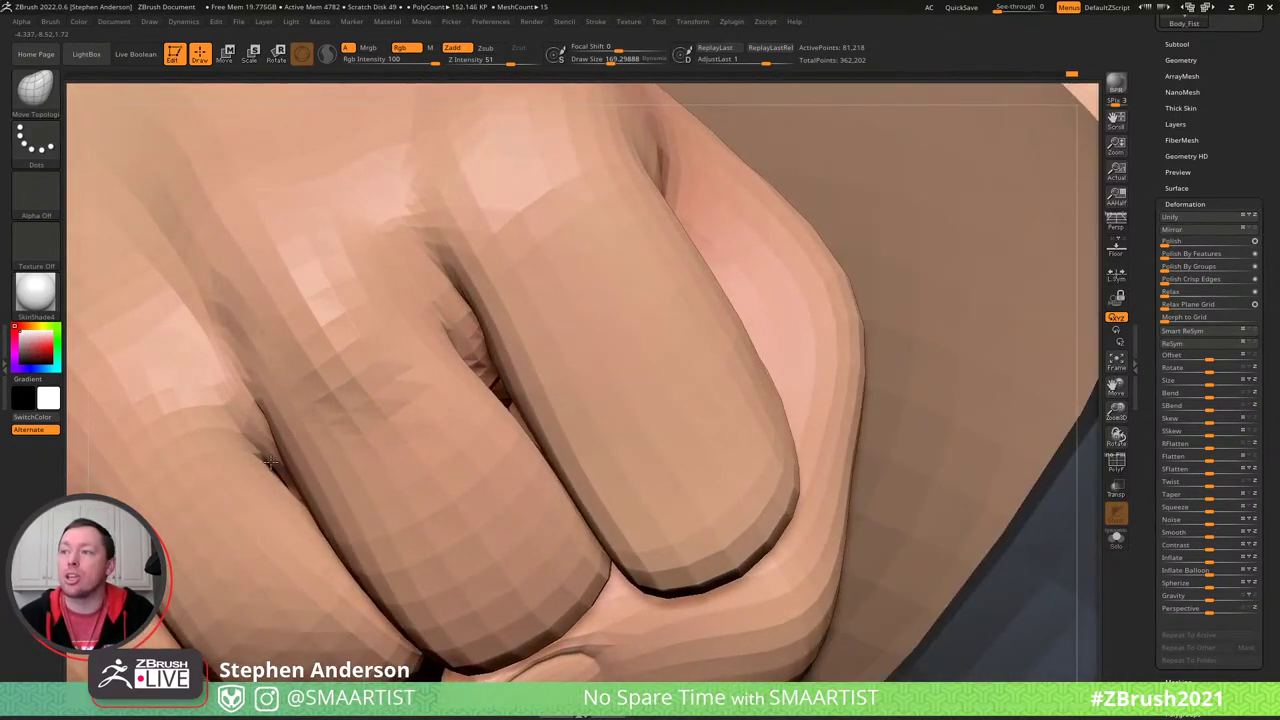
- Smooth the rough surface inside the crease between the index and middle fingers
key(shift)
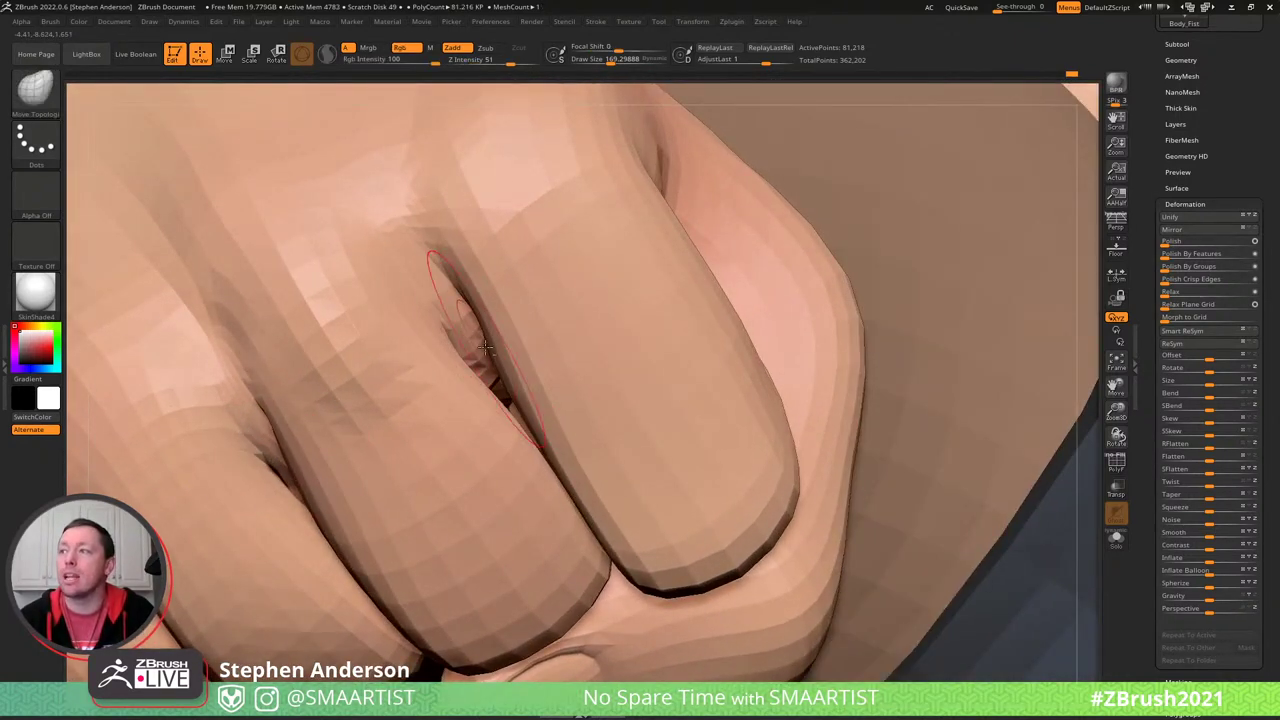
shift+drag(437, 348, 490, 354)
mouse_move(452, 343)
alt+right_down()
mouse_move(471, 400)
mouse_move(490, 376)
mouse_move(466, 385)
alt+right_up()
- Tighten the crease between the index and middle fingers with Move Topological at a draw size of about 169
key(b)
key(m)
key(t)
drag(466, 385, 488, 378)
drag(506, 421, 516, 410)
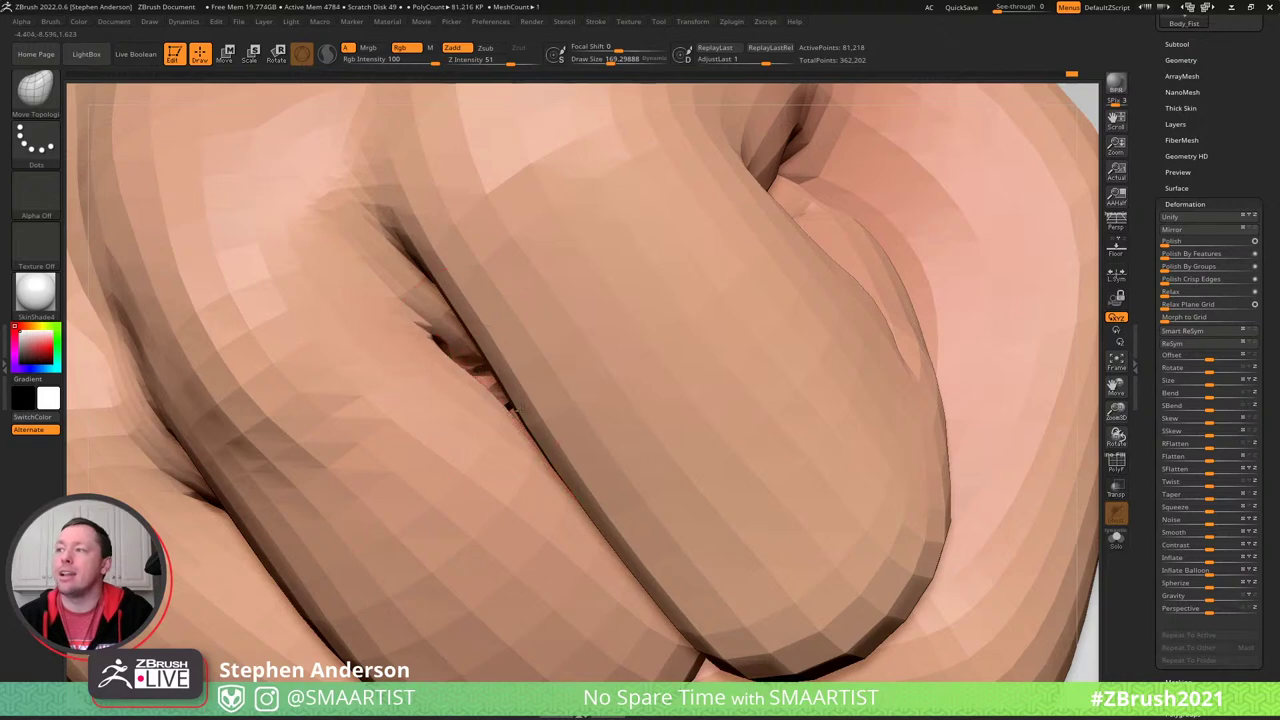
right_drag(443, 366, 453, 330)
drag(454, 331, 448, 344)
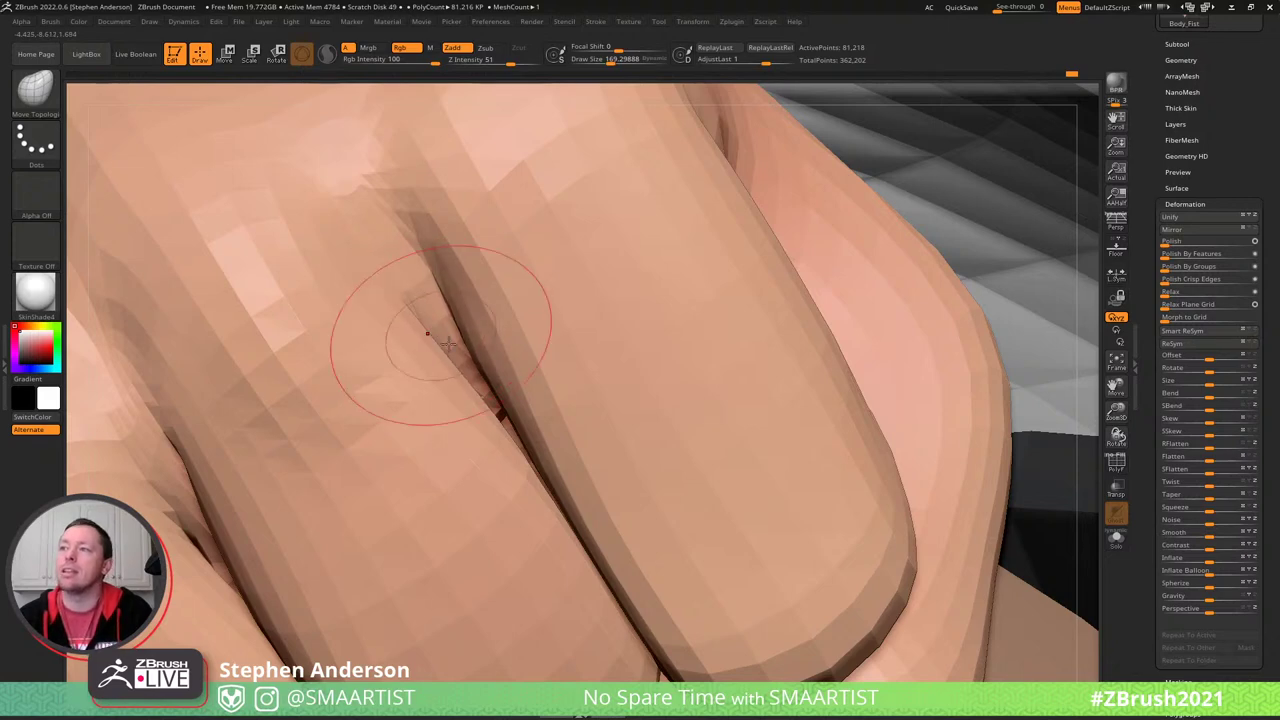
mouse_move(448, 344)
ctrl+right_down()
mouse_move(420, 317)
mouse_move(440, 283)
mouse_move(420, 383)
mouse_move(390, 393)
mouse_move(397, 371)
mouse_move(400, 392)
ctrl+right_up()
right_drag(408, 447, 389, 320)
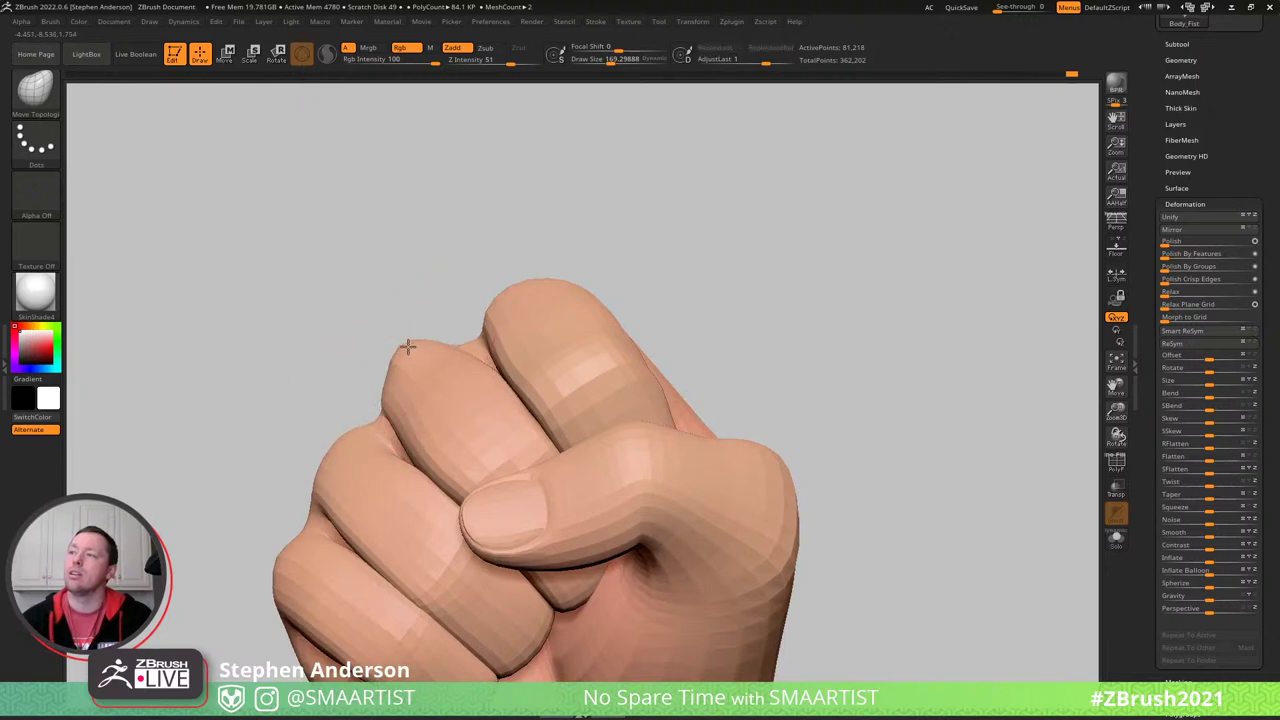
- Adjust the bends of the index and middle fingers with Move Topological at draw sizes of about 81 and 86
key(s)
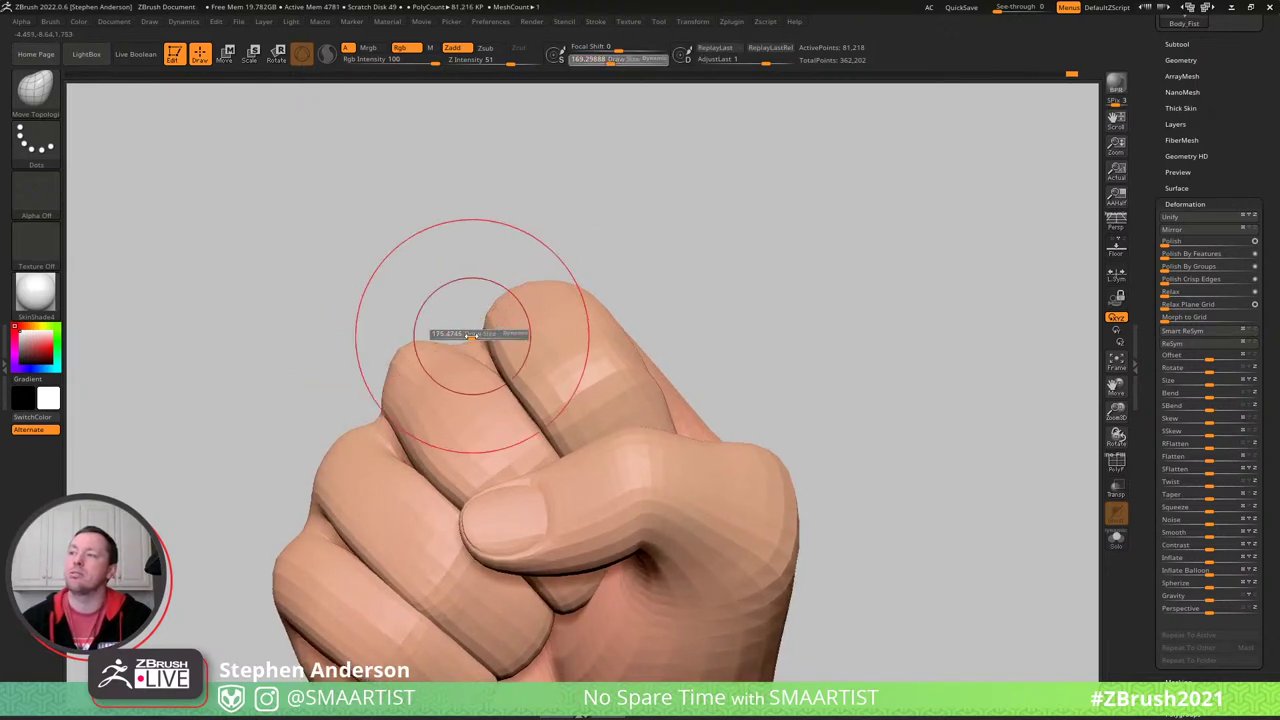
drag(471, 336, 466, 336)
mouse_move(462, 340)
right_down()
mouse_move(467, 326)
mouse_move(631, 351)
mouse_move(557, 356)
mouse_move(529, 377)
mouse_move(584, 354)
mouse_move(571, 366)
mouse_move(512, 337)
mouse_move(569, 389)
right_up()
key(s)
drag(569, 397, 559, 398)
right_drag(557, 390, 552, 415)
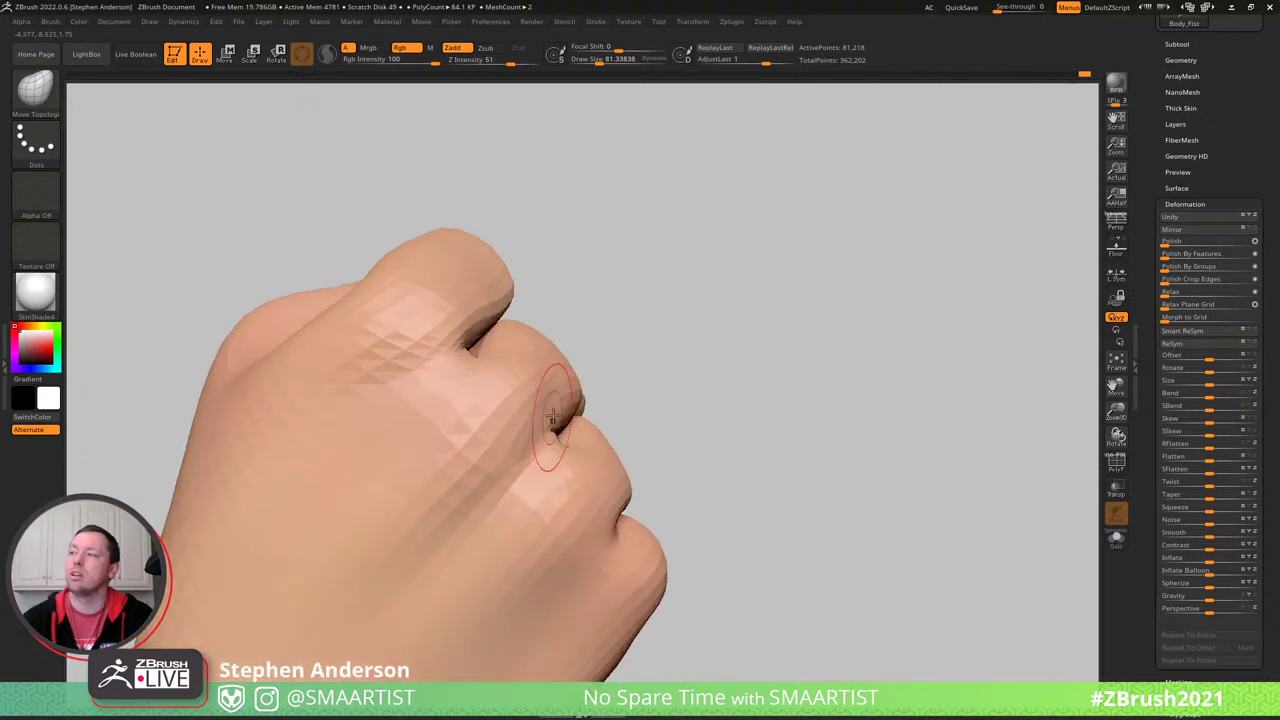
mouse_move(460, 303)
right_down()
mouse_move(446, 280)
mouse_move(458, 320)
right_up()
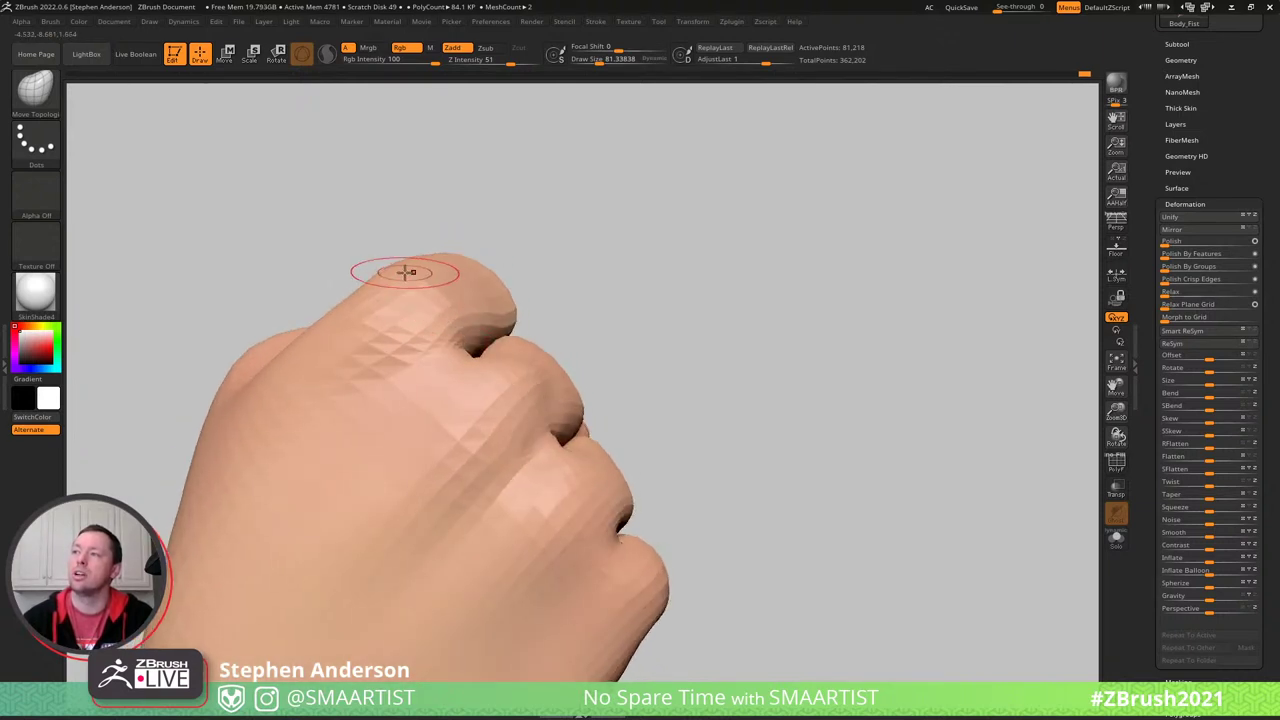
mouse_move(429, 277)
right_down()
mouse_move(457, 294)
mouse_move(437, 271)
right_up()
key(s)
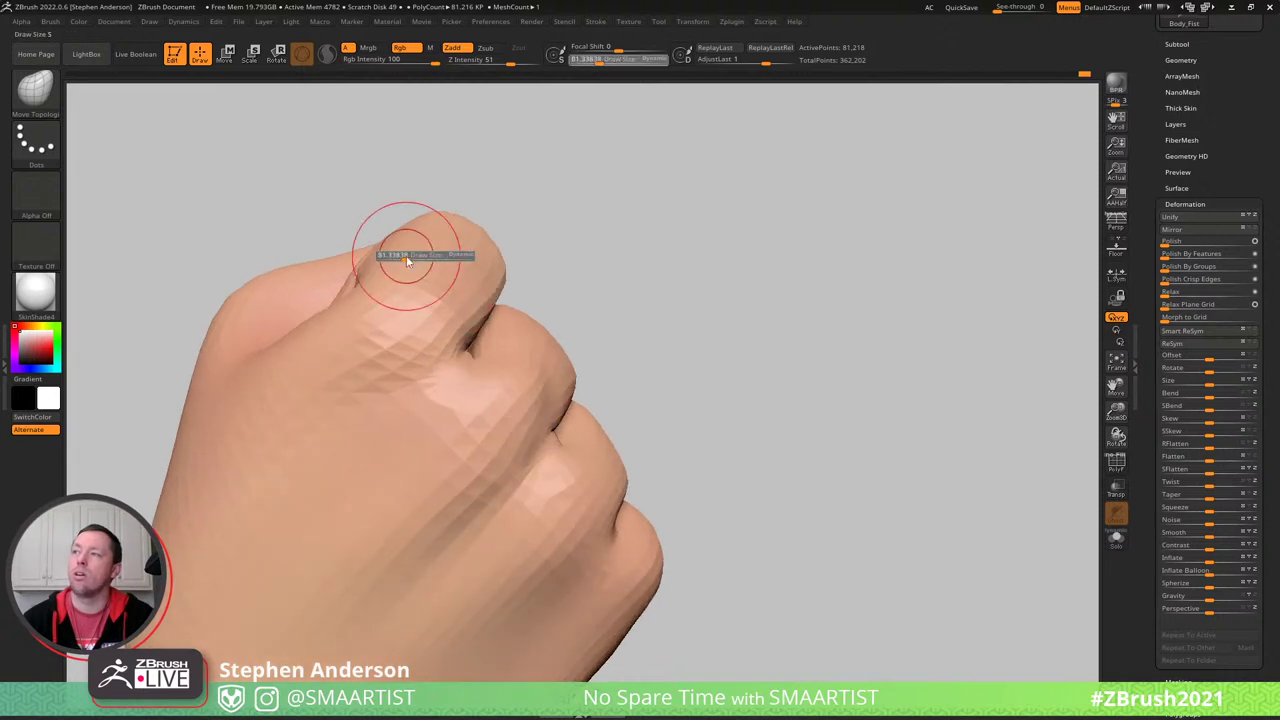
drag(406, 260, 409, 260)
drag(408, 259, 407, 257)
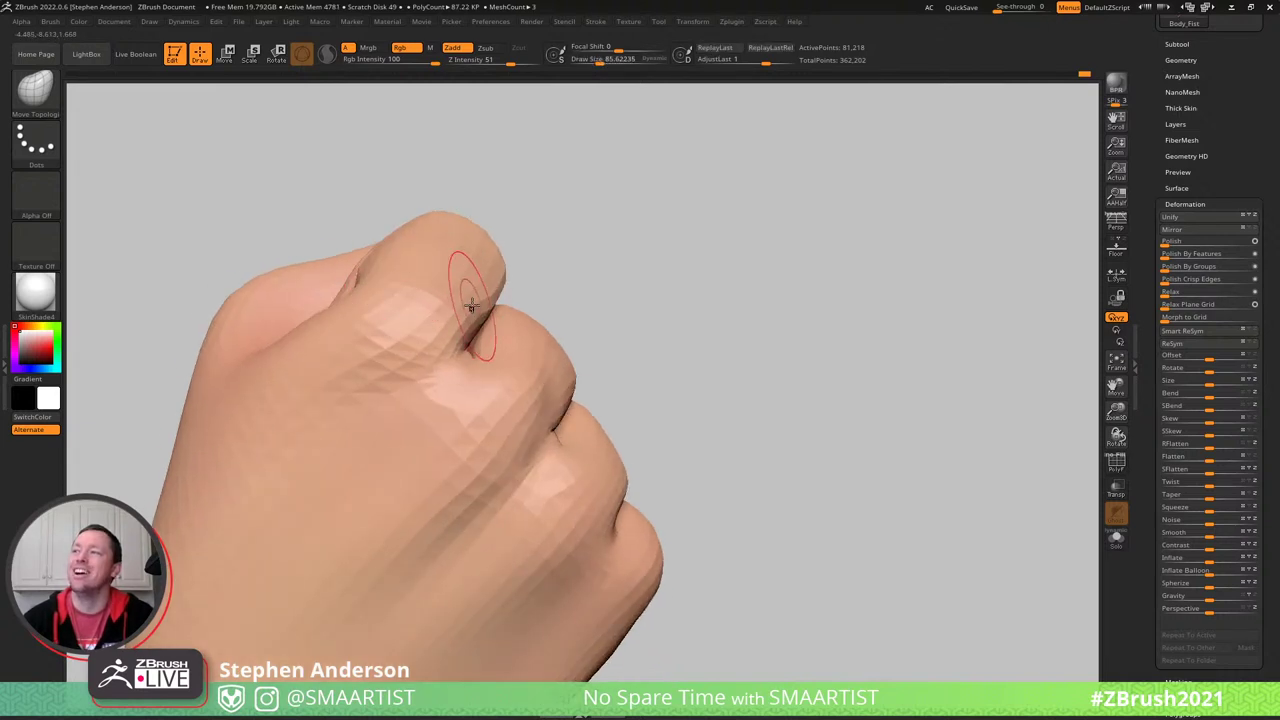
- Examine the fist's knuckles, curled fingers and palm side from around the hand
mouse_move(476, 304)
right_down()
mouse_move(466, 271)
mouse_move(477, 260)
mouse_move(520, 317)
mouse_move(506, 423)
mouse_move(551, 423)
right_up()
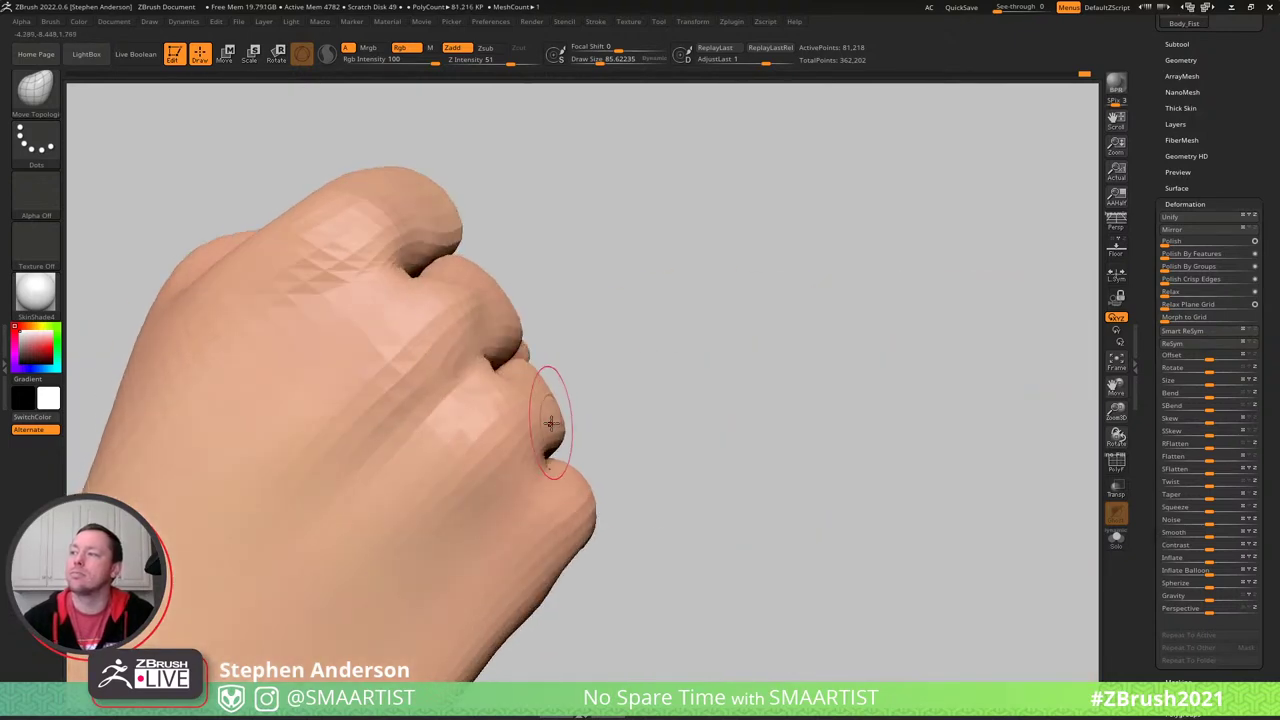
mouse_move(537, 380)
right_down()
mouse_move(543, 400)
mouse_move(580, 408)
mouse_move(571, 363)
mouse_move(568, 395)
mouse_move(588, 423)
mouse_move(595, 414)
right_up()
mouse_move(585, 392)
right_down()
mouse_move(569, 363)
mouse_move(617, 454)
mouse_move(614, 437)
right_up()
key(s)
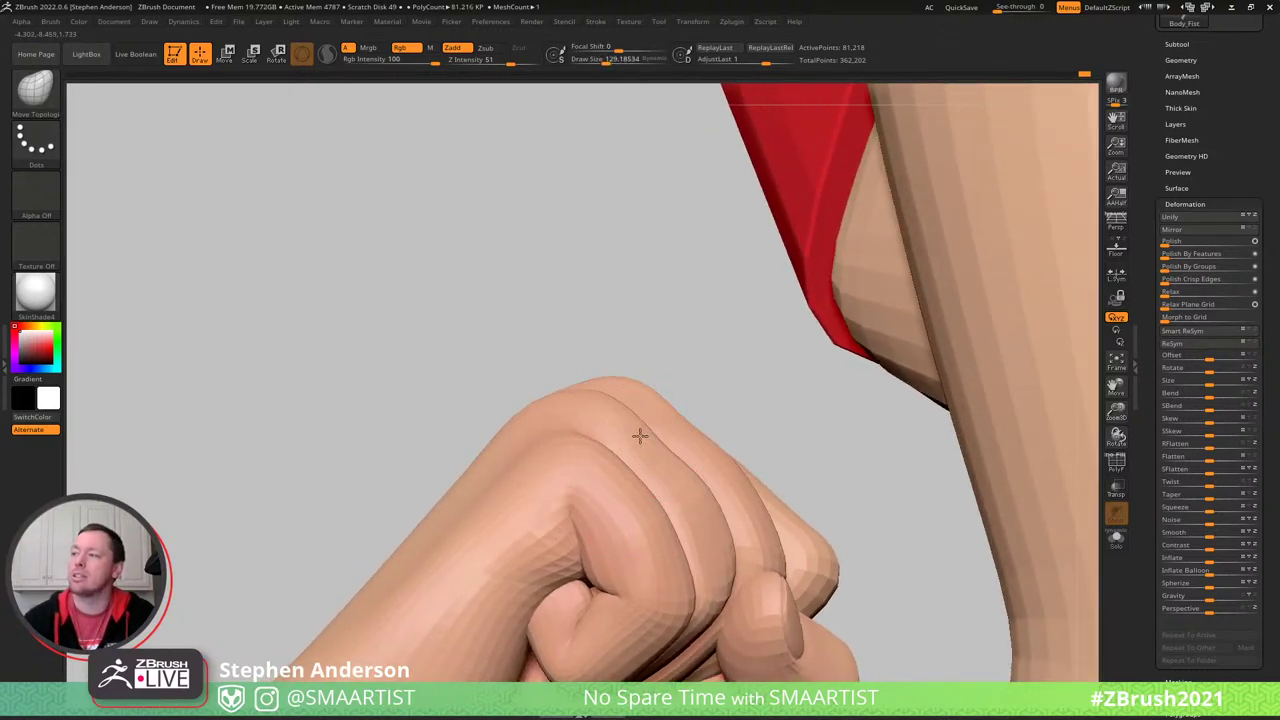
right_drag(640, 435, 606, 400)
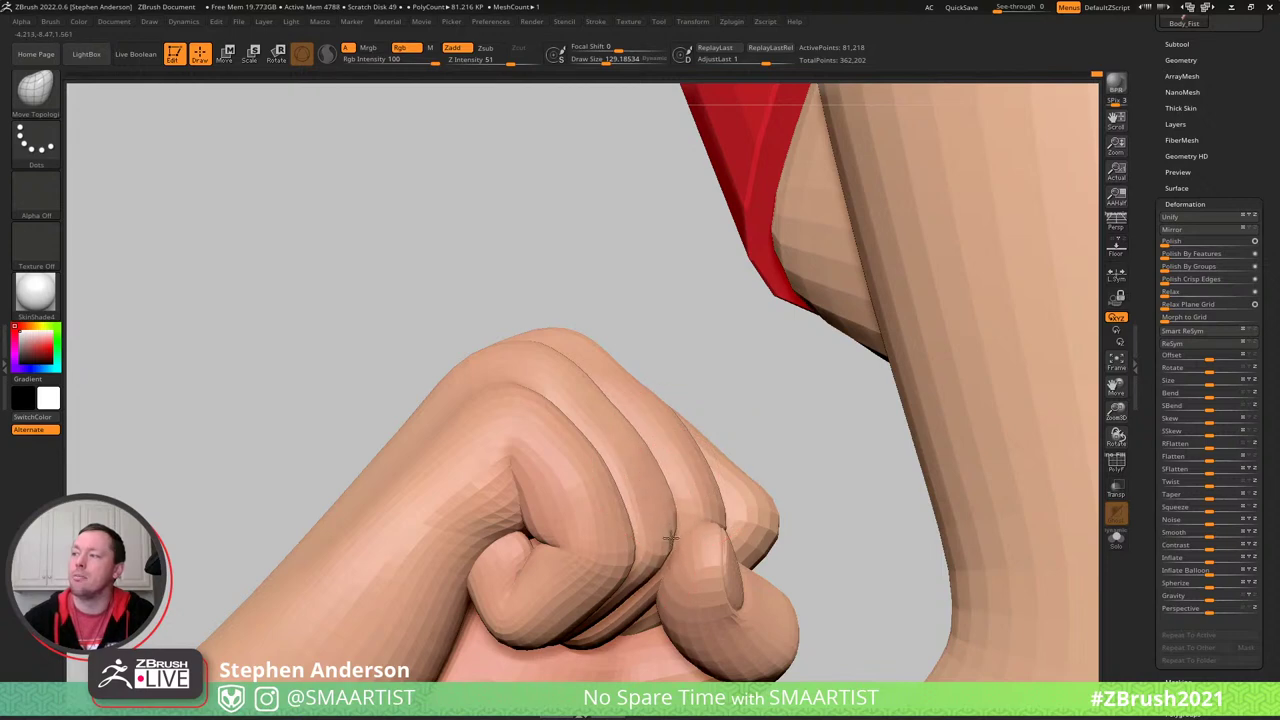
mouse_move(672, 510)
right_down()
mouse_move(678, 538)
mouse_move(655, 475)
mouse_move(614, 429)
mouse_move(634, 438)
right_up()
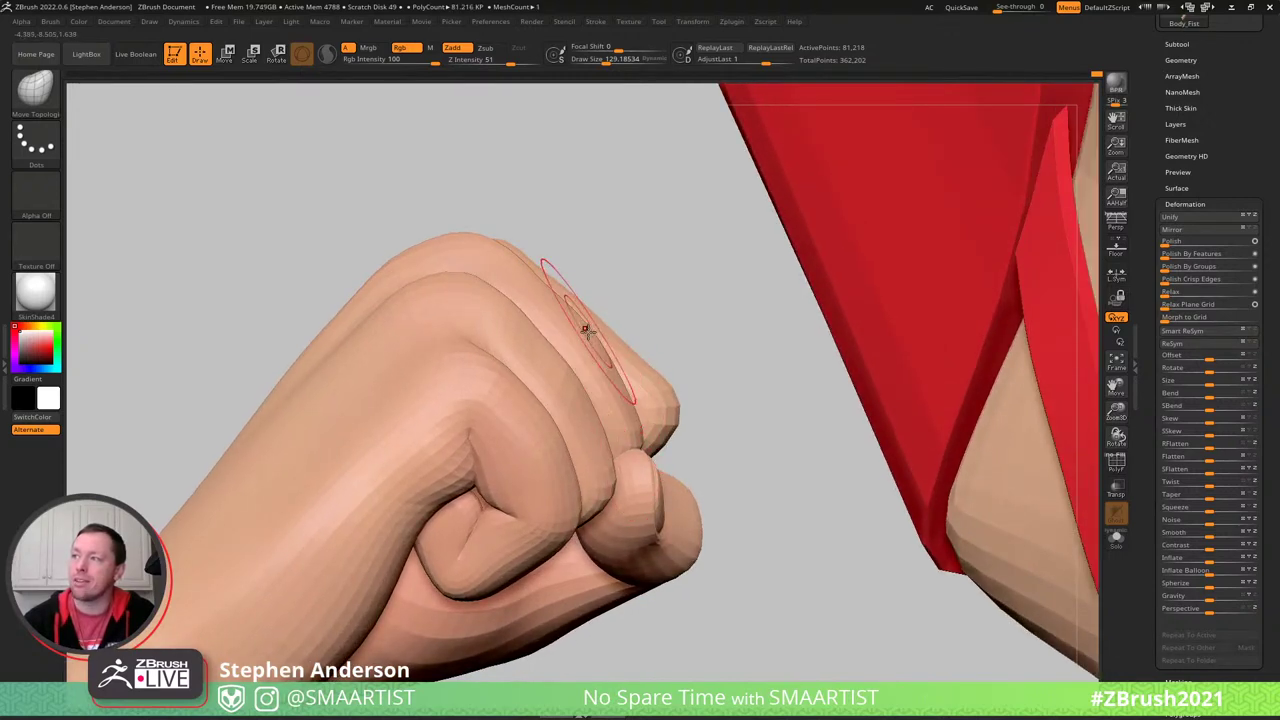
right_drag(585, 330, 547, 447)
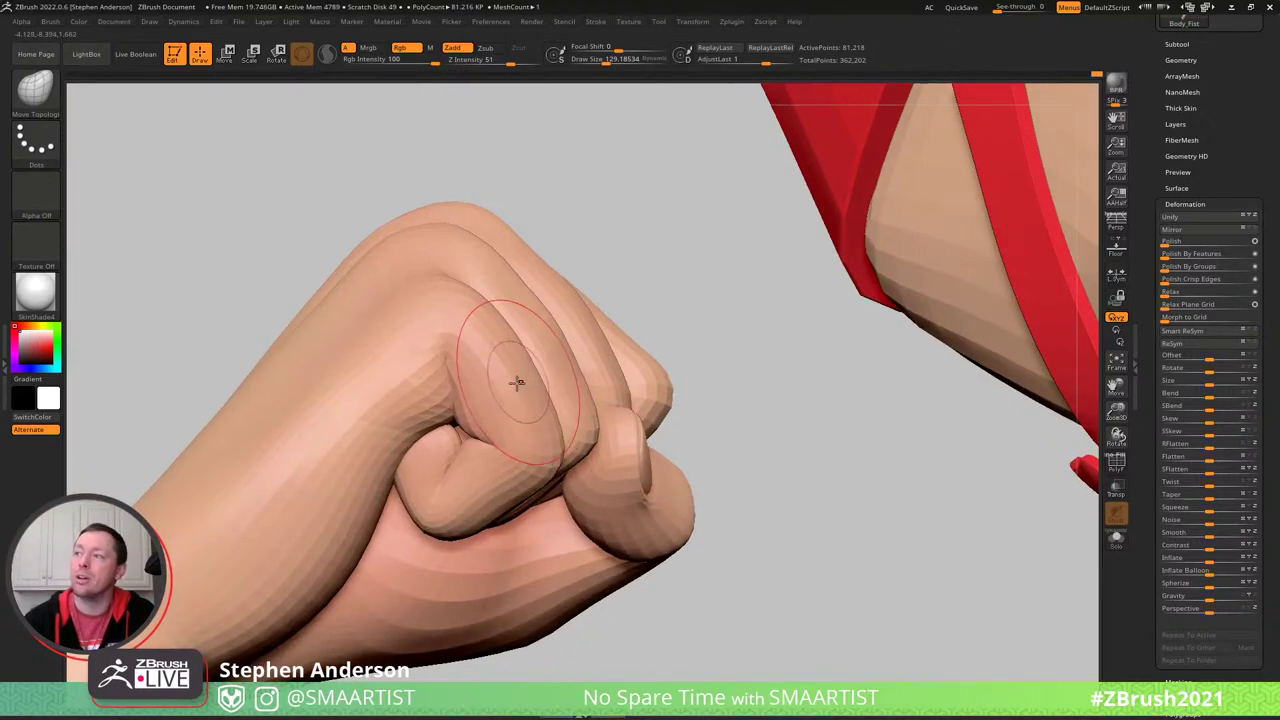
right_drag(517, 383, 432, 318)
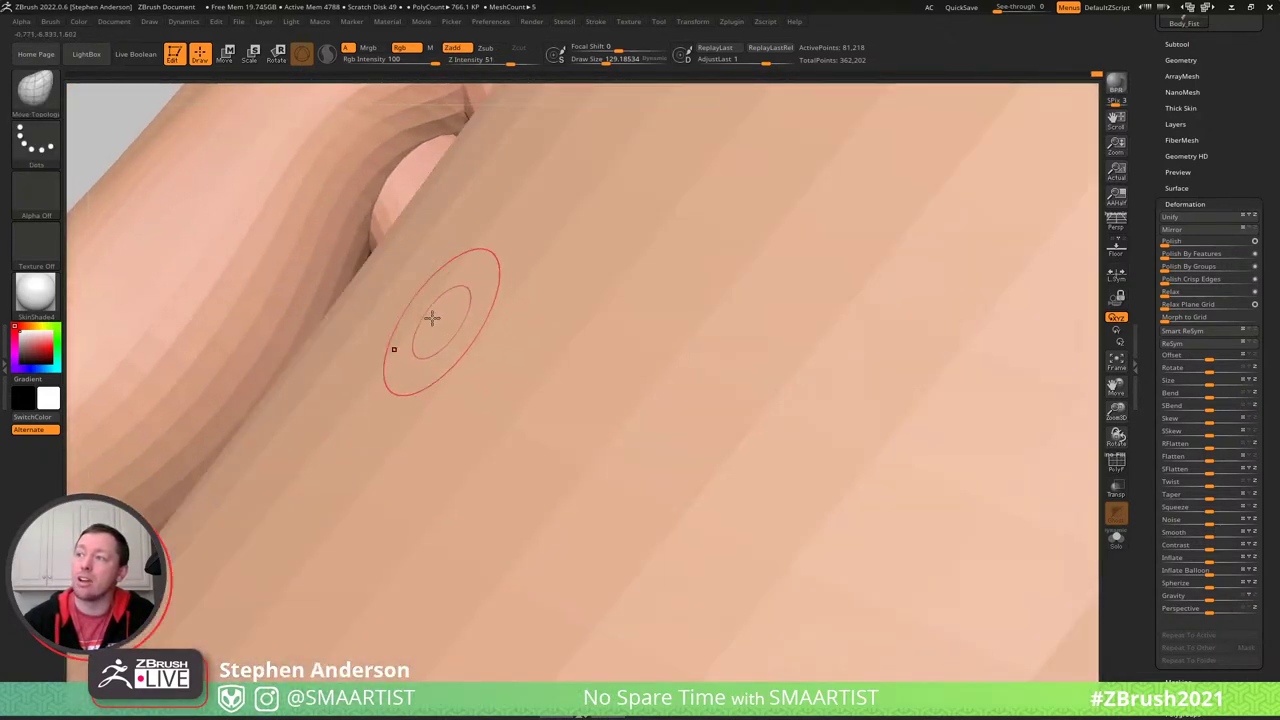
right_drag(386, 223, 388, 230)
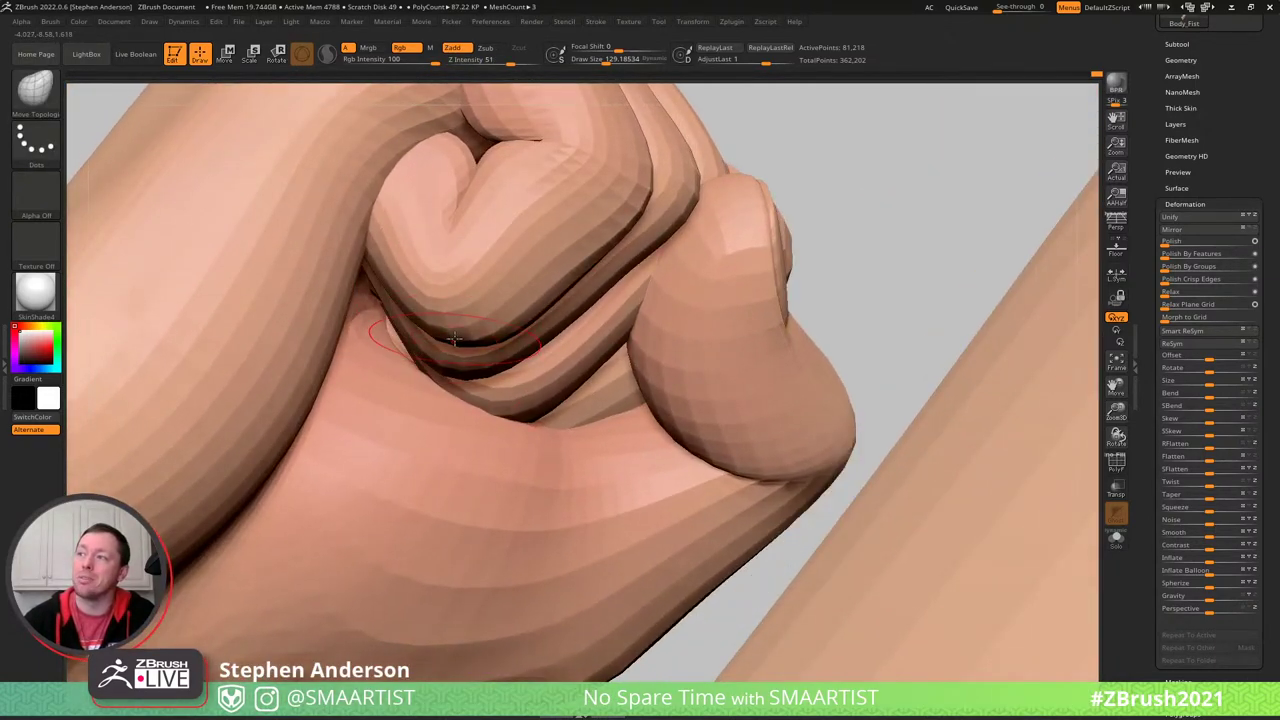
- Undo the last change and pull the palm edge against the curled little finger with Move Topological at a draw size of about 163
key(s)
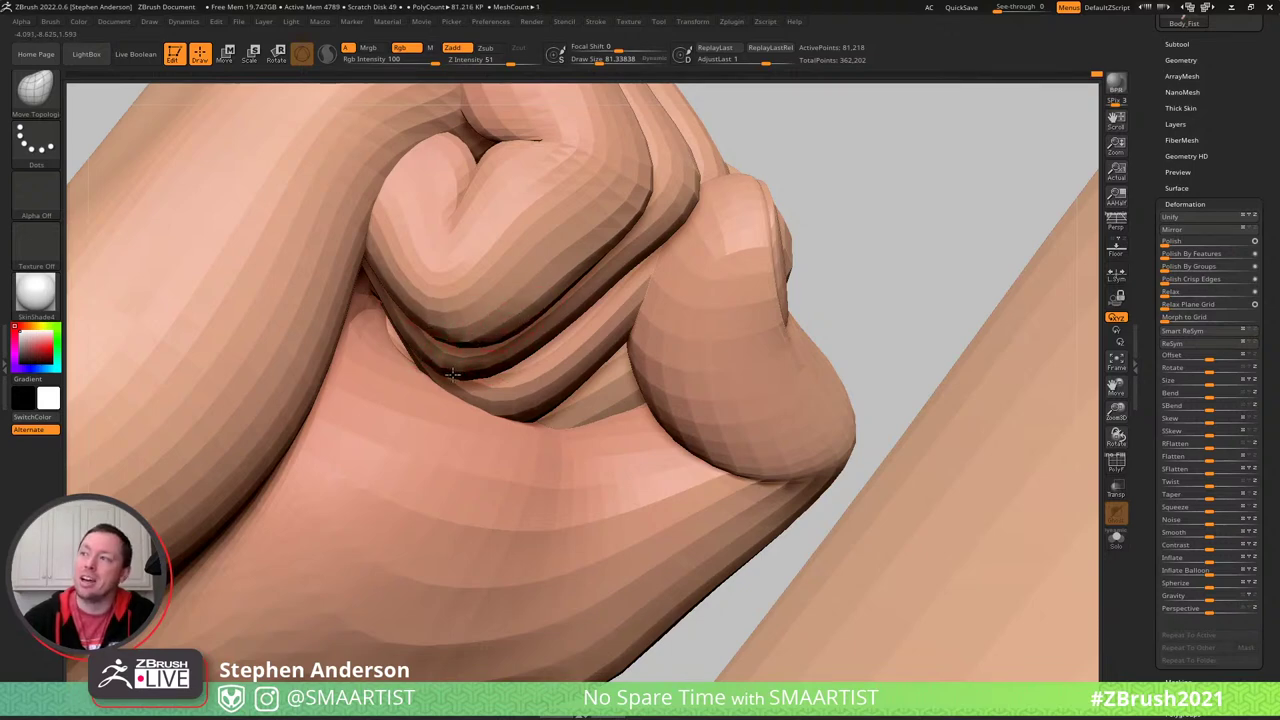
mouse_move(452, 374)
right_down()
mouse_move(423, 323)
mouse_move(345, 293)
right_up()
key(ctrl+z)
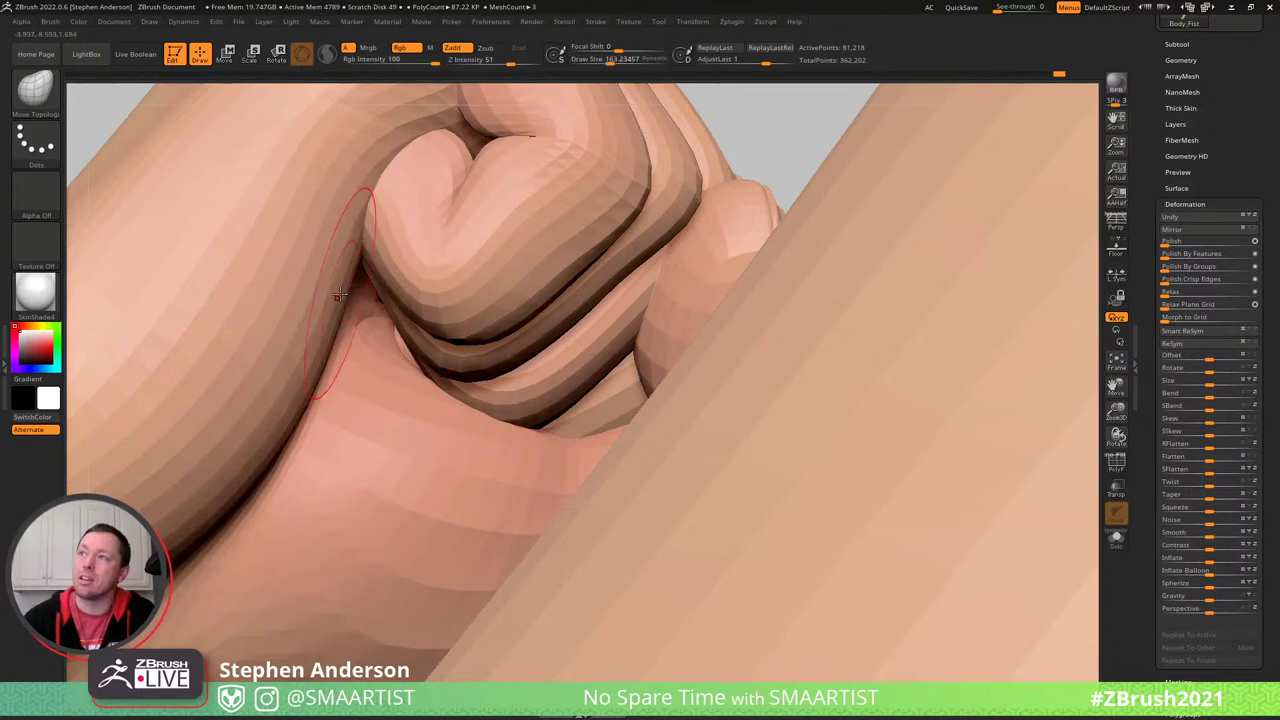
drag(345, 295, 386, 290)
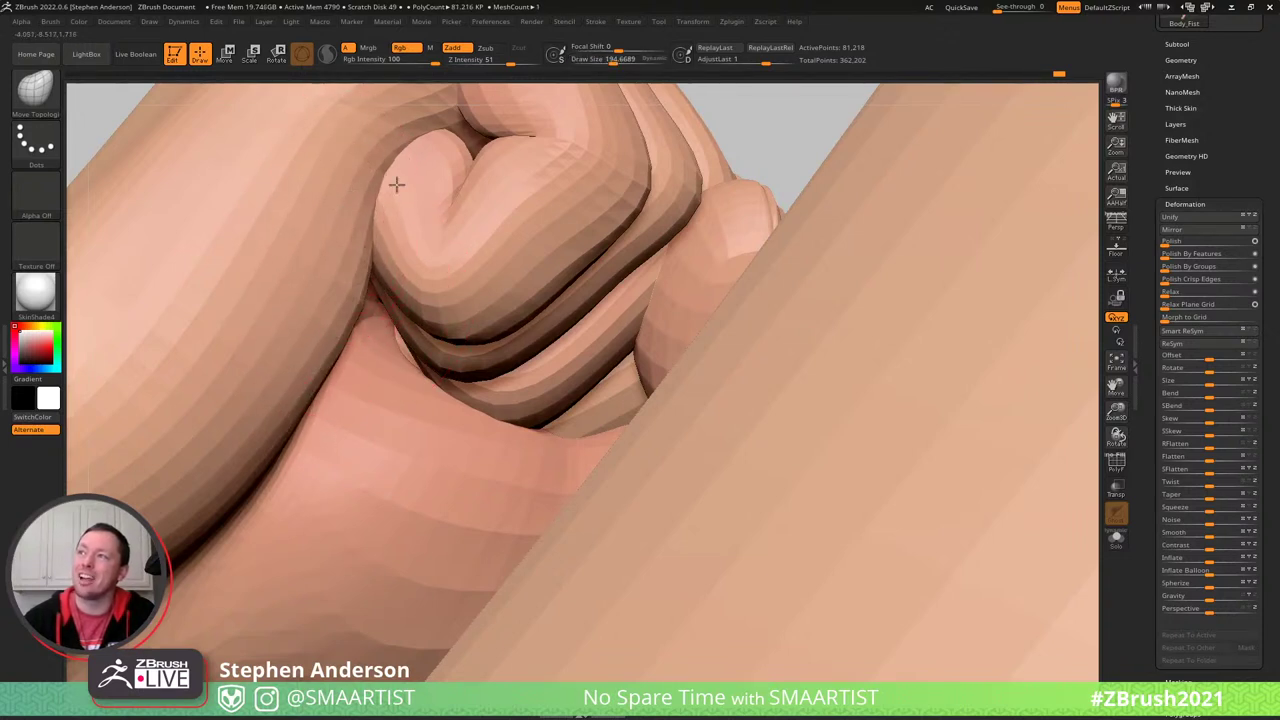
- Show the polygroup wireframe and hide the polygon loop in the palm fold beside the curled little finger
mouse_move(397, 185)
alt+right_down()
mouse_move(406, 289)
mouse_move(380, 281)
alt+right_up()
key(s)
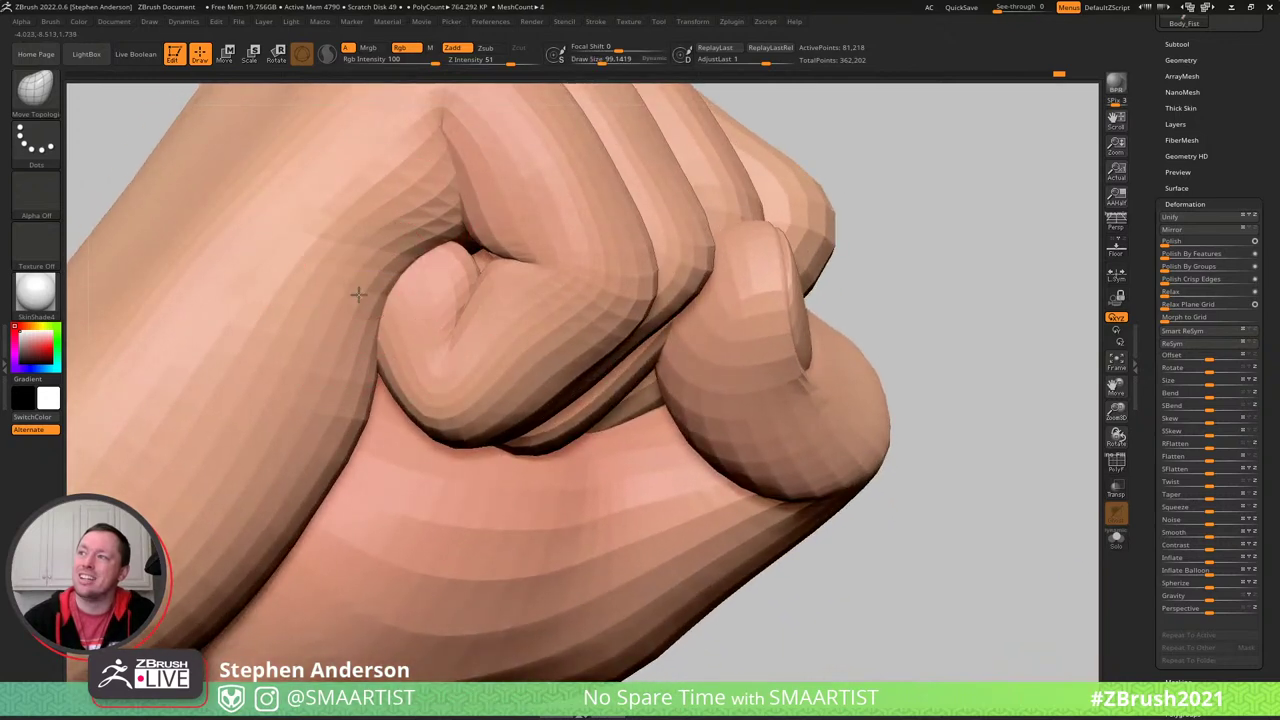
right_drag(397, 237, 409, 263)
key(shift+f)
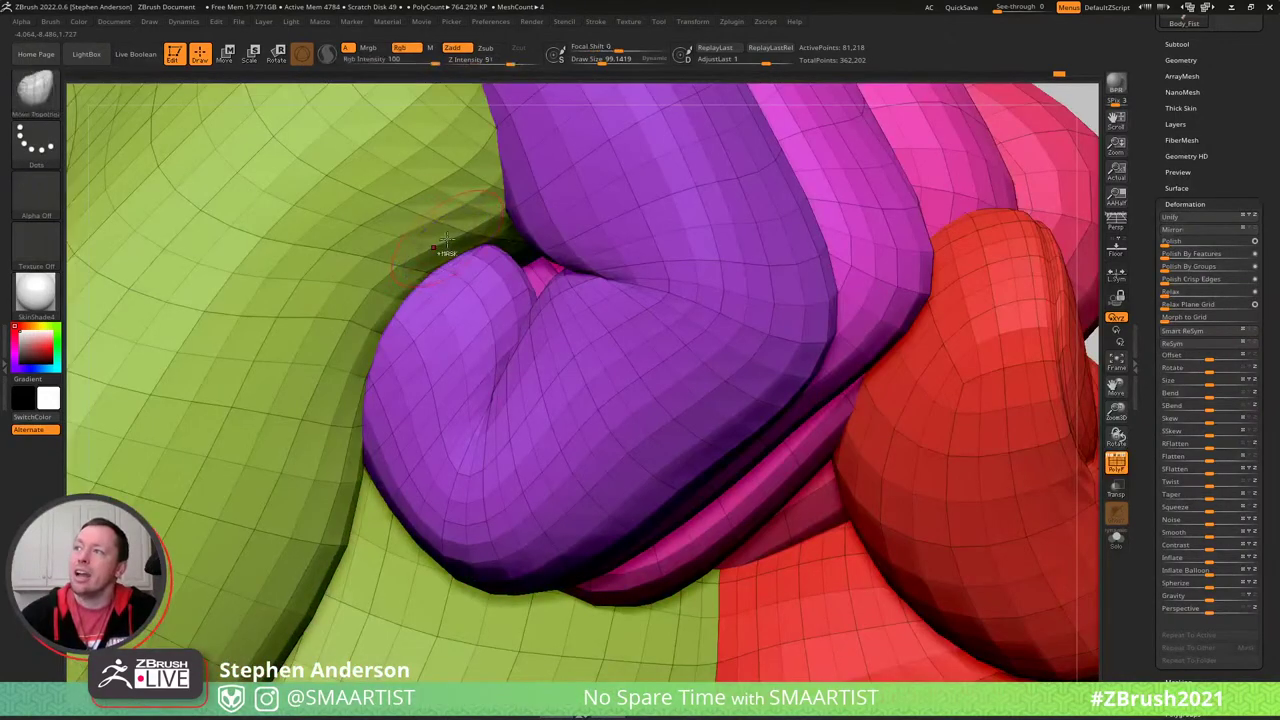
drag(447, 243, 433, 262)
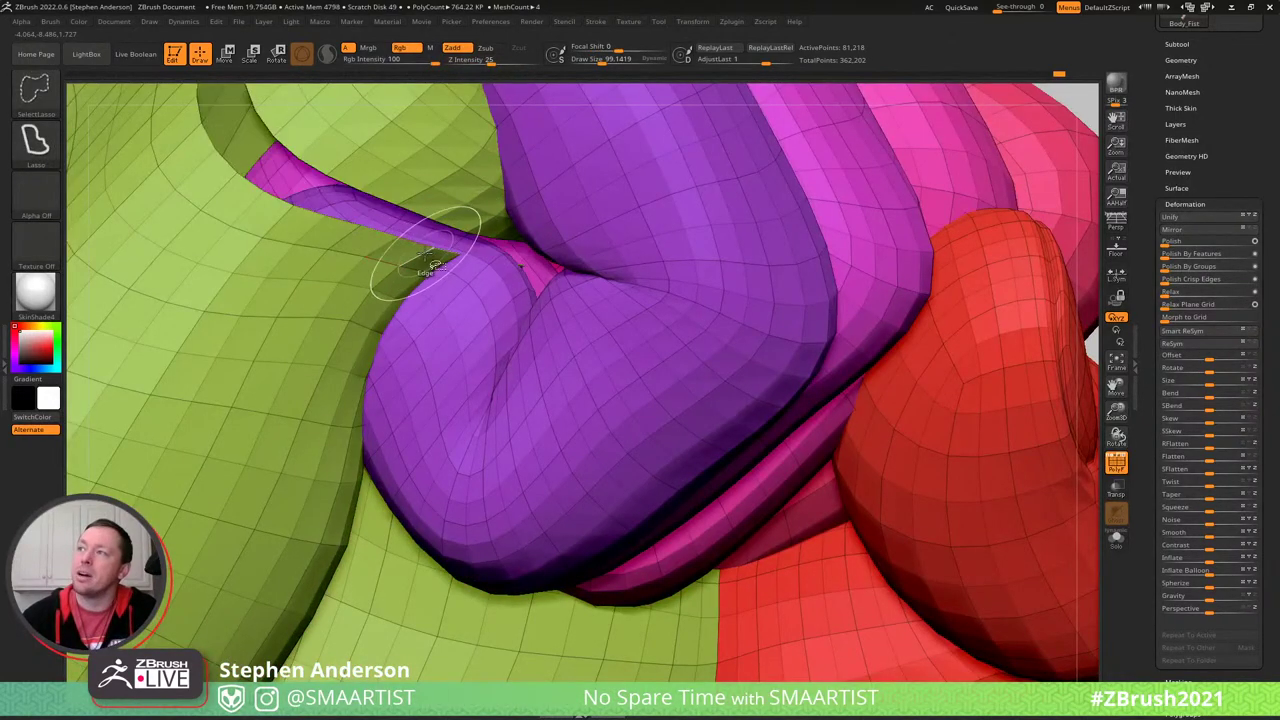
- Mask everything except the green edge loops beside the curled purple finger, check that area and clear the mask
ctrl+shift+click(443, 266)
key(ctrl+a)
key(ctrl+shift+a)
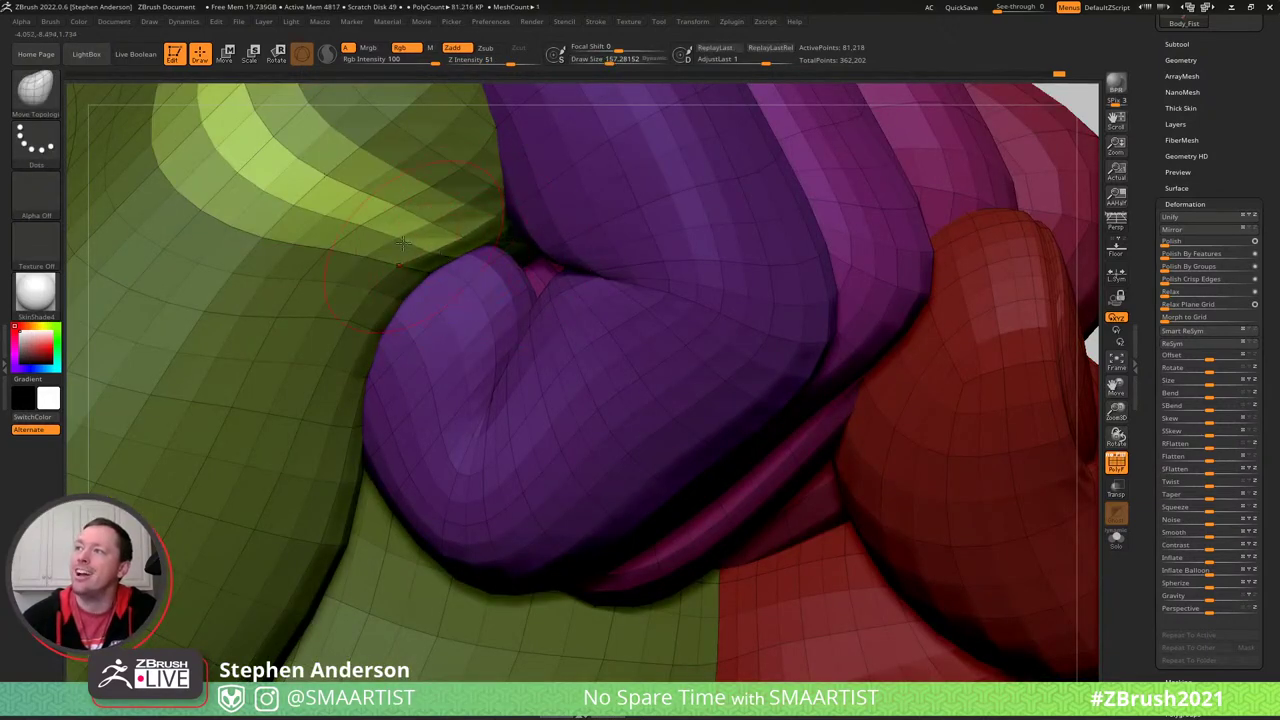
mouse_move(403, 243)
right_down()
mouse_move(371, 253)
mouse_move(390, 250)
mouse_move(375, 219)
mouse_move(586, 204)
right_up()
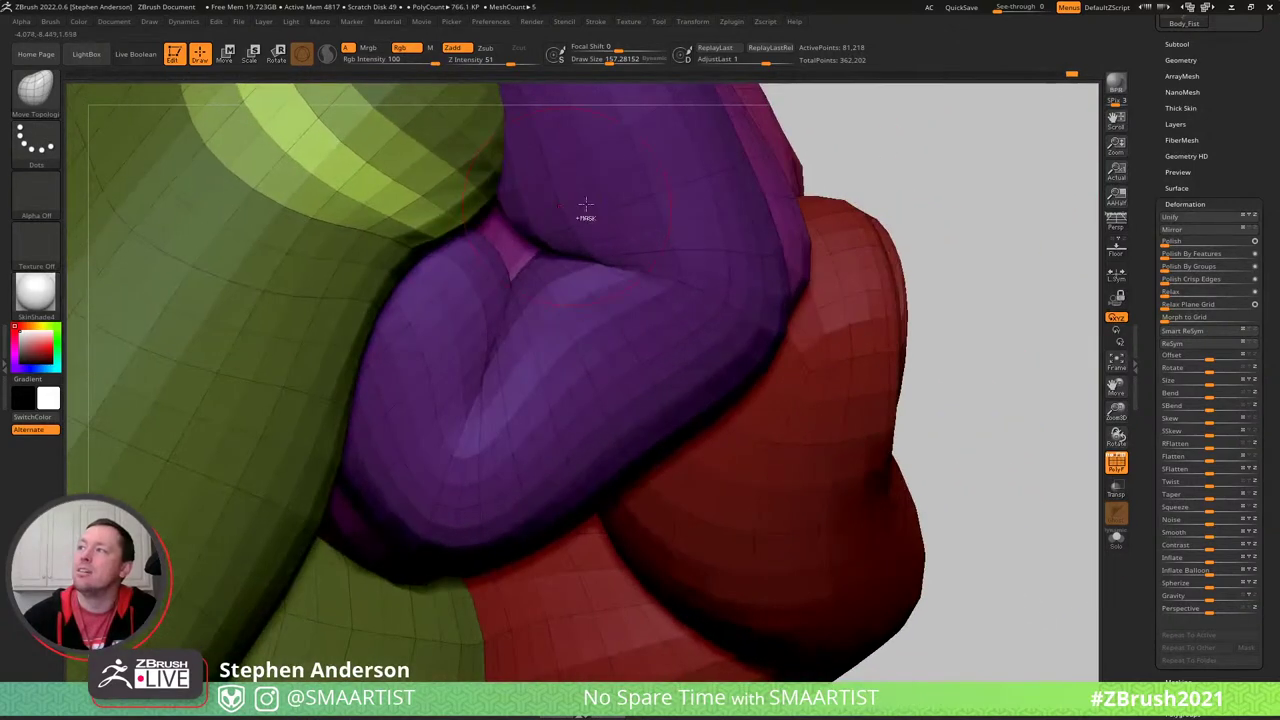
ctrl+drag(977, 207, 980, 212)
- Turn off the polygroup wireframe and set the Move Topological brush's draw size to about 201
key(shift+f)
mouse_move(534, 343)
ctrl+right_down()
mouse_move(397, 217)
mouse_move(512, 288)
mouse_move(470, 240)
mouse_move(620, 271)
mouse_move(607, 259)
mouse_move(640, 320)
mouse_move(694, 314)
mouse_move(637, 343)
mouse_move(680, 331)
mouse_move(651, 337)
mouse_move(662, 416)
ctrl+right_up()
key(ctrl)
key(s)
drag(533, 362, 536, 384)
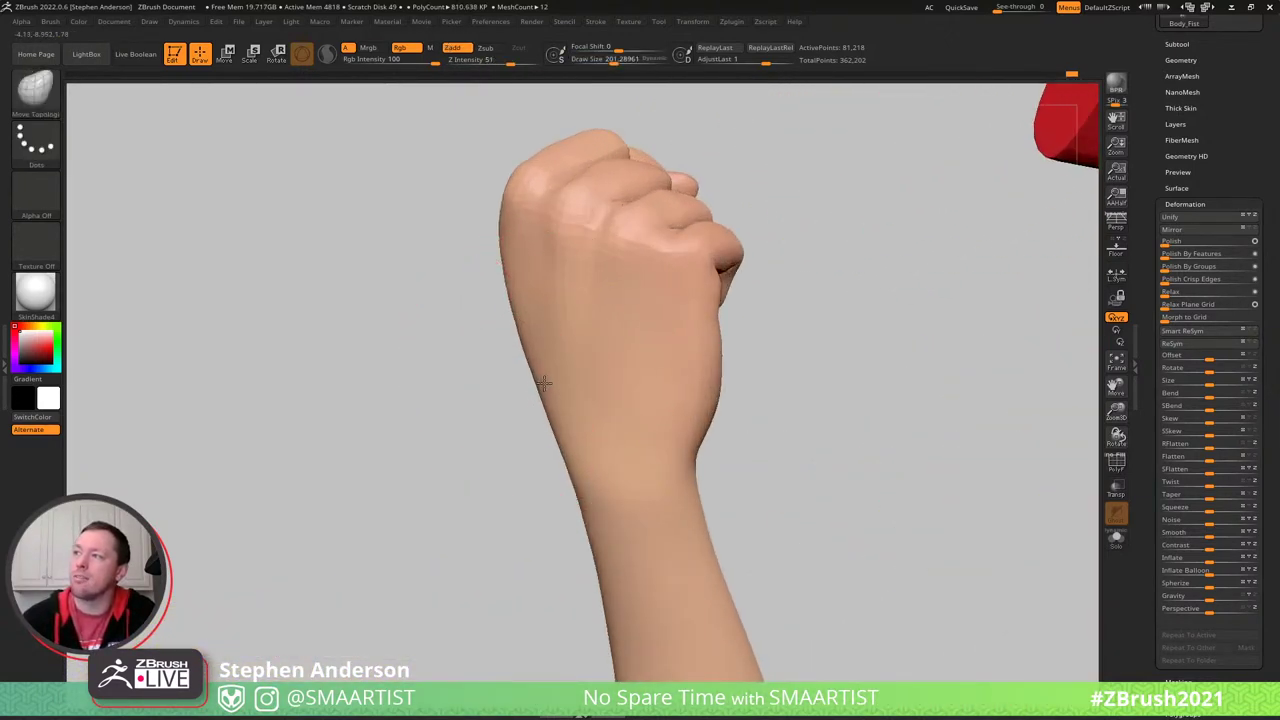
- Refine the fist's side silhouette from the outermost knuckle down the hand with Move Topological, ending at a draw size of about 129
mouse_move(546, 251)
right_down()
mouse_move(549, 240)
mouse_move(503, 251)
right_up()
key(s)
drag(503, 251, 490, 253)
key(s)
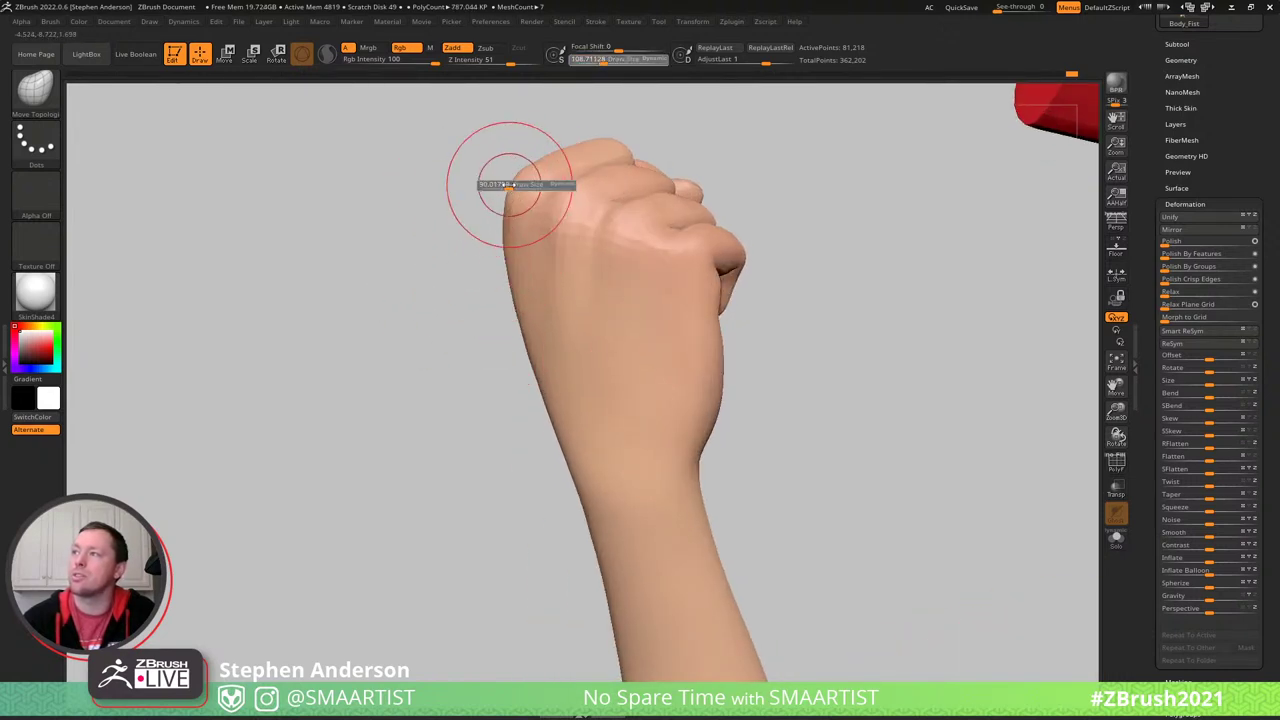
drag(514, 181, 508, 180)
key(s)
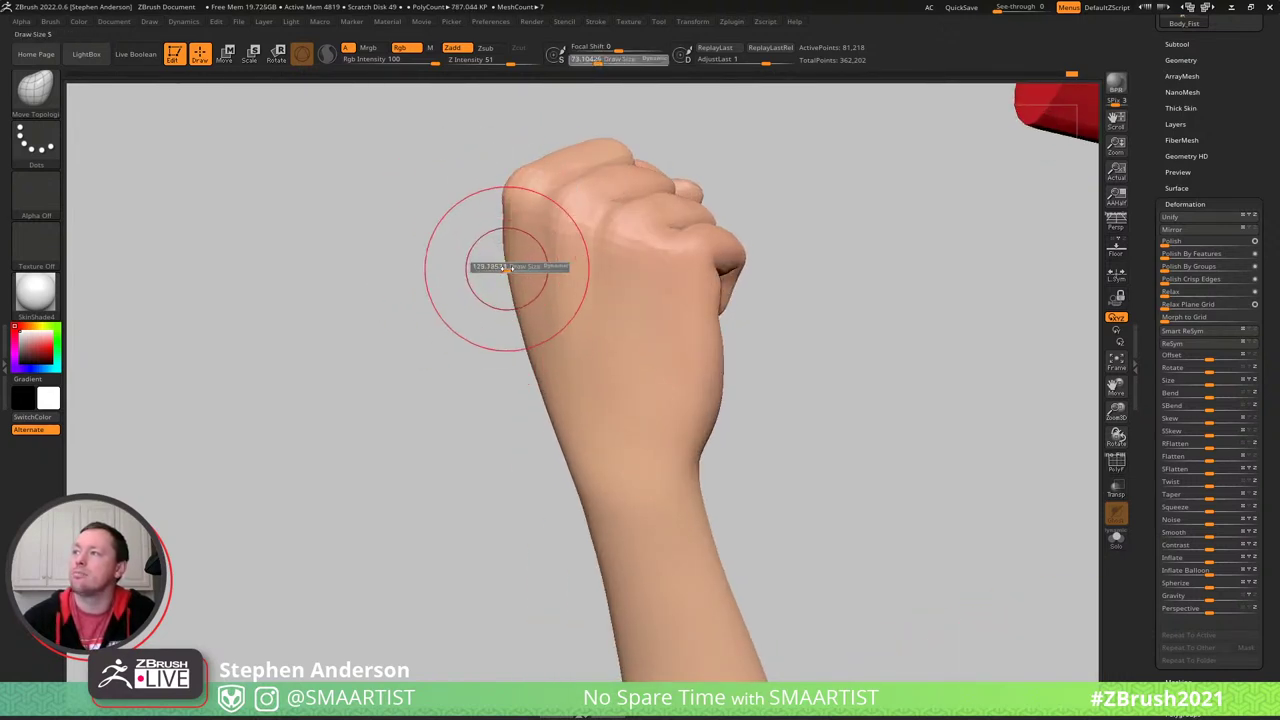
drag(500, 265, 512, 263)
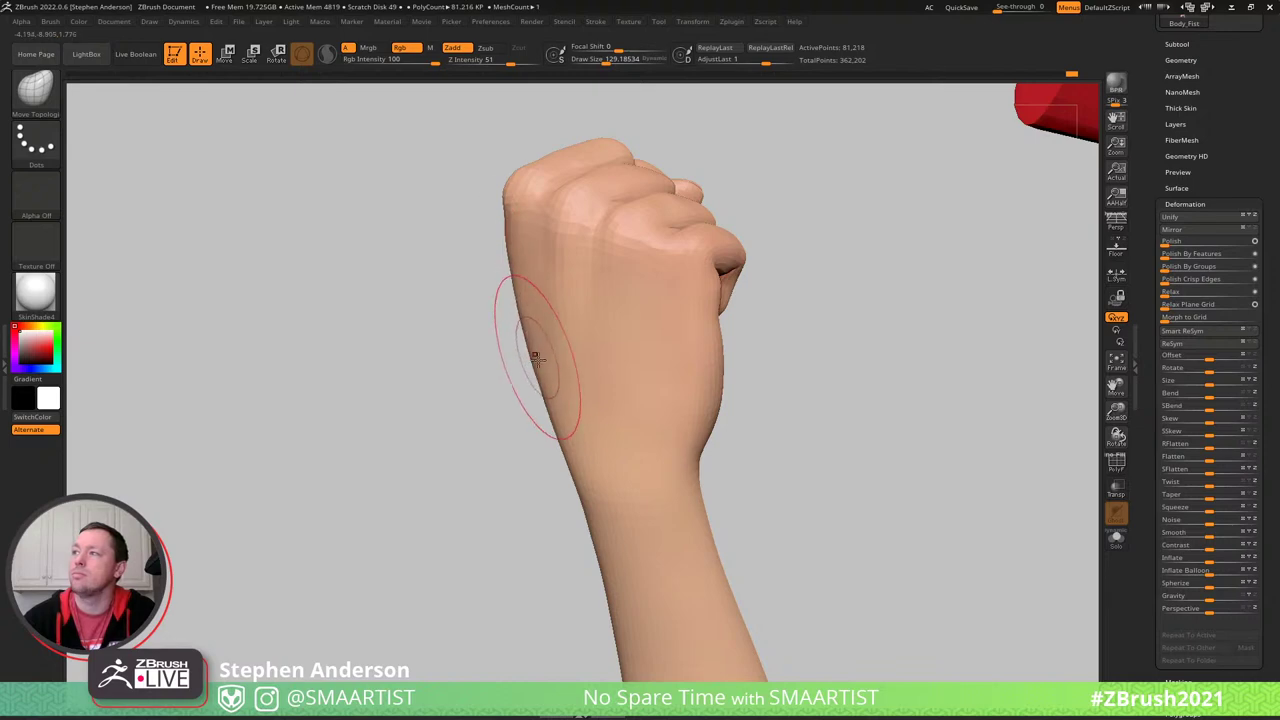
- Refine the hand's edge between the curled finger and the wrist, using draw sizes of about 73 and 124
right_drag(551, 392, 658, 383)
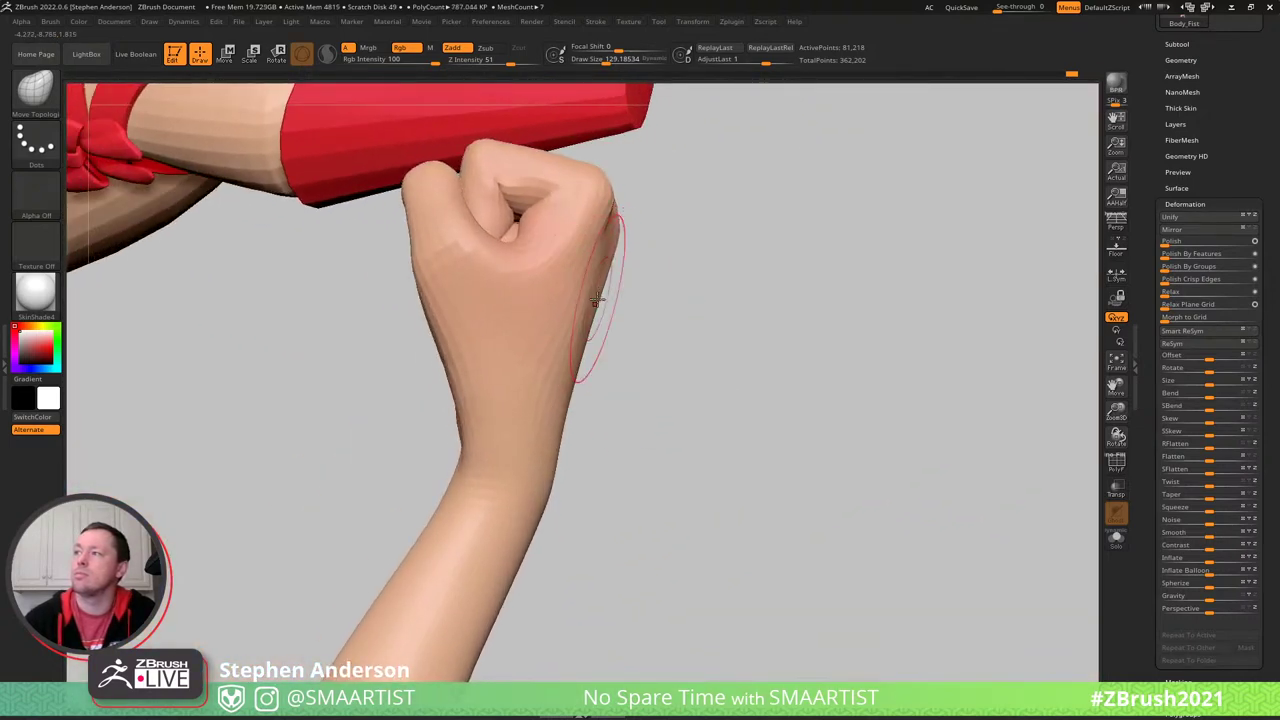
key(s)
drag(586, 343, 576, 343)
mouse_move(592, 312)
right_down()
mouse_move(603, 303)
mouse_move(584, 349)
right_up()
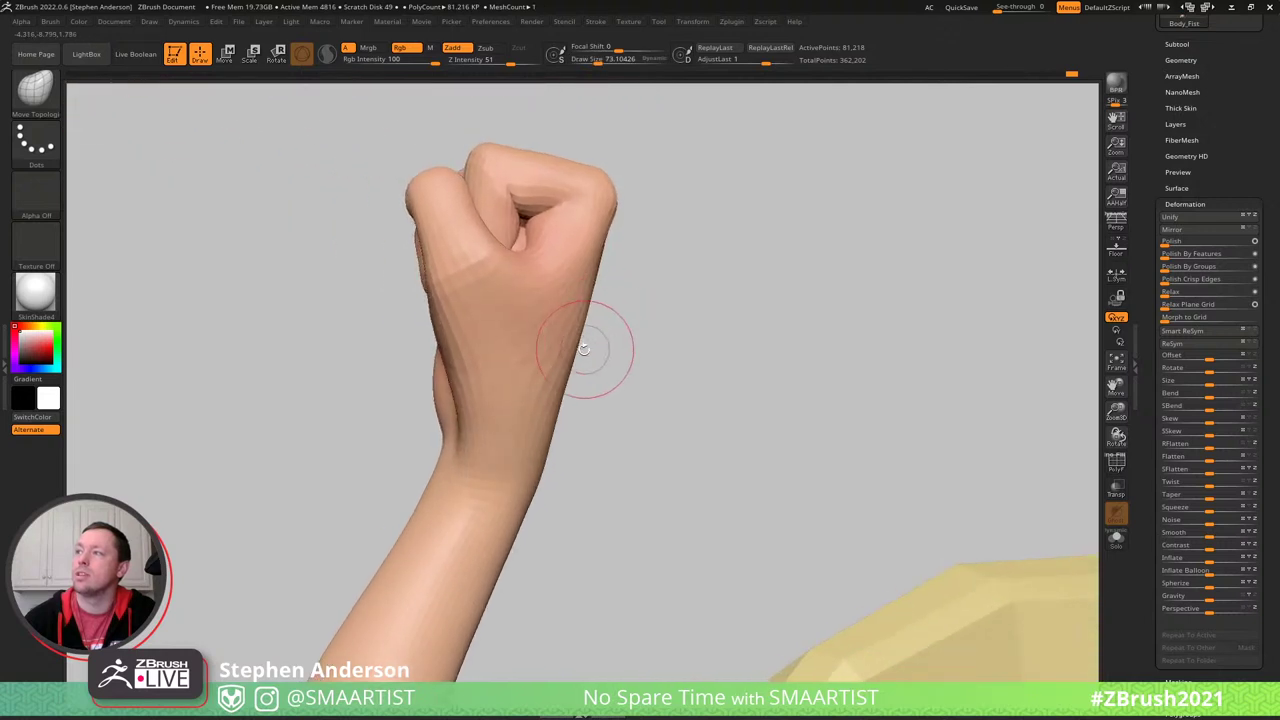
right_drag(541, 423, 548, 350)
drag(566, 277, 572, 273)
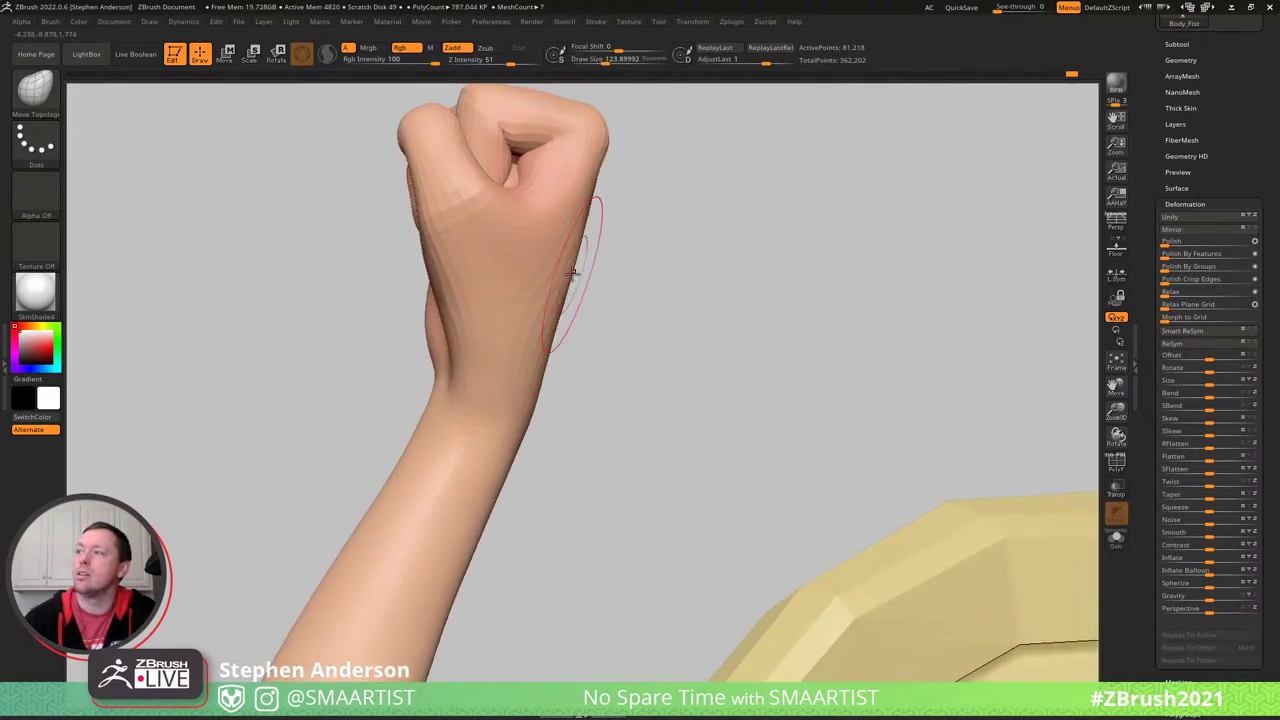
- Turn on the polygroup wireframe and mask everything except two edge loops around the base of the red thumb
mouse_move(503, 306)
right_down()
mouse_move(477, 220)
mouse_move(451, 357)
mouse_move(431, 341)
mouse_move(445, 320)
mouse_move(431, 283)
mouse_move(513, 296)
mouse_move(498, 300)
mouse_move(517, 291)
mouse_move(488, 372)
right_up()
key(shift+f)
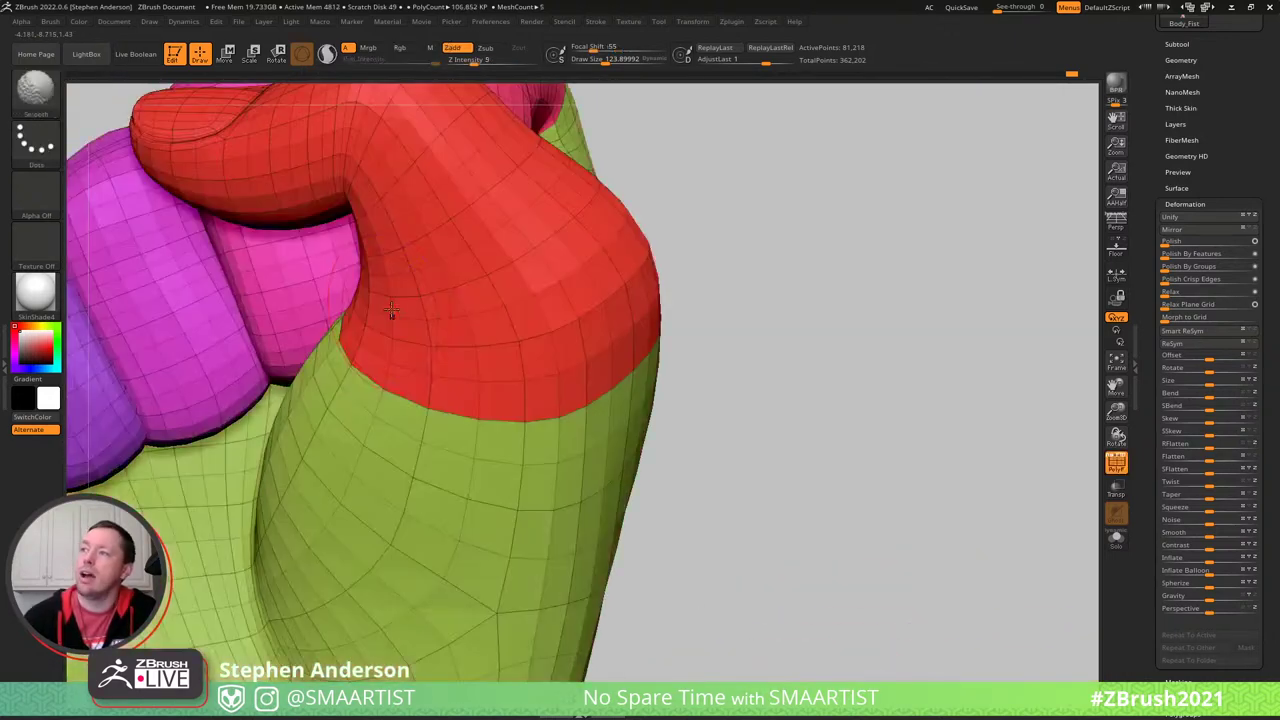
right_drag(391, 314, 440, 390)
click(355, 330)
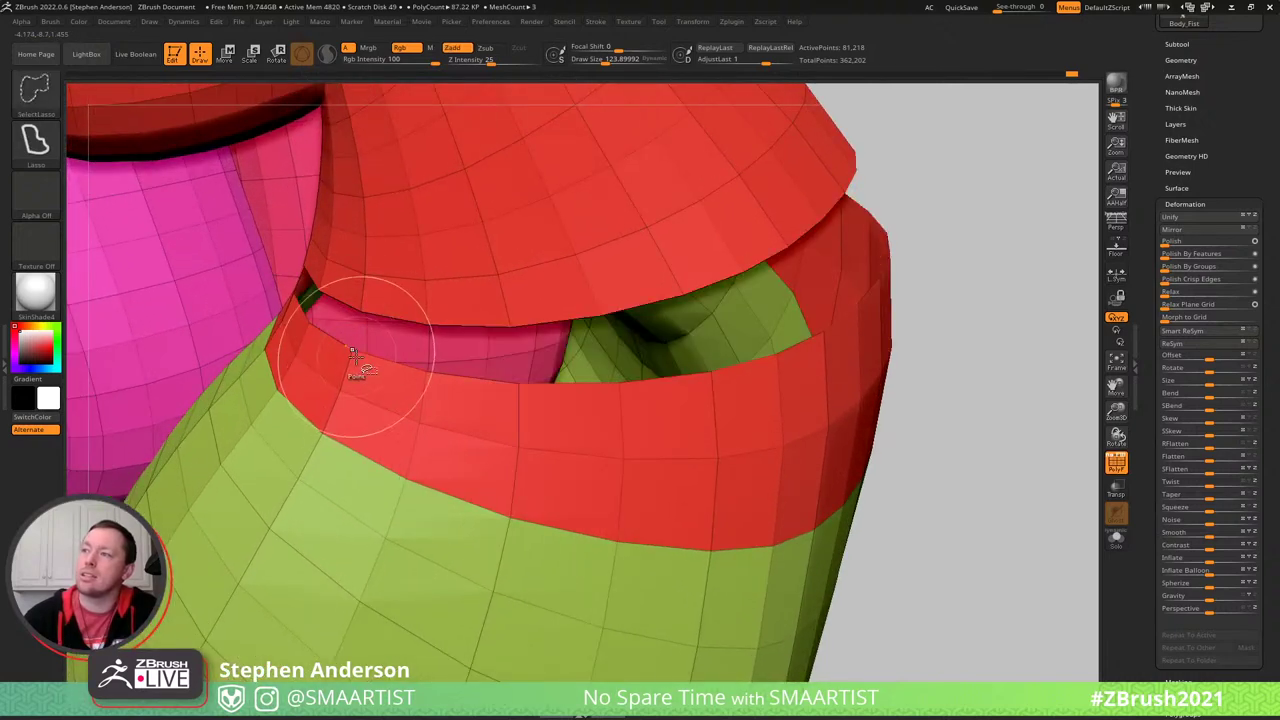
click(351, 363)
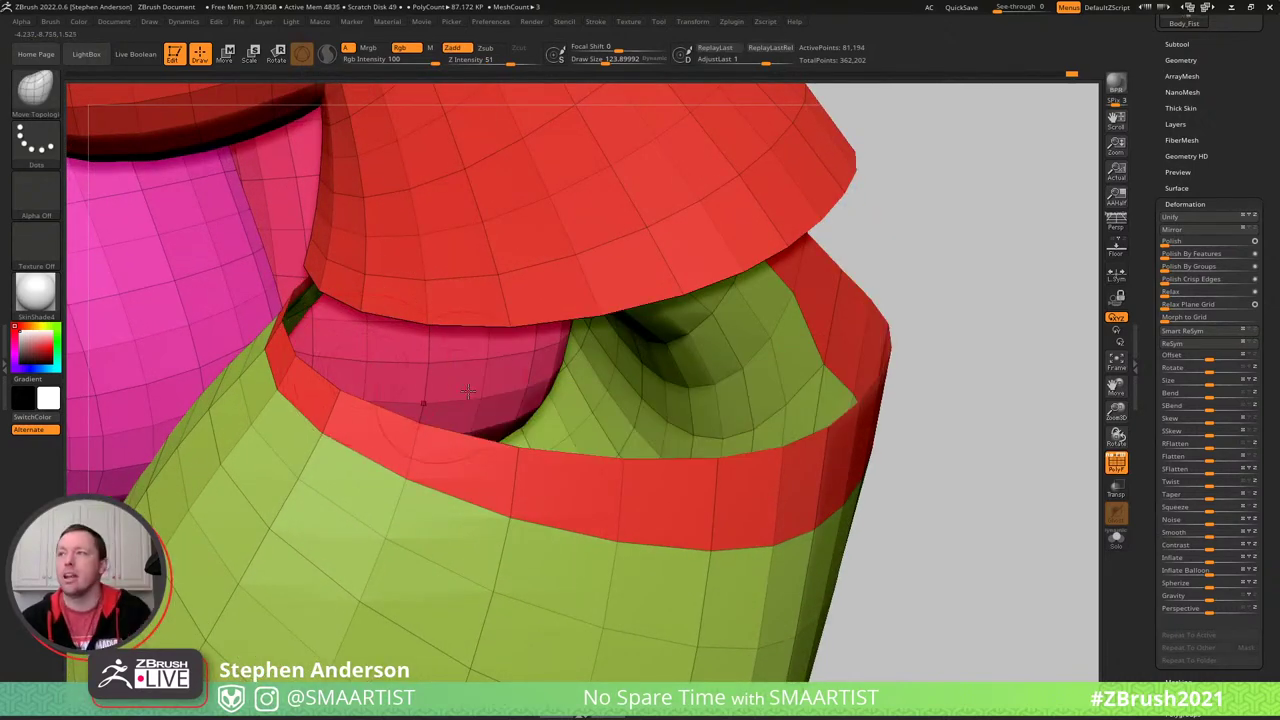
key(ctrl+a)
key(ctrl+shift+a)
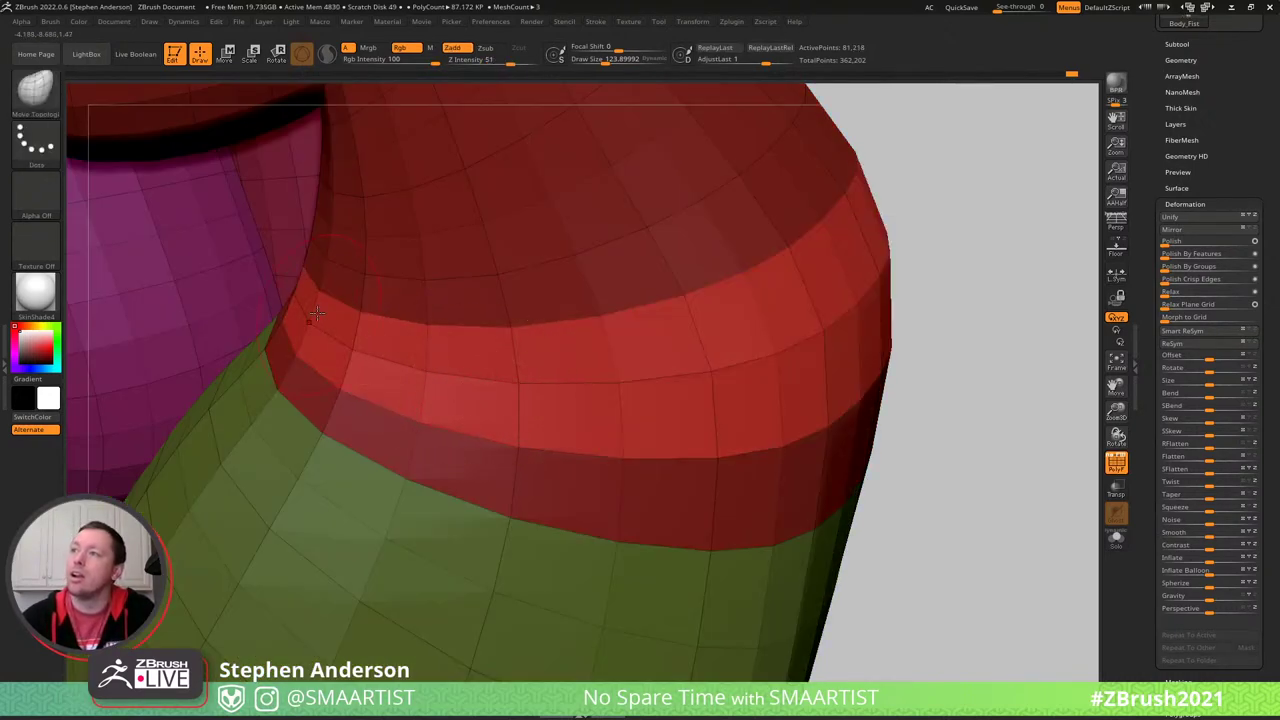
- Pull the unmasked thumb-base loops at the inner crease inward and clear the mask
drag(306, 291, 341, 302)
key(ctrl+shift+a)
ctrl+right_drag(364, 307, 364, 205)
ctrl+drag(738, 166, 775, 204)
- Mask everything except the red thumb polygroup and its adjoining row of polygons, and return to the Move Topological brush
mouse_move(414, 233)
alt+right_down()
mouse_move(534, 319)
mouse_move(514, 286)
mouse_move(502, 304)
alt+right_up()
key(w)
ctrl+click(554, 306)
key(q)
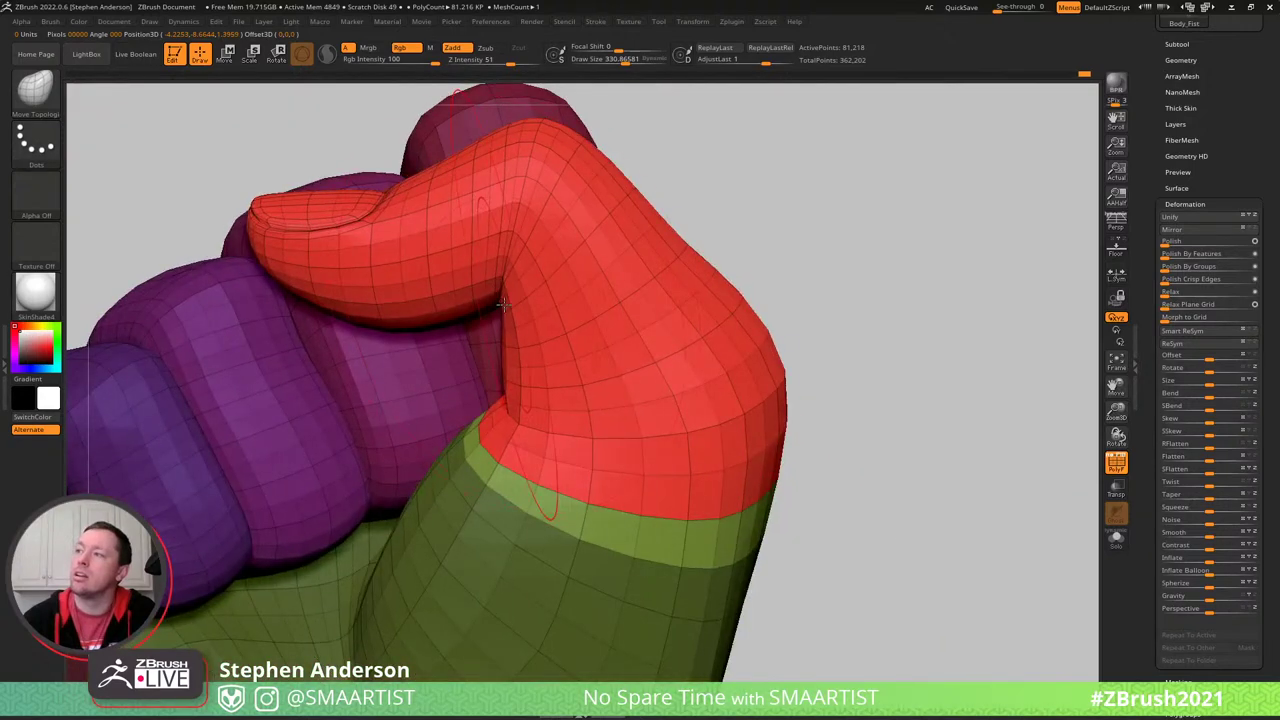
- Reshape the thumb's inner crease and base with Move Topological at a draw size of about 208
key(s)
drag(504, 305, 461, 345)
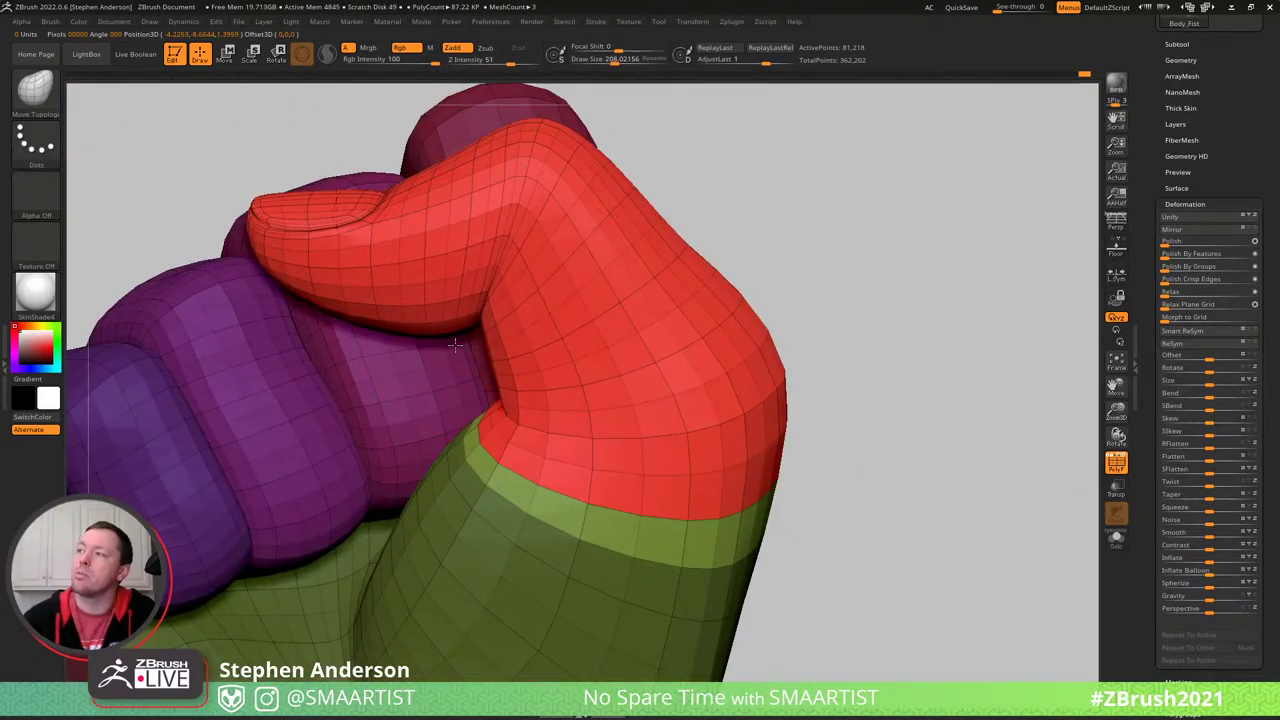
drag(510, 383, 549, 393)
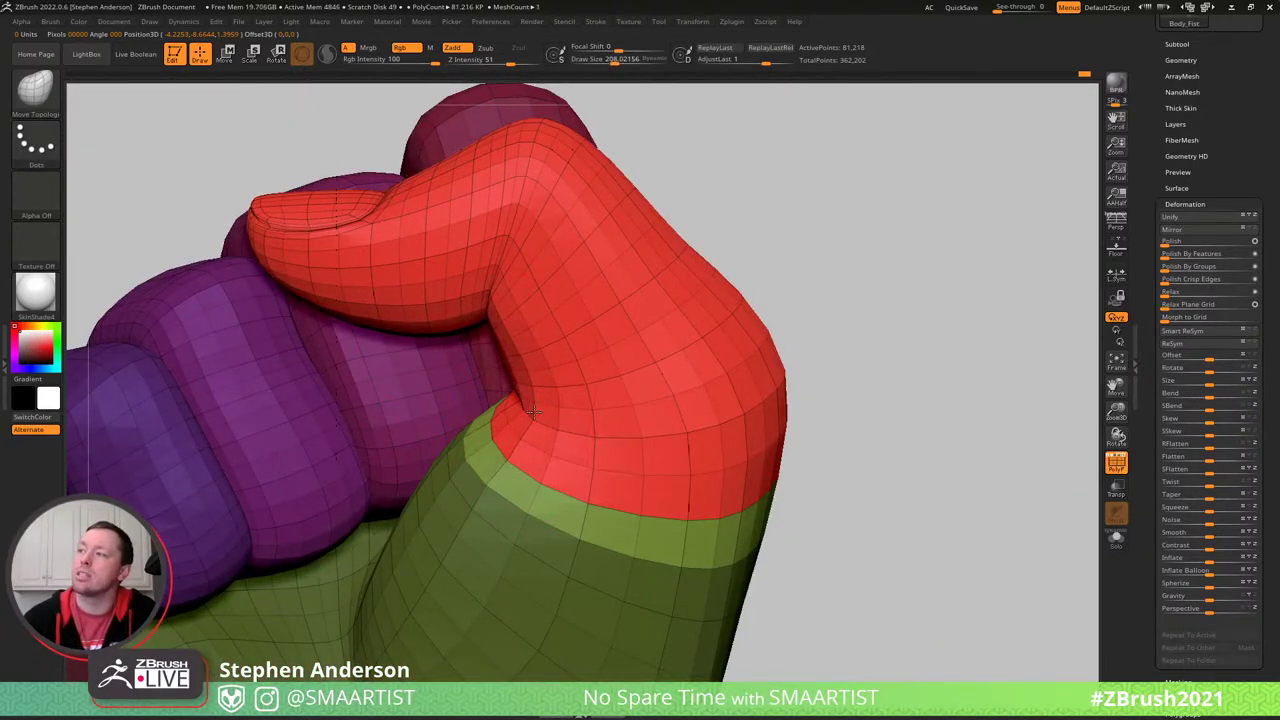
right_drag(533, 410, 587, 410)
right_drag(770, 275, 663, 286)
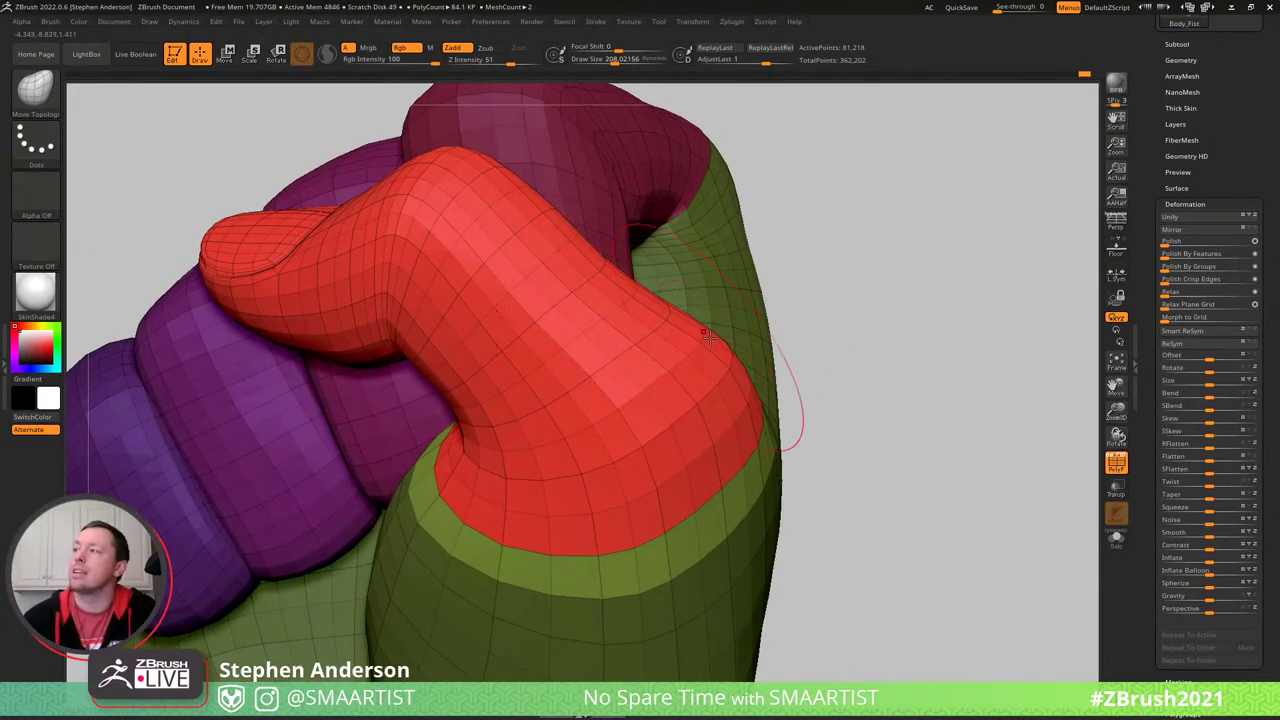
right_drag(688, 332, 606, 349)
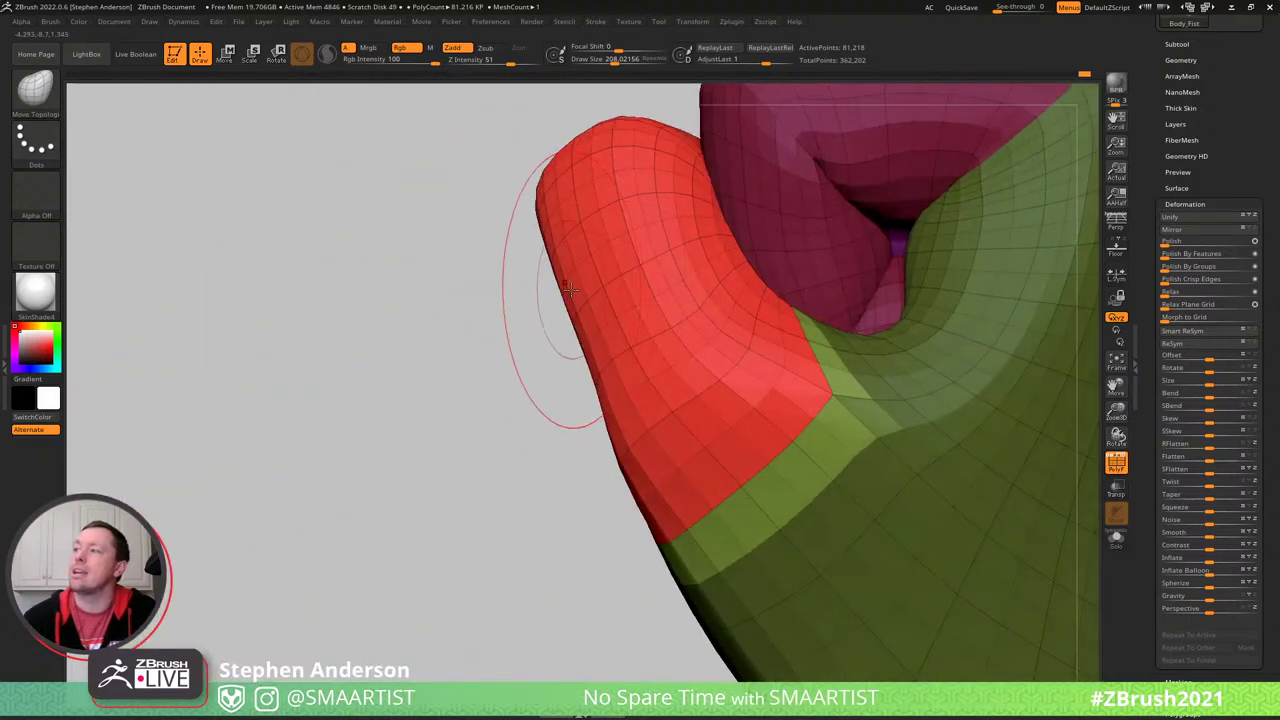
right_drag(575, 290, 632, 372)
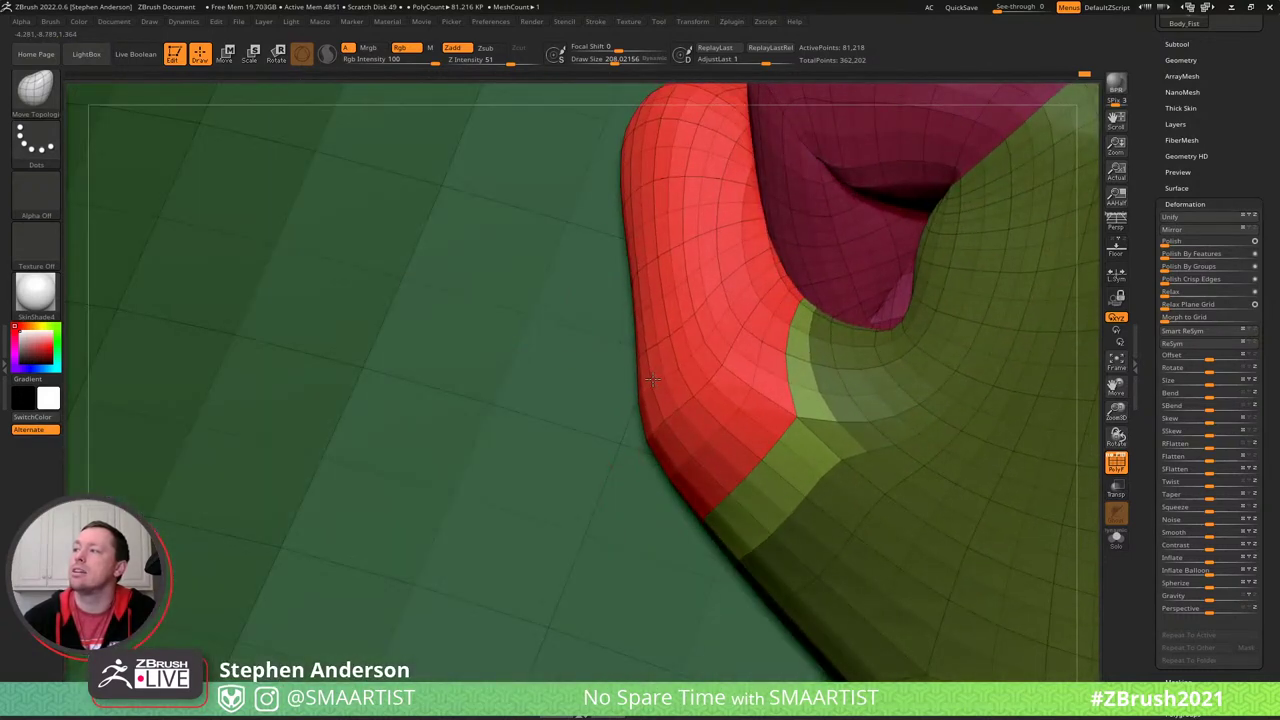
right_drag(640, 185, 676, 287)
- Isolate the edge loop at the thumb's bent knuckle with a softened mask, push its corner out at a draw size of about 229, and clear the mask
key(s)
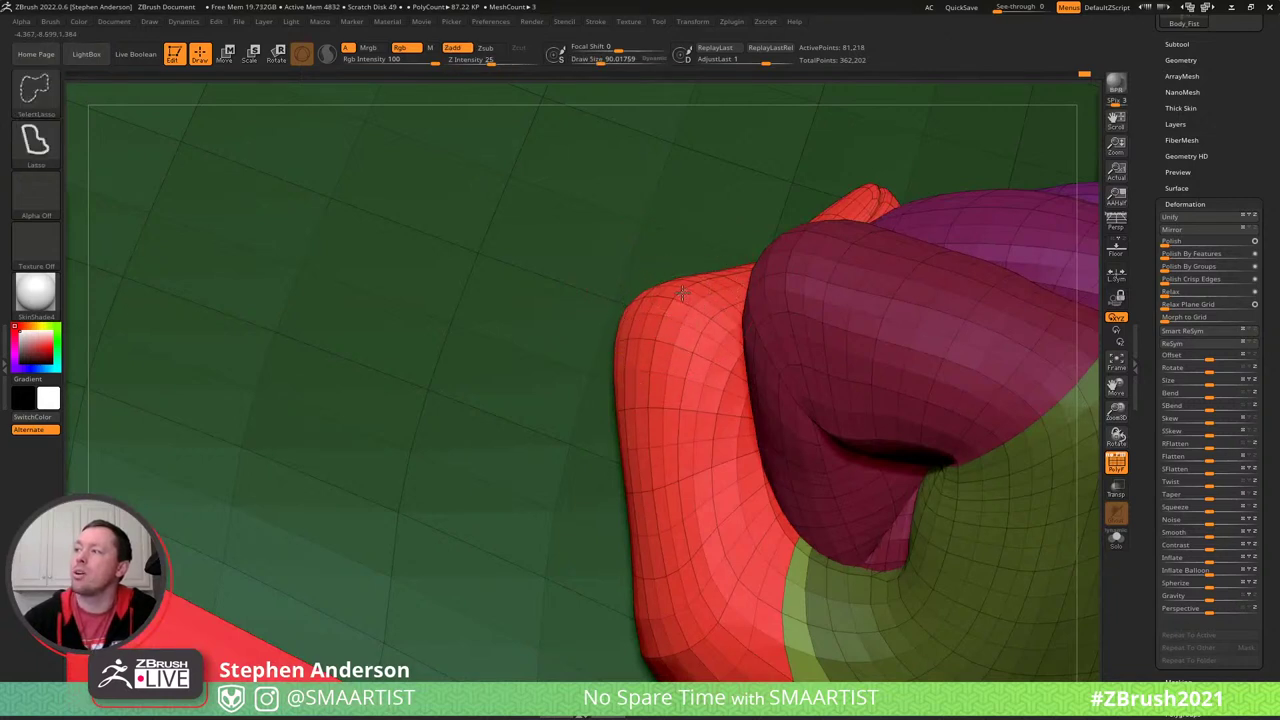
key(ctrl+shift)
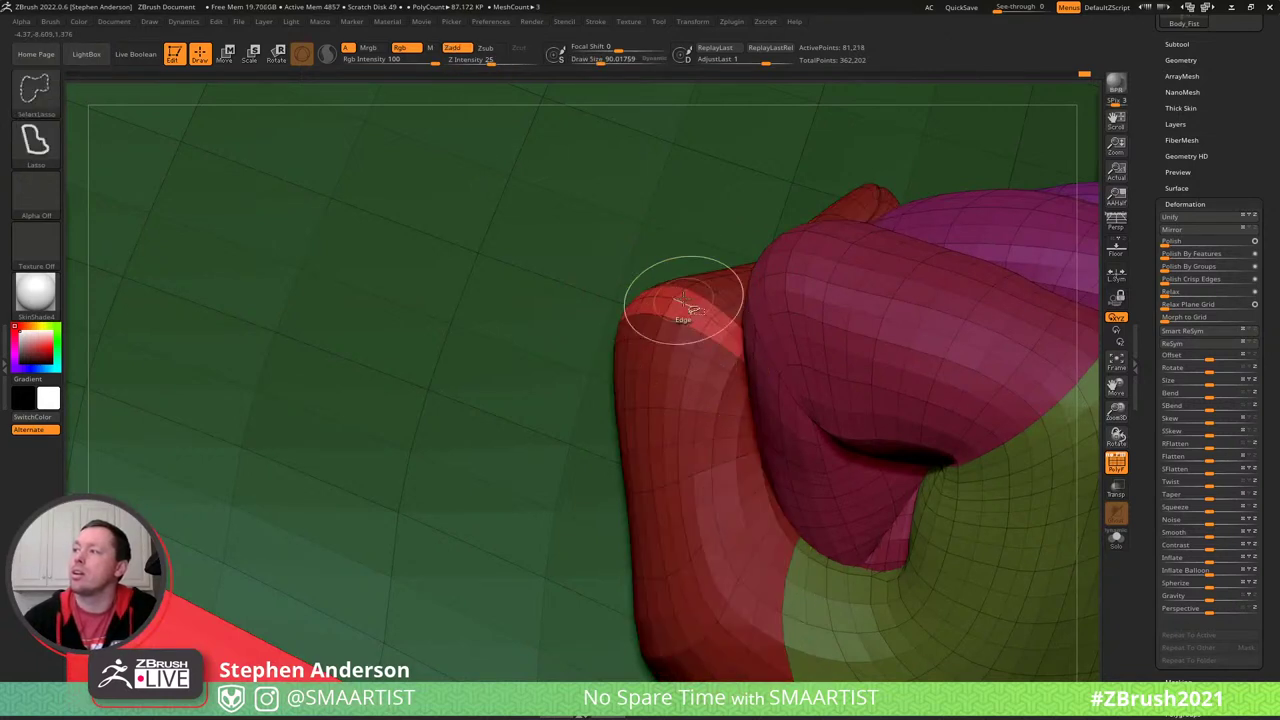
drag(663, 298, 668, 298)
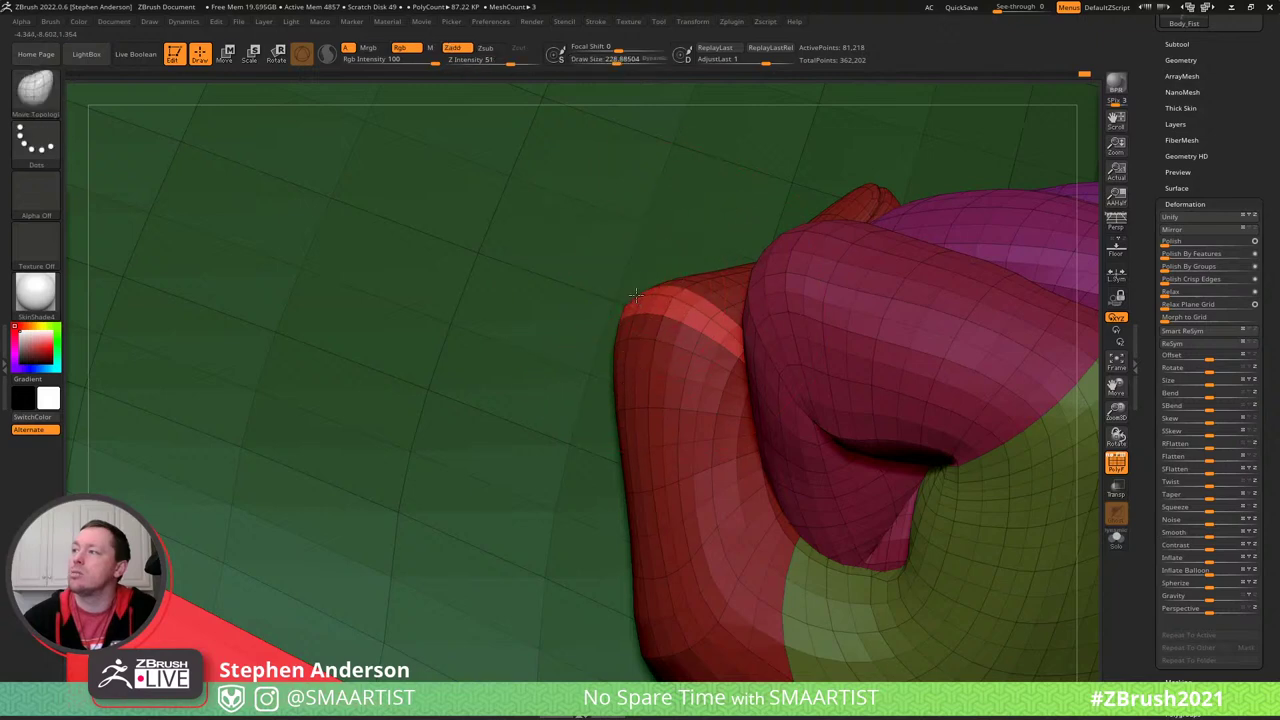
key(ctrl)
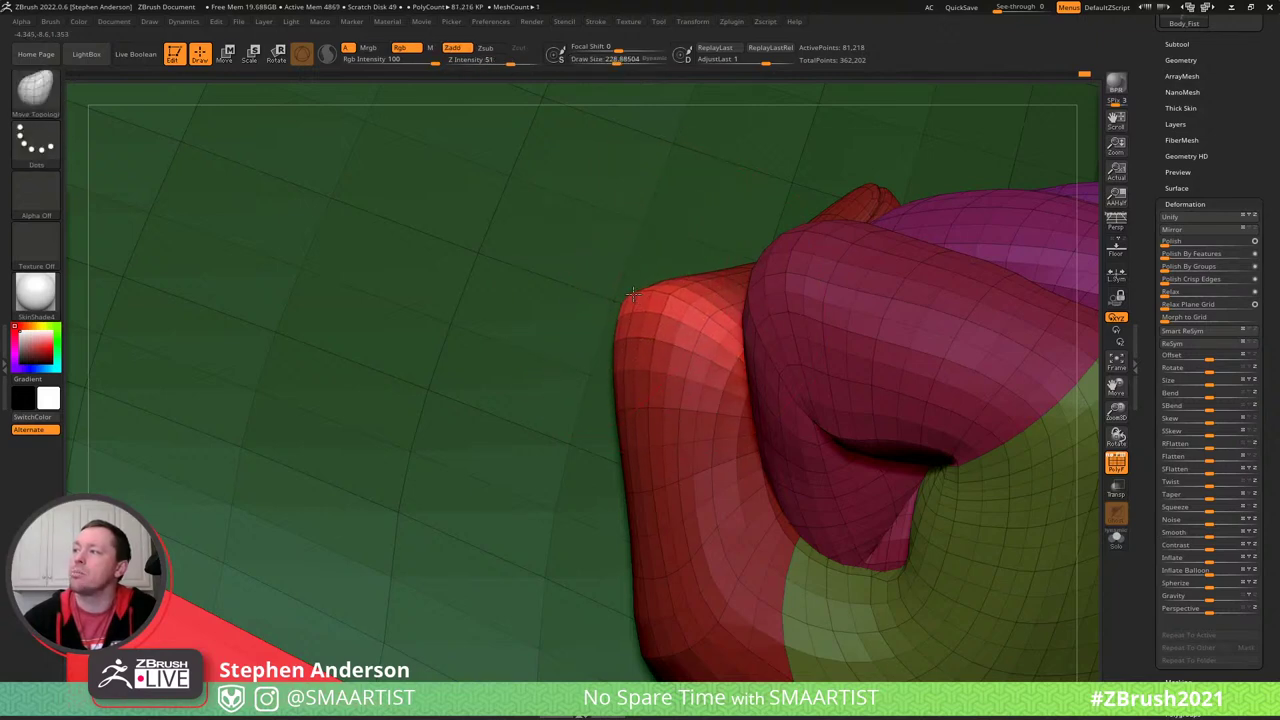
ctrl+right_drag(688, 340, 688, 250)
ctrl+drag(994, 246, 980, 306)
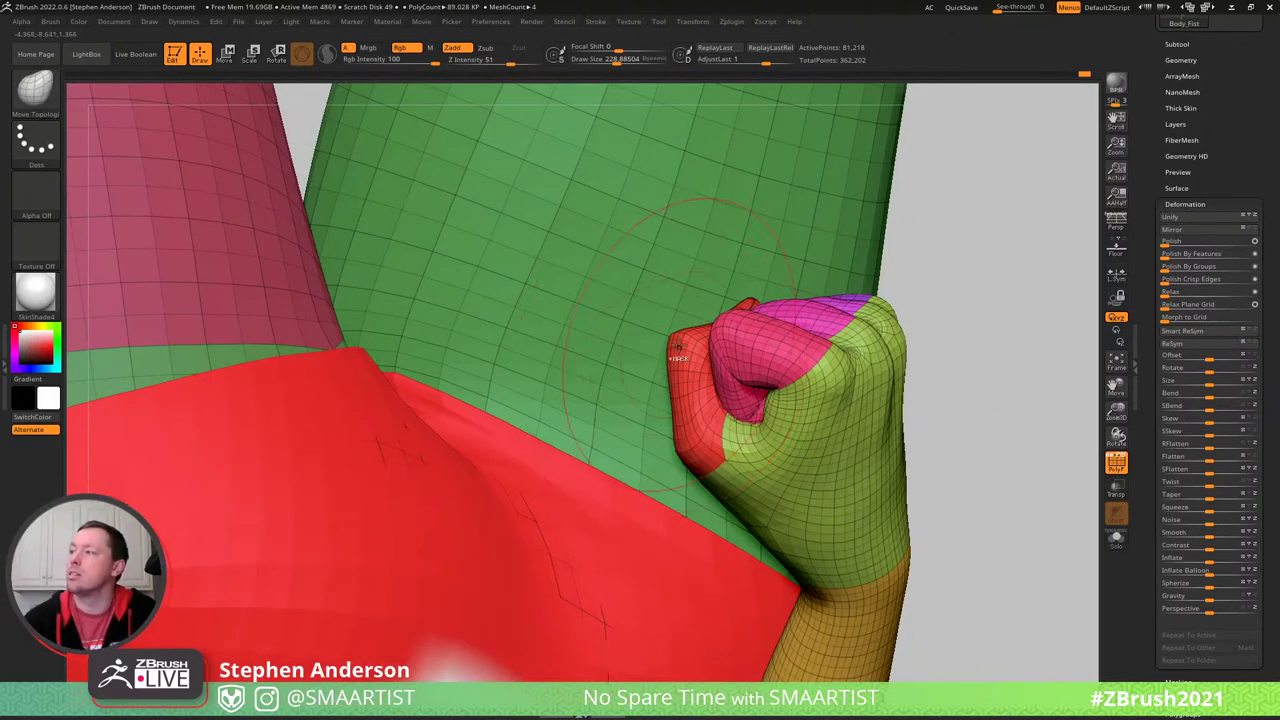
- Turn off the polygroup wireframe and examine the thumb, curled fingers and knuckles from several sides
mouse_move(678, 347)
ctrl+right_down()
mouse_move(660, 404)
mouse_move(656, 394)
ctrl+right_up()
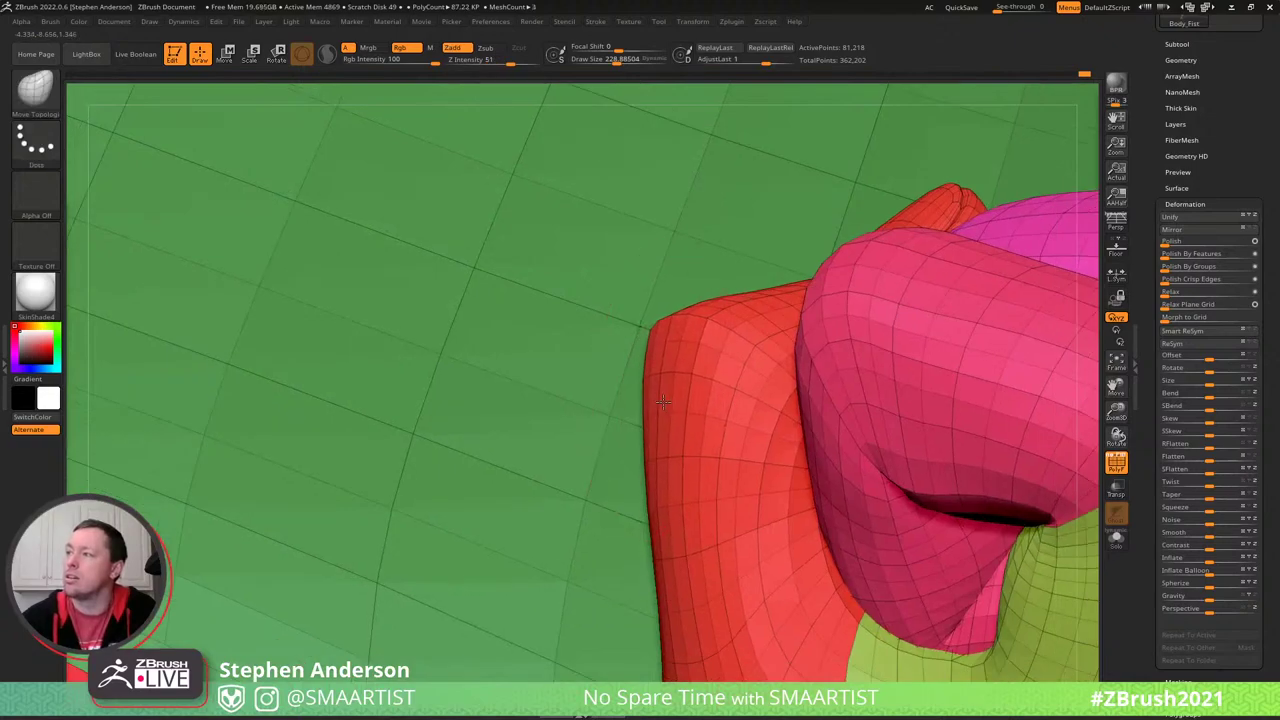
ctrl+right_drag(722, 510, 722, 410)
key(shift+f)
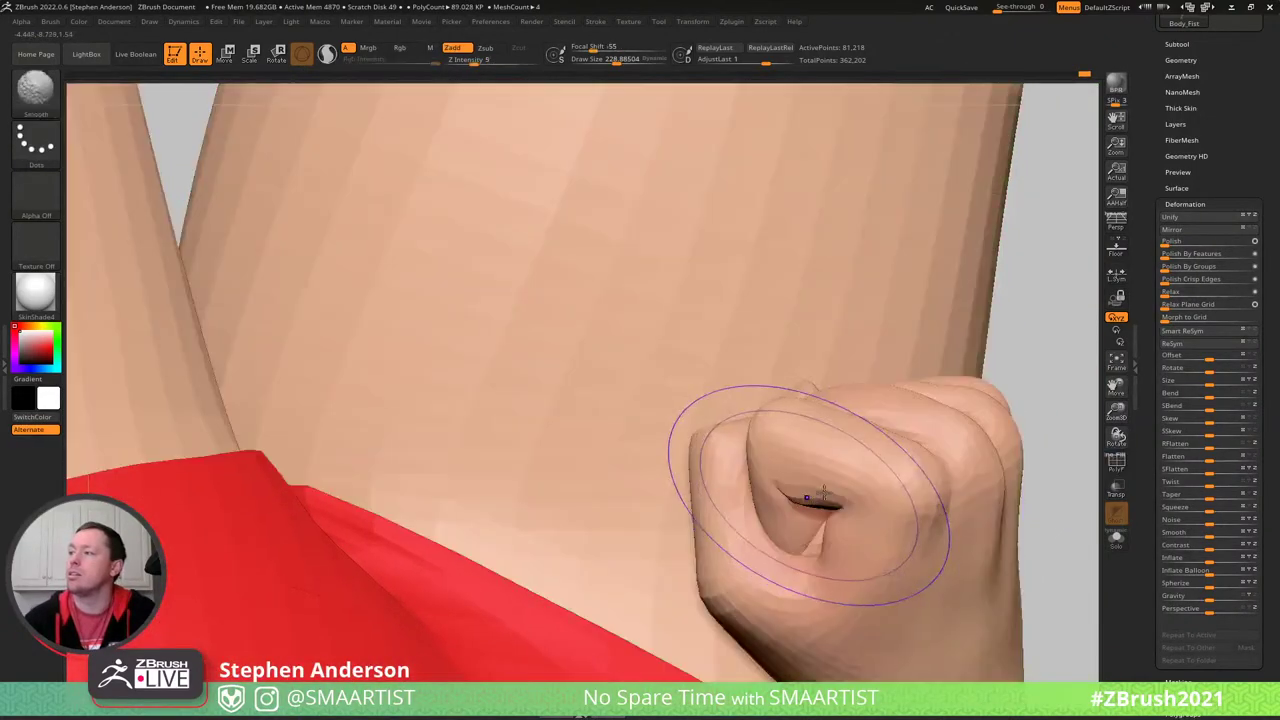
alt+right_drag(820, 497, 590, 325)
ctrl+shift+click(590, 325)
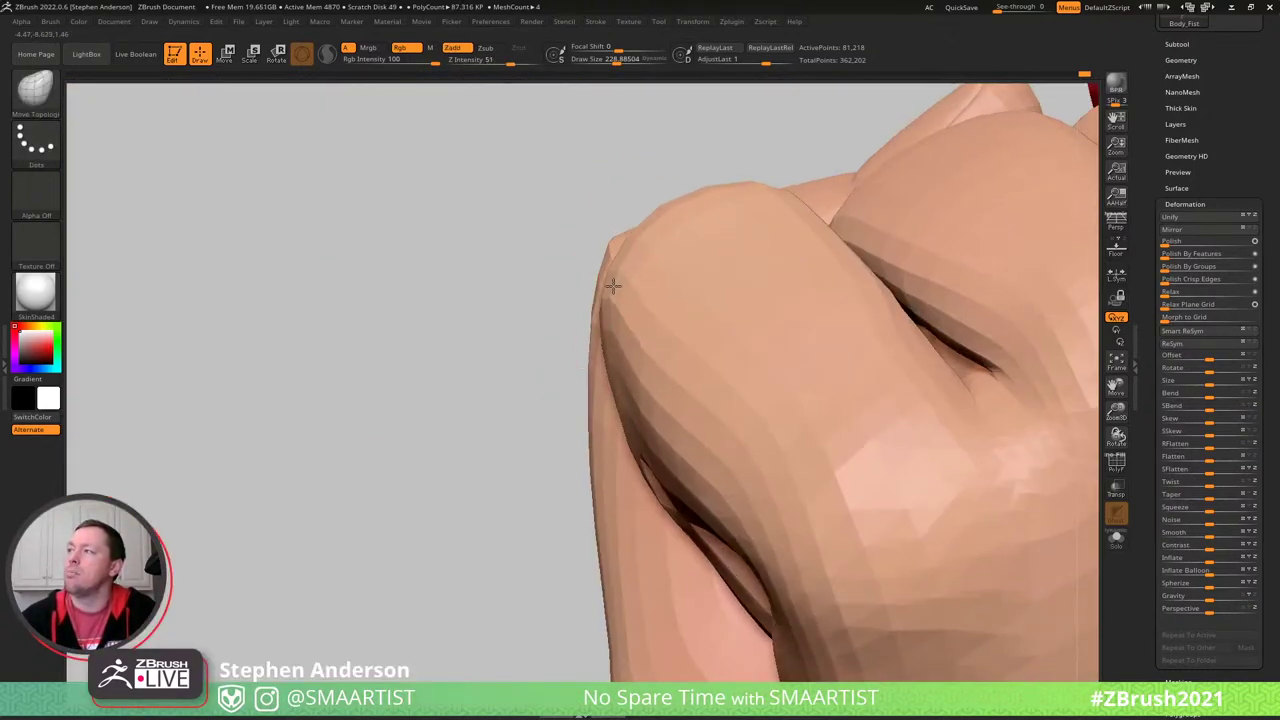
ctrl+right_drag(737, 269, 645, 325)
right_drag(647, 369, 654, 317)
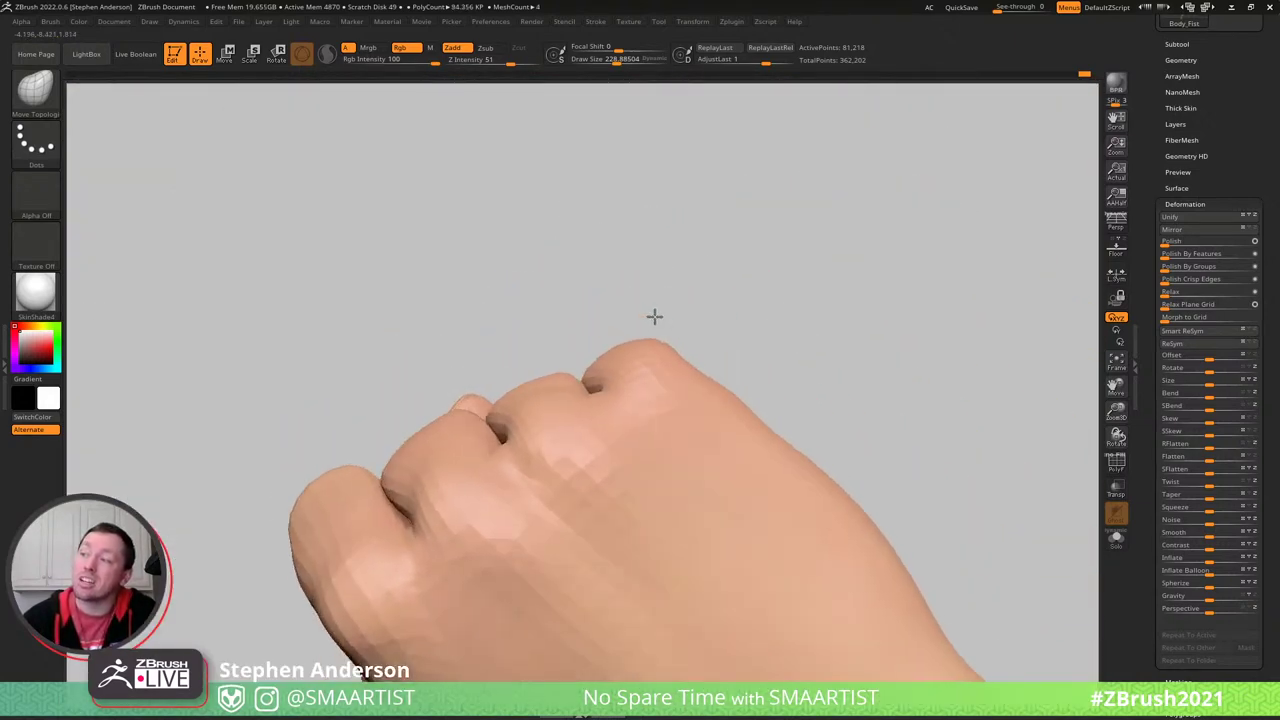
- Turn on the polygroup wireframe, mask everything except the edge loop across the knuckles, and soften that mask
key(shift+f)
right_drag(540, 449, 598, 460)
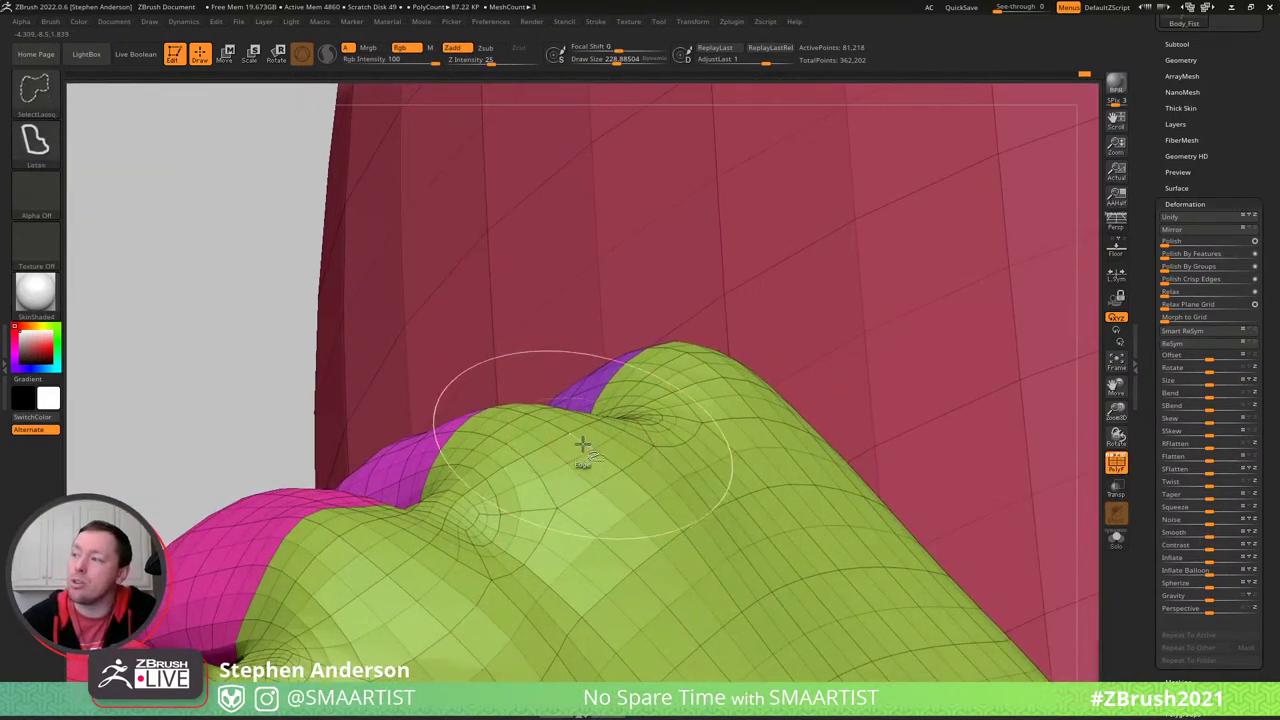
key(ctrl+a)
key(ctrl+shift+a)
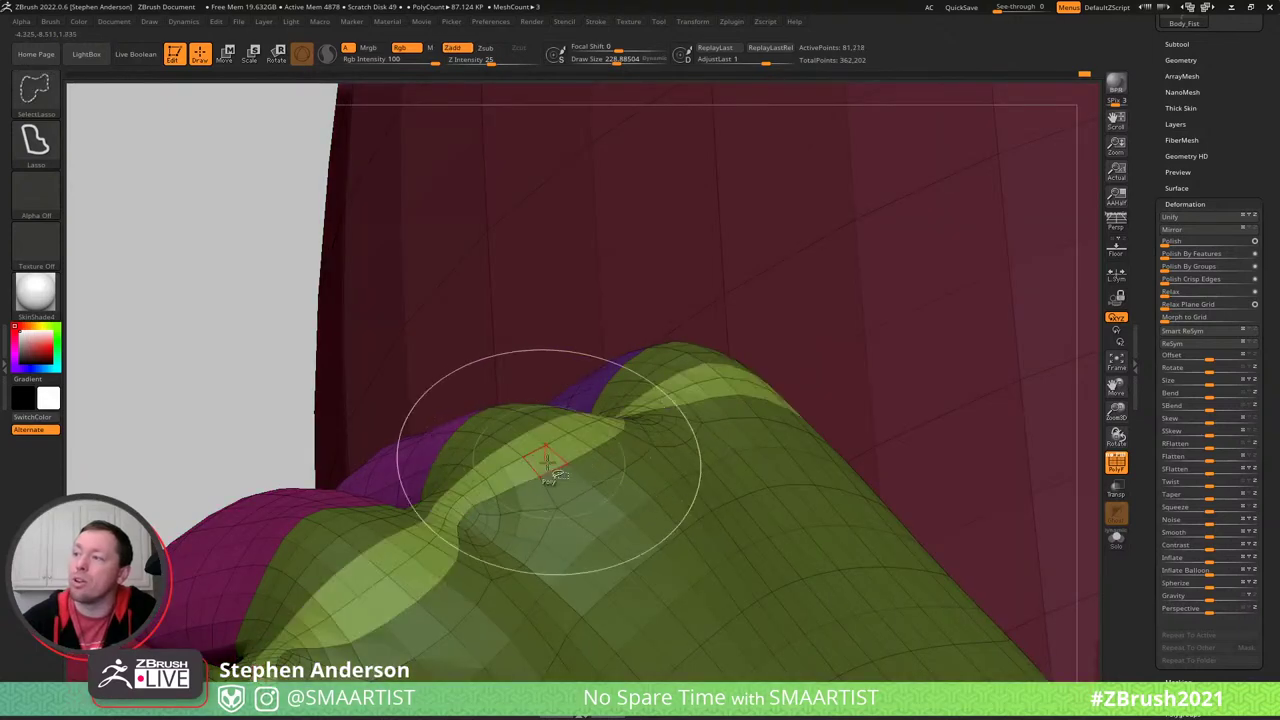
mouse_move(546, 460)
right_down()
mouse_move(580, 445)
mouse_move(552, 452)
right_up()
key(ctrl+h)
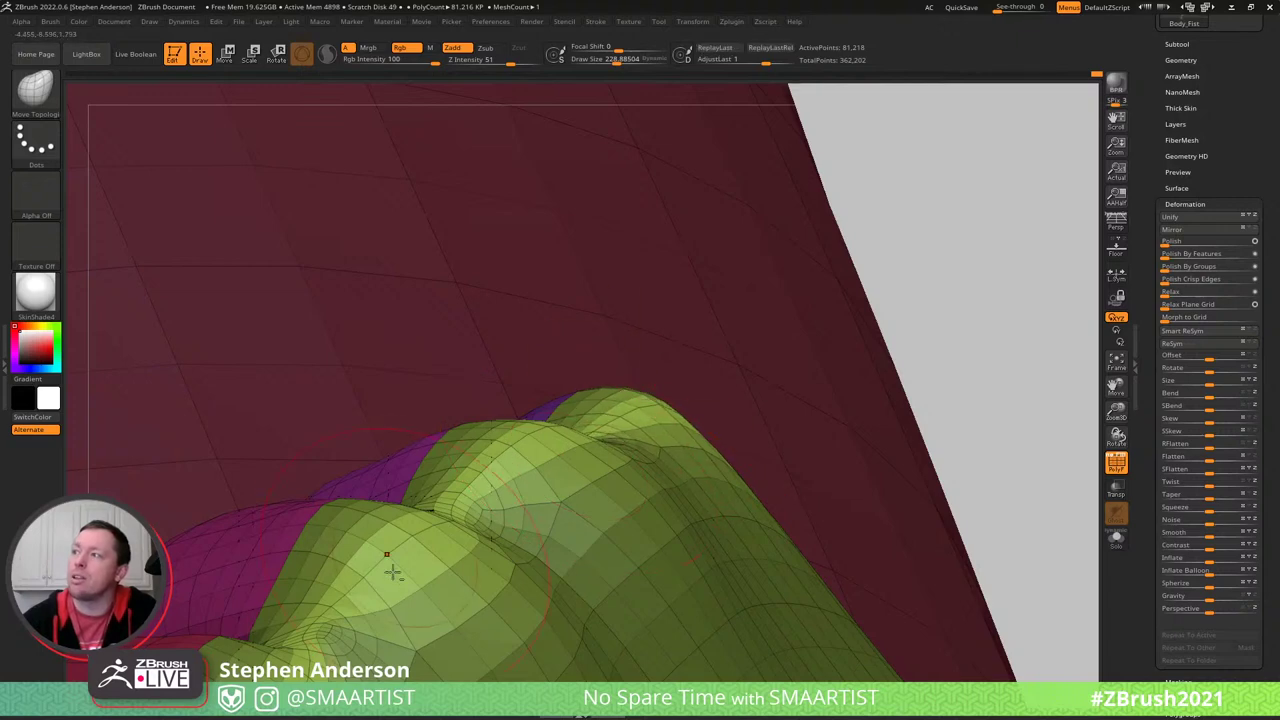
- Turn off the polygroup wireframe and examine the knuckles and the whole fist against the body
mouse_move(392, 571)
right_down()
mouse_move(441, 540)
mouse_move(434, 528)
mouse_move(471, 449)
mouse_move(389, 440)
mouse_move(620, 494)
mouse_move(643, 480)
mouse_move(711, 563)
mouse_move(505, 395)
mouse_move(543, 420)
mouse_move(529, 420)
mouse_move(627, 365)
mouse_move(674, 391)
mouse_move(665, 401)
right_up()
key(shift+f)
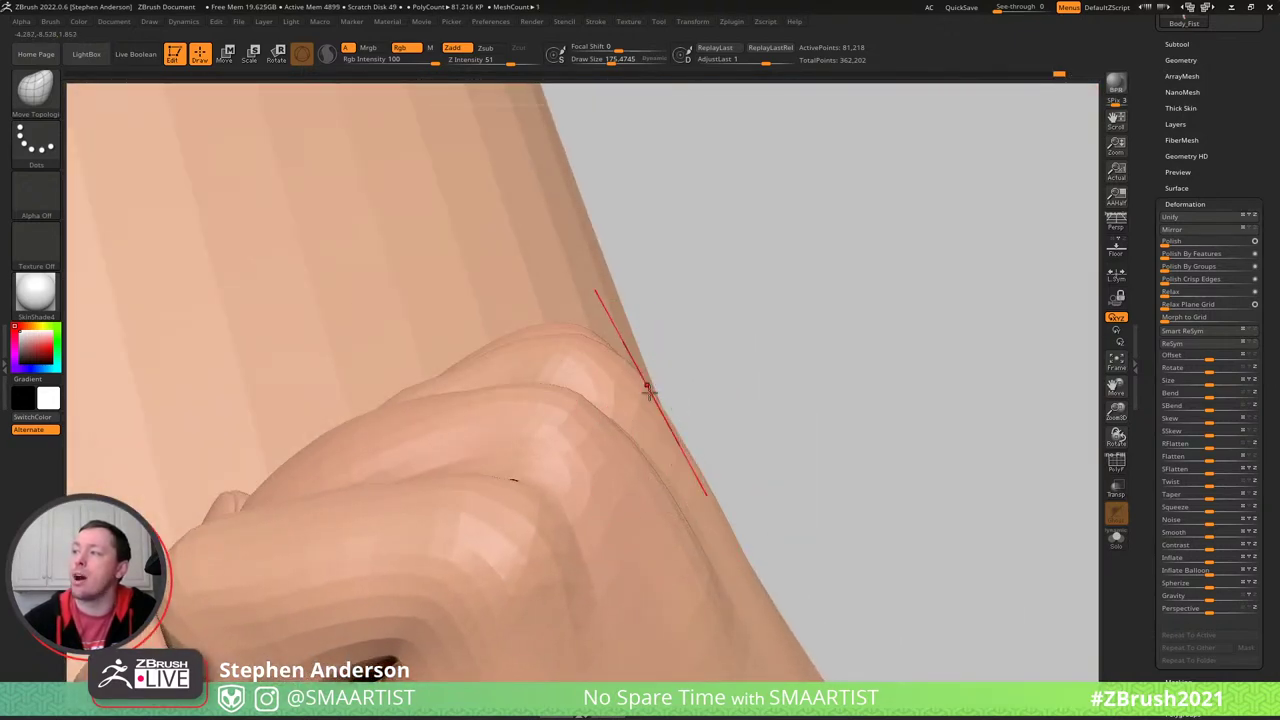
mouse_move(578, 343)
right_down()
mouse_move(514, 377)
mouse_move(511, 337)
mouse_move(571, 323)
mouse_move(566, 337)
mouse_move(784, 268)
mouse_move(214, 260)
right_up()
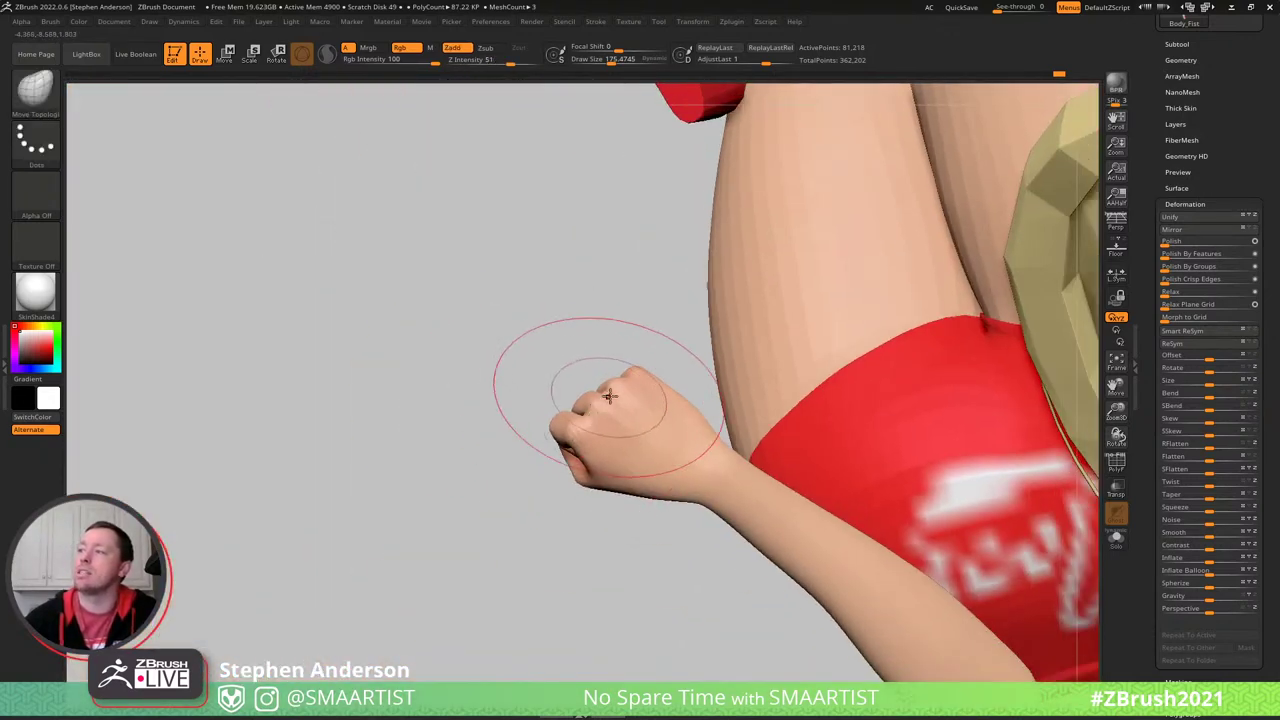
mouse_move(609, 394)
right_down()
mouse_move(531, 320)
mouse_move(745, 372)
mouse_move(723, 349)
mouse_move(771, 309)
mouse_move(660, 374)
mouse_move(717, 389)
mouse_move(557, 334)
mouse_move(563, 243)
mouse_move(571, 271)
right_up()
- Solo the body and refine the outline of the knuckles with Move Topological at a draw size of about 229
ctrl+right_drag(711, 417, 583, 356)
ctrl+right_drag(651, 444, 846, 560)
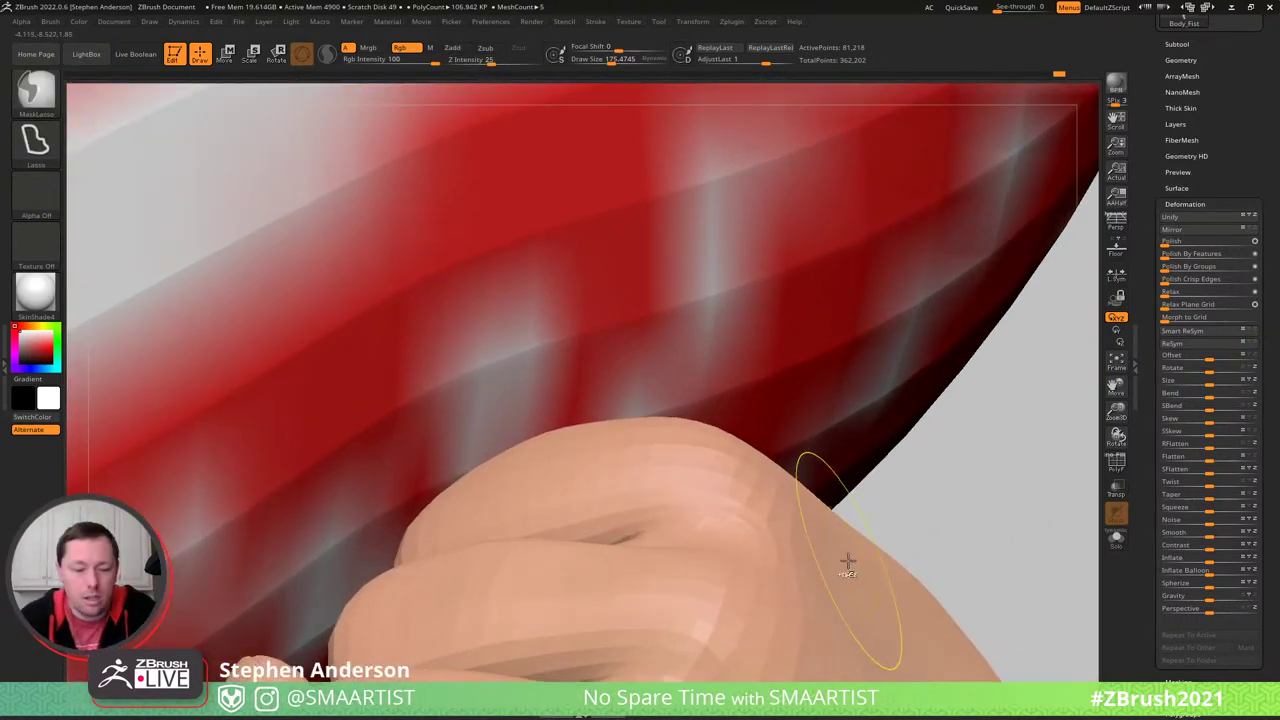
key(shift+s)
right_drag(697, 469, 658, 430)
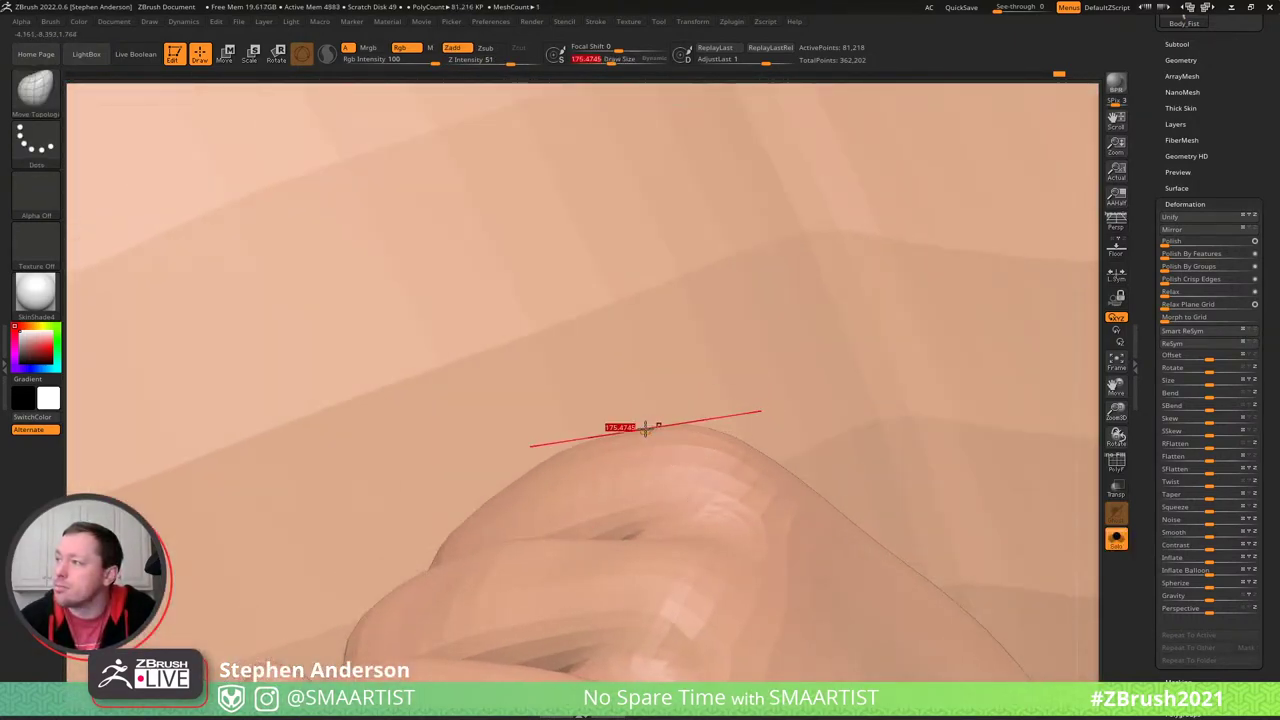
mouse_move(661, 446)
right_down()
mouse_move(677, 431)
mouse_move(585, 442)
right_up()
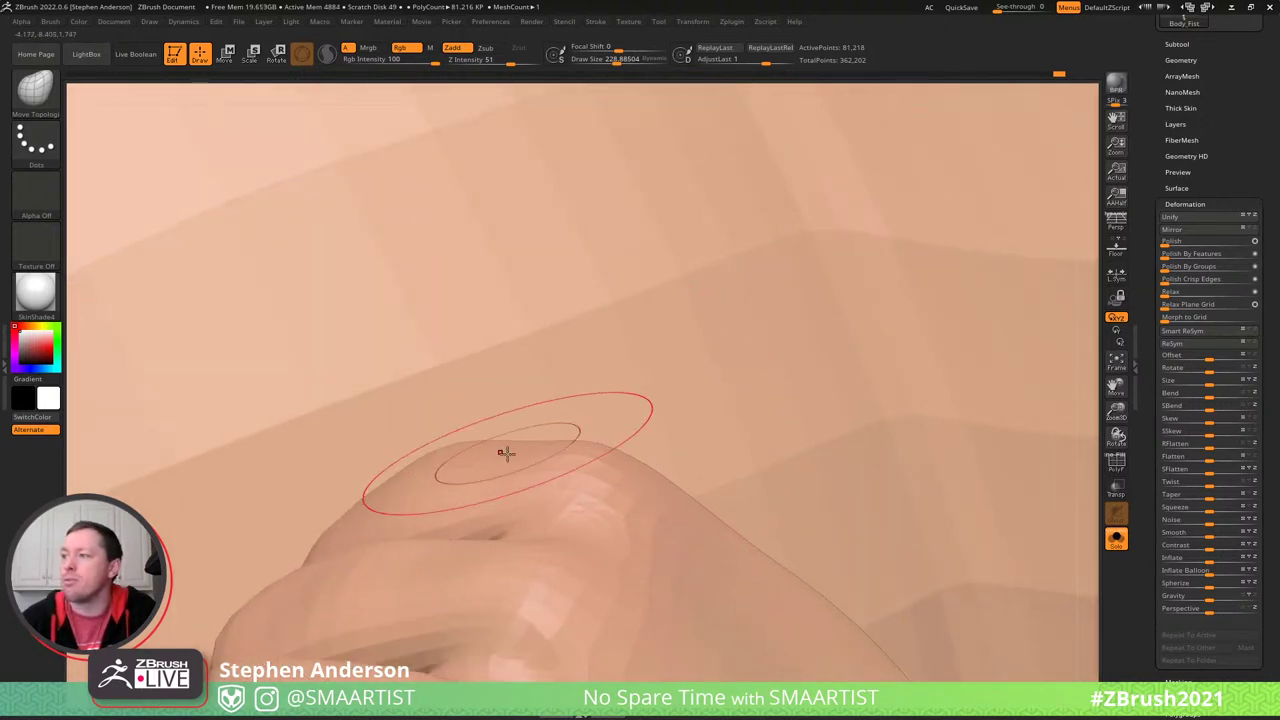
mouse_move(491, 471)
ctrl+right_down()
mouse_move(436, 454)
mouse_move(500, 466)
mouse_move(446, 489)
mouse_move(509, 437)
mouse_move(511, 483)
mouse_move(475, 432)
mouse_move(503, 429)
mouse_move(526, 443)
mouse_move(457, 452)
mouse_move(480, 460)
mouse_move(506, 443)
mouse_move(506, 426)
mouse_move(486, 491)
mouse_move(526, 463)
mouse_move(531, 523)
mouse_move(531, 466)
mouse_move(557, 510)
ctrl+right_up()
- Isolate the edge loop at the base of the index finger with a mask, adjust it at a draw size of about 201, and clear the mask
key(shift+f)
key(s)
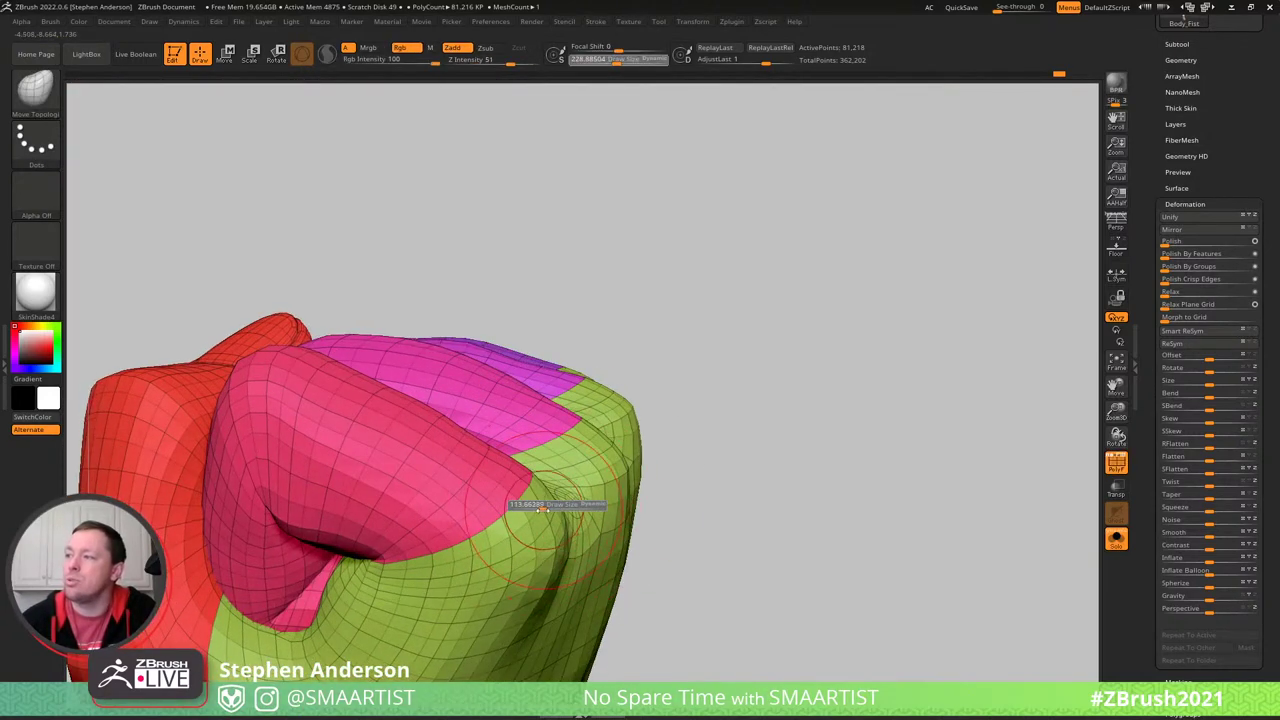
ctrl+shift+click(549, 529)
key(ctrl+a)
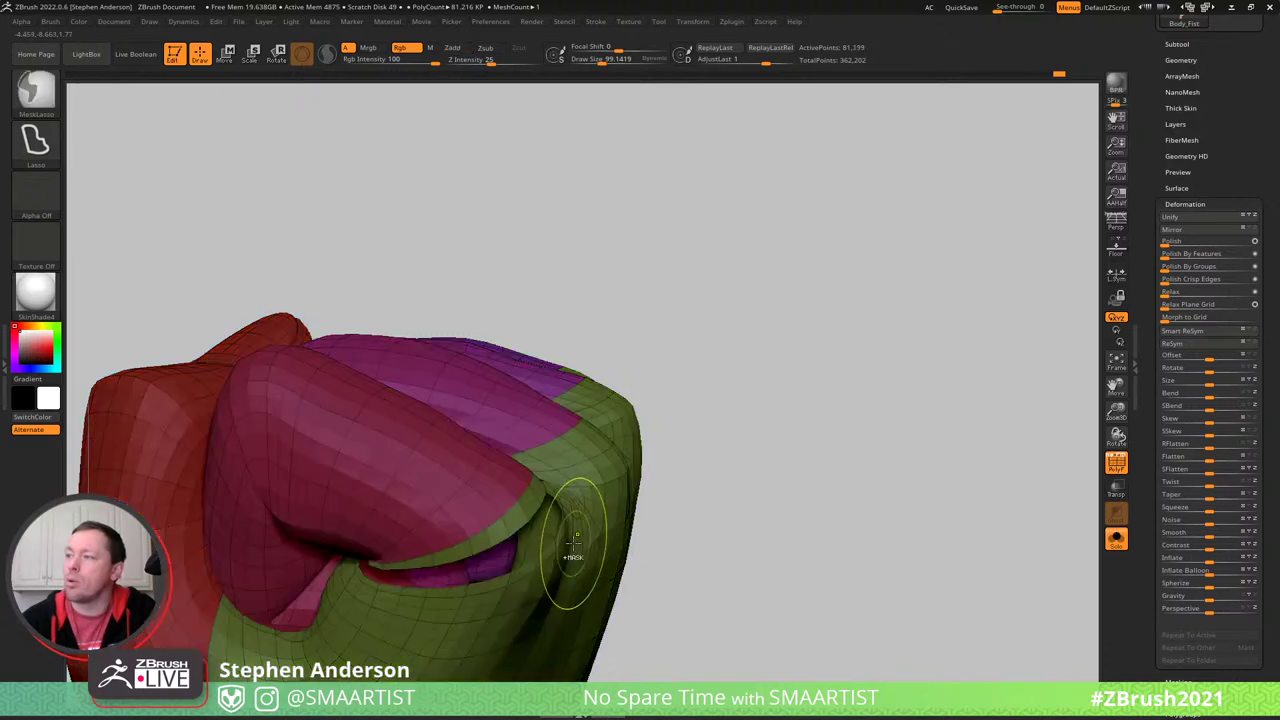
mouse_move(573, 548)
right_down()
mouse_move(620, 565)
mouse_move(532, 527)
mouse_move(479, 527)
mouse_move(551, 517)
mouse_move(512, 508)
right_up()
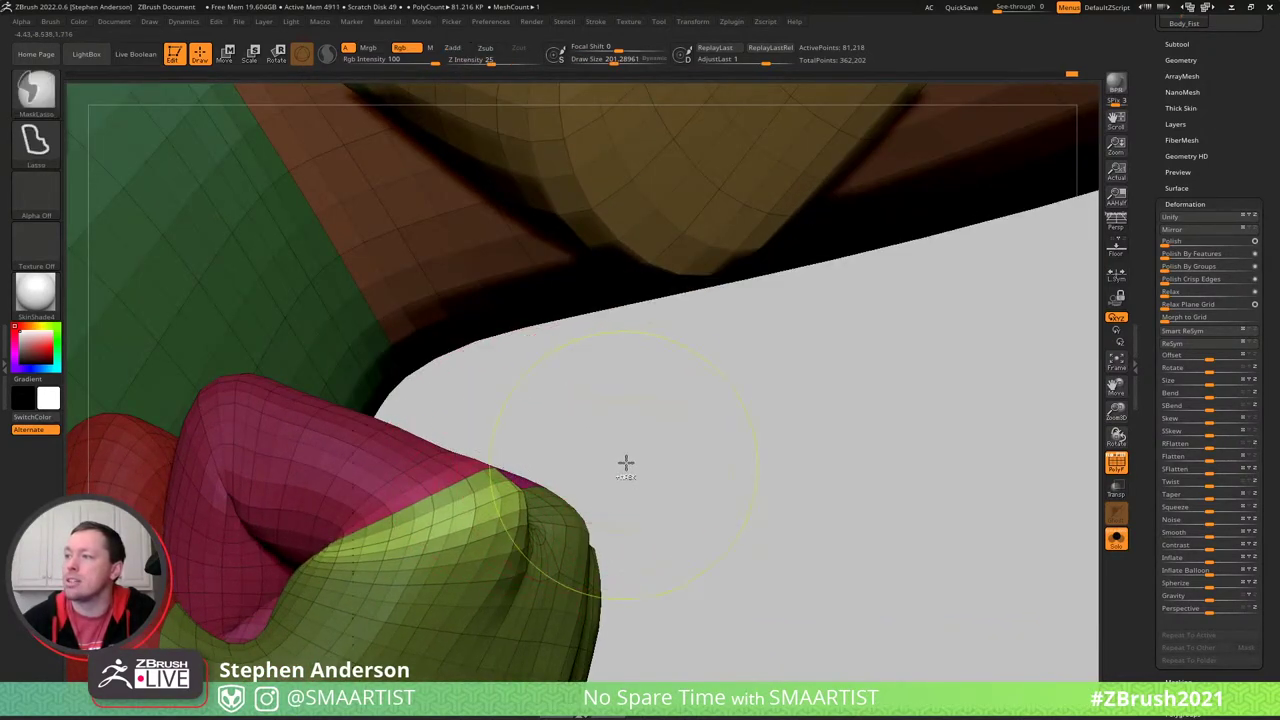
ctrl+drag(626, 463, 600, 470)
mouse_move(506, 474)
right_down()
mouse_move(511, 486)
mouse_move(469, 473)
mouse_move(497, 537)
mouse_move(480, 520)
mouse_move(589, 525)
mouse_move(591, 509)
mouse_move(643, 543)
mouse_move(623, 500)
mouse_move(649, 528)
mouse_move(434, 446)
mouse_move(423, 494)
right_up()
key(shift+f)
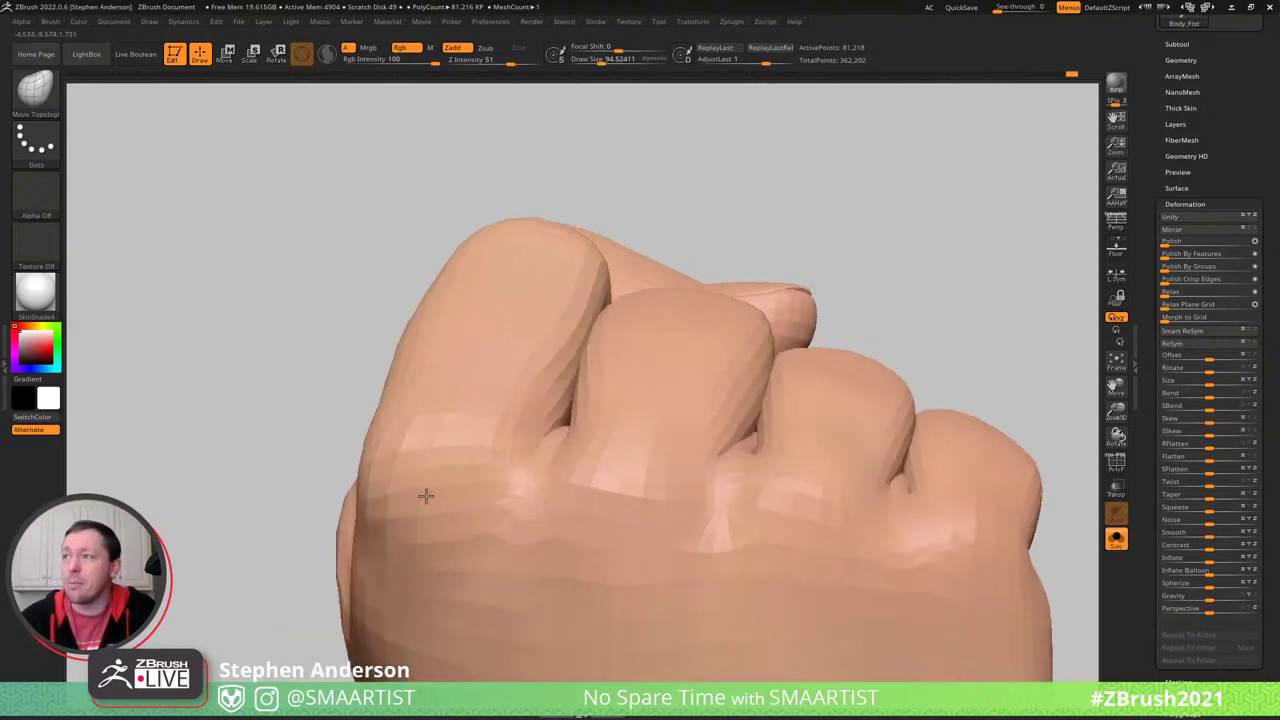
- Adjust the index knuckle and the creases between the fingers at draw sizes of about 182 and 104
key(s)
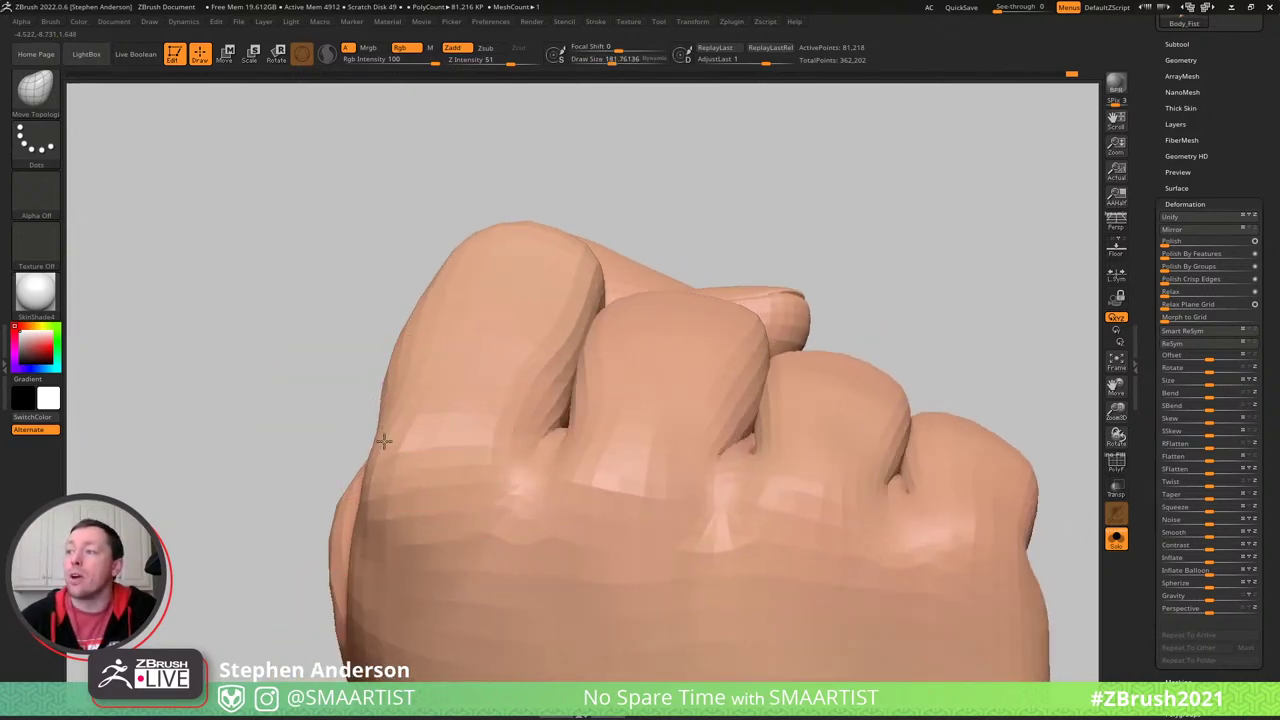
mouse_move(503, 421)
right_down()
mouse_move(514, 457)
mouse_move(419, 395)
mouse_move(387, 527)
mouse_move(432, 490)
mouse_move(437, 451)
mouse_move(474, 489)
mouse_move(440, 475)
mouse_move(443, 491)
mouse_move(436, 447)
right_up()
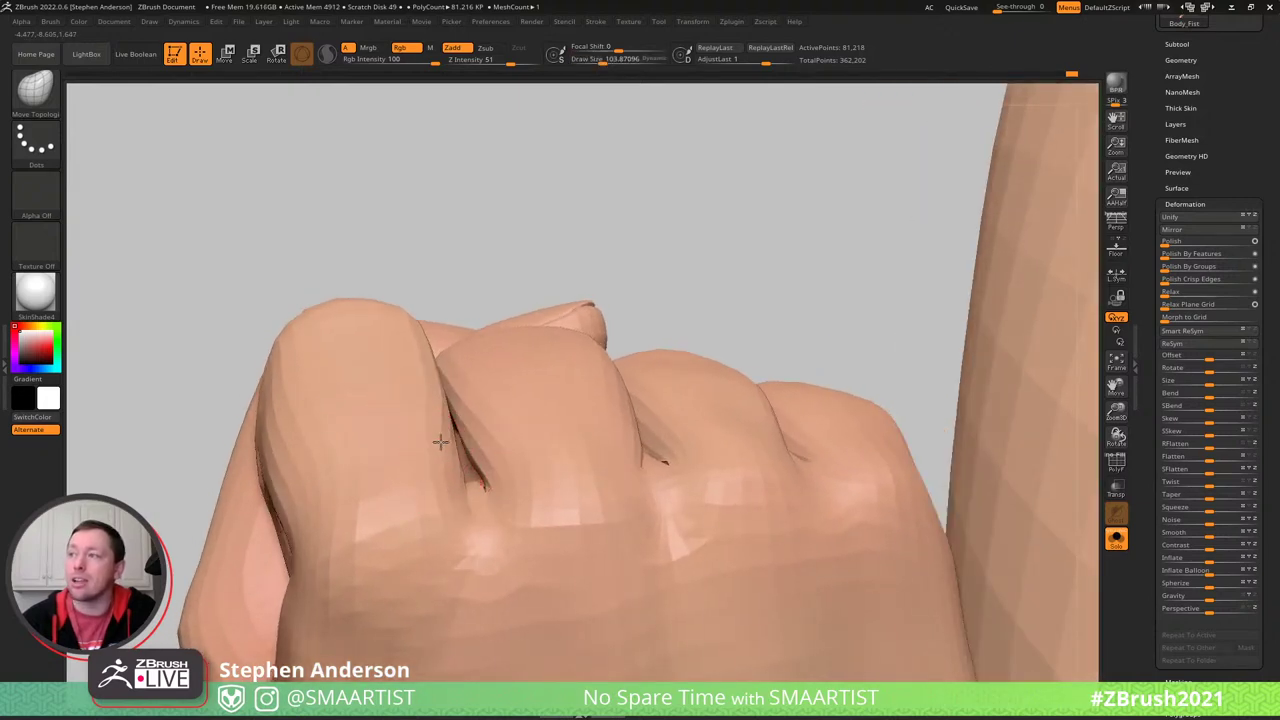
mouse_move(419, 348)
right_down()
mouse_move(409, 374)
mouse_move(457, 423)
mouse_move(449, 406)
mouse_move(474, 468)
mouse_move(489, 431)
mouse_move(463, 456)
right_up()
- Isolate the index finger, examine its curled shape from both sides, and show the whole mesh again
ctrl+shift+click(474, 442)
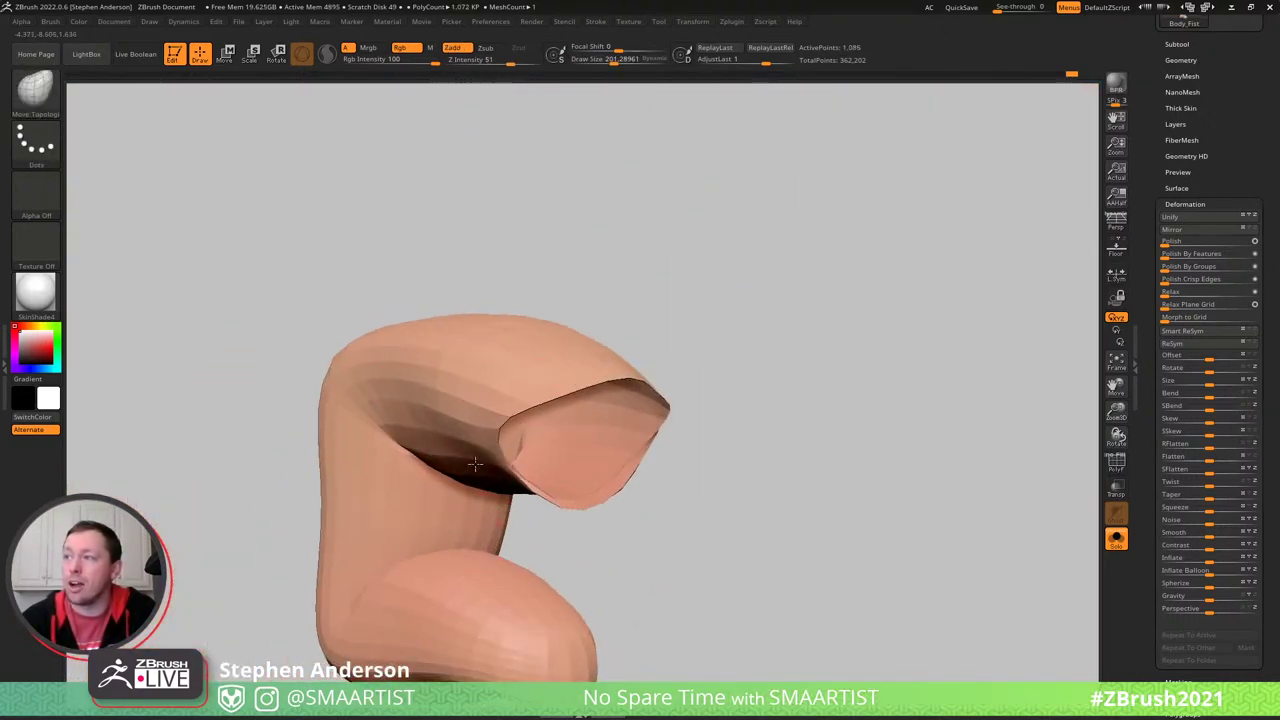
right_drag(406, 437, 511, 394)
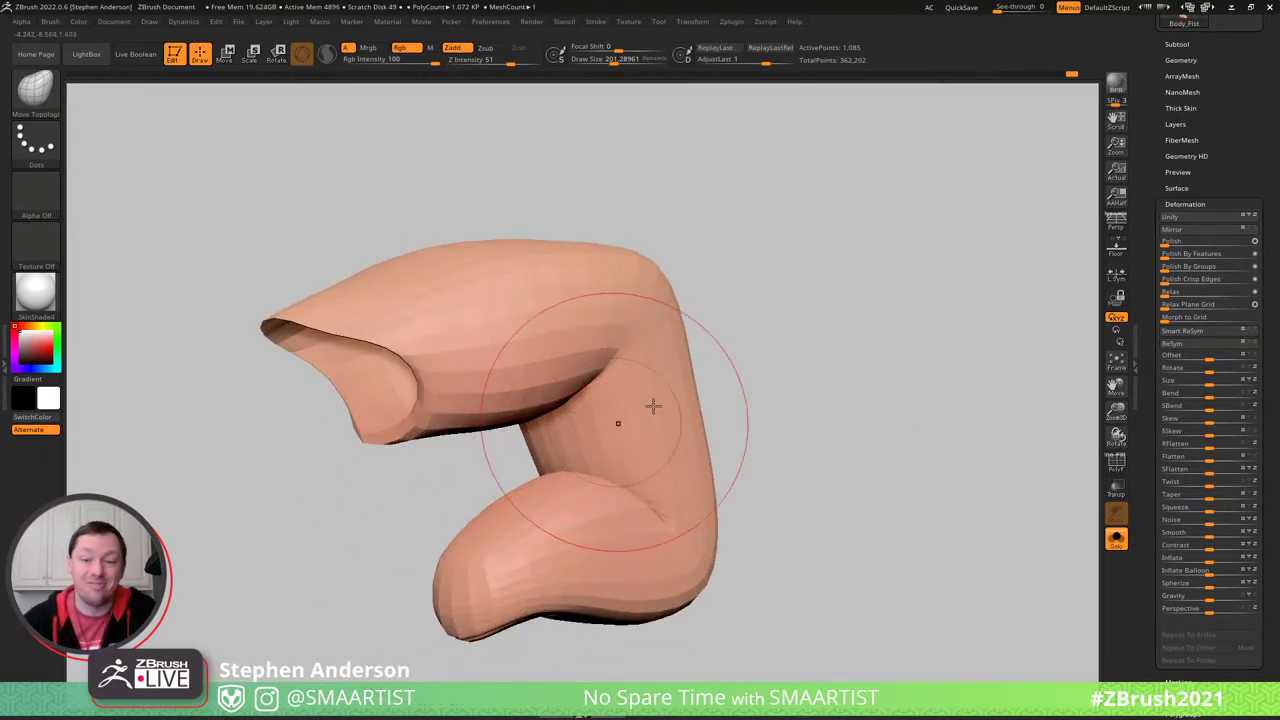
ctrl+shift+click(875, 289)
mouse_move(789, 300)
right_down()
mouse_move(540, 388)
mouse_move(608, 371)
mouse_move(477, 434)
mouse_move(426, 363)
mouse_move(437, 437)
right_up()
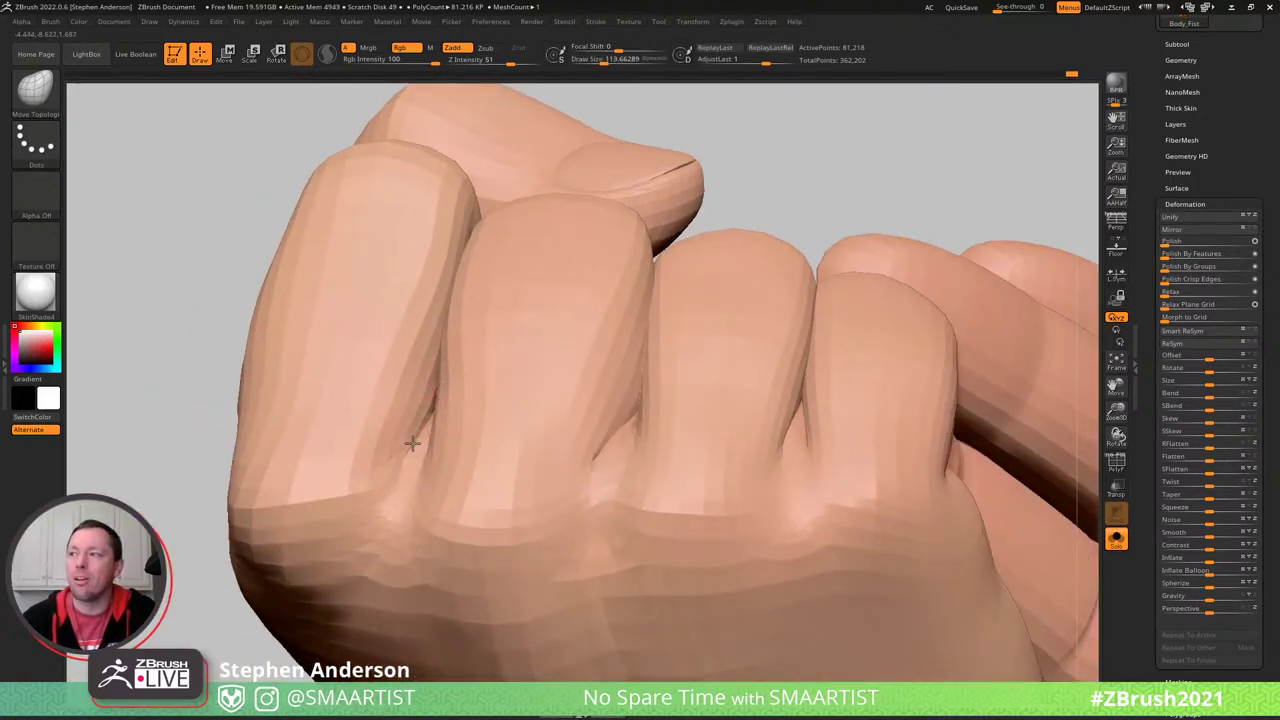
- Shape the knuckle line on the back of the hand at a draw size of about 151
mouse_move(598, 443)
right_down()
mouse_move(634, 451)
mouse_move(571, 423)
mouse_move(620, 465)
mouse_move(617, 484)
mouse_move(486, 371)
mouse_move(509, 491)
mouse_move(588, 497)
mouse_move(691, 417)
mouse_move(626, 423)
mouse_move(680, 409)
mouse_move(685, 578)
mouse_move(626, 463)
mouse_move(620, 530)
mouse_move(640, 490)
mouse_move(657, 575)
mouse_move(563, 543)
mouse_move(548, 557)
mouse_move(531, 420)
mouse_move(517, 424)
right_up()
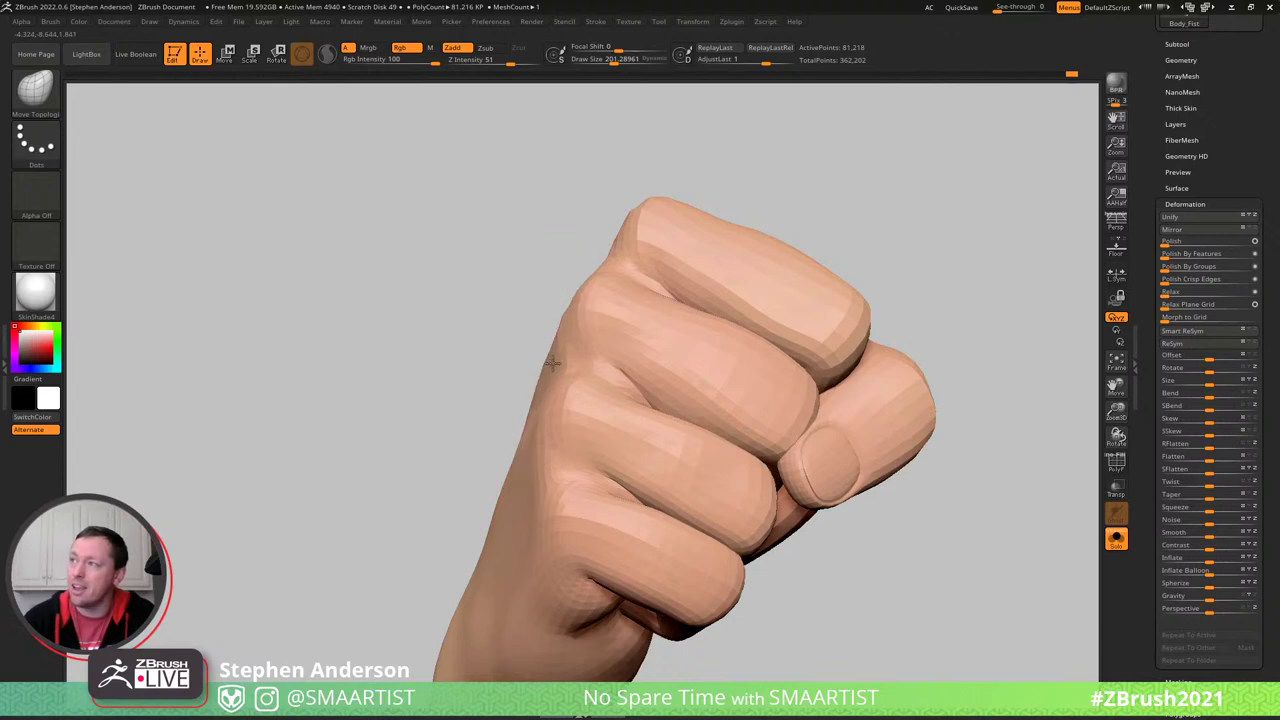
mouse_move(550, 310)
right_down()
mouse_move(563, 337)
mouse_move(530, 345)
right_up()
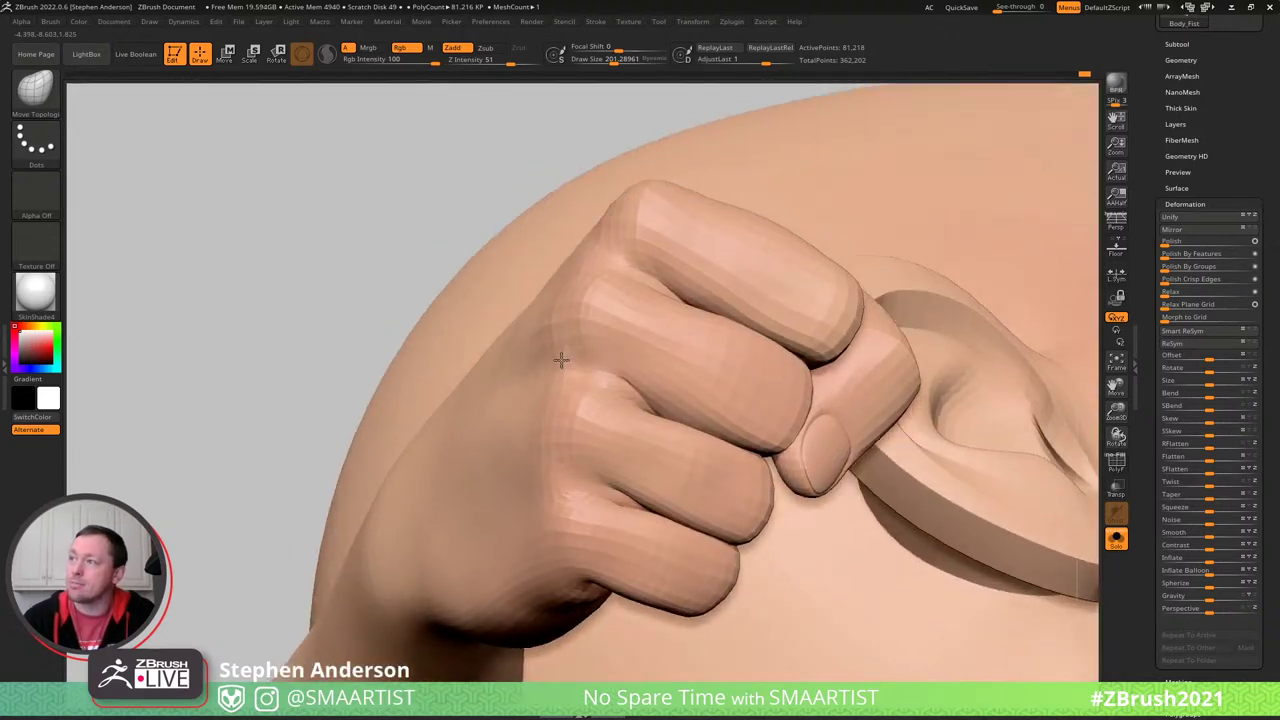
key(s)
click(553, 310)
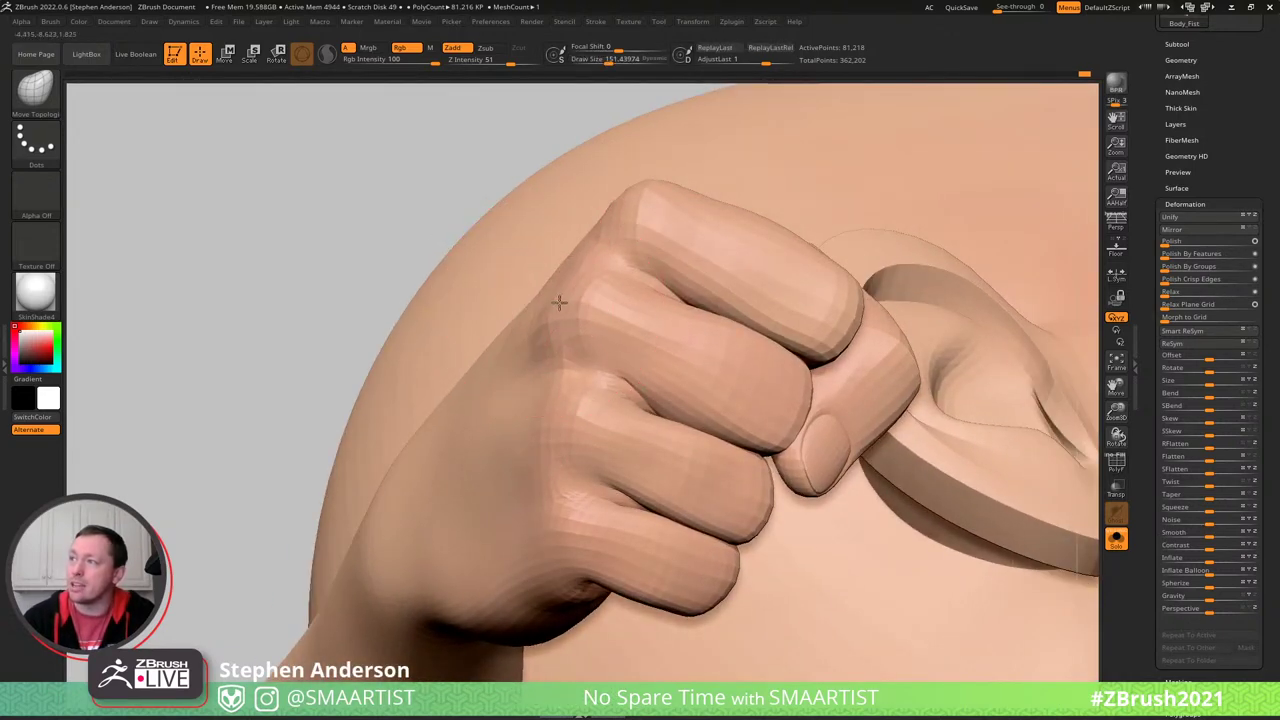
right_drag(559, 301, 525, 312)
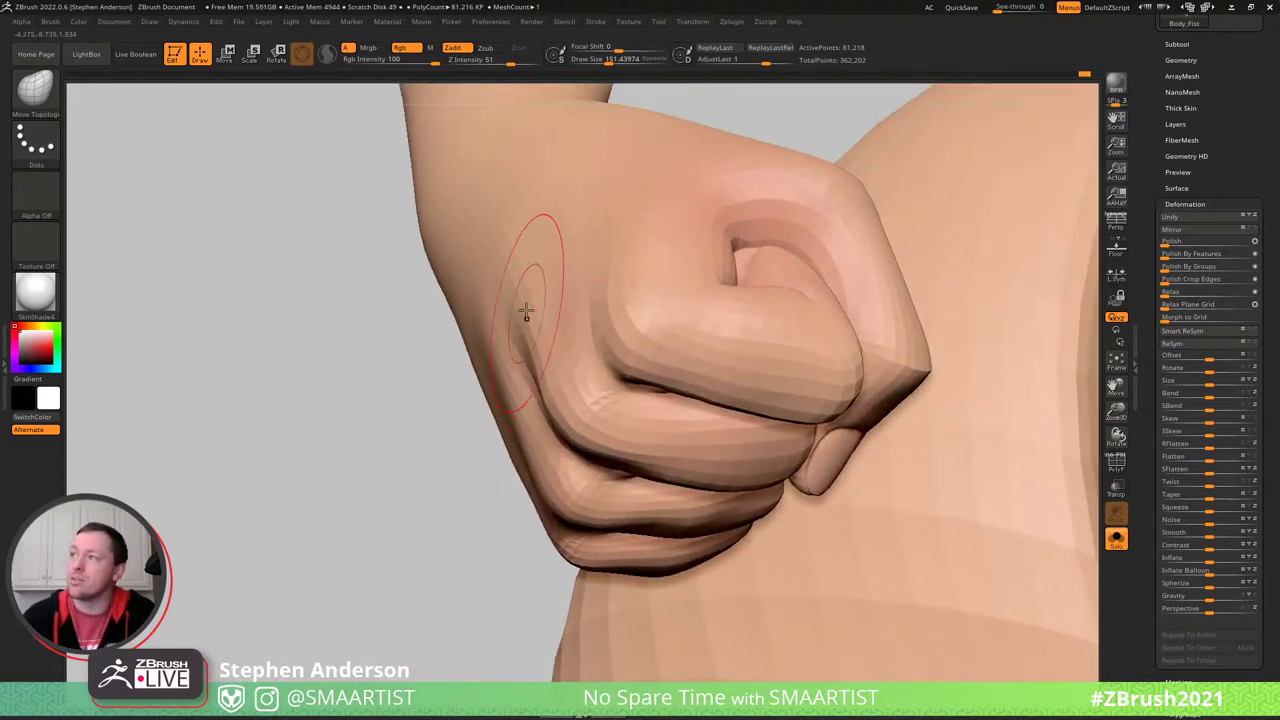
- Smooth the back of the hand behind the knuckles and the palm edge beside the curled little finger
key(shift)
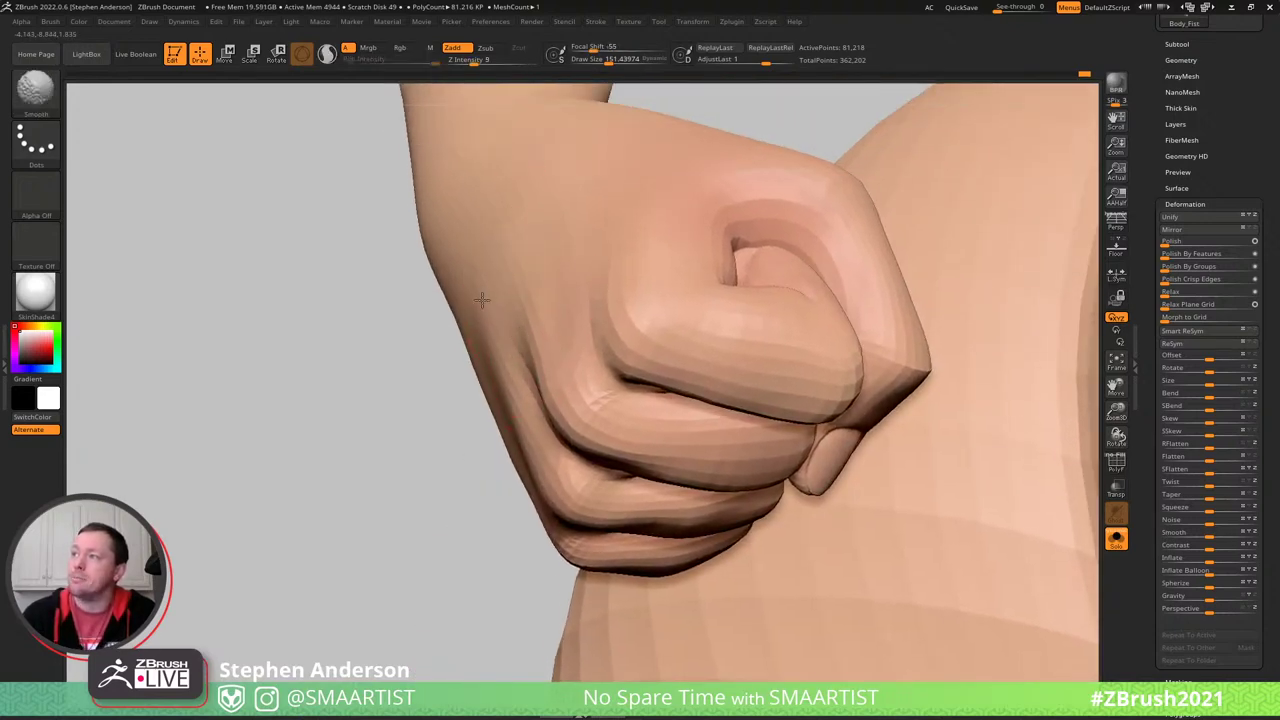
right_drag(520, 312, 537, 257)
mouse_move(537, 380)
ctrl+right_down()
mouse_move(517, 337)
mouse_move(583, 289)
mouse_move(579, 260)
mouse_move(603, 319)
mouse_move(677, 354)
mouse_move(688, 318)
ctrl+right_up()
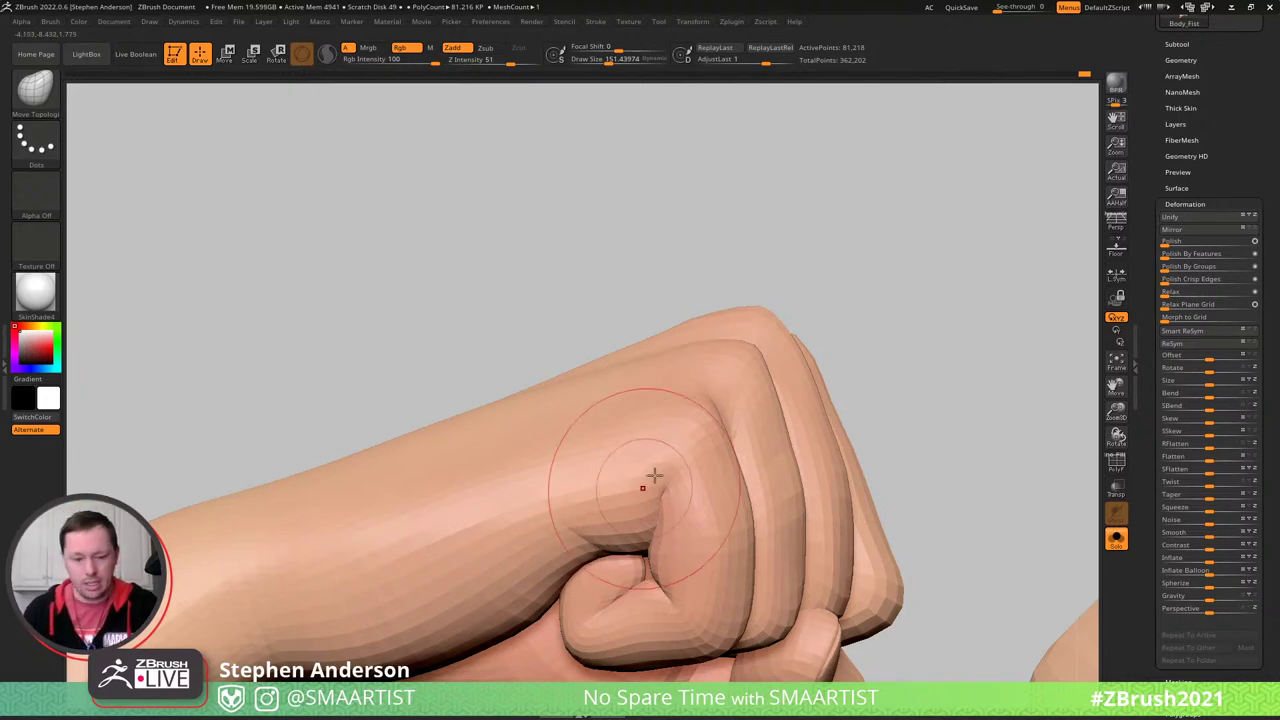
mouse_move(615, 505)
alt+right_down()
mouse_move(663, 380)
mouse_move(711, 494)
alt+right_up()
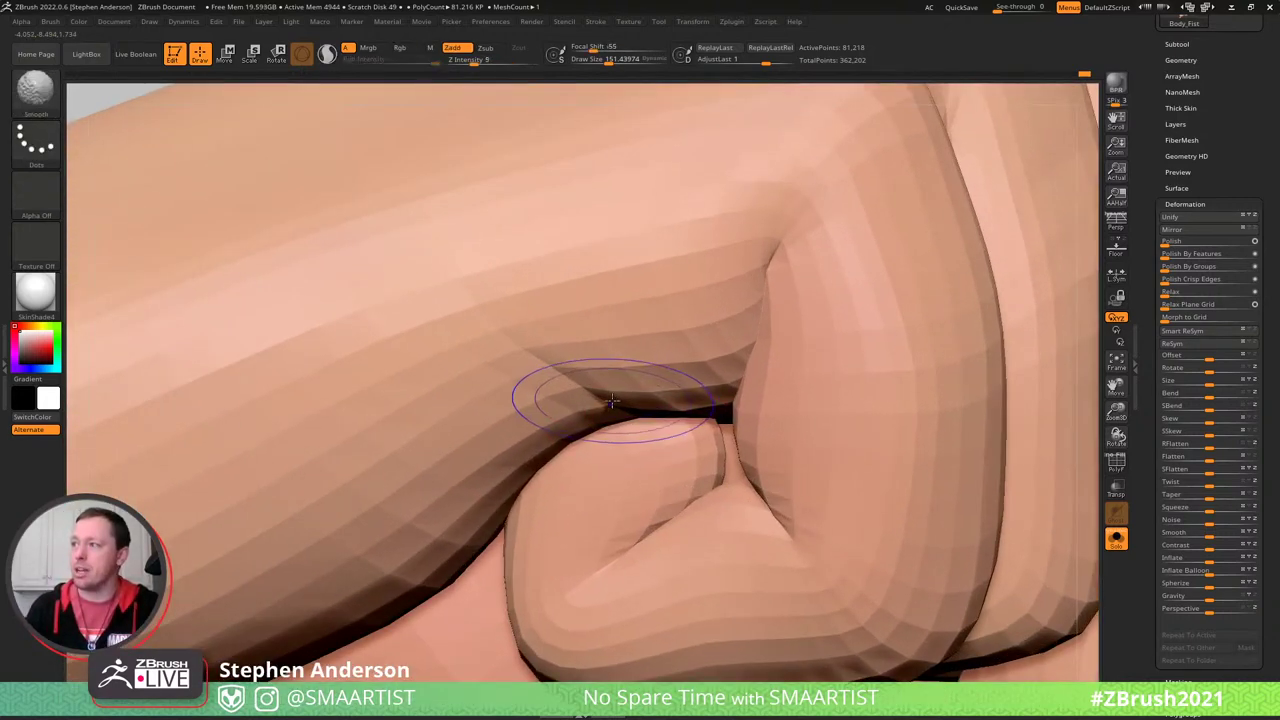
- Turn on the polygroup wireframe, mask everything except the edge loop at the palm crease beside the little finger, and soften the mask
key(shift+f)
ctrl+shift+click(596, 388)
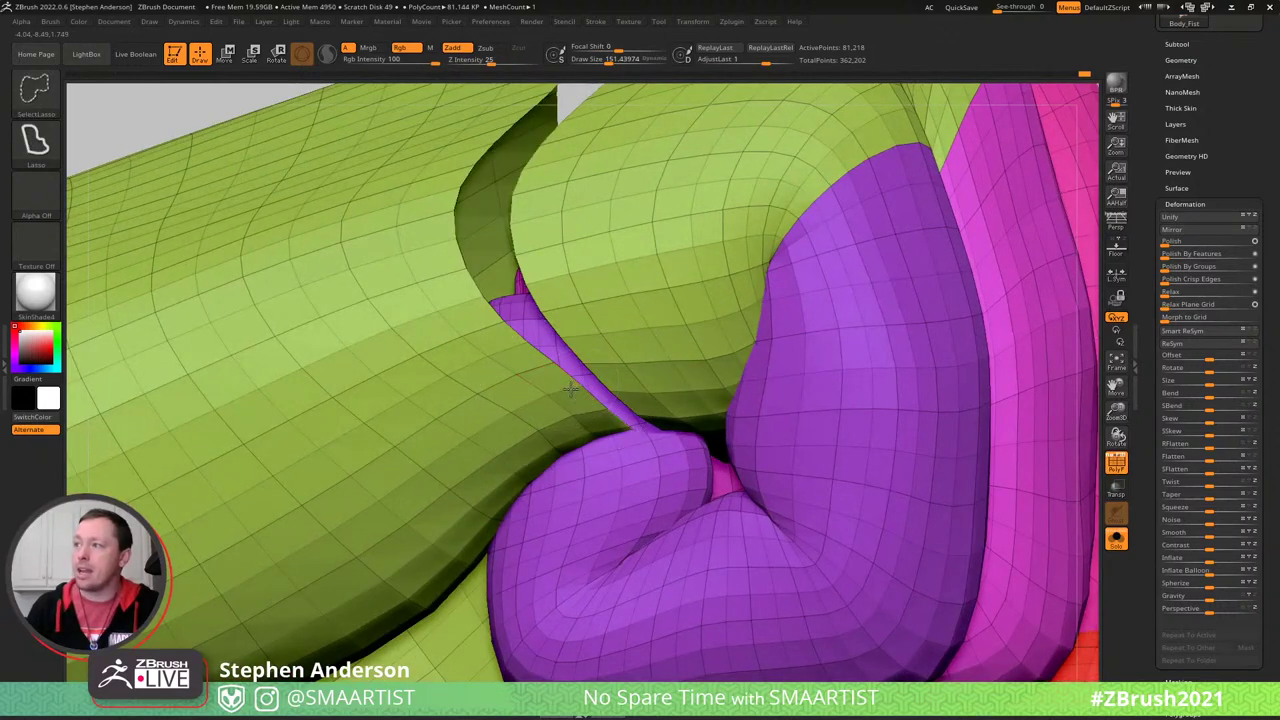
ctrl+shift+click(572, 398)
key(ctrl+a)
key(ctrl+shift+a)
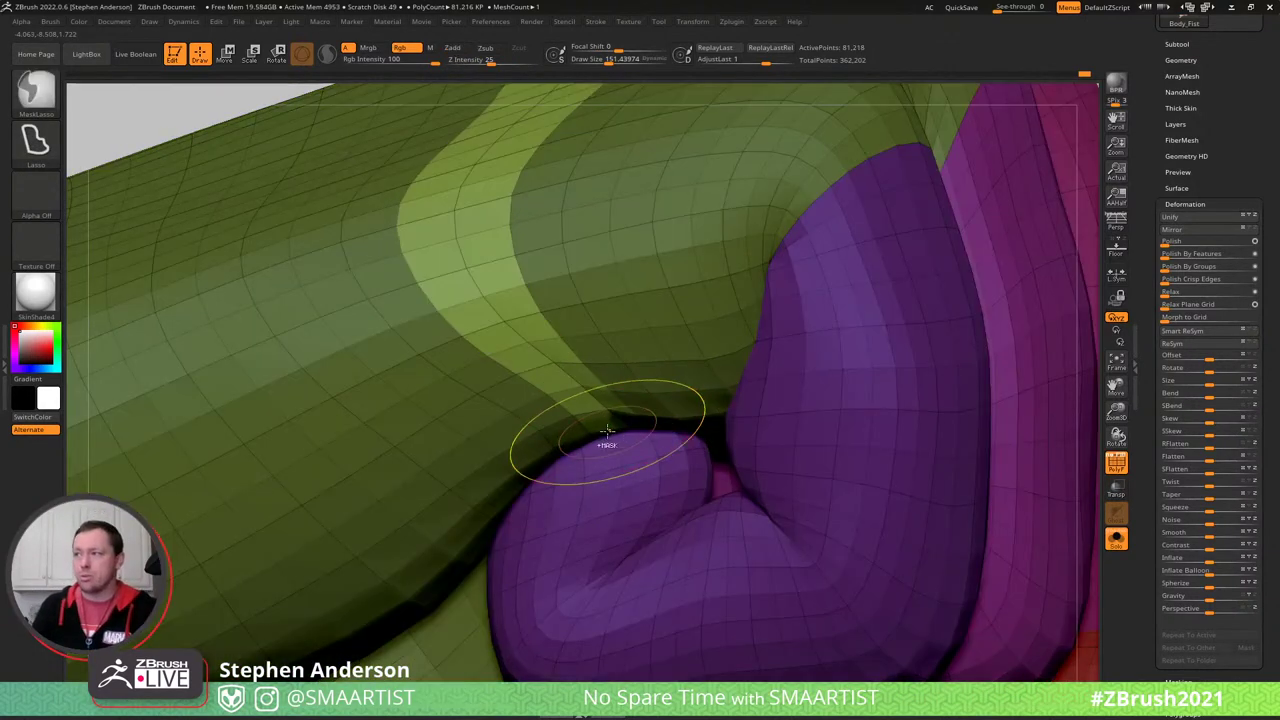
ctrl+right_drag(606, 426, 590, 405)
ctrl+click(608, 416)
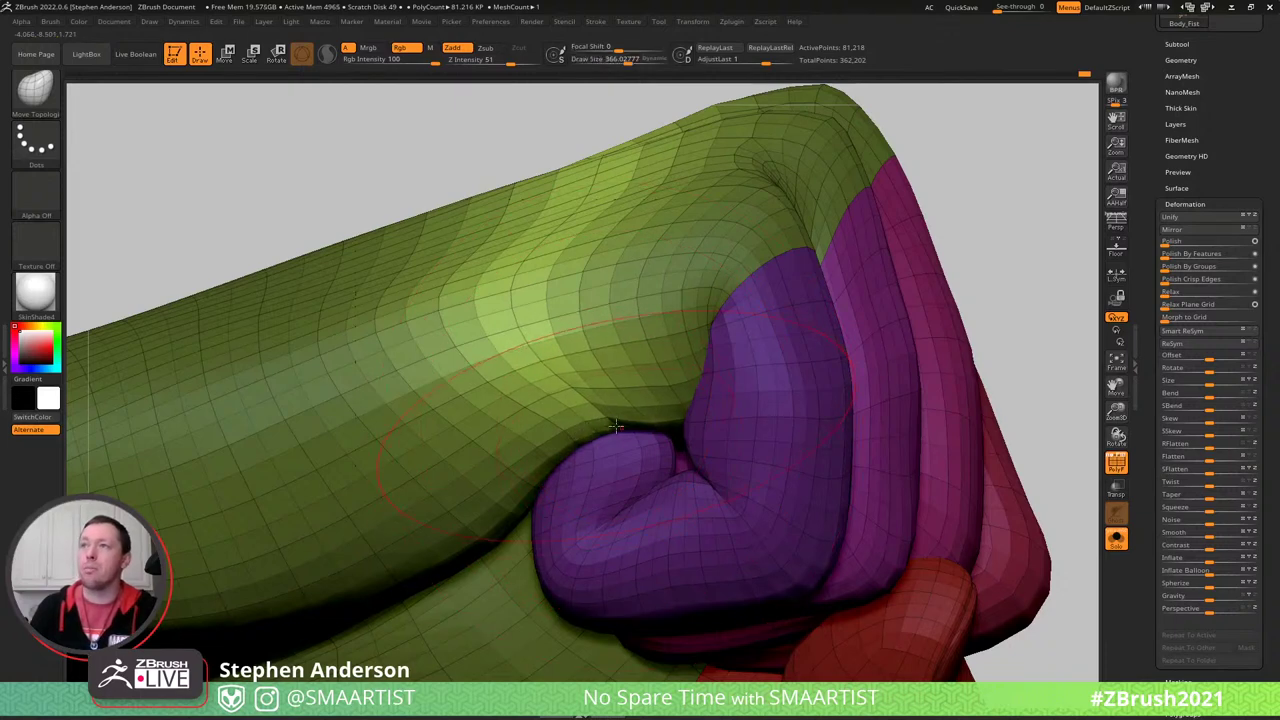
- Pull the palm crease toward the wrist with the Move brush at a draw size of about 366, clear the mask, and hide the wireframe
key(b)
key(m)
key(v)
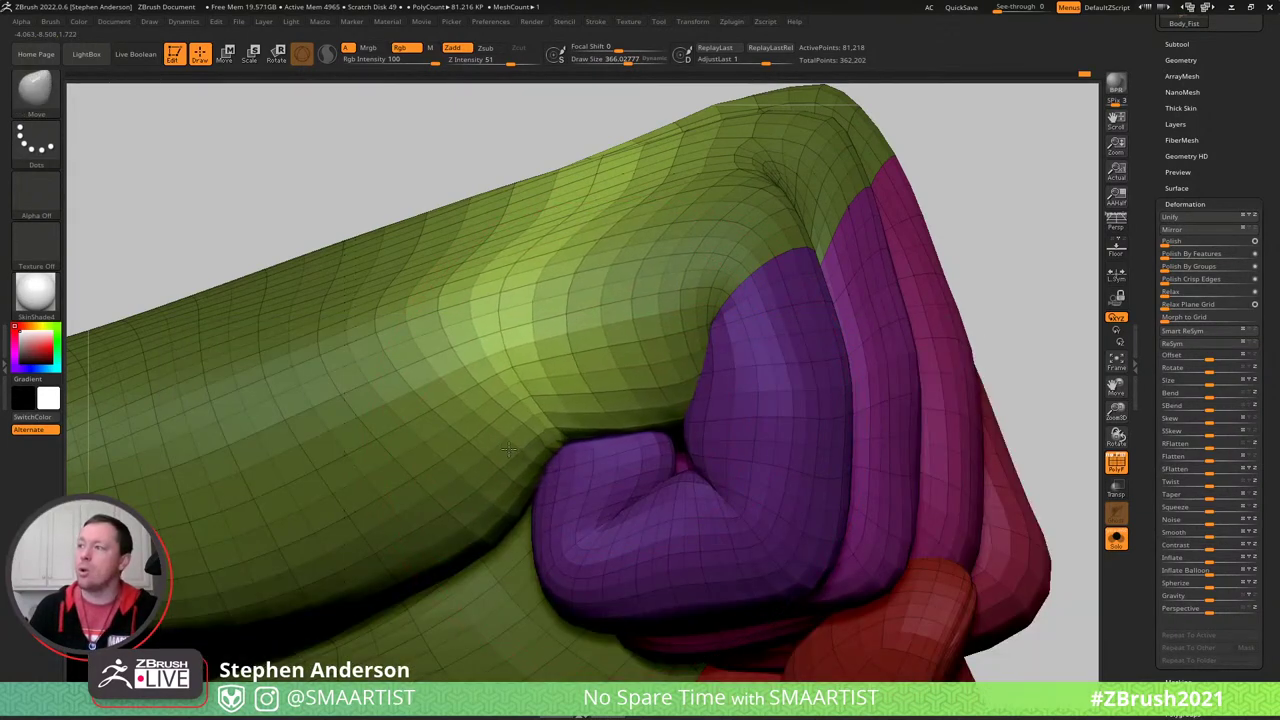
ctrl+right_drag(521, 426, 808, 342)
key(shift+f)
ctrl+drag(883, 342, 905, 364)
mouse_move(883, 342)
ctrl+right_down()
mouse_move(697, 380)
mouse_move(640, 420)
mouse_move(640, 460)
mouse_move(490, 523)
ctrl+right_up()
- Reshape the outer side of the palm below the little finger with the Move brush at a draw size of about 215
key(s)
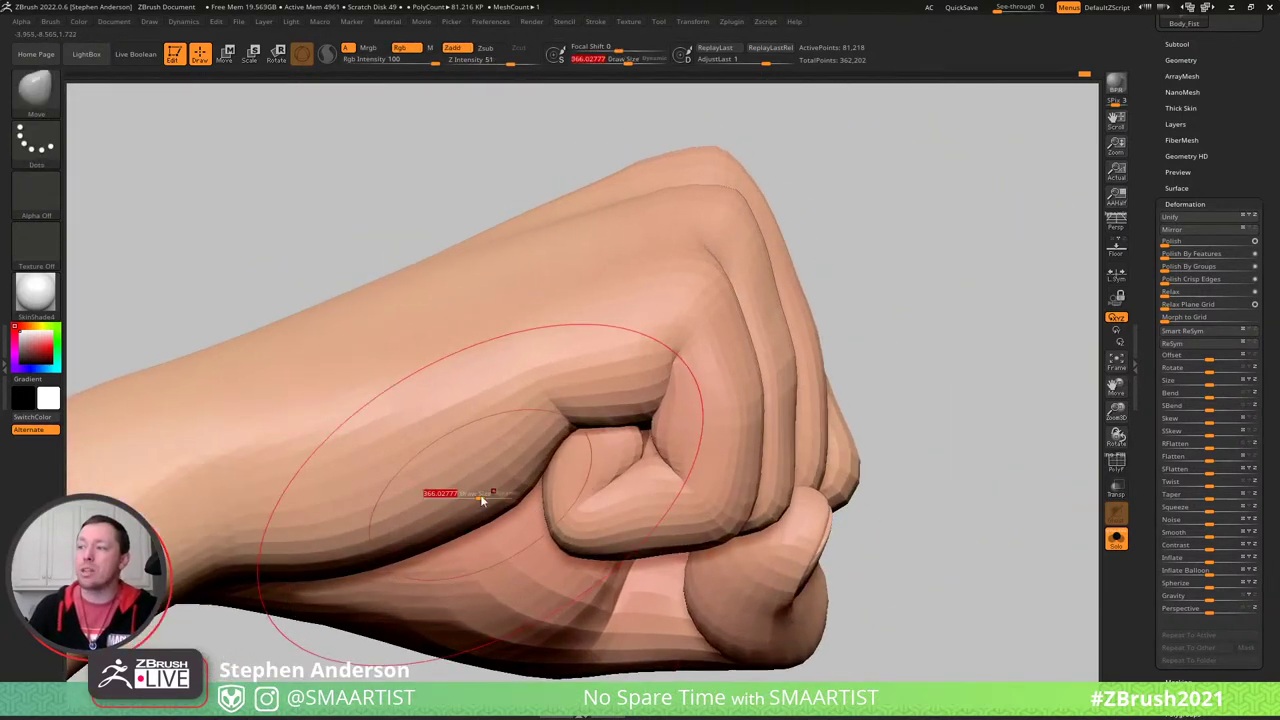
mouse_move(483, 498)
mouse_down()
mouse_move(466, 496)
mouse_move(491, 531)
mouse_up()
mouse_move(491, 531)
ctrl+right_down()
mouse_move(571, 429)
mouse_move(560, 461)
mouse_move(526, 423)
mouse_move(641, 459)
ctrl+right_up()
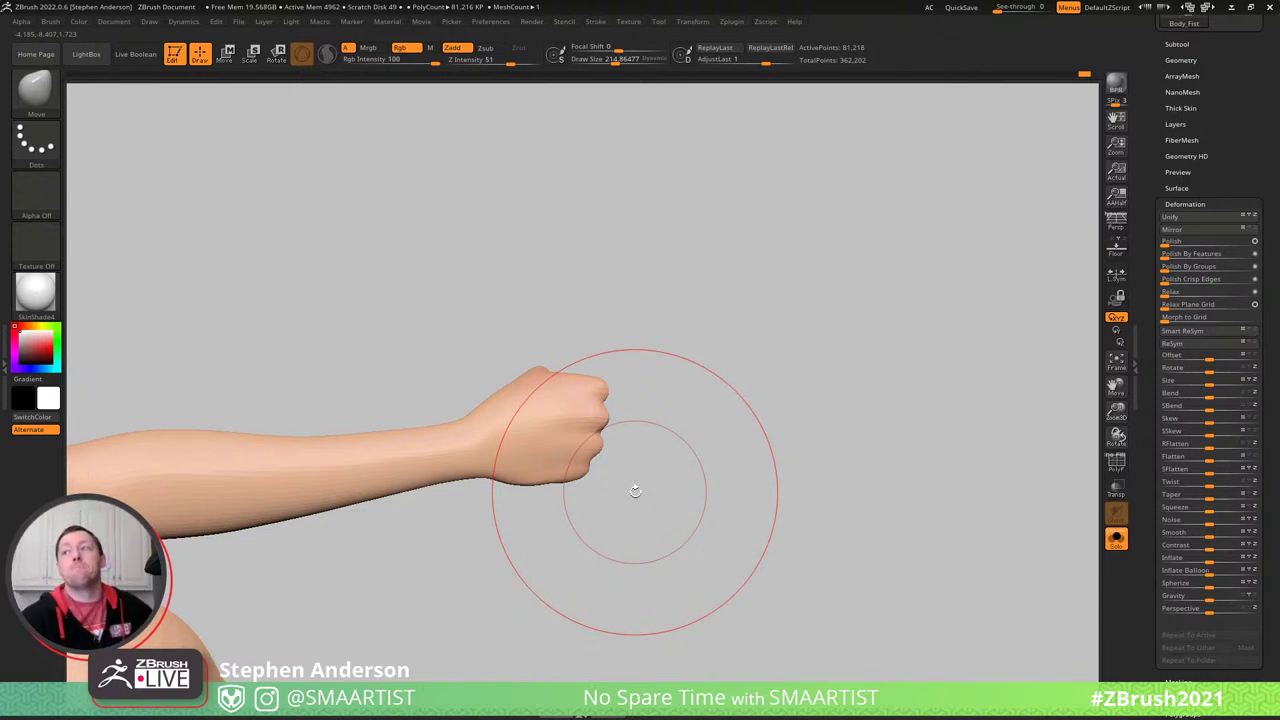
mouse_move(635, 490)
mouse_down()
mouse_move(463, 451)
mouse_move(491, 463)
mouse_move(491, 443)
mouse_move(440, 466)
mouse_move(546, 417)
mouse_move(544, 461)
mouse_up()
ctrl+right_drag(544, 462, 497, 420)
- Adjust the top of the index finger and its knuckle at draw sizes of about 86 and 95
key(space)
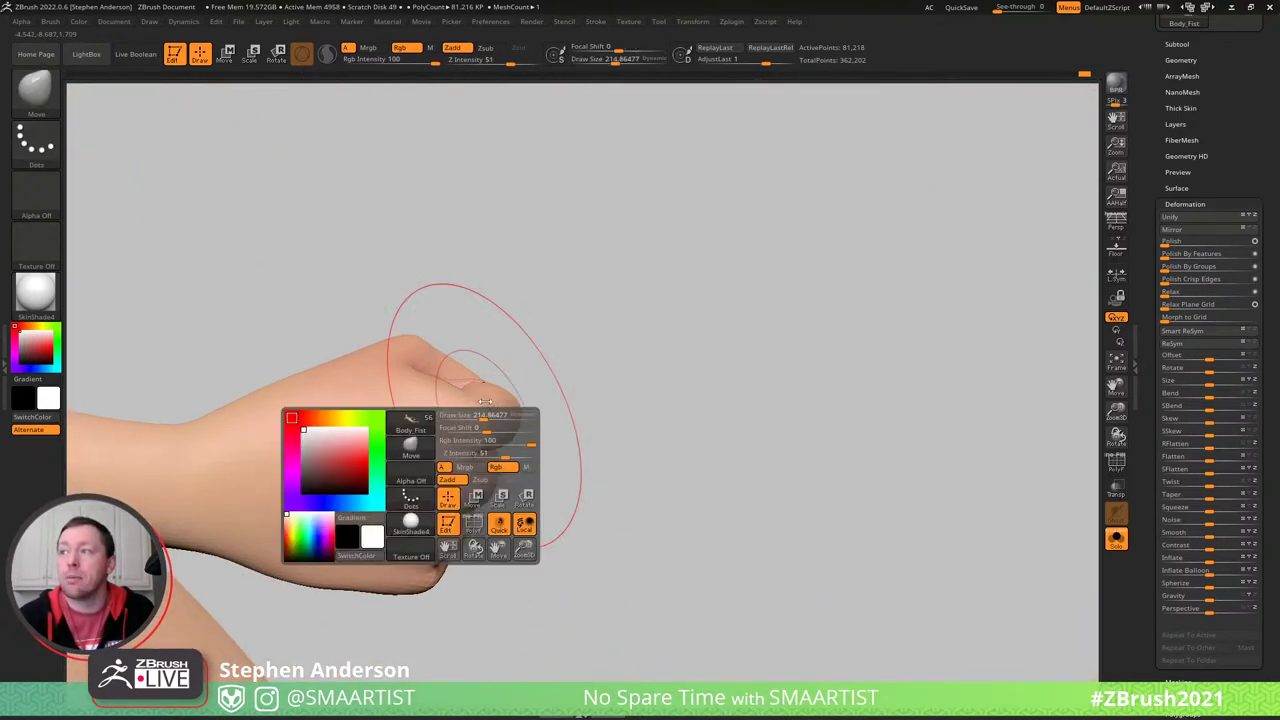
key(s)
mouse_move(483, 407)
mouse_down()
mouse_move(457, 400)
mouse_move(499, 410)
mouse_up()
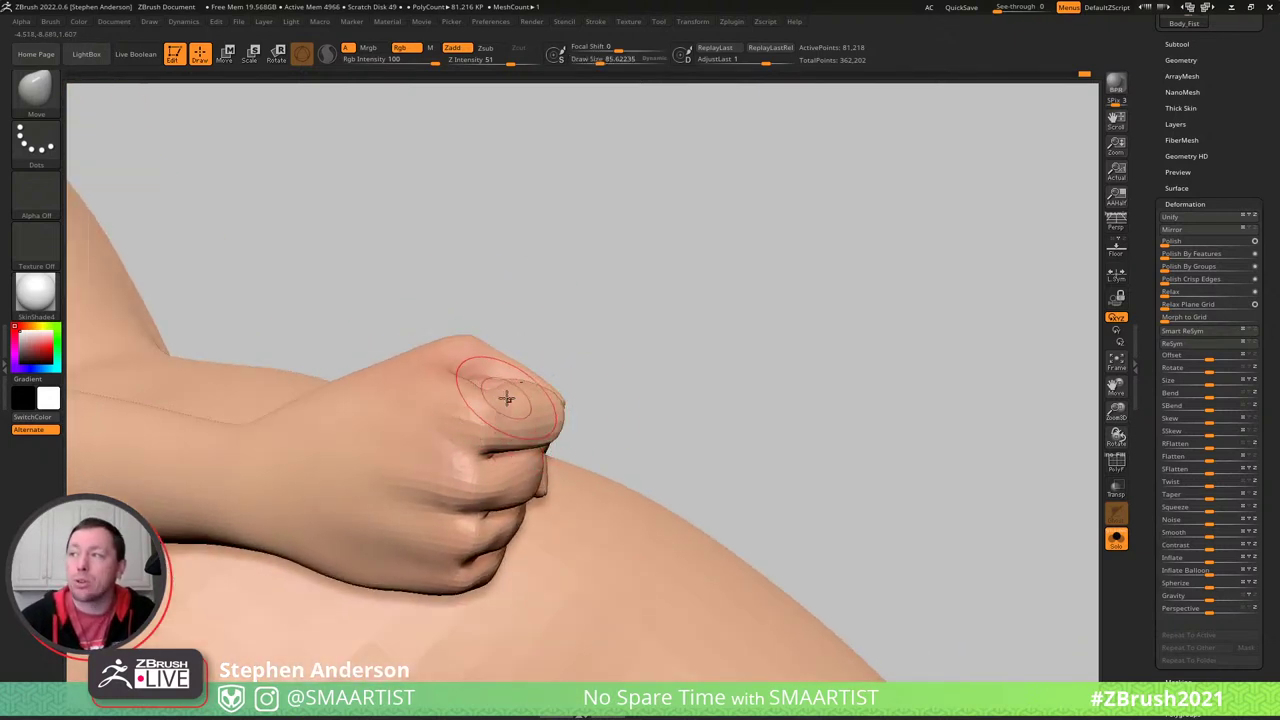
mouse_move(512, 400)
right_down()
mouse_move(478, 398)
mouse_move(492, 389)
right_up()
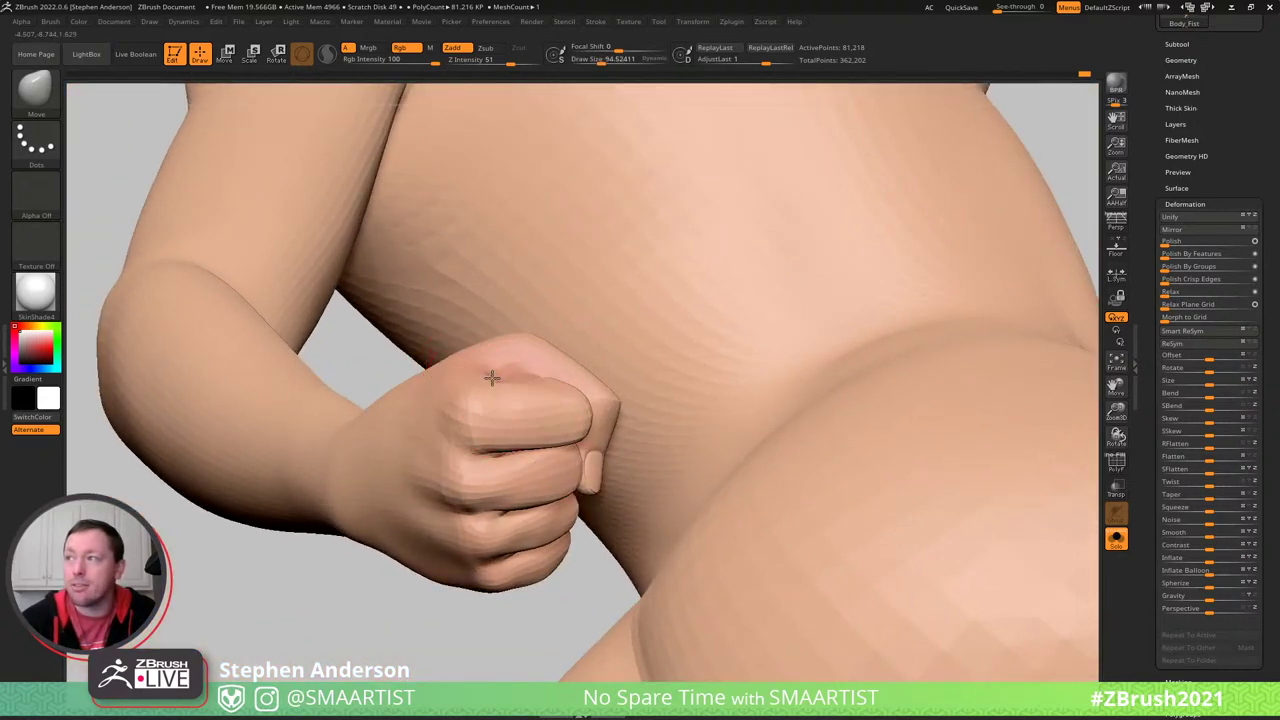
drag(492, 377, 574, 389)
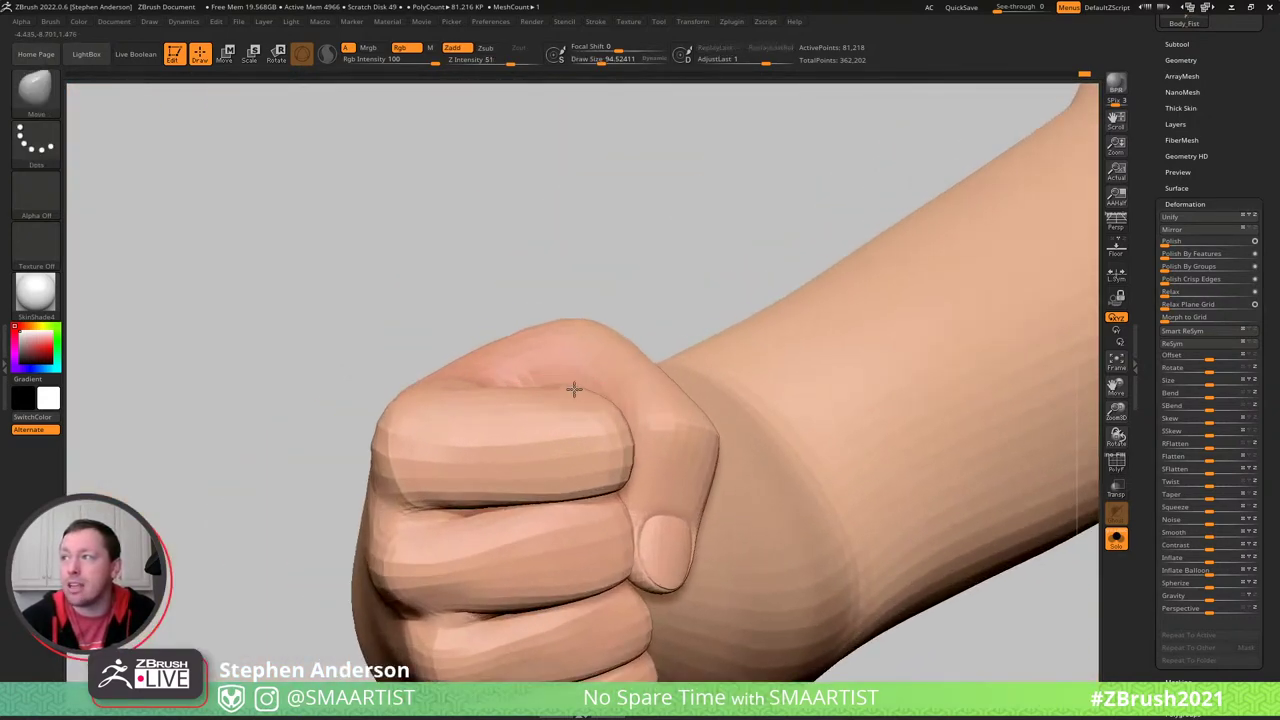
- Shape the upper edge of the index finger where it meets the thumb at a draw size of about 124
right_drag(574, 389, 546, 389)
key(s)
drag(546, 389, 554, 383)
right_drag(554, 383, 536, 425)
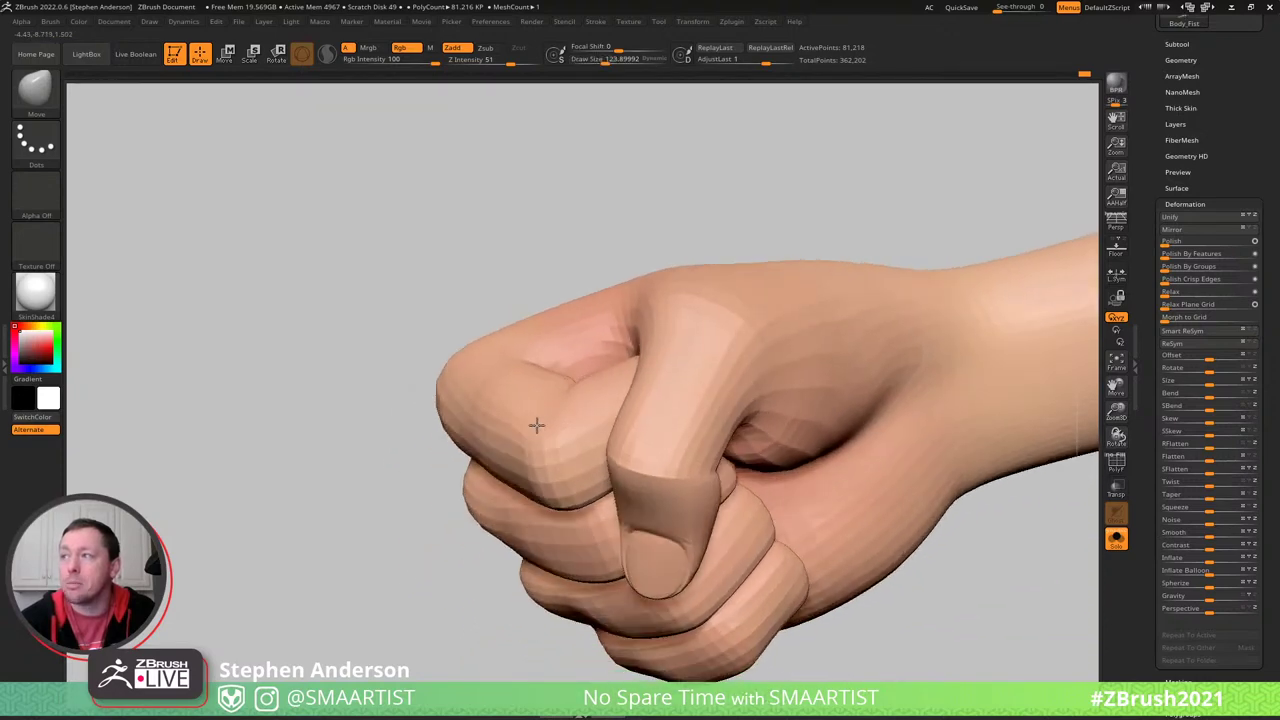
- Move and smooth the pocket between the thumb and the curled index finger at a draw size of about 73
mouse_move(560, 383)
right_down()
mouse_move(597, 420)
mouse_move(583, 403)
mouse_move(594, 397)
mouse_move(578, 386)
mouse_move(591, 411)
mouse_move(523, 346)
mouse_move(609, 366)
mouse_move(700, 509)
mouse_move(586, 400)
right_up()
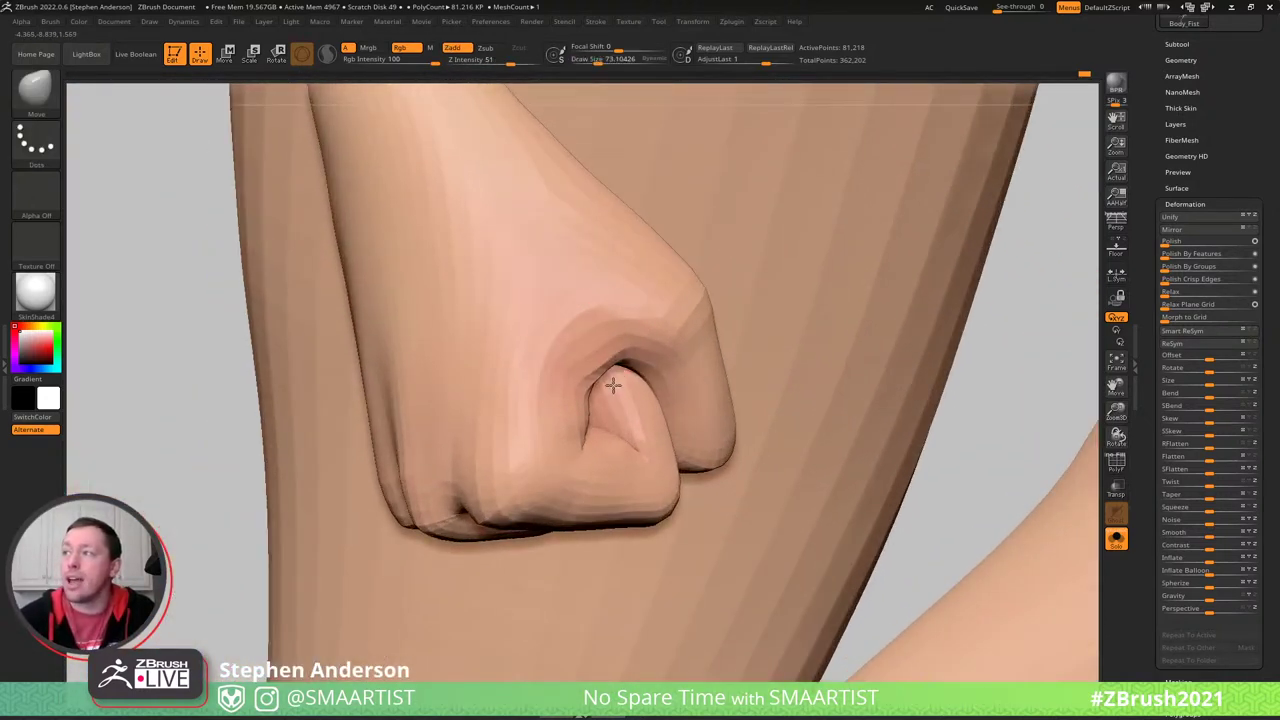
drag(613, 385, 597, 369)
shift+drag(597, 369, 614, 389)
- Round the inner rim of the web between thumb and index finger with Move Topological at a draw size of about 109
key(b)
key(m)
key(t)
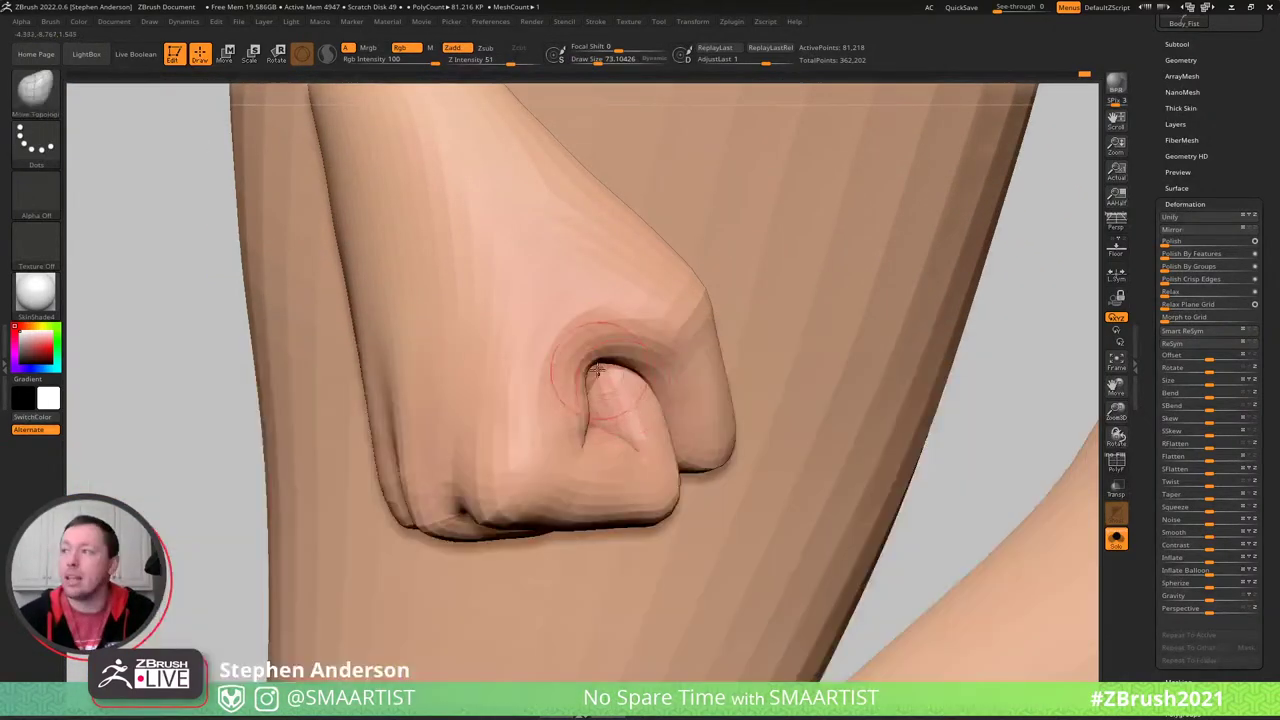
right_drag(597, 369, 583, 358)
key(s)
drag(578, 357, 586, 357)
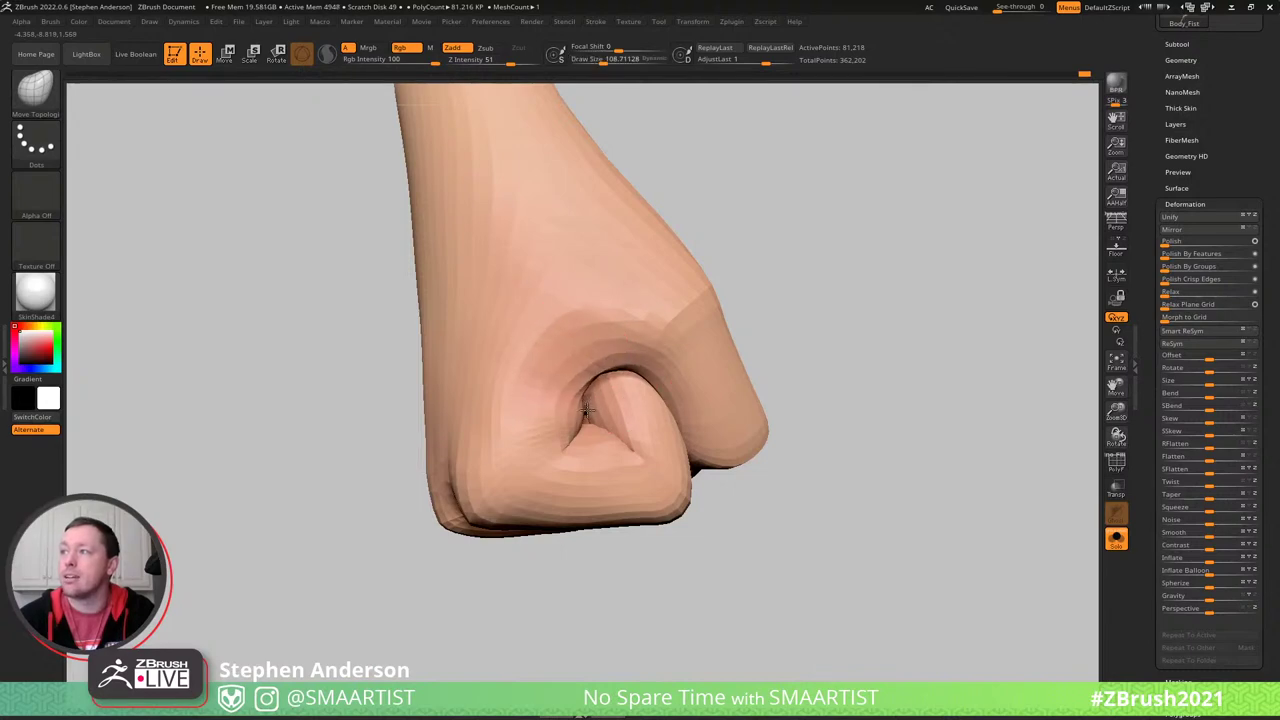
right_drag(574, 380, 634, 378)
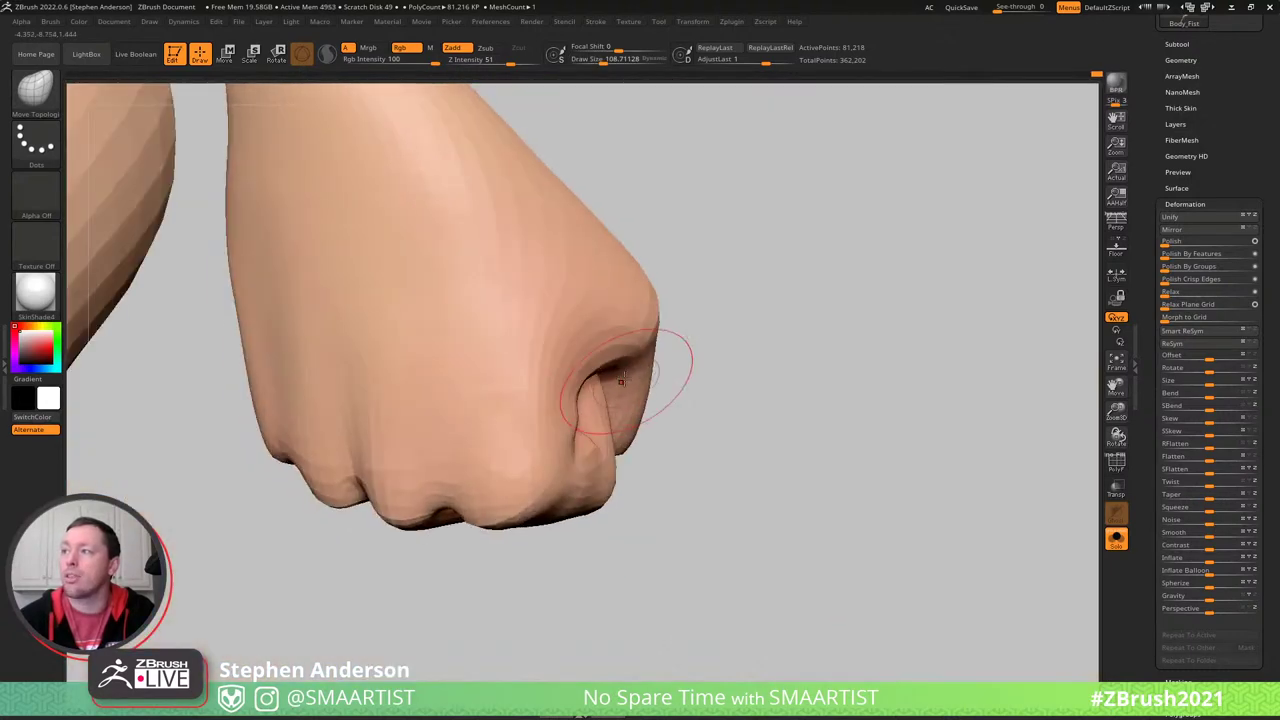
- Refine the corner of the crease where the thumb web meets the index finger at a draw size of about 69
key(s)
drag(598, 369, 593, 371)
ctrl+shift+click(593, 370)
mouse_move(593, 370)
right_down()
mouse_move(630, 349)
mouse_move(557, 334)
mouse_move(622, 357)
mouse_move(690, 461)
right_up()
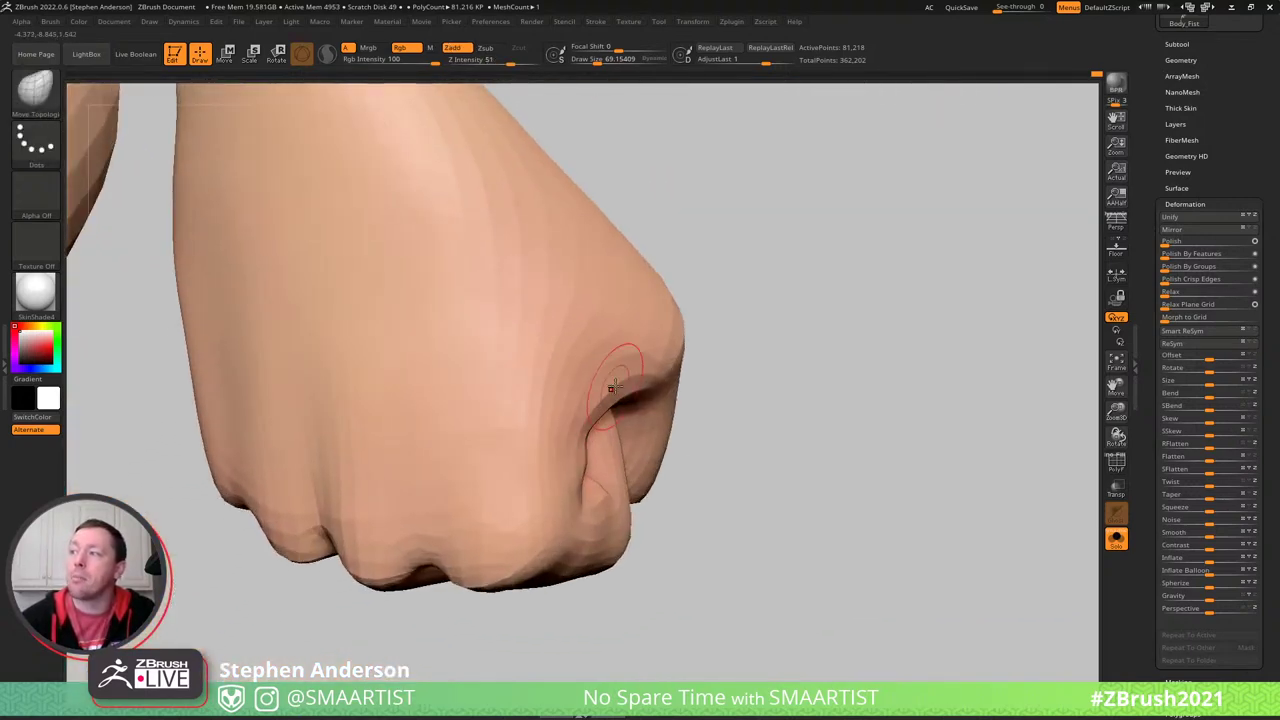
- Bring back all hidden subtools and save the ZTool over sailormoonredraw_07gPose_v003g
right_drag(587, 381, 623, 360)
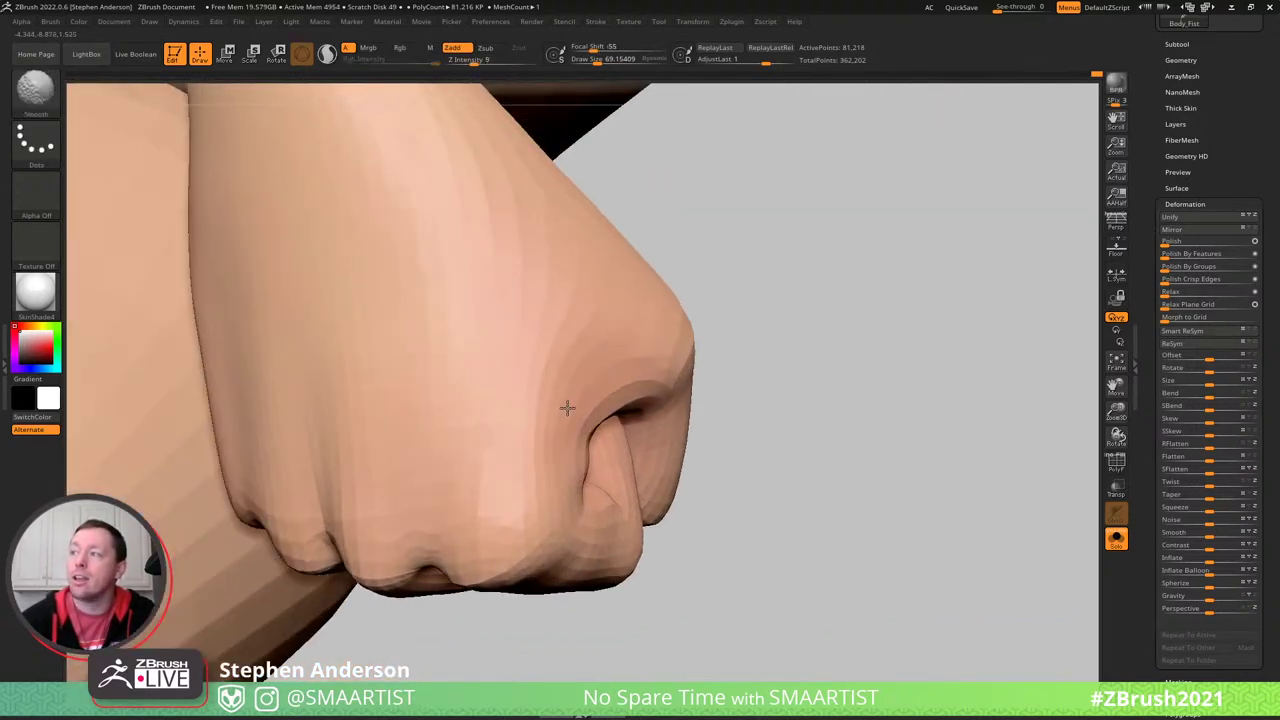
ctrl+right_drag(557, 332, 637, 370)
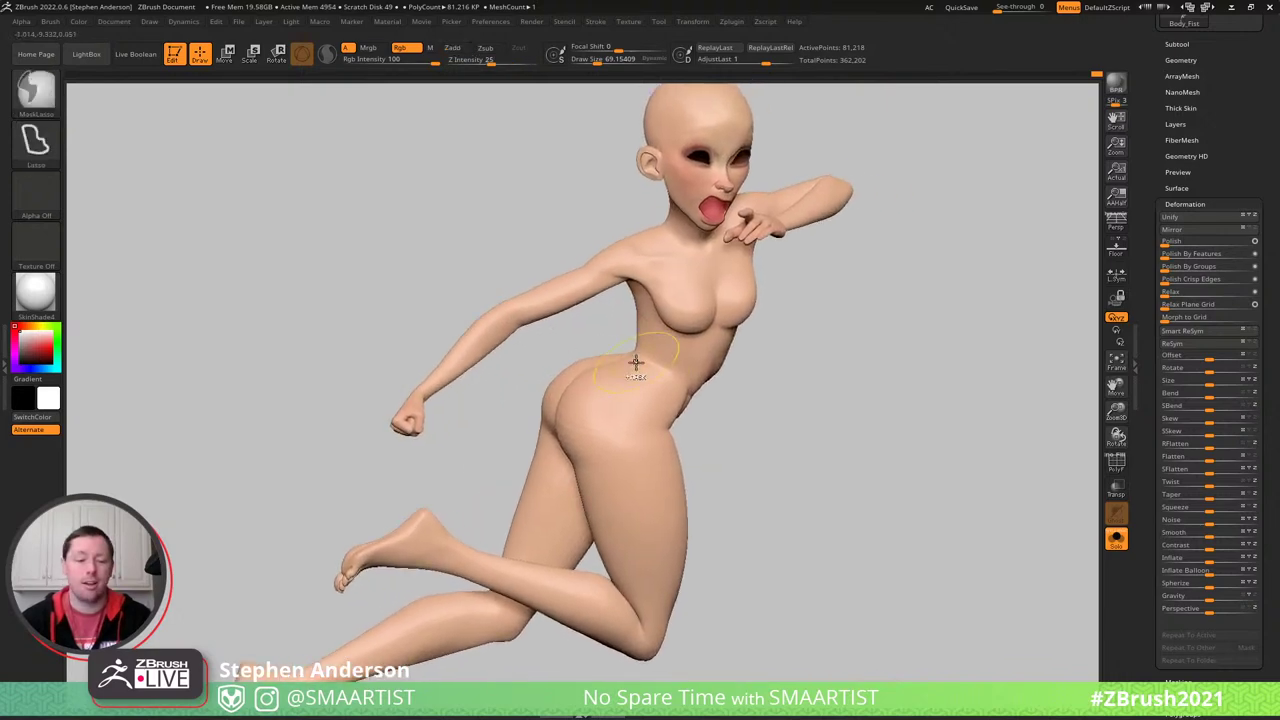
key(ctrl+shift+s)
mouse_move(550, 420)
right_down()
mouse_move(529, 383)
mouse_move(545, 389)
right_up()
key(ctrl+s)
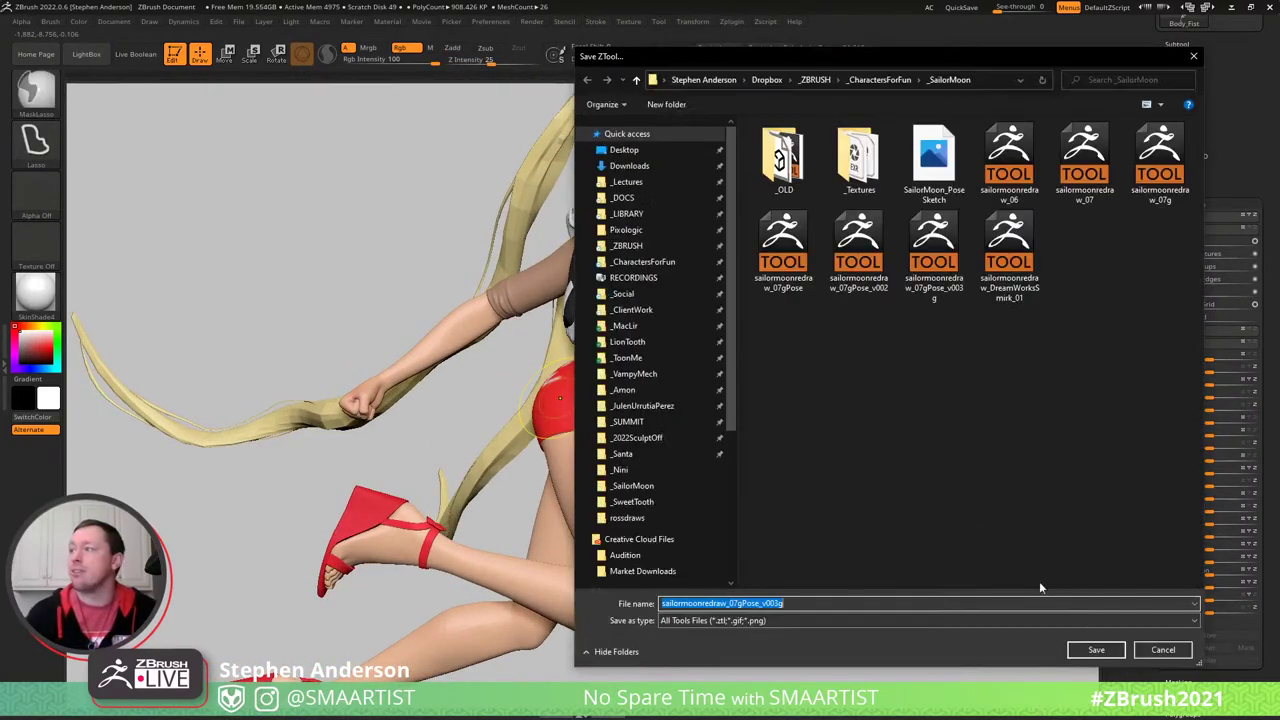
click(1100, 650)
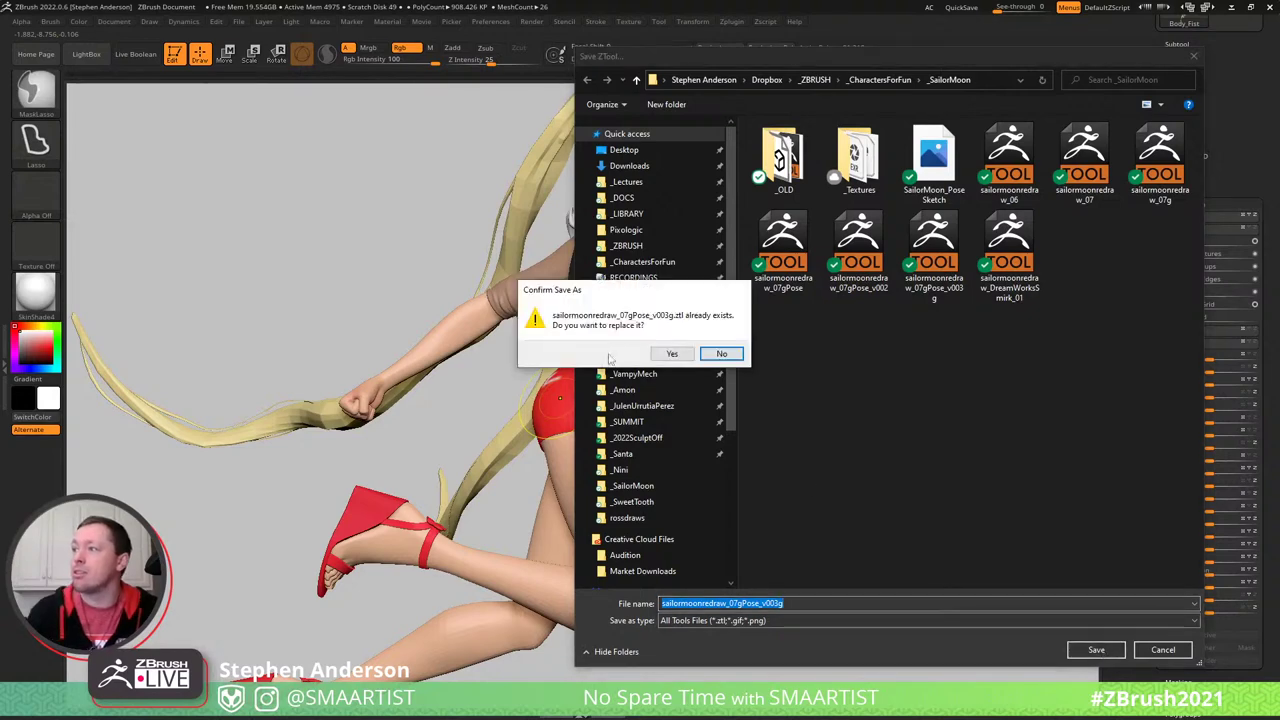
click(672, 350)
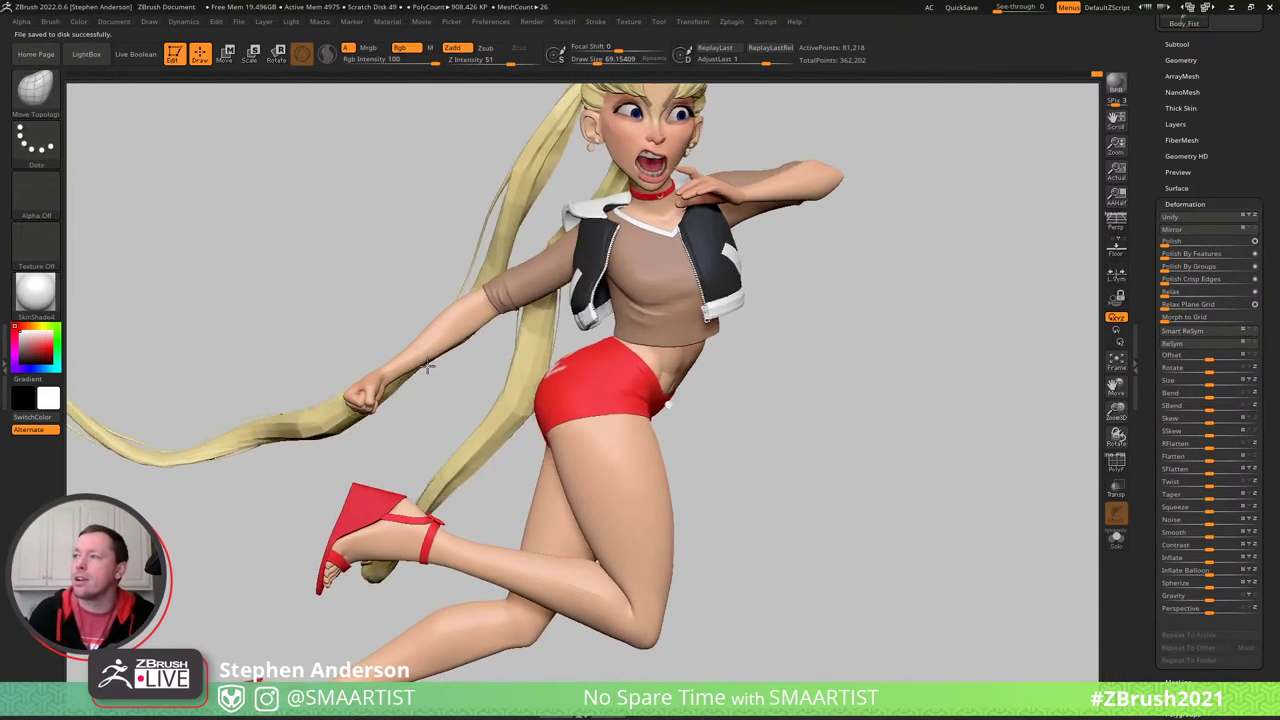
- Lower the body by one subdivision level, mask everything except the fist and lower forearm, and soften the mask edge
key(w)
key(shift+f)
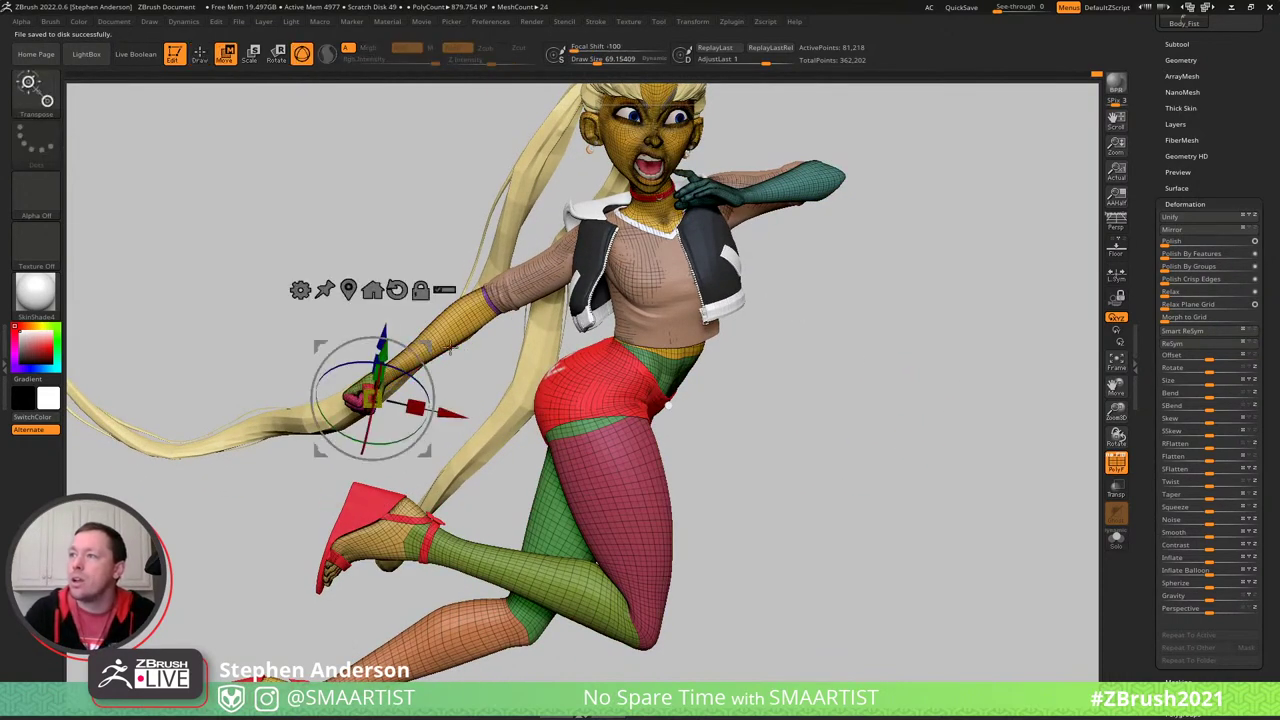
key(shift+d)
alt+click(482, 386)
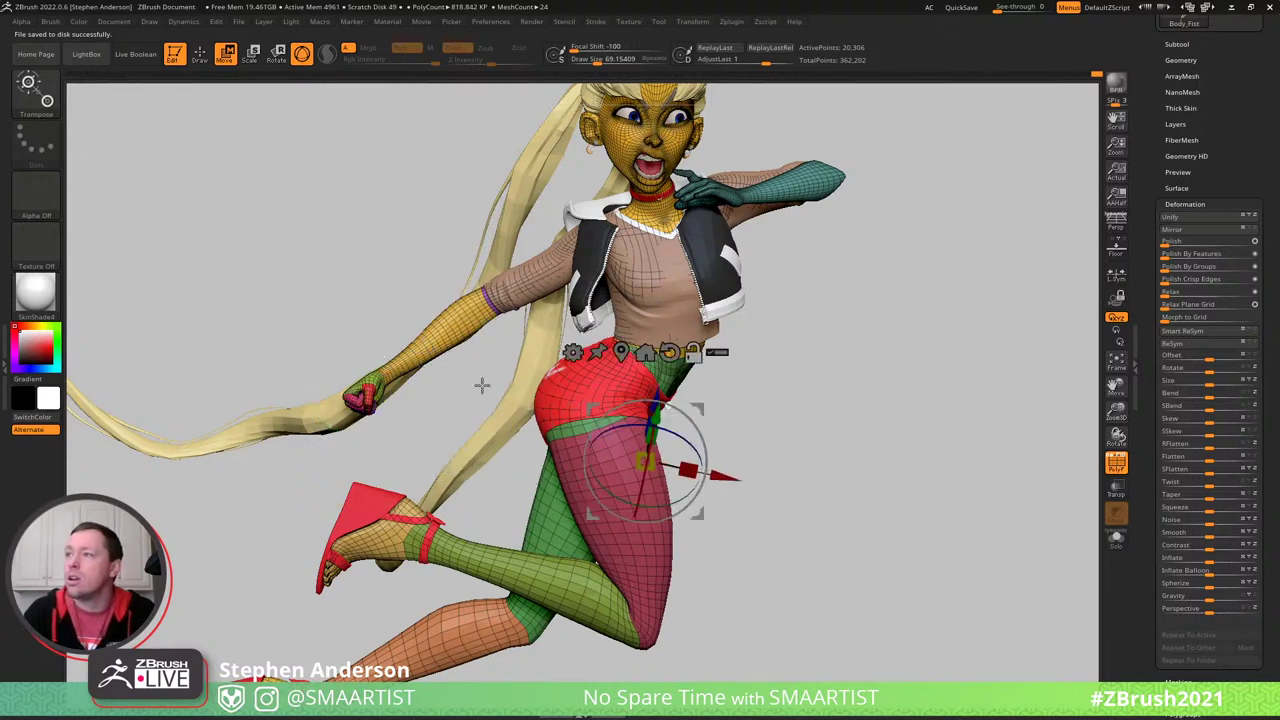
ctrl+drag(425, 349, 398, 367)
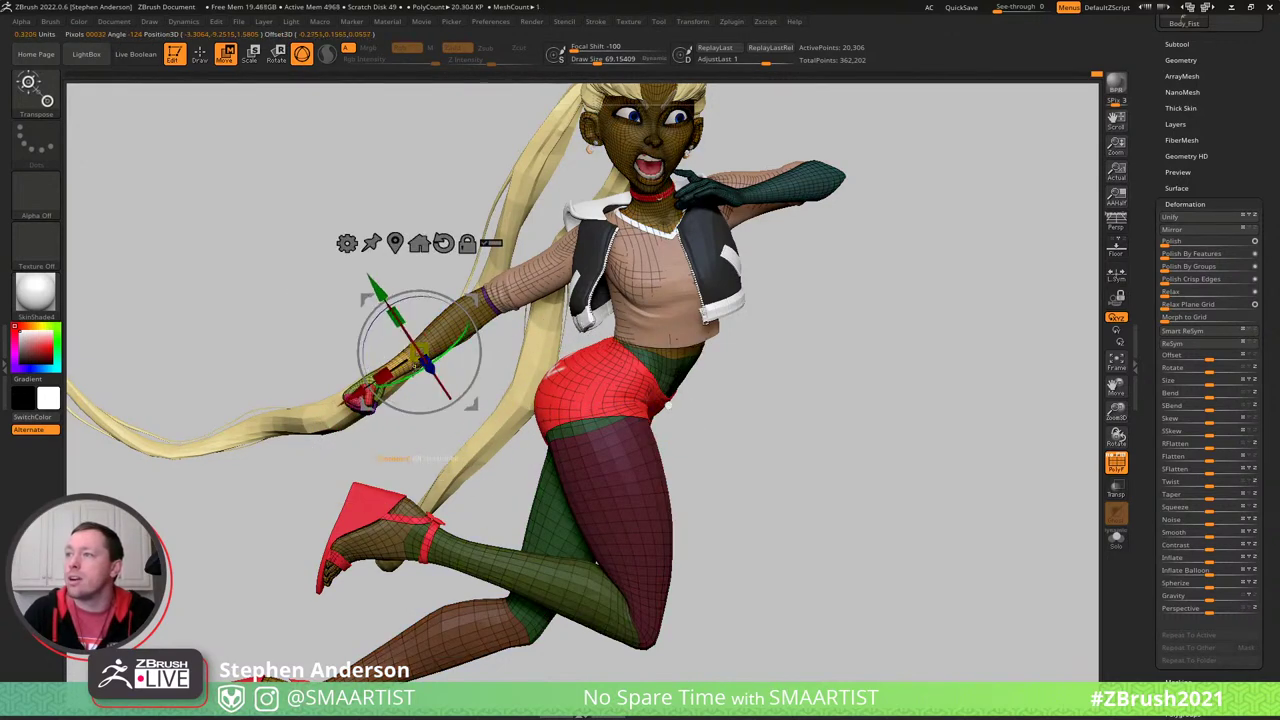
key(q)
key(ctrl)
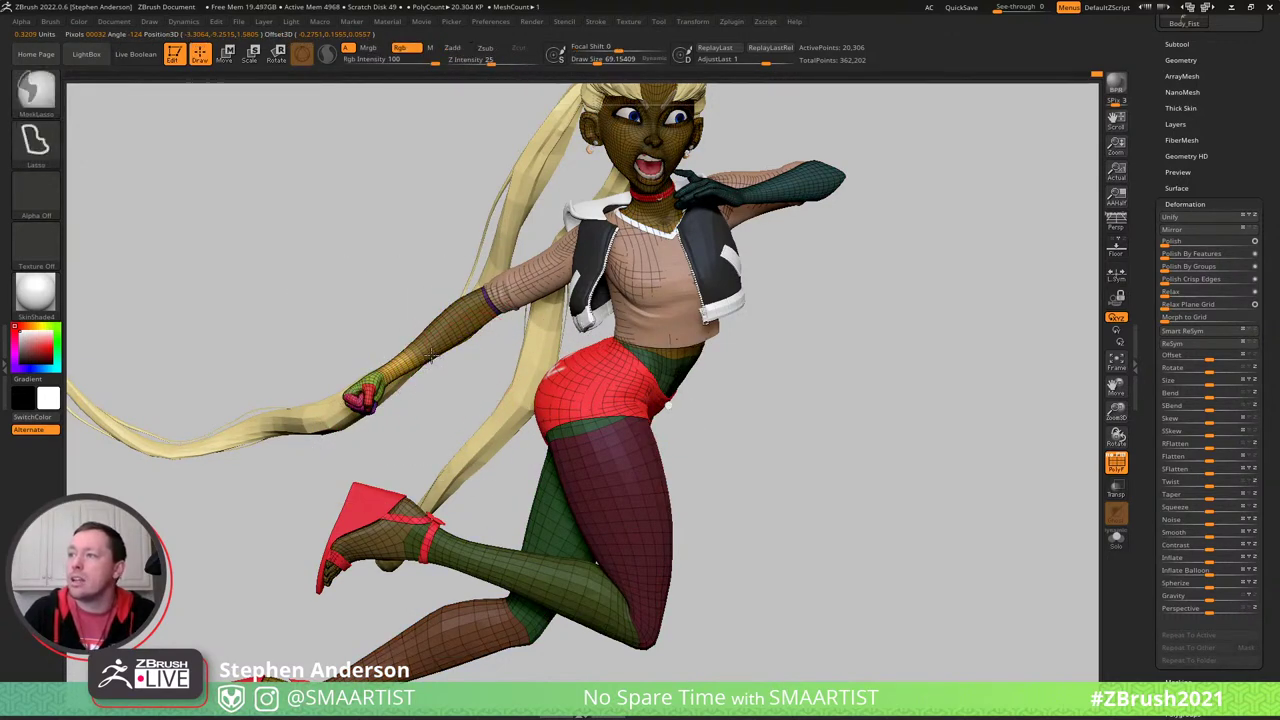
ctrl+click(442, 384)
ctrl+click(443, 394)
- Rotate the unmasked fist and wrist slightly with the gizmo and smooth the forearm near the wrist
key(w)
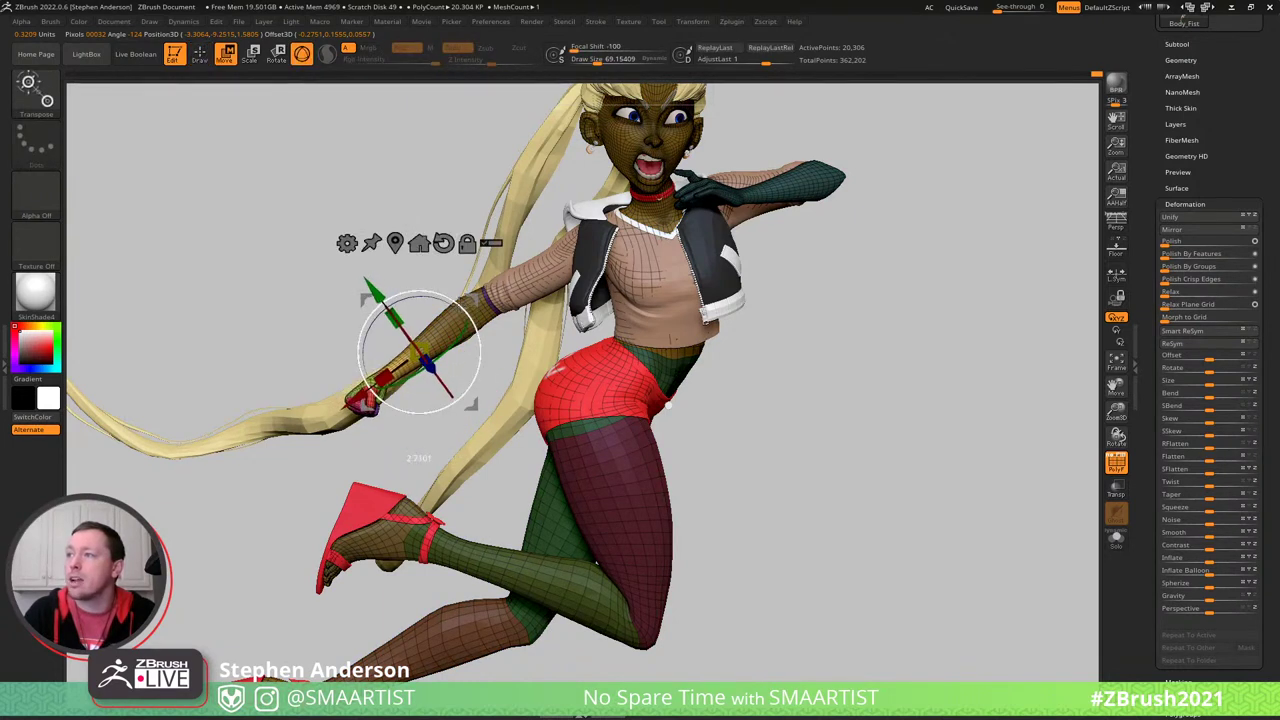
key(q)
key(w)
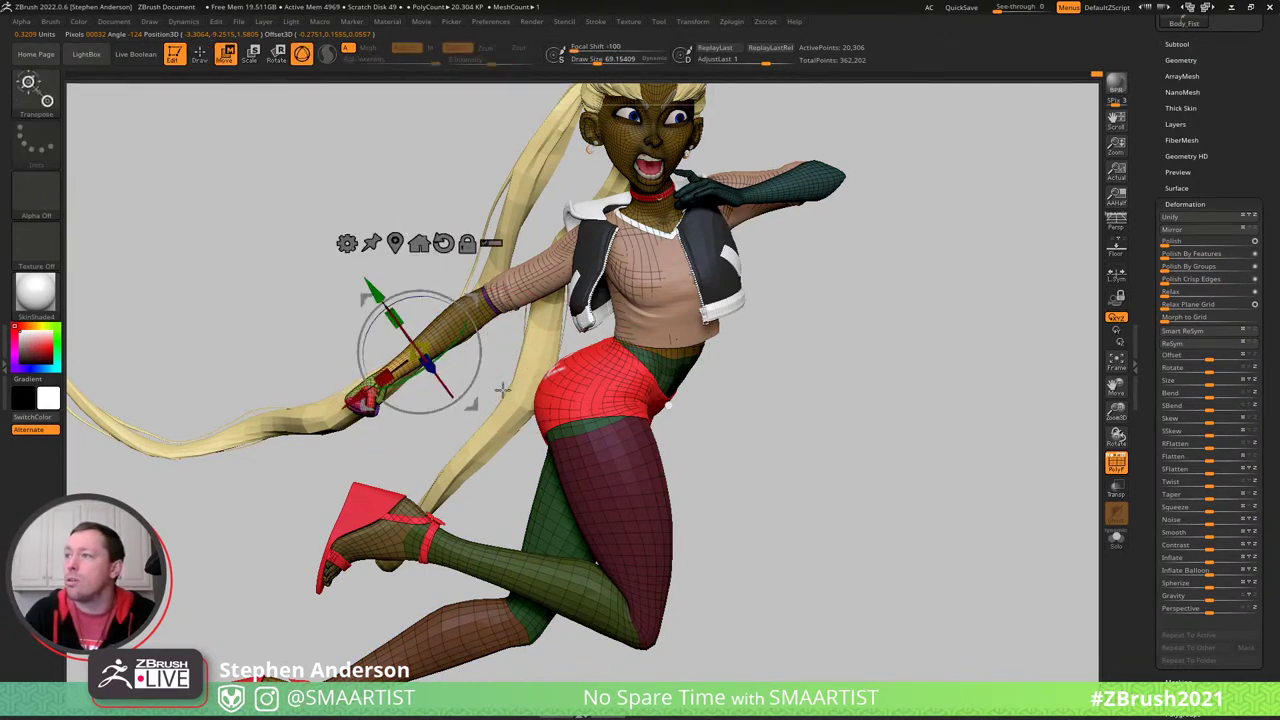
drag(473, 297, 474, 303)
mouse_move(534, 325)
ctrl+right_down()
mouse_move(523, 406)
mouse_move(641, 377)
mouse_move(646, 397)
ctrl+right_up()
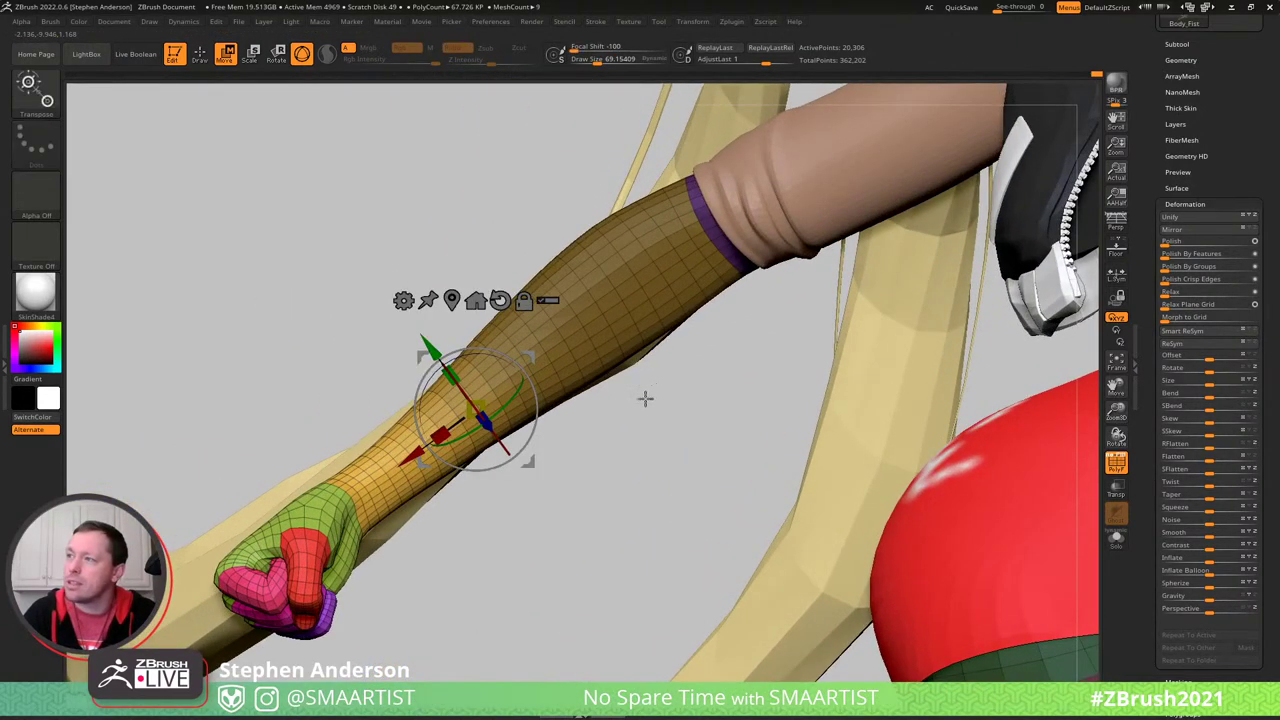
key(q)
drag(451, 406, 454, 425)
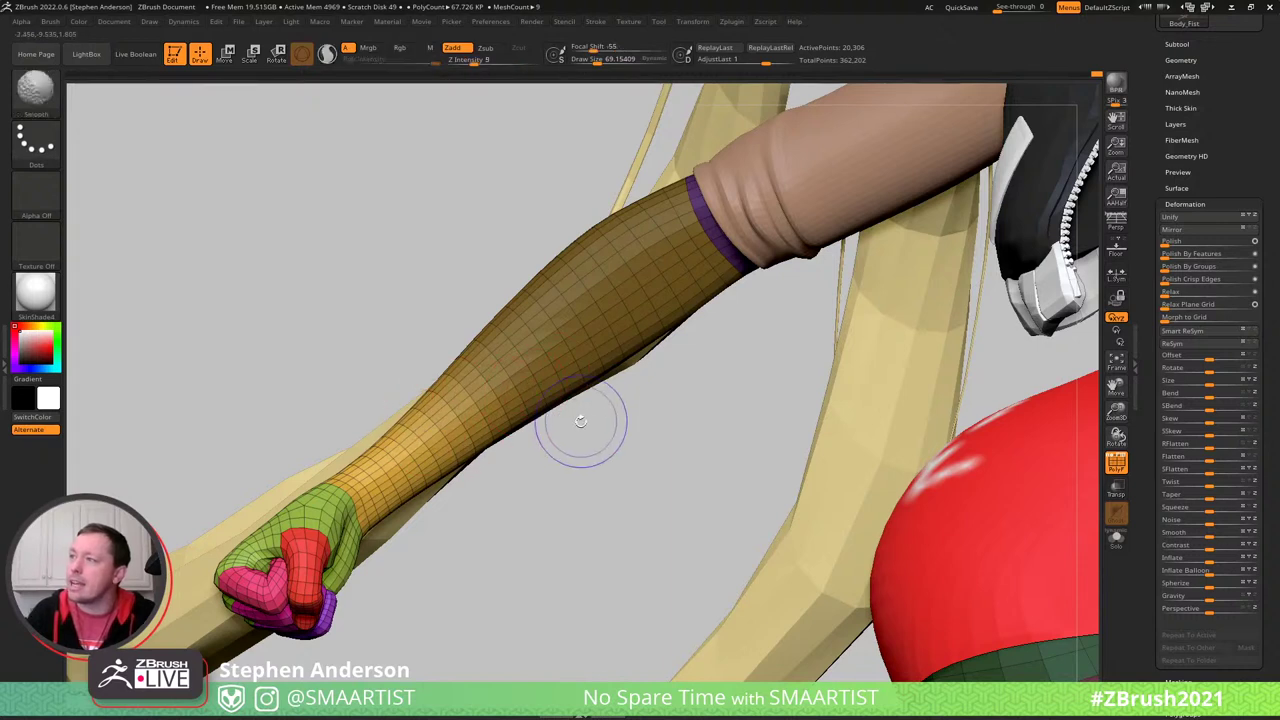
- Isolate the body without its wireframe, clear the mask, and adjust the forearm's underside with Move Topological at a draw size of about 215
key(shift+f)
key(ctrl+shift+s)
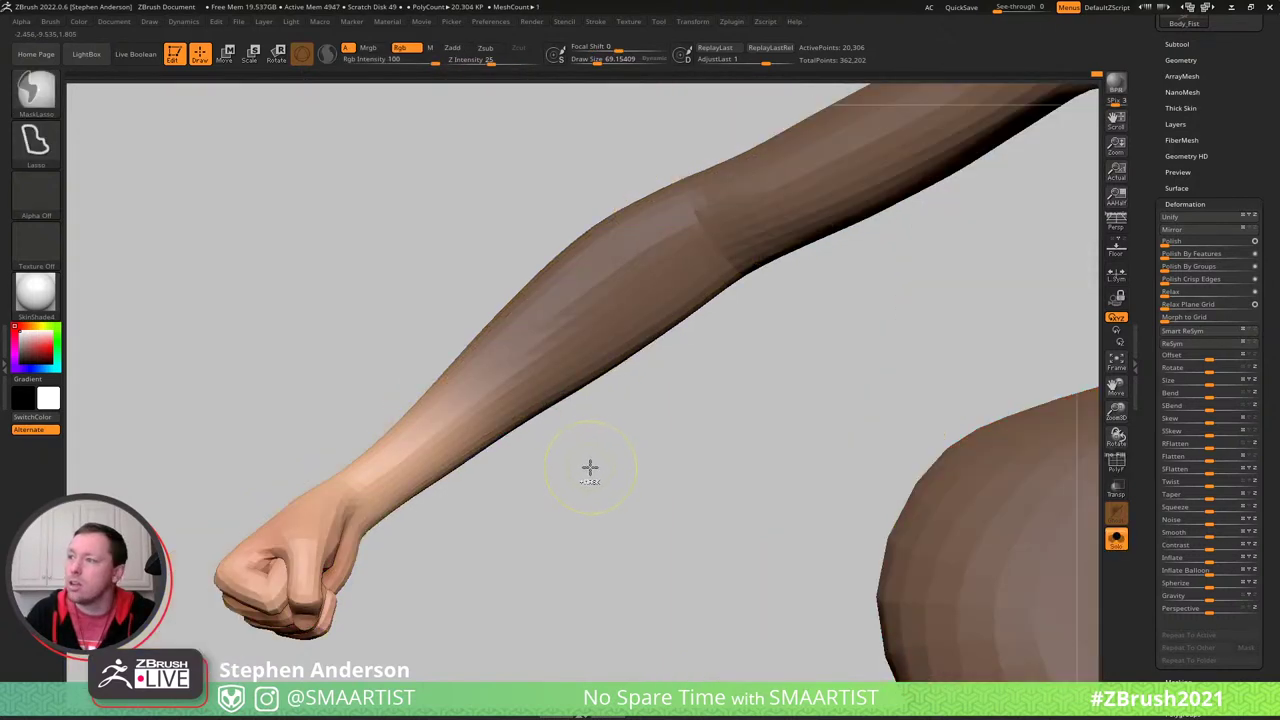
ctrl+drag(590, 461, 628, 474)
key(s)
mouse_move(623, 349)
mouse_down()
mouse_move(652, 351)
mouse_move(617, 356)
mouse_up()
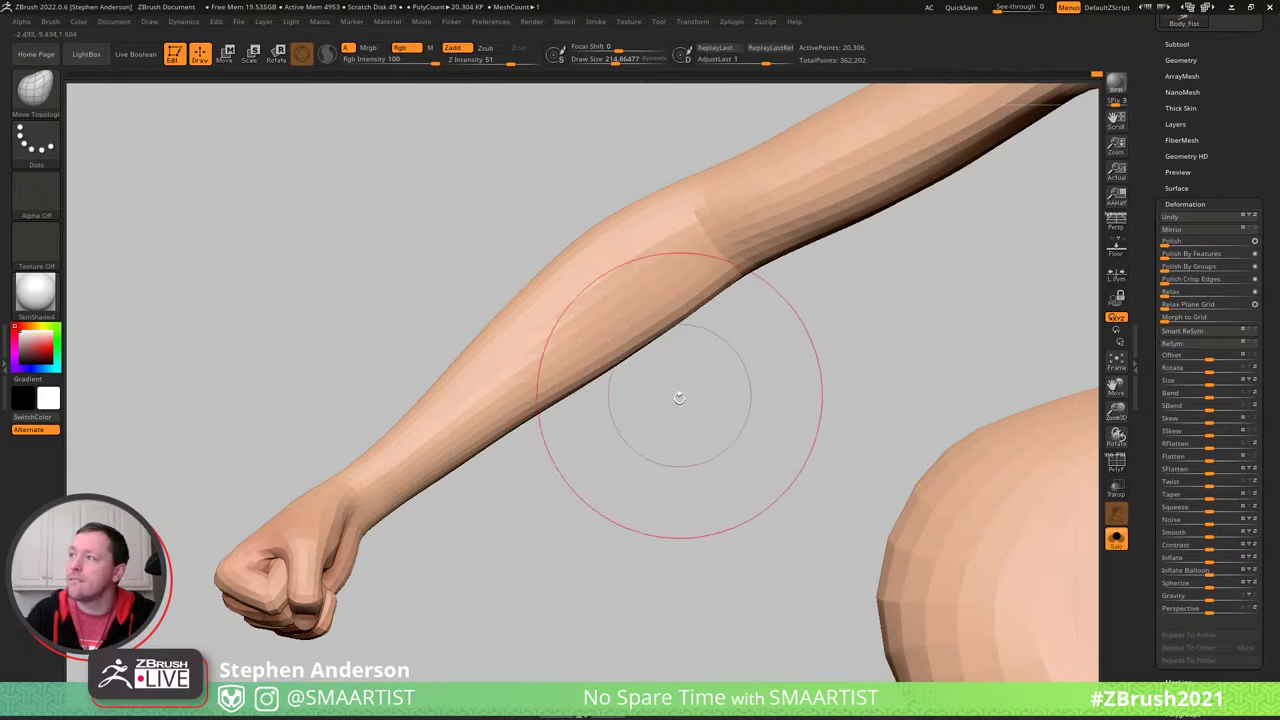
- Show the full character again and save the adjusted forearm pose, replacing sailormoonredraw_07gPose_v003g
mouse_move(680, 398)
ctrl+right_down()
mouse_move(536, 304)
mouse_move(683, 360)
ctrl+right_up()
key(ctrl+shift+s)
mouse_move(903, 477)
ctrl+right_down()
mouse_move(915, 432)
mouse_move(871, 403)
mouse_move(906, 414)
ctrl+right_up()
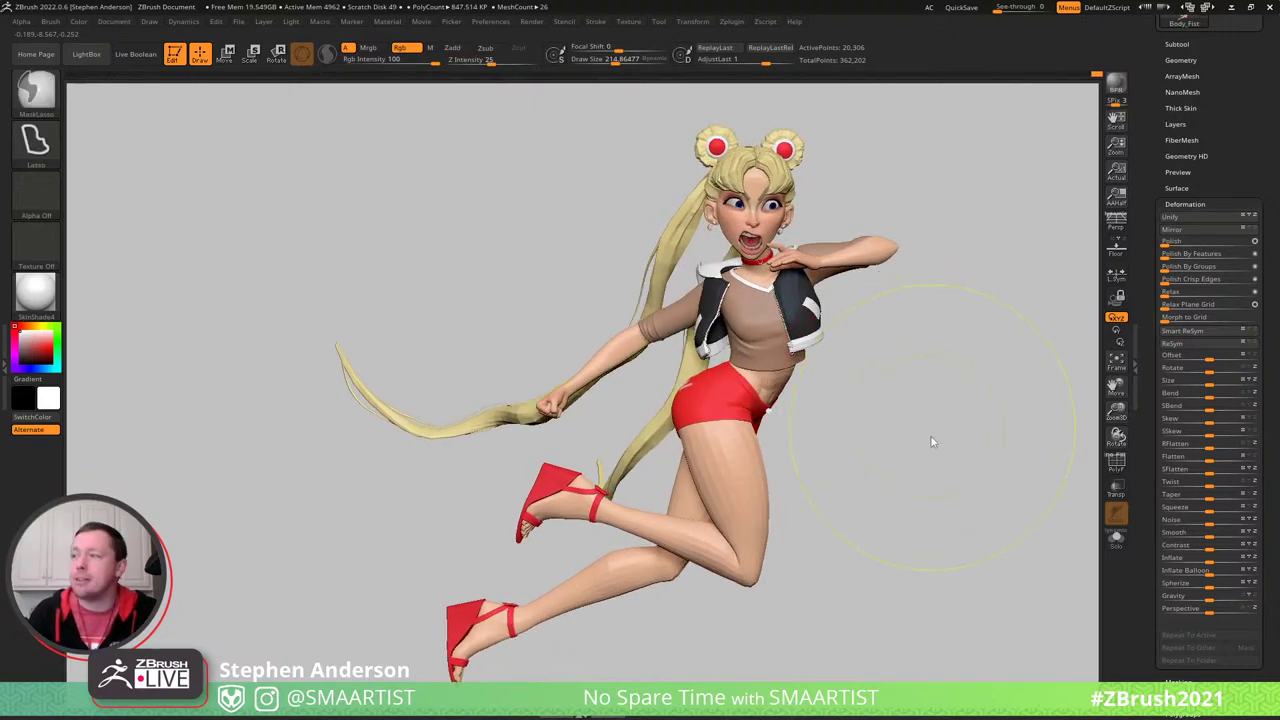
key(ctrl+s)
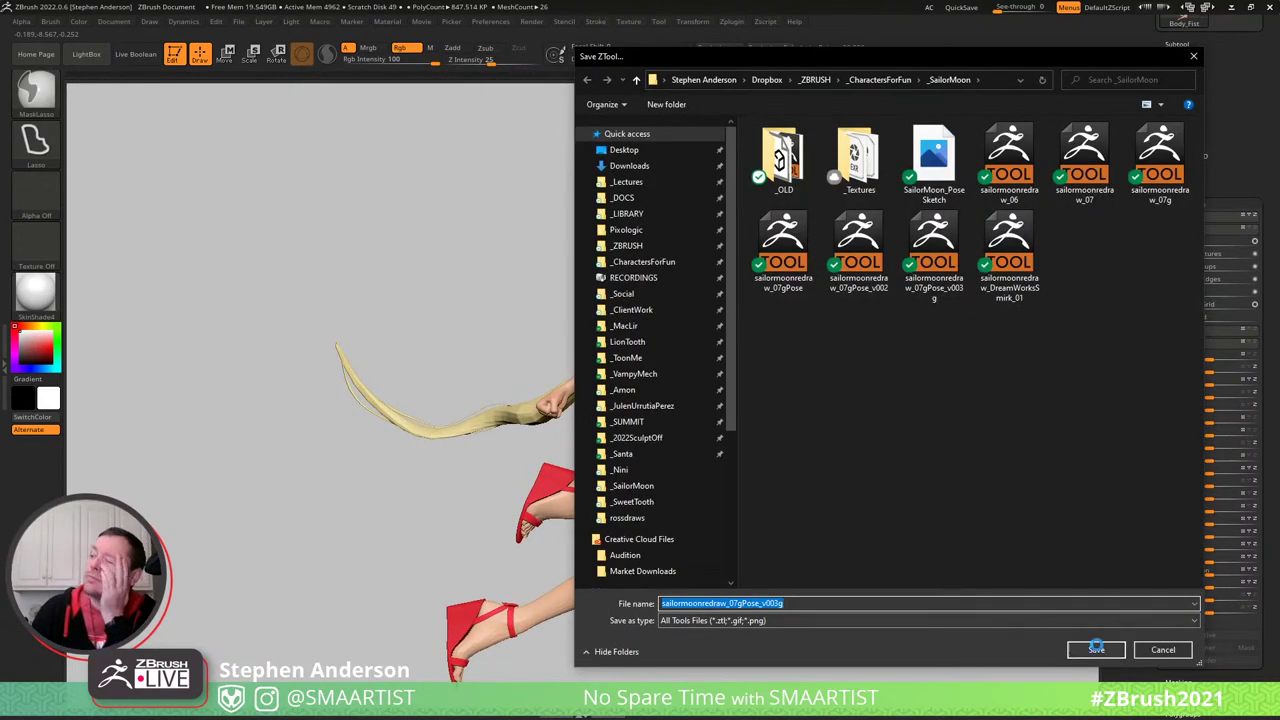
click(1096, 650)
click(672, 353)
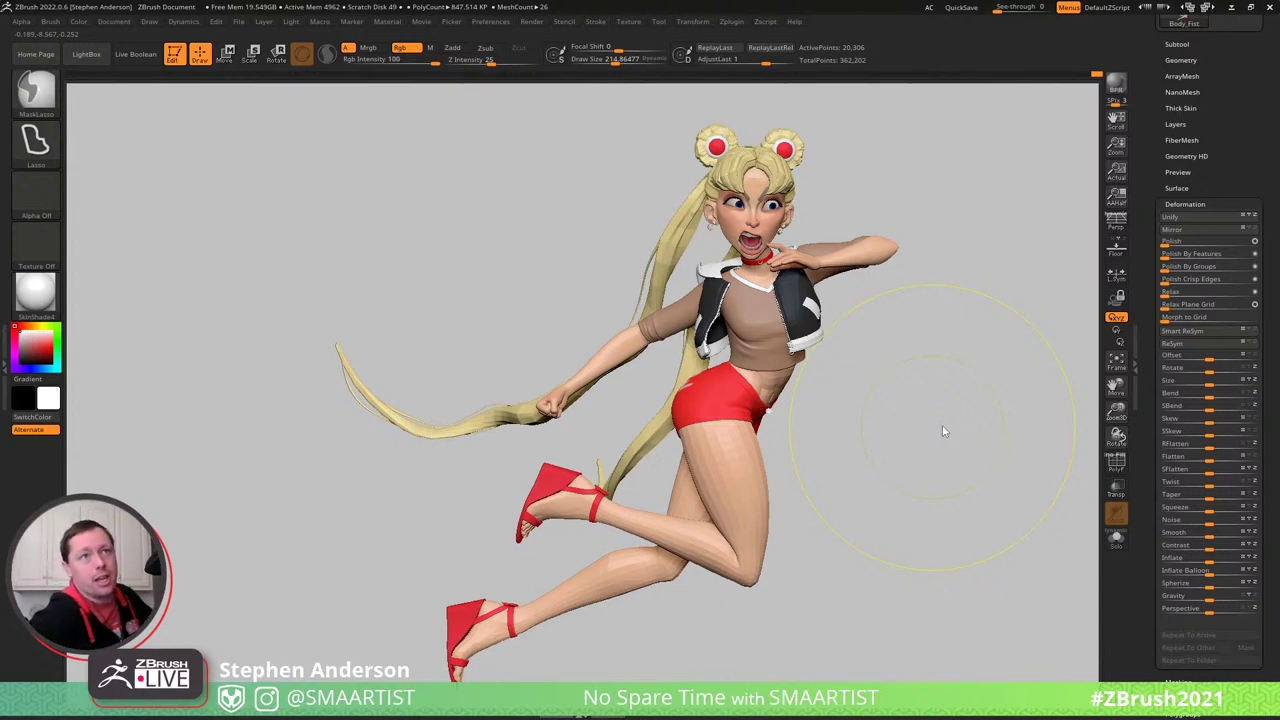
key(ctrl+s)
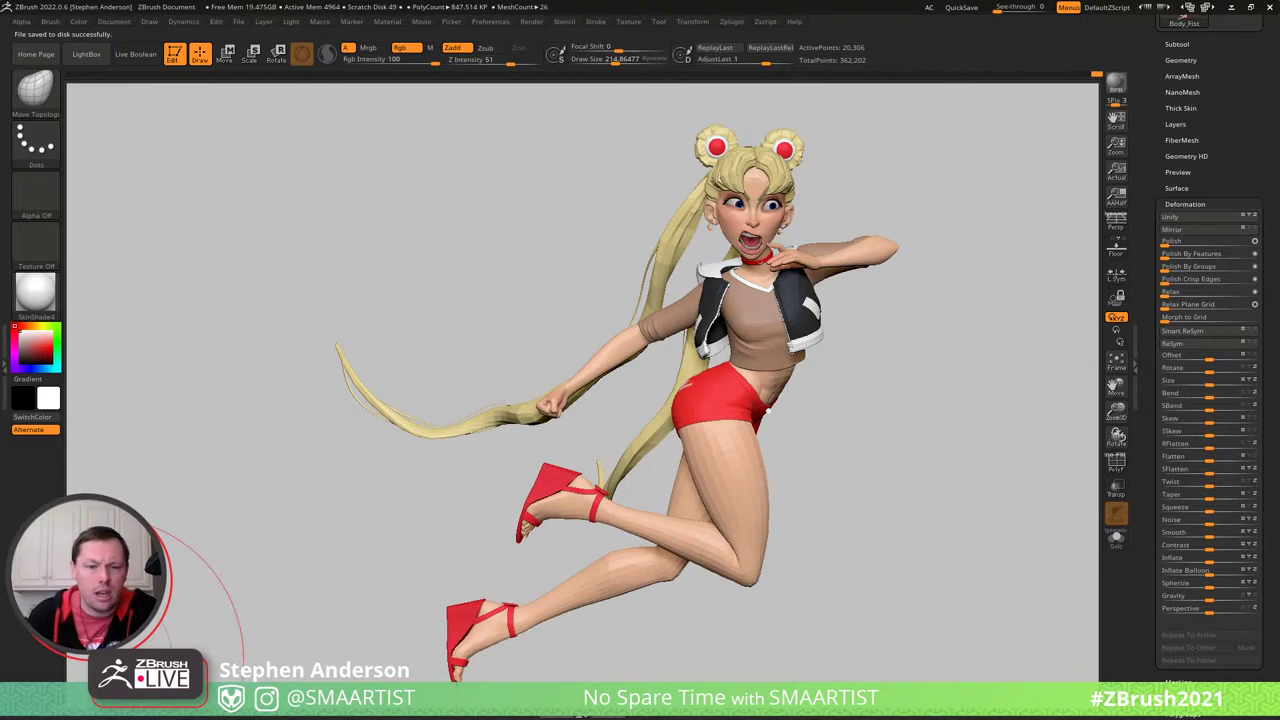
- Switch to the ArtStation profile in the browser and open The Mermaid Queen artwork from the Character portfolio album
key(alt+Tab)
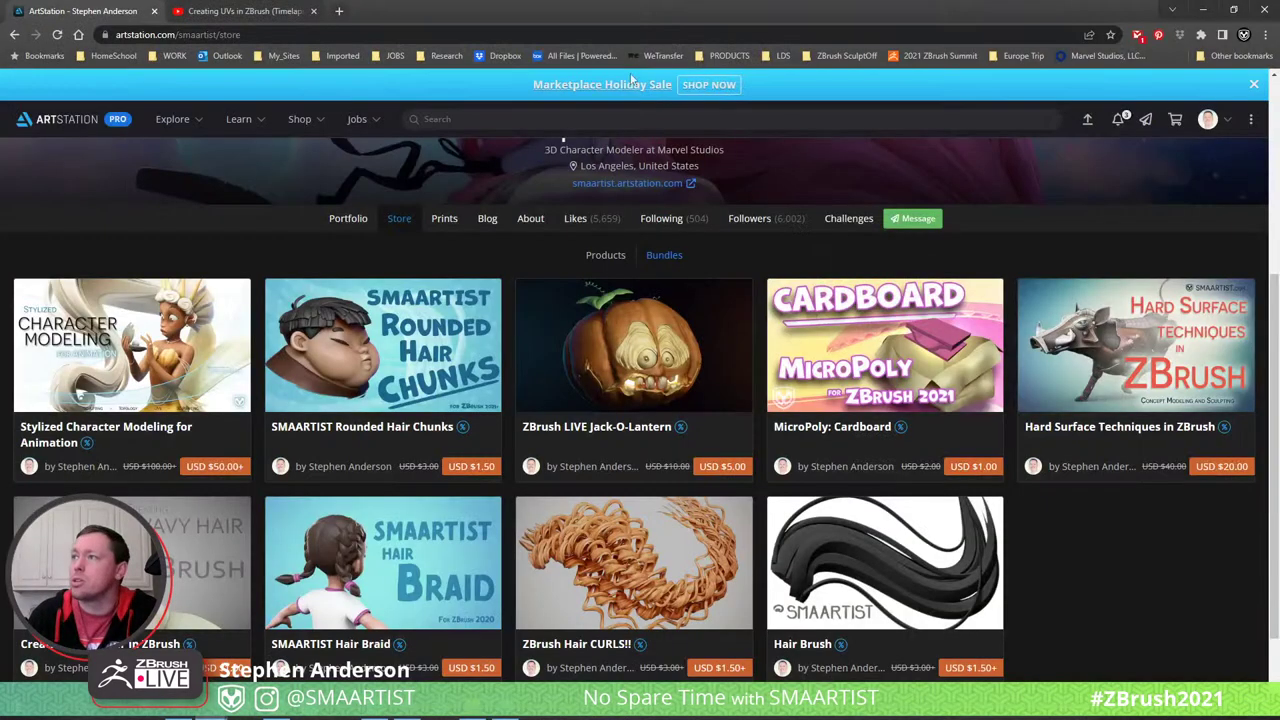
click(345, 218)
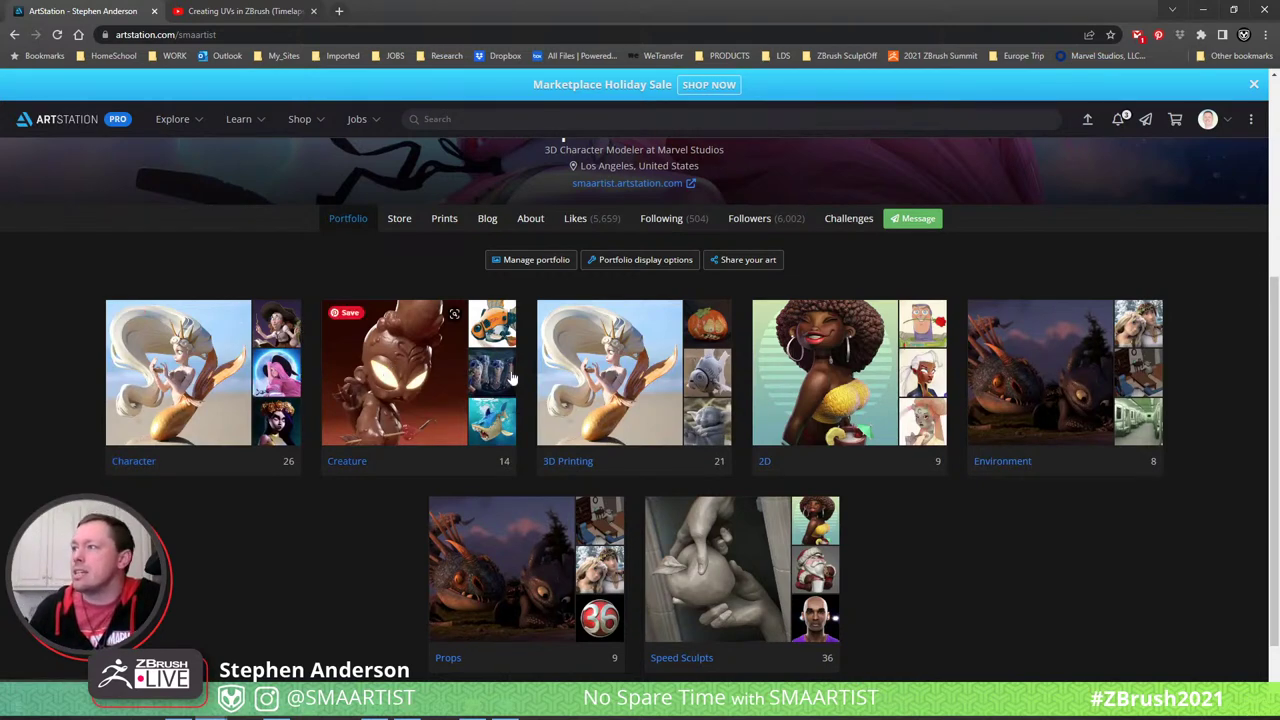
click(228, 389)
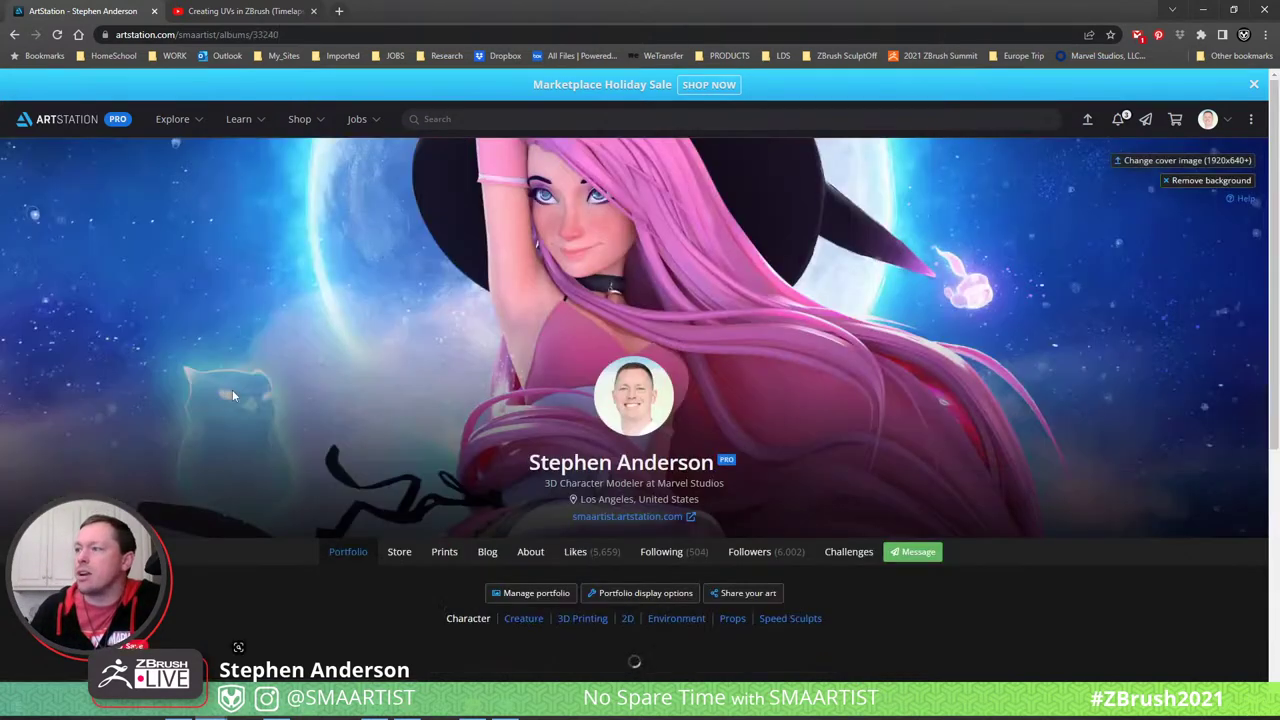
scroll(347, 366, down, 3)
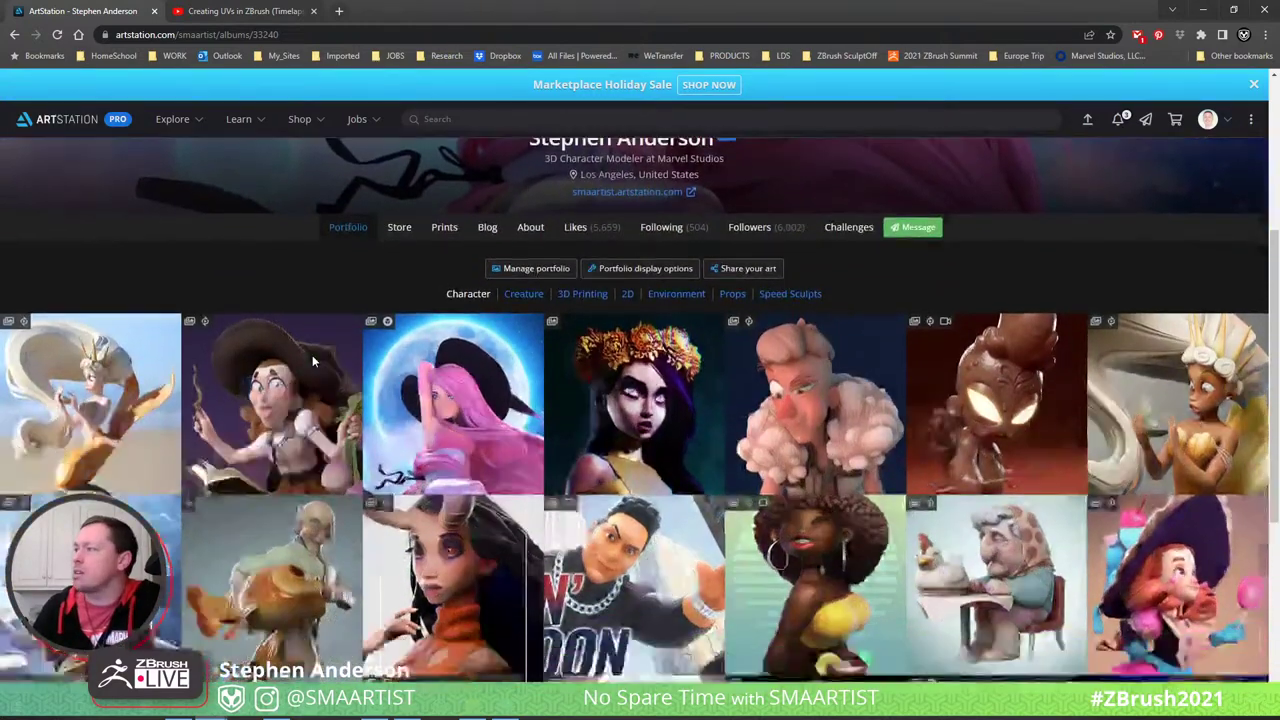
click(1176, 360)
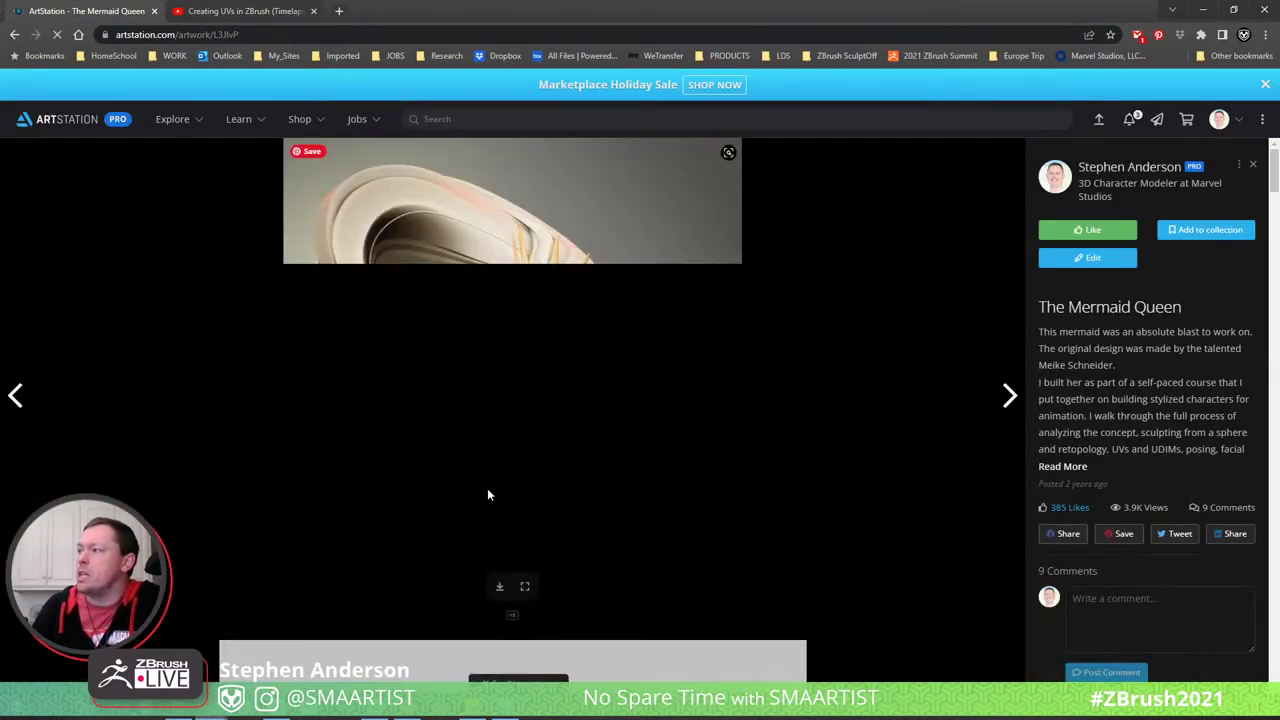
- Examine The Mermaid Queen's renders, 3D print photos, clothing and color variations, and read its full description with the course link
scroll(757, 453, down, 7)
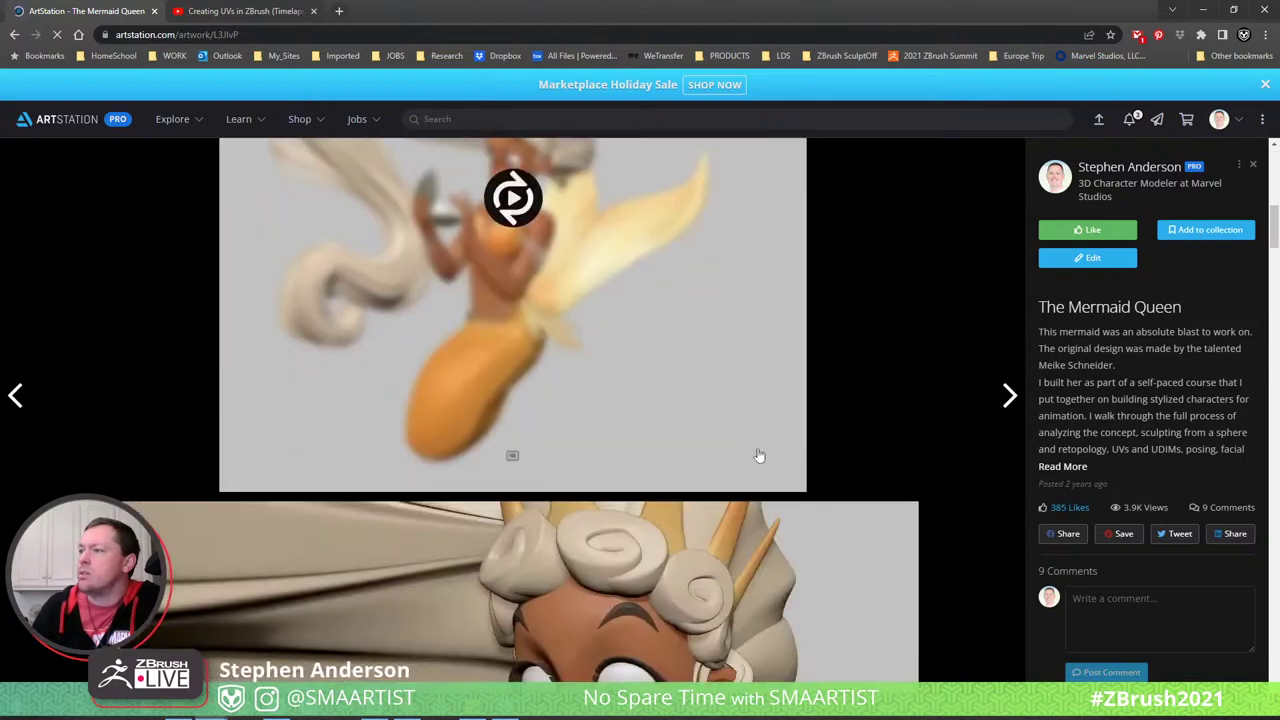
scroll(759, 456, down, 15)
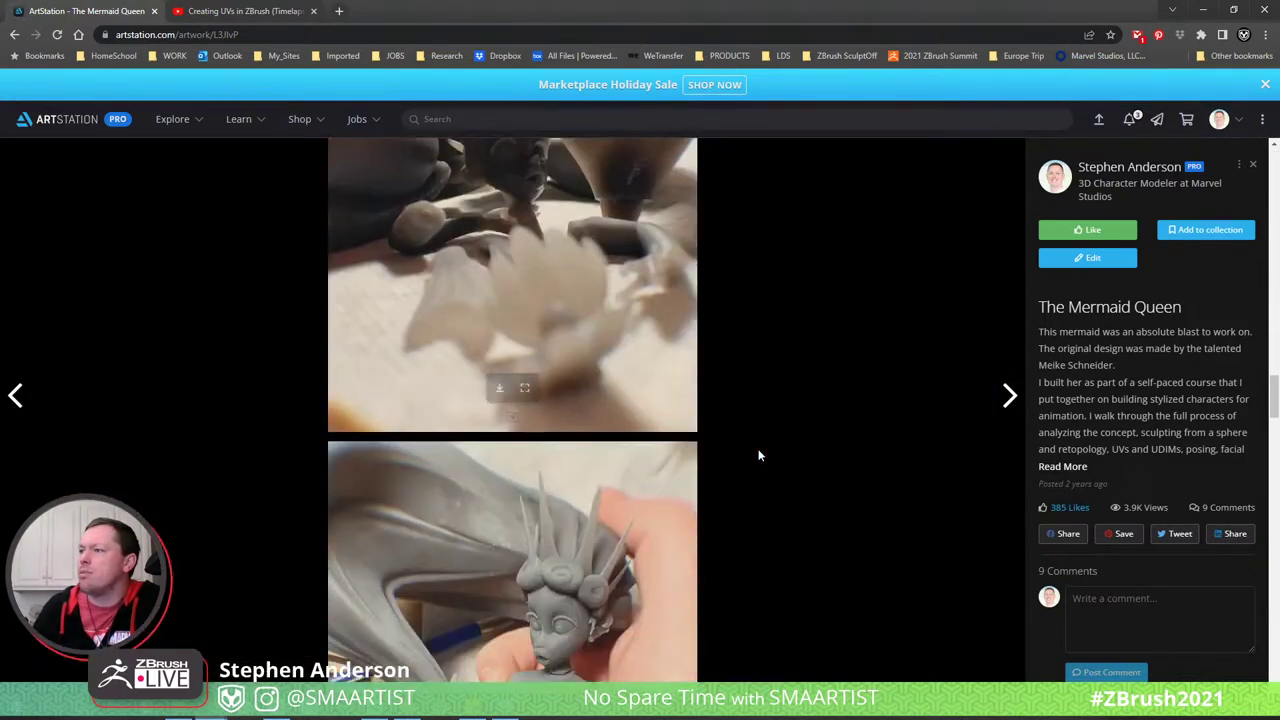
scroll(759, 456, down, 20)
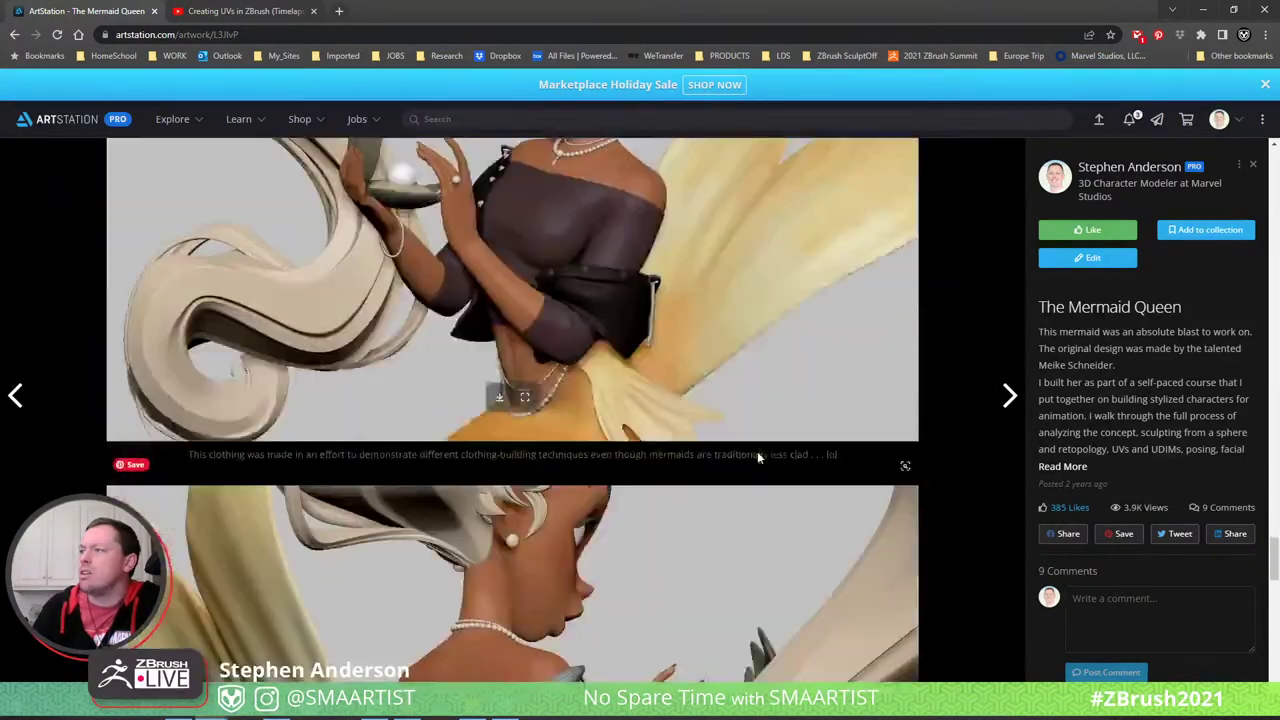
scroll(757, 457, down, 12)
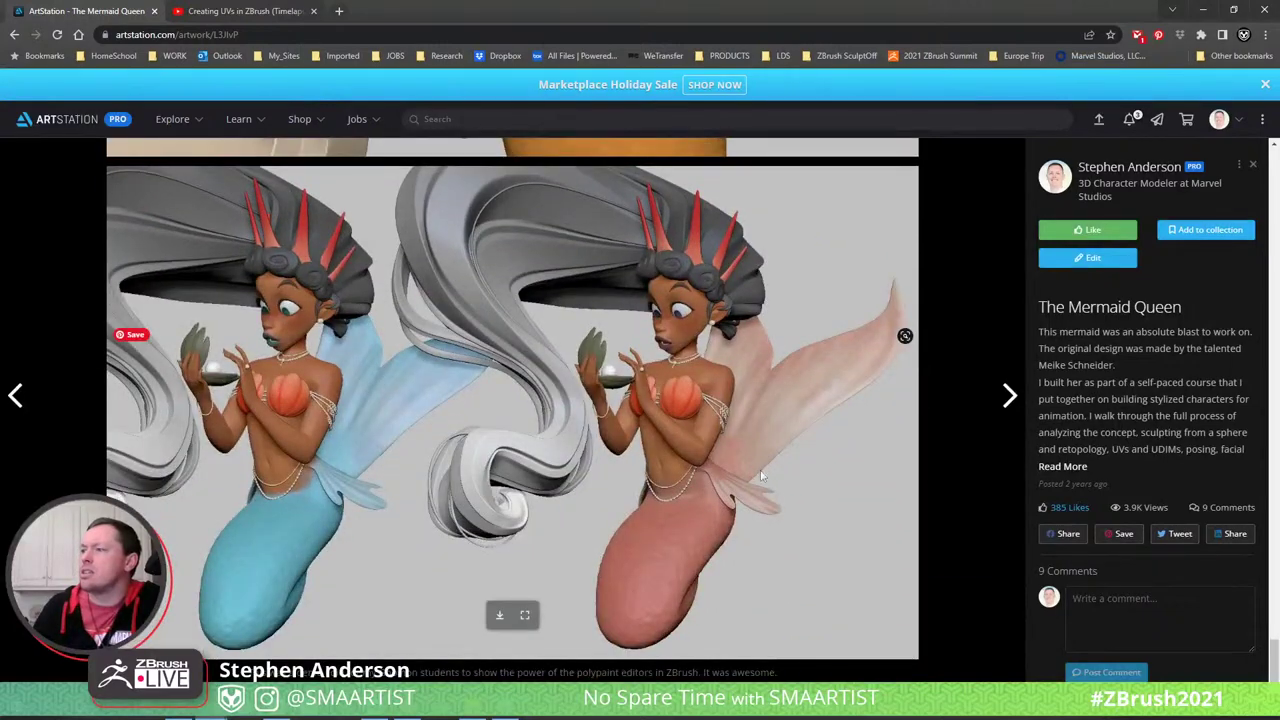
scroll(761, 476, up, 6)
click(1062, 467)
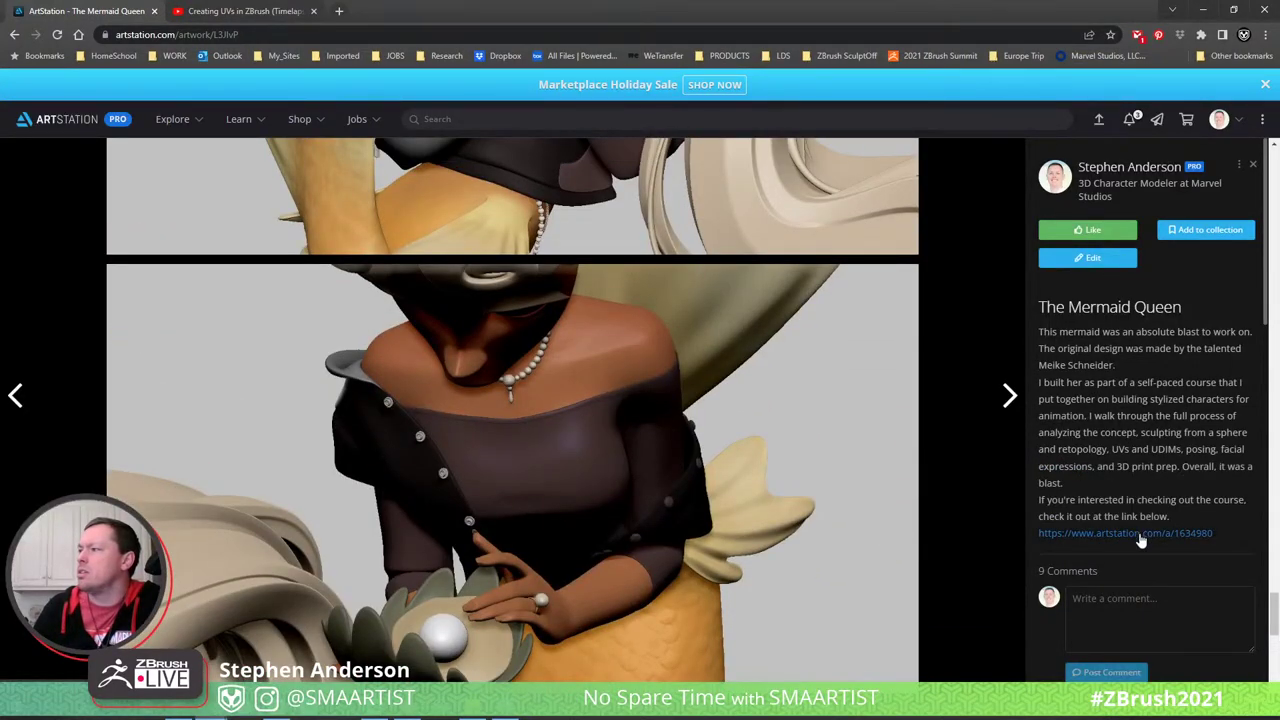
scroll(879, 478, down, 15)
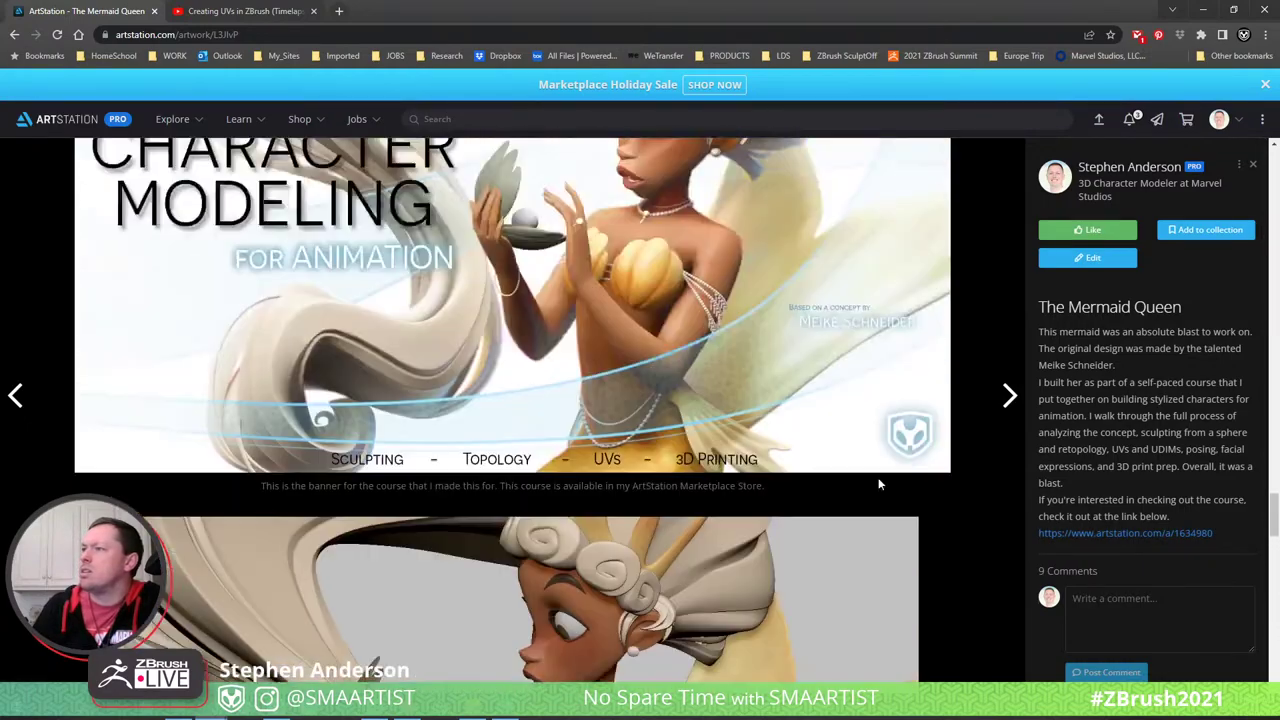
scroll(872, 477, up, 20)
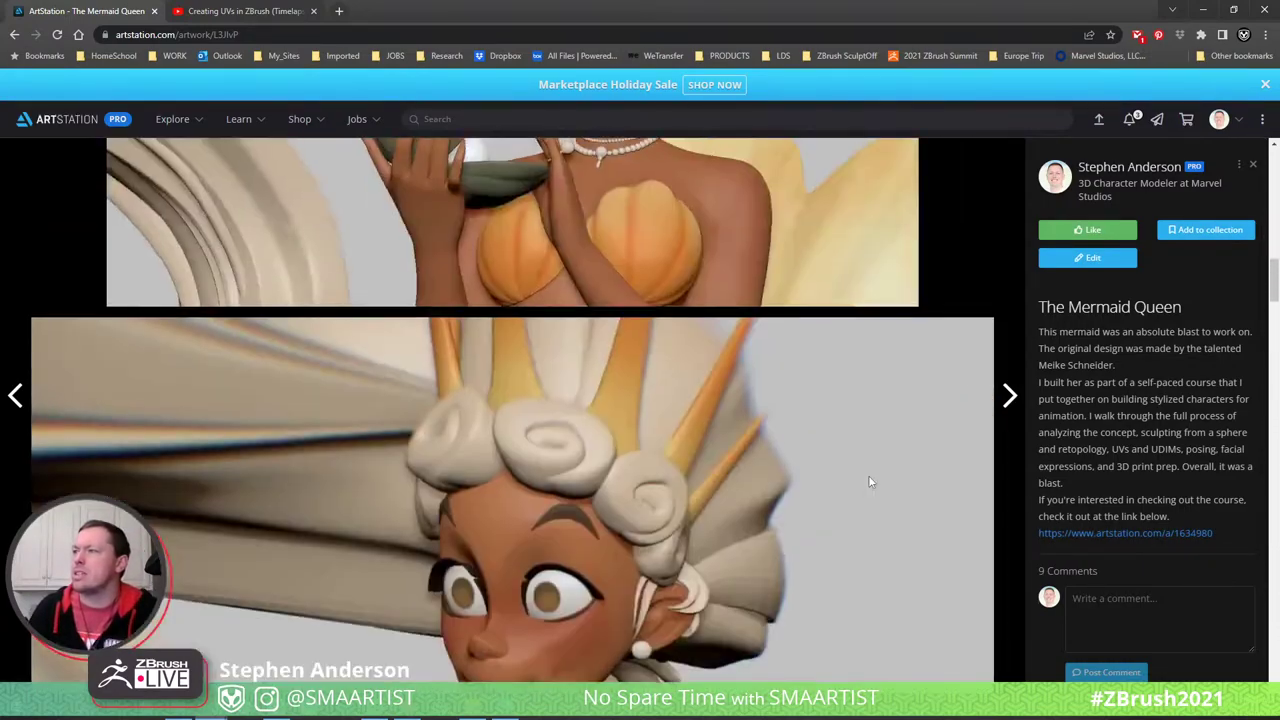
scroll(870, 480, up, 7)
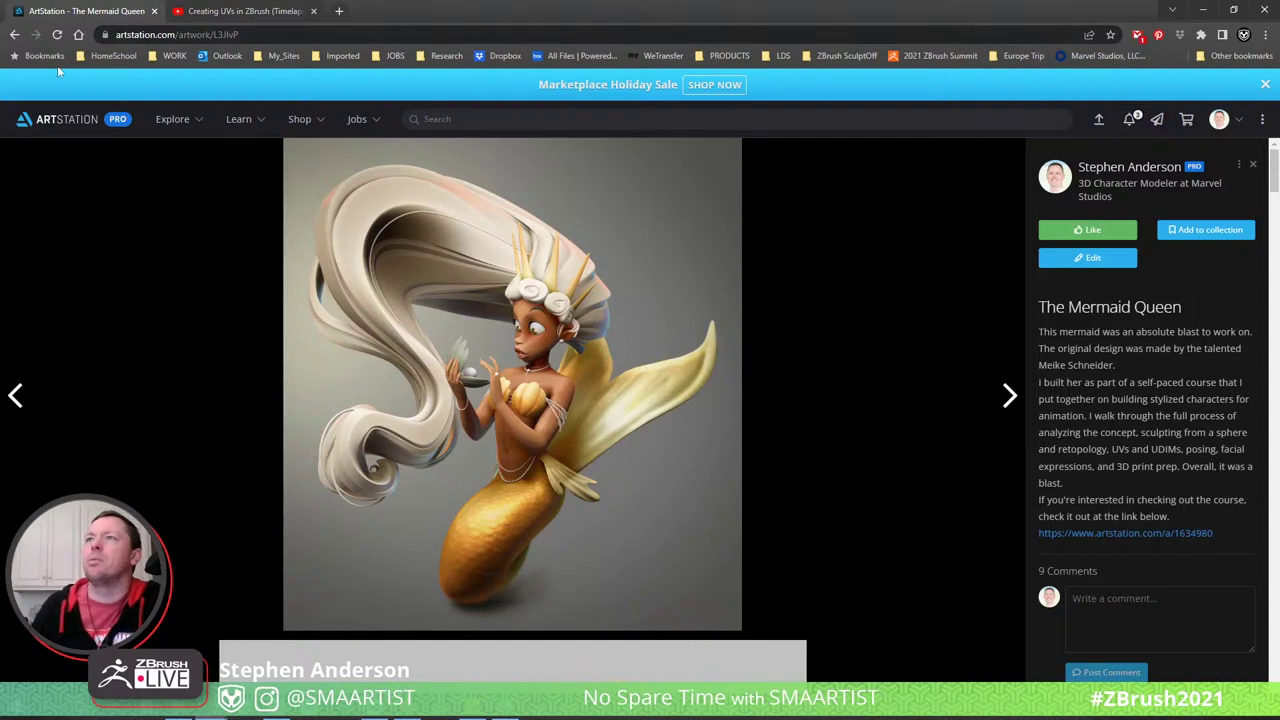
- Duplicate the artwork's browser tab and open the Mermaid Print artwork from the artist's Character album in it
right_click(98, 18)
click(143, 107)
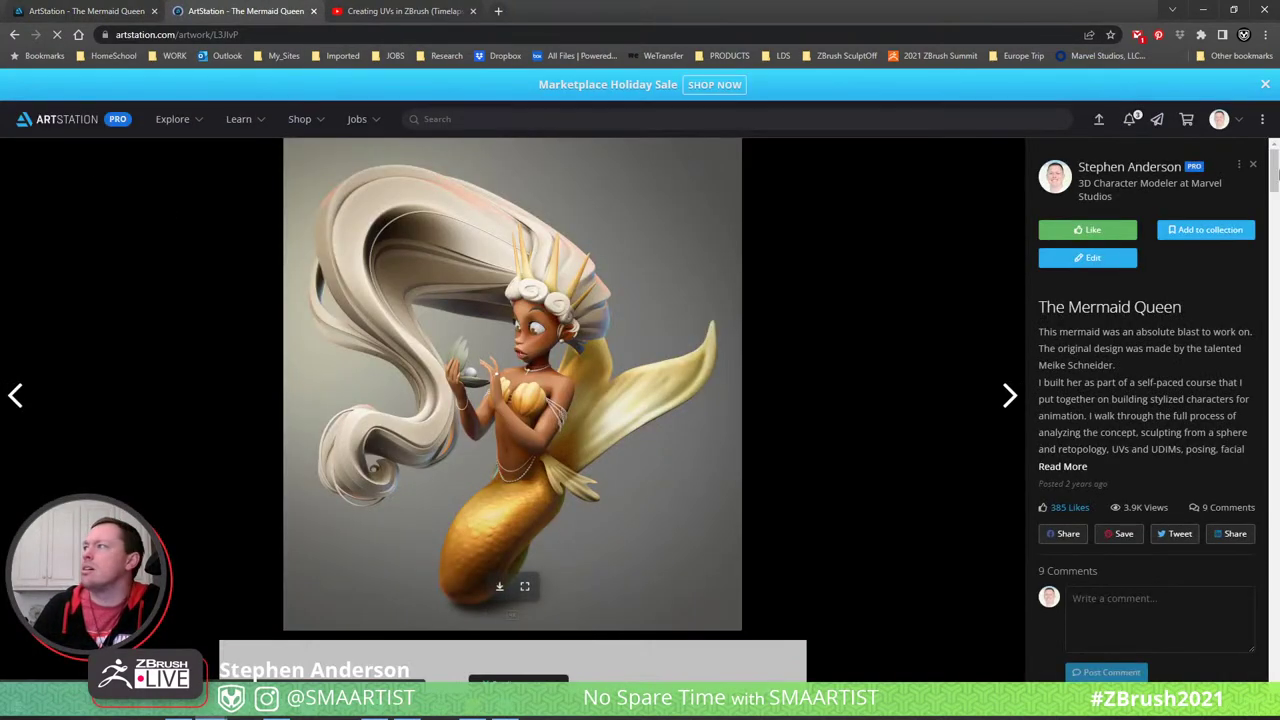
click(1101, 168)
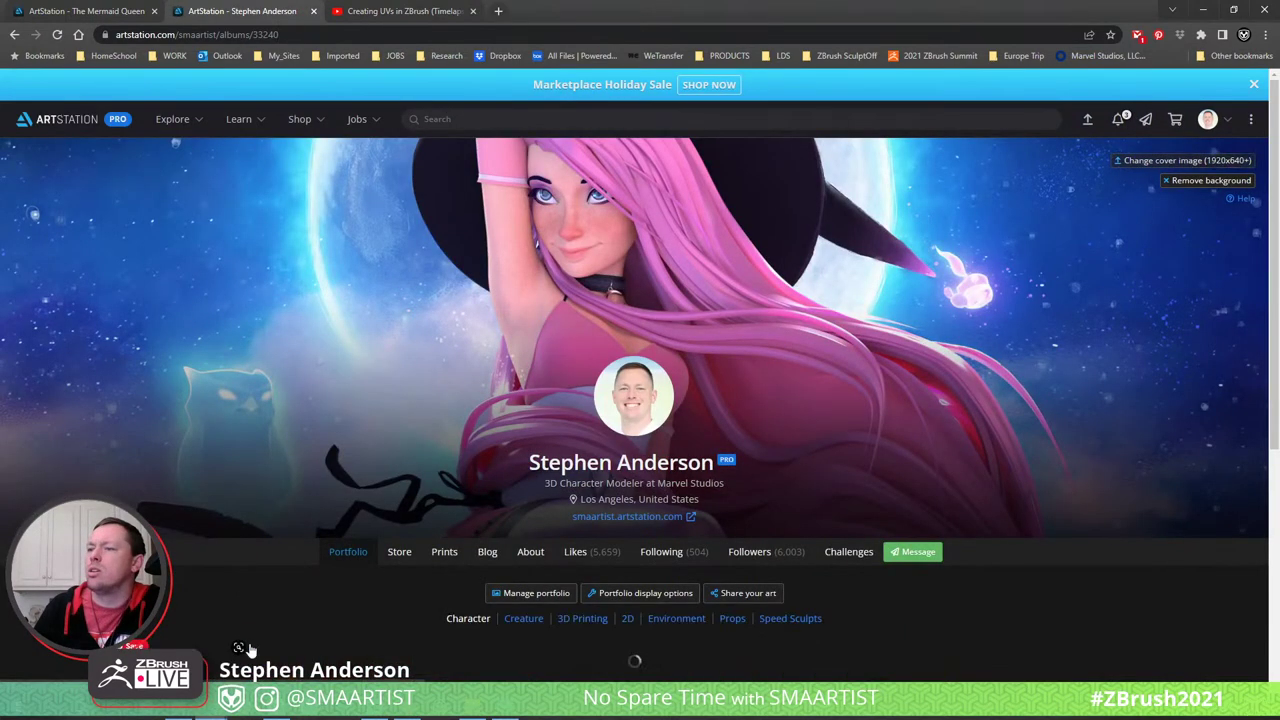
click(249, 646)
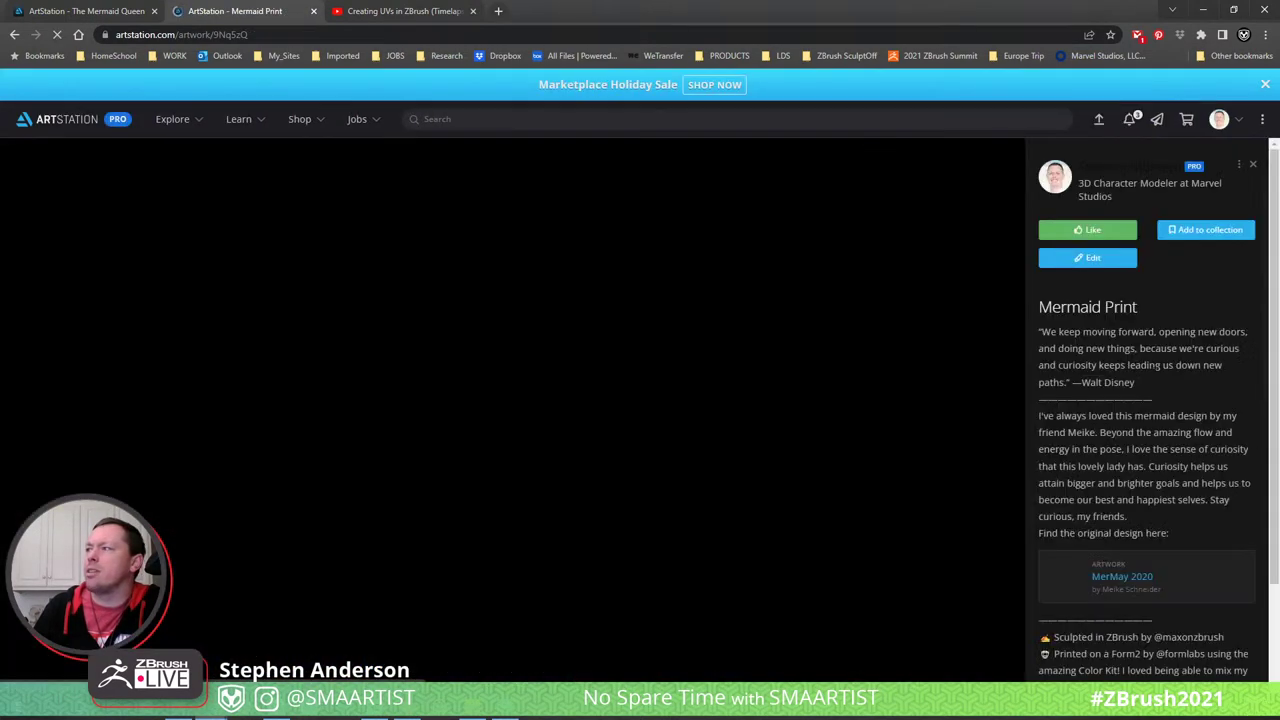
- Expand the Mermaid Print description, open its linked MerMay 2020 concept artwork, and compare the concept with the printed figure
click(1066, 467)
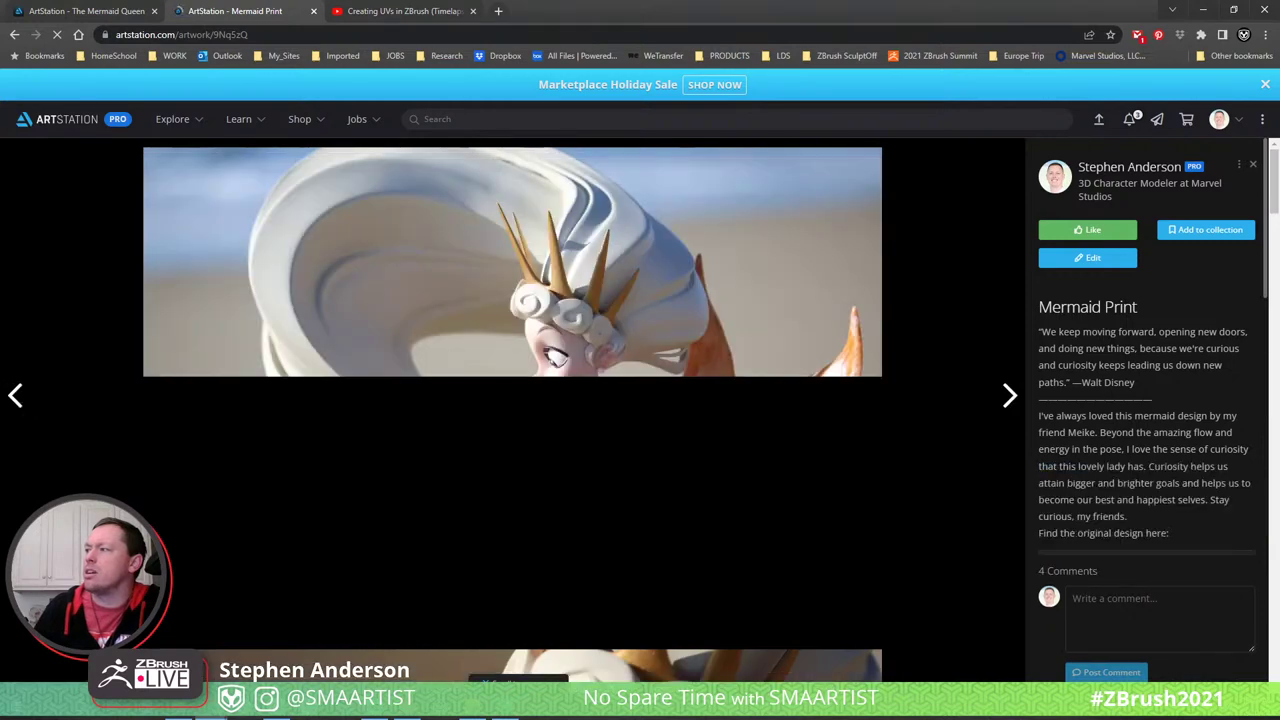
scroll(1068, 465, down, 2)
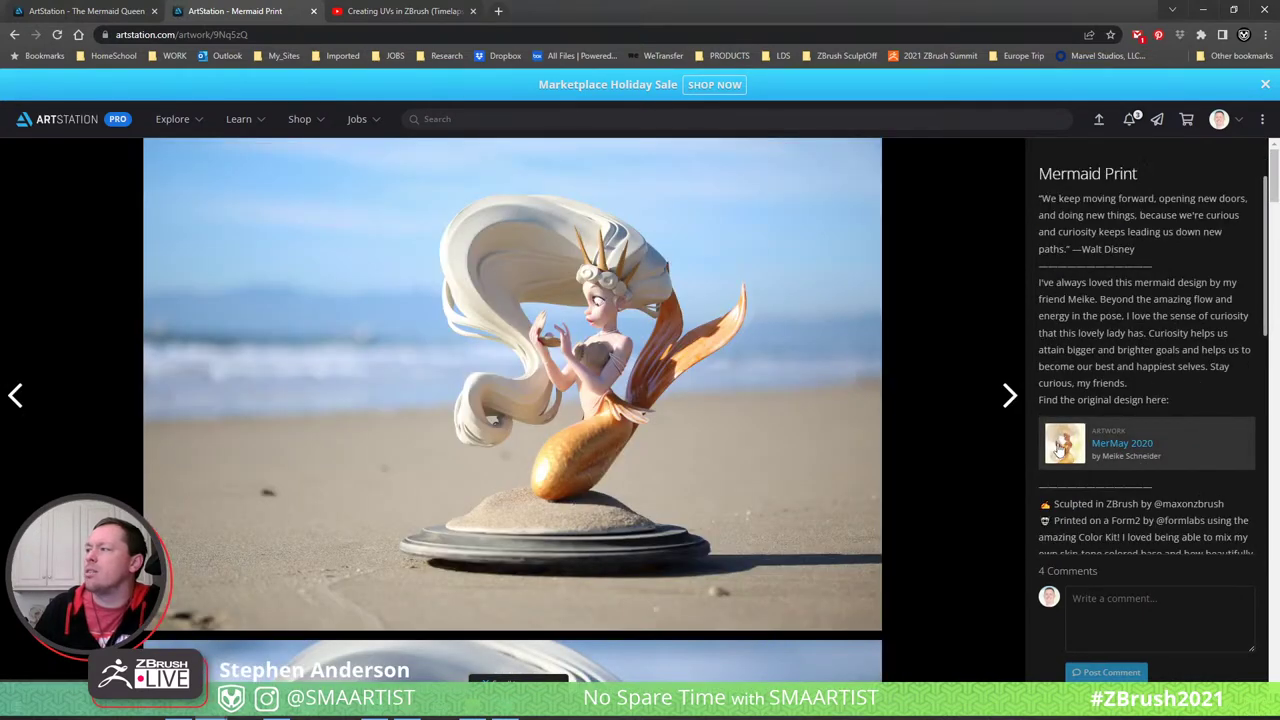
click(1070, 457)
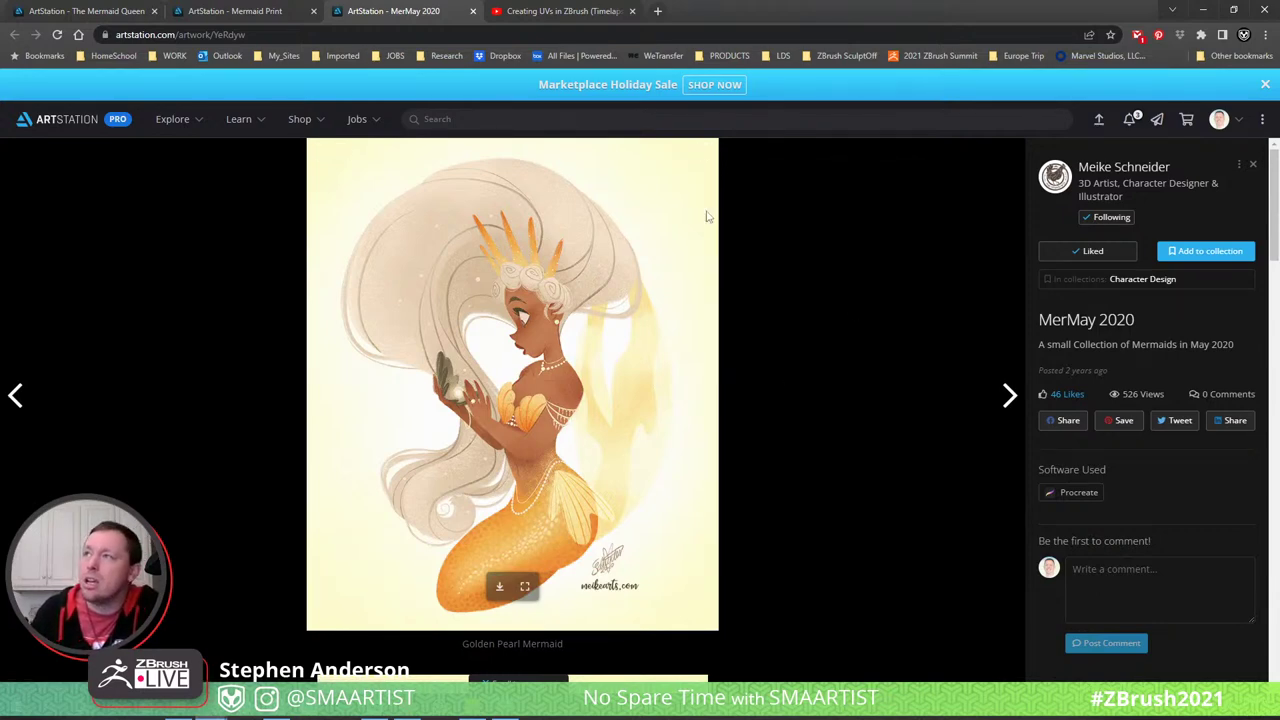
click(270, 12)
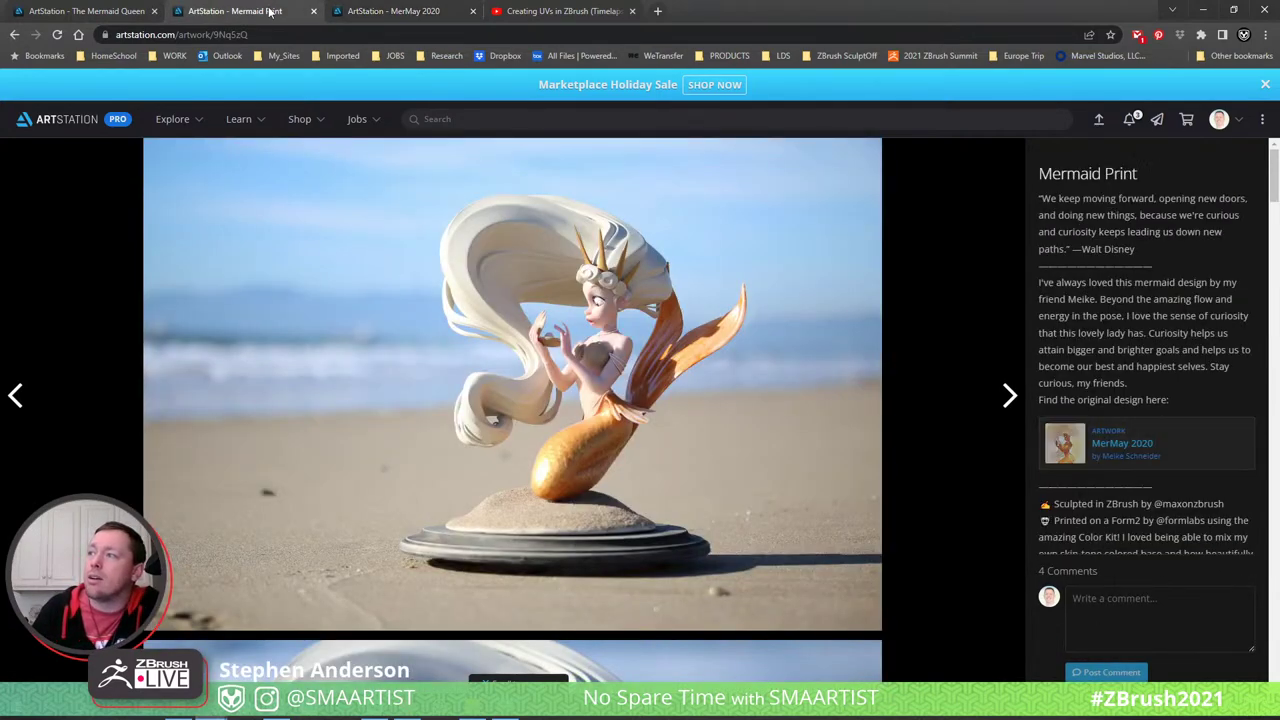
click(379, 12)
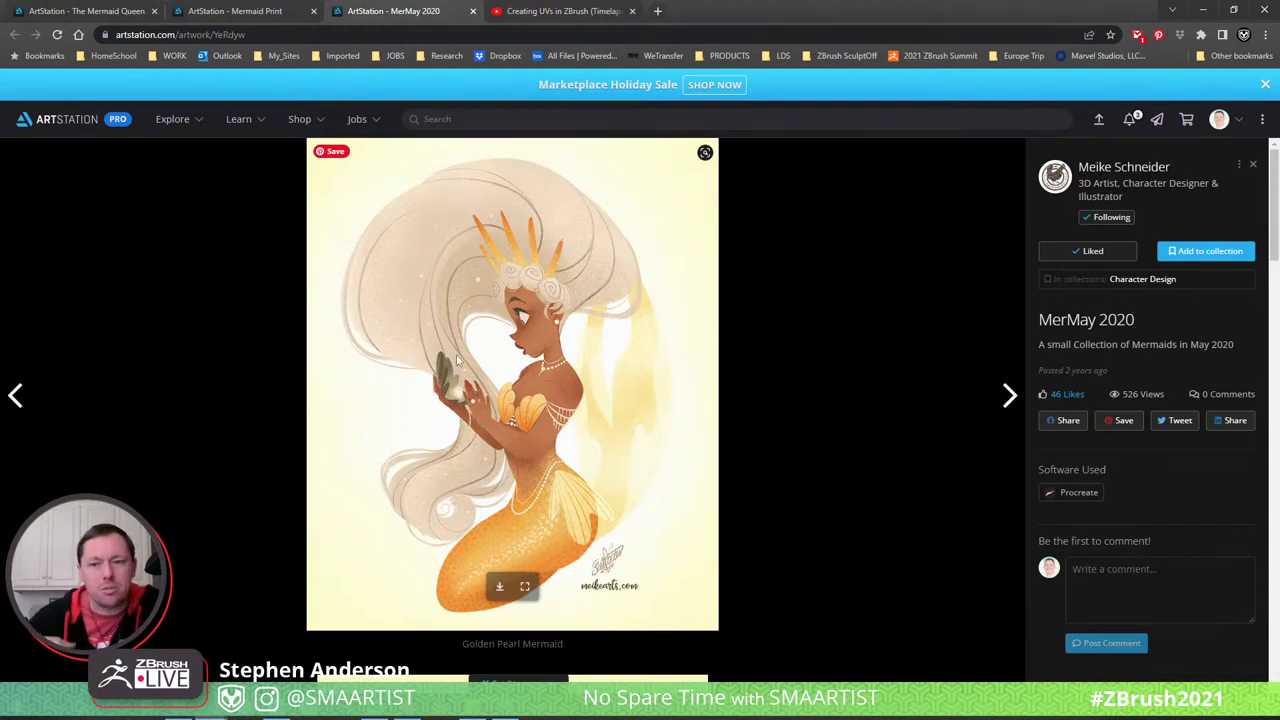
- Return to Mermaid Print and examine the beach photos of the 3D-printed figure from its different angles
click(258, 11)
scroll(565, 370, down, 10)
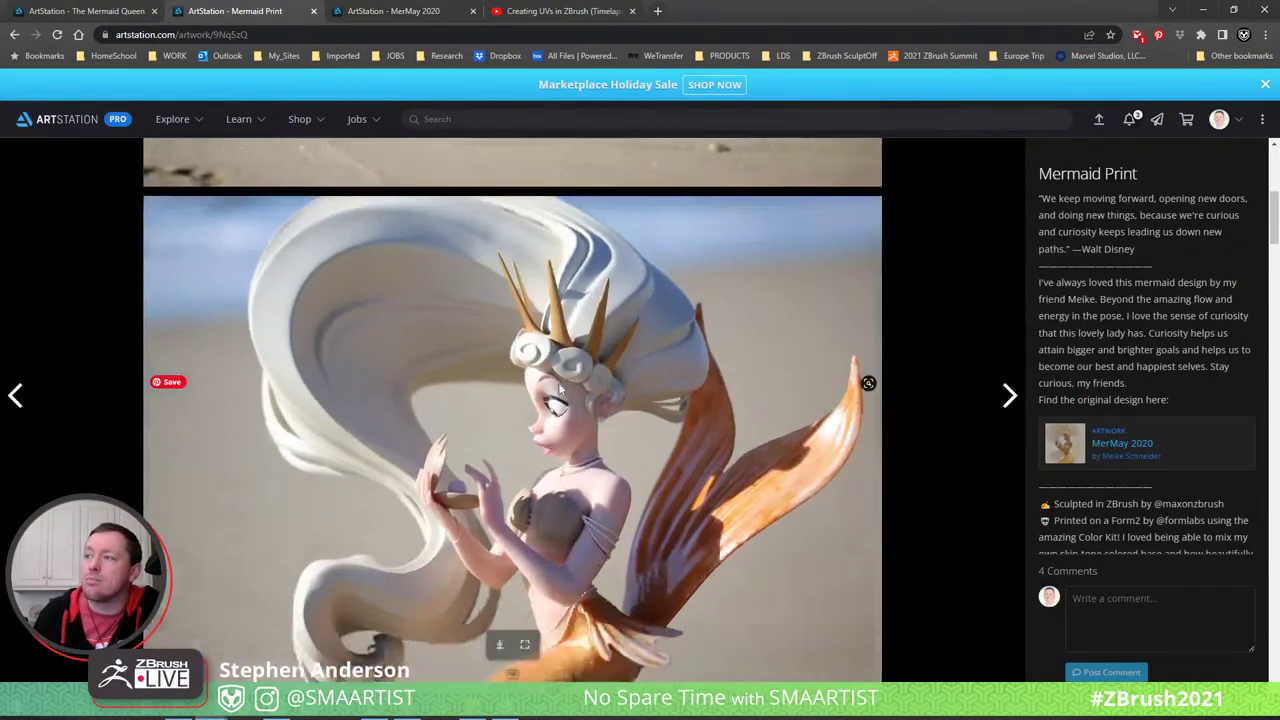
scroll(560, 389, down, 5)
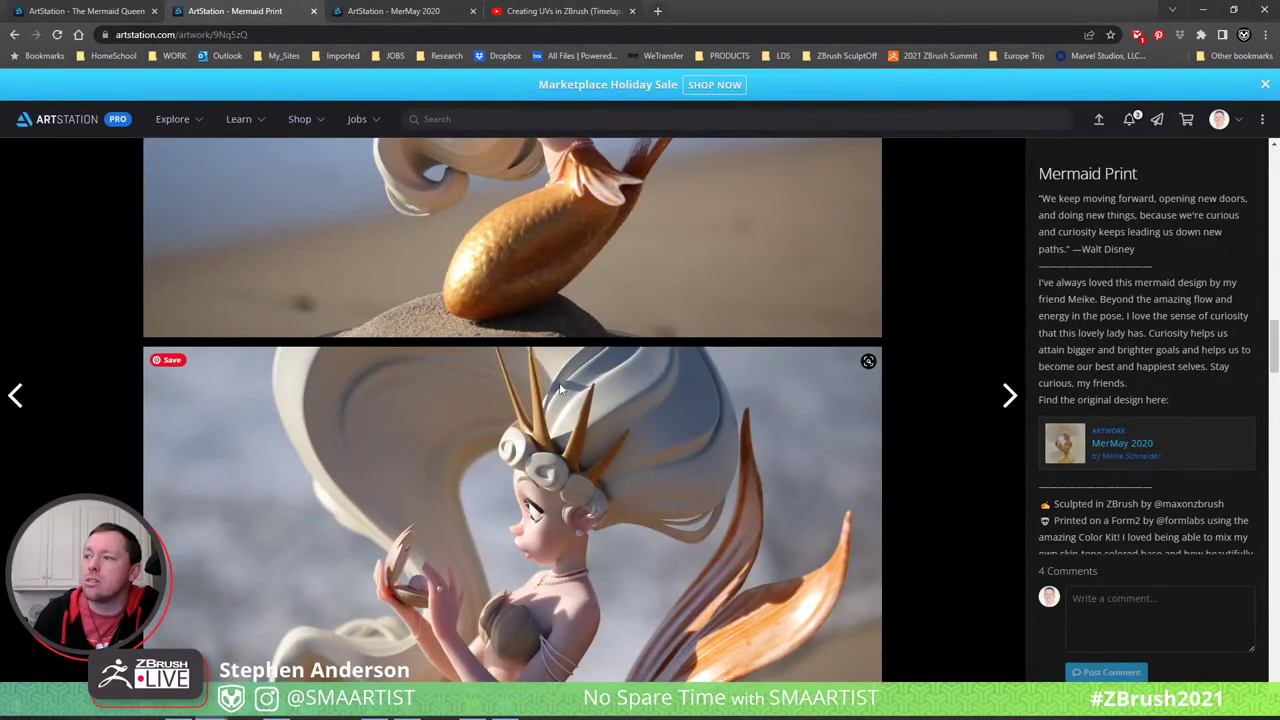
scroll(560, 389, down, 5)
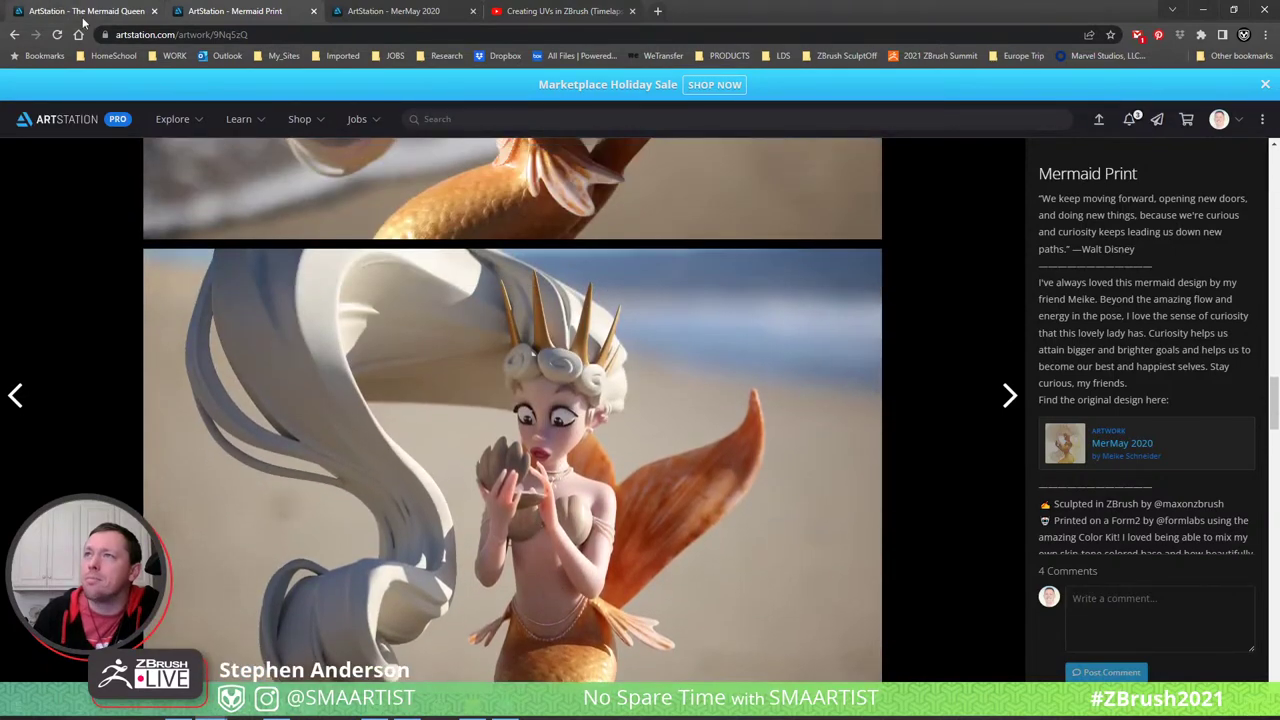
- Examine The Mermaid Queen's turntable, face close-up and facial expression renders in its artwork page
click(92, 12)
scroll(513, 376, down, 7)
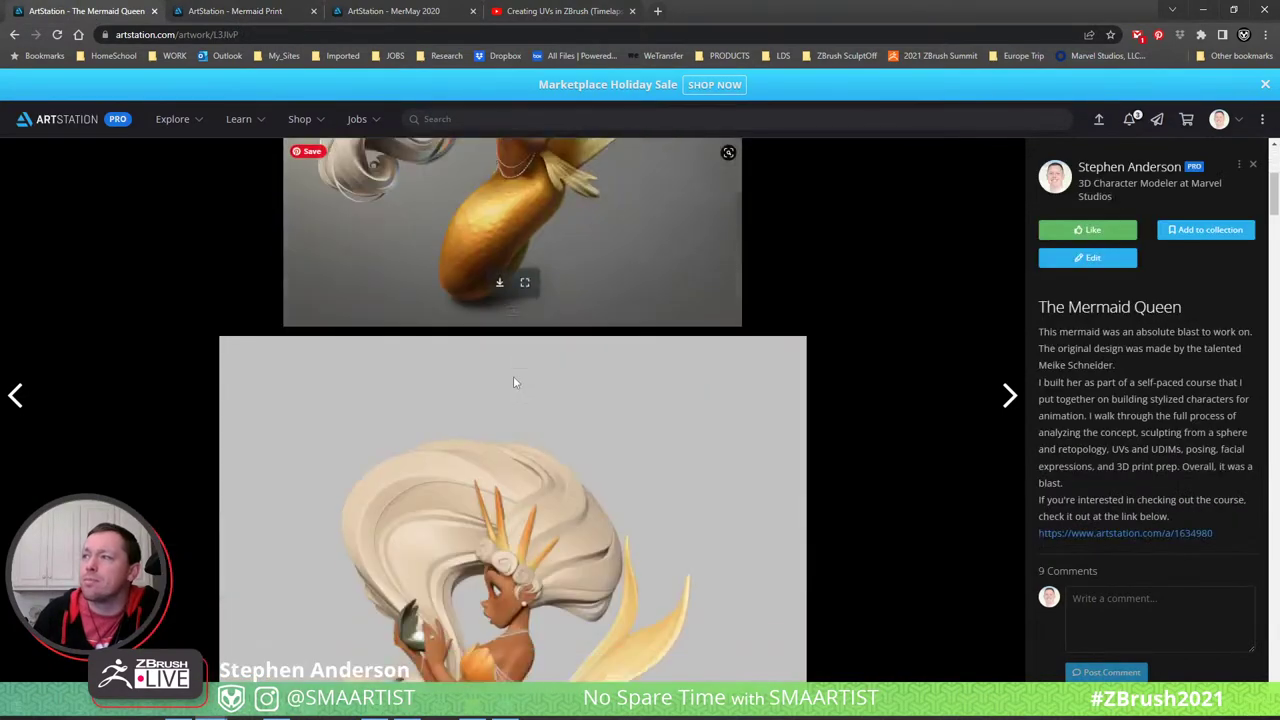
scroll(507, 378, down, 4)
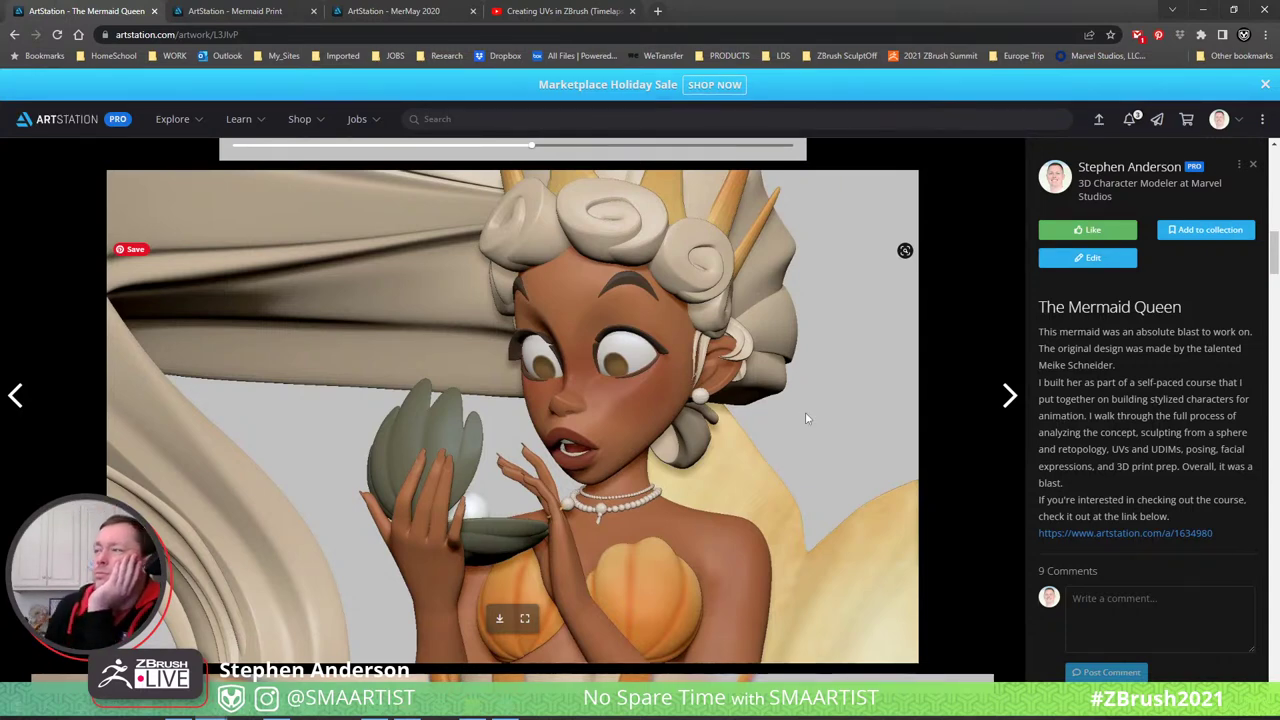
scroll(651, 400, down, 5)
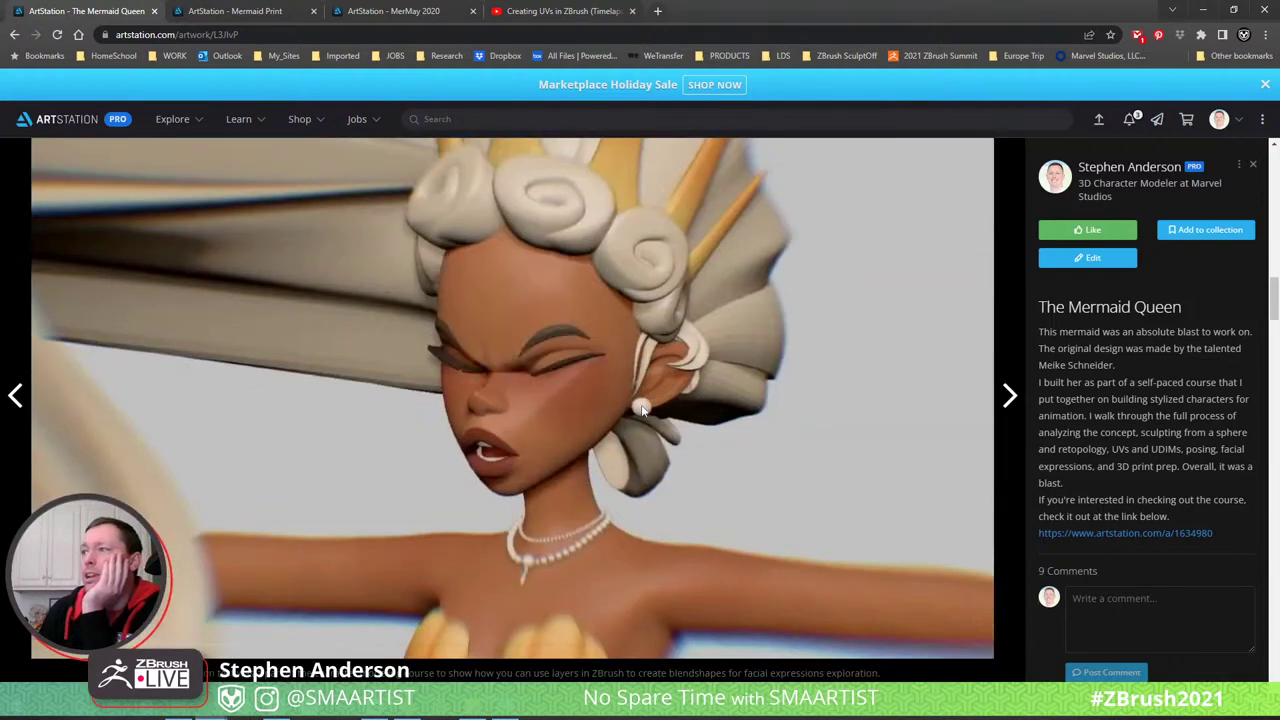
scroll(640, 410, down, 4)
scroll(630, 412, up, 8)
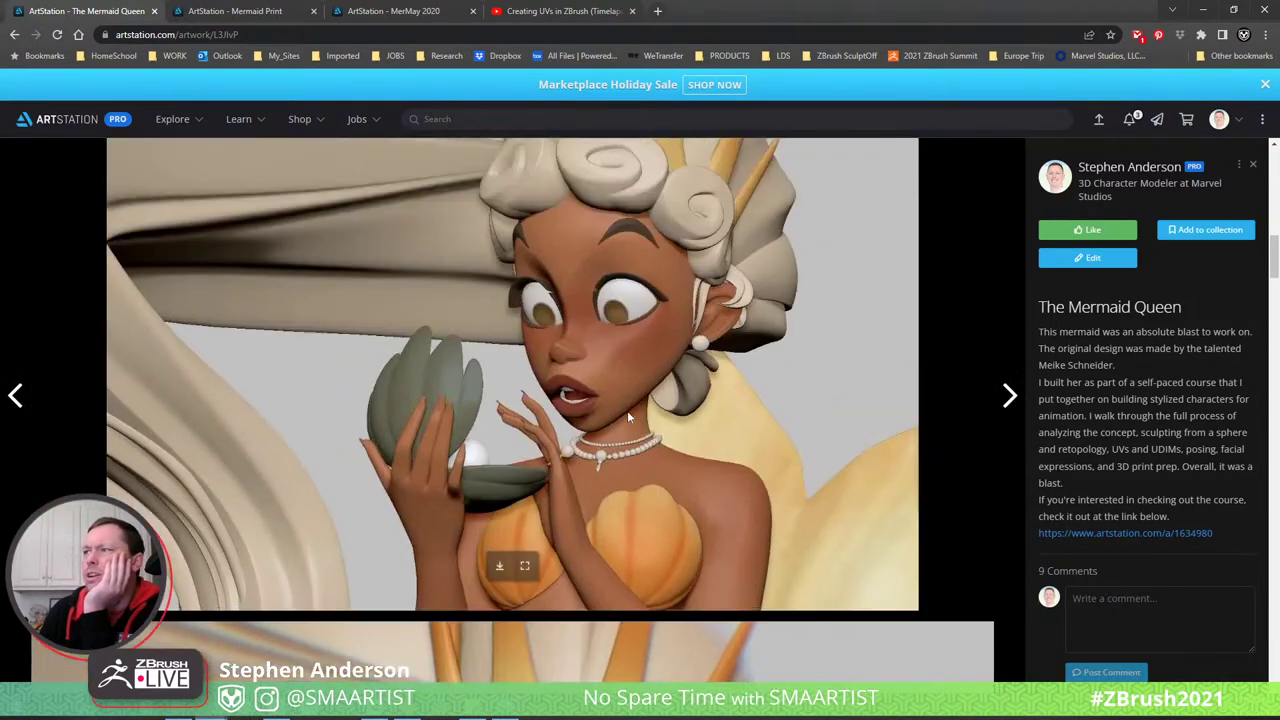
scroll(627, 410, down, 6)
scroll(517, 540, up, 2)
scroll(540, 486, down, 1)
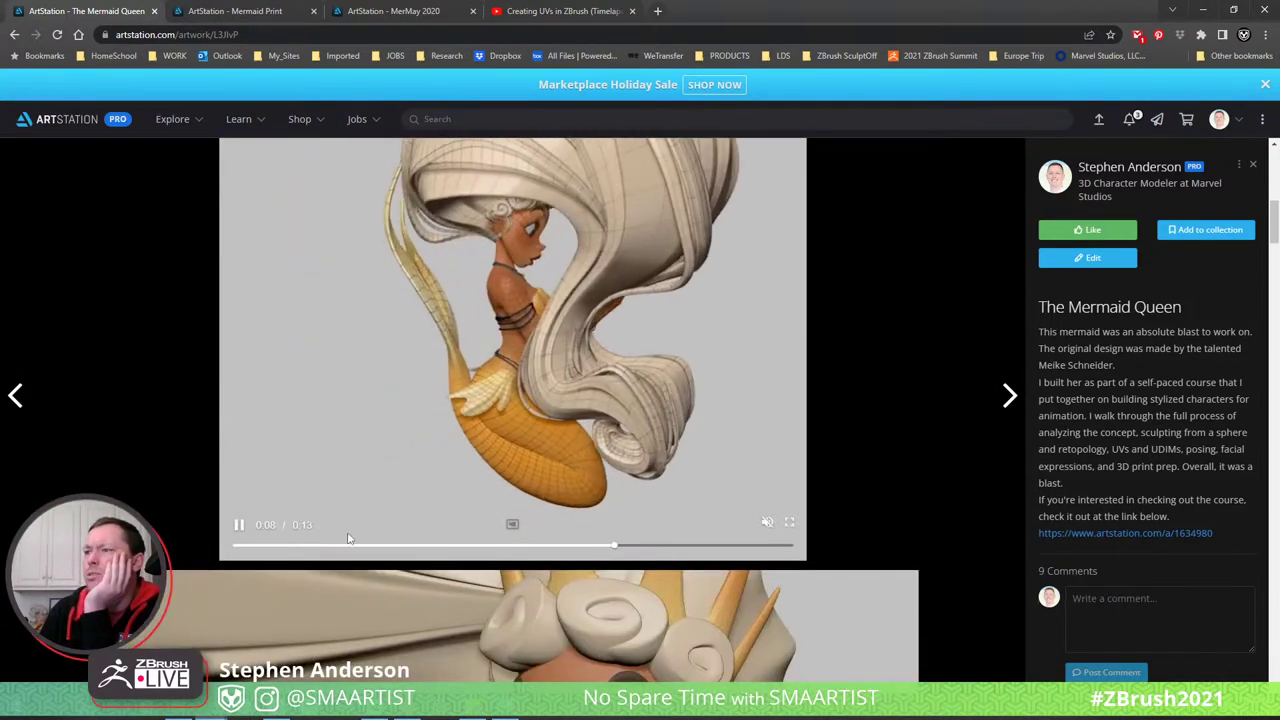
- Scrub through The Mermaid Queen's turntable video, comparing shaded and wireframe views, and stop on the wireframe side view at 0:12
drag(611, 548, 460, 550)
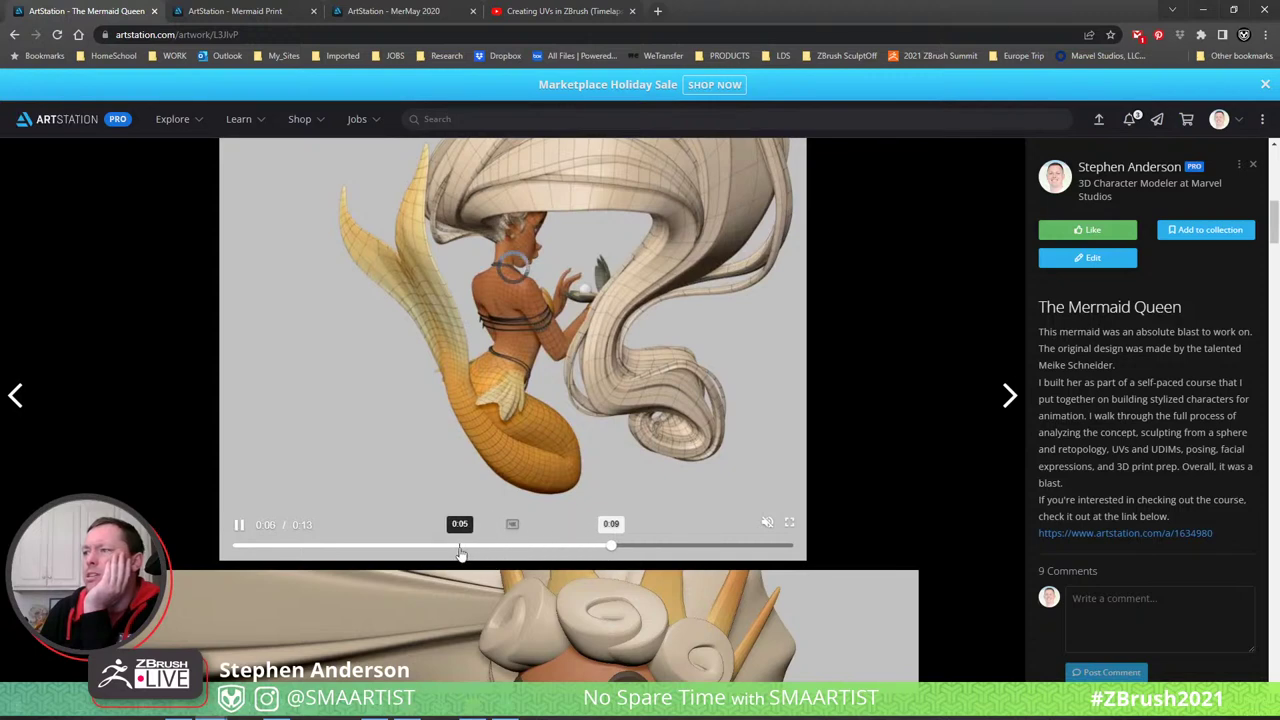
click(459, 548)
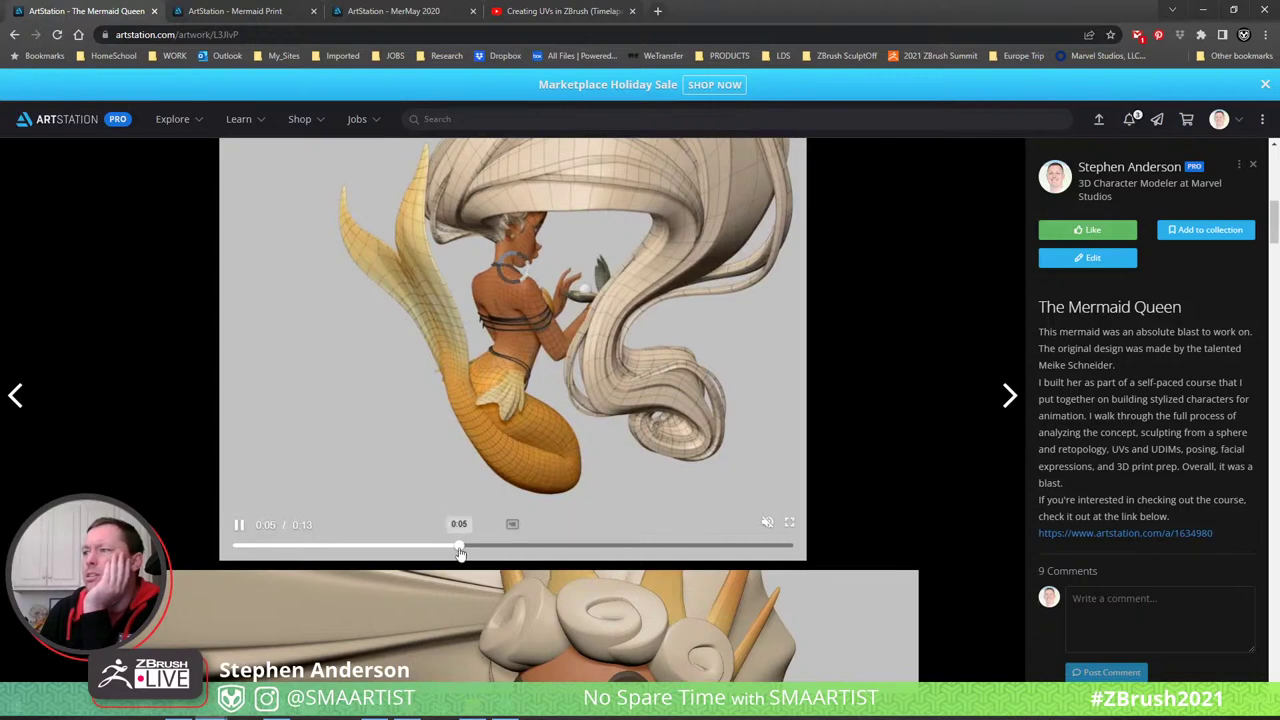
click(400, 550)
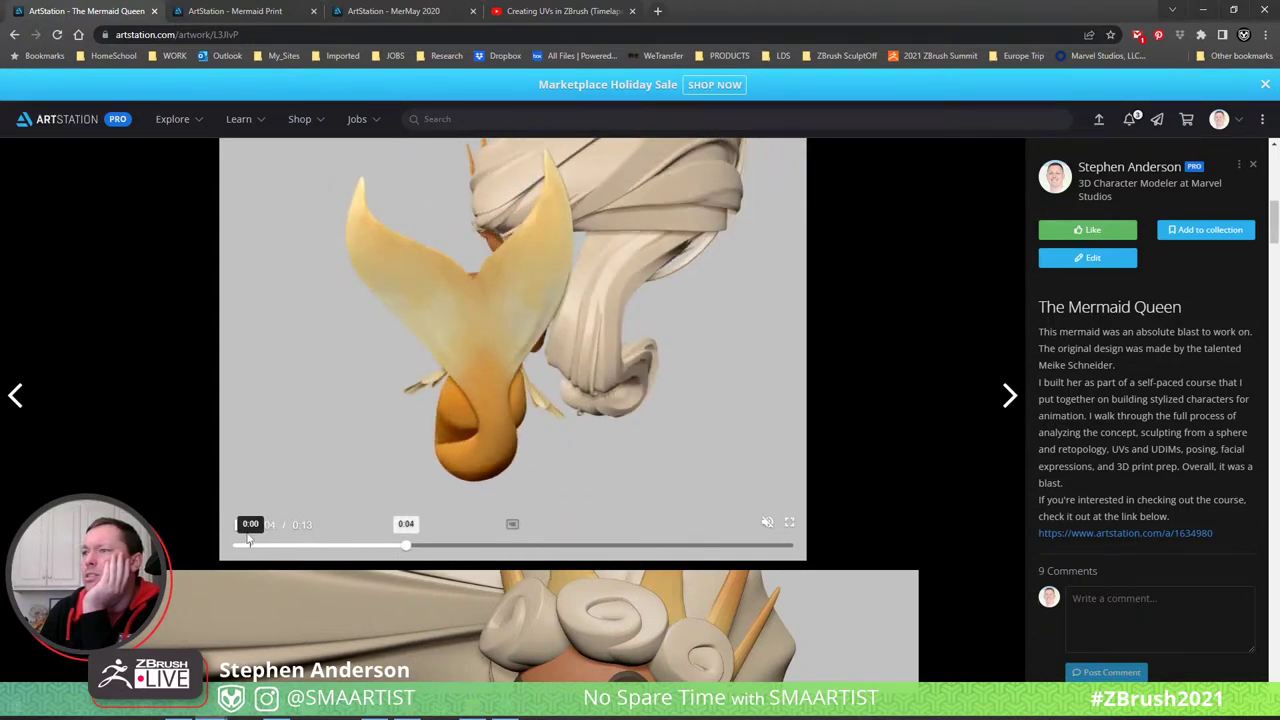
click(411, 546)
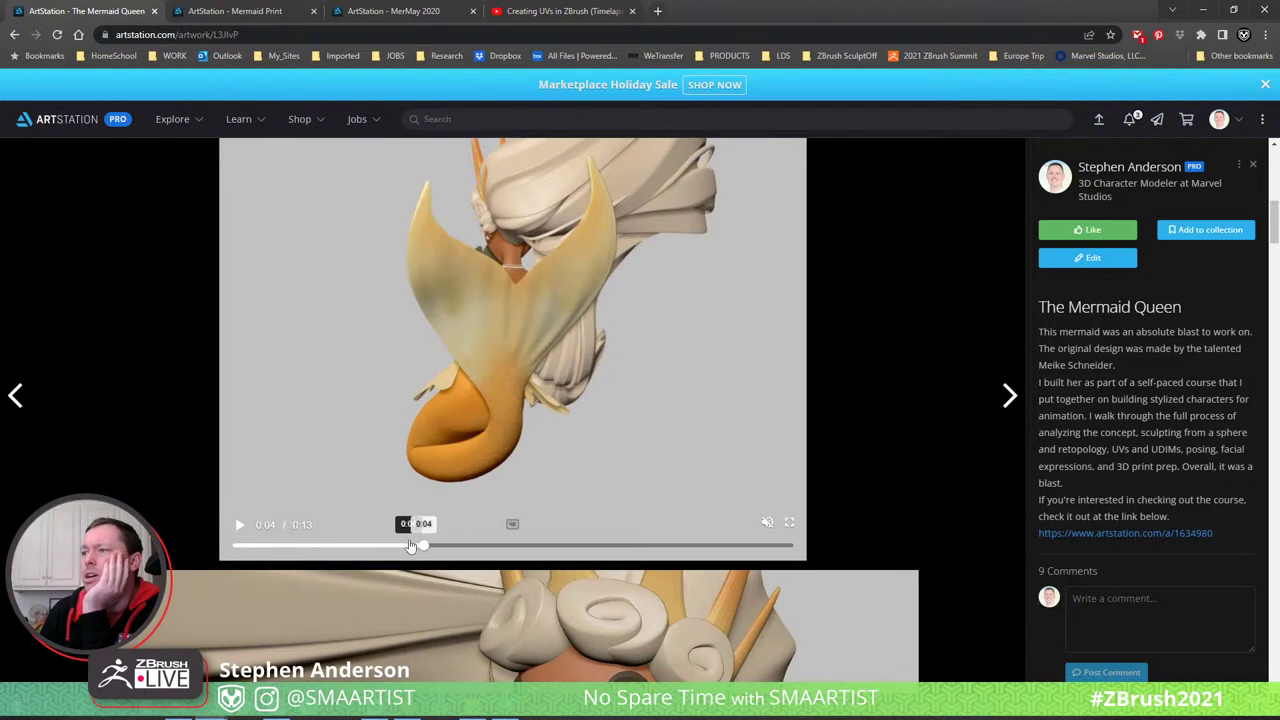
click(333, 549)
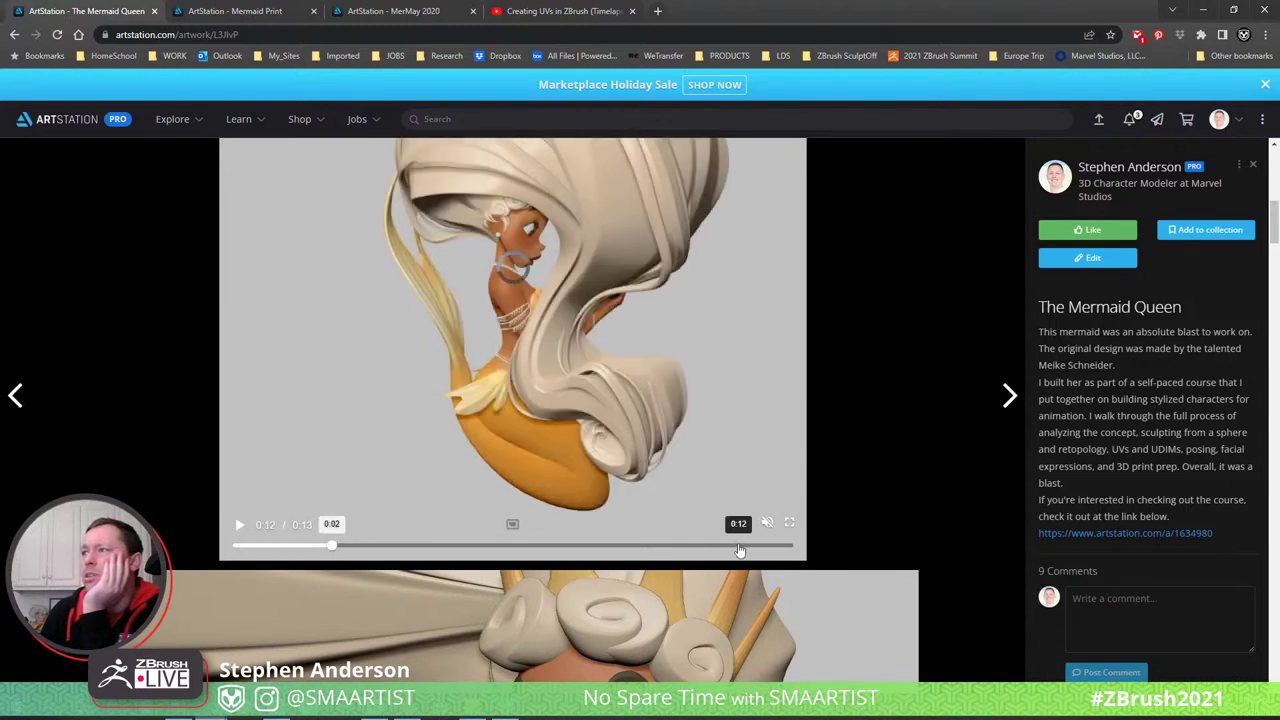
click(739, 548)
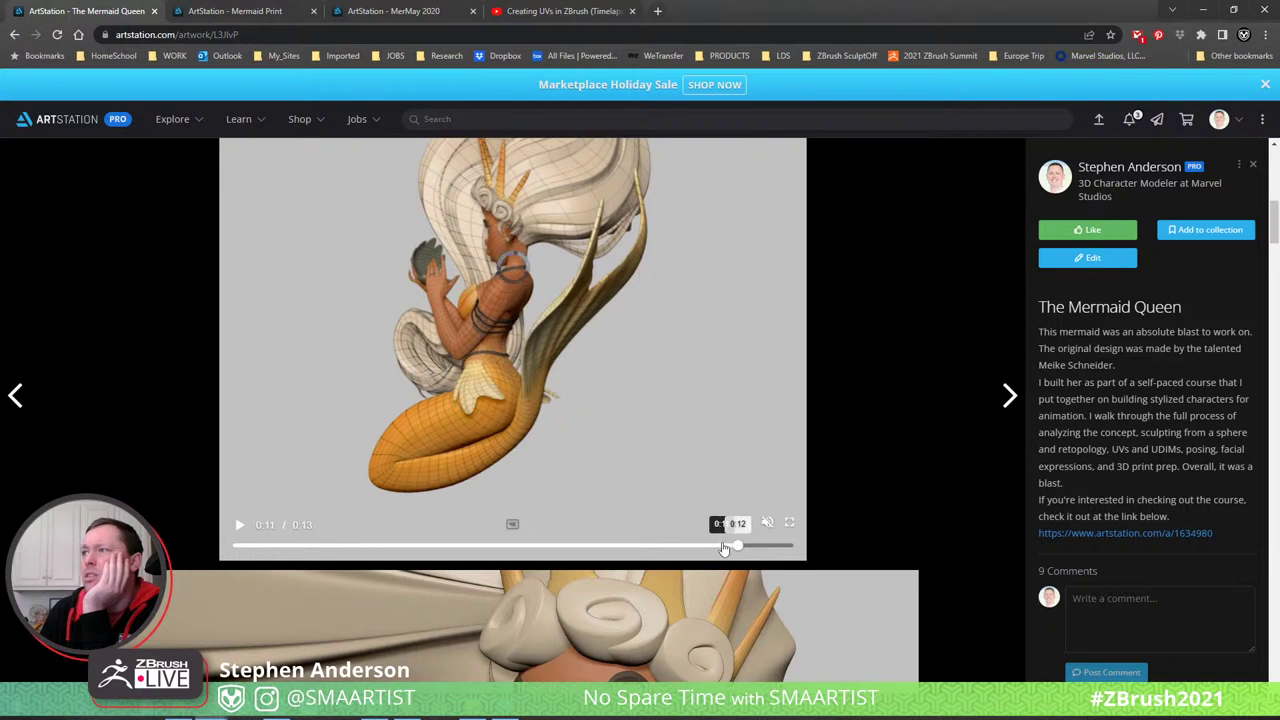
click(722, 548)
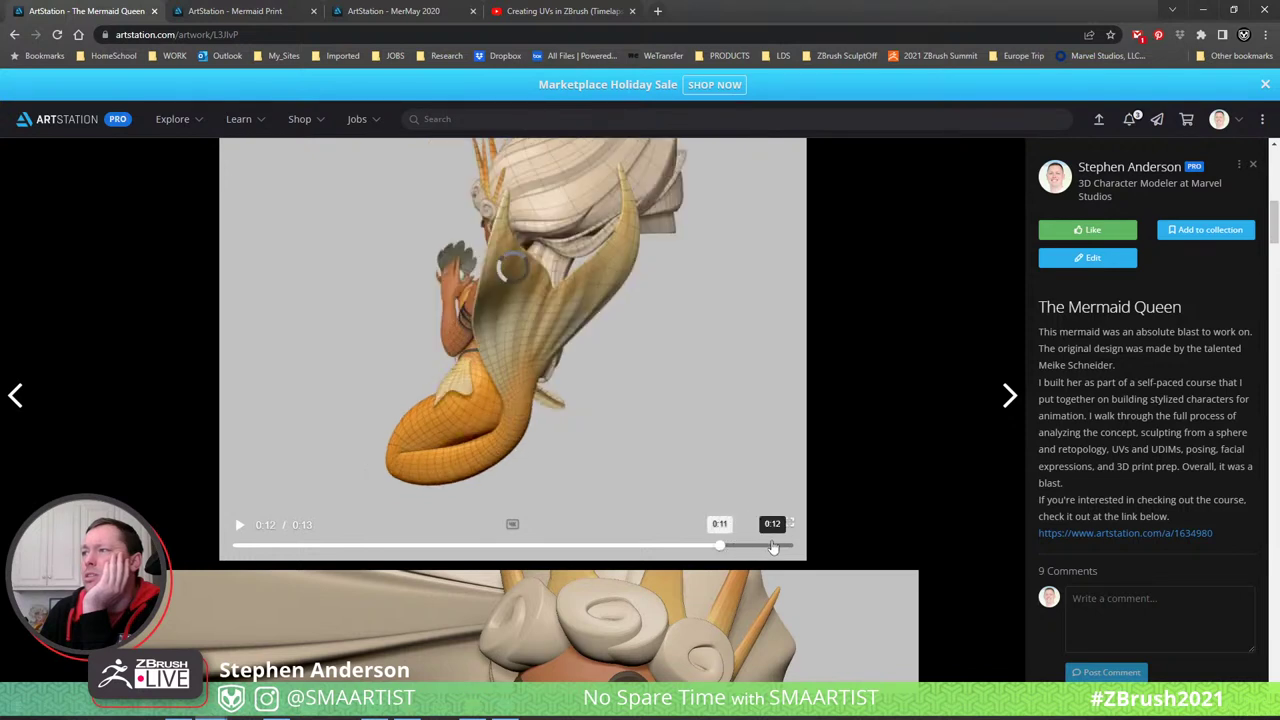
click(772, 546)
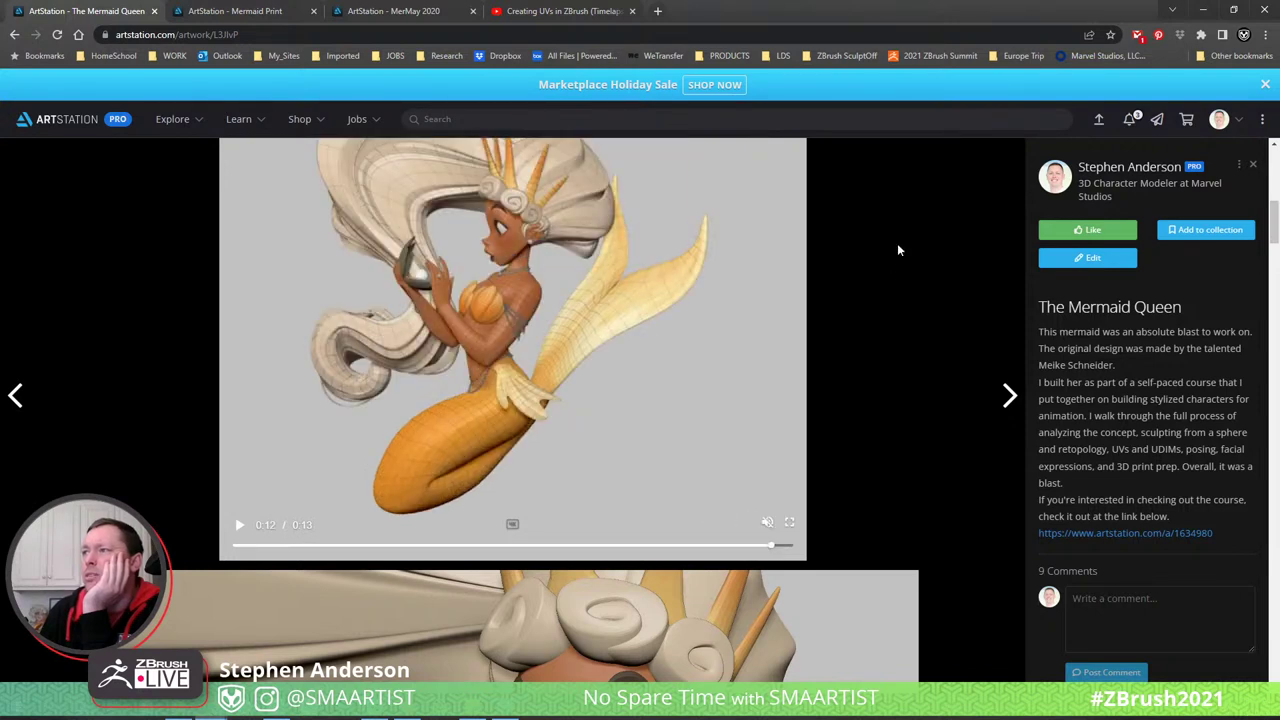
scroll(928, 328, up, 1)
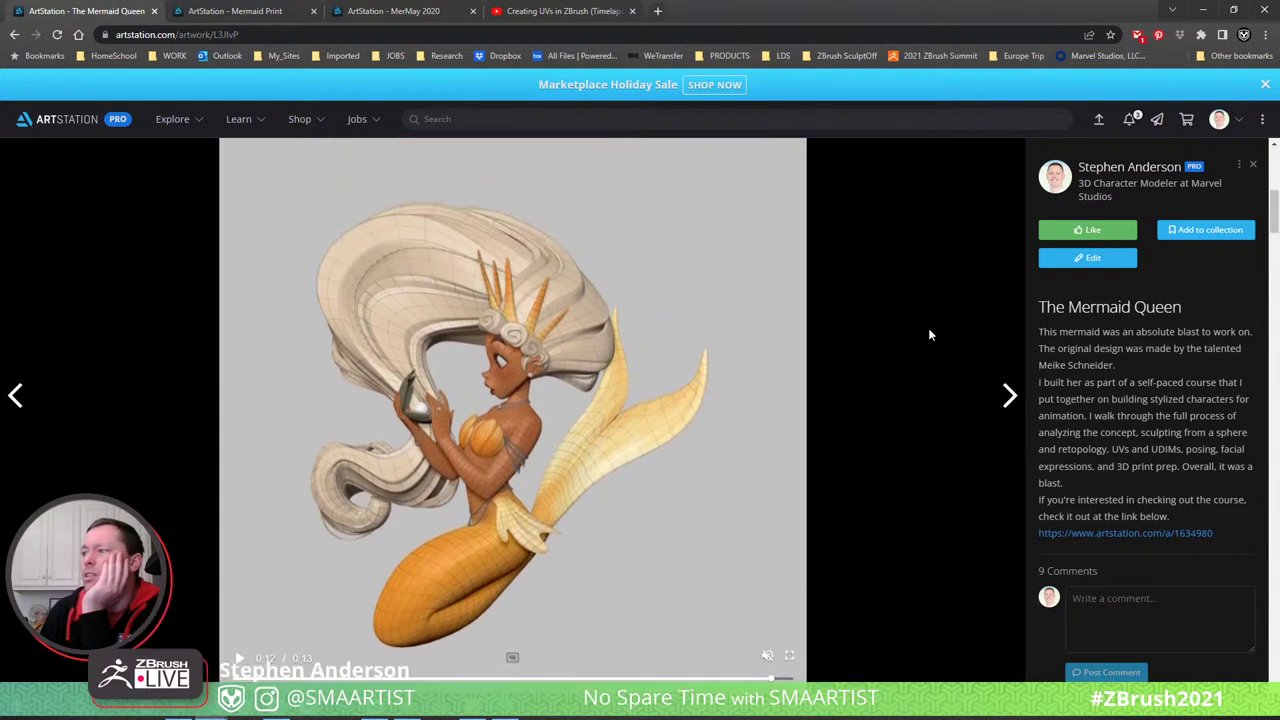
scroll(929, 329, down, 1)
scroll(929, 329, up, 1)
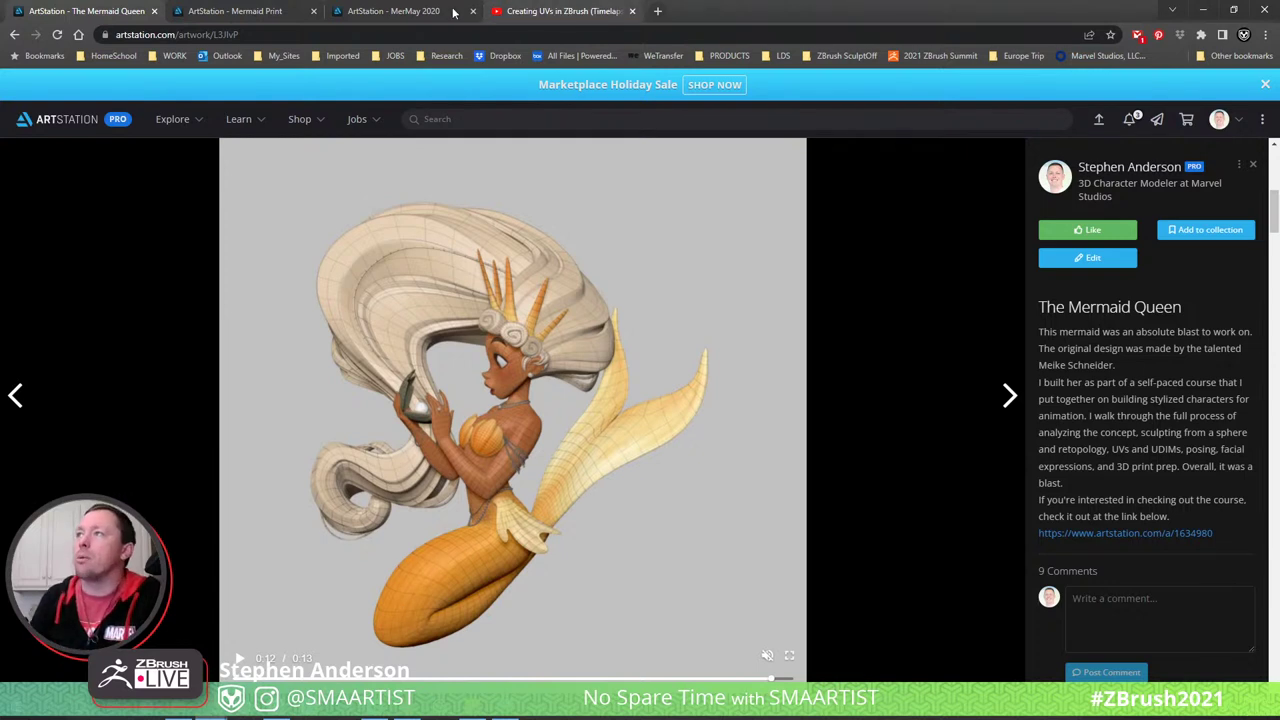
- Review the MerMay 2020 concept again and close the Mermaid Print artwork's browser tab
click(425, 11)
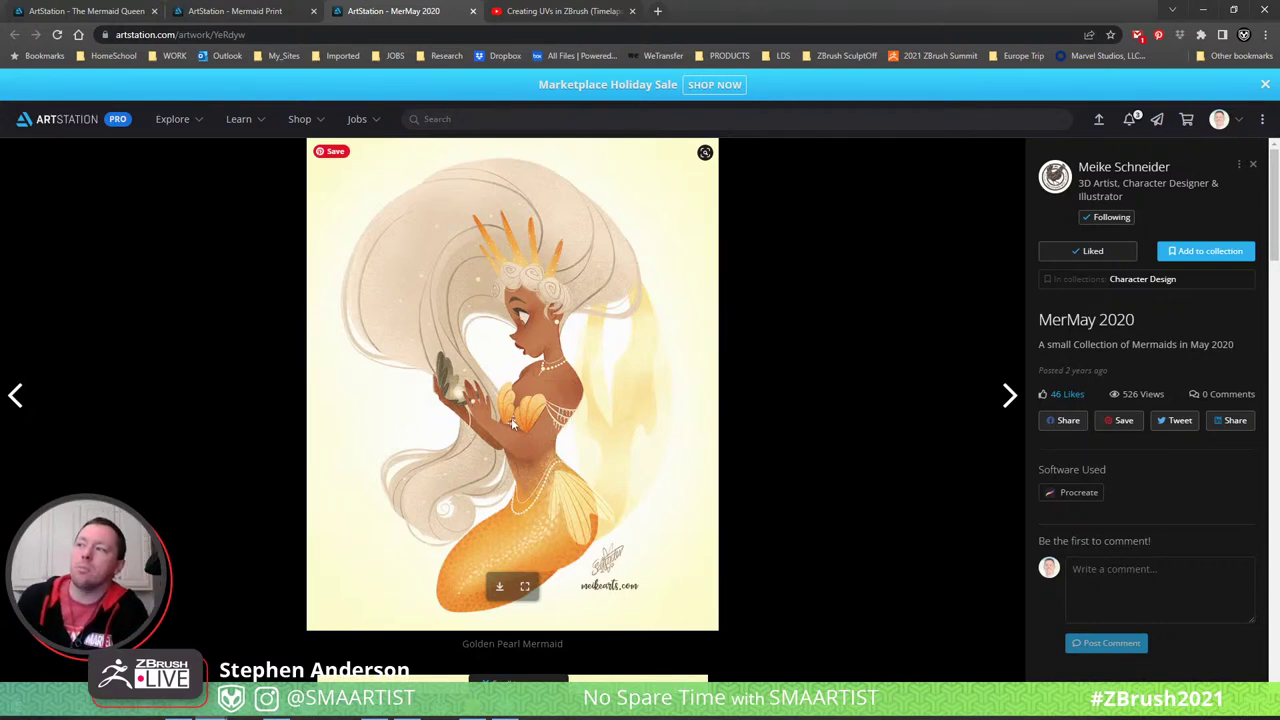
key(ctrl+shift+Tab)
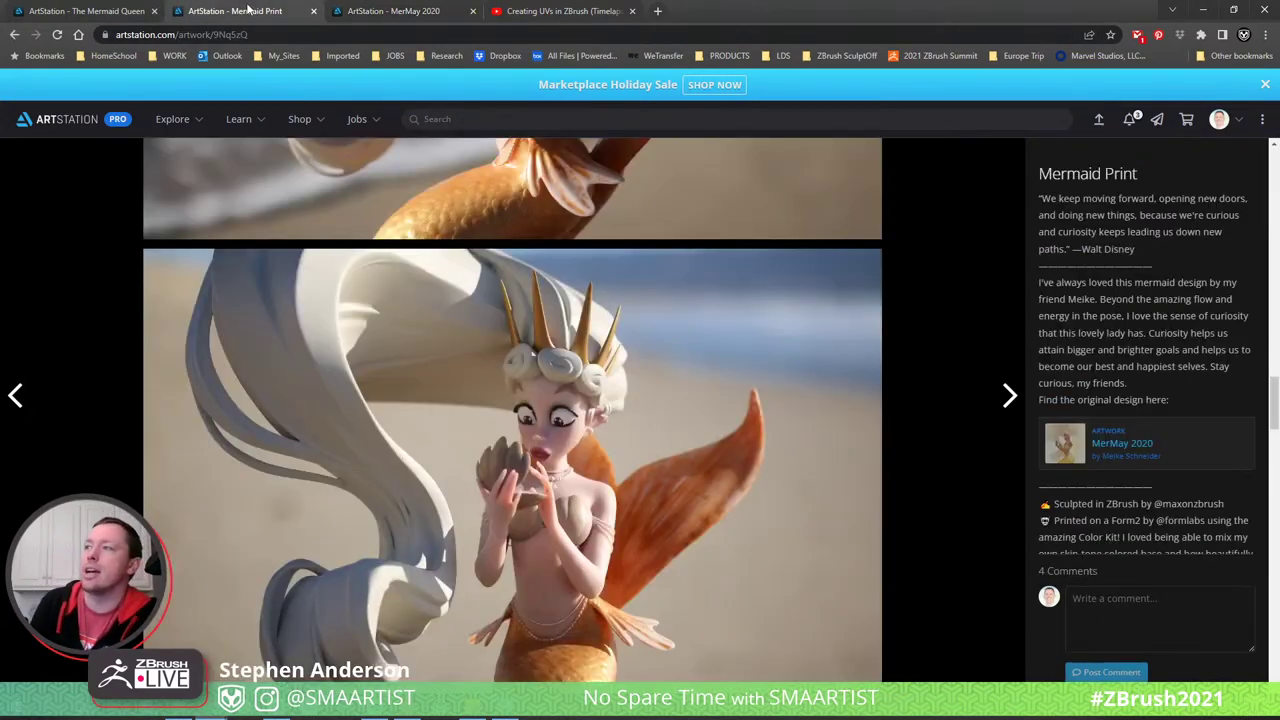
click(313, 11)
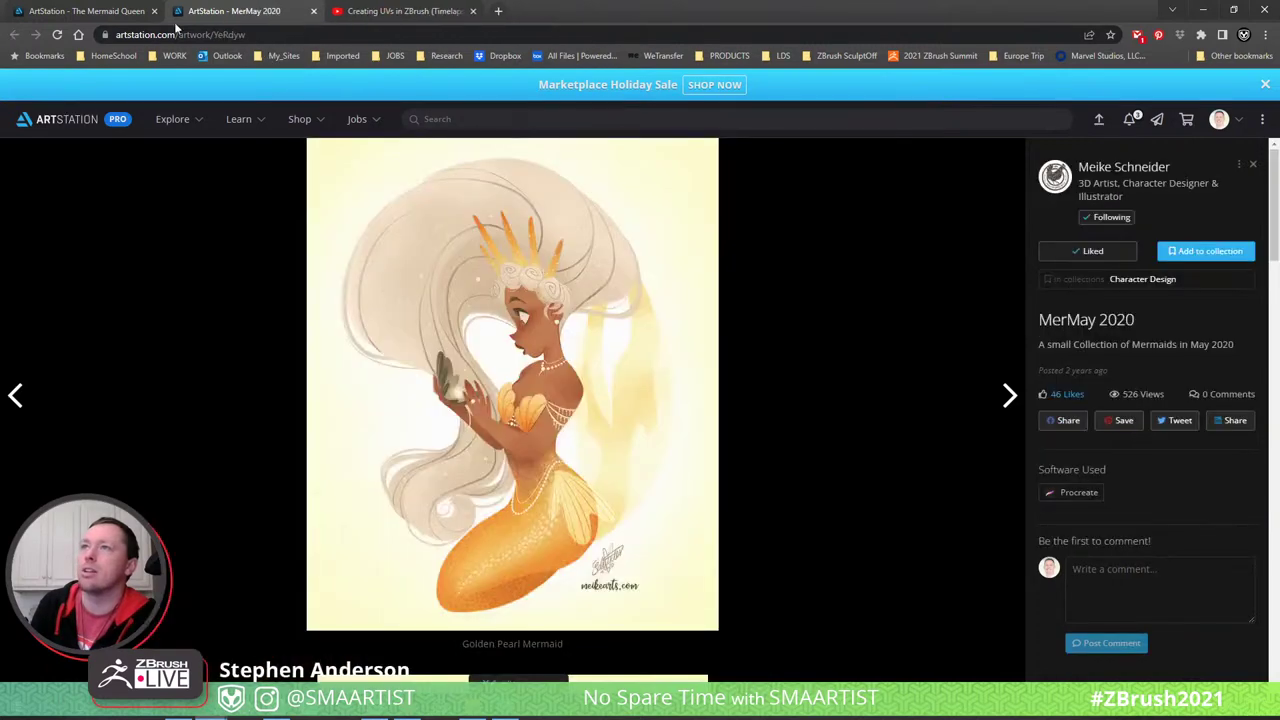
- Compare the MerMay 2020 concept illustration with The Mermaid Queen's wireframe turntable frame by alternating between the two artworks
click(127, 12)
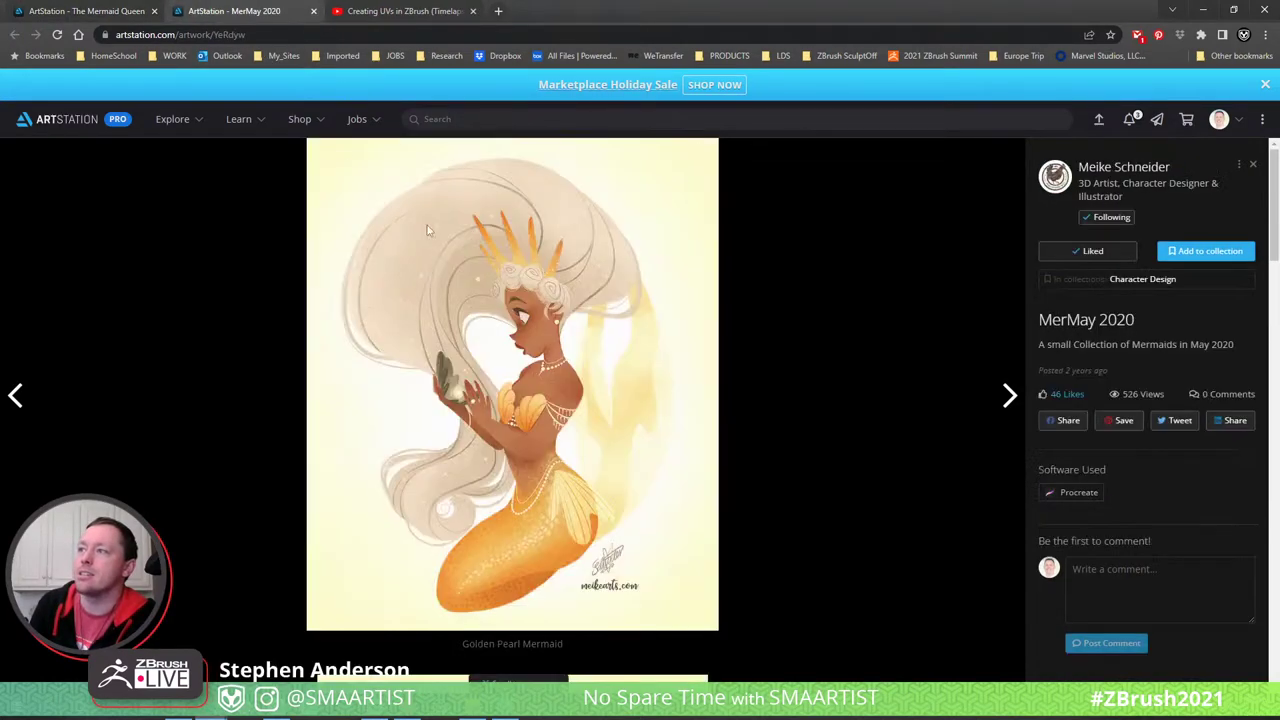
click(234, 11)
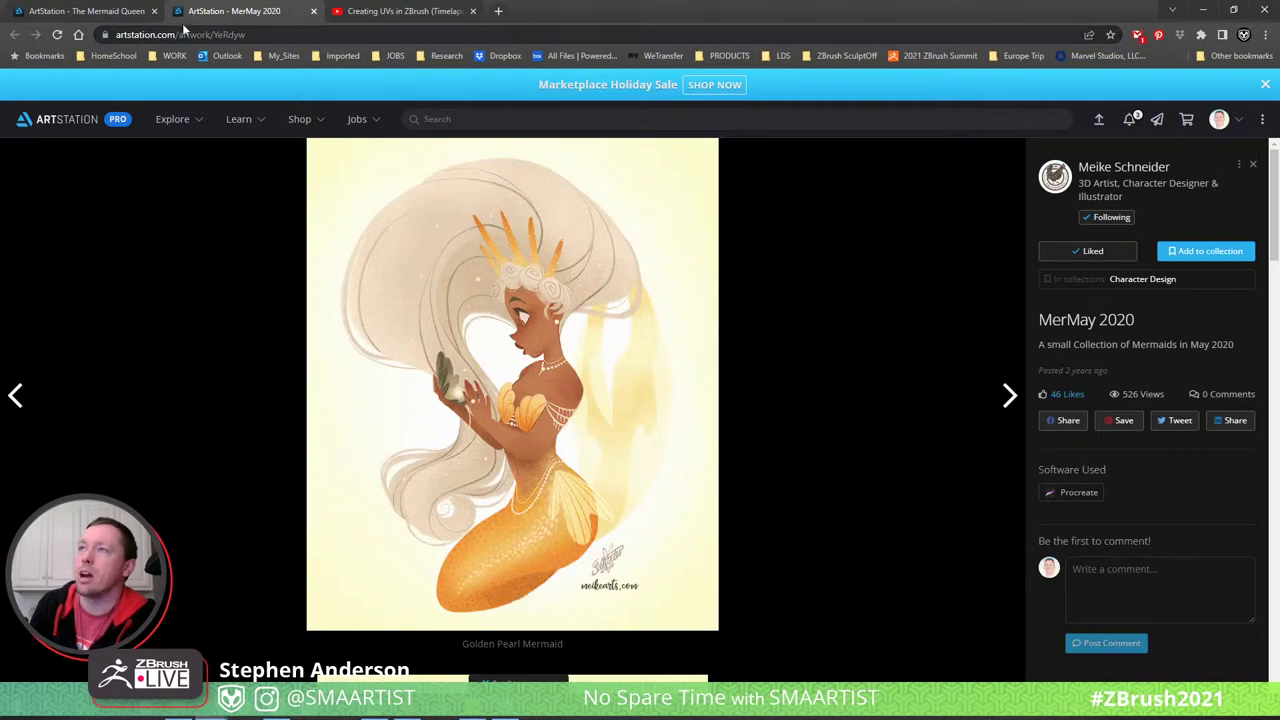
click(130, 12)
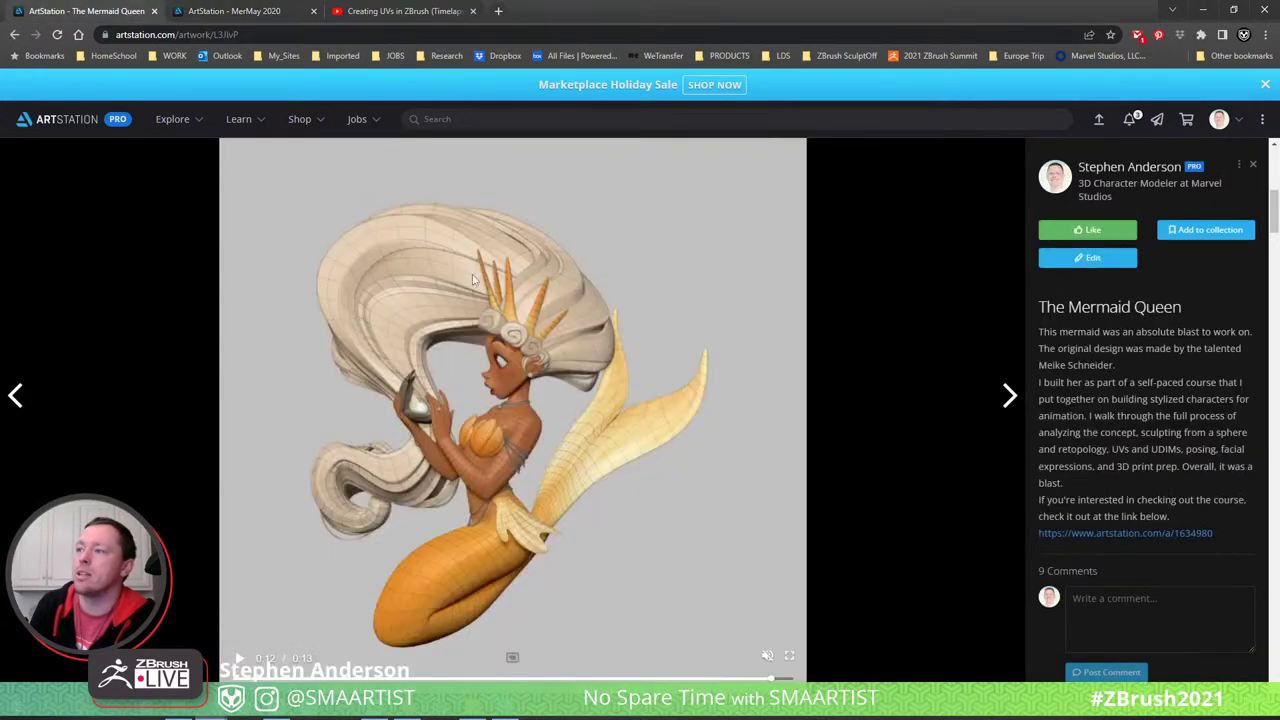
click(246, 11)
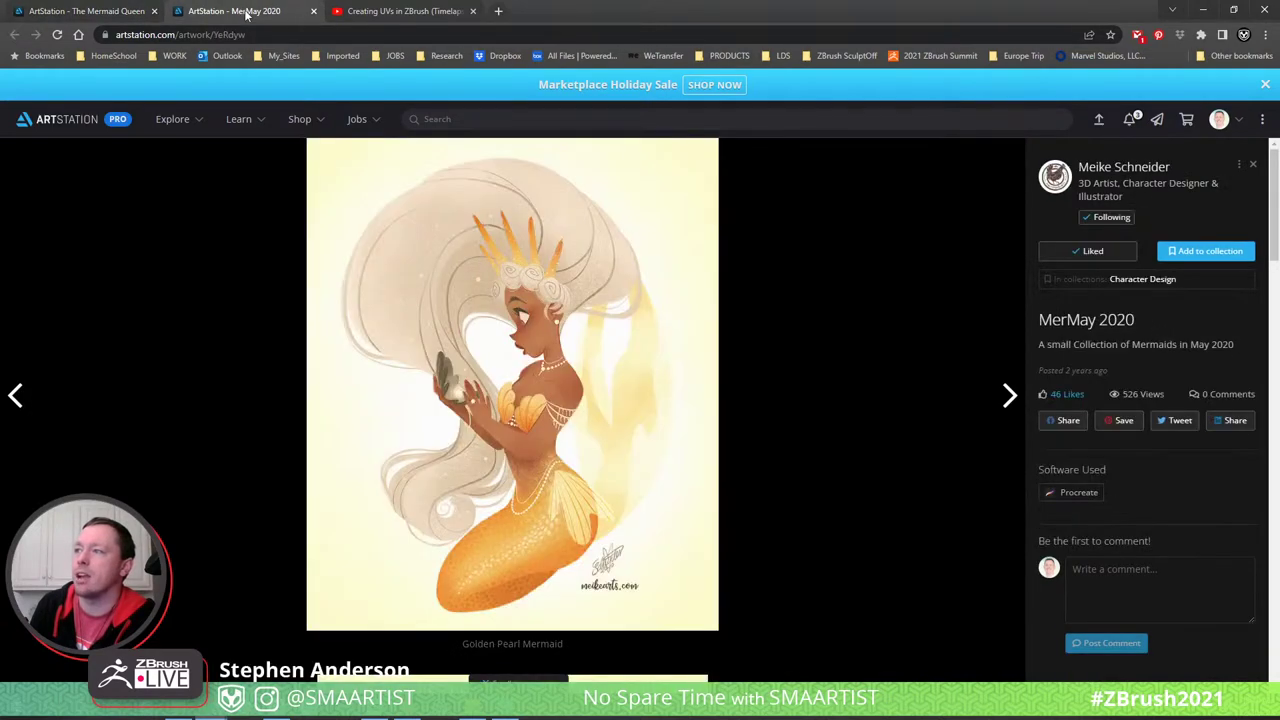
click(108, 12)
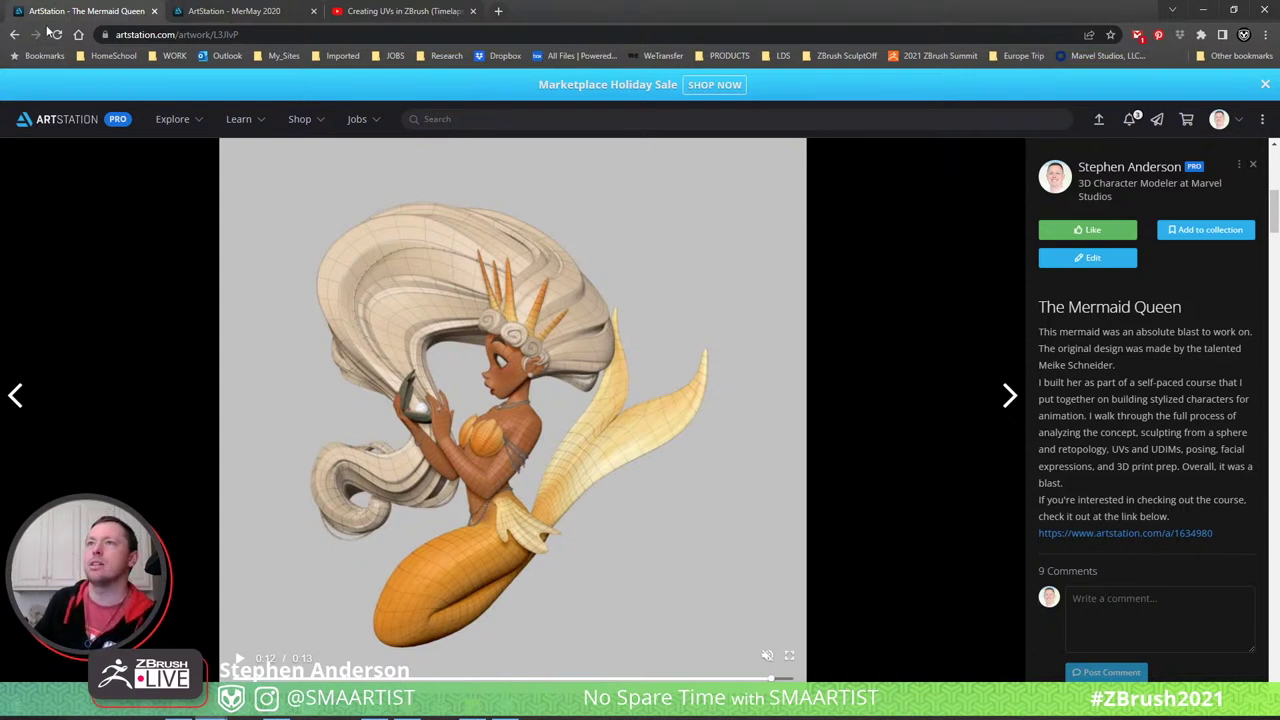
- Go back to the artist's Character album, open Nymph Bust in a new browser tab, and view its sculpt render
click(13, 38)
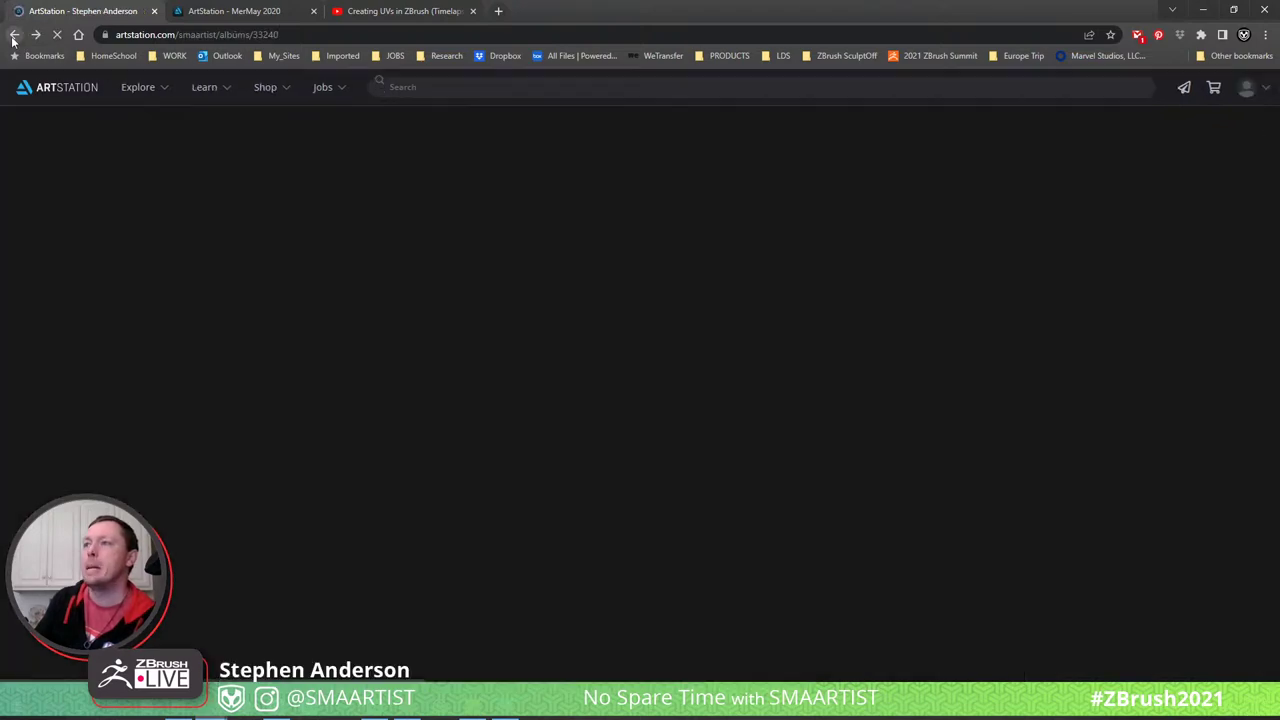
scroll(650, 415, down, 3)
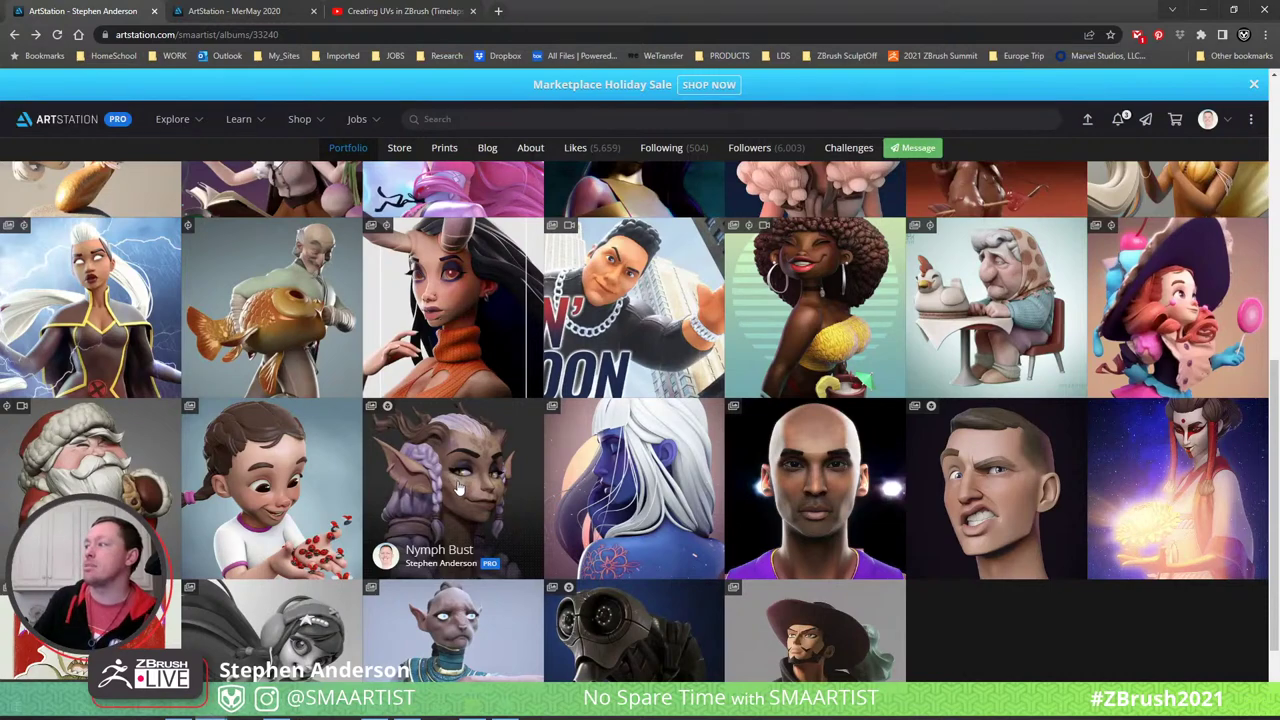
middle_click(459, 484)
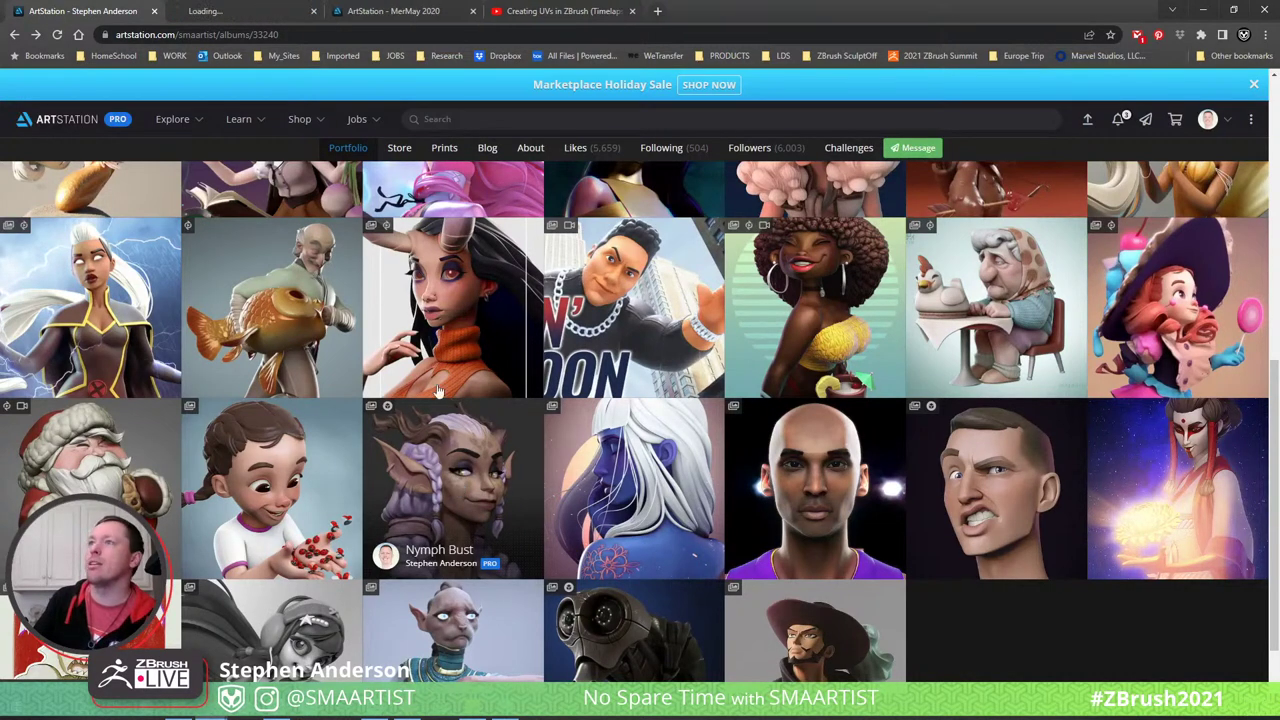
click(260, 10)
scroll(676, 414, down, 7)
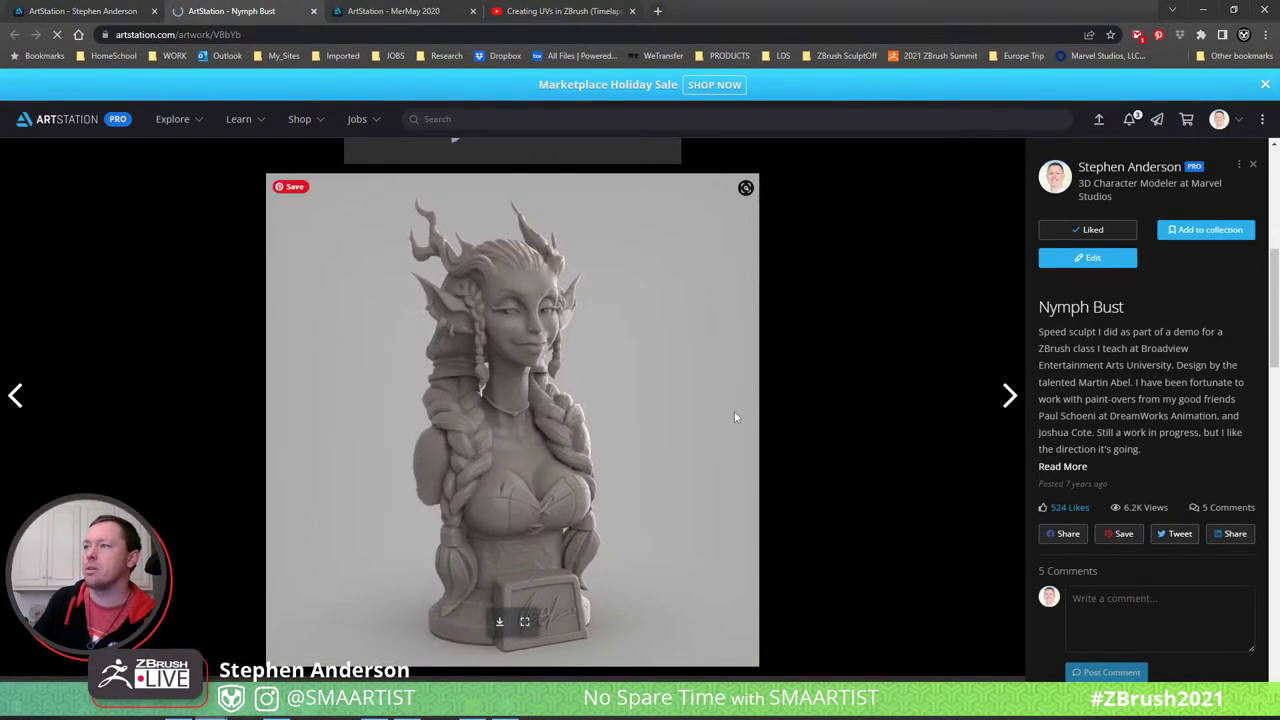
- Look through the Nymph Bust artwork's sculpt render, original concept illustration and embedded 3D view
scroll(735, 412, up, 3)
scroll(734, 417, down, 5)
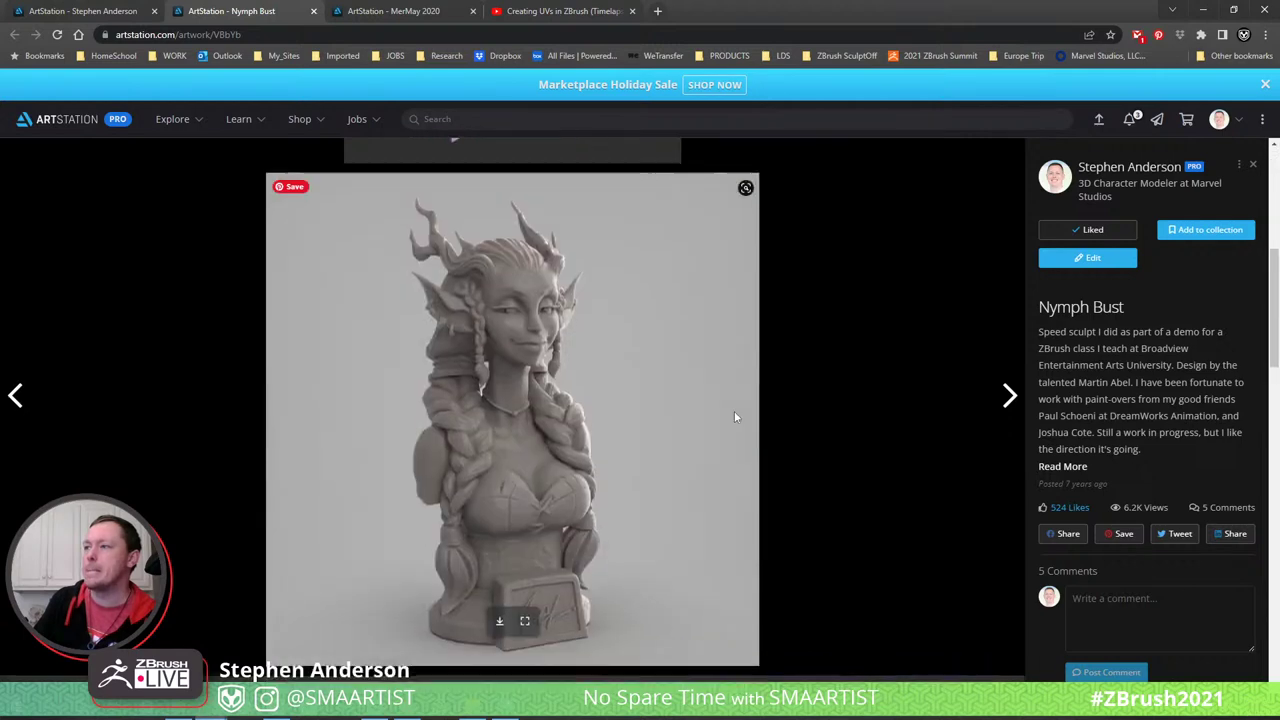
scroll(734, 417, down, 10)
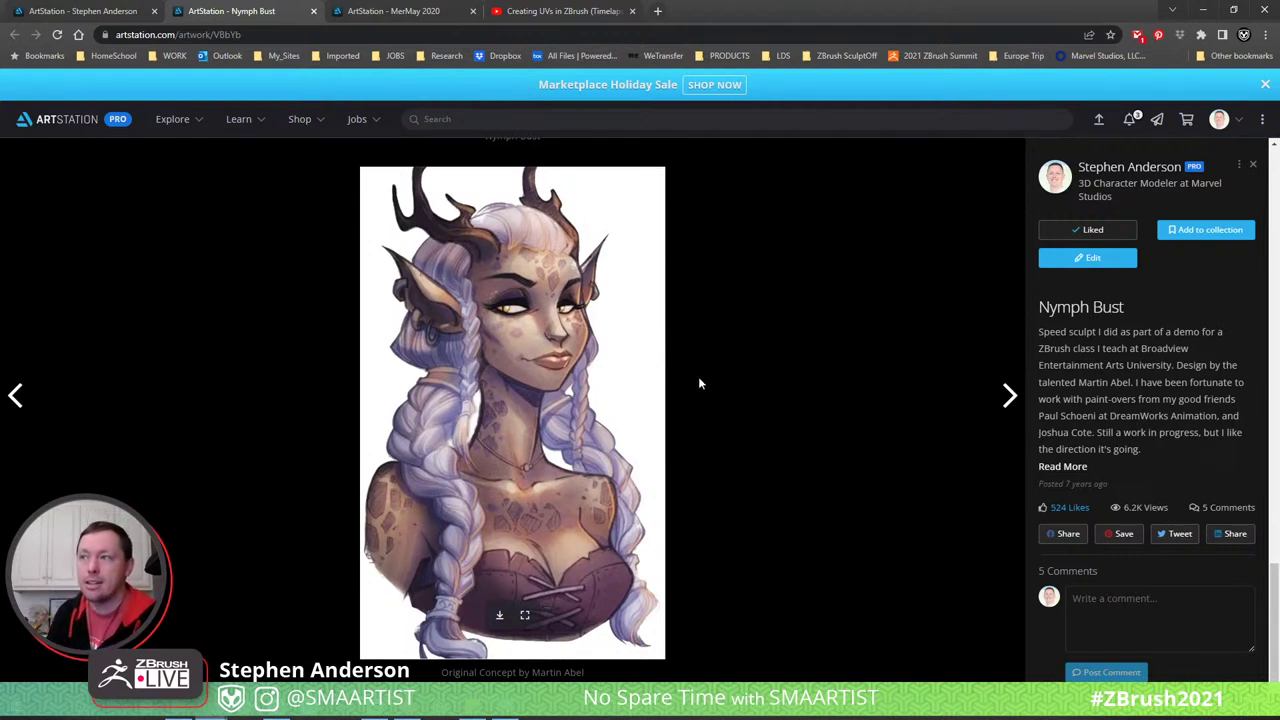
scroll(640, 390, up, 5)
scroll(846, 343, down, 5)
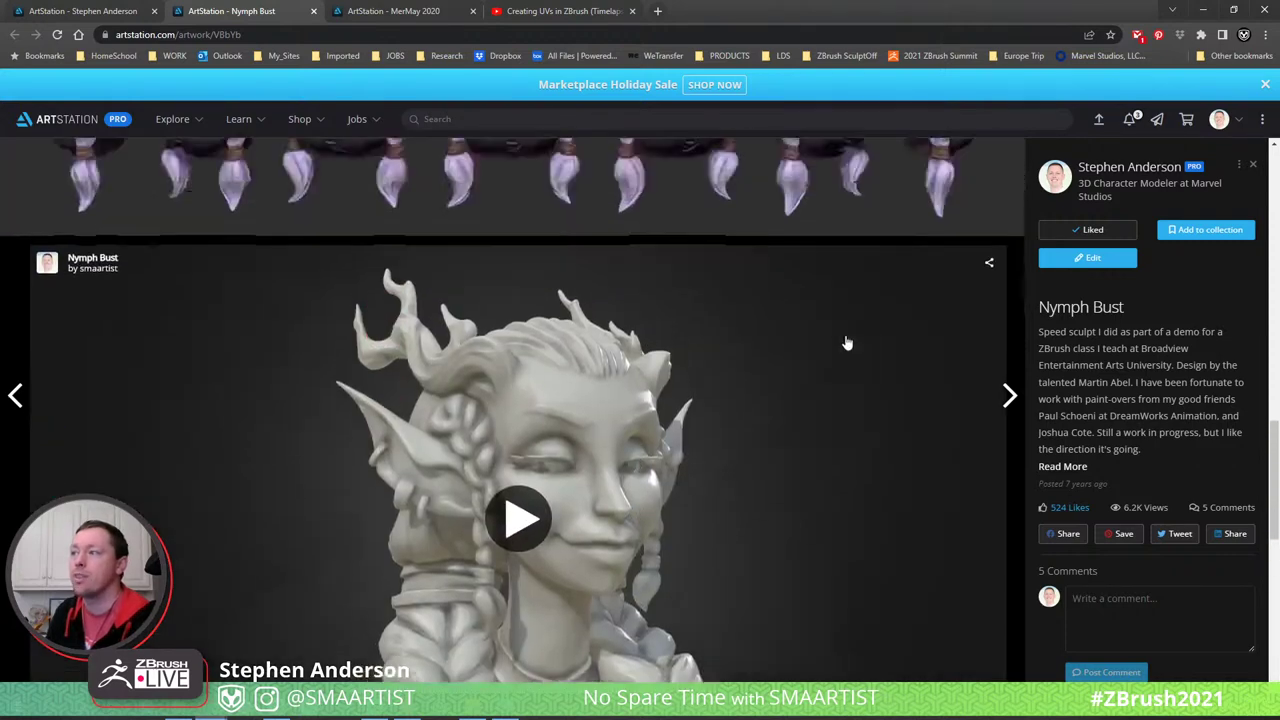
scroll(460, 470, up, 6)
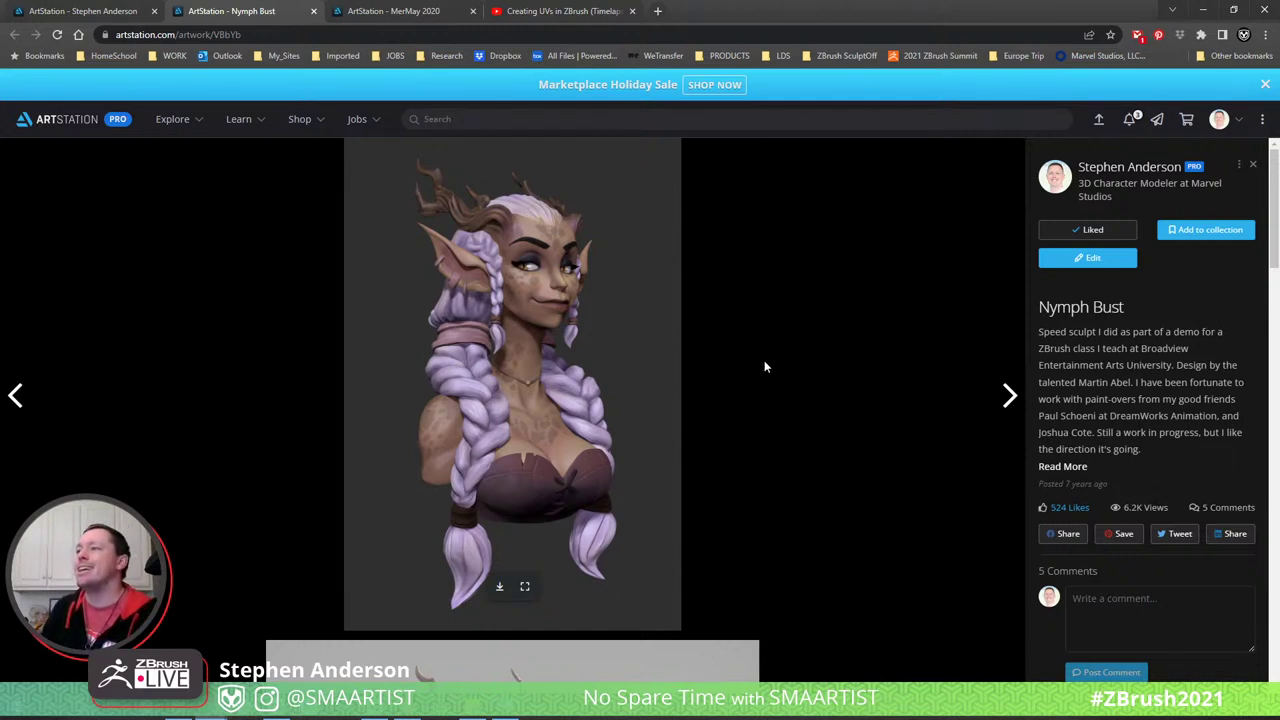
- Compare Nymph Bust's coloured render with the grey sculpt render and end on the original concept illustration
scroll(764, 360, down, 2)
scroll(557, 358, down, 2)
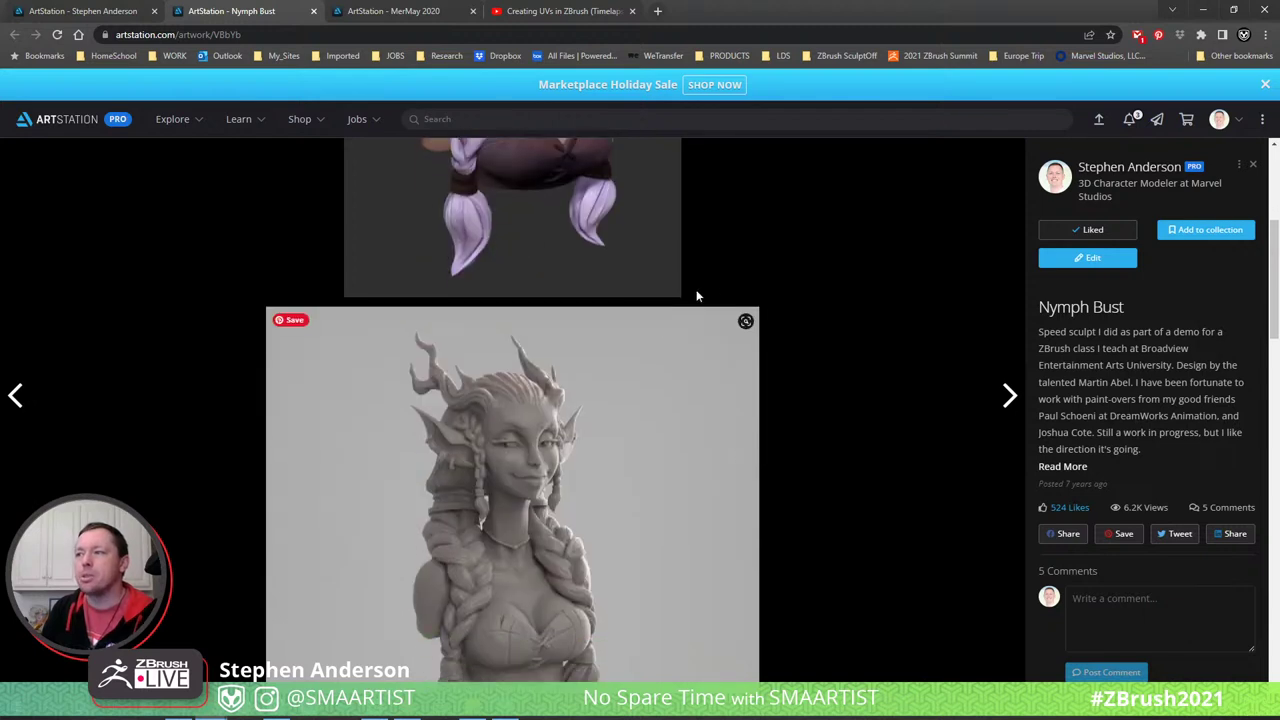
scroll(745, 290, down, 2)
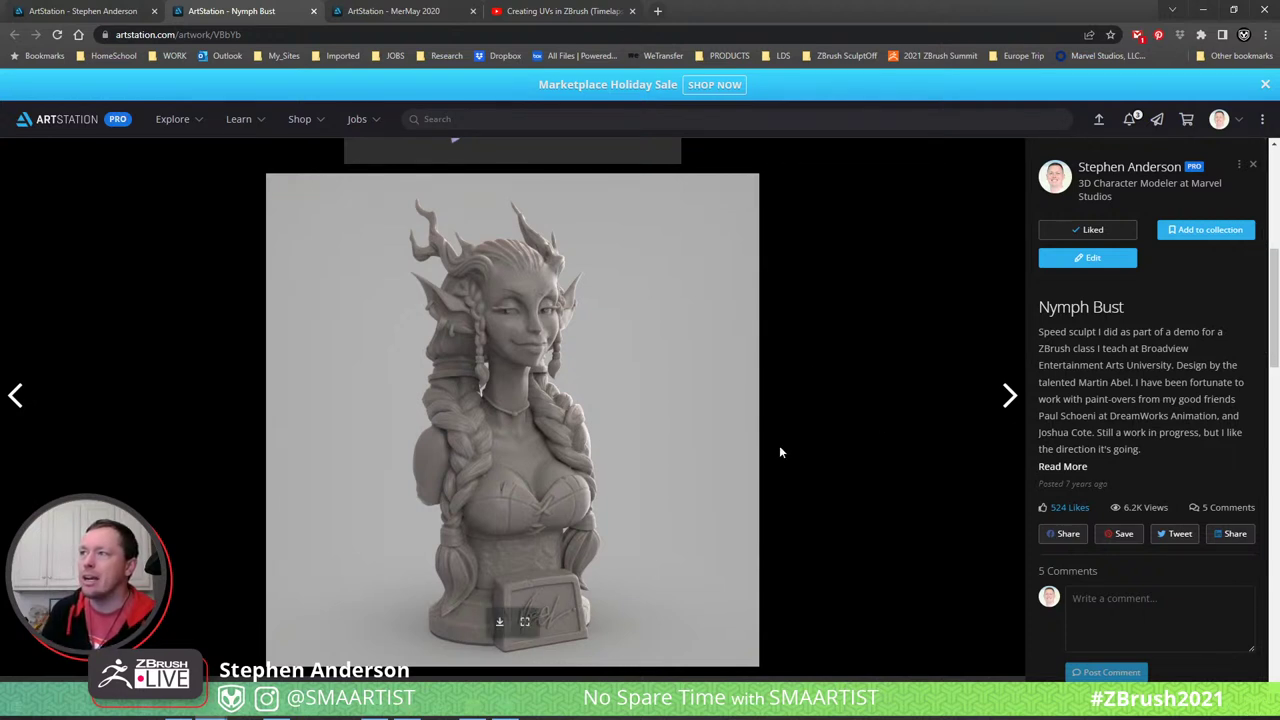
scroll(793, 437, up, 5)
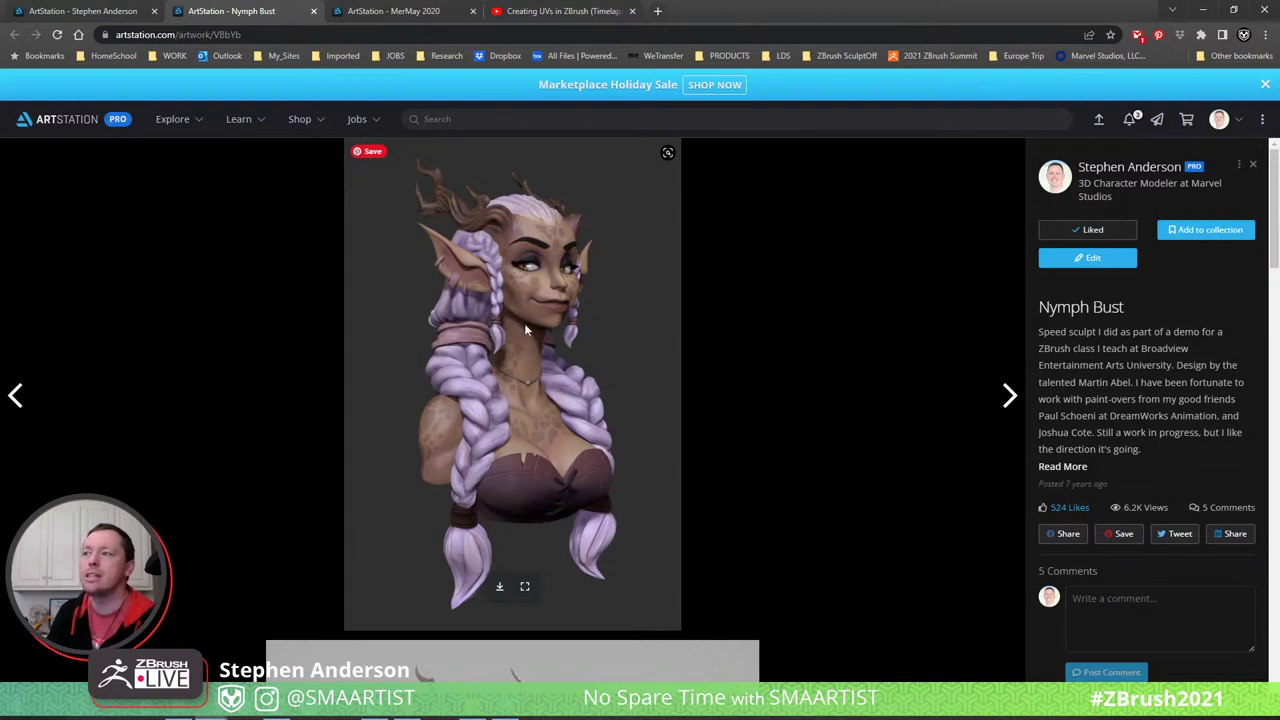
scroll(637, 418, down, 8)
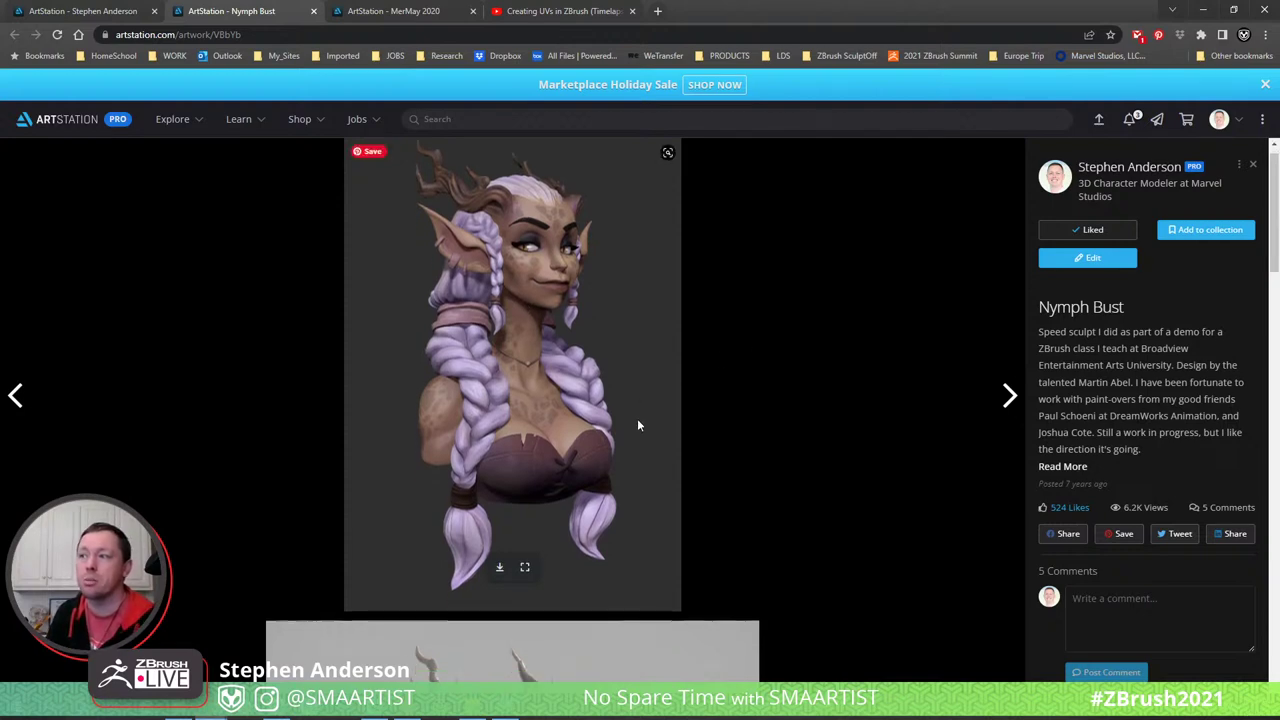
scroll(637, 414, down, 10)
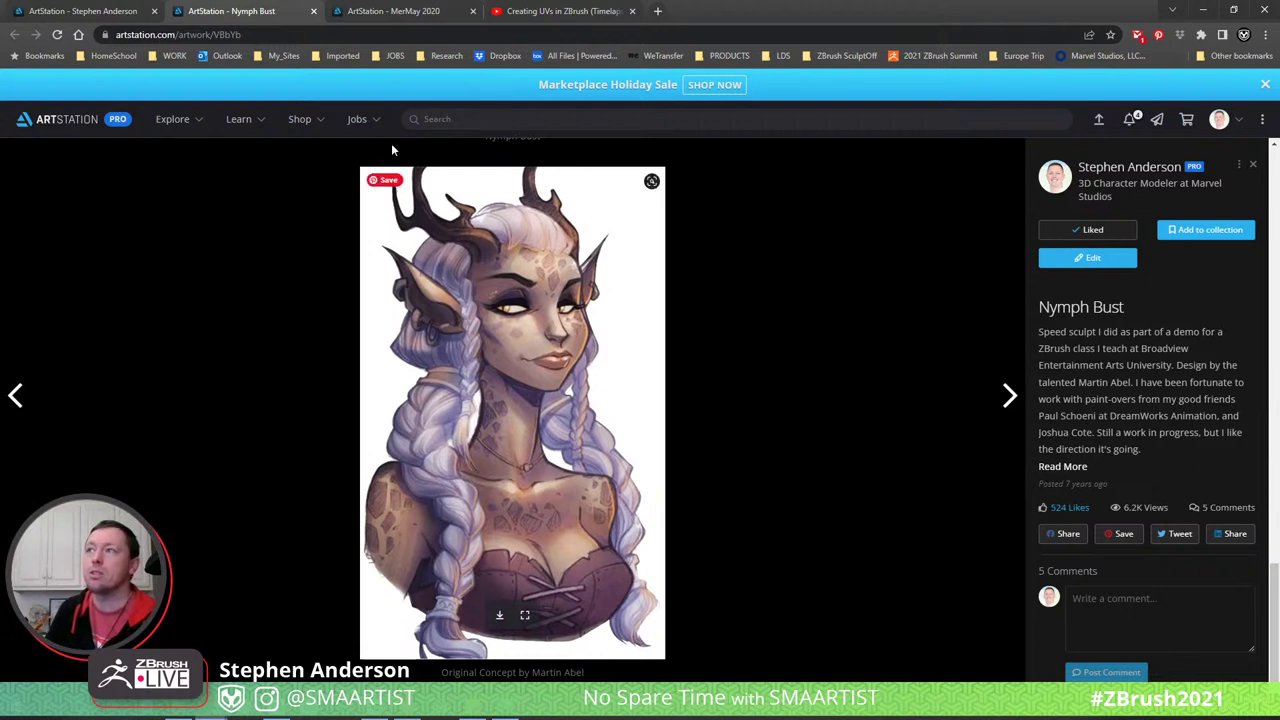
- Switch back to ZBrush and examine the posed Sailor Moon character from the front, at the legs and in side view
mouse_move(389, 11)
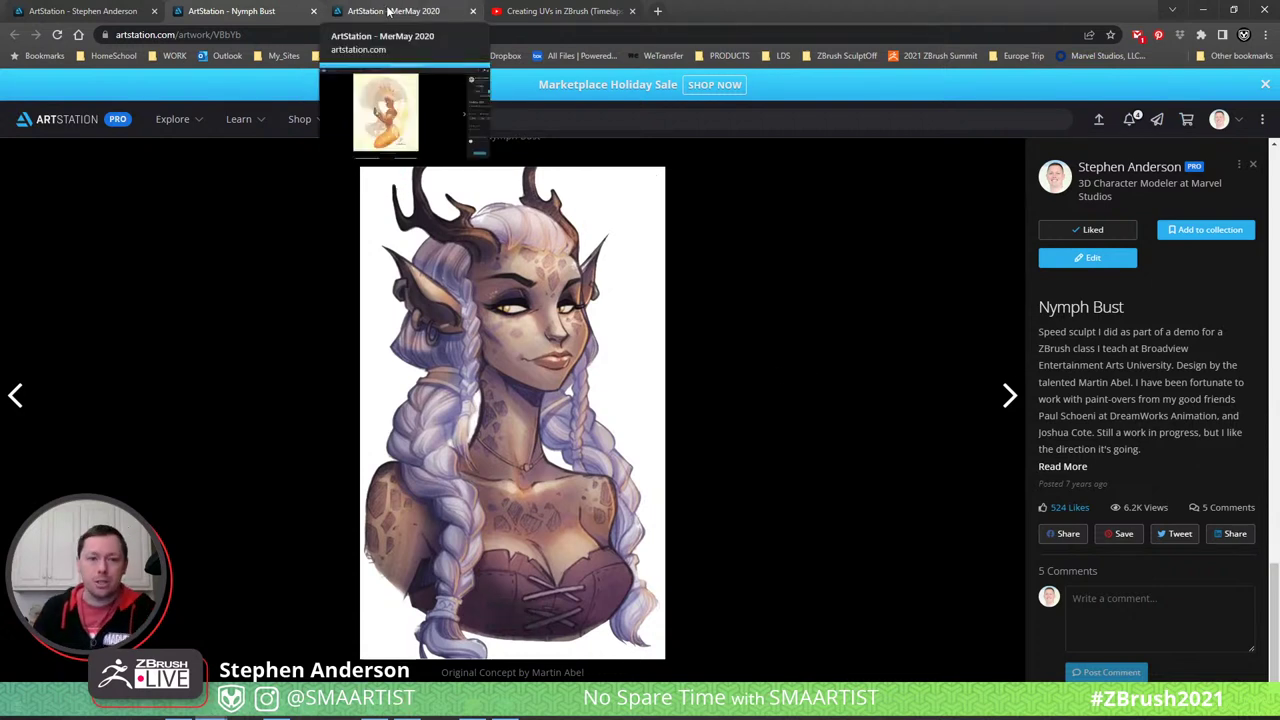
click(1203, 11)
mouse_move(934, 410)
mouse_down()
mouse_move(945, 404)
mouse_move(929, 400)
mouse_up()
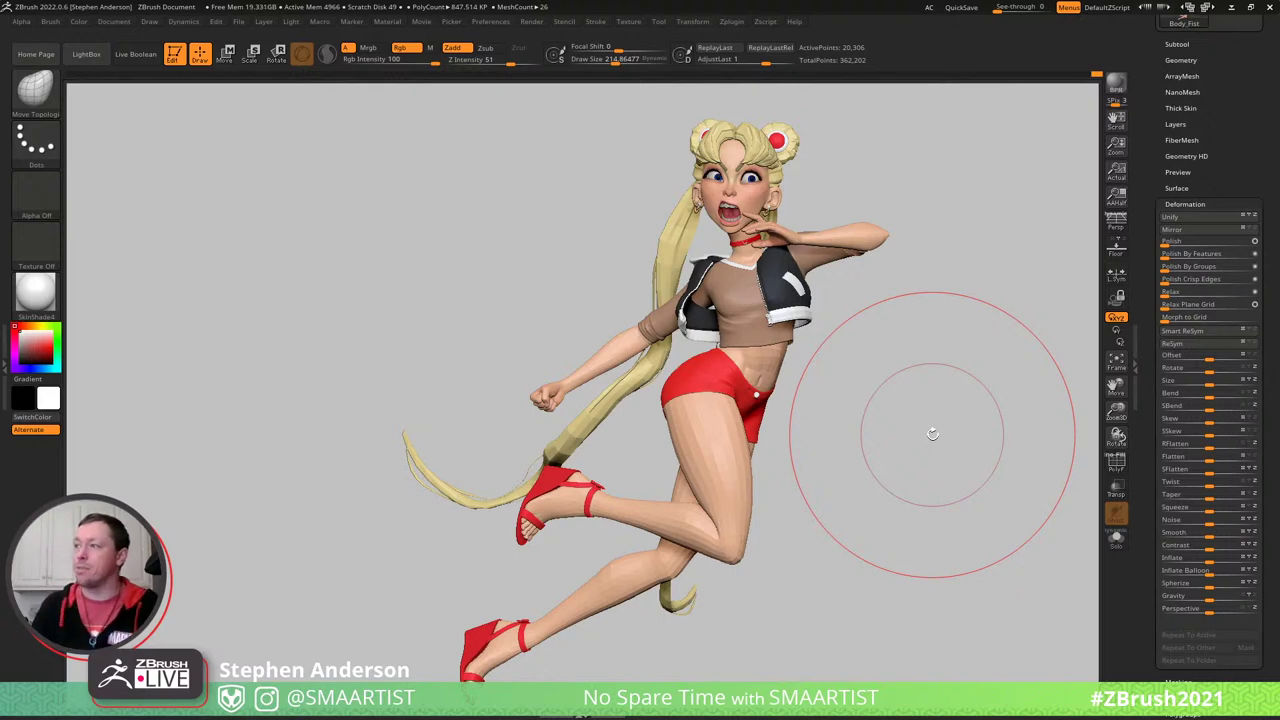
mouse_move(923, 434)
mouse_down()
mouse_move(883, 431)
mouse_move(920, 434)
mouse_move(808, 365)
mouse_move(823, 383)
mouse_move(808, 426)
mouse_move(851, 434)
mouse_move(782, 425)
mouse_up()
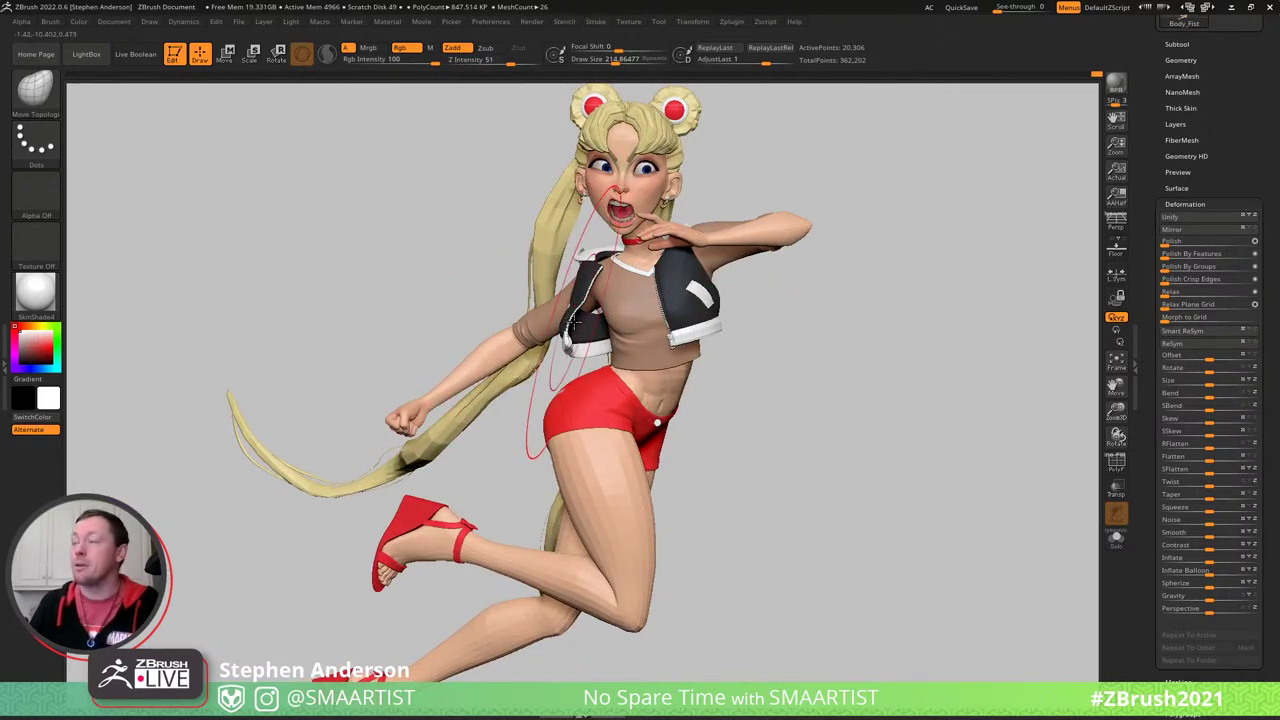
drag(806, 429, 871, 437)
mouse_move(780, 426)
mouse_down()
mouse_move(801, 428)
mouse_move(703, 414)
mouse_up()
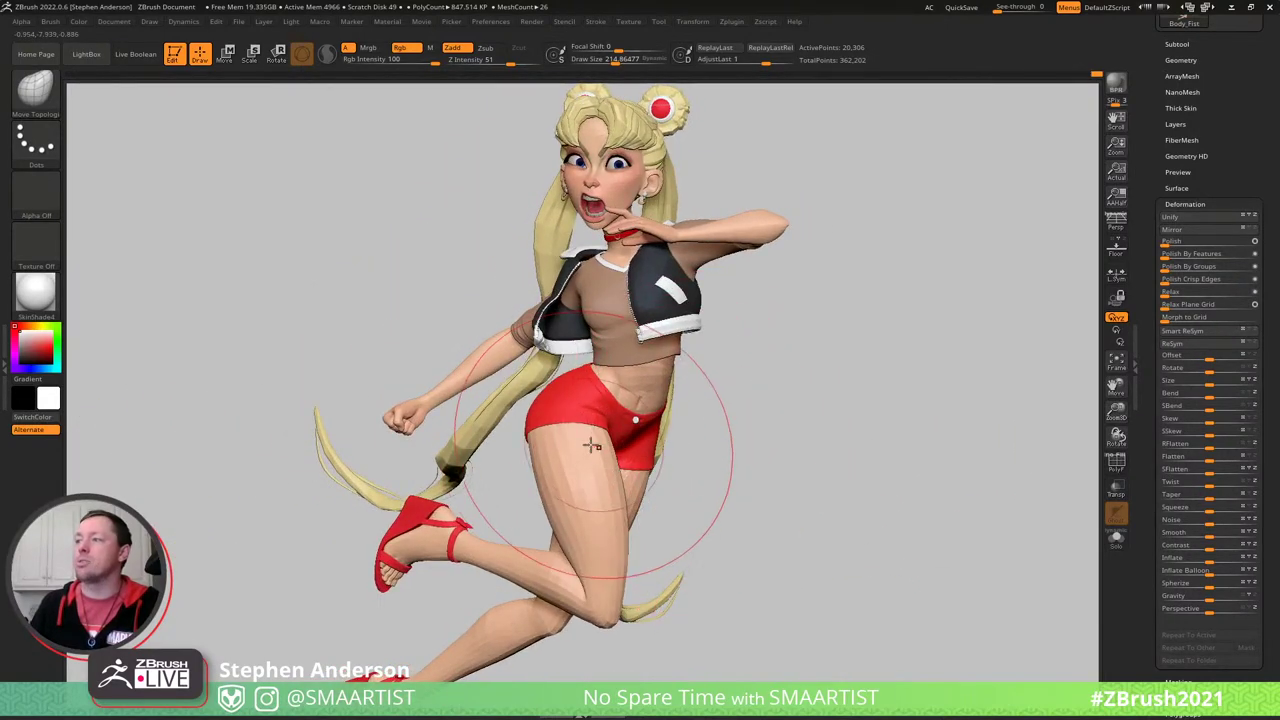
alt+drag(665, 476, 643, 416)
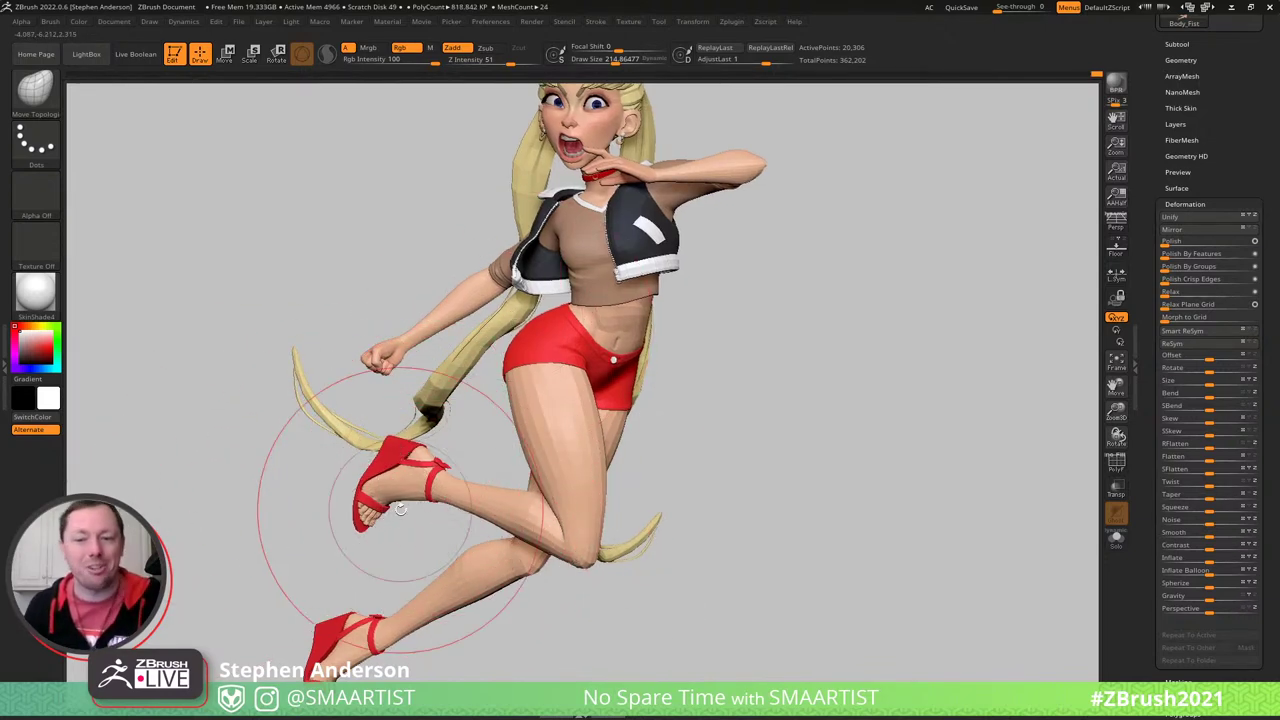
mouse_move(426, 468)
right_down()
mouse_move(500, 463)
mouse_move(478, 404)
mouse_move(491, 414)
mouse_move(506, 294)
mouse_move(494, 284)
mouse_move(505, 436)
mouse_move(495, 412)
mouse_move(466, 408)
mouse_move(520, 406)
mouse_move(552, 386)
mouse_move(584, 387)
mouse_move(603, 406)
mouse_move(563, 383)
mouse_move(600, 349)
mouse_move(651, 421)
mouse_move(723, 366)
mouse_move(754, 374)
mouse_move(732, 388)
right_up()
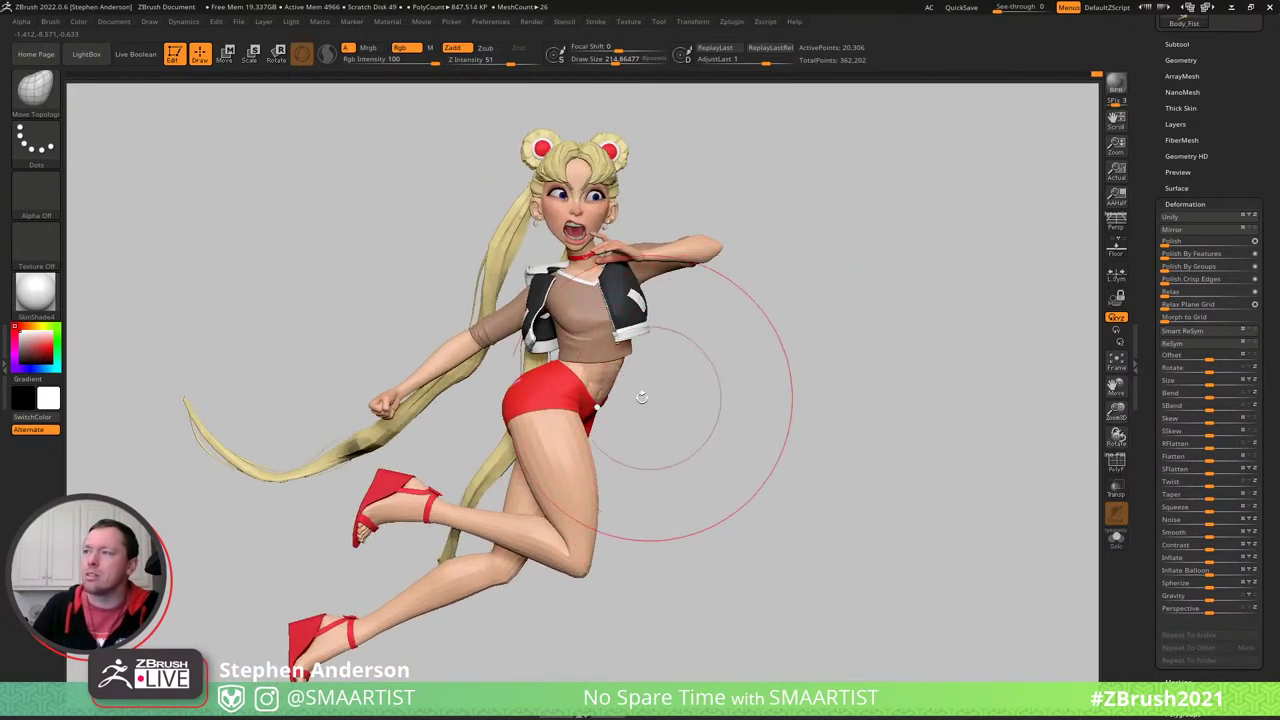
ctrl+right_drag(400, 369, 720, 488)
mouse_move(622, 368)
right_down()
mouse_move(708, 372)
mouse_move(623, 372)
mouse_move(650, 368)
mouse_move(640, 365)
right_up()
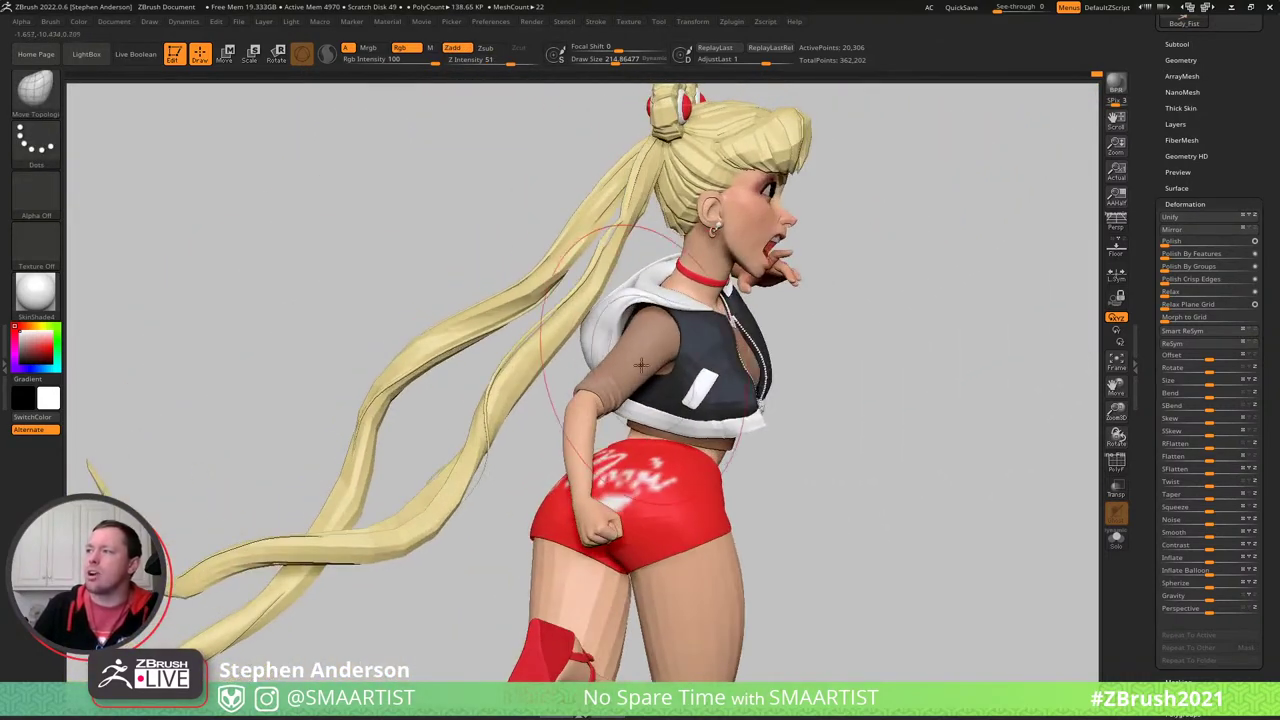
- Select the VestHoodDown subtool, show its polyframe, and reshape the hood with the Move brush at draw size about 124, then hide the polyframe
alt+click(632, 305)
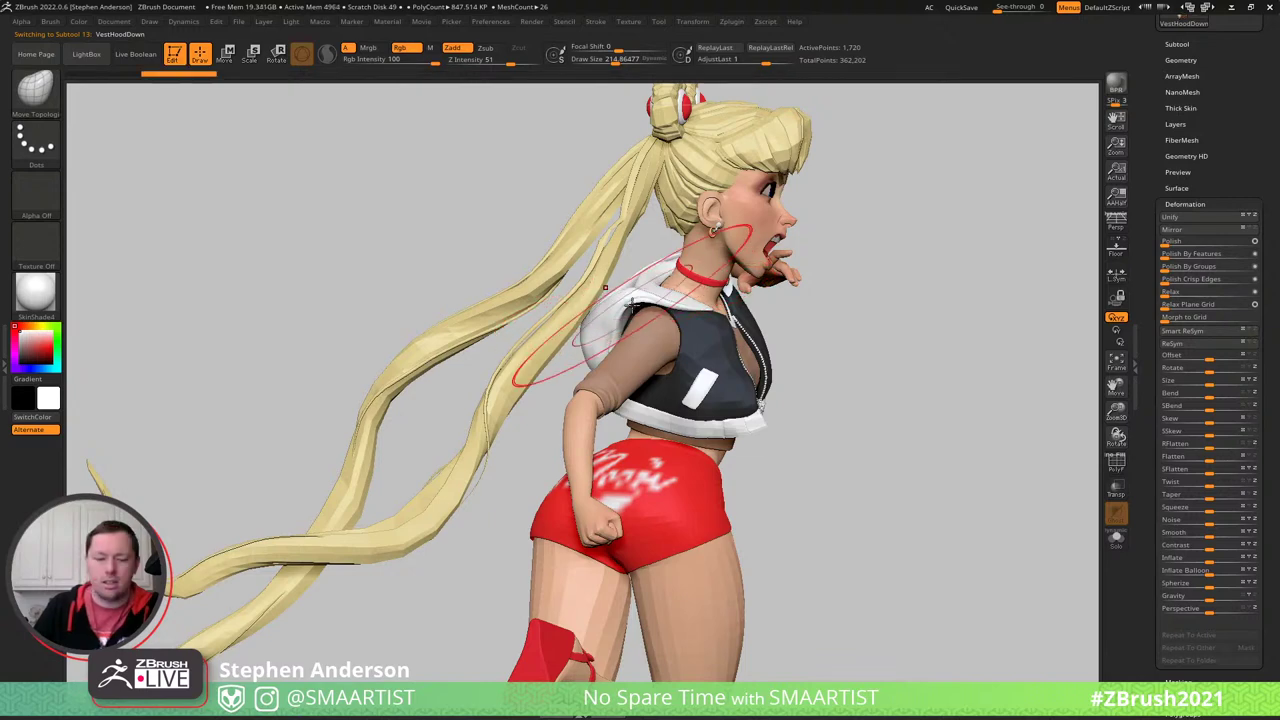
key(shift+f)
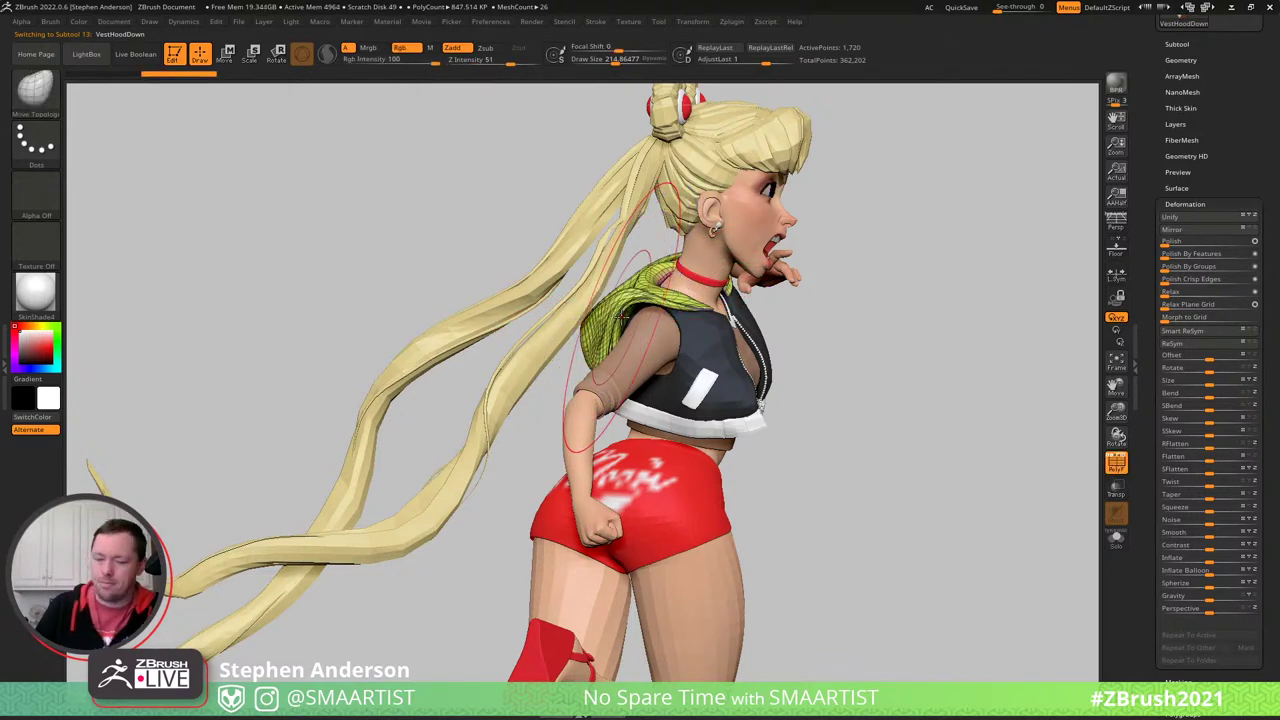
key(b)
key(m)
key(v)
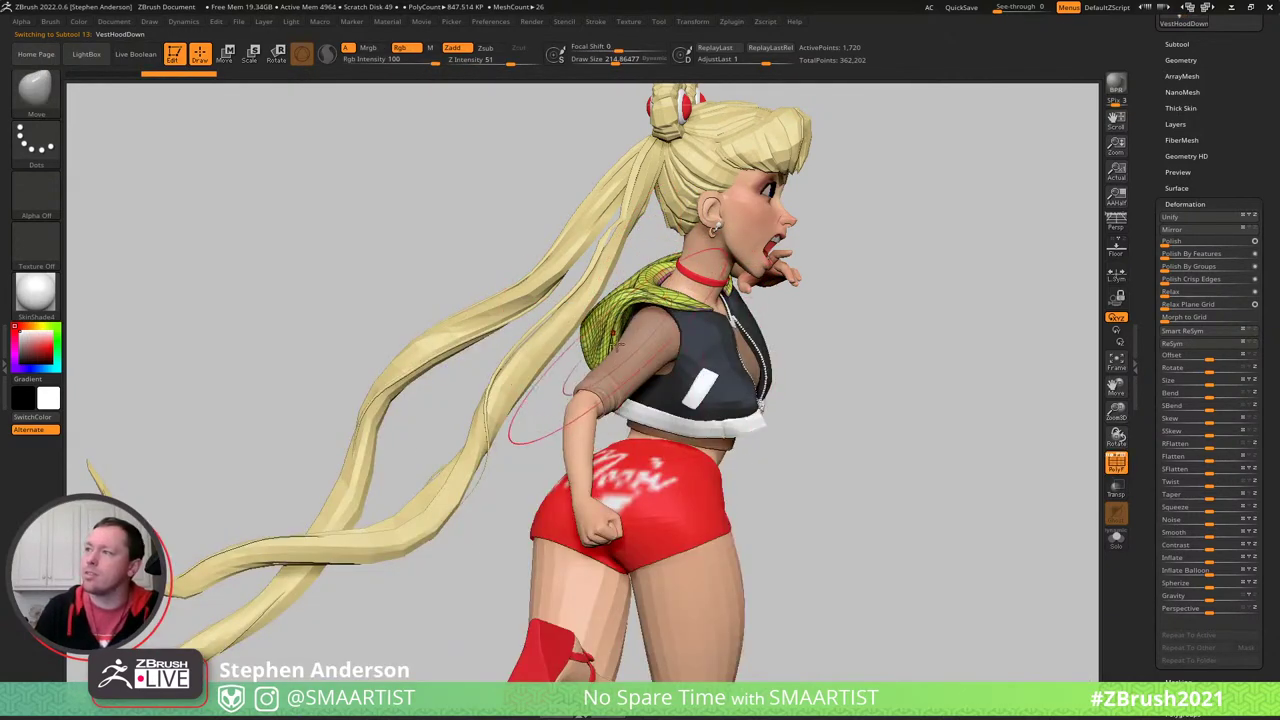
key(s)
drag(617, 341, 588, 332)
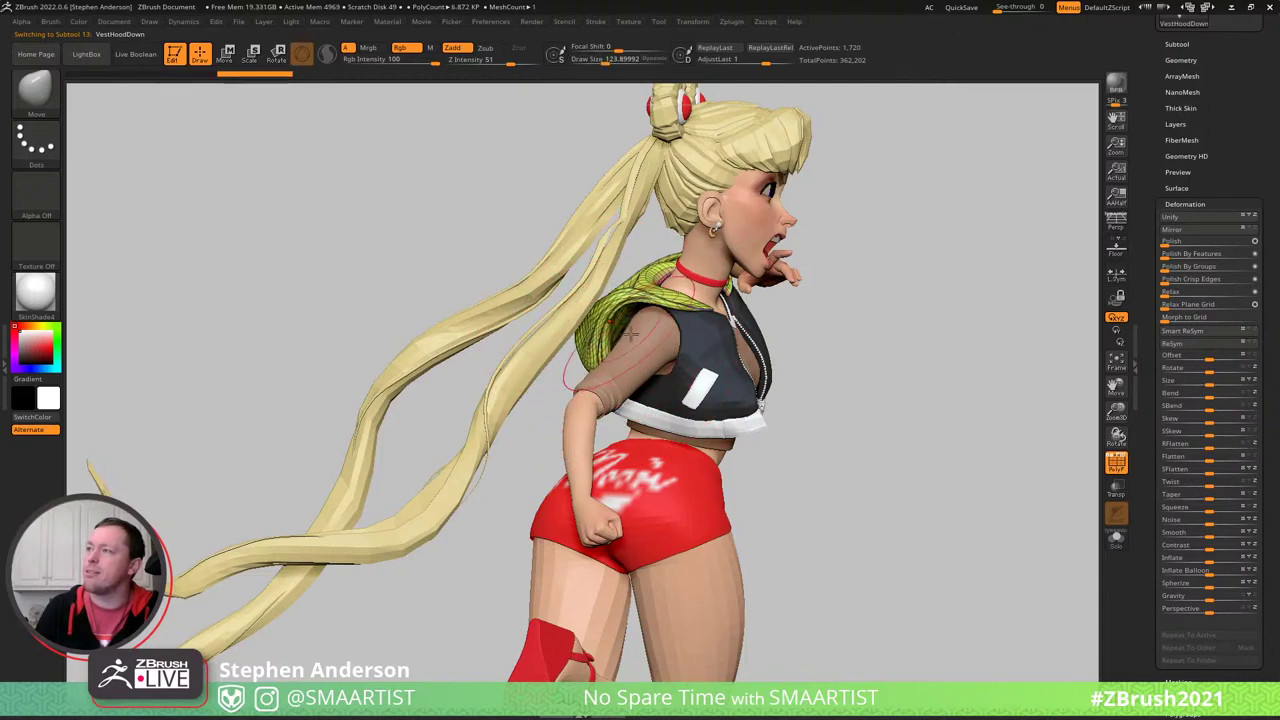
mouse_move(588, 340)
right_down()
mouse_move(639, 345)
mouse_move(645, 294)
mouse_move(562, 300)
mouse_move(672, 278)
mouse_move(624, 268)
mouse_move(582, 296)
right_up()
drag(583, 297, 592, 288)
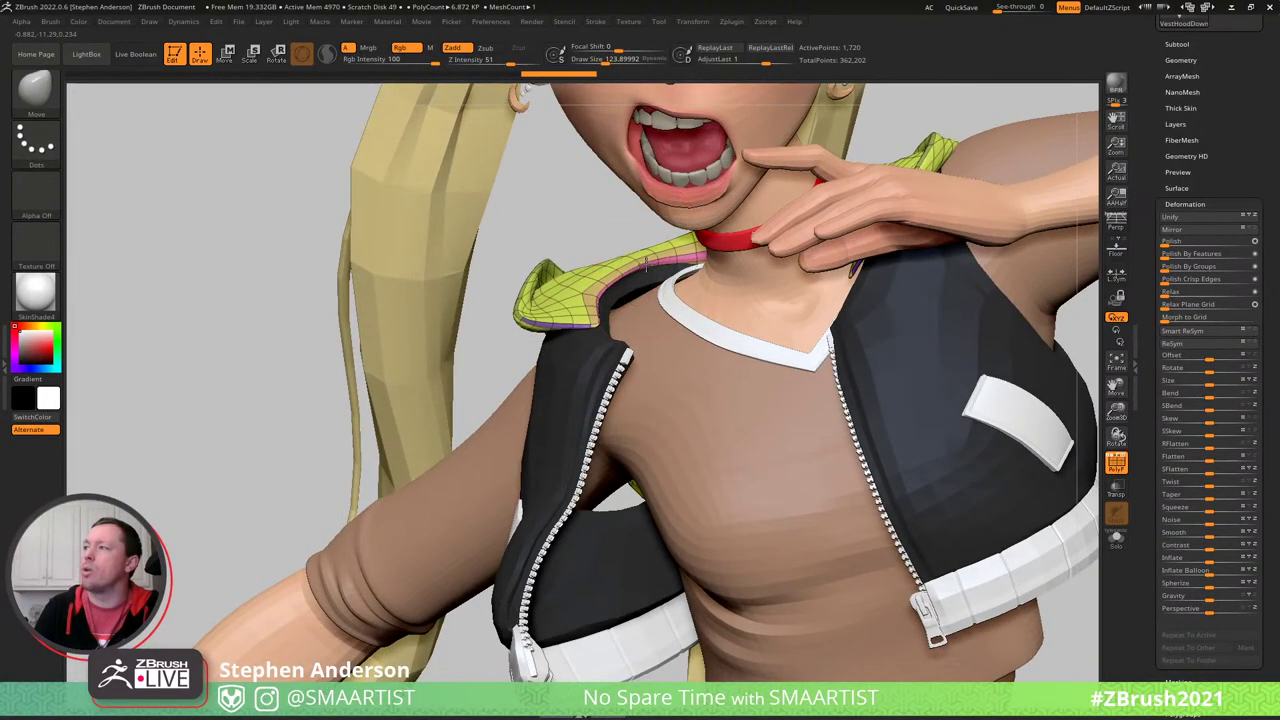
mouse_move(600, 285)
right_down()
mouse_move(686, 281)
mouse_move(680, 310)
mouse_move(760, 308)
right_up()
key(shift)
key(shift+f)
- Save the tool as sailormoonredraw_07gPose_v003g, replacing the existing file
key(ctrl+s)
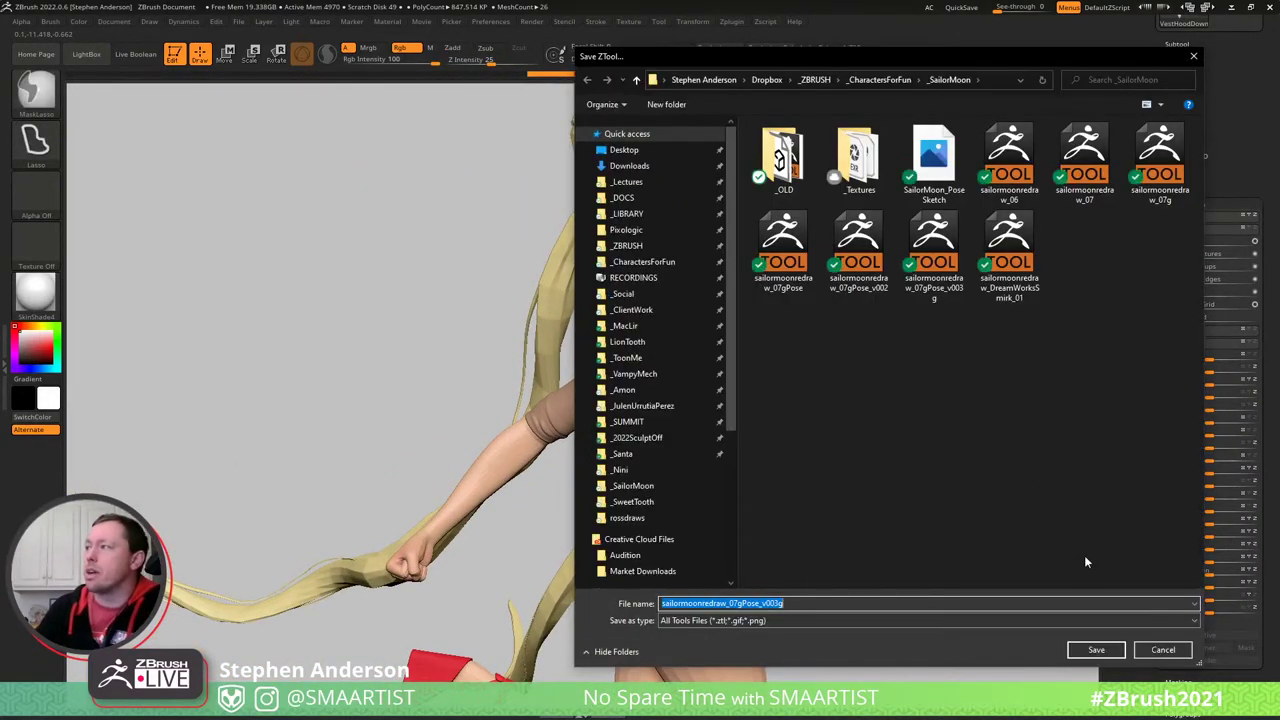
click(1096, 650)
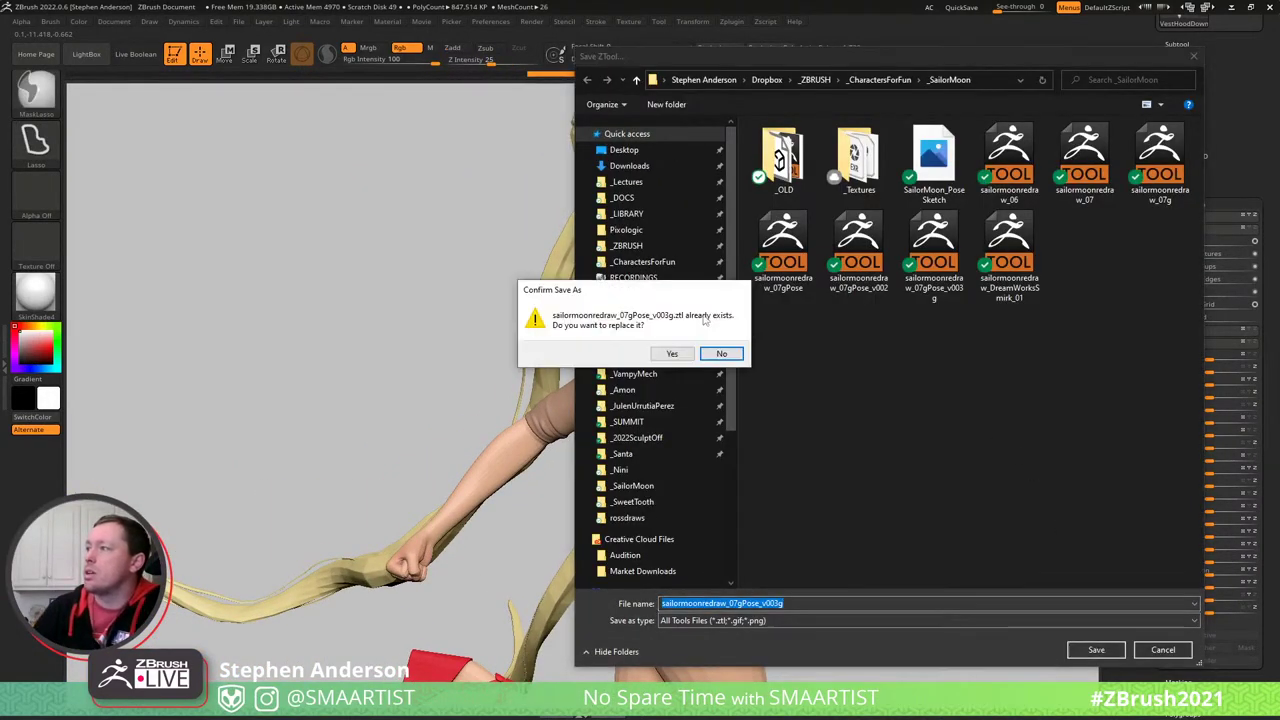
click(676, 355)
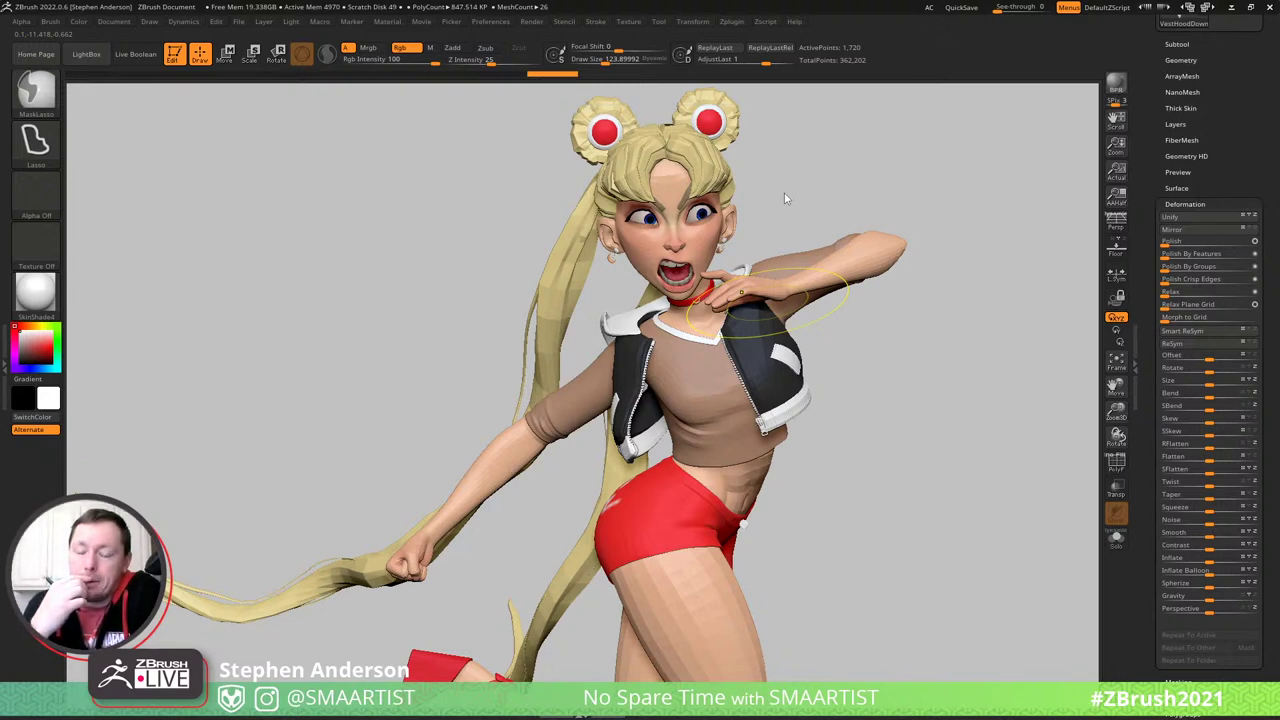
key(ctrl+s)
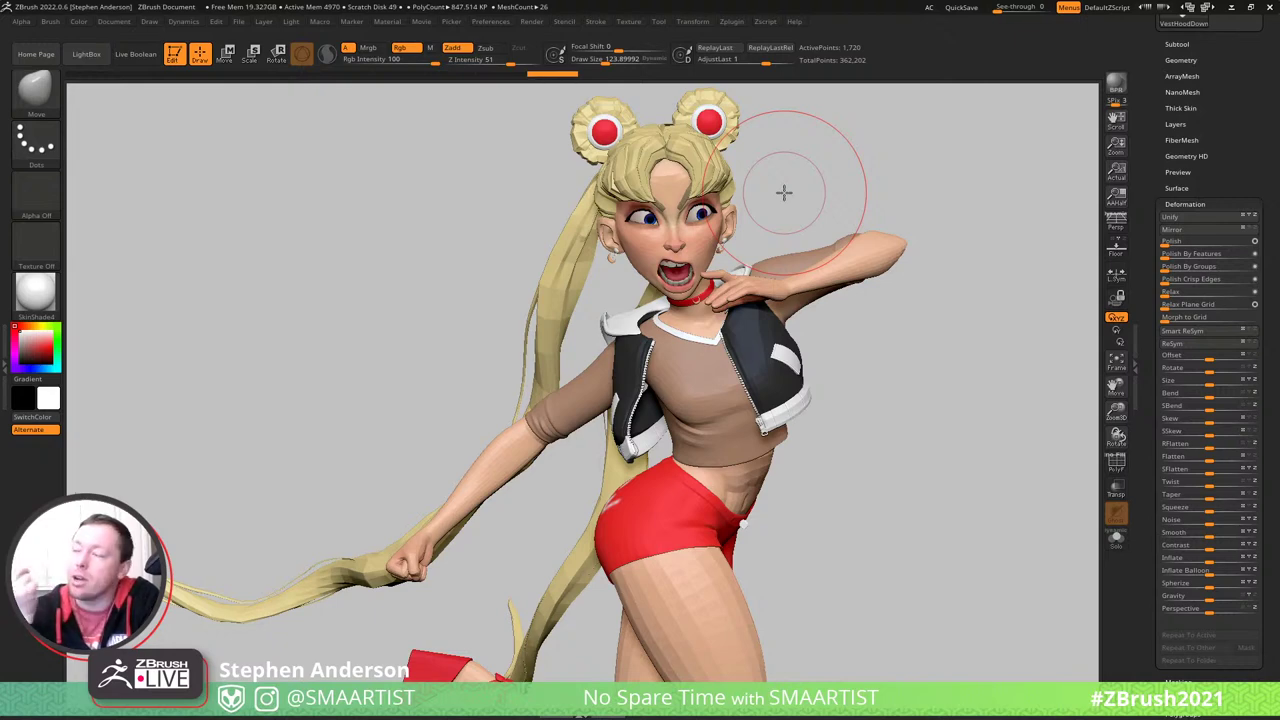
- Inspect the vest, arms and overall pose, and show the ShortsTie subtool's polyframe at the waist
mouse_move(772, 415)
right_down()
mouse_move(690, 400)
mouse_move(770, 351)
mouse_move(723, 300)
mouse_move(648, 295)
mouse_move(668, 298)
mouse_move(734, 248)
mouse_move(701, 333)
right_up()
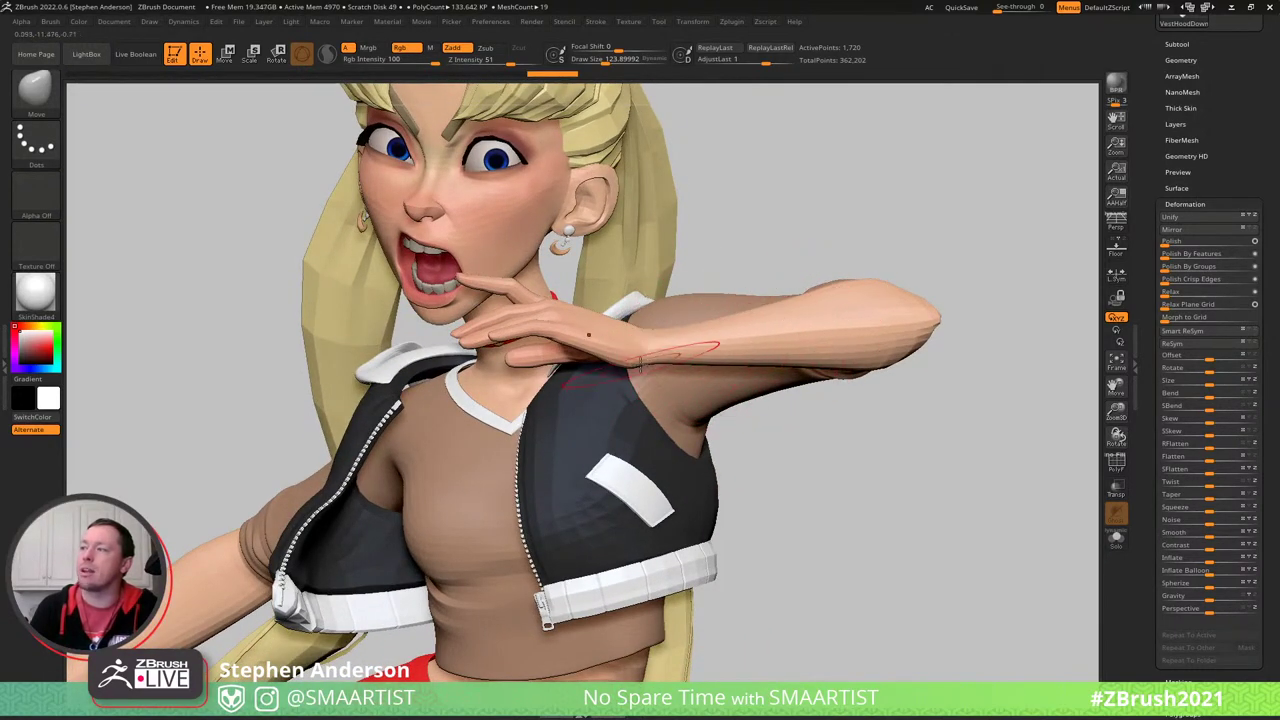
alt+right_drag(618, 360, 902, 264)
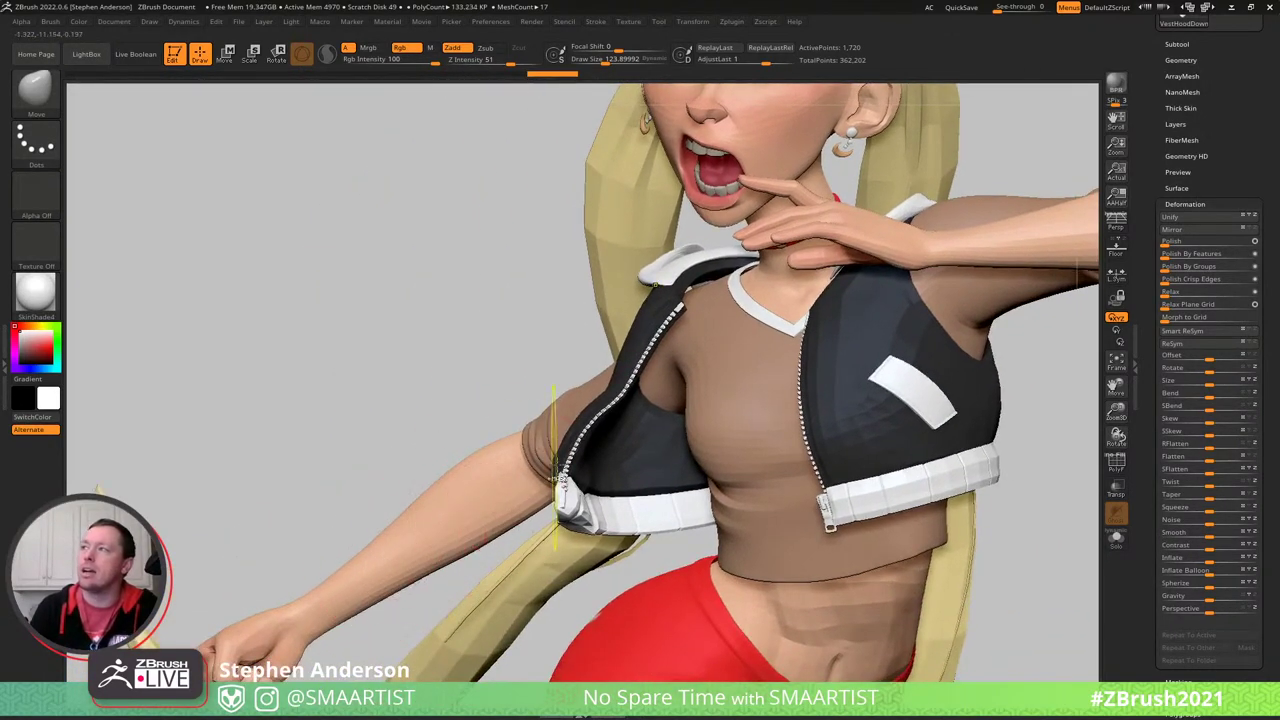
mouse_move(510, 330)
ctrl+right_down()
mouse_move(477, 408)
mouse_move(711, 302)
mouse_move(385, 405)
mouse_move(374, 397)
mouse_move(676, 338)
mouse_move(610, 345)
mouse_move(880, 320)
mouse_move(785, 358)
mouse_move(777, 303)
mouse_move(786, 329)
ctrl+right_up()
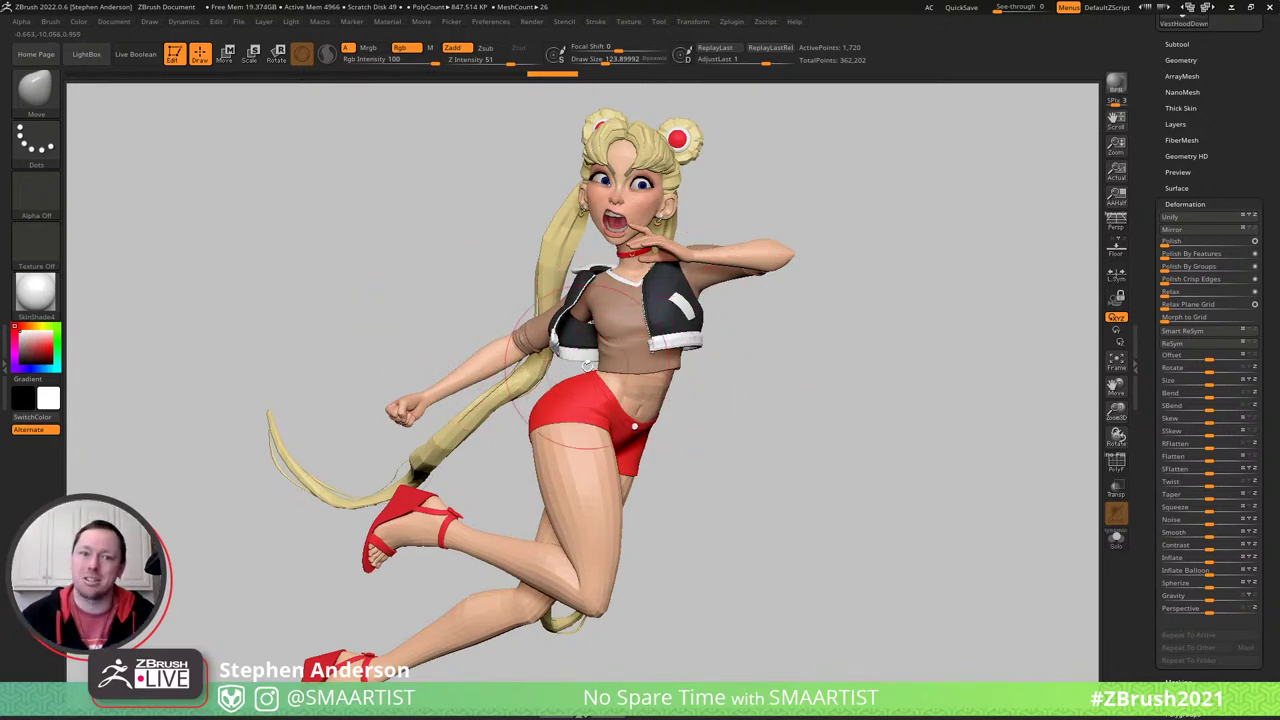
mouse_move(605, 280)
right_down()
mouse_move(715, 295)
mouse_move(580, 295)
mouse_move(622, 295)
mouse_move(645, 328)
mouse_move(553, 370)
mouse_move(556, 440)
right_up()
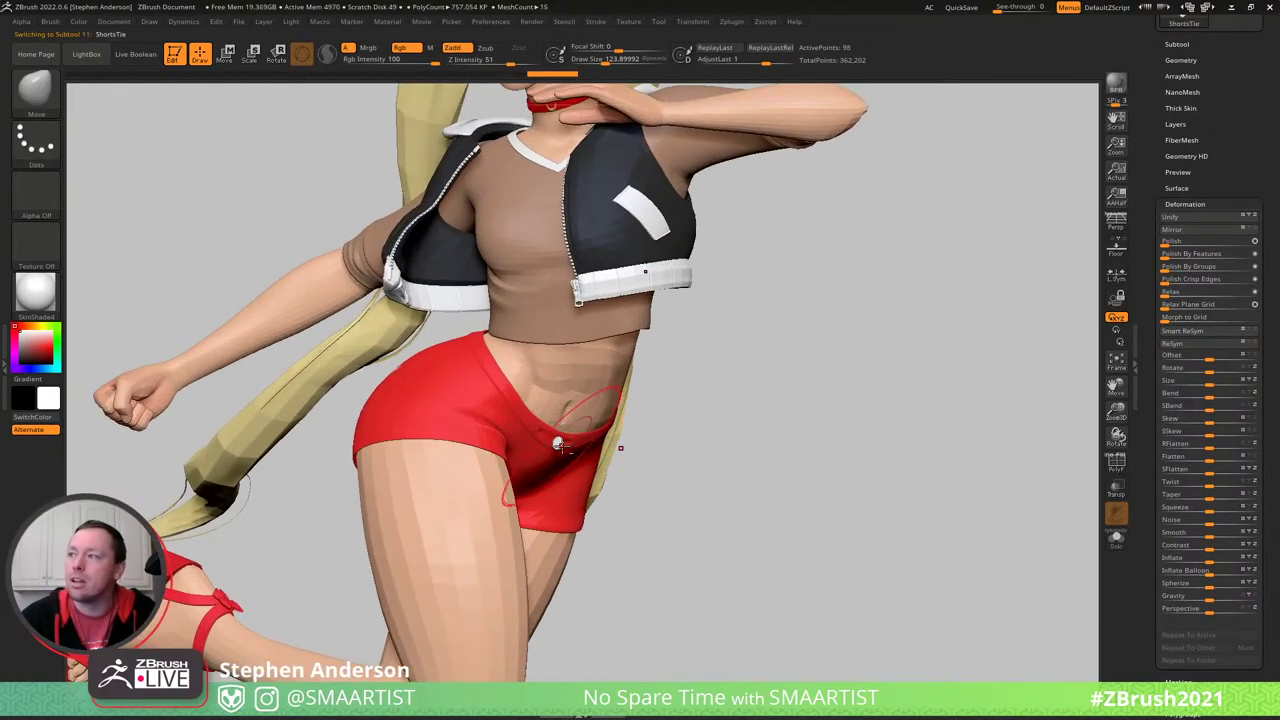
key(shift+f)
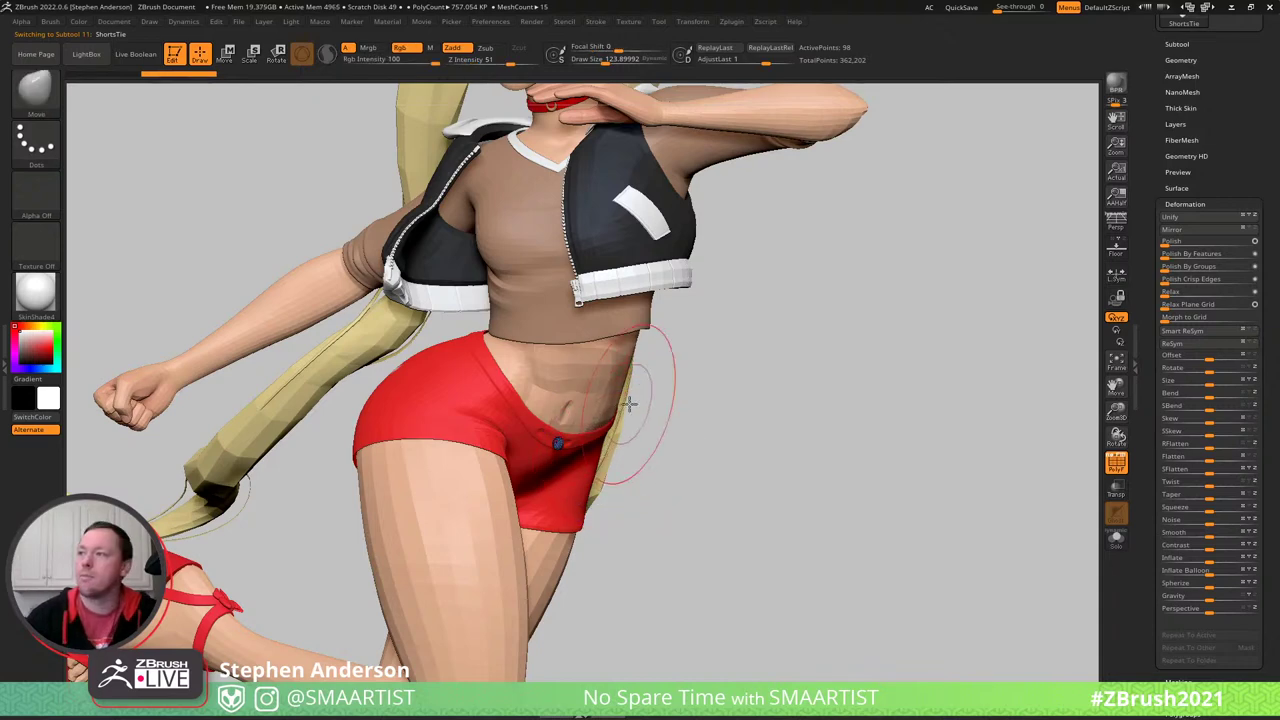
ctrl+right_drag(629, 404, 622, 330)
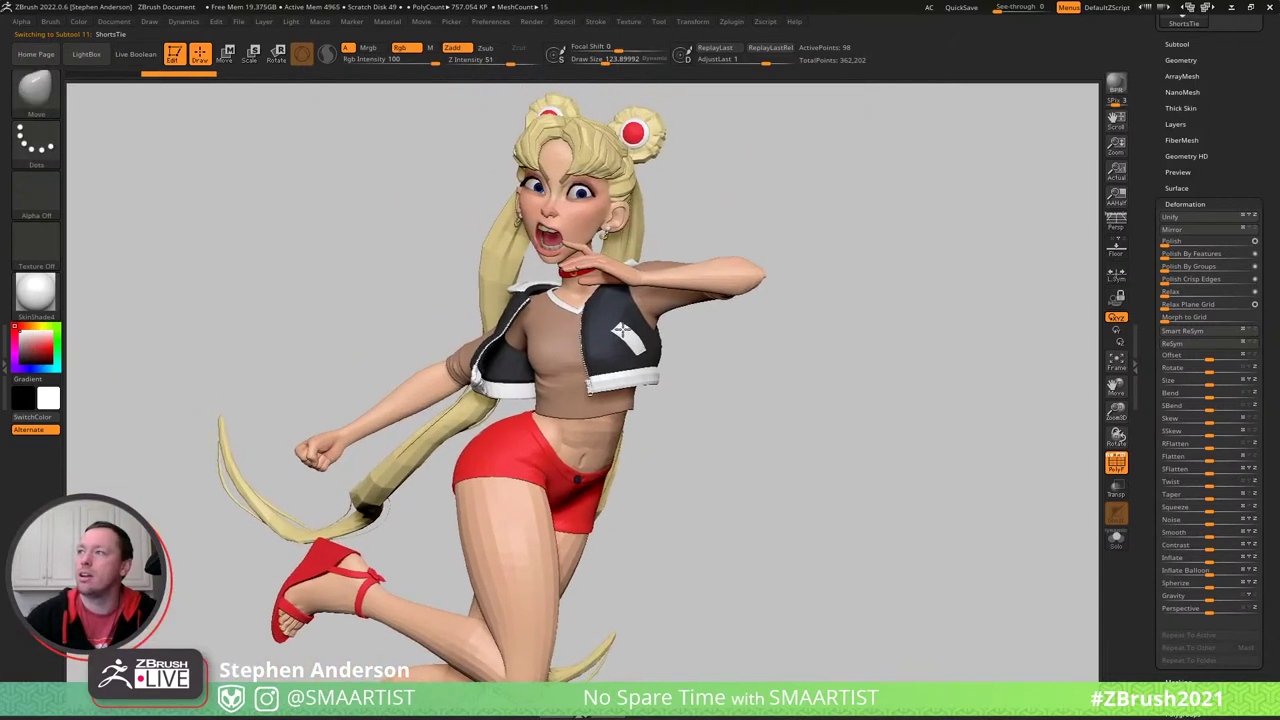
- Select the Body_Fist subtool, check its polygroups, and create a combined posing mesh with Transpose Master's TPoseMesh
alt+click(712, 265)
key(shift+f)
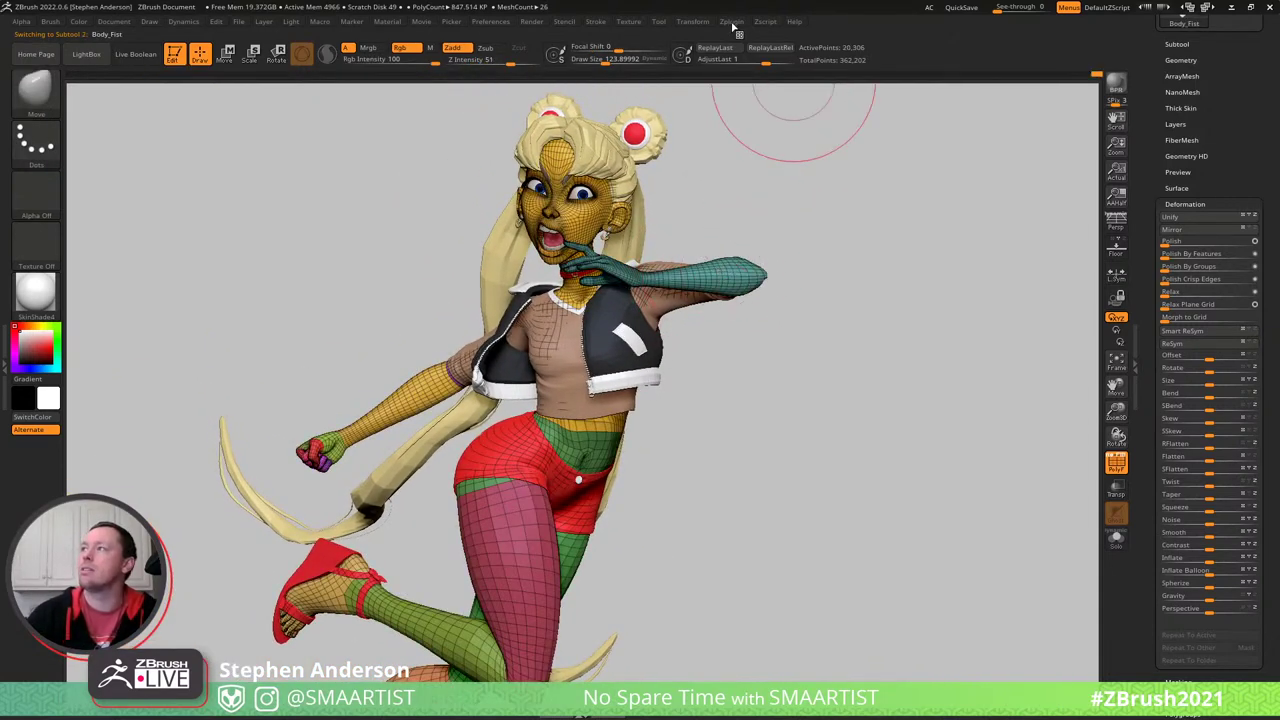
key(shift+f)
click(732, 22)
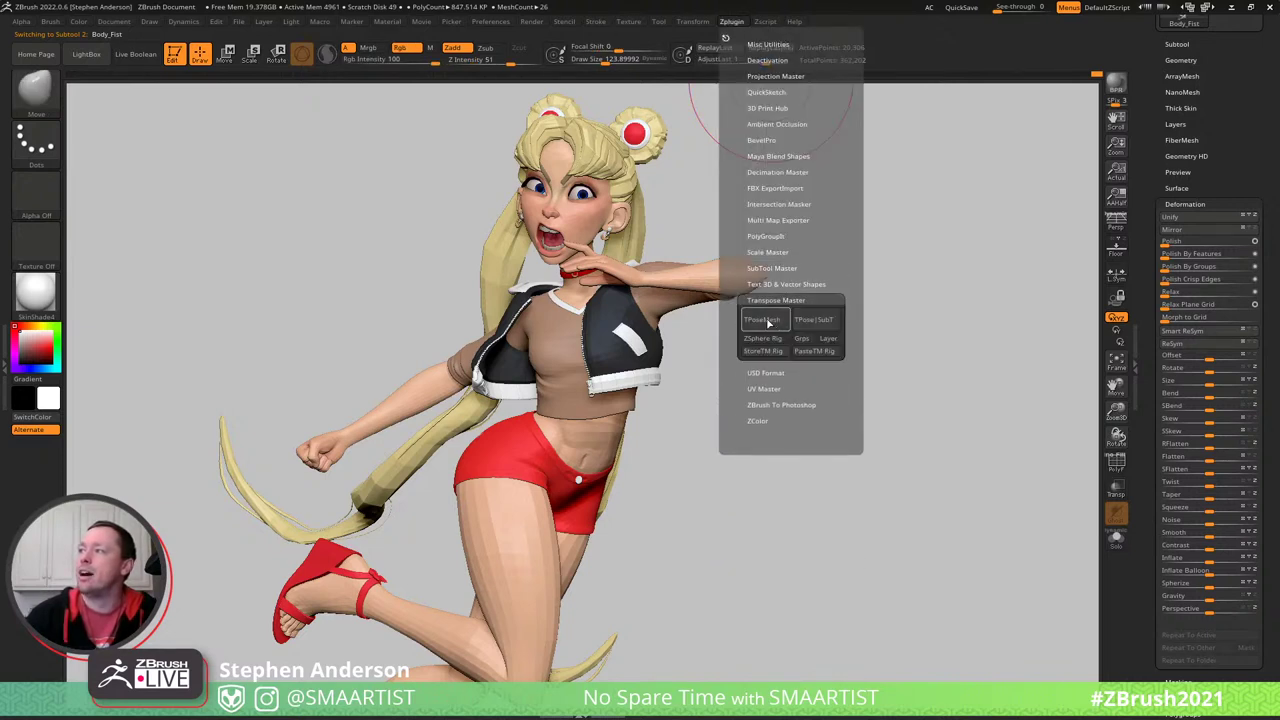
click(766, 319)
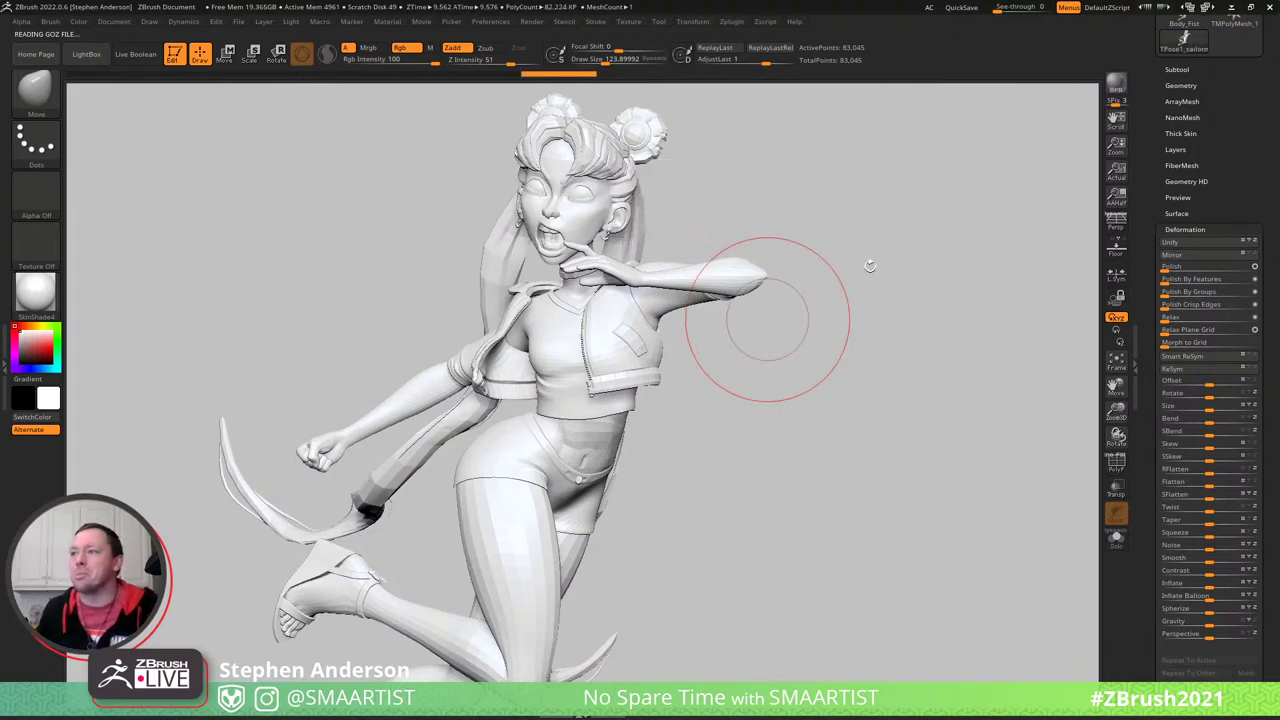
- Show the combined mesh's polyframe and isolate the shirt's polygroup
right_drag(483, 354, 492, 430)
key(shift+f)
right_drag(454, 389, 434, 398)
ctrl+shift+click(407, 382)
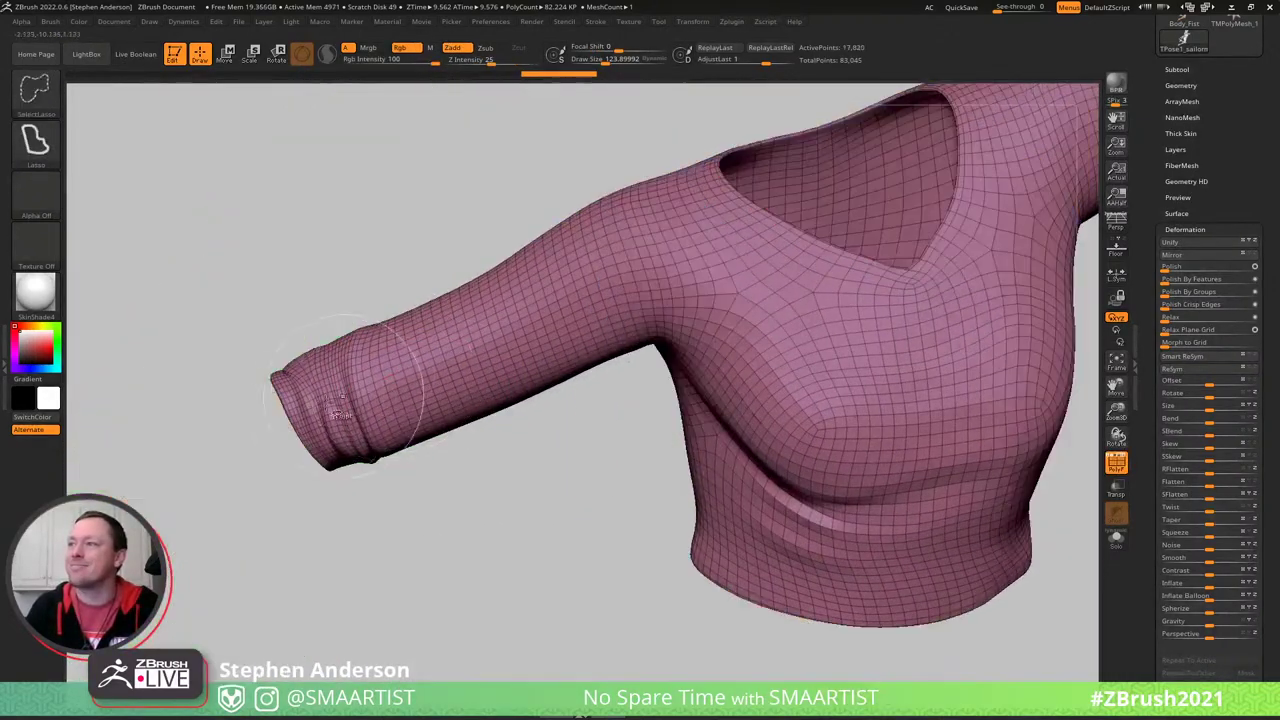
- Isolate the body and shirt polygroups of the combined posing mesh, hiding the vest, shorts and hair
ctrl+shift+click(378, 520)
ctrl+shift+click(297, 441)
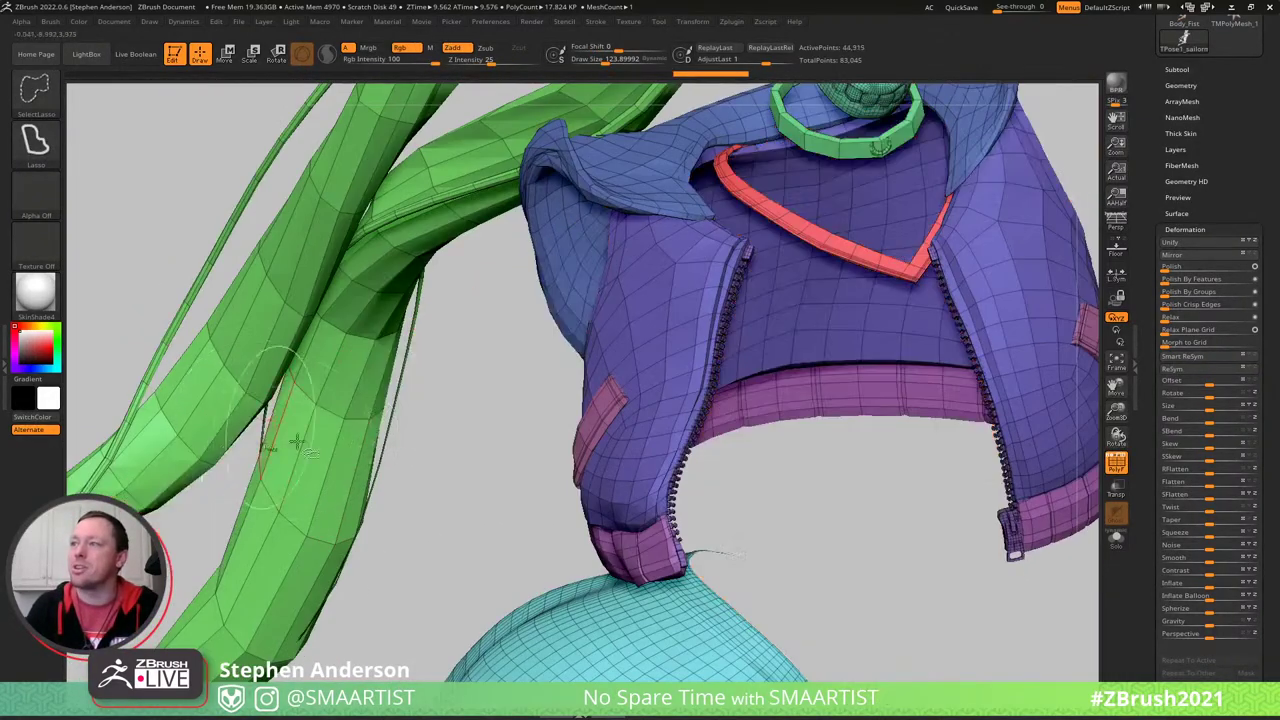
ctrl+shift+drag(469, 456, 433, 503)
mouse_move(633, 281)
right_down()
mouse_move(672, 268)
mouse_move(632, 246)
mouse_move(643, 232)
right_up()
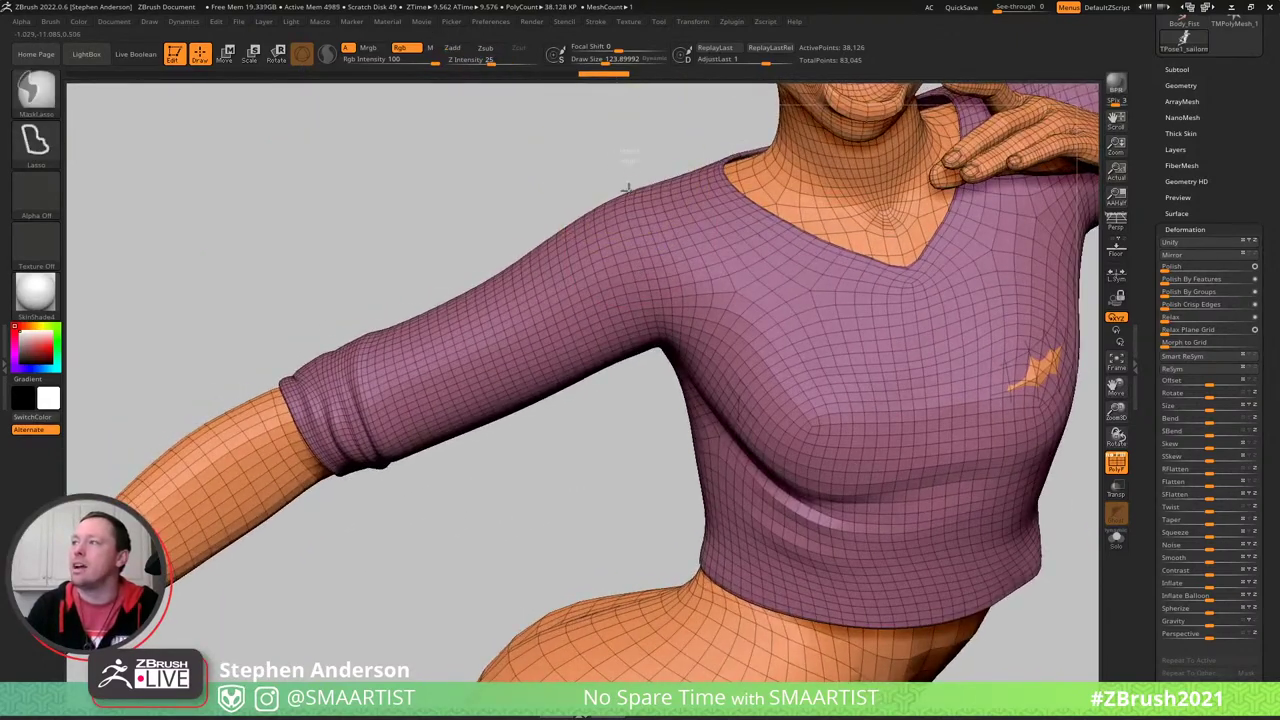
- Mask the extended fist arm together with its shirt sleeve, and bring all hidden parts back
mouse_move(661, 326)
ctrl+mouse_down()
mouse_move(391, 548)
mouse_move(210, 191)
mouse_move(300, 172)
ctrl+mouse_up()
ctrl+right_drag(440, 310, 556, 290)
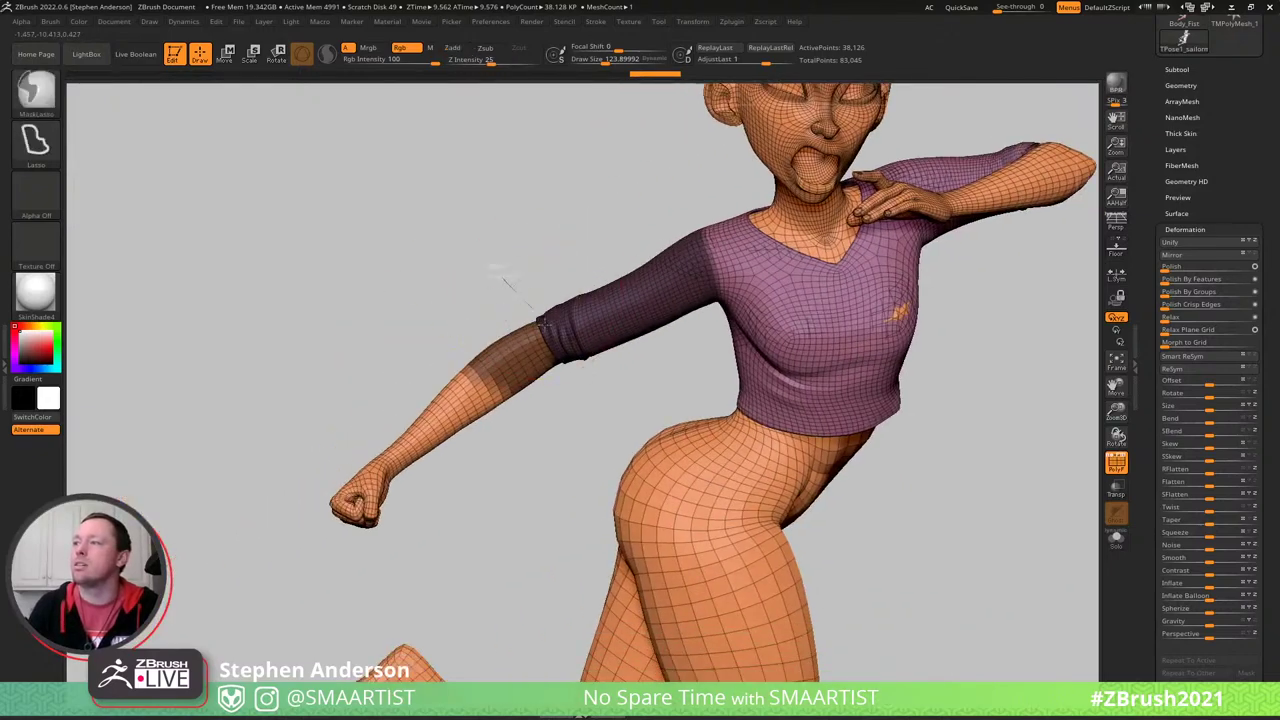
mouse_move(500, 271)
ctrl+mouse_down()
mouse_move(391, 551)
mouse_move(263, 266)
mouse_move(480, 272)
ctrl+mouse_up()
ctrl+shift+click(557, 416)
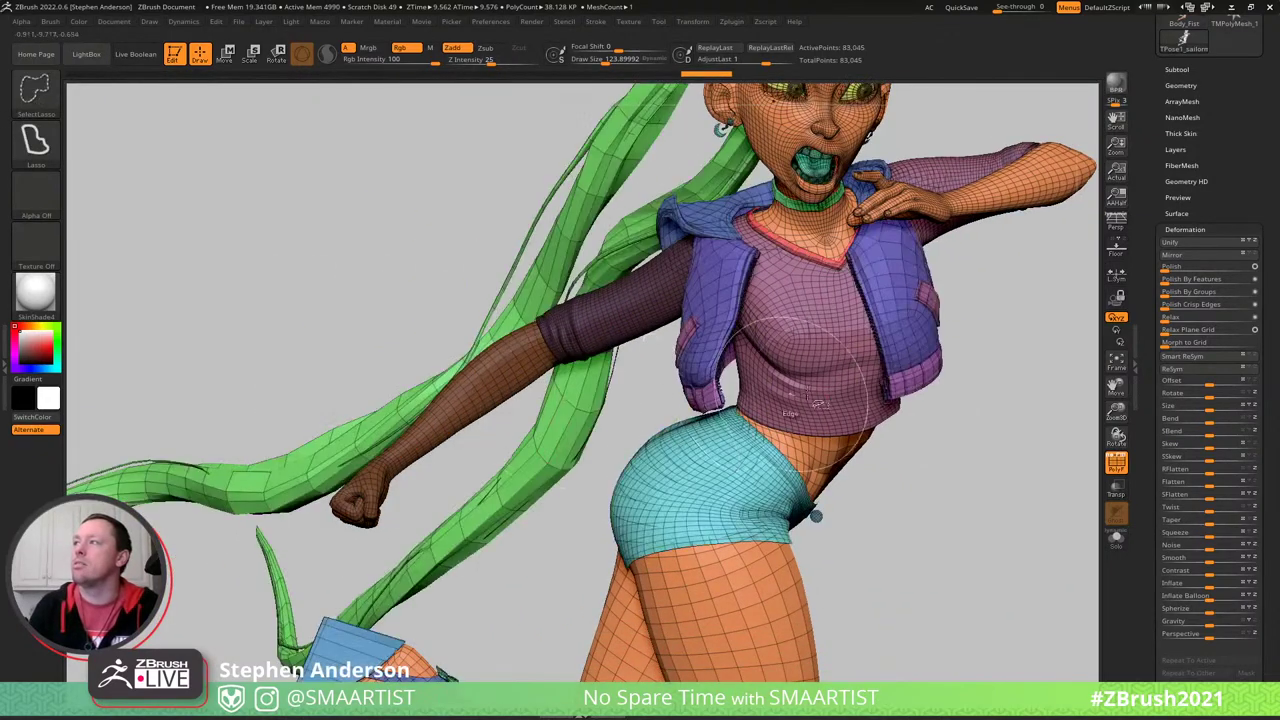
- Soften the arm mask and invert it so only the fist arm and its sleeve can be posed
alt+right_drag(990, 381, 866, 437)
ctrl+click(911, 411)
right_drag(543, 357, 680, 335)
ctrl+click(749, 343)
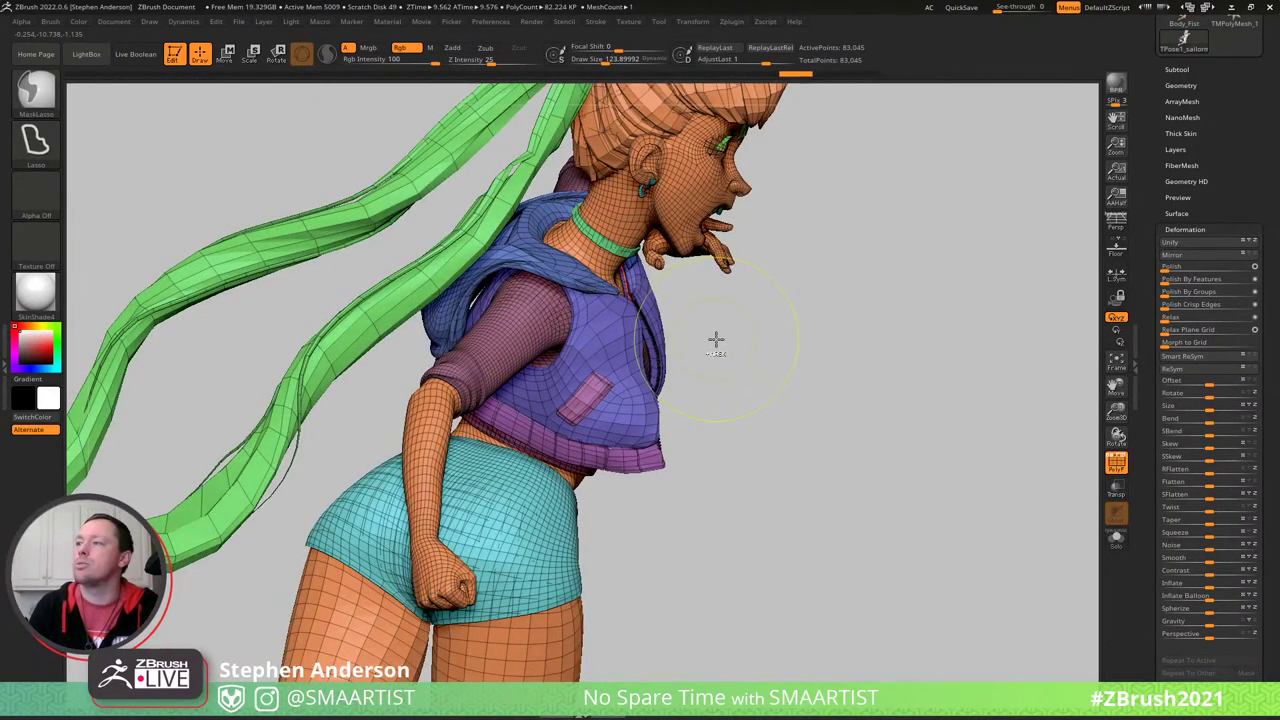
ctrl+click(720, 342)
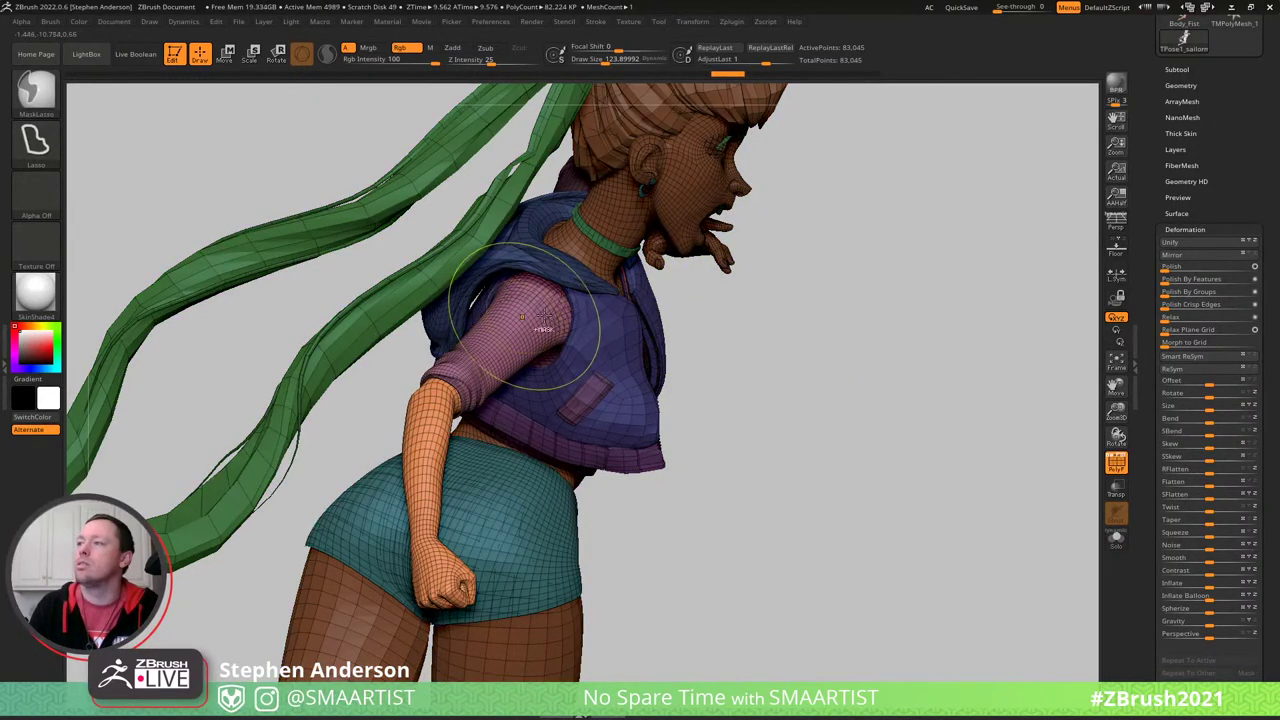
ctrl+click(746, 341)
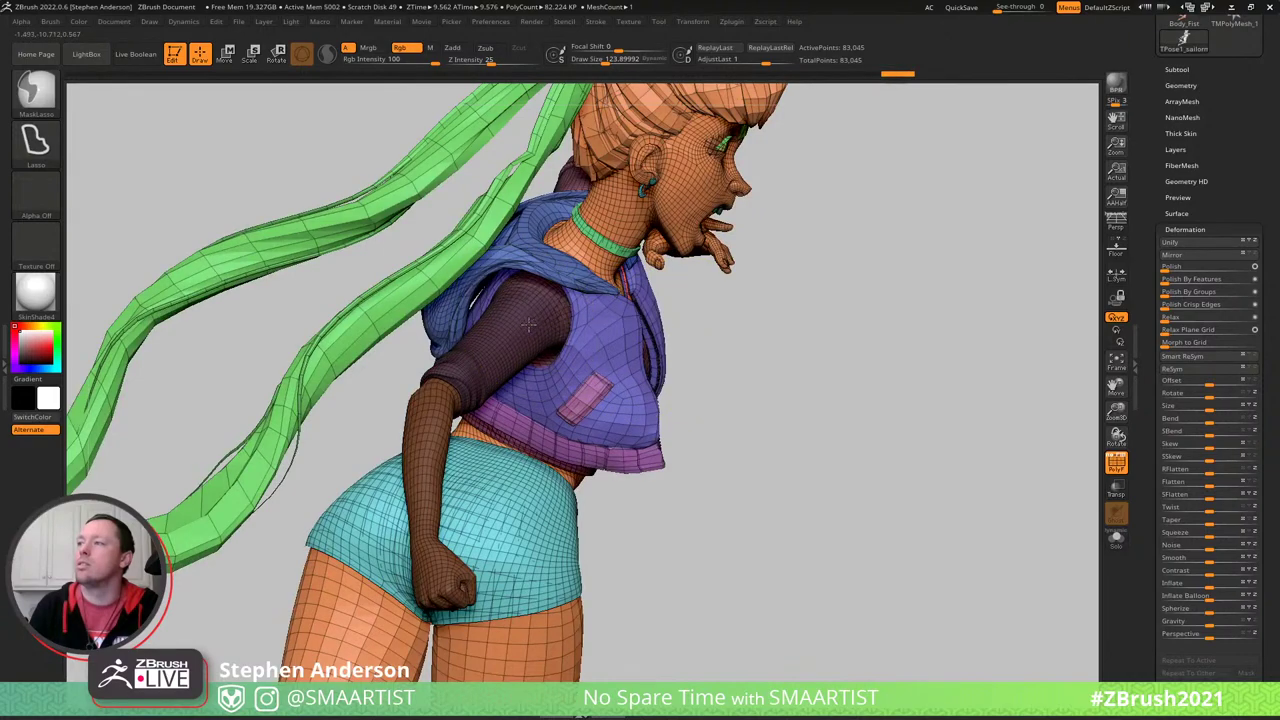
ctrl+click(748, 338)
- Try rotating the fist arm and sleeve backward from the shoulder with the gizmo, and undo the rotation
right_drag(557, 280, 569, 385)
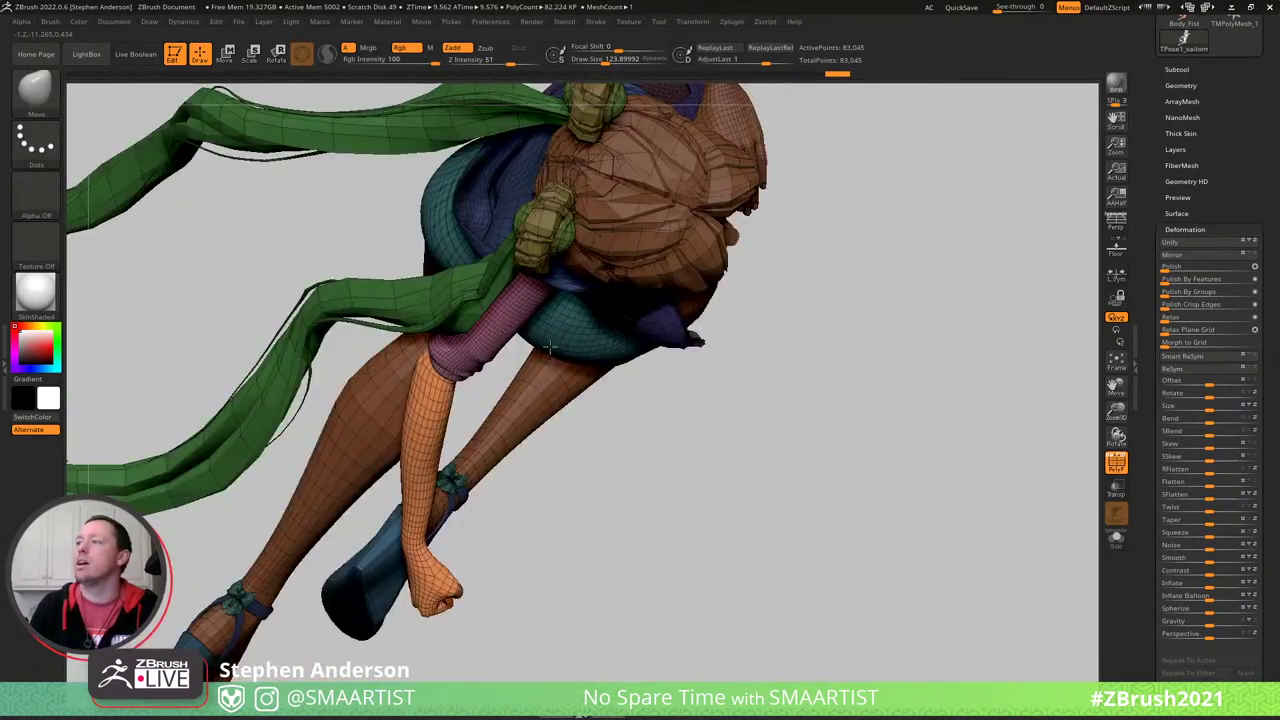
key(w)
click(549, 273)
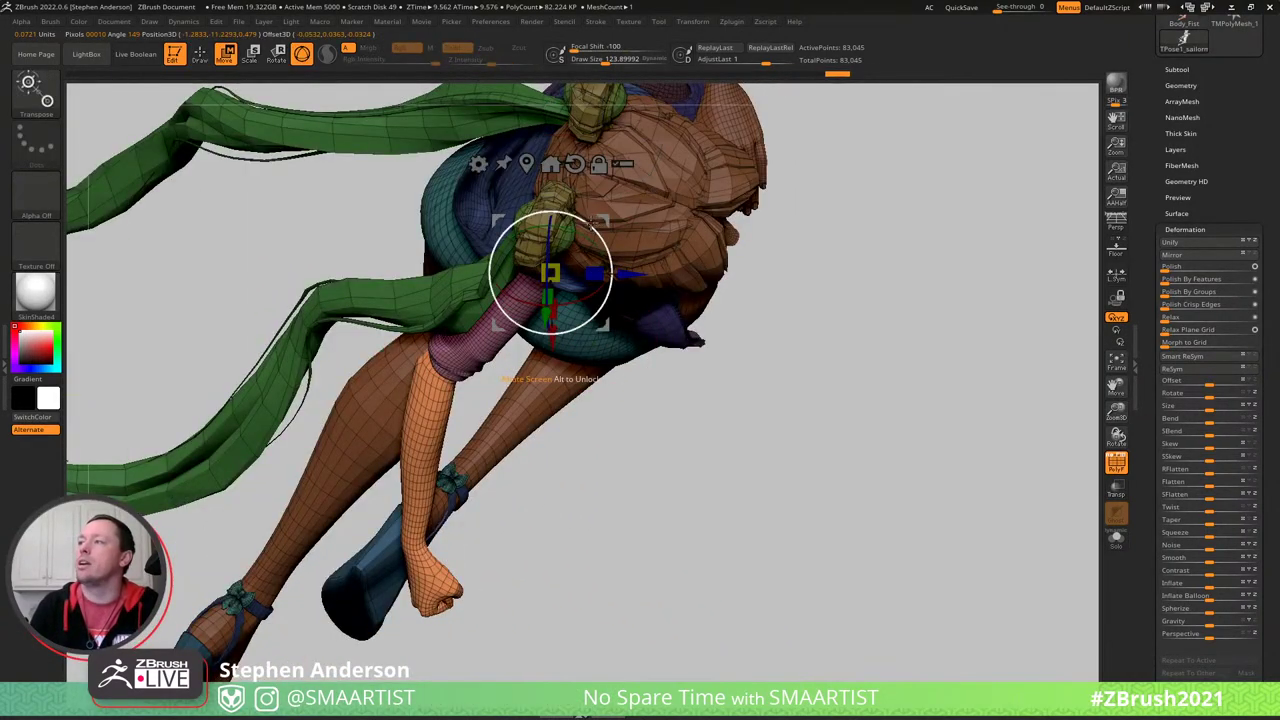
drag(591, 225, 618, 236)
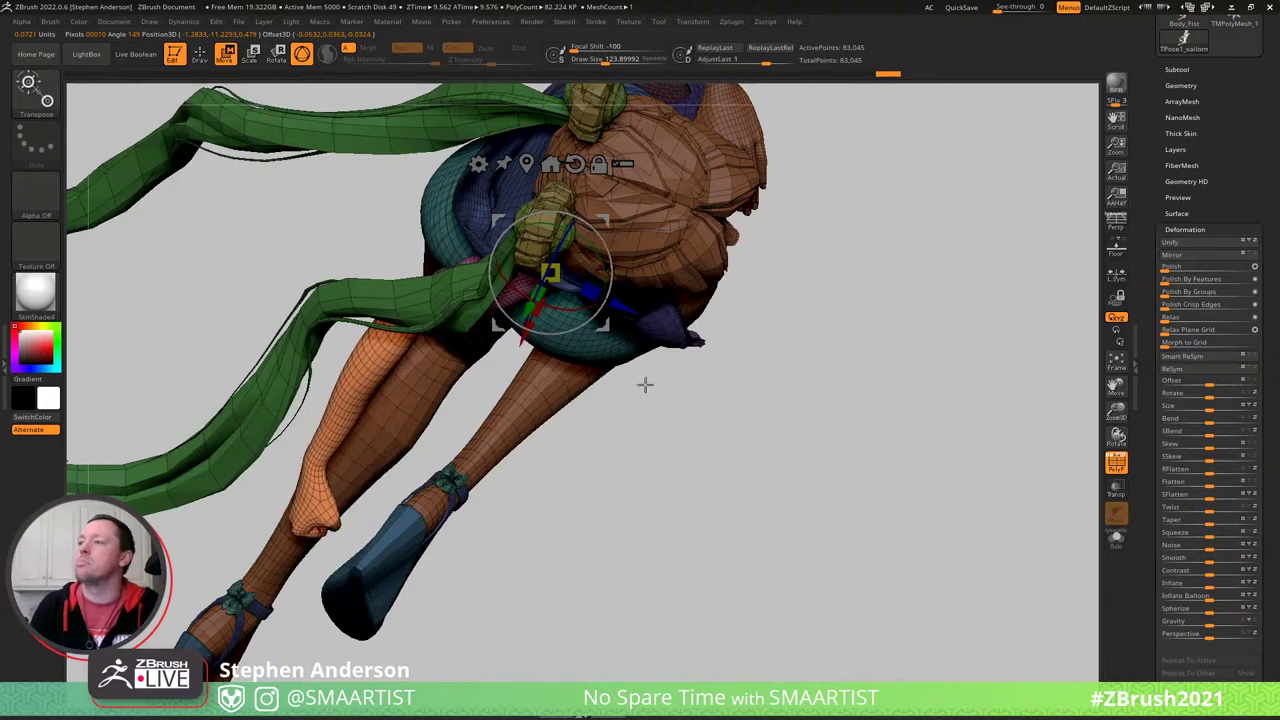
key(q)
mouse_move(645, 385)
right_down()
mouse_move(632, 290)
mouse_move(690, 282)
mouse_move(610, 277)
mouse_move(675, 383)
right_up()
key(ctrl)
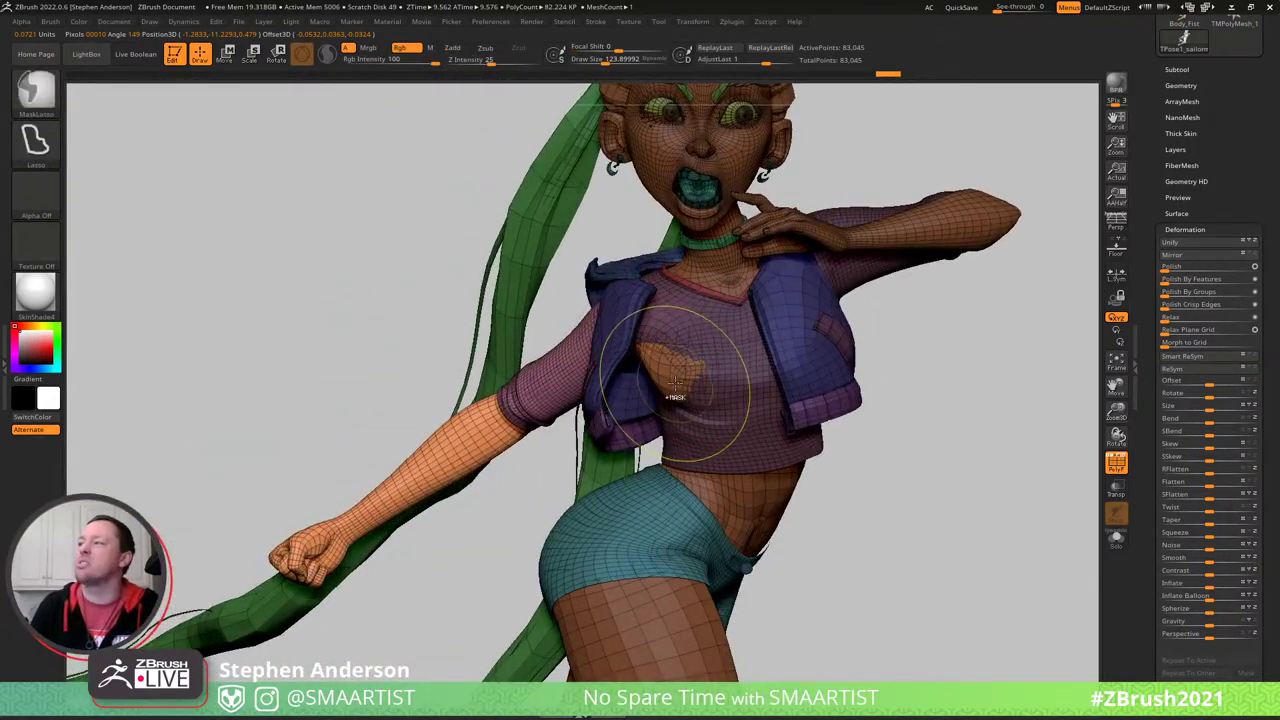
key(ctrl+z)
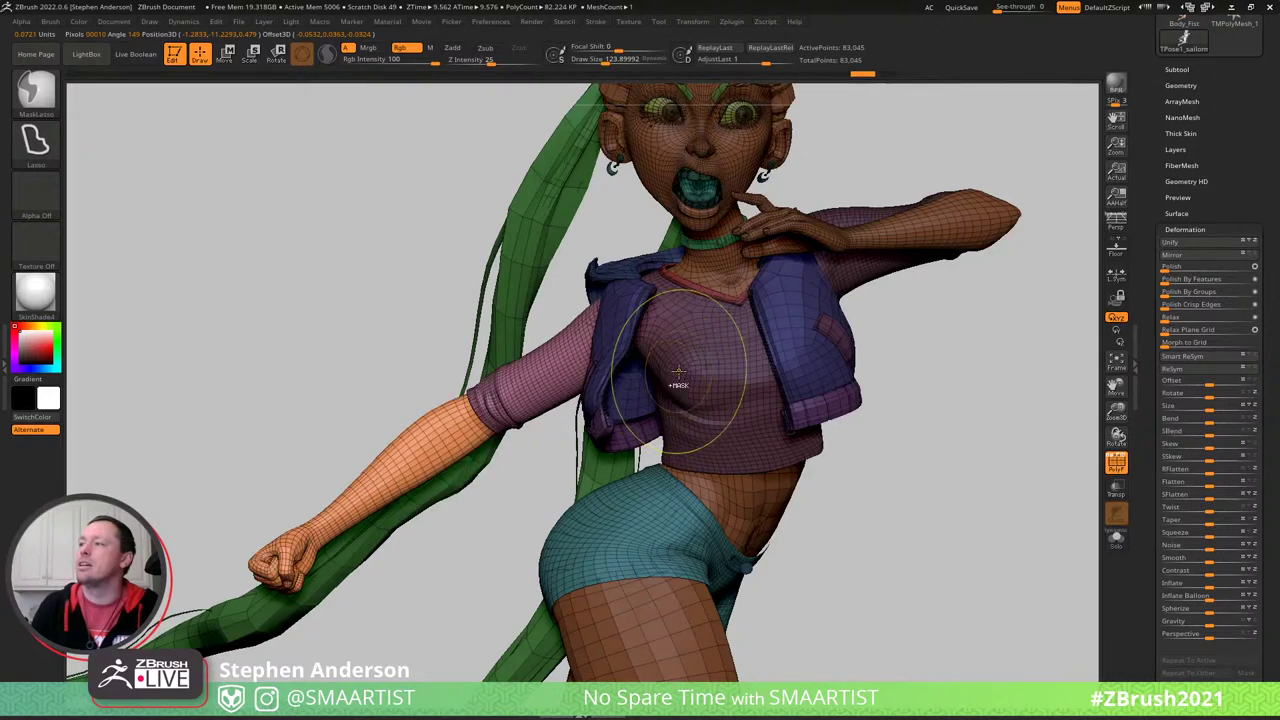
- Add the chest area of the shirt and the underlying body to the mask, isolating the body to reach it
mouse_move(640, 432)
ctrl+mouse_down()
mouse_move(894, 294)
mouse_move(652, 208)
ctrl+mouse_up()
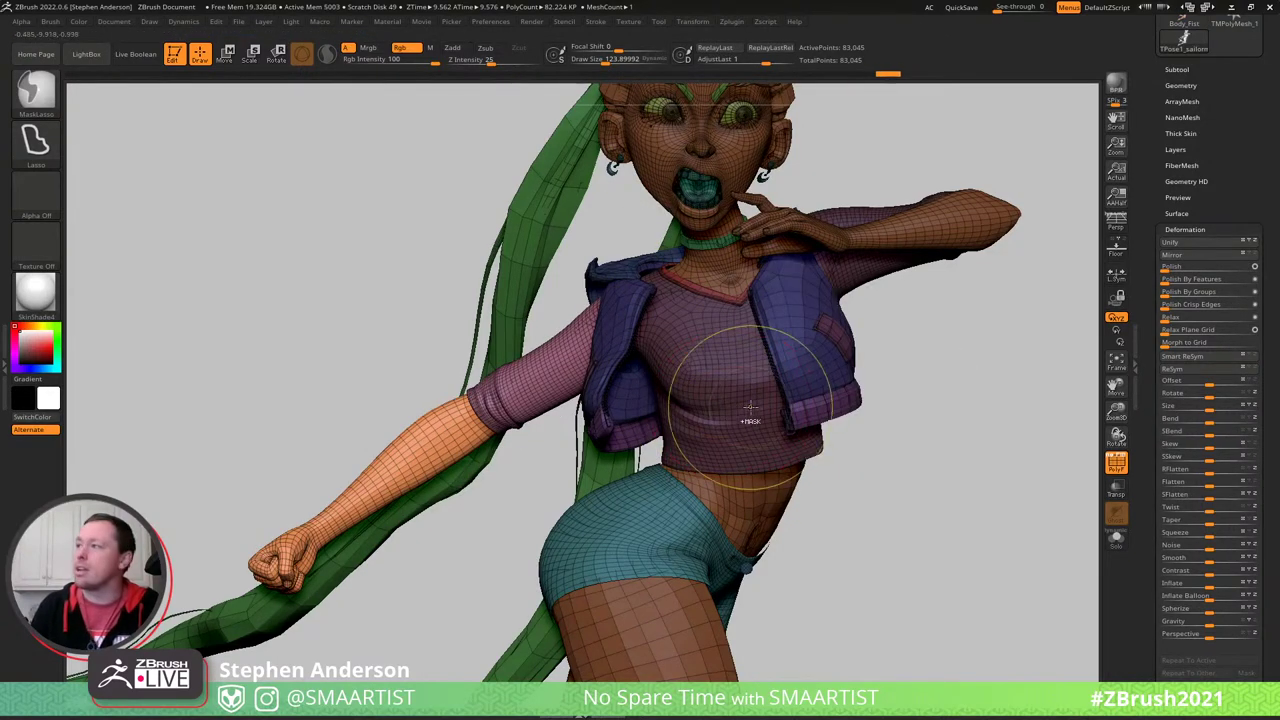
key(ctrl+shift)
ctrl+shift+click(722, 485)
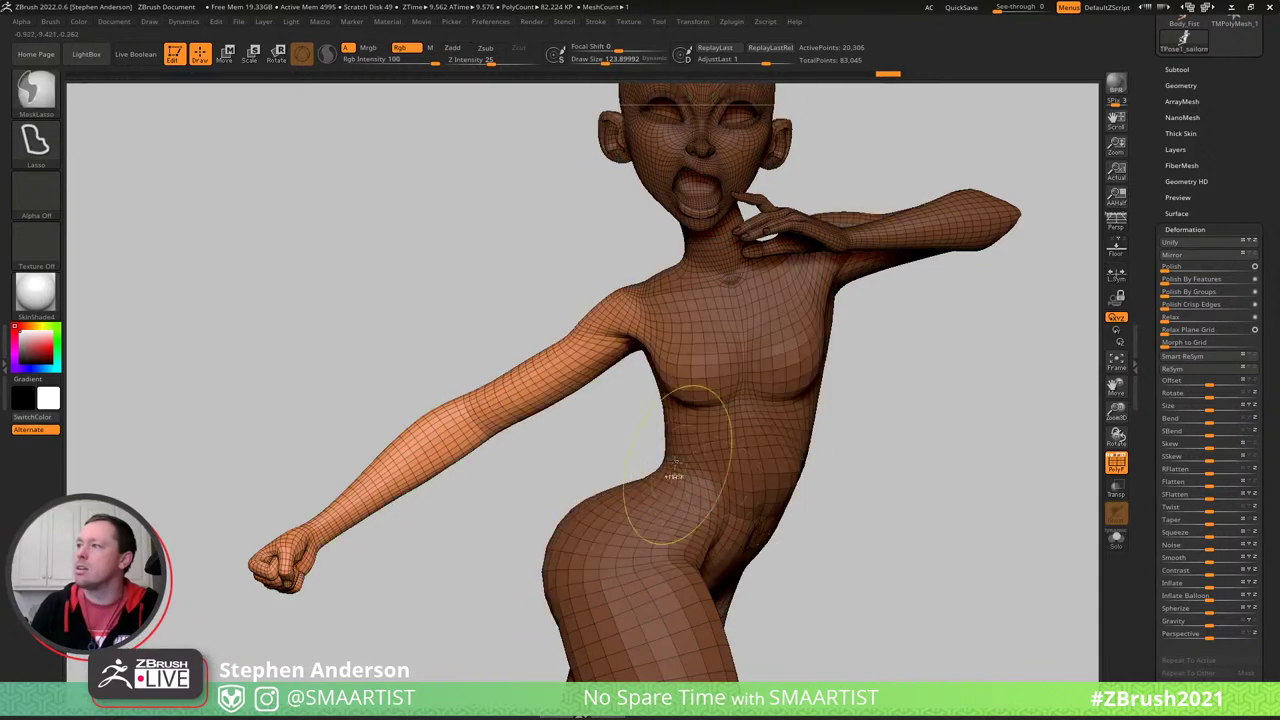
mouse_move(684, 445)
ctrl+mouse_down()
mouse_move(843, 205)
mouse_move(682, 184)
mouse_move(668, 252)
ctrl+mouse_up()
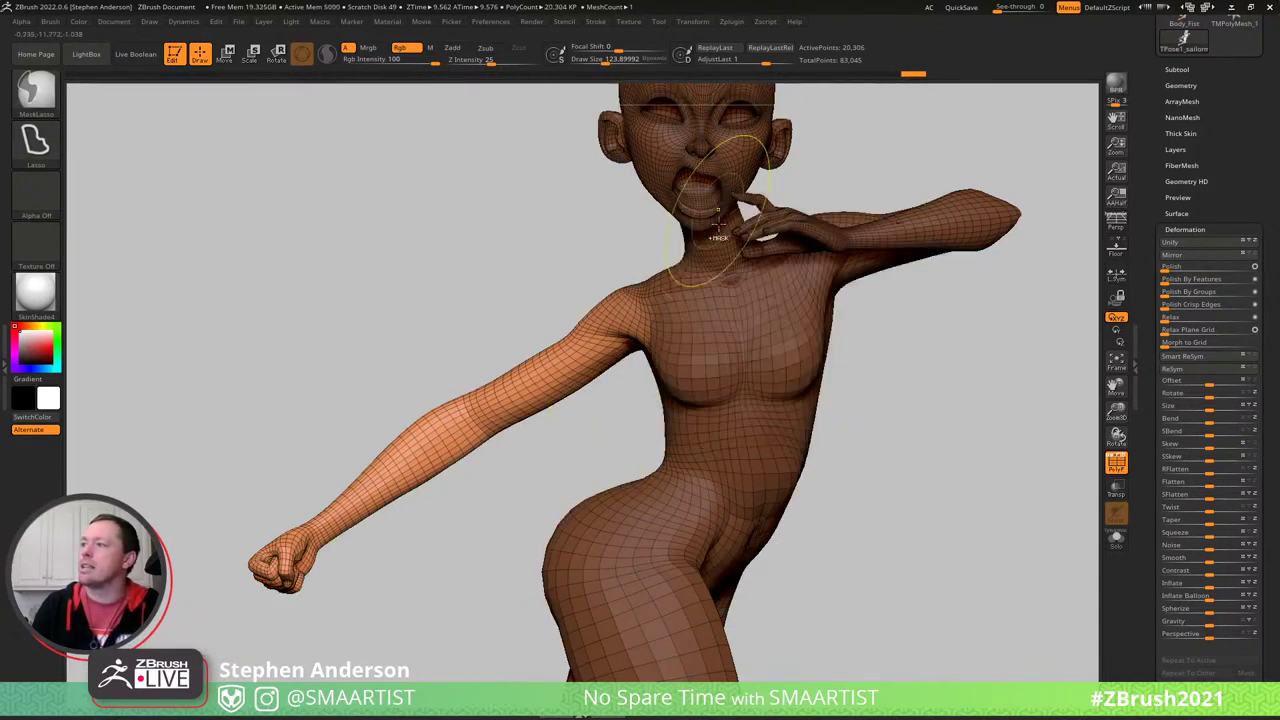
ctrl+click(917, 480)
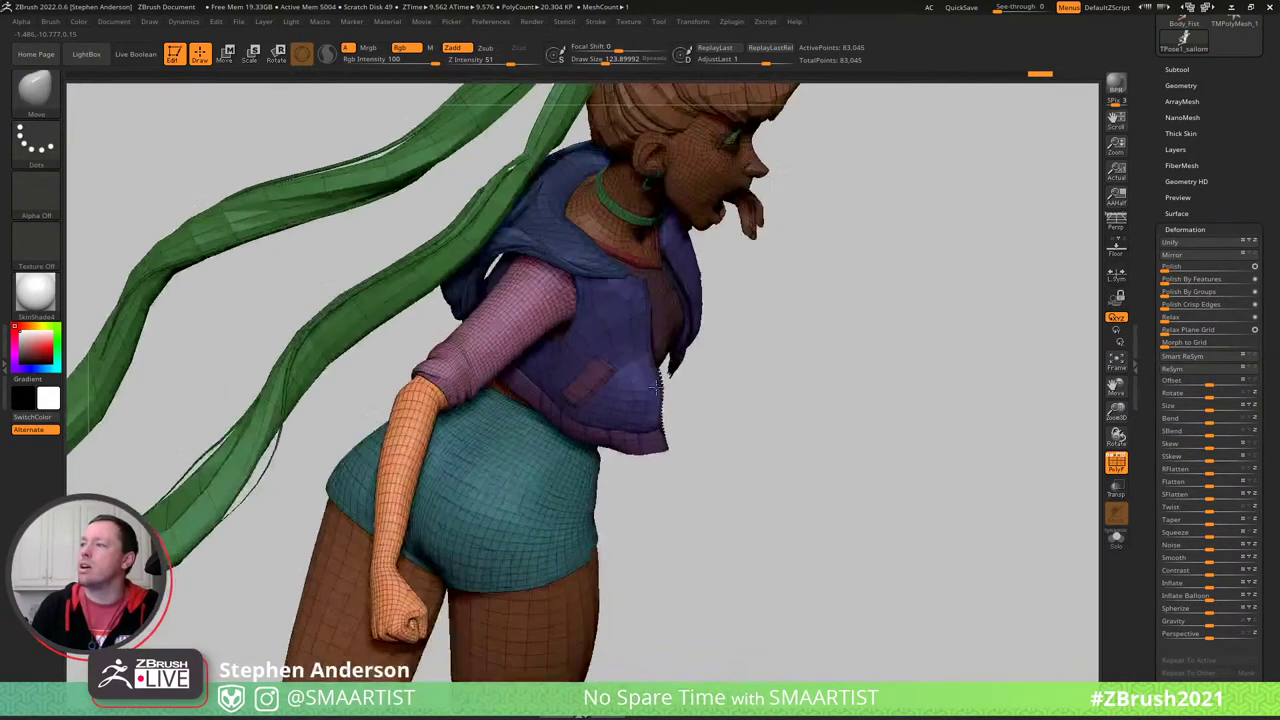
- Rotate the fist arm and sleeve at the shoulder and shift them backward with the gizmo
mouse_move(656, 388)
right_down()
mouse_move(646, 291)
mouse_move(600, 287)
right_up()
key(w)
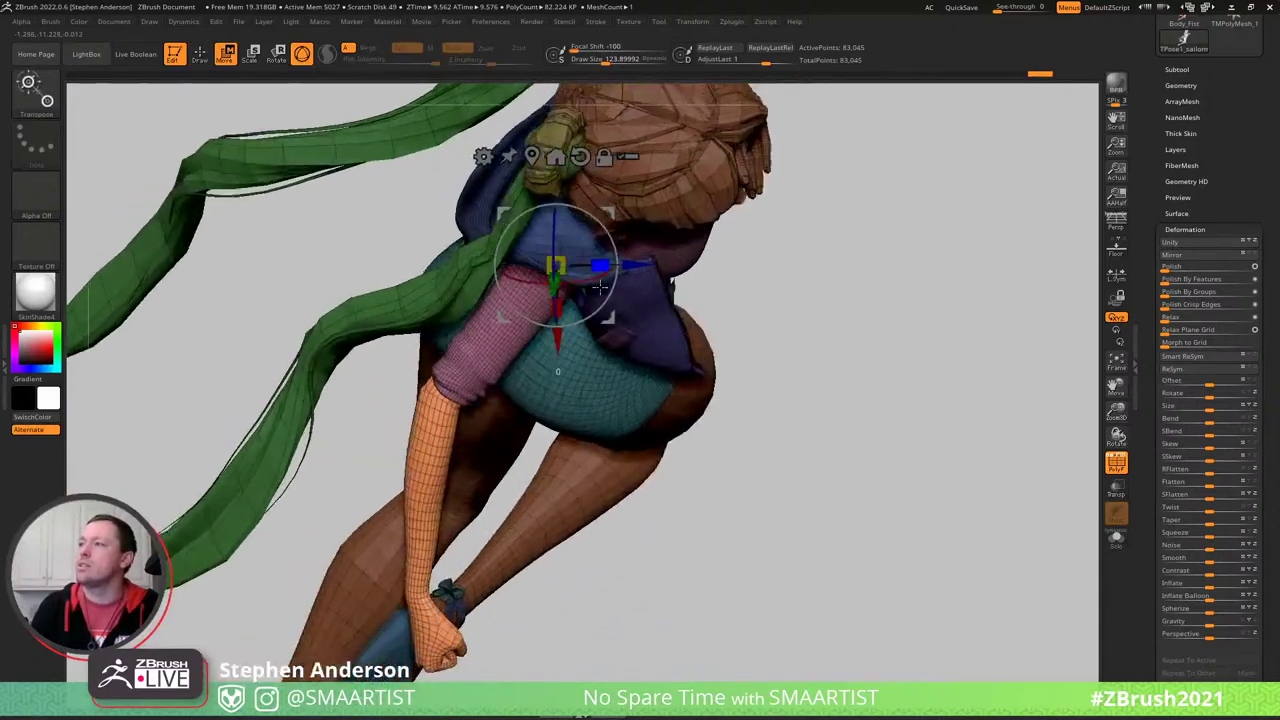
drag(599, 286, 628, 231)
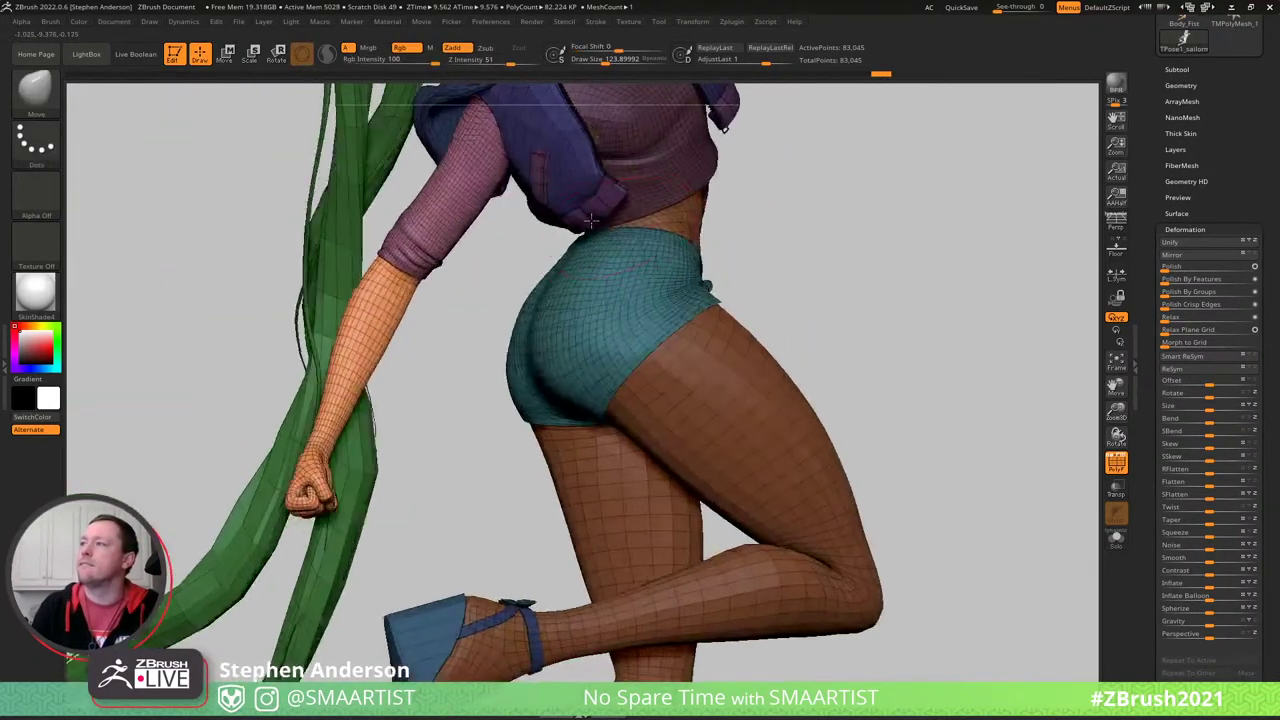
right_drag(591, 221, 590, 352)
key(w)
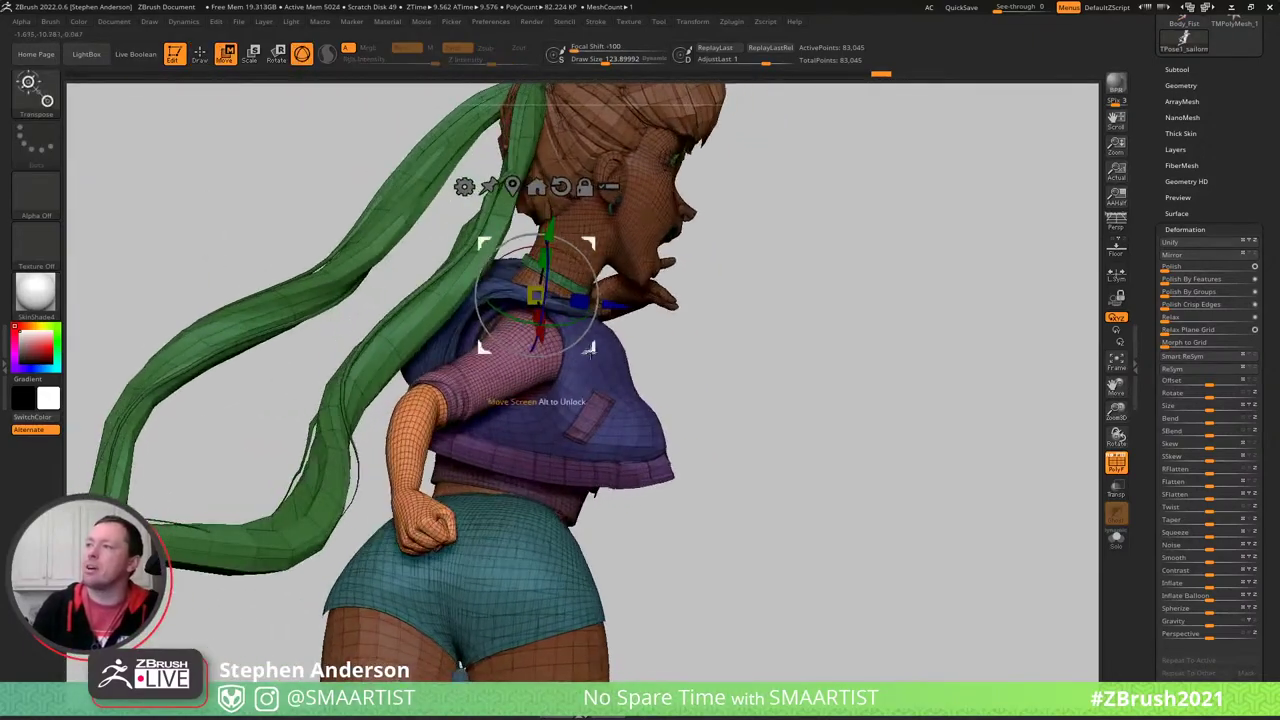
key(q)
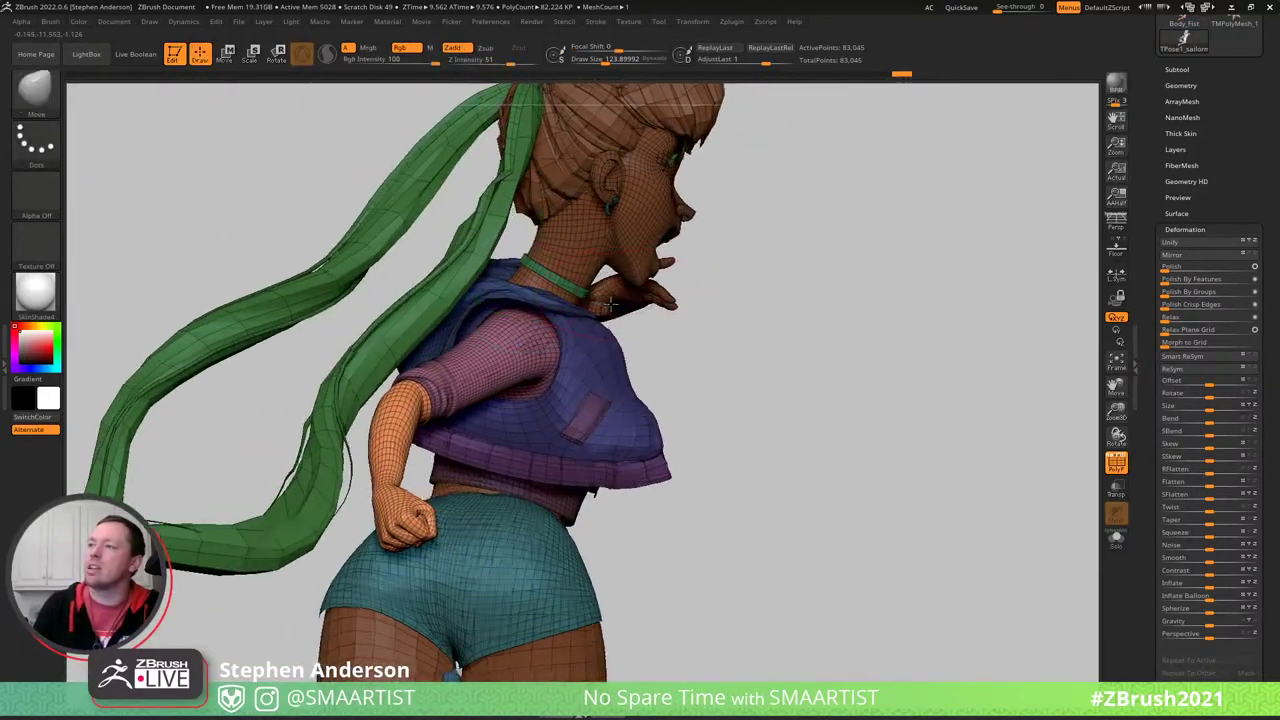
- Undo the last change and readjust the fist arm's rotation at the shoulder from the front view
mouse_move(582, 238)
right_down()
mouse_move(540, 420)
mouse_move(531, 603)
mouse_move(480, 364)
right_up()
mouse_move(480, 364)
right_down()
mouse_move(528, 360)
mouse_move(443, 350)
right_up()
mouse_move(766, 393)
ctrl+mouse_down()
mouse_move(804, 471)
mouse_move(776, 440)
ctrl+mouse_up()
right_drag(742, 394, 756, 400)
ctrl+right_drag(414, 403, 493, 434)
key(ctrl+z)
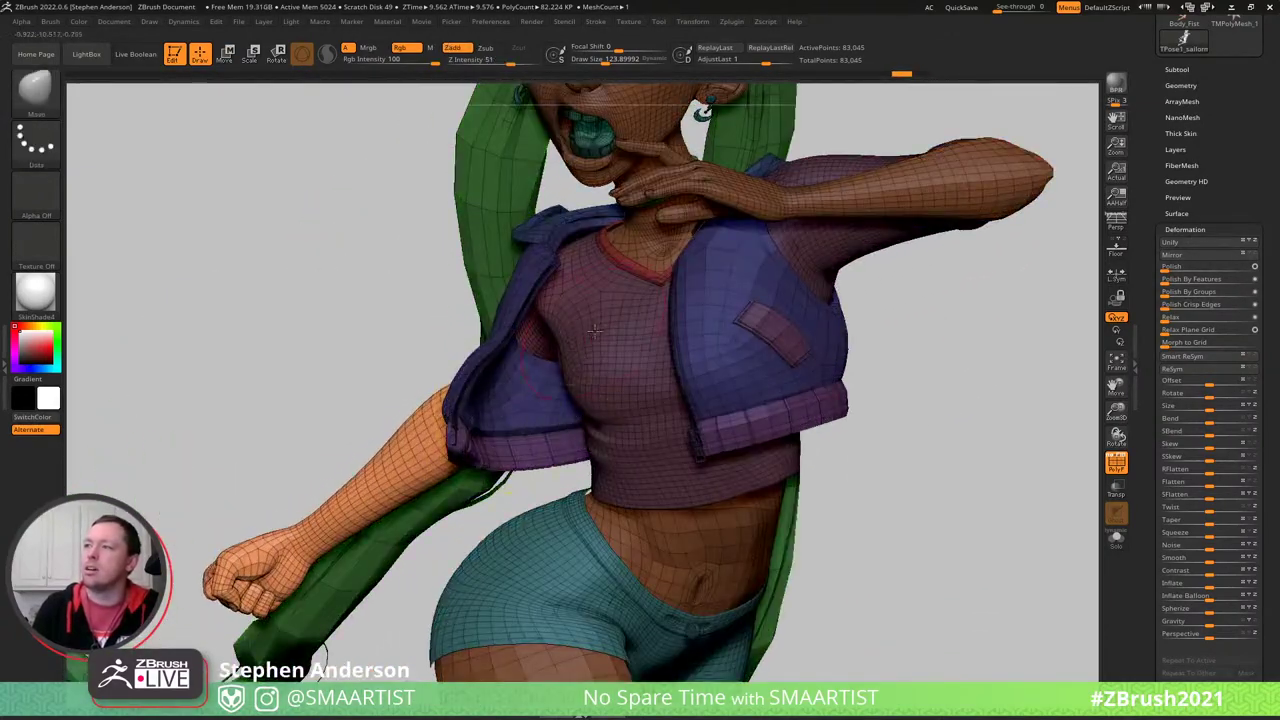
mouse_move(615, 300)
right_down()
mouse_move(568, 300)
mouse_move(611, 298)
right_up()
key(w)
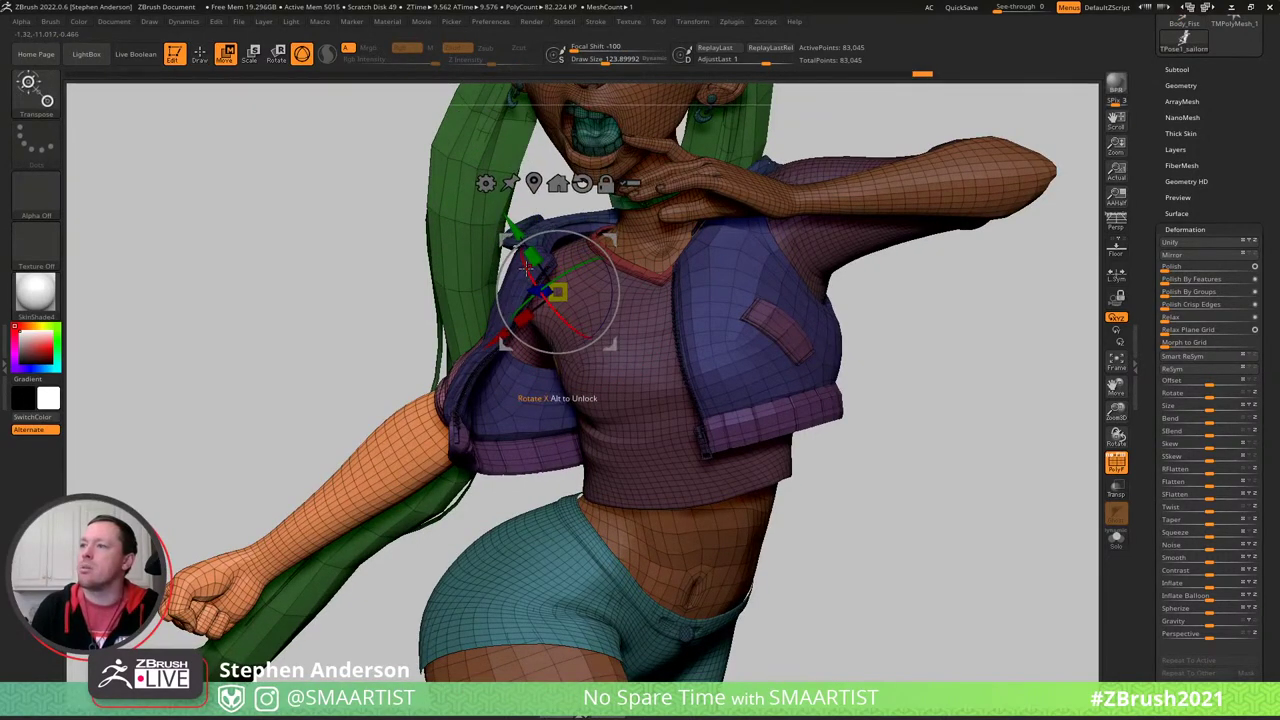
drag(527, 268, 578, 232)
alt+right_drag(591, 273, 500, 290)
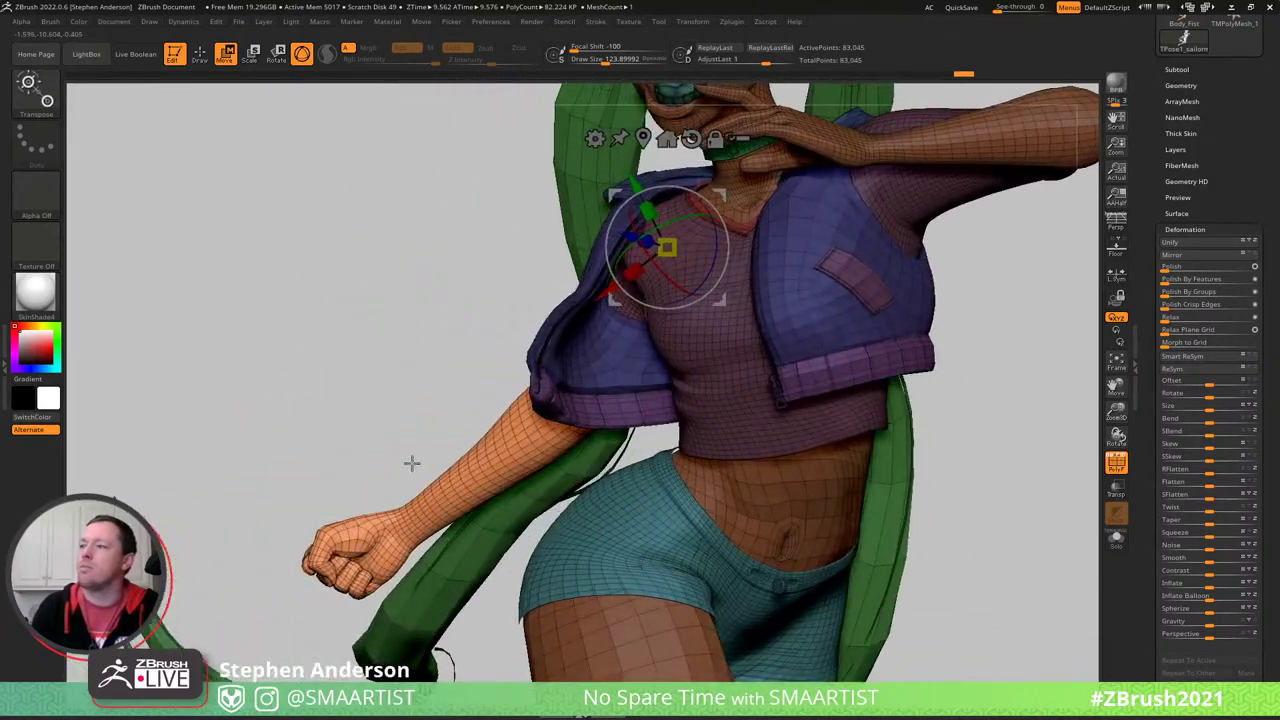
- Mask the fist arm down to the upper forearm and soften the mask edge
right_drag(411, 463, 656, 378)
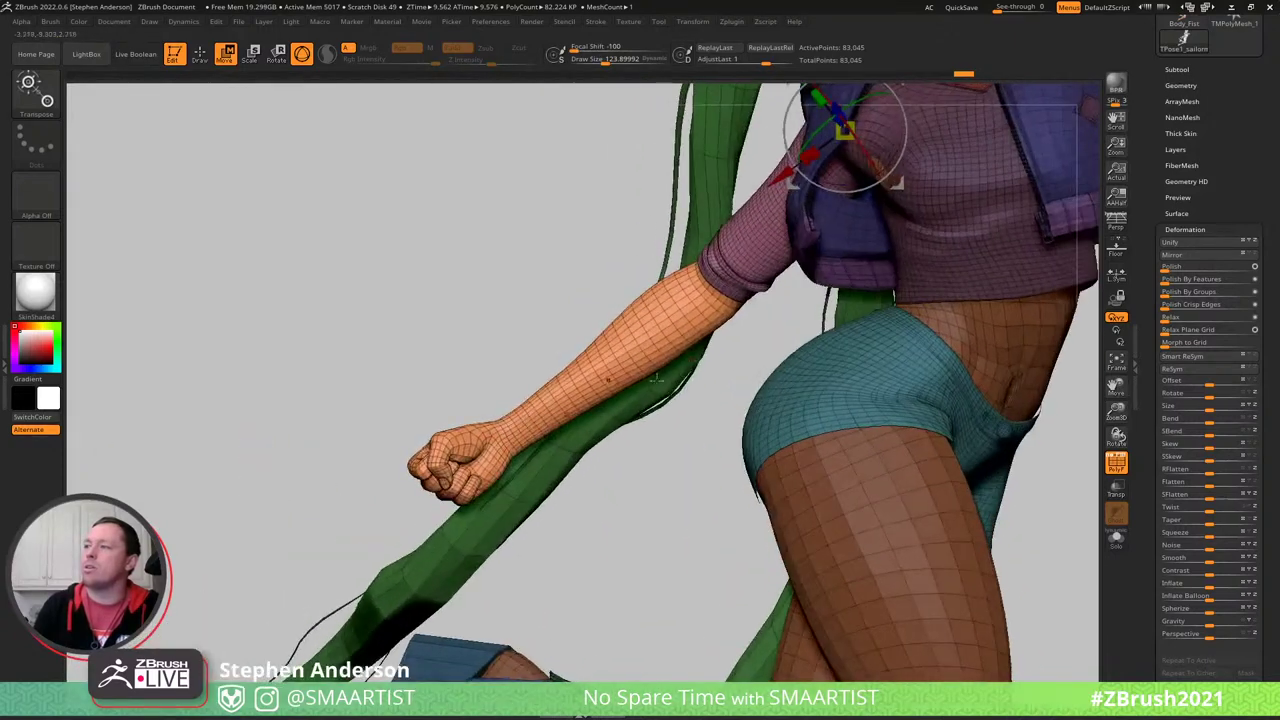
click(649, 340)
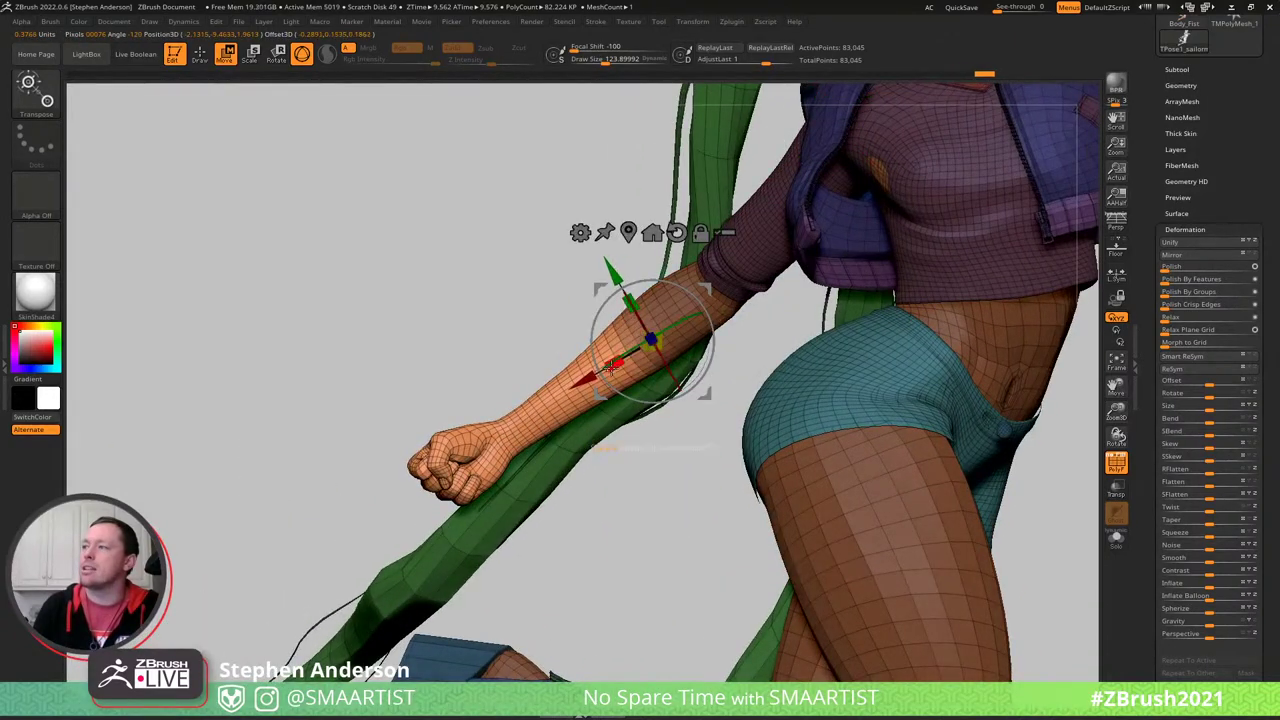
mouse_move(636, 446)
right_down()
mouse_move(654, 445)
mouse_move(703, 386)
right_up()
key(q)
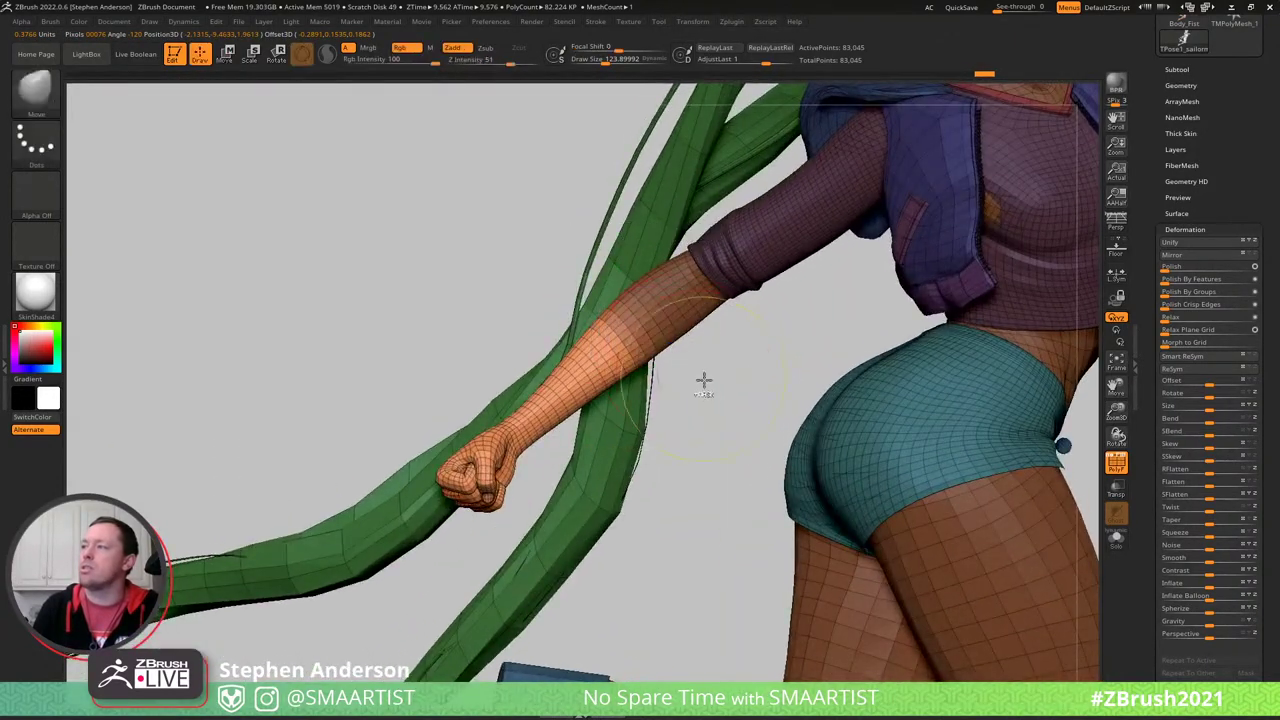
ctrl+click(703, 380)
key(ctrl+i)
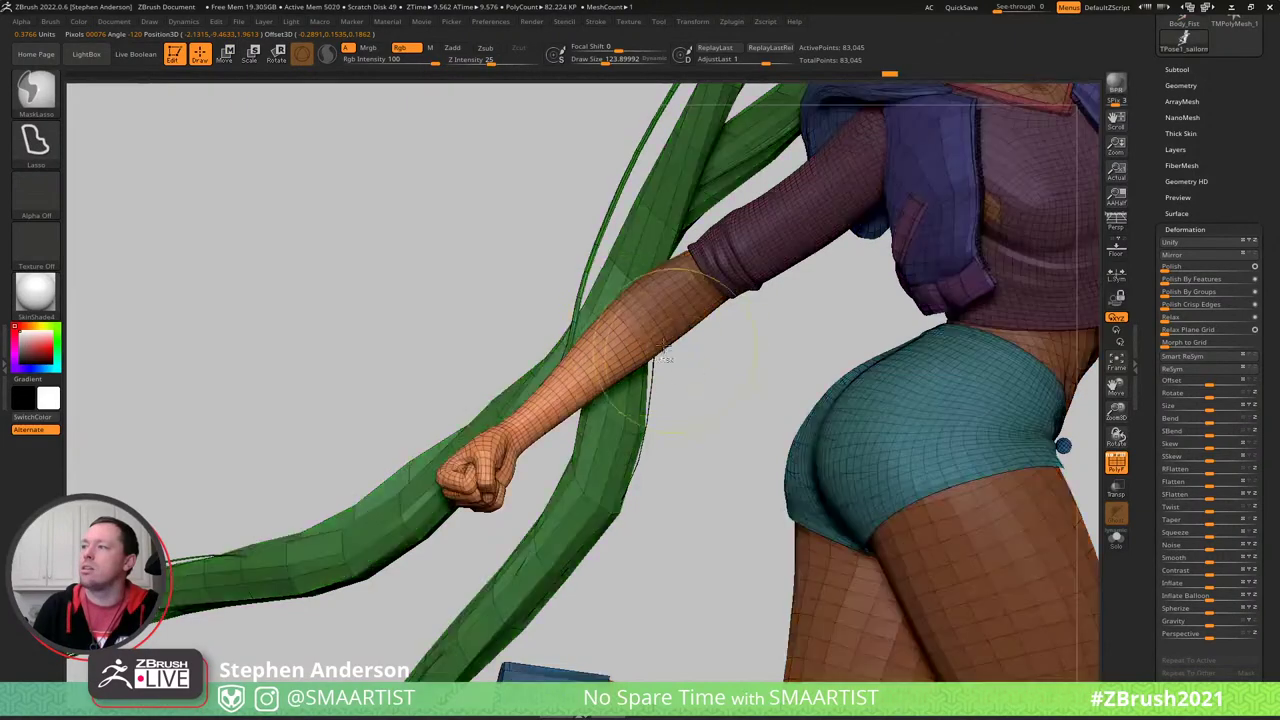
- Center the gizmo on the unmasked forearm, align it with the arm, and rotate the forearm and fist about 30 degrees
mouse_move(698, 362)
right_down()
mouse_move(720, 369)
mouse_move(718, 306)
mouse_move(704, 298)
right_up()
key(w)
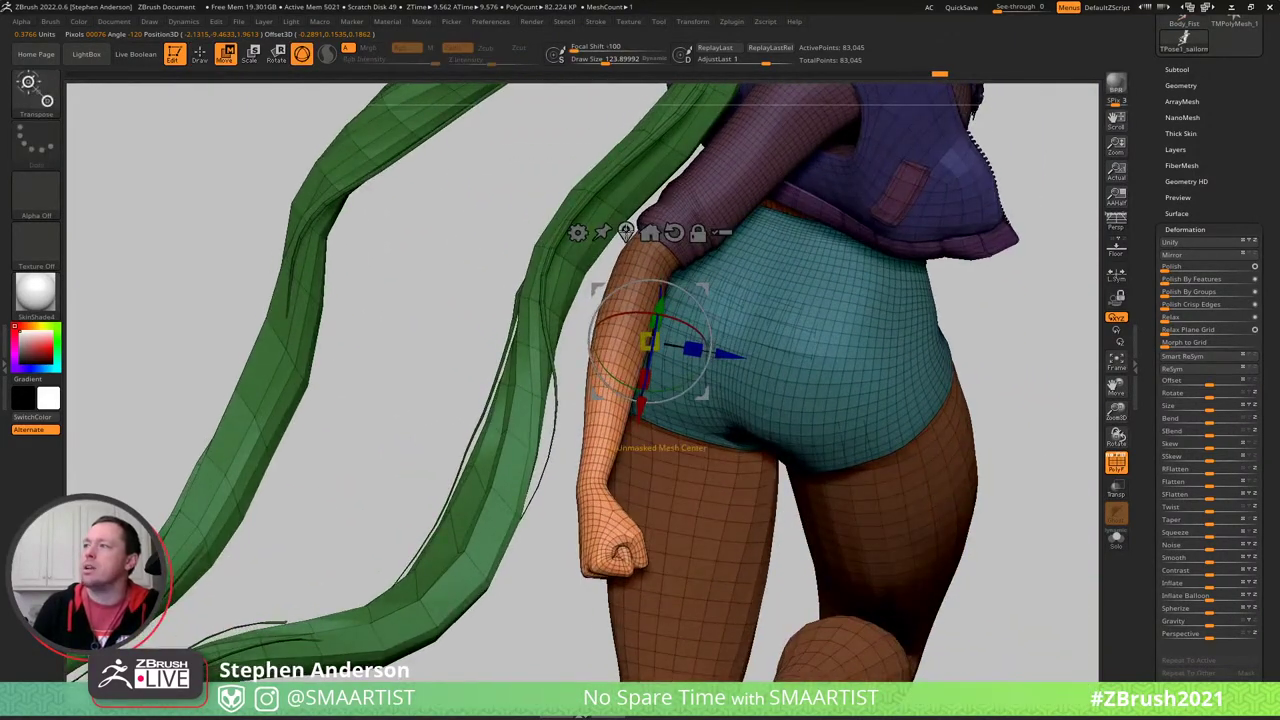
click(626, 232)
alt+drag(686, 352, 668, 300)
right_drag(699, 288, 617, 245)
drag(496, 334, 474, 316)
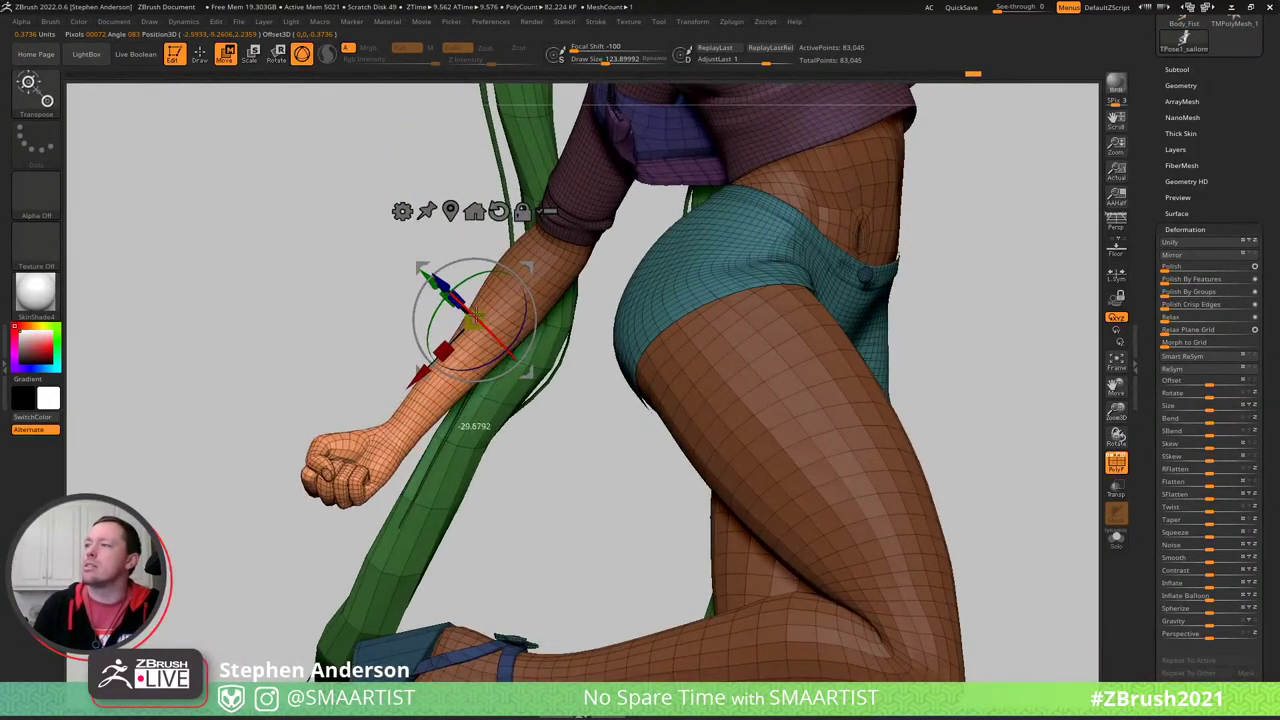
drag(515, 271, 534, 273)
key(q)
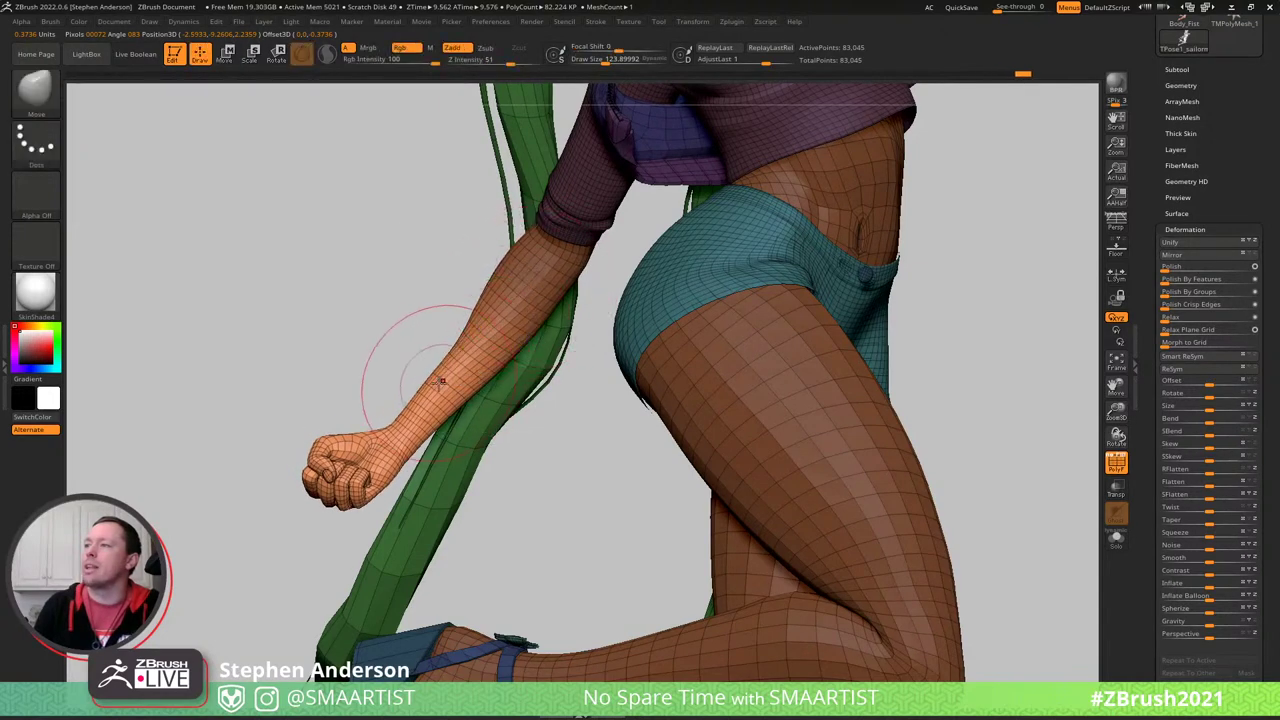
- Set the Move brush draw size to about 114 and turn off the polyframe to show the plain surface
key(s)
drag(440, 381, 430, 384)
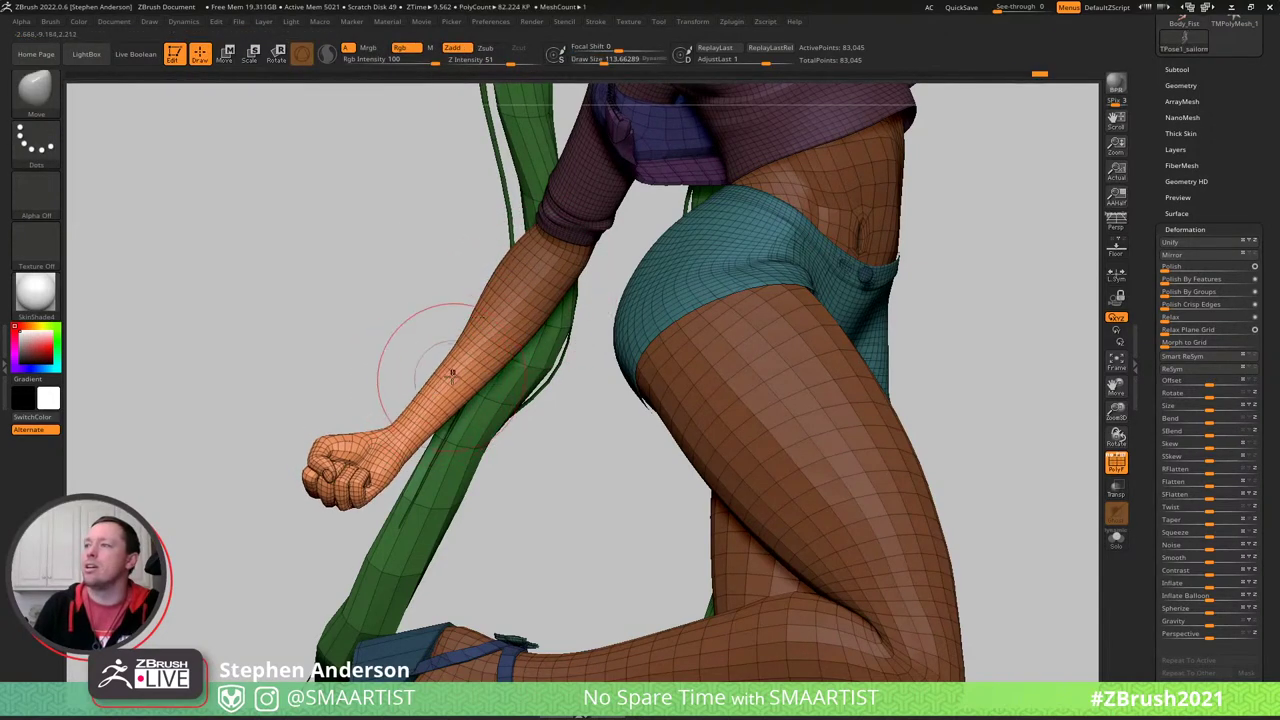
key(shift+f)
key(ctrl+shift+a)
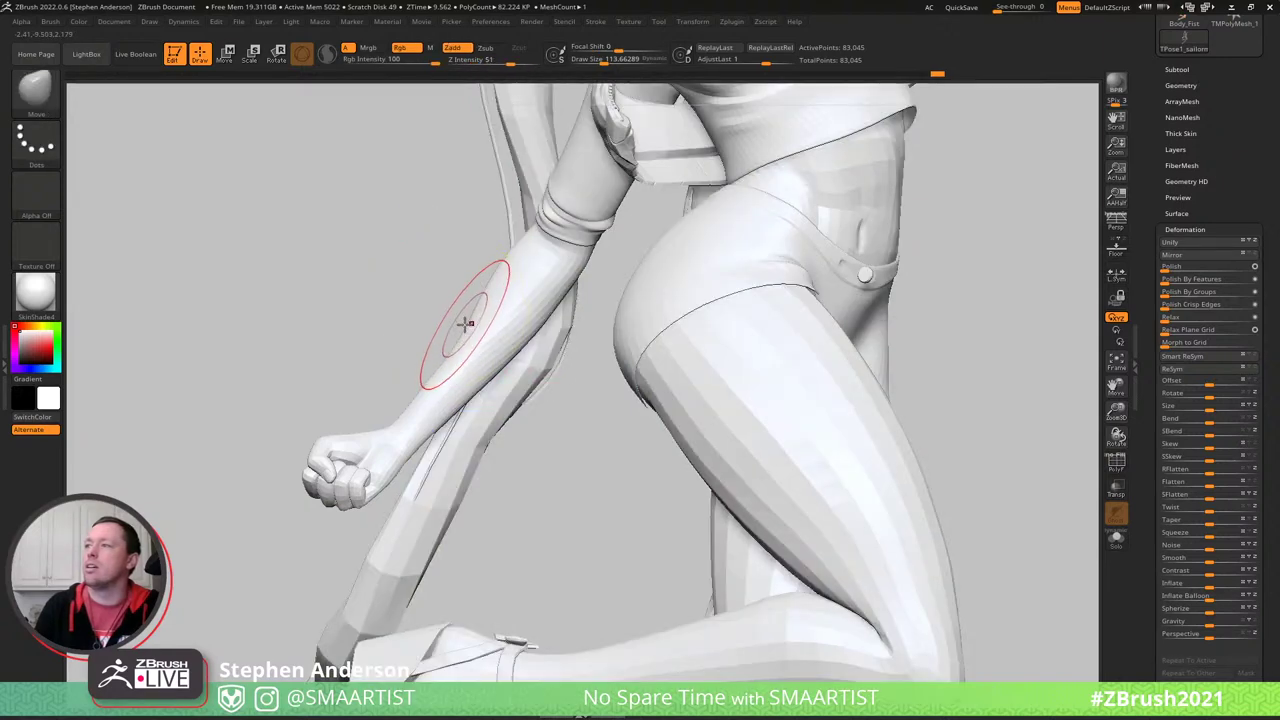
mouse_move(467, 315)
right_down()
mouse_move(474, 331)
mouse_move(561, 317)
mouse_move(532, 292)
mouse_move(646, 277)
mouse_move(778, 231)
mouse_move(720, 311)
mouse_move(780, 300)
mouse_move(630, 350)
mouse_move(563, 411)
mouse_move(488, 328)
mouse_move(505, 298)
right_up()
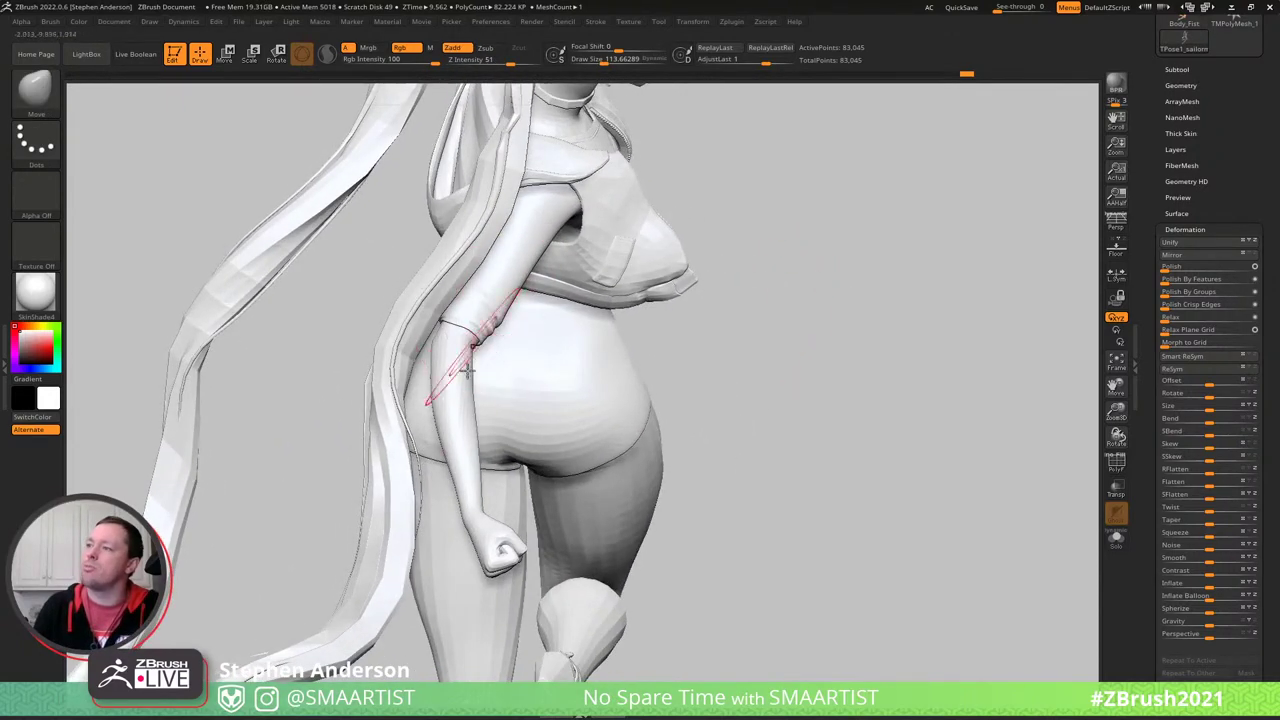
- Mask everything except the body and refine the fist arm's forearm with the Move brush, raising the draw size to about 201
mouse_move(459, 456)
right_down()
mouse_move(473, 488)
mouse_move(474, 471)
mouse_move(455, 495)
right_up()
key(w)
ctrl+click(477, 497)
key(q)
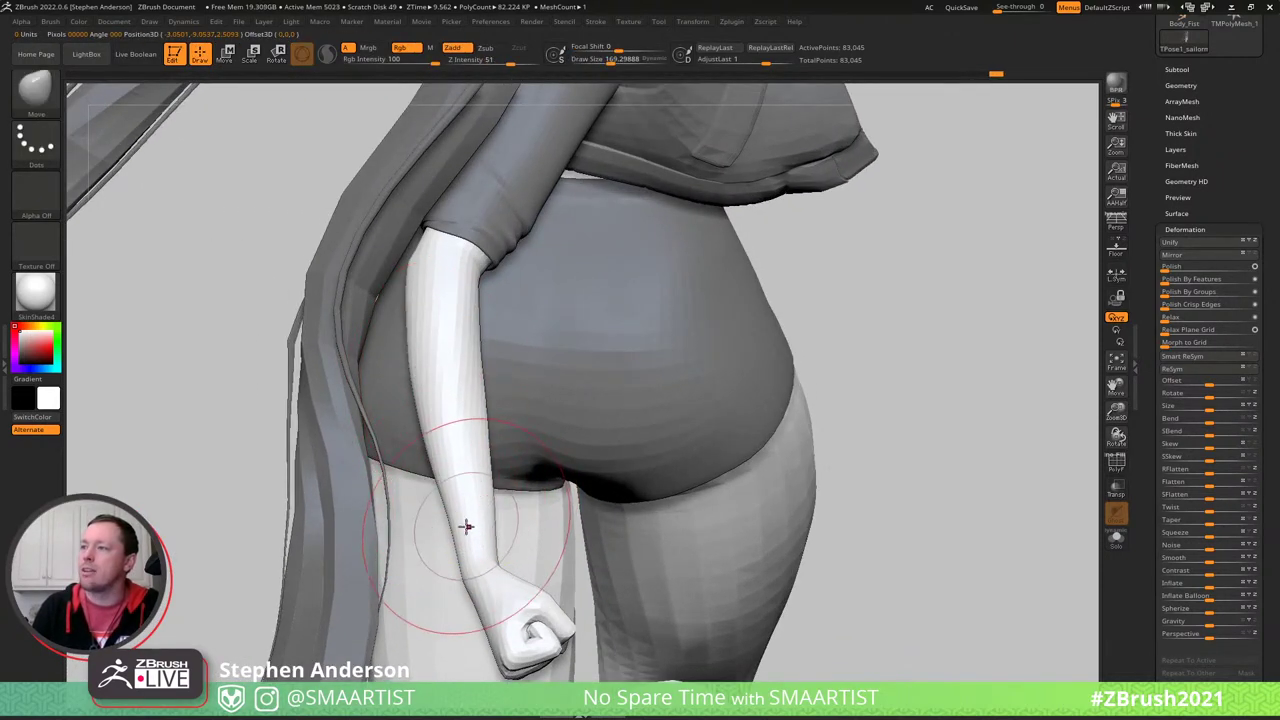
key(s)
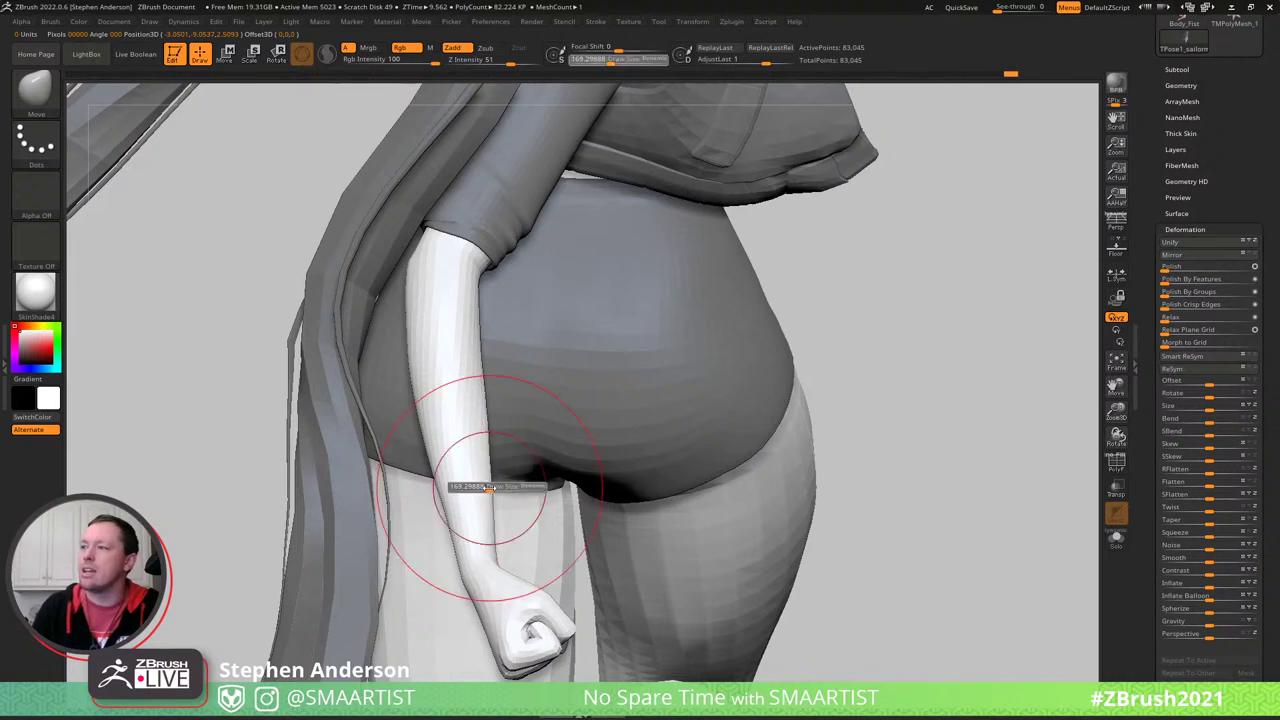
right_drag(481, 459, 481, 467)
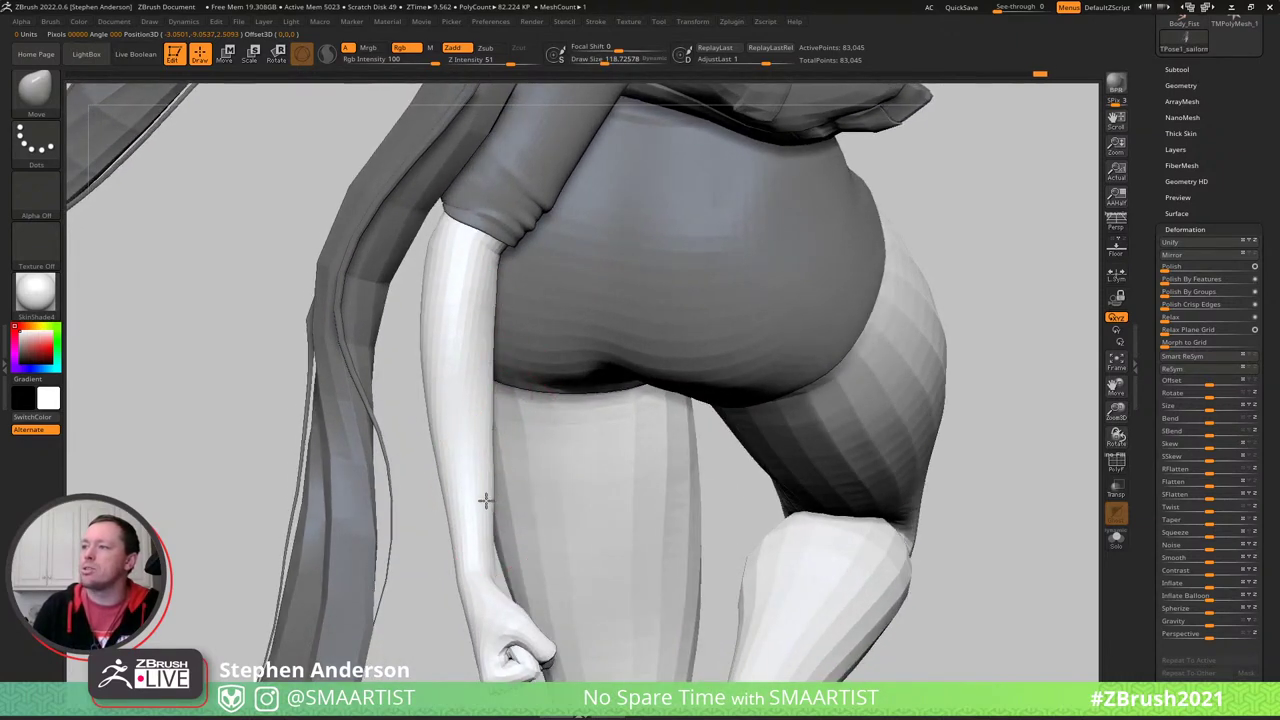
mouse_move(474, 494)
right_down()
mouse_move(483, 463)
mouse_move(481, 481)
right_up()
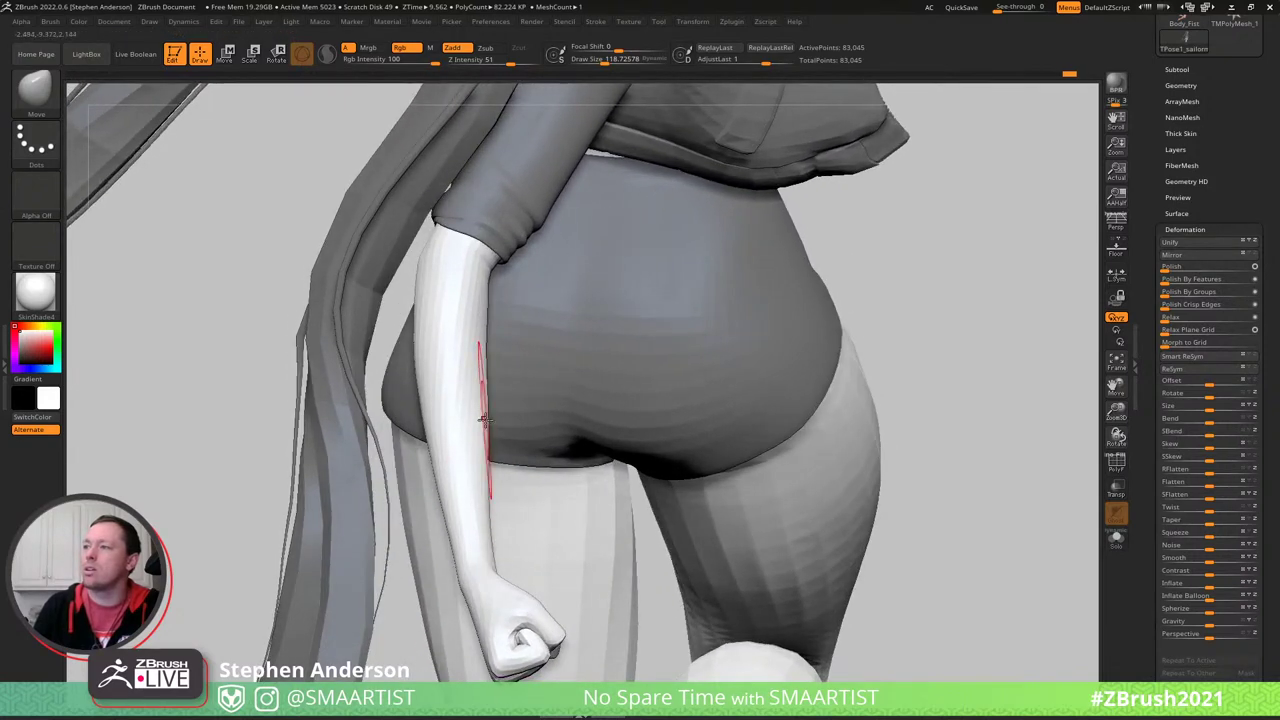
key(s)
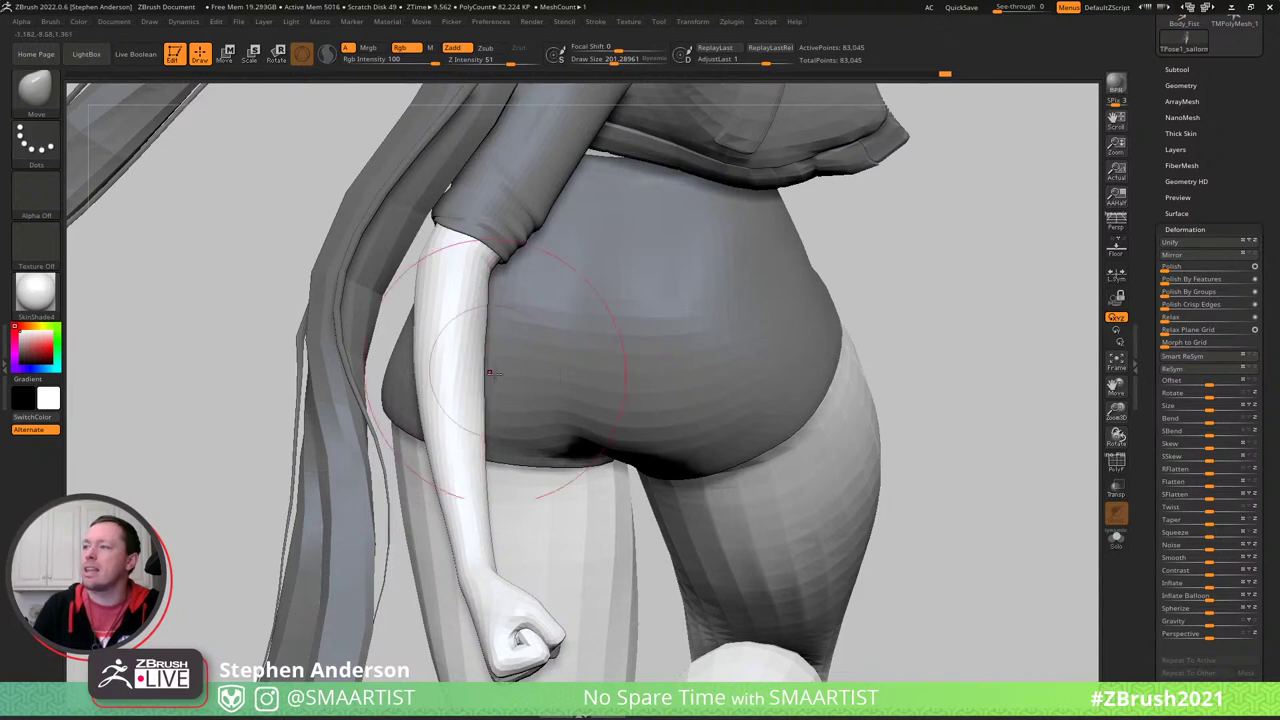
right_drag(490, 373, 496, 452)
- Turn on the polyframe, mask all but the raised hand at the face from the wrist onward, and soften the mask edge
mouse_move(536, 400)
right_down()
mouse_move(503, 391)
mouse_move(800, 291)
mouse_move(763, 258)
mouse_move(660, 217)
mouse_move(623, 409)
mouse_move(631, 348)
mouse_move(614, 300)
mouse_move(737, 446)
right_up()
key(shift+f)
right_drag(695, 383, 676, 405)
key(w)
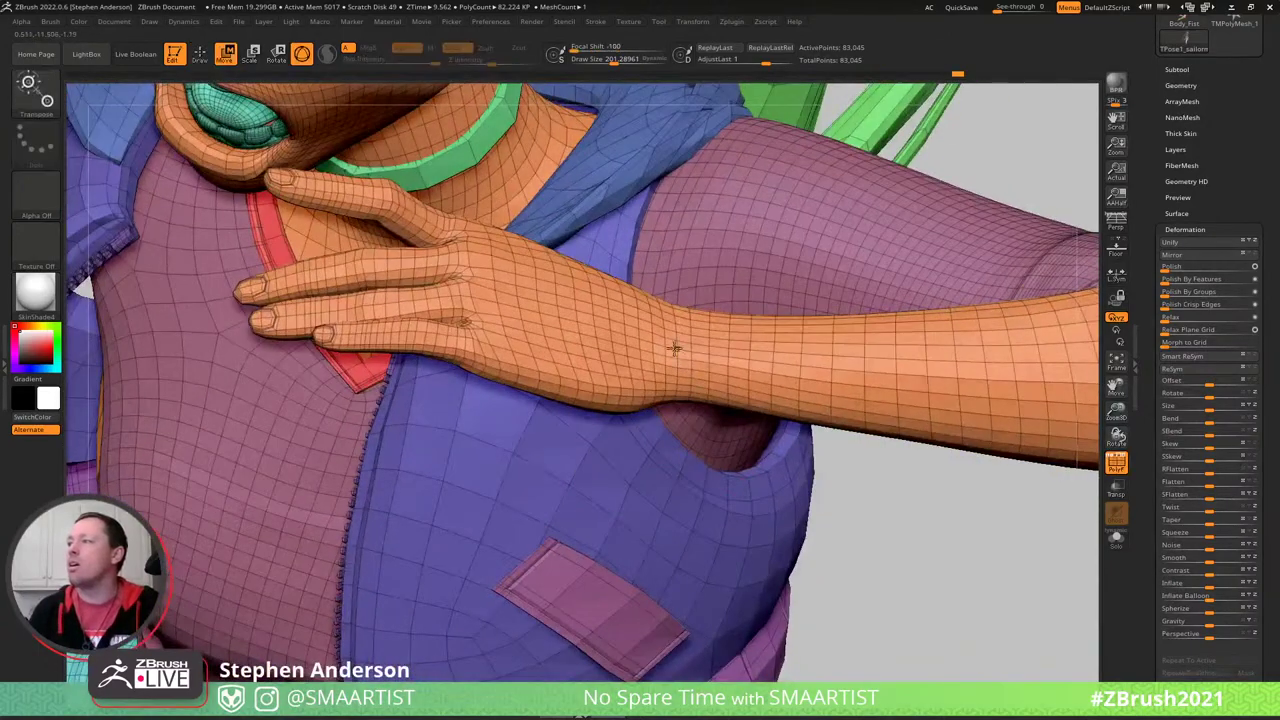
ctrl+drag(676, 344, 666, 344)
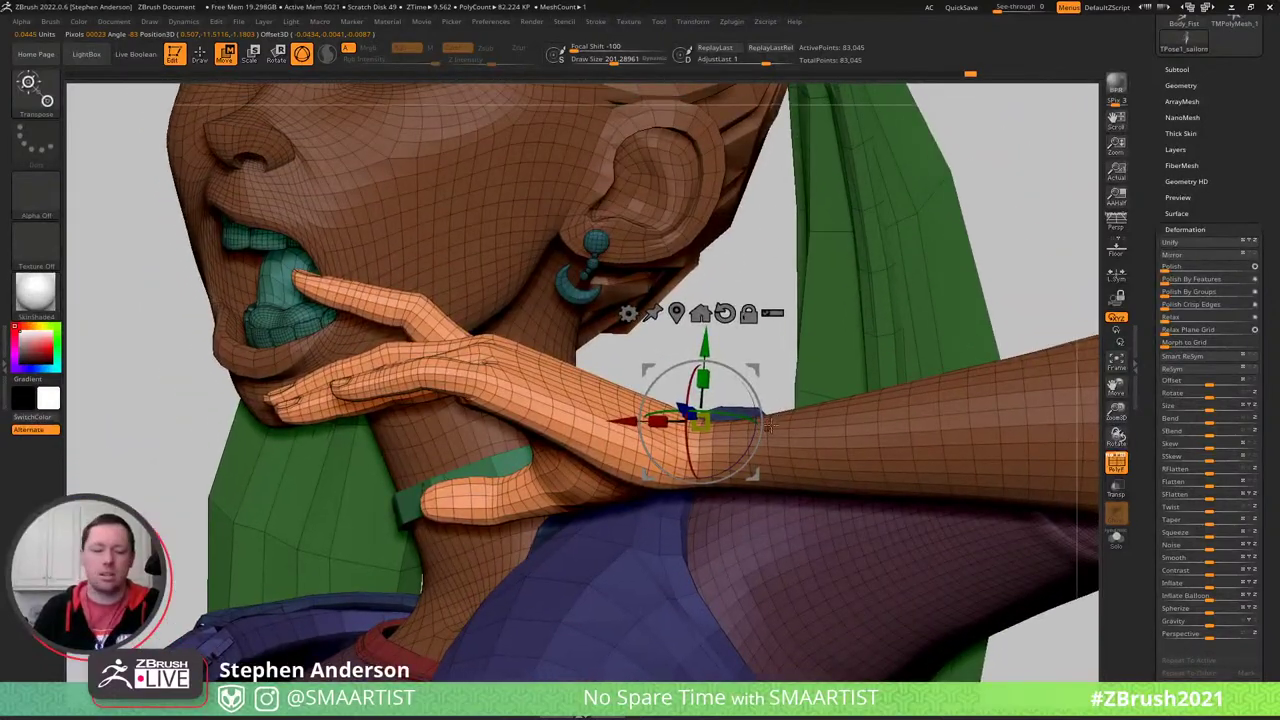
key(q)
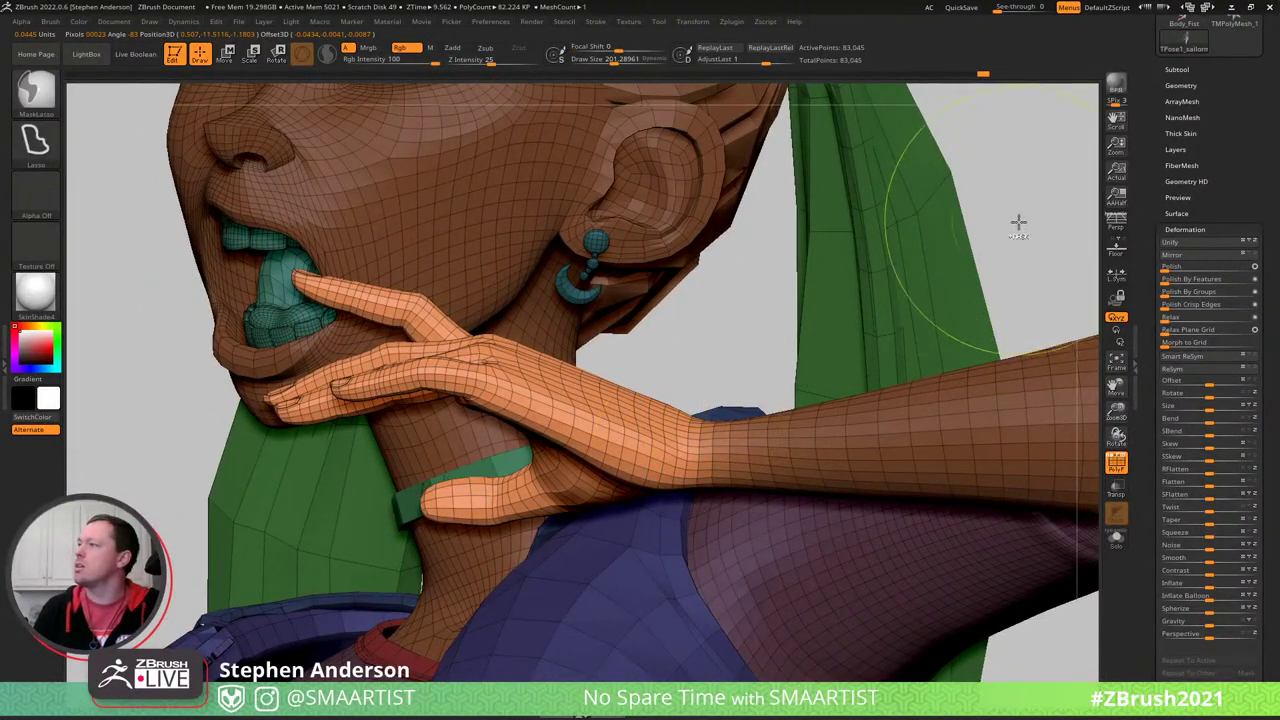
ctrl+click(1017, 222)
ctrl+click(763, 335)
- Rotate the raised hand at the wrist with the gizmo and turn off the polyframe
key(w)
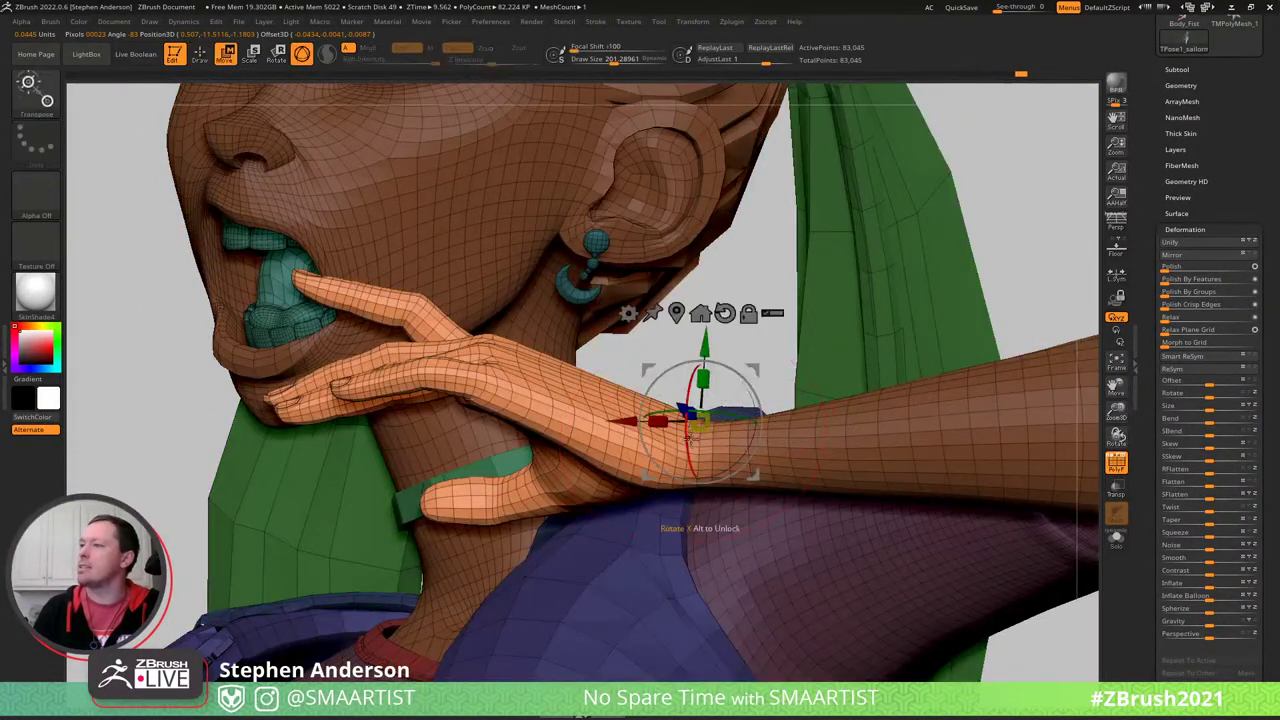
drag(725, 396, 817, 463)
mouse_move(830, 502)
ctrl+right_down()
mouse_move(842, 440)
mouse_move(977, 426)
ctrl+right_up()
key(q)
key(shift+f)
mouse_move(895, 376)
right_down()
mouse_move(931, 426)
mouse_move(909, 403)
mouse_move(886, 409)
mouse_move(898, 390)
mouse_move(883, 357)
mouse_move(918, 353)
mouse_move(909, 320)
mouse_move(894, 380)
mouse_move(911, 377)
mouse_move(891, 341)
right_up()
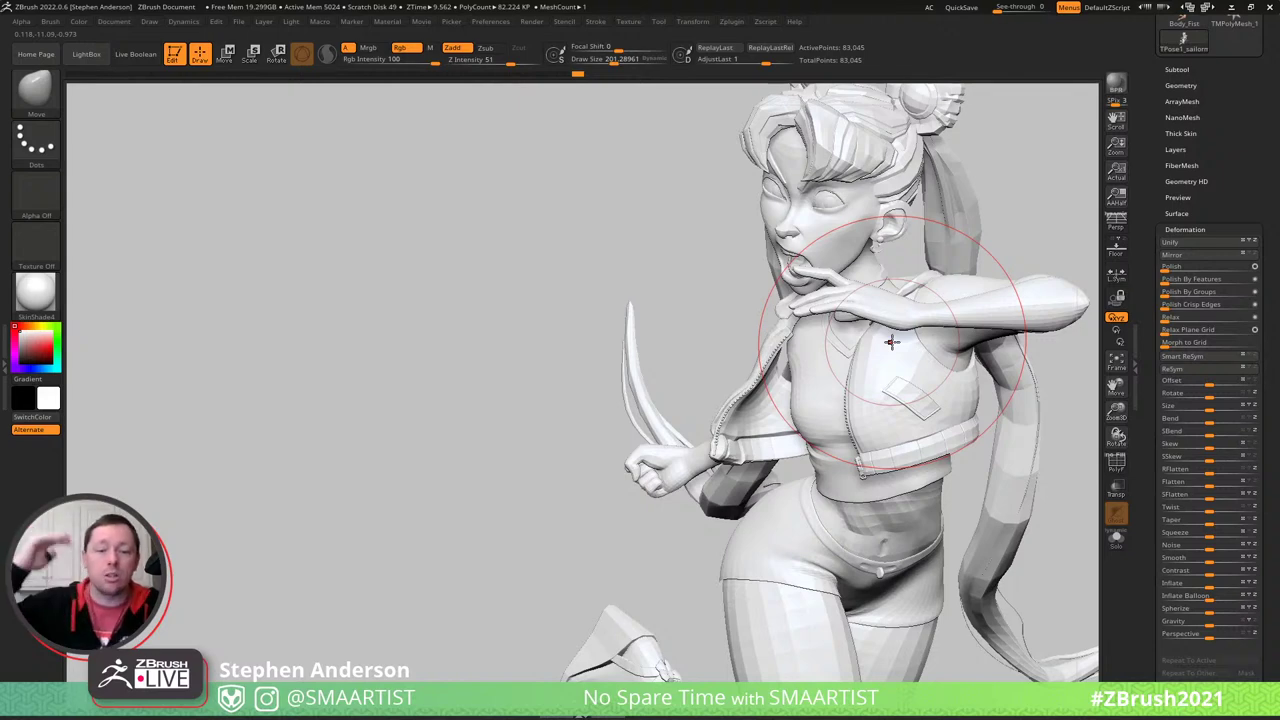
- Turn on the polyframe, mask the fist arm down to the wrist so only the fist stays free, and soften the mask edge
mouse_move(569, 366)
right_down()
mouse_move(683, 437)
mouse_move(858, 454)
mouse_move(625, 340)
mouse_move(737, 457)
right_up()
key(w)
key(shift+f)
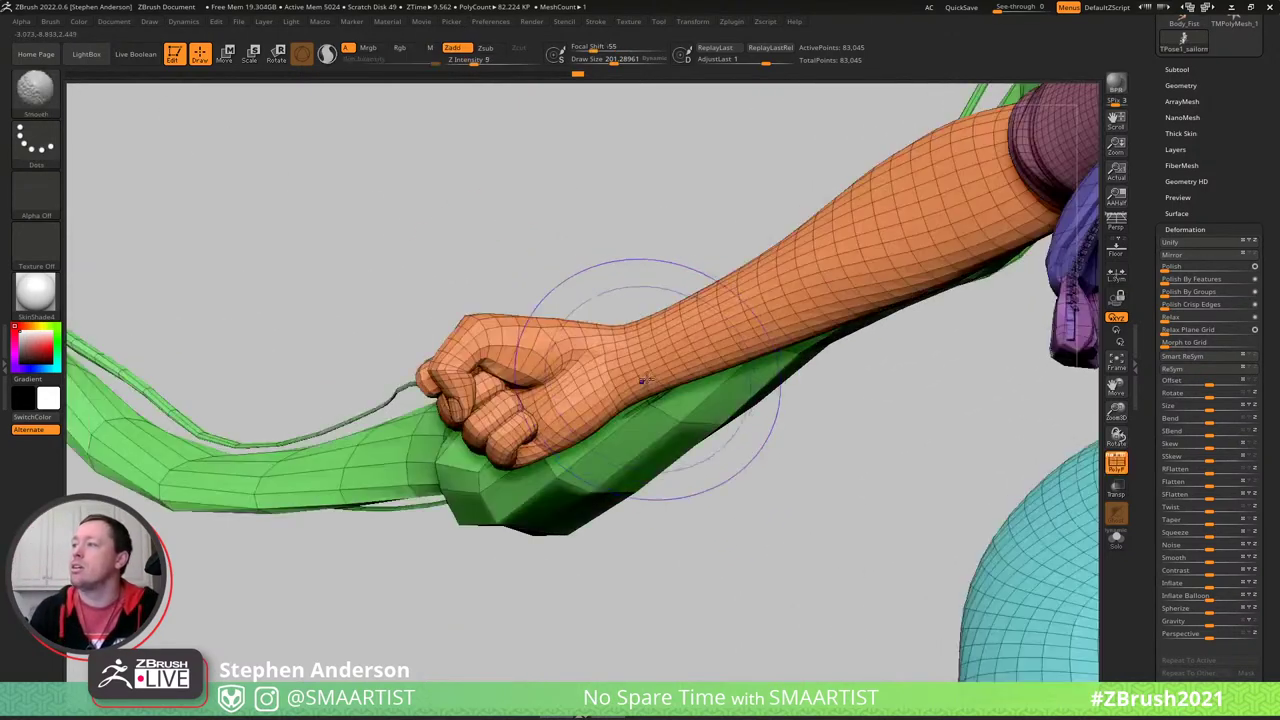
ctrl+drag(632, 362, 610, 367)
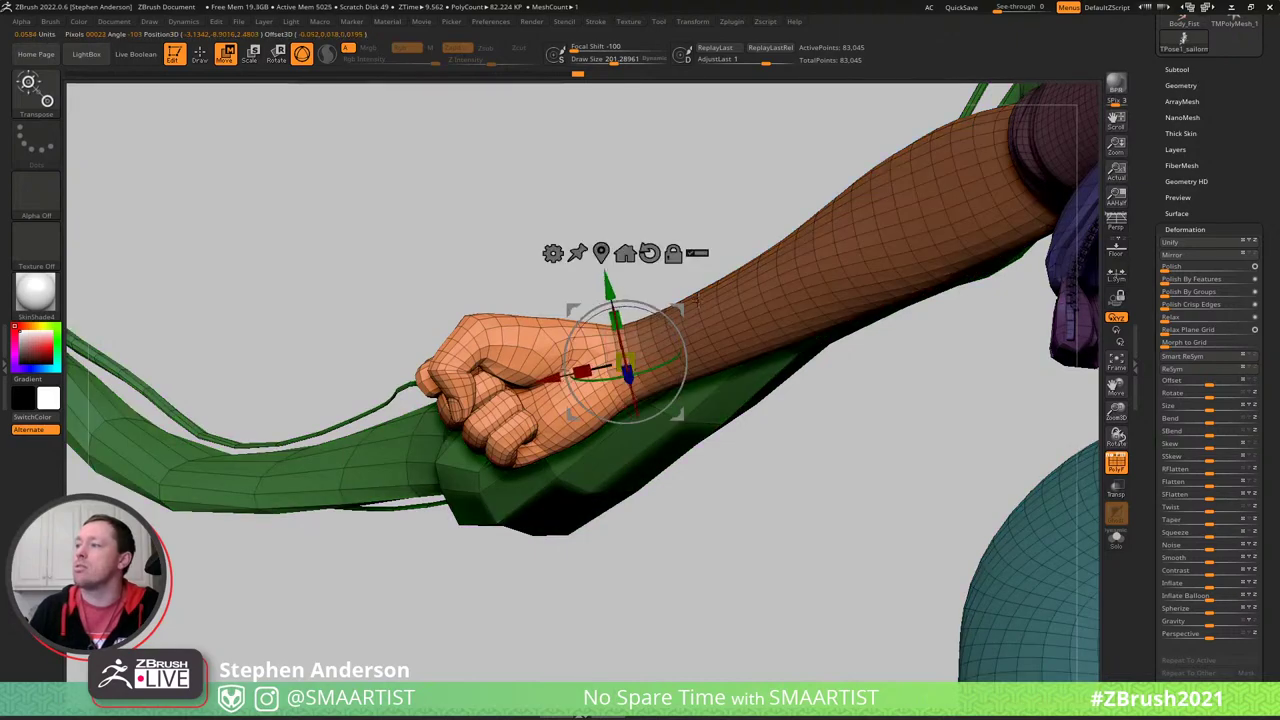
mouse_move(640, 370)
right_down()
mouse_move(733, 446)
mouse_move(726, 488)
right_up()
key(q)
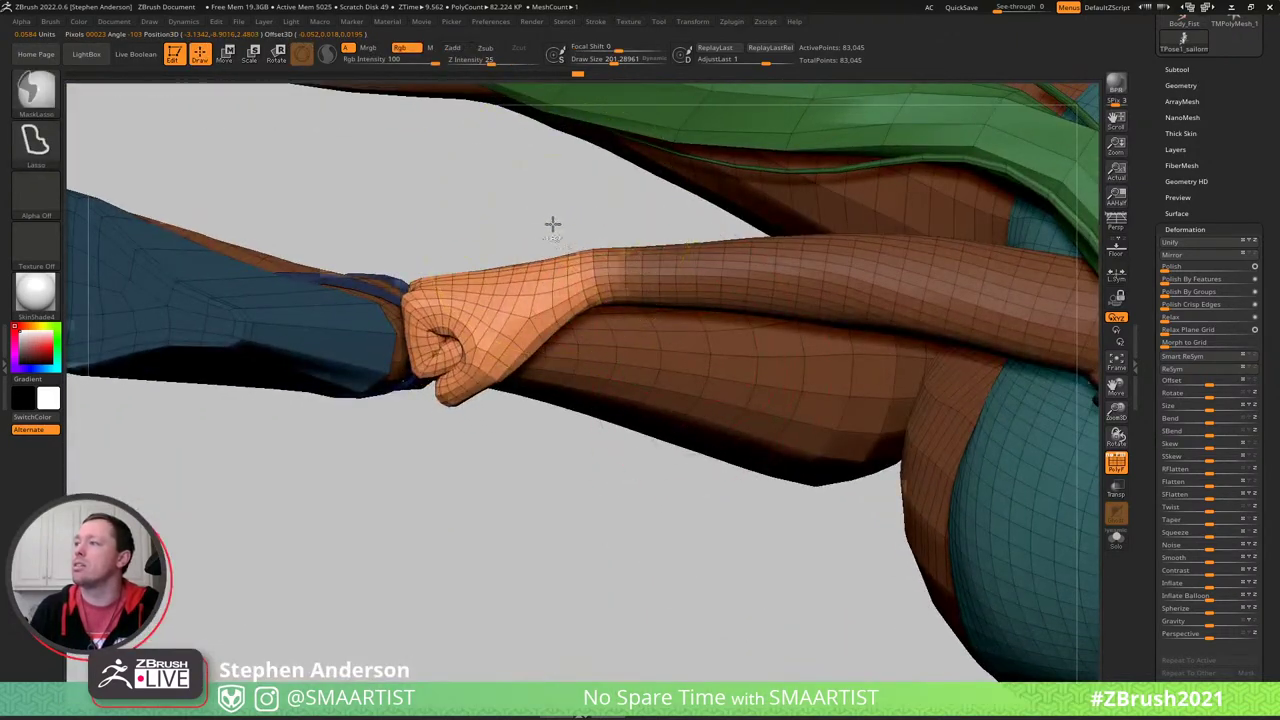
ctrl+click(552, 223)
ctrl+click(584, 237)
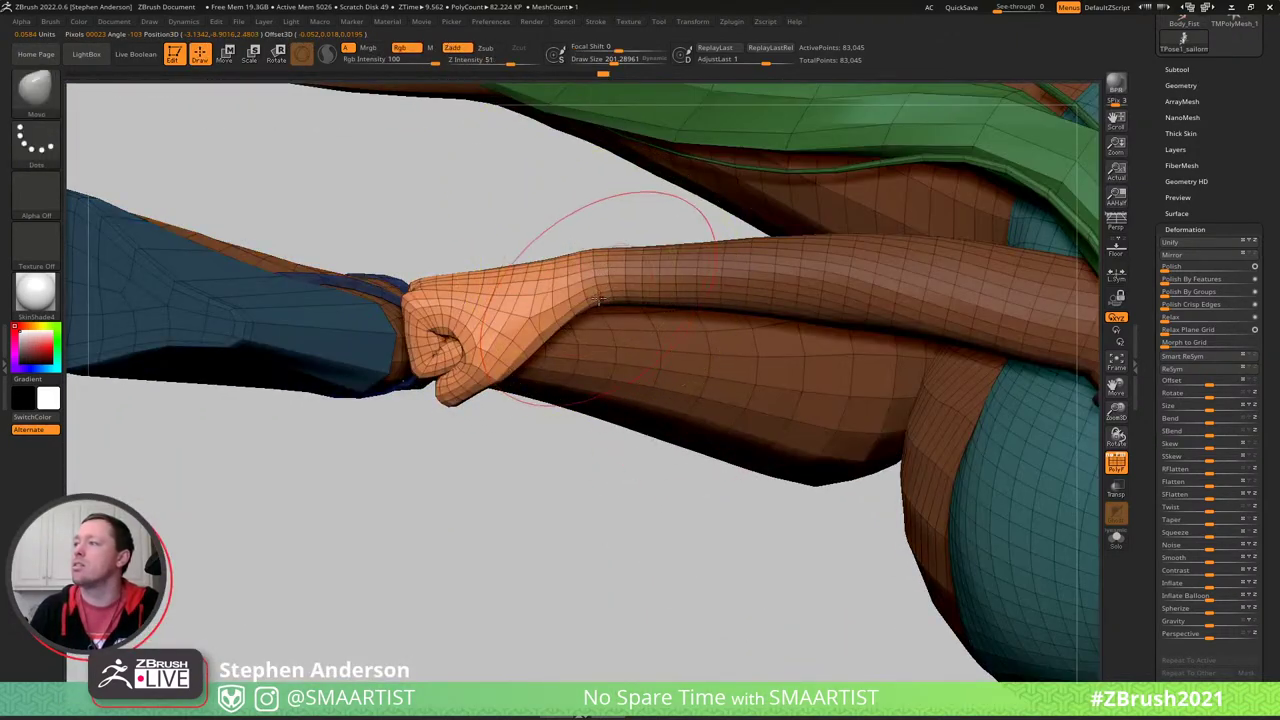
- Adjust the gizmo at the fist's wrist and scale the fist up uniformly to about 1.1
key(w)
right_drag(634, 309, 660, 268)
alt+drag(661, 268, 661, 260)
mouse_move(660, 260)
right_down()
mouse_move(662, 274)
mouse_move(680, 250)
right_up()
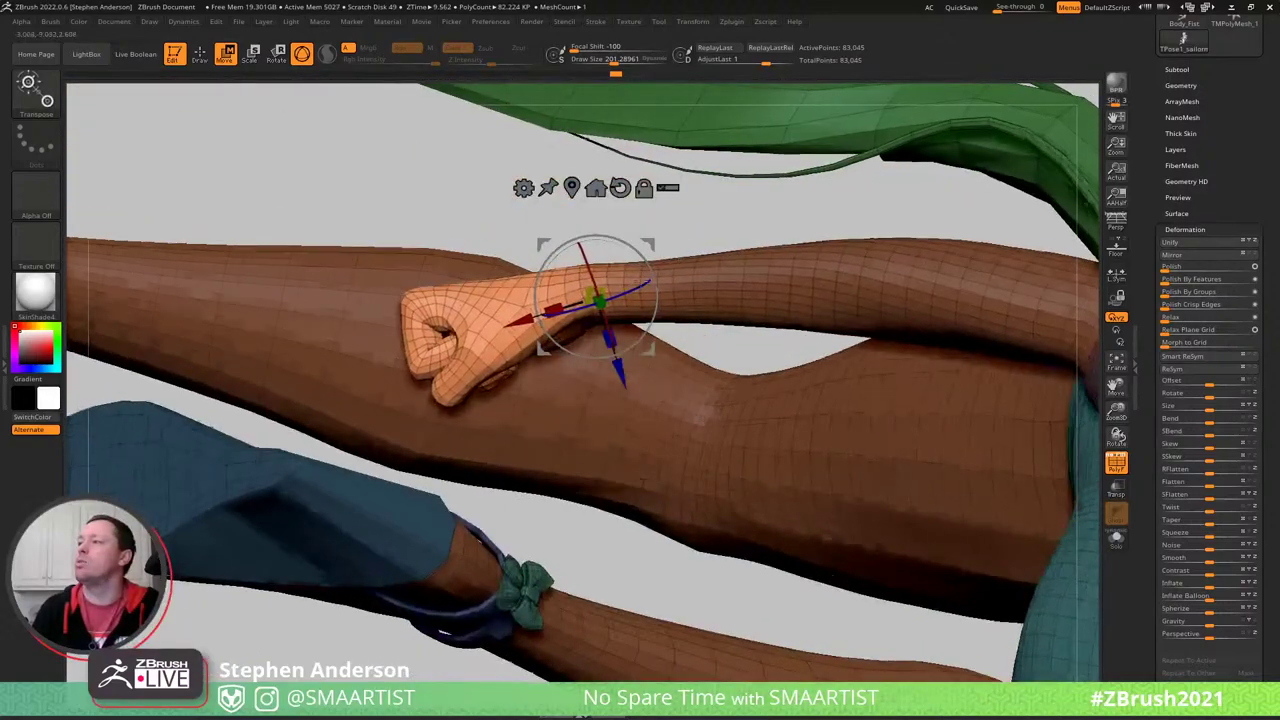
drag(609, 287, 608, 281)
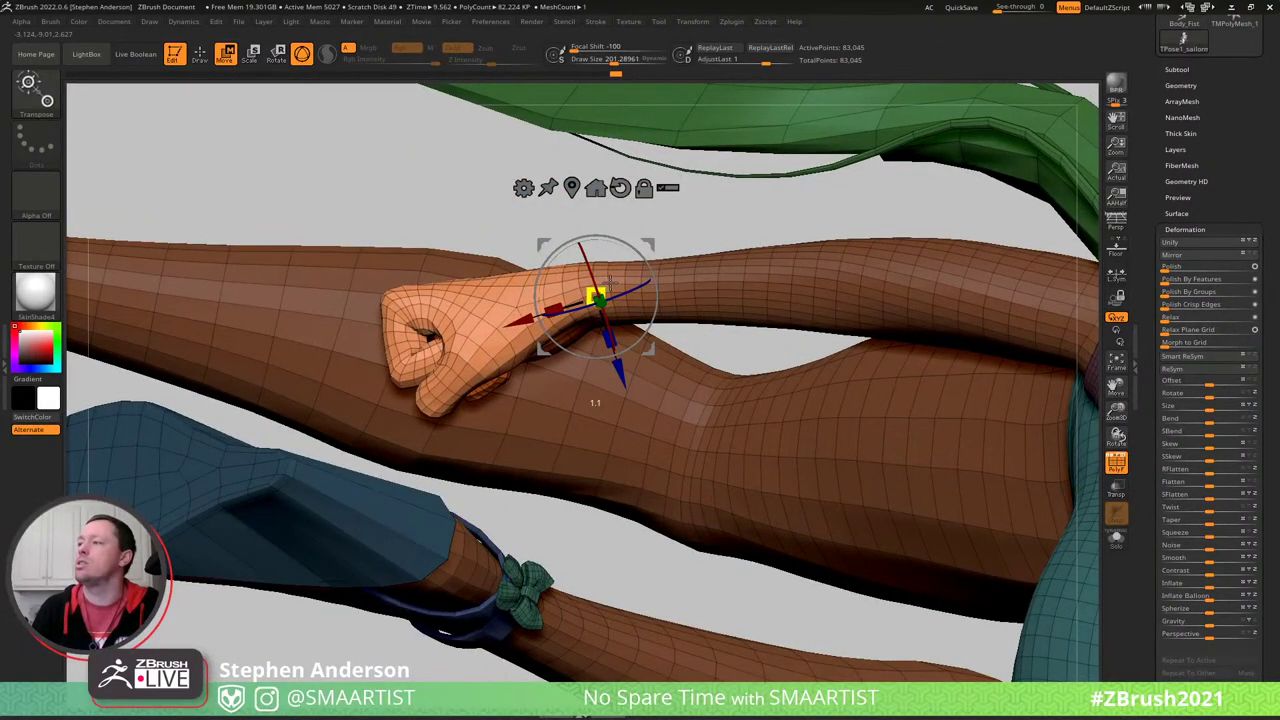
mouse_move(686, 344)
ctrl+right_down()
mouse_move(680, 290)
mouse_move(723, 314)
mouse_move(688, 249)
mouse_move(584, 417)
ctrl+right_up()
key(q)
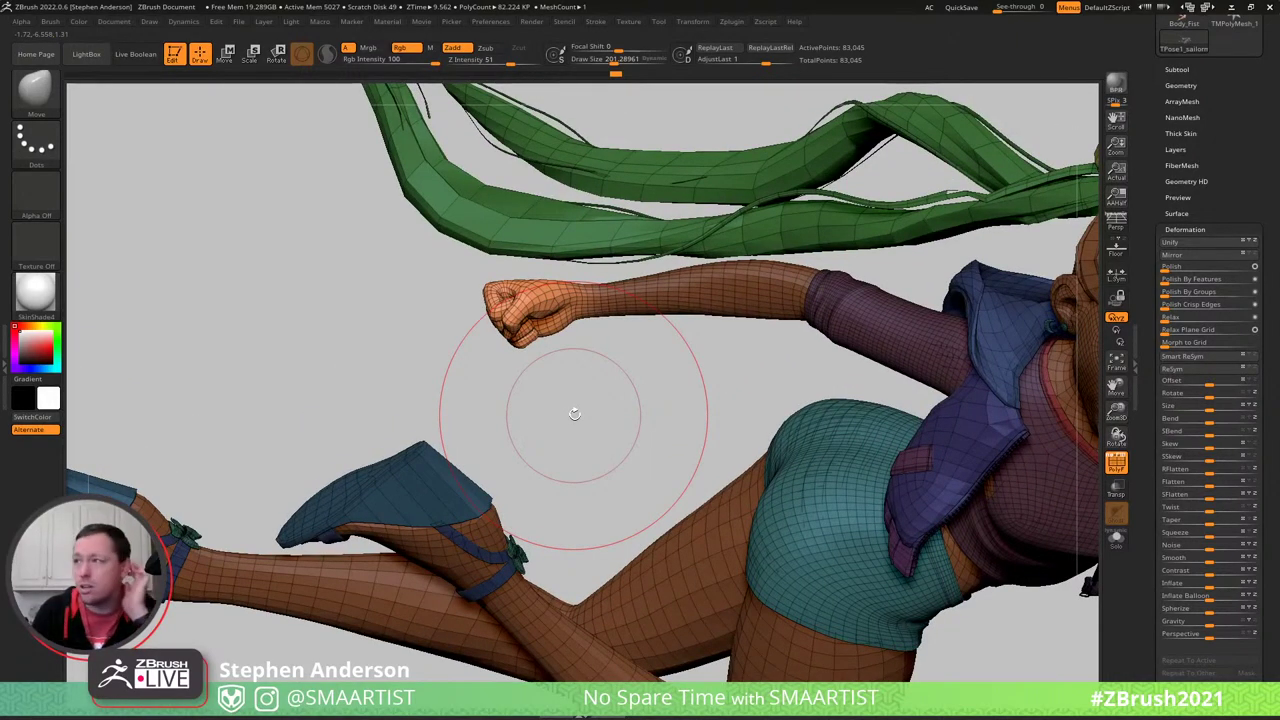
- Clear the mask around the fist and turn off the polyframe to check the whole pose
mouse_move(797, 318)
right_down()
mouse_move(686, 300)
mouse_move(744, 297)
mouse_move(740, 255)
right_up()
alt+right_drag(740, 255, 582, 307)
ctrl+drag(880, 432, 868, 466)
mouse_move(905, 395)
right_down()
mouse_move(860, 391)
mouse_move(897, 389)
mouse_move(882, 401)
right_up()
key(shift+f)
right_drag(426, 366, 736, 570)
right_drag(455, 468, 618, 364)
mouse_move(555, 400)
right_down()
mouse_move(503, 390)
mouse_move(530, 420)
right_up()
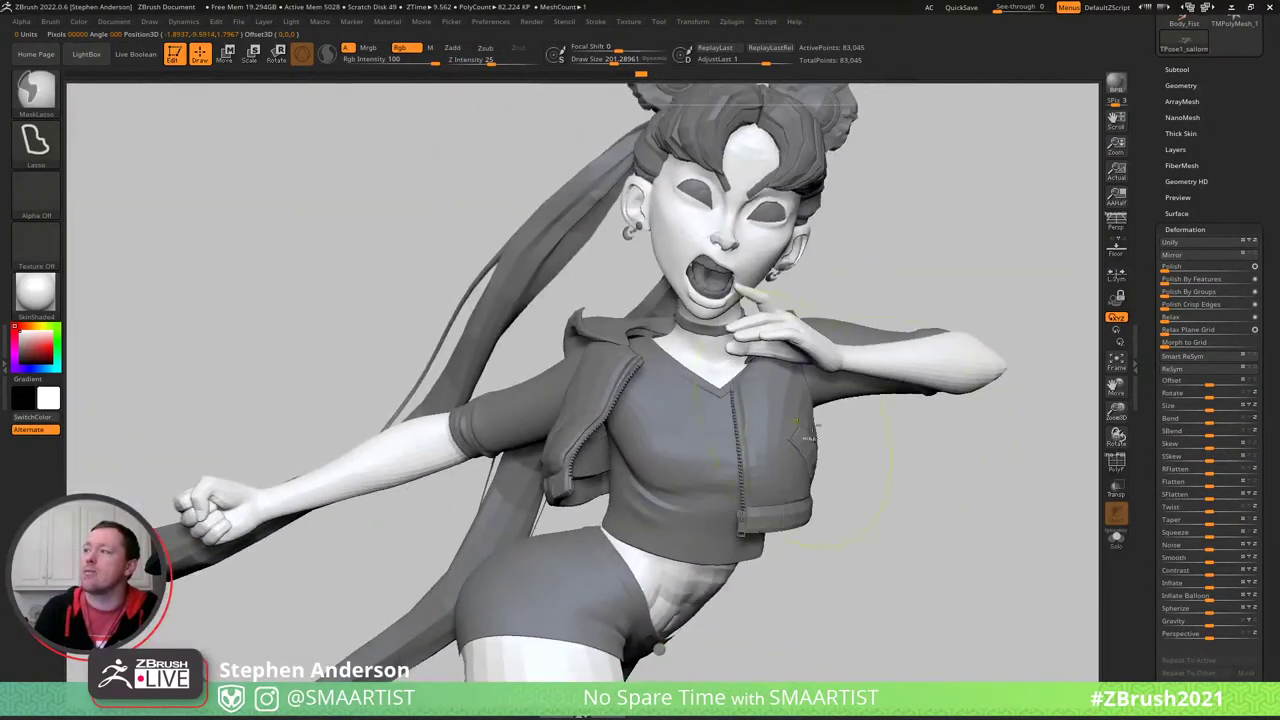
- Mask everything except the vest's hood on the character's back
mouse_move(700, 400)
right_down()
mouse_move(751, 400)
mouse_move(634, 412)
mouse_move(663, 386)
mouse_move(545, 385)
mouse_move(537, 363)
mouse_move(514, 356)
mouse_move(520, 390)
right_up()
key(w)
alt+click(527, 390)
key(q)
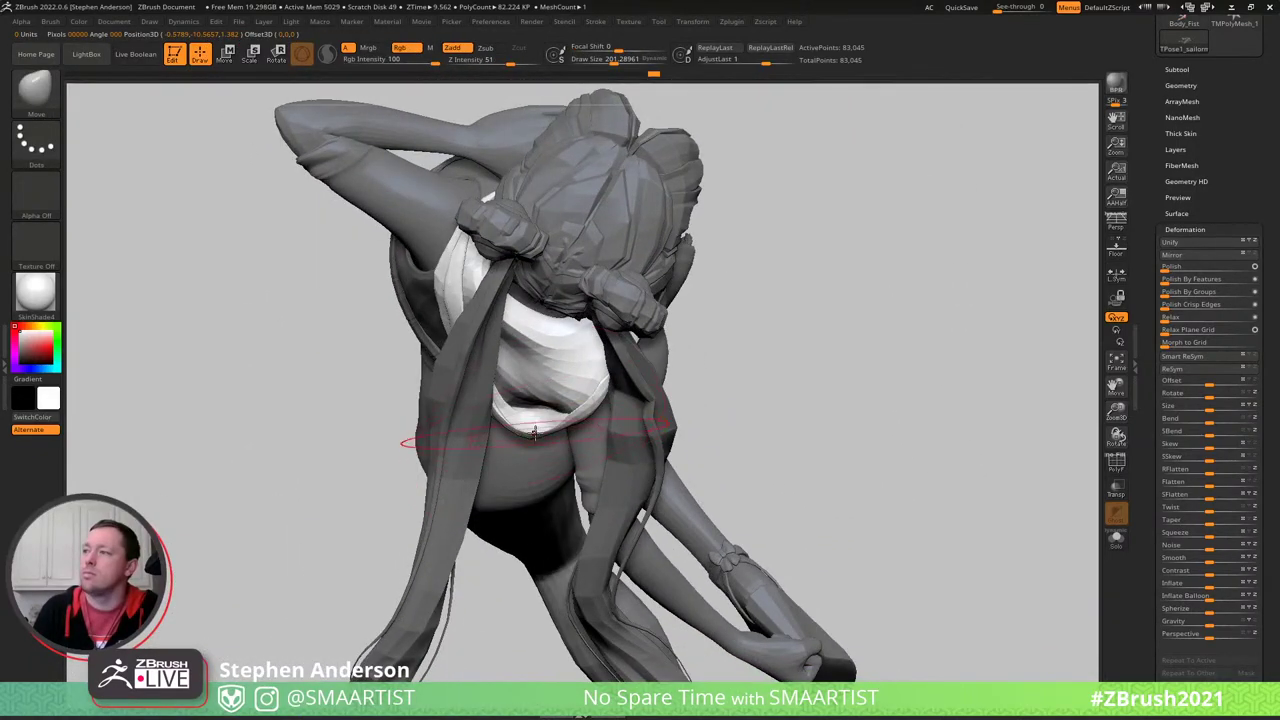
- Reshape the hood's lower edge on the back with the Move Topological brush and clear the mask
key(s)
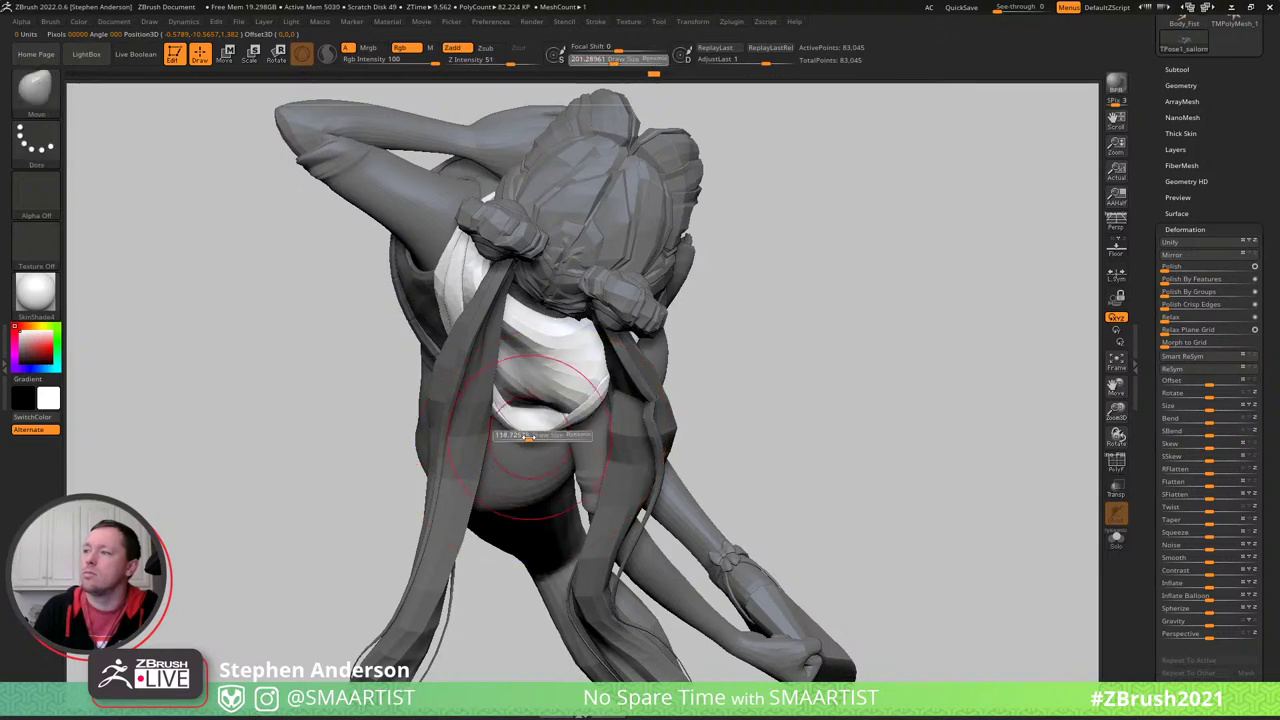
key(b)
key(m)
key(t)
mouse_move(535, 440)
ctrl+right_down()
mouse_move(564, 440)
mouse_move(562, 457)
ctrl+right_up()
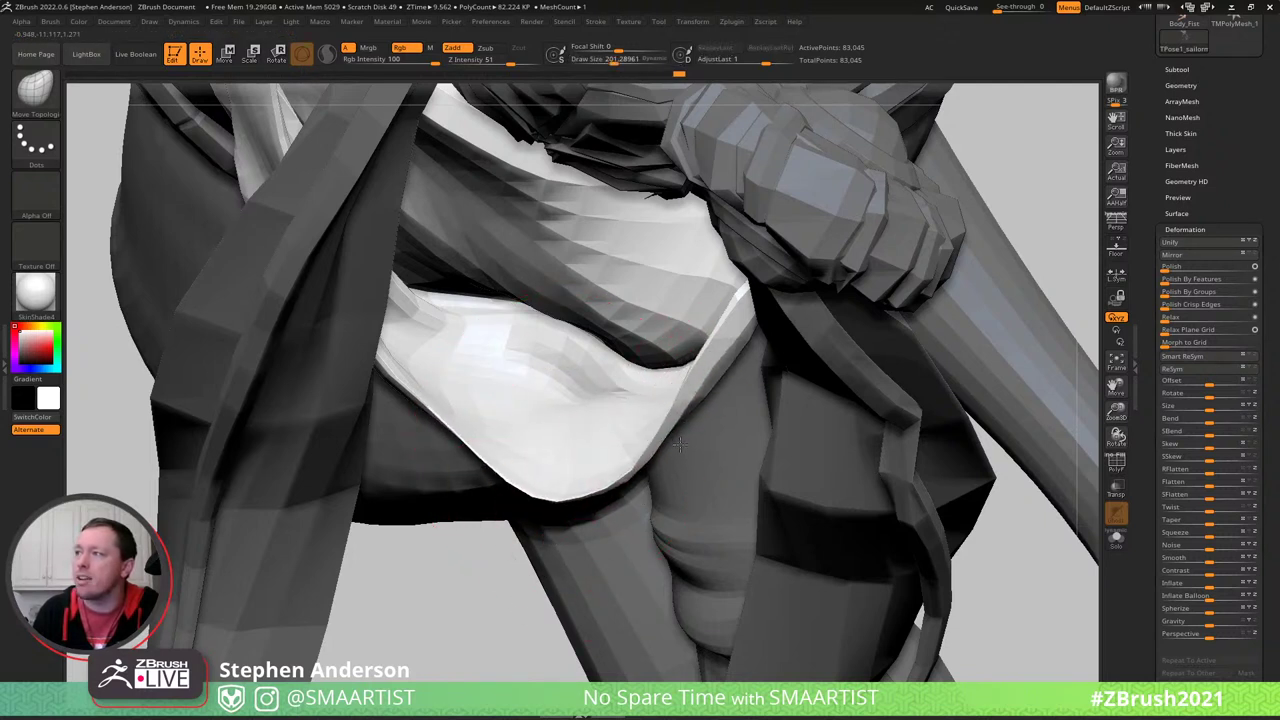
mouse_move(555, 477)
ctrl+right_down()
mouse_move(560, 372)
mouse_move(571, 394)
mouse_move(551, 351)
mouse_move(617, 424)
mouse_move(591, 449)
mouse_move(569, 410)
mouse_move(572, 440)
mouse_move(626, 409)
ctrl+right_up()
ctrl+drag(850, 455, 888, 483)
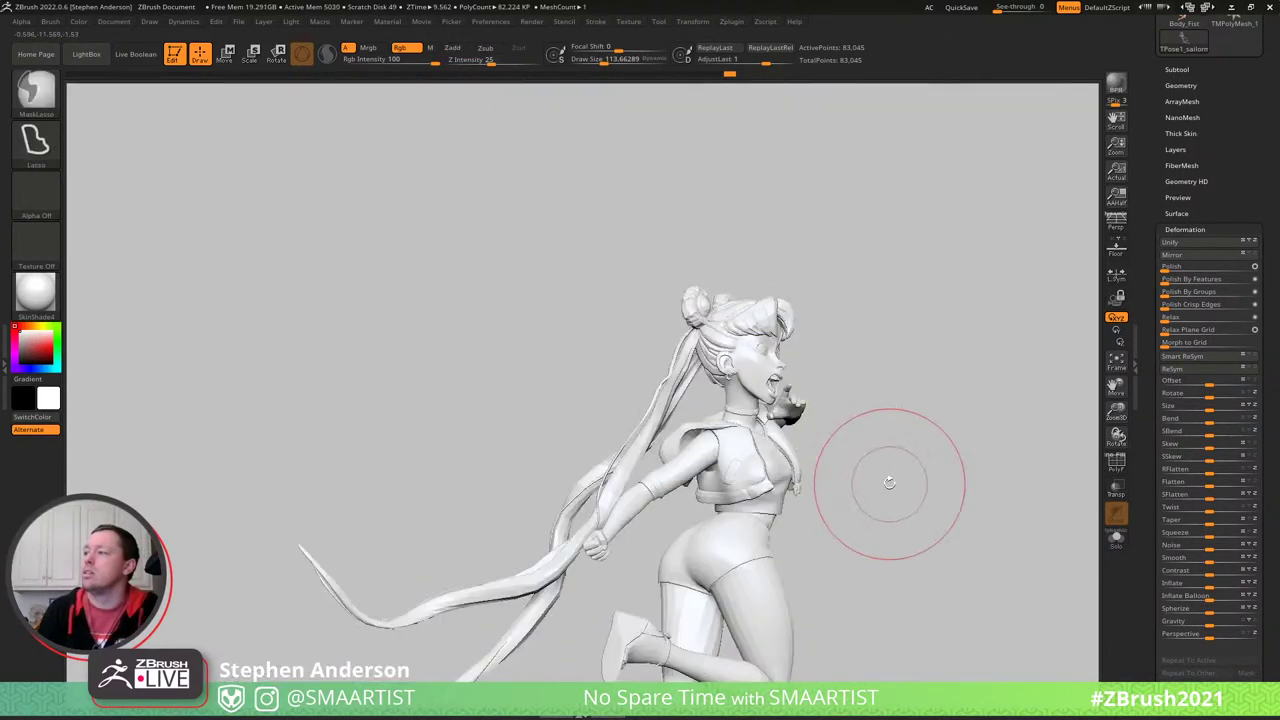
- Transfer the finished pose back to all original subtools with Transpose Master's TPose|SubT
mouse_move(888, 483)
right_down()
mouse_move(869, 487)
mouse_move(797, 354)
mouse_move(777, 357)
mouse_move(803, 374)
right_up()
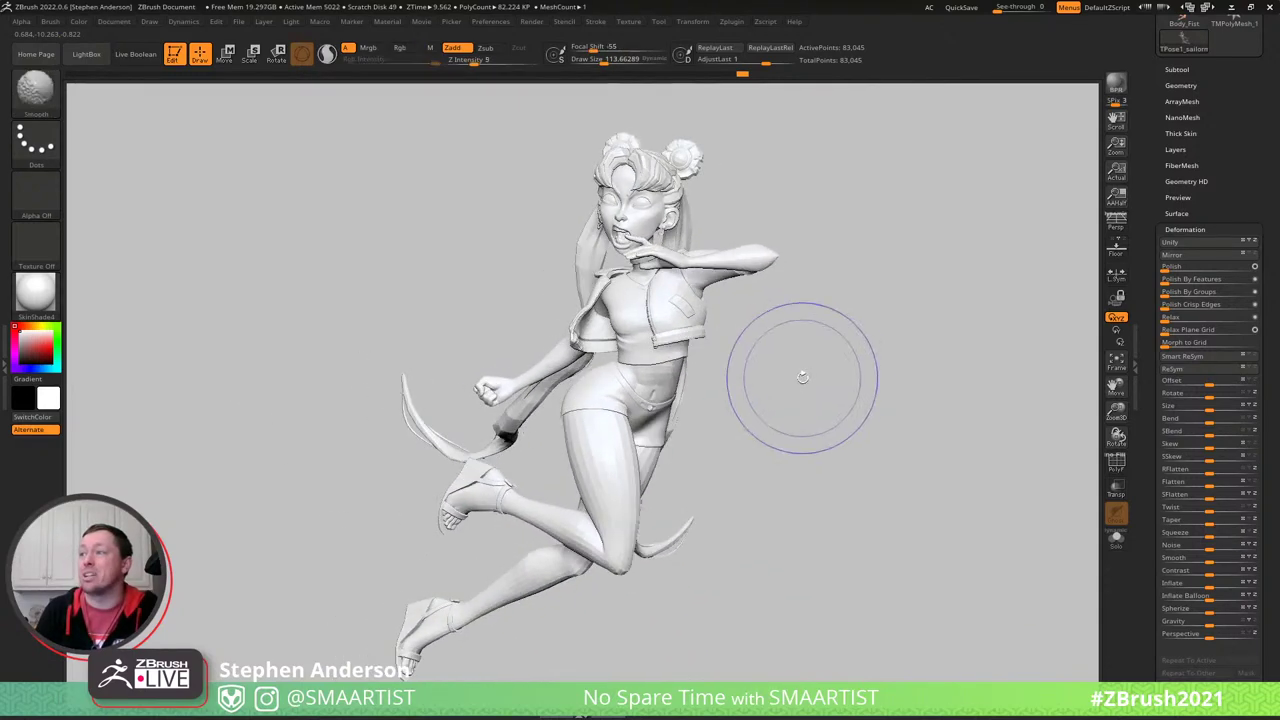
right_drag(860, 343, 849, 338)
click(735, 22)
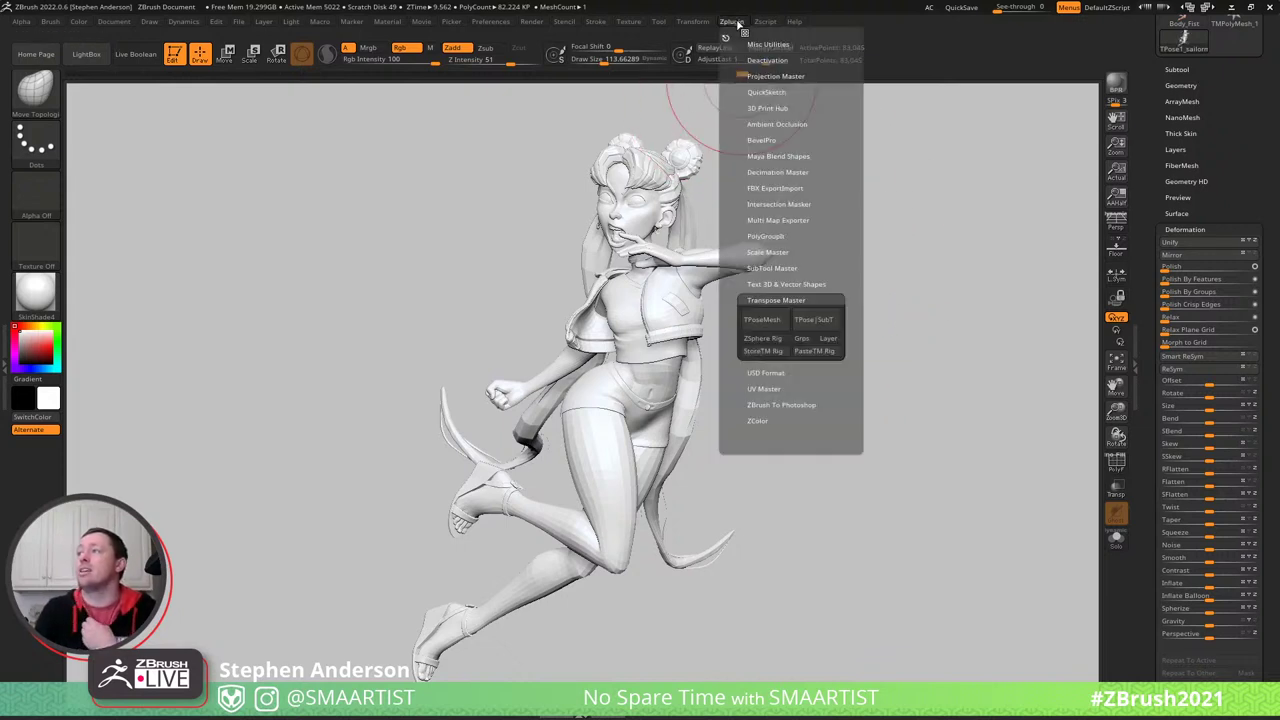
click(818, 320)
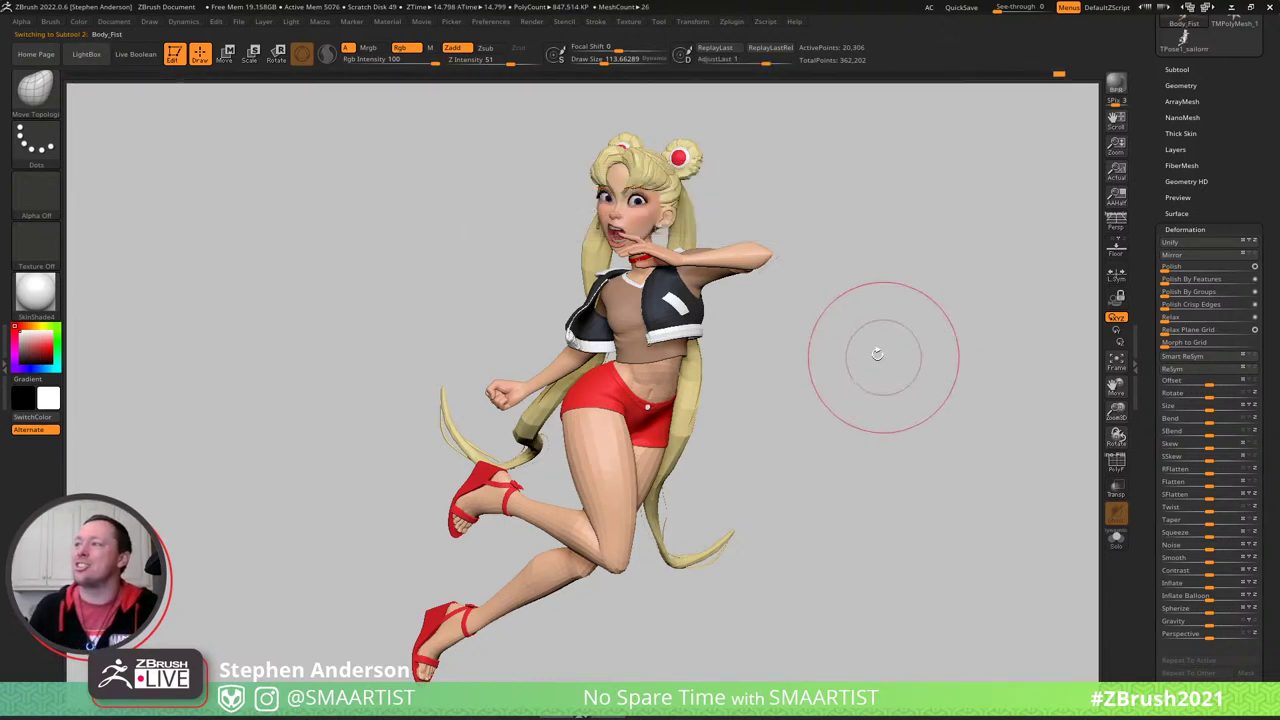
- Make the ponytails the active subtool and choose the Move brush with a draw size of about 169
mouse_move(863, 354)
mouse_down()
mouse_move(904, 349)
mouse_move(880, 344)
mouse_up()
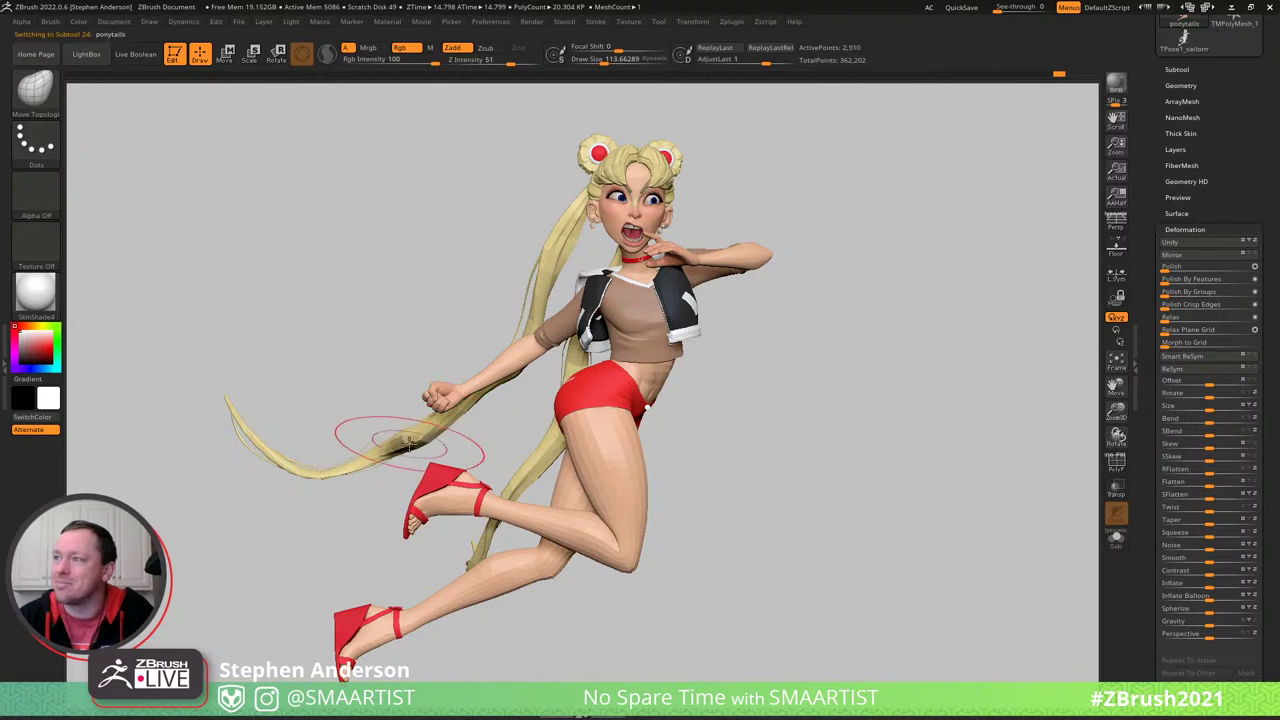
drag(427, 440, 470, 443)
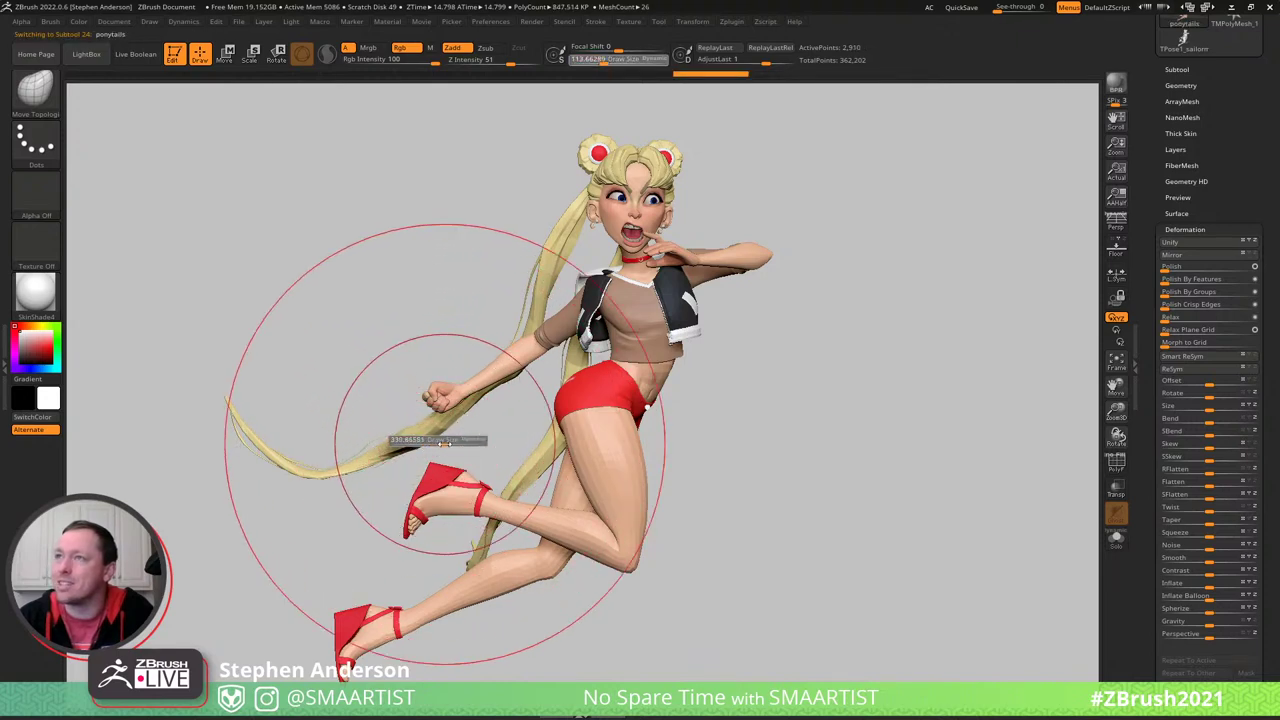
key(b)
key(m)
key(v)
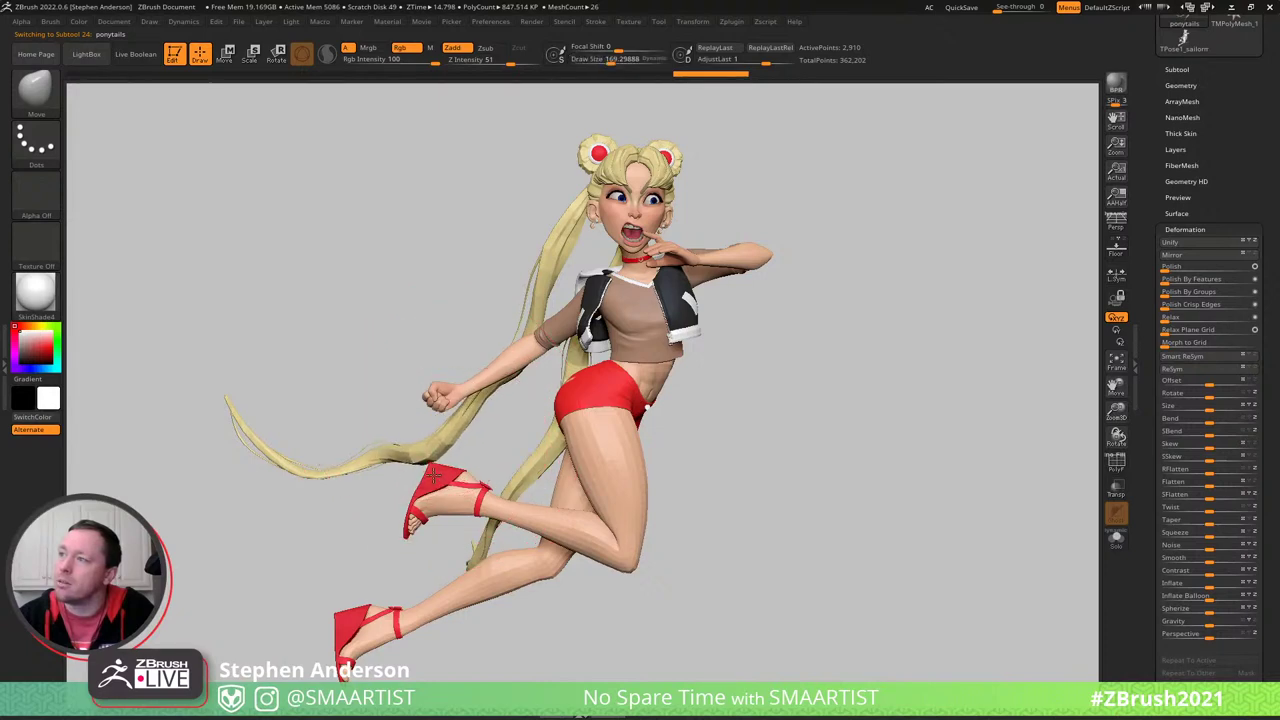
- Pull the lower lengths of both ponytails into a smoother flowing curve behind the character
mouse_move(434, 475)
right_down()
mouse_move(540, 440)
mouse_move(631, 434)
mouse_move(581, 543)
right_up()
drag(552, 521, 576, 497)
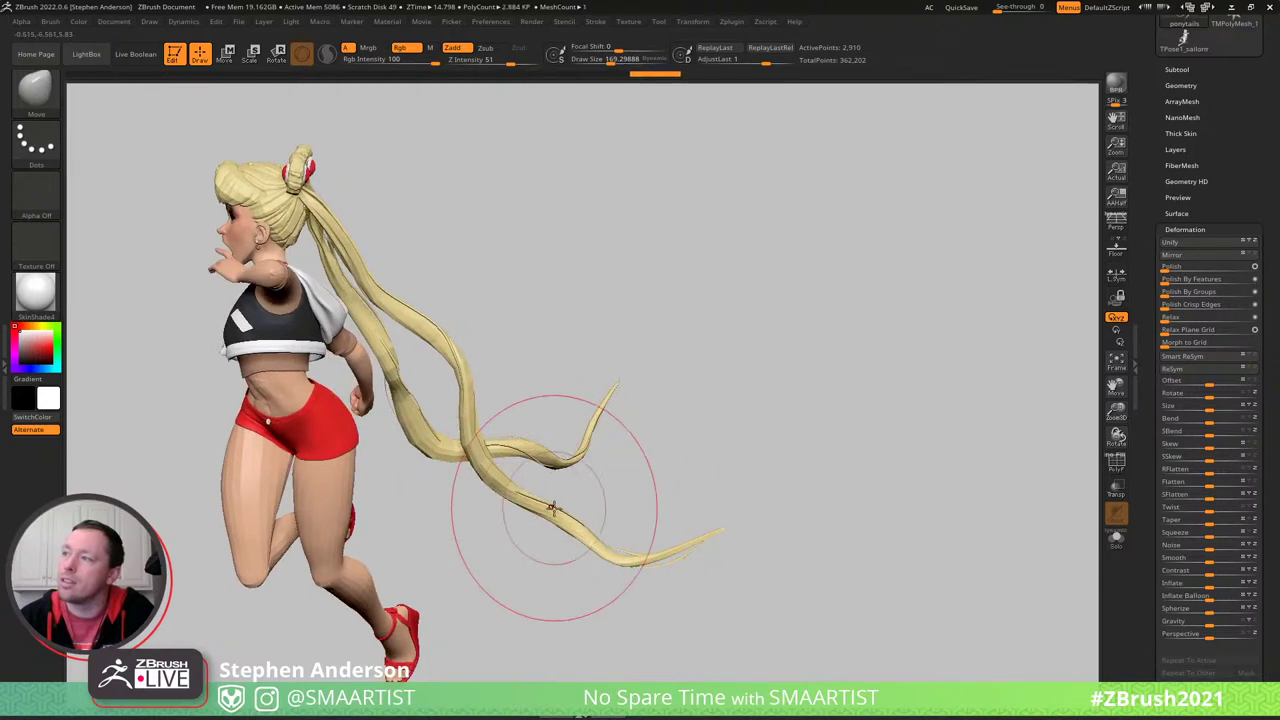
drag(540, 537, 612, 550)
right_drag(626, 563, 620, 554)
- Set the Move brush draw size to about 77 and refine the bends near the ponytail ends
key(s)
drag(628, 556, 612, 561)
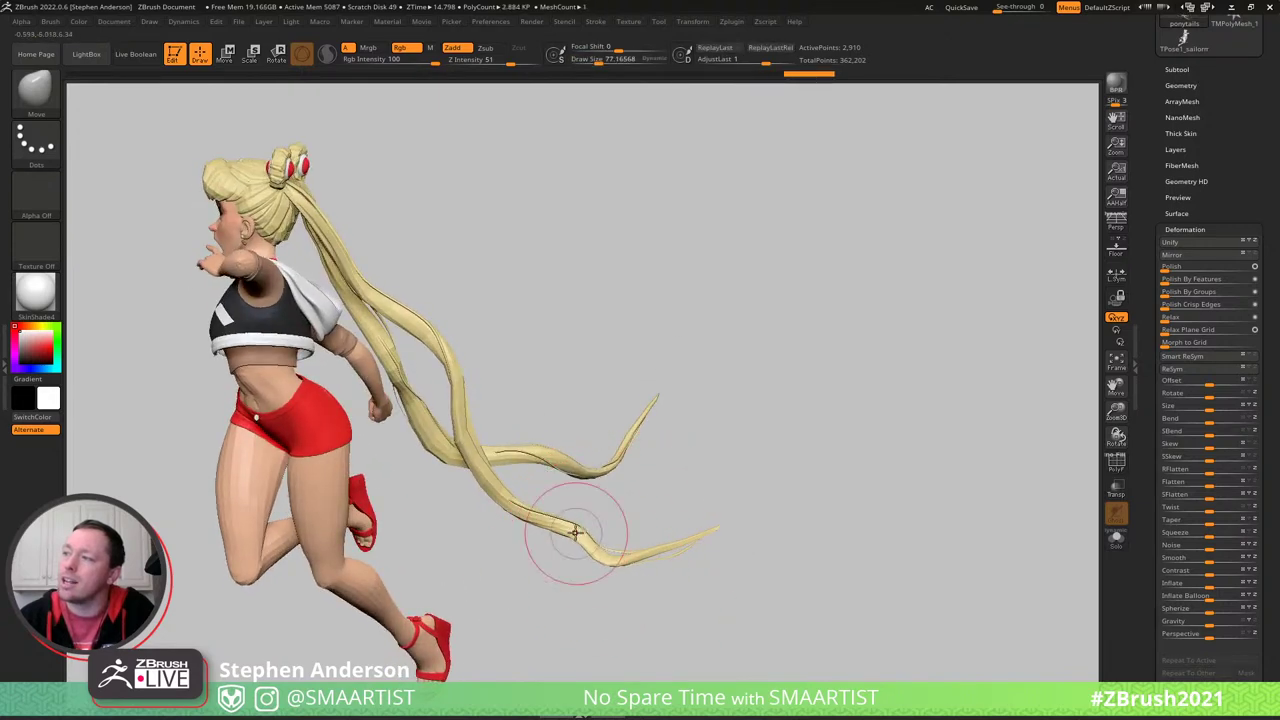
mouse_move(530, 505)
right_down()
mouse_move(580, 483)
mouse_move(548, 440)
mouse_move(585, 340)
mouse_move(567, 338)
mouse_move(517, 410)
right_up()
drag(517, 410, 540, 425)
key(shift)
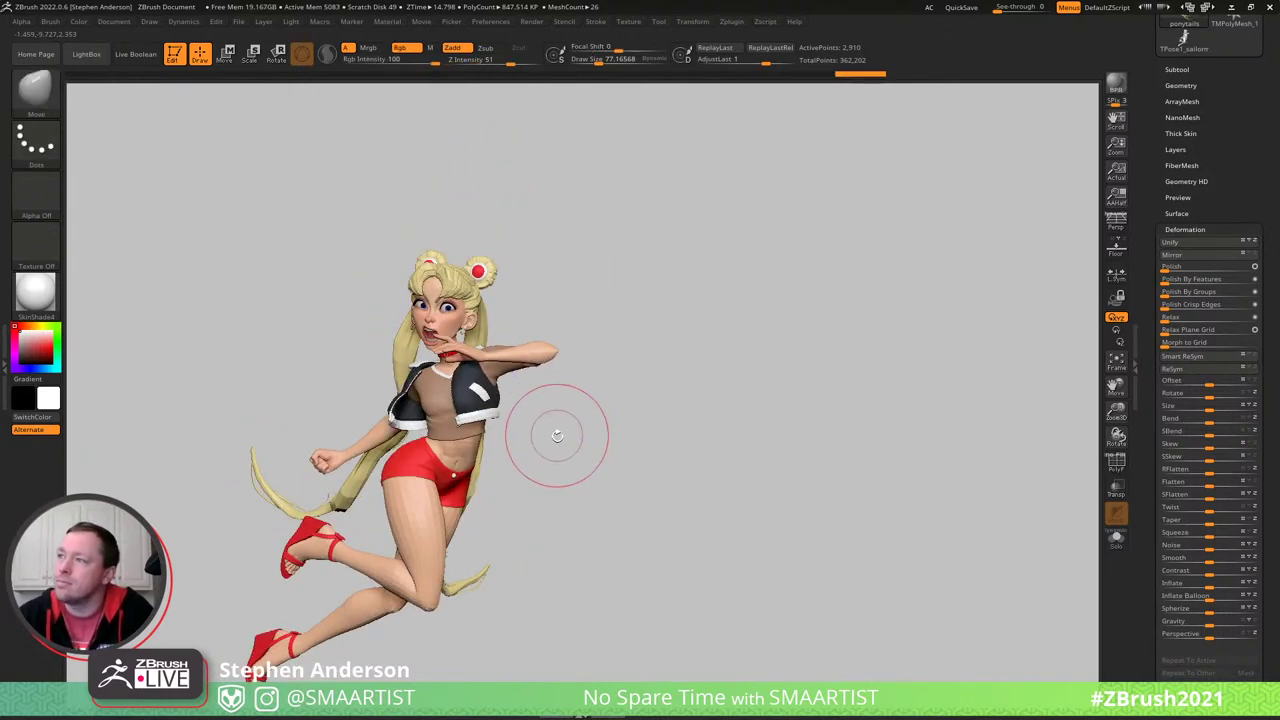
ctrl+right_drag(507, 414, 612, 290)
drag(685, 251, 600, 278)
mouse_move(600, 278)
alt+right_down()
mouse_move(688, 240)
mouse_move(570, 243)
mouse_move(658, 240)
mouse_move(663, 271)
alt+right_up()
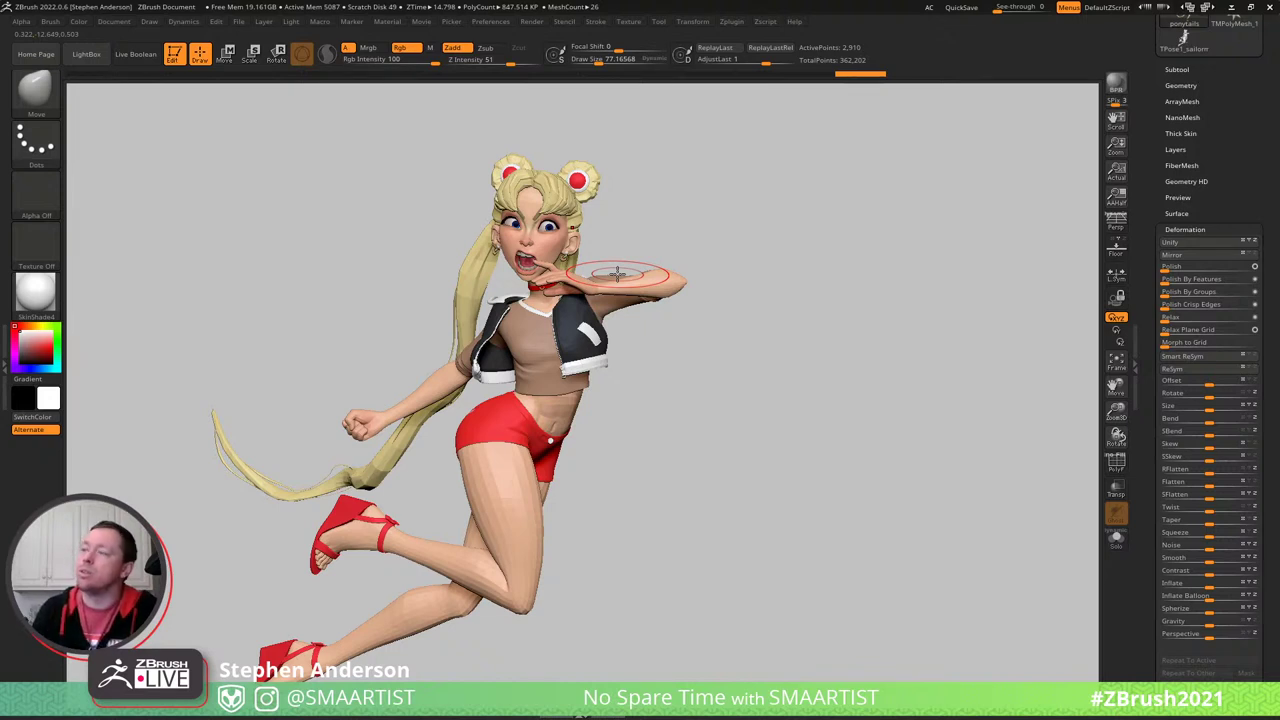
- Select the Body_Sword subtool and open the subtool list
key(n)
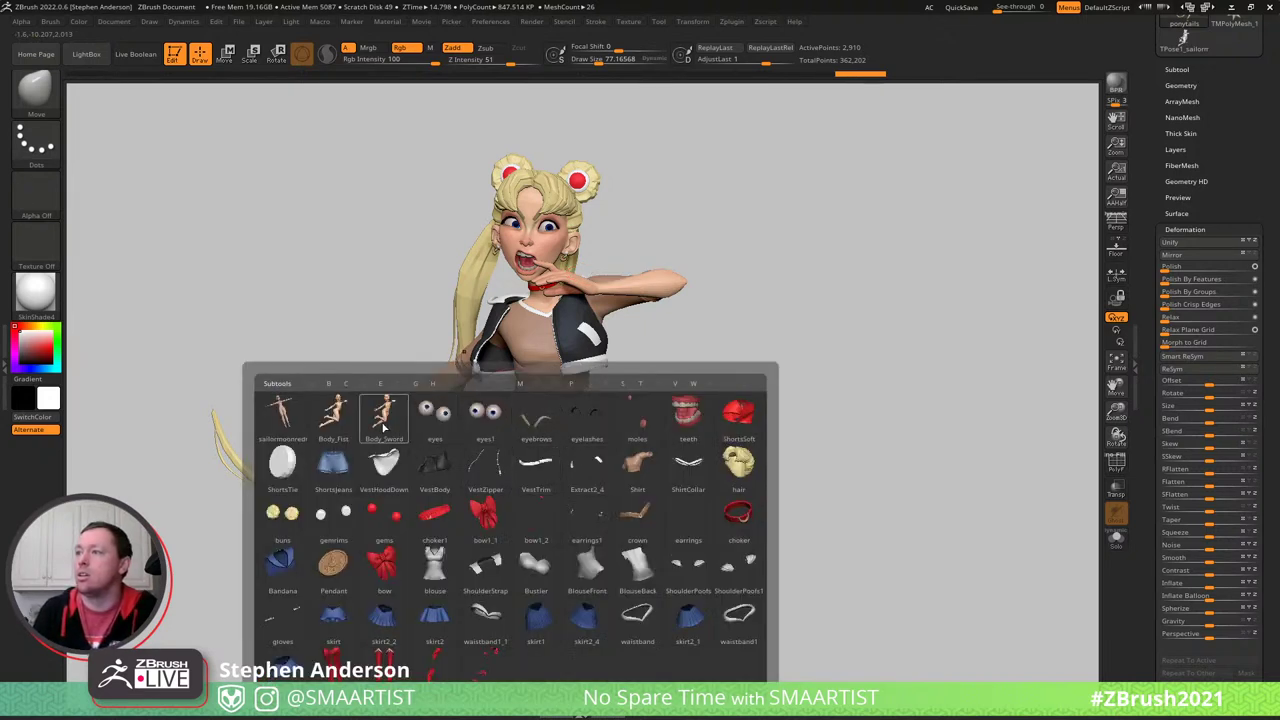
click(384, 426)
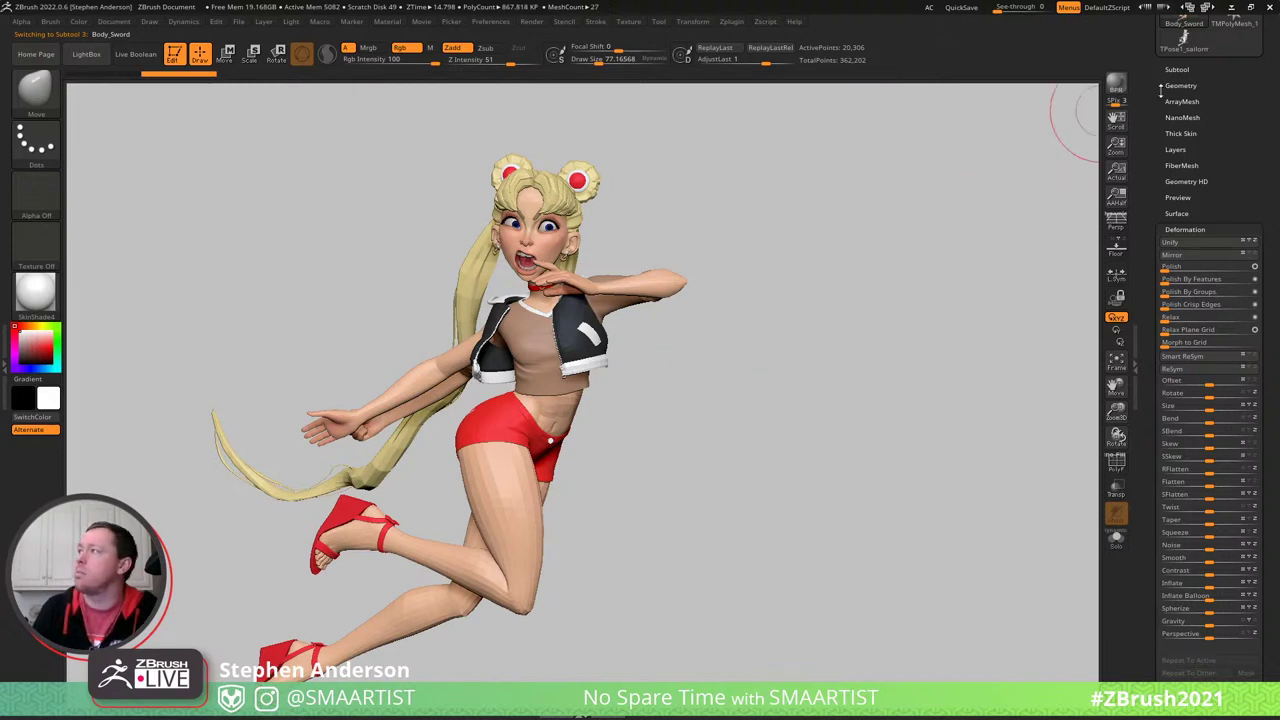
click(1176, 69)
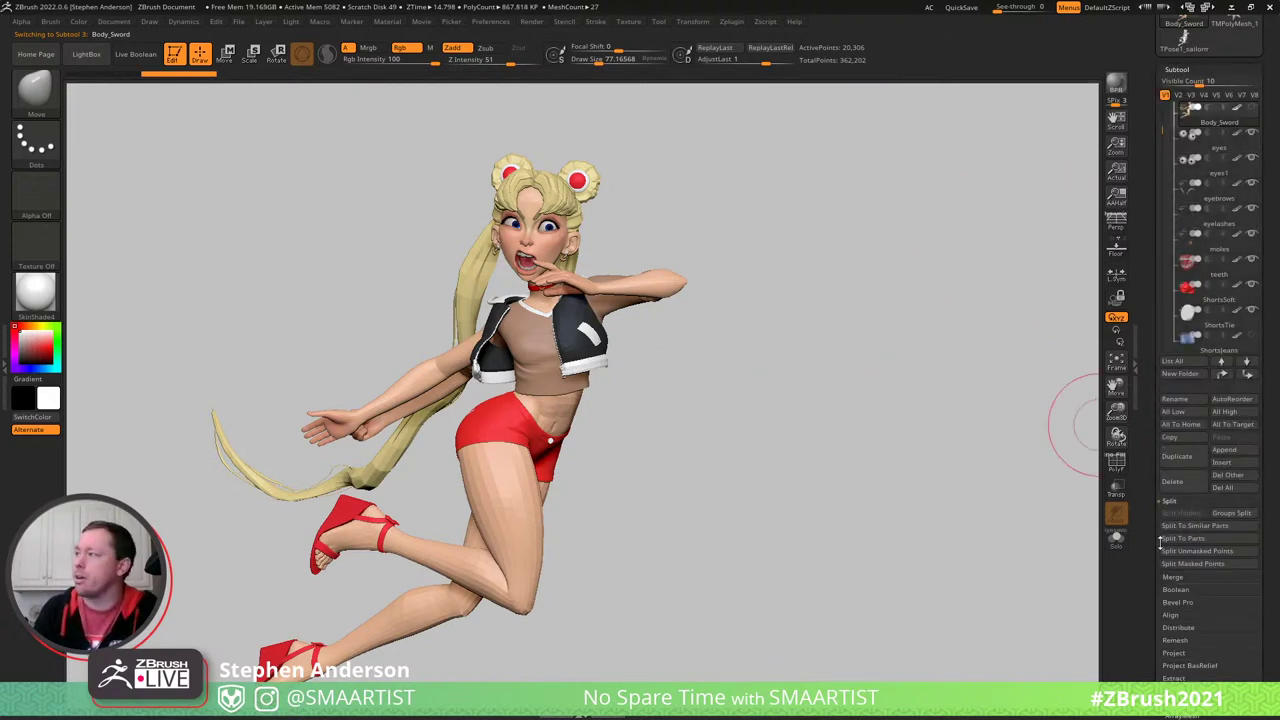
- Delete the Body_Sword subtool and make Body_Fist the active subtool
click(1175, 481)
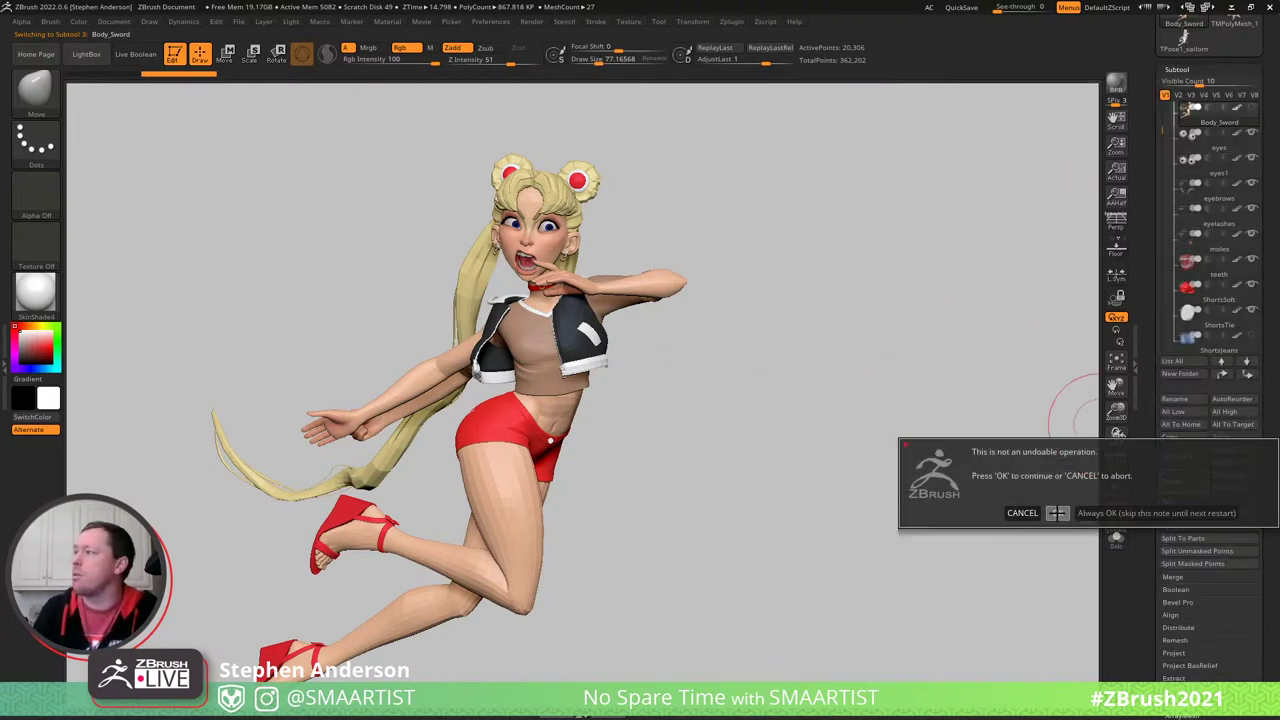
click(1056, 513)
key(Up)
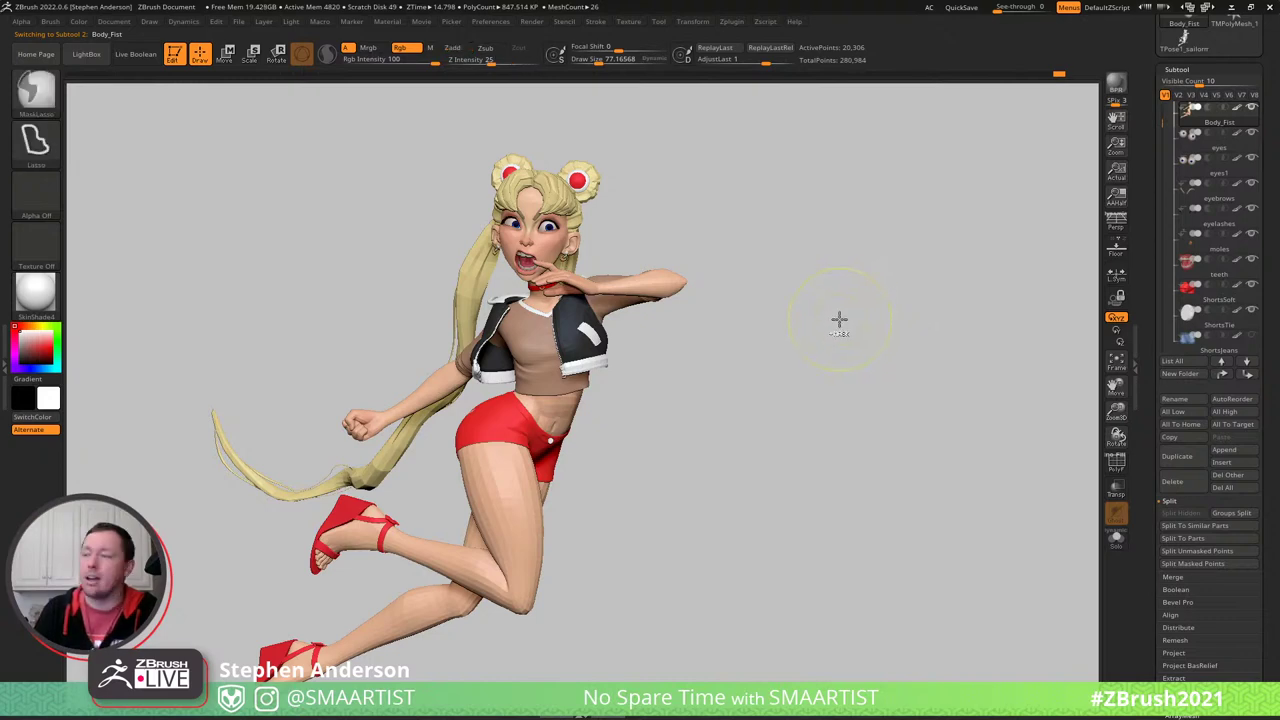
- Save the tool as sailormoonredraw_07gPose_v003g, replacing the existing file
key(ctrl+s)
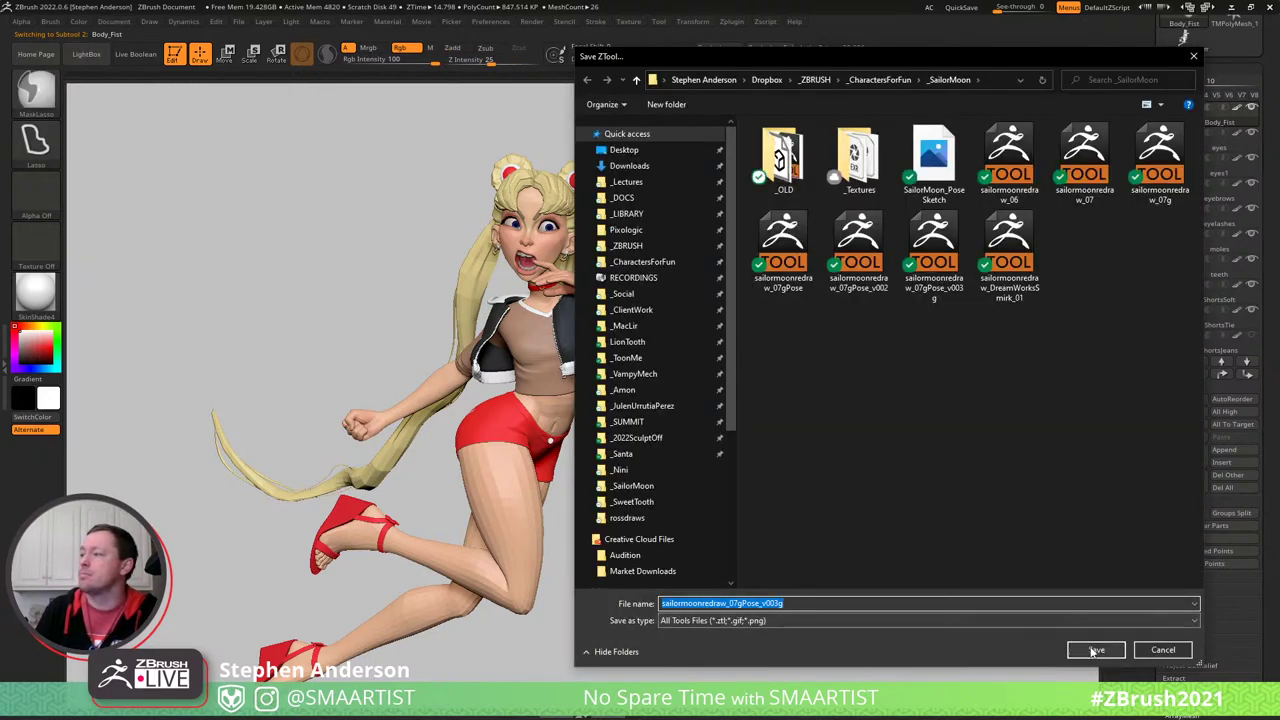
click(1096, 651)
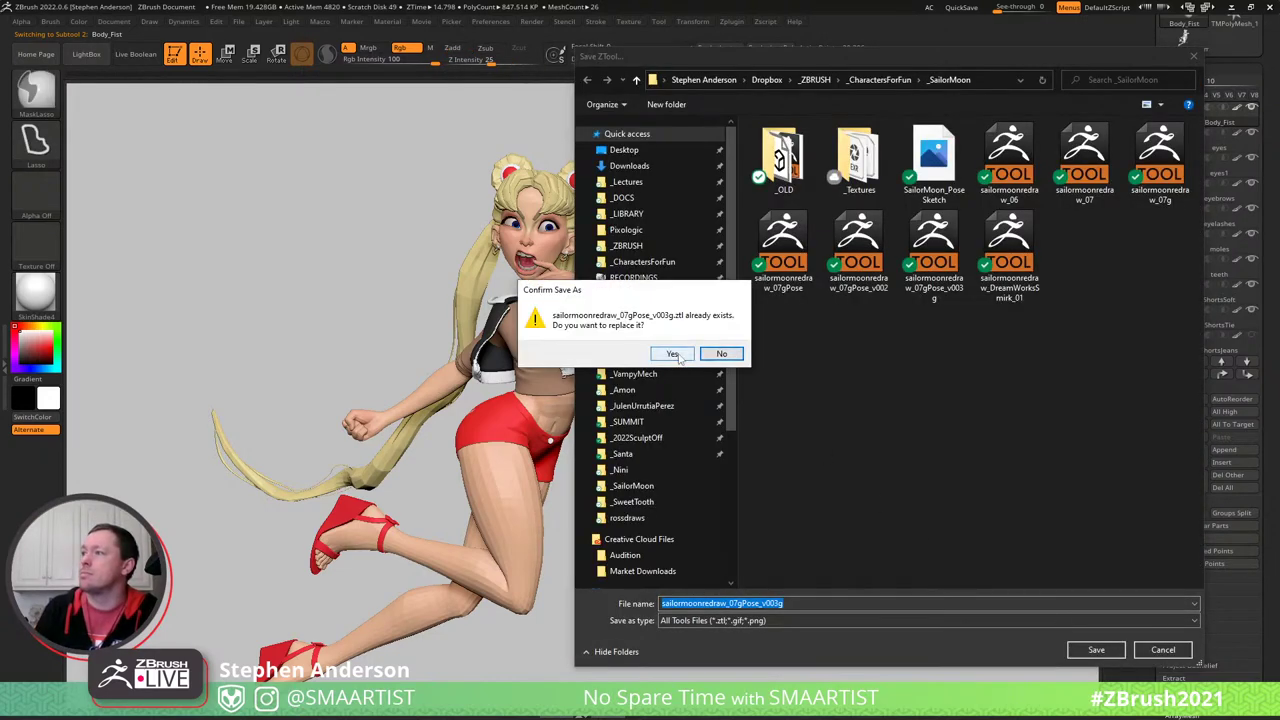
click(673, 355)
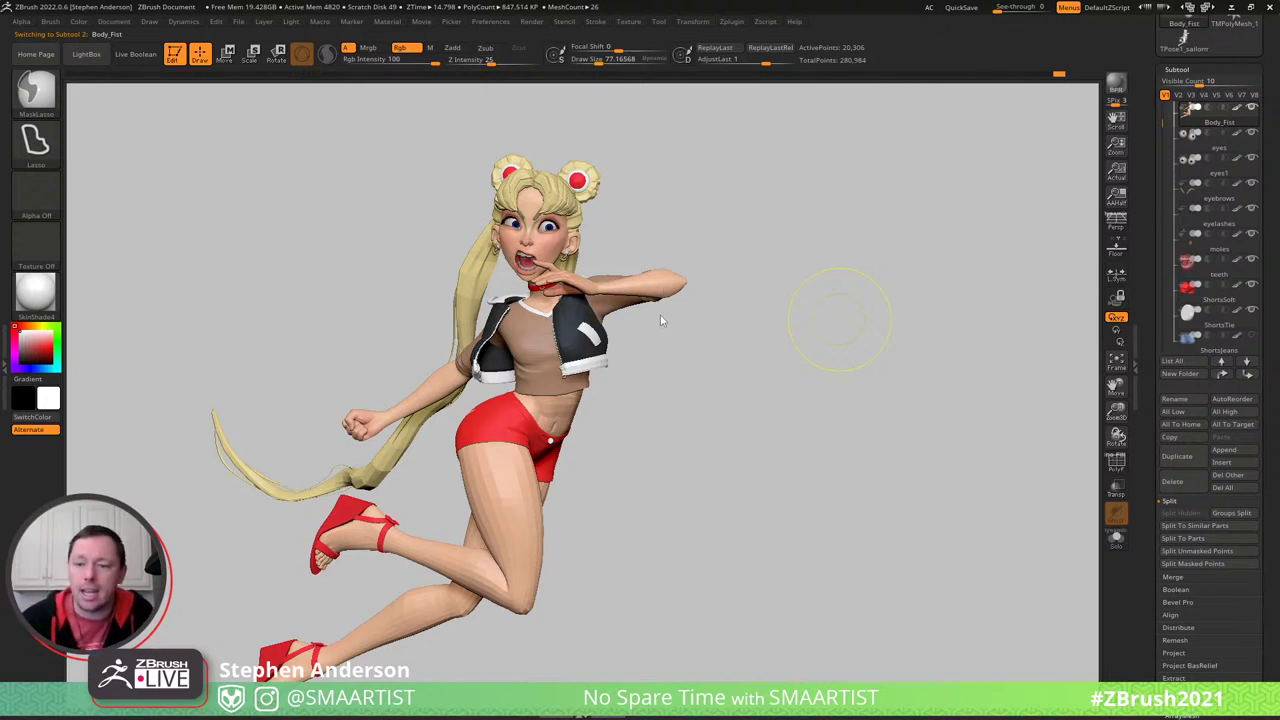
key(ctrl+s)
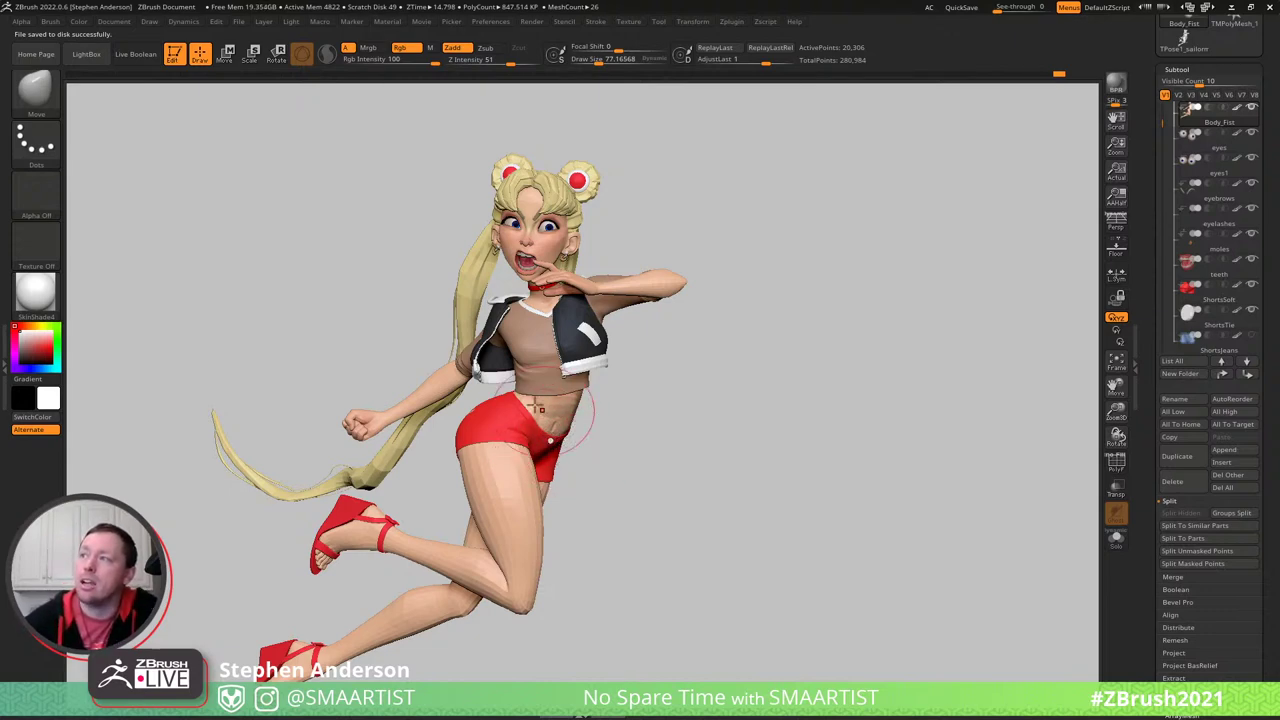
- Examine the posed figure from several angles, checking the vest, the fist and the flow of the ponytails
drag(440, 280, 518, 336)
right_drag(518, 336, 590, 370)
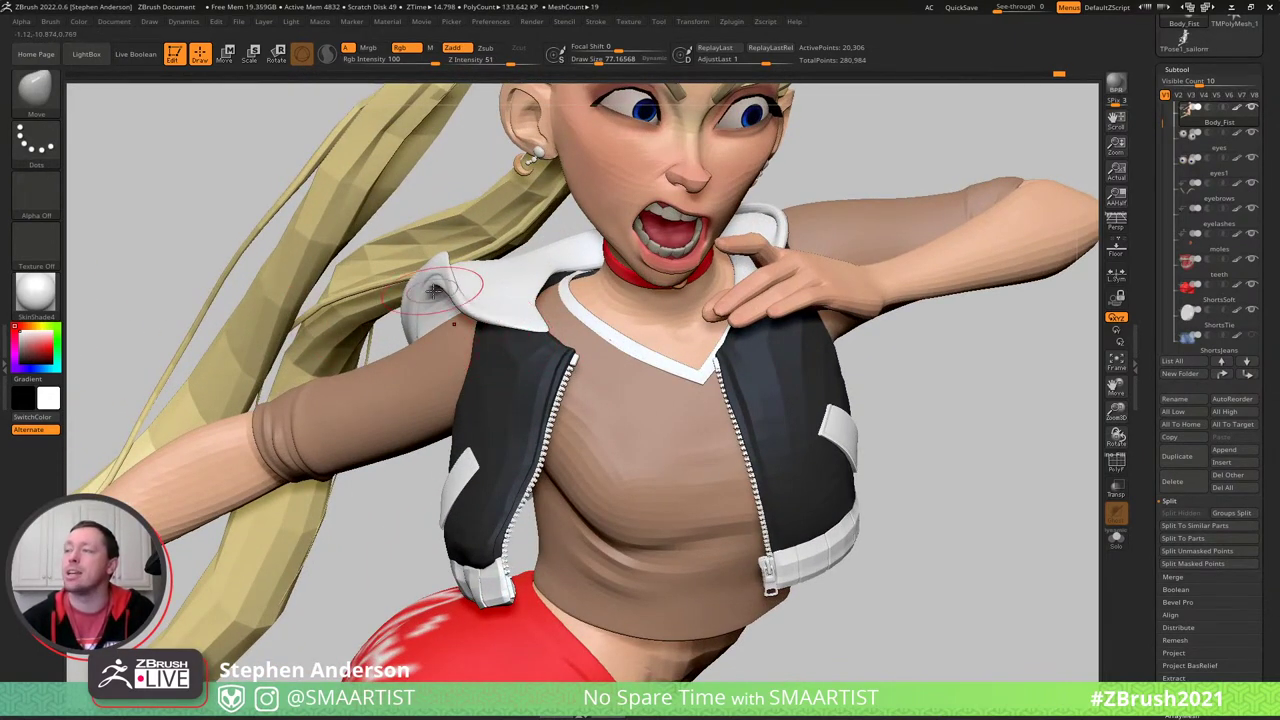
mouse_move(452, 300)
right_down()
mouse_move(460, 271)
mouse_move(497, 302)
mouse_move(472, 290)
mouse_move(440, 232)
mouse_move(448, 304)
right_up()
right_drag(600, 316, 572, 336)
mouse_move(590, 426)
alt+right_down()
mouse_move(620, 341)
mouse_move(480, 336)
alt+right_up()
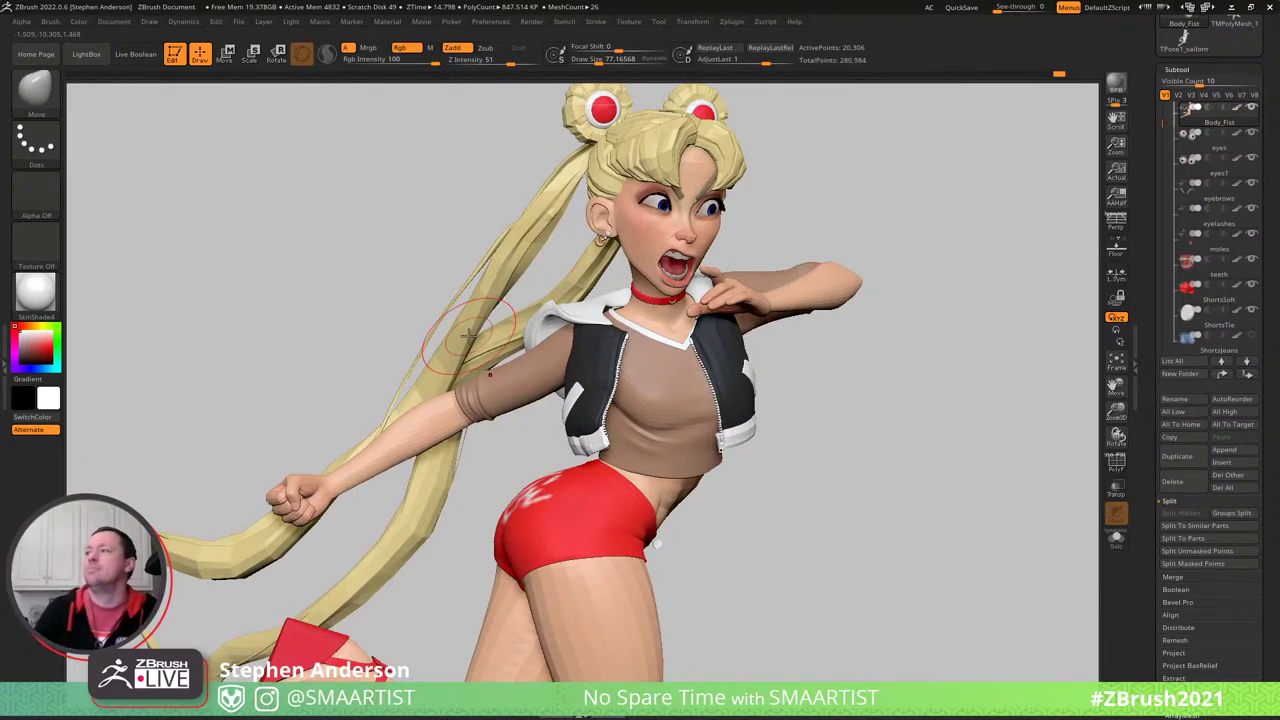
right_drag(837, 466, 757, 371)
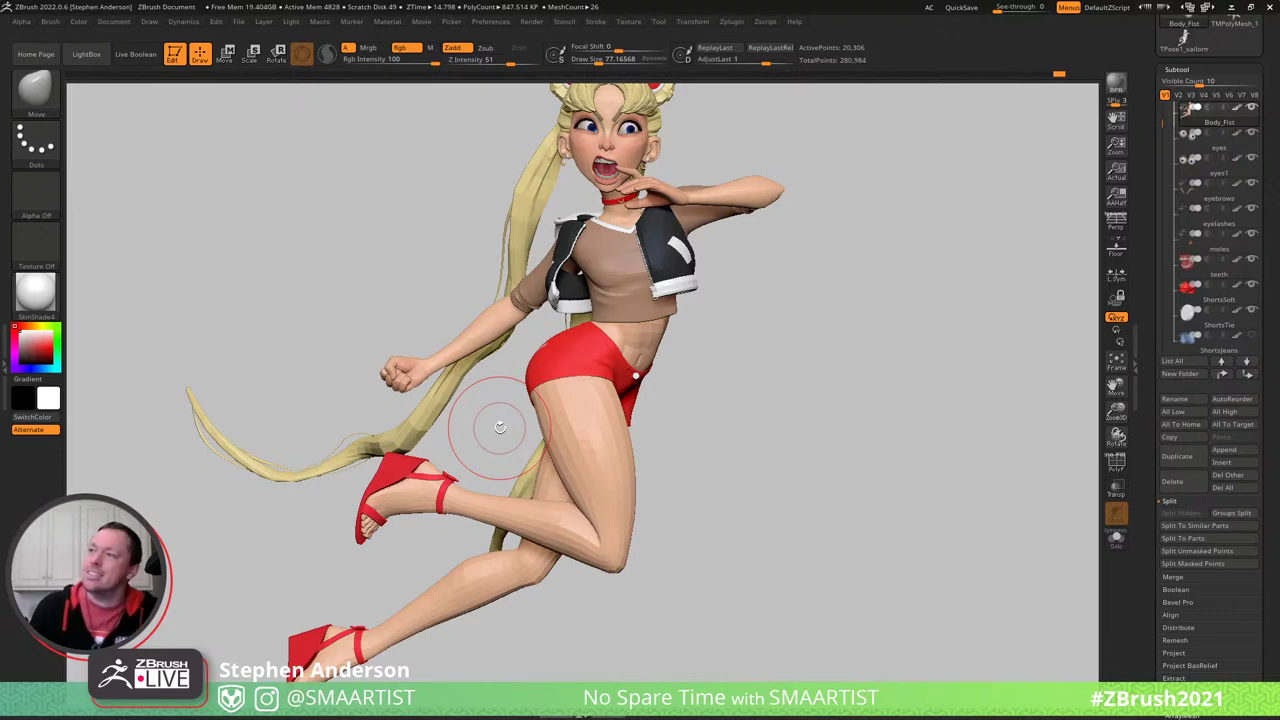
mouse_move(423, 394)
mouse_down()
mouse_move(440, 410)
mouse_move(422, 418)
mouse_move(394, 366)
mouse_up()
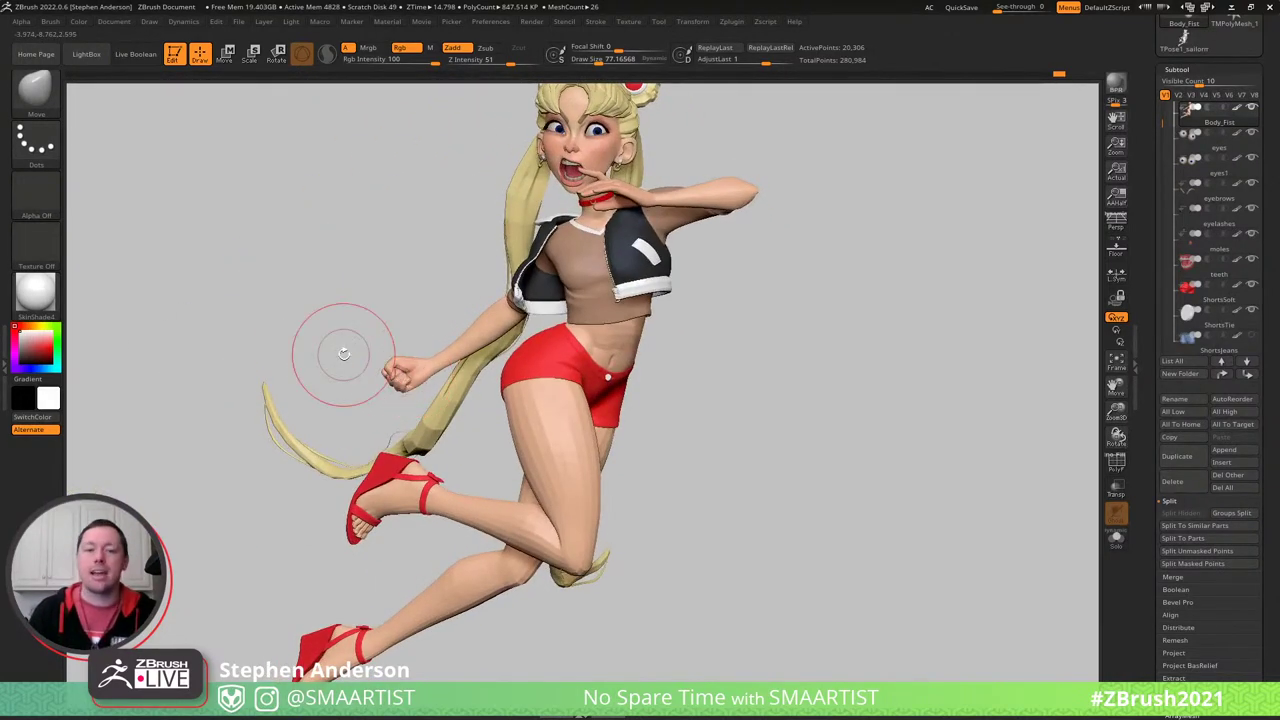
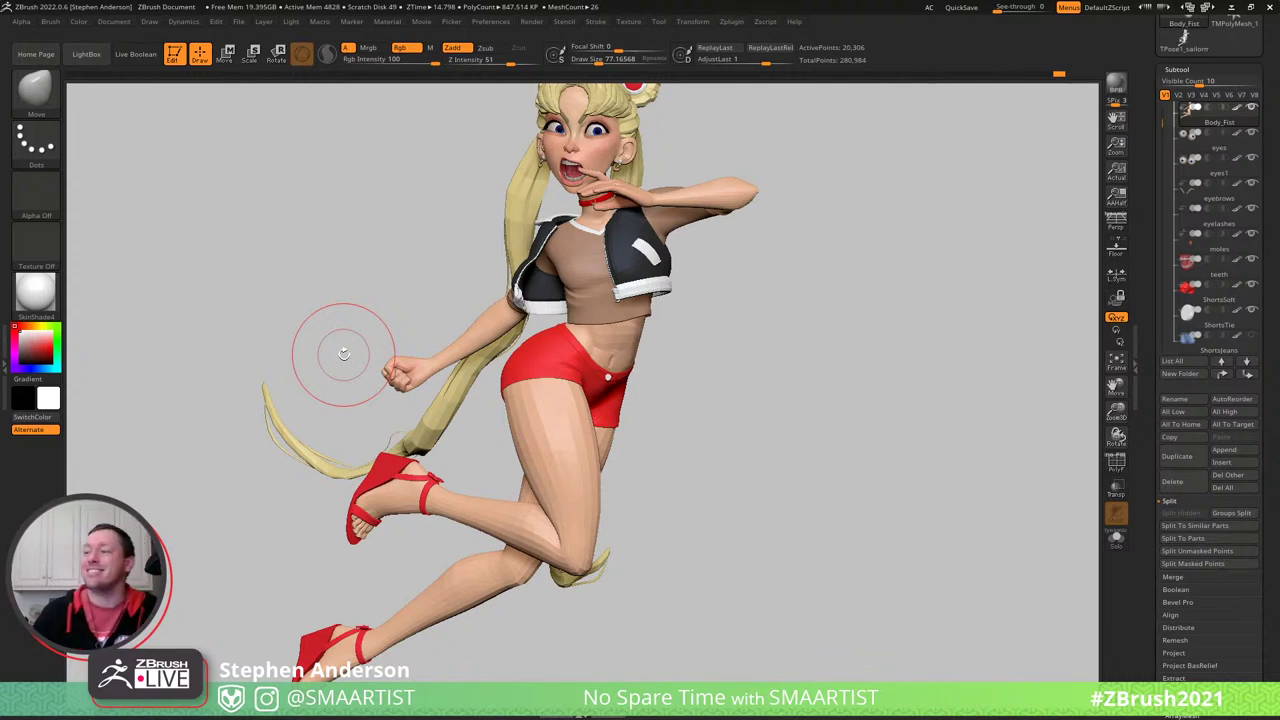
drag(797, 380, 806, 386)
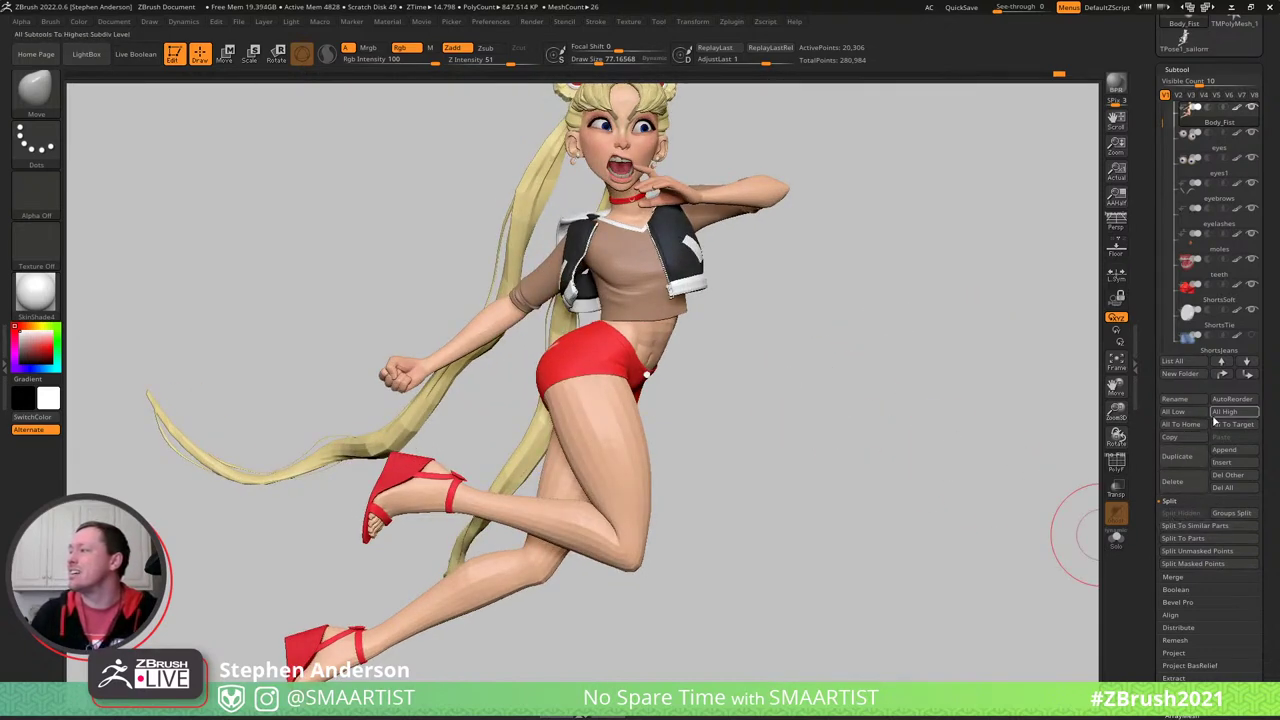
- Switch all subtools to their highest subdivision level and check the figure
click(1237, 412)
drag(920, 443, 671, 377)
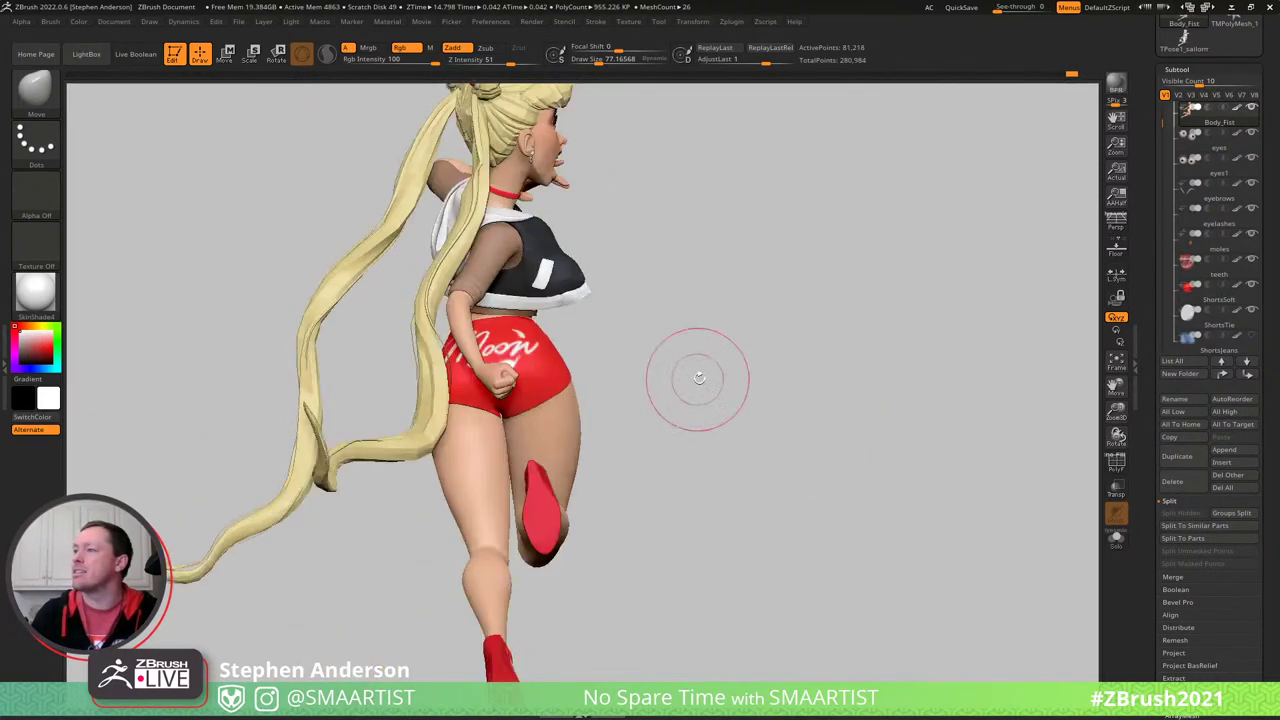
mouse_move(777, 331)
mouse_down()
mouse_move(743, 329)
mouse_move(809, 349)
mouse_move(769, 376)
mouse_move(706, 357)
mouse_move(779, 356)
mouse_move(651, 406)
mouse_move(731, 346)
mouse_move(690, 420)
mouse_up()
alt+click(660, 408)
ctrl+right_drag(690, 419, 672, 490)
- Smooth the hair subtool and the buns subtool with dynamic subdivision
alt+click(551, 352)
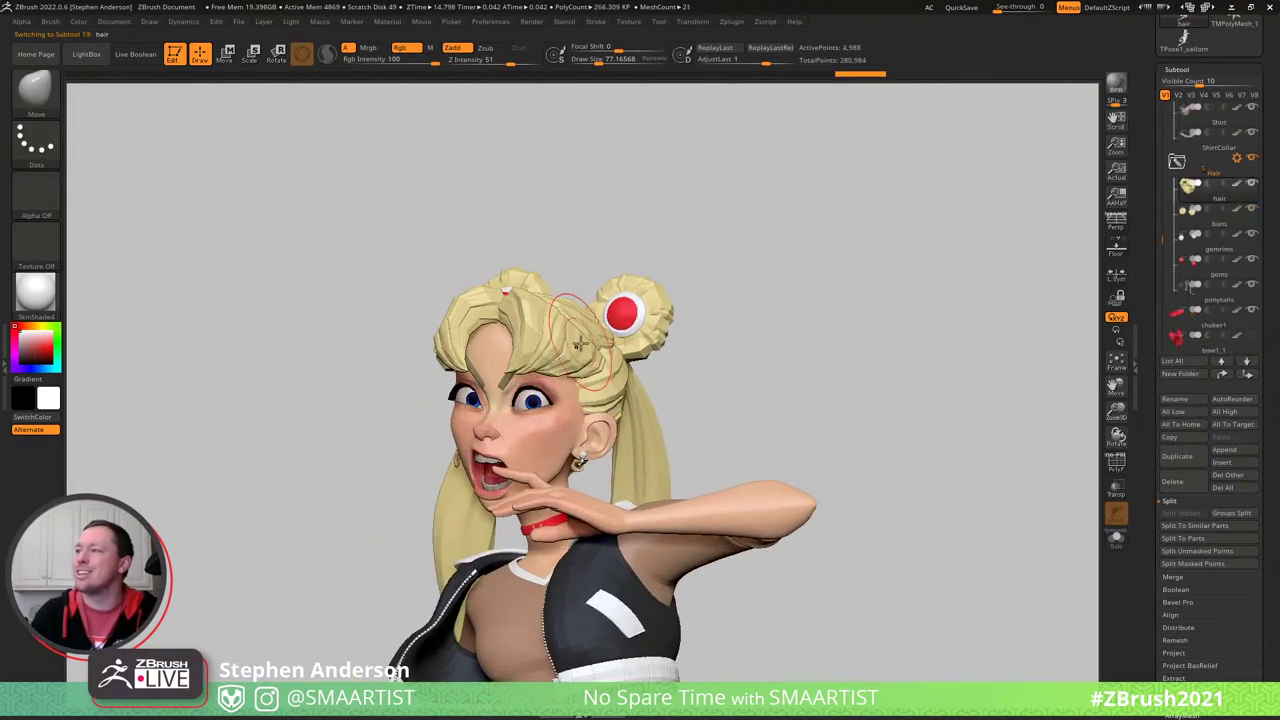
drag(617, 375, 660, 340)
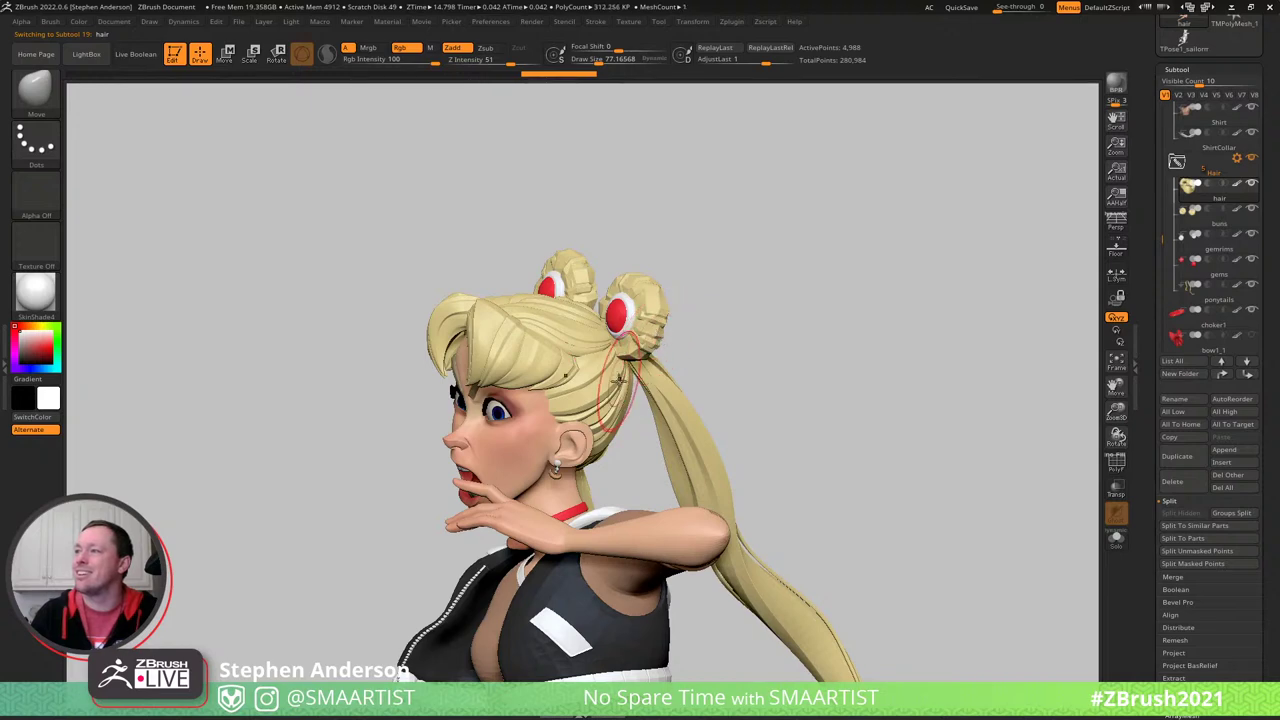
alt+click(653, 326)
drag(677, 320, 644, 347)
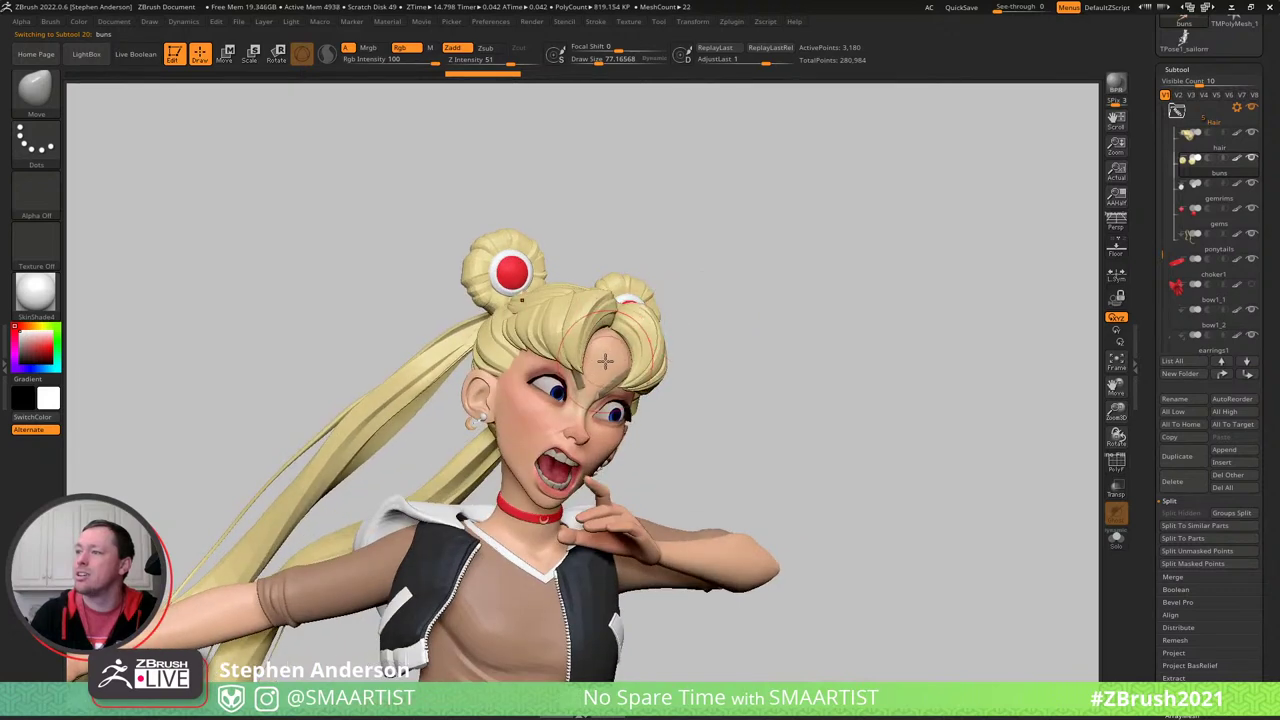
- Smooth the vest's trim, body and lowered hood subtools with dynamic subdivision
right_drag(605, 363, 676, 375)
mouse_move(489, 628)
alt+right_down()
mouse_move(464, 473)
mouse_move(444, 507)
alt+right_up()
alt+click(444, 507)
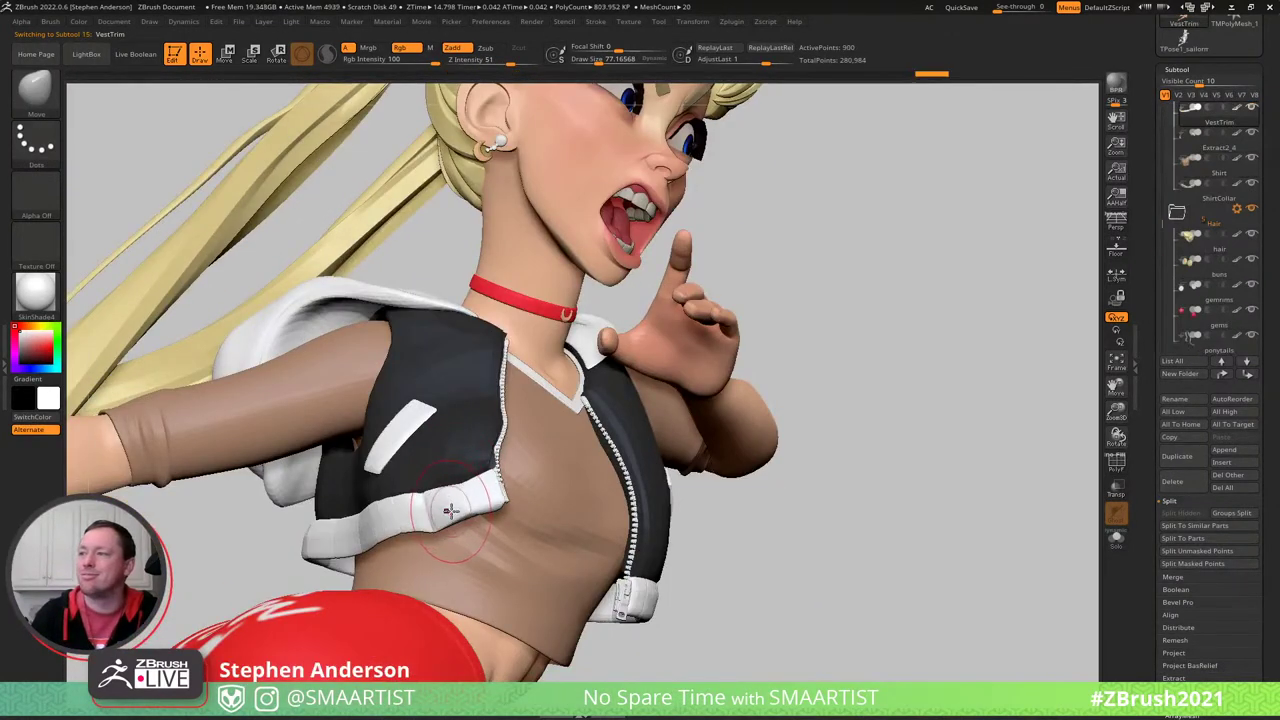
alt+click(451, 463)
right_drag(556, 443, 400, 350)
alt+click(402, 352)
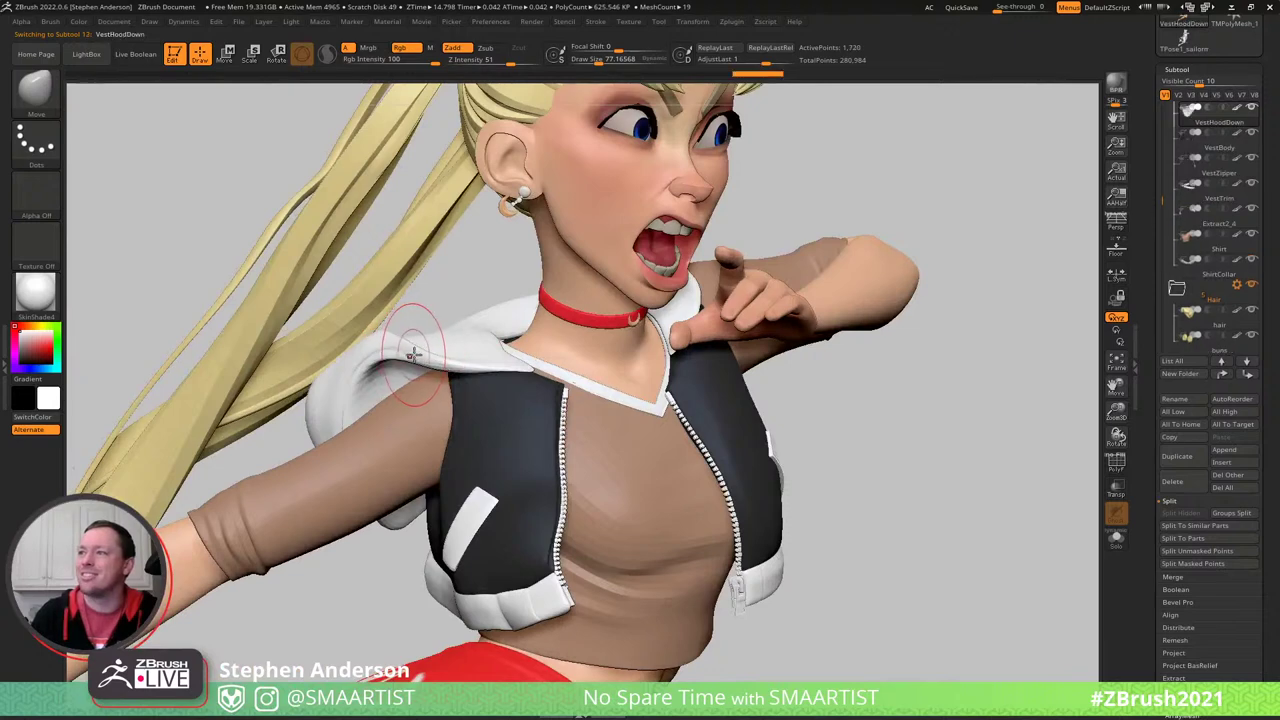
alt+right_drag(476, 341, 446, 483)
alt+right_drag(483, 398, 462, 512)
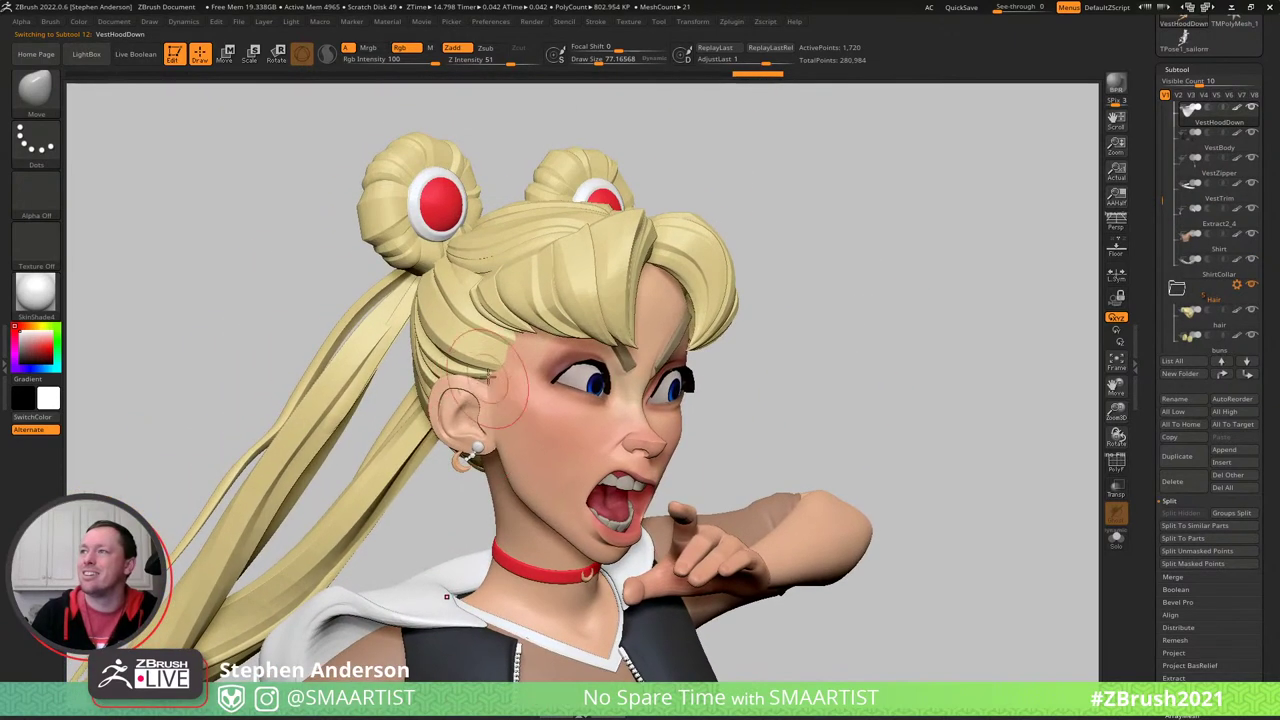
- Smooth the earrings and eyelashes subtools with dynamic subdivision
right_drag(509, 451, 716, 408)
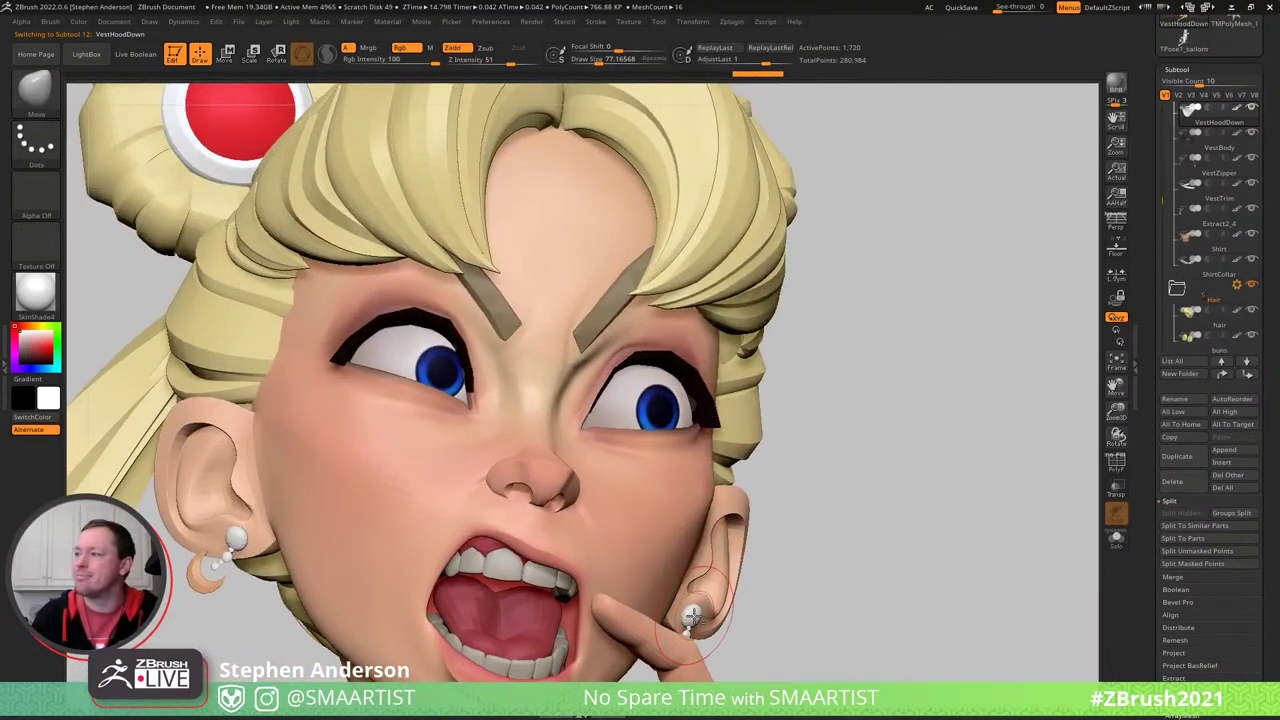
alt+click(693, 608)
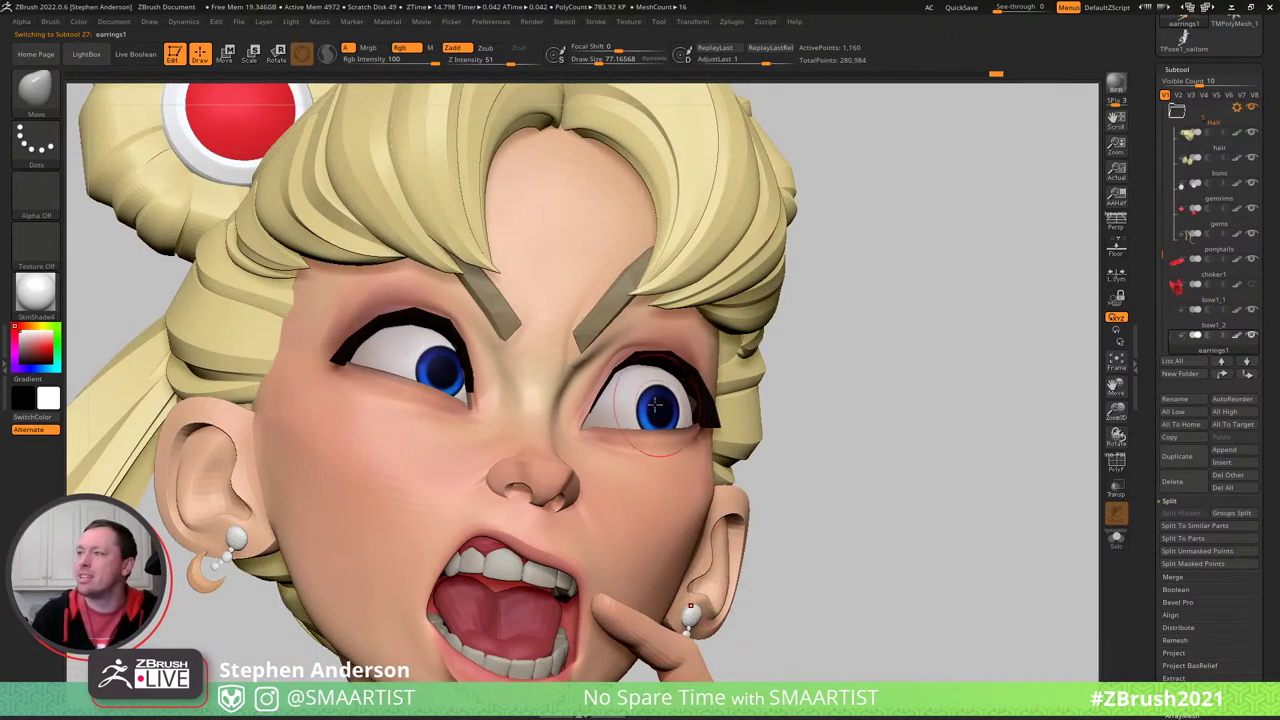
alt+click(690, 373)
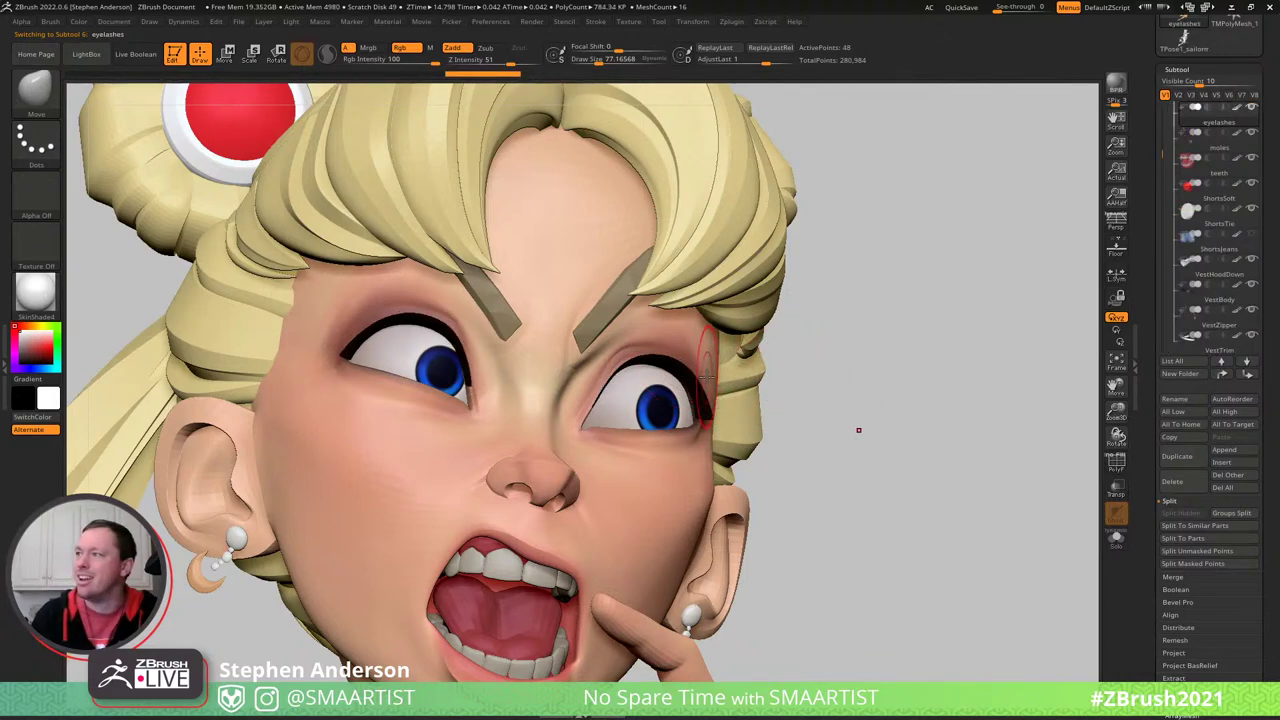
mouse_move(687, 377)
right_down()
mouse_move(663, 331)
mouse_move(572, 358)
mouse_move(541, 283)
mouse_move(631, 363)
mouse_move(697, 498)
mouse_move(673, 367)
mouse_move(632, 267)
right_up()
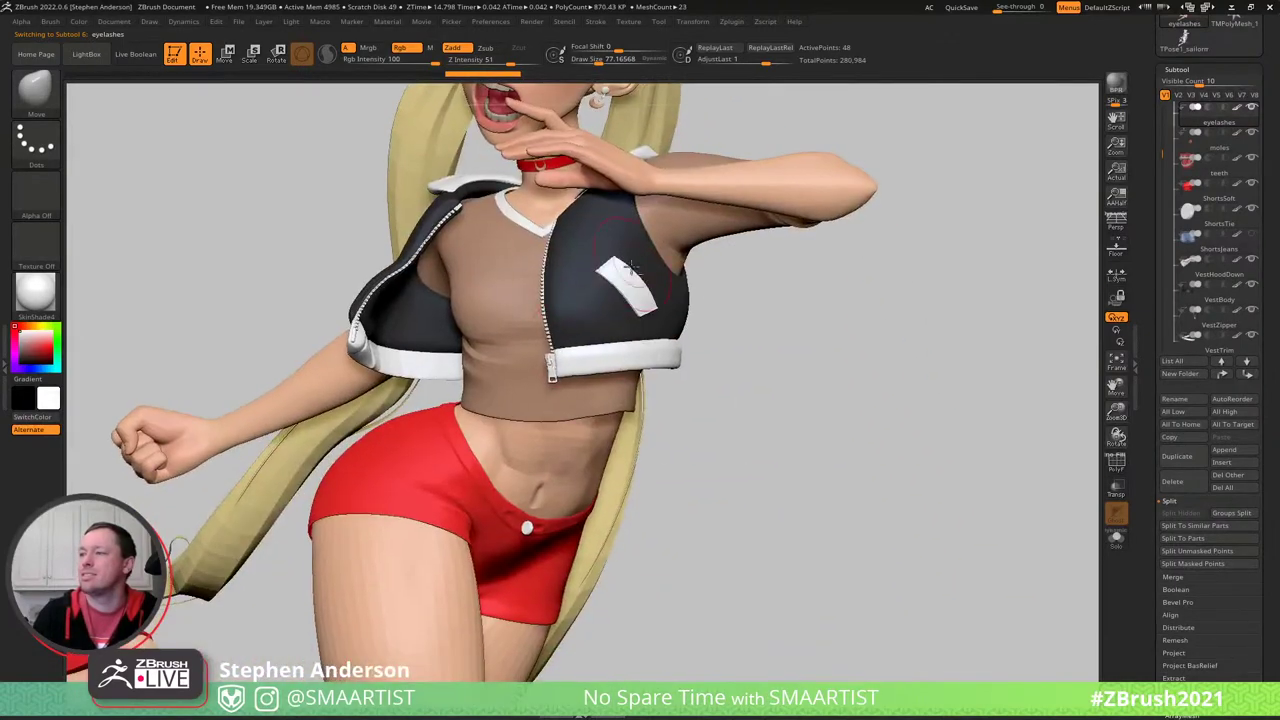
- Make Body_Fist the active subtool and set the Move brush draw size to about 33 for work on the navel
alt+click(550, 480)
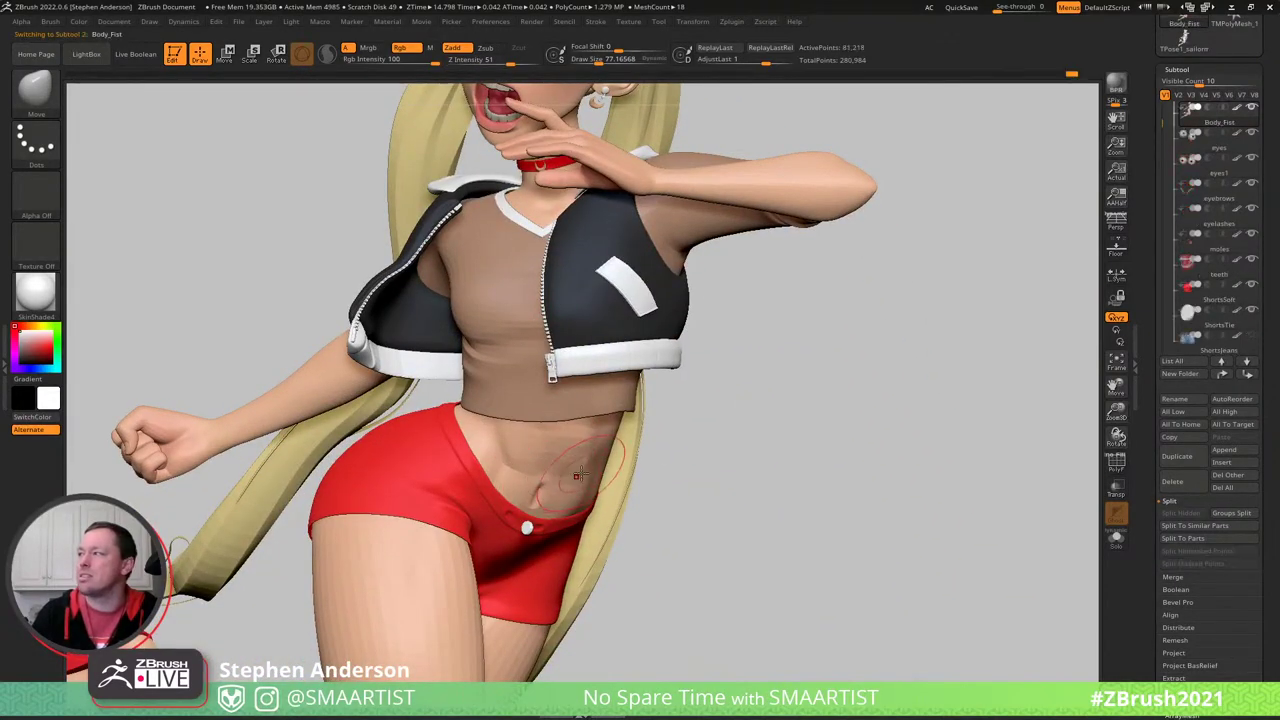
ctrl+right_drag(580, 475, 662, 576)
mouse_move(500, 480)
right_down()
mouse_move(590, 485)
mouse_move(546, 480)
right_up()
key(s)
drag(550, 476, 536, 475)
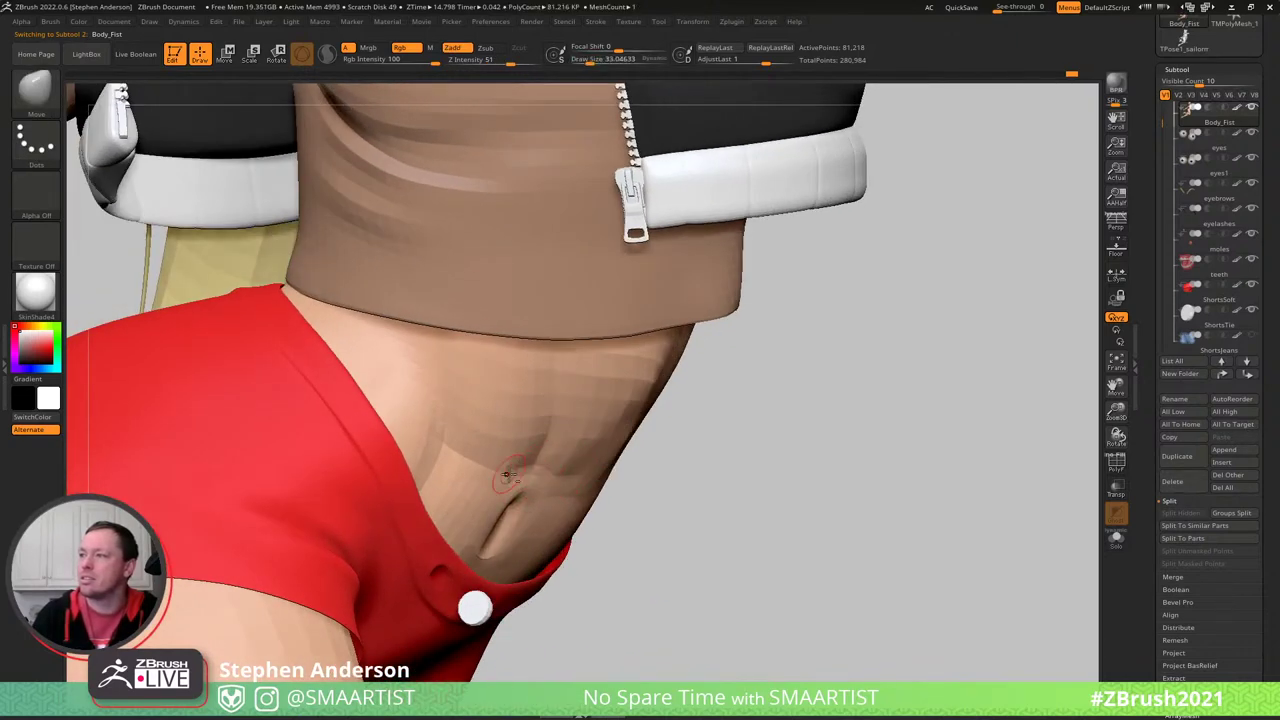
- Reshape the upper edge of the navel with the Move brush and soften the skin around it
mouse_move(590, 496)
ctrl+right_down()
mouse_move(580, 475)
mouse_move(625, 565)
ctrl+right_up()
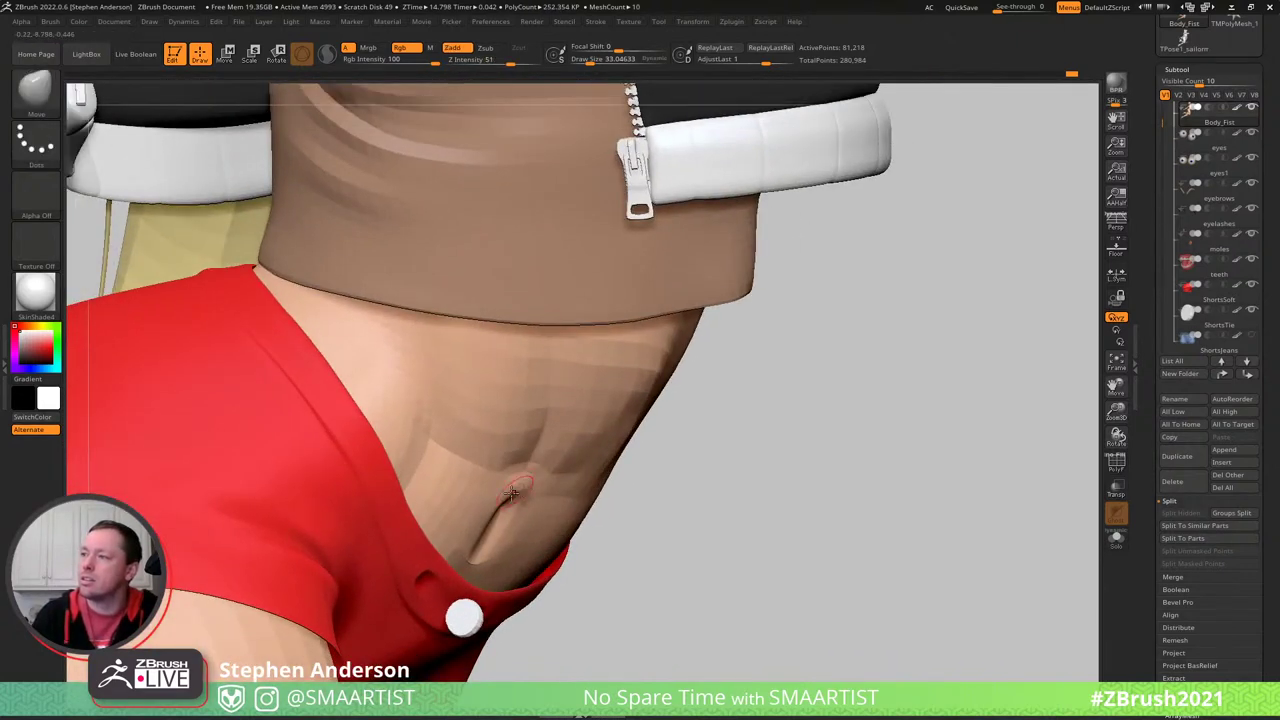
drag(510, 496, 503, 504)
right_drag(503, 504, 520, 505)
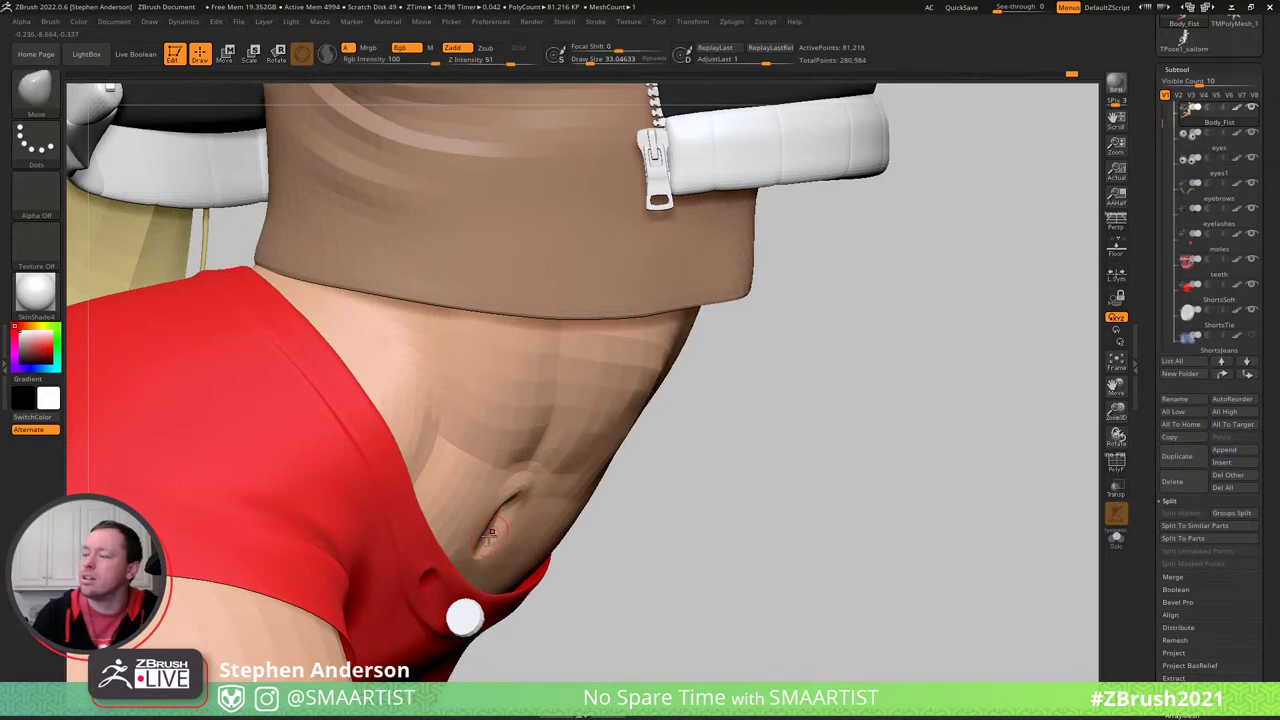
key(shift)
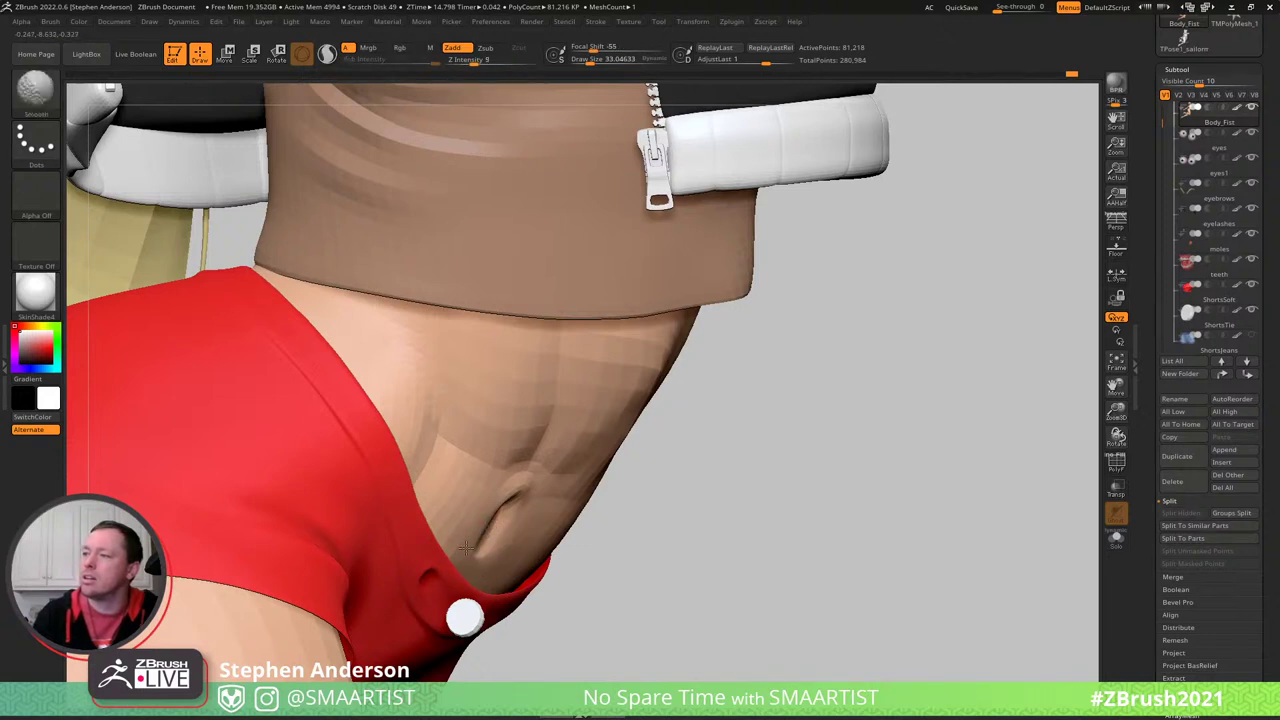
ctrl+right_drag(523, 549, 480, 460)
mouse_move(690, 505)
right_down()
mouse_move(586, 534)
mouse_move(558, 449)
mouse_move(580, 443)
mouse_move(621, 481)
mouse_move(640, 480)
right_up()
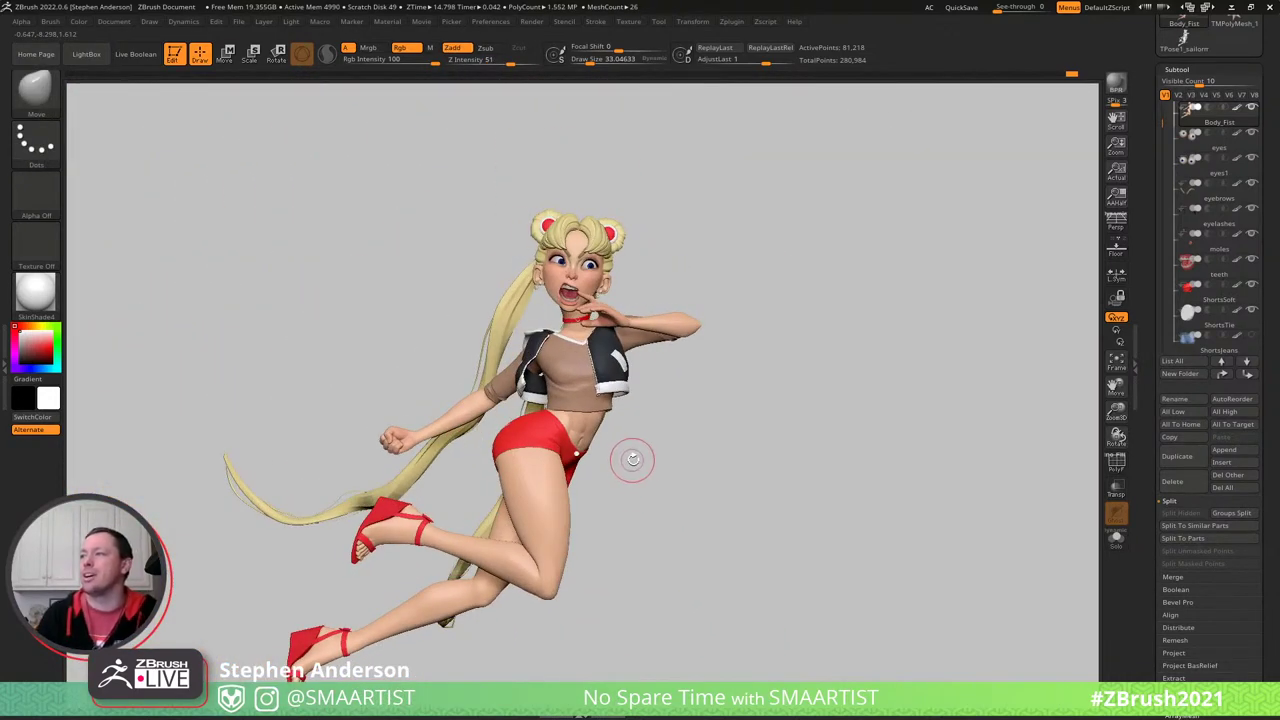
- Set the draw size to about 69 and smooth the exposed abdomen between the shirt hem and the shorts
right_drag(666, 451, 700, 578)
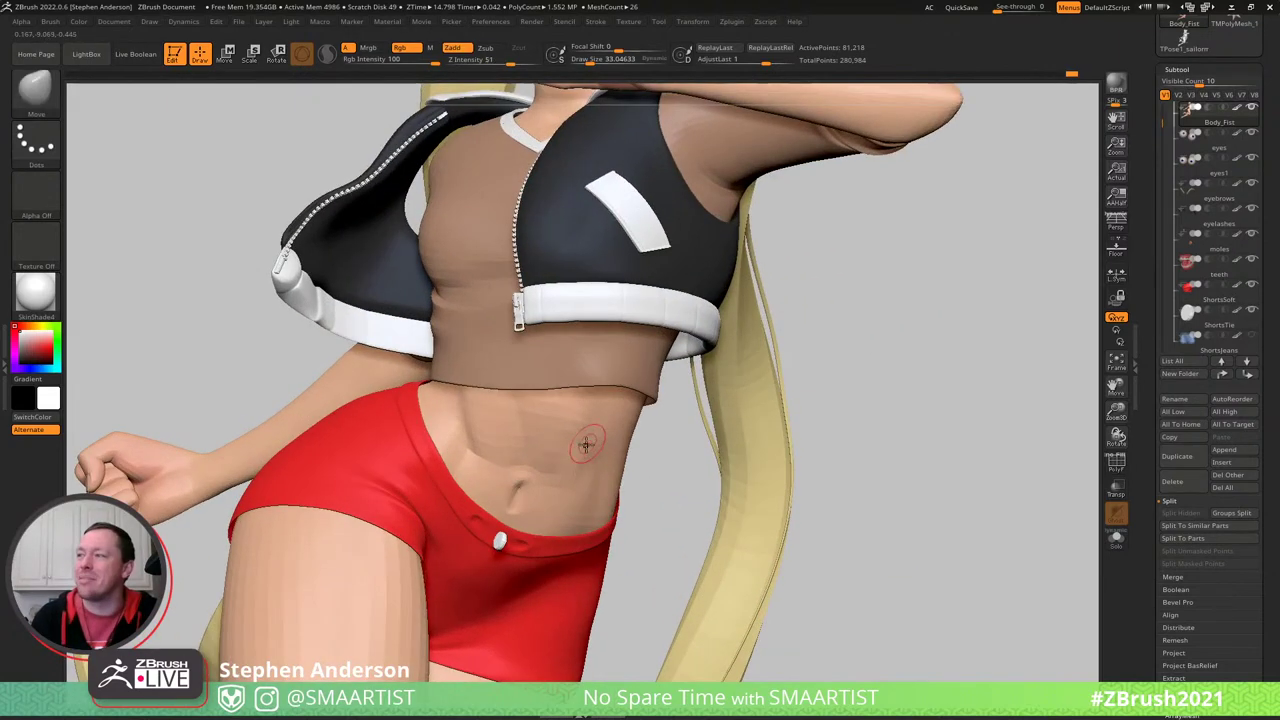
key(s)
drag(573, 445, 581, 447)
shift+drag(581, 450, 581, 458)
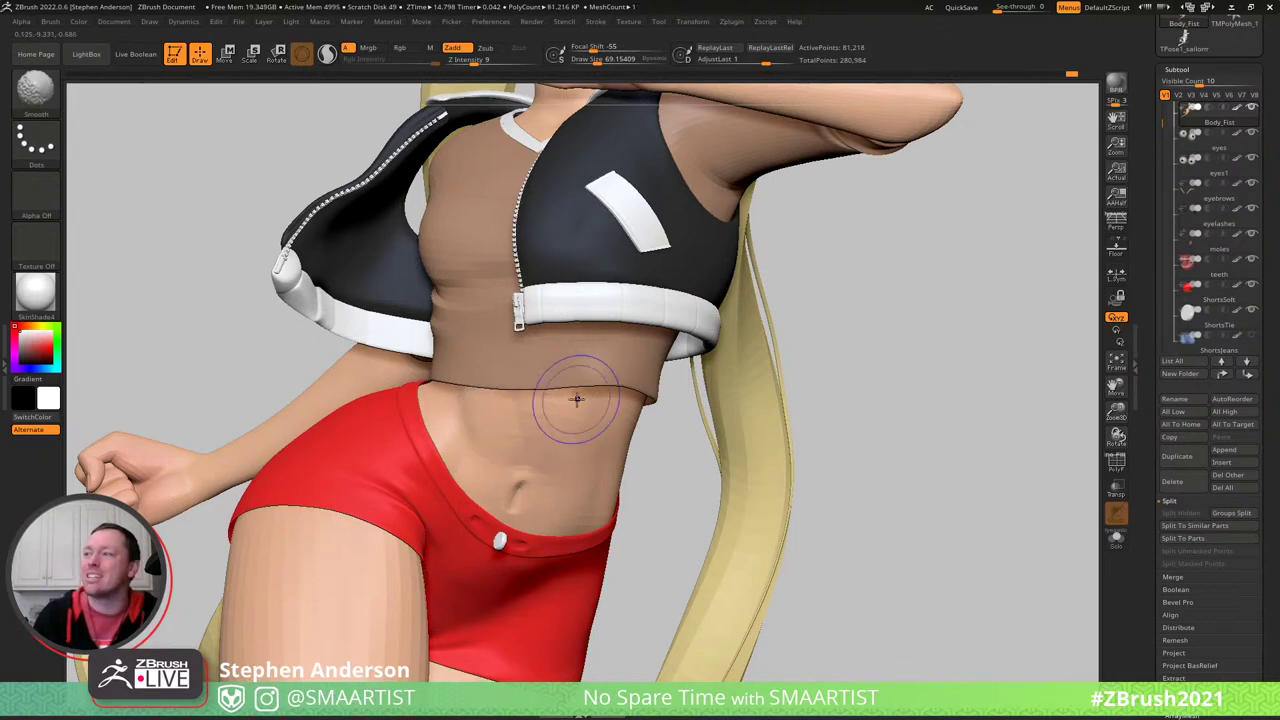
mouse_move(549, 414)
right_down()
mouse_move(551, 371)
mouse_move(534, 351)
mouse_move(543, 423)
mouse_move(523, 423)
right_up()
- Isolate the Body_Fist subtool and refine the abdomen and lower belly with the Move and Smooth brushes
key(ctrl+shift+s)
key(shift)
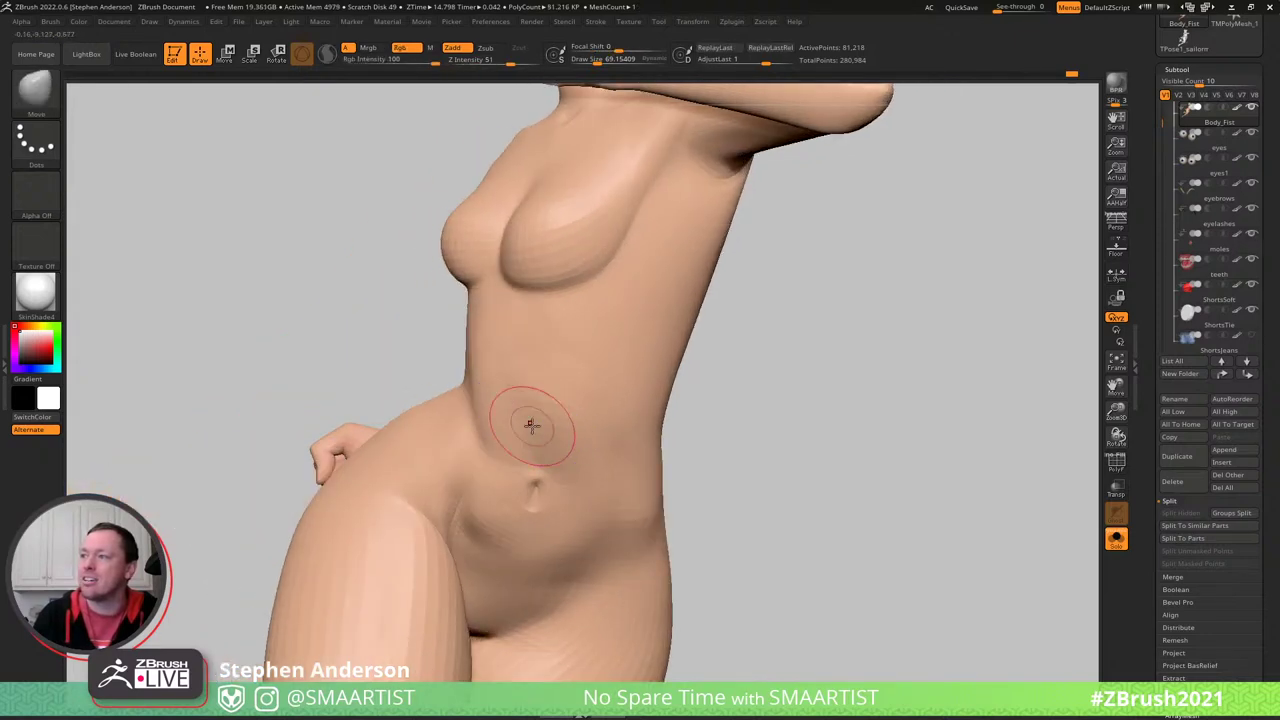
key(s)
drag(531, 428, 537, 429)
right_drag(535, 413, 458, 515)
key(s)
key(shift)
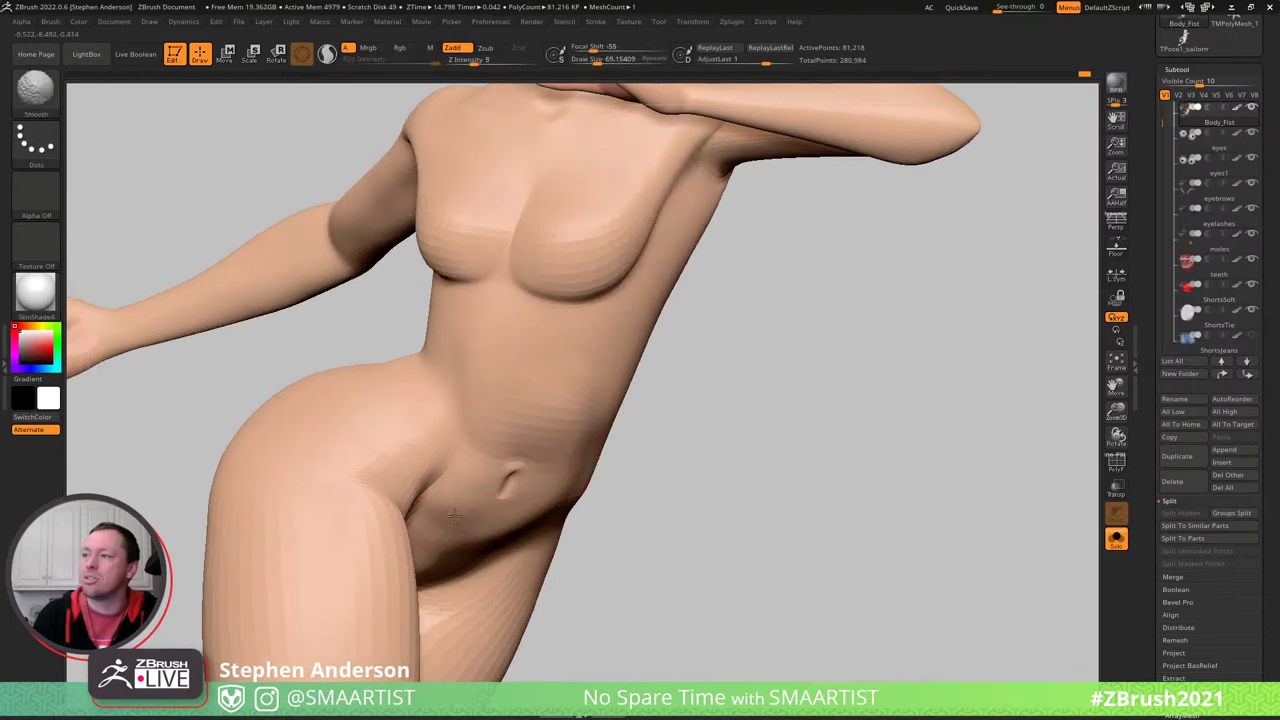
- Smooth the abdomen above the navel, set the draw size to about 90, and bring the hidden subtools back into view
mouse_move(597, 547)
ctrl+right_down()
mouse_move(600, 480)
mouse_move(620, 463)
mouse_move(474, 414)
ctrl+right_up()
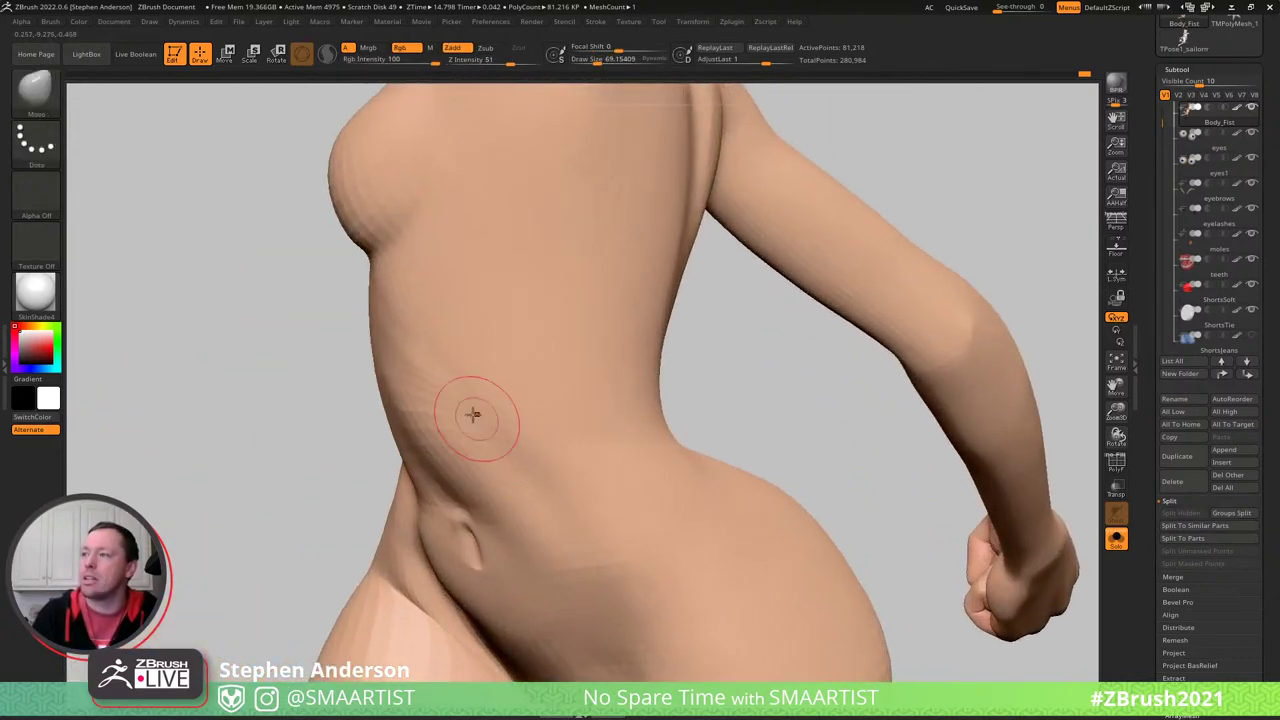
mouse_move(474, 414)
shift+mouse_down()
mouse_move(434, 369)
mouse_move(410, 395)
mouse_move(446, 473)
shift+mouse_up()
key(s)
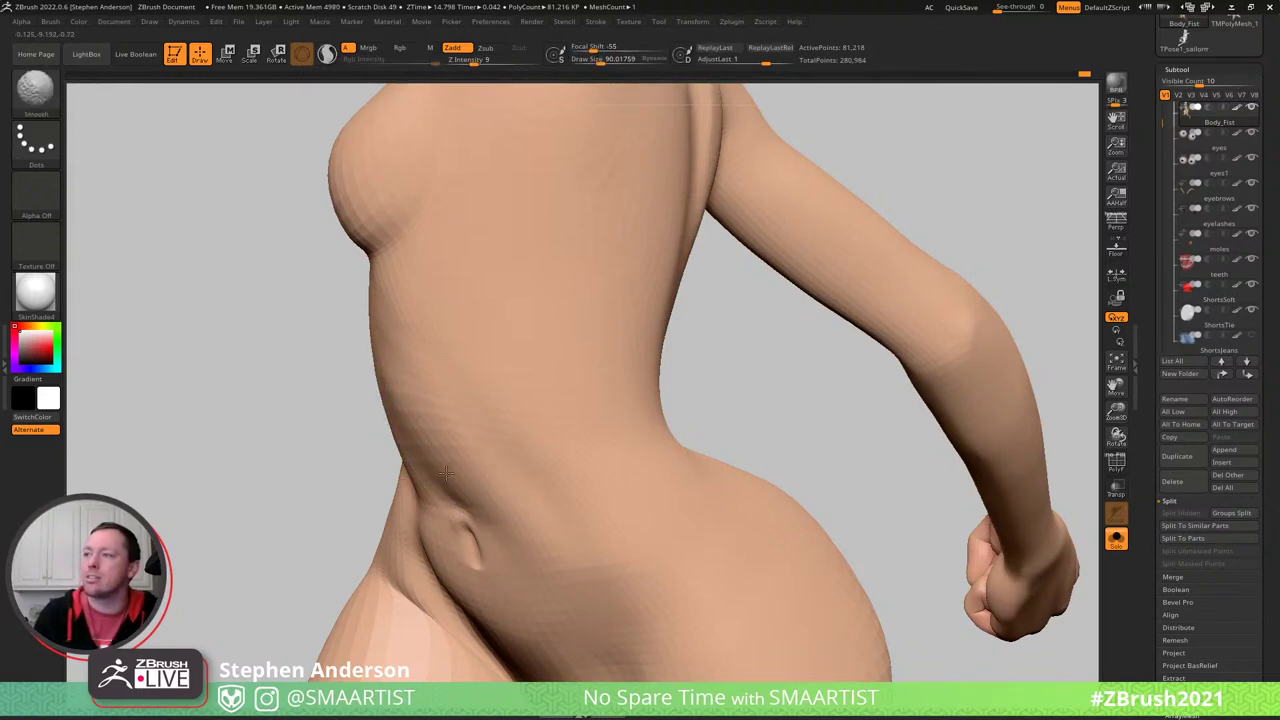
right_drag(441, 484, 537, 437)
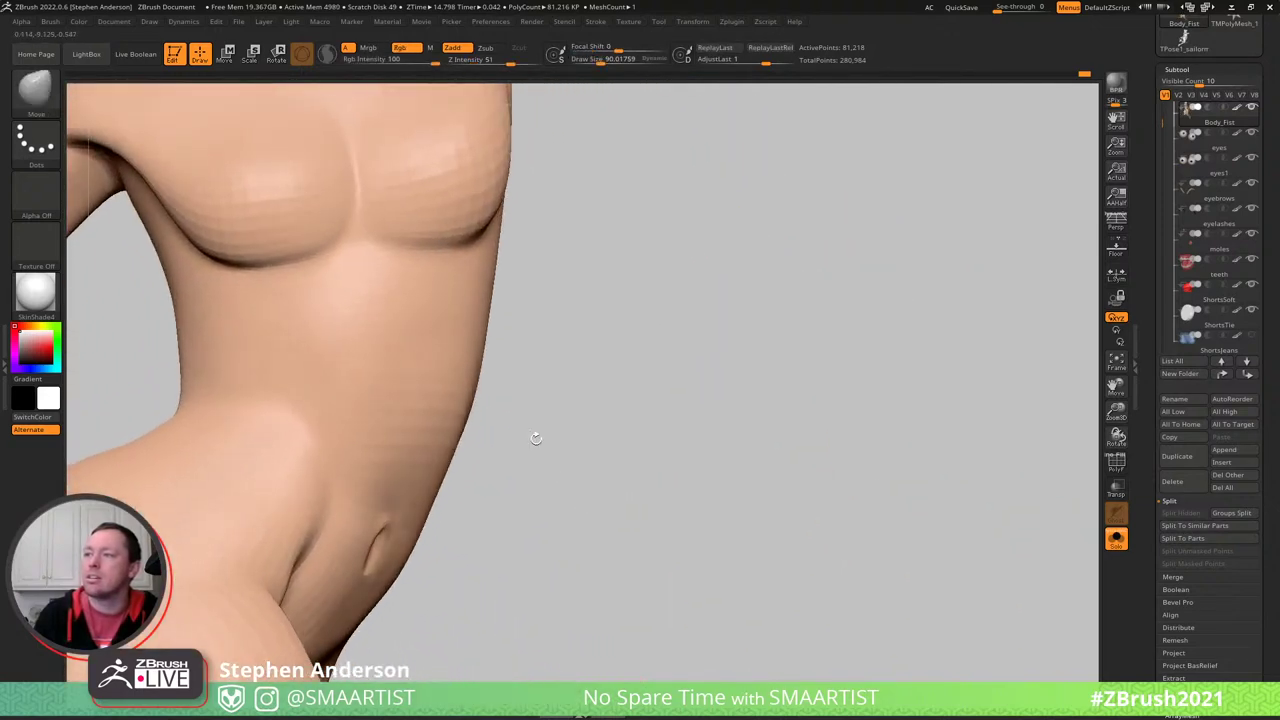
mouse_move(373, 412)
ctrl+right_down()
mouse_move(623, 449)
mouse_move(595, 415)
mouse_move(440, 420)
mouse_move(389, 403)
mouse_move(380, 452)
mouse_move(405, 431)
mouse_move(449, 429)
mouse_move(528, 508)
mouse_move(543, 423)
mouse_move(490, 382)
mouse_move(589, 380)
mouse_move(517, 397)
mouse_move(560, 523)
mouse_move(531, 500)
ctrl+right_up()
key(alt+s)
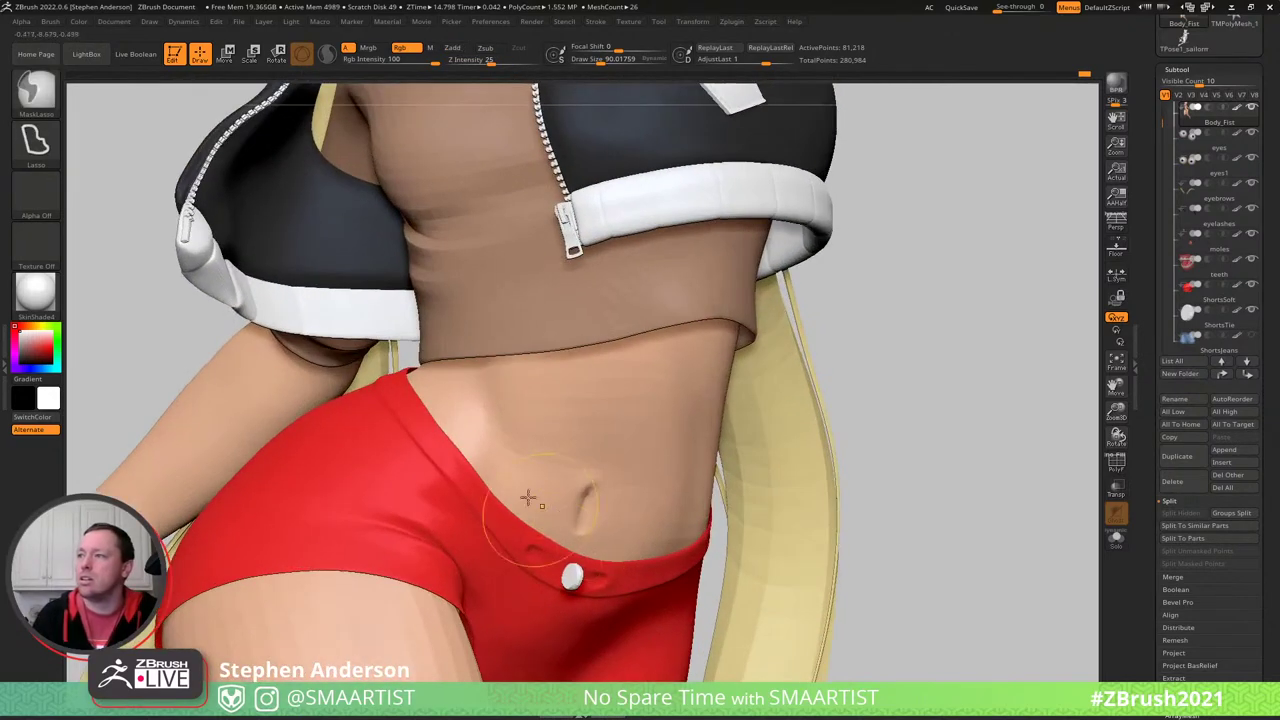
- Show the polyframe and mask Body_Fist except for the edge loops along the waist polygroup border
key(shift+f)
mouse_move(484, 404)
right_down()
mouse_move(480, 377)
mouse_move(503, 388)
right_up()
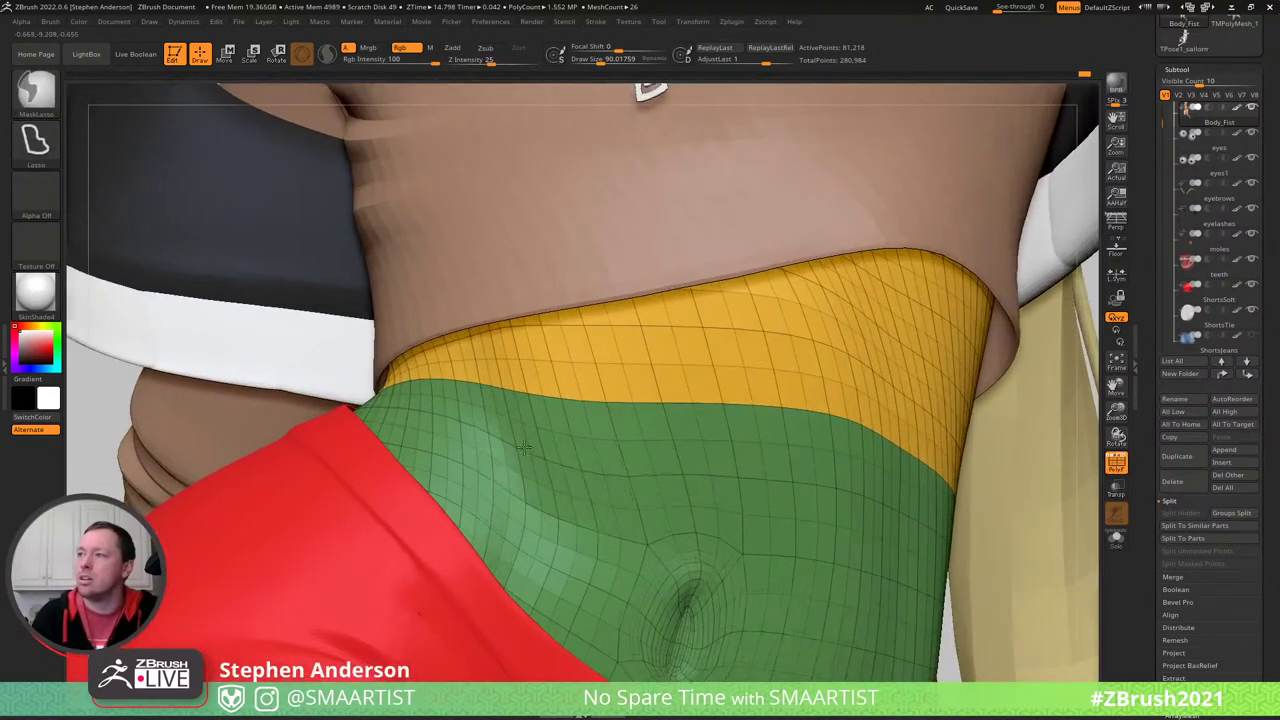
ctrl+shift+click(492, 398)
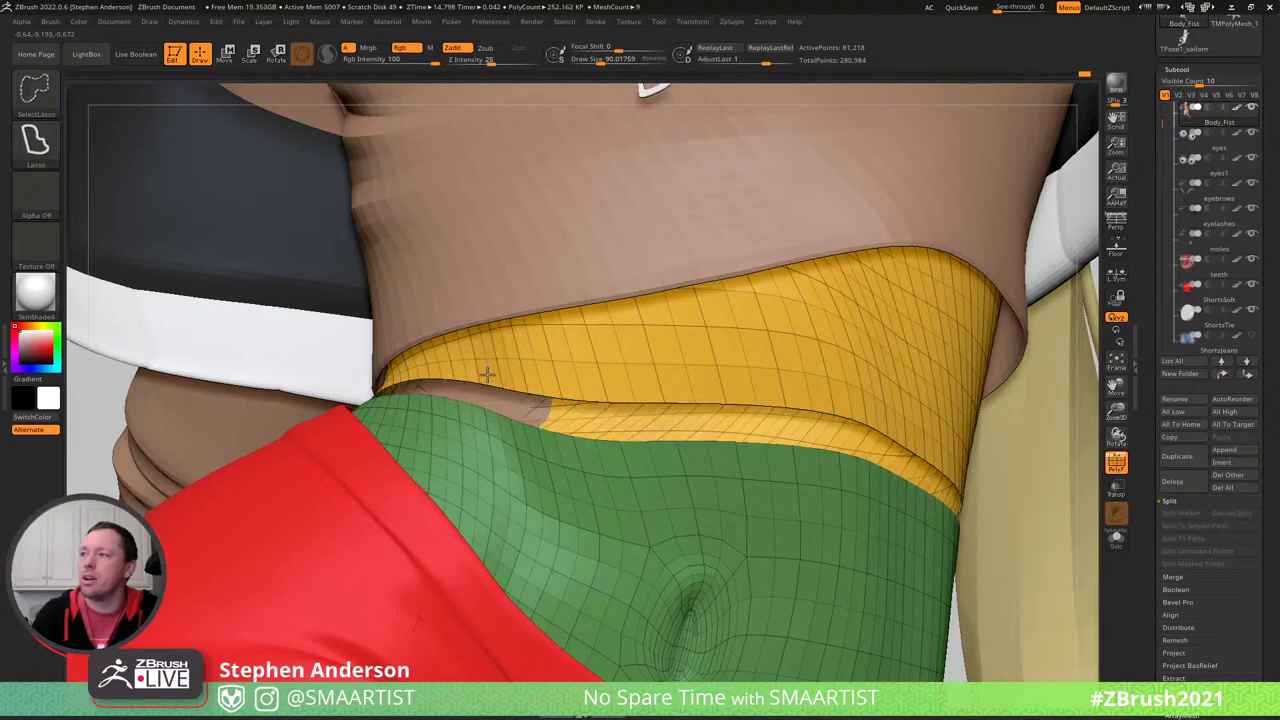
ctrl+shift+click(487, 374)
key(ctrl+a)
key(ctrl+shift+a)
right_drag(463, 406, 389, 377)
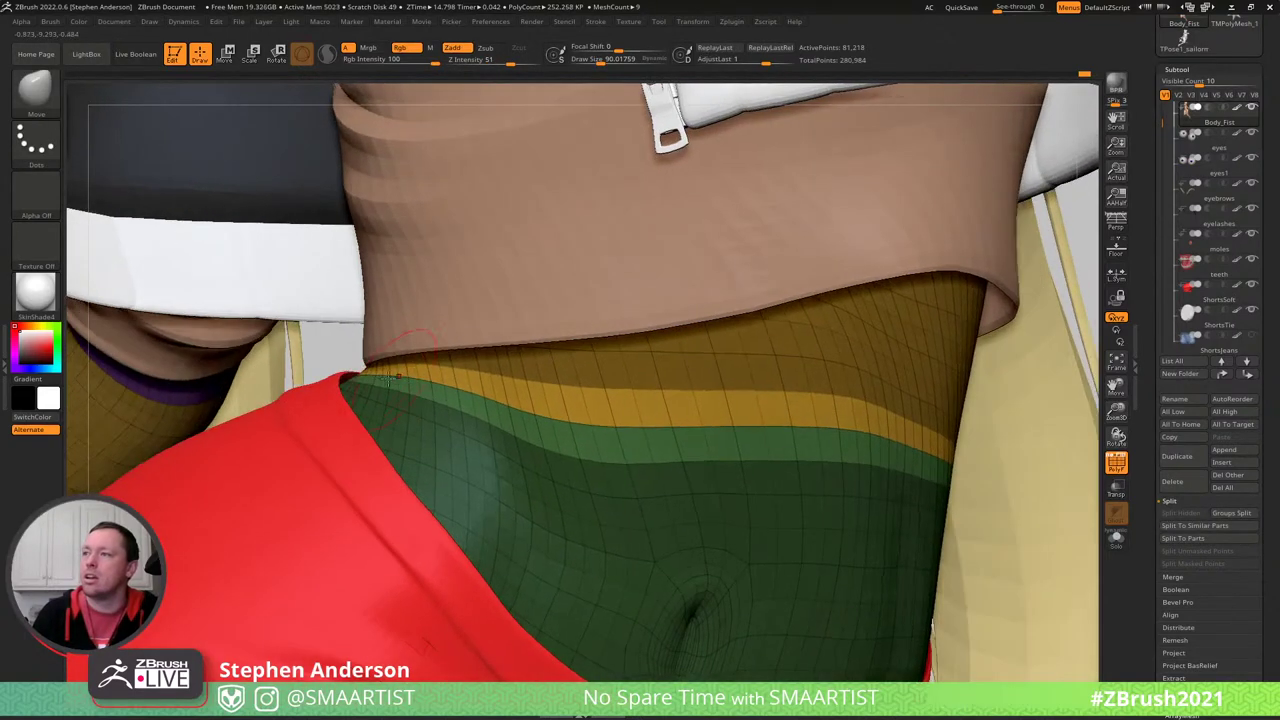
- Set the Move brush draw size to about 182 and reshape the unmasked waist loops between the shirt hem and the hip
key(s)
drag(385, 376, 395, 375)
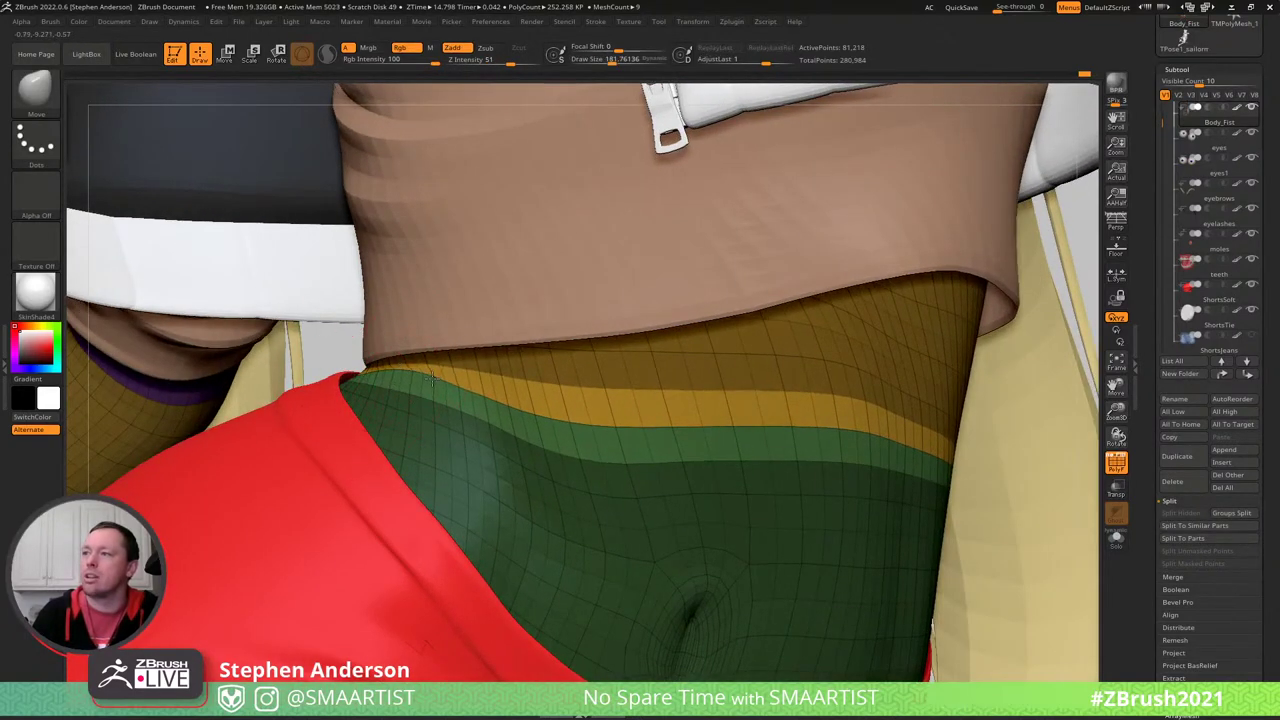
right_drag(449, 378, 491, 420)
drag(1030, 478, 958, 482)
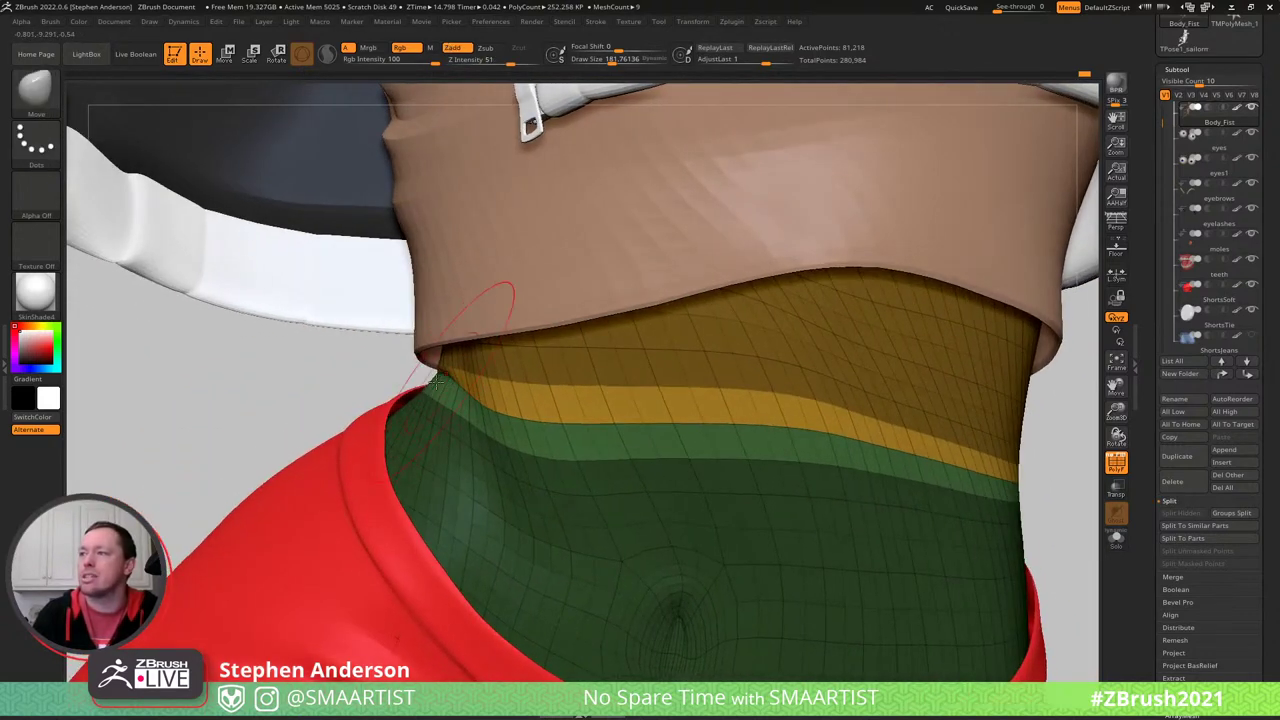
mouse_move(400, 365)
mouse_down()
mouse_move(505, 372)
mouse_move(424, 376)
mouse_up()
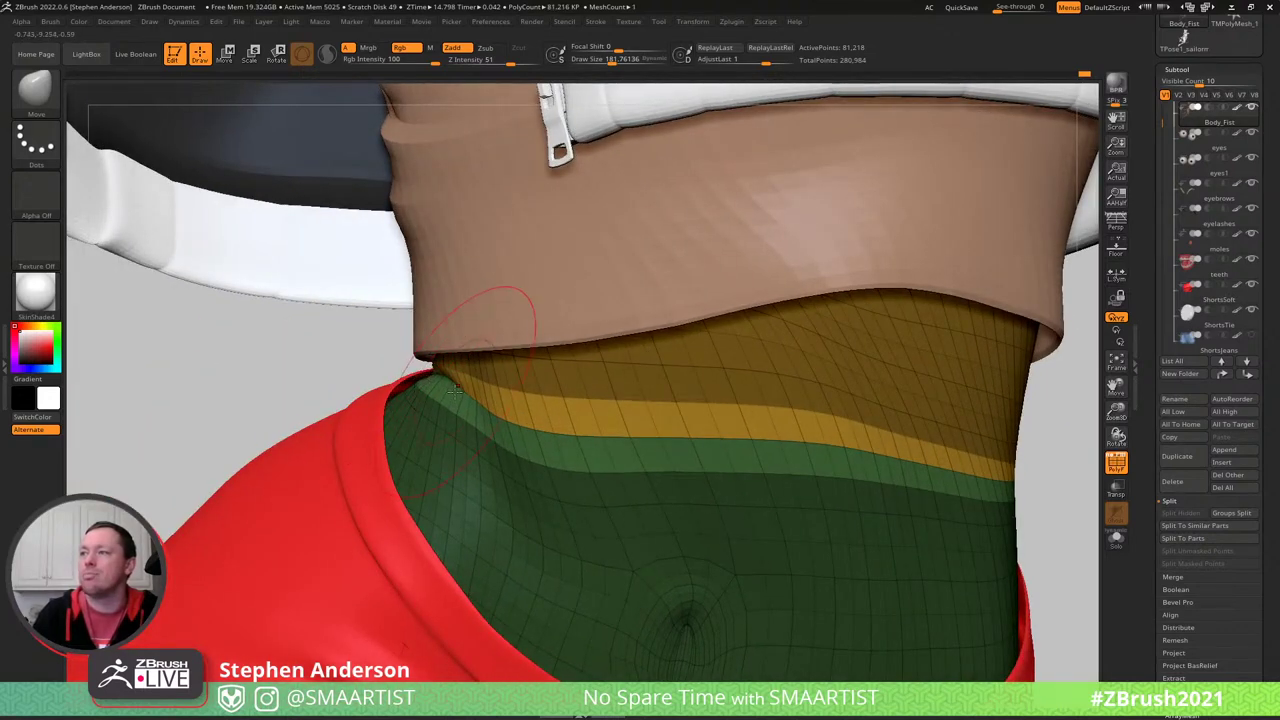
- Hide the waist border loops, soften the mask on the lower torso polygroup, and unhide the whole body
key(ctrl)
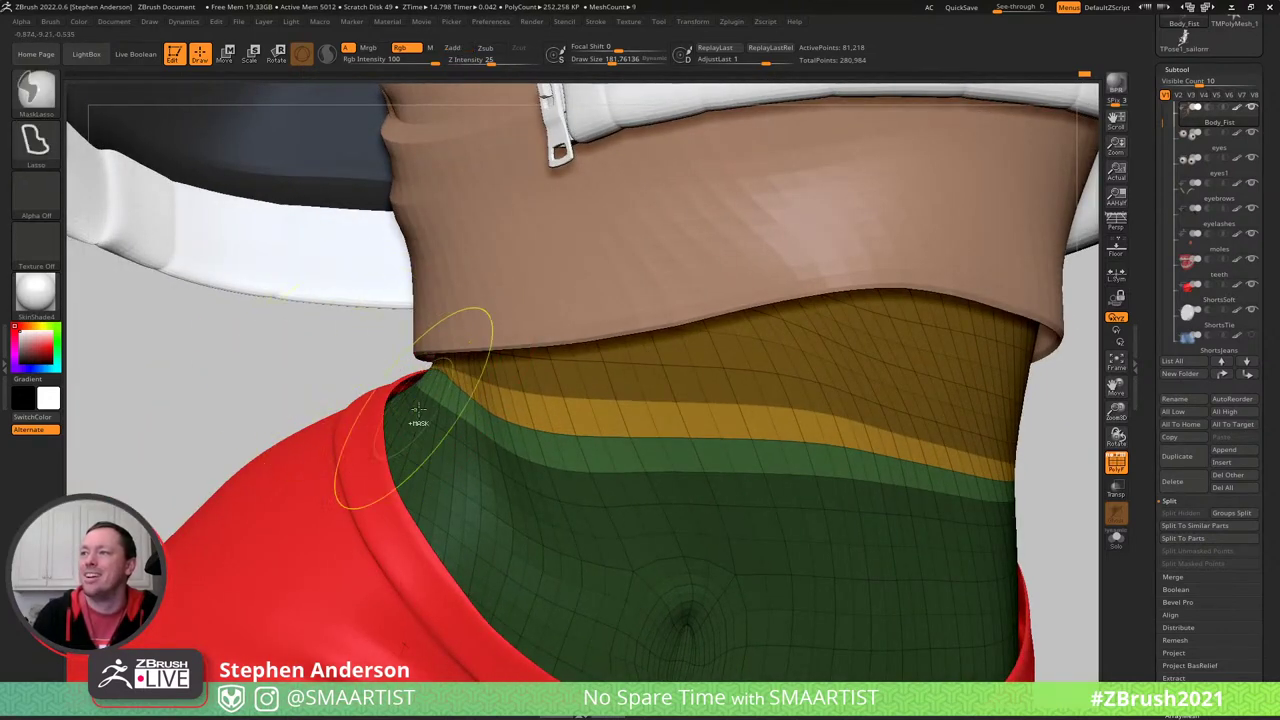
key(ctrl+shift)
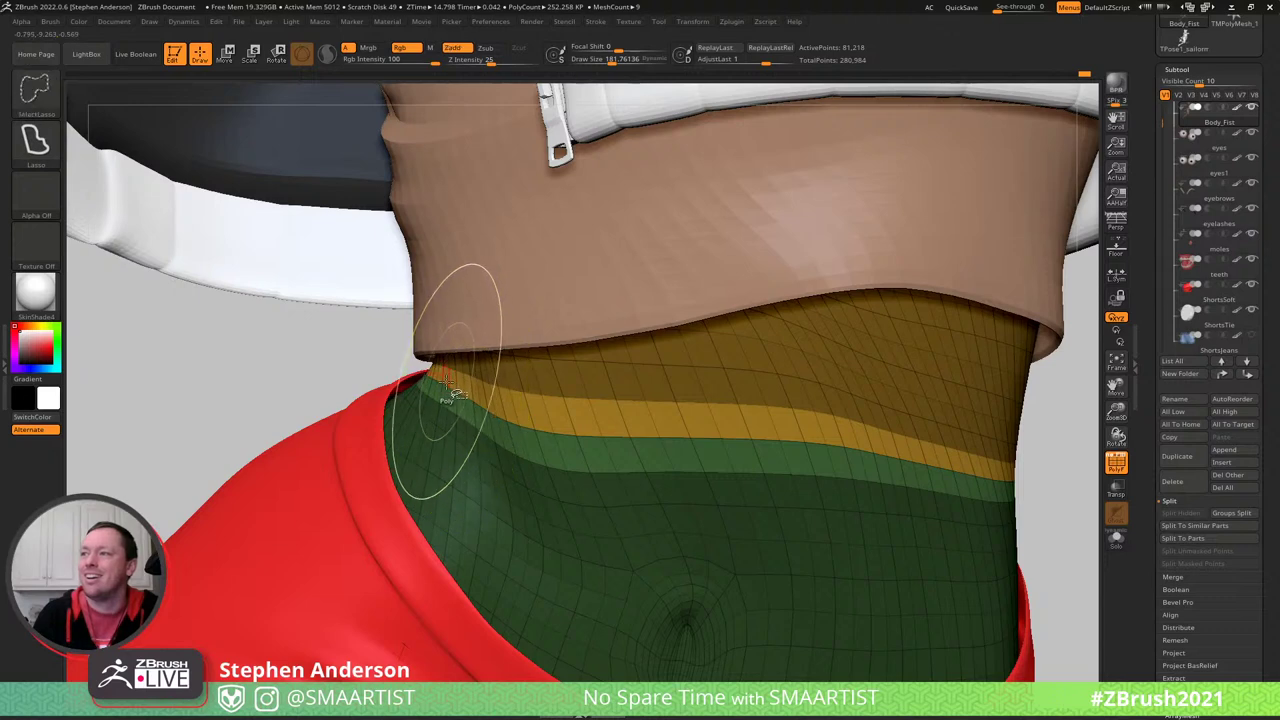
ctrl+shift+click(448, 386)
ctrl+shift+click(472, 402)
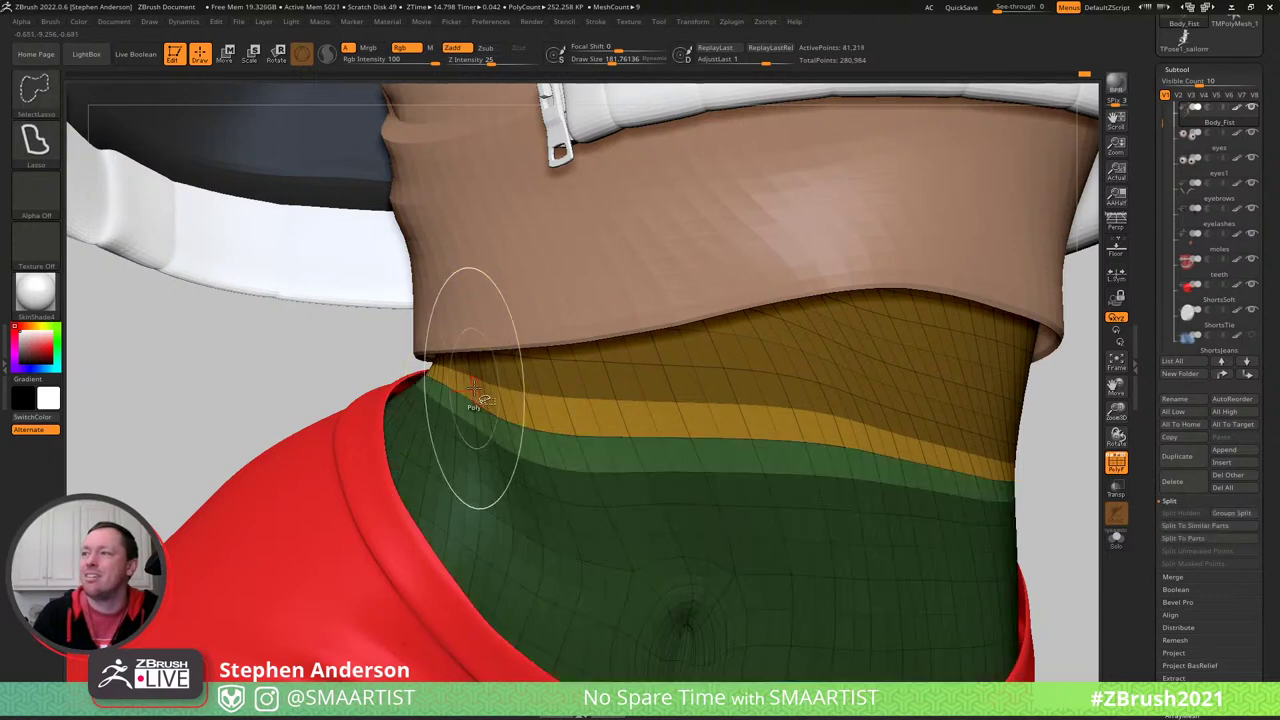
ctrl+shift+click(486, 406)
ctrl+click(443, 426)
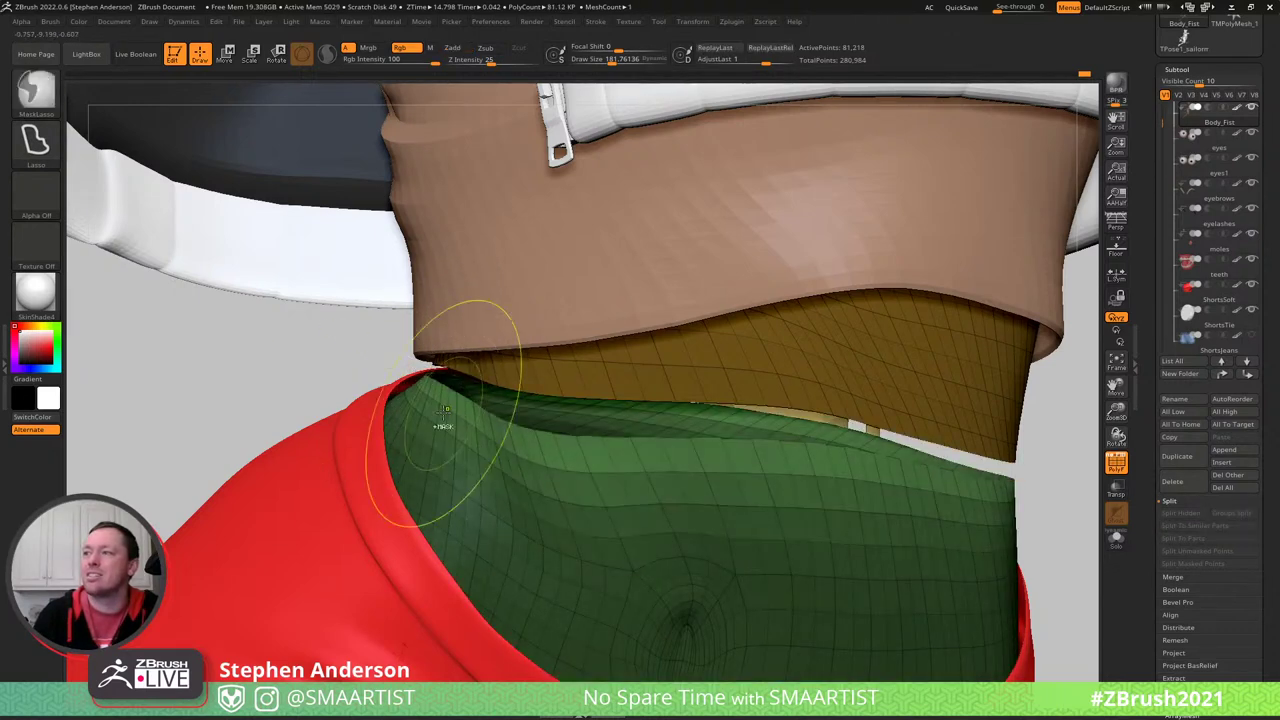
ctrl+shift+click(294, 334)
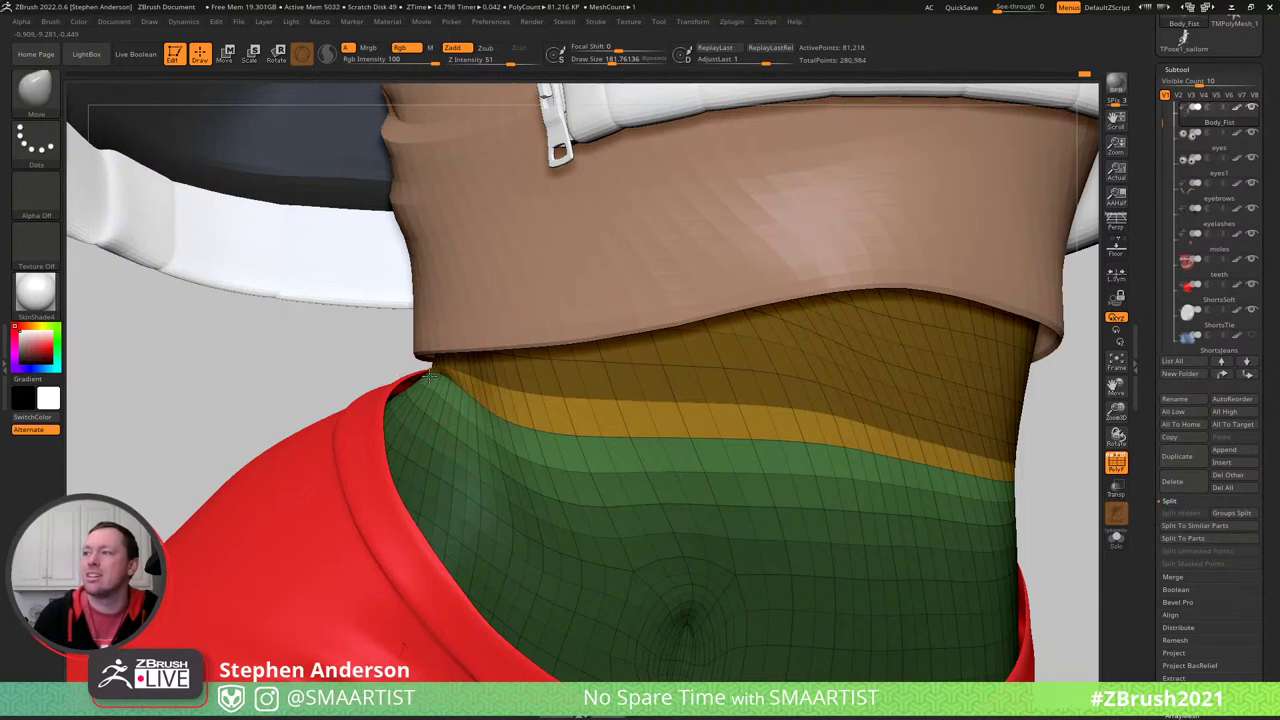
- Invert the waist mask and adjust the body at the shirt hem with the Move brush at a draw size of about 119
mouse_move(429, 376)
right_down()
mouse_move(490, 372)
mouse_move(408, 371)
right_up()
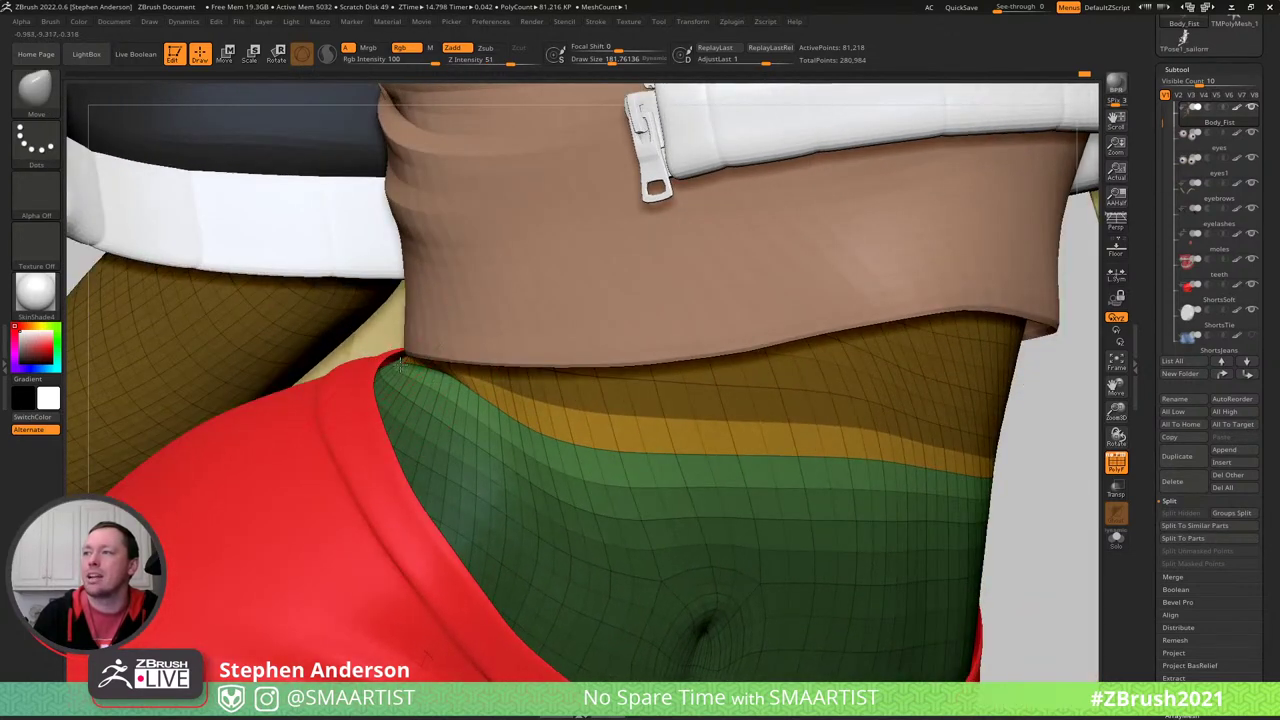
mouse_move(482, 330)
right_down()
mouse_move(472, 410)
mouse_move(500, 421)
mouse_move(369, 404)
right_up()
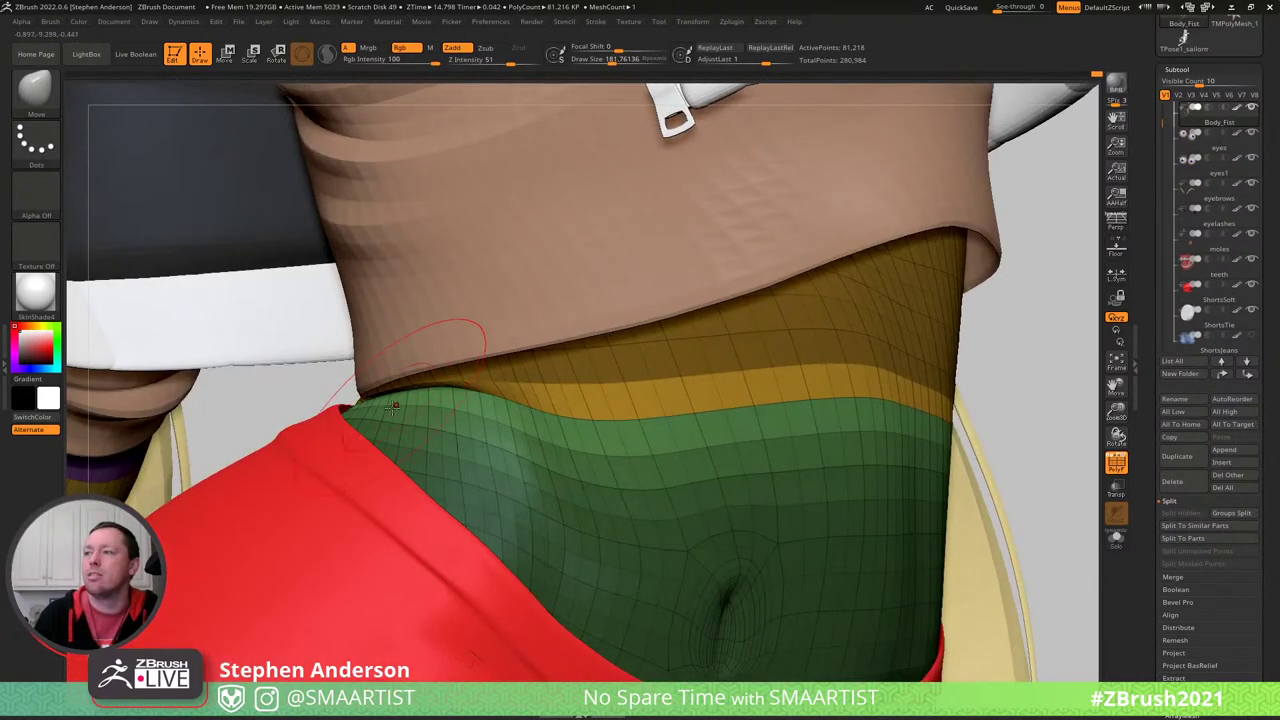
ctrl+click(286, 391)
key(s)
drag(428, 382, 394, 390)
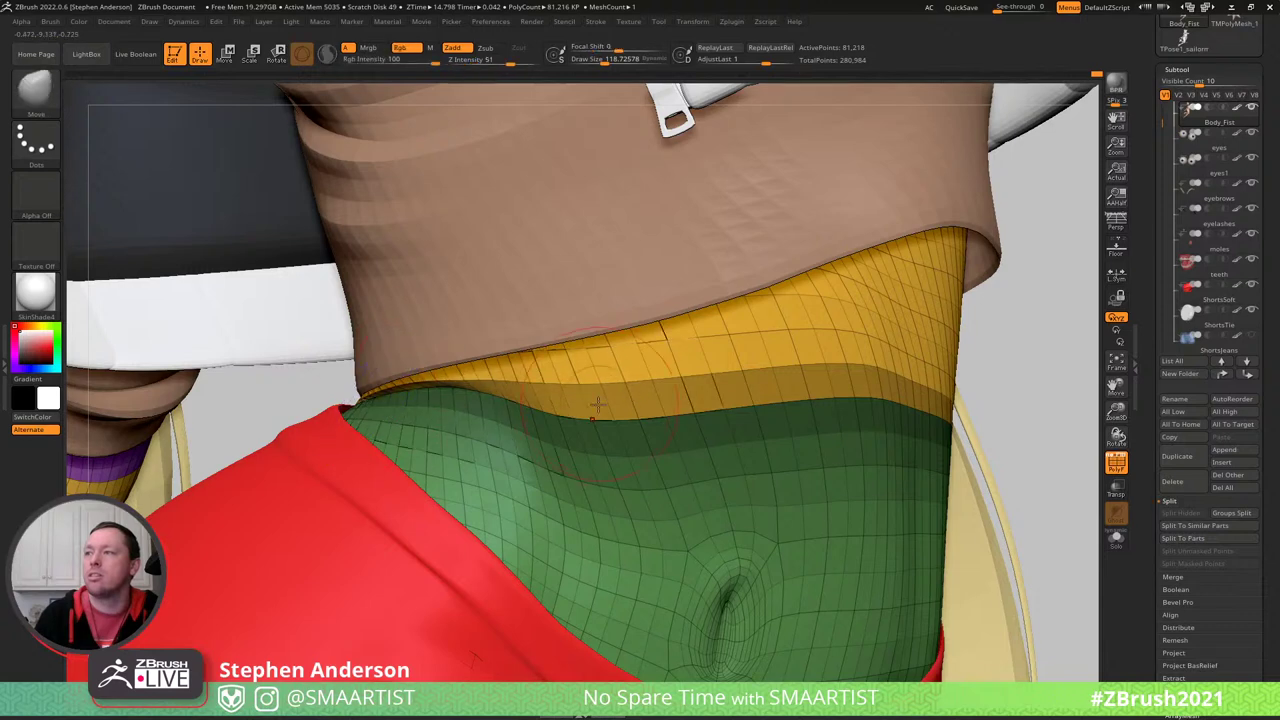
- Hide the polyframe and clear the mask on Body_Fist
key(shift+f)
ctrl+right_drag(766, 506, 880, 443)
ctrl+drag(880, 443, 870, 481)
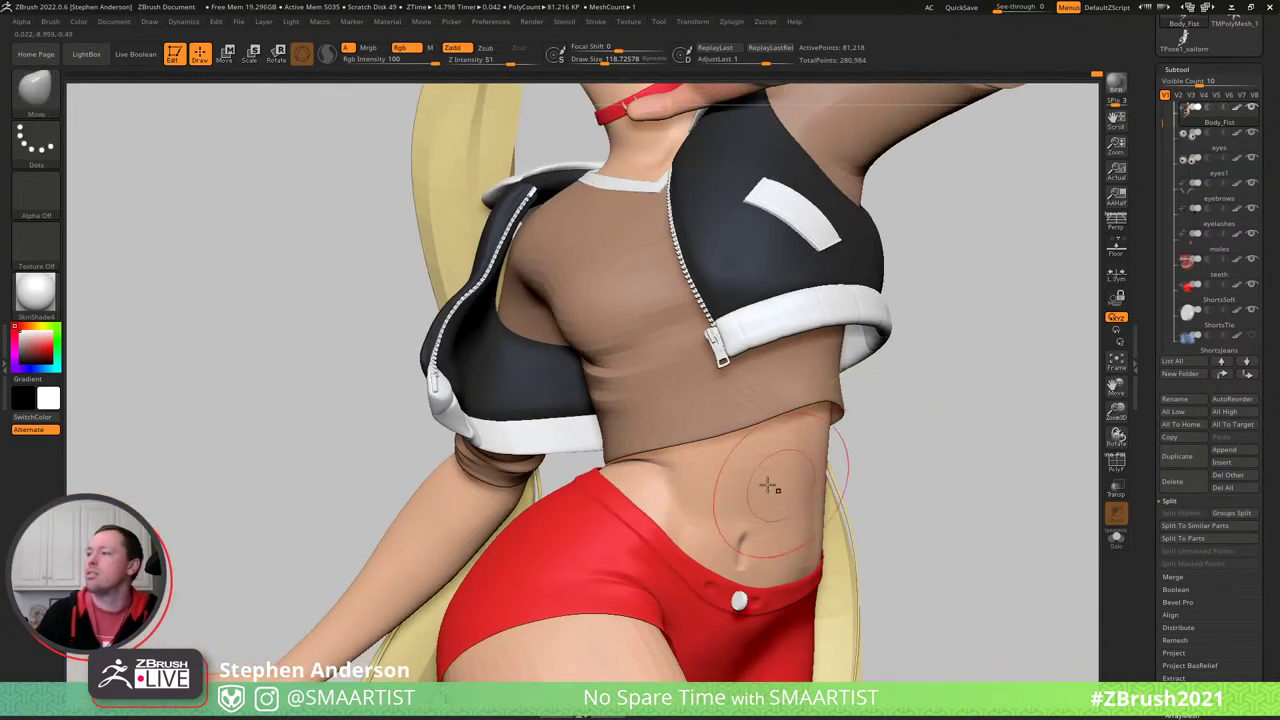
mouse_move(767, 485)
right_down()
mouse_move(737, 483)
mouse_move(740, 531)
mouse_move(634, 451)
mouse_move(606, 447)
mouse_move(671, 451)
mouse_move(652, 450)
right_up()
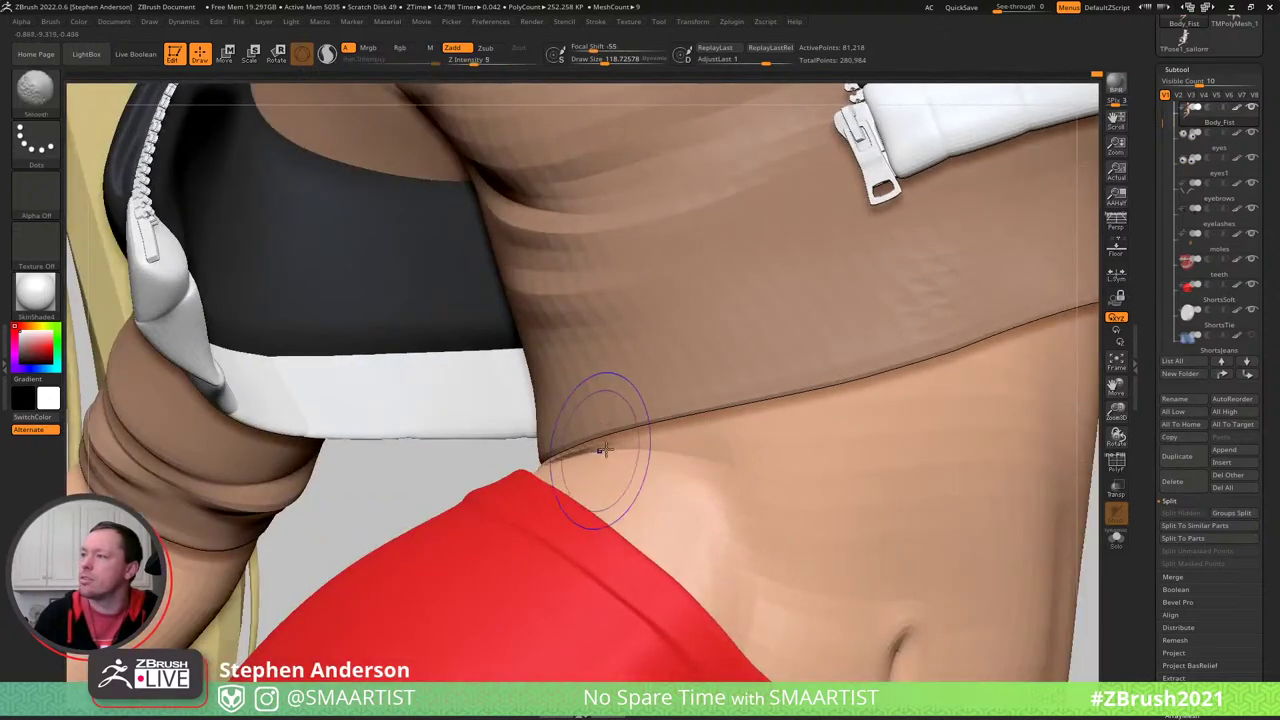
mouse_move(523, 469)
ctrl+right_down()
mouse_move(720, 468)
mouse_move(672, 464)
mouse_move(659, 419)
mouse_move(800, 471)
mouse_move(754, 529)
mouse_move(651, 457)
mouse_move(651, 371)
mouse_move(600, 380)
mouse_move(677, 443)
mouse_move(646, 443)
mouse_move(674, 434)
mouse_move(636, 378)
mouse_move(643, 398)
mouse_move(637, 362)
mouse_move(681, 430)
mouse_move(682, 380)
mouse_move(823, 406)
mouse_move(800, 425)
ctrl+right_up()
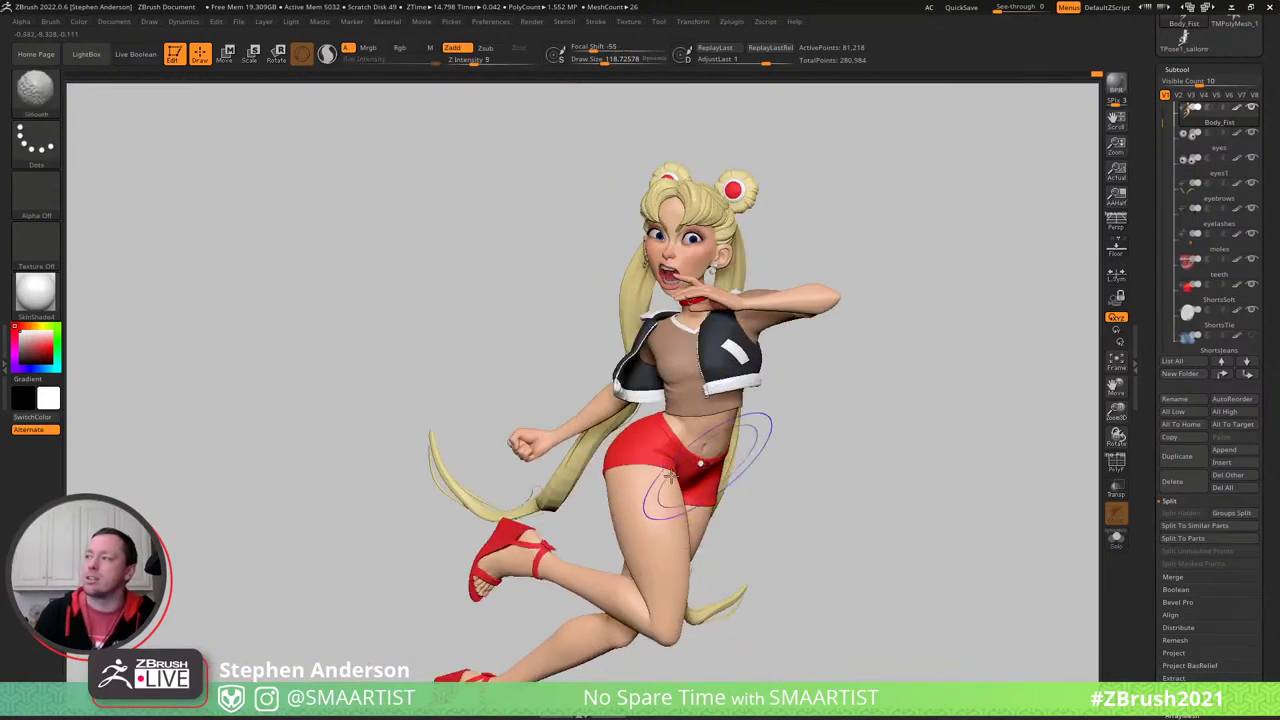
- Turn on perspective and examine the full posed figure from several angles
mouse_move(670, 478)
right_down()
mouse_move(814, 428)
mouse_move(791, 400)
mouse_move(869, 374)
mouse_move(823, 374)
mouse_move(810, 378)
mouse_move(1054, 360)
mouse_move(826, 357)
right_up()
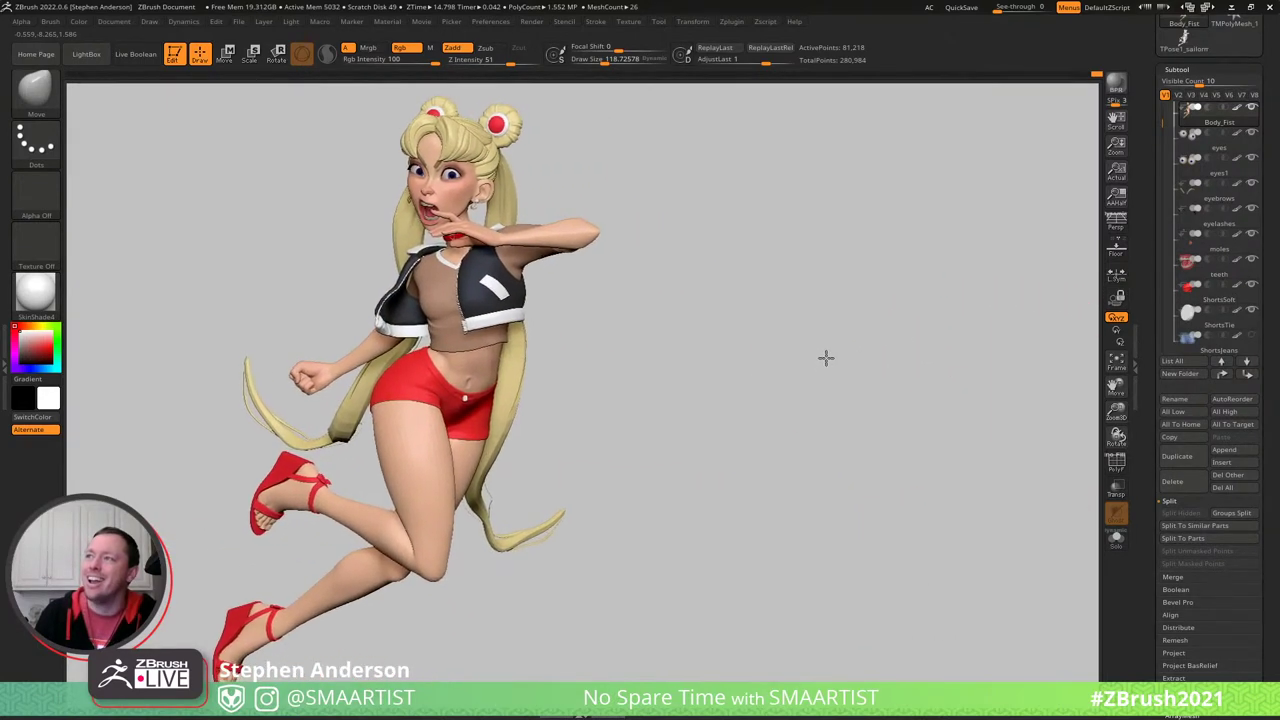
click(1116, 222)
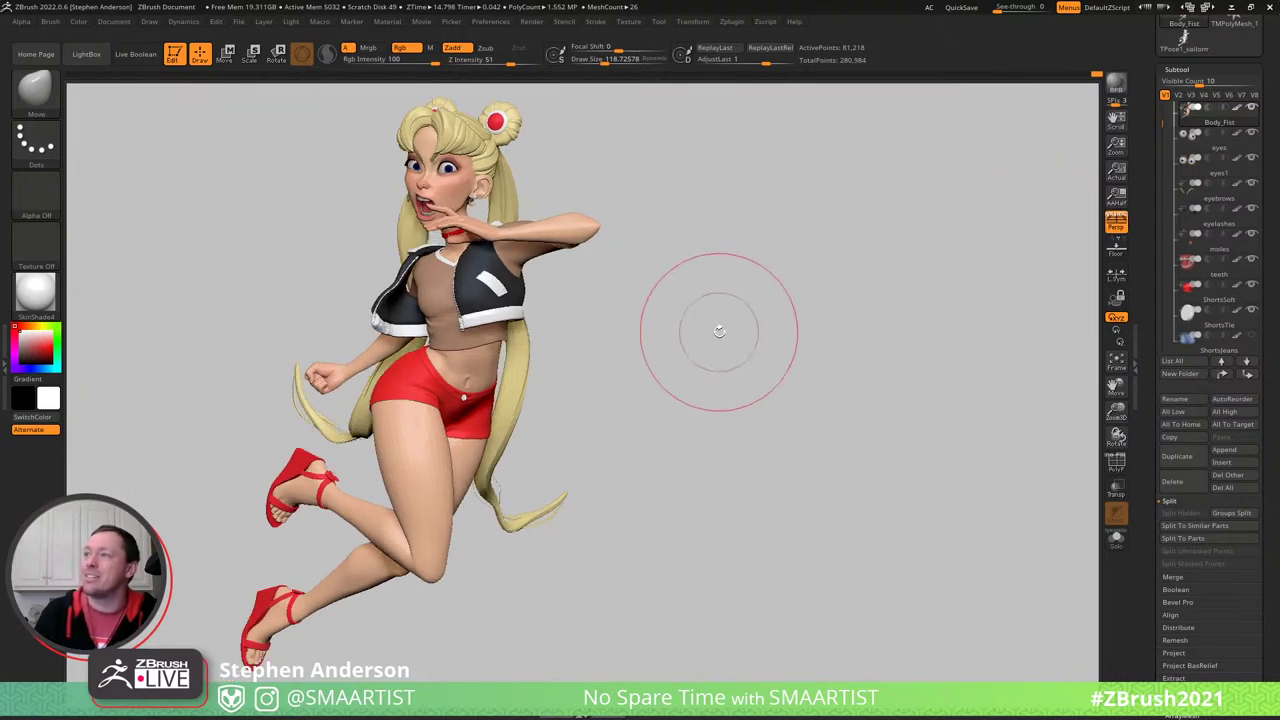
drag(719, 331, 753, 309)
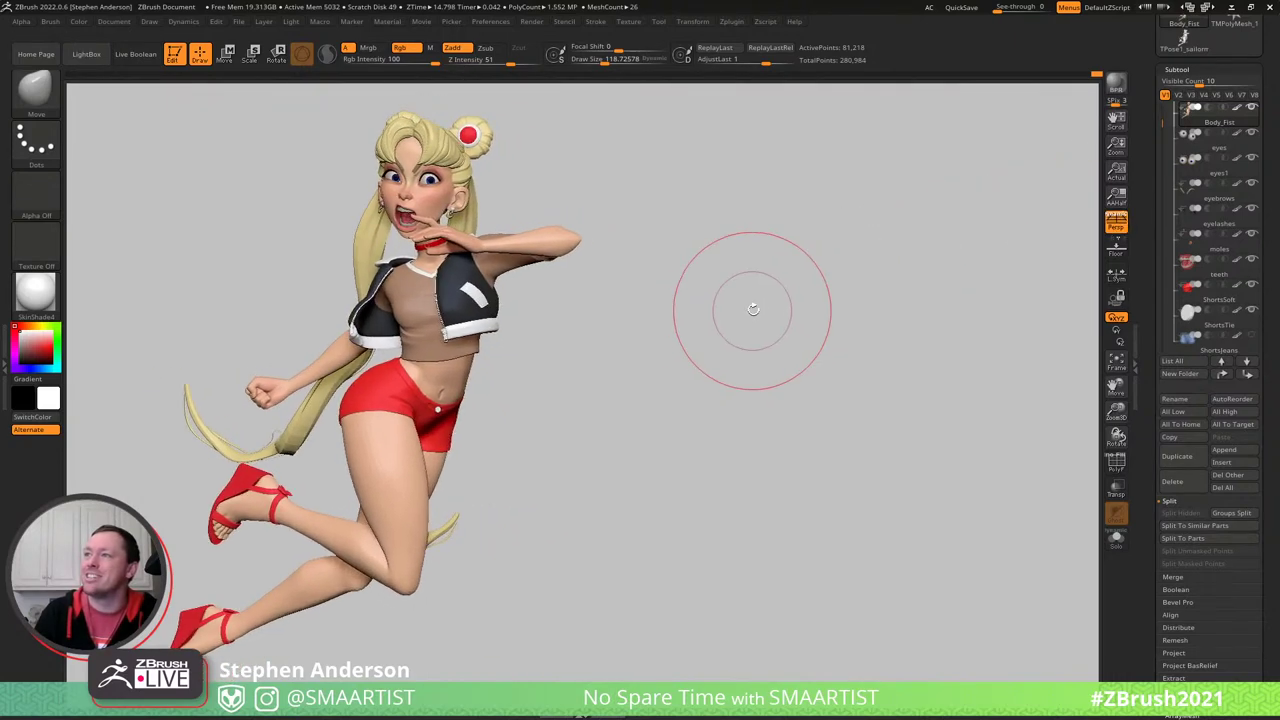
mouse_move(753, 309)
right_down()
mouse_move(736, 331)
mouse_move(743, 320)
mouse_move(984, 344)
mouse_move(963, 357)
mouse_move(1022, 352)
right_up()
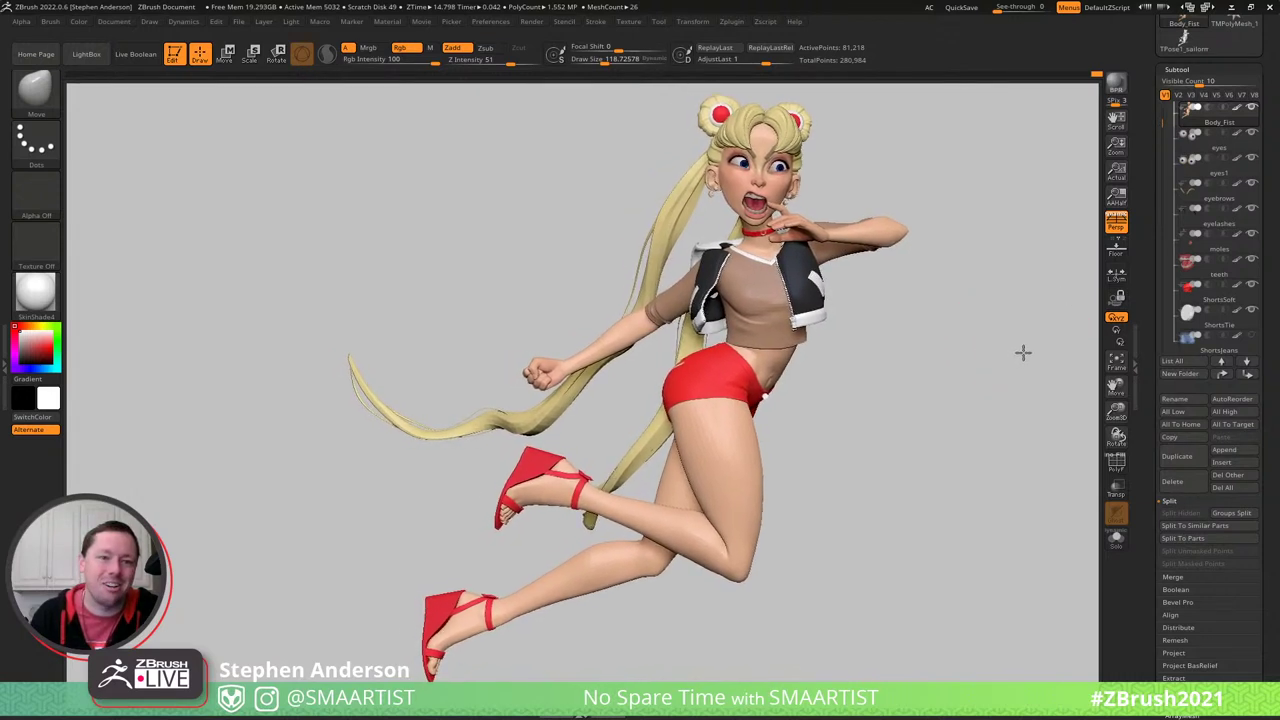
right_click(1023, 352)
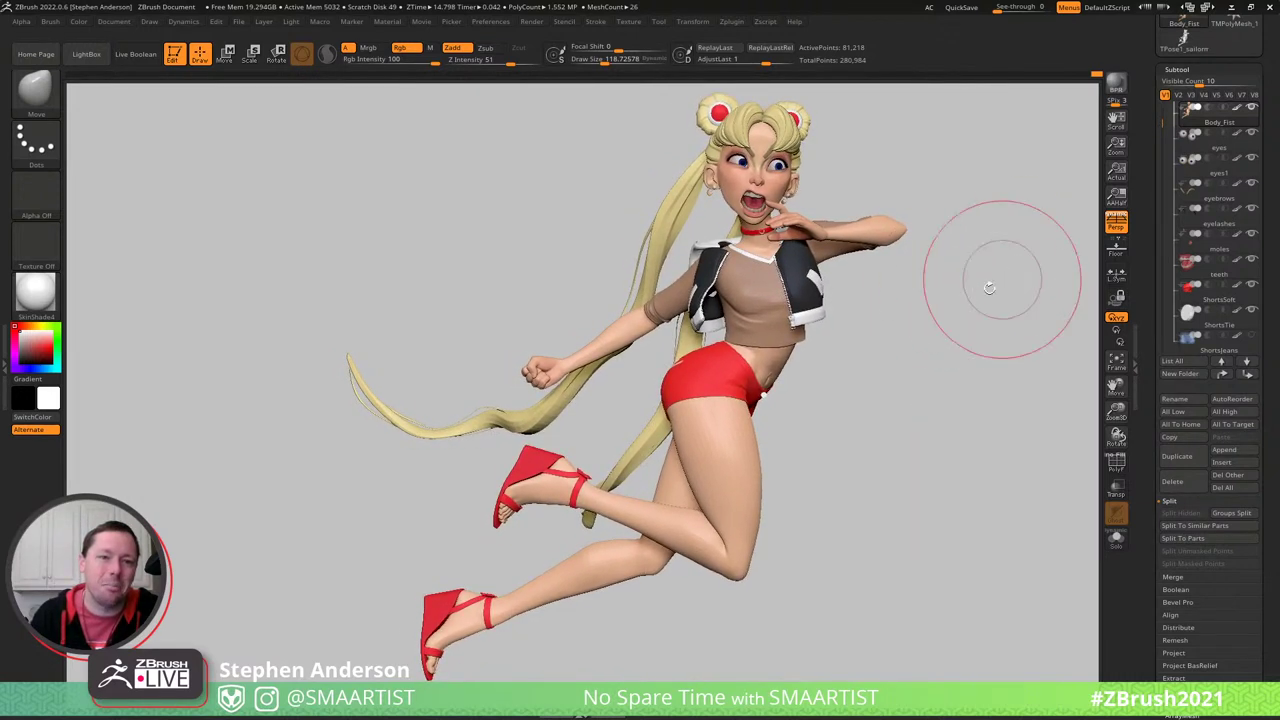
- Set the draw size to about 33 and save the tool over the existing sailormoonredraw_07gPose_v003g file
key(s)
drag(869, 496, 854, 500)
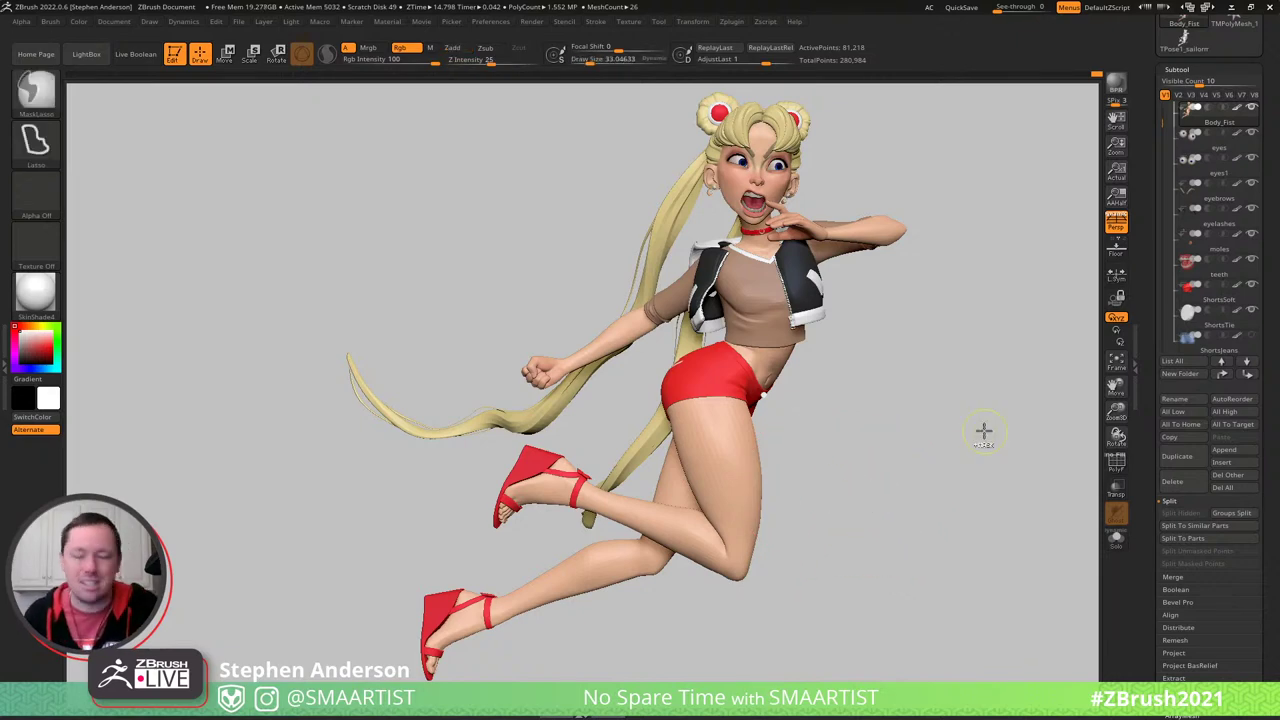
key(ctrl+s)
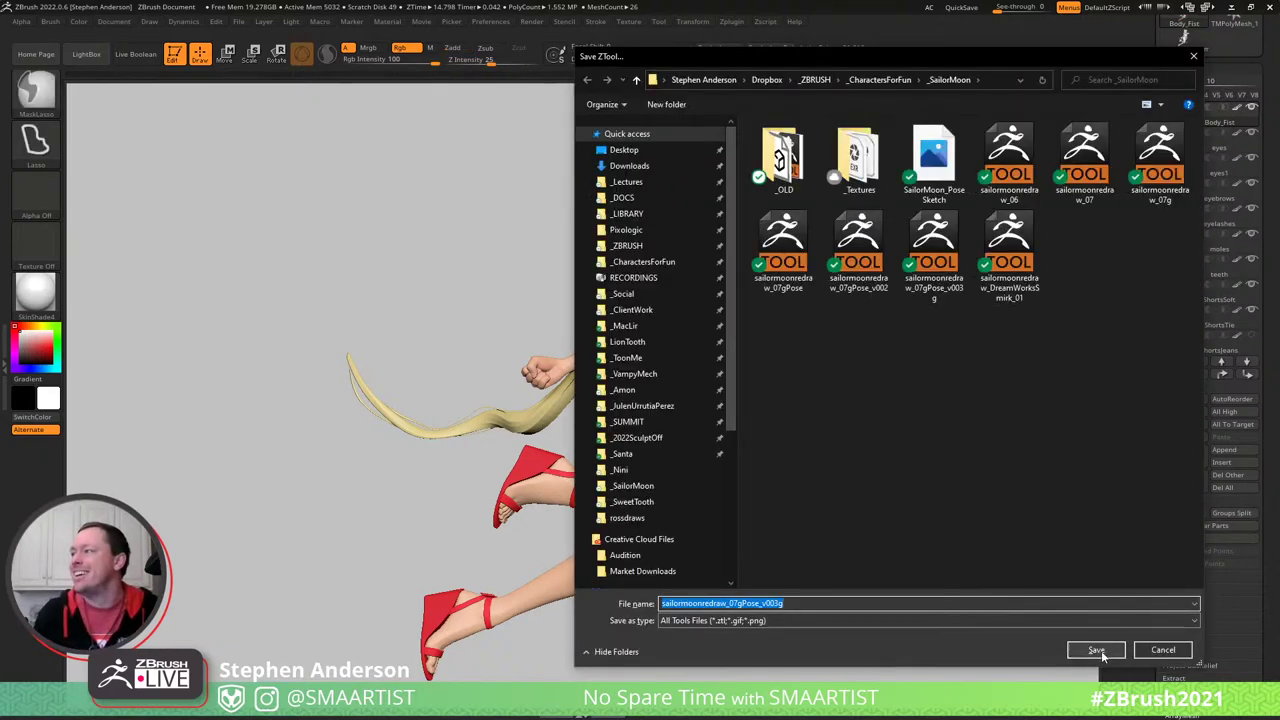
click(1097, 650)
click(672, 353)
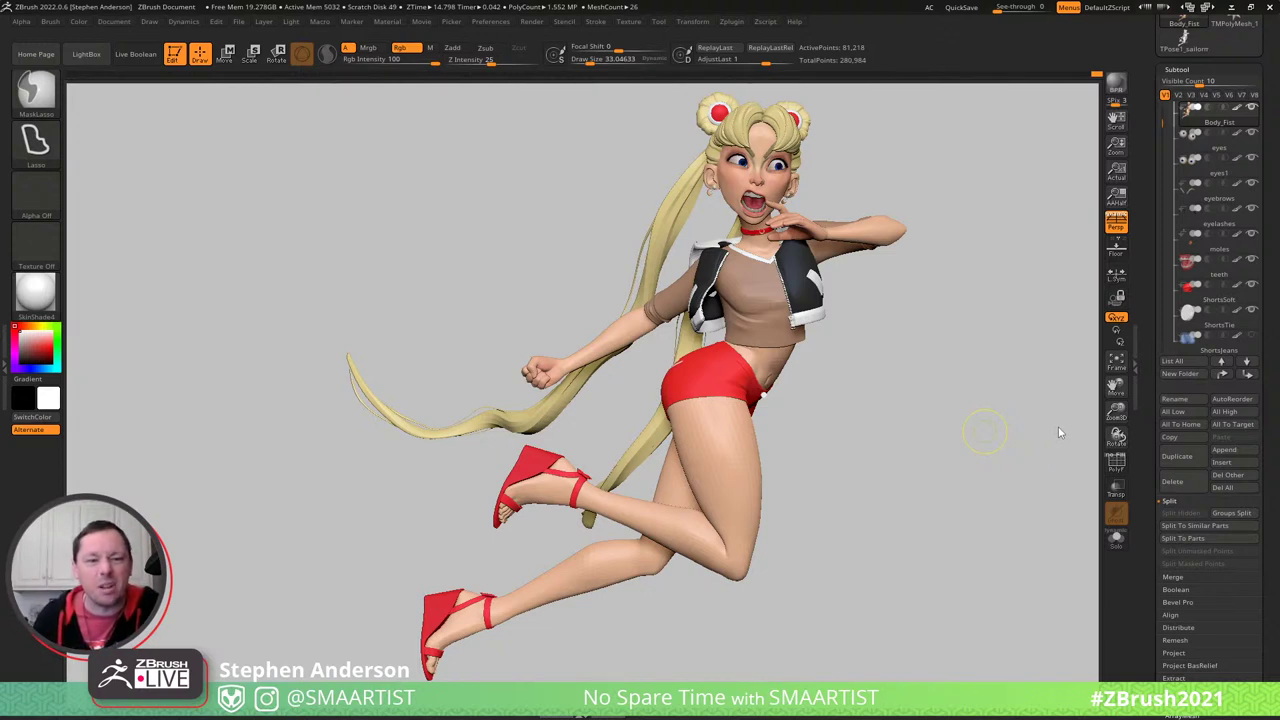
key(ctrl+s)
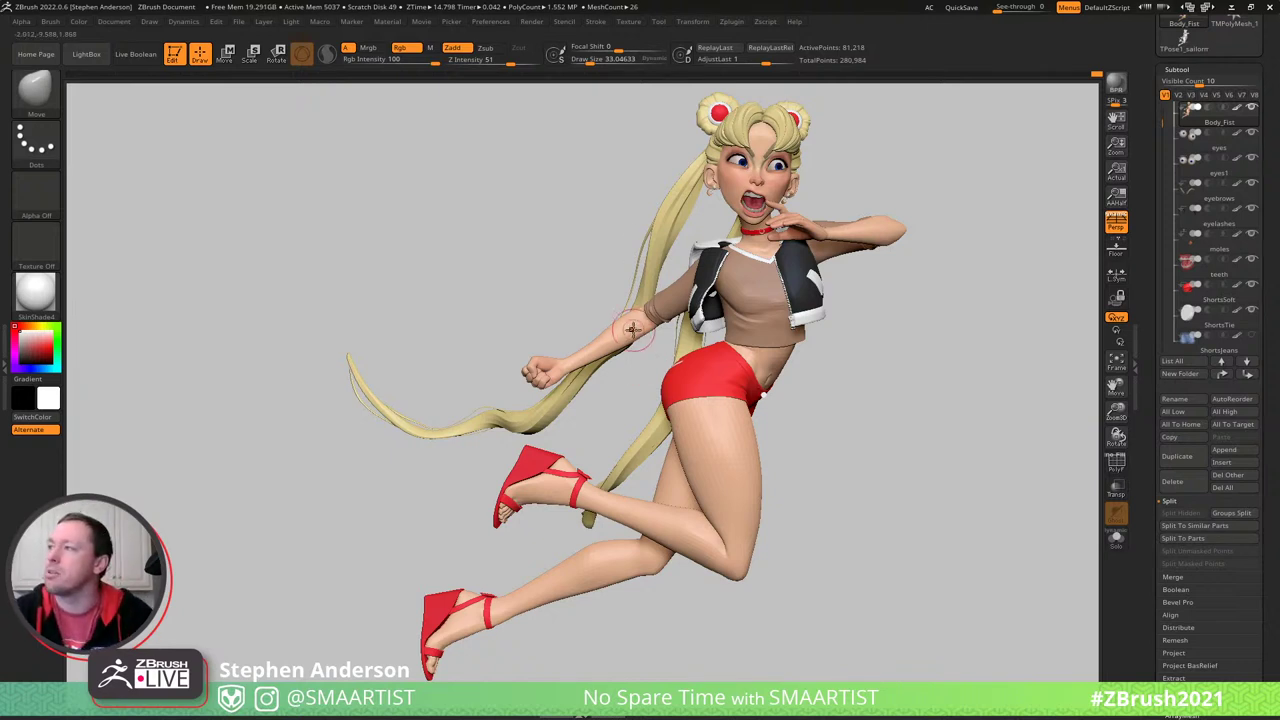
- Show the polyframe, mask Body_Fist except for the forearm and fist of the lowered arm, and drop to a lower subdivision level
key(shift+f)
ctrl+right_drag(632, 334, 557, 392)
key(w)
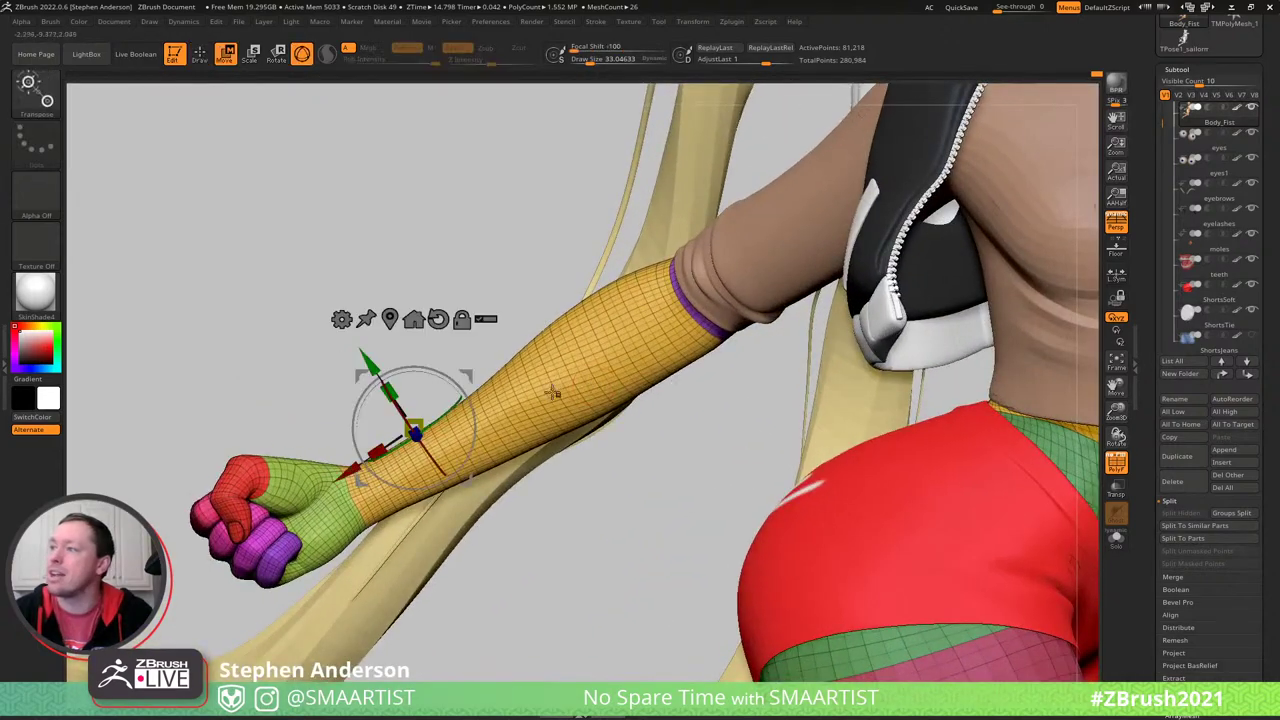
ctrl+click(583, 386)
click(582, 386)
mouse_move(381, 446)
ctrl+alt+mouse_down()
mouse_move(160, 466)
mouse_move(337, 634)
mouse_move(489, 534)
mouse_move(492, 518)
ctrl+alt+mouse_up()
mouse_move(492, 518)
ctrl+right_down()
mouse_move(480, 425)
mouse_move(600, 425)
mouse_move(600, 510)
mouse_move(630, 500)
mouse_move(570, 490)
mouse_move(596, 477)
ctrl+right_up()
drag(594, 478, 593, 378)
key(q)
key(shift+d)
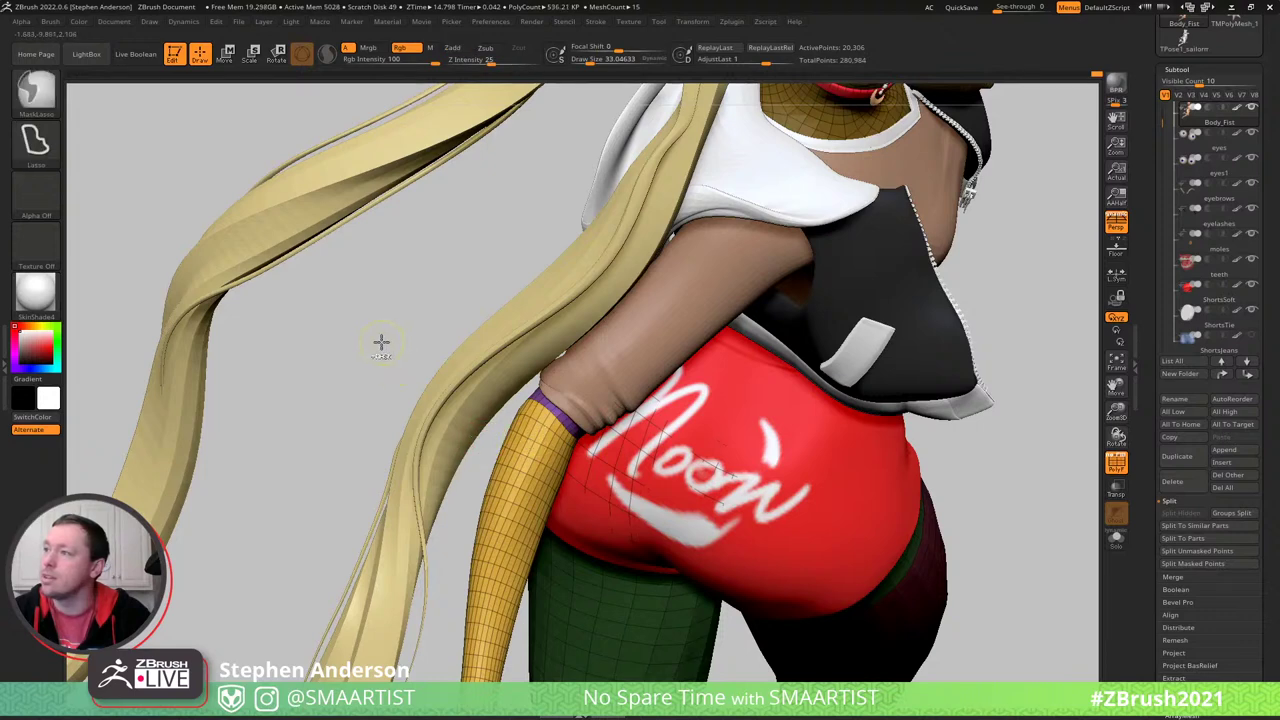
- Try to reposition the unmasked forearm at the elbow with the transform gizmo, and undo the change
key(w)
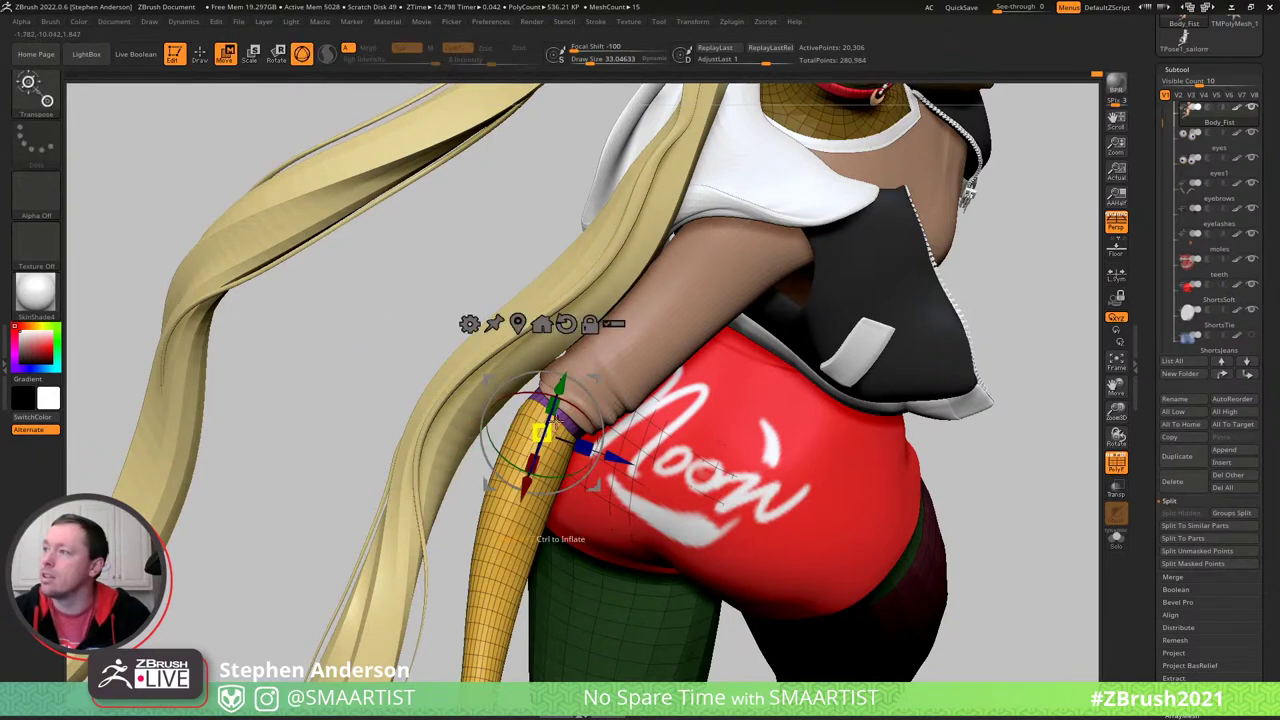
drag(598, 384, 750, 318)
key(ctrl+z)
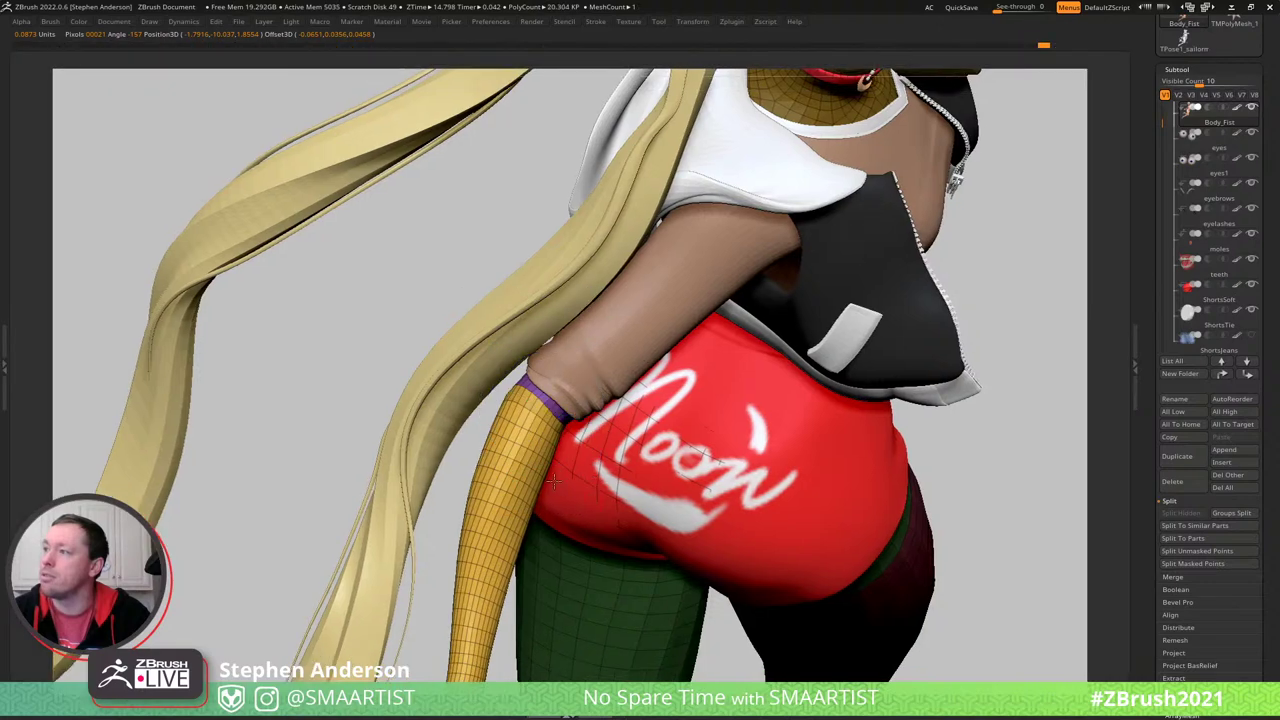
drag(470, 440, 516, 442)
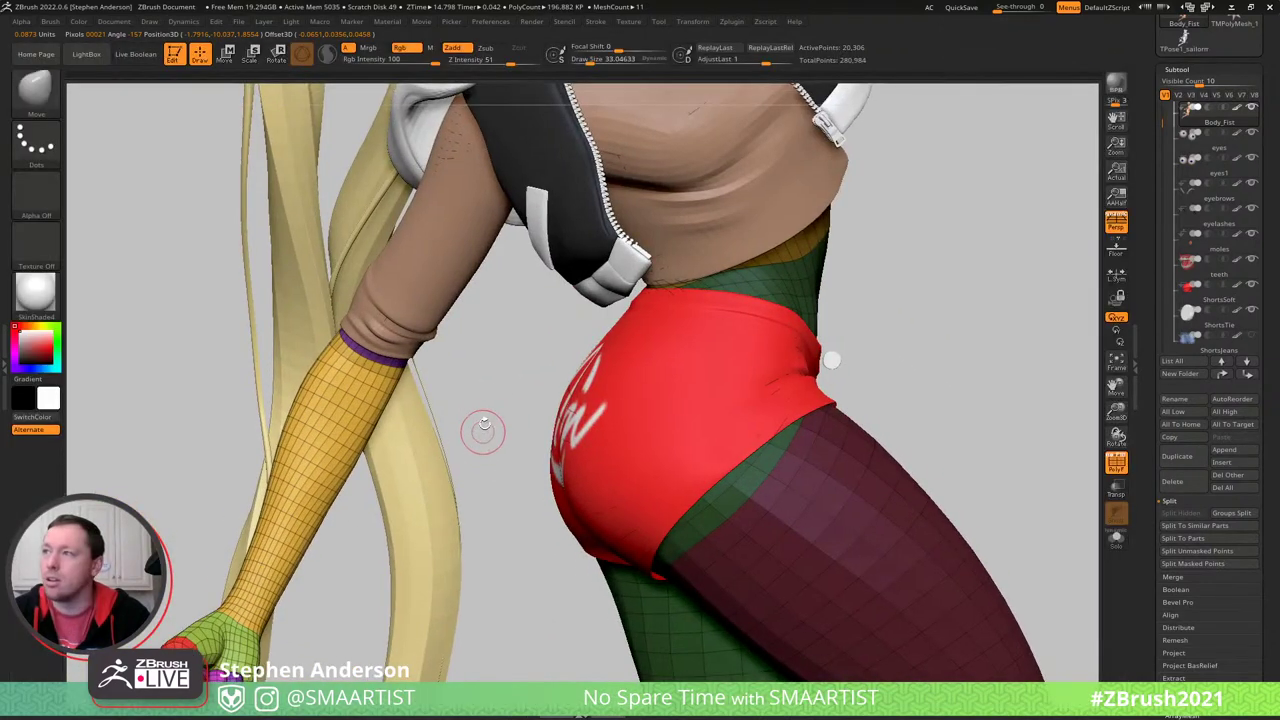
- Try rotating the lowered forearm and fist of Body_Fist about the elbow, and undo the rotation
drag(486, 429, 534, 406)
key(w)
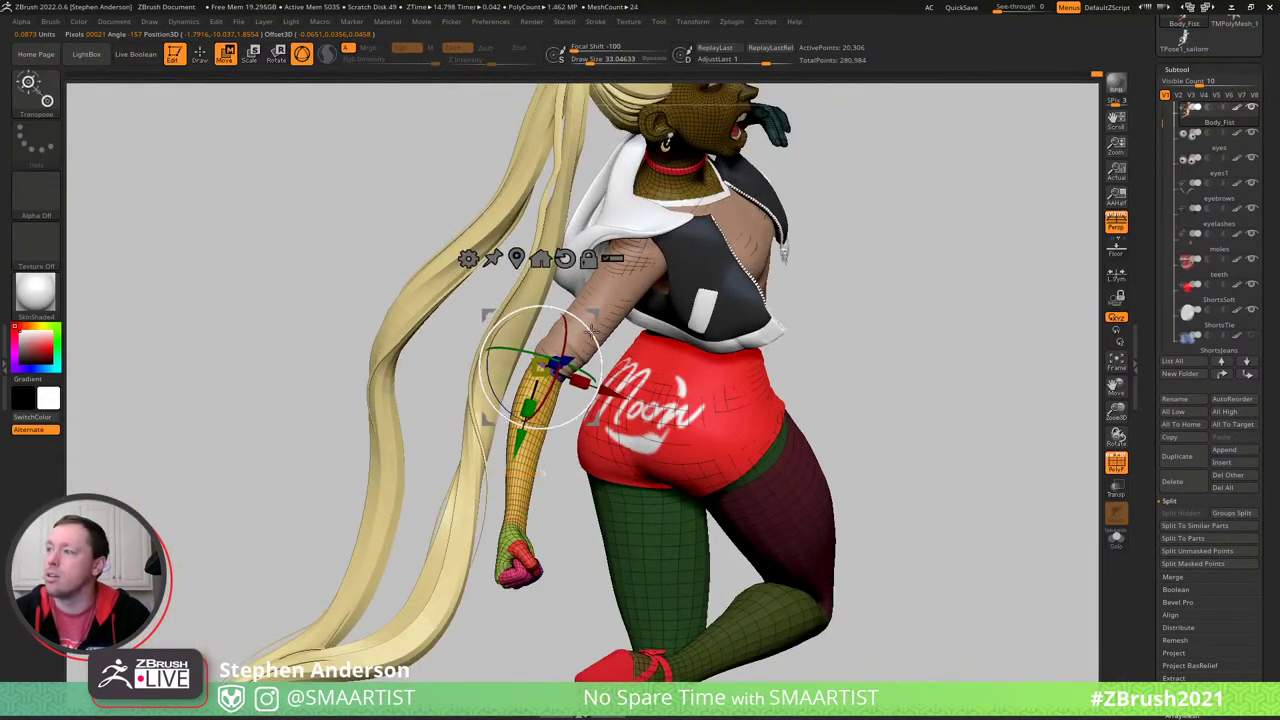
drag(591, 331, 525, 306)
key(ctrl+z)
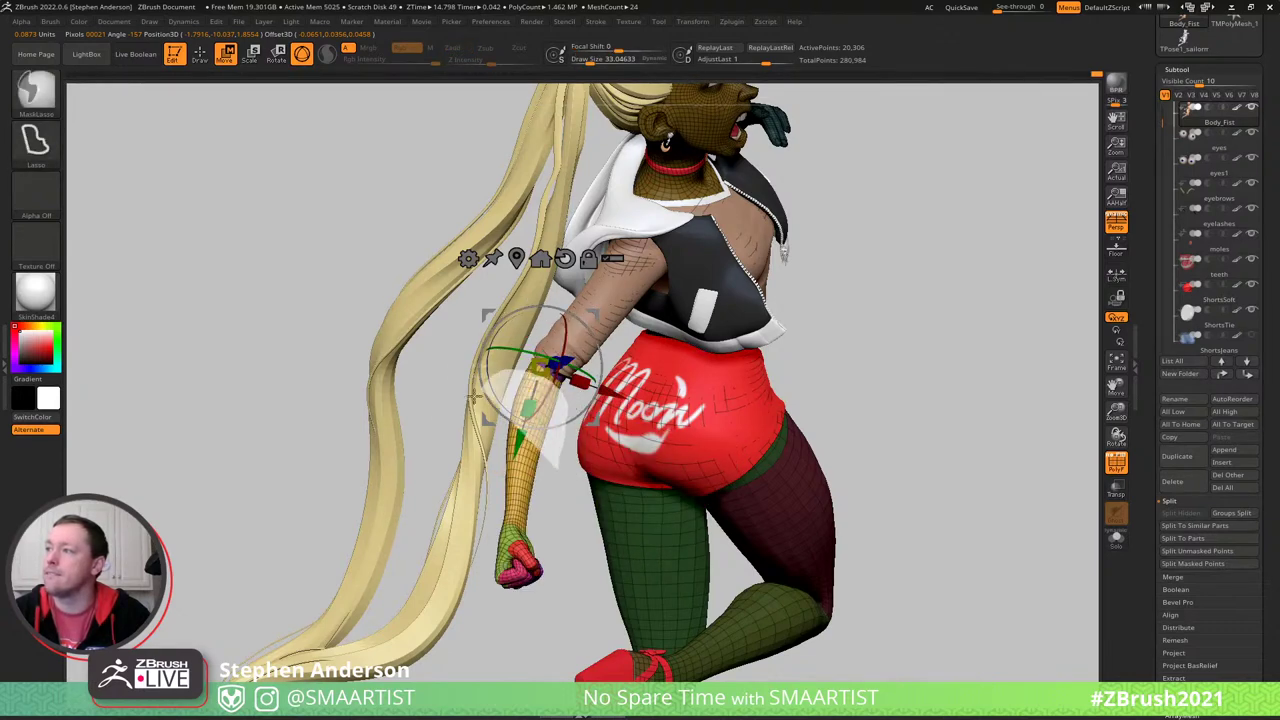
mouse_move(474, 396)
ctrl+mouse_down()
mouse_move(466, 617)
mouse_move(543, 617)
mouse_move(557, 541)
ctrl+mouse_up()
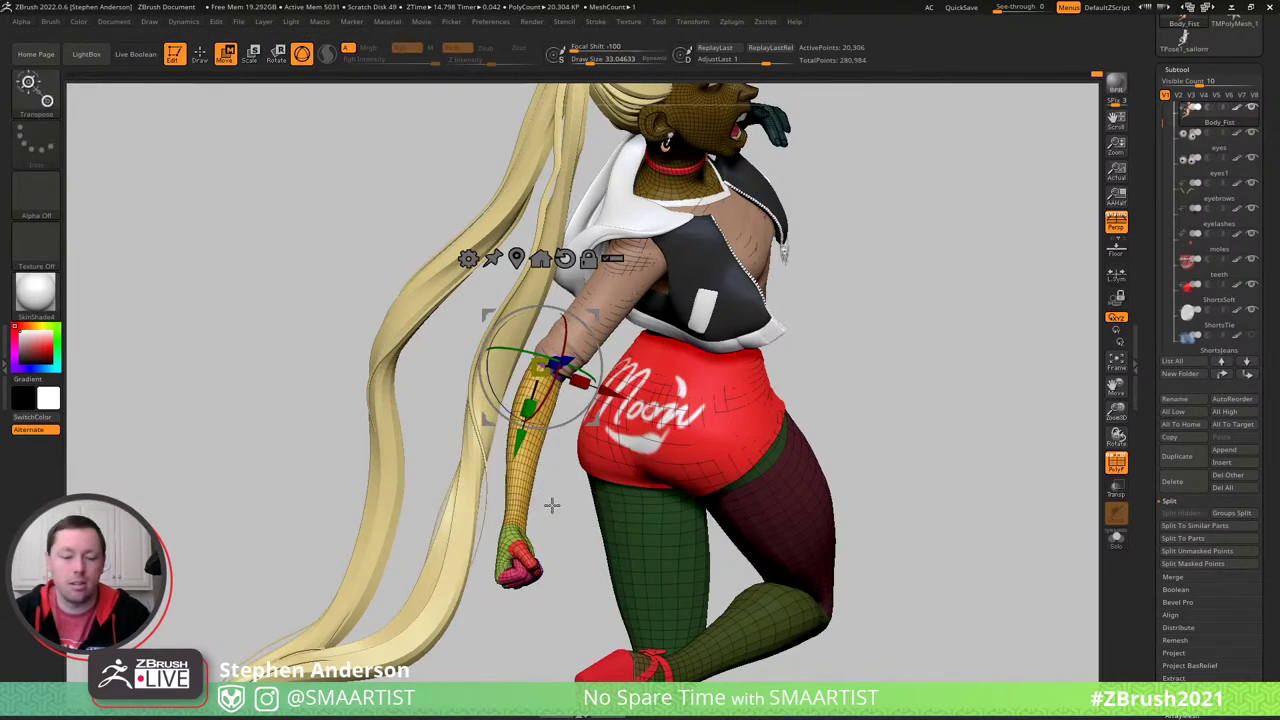
drag(544, 473, 566, 388)
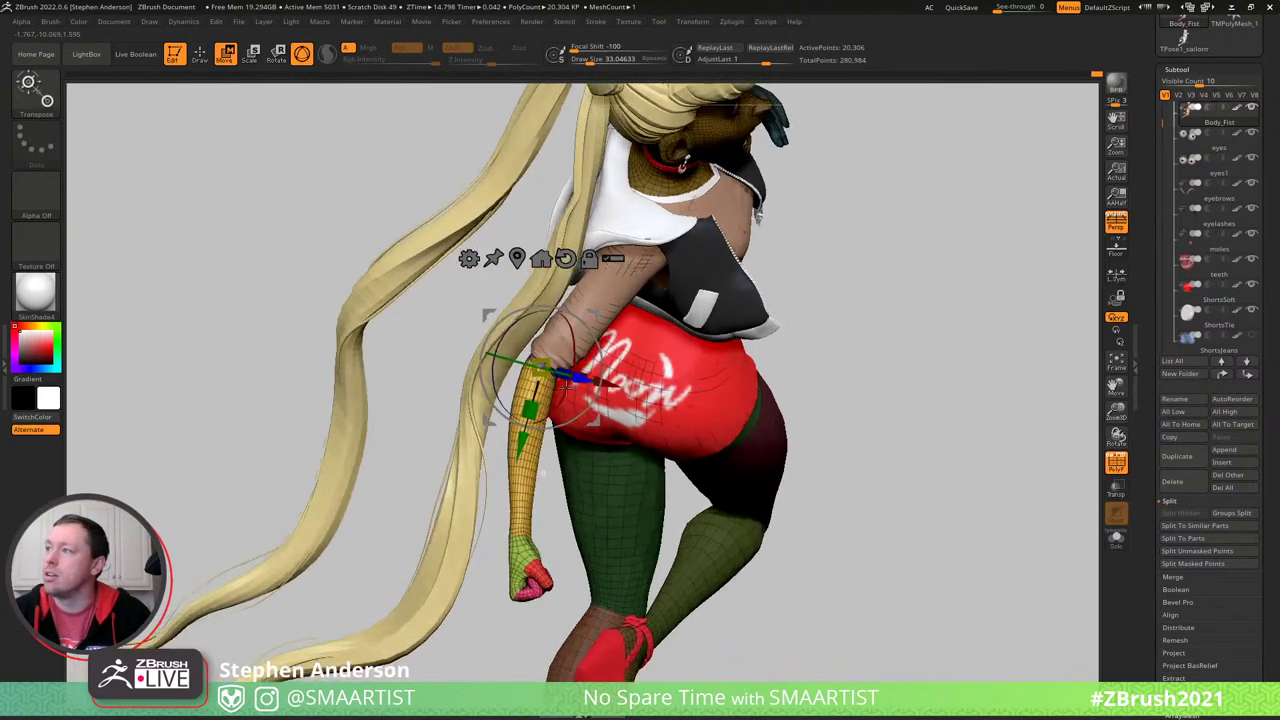
drag(595, 339, 536, 305)
drag(880, 180, 705, 318)
drag(700, 541, 822, 632)
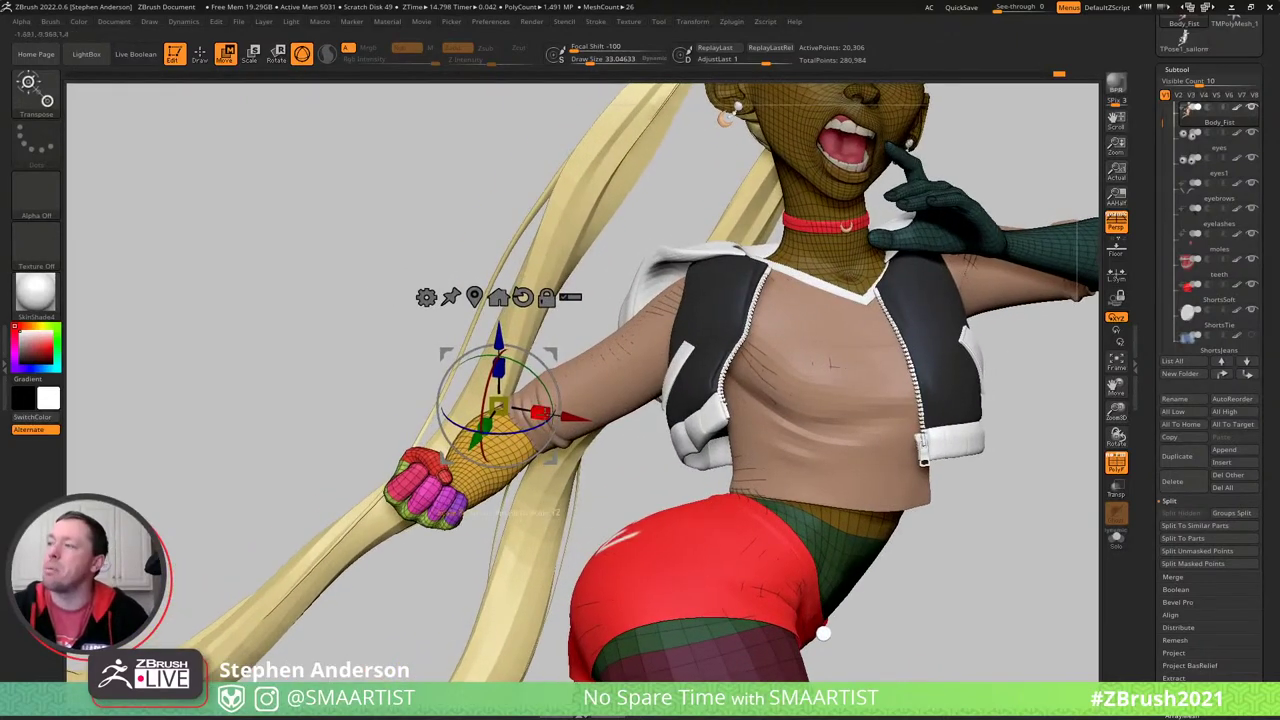
right_drag(655, 307, 683, 298)
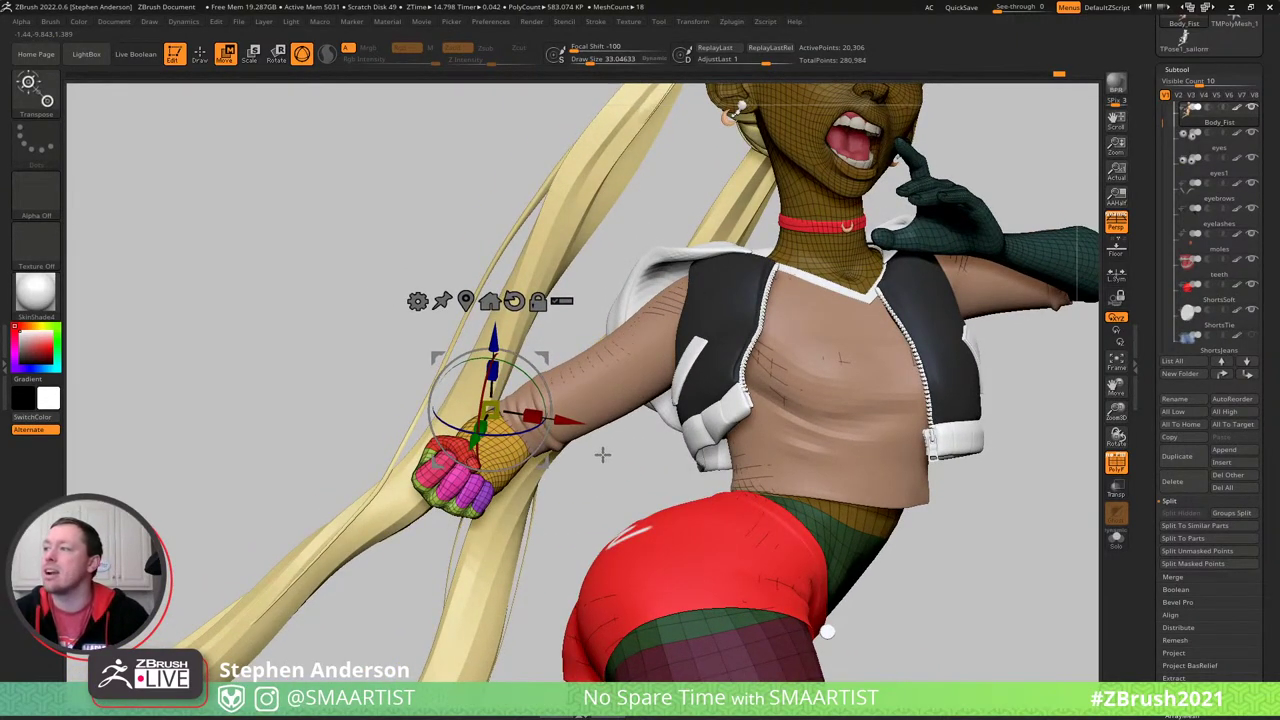
right_drag(602, 455, 591, 481)
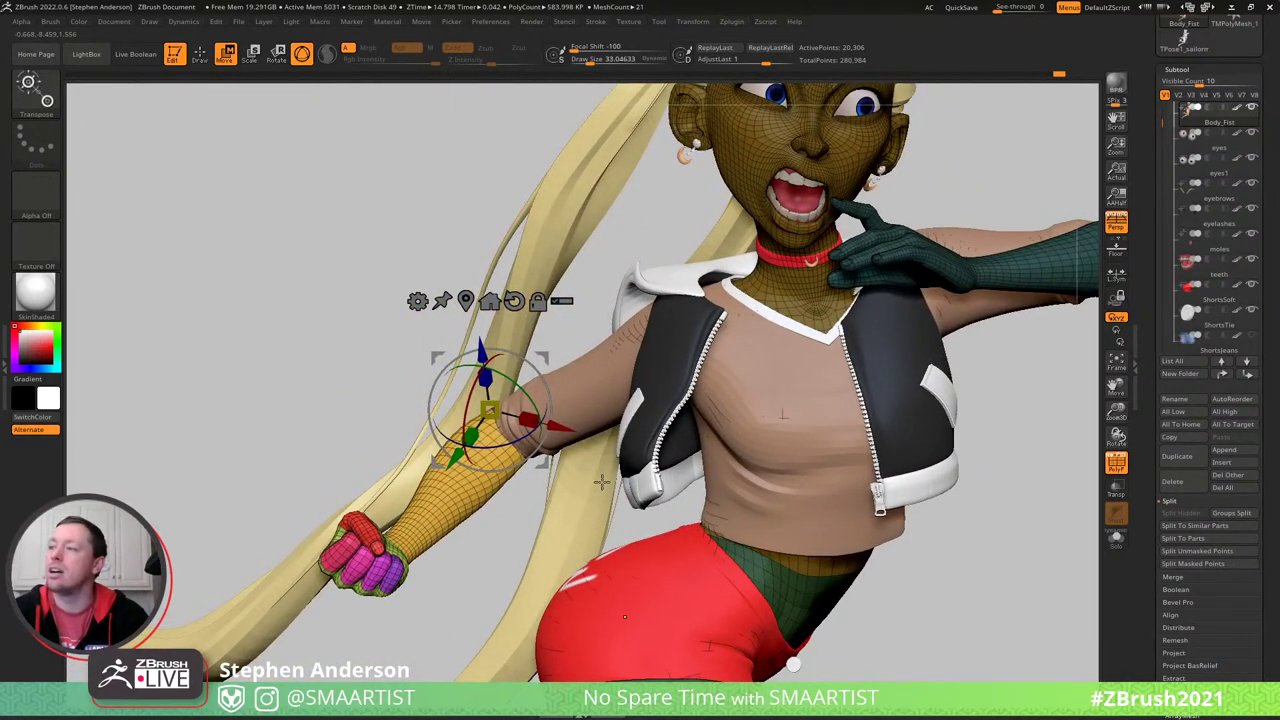
key(ctrl+z)
- Clear the mask on Body_Fist, switch to the merged TPose1_sailormoonredraw tool, and clear its mask
ctrl+right_drag(815, 410, 868, 346)
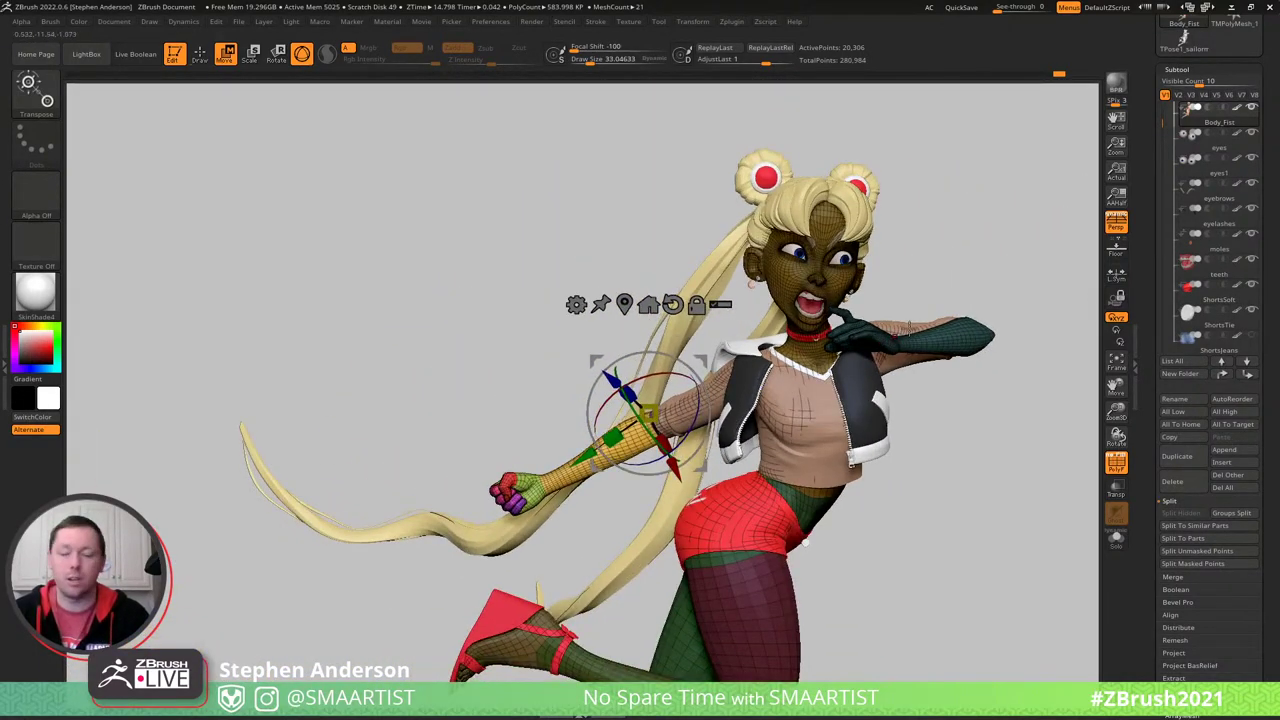
key(q)
alt+right_drag(929, 258, 843, 219)
ctrl+drag(923, 166, 930, 190)
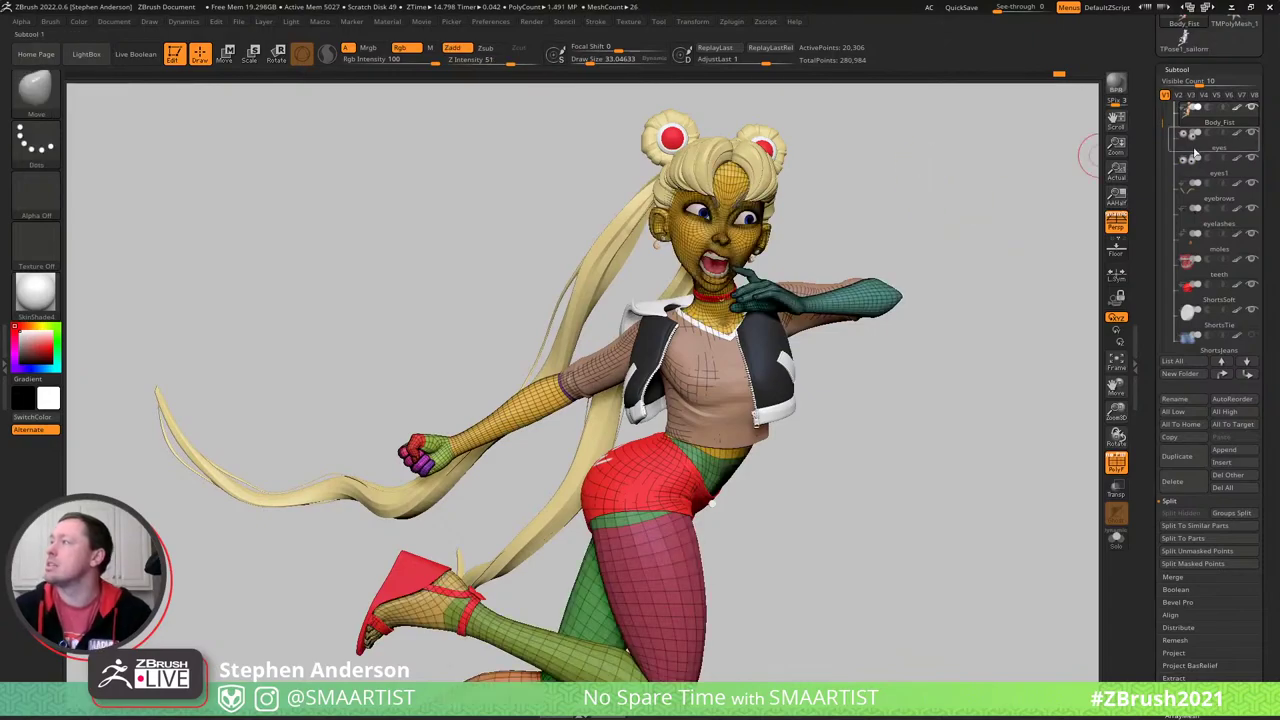
click(1208, 42)
right_drag(593, 377, 675, 334)
key(ctrl+i)
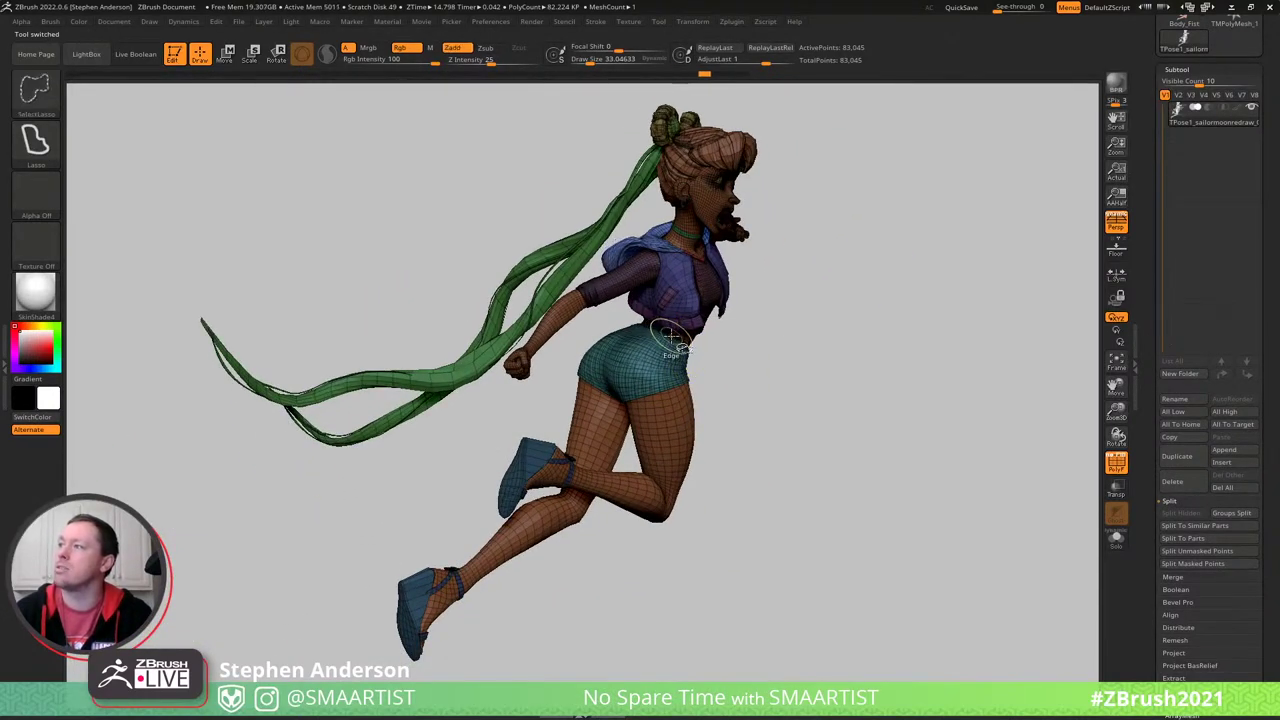
key(ctrl+shift+a)
- Isolate the body and shirt polygroups so the hair, vest, shorts and accessories are hidden
mouse_move(613, 267)
ctrl+right_down()
mouse_move(640, 330)
mouse_move(672, 312)
mouse_move(640, 305)
mouse_move(619, 325)
ctrl+right_up()
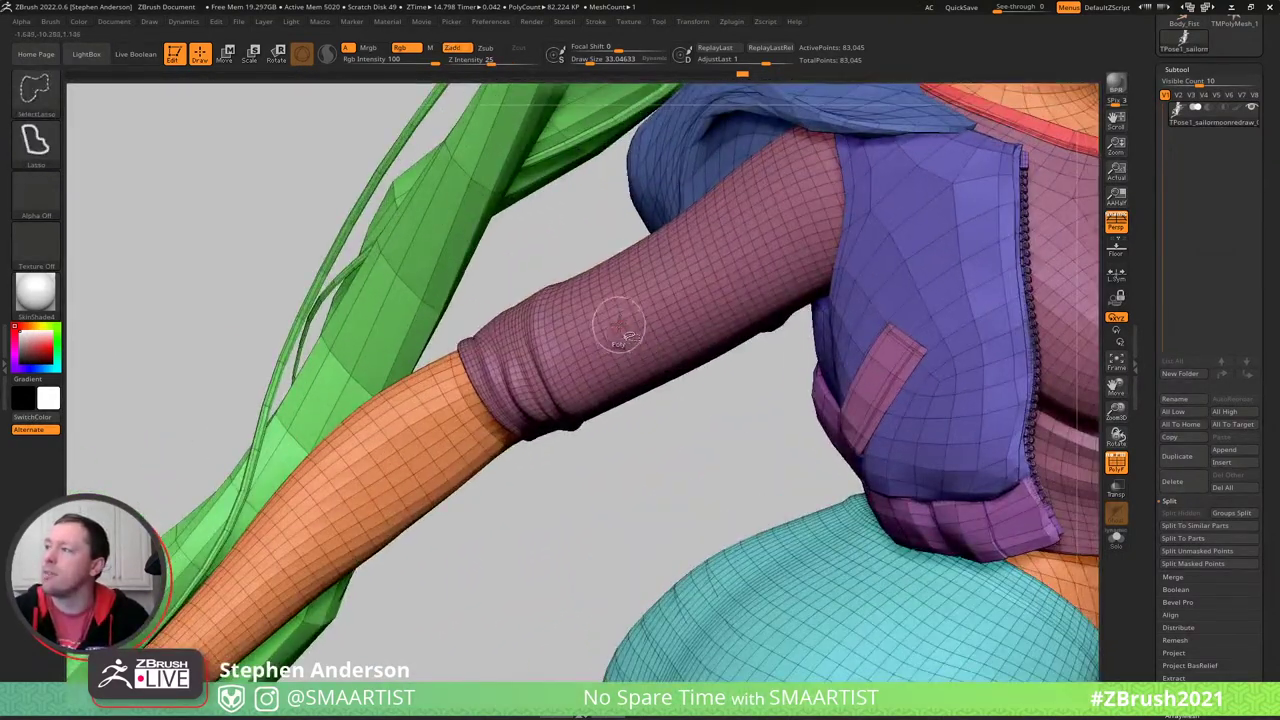
ctrl+shift+click(621, 322)
ctrl+shift+click(571, 443)
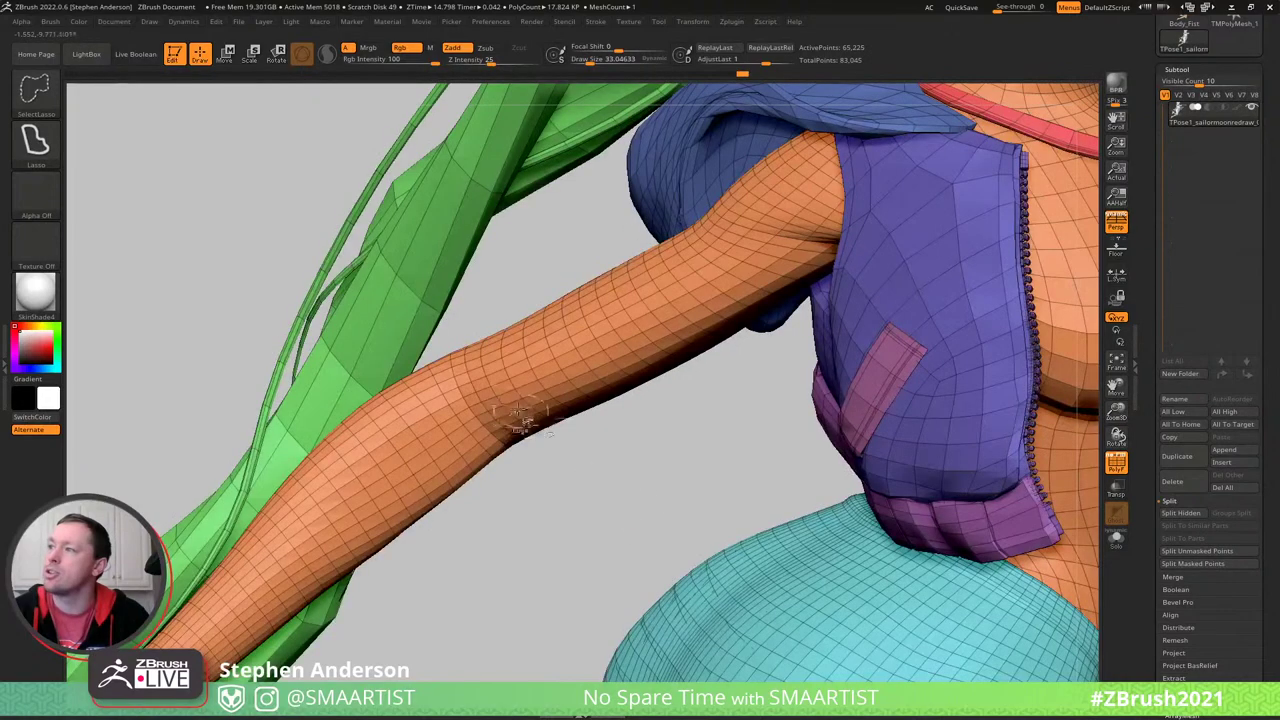
ctrl+shift+click(478, 395)
alt+right_drag(577, 434, 533, 365)
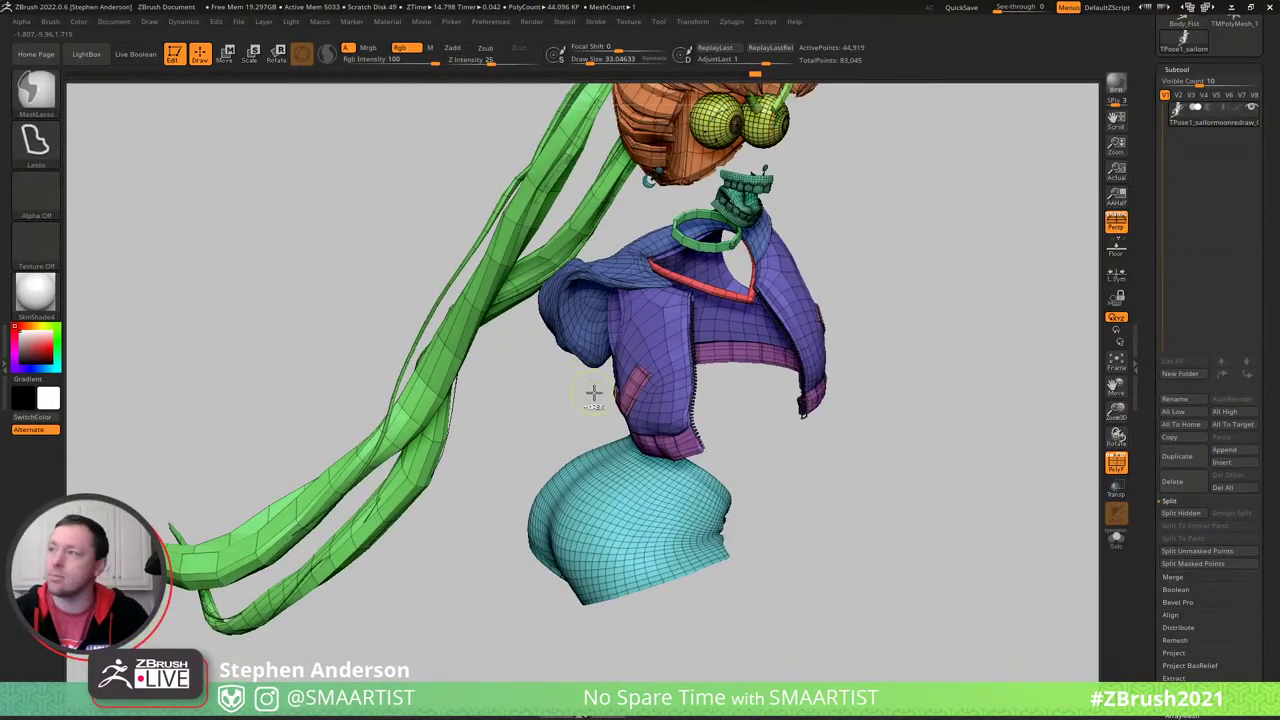
ctrl+shift+drag(593, 393, 564, 432)
- Mask the lowered arm with its sleeve on the isolated body and shirt, and invert the mask
right_drag(640, 340, 616, 262)
mouse_move(604, 256)
ctrl+mouse_down()
mouse_move(557, 423)
mouse_move(366, 594)
mouse_move(430, 255)
mouse_move(622, 326)
ctrl+mouse_up()
mouse_move(622, 326)
right_down()
mouse_move(665, 345)
mouse_move(711, 337)
mouse_move(749, 377)
mouse_move(518, 291)
mouse_move(590, 386)
mouse_move(403, 372)
right_up()
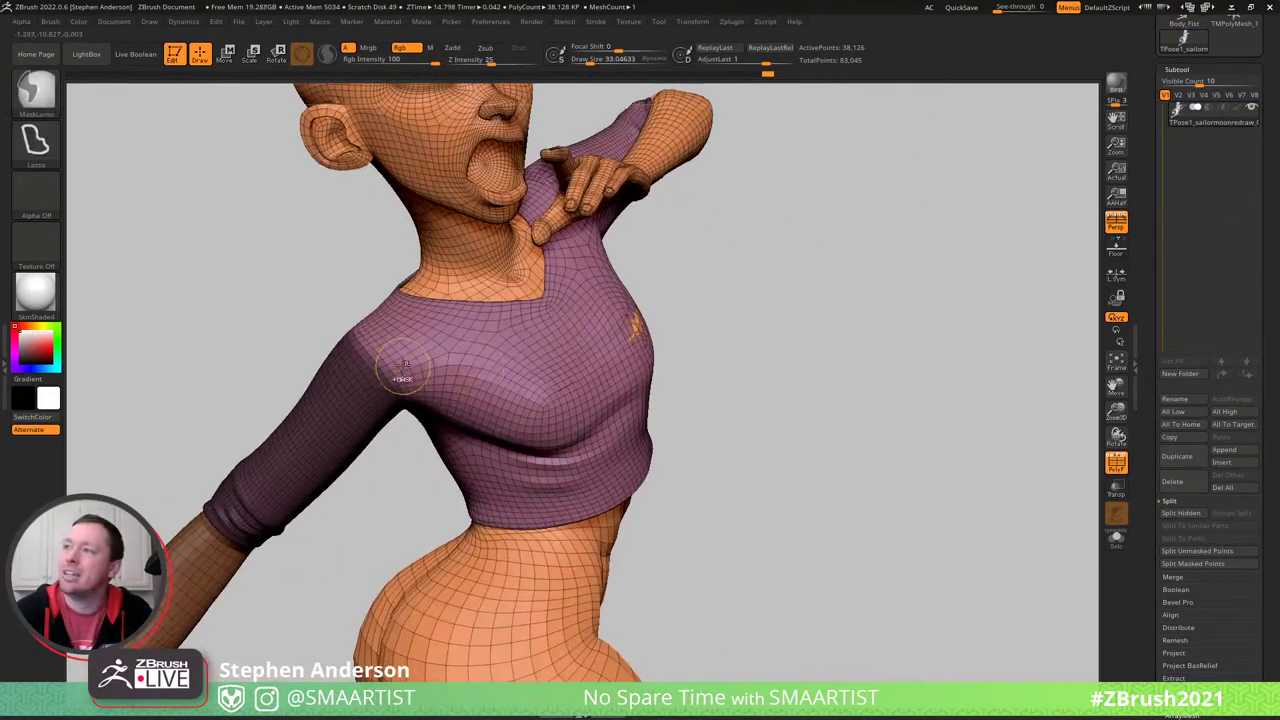
ctrl+click(379, 462)
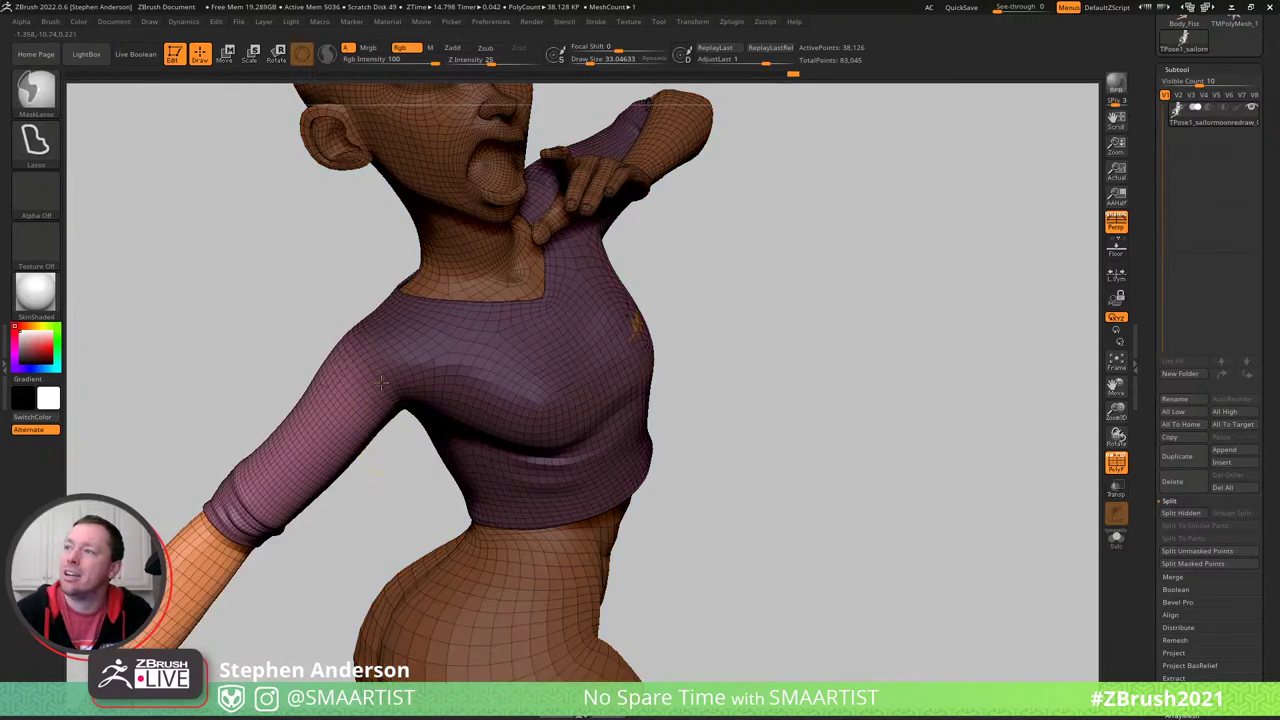
- Check the arm mask on the shirt and on the bare body separately, and unhide the whole mesh
alt+right_drag(243, 525, 390, 399)
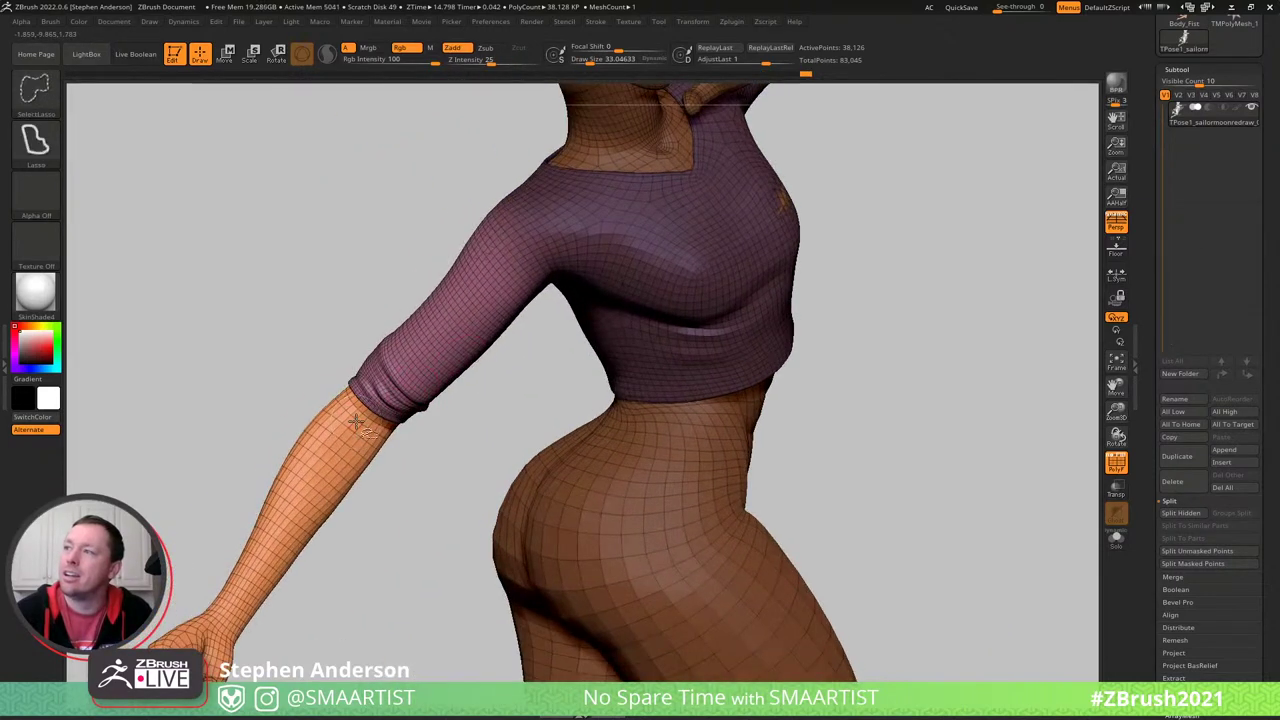
ctrl+shift+click(515, 307)
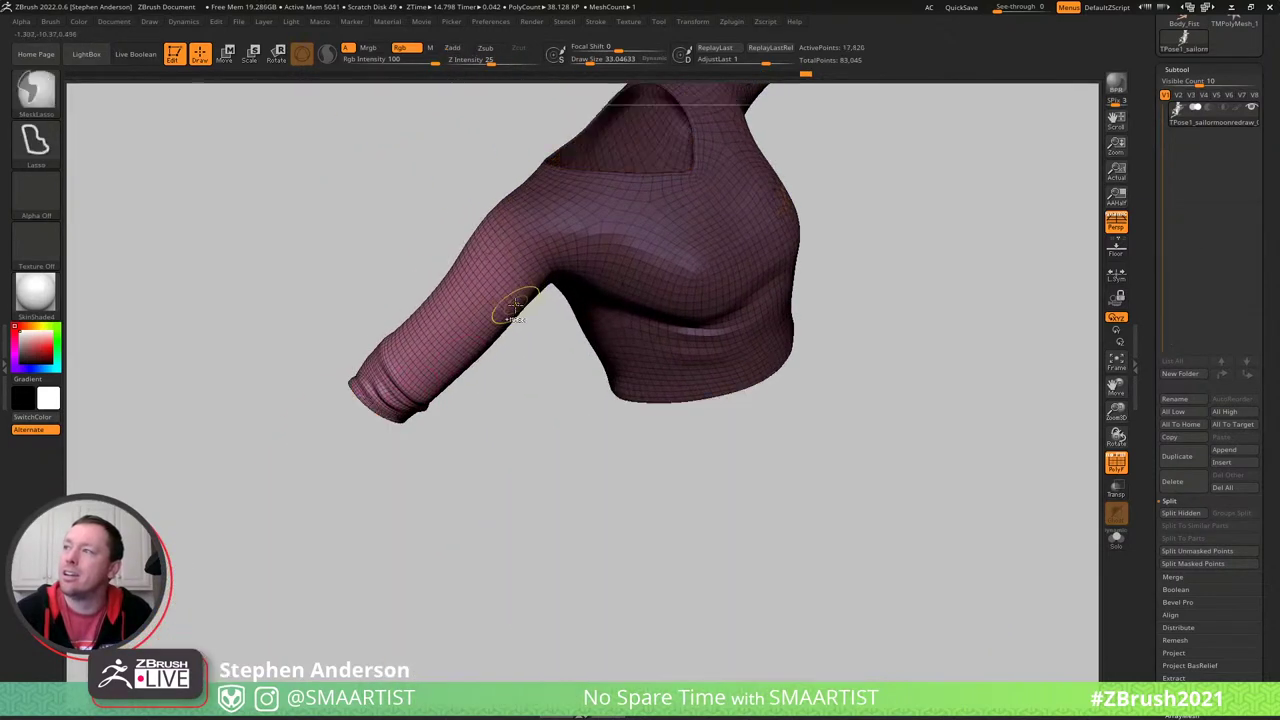
ctrl+shift+click(493, 418)
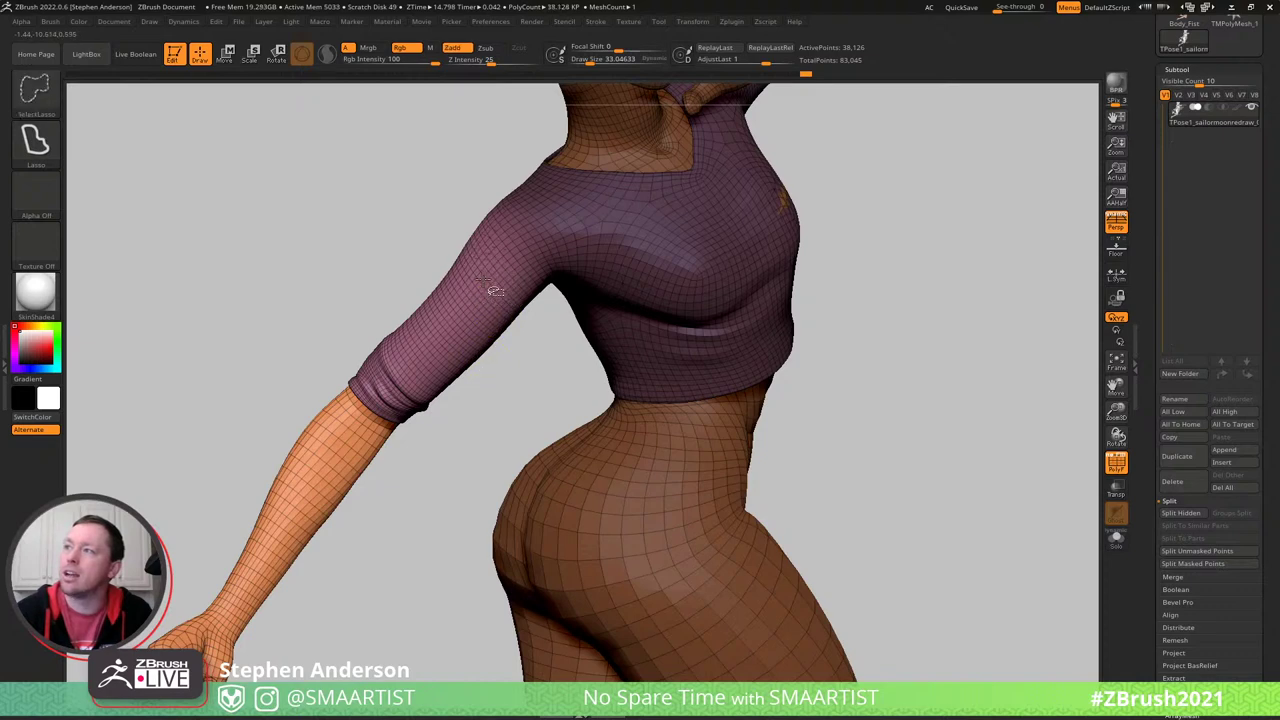
ctrl+alt+shift+click(487, 281)
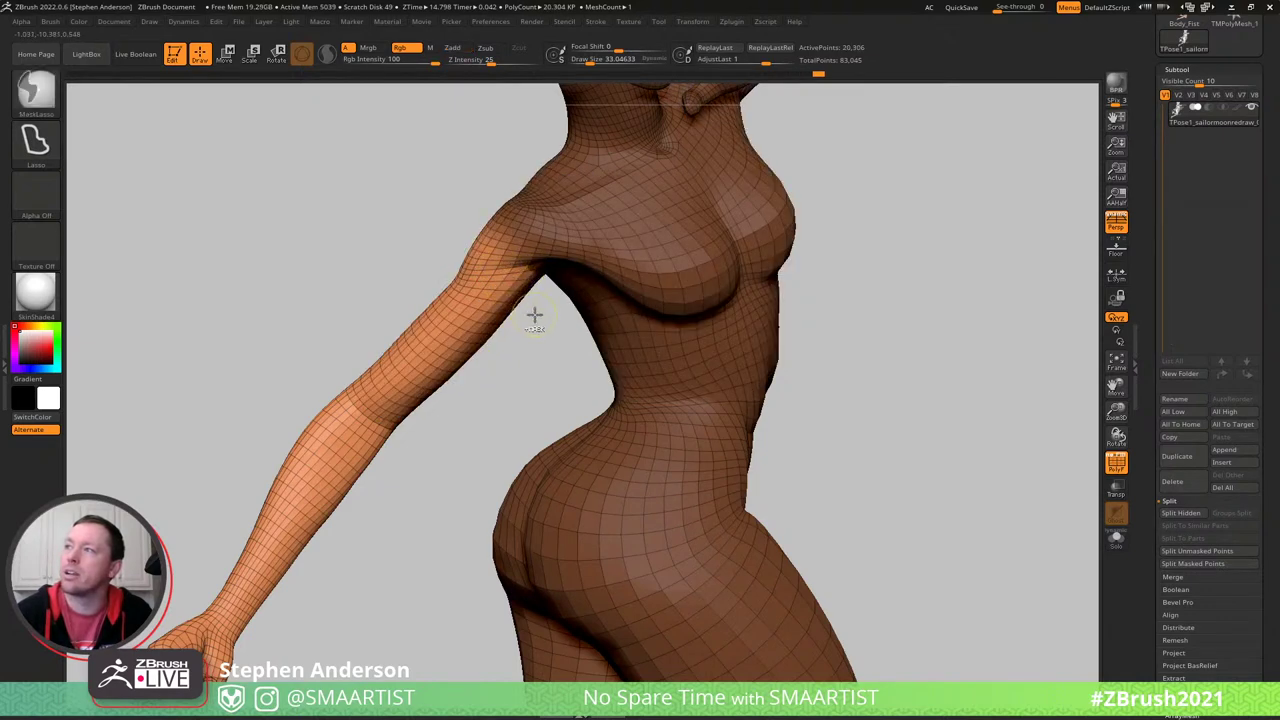
ctrl+right_drag(538, 320, 450, 345)
ctrl+shift+click(783, 286)
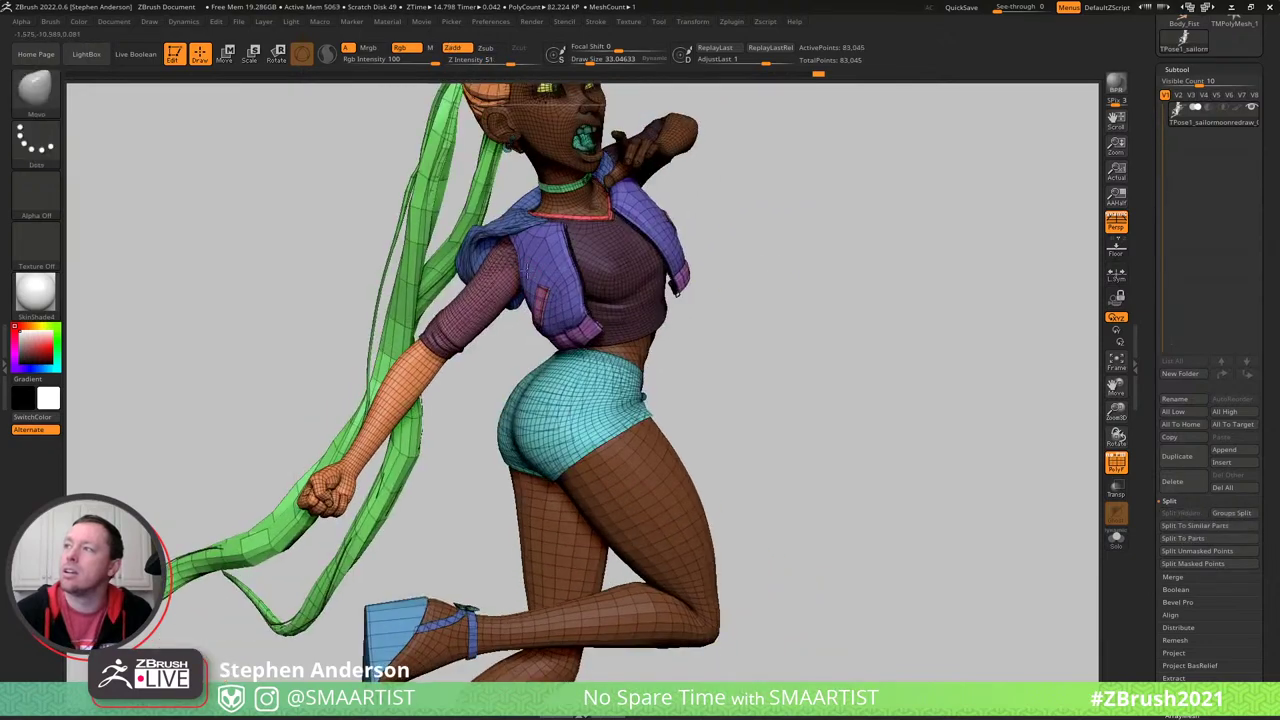
- Try placing the transform gizmo at the lowered arm's shoulder, and step back through the history
key(w)
right_drag(521, 272, 660, 270)
alt+click(502, 262)
right_drag(503, 262, 530, 260)
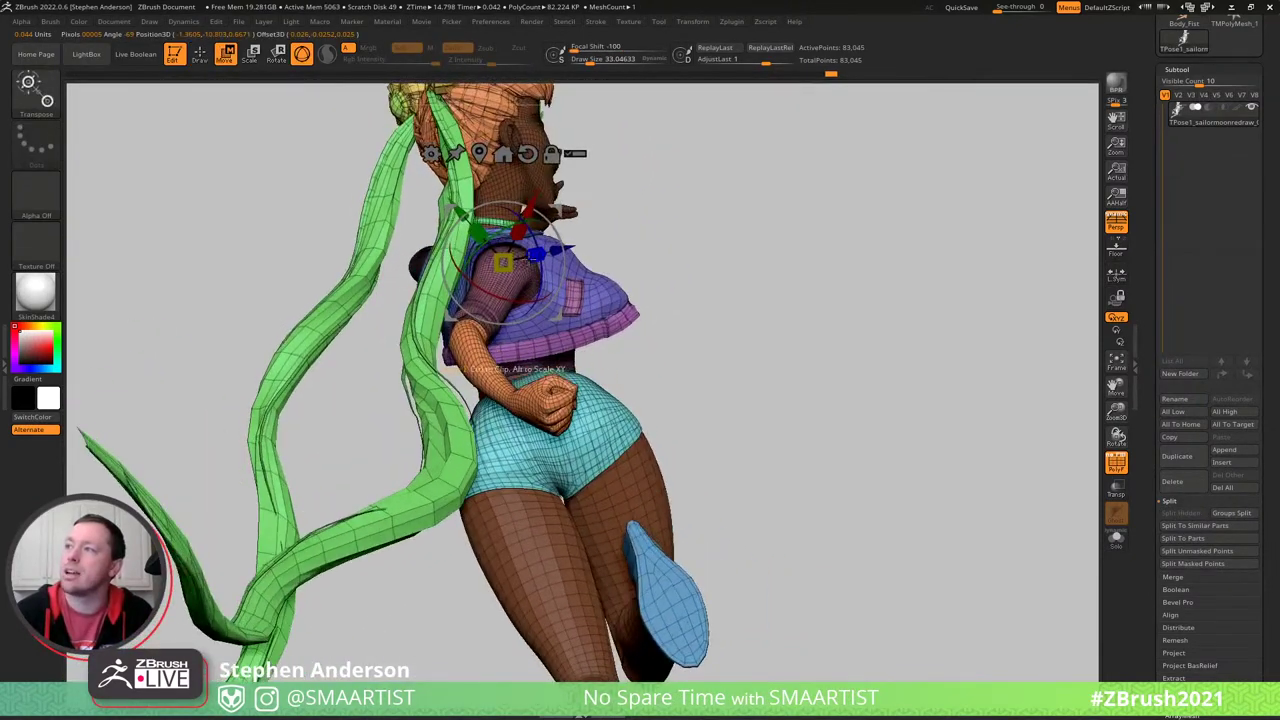
key(ctrl+z)
key(ctrl+z)
key(ctrl+shift+z)
key(ctrl+shift+z)
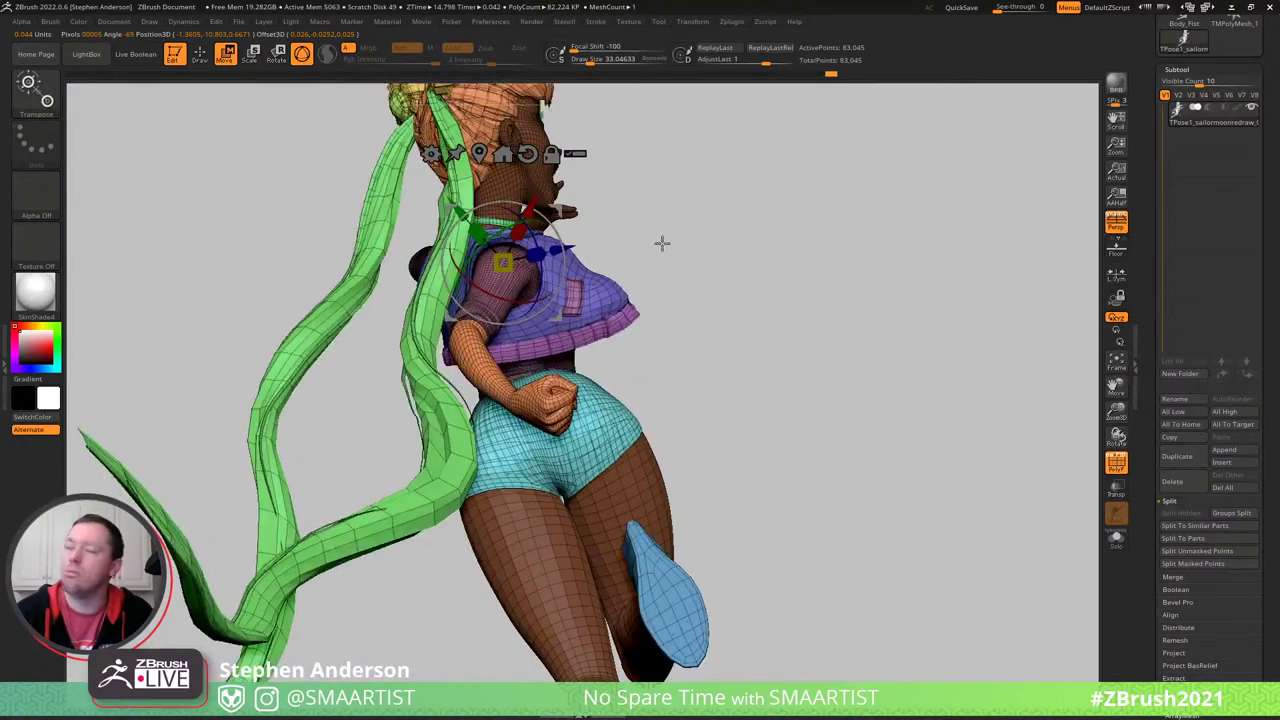
key(q)
key(ctrl+z)
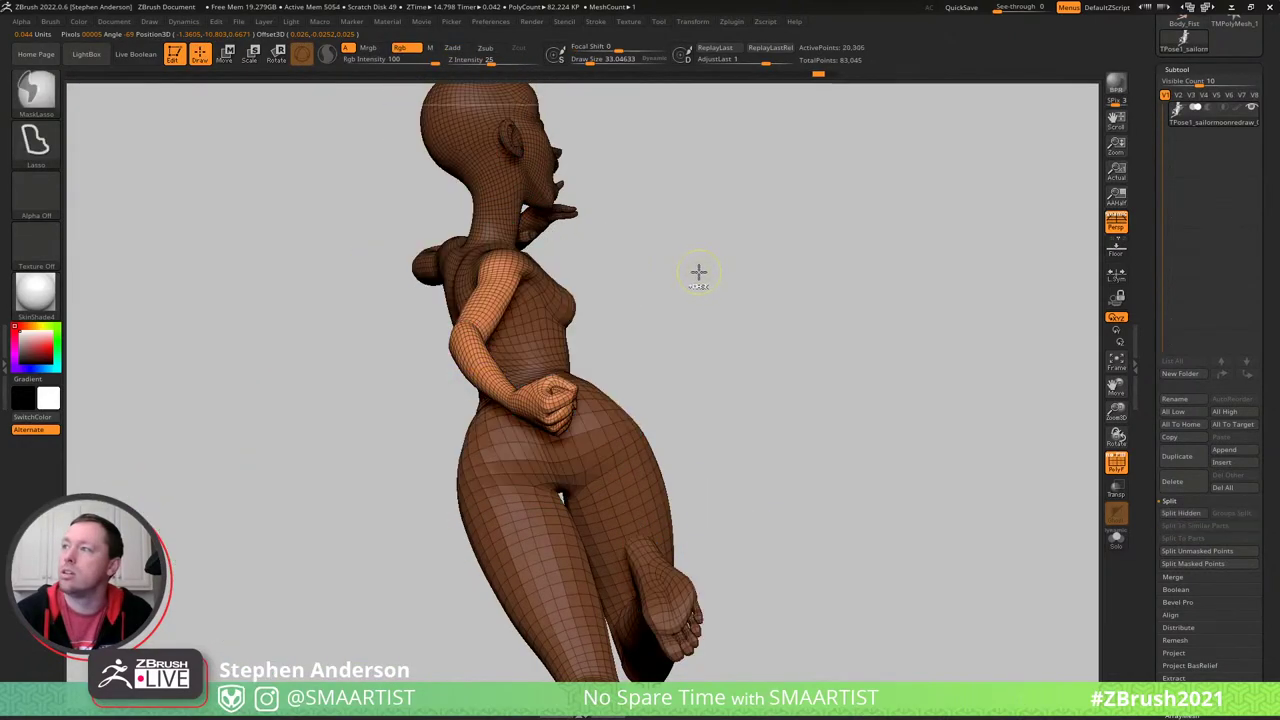
- Hide the body and shirt, mask the remaining hair, vest, shorts and accessories, and unhide the whole mesh
ctrl+shift+drag(684, 268, 664, 335)
ctrl+right_drag(505, 272, 557, 349)
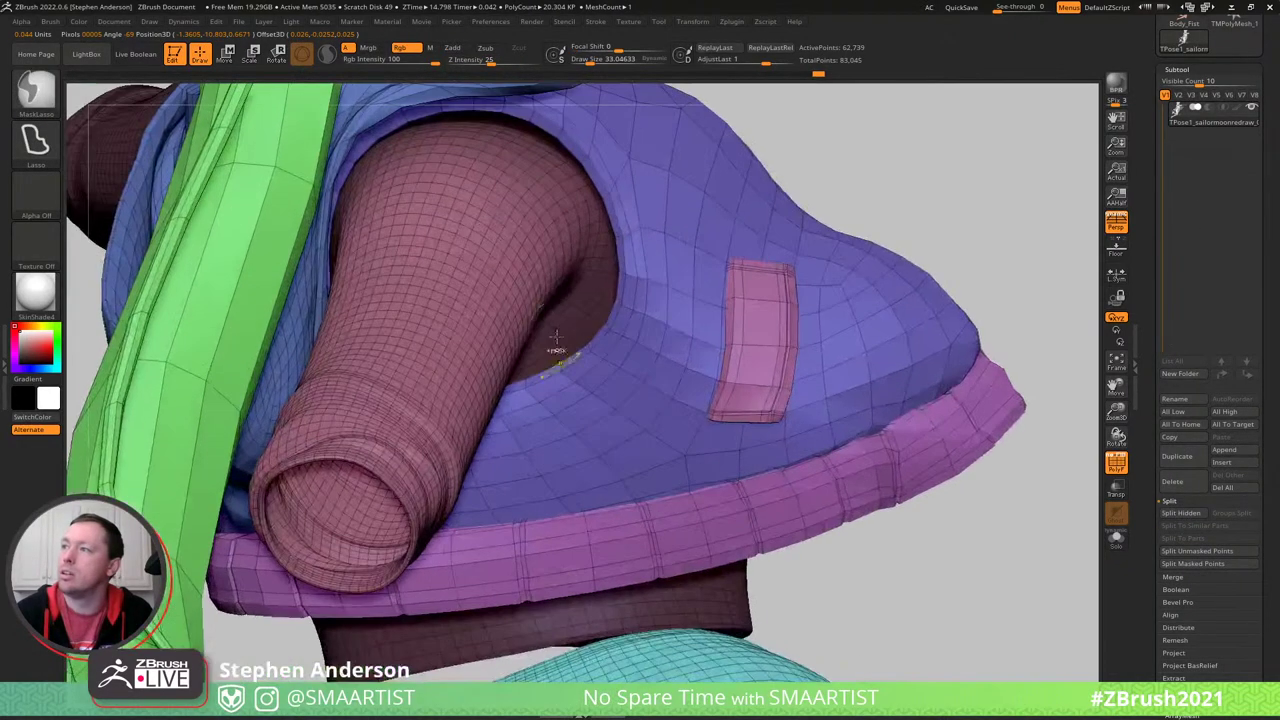
ctrl+shift+click(499, 288)
ctrl+right_drag(499, 288, 445, 182)
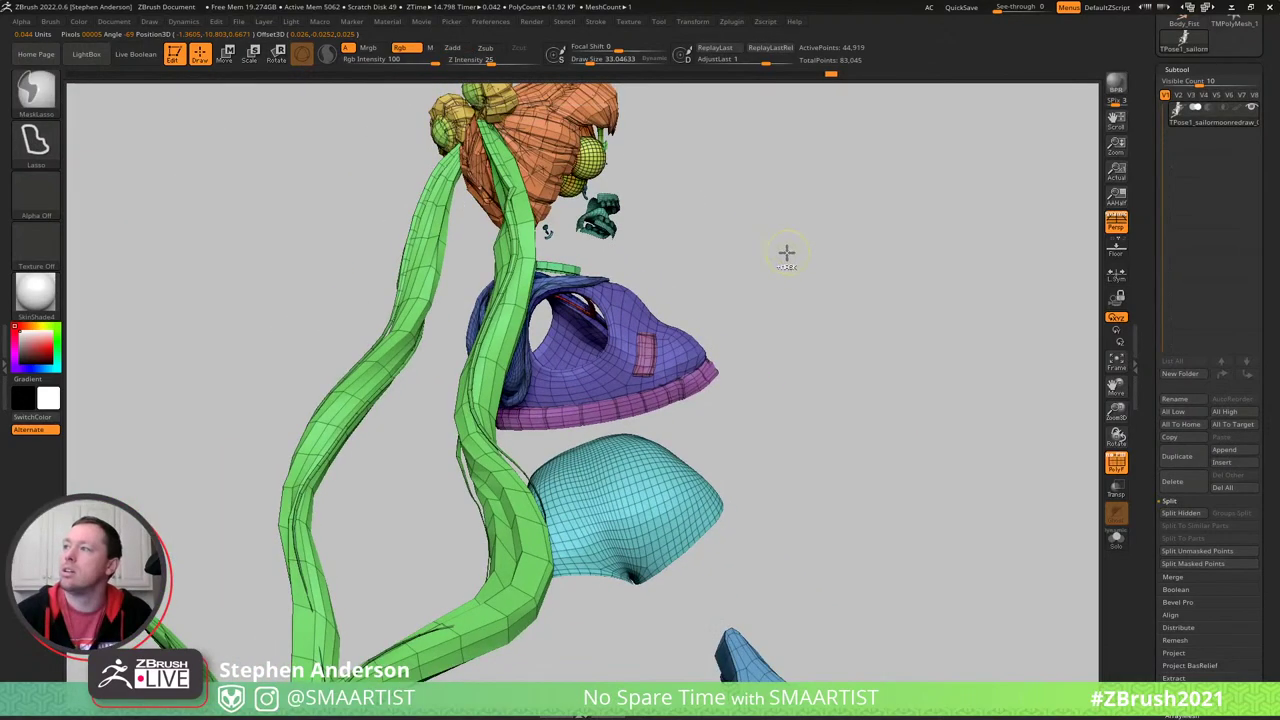
ctrl+click(808, 252)
ctrl+shift+click(808, 252)
- Place the transform gizmo at the lowered arm's shoulder, rotate the arm and sleeve about it, and clear the mask
ctrl+right_drag(650, 278, 596, 338)
key(w)
drag(596, 338, 582, 293)
click(556, 324)
right_drag(606, 278, 550, 271)
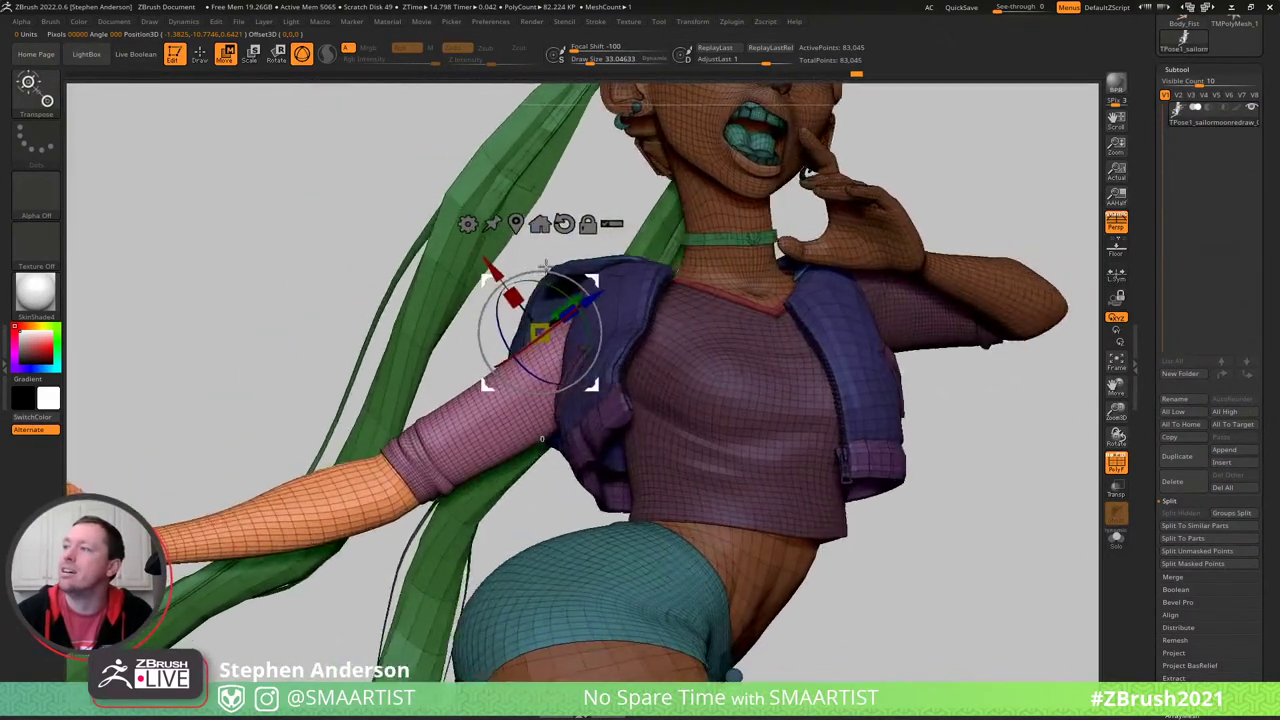
drag(550, 271, 540, 270)
right_drag(540, 270, 585, 277)
drag(585, 280, 630, 272)
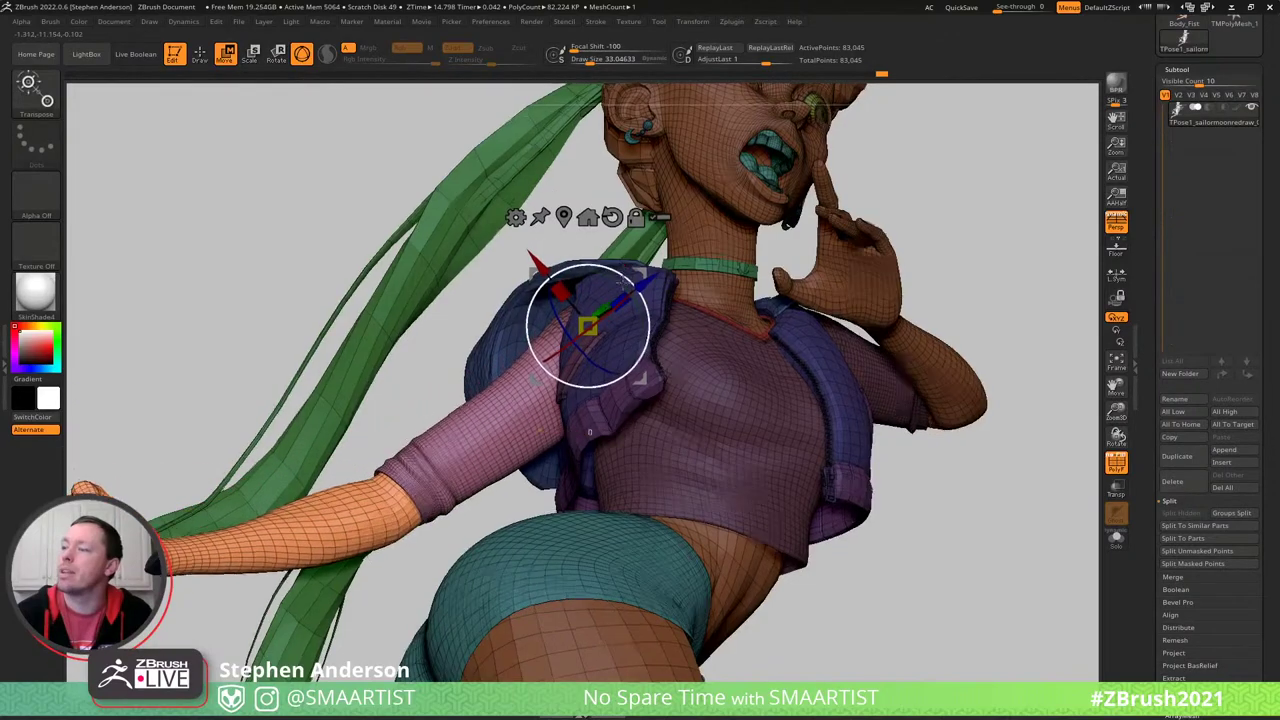
right_drag(630, 272, 624, 473)
drag(624, 473, 497, 410)
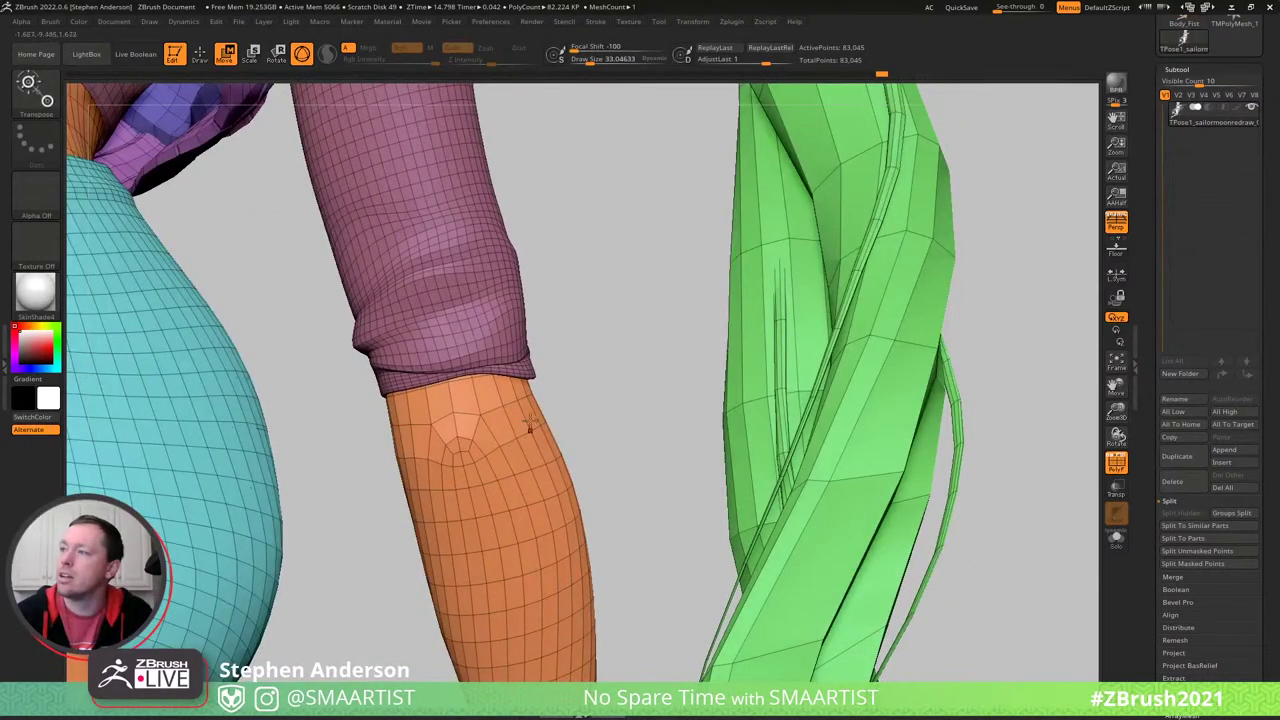
- Isolate the body polygroup, mask the lowered forearm and fist from the elbow down, and unhide the whole mesh
mouse_move(530, 424)
ctrl+right_down()
mouse_move(529, 389)
mouse_move(491, 354)
ctrl+right_up()
key(q)
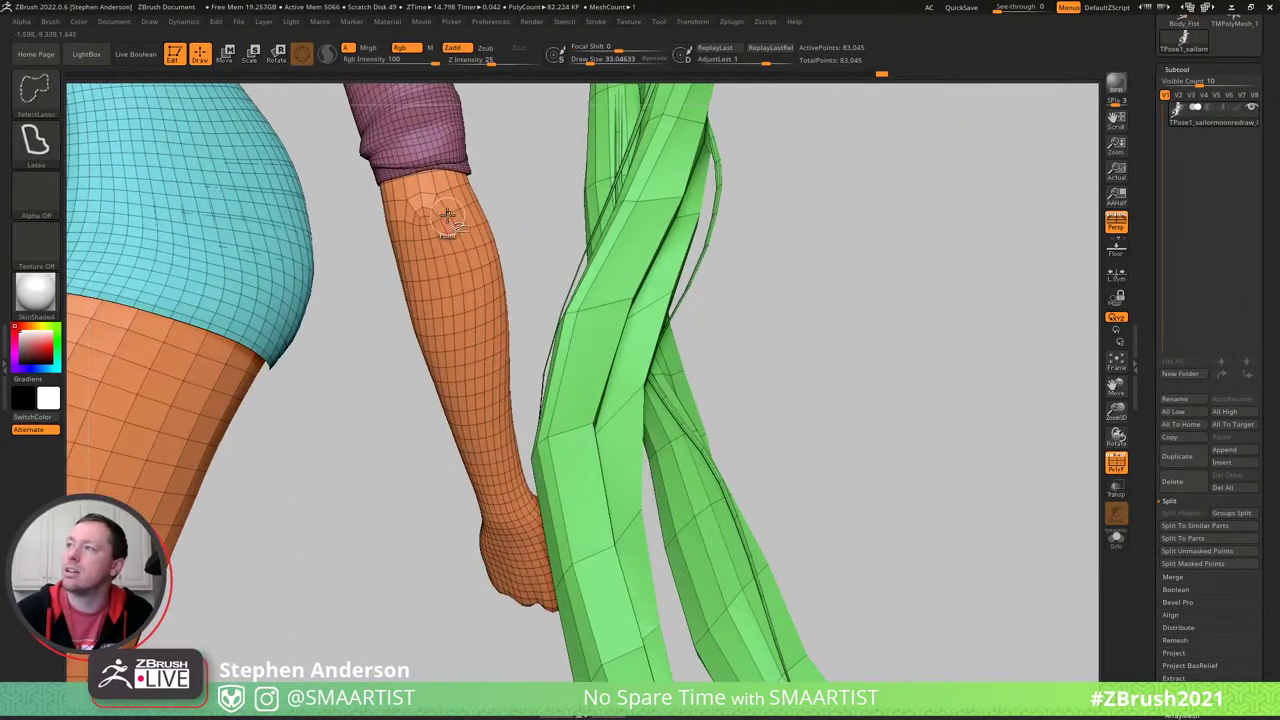
ctrl+shift+click(460, 210)
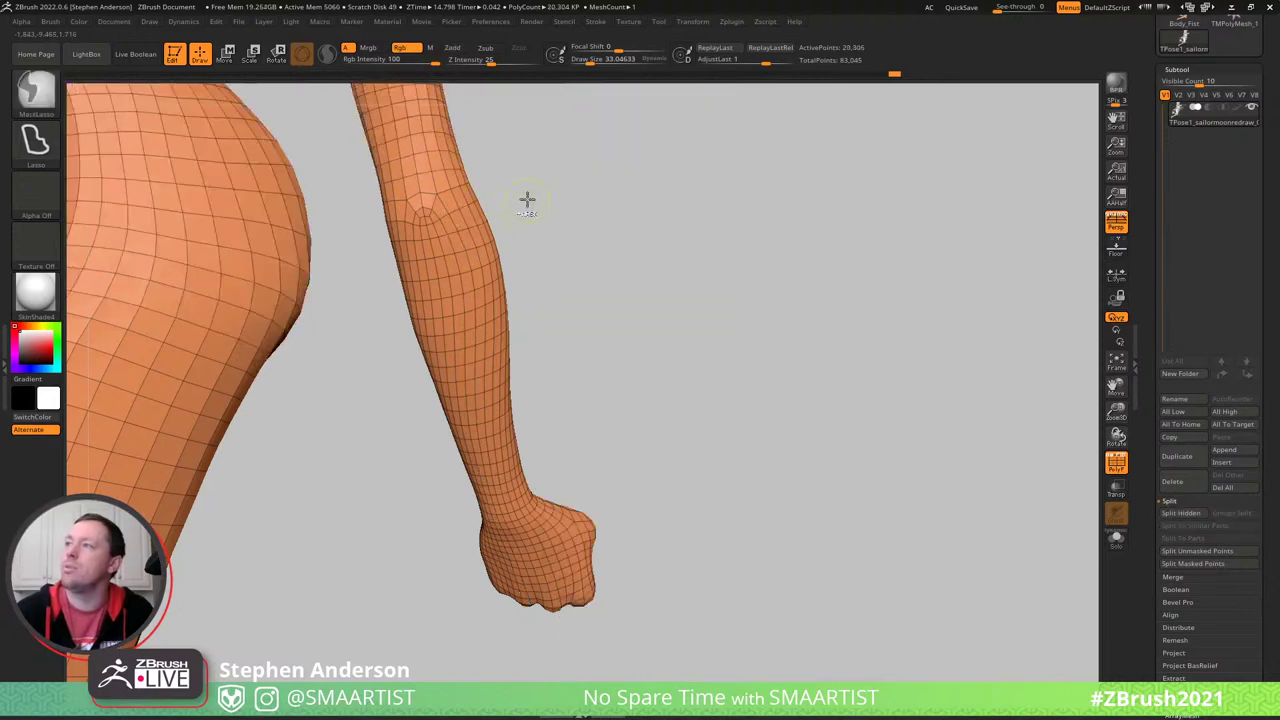
mouse_move(373, 188)
ctrl+mouse_down()
mouse_move(397, 563)
mouse_move(754, 434)
mouse_move(689, 303)
mouse_move(505, 294)
ctrl+mouse_up()
ctrl+shift+click(277, 294)
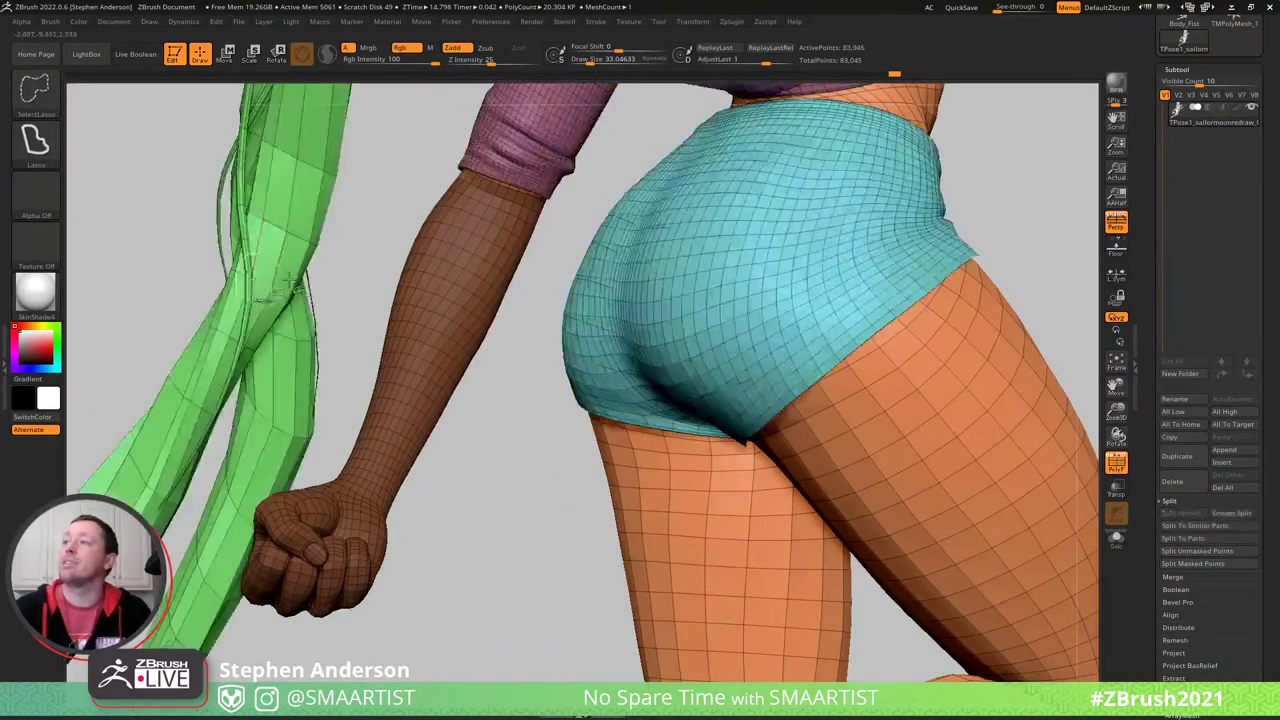
- Remove the mask around the sleeve cuff, and invert the mask so only the forearm and fist stay editable
ctrl+right_drag(462, 372, 458, 298)
alt+right_drag(466, 200, 424, 288)
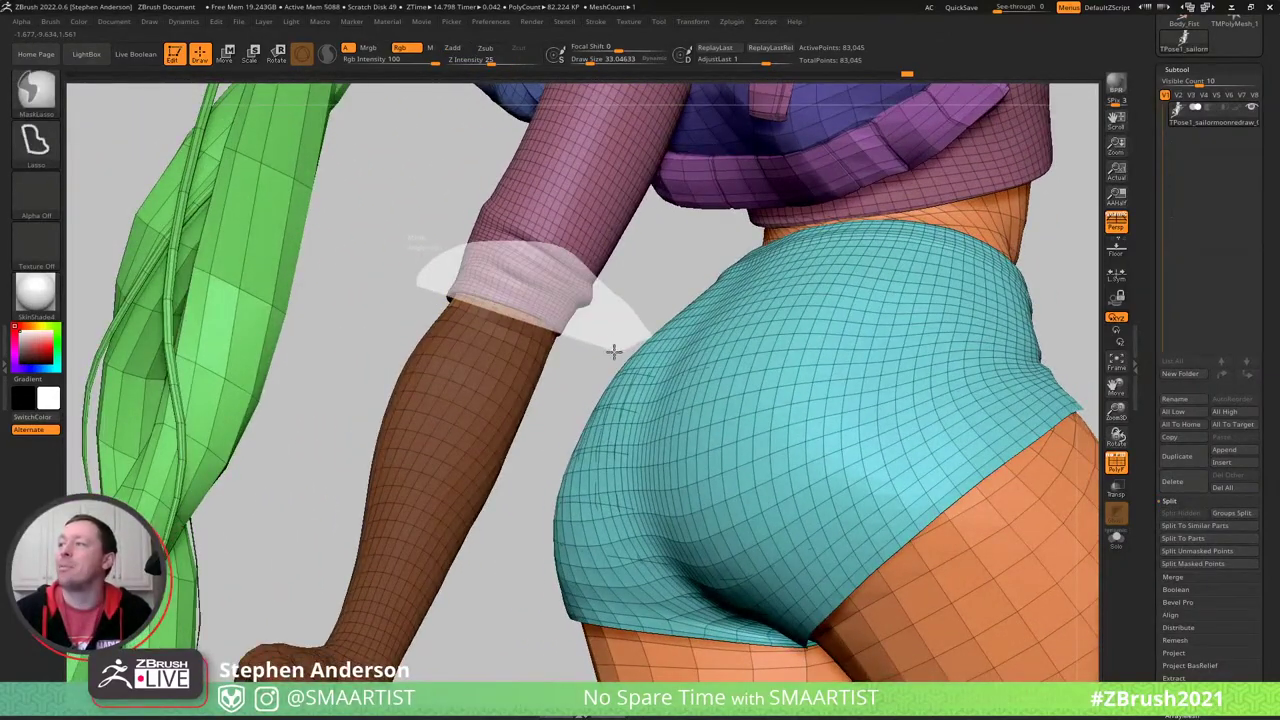
ctrl+alt+drag(608, 355, 603, 357)
mouse_move(603, 357)
ctrl+right_down()
mouse_move(602, 282)
mouse_move(797, 373)
mouse_move(790, 450)
mouse_move(597, 373)
mouse_move(581, 353)
ctrl+right_up()
ctrl+click(797, 373)
- Place the transform gizmo at the elbow, and invert the forearm mask and back
key(w)
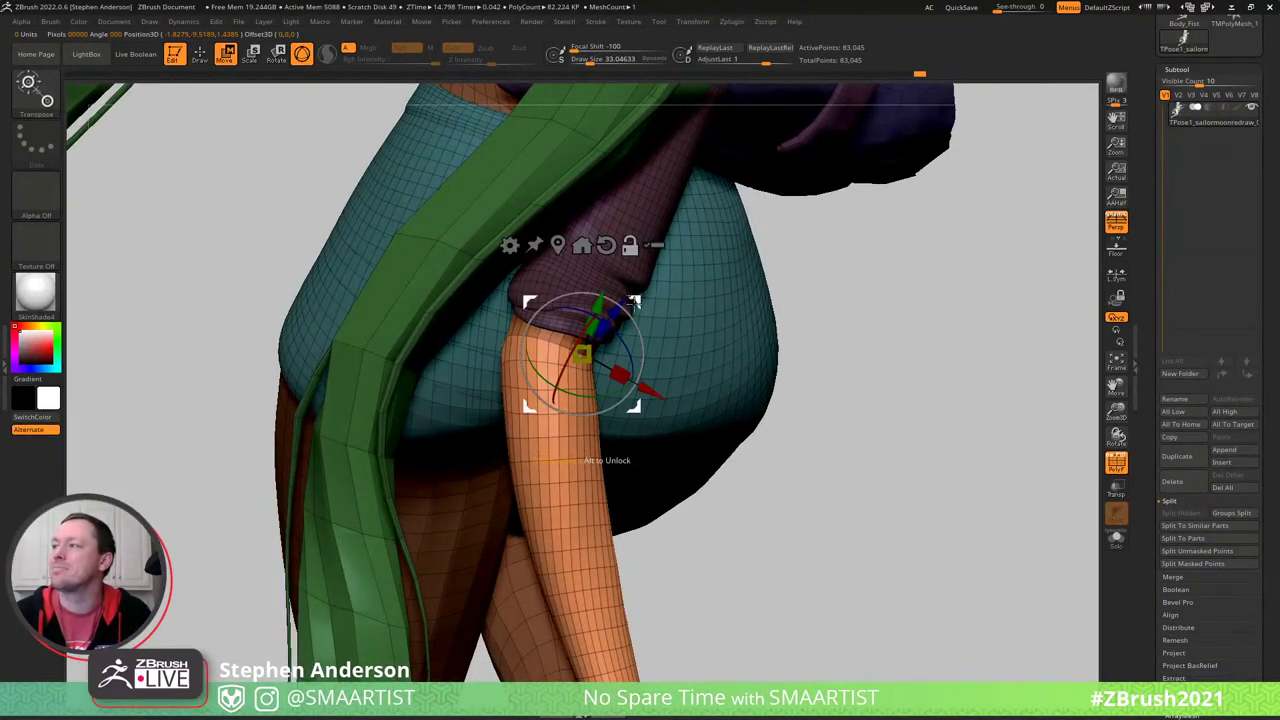
drag(633, 301, 605, 293)
key(q)
key(ctrl+i)
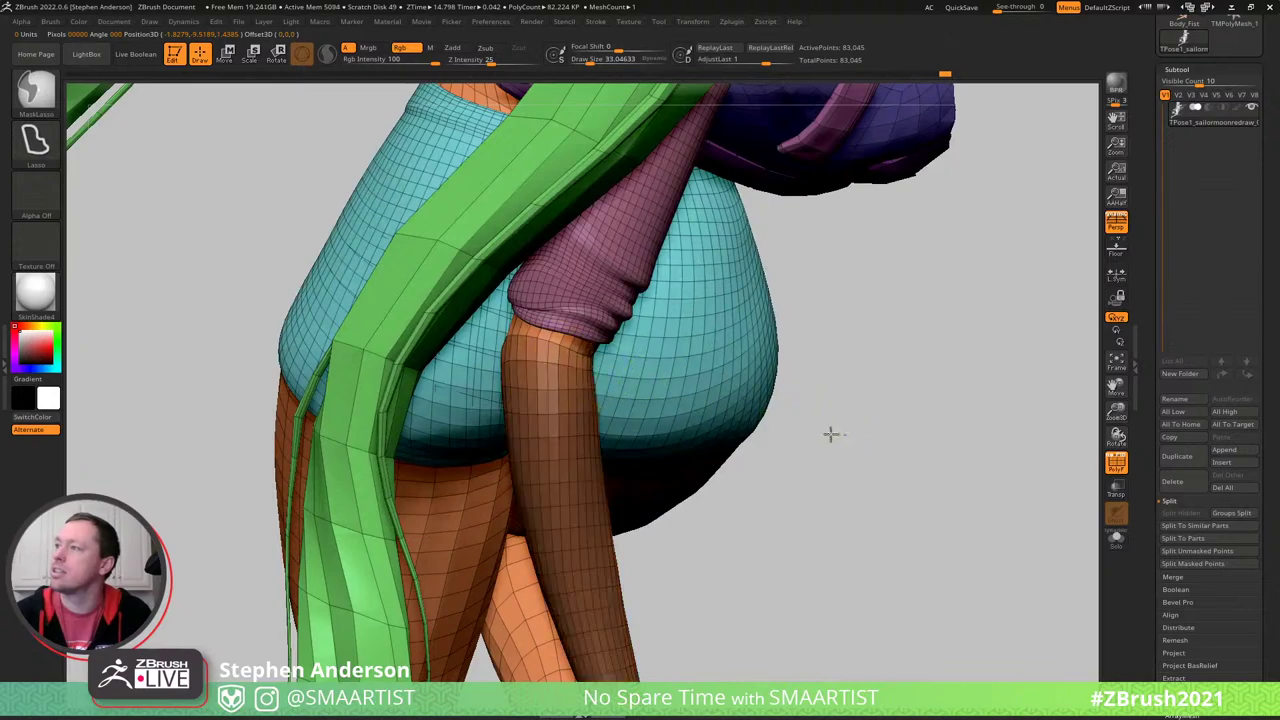
ctrl+click(830, 433)
- Bend the unmasked forearm sharply at the elbow with the transform gizmo, and return to the Move brush
key(w)
drag(611, 323, 586, 292)
key(q)
mouse_move(720, 370)
right_down()
mouse_move(680, 355)
mouse_move(594, 366)
mouse_move(648, 322)
mouse_move(609, 317)
mouse_move(640, 330)
mouse_move(701, 298)
mouse_move(673, 361)
right_up()
key(w)
drag(694, 328, 708, 340)
drag(715, 324, 722, 315)
key(q)
mouse_move(652, 372)
right_down()
mouse_move(691, 377)
mouse_move(735, 350)
mouse_move(657, 374)
mouse_move(685, 383)
right_up()
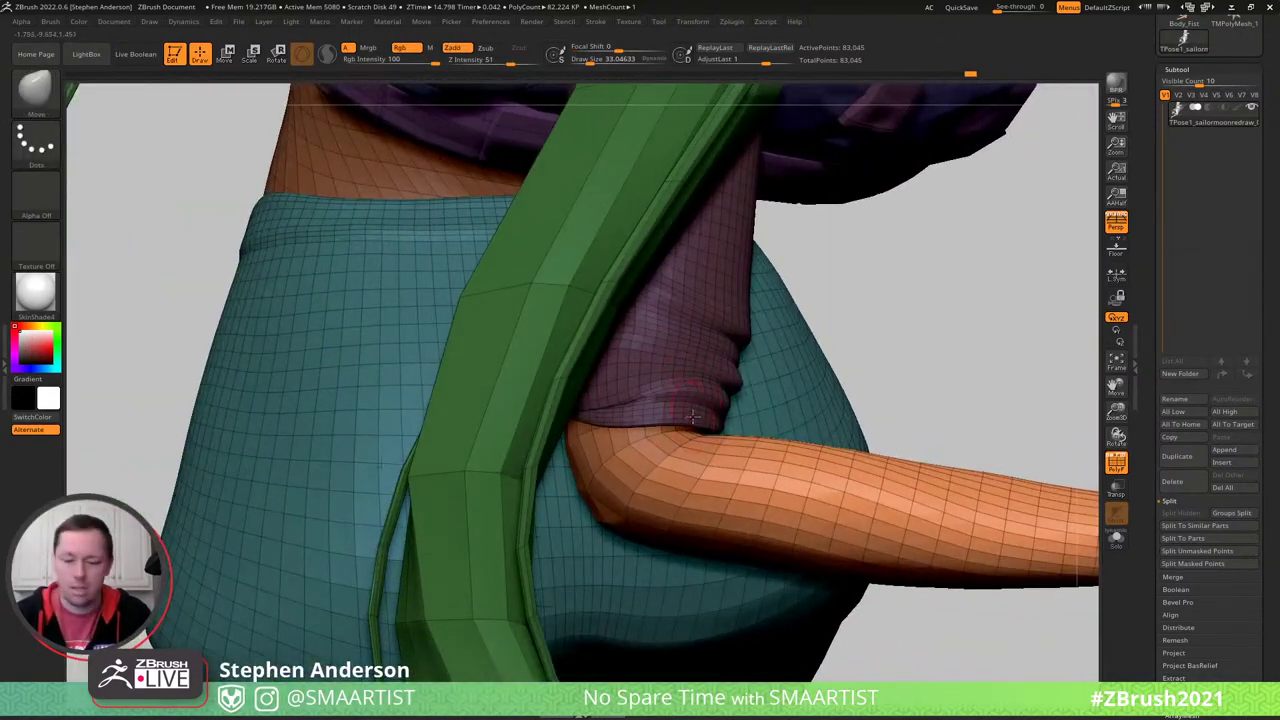
- Reshape the sharply bent elbow and the skin meeting the sleeve cuff with the Move brush
key(b)
key(m)
key(v)
right_drag(686, 443, 622, 367)
drag(621, 367, 620, 399)
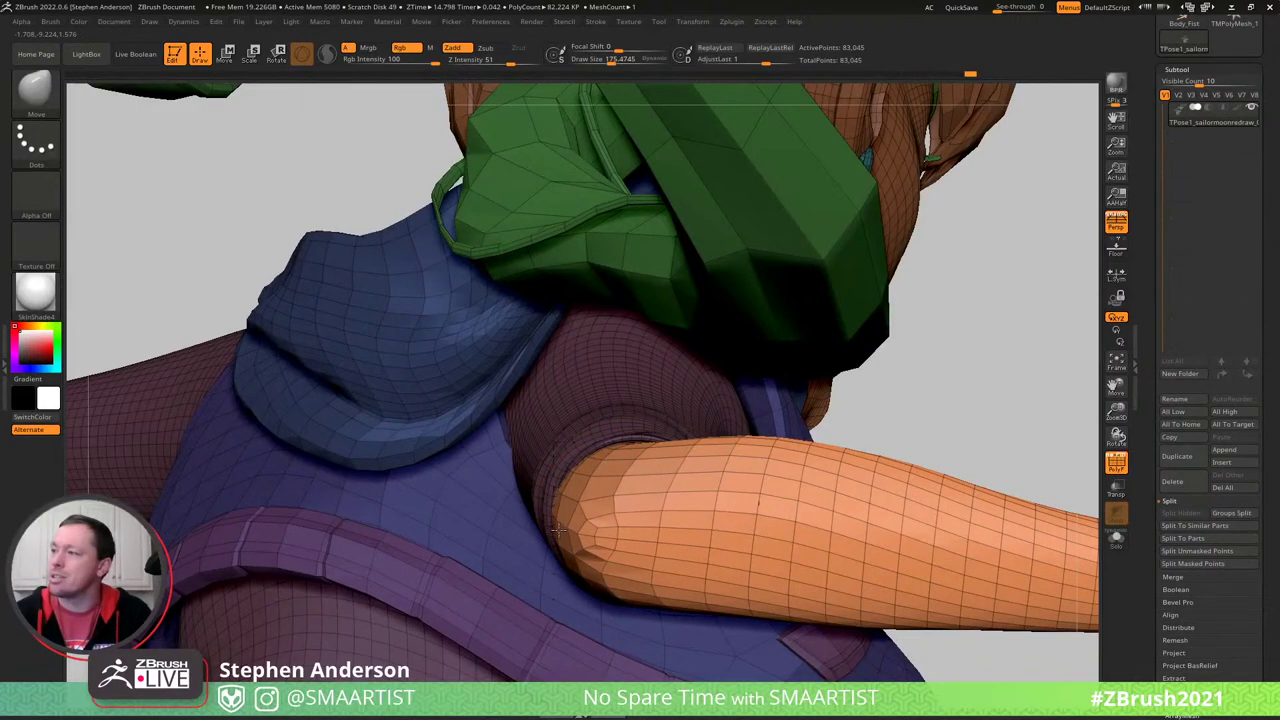
mouse_move(559, 530)
right_down()
mouse_move(606, 536)
mouse_move(670, 430)
mouse_move(754, 337)
mouse_move(752, 524)
right_up()
mouse_move(722, 560)
mouse_down()
mouse_move(742, 552)
mouse_move(730, 540)
mouse_up()
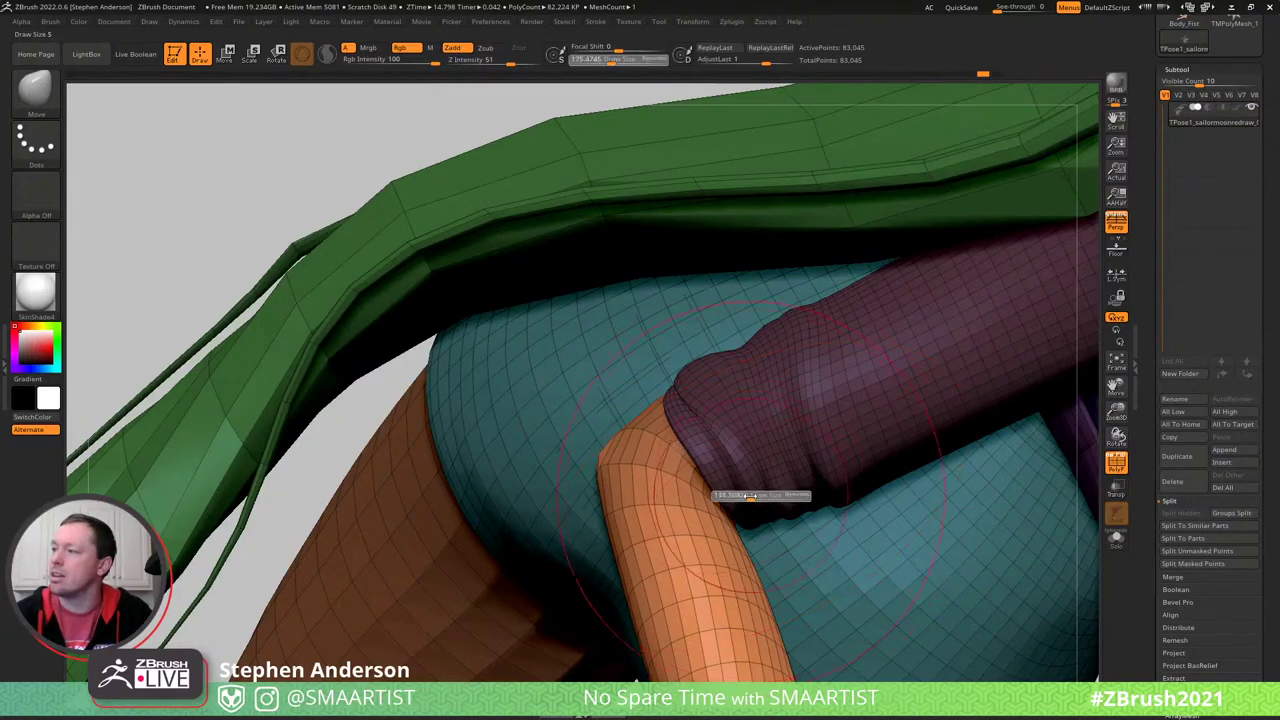
key(ctrl)
mouse_move(388, 410)
right_down()
mouse_move(585, 283)
mouse_move(545, 388)
right_up()
key(s)
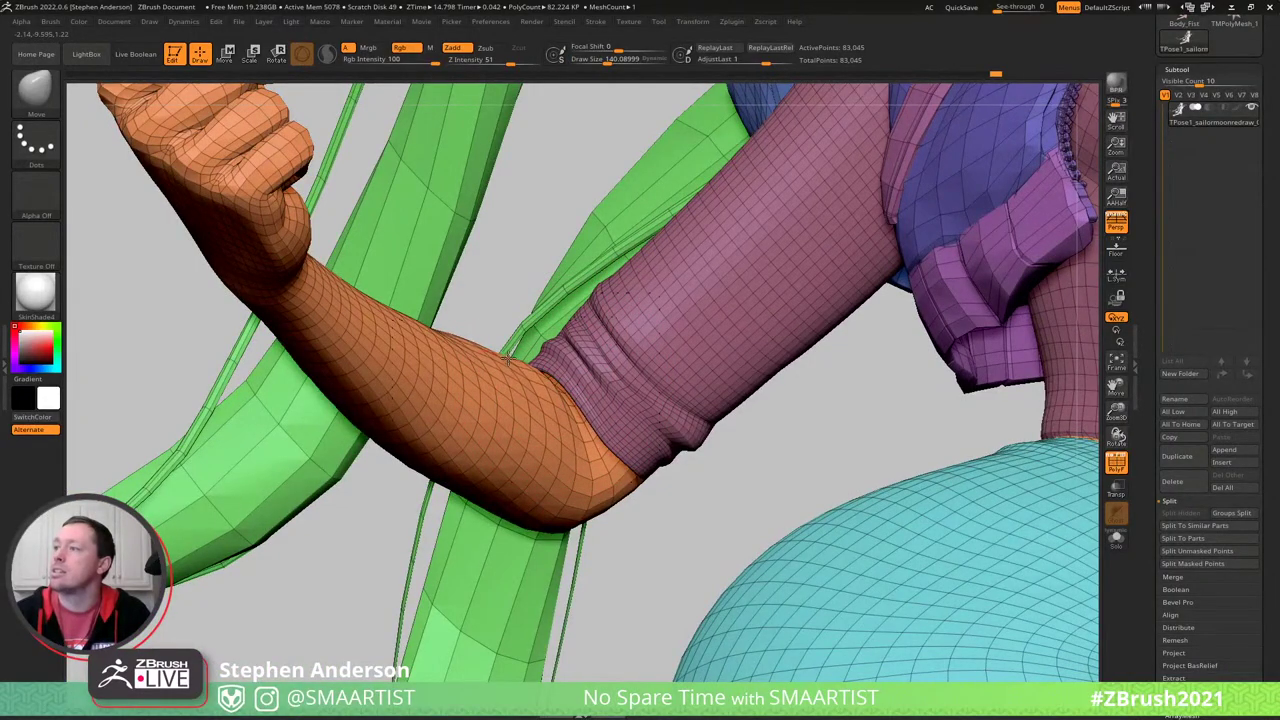
- Pull the sleeve cuff down over the back of the elbow with the Move Topological brush at a draw size of about 208
right_drag(592, 360, 536, 360)
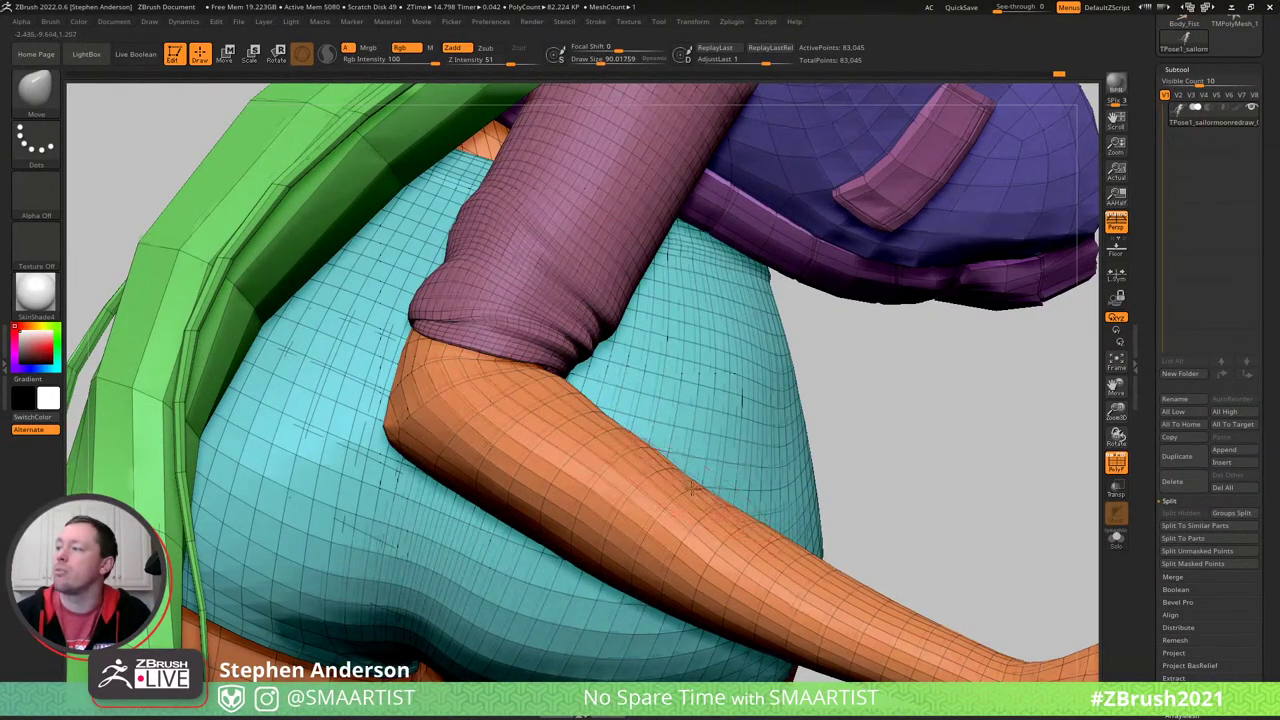
alt+right_drag(652, 498, 514, 398)
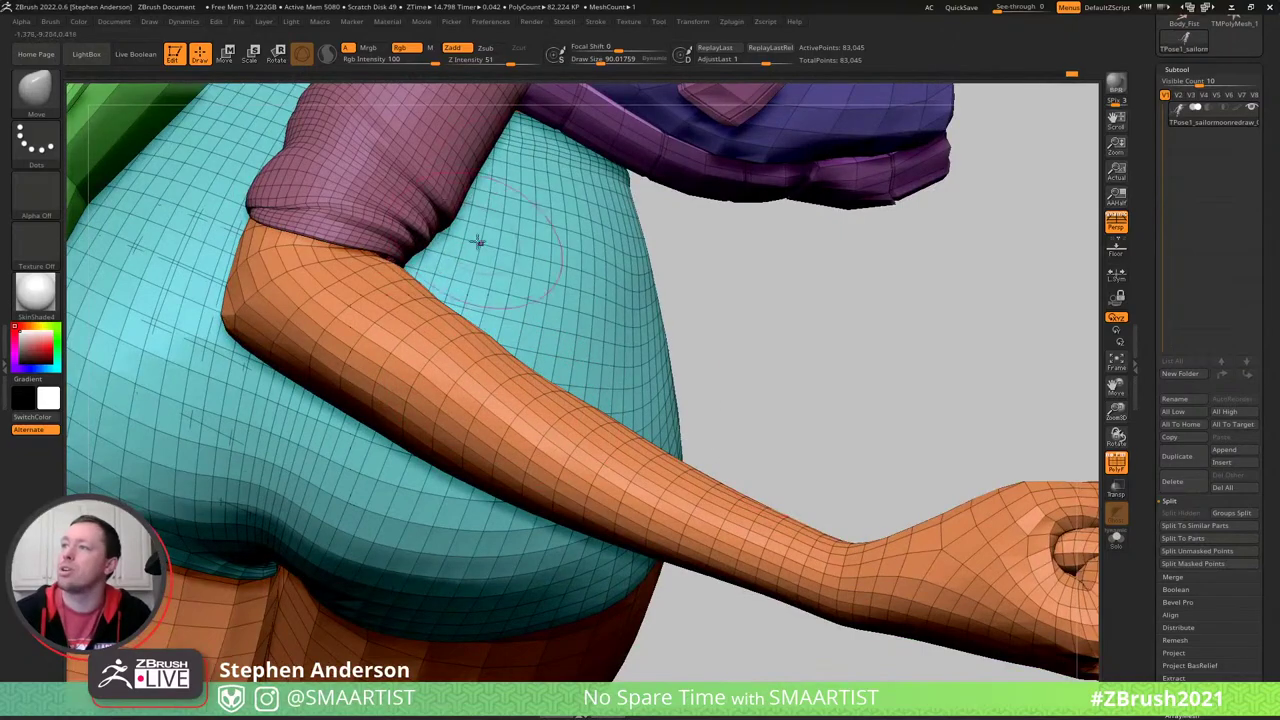
right_drag(479, 242, 468, 470)
key(b)
key(m)
key(t)
right_drag(377, 423, 350, 414)
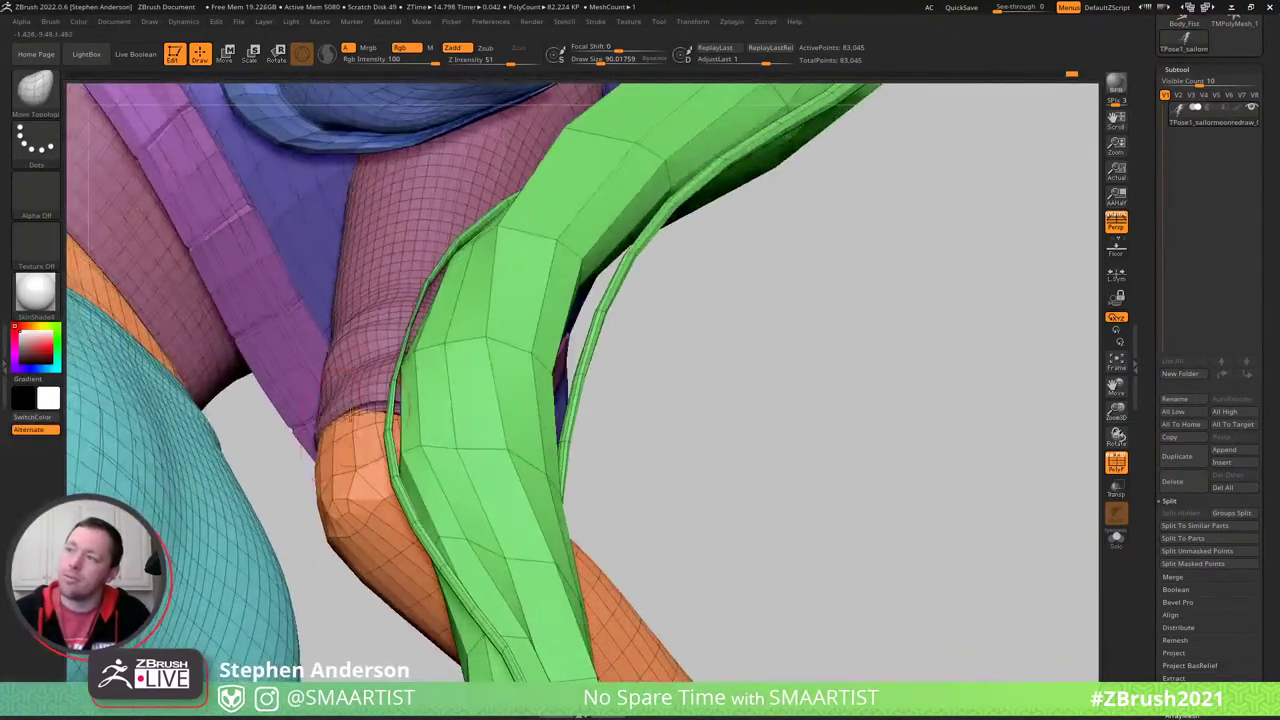
drag(334, 430, 340, 430)
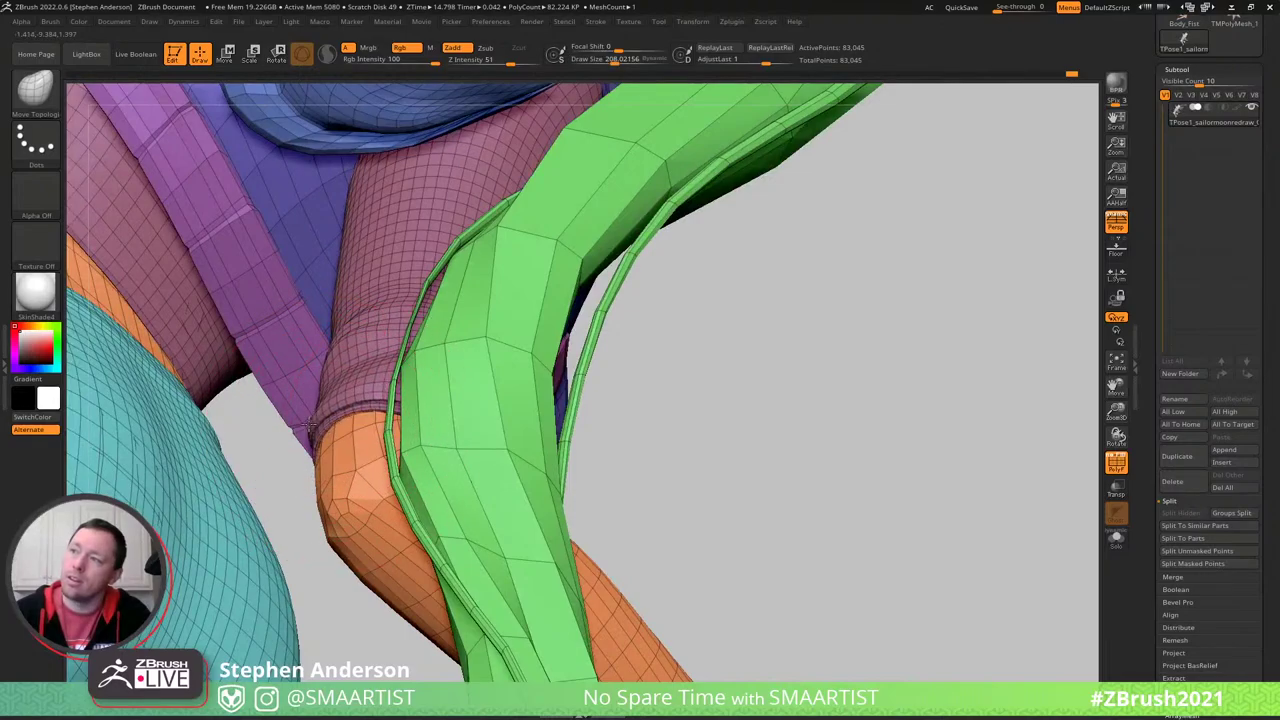
right_drag(308, 426, 348, 415)
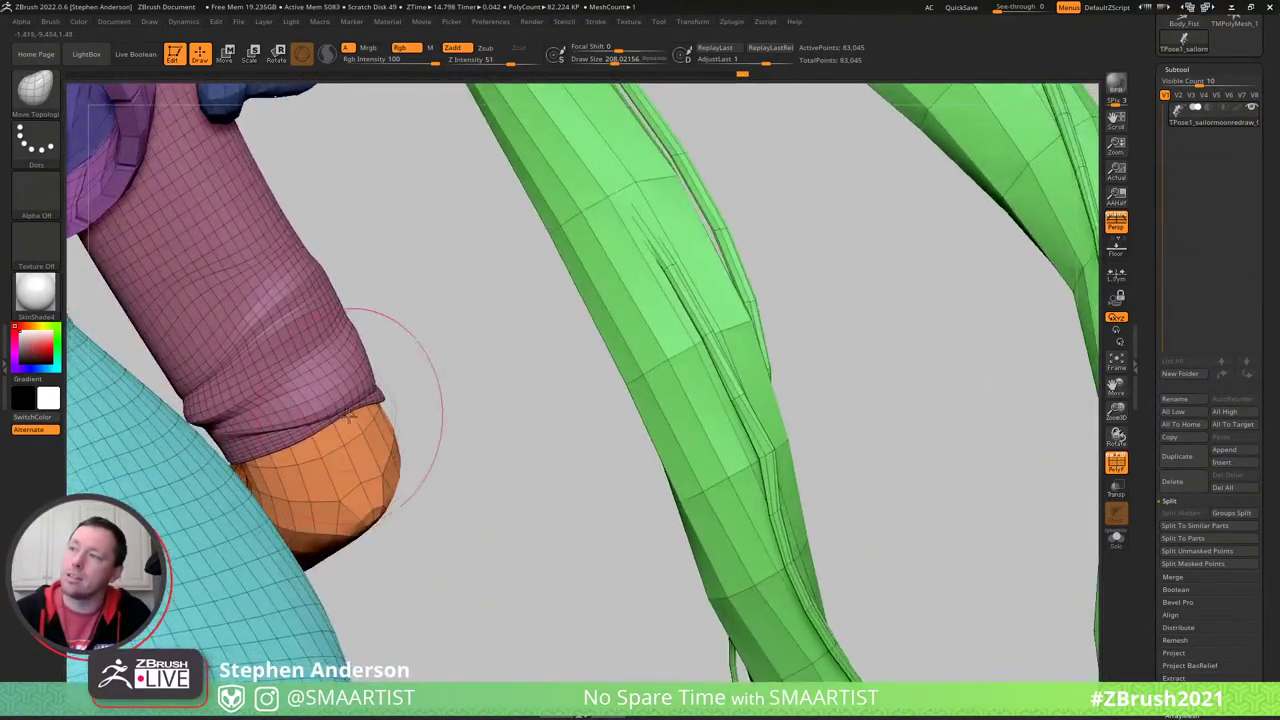
drag(268, 440, 330, 434)
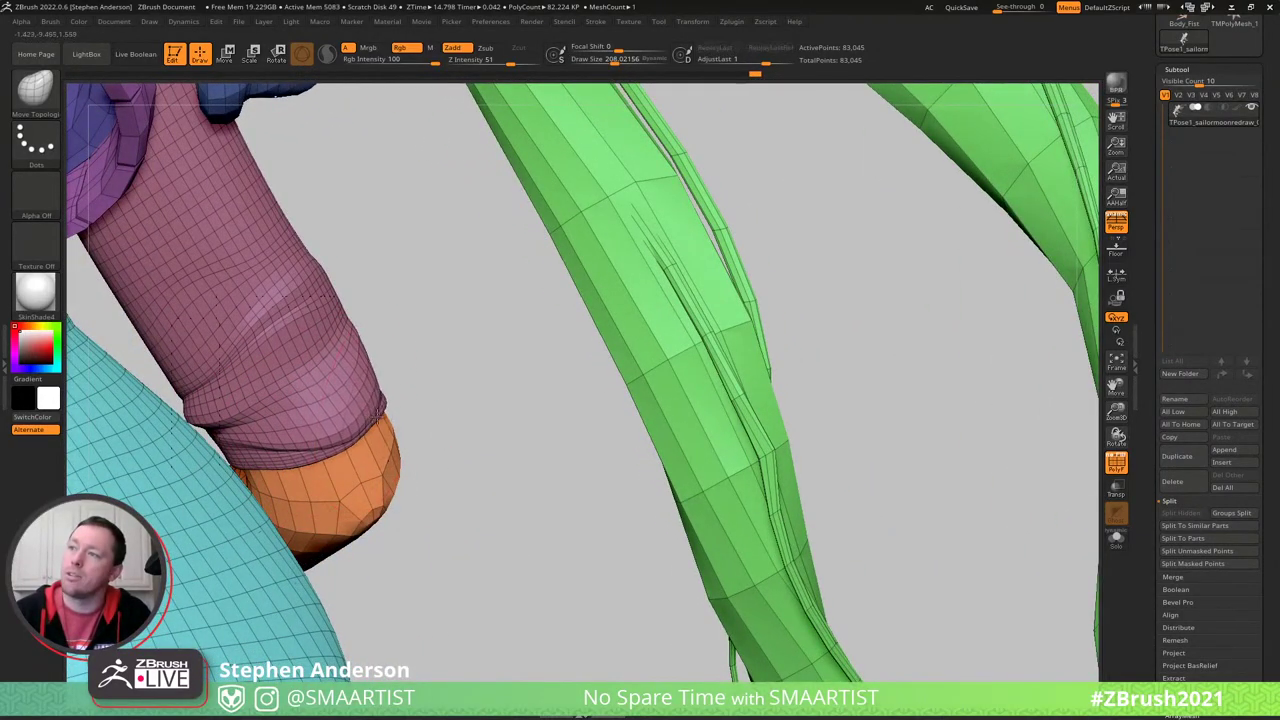
right_drag(378, 410, 460, 450)
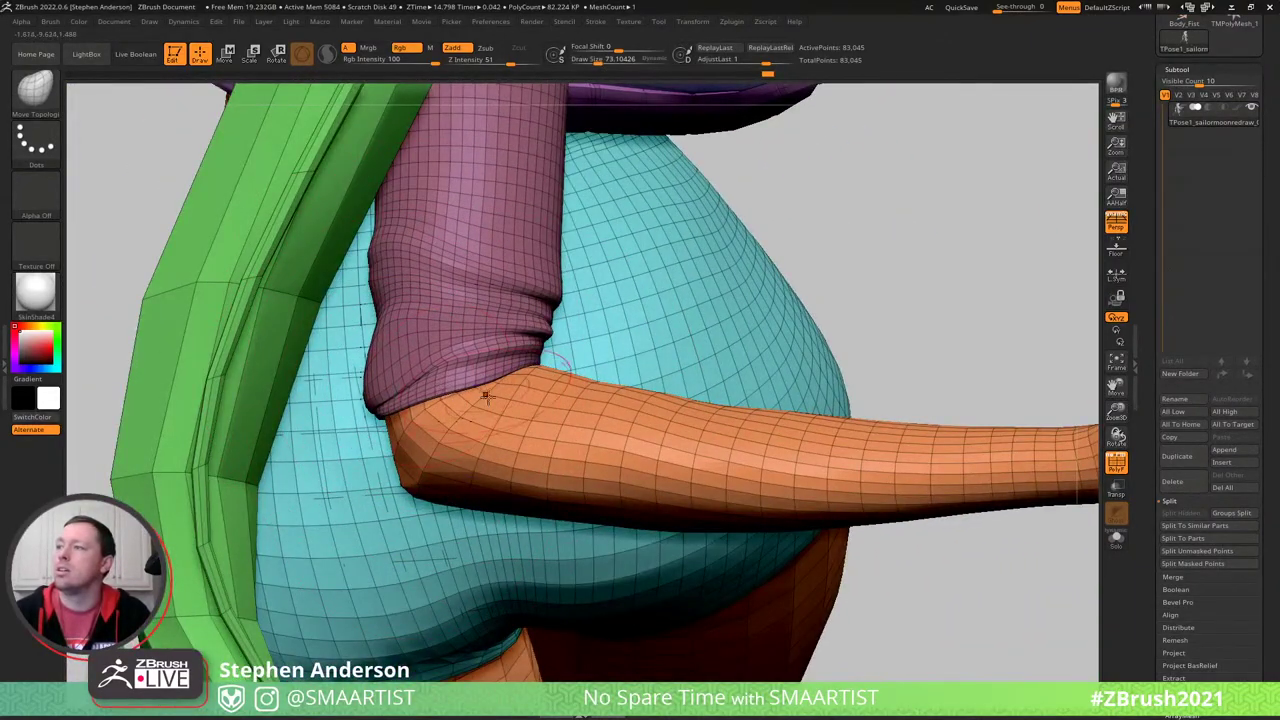
- Smooth the forearm skin just below the sleeve cuff with a larger Smooth brush, draw size about 163
key(shift+f)
mouse_move(603, 443)
right_down()
mouse_move(611, 403)
mouse_move(683, 446)
mouse_move(615, 451)
mouse_move(660, 446)
mouse_move(642, 393)
mouse_move(608, 371)
right_up()
key(shift+f)
key(w)
ctrl+click(652, 421)
key(q)
key(s)
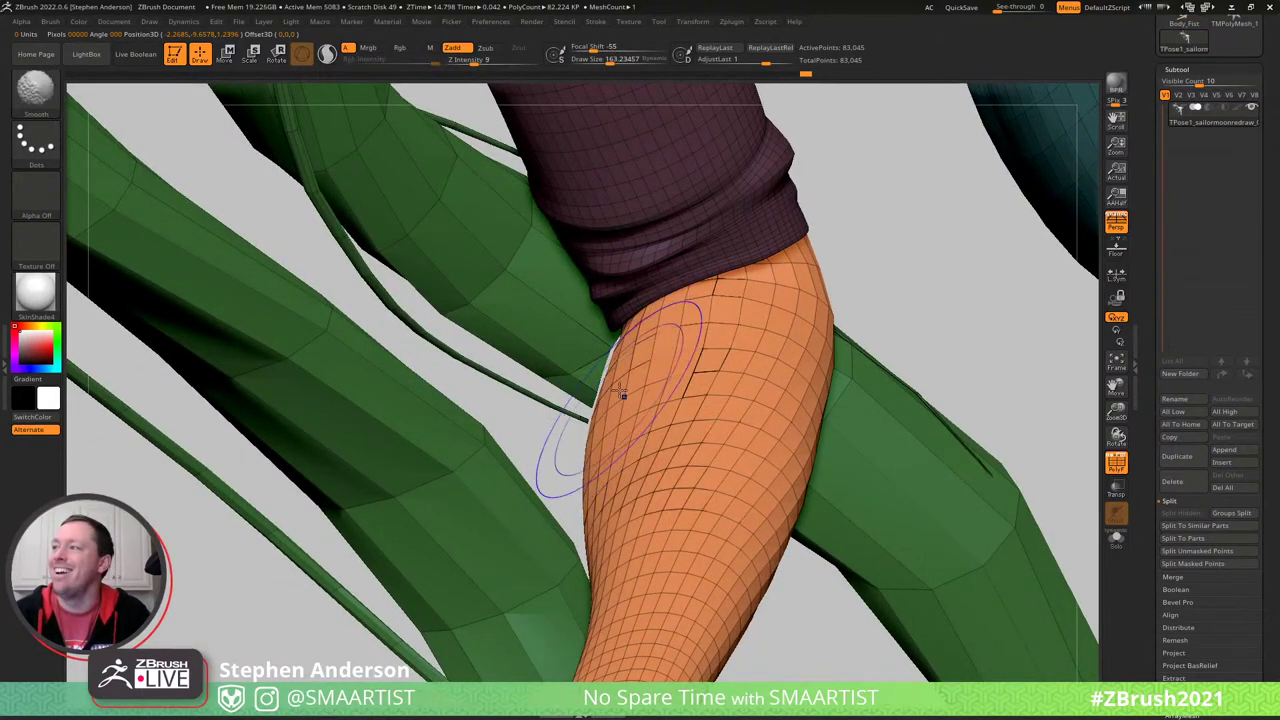
right_drag(766, 323, 741, 292)
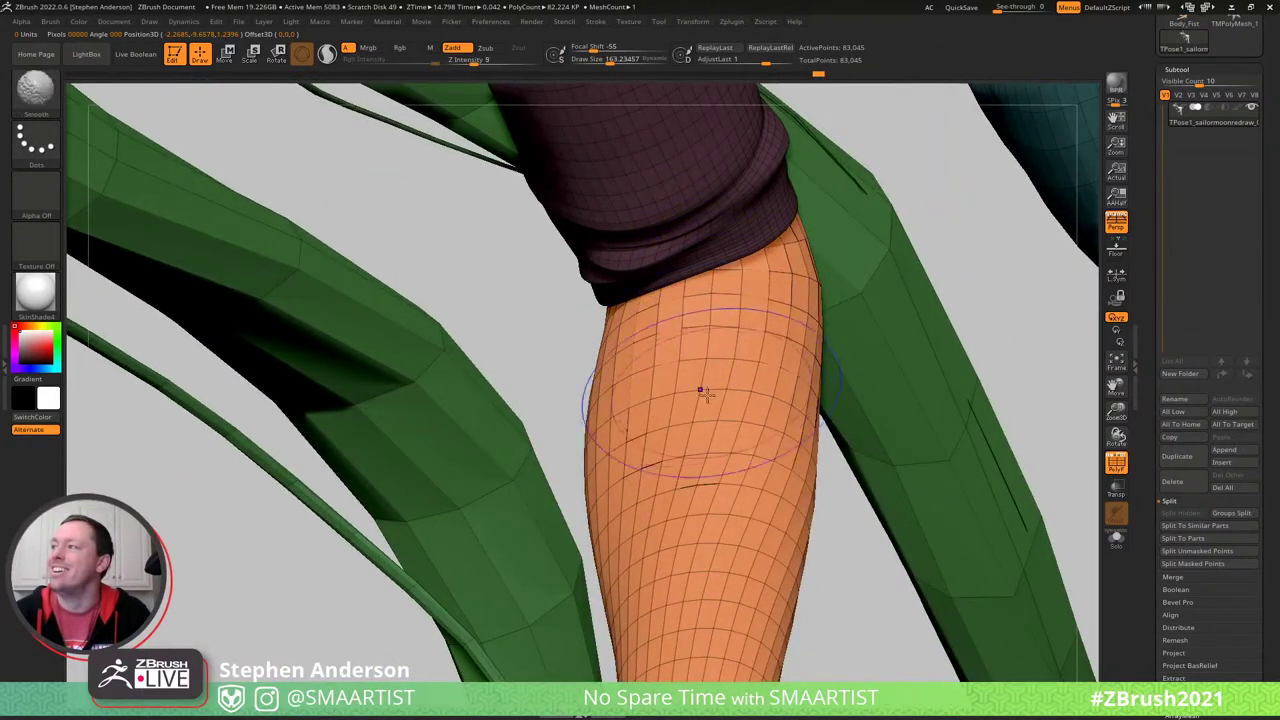
mouse_move(703, 392)
right_down()
mouse_move(729, 366)
mouse_move(721, 330)
mouse_move(623, 491)
mouse_move(575, 251)
mouse_move(600, 300)
mouse_move(551, 363)
right_up()
key(shift)
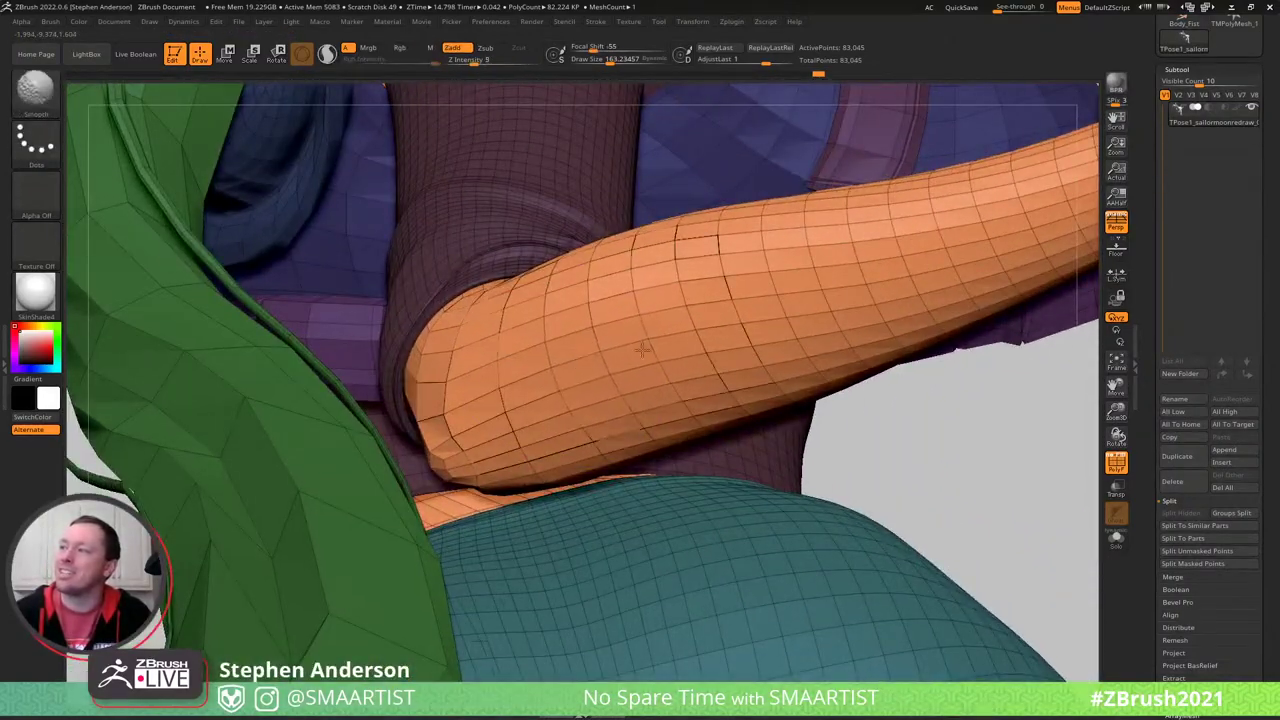
- Round out the elbow and upper forearm with the Move Topological brush at a draw size of about 289
right_drag(643, 349, 628, 318)
right_drag(731, 303, 560, 218)
drag(564, 229, 562, 246)
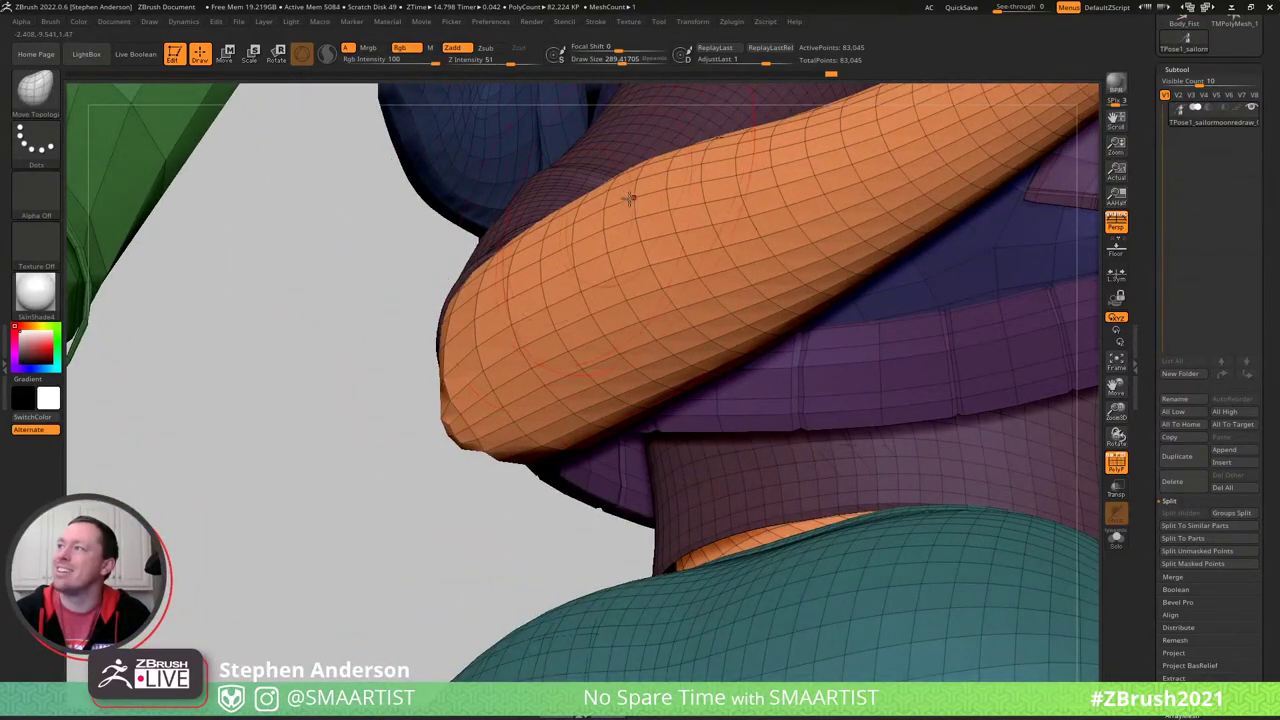
mouse_move(638, 200)
right_down()
mouse_move(689, 257)
mouse_move(654, 214)
mouse_move(660, 300)
right_up()
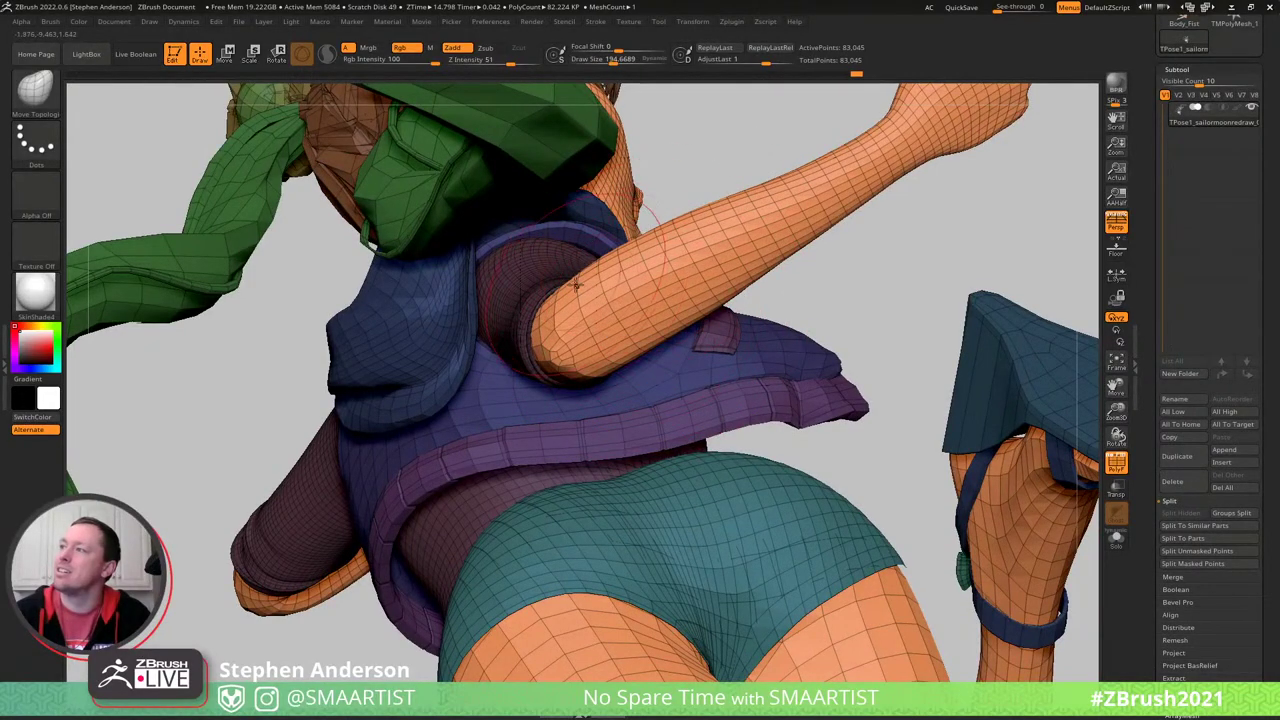
- Hide the polygon wireframe and transfer the adjusted pose back to the original subtools with Transpose Master
mouse_move(576, 285)
ctrl+right_down()
mouse_move(637, 300)
mouse_move(689, 250)
mouse_move(590, 288)
ctrl+right_up()
ctrl+drag(890, 455, 862, 428)
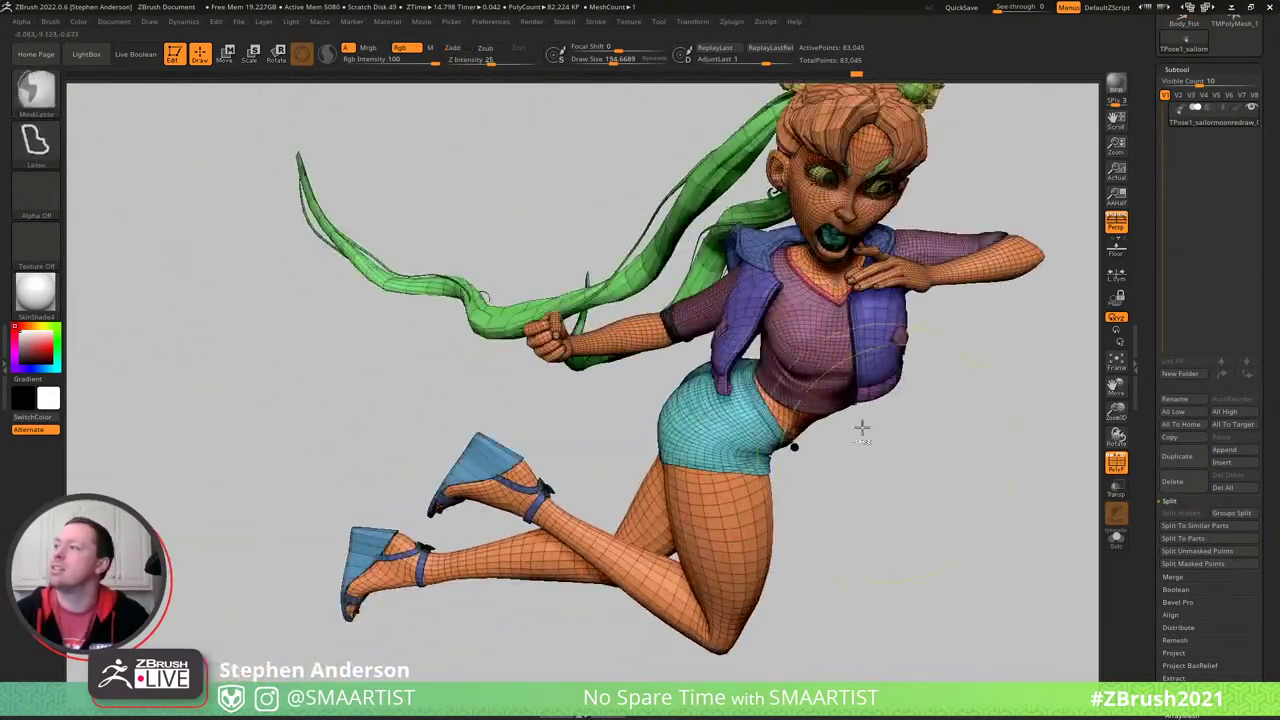
mouse_move(862, 428)
right_down()
mouse_move(920, 400)
mouse_move(794, 383)
mouse_move(790, 351)
mouse_move(830, 310)
right_up()
key(shift+f)
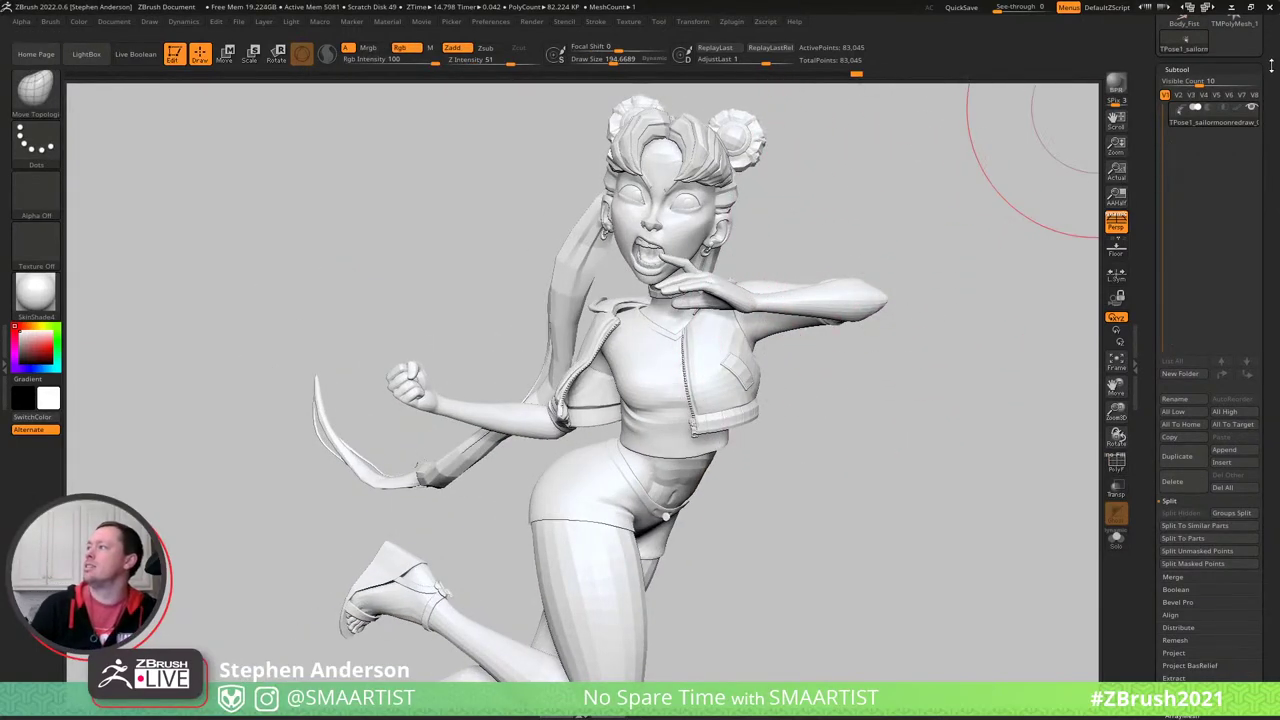
drag(1271, 65, 1274, 158)
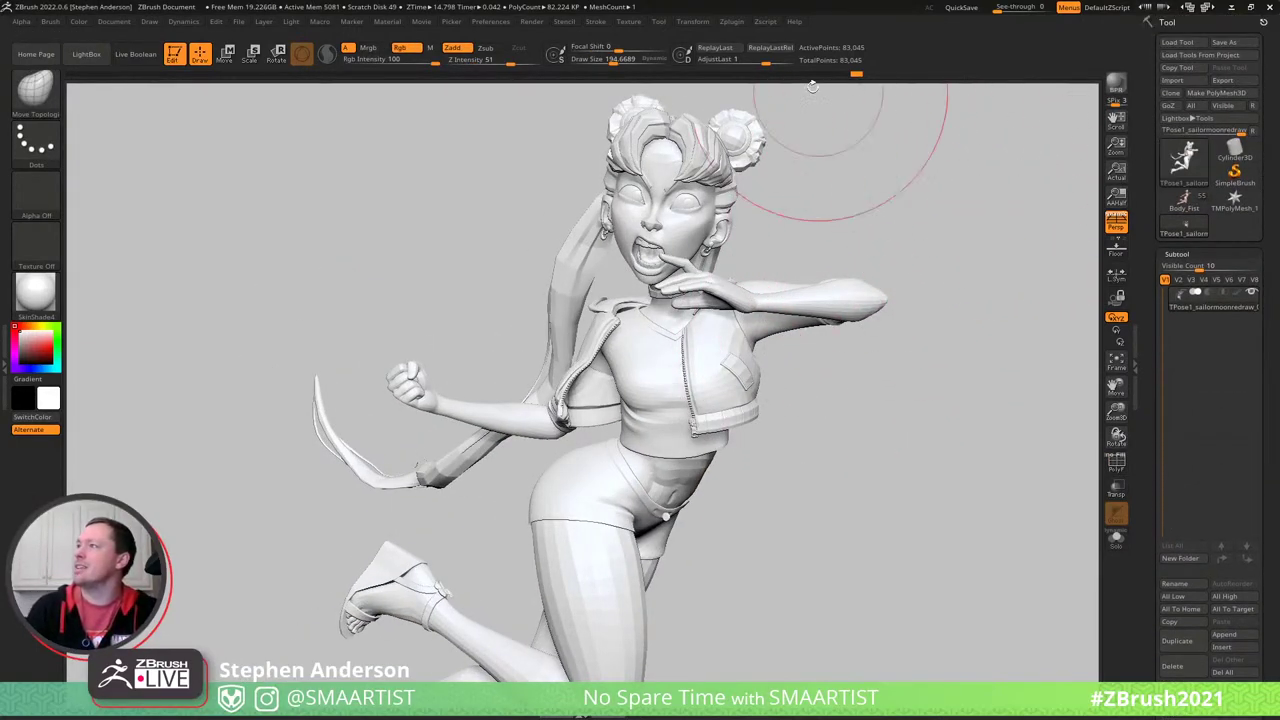
click(735, 21)
click(818, 319)
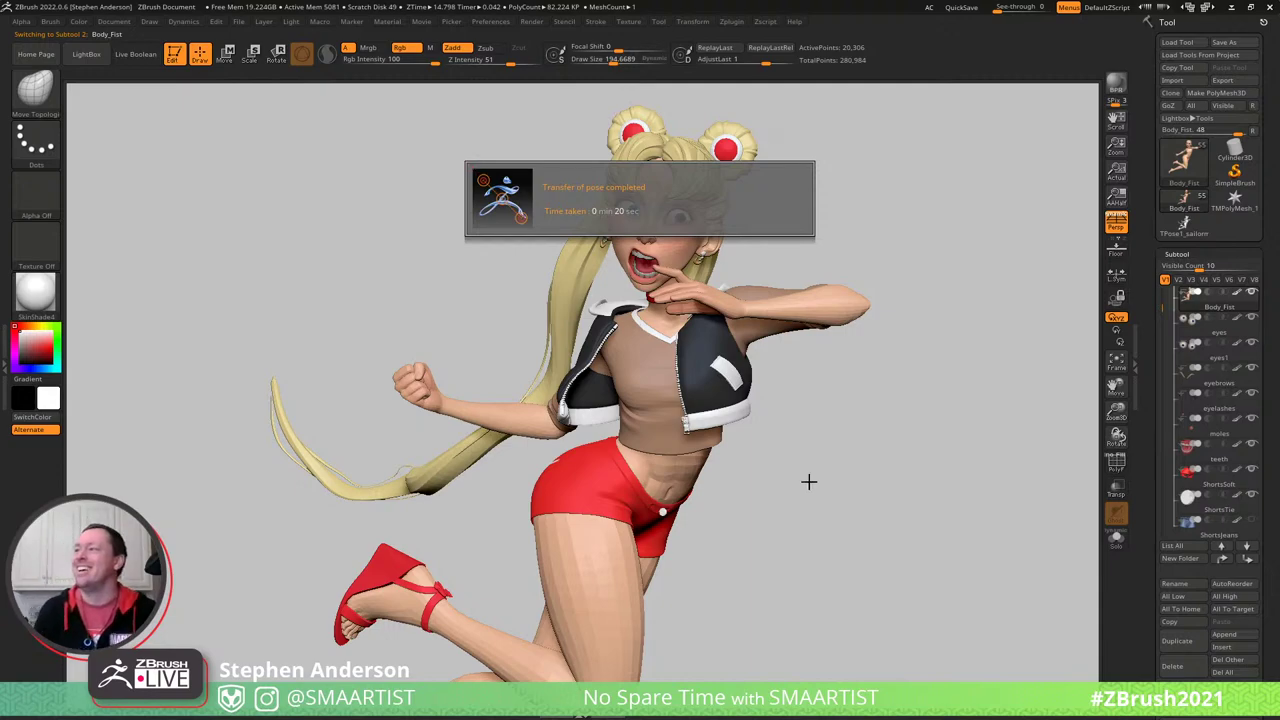
- Select the VestHoodDown subtool, show its polygon wireframe, and reduce the brush size
drag(786, 471, 697, 395)
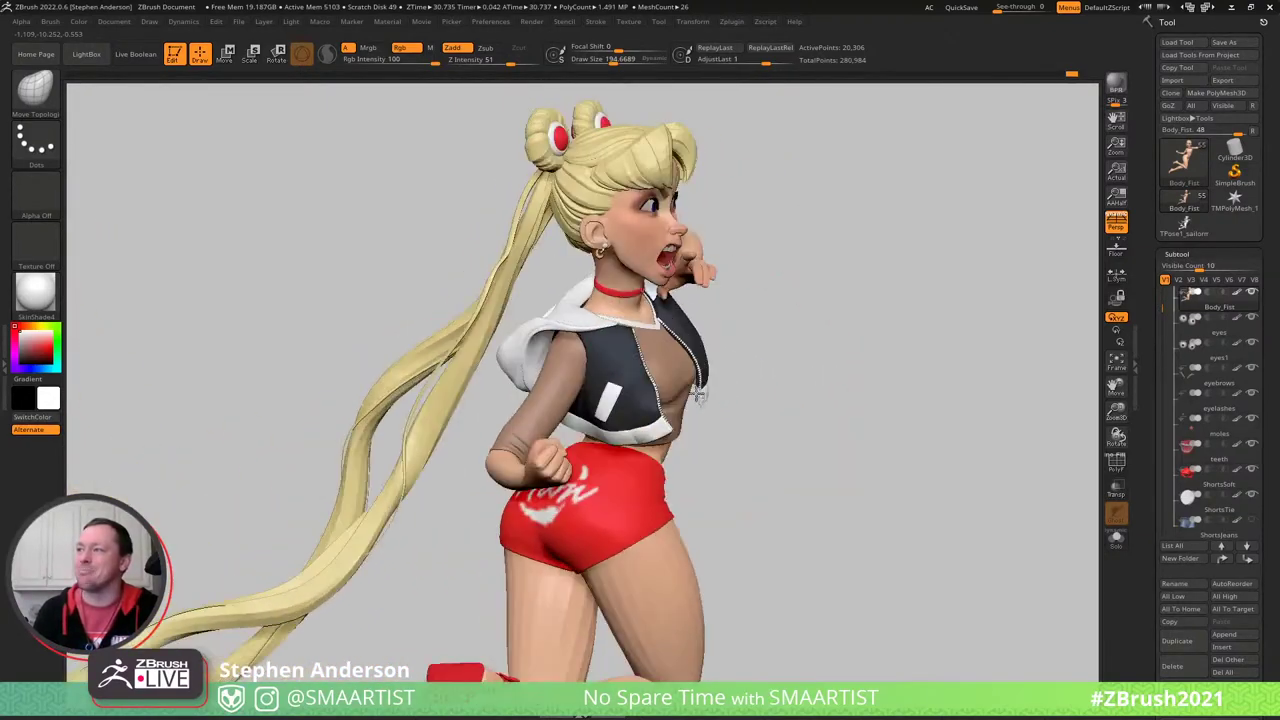
mouse_move(698, 394)
right_down()
mouse_move(650, 400)
mouse_move(690, 395)
mouse_move(720, 440)
mouse_move(642, 483)
right_up()
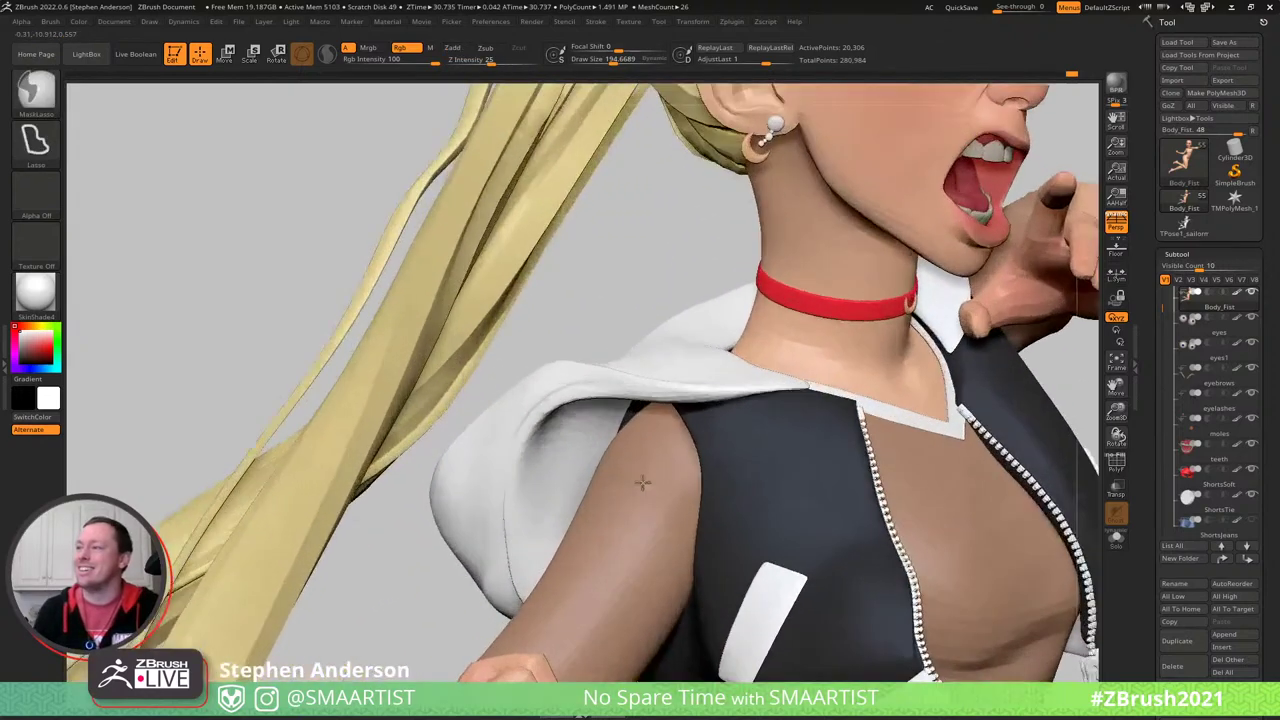
alt+click(543, 371)
key(shift+f)
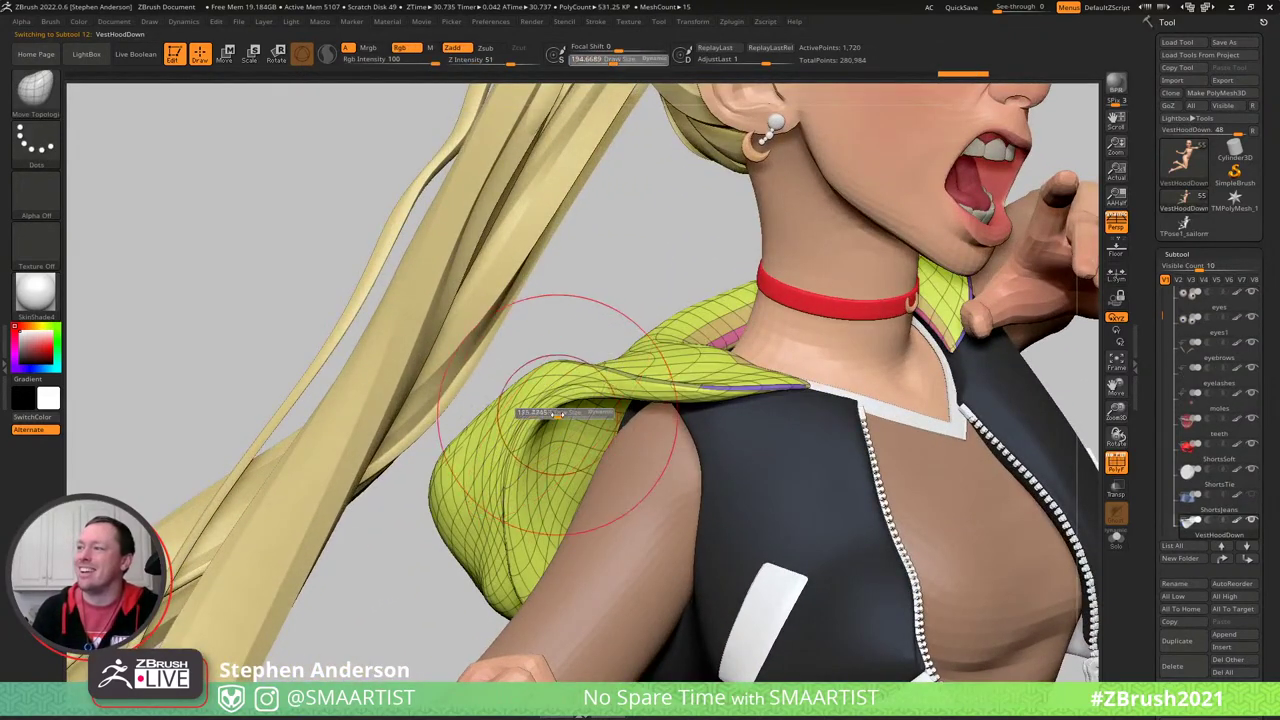
mouse_move(557, 413)
mouse_down()
mouse_move(577, 402)
mouse_move(572, 430)
mouse_move(590, 440)
mouse_move(604, 410)
mouse_up()
key(shift+d)
key(s)
- Adjust the hood's edge above the shoulder with the Move Topological brush and smooth the hood's outer surface
key(b)
key(m)
key(t)
mouse_move(686, 366)
right_down()
mouse_move(750, 335)
mouse_move(720, 350)
right_up()
key(s)
mouse_move(621, 383)
mouse_down()
mouse_move(606, 383)
mouse_move(618, 399)
mouse_up()
mouse_move(615, 398)
right_down()
mouse_move(551, 491)
mouse_move(584, 385)
right_up()
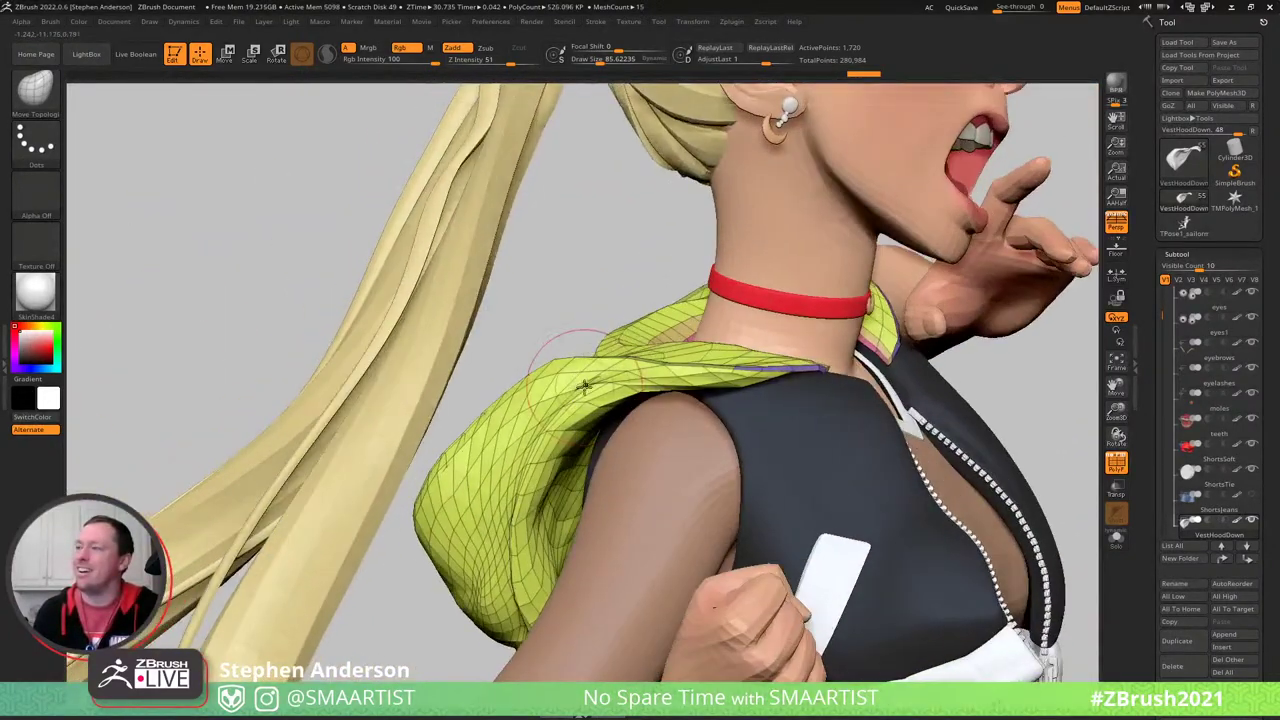
mouse_move(586, 386)
shift+mouse_down()
mouse_move(598, 402)
mouse_move(532, 447)
shift+mouse_up()
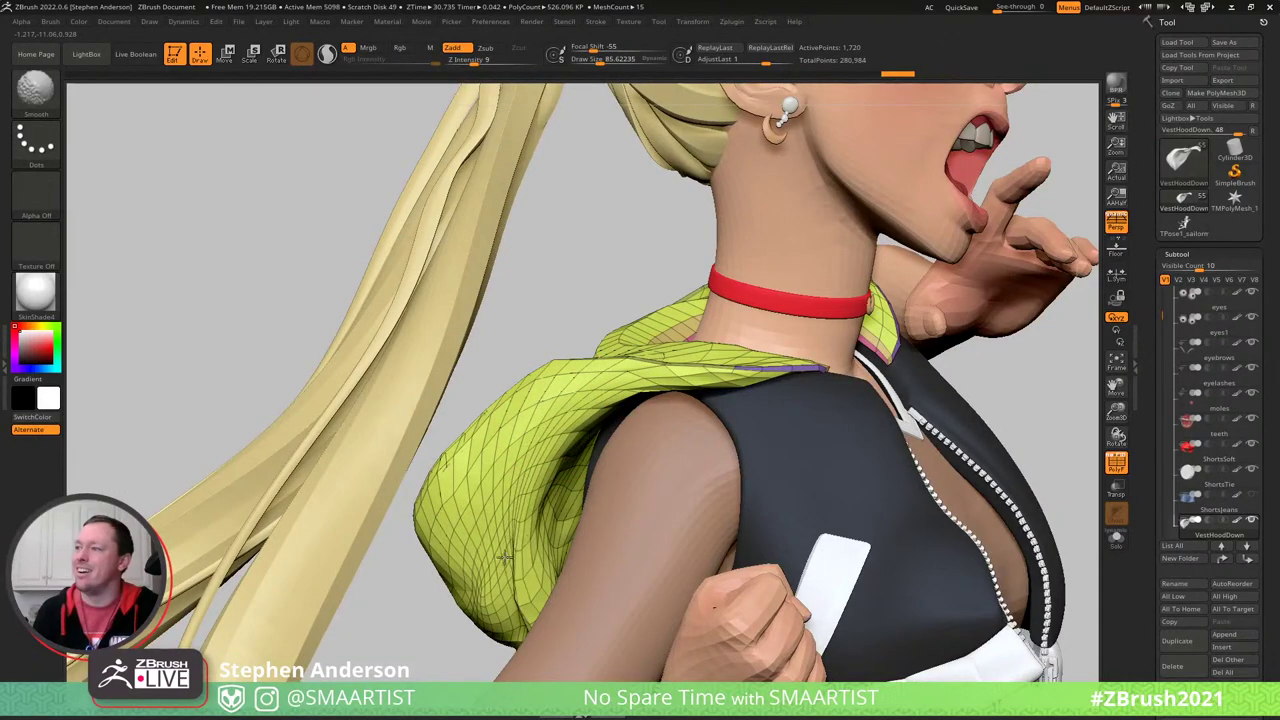
- Refine the hood's inner fold and collar around the shoulder with the Move brush, and hide the wireframe
mouse_move(505, 558)
right_down()
mouse_move(518, 560)
mouse_move(514, 440)
right_up()
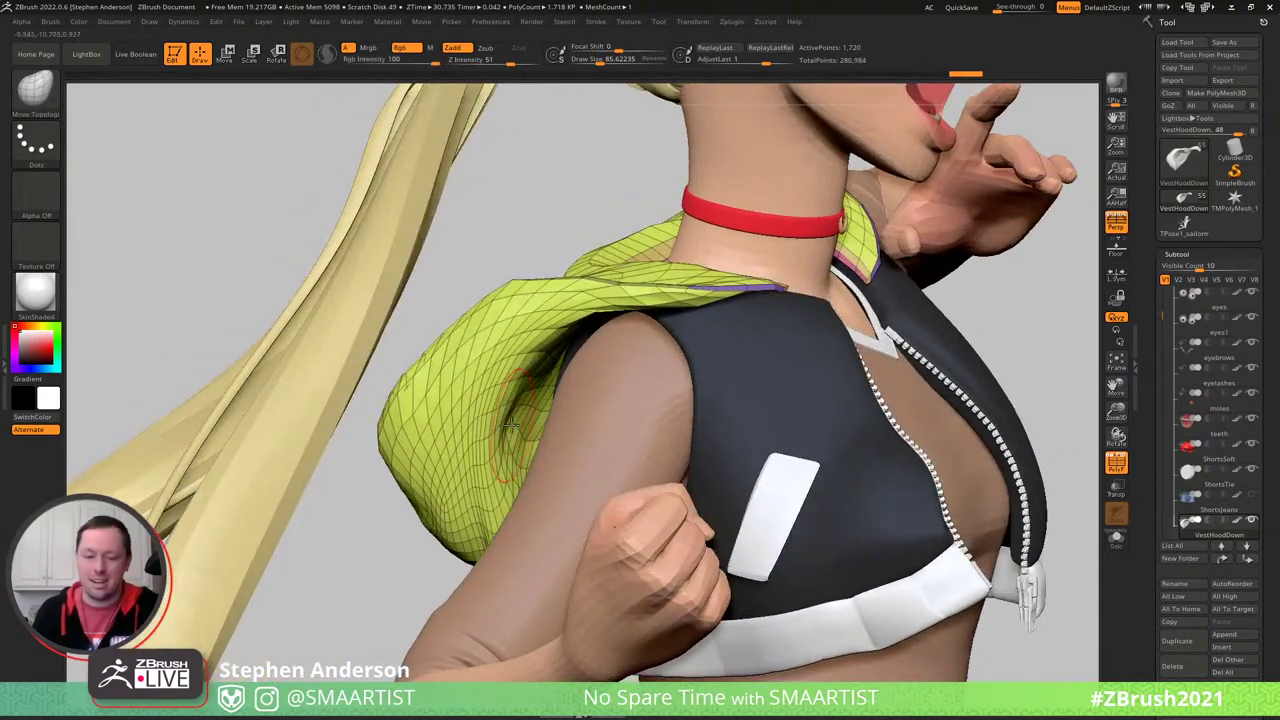
key(b)
click(514, 430)
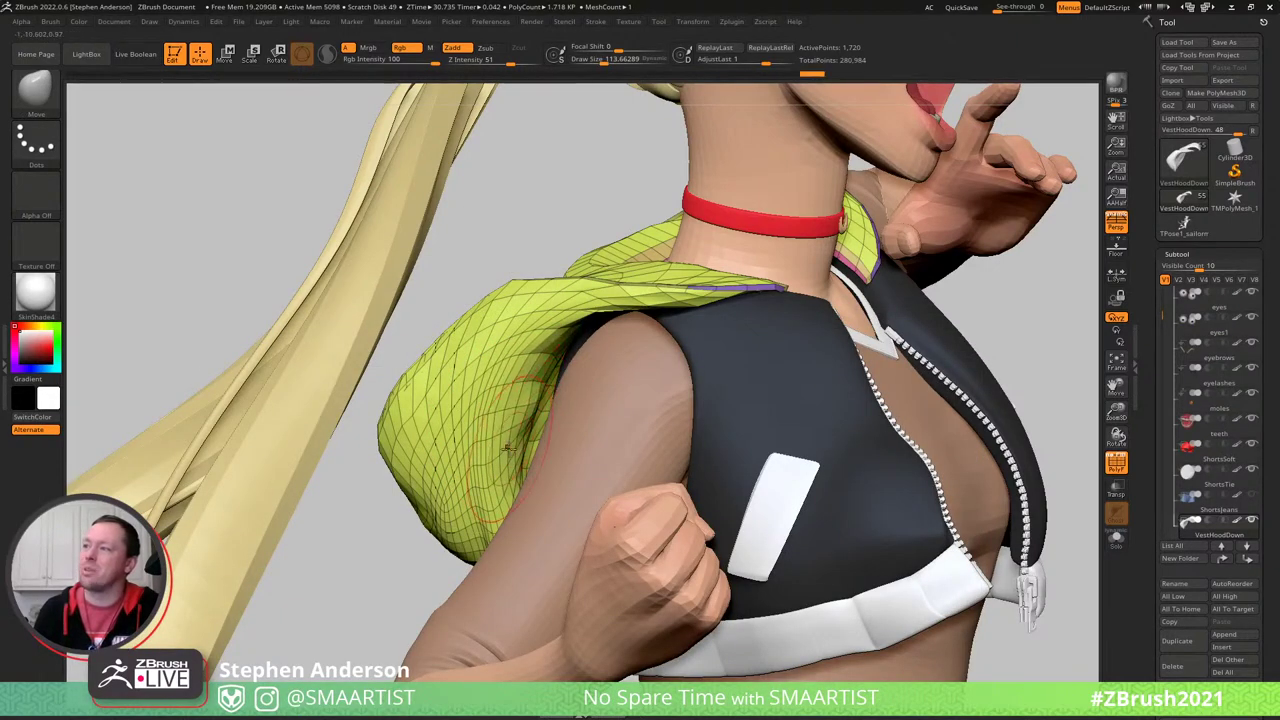
mouse_move(572, 326)
ctrl+right_down()
mouse_move(617, 330)
mouse_move(626, 346)
mouse_move(645, 320)
mouse_move(618, 316)
mouse_move(700, 251)
mouse_move(800, 325)
mouse_move(950, 368)
mouse_move(851, 351)
mouse_move(884, 404)
ctrl+right_up()
key(shift+f)
mouse_move(494, 341)
ctrl+right_down()
mouse_move(508, 270)
mouse_move(520, 309)
ctrl+right_up()
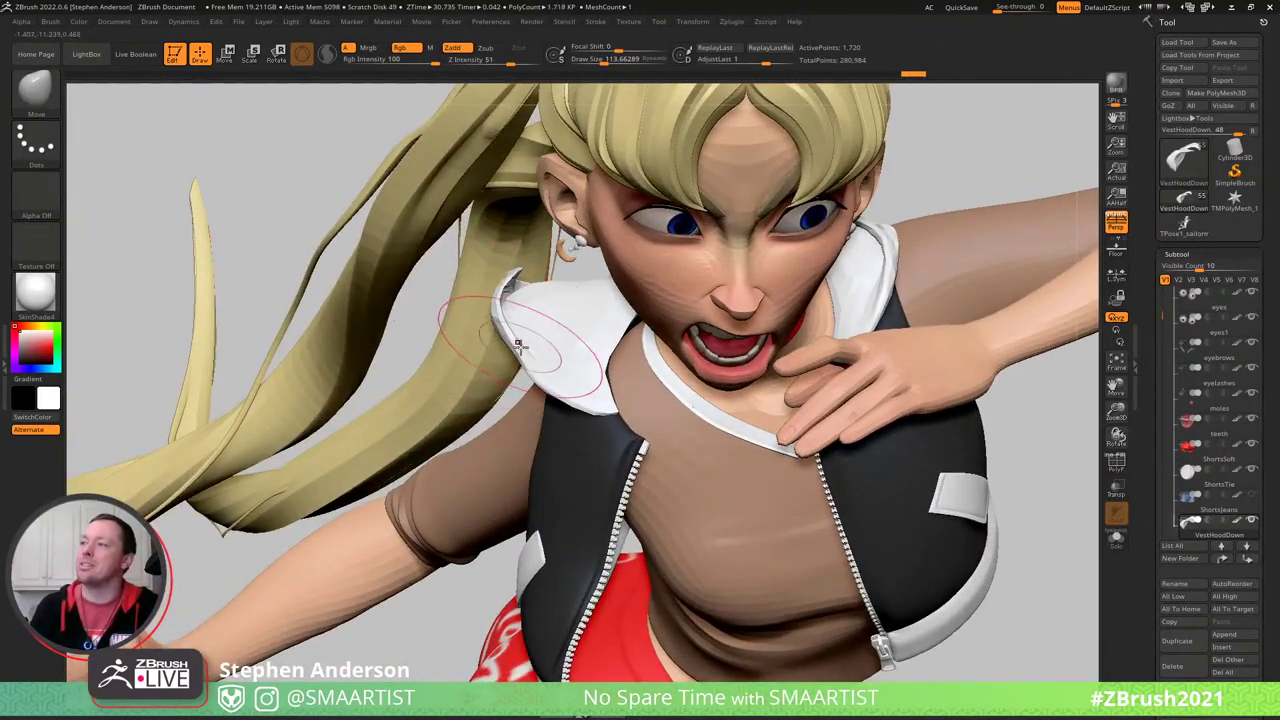
mouse_move(543, 374)
right_down()
mouse_move(580, 306)
mouse_move(529, 309)
mouse_move(486, 343)
mouse_move(490, 325)
mouse_move(519, 395)
mouse_move(460, 378)
mouse_move(580, 350)
right_up()
key(shift)
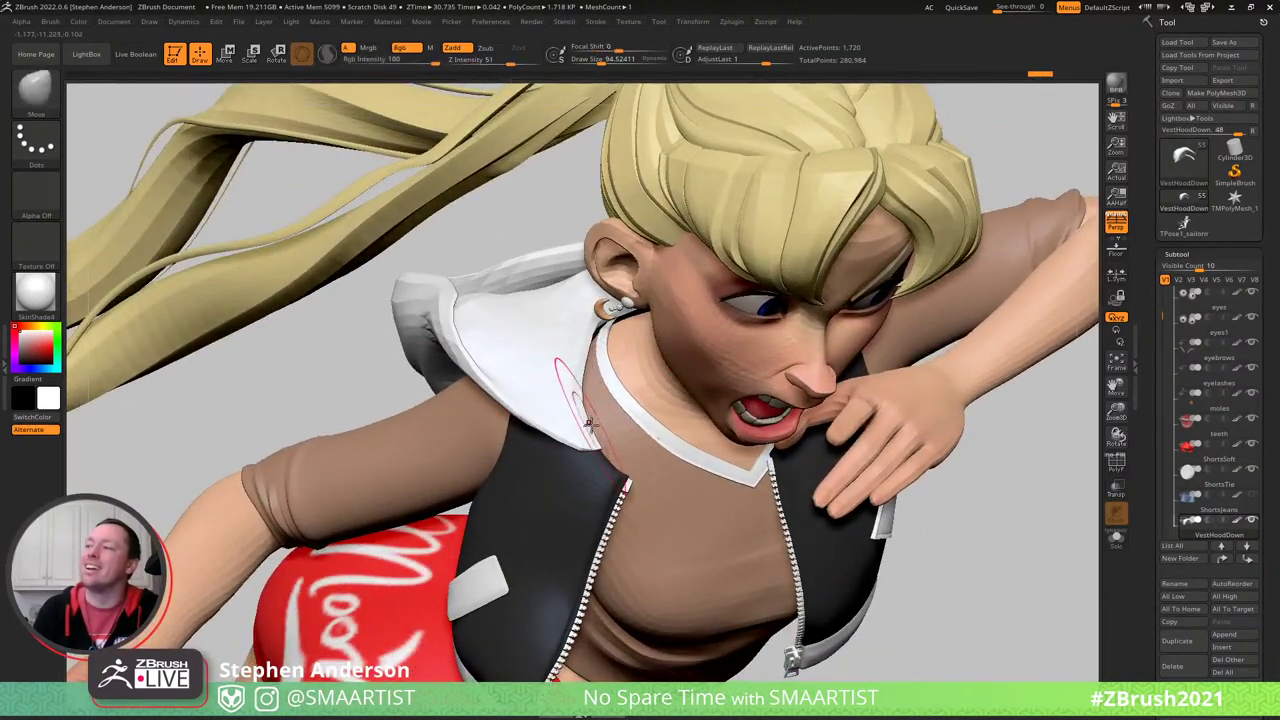
- Save the tool as sailormoonredraw_07gPose_v003g, overwriting the existing file
mouse_move(590, 424)
right_down()
mouse_move(566, 400)
mouse_move(594, 403)
mouse_move(571, 420)
mouse_move(634, 330)
mouse_move(620, 365)
mouse_move(636, 348)
mouse_move(774, 389)
mouse_move(863, 388)
right_up()
key(ctrl+s)
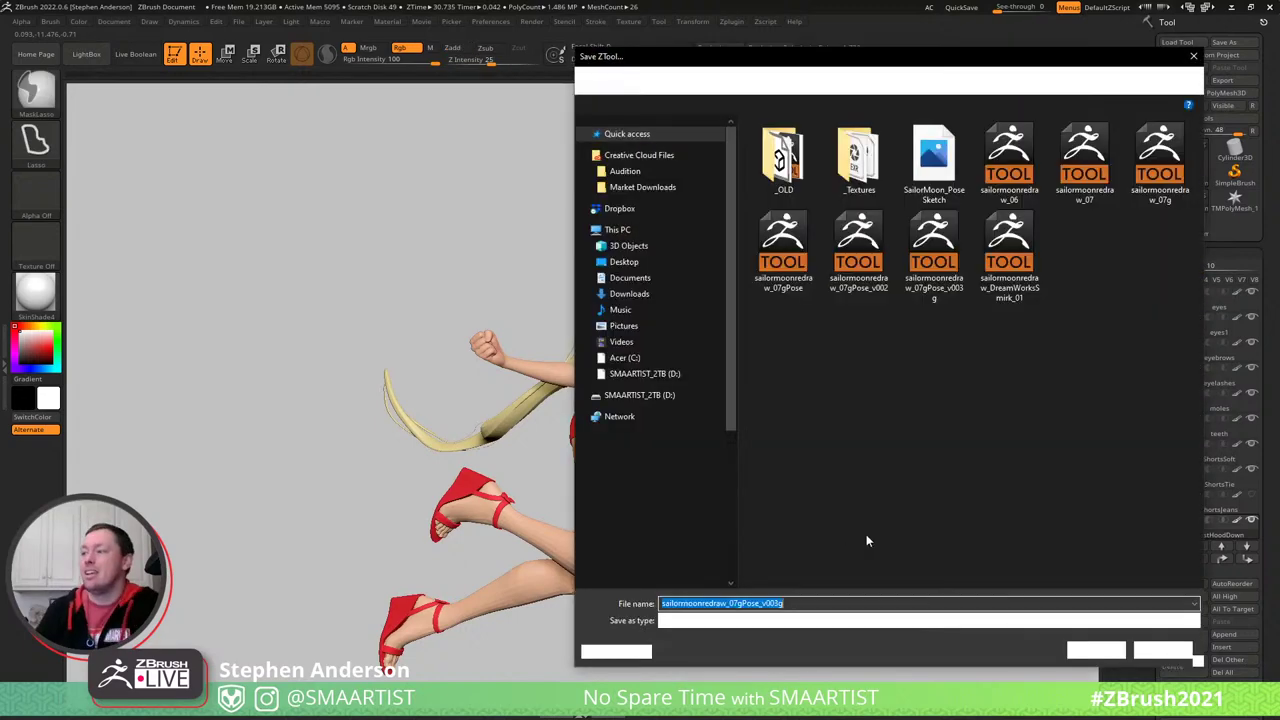
click(1096, 650)
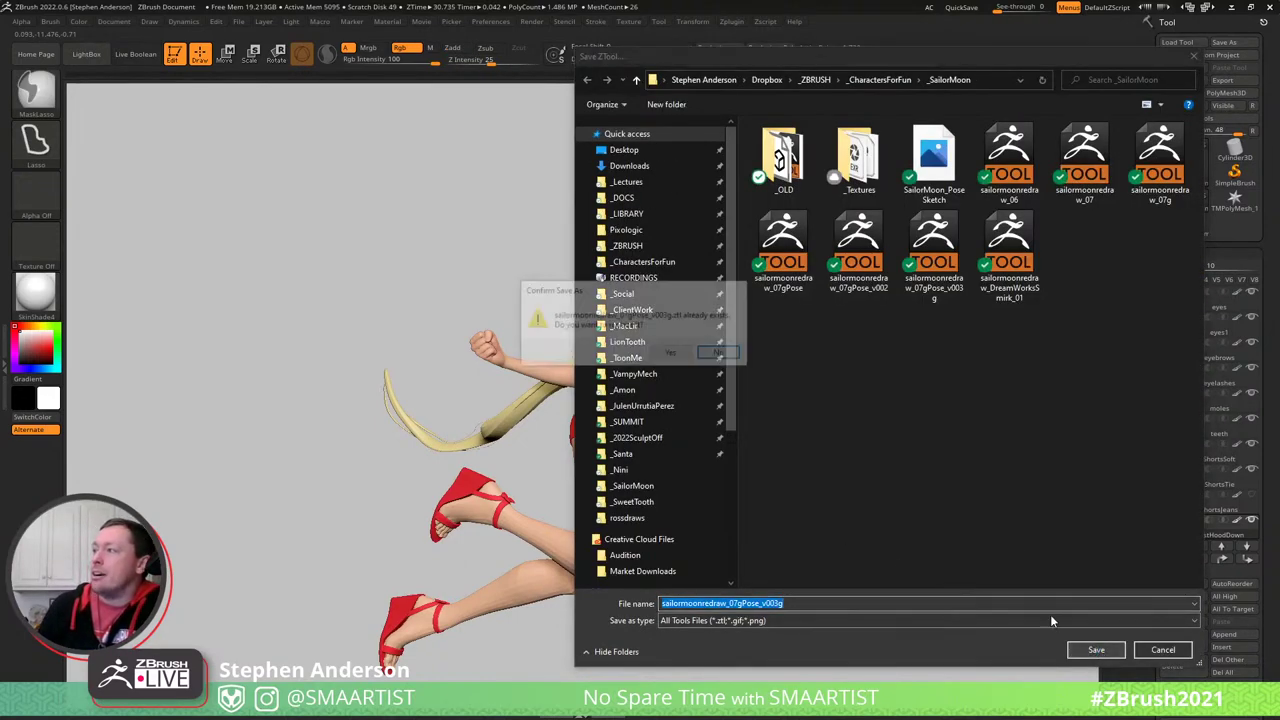
click(675, 358)
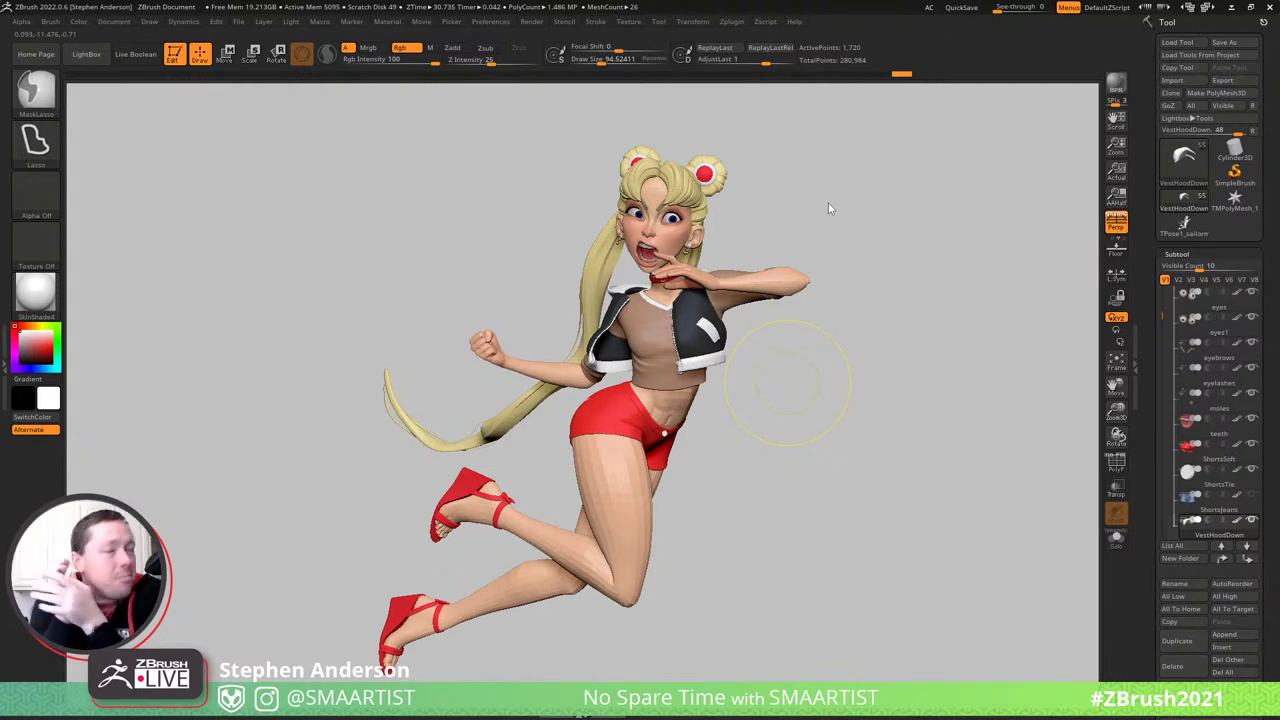
key(ctrl+s)
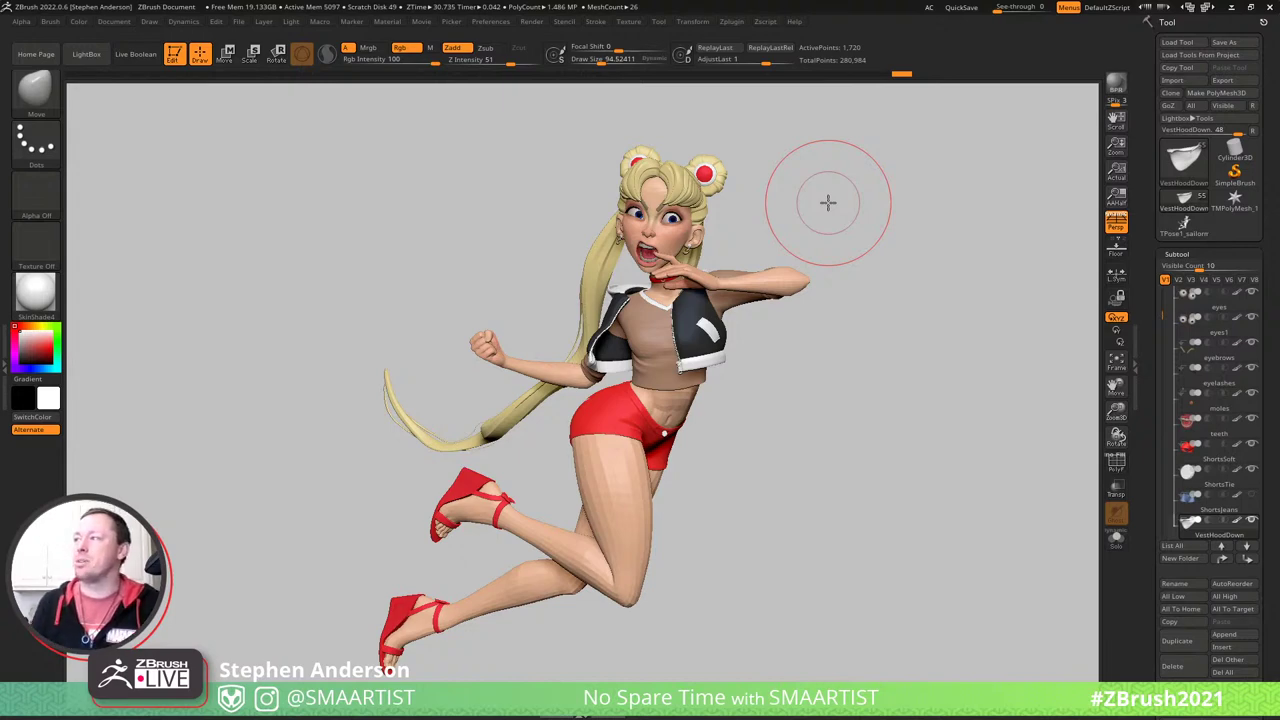
- Look over the posed character from other angles, and bring up the next head render in the image viewer
mouse_move(829, 457)
mouse_down()
mouse_move(811, 463)
mouse_move(889, 403)
mouse_up()
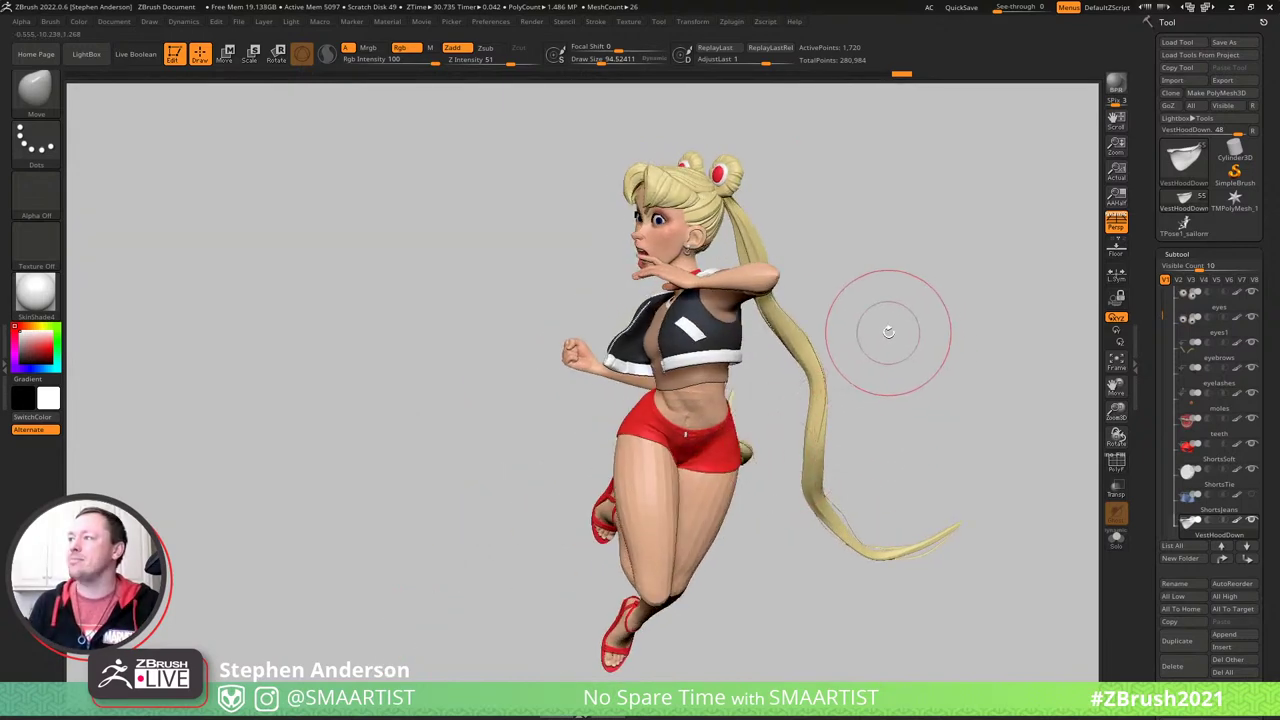
mouse_move(909, 352)
mouse_down()
mouse_move(909, 389)
mouse_move(953, 391)
mouse_move(926, 386)
mouse_up()
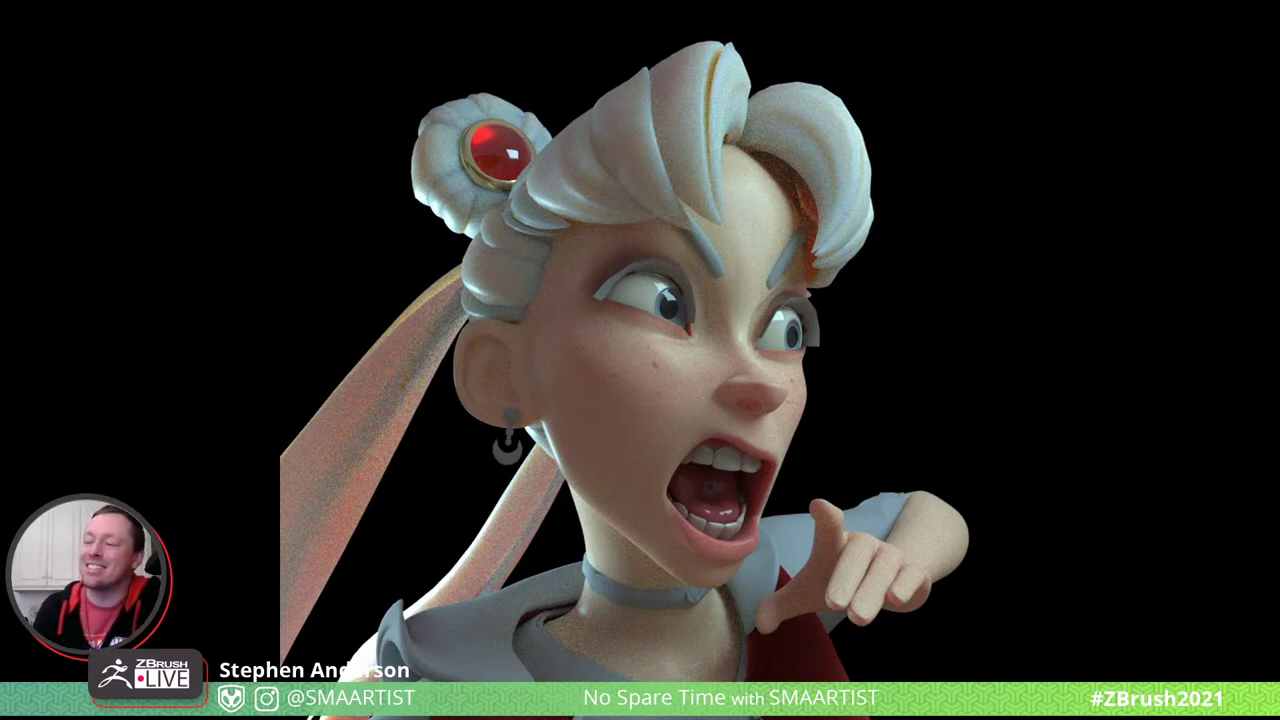
key(Right)
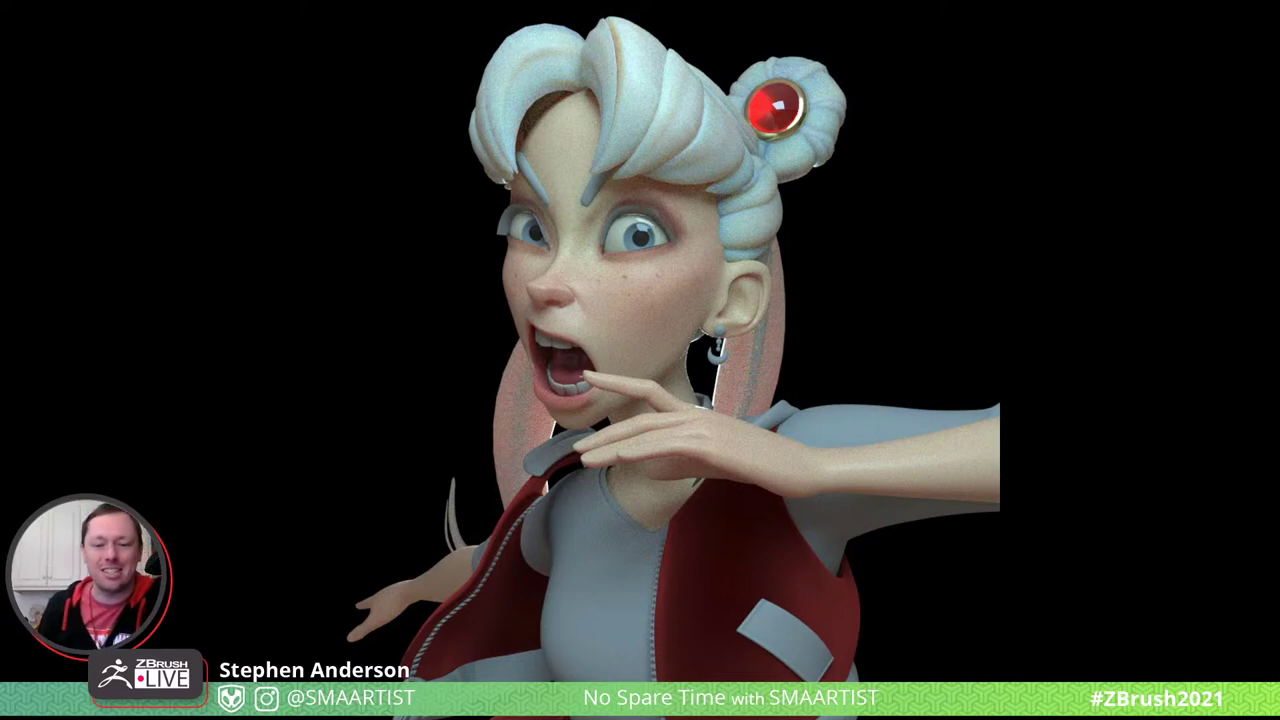
- Switch back to ZBrush and save the tool as sailormoonredraw_07gPose_v003g, overwriting the existing file
key(alt+Tab)
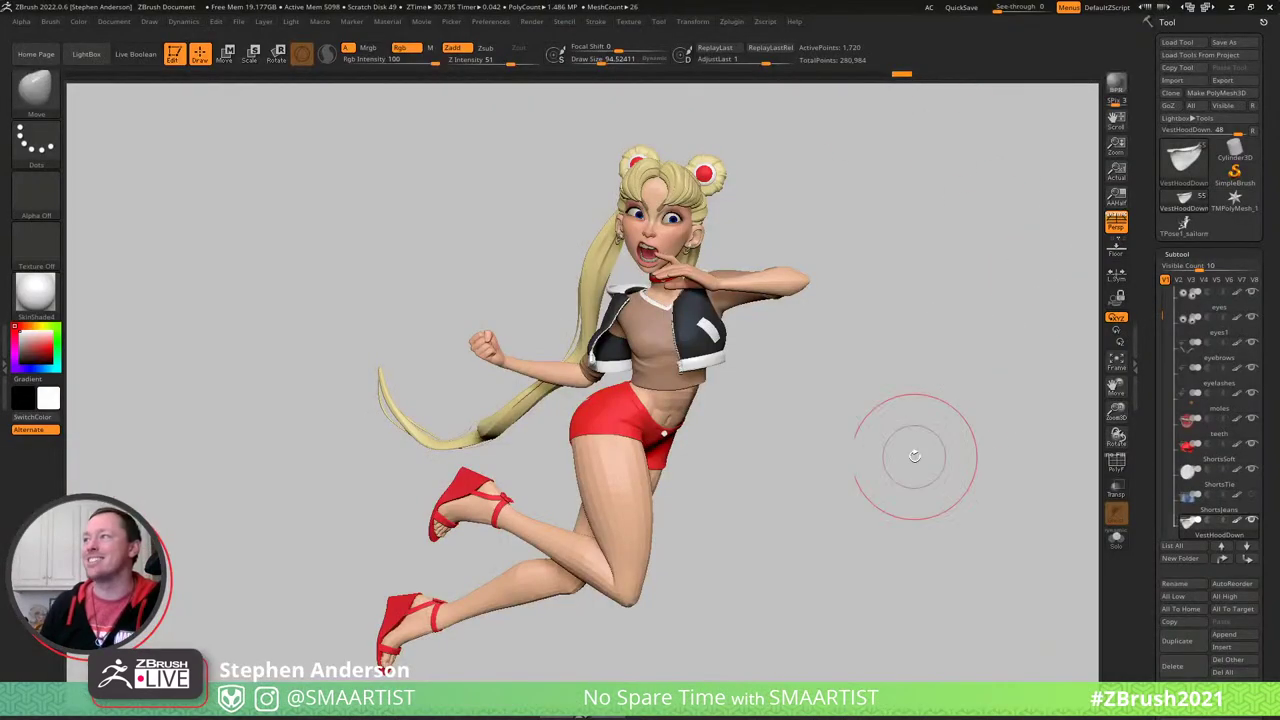
drag(908, 531, 864, 440)
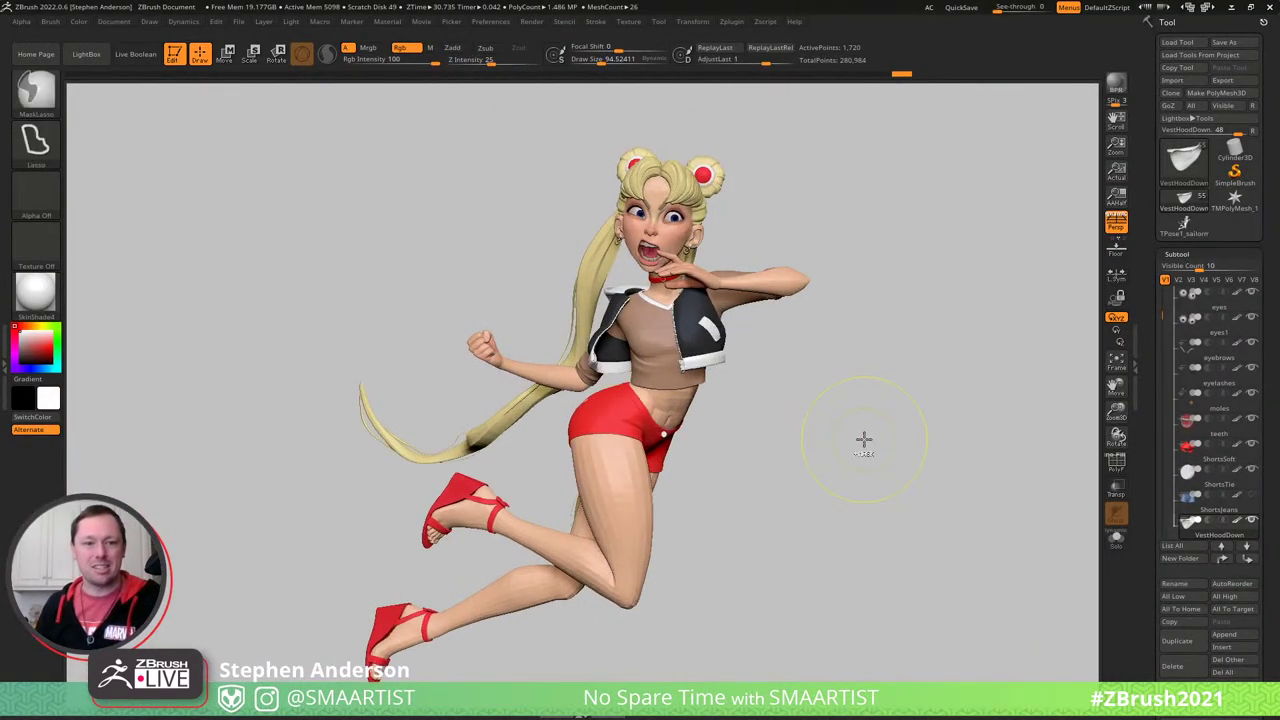
key(ctrl+s)
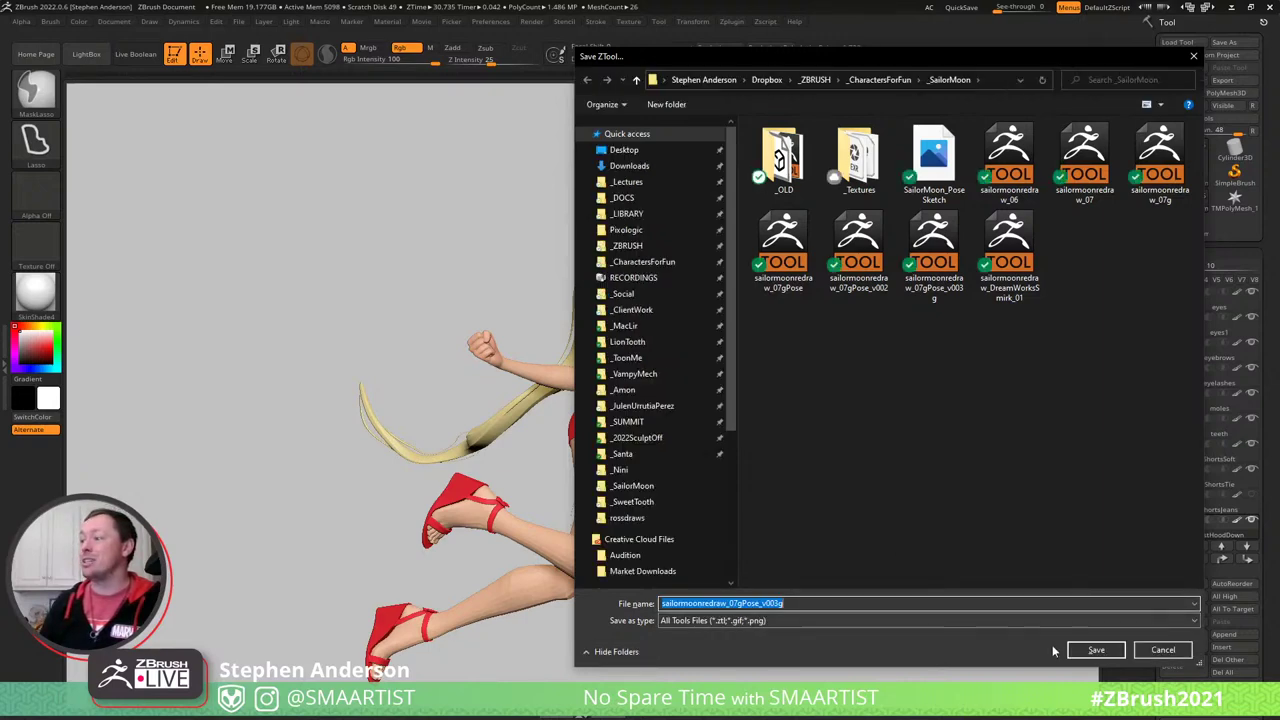
click(1095, 650)
click(672, 354)
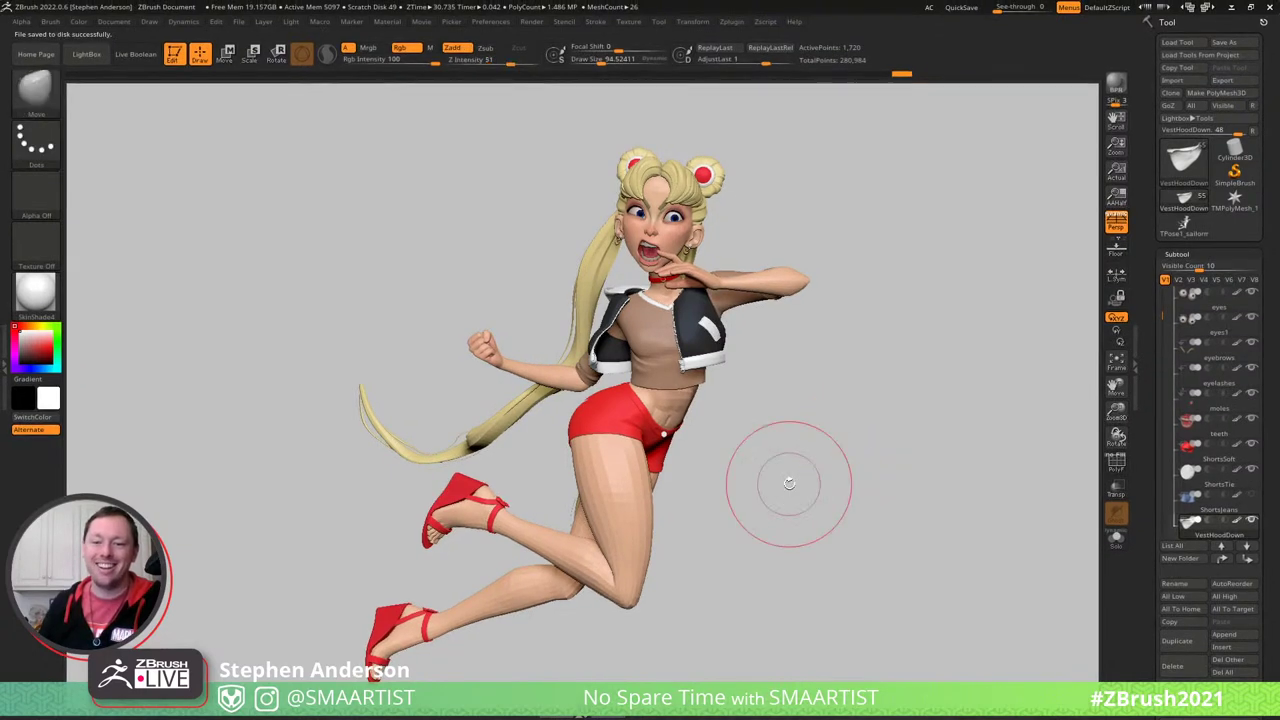
- Reframe the whole posed character on the canvas and save over sailormoonredraw_07gPose_v003g again
alt+drag(813, 467, 857, 431)
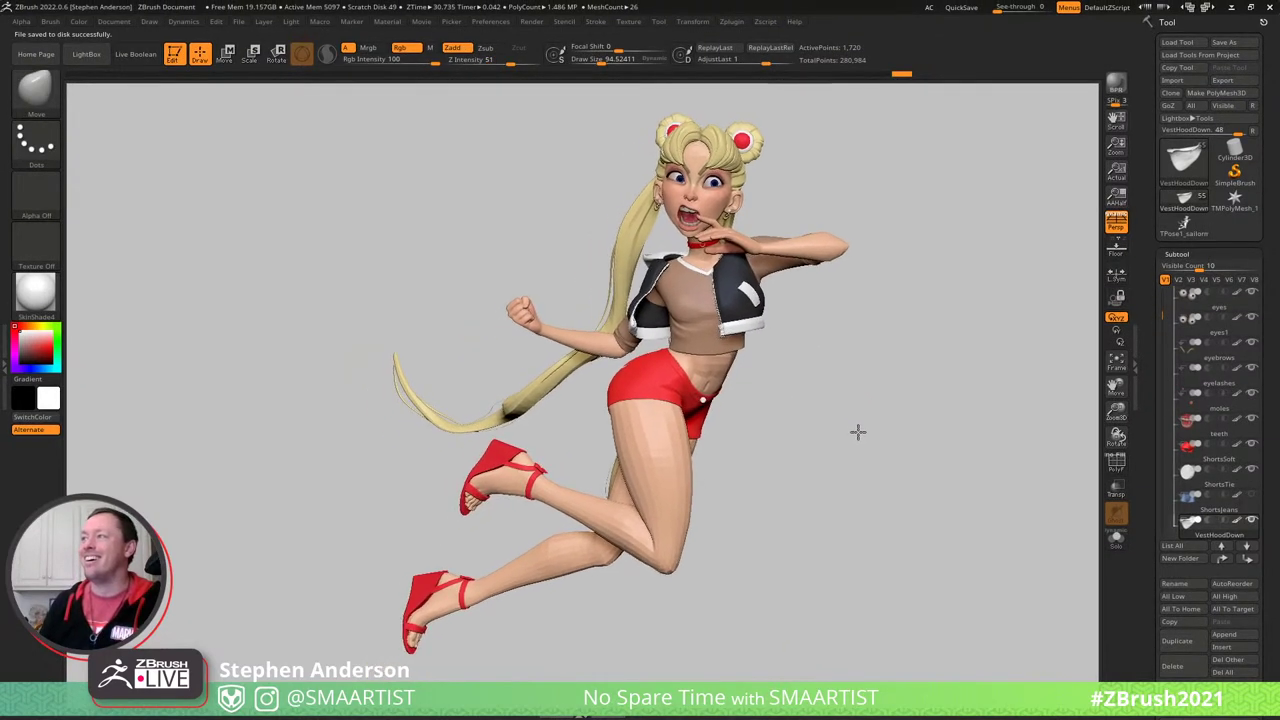
ctrl+right_drag(857, 431, 864, 421)
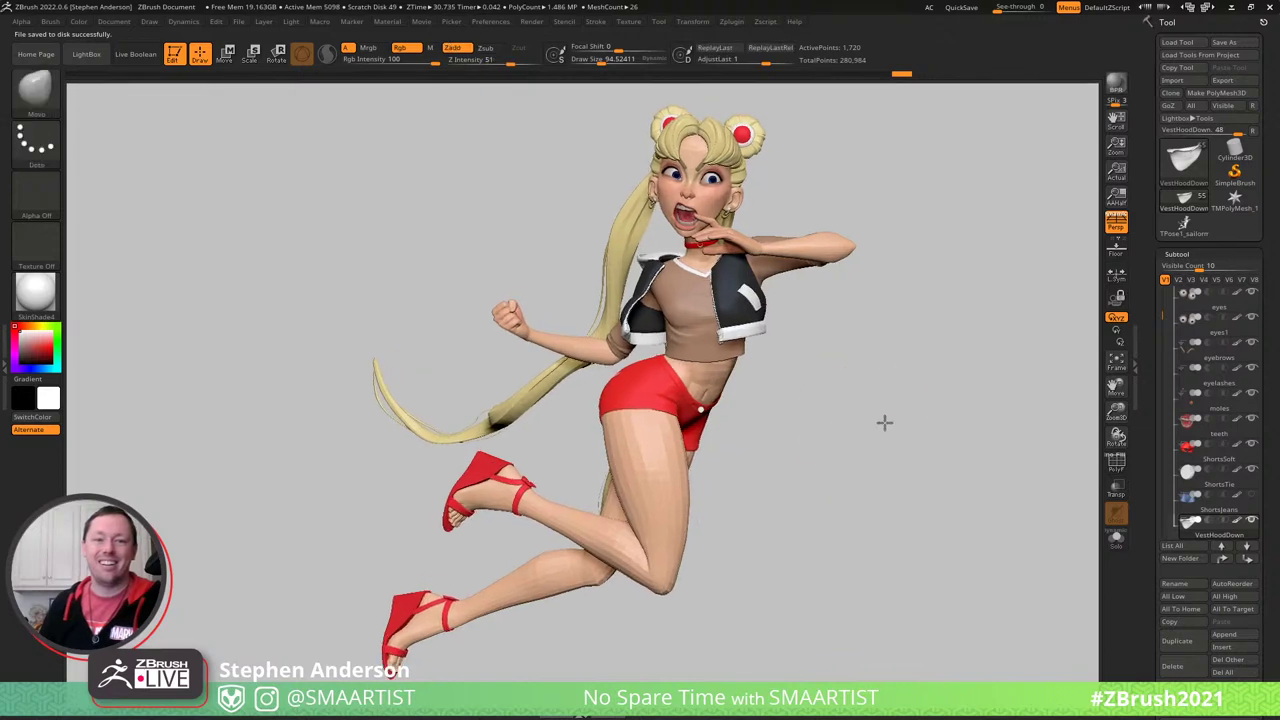
mouse_move(886, 423)
alt+mouse_down()
mouse_move(937, 415)
mouse_move(926, 414)
alt+mouse_up()
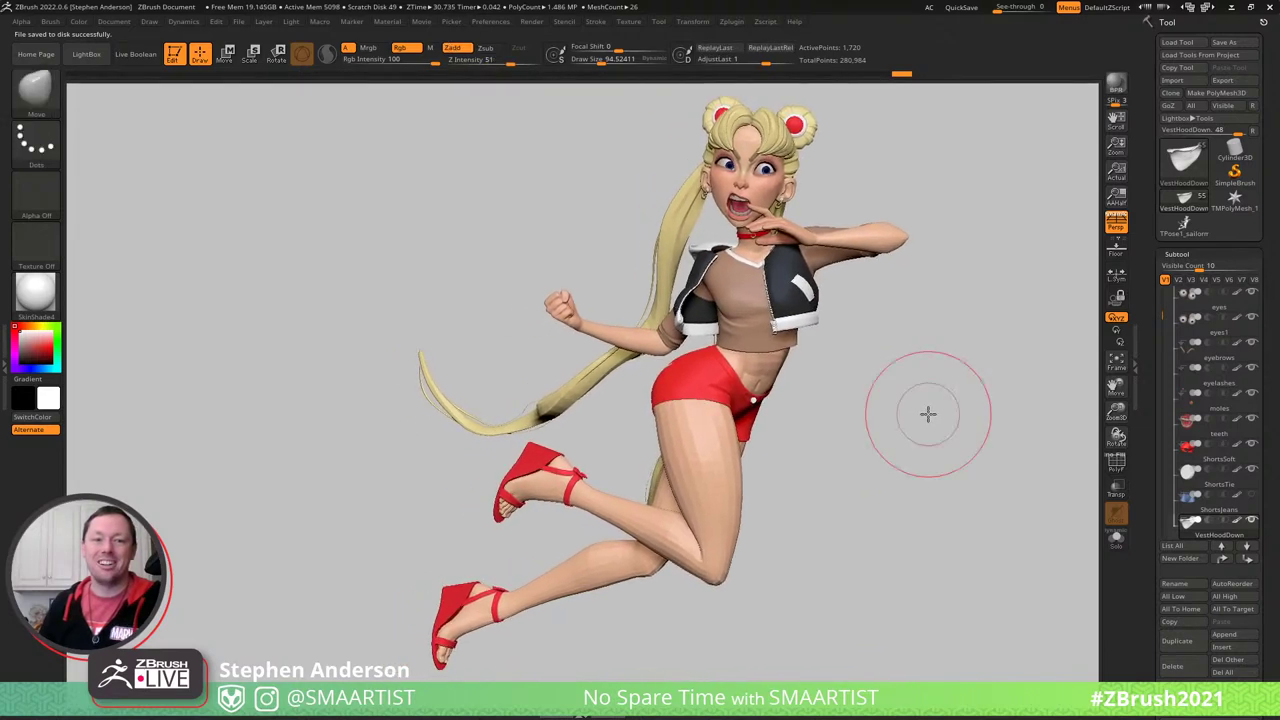
key(ctrl)
key(ctrl+s)
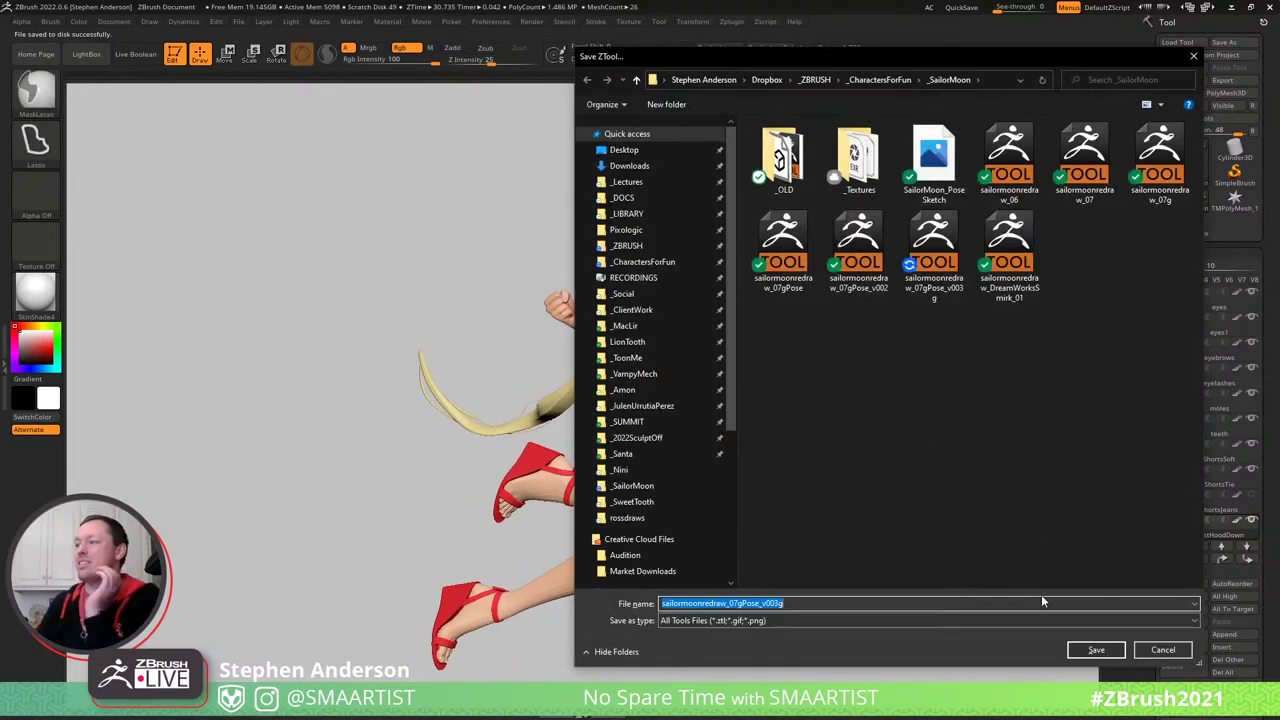
click(1085, 651)
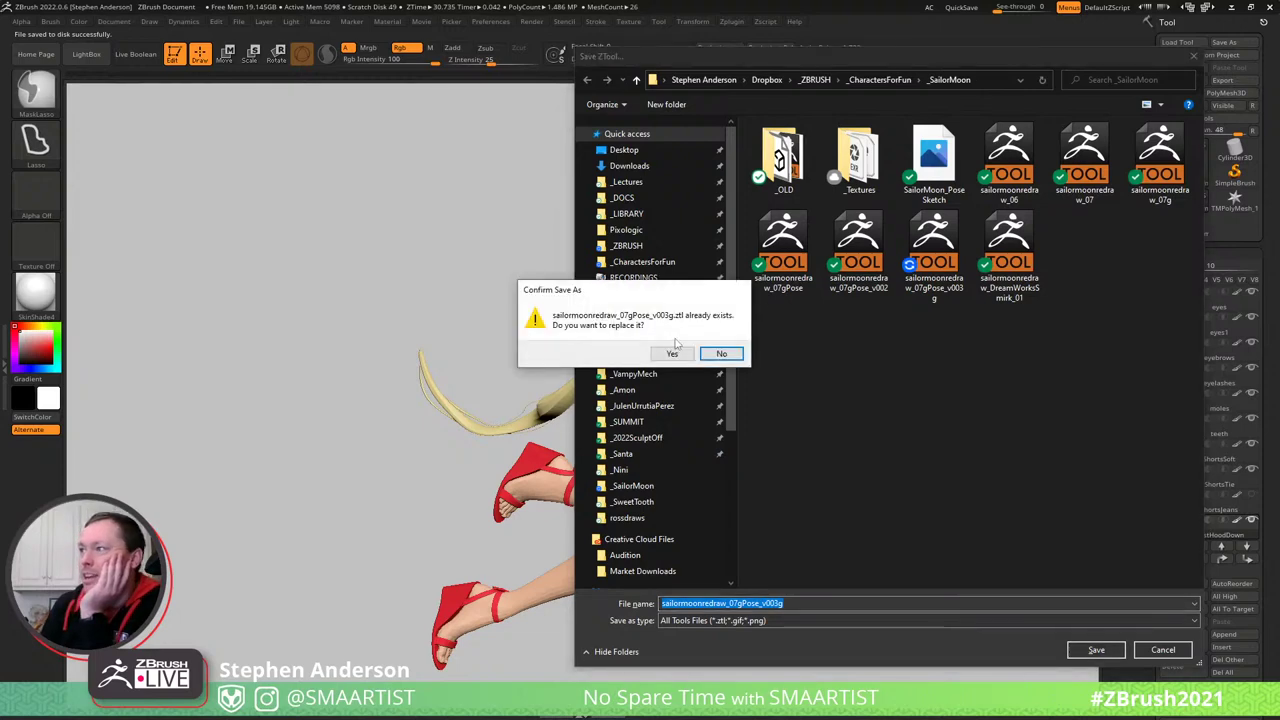
click(673, 353)
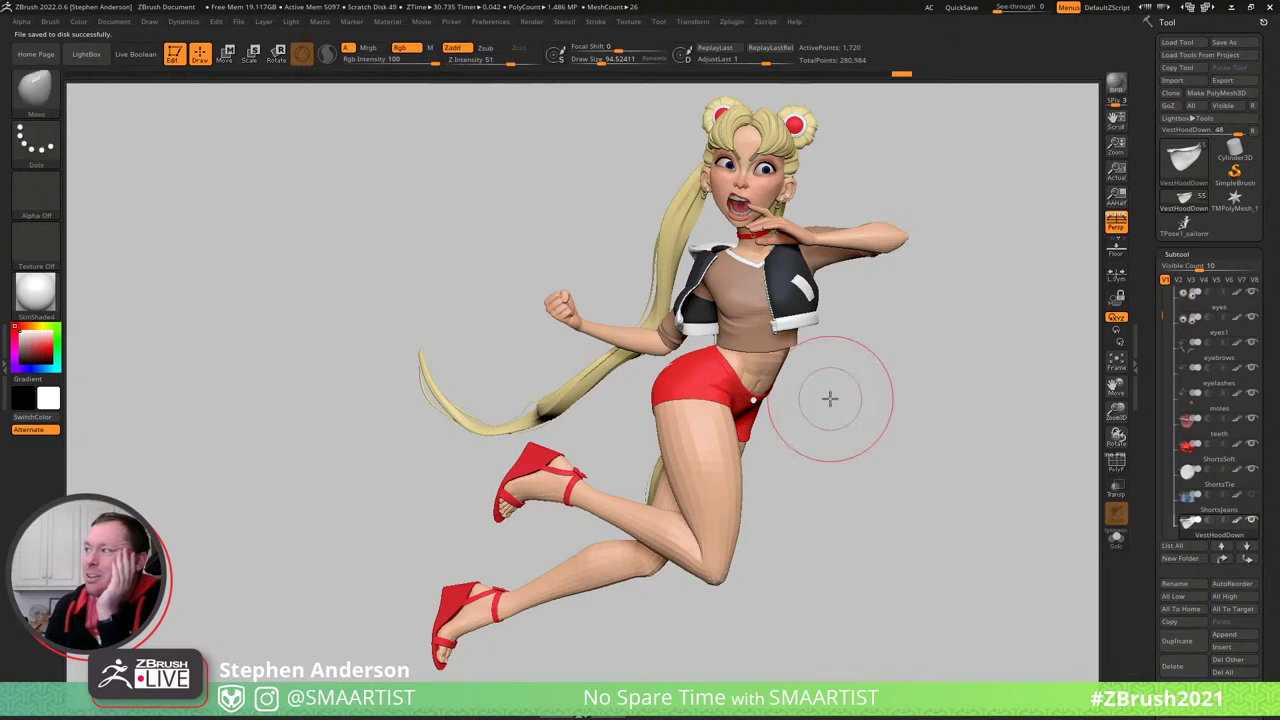
- Leave a canvas snapshot of the character's front three-quarter view and show the live model from behind beside it
drag(866, 377, 858, 386)
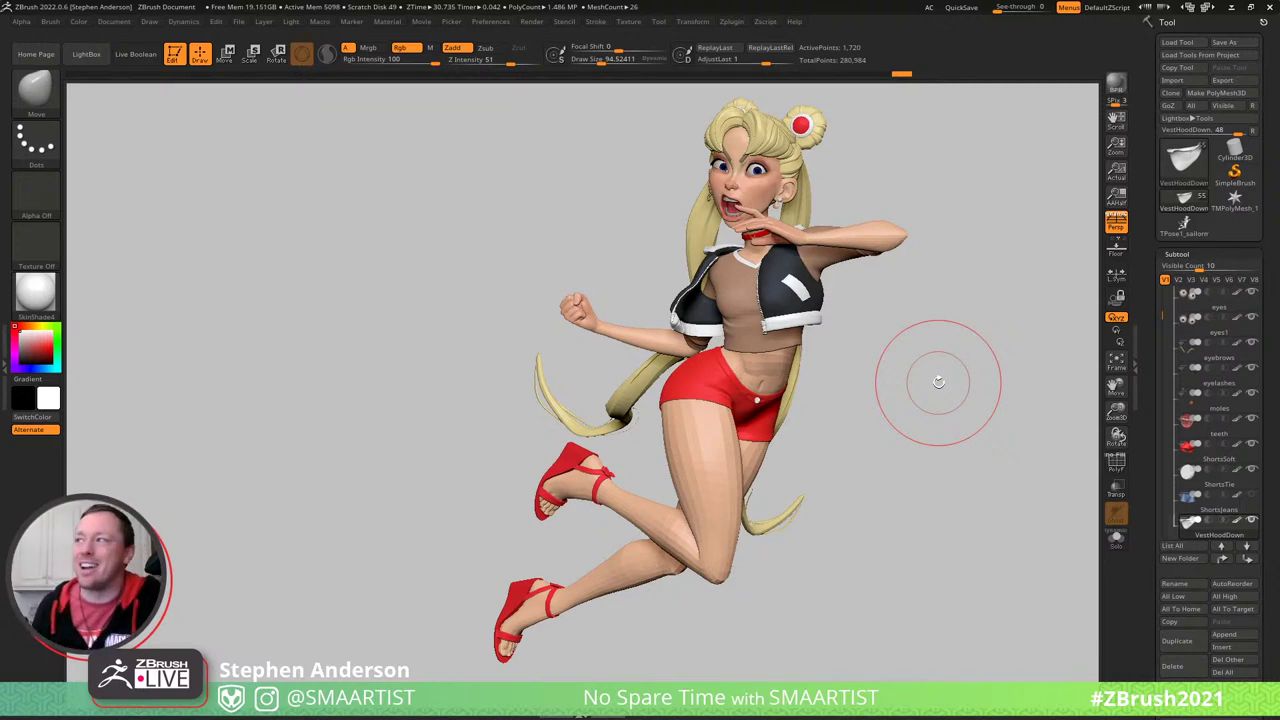
alt+drag(886, 449, 182, 427)
key(shift+s)
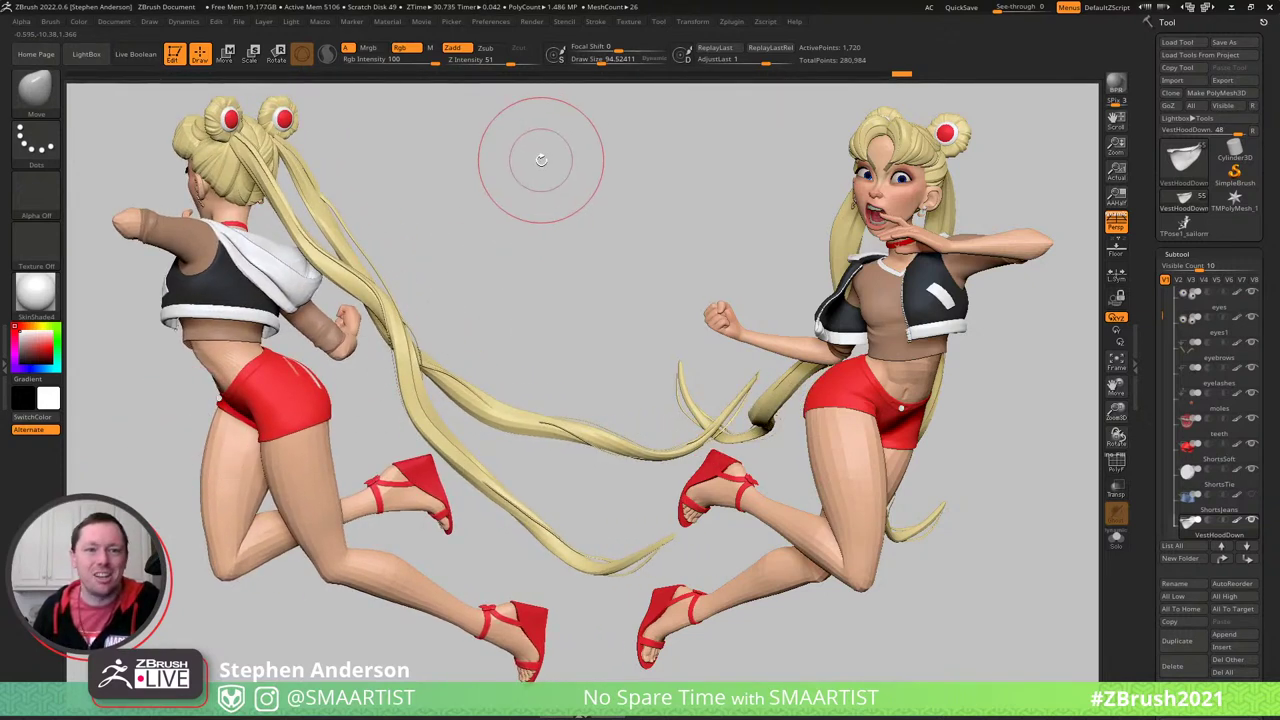
- Reduce the brush's draw size to about 54 and turn the live model to a closer front view beside the snapshot
key(s)
drag(541, 182, 528, 183)
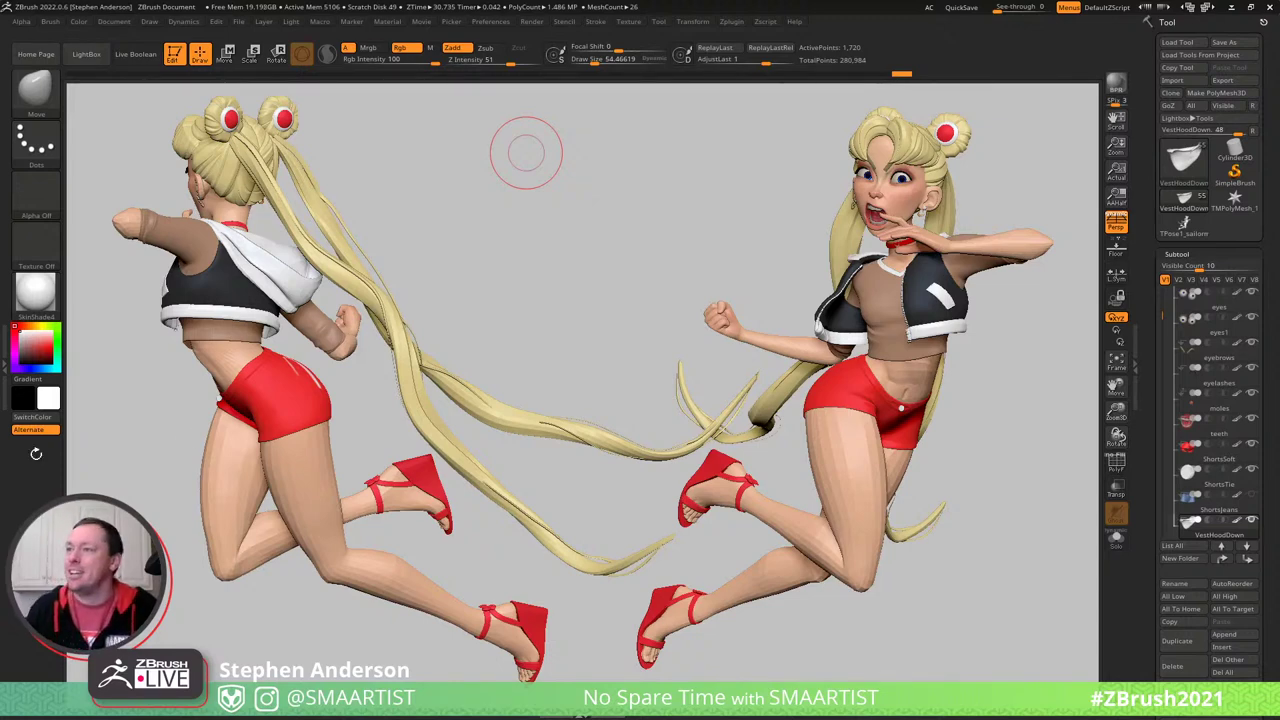
drag(424, 340, 611, 409)
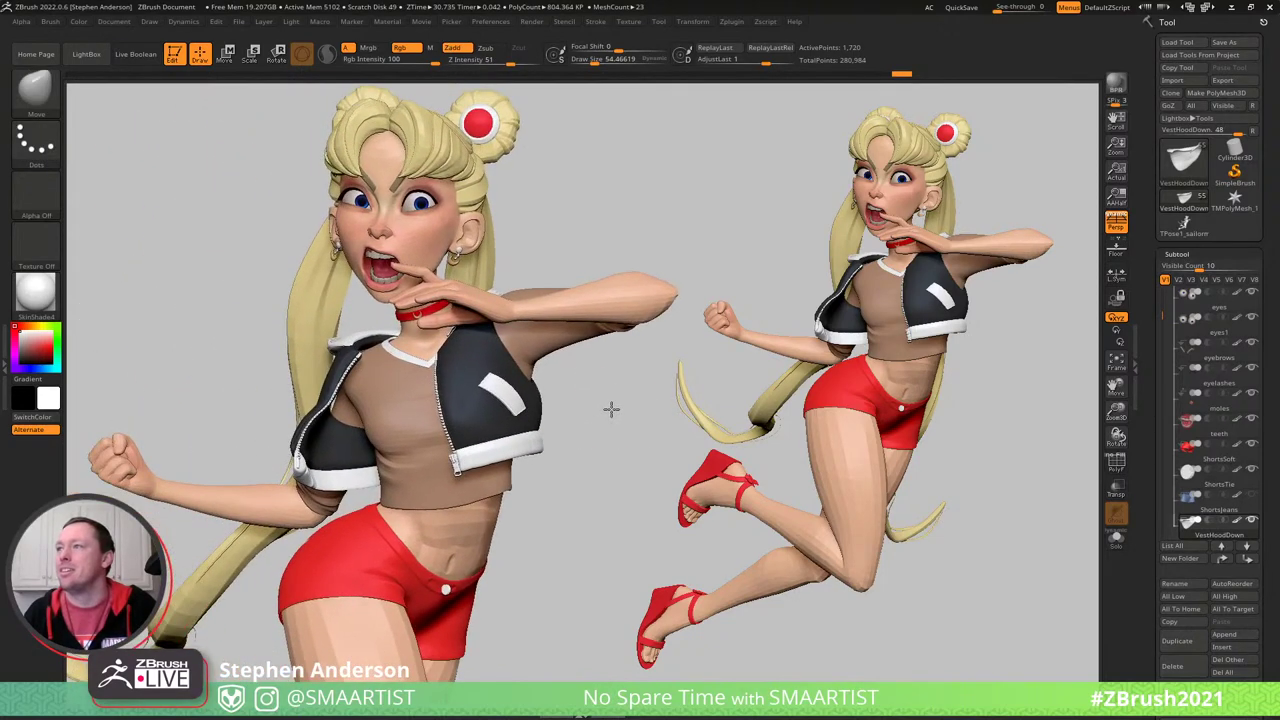